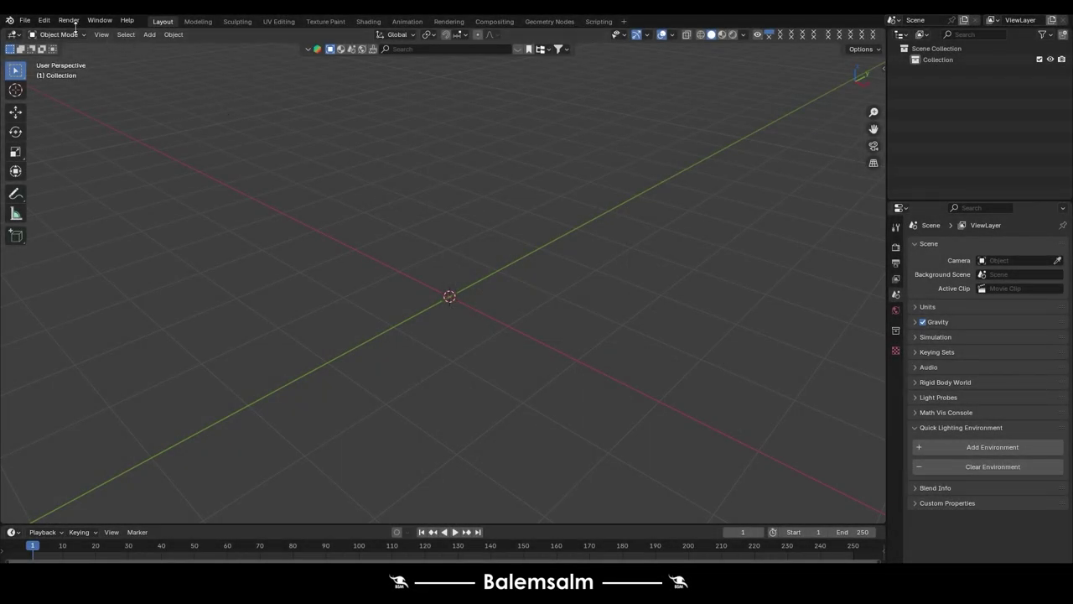
- Open Preferences from the Edit menu and briefly look at the Add-ons list
click(44, 20)
click(72, 164)
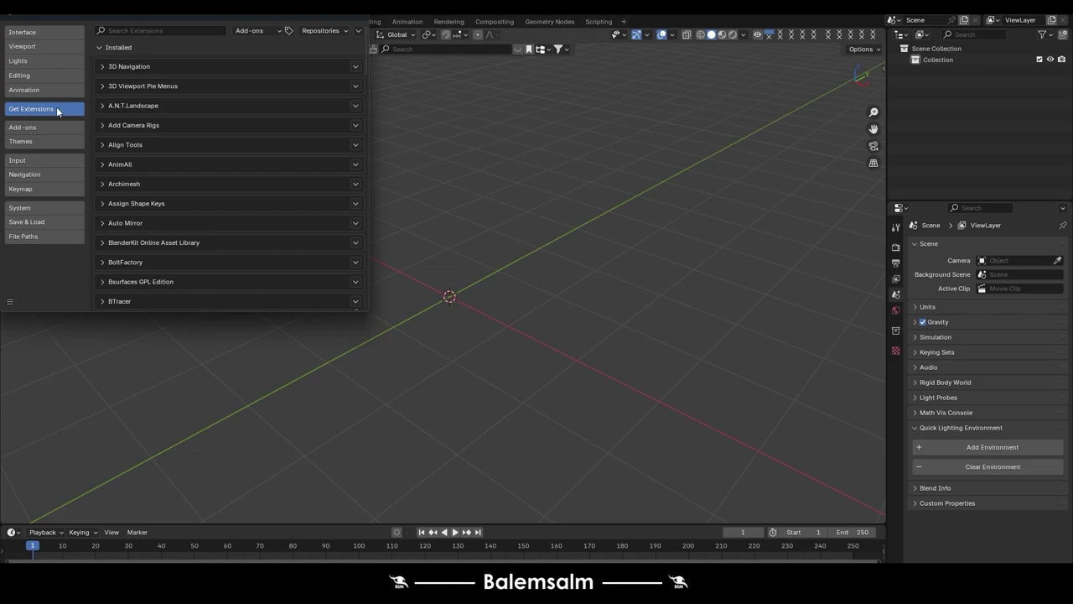
click(56, 126)
click(60, 110)
- Enlarge Preferences to full height and scroll the installed extensions list down and back to the top
drag(185, 15, 185, 14)
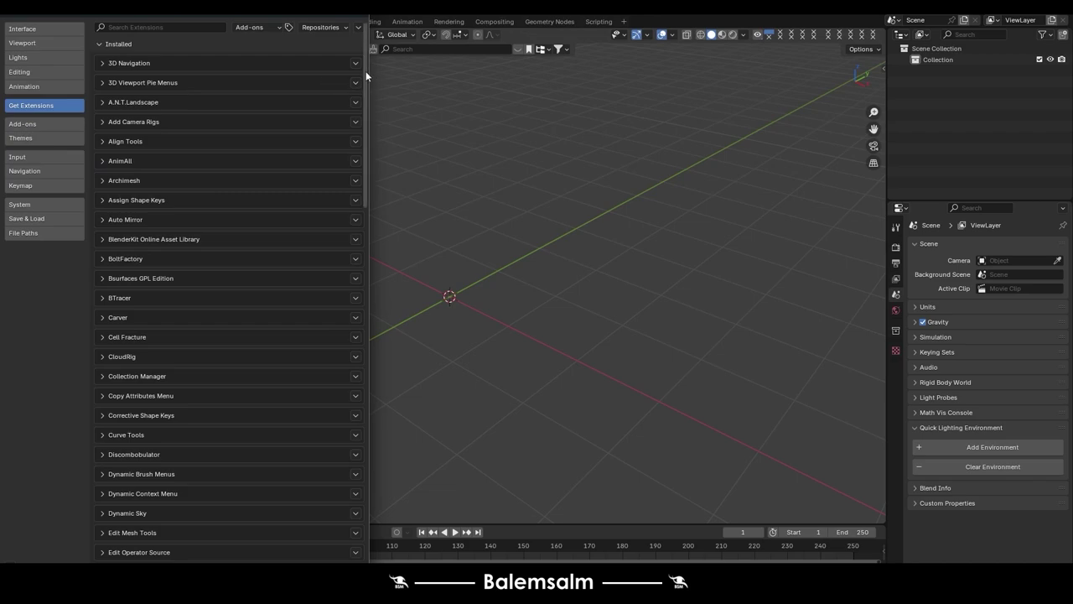
drag(367, 81, 367, 93)
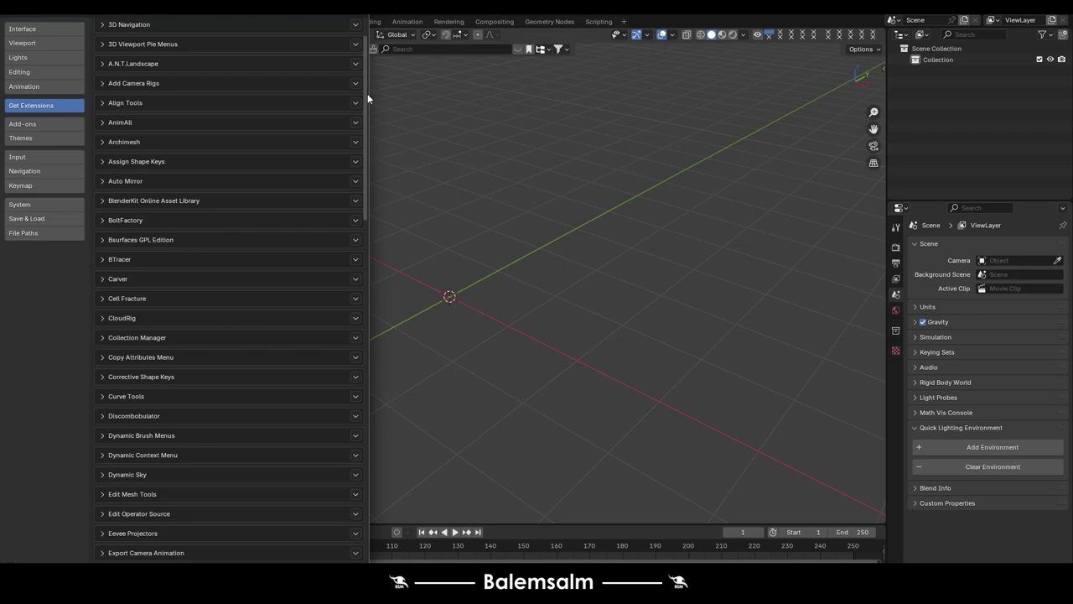
drag(367, 93, 382, 262)
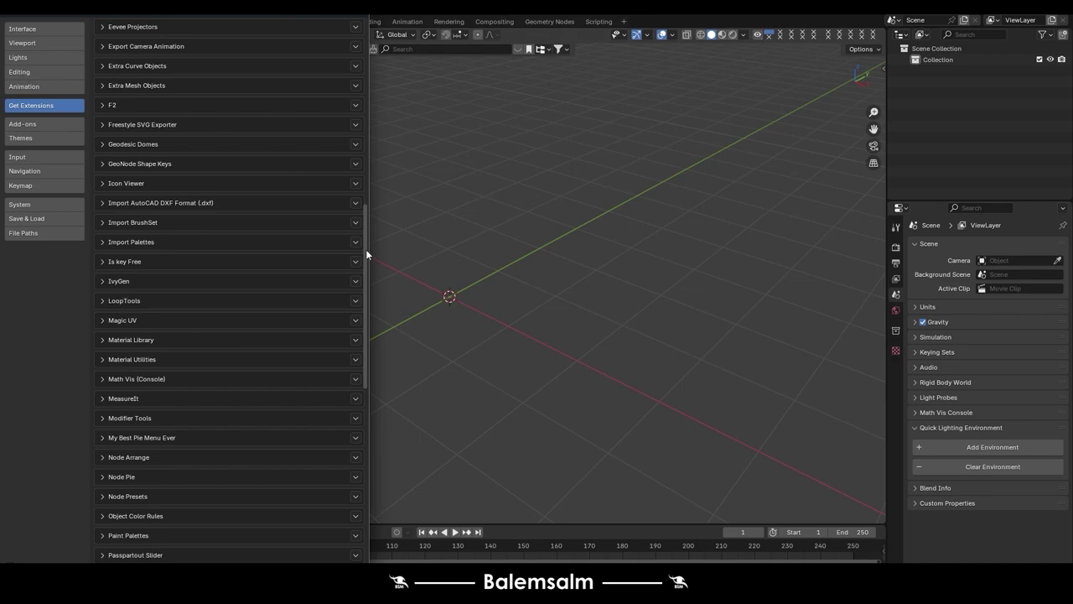
drag(366, 251, 377, 435)
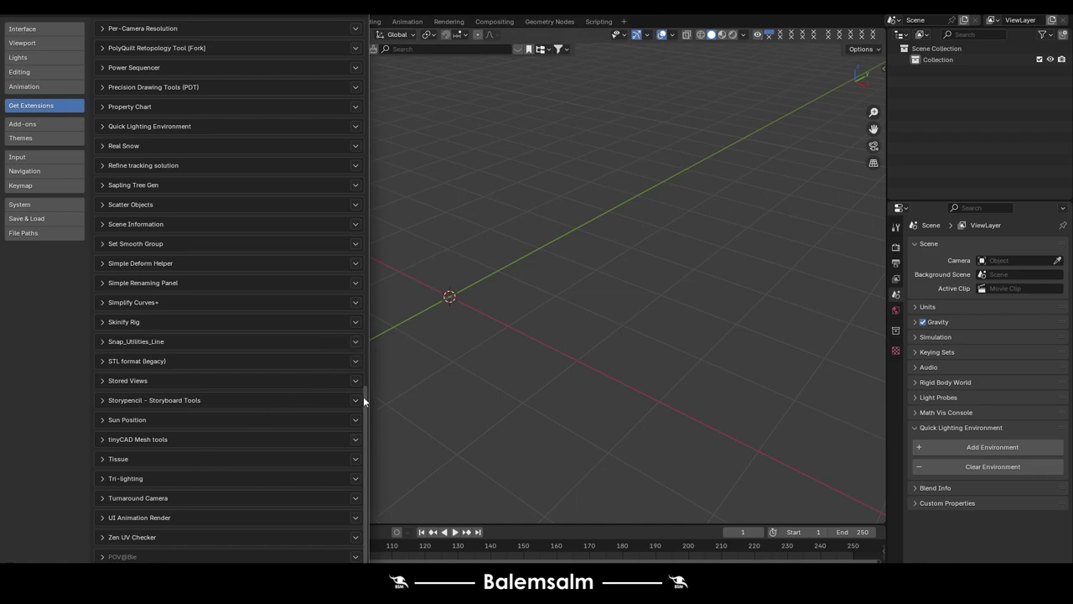
mouse_move(363, 400)
mouse_down()
mouse_move(363, 416)
mouse_move(379, 58)
mouse_up()
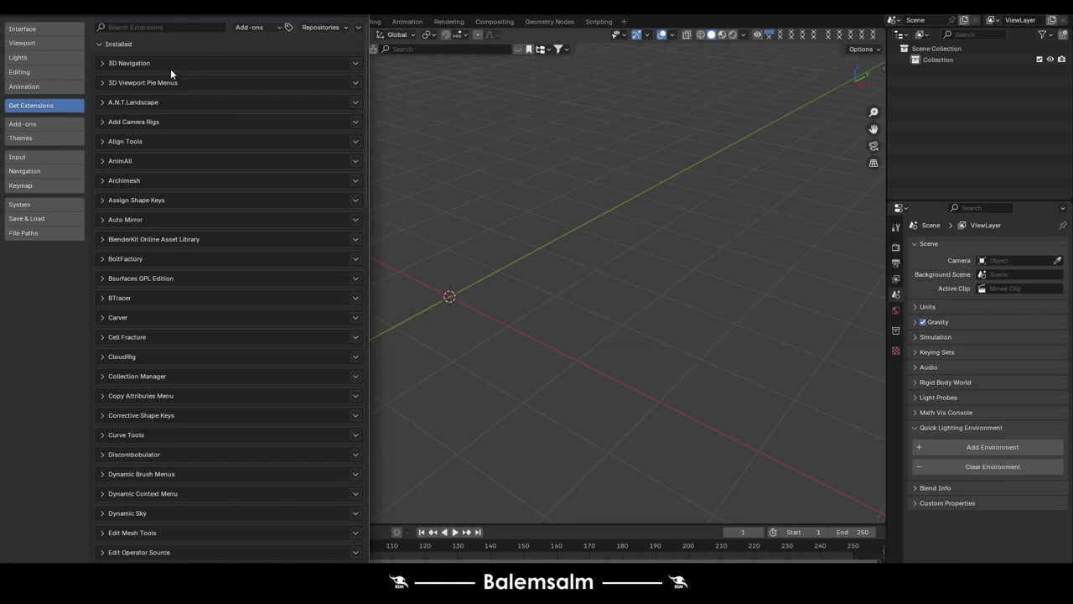
- Show the Add-ons page and scroll through the full list of installed add-ons
click(56, 119)
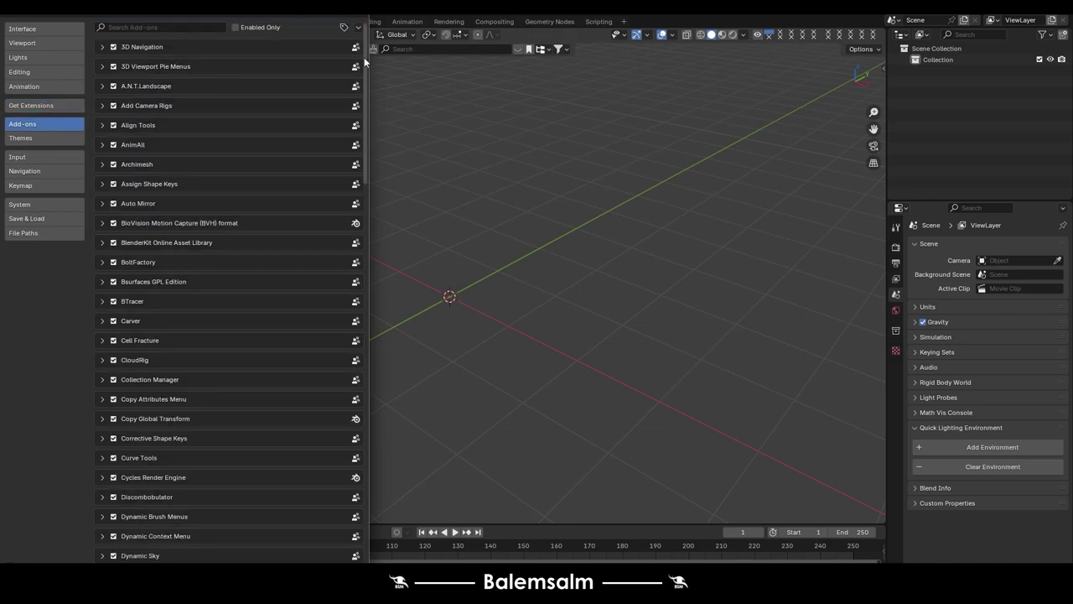
mouse_move(363, 57)
mouse_down()
mouse_move(381, 185)
mouse_move(365, 282)
mouse_move(373, 467)
mouse_up()
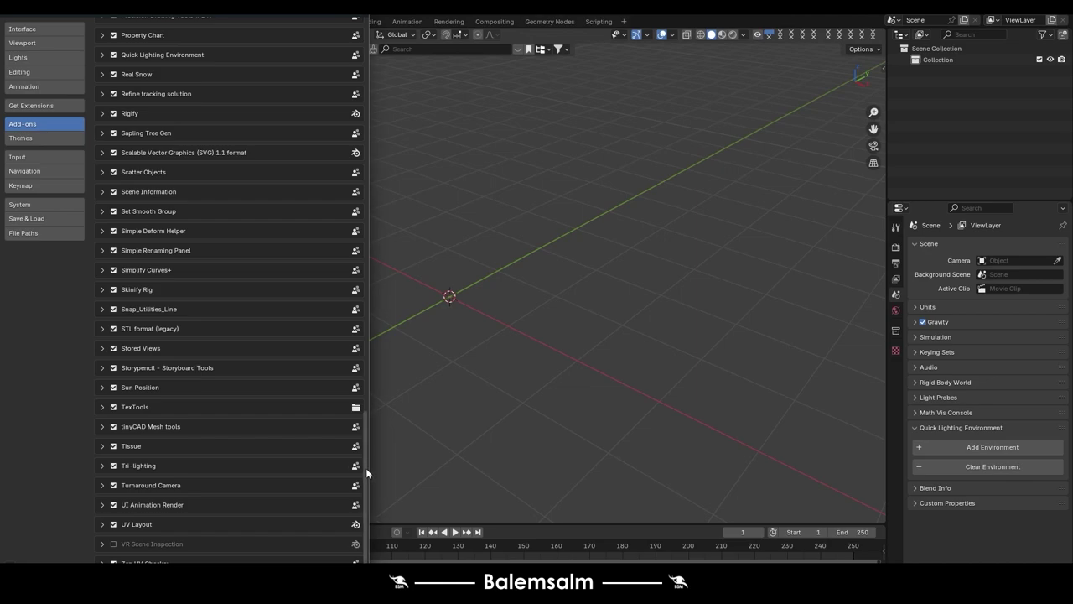
drag(366, 467, 382, 52)
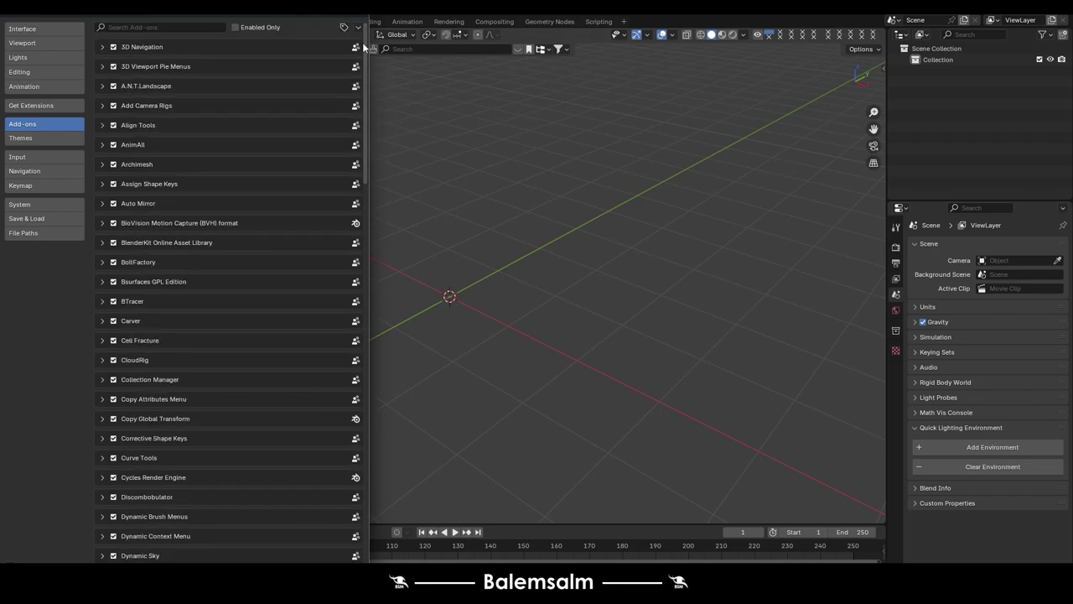
scroll(362, 42, down, 1)
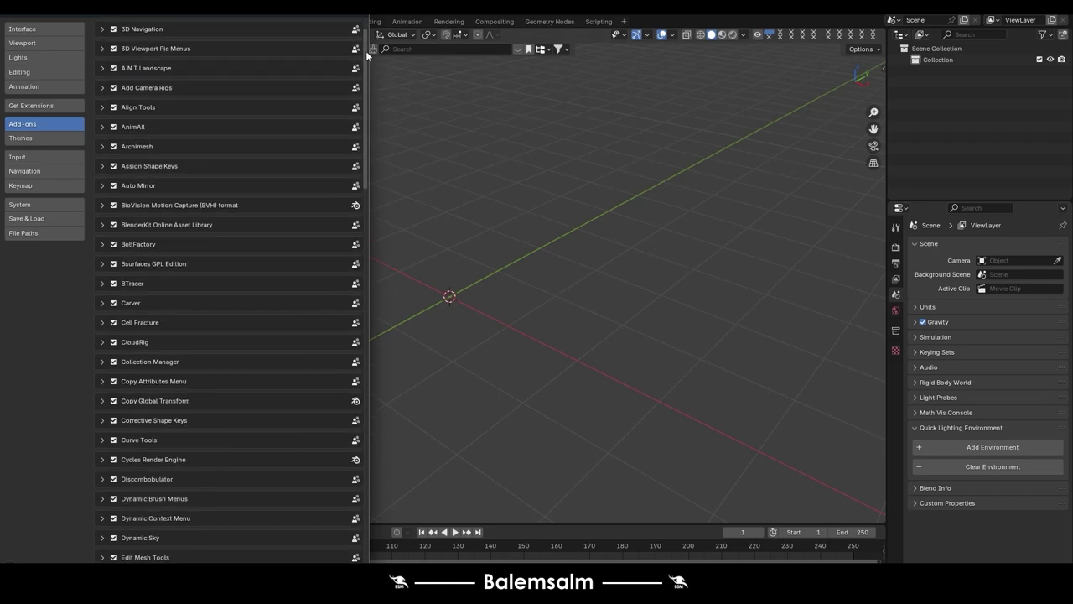
drag(365, 50, 374, 212)
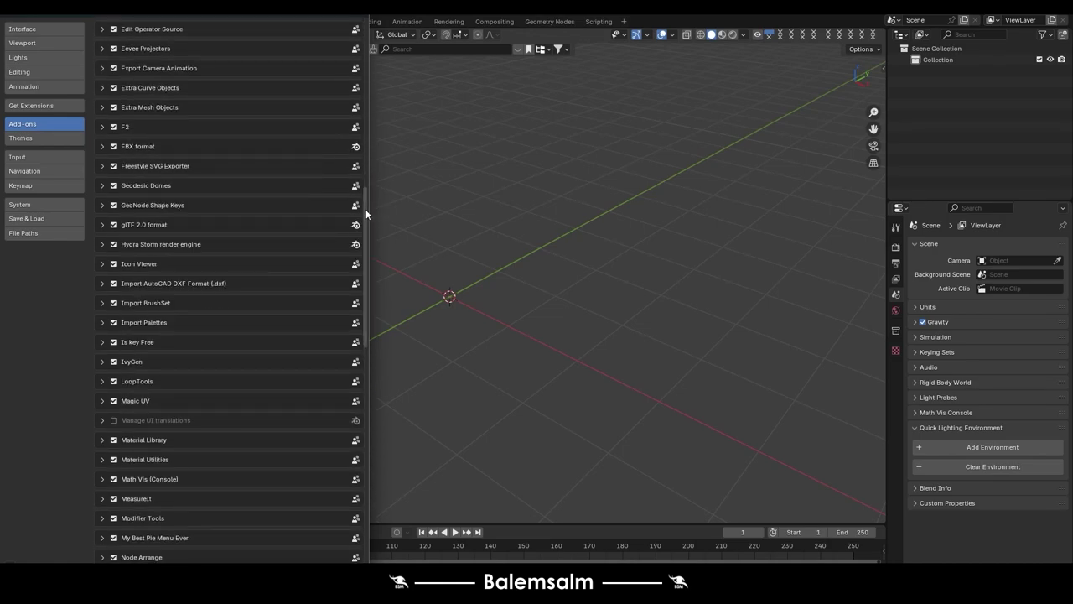
mouse_move(366, 210)
mouse_down()
mouse_move(377, 255)
mouse_move(373, 372)
mouse_up()
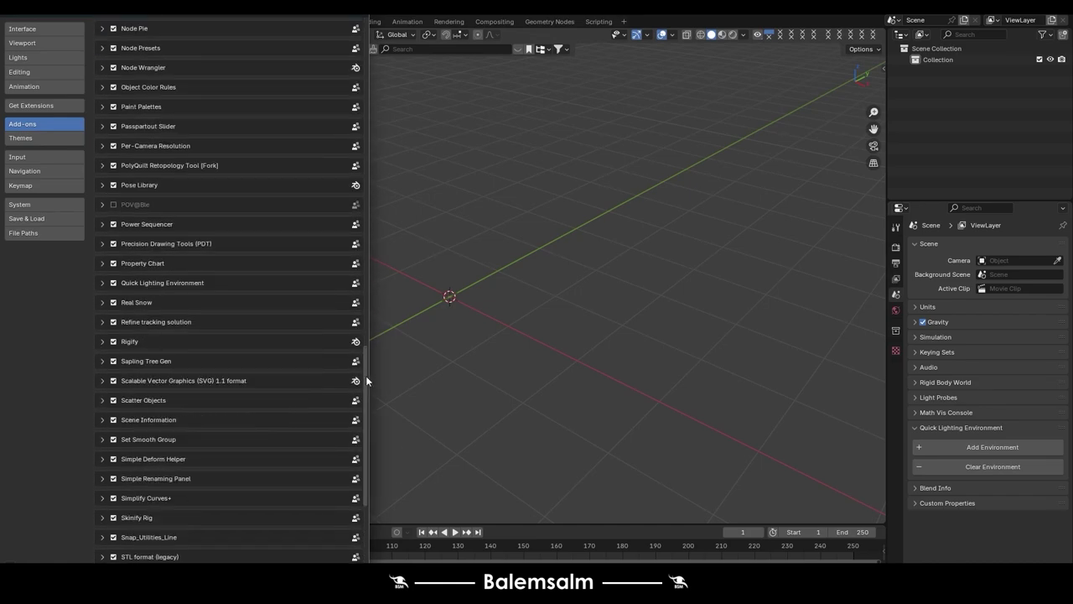
drag(366, 375, 367, 465)
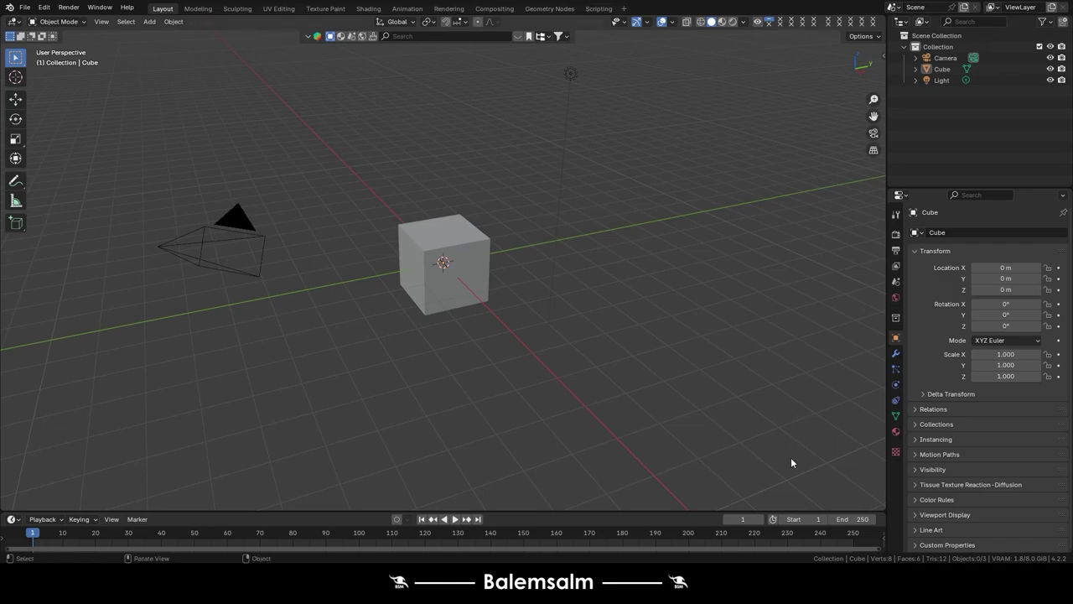
right_click(769, 553)
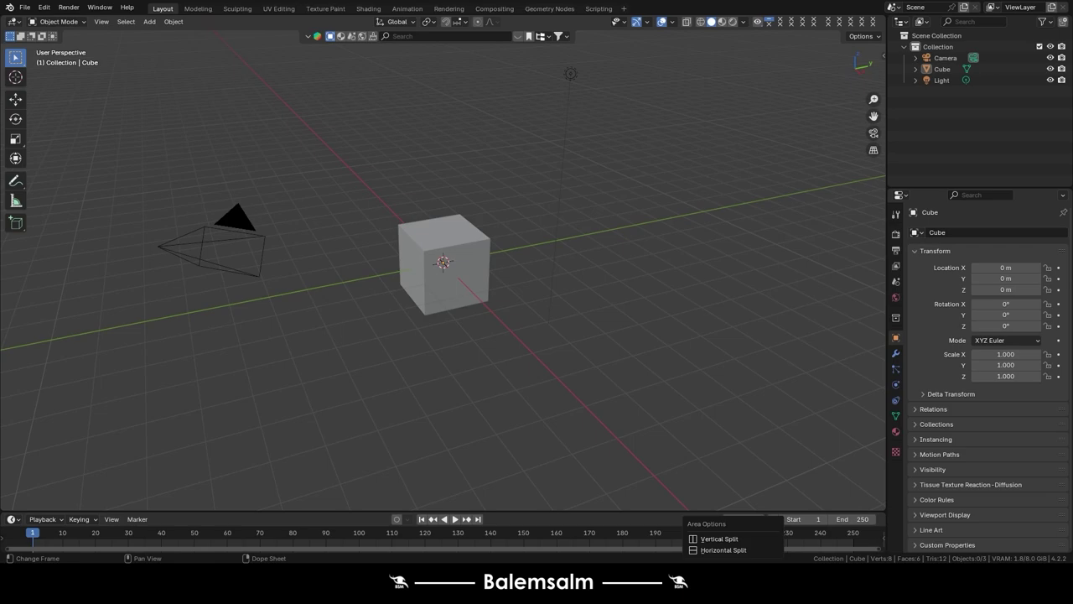
key(Escape)
right_click(637, 557)
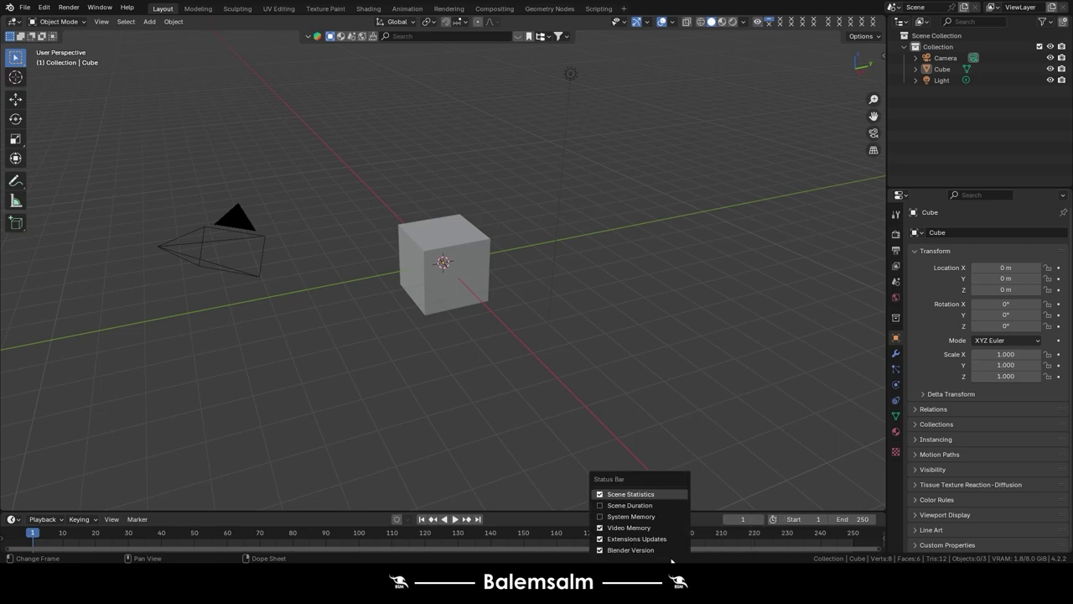
click(602, 495)
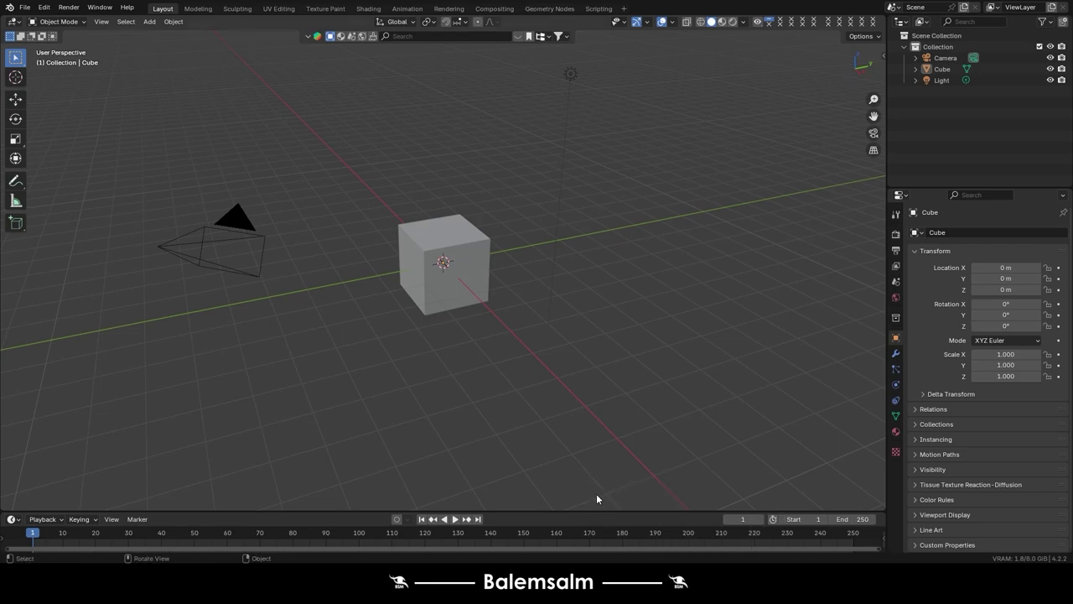
right_click(617, 555)
click(545, 494)
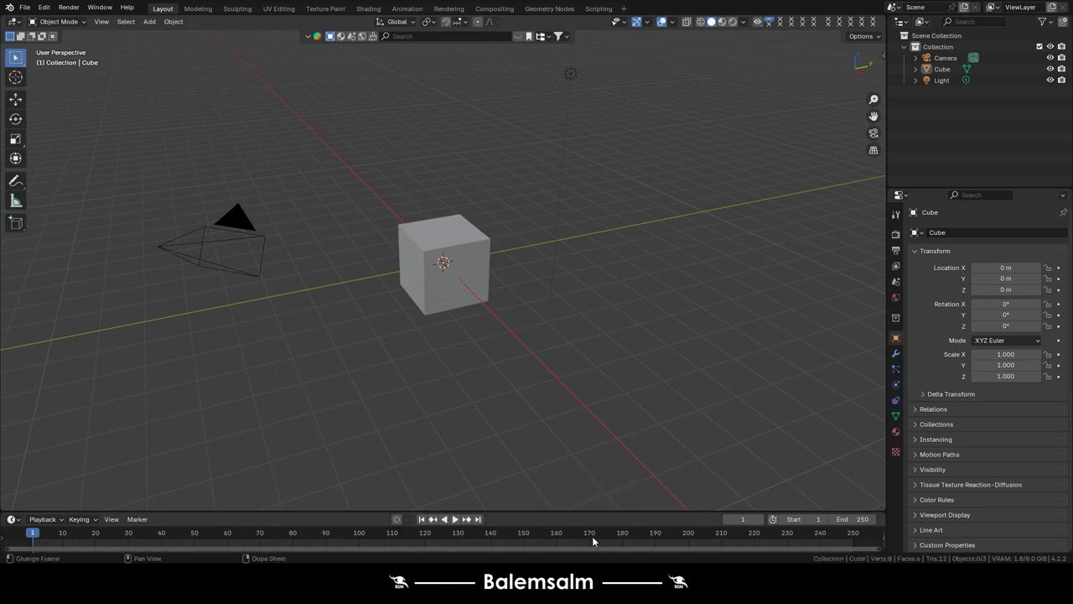
right_click(605, 552)
right_click(596, 557)
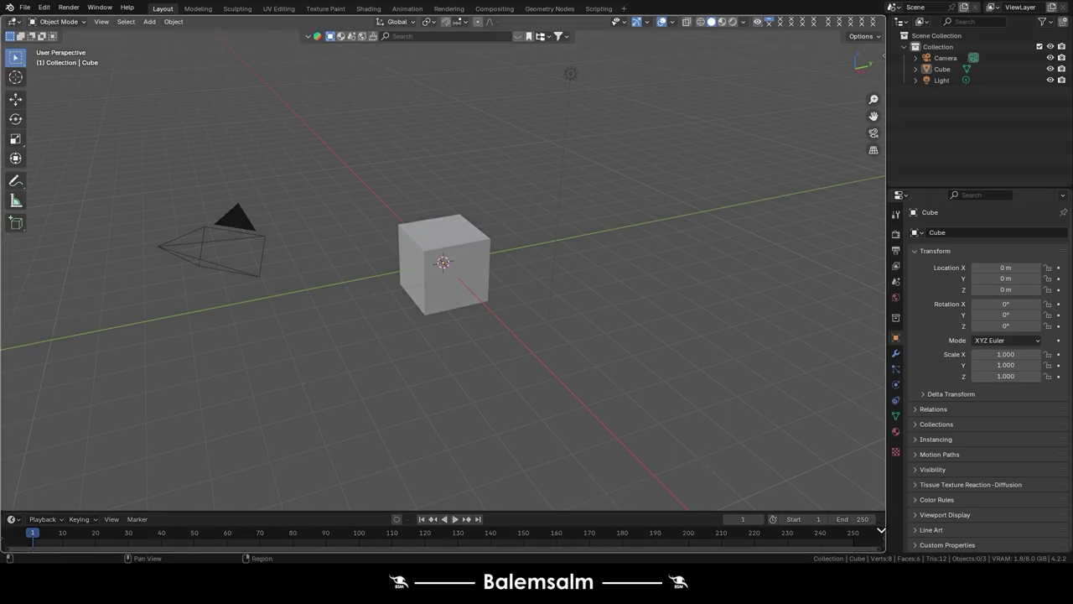
- Split the area, turn the lower editor into a Timeline, and drag it into a thin strip
drag(881, 528, 876, 466)
click(12, 475)
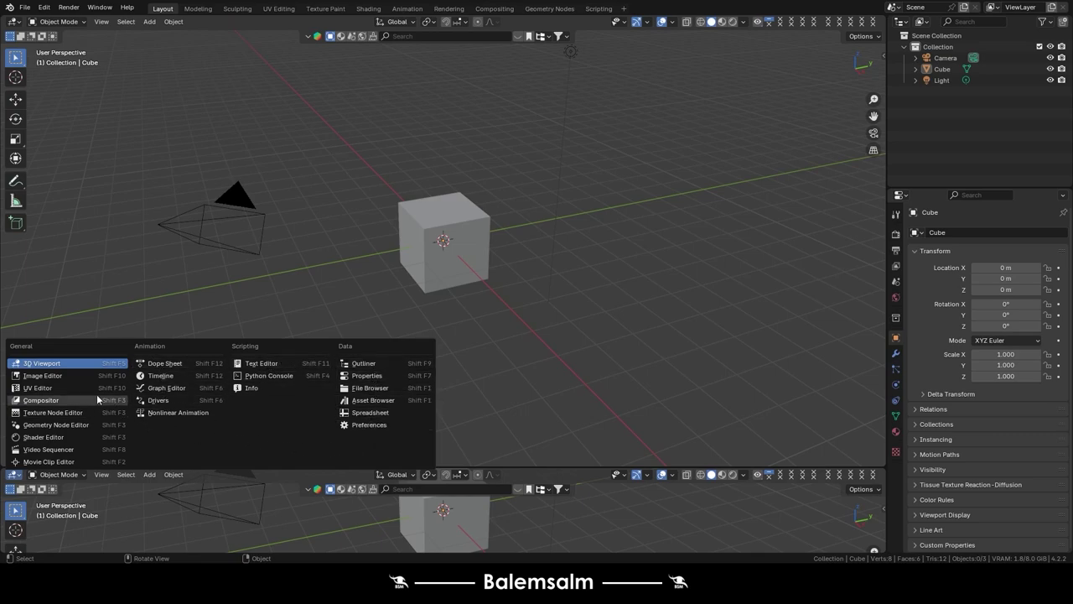
key(Escape)
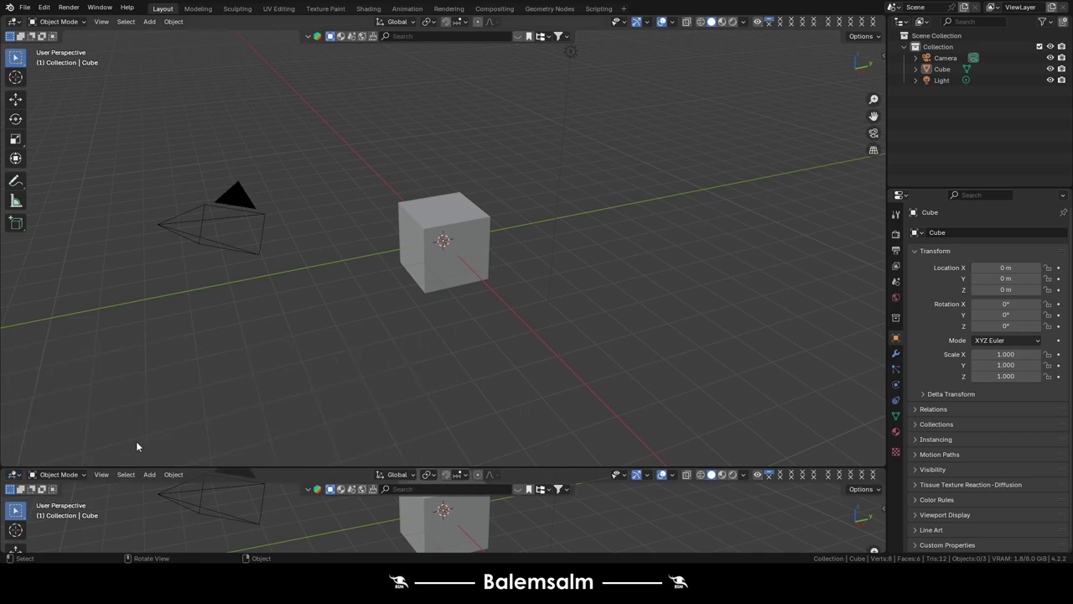
click(15, 474)
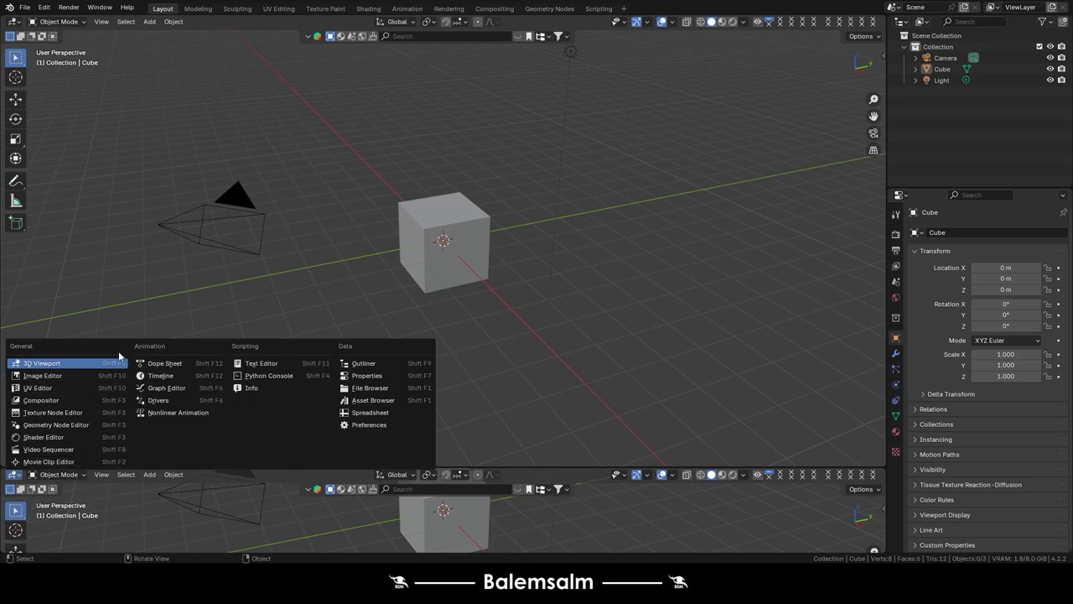
click(169, 376)
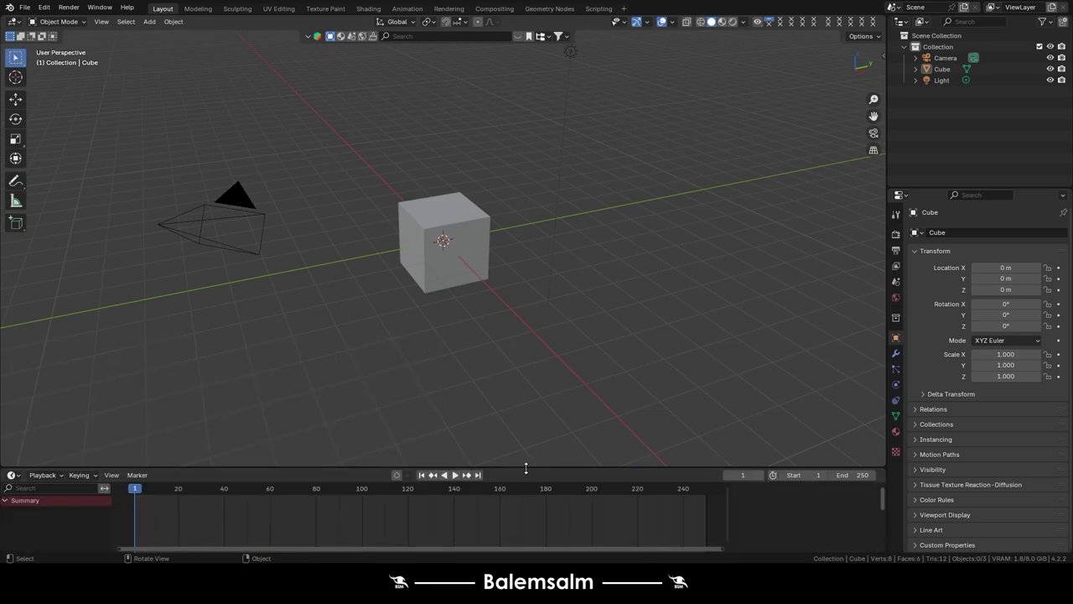
drag(526, 467, 526, 535)
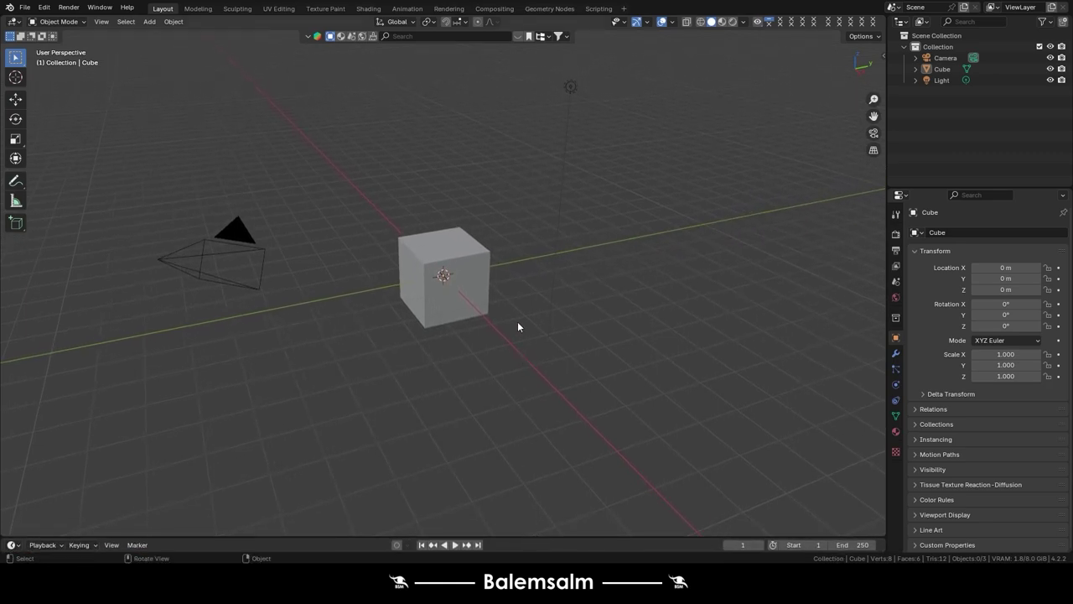
- Delete the default camera, cube and light from the scene
drag(622, 79, 82, 518)
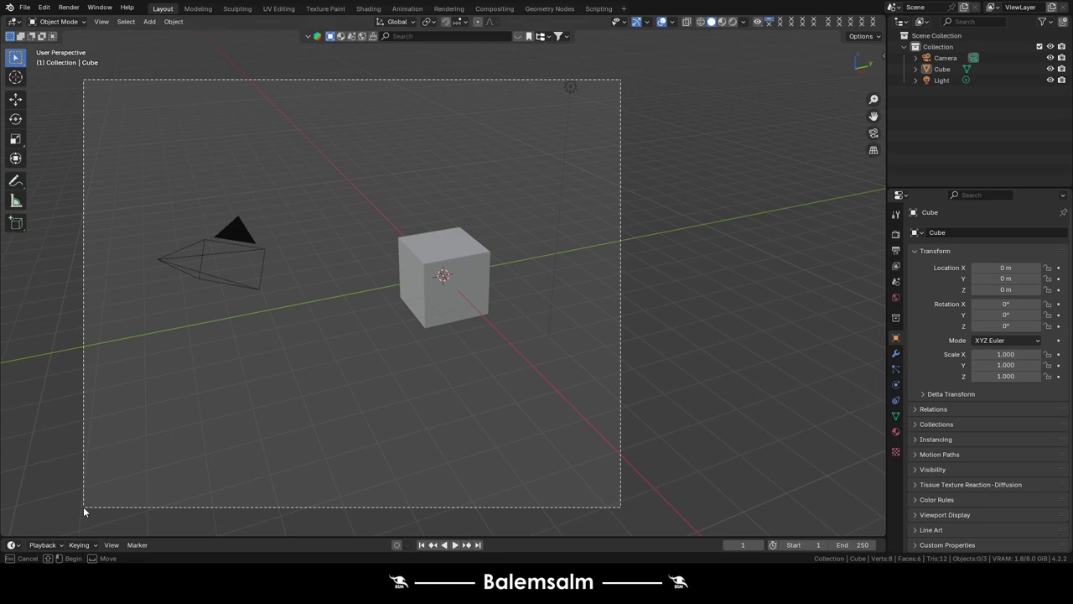
key(x)
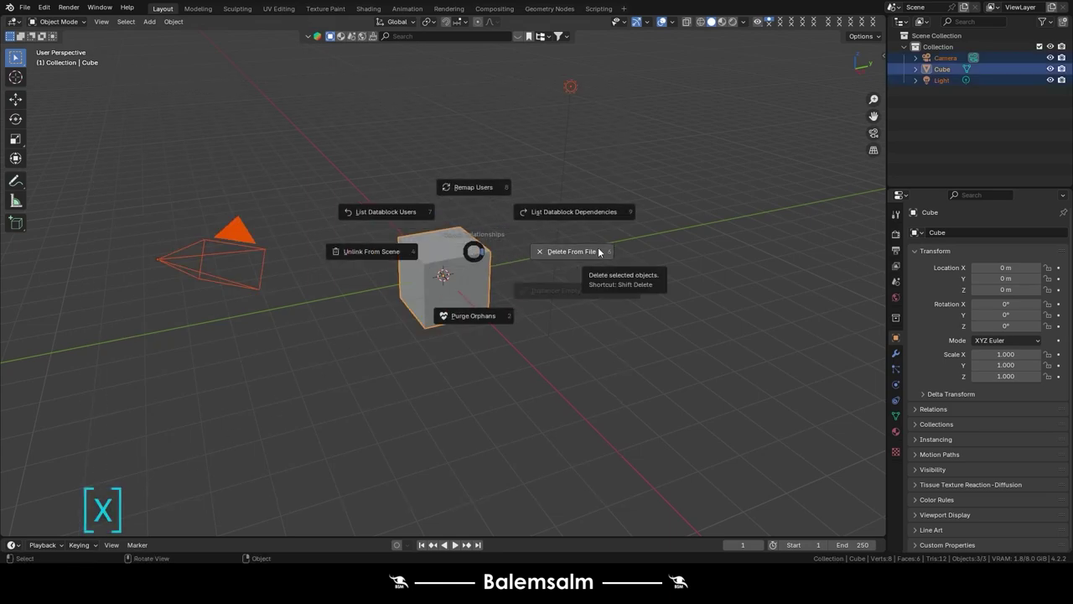
click(599, 251)
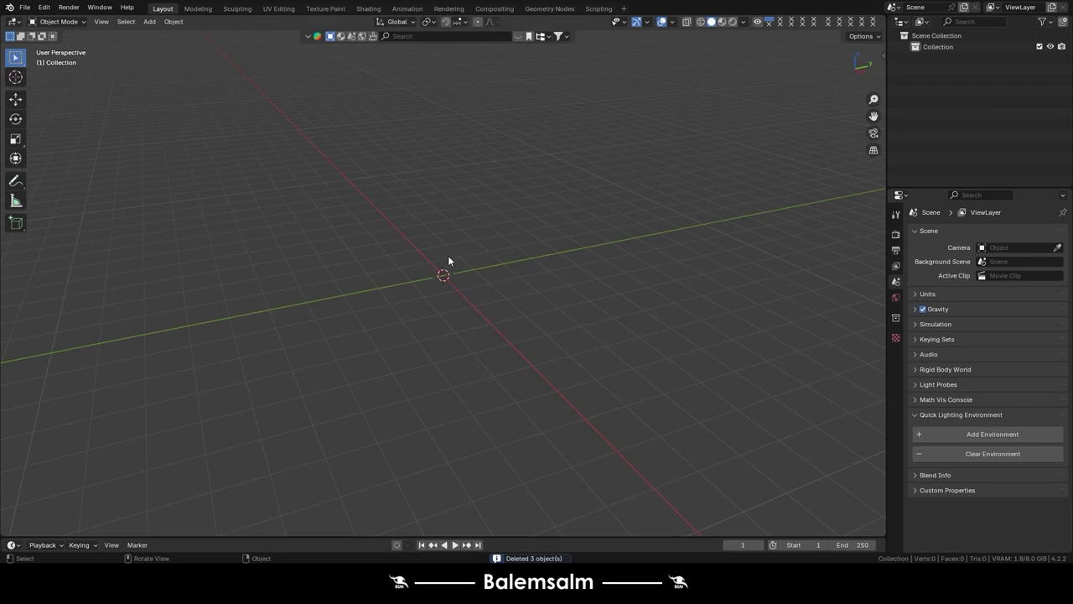
- Add a new cube mesh and switch it into Edit Mode
key(shift+a)
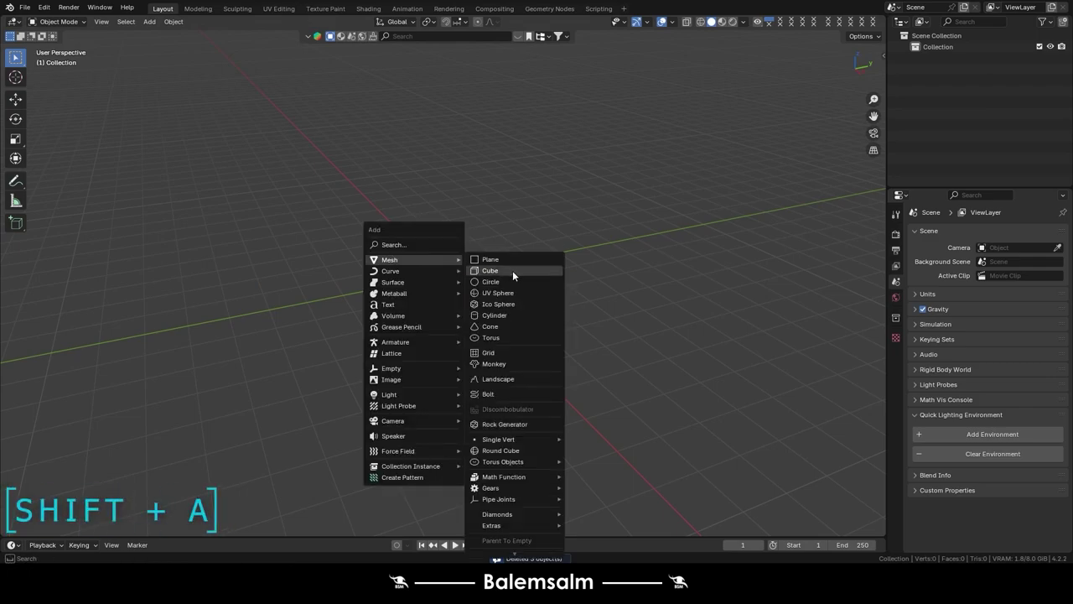
click(512, 269)
scroll(504, 240, up, 3)
key(Tab)
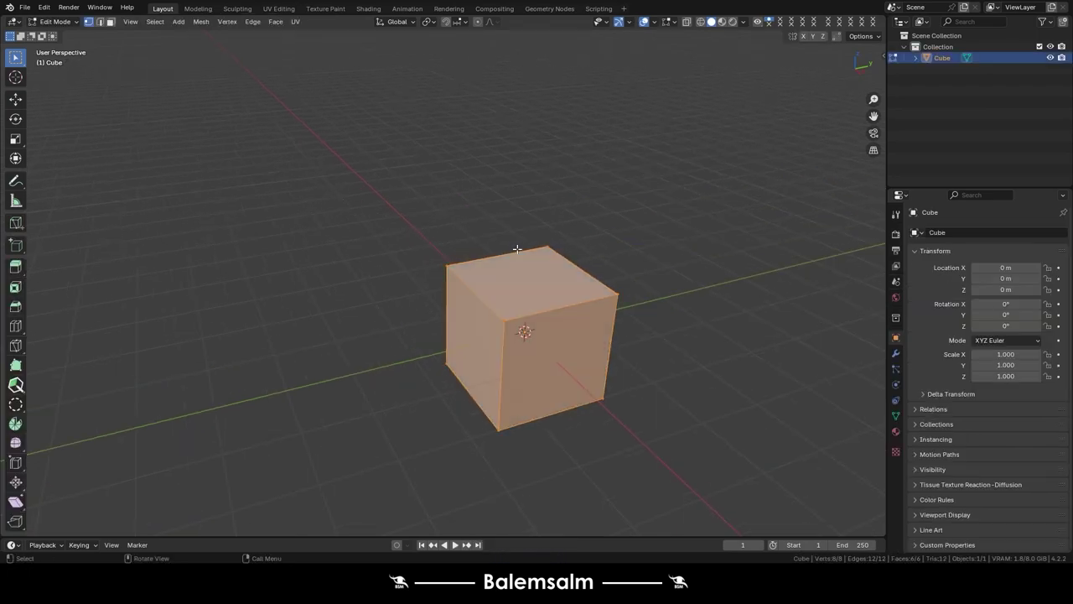
mouse_move(507, 258)
middle_down()
mouse_move(430, 267)
mouse_move(456, 275)
mouse_move(455, 252)
middle_up()
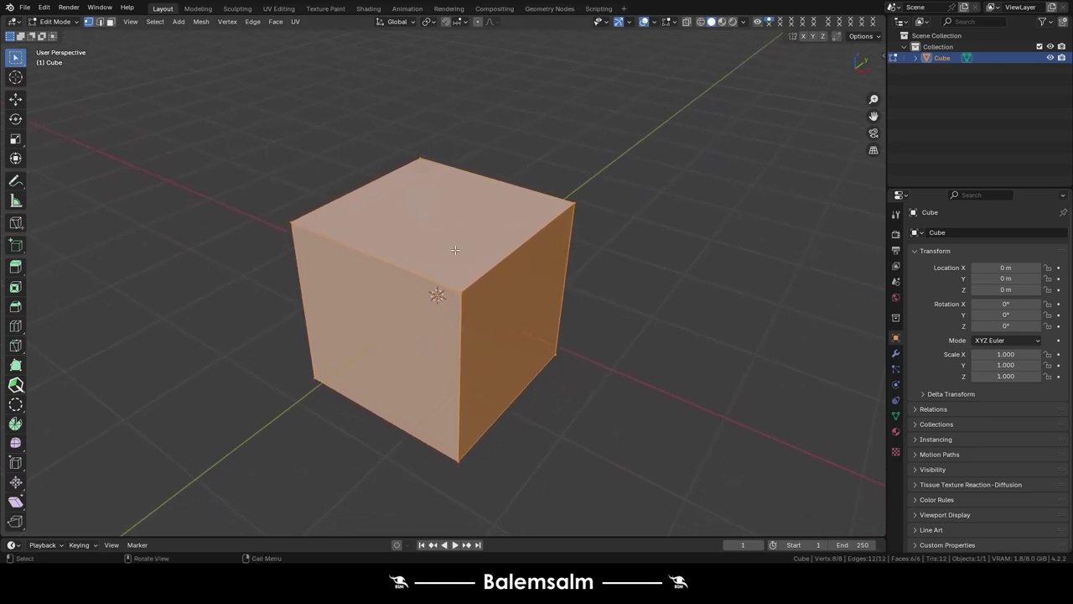
- Clear the face selection and select several cube edges in Edge select mode
key(3)
click(185, 183)
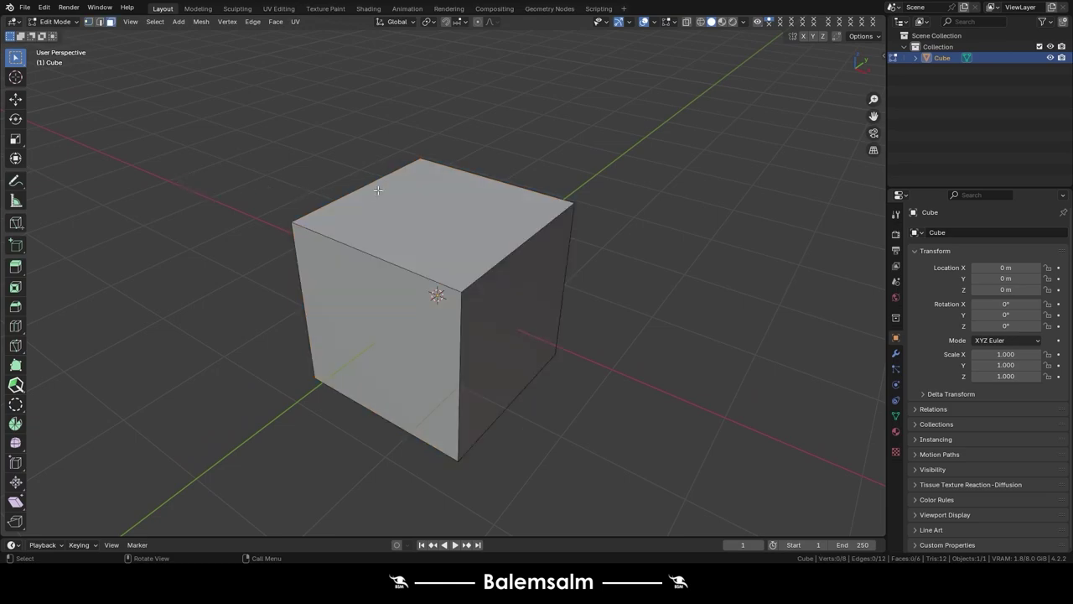
click(99, 22)
click(371, 258)
click(539, 248)
click(525, 177)
click(363, 192)
- Select a top vertex in Vertex mode, then pick faces in Face mode, ending on the top face
click(88, 23)
click(419, 163)
click(109, 22)
click(391, 224)
click(412, 328)
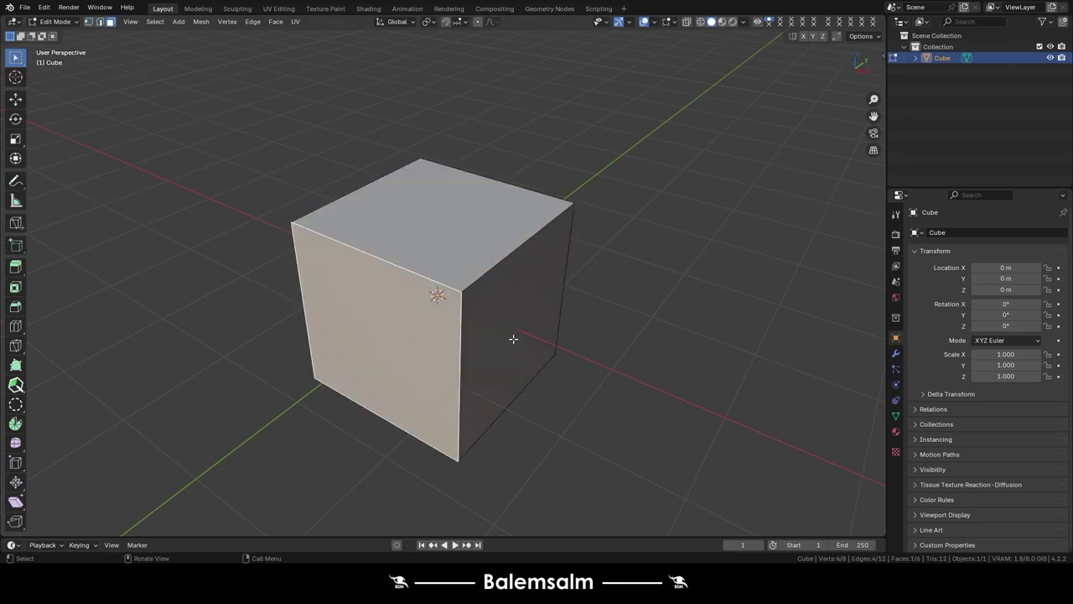
click(461, 252)
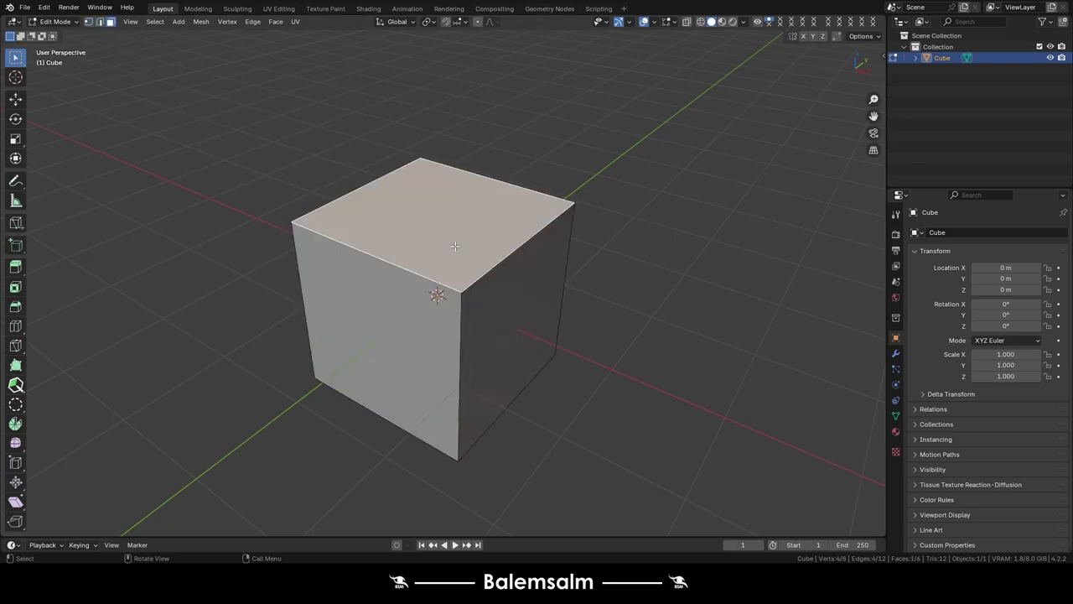
- Stay in Edit Mode and leave only the cube's top face selected
click(54, 22)
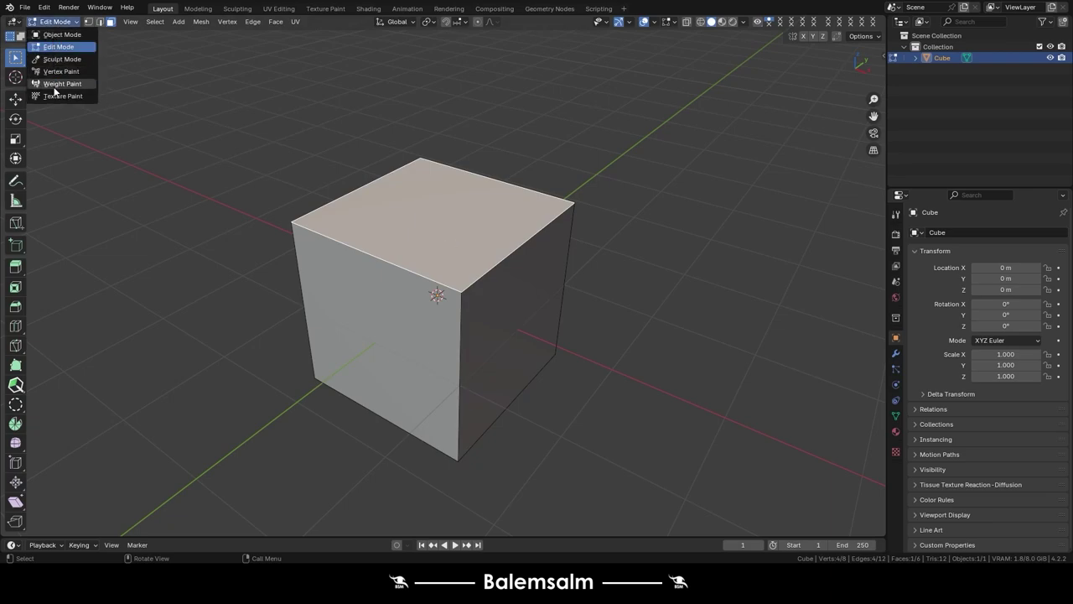
click(57, 46)
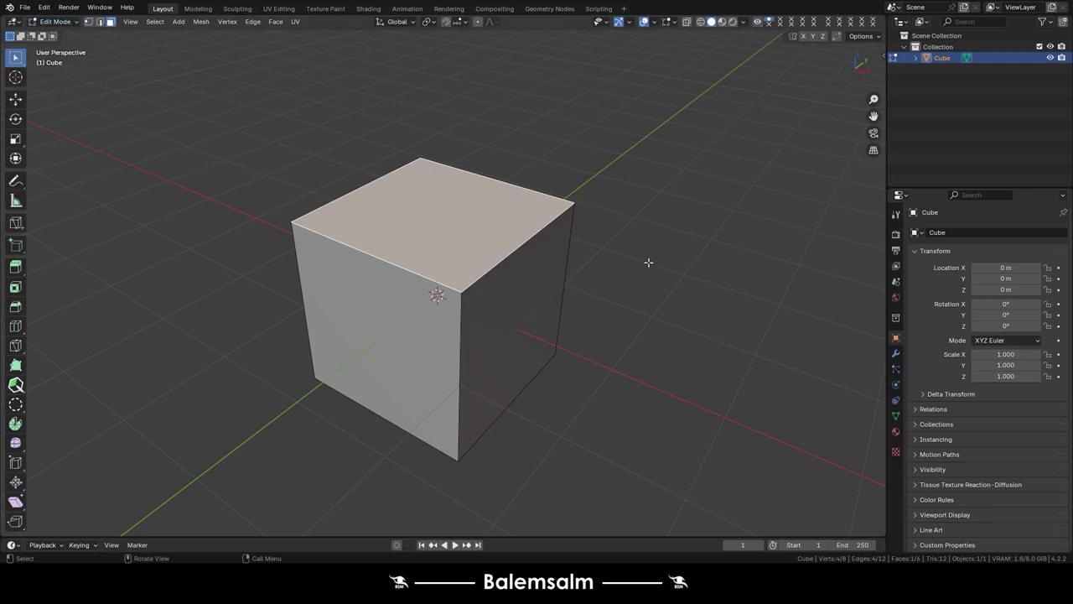
click(455, 309)
click(445, 232)
scroll(445, 243, up, 1)
scroll(446, 255, up, 1)
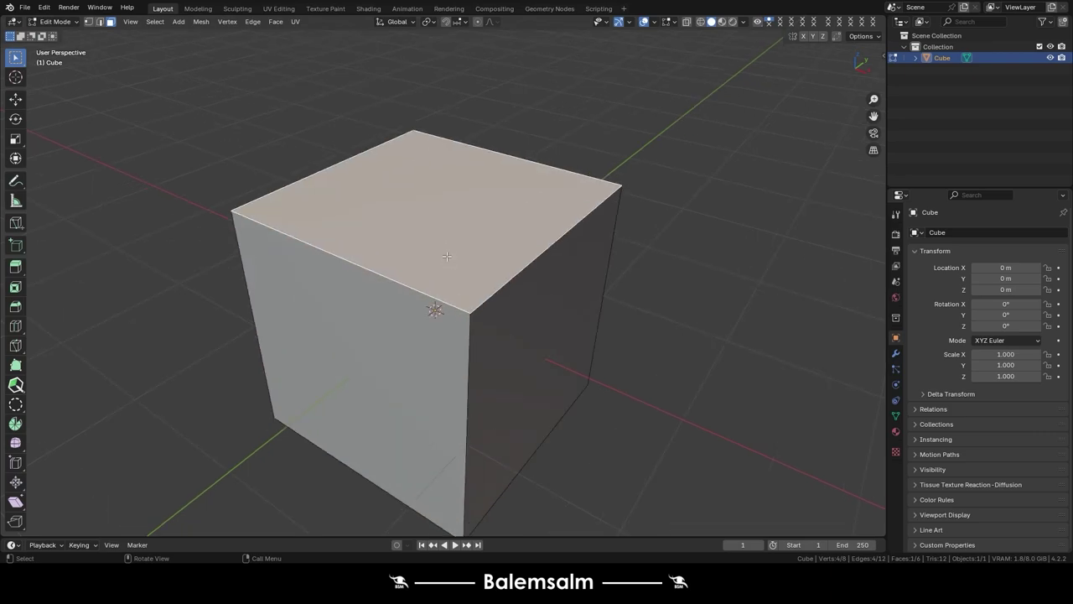
shift+scroll(453, 335, down, 3)
shift+scroll(448, 310, down, 1)
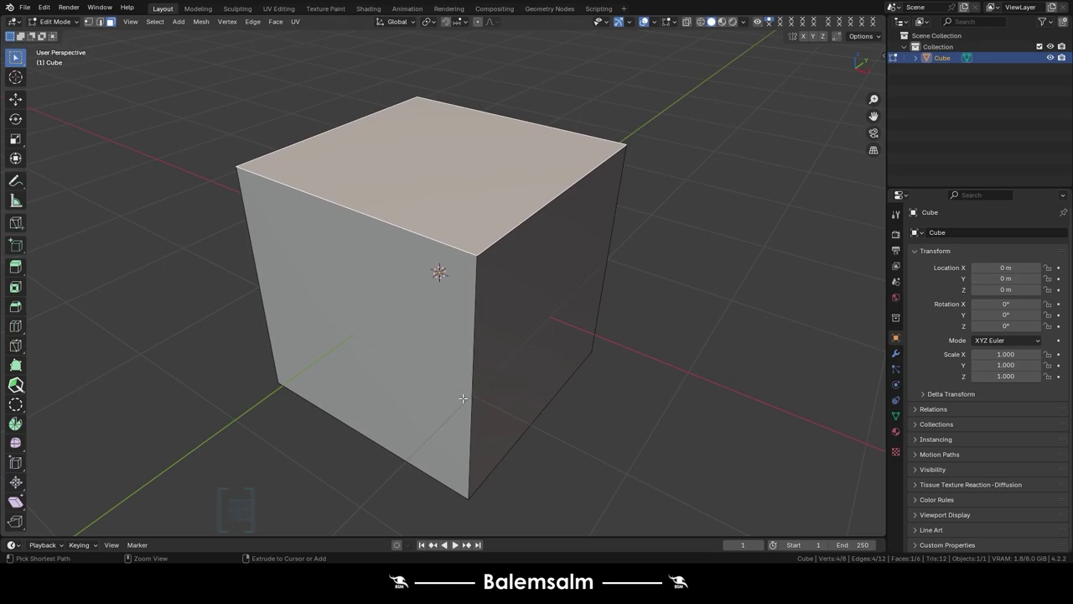
scroll(461, 389, up, 1)
ctrl+scroll(461, 389, down, 3)
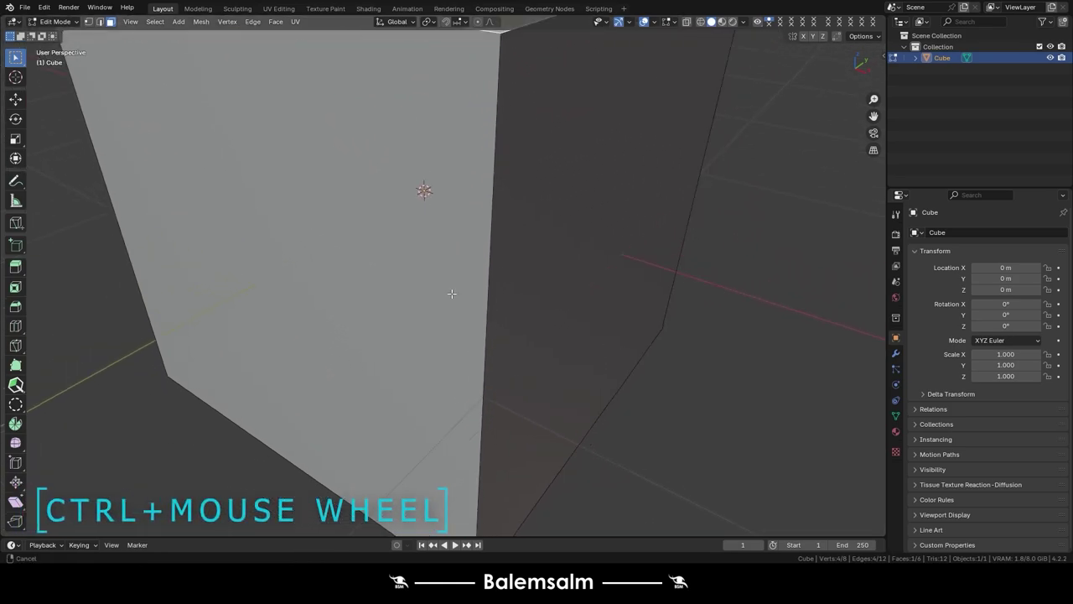
ctrl+scroll(453, 405, up, 3)
scroll(453, 405, down, 2)
scroll(433, 384, up, 2)
scroll(428, 310, up, 4)
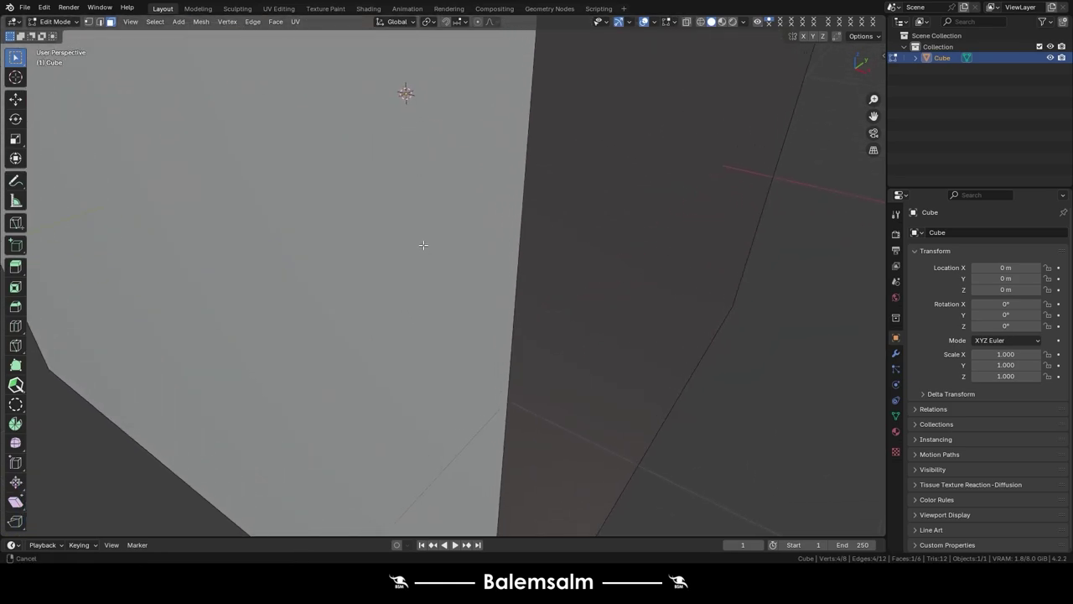
scroll(421, 239, up, 2)
scroll(421, 234, down, 4)
scroll(421, 355, down, 2)
scroll(444, 277, down, 1)
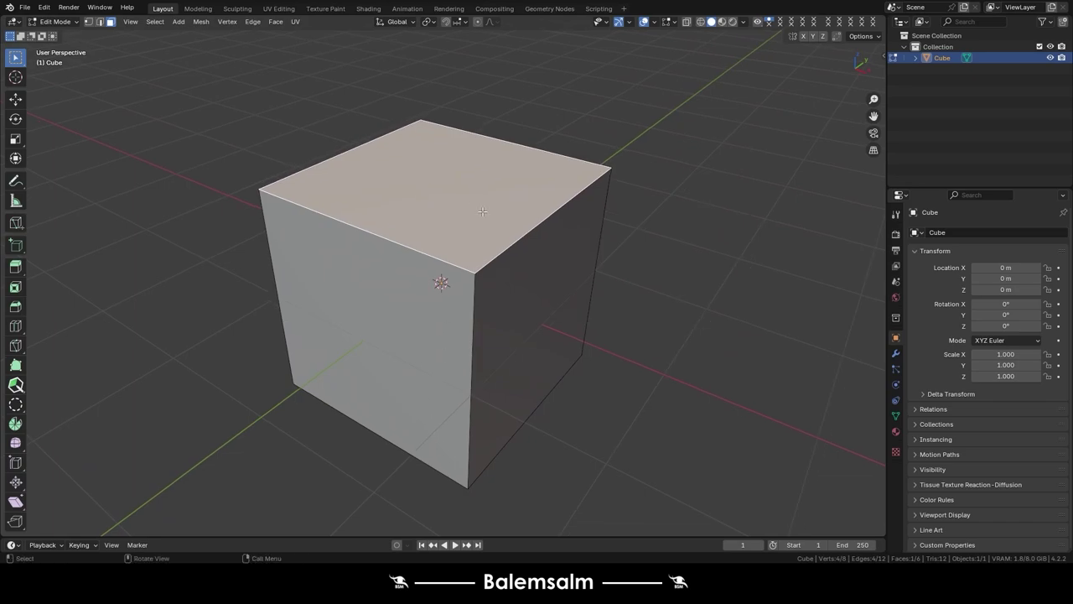
- Inset the cube's top face into a smaller inner square
key(i)
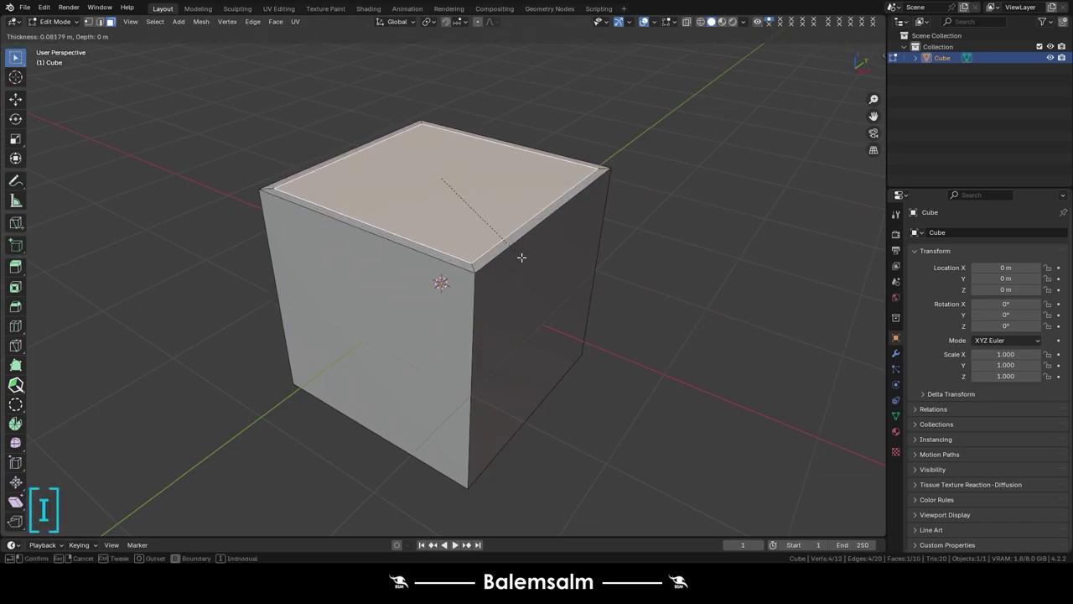
click(472, 208)
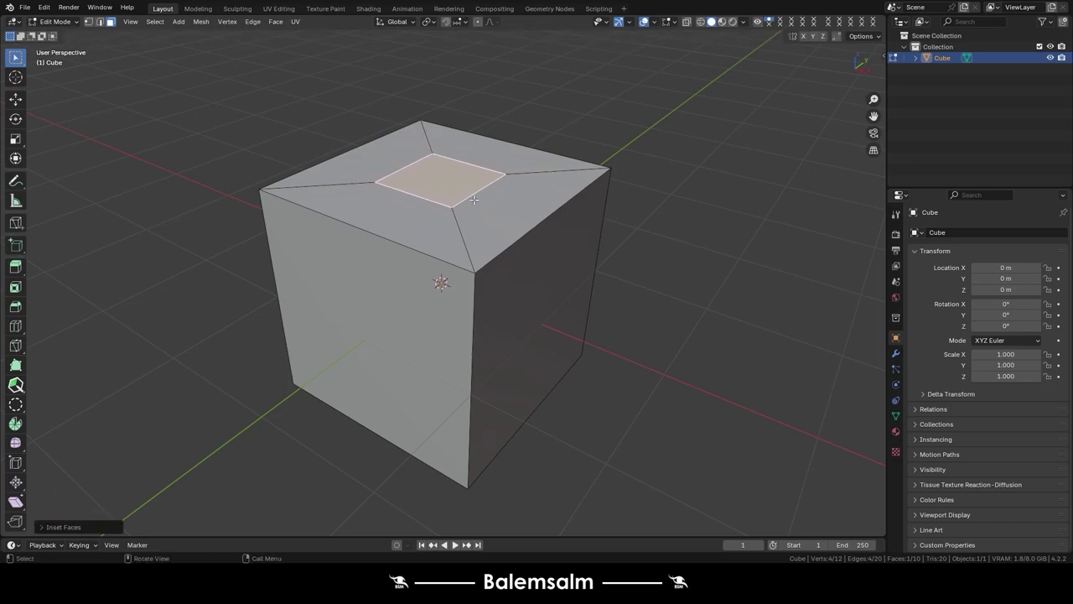
middle_drag(474, 198, 536, 277)
scroll(537, 277, up, 2)
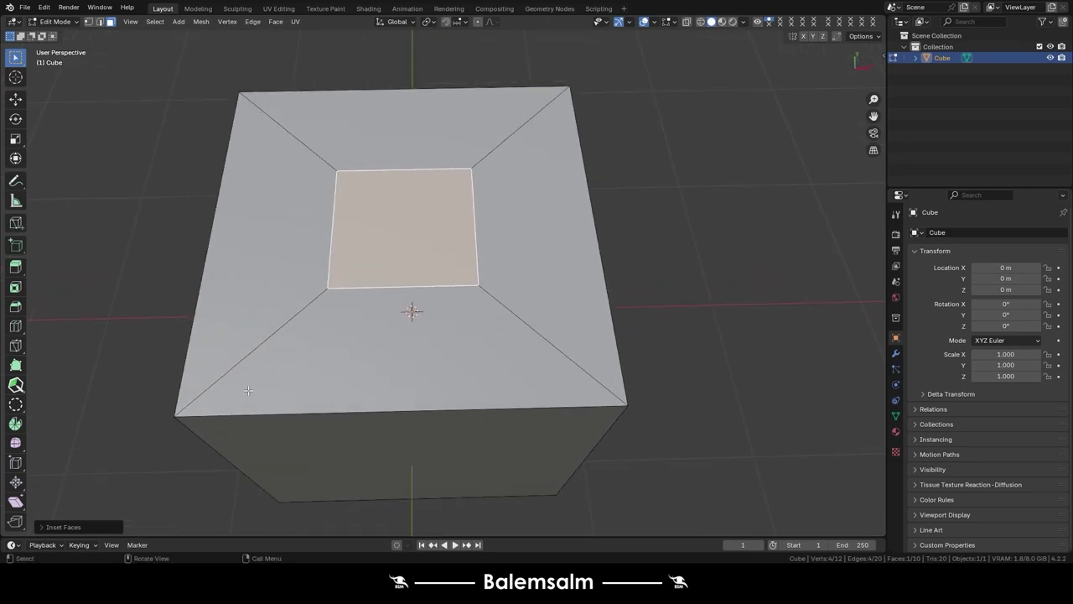
click(83, 527)
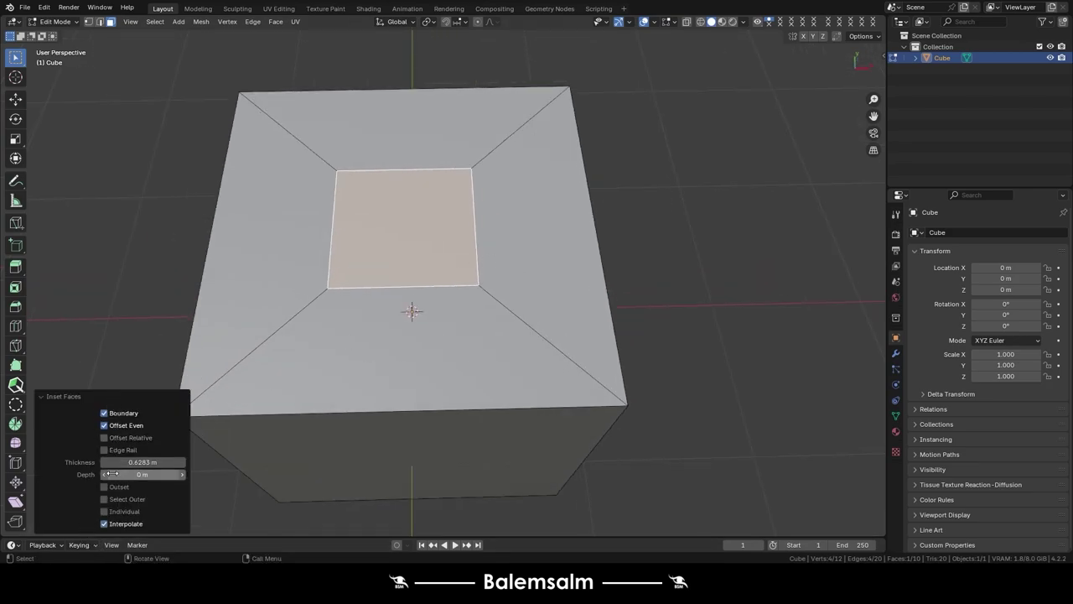
click(426, 275)
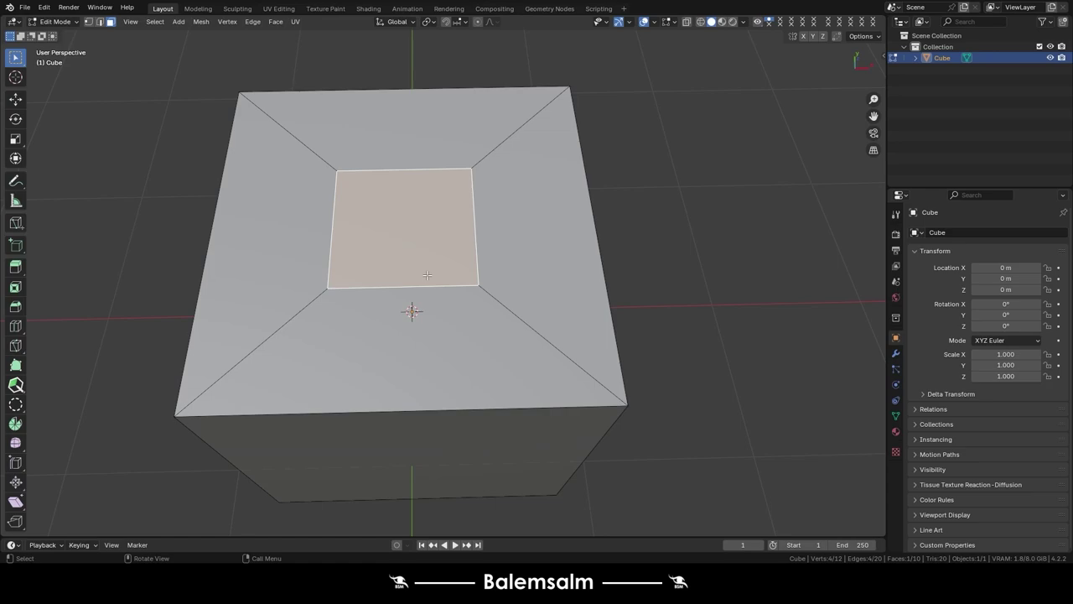
- Select the four surrounding border faces and start an individual inset on them
ctrl+click(494, 242)
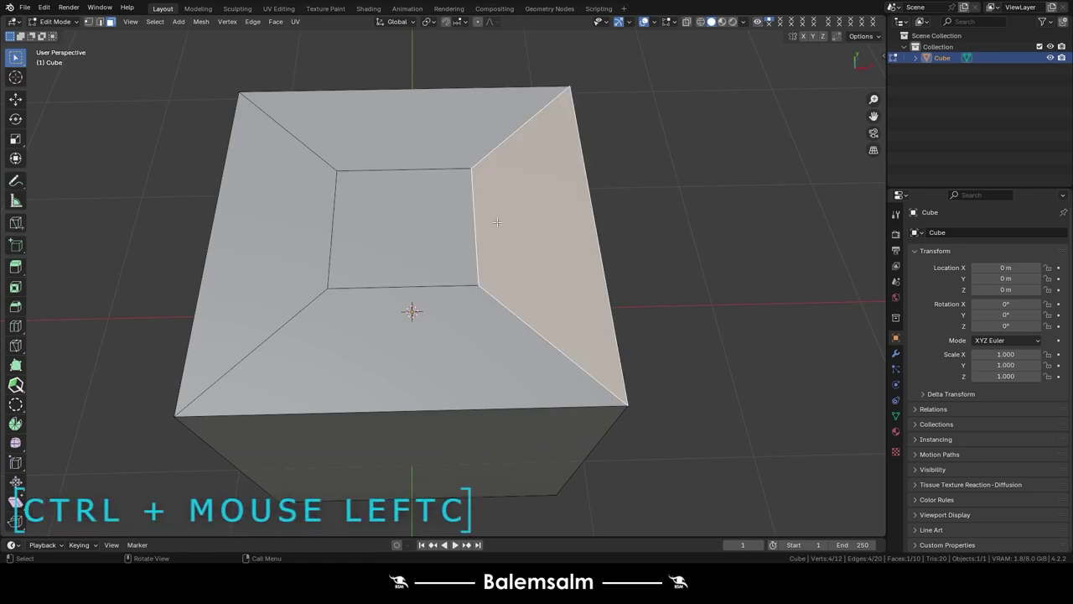
ctrl+click(476, 140)
ctrl+click(280, 210)
ctrl+click(412, 338)
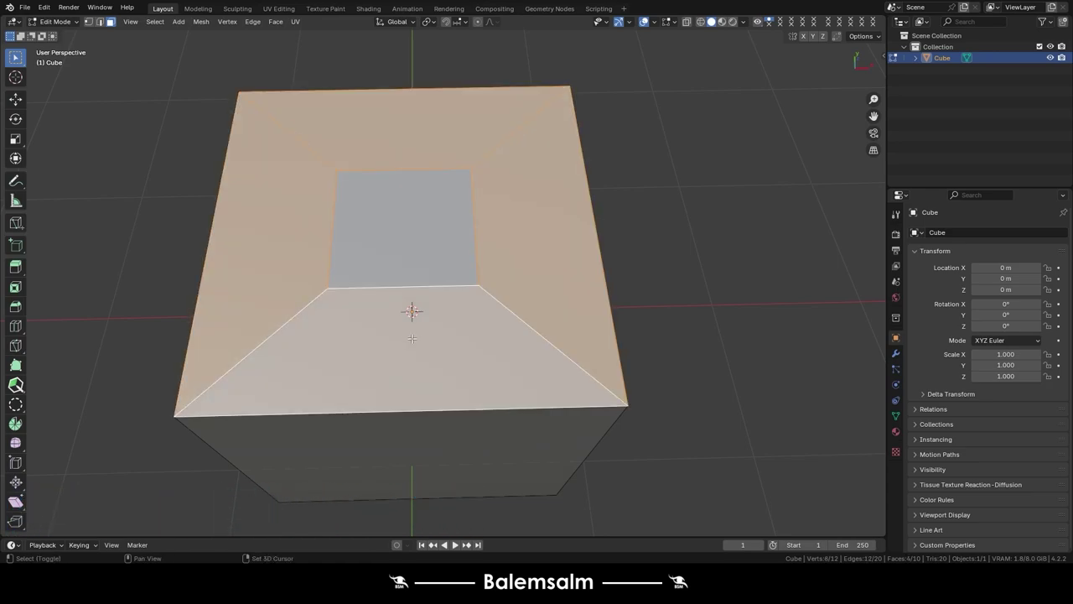
key(i)
key(i)
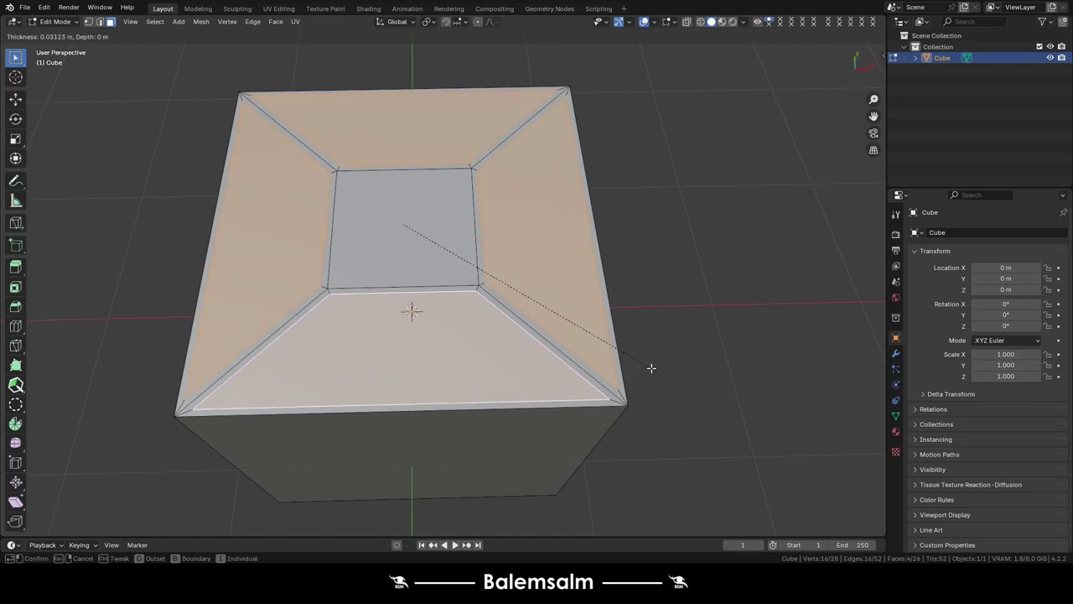
- Set the individual insets to 0.12 m thickness, raised 0.1852 m in depth
key(ctrl)
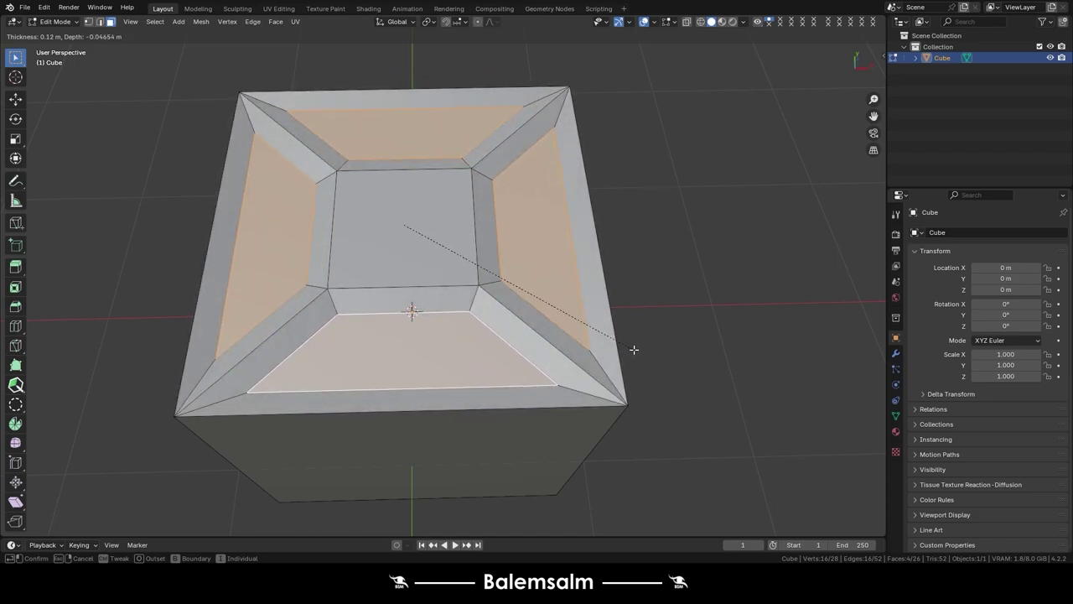
click(671, 359)
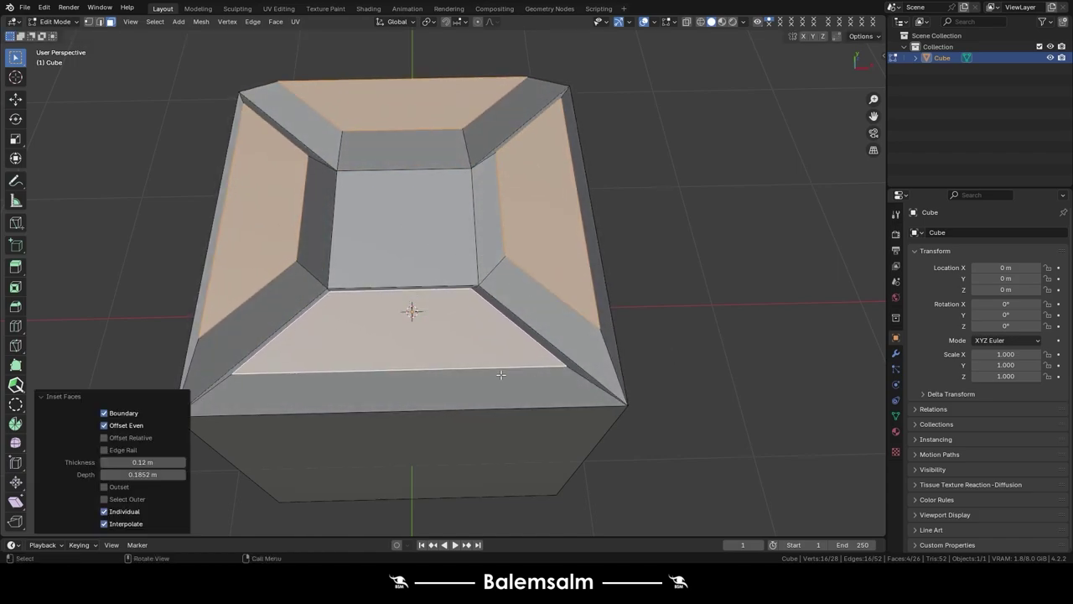
mouse_move(490, 342)
middle_down()
mouse_move(451, 408)
mouse_move(399, 266)
mouse_move(353, 275)
mouse_move(352, 327)
mouse_move(477, 281)
middle_up()
- Select the top faces of the four raised border sections
scroll(477, 282, down, 3)
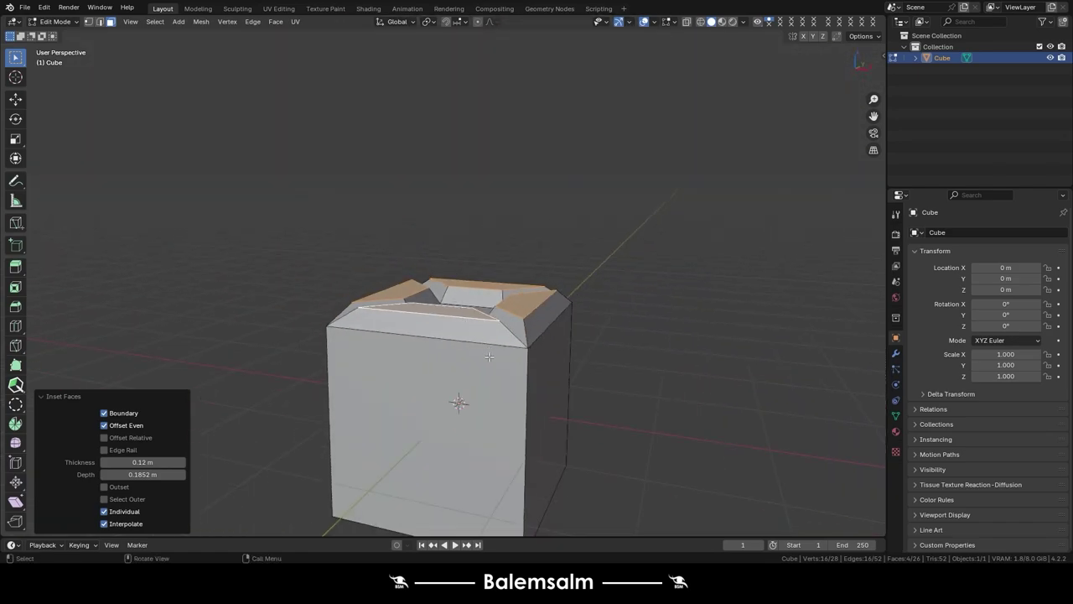
click(615, 246)
mouse_move(616, 246)
middle_down()
mouse_move(525, 269)
mouse_move(479, 197)
mouse_move(537, 289)
middle_up()
scroll(538, 289, up, 4)
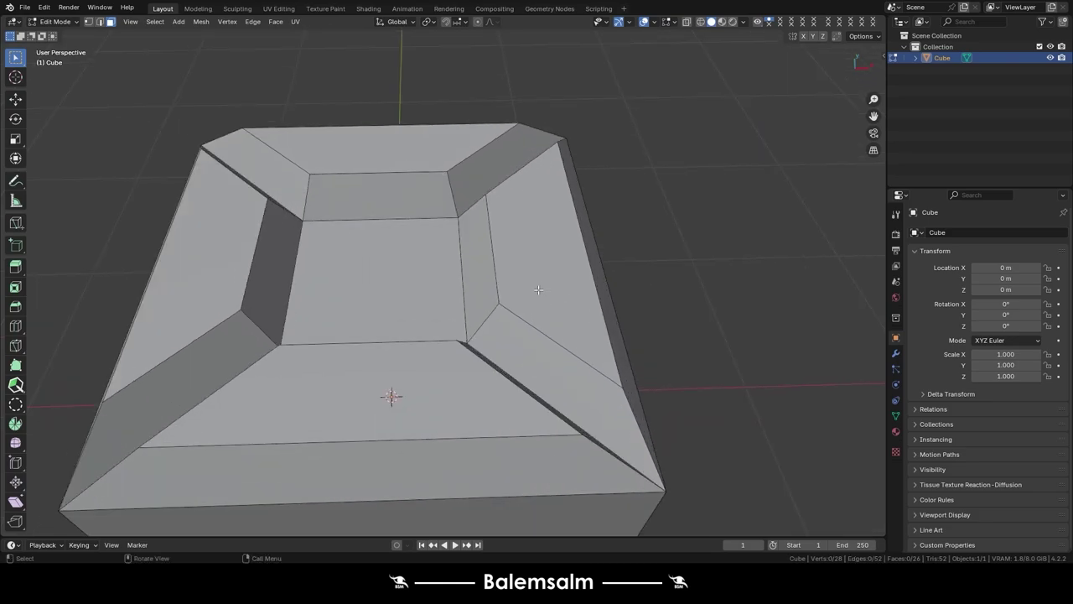
click(538, 289)
shift+click(245, 237)
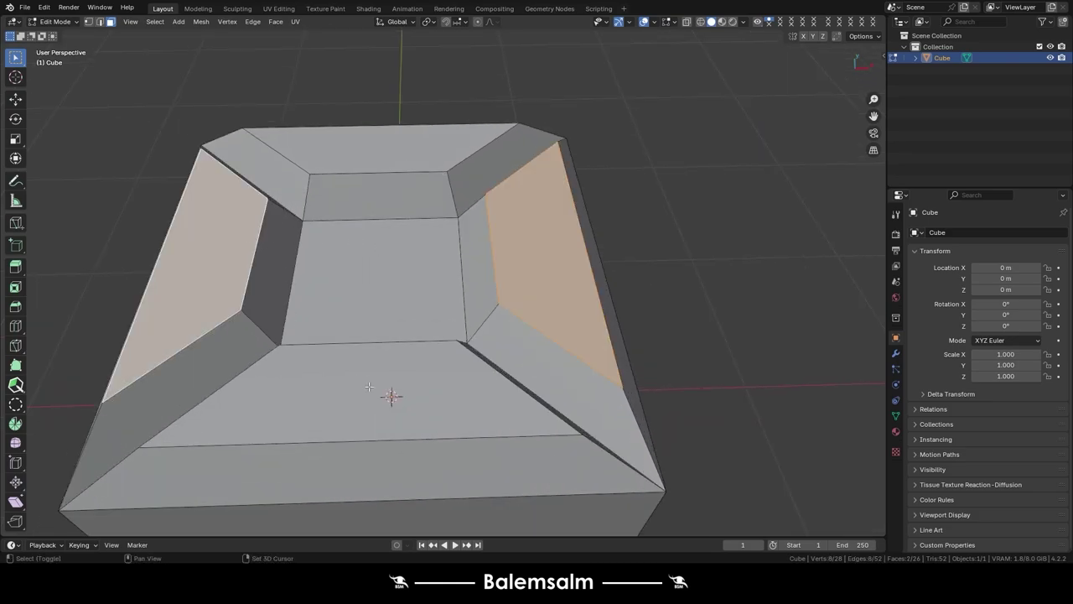
shift+click(369, 388)
shift+click(381, 145)
- Inset them individually by 0.08537 m, sunk to -0.1324 m depth, and return to Object Mode
key(i)
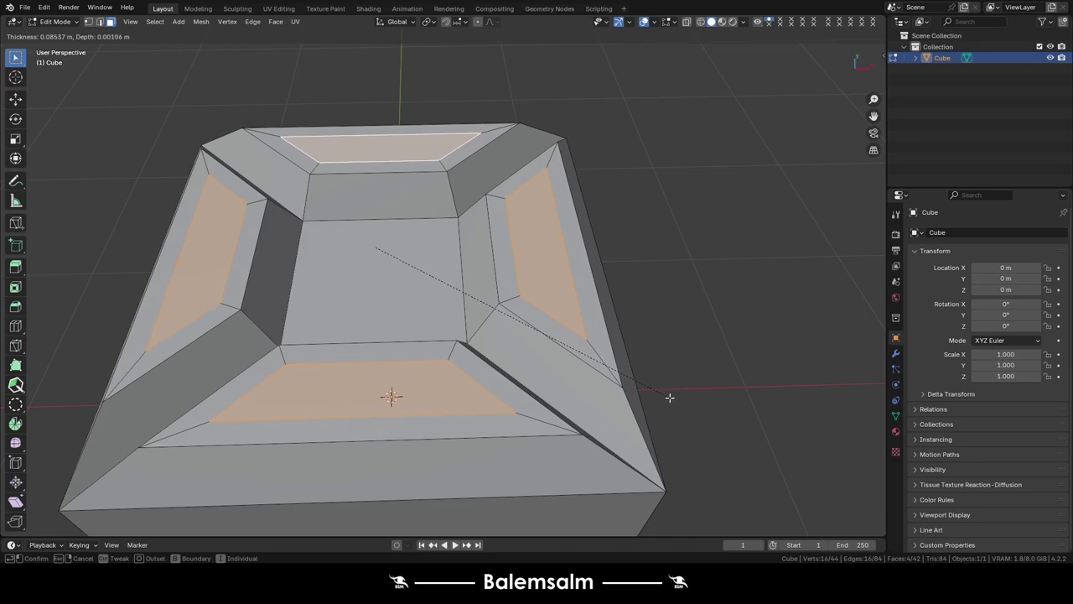
click(635, 395)
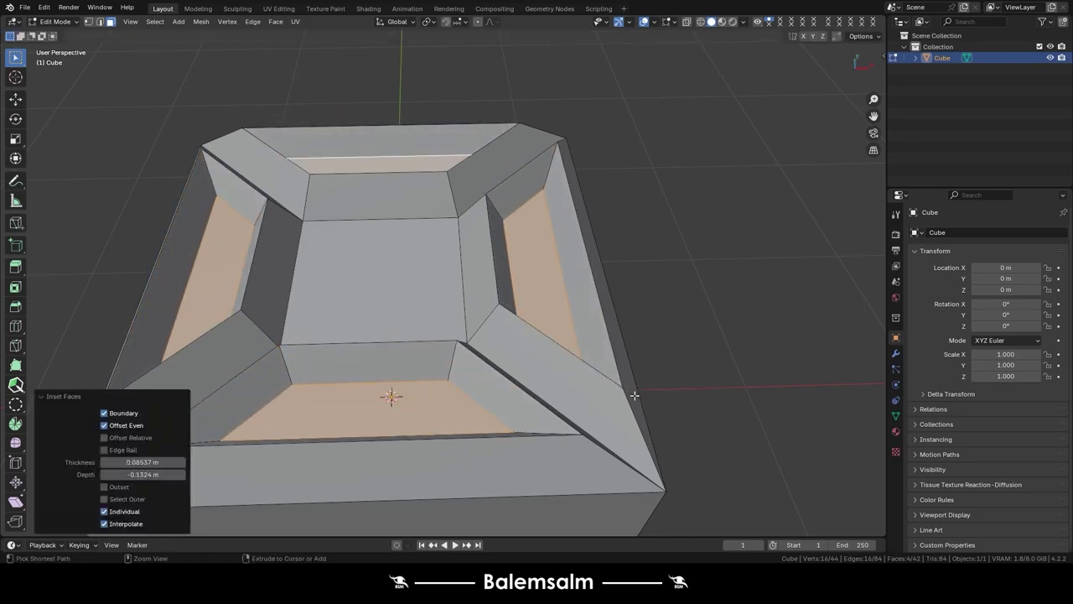
middle_drag(635, 395, 499, 342)
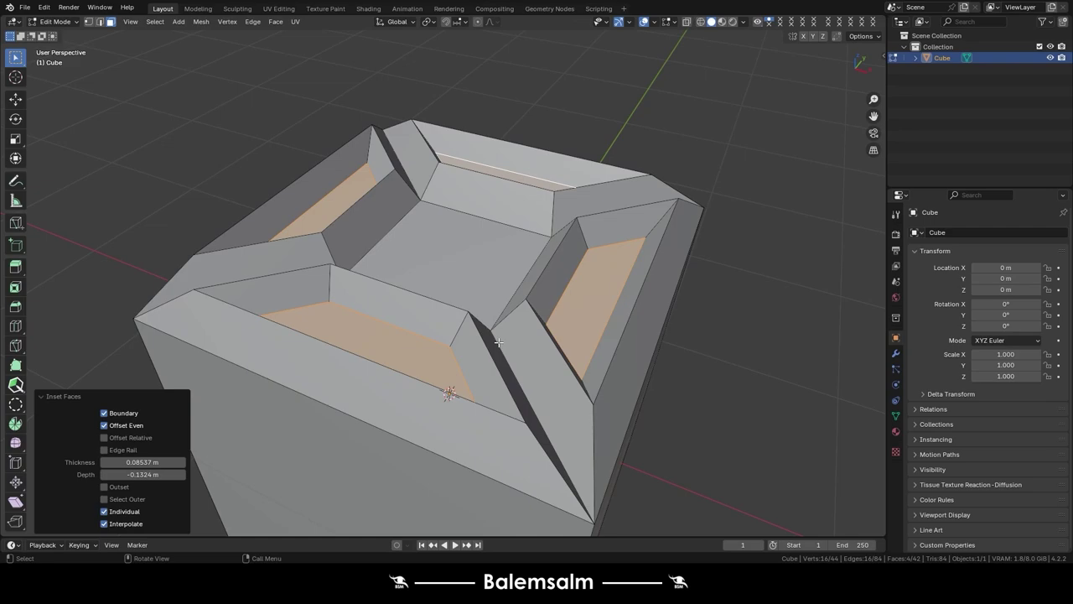
key(Tab)
- Turn on Cavity in the viewport shading options
click(744, 23)
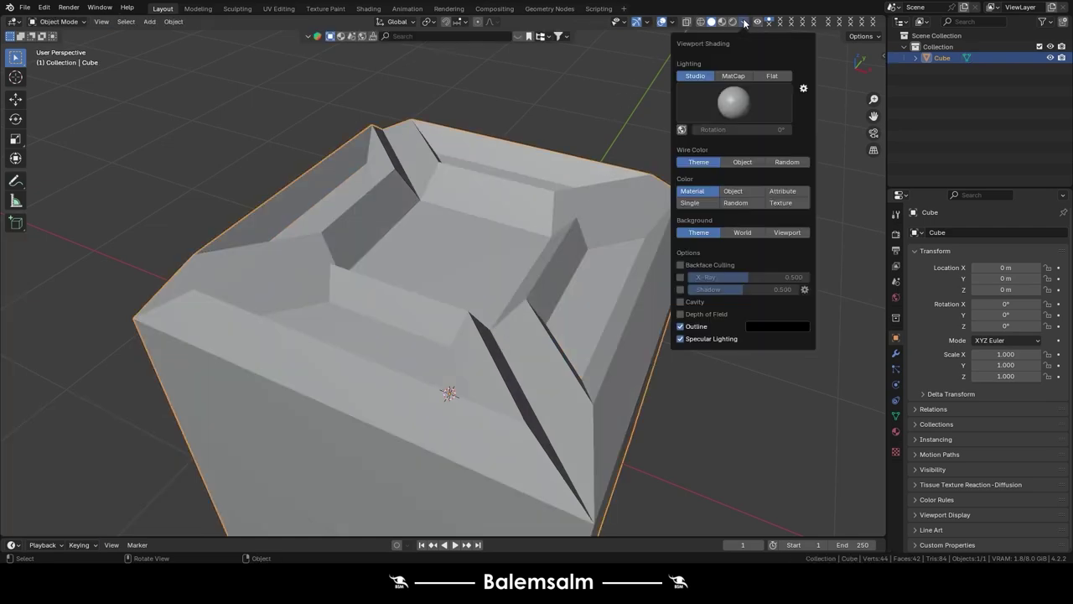
click(690, 303)
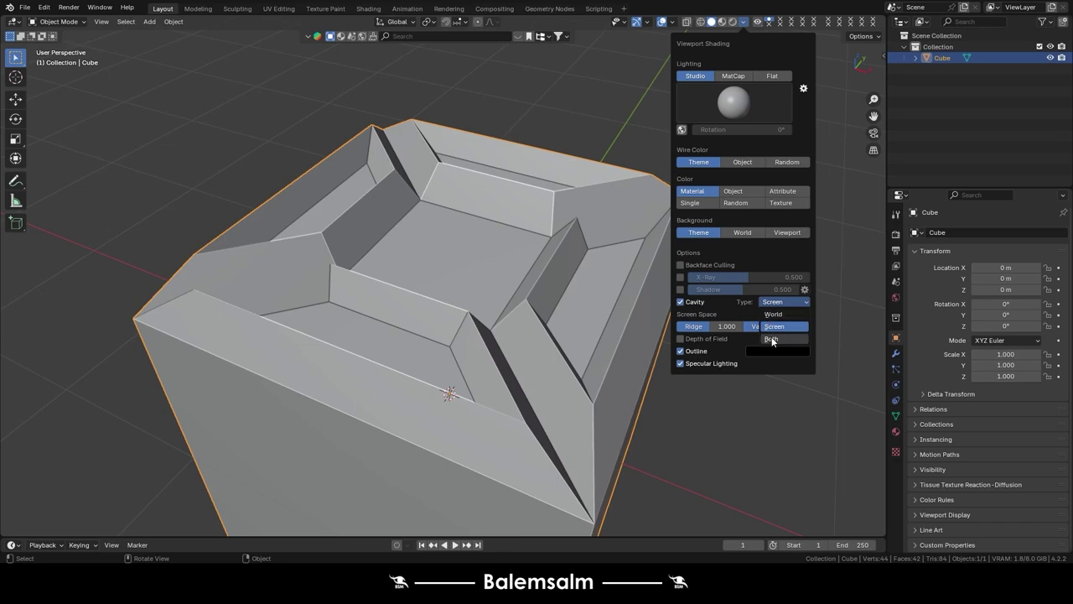
click(772, 341)
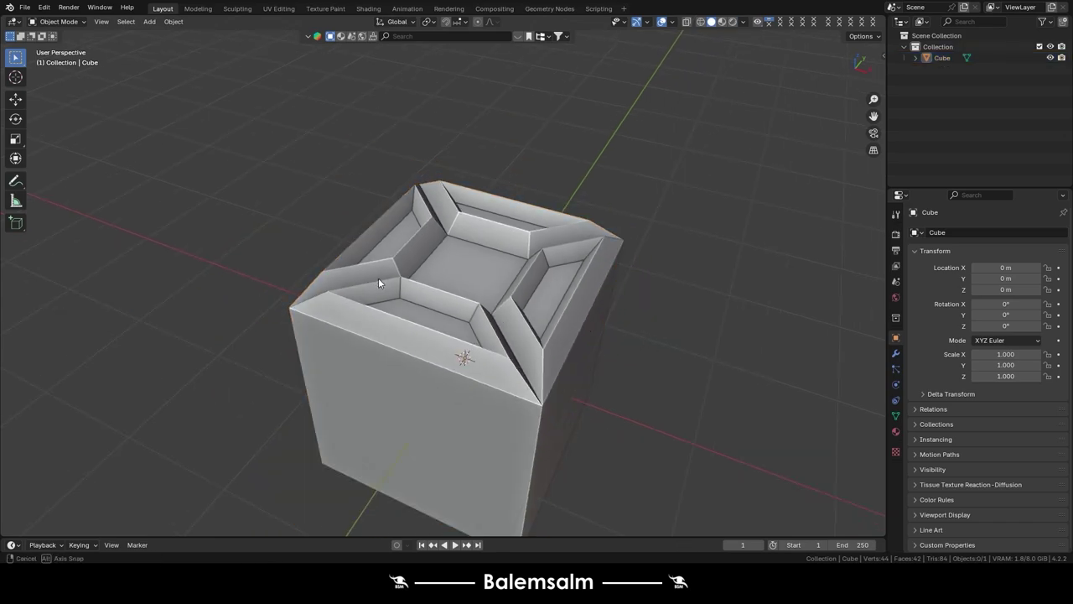
- Select the cube object and bring up the interaction mode list
mouse_move(378, 278)
middle_down()
mouse_move(485, 292)
mouse_move(542, 263)
mouse_move(520, 218)
mouse_move(470, 206)
mouse_move(450, 265)
middle_up()
click(387, 386)
middle_drag(387, 387, 457, 316)
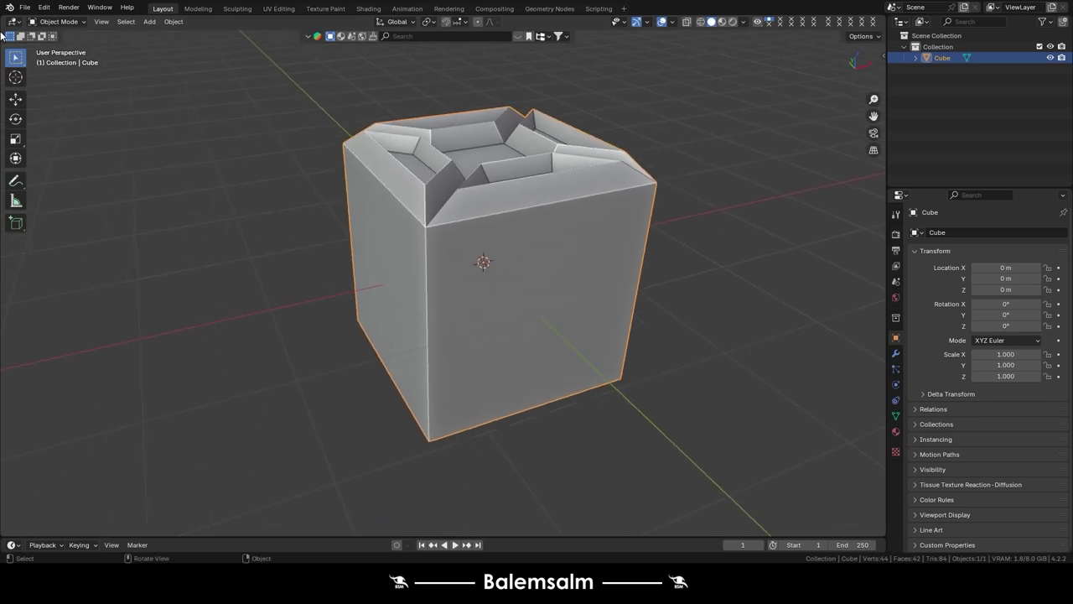
click(56, 23)
- In Edit Mode, add a loop cut around the cube, slid to factor -0.960 under the top rim
key(Tab)
middle_drag(513, 298, 522, 259)
key(ctrl+r)
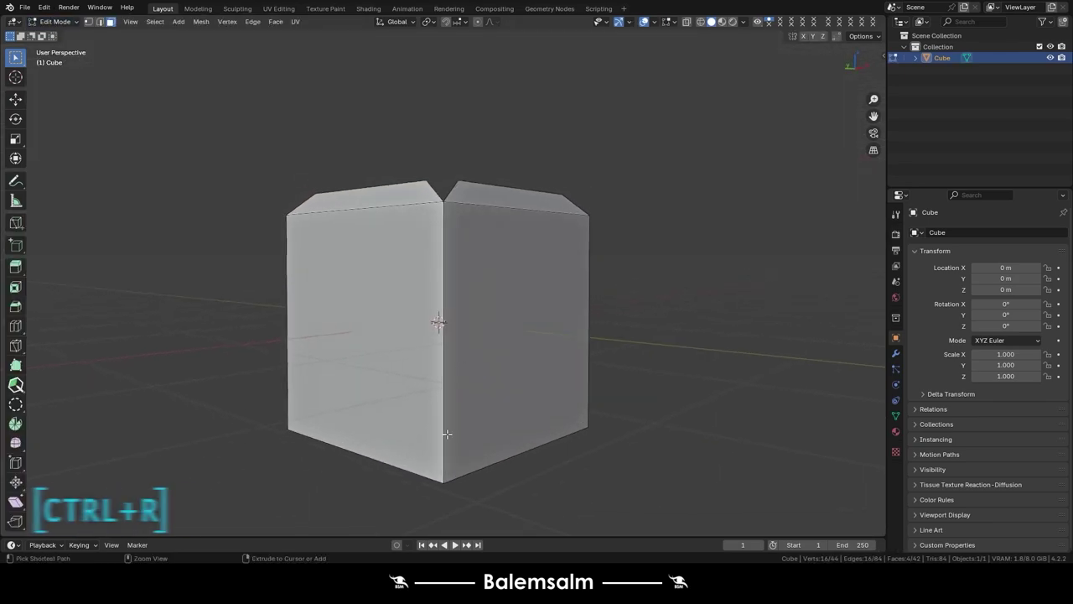
click(443, 431)
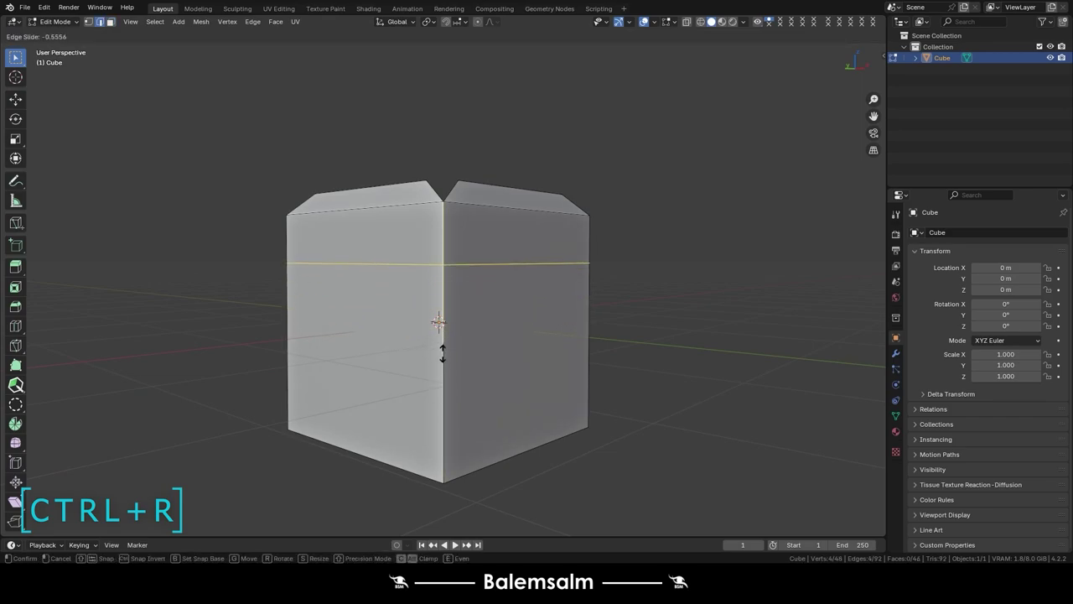
click(440, 297)
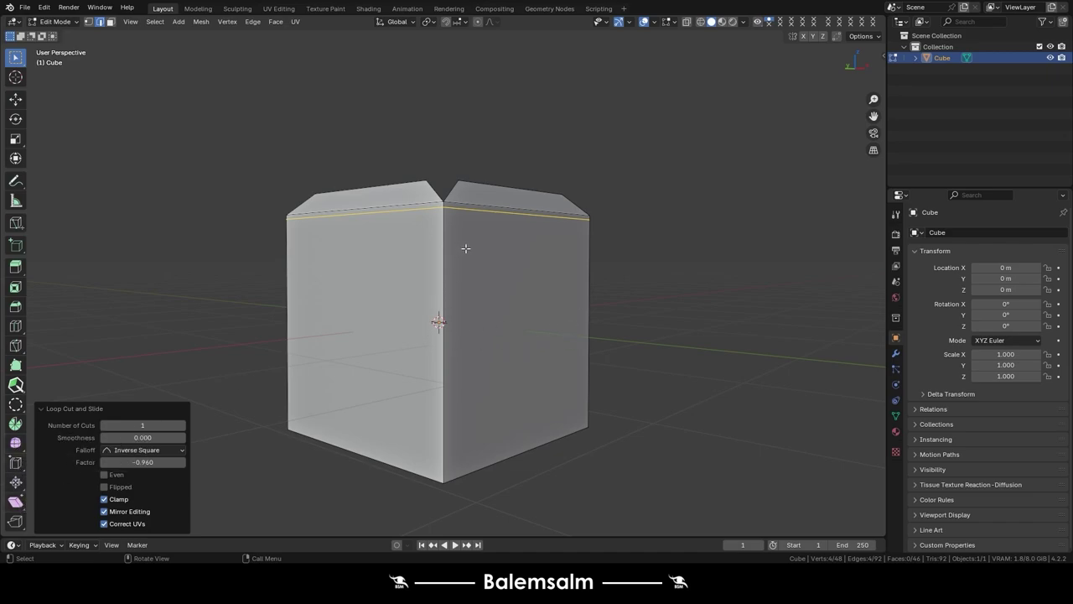
scroll(465, 251, up, 2)
click(460, 293)
mouse_move(447, 355)
middle_down()
mouse_move(460, 270)
mouse_move(483, 320)
middle_up()
scroll(460, 269, down, 3)
- Delete only the cube's bottom face
click(483, 273)
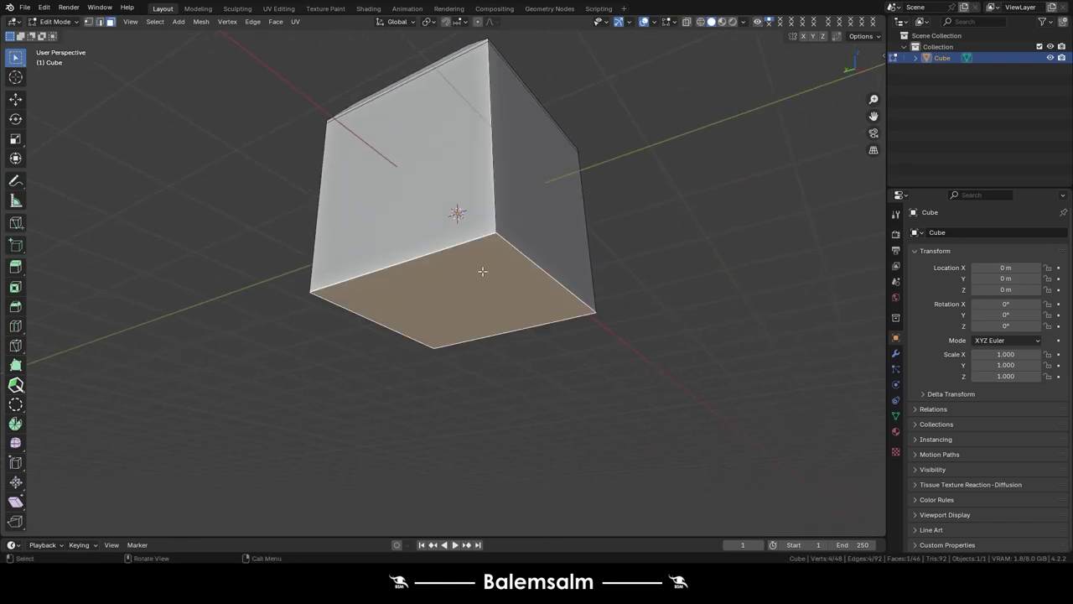
key(x)
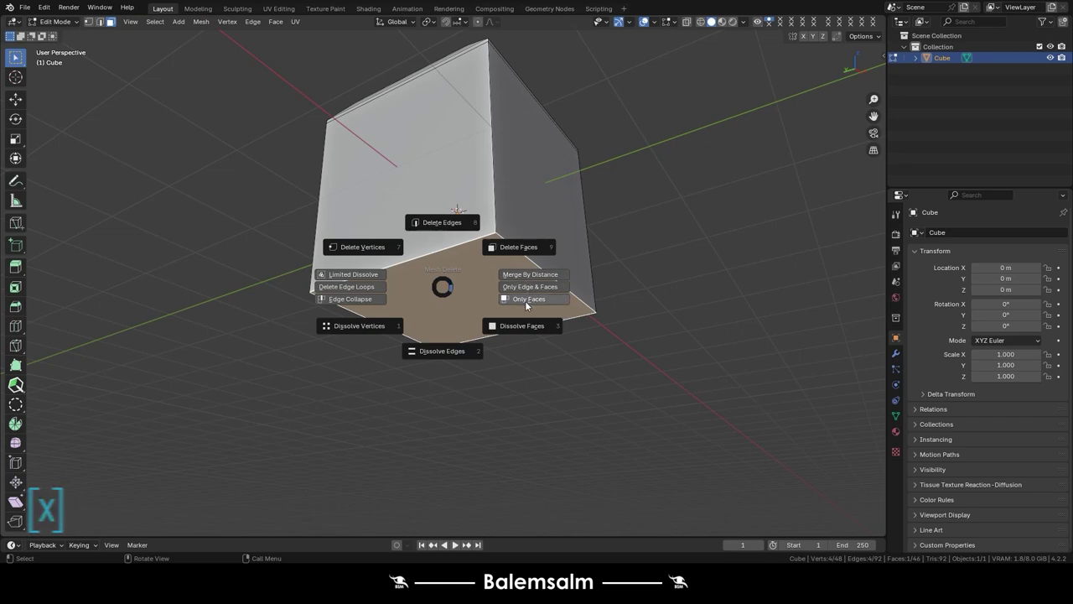
click(546, 298)
- Loop-select the four side walls and inset each individually, 0.3764 m thick
middle_drag(532, 240, 523, 429)
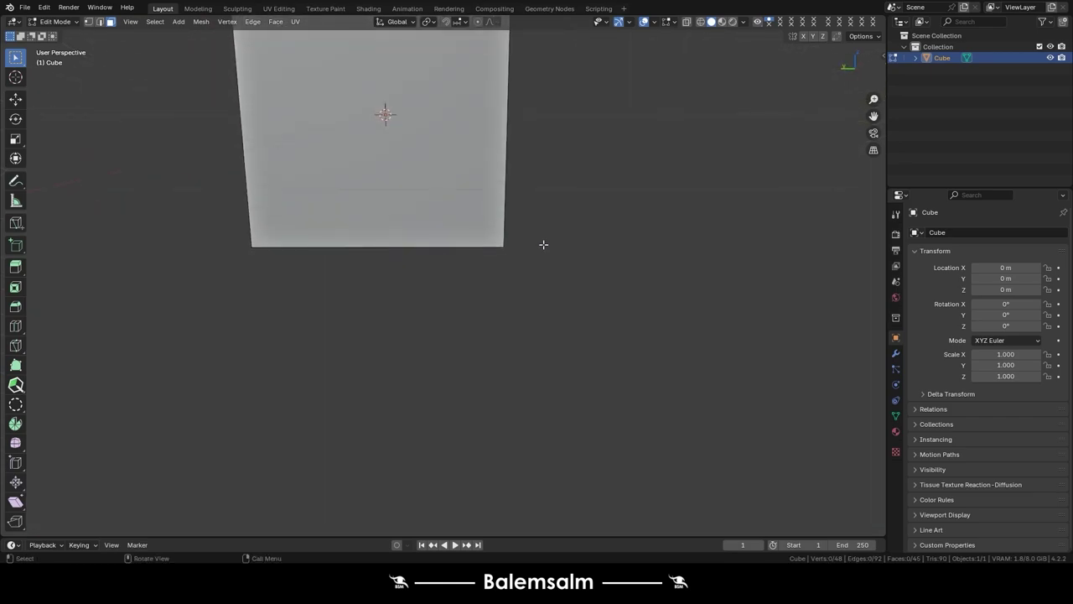
alt+click(531, 347)
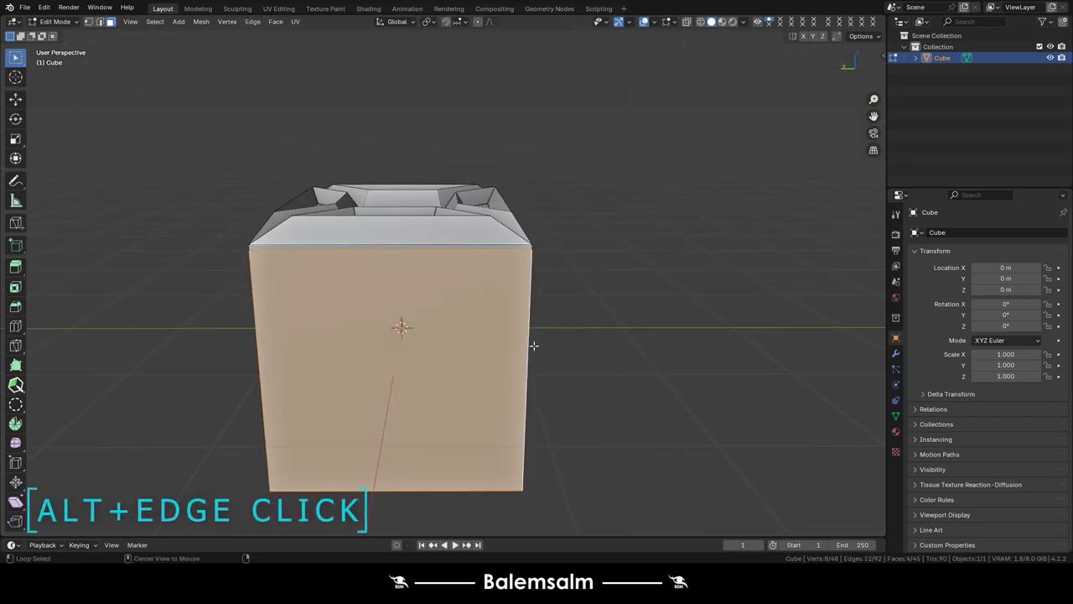
mouse_move(531, 346)
middle_down()
mouse_move(187, 327)
mouse_move(91, 336)
mouse_move(545, 299)
middle_up()
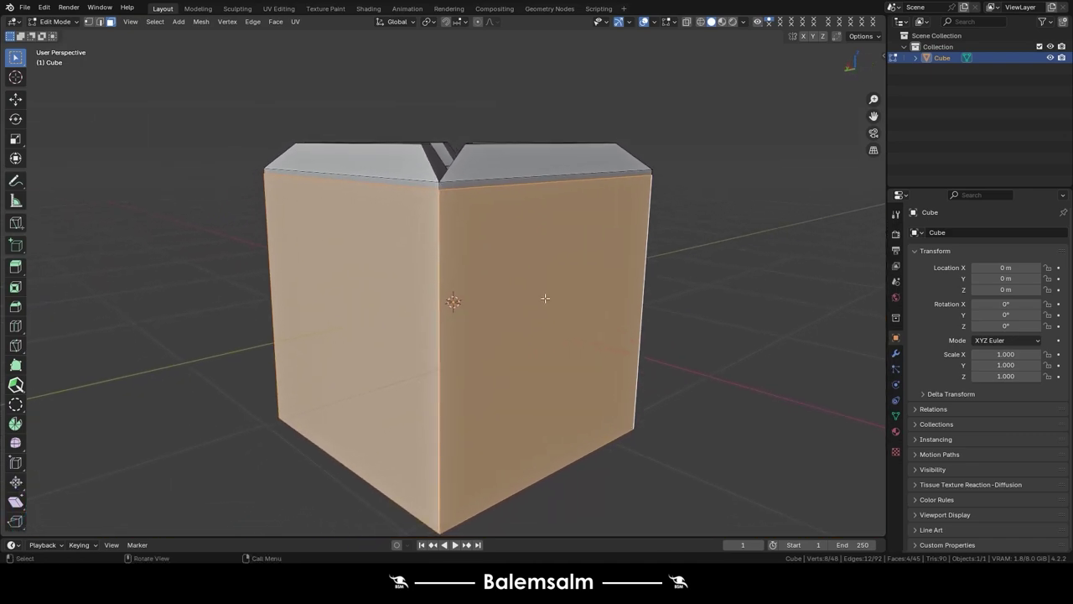
key(i)
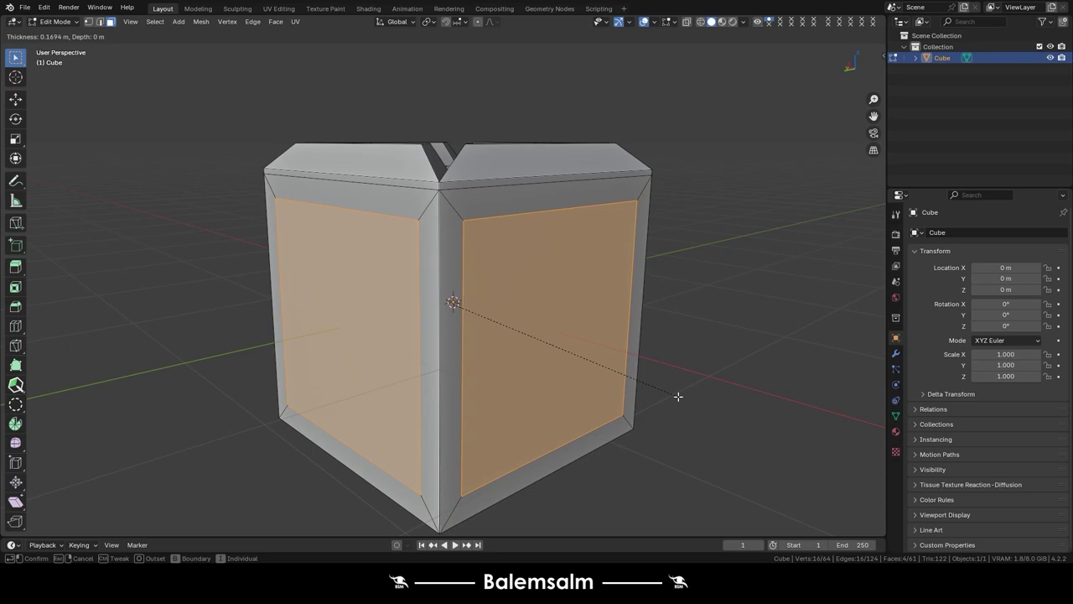
key(i)
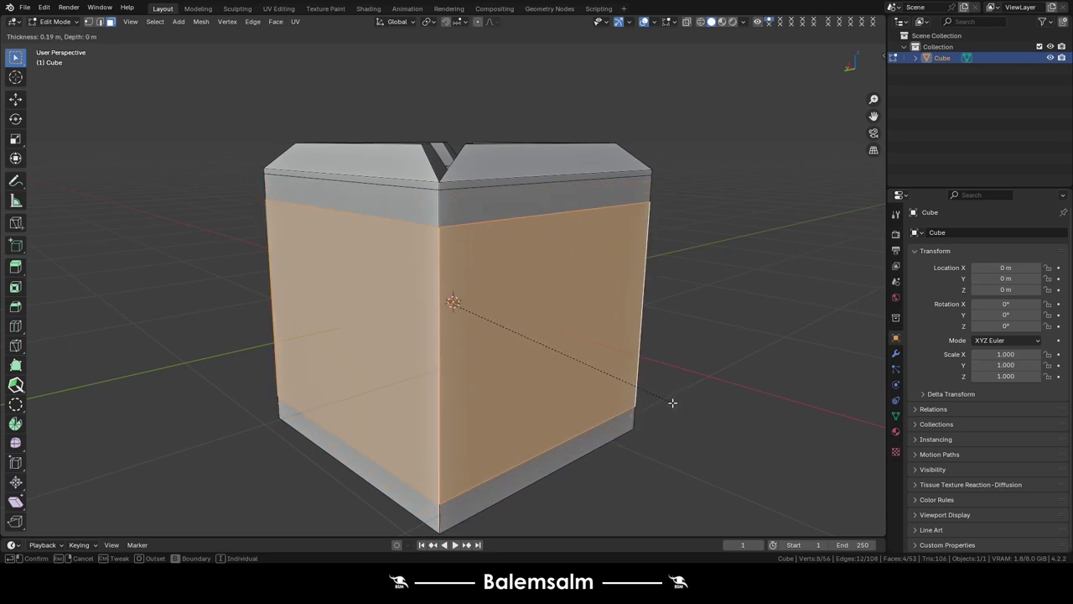
key(i)
key(i)
key(i)
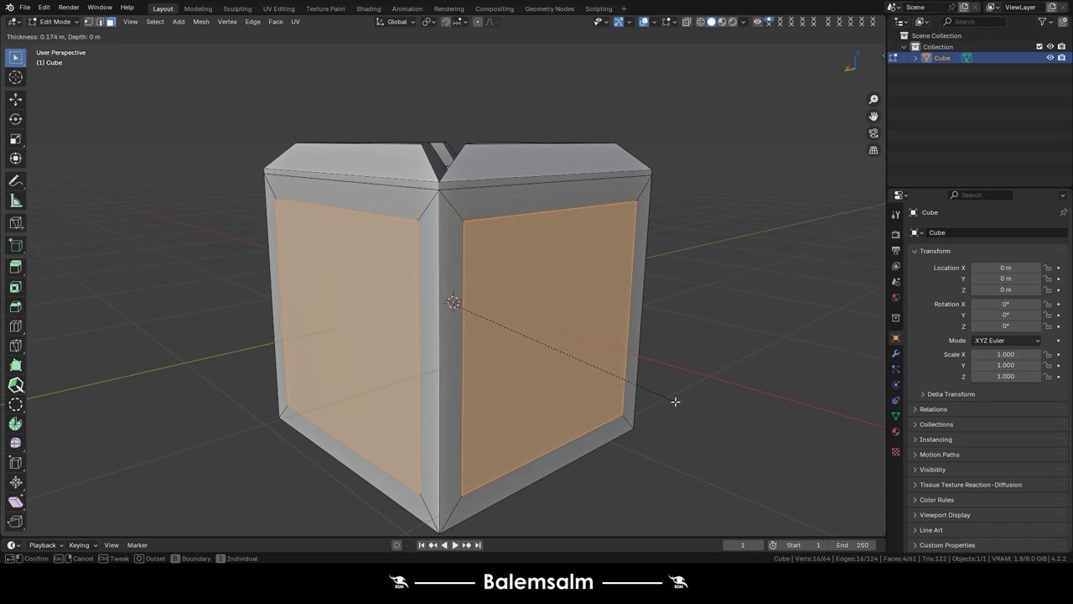
key(i)
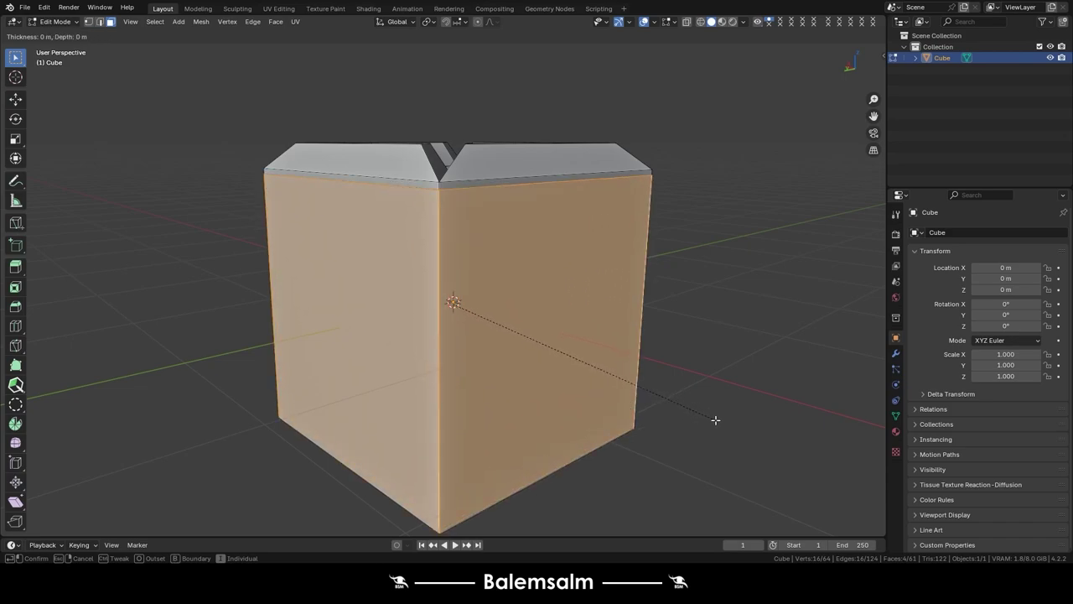
key(i)
click(647, 397)
- Undo the side-wall insets, then test a front-face inset with the bottom edge left open, and undo it
key(ctrl+z)
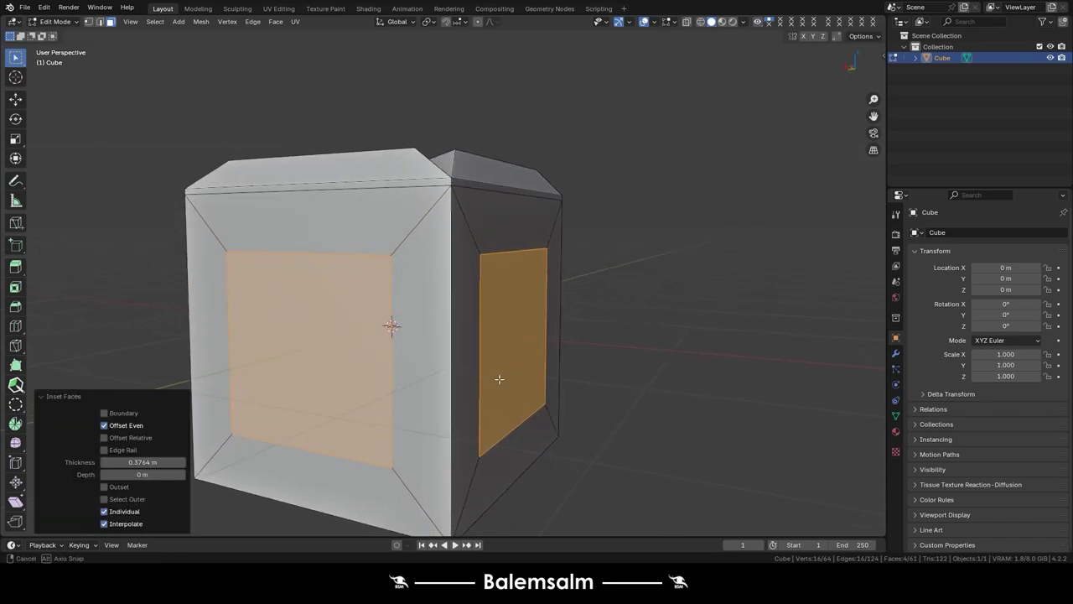
mouse_move(498, 442)
middle_down()
mouse_move(405, 404)
mouse_move(704, 433)
middle_up()
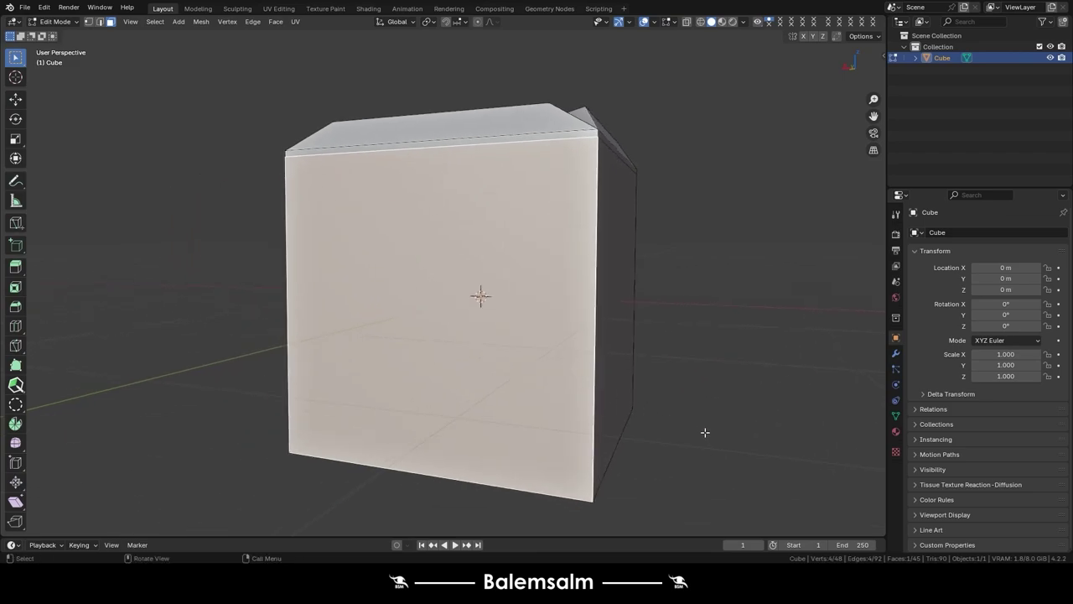
key(i)
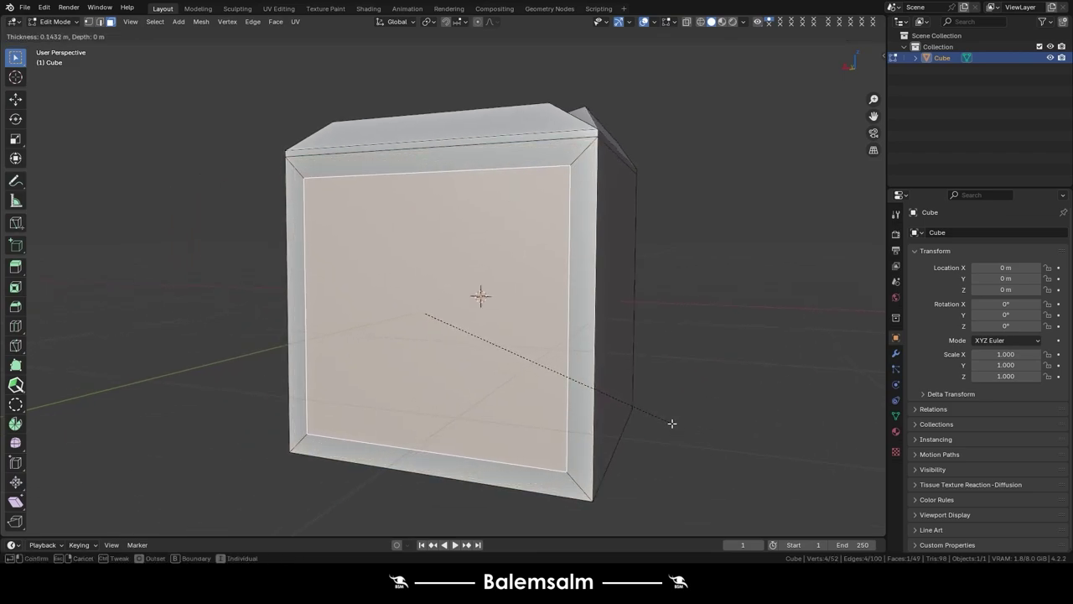
key(b)
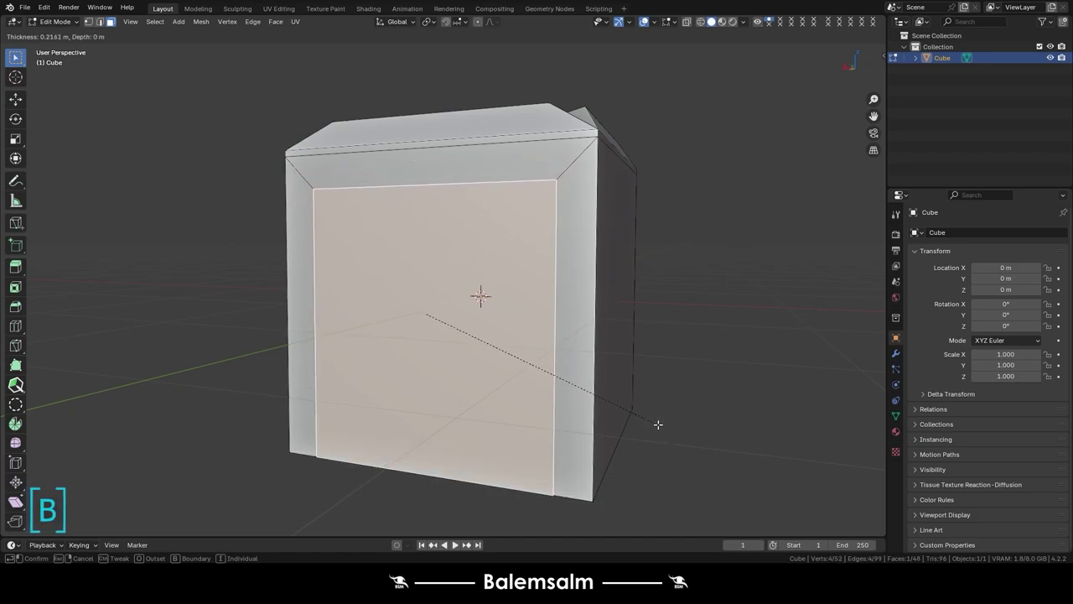
key(b)
key(b)
key(b)
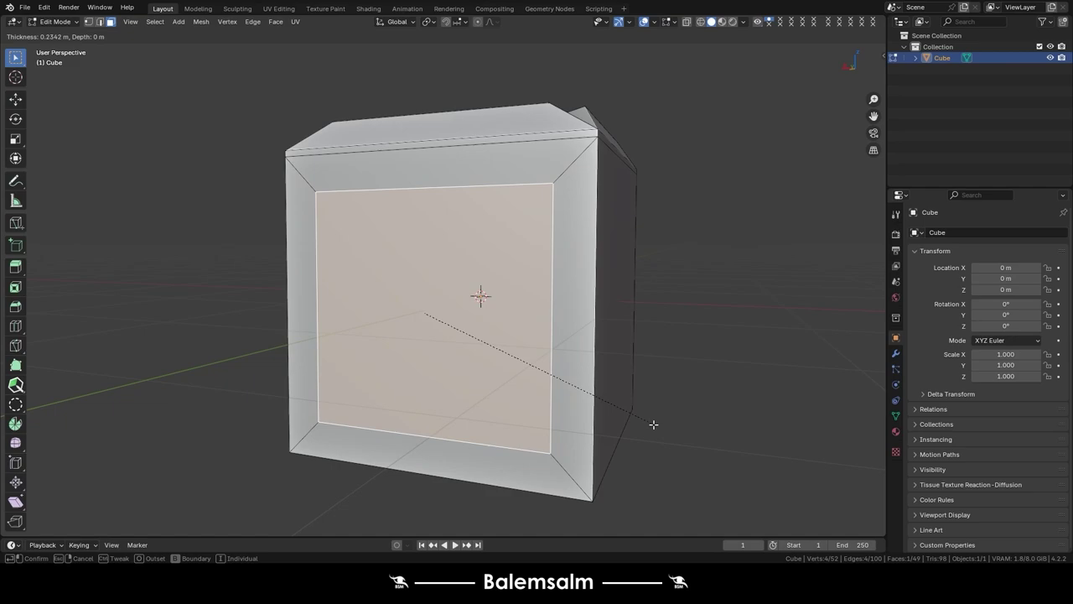
key(b)
key(b)
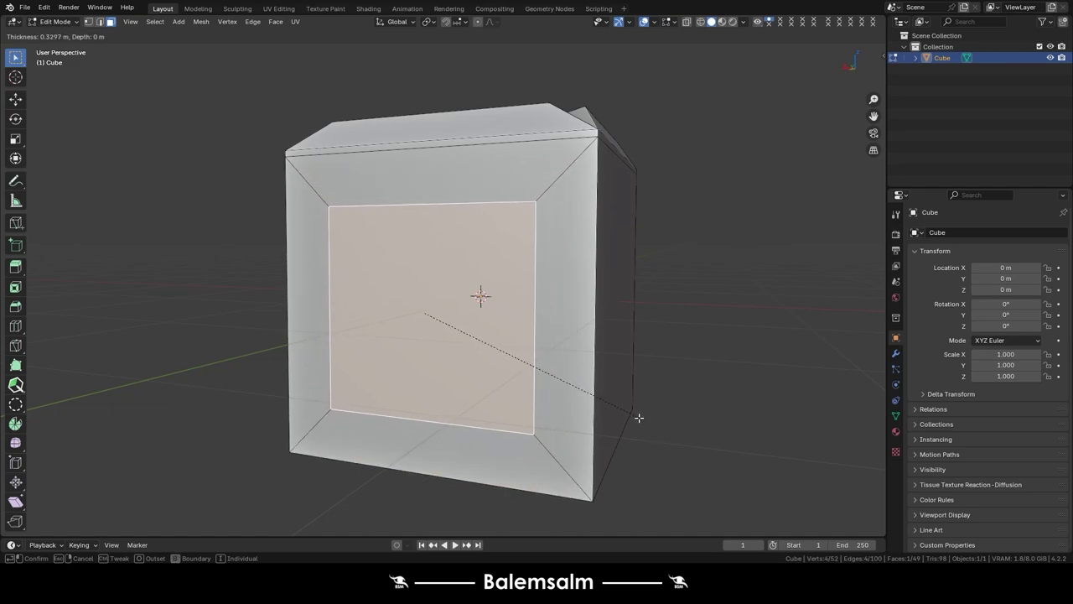
key(b)
click(643, 428)
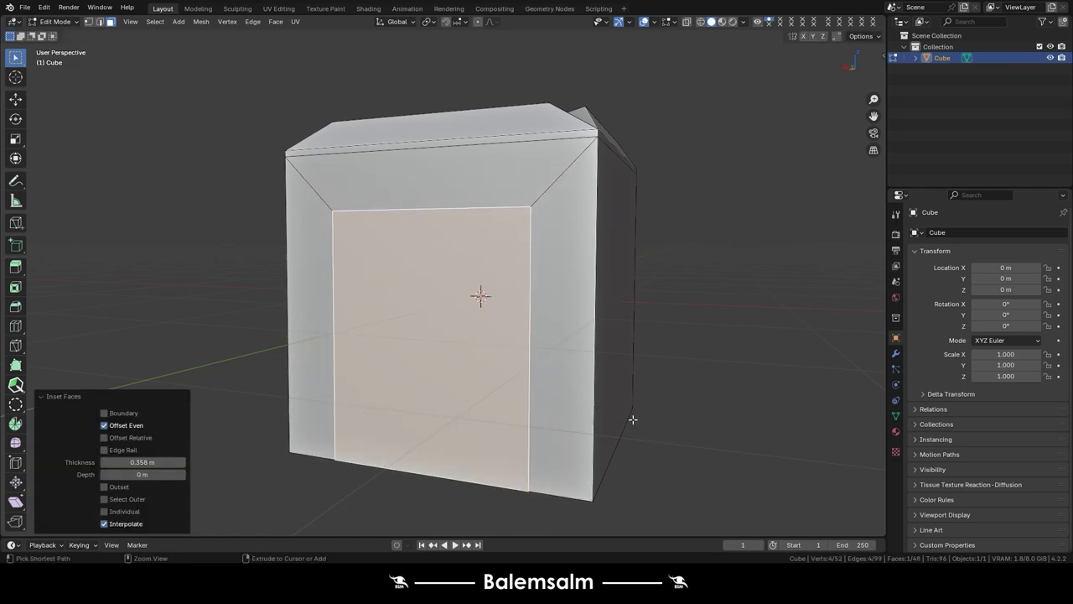
key(ctrl+z)
middle_drag(592, 370, 695, 433)
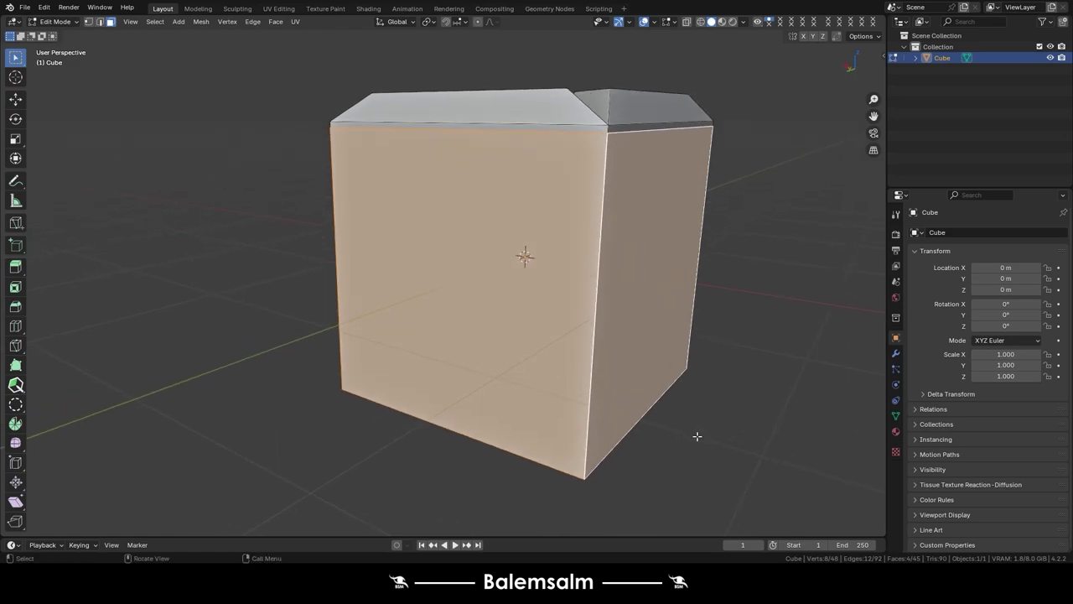
- Try a region inset on the side walls with Boundary toggled, then undo it
key(i)
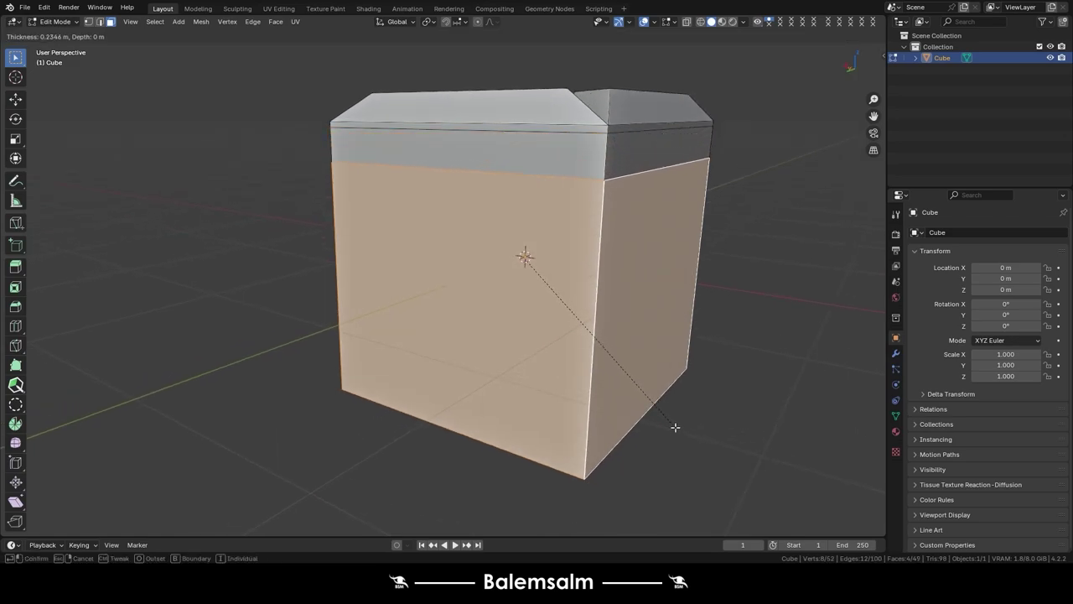
key(b)
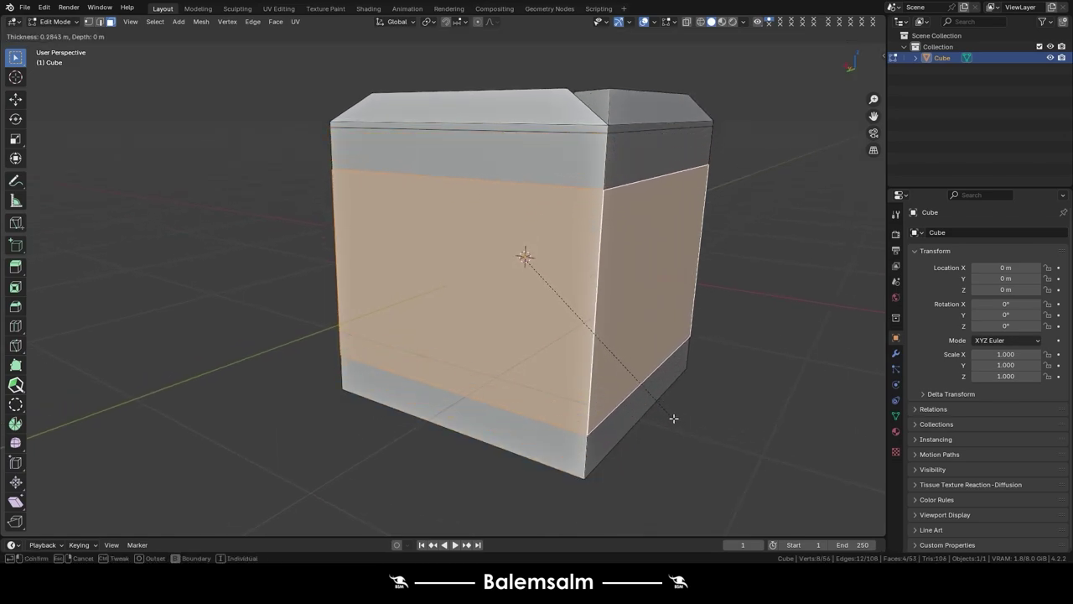
key(b)
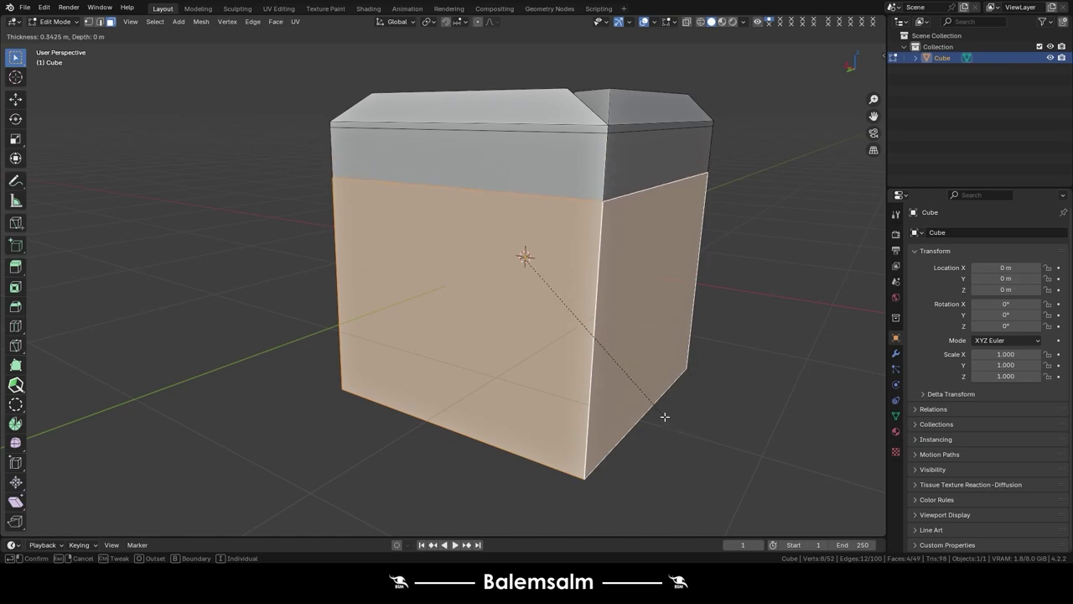
click(658, 409)
key(ctrl+z)
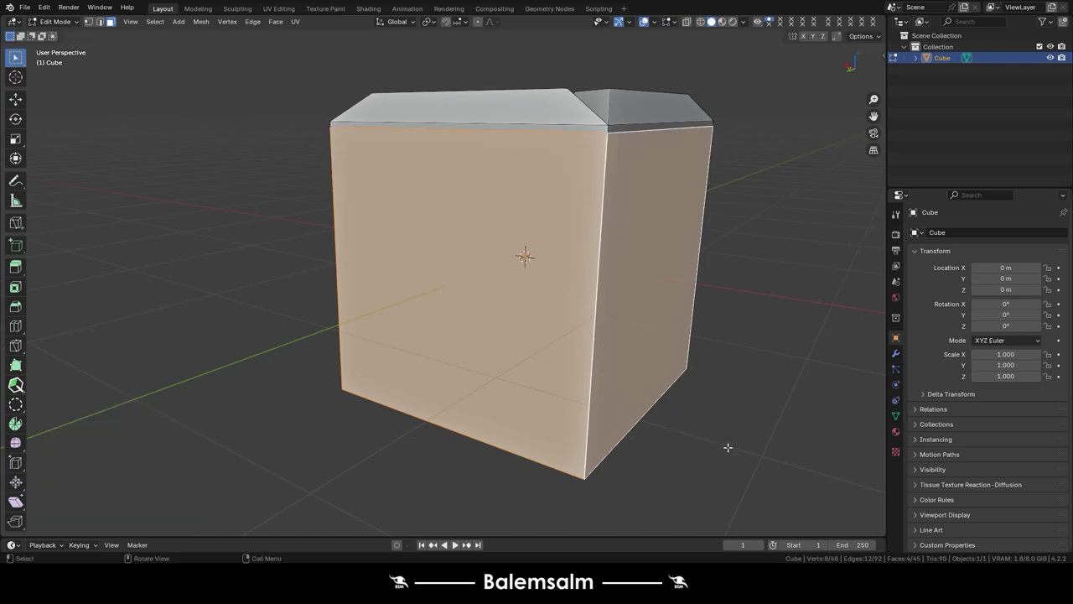
- Inset the side walls as one region, 0.1869 m thick with 0.1378 m outward depth
key(i)
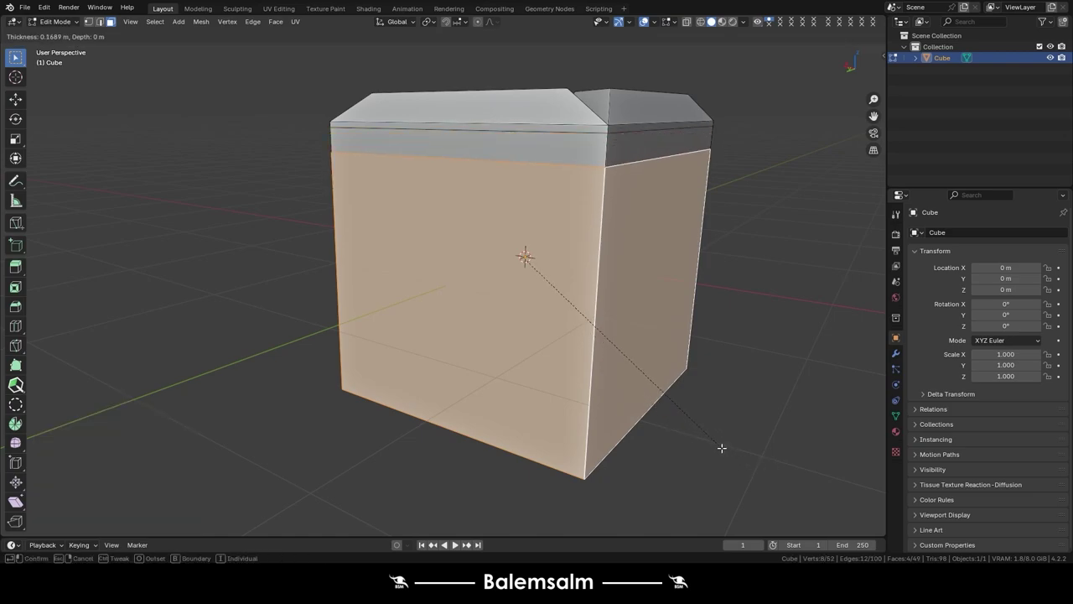
key(alt+s)
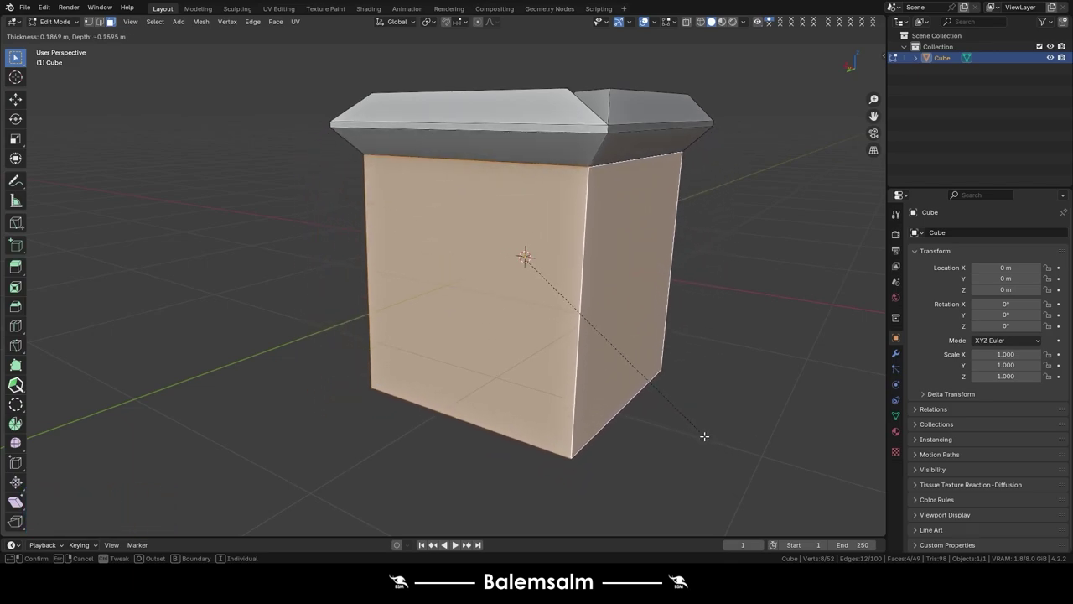
click(721, 458)
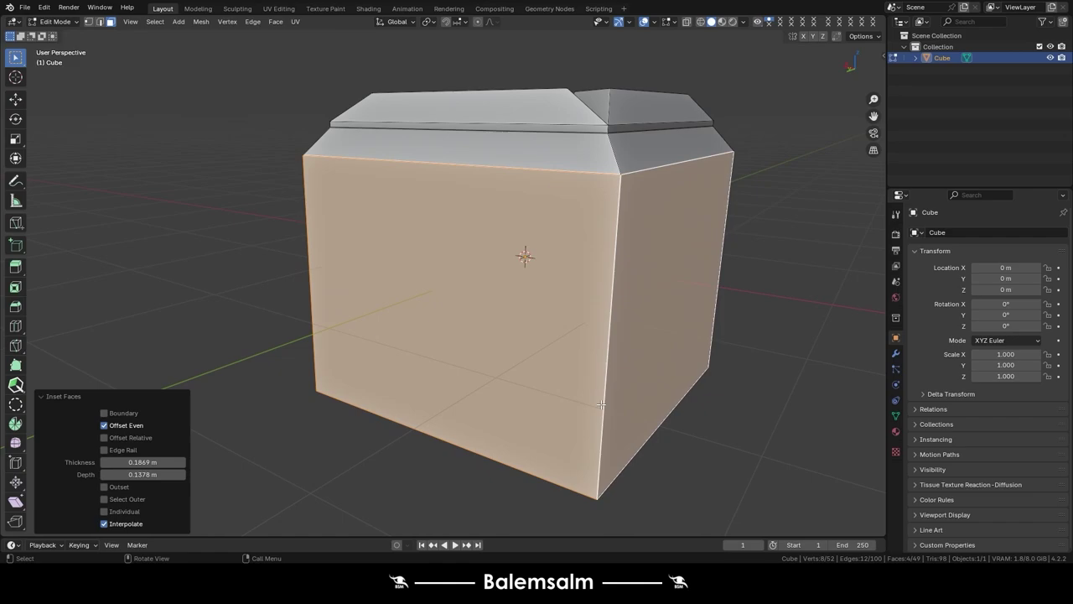
middle_drag(601, 405, 561, 300)
- Add two horizontal loop cuts around the cube's sides and scale them apart along Z
key(2)
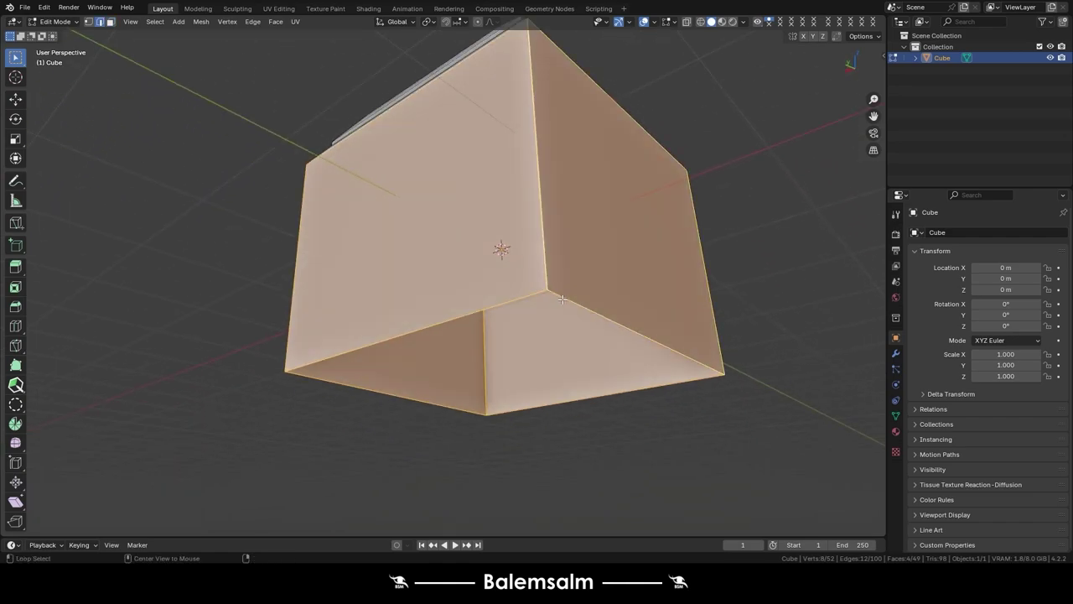
key(alt+a)
alt+click(561, 299)
click(547, 184)
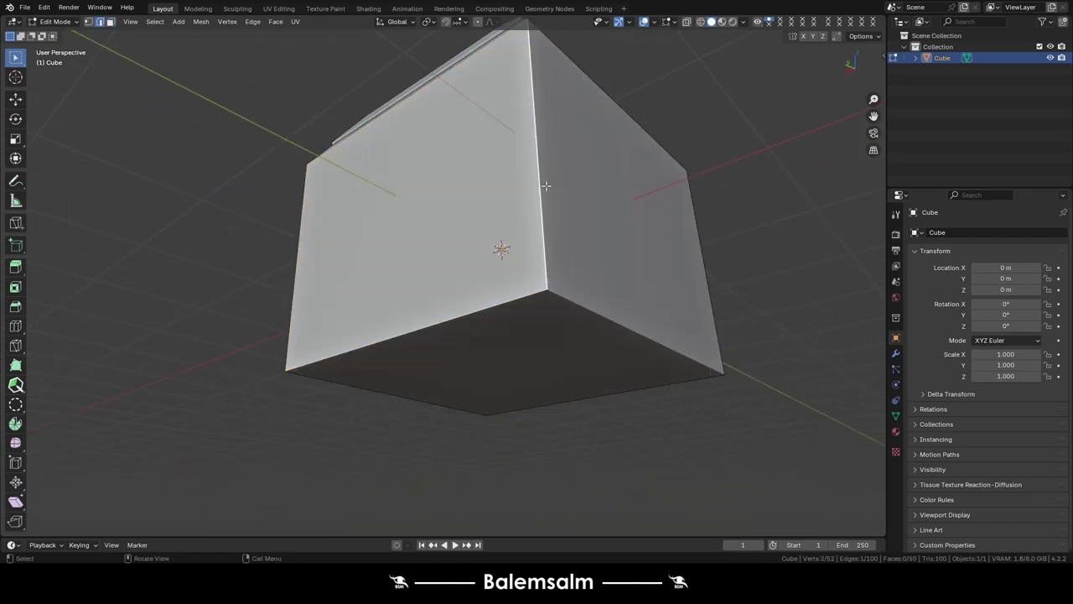
mouse_move(548, 182)
middle_down()
mouse_move(556, 251)
mouse_move(532, 302)
middle_up()
key(ctrl+r)
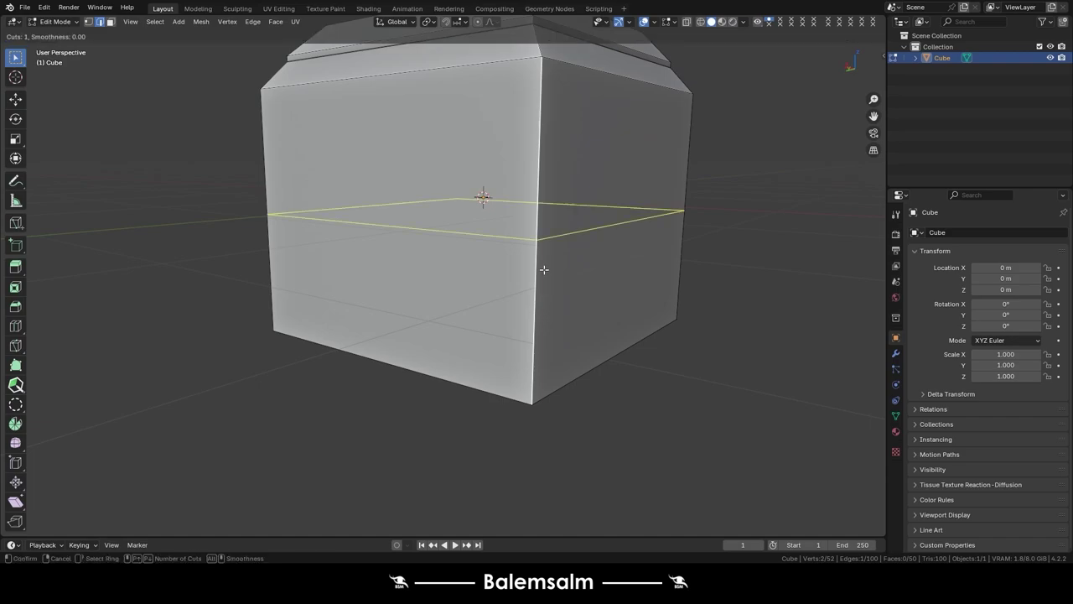
scroll(543, 266, up, 1)
click(541, 266)
right_click(541, 265)
key(s)
key(z)
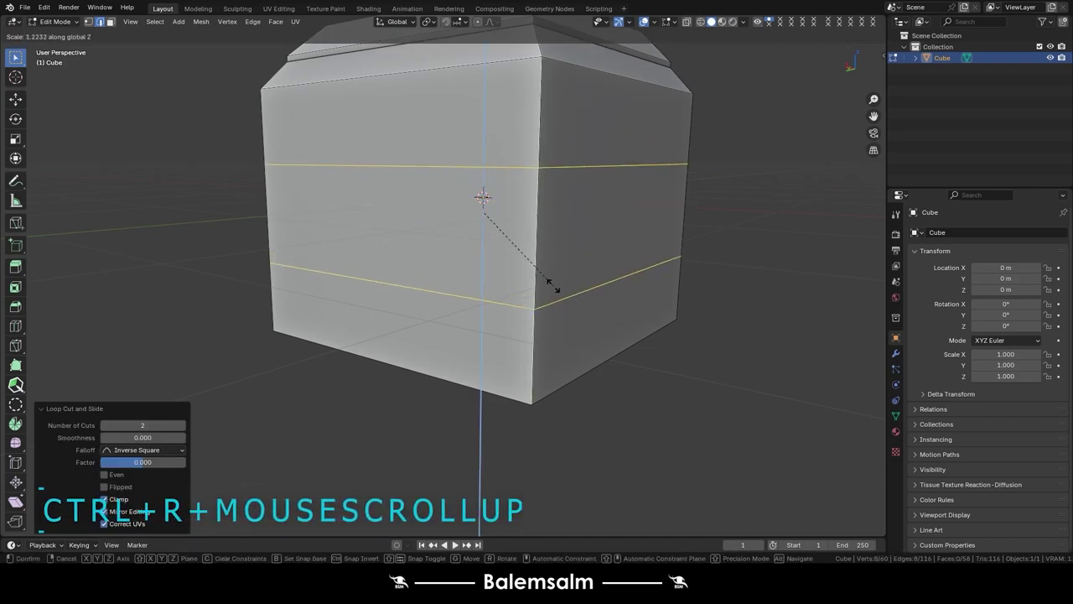
click(630, 383)
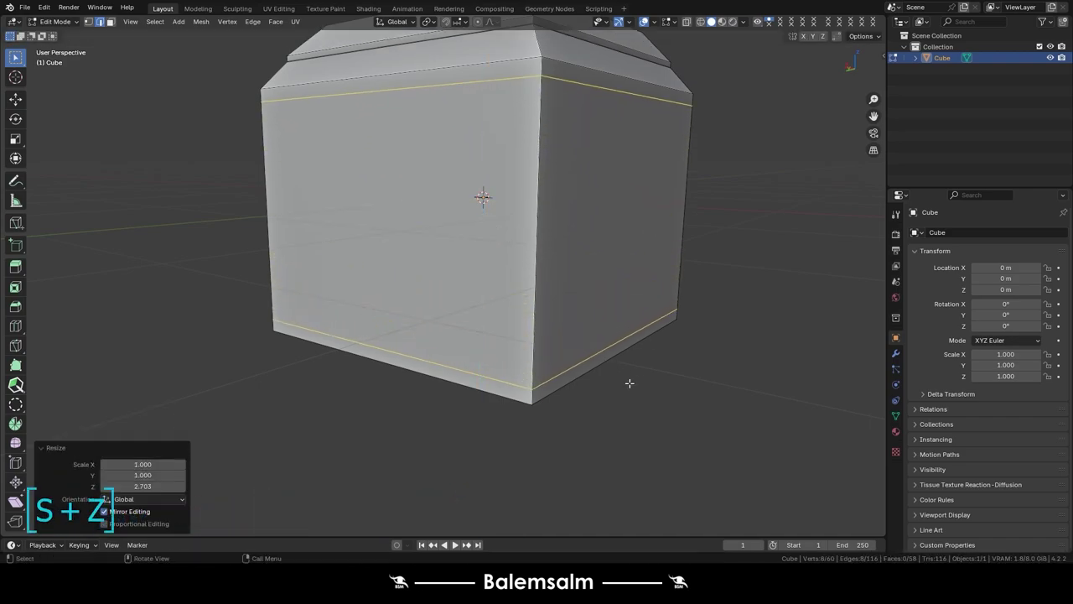
- Inset each side face between the loops individually, 0.1483 m thick
key(3)
alt+click(531, 296)
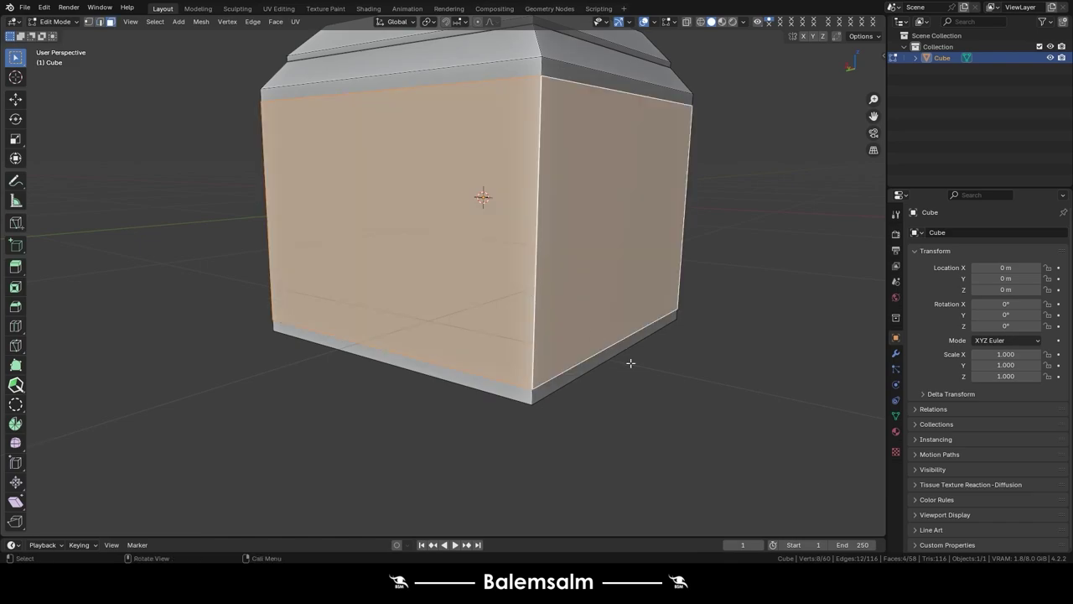
key(i)
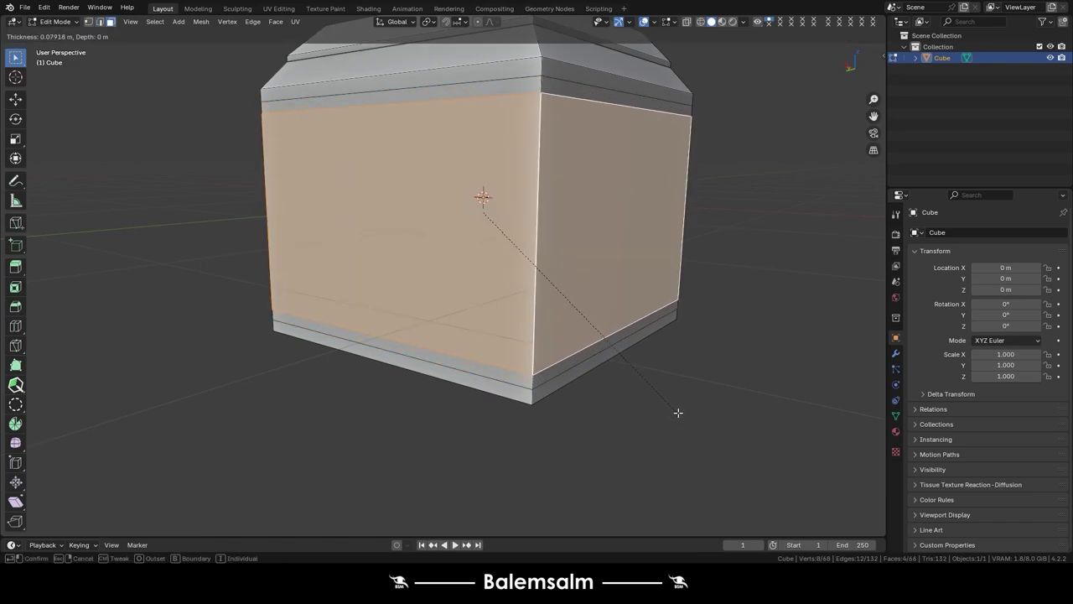
key(i)
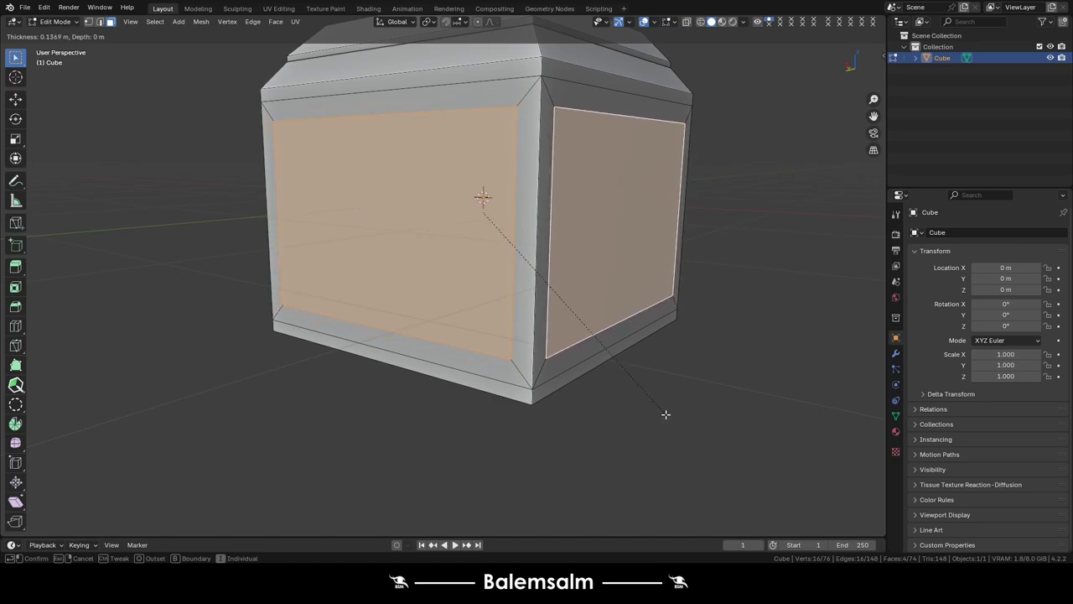
click(663, 414)
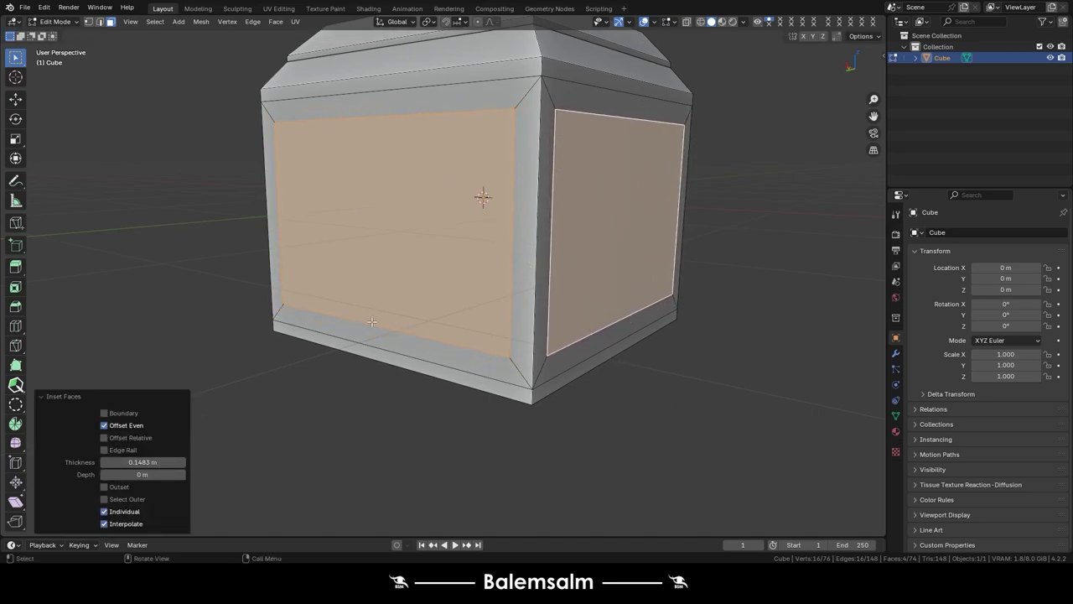
- Look around the inset cube and start extruding the inset side panels
mouse_move(372, 321)
middle_down()
mouse_move(372, 168)
mouse_move(539, 321)
mouse_move(467, 338)
mouse_move(380, 220)
mouse_move(491, 372)
mouse_move(364, 287)
middle_up()
scroll(364, 288, up, 3)
mouse_move(561, 391)
middle_down()
mouse_move(673, 364)
mouse_move(357, 391)
mouse_move(299, 330)
mouse_move(327, 336)
mouse_move(145, 346)
mouse_move(67, 383)
mouse_move(120, 333)
middle_up()
scroll(357, 391, down, 5)
scroll(145, 346, down, 3)
scroll(120, 333, up, 3)
scroll(439, 406, up, 2)
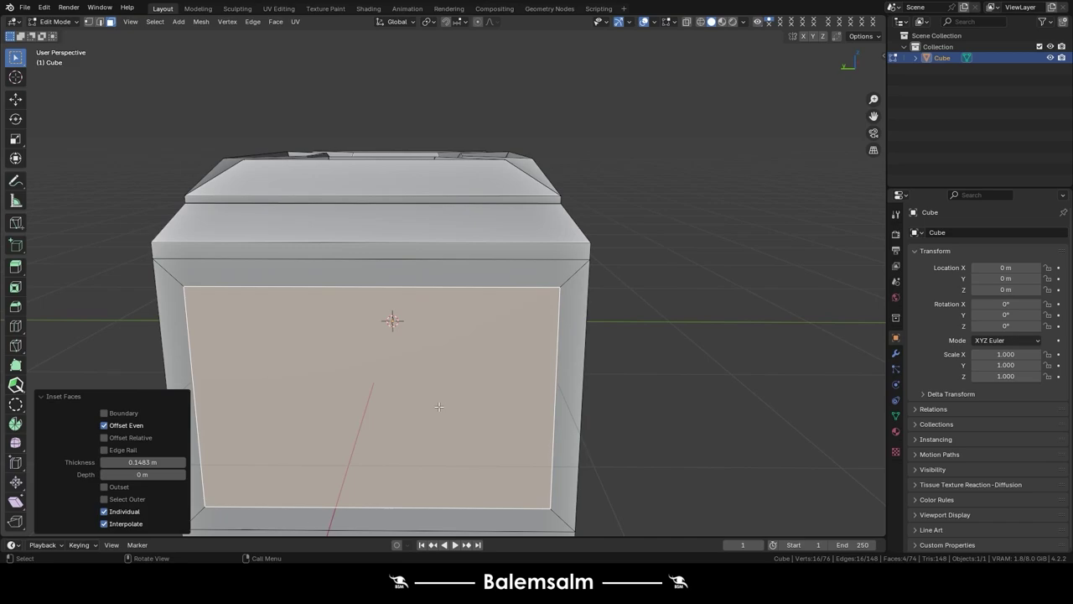
key(e)
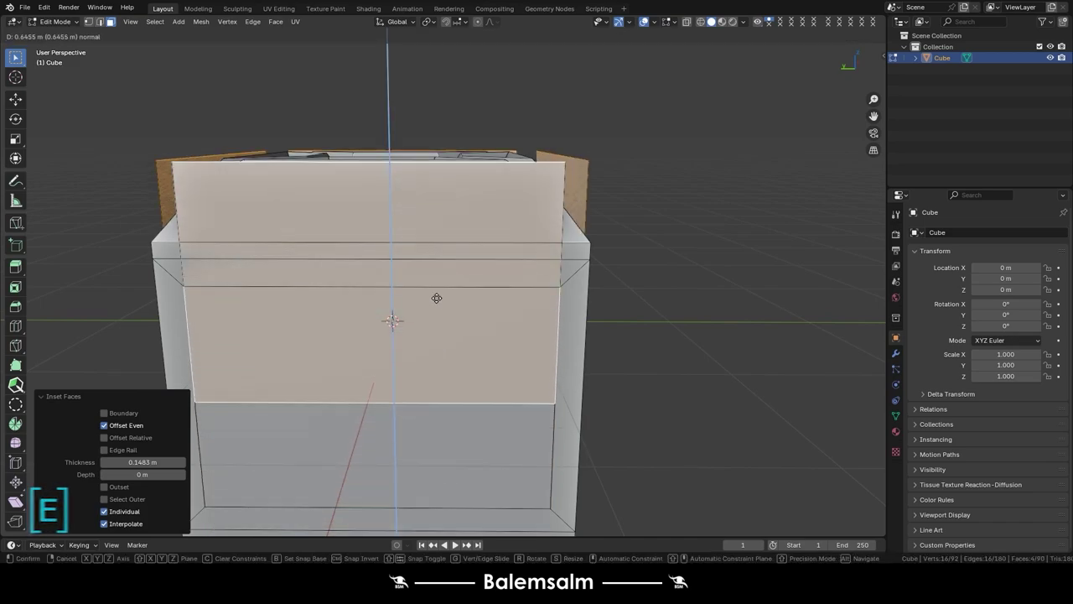
- Push the extruded front face inward, then undo that inward extrusion
key(g)
click(408, 433)
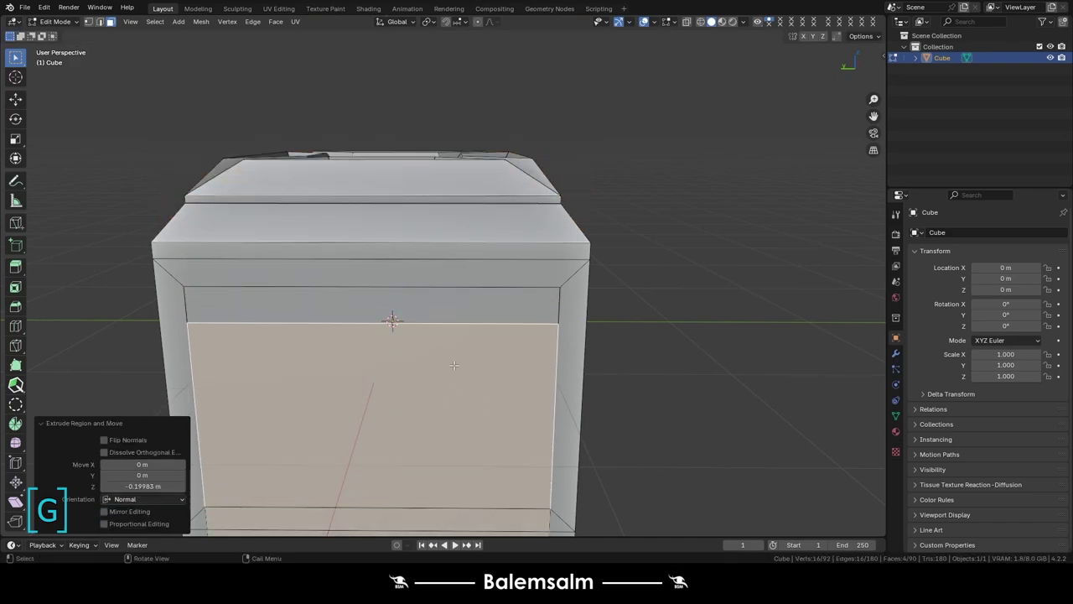
mouse_move(454, 364)
middle_down()
mouse_move(389, 376)
mouse_move(345, 305)
middle_up()
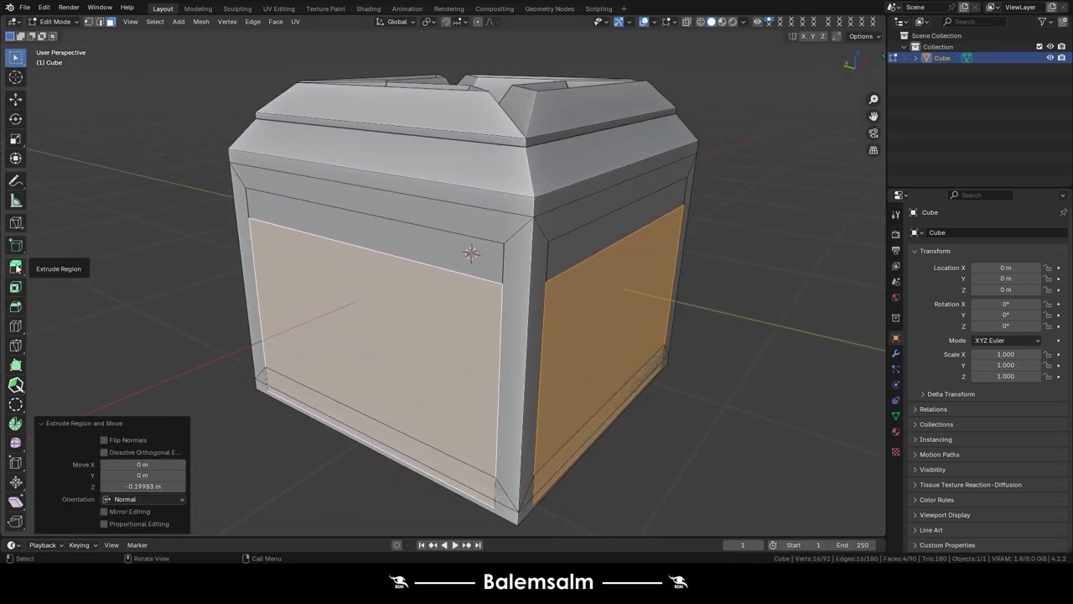
key(ctrl+z)
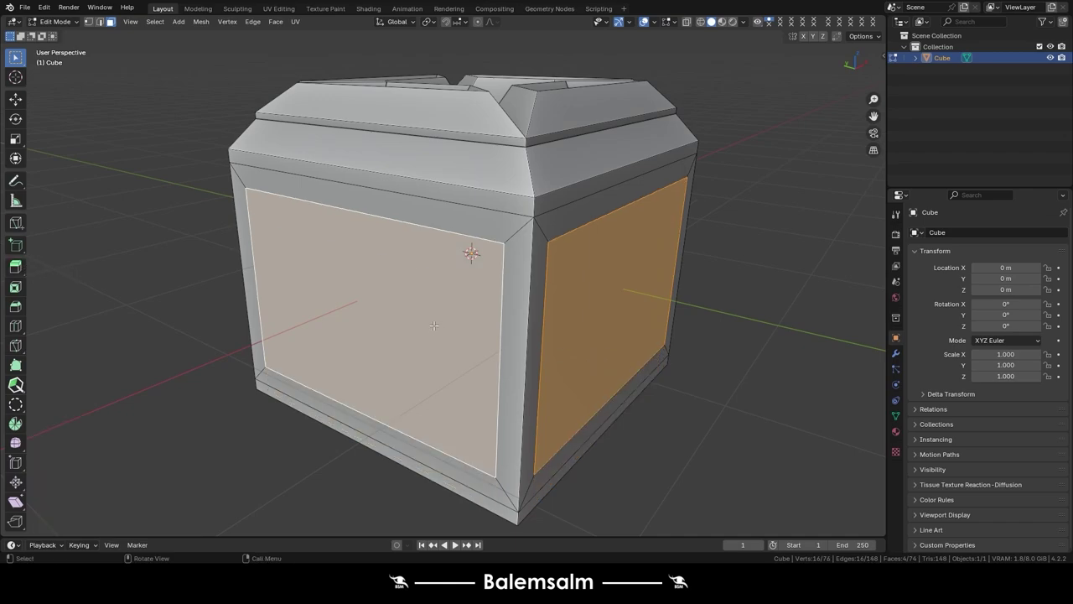
key(ctrl+z)
key(ctrl+shift+z)
- Extrude the four inset side faces 2.34 m outward with Alt+S into long box arms
key(e)
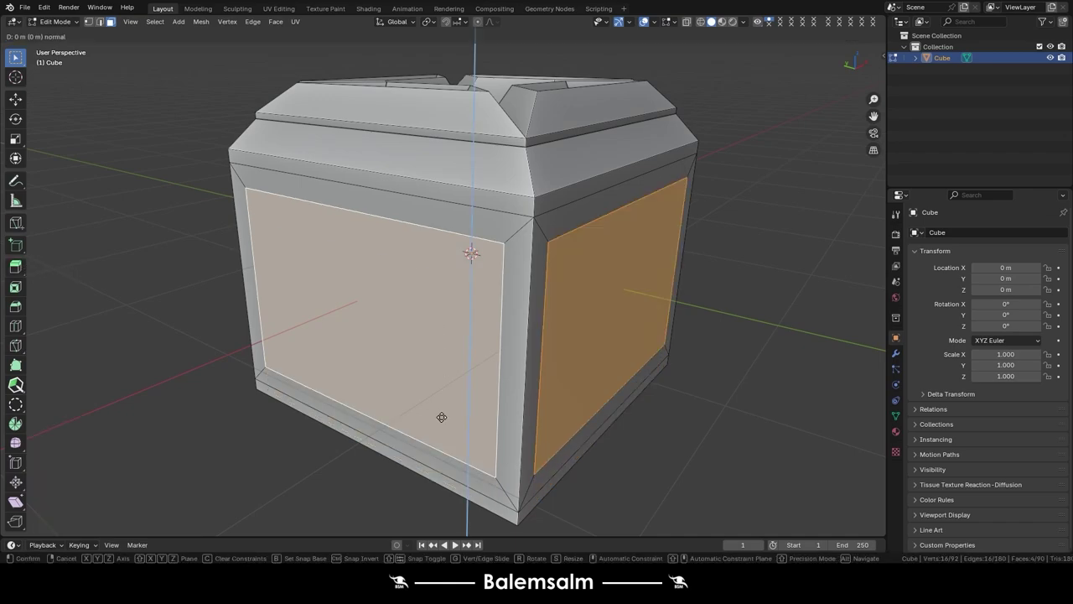
right_click(442, 417)
key(alt+s)
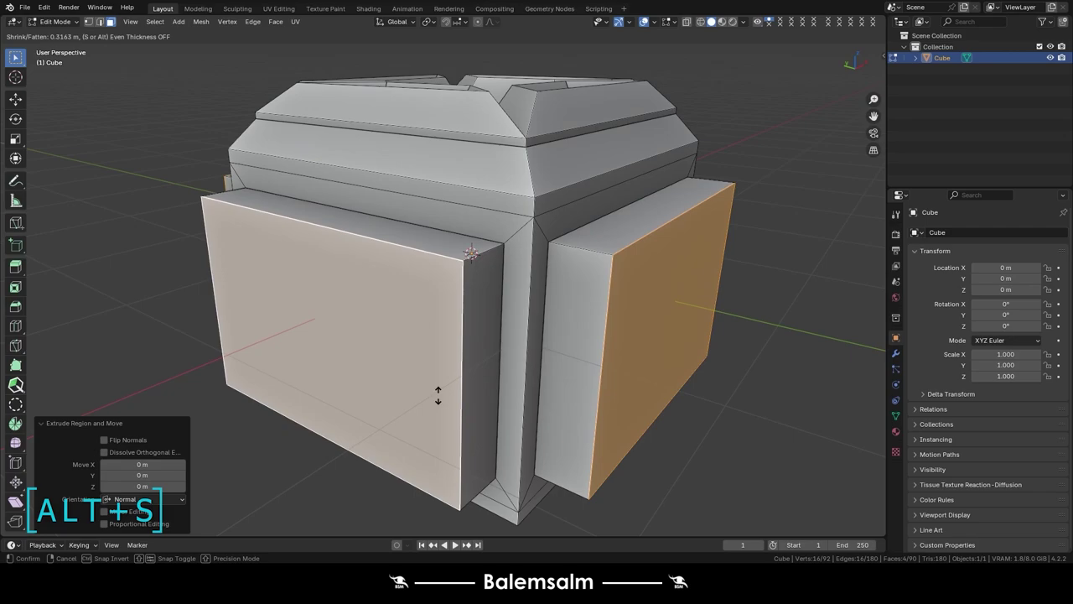
click(438, 283)
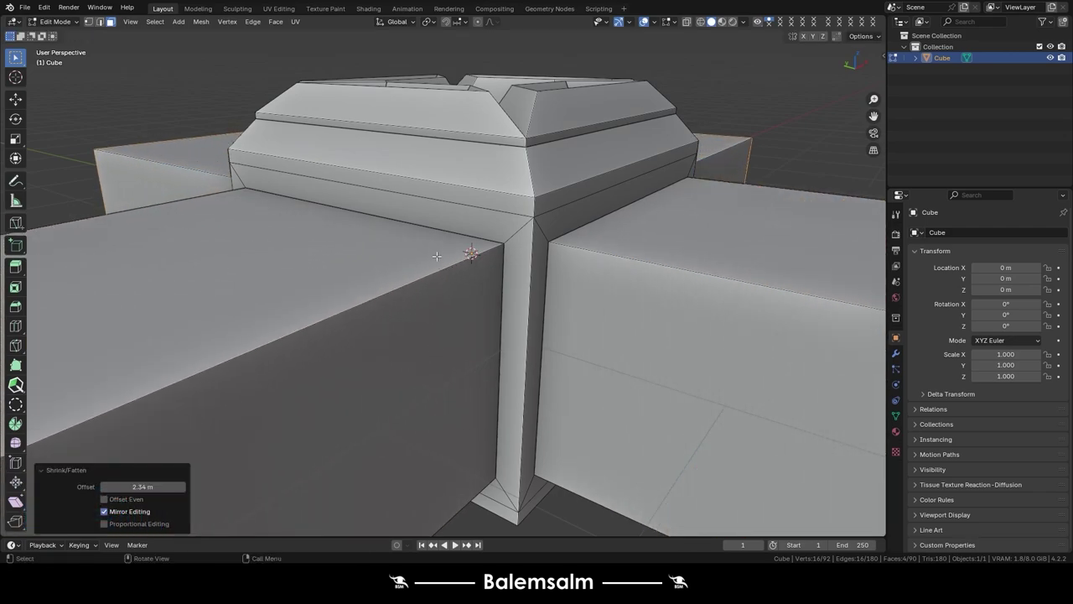
scroll(441, 285, down, 4)
scroll(441, 285, down, 2)
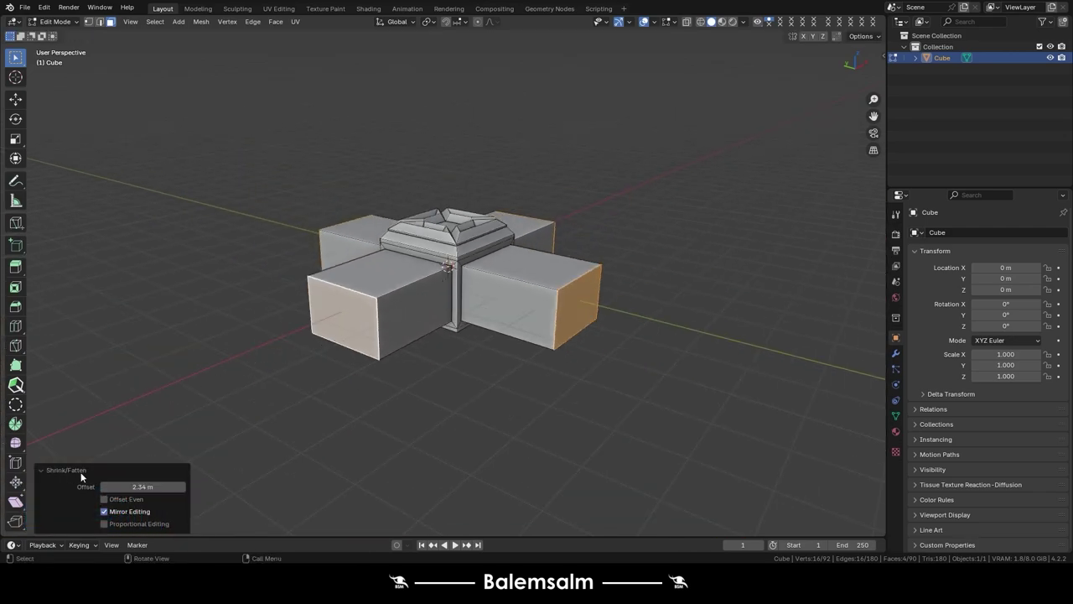
mouse_move(398, 263)
middle_down()
mouse_move(499, 246)
mouse_move(346, 267)
middle_up()
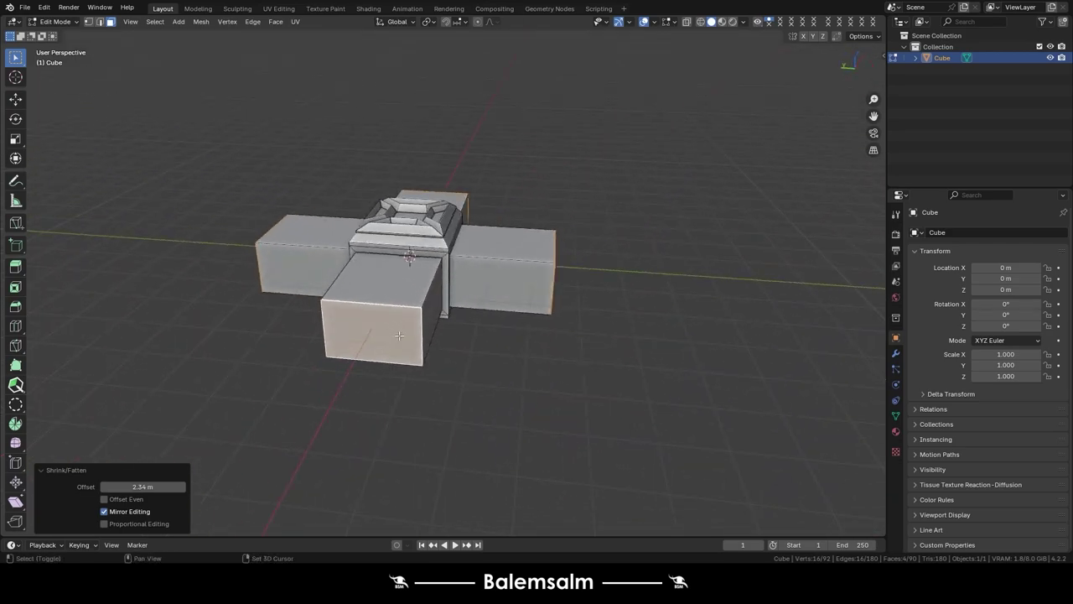
middle_drag(441, 277, 467, 424)
scroll(498, 346, up, 3)
mouse_move(498, 345)
middle_down()
mouse_move(433, 299)
mouse_move(470, 327)
middle_up()
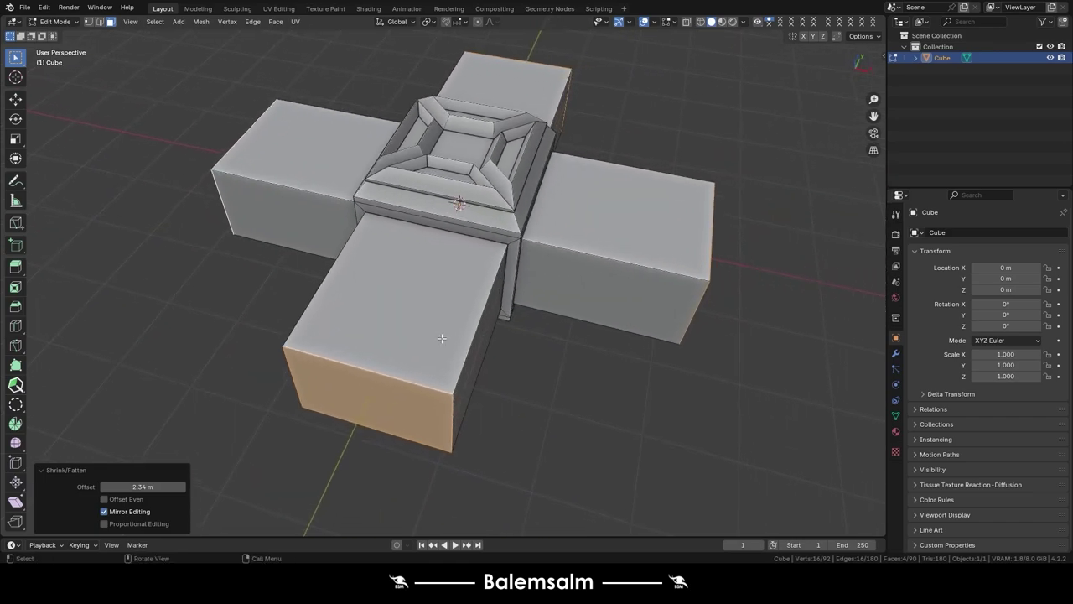
- Divide the front arm into a grid with lengthwise and crosswise loop cuts
scroll(470, 327, up, 2)
key(ctrl+r)
scroll(486, 327, up, 2)
scroll(486, 326, up, 1)
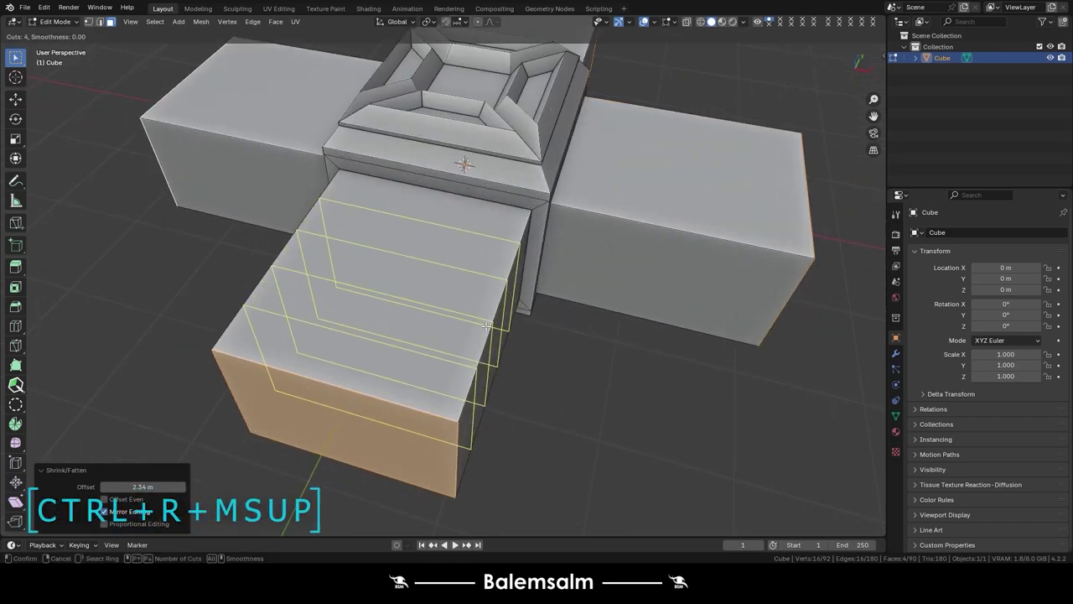
click(487, 326)
right_click(486, 327)
key(ctrl+r)
click(393, 301)
right_click(393, 301)
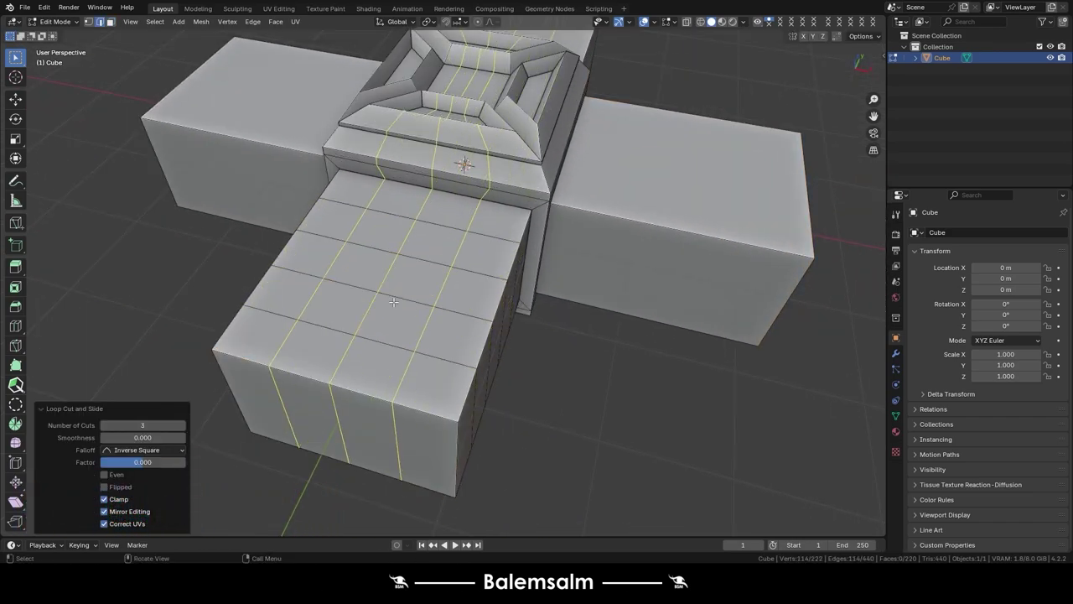
- Select the arm's top faces in top view and extrude them about 0.97 m upward
key(alt+a)
drag(315, 361, 315, 361)
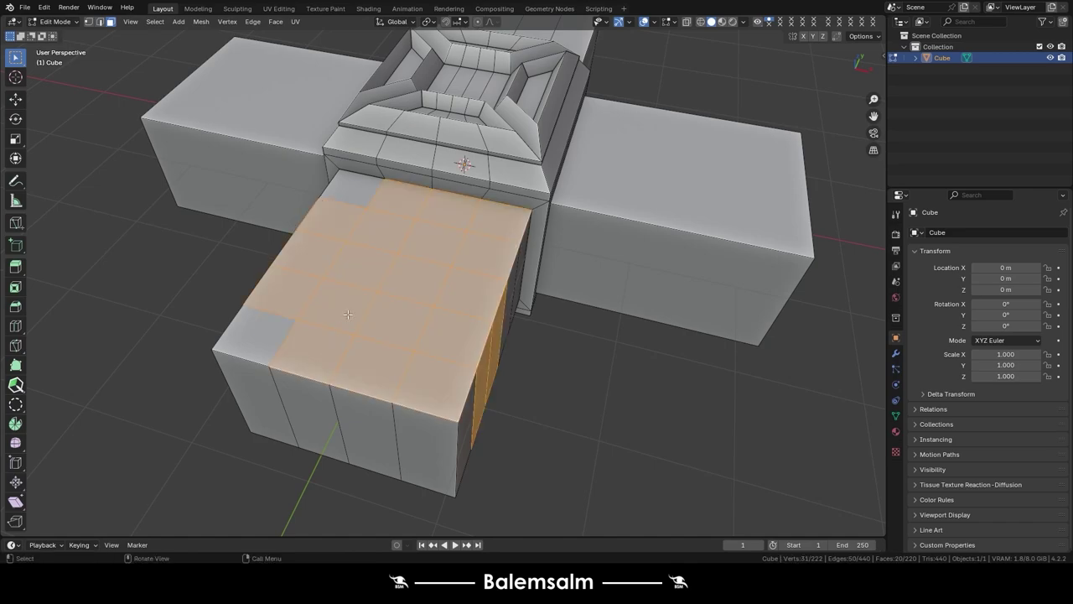
click(440, 243)
key(grave)
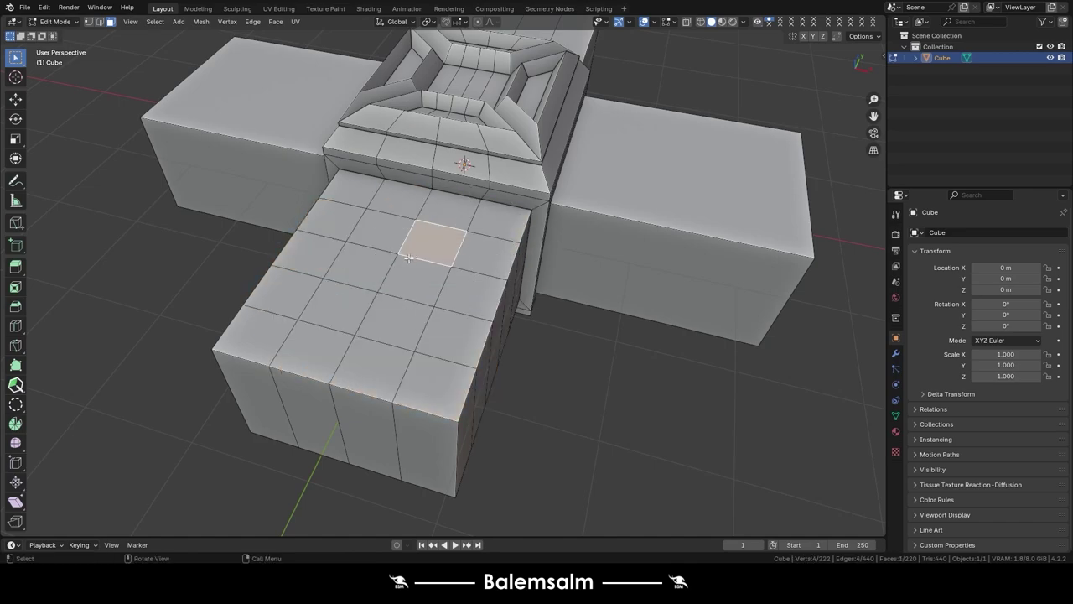
key(grave)
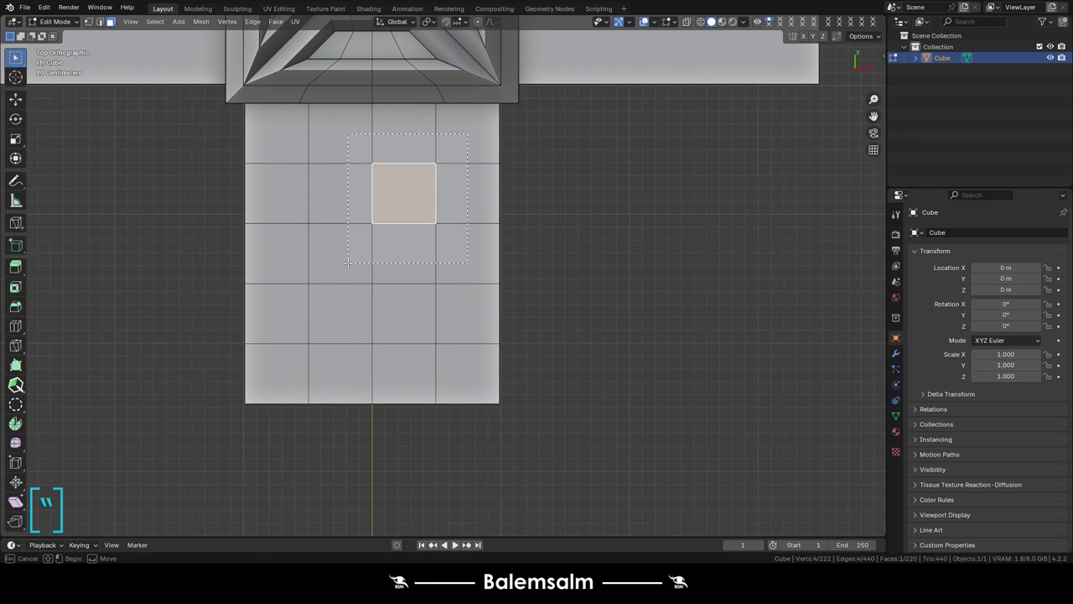
drag(259, 392, 259, 393)
middle_drag(259, 393, 509, 318)
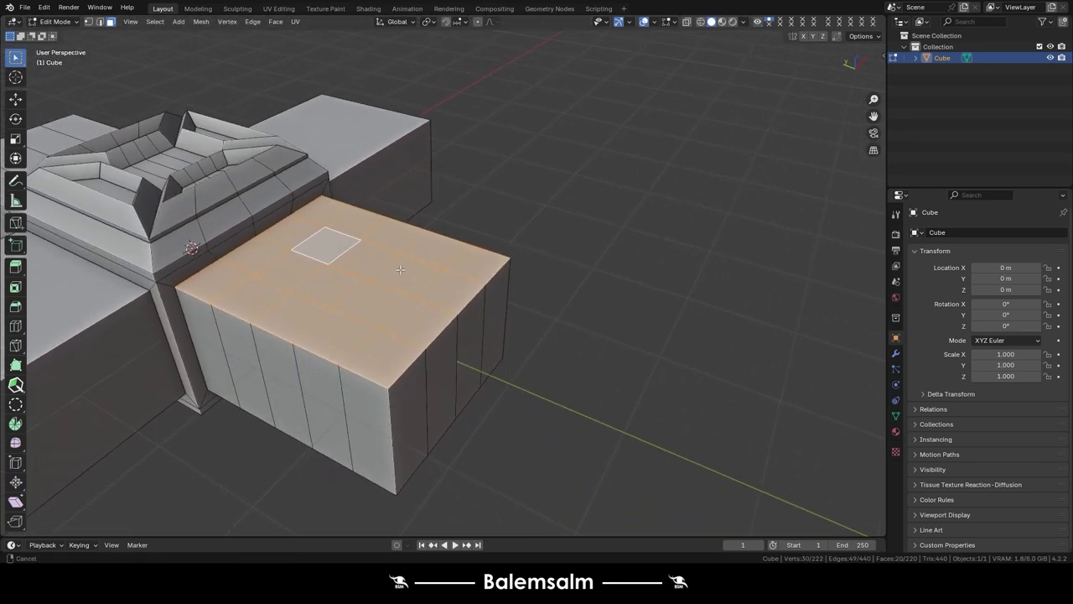
key(e)
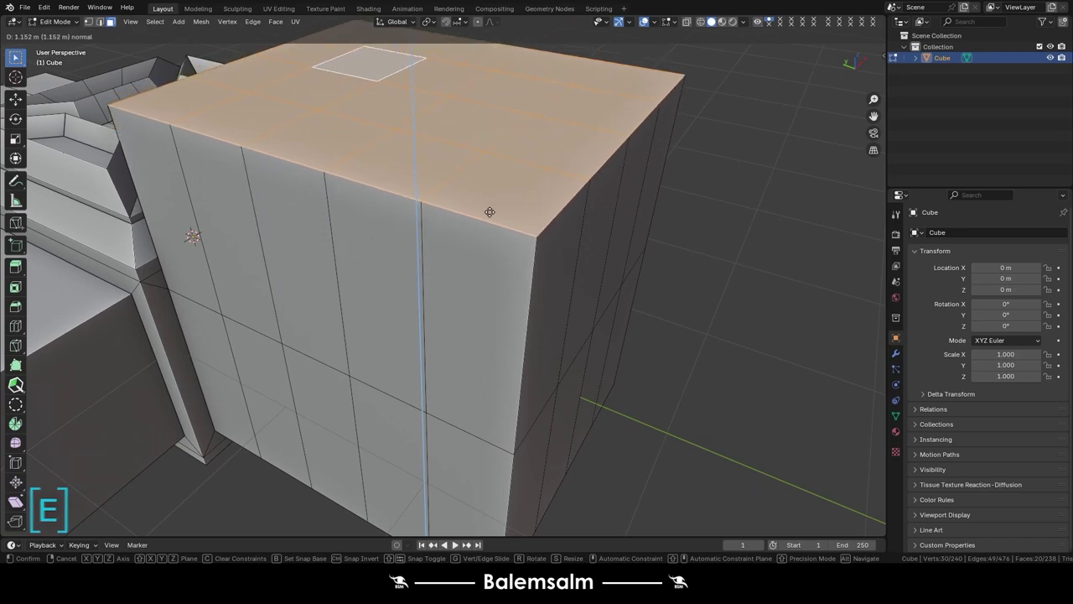
click(472, 279)
mouse_move(472, 279)
middle_down()
mouse_move(466, 314)
mouse_move(498, 228)
middle_up()
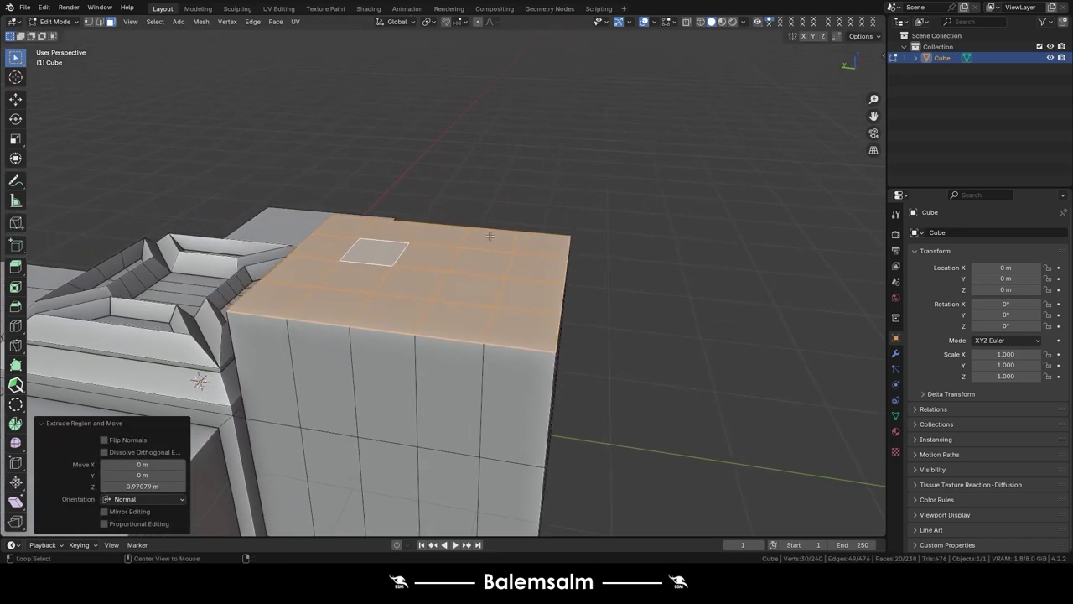
key(alt+e)
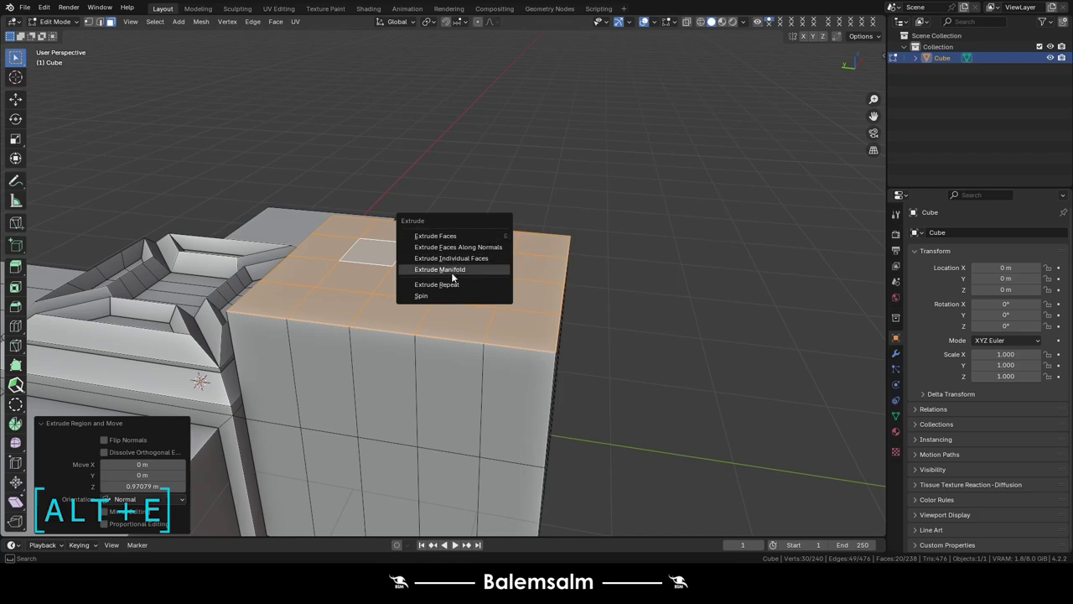
- Extrude the top faces along normals, then sink two corner faces inward with Extrude Manifold
click(21, 267)
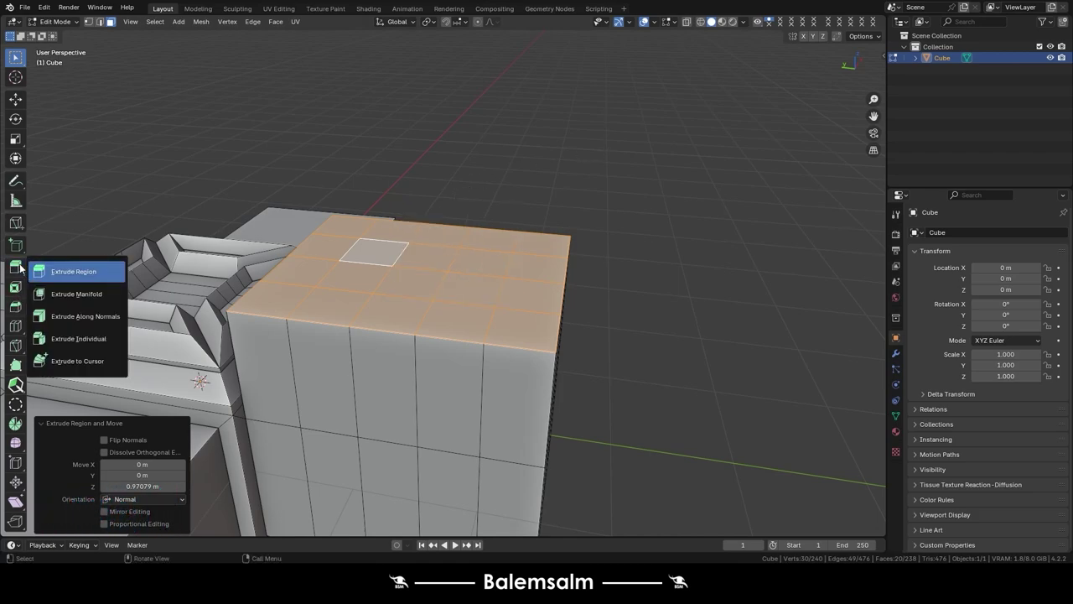
click(65, 319)
drag(417, 215, 411, 196)
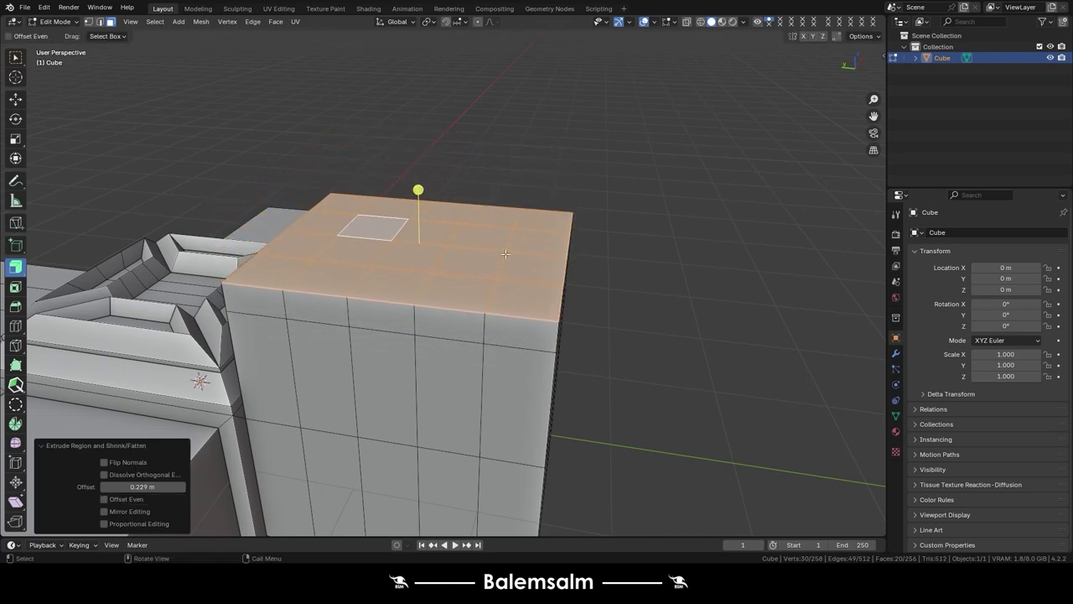
click(541, 222)
middle_drag(541, 223, 421, 314)
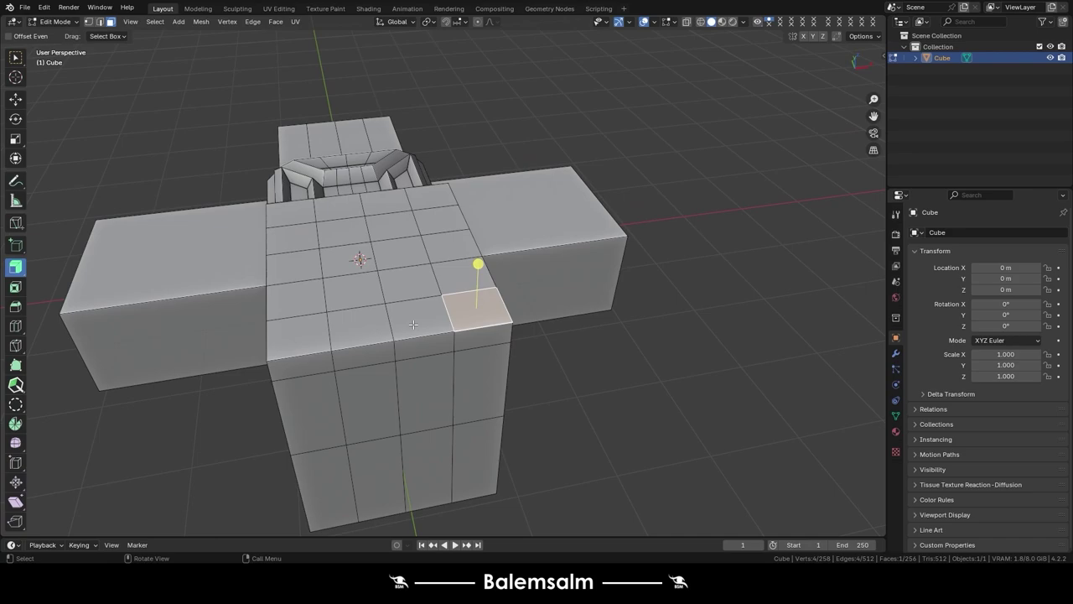
shift+click(422, 313)
drag(14, 269, 86, 295)
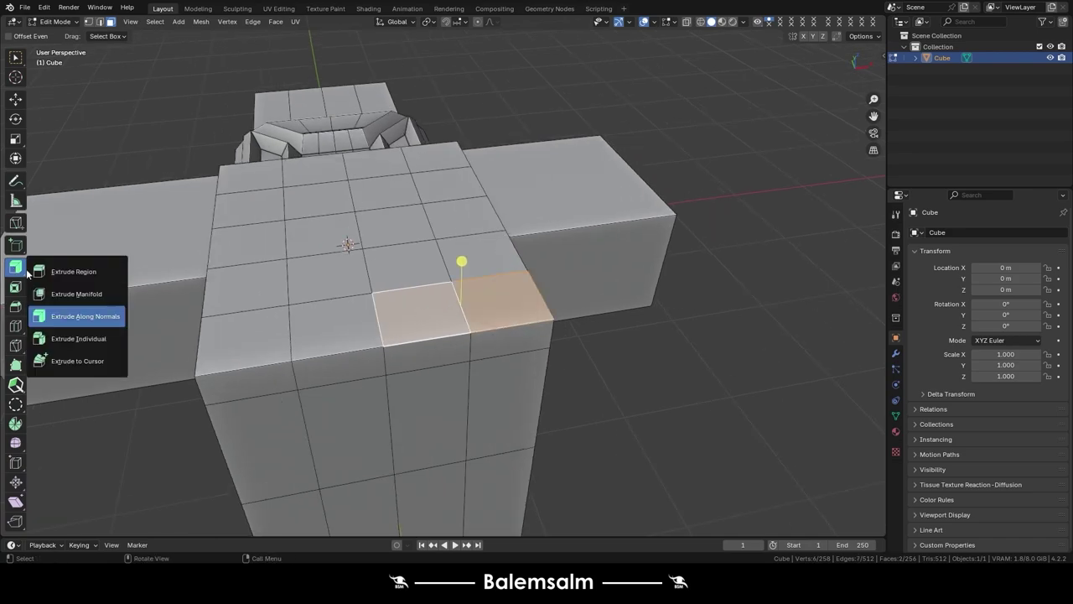
drag(462, 261, 461, 282)
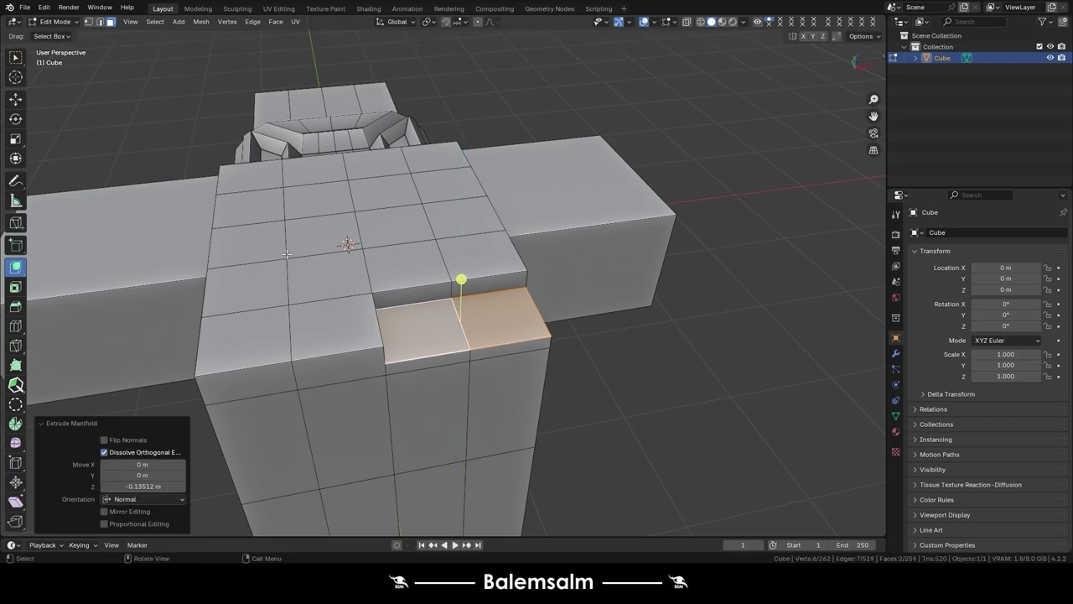
- Raise a 2x2 block of top faces upward with Extrude Manifold
drag(324, 251, 252, 268)
click(14, 273)
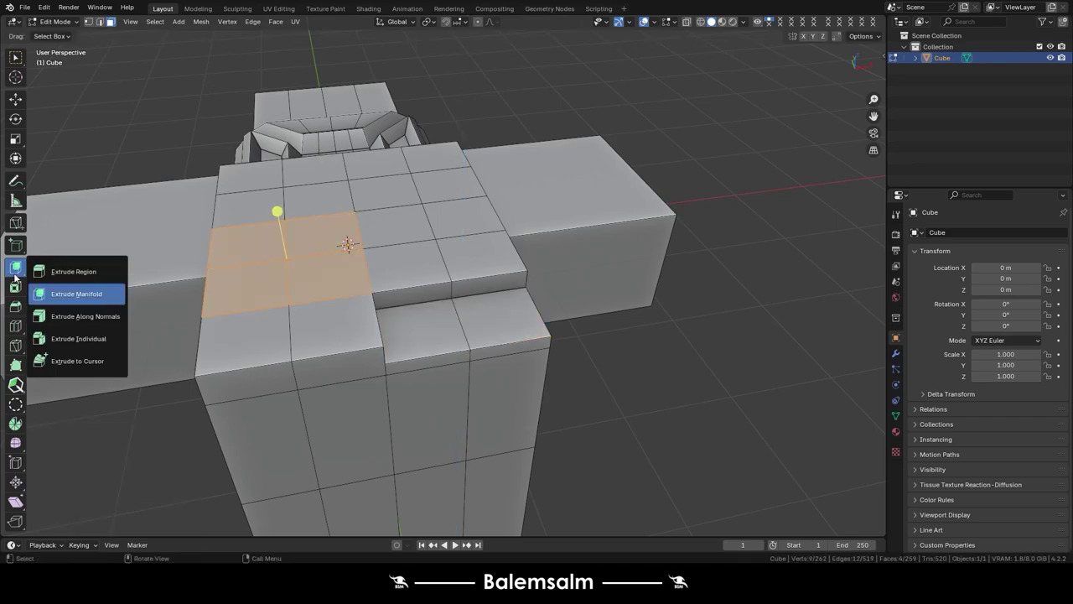
click(83, 298)
drag(276, 211, 280, 152)
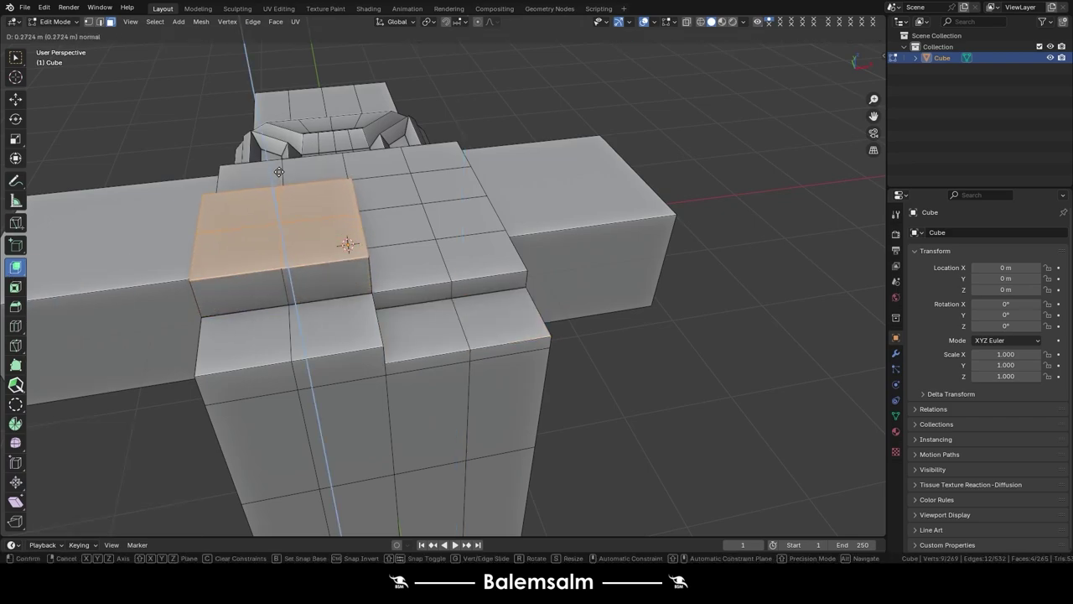
middle_drag(395, 247, 414, 370)
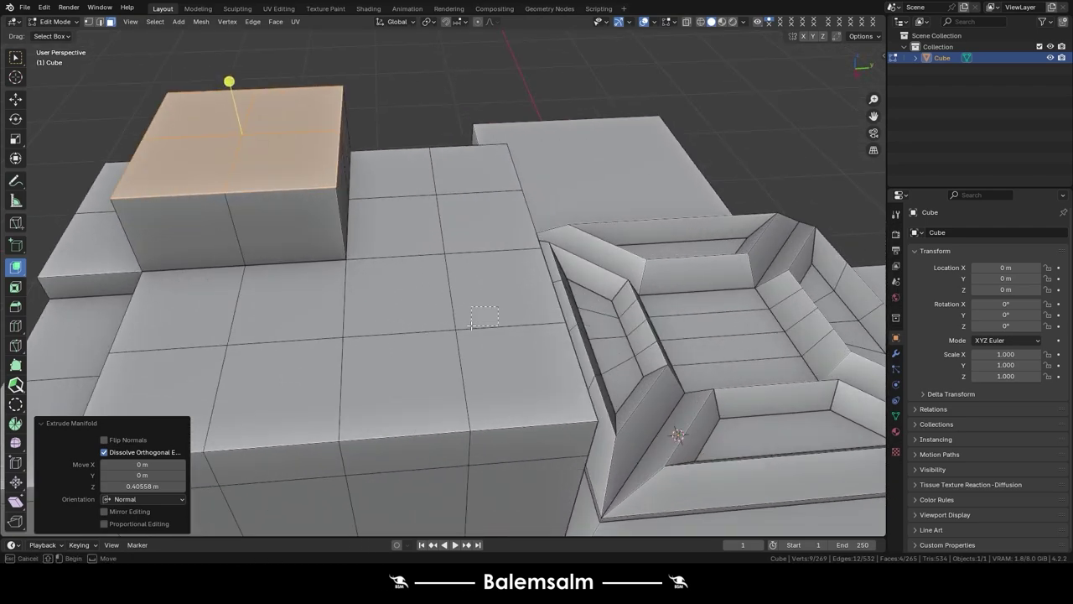
- Extrude four centre faces individually up into a tall block
drag(471, 326, 414, 352)
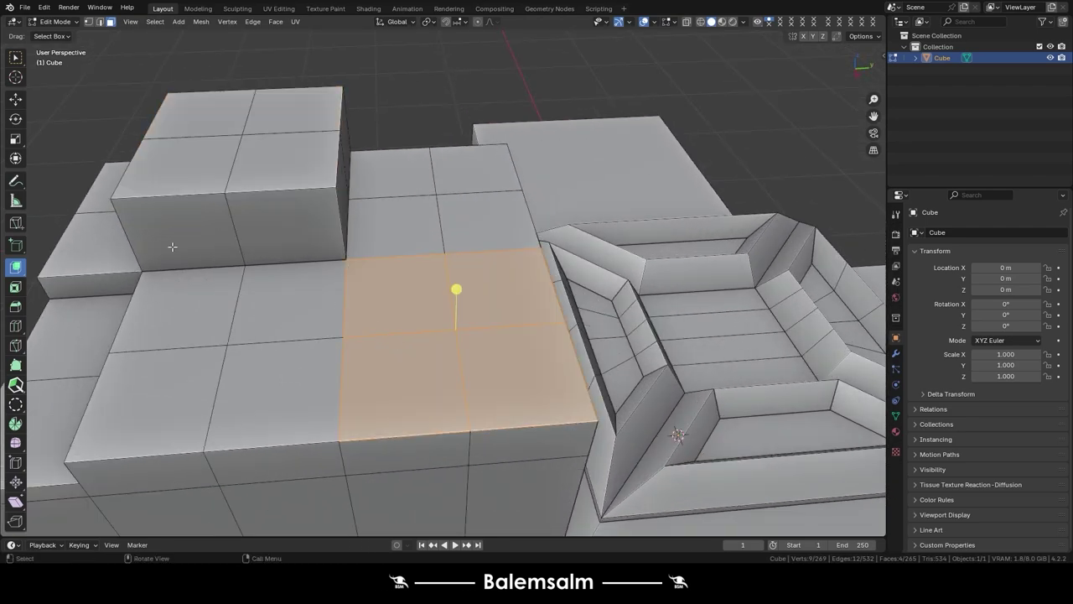
click(17, 269)
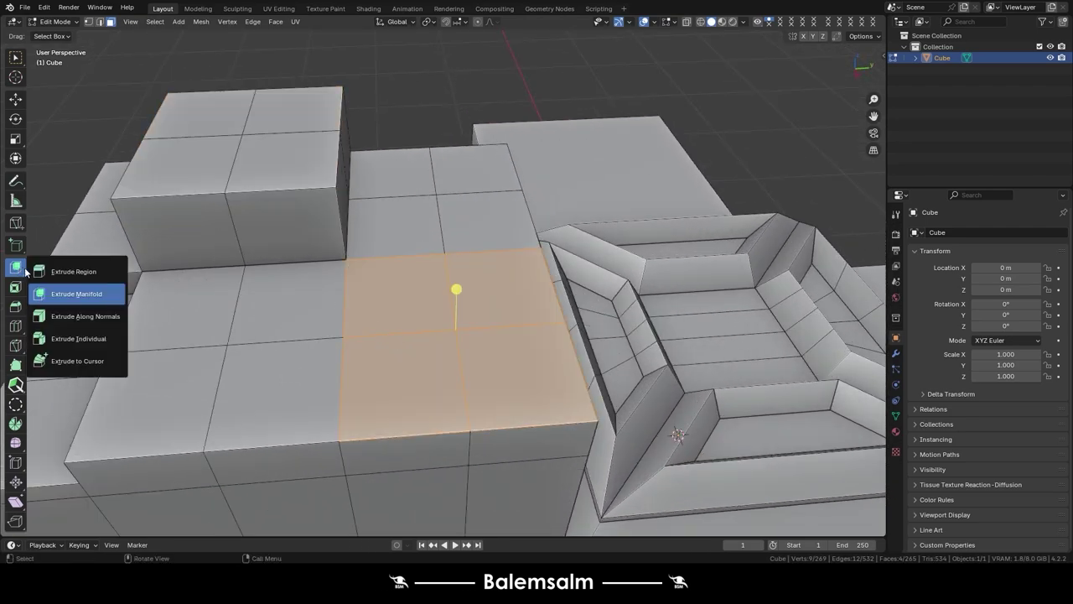
click(93, 342)
drag(464, 300, 471, 229)
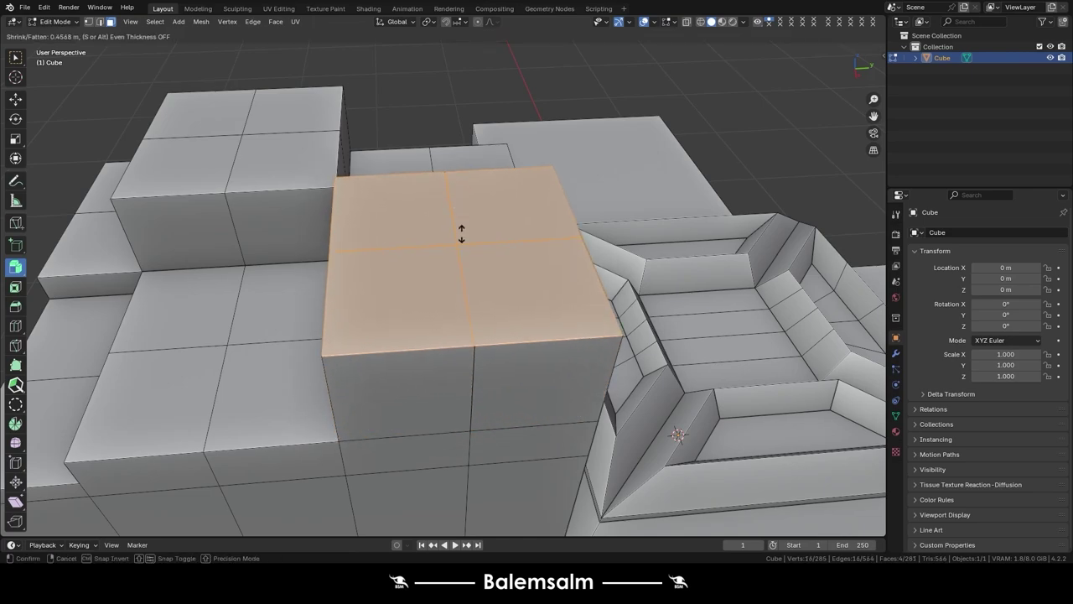
- Move single block top faces to new heights, raising and lowering them into steps
click(505, 249)
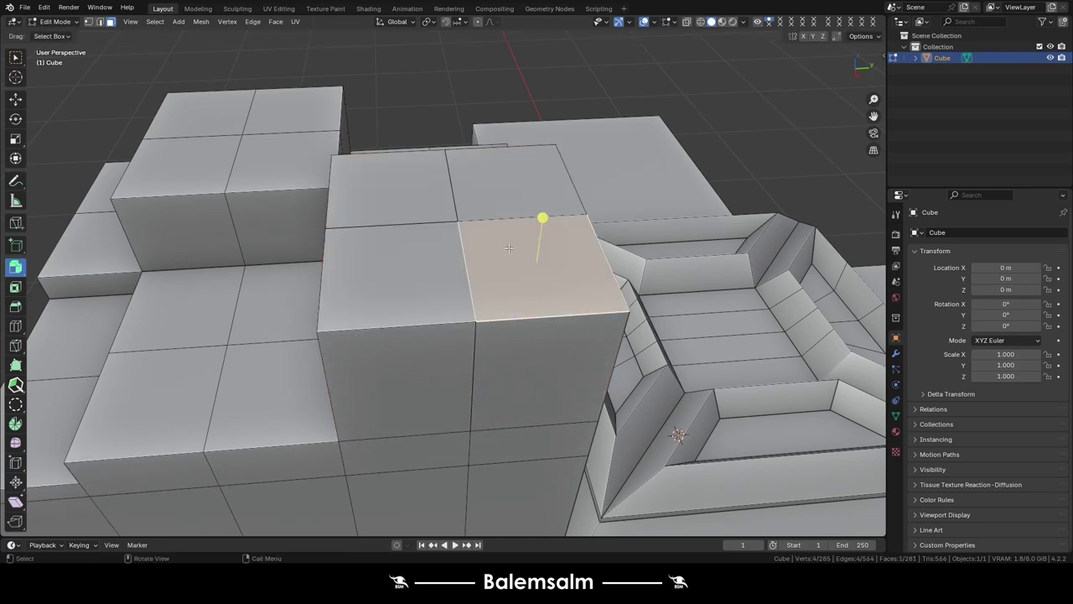
key(g)
click(571, 281)
key(ctrl+z)
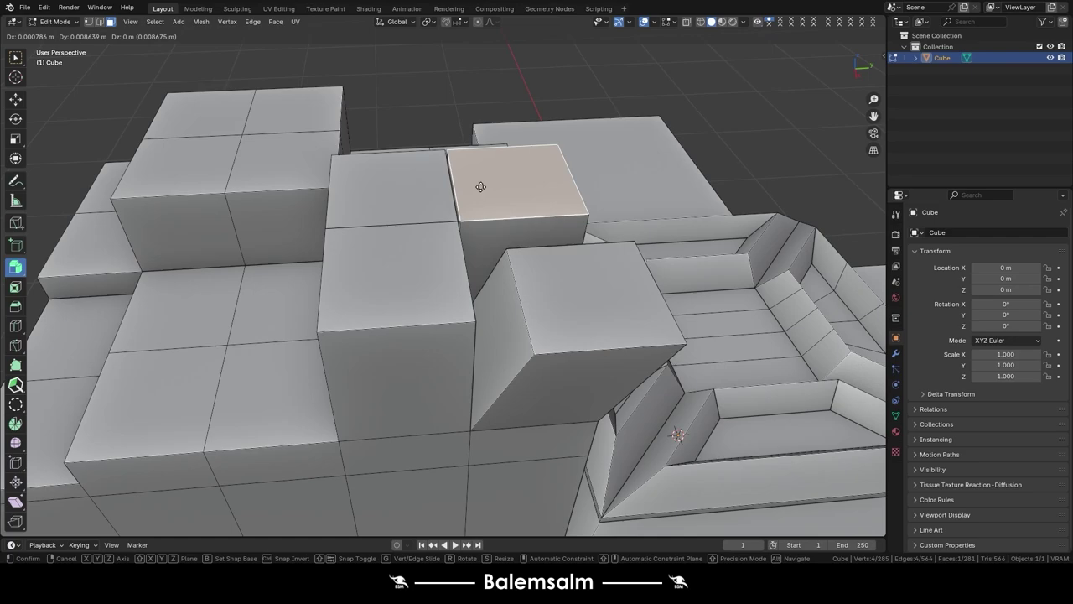
key(g)
click(508, 178)
click(425, 251)
key(g)
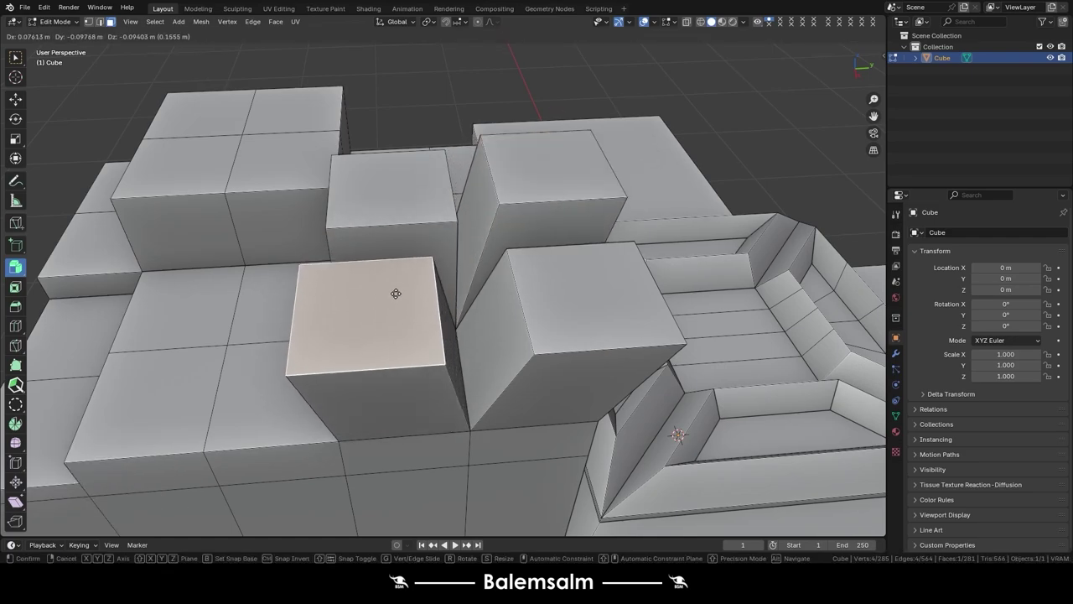
click(395, 294)
click(406, 200)
key(g)
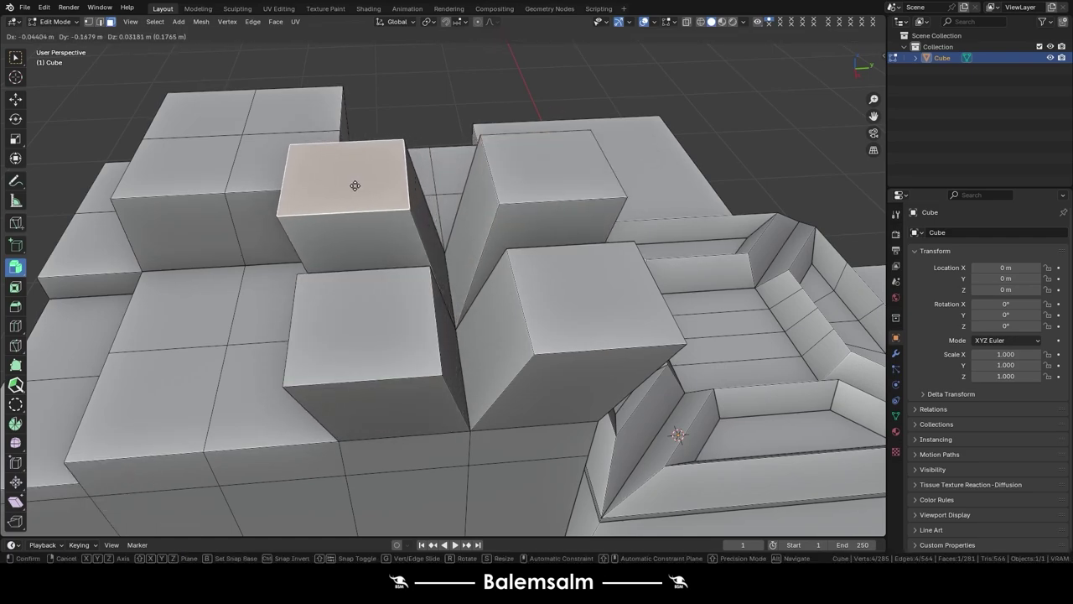
click(375, 182)
- Zoom out and return to Object Mode
scroll(356, 146, down, 3)
scroll(365, 153, down, 4)
key(Tab)
- Select the stepped cross-shaped cube and delete it
click(372, 348)
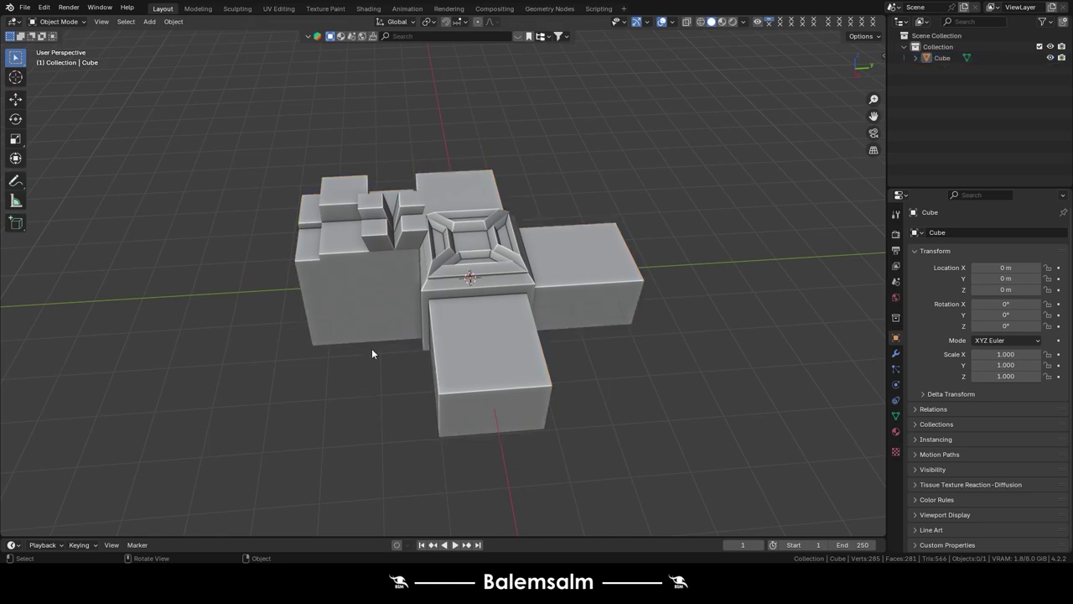
mouse_move(371, 348)
middle_down()
mouse_move(533, 287)
mouse_move(493, 264)
middle_up()
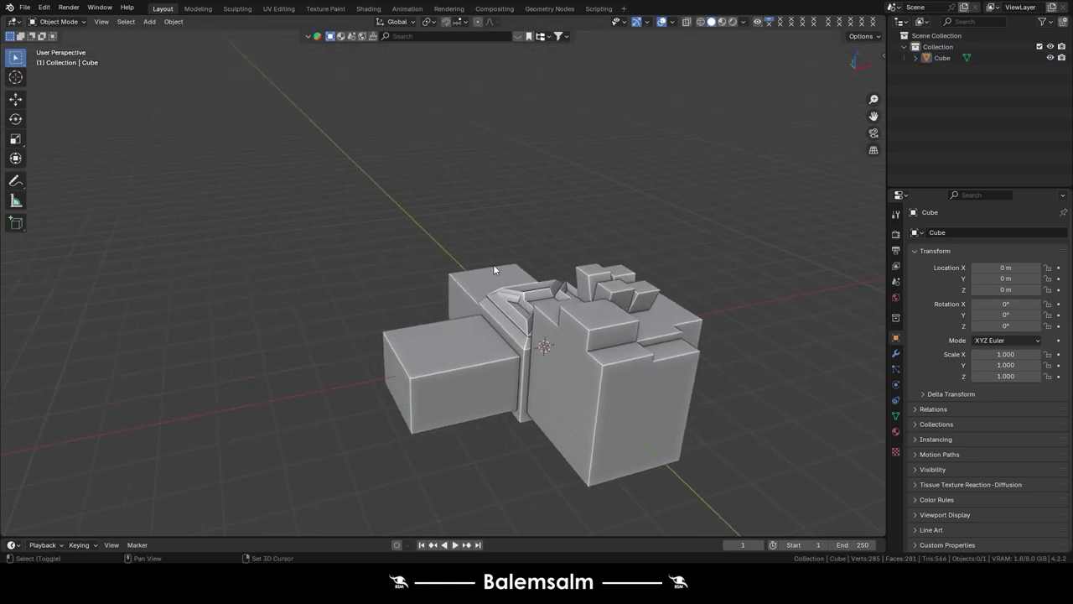
click(565, 355)
middle_drag(565, 355, 419, 277)
scroll(377, 251, up, 3)
key(x)
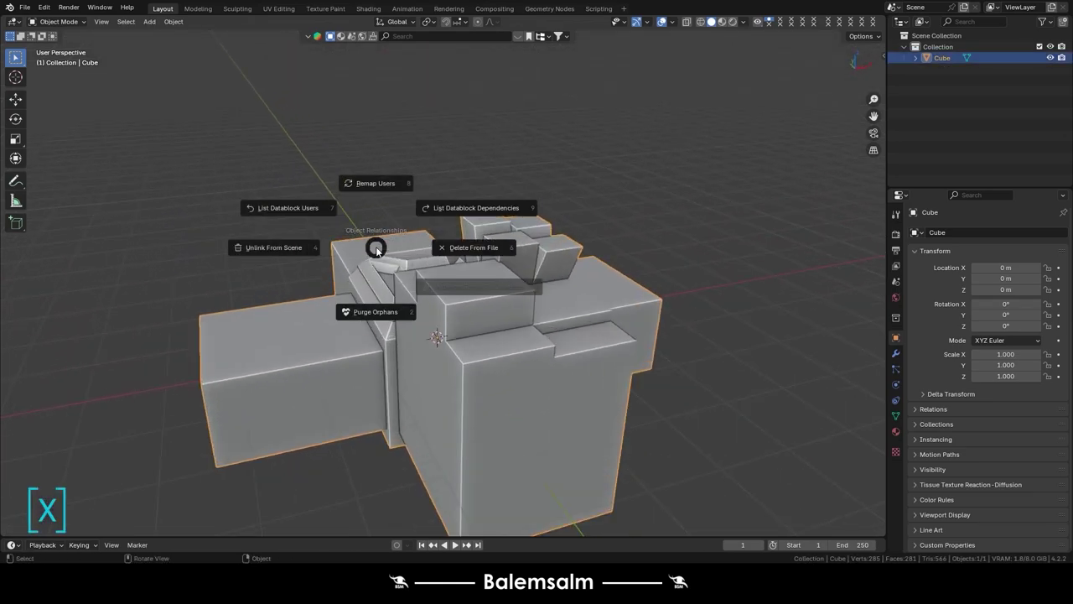
click(457, 256)
- Add a 48-by-12 torus at the origin, enter Edit Mode and deselect all
key(shift+a)
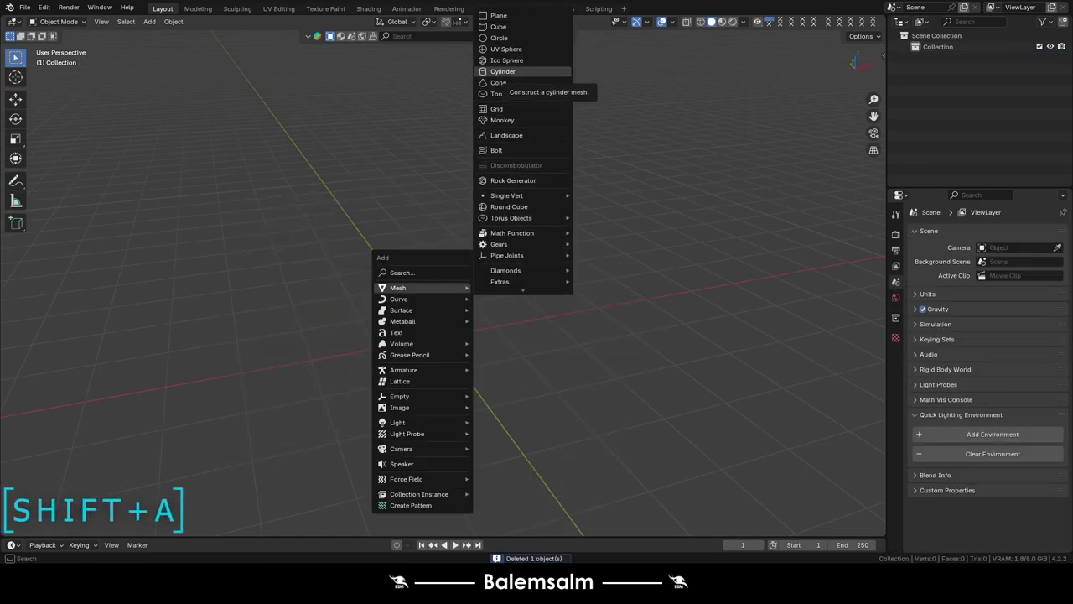
click(503, 94)
scroll(312, 381, up, 2)
scroll(312, 381, up, 3)
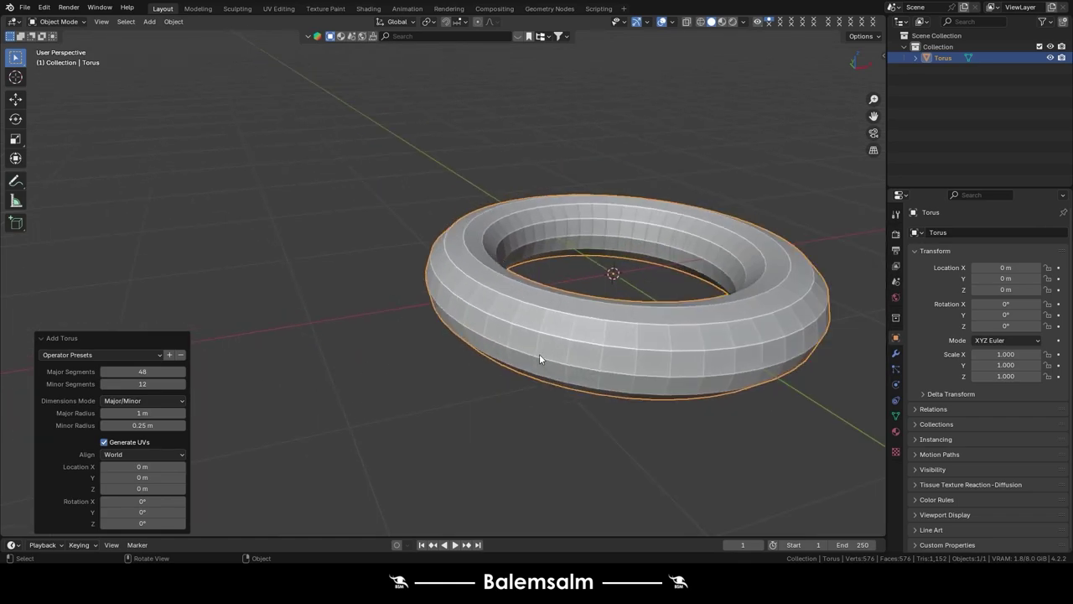
key(Tab)
key(alt+a)
middle_drag(613, 273, 560, 401)
- Select a horizontal face loop and try Extrude Individual twice, undoing both attempts
scroll(560, 401, up, 2)
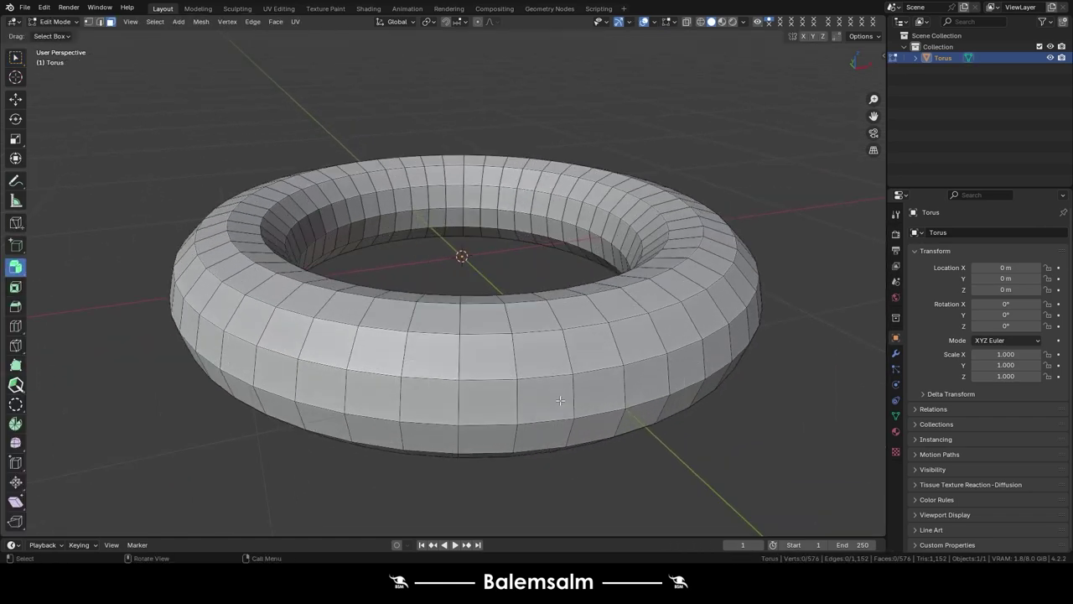
alt+click(511, 349)
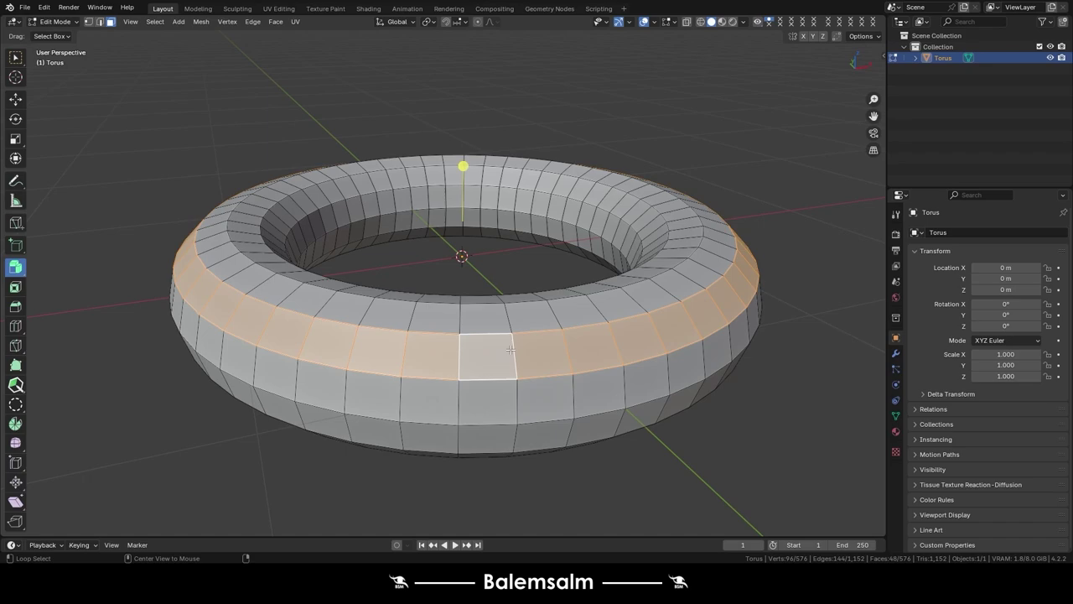
click(17, 266)
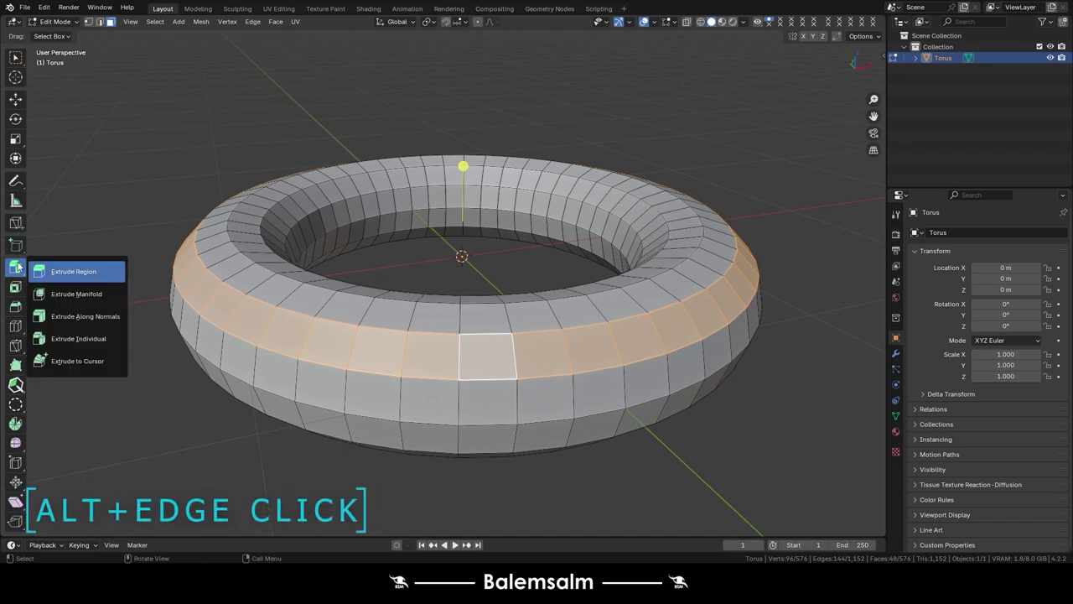
click(80, 345)
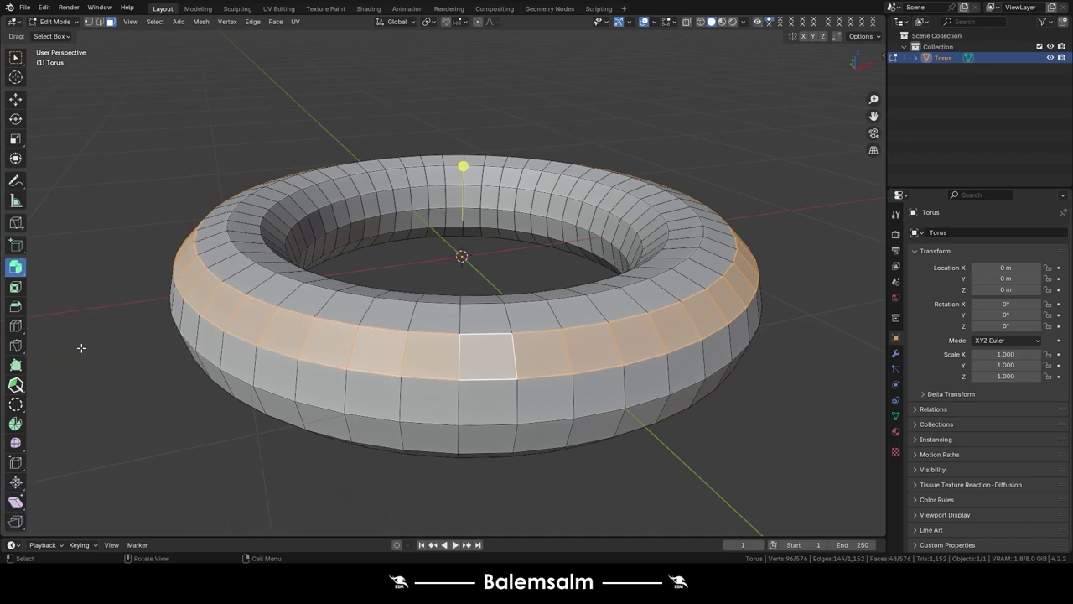
middle_drag(84, 344, 444, 323)
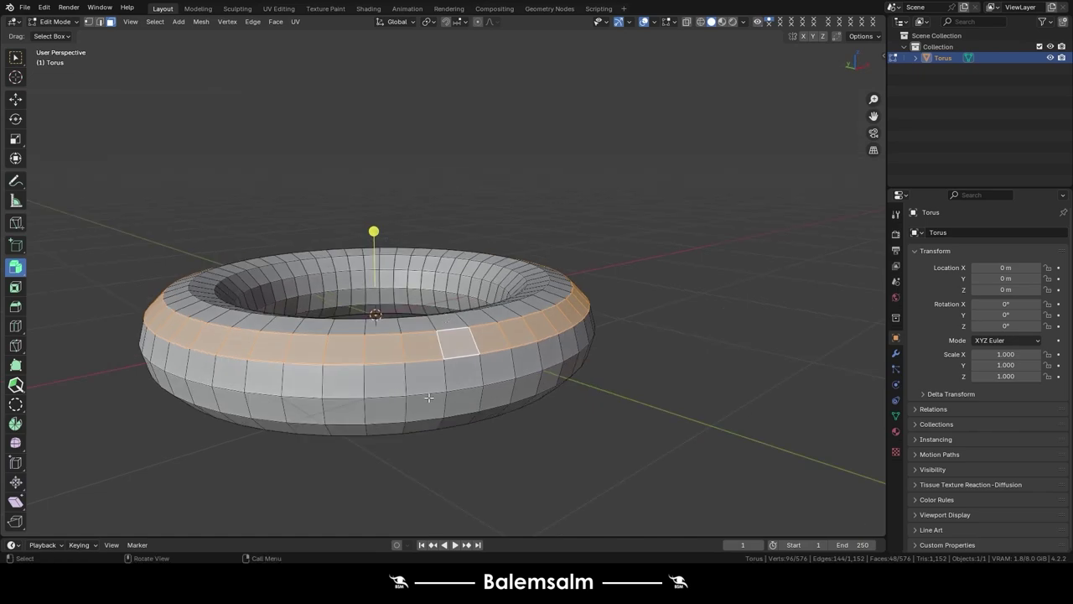
drag(429, 397, 462, 233)
key(ctrl+z)
drag(375, 232, 383, 134)
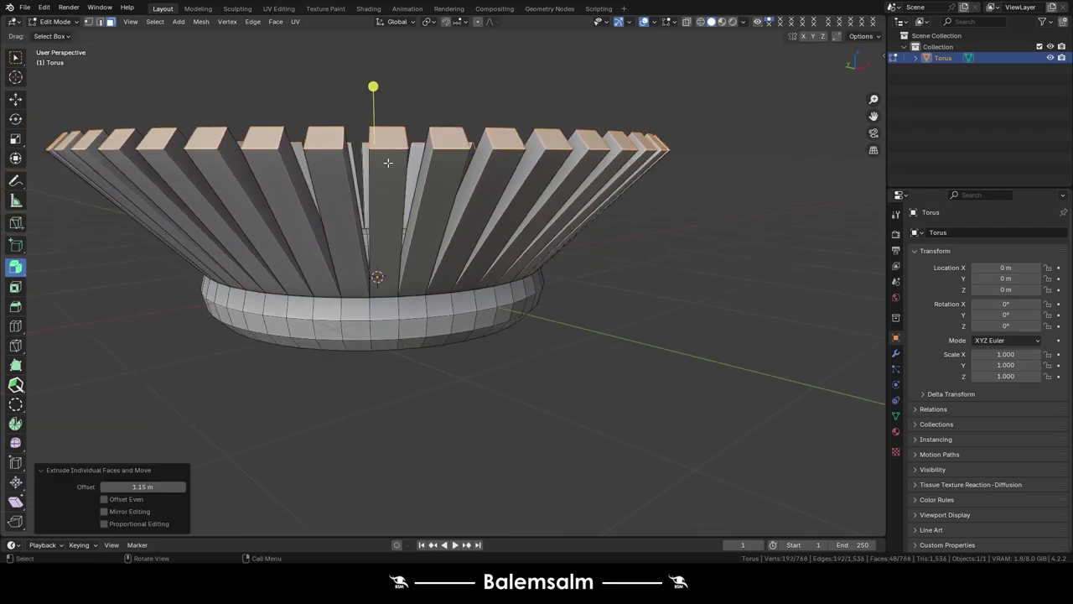
mouse_move(383, 160)
middle_down()
mouse_move(508, 386)
mouse_move(495, 257)
mouse_move(469, 352)
middle_up()
key(ctrl+z)
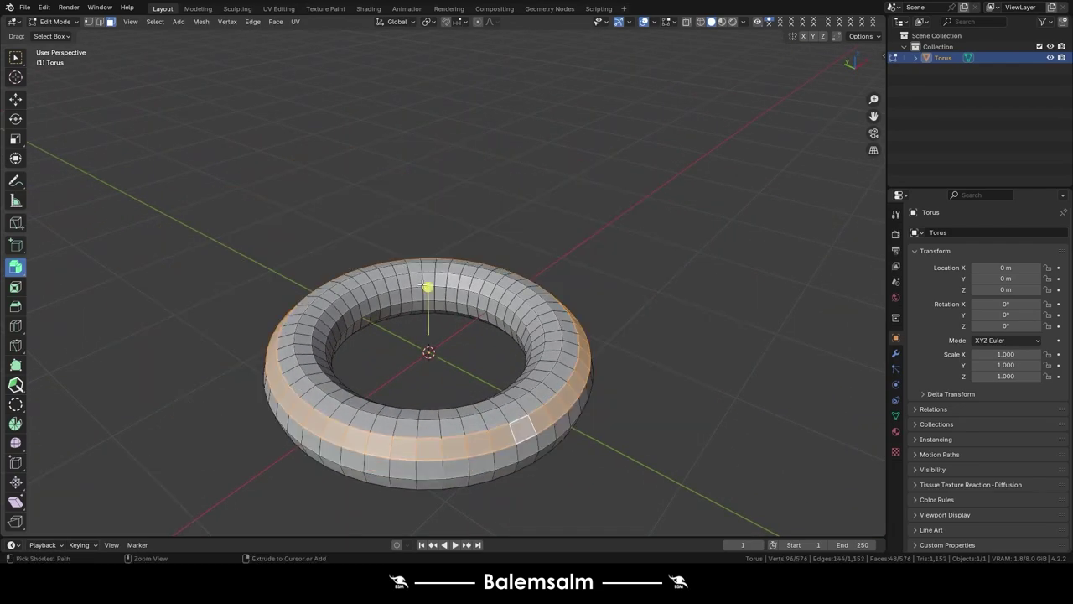
- Select the torus's top face loop and extrude its faces individually 1.16 m into flared fins
scroll(446, 400, up, 3)
scroll(487, 342, up, 2)
click(468, 417)
scroll(468, 417, down, 4)
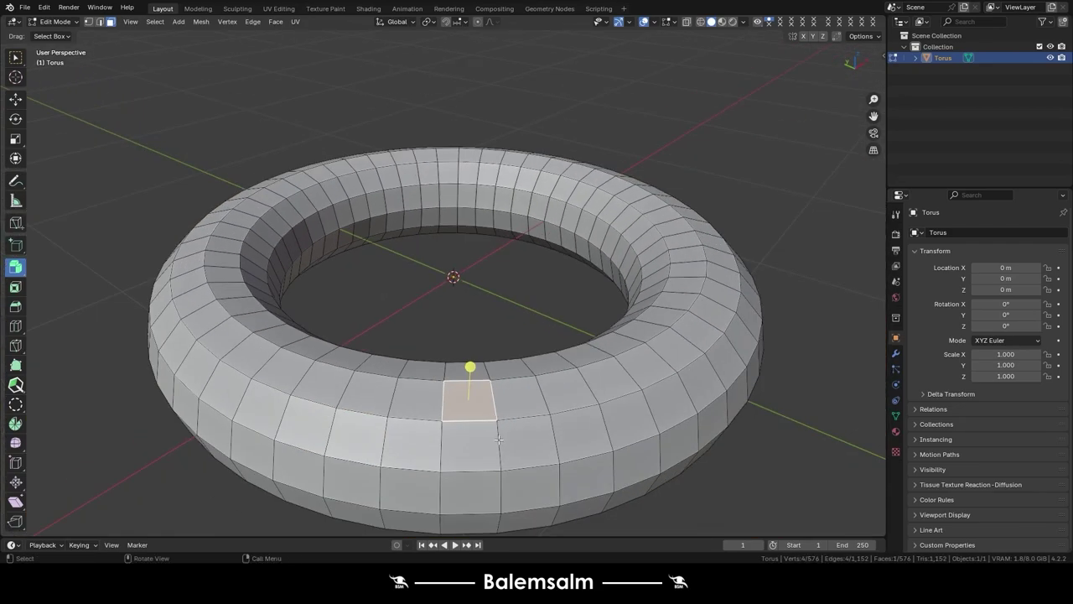
alt+click(498, 440)
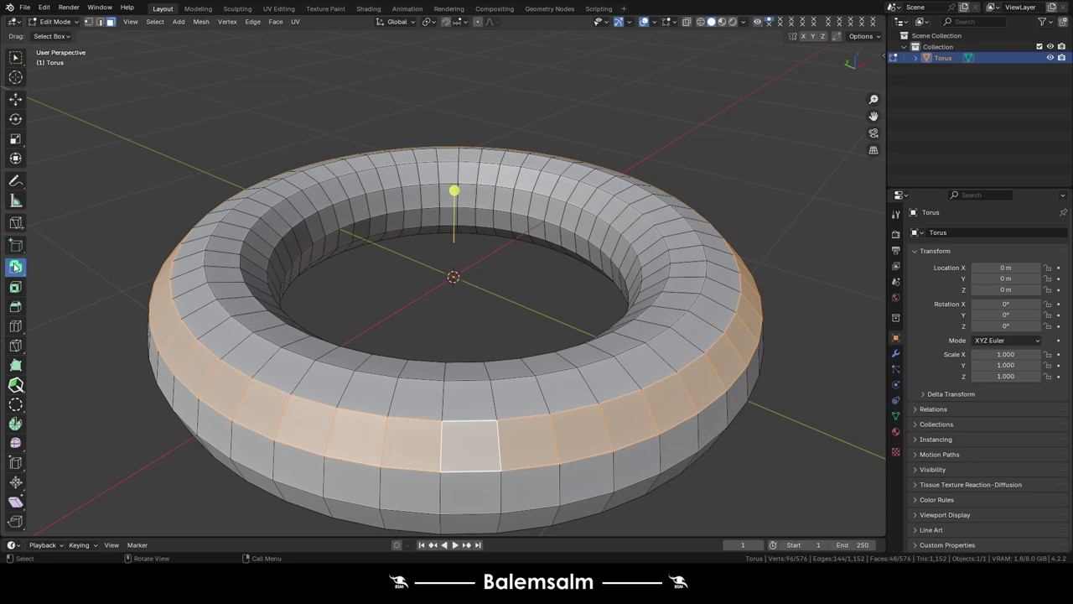
drag(15, 267, 92, 342)
scroll(488, 234, down, 4)
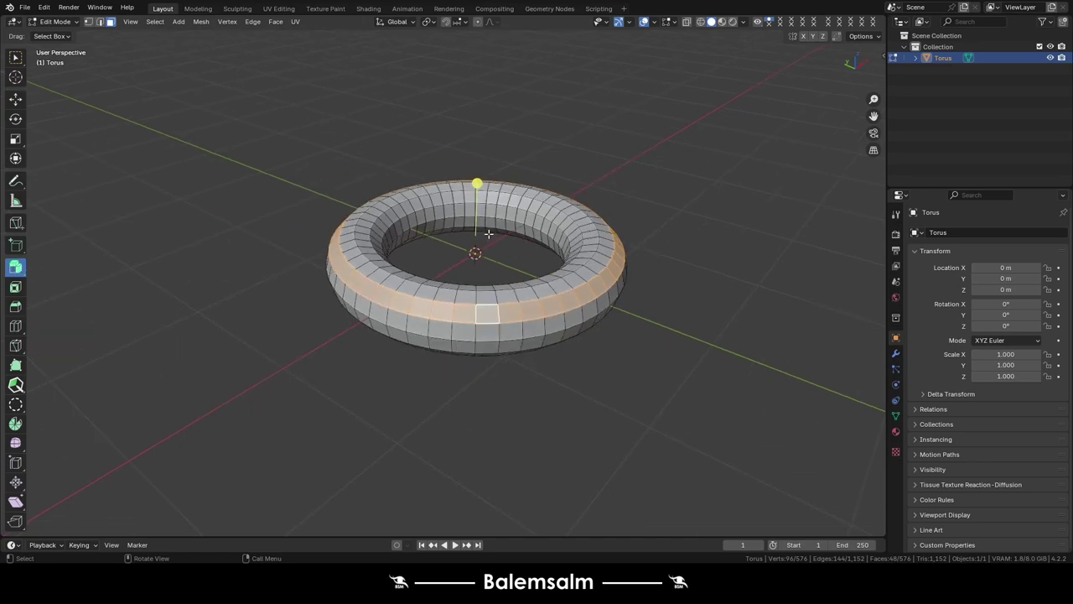
drag(481, 180, 490, 120)
- Make Extrude to Cursor the active tool from the extrude flyout
drag(20, 265, 72, 362)
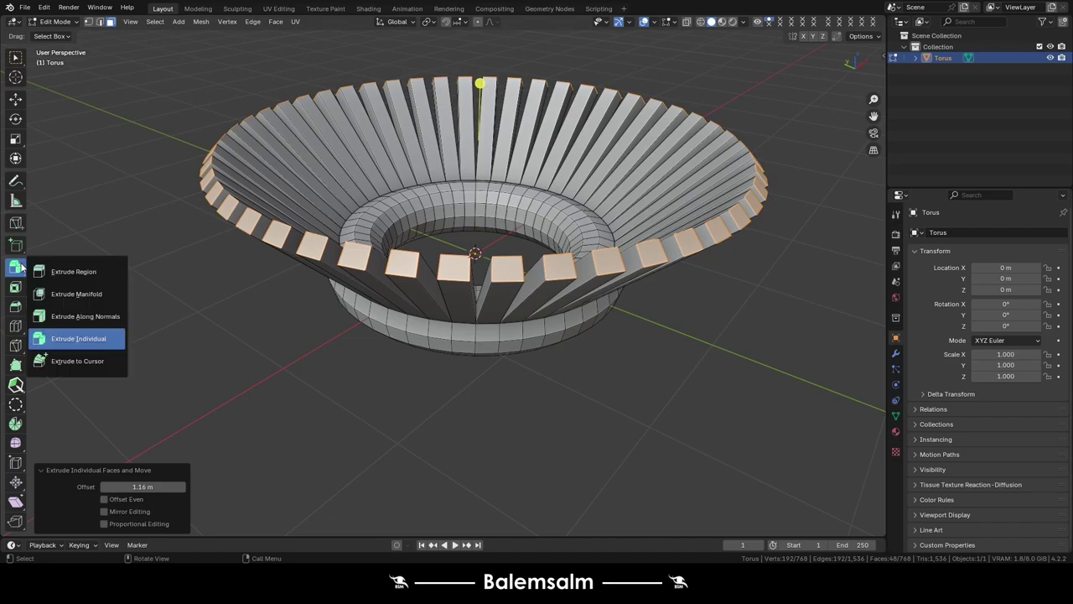
click(72, 362)
middle_drag(477, 242, 516, 289)
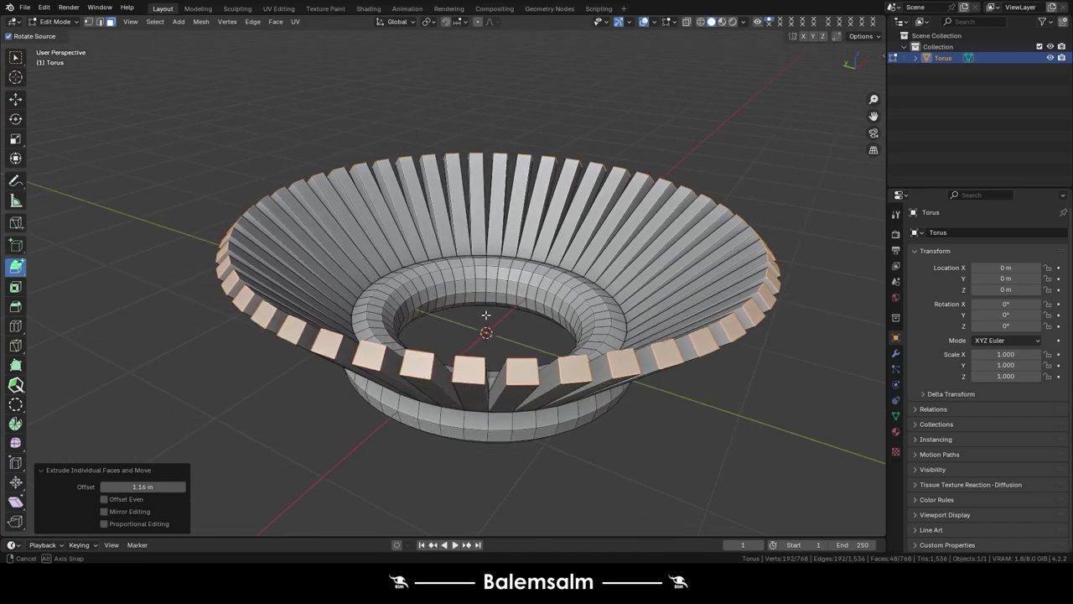
- Extrude the top faces upward and scale them to 0 along Z to level them
key(e)
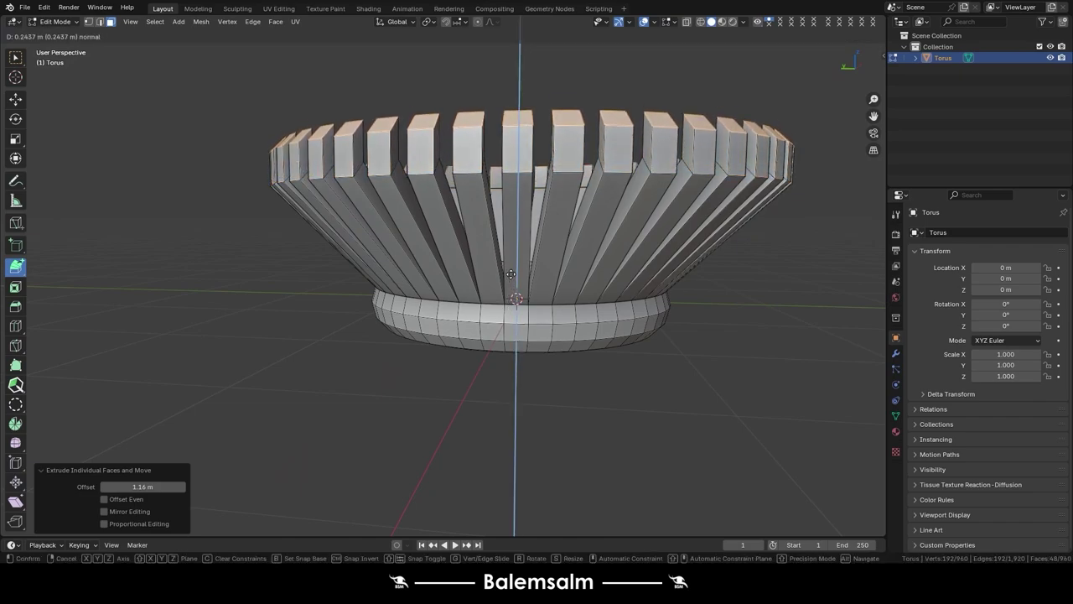
click(507, 226)
middle_drag(508, 226, 406, 406)
key(s)
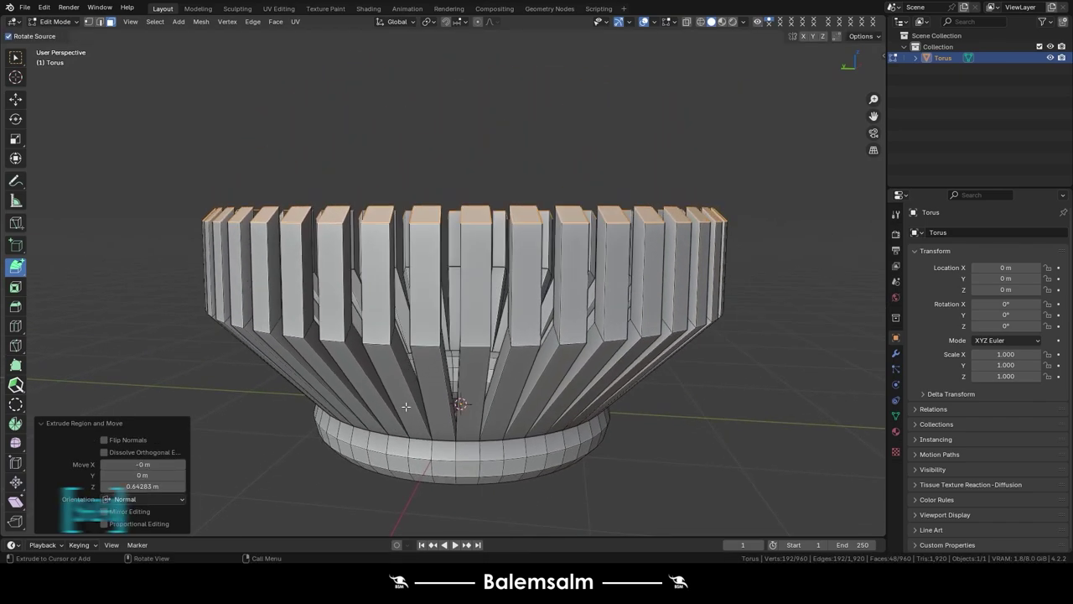
key(z)
key(0)
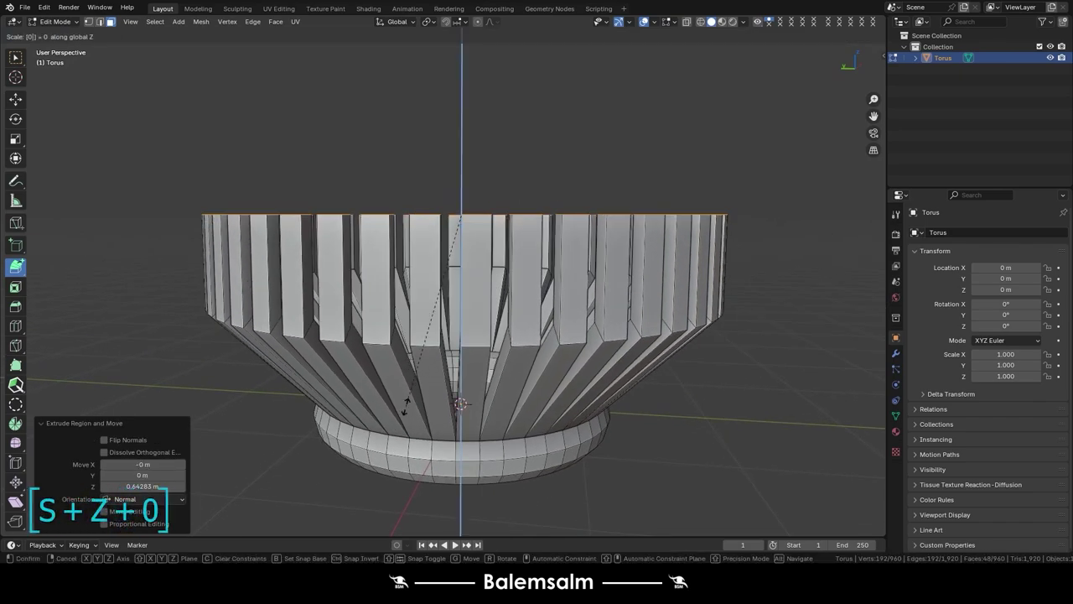
key(Return)
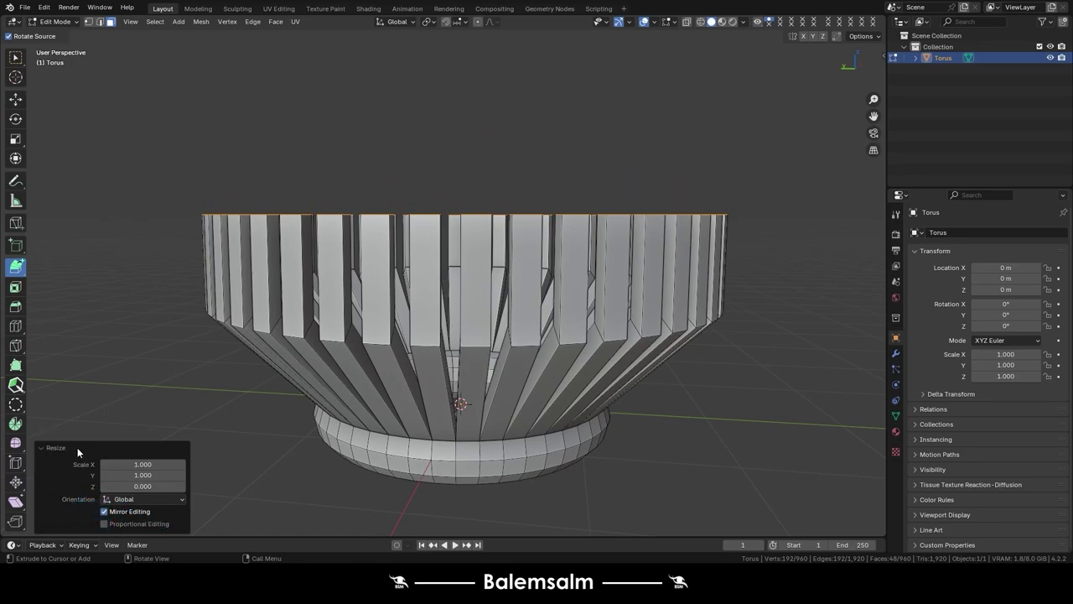
- Inspect the levelled rim of the bowl and return the torus to Object Mode
middle_drag(78, 452, 161, 302)
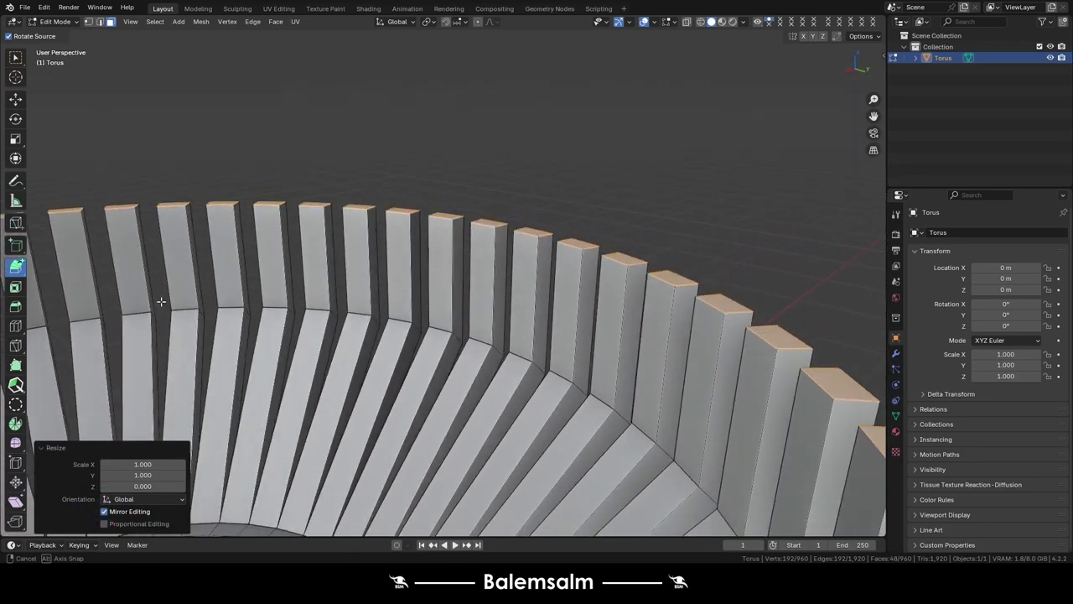
scroll(160, 302, down, 3)
scroll(161, 301, down, 3)
mouse_move(161, 301)
middle_down()
mouse_move(509, 406)
mouse_move(733, 343)
mouse_move(613, 383)
mouse_move(635, 407)
middle_up()
scroll(509, 406, up, 3)
scroll(613, 383, down, 3)
scroll(635, 408, down, 2)
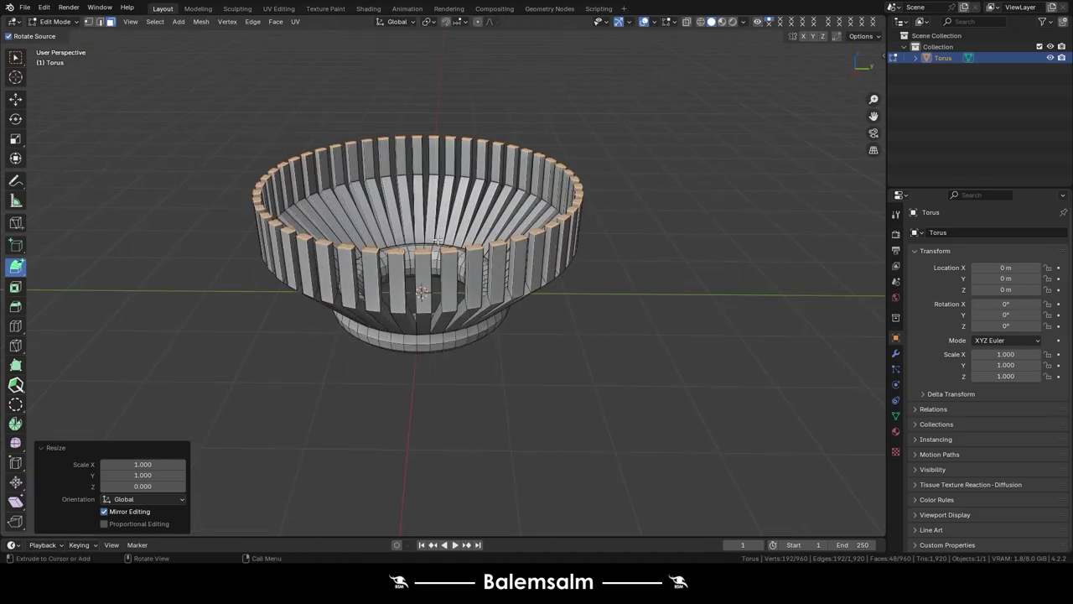
key(Tab)
scroll(472, 266, up, 2)
scroll(472, 267, up, 2)
- Delete the torus and add a new cylinder at the origin
key(x)
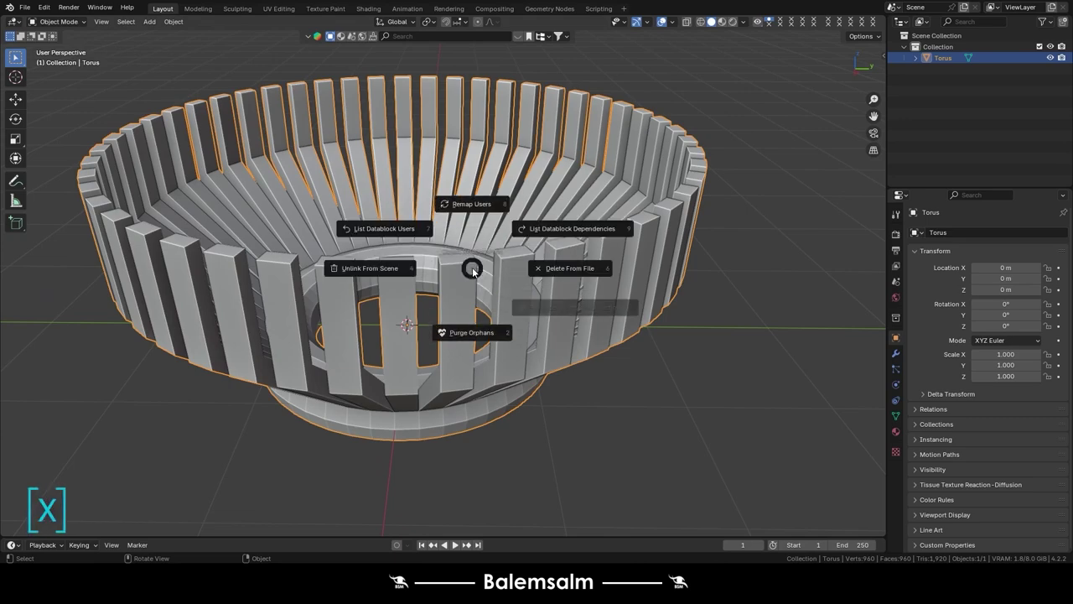
click(538, 268)
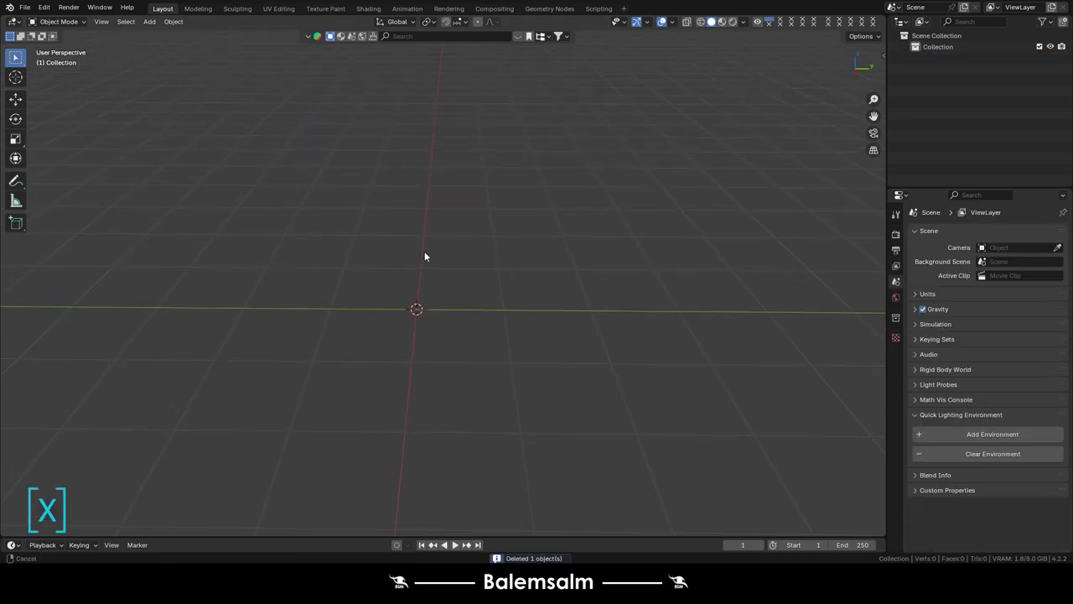
key(shift+a)
mouse_move(377, 251)
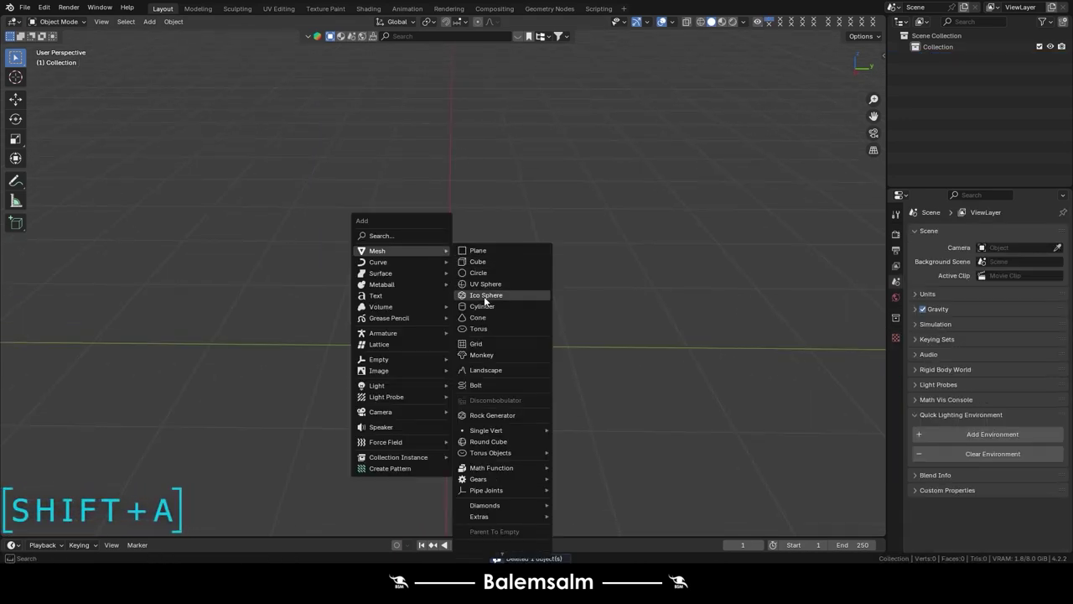
click(484, 308)
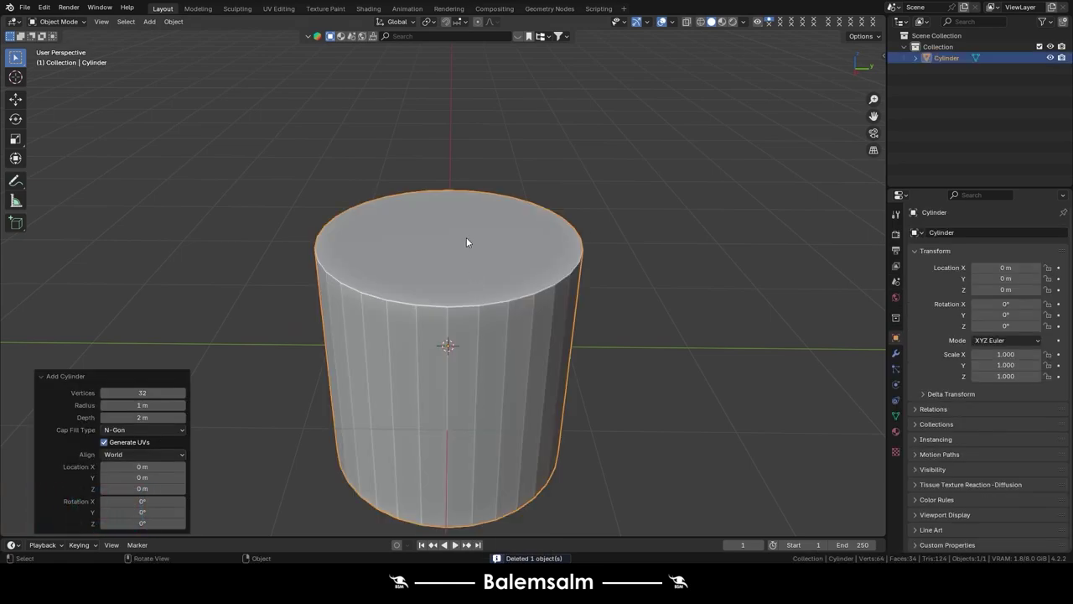
- Rotate the cylinder 90° about Y, switch to Top view, and enter Edit Mode
key(r)
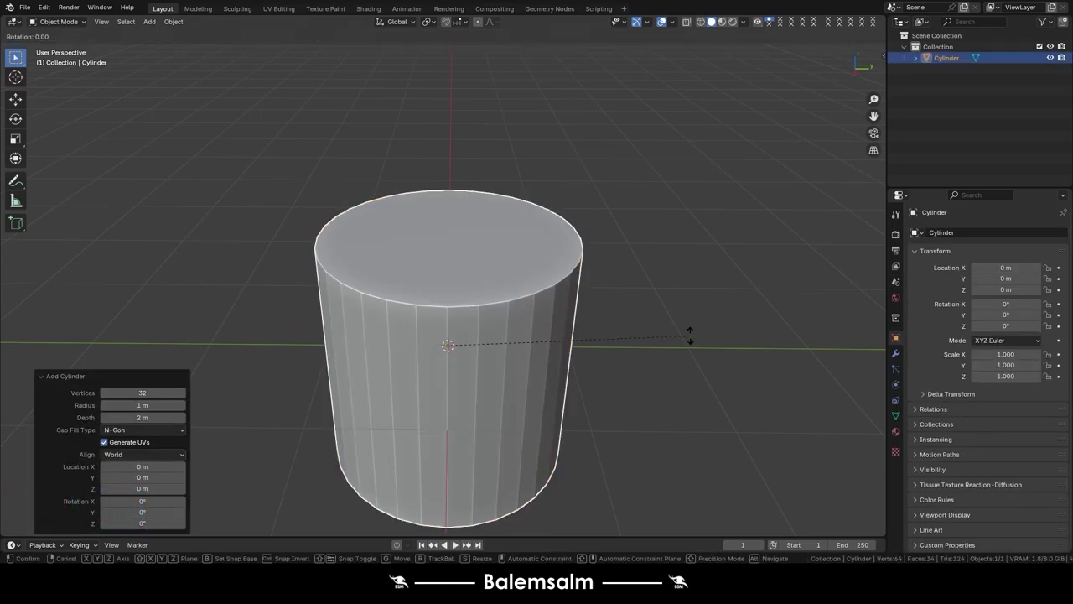
key(x)
text(y)
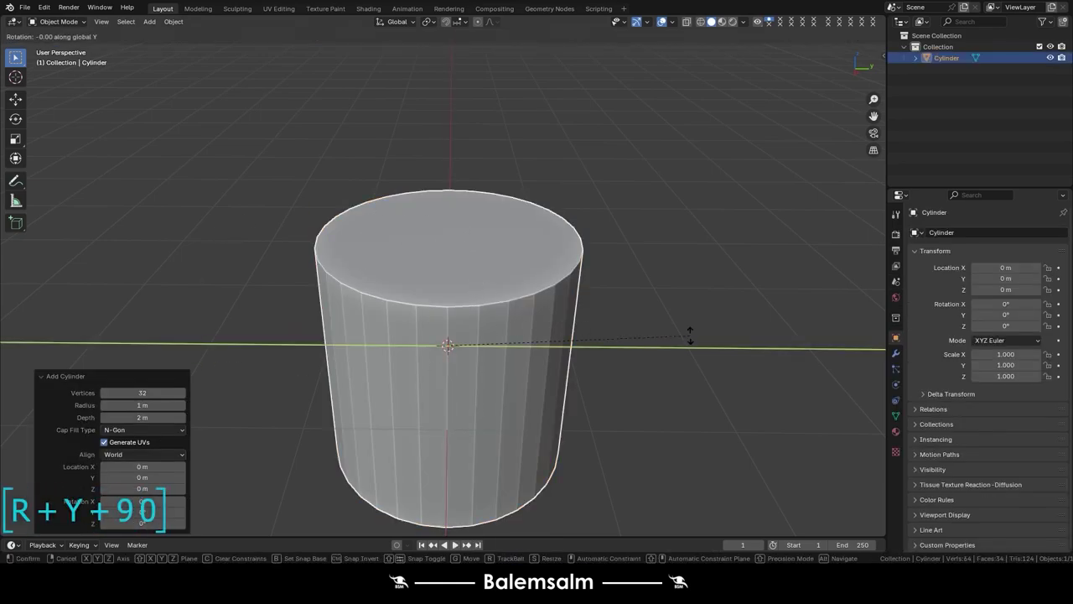
text(90)
key(Return)
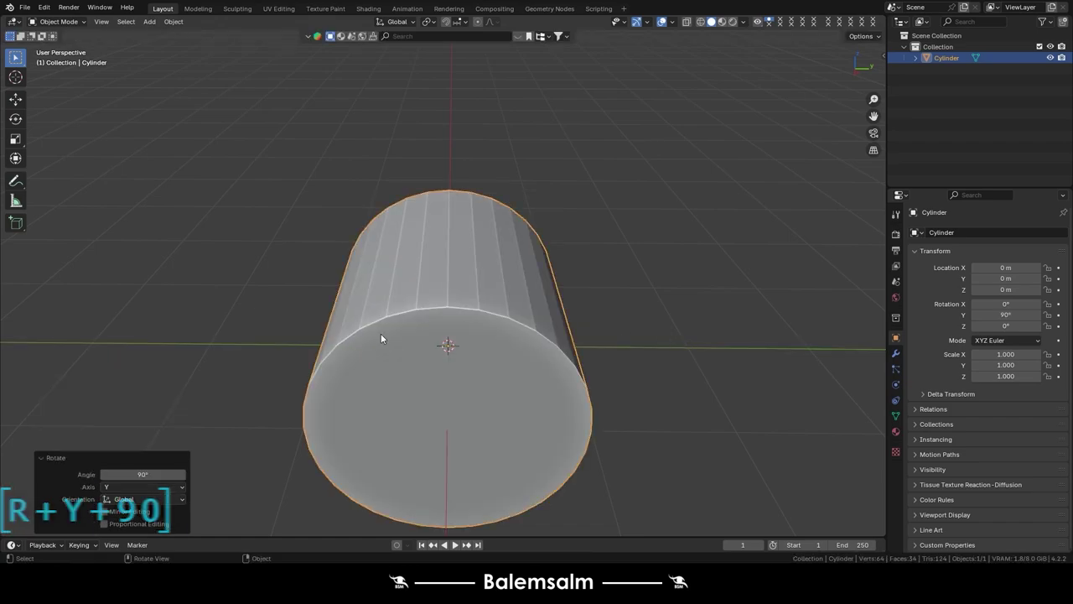
mouse_move(378, 335)
middle_down()
mouse_move(455, 364)
mouse_move(397, 359)
mouse_move(643, 298)
middle_up()
key(grave)
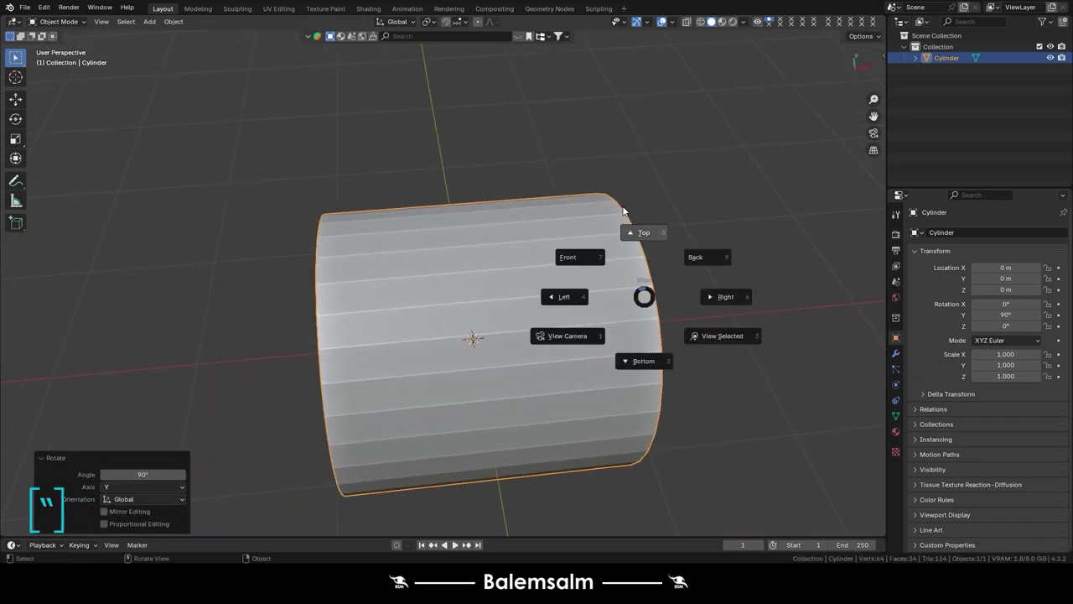
click(644, 234)
key(Tab)
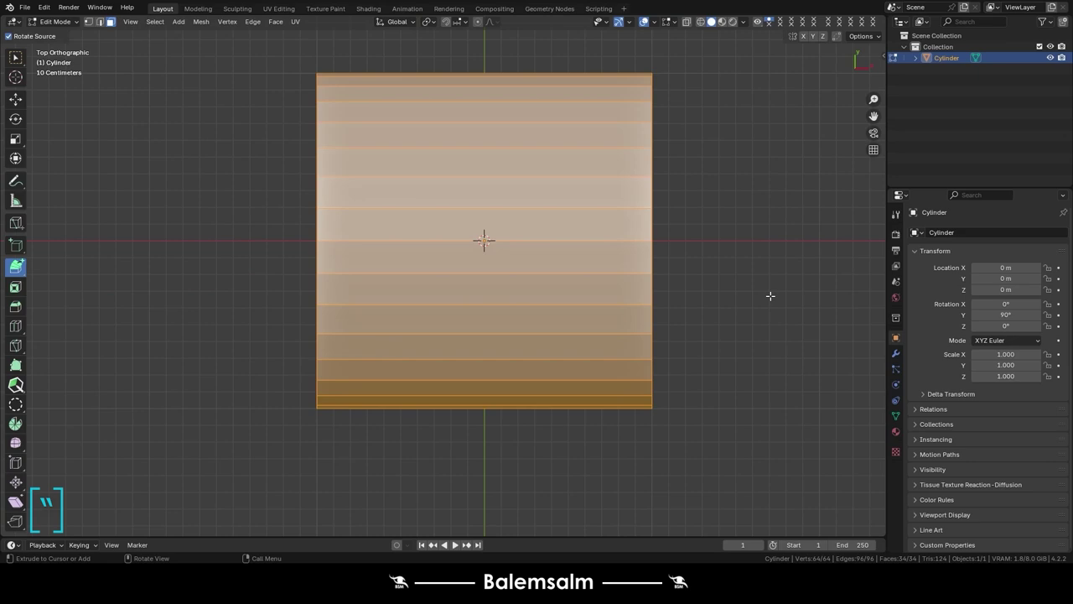
- Scale the cylinder mesh to 0.2 along X and view the thin disc in perspective
key(s)
key(x)
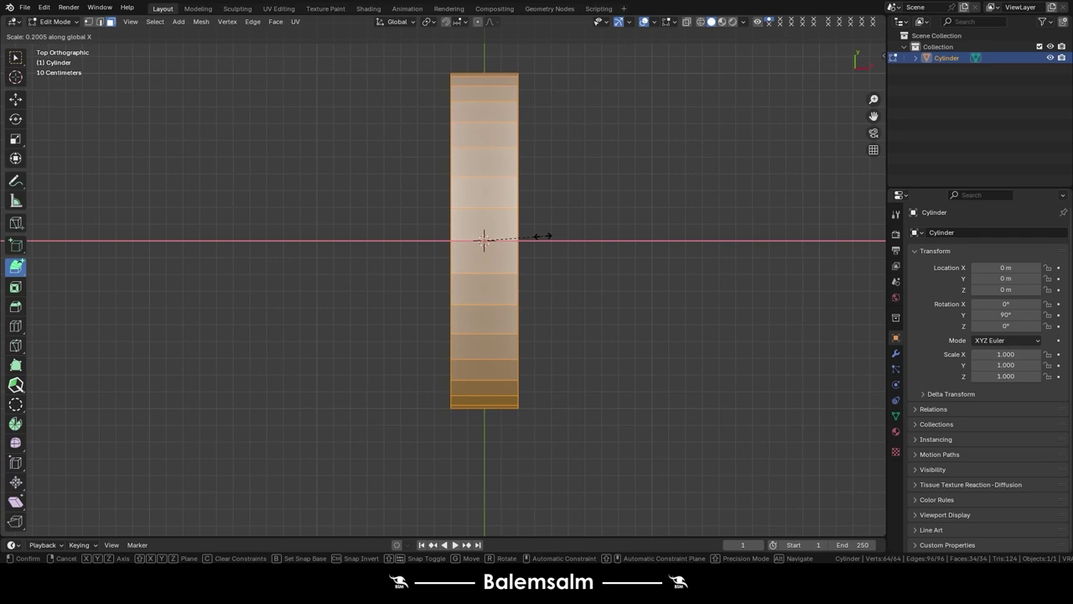
key(Return)
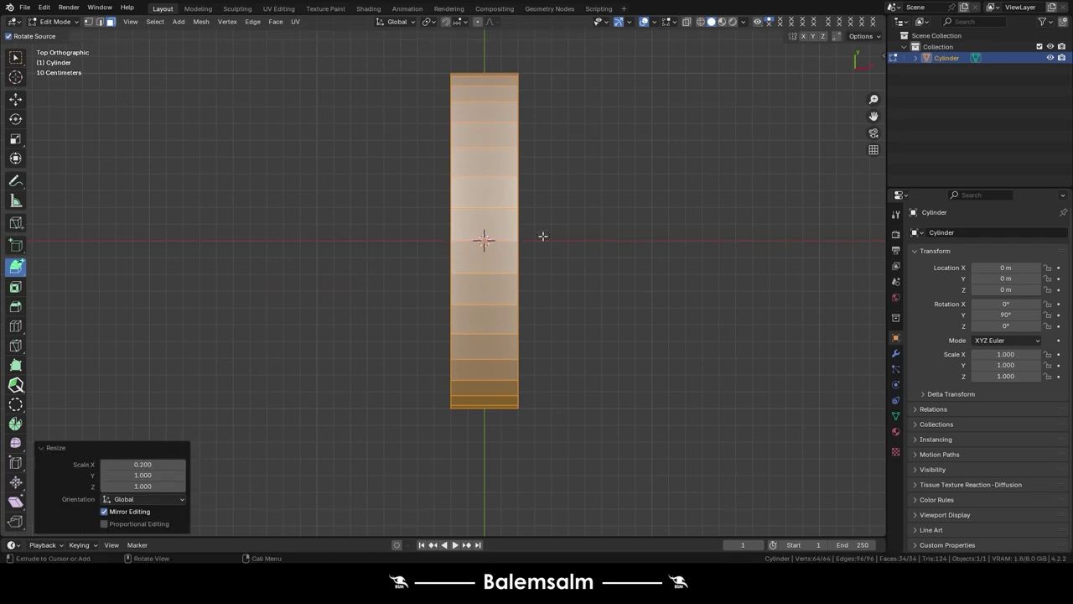
middle_drag(526, 218, 470, 252)
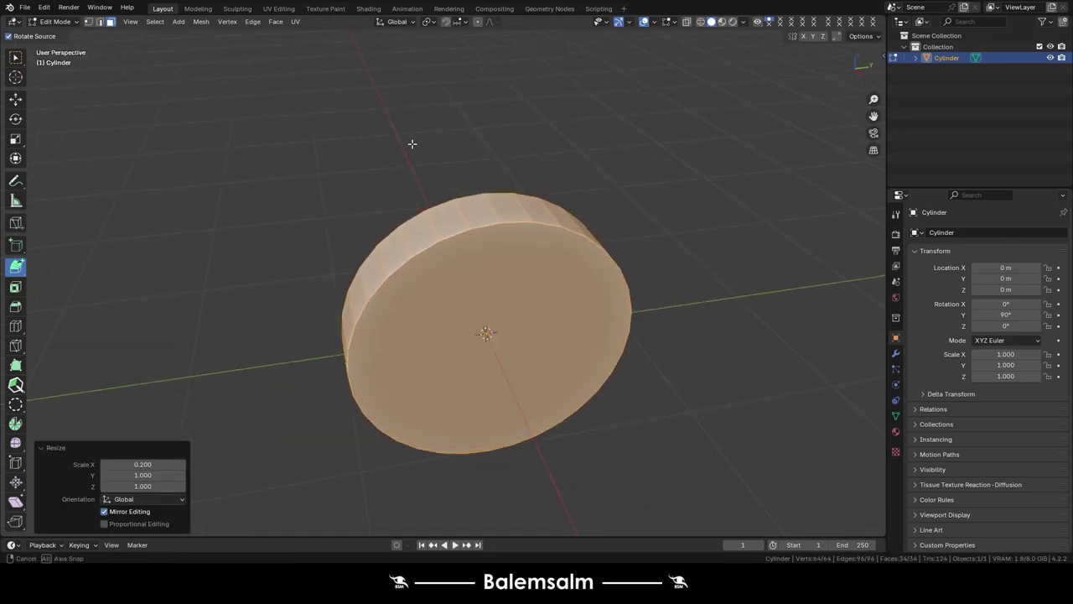
- Try an extrusion of the disc with X-ray on, undo it, and return to solid display
key(e)
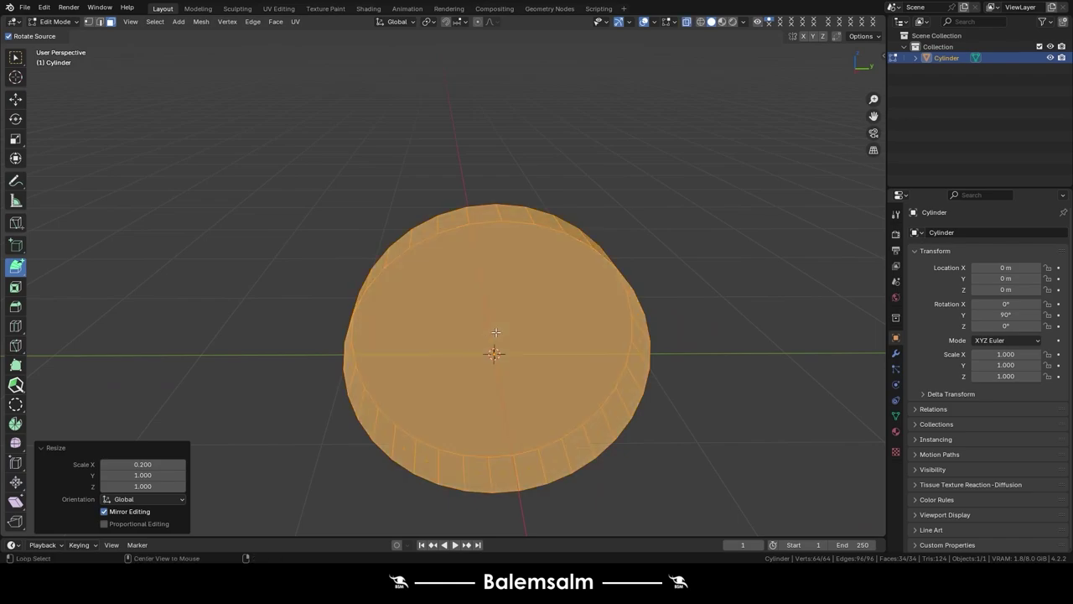
key(alt+z)
key(ctrl+z)
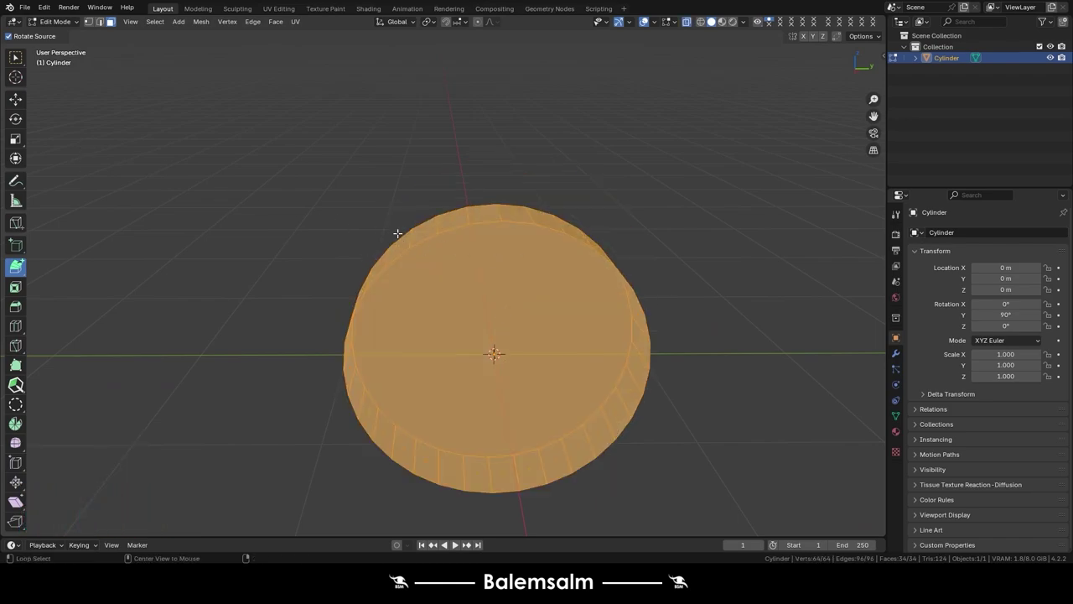
key(ctrl+shift+z)
key(ctrl+shift+z)
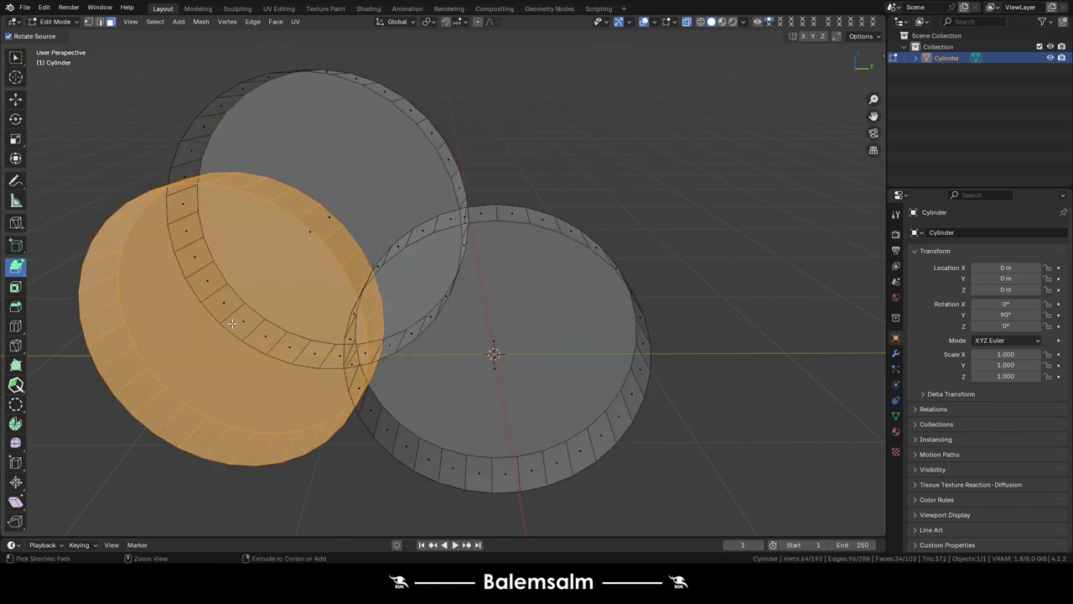
key(ctrl+z)
key(ctrl+z)
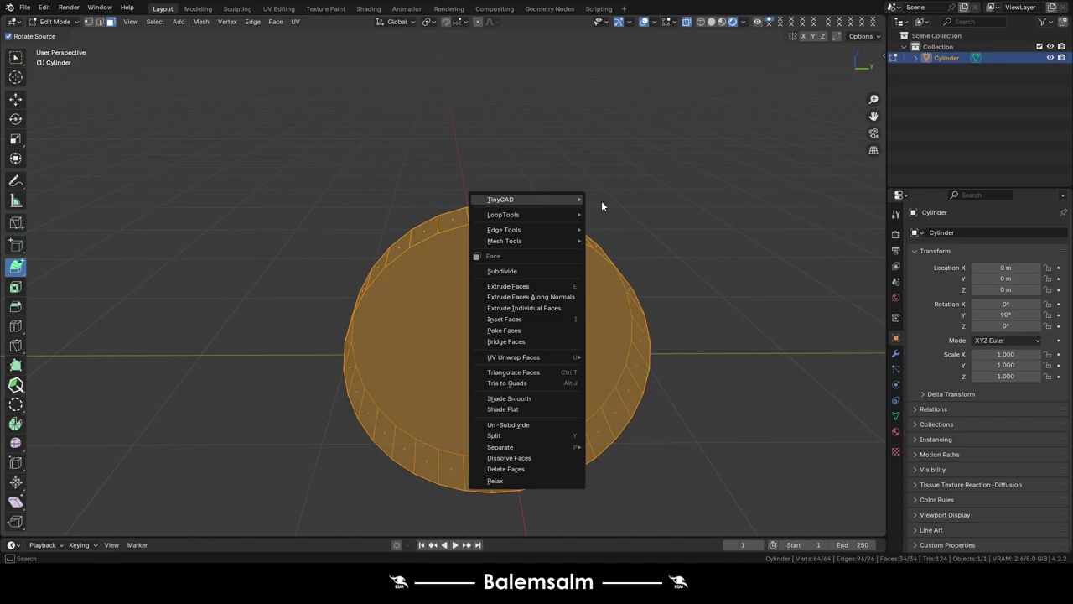
ctrl+middle_drag(555, 232, 474, 263)
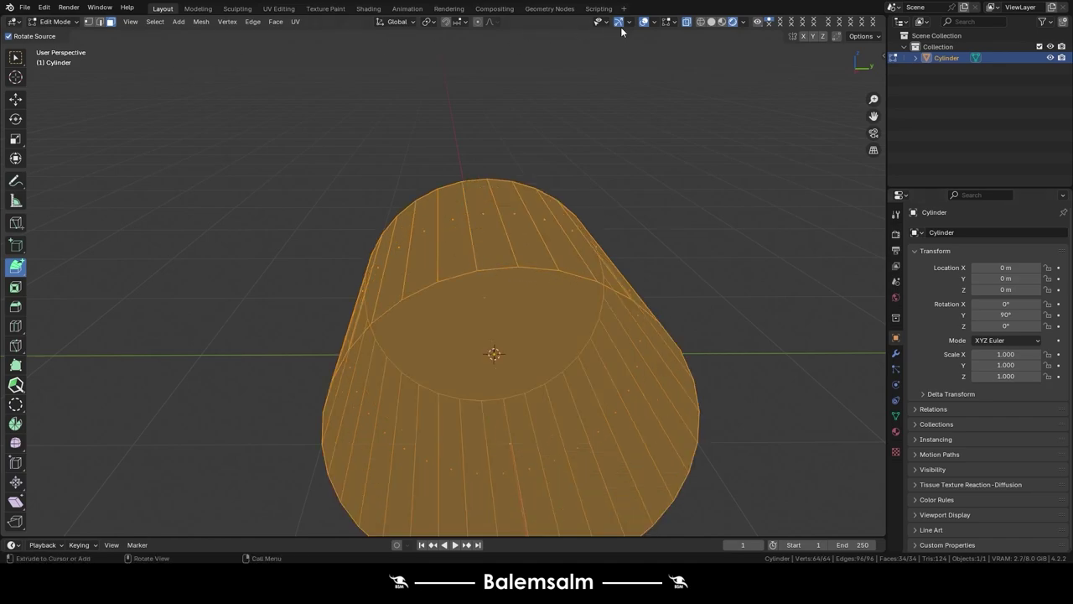
click(710, 23)
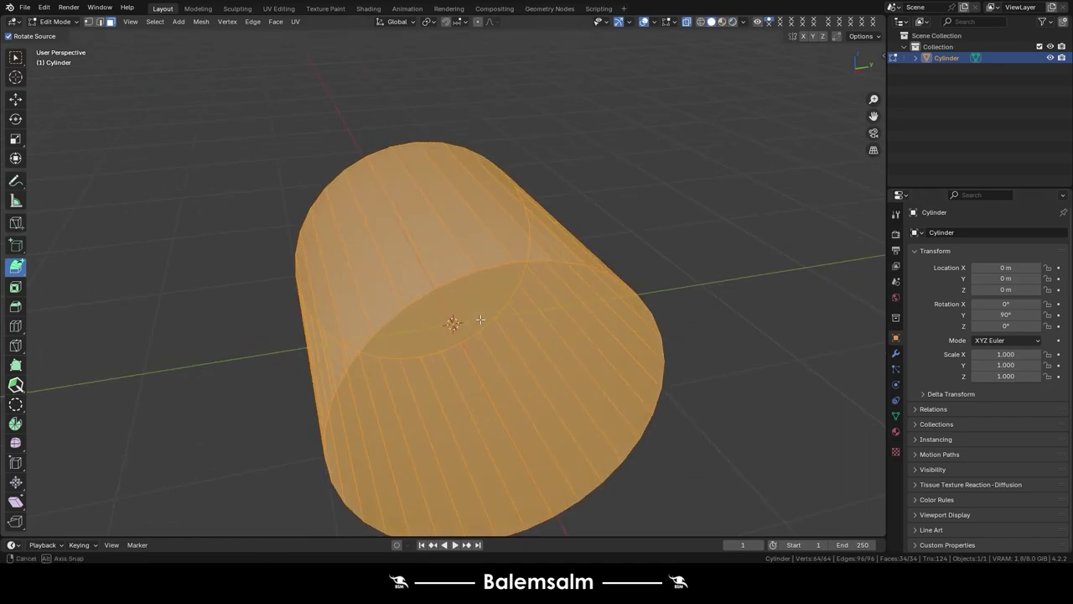
- From Top view, rescale the mesh to 0.2 along X to reform the thin disc
middle_drag(587, 268, 515, 302)
key(grave)
click(515, 285)
key(s)
key(x)
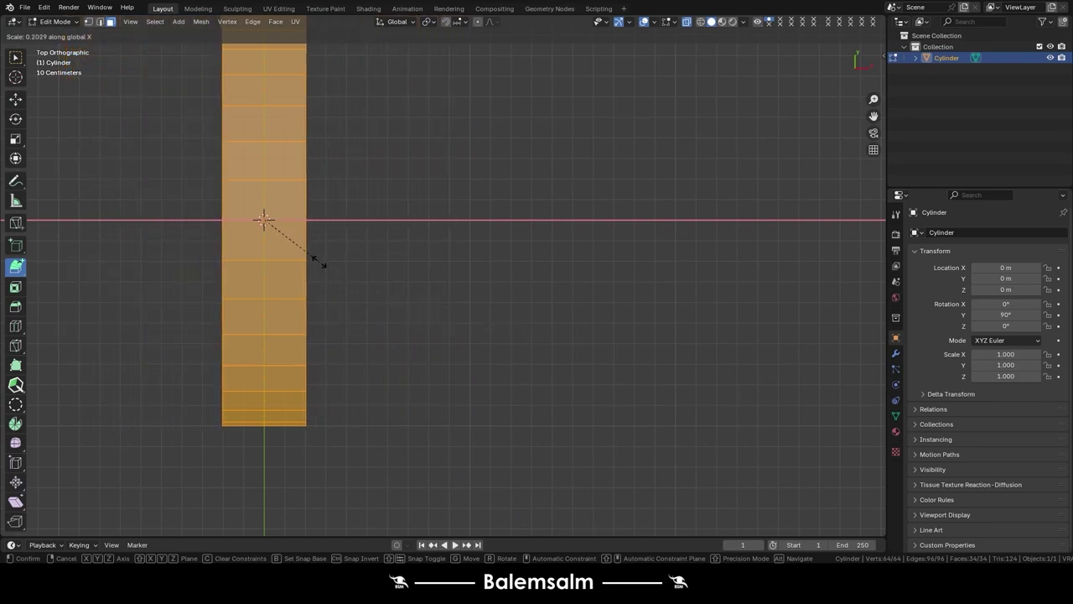
text(2)
key(Return)
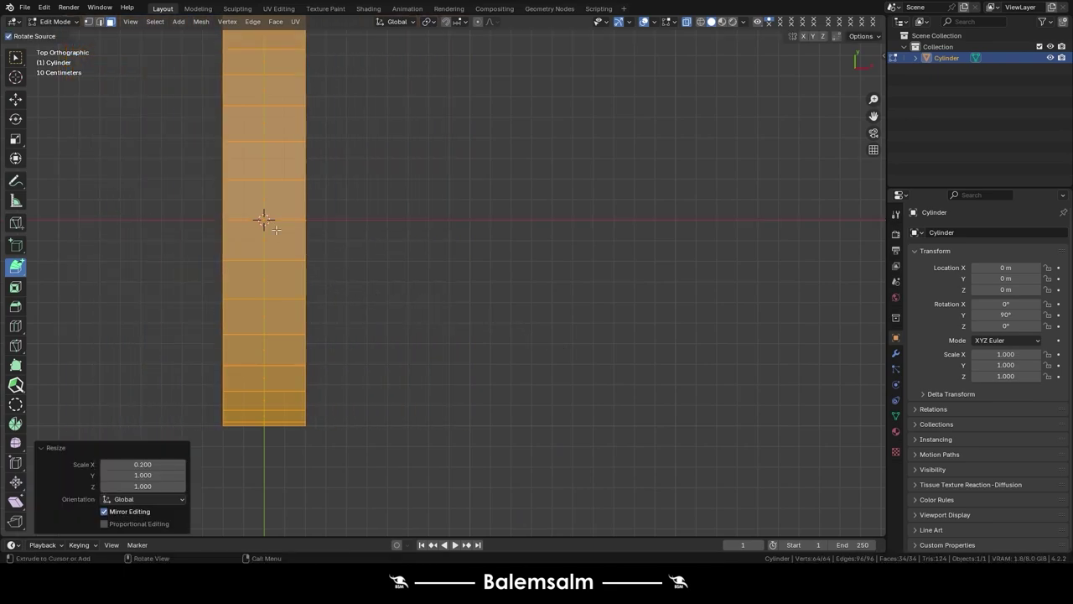
mouse_move(282, 236)
middle_down()
mouse_move(238, 171)
mouse_move(328, 254)
mouse_move(404, 191)
middle_up()
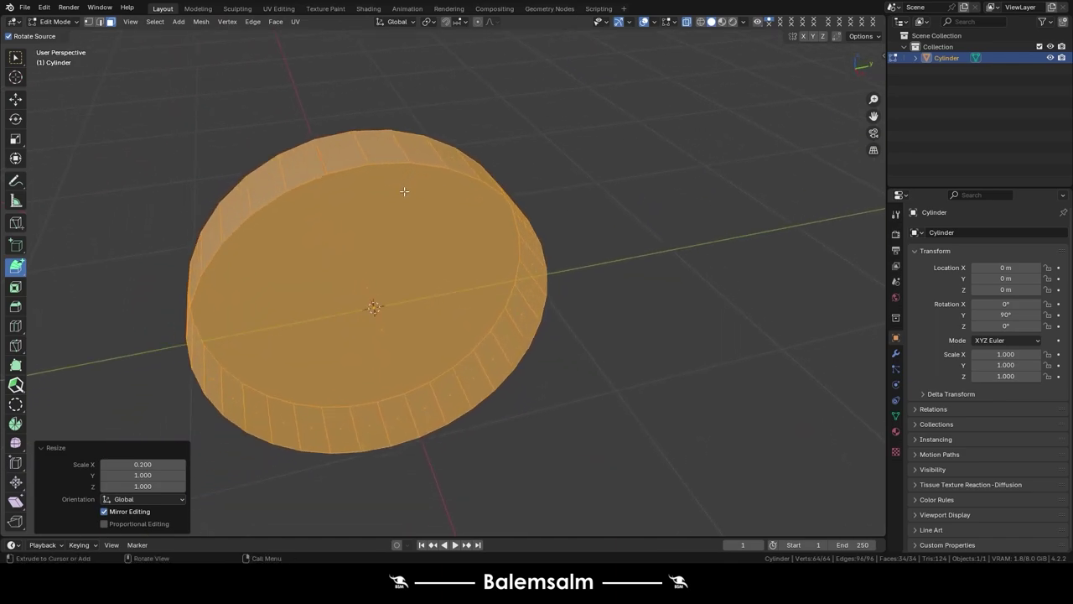
- Stamp three extruded copies of the disc at different spots in the scene
key(e)
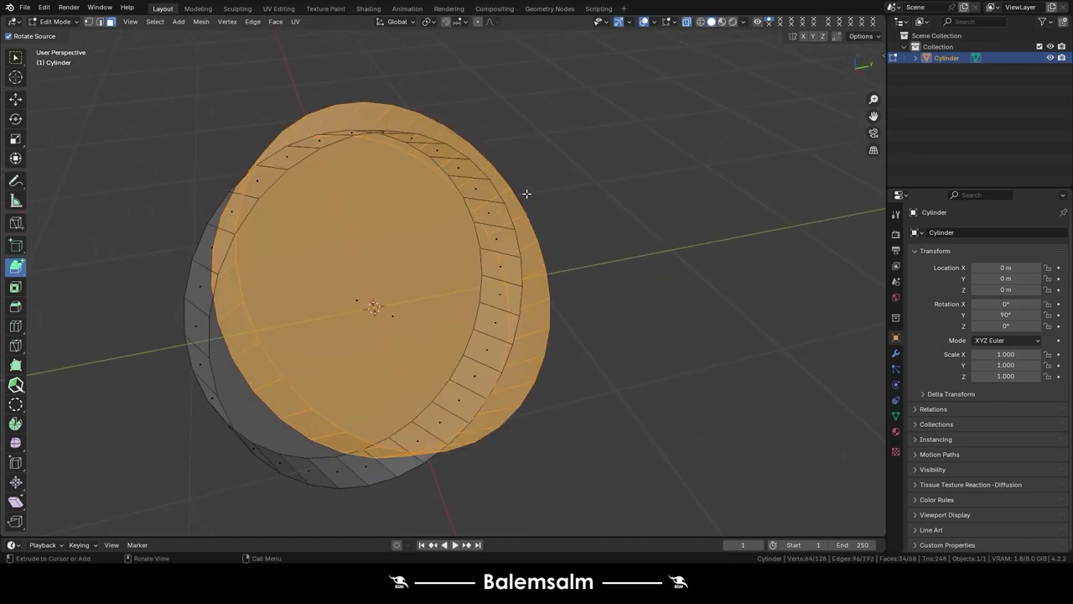
click(526, 194)
click(675, 425)
click(393, 416)
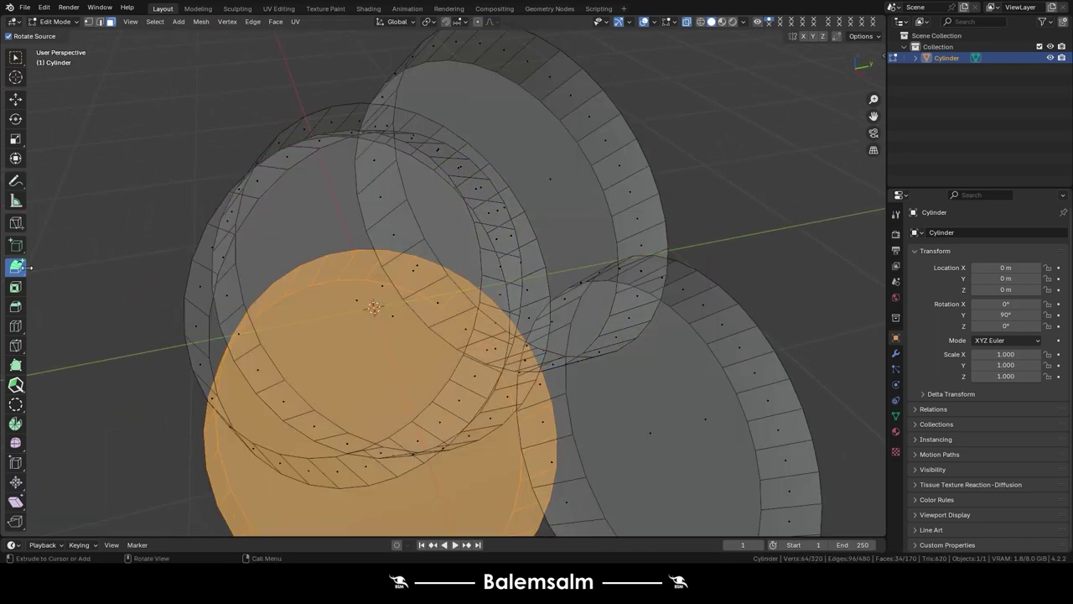
- Switch to Extrude Region, reselect a face, and undo the extra disc copies
drag(20, 268, 54, 272)
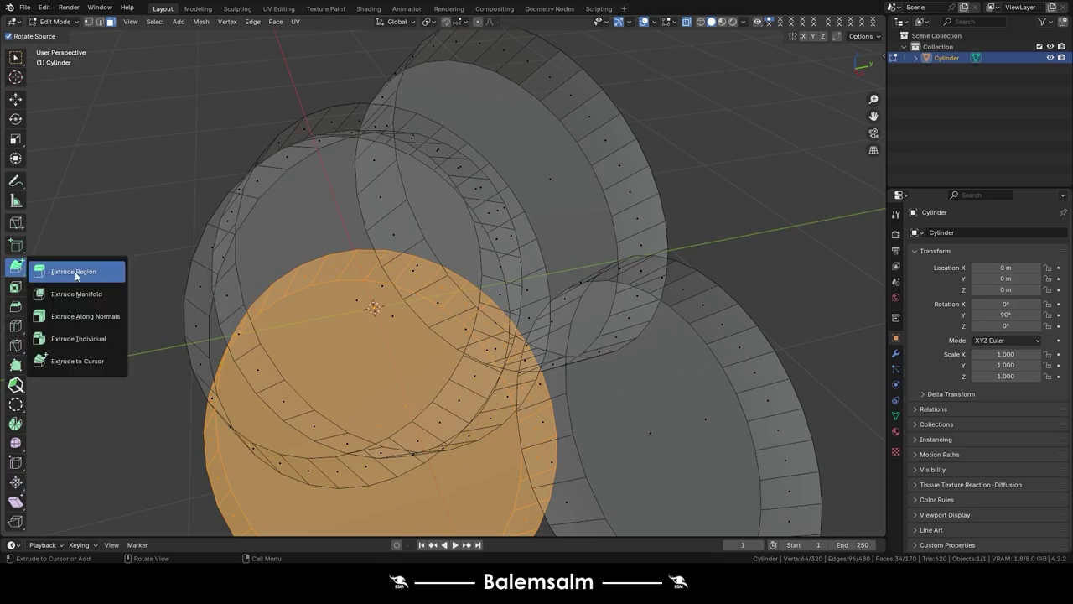
click(76, 273)
scroll(227, 256, down, 3)
click(225, 257)
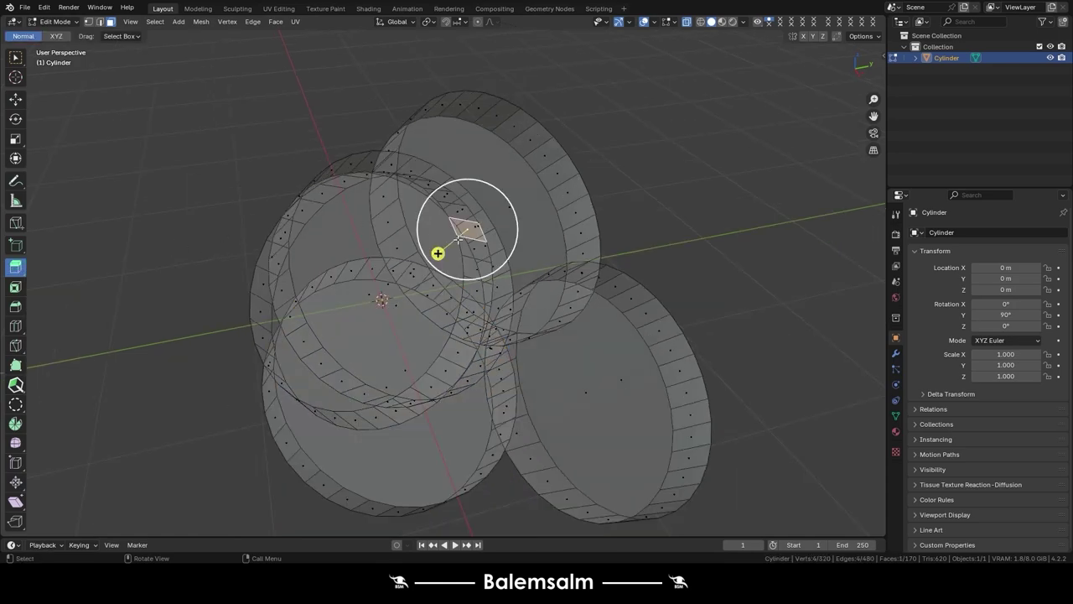
click(624, 255)
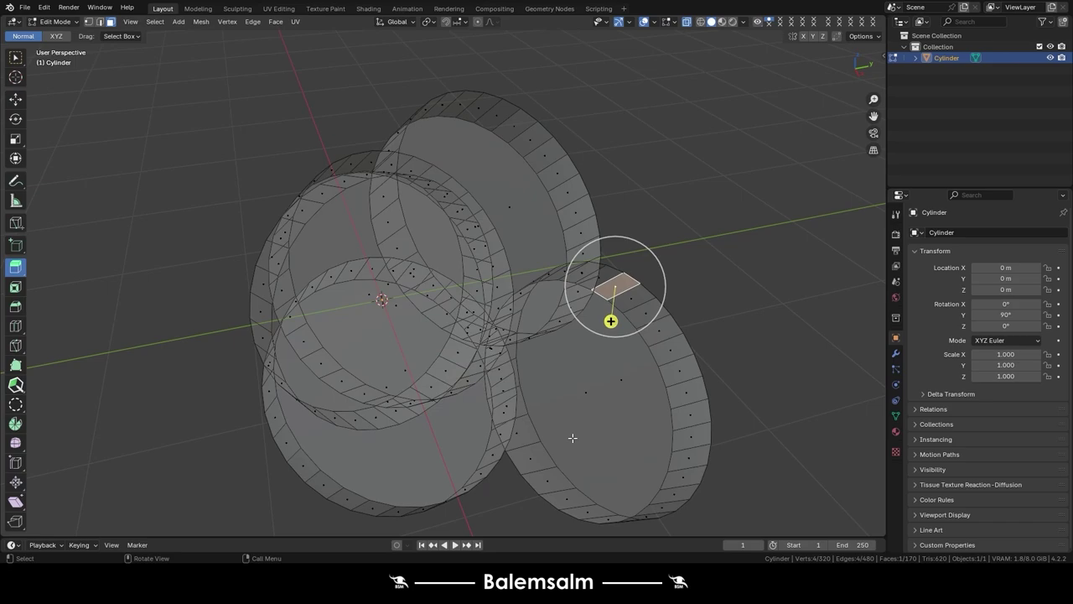
key(ctrl+z)
key(ctrl+z)
key(ctrl+z)
key(ctrl+z)
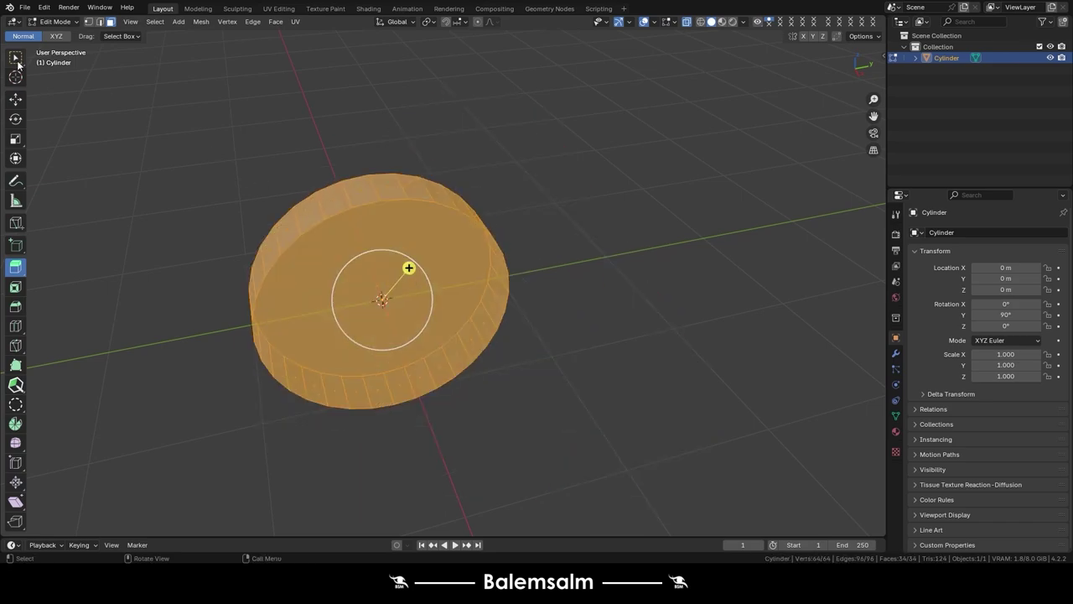
- Select the cylinder's end-cap face and frame it in front orthographic view
key(w)
middle_drag(311, 264, 484, 290)
click(396, 314)
key(grave)
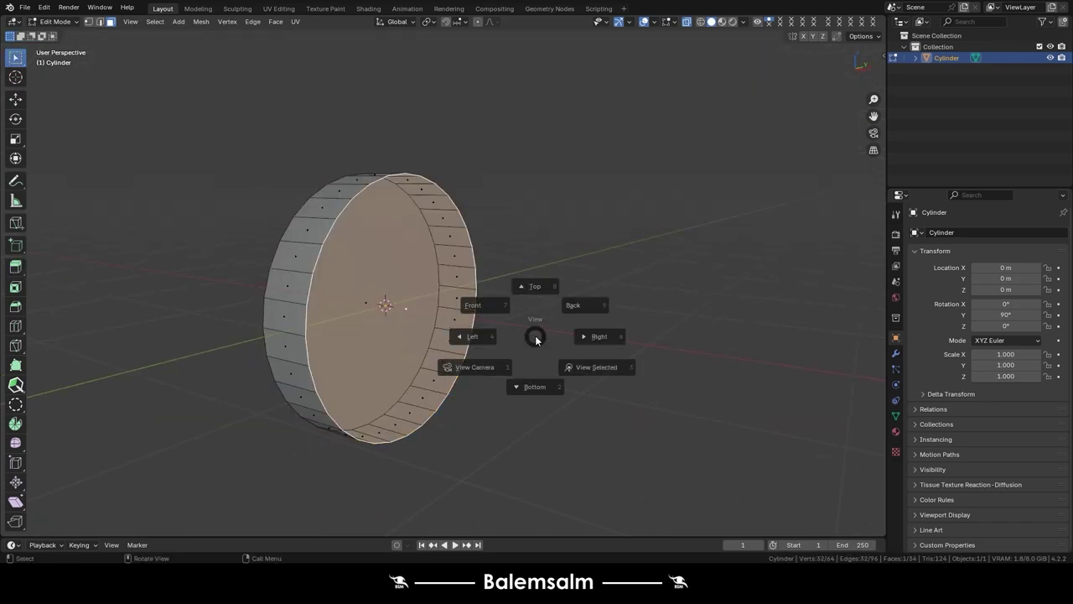
click(495, 299)
scroll(467, 278, up, 3)
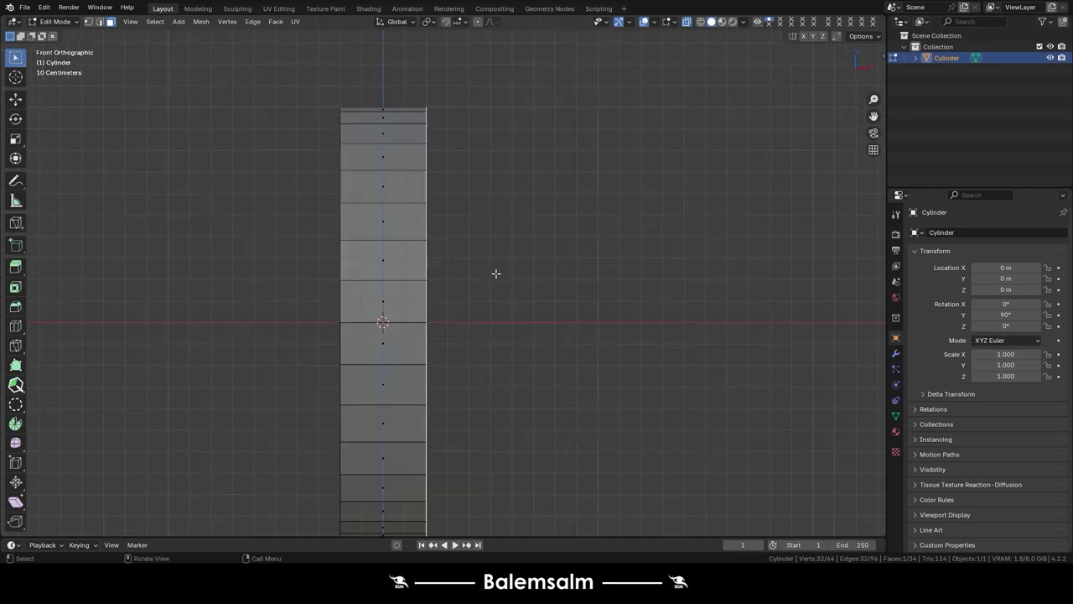
shift+middle_drag(495, 275, 356, 296)
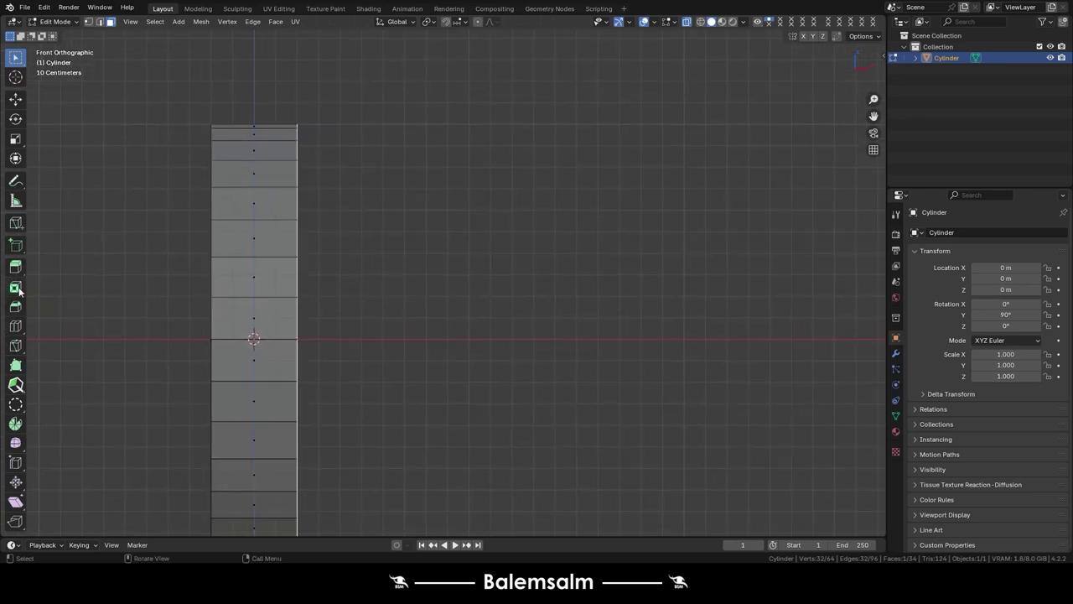
- Test Extrude to Cursor on the cap toward two points, then undo the extrusions
drag(17, 275, 73, 361)
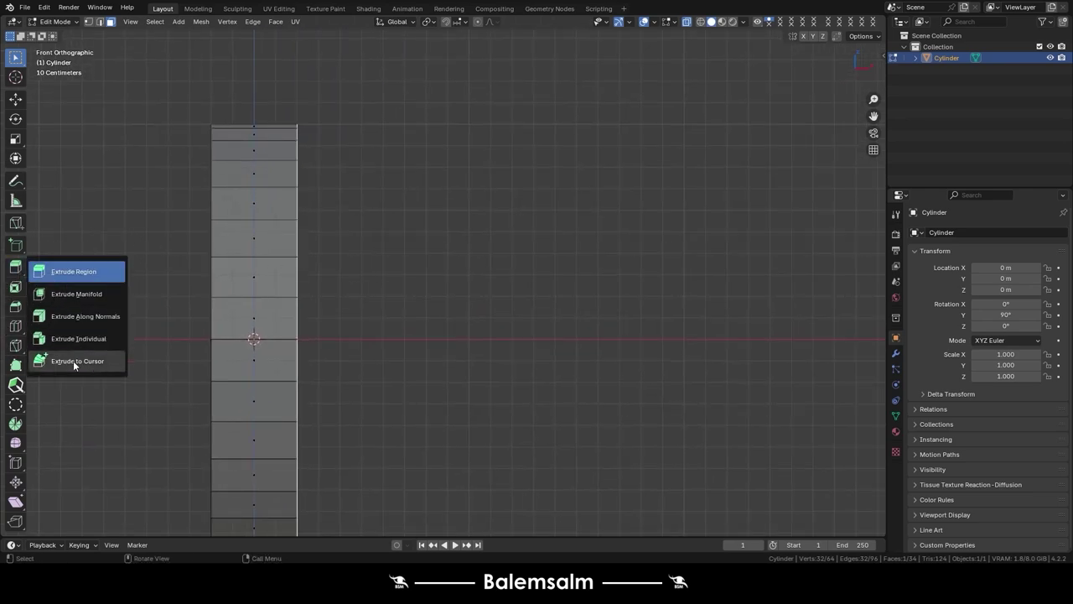
click(400, 66)
click(745, 197)
scroll(595, 471, down, 2)
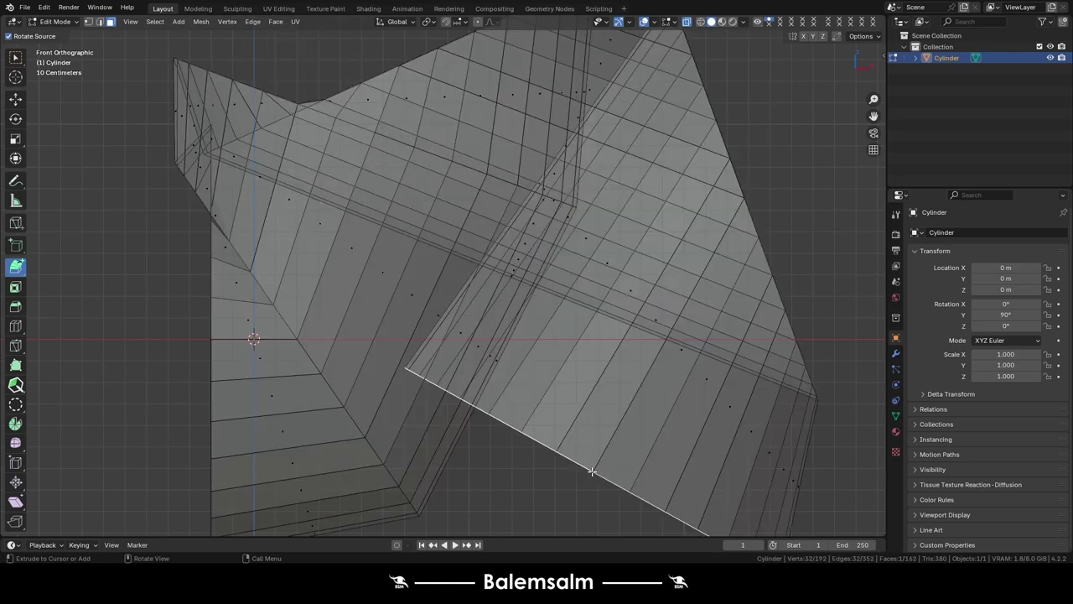
scroll(476, 239, down, 3)
key(ctrl+z)
key(ctrl+z)
key(ctrl+z)
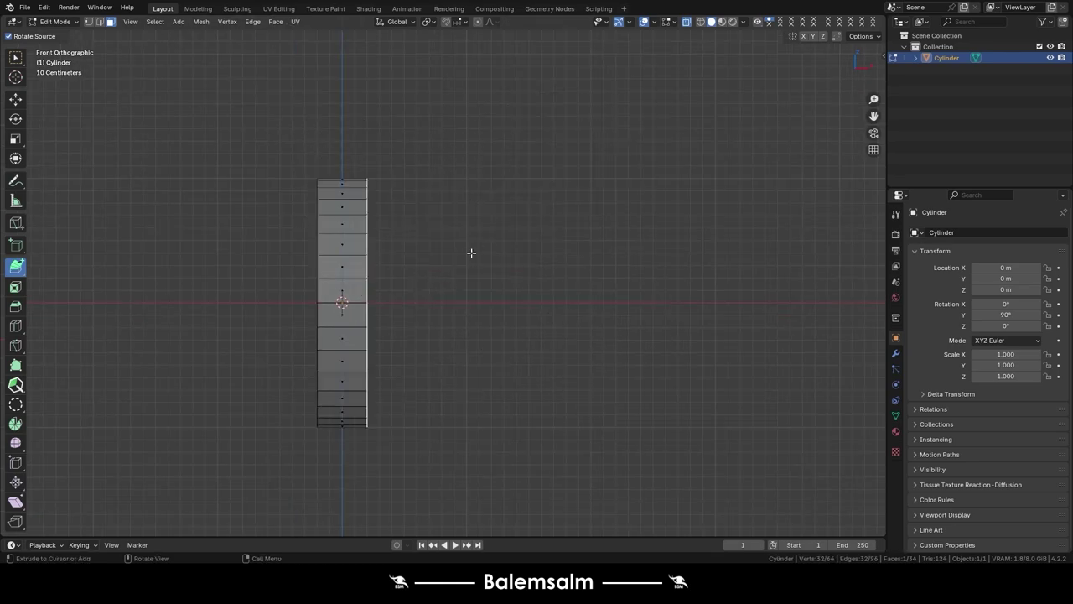
scroll(470, 252, up, 2)
middle_drag(467, 256, 461, 280)
- Inset the end-cap face by 0.5323 m, leaving a smaller inner circle
key(s)
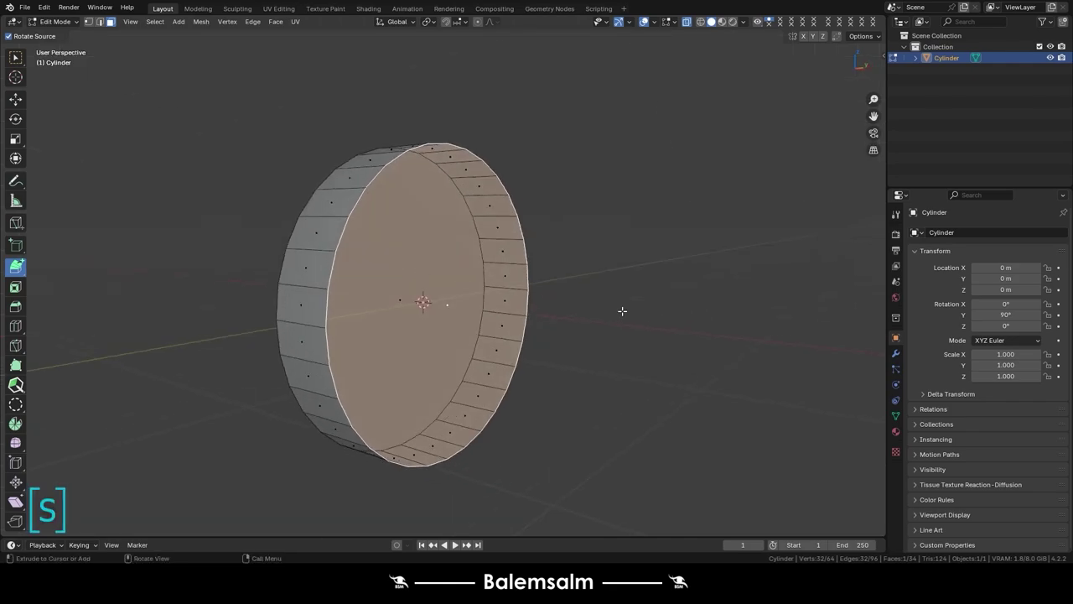
key(i)
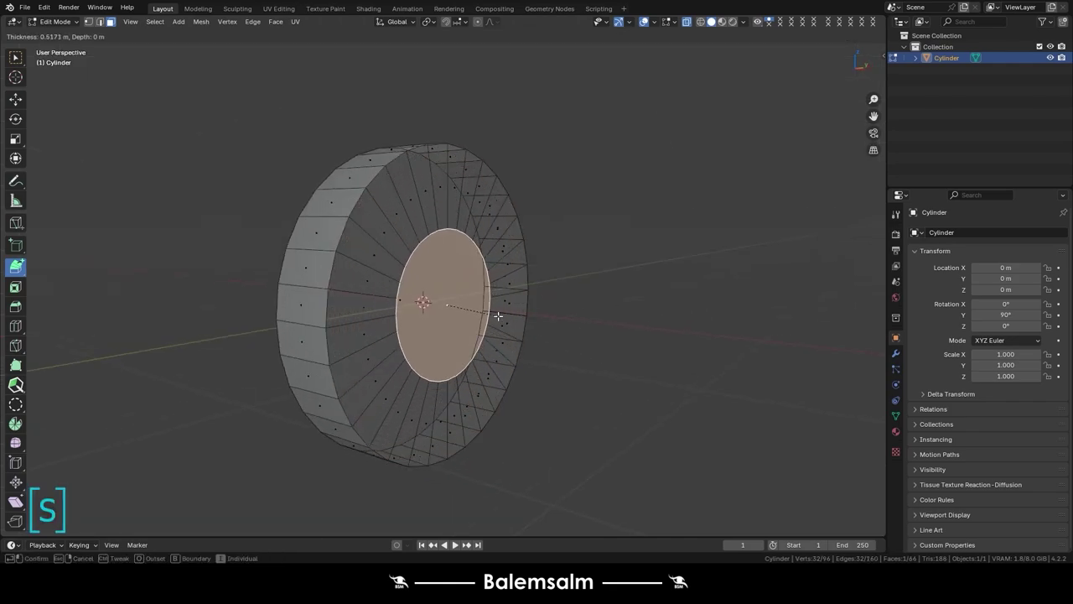
click(503, 316)
key(grave)
- Switch to front orthographic view with the mesh shown in X-ray
click(590, 244)
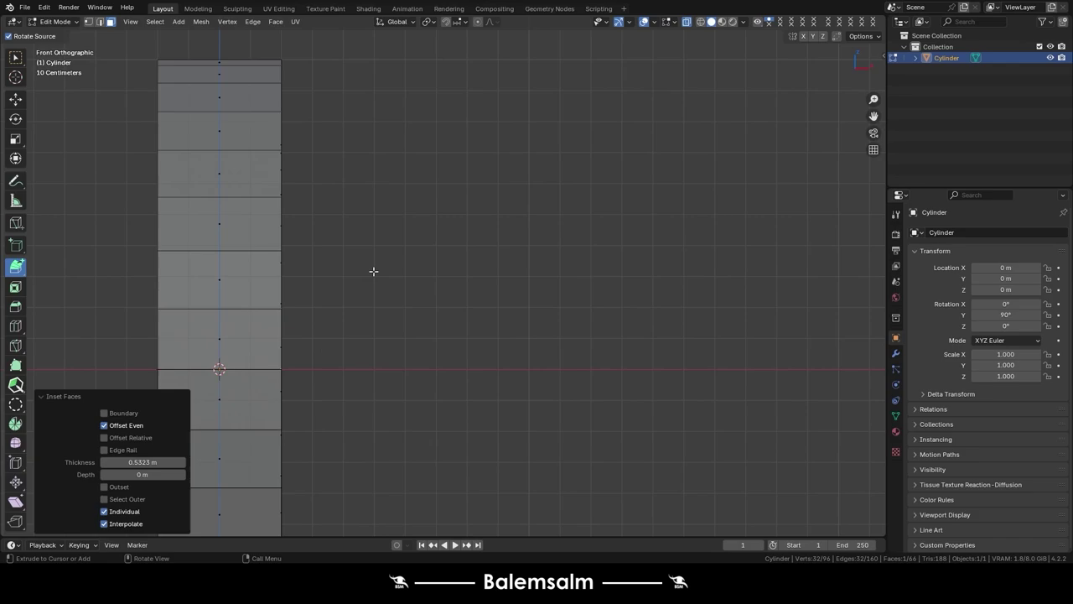
key(alt+z)
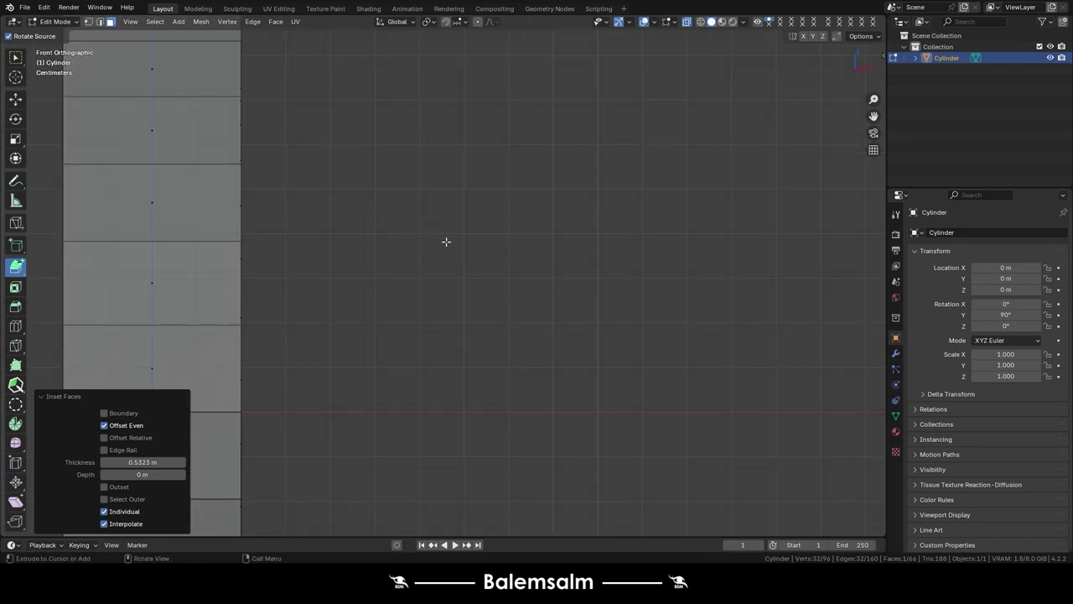
click(687, 24)
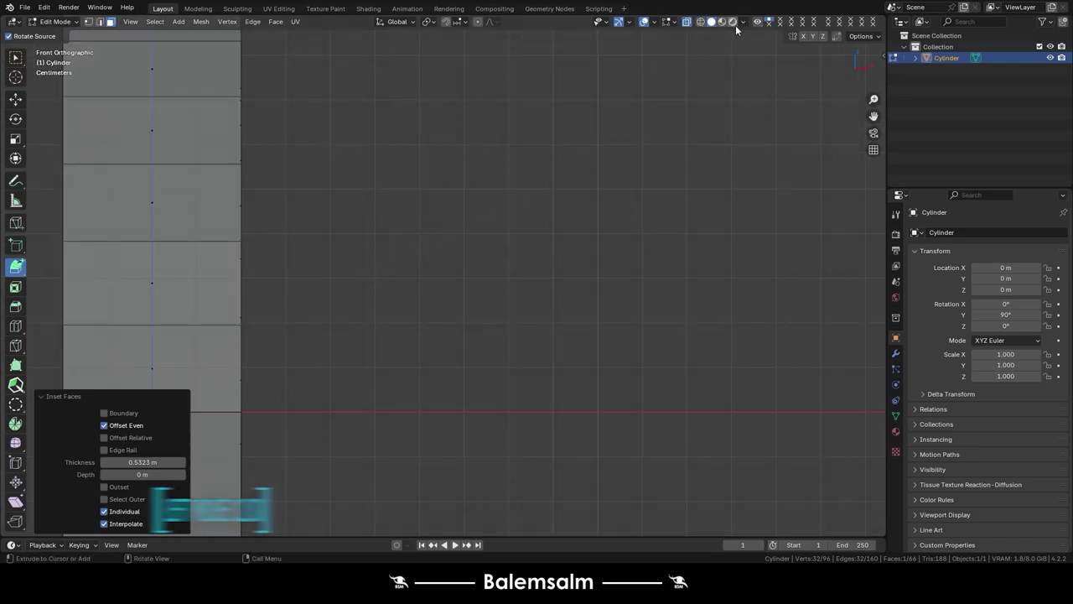
- Extrude the inset face out into the first rings rising beside the cylinder
click(466, 237)
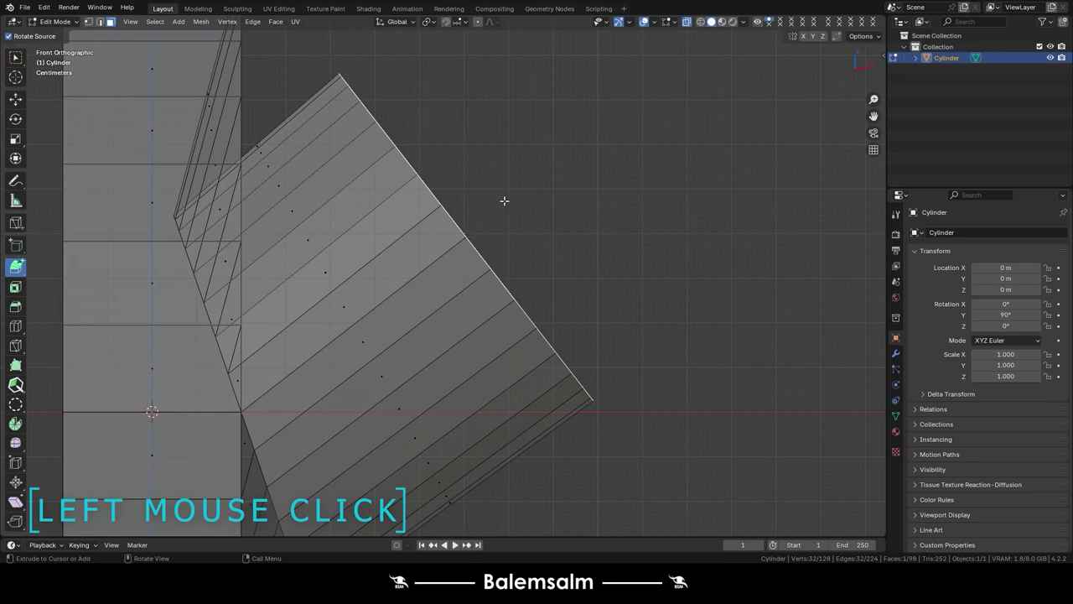
drag(521, 132, 537, 202)
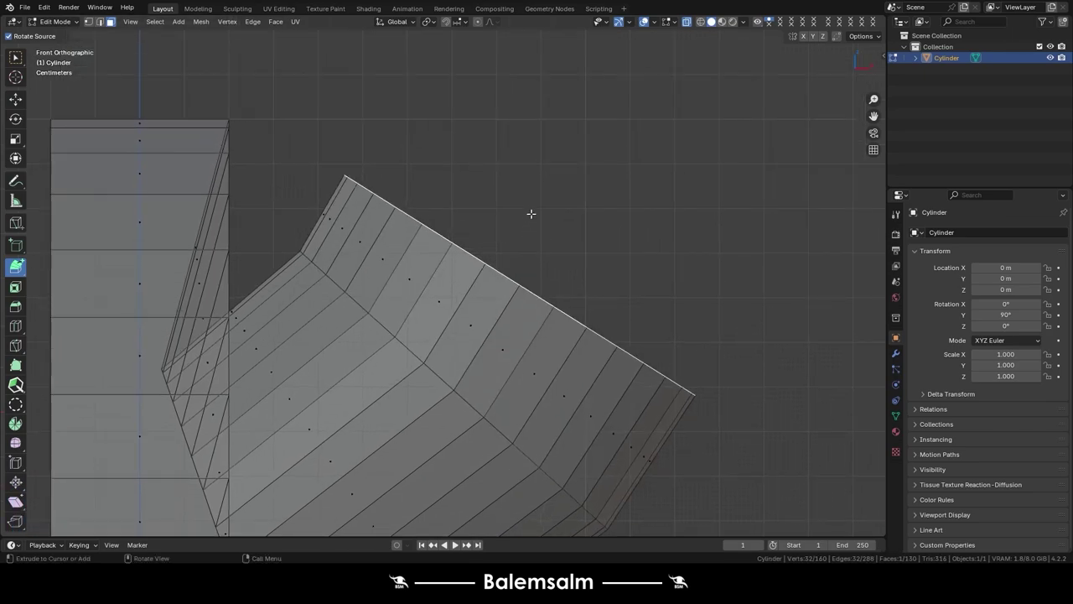
click(531, 158)
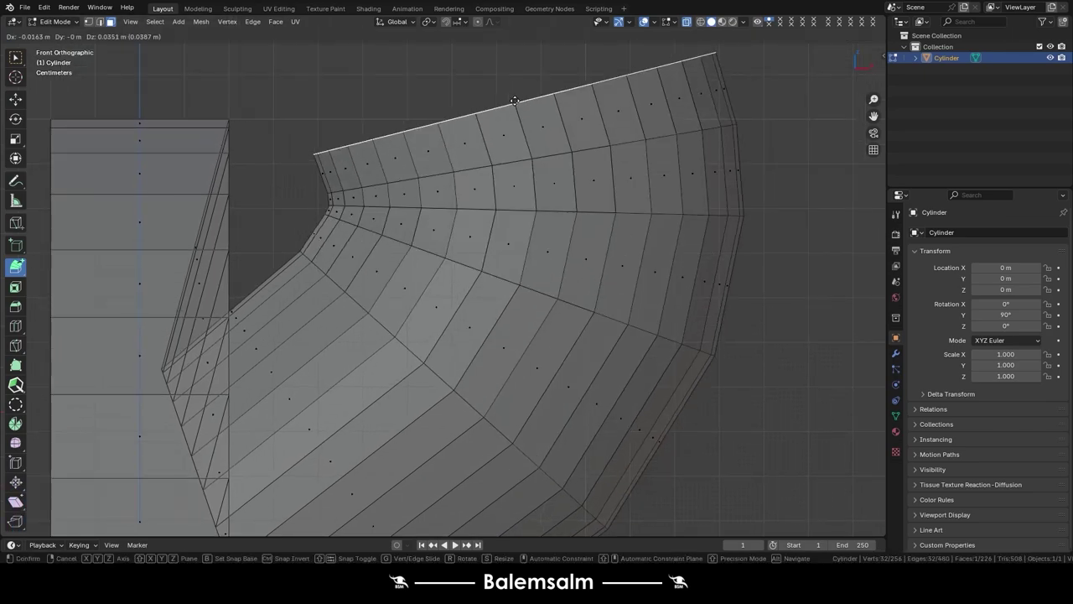
drag(524, 125, 471, 26)
shift+middle_drag(471, 25, 506, 224)
mouse_move(506, 224)
mouse_down()
mouse_move(443, 170)
mouse_move(377, 135)
mouse_up()
shift+middle_drag(378, 135, 542, 184)
- Continue extruding rings up-left, then diagonally down, to bend the tube
drag(543, 184, 366, 149)
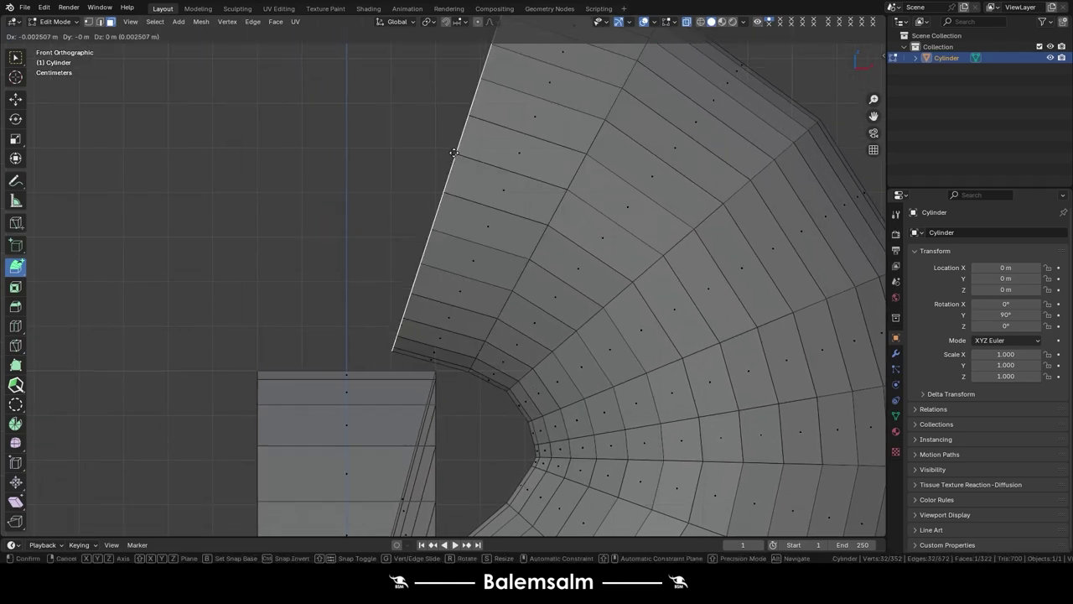
shift+middle_drag(366, 148, 414, 216)
drag(415, 216, 403, 216)
shift+middle_drag(403, 216, 280, 204)
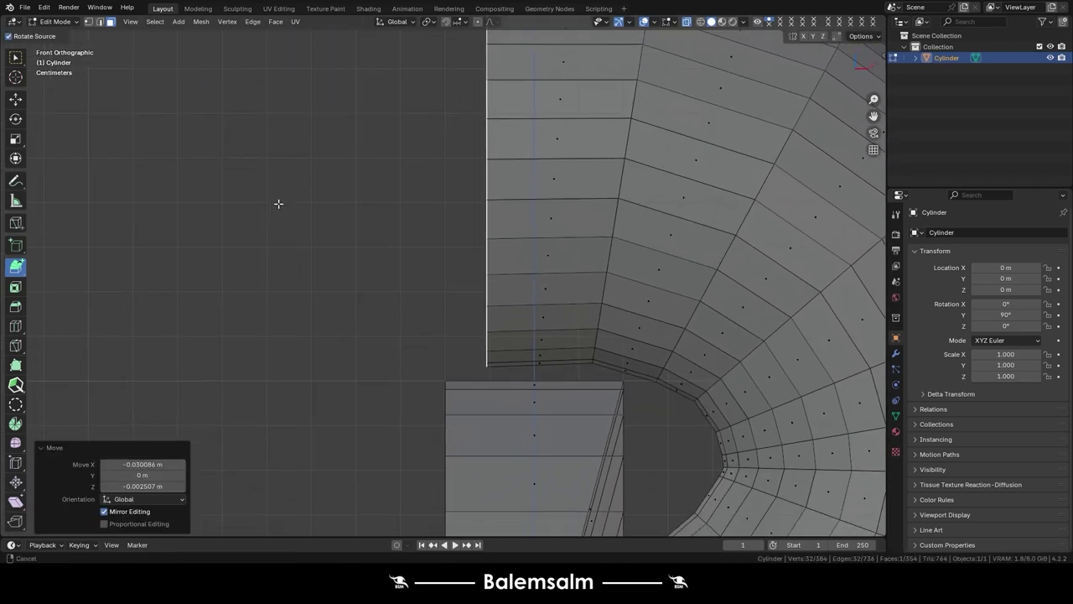
drag(280, 203, 283, 269)
mouse_move(282, 268)
shift+middle_down()
mouse_move(210, 279)
mouse_move(239, 330)
shift+middle_up()
ctrl+right_click(242, 333)
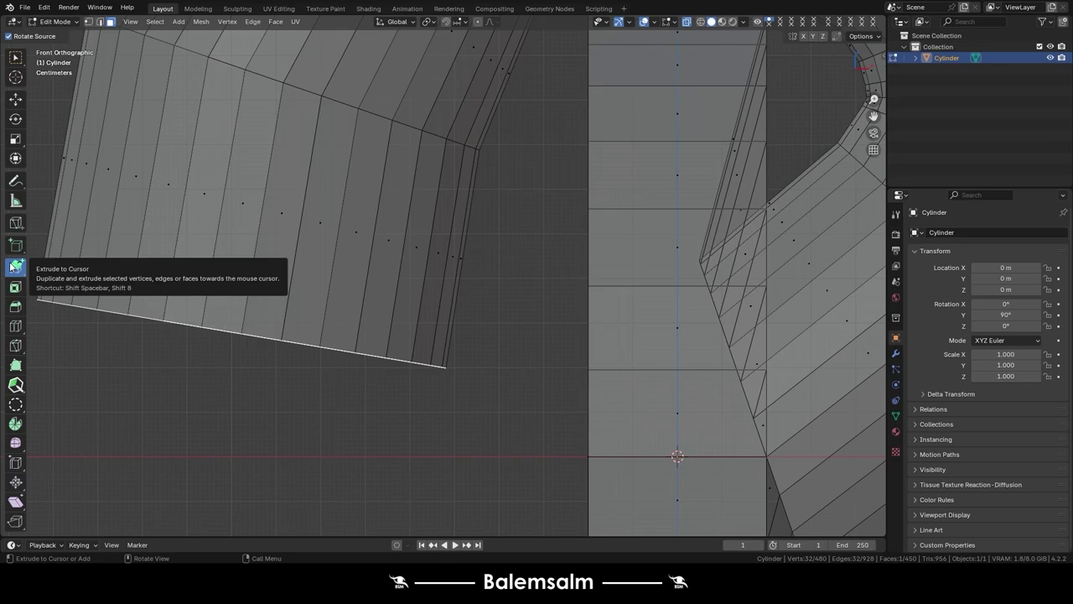
- Extend the tube end with three more rings using Ctrl+right-click
scroll(394, 360, down, 3)
scroll(335, 310, up, 2)
ctrl+right_click(328, 260)
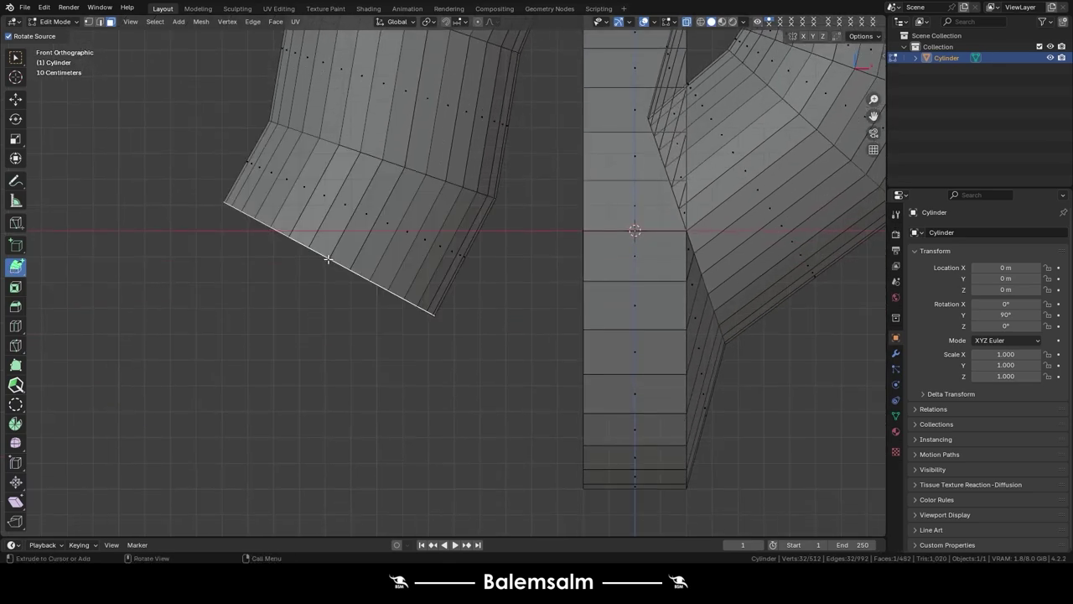
ctrl+right_click(227, 267)
shift+middle_drag(164, 247, 351, 295)
ctrl+right_click(351, 295)
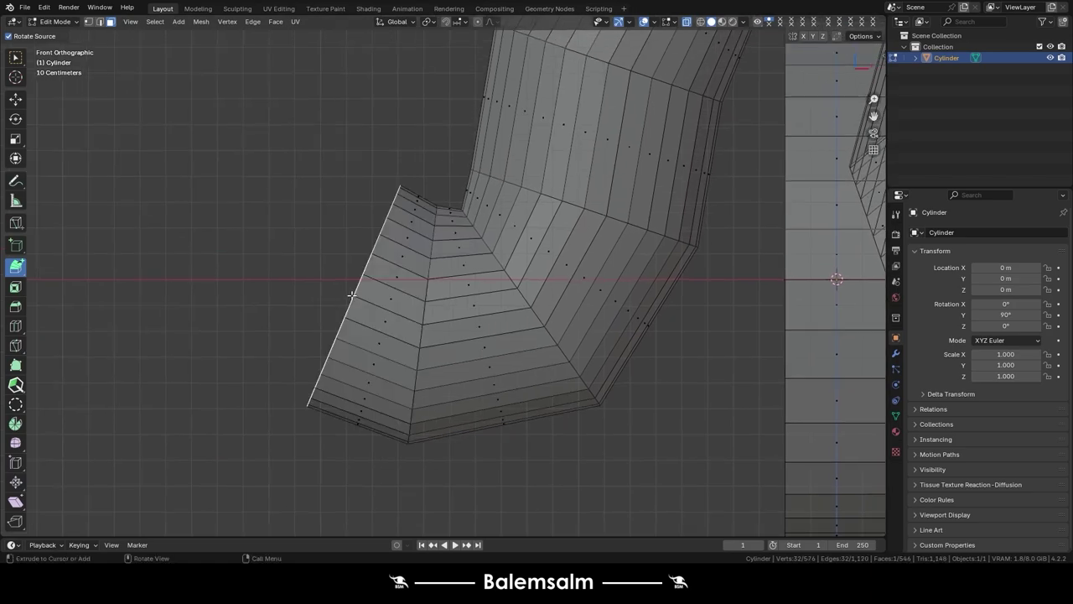
- Snake the tube further down and left with five more segments, then orbit to view it
click(7, 57)
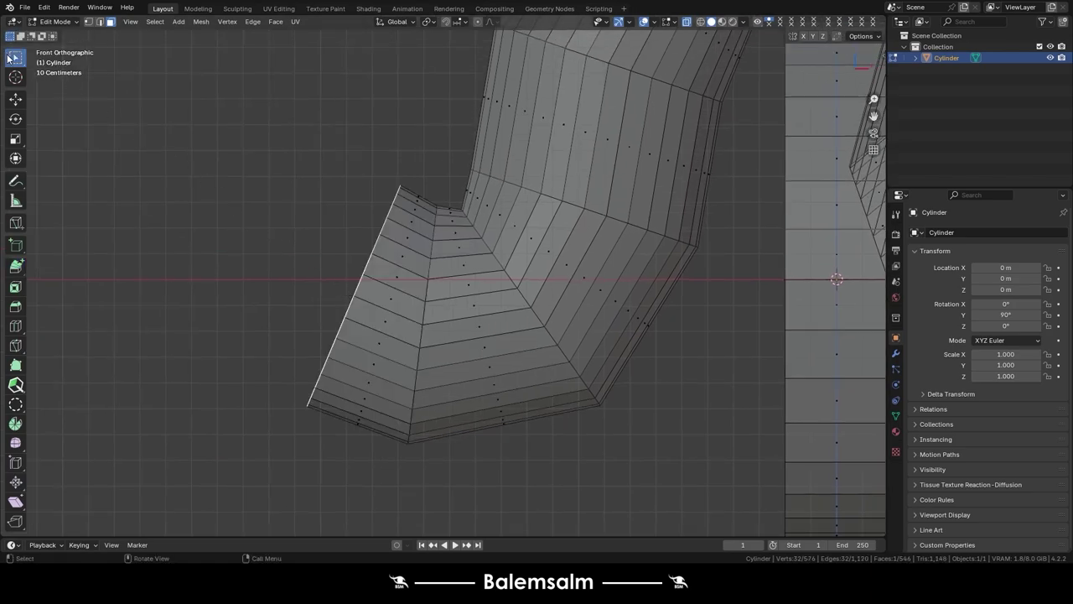
shift+middle_drag(280, 200, 441, 214)
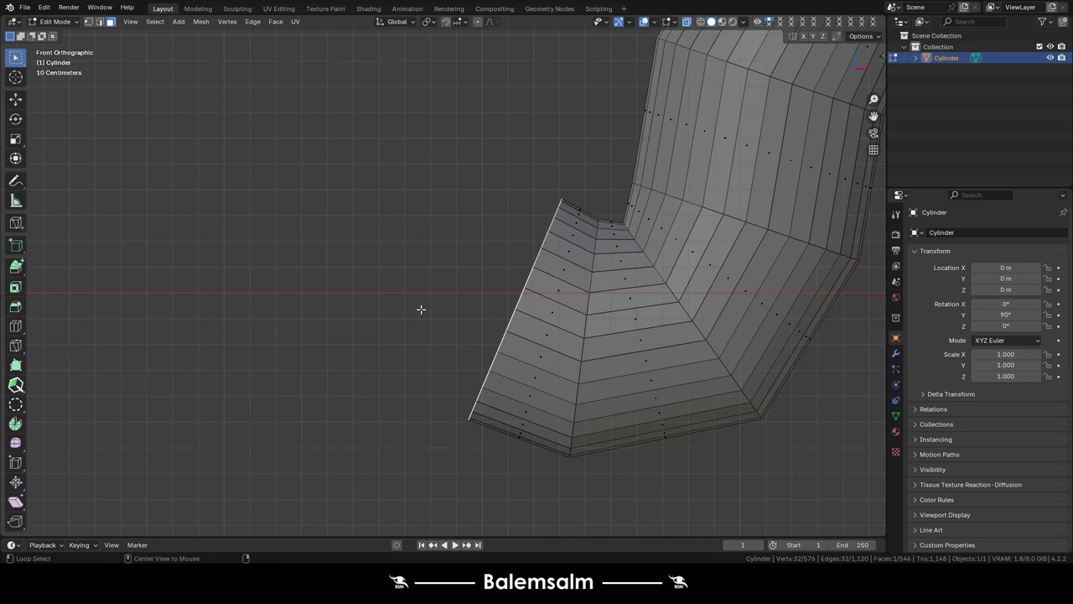
scroll(425, 307, down, 4)
ctrl+right_click(416, 272)
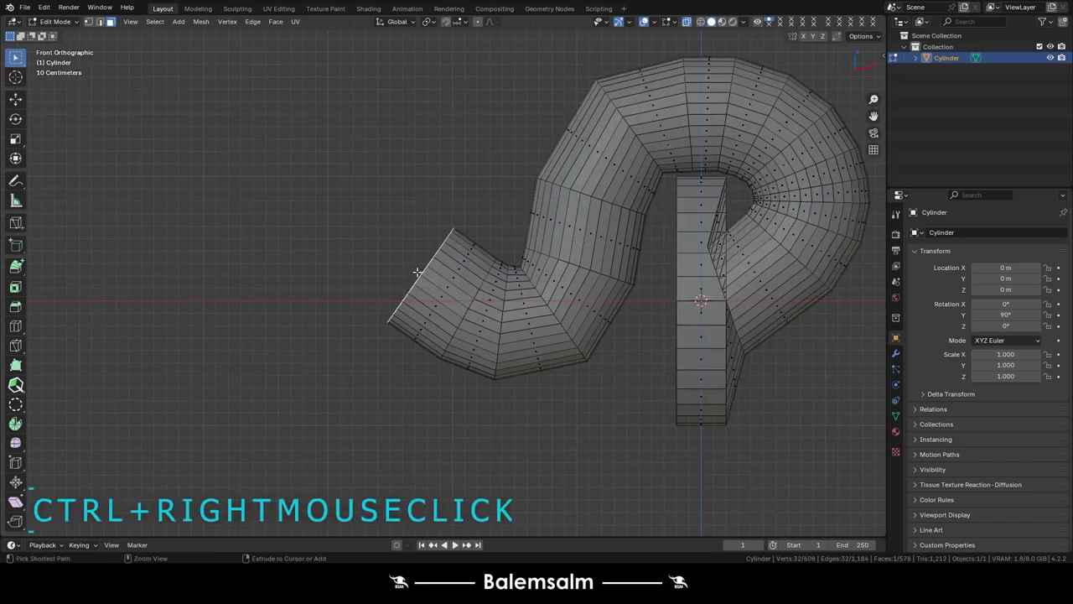
ctrl+right_click(373, 256)
ctrl+right_click(331, 274)
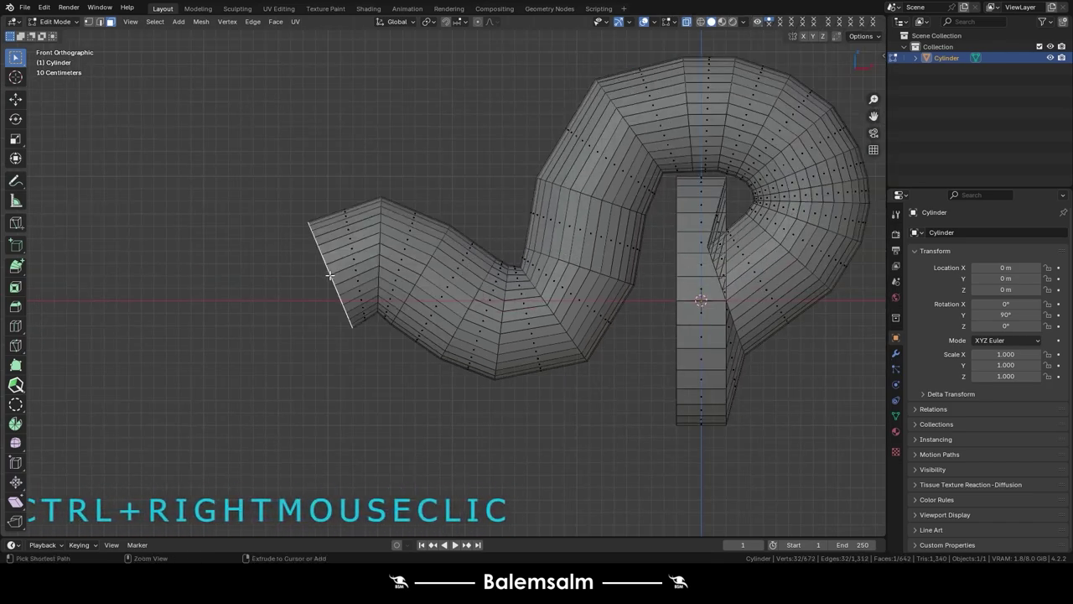
ctrl+right_click(307, 315)
ctrl+right_click(329, 376)
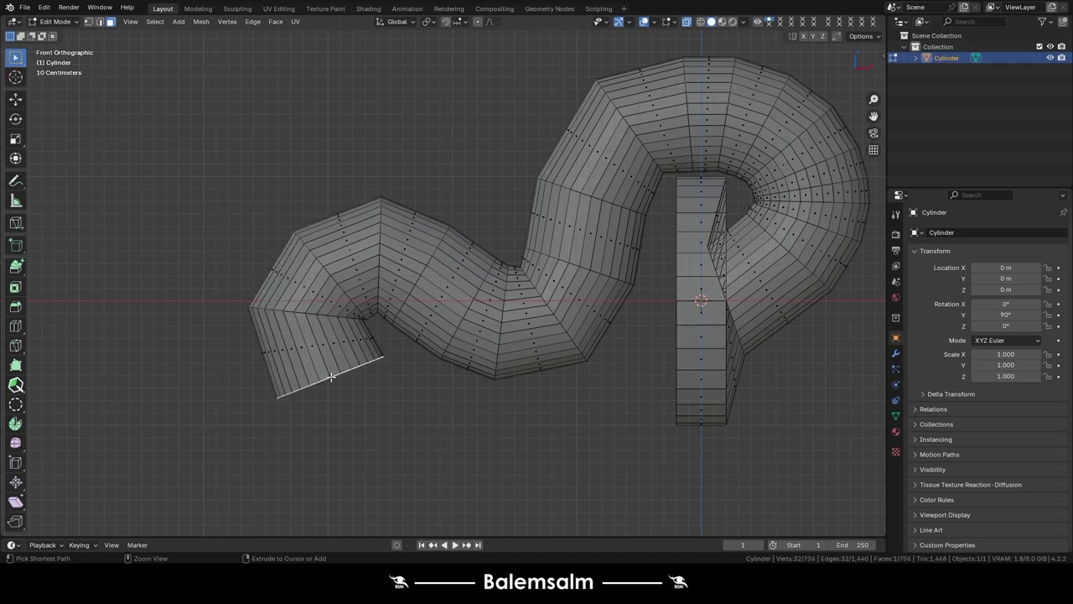
shift+middle_drag(740, 258, 498, 288)
middle_drag(414, 378, 518, 347)
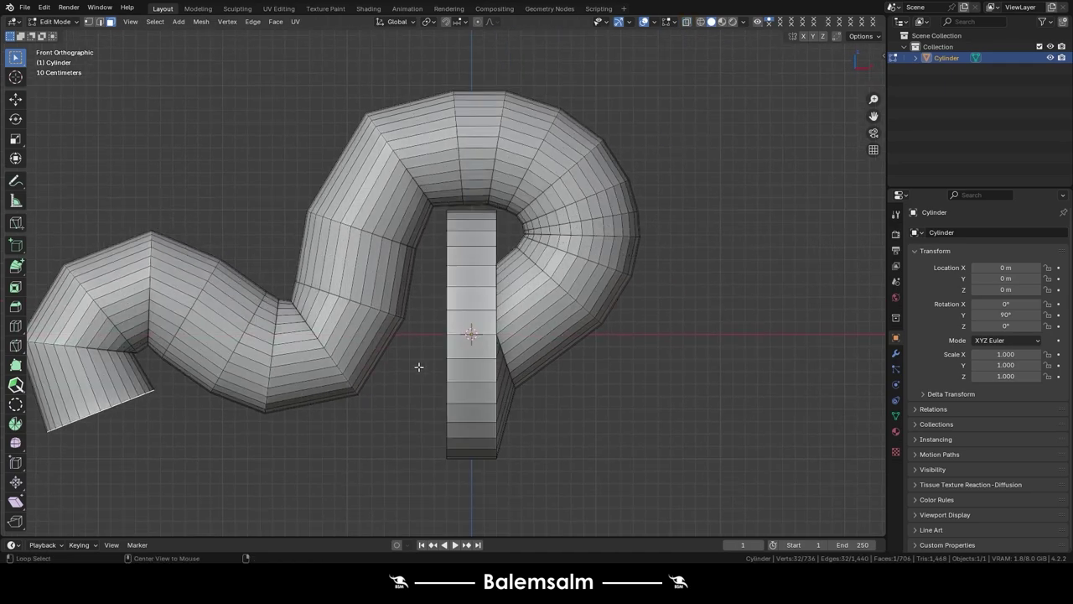
- Mark the edge loop where the disc meets the tube as a seam
key(2)
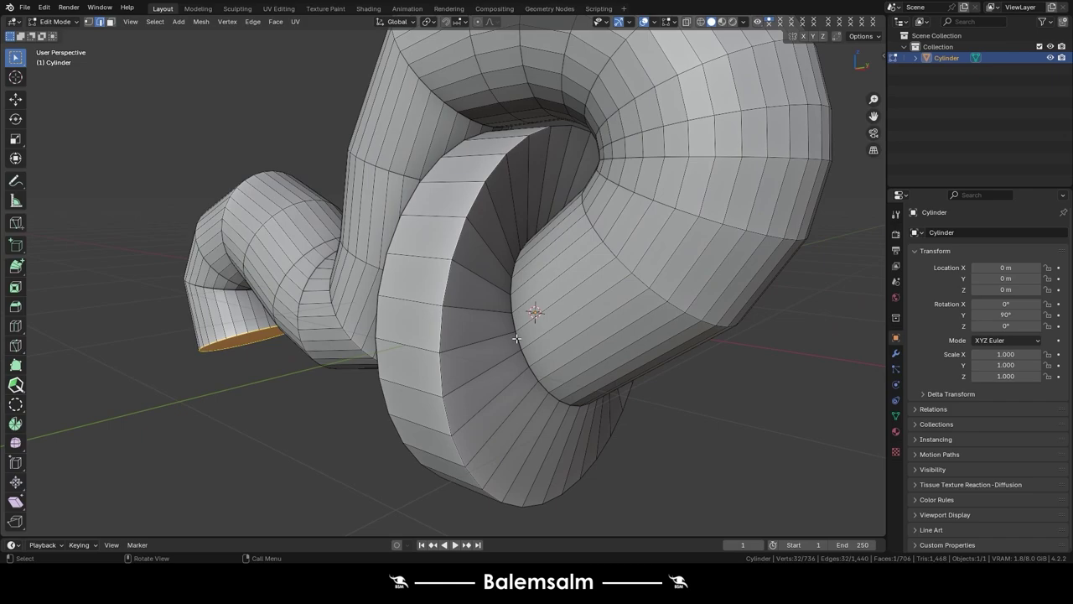
alt+click(516, 337)
key(u)
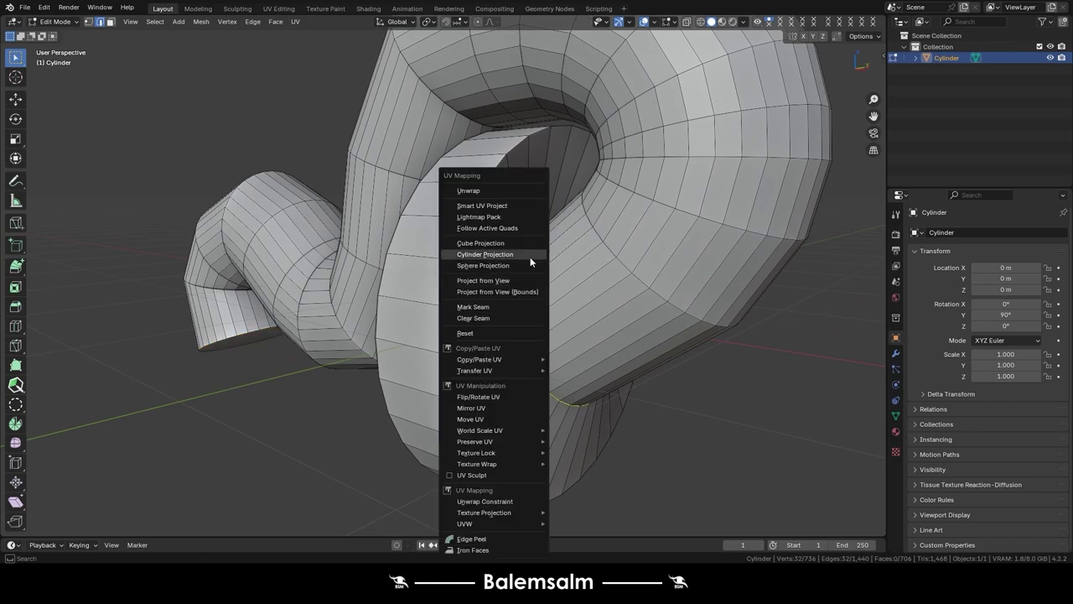
click(492, 306)
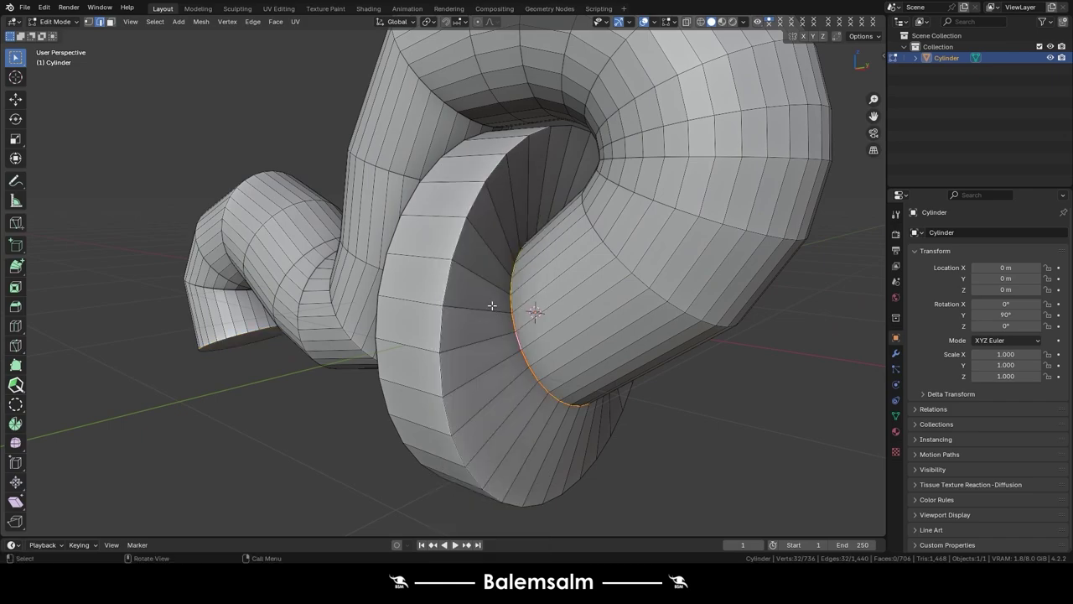
- Select the tube as linked geometry delimited by the seam and delete its faces
key(l)
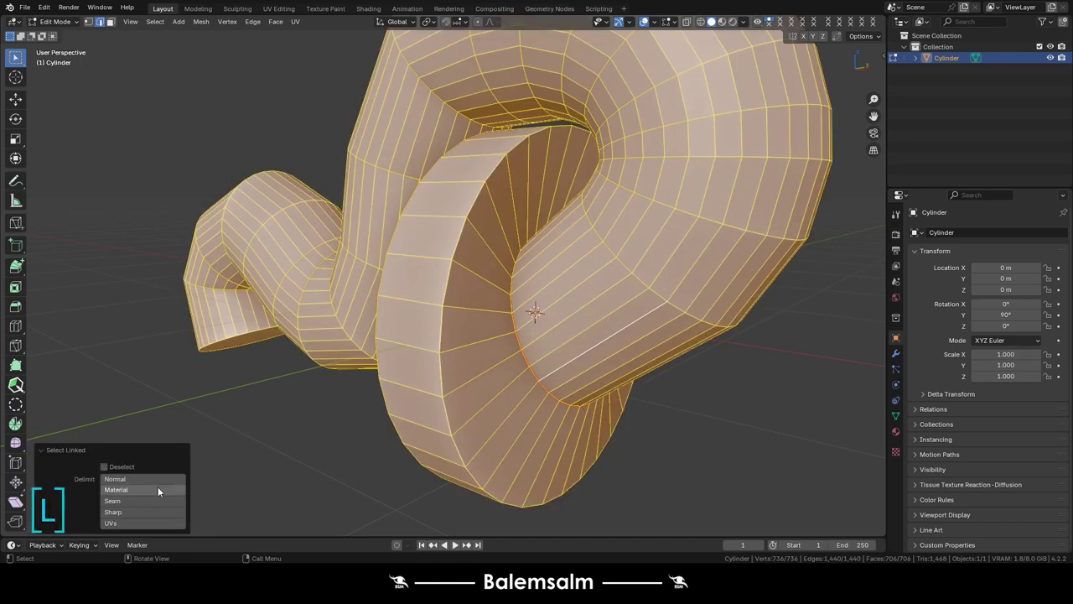
click(146, 500)
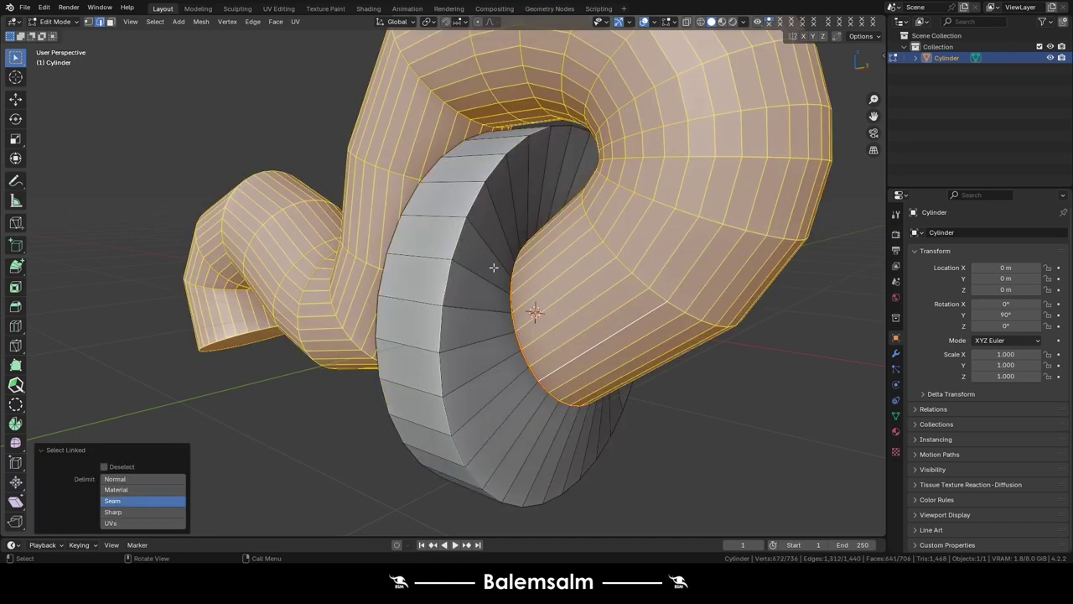
key(x)
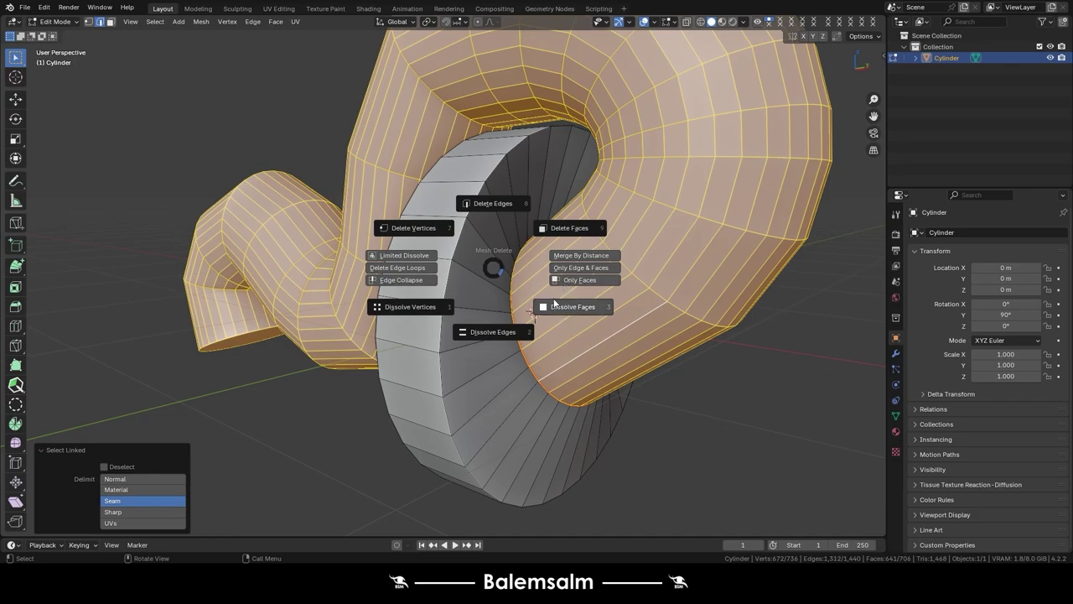
click(566, 225)
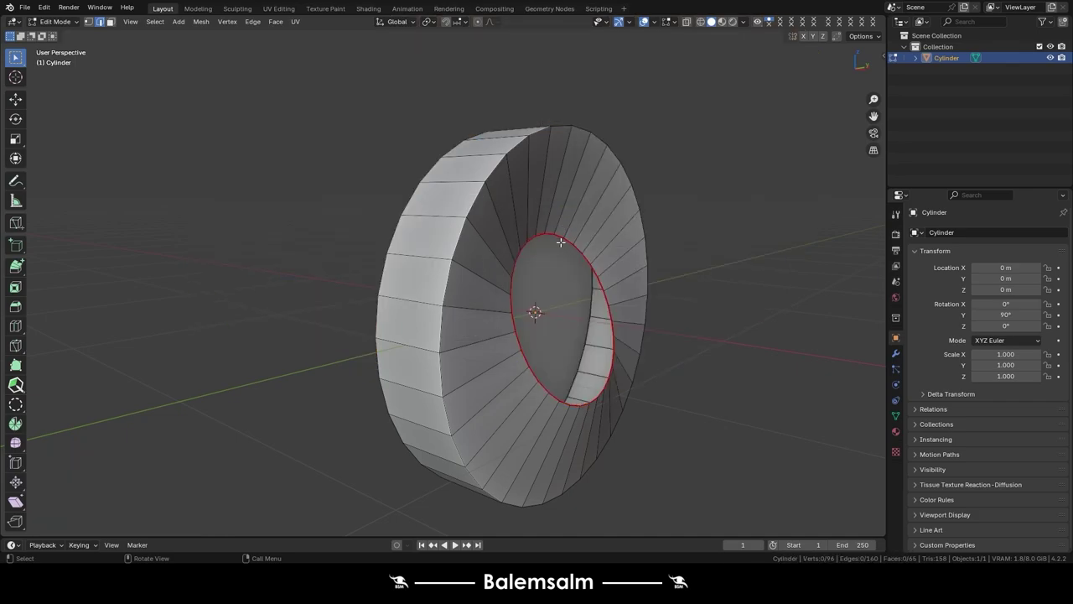
- In front view, scale the seam loop around the hole to 0 along X to flatten it
alt+click(544, 235)
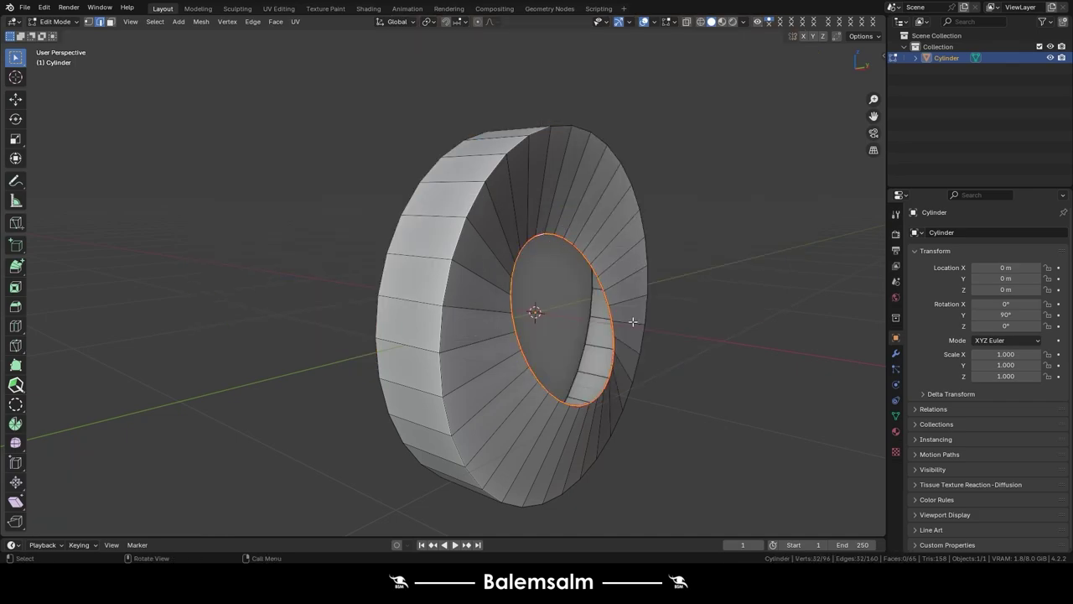
key(grave)
click(602, 292)
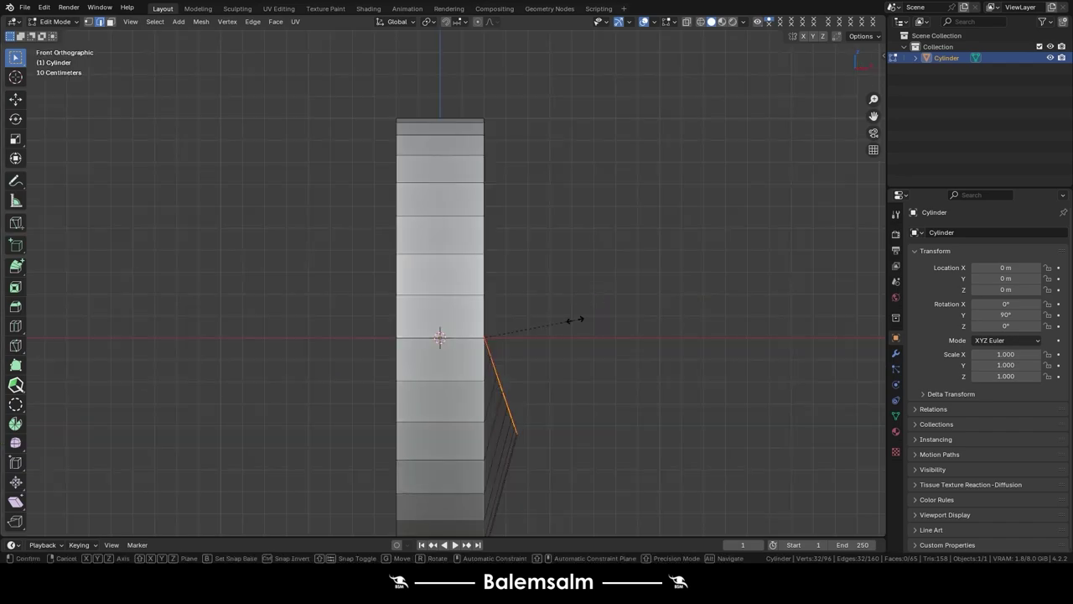
key(s)
key(x)
key(0)
click(575, 320)
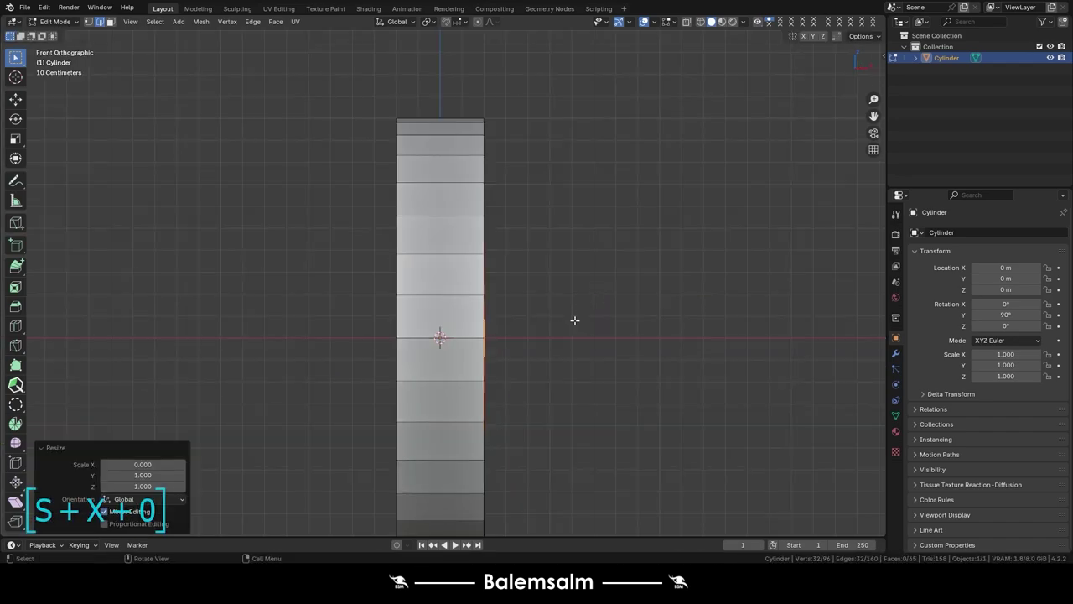
mouse_move(566, 227)
middle_down()
mouse_move(316, 265)
mouse_move(467, 279)
mouse_move(479, 335)
middle_up()
- Select the inner cap face in face mode and view it from the Left orthographic view, toggling X-ray
key(3)
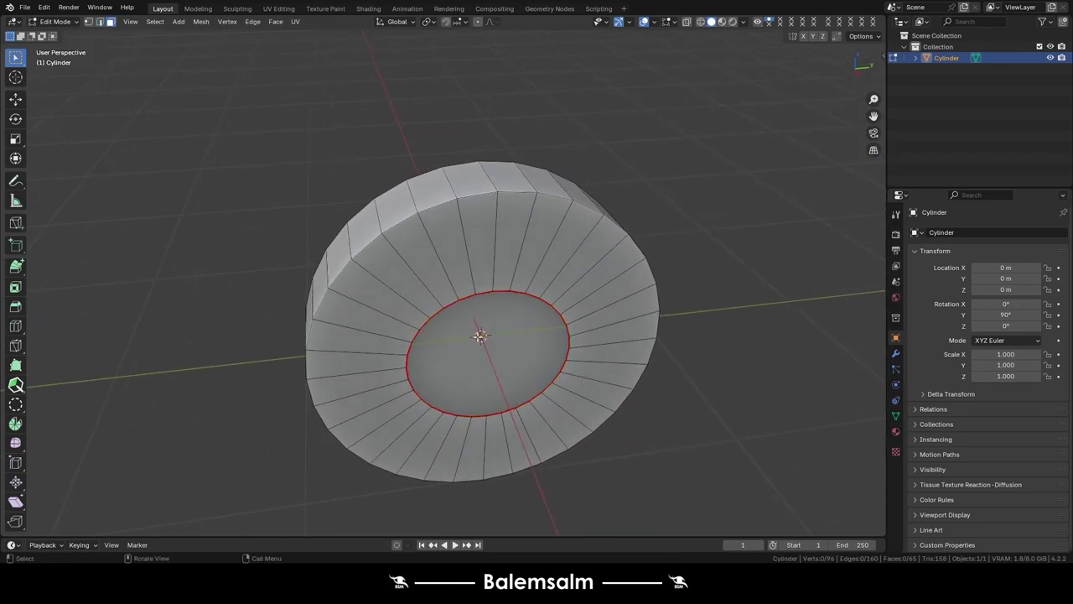
click(480, 335)
key(grave)
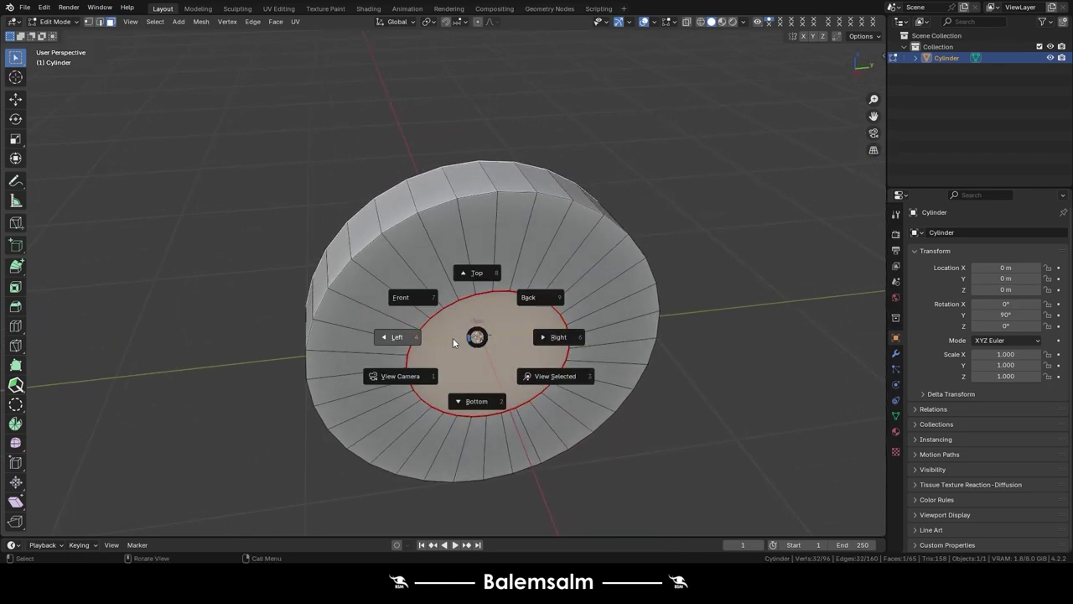
click(424, 341)
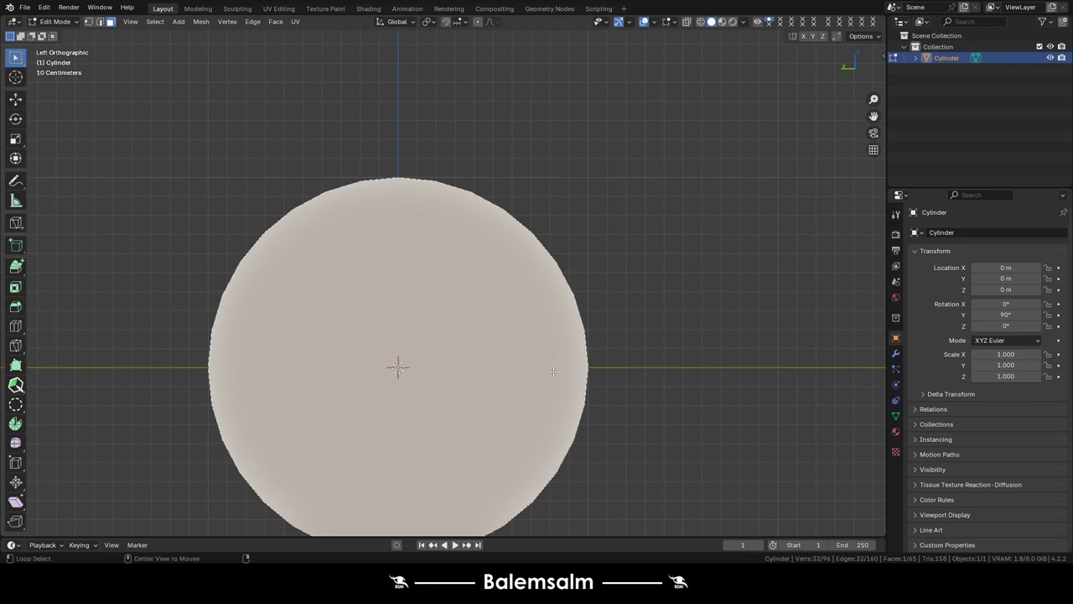
key(alt+z)
click(686, 23)
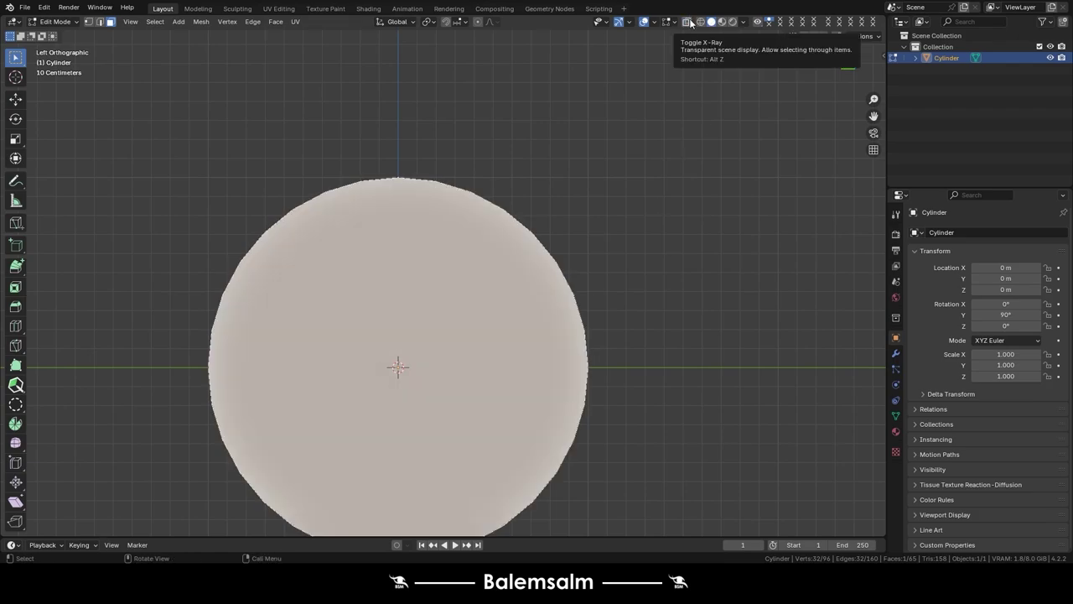
- With X-ray back on, inset the disc's selected centre face
key(alt+z)
scroll(483, 358, up, 2)
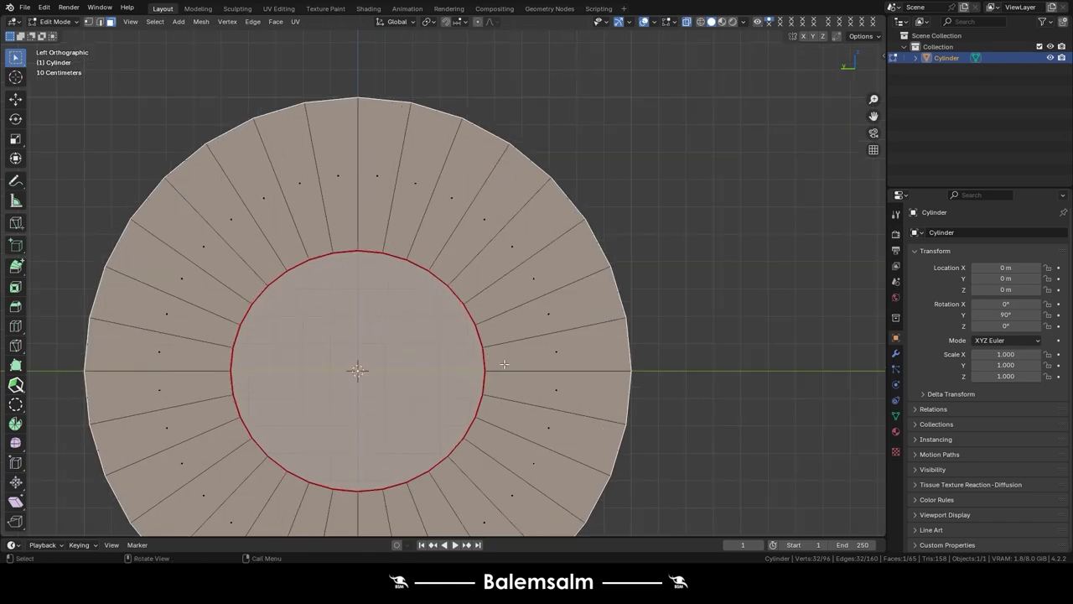
key(i)
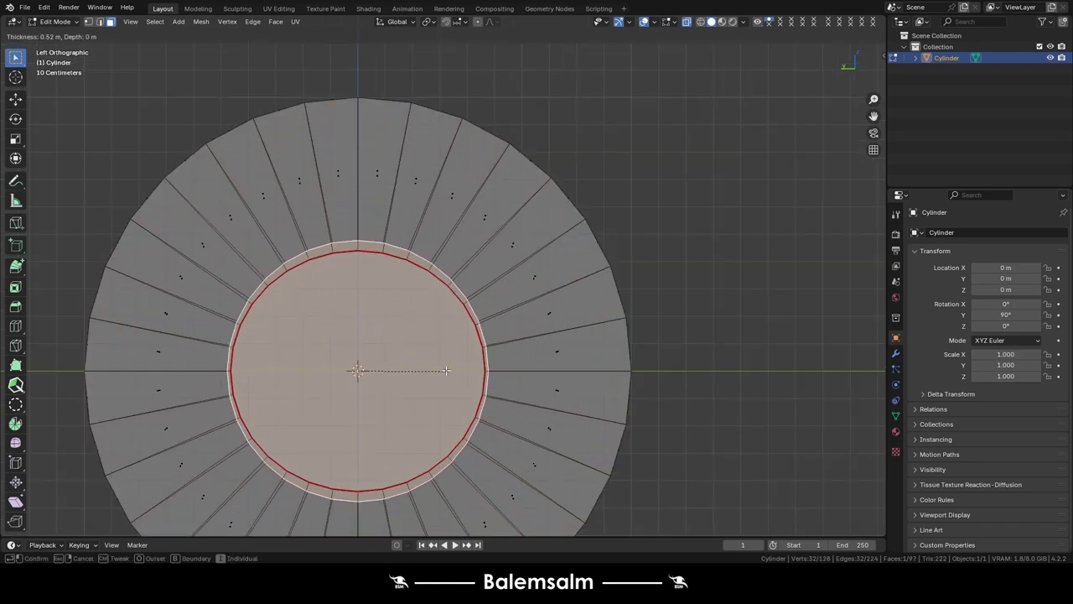
key(s)
click(443, 370)
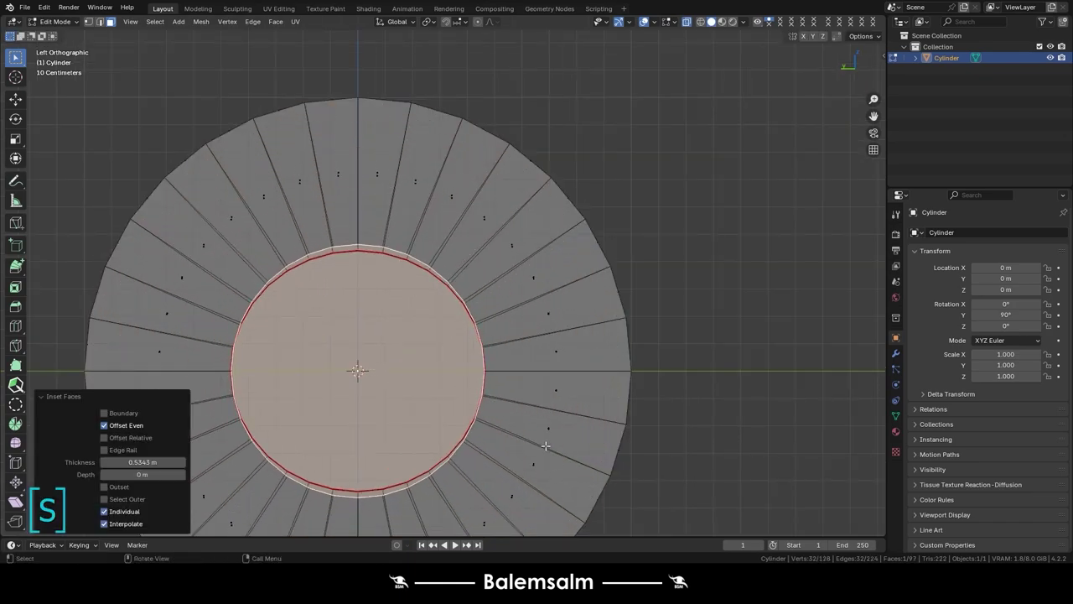
- Flatten the inset face along Z, then delete it to open a hole
key(s)
key(z)
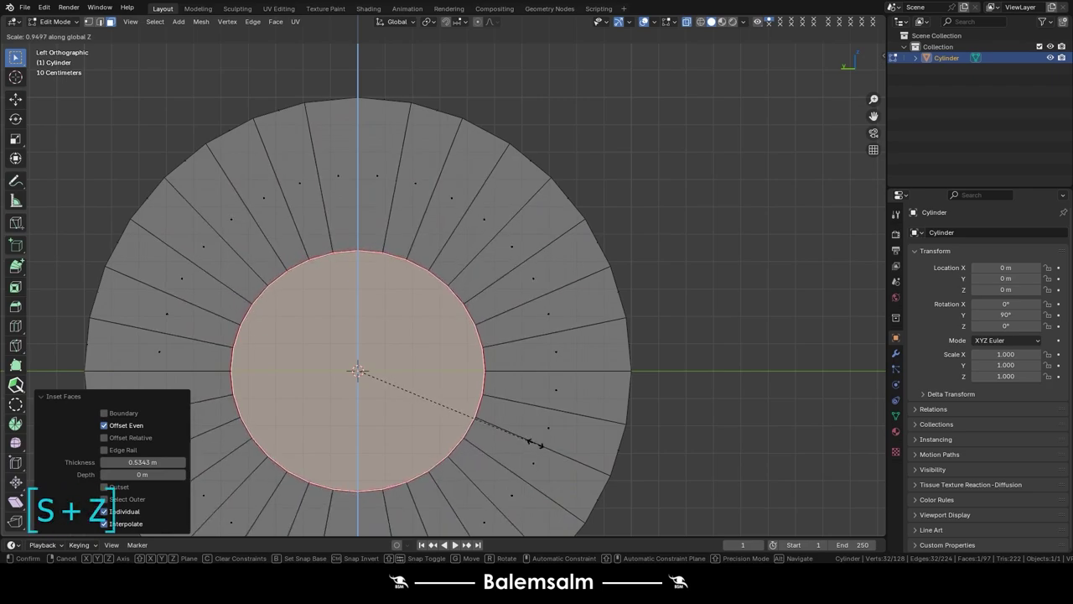
click(534, 443)
scroll(343, 404, down, 3)
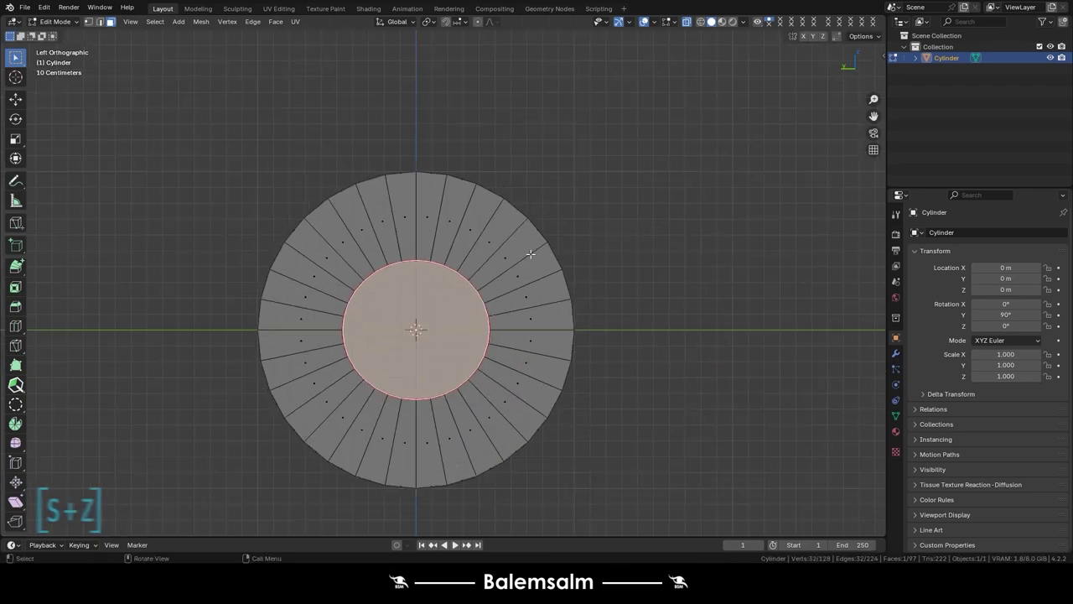
mouse_move(530, 251)
middle_down()
mouse_move(623, 340)
mouse_move(469, 328)
middle_up()
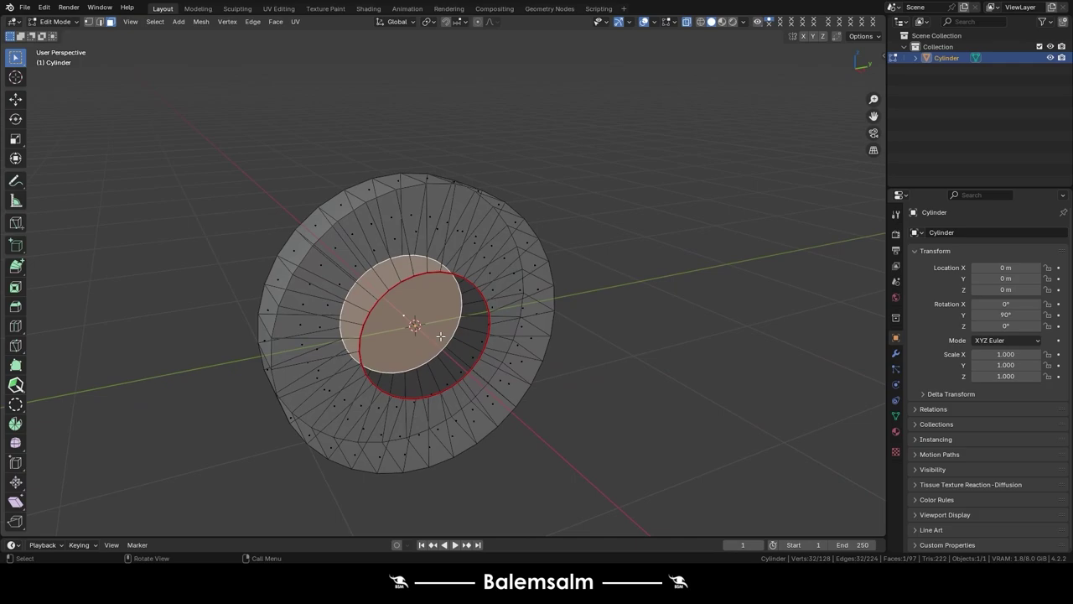
scroll(451, 326, up, 3)
key(x)
click(500, 307)
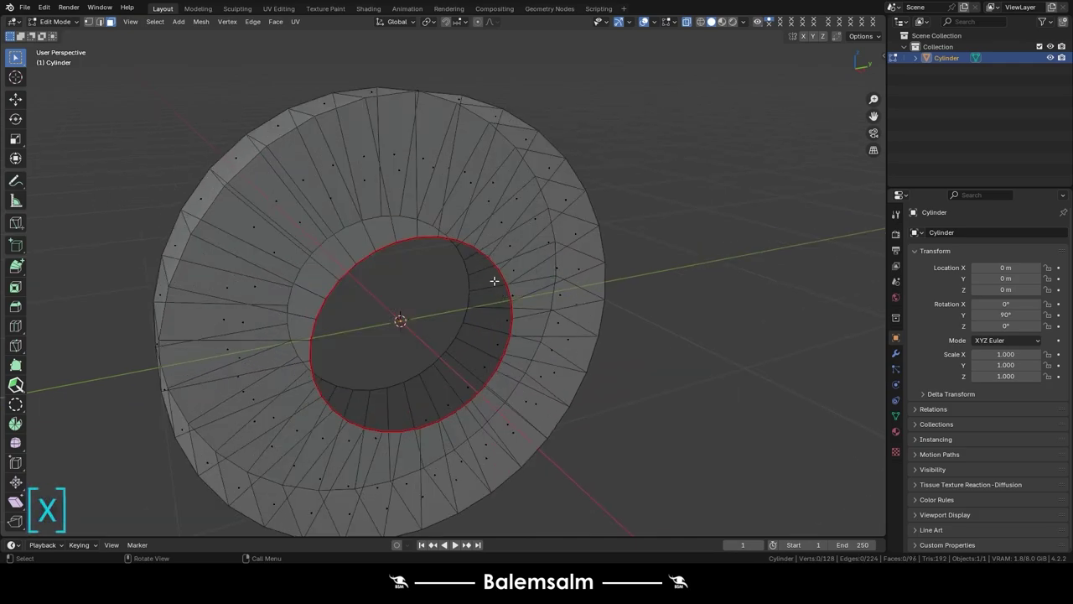
- Select both inner edge loops and join them with LoopTools Bridge
alt+click(448, 239)
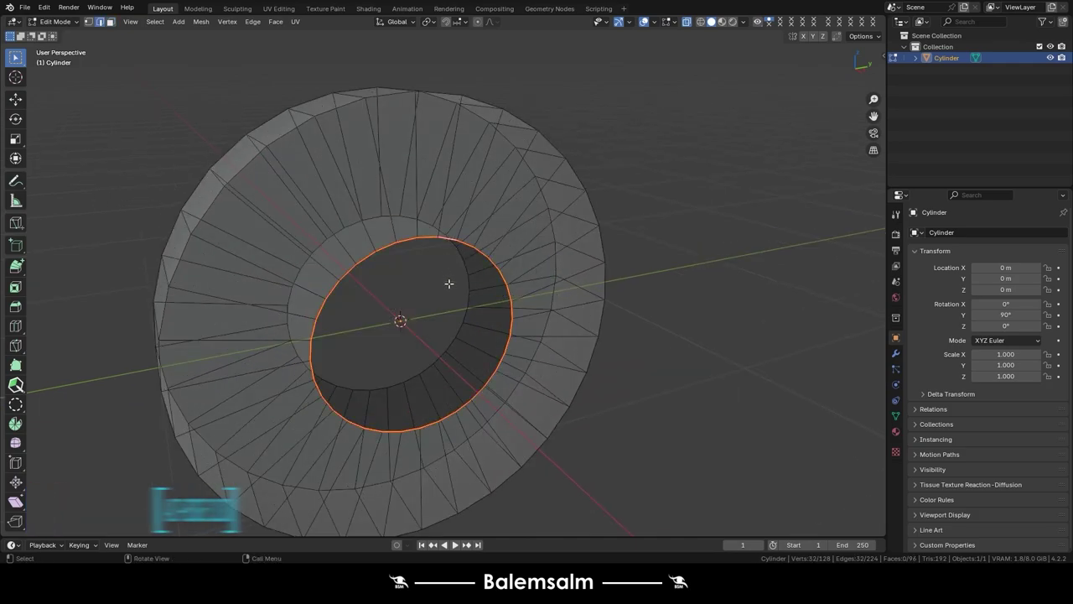
alt+shift+click(460, 330)
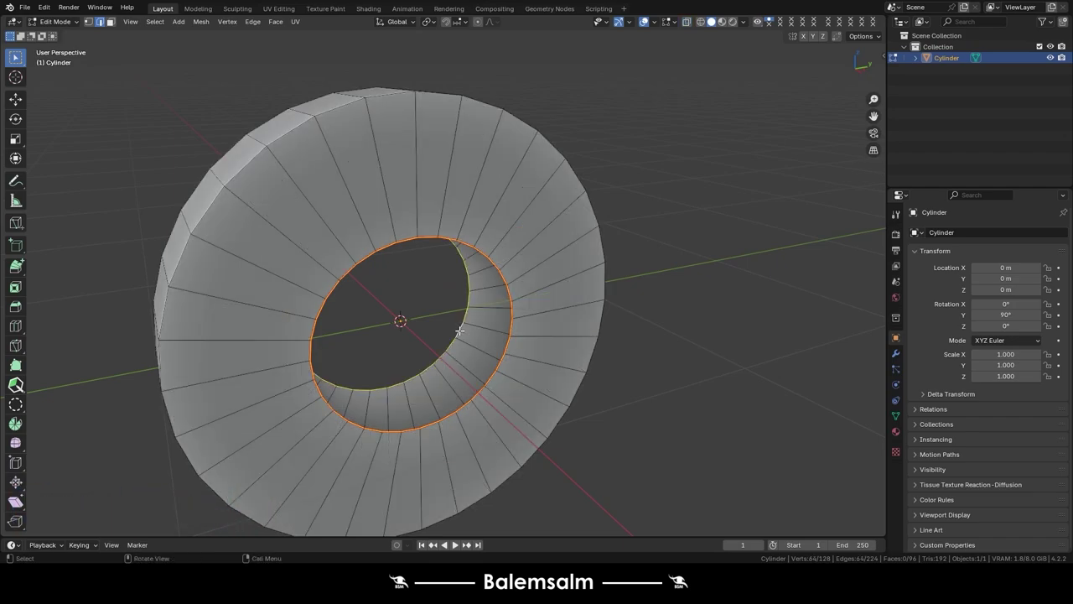
right_click(459, 330)
right_click(472, 230)
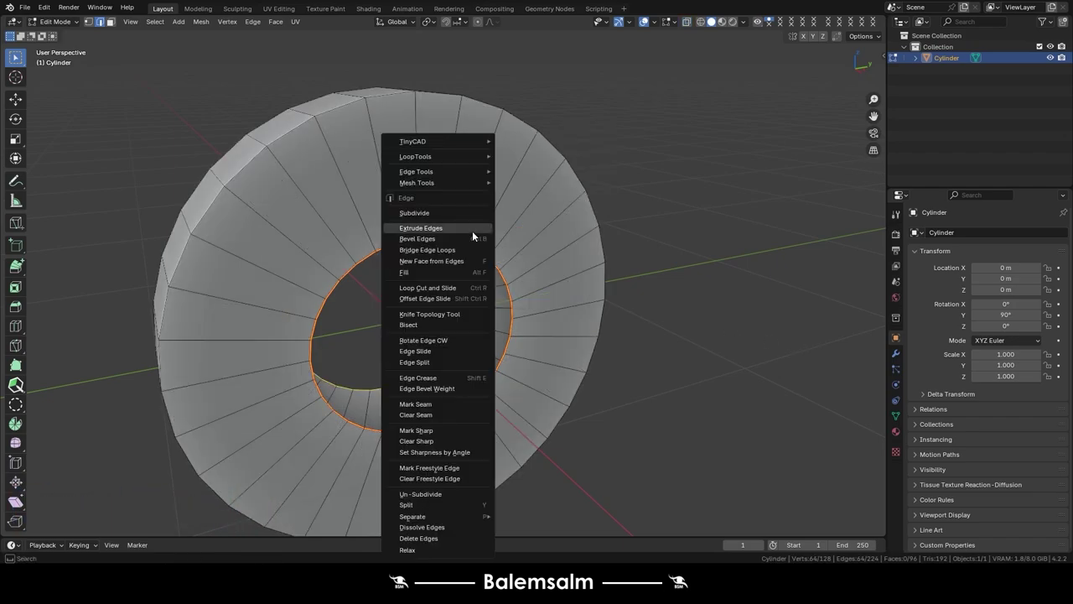
mouse_move(415, 156)
click(515, 159)
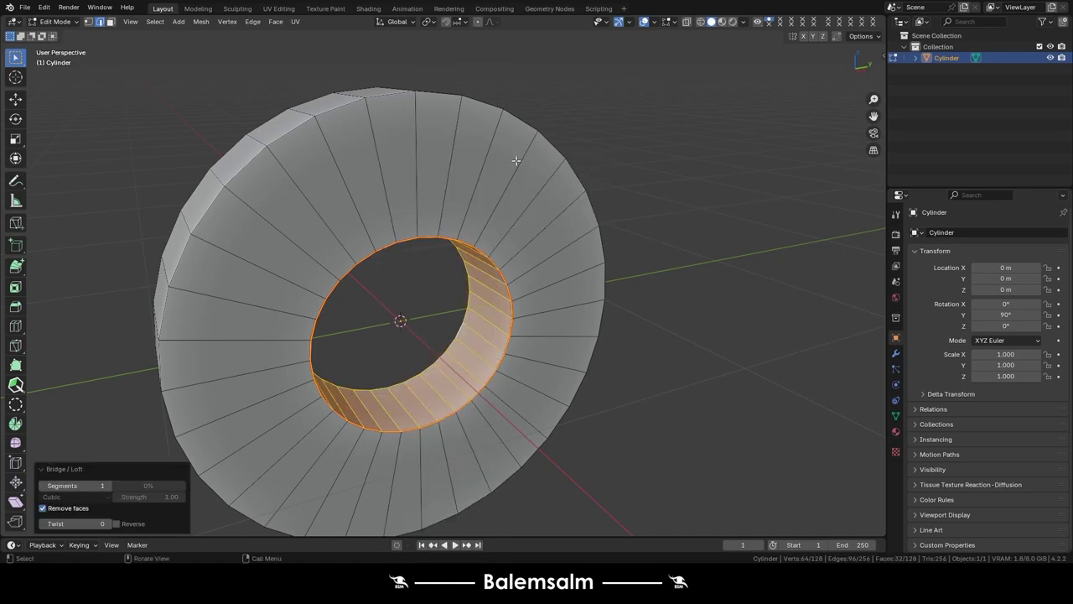
right_click(431, 213)
mouse_move(375, 156)
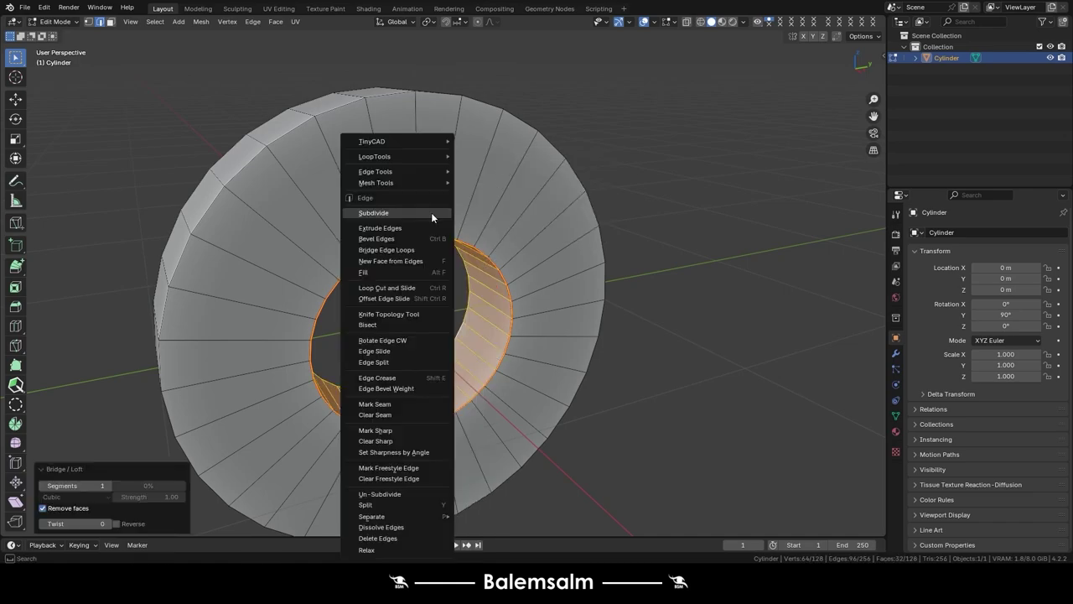
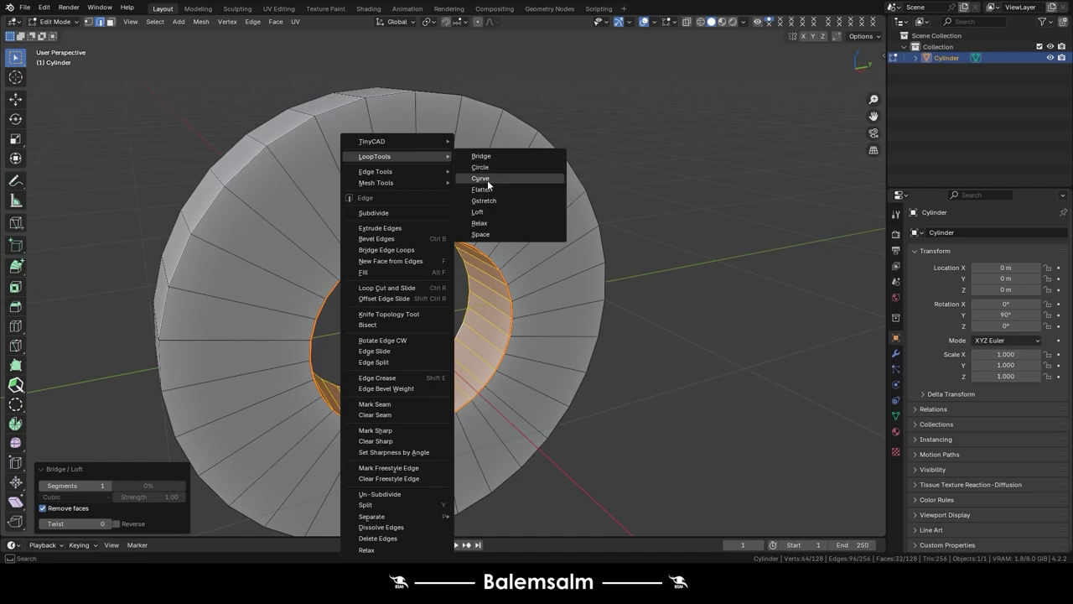
- Replace the lofted inner wall with Bridge Edge Loops between the two hole loops, then inspect the washer
key(ctrl+z)
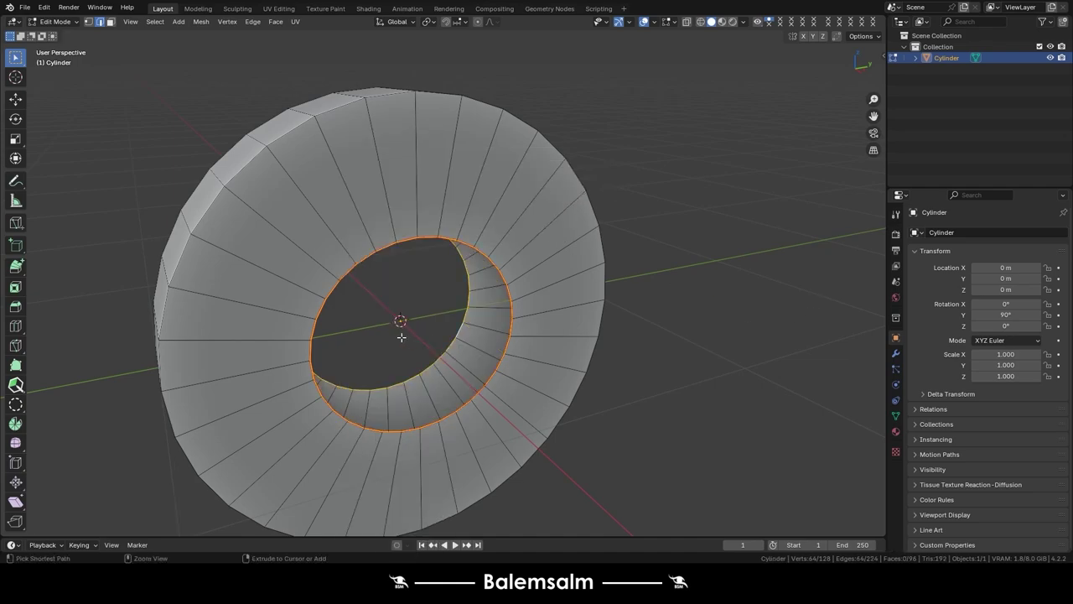
right_click(475, 348)
click(474, 348)
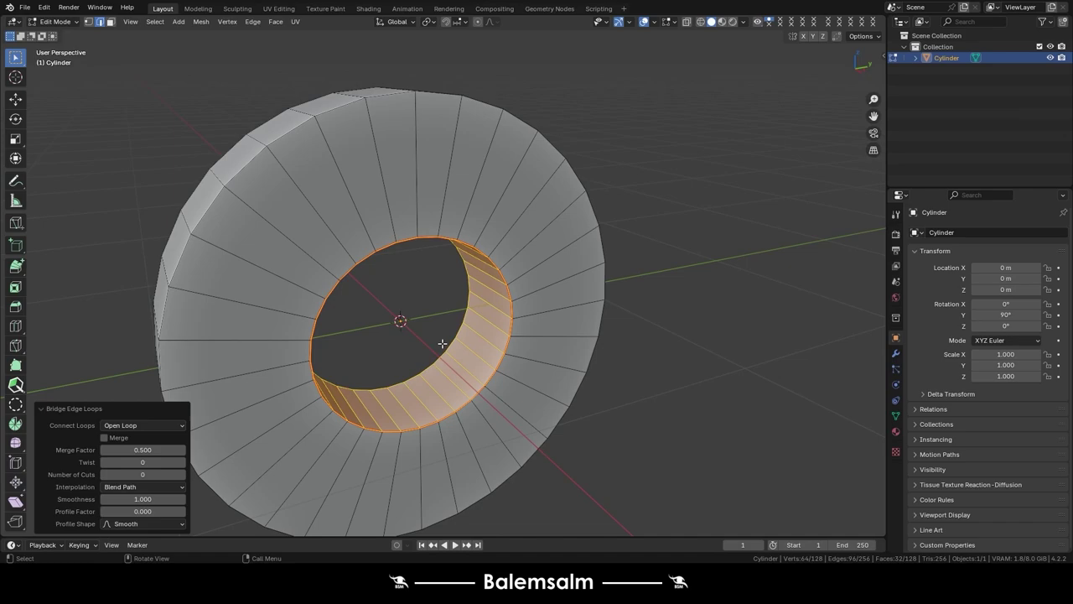
key(Tab)
click(768, 455)
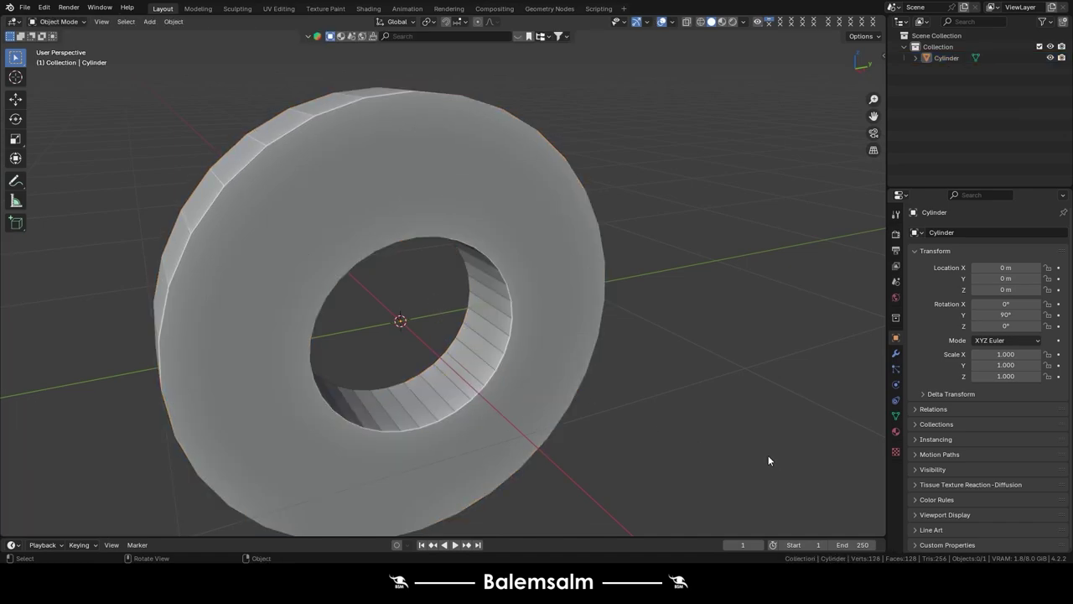
scroll(341, 217, down, 5)
mouse_move(340, 217)
middle_down()
mouse_move(343, 167)
mouse_move(406, 200)
mouse_move(459, 272)
mouse_move(427, 298)
middle_up()
key(Tab)
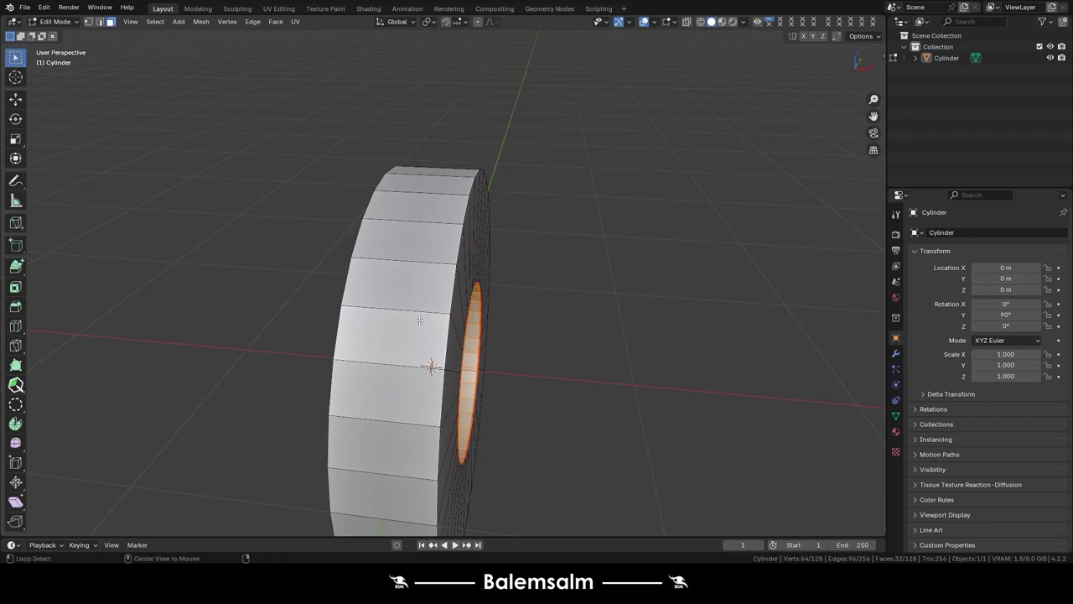
- Select the outer rim face loop and extrude each face individually by 0.15 m
alt+click(419, 320)
middle_drag(466, 324, 424, 276)
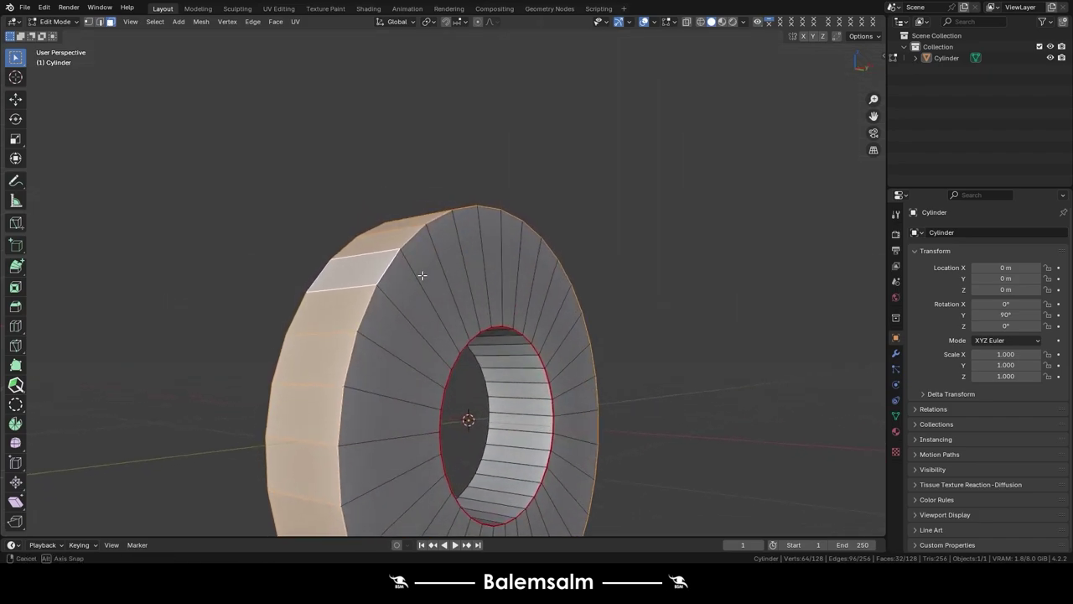
click(15, 270)
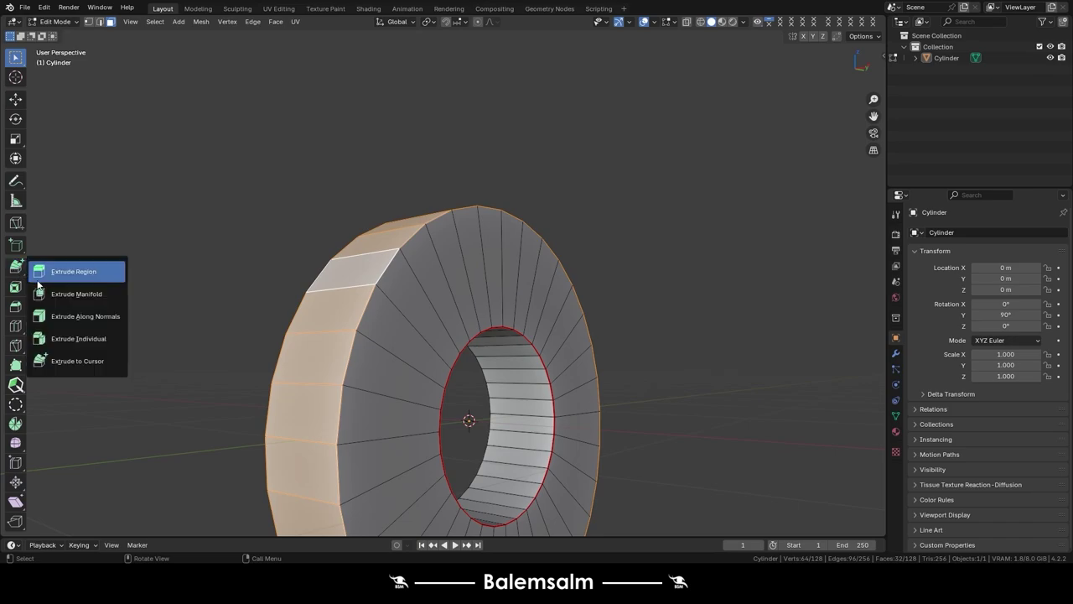
click(72, 346)
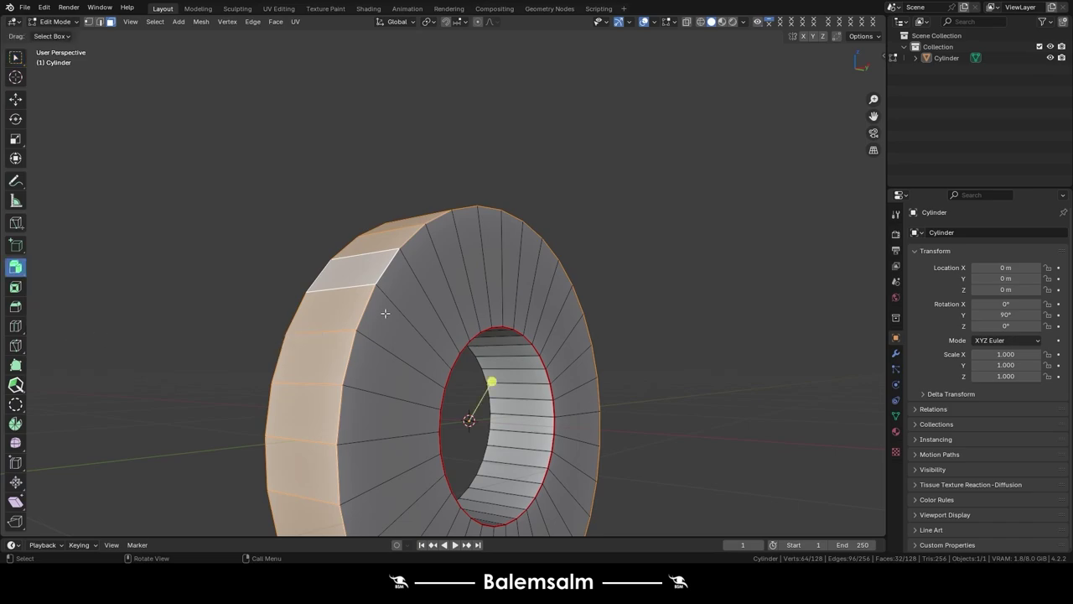
scroll(453, 356, down, 2)
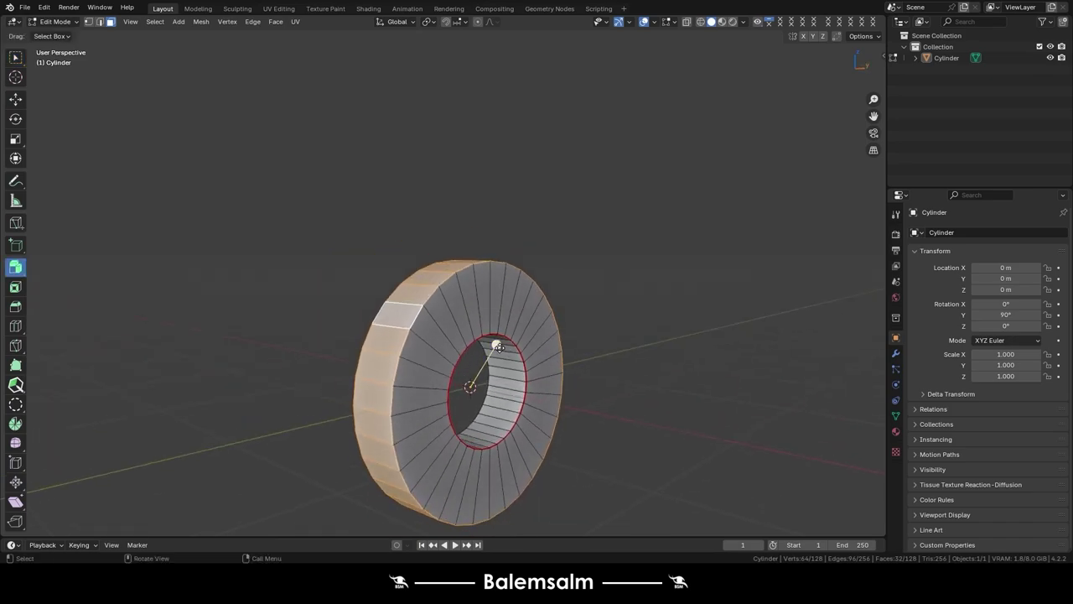
drag(500, 344, 505, 334)
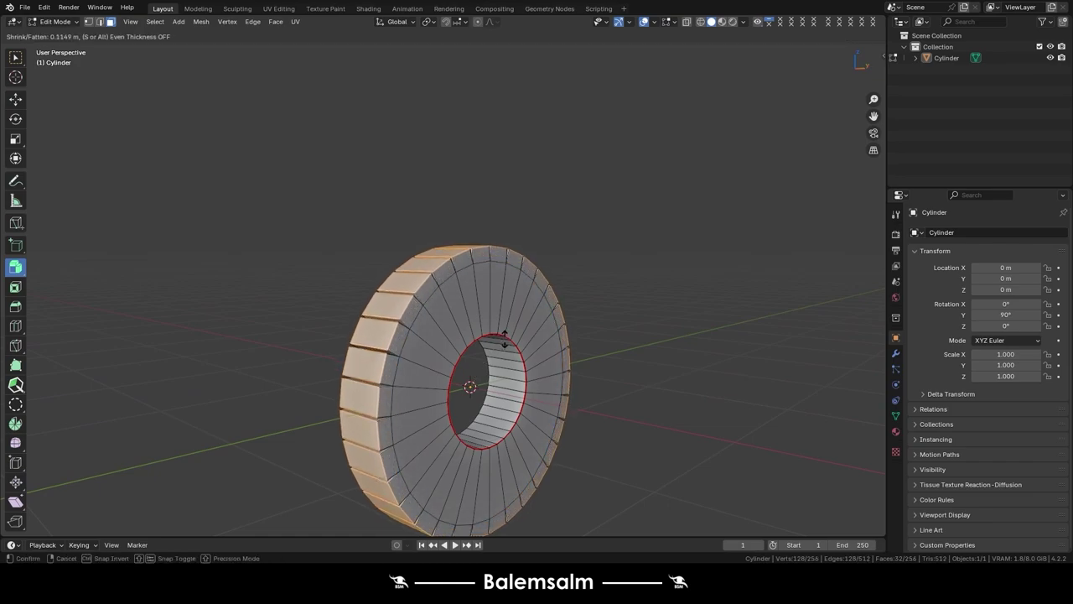
- In top orthographic view, scale the tread blocks along X to 0.519
click(11, 61)
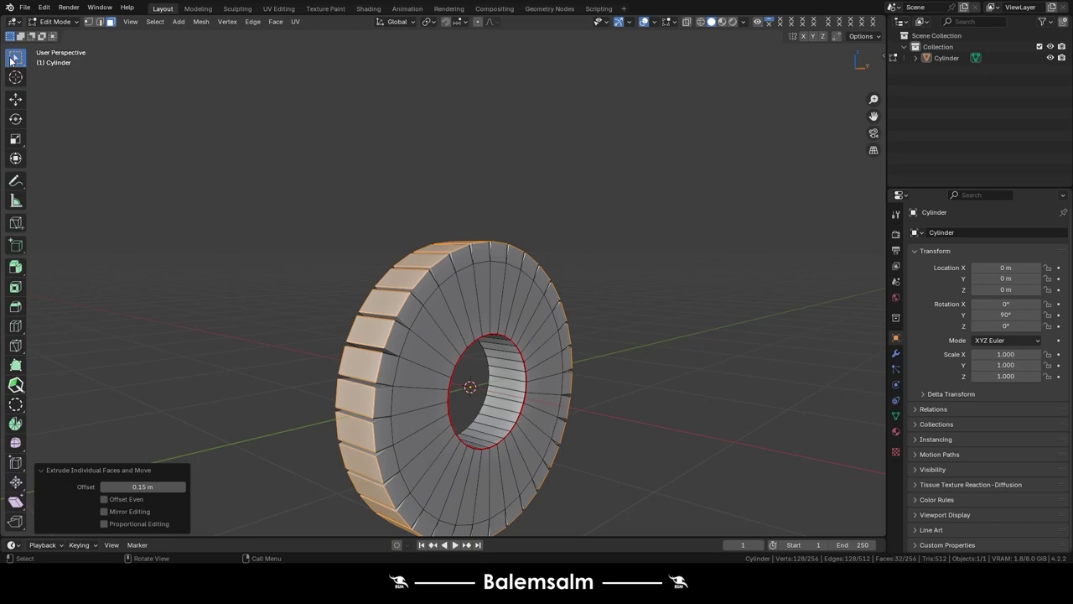
middle_drag(394, 285, 500, 341)
key(grave)
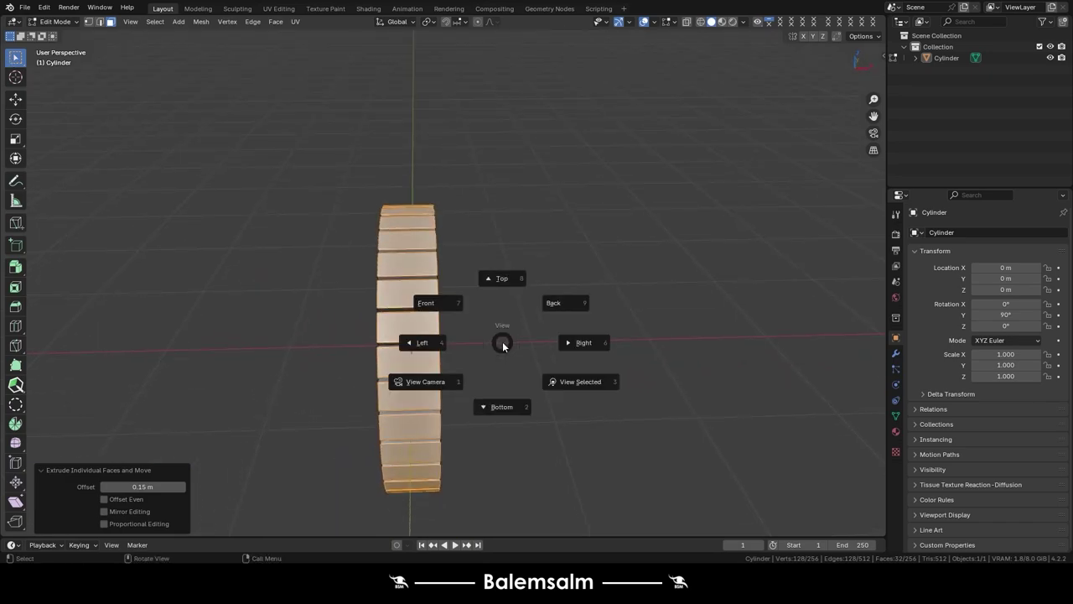
click(495, 299)
key(s)
key(x)
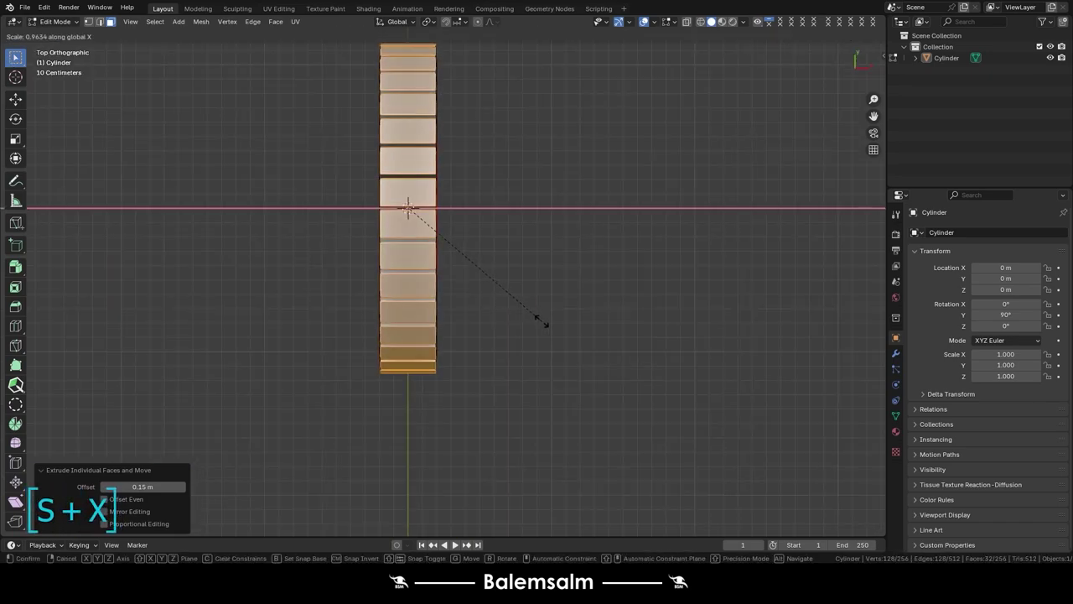
click(475, 269)
- Return to a perspective view centred on the ring and begin a loop cut
mouse_move(489, 285)
middle_down()
mouse_move(472, 232)
mouse_move(411, 192)
mouse_move(341, 179)
mouse_move(254, 192)
mouse_move(412, 192)
mouse_move(425, 209)
middle_up()
scroll(425, 209, up, 3)
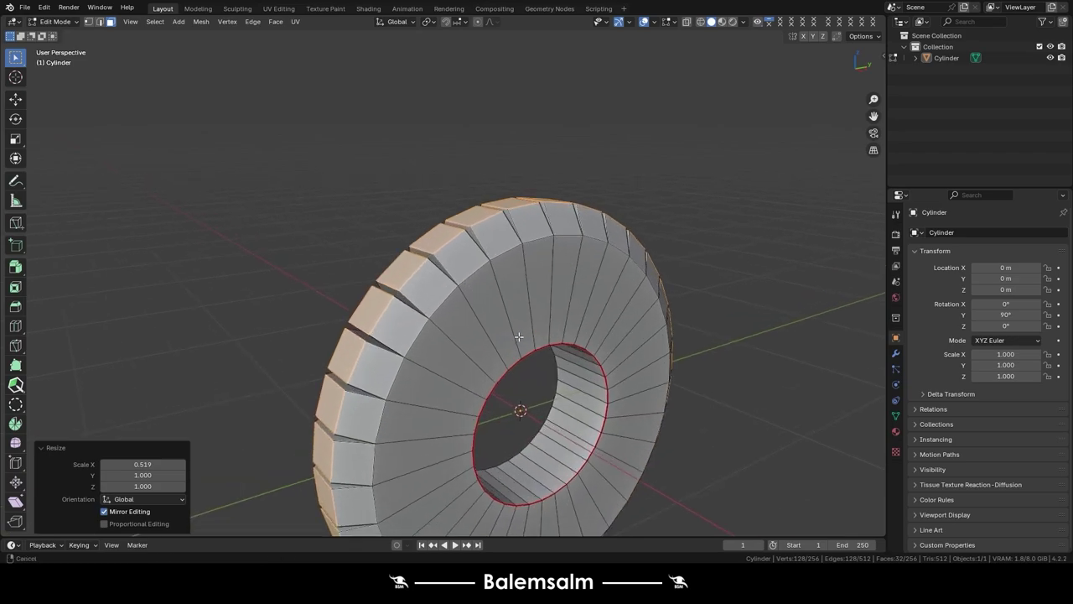
key(KP_Decimal)
key(ctrl+r)
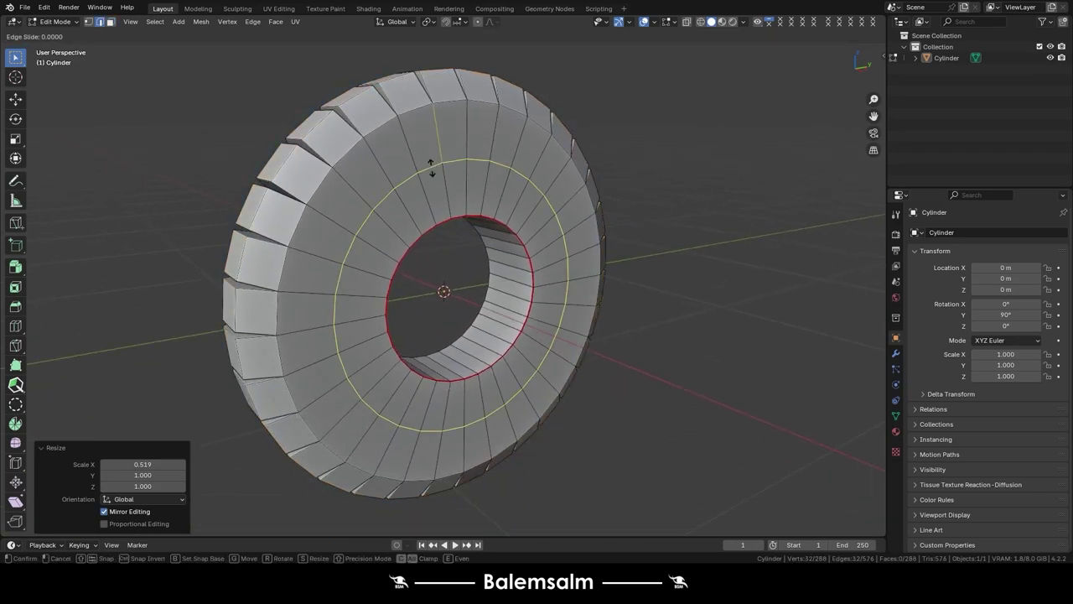
- Add two centred loop cuts across the ring's sides
click(430, 167)
right_click(429, 166)
mouse_move(429, 167)
middle_down()
mouse_move(522, 185)
mouse_move(400, 211)
middle_up()
key(ctrl+r)
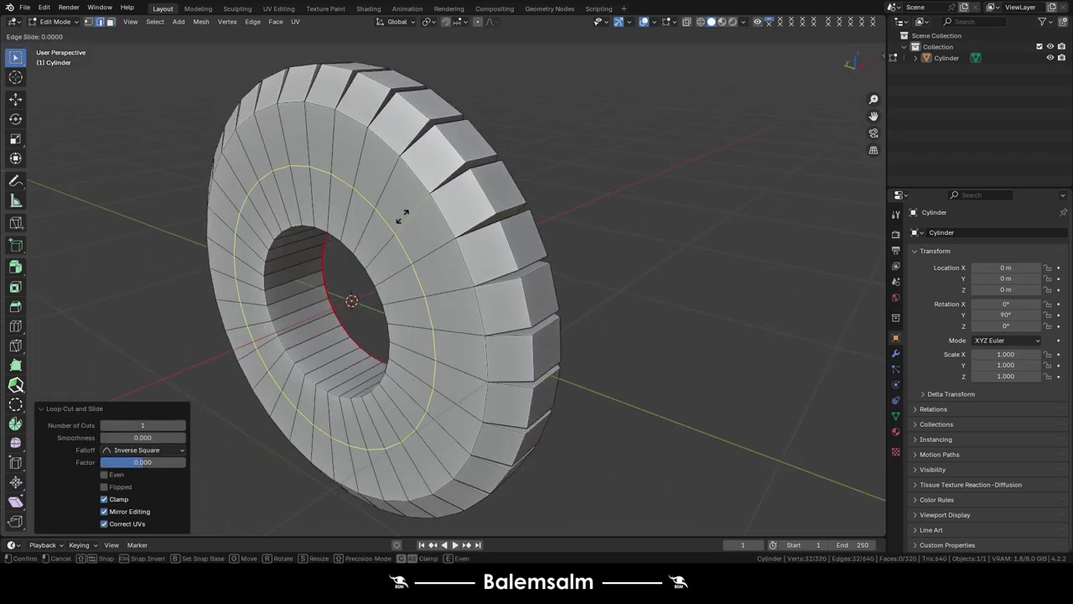
click(399, 210)
right_click(400, 210)
- Select the face rings on both sides and scale them along X to 0.266
alt+click(400, 251)
mouse_move(400, 251)
middle_down()
mouse_move(293, 228)
mouse_move(597, 295)
middle_up()
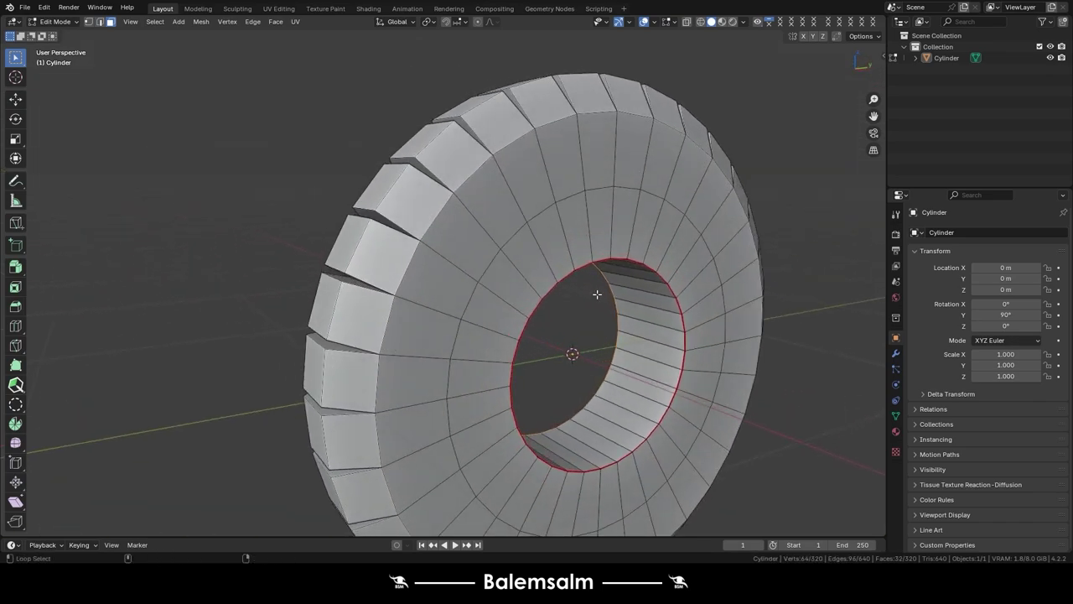
alt+shift+click(548, 267)
key(s)
key(x)
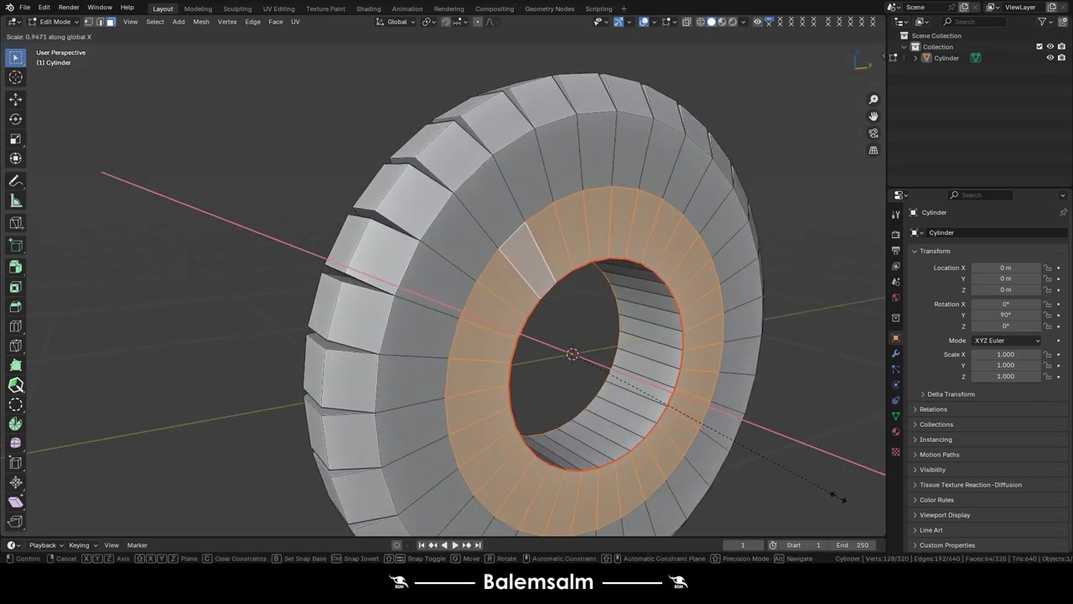
click(649, 399)
scroll(655, 366, down, 2)
mouse_move(655, 367)
middle_down()
mouse_move(520, 248)
mouse_move(556, 240)
mouse_move(733, 288)
mouse_move(501, 192)
mouse_move(419, 288)
middle_up()
- Add two more loop cuts around the ring
key(ctrl+r)
click(498, 219)
right_click(498, 220)
key(ctrl+r)
click(582, 240)
- Select the inner hole and middle edge loops and shrink/fatten them by 0.0479 m
alt+click(499, 174)
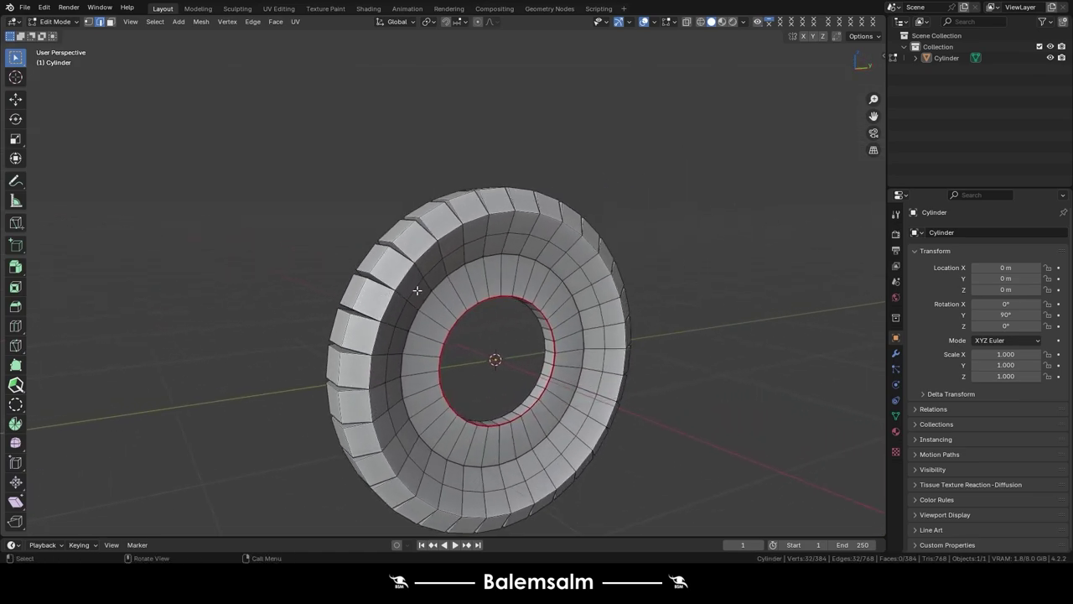
scroll(488, 225, up, 3)
alt+shift+click(499, 212)
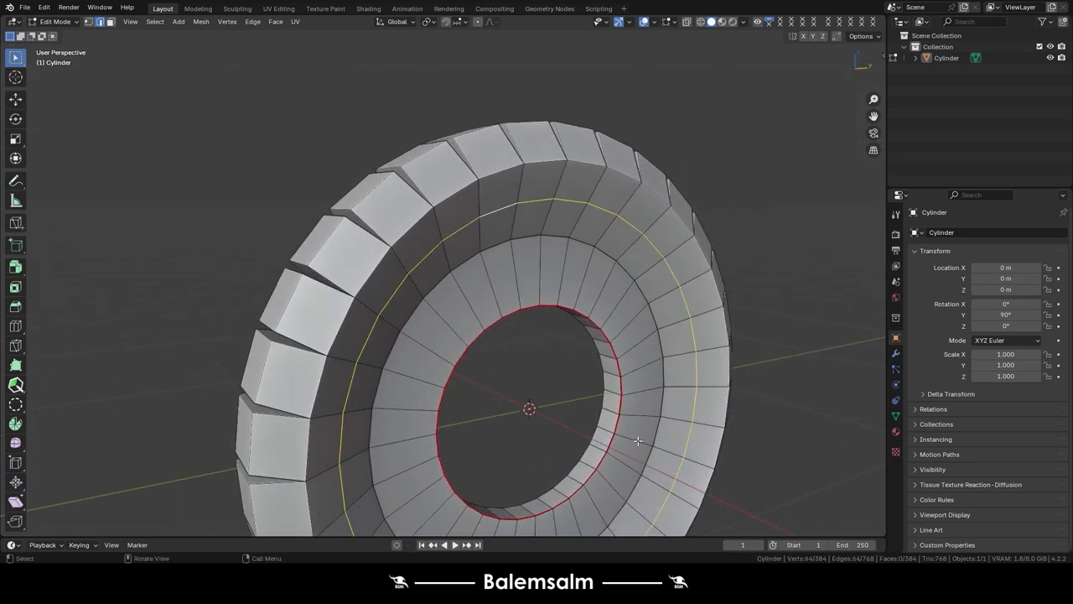
key(alt+s)
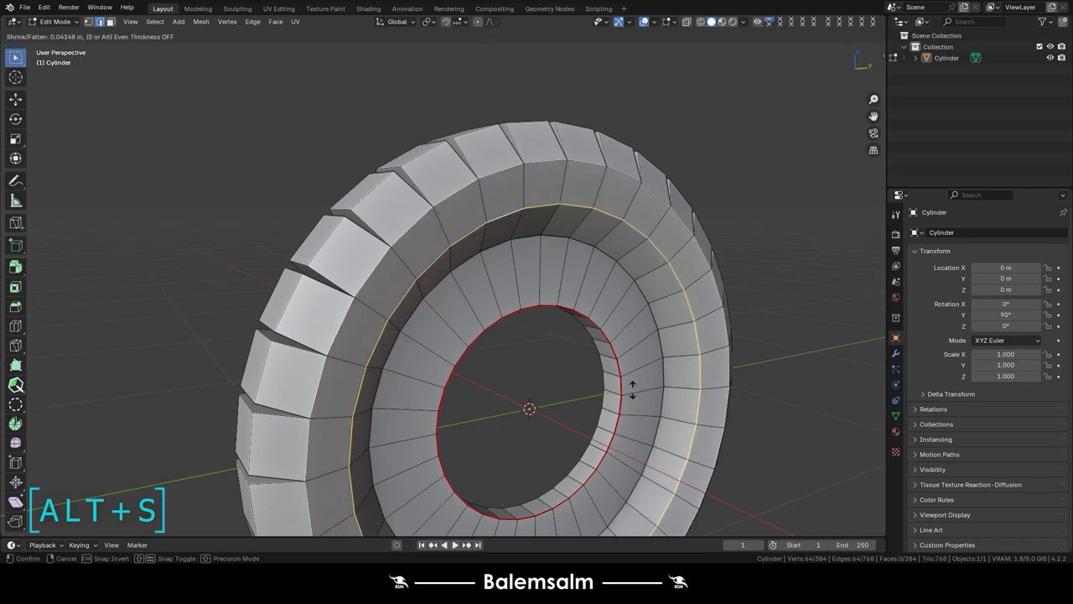
click(634, 382)
scroll(537, 352, down, 2)
scroll(469, 302, down, 3)
middle_drag(460, 291, 456, 275)
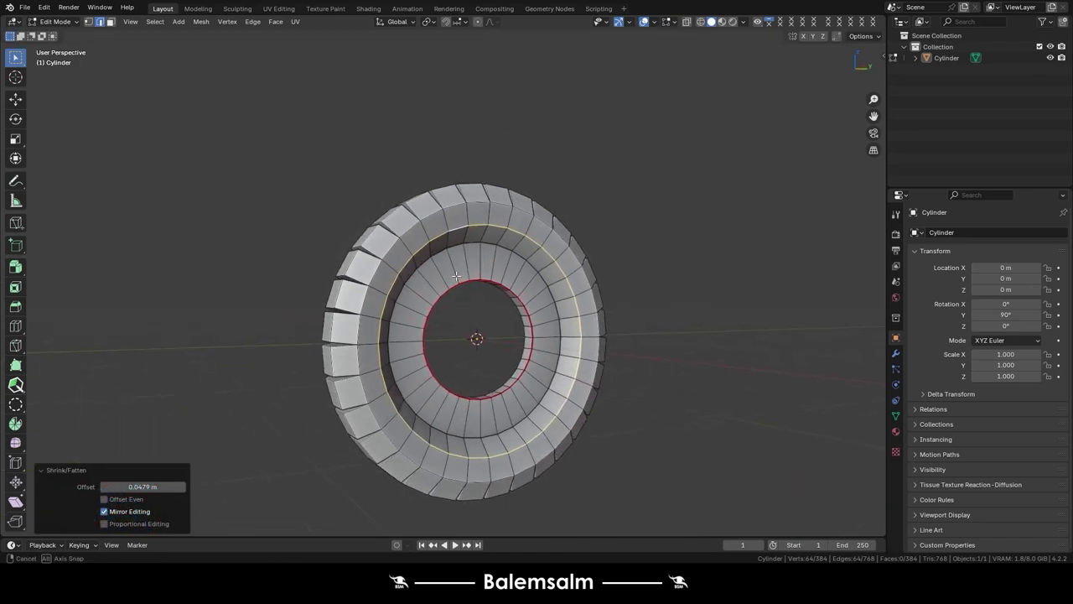
scroll(494, 315, up, 4)
- Bevel the selected loops 0.11 m with 3 segments, then return to Object Mode
key(ctrl+b)
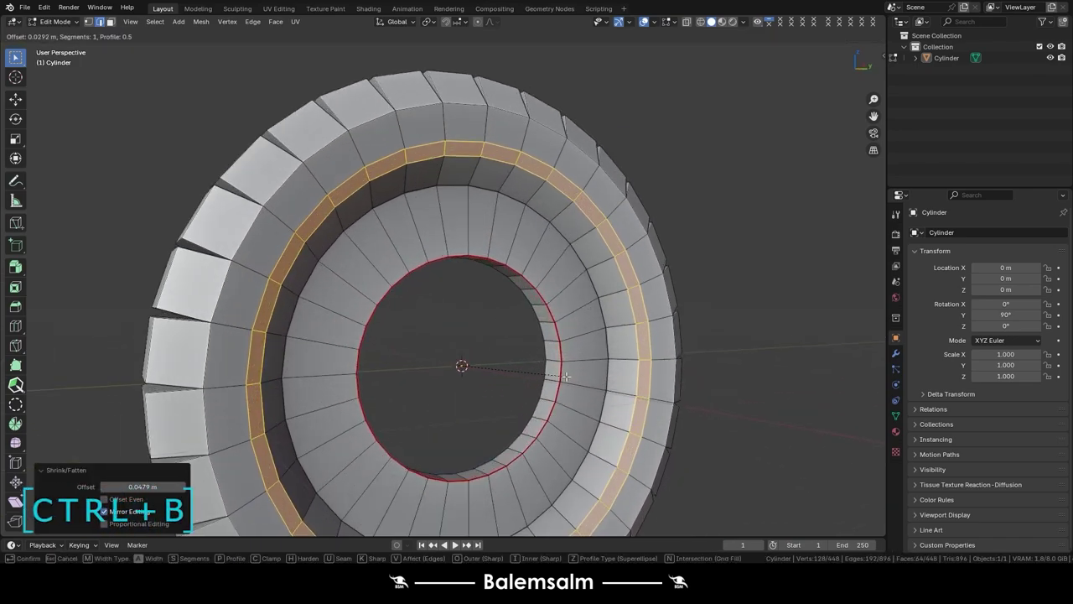
scroll(580, 376, up, 1)
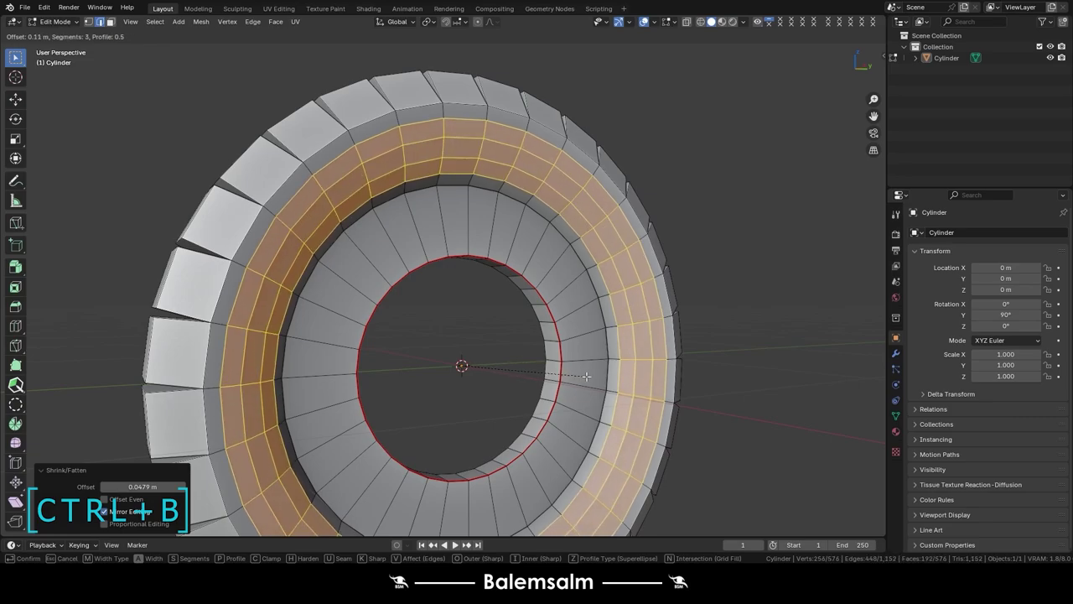
click(591, 375)
scroll(510, 259, down, 2)
key(Tab)
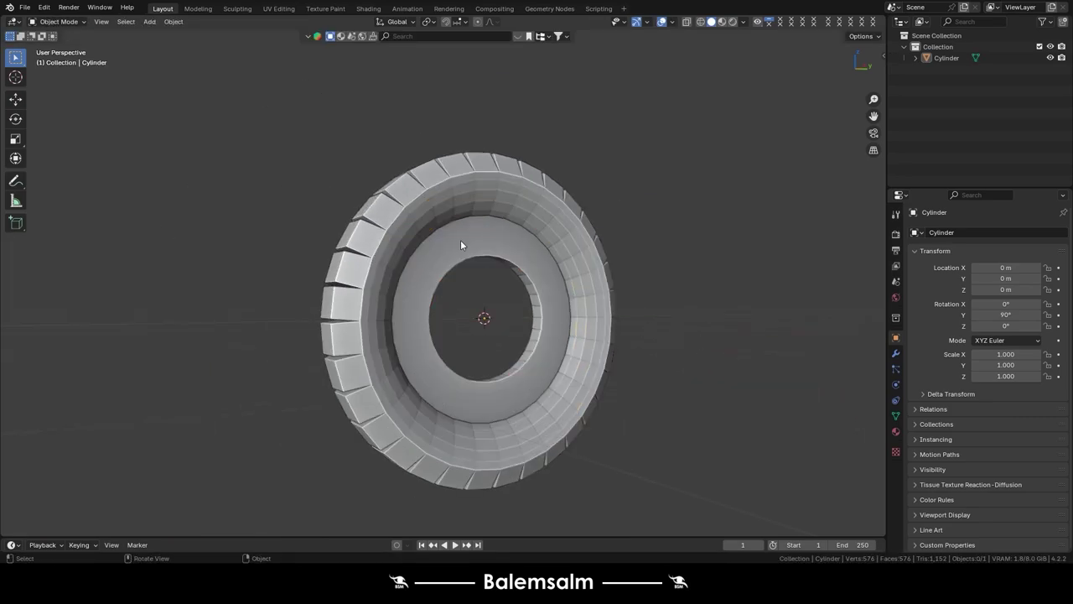
mouse_move(461, 245)
middle_down()
mouse_move(731, 217)
mouse_move(806, 183)
mouse_move(802, 132)
mouse_move(669, 98)
mouse_move(557, 215)
mouse_move(482, 259)
middle_up()
- Set the tire object to smooth shading
click(482, 258)
right_click(482, 259)
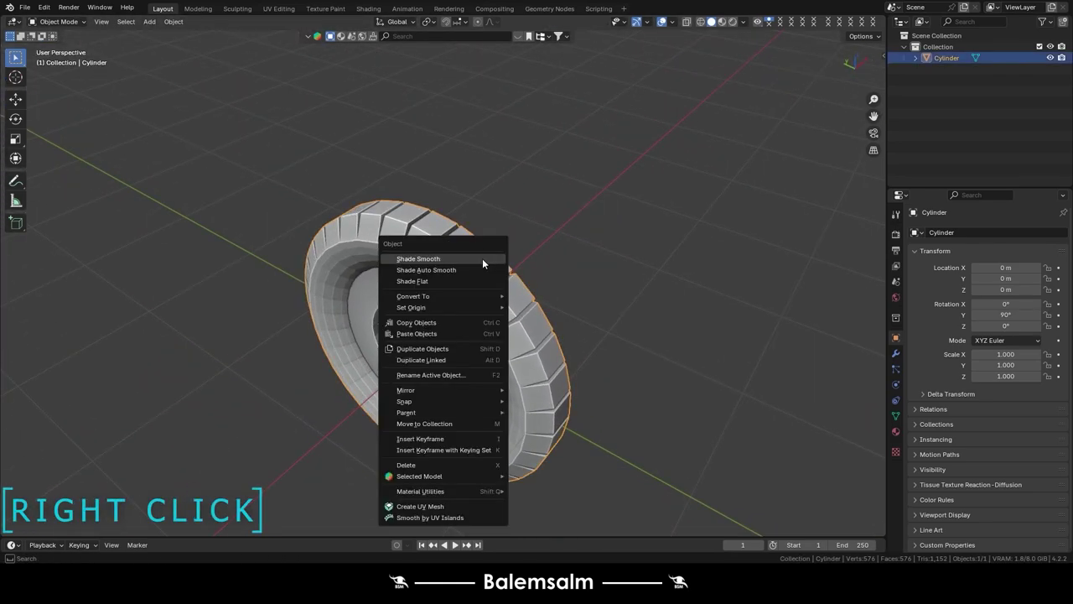
click(436, 260)
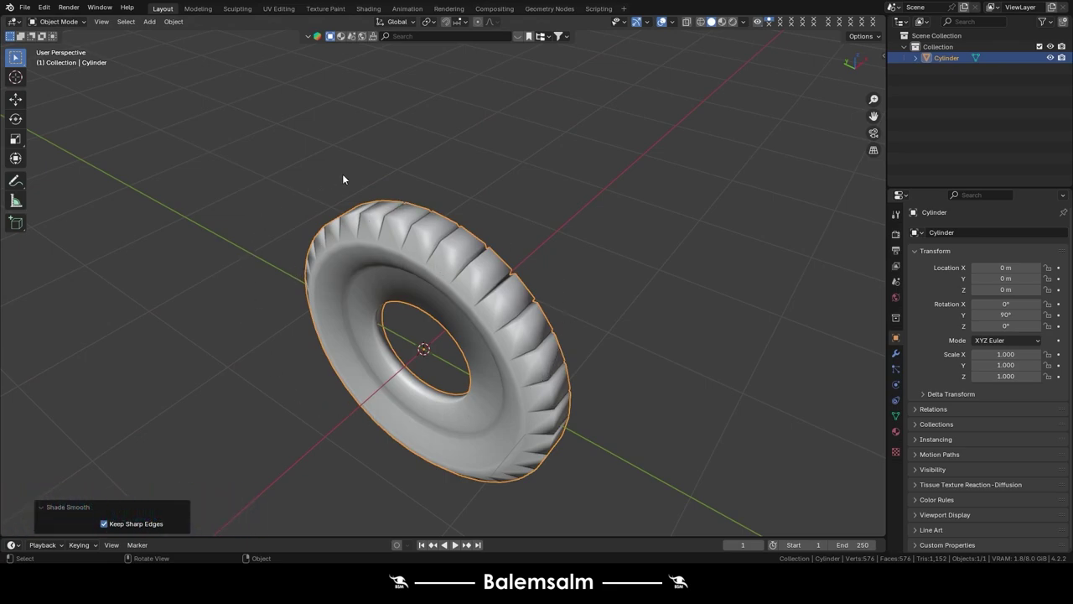
scroll(487, 365, up, 3)
- Mark an edge loop on the tire's inner rim sharp, then return to Object Mode
key(Tab)
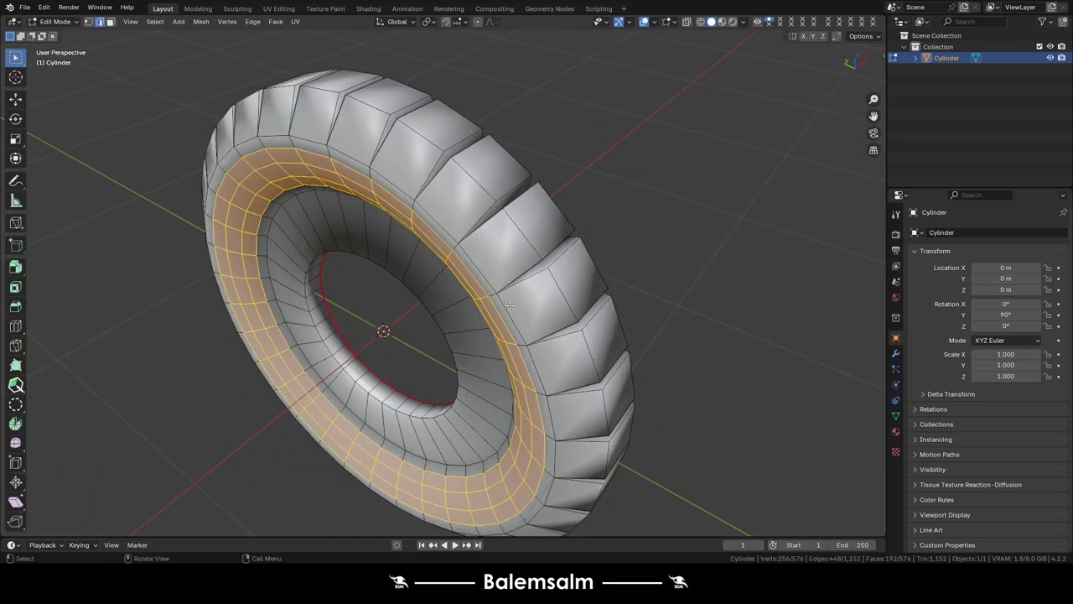
alt+click(509, 305)
mouse_move(509, 305)
middle_down()
mouse_move(585, 285)
mouse_move(399, 273)
mouse_move(727, 335)
middle_up()
key(KP_Decimal)
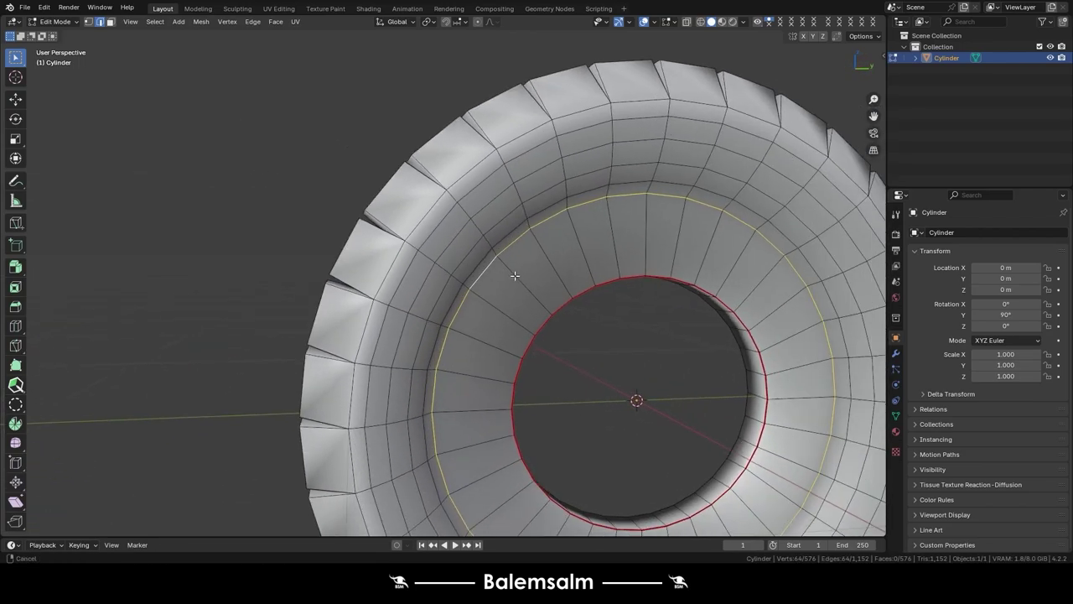
right_click(486, 264)
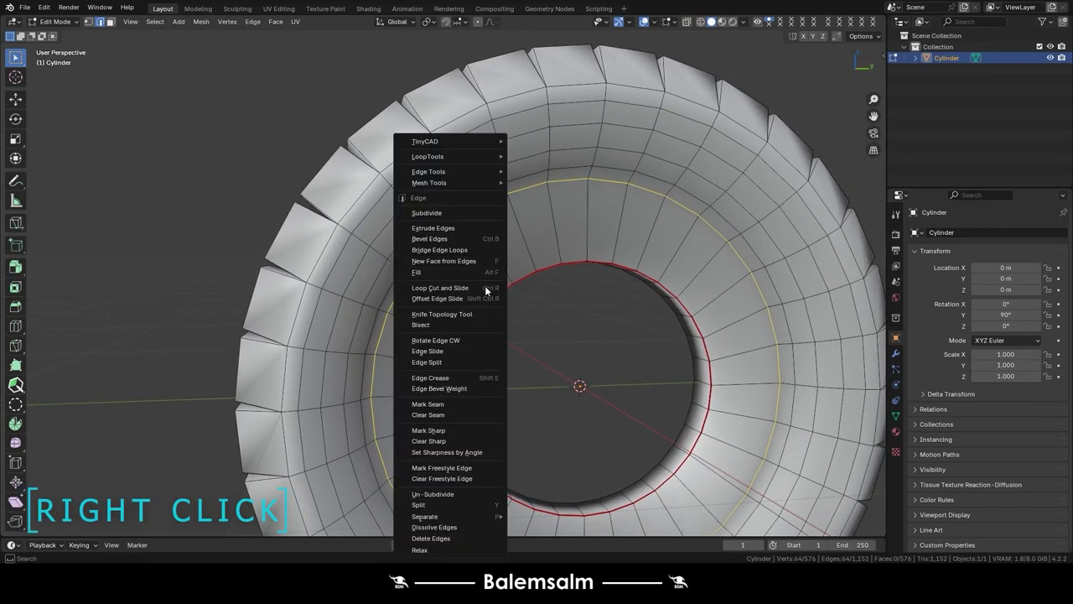
click(438, 430)
scroll(476, 274, down, 4)
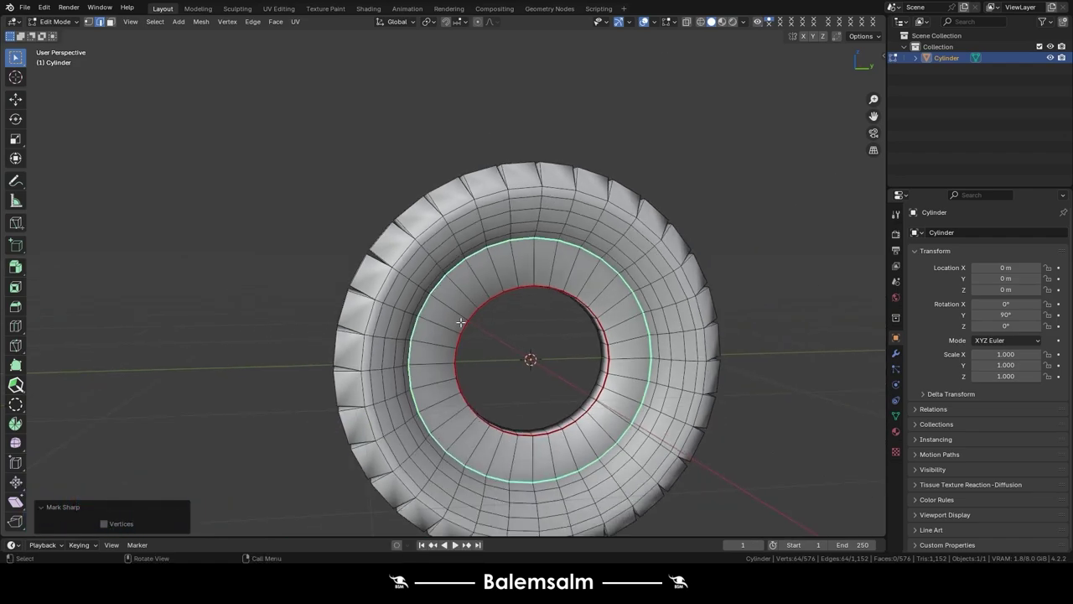
key(Tab)
- Add Shade Auto Smooth at 30° and apply the modifier to the mesh
mouse_move(477, 274)
middle_down()
mouse_move(631, 265)
mouse_move(553, 272)
middle_up()
right_click(474, 214)
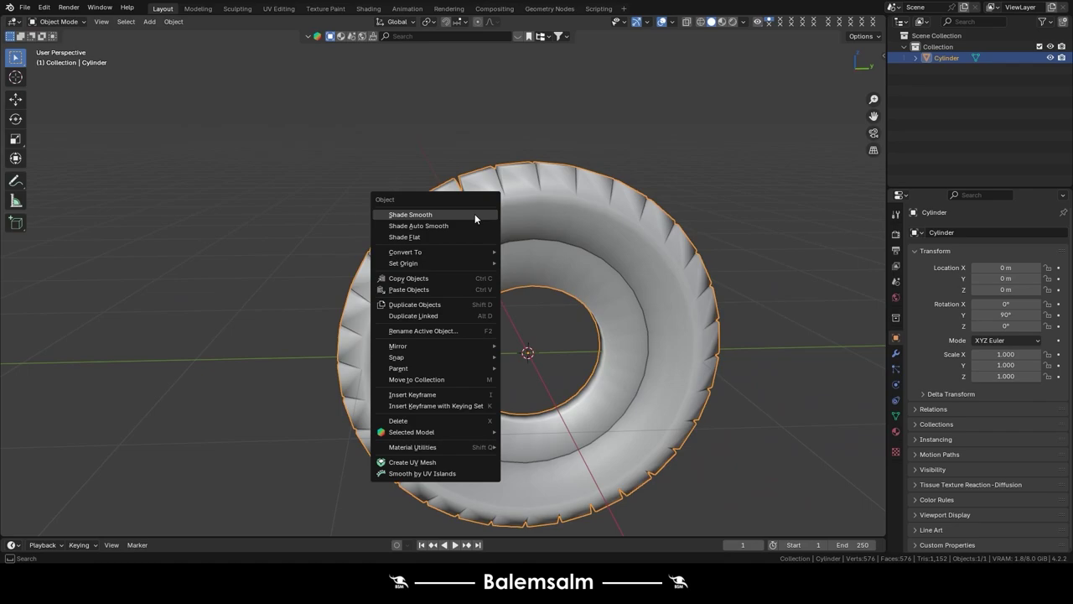
click(423, 226)
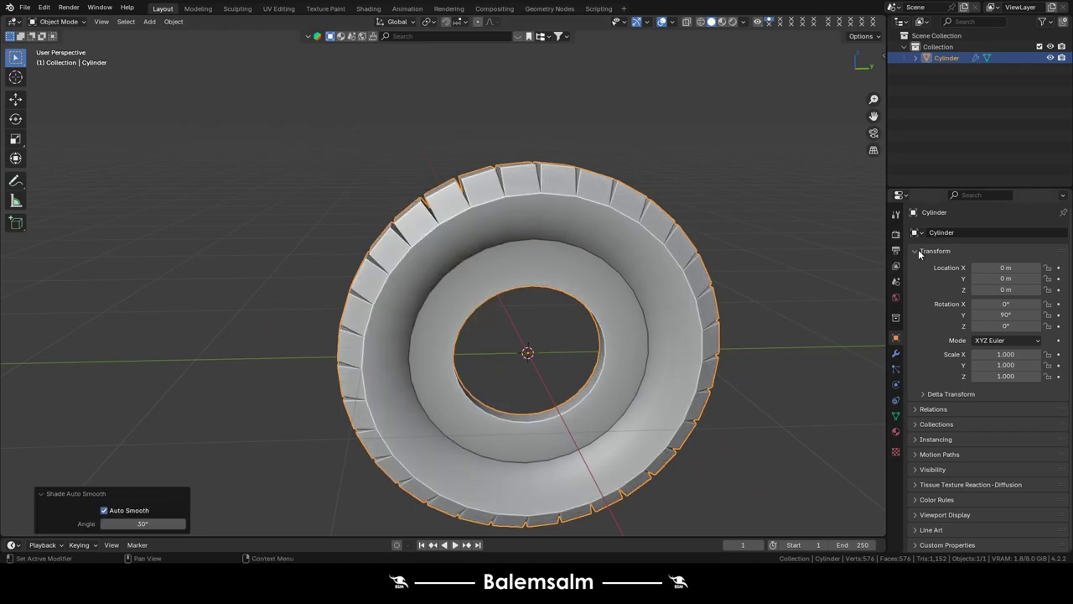
click(896, 353)
key(ctrl+a)
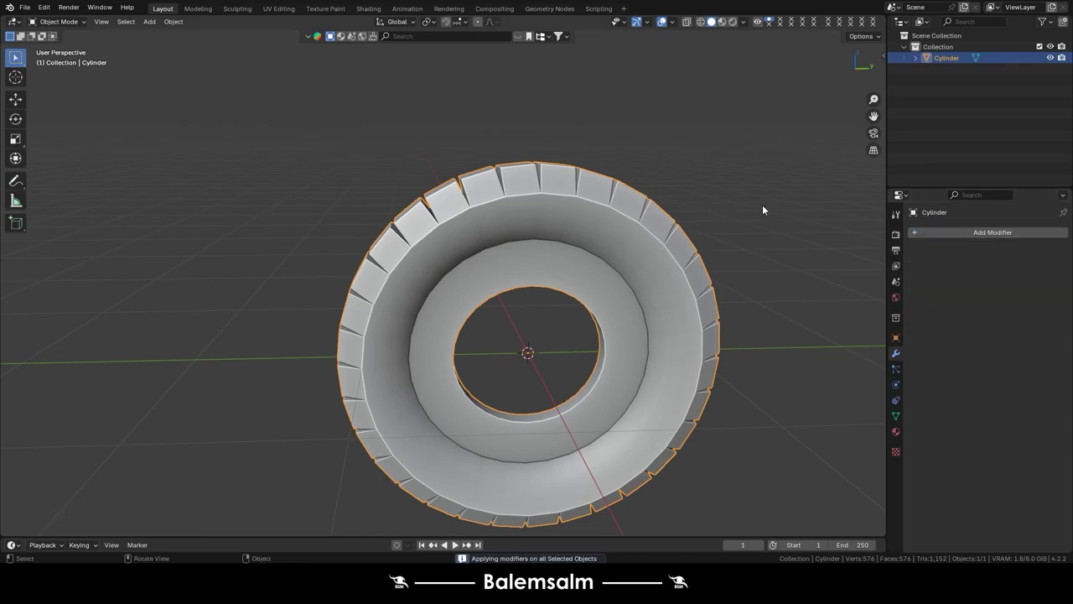
- Go back into Edit Mode and select an edge near the tire's inner ring
key(Tab)
click(567, 240)
scroll(568, 240, up, 3)
middle_drag(567, 241, 416, 225)
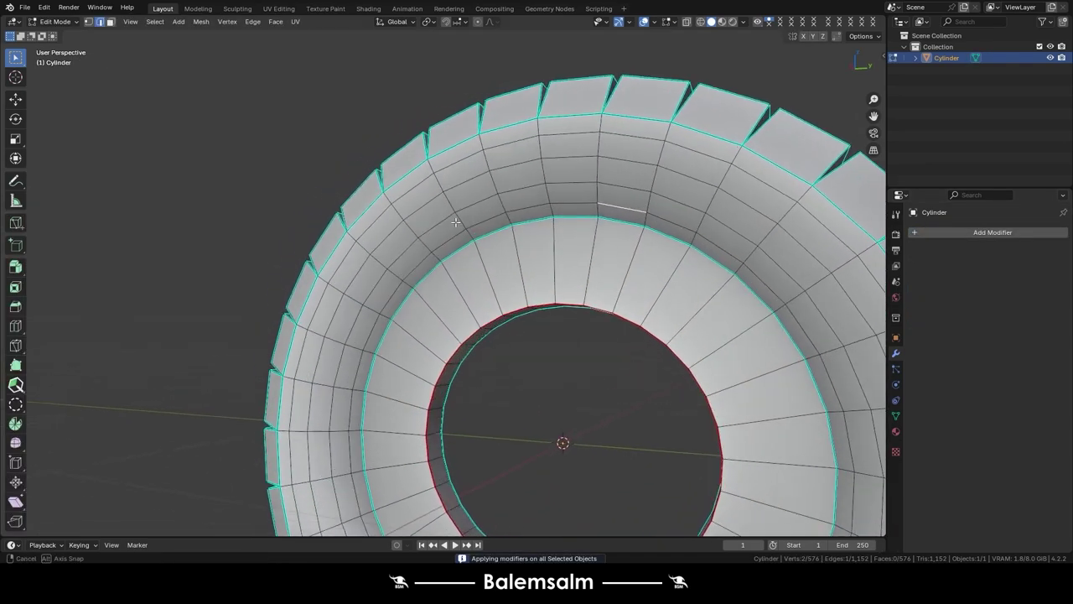
- Mark two more edge loops of the tire sharp
alt+click(580, 149)
right_click(513, 303)
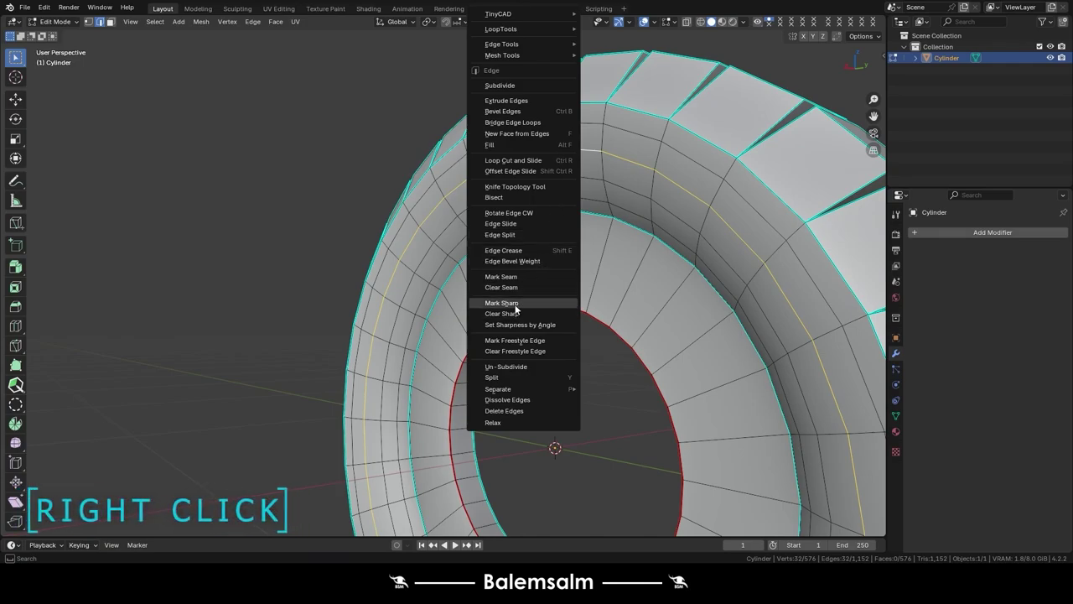
click(515, 304)
mouse_move(304, 205)
middle_down()
mouse_move(510, 181)
mouse_move(490, 179)
mouse_move(415, 196)
mouse_move(620, 195)
mouse_move(412, 198)
mouse_move(557, 209)
mouse_move(410, 211)
middle_up()
key(Tab)
key(Tab)
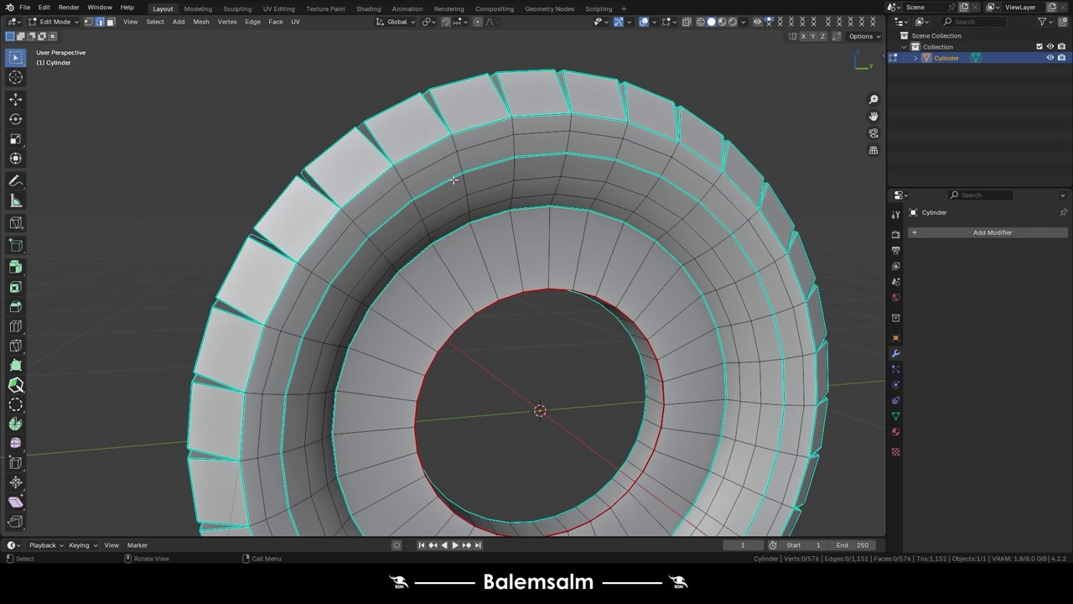
alt+click(450, 178)
key(ctrl+e)
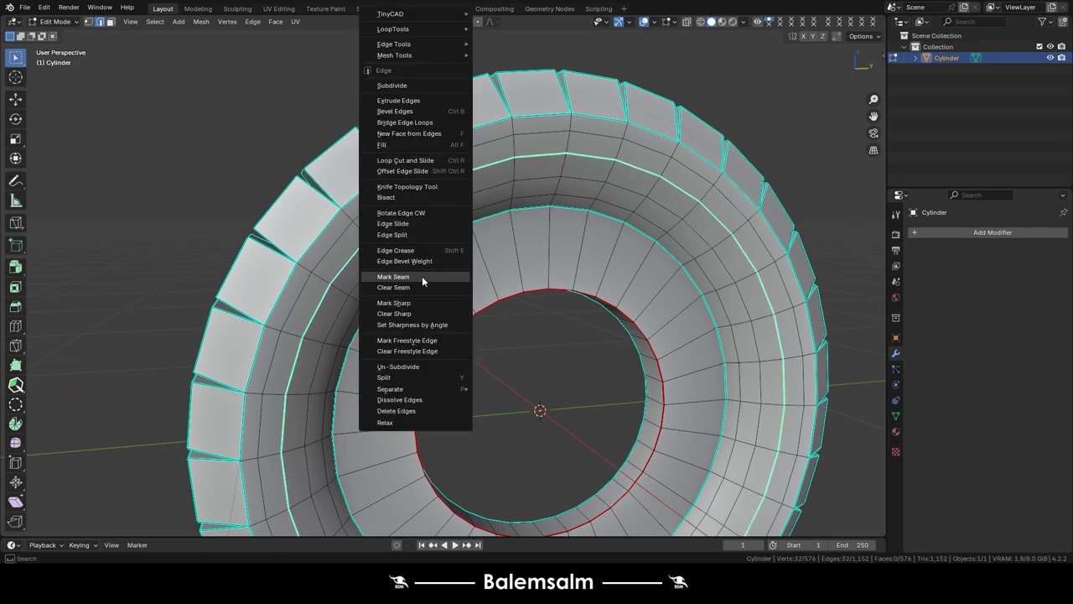
click(412, 304)
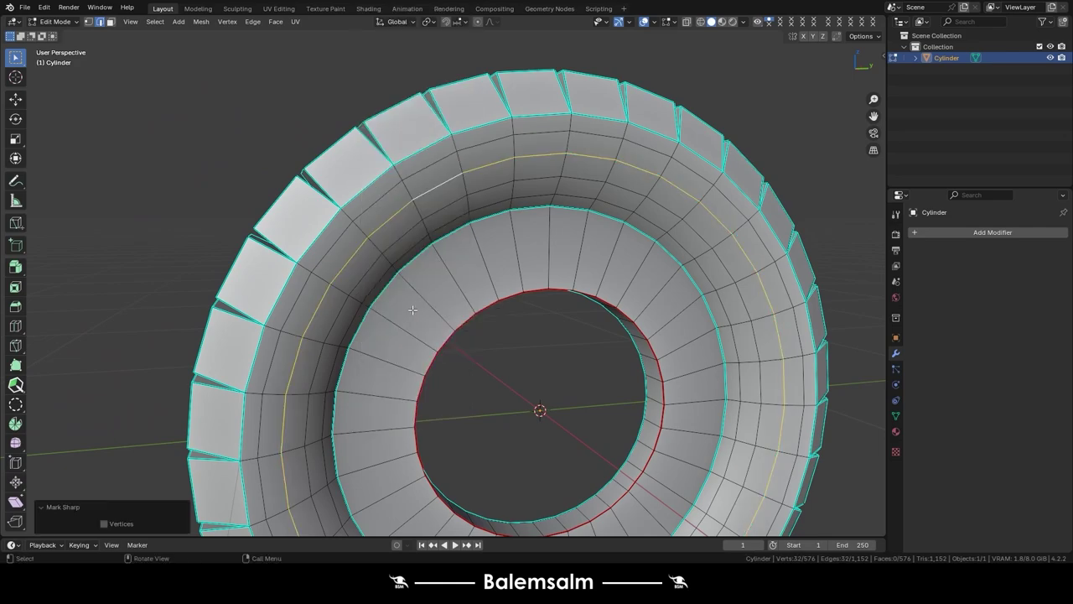
key(Tab)
mouse_move(417, 285)
middle_down()
mouse_move(443, 237)
mouse_move(594, 255)
mouse_move(702, 221)
mouse_move(609, 237)
mouse_move(418, 231)
mouse_move(472, 254)
mouse_move(553, 263)
middle_up()
- In face select mode, pick a tread face, try Select Similar, then clear the selection
key(Tab)
scroll(418, 232, down, 3)
key(3)
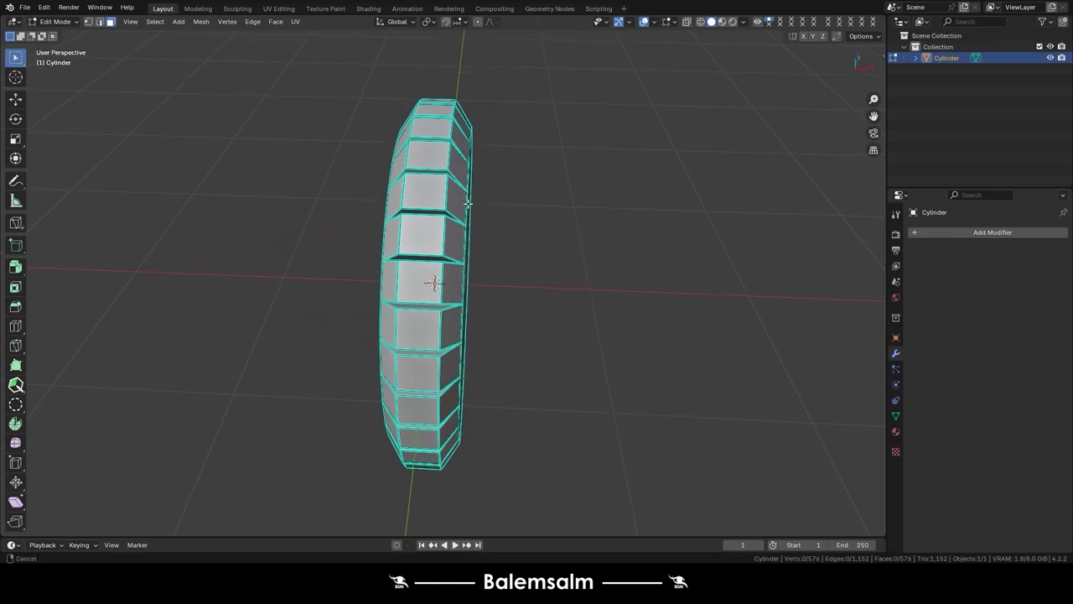
middle_drag(468, 203, 507, 309)
click(455, 247)
mouse_move(455, 248)
middle_down()
mouse_move(328, 233)
mouse_move(355, 257)
mouse_move(473, 250)
mouse_move(446, 275)
mouse_move(444, 300)
middle_up()
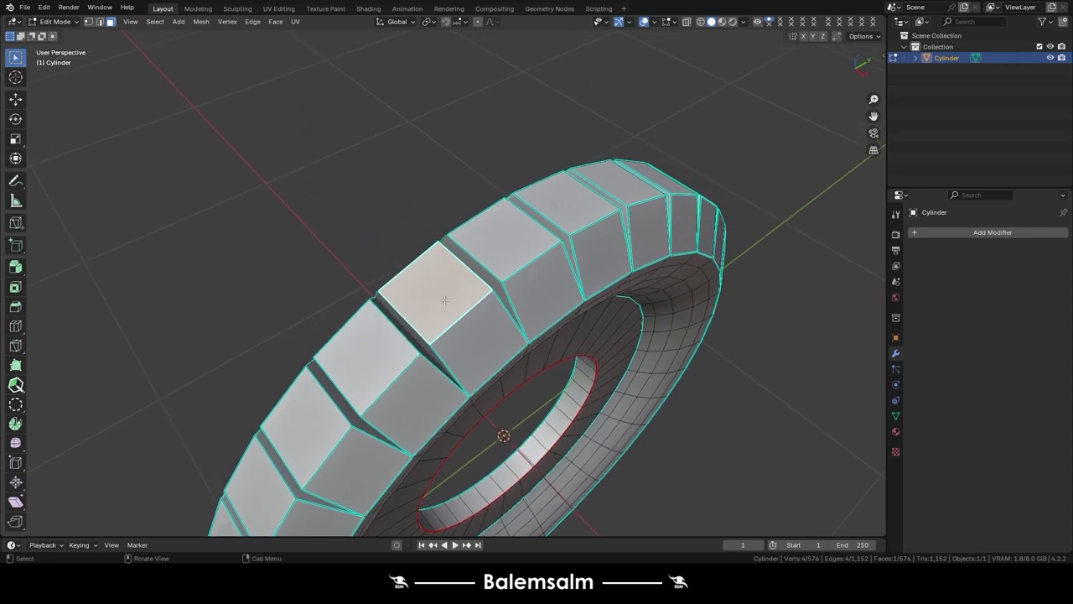
key(shift+g)
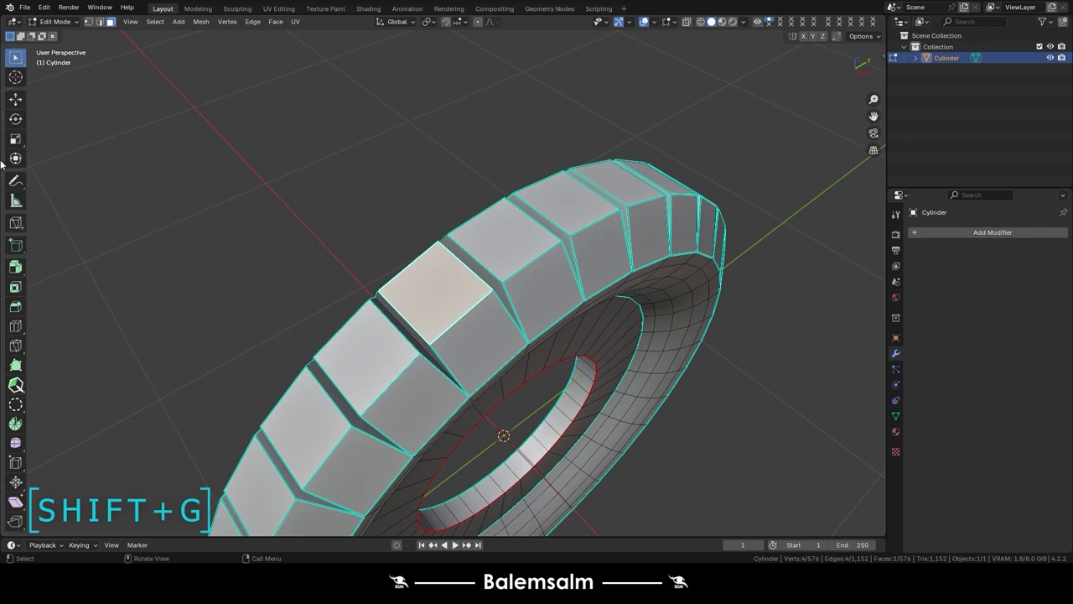
click(152, 23)
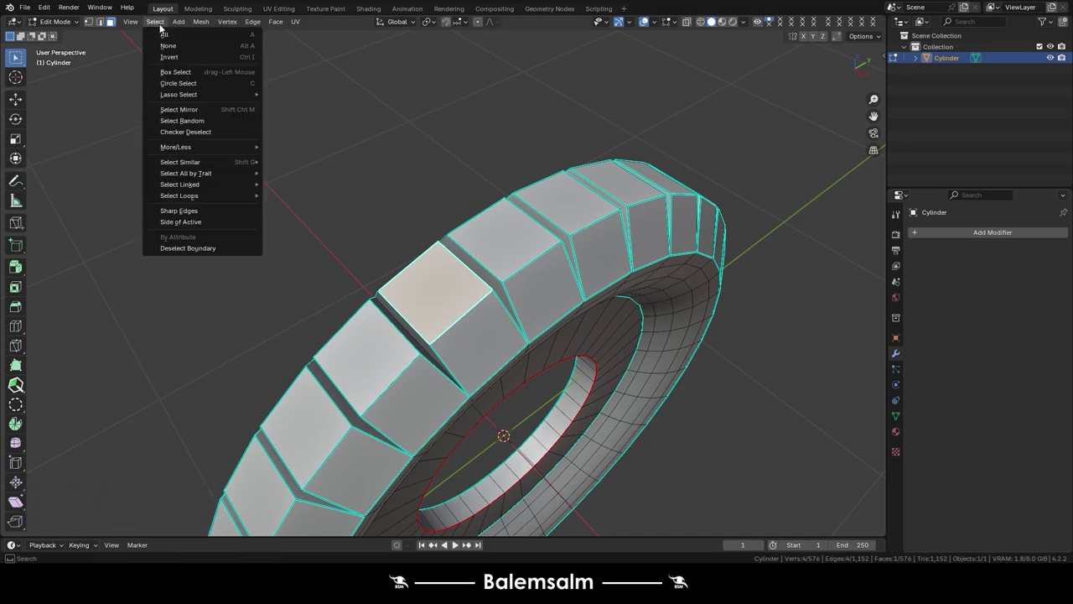
mouse_move(180, 162)
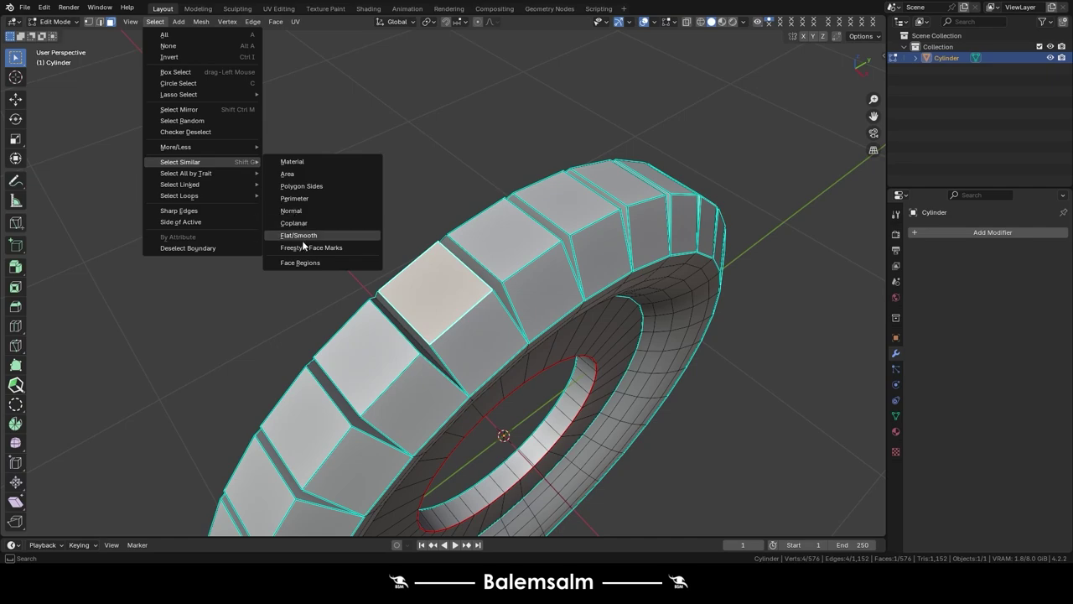
click(298, 161)
click(158, 363)
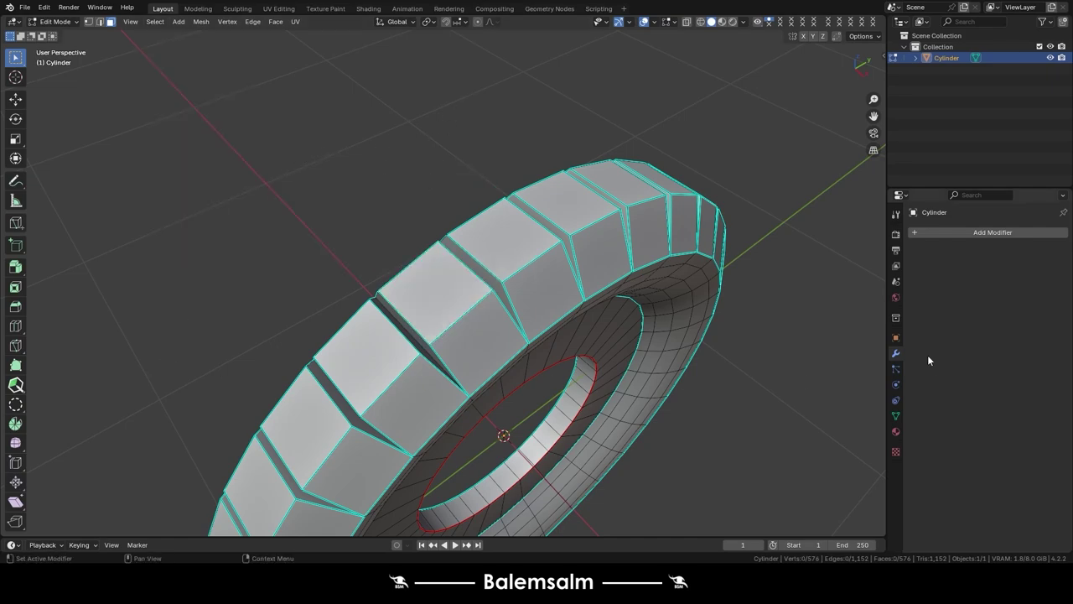
- Create a new material, Material.001, for the tire in Object Mode
key(Tab)
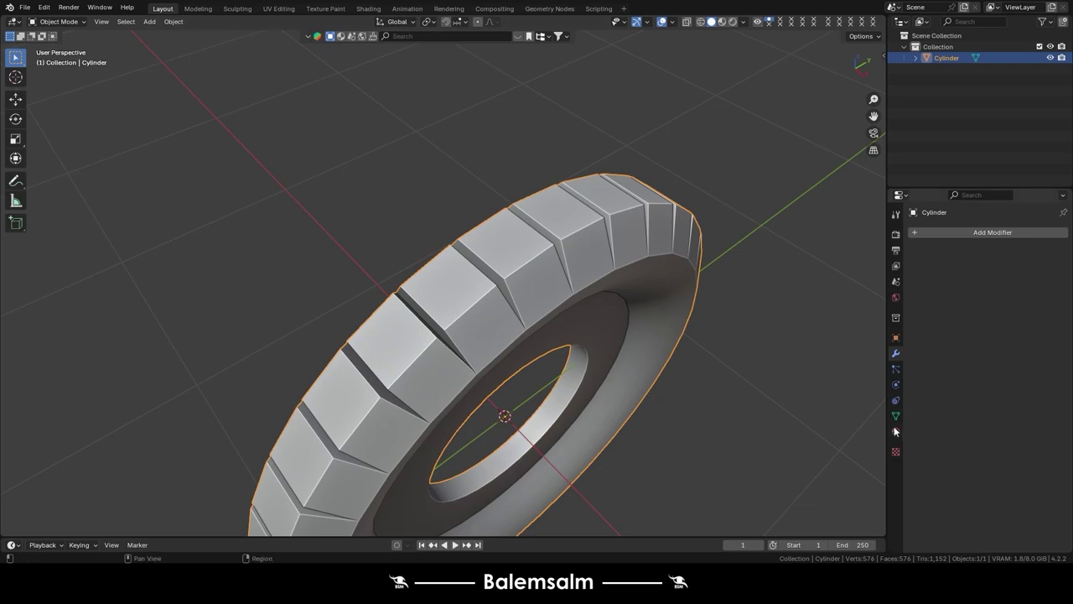
click(895, 431)
click(966, 279)
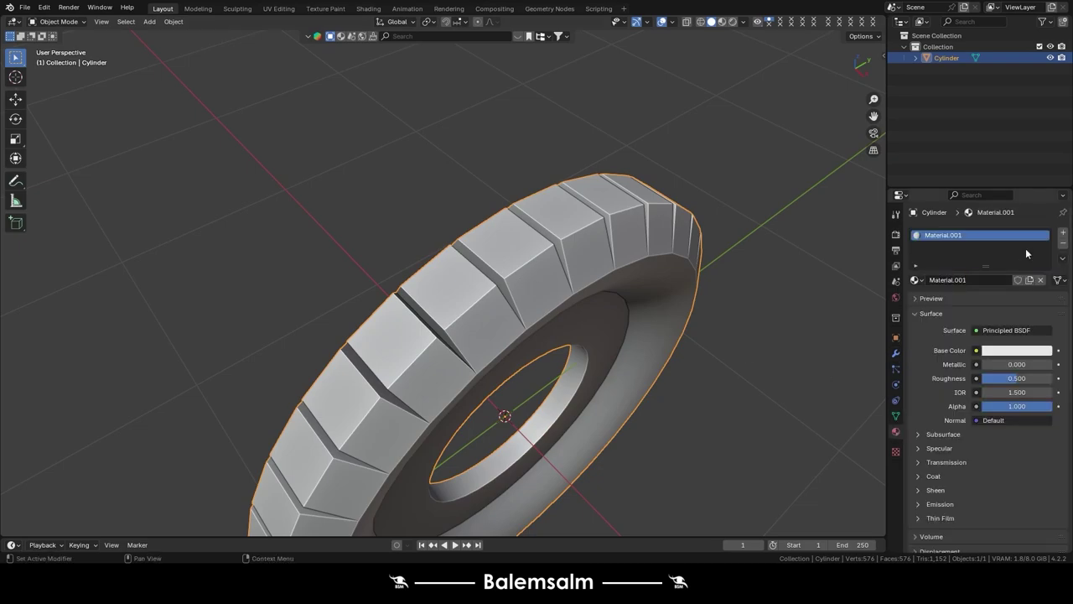
- Add a second material slot with Material.002 and assign it to four tread faces
click(1063, 235)
click(992, 304)
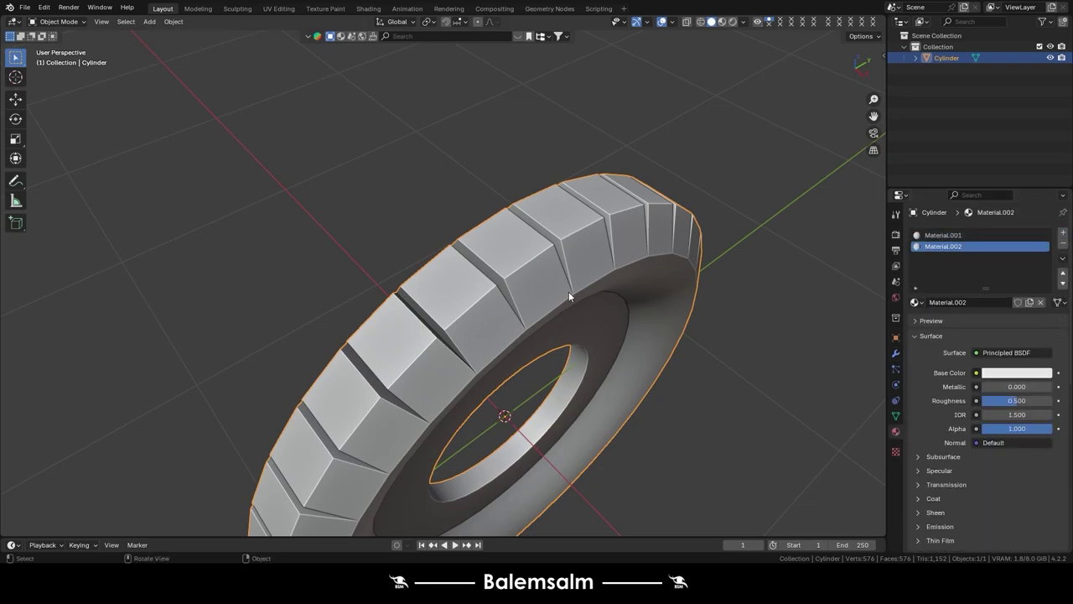
key(Tab)
click(453, 286)
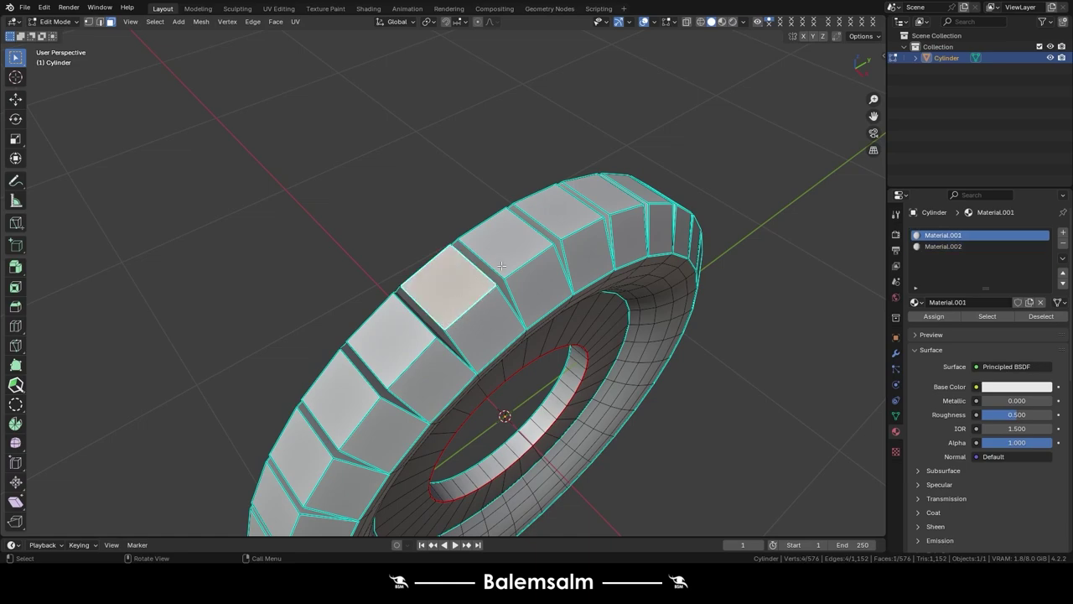
shift+click(527, 242)
shift+click(557, 212)
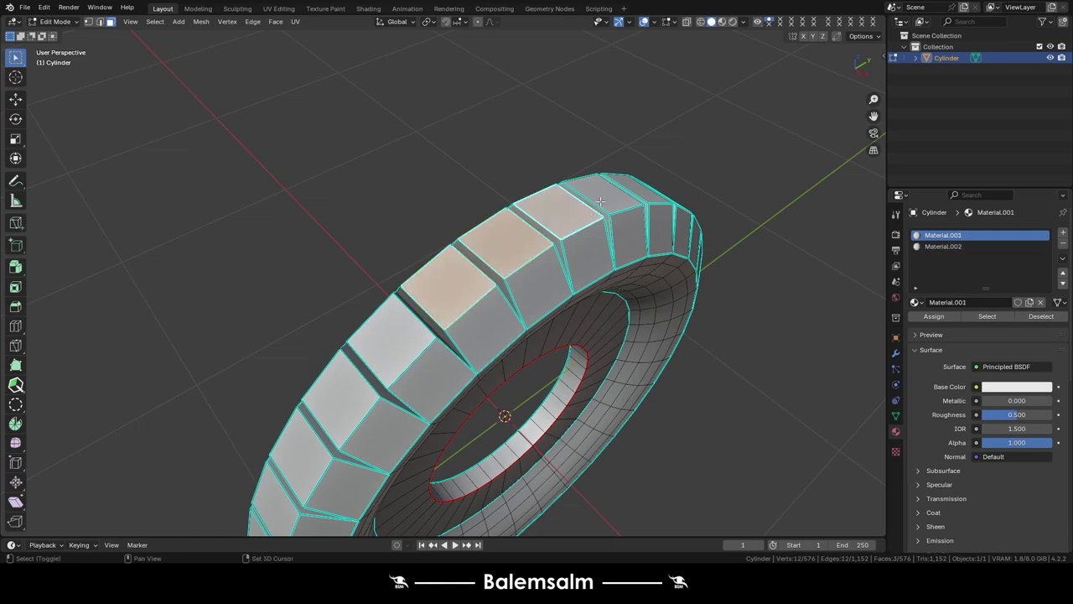
shift+click(599, 193)
click(967, 247)
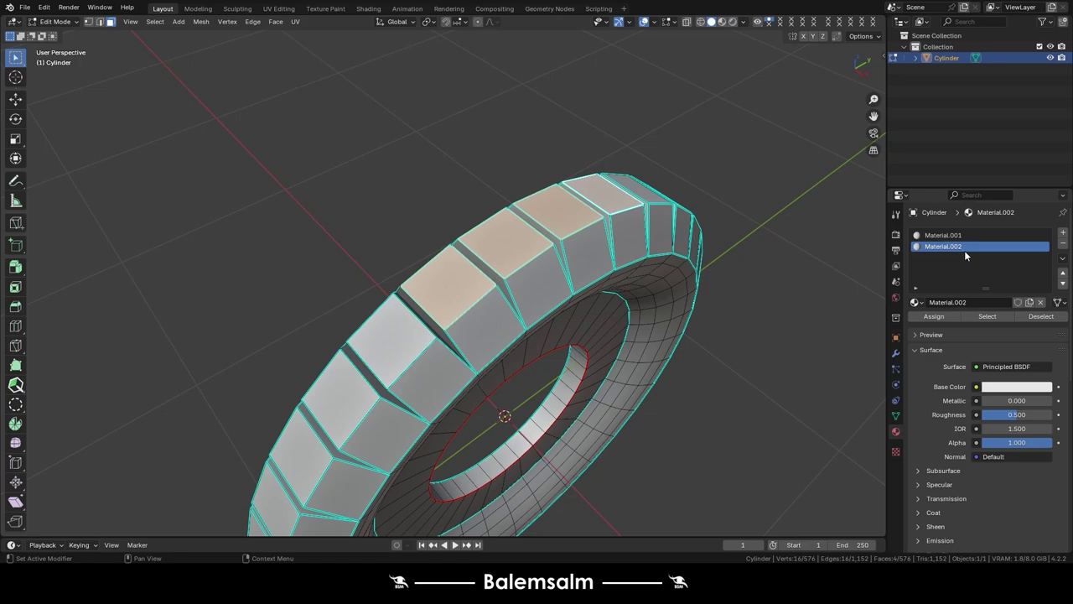
click(924, 317)
- Assign Material.002 to more tread blocks around the rim, then return to Object Mode
click(336, 402)
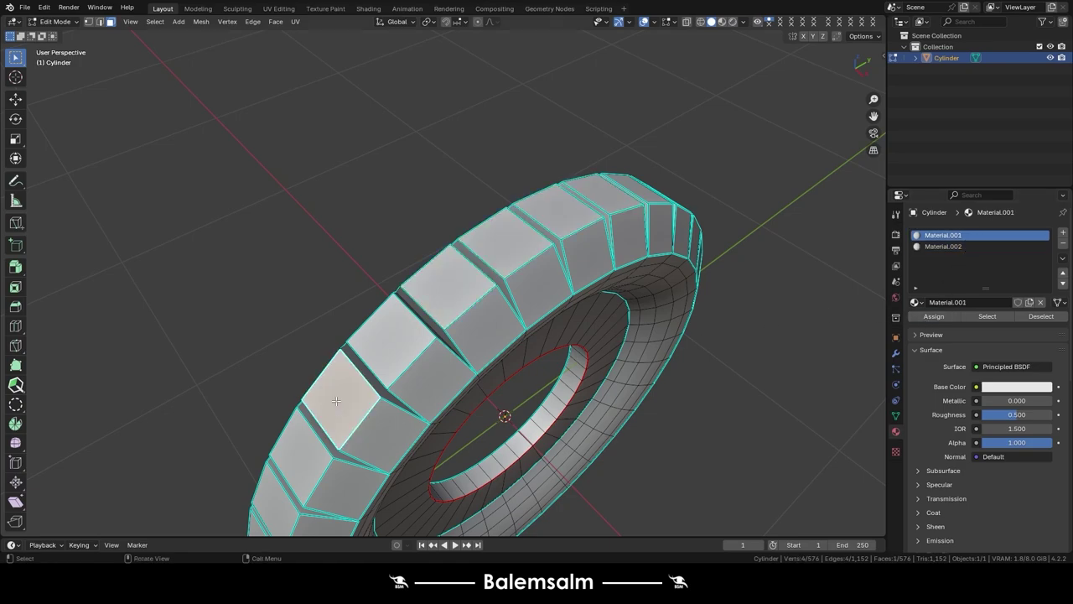
shift+click(307, 492)
middle_drag(307, 493, 470, 377)
click(943, 247)
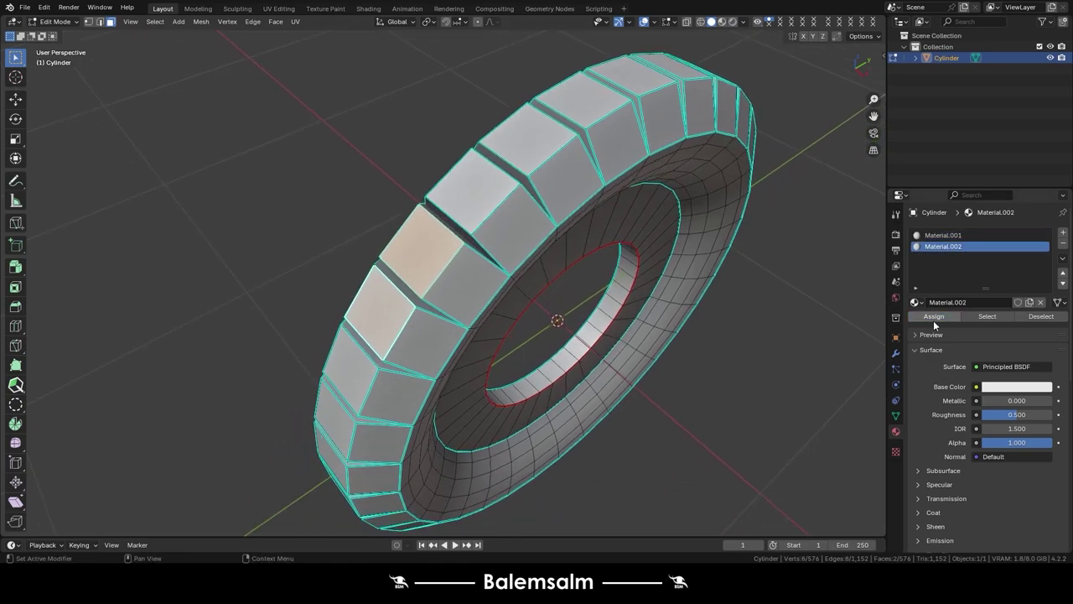
click(327, 432)
shift+click(342, 467)
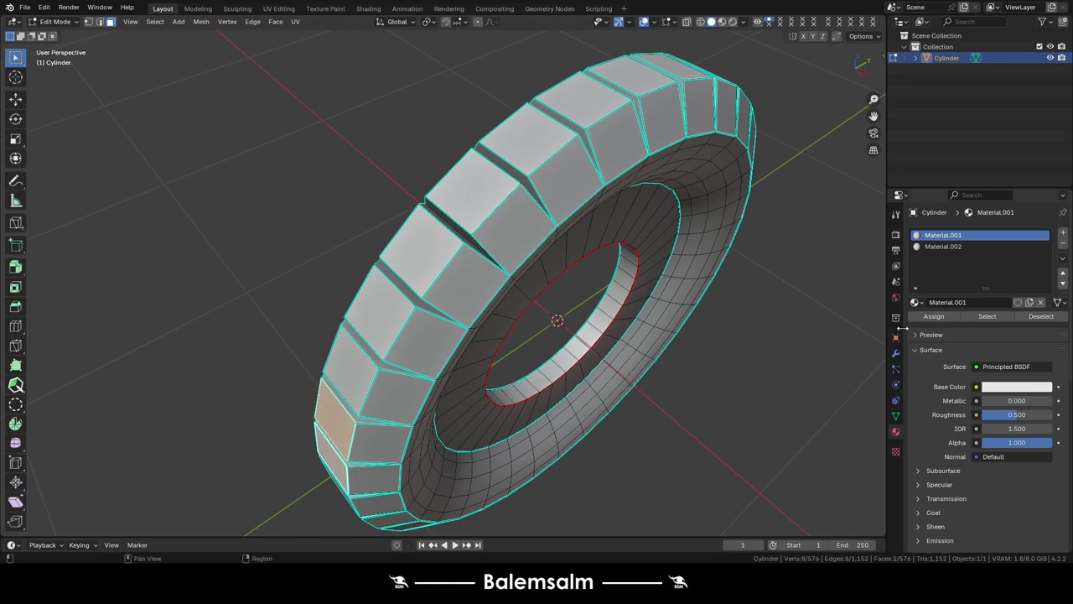
click(943, 247)
click(935, 316)
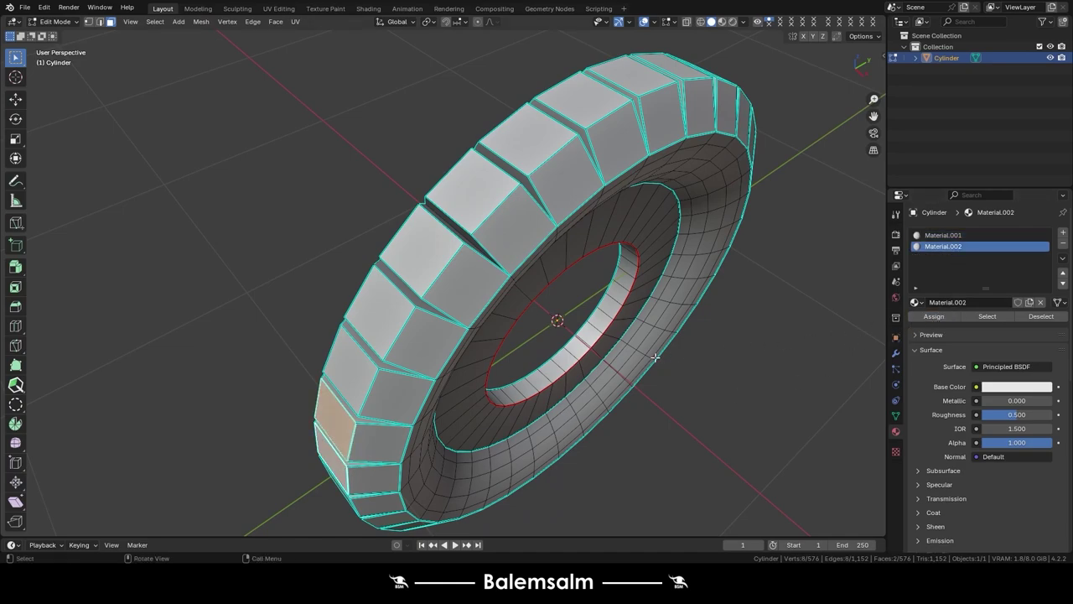
key(Tab)
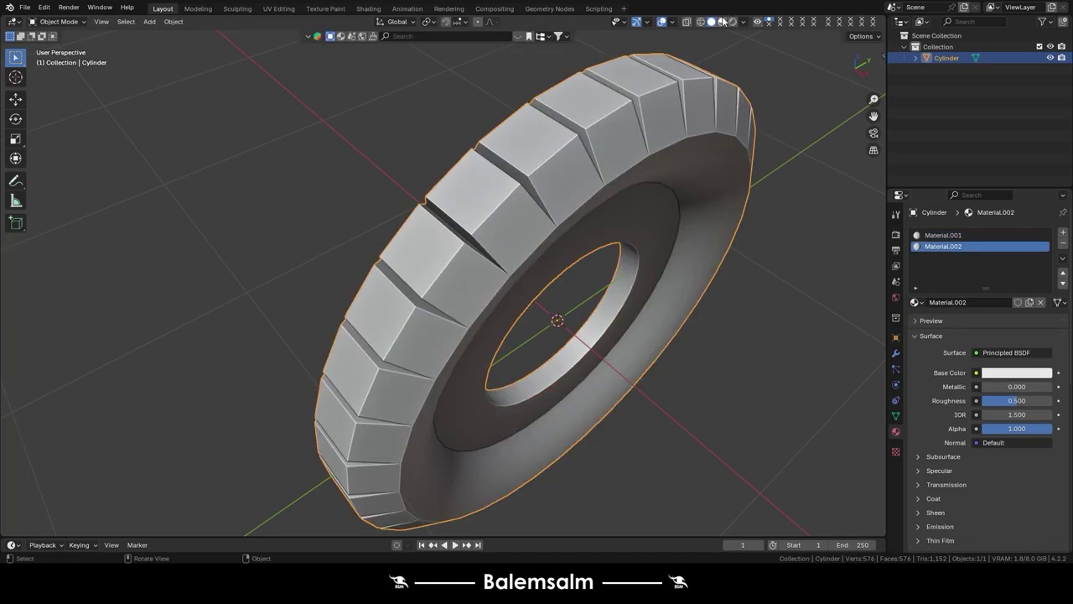
- In Material Preview, make Material.002 red and Material.001 cyan
click(723, 22)
click(1001, 374)
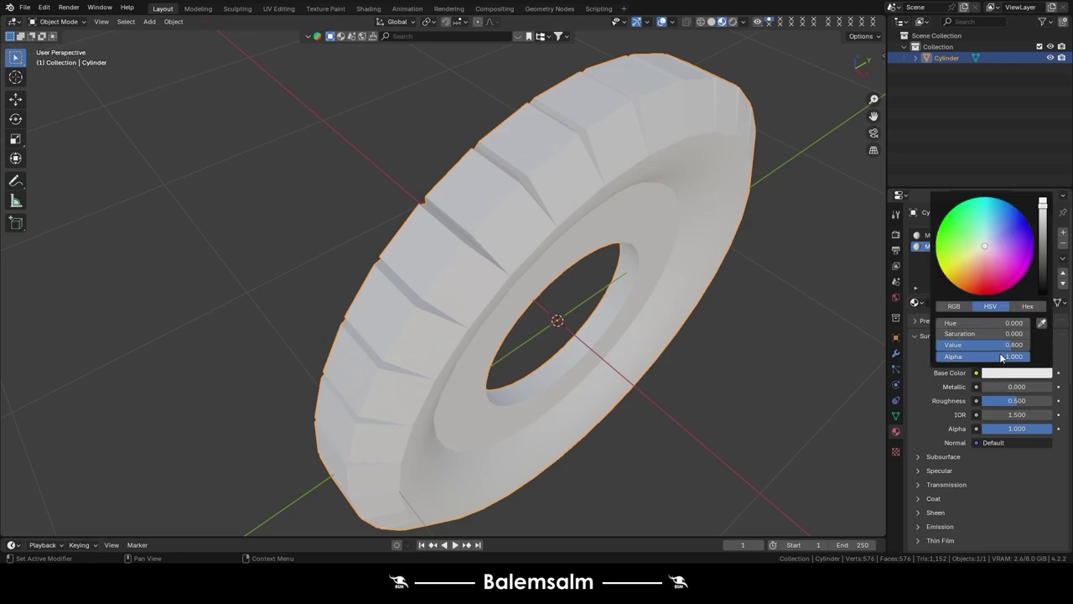
drag(988, 278, 989, 295)
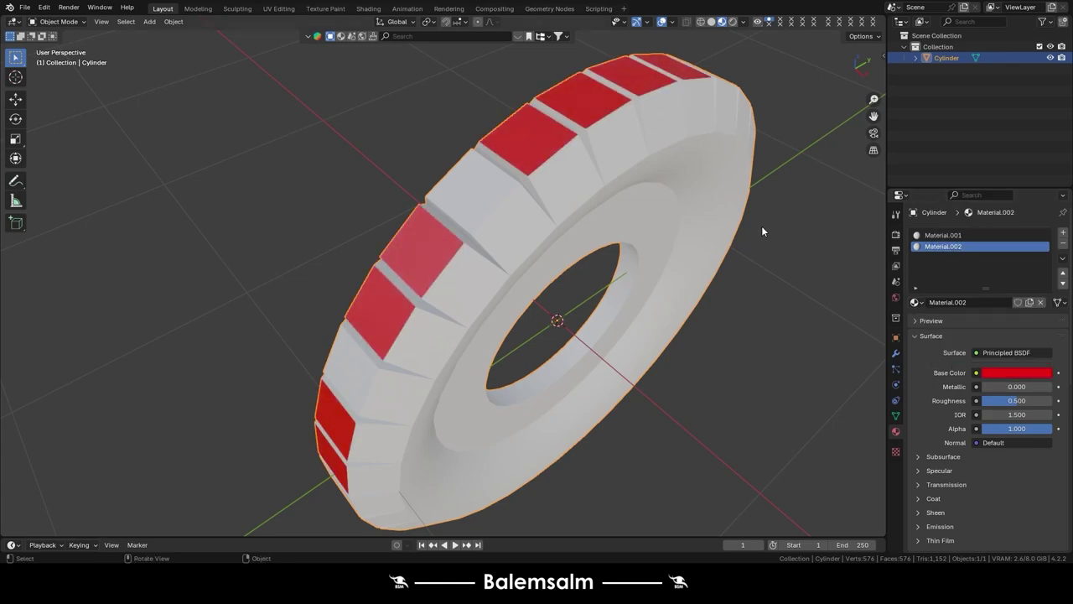
click(941, 238)
click(1027, 373)
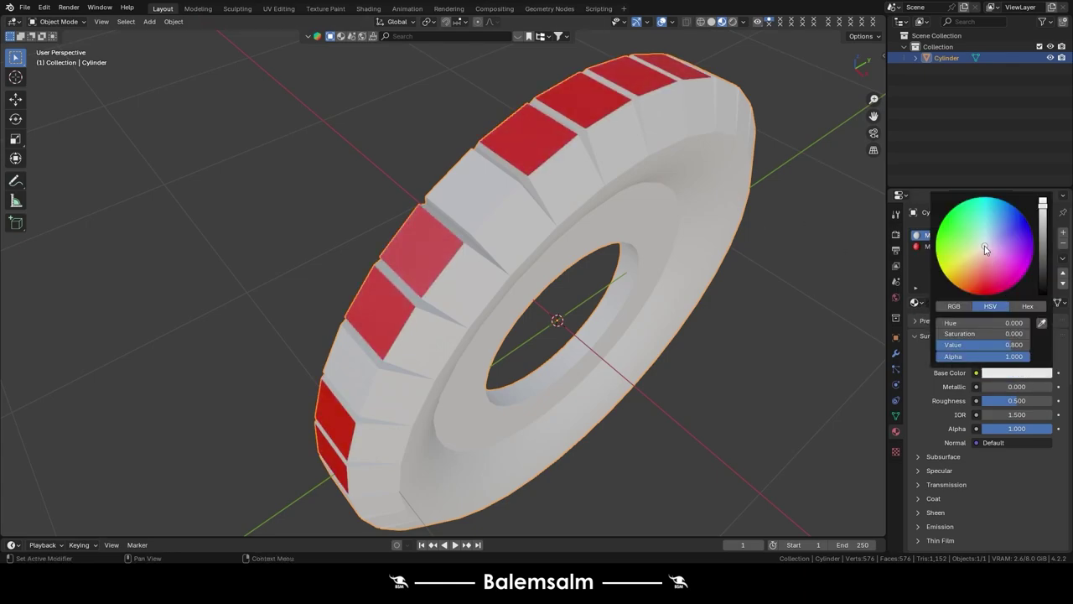
drag(985, 241, 989, 206)
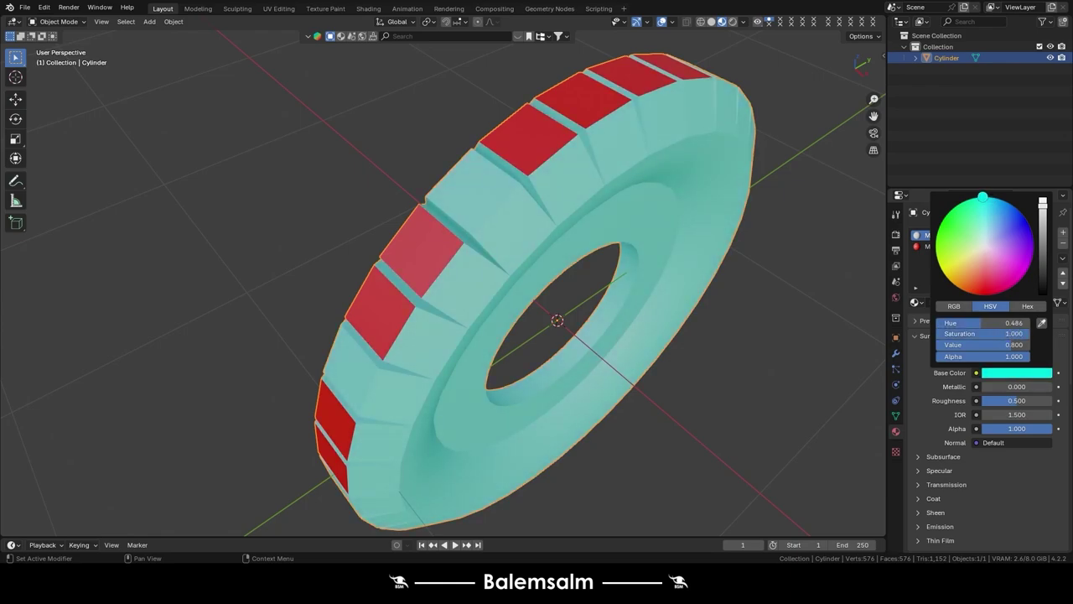
- Enable Raytracing in the EEVEE render settings
click(896, 234)
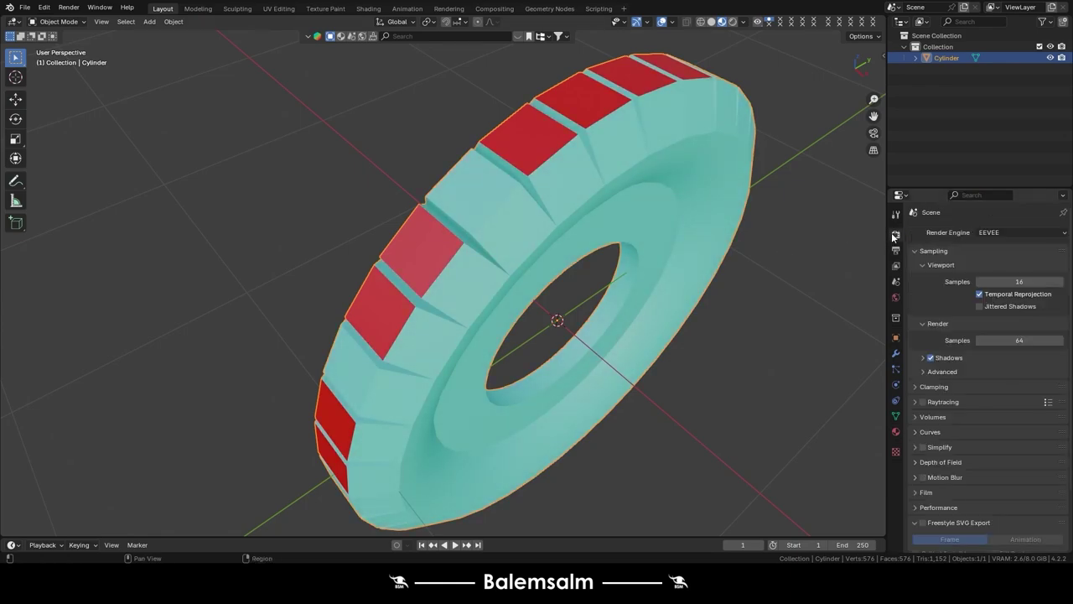
middle_drag(812, 333, 730, 321)
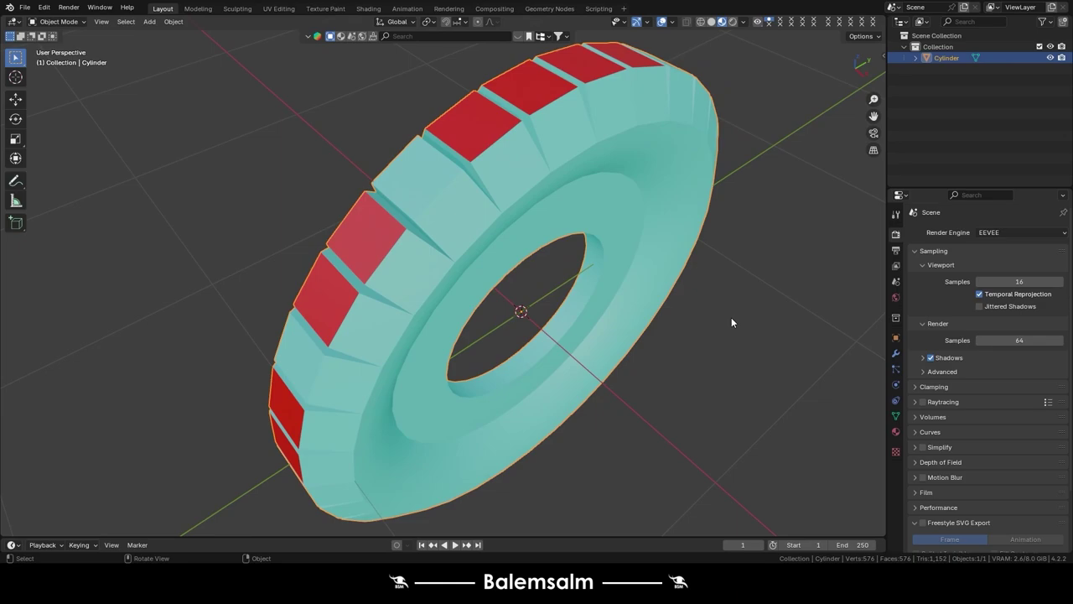
click(923, 401)
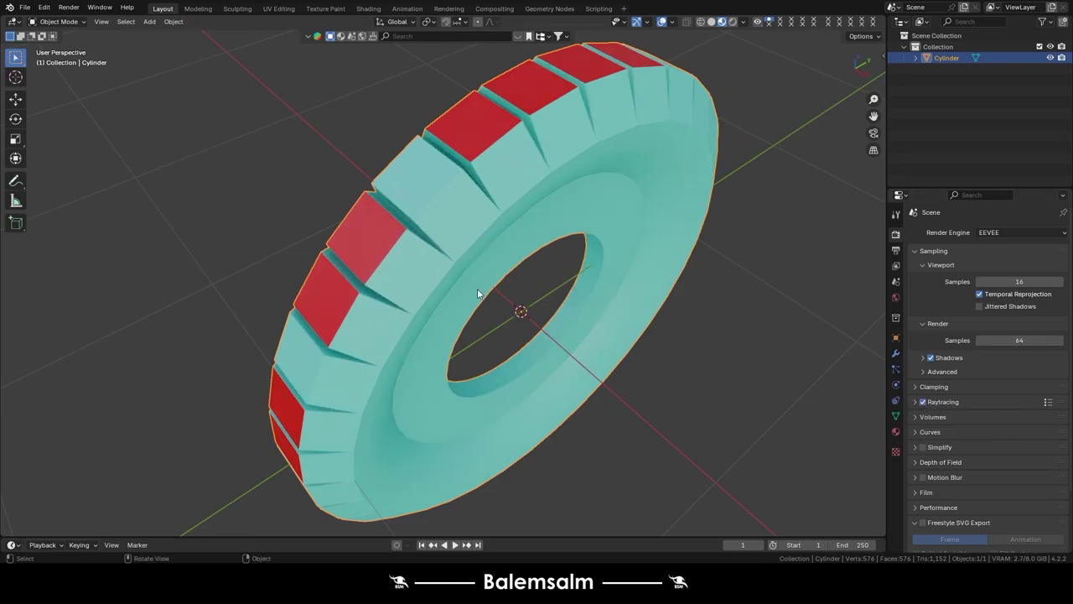
scroll(477, 293, down, 3)
mouse_move(476, 293)
middle_down()
mouse_move(493, 281)
mouse_move(444, 249)
mouse_move(492, 280)
mouse_move(758, 270)
middle_up()
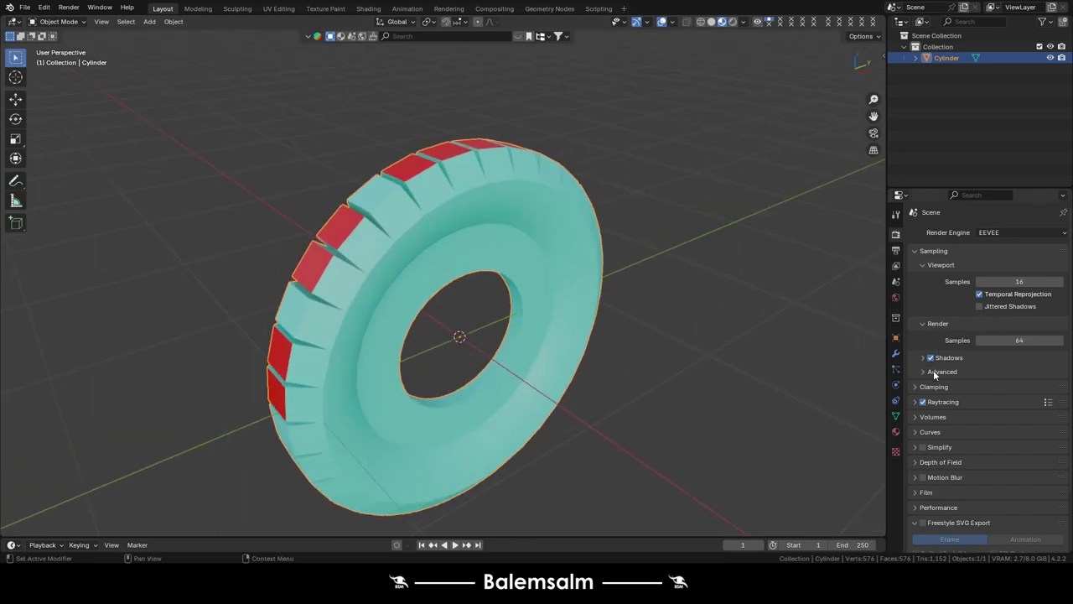
- Expand and collapse the Raytracing and Performance panels, then orbit and zoom onto the ring
click(938, 398)
click(941, 401)
click(936, 509)
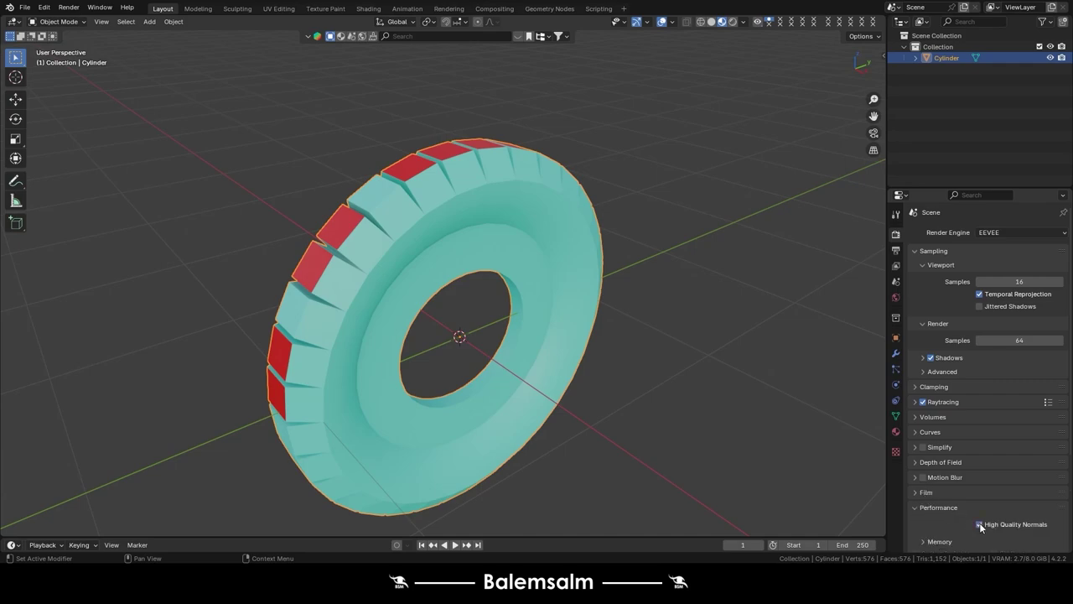
click(937, 506)
mouse_move(494, 317)
middle_down()
mouse_move(531, 339)
mouse_move(608, 324)
mouse_move(639, 294)
mouse_move(604, 251)
mouse_move(525, 247)
mouse_move(487, 294)
mouse_move(441, 277)
mouse_move(507, 328)
middle_up()
scroll(511, 327, up, 3)
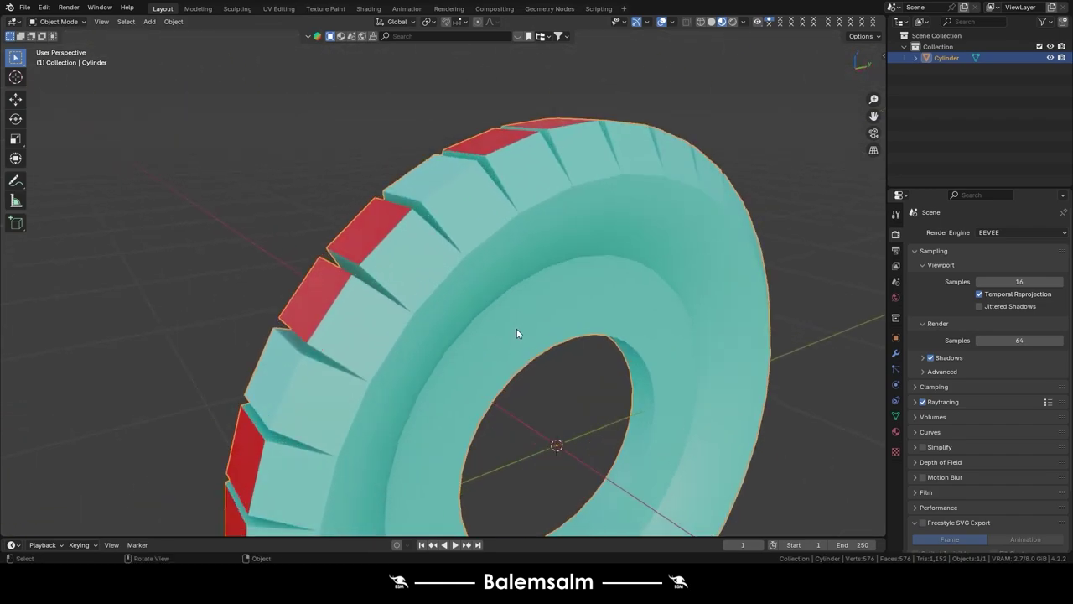
- Enter Edit Mode on the ring, show its Material properties and use face selection
key(Tab)
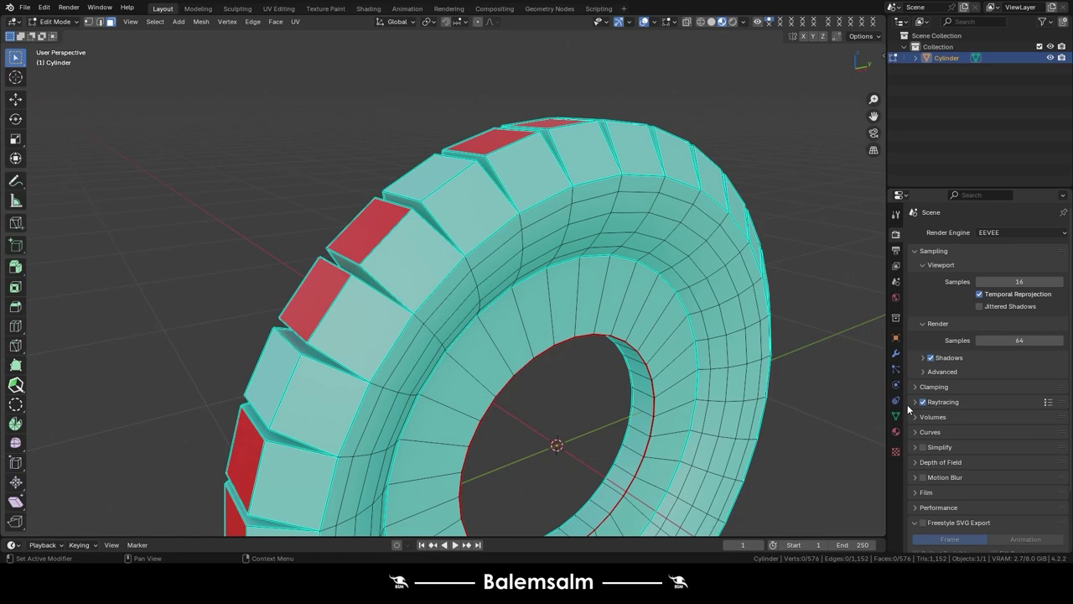
click(895, 353)
click(896, 432)
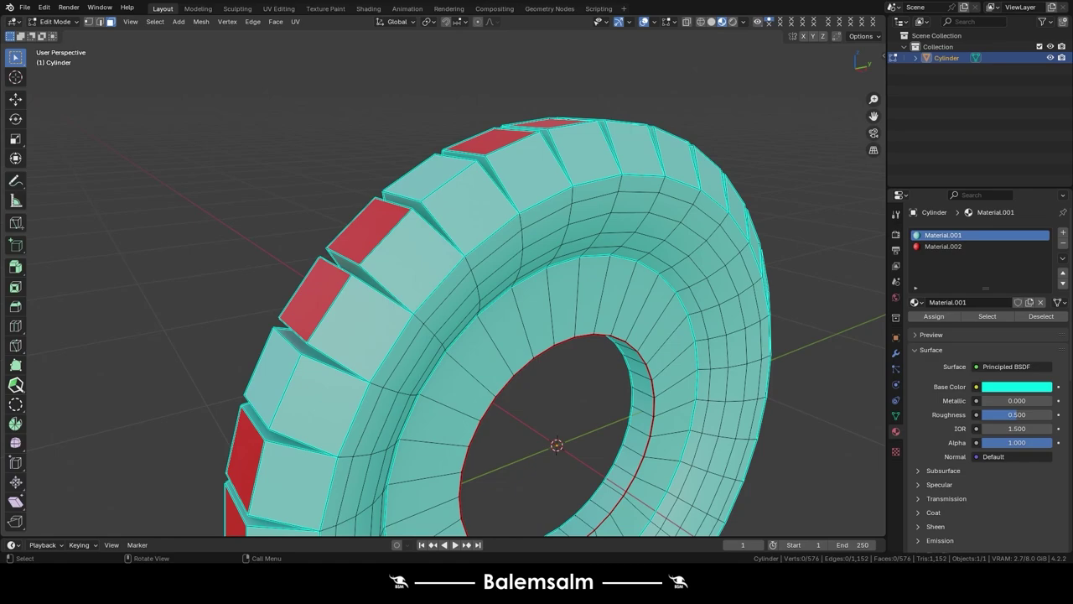
mouse_move(548, 184)
middle_down()
mouse_move(445, 250)
mouse_move(405, 200)
middle_up()
key(2)
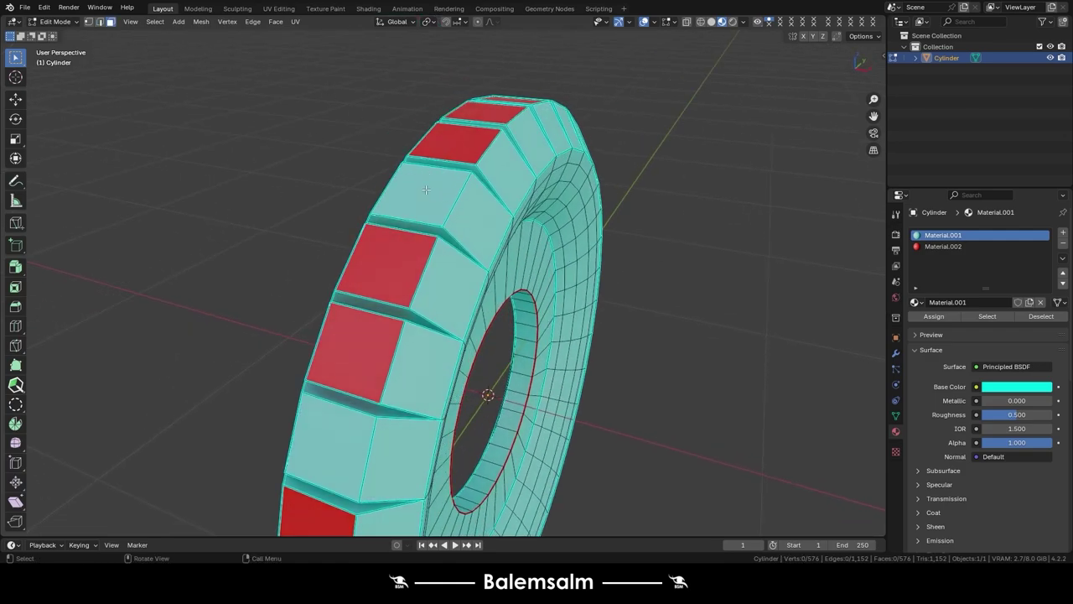
- Select every red-material face with Select Similar, hide them to check, then undo
click(426, 190)
click(458, 146)
click(398, 282)
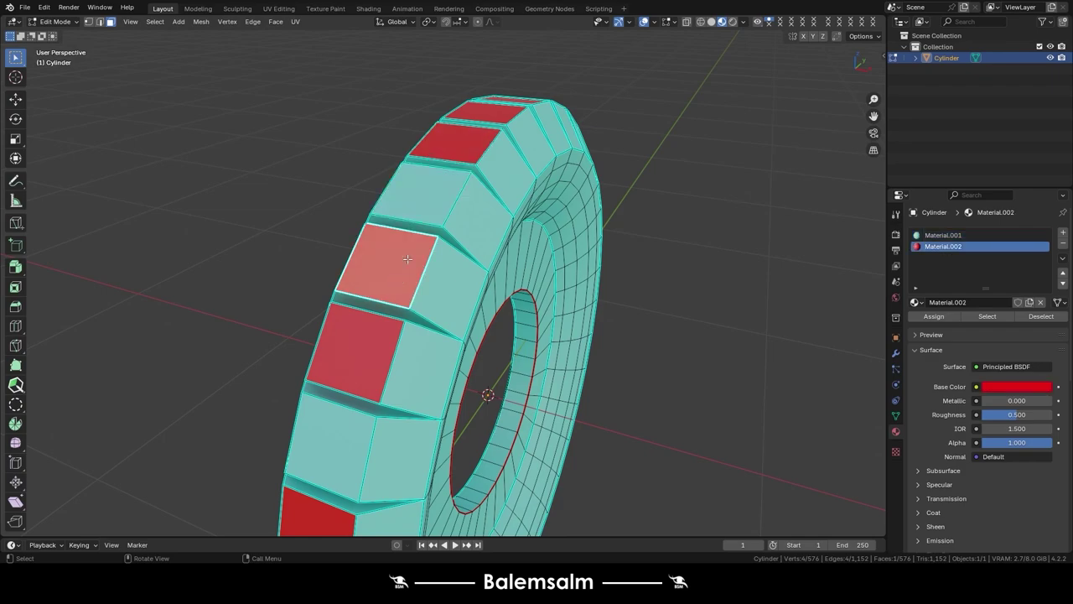
key(shift+g)
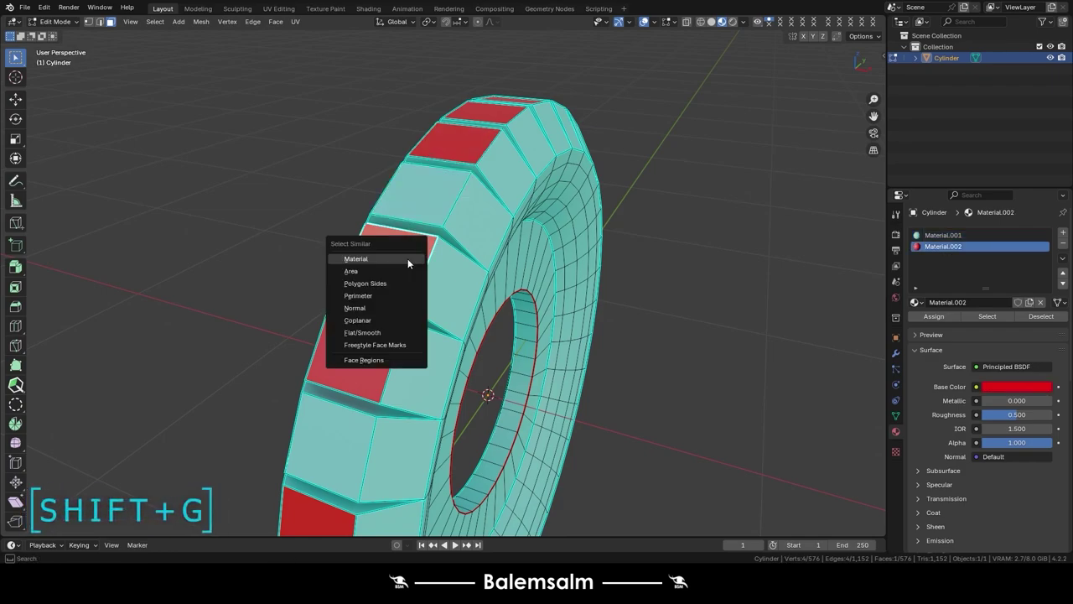
click(399, 258)
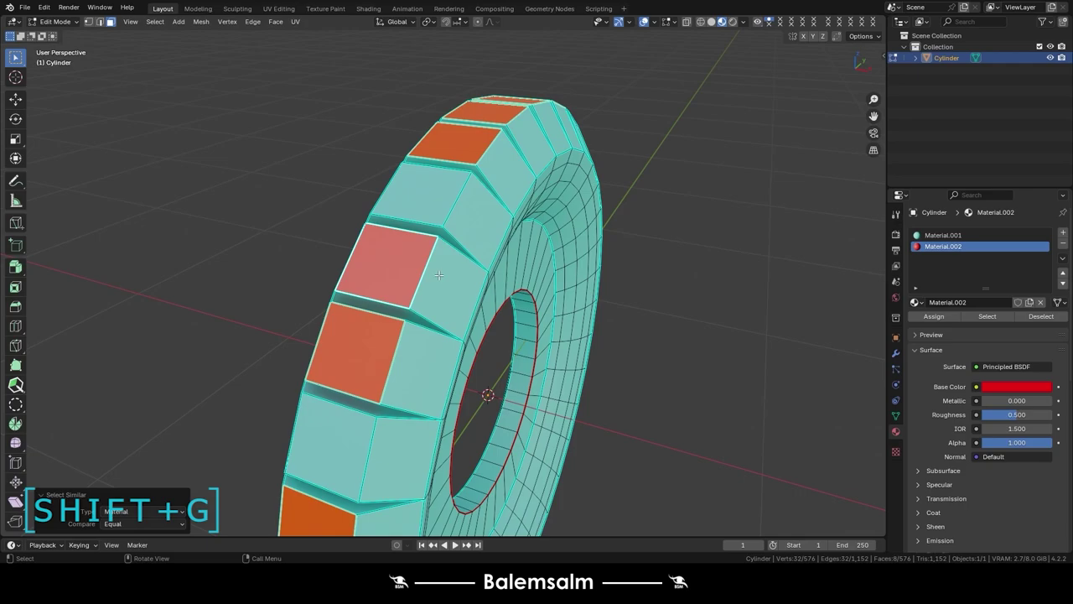
key(h)
mouse_move(481, 287)
middle_down()
mouse_move(391, 238)
mouse_move(463, 286)
middle_up()
key(ctrl+z)
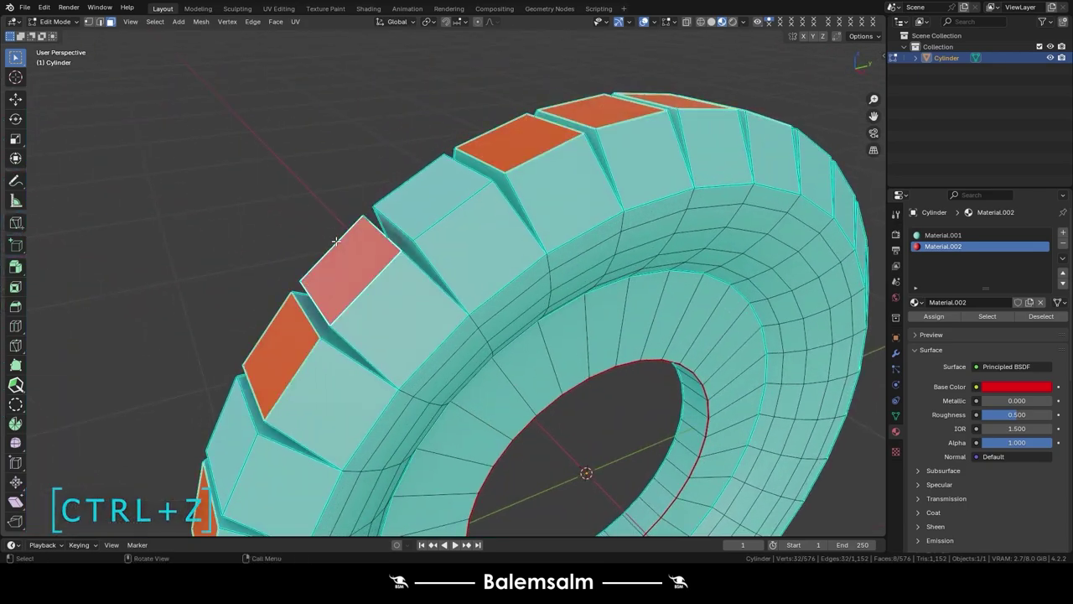
- Undo a trial extrusion, then select all cyan-material faces, hide them and undo
key(e)
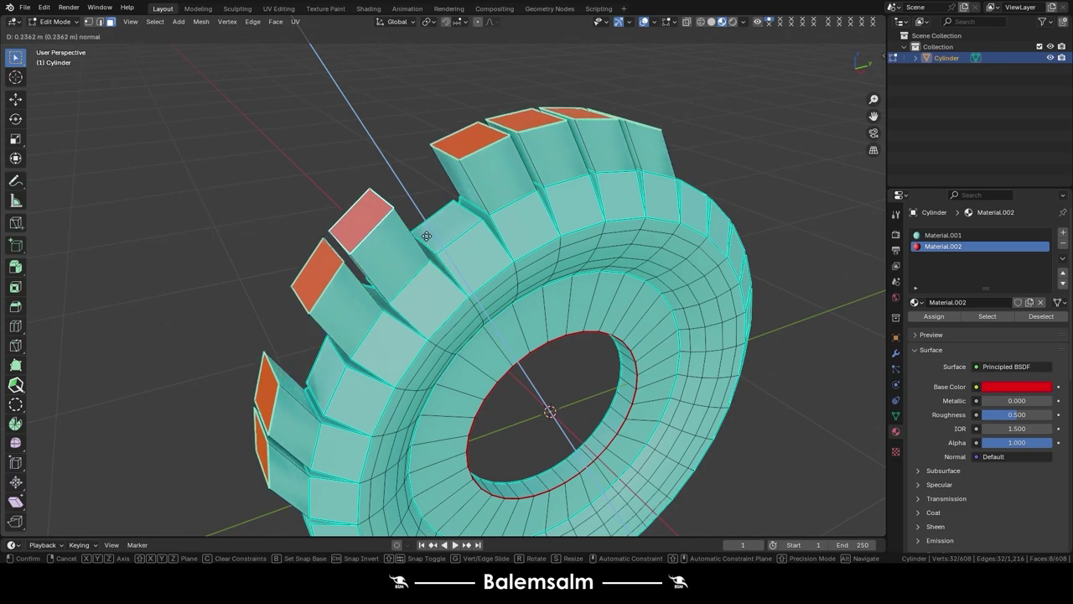
click(425, 242)
key(ctrl+z)
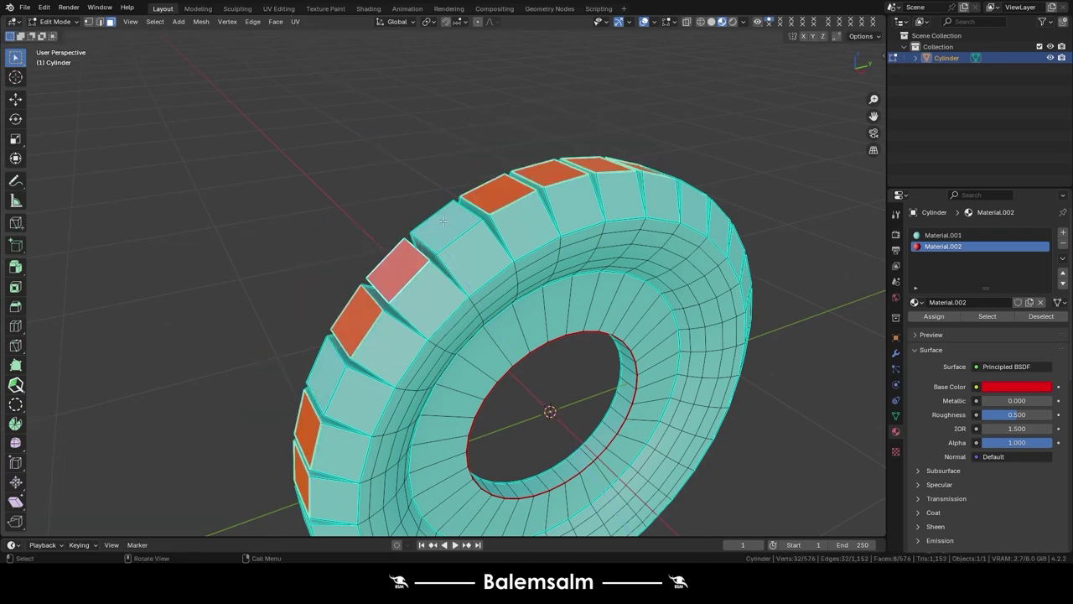
click(443, 225)
key(shift+g)
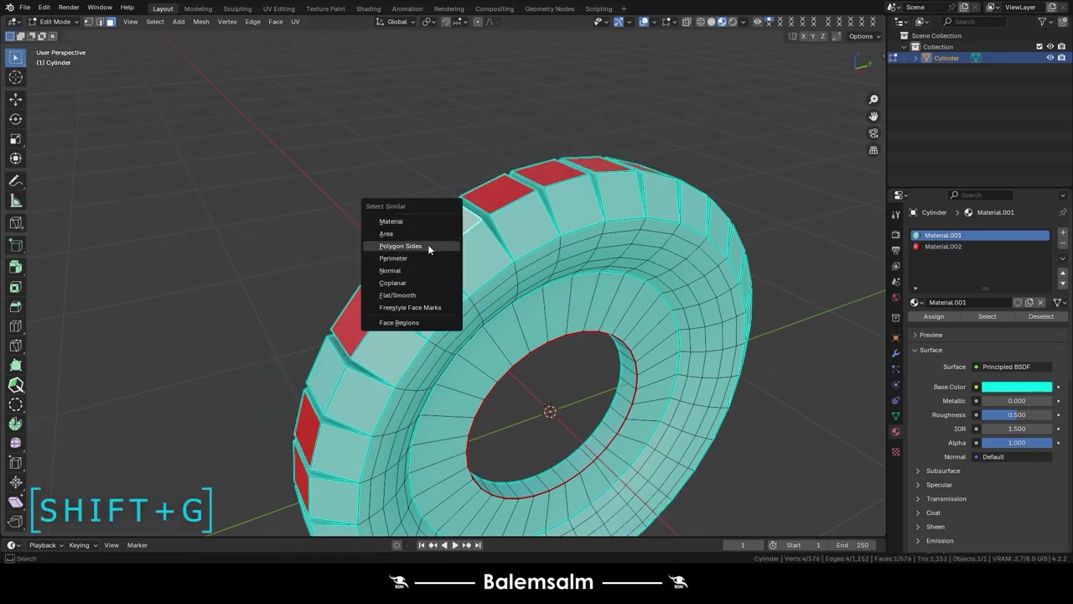
click(415, 221)
mouse_move(469, 281)
middle_down()
mouse_move(510, 290)
mouse_move(576, 281)
mouse_move(443, 297)
middle_up()
key(h)
key(ctrl+z)
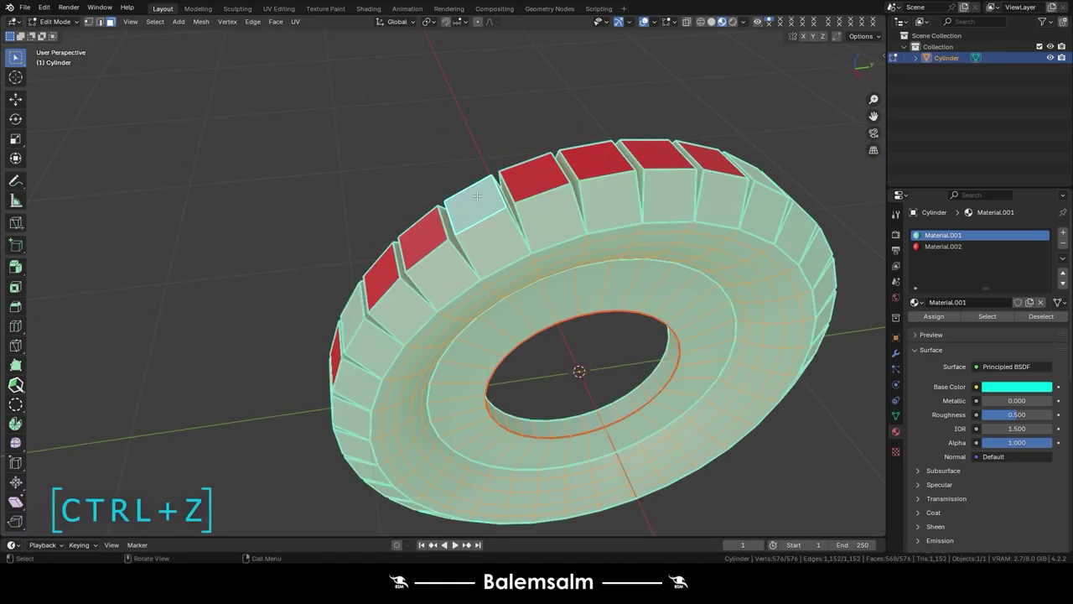
- Select cyan block tops by matching number of sides, hide them, then reveal everything
click(477, 197)
middle_drag(476, 197, 432, 235)
scroll(432, 235, up, 2)
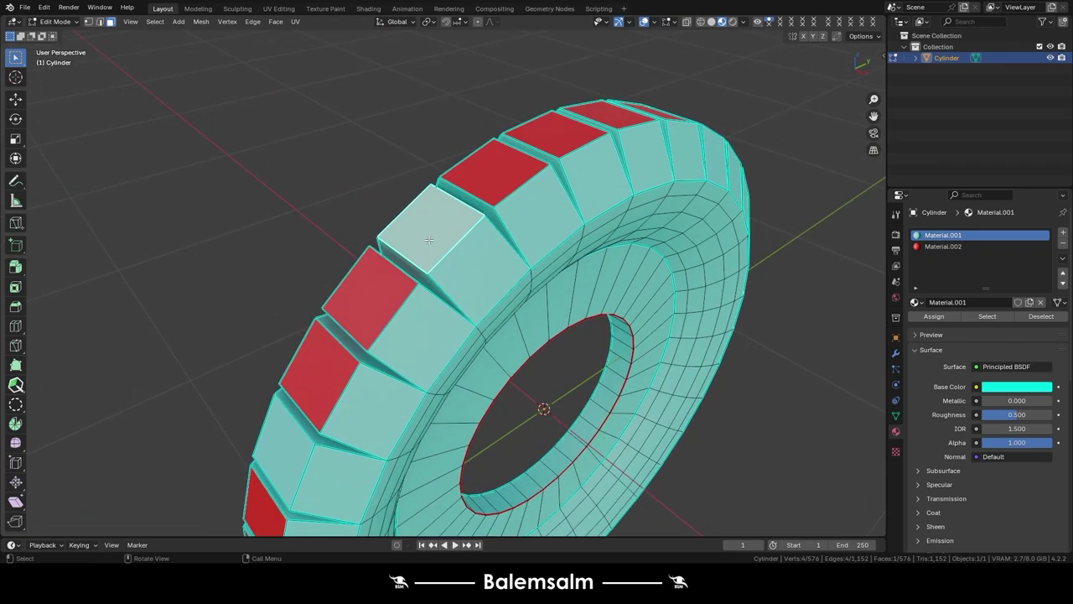
scroll(430, 238, up, 2)
key(shift+g)
click(402, 263)
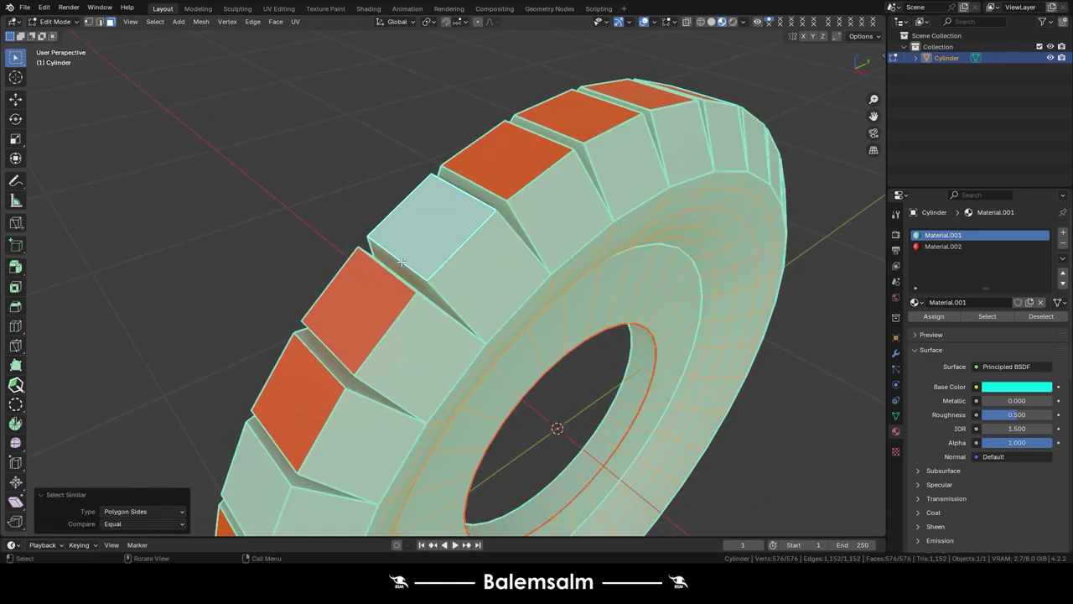
scroll(420, 267, down, 2)
key(h)
key(alt+h)
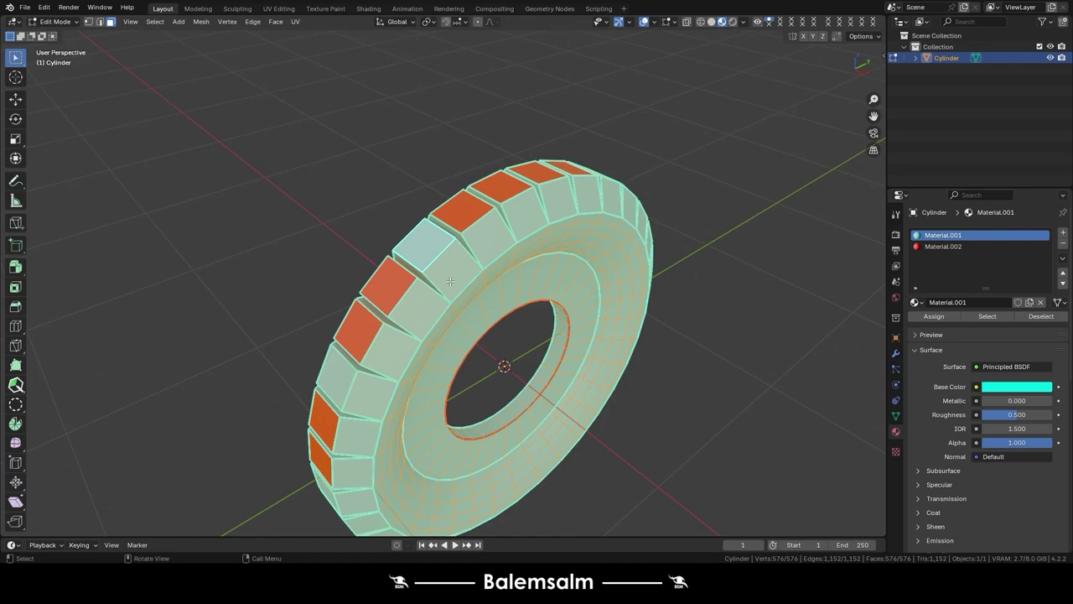
- Select the 32 block tops by matching perimeter and hide them to confirm
click(427, 247)
scroll(435, 247, up, 2)
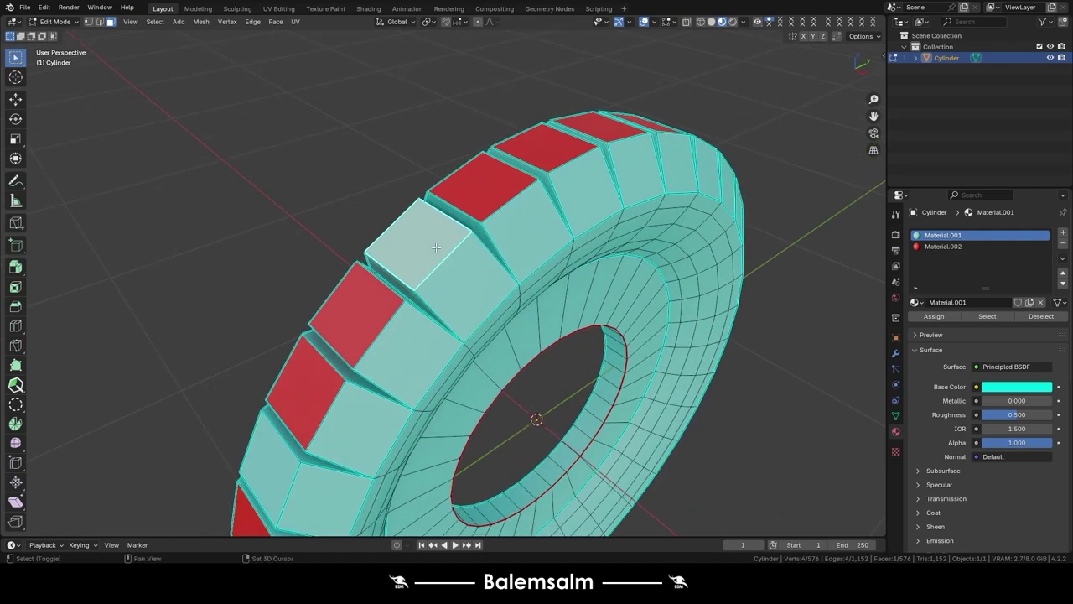
key(shift+g)
click(426, 259)
scroll(433, 256, down, 1)
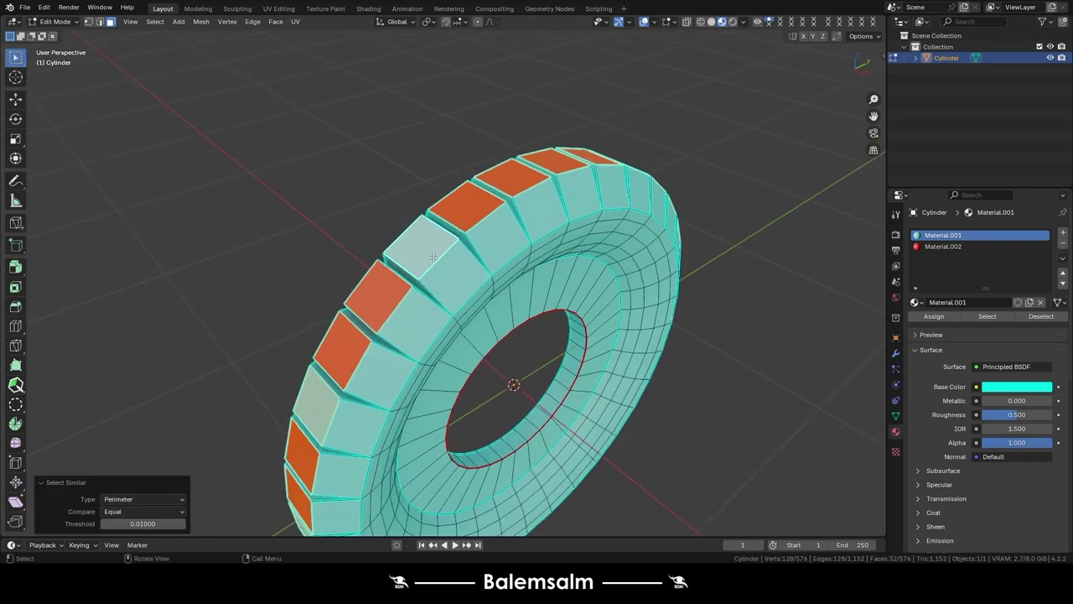
key(h)
middle_drag(436, 262, 534, 117)
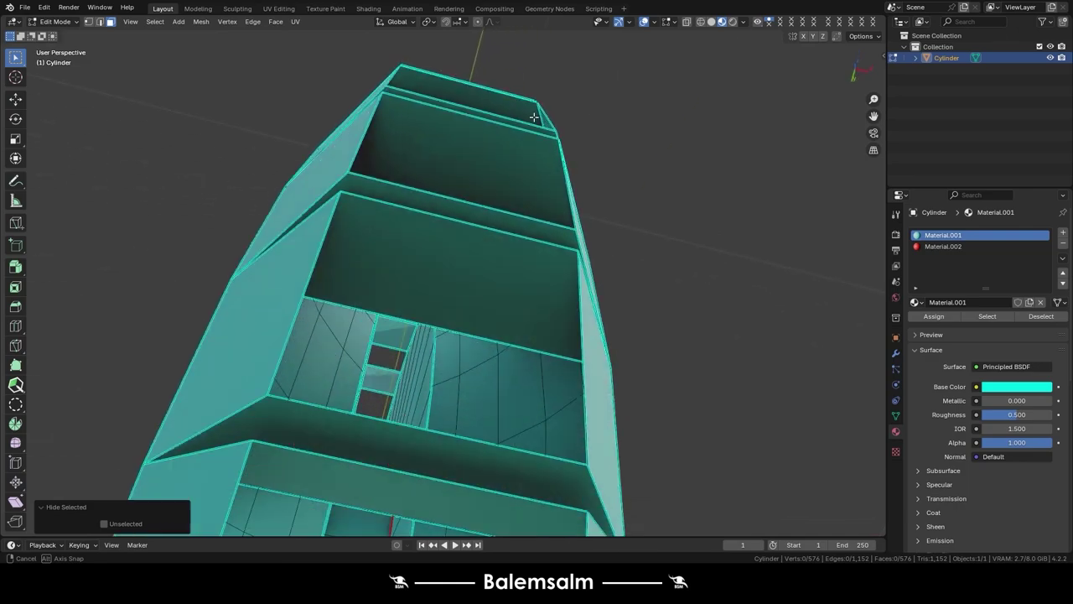
- Reveal the 32 hidden block tops and inset each one individually
scroll(519, 167, down, 4)
middle_drag(503, 230, 470, 209)
key(alt+h)
scroll(458, 198, up, 4)
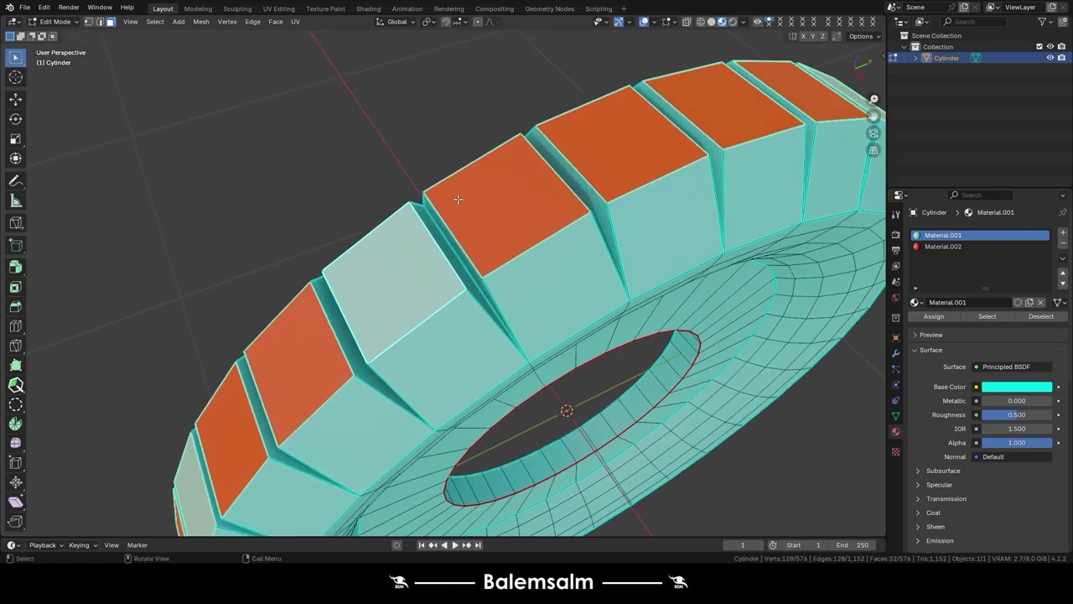
key(i)
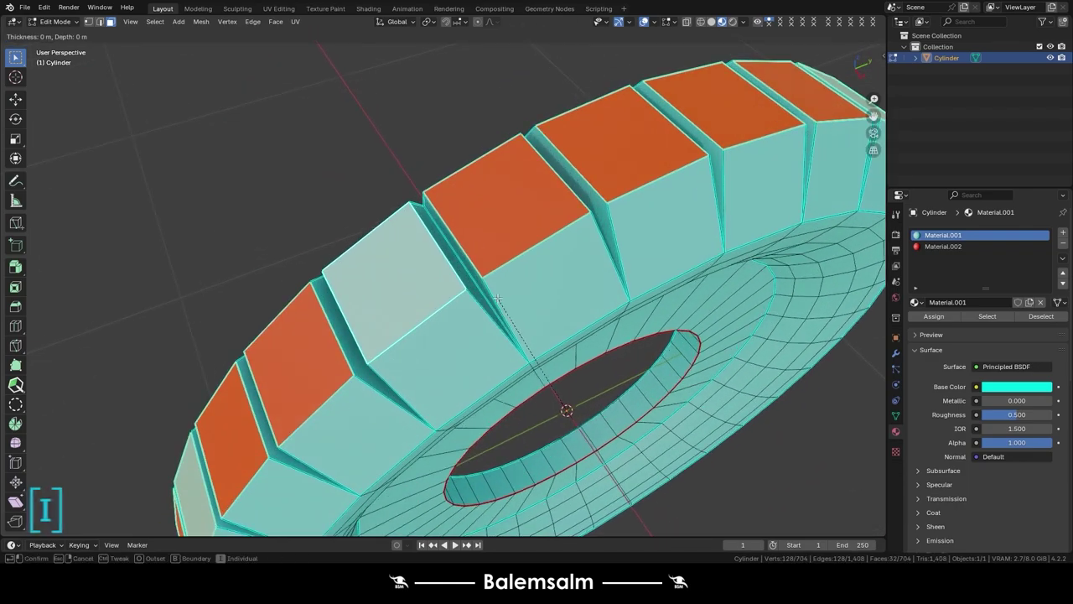
key(i)
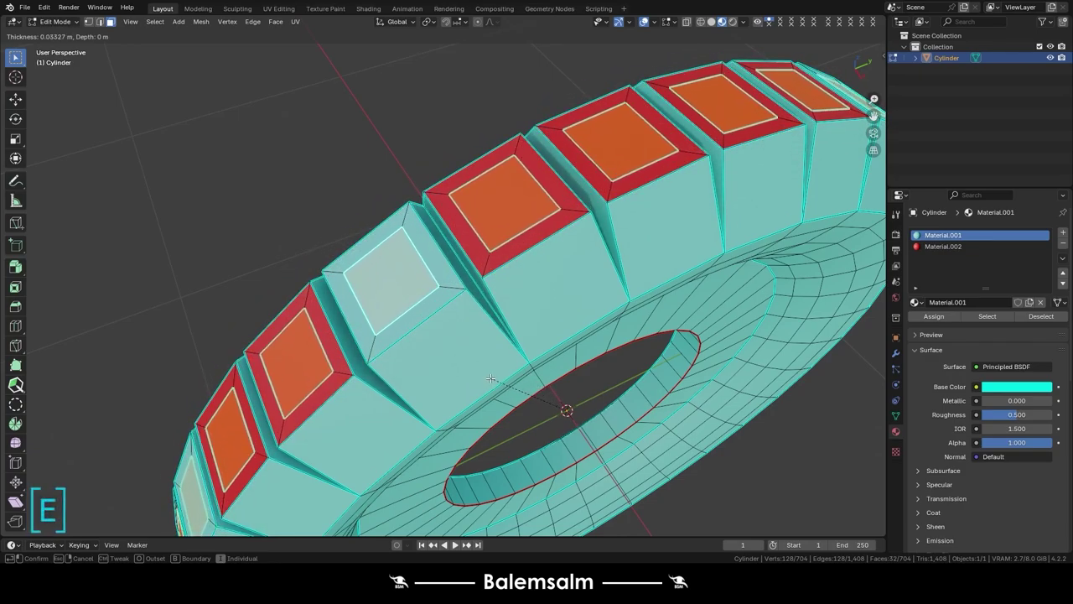
click(474, 371)
- Extrude the inset tops in place and push them outward 0.0712 m along their normals
key(e)
right_click(473, 371)
key(alt+s)
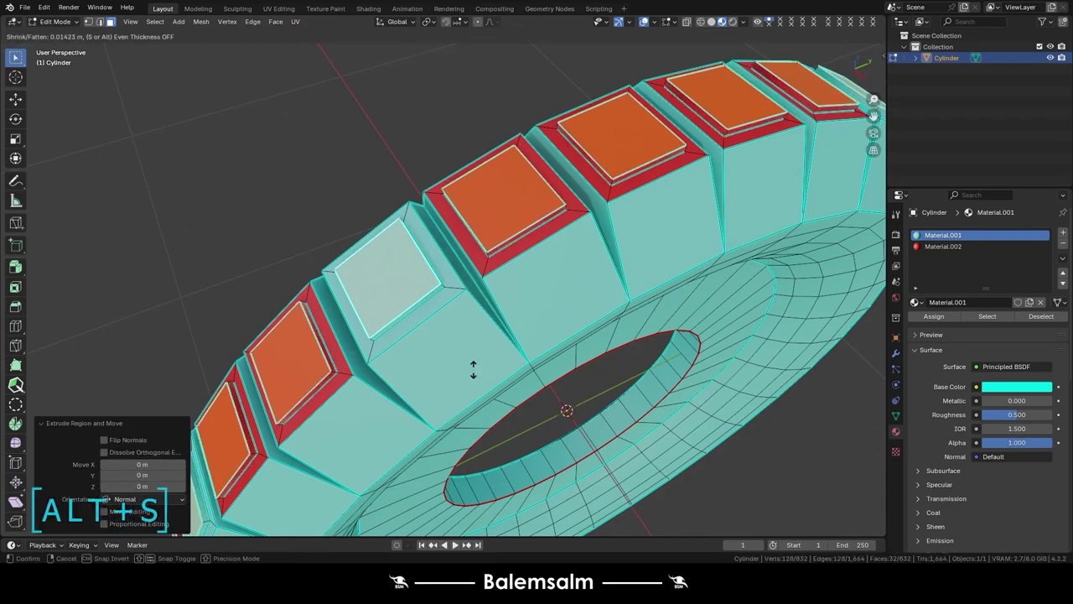
click(474, 370)
scroll(481, 353, down, 5)
mouse_move(482, 353)
middle_down()
mouse_move(638, 328)
mouse_move(725, 282)
mouse_move(467, 269)
middle_up()
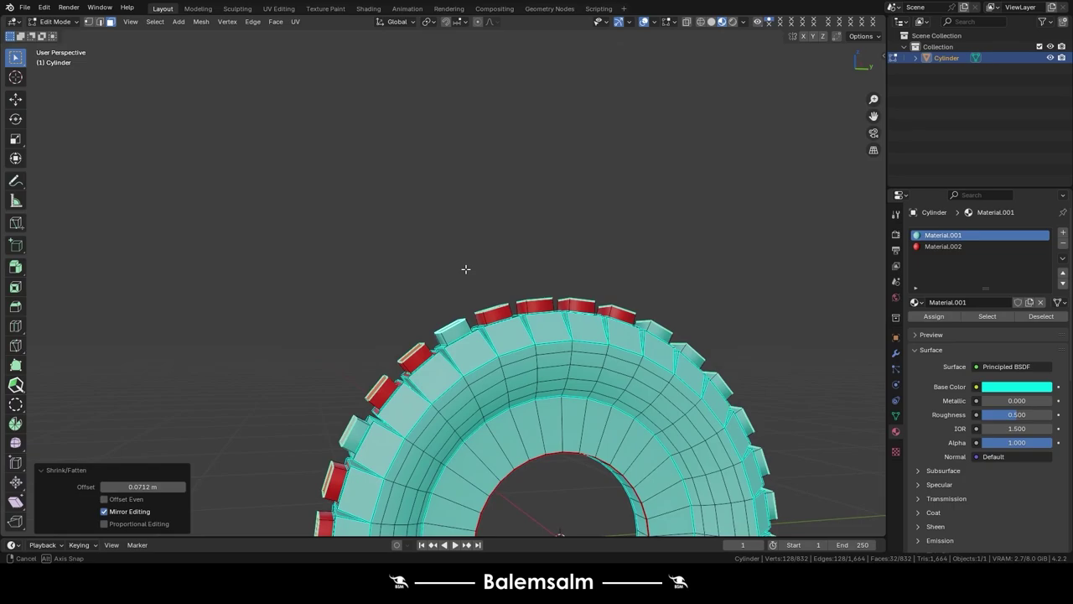
- Select faces with matching normals, hide them, and pick one raised block
key(Tab)
scroll(498, 312, up, 3)
key(Tab)
middle_drag(497, 312, 443, 324)
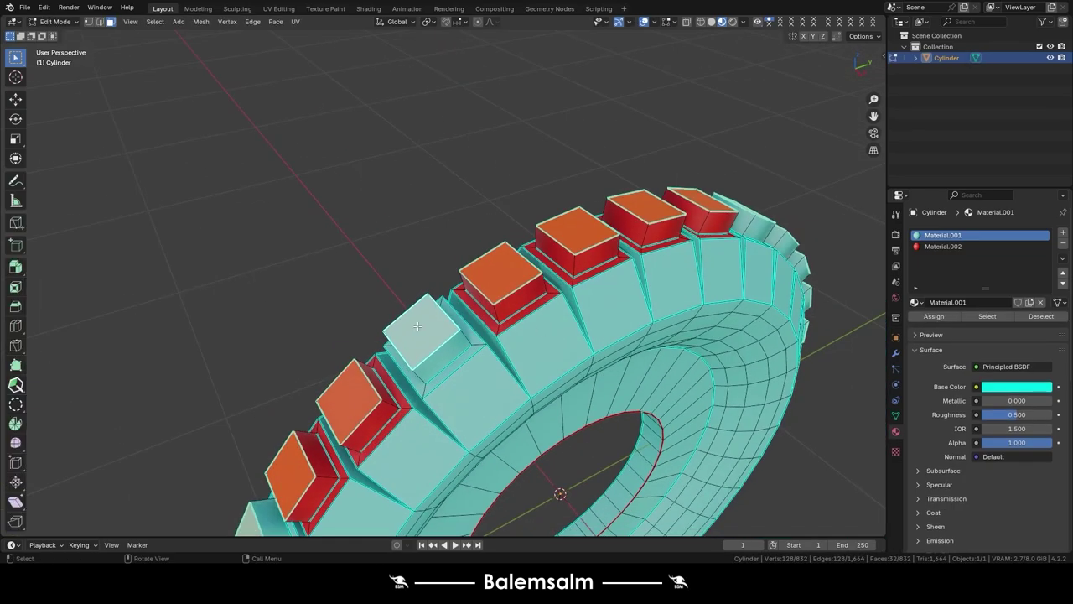
scroll(431, 330, up, 3)
key(shift+g)
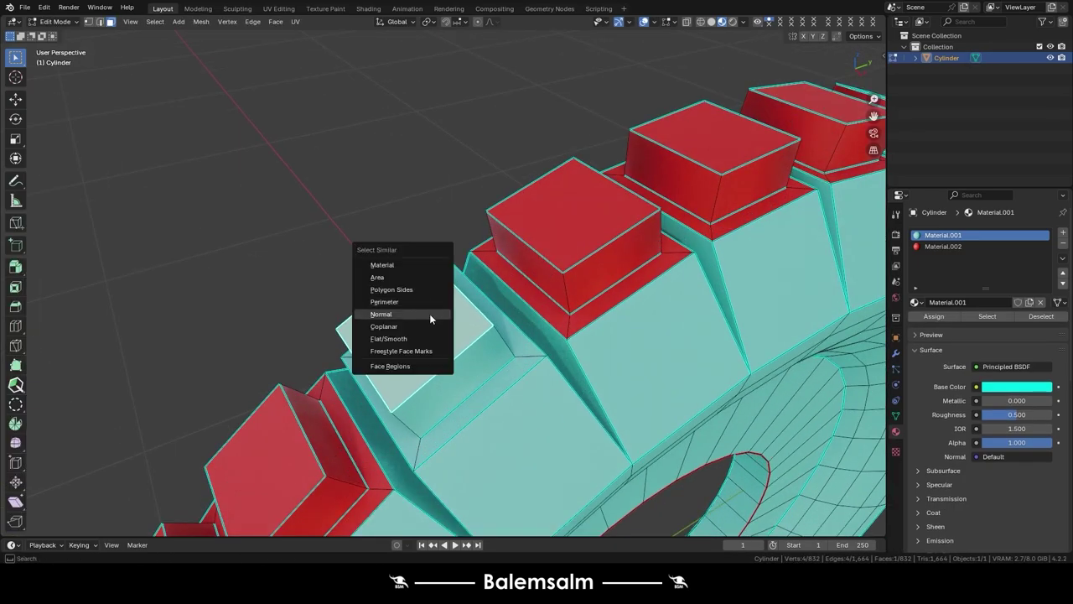
click(429, 313)
scroll(468, 343, down, 2)
scroll(468, 343, down, 2)
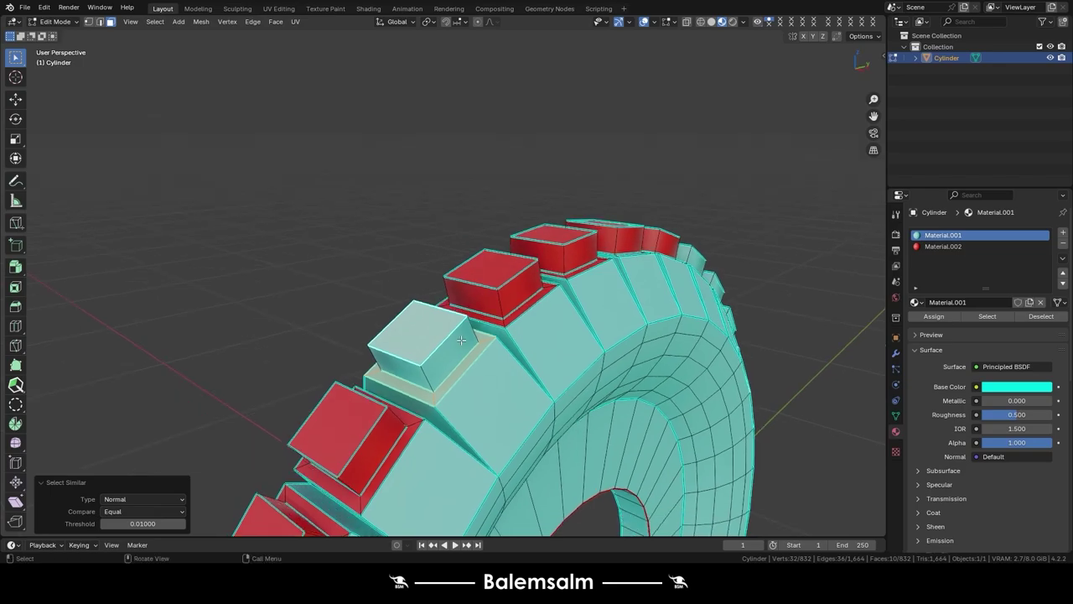
key(h)
mouse_move(468, 343)
middle_down()
mouse_move(319, 366)
mouse_move(360, 341)
mouse_move(458, 345)
mouse_move(474, 221)
middle_up()
ctrl+click(359, 341)
scroll(360, 341, down, 3)
scroll(474, 221, up, 2)
click(474, 221)
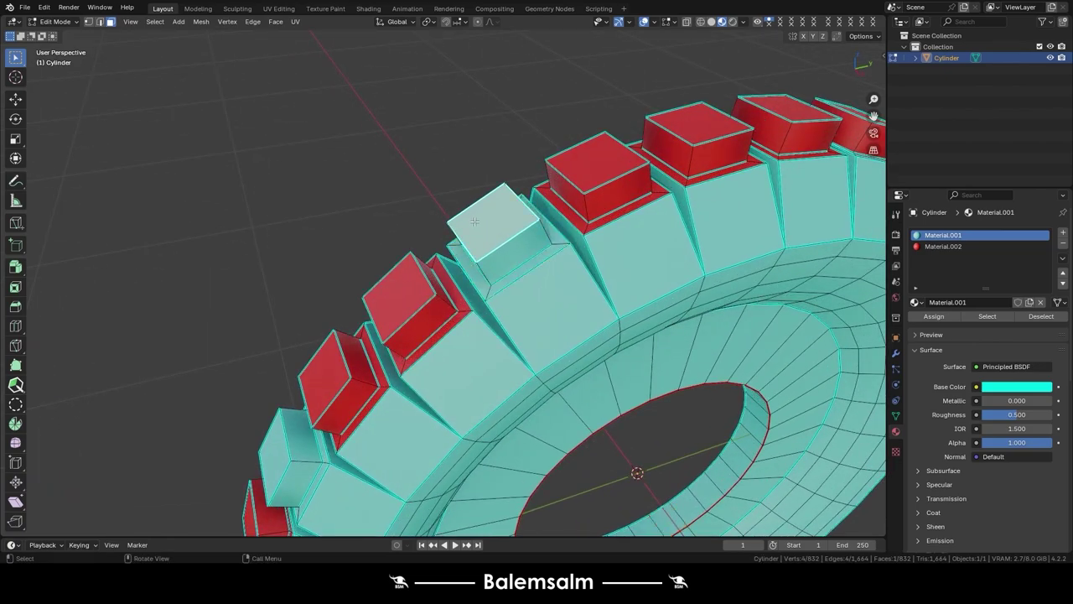
key(shift+g)
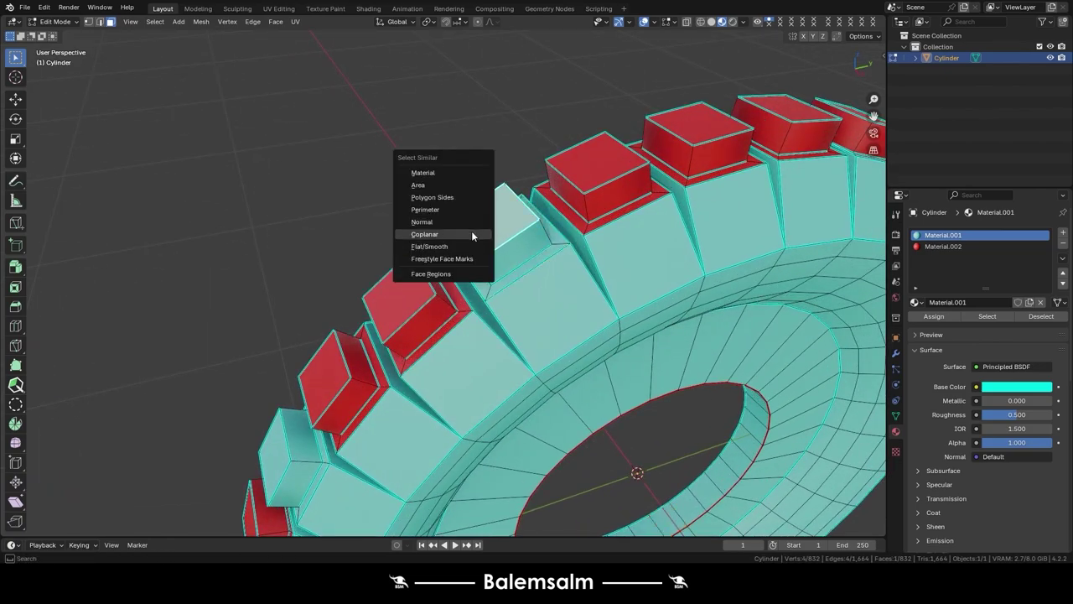
click(471, 230)
middle_drag(471, 231, 457, 278)
mouse_move(496, 275)
middle_down()
mouse_move(483, 255)
mouse_move(459, 278)
middle_up()
key(g)
click(483, 256)
key(ctrl+z)
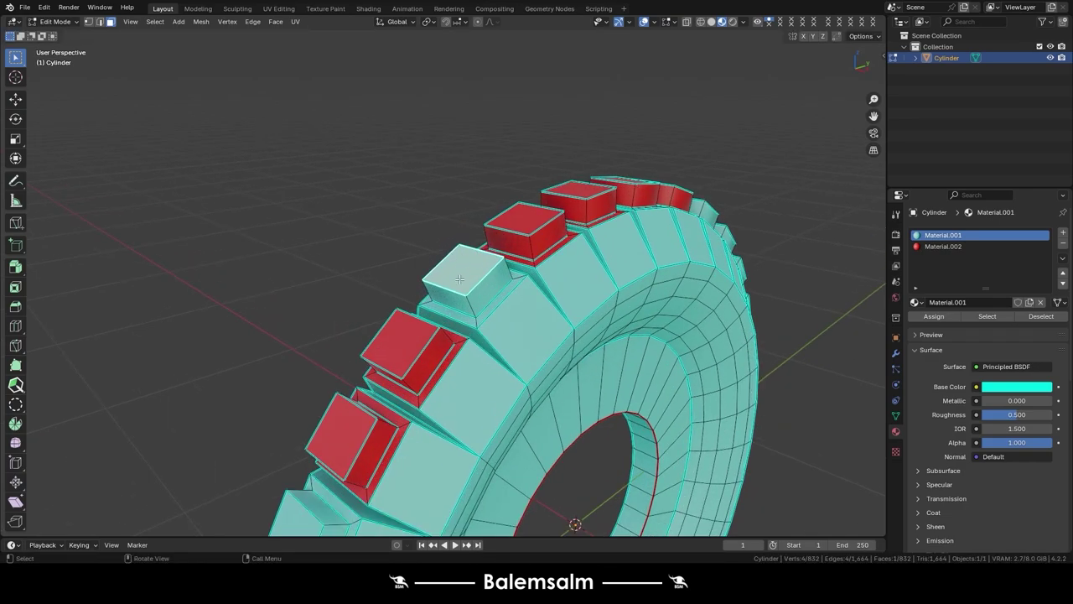
key(shift+g)
click(462, 293)
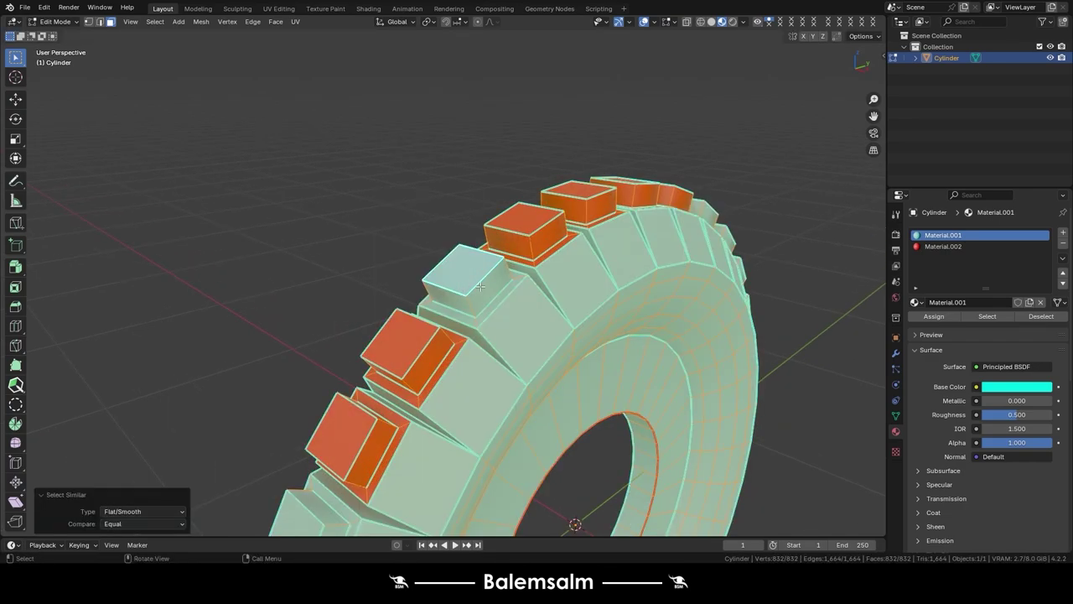
key(h)
key(ctrl+z)
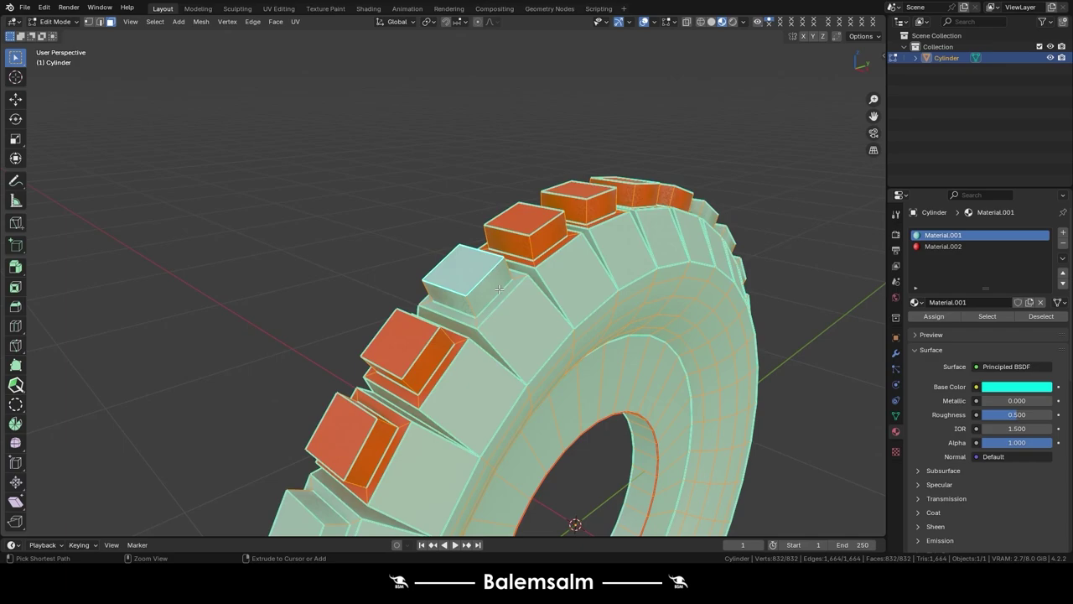
key(alt+a)
middle_drag(549, 387, 503, 368)
click(485, 381)
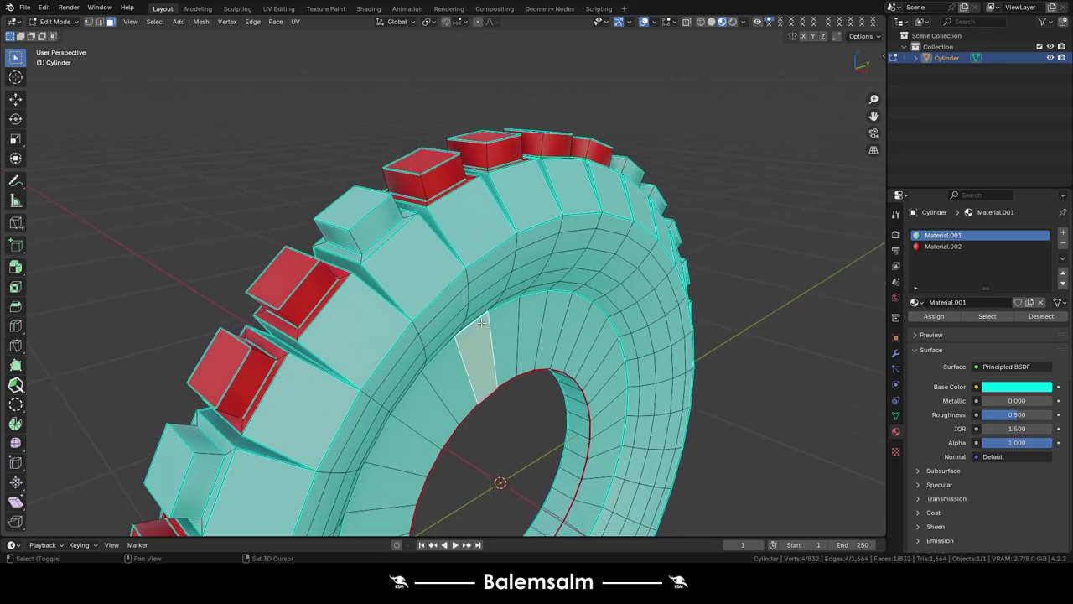
key(shift+g)
click(481, 323)
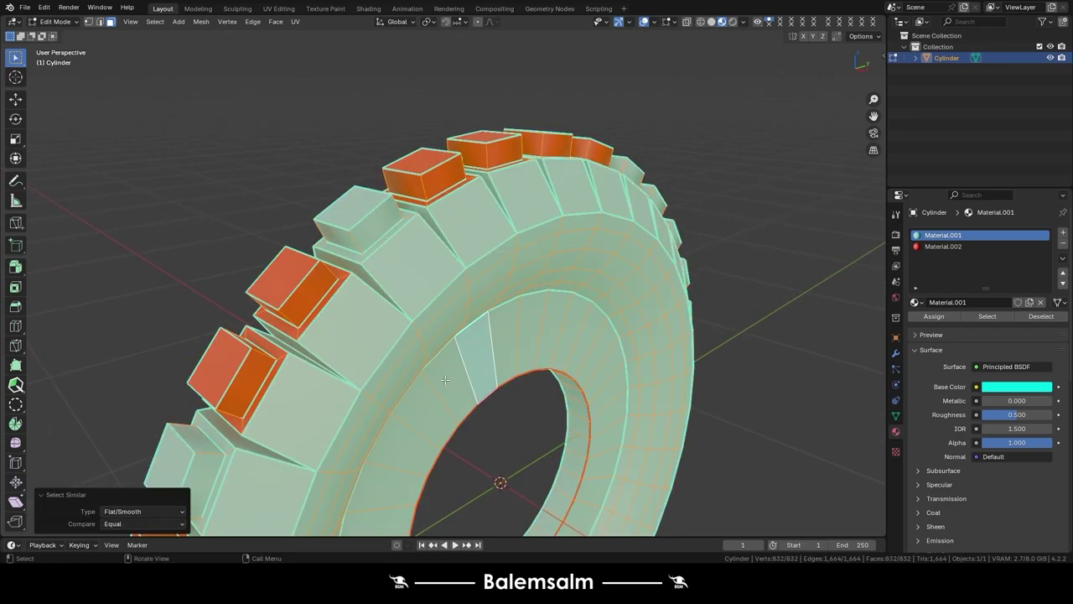
key(2)
alt+click(467, 326)
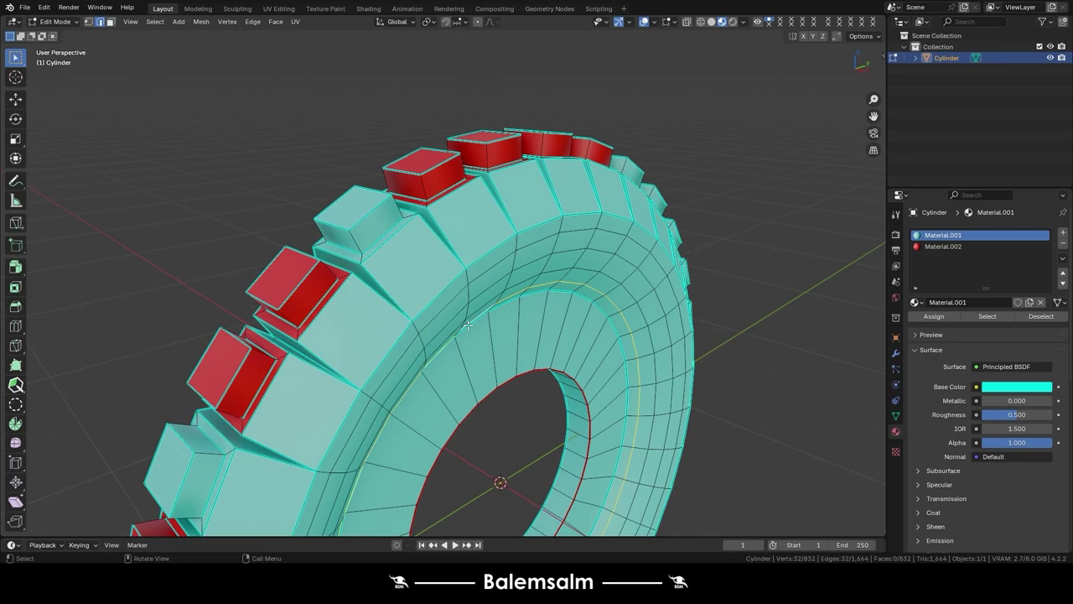
middle_drag(467, 325, 478, 327)
key(shift+g)
click(478, 327)
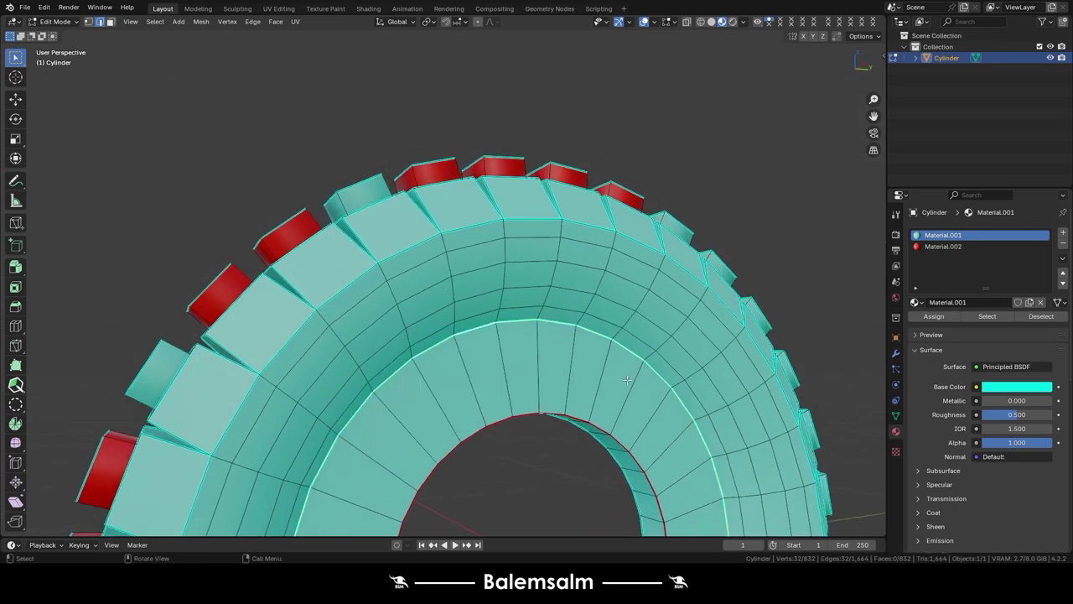
mouse_move(538, 367)
middle_down()
mouse_move(561, 335)
mouse_move(503, 352)
mouse_move(447, 335)
mouse_move(410, 188)
middle_up()
key(3)
alt+click(561, 336)
alt+click(597, 414)
key(ctrl+KP_Add)
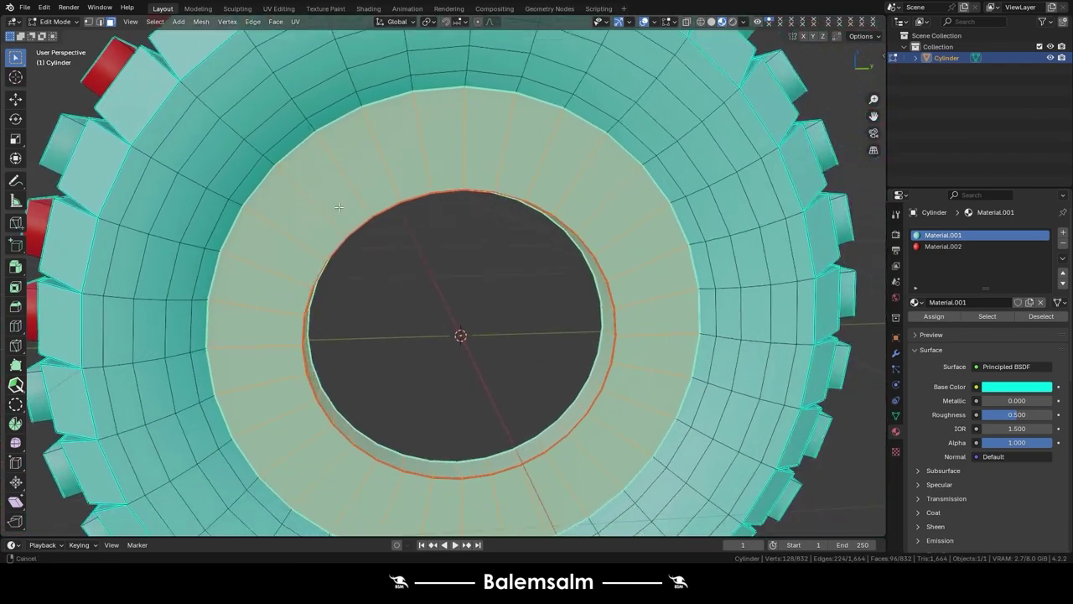
right_click(410, 188)
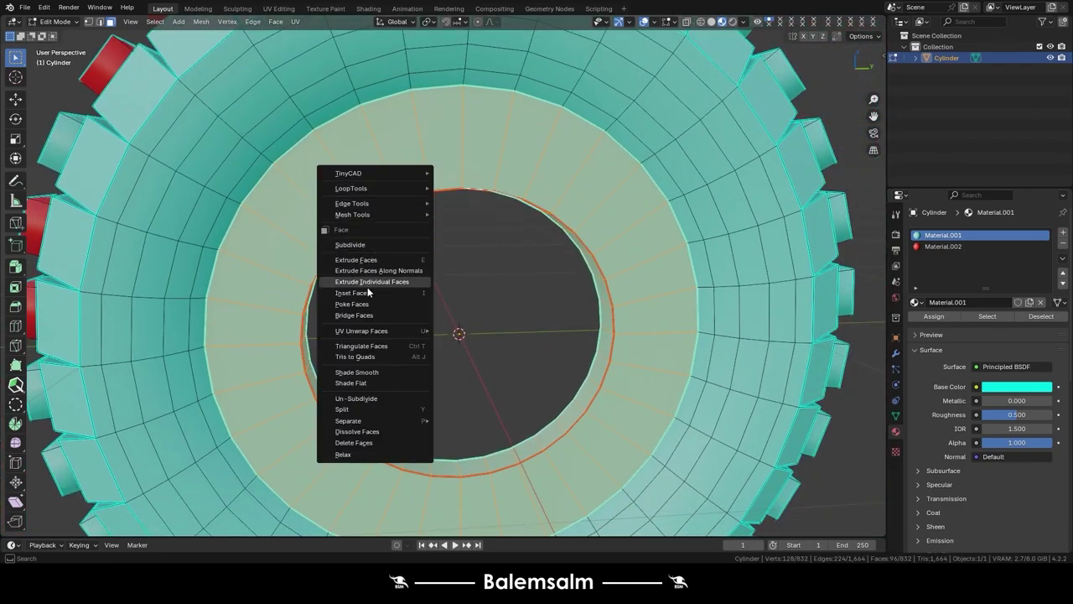
mouse_move(360, 172)
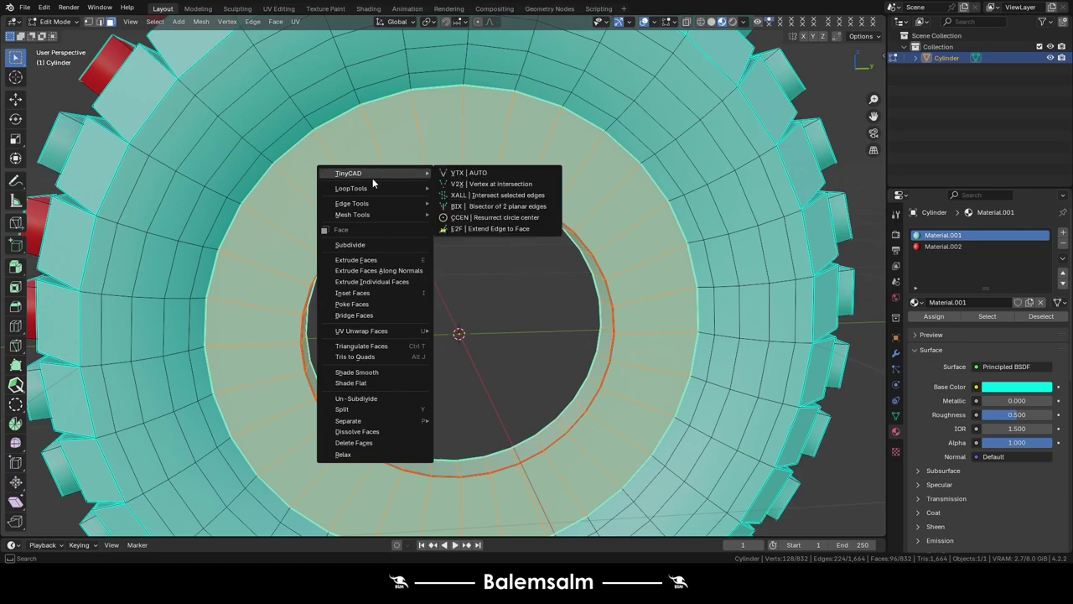
click(362, 382)
scroll(361, 379, down, 2)
scroll(361, 379, down, 2)
- Select the gear's outer faces by matching shading, hide them, then reveal them
click(358, 90)
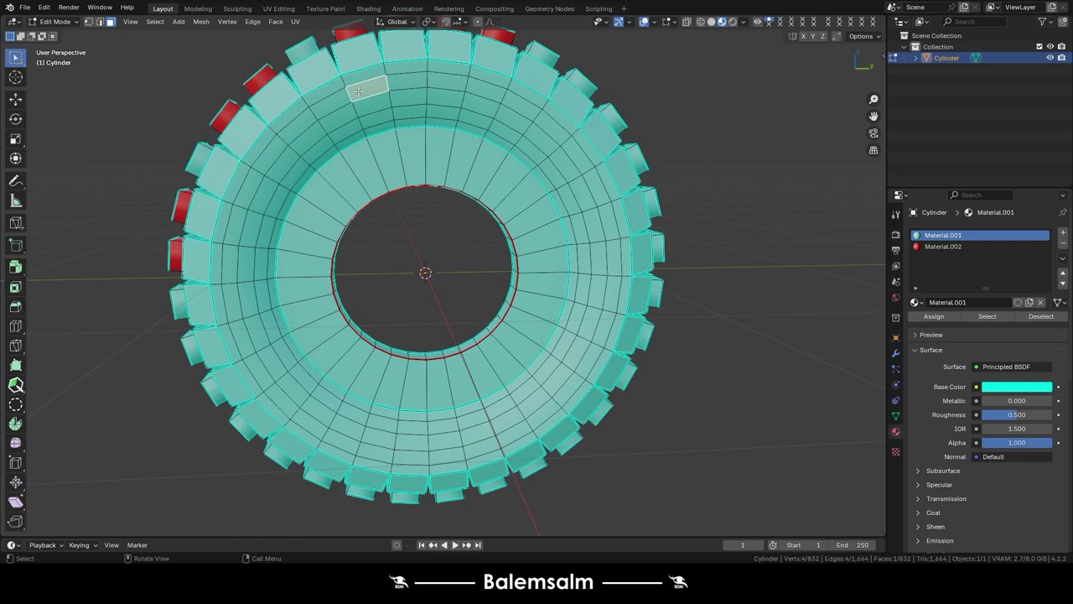
key(shift+g)
click(359, 103)
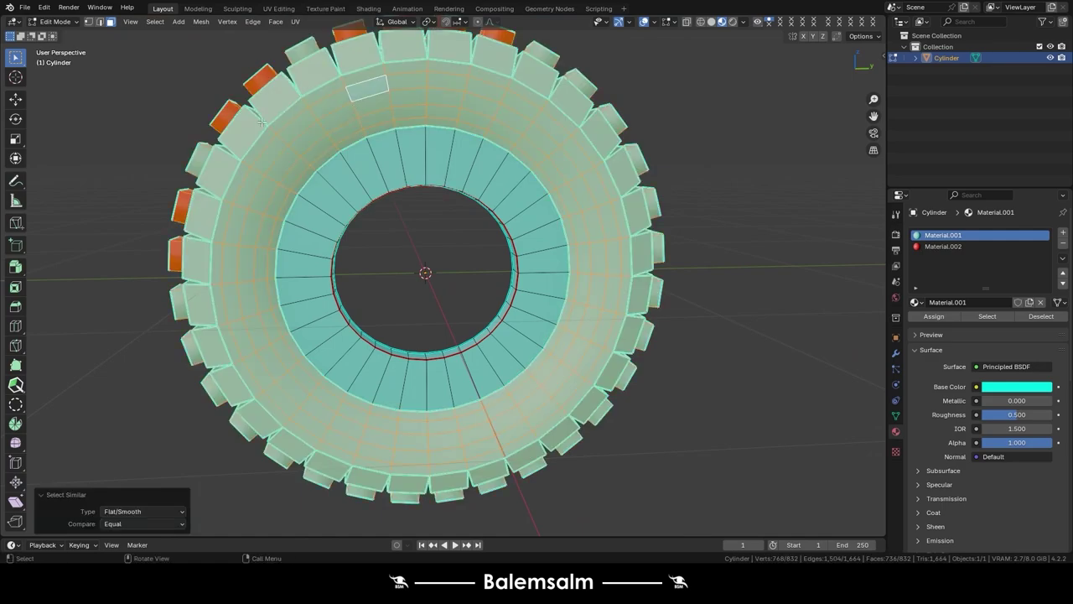
key(h)
middle_drag(210, 192, 242, 179)
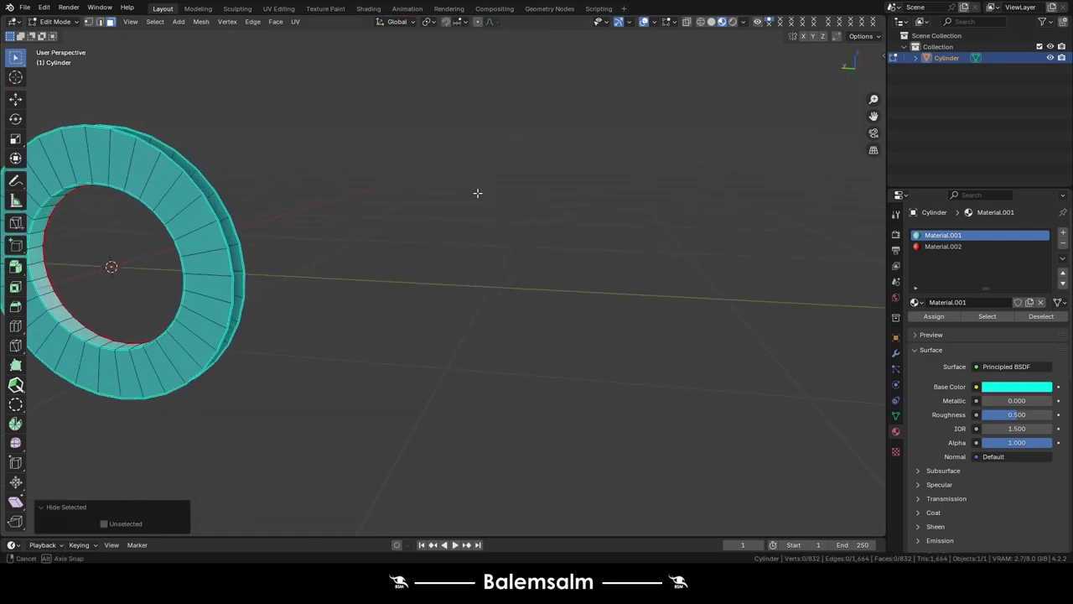
key(alt+h)
- Select the inner ring faces by matching shading, hide them to check, then reveal them
click(327, 188)
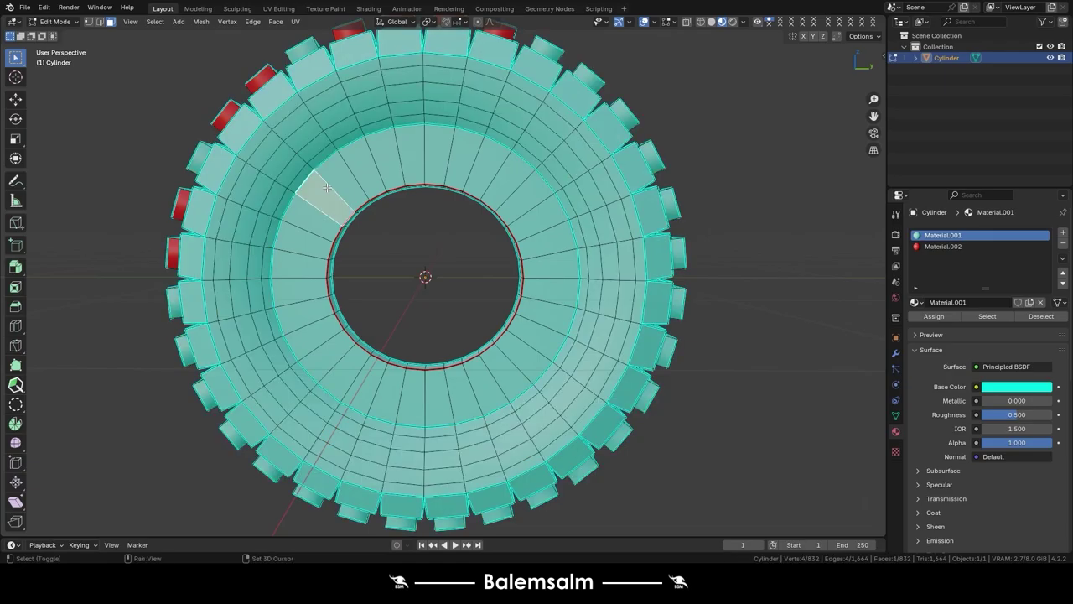
key(shift+g)
click(332, 184)
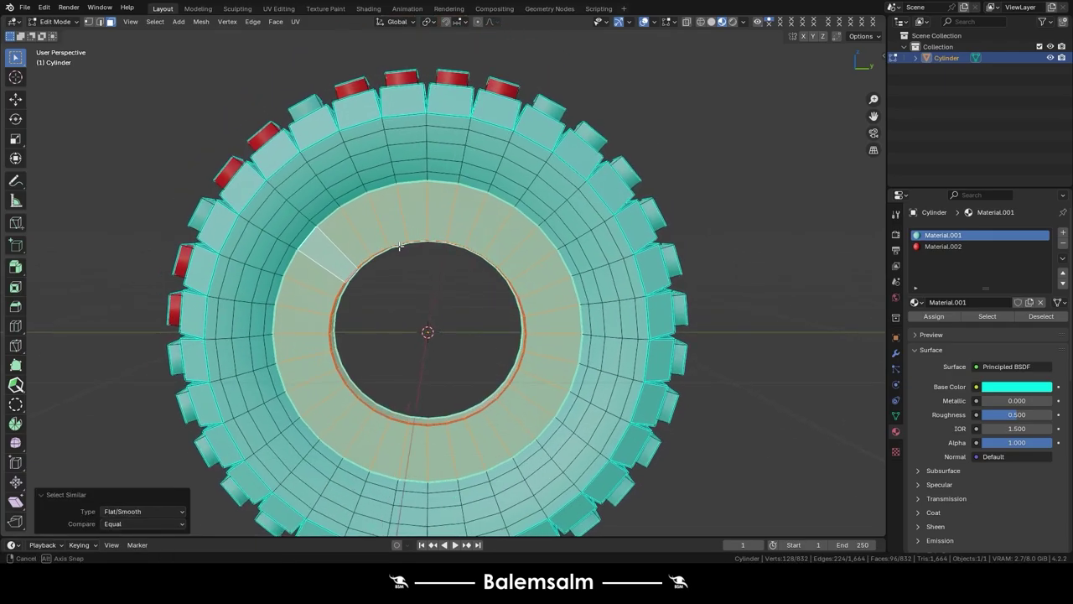
mouse_move(385, 190)
middle_down()
mouse_move(419, 252)
mouse_move(483, 256)
mouse_move(434, 230)
mouse_move(381, 237)
mouse_move(475, 257)
middle_up()
key(h)
key(alt+h)
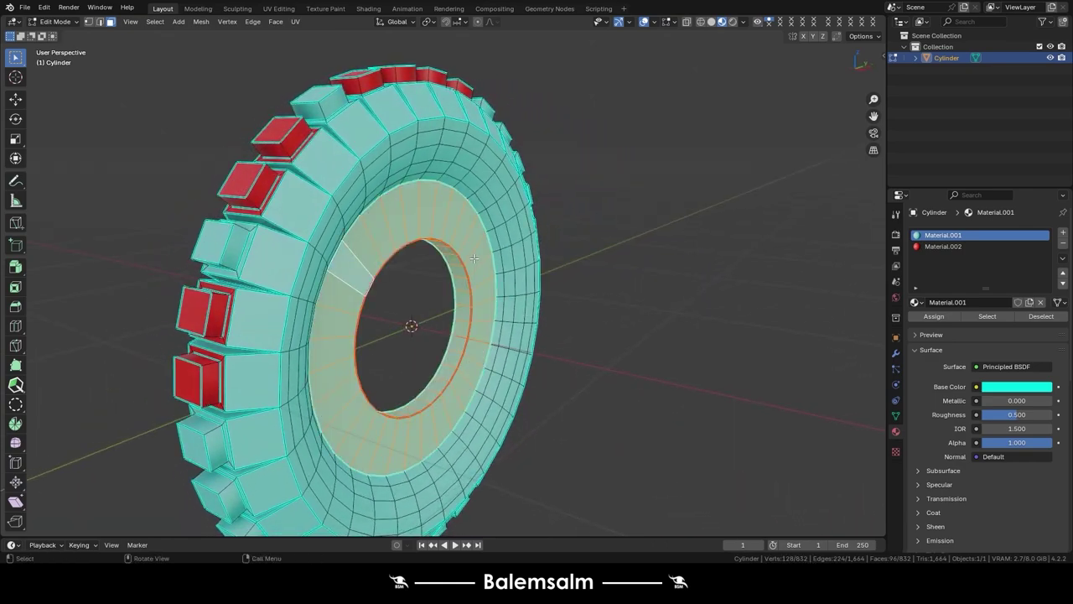
- Select faces sharing Freestyle Face Marks, hide them, then reveal them again
click(425, 216)
key(shift+g)
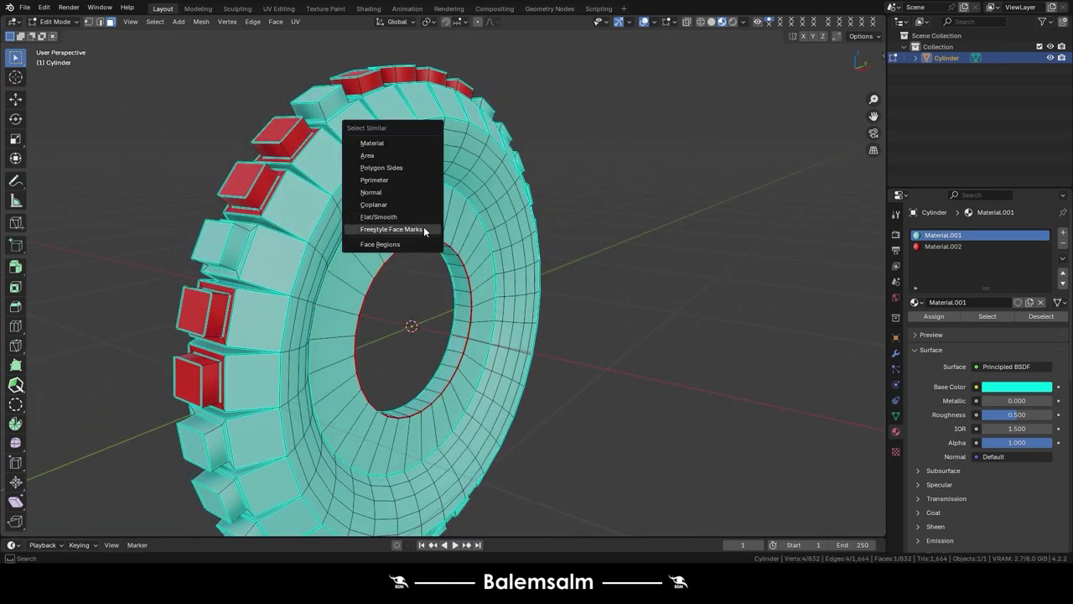
click(424, 226)
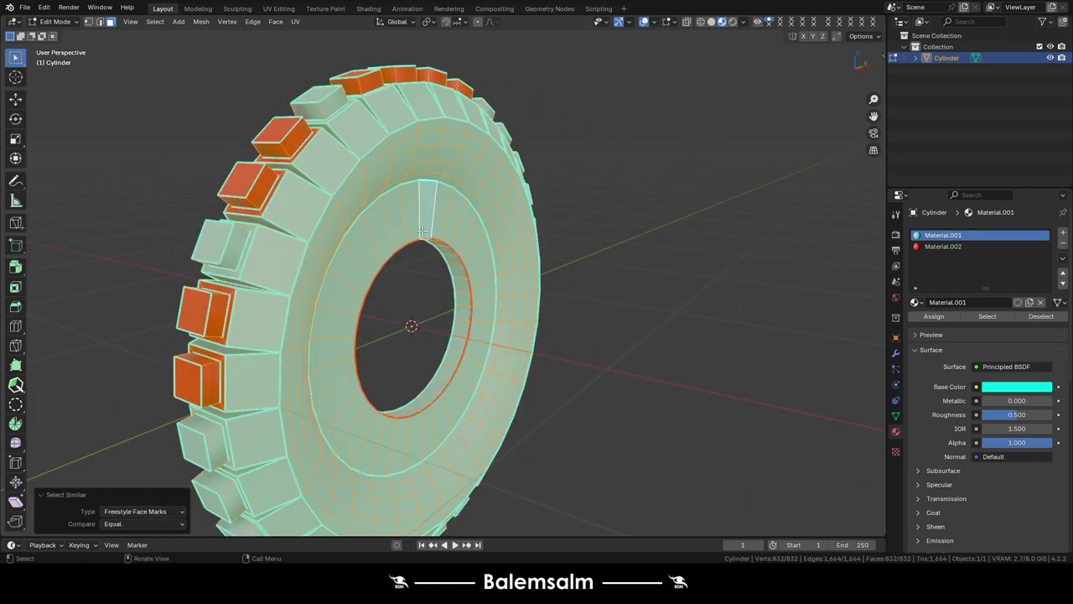
key(h)
key(alt+h)
- Select the inner ring loop, dismiss the UV menu, return to Object Mode and call up Delete
click(459, 308)
mouse_move(459, 307)
middle_down()
mouse_move(395, 242)
mouse_move(412, 219)
middle_up()
alt+click(421, 213)
key(u)
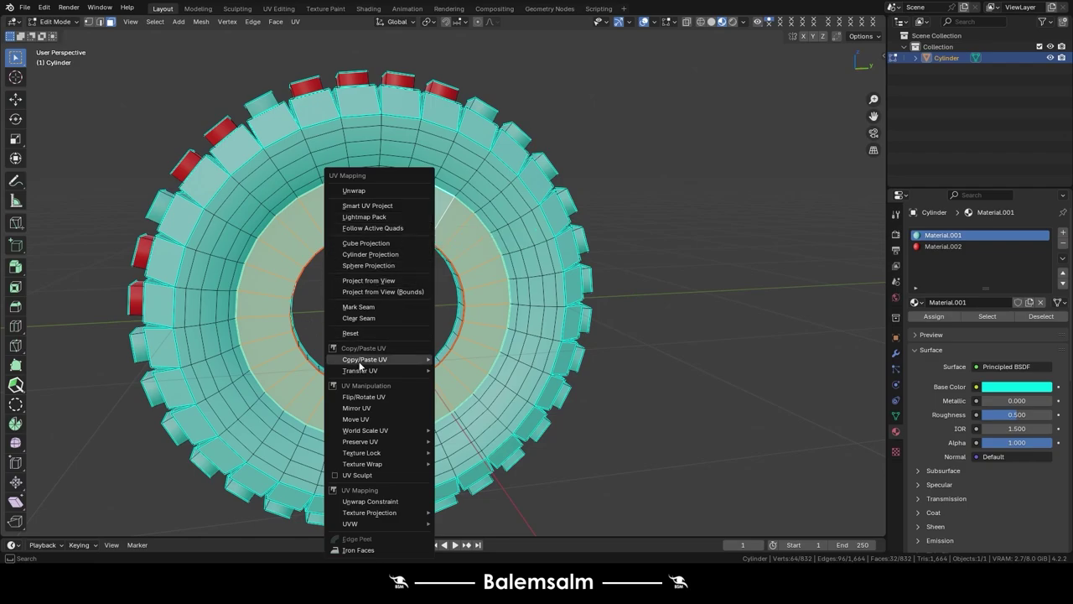
scroll(469, 277, down, 3)
mouse_move(470, 277)
middle_down()
mouse_move(538, 283)
mouse_move(284, 134)
mouse_move(484, 285)
mouse_move(494, 237)
mouse_move(511, 310)
mouse_move(344, 253)
middle_up()
key(Tab)
key(shift+x)
- Delete the gear from the file and add a new default cube in solid shading
click(563, 242)
key(shift+a)
click(394, 267)
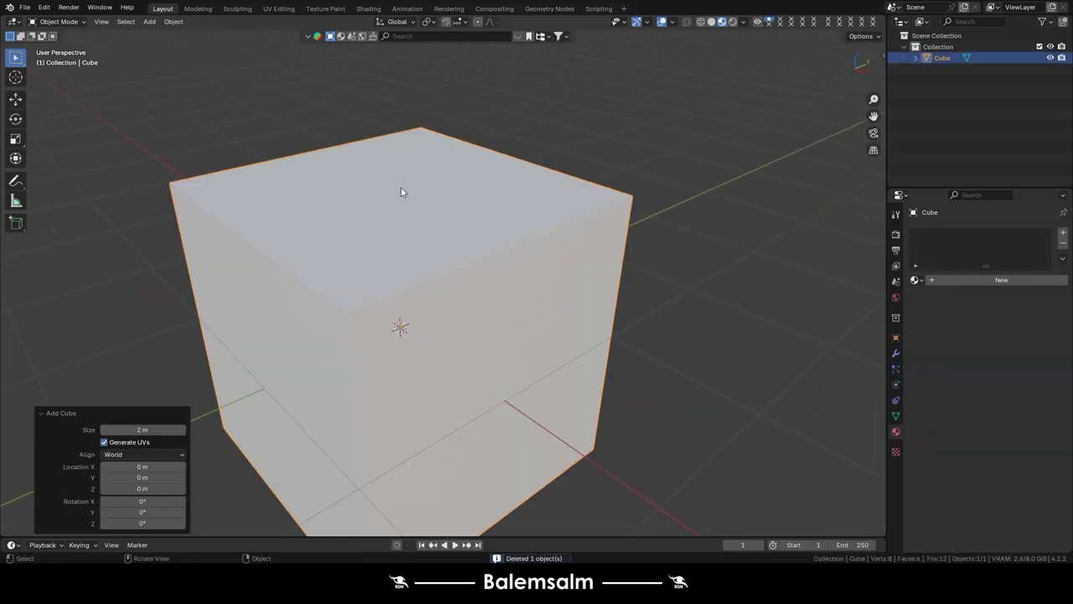
click(712, 22)
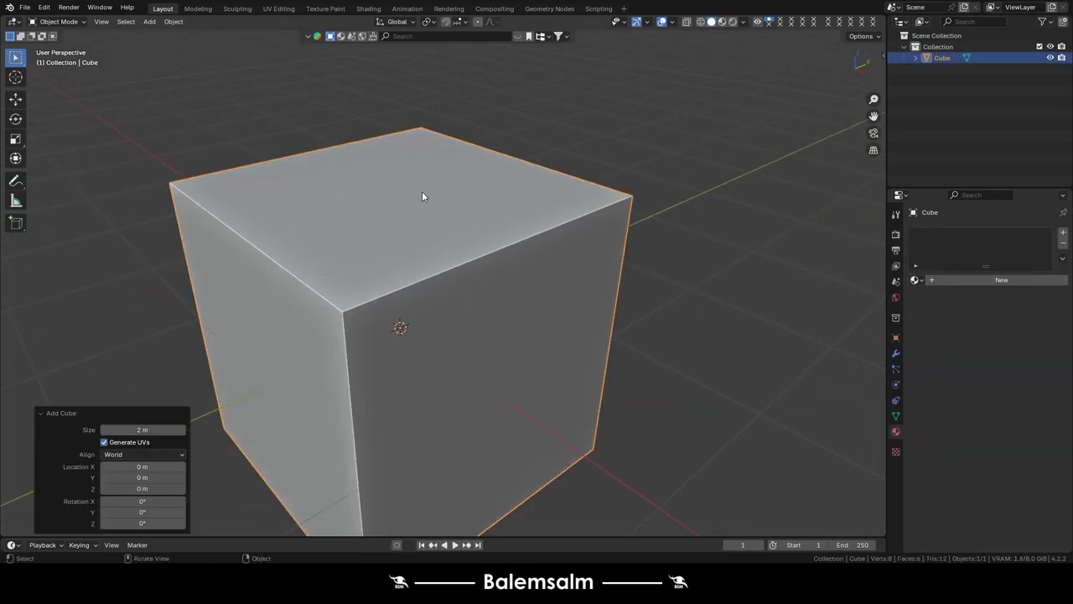
mouse_move(421, 191)
middle_down()
mouse_move(262, 266)
mouse_move(398, 245)
mouse_move(458, 322)
middle_up()
- Inset the cube's top face by 0.2647 m and subdivide the inset face into four
key(Tab)
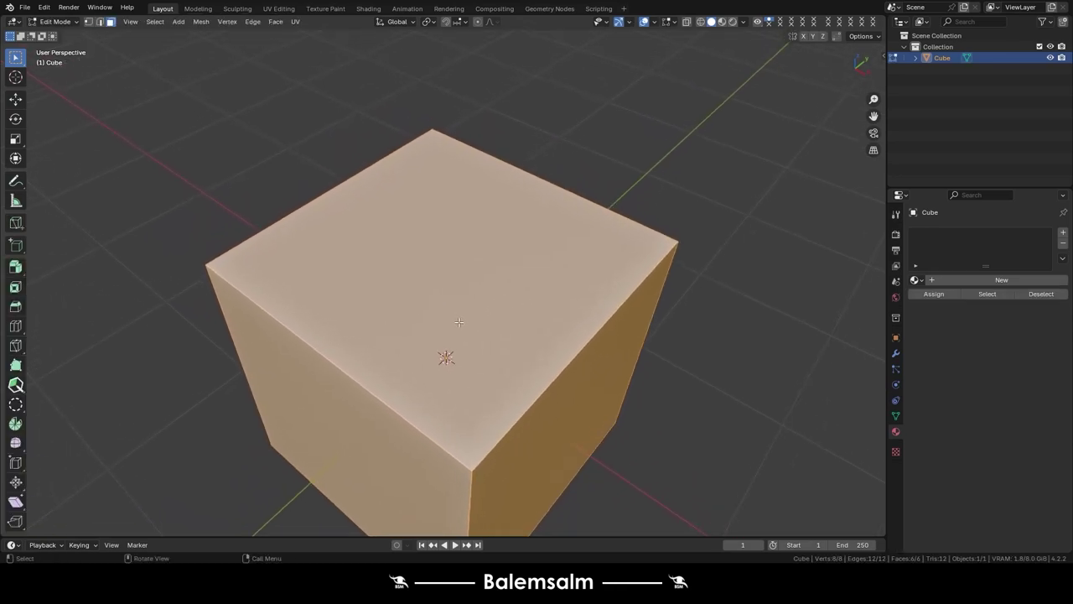
click(386, 247)
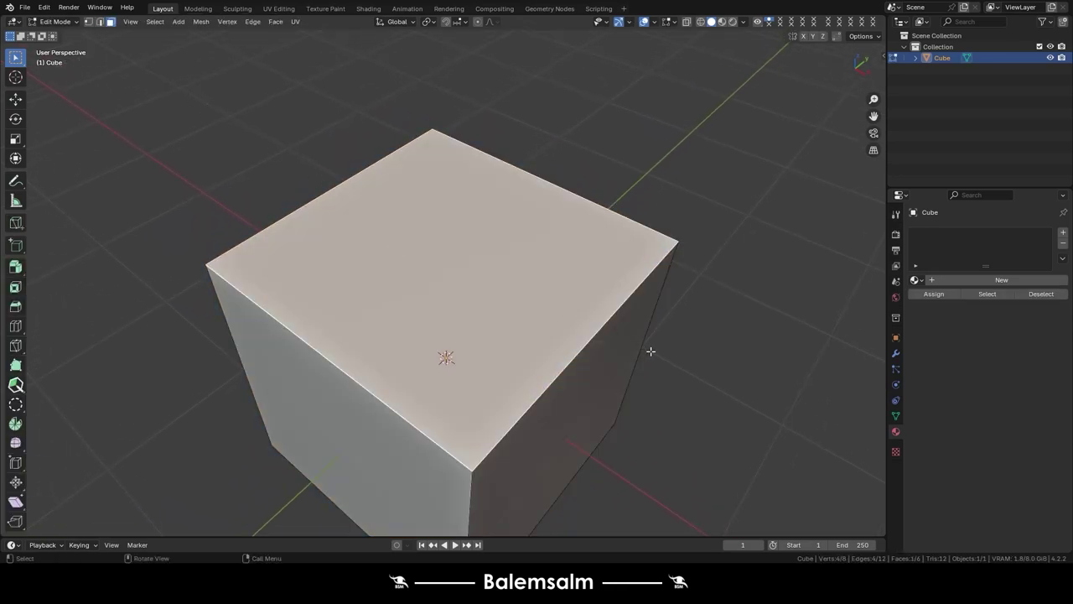
key(i)
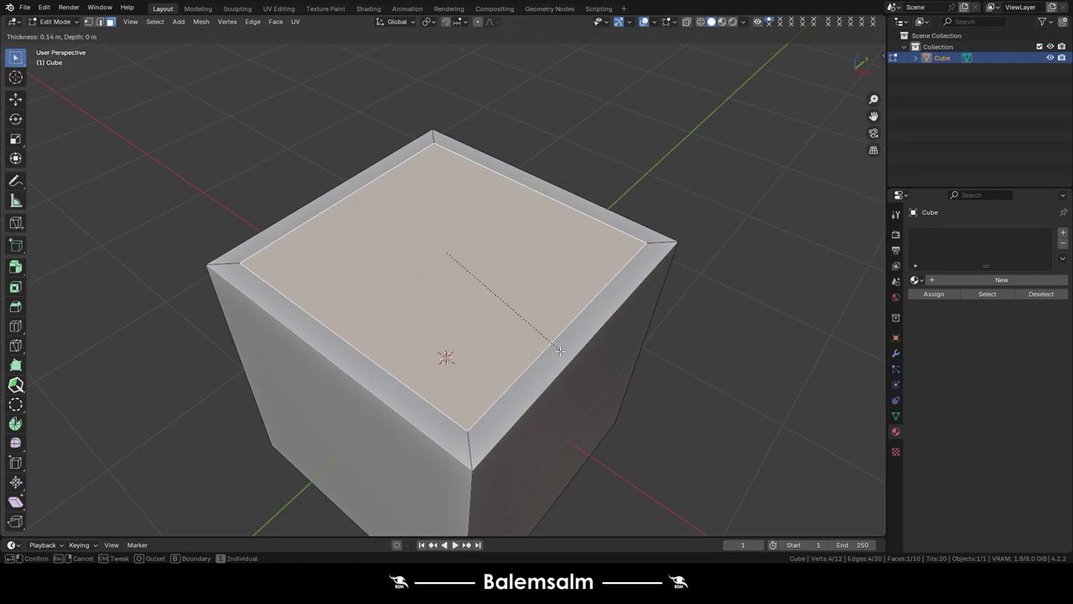
click(542, 342)
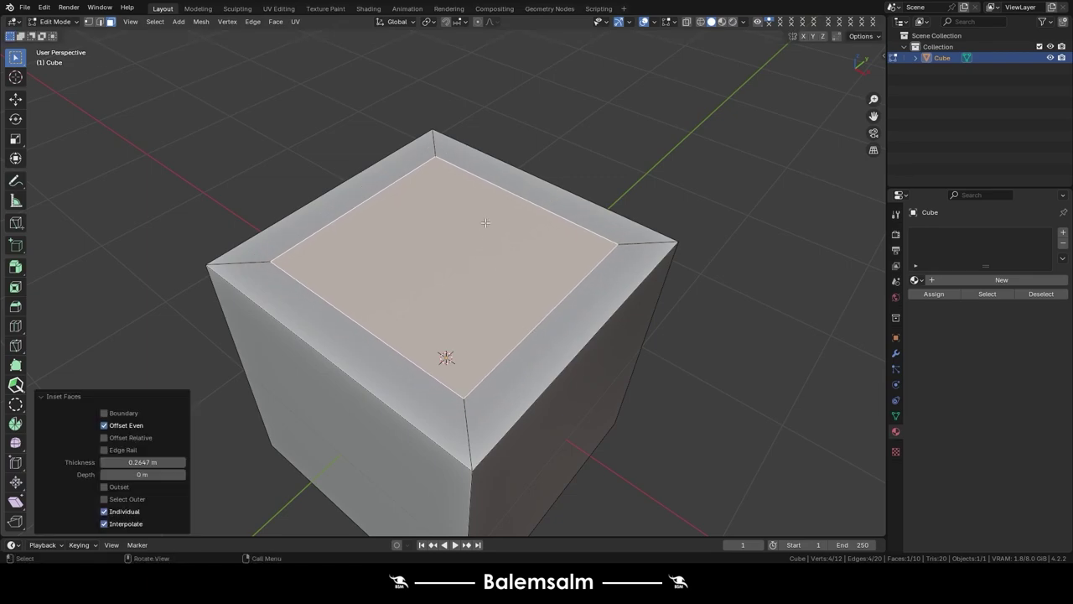
scroll(493, 276, up, 1)
scroll(493, 277, up, 2)
right_click(493, 269)
key(s)
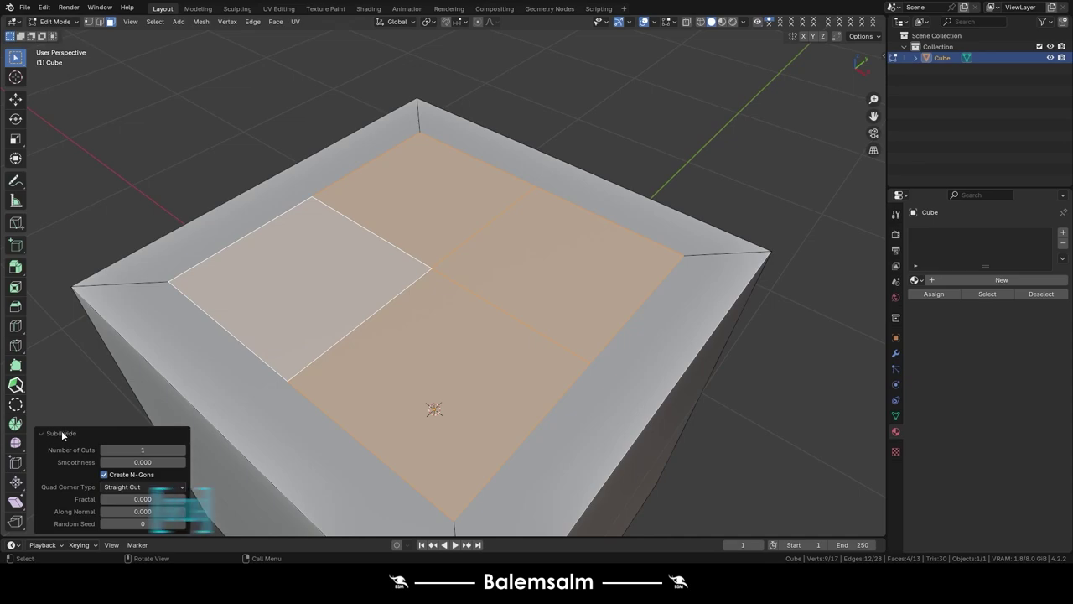
right_click(604, 265)
- Subdivide the top into a 4×4 grid, extrude it down, then sink the central four faces 0.2232 m
key(s)
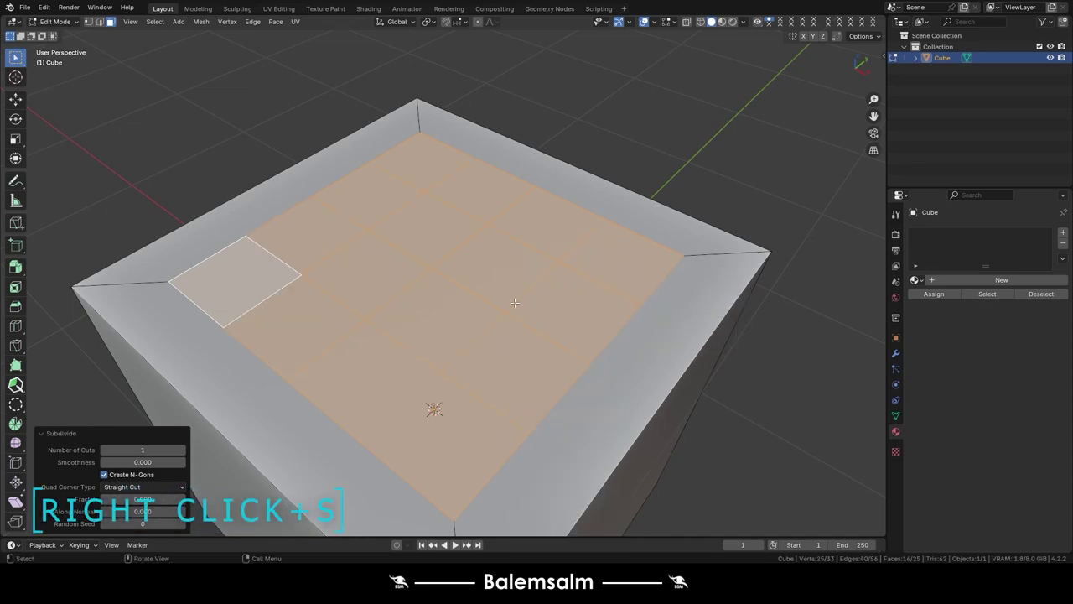
key(e)
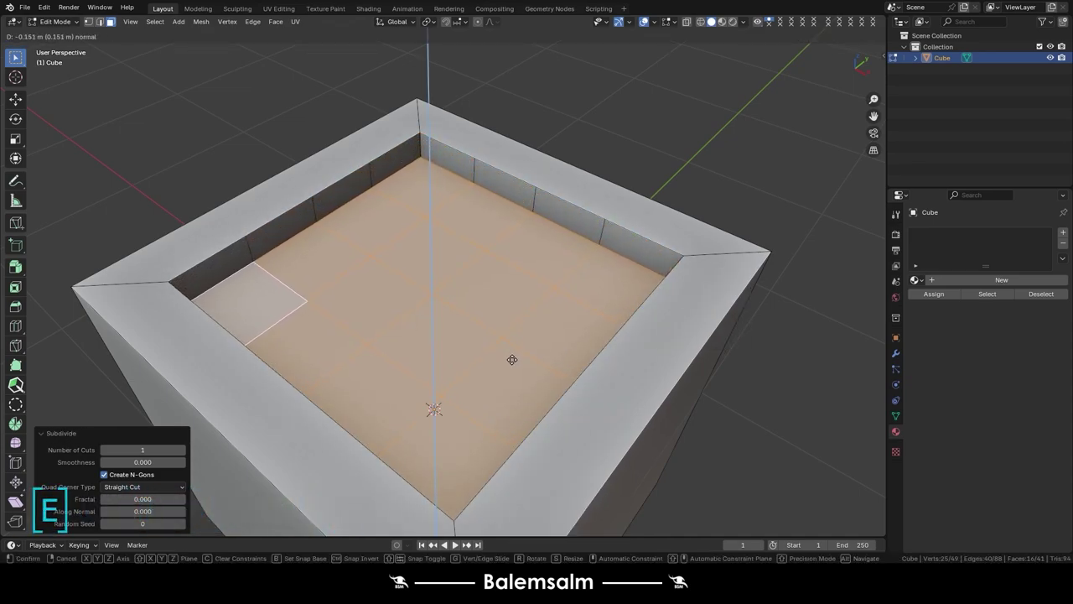
click(512, 358)
key(ctrl+KP_Subtract)
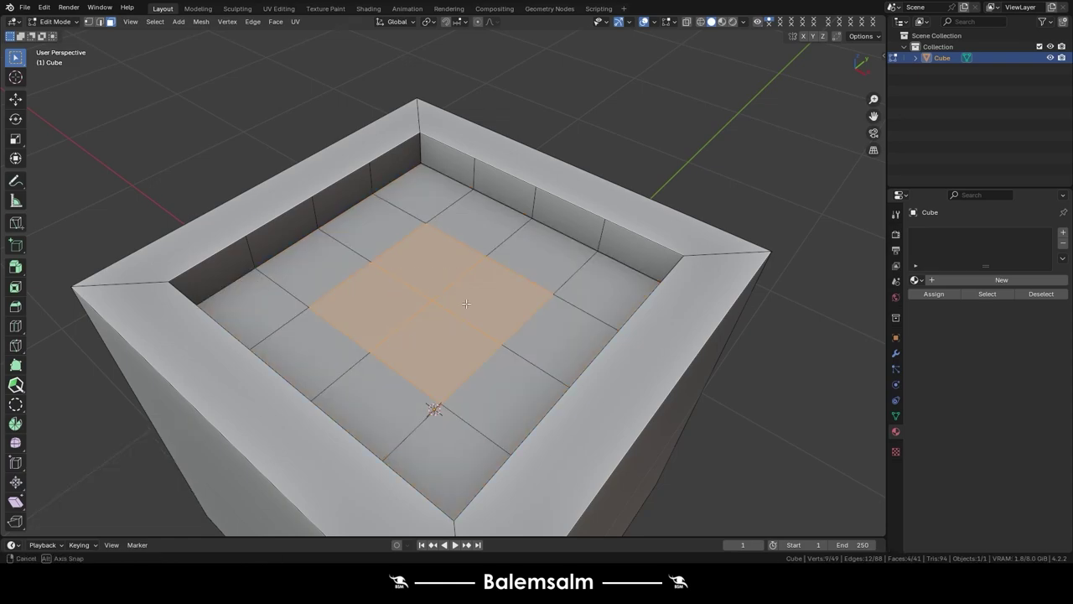
middle_drag(466, 304, 458, 289)
key(e)
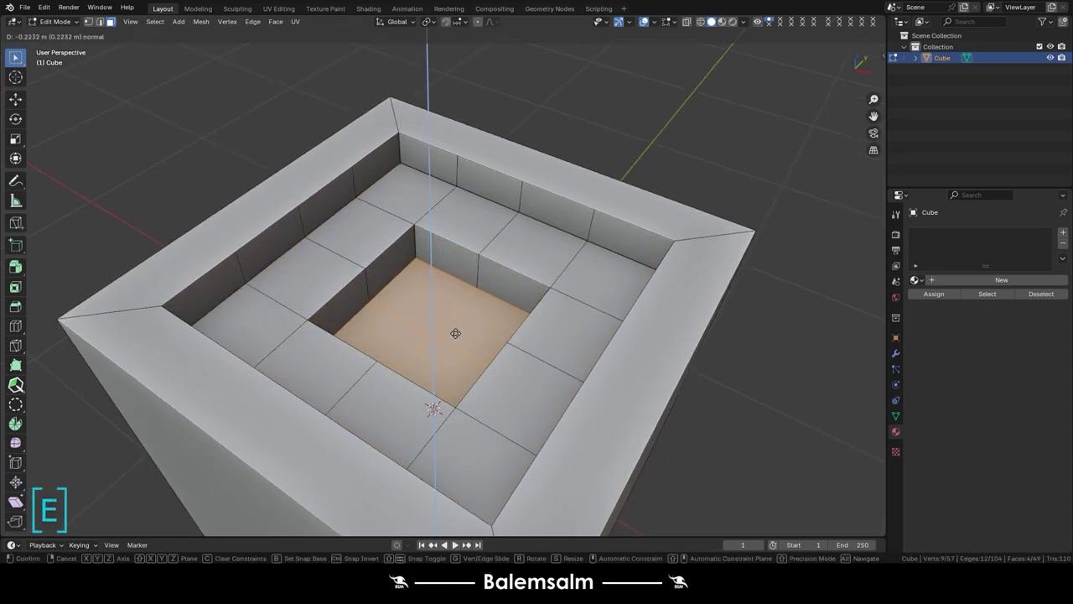
click(456, 333)
scroll(415, 261, up, 4)
- Switch to vertex select and zoom in on a corner vertex of the pit floor
key(1)
click(403, 248)
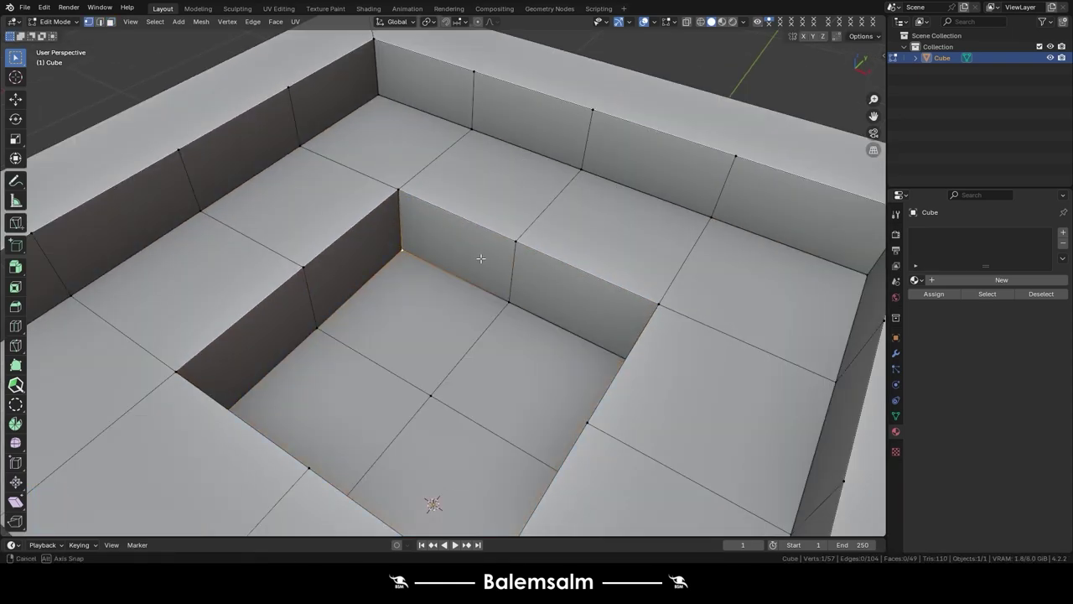
mouse_move(479, 256)
middle_down()
mouse_move(578, 263)
mouse_move(372, 426)
mouse_move(441, 390)
mouse_move(518, 136)
mouse_move(537, 222)
middle_up()
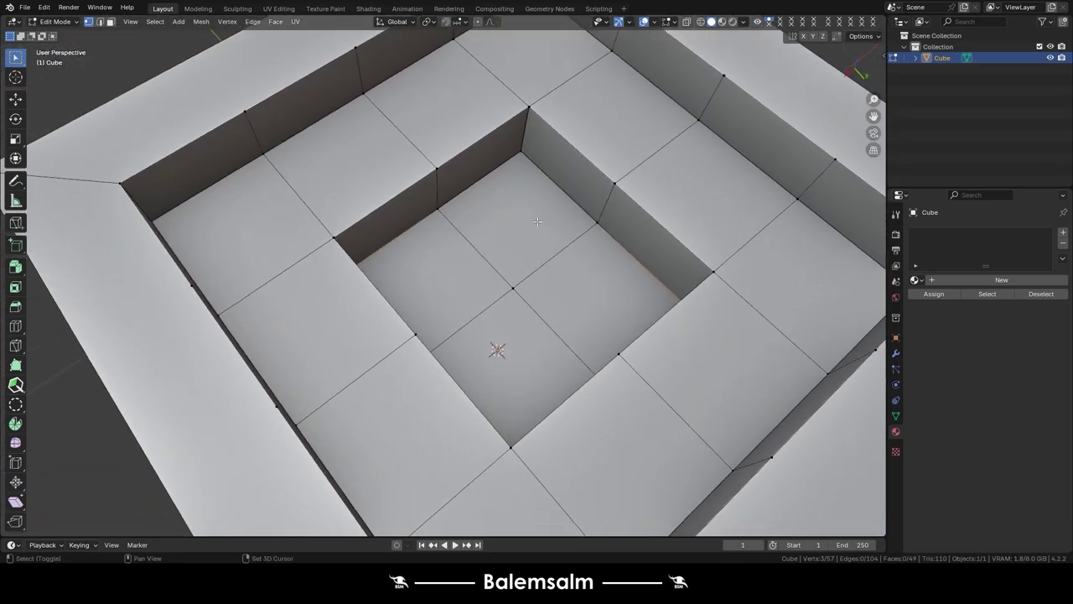
scroll(528, 152, up, 3)
scroll(503, 160, up, 3)
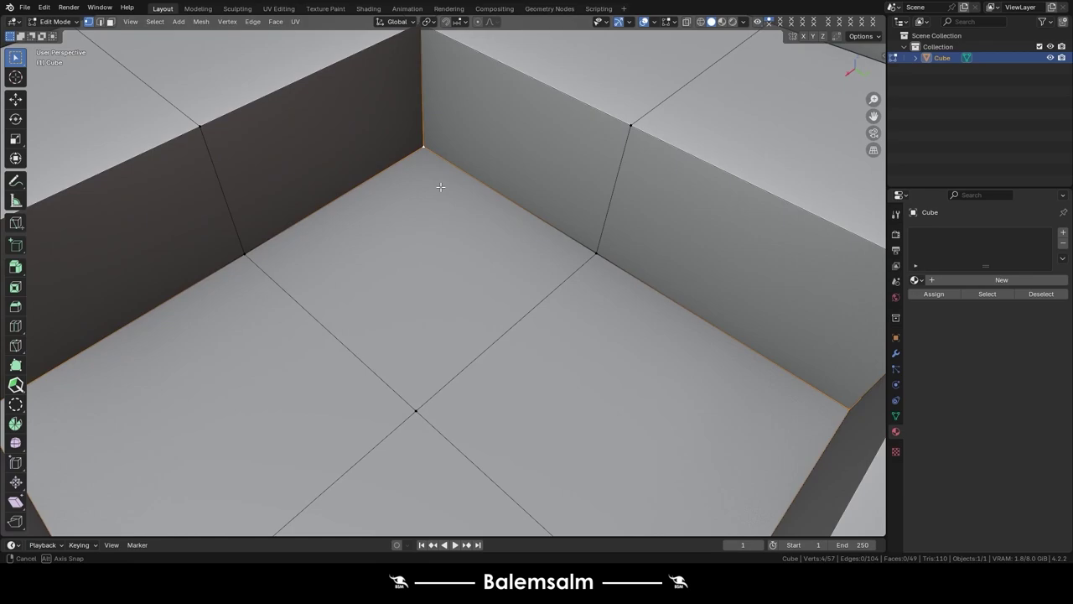
scroll(440, 183, up, 1)
- Vertex-bevel the pit's four floor corners, keeping Vertices after briefly trying Edges
key(ctrl+shift+b)
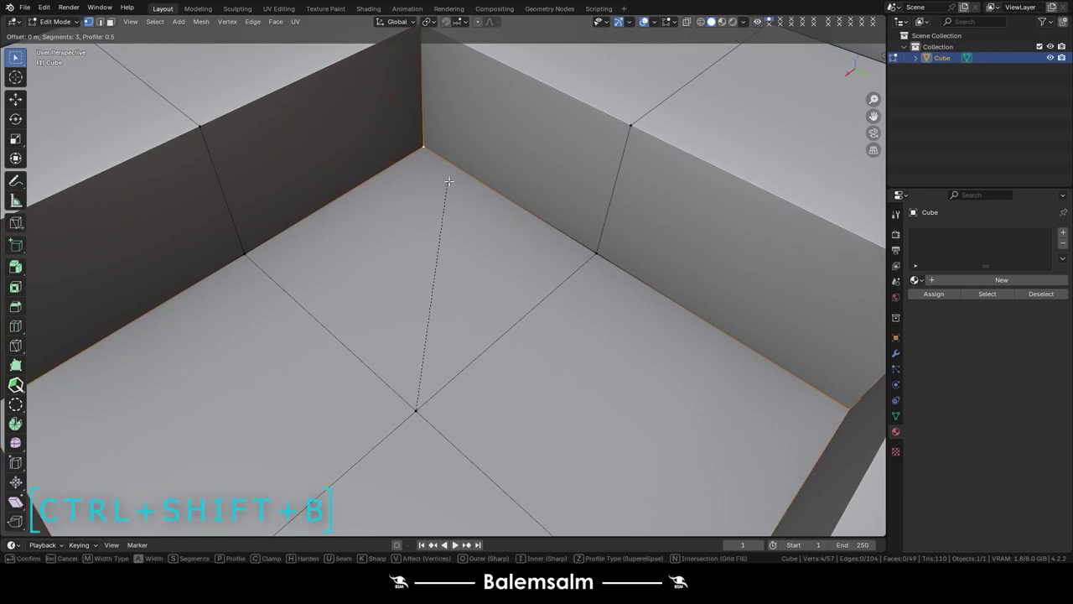
click(709, 165)
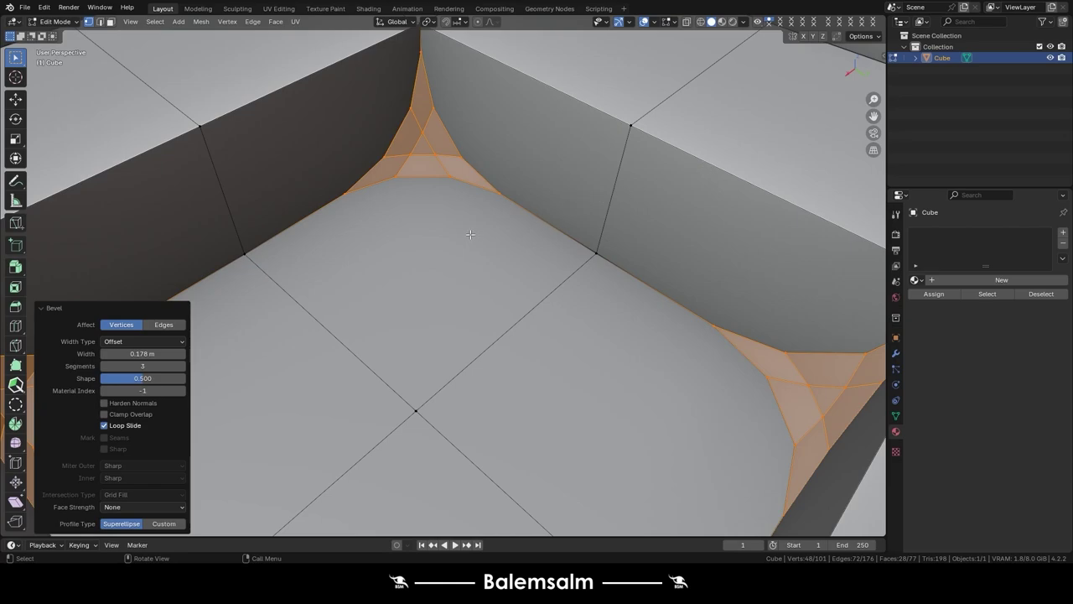
scroll(338, 259, down, 4)
middle_drag(338, 259, 352, 302)
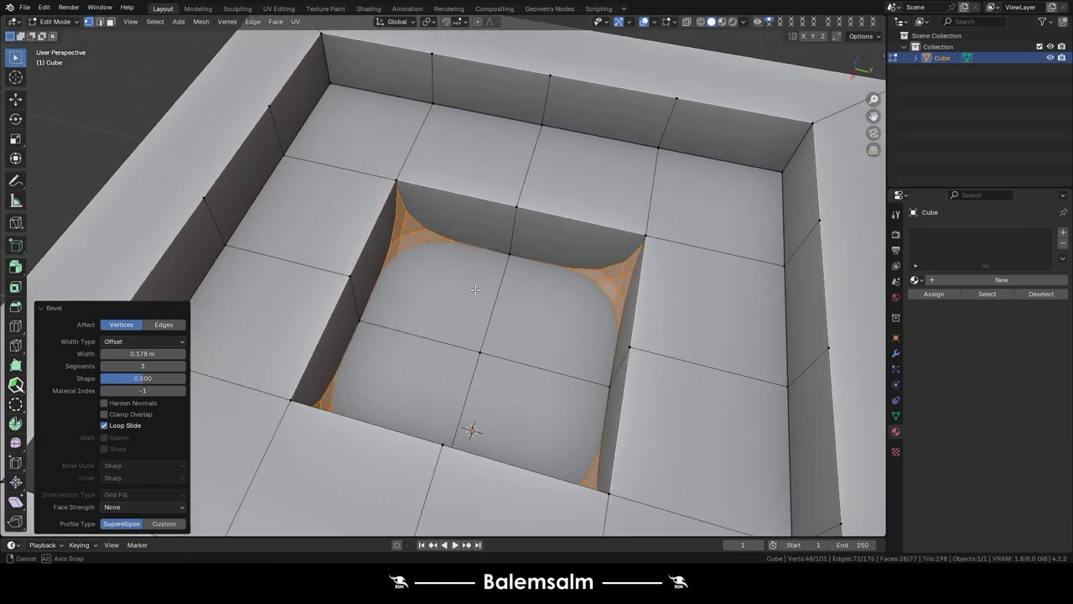
click(160, 325)
click(113, 329)
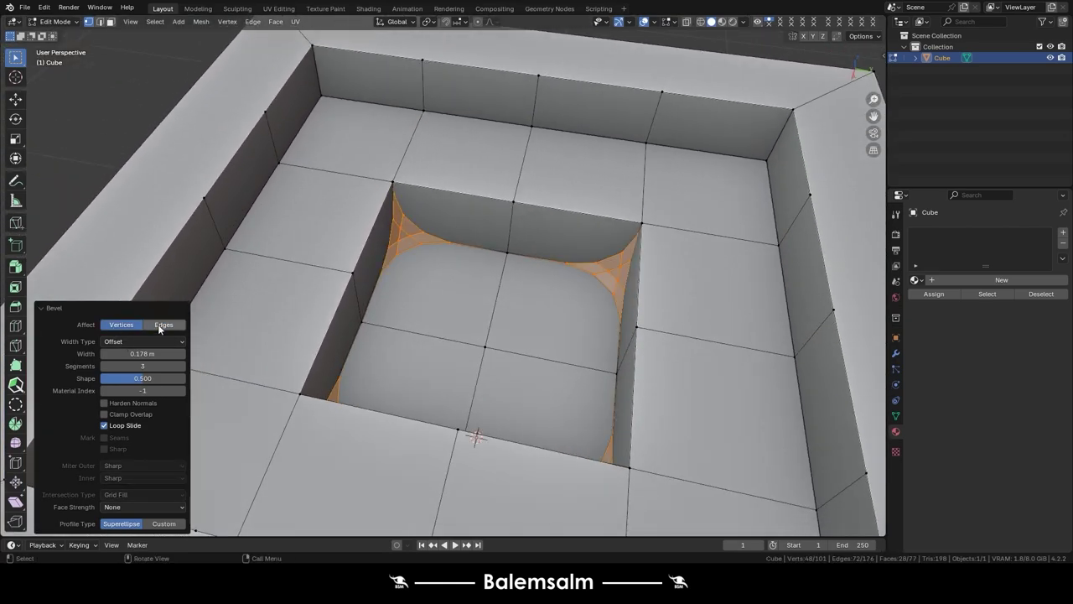
click(160, 327)
click(123, 325)
middle_drag(420, 292, 383, 278)
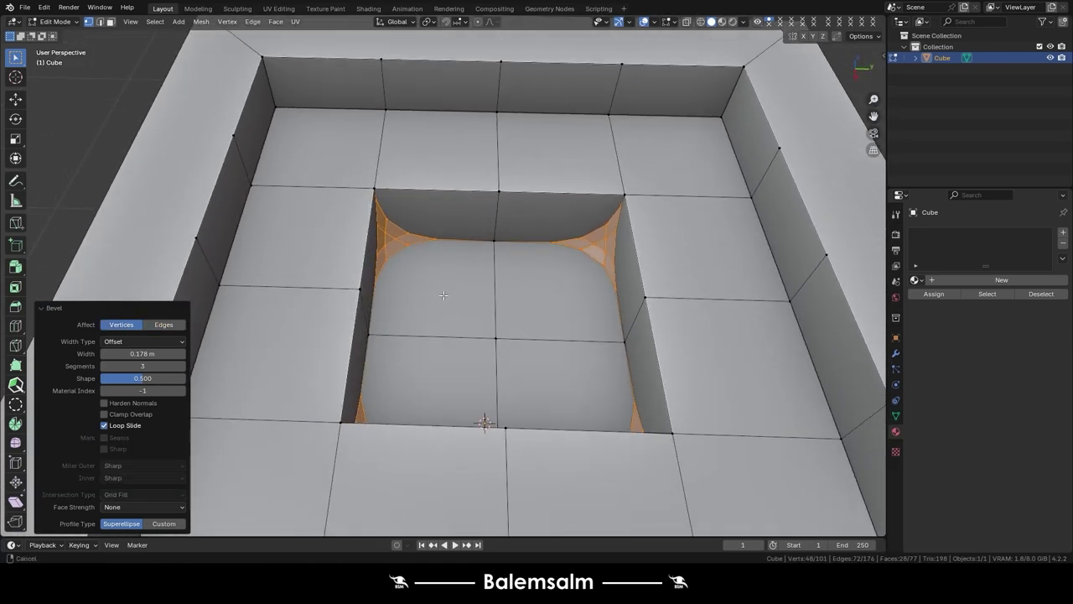
scroll(383, 277, up, 1)
scroll(400, 274, up, 1)
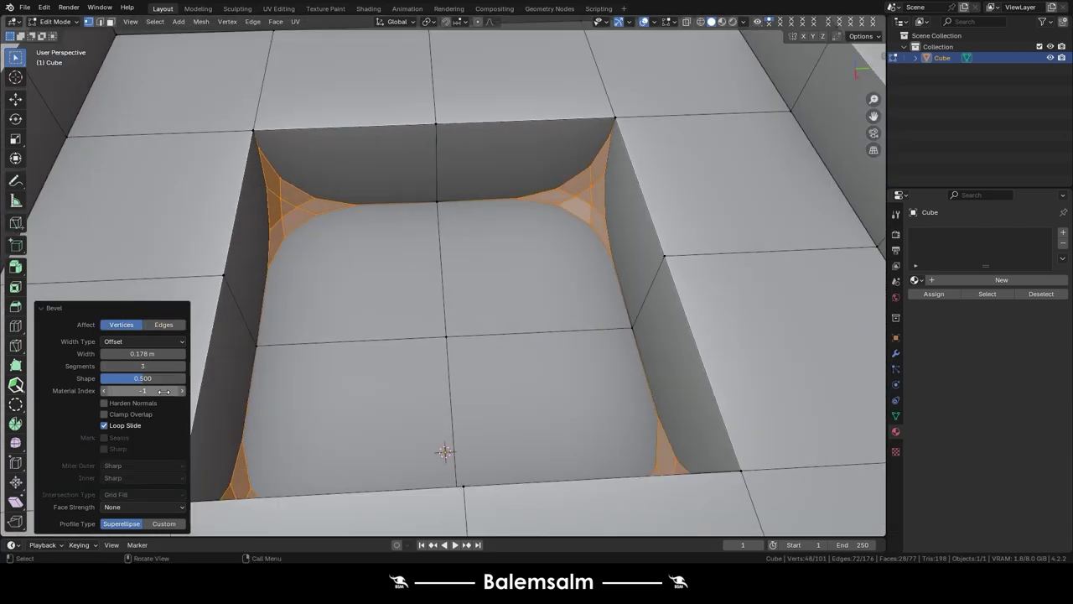
- Adjust the corner bevel Shape, raise Segments to 6, and set width to about 0.168 m
mouse_move(159, 378)
mouse_down()
mouse_move(206, 378)
mouse_move(109, 379)
mouse_up()
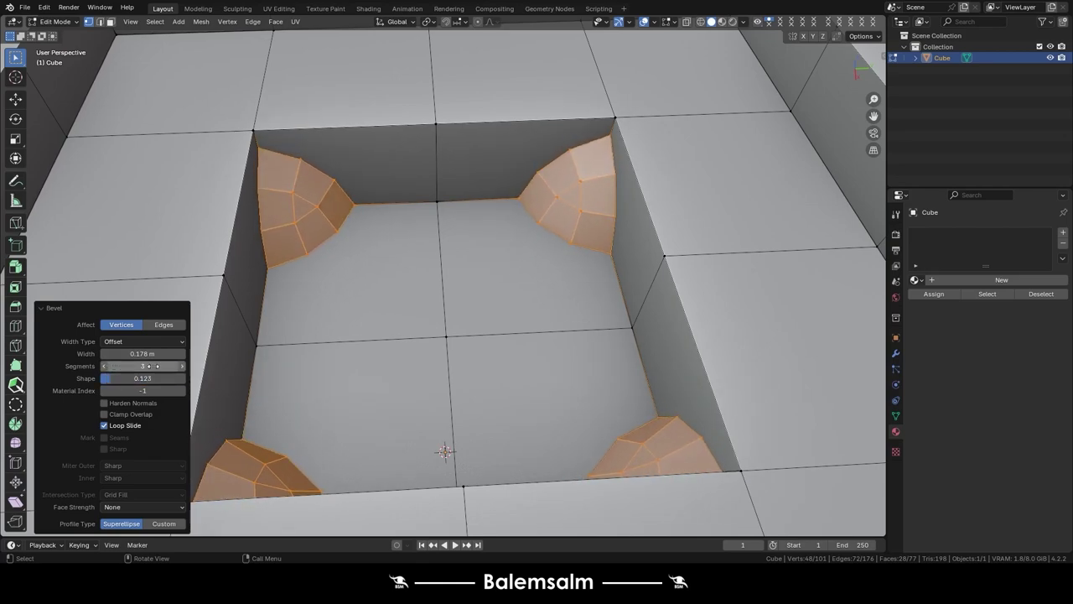
click(182, 367)
click(182, 367)
click(182, 367)
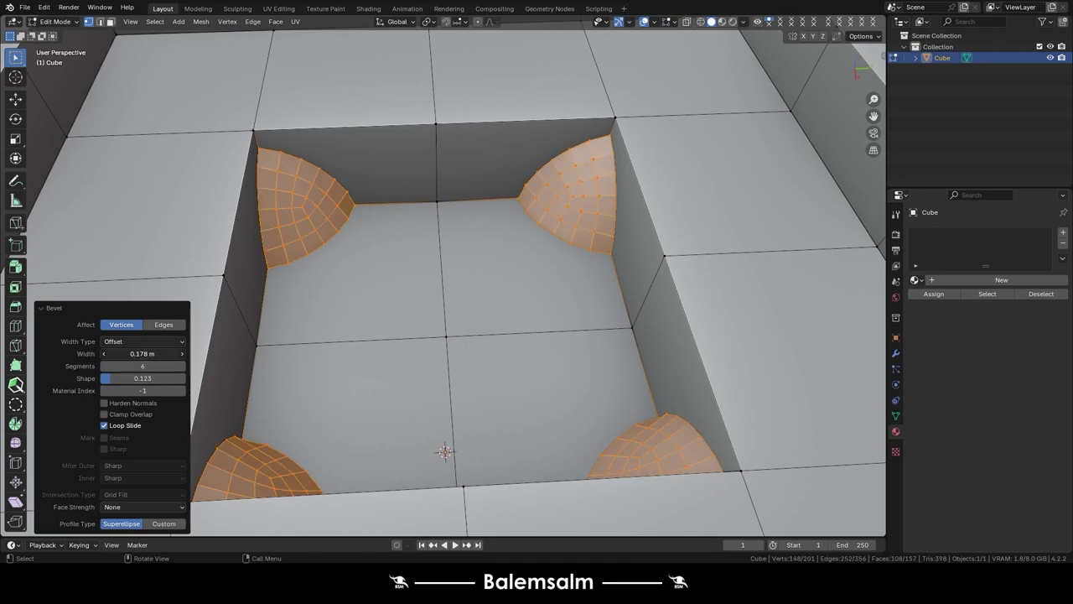
mouse_move(138, 353)
mouse_down()
mouse_move(168, 353)
mouse_move(147, 353)
mouse_up()
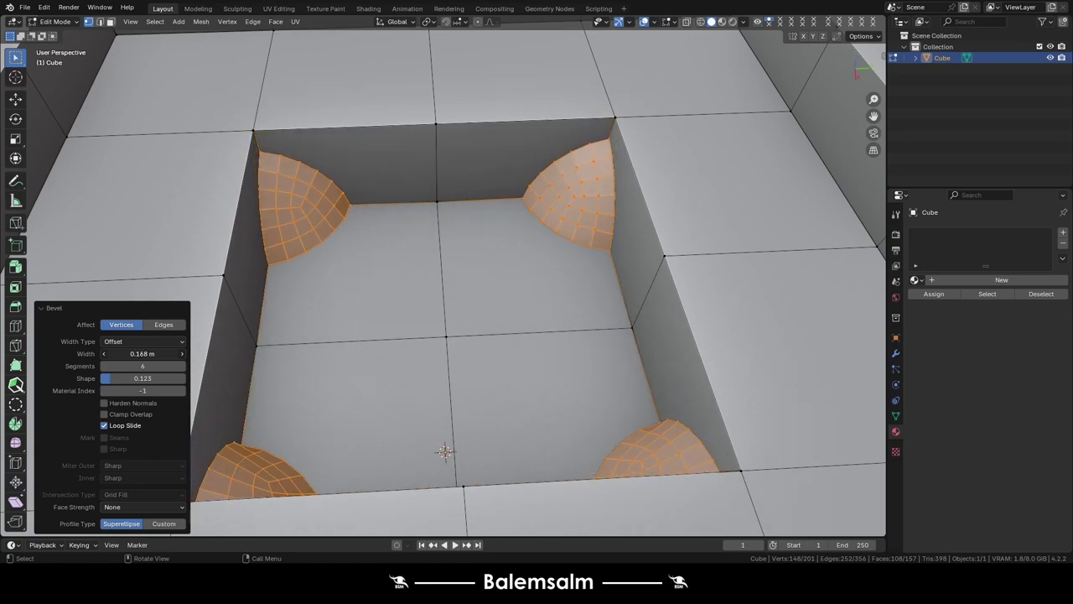
- Leave Harden Normals off and Face Strength at None, and switch the profile to Custom
click(104, 405)
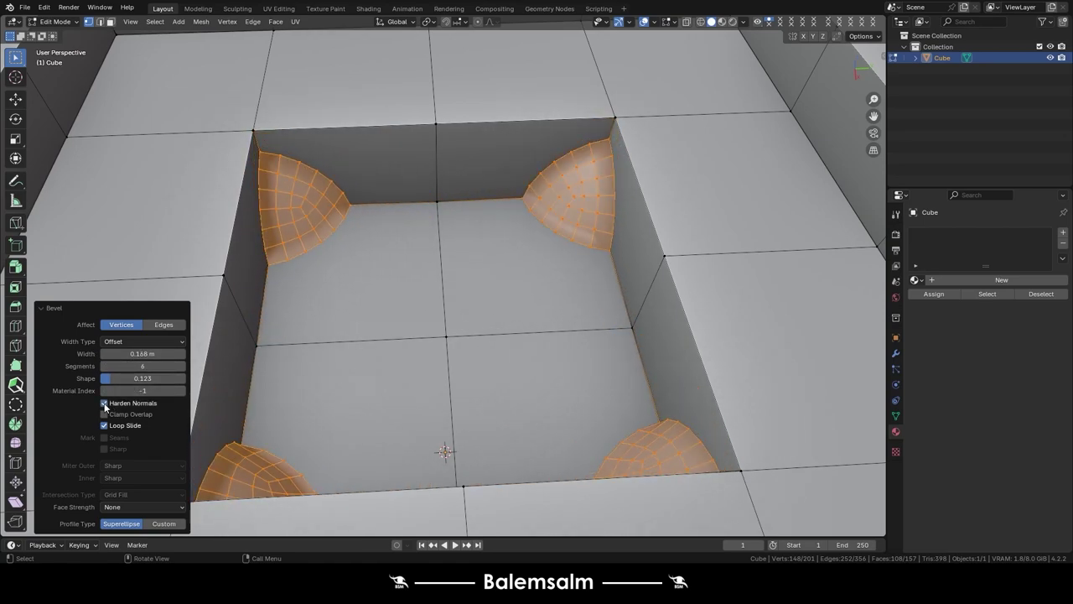
click(105, 404)
click(104, 404)
click(105, 404)
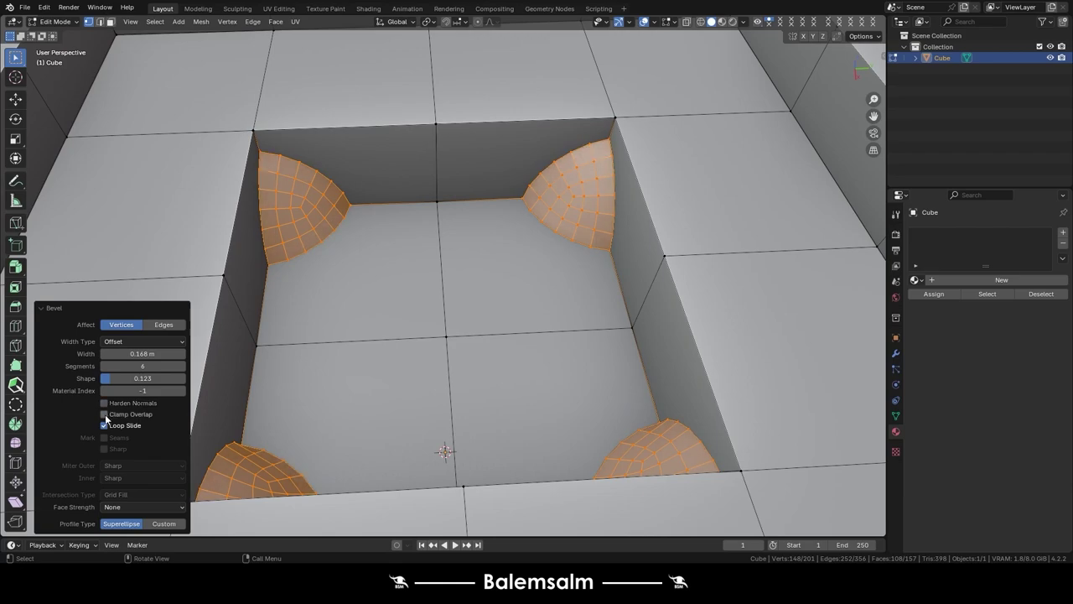
click(126, 507)
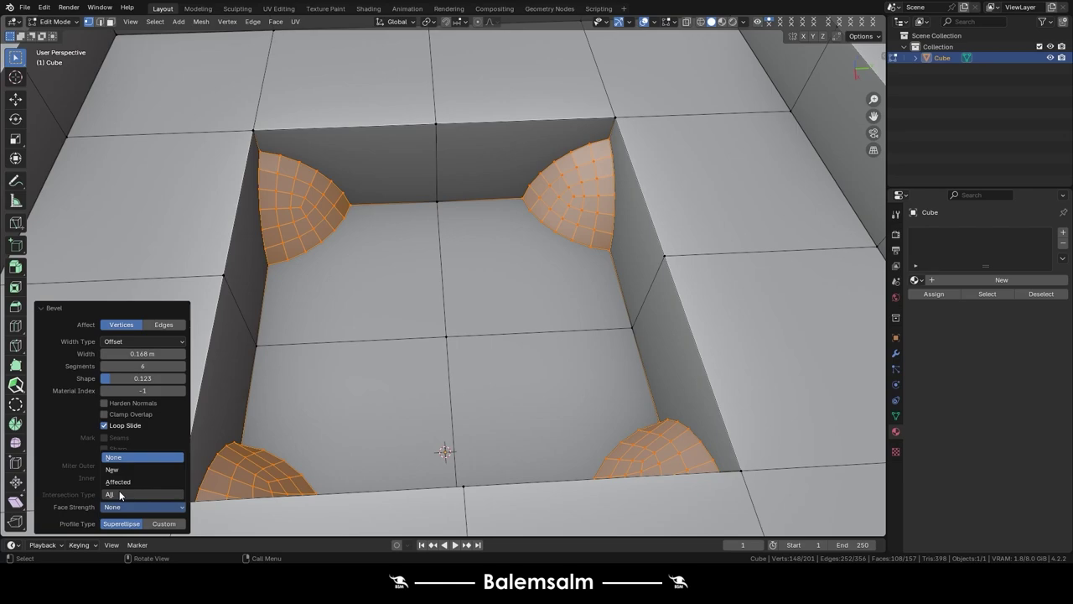
click(113, 469)
click(122, 508)
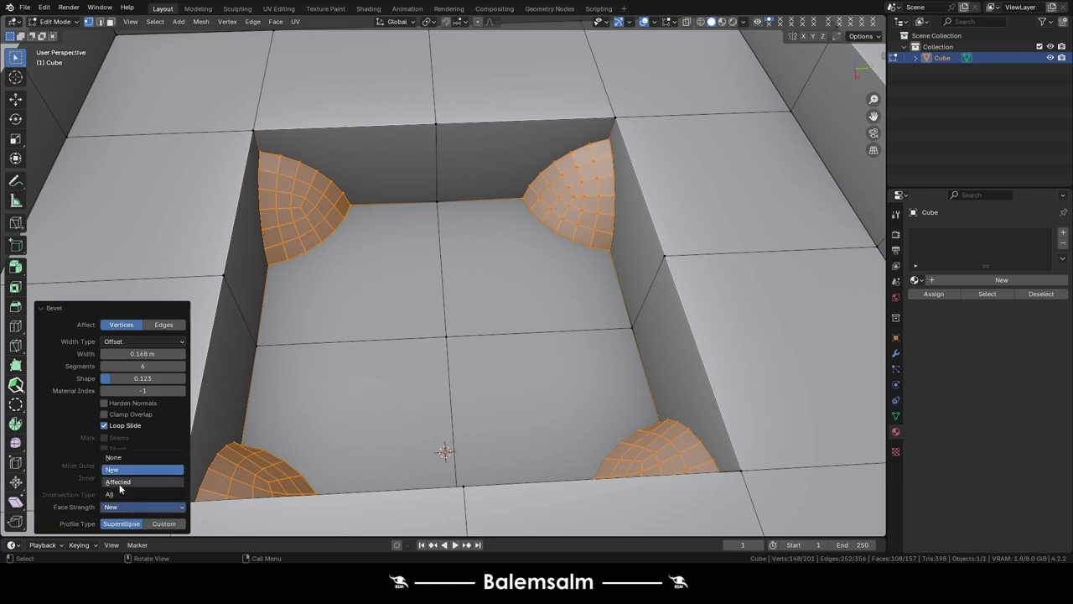
click(120, 489)
click(122, 507)
click(119, 469)
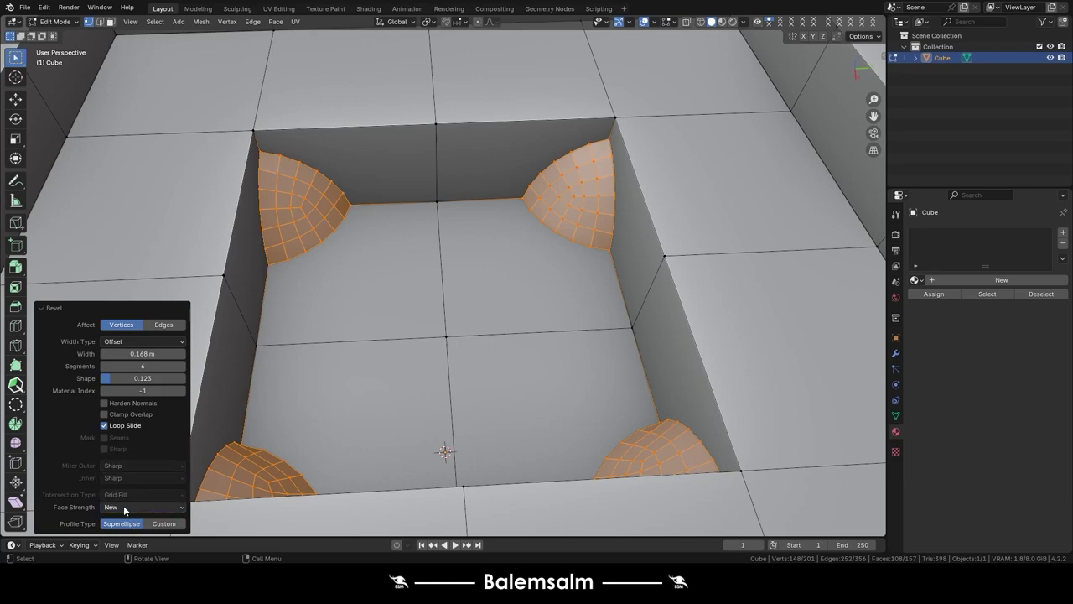
click(124, 507)
click(132, 491)
click(152, 525)
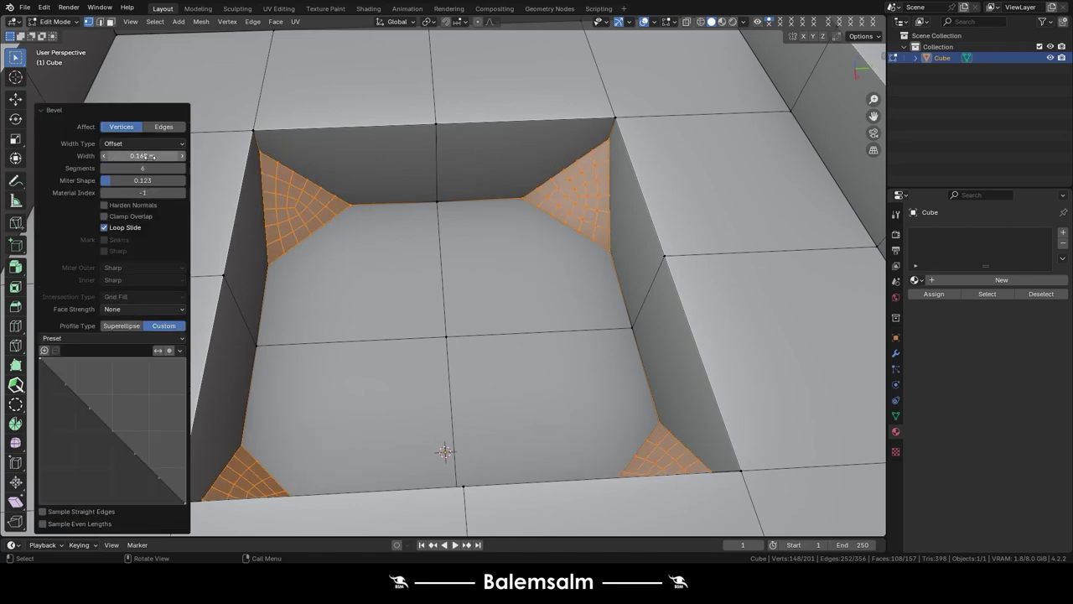
- Toggle the corner bevel profile back to Custom and bend its curve by adding points
click(120, 327)
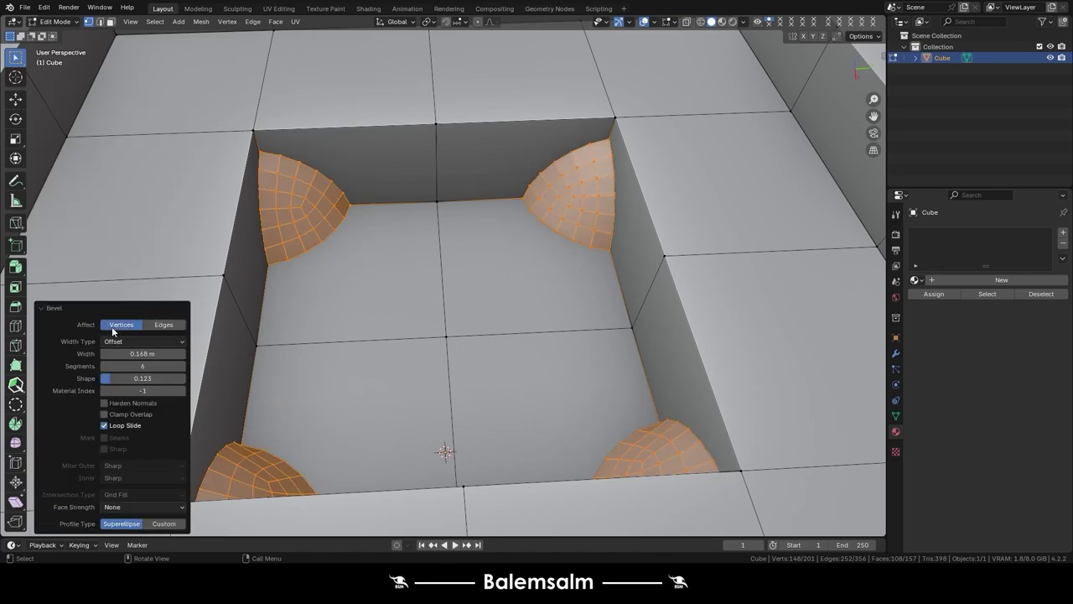
click(181, 523)
mouse_move(97, 415)
mouse_down()
mouse_move(105, 450)
mouse_move(122, 406)
mouse_move(126, 460)
mouse_up()
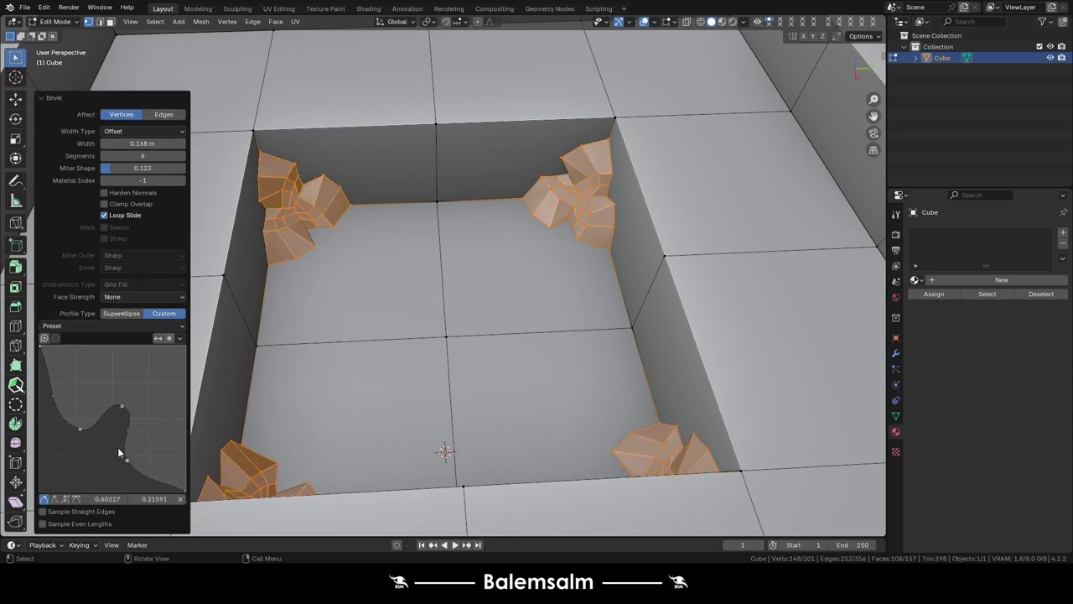
drag(95, 379, 97, 382)
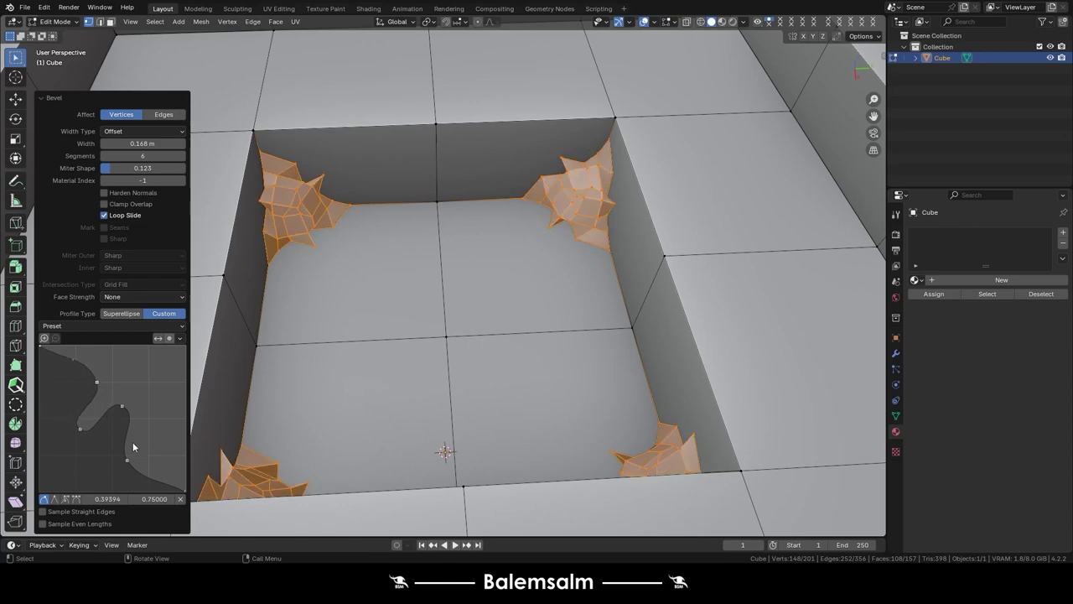
click(184, 490)
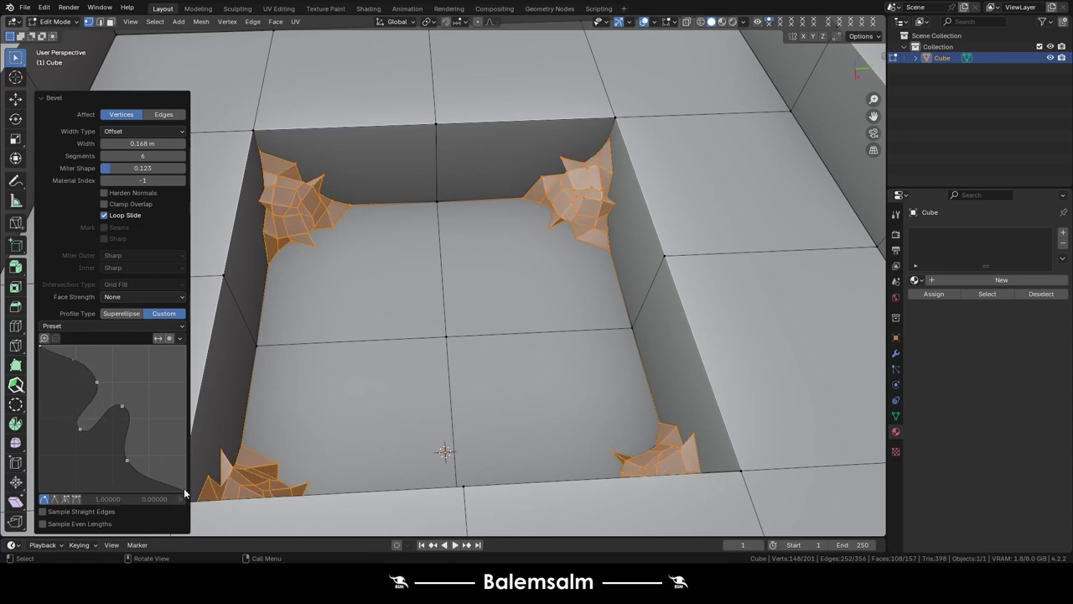
drag(163, 488, 166, 455)
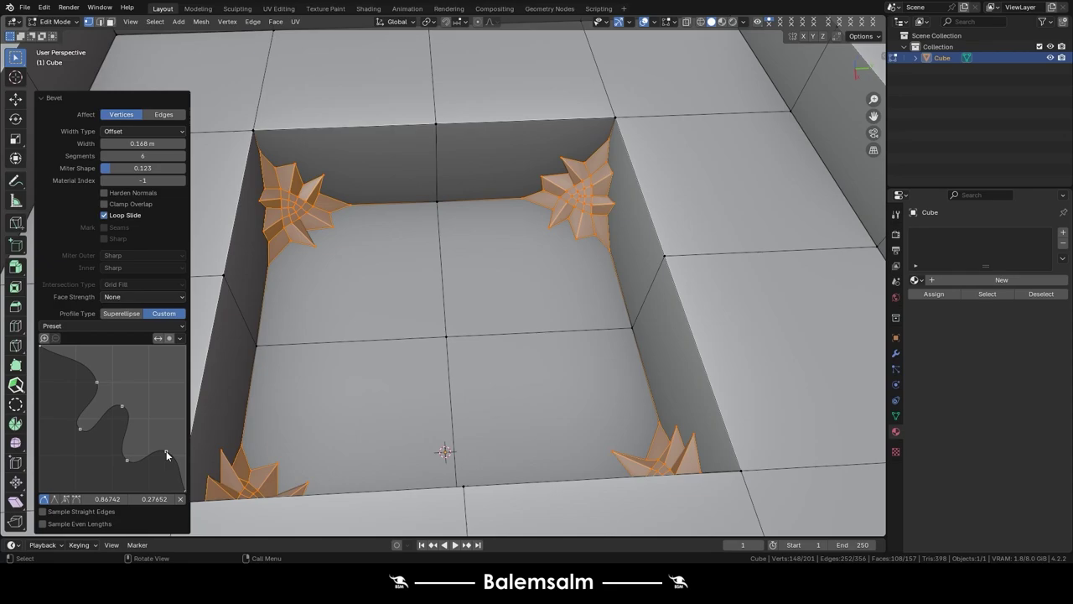
middle_drag(394, 273, 382, 264)
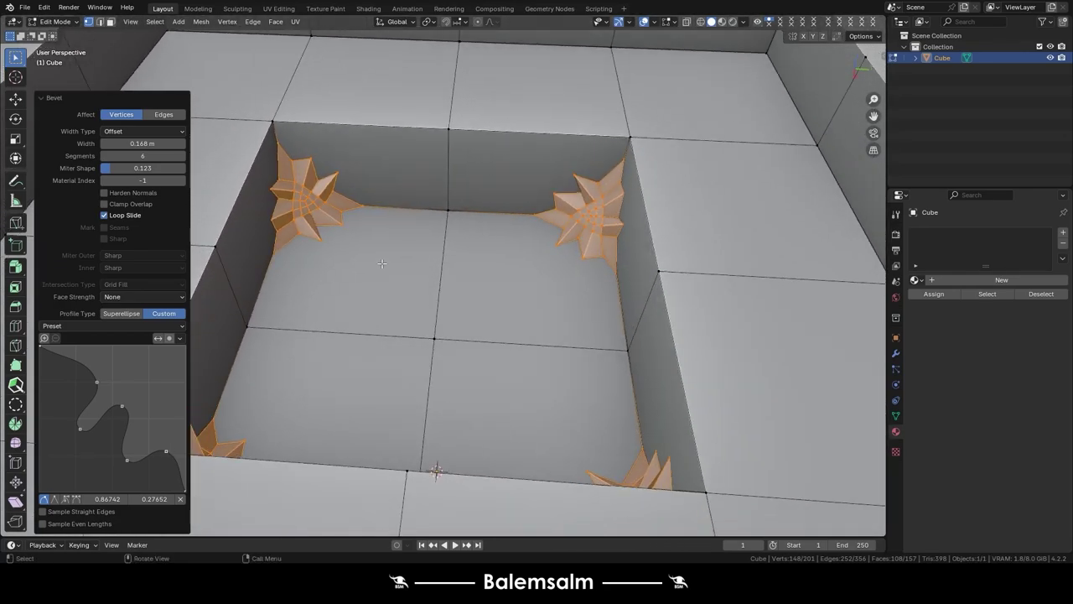
- Try the Support Loops, Crown Molding and other profile presets on the corner bevels
click(77, 327)
click(77, 351)
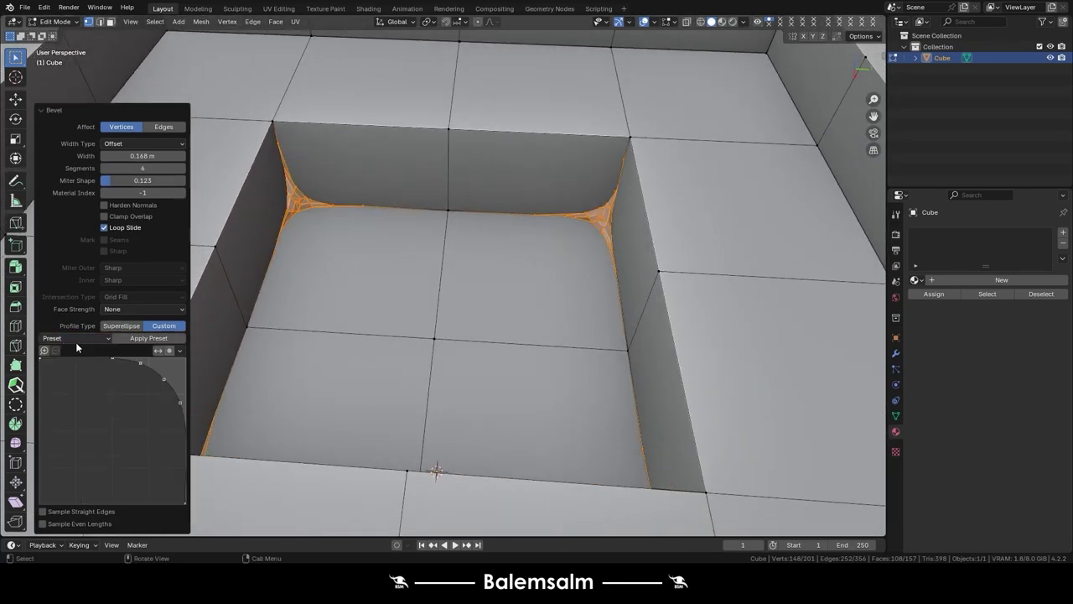
click(88, 341)
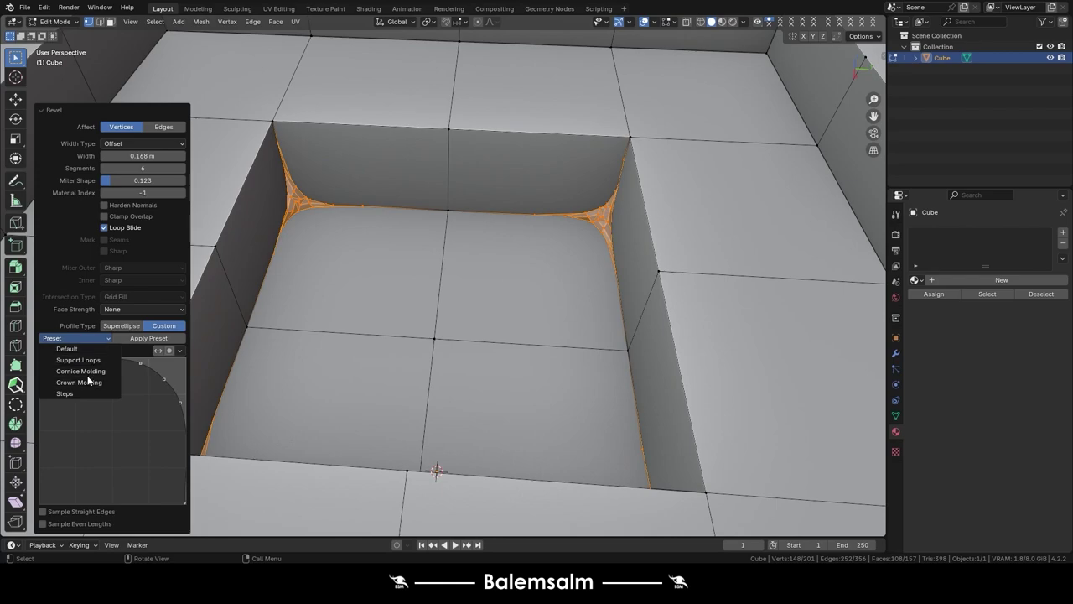
click(88, 382)
click(85, 338)
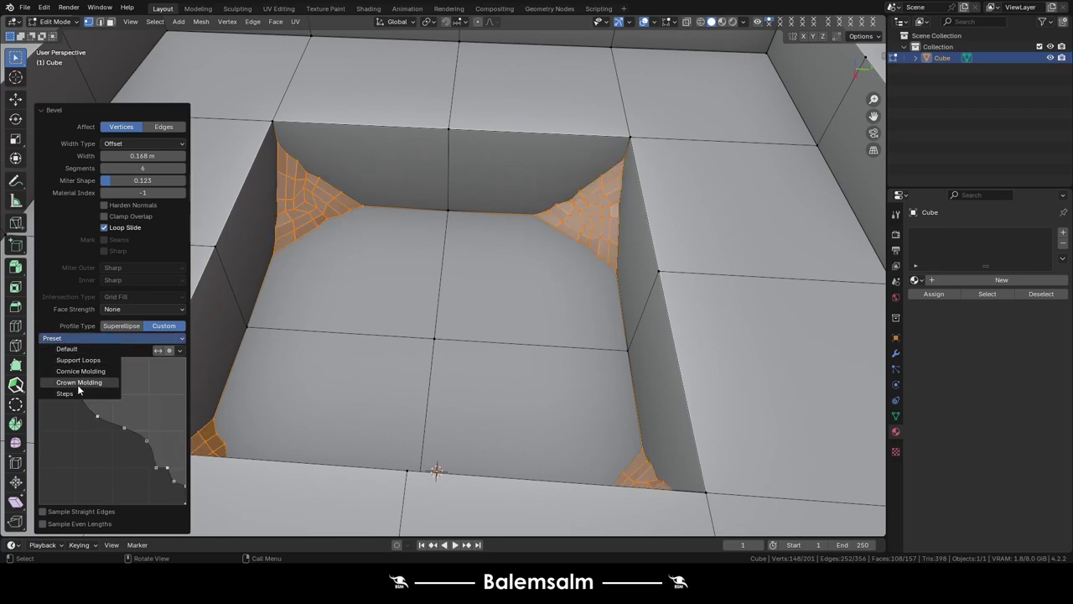
click(76, 371)
click(82, 339)
click(83, 359)
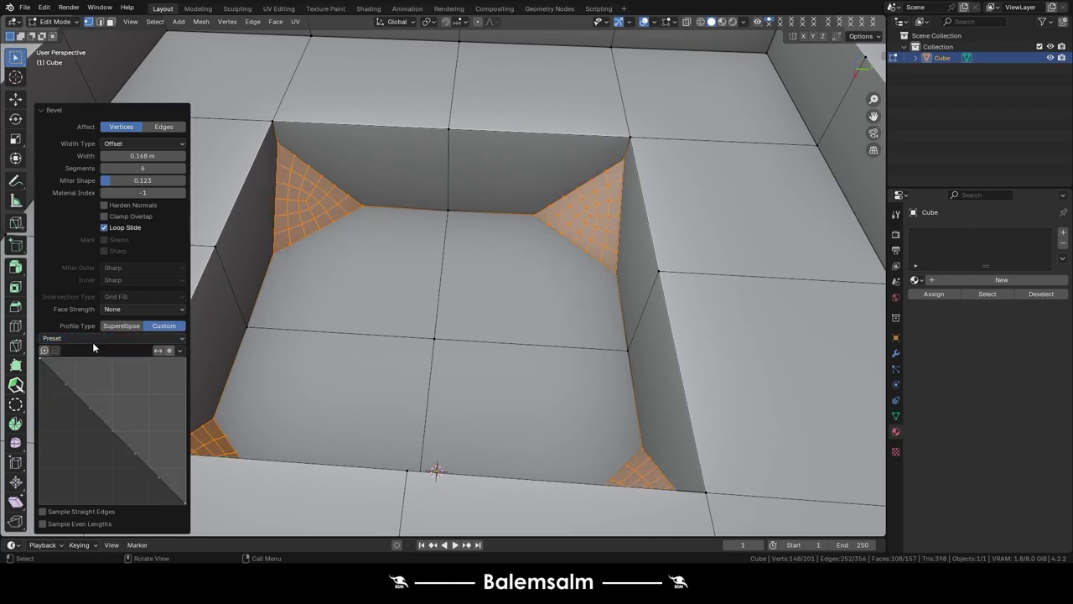
- Set the profile back to Superellipse and return to Object Mode
click(109, 326)
key(Tab)
scroll(406, 295, down, 5)
mouse_move(408, 295)
middle_down()
mouse_move(435, 317)
mouse_move(517, 270)
middle_up()
- Apply Shade Auto Smooth to the pedestal
right_click(479, 216)
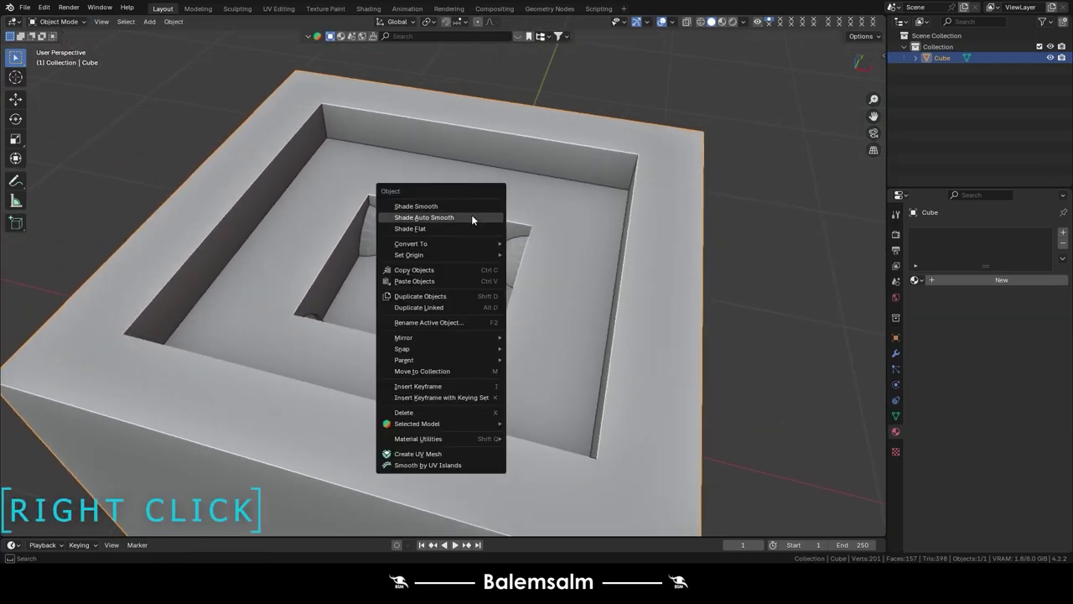
click(473, 216)
mouse_move(474, 217)
middle_down()
mouse_move(436, 242)
mouse_move(330, 259)
mouse_move(335, 304)
mouse_move(426, 220)
mouse_move(403, 250)
middle_up()
- In Edit Mode, add a loop cut around the block near its top
key(Tab)
alt+click(317, 250)
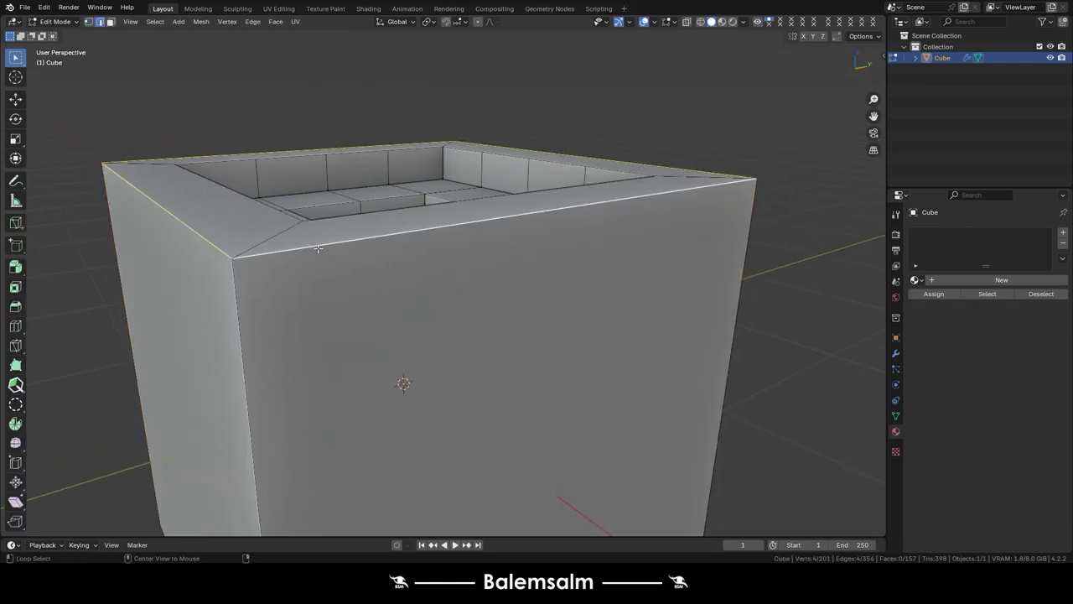
mouse_move(317, 250)
middle_down()
mouse_move(347, 223)
mouse_move(311, 308)
mouse_move(294, 408)
middle_up()
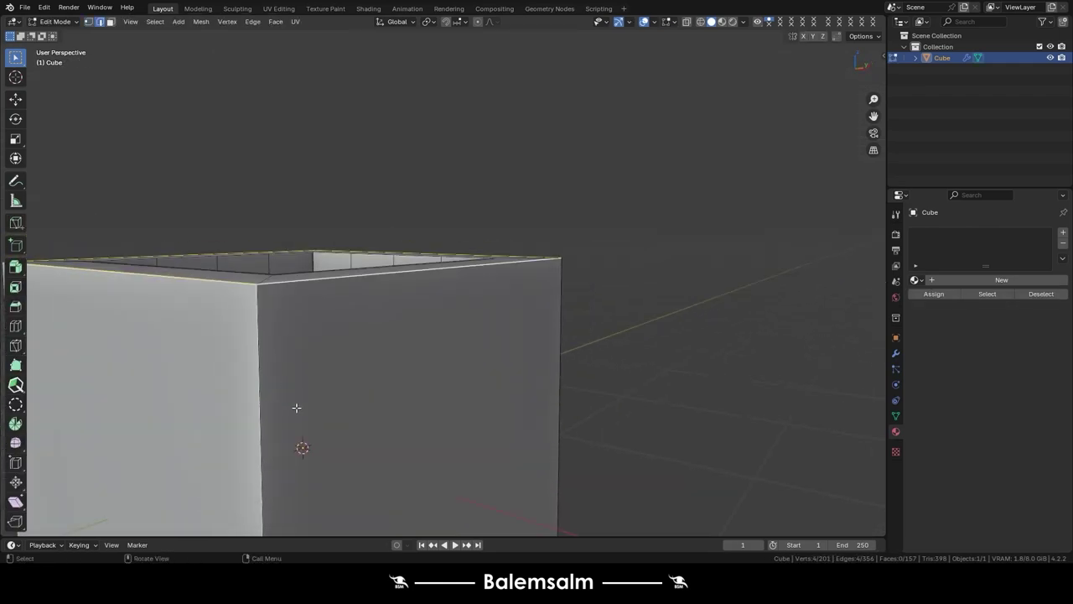
key(ctrl+r)
click(247, 385)
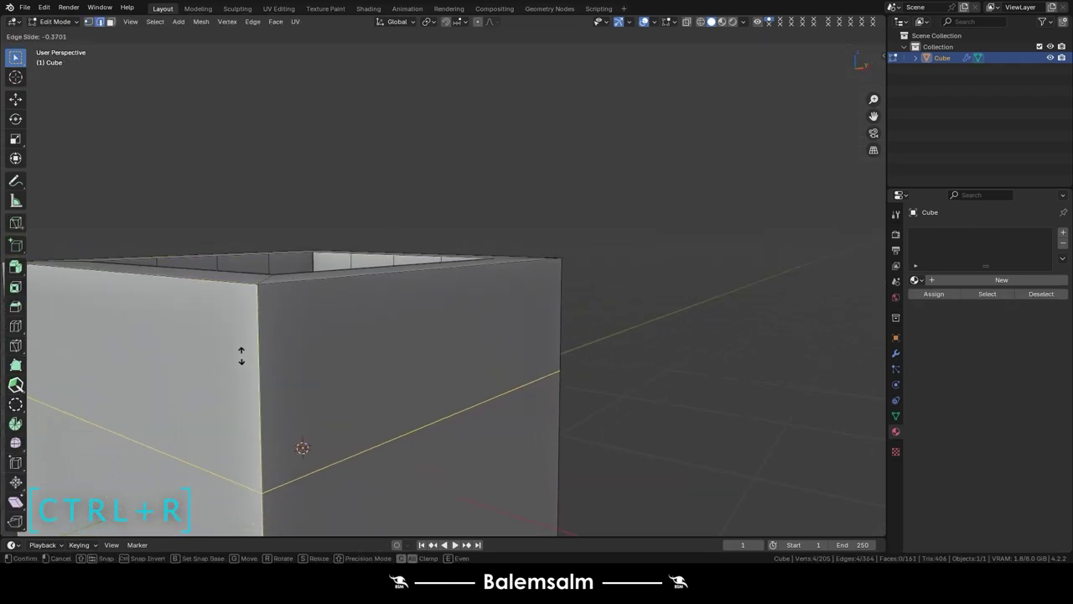
click(233, 280)
- Delete the block's bottom face
mouse_move(232, 280)
middle_down()
mouse_move(408, 327)
mouse_move(419, 283)
mouse_move(388, 374)
middle_up()
click(387, 374)
key(x)
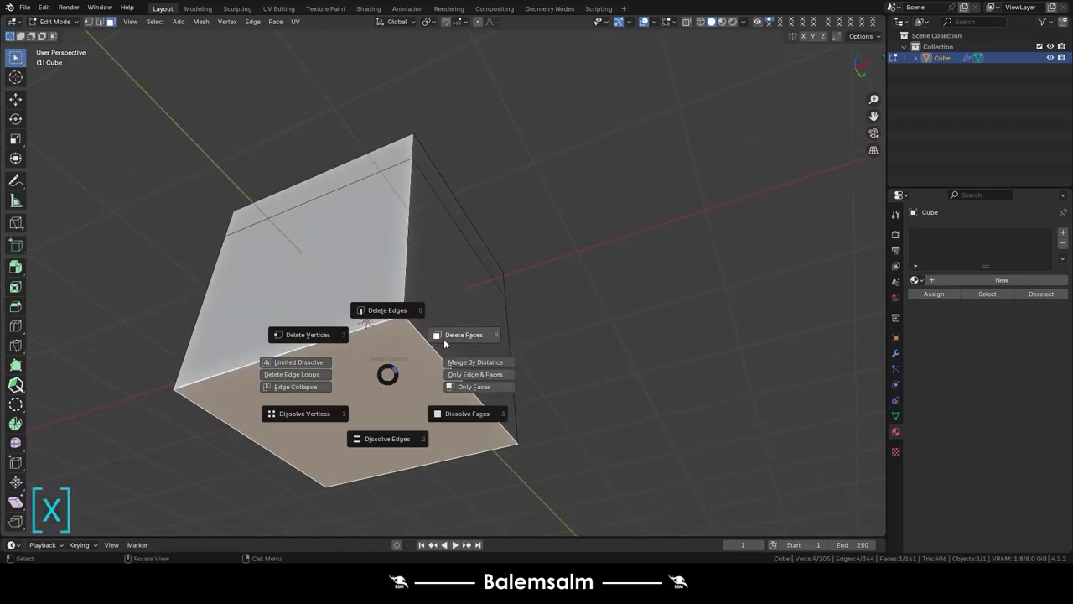
click(464, 334)
- Inset the four side faces as one region by 0.1766 m with Boundary off
alt+click(408, 247)
mouse_move(408, 247)
middle_down()
mouse_move(355, 185)
mouse_move(412, 461)
middle_up()
scroll(411, 461, up, 3)
key(i)
key(i)
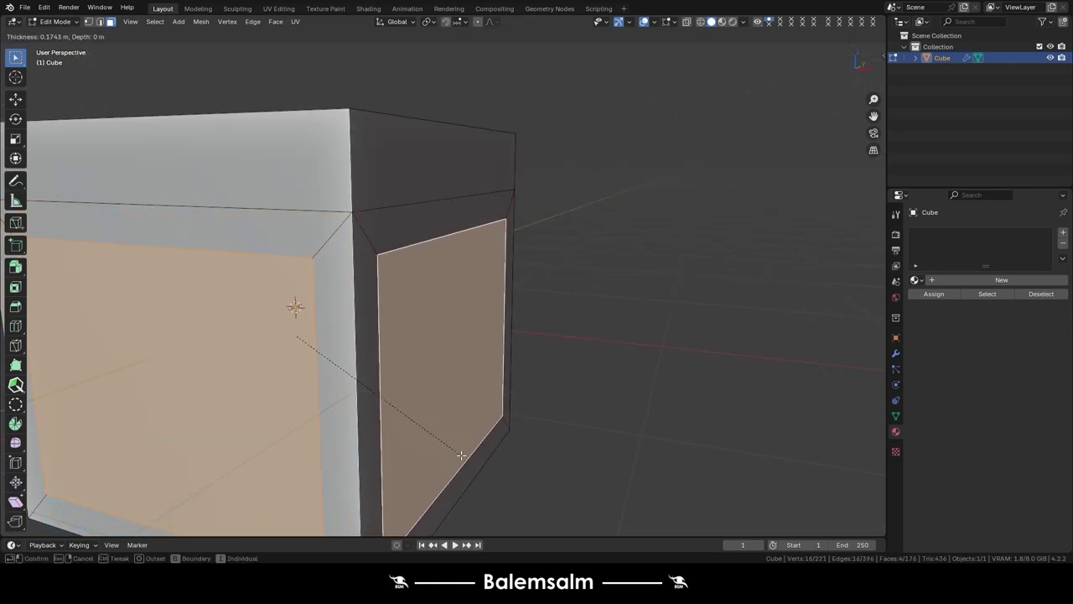
key(i)
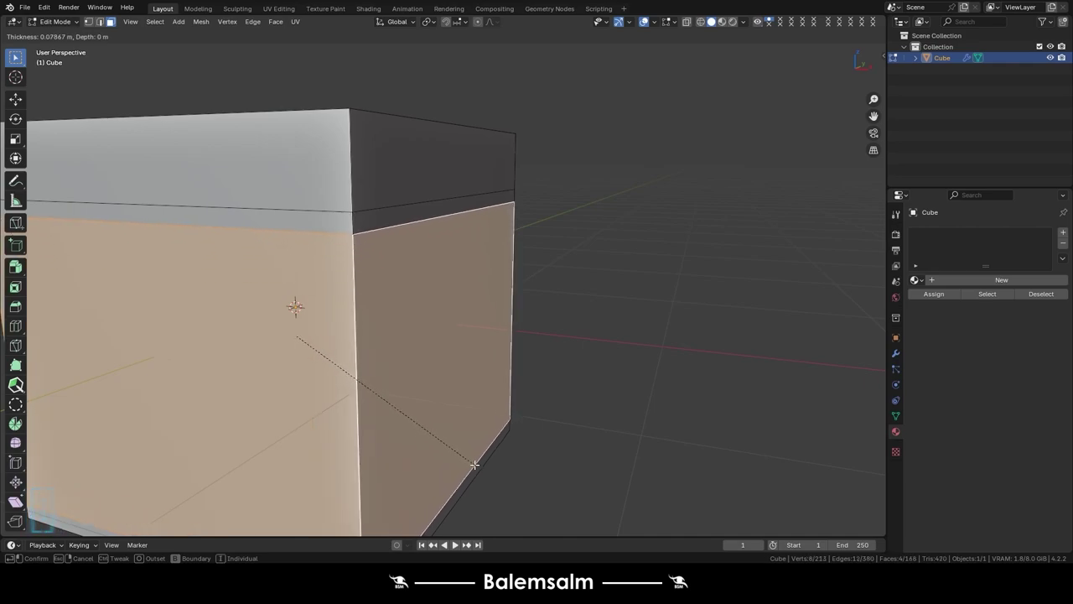
key(b)
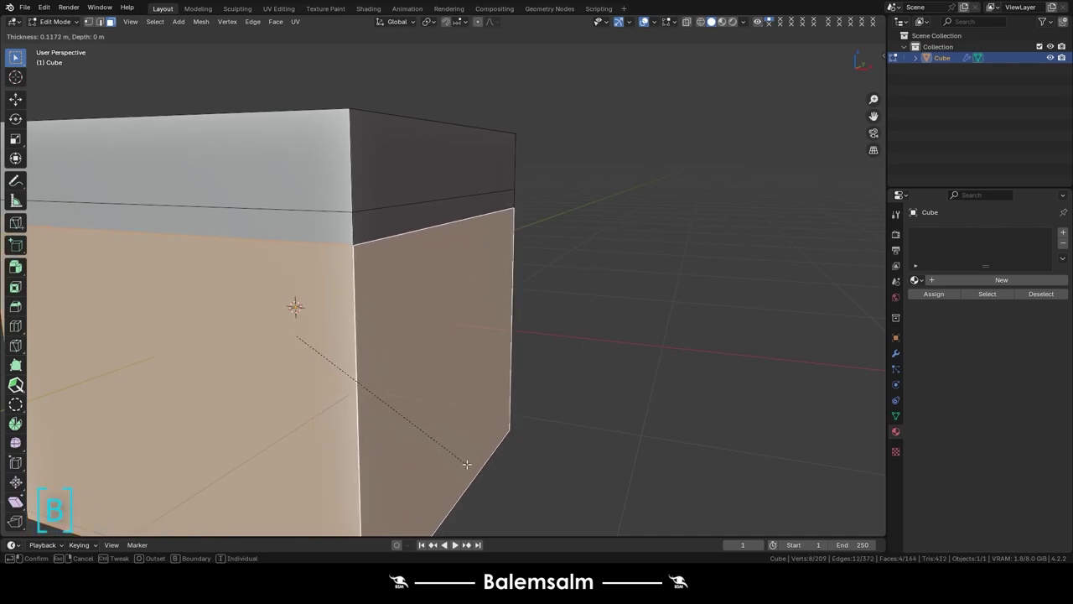
click(453, 461)
scroll(486, 336, up, 3)
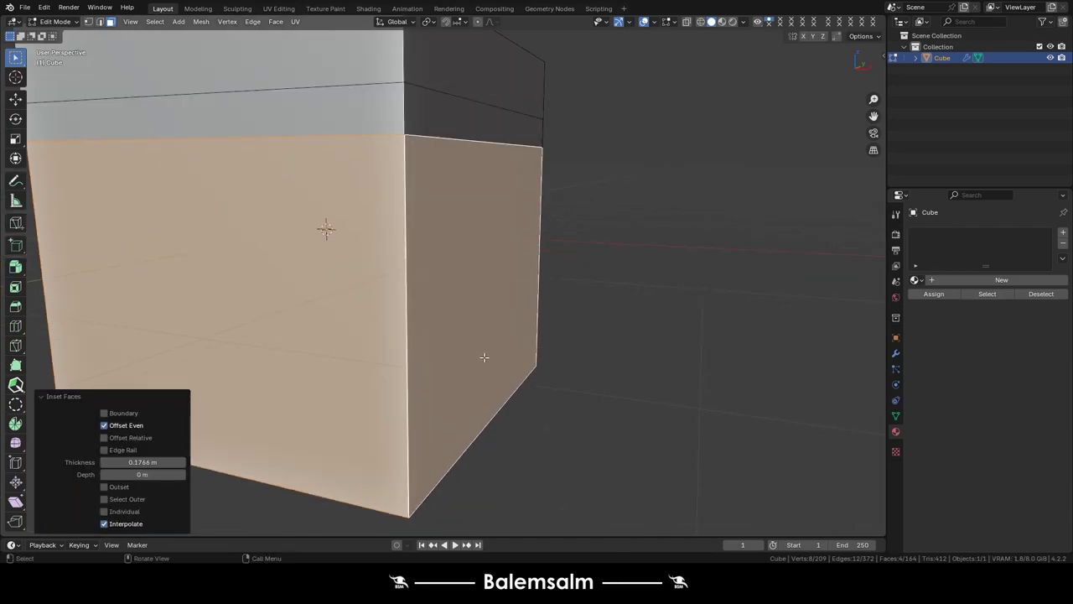
- Extrude the inset sides and shrink them inward by 0.183 m with Offset Even
key(e)
right_click(484, 357)
key(alt+s)
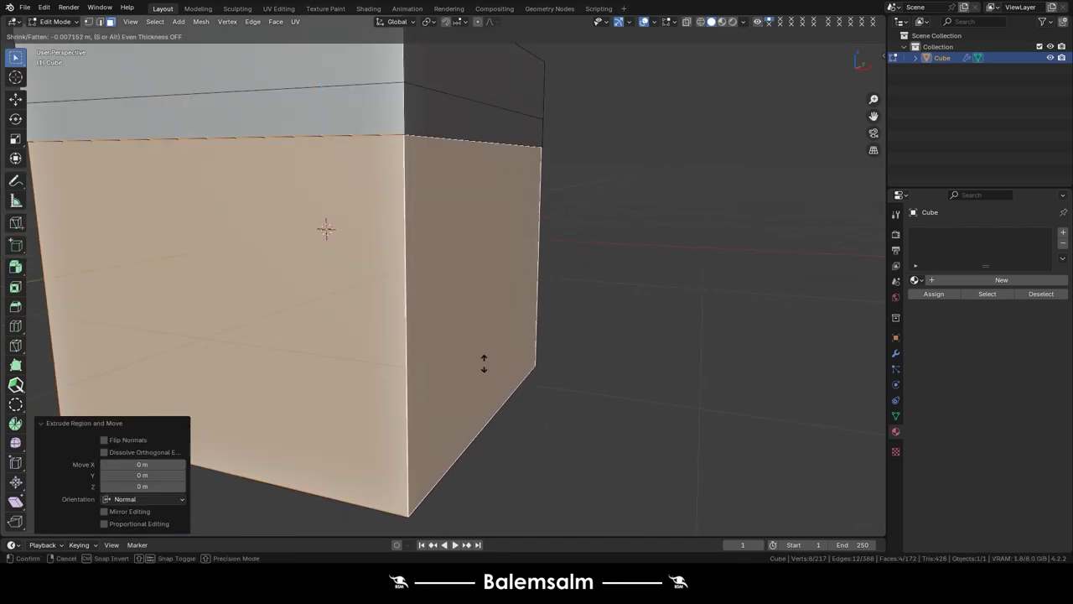
click(415, 511)
middle_drag(415, 511, 393, 381)
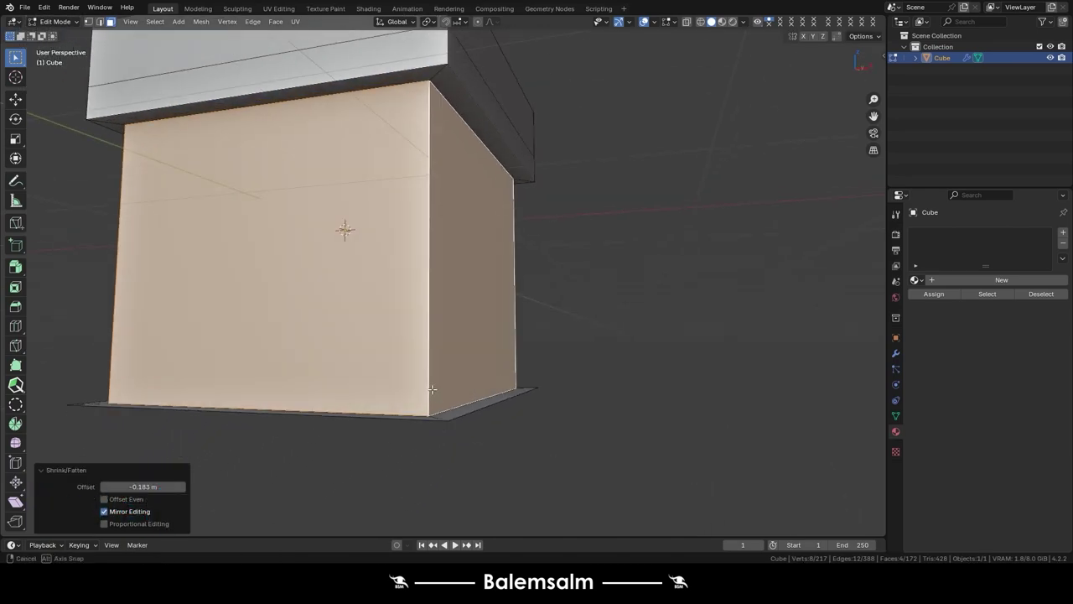
click(104, 499)
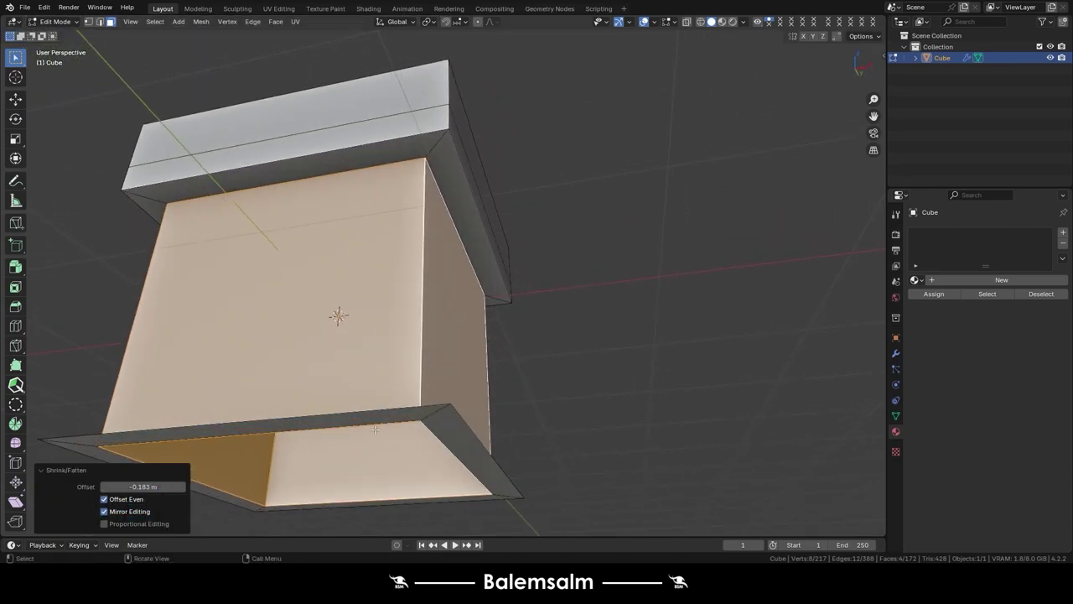
- Delete the leftover bottom rim loop
alt+click(432, 420)
key(x)
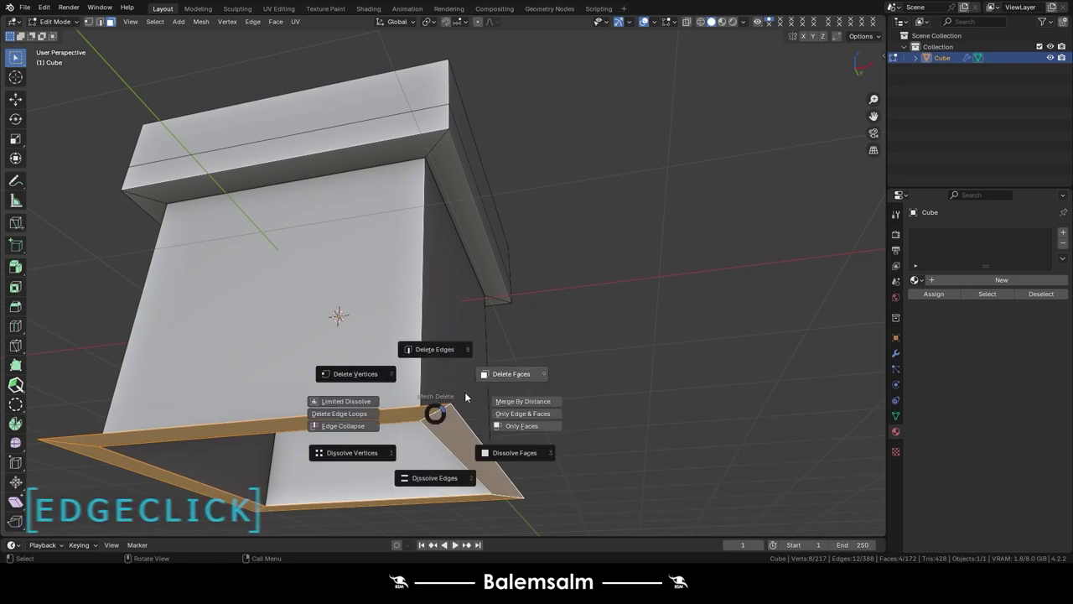
middle_drag(474, 323, 360, 331)
scroll(402, 294, up, 5)
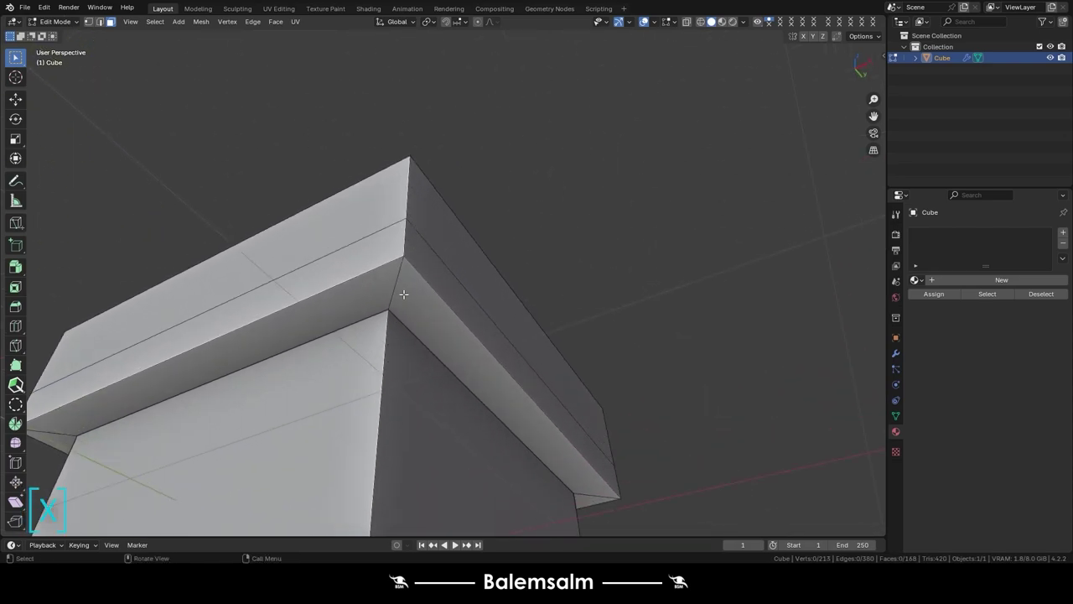
- In edge mode, select the ledge edge loop and slide it to a new position
key(2)
alt+click(363, 210)
key(g)
key(g)
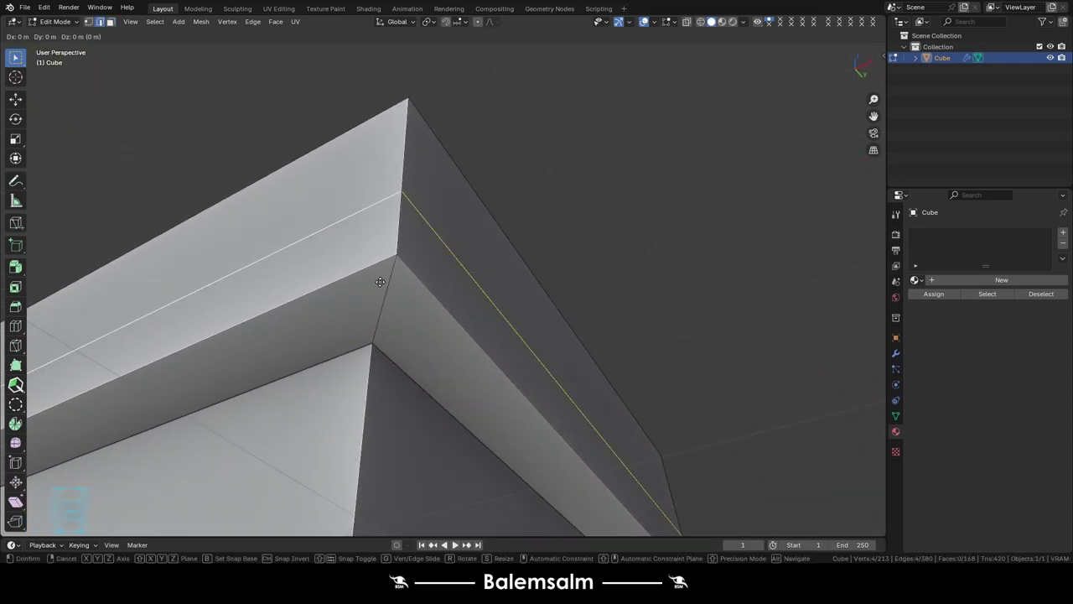
click(381, 260)
key(shift+s)
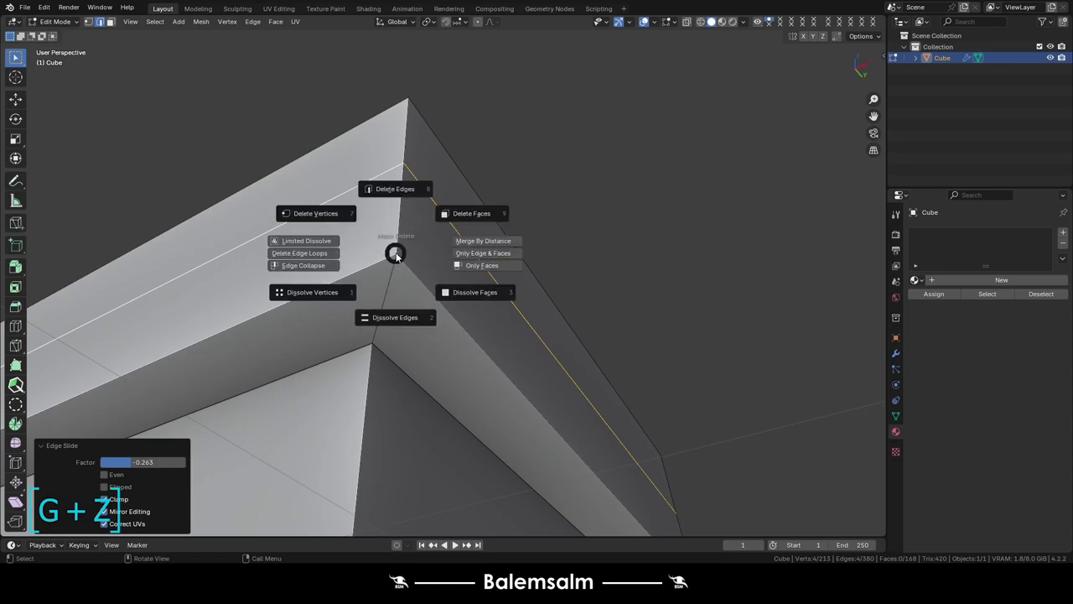
- Select the ledge's lower corner edge loop and start a bevel on it
mouse_move(410, 289)
middle_down()
mouse_move(397, 283)
mouse_move(426, 307)
middle_up()
alt+click(426, 307)
key(ctrl+b)
scroll(465, 311, up, 5)
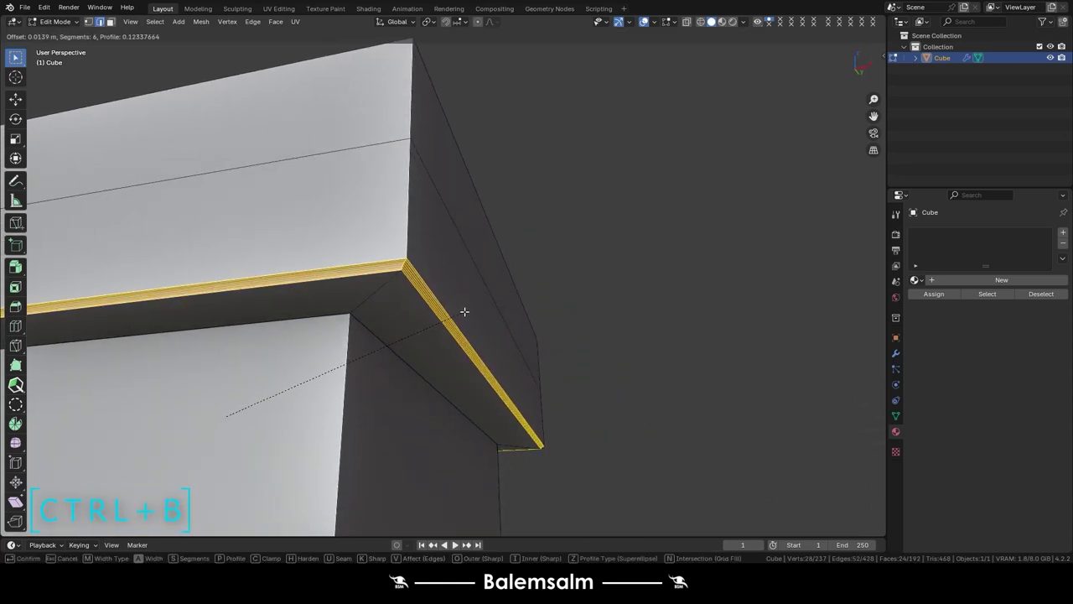
- Confirm the 6-segment ledge bevel and set its Shape to 0.5
click(511, 319)
scroll(313, 395, up, 3)
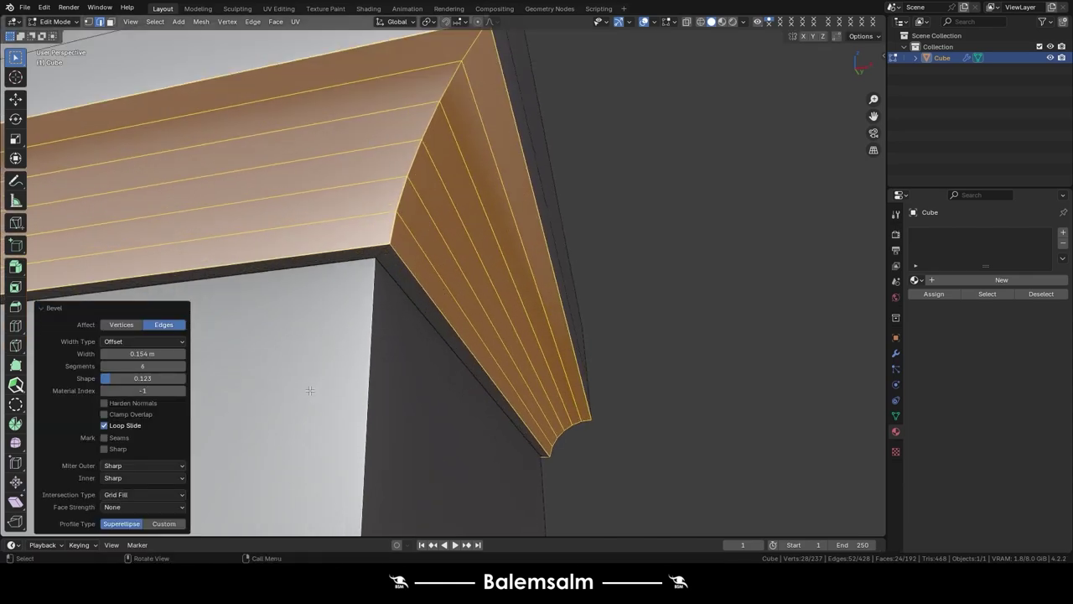
mouse_move(311, 392)
middle_down()
mouse_move(381, 363)
mouse_move(394, 335)
mouse_move(376, 412)
mouse_move(352, 418)
middle_up()
mouse_move(127, 380)
mouse_down()
mouse_move(200, 379)
mouse_move(114, 380)
mouse_up()
click(143, 378)
text(0.5)
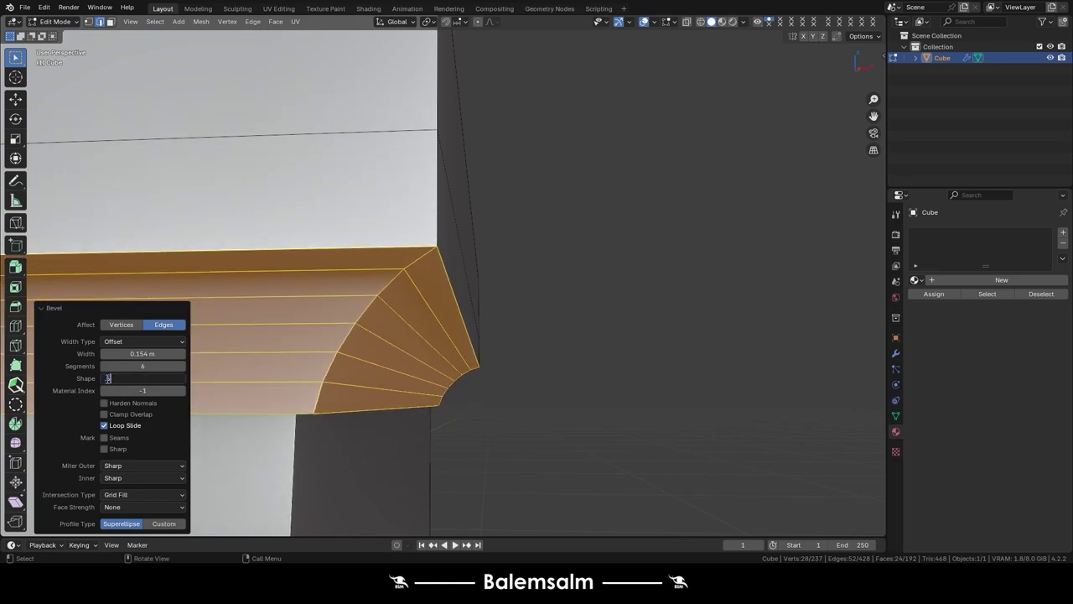
key(Return)
- Leave Harden Normals off, uncheck Mark Sharp, keep Miter Outer Sharp, and use a Custom profile
click(103, 424)
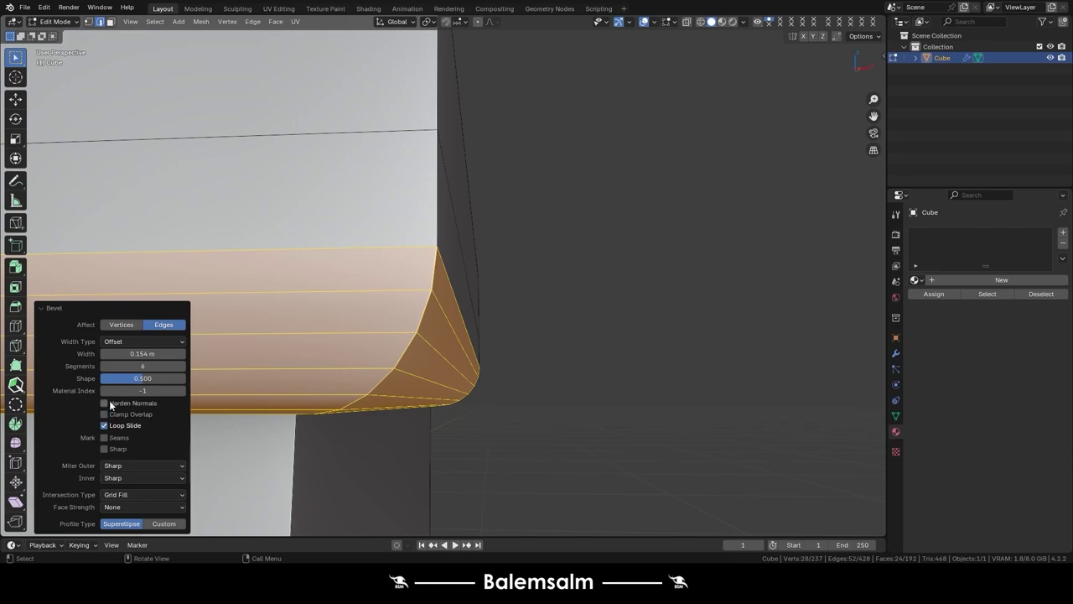
click(109, 401)
click(109, 400)
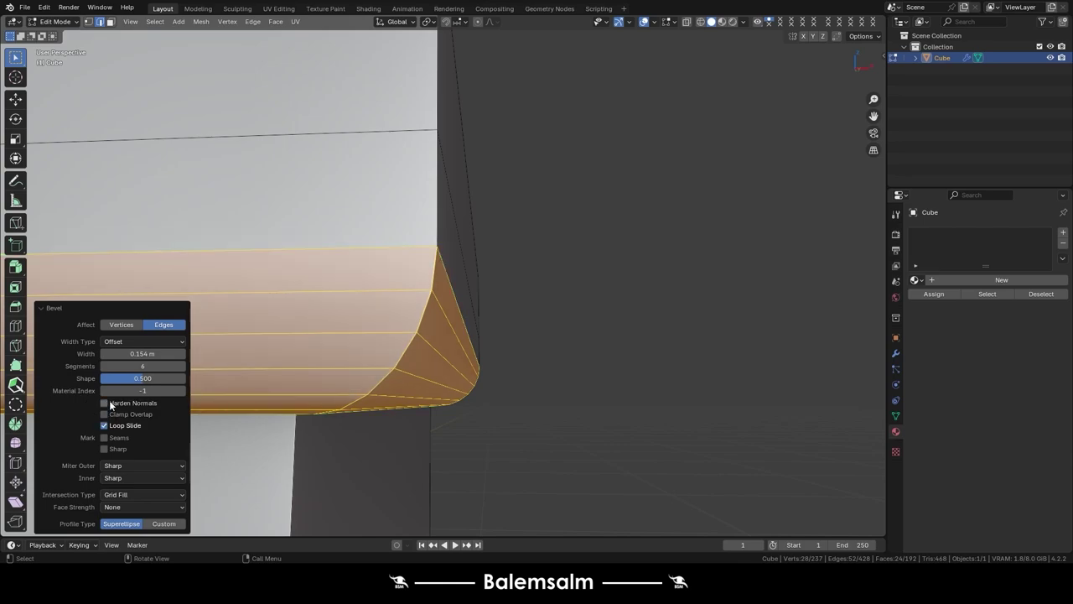
click(104, 449)
click(113, 466)
click(113, 468)
click(156, 524)
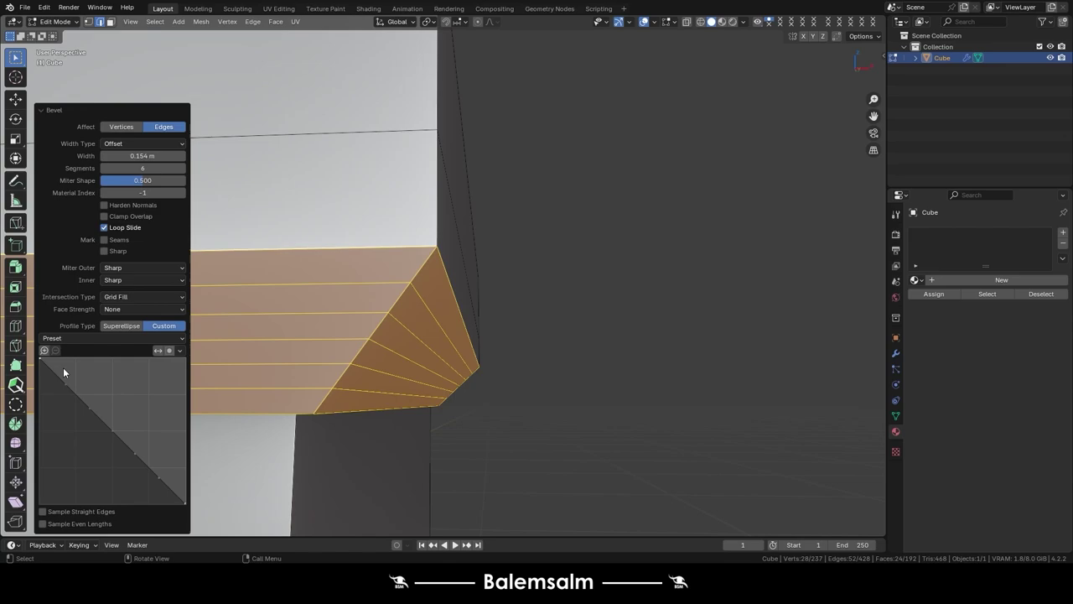
- Bend the custom profile curve concave, add a point, and try a profile preset
mouse_move(63, 369)
mouse_down()
mouse_move(82, 427)
mouse_move(90, 399)
mouse_up()
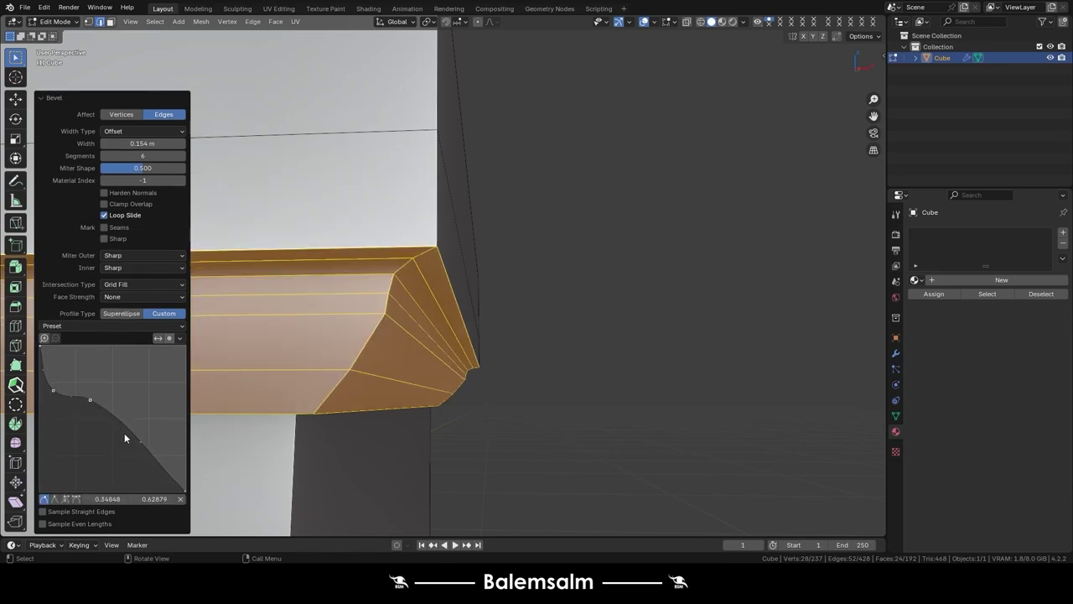
mouse_move(142, 443)
mouse_down()
mouse_move(108, 449)
mouse_move(131, 442)
mouse_move(147, 476)
mouse_up()
middle_drag(429, 392, 295, 361)
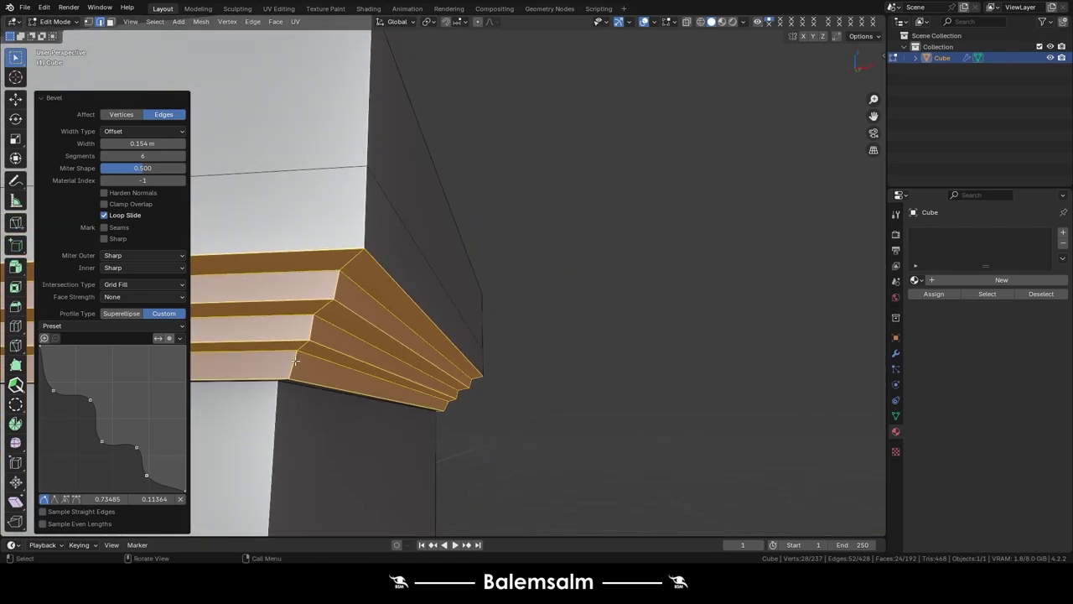
click(106, 327)
click(95, 367)
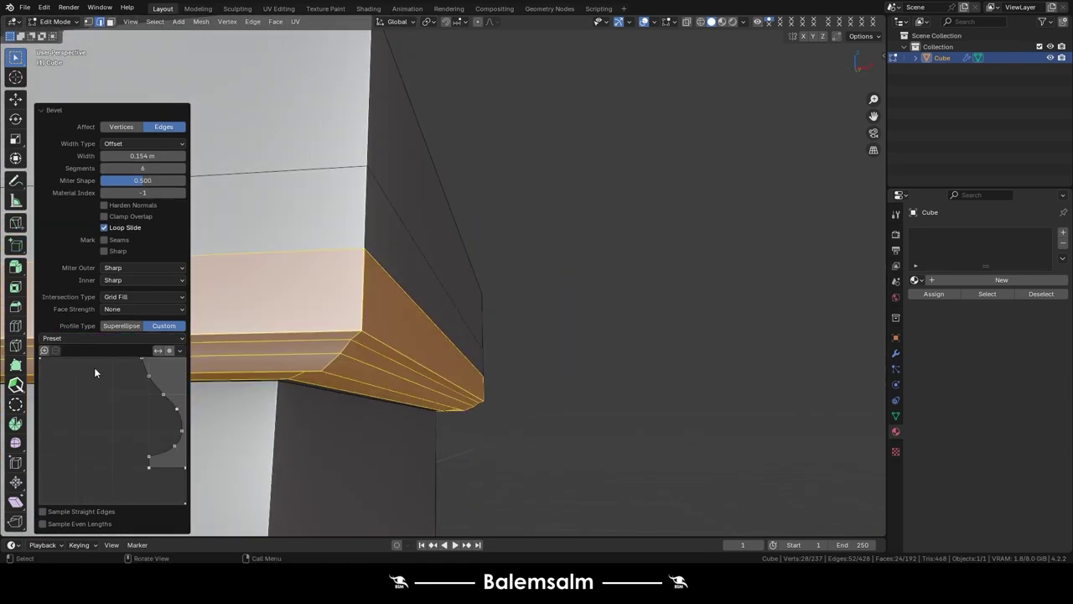
middle_drag(334, 391, 327, 370)
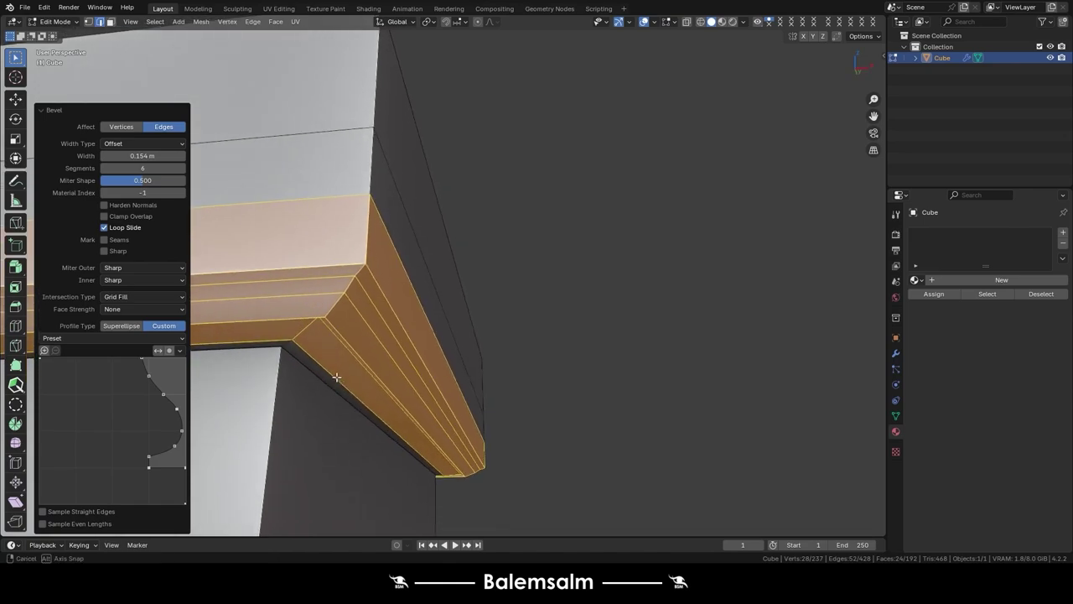
- Raise the ledge bevel's segment count to 16
click(182, 169)
click(182, 169)
click(182, 168)
click(182, 168)
click(182, 168)
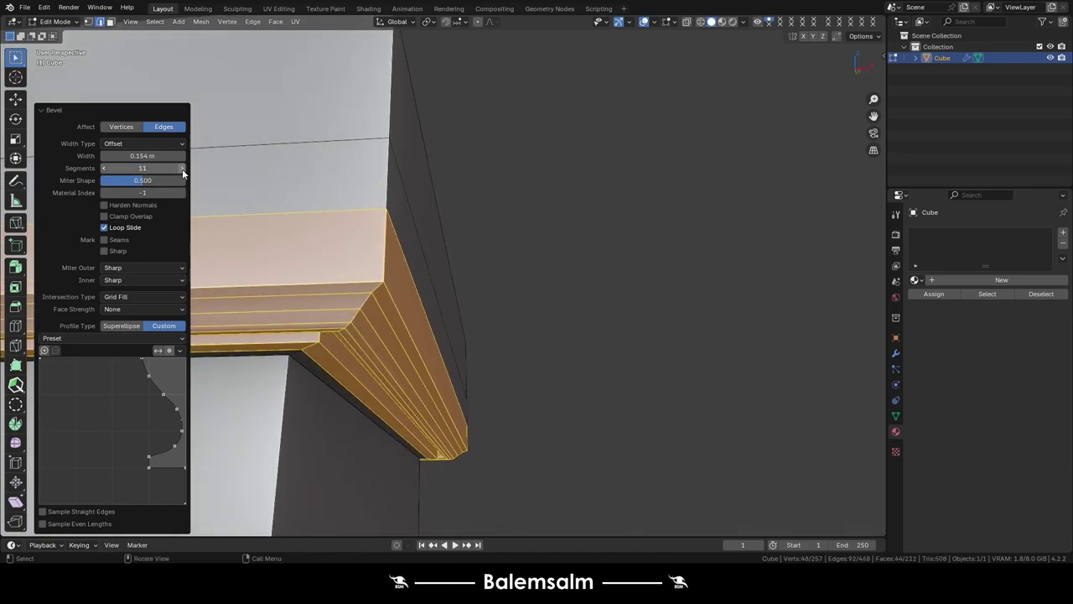
click(182, 168)
click(182, 169)
click(182, 169)
click(182, 169)
click(182, 168)
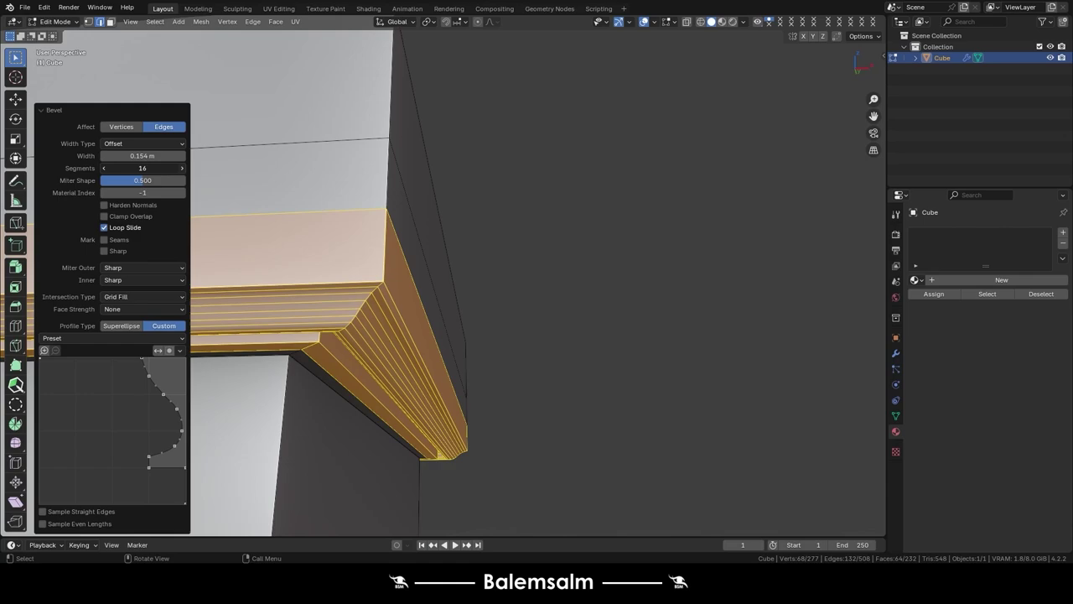
click(182, 168)
click(182, 168)
mouse_move(252, 335)
middle_down()
mouse_move(267, 378)
mouse_move(101, 352)
middle_up()
- Try the Cornice Molding preset, then reset the profile to Default
click(72, 339)
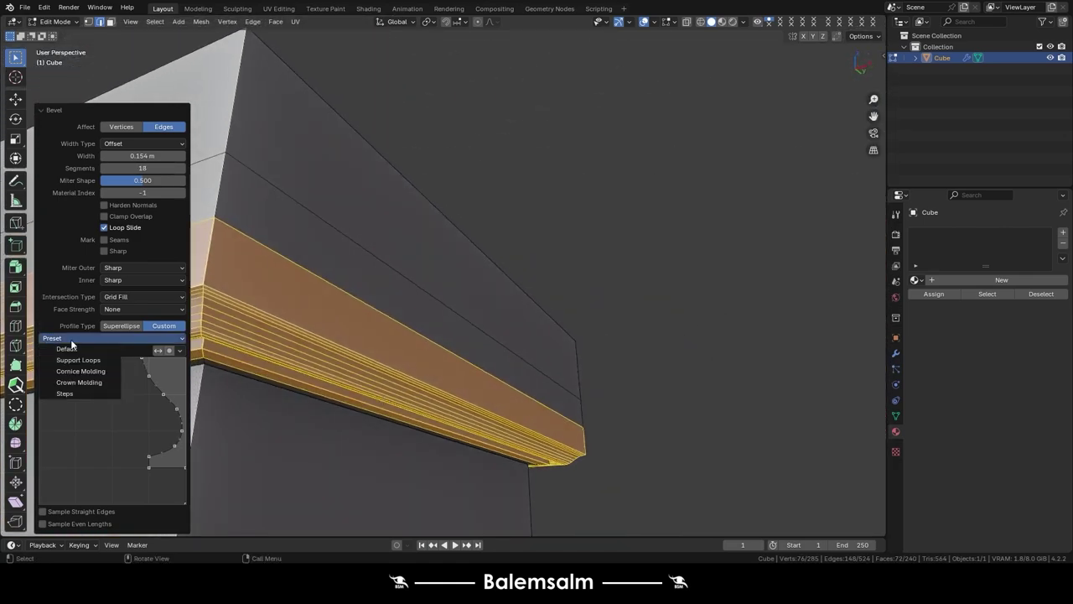
click(70, 371)
mouse_move(267, 353)
middle_down()
mouse_move(390, 372)
mouse_move(381, 289)
mouse_move(342, 331)
middle_up()
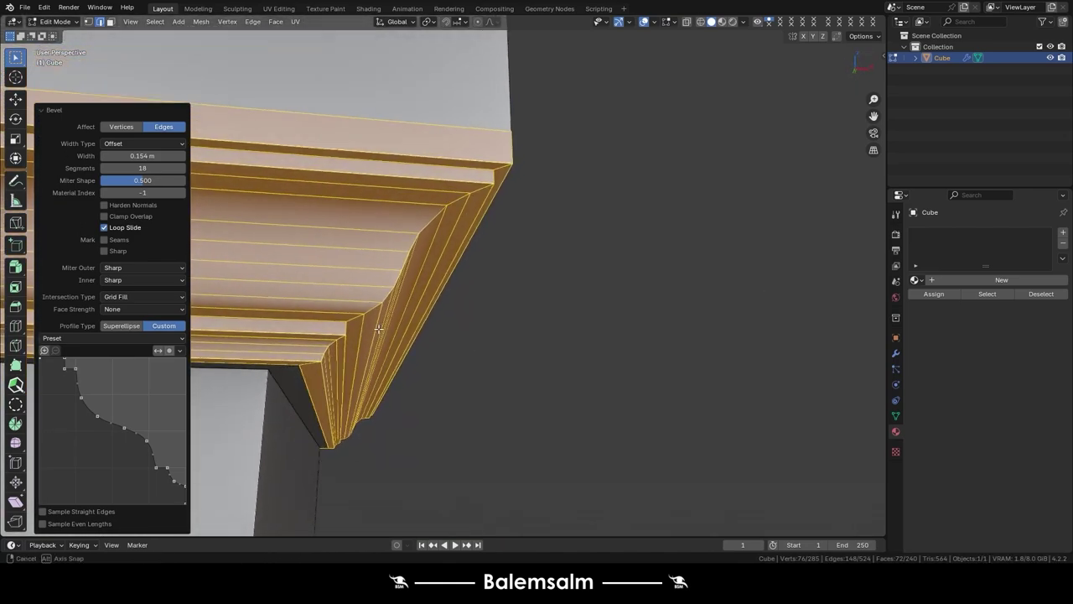
click(86, 338)
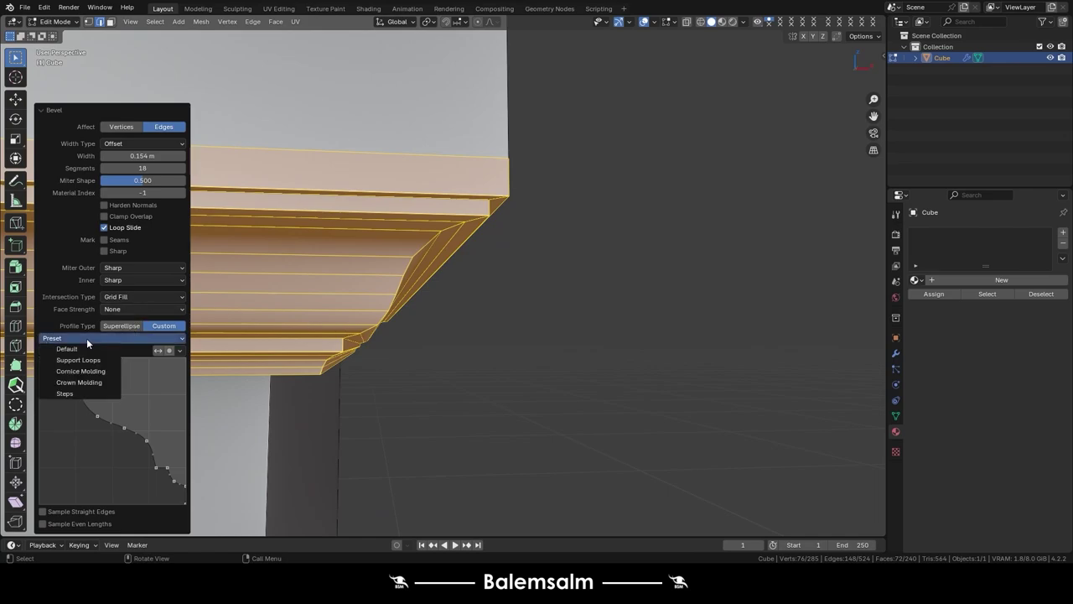
click(77, 358)
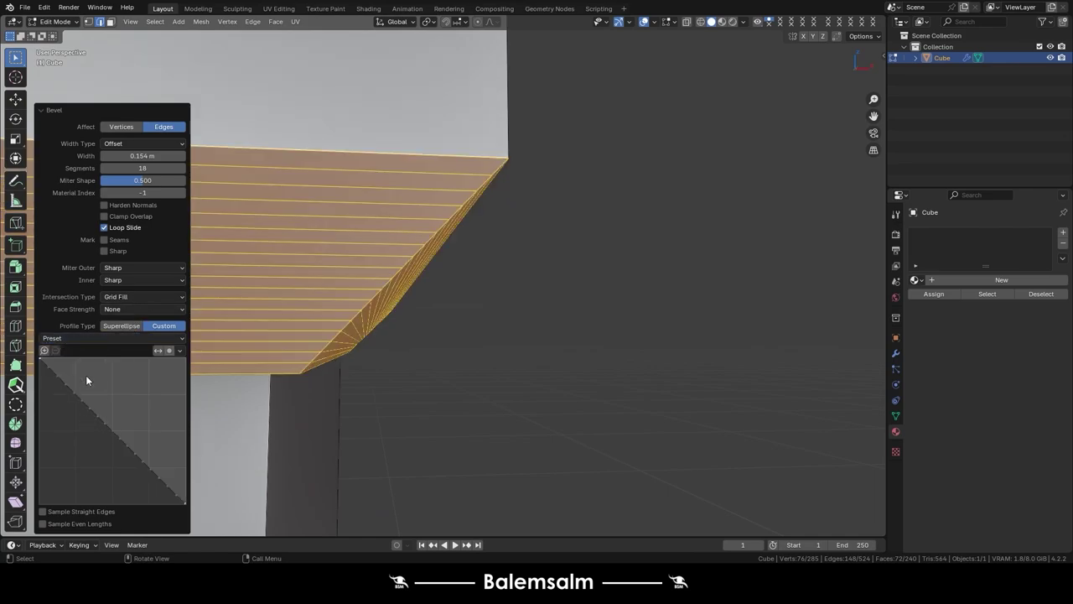
- Add profile points with sharp vector handles to start forming stepped tiers
drag(51, 362, 47, 368)
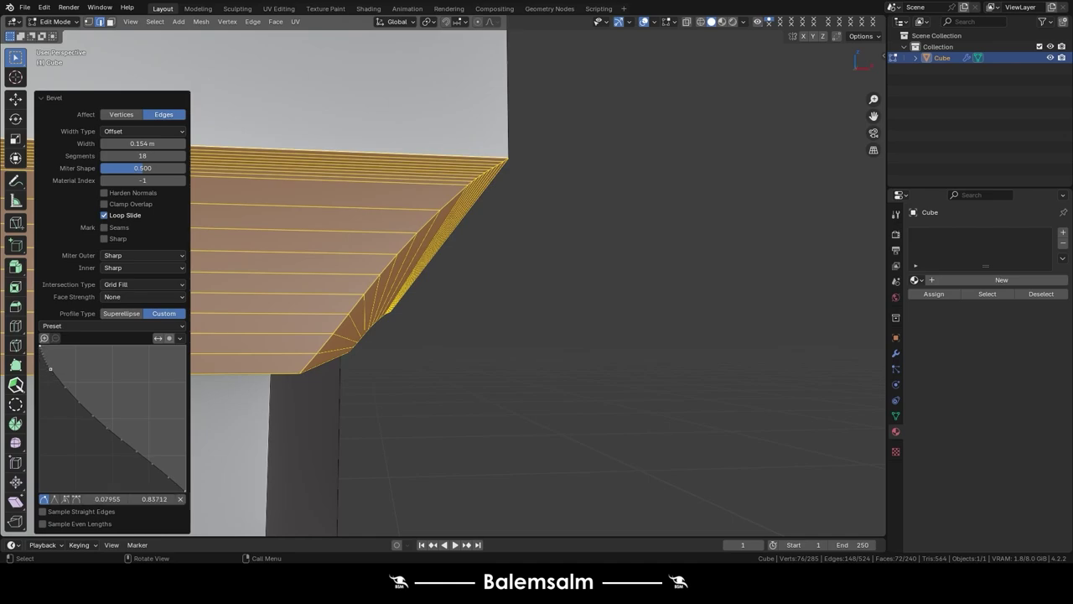
click(54, 499)
drag(60, 379, 58, 367)
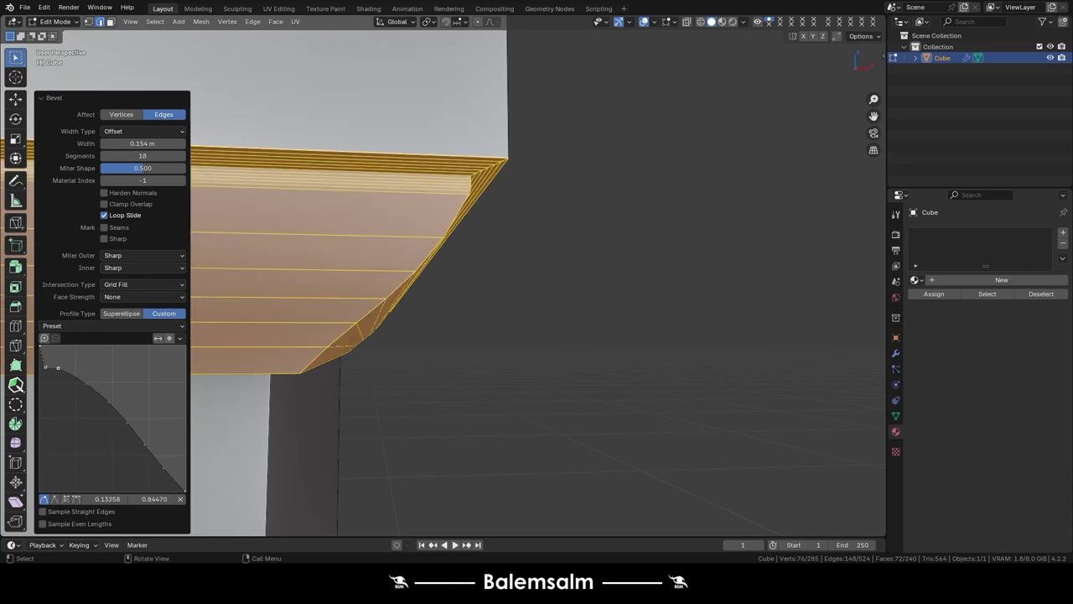
mouse_move(83, 383)
mouse_down()
mouse_move(61, 384)
mouse_move(79, 386)
mouse_up()
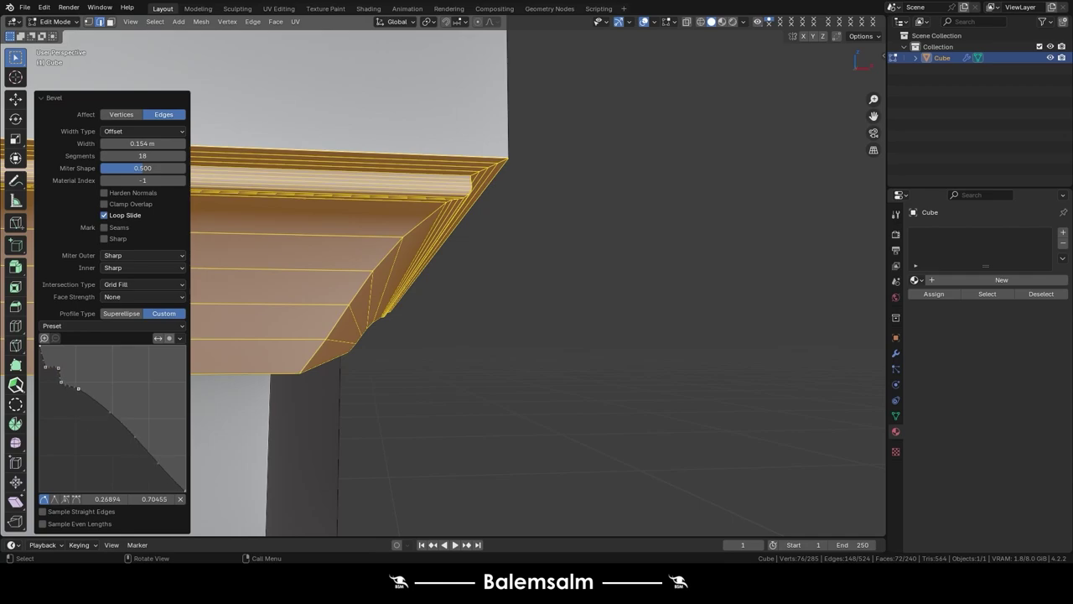
click(77, 499)
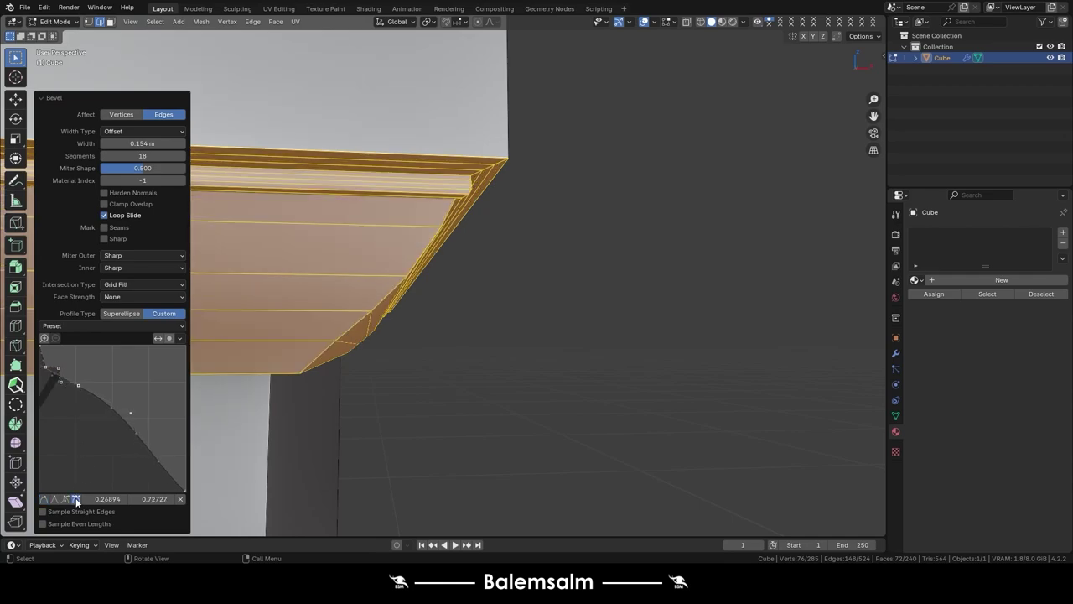
drag(132, 414, 93, 382)
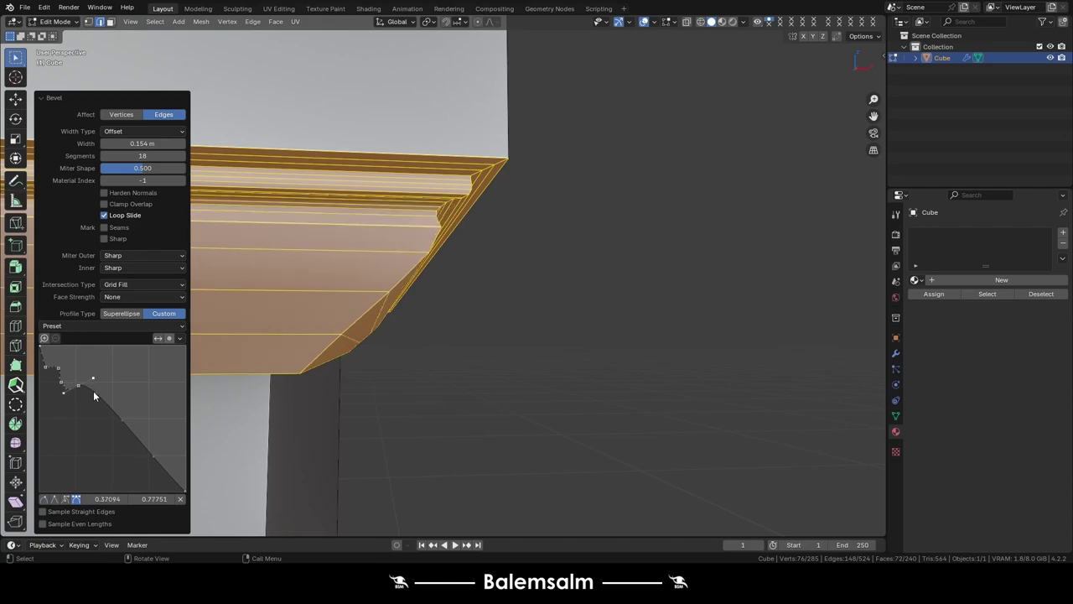
- Move the lower profile points to deepen the steps and make the last point sharp
click(95, 392)
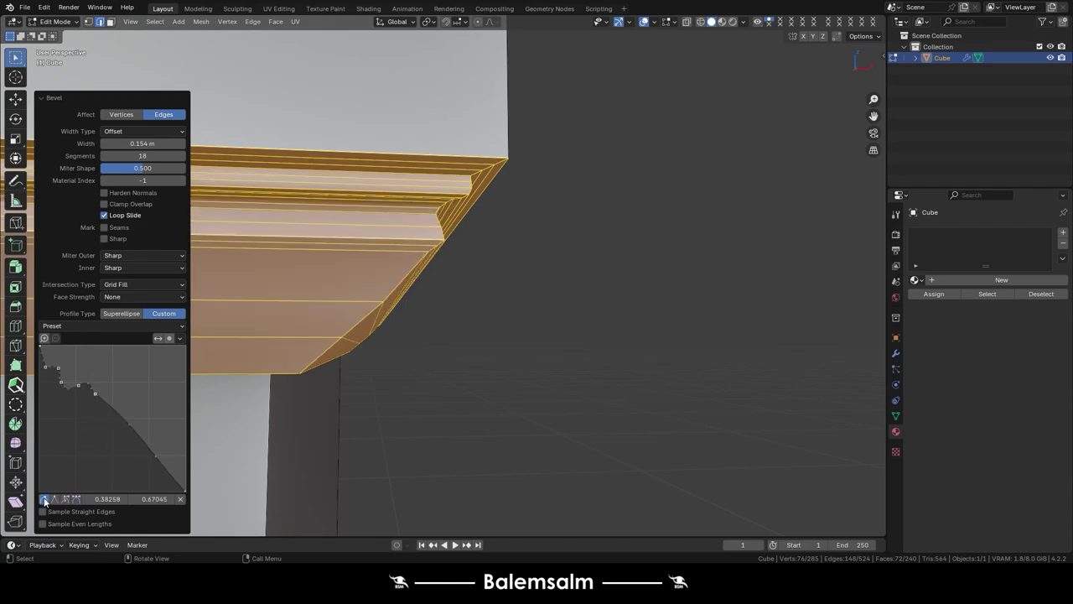
mouse_move(95, 395)
mouse_down()
mouse_move(91, 417)
mouse_move(120, 425)
mouse_up()
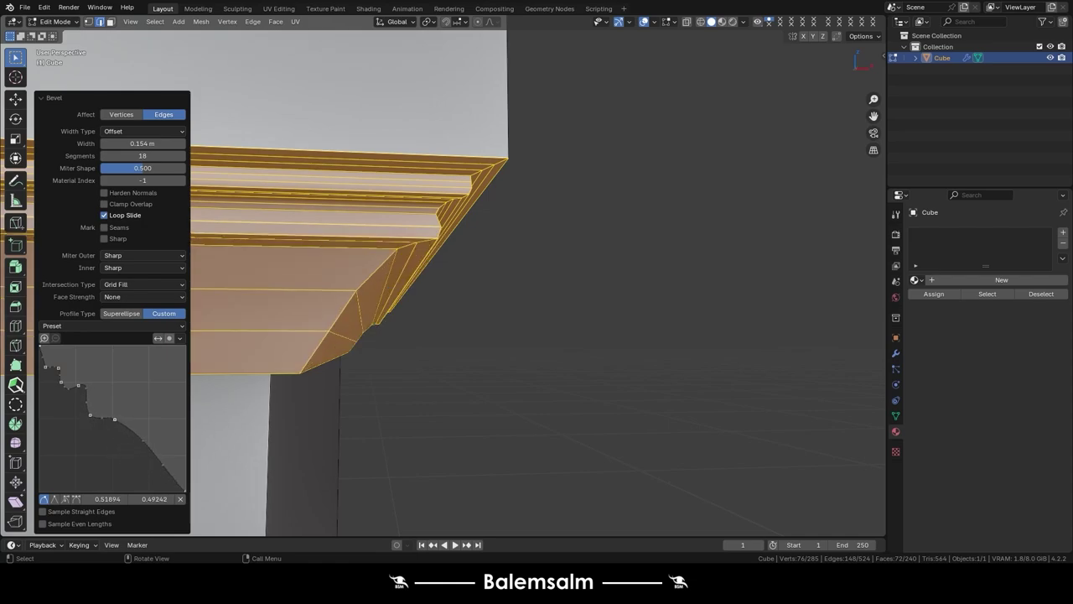
mouse_move(161, 464)
mouse_down()
mouse_move(123, 453)
mouse_move(152, 460)
mouse_up()
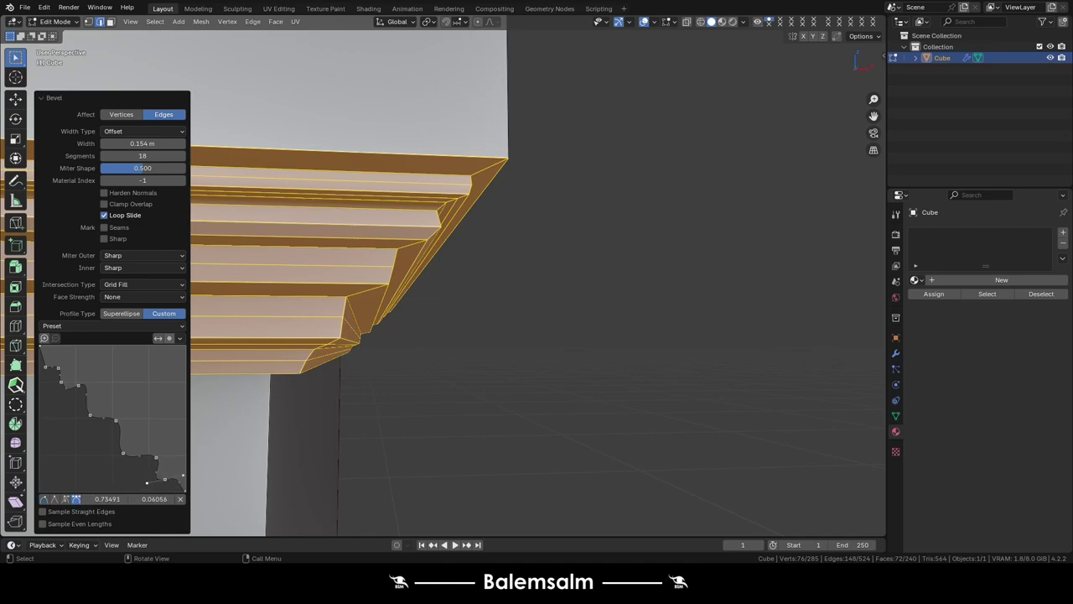
drag(155, 479, 154, 480)
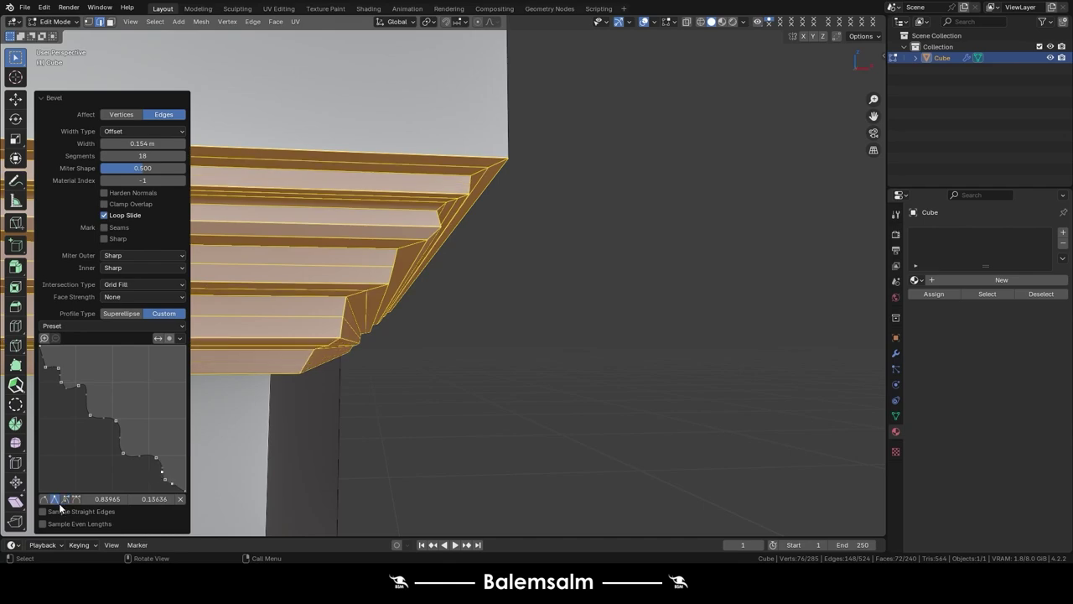
drag(154, 478, 164, 470)
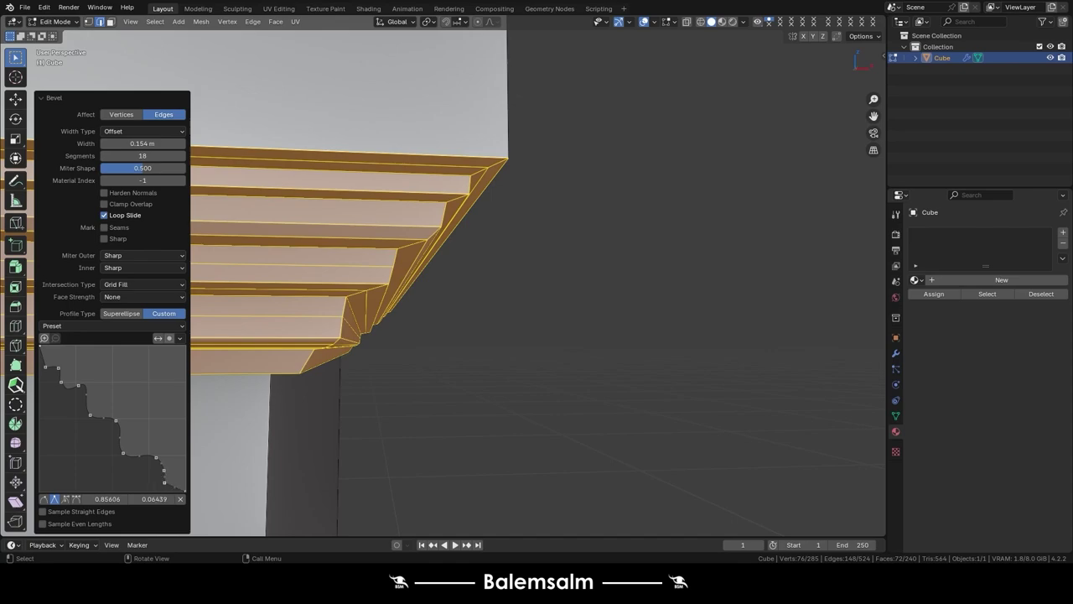
drag(165, 481, 176, 485)
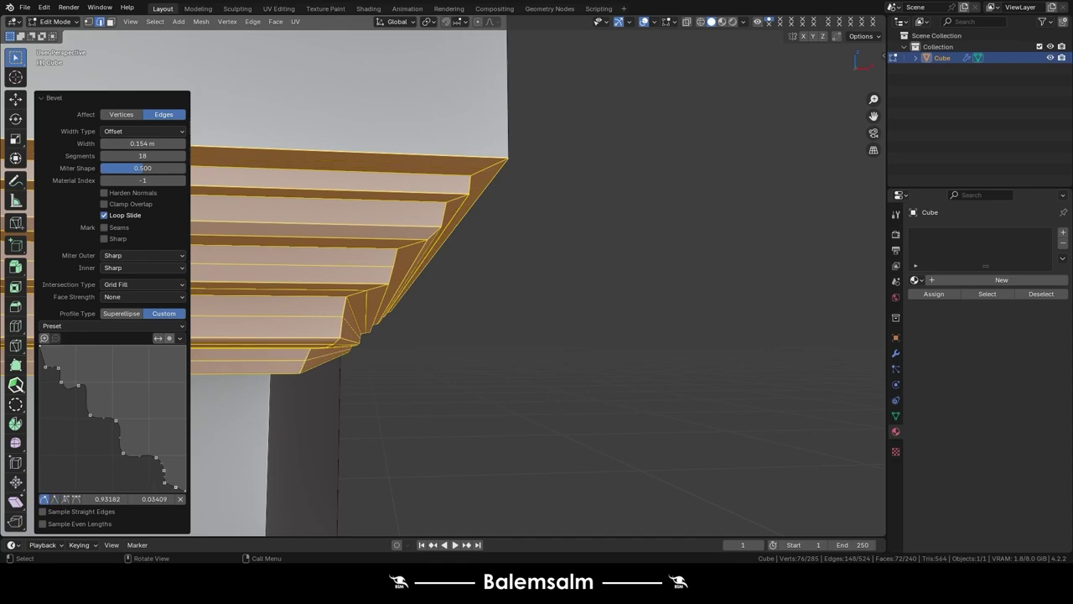
click(54, 500)
- Undo the custom cornice bevel and bevel the ledge edges again
scroll(332, 357, down, 2)
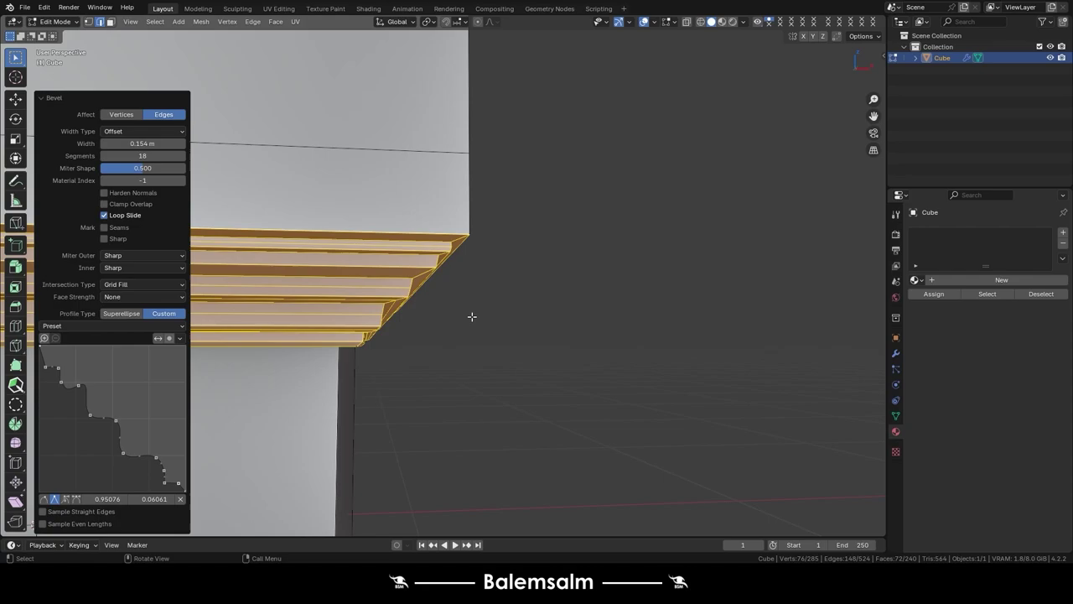
mouse_move(472, 313)
middle_down()
mouse_move(555, 503)
mouse_move(618, 498)
mouse_move(493, 316)
mouse_move(594, 311)
mouse_move(464, 297)
middle_up()
key(Tab)
key(Tab)
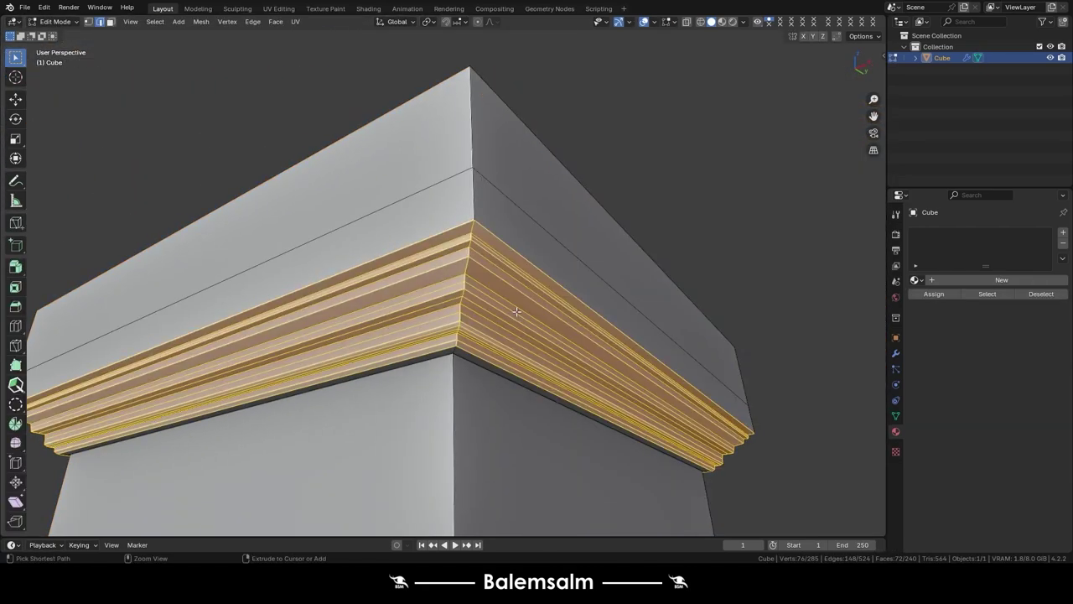
key(ctrl+z)
key(ctrl+b)
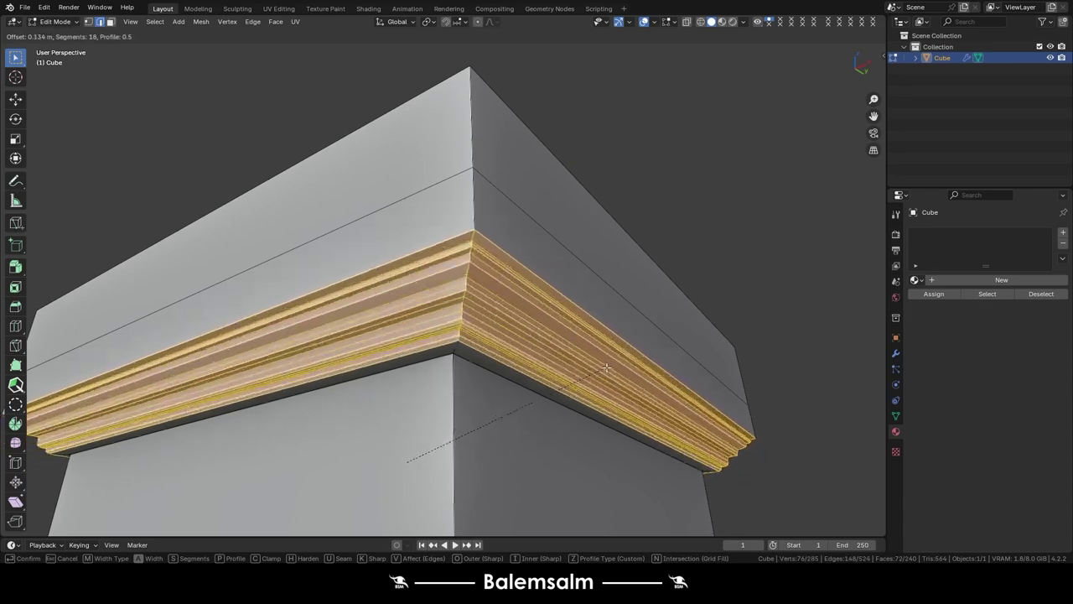
click(605, 370)
- Apply the Crown Molding profile preset to the 0.128 m, 18-segment cornice bevel, then return to Object Mode
click(72, 326)
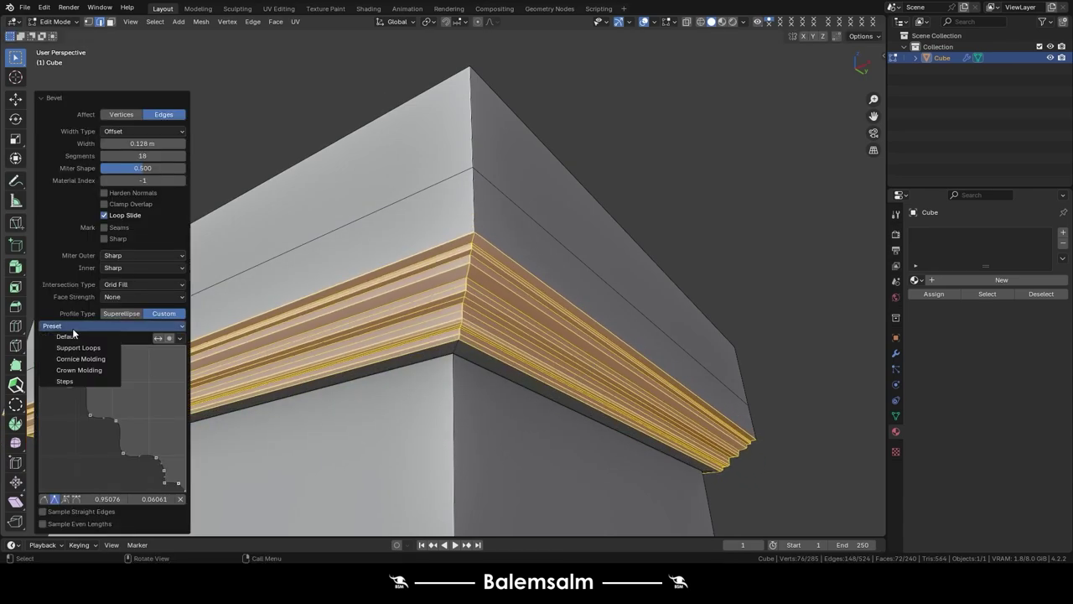
click(75, 349)
click(75, 338)
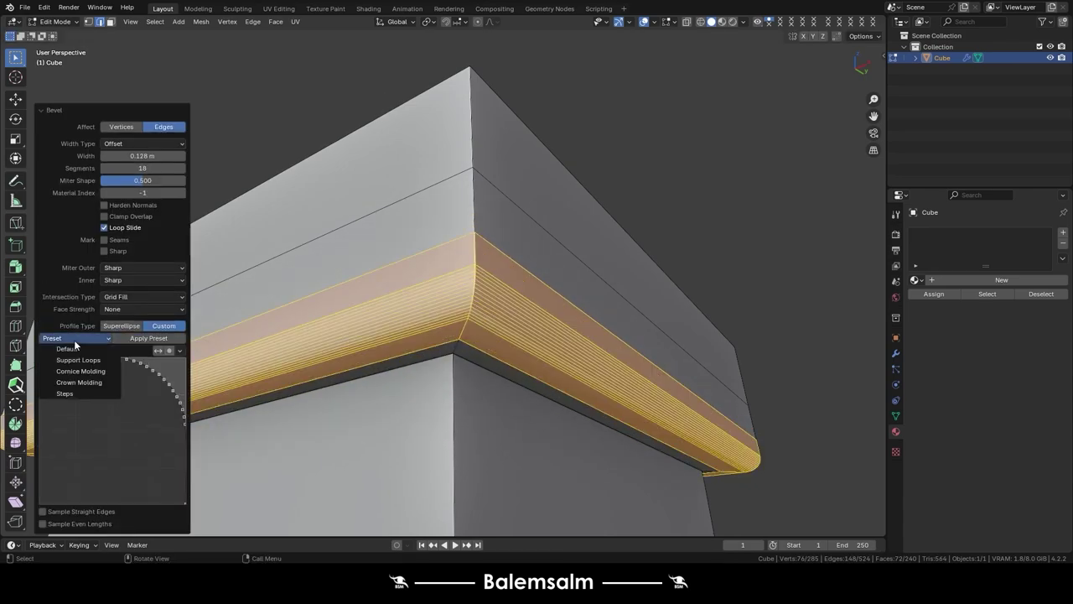
click(75, 359)
click(79, 338)
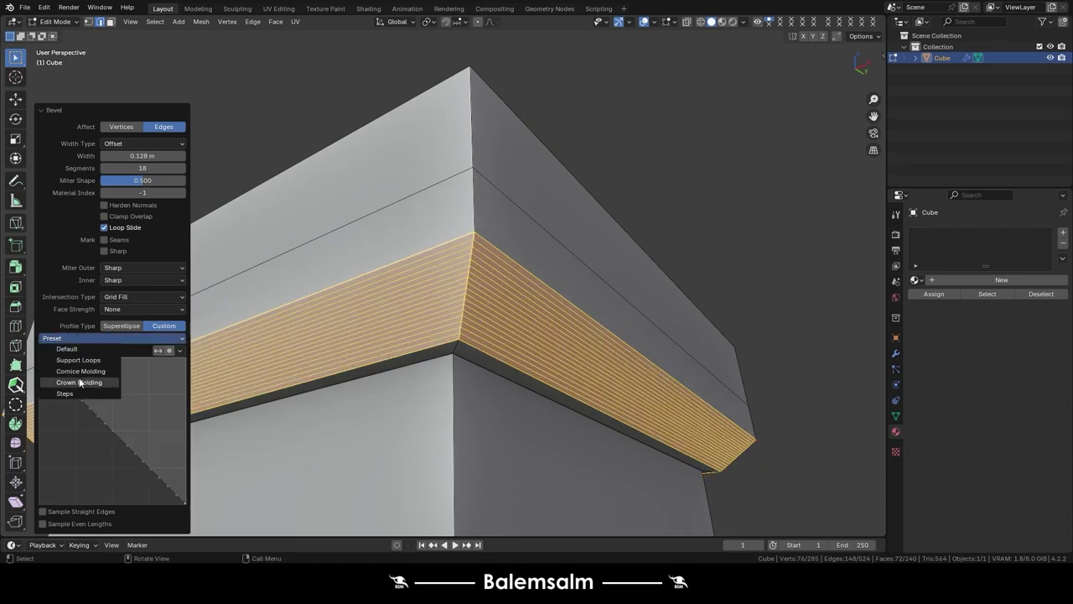
click(79, 369)
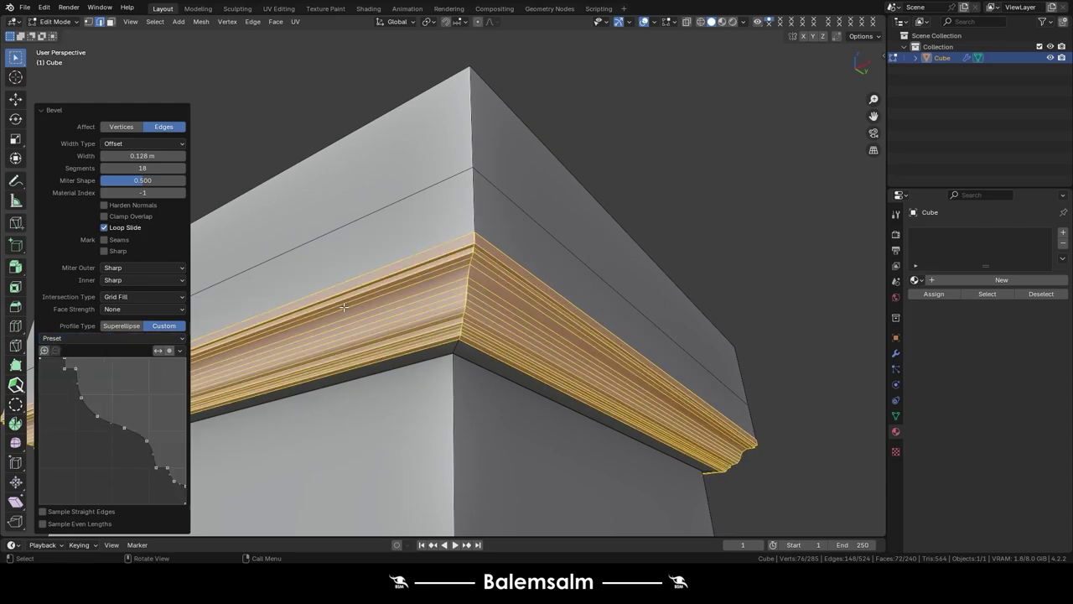
scroll(421, 246, down, 5)
mouse_move(422, 246)
middle_down()
mouse_move(483, 384)
mouse_move(480, 247)
middle_up()
key(Tab)
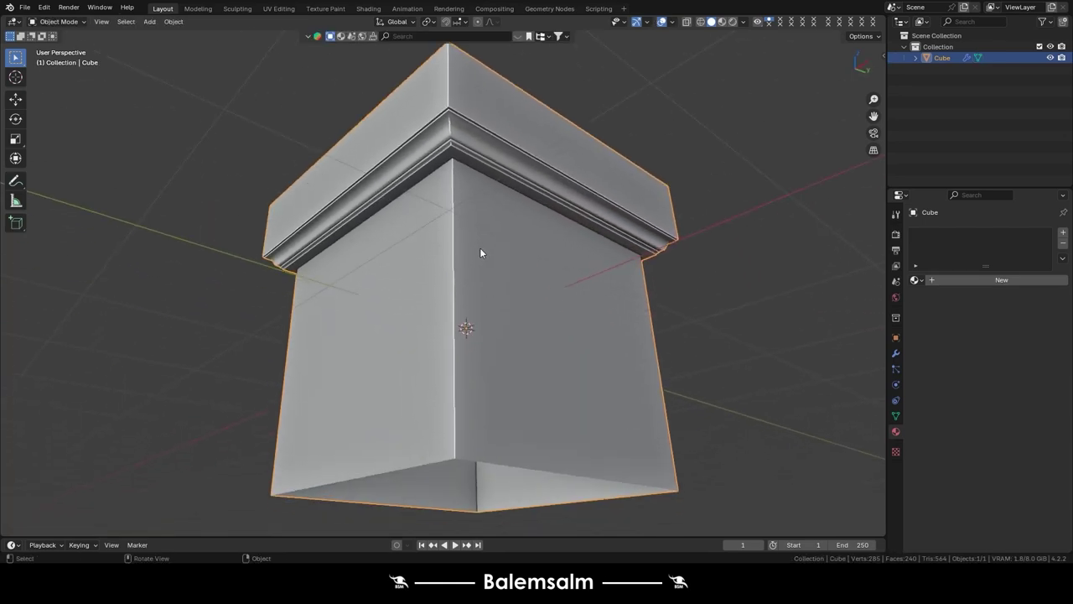
- Add a horizontal loop cut around the pedestal body and slide the lower loop down along Z
key(Tab)
key(ctrl+r)
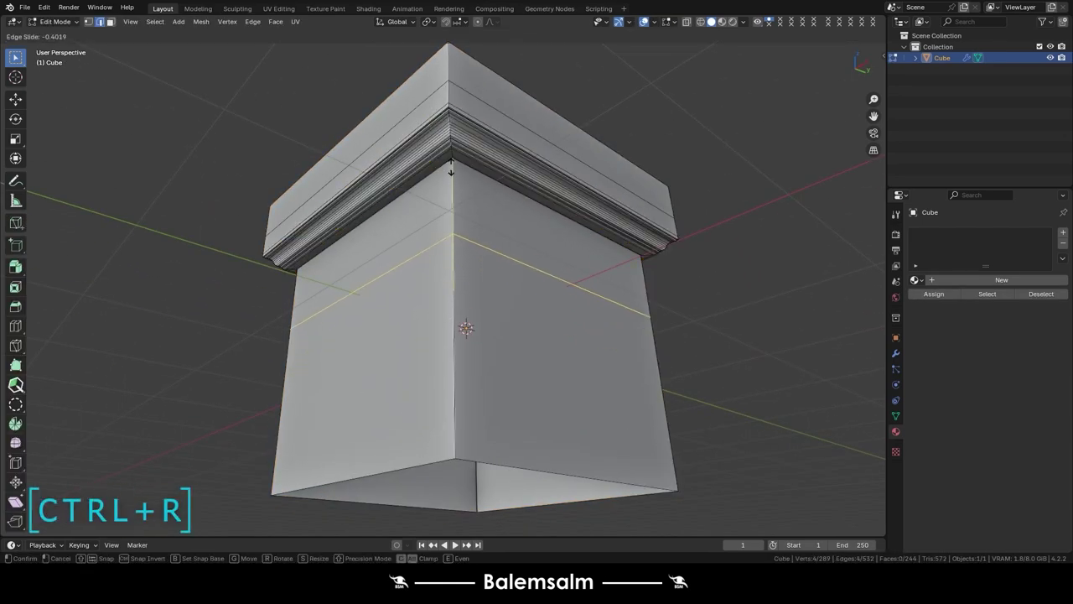
click(457, 198)
key(g)
key(z)
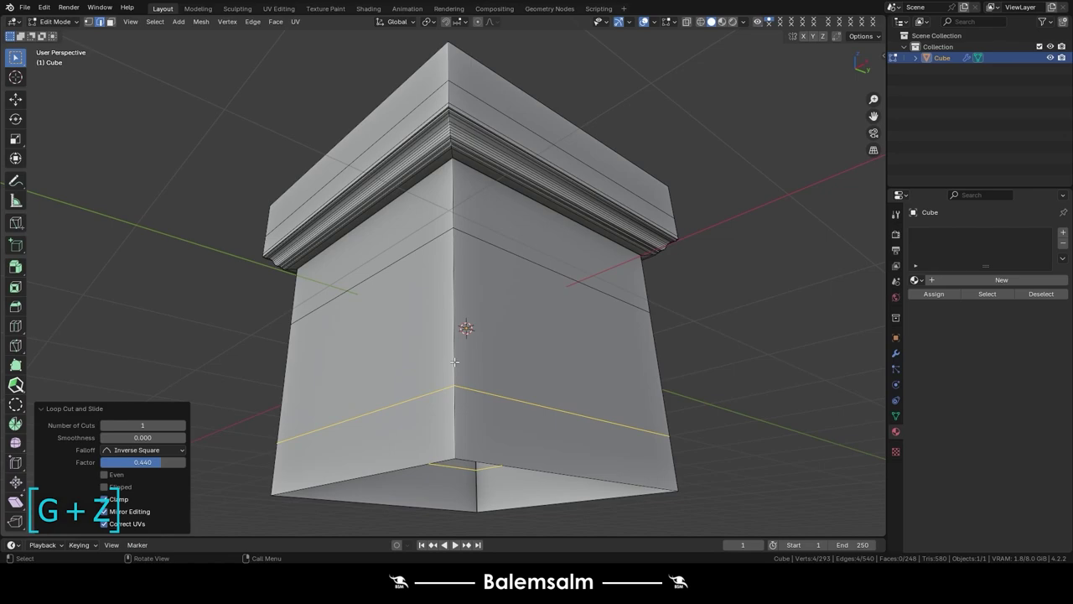
click(473, 310)
- Extrude the face band between the loops and shrink it 0.35 m inward with Offset Even
alt+click(472, 311)
middle_drag(472, 311, 492, 343)
key(e)
key(Escape)
key(alt+s)
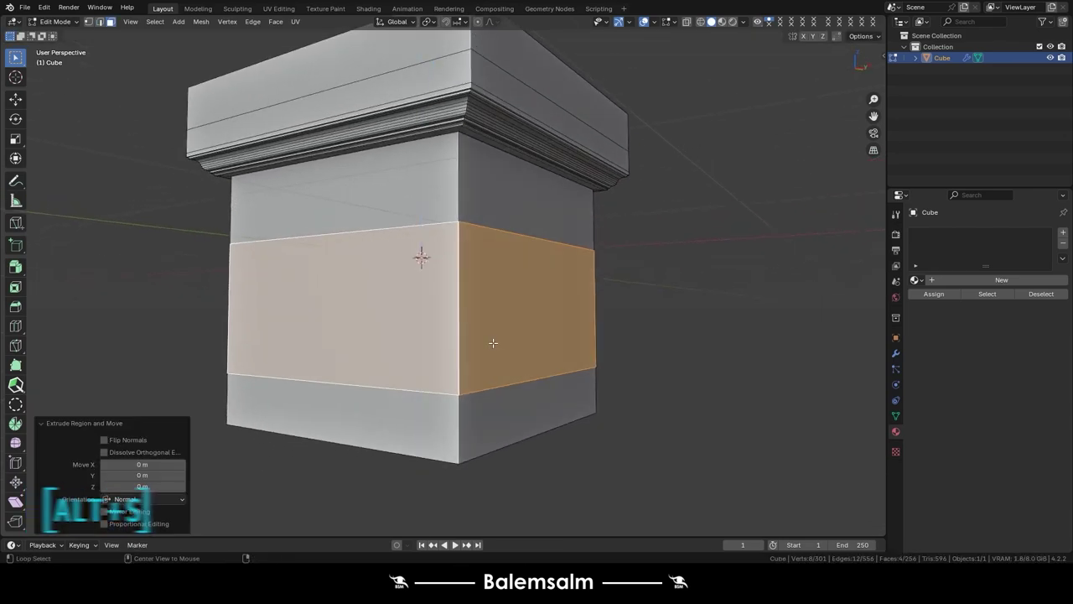
click(482, 369)
scroll(483, 369, up, 2)
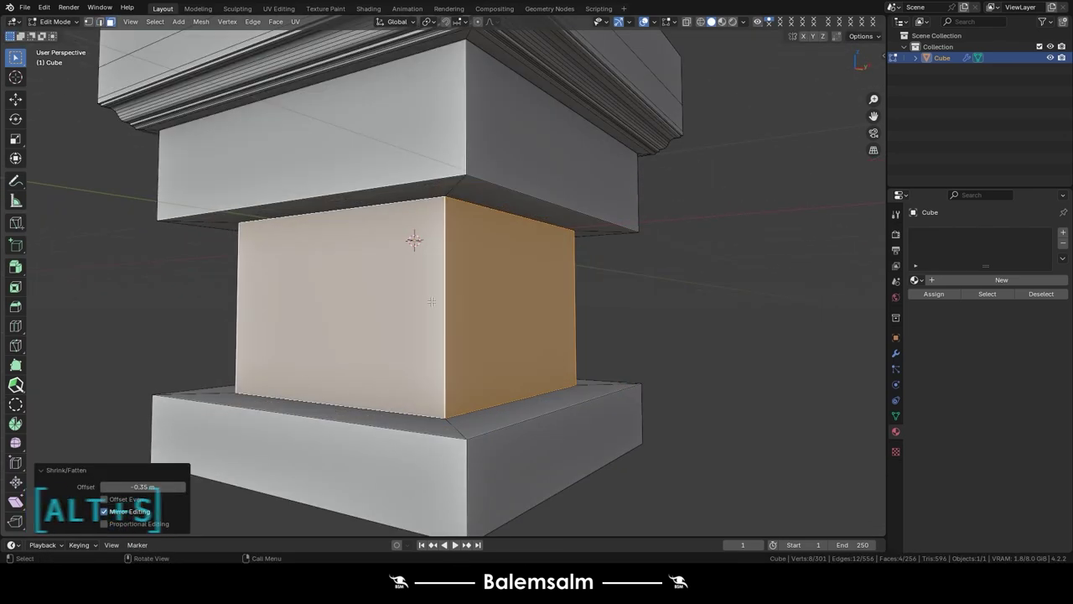
click(124, 501)
- Bevel the recessed band's border edges with Ctrl+B
scroll(421, 270, up, 3)
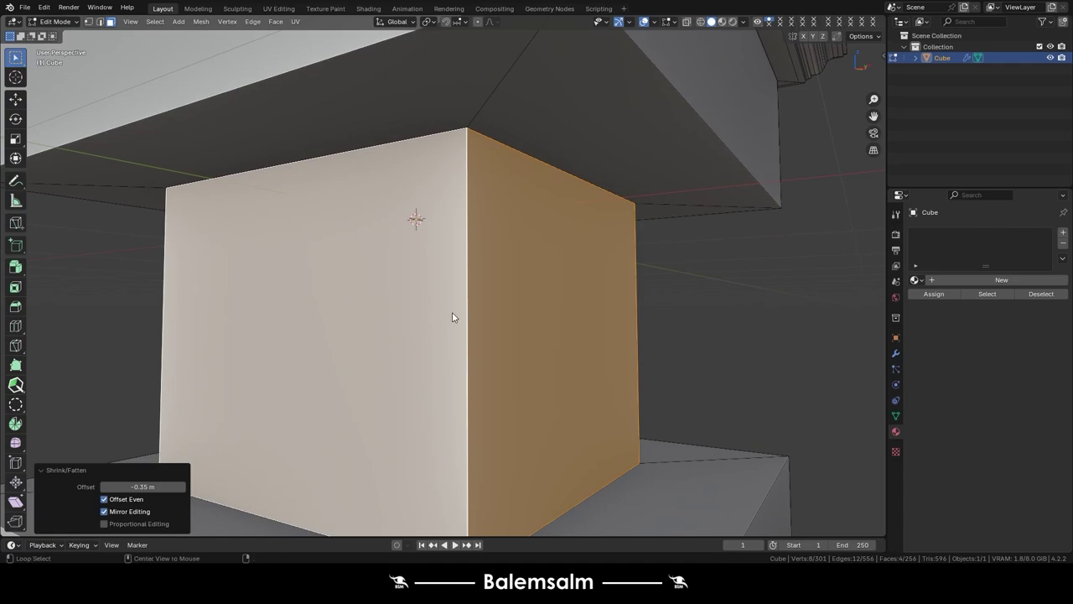
scroll(460, 314, up, 2)
scroll(431, 289, down, 1)
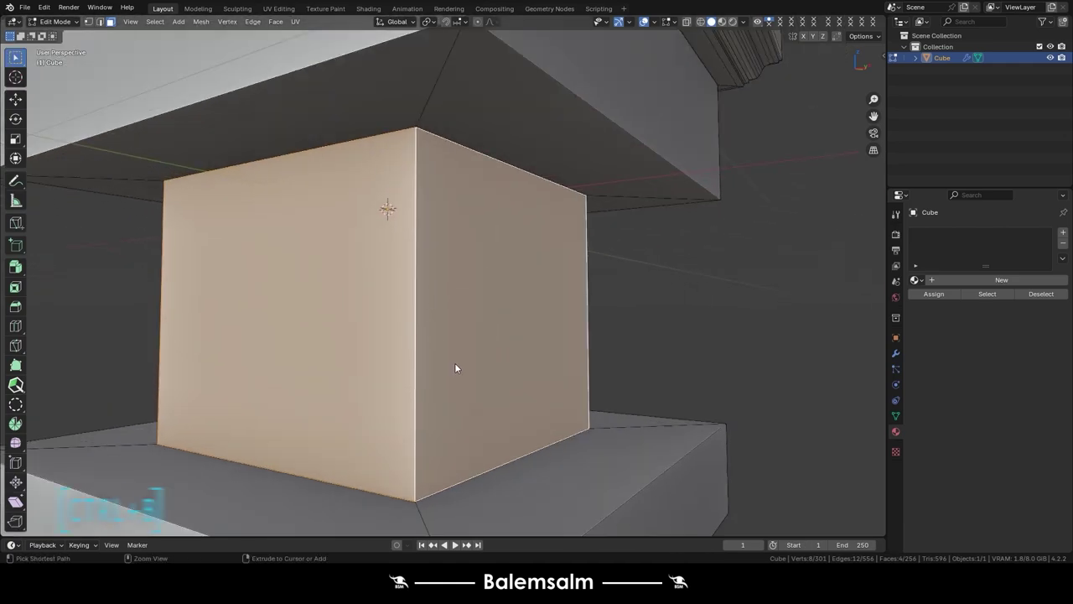
key(ctrl+b)
- Set the band bevel to 0.107 m width with the Default profile preset and Arc outer miters
click(495, 376)
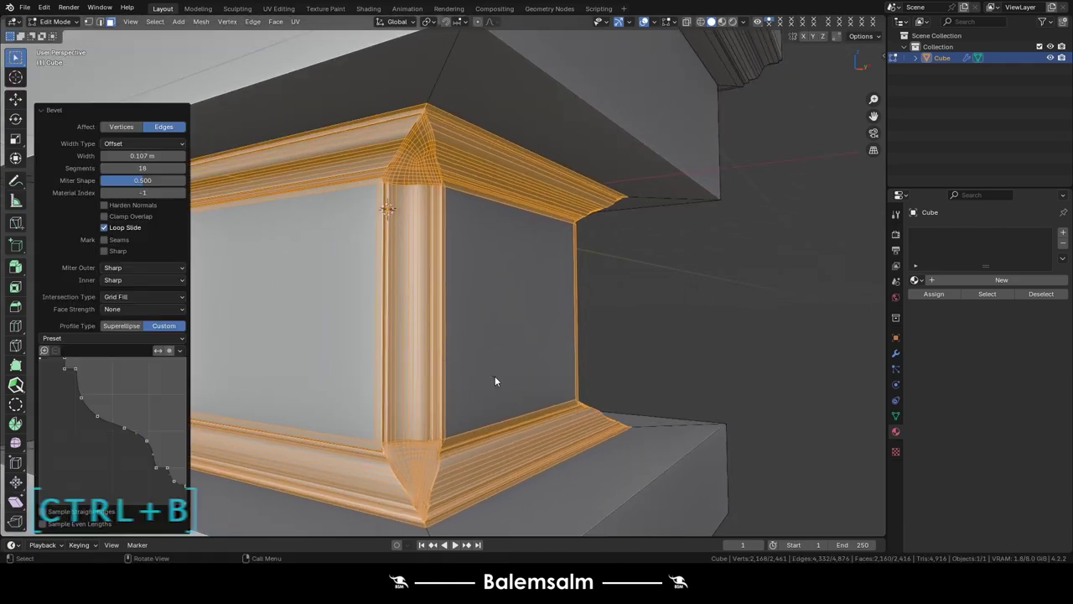
click(75, 339)
click(76, 350)
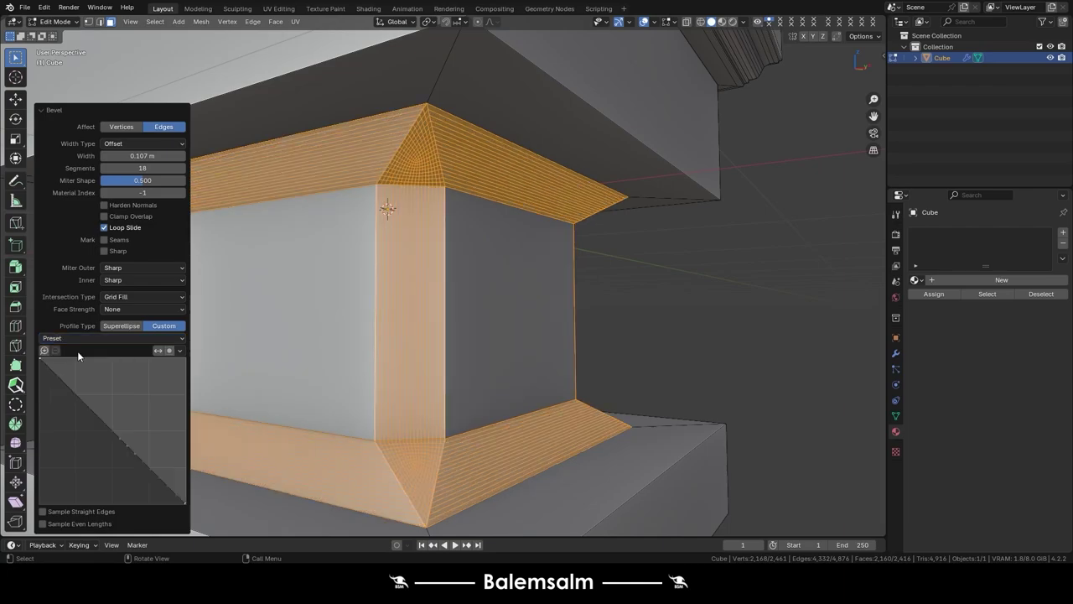
mouse_move(455, 269)
middle_down()
mouse_move(383, 239)
mouse_move(318, 271)
middle_up()
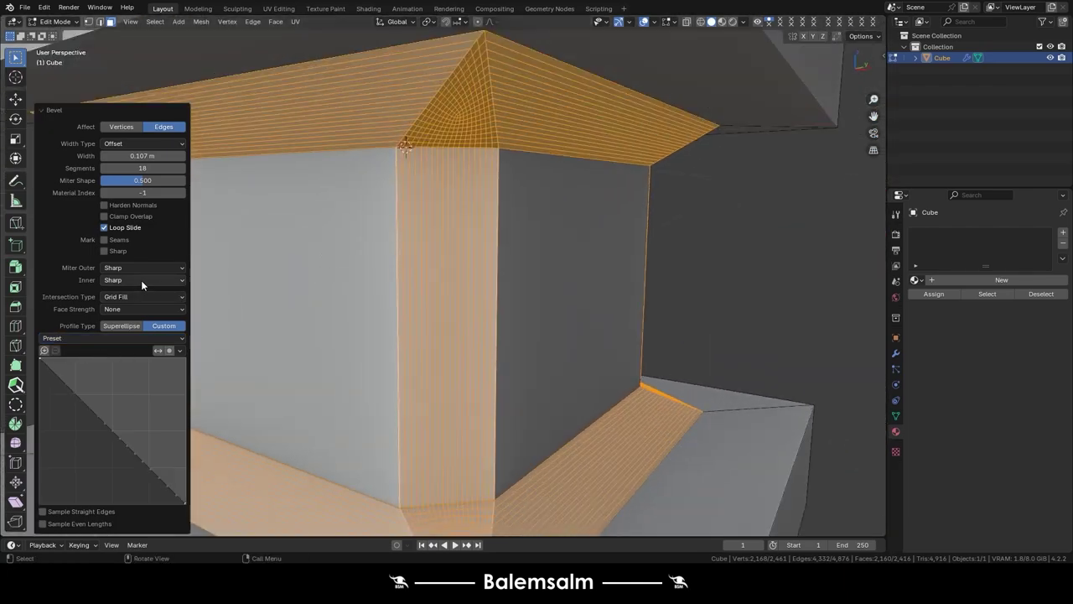
click(141, 280)
click(143, 270)
click(132, 305)
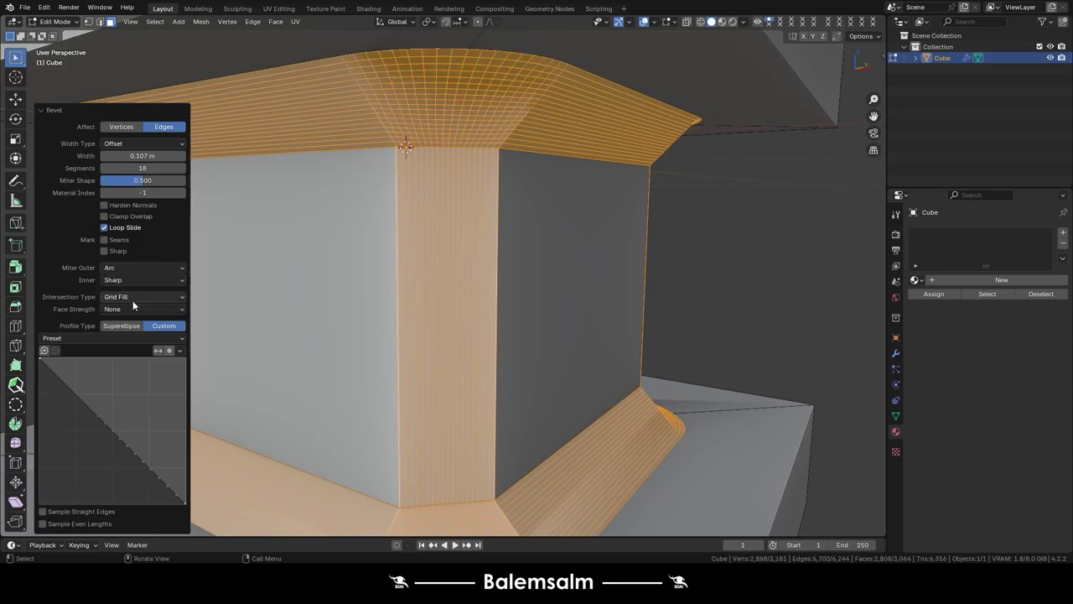
mouse_move(555, 180)
middle_down()
mouse_move(443, 136)
mouse_move(129, 249)
middle_up()
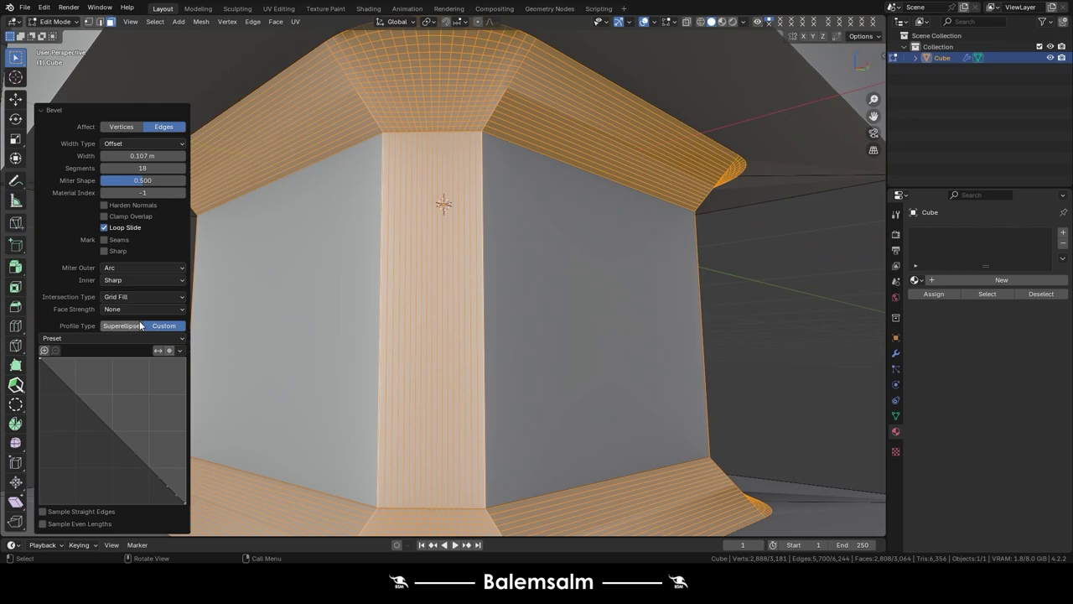
- Try Vertices and Custom profile, then keep Affect Edges with the 0.5 Superellipse profile
double_click(127, 332)
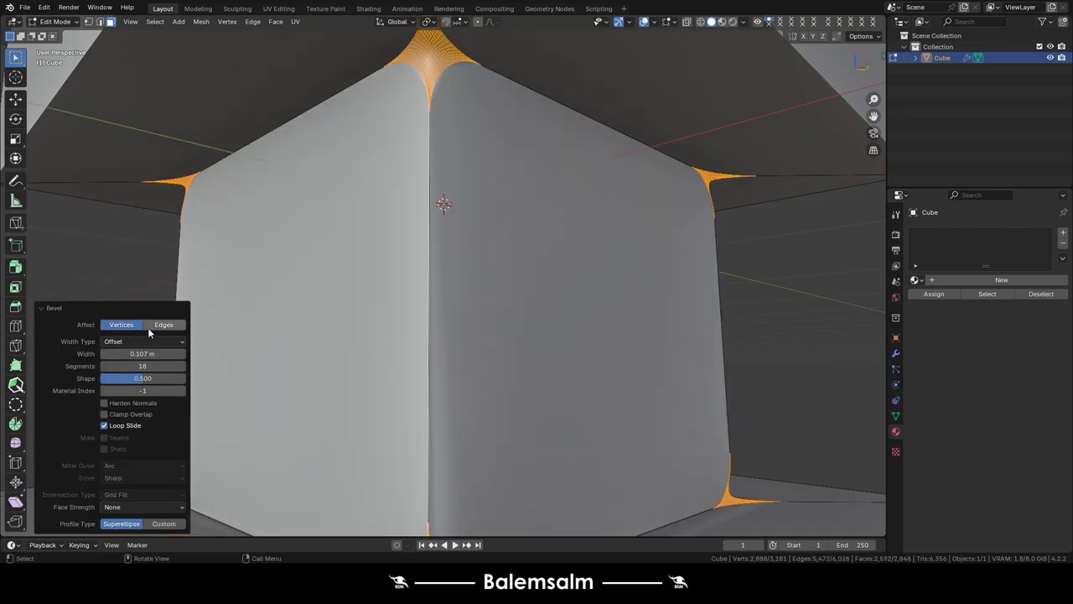
click(148, 327)
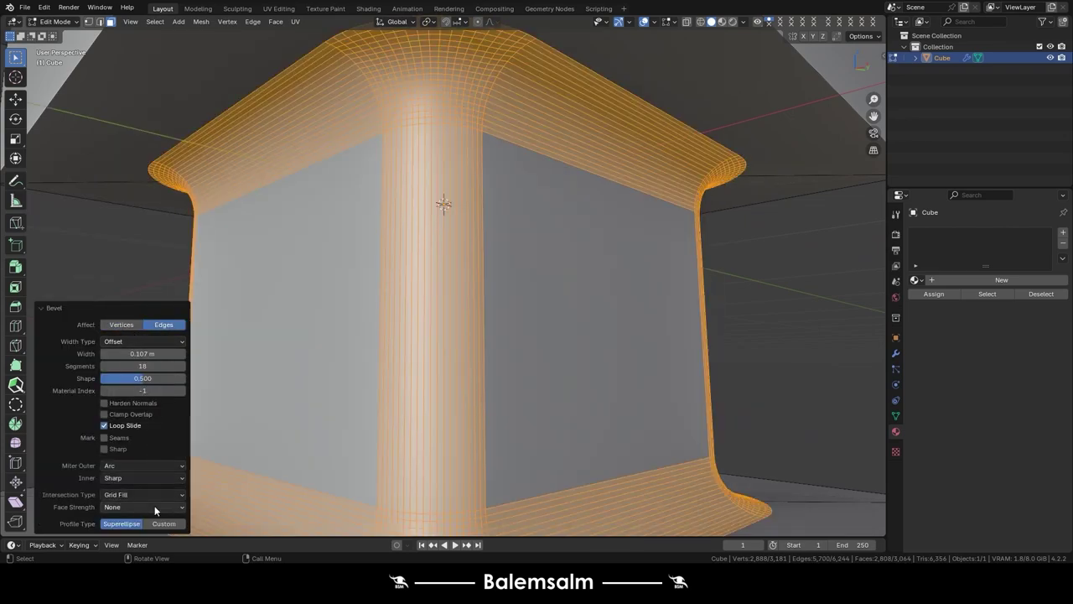
click(161, 522)
click(111, 328)
scroll(409, 251, up, 3)
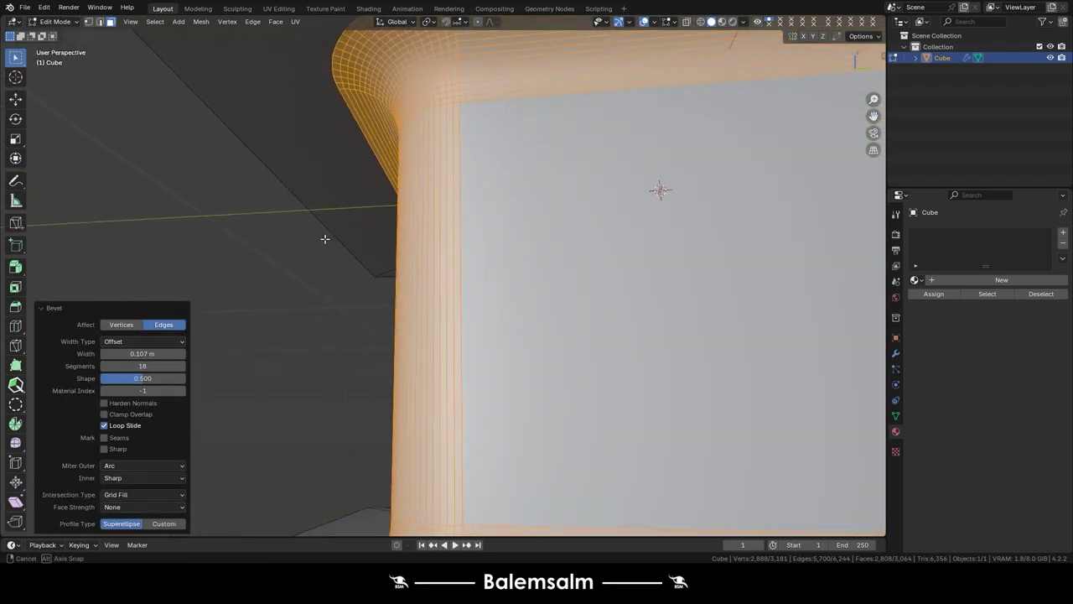
middle_drag(659, 187, 604, 184)
scroll(604, 185, down, 4)
scroll(498, 206, down, 2)
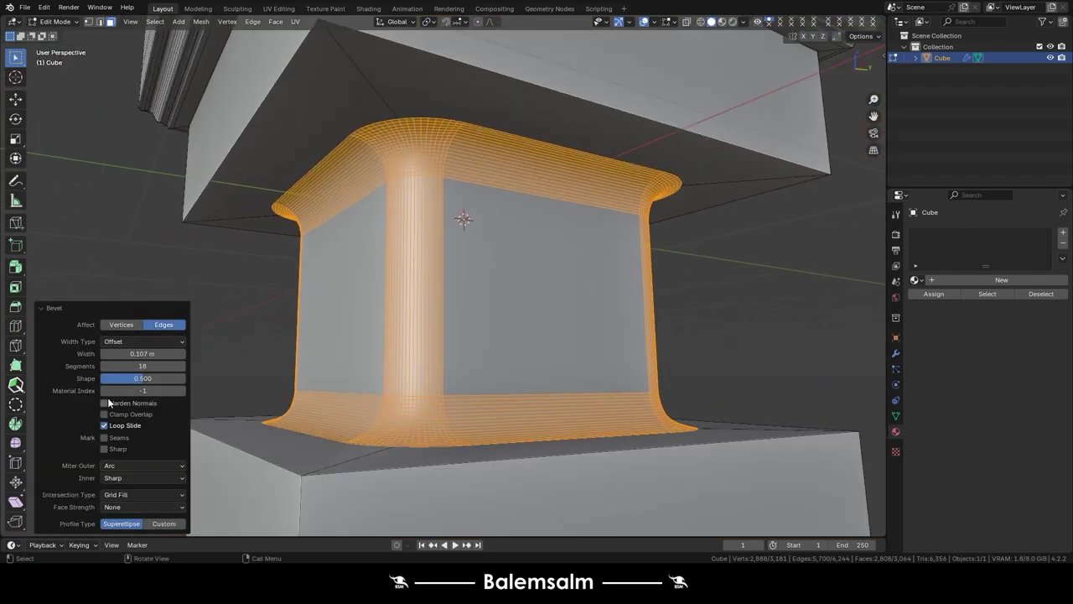
- Try Sharp outer miters on the bevel, then return the outer miter to Arc
click(126, 466)
click(121, 481)
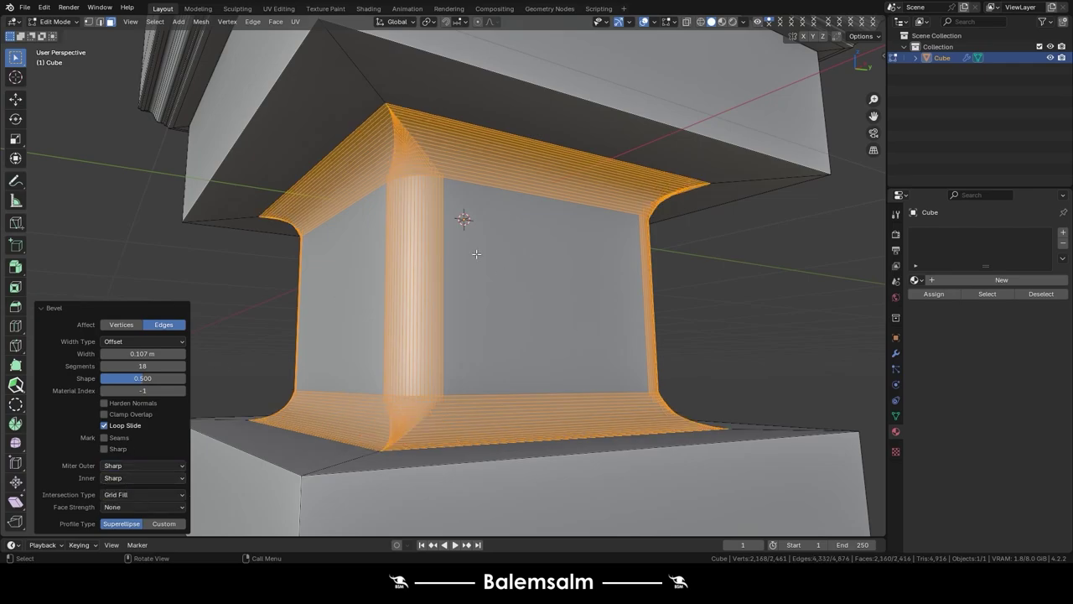
mouse_move(476, 254)
middle_down()
mouse_move(620, 216)
mouse_move(488, 220)
mouse_move(488, 251)
middle_up()
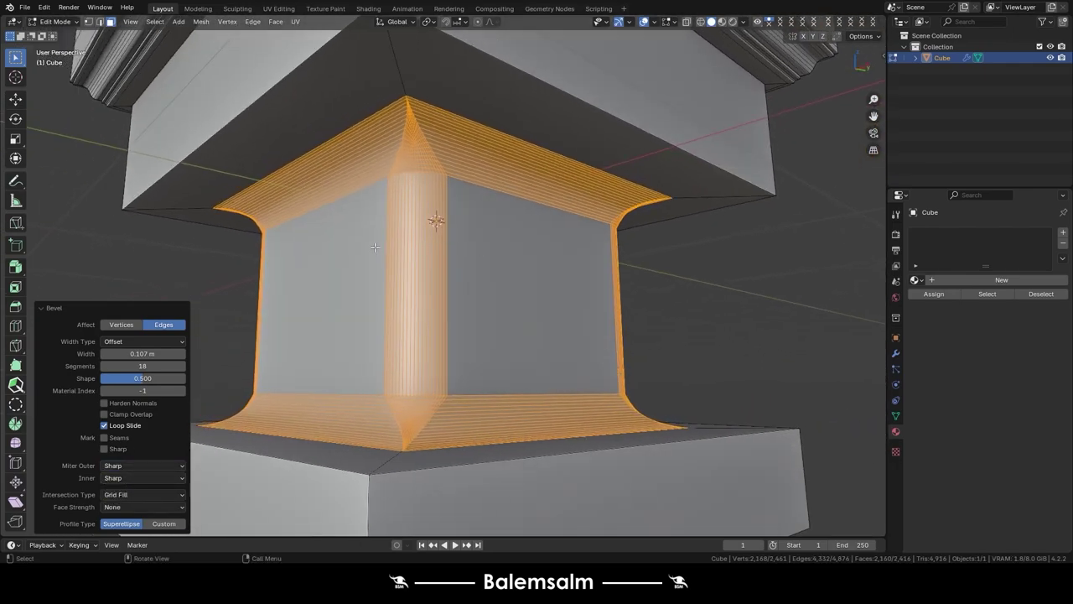
click(126, 466)
mouse_move(312, 354)
middle_down()
mouse_move(420, 277)
mouse_move(280, 294)
mouse_move(356, 294)
mouse_move(487, 339)
mouse_move(75, 413)
middle_up()
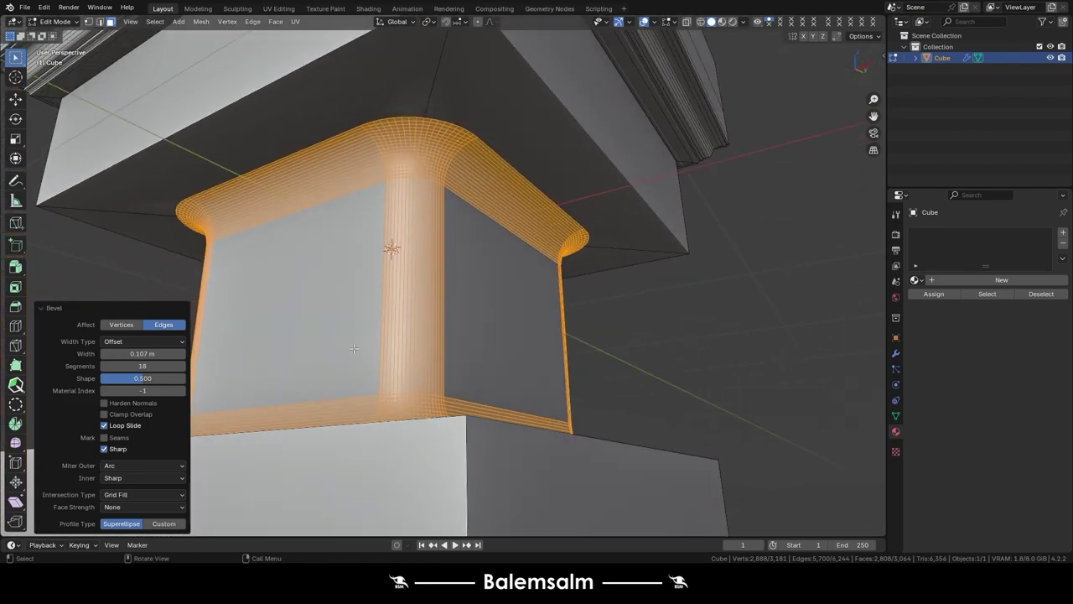
middle_drag(354, 348, 460, 266)
- Select the whole pillar mesh and switch back to Object Mode
key(Tab)
key(Tab)
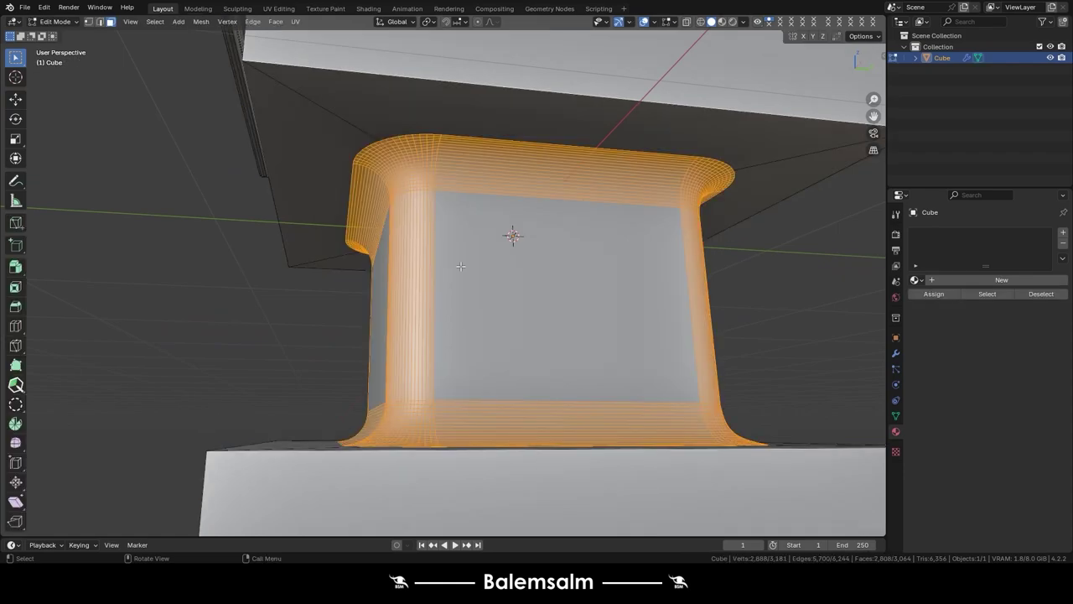
key(a)
key(Tab)
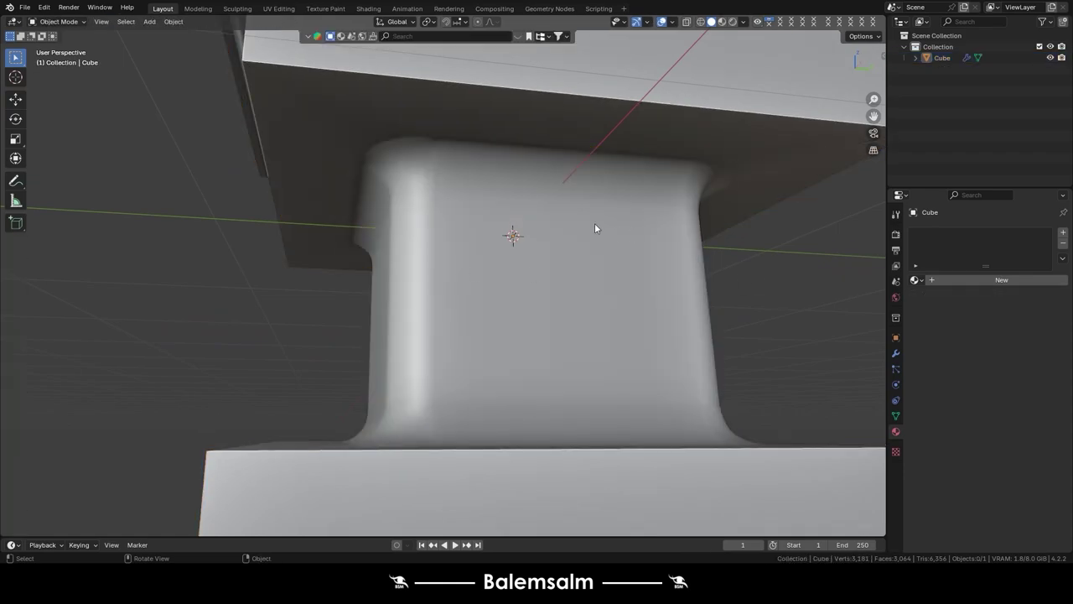
- Apply Shade Auto Smooth to the pillar and select its top rim edge loop
right_click(594, 223)
click(593, 223)
key(Tab)
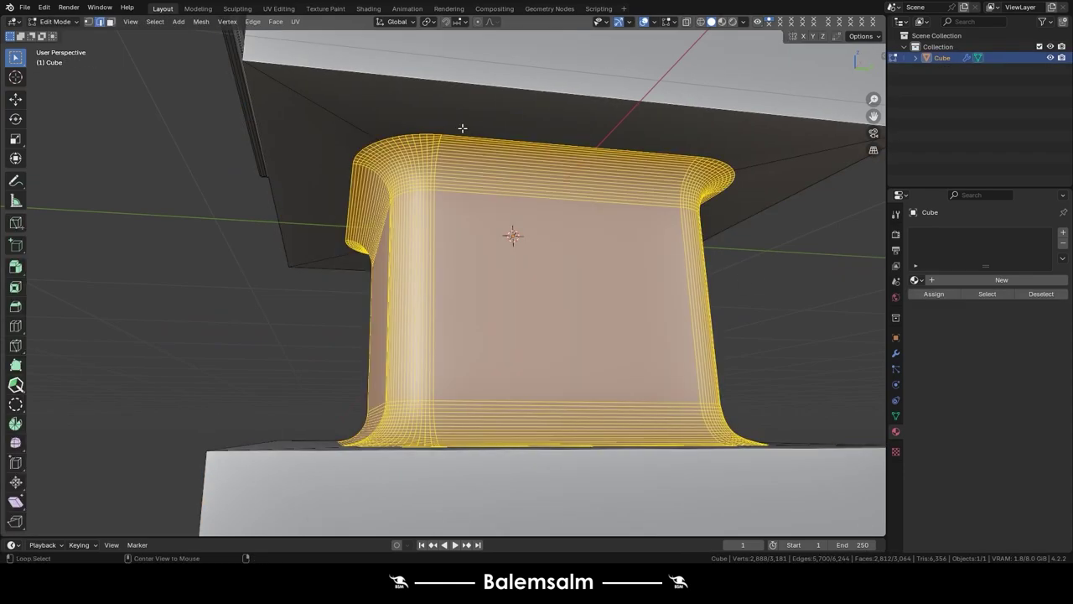
key(alt+a)
middle_drag(463, 128, 498, 207)
alt+shift+click(497, 206)
mouse_move(365, 133)
middle_down()
mouse_move(506, 184)
mouse_move(451, 171)
middle_up()
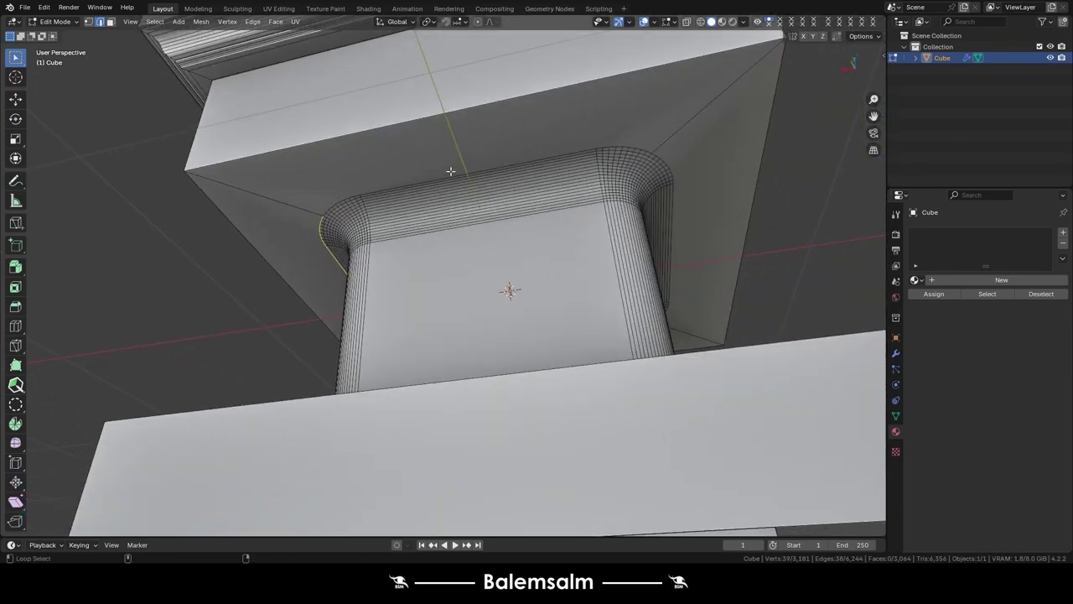
alt+shift+click(684, 182)
middle_drag(684, 182, 484, 238)
- Crease the rim loop to full strength 1 and mark it sharp
key(shift+e)
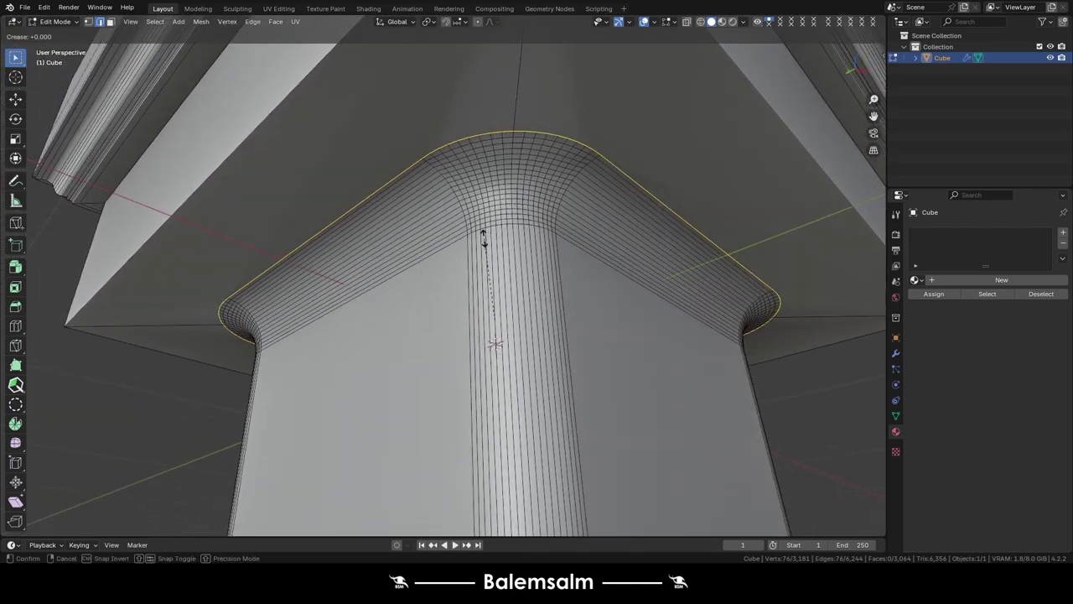
key(1)
key(Return)
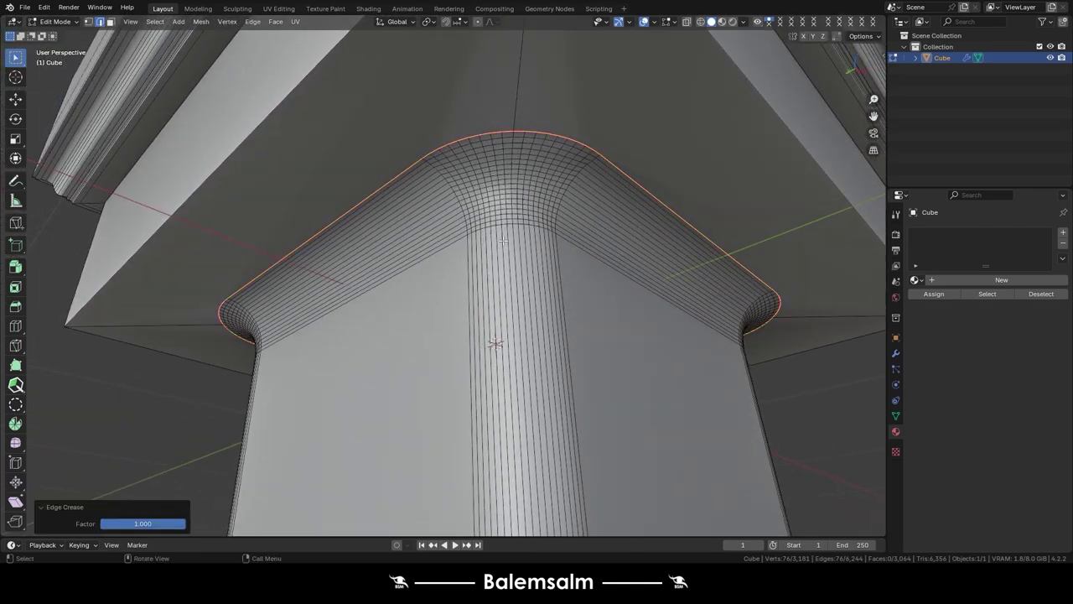
key(u)
key(Escape)
key(ctrl+e)
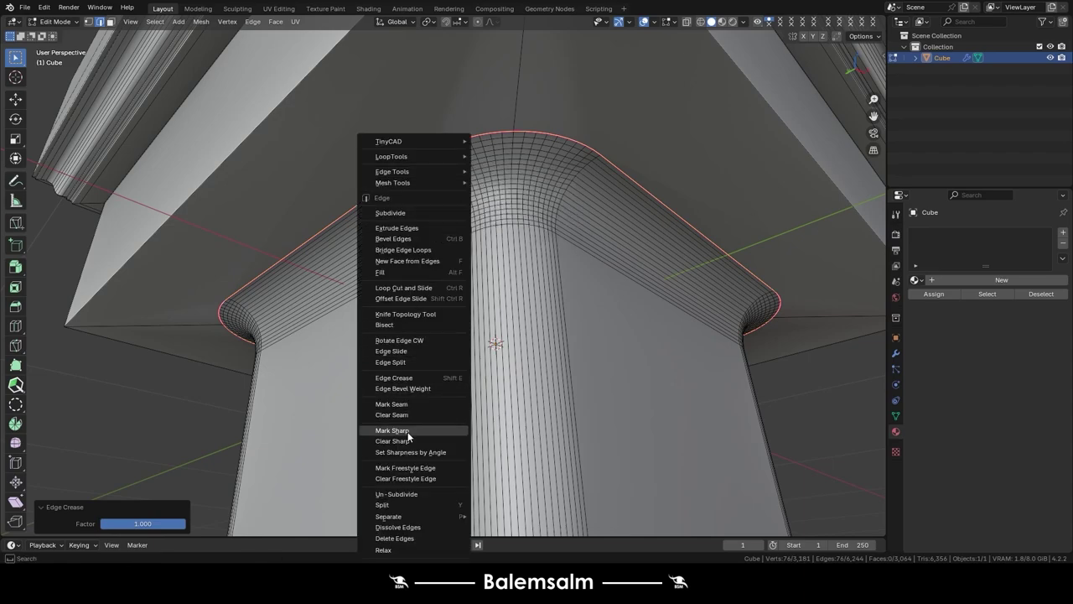
click(408, 430)
- Select the three base fillet edge loops and mark them sharp
mouse_move(489, 219)
middle_down()
mouse_move(484, 168)
mouse_move(596, 283)
mouse_move(554, 287)
mouse_move(519, 251)
mouse_move(485, 244)
mouse_move(296, 231)
mouse_move(469, 251)
middle_up()
key(Tab)
key(Tab)
alt+shift+click(538, 298)
alt+shift+click(448, 249)
alt+shift+click(503, 275)
key(ctrl+e)
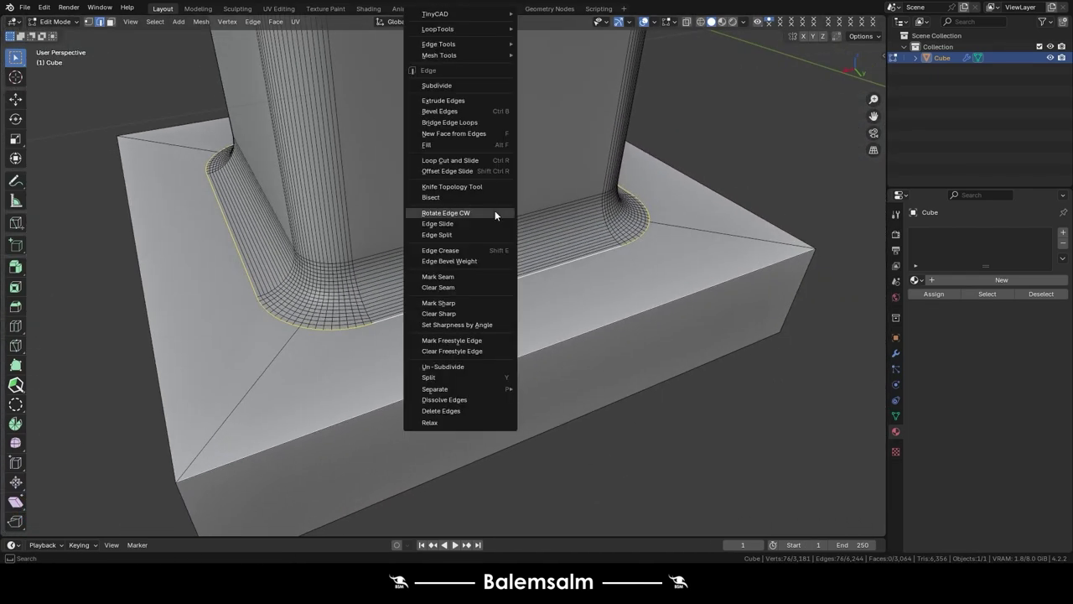
click(450, 302)
key(Tab)
- Vertex-bevel two inner corners of the pedestal's hollow top, 0.0908 m with 18 segments
mouse_move(727, 417)
middle_down()
mouse_move(522, 337)
mouse_move(630, 323)
mouse_move(529, 366)
mouse_move(550, 359)
mouse_move(579, 305)
mouse_move(608, 290)
mouse_move(656, 325)
mouse_move(633, 361)
mouse_move(518, 285)
mouse_move(598, 282)
mouse_move(548, 320)
mouse_move(443, 211)
mouse_move(453, 356)
mouse_move(460, 271)
middle_up()
click(460, 270)
key(Tab)
scroll(461, 271, up, 5)
middle_drag(445, 400, 484, 163)
scroll(531, 211, down, 3)
mouse_move(531, 211)
middle_down()
mouse_move(381, 98)
mouse_move(389, 101)
middle_up()
scroll(191, 403, up, 3)
mouse_move(192, 402)
middle_down()
mouse_move(191, 311)
mouse_move(400, 167)
mouse_move(226, 283)
mouse_move(303, 183)
middle_up()
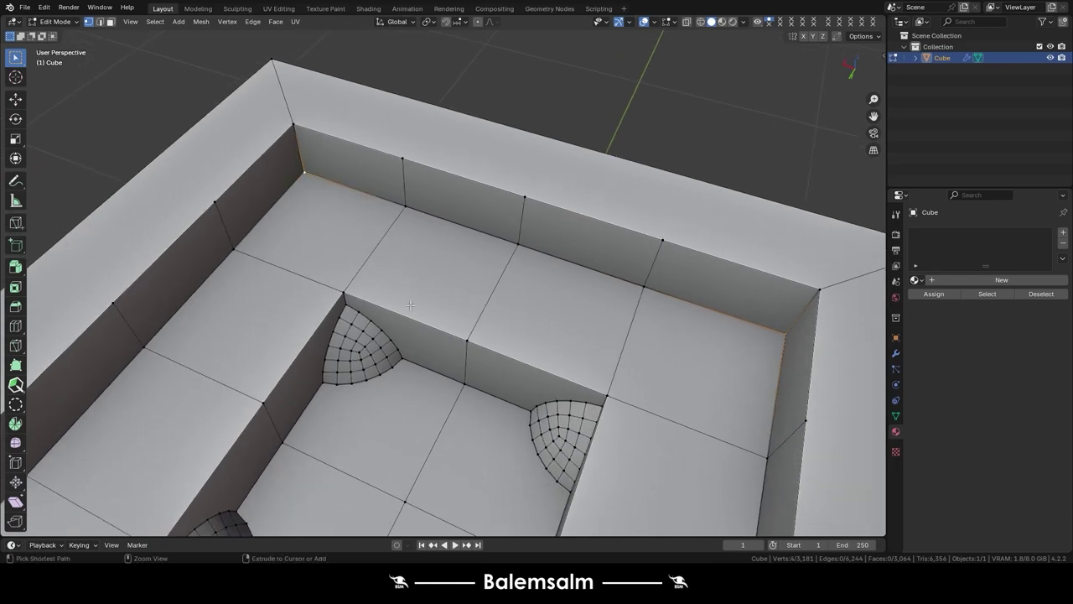
key(ctrl+b)
click(438, 410)
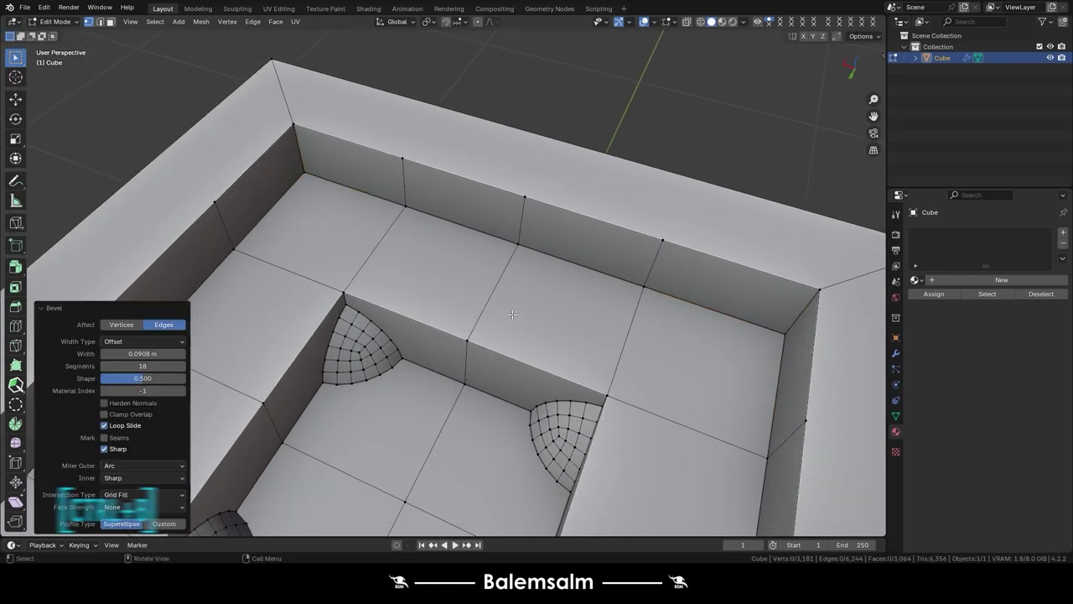
click(131, 326)
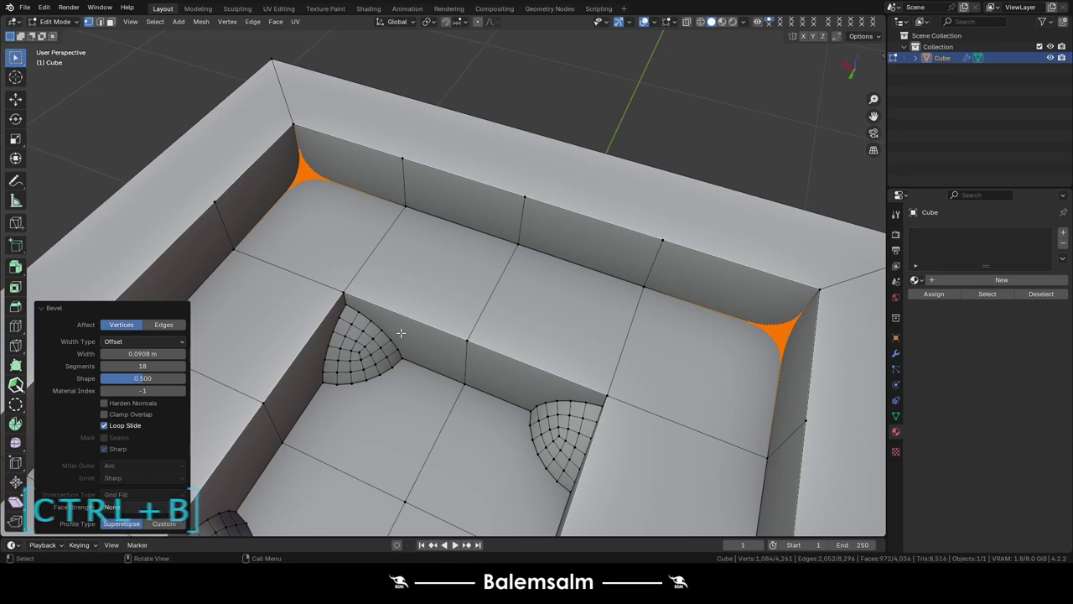
- Redo the corner fillets as 0.144 m, 18-segment vertex bevels with shape 0.058, back in Object Mode
key(ctrl+z)
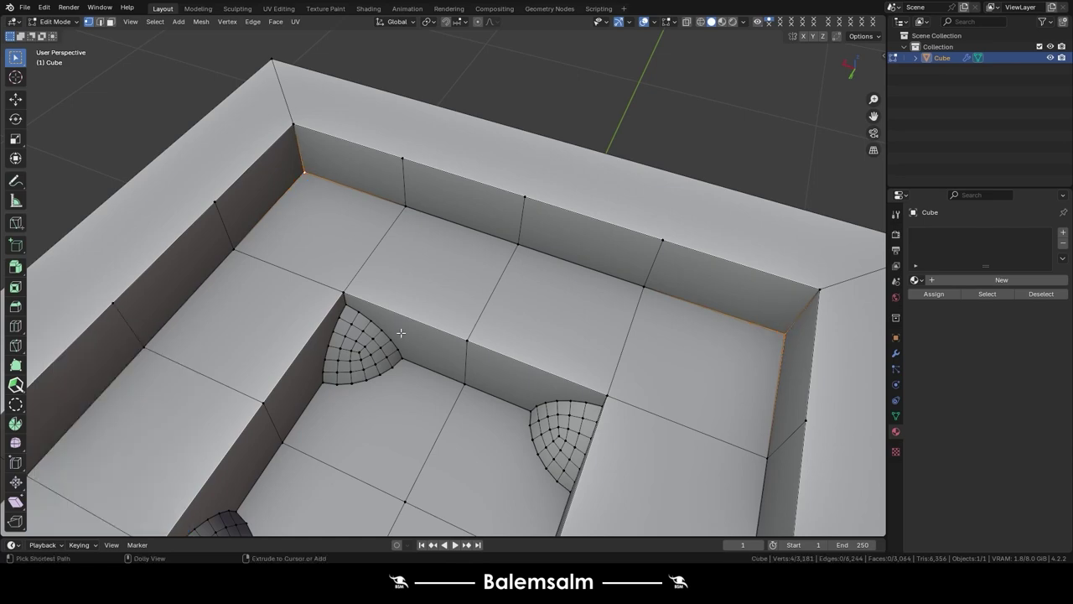
key(ctrl+shift+b)
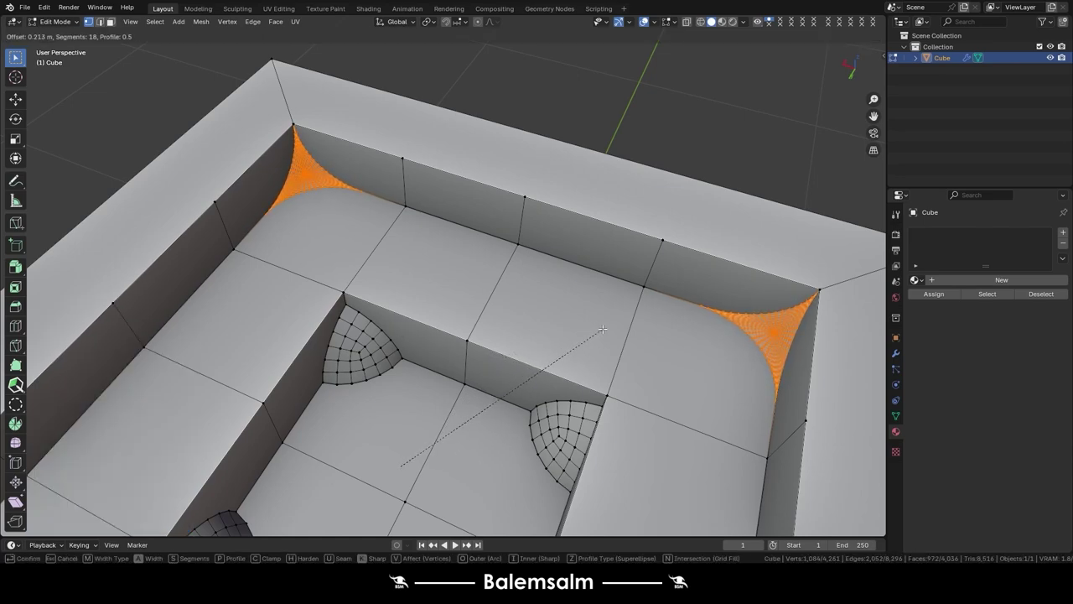
click(555, 320)
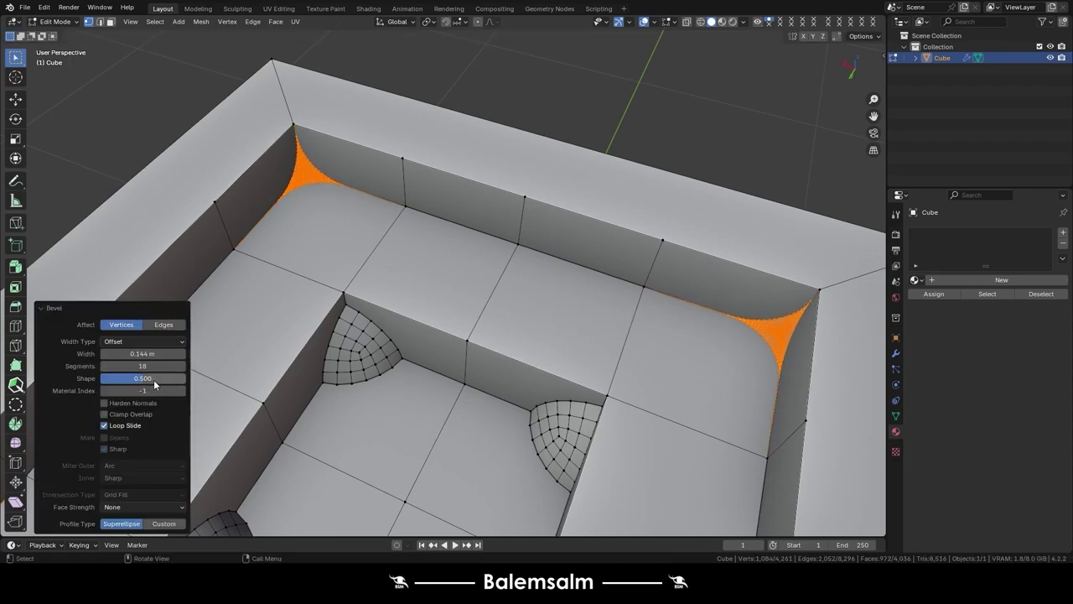
drag(155, 383, 114, 383)
scroll(242, 359, down, 5)
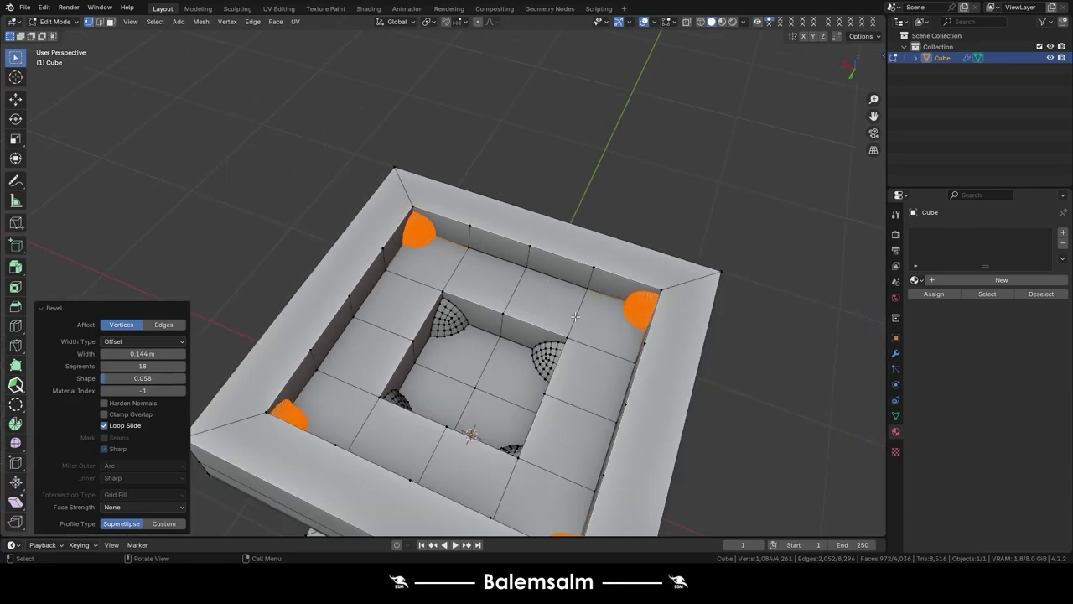
key(Tab)
mouse_move(330, 299)
middle_down()
mouse_move(436, 325)
mouse_move(568, 280)
mouse_move(581, 290)
mouse_move(601, 237)
mouse_move(616, 263)
mouse_move(455, 320)
mouse_move(502, 333)
mouse_move(445, 354)
mouse_move(537, 255)
mouse_move(532, 314)
mouse_move(501, 342)
mouse_move(449, 225)
middle_up()
click(501, 333)
- Delete the pedestal, leaving an empty grid, and bring up the Shift+A Add menu
key(x)
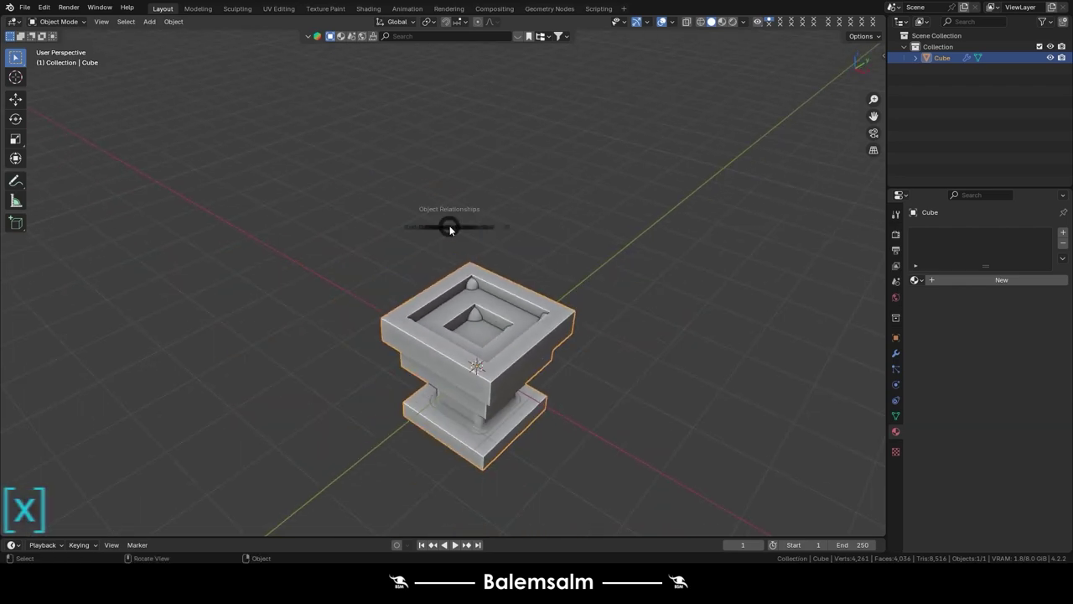
click(539, 228)
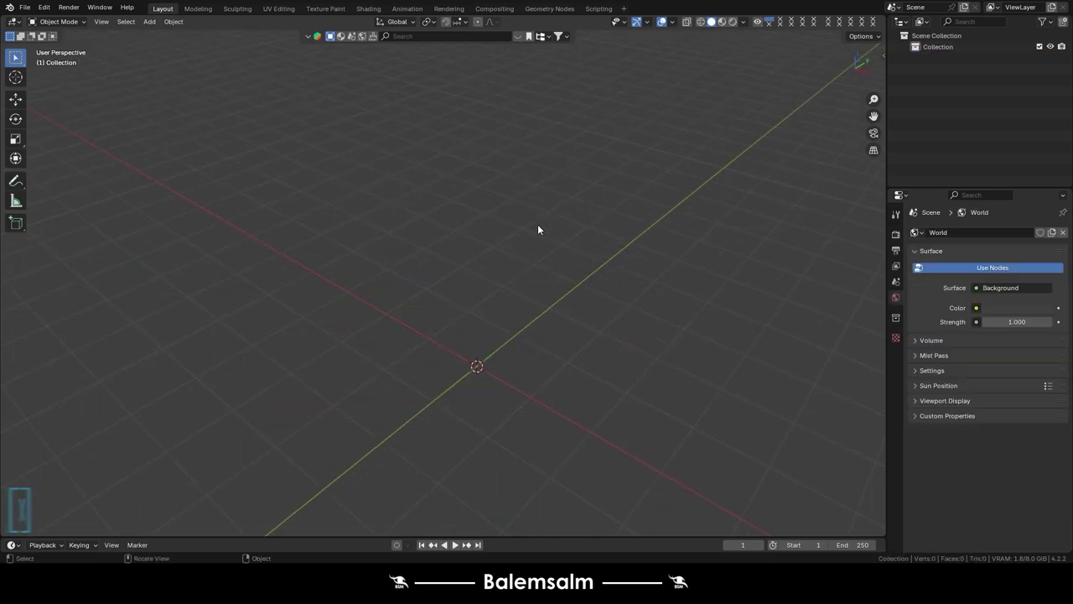
mouse_move(539, 227)
middle_down()
mouse_move(491, 347)
mouse_move(417, 259)
middle_up()
scroll(416, 259, up, 2)
key(shift+a)
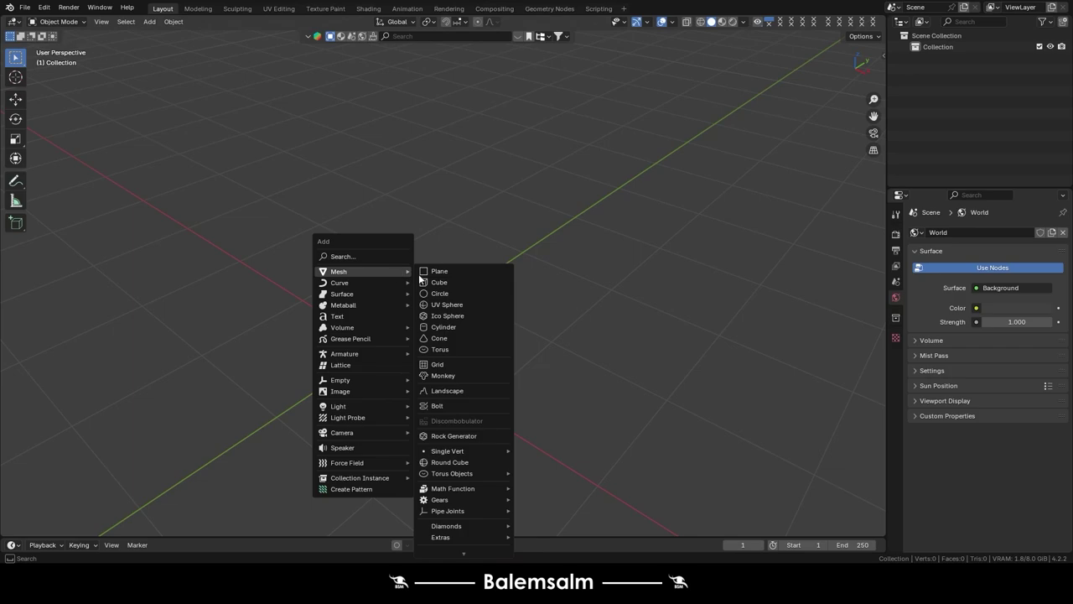
- Add a 2 m Suzanne monkey at the origin, view it from the front, and list Generate modifiers
click(444, 375)
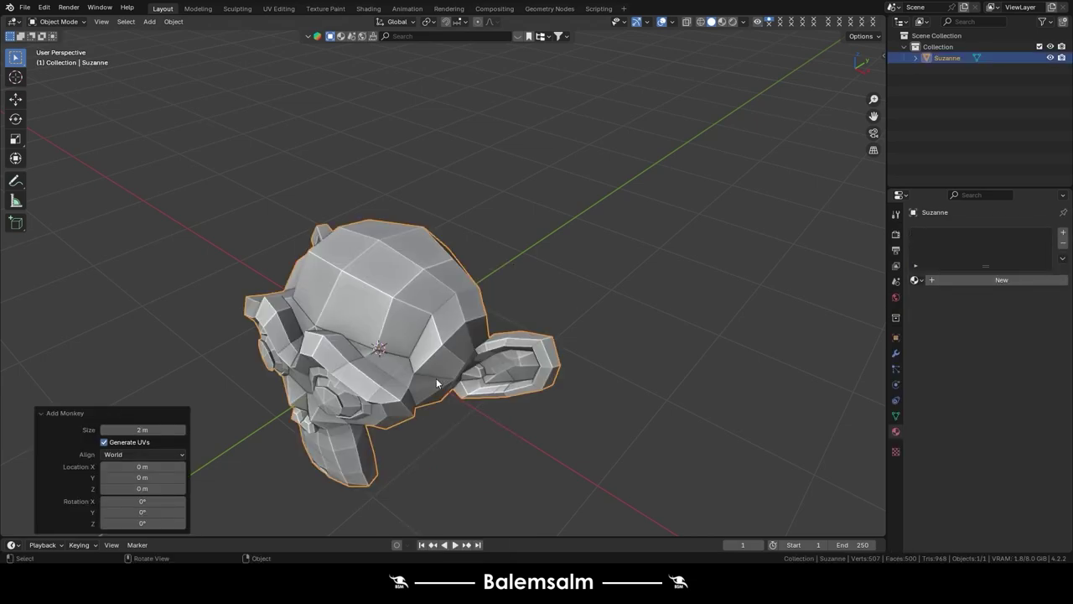
middle_drag(435, 377, 222, 364)
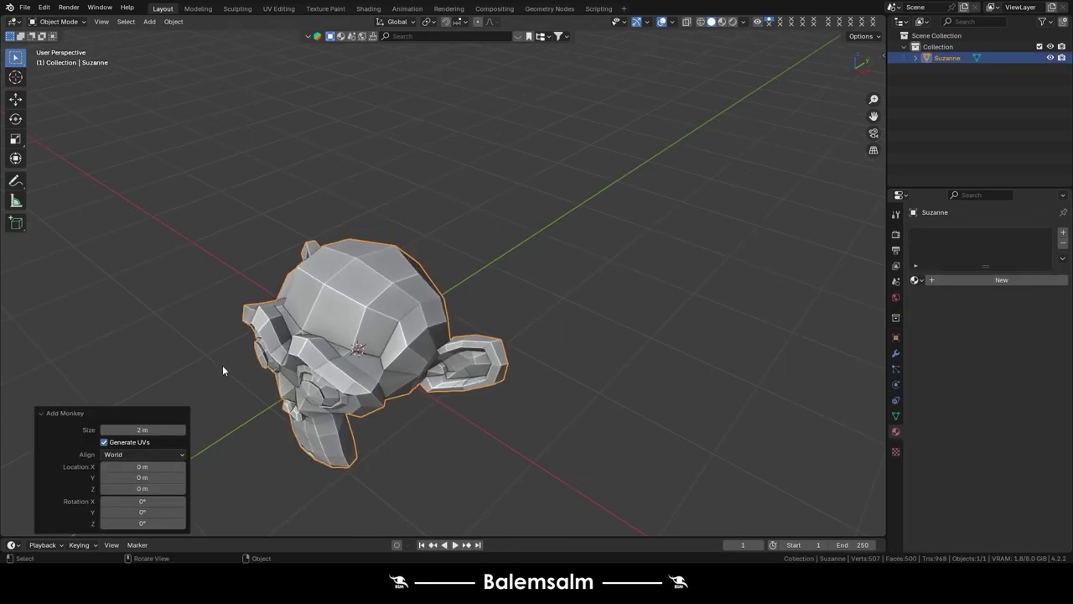
scroll(378, 277, up, 4)
middle_drag(382, 351, 451, 308)
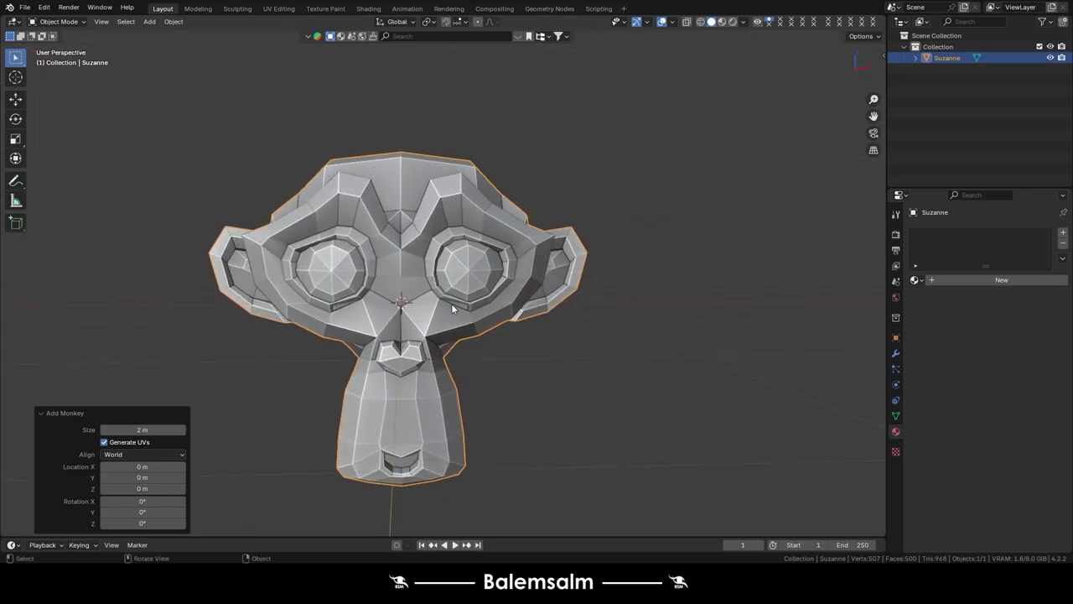
scroll(451, 304, up, 3)
click(897, 355)
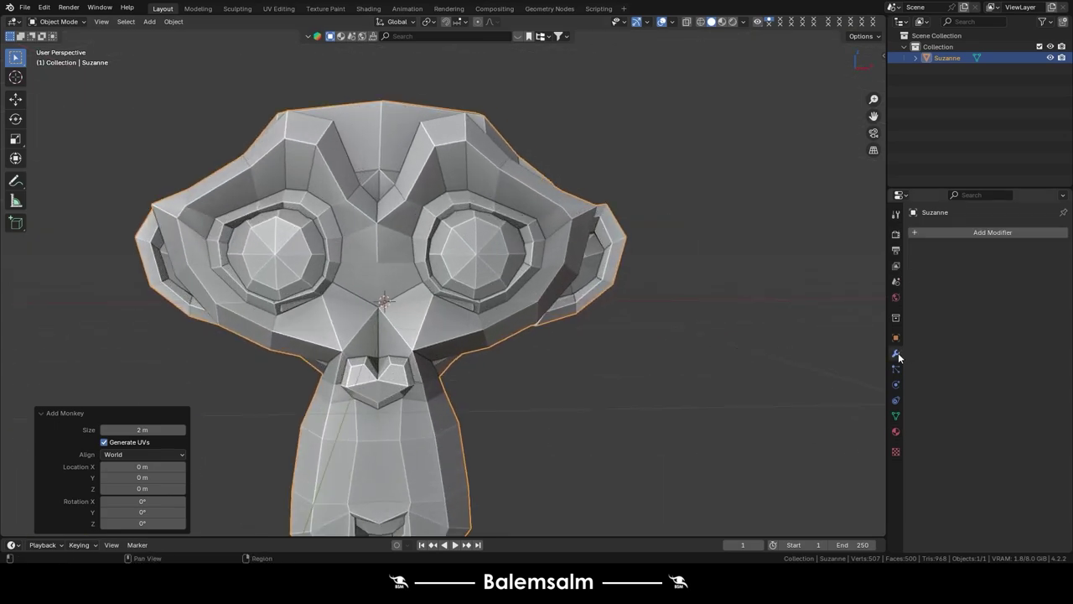
click(1001, 232)
mouse_move(956, 267)
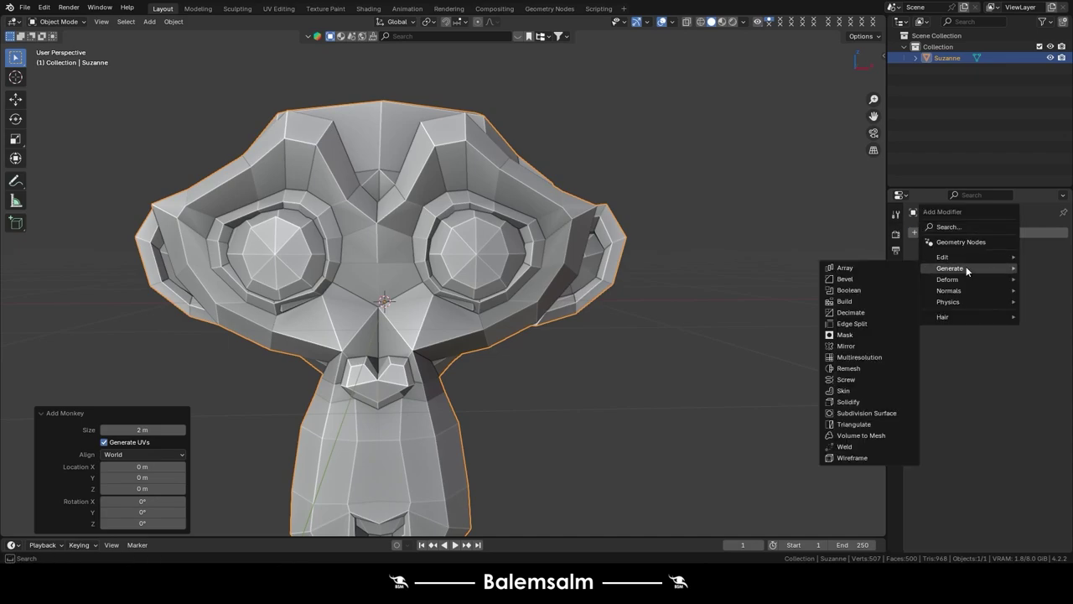
- Add a Subdivision Surface modifier to Suzanne with viewport level 2
click(864, 413)
mouse_move(475, 303)
middle_down()
mouse_move(198, 302)
mouse_move(287, 323)
middle_up()
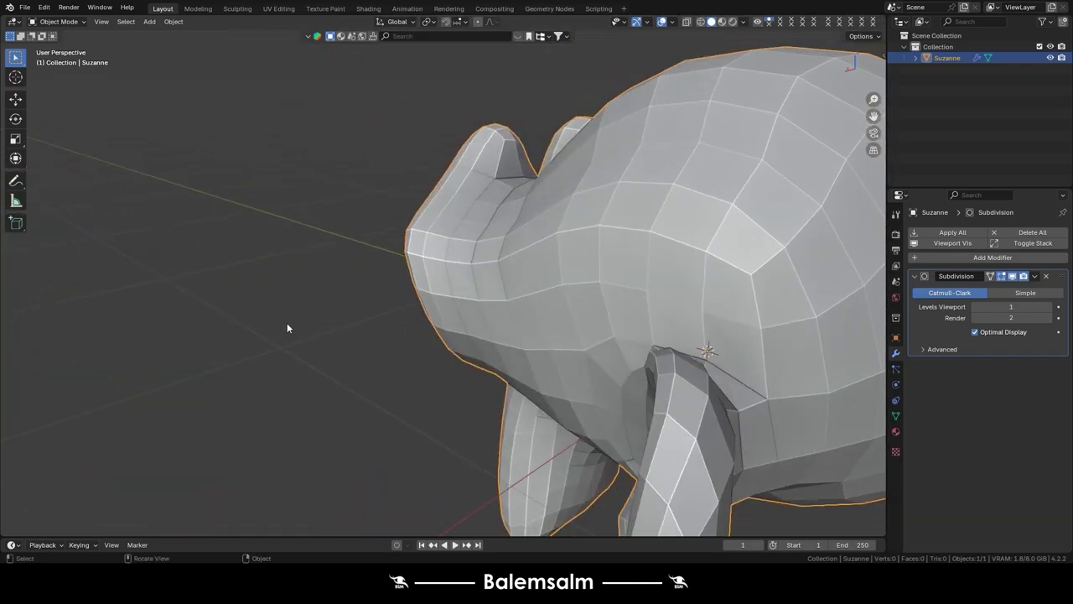
scroll(452, 316, down, 5)
click(1048, 307)
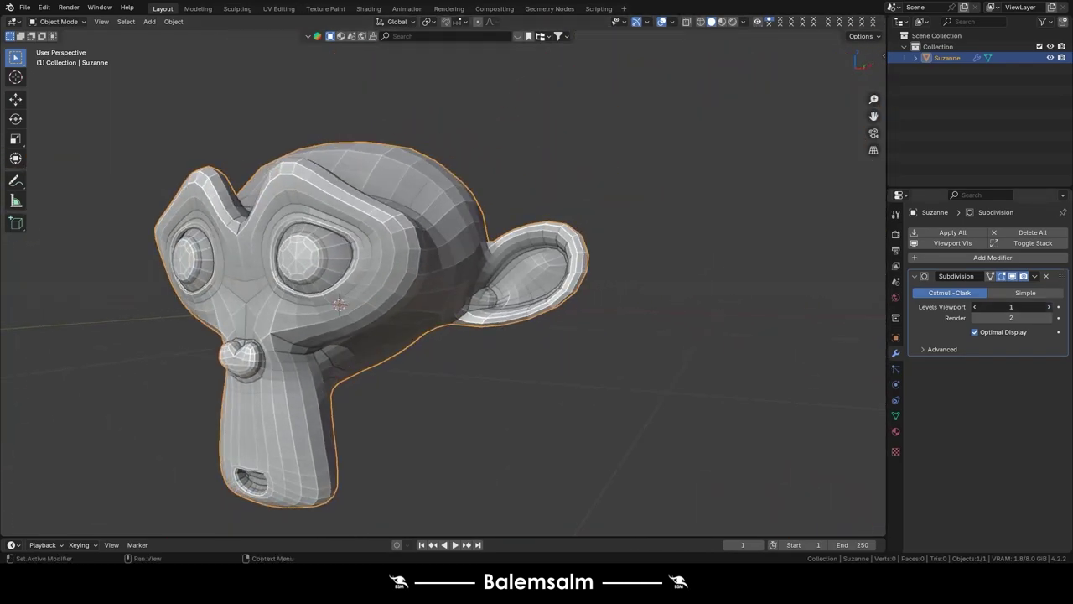
- Compare the faceted Simple subdivision type, then switch back to smooth Catmull-Clark
middle_drag(417, 252, 550, 234)
scroll(549, 234, up, 2)
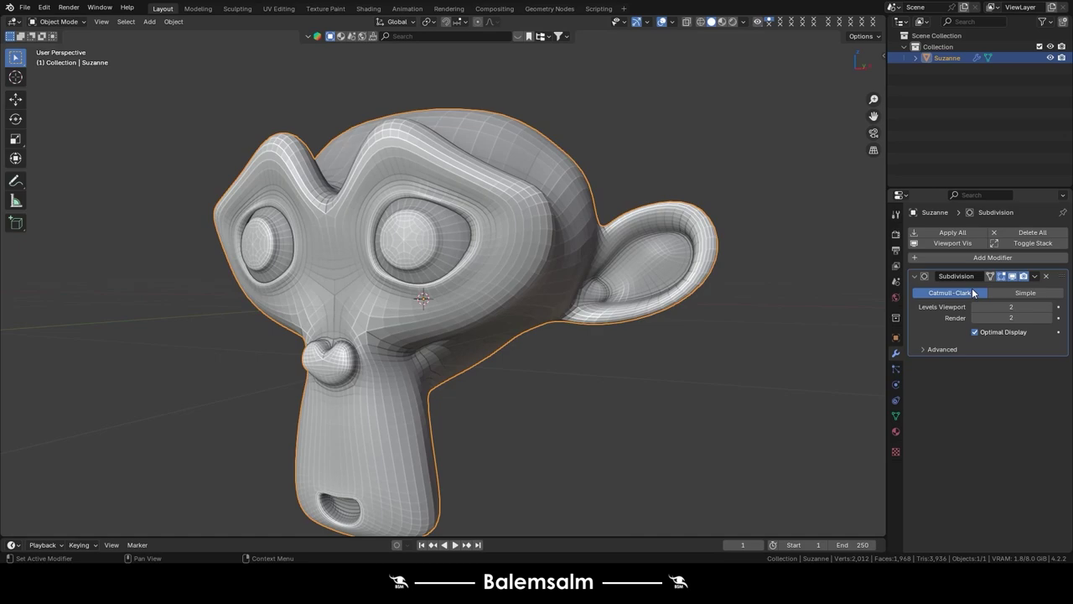
click(1015, 294)
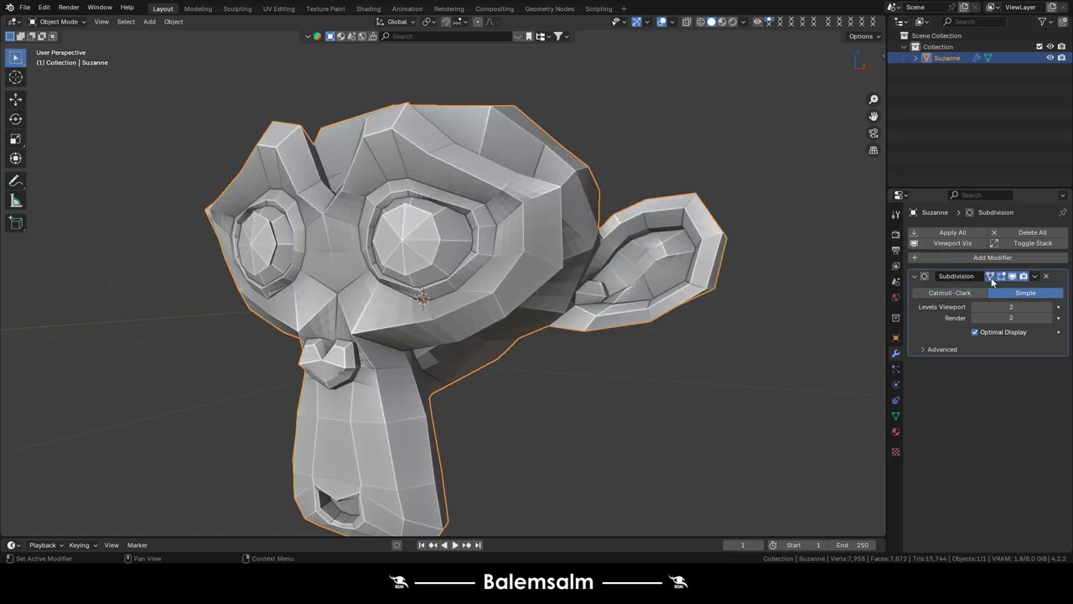
middle_drag(705, 260, 534, 245)
key(Tab)
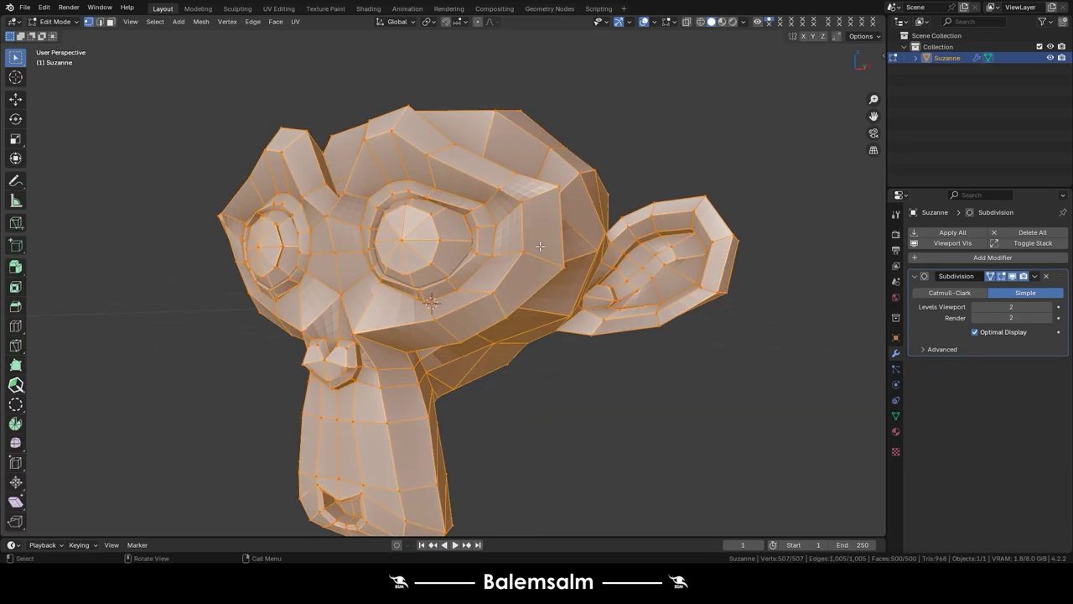
click(962, 295)
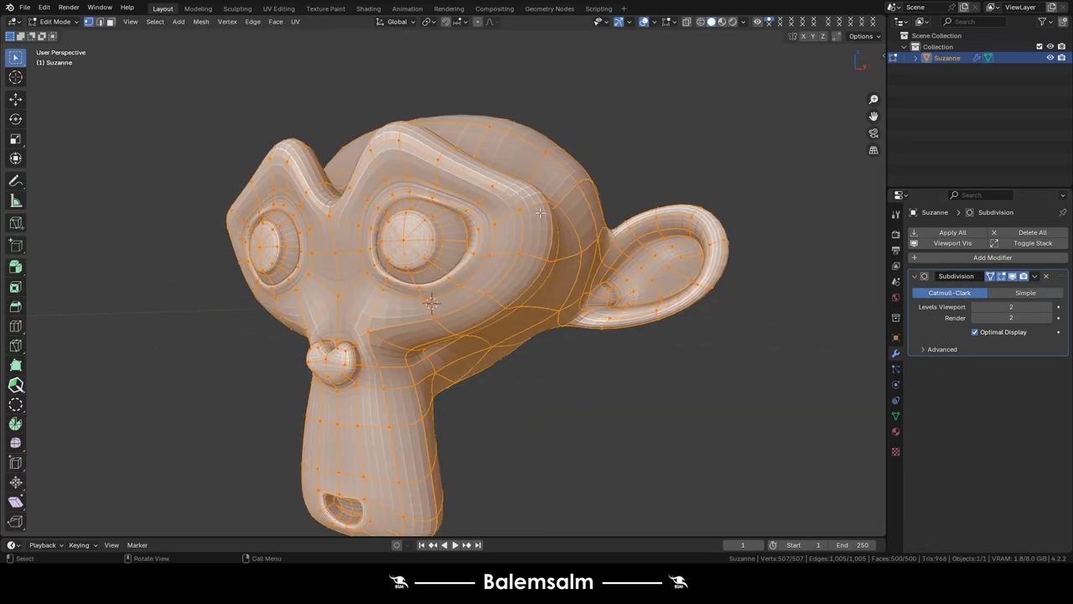
middle_drag(540, 213, 511, 224)
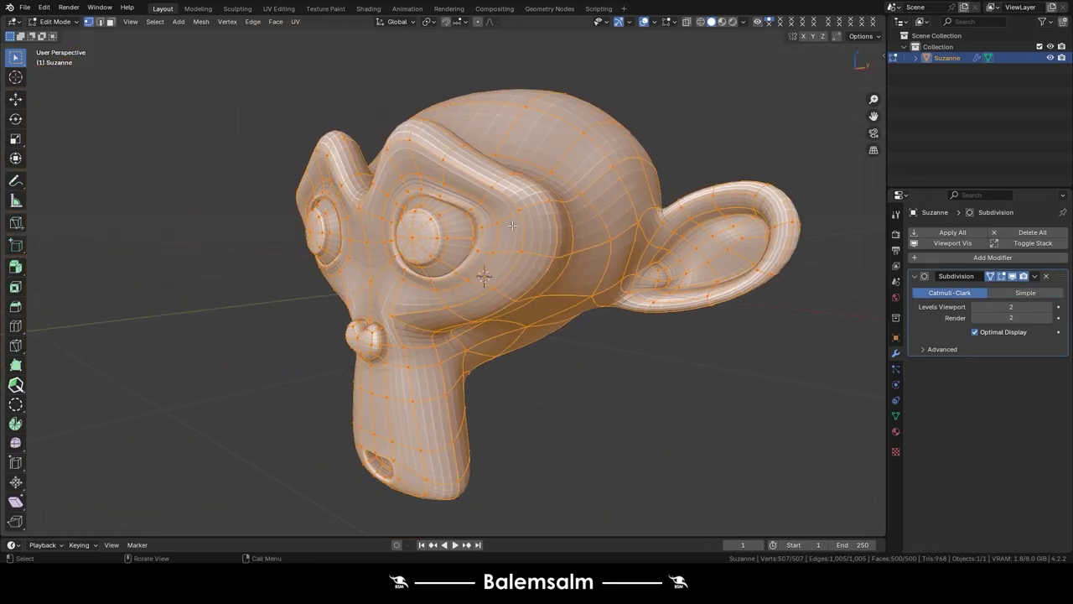
key(Tab)
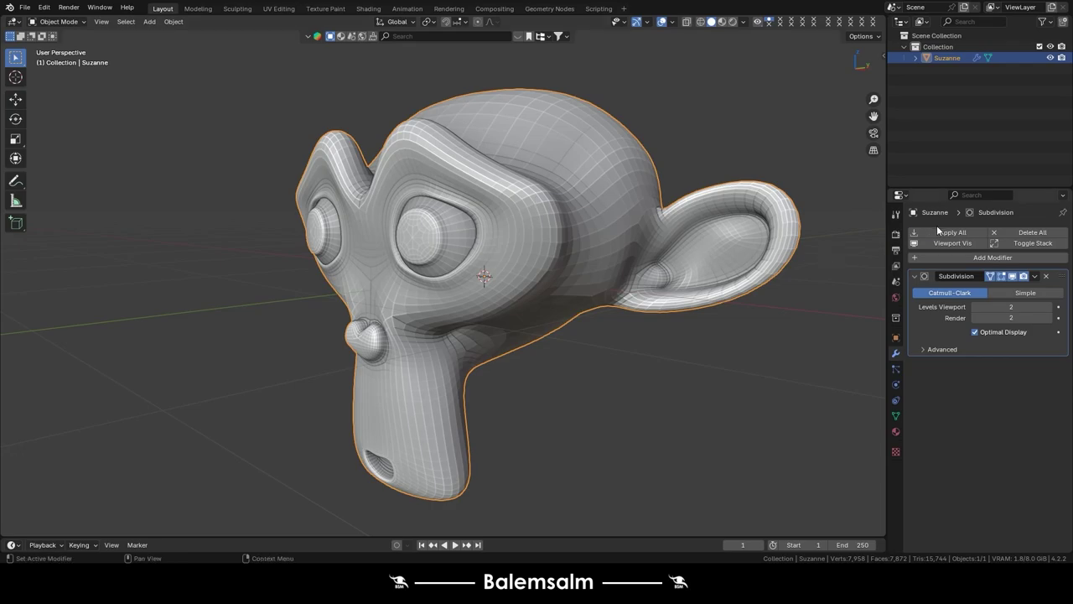
- Apply the subdivision to inspect the dense mesh, then undo back to the unapplied modifier
click(937, 226)
key(Tab)
scroll(587, 199, up, 5)
mouse_move(587, 199)
middle_down()
mouse_move(659, 195)
mouse_move(603, 218)
mouse_move(565, 282)
middle_up()
scroll(604, 218, down, 4)
scroll(579, 285, down, 2)
key(alt+a)
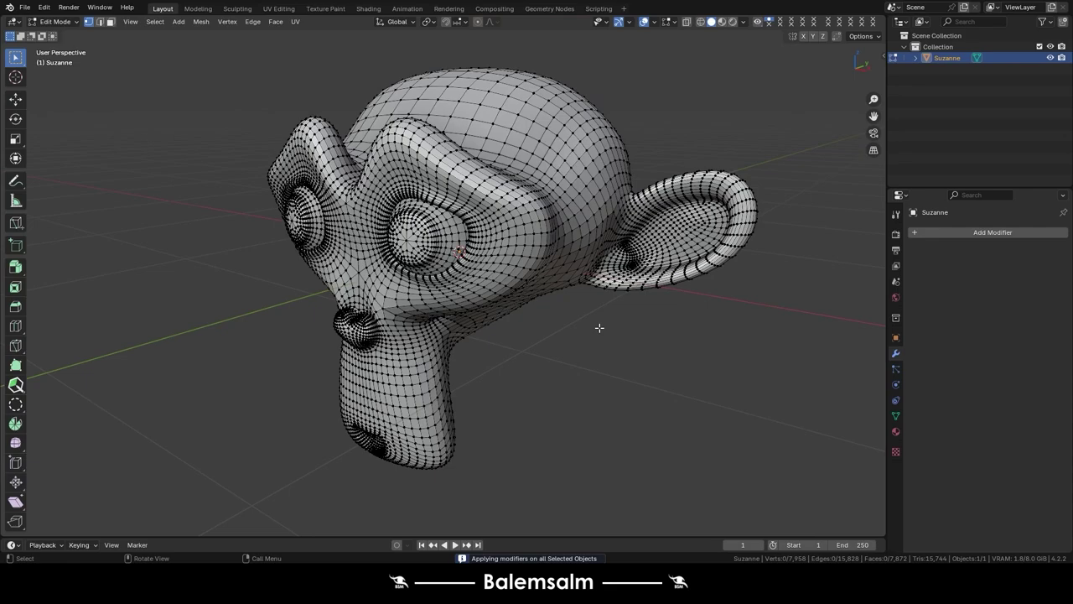
key(a)
key(Tab)
key(ctrl+2)
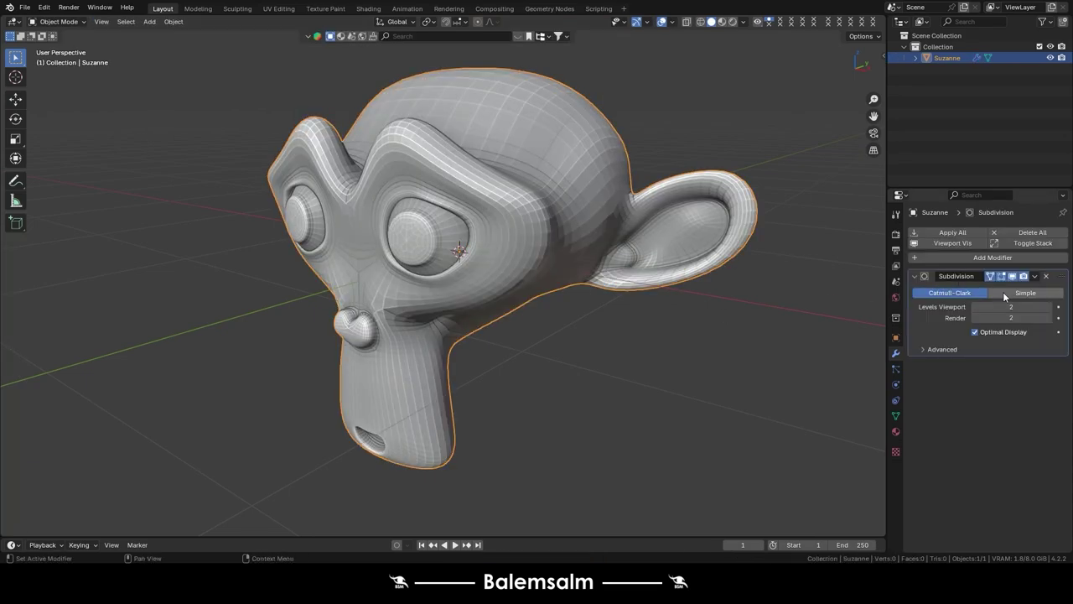
- Retry Simple and applying all modifiers, undo, and keep the modifier on Catmull-Clark
click(1025, 292)
click(946, 243)
click(947, 243)
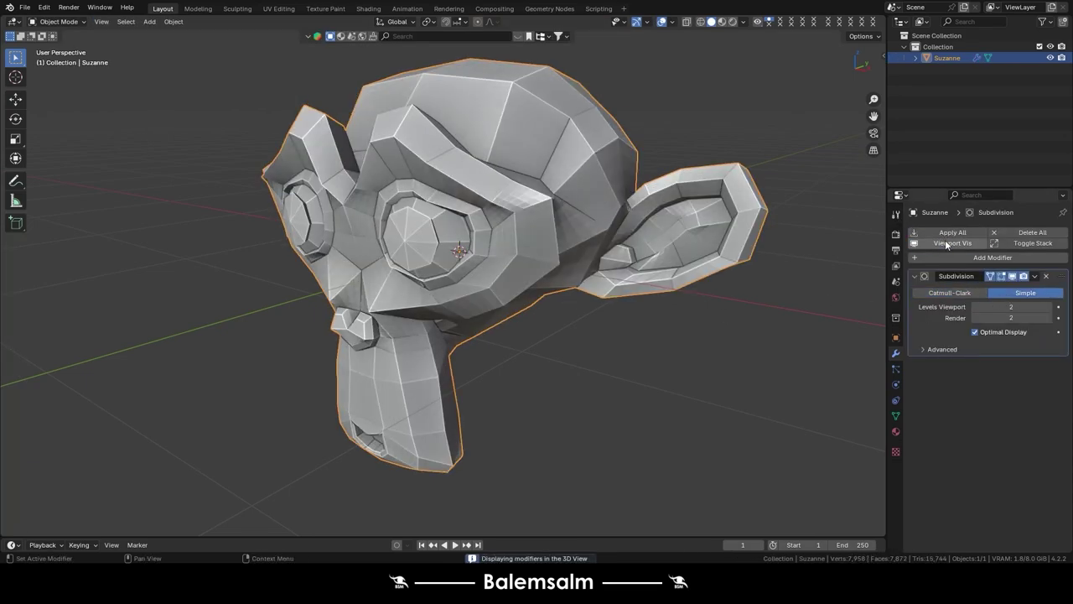
click(947, 243)
click(952, 232)
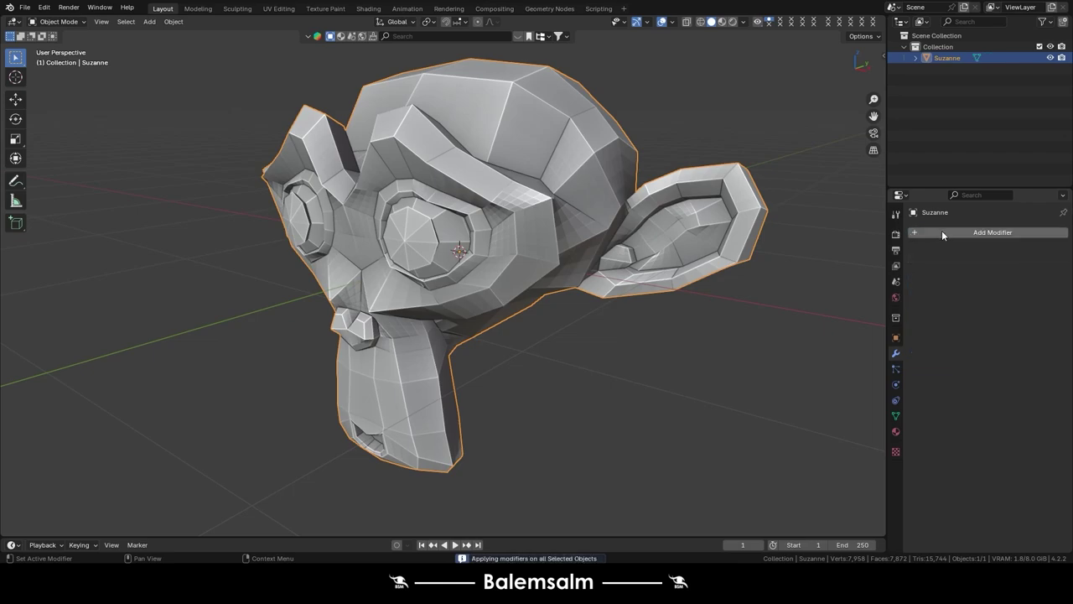
key(Tab)
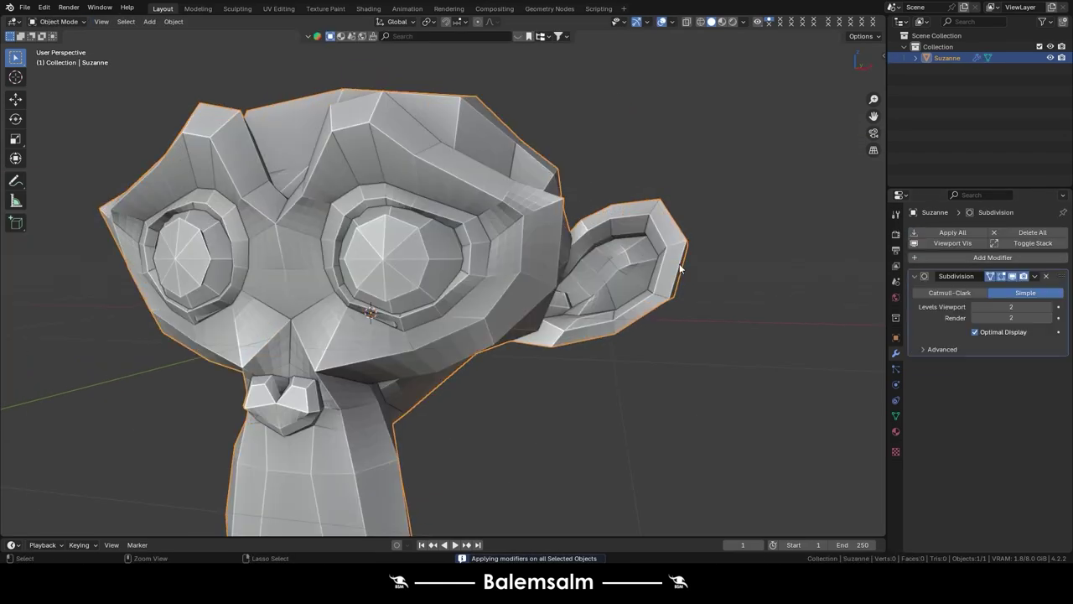
click(942, 292)
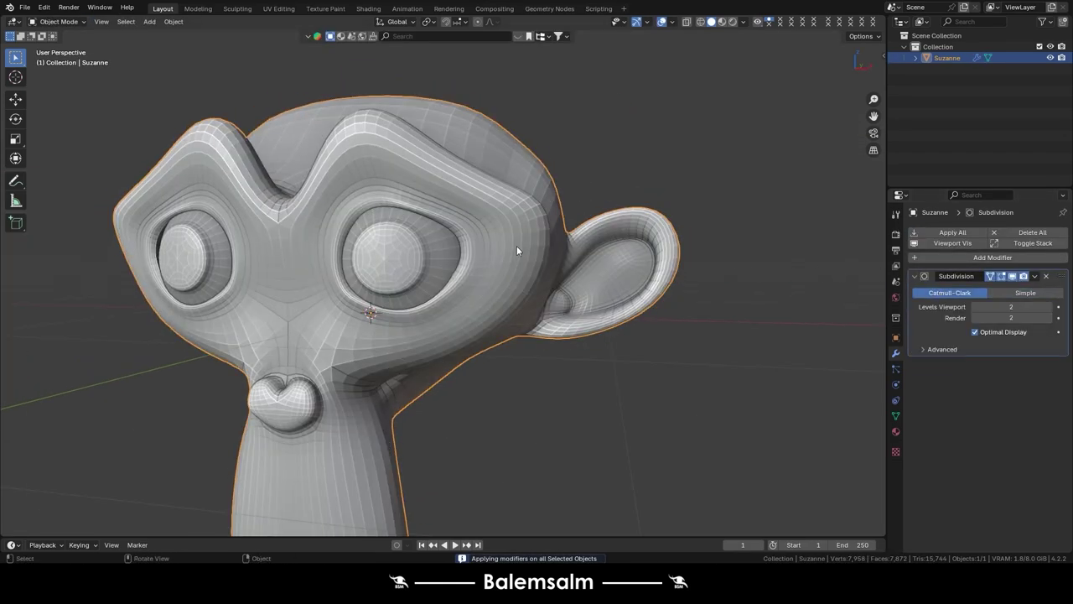
scroll(545, 266, down, 5)
key(grave)
- From front view with X-ray on, delete the vertices of Suzanne's left half
click(488, 233)
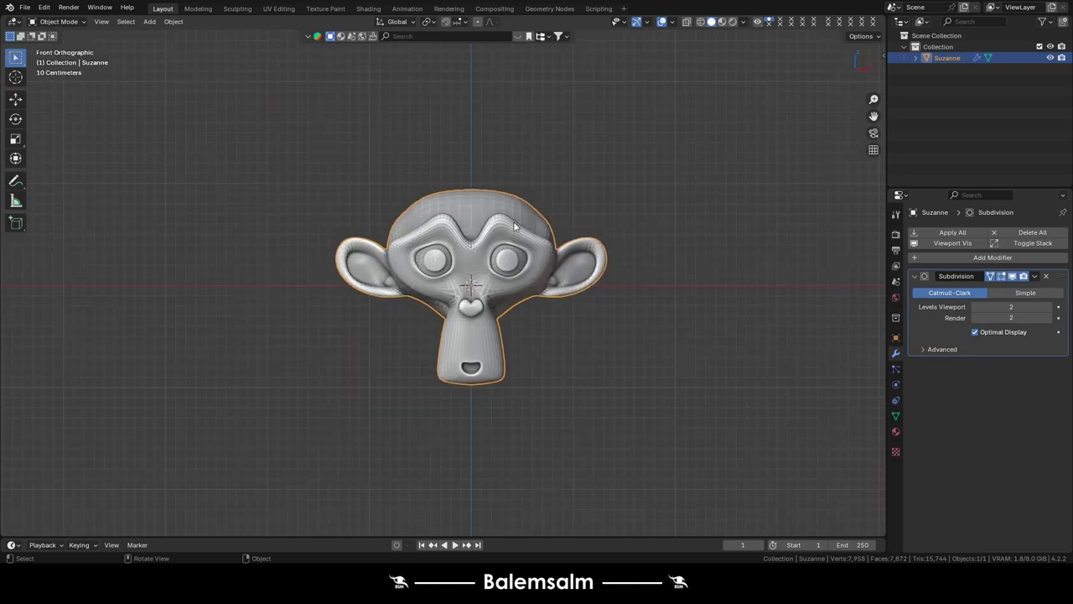
key(Tab)
shift+middle_drag(448, 240, 397, 165)
key(alt+z)
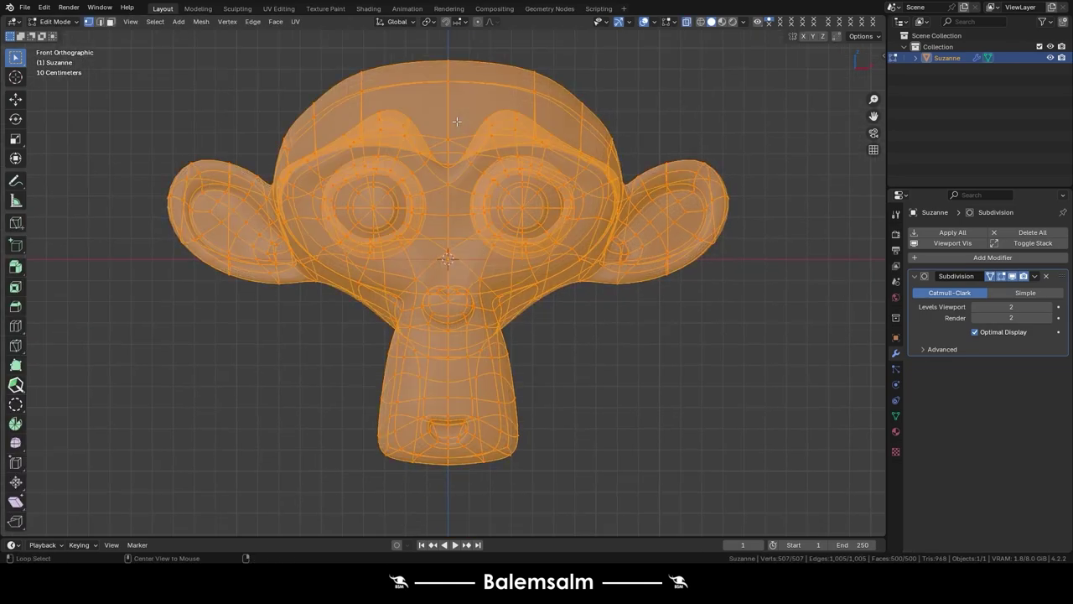
drag(434, 52, 159, 491)
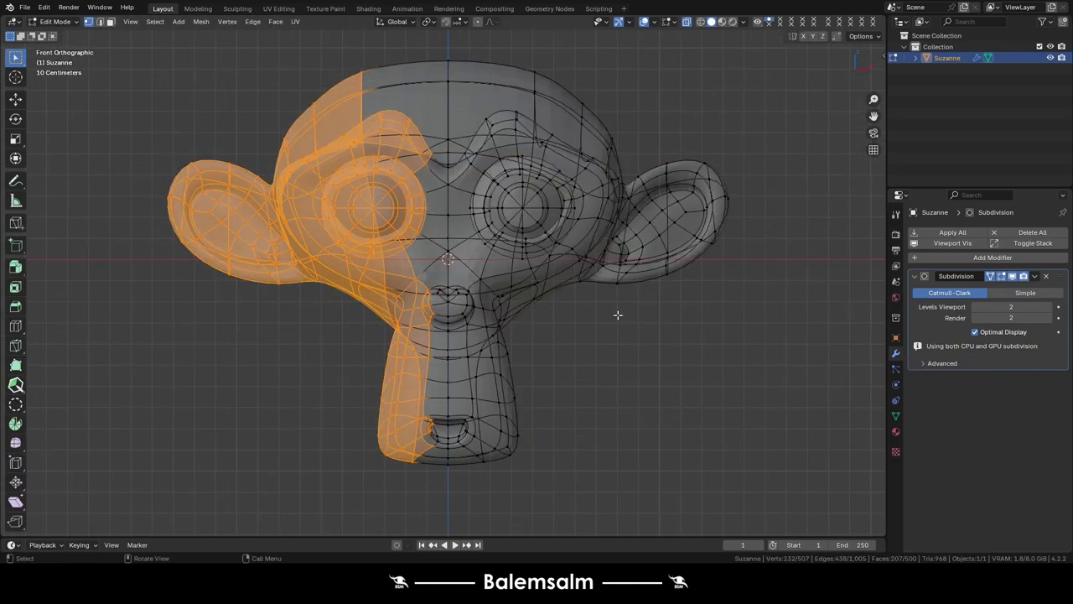
key(x)
click(633, 235)
- Delete the stray centre vertices by the nose and chin, and return to Object Mode
scroll(407, 313, up, 2)
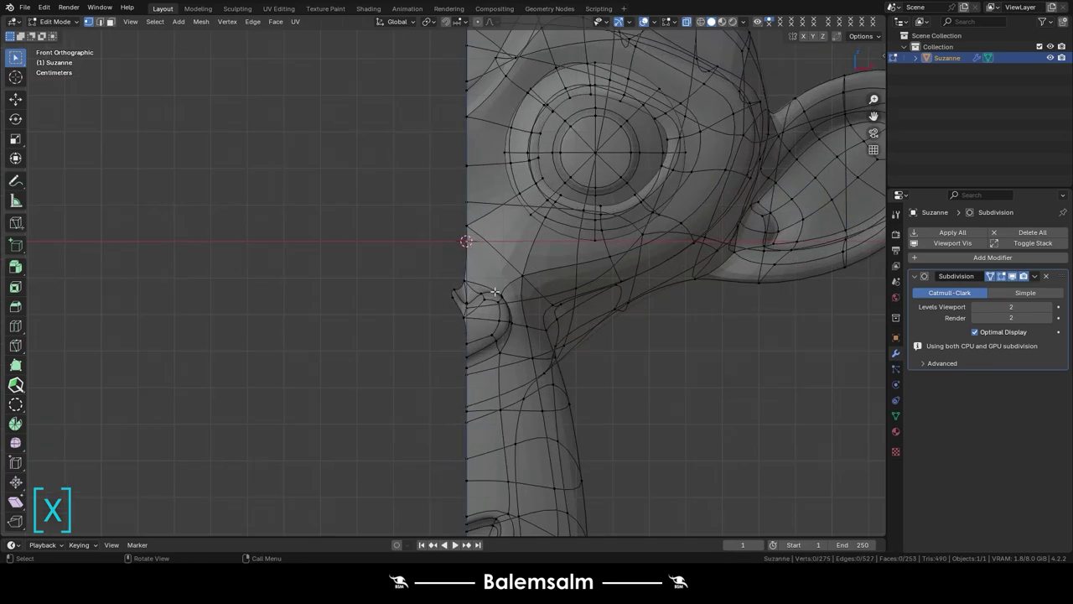
drag(460, 267, 433, 339)
shift+middle_drag(443, 378, 397, 224)
shift+drag(383, 317, 401, 416)
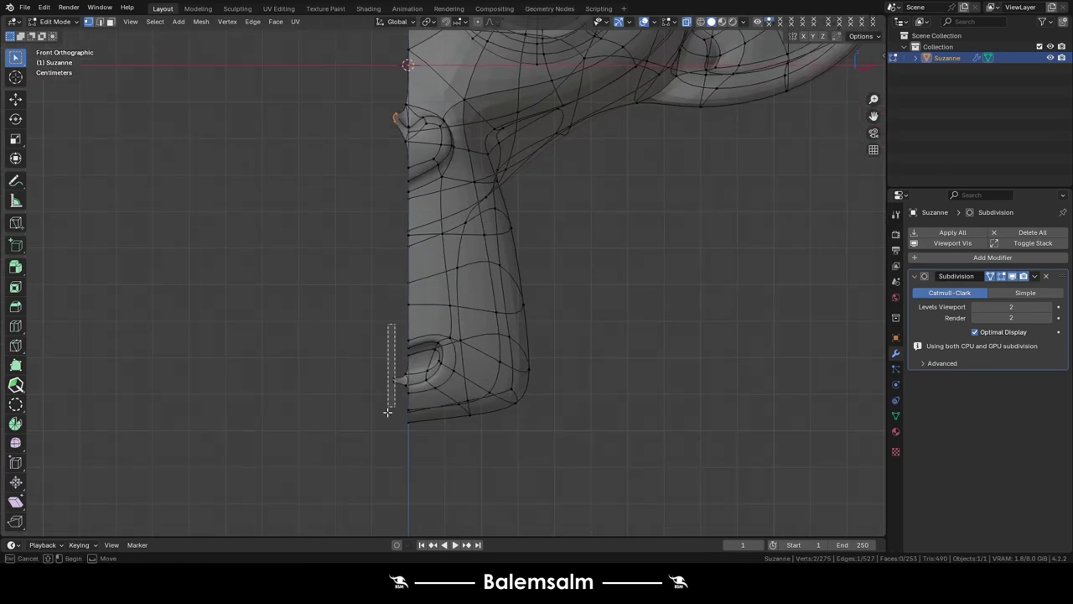
key(x)
click(558, 266)
scroll(558, 266, down, 2)
shift+middle_drag(558, 266, 541, 296)
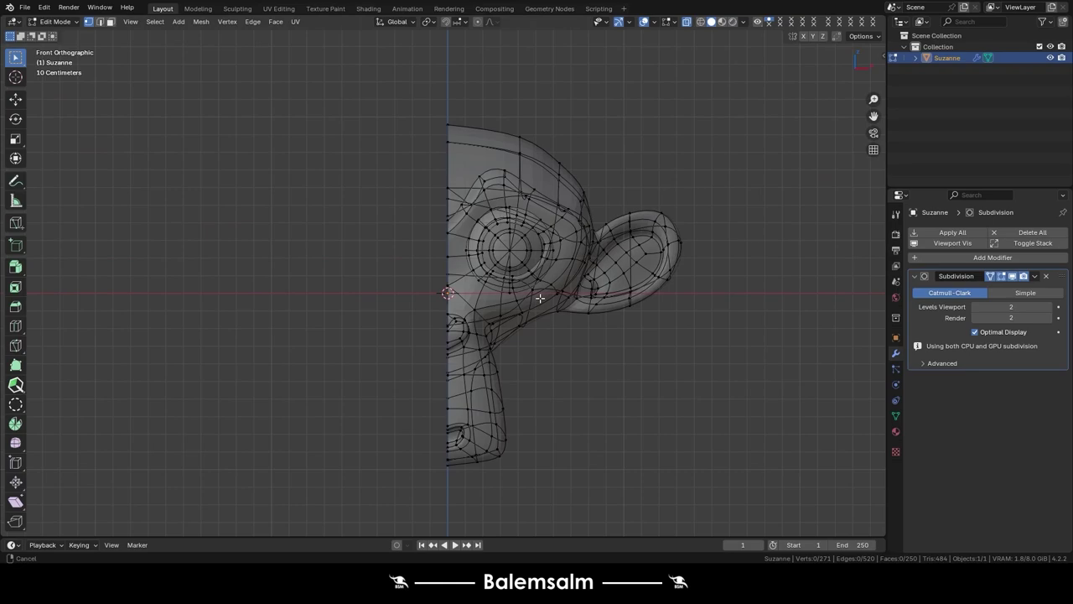
key(Tab)
scroll(532, 314, up, 1)
click(993, 257)
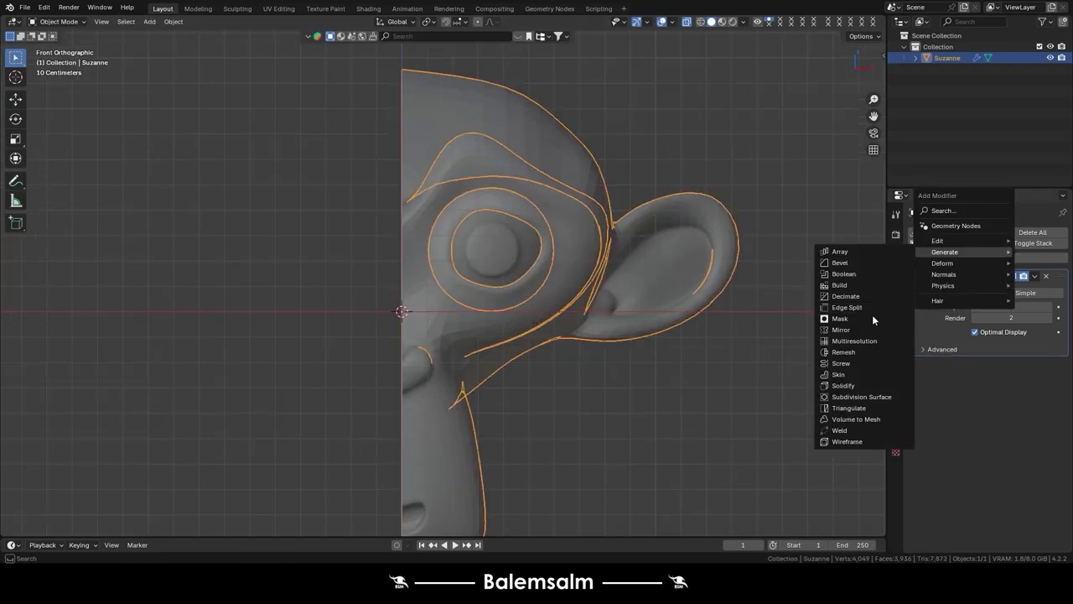
- Add a Mirror modifier above Subdivision with Clipping enabled
click(841, 330)
mouse_move(449, 256)
middle_down()
mouse_move(405, 249)
mouse_move(401, 262)
middle_up()
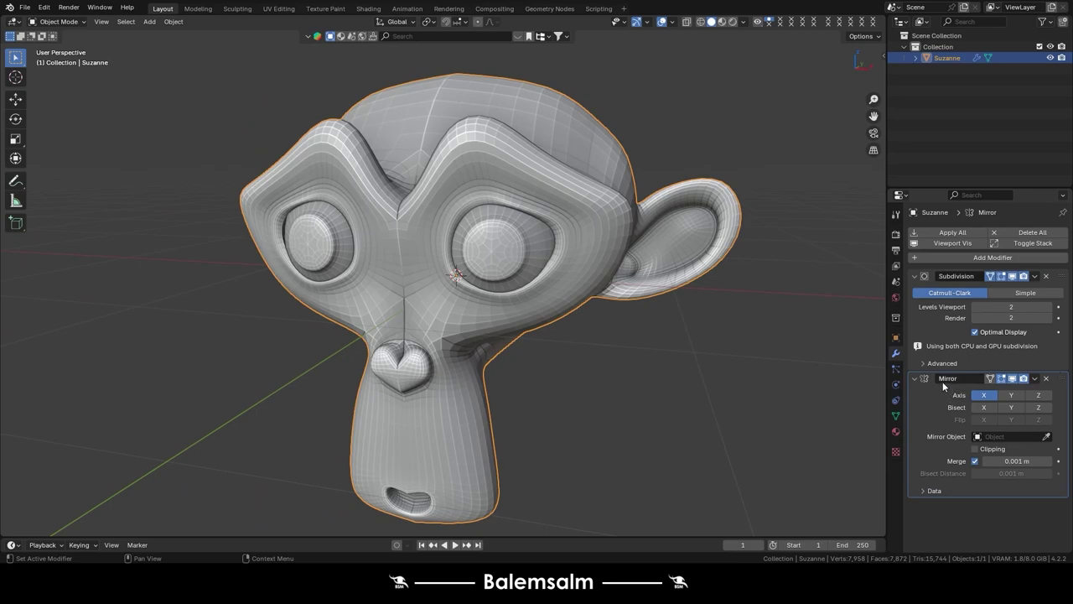
drag(1060, 384, 1060, 282)
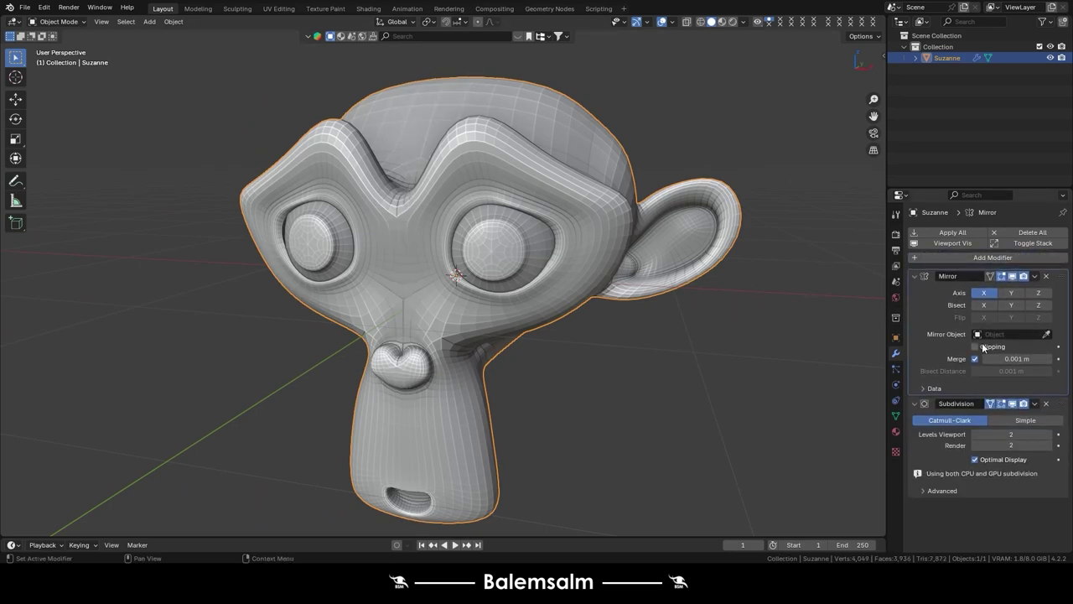
click(977, 346)
- In Edit Mode, select the real half of the mesh from top view using X-ray
key(Tab)
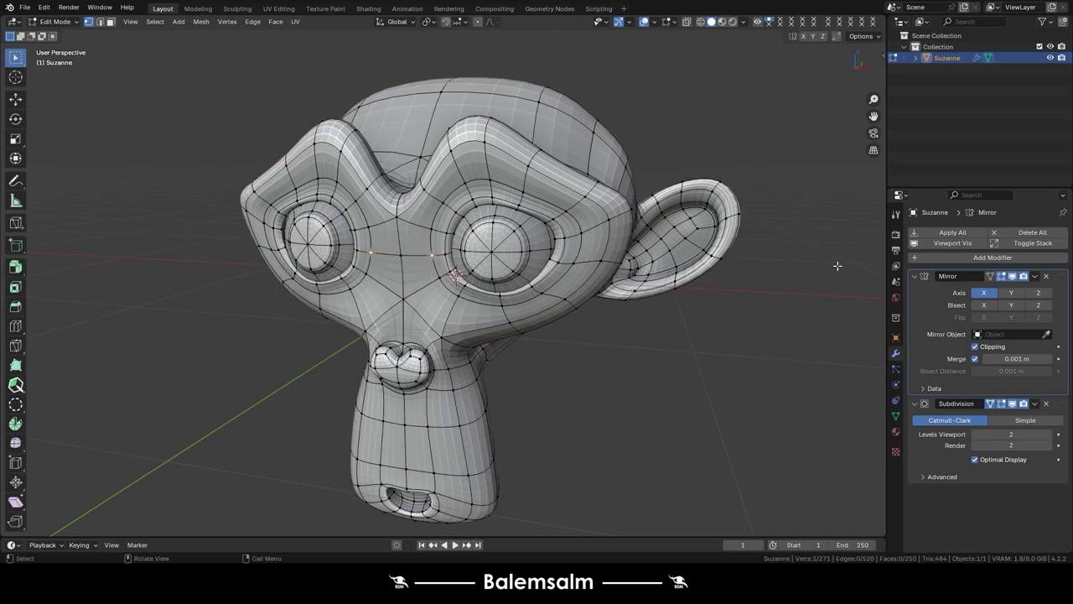
middle_drag(469, 285, 403, 252)
key(grave)
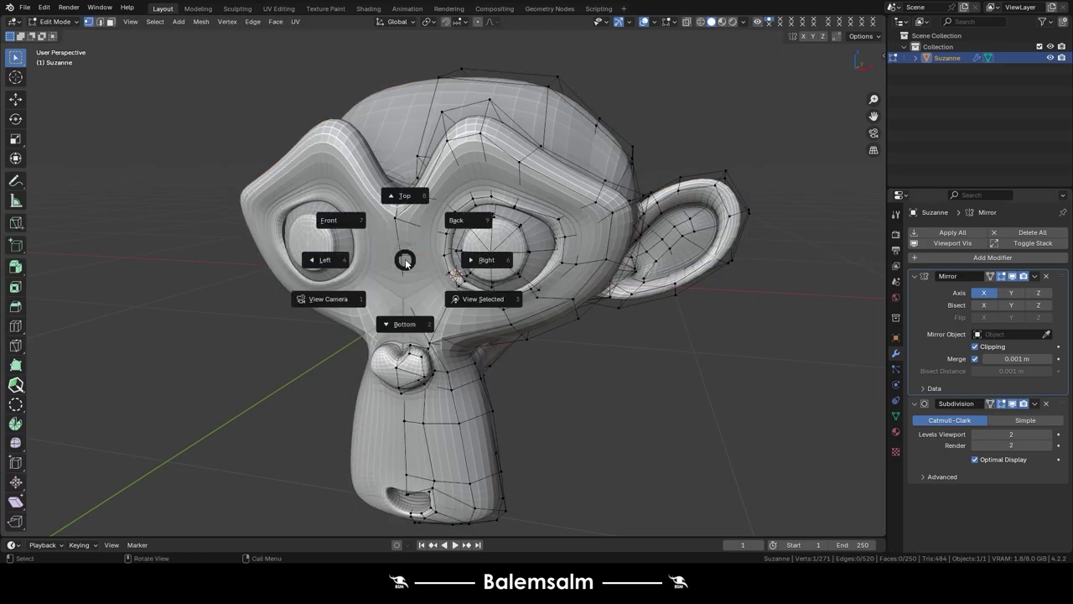
click(402, 196)
key(alt+z)
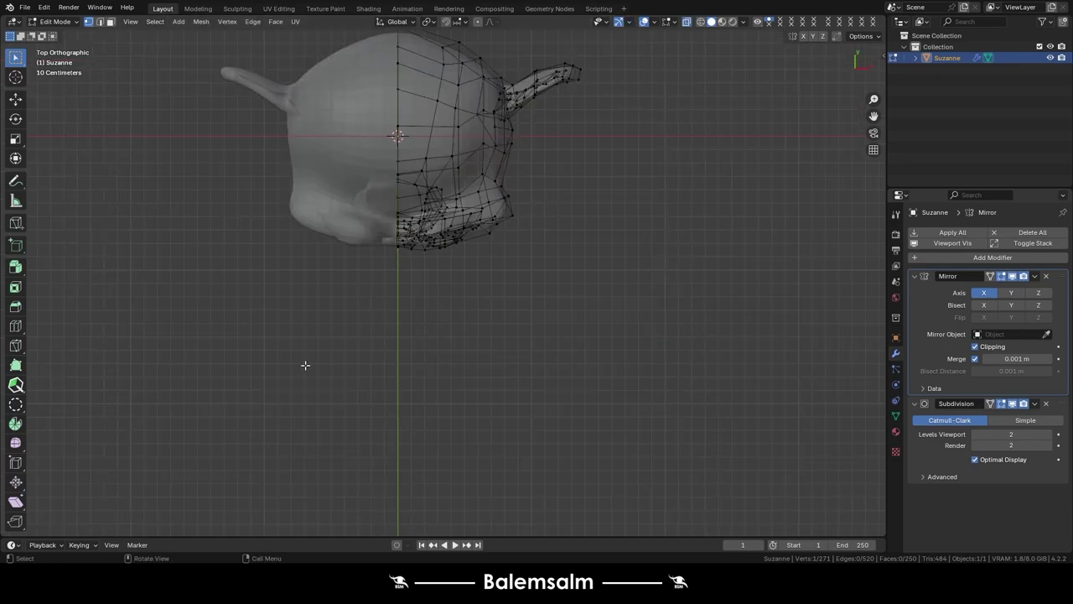
shift+middle_drag(343, 300, 264, 443)
drag(254, 491, 630, 109)
key(alt+z)
- Test the clipping by moving the half along X, then undo and return to Object Mode
middle_drag(330, 405, 360, 452)
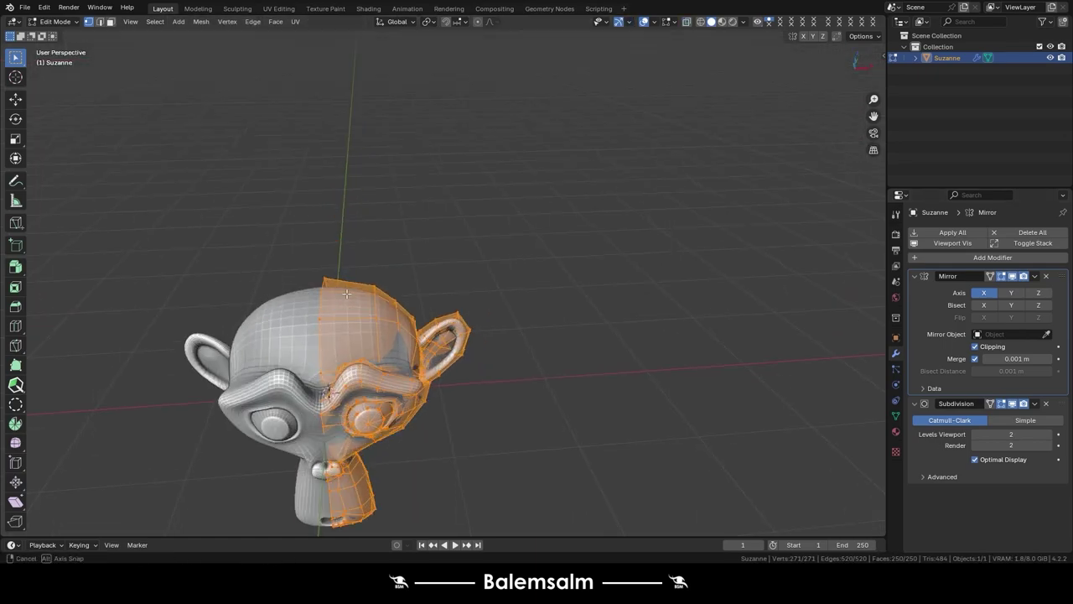
scroll(361, 453, up, 2)
key(g)
key(y)
key(x)
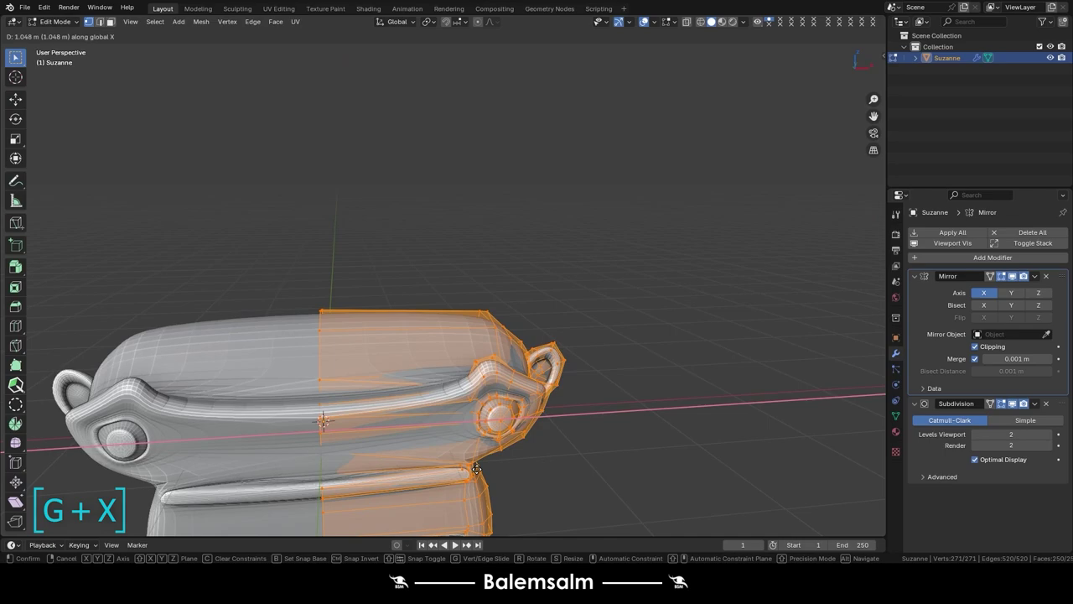
click(427, 477)
mouse_move(427, 477)
shift+middle_down()
mouse_move(466, 326)
mouse_move(402, 319)
shift+middle_up()
key(ctrl+z)
key(Tab)
scroll(403, 318, up, 3)
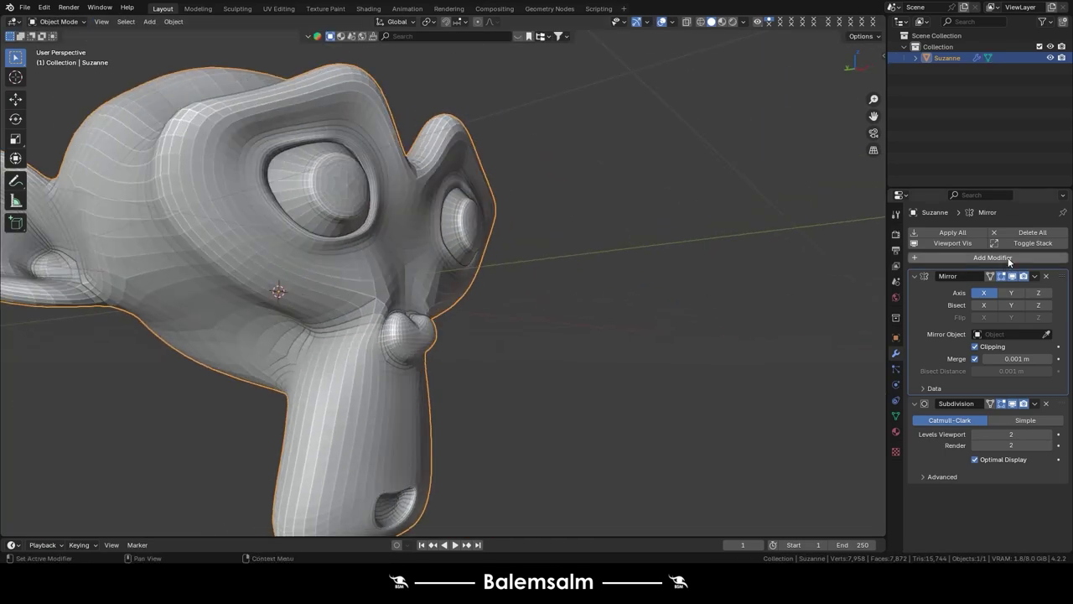
click(1006, 257)
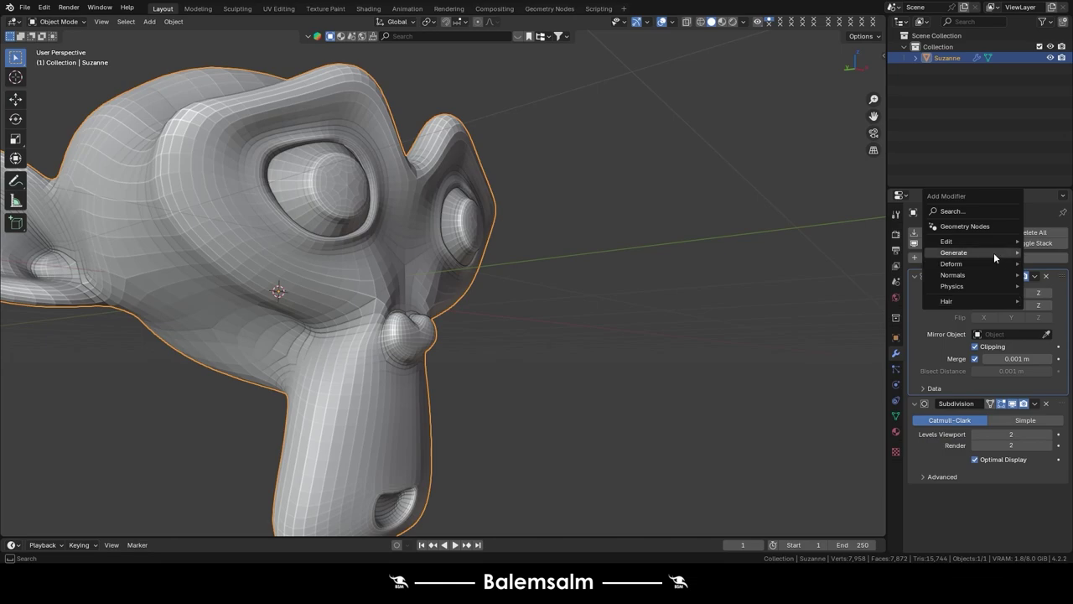
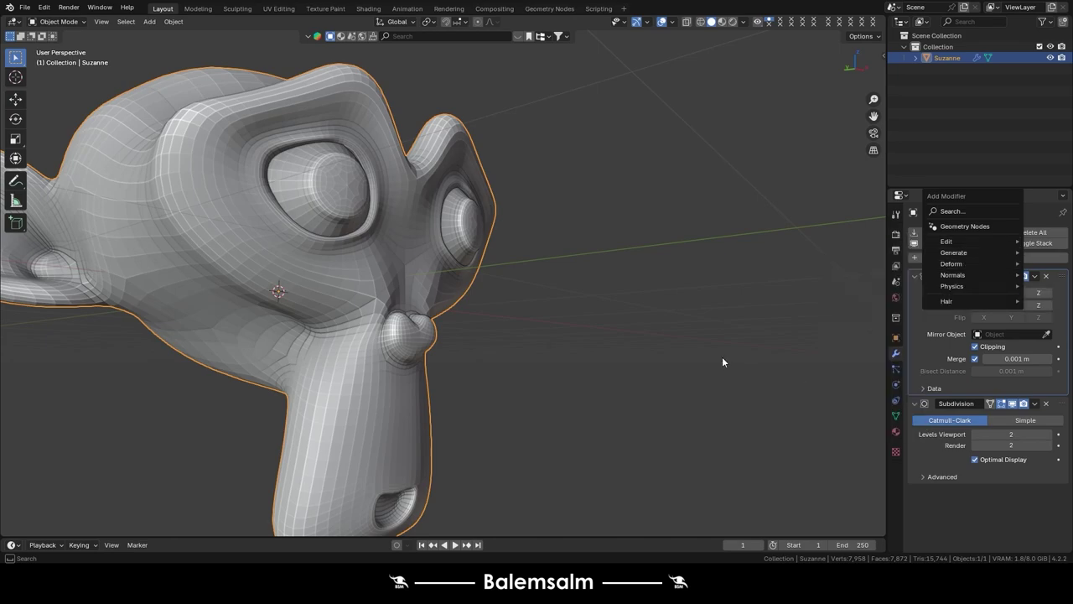
- Select Suzanne and apply all its modifiers, baking Mirror and Subdivision into the mesh
click(719, 325)
middle_drag(719, 324, 331, 168)
mouse_move(286, 218)
middle_down()
mouse_move(364, 296)
mouse_move(463, 243)
middle_up()
click(463, 243)
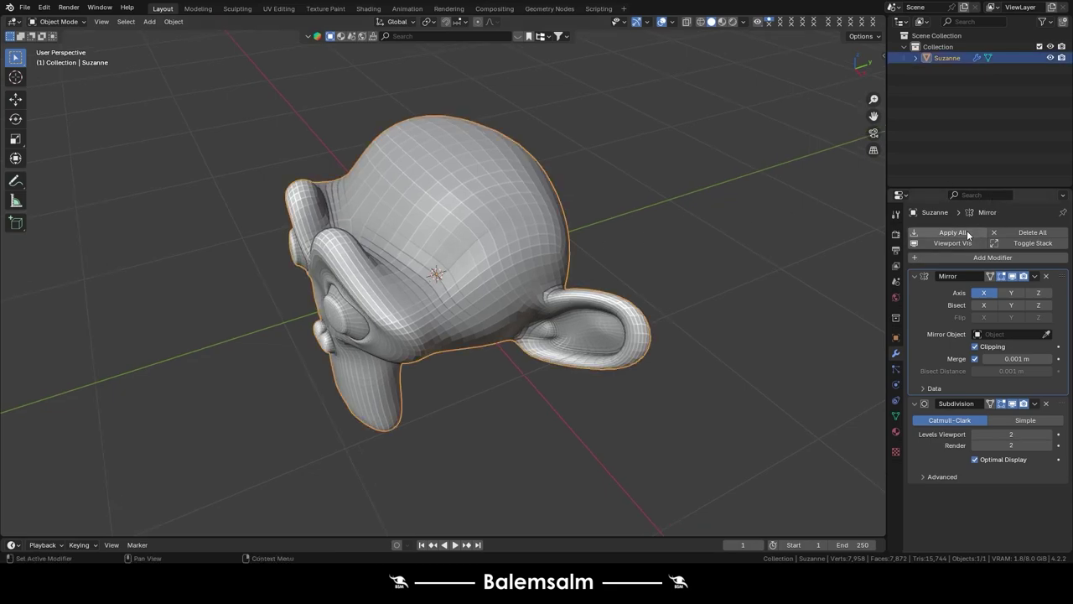
click(967, 230)
- Set Suzanne to Shade Smooth, then deselect it and view it from the front
mouse_move(422, 256)
middle_down()
mouse_move(448, 172)
mouse_move(494, 210)
mouse_move(424, 233)
mouse_move(635, 366)
mouse_move(597, 324)
mouse_move(614, 369)
middle_up()
right_click(424, 233)
click(422, 226)
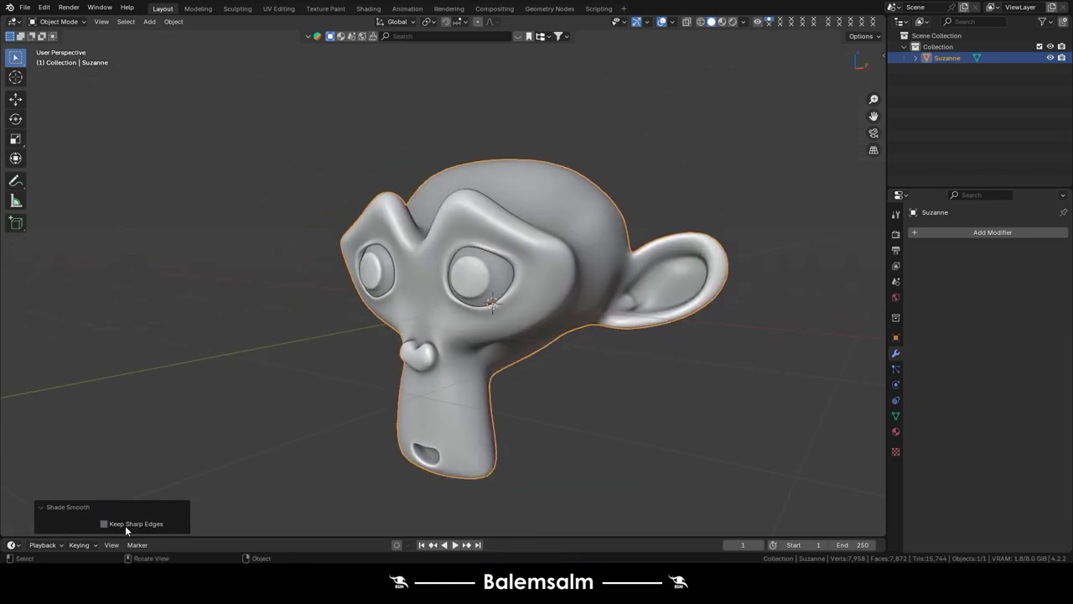
click(571, 351)
scroll(551, 247, up, 3)
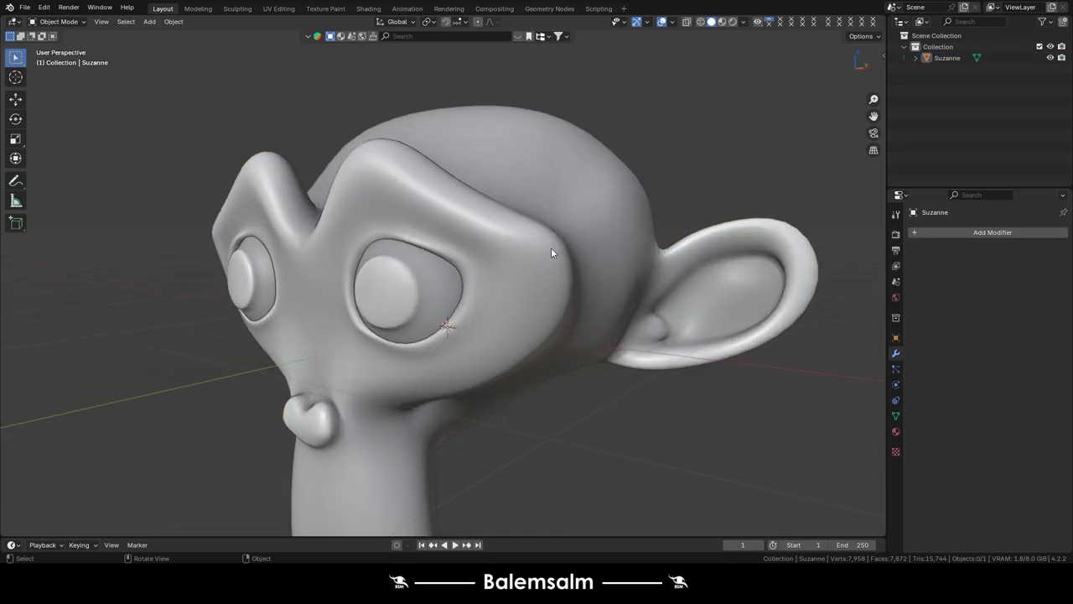
mouse_move(551, 247)
middle_down()
mouse_move(421, 241)
mouse_move(367, 265)
mouse_move(560, 245)
mouse_move(509, 220)
middle_up()
- Switch to the UV Editing workspace with Suzanne framed and the 3D view enlarged
click(556, 244)
scroll(516, 241, down, 3)
click(279, 8)
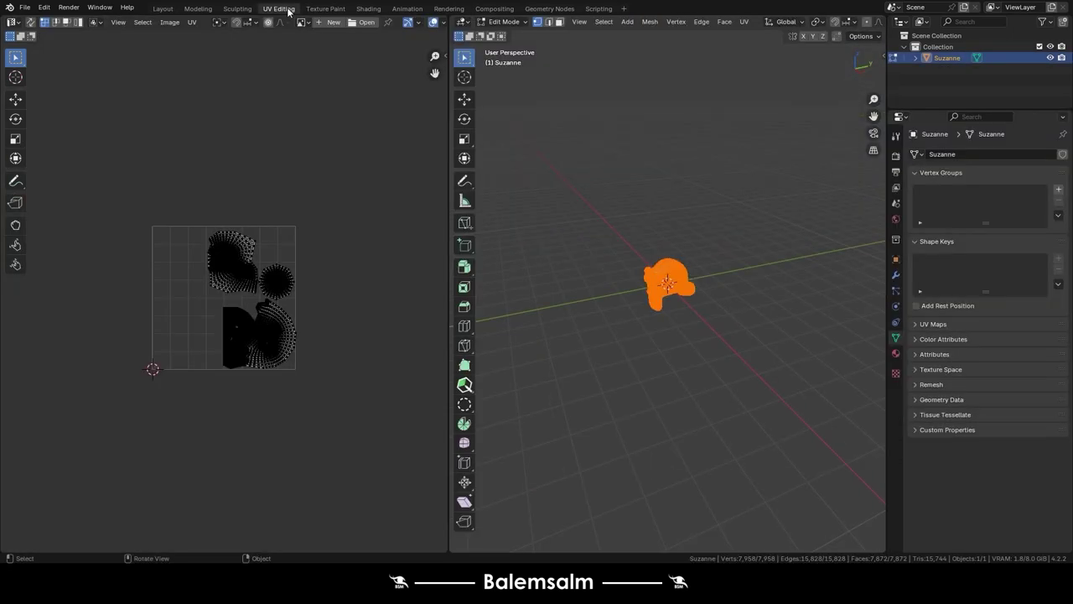
key(KP_Decimal)
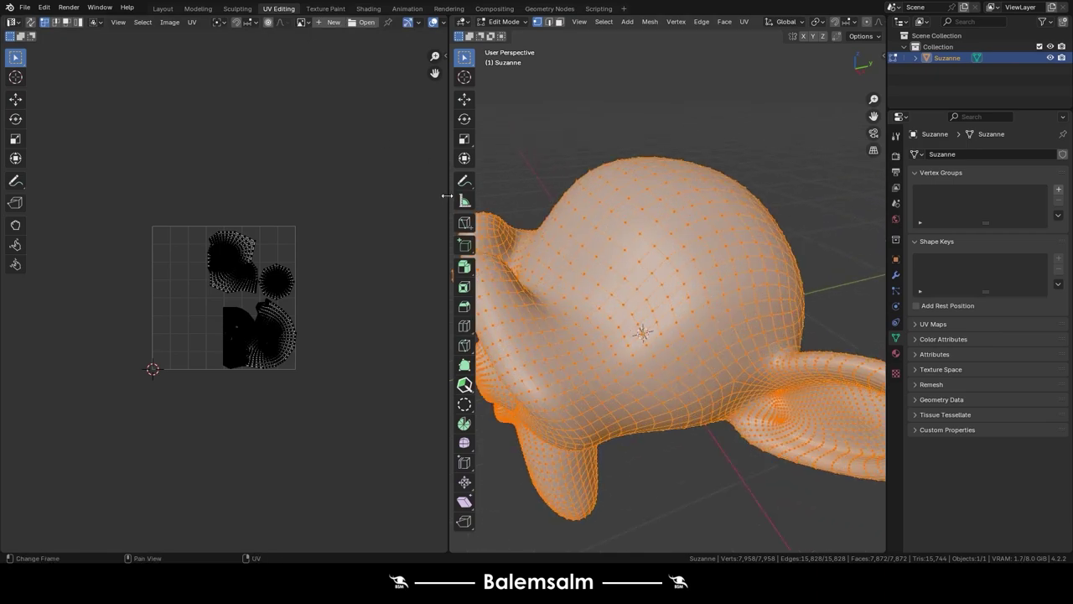
drag(448, 195, 273, 195)
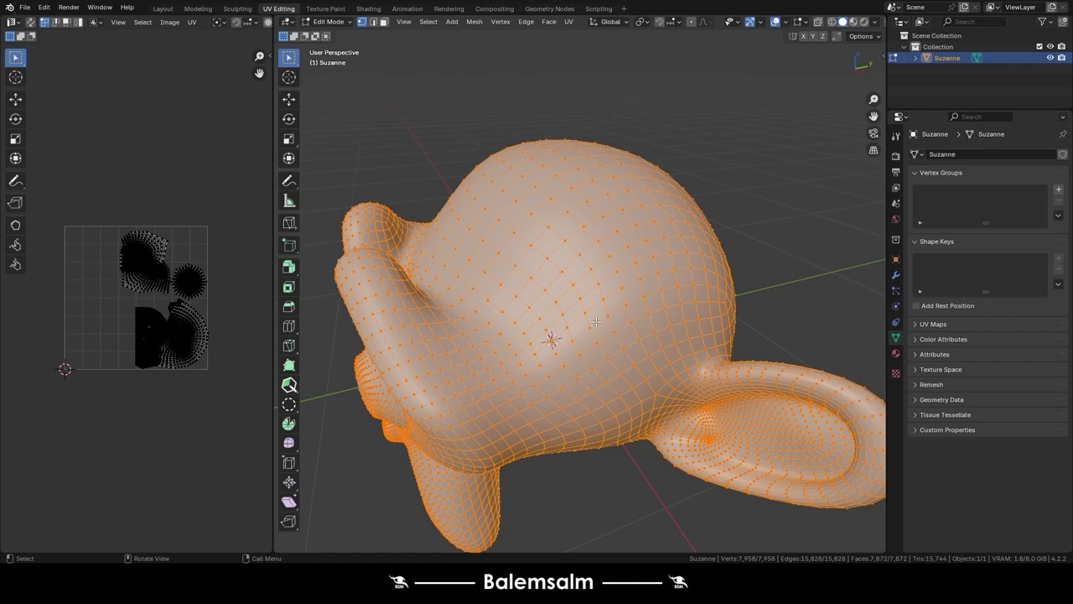
middle_drag(595, 321, 692, 135)
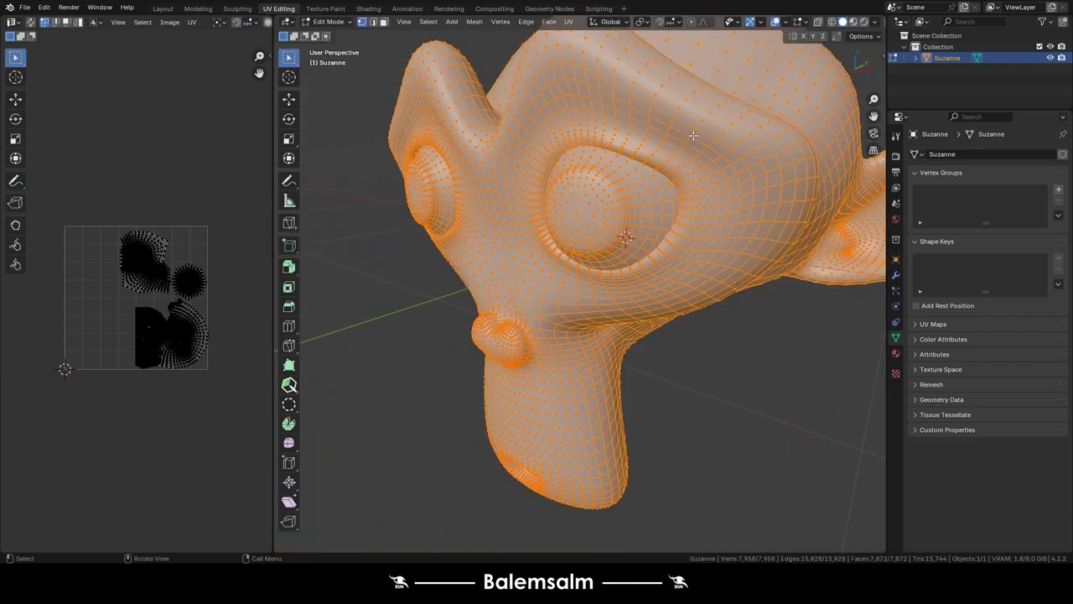
- Apply a TexTools checker map texture to Suzanne
key(n)
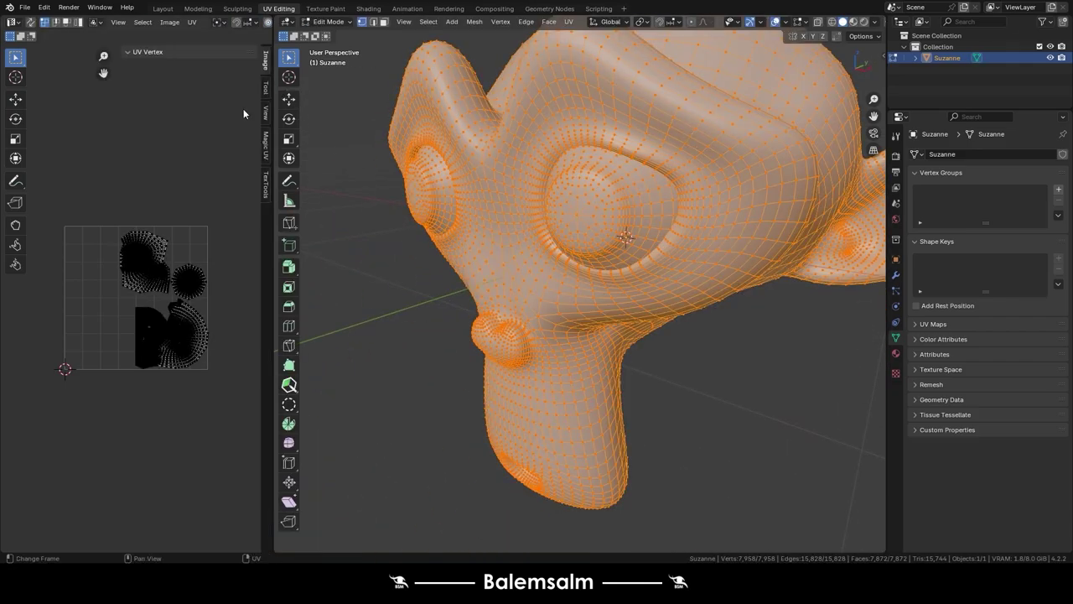
click(266, 185)
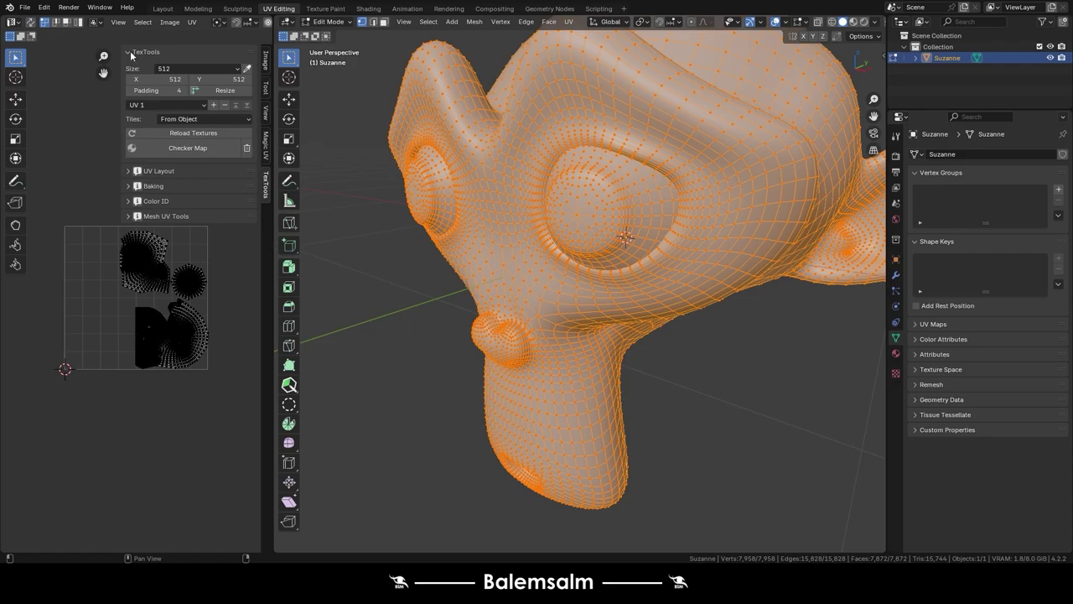
click(44, 8)
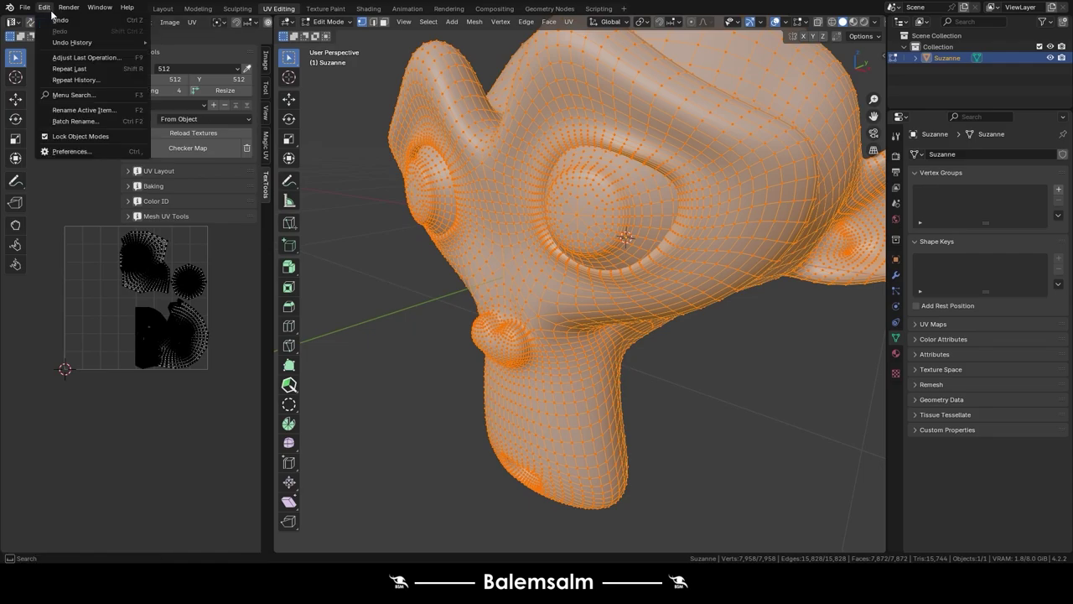
click(83, 152)
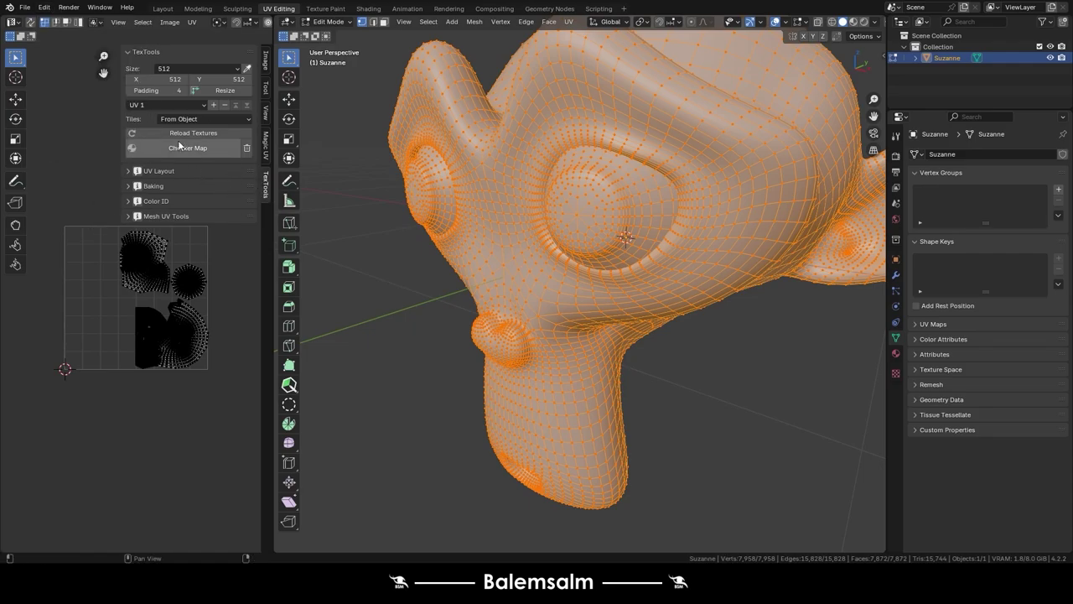
click(179, 145)
scroll(730, 347, down, 3)
- Select the whole mesh in Edit Mode and unwrap it with Smart UV Project
key(Tab)
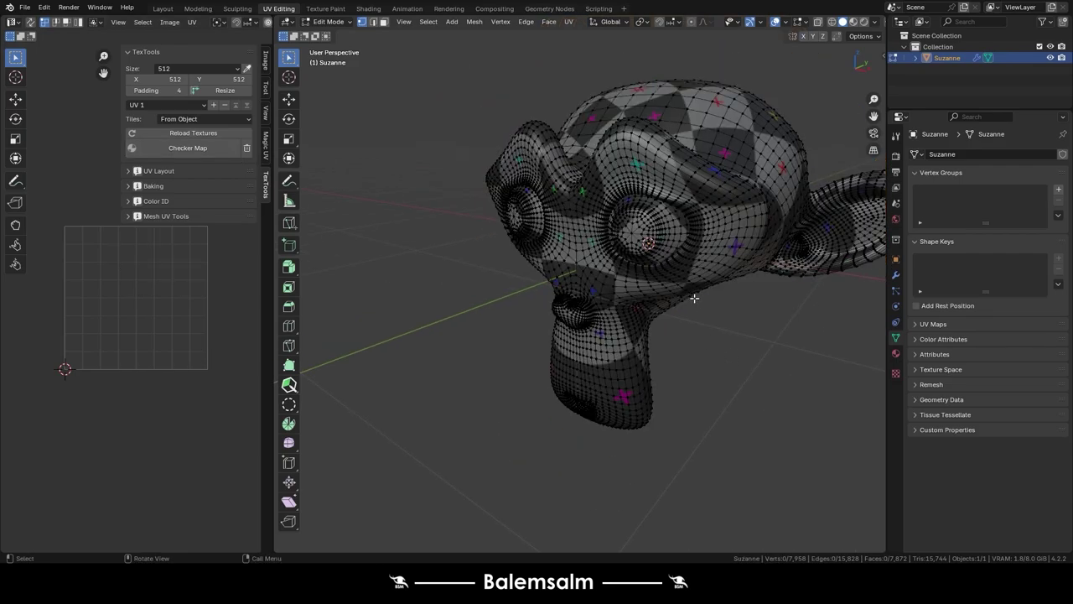
mouse_move(694, 299)
middle_down()
mouse_move(742, 281)
mouse_move(596, 268)
mouse_move(750, 289)
mouse_move(704, 319)
middle_up()
scroll(749, 288, up, 2)
scroll(582, 297, up, 3)
key(Tab)
key(a)
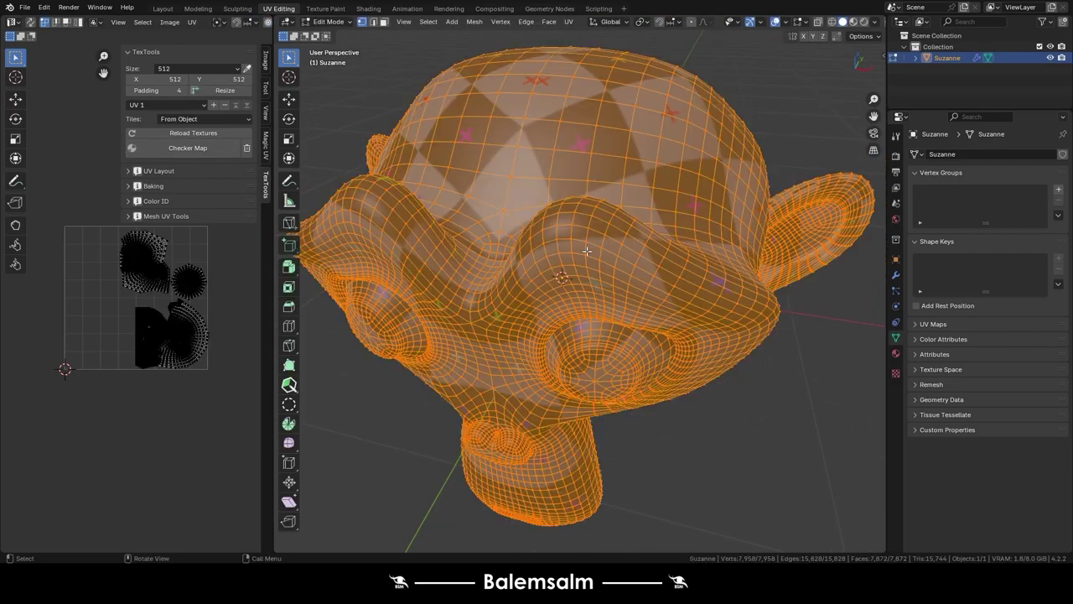
key(u)
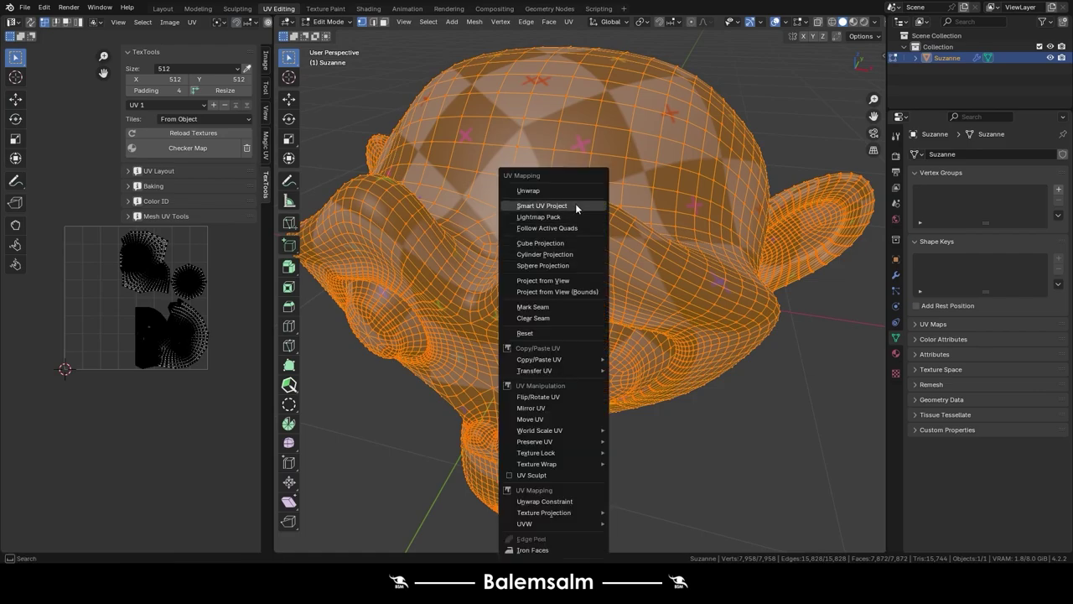
click(575, 205)
click(565, 313)
mouse_move(565, 314)
middle_down()
mouse_move(640, 271)
mouse_move(686, 214)
mouse_move(810, 175)
mouse_move(657, 212)
middle_up()
- Switch to edge select mode and turn on Live Unwrap in the viewport options
key(Tab)
scroll(658, 293, down, 3)
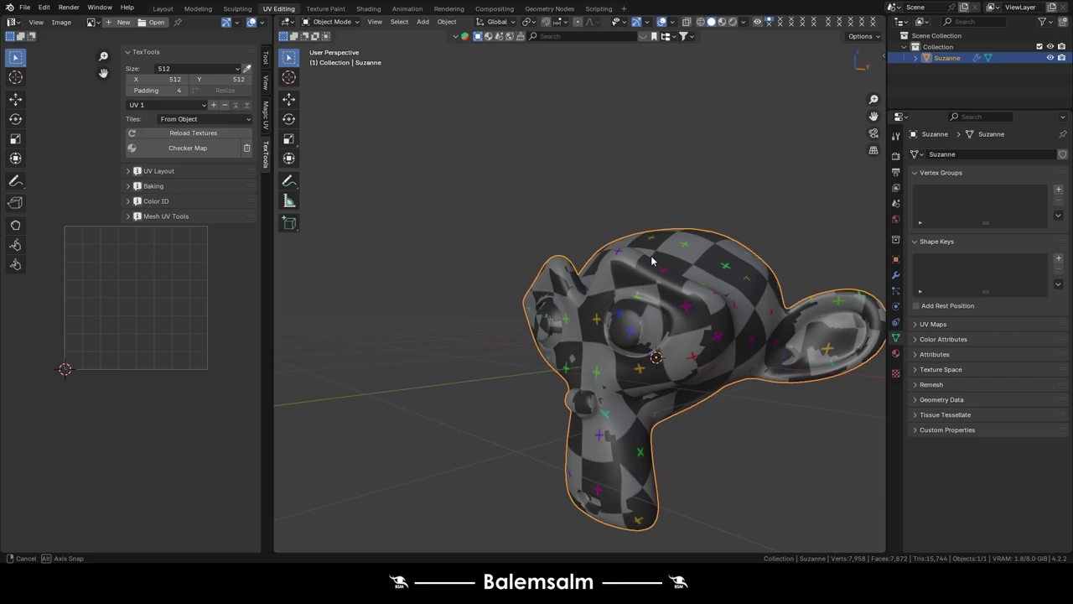
key(Tab)
scroll(668, 222, up, 4)
scroll(668, 223, up, 1)
key(2)
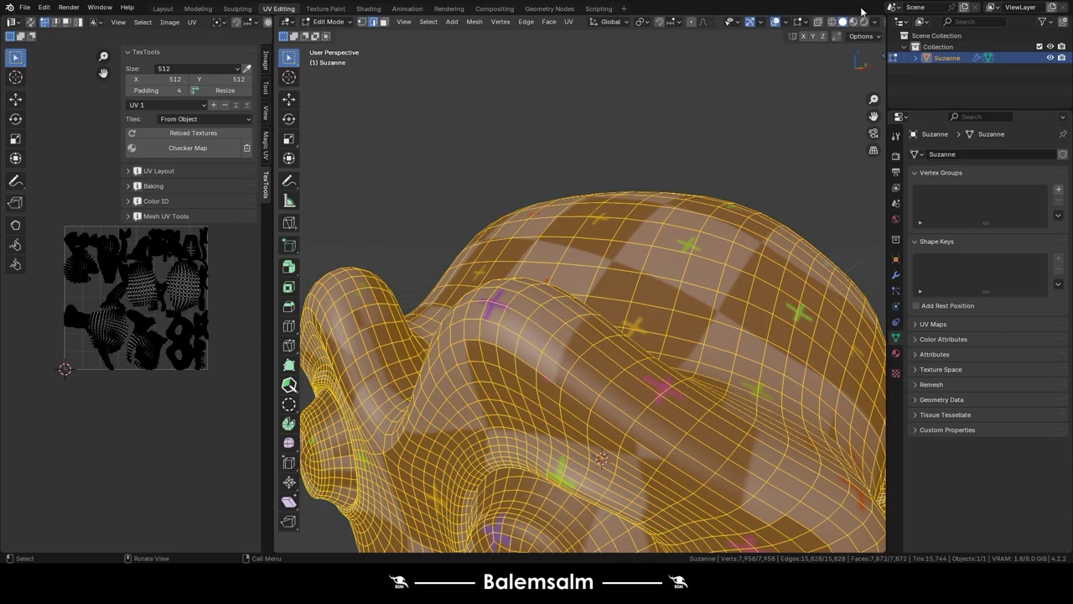
click(864, 36)
click(856, 180)
mouse_move(746, 209)
middle_down()
mouse_move(561, 281)
mouse_move(568, 257)
mouse_move(628, 236)
mouse_move(734, 333)
mouse_move(766, 307)
middle_up()
- Select edge loops on the chin and around the eyeball
alt+click(587, 248)
scroll(766, 307, up, 3)
alt+shift+click(774, 286)
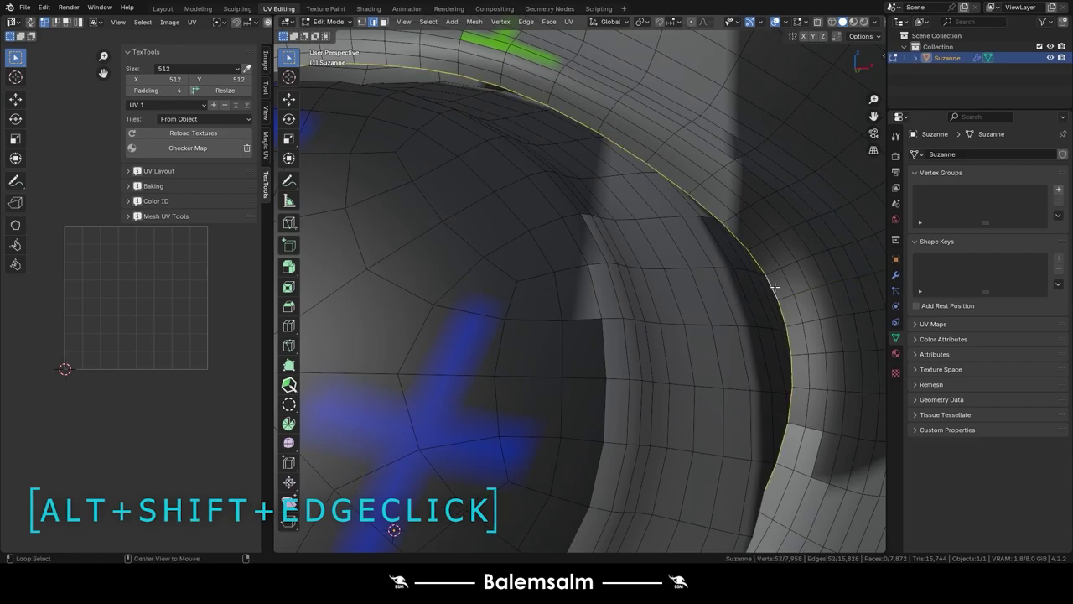
scroll(775, 287, down, 8)
scroll(687, 318, up, 5)
mouse_move(687, 319)
middle_down()
mouse_move(641, 335)
mouse_move(662, 318)
middle_up()
scroll(738, 297, down, 3)
scroll(738, 298, down, 3)
middle_drag(738, 297, 673, 264)
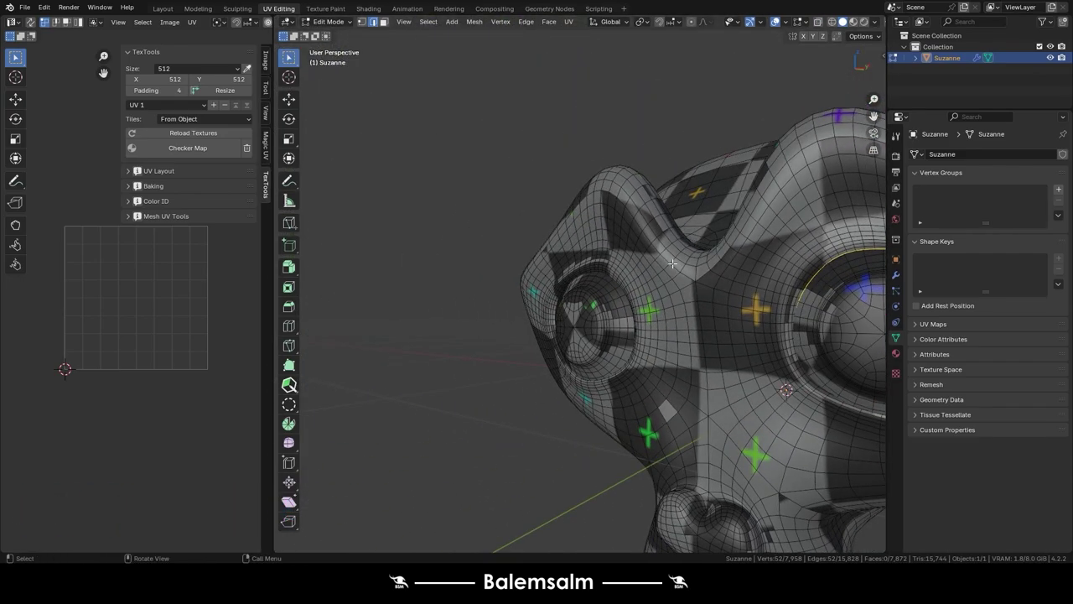
scroll(672, 264, up, 5)
mouse_move(584, 313)
middle_down()
mouse_move(606, 296)
mouse_move(629, 354)
mouse_move(587, 268)
mouse_move(623, 319)
mouse_move(615, 353)
mouse_move(548, 367)
middle_up()
scroll(607, 292, down, 4)
scroll(607, 292, down, 3)
scroll(630, 355, up, 4)
alt+shift+click(686, 365)
- Mark the selected eye and nostril loops as seams
scroll(623, 292, down, 2)
scroll(555, 318, up, 3)
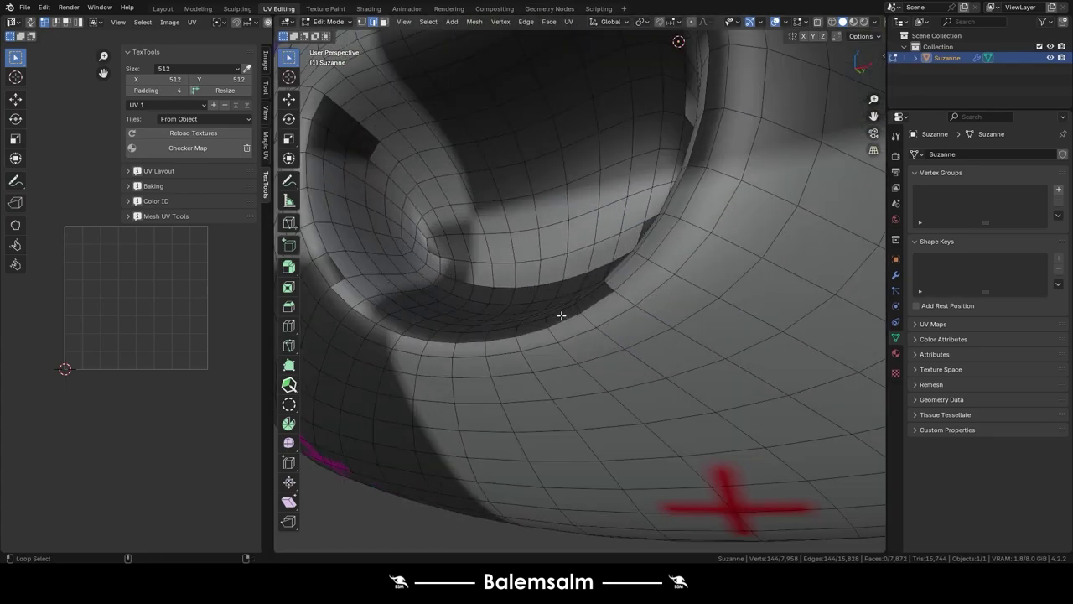
scroll(561, 321, down, 3)
middle_drag(561, 321, 633, 296)
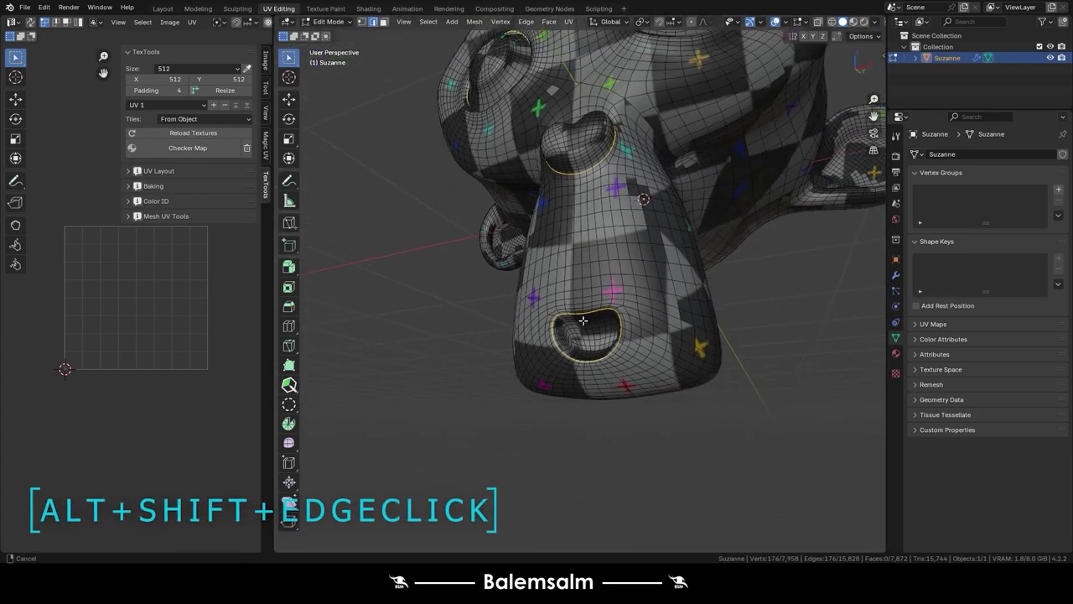
scroll(633, 297, up, 2)
right_click(633, 297)
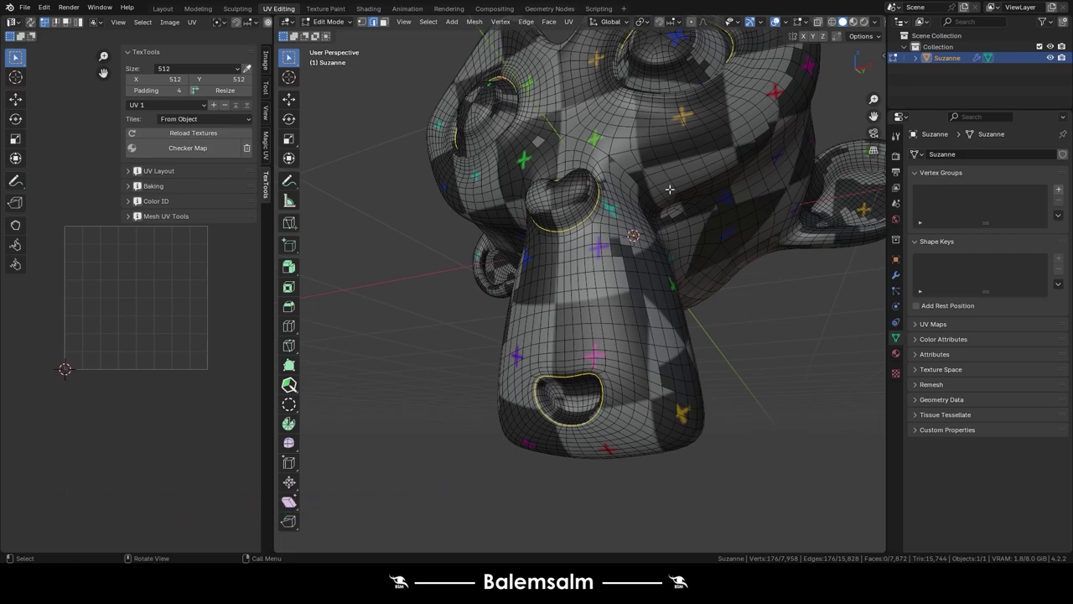
key(u)
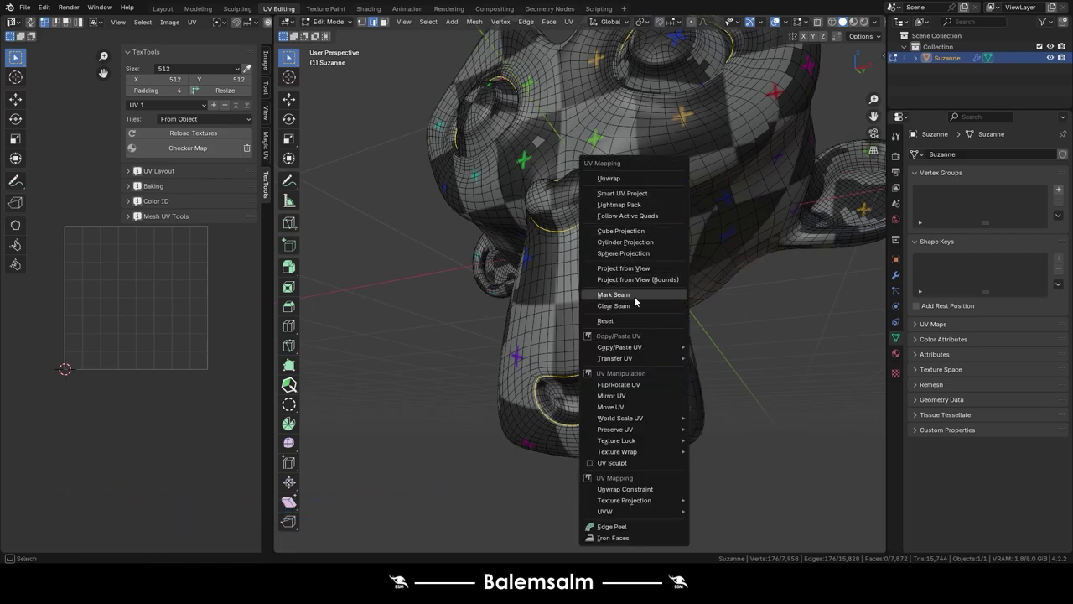
key(Return)
- Mark the selected ear loop as a seam
mouse_move(672, 114)
middle_down()
mouse_move(621, 243)
mouse_move(575, 294)
mouse_move(472, 310)
mouse_move(503, 305)
mouse_move(656, 82)
middle_up()
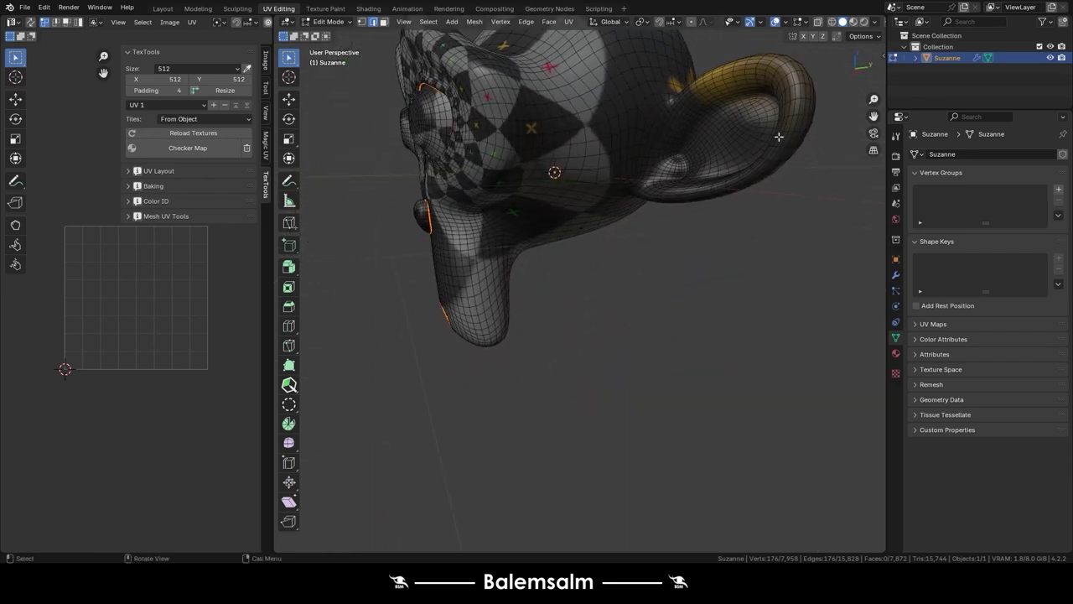
scroll(657, 81, up, 5)
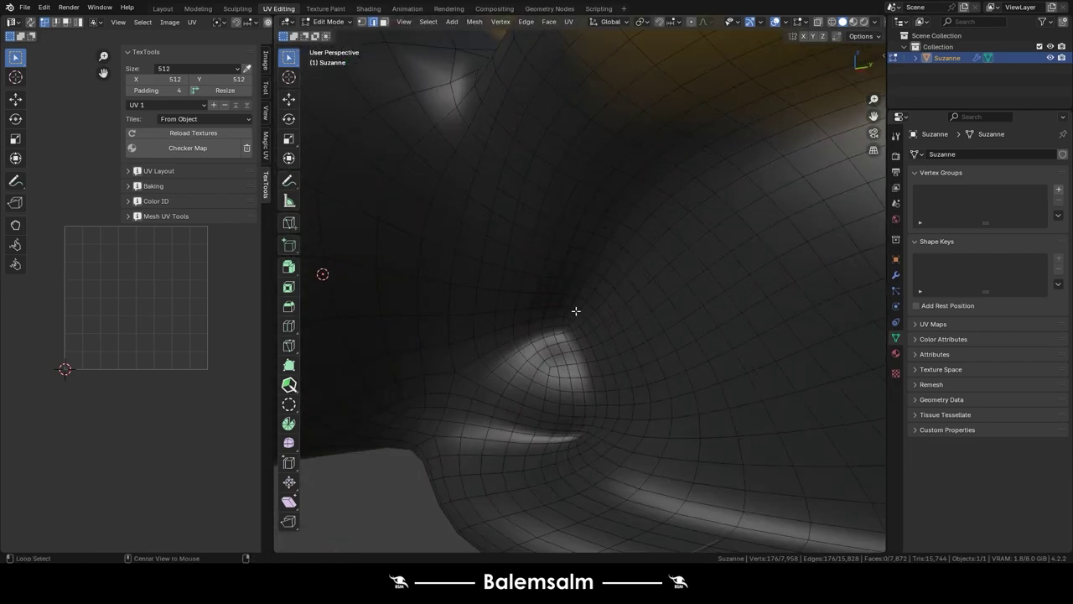
scroll(577, 303, down, 6)
key(u)
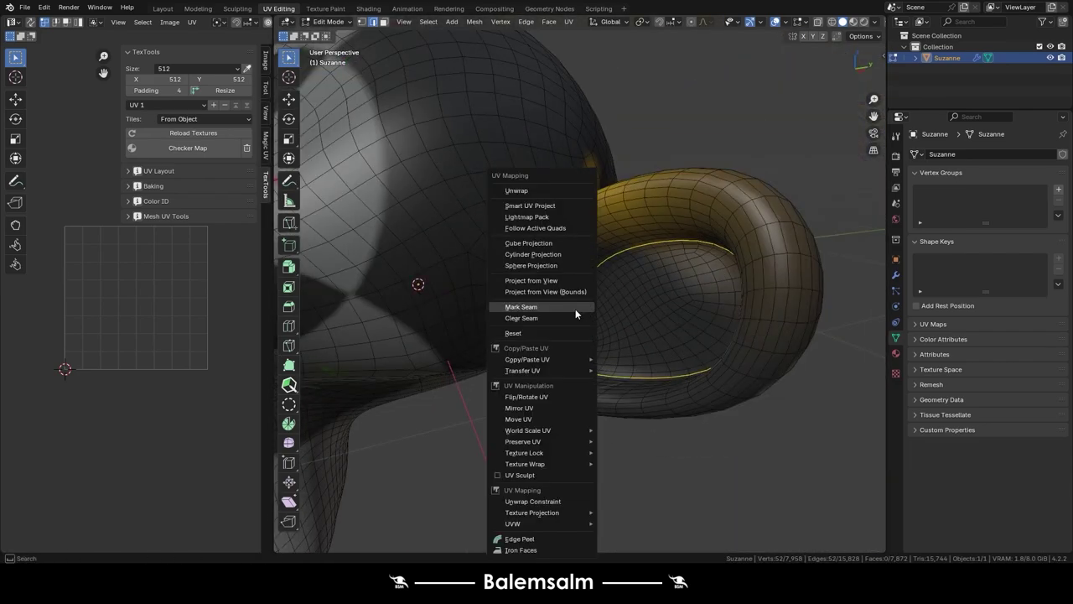
click(575, 303)
- Mark the inner ear loop as a seam
mouse_move(575, 303)
middle_down()
mouse_move(545, 244)
mouse_move(658, 225)
middle_up()
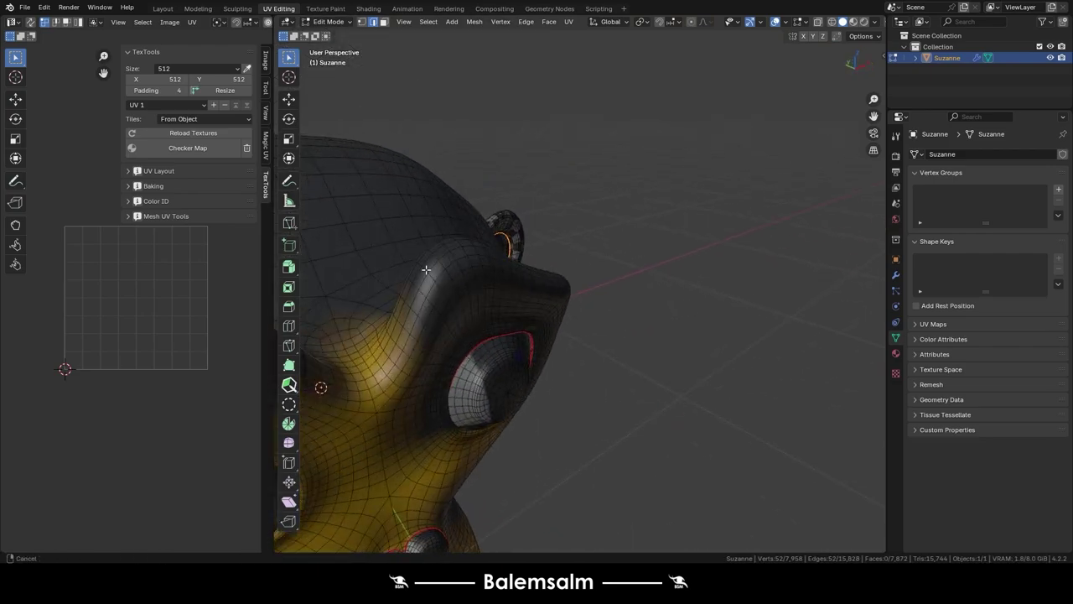
scroll(658, 225, up, 4)
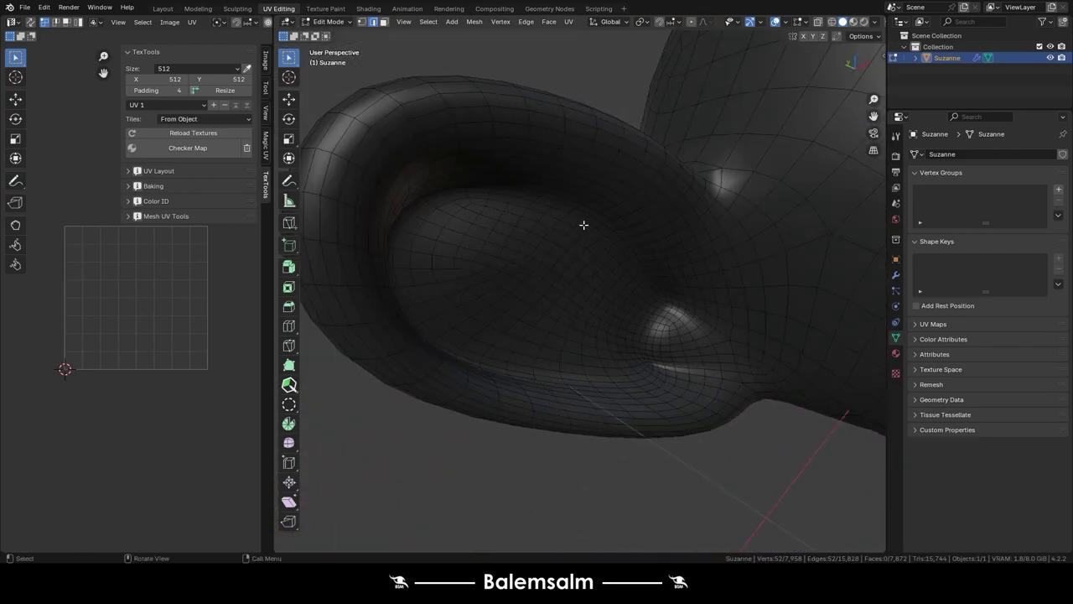
scroll(582, 223, up, 3)
key(u)
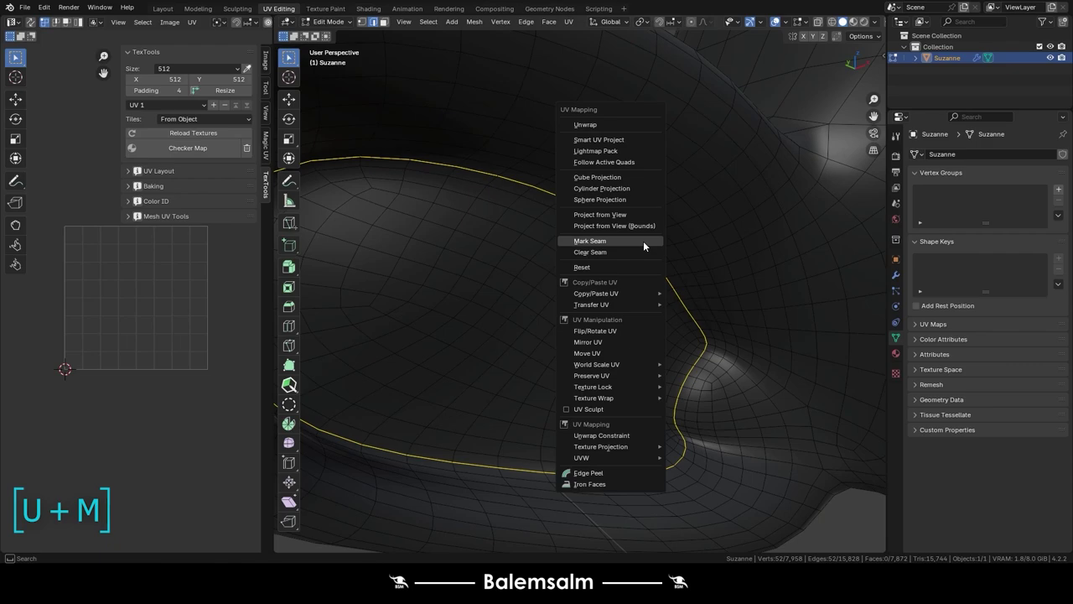
click(642, 242)
- Mark the selected loop on the front of the face as a seam
scroll(679, 283, down, 7)
mouse_move(679, 283)
middle_down()
mouse_move(557, 310)
mouse_move(526, 288)
mouse_move(481, 304)
mouse_move(609, 317)
mouse_move(551, 196)
mouse_move(556, 177)
mouse_move(556, 311)
mouse_move(537, 312)
middle_up()
scroll(581, 307, up, 4)
scroll(608, 306, down, 6)
scroll(587, 285, up, 5)
right_click(542, 314)
click(545, 314)
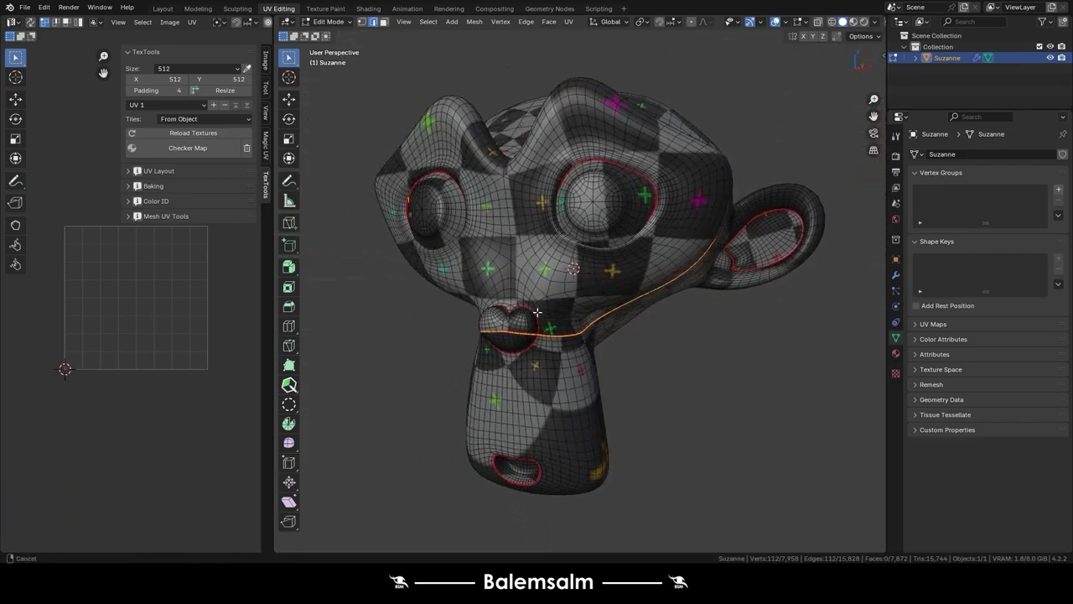
- Mark the selected edge path near the nose as a seam
scroll(537, 312, up, 5)
scroll(554, 369, up, 2)
scroll(560, 383, up, 1)
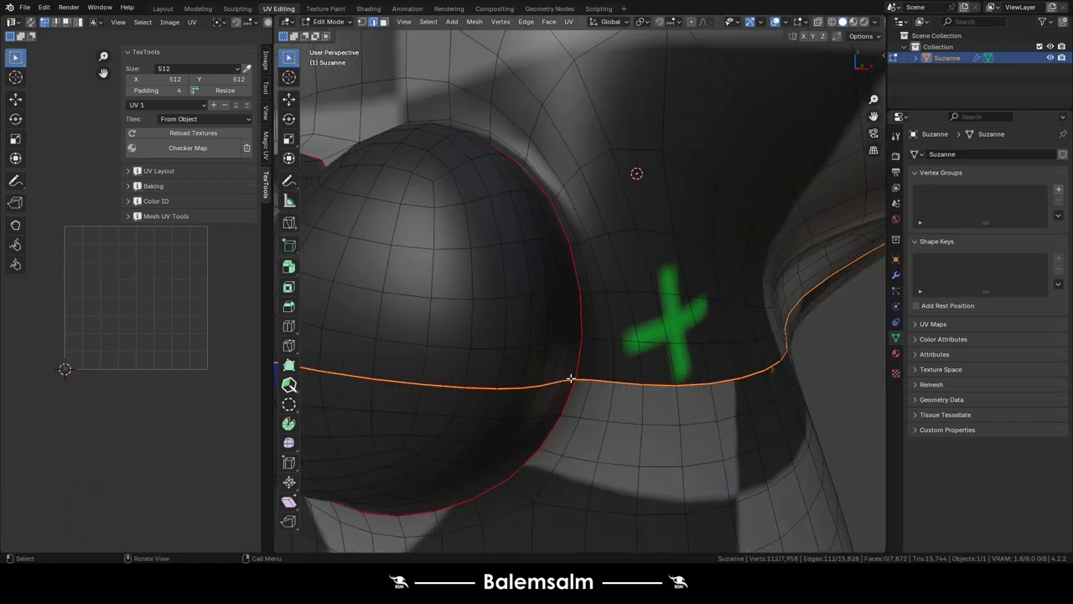
scroll(570, 379, down, 3)
click(520, 369)
mouse_move(520, 369)
middle_down()
mouse_move(570, 367)
mouse_move(551, 394)
middle_up()
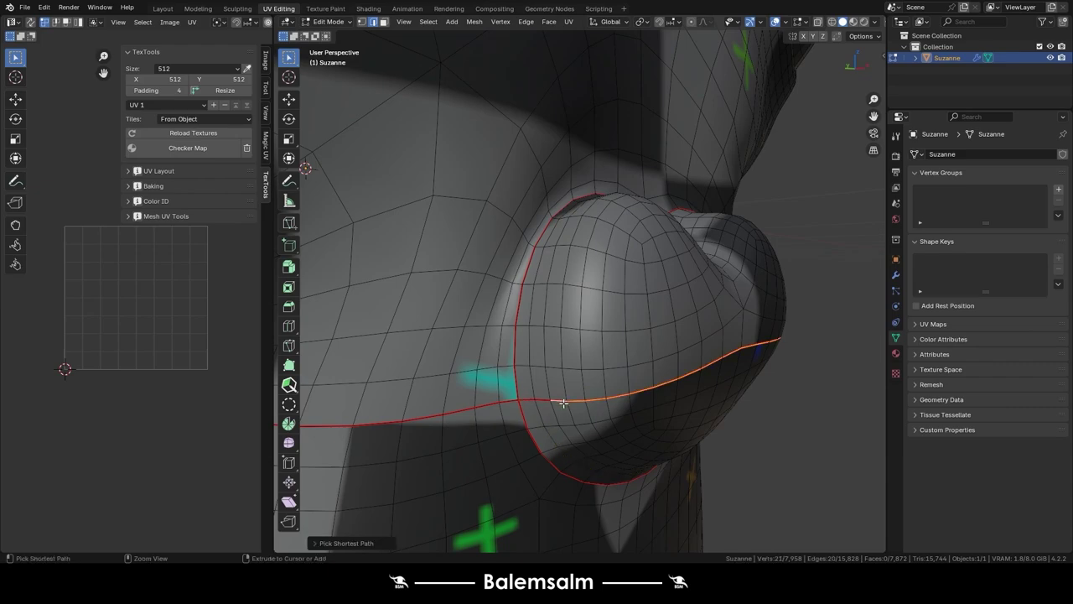
key(u)
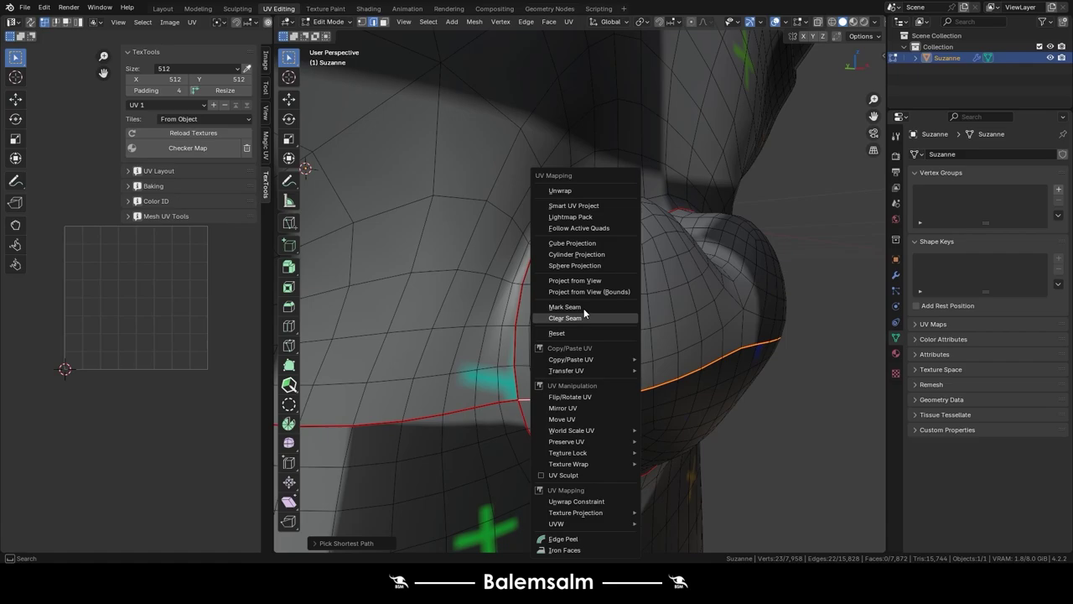
click(584, 308)
- Inspect the new seam in Object Mode, then return to Edit Mode
key(Tab)
scroll(583, 307, down, 6)
mouse_move(584, 307)
middle_down()
mouse_move(441, 302)
mouse_move(682, 293)
mouse_move(522, 318)
mouse_move(596, 292)
mouse_move(509, 293)
mouse_move(551, 210)
mouse_move(504, 379)
mouse_move(712, 240)
mouse_move(678, 247)
mouse_move(718, 335)
mouse_move(587, 343)
mouse_move(564, 318)
middle_up()
key(Tab)
scroll(707, 246, down, 4)
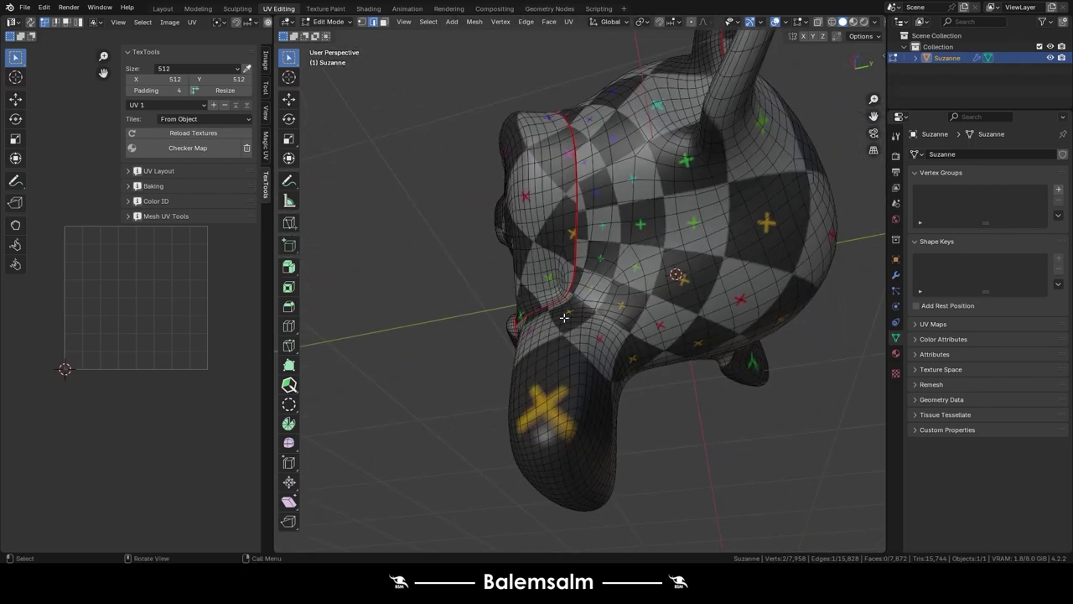
scroll(600, 244, up, 5)
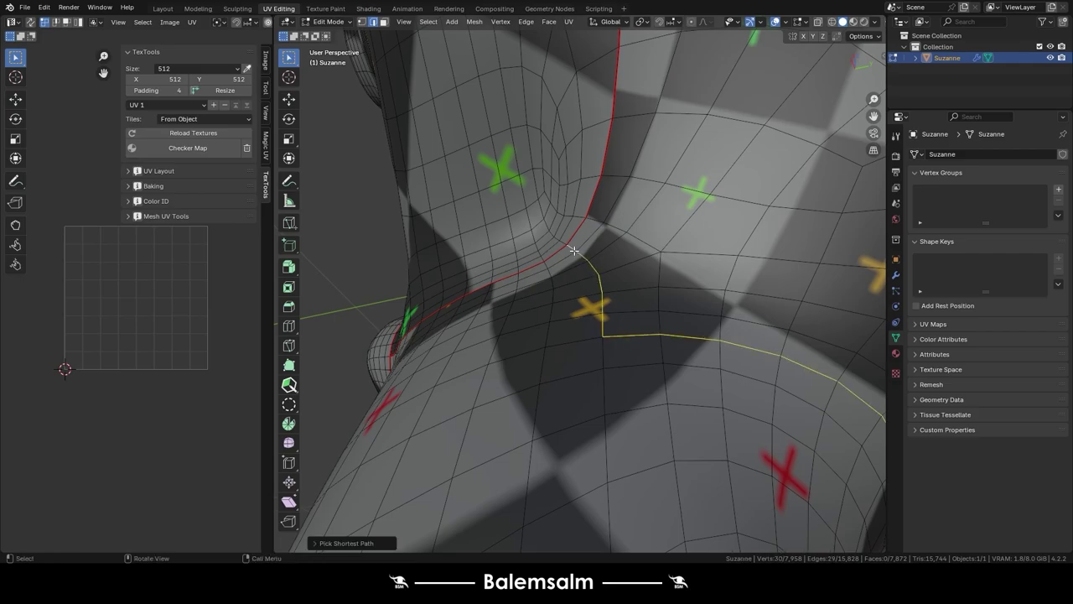
scroll(574, 250, down, 4)
mouse_move(573, 250)
middle_down()
mouse_move(503, 287)
mouse_move(623, 290)
mouse_move(499, 386)
middle_up()
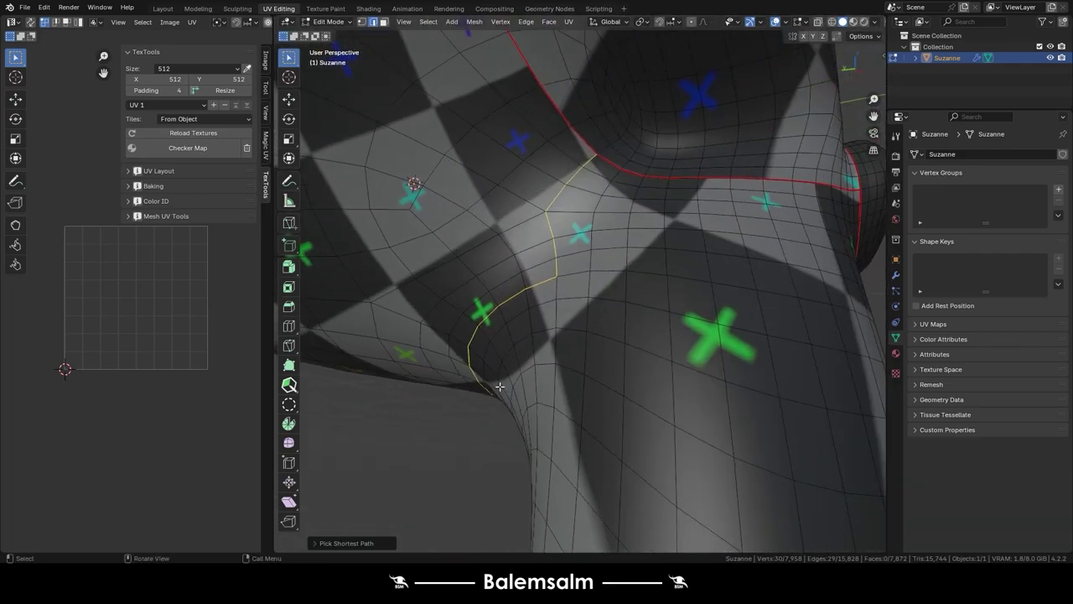
- Switch to the Right view and mark the second selected path as a seam
key(grave)
click(537, 398)
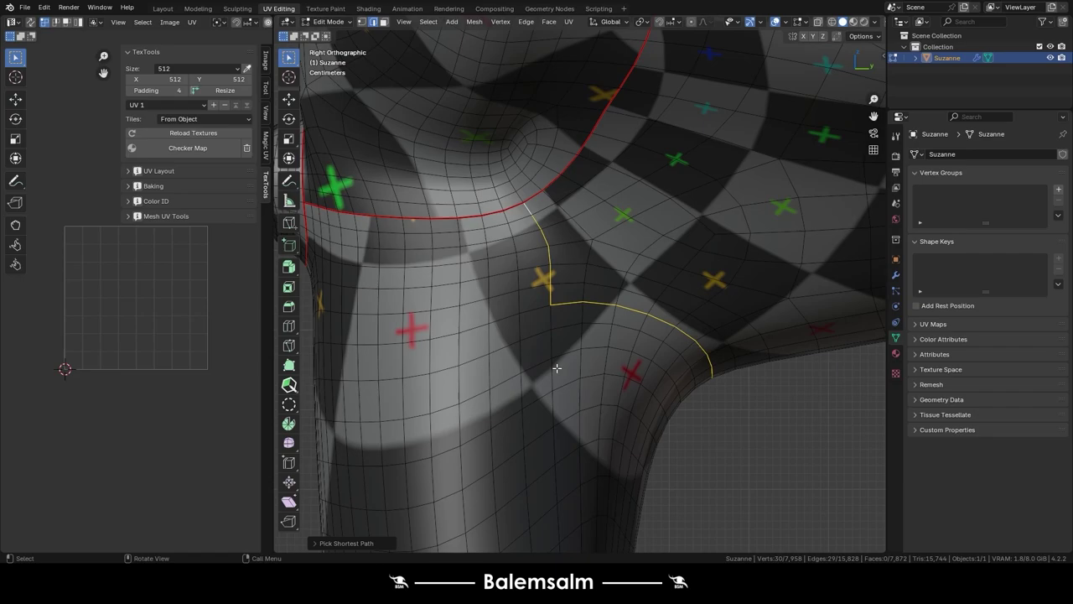
key(u)
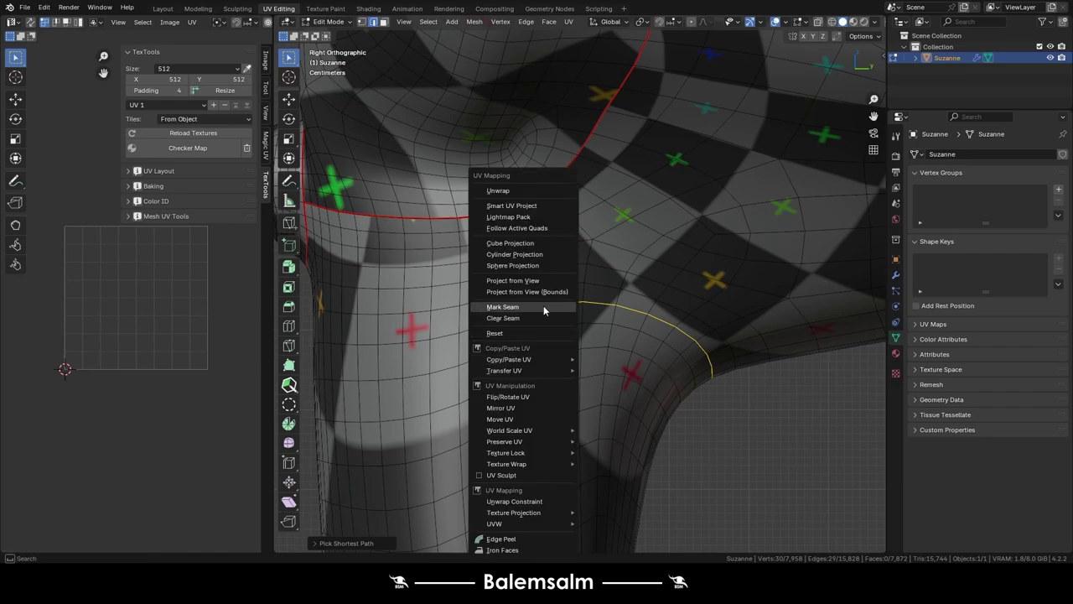
click(544, 305)
scroll(553, 302, down, 5)
key(Tab)
mouse_move(587, 285)
middle_down()
mouse_move(675, 265)
mouse_move(639, 340)
middle_up()
key(Tab)
scroll(632, 205, up, 4)
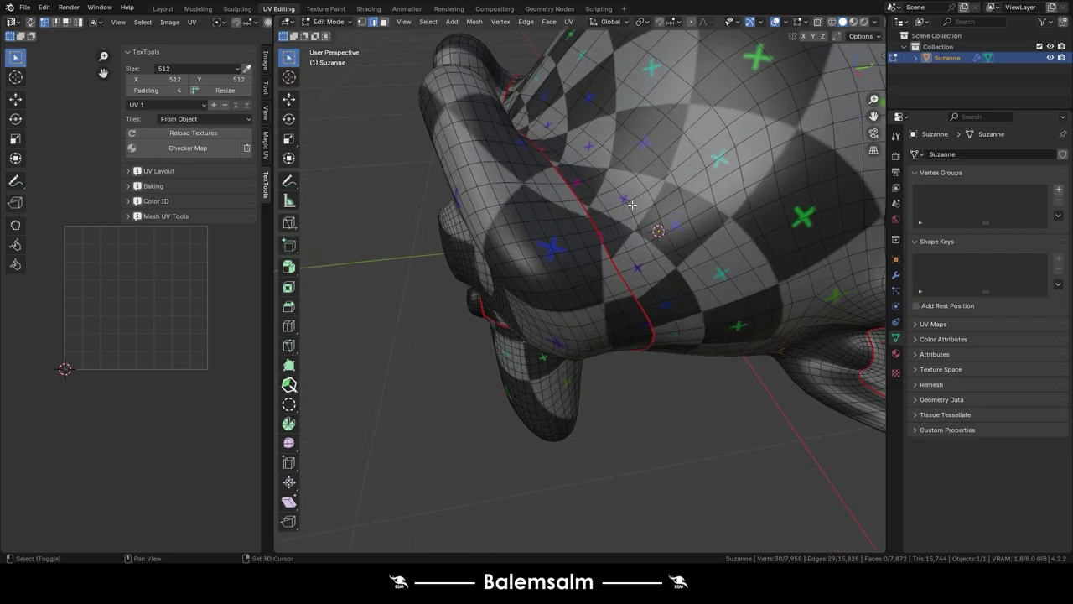
mouse_move(632, 204)
middle_down()
mouse_move(619, 417)
mouse_move(601, 475)
middle_up()
- Select the shortest edge path down the back of the head for a seam
mouse_move(680, 338)
middle_down()
mouse_move(570, 180)
mouse_move(543, 417)
middle_up()
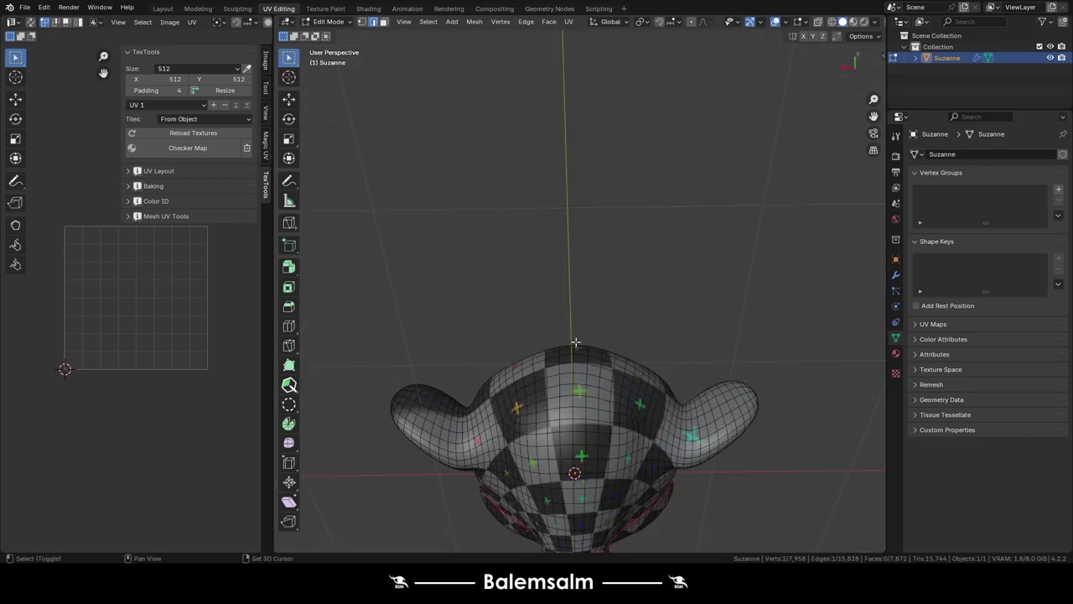
ctrl+click(540, 453)
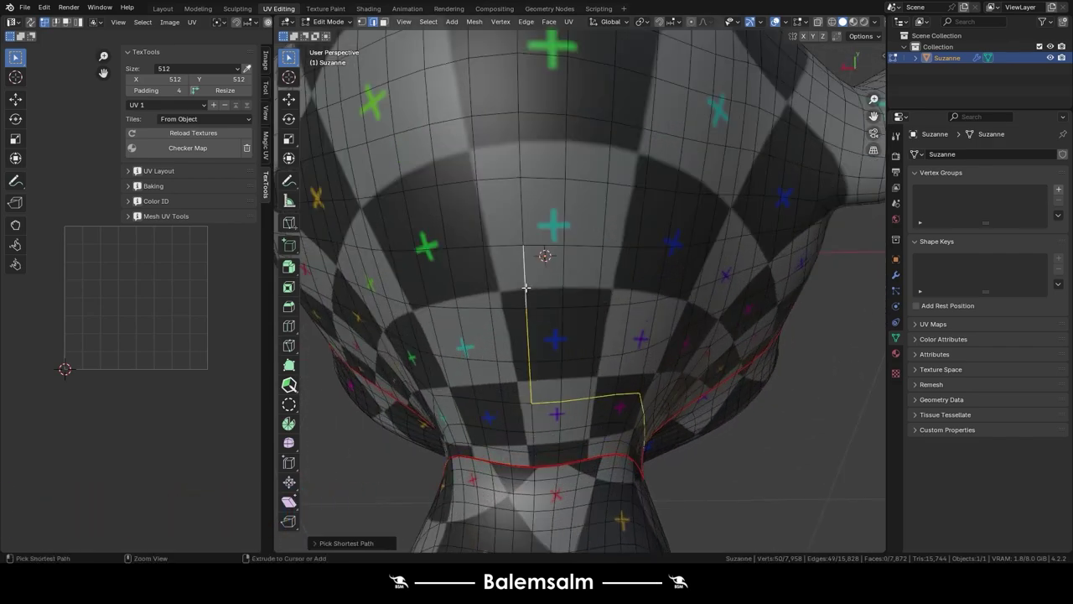
click(357, 543)
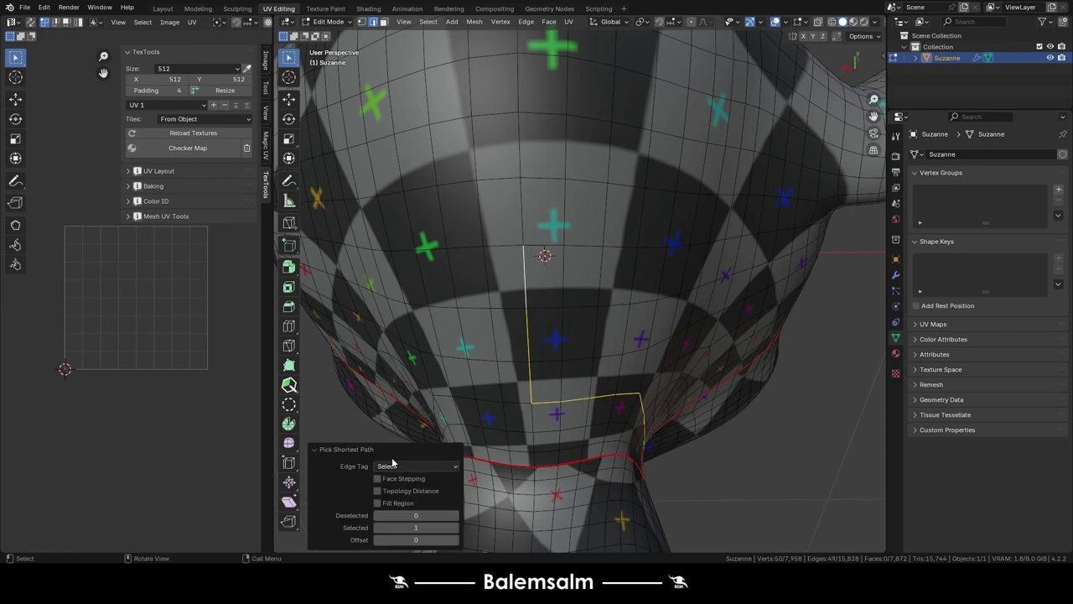
click(391, 463)
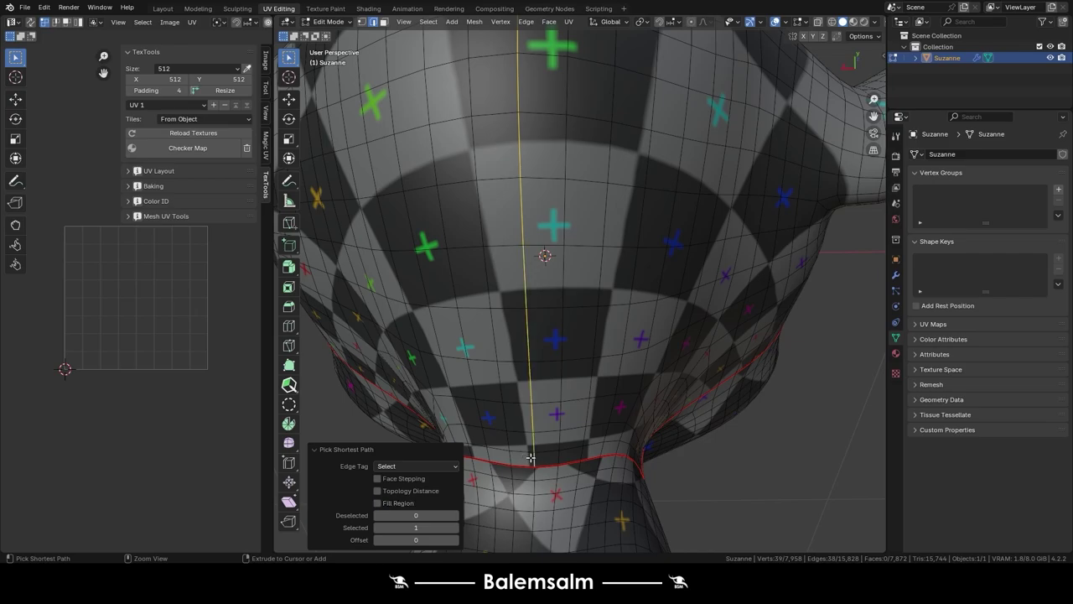
key(u)
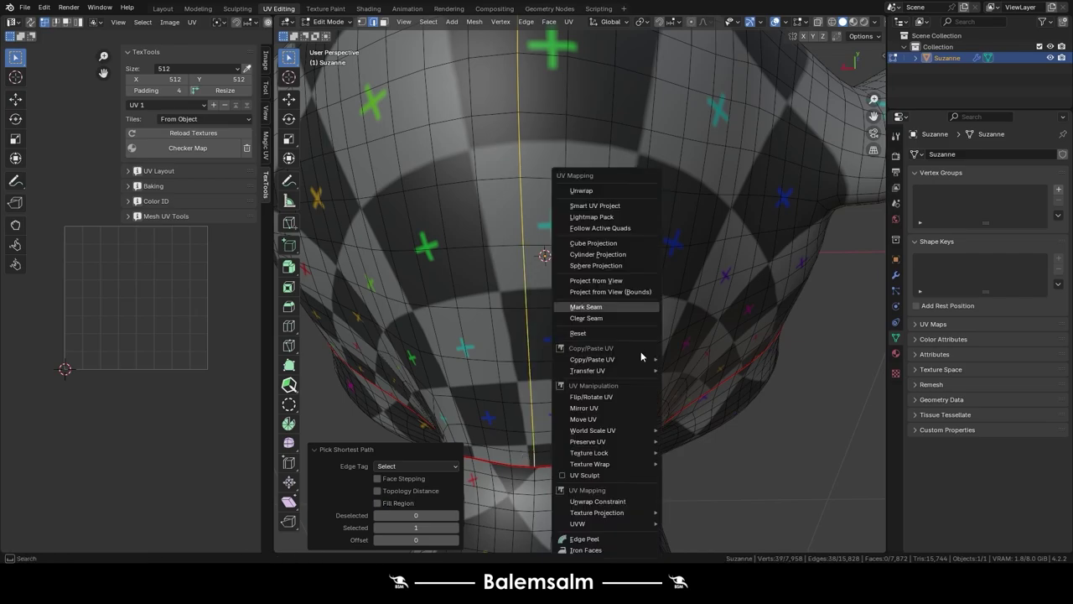
key(Escape)
- Check the seams in Object Mode, then select the whole mesh to show its UV islands
key(Tab)
scroll(570, 307, down, 5)
mouse_move(570, 307)
middle_down()
mouse_move(672, 304)
mouse_move(609, 326)
middle_up()
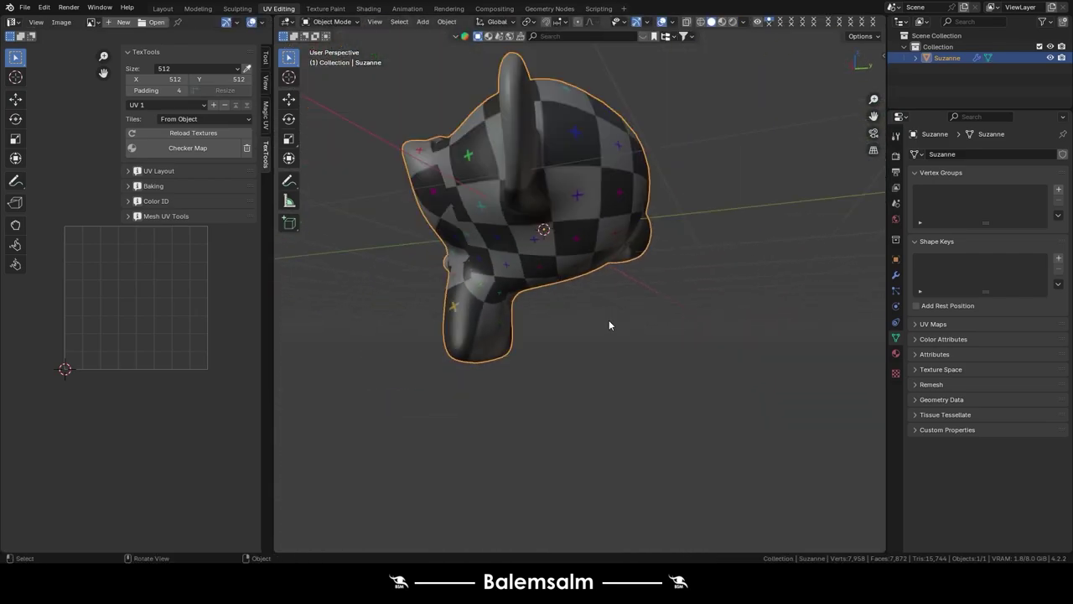
scroll(609, 325, down, 2)
key(Tab)
scroll(596, 327, up, 4)
key(a)
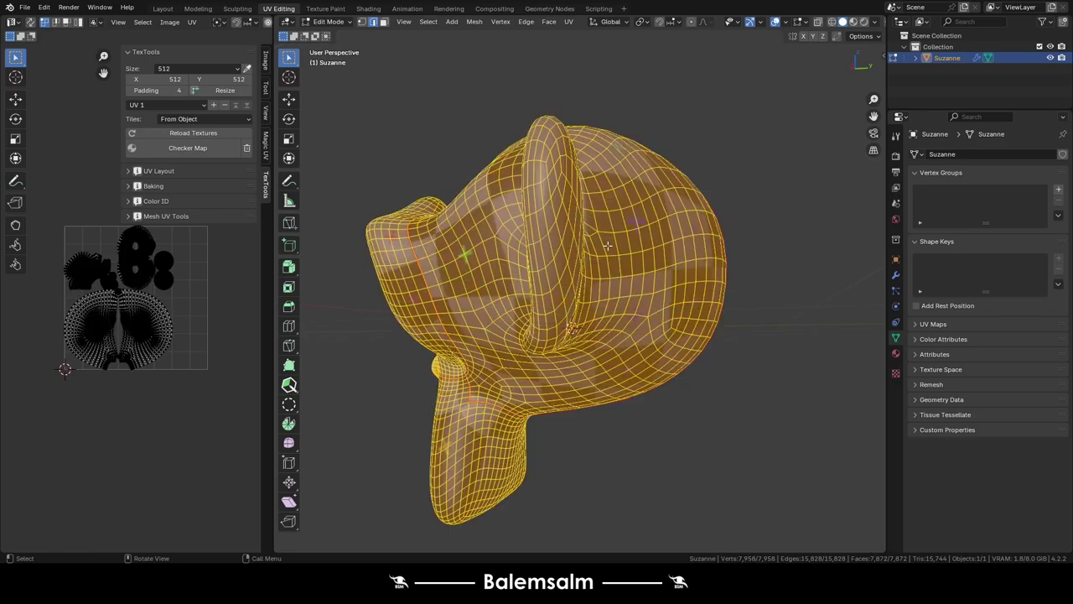
scroll(84, 283, up, 3)
scroll(83, 283, up, 2)
scroll(64, 445, up, 2)
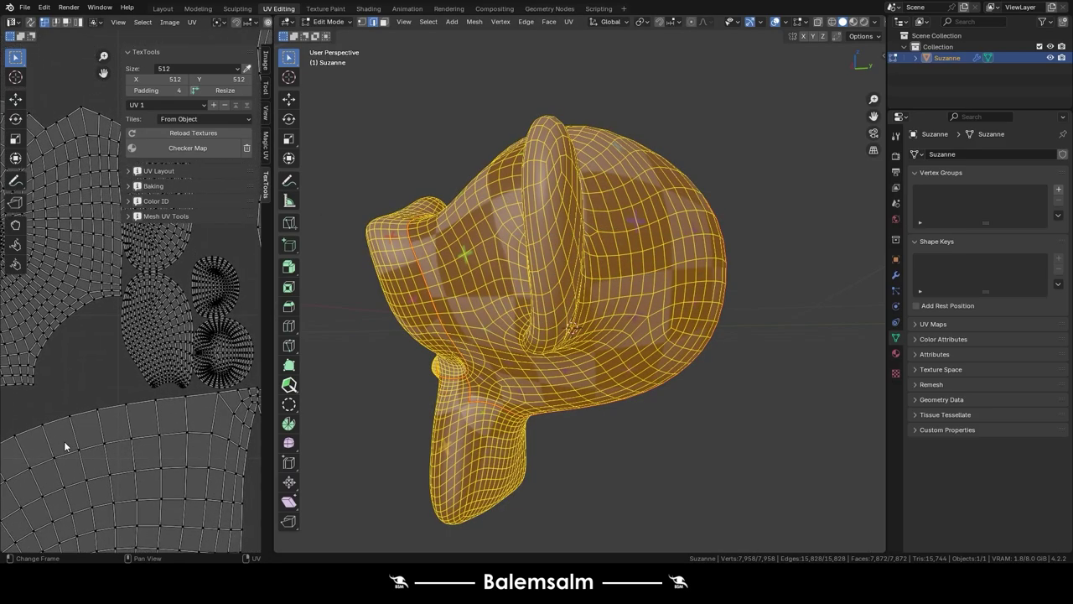
scroll(64, 445, down, 4)
middle_drag(135, 360, 104, 291)
- Move the right half of the head UV island beside the other half
click(431, 118)
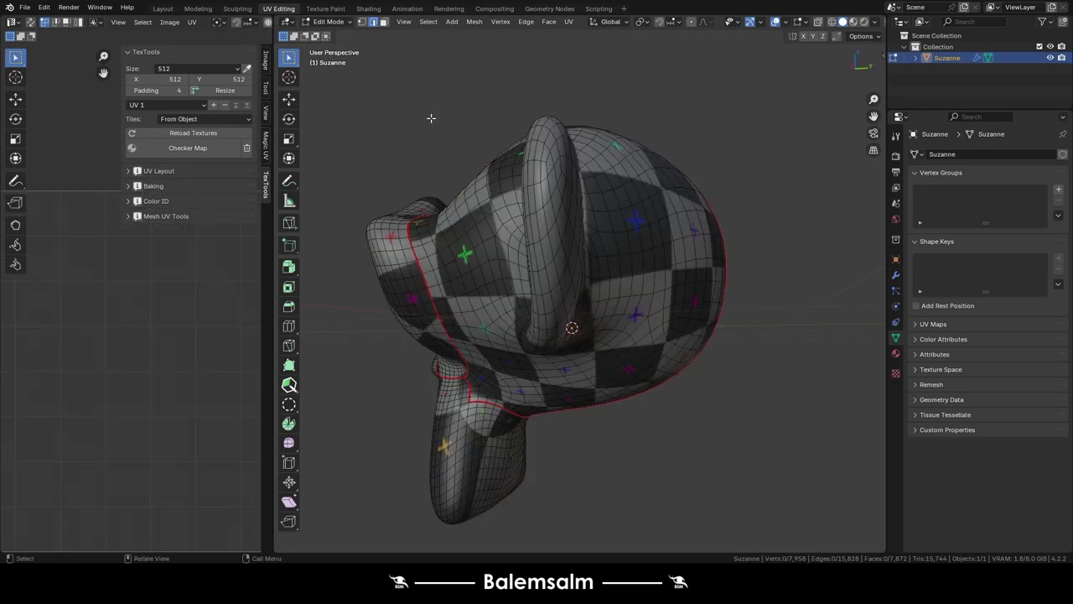
middle_drag(487, 193, 638, 340)
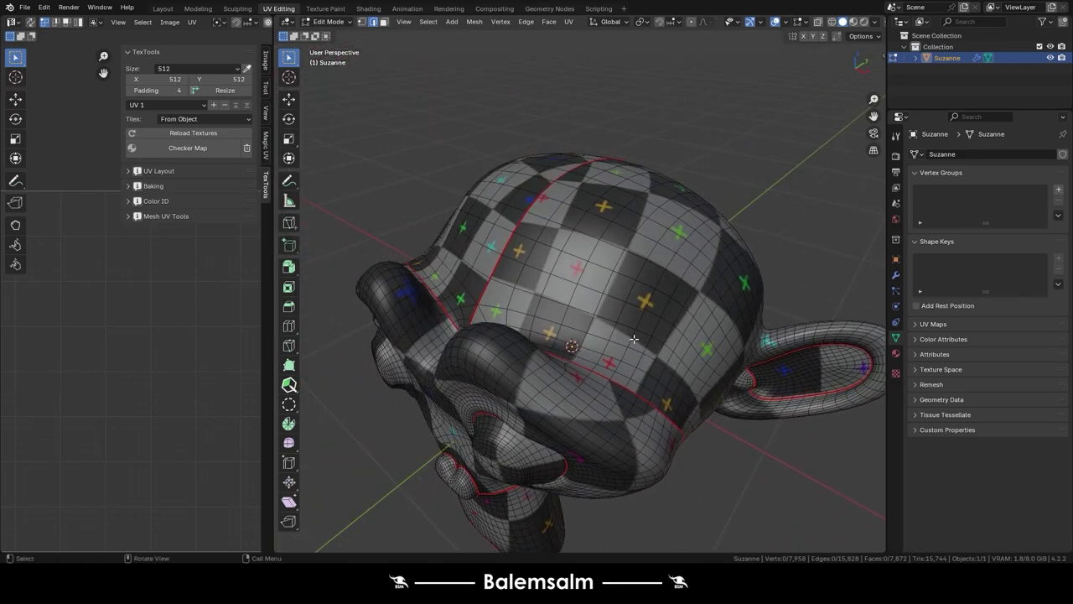
key(a)
click(634, 273)
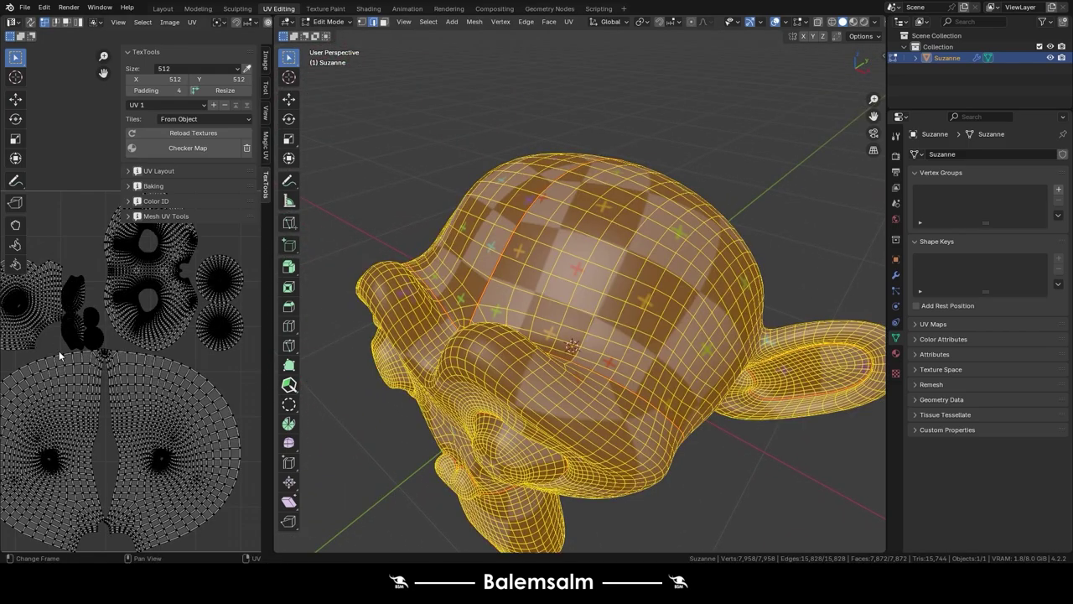
double_click(121, 356)
key(g)
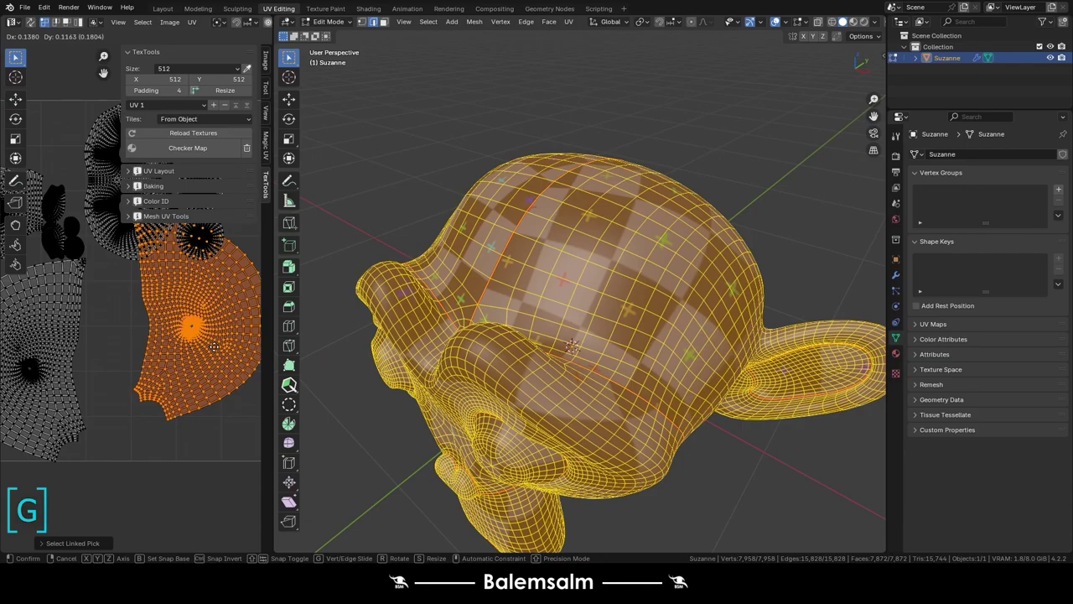
click(50, 378)
click(44, 380)
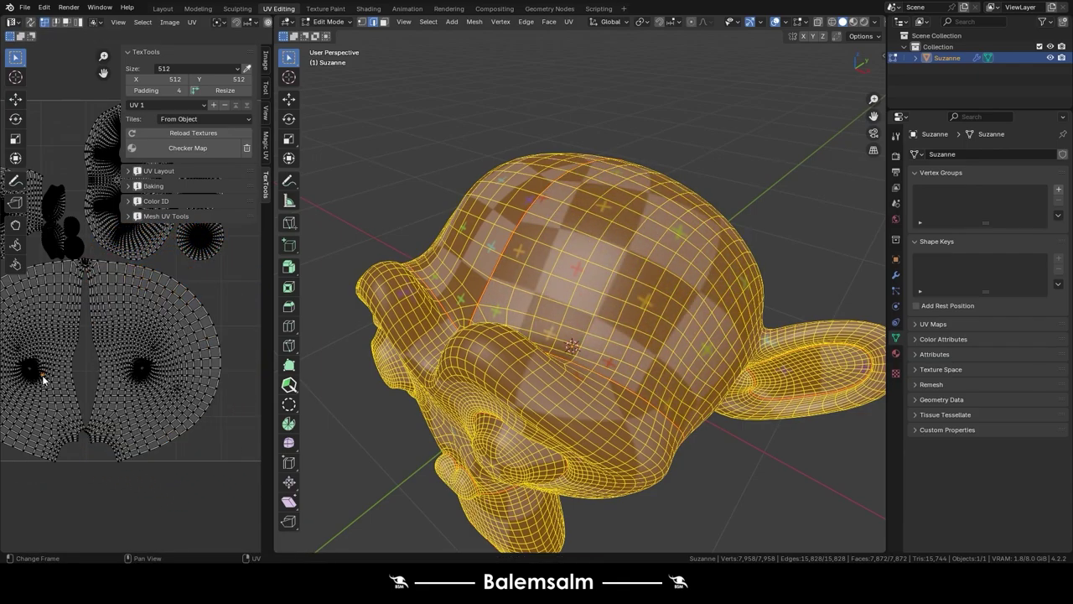
- Move the left UV half against the right one and widen the UV Editor
double_click(43, 382)
key(g)
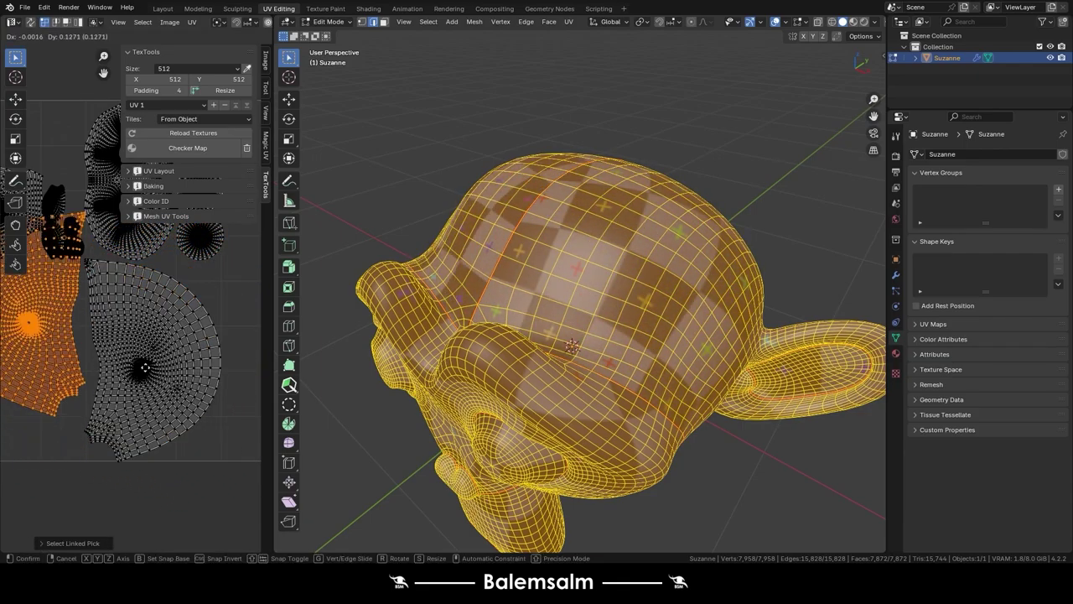
click(183, 405)
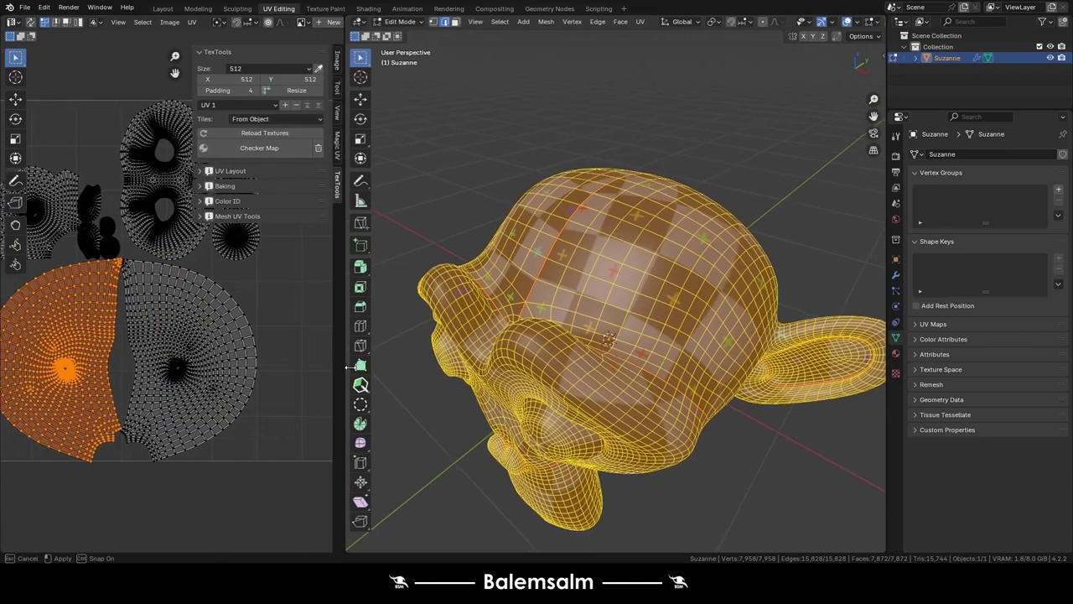
drag(272, 335, 495, 335)
- Straighten the selected head UV islands into grids with UV > Rectify and drag them out of the square
scroll(192, 328, up, 3)
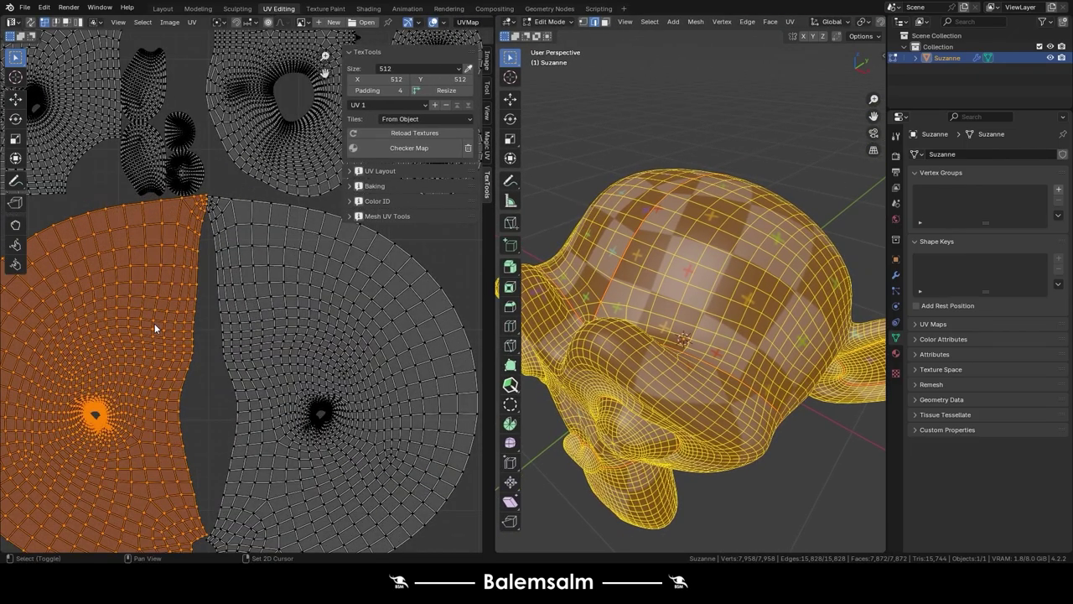
right_click(196, 243)
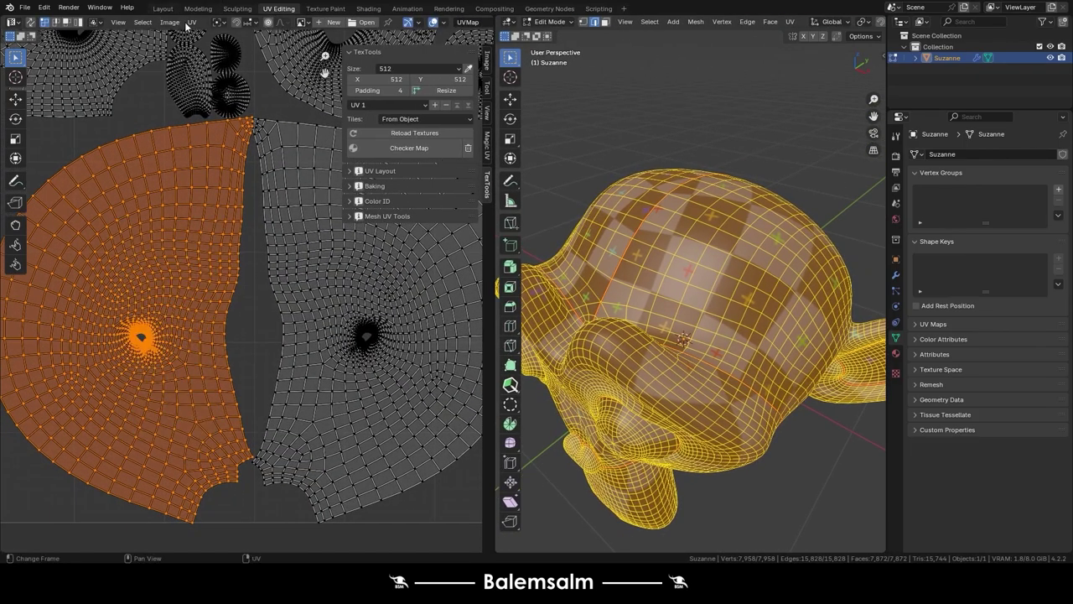
click(191, 21)
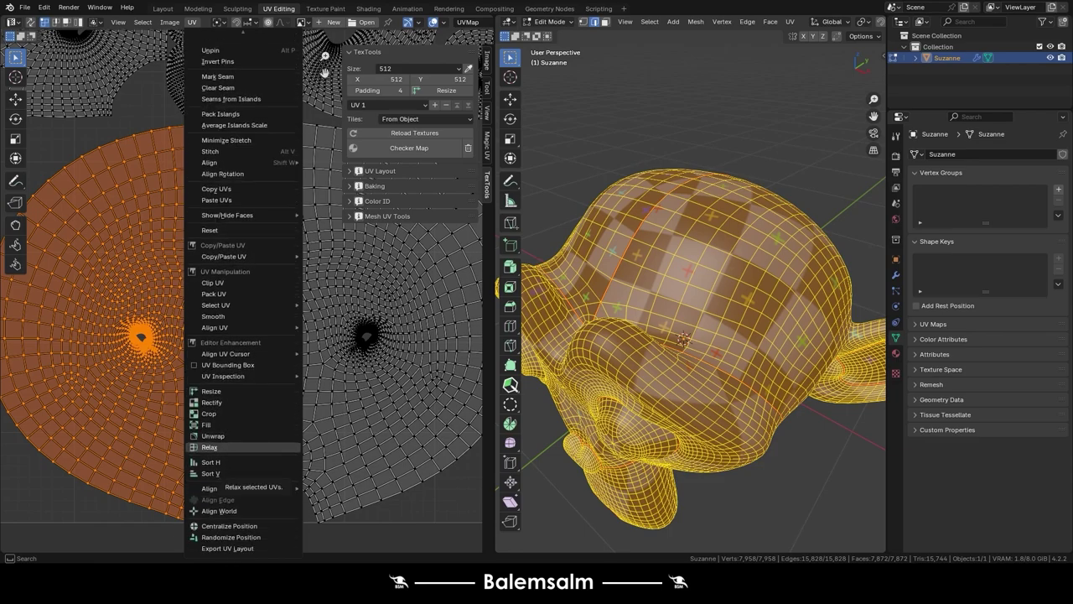
click(234, 403)
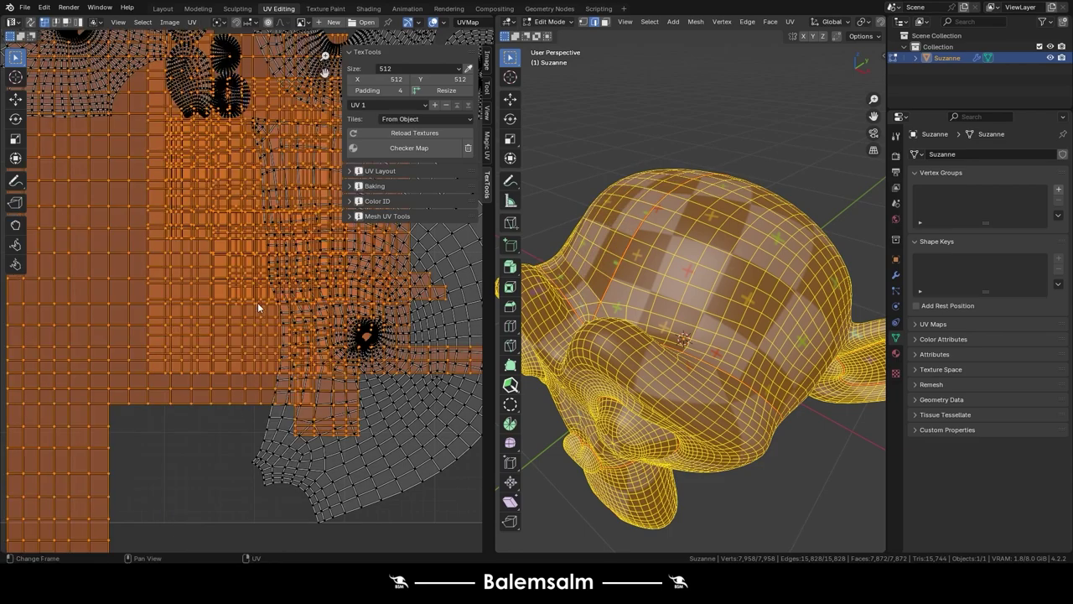
scroll(285, 308, down, 3)
drag(306, 293, 119, 487)
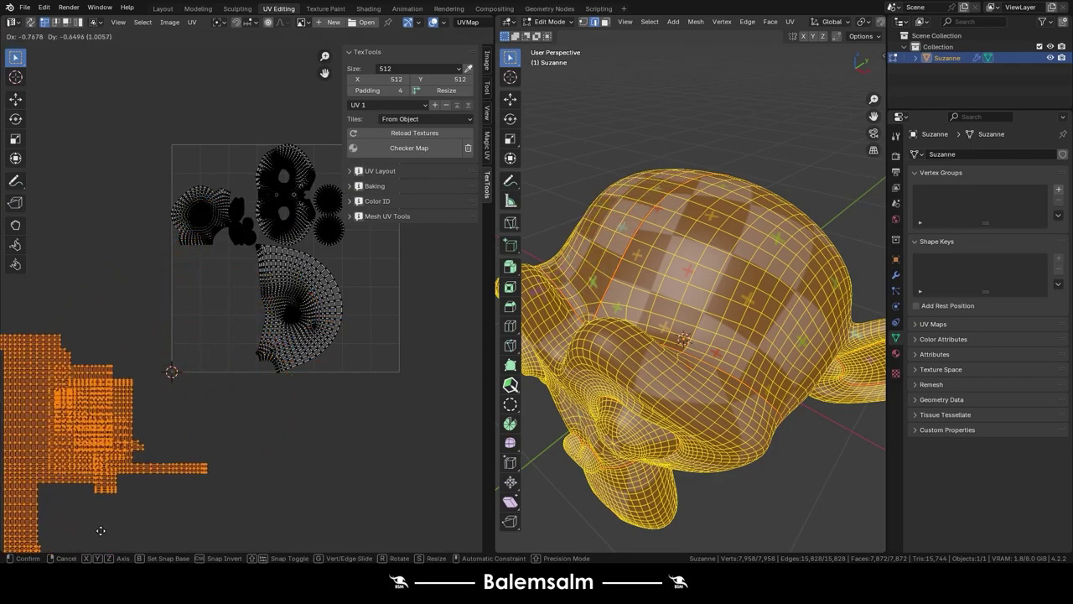
- Undo the island move and the rectify to restore the original unwrap
key(ctrl+z)
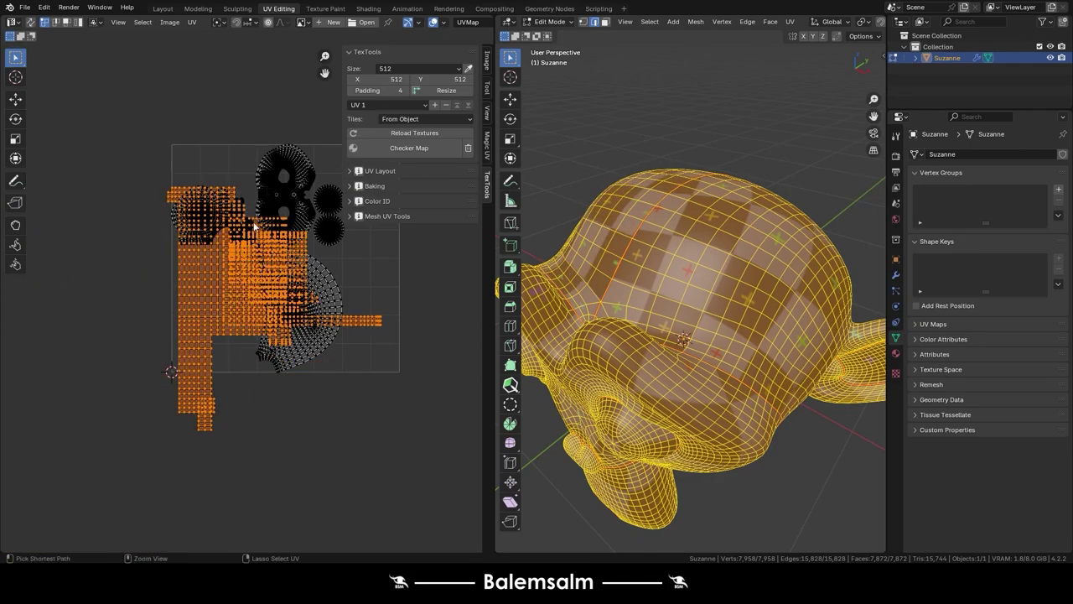
key(ctrl+z)
click(194, 23)
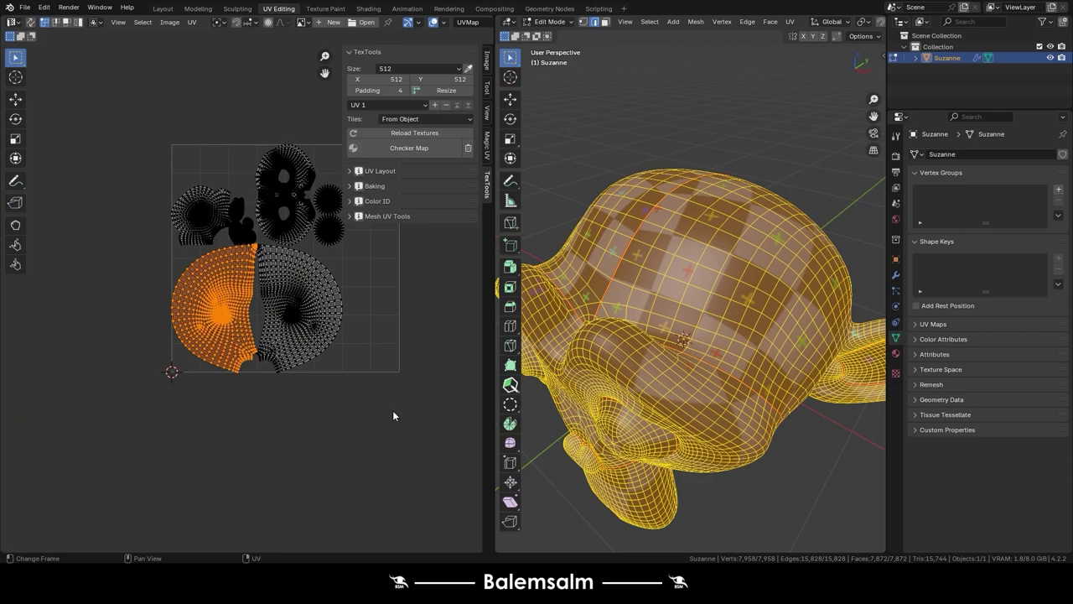
- Select all UV islands and pack them with the Boundary Shape (Convex) shape method
key(a)
click(193, 23)
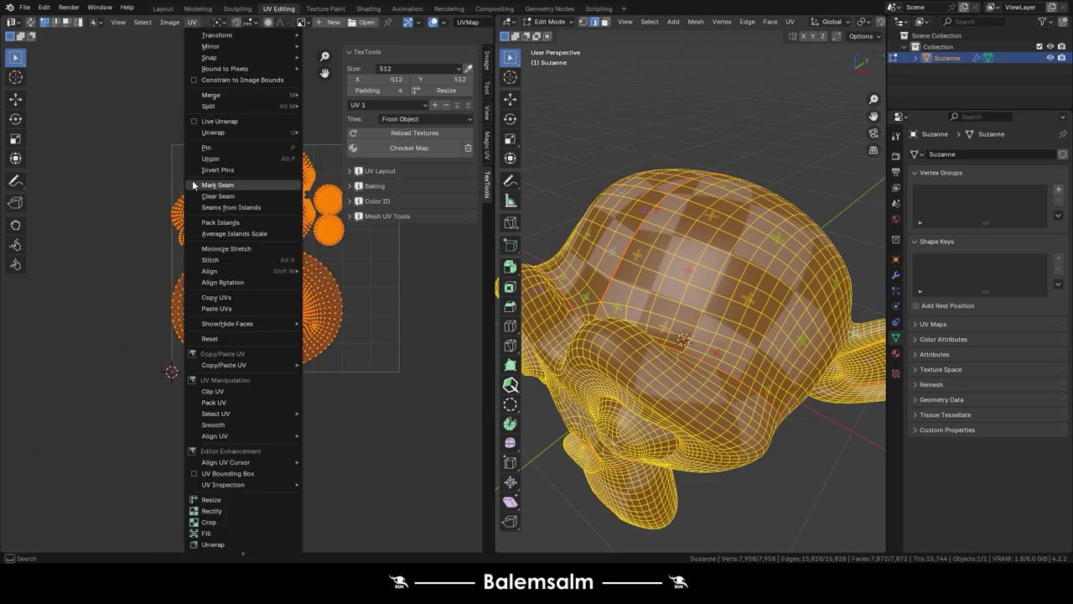
click(225, 223)
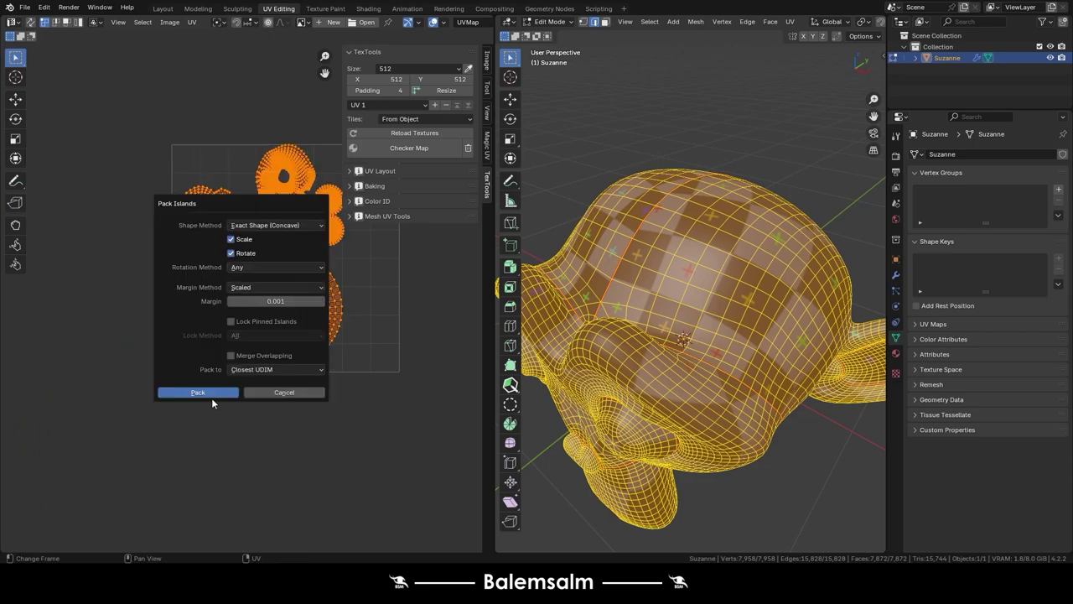
click(275, 223)
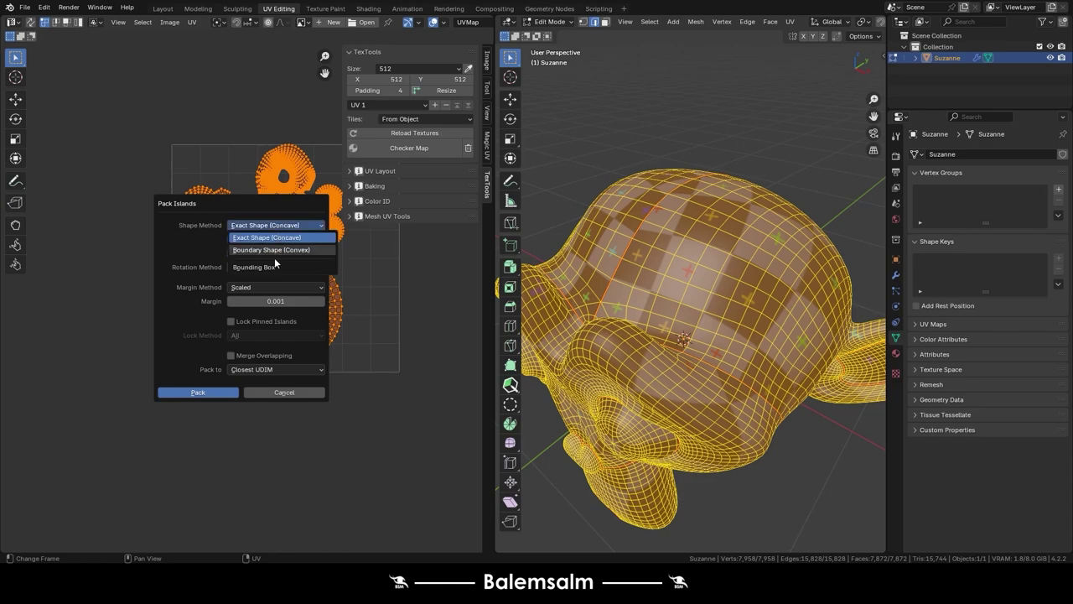
click(277, 238)
click(198, 392)
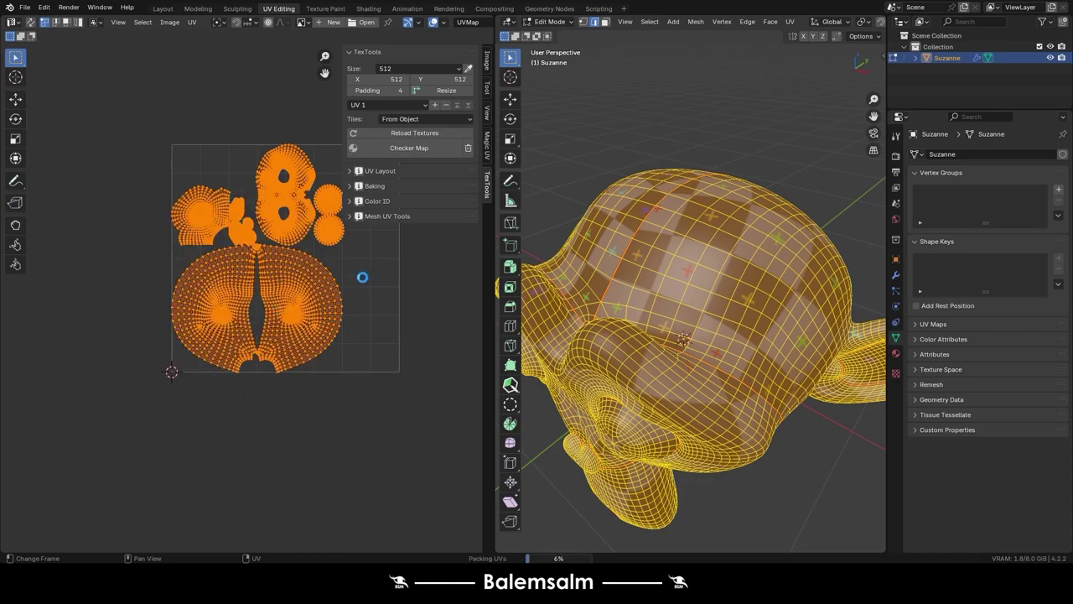
scroll(362, 277, up, 2)
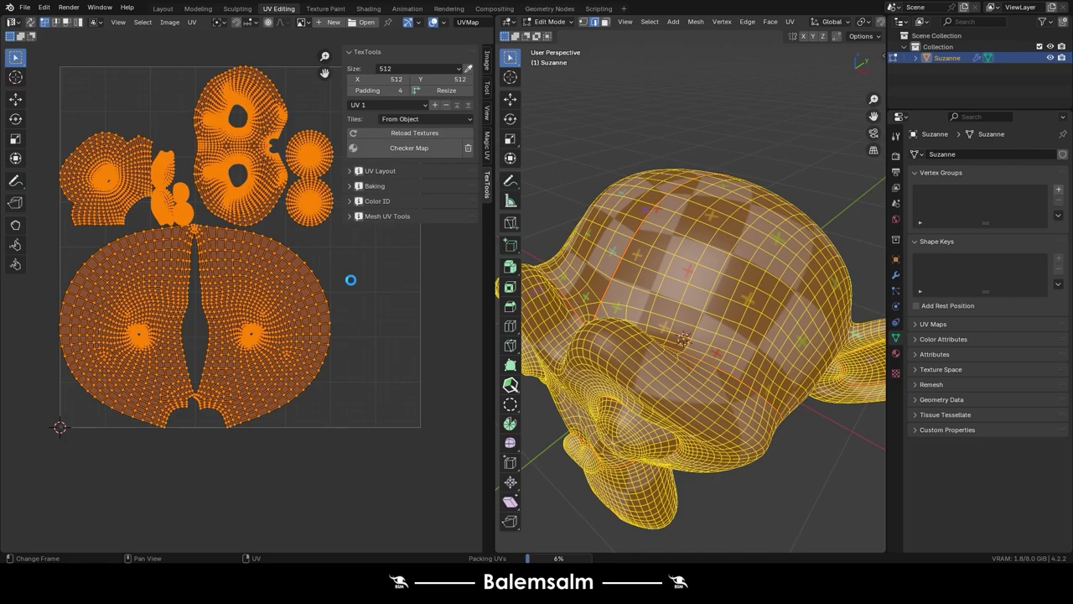
scroll(350, 279, down, 1)
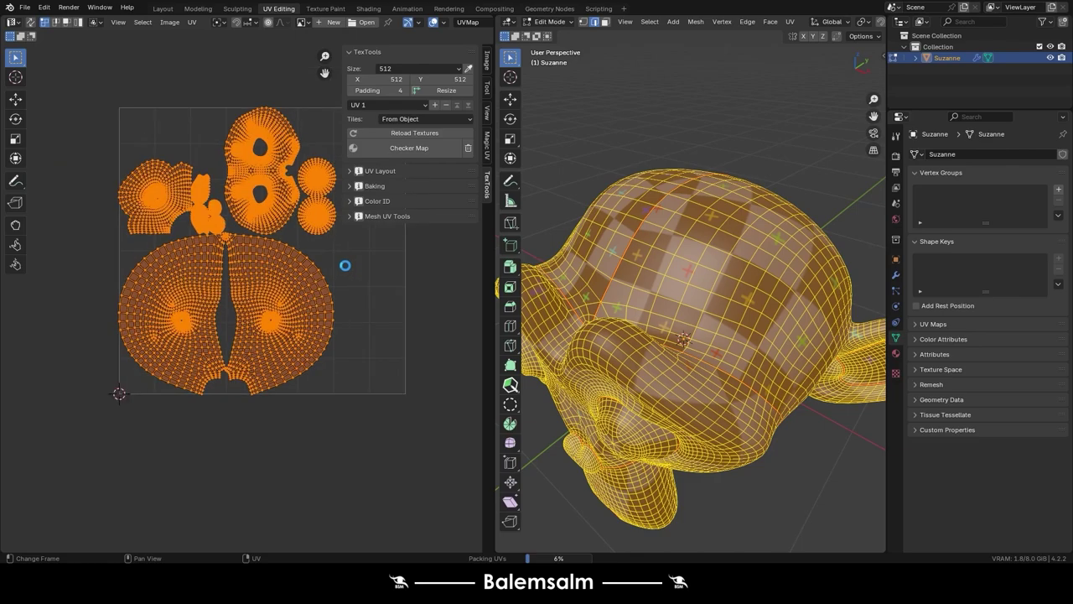
scroll(294, 96, up, 1)
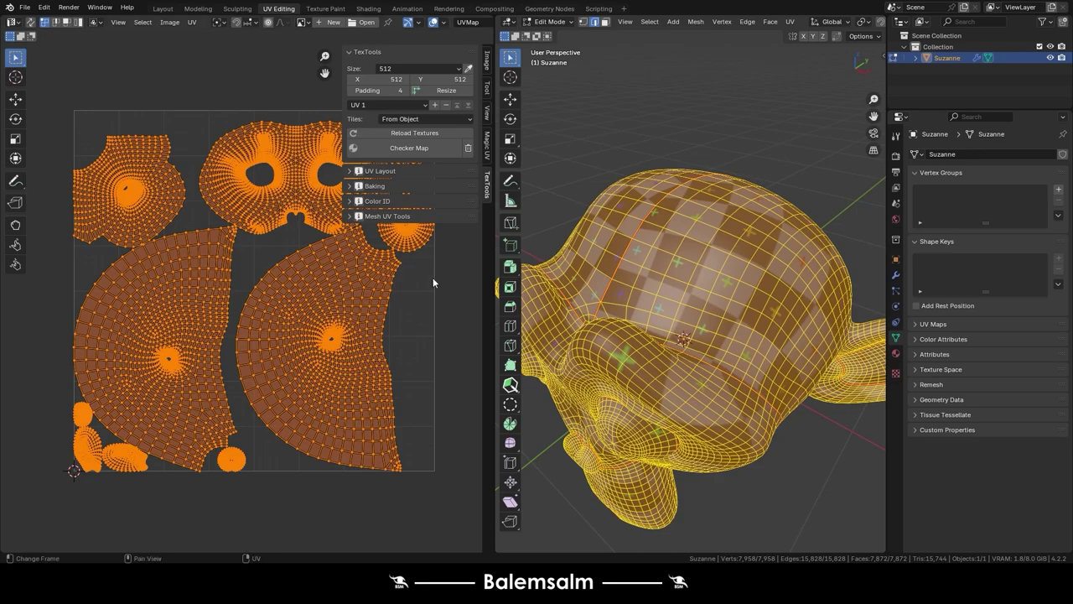
- Save the file and pack Suzanne's UV islands from the Q quick favourites menu
mouse_move(769, 318)
middle_down()
mouse_move(658, 289)
mouse_move(579, 287)
mouse_move(613, 355)
mouse_move(668, 332)
mouse_move(630, 265)
mouse_move(587, 318)
middle_up()
key(Tab)
key(Tab)
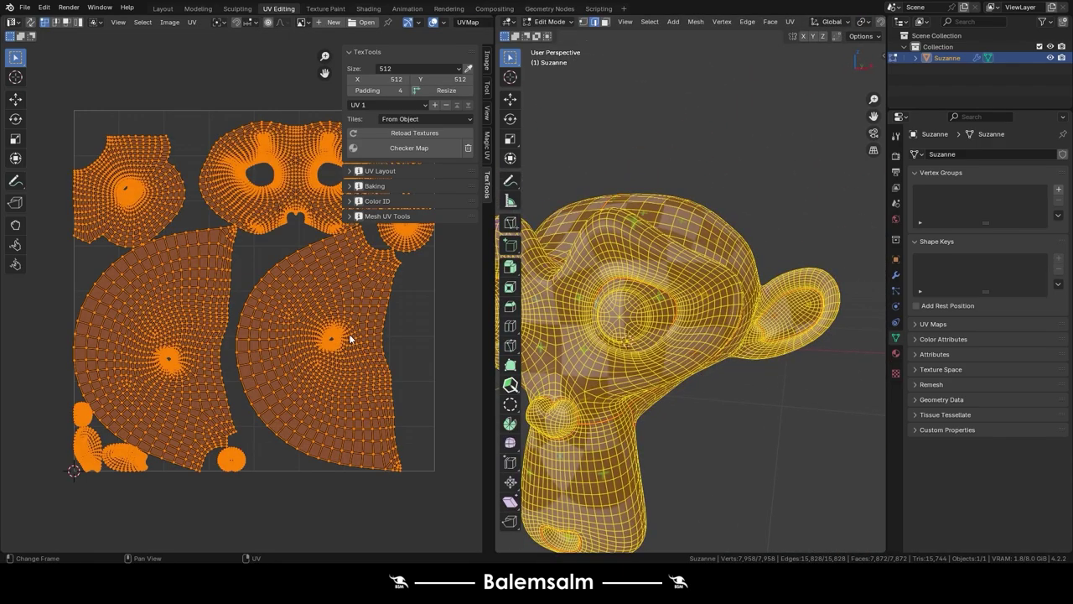
key(q)
key(ctrl+s)
key(q)
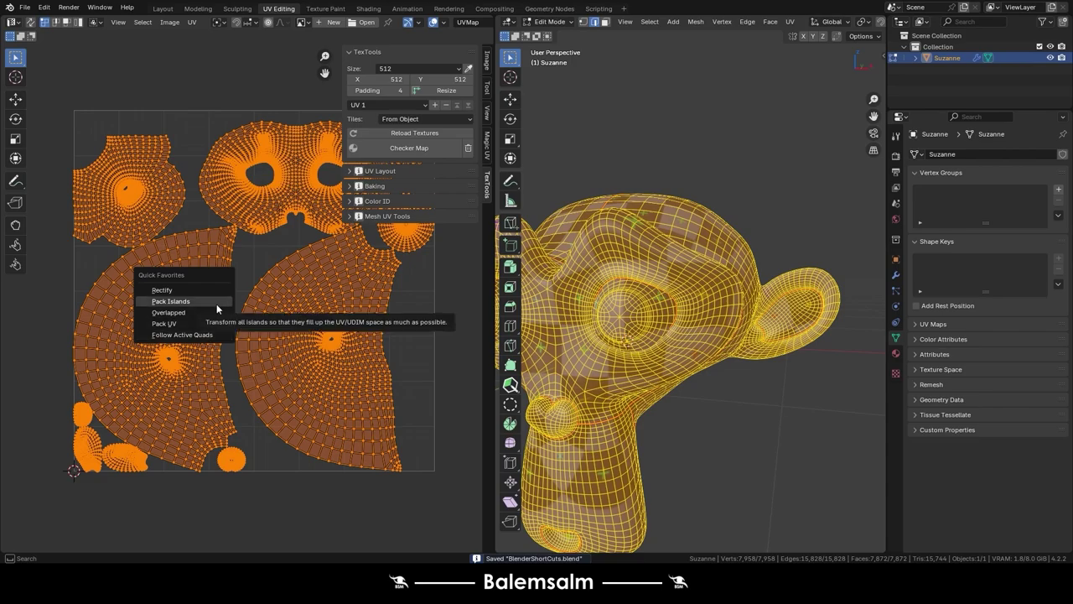
click(220, 322)
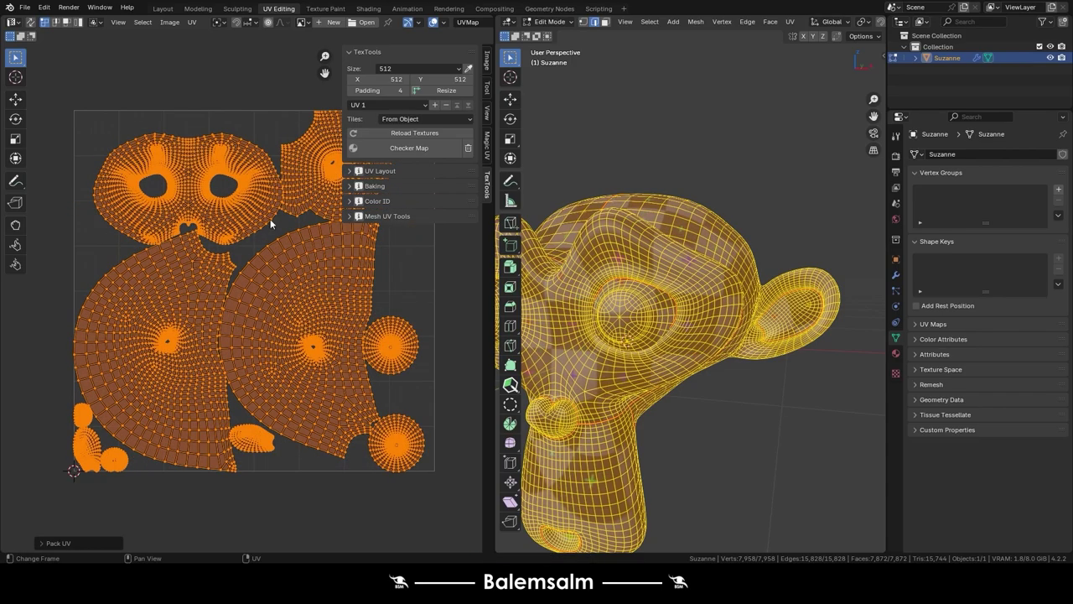
- Repack the UVs with TexTools' Pack UV and return to Object Mode to view the checker
click(192, 21)
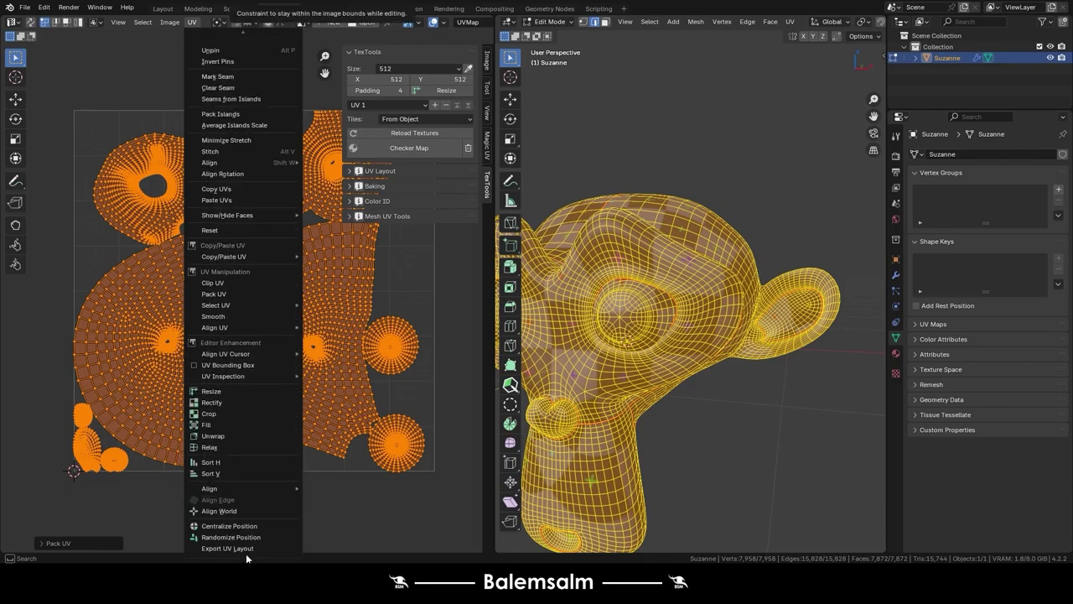
click(216, 294)
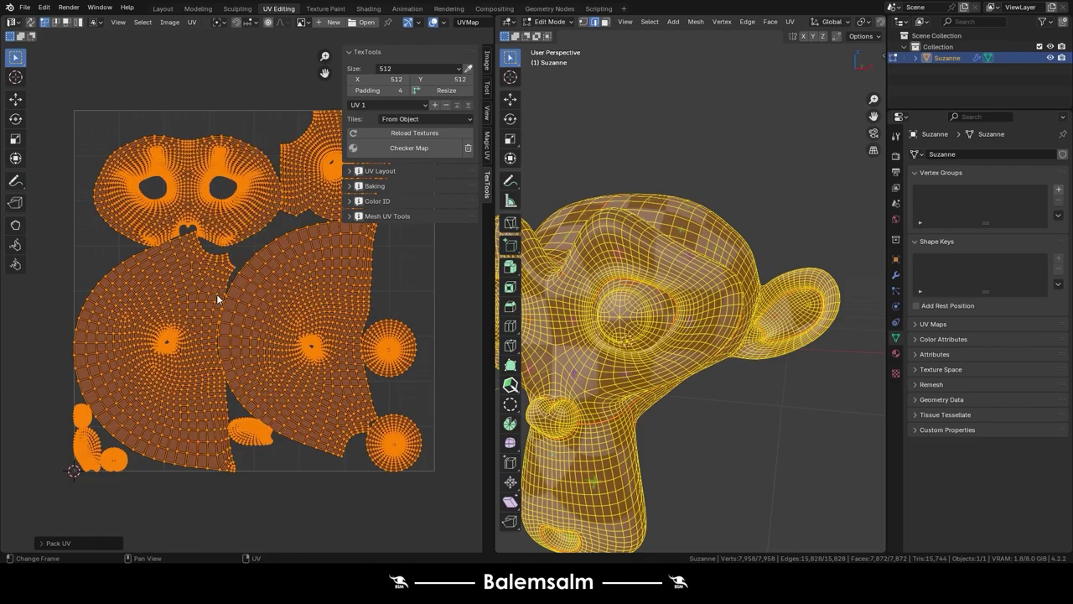
key(Tab)
mouse_move(695, 272)
middle_down()
mouse_move(602, 324)
mouse_move(687, 339)
mouse_move(480, 150)
middle_up()
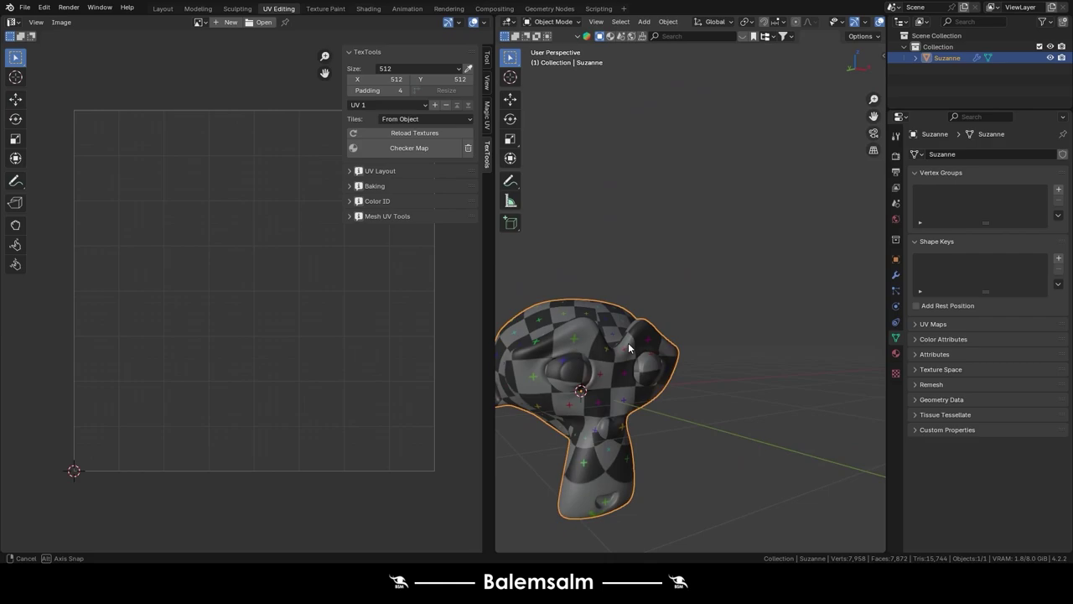
- Cycle Suzanne through the TexTools checker maps, clear the texture, and switch to the Layout workspace
click(469, 149)
click(396, 151)
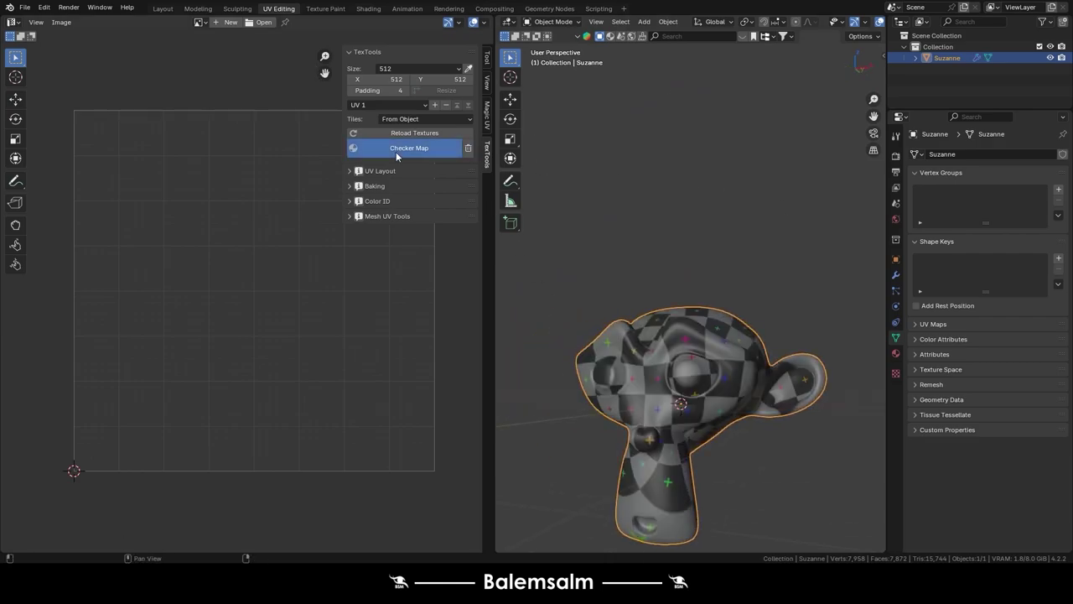
click(395, 152)
click(396, 152)
click(396, 151)
click(395, 151)
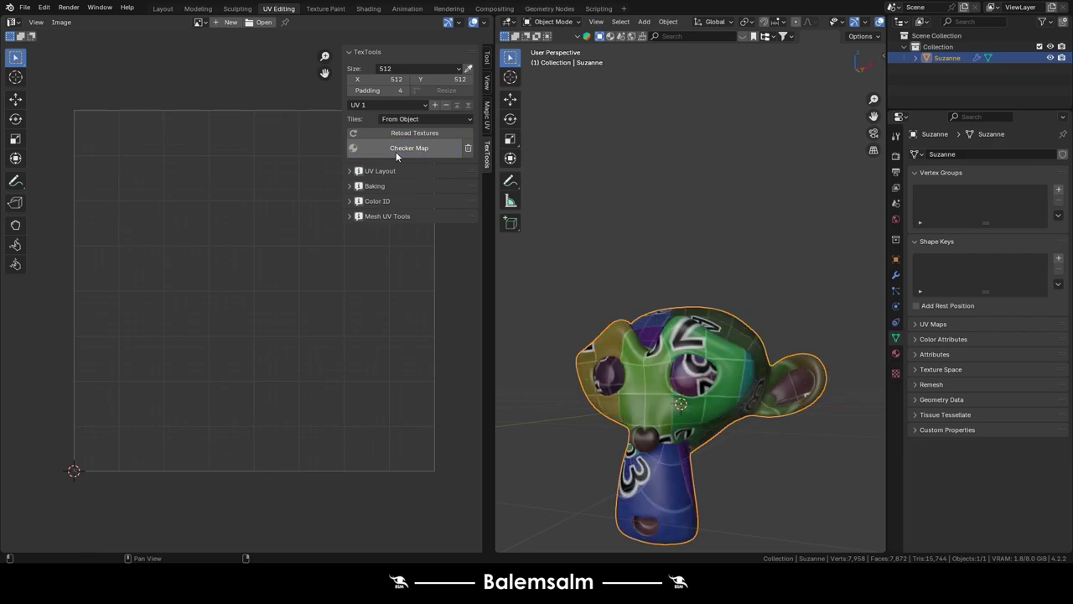
click(396, 151)
click(469, 149)
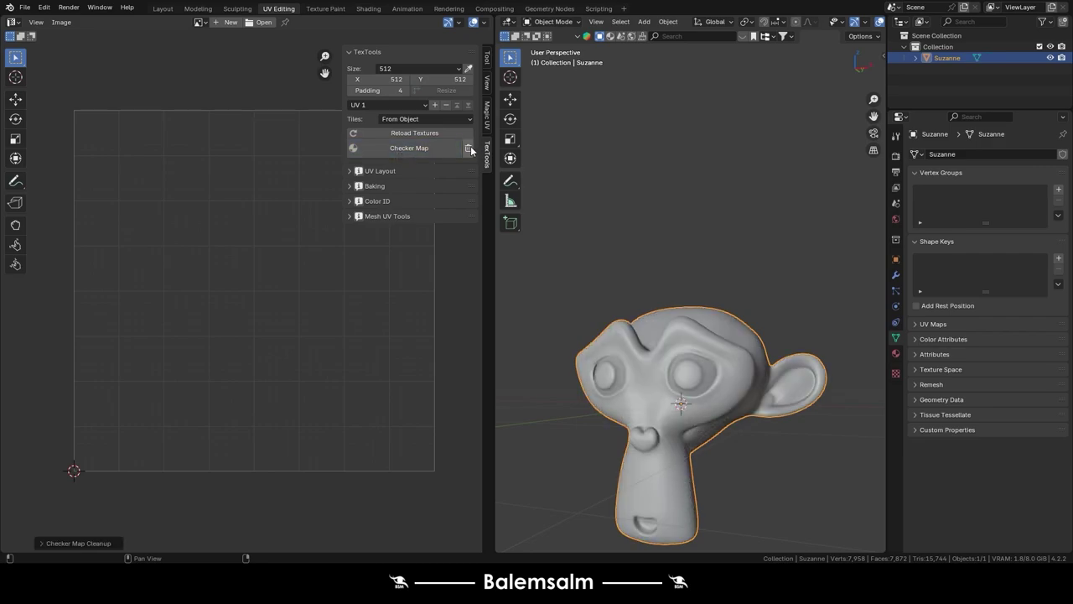
click(160, 11)
- Select Suzanne and remove it with X > Delete, leaving an empty scene
scroll(367, 189, up, 4)
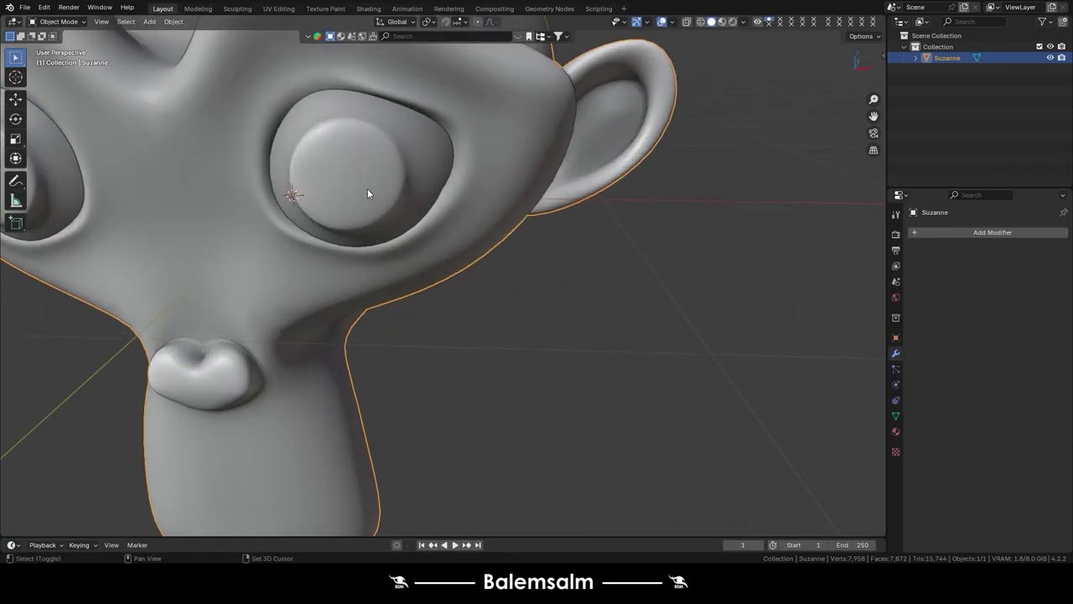
mouse_move(367, 189)
middle_down()
mouse_move(571, 398)
mouse_move(425, 234)
mouse_move(706, 376)
middle_up()
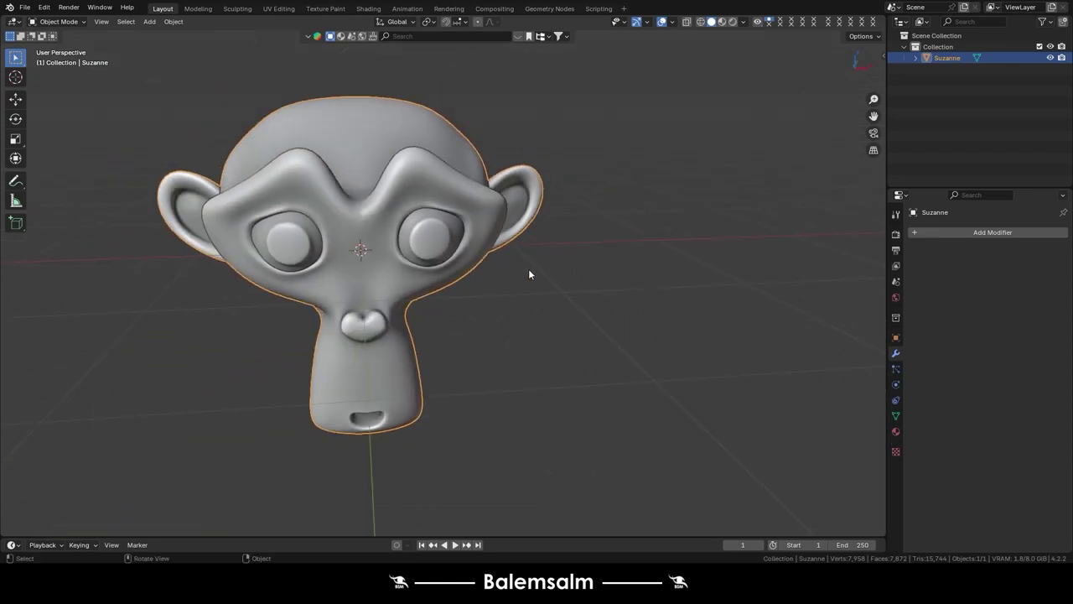
click(706, 375)
mouse_move(835, 359)
middle_down()
mouse_move(617, 307)
mouse_move(522, 260)
middle_up()
key(shift+alt+d)
click(522, 262)
click(528, 250)
key(x)
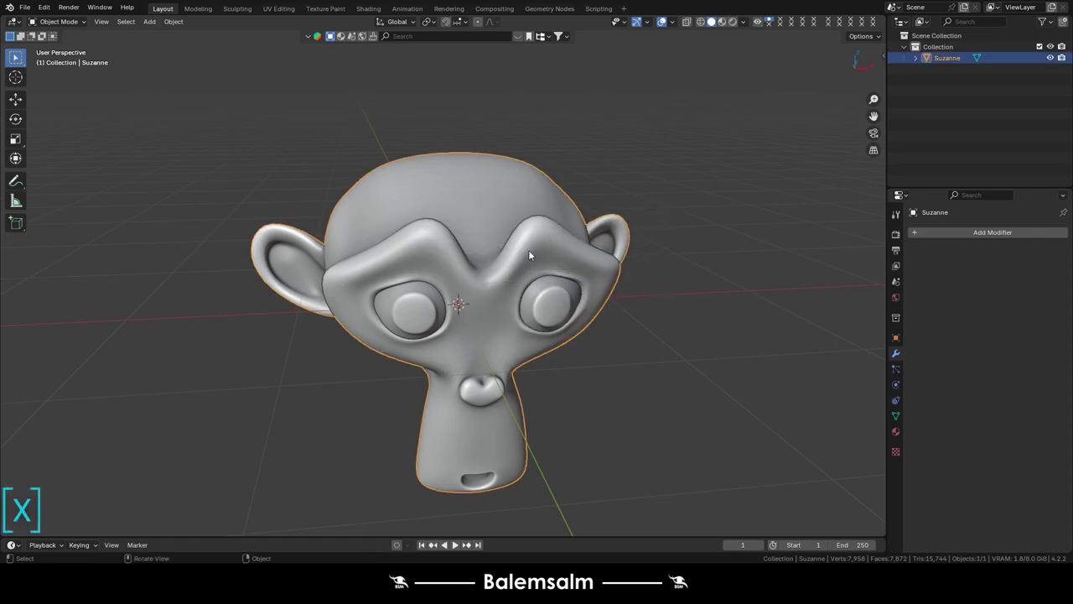
click(594, 255)
mouse_move(616, 247)
middle_down()
mouse_move(472, 263)
mouse_move(468, 342)
middle_up()
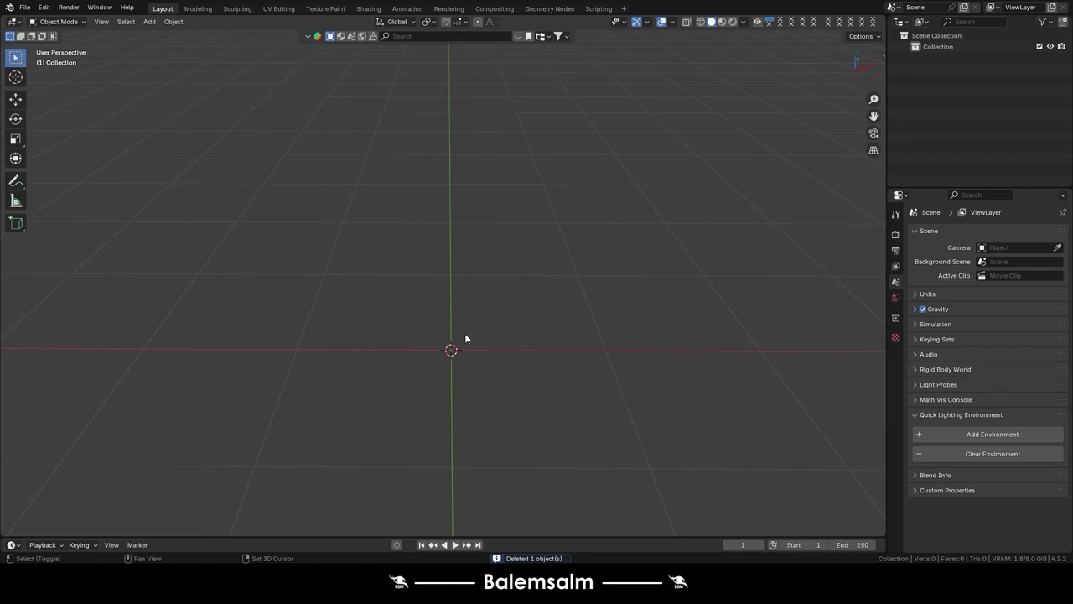
key(shift+a)
- Add a plane and merge all its vertices At Center into a single vertex
scroll(491, 73, up, 4)
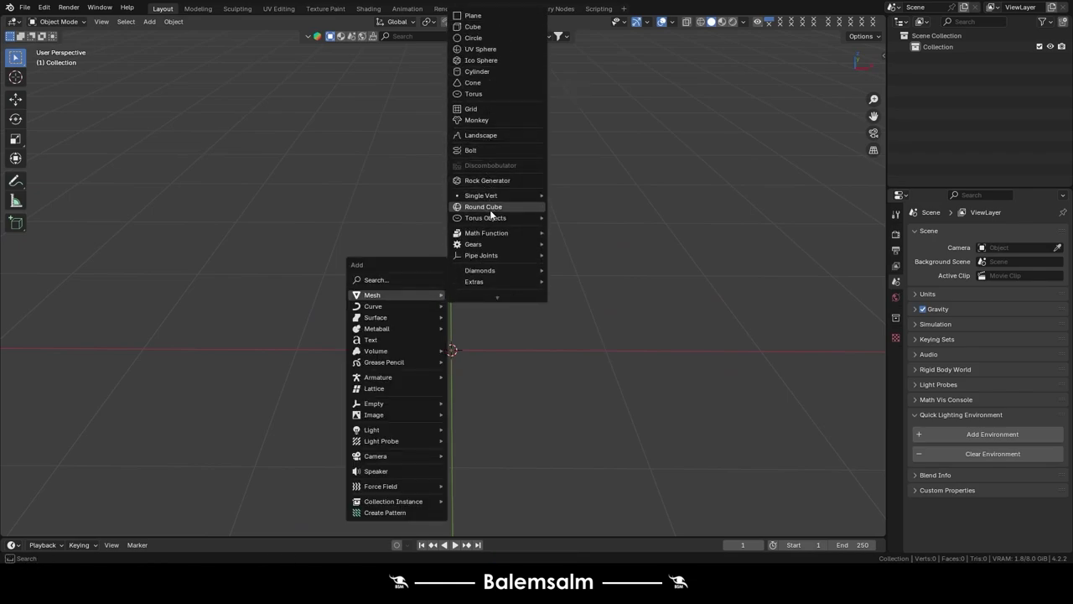
click(485, 23)
scroll(478, 353, up, 3)
key(Tab)
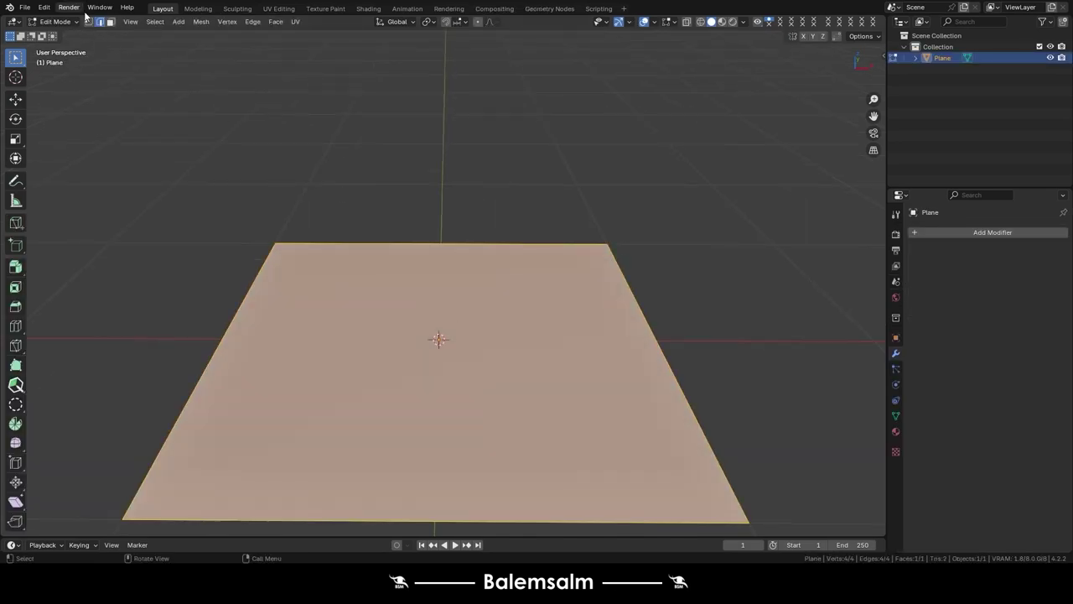
click(89, 22)
key(m)
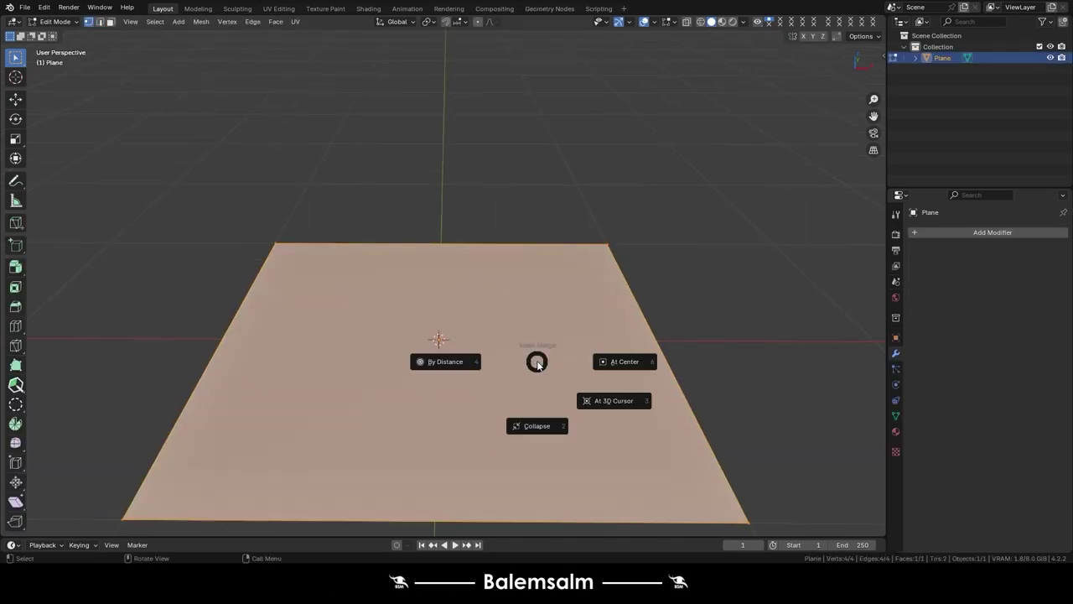
click(616, 362)
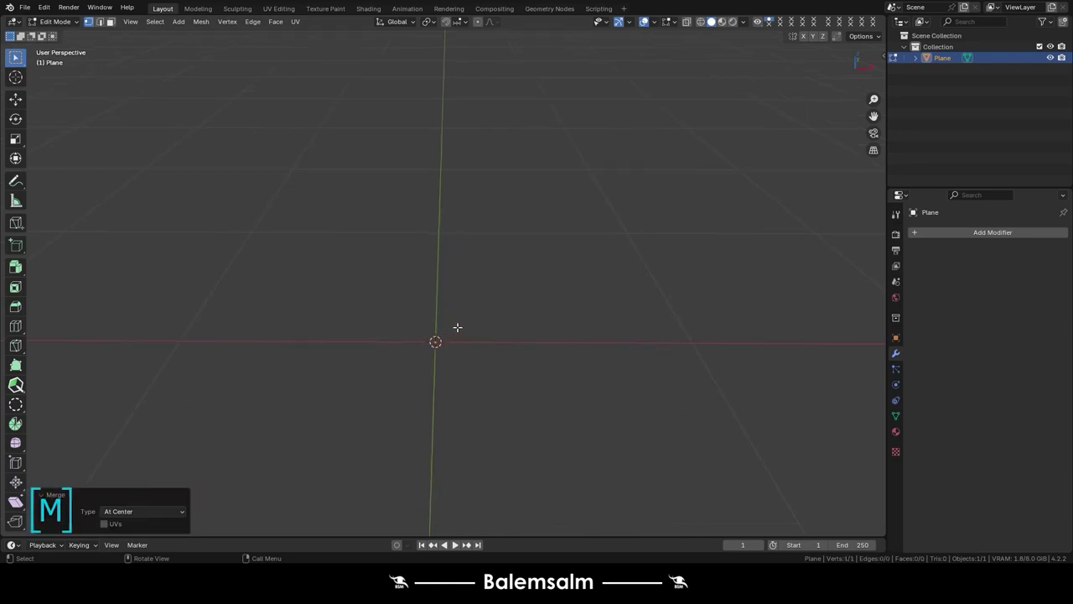
- From top view, move the vertex 0.2 m along X and return to Object Mode
scroll(456, 326, up, 2)
key(grave)
click(456, 269)
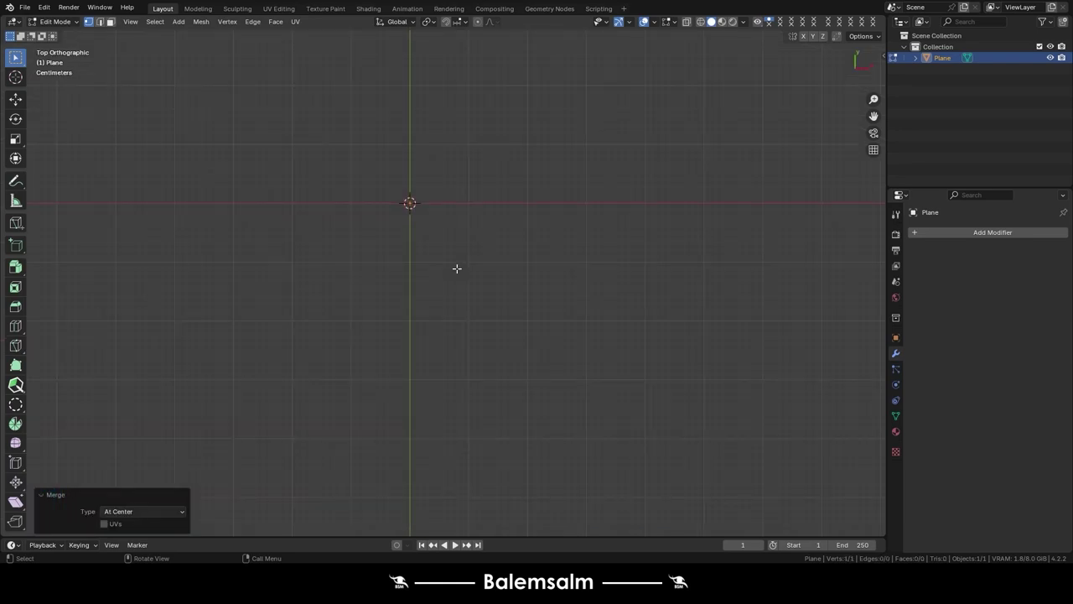
shift+middle_drag(470, 203, 436, 412)
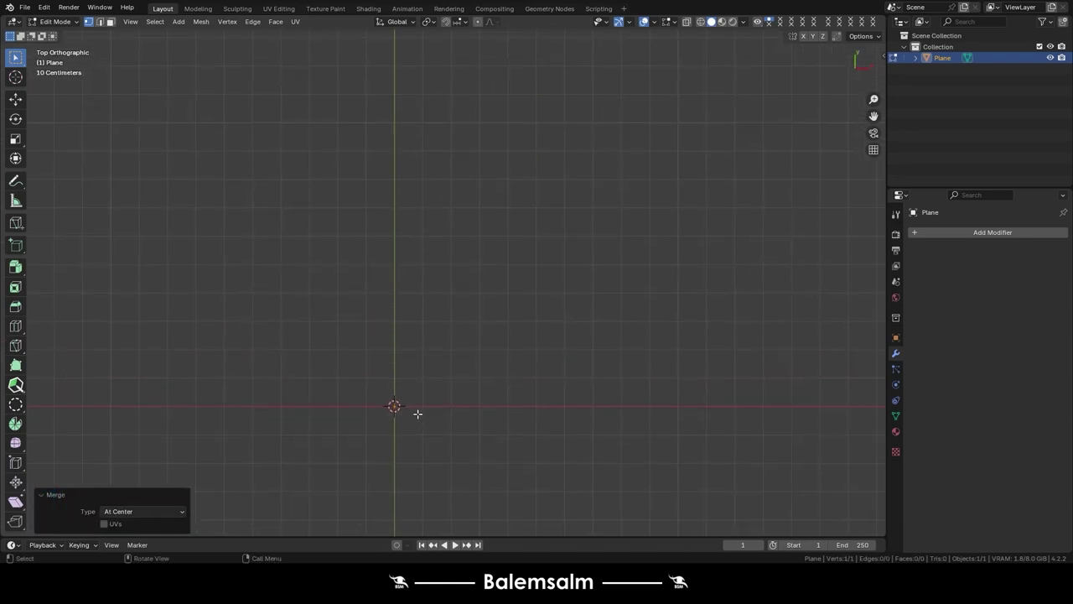
key(g)
key(y)
key(x)
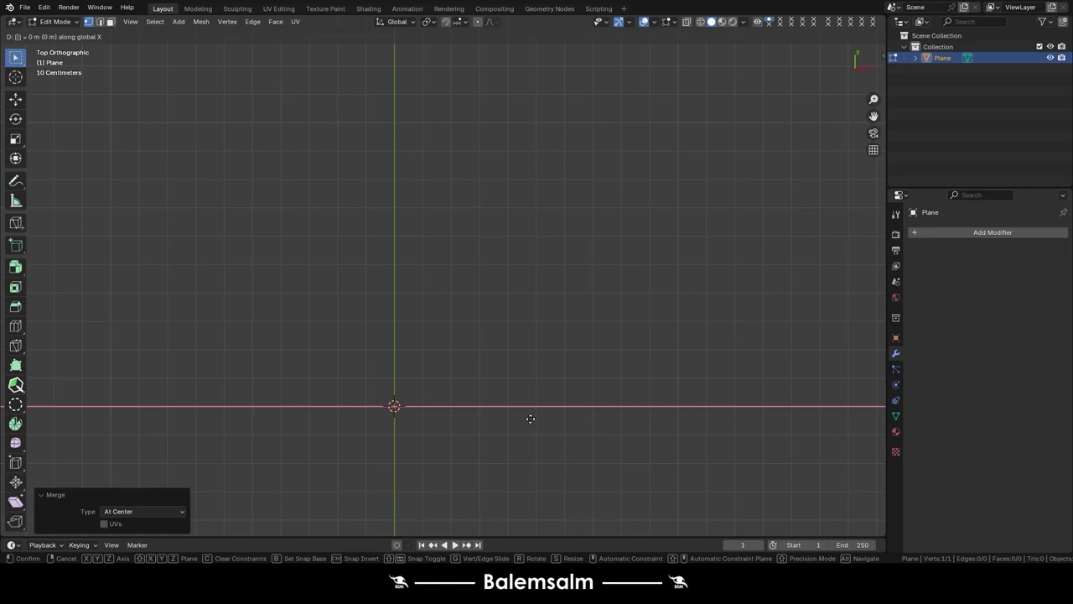
click(529, 418)
scroll(372, 408, up, 2)
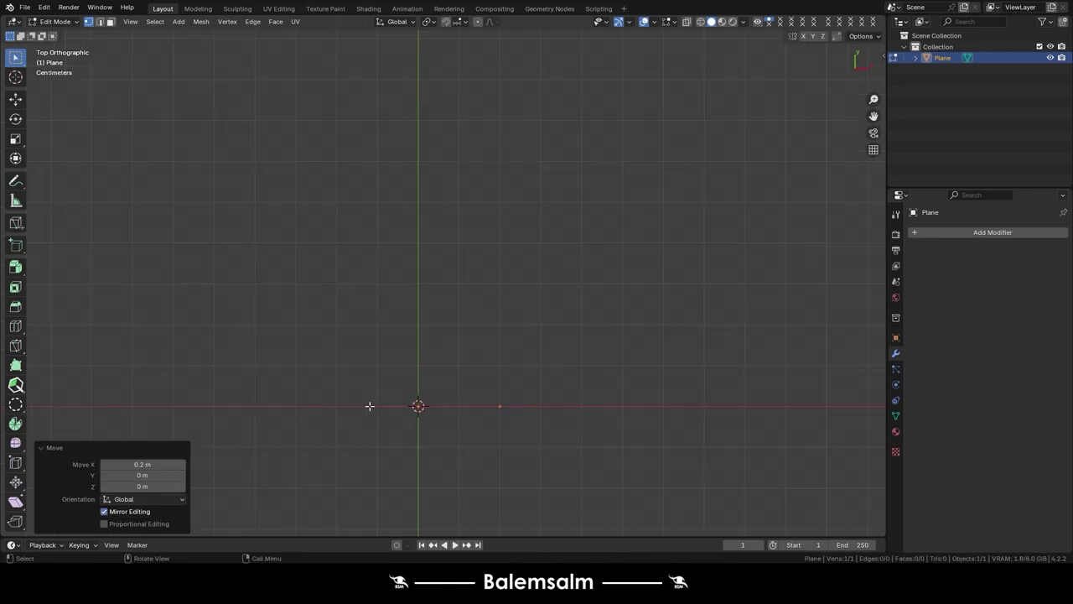
key(Tab)
mouse_move(371, 408)
middle_down()
mouse_move(536, 405)
mouse_move(483, 281)
middle_up()
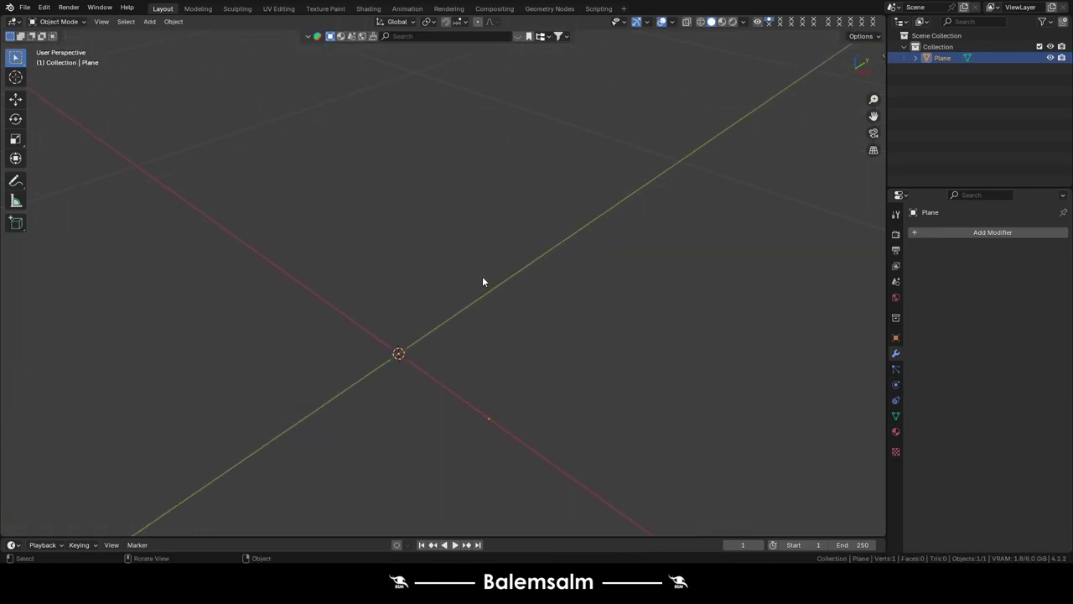
- Add a Screw modifier to the vertex, trying a 0.2 m offset and several turn counts
click(1014, 229)
mouse_move(966, 234)
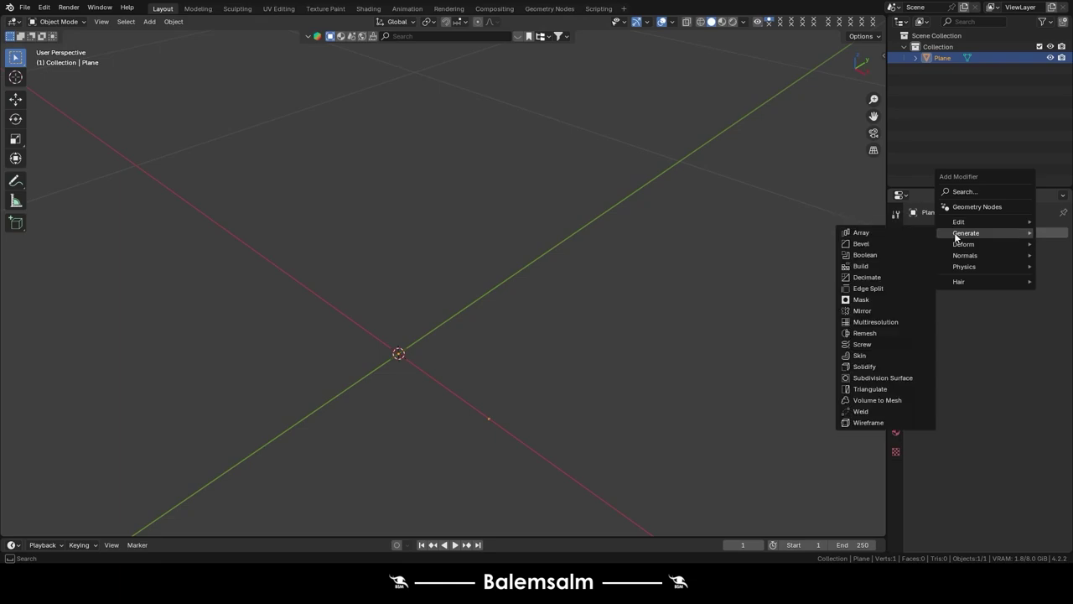
click(862, 344)
mouse_move(849, 349)
middle_down()
mouse_move(420, 440)
mouse_move(495, 330)
middle_up()
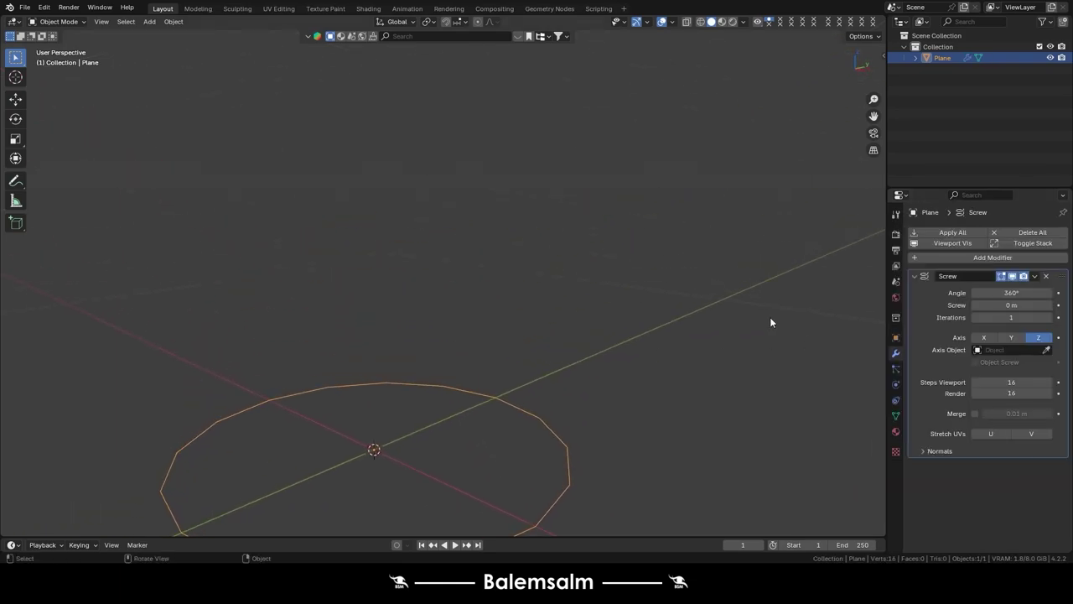
drag(1011, 304, 1040, 304)
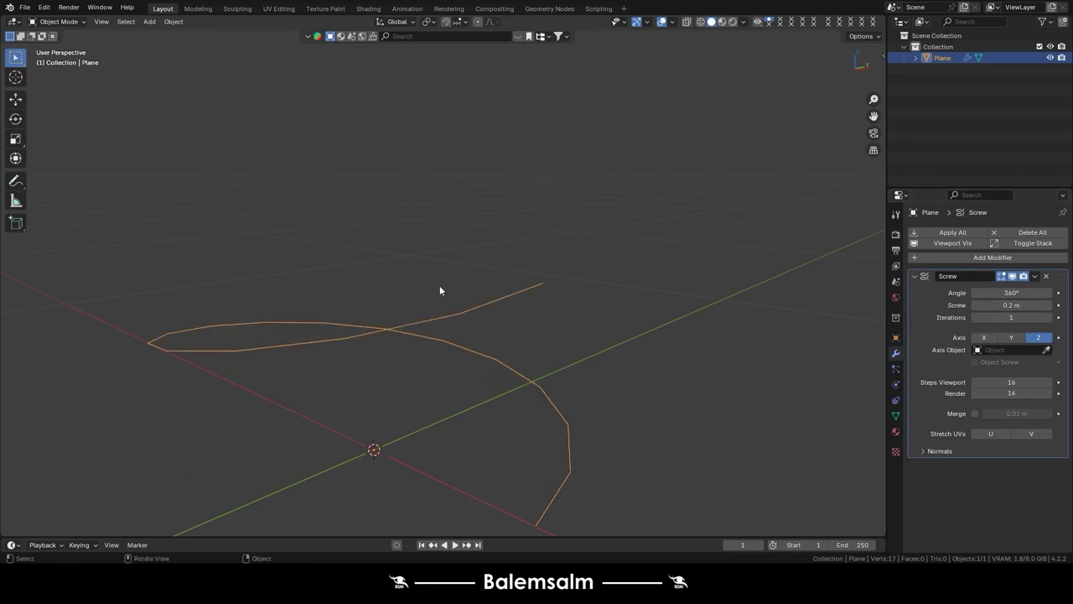
middle_drag(440, 285, 549, 294)
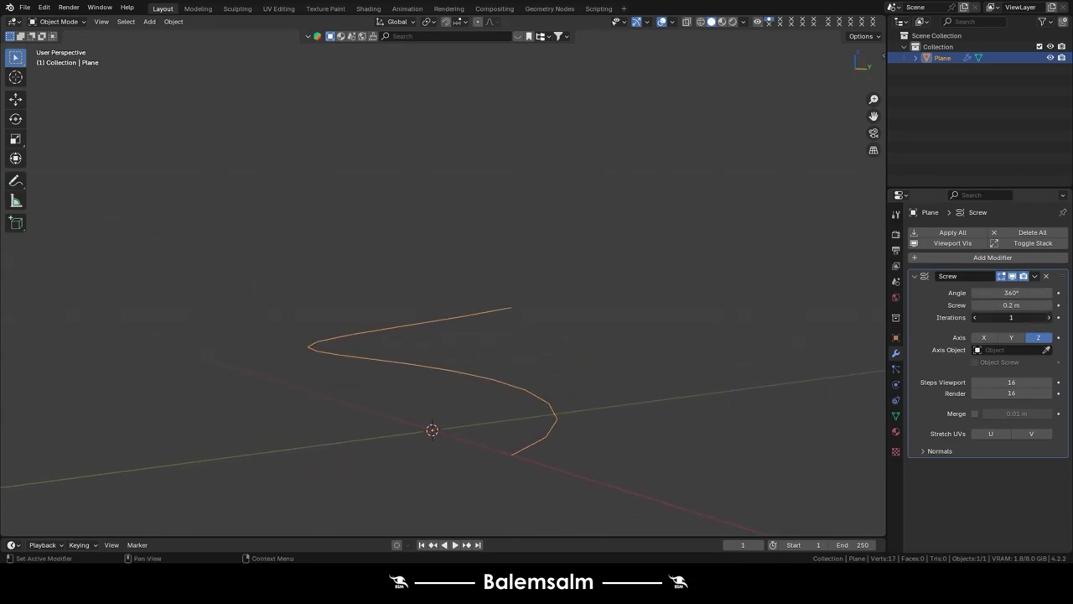
drag(980, 317, 1039, 317)
key(i)
key(alt+i)
middle_drag(438, 186, 570, 339)
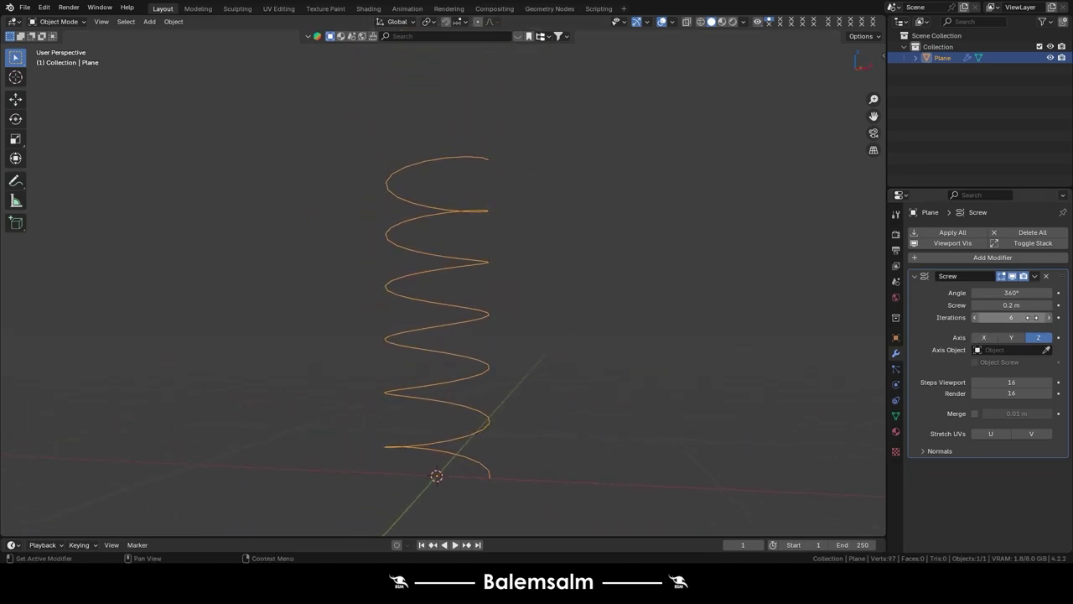
- Set the helix to 7 iterations with 0.1 m screw spacing and apply the modifier
click(1048, 317)
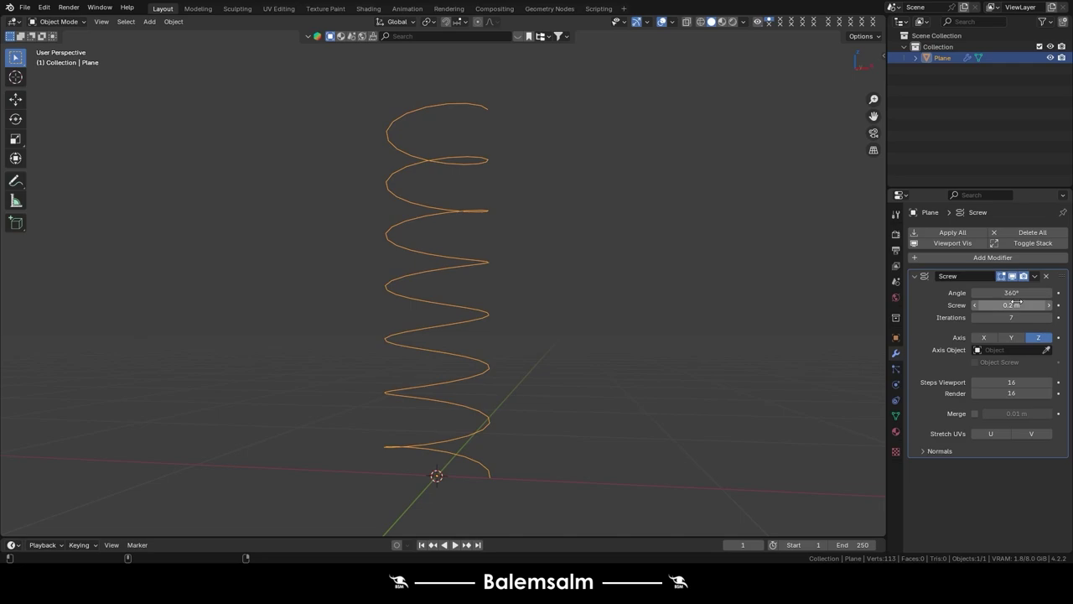
click(1020, 305)
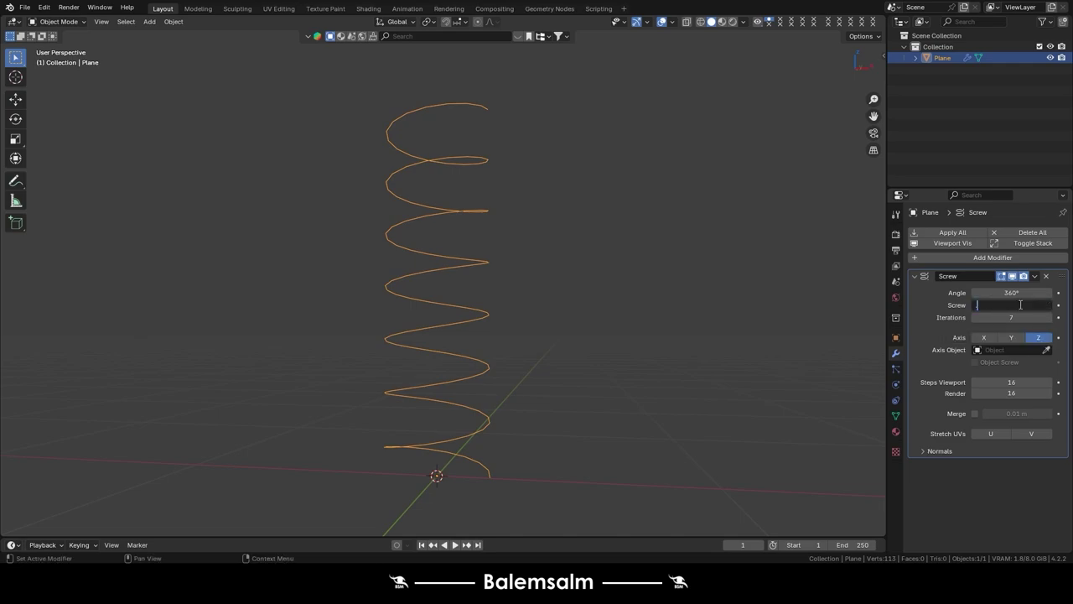
text(.1)
key(Return)
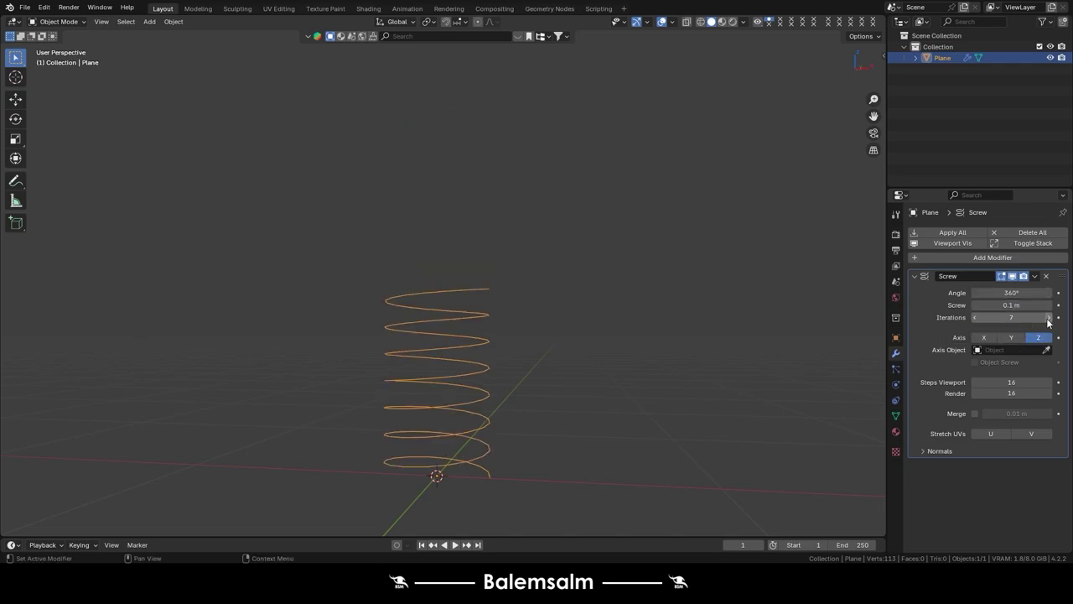
mouse_move(561, 290)
middle_down()
mouse_move(426, 321)
mouse_move(549, 322)
middle_up()
click(941, 231)
- Convert the helix mesh into a curve with Object > Convert > Curve
scroll(508, 230, up, 5)
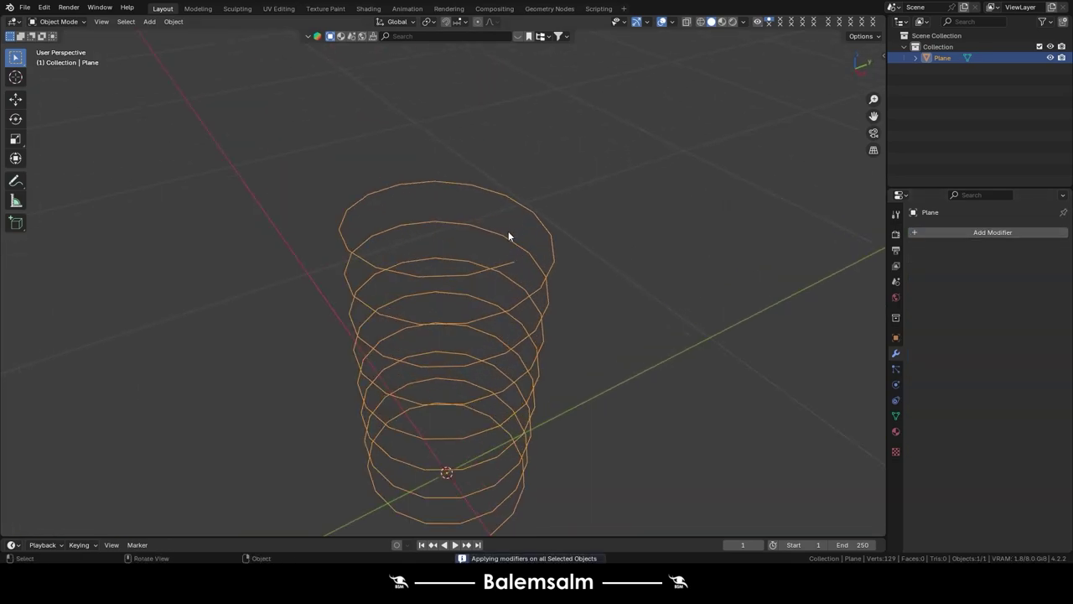
scroll(507, 242, up, 1)
right_click(508, 257)
click(509, 257)
click(172, 20)
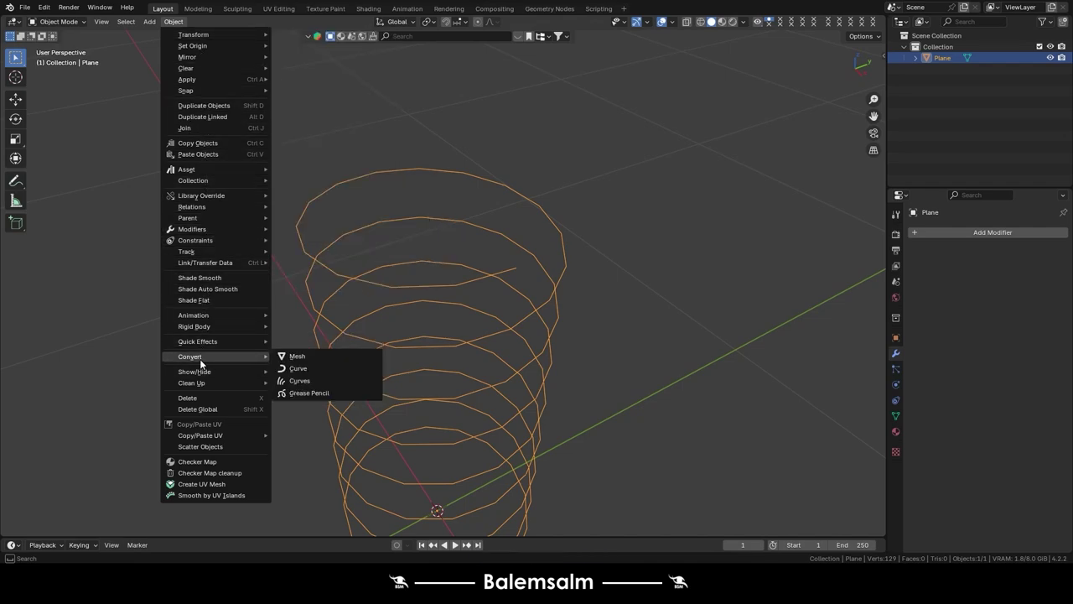
mouse_move(191, 357)
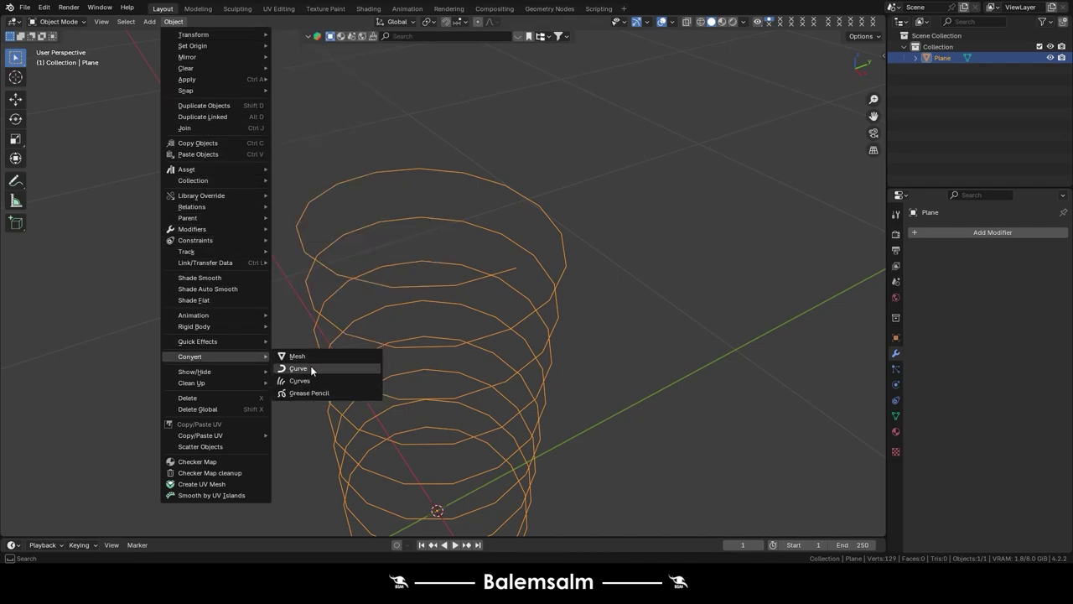
click(311, 369)
- Expand the curve's Object Data Geometry settings and widen the Properties editor
click(895, 399)
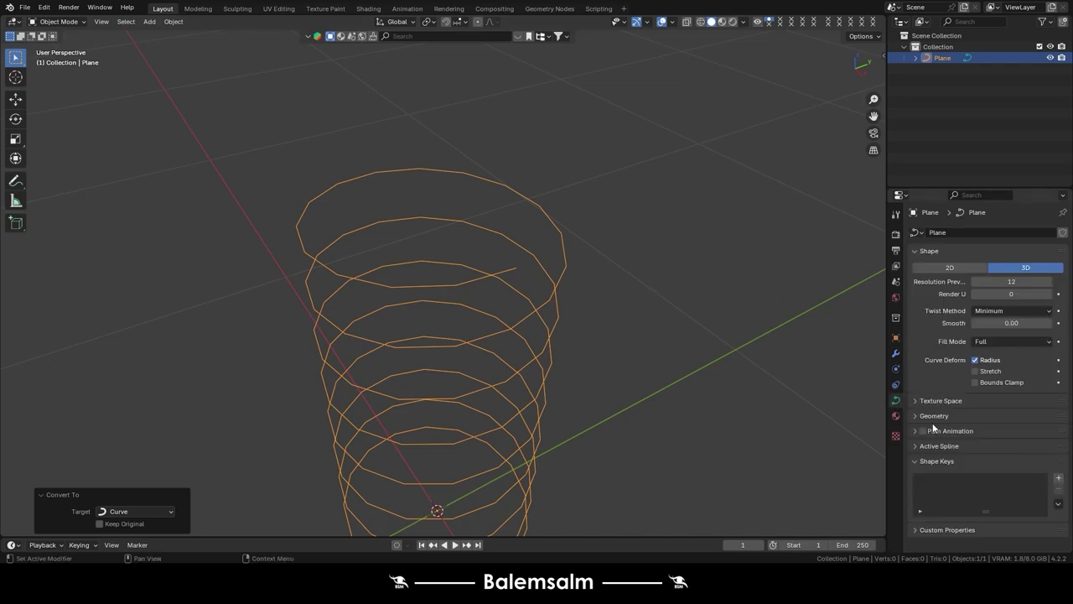
click(932, 423)
scroll(1041, 520, down, 3)
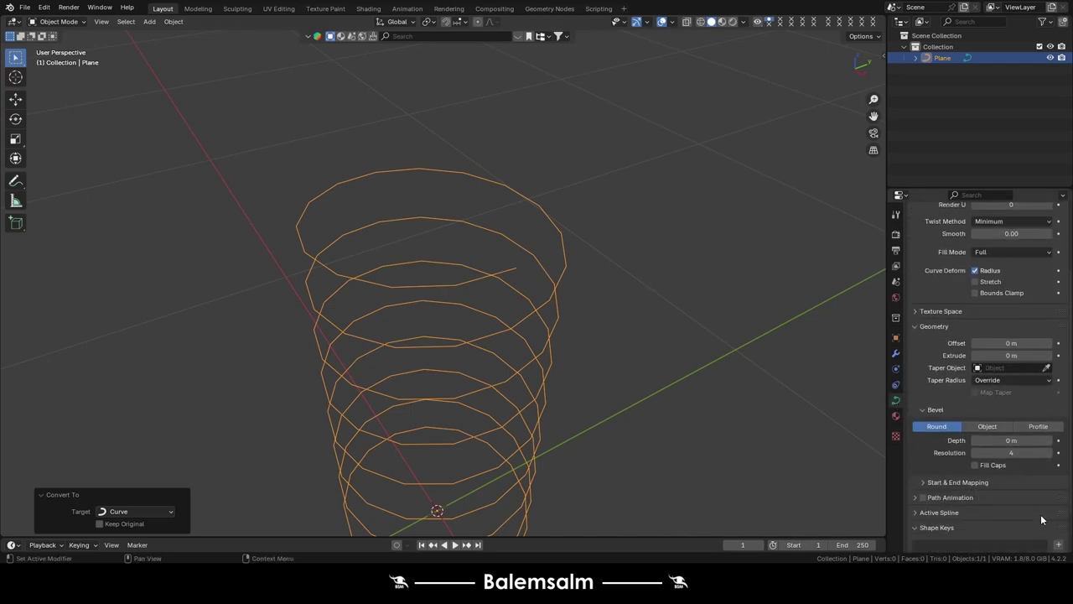
scroll(1040, 515, down, 2)
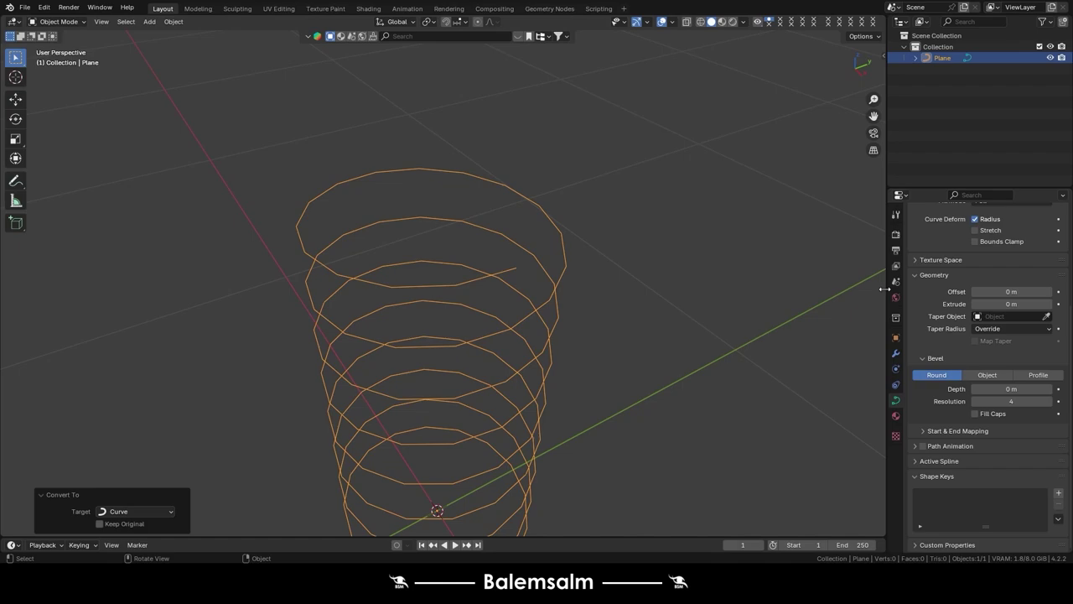
drag(884, 289, 806, 294)
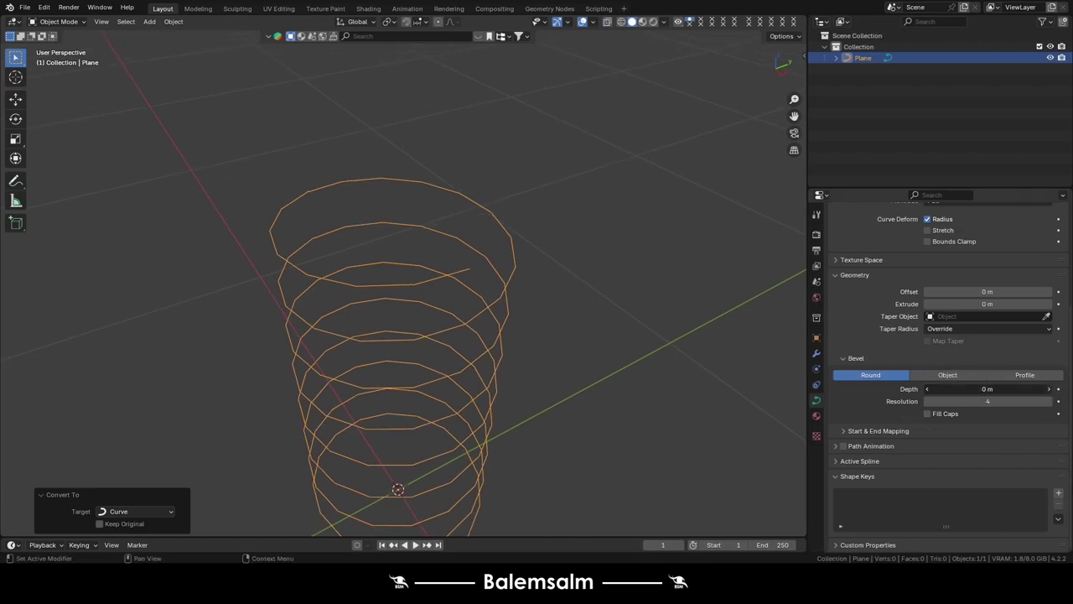
- Set the curve's Bevel Depth to 0.03 m
drag(1048, 389, 1060, 389)
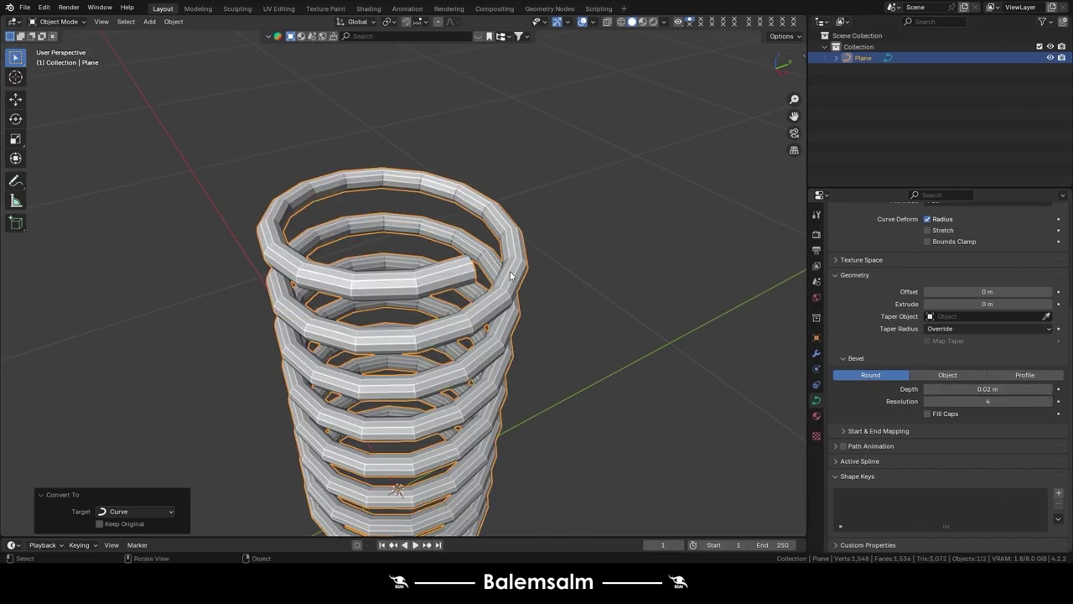
scroll(510, 275, up, 3)
scroll(510, 275, up, 3)
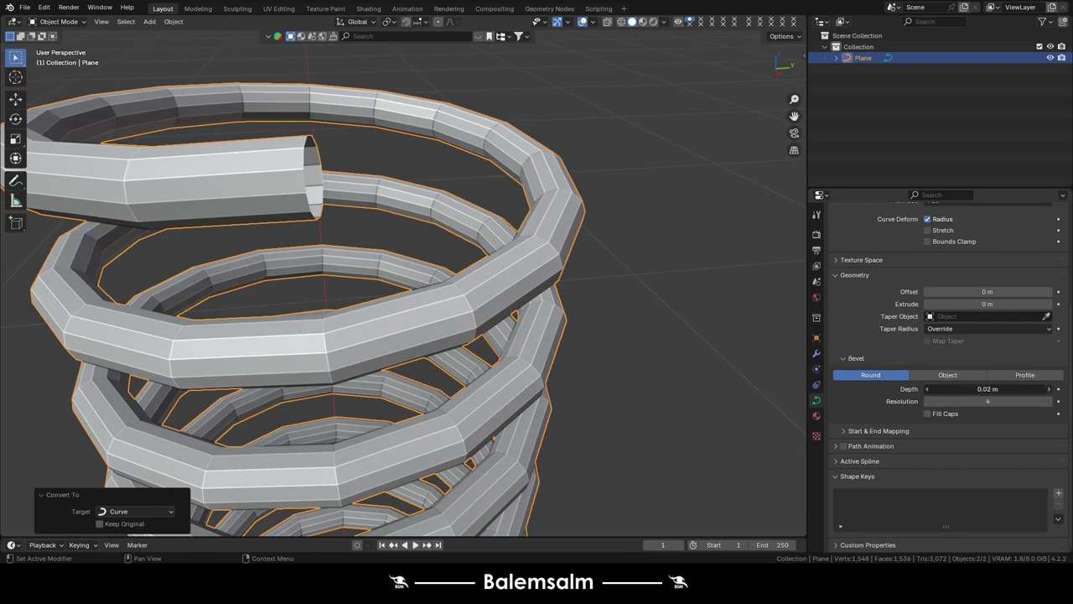
click(1048, 389)
scroll(235, 212, down, 5)
scroll(277, 211, up, 2)
scroll(285, 209, up, 3)
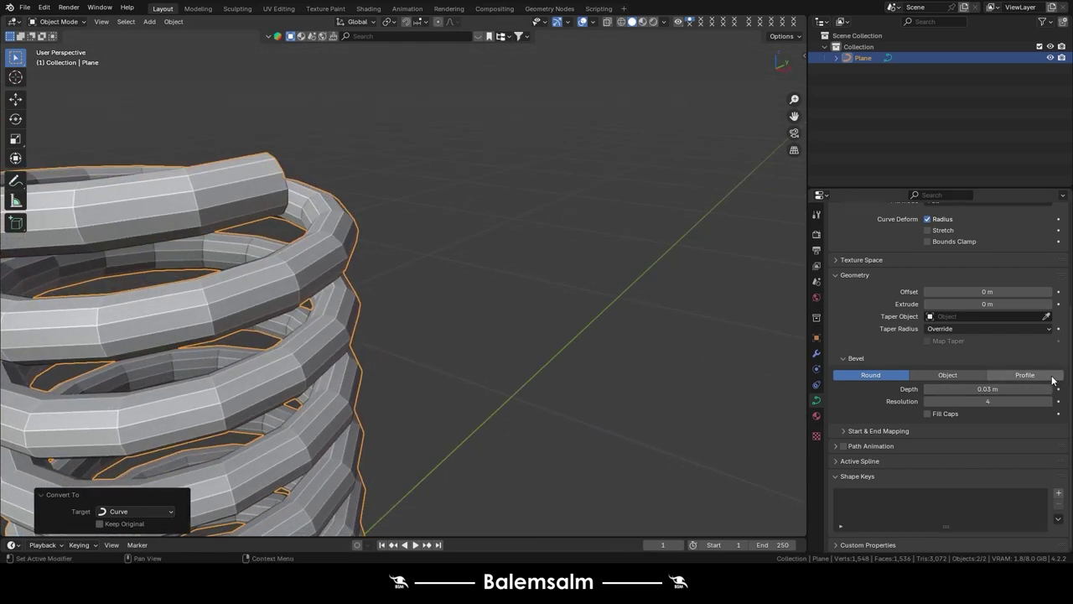
- Switch the bevel to Profile and apply the Support Loops preset
click(1040, 375)
scroll(999, 480, down, 1)
scroll(999, 480, down, 3)
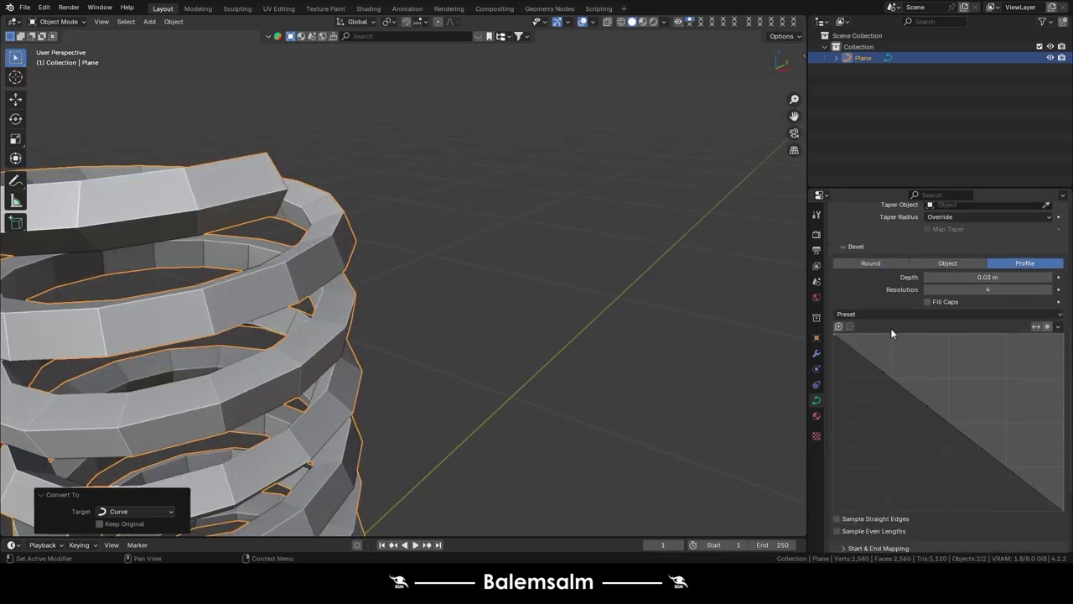
click(883, 315)
click(1008, 336)
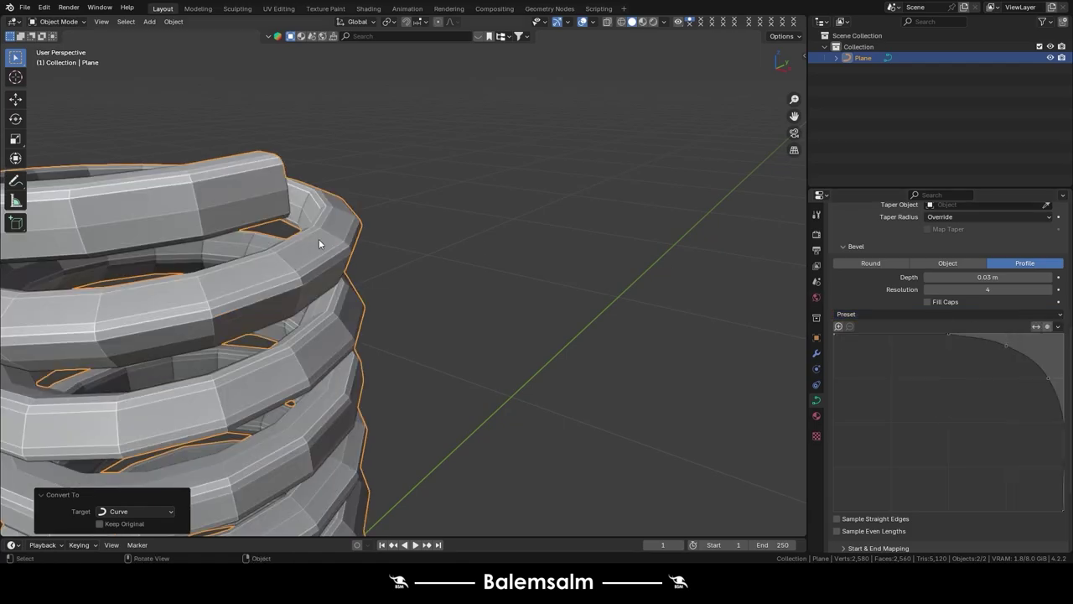
mouse_move(319, 239)
middle_down()
mouse_move(578, 156)
mouse_move(380, 265)
mouse_move(285, 268)
middle_up()
mouse_move(194, 212)
middle_down()
mouse_move(425, 209)
mouse_move(788, 290)
middle_up()
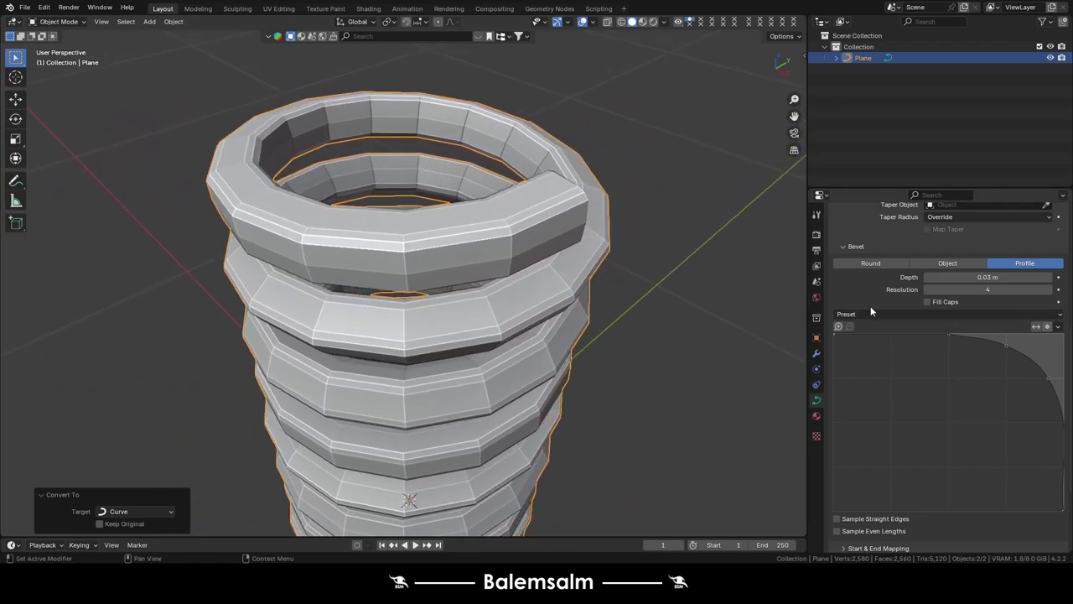
- Try the Cornice Molding and then Crown Molding profile presets on the spring
click(871, 312)
click(1054, 351)
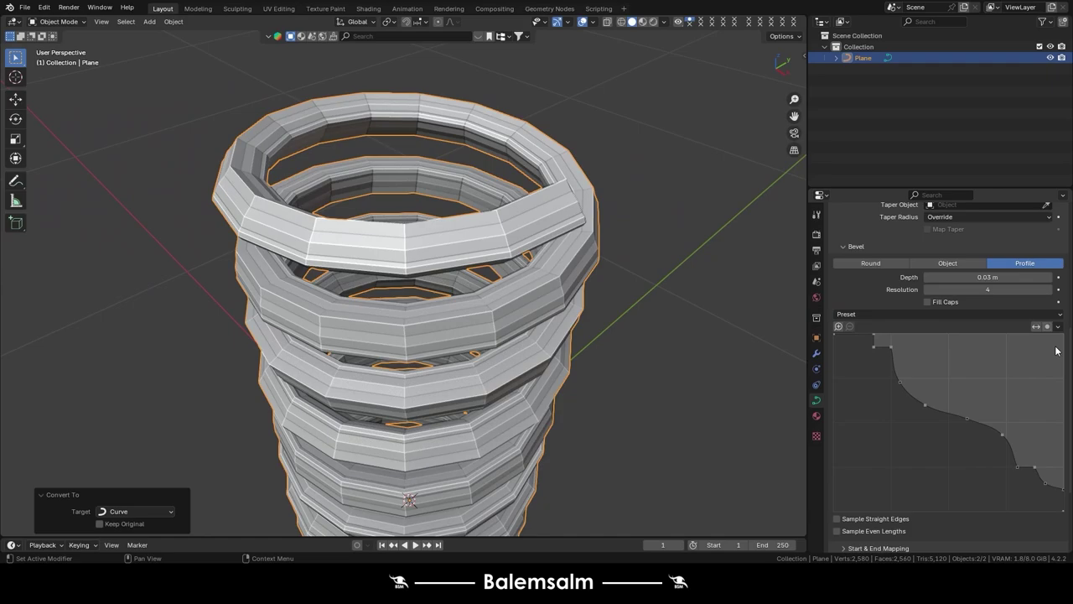
scroll(529, 168, up, 3)
mouse_move(529, 167)
middle_down()
mouse_move(563, 133)
mouse_move(663, 269)
middle_up()
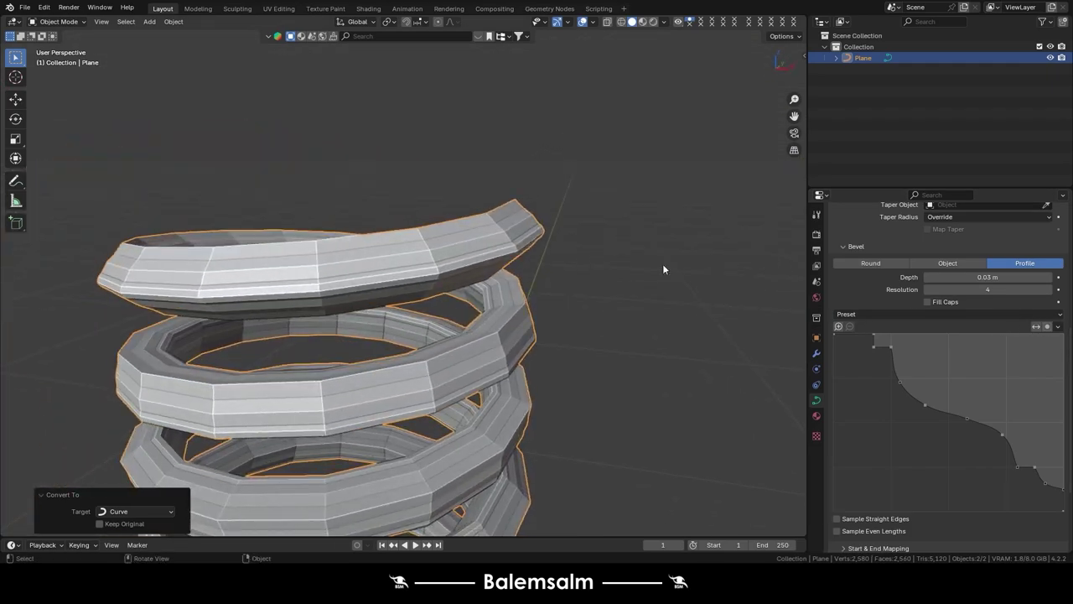
click(926, 314)
click(1019, 349)
click(994, 315)
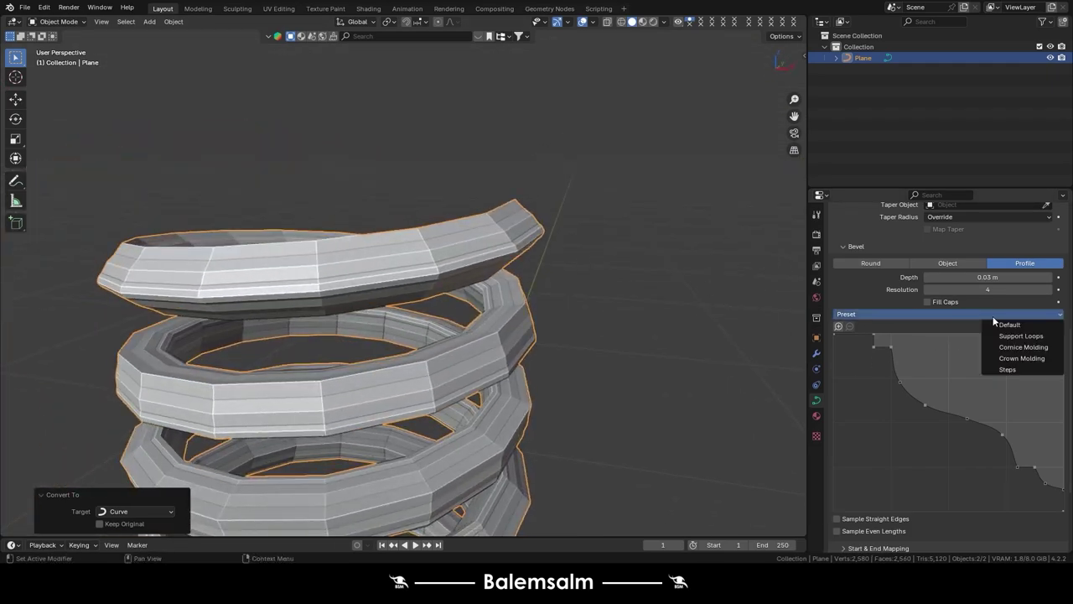
click(1023, 362)
- Try the Steps profile preset, then reset the profile to Default
scroll(332, 216, up, 3)
mouse_move(774, 287)
middle_down()
mouse_move(332, 217)
mouse_move(353, 183)
middle_up()
scroll(353, 184, down, 3)
click(934, 316)
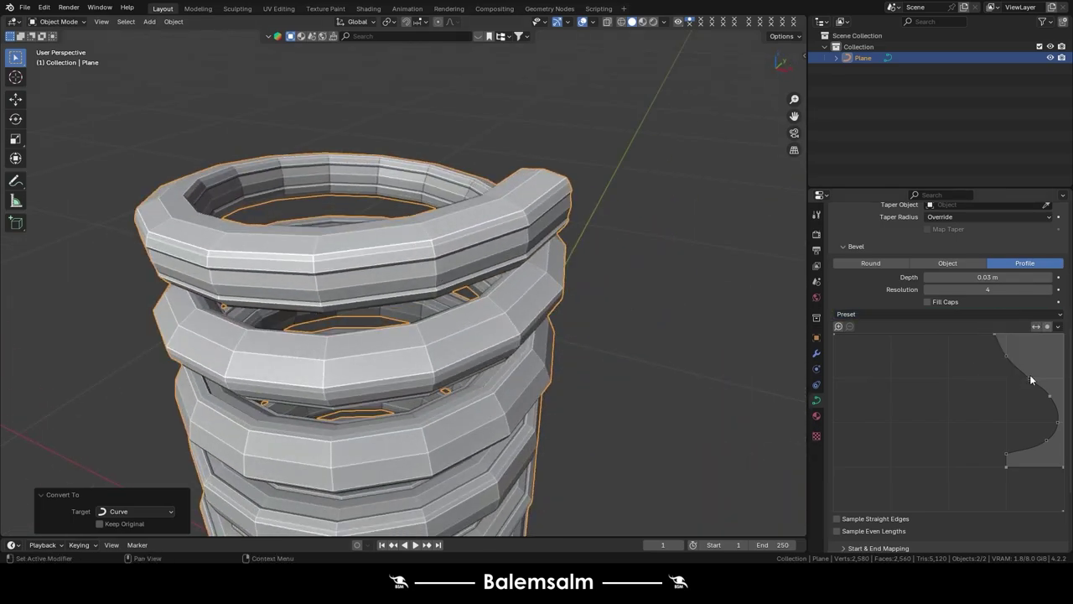
click(1005, 316)
click(1018, 367)
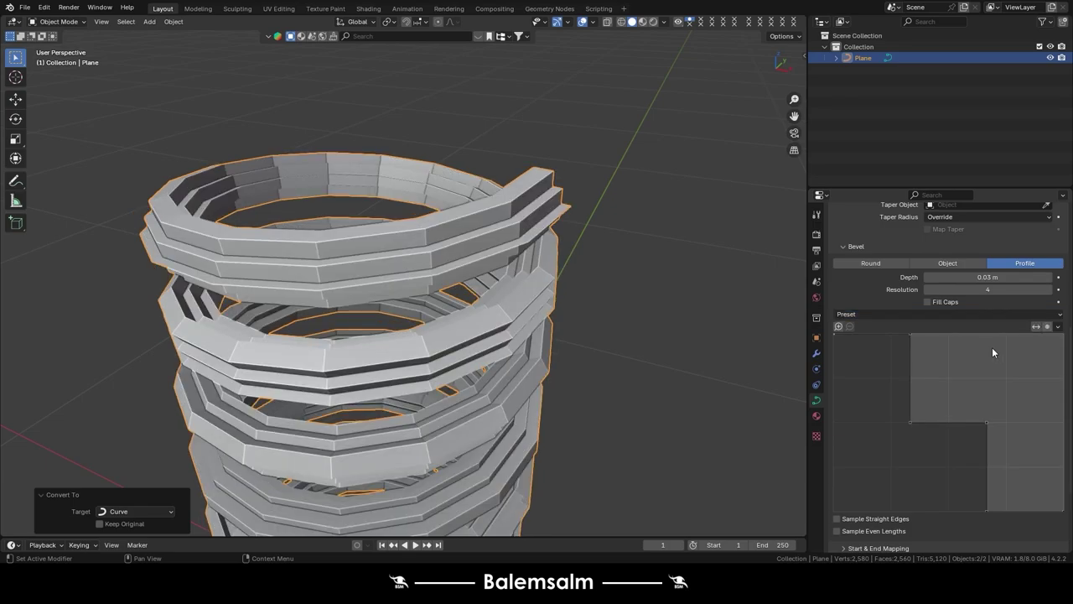
middle_drag(526, 301, 615, 353)
click(1016, 314)
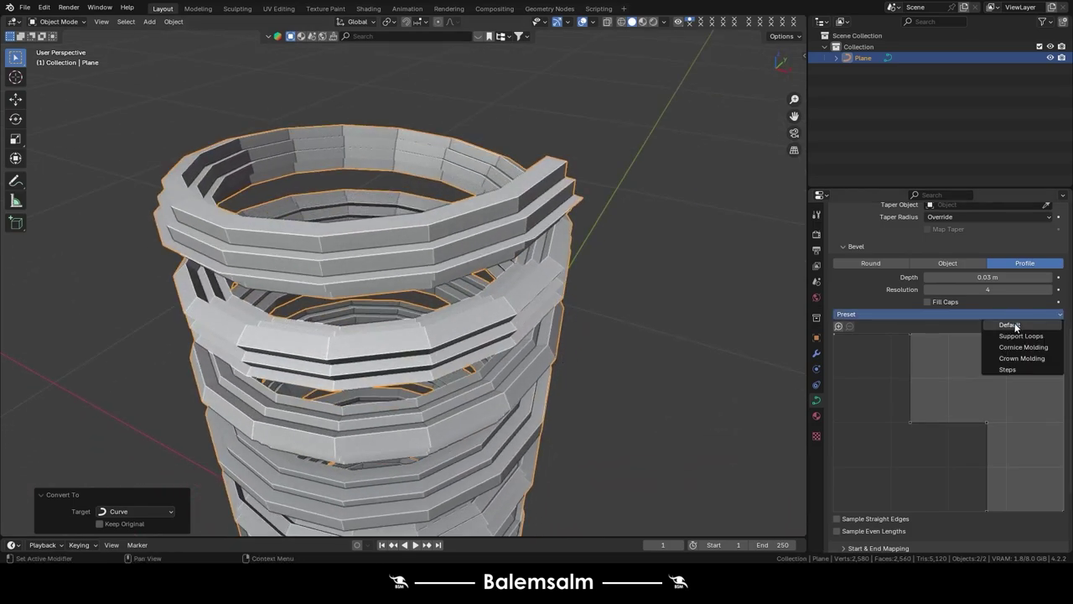
click(1011, 325)
- Add and drag points on the bevel profile curve to form a concave bump
drag(929, 405, 887, 440)
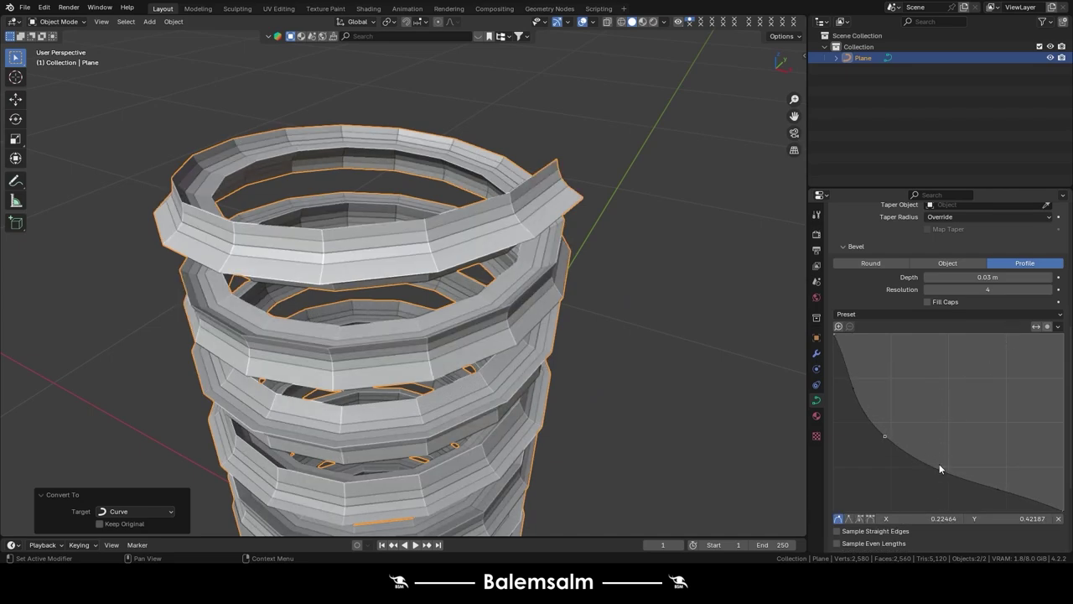
drag(930, 457, 927, 411)
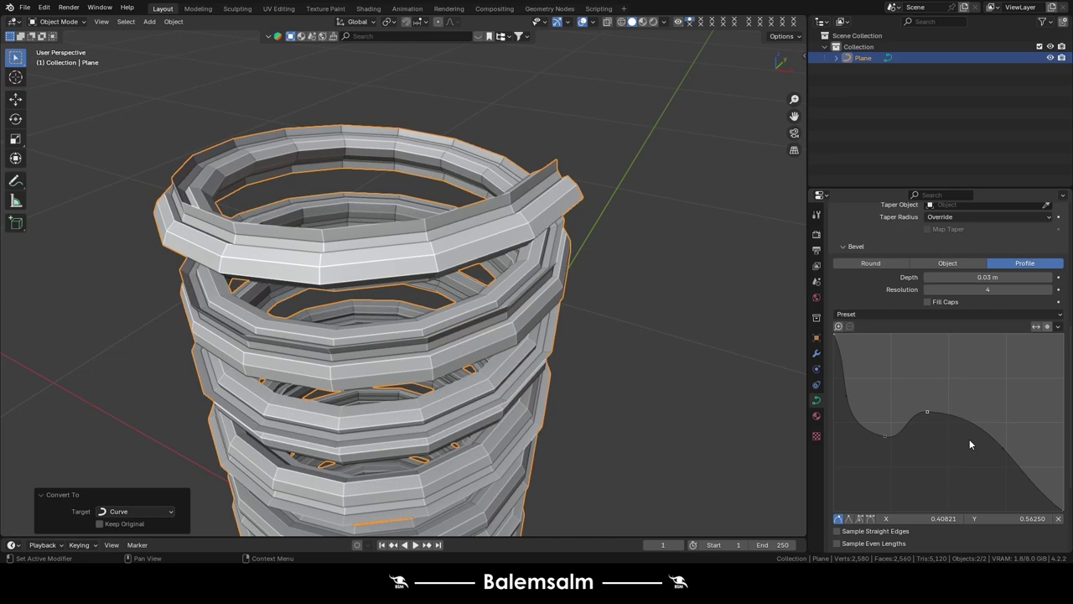
drag(1003, 452, 942, 481)
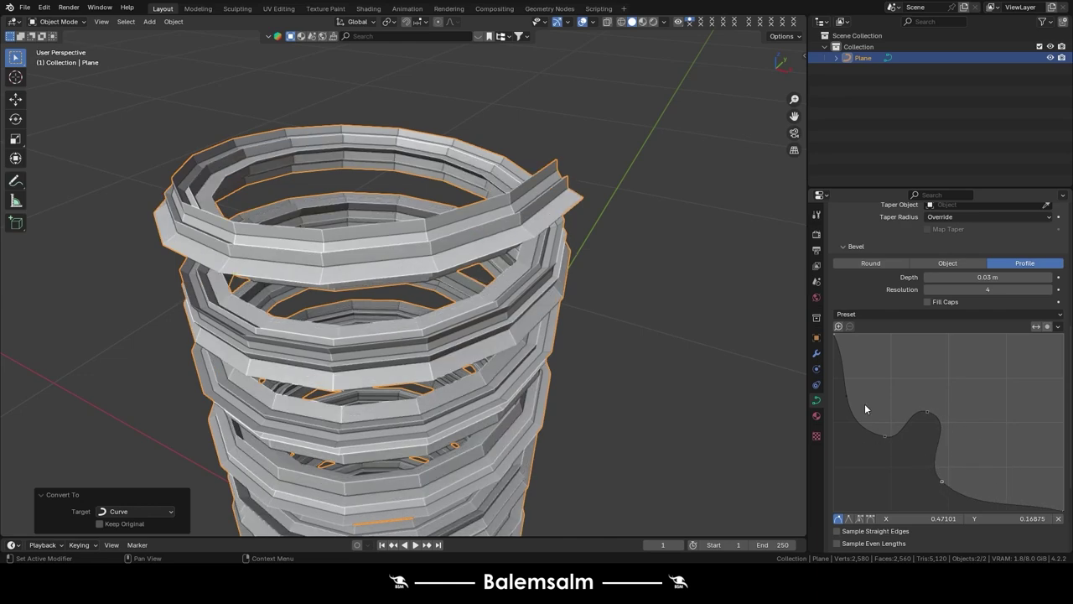
drag(857, 388, 922, 382)
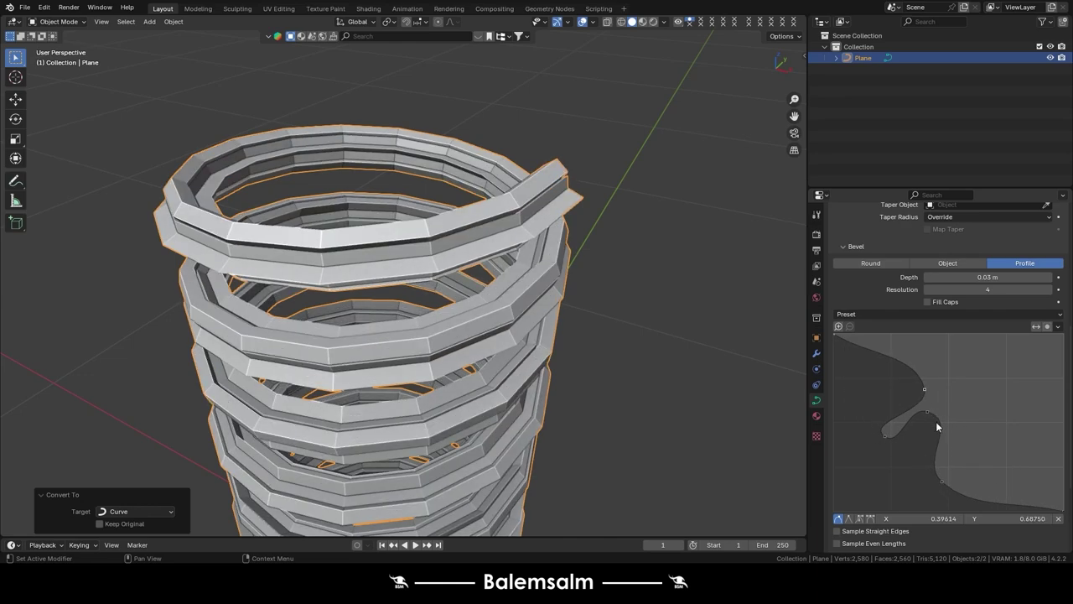
drag(932, 413, 952, 442)
drag(923, 389, 901, 383)
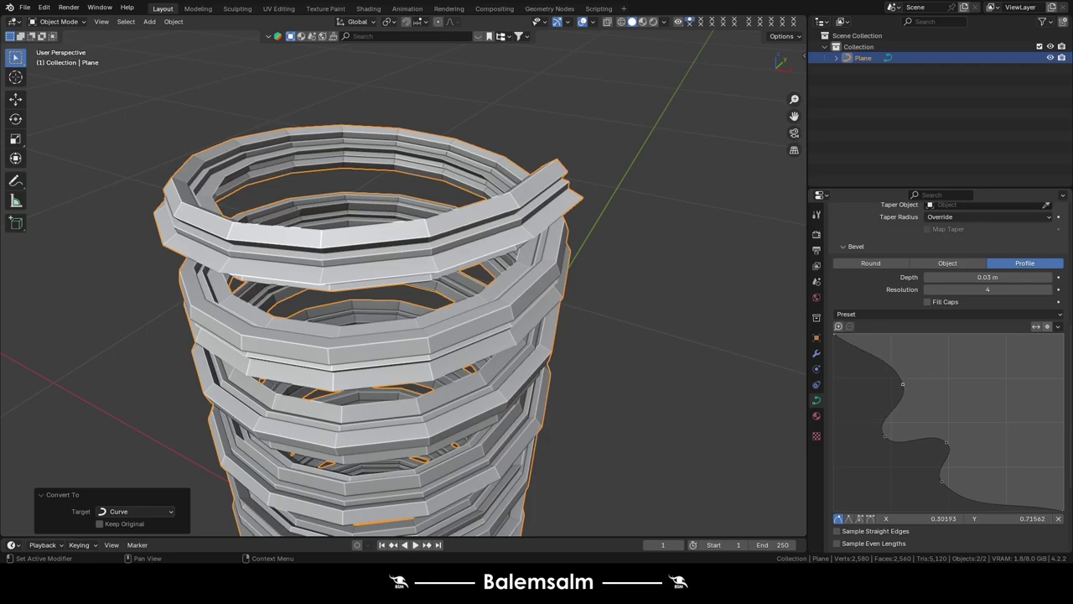
scroll(542, 259, up, 5)
mouse_move(542, 258)
middle_down()
mouse_move(583, 157)
mouse_move(472, 197)
mouse_move(227, 221)
mouse_move(209, 266)
mouse_move(304, 295)
mouse_move(297, 234)
mouse_move(244, 230)
mouse_move(398, 322)
mouse_move(859, 436)
middle_up()
- Refine the wavy profile, adding new points near its top-left and bottom-right
drag(886, 436, 922, 421)
drag(944, 482, 984, 485)
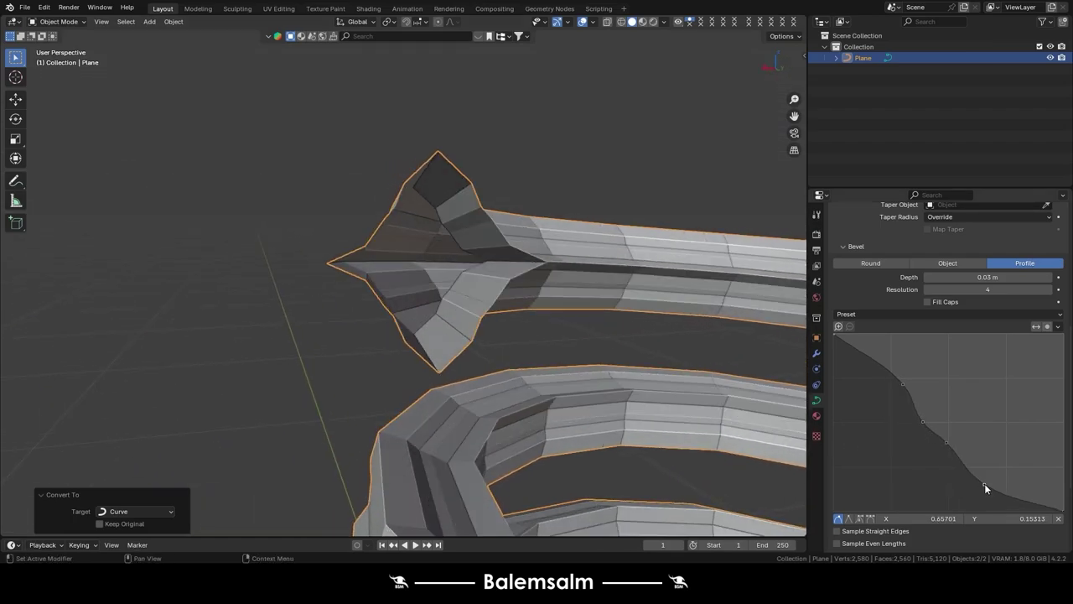
drag(947, 442, 931, 454)
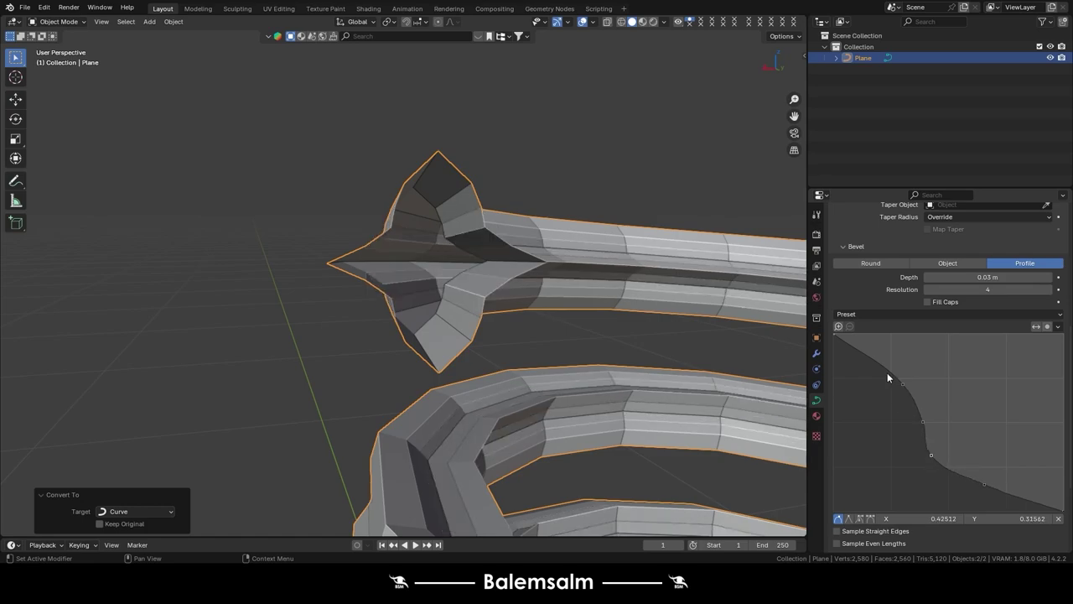
drag(882, 365, 867, 382)
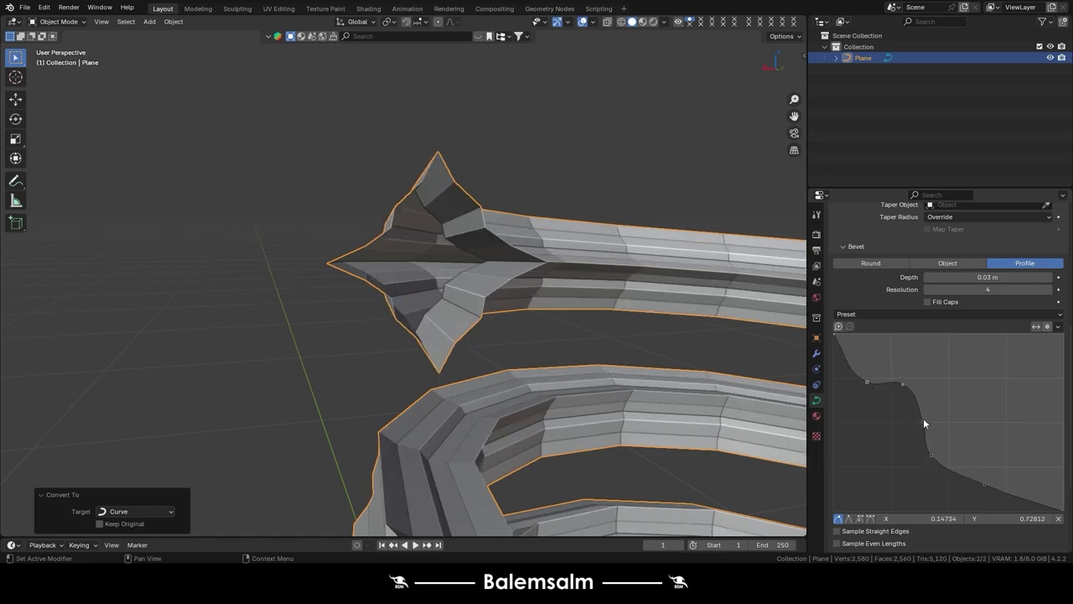
mouse_move(1036, 510)
mouse_down()
mouse_move(1030, 468)
mouse_move(1044, 499)
mouse_move(1036, 475)
mouse_up()
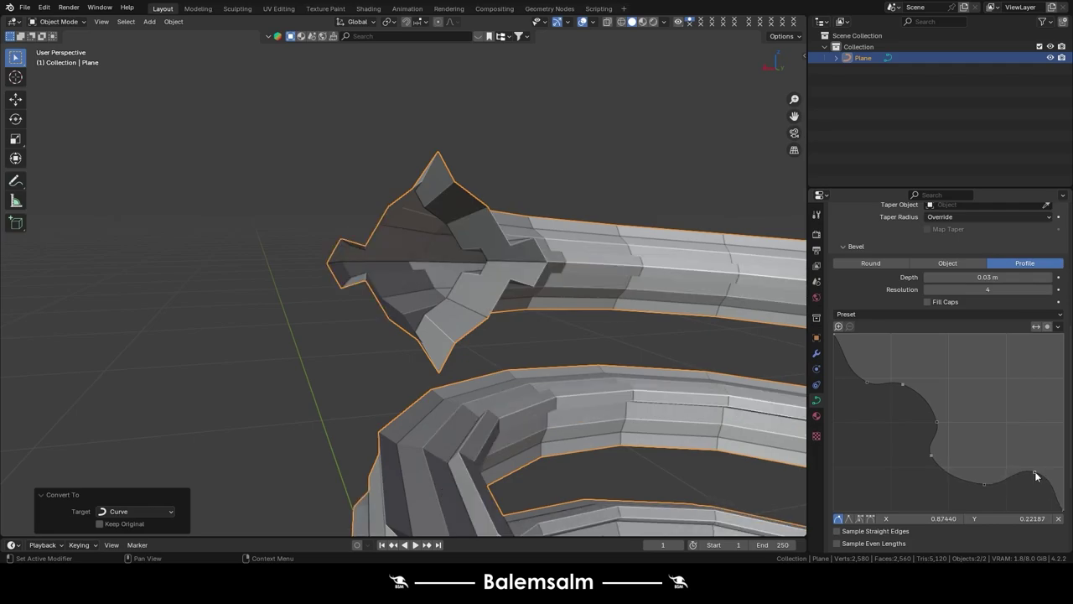
mouse_move(760, 342)
middle_down()
mouse_move(683, 285)
mouse_move(427, 242)
mouse_move(496, 283)
mouse_move(618, 271)
mouse_move(551, 254)
mouse_move(665, 264)
middle_up()
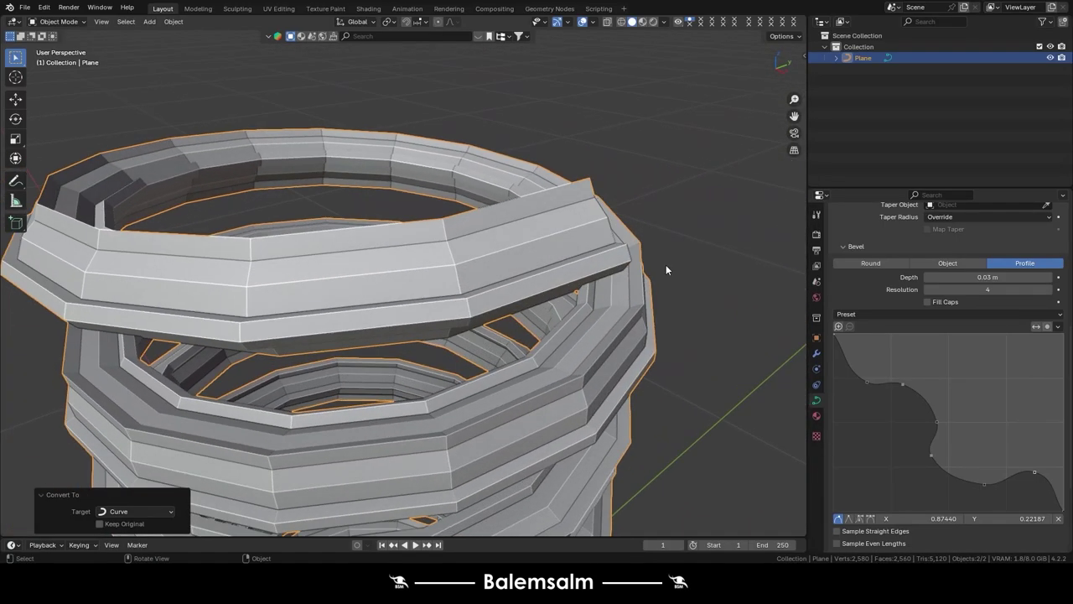
- Switch the spring's bevel from the custom profile to Round with resolution 5
click(970, 261)
click(884, 385)
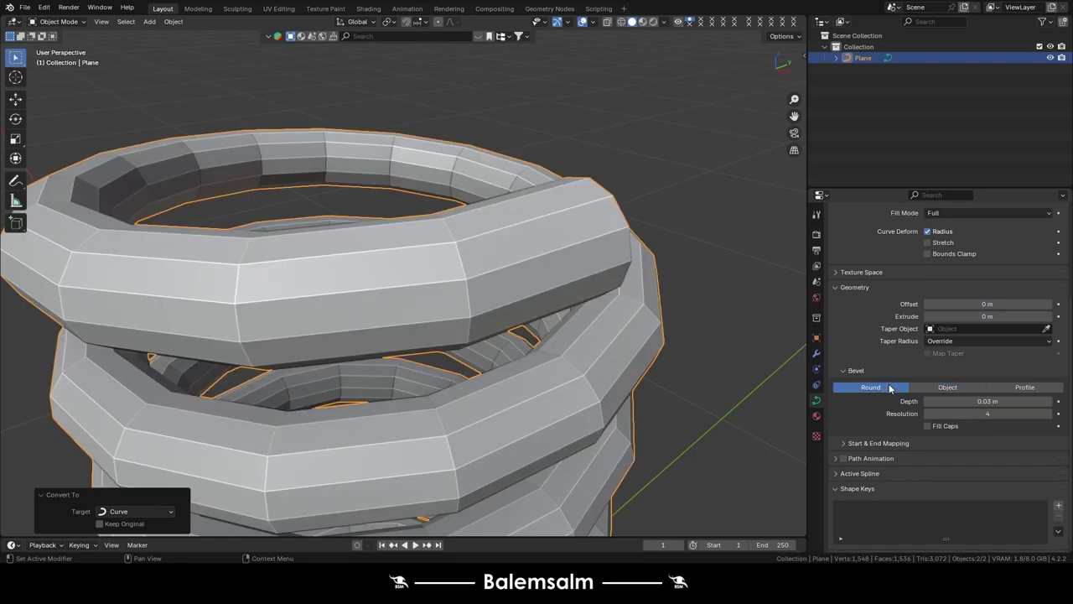
click(1049, 413)
click(1049, 413)
click(1048, 414)
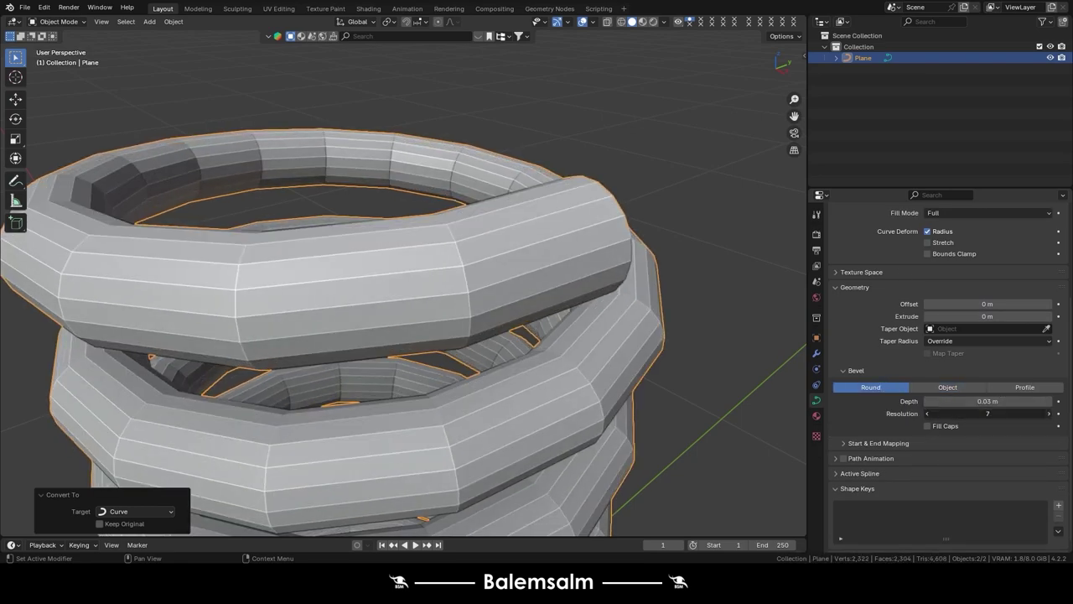
click(1049, 413)
click(1049, 413)
click(928, 413)
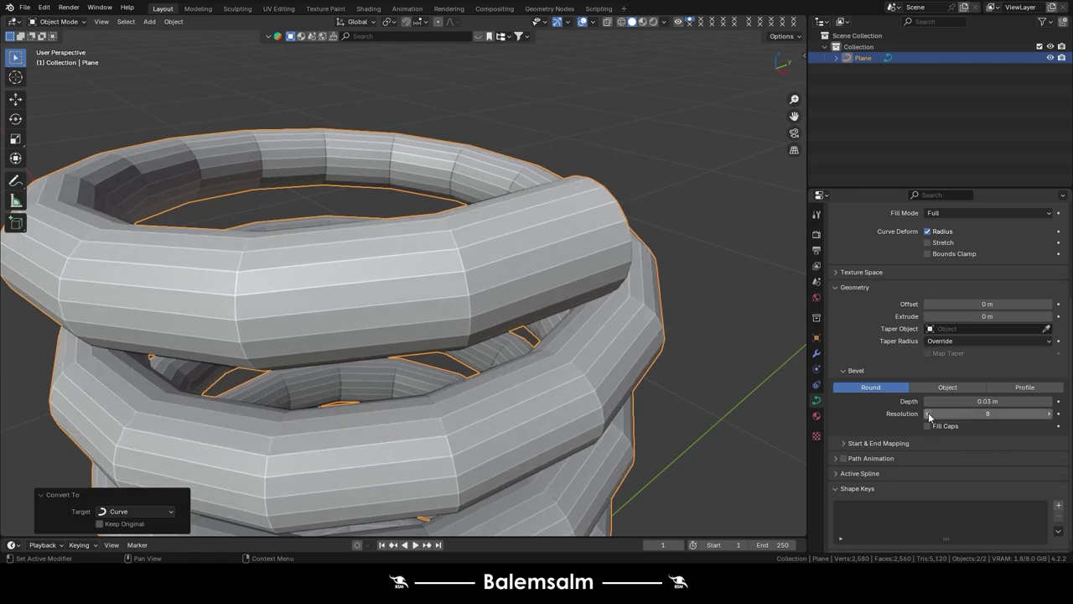
click(928, 413)
click(928, 413)
click(928, 414)
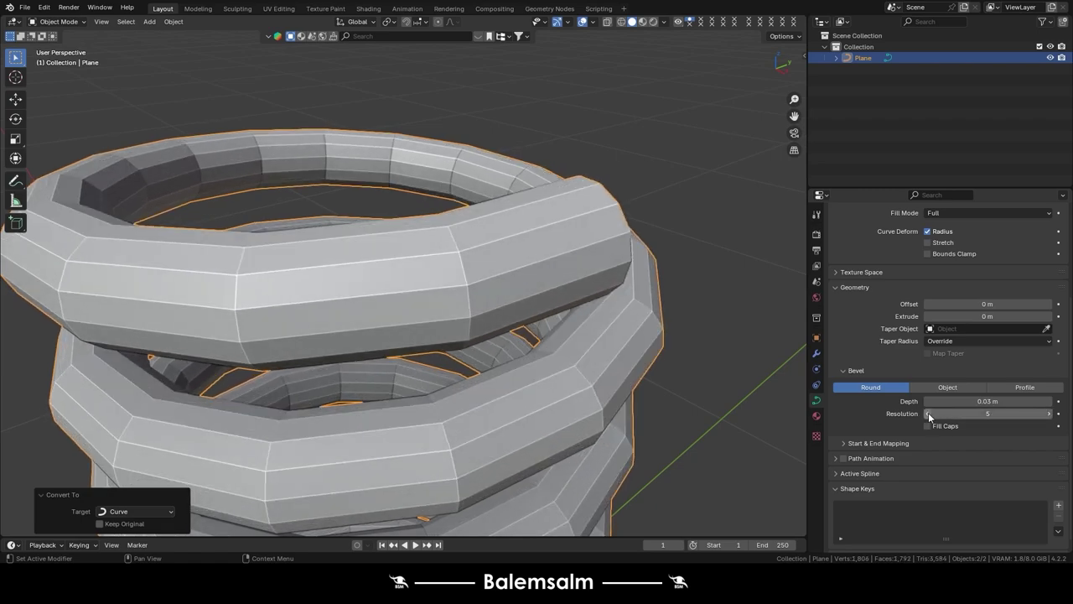
- Set the curve's Resolution Preview U to 13 and its smoothing to 0.64
click(887, 443)
click(887, 439)
scroll(878, 466, down, 1)
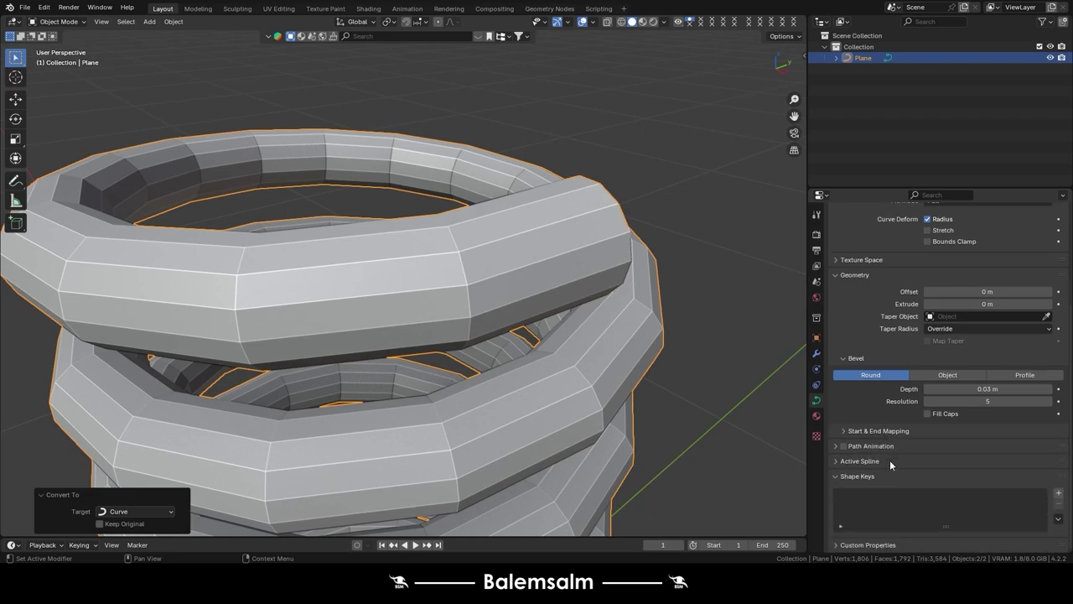
click(890, 459)
scroll(959, 441, up, 4)
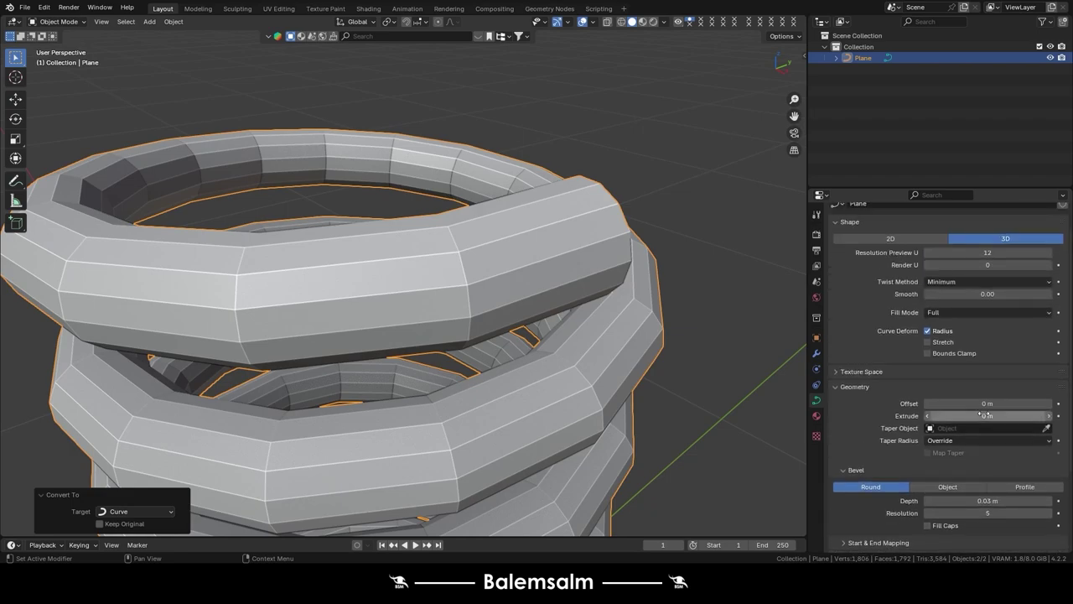
scroll(1009, 346, up, 1)
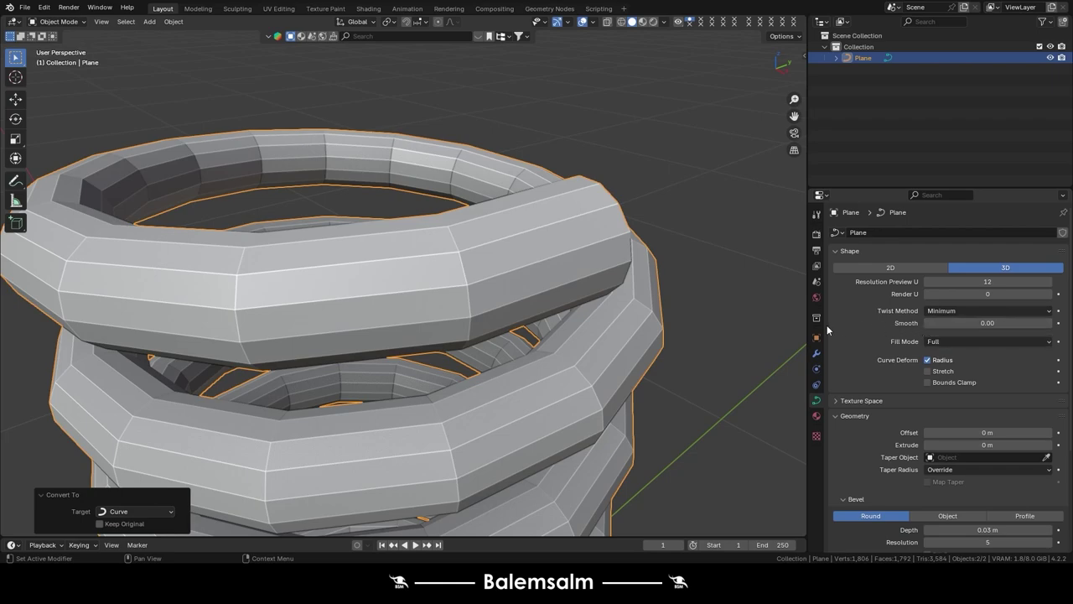
click(1050, 282)
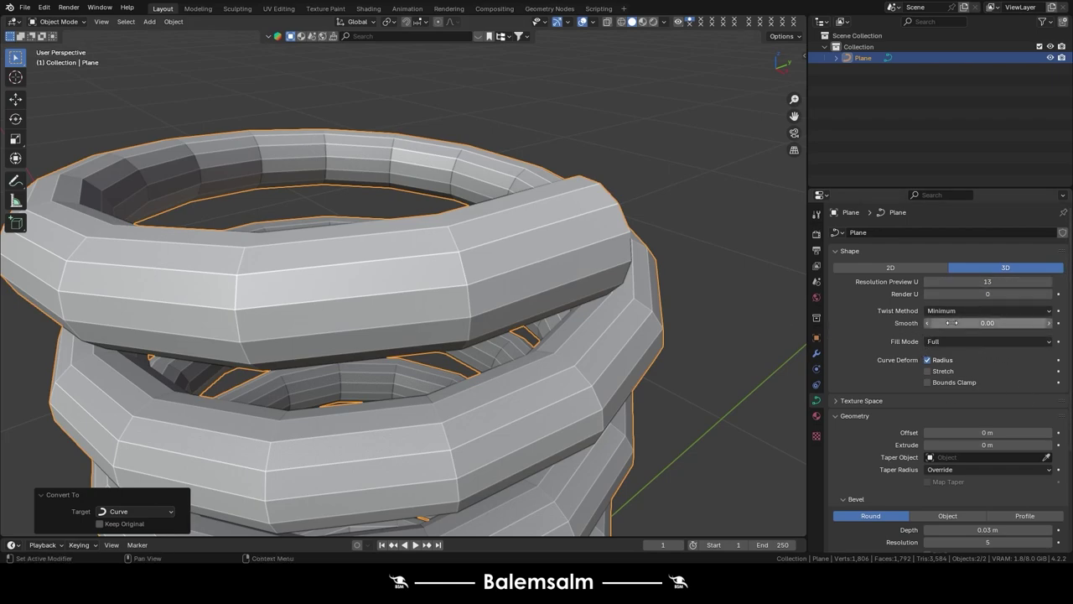
click(1048, 324)
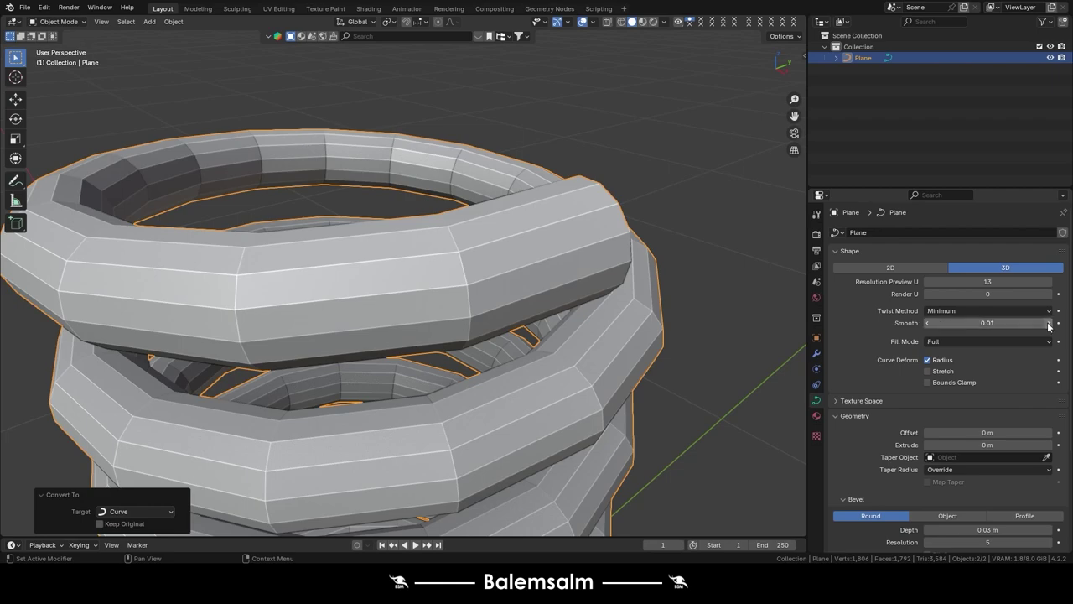
drag(1048, 323, 1069, 323)
drag(988, 322, 1004, 310)
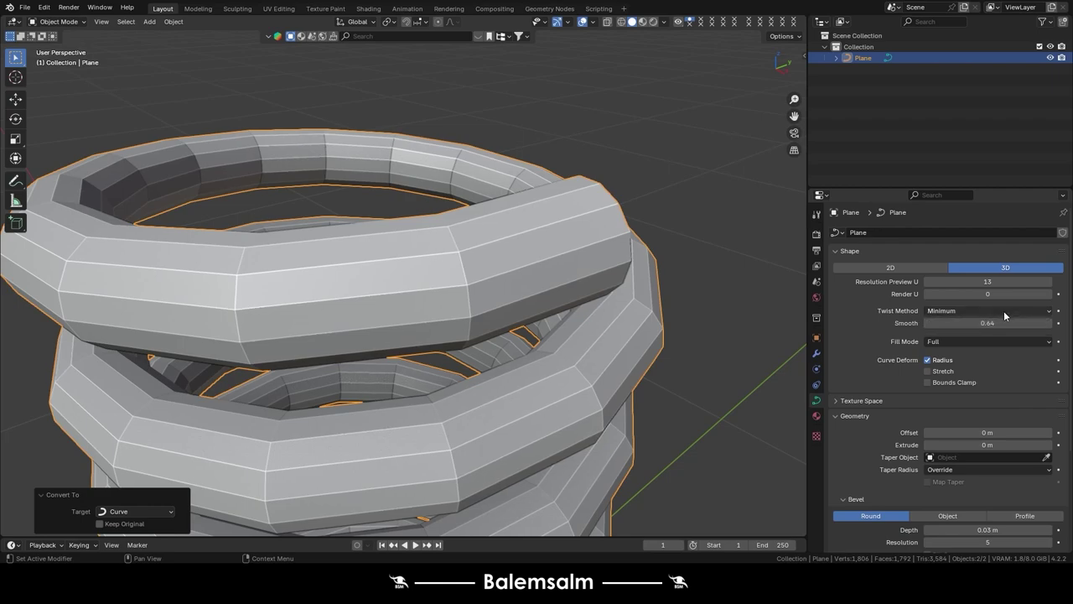
click(1000, 309)
- Toggle the Stretch curve-deformation option and orbit to a side view of the spring
click(929, 371)
scroll(890, 355, down, 3)
scroll(906, 407, down, 2)
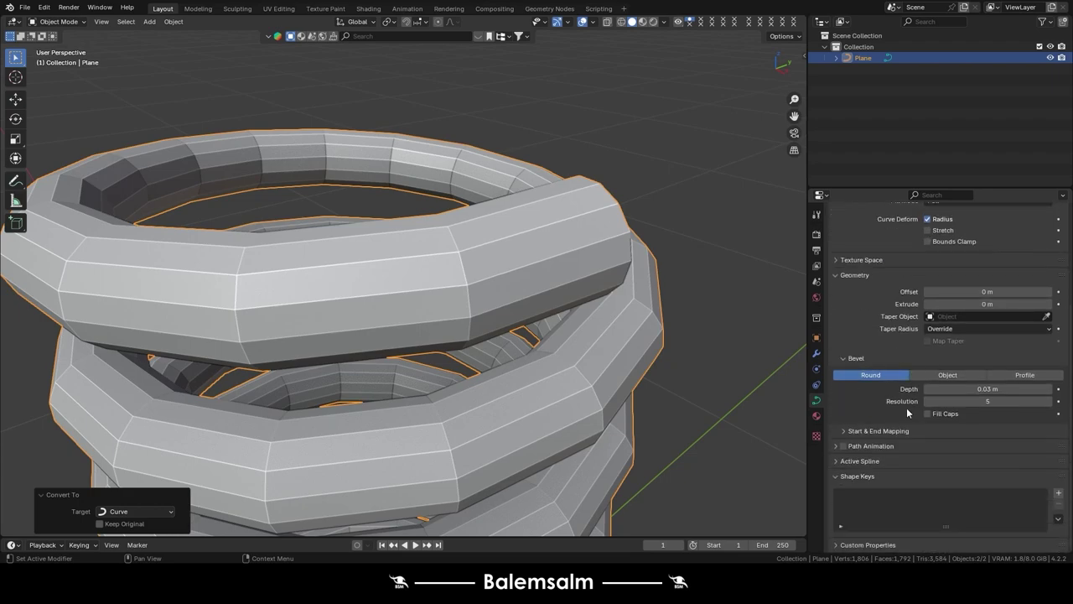
scroll(452, 331, down, 5)
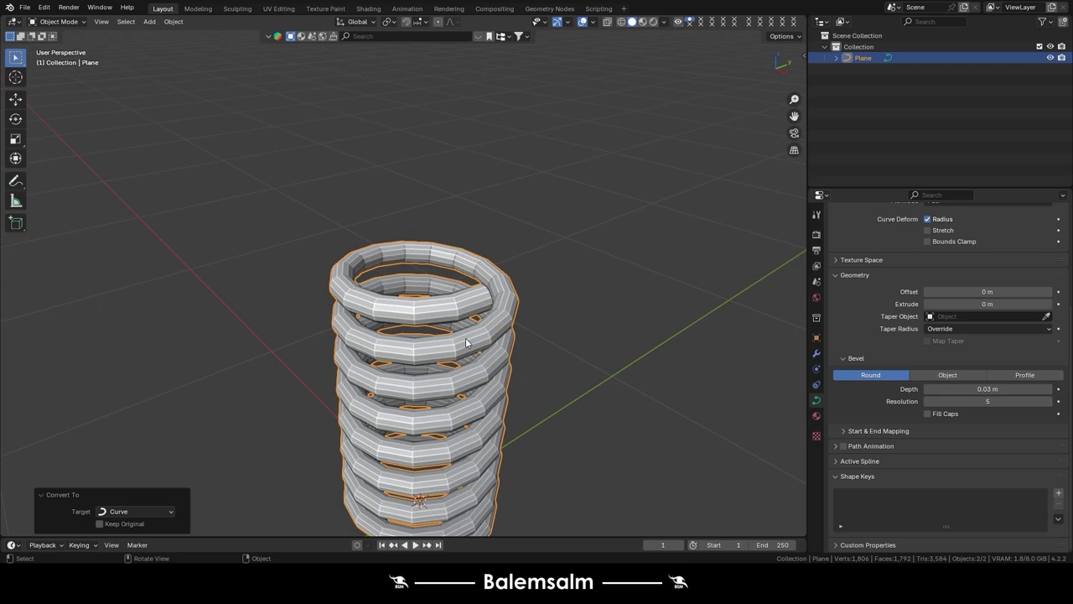
mouse_move(406, 459)
middle_down()
mouse_move(337, 407)
mouse_move(418, 238)
middle_up()
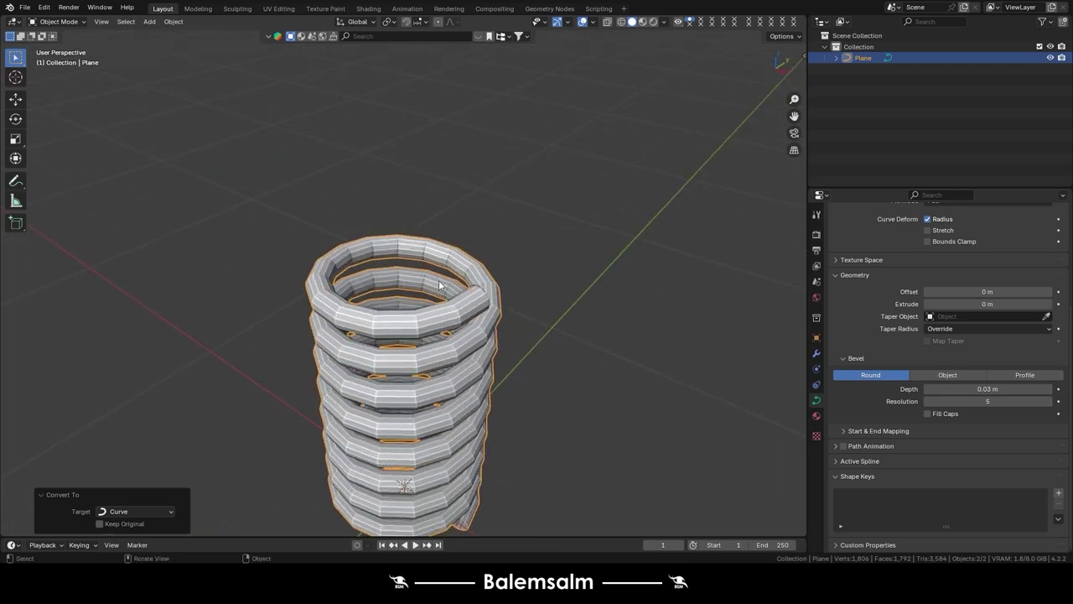
- Apply Shade Smooth to the spring
right_click(417, 238)
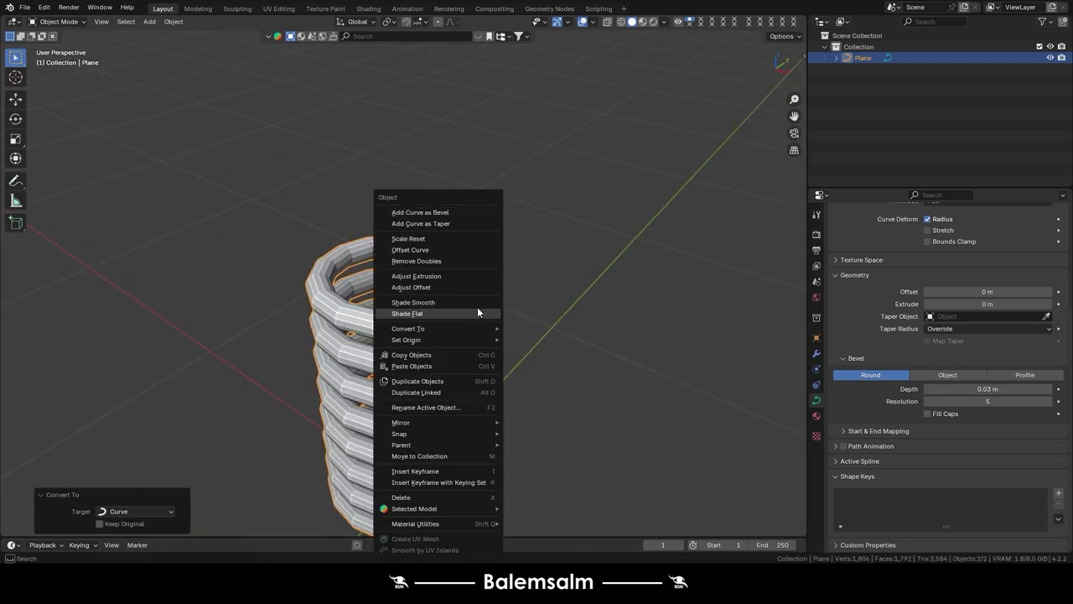
click(423, 304)
click(522, 321)
mouse_move(481, 301)
middle_down()
mouse_move(471, 426)
mouse_move(453, 176)
mouse_move(472, 322)
mouse_move(495, 331)
middle_up()
- Convert the selected spring curve into a mesh and show the Generate modifier list
click(817, 353)
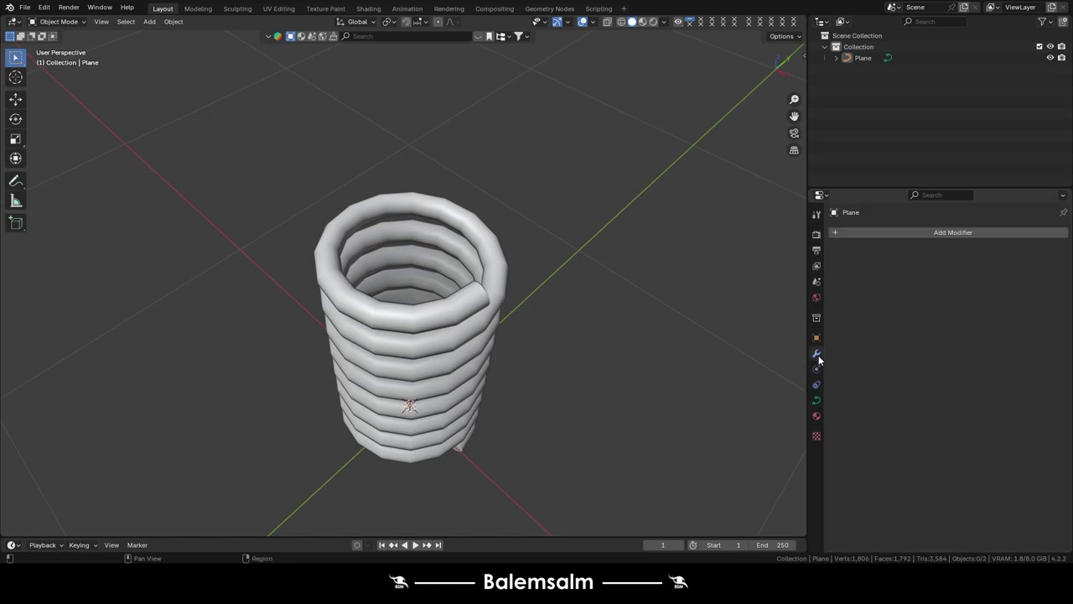
click(452, 329)
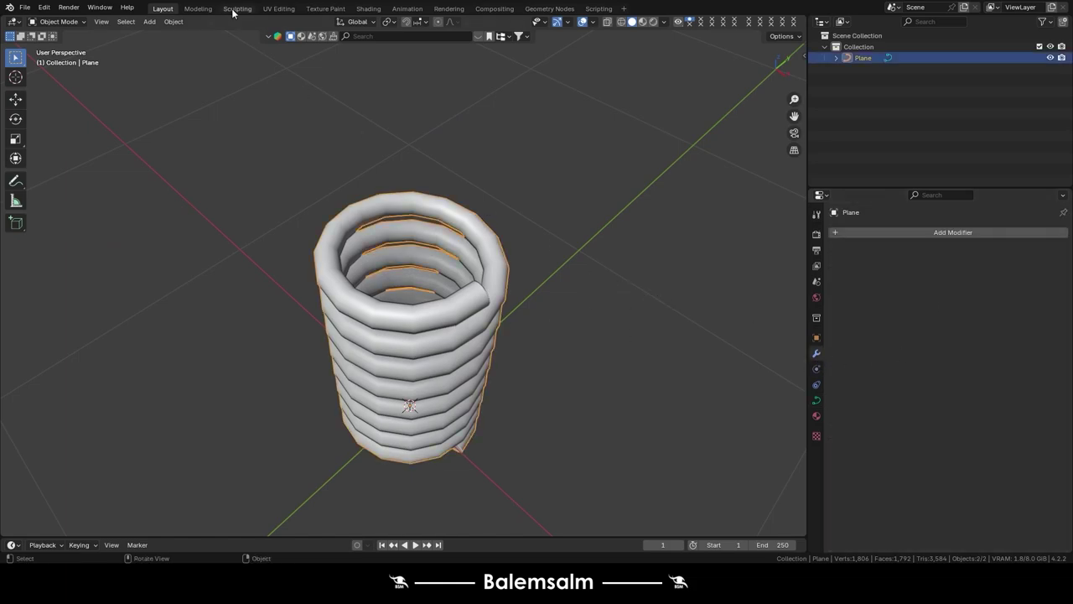
click(174, 22)
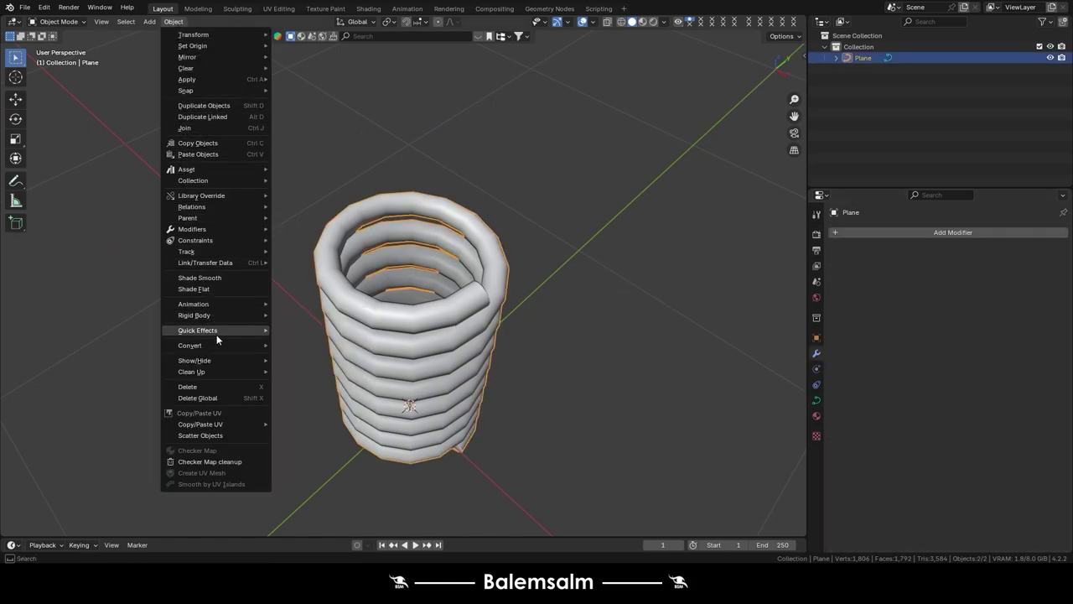
mouse_move(190, 346)
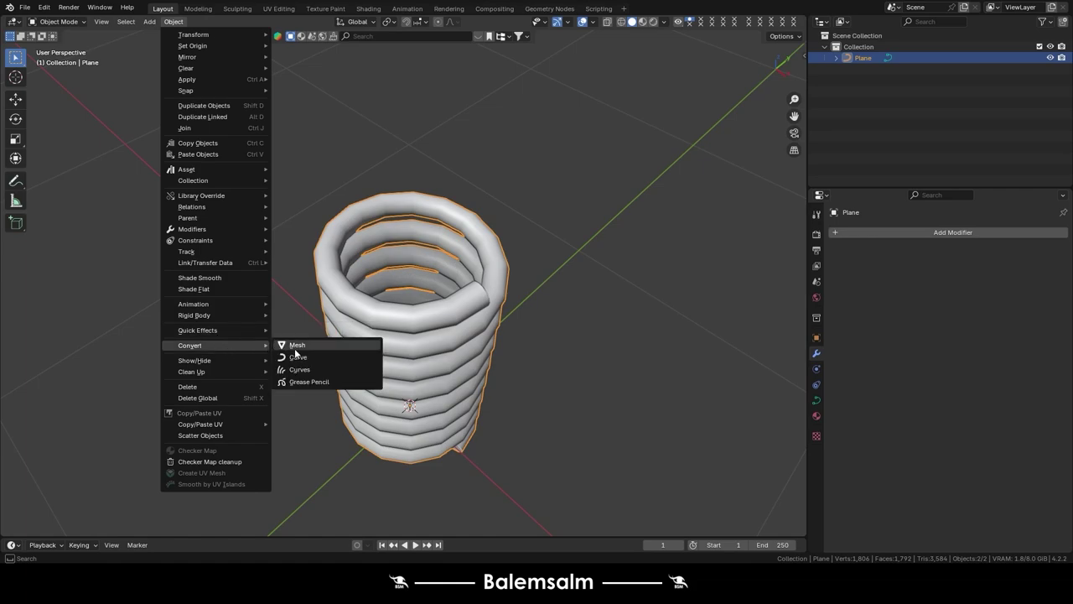
click(297, 346)
click(904, 233)
mouse_move(853, 236)
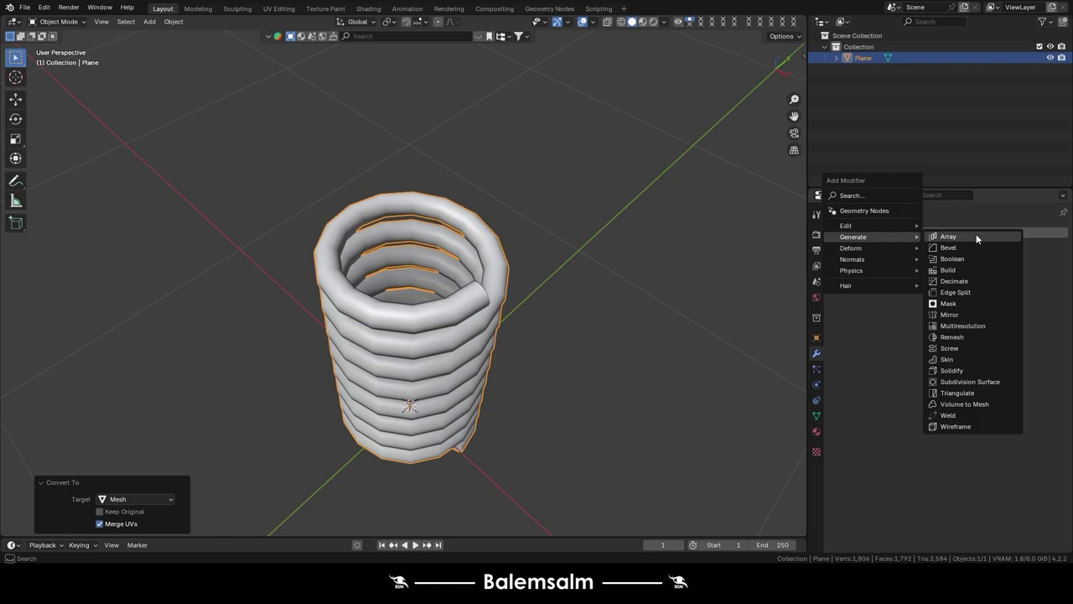
- Add a Wireframe modifier to the spring and thin its thickness to 0.002 m
click(961, 427)
middle_drag(575, 335, 363, 201)
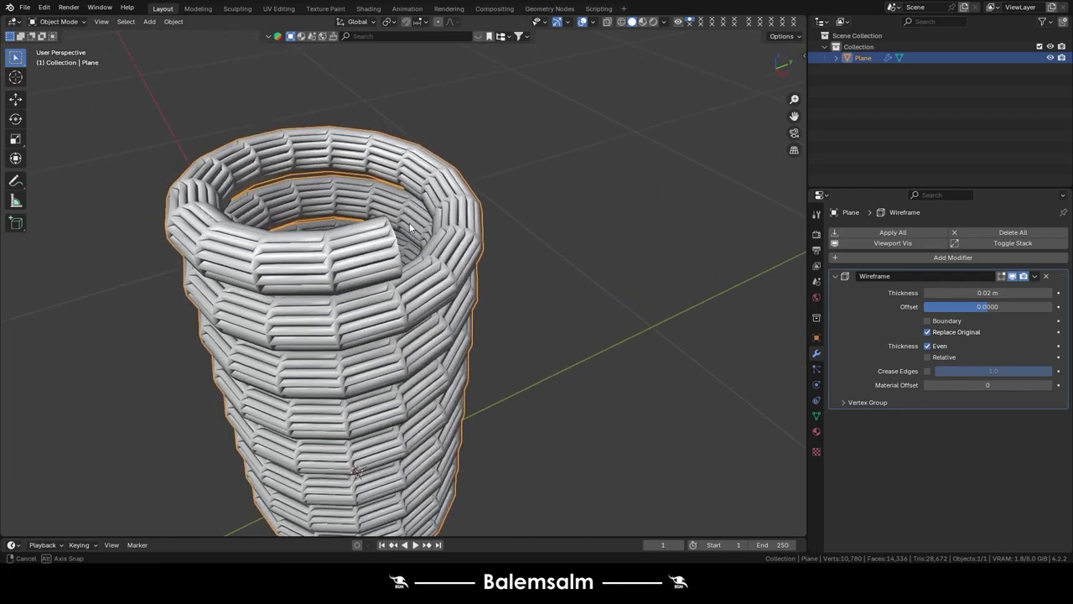
scroll(363, 201, up, 5)
scroll(361, 198, down, 4)
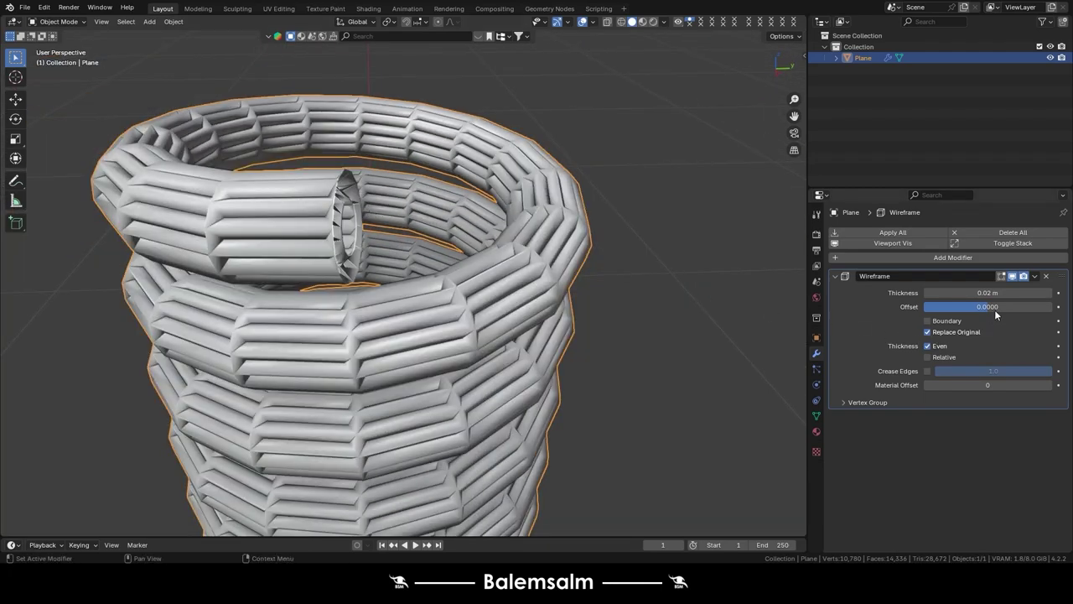
drag(989, 293, 938, 292)
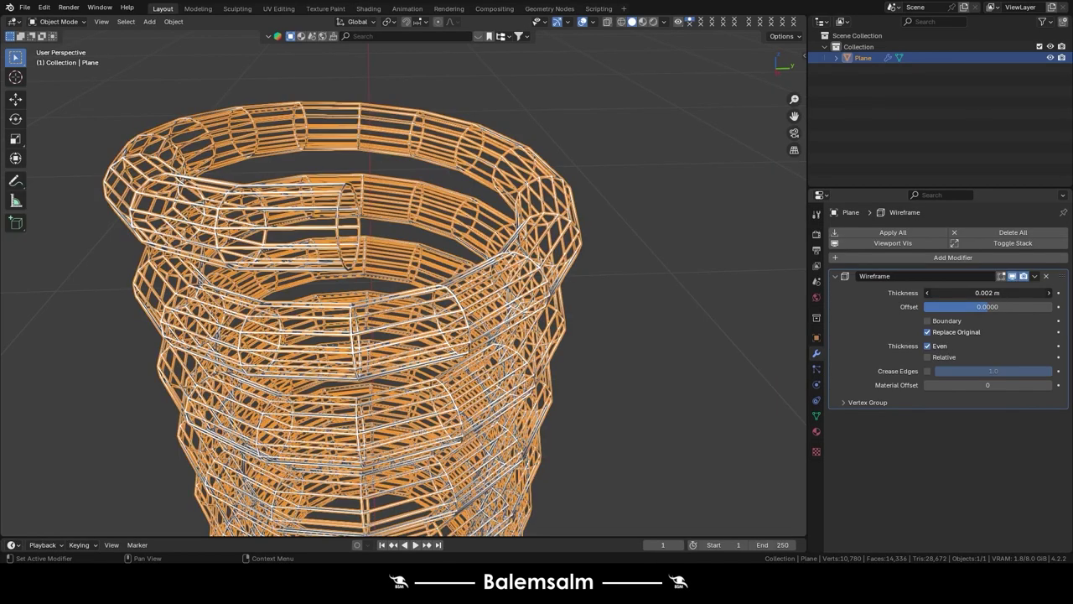
- Compare the wireframe with and without Boundary, leaving Boundary on
click(703, 238)
scroll(546, 248, up, 4)
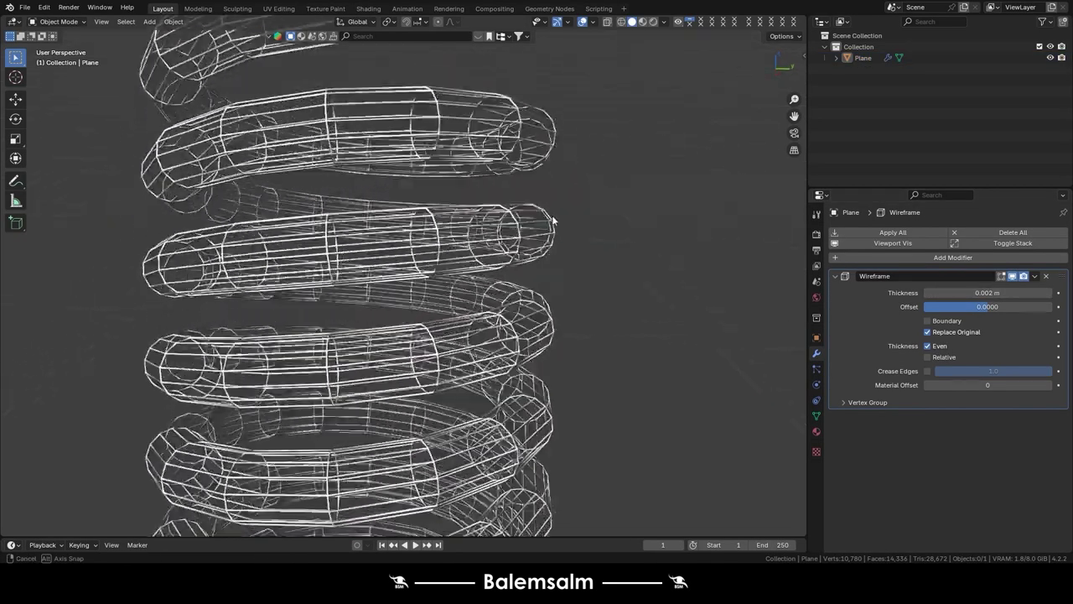
mouse_move(546, 248)
middle_down()
mouse_move(598, 242)
mouse_move(603, 461)
middle_up()
click(604, 461)
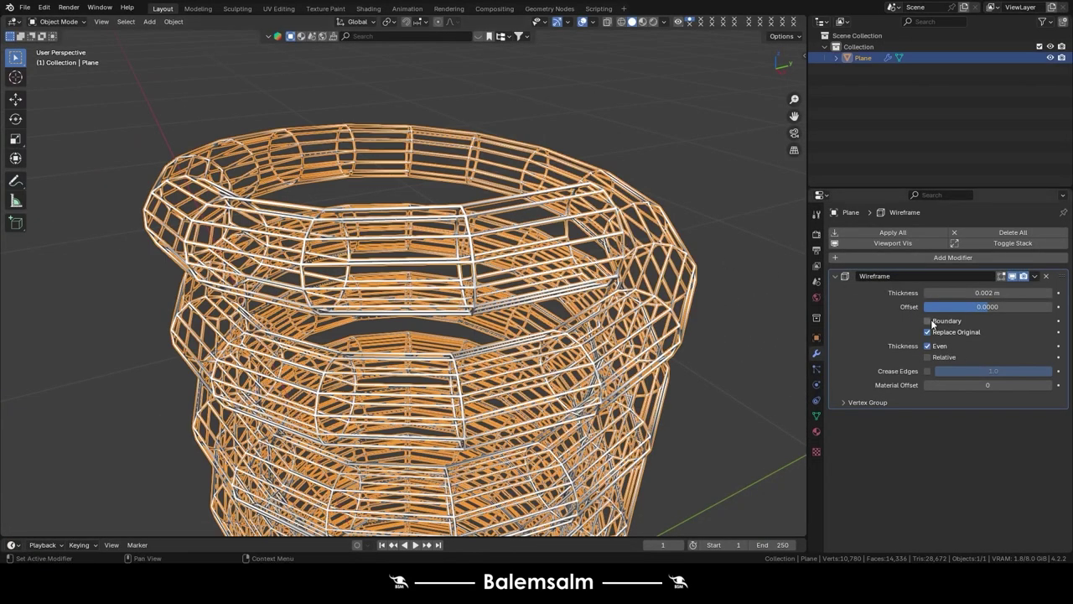
click(928, 320)
scroll(626, 236, up, 2)
scroll(620, 226, up, 5)
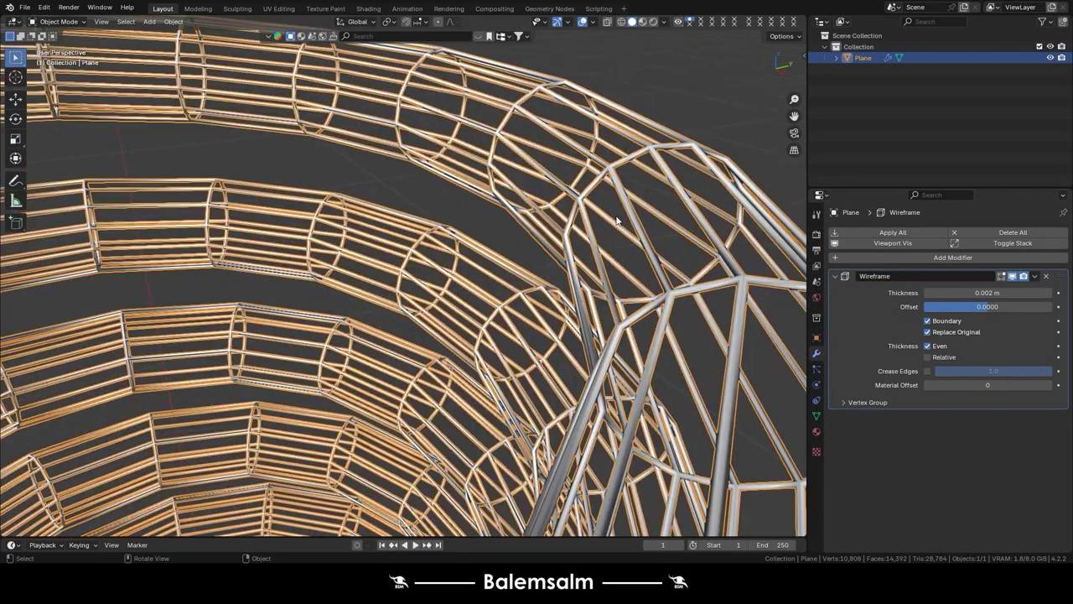
scroll(614, 220, up, 3)
click(928, 320)
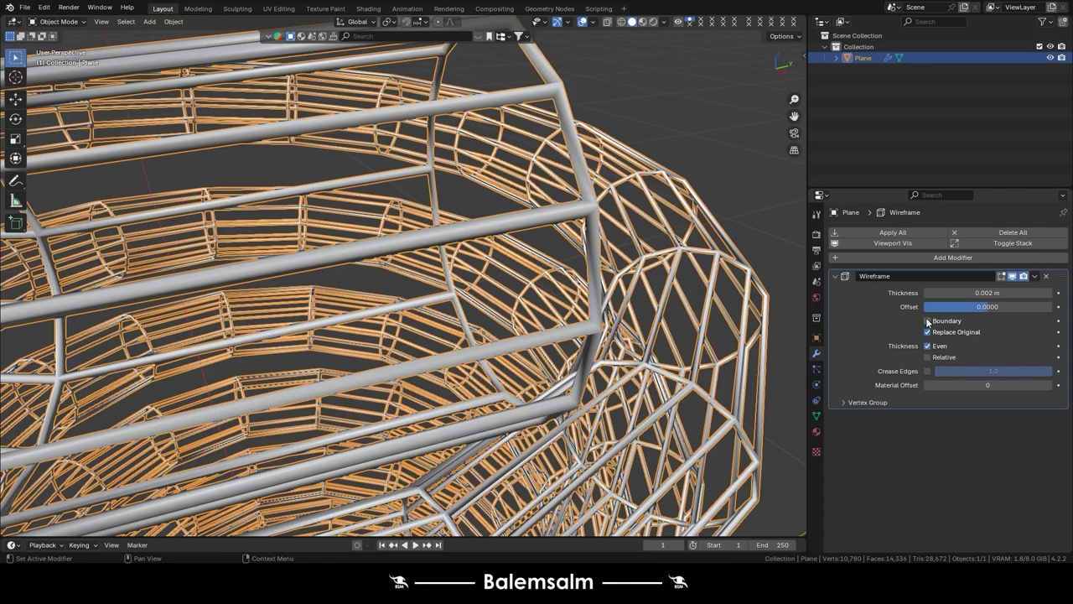
click(927, 321)
click(927, 320)
click(927, 320)
- Try the wireframe's Relative thickness option, then turn it back off
scroll(535, 254, down, 8)
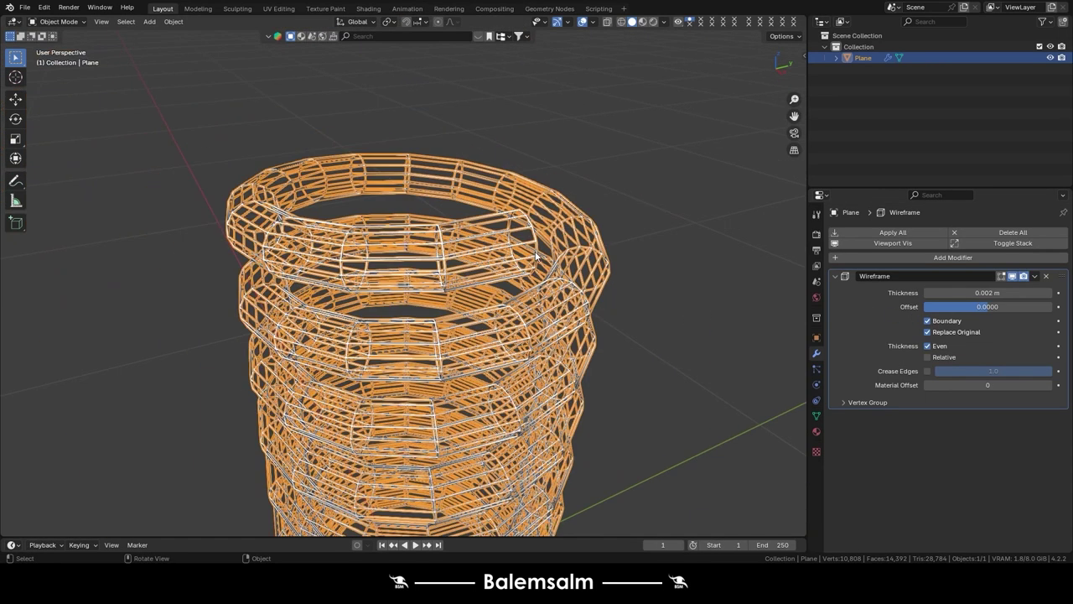
click(927, 357)
click(927, 357)
scroll(537, 267, up, 1)
scroll(742, 316, up, 2)
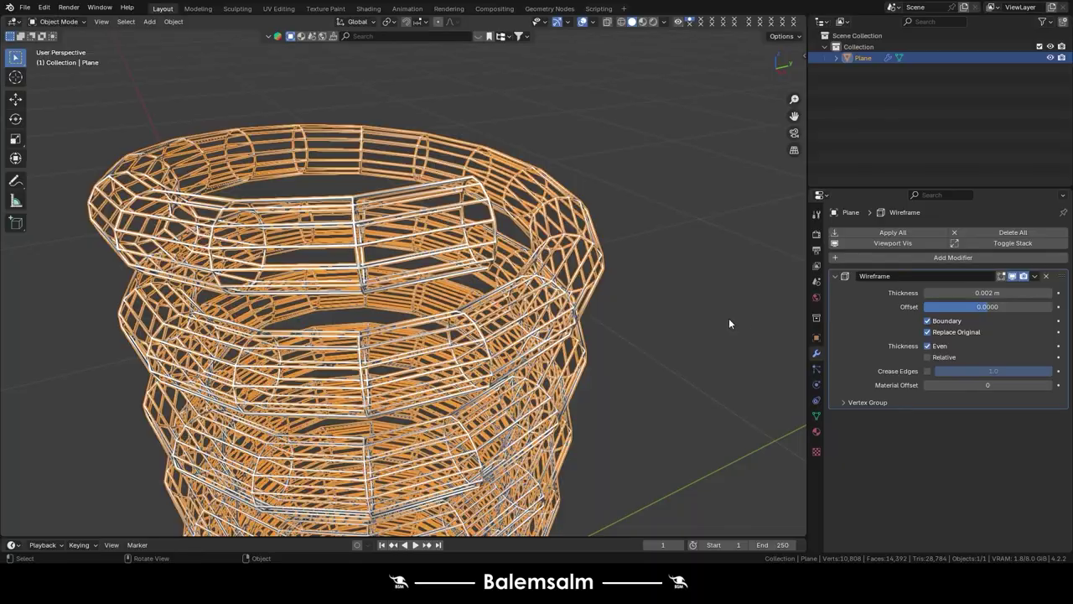
- Apply the Wireframe modifier to the selected coil
click(691, 360)
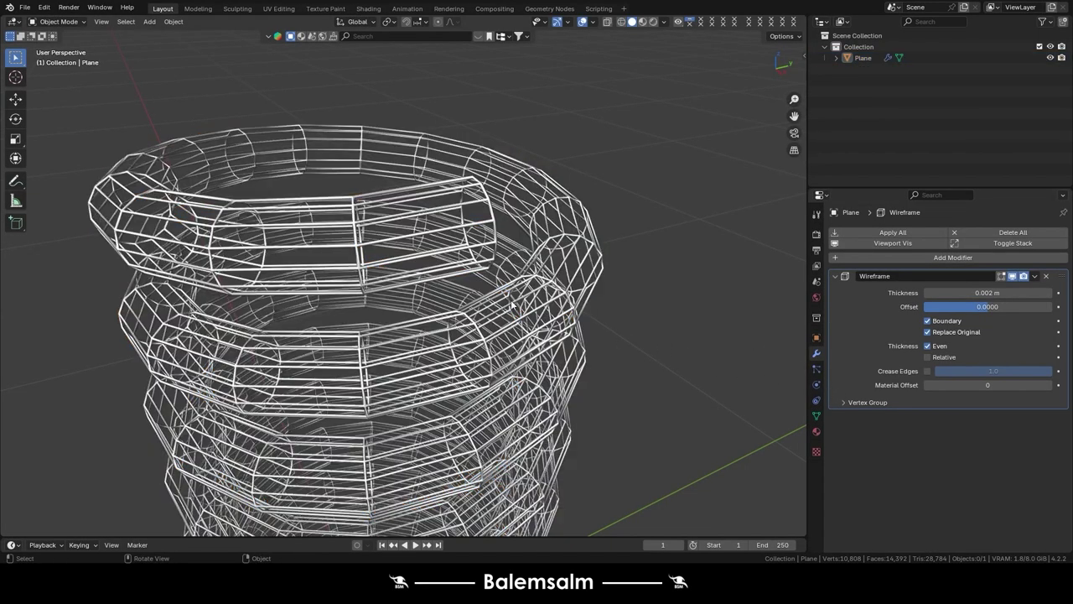
mouse_move(514, 307)
middle_down()
mouse_move(510, 241)
mouse_move(485, 305)
middle_up()
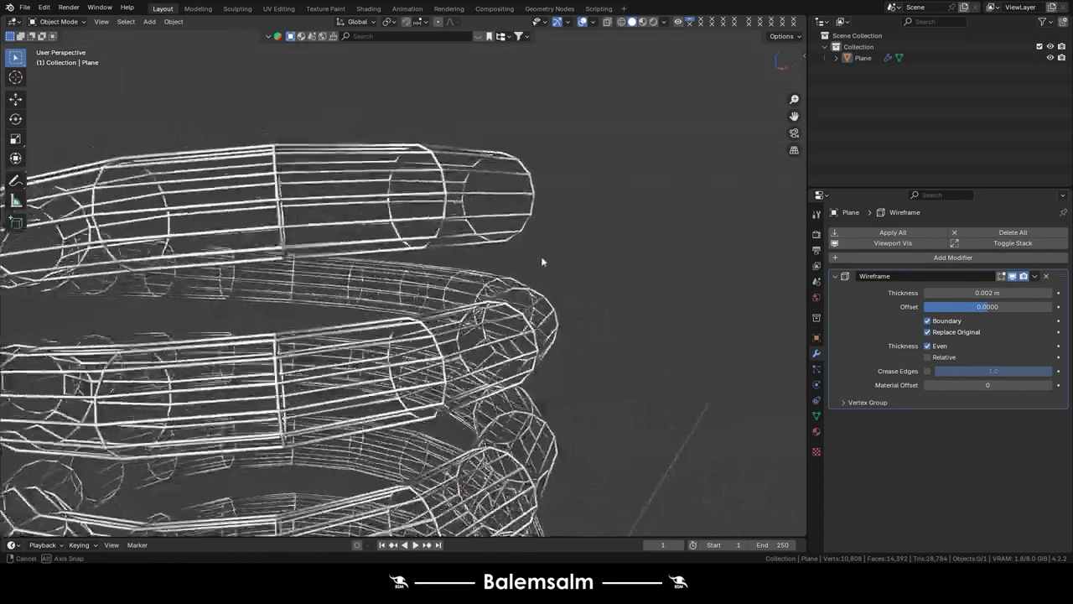
click(542, 318)
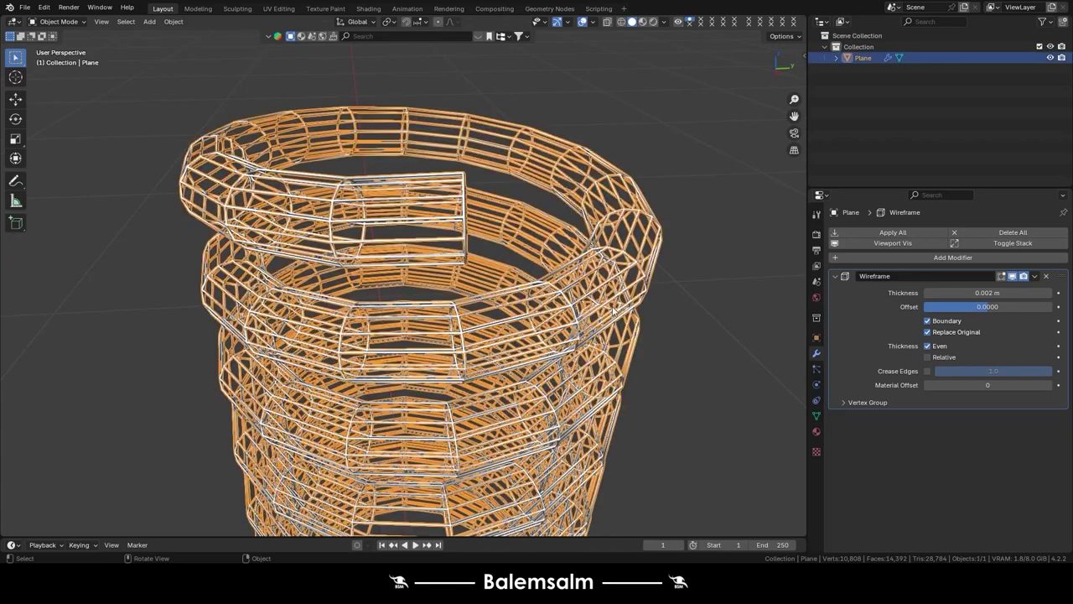
click(901, 233)
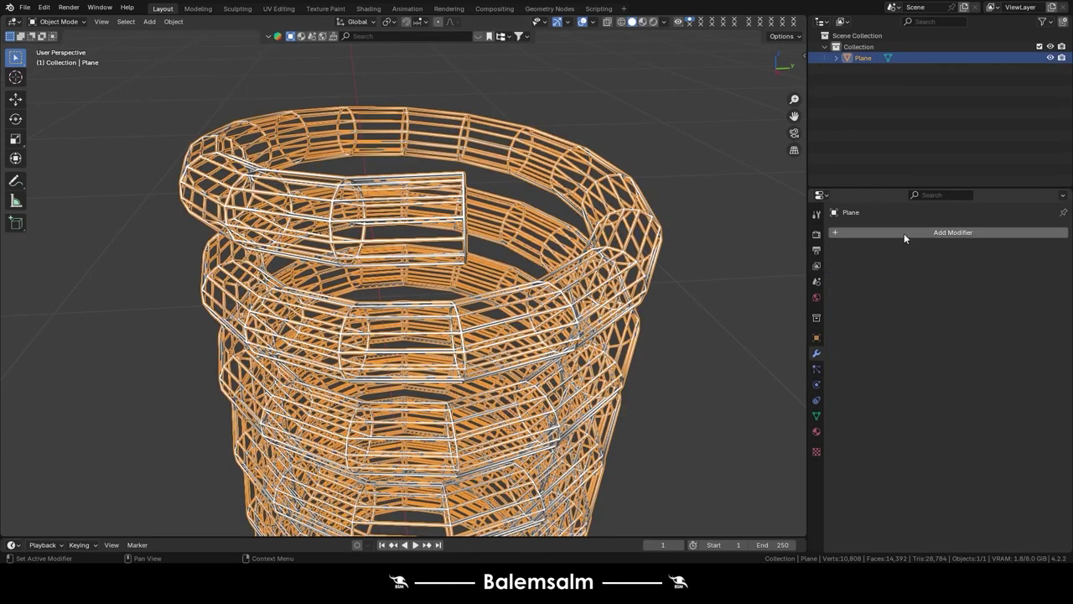
click(817, 431)
- Give the coil a new fully metallic material and preview it in Material shading
click(921, 278)
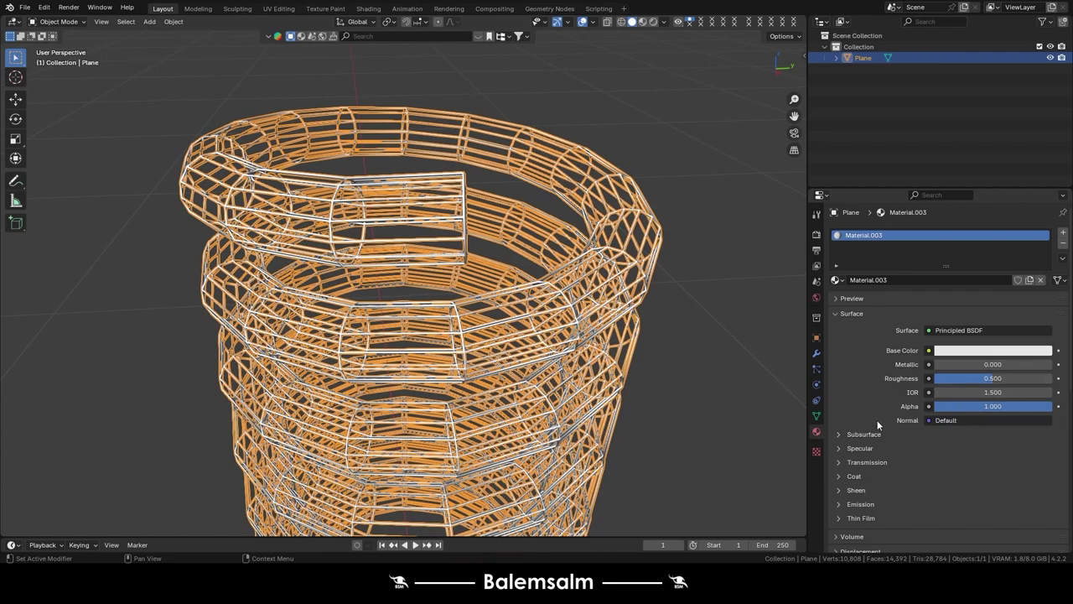
drag(965, 364, 1024, 364)
click(645, 24)
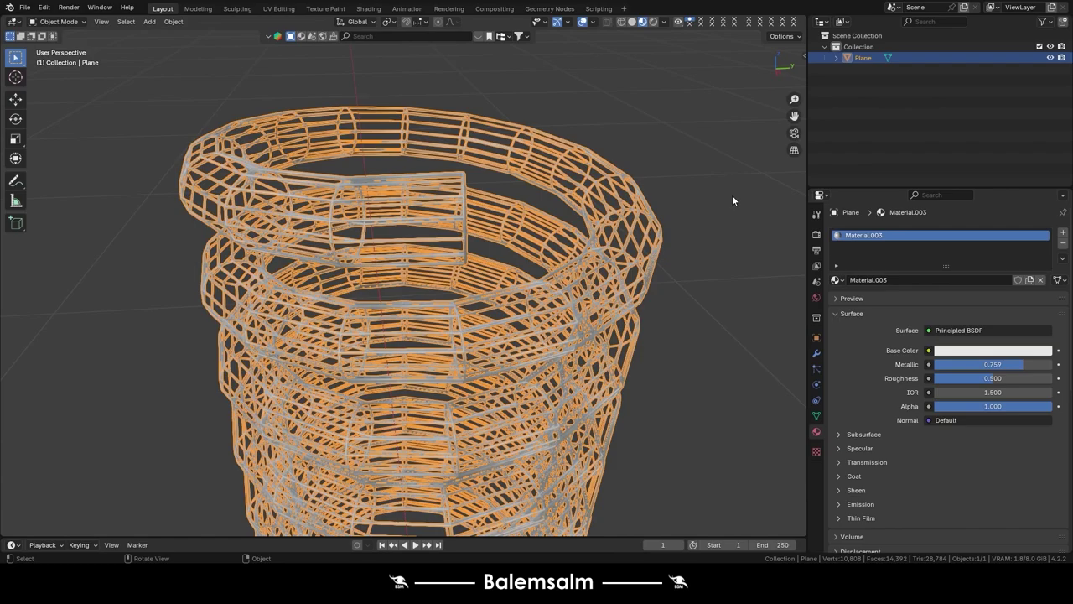
click(734, 201)
scroll(633, 186, up, 3)
scroll(633, 186, up, 3)
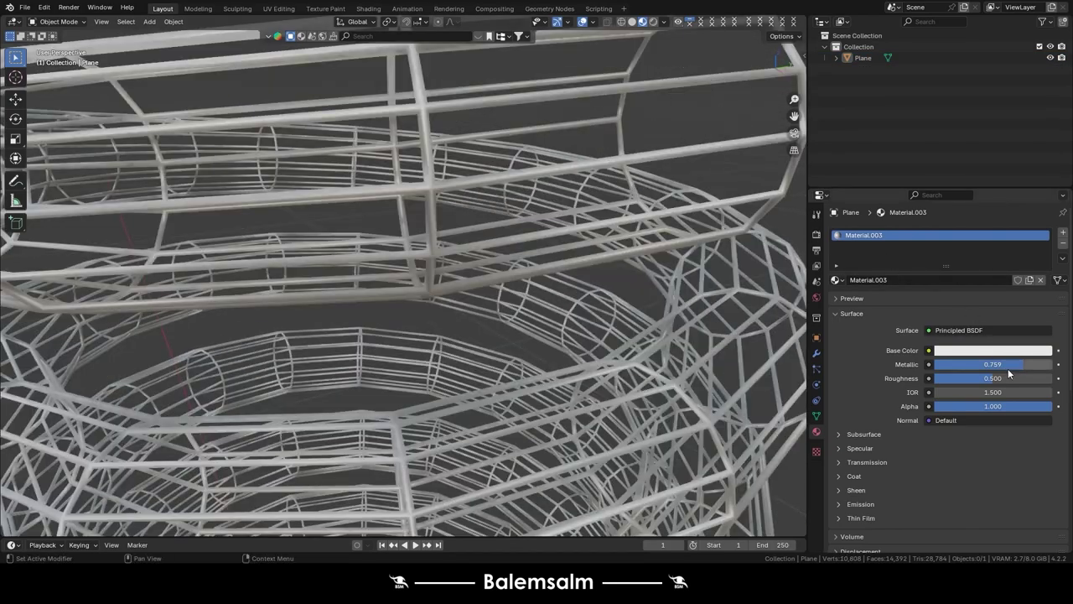
mouse_move(1006, 365)
mouse_down()
mouse_move(1048, 364)
mouse_move(964, 378)
mouse_up()
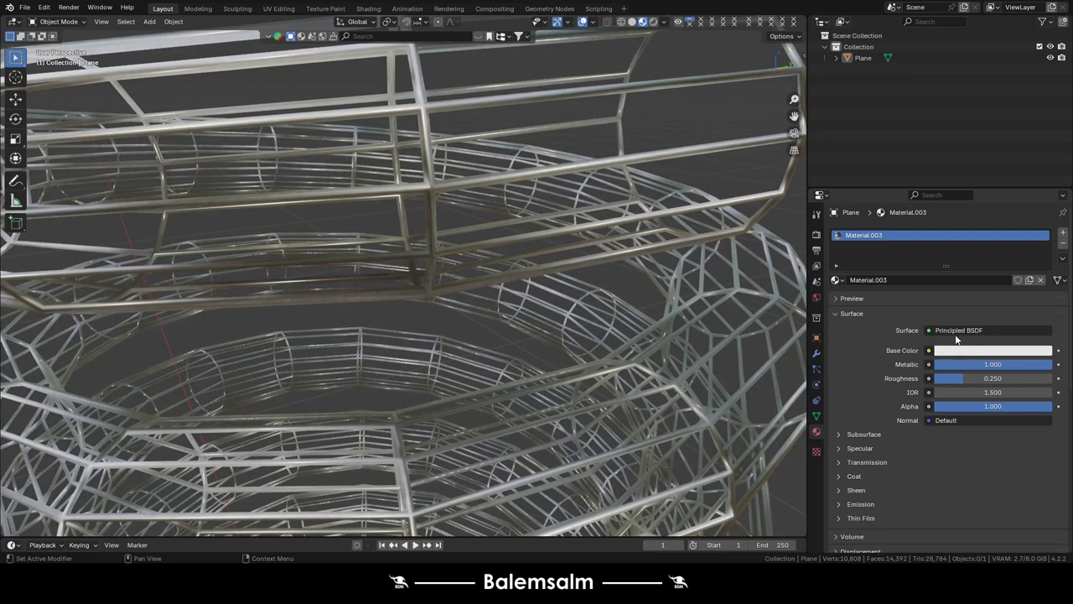
- Darken the coil's base colour to value 0.209, then reselect the coil
click(959, 349)
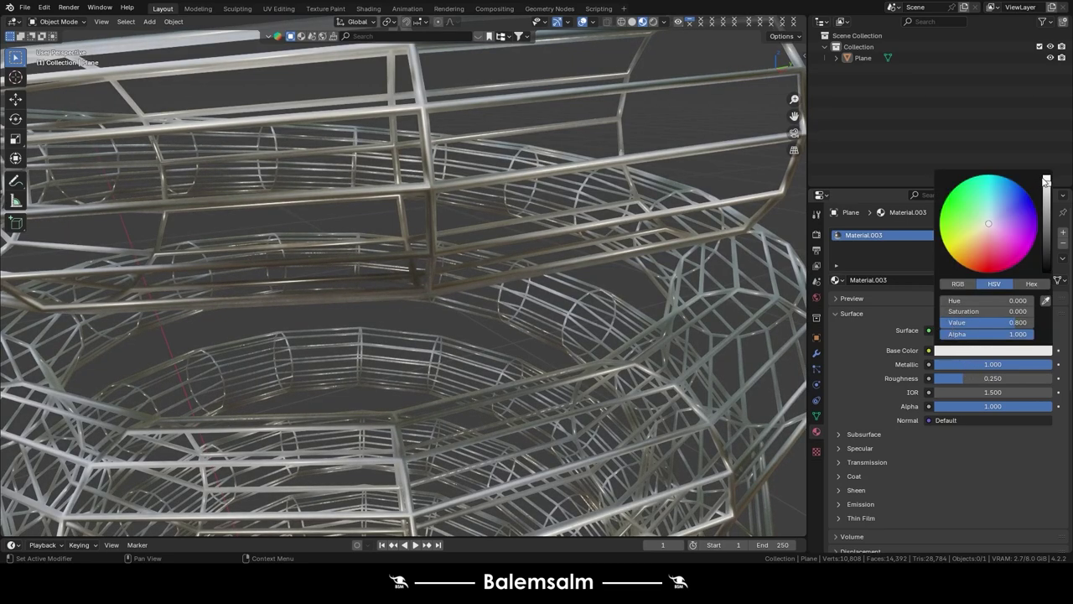
drag(1047, 181, 1046, 224)
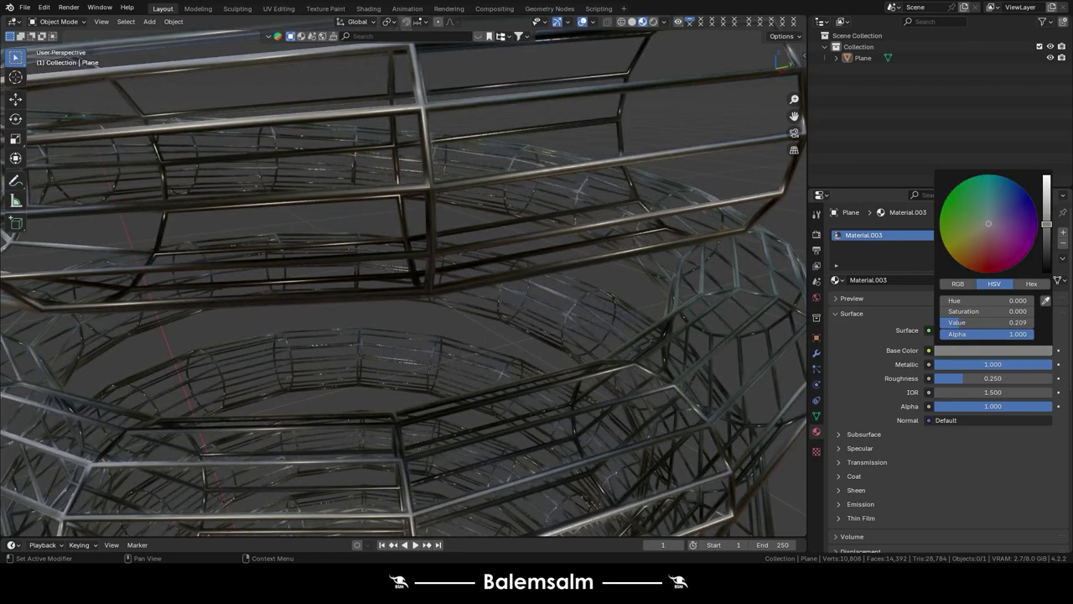
scroll(421, 292, down, 6)
scroll(458, 381, down, 3)
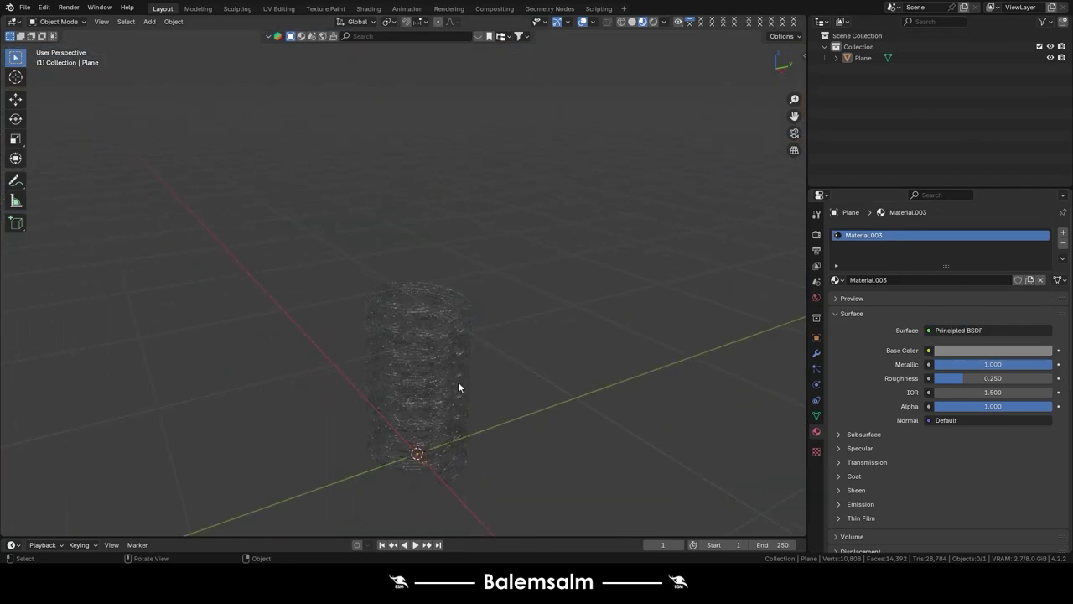
scroll(458, 381, up, 1)
scroll(422, 385, up, 1)
scroll(465, 345, up, 4)
scroll(366, 395, up, 6)
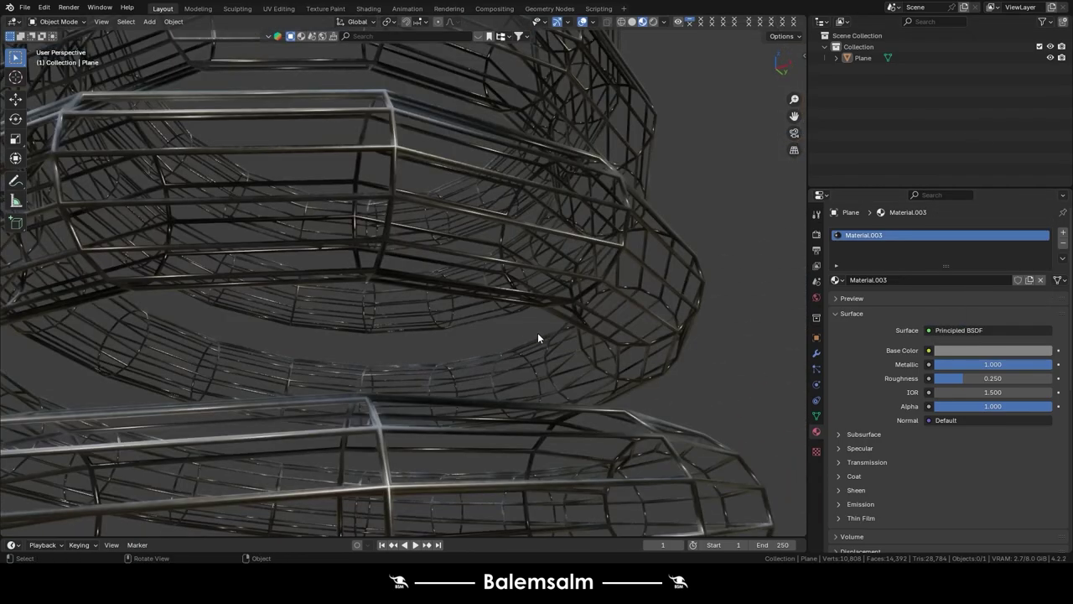
scroll(546, 330, down, 4)
scroll(516, 342, down, 5)
scroll(584, 398, up, 1)
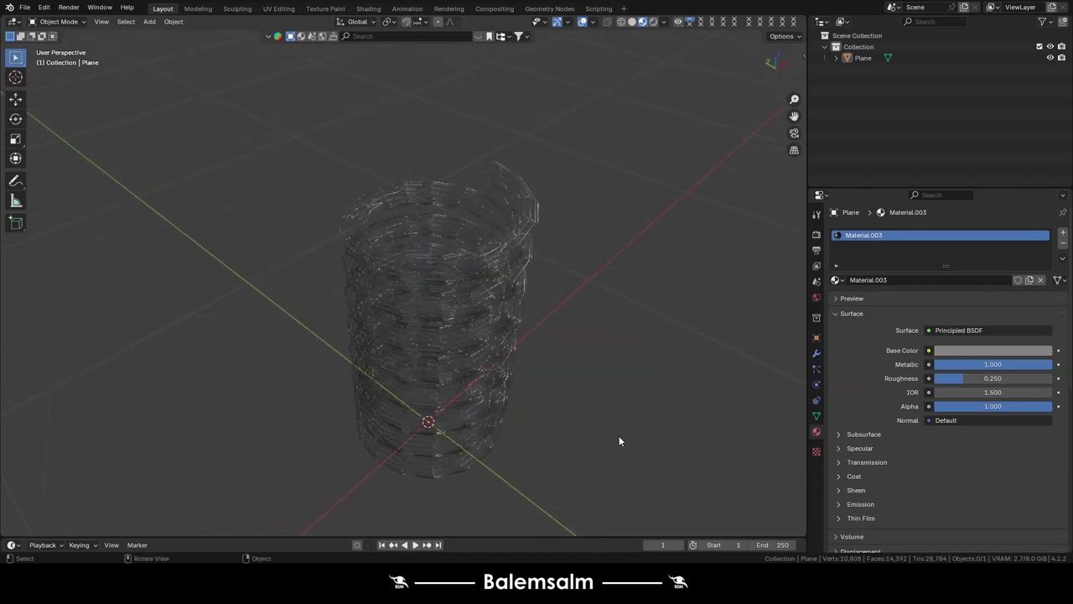
scroll(503, 266, up, 3)
scroll(501, 265, up, 5)
scroll(528, 296, down, 3)
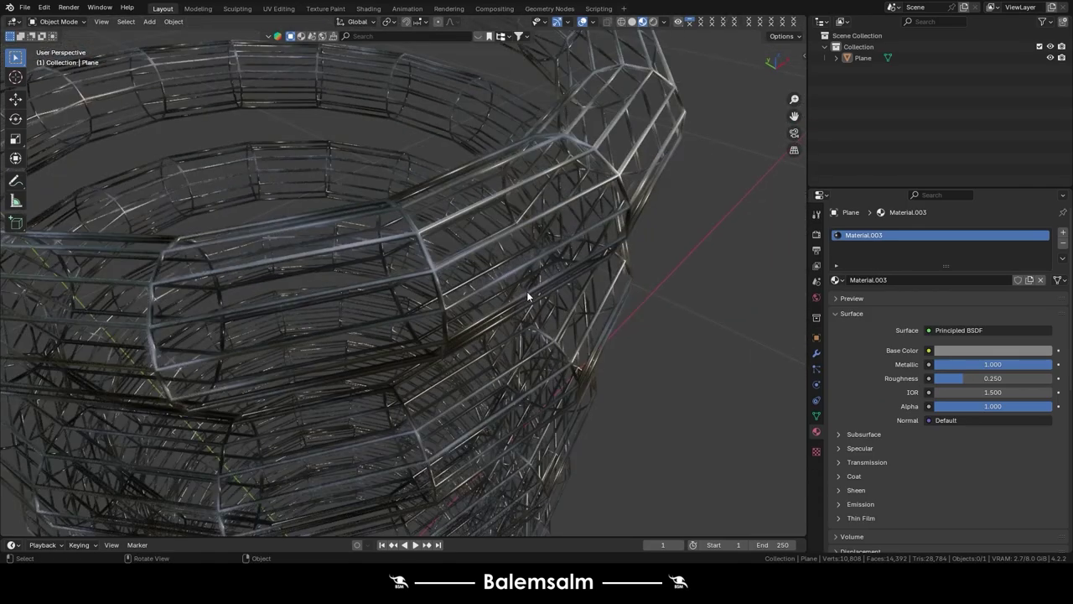
click(535, 266)
right_click(543, 235)
- Apply Shade Auto Smooth to the wire coil
click(535, 243)
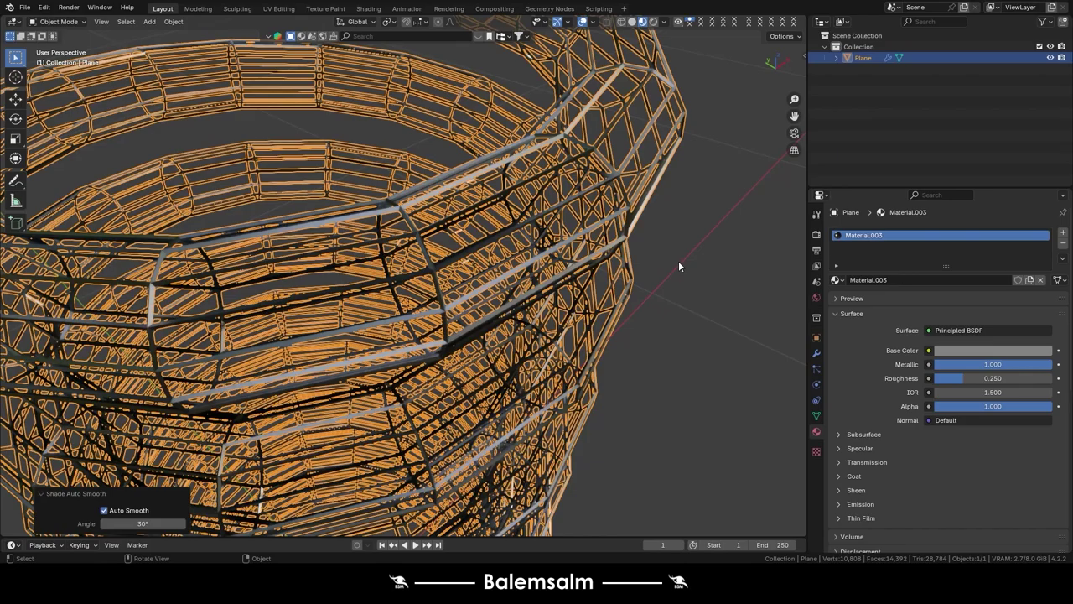
click(679, 266)
mouse_move(675, 265)
middle_down()
mouse_move(327, 222)
mouse_move(418, 337)
mouse_move(531, 412)
mouse_move(534, 467)
mouse_move(524, 383)
mouse_move(533, 328)
mouse_move(551, 383)
middle_up()
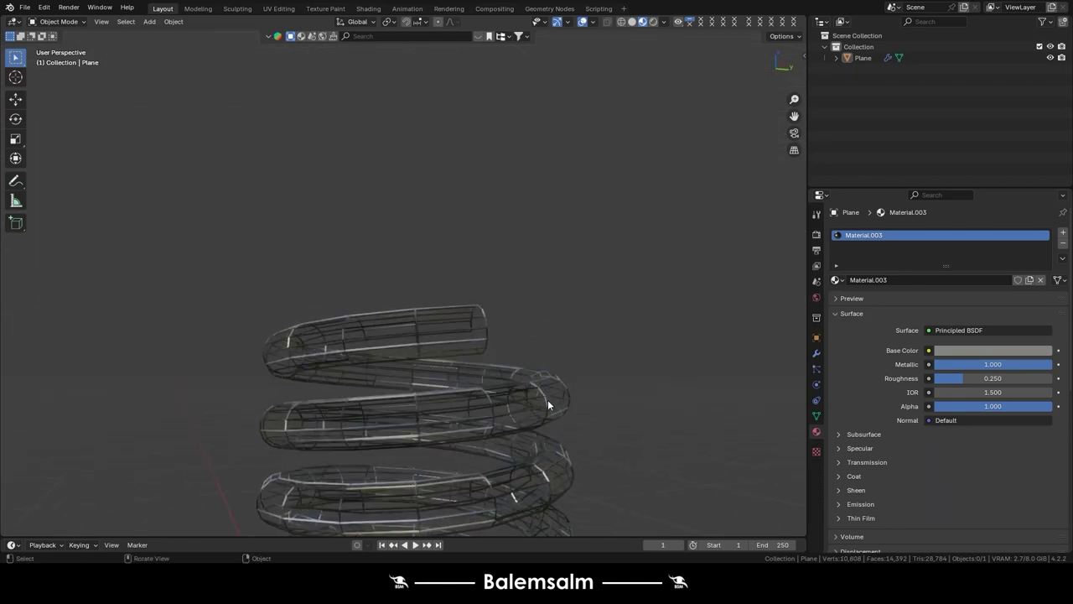
- Delete the spiral object with X and bring up the Shift+A add menu
click(566, 395)
key(x)
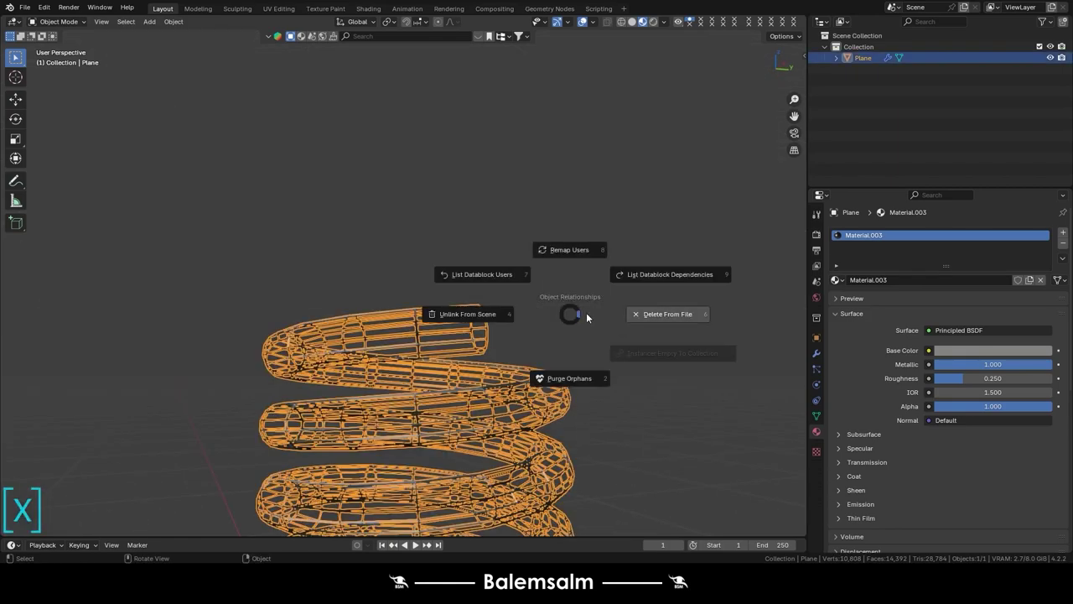
click(630, 313)
mouse_move(501, 351)
middle_down()
mouse_move(492, 348)
mouse_move(512, 424)
mouse_move(457, 288)
middle_up()
key(shift+a)
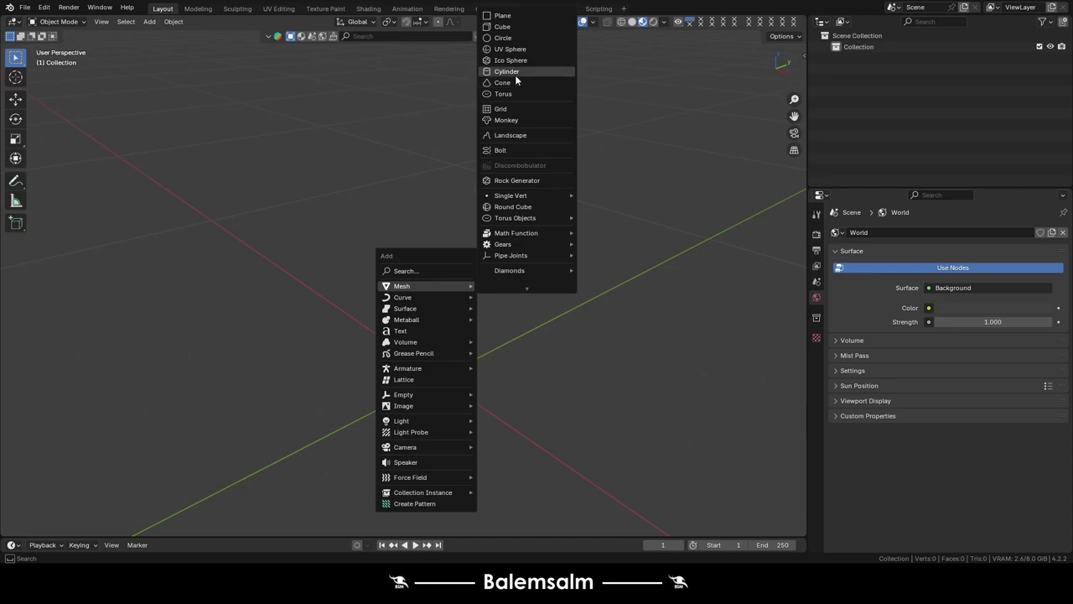
- Add a default 2 m cube at the origin, briefly tabbing into Edit Mode and back
click(522, 28)
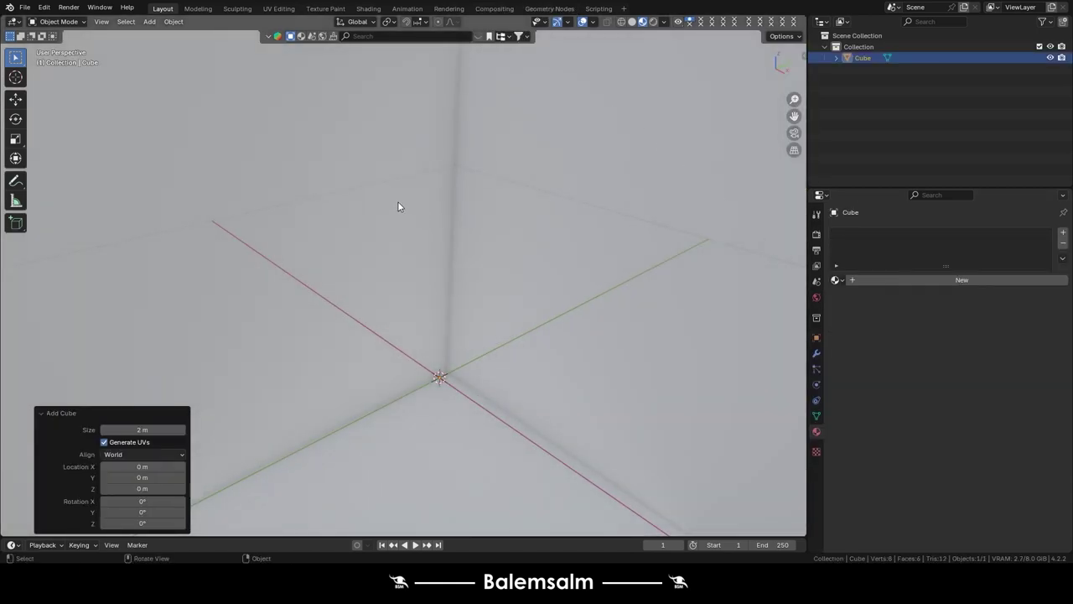
scroll(399, 206, down, 6)
scroll(407, 211, down, 3)
key(Tab)
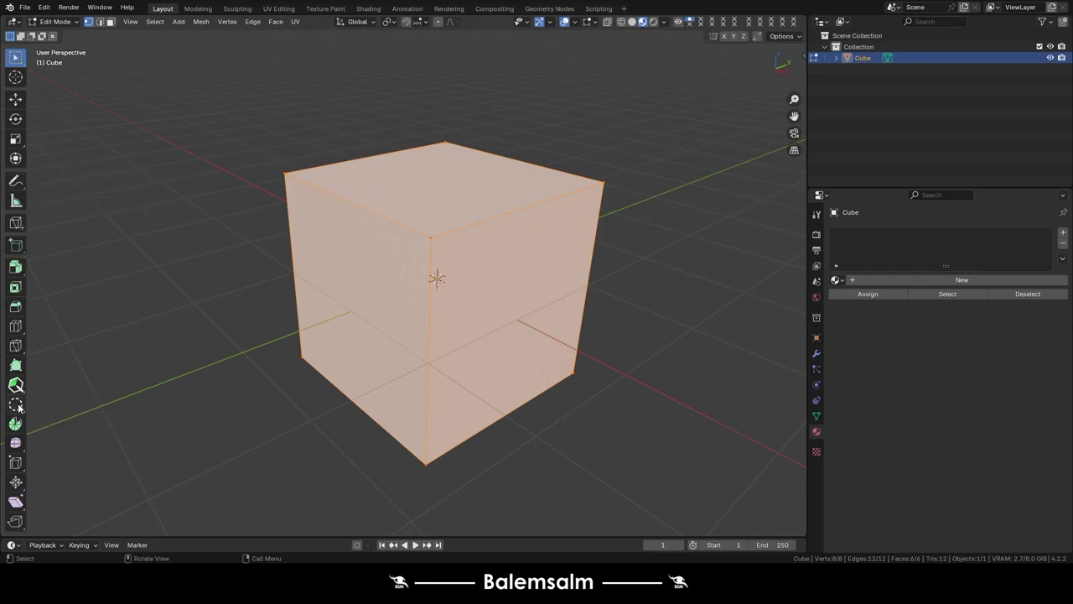
key(Tab)
key(grave)
- View the cube from the front and carve a rectangular notch with the boolean cutter
click(616, 169)
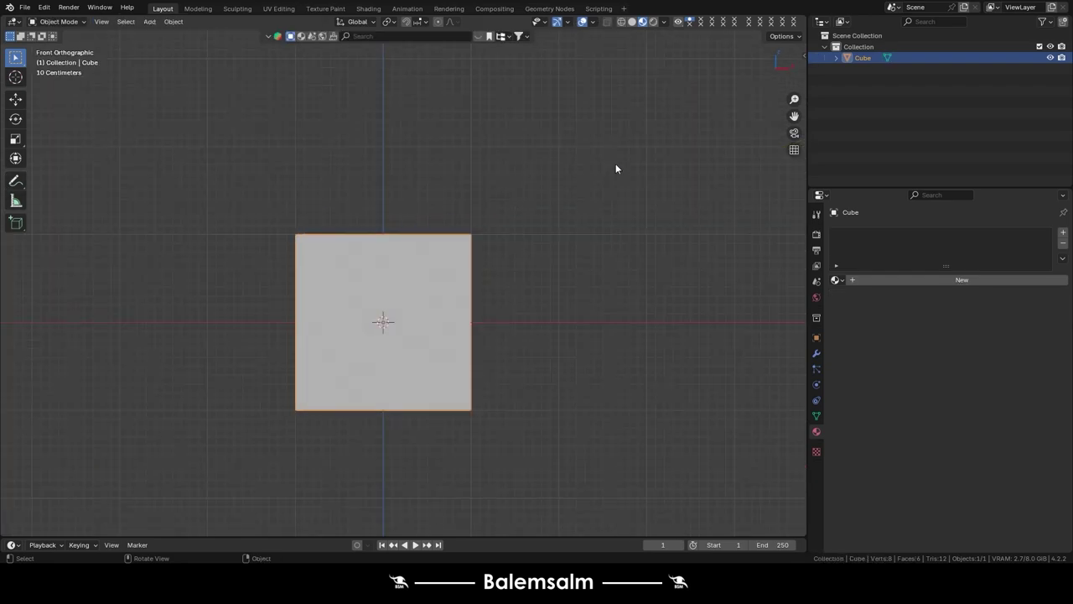
scroll(495, 283, up, 3)
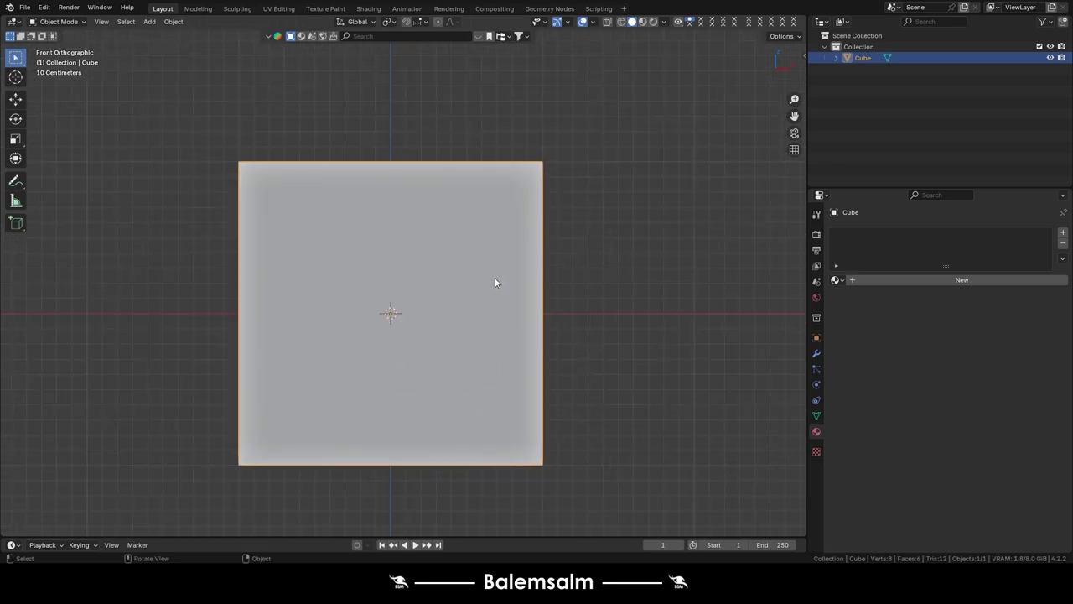
key(ctrl+shift+x)
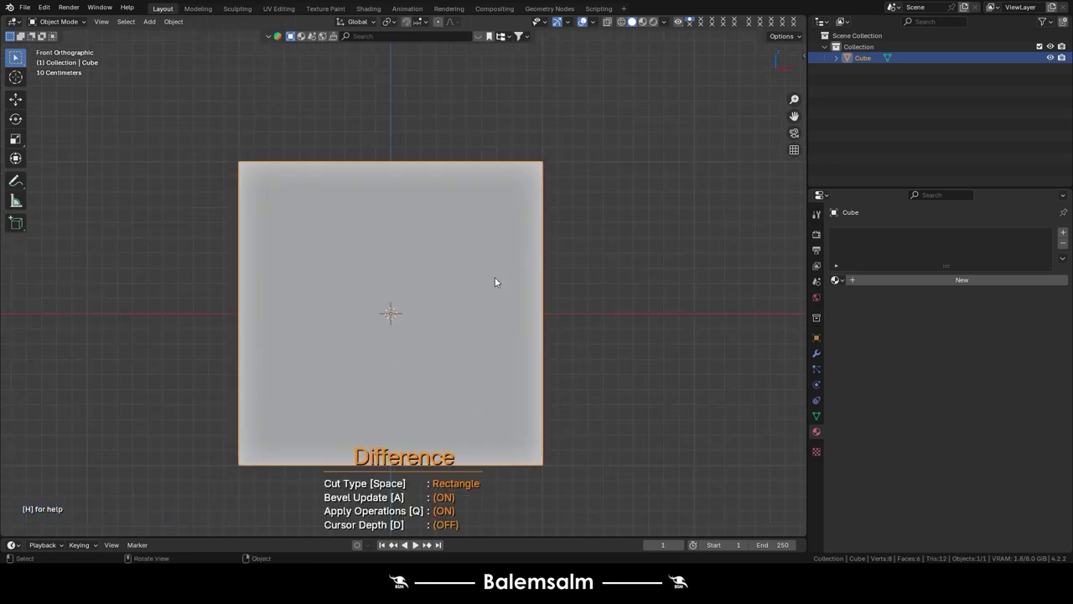
key(ctrl)
key(ctrl)
drag(501, 253, 561, 153)
- Undo a stray cut and carve a rectangular notch into the cube's top edge
mouse_move(478, 243)
middle_down()
mouse_move(494, 254)
mouse_move(490, 236)
middle_up()
mouse_move(491, 235)
middle_down()
mouse_move(463, 269)
mouse_move(463, 290)
middle_up()
key(shift)
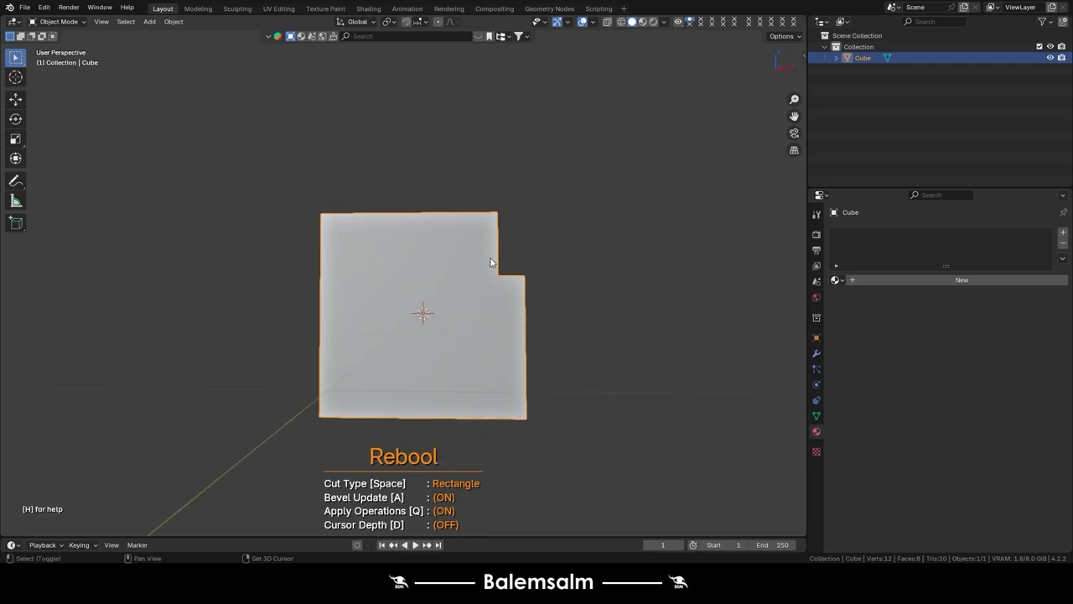
click(479, 274)
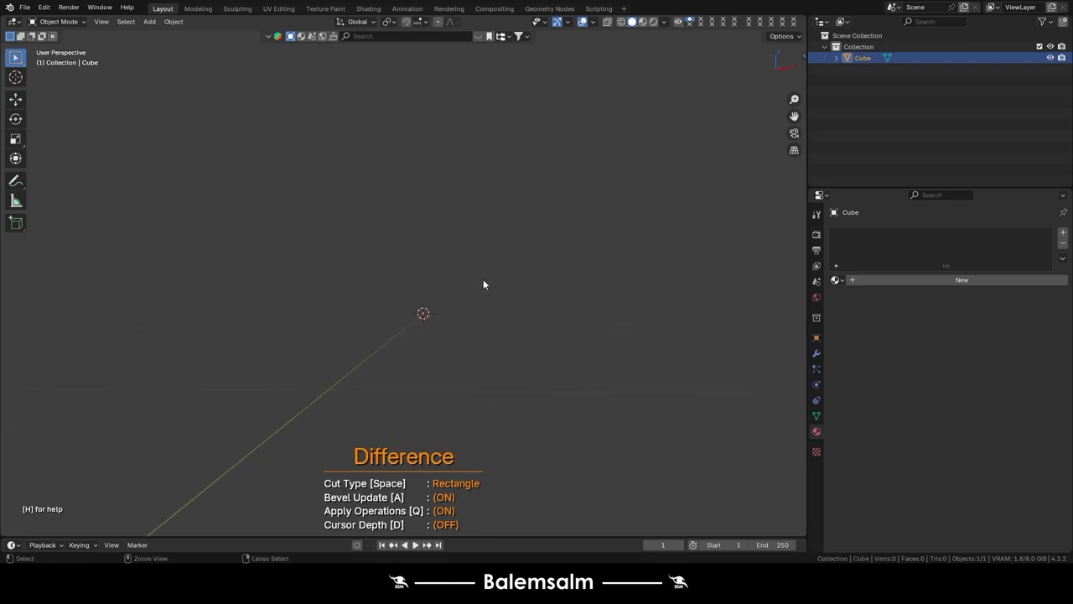
key(ctrl+z)
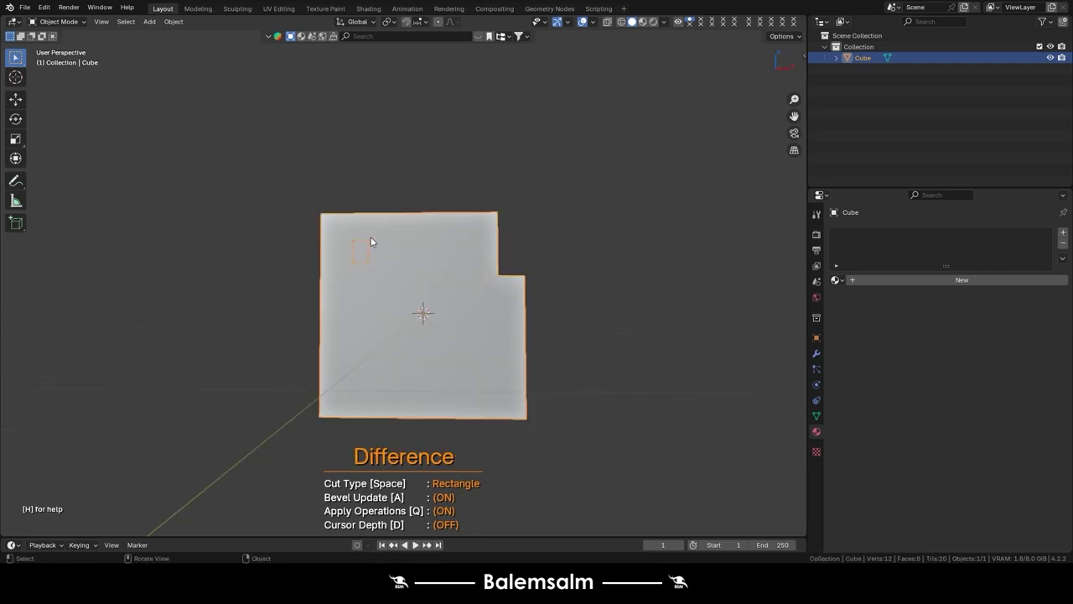
drag(364, 248, 385, 194)
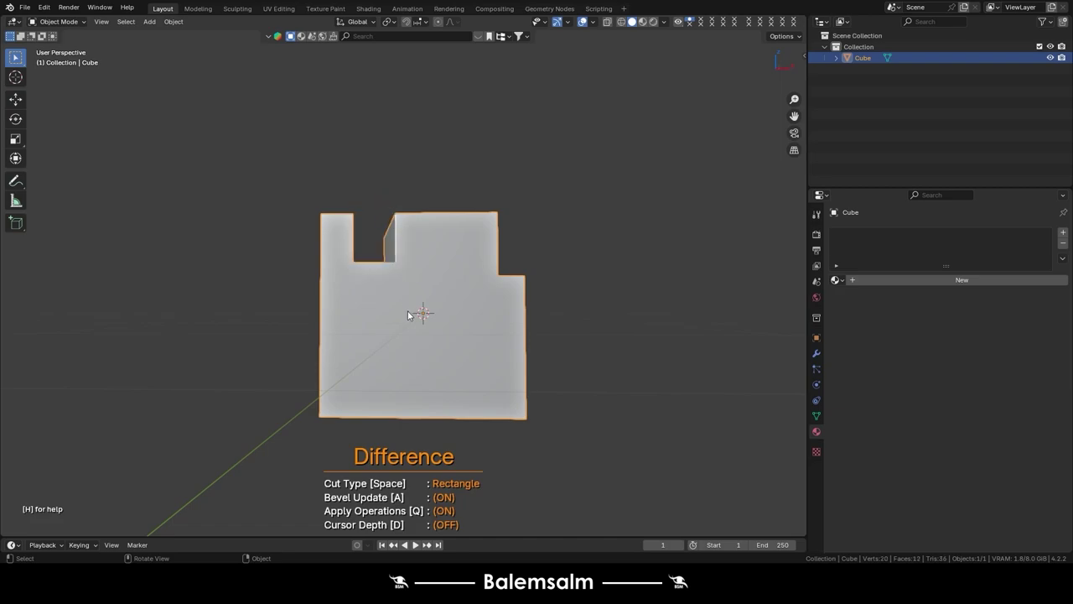
mouse_move(410, 316)
middle_down()
mouse_move(426, 274)
mouse_move(426, 311)
mouse_move(384, 239)
middle_up()
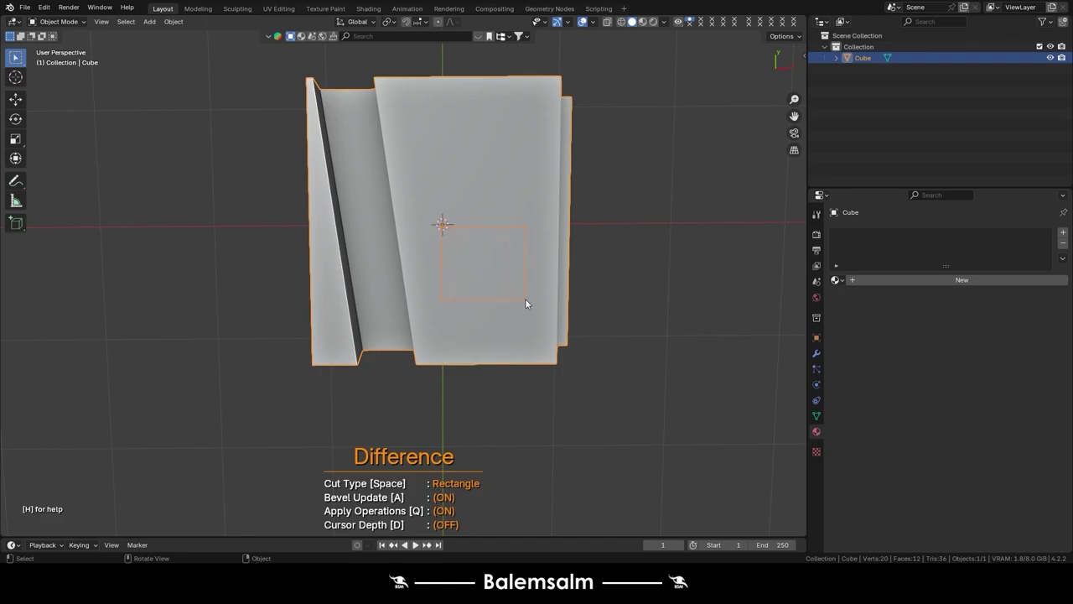
- Cut a square hole and a triangular line cut into the cube's face
drag(525, 300, 522, 300)
mouse_move(522, 300)
middle_down()
mouse_move(430, 222)
mouse_move(440, 262)
middle_up()
mouse_move(391, 222)
middle_down()
mouse_move(414, 236)
mouse_move(557, 133)
mouse_move(580, 148)
middle_up()
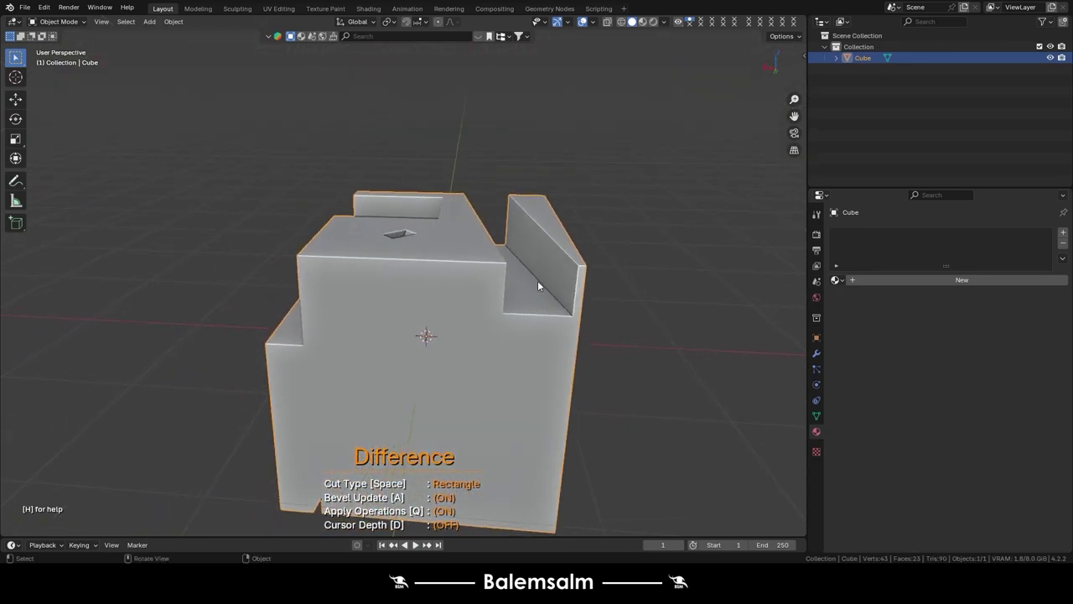
key(space)
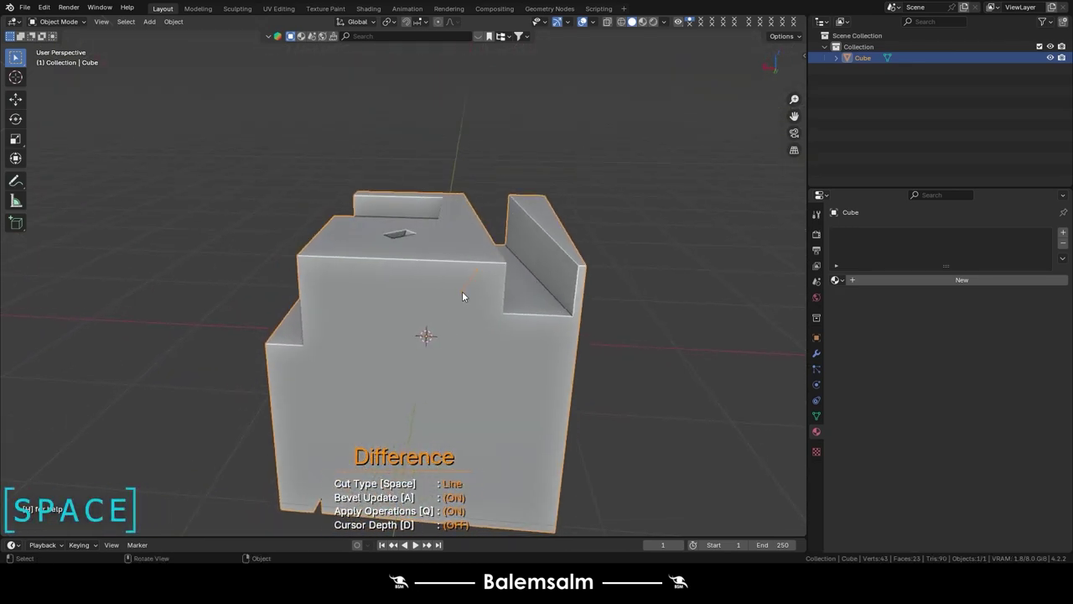
drag(462, 296, 434, 335)
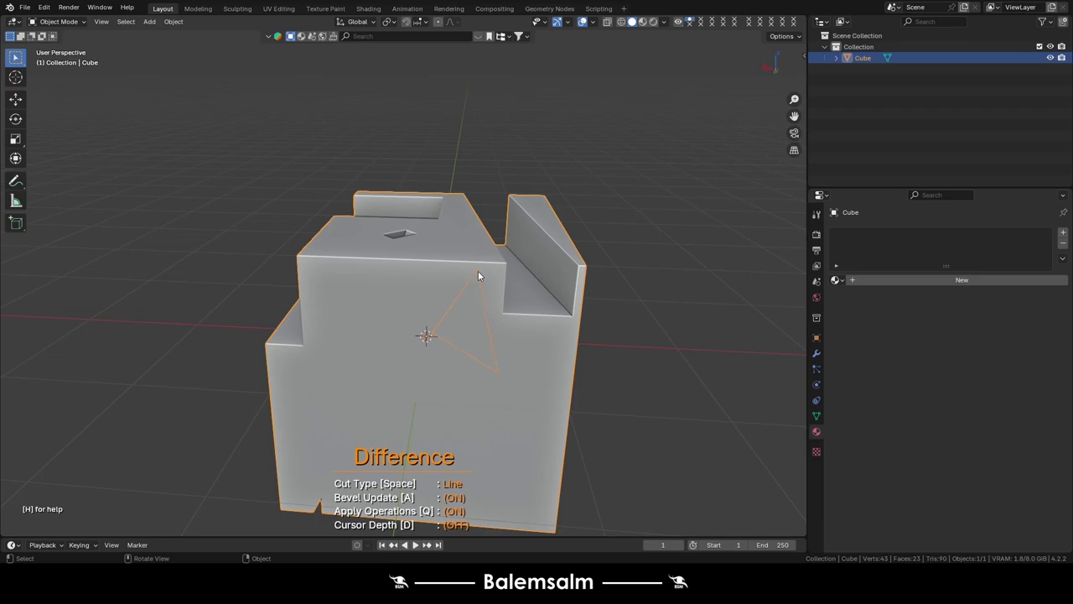
key(space)
mouse_move(477, 275)
middle_down()
mouse_move(443, 314)
mouse_move(459, 310)
mouse_move(446, 315)
mouse_move(452, 339)
mouse_move(524, 352)
mouse_move(508, 356)
middle_up()
- Switch to a circle cutter and punch three round holes into the cube's top and front
key(space)
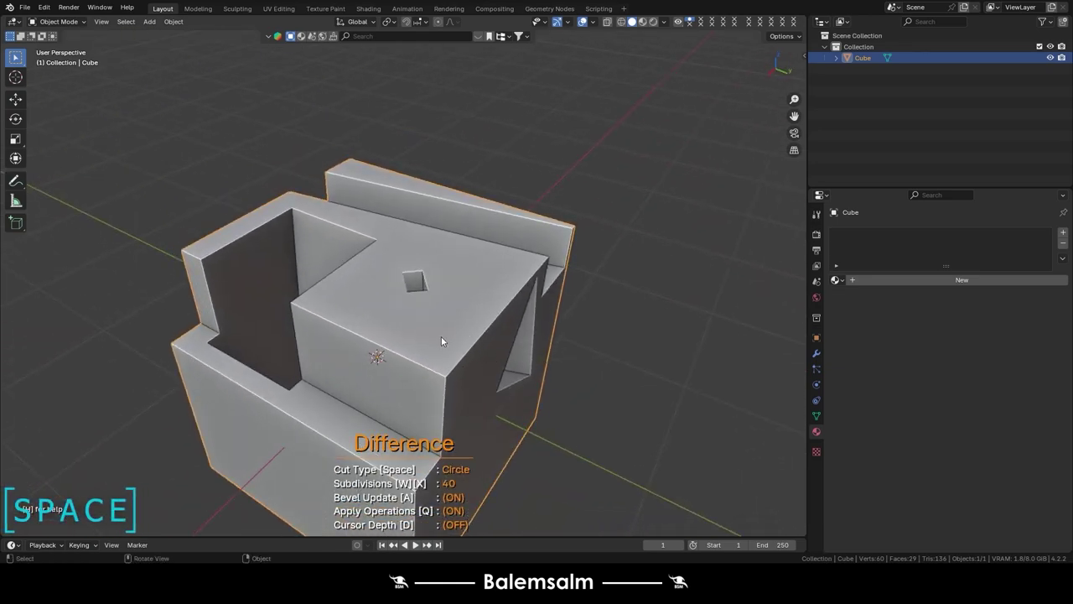
drag(470, 299, 436, 342)
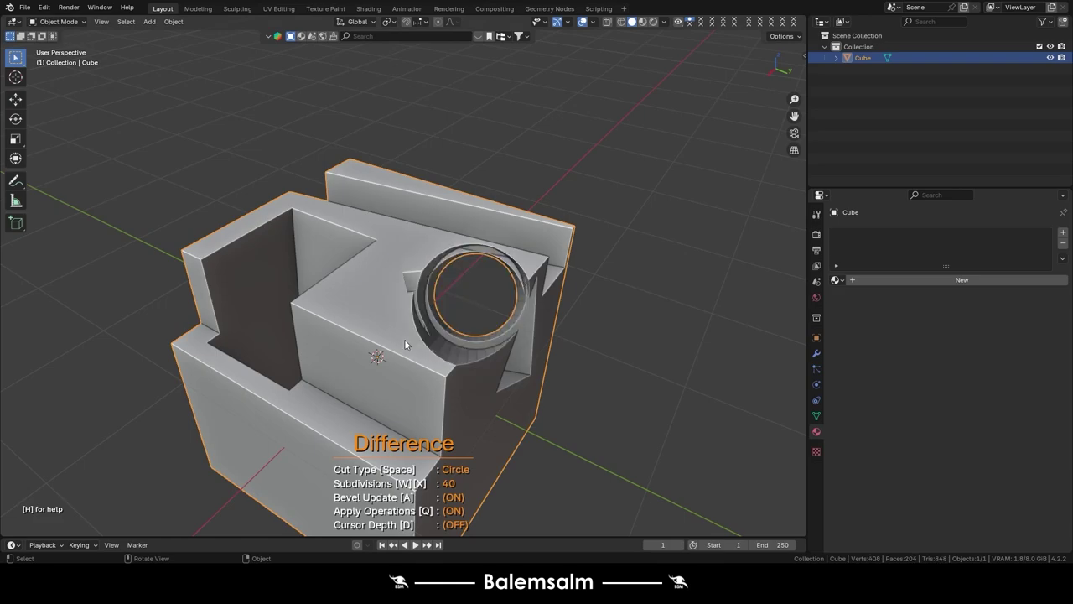
mouse_move(422, 349)
middle_down()
mouse_move(355, 313)
mouse_move(417, 357)
mouse_move(407, 257)
mouse_move(416, 314)
middle_up()
drag(381, 352, 486, 324)
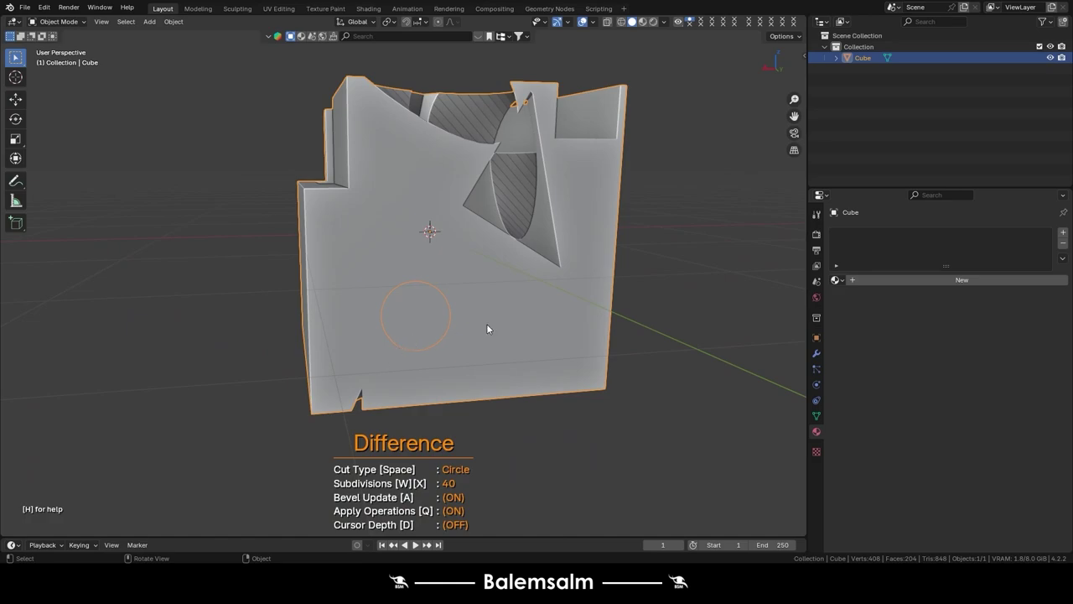
middle_drag(519, 324, 480, 316)
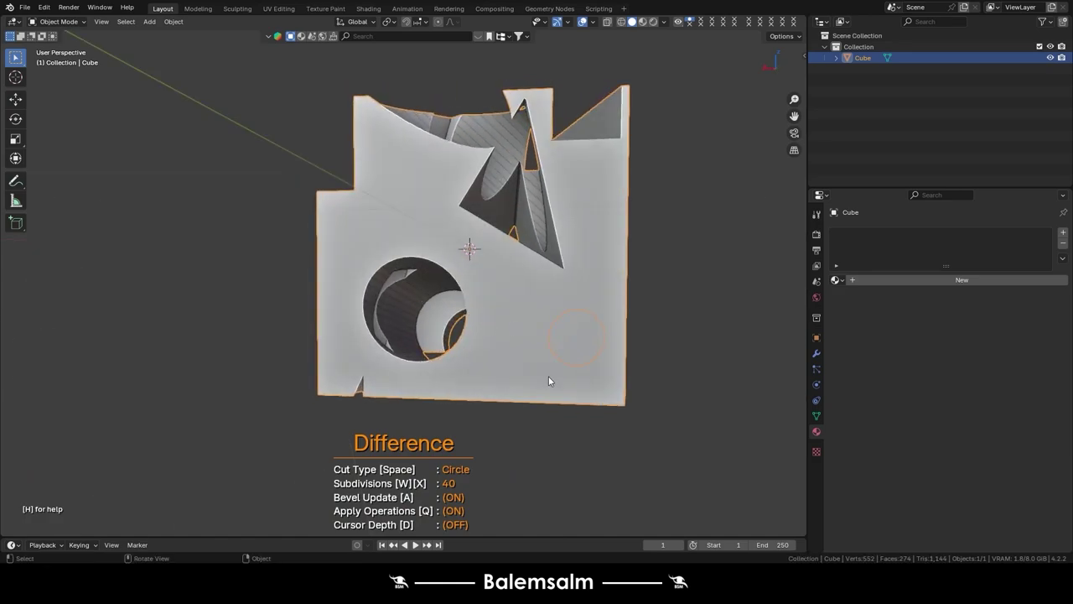
drag(548, 376, 570, 336)
middle_drag(528, 355, 462, 359)
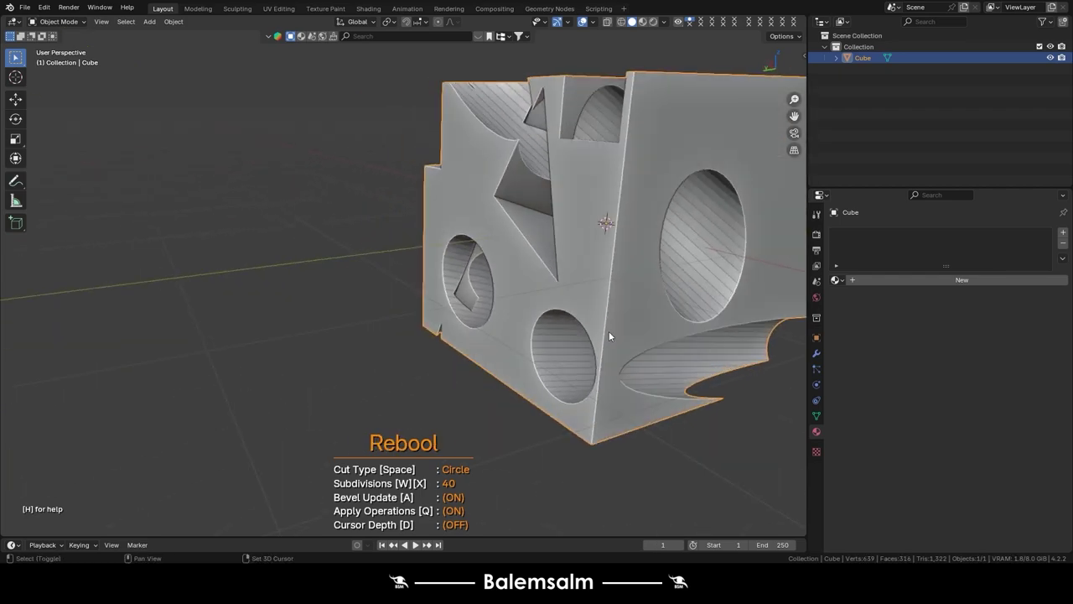
- With bevel updating off, cut a large round edge notch and another circular hole
mouse_move(697, 177)
middle_down()
mouse_move(508, 255)
mouse_move(538, 263)
middle_up()
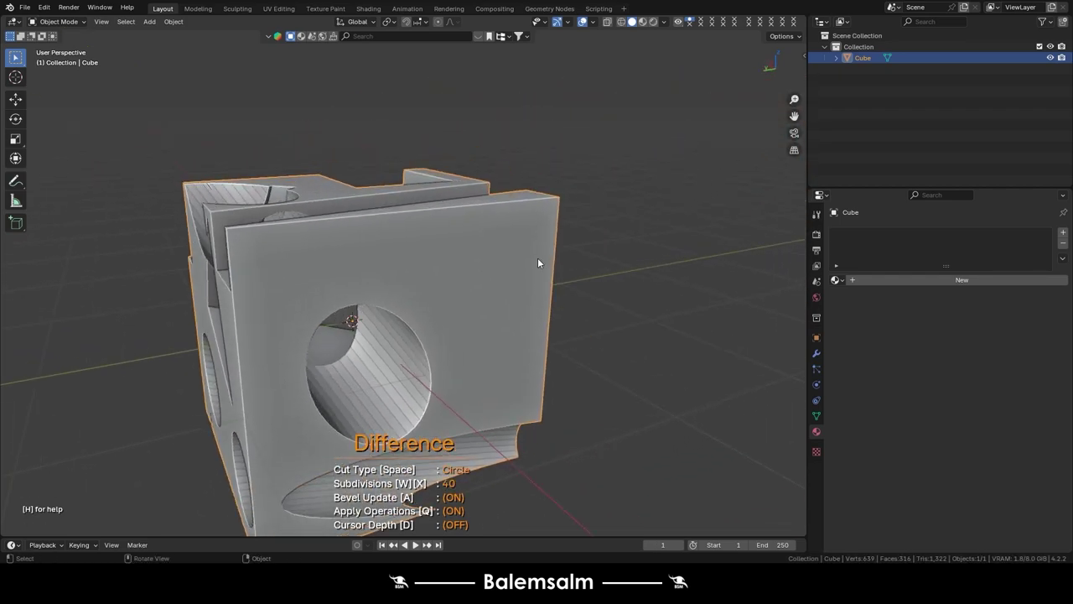
key(a)
drag(519, 274, 503, 304)
mouse_move(585, 204)
middle_down()
mouse_move(310, 210)
mouse_move(357, 264)
middle_up()
scroll(534, 293, down, 3)
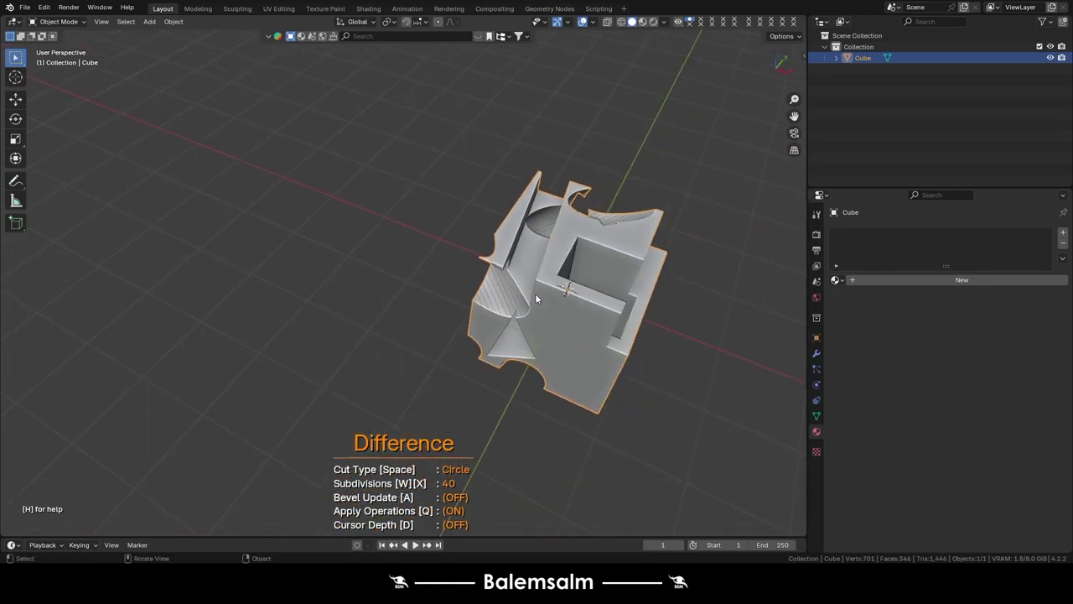
middle_drag(535, 294, 366, 216)
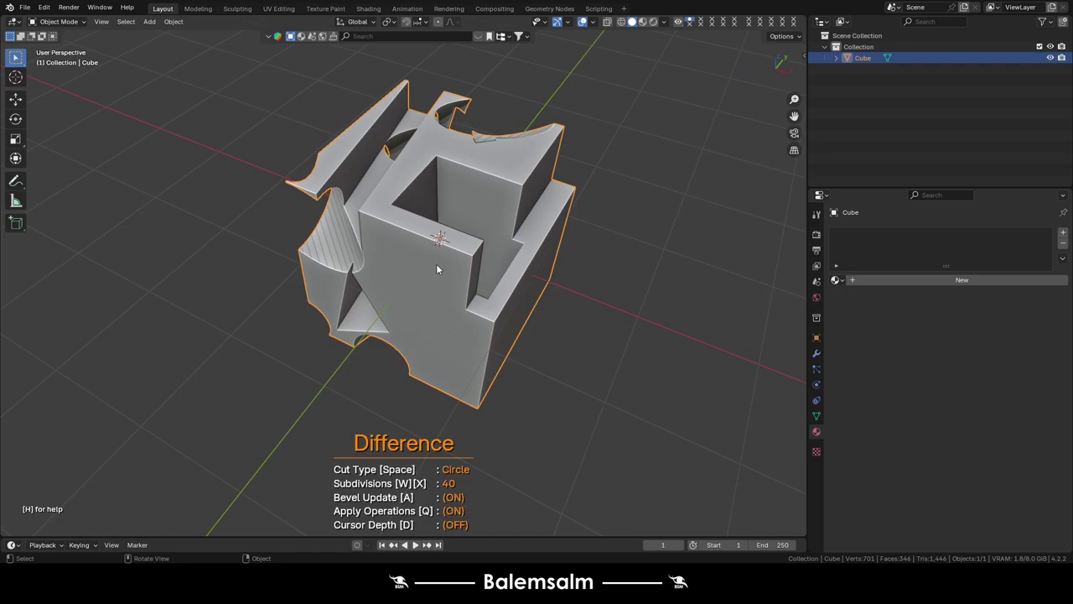
drag(437, 267, 402, 318)
mouse_move(403, 319)
middle_down()
mouse_move(622, 210)
mouse_move(455, 277)
middle_up()
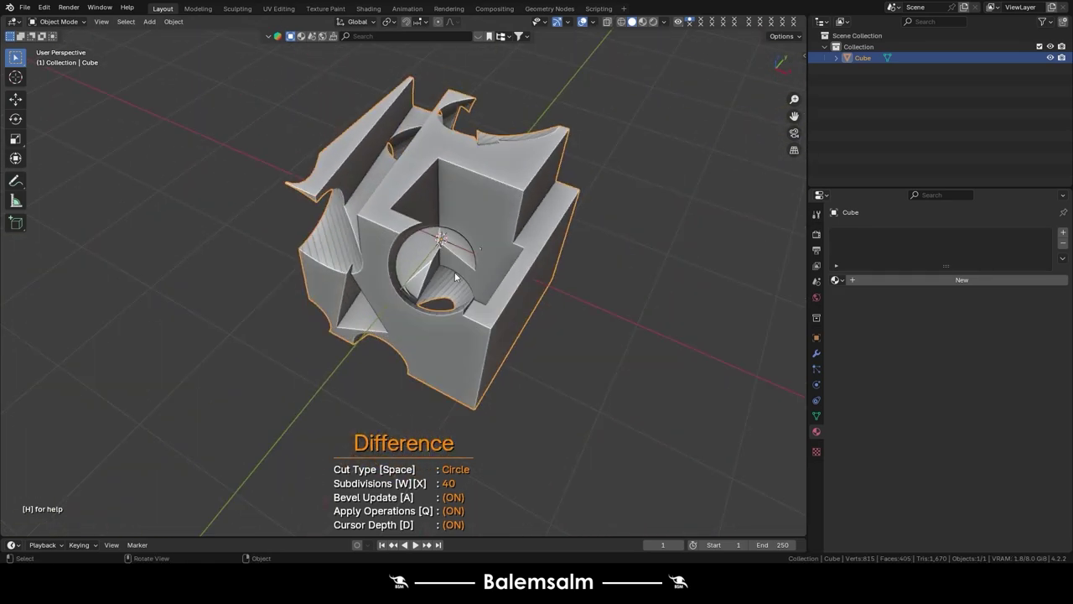
middle_drag(454, 267, 576, 165)
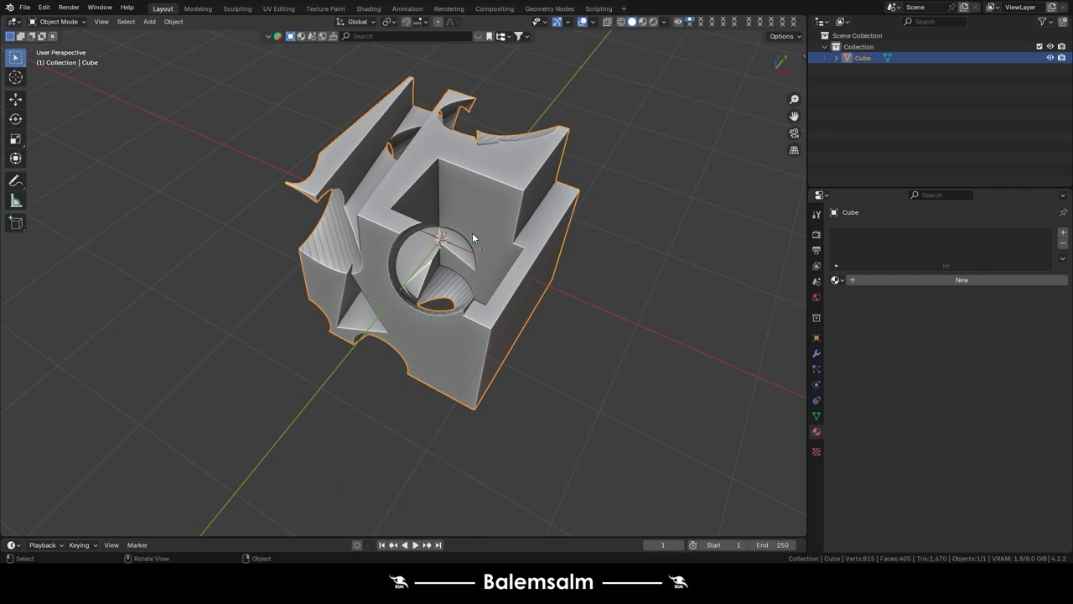
- Delete the cube and add a UV sphere in its place
key(x)
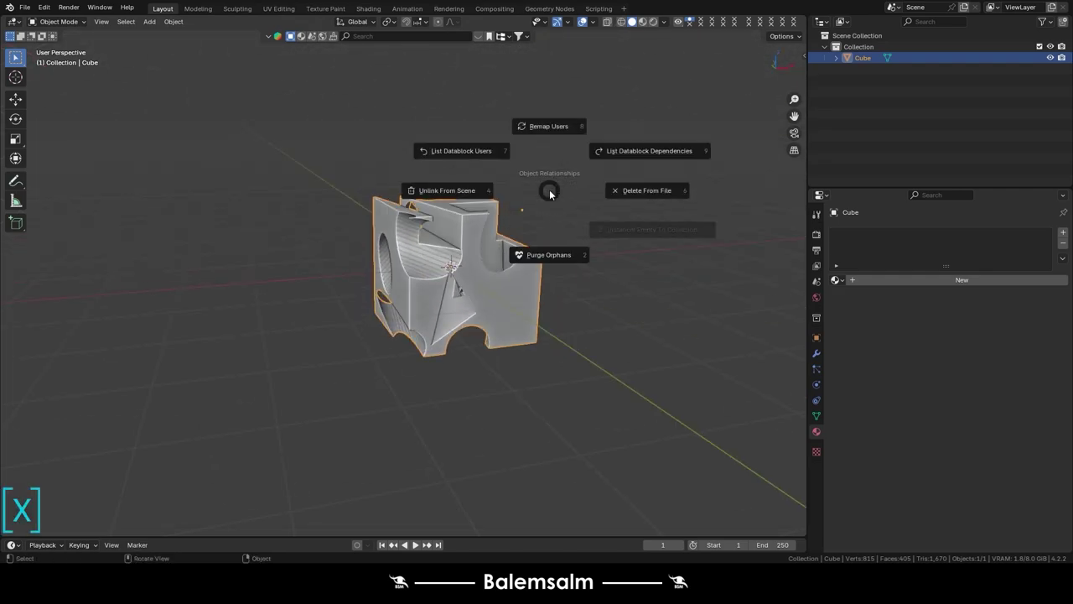
click(593, 199)
key(shift+a)
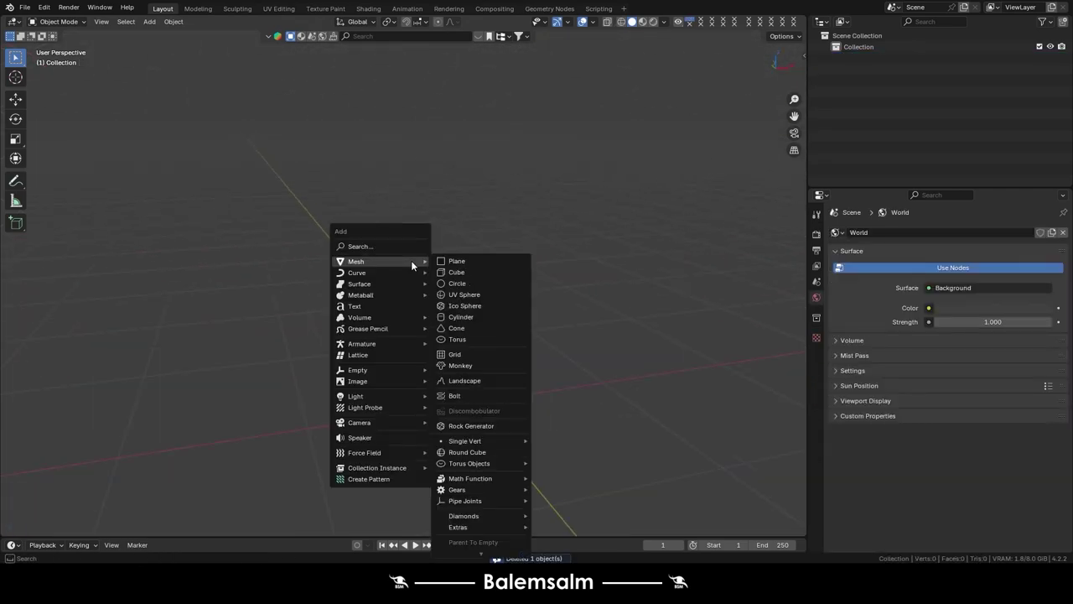
click(465, 294)
mouse_move(463, 284)
middle_down()
mouse_move(455, 315)
mouse_move(668, 395)
middle_up()
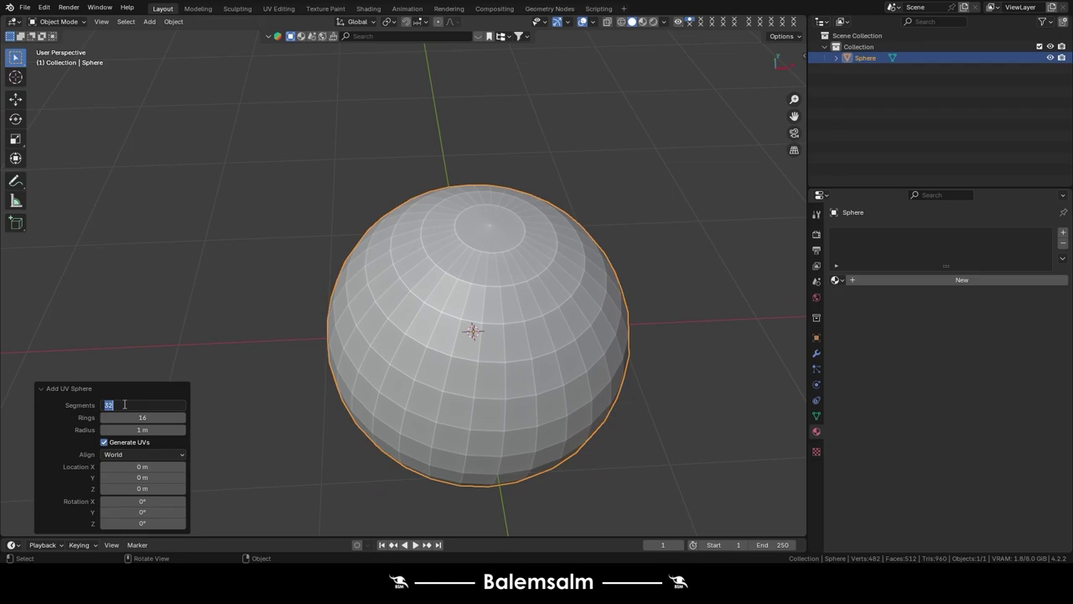
- Reduce the UV sphere to 12 segments and 8 rings
text(3)
key(Return)
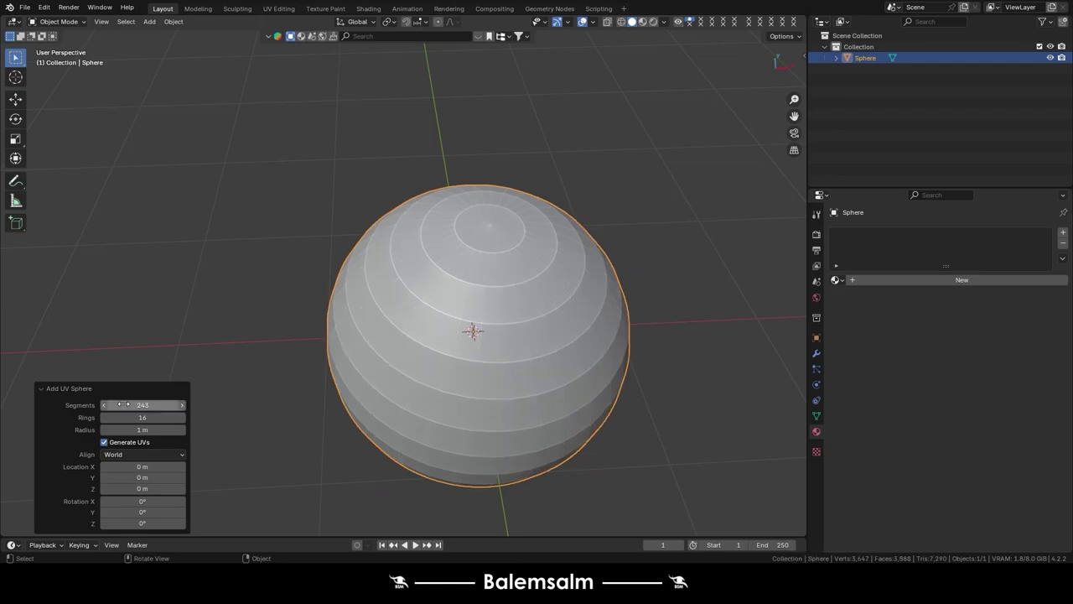
click(124, 405)
text(34)
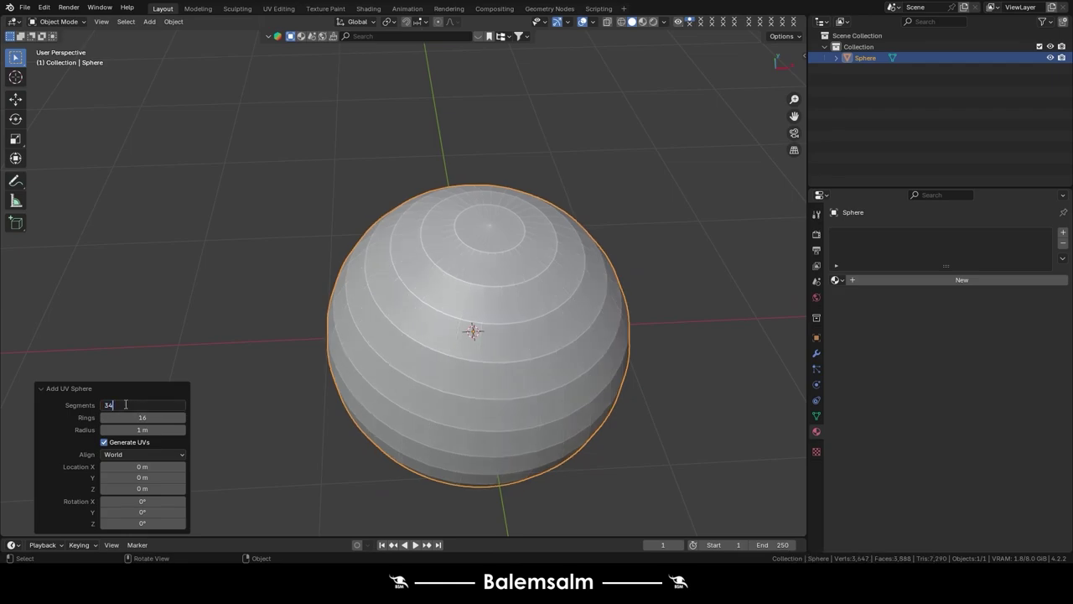
key(Return)
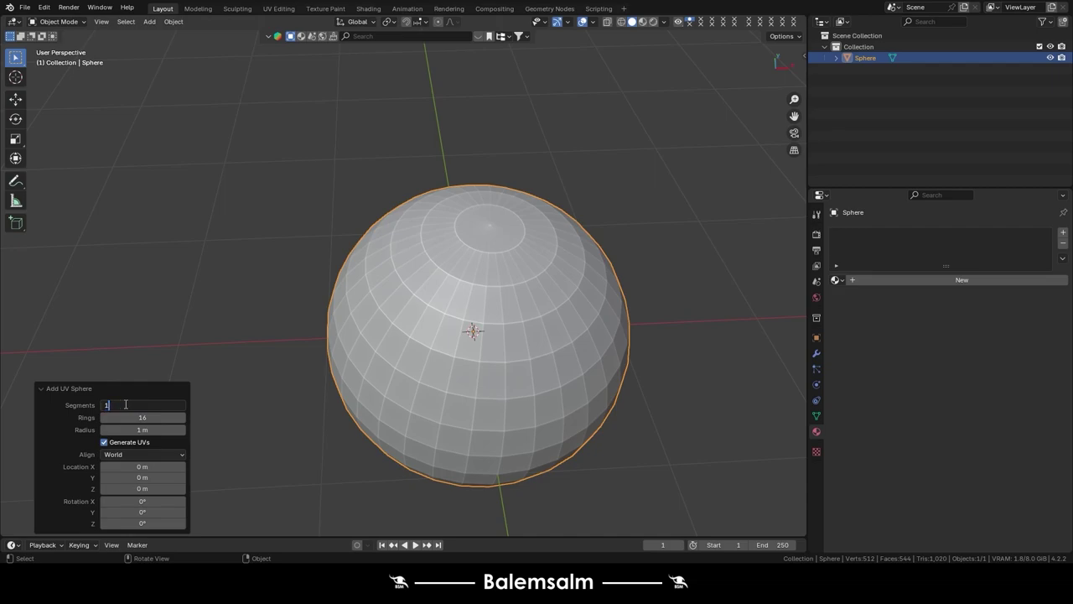
text(2)
key(Return)
click(130, 418)
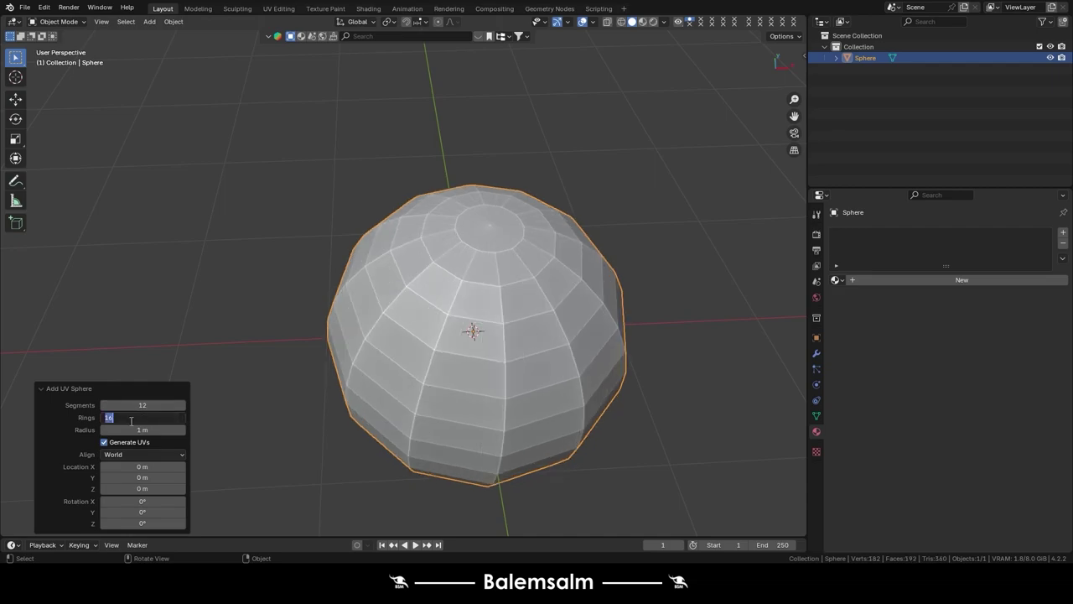
text(8)
key(Return)
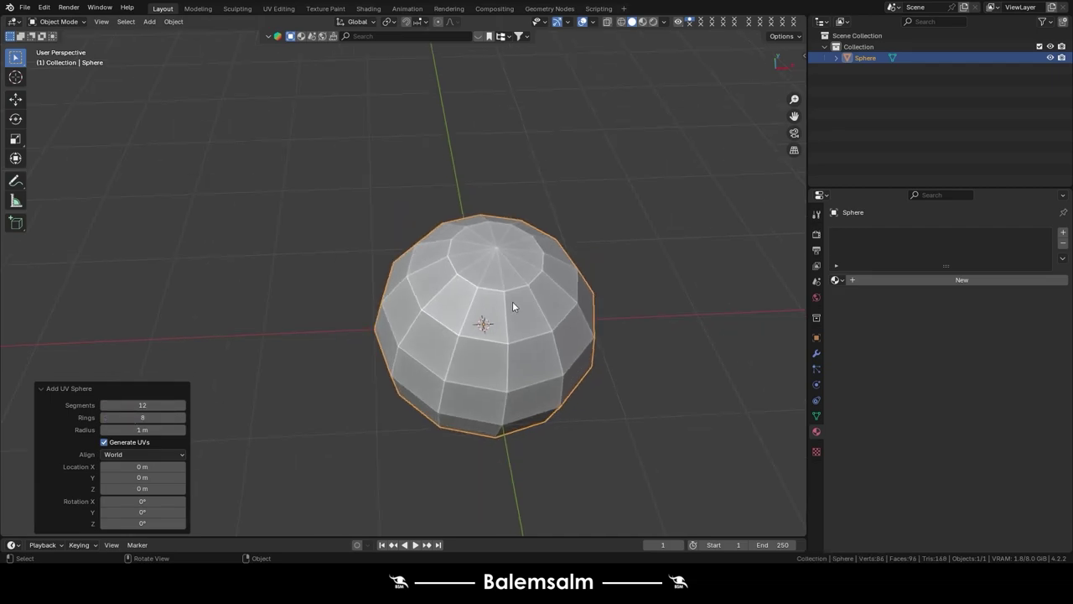
- Deselect the low-poly sphere and add a second UV sphere
middle_drag(512, 301, 439, 171)
click(572, 252)
mouse_move(572, 252)
middle_down()
mouse_move(479, 114)
mouse_move(379, 184)
mouse_move(472, 292)
middle_up()
scroll(410, 252, up, 3)
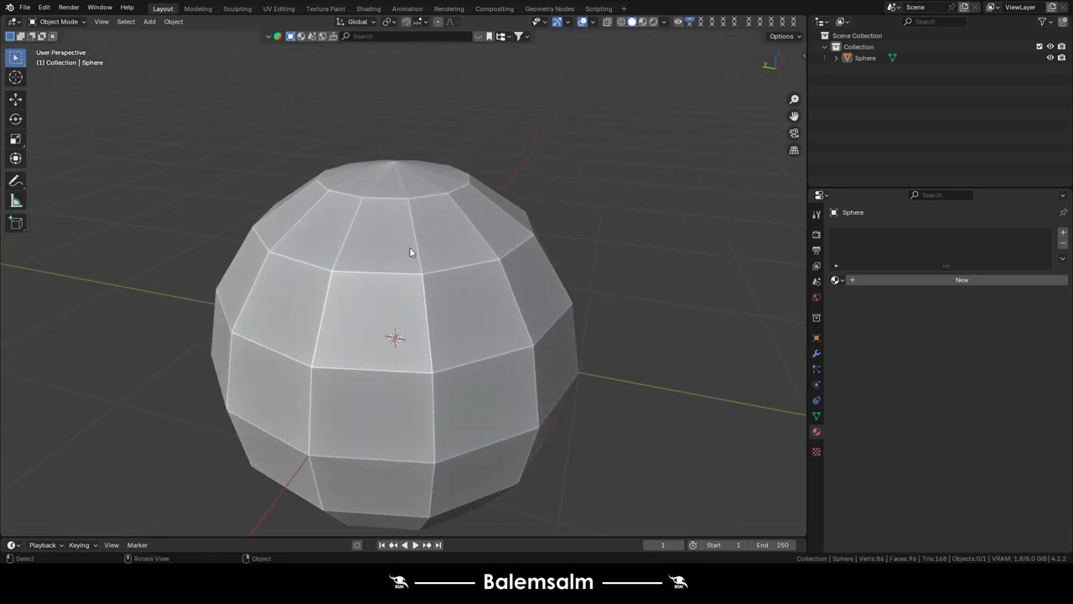
key(shift+a)
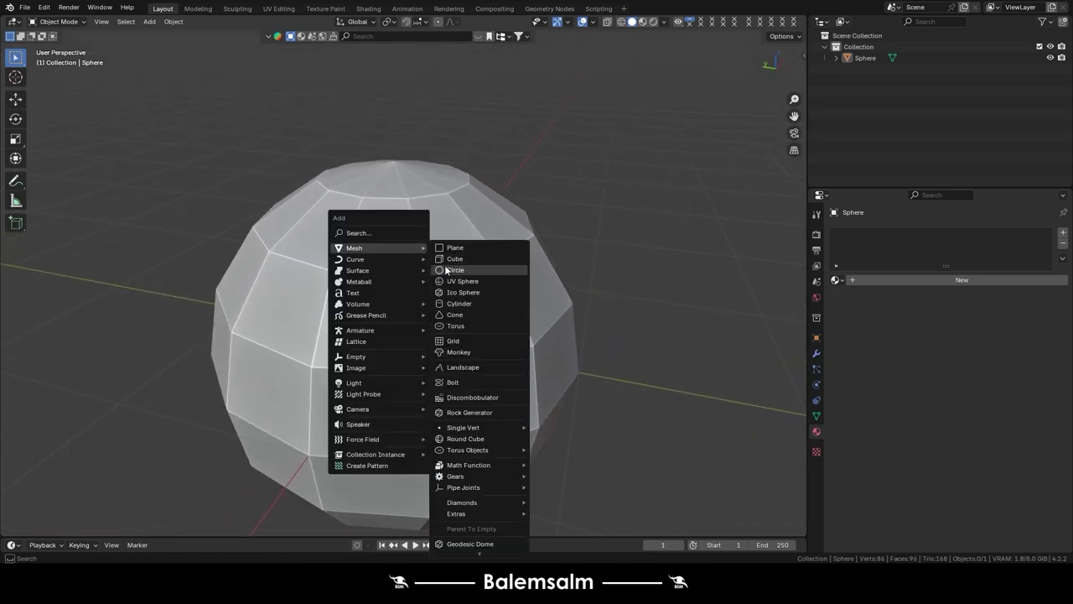
click(470, 281)
scroll(473, 301, down, 4)
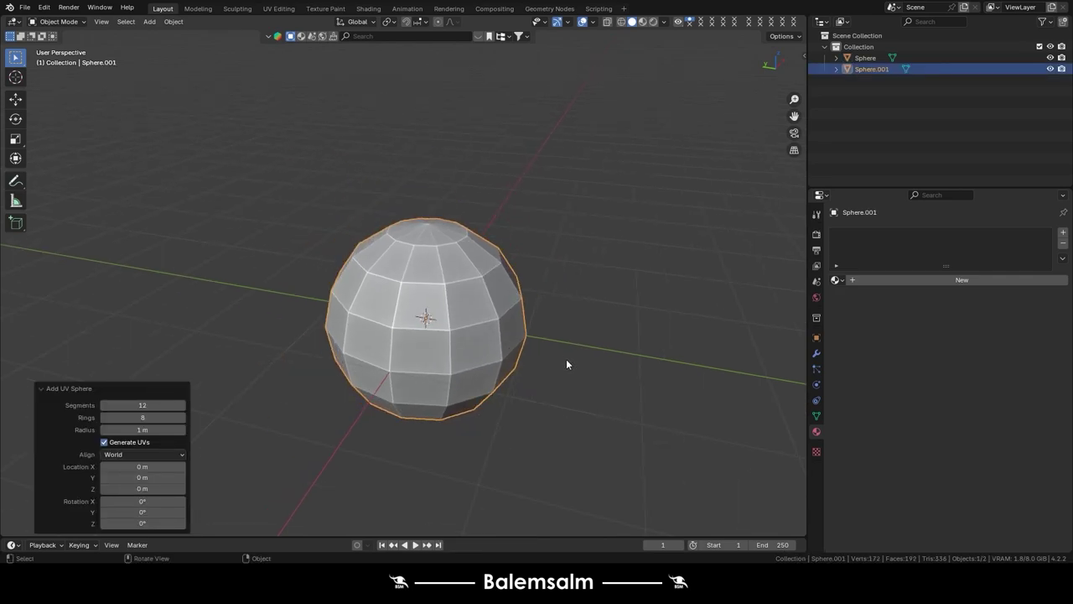
- Switch to front view and give the new sphere 24 segments and 12 rings
key(grave)
click(547, 335)
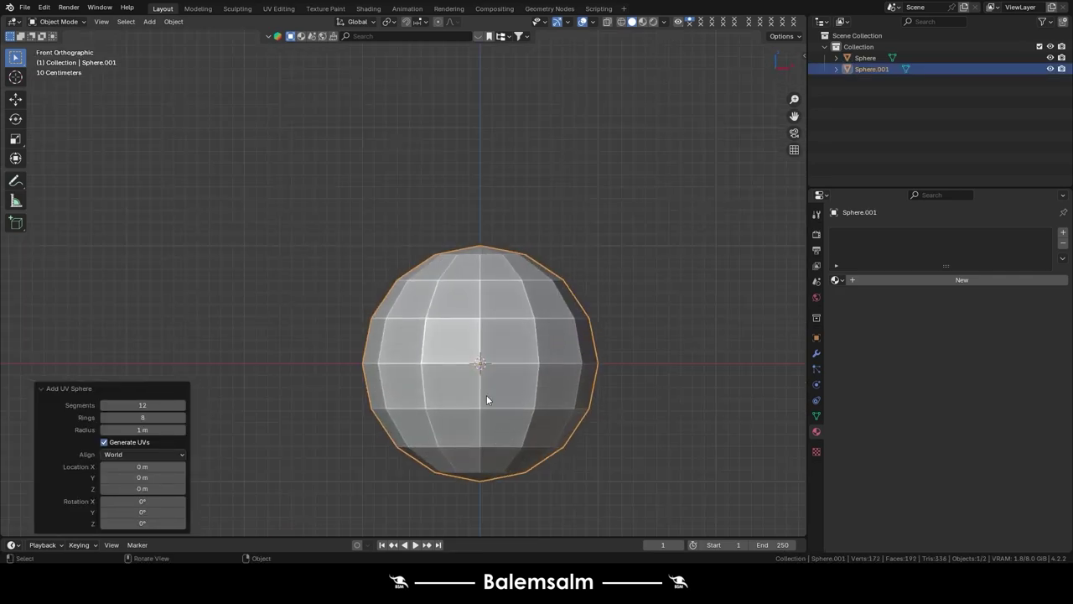
click(161, 403)
key(Return)
click(143, 417)
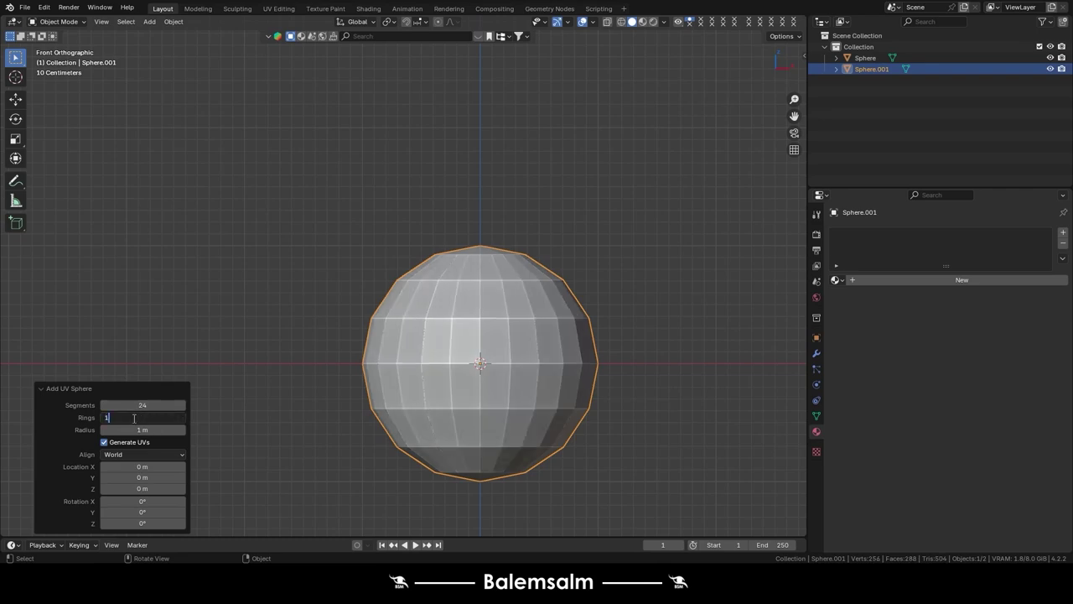
text(12)
key(Return)
- Raise the new sphere about 2 m up along Z
key(shift+d)
key(z)
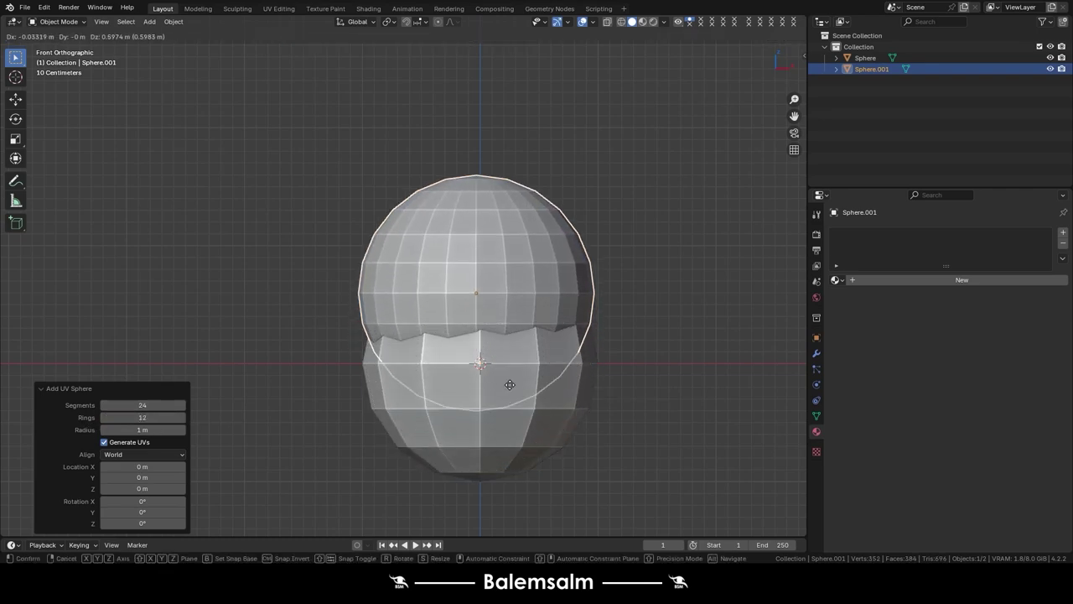
click(489, 142)
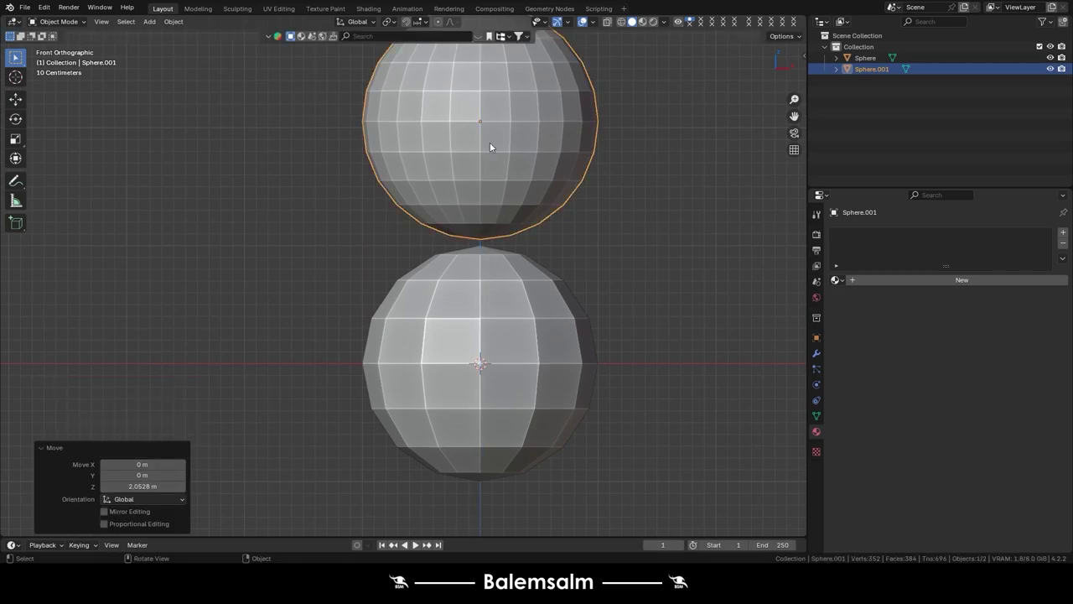
mouse_move(490, 141)
middle_down()
mouse_move(526, 253)
mouse_move(537, 357)
middle_up()
- Scale the top sphere's mesh down to 0.13 in Edit Mode, then return to Object Mode
key(Tab)
key(s)
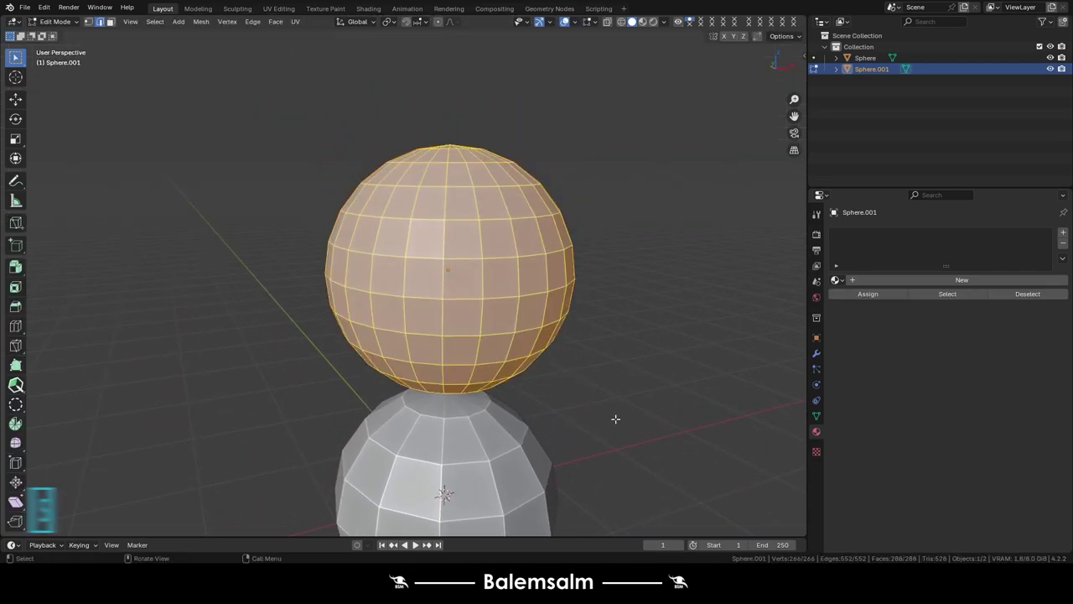
click(467, 276)
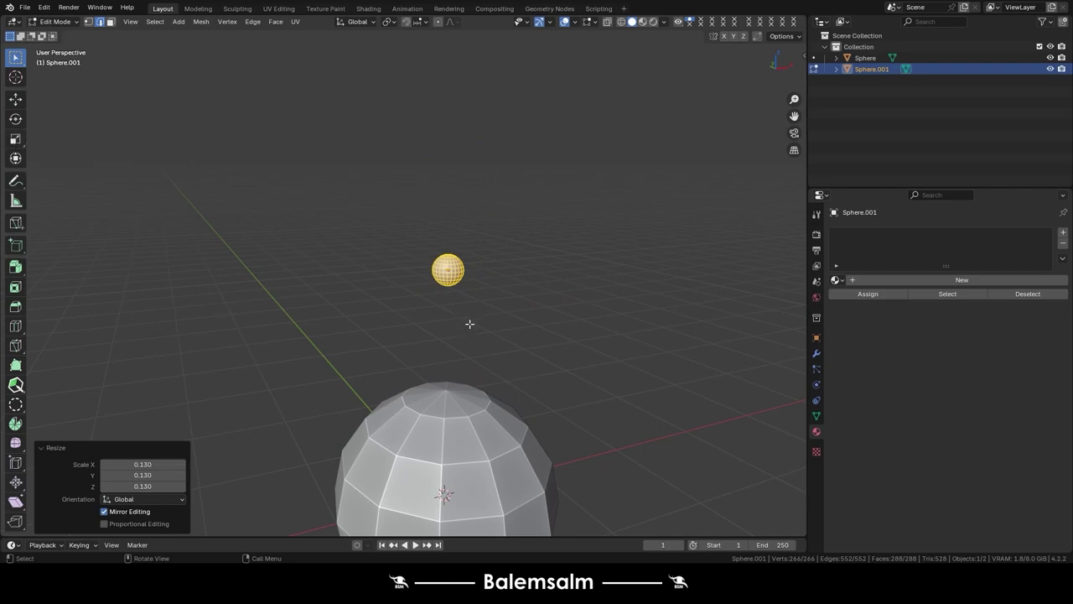
key(Tab)
middle_drag(472, 329, 479, 198)
scroll(491, 169, up, 2)
scroll(544, 198, up, 2)
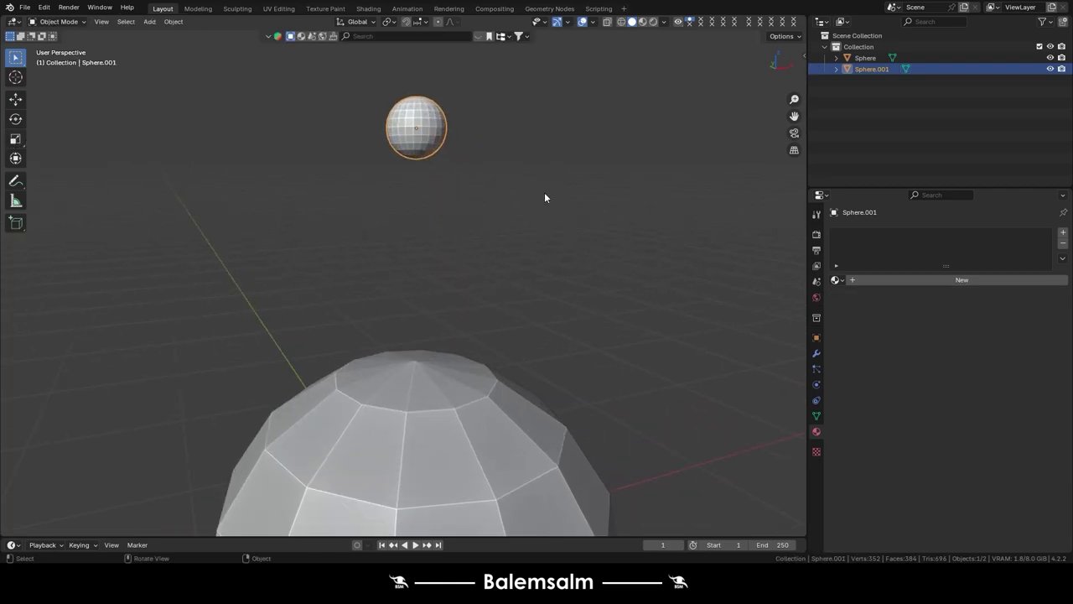
middle_drag(544, 198, 570, 293)
scroll(514, 262, down, 3)
middle_drag(515, 261, 498, 235)
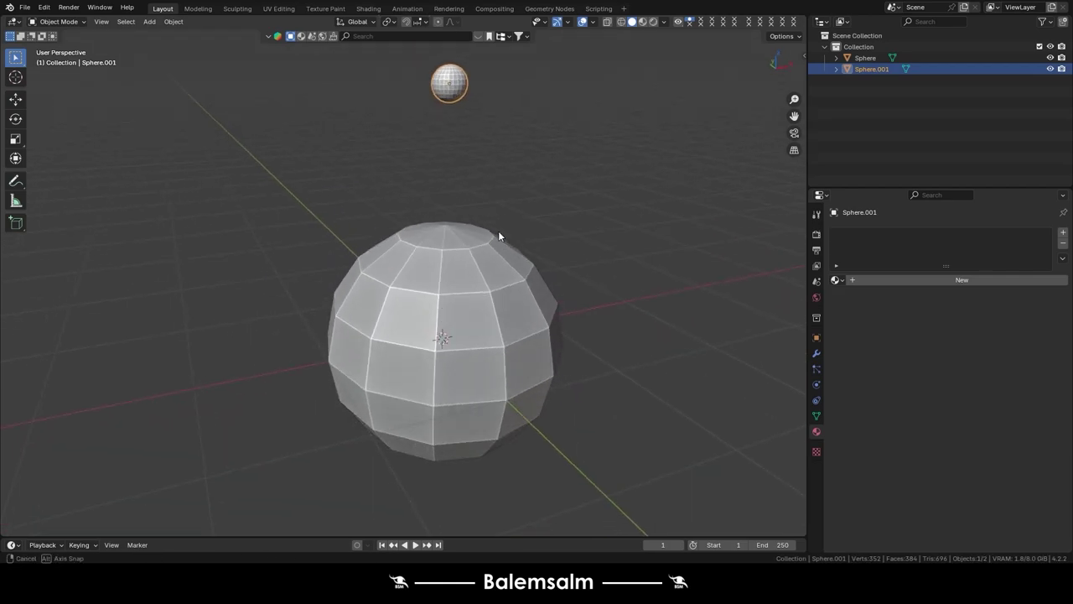
- Drag several small-sphere copies from the Outliner onto faces of the big sphere
drag(873, 70, 406, 321)
mouse_move(450, 318)
middle_down()
mouse_move(456, 258)
mouse_move(558, 237)
mouse_move(546, 355)
mouse_move(505, 280)
middle_up()
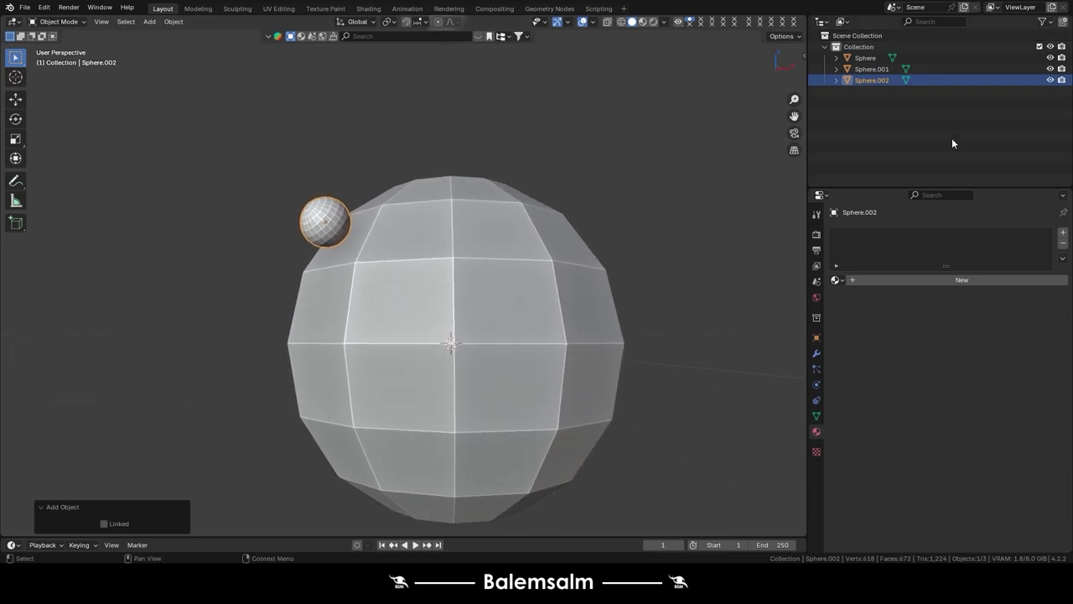
drag(879, 80, 591, 308)
mouse_move(417, 352)
middle_down()
mouse_move(492, 335)
mouse_move(476, 359)
mouse_move(652, 224)
middle_up()
drag(872, 91, 285, 335)
mouse_move(285, 336)
middle_down()
mouse_move(535, 372)
mouse_move(414, 365)
mouse_move(469, 353)
middle_up()
drag(876, 102, 720, 384)
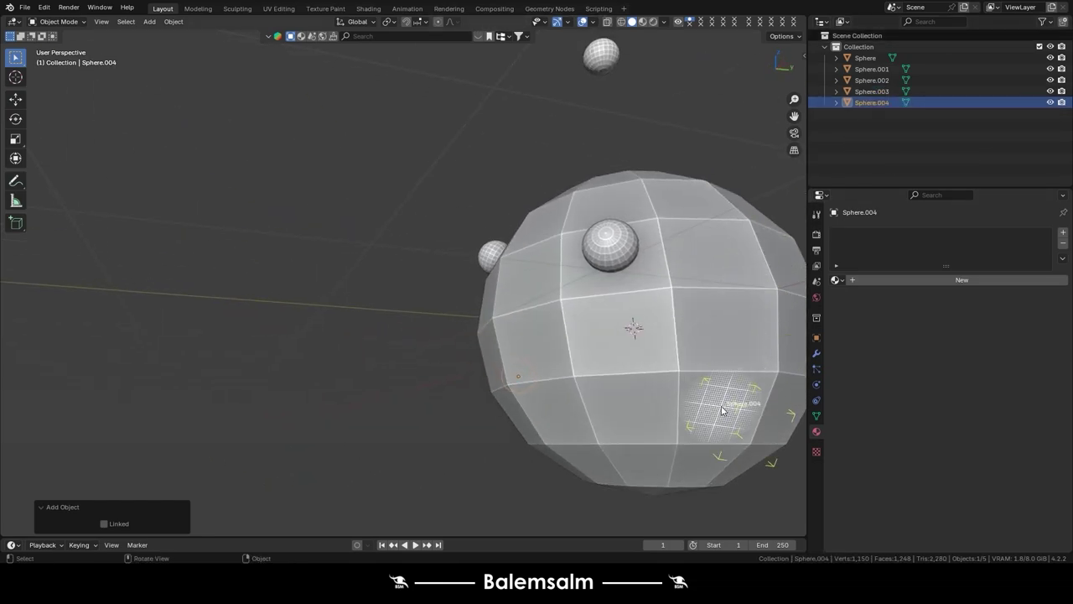
mouse_move(719, 384)
middle_down()
mouse_move(662, 369)
mouse_move(556, 268)
mouse_move(450, 319)
middle_up()
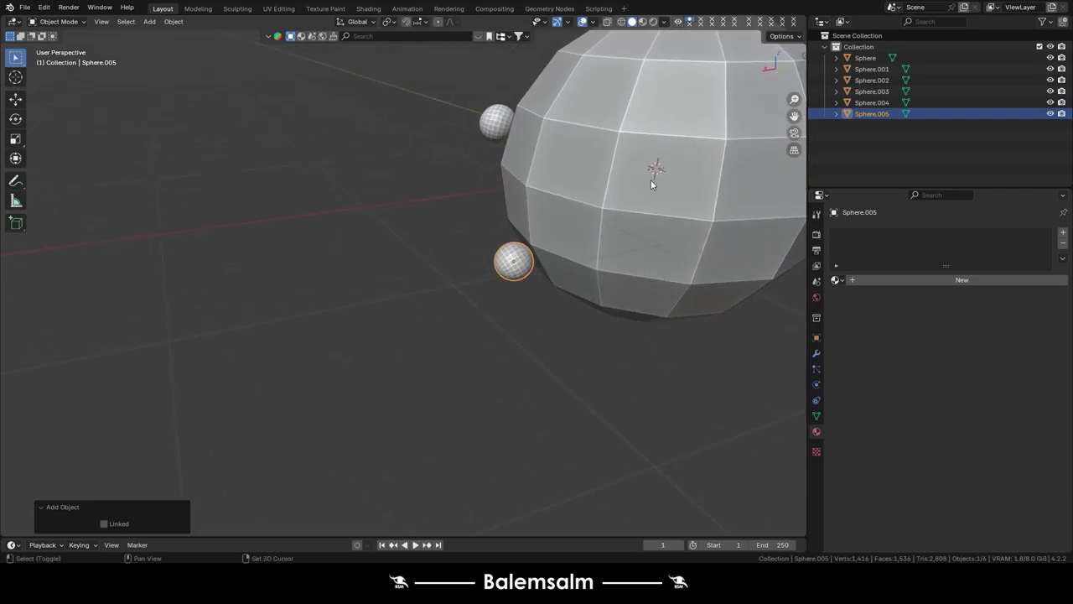
middle_drag(651, 172, 744, 226)
drag(886, 118, 556, 243)
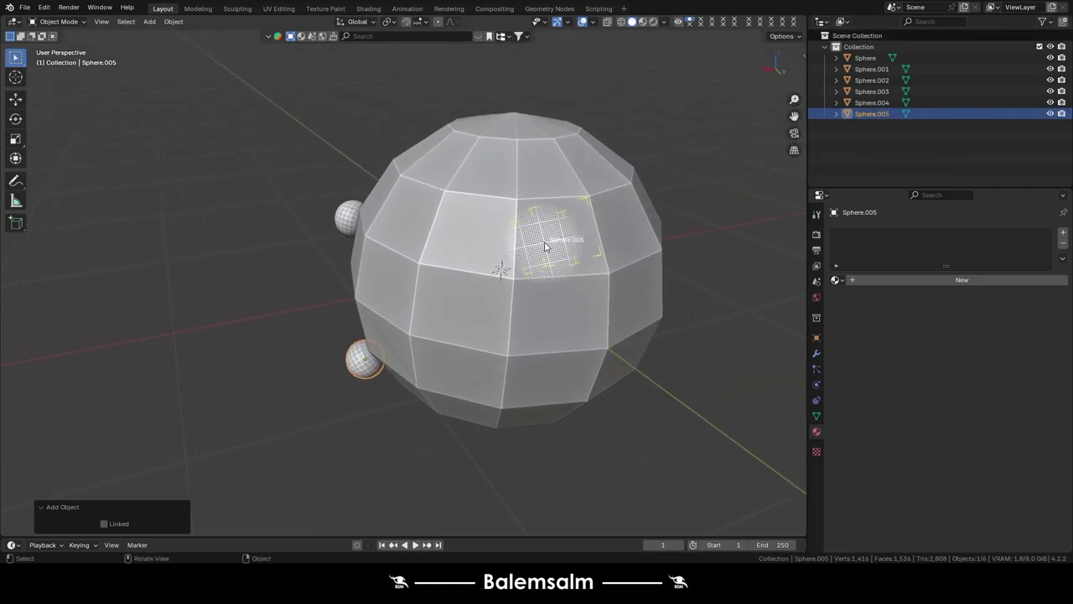
mouse_move(556, 243)
middle_down()
mouse_move(516, 214)
mouse_move(688, 210)
middle_up()
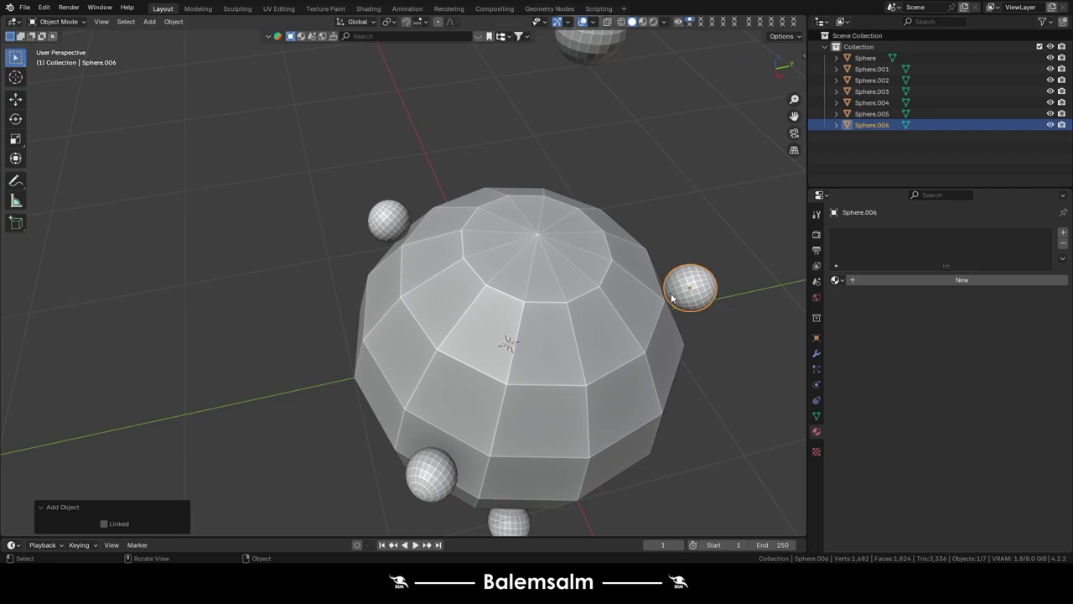
- Drop copies of Sphere.005 and Sphere.007 onto big-sphere faces, creating Sphere.007 and Sphere.008
mouse_move(887, 109)
mouse_down()
mouse_move(496, 264)
mouse_move(500, 253)
mouse_up()
scroll(510, 281, up, 6)
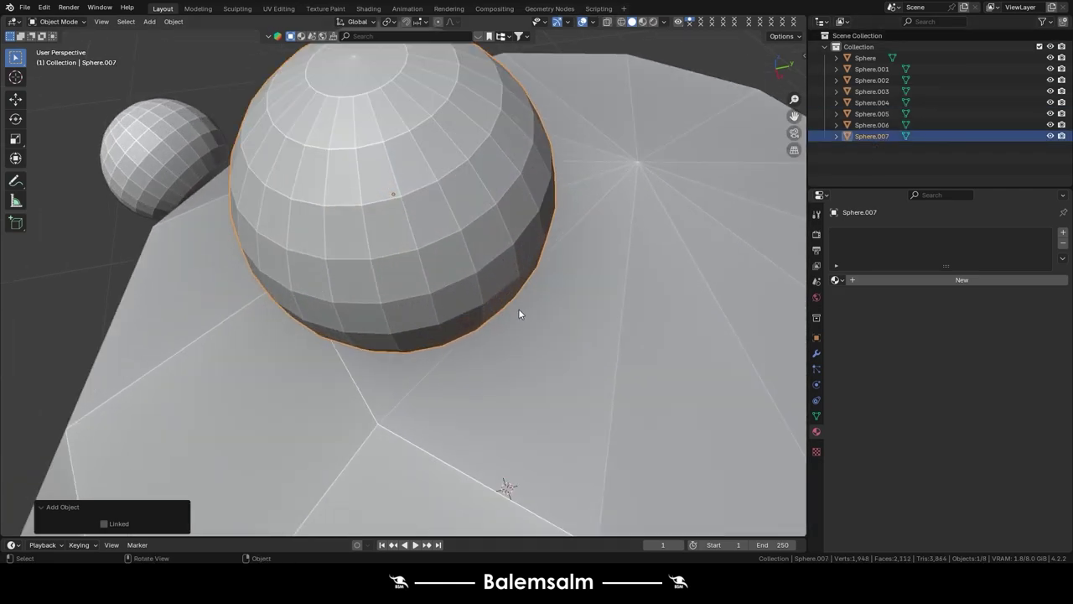
mouse_move(519, 312)
middle_down()
mouse_move(421, 280)
mouse_move(257, 335)
mouse_move(463, 235)
mouse_move(522, 238)
mouse_move(473, 295)
middle_up()
scroll(514, 317, down, 2)
scroll(304, 320, down, 4)
scroll(522, 238, up, 2)
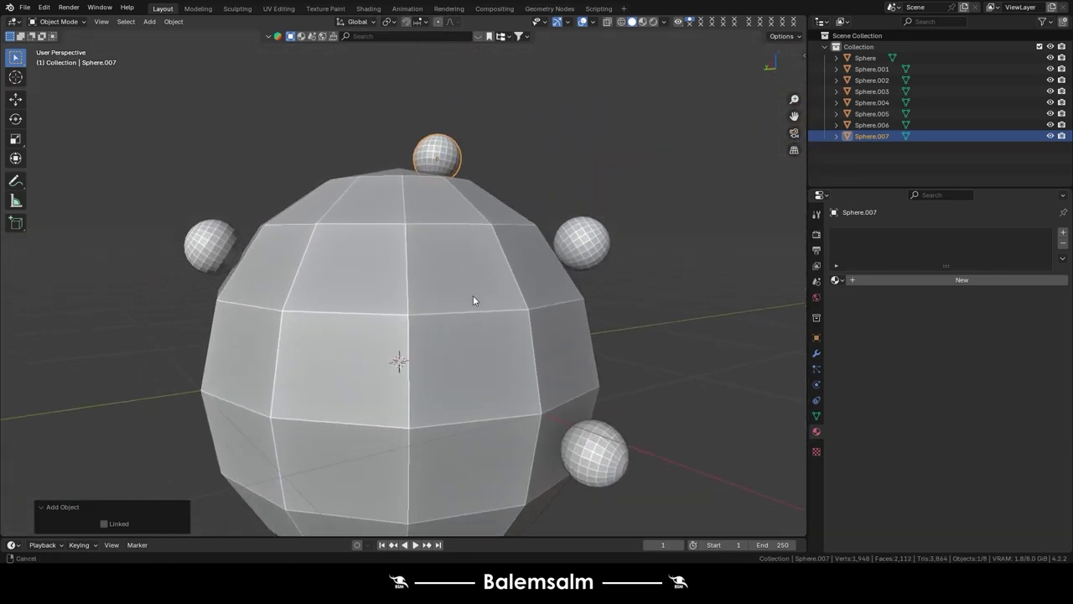
scroll(472, 295, up, 2)
drag(888, 136, 396, 281)
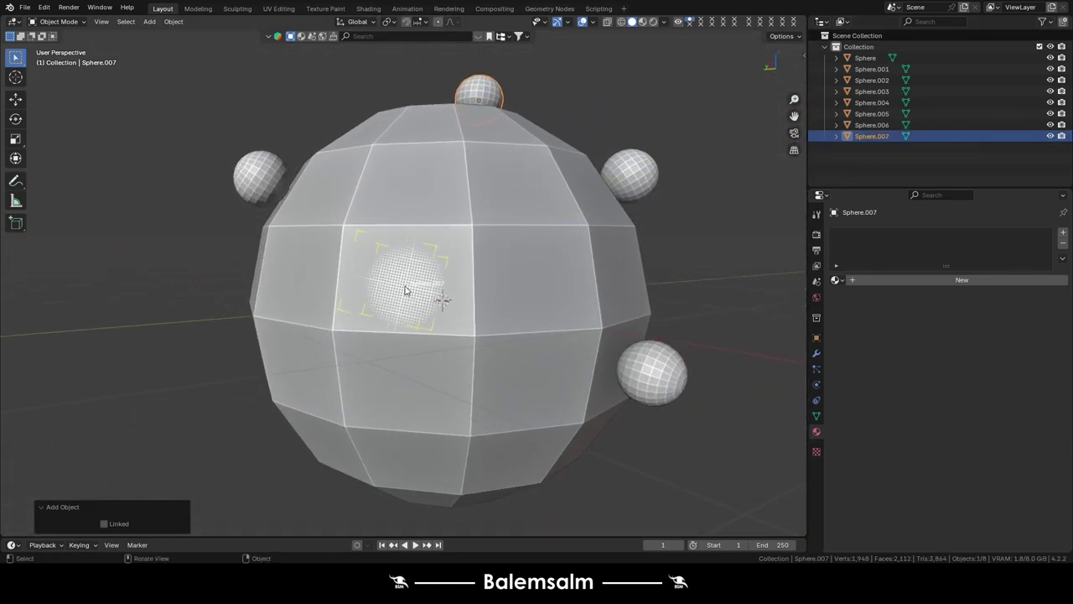
click(786, 161)
scroll(722, 158, down, 3)
mouse_move(615, 221)
middle_down()
mouse_move(507, 302)
mouse_move(742, 322)
middle_up()
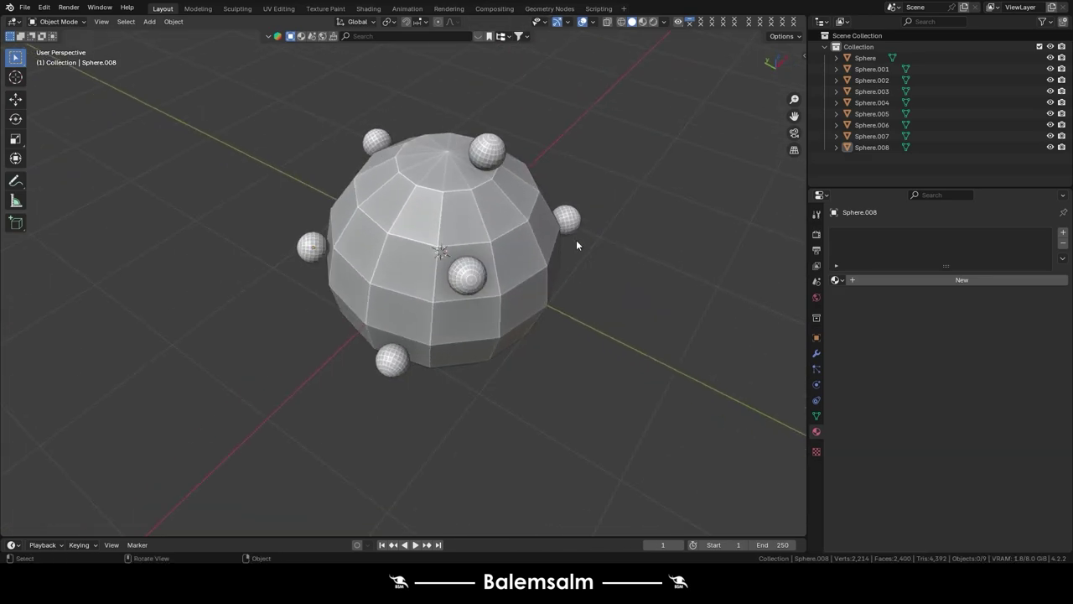
middle_drag(741, 323, 503, 158)
- Select the six small spheres on the big sphere's surface and delete them
click(501, 163)
shift+click(567, 222)
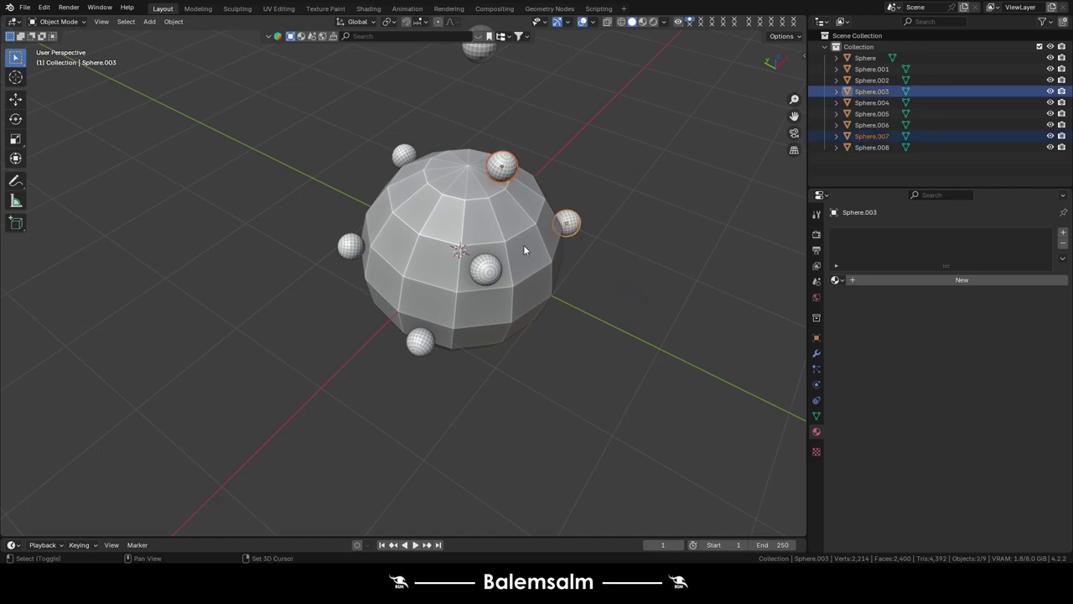
shift+click(483, 268)
shift+click(419, 344)
shift+click(350, 243)
shift+click(410, 162)
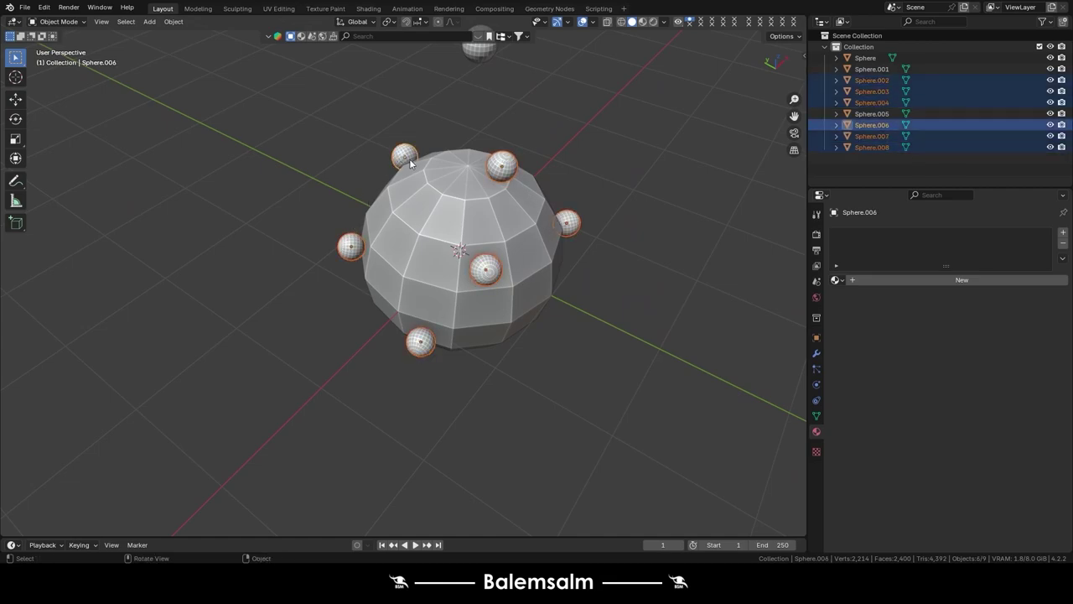
key(x)
click(503, 177)
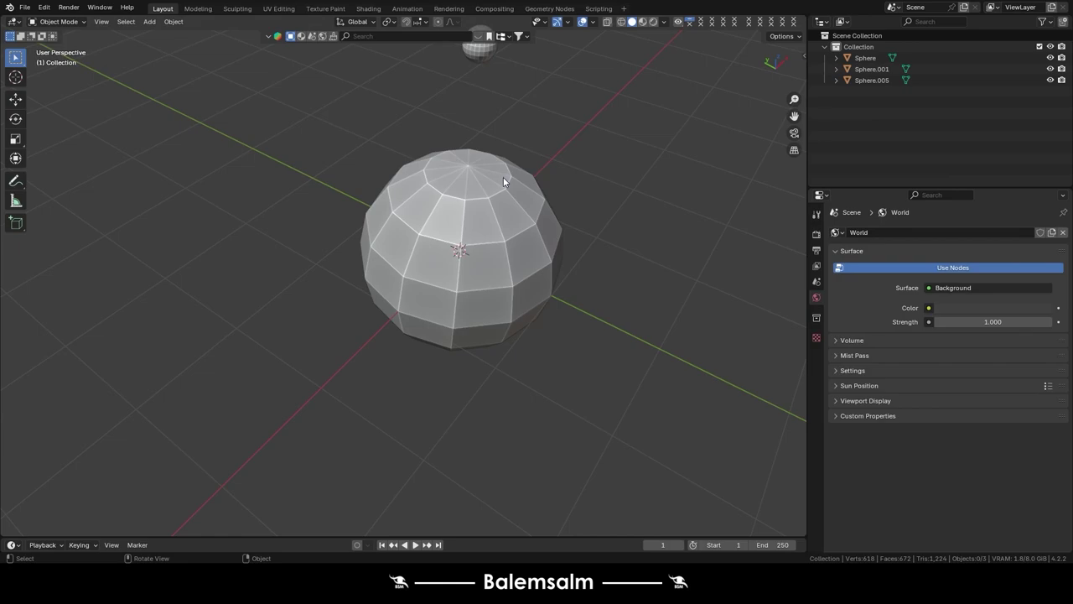
middle_drag(503, 177, 537, 180)
- Delete Sphere.005 and select the floating Sphere.001
click(857, 80)
key(x)
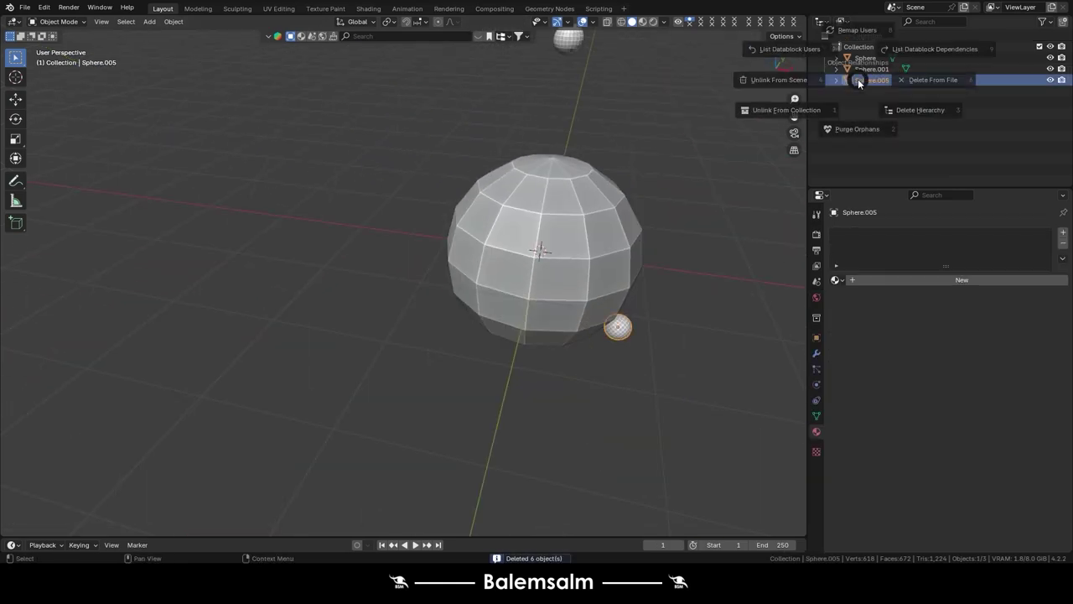
click(906, 83)
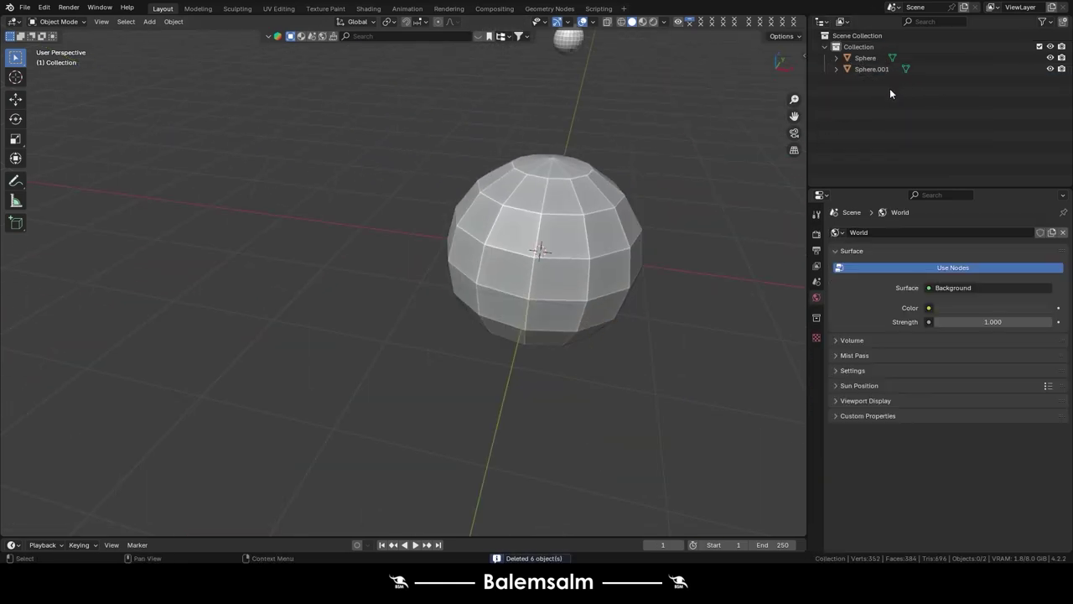
mouse_move(524, 172)
middle_down()
mouse_move(441, 202)
mouse_move(500, 99)
middle_up()
click(483, 93)
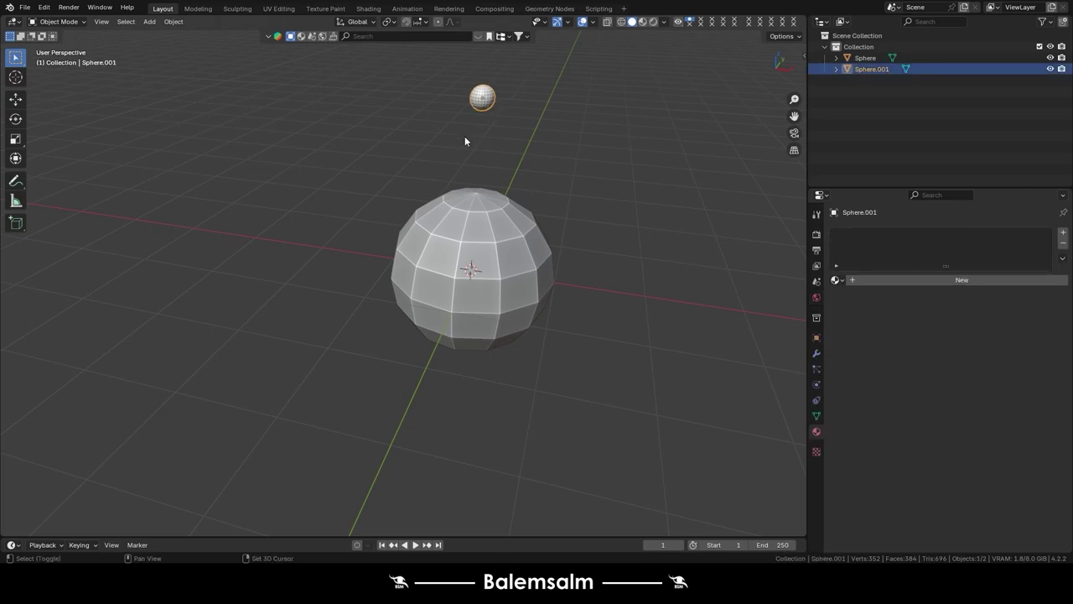
mouse_move(465, 135)
shift+middle_down()
mouse_move(447, 204)
mouse_move(459, 256)
shift+middle_up()
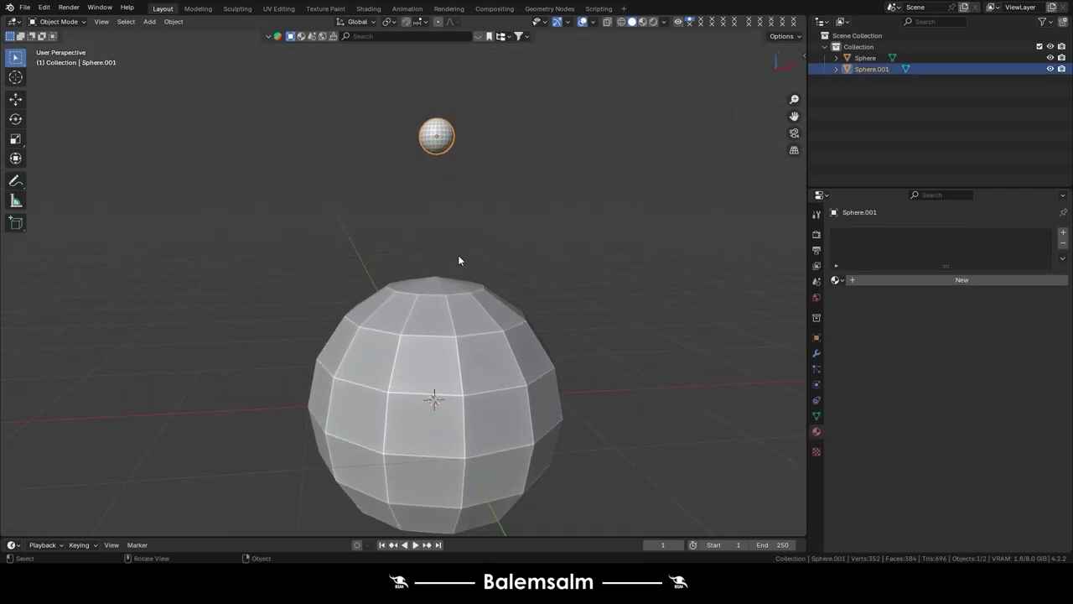
click(422, 23)
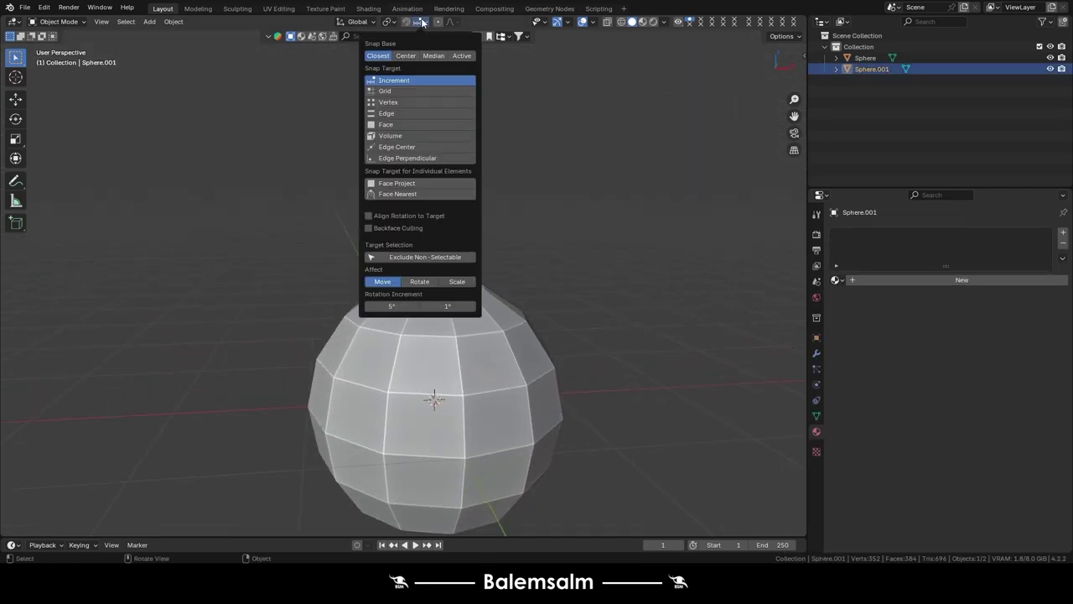
- Set snapping to Face Project and move the small sphere onto the big sphere's dome
click(415, 183)
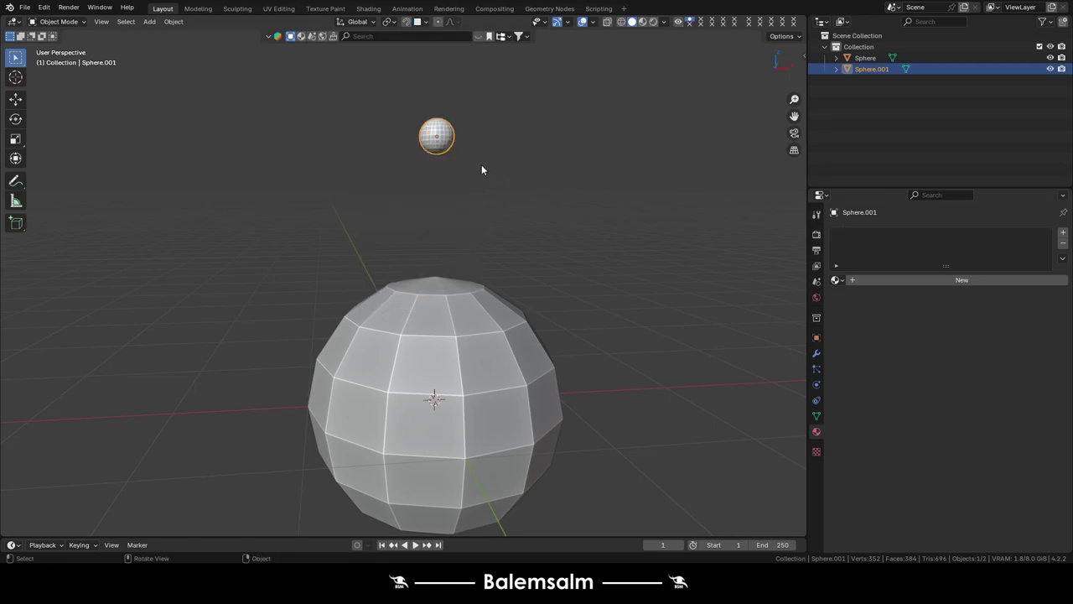
key(g)
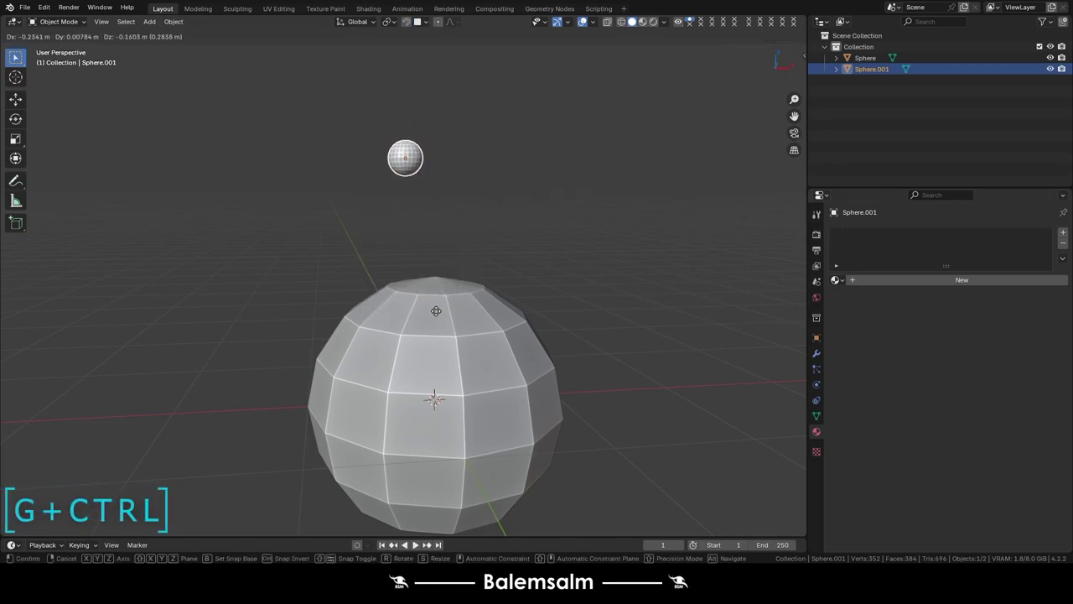
click(463, 463)
middle_drag(418, 362, 493, 357)
scroll(357, 369, up, 2)
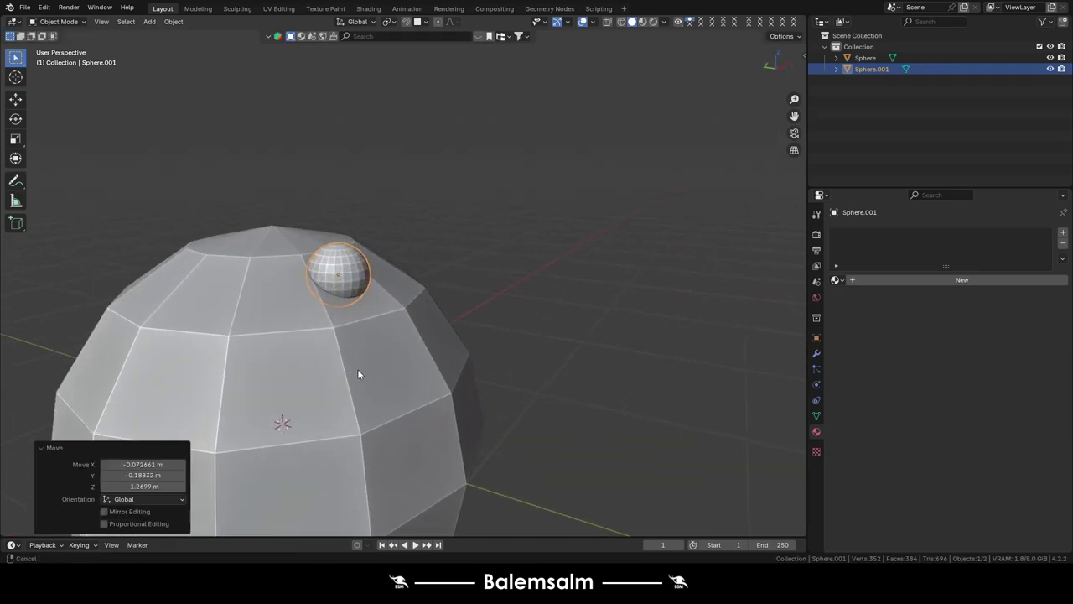
scroll(357, 368, up, 2)
key(g)
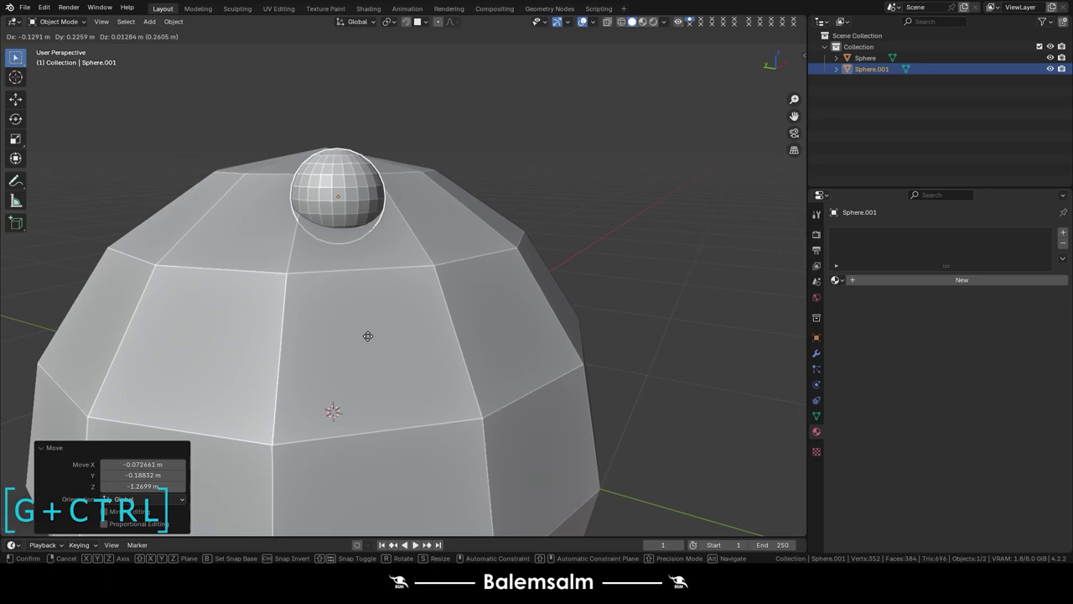
click(396, 145)
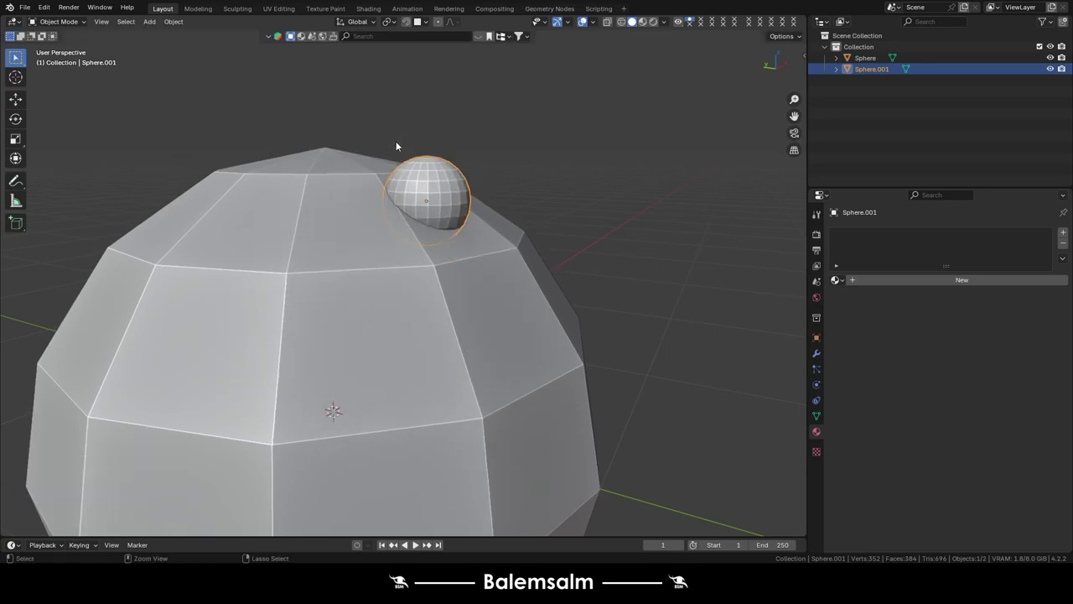
- Enable Align Rotation to Target and slide the sphere across the dome with snapping
click(425, 22)
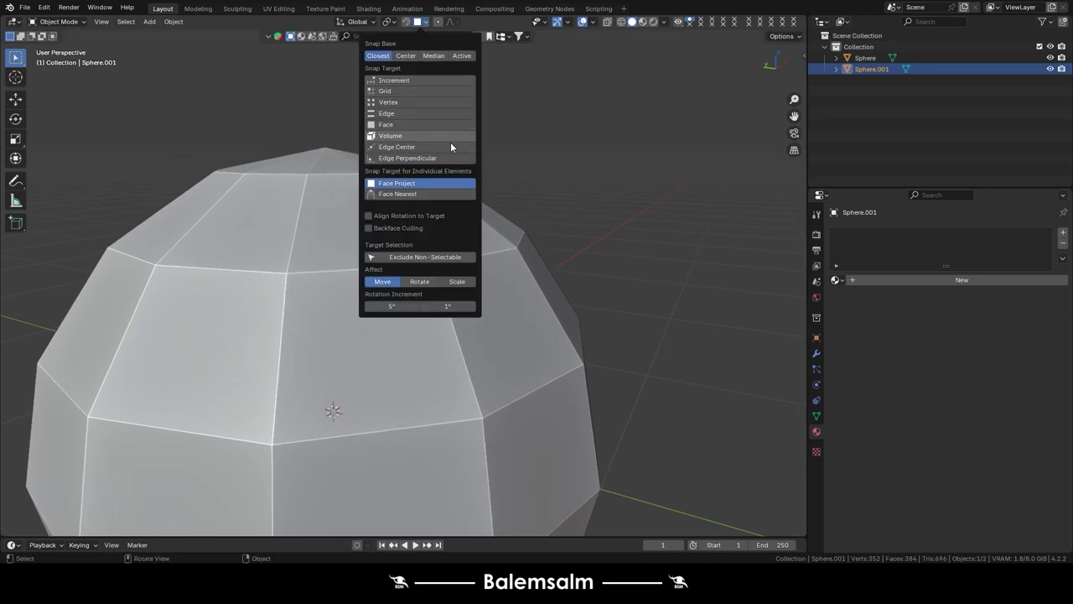
click(419, 216)
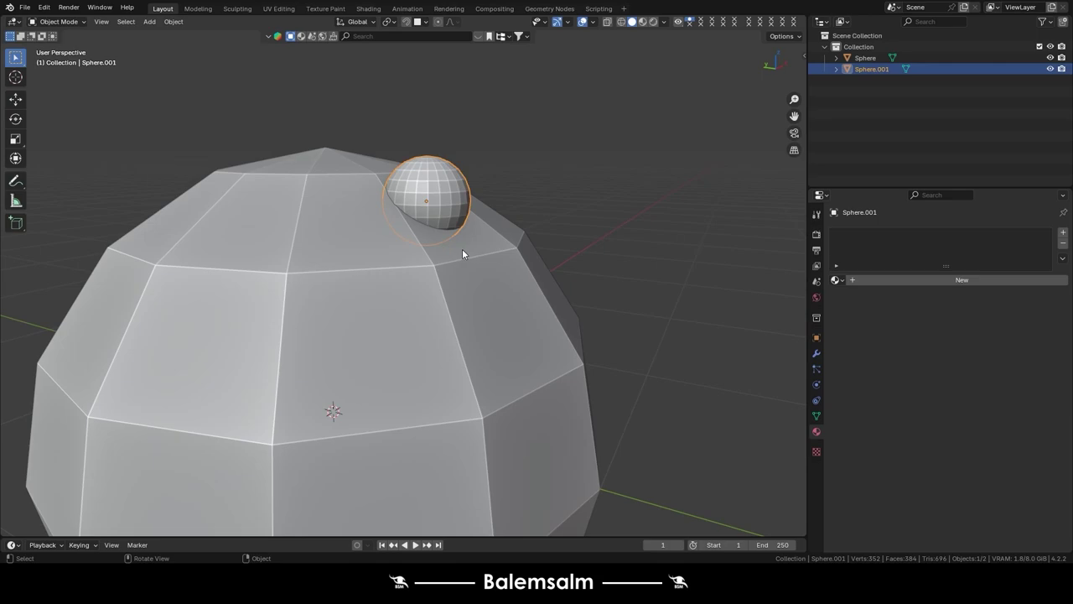
key(g)
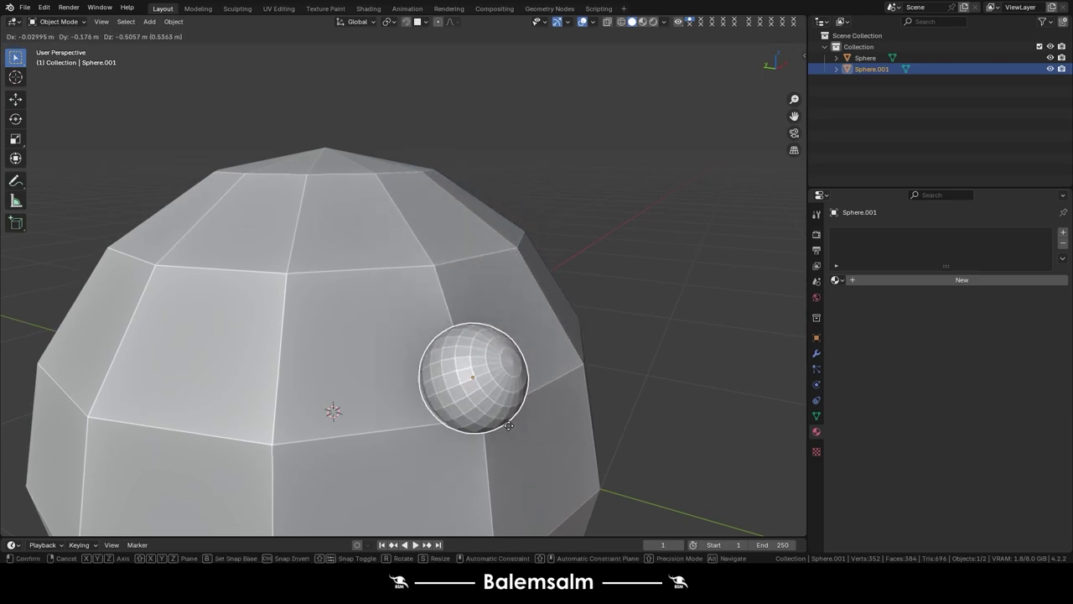
key(ctrl)
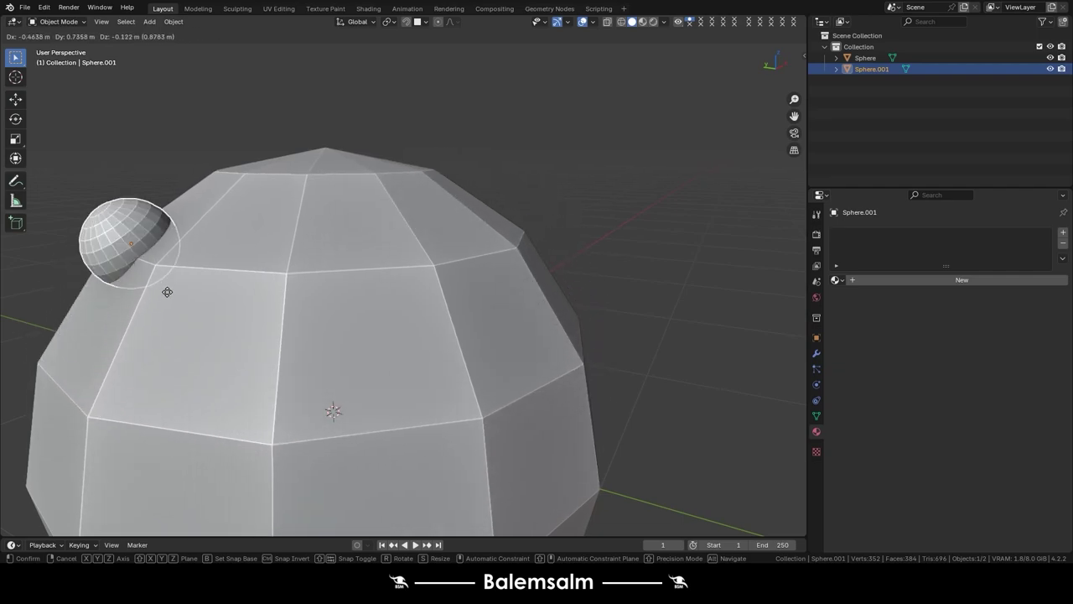
click(509, 339)
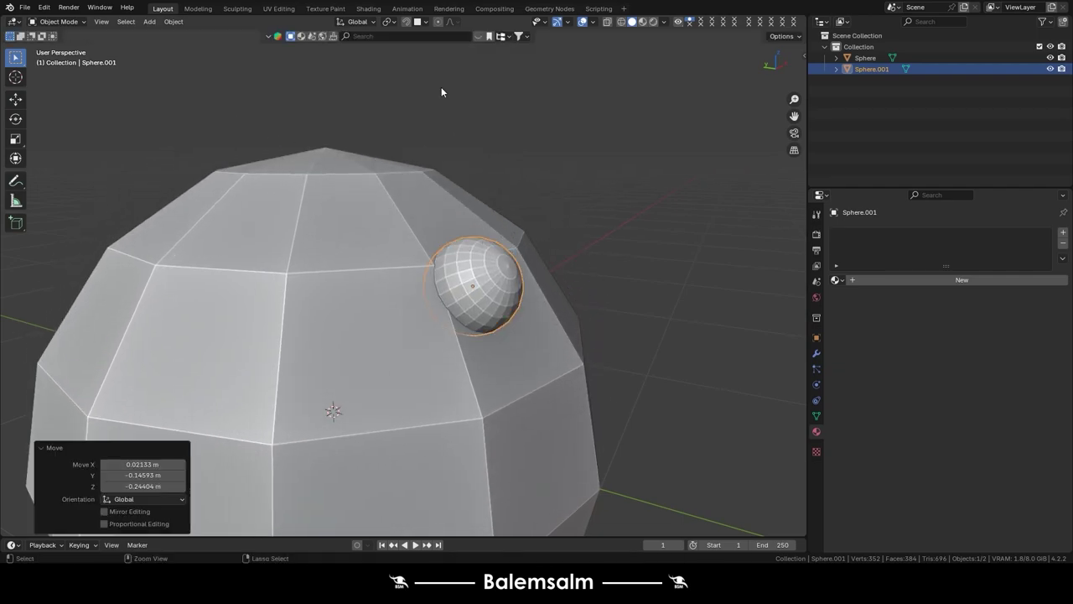
- Switch snapping to Face Nearest and move the sphere to the dome's right edge
click(429, 25)
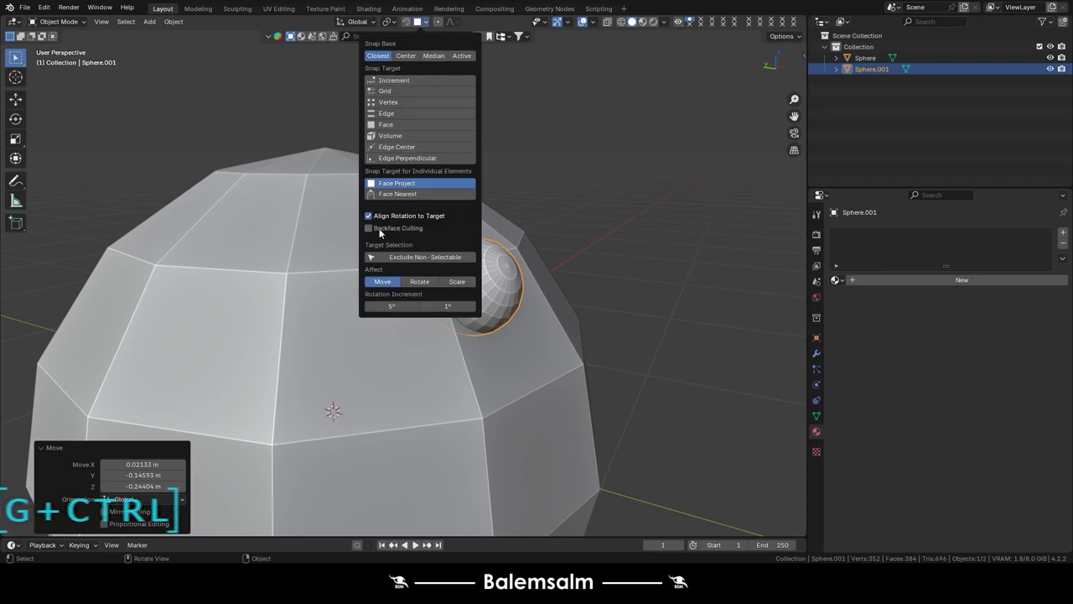
click(398, 195)
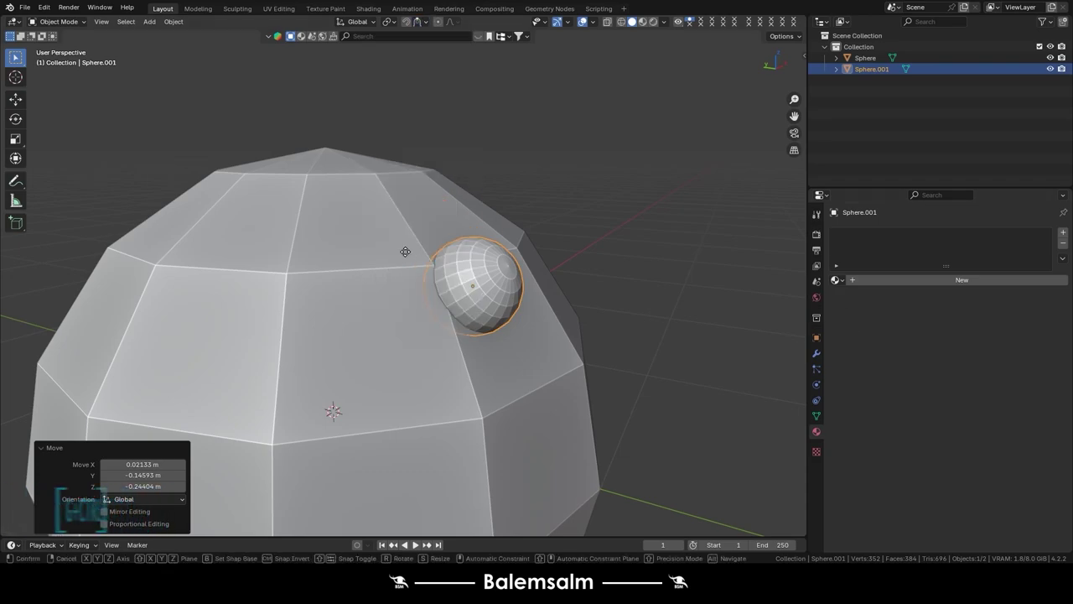
key(g)
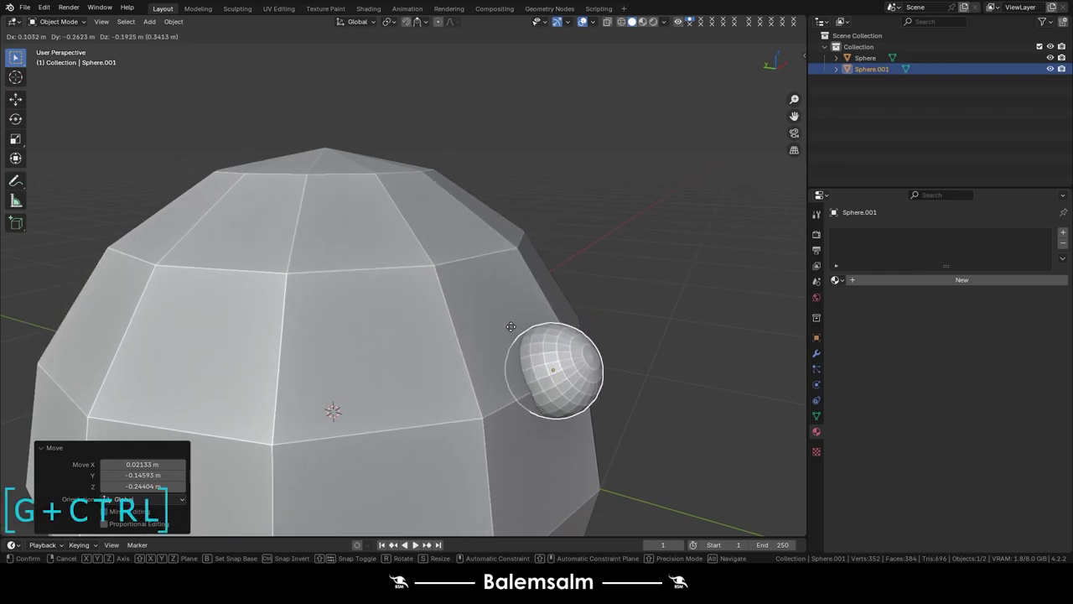
click(553, 379)
- Return to Face Project snapping and settle the sphere on top of the dome
click(425, 23)
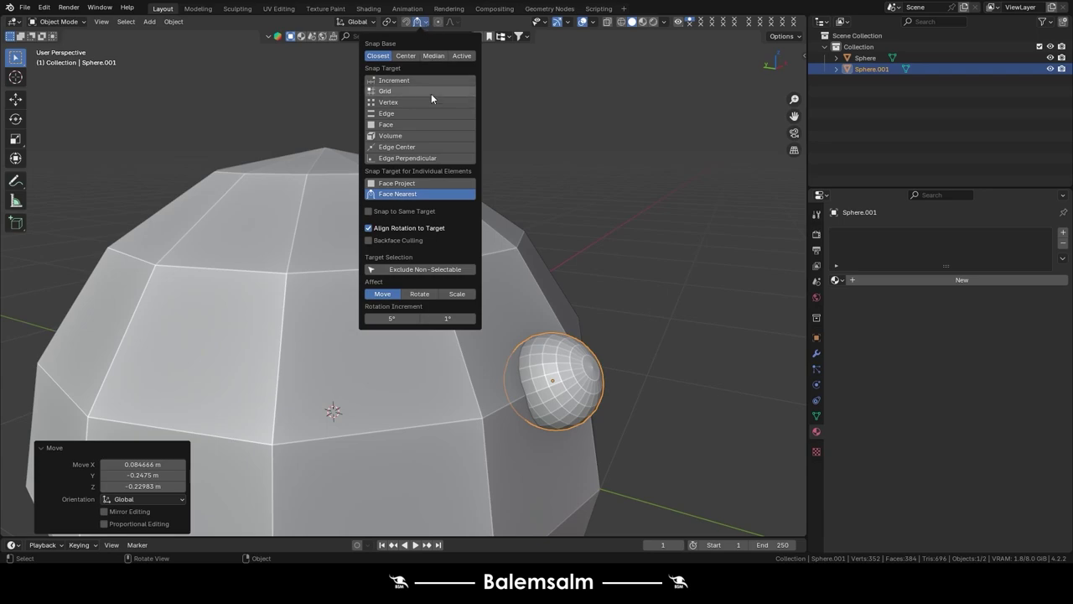
click(405, 183)
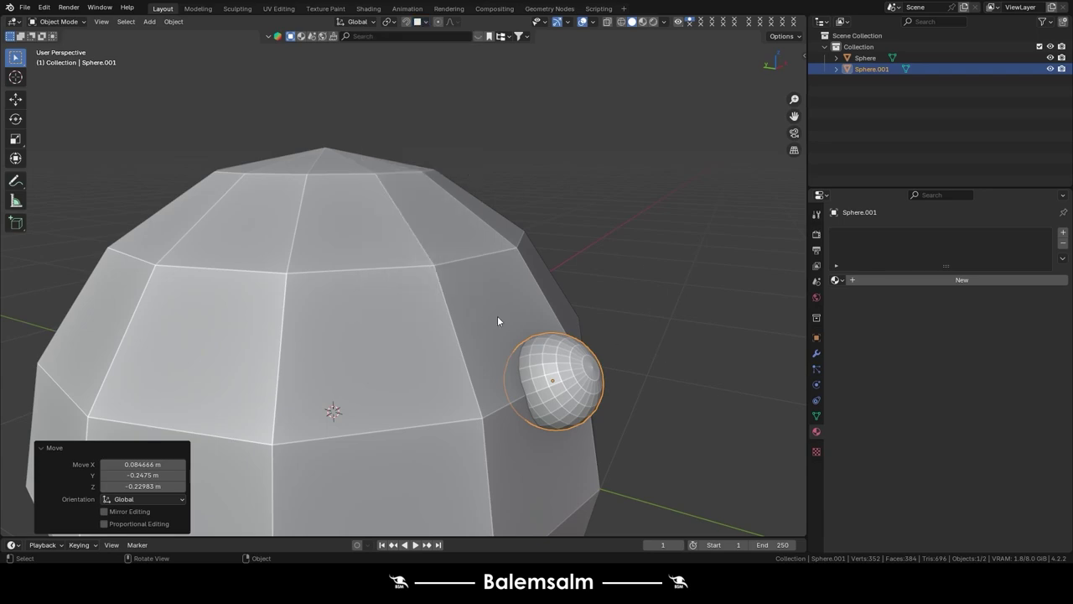
key(g)
key(ctrl)
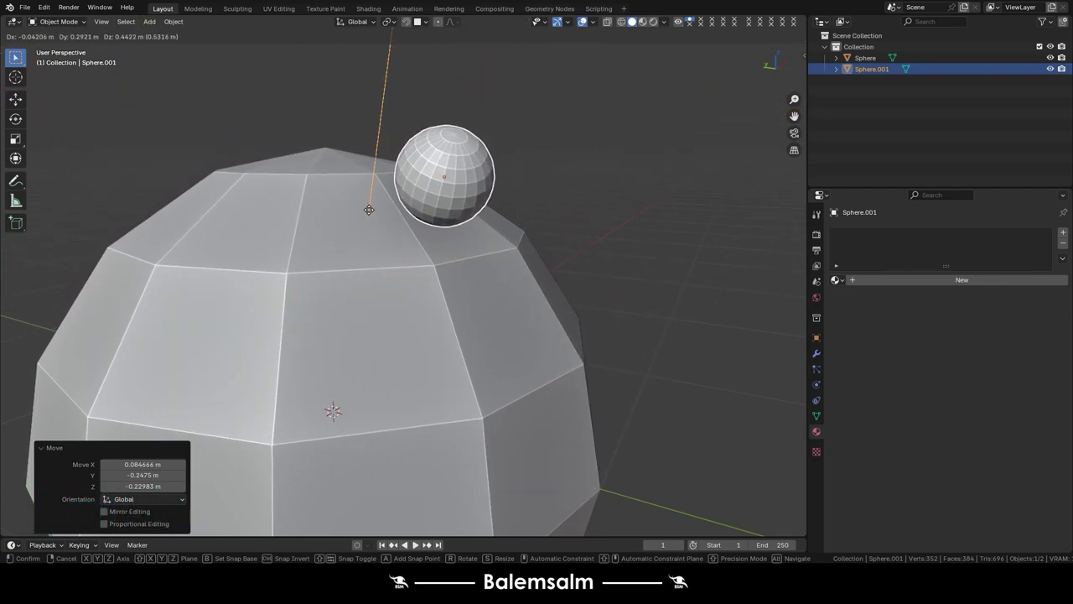
click(411, 217)
mouse_move(416, 215)
middle_down()
mouse_move(480, 210)
mouse_move(323, 198)
mouse_move(438, 247)
middle_up()
click(421, 21)
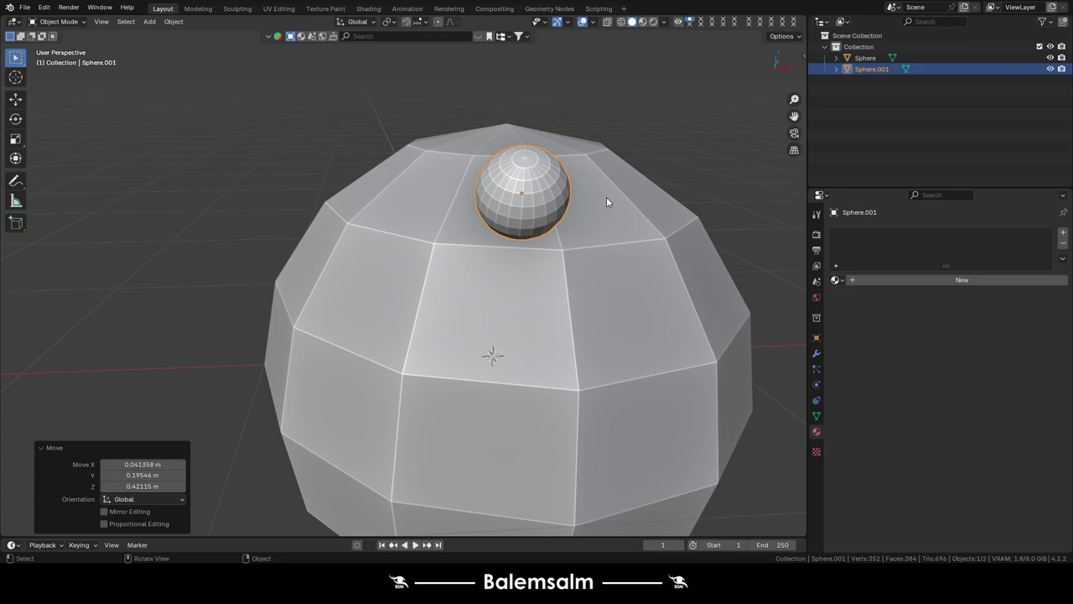
key(grave)
- Switch to the right-side view and move the small sphere to a new spot
click(618, 220)
shift+middle_drag(594, 180, 545, 264)
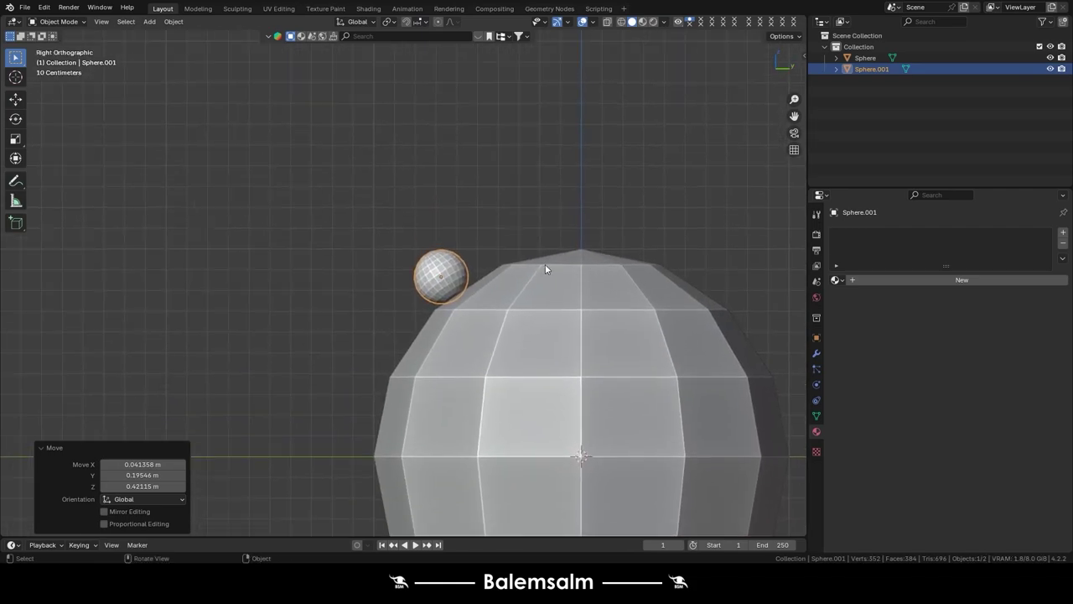
scroll(545, 265, up, 4)
shift+middle_drag(380, 171, 739, 295)
key(g)
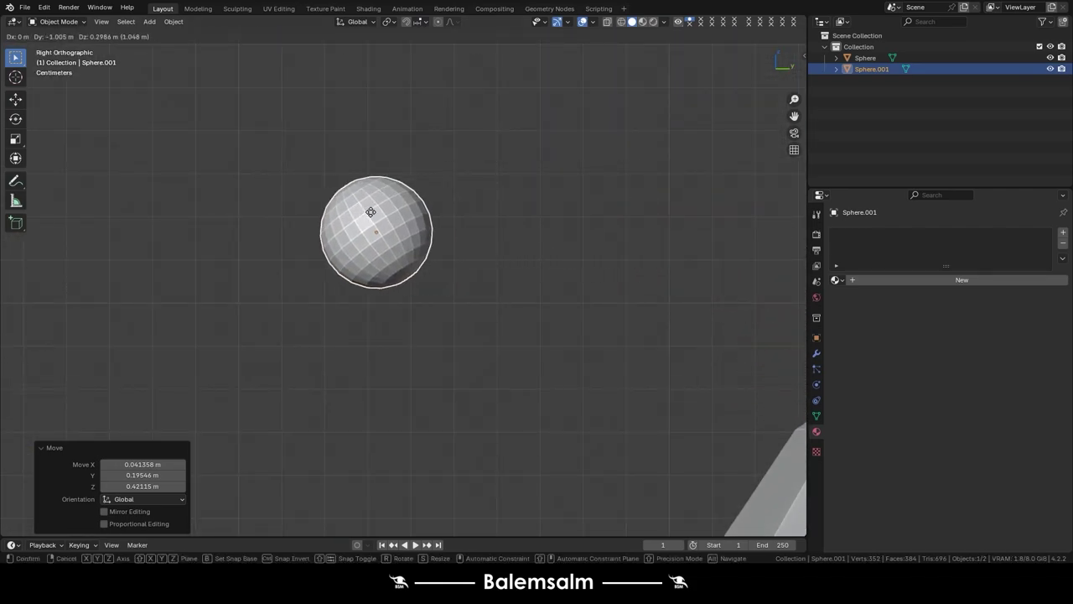
click(333, 212)
- Raise the small sphere along Z with Ctrl snapping held
click(413, 21)
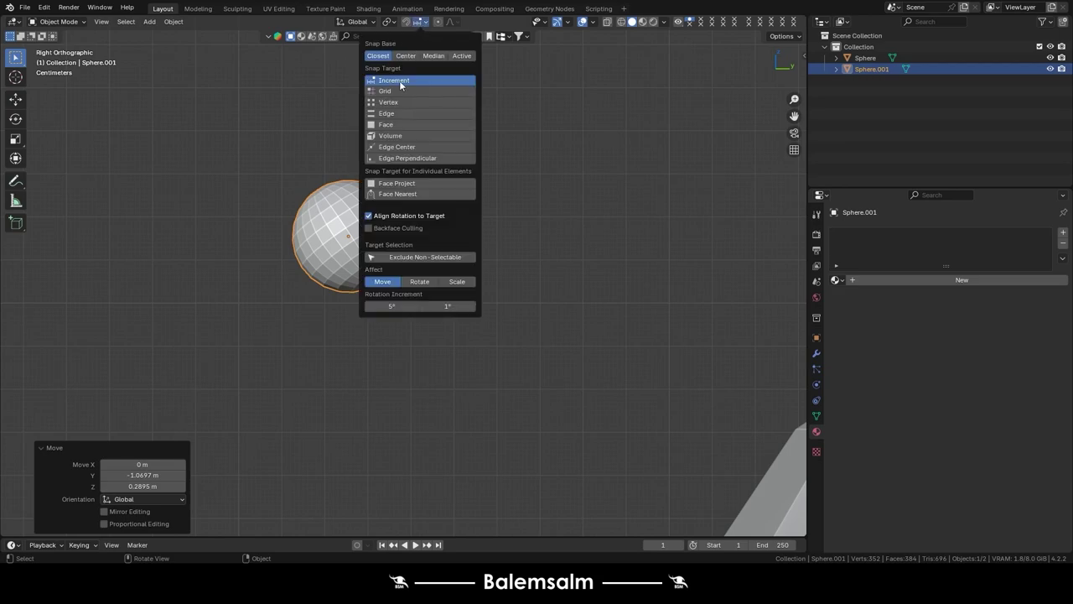
shift+middle_drag(366, 156, 469, 276)
scroll(442, 319, up, 2)
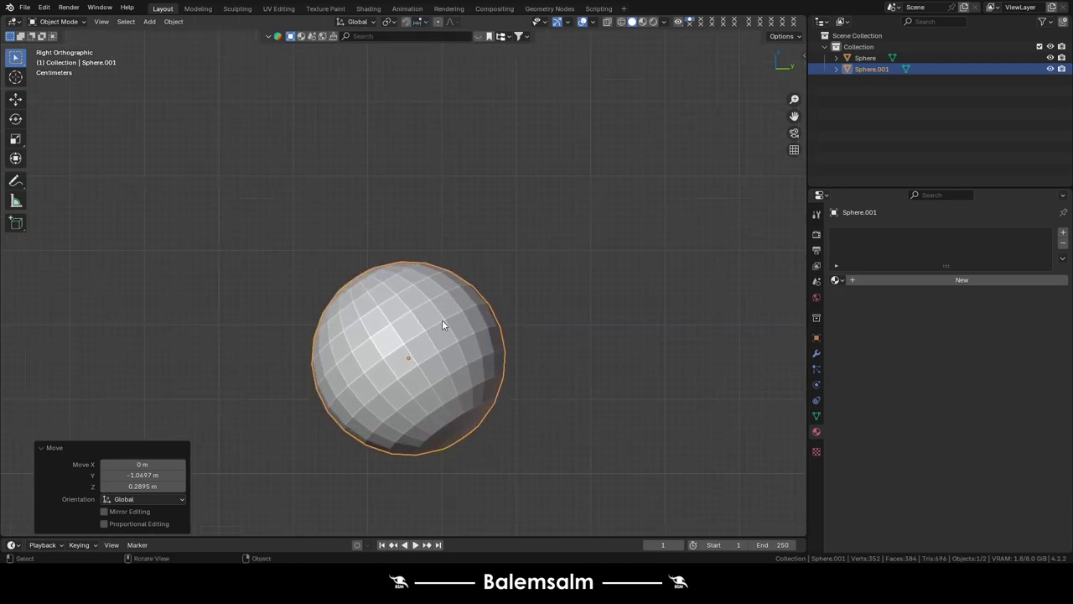
scroll(442, 319, up, 2)
key(g)
key(z)
key(ctrl)
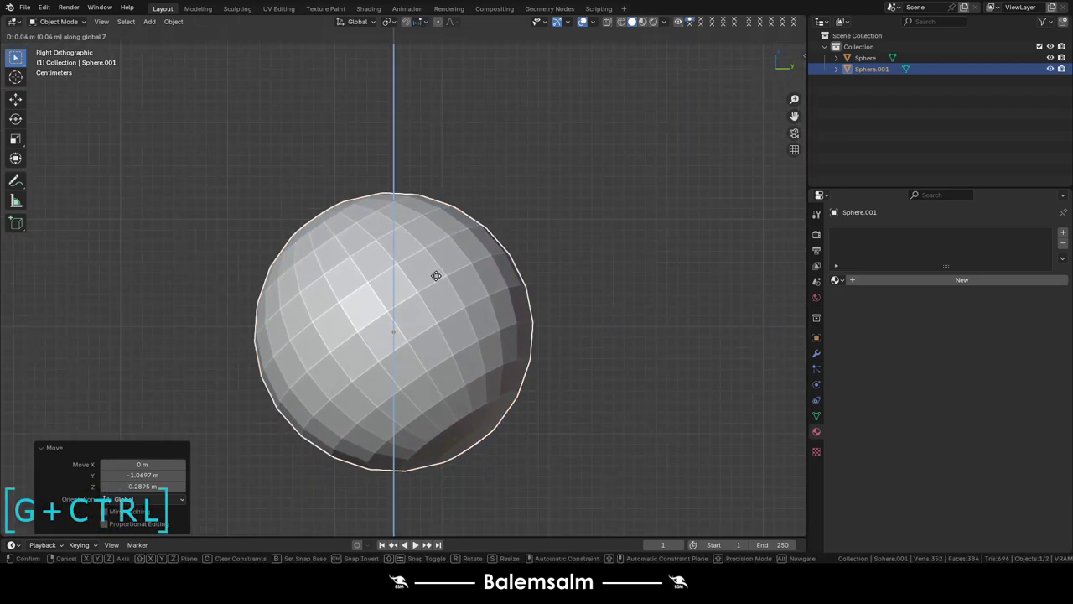
click(430, 184)
- Move the small sphere again along Z, placing it 0.8 m up
scroll(443, 216, down, 6)
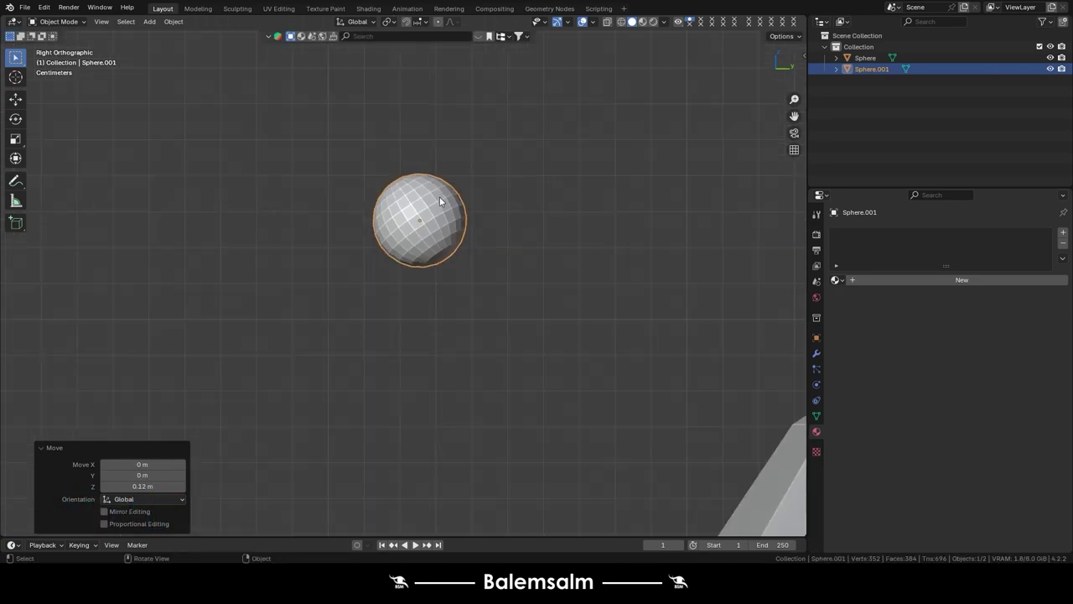
scroll(443, 217, down, 3)
shift+middle_drag(444, 216, 456, 322)
scroll(456, 321, down, 1)
key(g)
key(z)
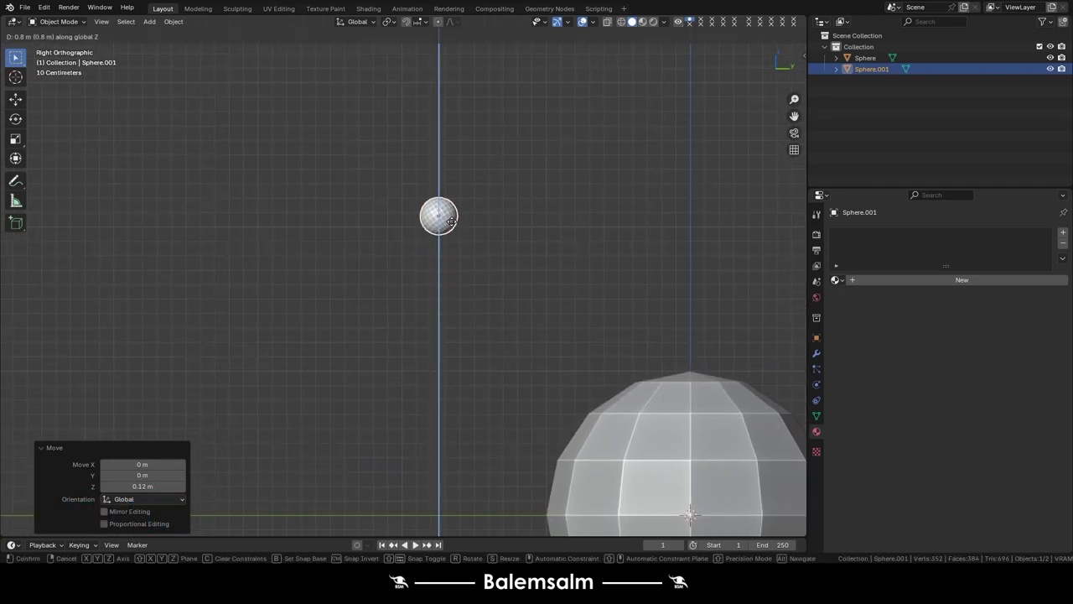
click(451, 220)
- Try one more vertical Z move of the small sphere, then undo it
scroll(453, 236, down, 3)
scroll(456, 240, down, 10)
shift+middle_drag(456, 240, 448, 341)
scroll(447, 341, up, 1)
key(g)
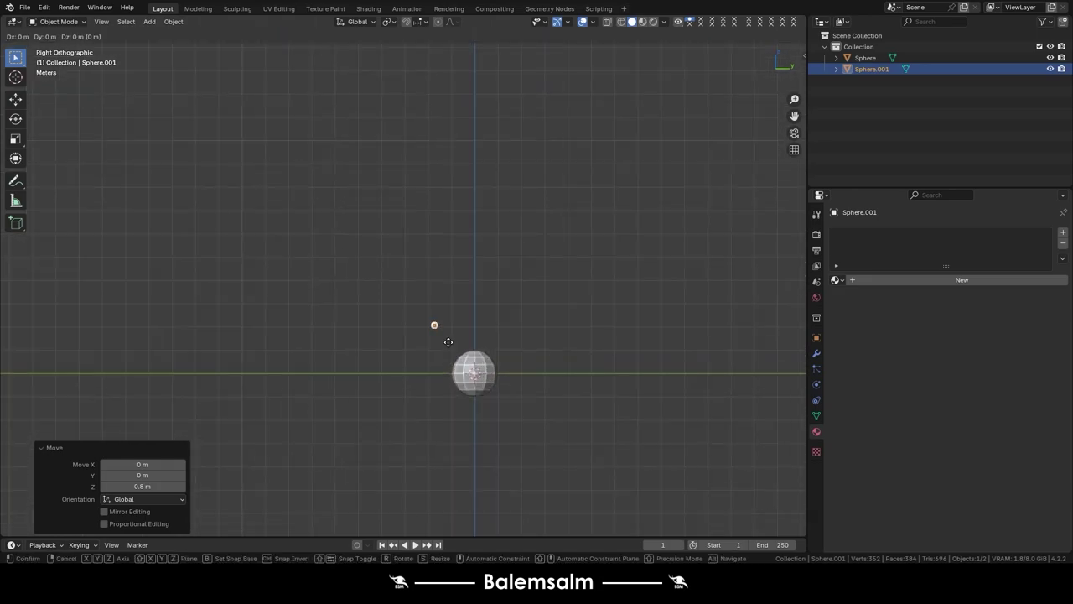
key(z)
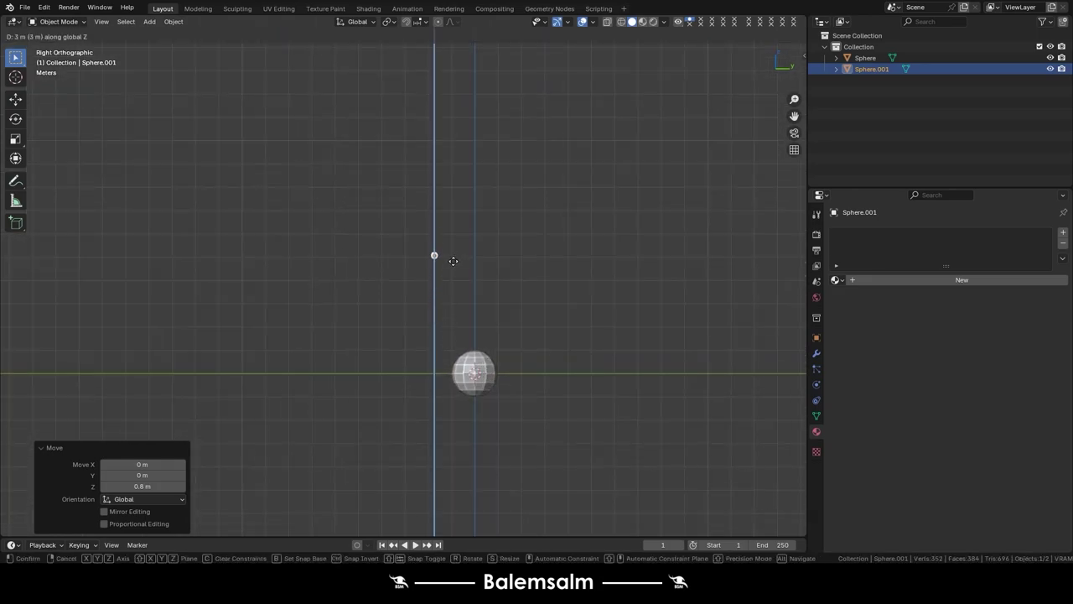
click(459, 129)
key(ctrl+z)
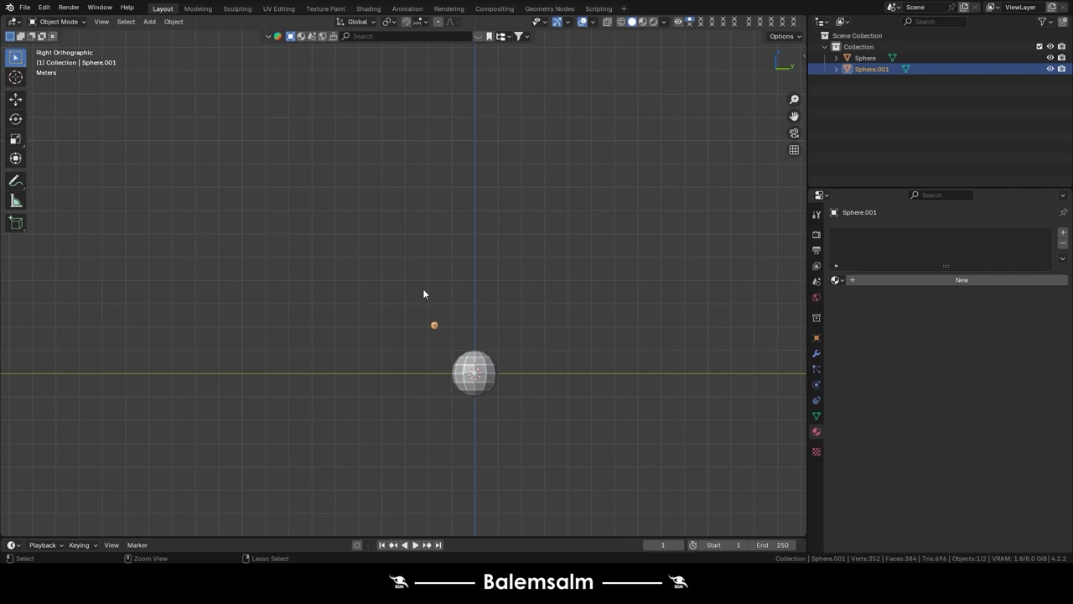
scroll(422, 288, up, 3)
scroll(441, 339, up, 5)
- Set Snap Target to Grid, test a Z move of the sphere, and undo it
click(425, 23)
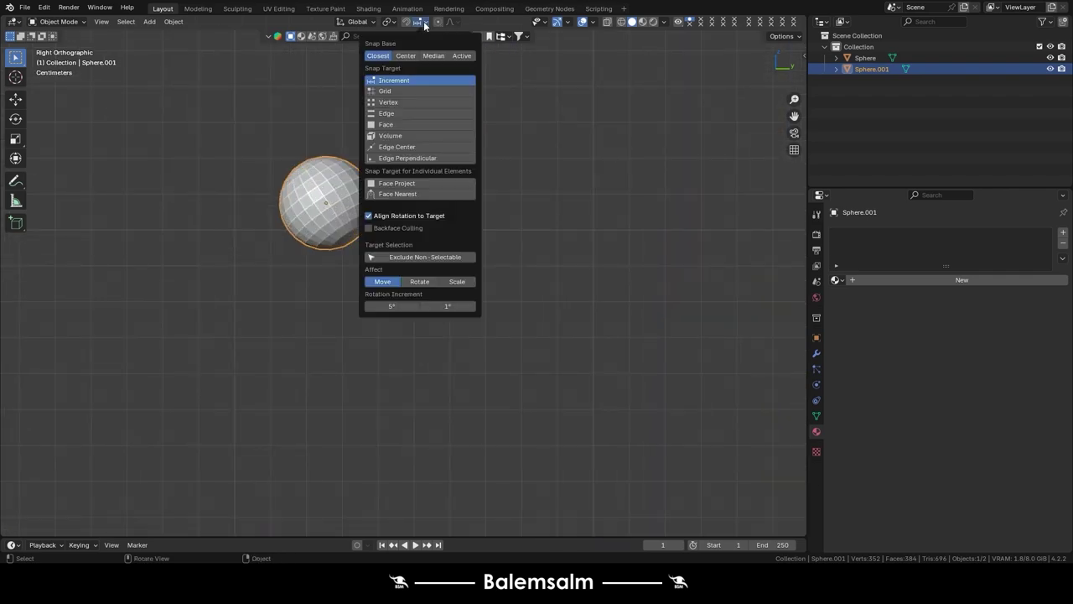
click(388, 92)
shift+middle_drag(231, 152, 375, 294)
scroll(444, 350, up, 4)
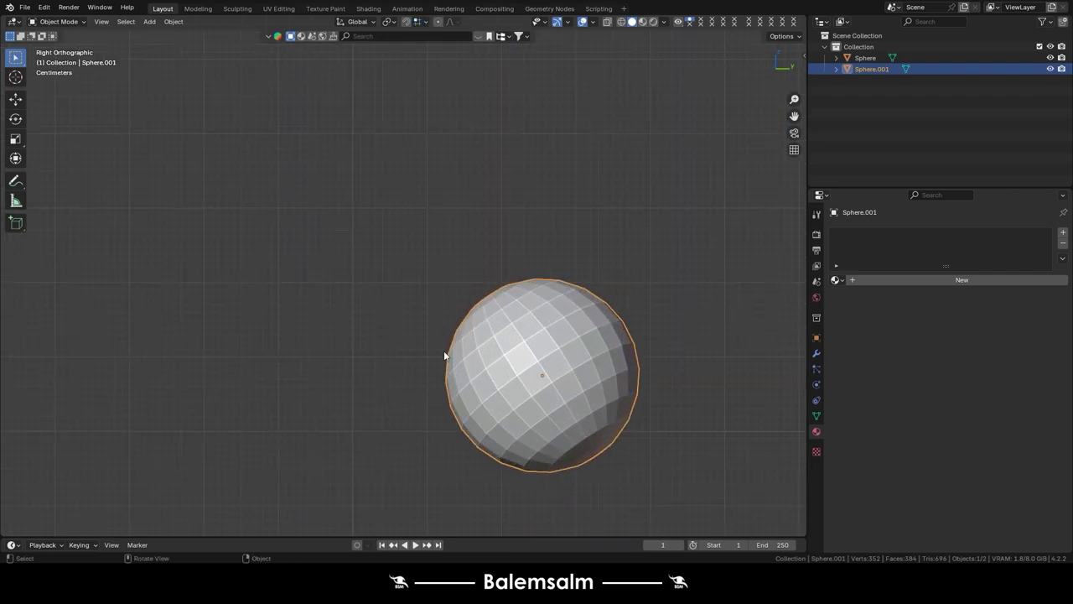
key(g)
key(z)
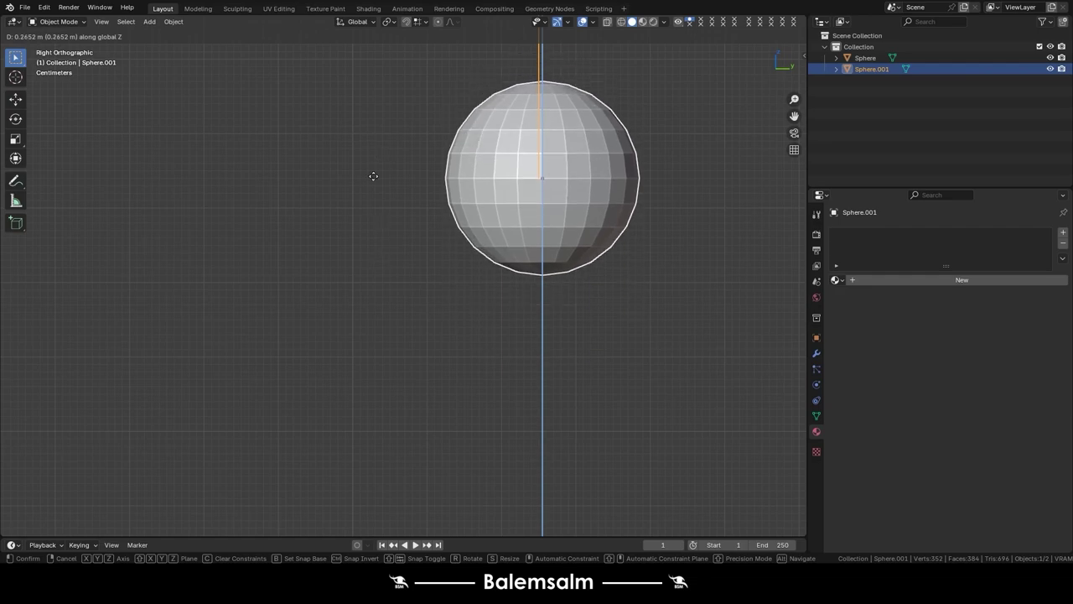
click(586, 143)
key(ctrl+z)
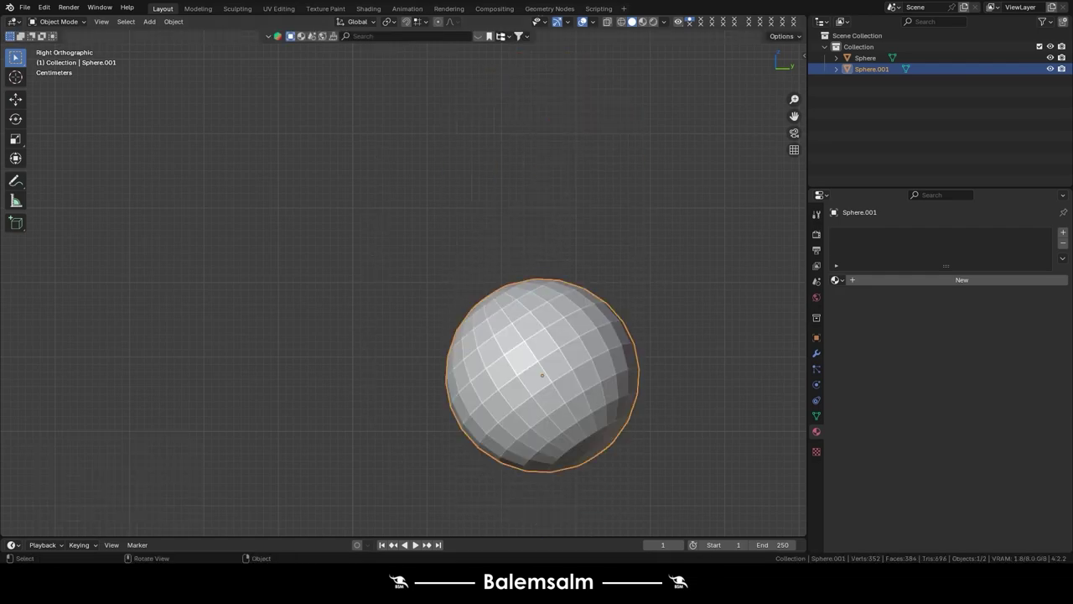
click(417, 22)
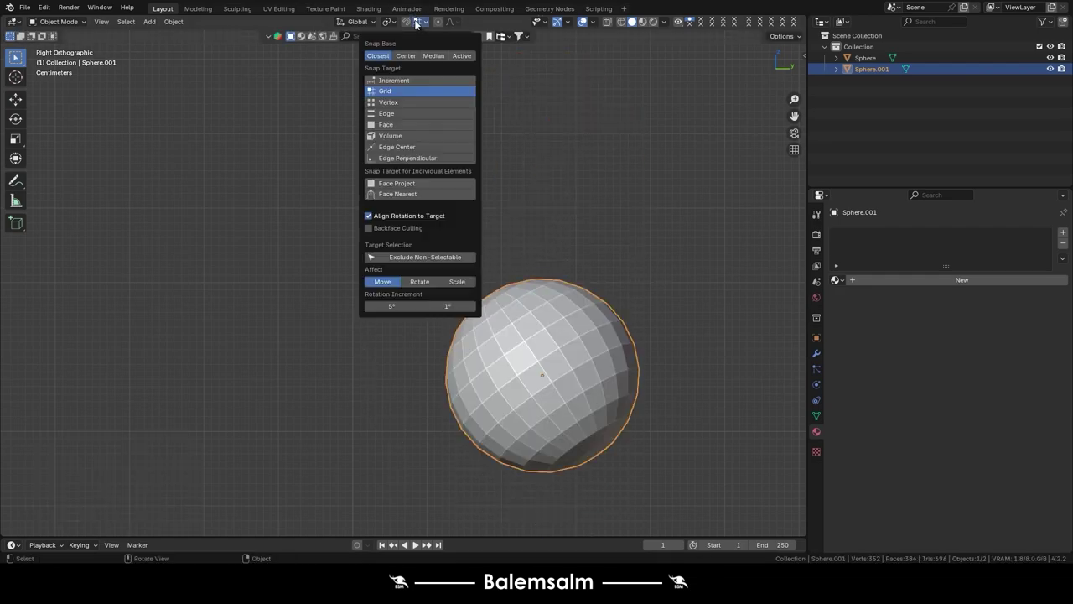
- Set snapping to Edge and snap the small sphere onto the large sphere's edges
click(420, 113)
scroll(688, 383, down, 3)
scroll(113, 193, down, 3)
shift+middle_drag(112, 193, 411, 359)
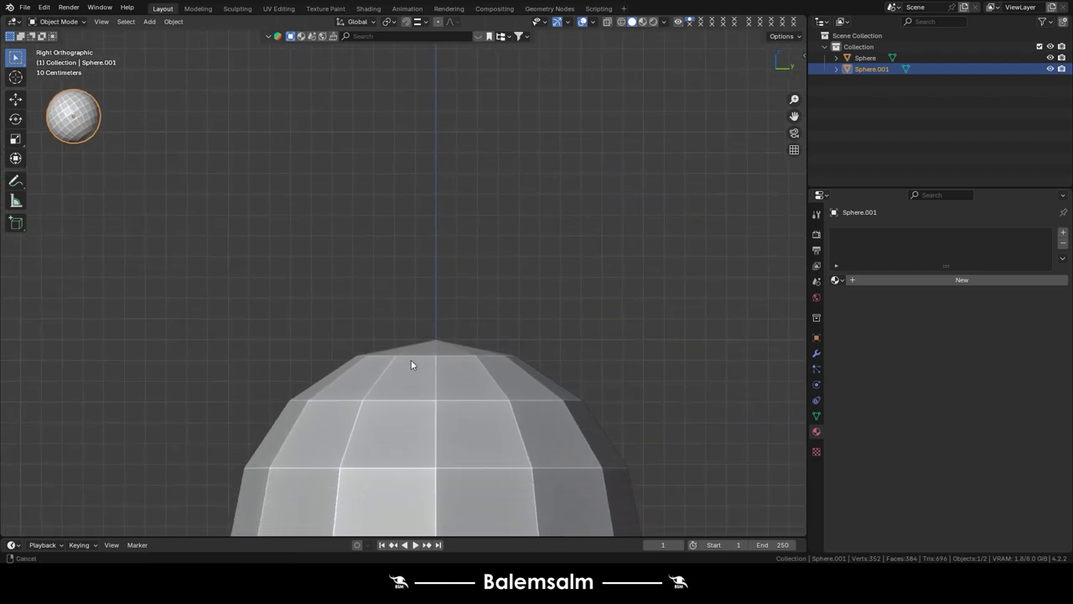
scroll(411, 364, up, 3)
key(g)
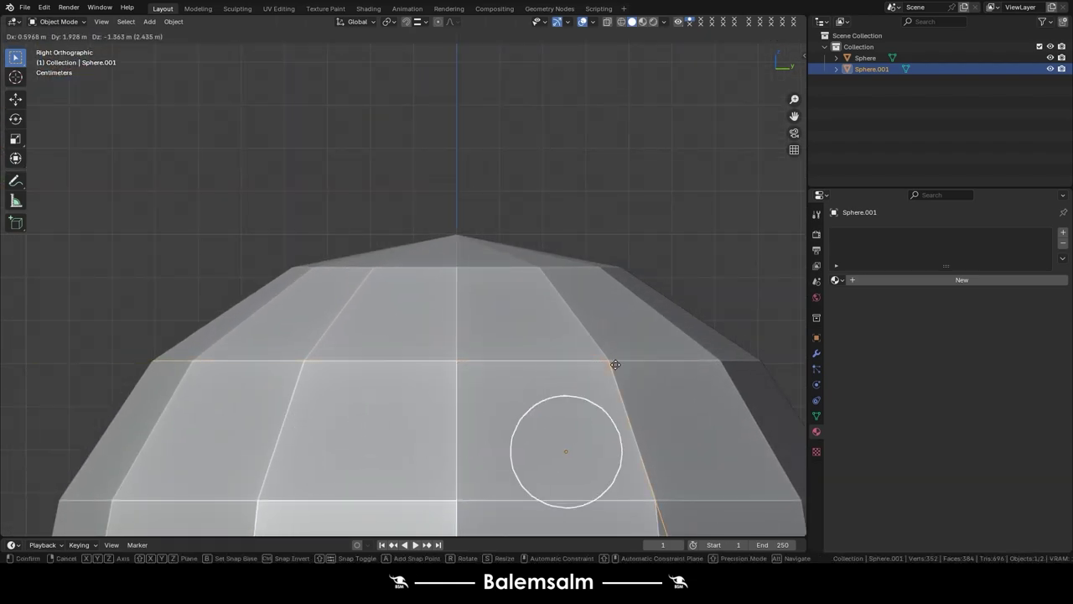
click(579, 277)
mouse_move(578, 277)
middle_down()
mouse_move(407, 336)
mouse_move(427, 344)
mouse_move(581, 318)
middle_up()
click(427, 24)
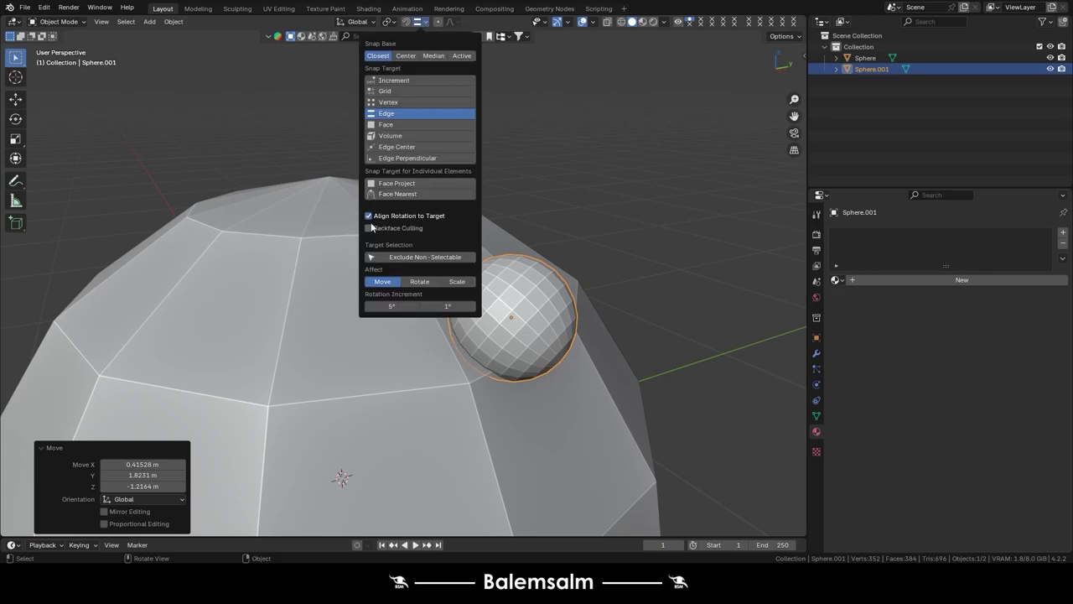
key(g)
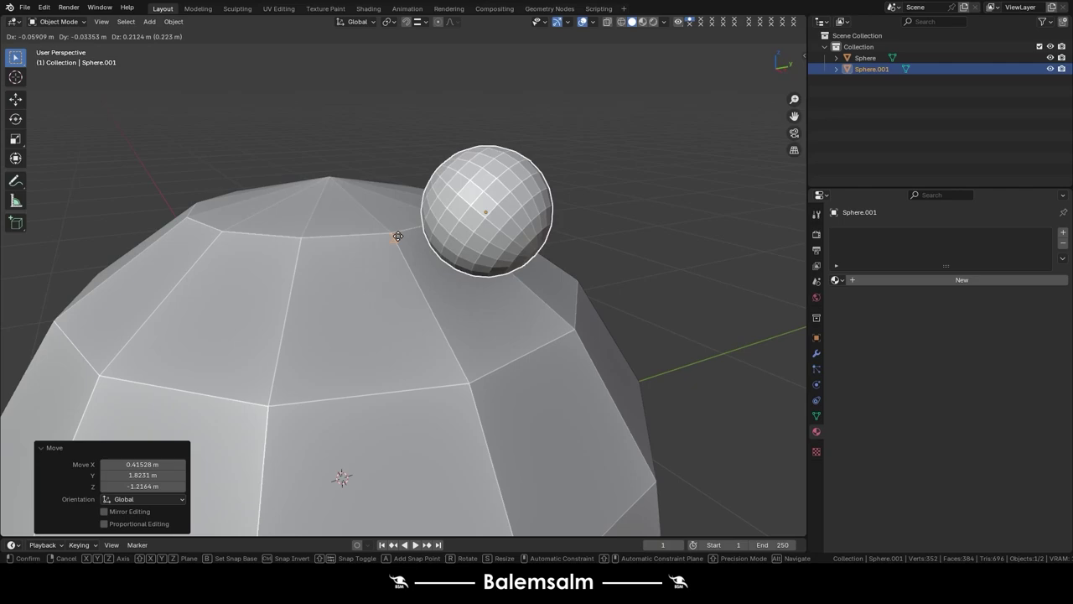
click(472, 230)
- Switch the snap target from Volume to Edge Center, test a move, and undo it
click(426, 22)
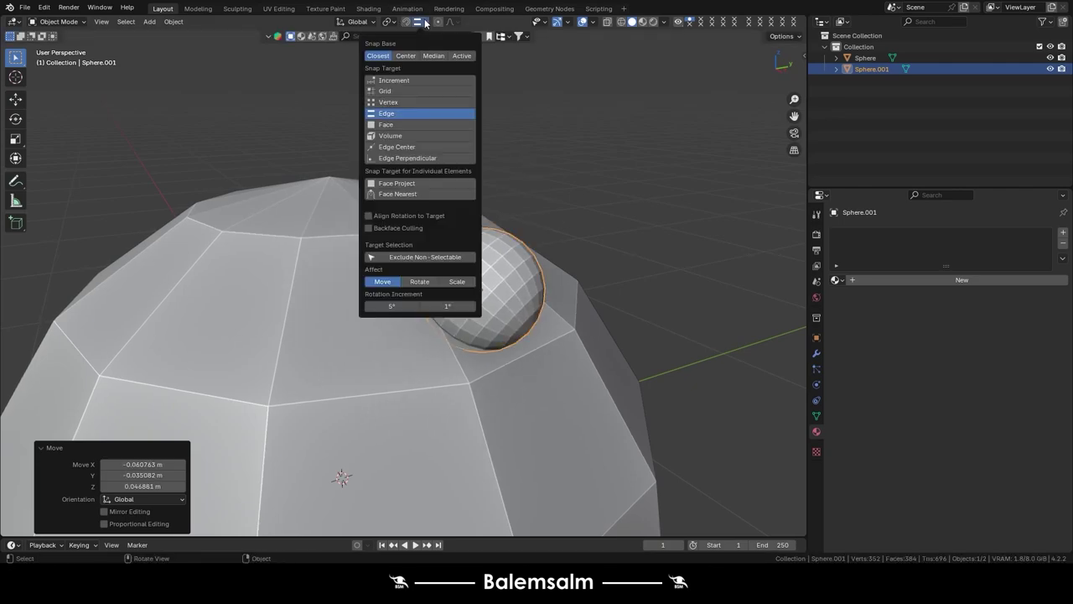
click(398, 137)
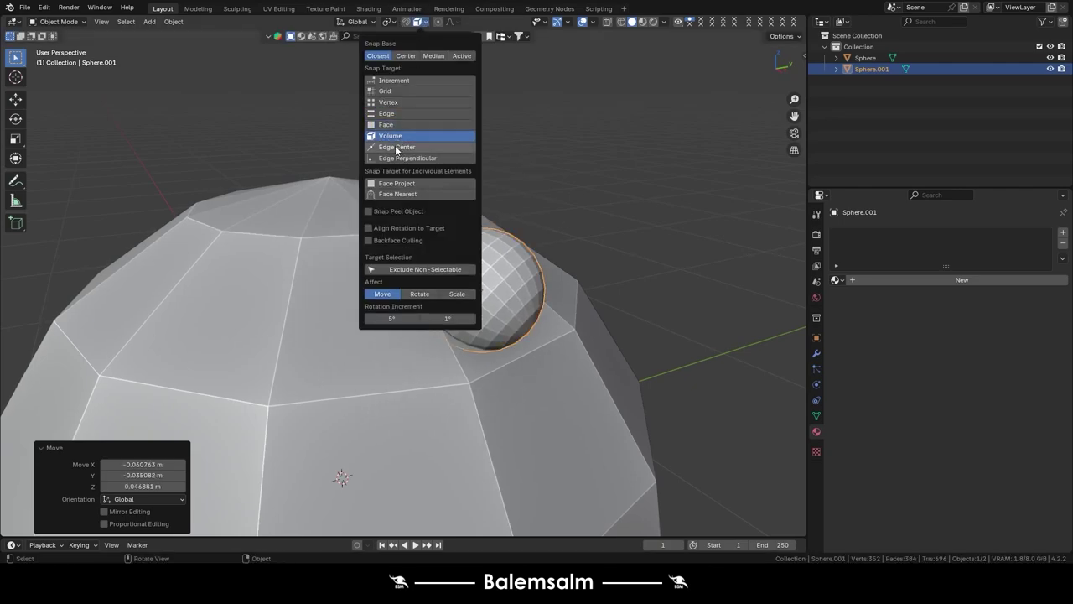
click(396, 147)
key(g)
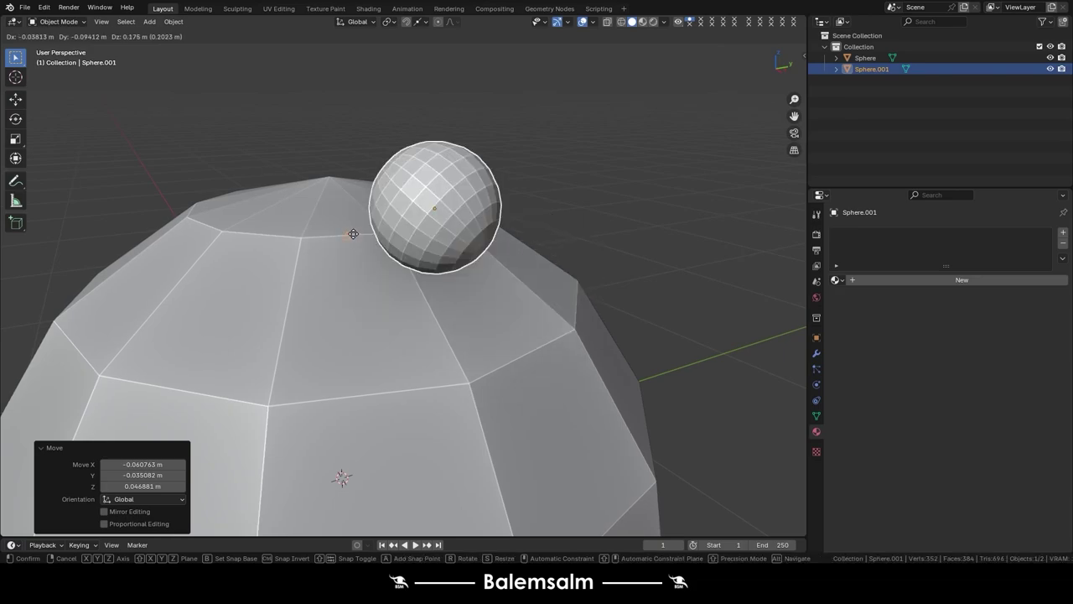
click(523, 367)
key(ctrl+z)
- Snap the small sphere to an edge midpoint, then against the large sphere's side
click(420, 22)
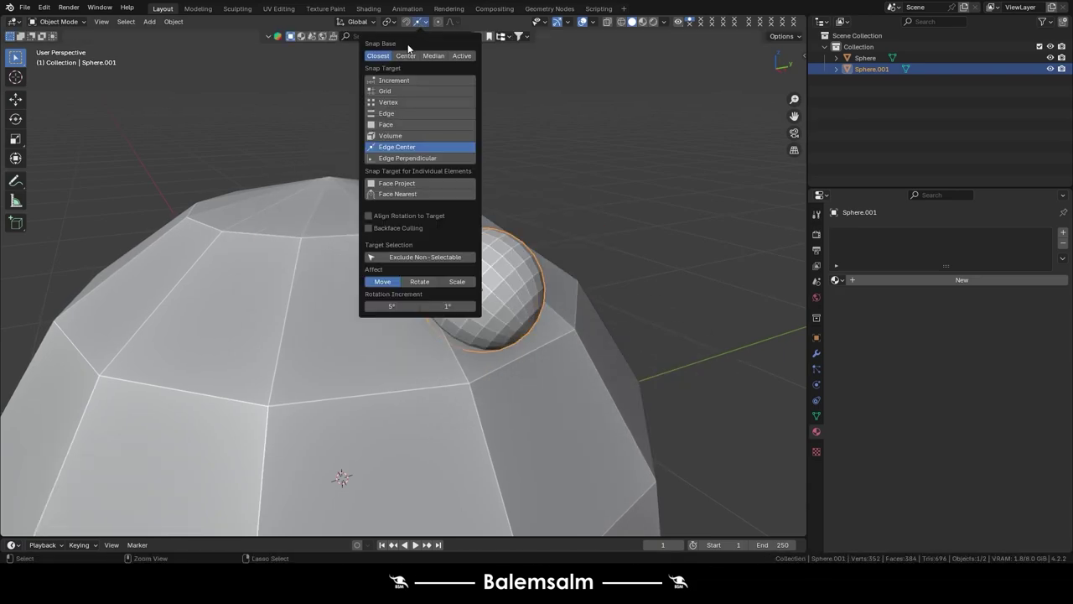
key(g)
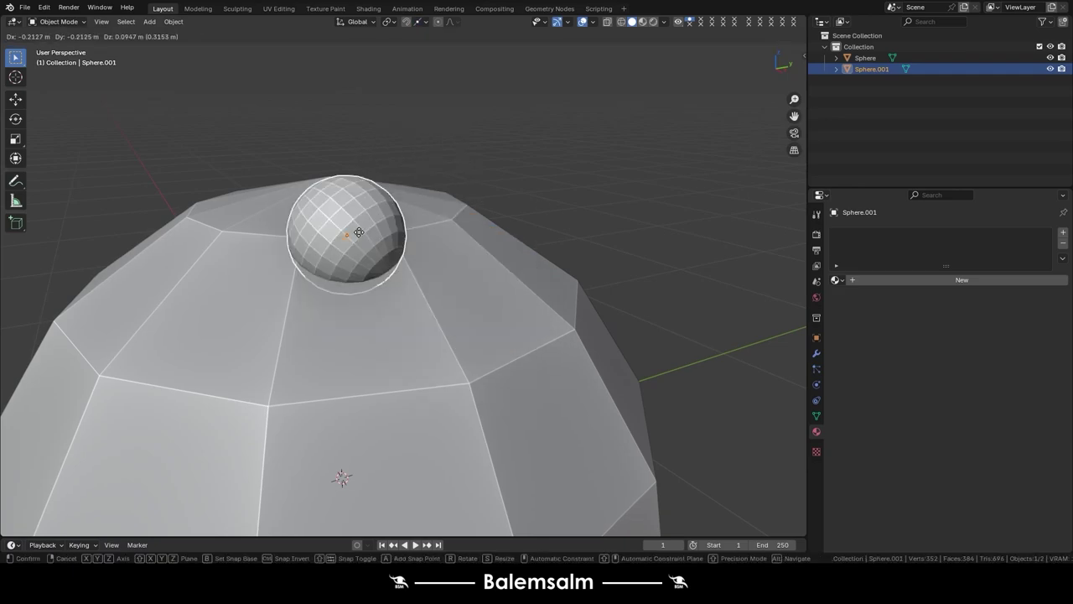
click(359, 232)
key(g)
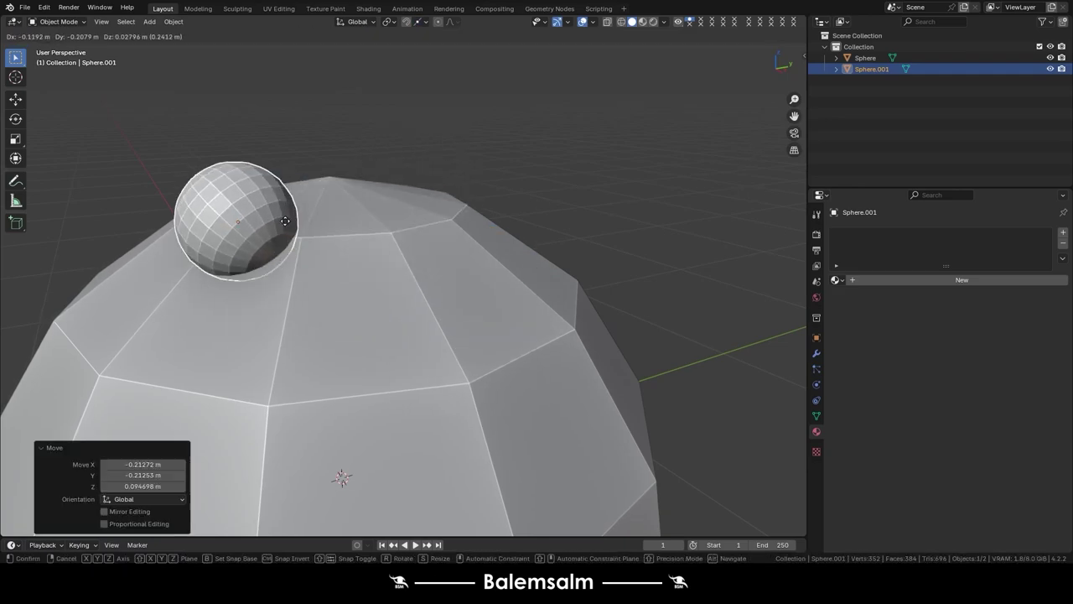
key(ctrl)
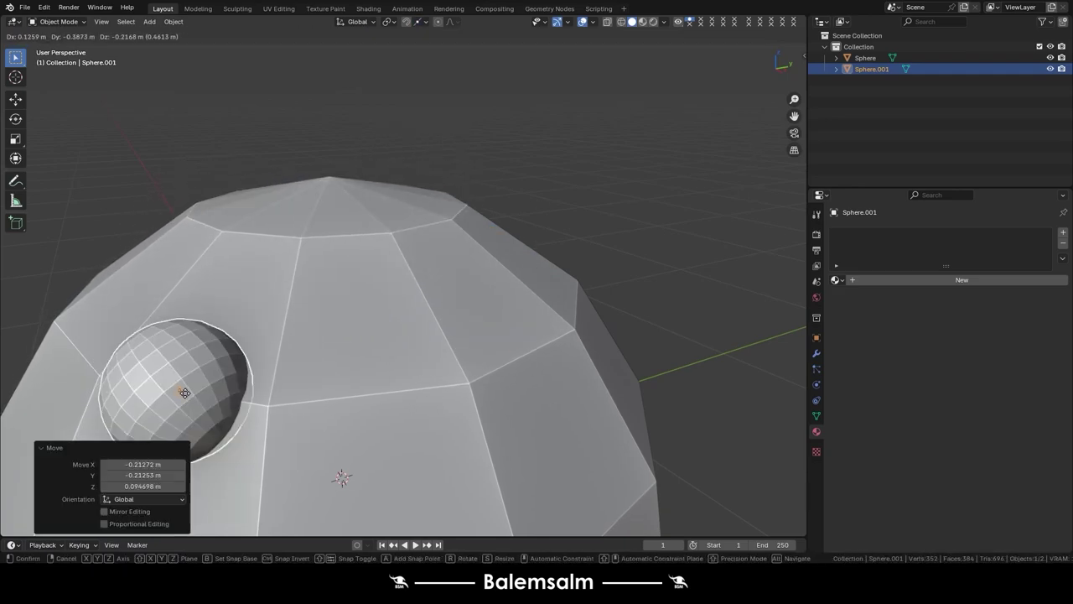
click(380, 393)
mouse_move(380, 393)
middle_down()
mouse_move(498, 338)
mouse_move(457, 374)
mouse_move(385, 28)
middle_up()
- Change the snap target to Edge Perpendicular and begin moving the sphere
click(420, 22)
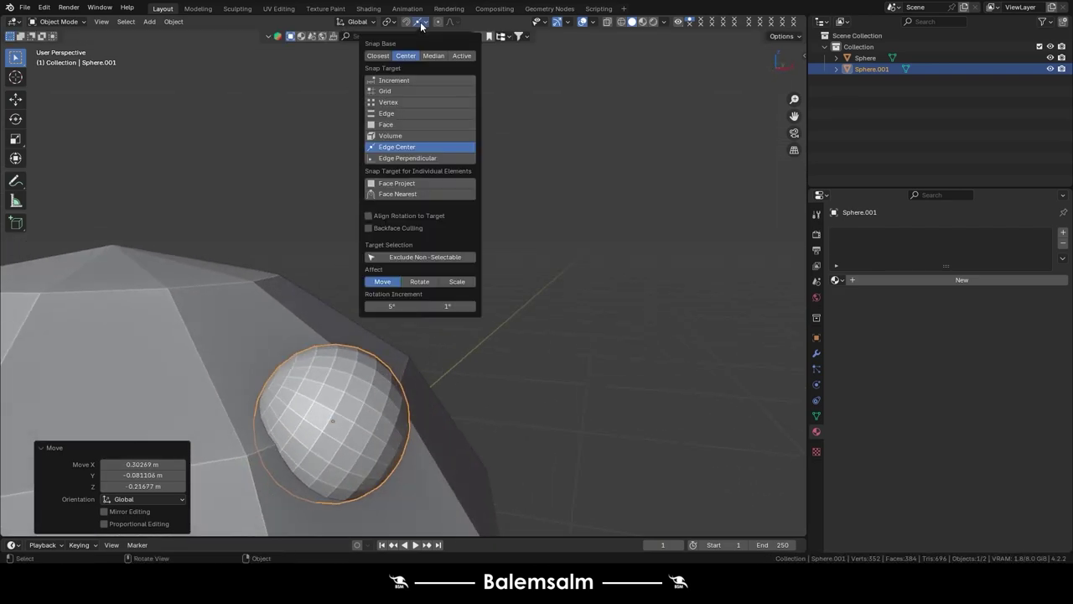
click(425, 158)
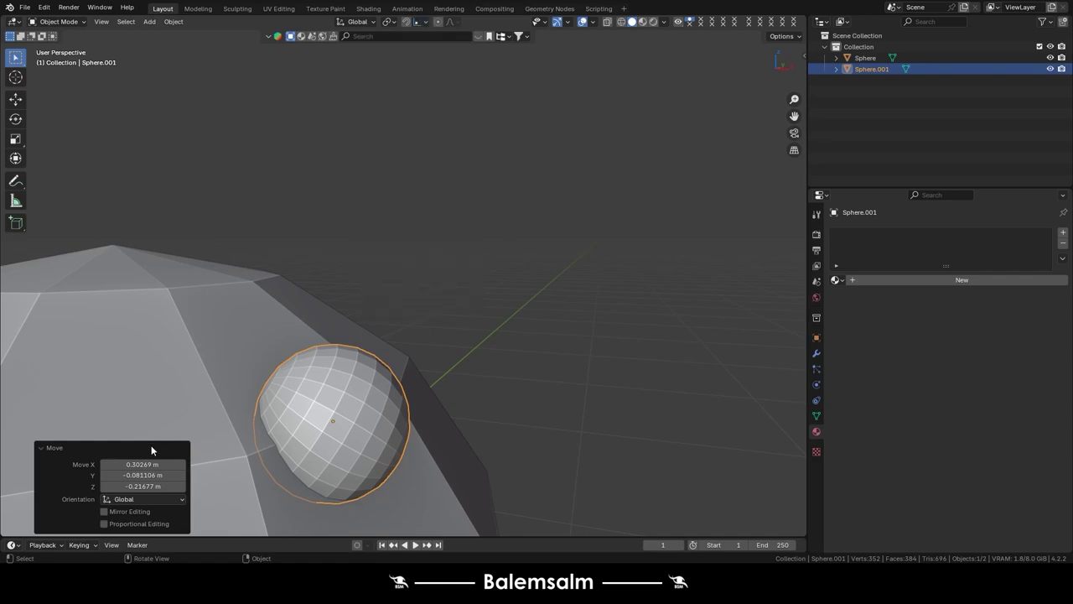
key(g)
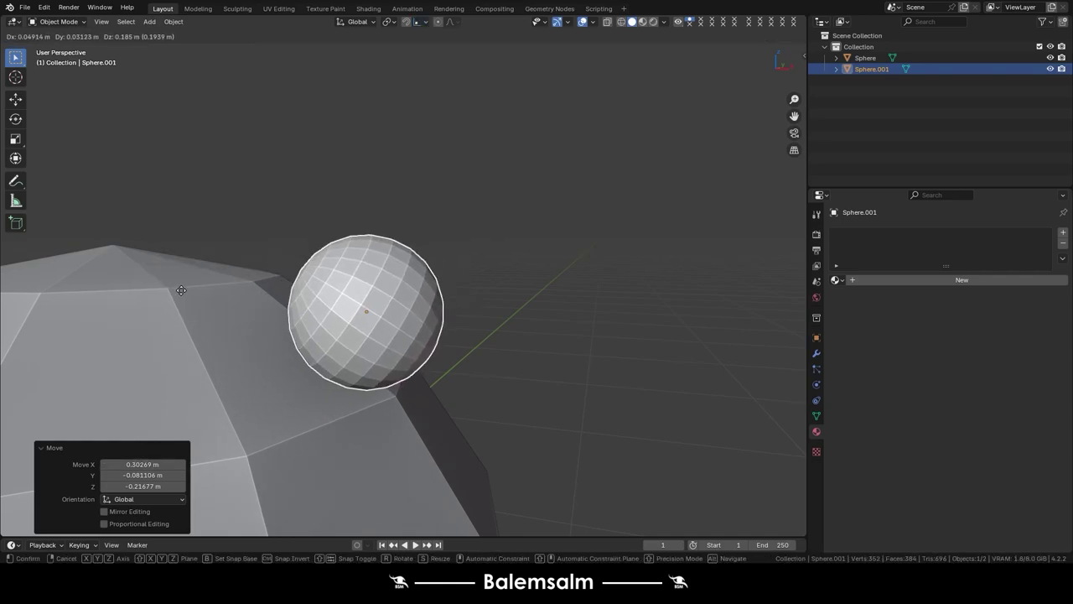
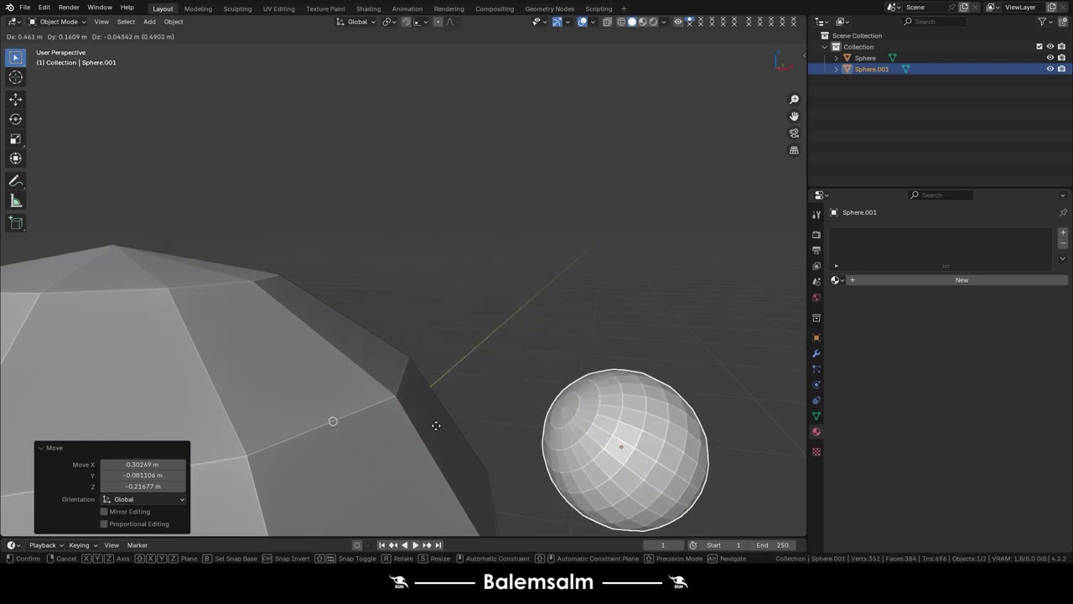
- Move the small sphere Sphere.001 to a new position, then undo that move
click(380, 389)
mouse_move(380, 389)
middle_down()
mouse_move(343, 387)
mouse_move(518, 326)
middle_up()
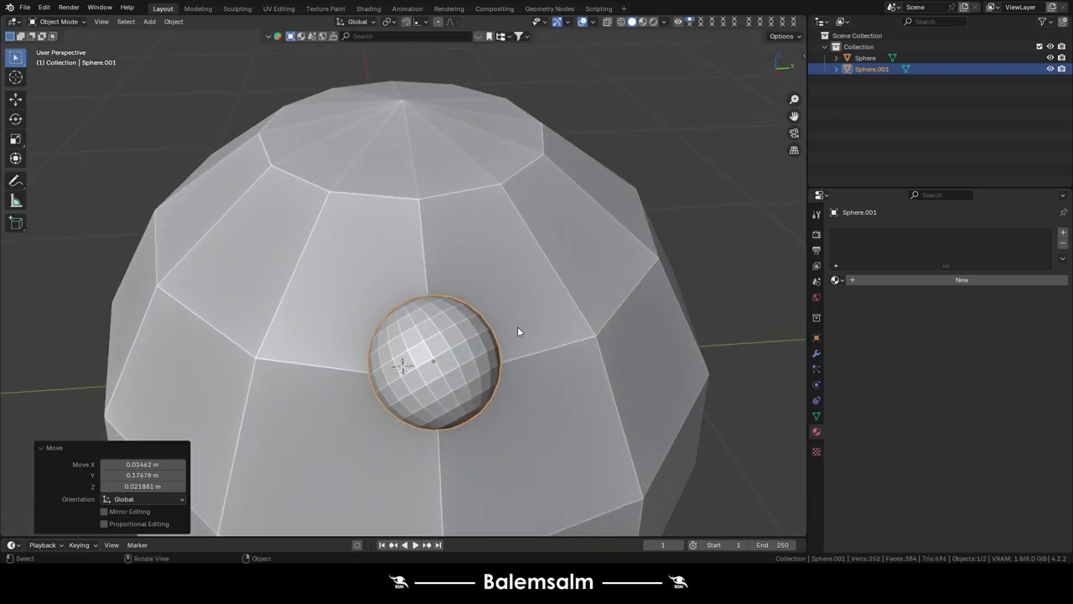
key(g)
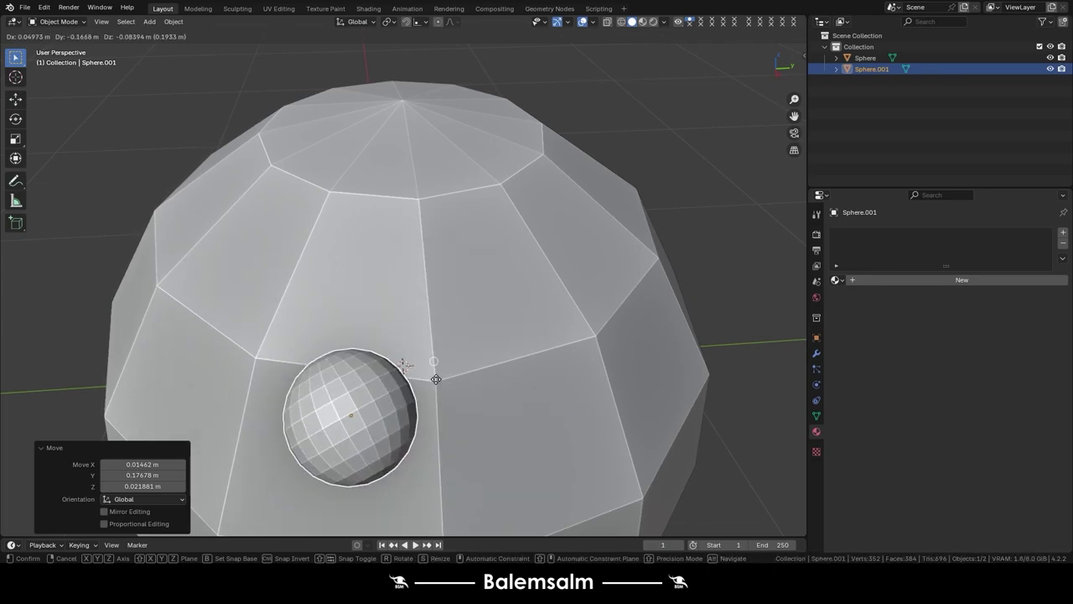
click(588, 323)
key(ctrl+z)
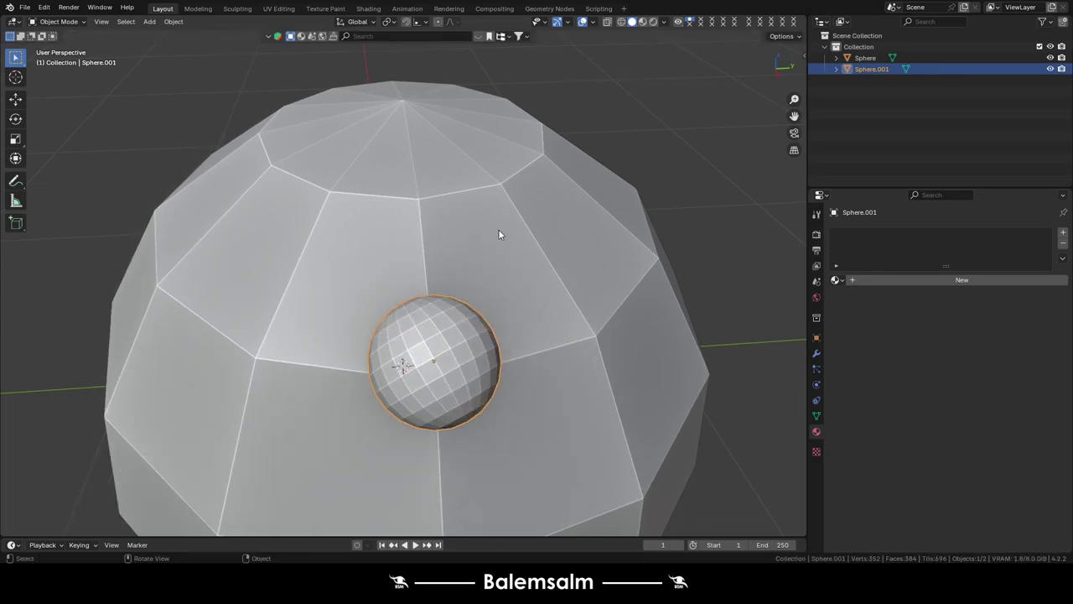
- Box-select both spheres and delete them with X
scroll(498, 229, down, 8)
mouse_move(460, 202)
middle_down()
mouse_move(586, 190)
mouse_move(517, 270)
middle_up()
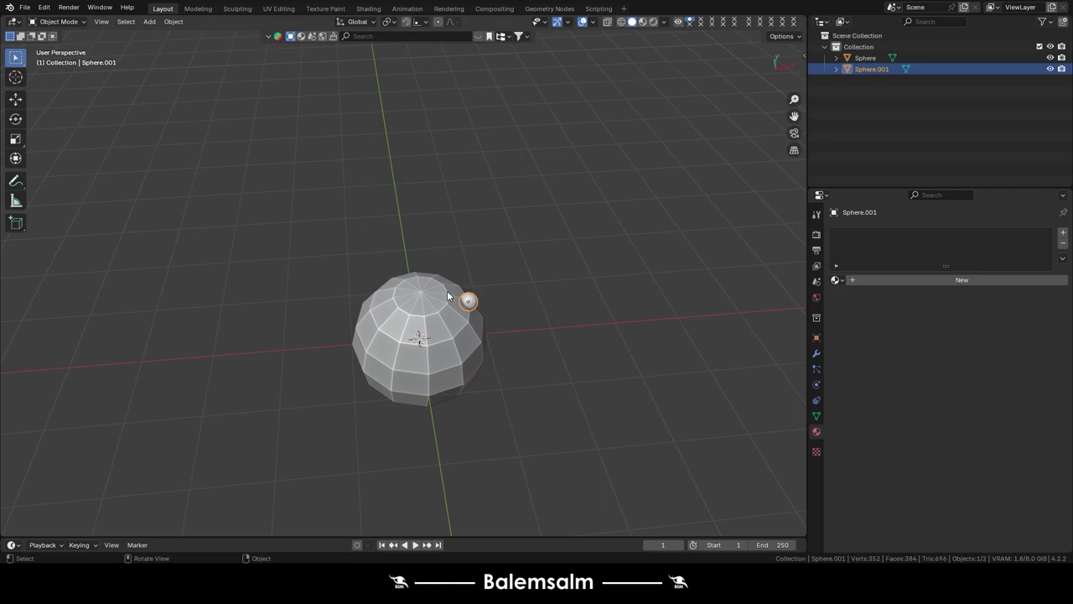
middle_drag(447, 290, 426, 244)
drag(681, 144, 124, 533)
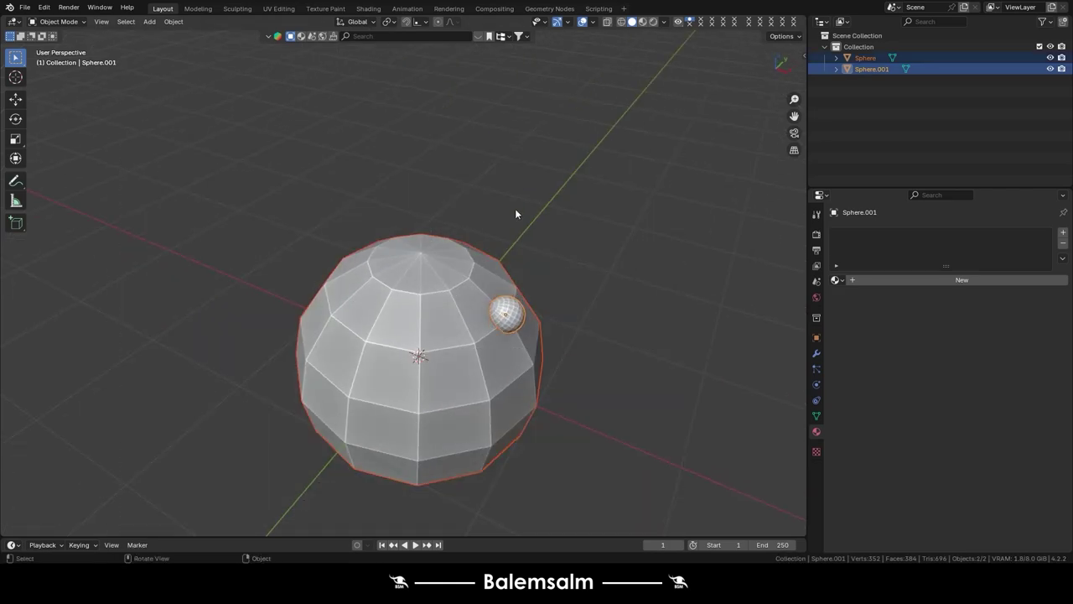
key(x)
click(589, 198)
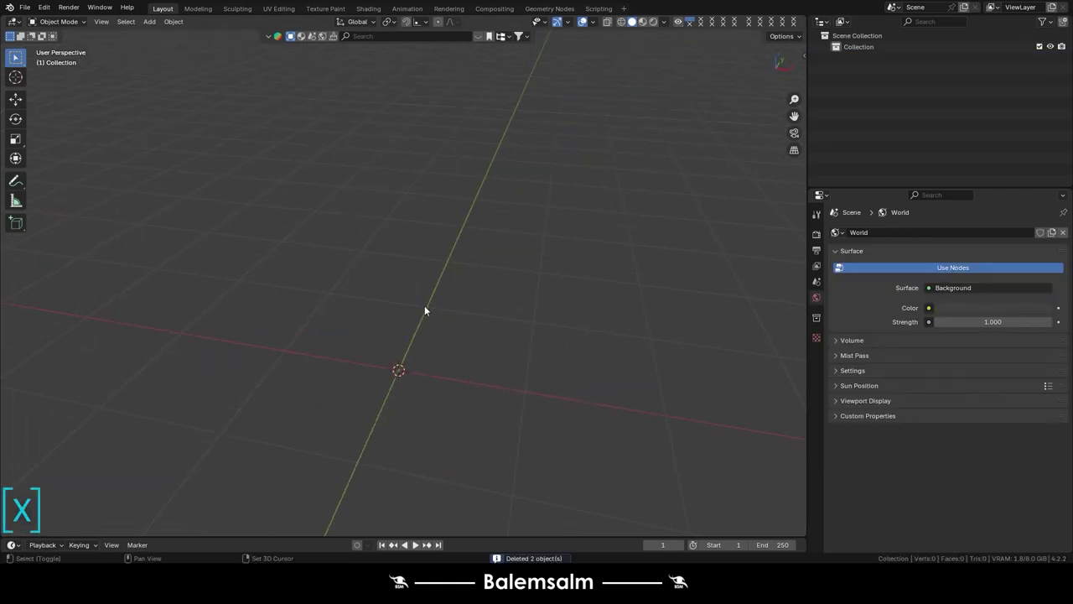
- Add a Mesh > Cube at the world origin and orbit around it, leaving it deselected
key(shift+a)
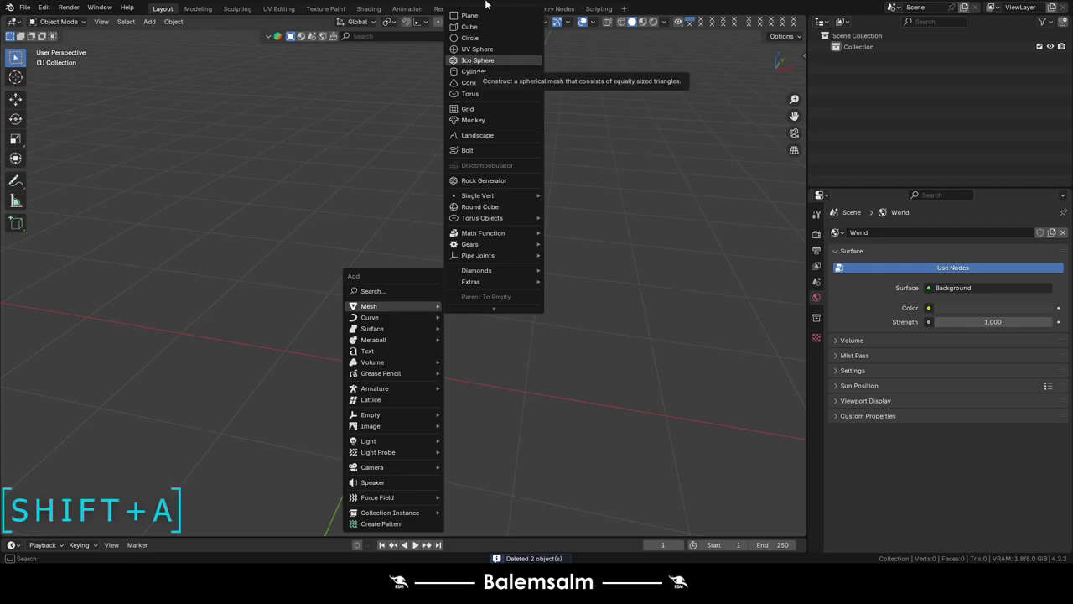
click(477, 31)
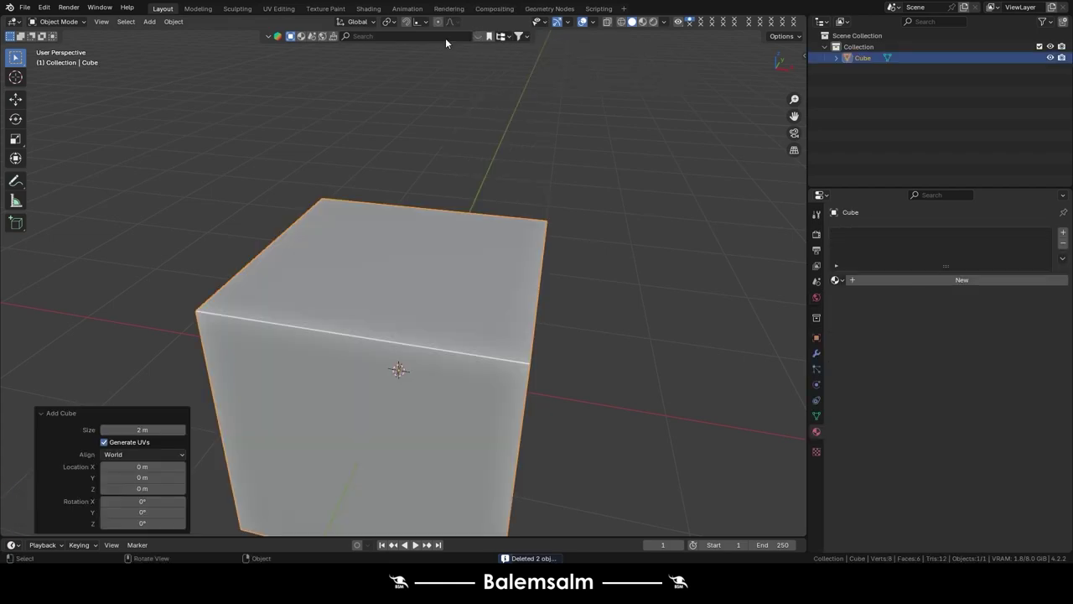
scroll(384, 334, down, 2)
mouse_move(384, 334)
middle_down()
mouse_move(368, 315)
mouse_move(429, 383)
mouse_move(551, 319)
middle_up()
click(551, 319)
scroll(411, 258, up, 2)
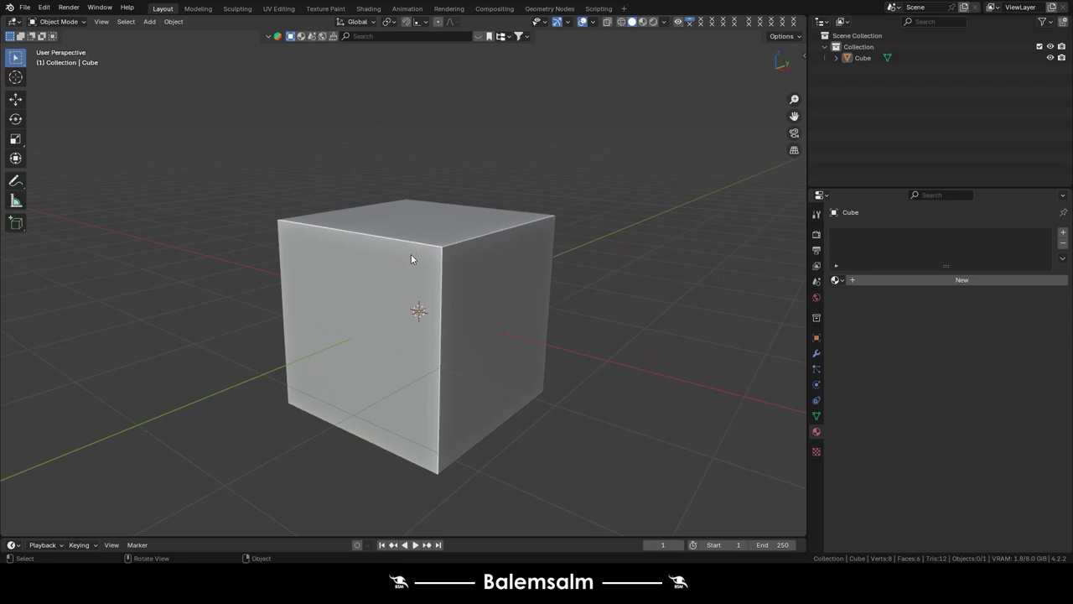
click(595, 21)
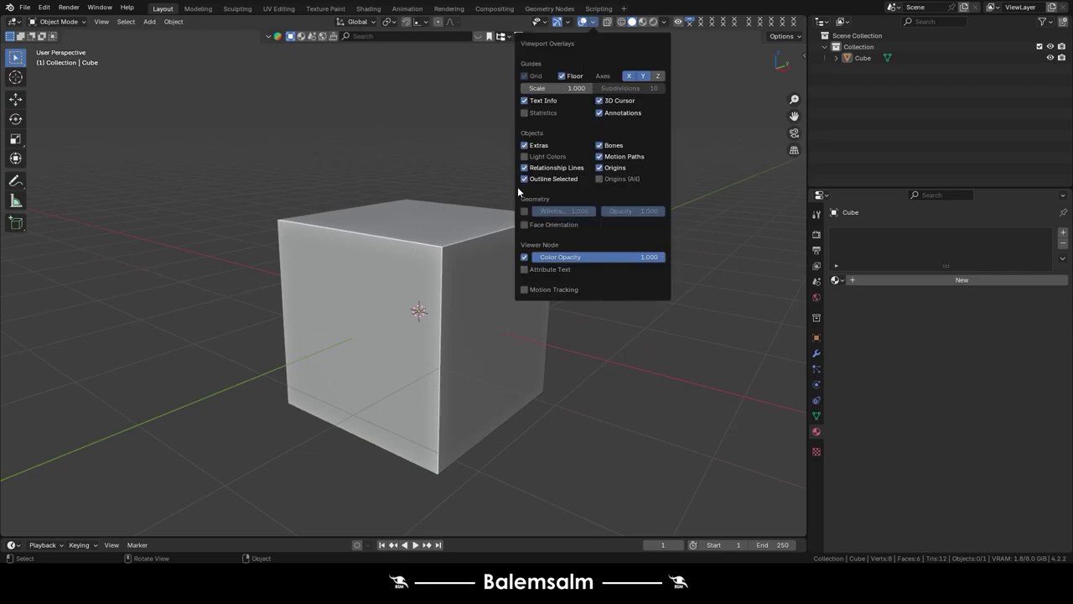
- In Edit Mode, turn on the Edge Length overlay to display the cube's edge measurements
key(Tab)
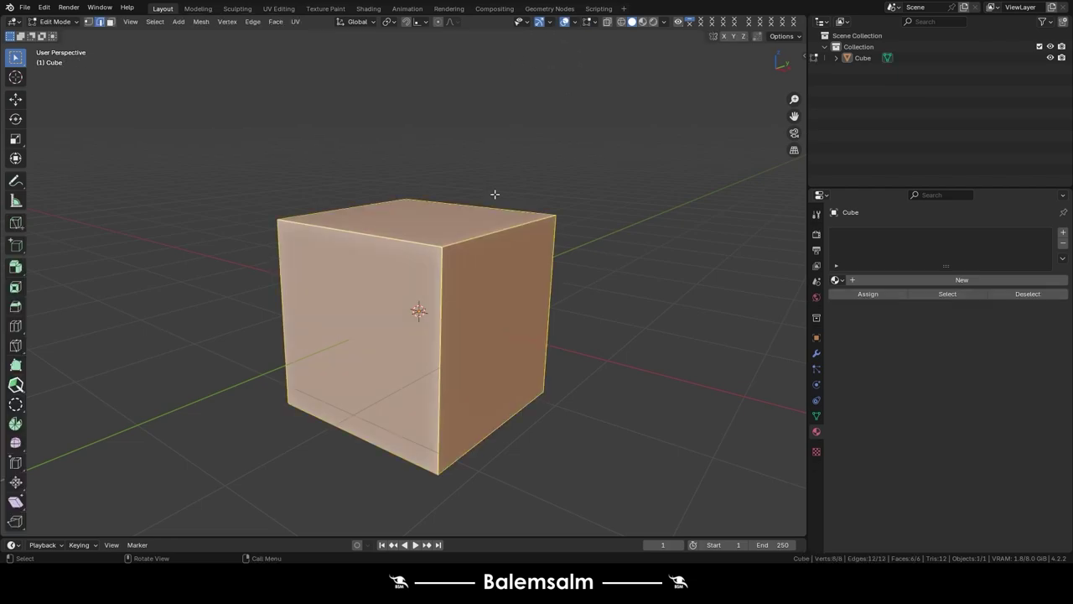
click(593, 21)
click(549, 160)
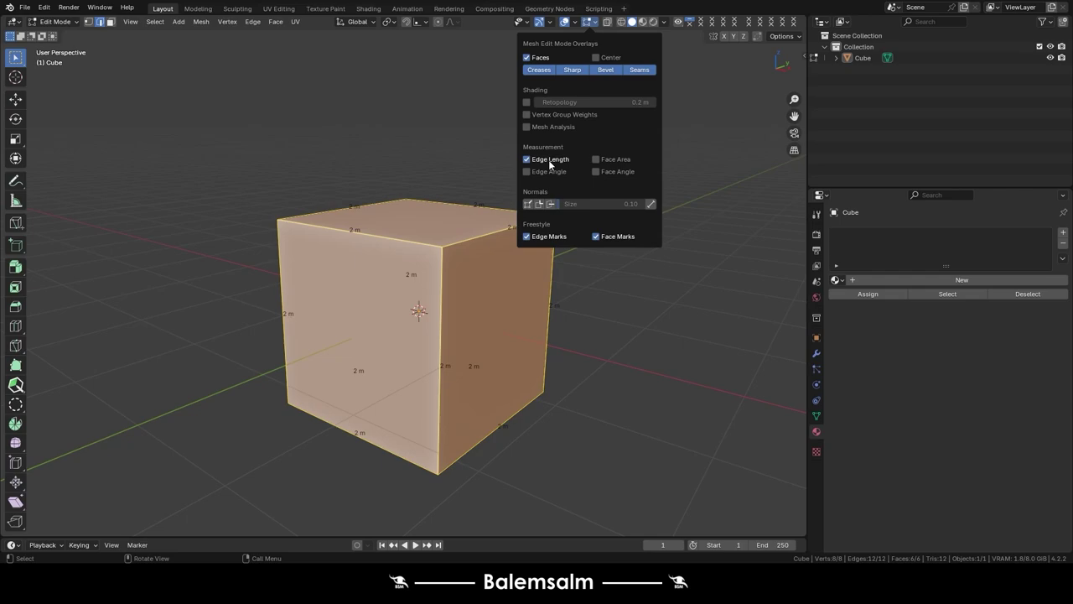
scroll(380, 300, up, 2)
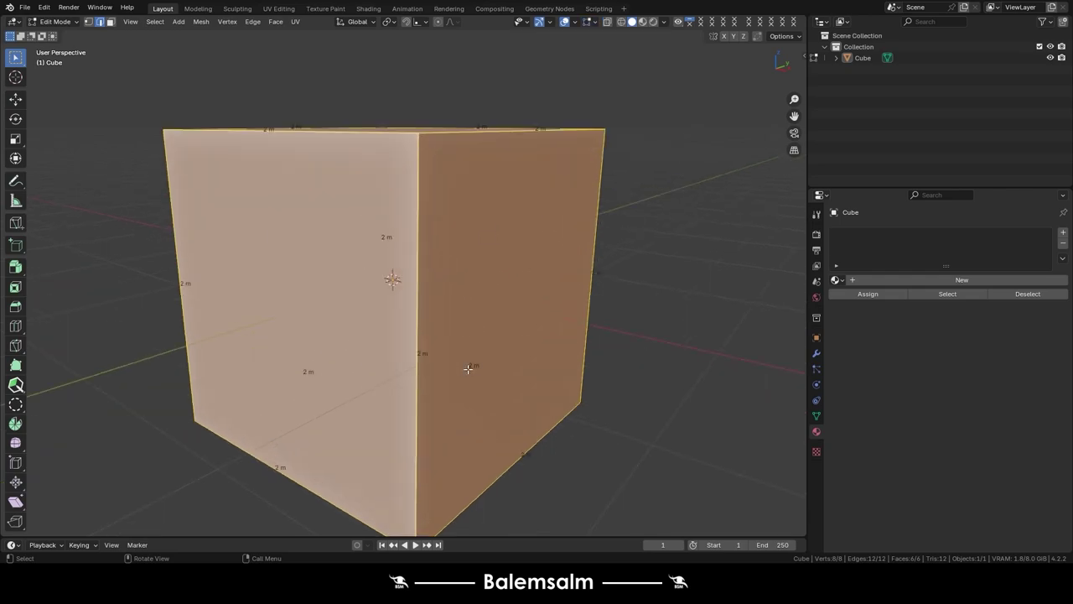
scroll(381, 301, up, 1)
- Circle the 2 m edge labels with annotations, then return the cube to Object Mode
drag(466, 344, 460, 374)
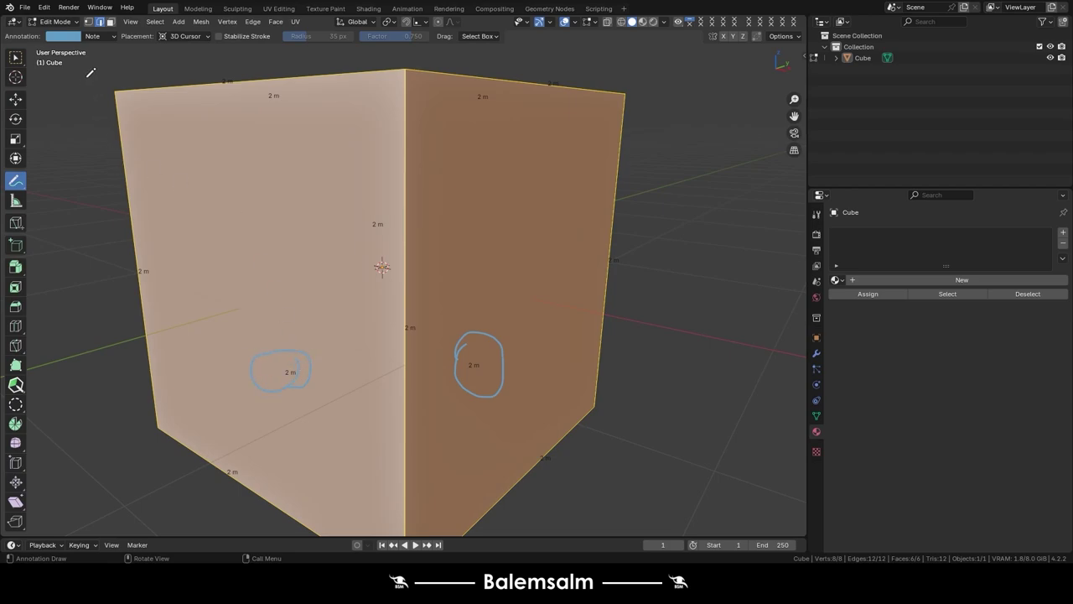
click(97, 37)
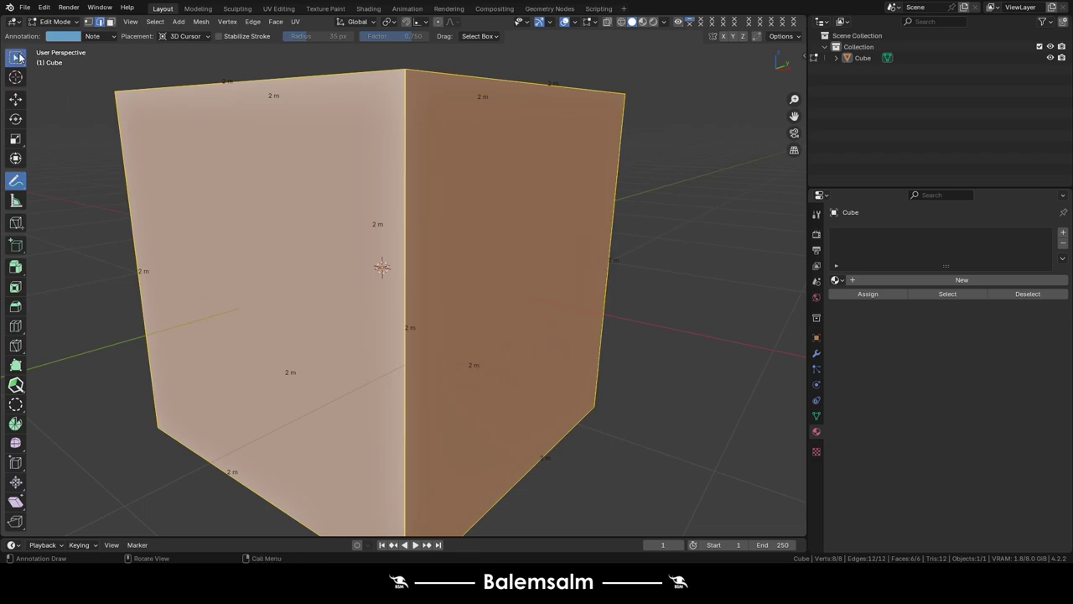
scroll(382, 267, down, 3)
middle_drag(381, 266, 510, 256)
key(Tab)
click(509, 258)
- Scale the cube down to about 0.082 and frame it in Front view
scroll(432, 262, up, 2)
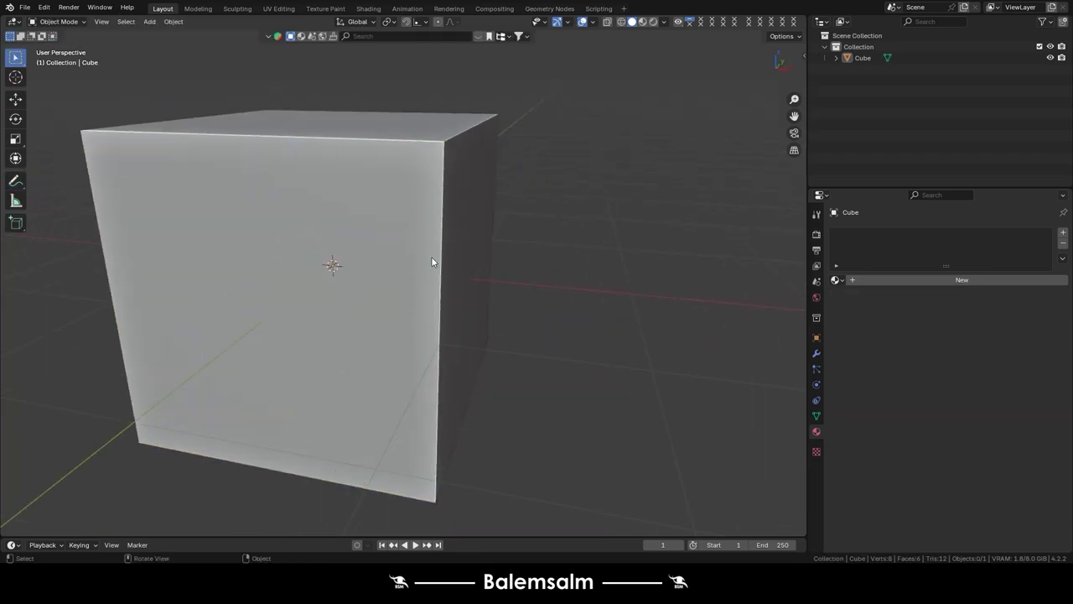
click(432, 262)
key(s)
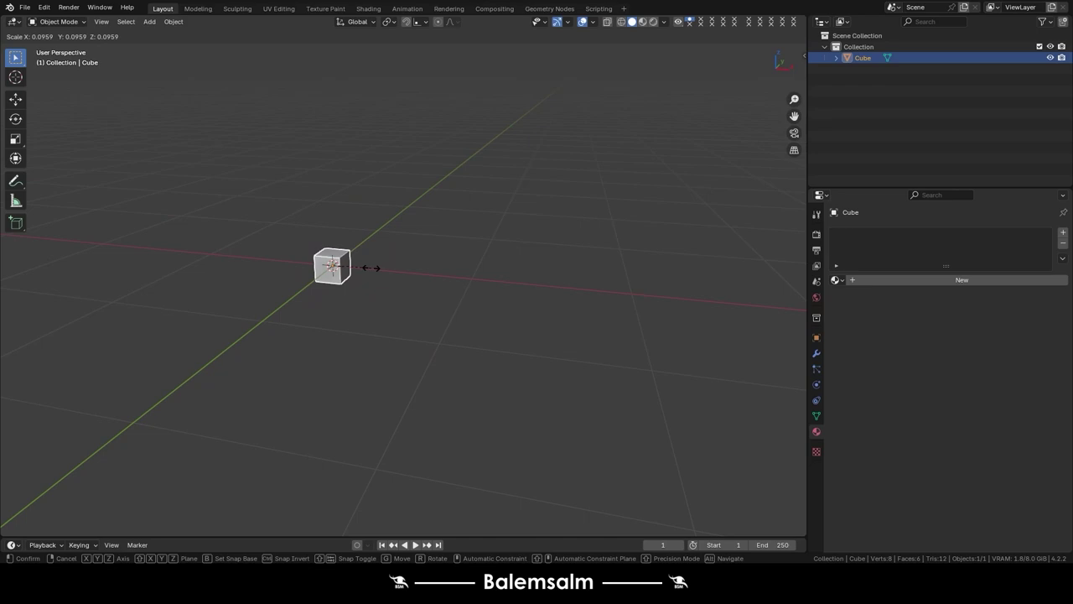
click(369, 268)
key(grave)
click(427, 276)
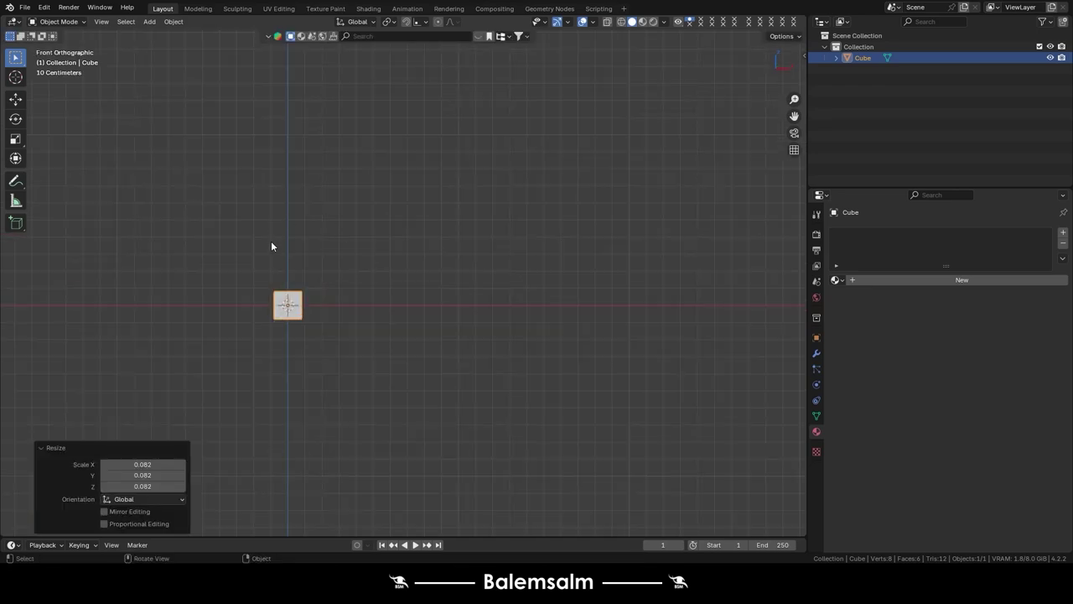
ctrl+middle_drag(271, 244, 496, 351)
scroll(455, 276, up, 2)
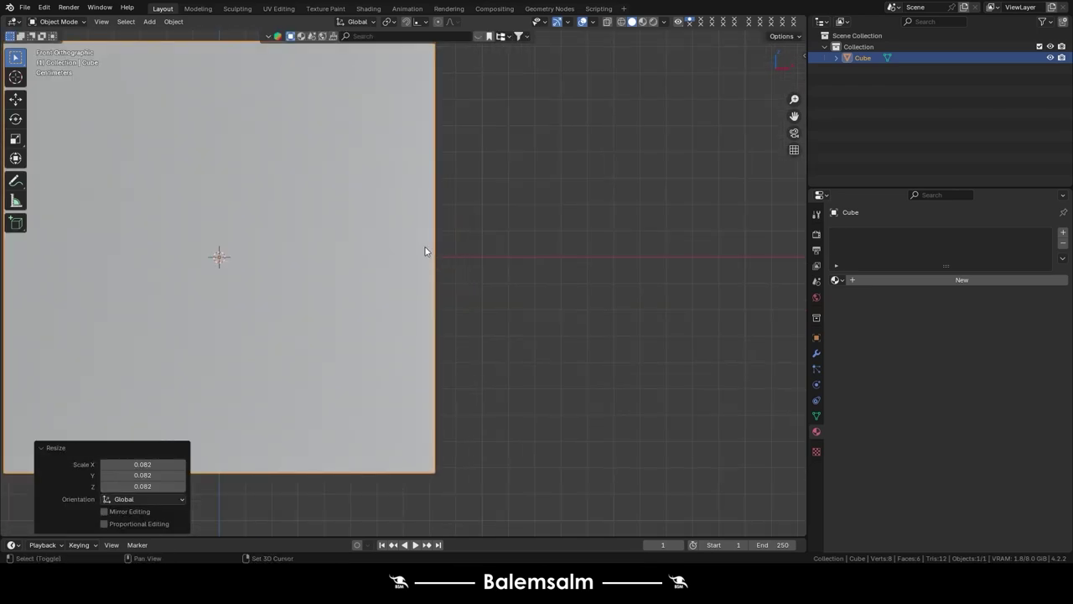
- In Edit Mode, circle the still-2 m edge length with an annotation, then return to Object Mode
key(Tab)
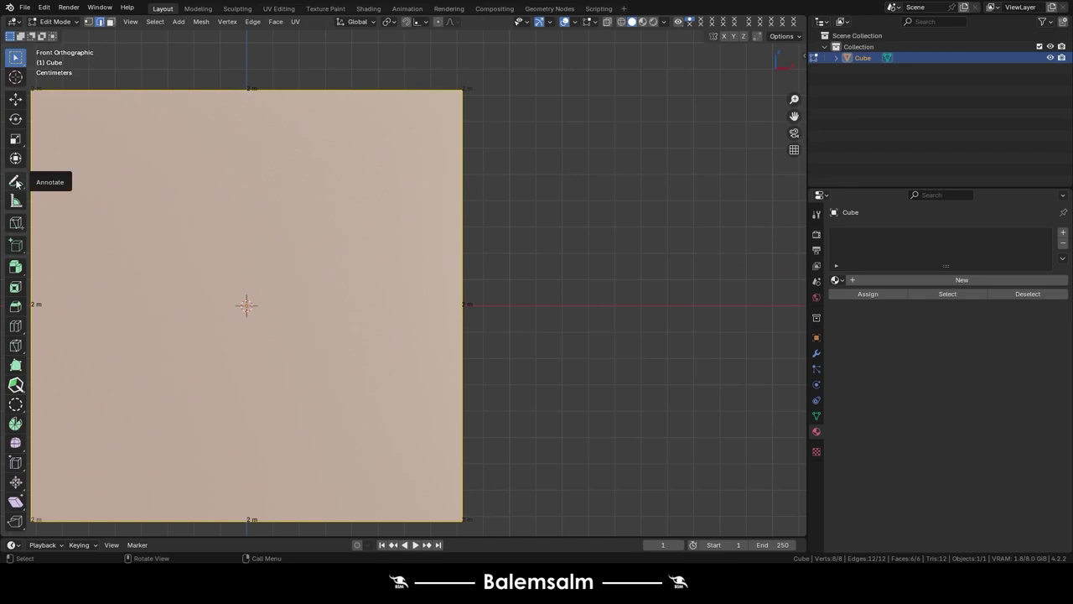
click(16, 182)
shift+middle_drag(179, 287, 400, 254)
scroll(243, 276, up, 3)
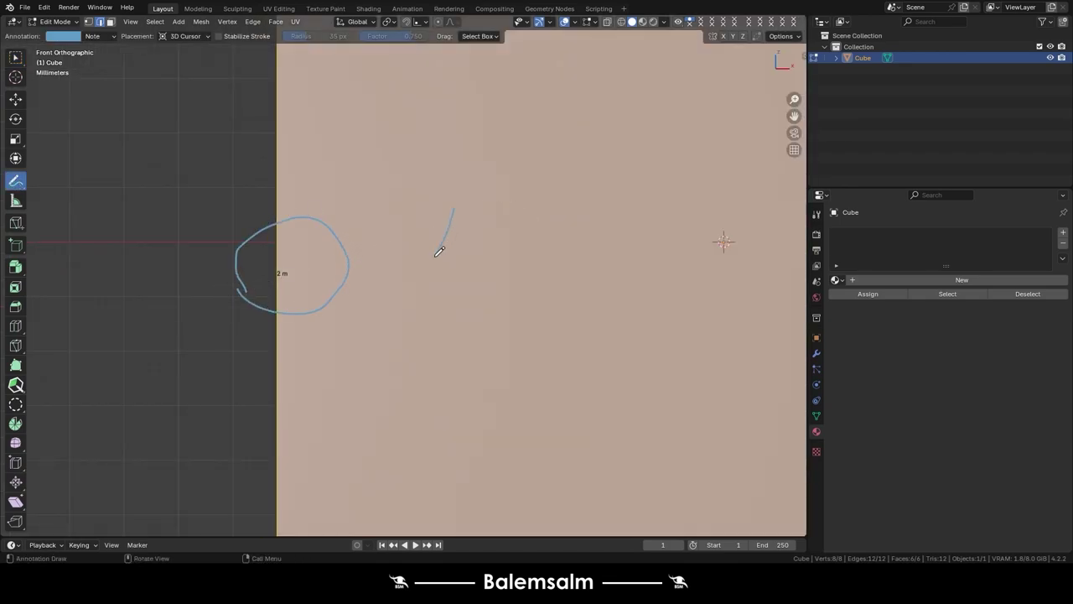
scroll(378, 278, down, 3)
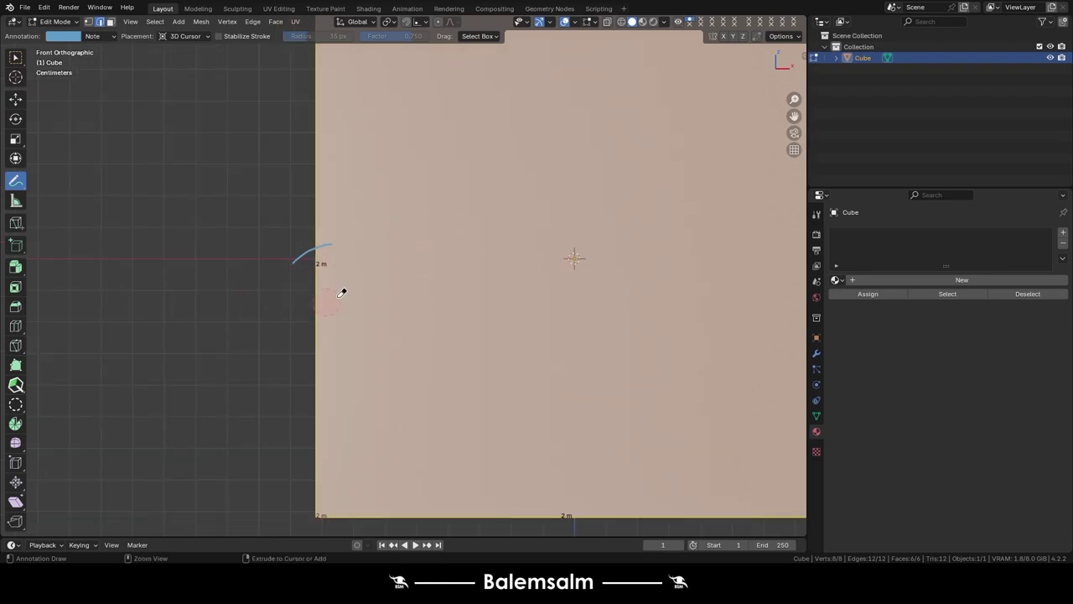
click(15, 57)
scroll(407, 255, down, 5)
key(Tab)
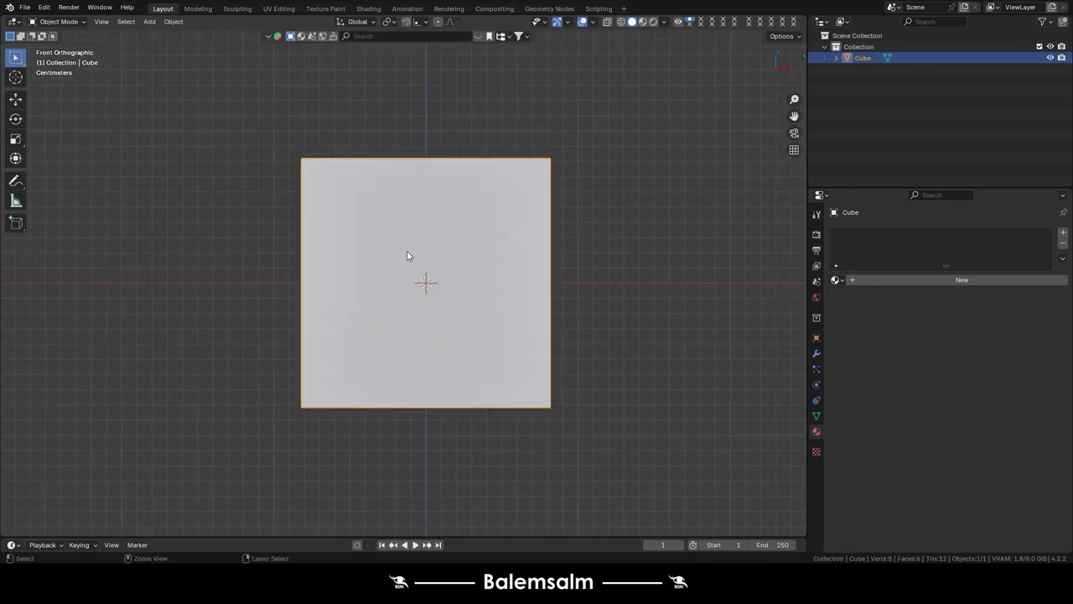
- Apply the cube's scale and re-enter Edit Mode to read the 0.164 m edges
key(ctrl+a)
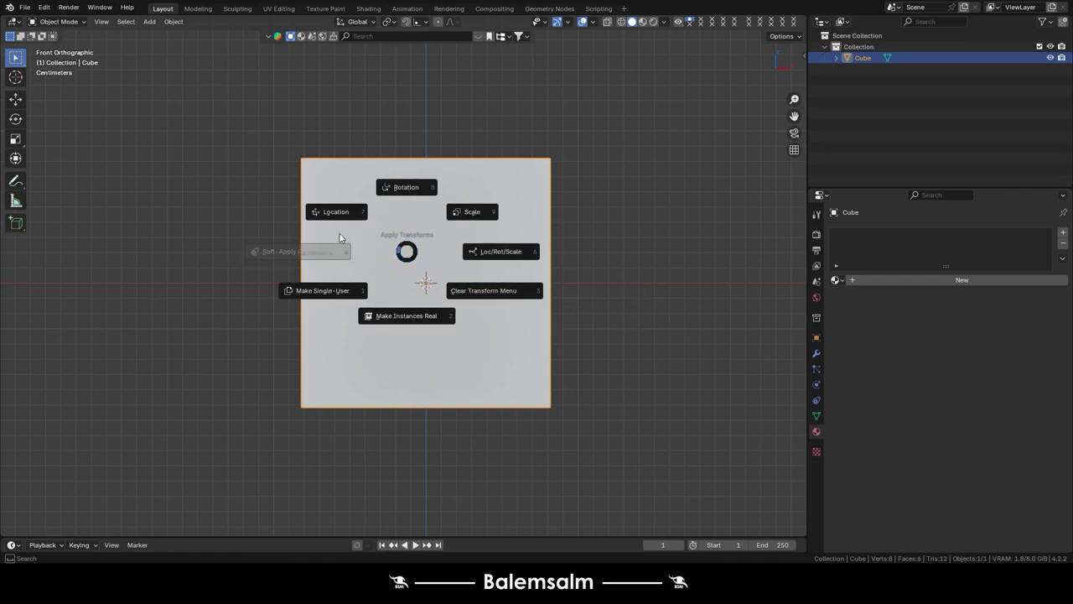
click(460, 212)
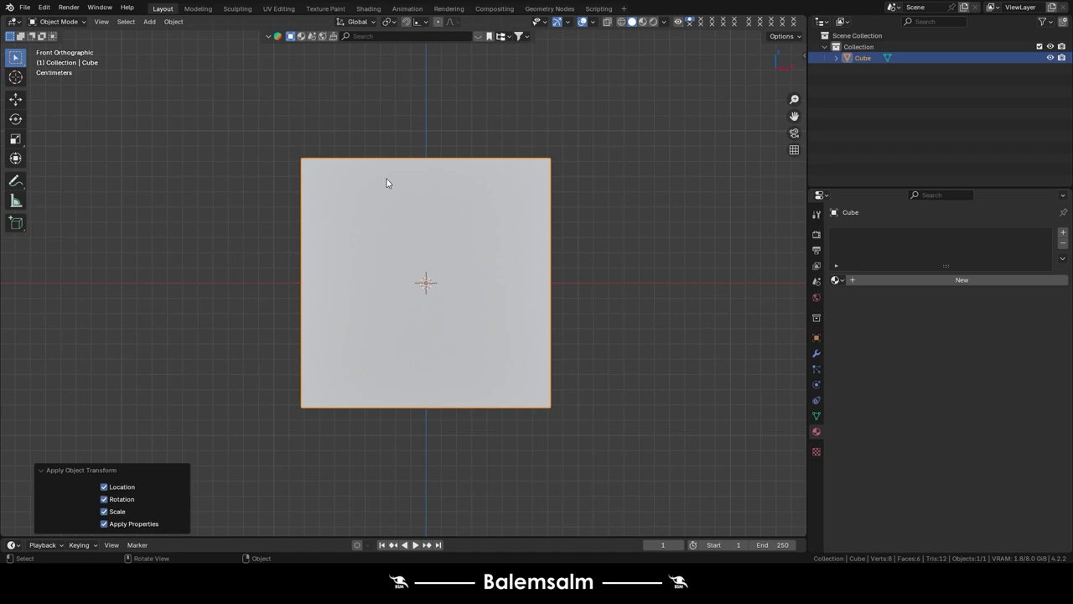
key(Tab)
scroll(387, 182, up, 1)
scroll(302, 285, up, 3)
scroll(302, 285, up, 3)
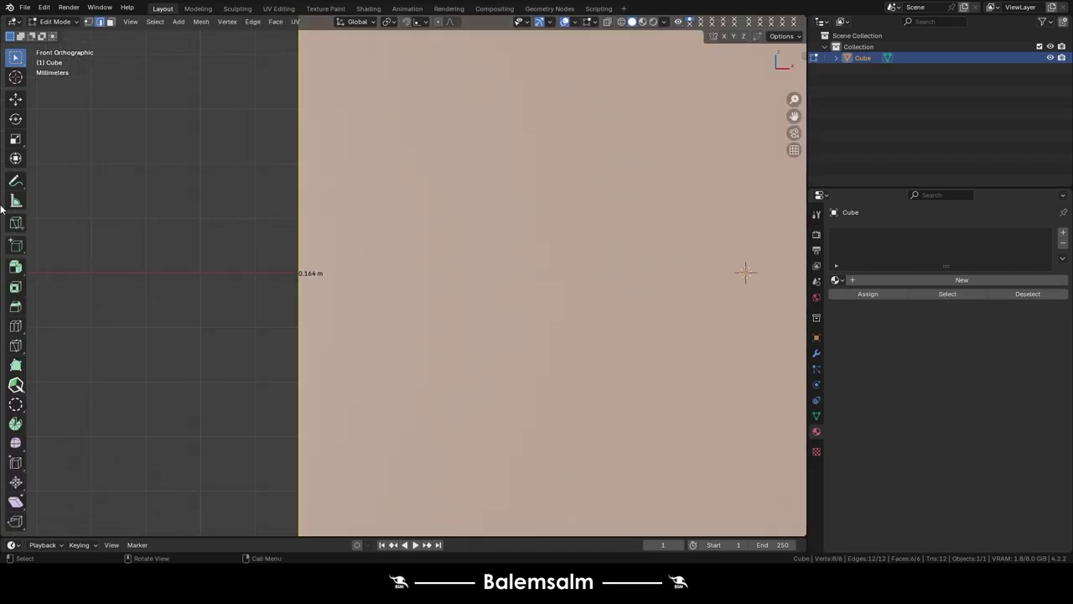
- Erase the annotation circle and check mark, then return to Object Mode in perspective
click(15, 183)
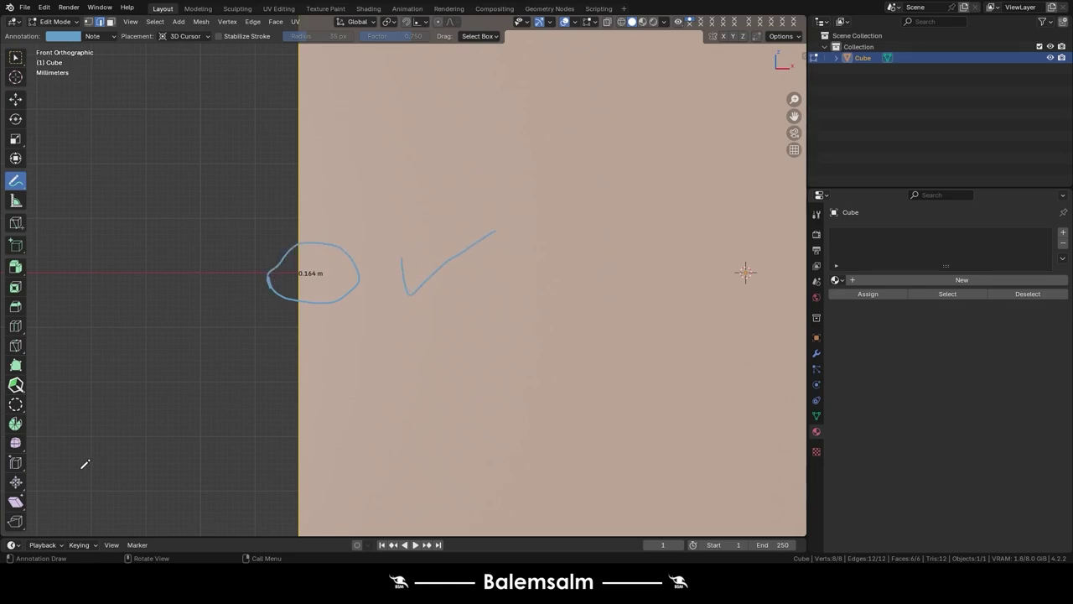
mouse_move(266, 268)
ctrl+mouse_down()
mouse_move(502, 218)
mouse_move(374, 273)
mouse_move(378, 242)
mouse_move(278, 259)
ctrl+mouse_up()
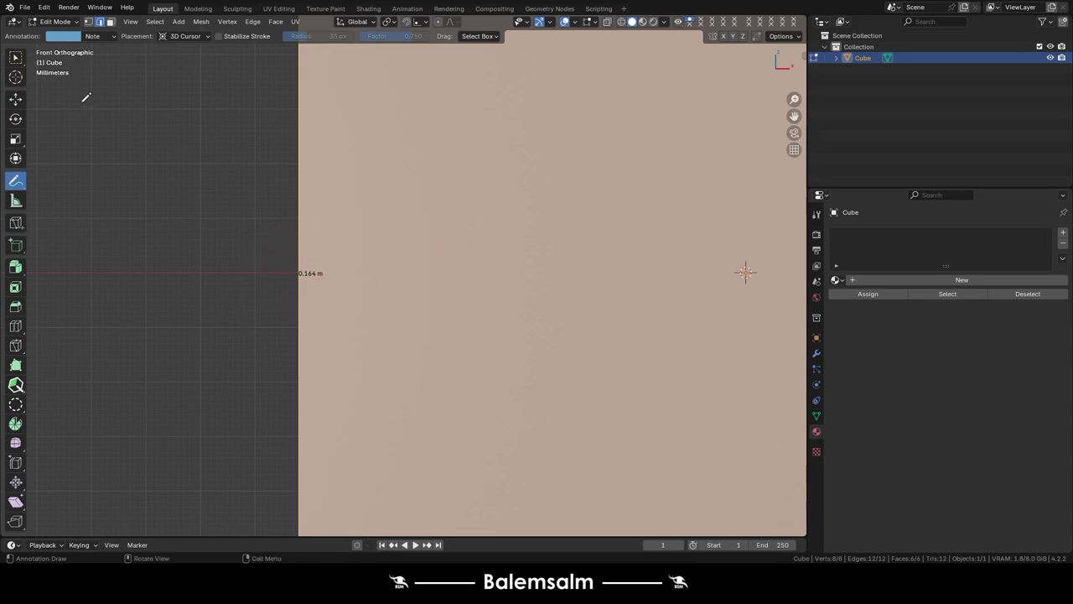
click(15, 57)
key(Tab)
scroll(470, 209, down, 3)
scroll(470, 209, down, 4)
mouse_move(474, 206)
middle_down()
mouse_move(530, 206)
mouse_move(411, 321)
middle_up()
- Toggle Edit Mode on and off to recheck the cube's edge lengths
key(Tab)
key(Tab)
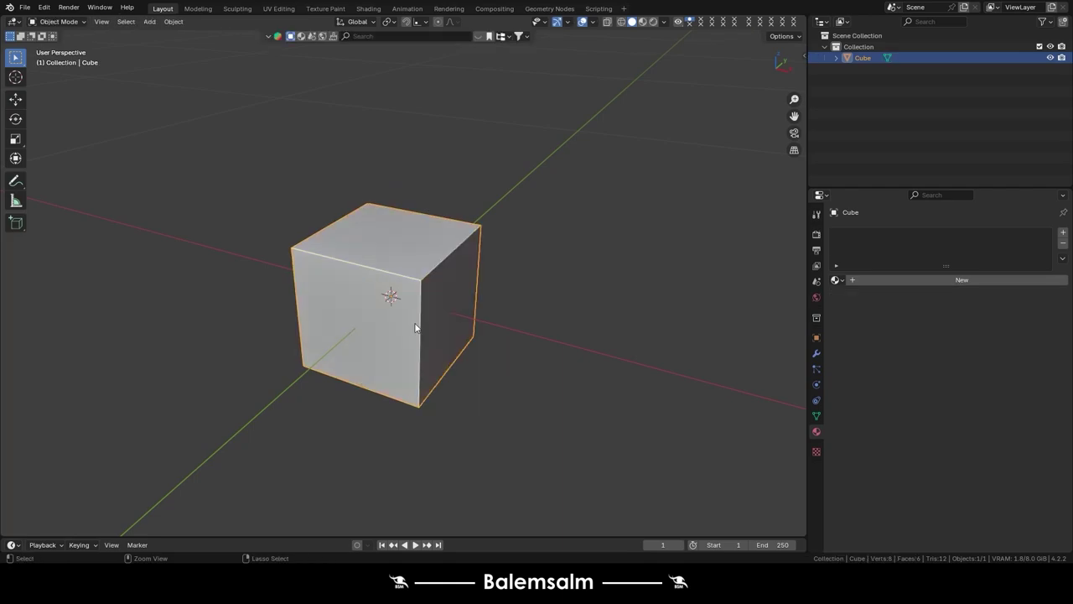
key(Tab)
key(Tab)
scroll(417, 322, up, 4)
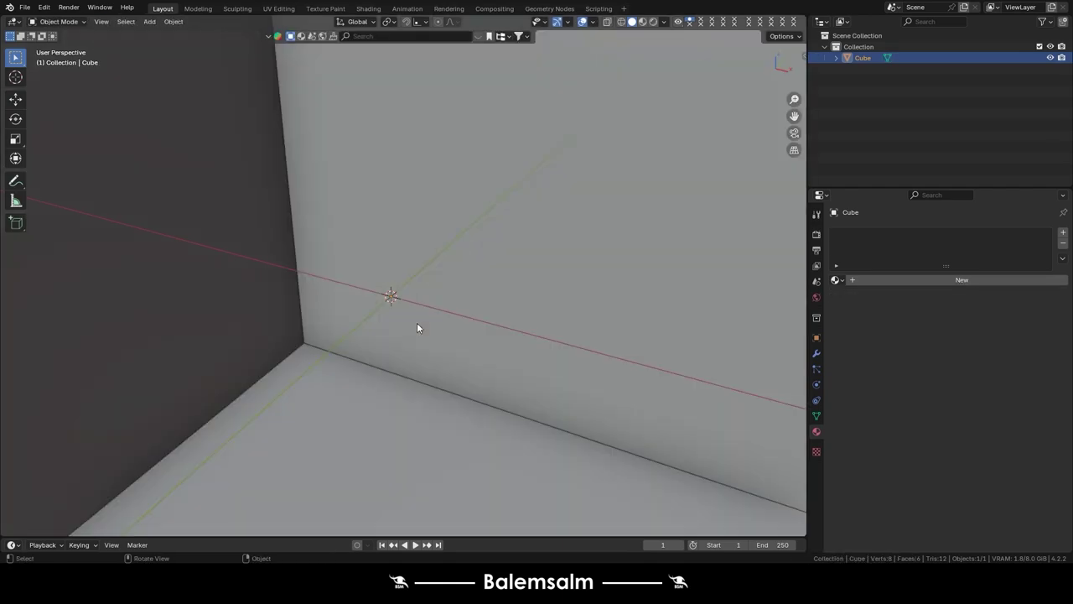
scroll(419, 320, up, 3)
key(Tab)
scroll(421, 319, down, 2)
scroll(424, 317, down, 5)
mouse_move(424, 317)
middle_down()
mouse_move(436, 352)
mouse_move(470, 369)
middle_up()
- Resize the cube to 0.442, undo it, and leave Edit Mode for Object Mode
key(s)
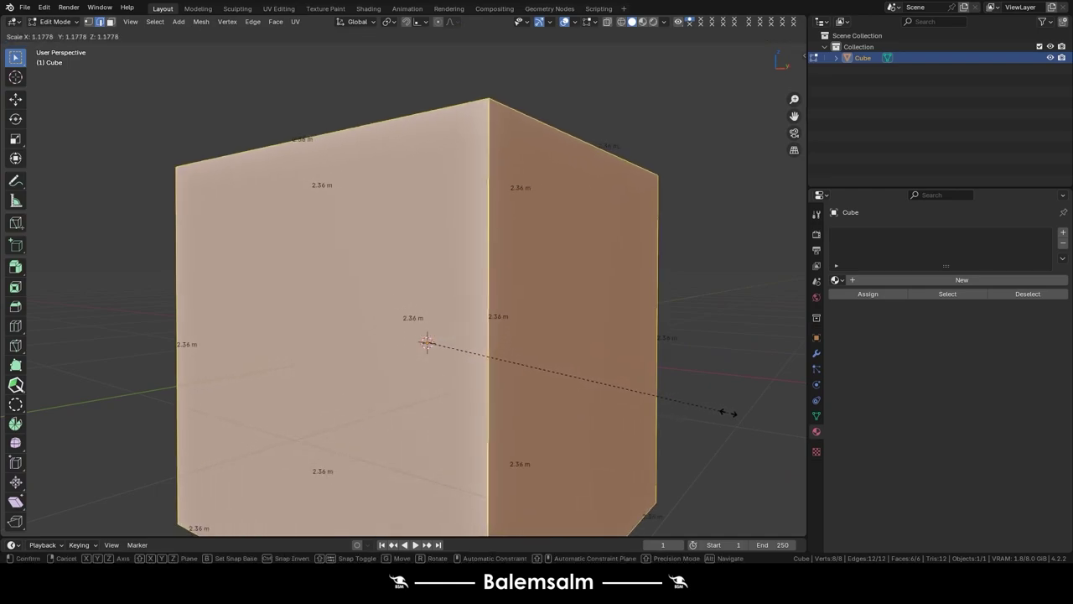
click(542, 362)
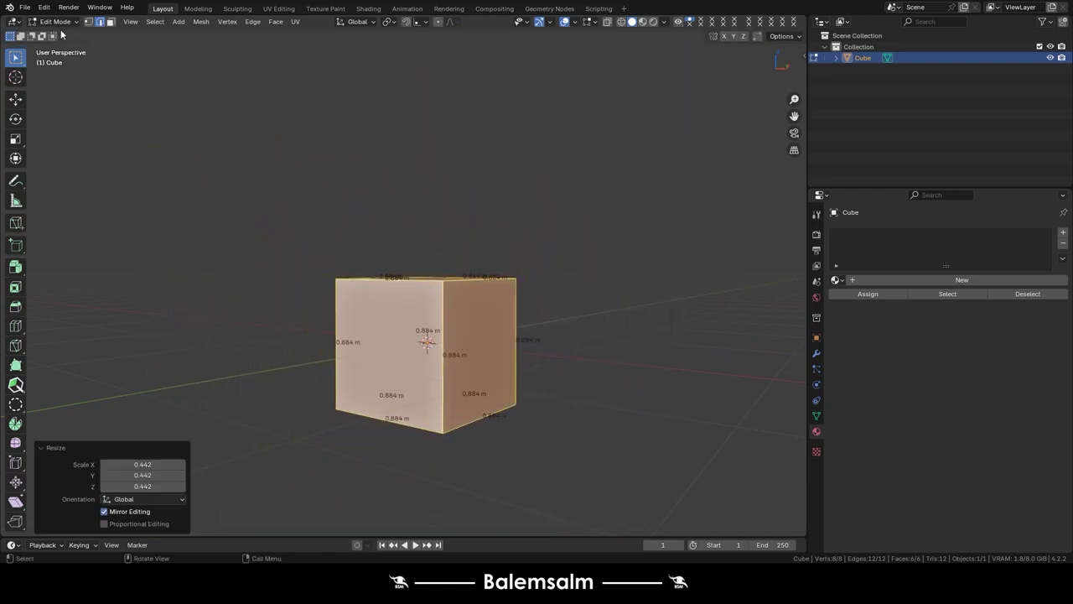
key(ctrl+z)
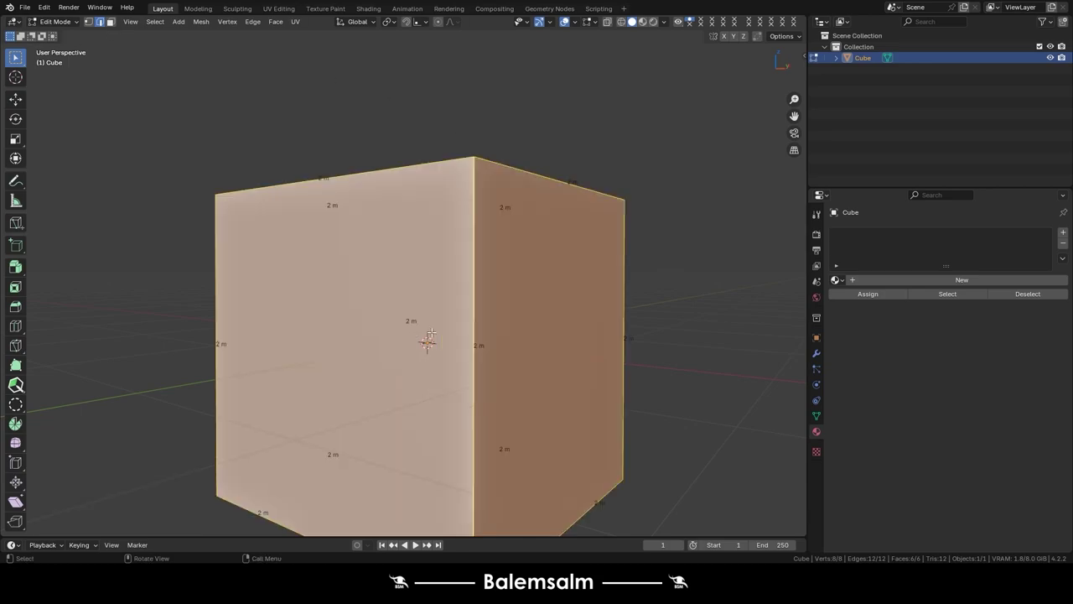
key(Tab)
mouse_move(376, 335)
middle_down()
mouse_move(342, 376)
mouse_move(274, 371)
mouse_move(445, 389)
mouse_move(455, 371)
mouse_move(413, 360)
middle_up()
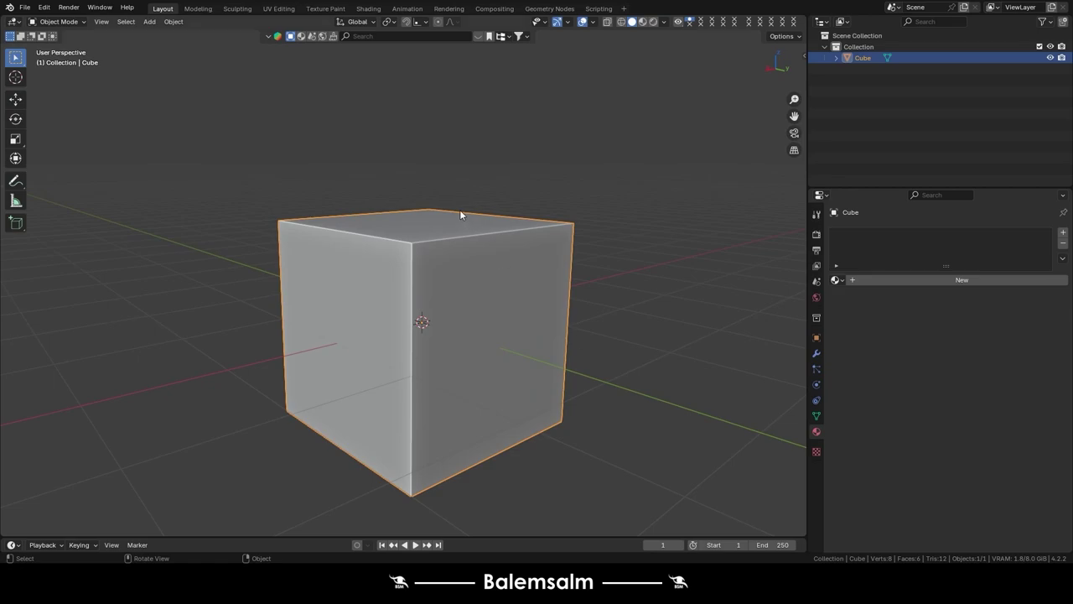
mouse_move(431, 237)
middle_down()
mouse_move(347, 240)
mouse_move(444, 302)
mouse_move(431, 258)
mouse_move(428, 107)
middle_up()
click(425, 23)
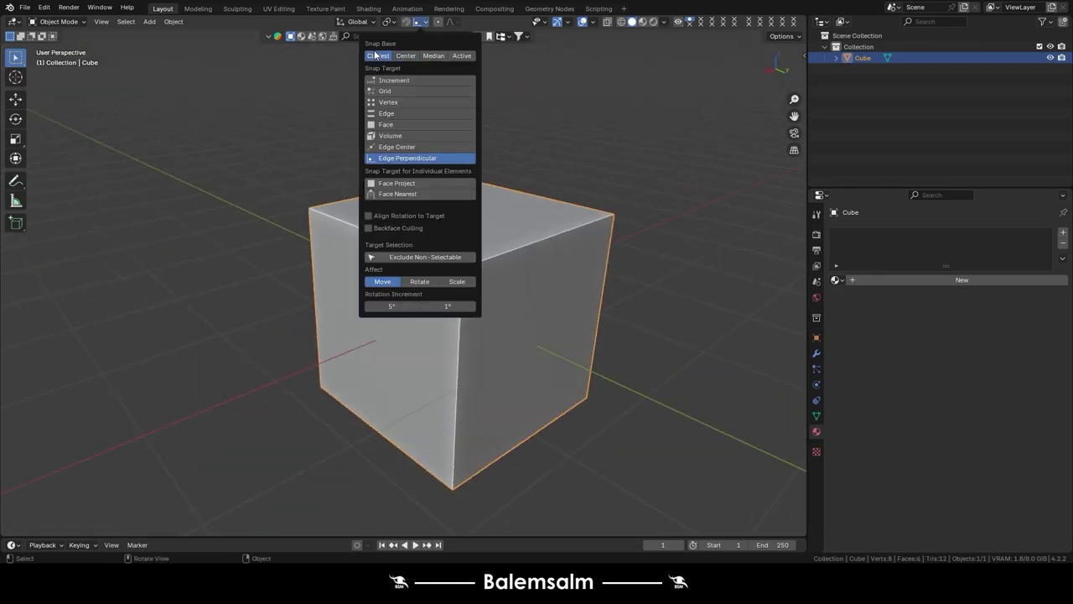
click(393, 80)
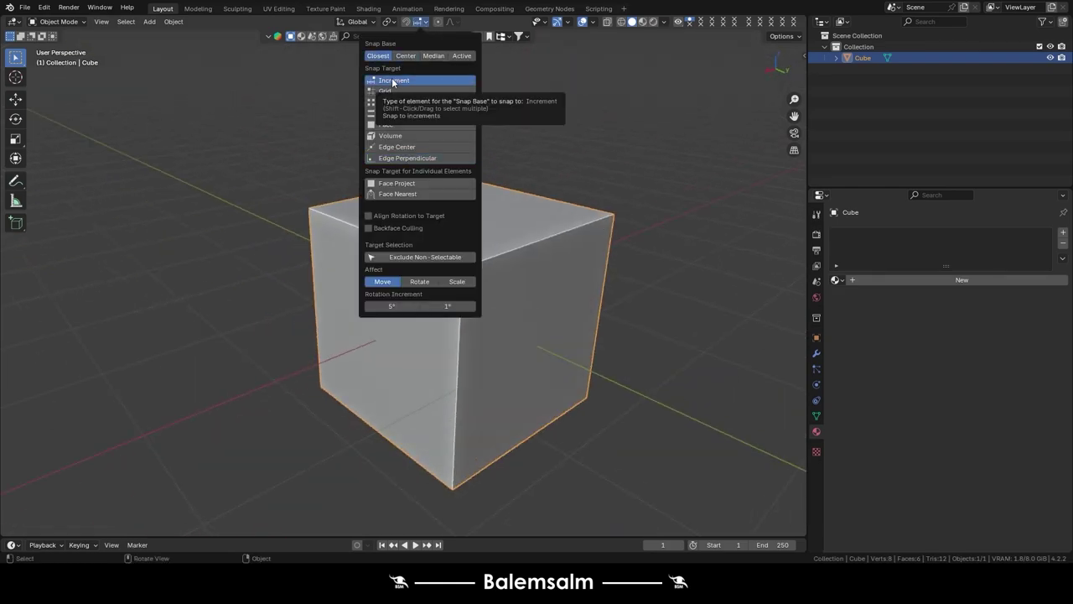
click(369, 22)
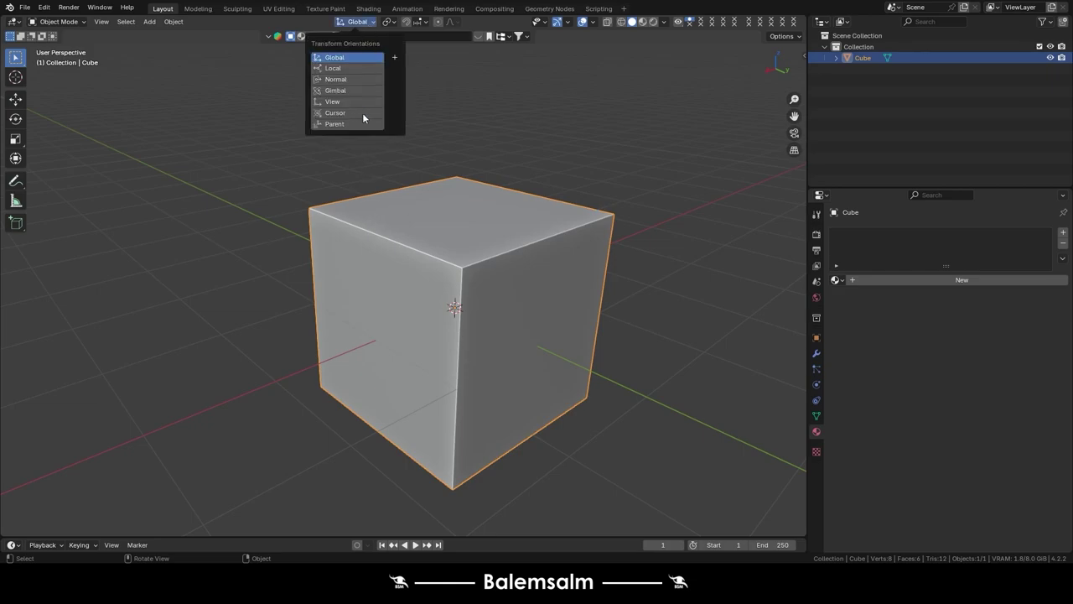
middle_drag(557, 227, 563, 324)
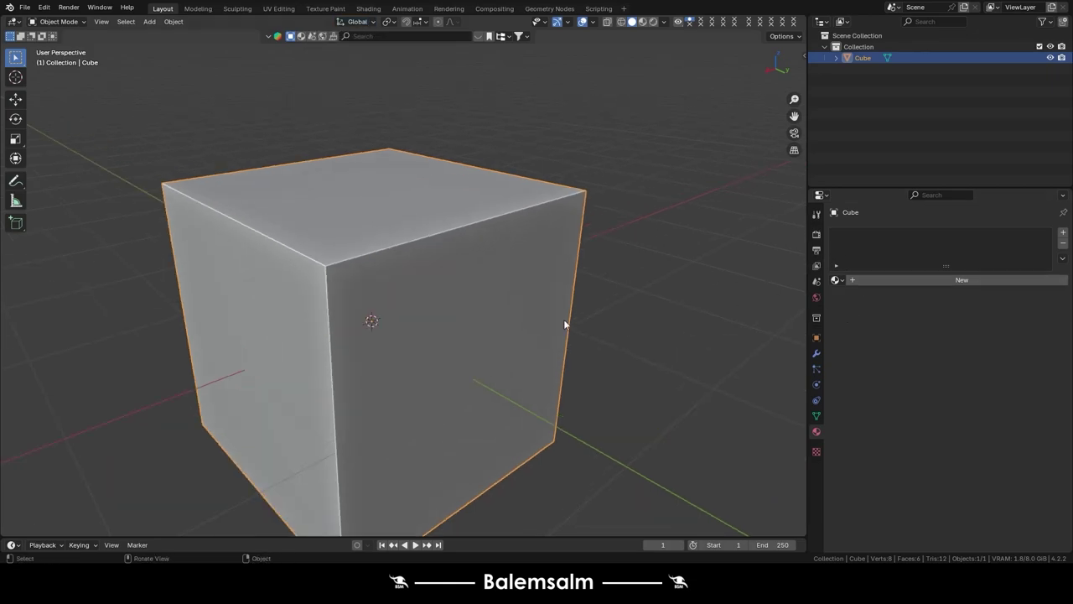
scroll(368, 276, down, 3)
mouse_move(369, 276)
middle_down()
mouse_move(513, 259)
mouse_move(474, 293)
mouse_move(488, 227)
mouse_move(509, 233)
middle_up()
scroll(512, 259, up, 3)
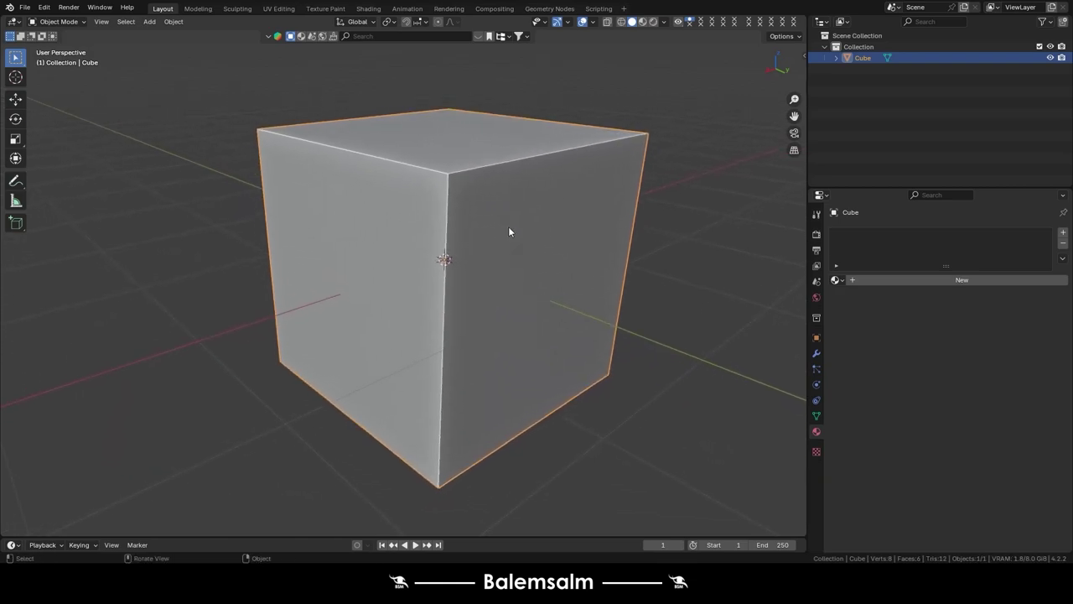
- In Render properties, toggle Raytracing off and back on
click(815, 238)
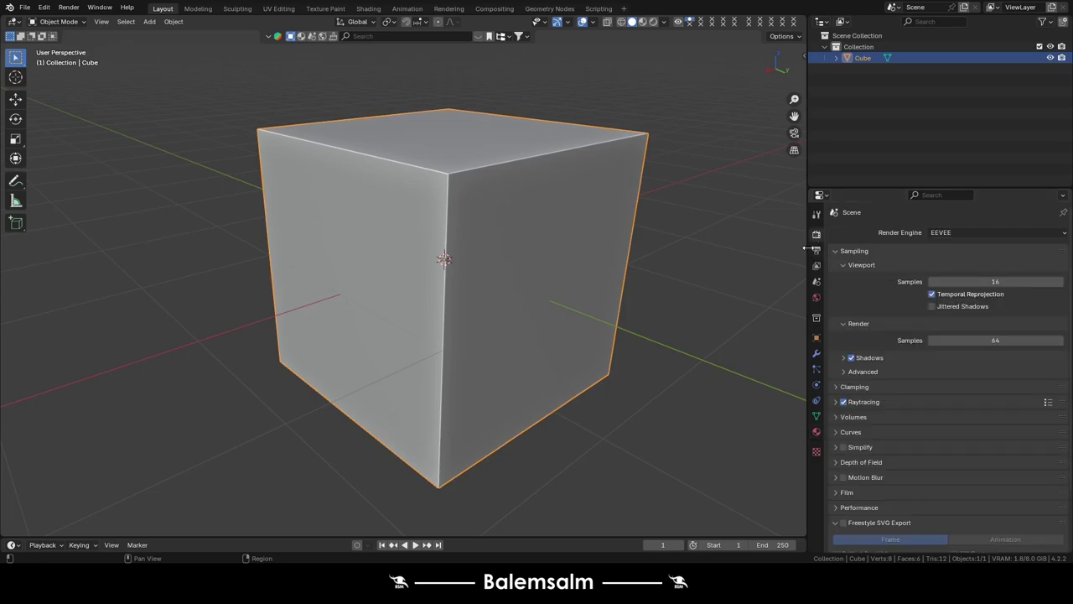
click(848, 402)
click(845, 401)
click(844, 401)
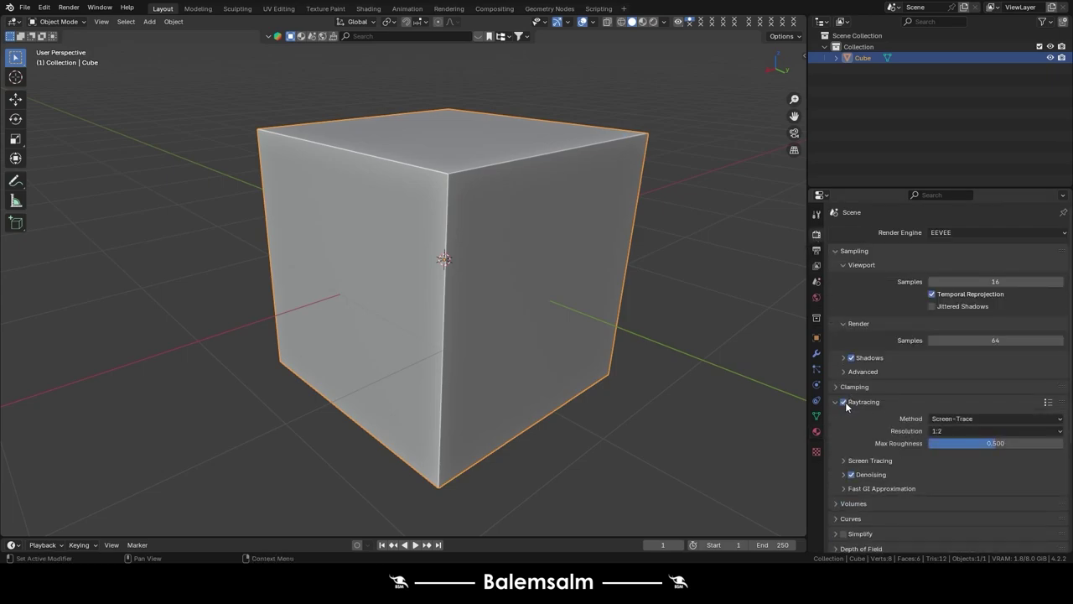
click(845, 401)
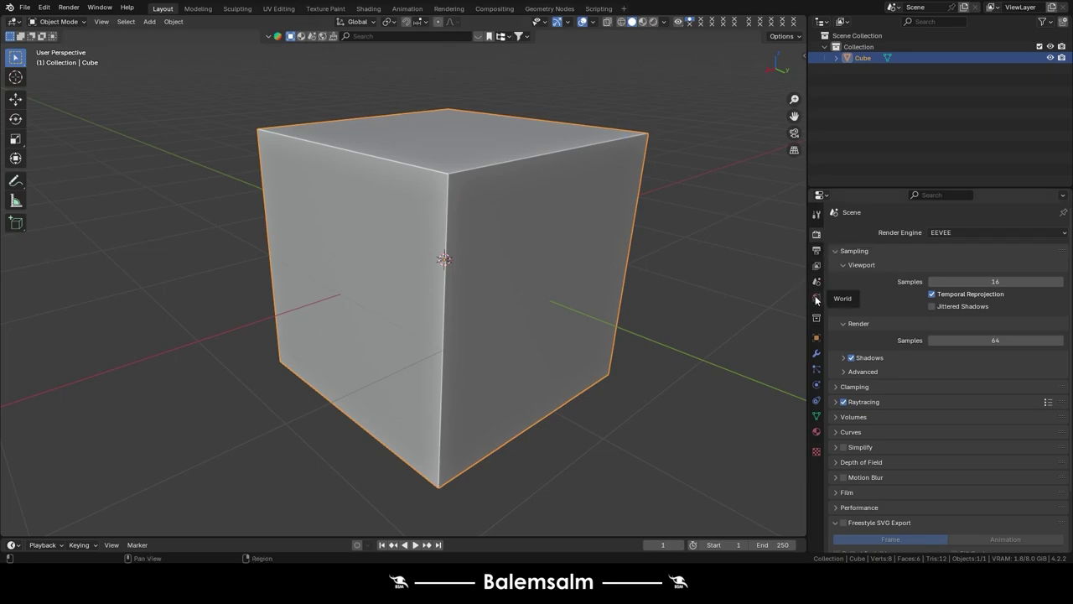
- Show the active tool's settings in Properties, trying Annotate before returning to Select Box
click(817, 219)
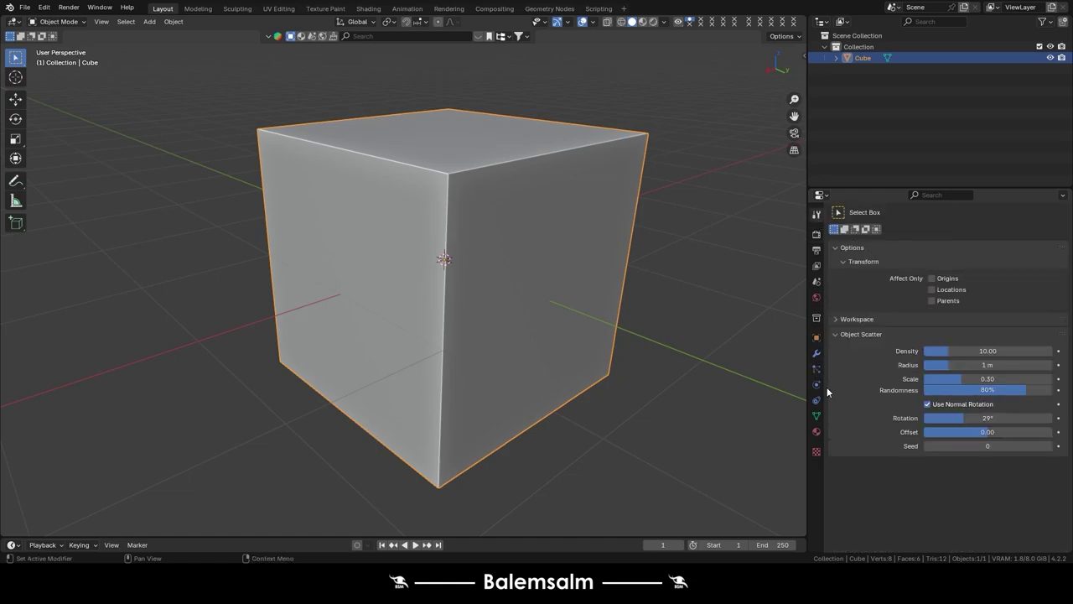
scroll(572, 161, down, 3)
click(572, 161)
mouse_move(567, 311)
middle_down()
mouse_move(575, 255)
mouse_move(580, 330)
middle_up()
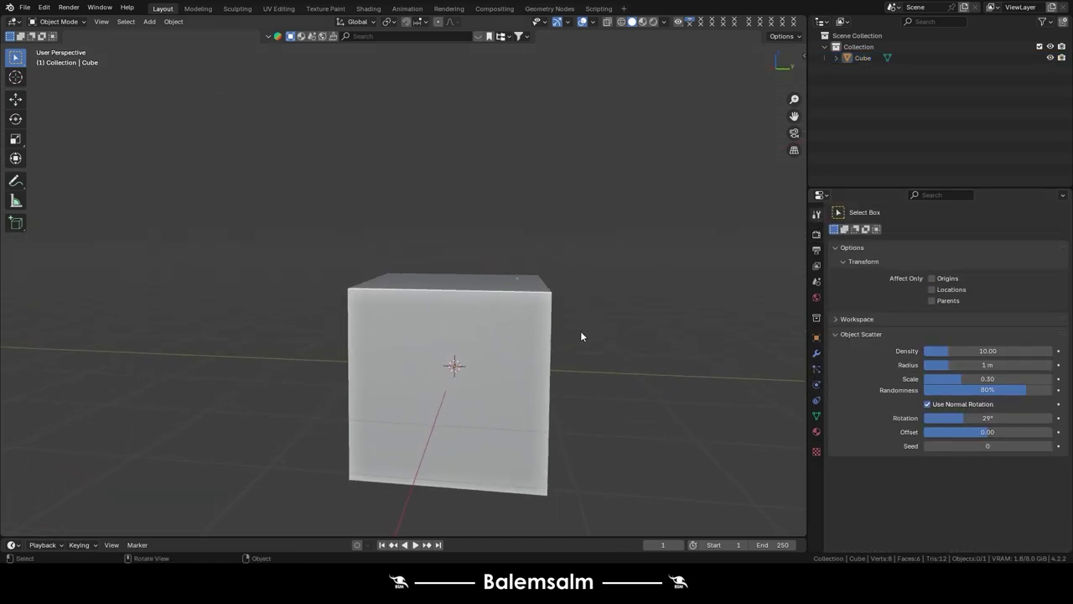
click(549, 358)
middle_drag(531, 305, 537, 377)
scroll(526, 244, up, 2)
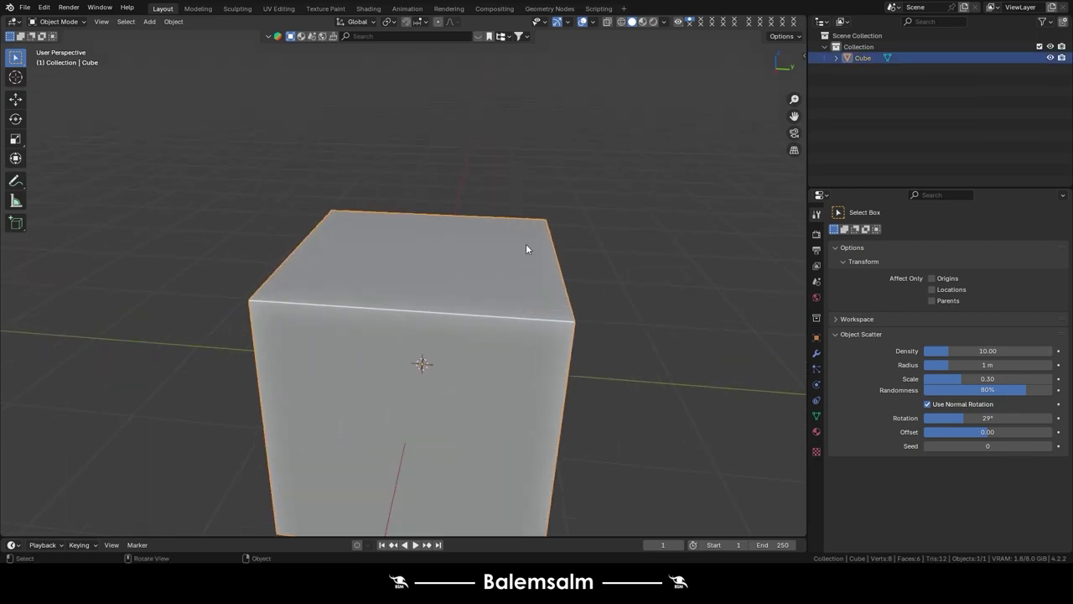
click(18, 179)
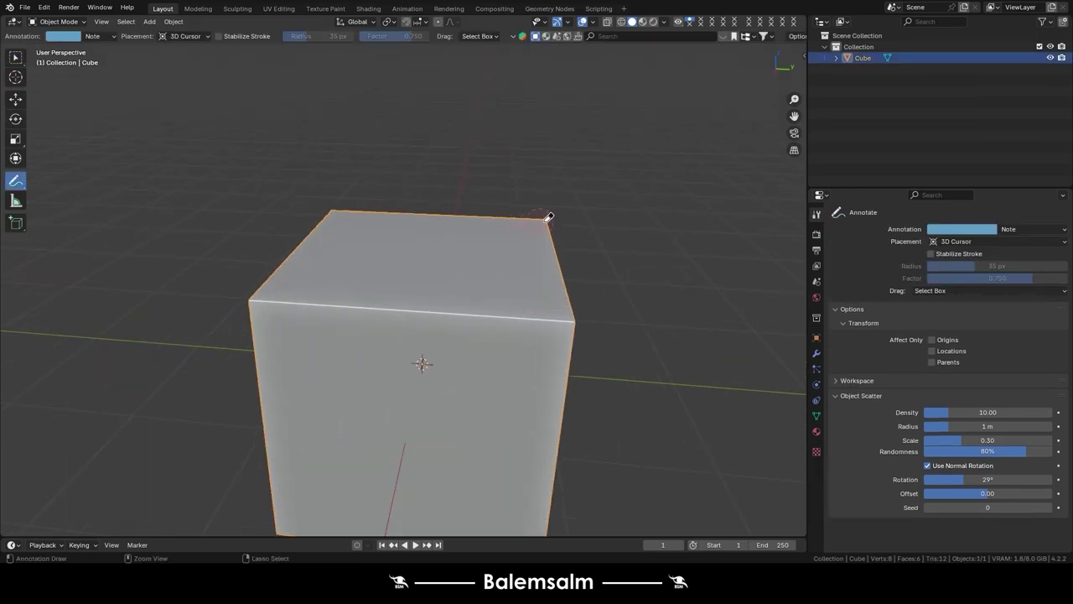
key(w)
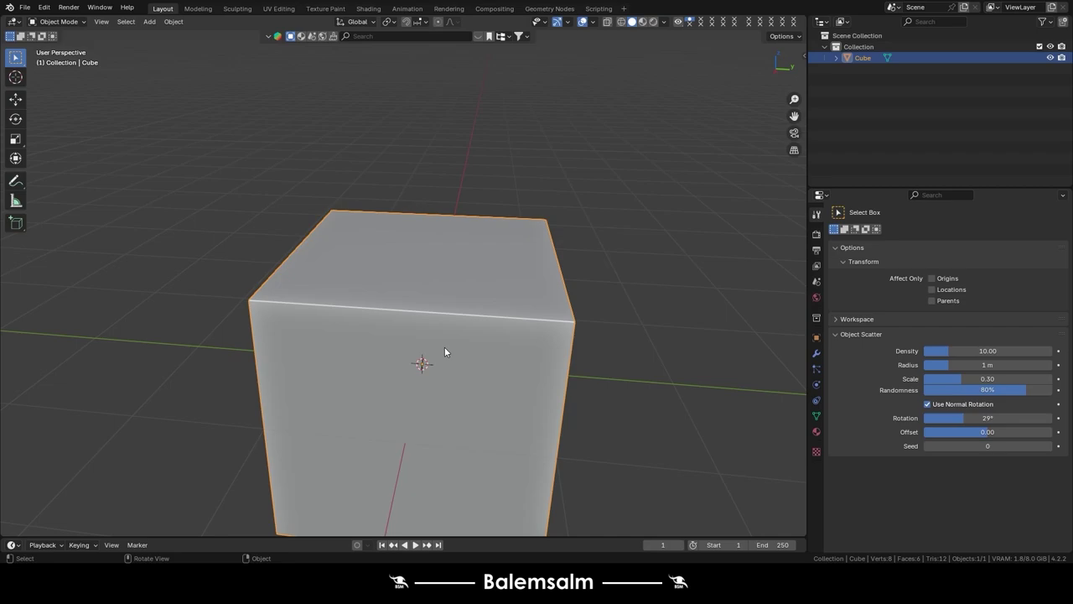
scroll(444, 346, down, 4)
middle_drag(445, 346, 464, 367)
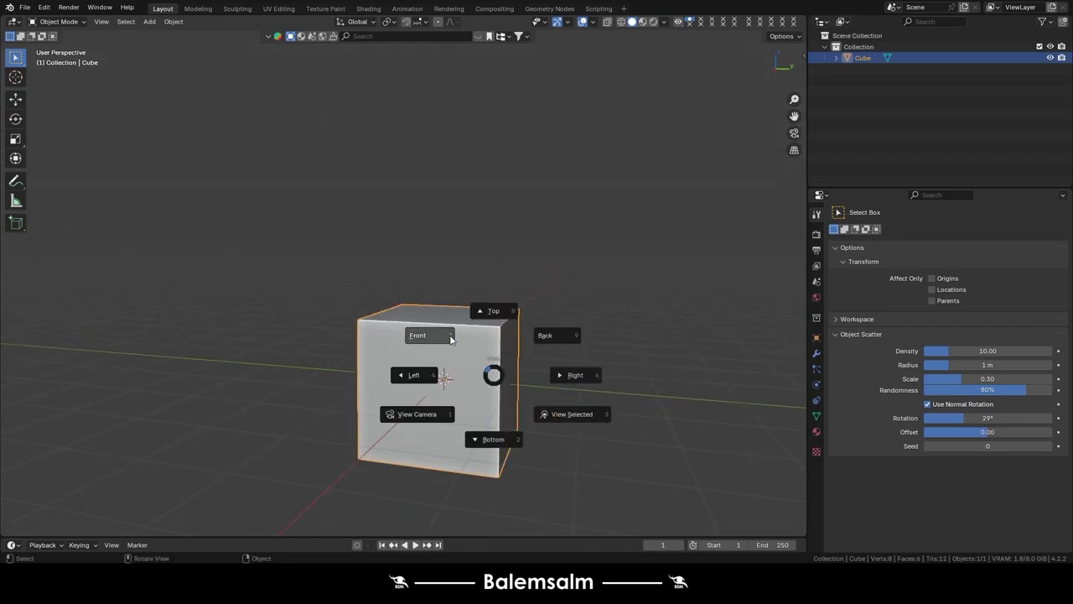
- In Front view, frame the cube and move it up exactly 1 m along Z
click(451, 335)
key(grave)
key(KP_Decimal)
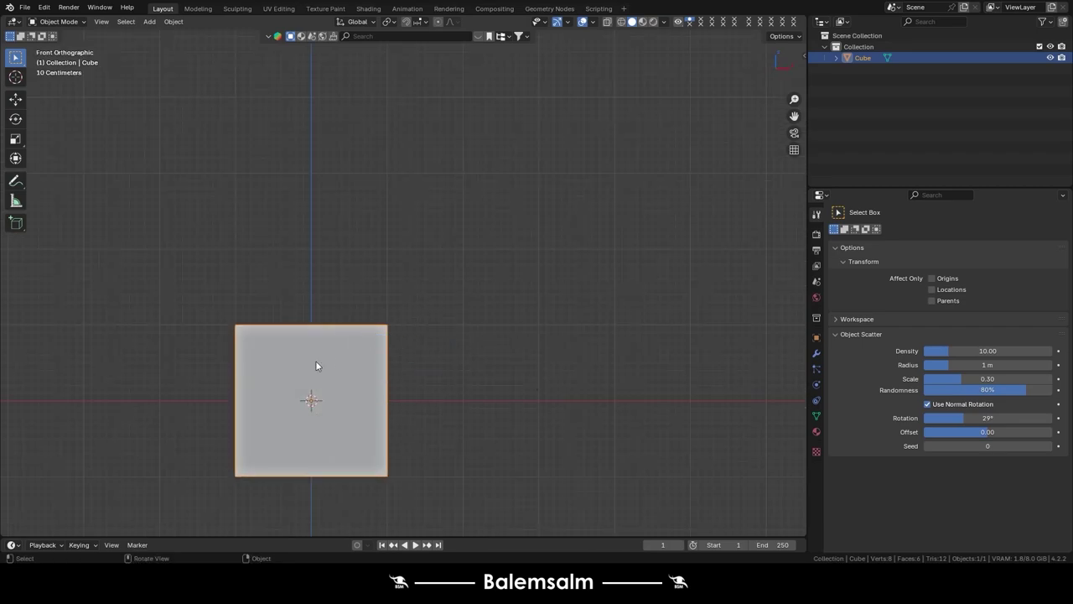
key(g)
key(z)
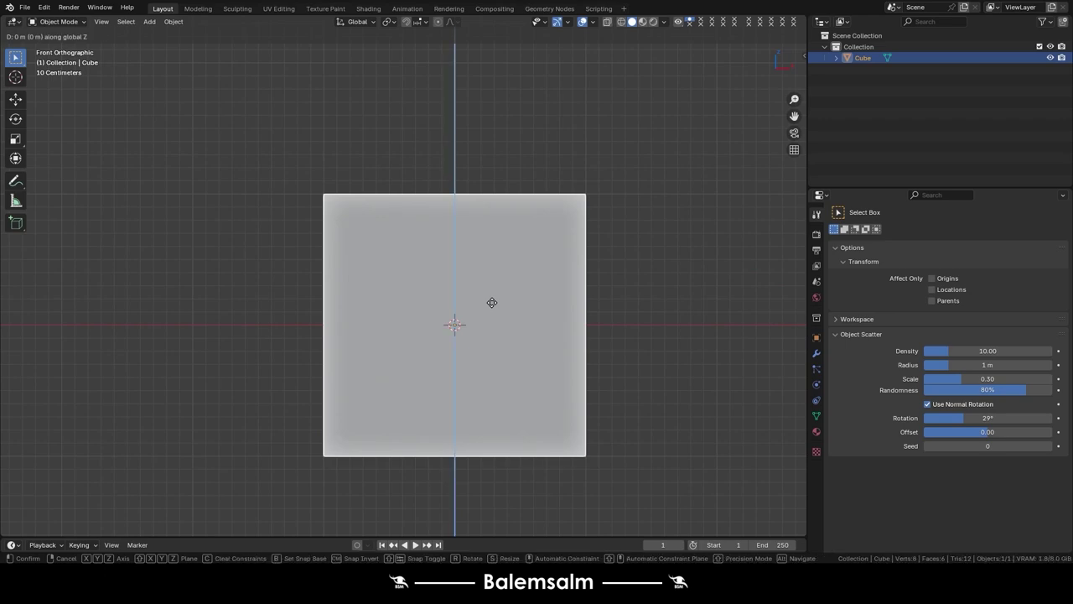
key(1)
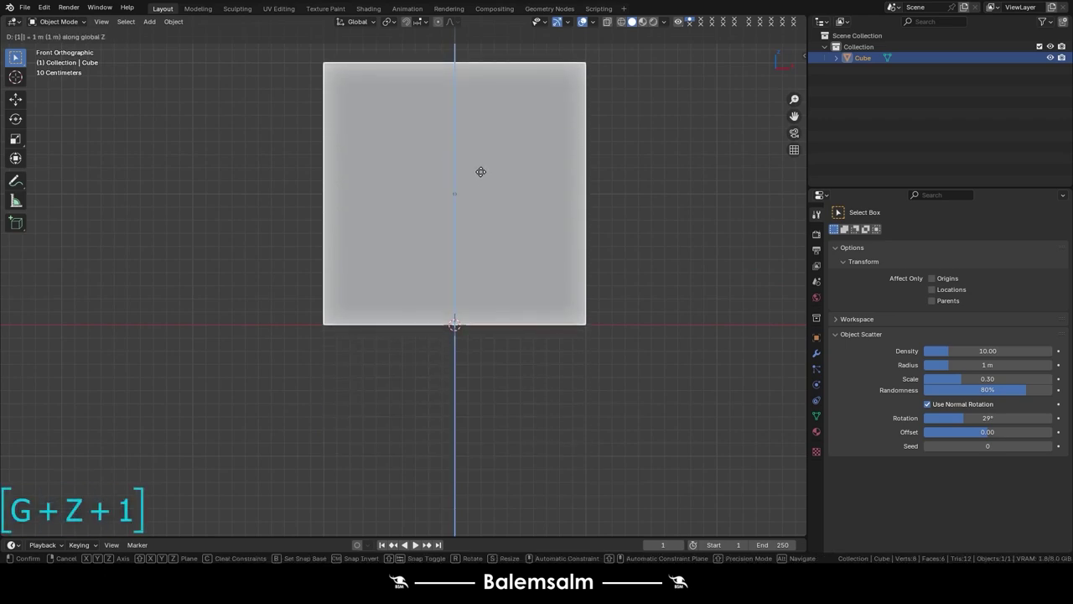
key(Return)
- Orbit back to a perspective view of the raised cube and reselect it
scroll(484, 179, down, 4)
shift+middle_drag(506, 182, 473, 317)
scroll(473, 317, up, 4)
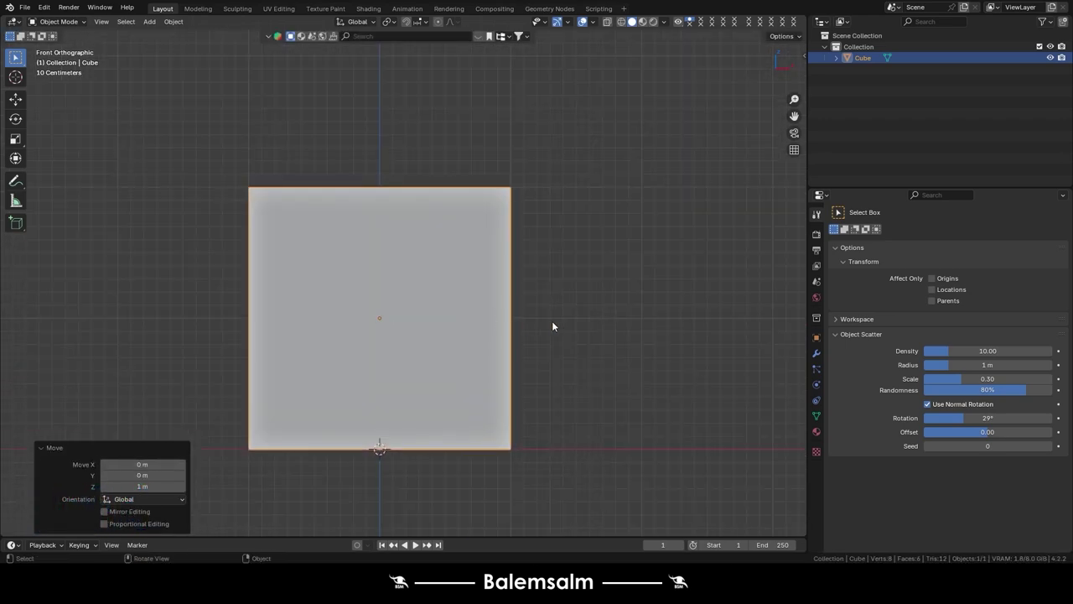
click(552, 327)
middle_drag(479, 281, 395, 280)
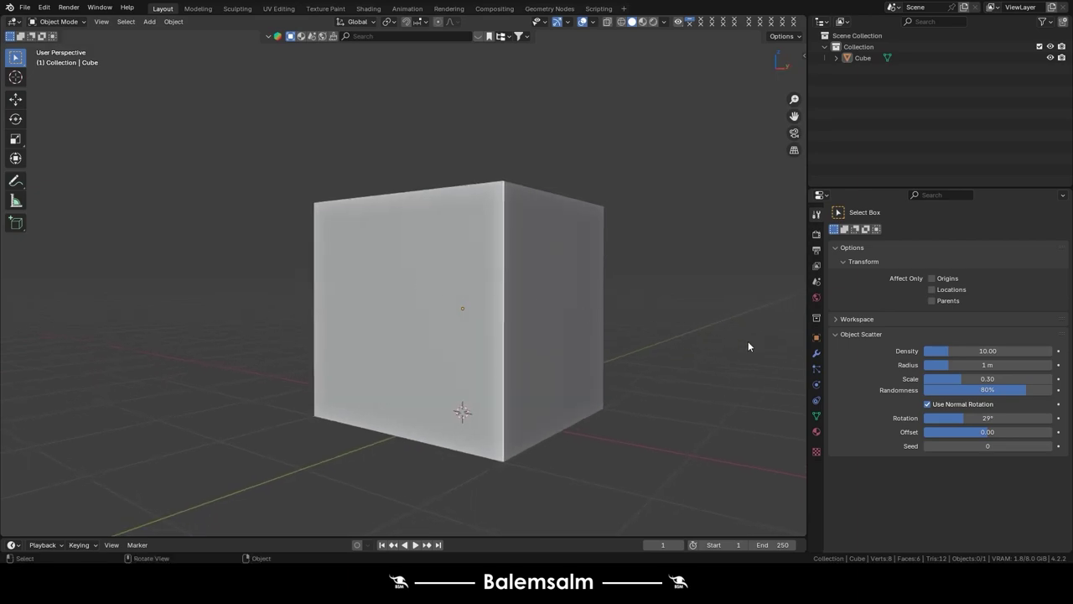
click(542, 358)
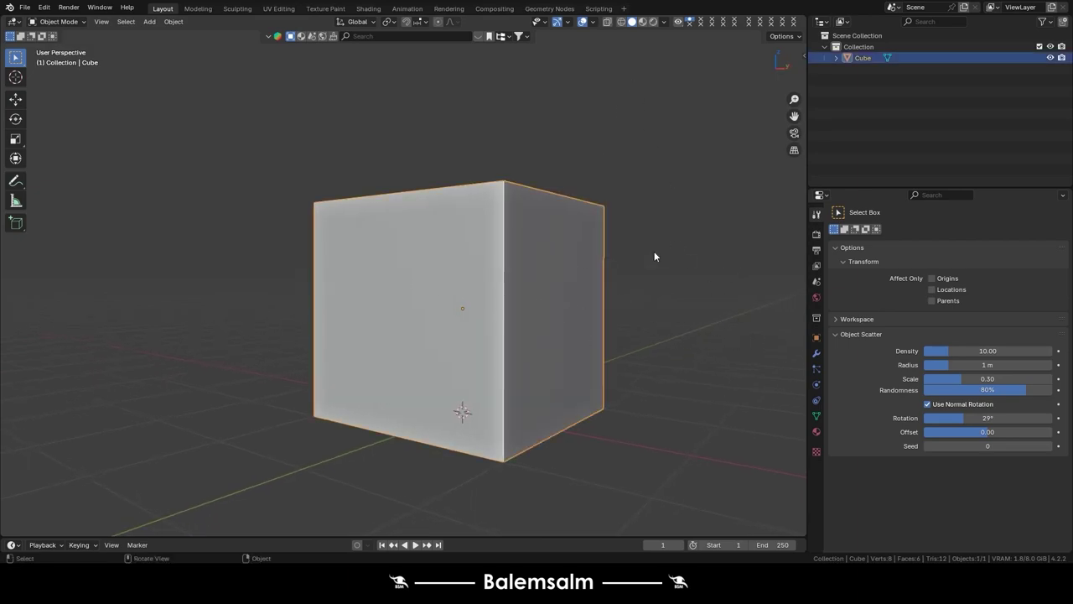
click(780, 36)
- Enable Affect Only Origins in the Options popover and test moving the cube's origin
click(782, 36)
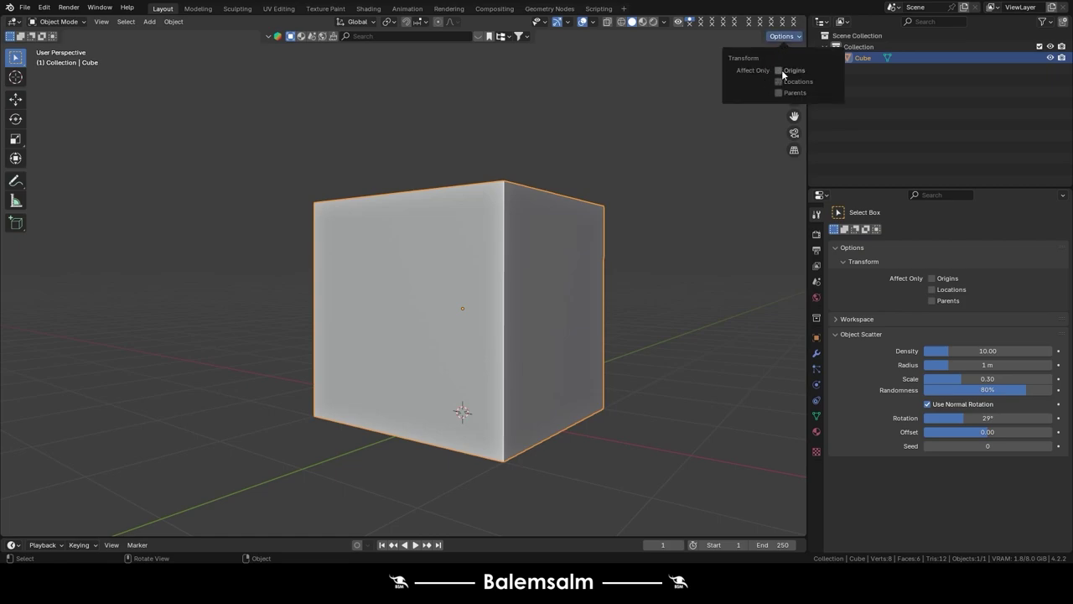
click(781, 70)
key(g)
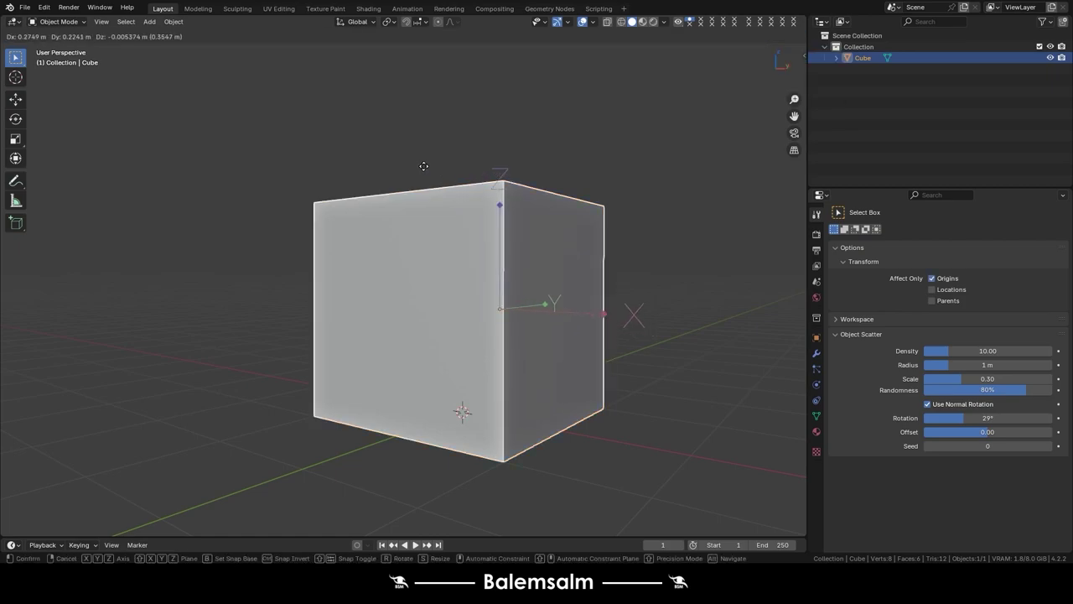
click(368, 109)
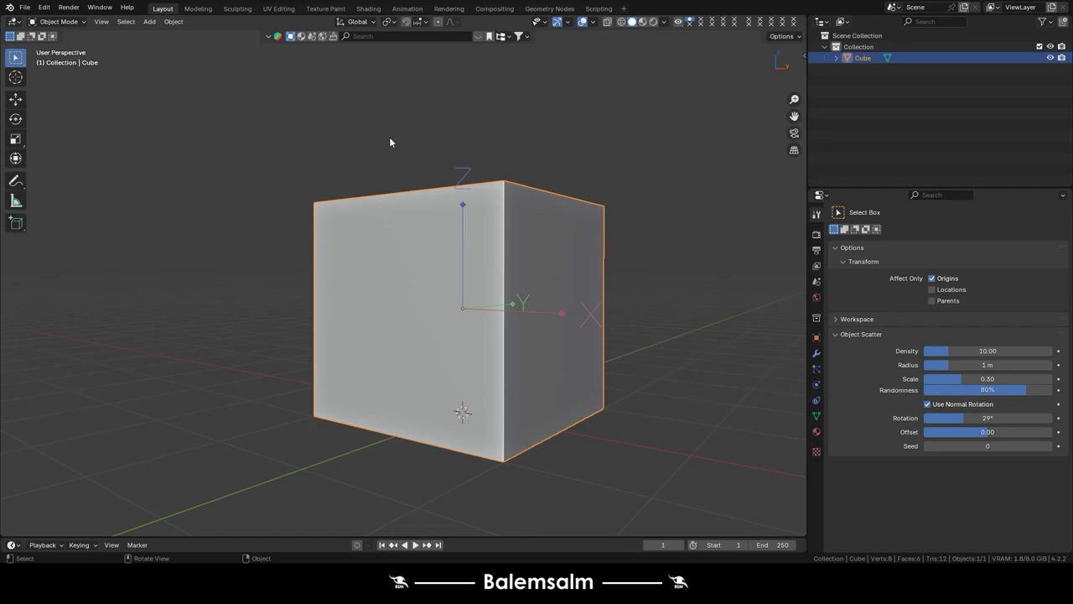
click(395, 160)
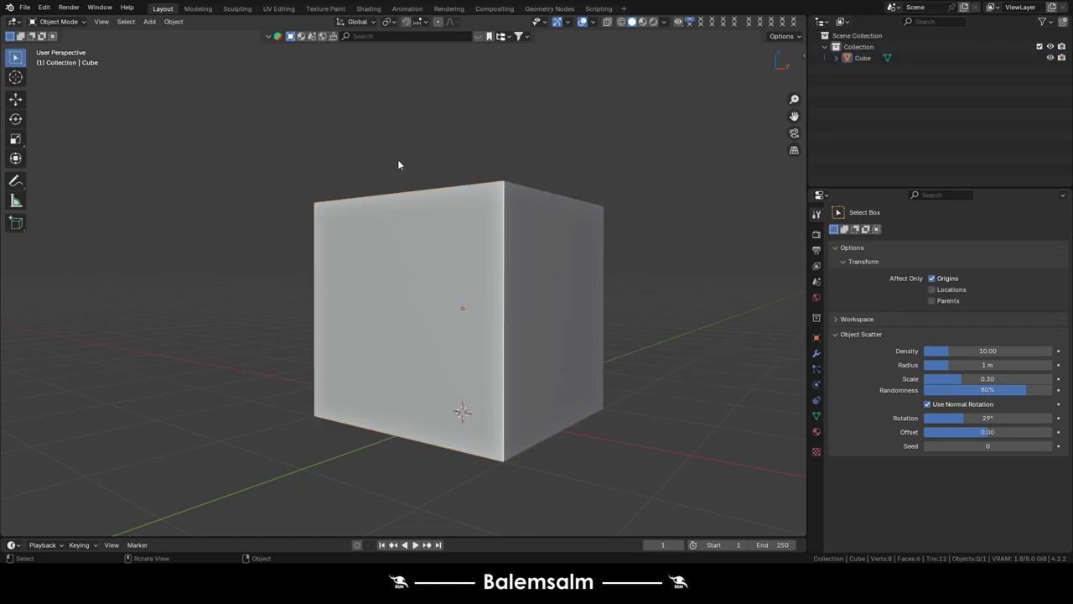
click(471, 248)
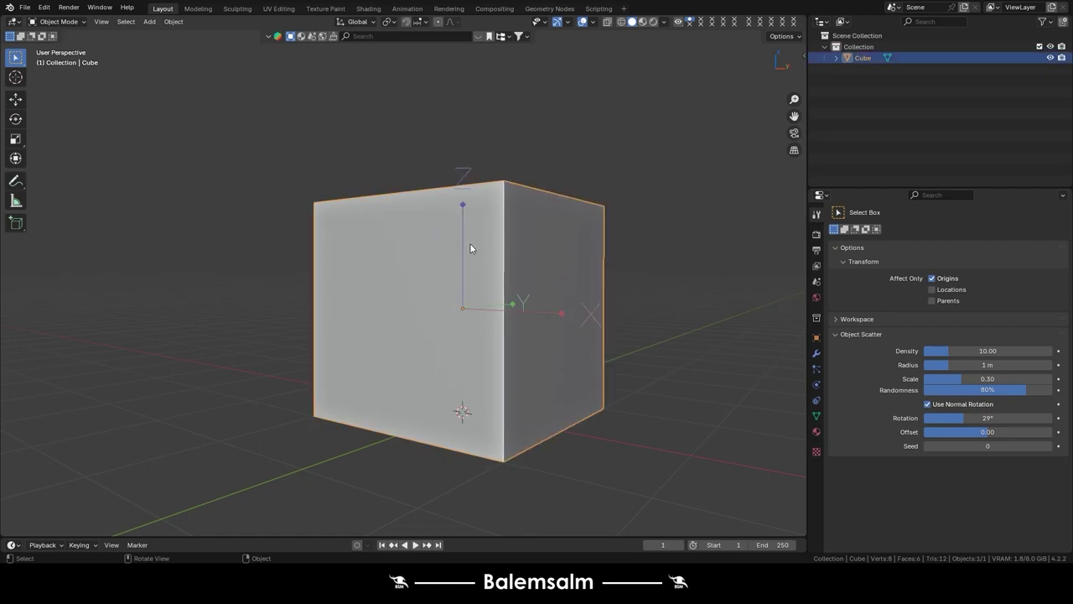
click(164, 254)
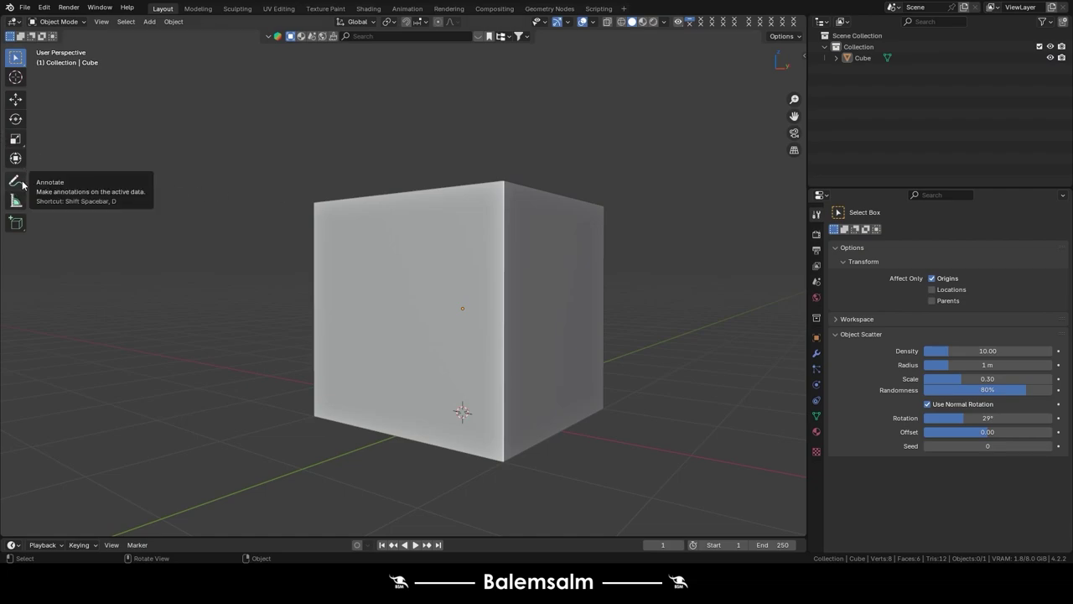
- Play and stop the animation, then set the Annotate colour to bright, fully saturated red
key(space)
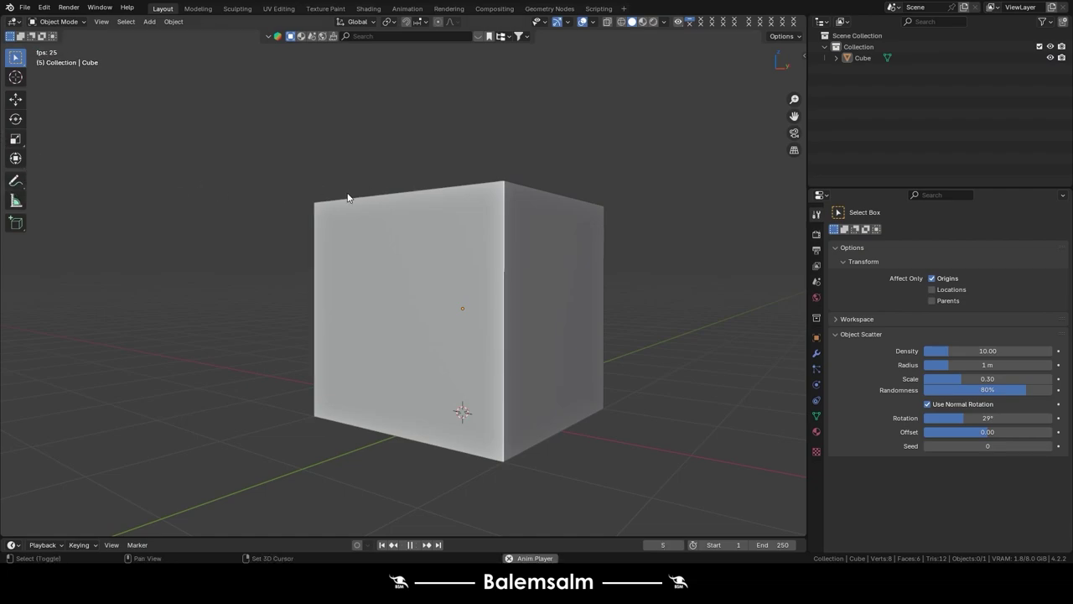
key(space)
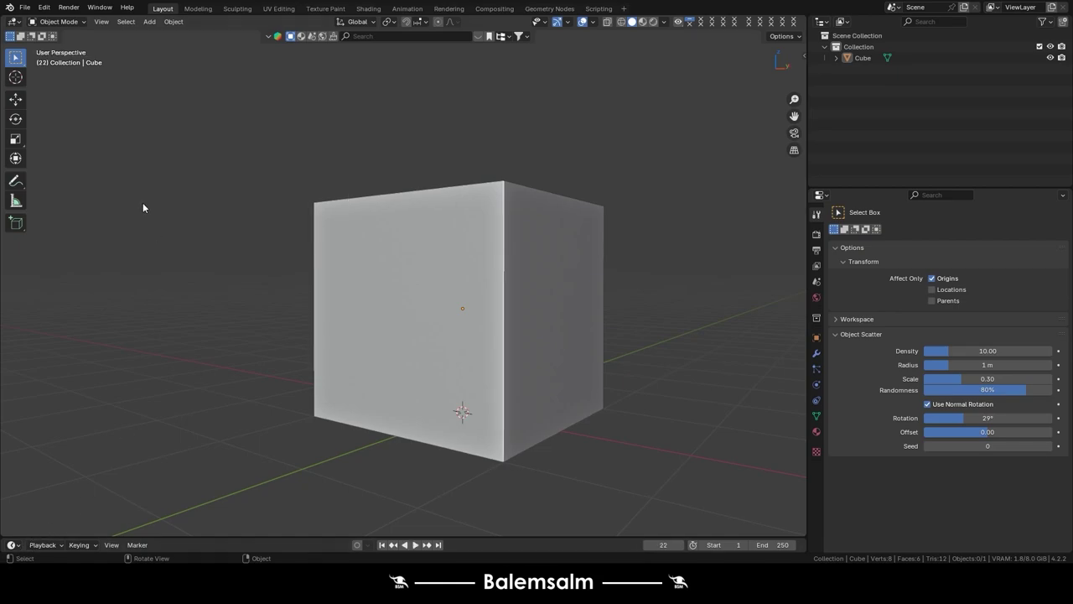
click(16, 180)
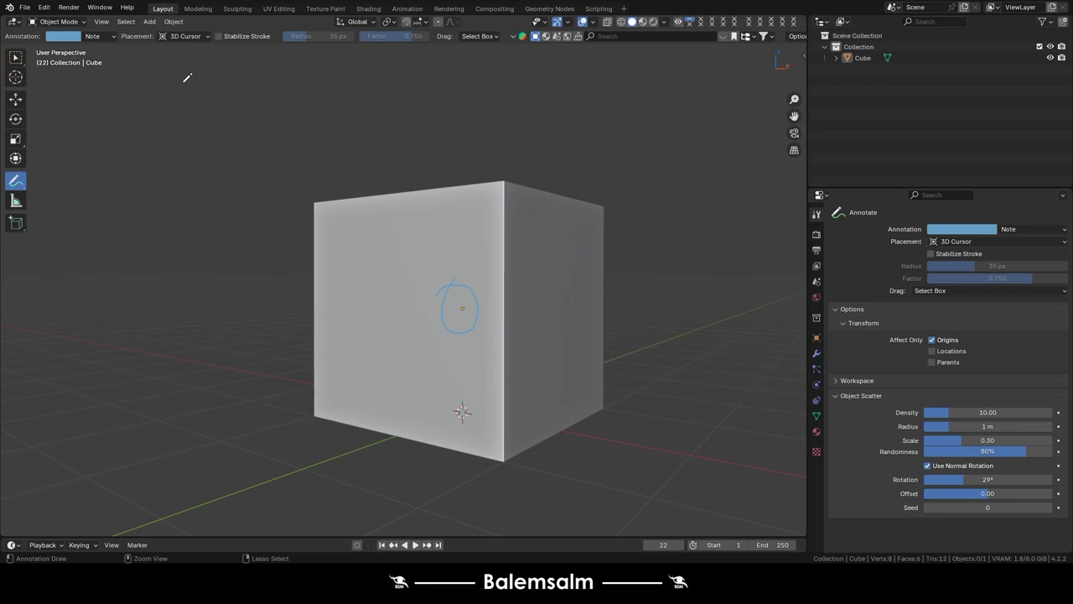
key(shift+Left)
click(72, 38)
click(103, 140)
drag(104, 140, 102, 145)
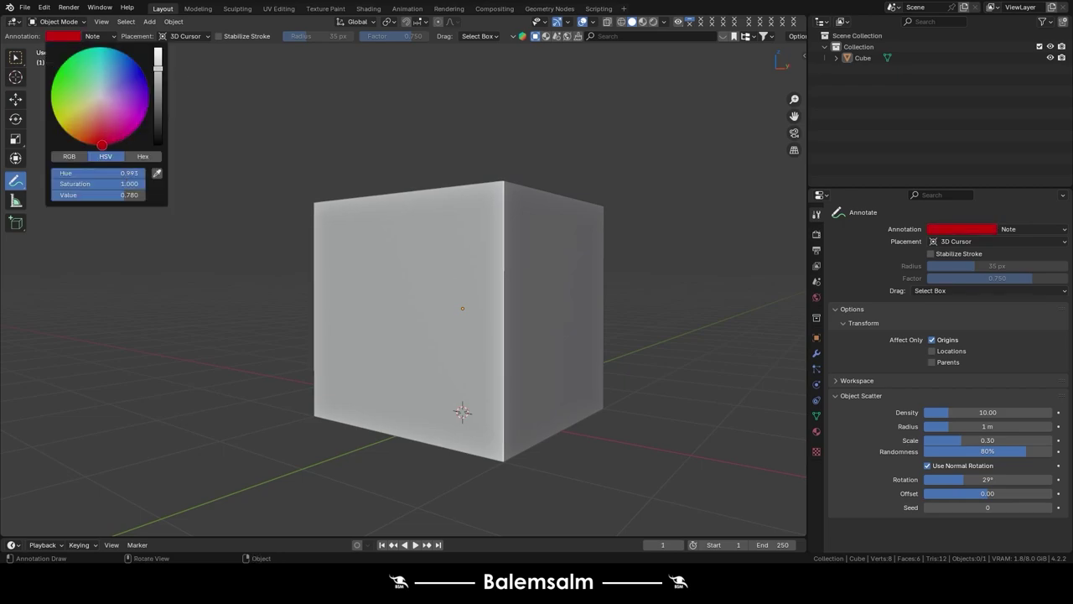
drag(156, 72, 156, 49)
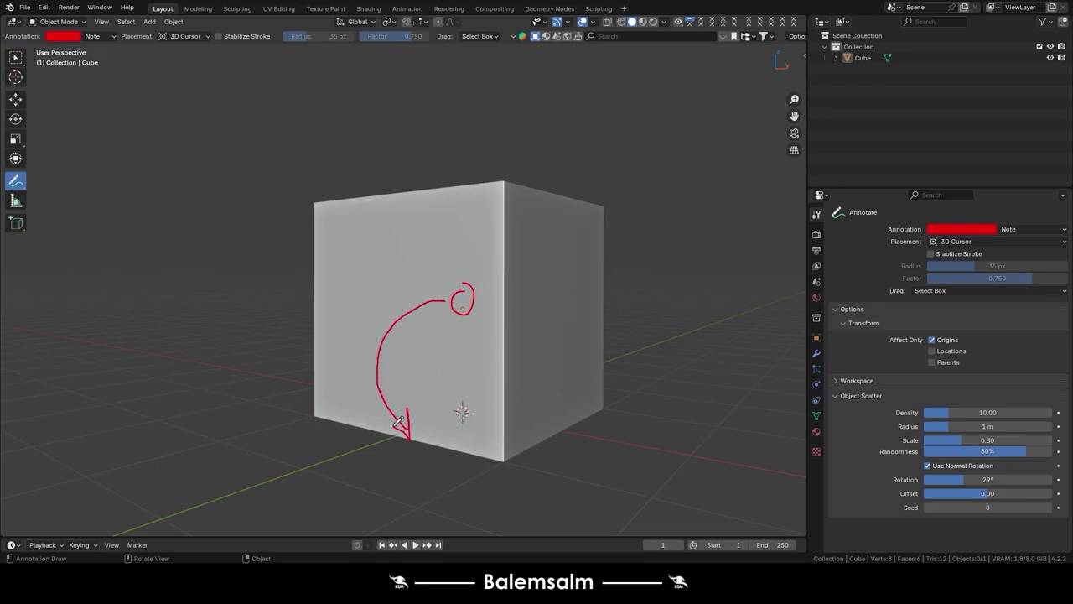
- Erase the red arrow annotation and leftover dot, then return to Select Box
mouse_move(331, 378)
ctrl+mouse_down()
mouse_move(407, 438)
mouse_move(388, 431)
mouse_move(369, 360)
mouse_move(513, 269)
ctrl+mouse_up()
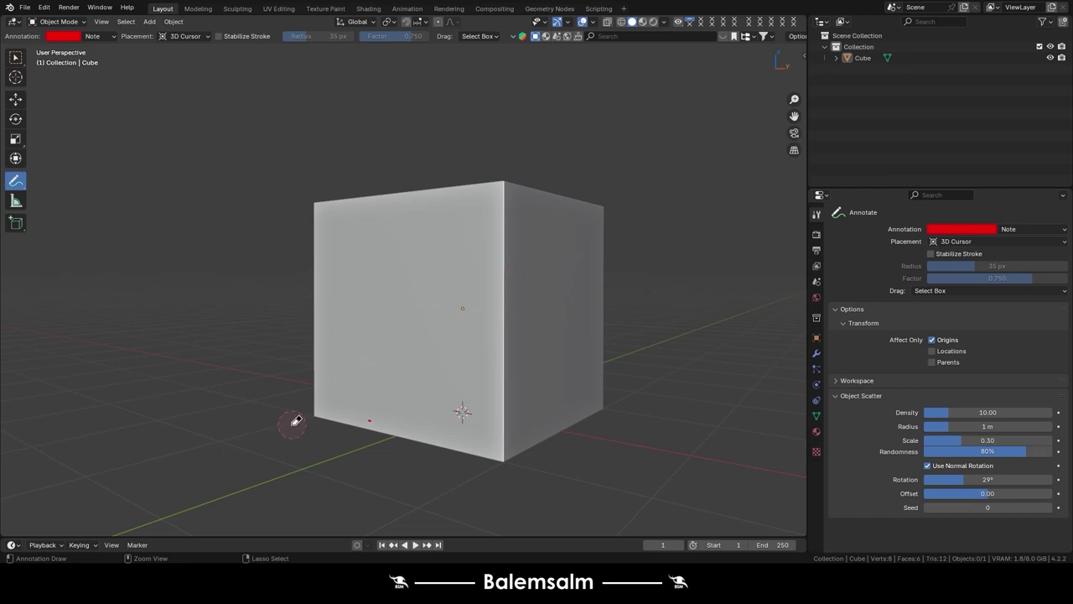
ctrl+drag(295, 420, 278, 230)
click(21, 54)
- Turn on Affect Only Origins and move the cube's origin up along Z
click(780, 36)
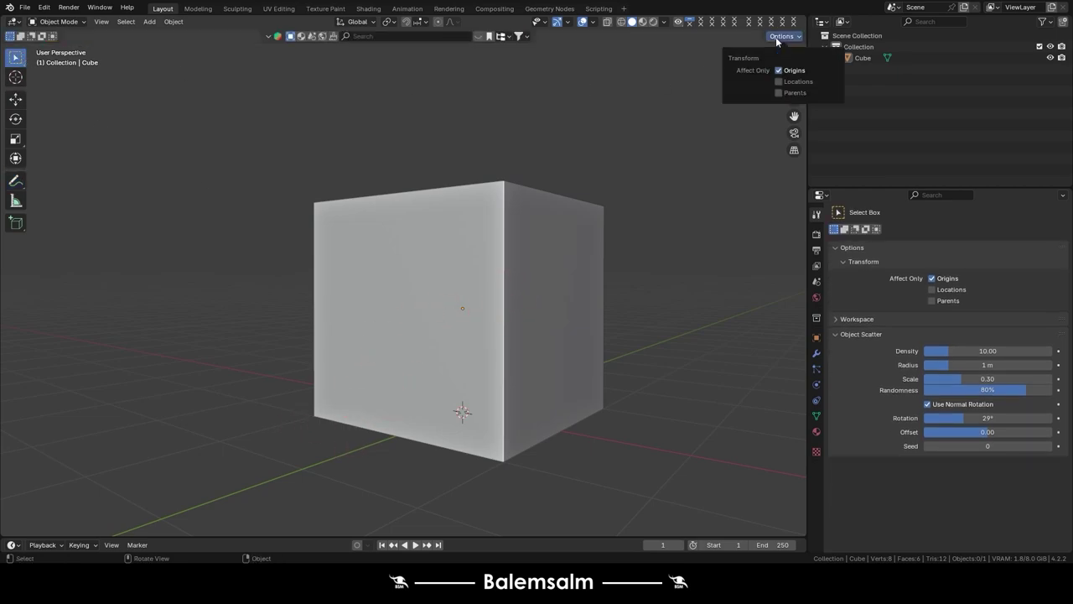
click(462, 314)
key(g)
key(z)
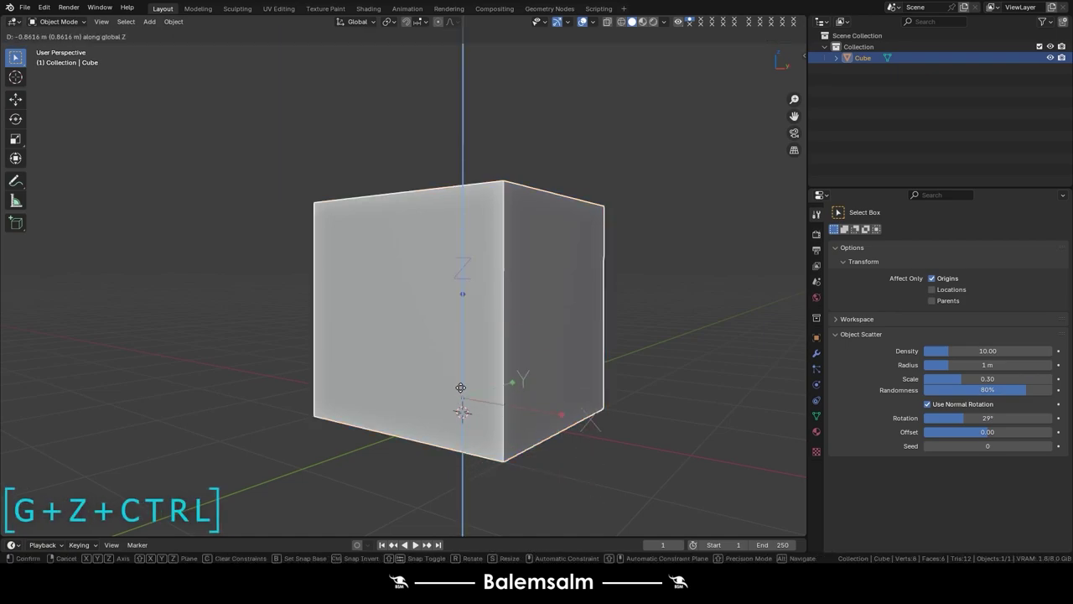
click(556, 152)
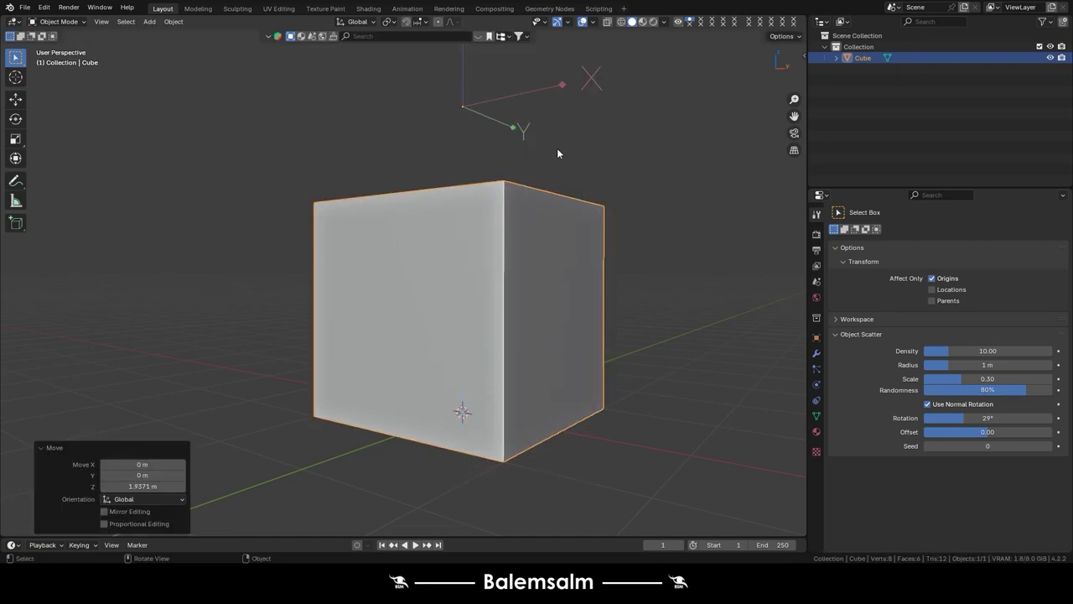
- Turn off origin-only transforms, then test-move and X-rotate the whole cube, undoing both
click(784, 36)
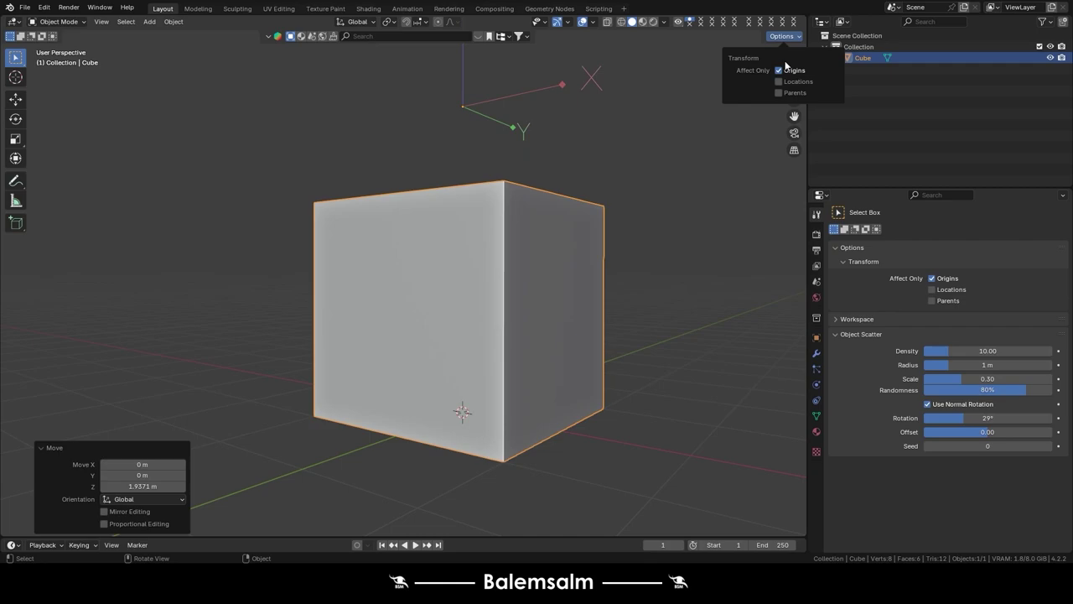
click(778, 70)
key(g)
click(647, 326)
key(ctrl+z)
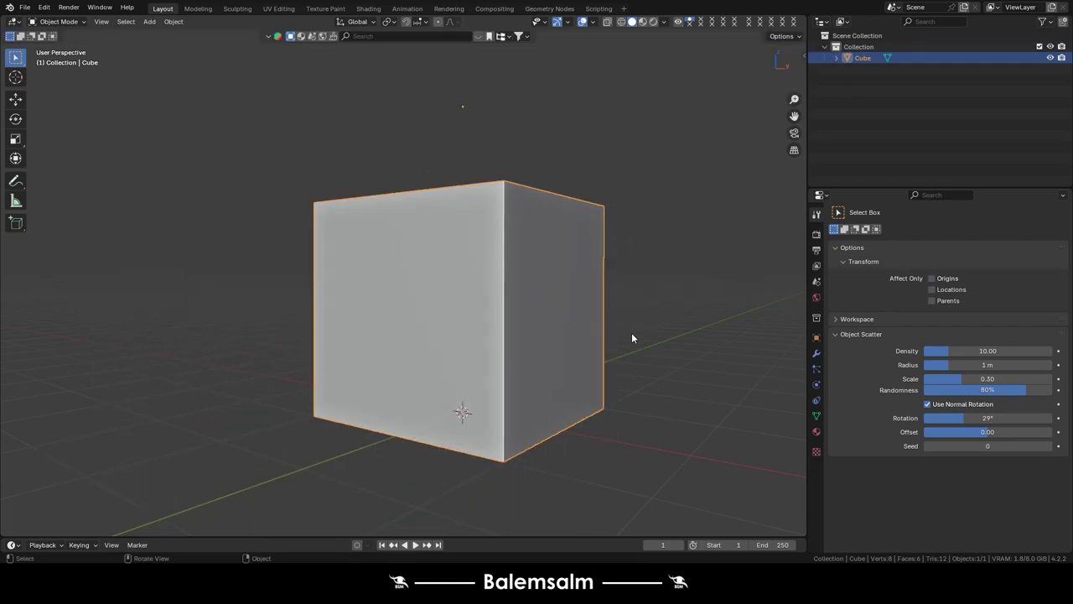
key(r)
key(x)
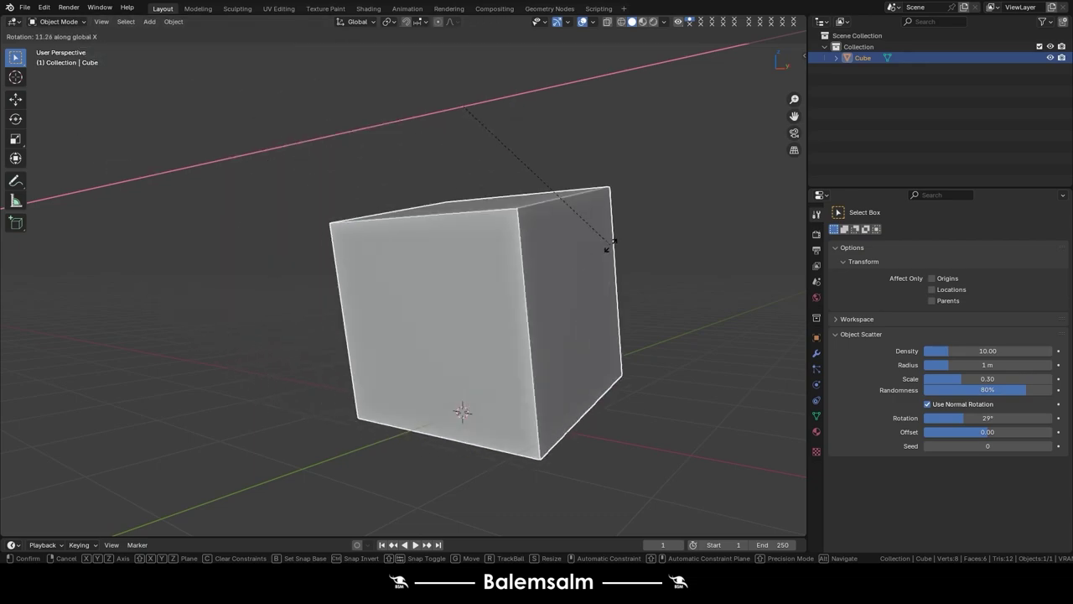
click(696, 150)
key(ctrl+z)
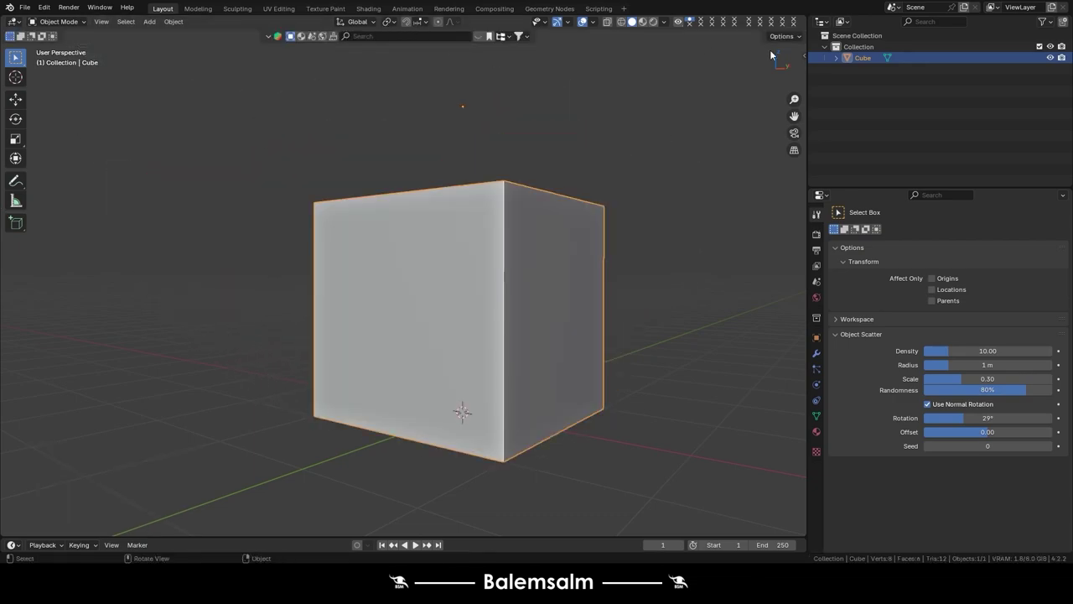
- Turn Affect Only Origins back on, snap to Grid, and lower the origin 1 m to the base
click(781, 36)
click(778, 70)
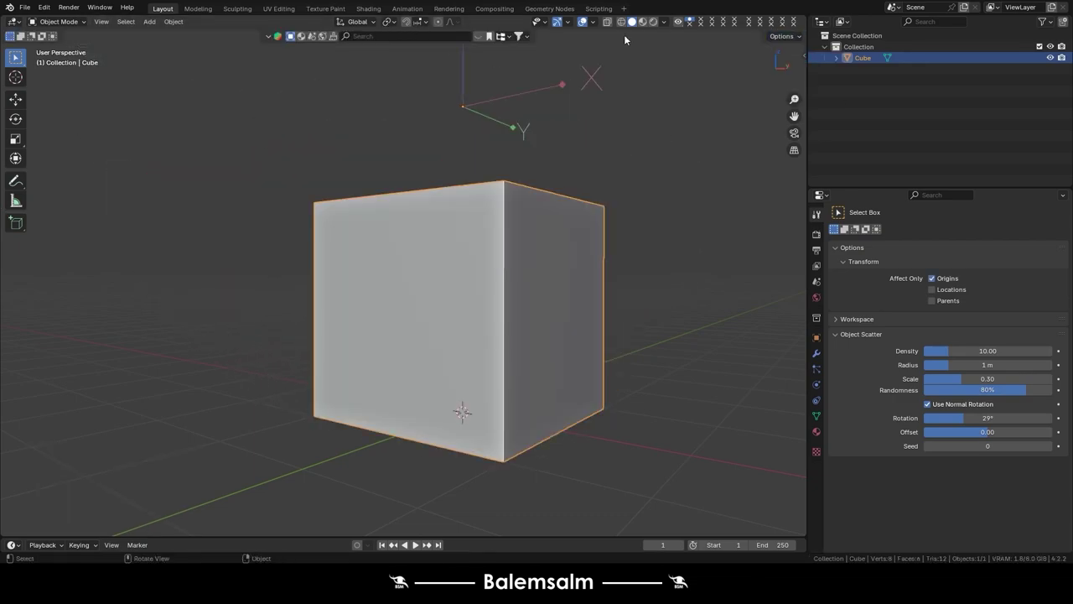
click(420, 22)
click(397, 91)
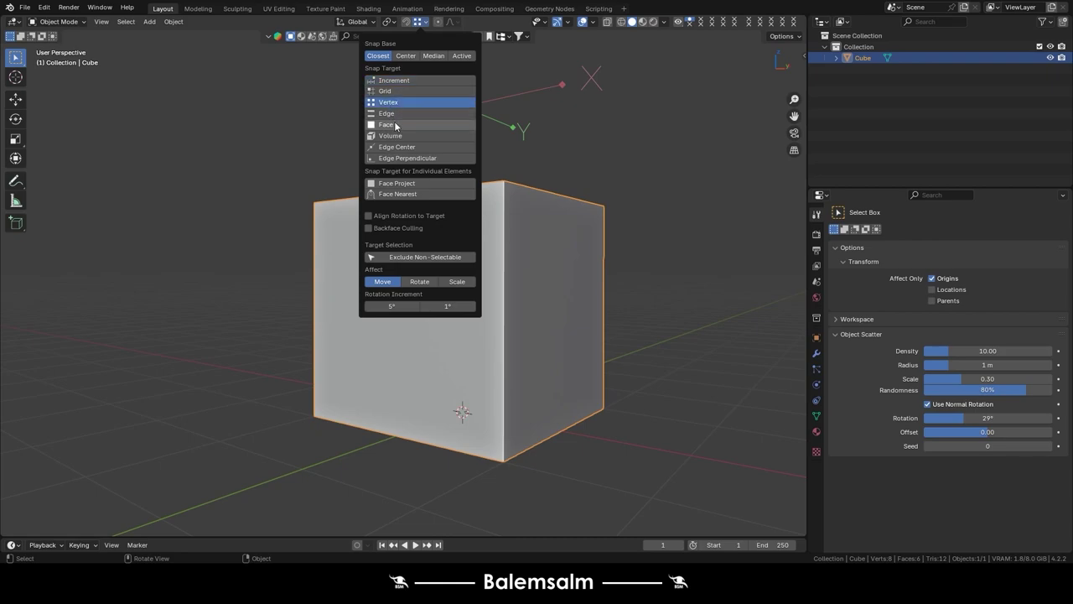
key(g)
key(z)
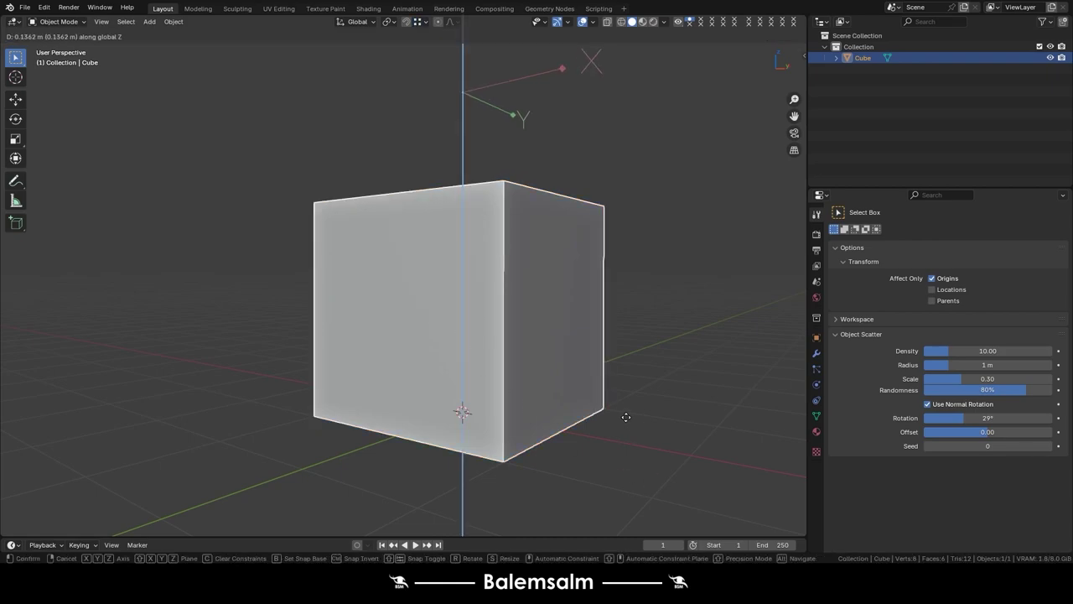
click(610, 413)
- Inspect the cube's underside, then switch Affect Only Origins off again
middle_drag(570, 387, 713, 316)
click(640, 457)
mouse_move(639, 458)
middle_down()
mouse_move(548, 376)
mouse_move(381, 378)
mouse_move(464, 356)
middle_up()
click(464, 357)
click(771, 36)
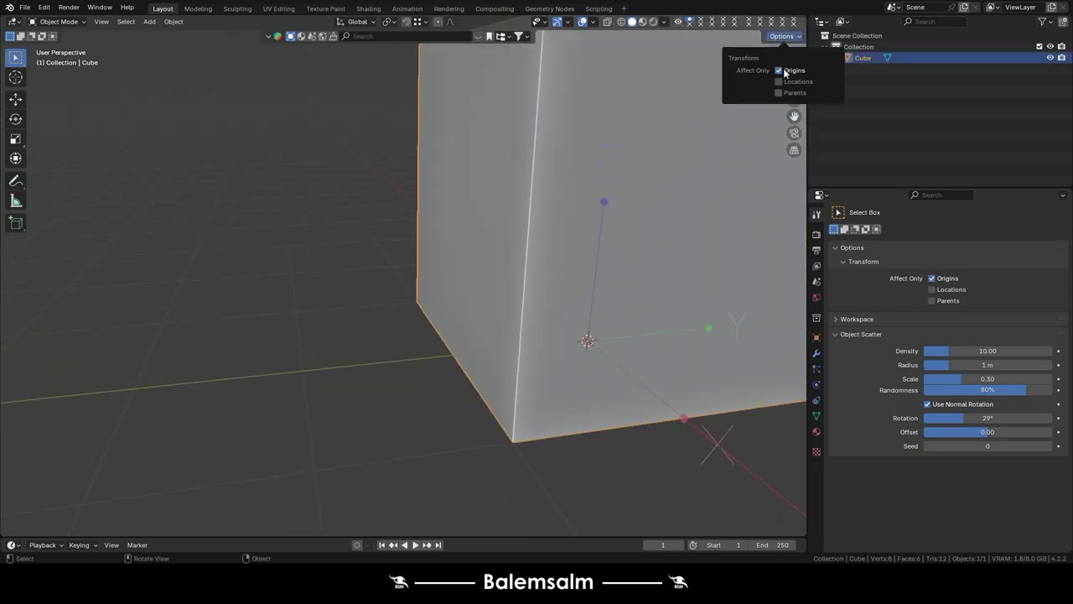
click(783, 70)
scroll(671, 168, down, 5)
mouse_move(623, 218)
middle_down()
mouse_move(405, 319)
mouse_move(546, 257)
mouse_move(587, 280)
mouse_move(667, 240)
middle_up()
scroll(446, 333, up, 3)
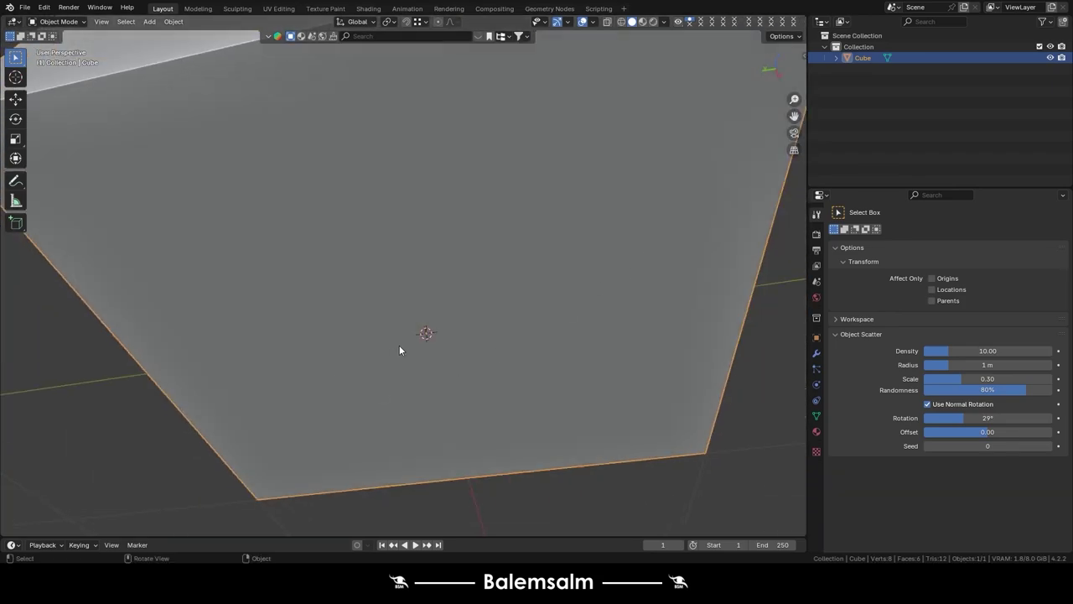
- View the cube from the side with it selected, ready to change interaction mode
click(85, 397)
mouse_move(85, 397)
middle_down()
mouse_move(378, 264)
mouse_move(424, 283)
mouse_move(237, 305)
mouse_move(378, 157)
mouse_move(455, 276)
mouse_move(436, 239)
mouse_move(424, 160)
mouse_move(454, 290)
middle_up()
click(453, 280)
click(58, 21)
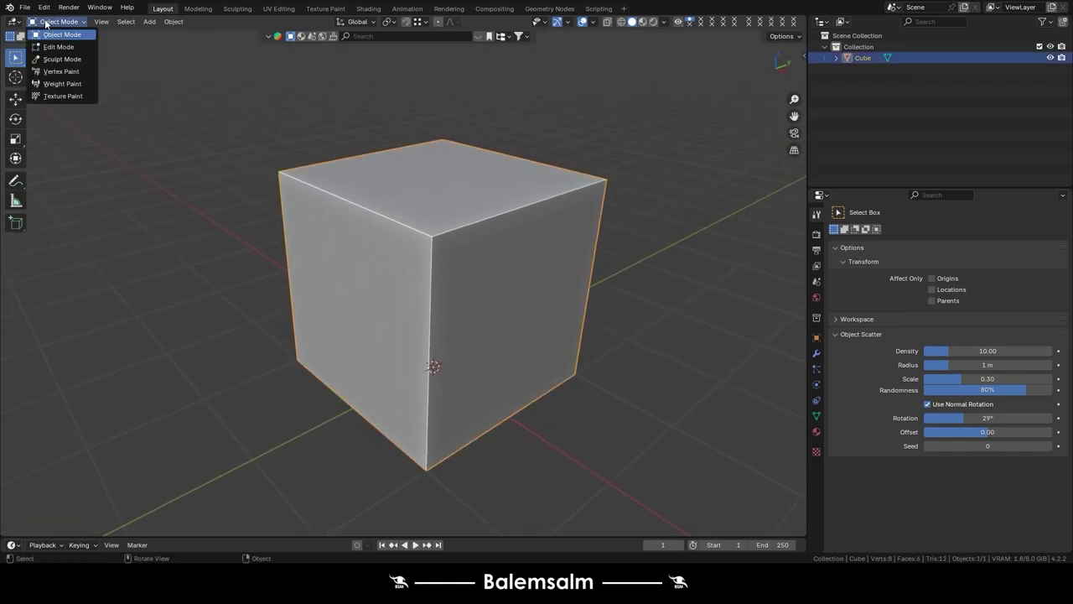
- Enter Edit Mode and use Add Cube to draw a side block on the front face
click(50, 46)
shift+middle_drag(450, 171, 455, 209)
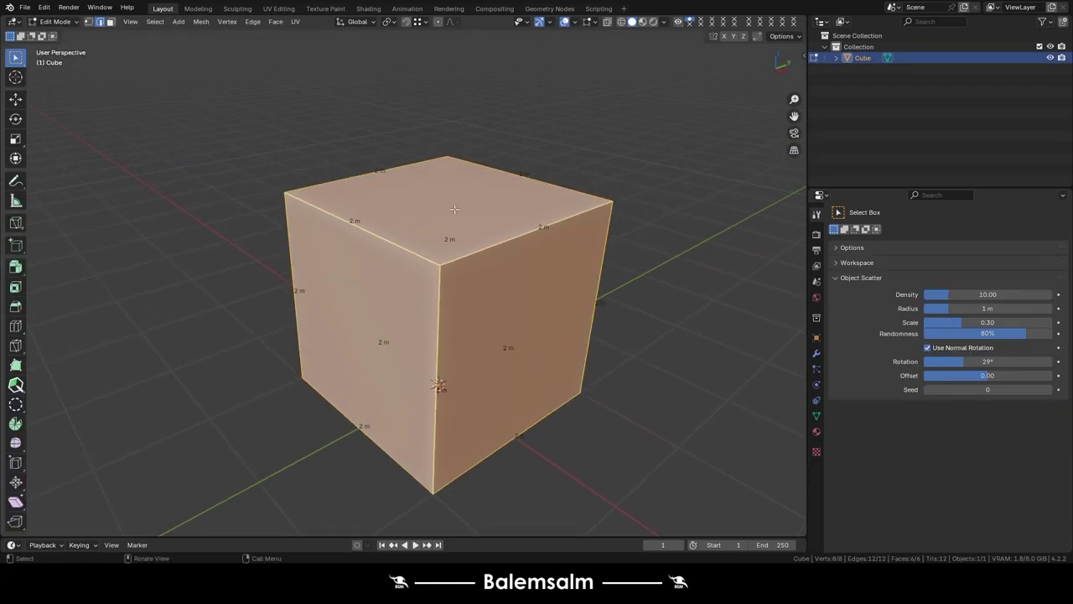
click(22, 245)
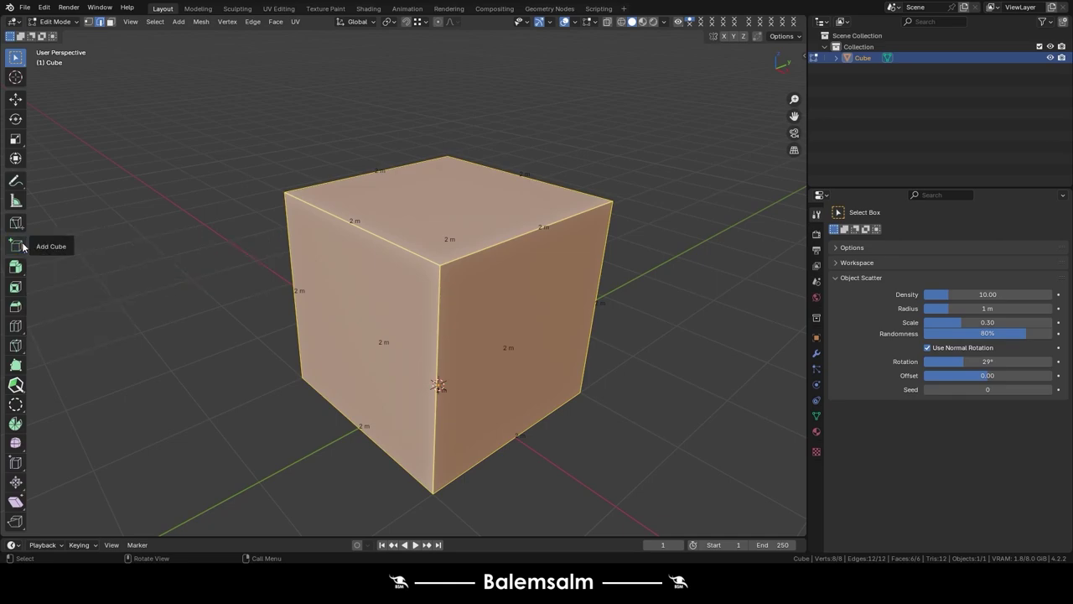
drag(22, 245, 65, 250)
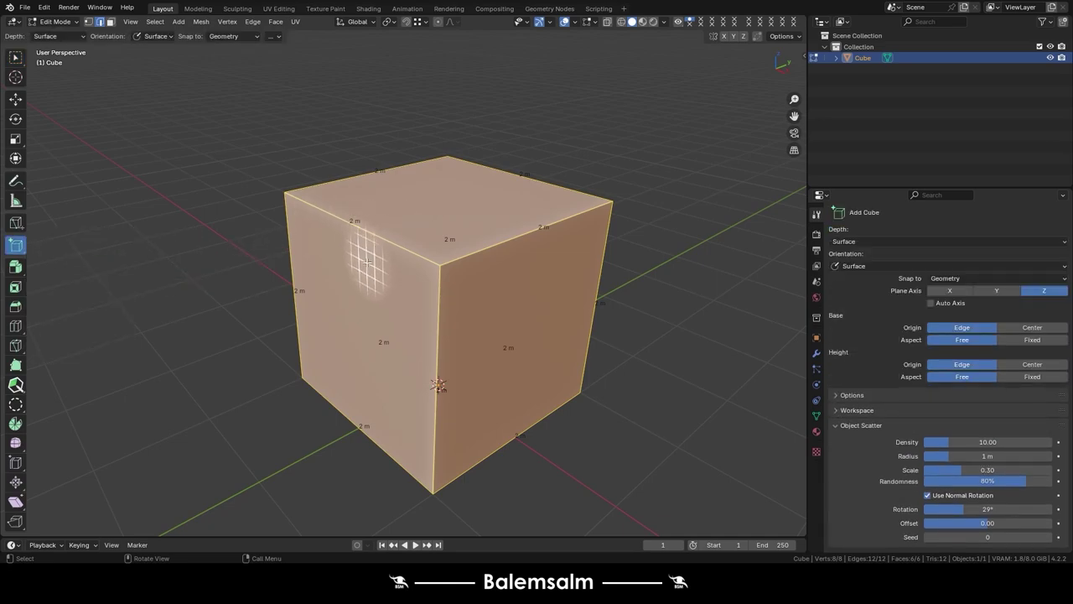
drag(362, 266, 334, 289)
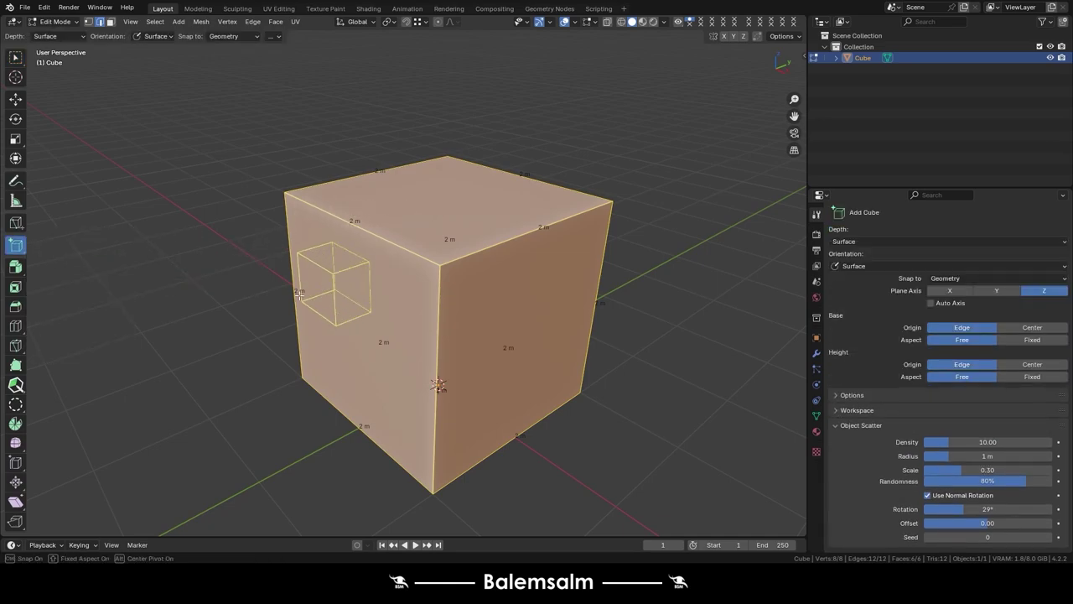
click(272, 310)
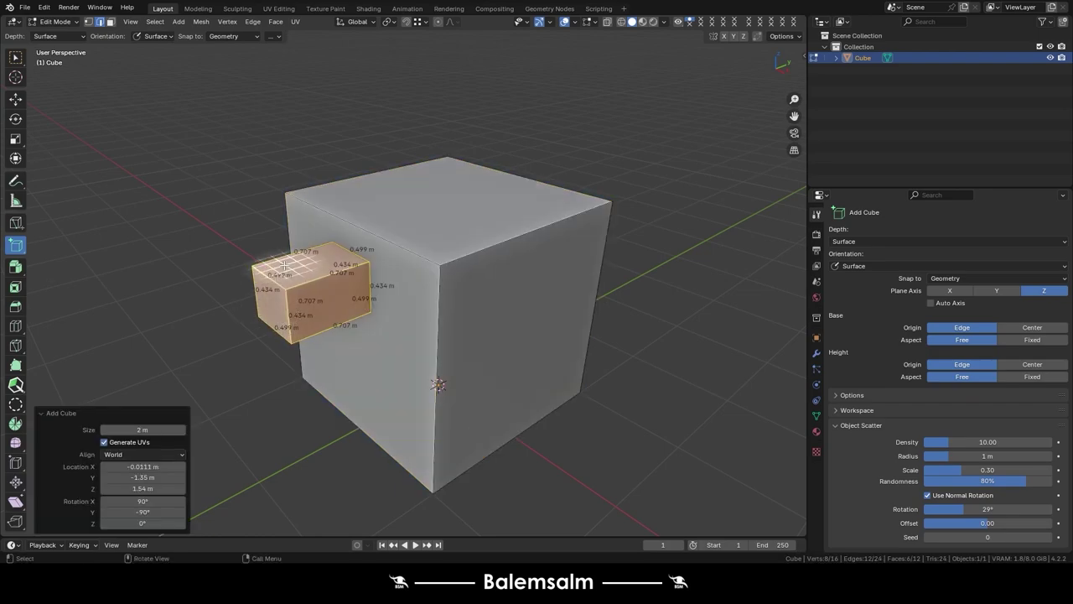
- Raise a tall pillar box upward from the cube
middle_drag(264, 299, 240, 288)
scroll(240, 288, up, 2)
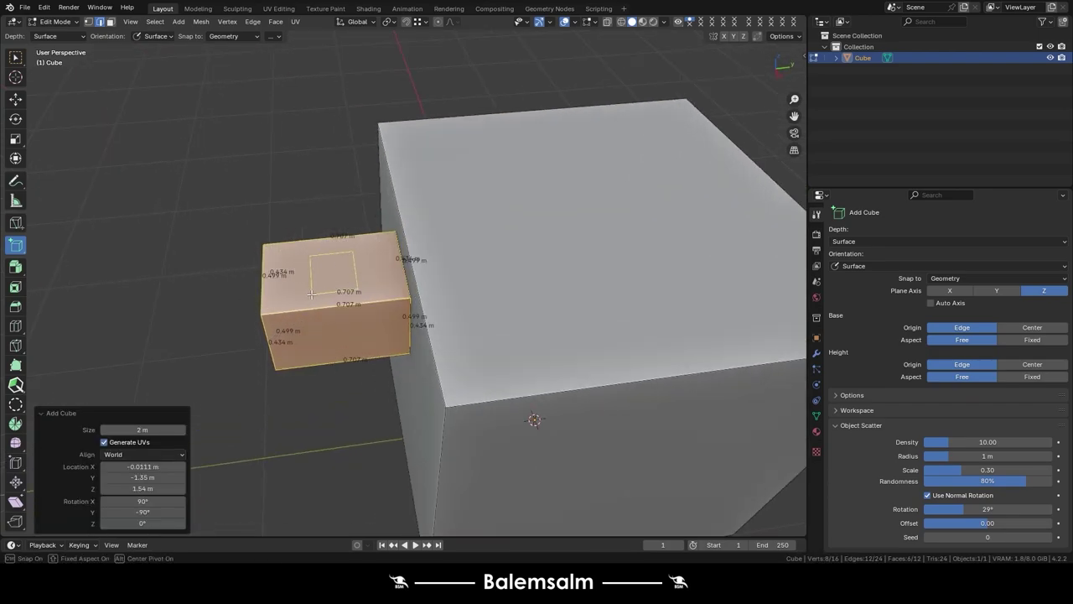
click(289, 84)
mouse_move(335, 277)
middle_down()
mouse_move(345, 355)
mouse_move(318, 335)
middle_up()
scroll(318, 335, up, 2)
- Add a thin post on the cube face and a long arm off the side block
mouse_move(332, 296)
mouse_down()
mouse_move(313, 331)
mouse_move(216, 307)
mouse_up()
middle_drag(216, 307, 217, 303)
mouse_move(272, 283)
mouse_down()
mouse_move(243, 290)
mouse_move(419, 283)
mouse_up()
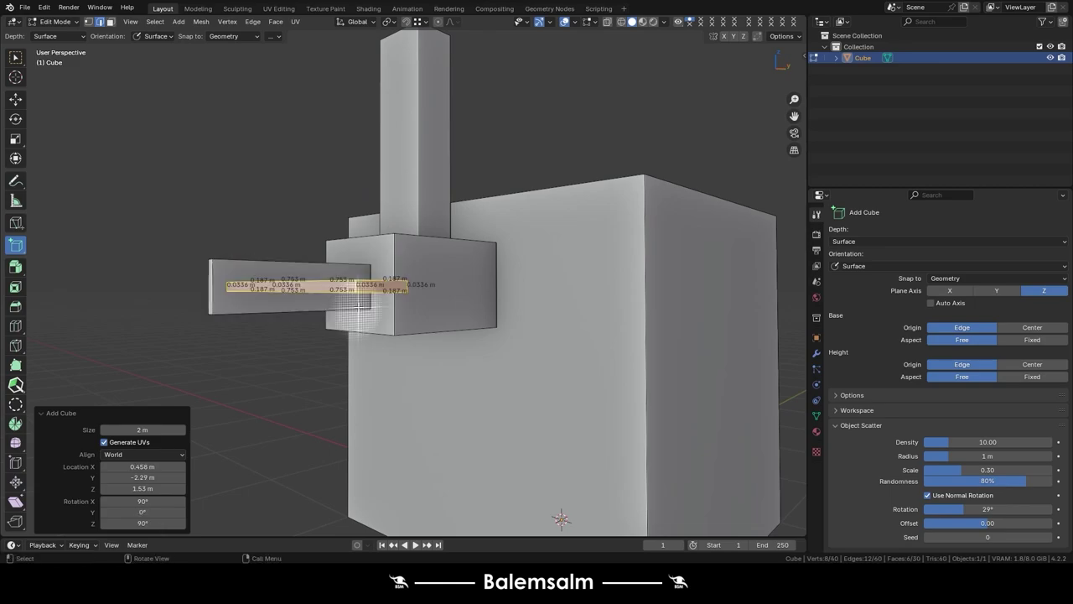
mouse_move(419, 283)
middle_down()
mouse_move(409, 298)
mouse_move(419, 306)
middle_up()
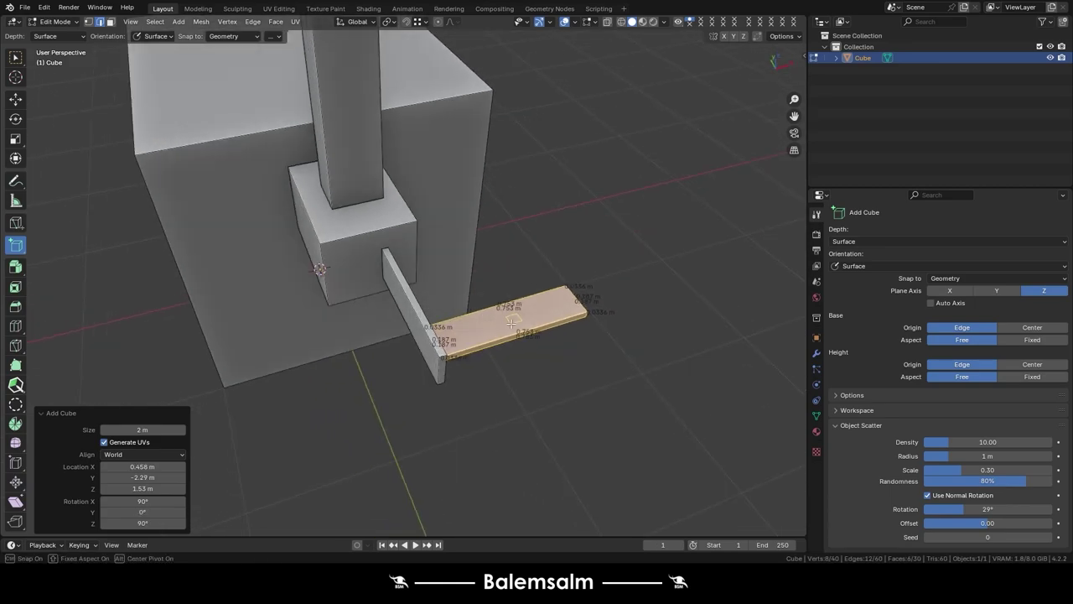
mouse_move(462, 287)
middle_down()
mouse_move(515, 232)
mouse_move(249, 177)
middle_up()
drag(15, 243, 63, 271)
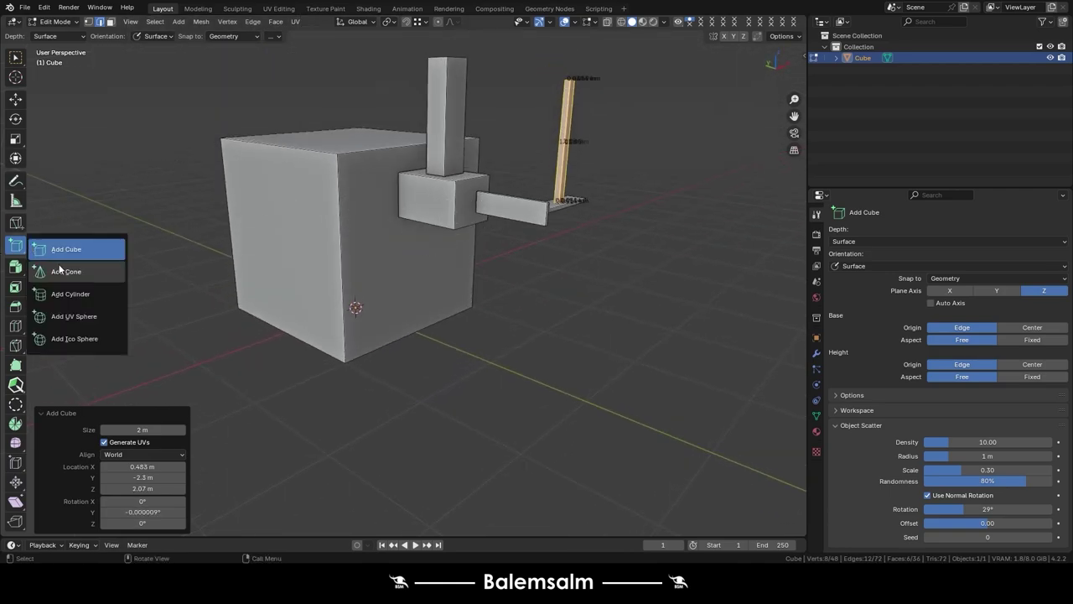
- Draw two cones onto the cube's top and side faces
scroll(390, 250, up, 3)
middle_drag(390, 250, 430, 276)
drag(465, 282, 411, 338)
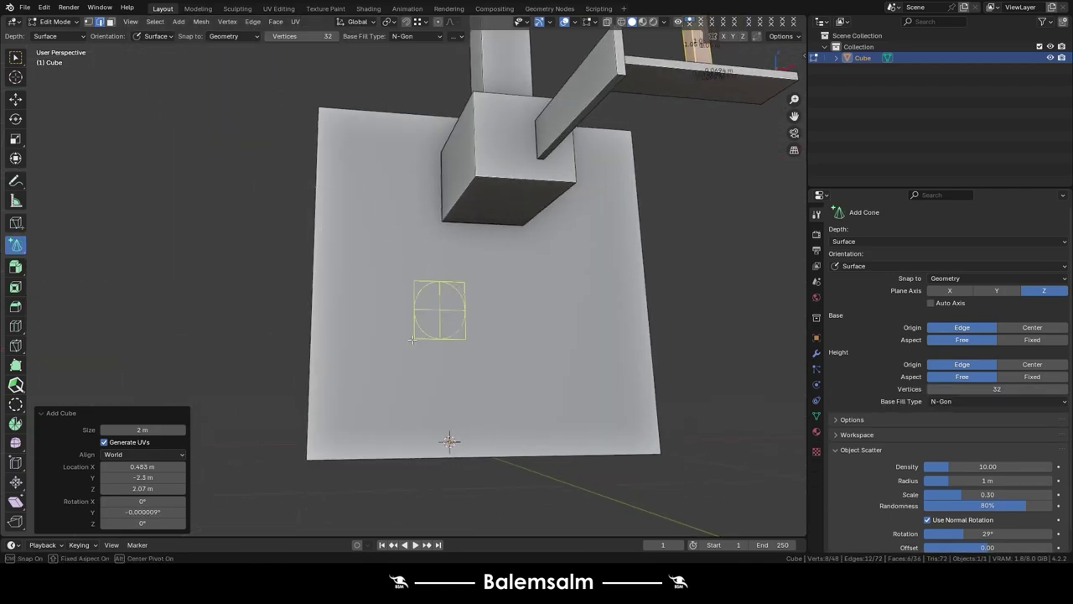
drag(349, 389, 339, 415)
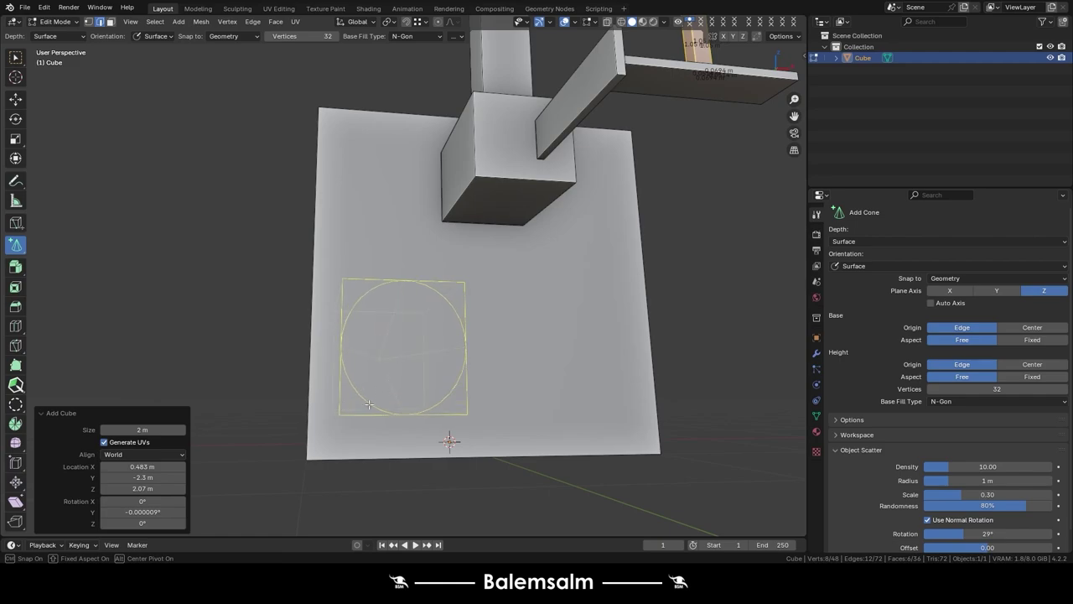
click(303, 379)
mouse_move(304, 377)
middle_down()
mouse_move(405, 352)
mouse_move(479, 390)
middle_up()
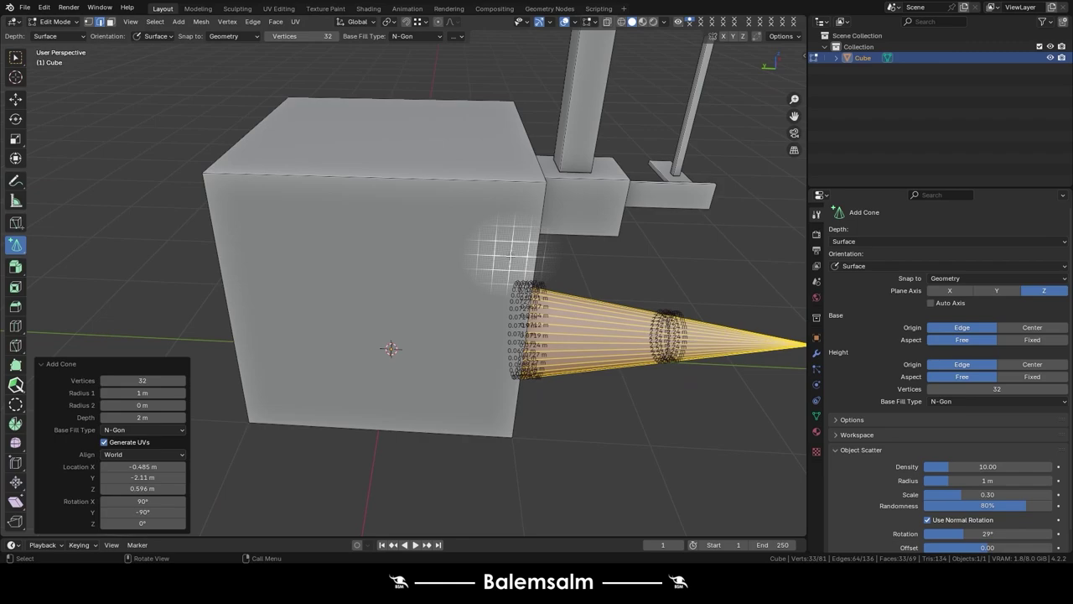
drag(508, 255, 467, 286)
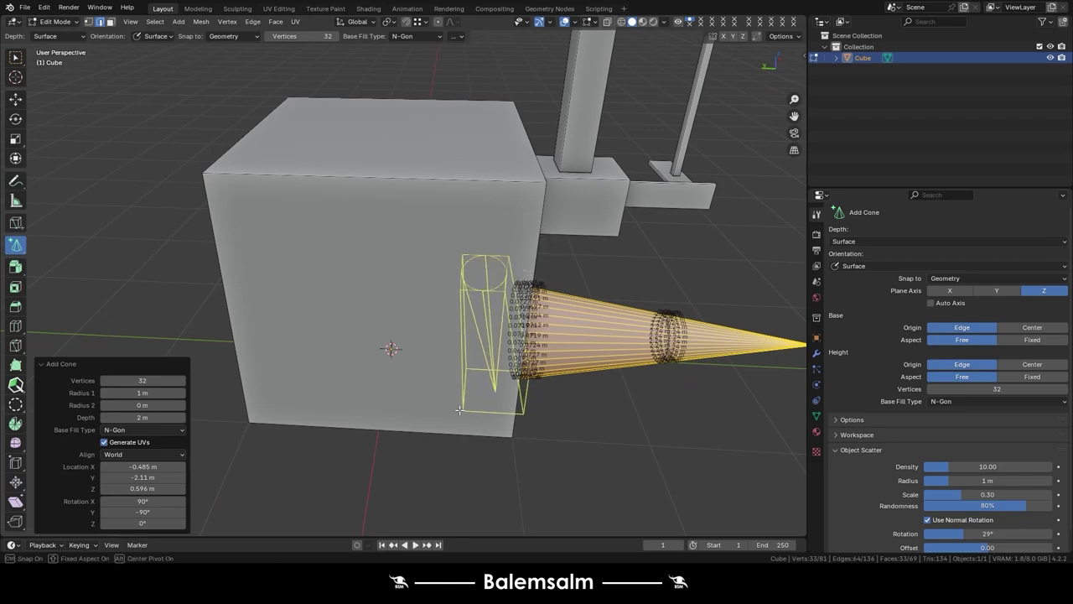
drag(459, 410, 444, 431)
click(444, 431)
mouse_move(444, 431)
middle_down()
mouse_move(503, 440)
mouse_move(84, 248)
middle_up()
- Place a first UV sphere on the cube and hide the edge length overlays
drag(20, 243, 65, 320)
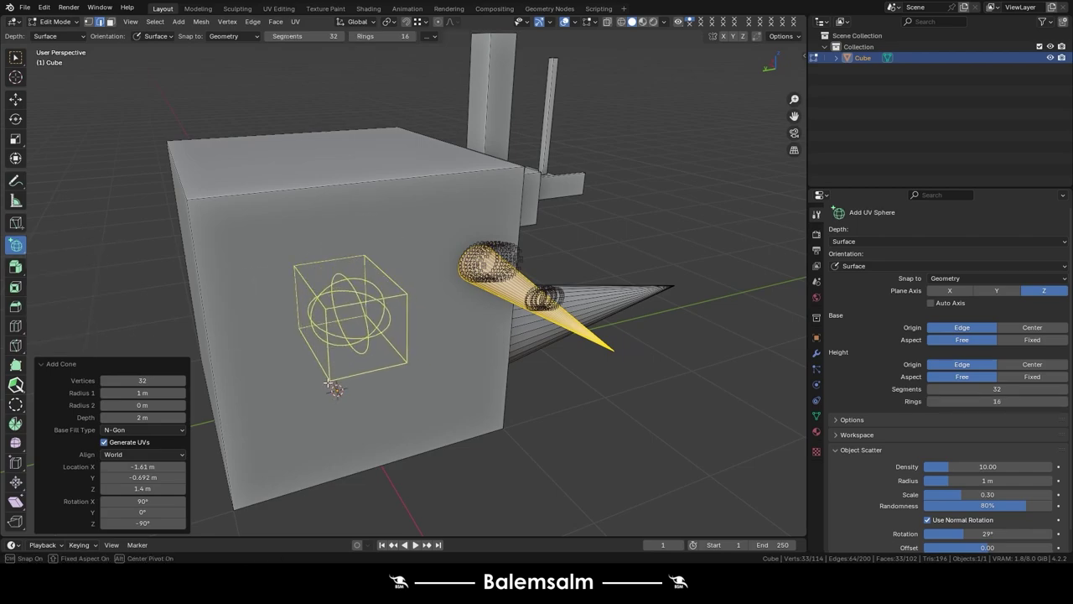
drag(304, 334, 358, 334)
mouse_move(358, 333)
middle_down()
mouse_move(509, 227)
mouse_move(561, 94)
middle_up()
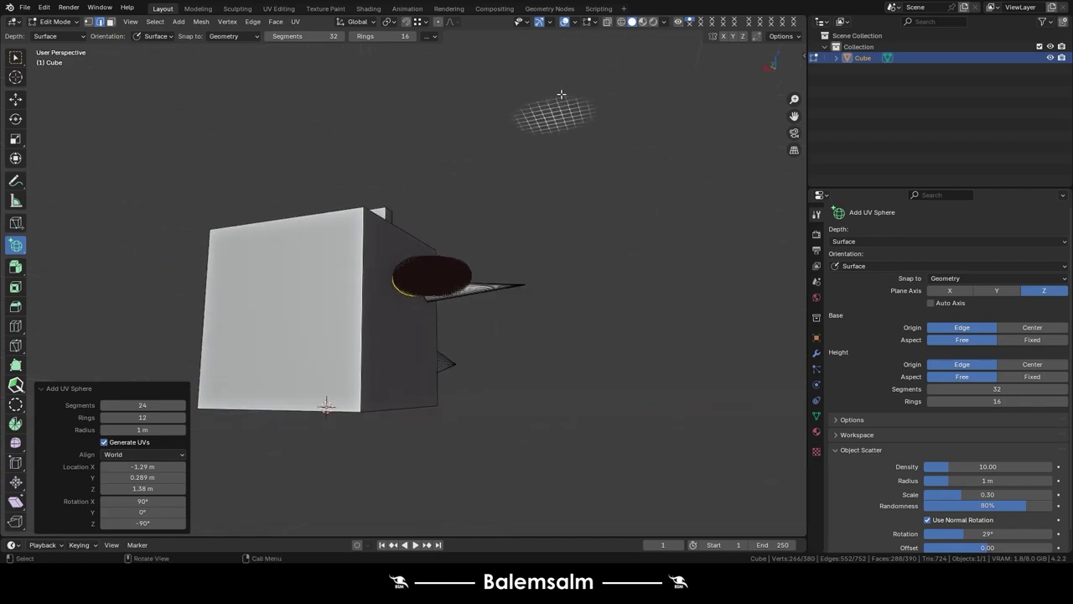
click(592, 23)
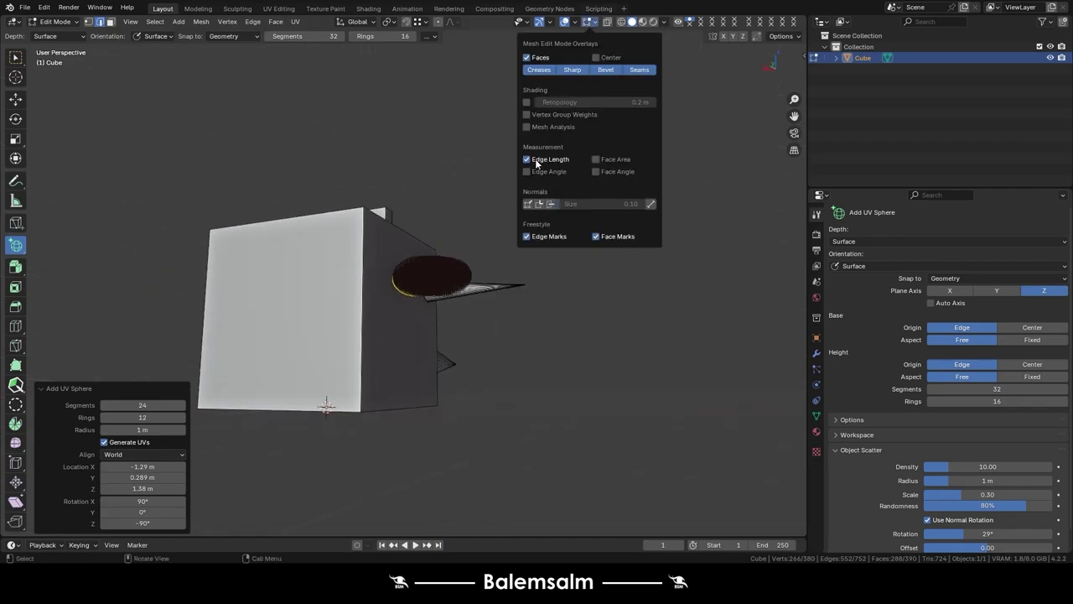
click(527, 158)
mouse_move(535, 158)
middle_down()
mouse_move(365, 264)
mouse_move(339, 212)
middle_up()
scroll(339, 213, up, 2)
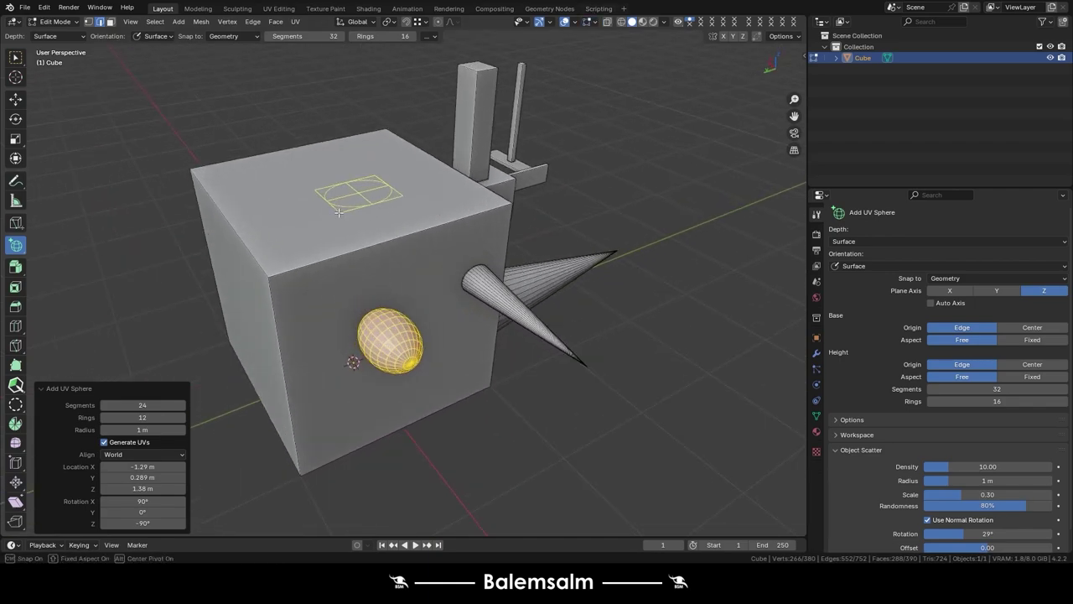
- Stretch egg-shaped UV spheres onto the cube top and front face, keeping Depth on Surface
drag(336, 237, 369, 225)
click(360, 143)
mouse_move(361, 142)
middle_down()
mouse_move(350, 209)
mouse_move(438, 235)
middle_up()
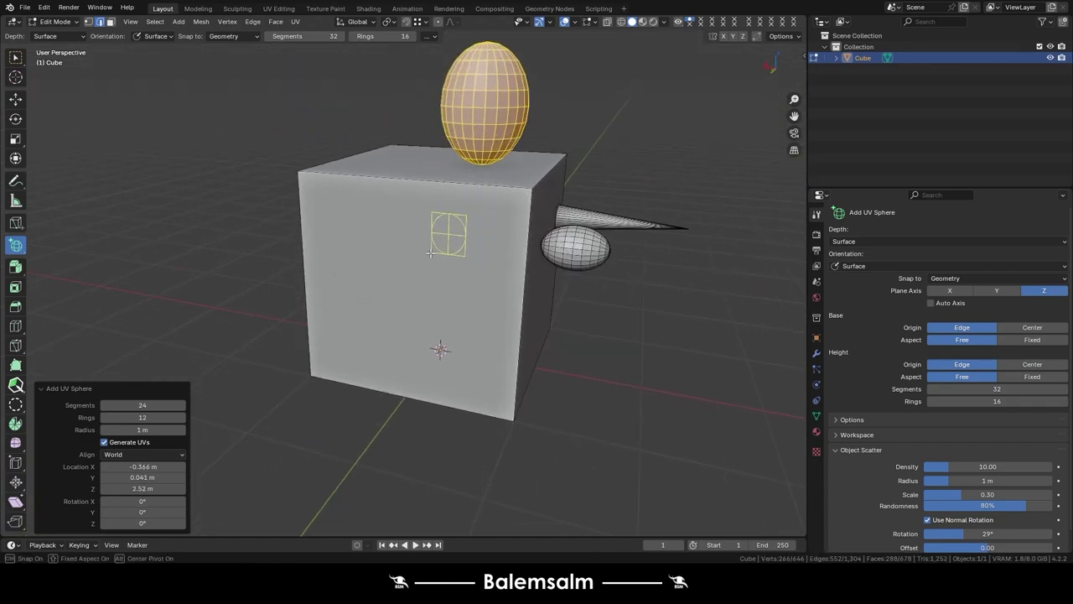
drag(391, 280, 352, 322)
click(297, 337)
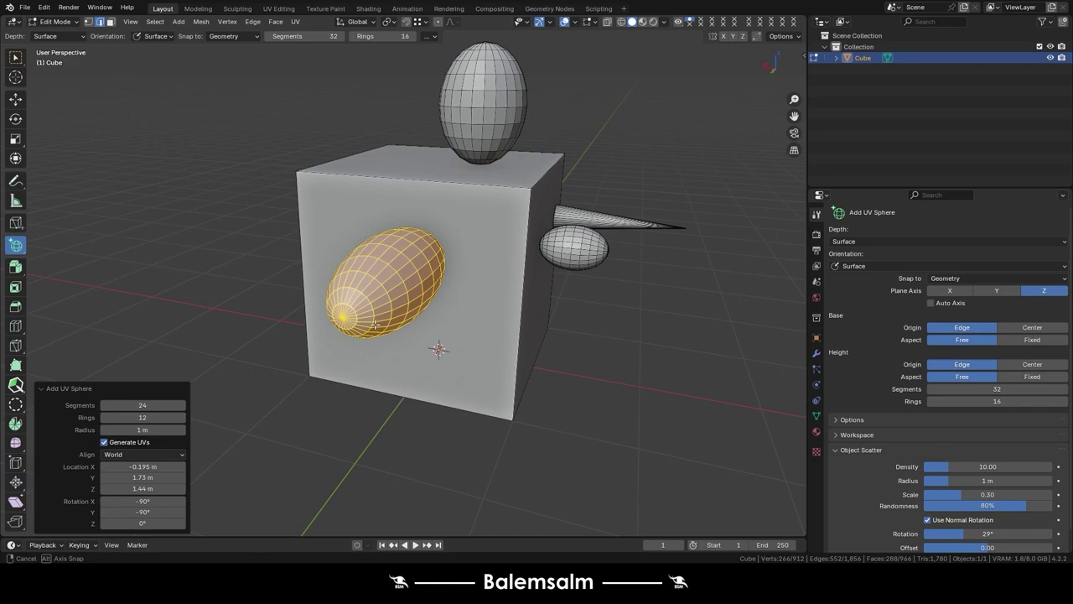
mouse_move(296, 337)
middle_down()
mouse_move(320, 263)
mouse_move(235, 257)
mouse_move(304, 309)
mouse_move(200, 159)
middle_up()
click(61, 36)
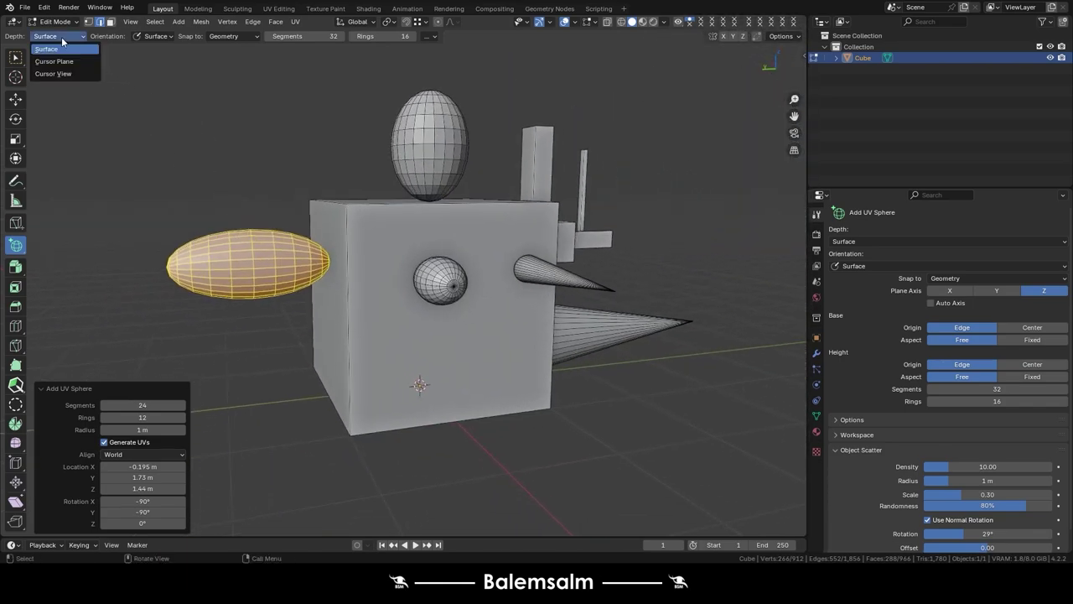
click(47, 49)
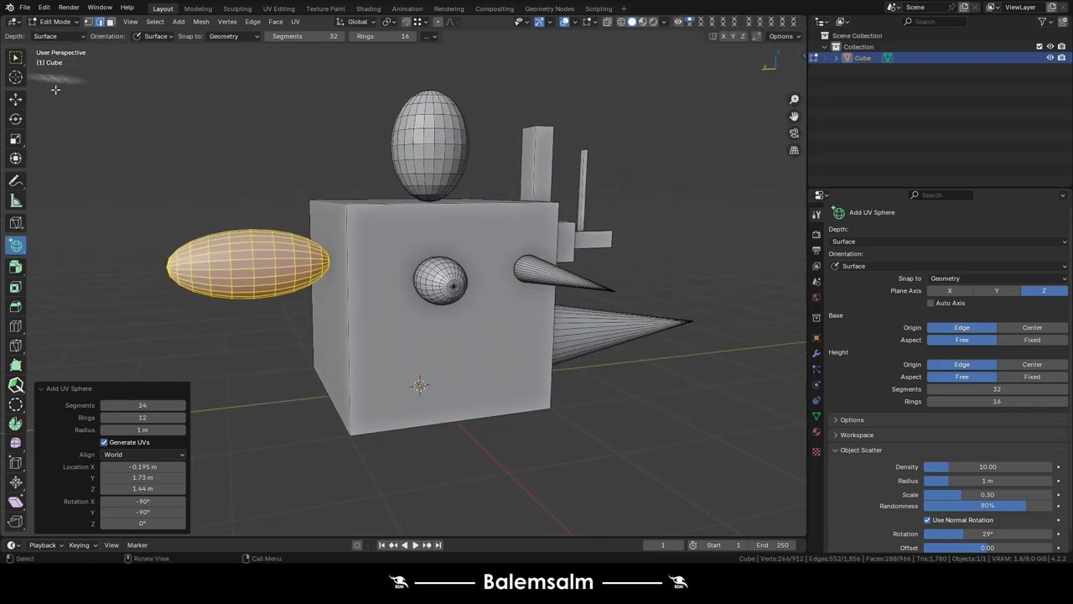
click(15, 201)
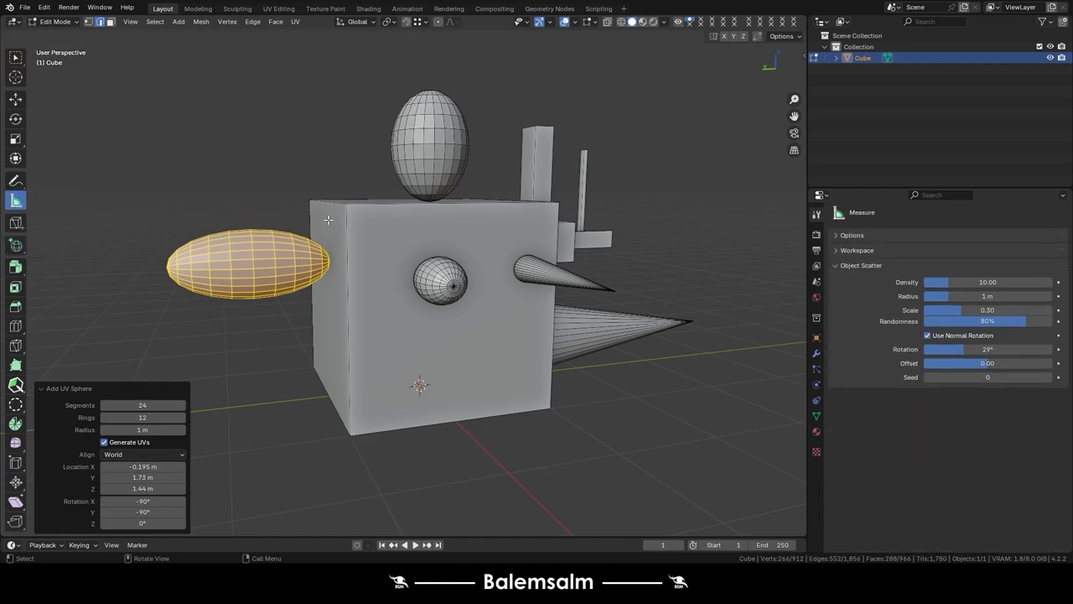
- Delete the cluttered object and add a new cube raised 1 m onto the grid
key(Tab)
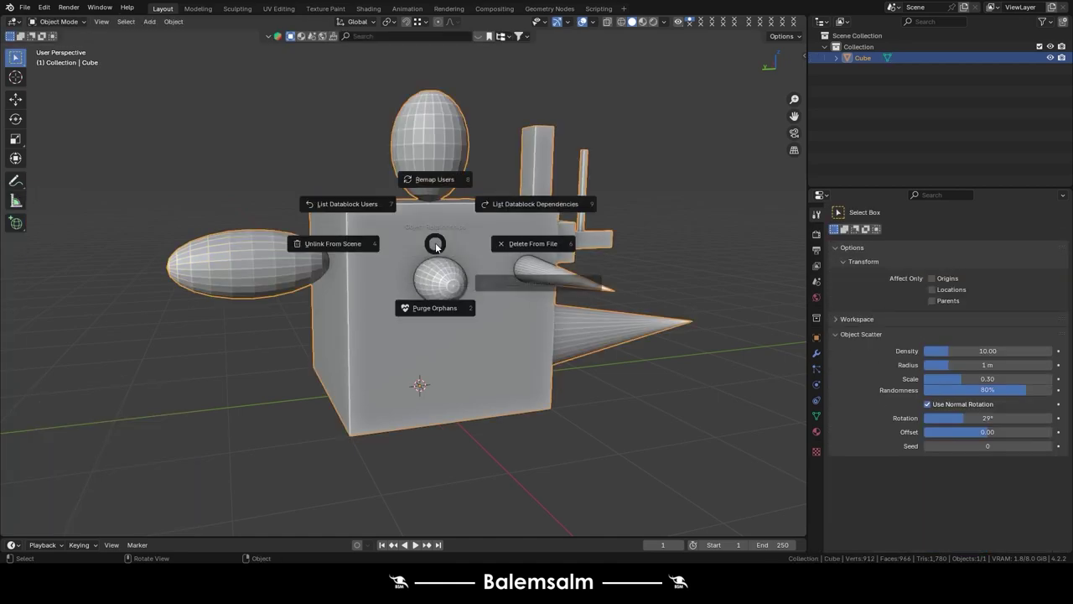
key(Delete)
key(shift+a)
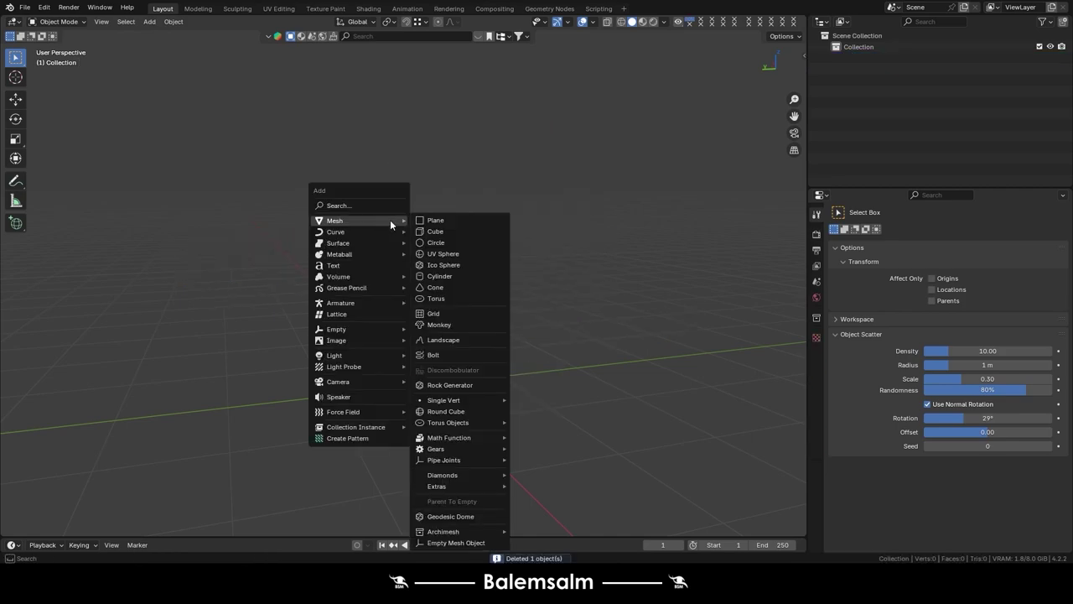
click(428, 239)
key(g)
key(z)
key(1)
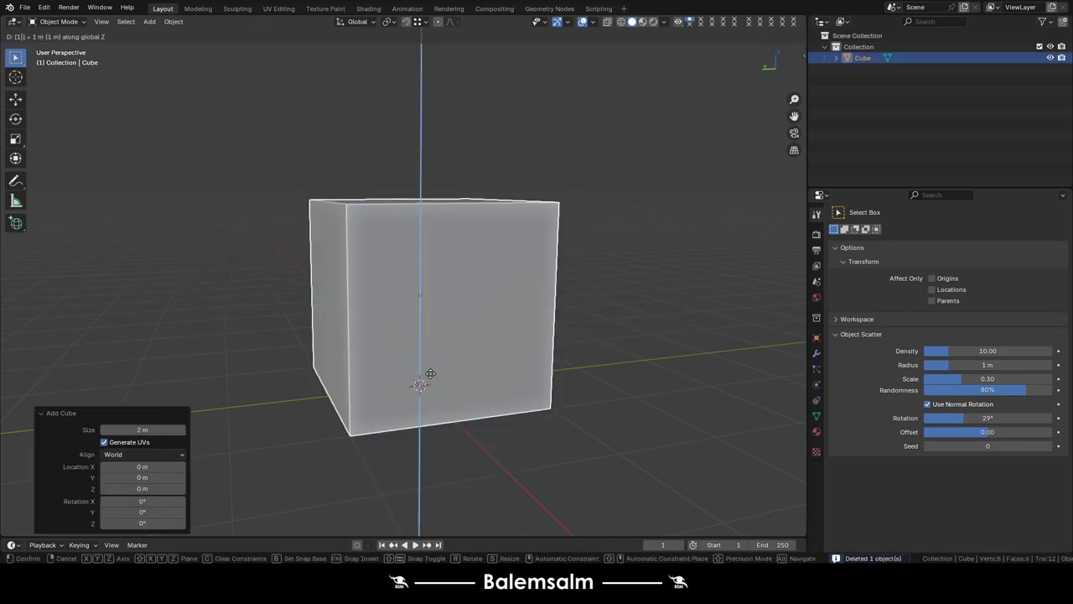
key(Return)
- Drop the cube's origin 1 m to its base using Affect Only Origins, then disable it
click(782, 36)
key(g)
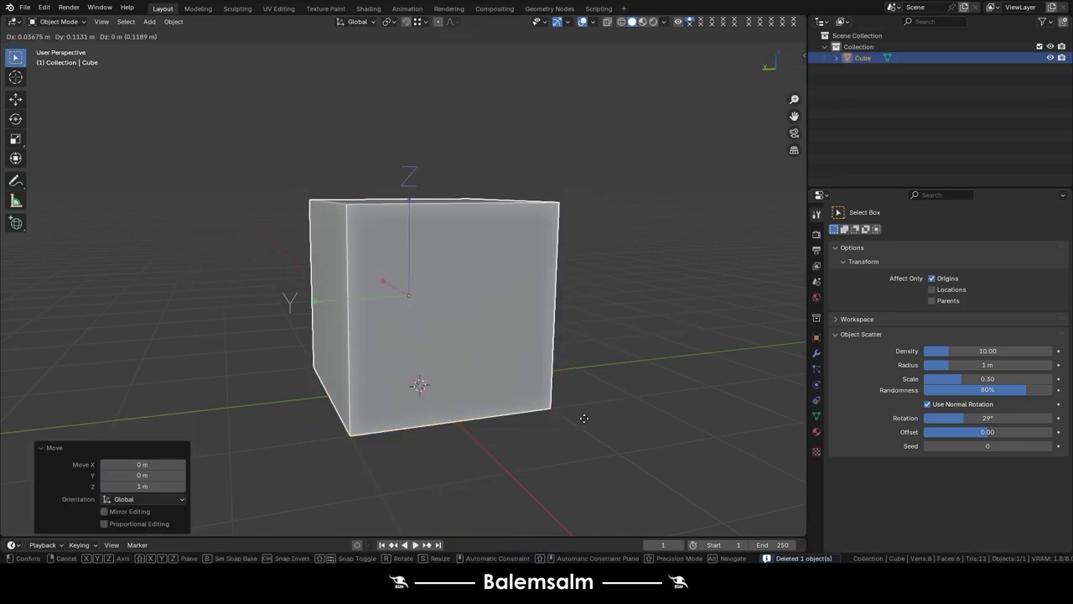
key(z)
key(minus)
key(1)
key(Return)
click(781, 36)
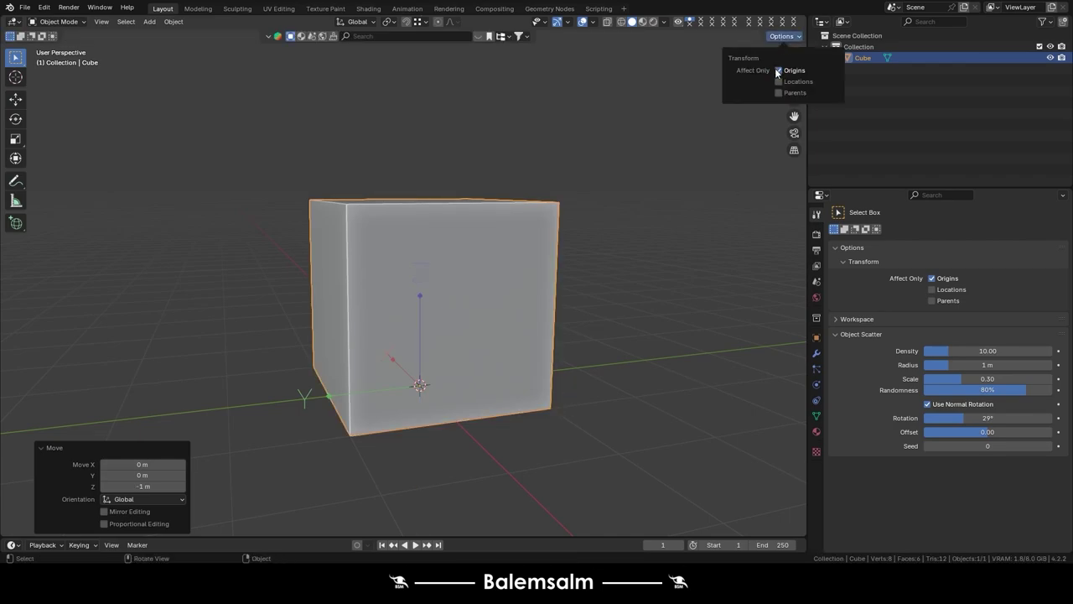
click(782, 36)
click(778, 70)
- Switch to front view and centre the selected cube on screen
key(grave)
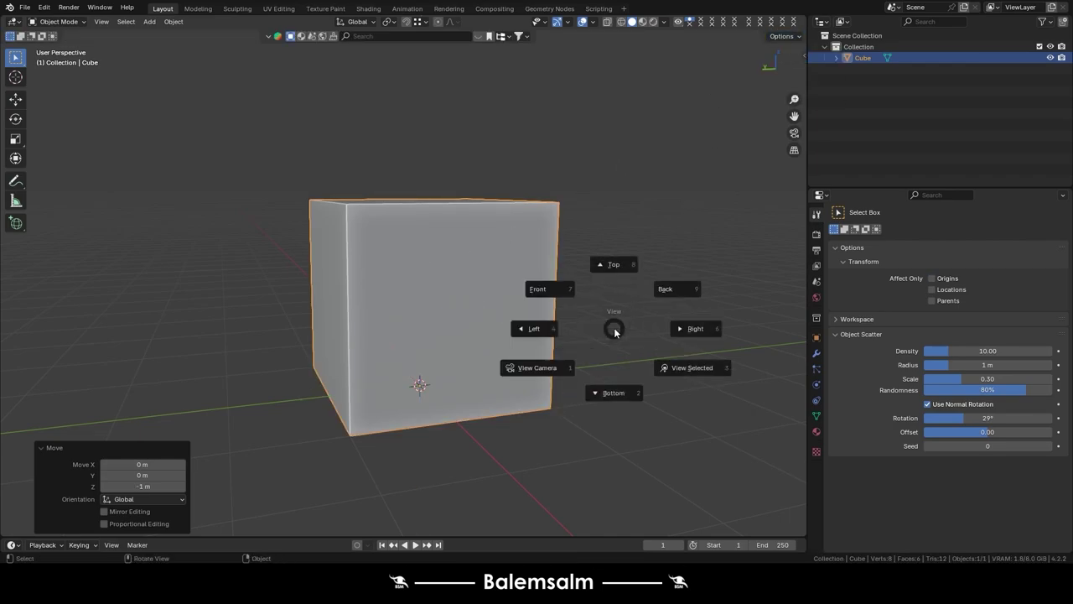
click(524, 288)
click(635, 315)
mouse_move(629, 319)
shift+middle_down()
mouse_move(532, 267)
mouse_move(497, 266)
shift+middle_up()
scroll(503, 268, up, 3)
click(497, 266)
- In Edit Mode, lay a 2 m ruler along the cube's front vertical edge
key(Tab)
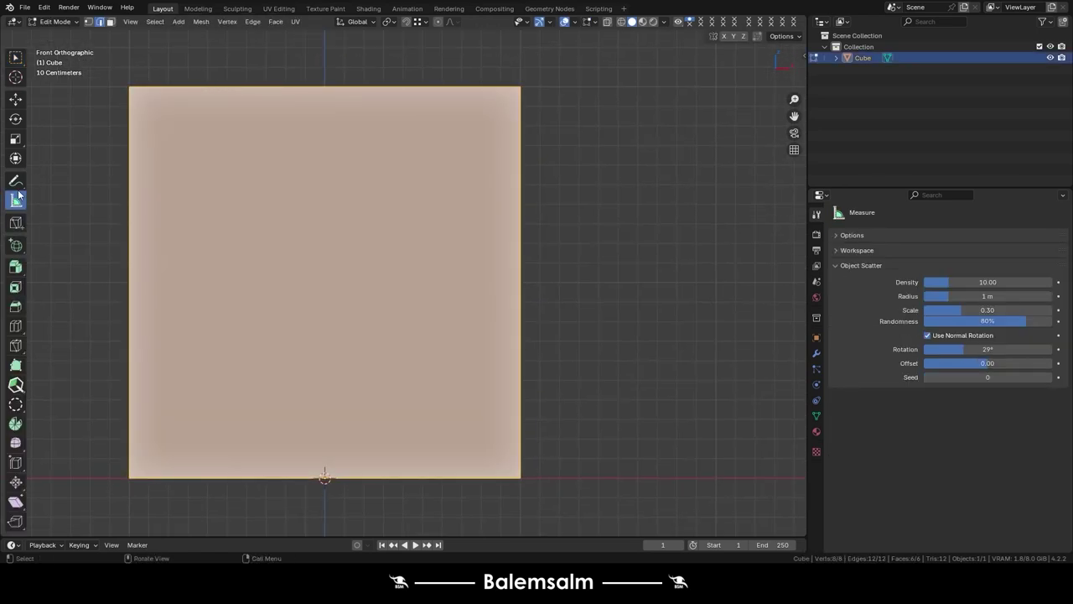
drag(531, 85, 530, 135)
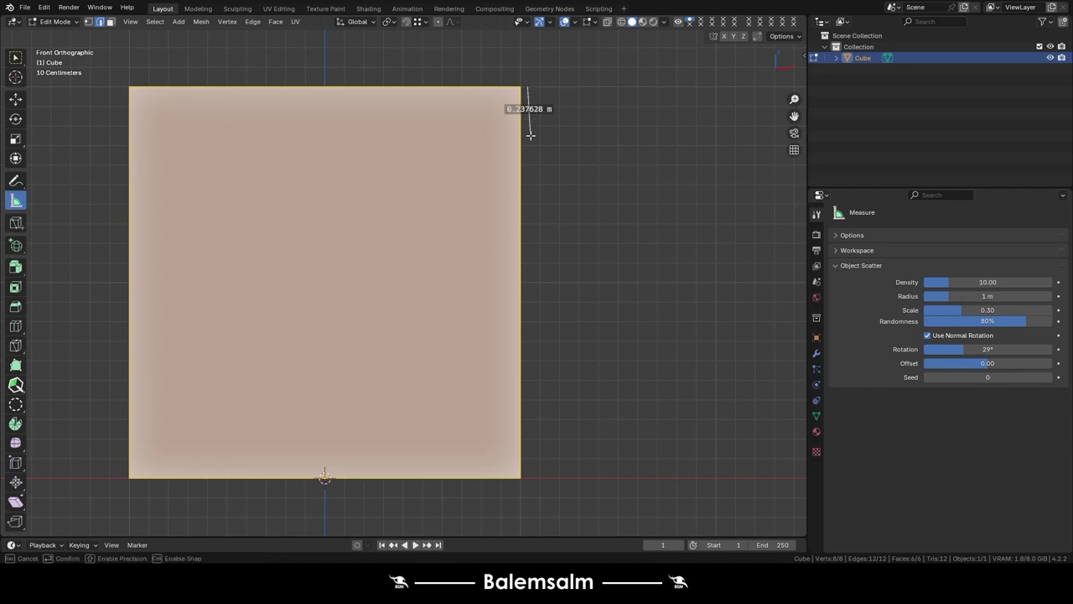
drag(538, 428, 521, 476)
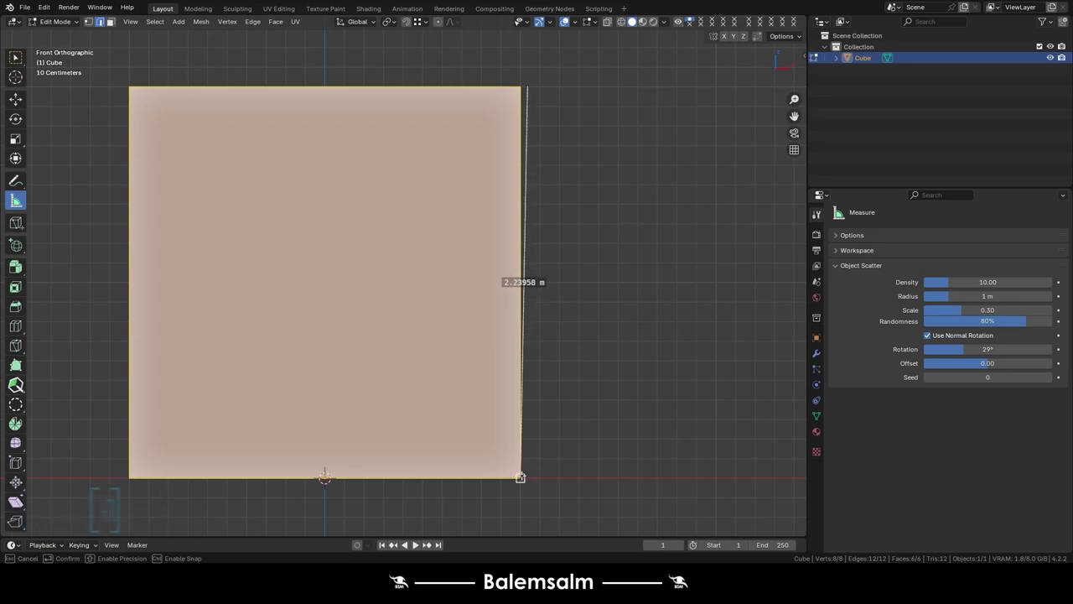
mouse_move(526, 86)
mouse_down()
mouse_move(510, 87)
mouse_move(520, 84)
mouse_up()
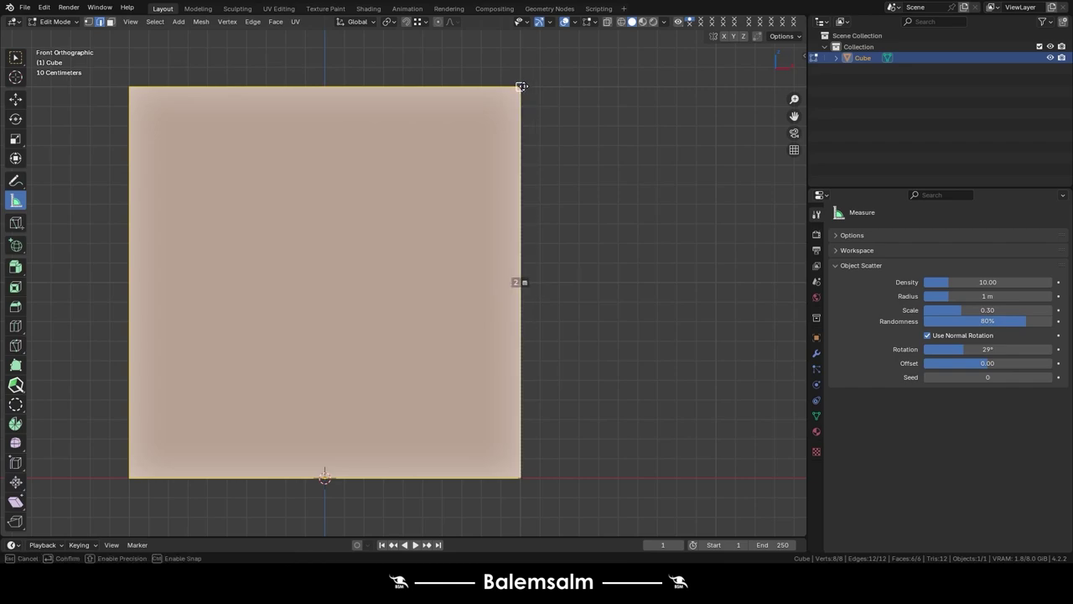
drag(521, 86, 521, 87)
mouse_move(350, 417)
middle_down()
mouse_move(435, 168)
mouse_move(331, 342)
middle_up()
drag(342, 358, 406, 336)
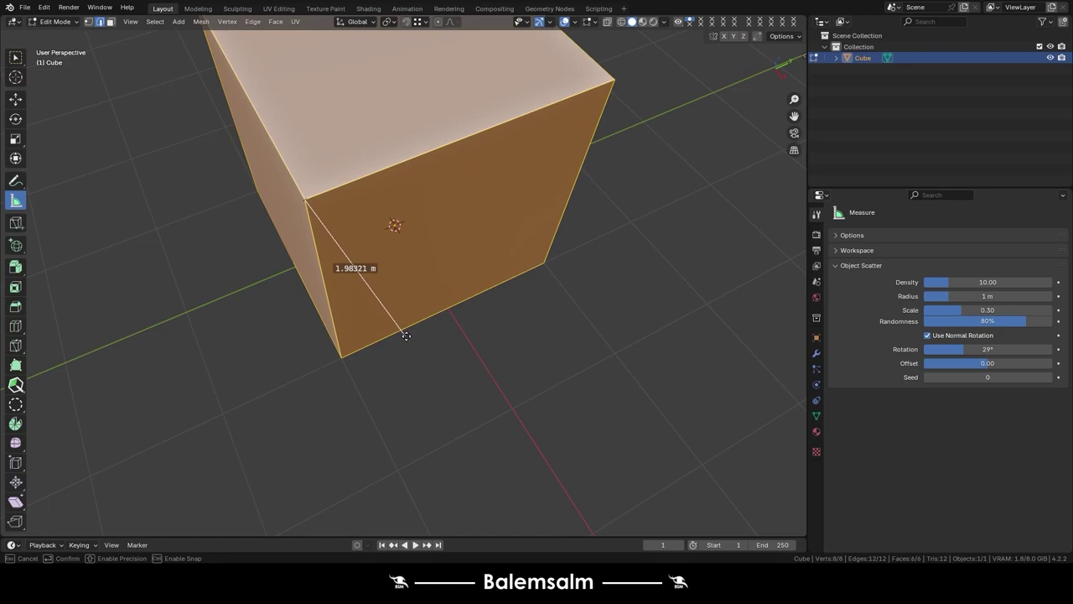
- Add a second 2 m ruler snapped along the cube's bottom edge
key(Tab)
key(Tab)
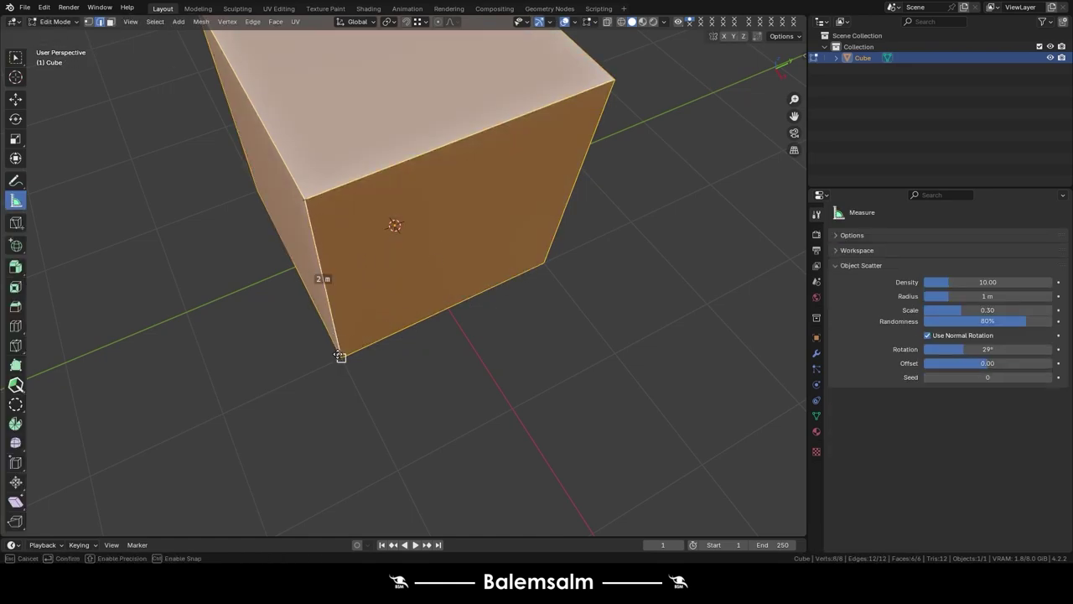
drag(549, 263, 539, 268)
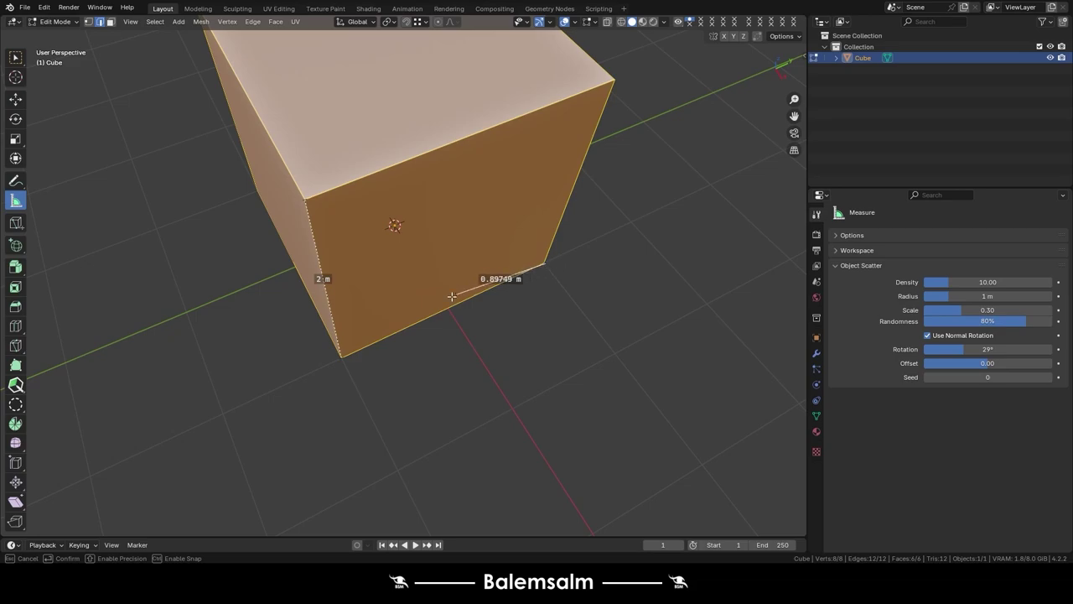
drag(340, 358, 337, 359)
drag(545, 265, 546, 268)
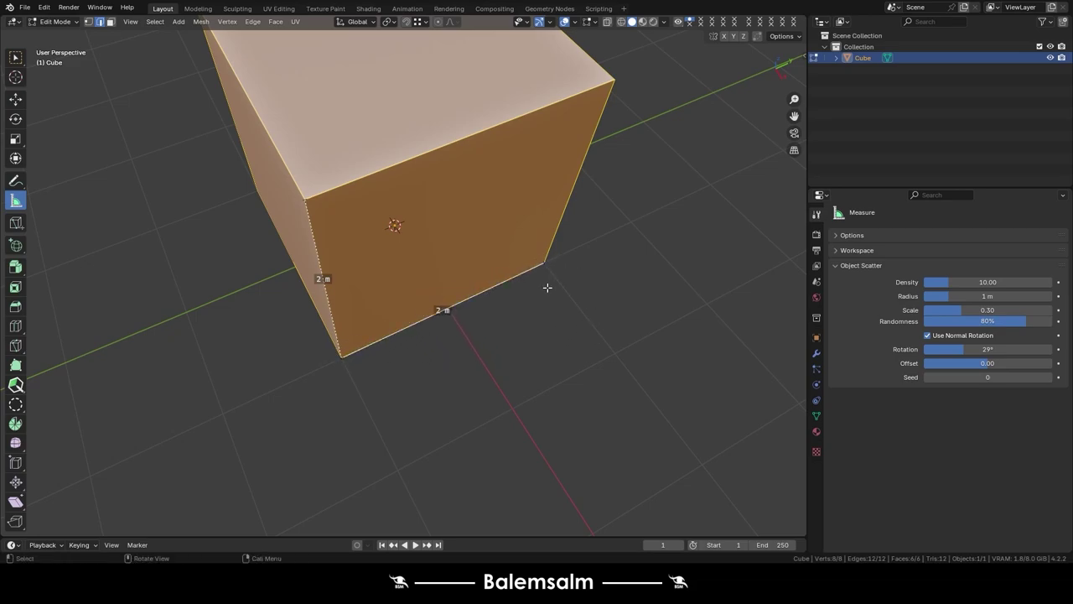
mouse_move(547, 288)
middle_down()
mouse_move(320, 214)
mouse_move(434, 299)
middle_up()
- In front view with nothing selected, ruler the face diagonal at 2.82843 m
key(grave)
click(495, 237)
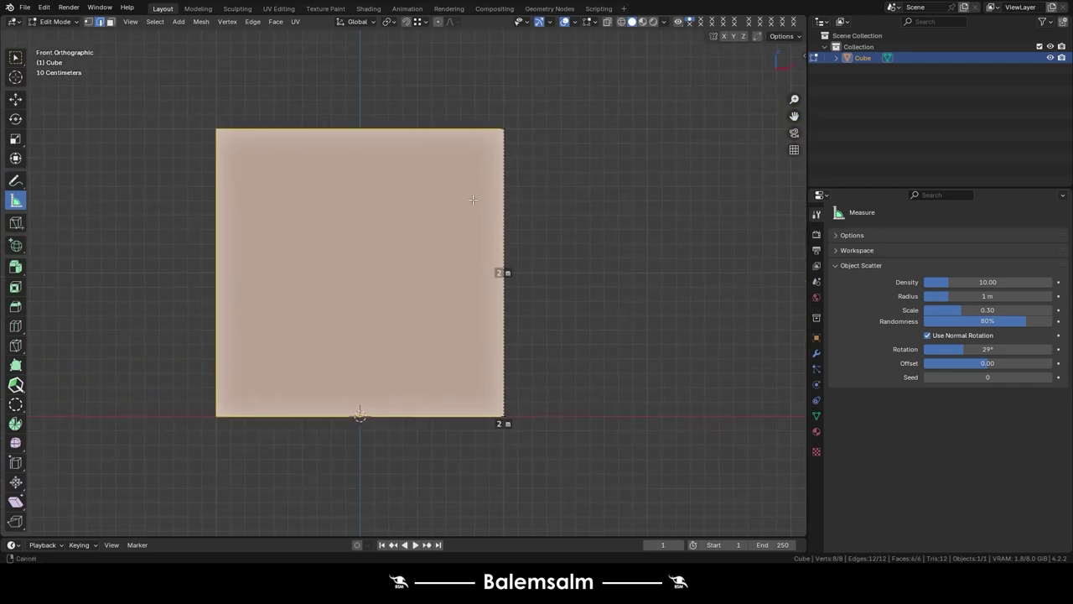
key(alt+a)
scroll(321, 246, up, 1)
scroll(276, 246, up, 1)
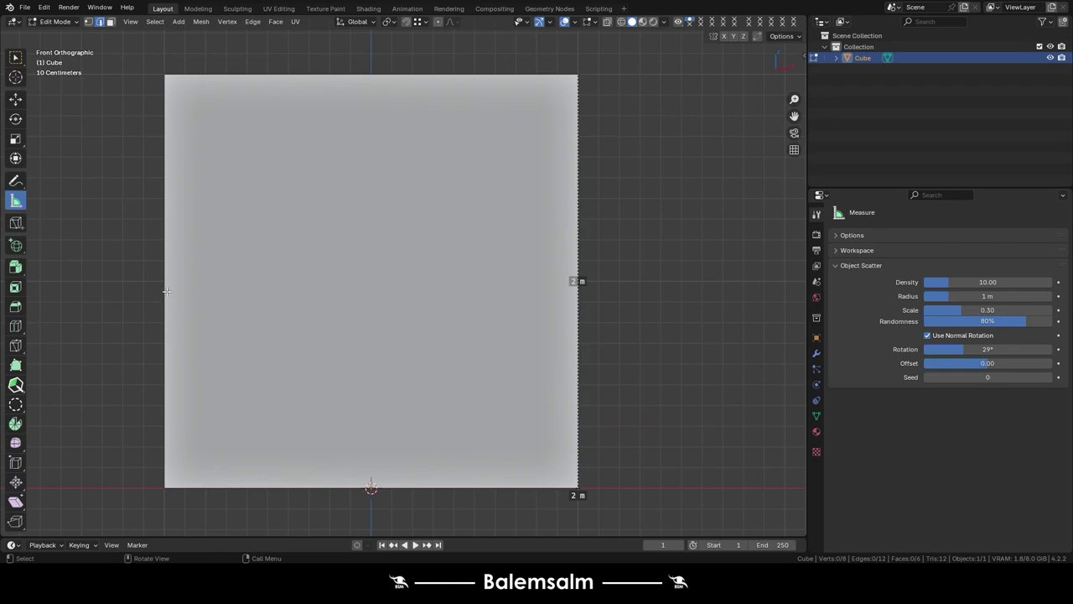
drag(167, 290, 182, 293)
mouse_move(491, 197)
mouse_down()
mouse_move(575, 65)
mouse_move(578, 74)
mouse_up()
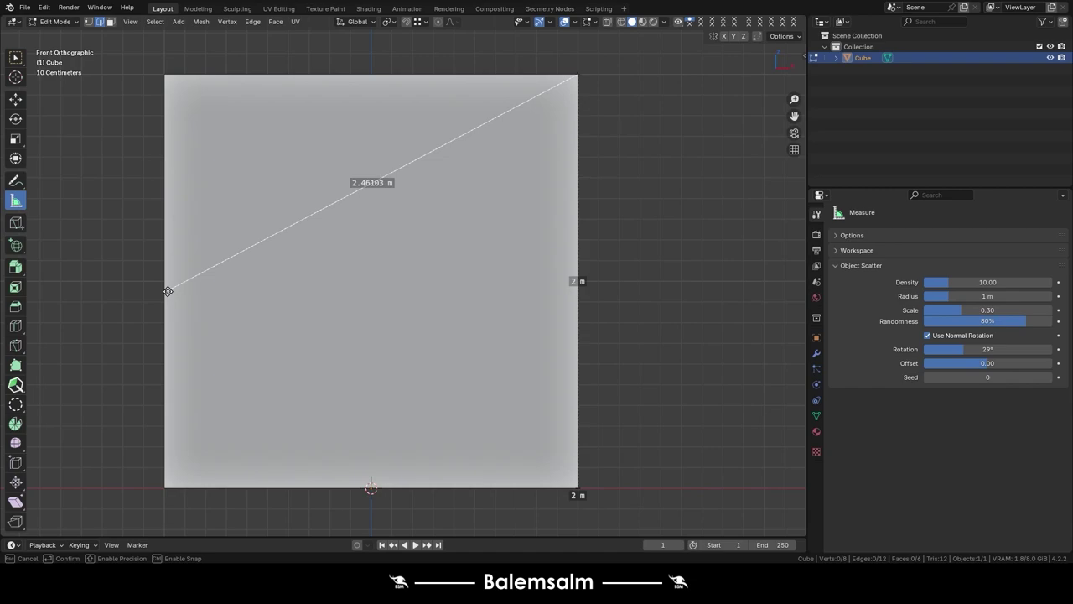
drag(167, 291, 165, 487)
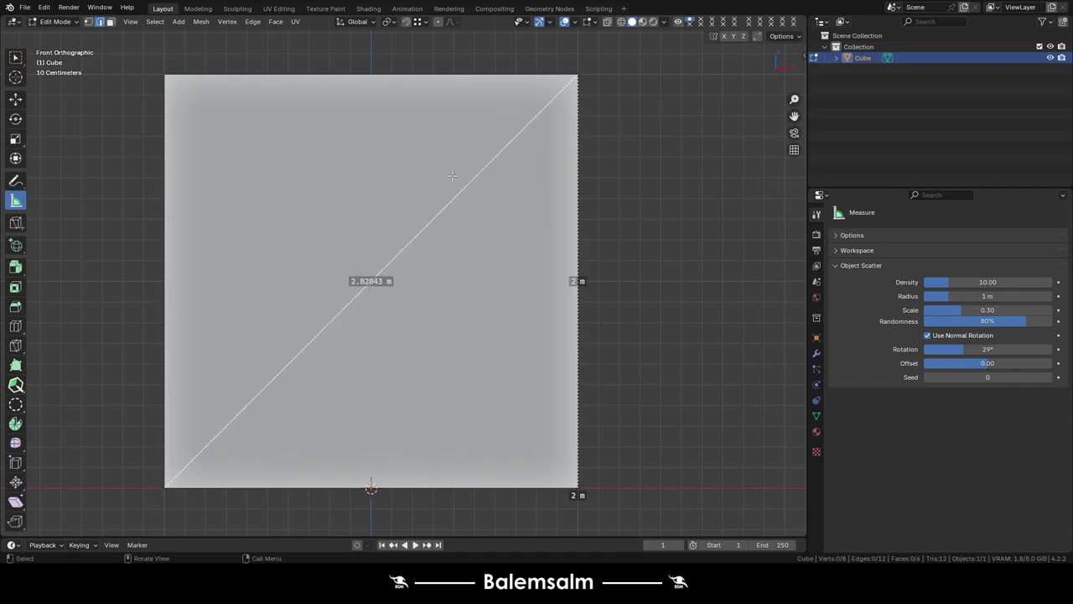
drag(575, 77, 578, 72)
- Add a second diagonal ruler reaching the far corner, reading 3.4641 m corner-to-corner
mouse_move(204, 125)
mouse_down()
mouse_move(414, 372)
mouse_move(578, 487)
mouse_up()
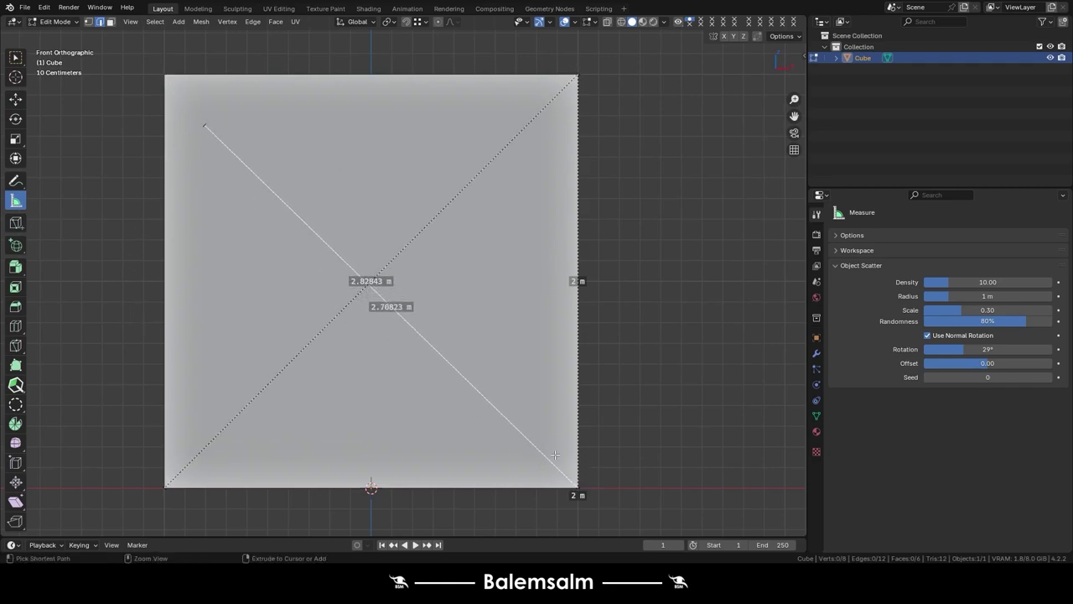
drag(198, 126, 169, 75)
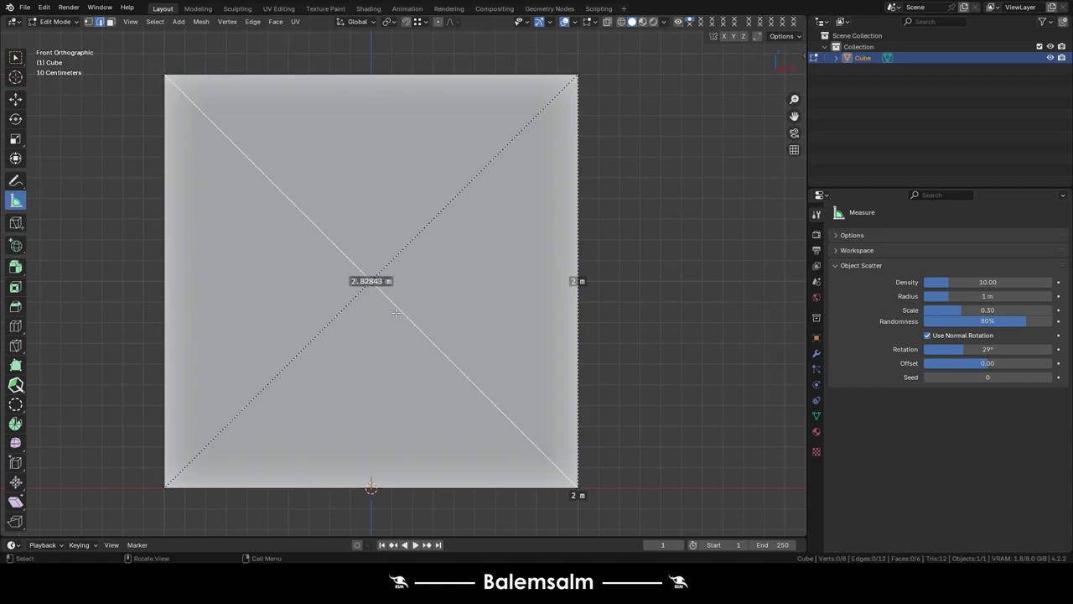
mouse_move(395, 312)
middle_down()
mouse_move(331, 330)
mouse_move(350, 482)
middle_up()
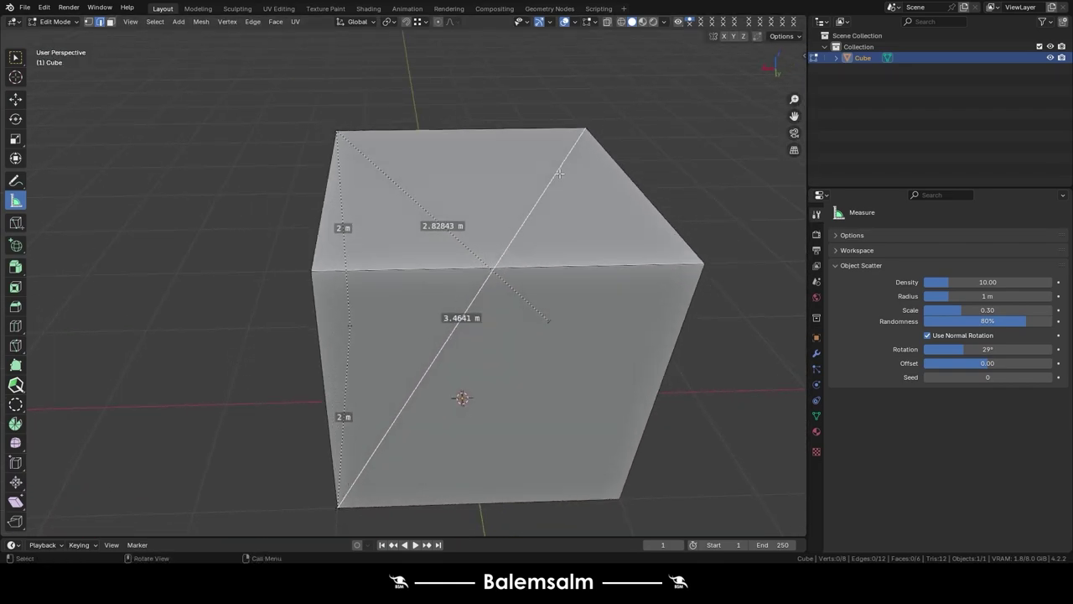
middle_drag(408, 201, 537, 168)
scroll(645, 166, up, 5)
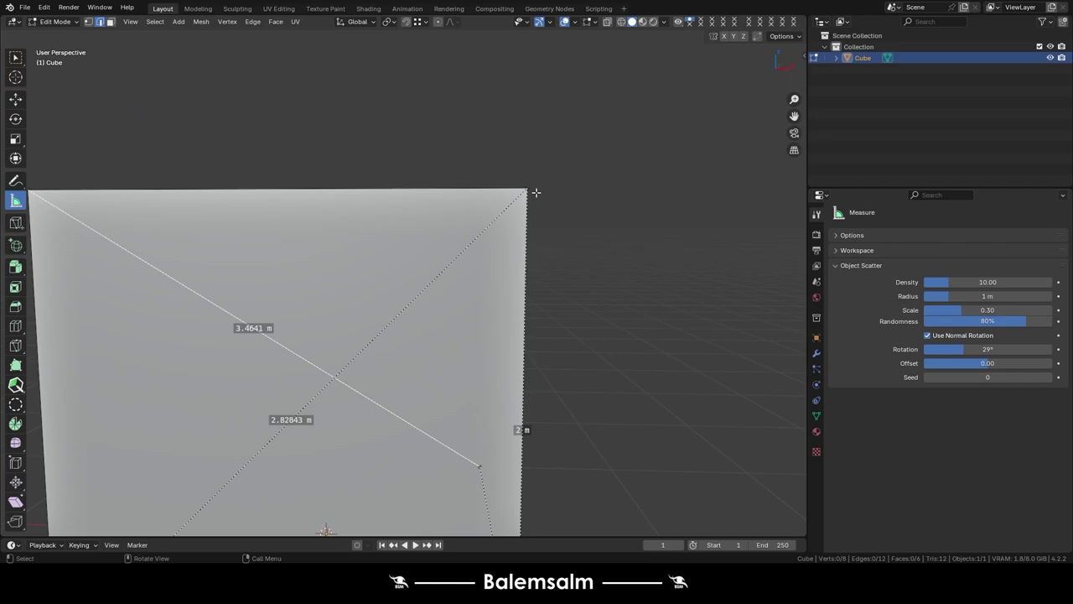
scroll(241, 450, down, 3)
middle_drag(321, 252, 377, 259)
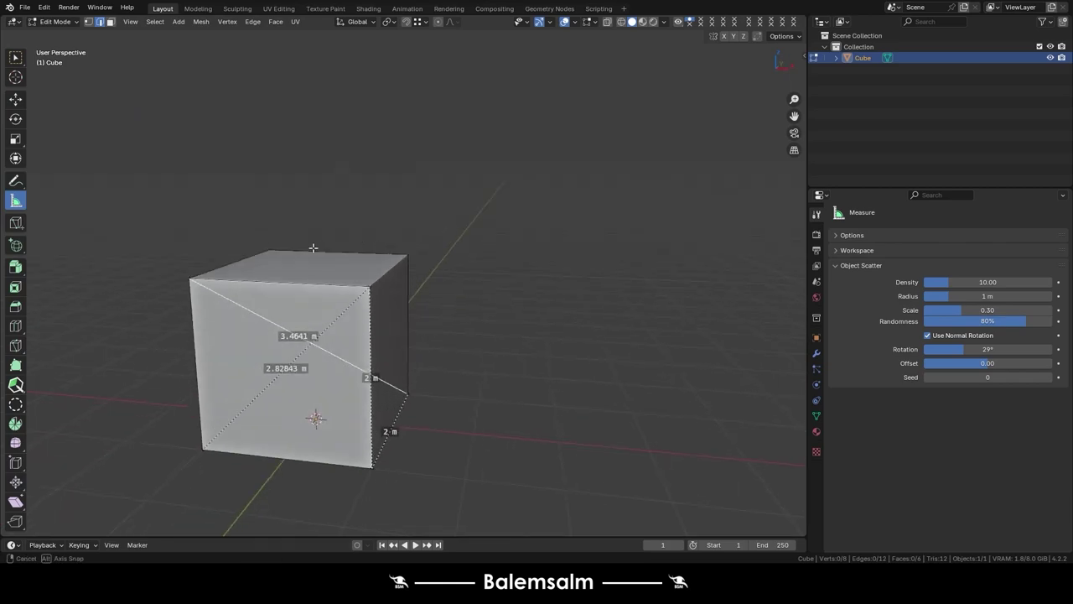
- Return to Object Mode and delete the existing cube
scroll(395, 248, up, 3)
key(w)
key(Tab)
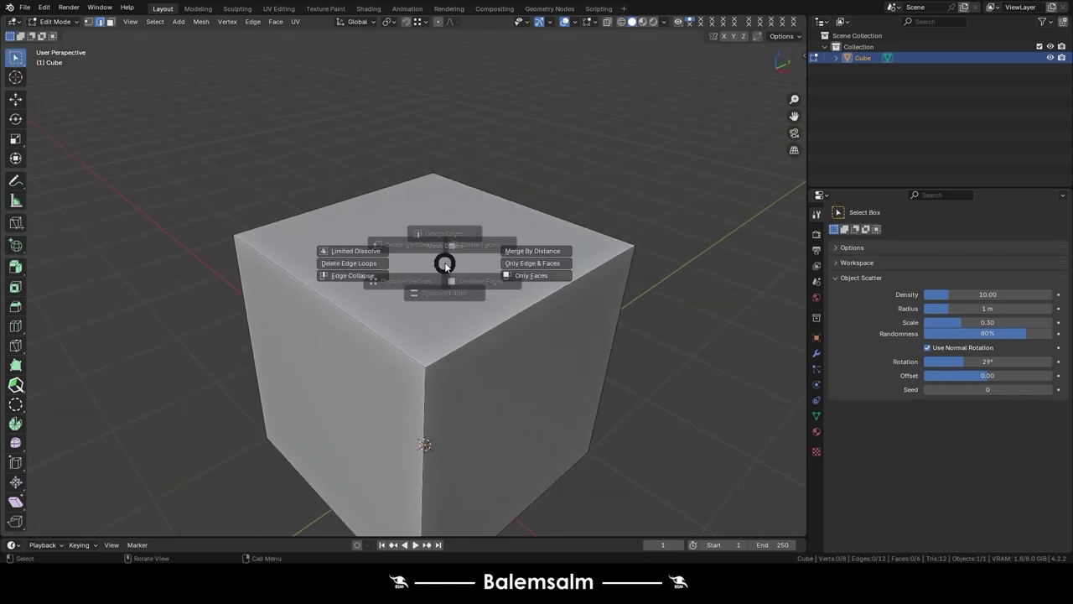
key(Tab)
key(x)
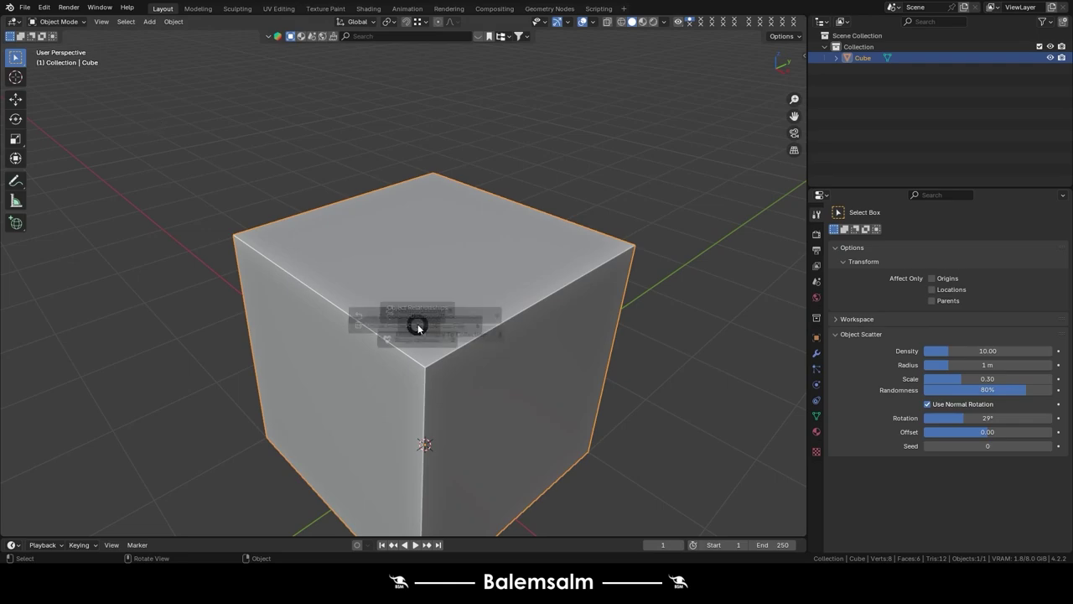
click(324, 280)
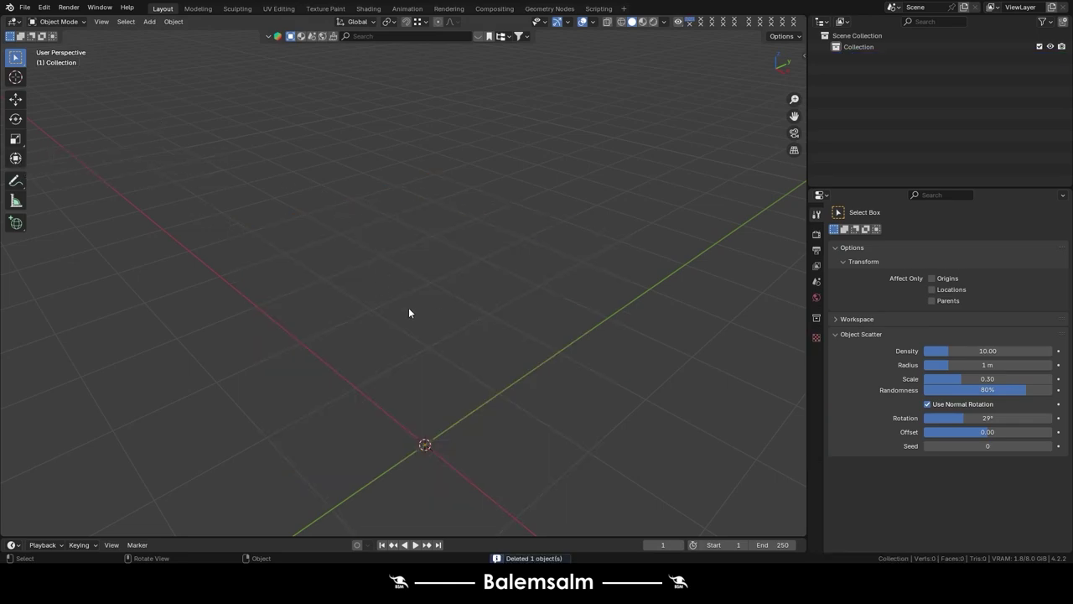
click(16, 138)
- Add a new cube and raise it 1 m along Z in Edit Mode
key(shift+a)
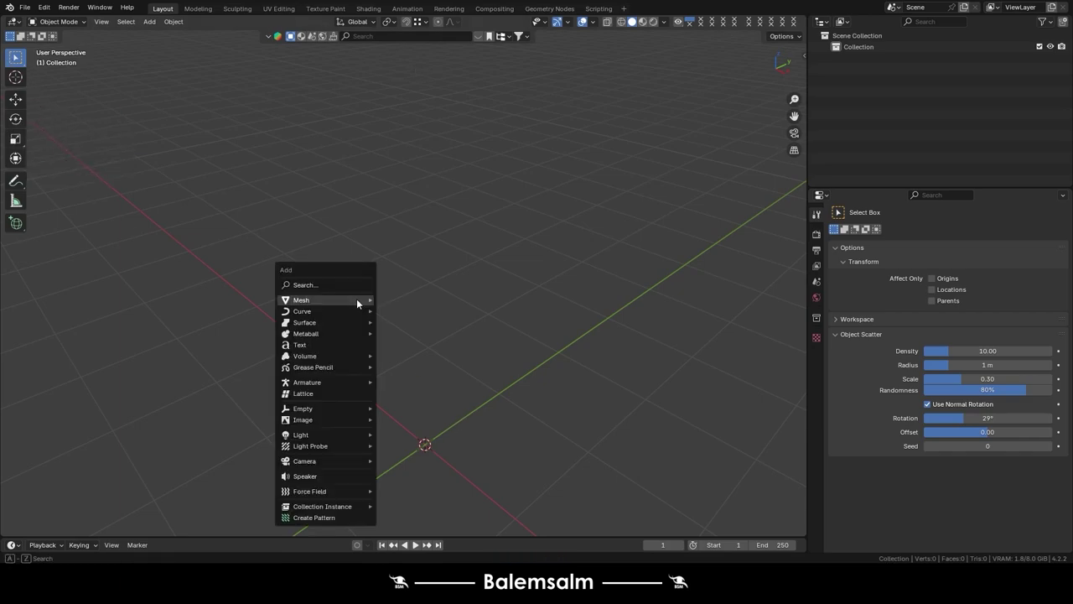
scroll(415, 42, up, 3)
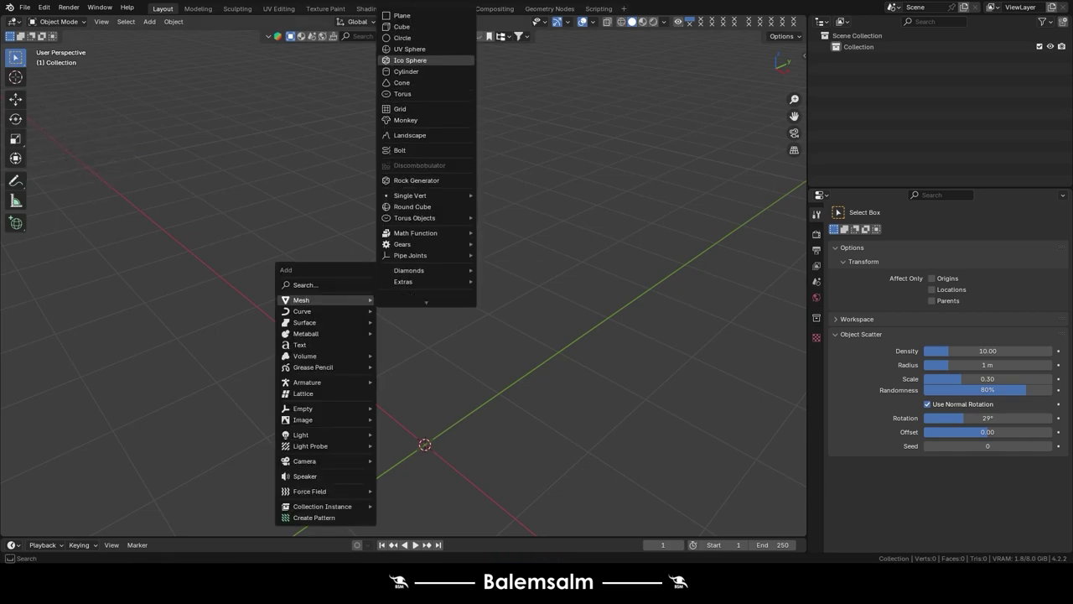
click(410, 27)
key(Tab)
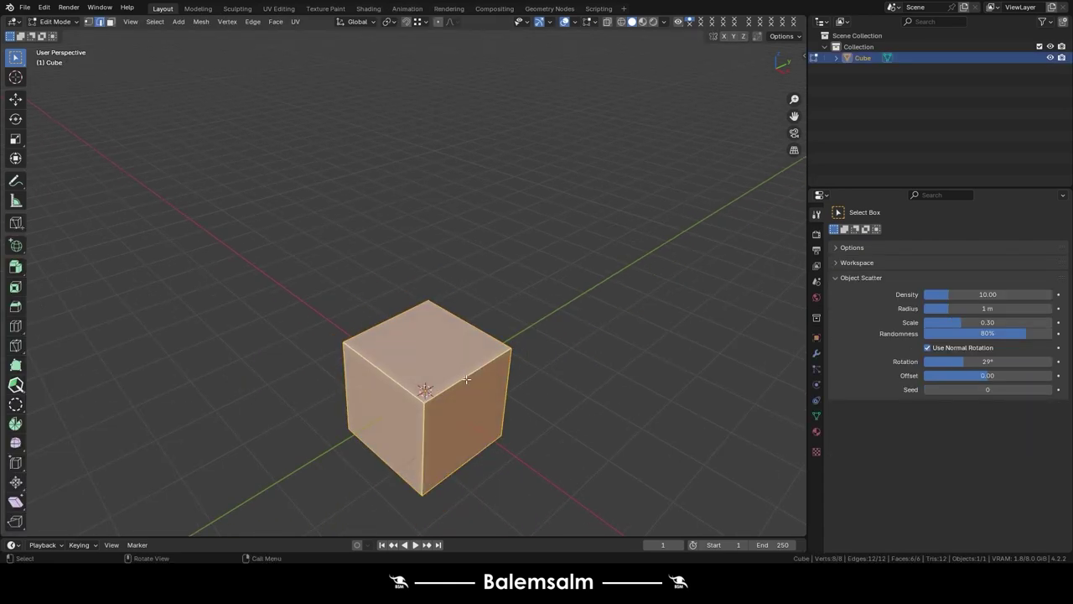
key(g)
key(z)
key(1)
key(Return)
- Select the cube's top face in face mode and scale it up 1.798×
mouse_move(454, 376)
middle_down()
mouse_move(474, 239)
mouse_move(441, 372)
middle_up()
key(3)
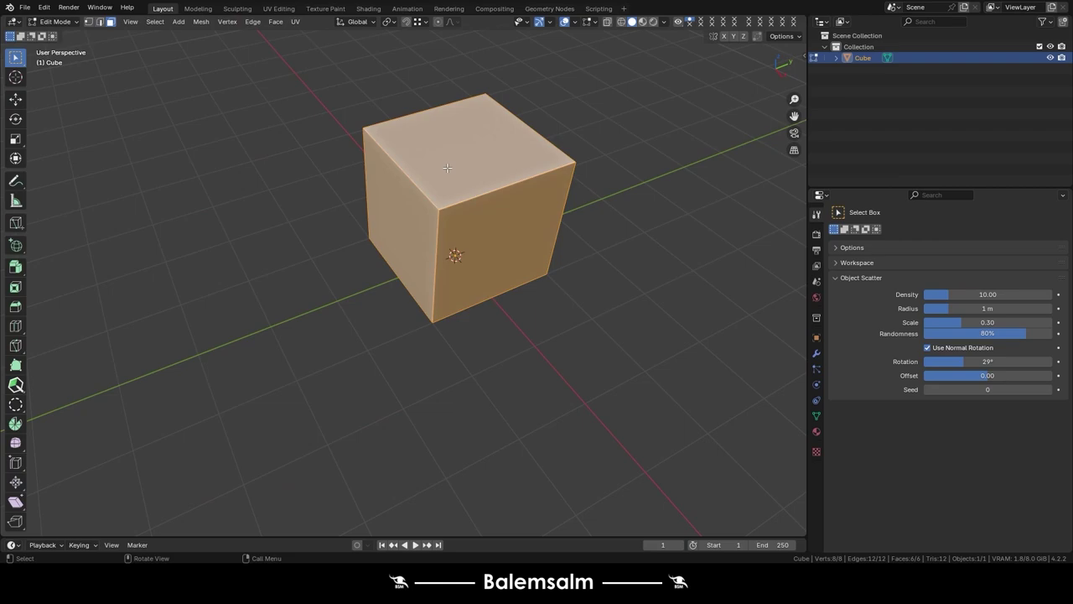
scroll(487, 182, down, 3)
click(487, 183)
shift+middle_drag(487, 183, 455, 366)
scroll(459, 340, up, 3)
key(s)
click(531, 390)
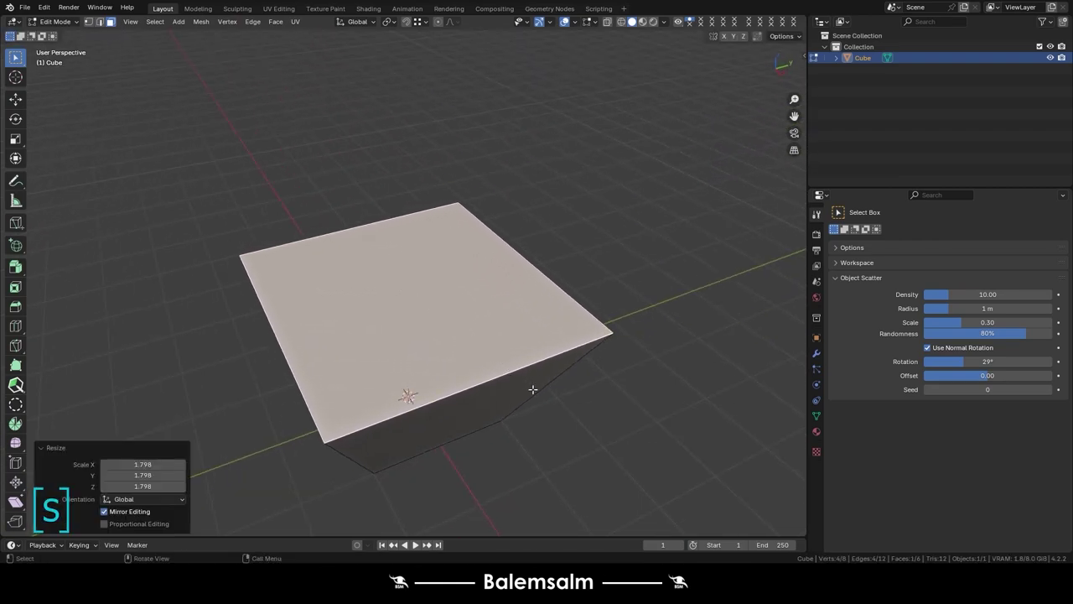
- Inset the top face to 0.673 and extrude it downward to form a square hole
key(e)
right_click(519, 282)
key(e)
key(s)
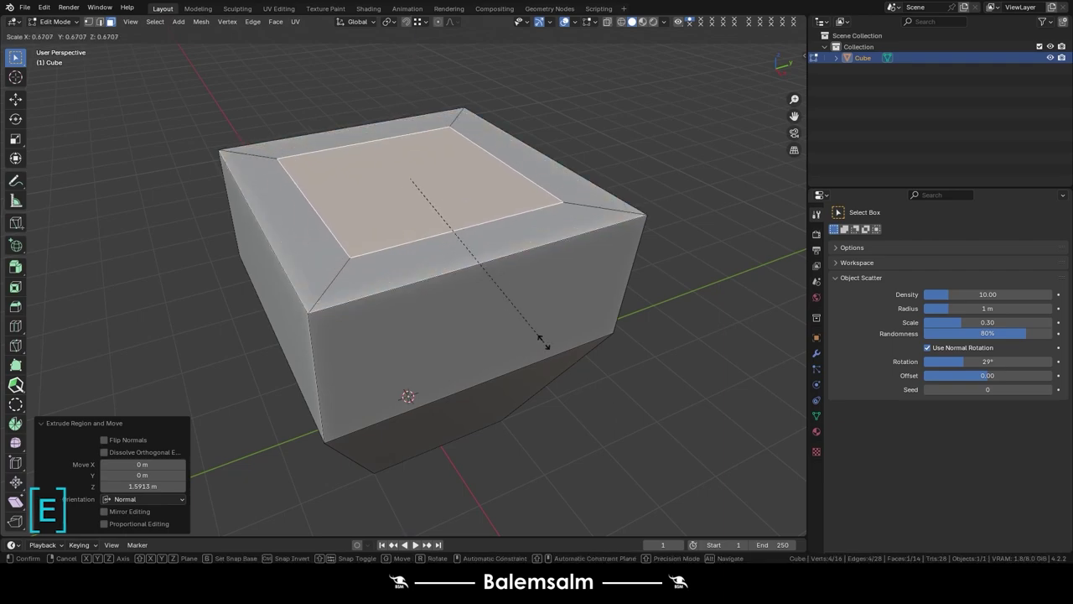
click(489, 292)
key(e)
click(477, 419)
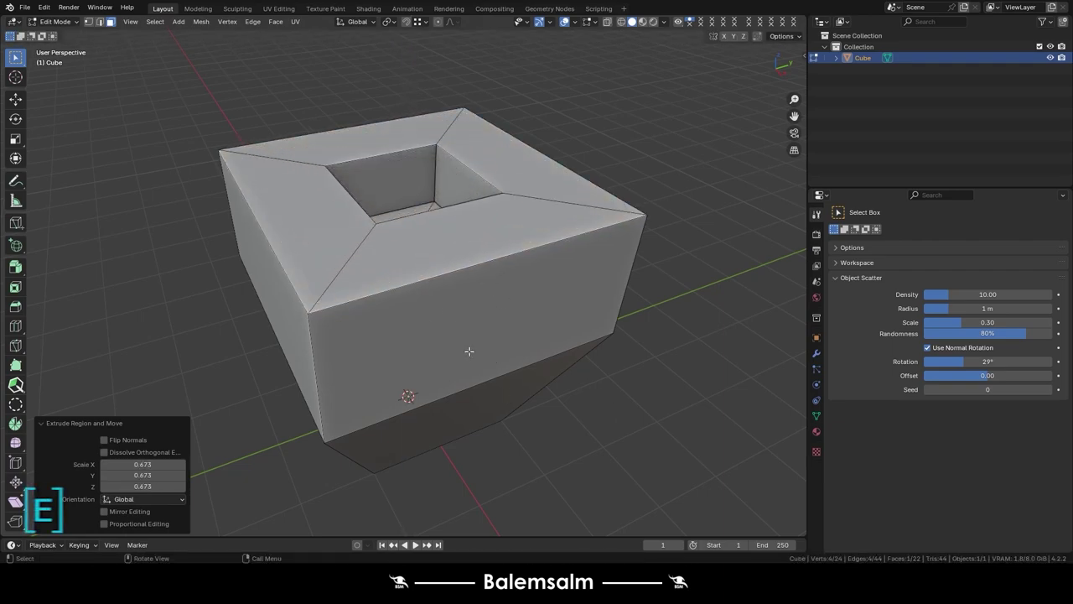
- In Object Mode, test corner and side scaling with Scale Cage, undoing each change
key(Tab)
drag(15, 138, 48, 165)
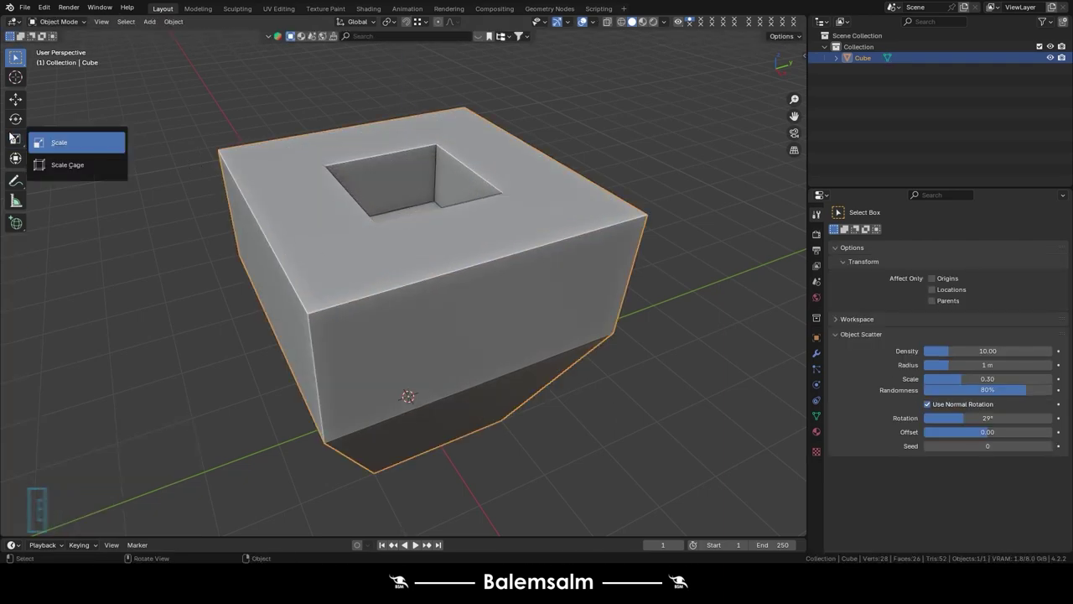
mouse_move(374, 253)
middle_down()
mouse_move(522, 220)
mouse_move(397, 285)
middle_up()
drag(392, 284, 500, 206)
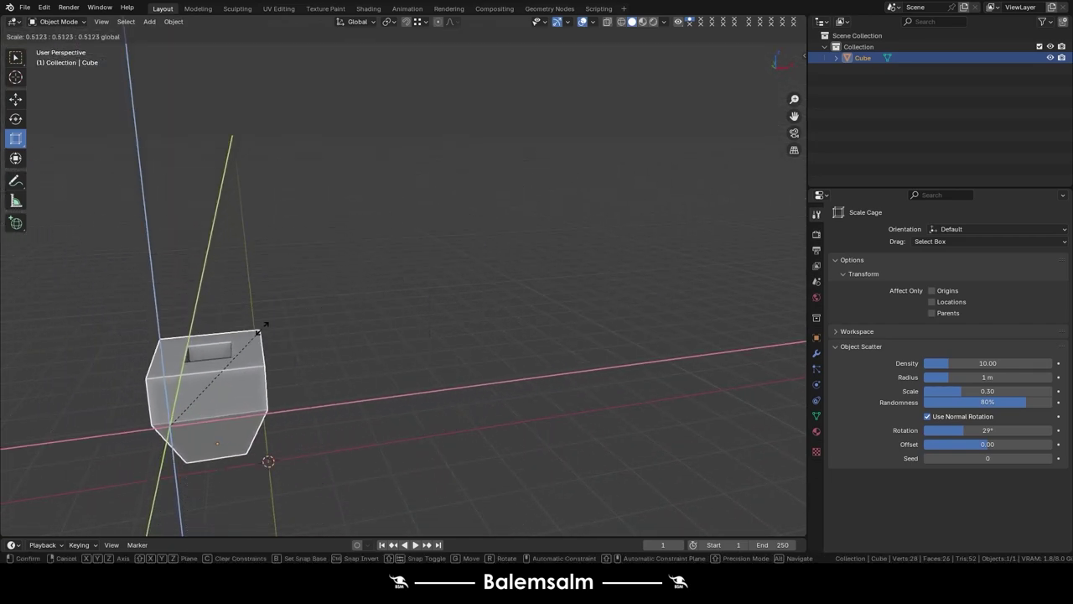
drag(500, 206, 252, 335)
key(ctrl+z)
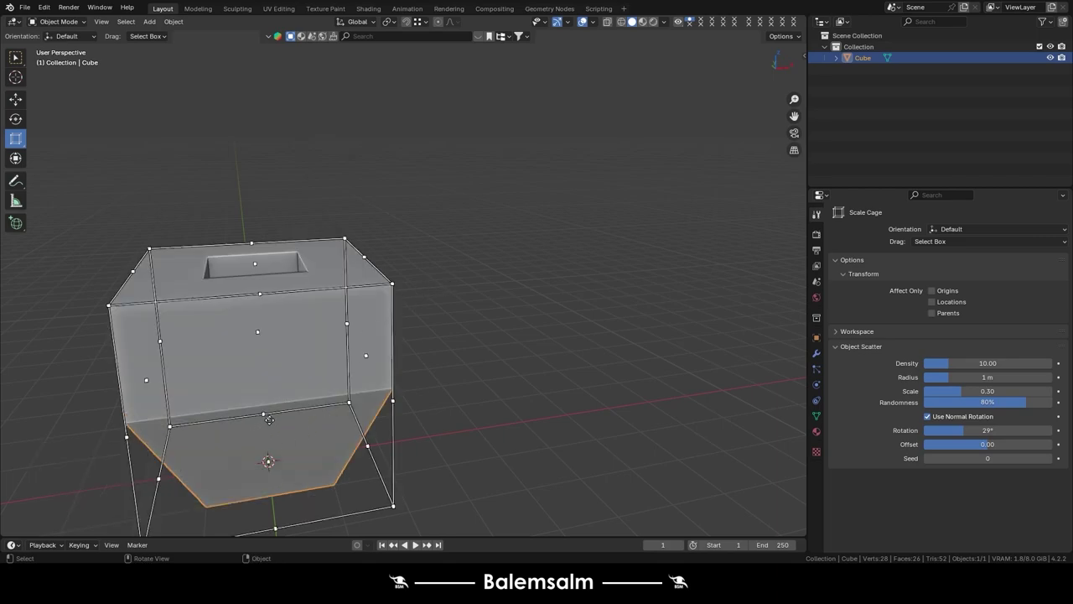
drag(269, 419, 258, 277)
middle_drag(411, 222, 275, 282)
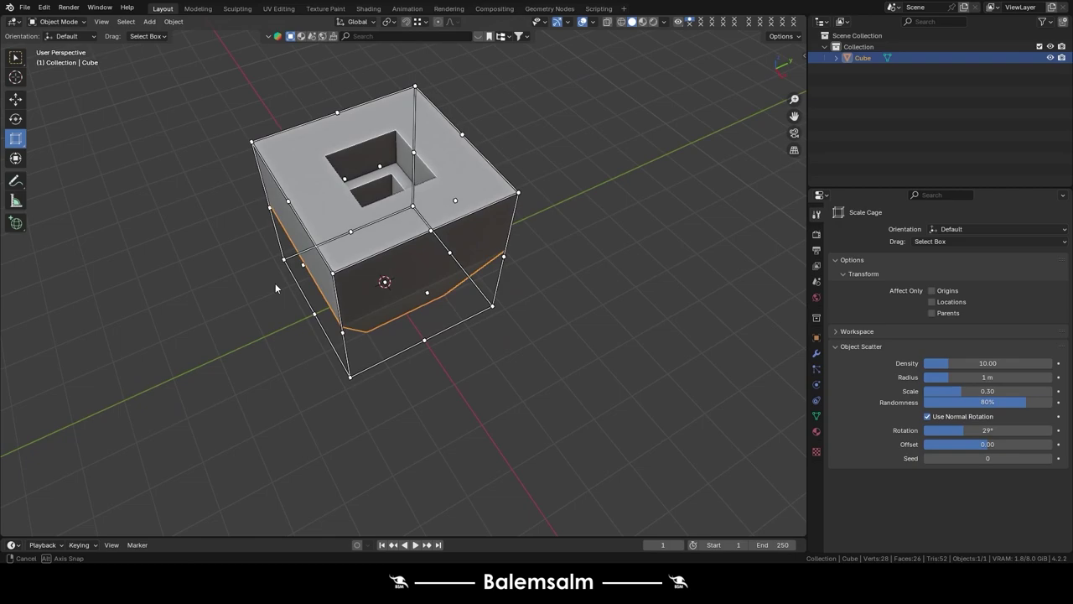
drag(300, 265, 418, 224)
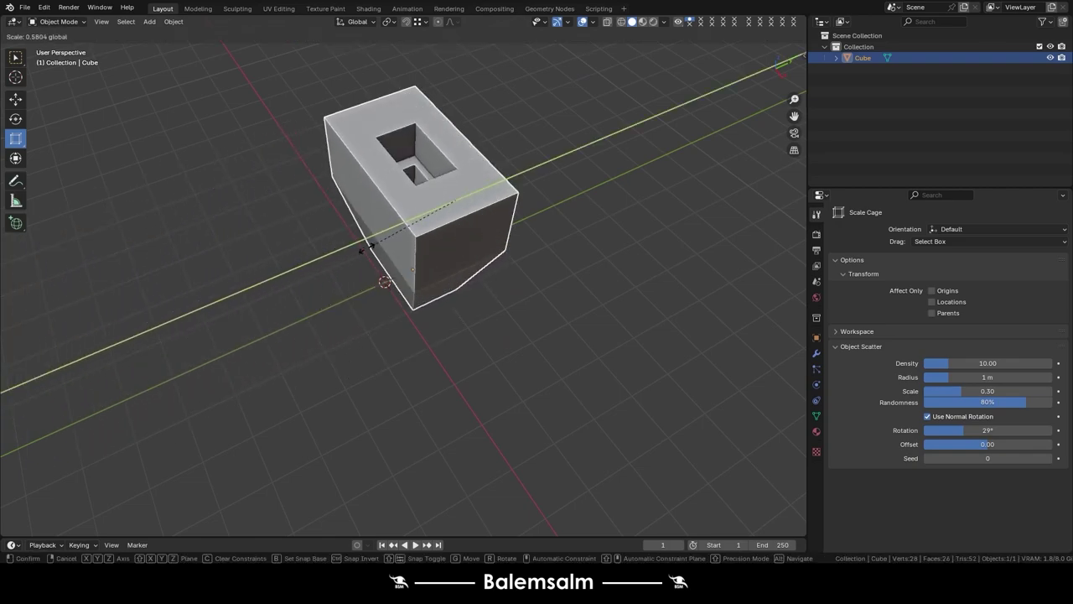
drag(418, 224, 298, 267)
key(ctrl+z)
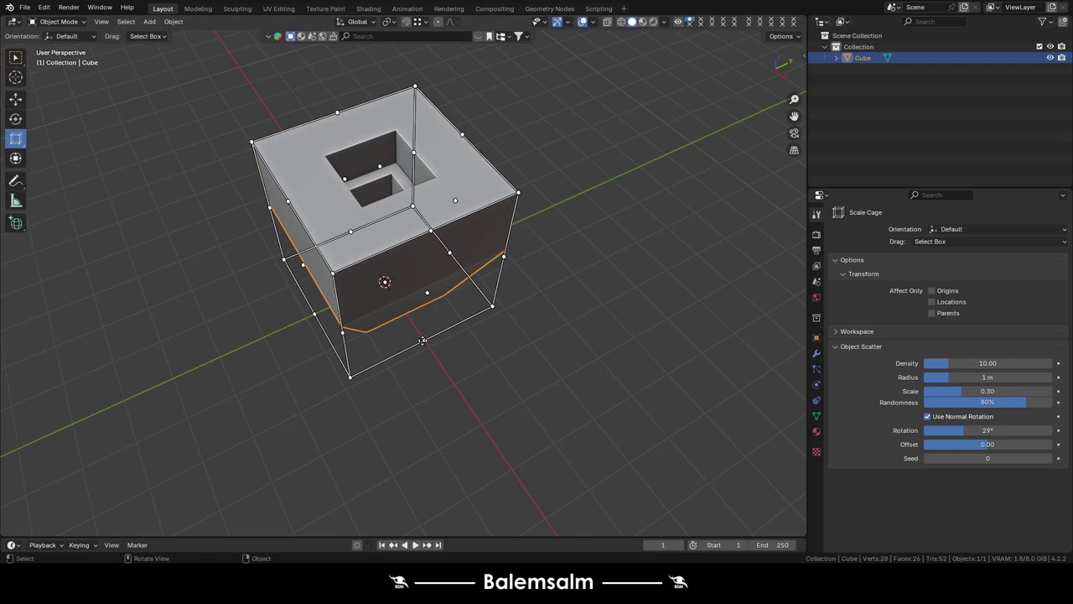
- Test bottom-edge, flattening and uniform cage scaling, undoing each to keep the original size
drag(422, 340, 487, 380)
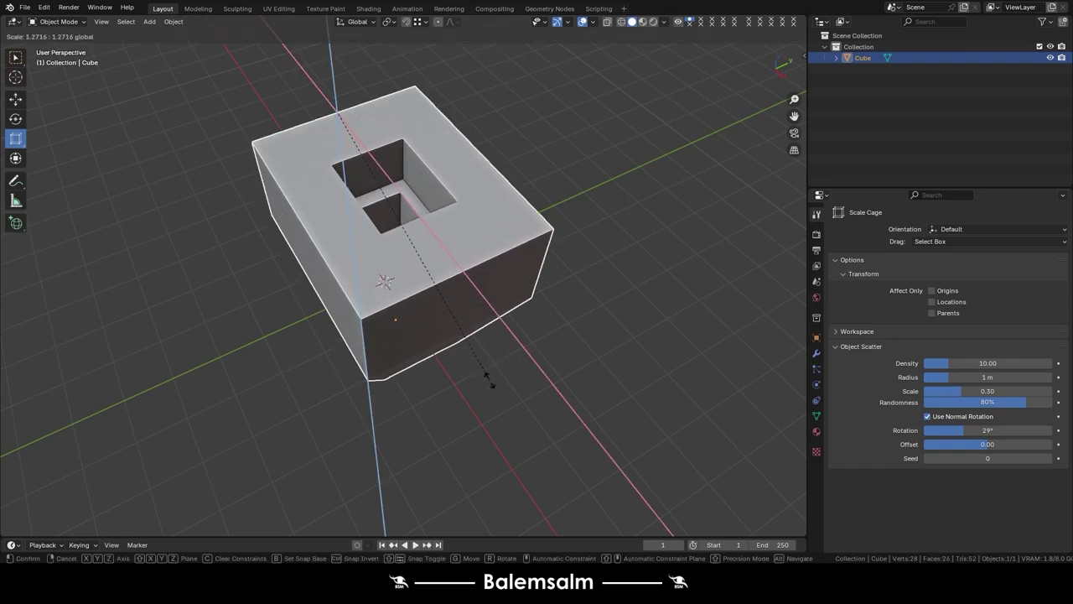
drag(488, 380, 423, 342)
mouse_move(423, 342)
middle_down()
mouse_move(462, 290)
mouse_move(409, 290)
mouse_move(400, 315)
middle_up()
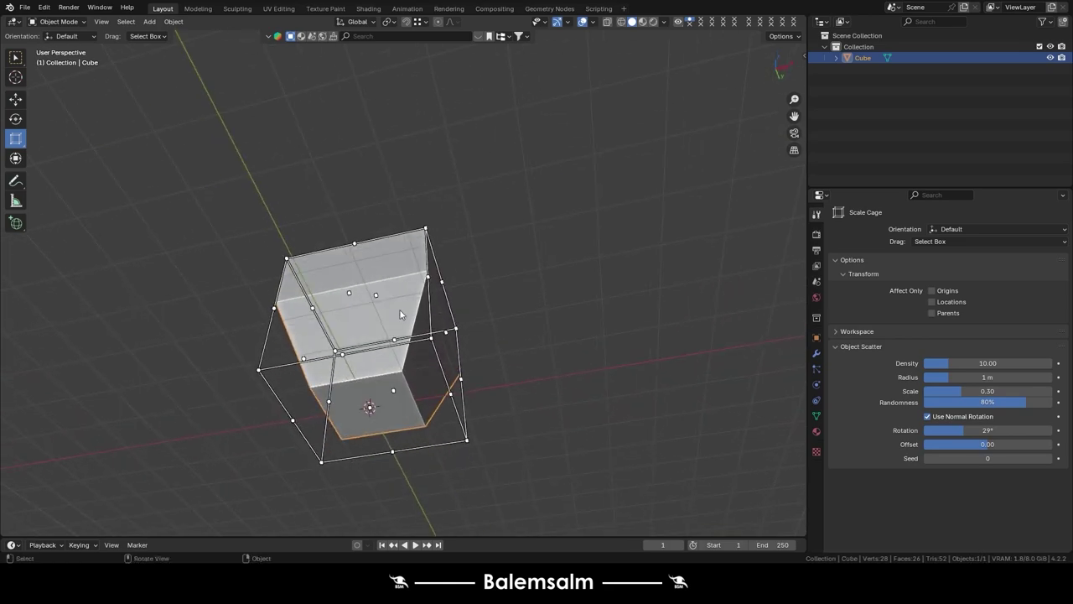
drag(366, 411, 382, 297)
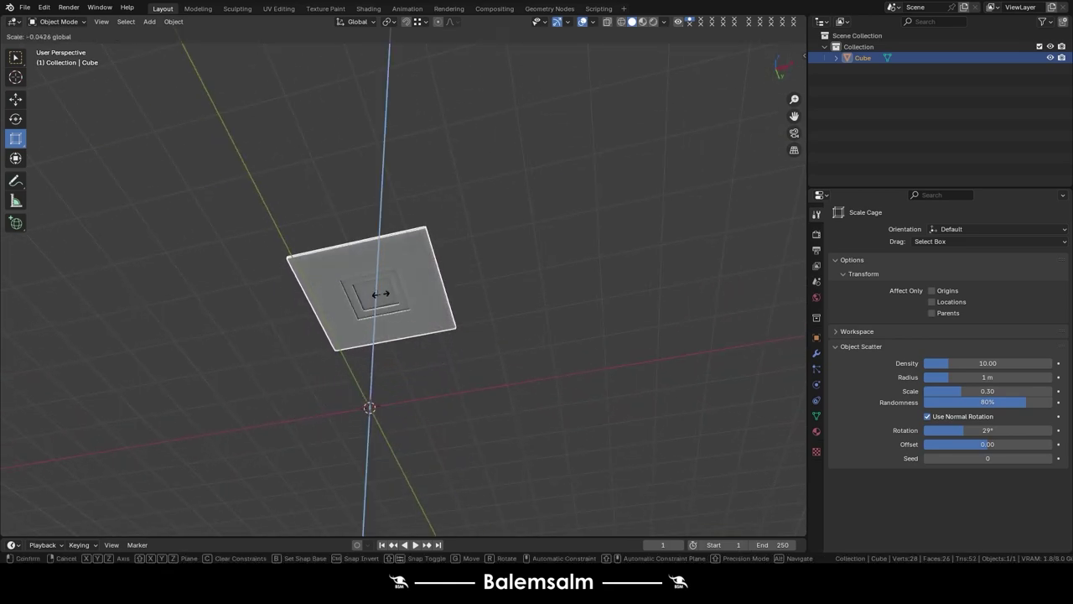
drag(382, 297, 372, 314)
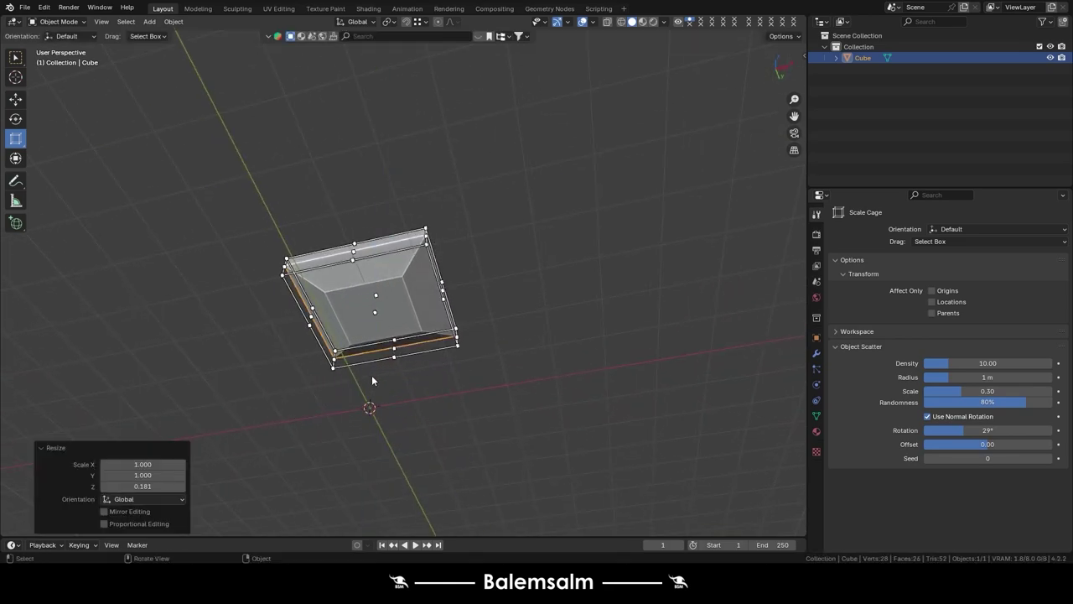
mouse_move(371, 375)
middle_down()
mouse_move(331, 496)
mouse_move(520, 196)
middle_up()
key(ctrl+z)
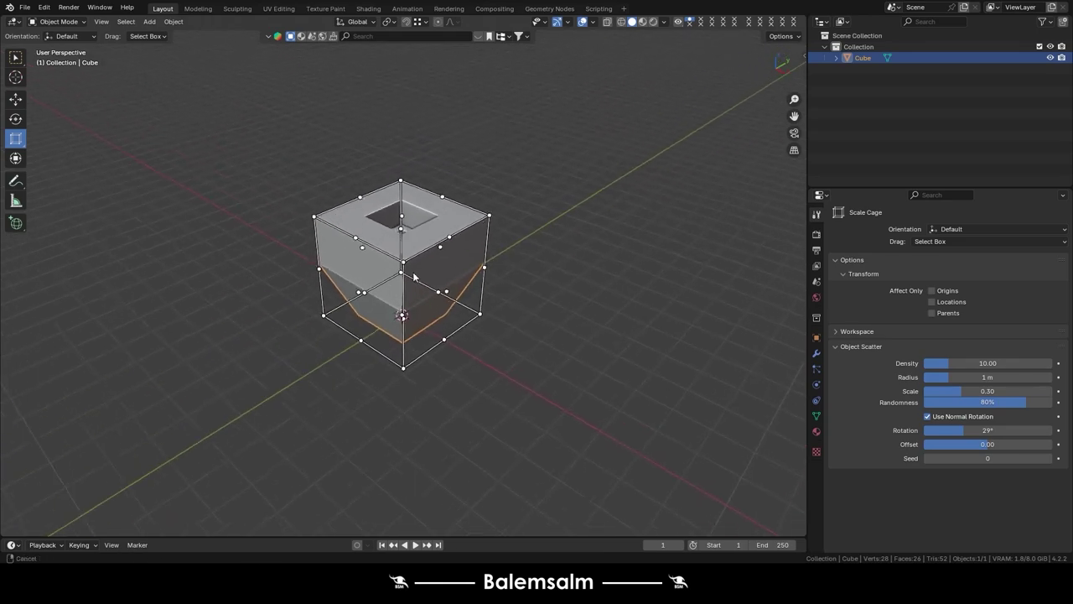
mouse_move(516, 212)
mouse_down()
mouse_move(381, 282)
mouse_move(457, 227)
mouse_move(576, 168)
mouse_move(466, 215)
mouse_move(514, 208)
mouse_up()
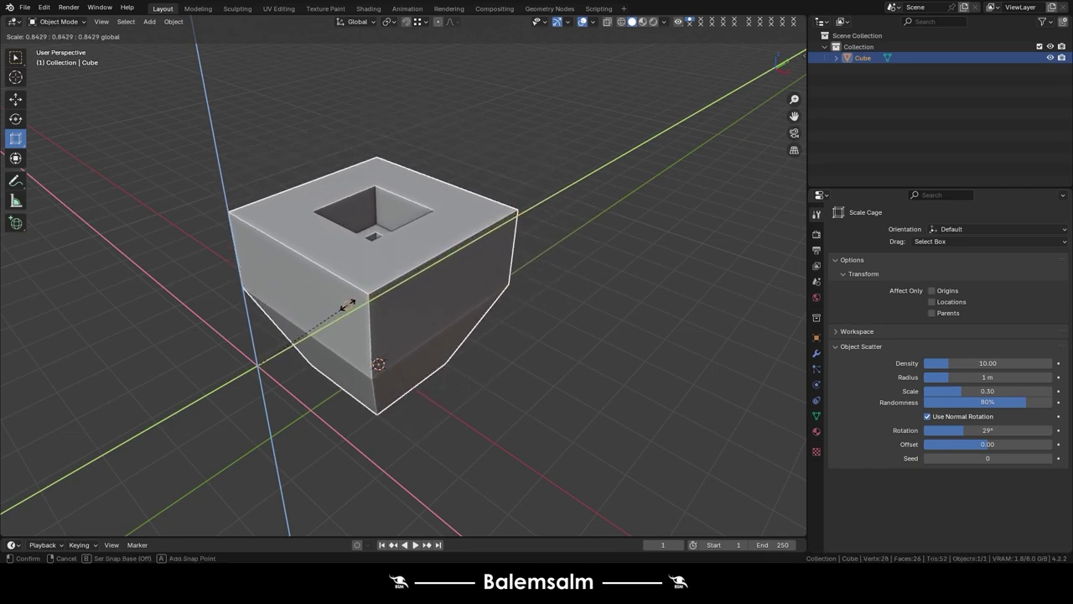
mouse_move(410, 255)
mouse_down()
mouse_move(528, 206)
mouse_move(427, 240)
mouse_move(528, 220)
mouse_move(433, 318)
mouse_move(644, 263)
mouse_move(407, 264)
mouse_up()
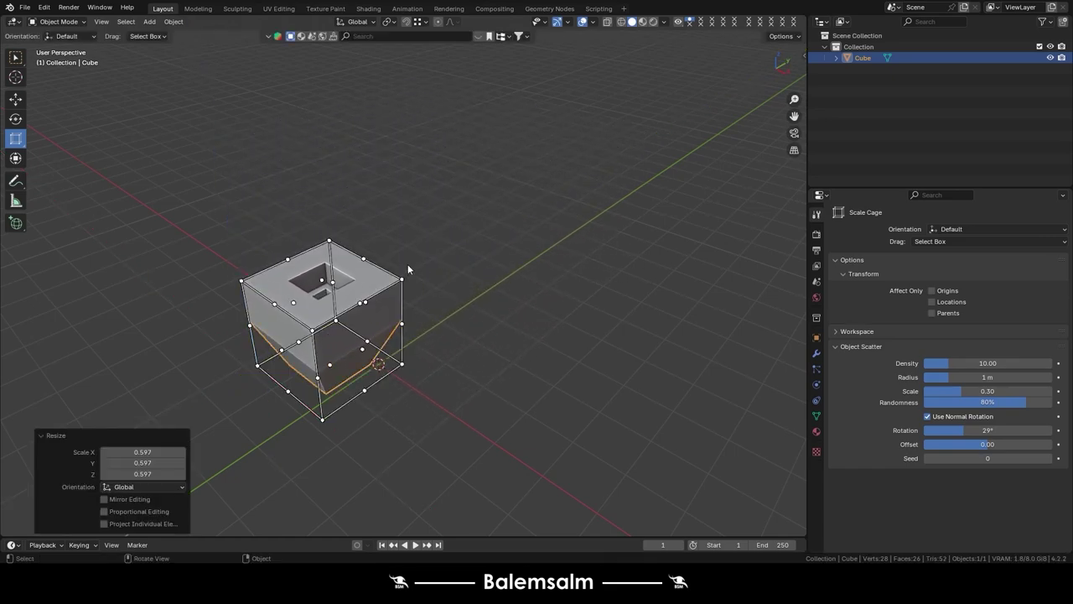
key(ctrl+z)
- Delete the holed cube from the file
click(16, 59)
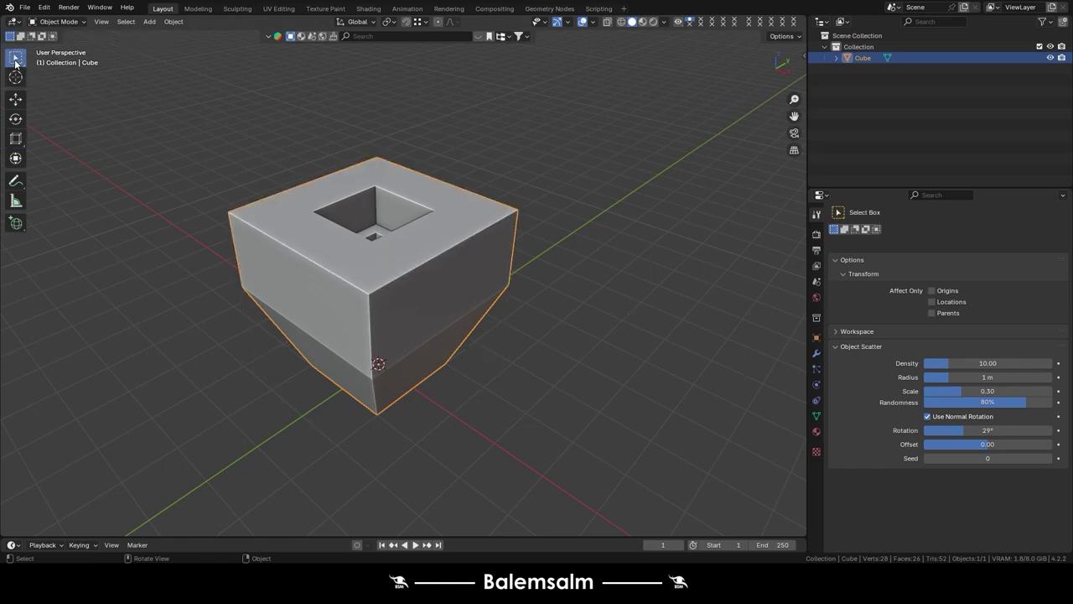
key(x)
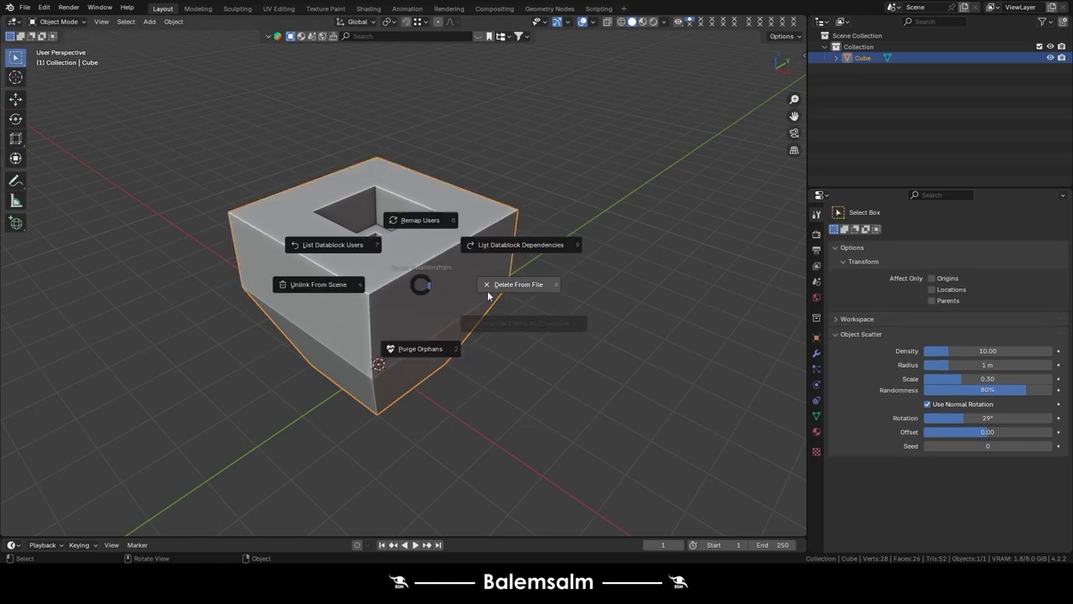
click(482, 298)
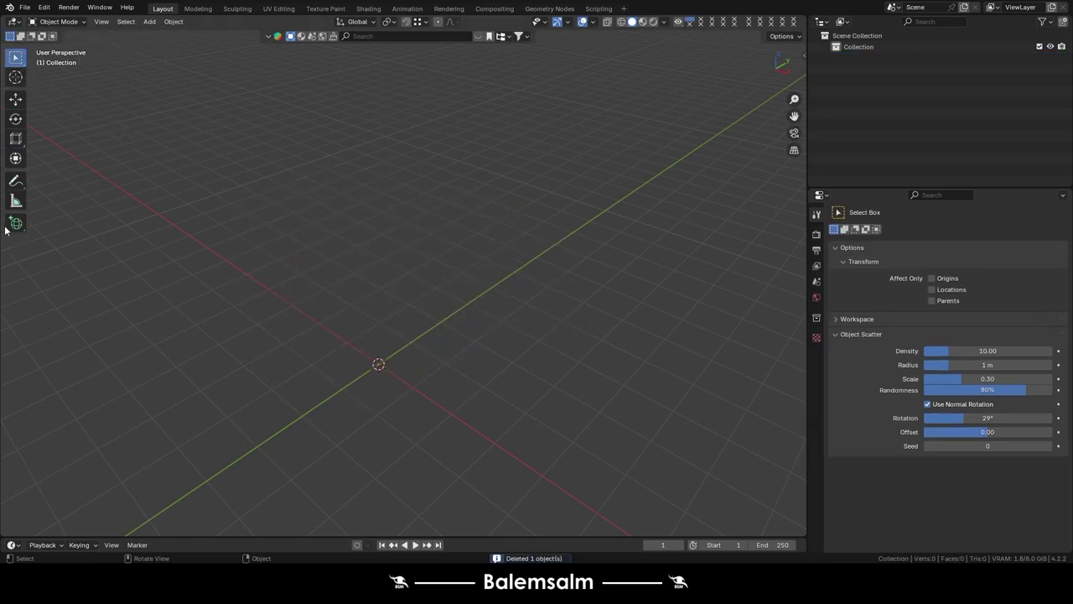
drag(14, 225, 185, 202)
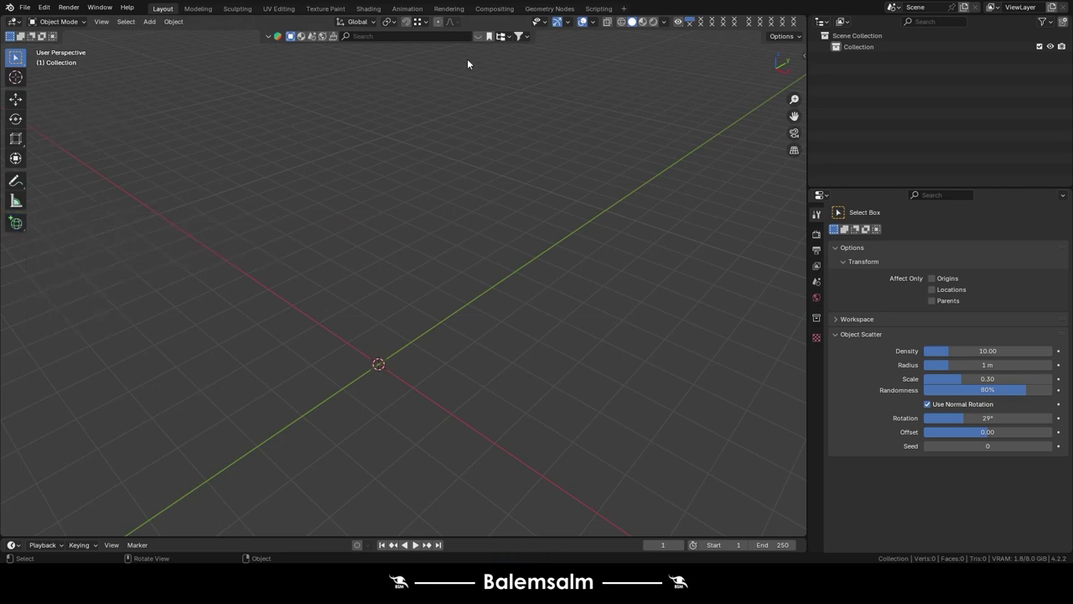
middle_drag(380, 293, 408, 341)
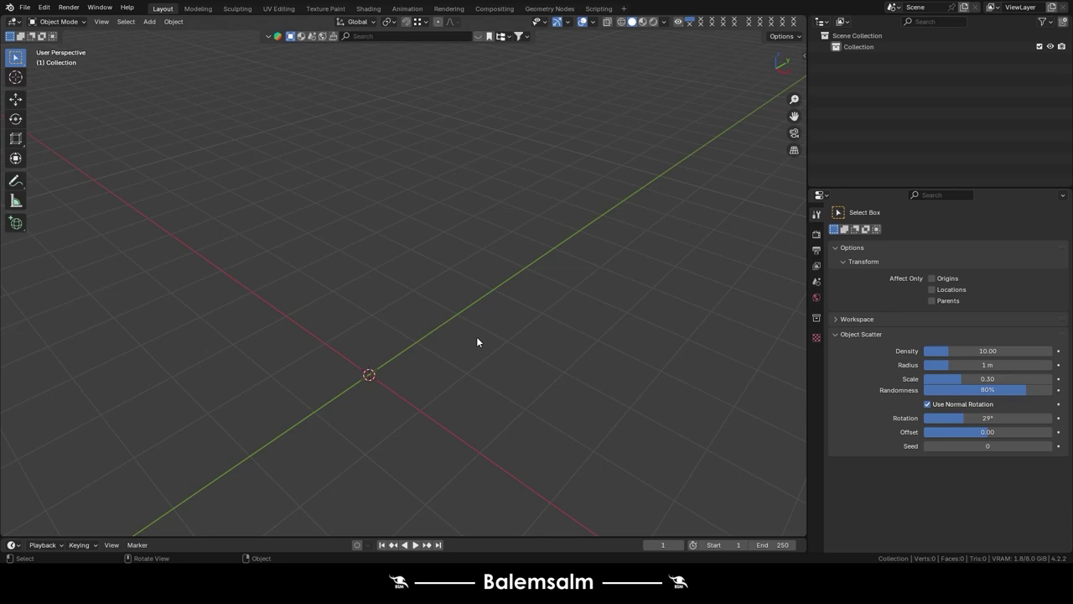
- Add a fresh cube, lift it 1 m on Z, and show its Object properties
key(shift+a)
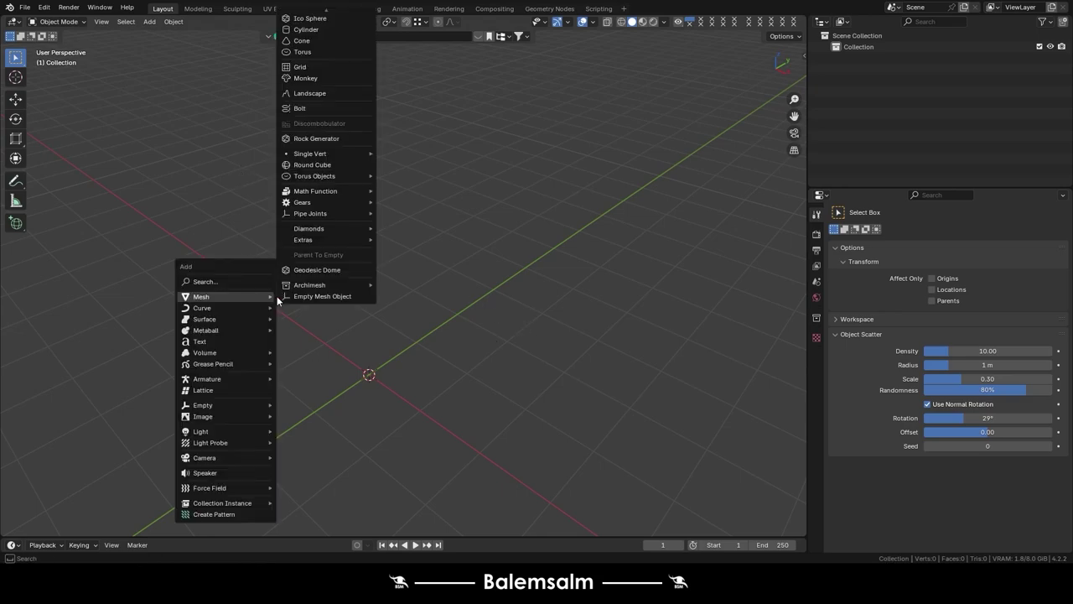
scroll(310, 61, up, 3)
click(308, 28)
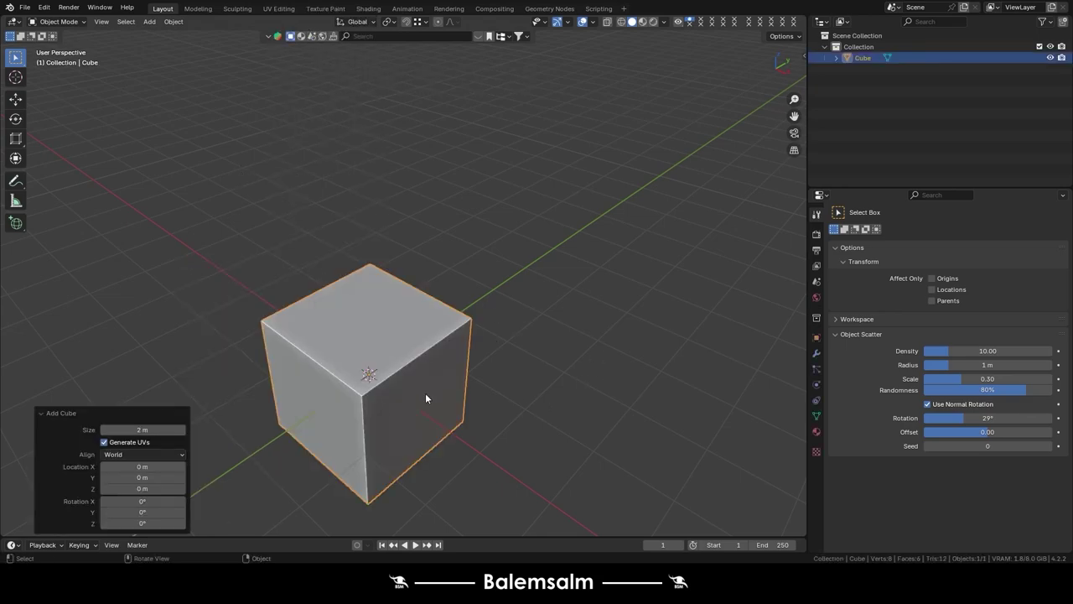
key(g)
key(z)
key(1)
key(Return)
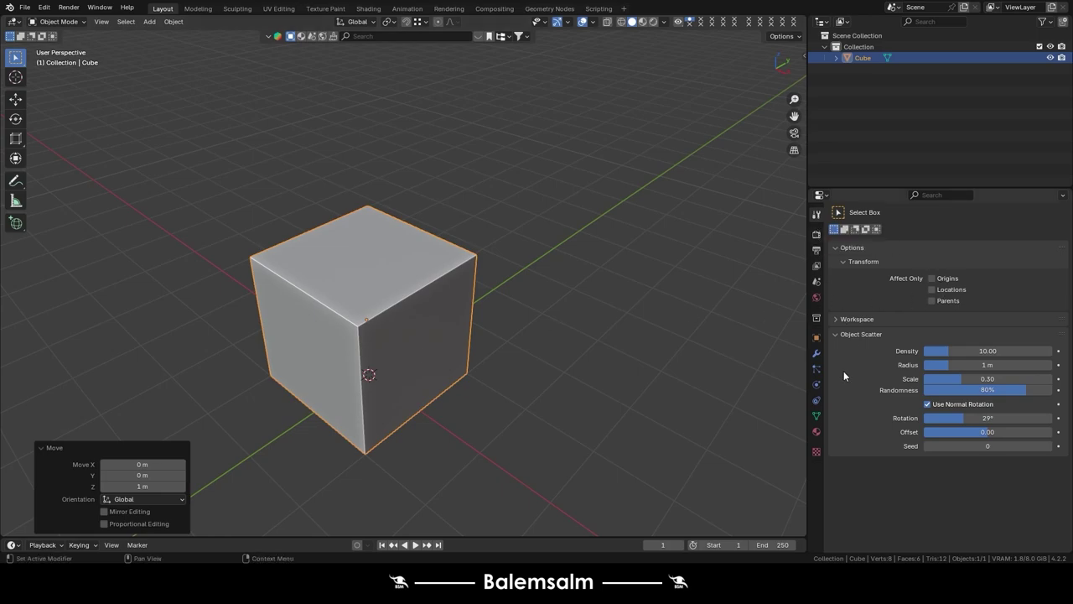
click(821, 339)
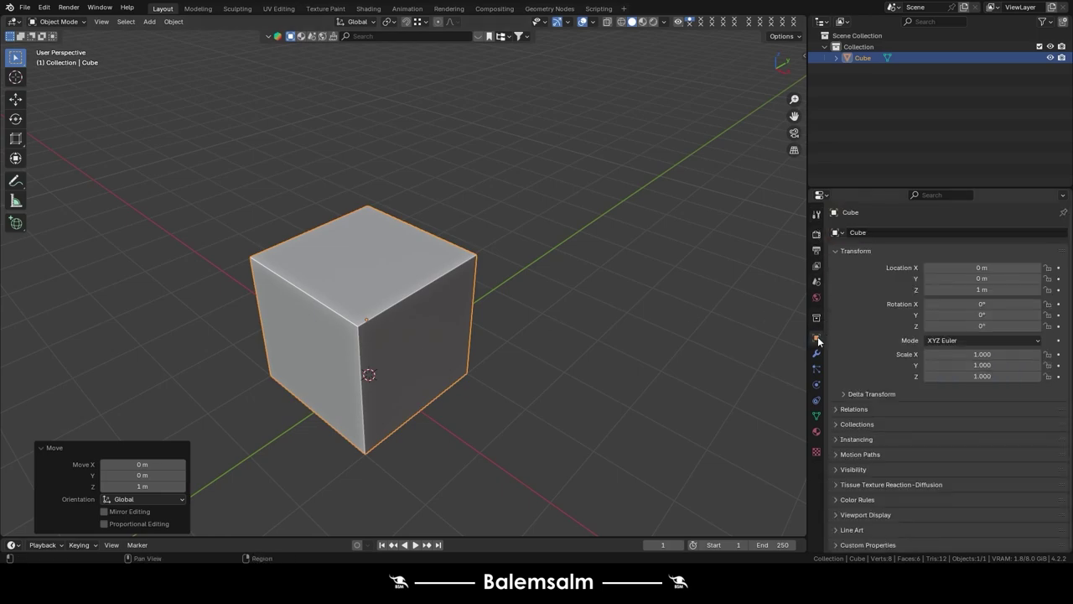
- Try changing the cube's location Z and rotation, then reset the transforms
click(879, 234)
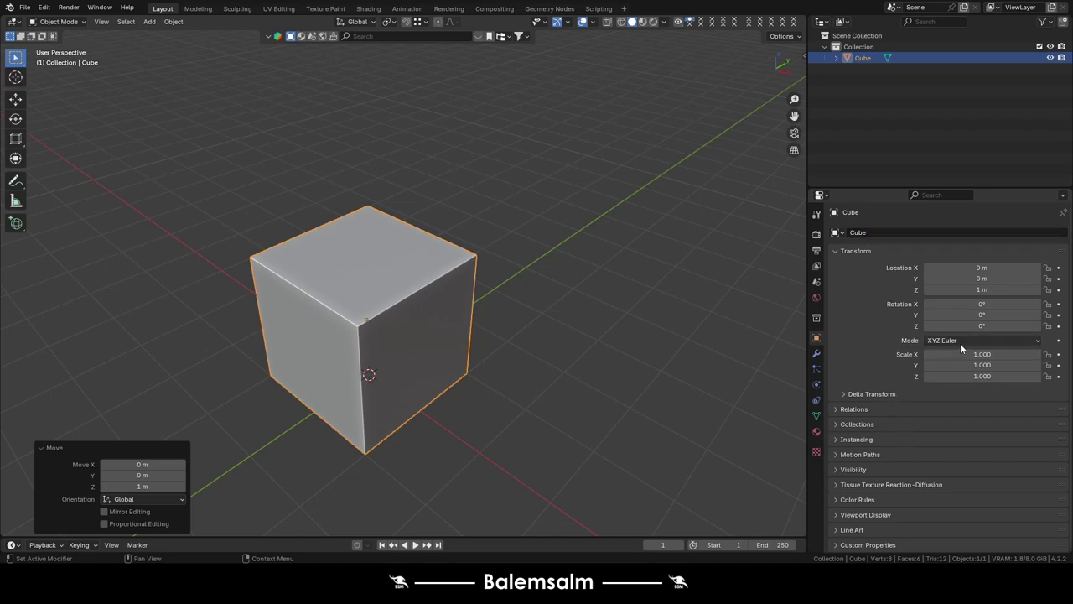
mouse_move(964, 289)
mouse_down()
mouse_move(979, 289)
mouse_move(968, 293)
mouse_up()
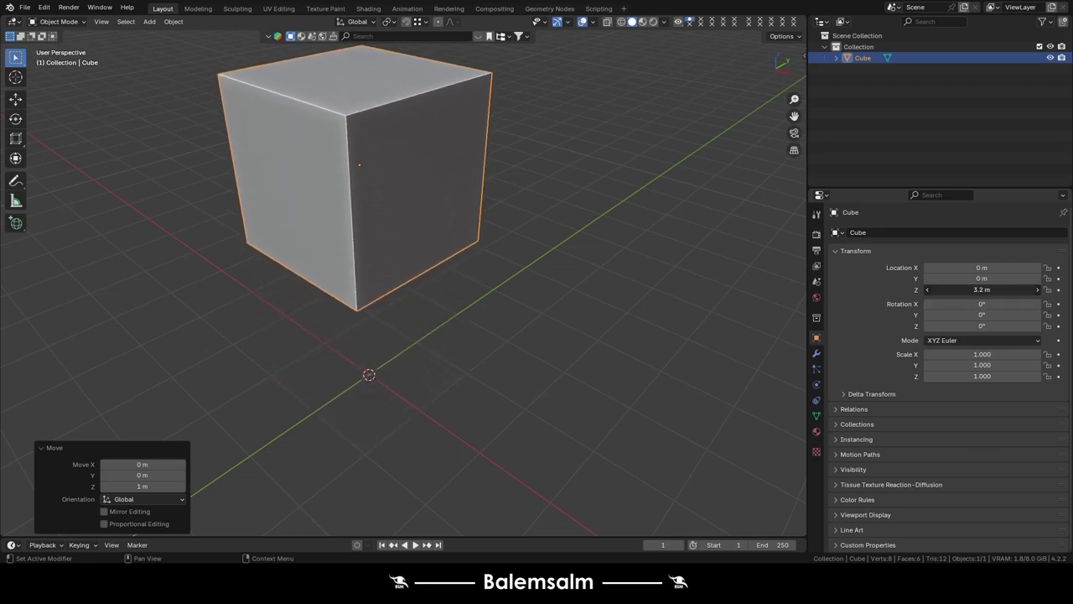
key(ctrl+z)
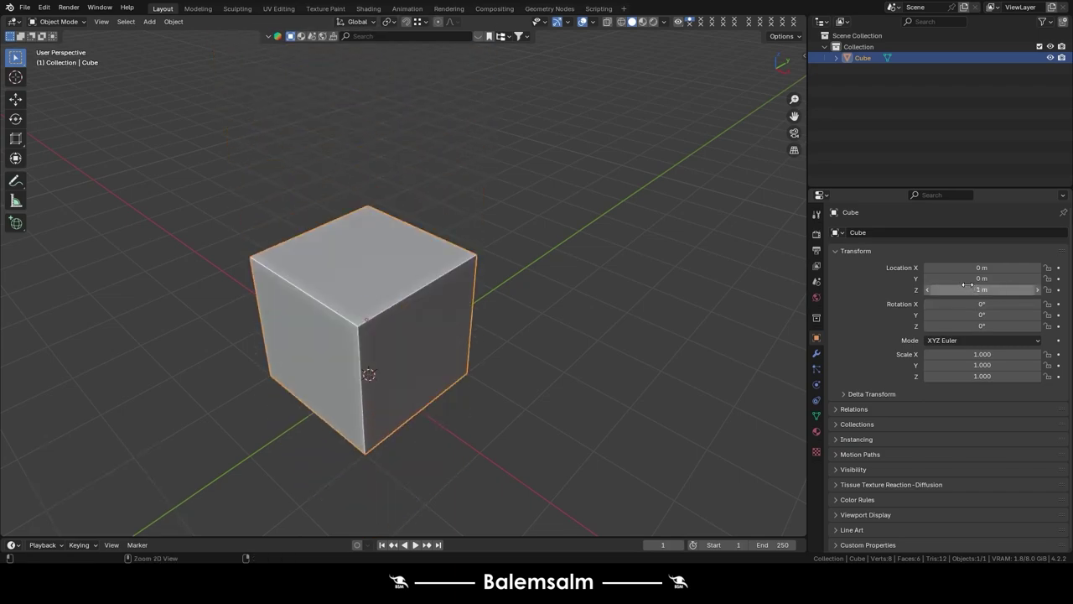
mouse_move(969, 325)
mouse_down()
mouse_move(983, 326)
mouse_move(956, 354)
mouse_move(918, 354)
mouse_up()
key(alt+s)
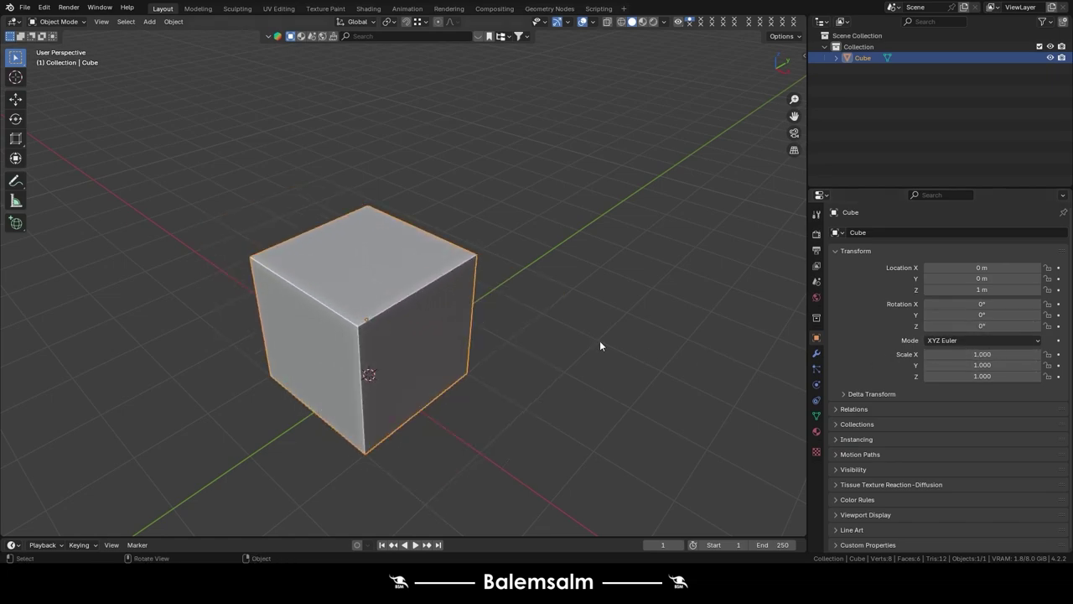
- Enable Name under Viewport Display and pick the Annotate tool
click(850, 513)
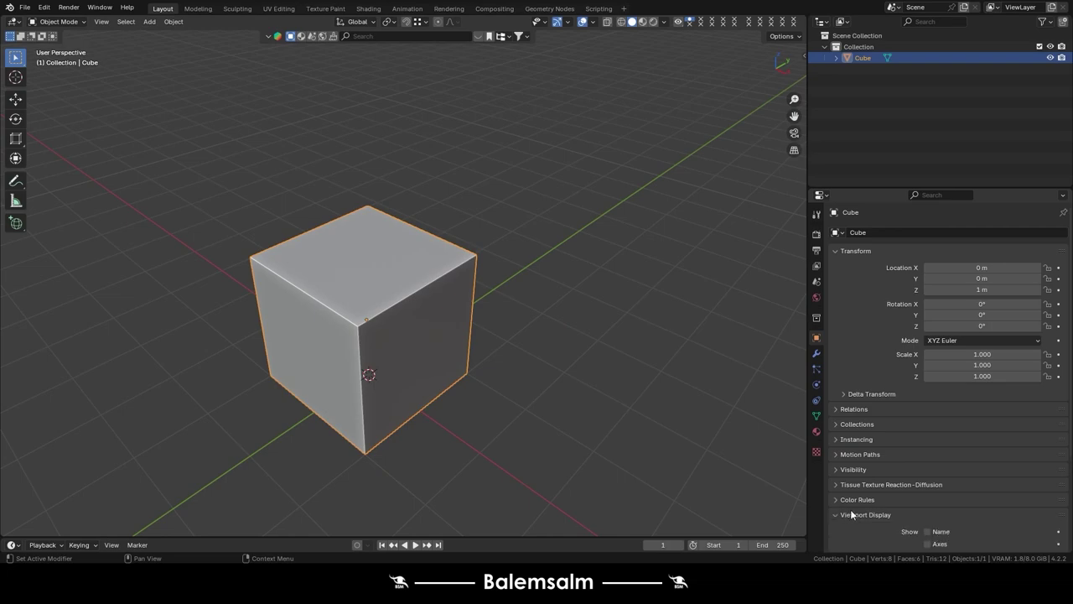
scroll(872, 478, down, 4)
click(927, 397)
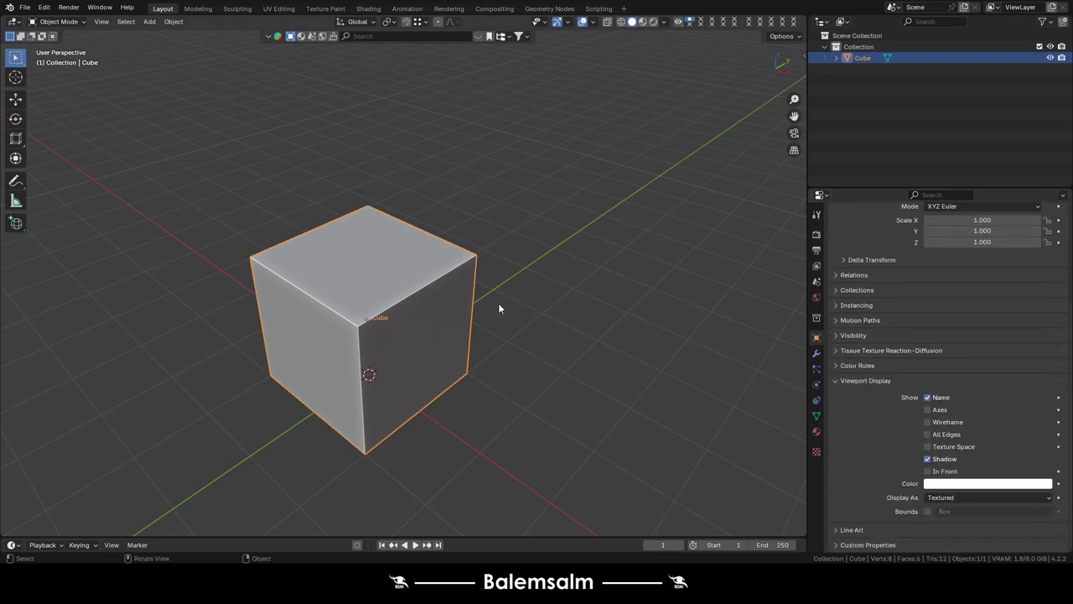
click(17, 184)
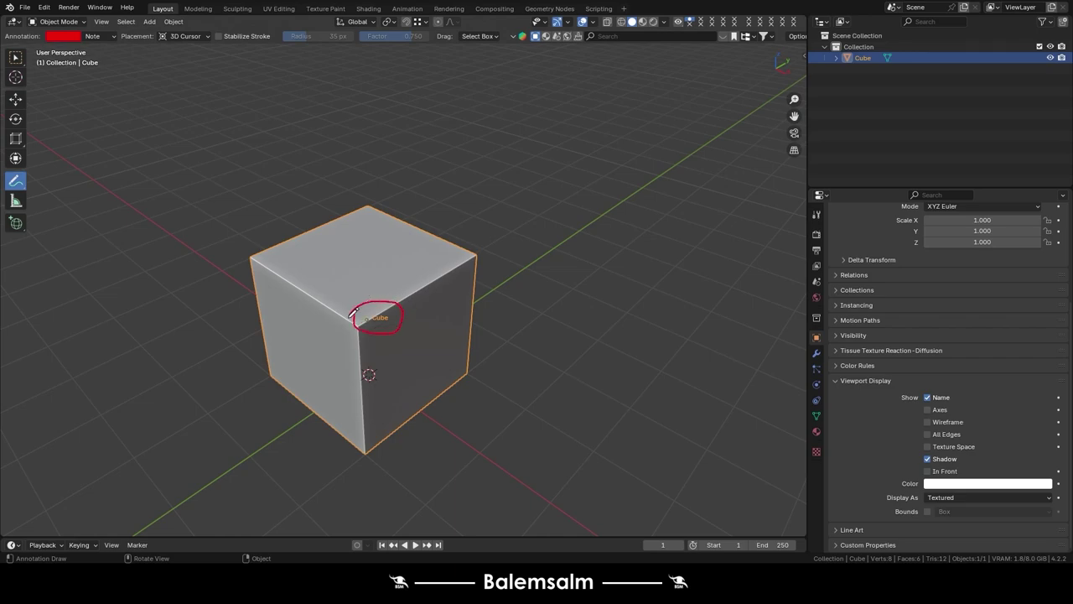
- Erase the red annotation, uncheck Name, and toggle Wireframe on and off
right_drag(410, 295, 321, 314)
click(928, 410)
click(927, 422)
click(928, 421)
click(1045, 496)
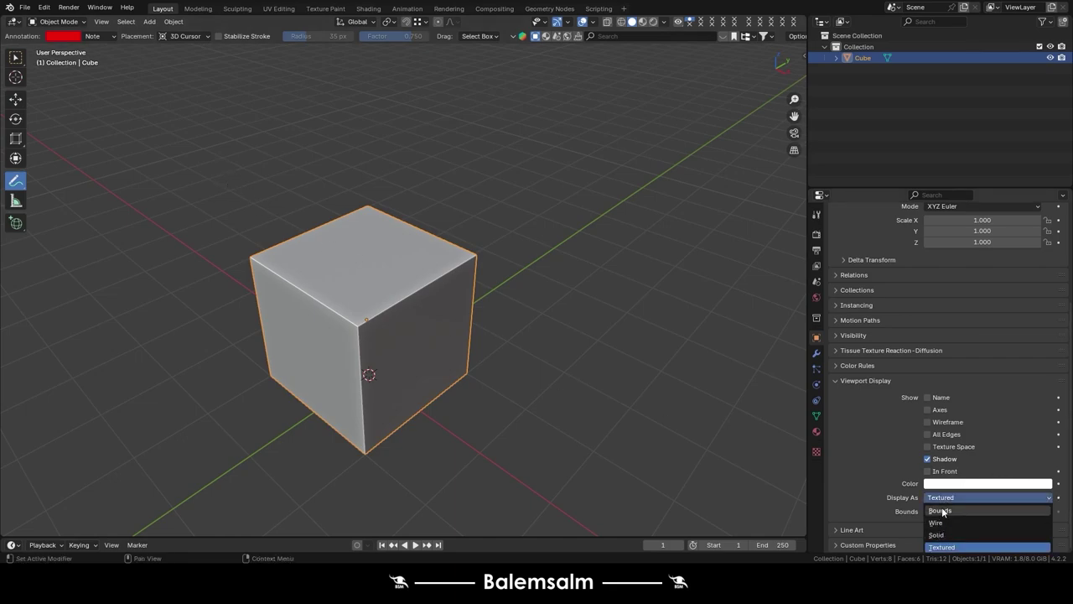
- Set Display As to Bounds and erase the leftover annotation stroke
click(940, 509)
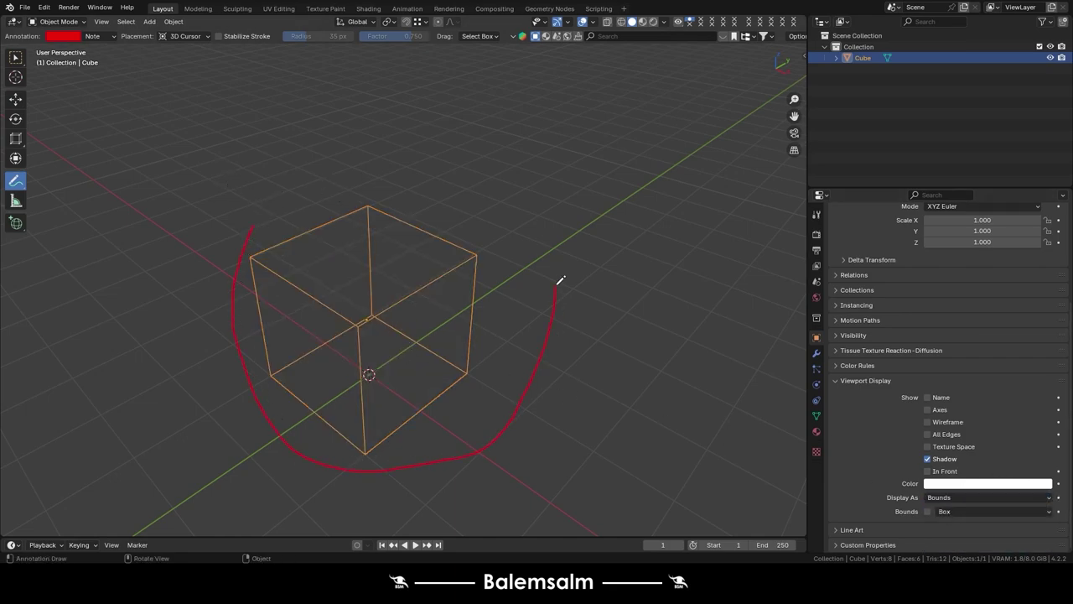
mouse_move(260, 242)
ctrl+mouse_down()
mouse_move(476, 192)
mouse_move(168, 230)
ctrl+mouse_up()
click(14, 58)
- In Edit Mode, add a horizontal loop cut around the cube and move it up
key(Tab)
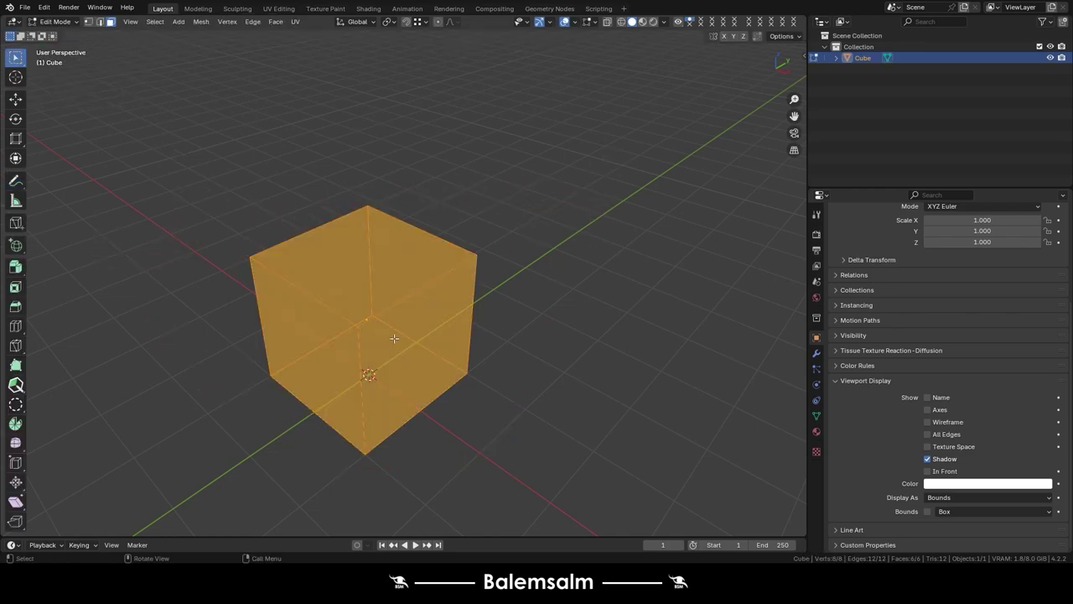
key(ctrl+r)
click(371, 370)
right_click(371, 310)
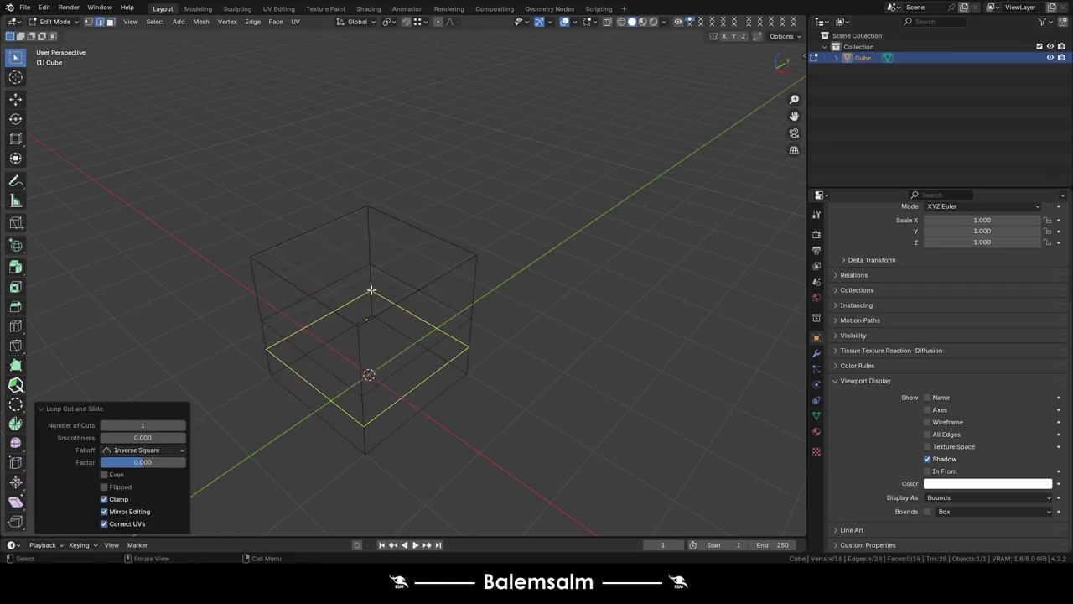
key(ctrl+s)
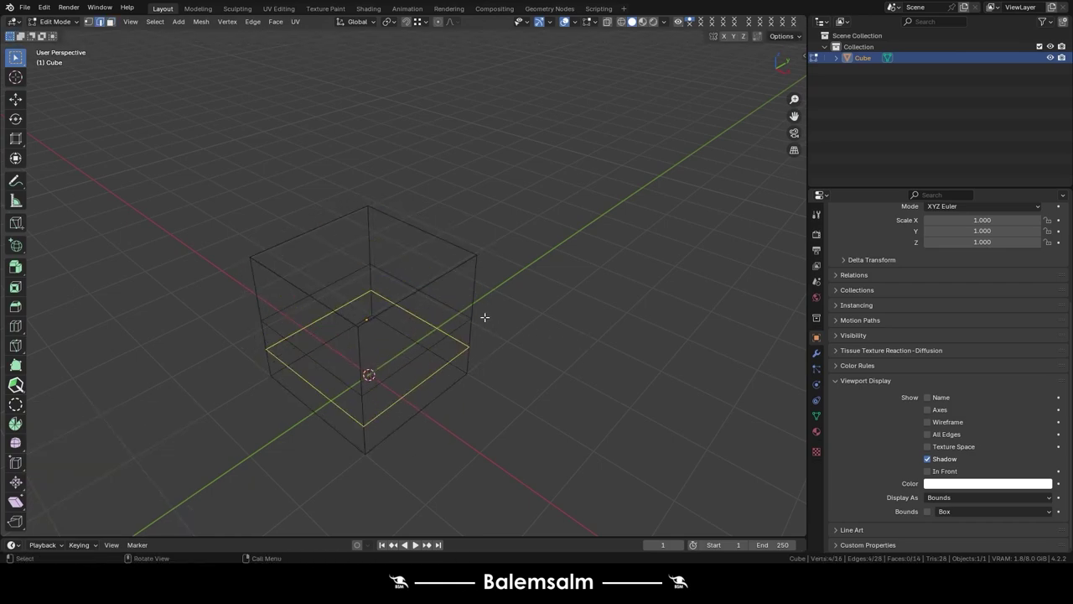
key(g)
key(z)
click(382, 288)
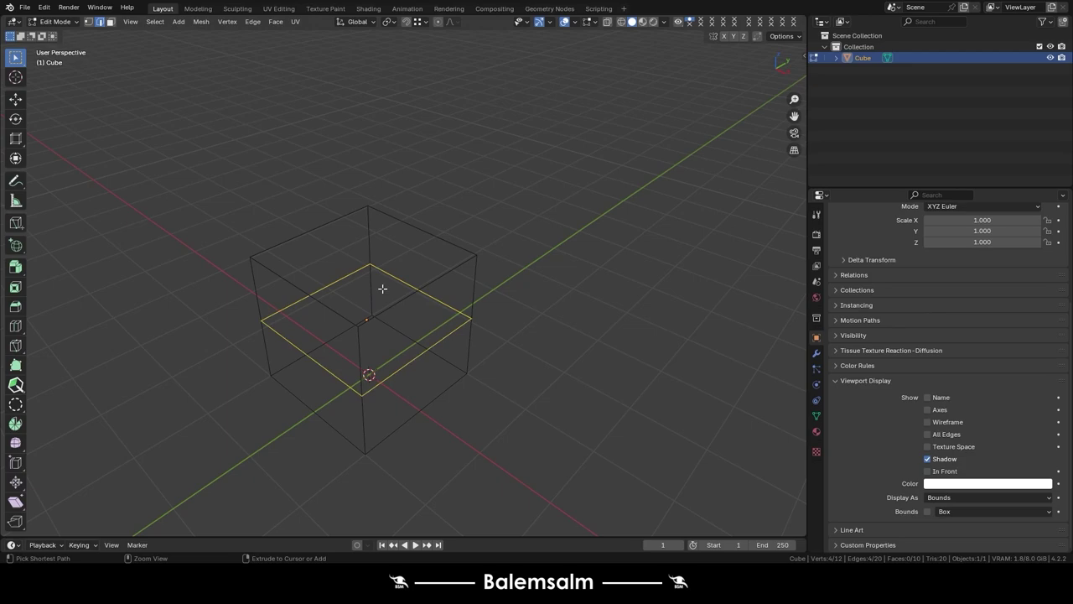
- Add a centred vertical loop cut, then return to Object Mode with the cube selected
key(ctrl+r)
click(382, 288)
right_click(382, 288)
key(g)
key(g)
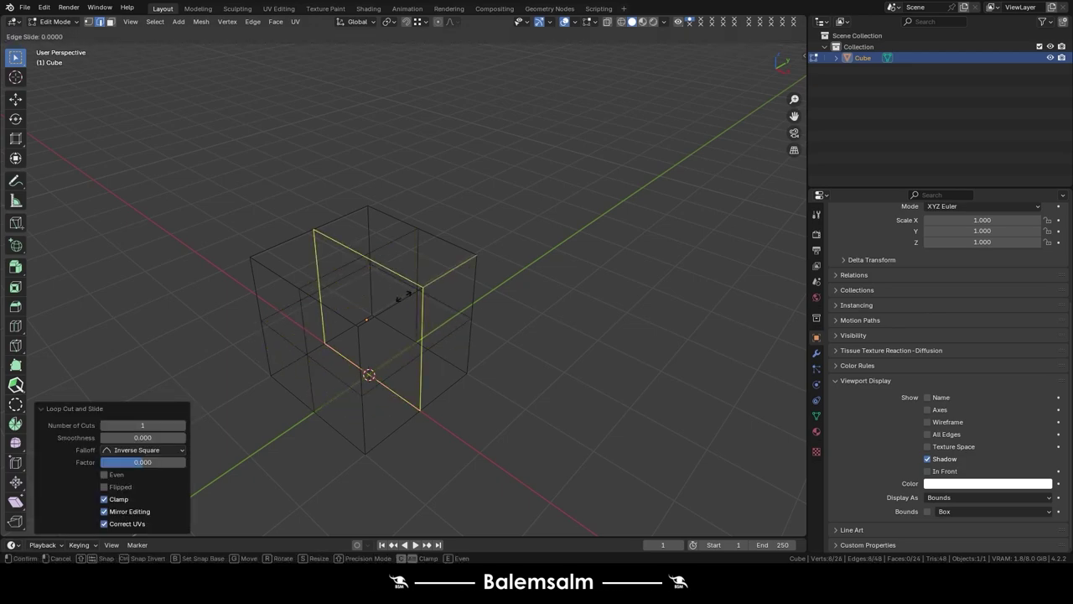
key(Escape)
key(Tab)
click(552, 341)
key(a)
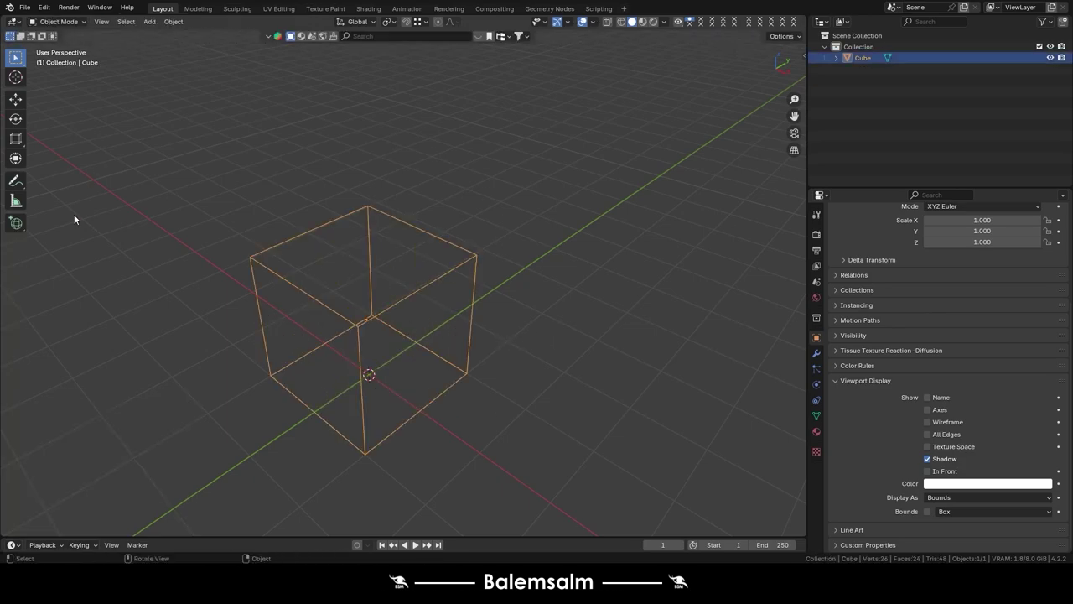
click(15, 179)
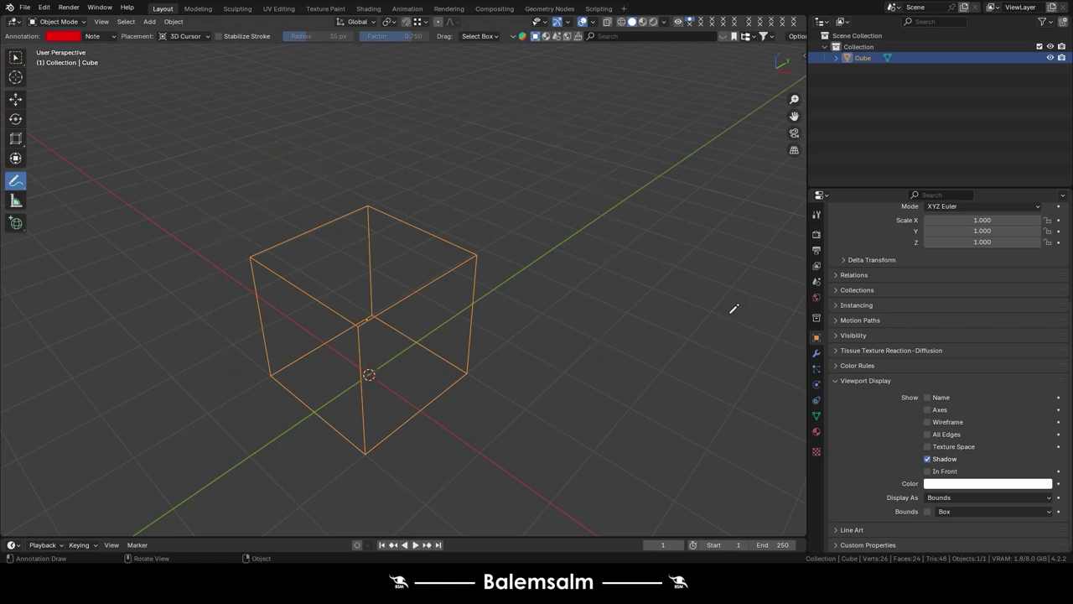
- Cycle Display As through Wire, Solid, Textured and Bounds, ending on Textured
click(971, 498)
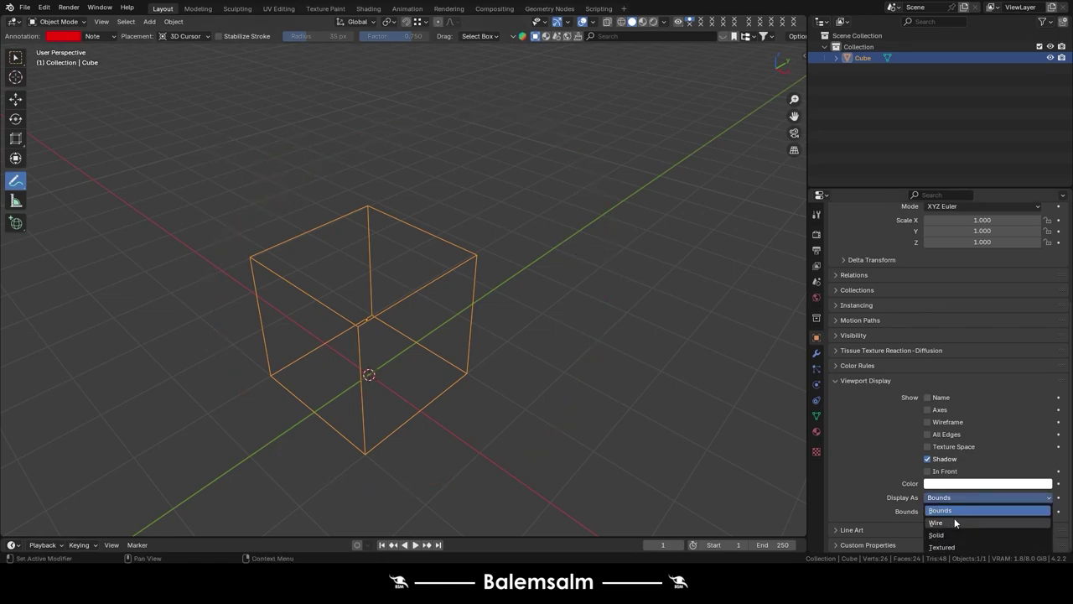
click(954, 522)
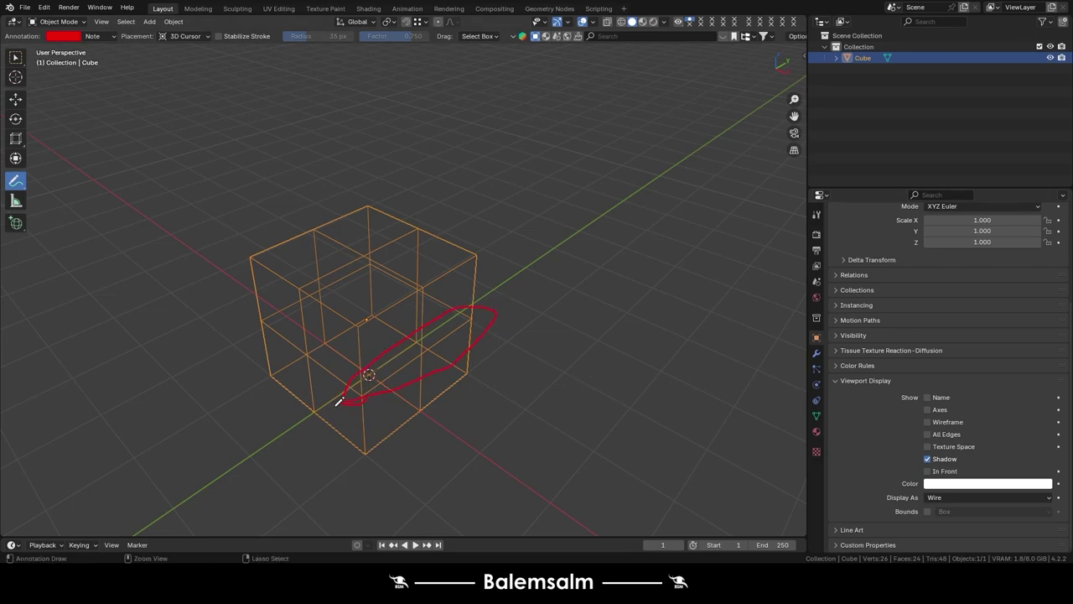
mouse_move(342, 403)
ctrl+mouse_down()
mouse_move(472, 304)
mouse_move(489, 396)
ctrl+mouse_up()
click(950, 497)
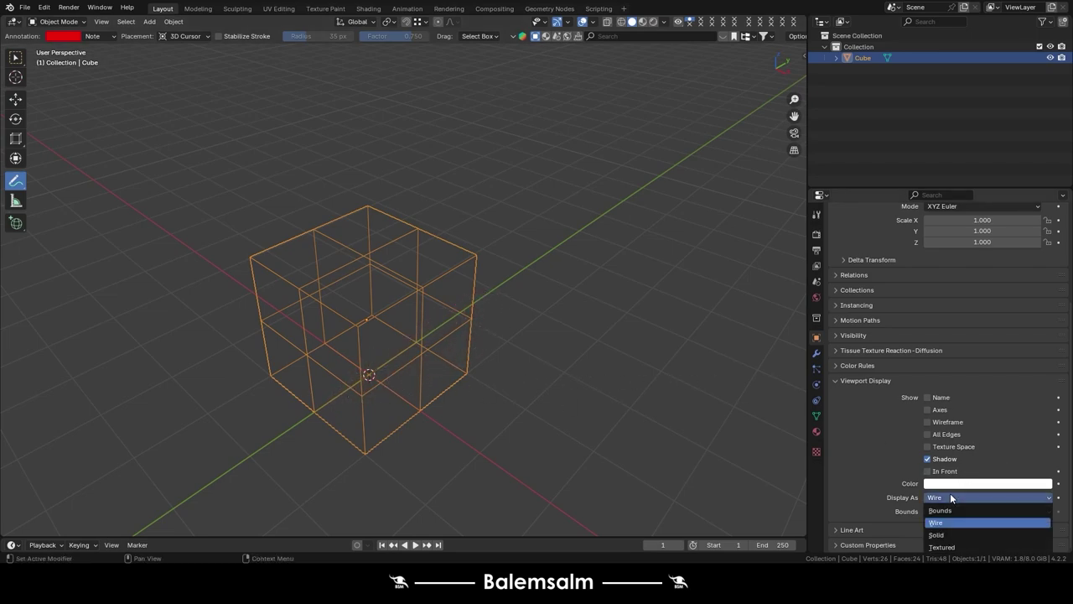
click(927, 526)
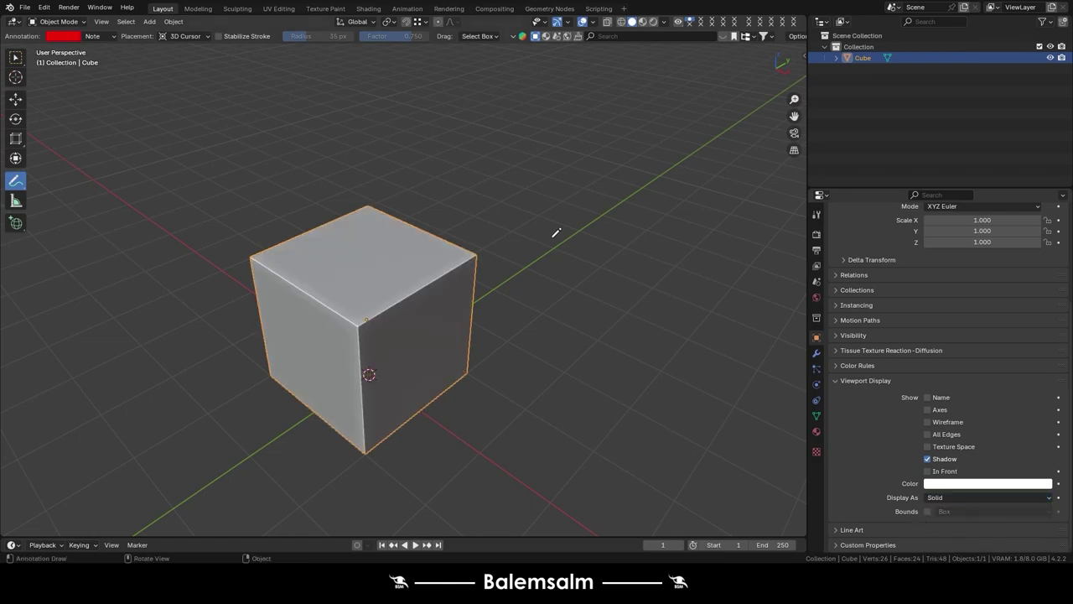
click(932, 497)
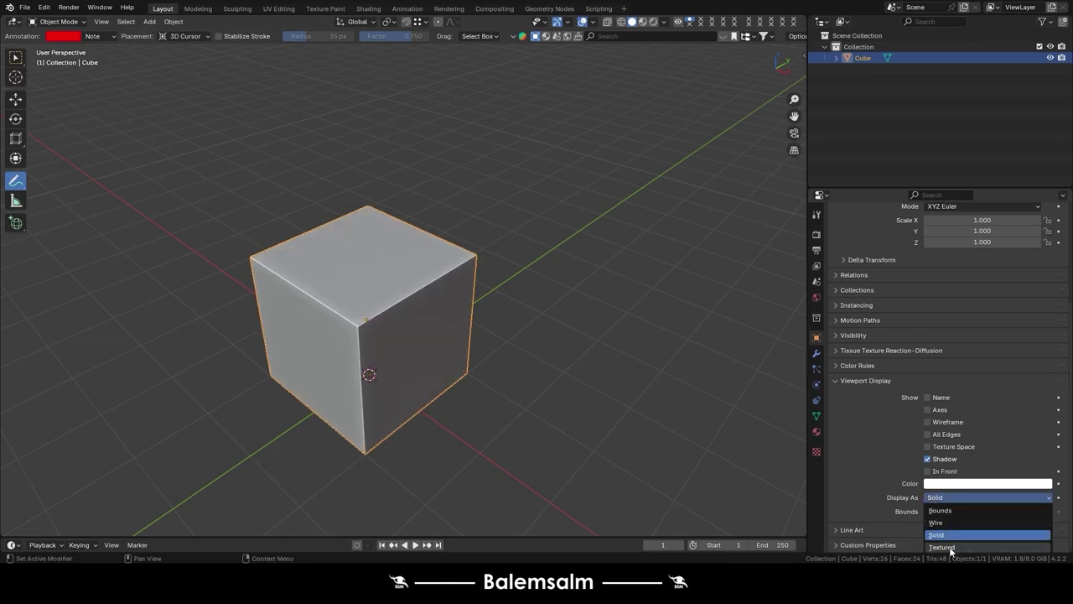
click(950, 547)
click(945, 497)
click(942, 510)
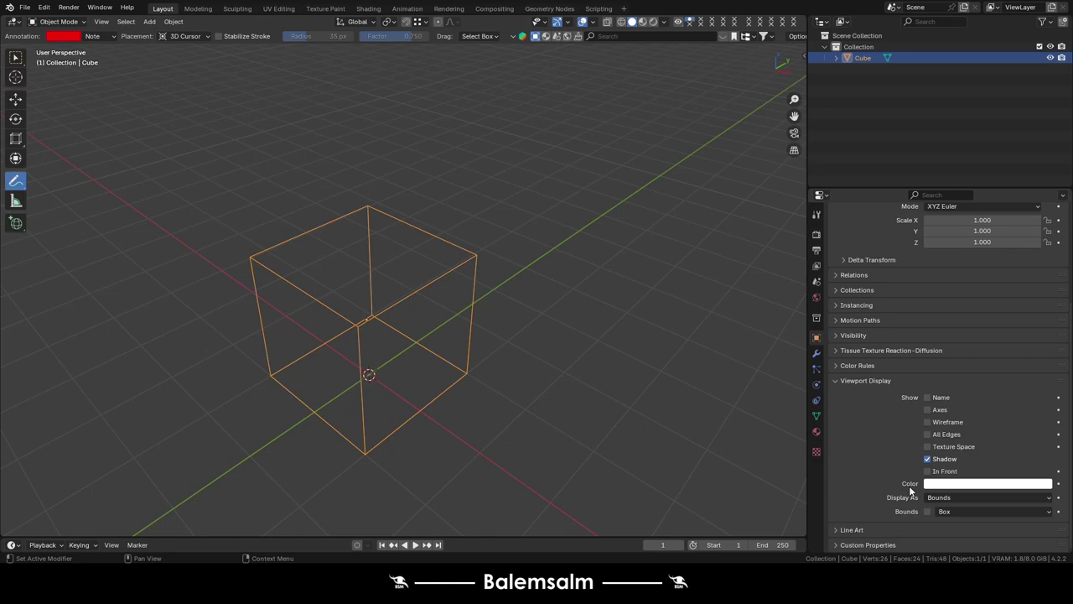
click(934, 497)
click(951, 548)
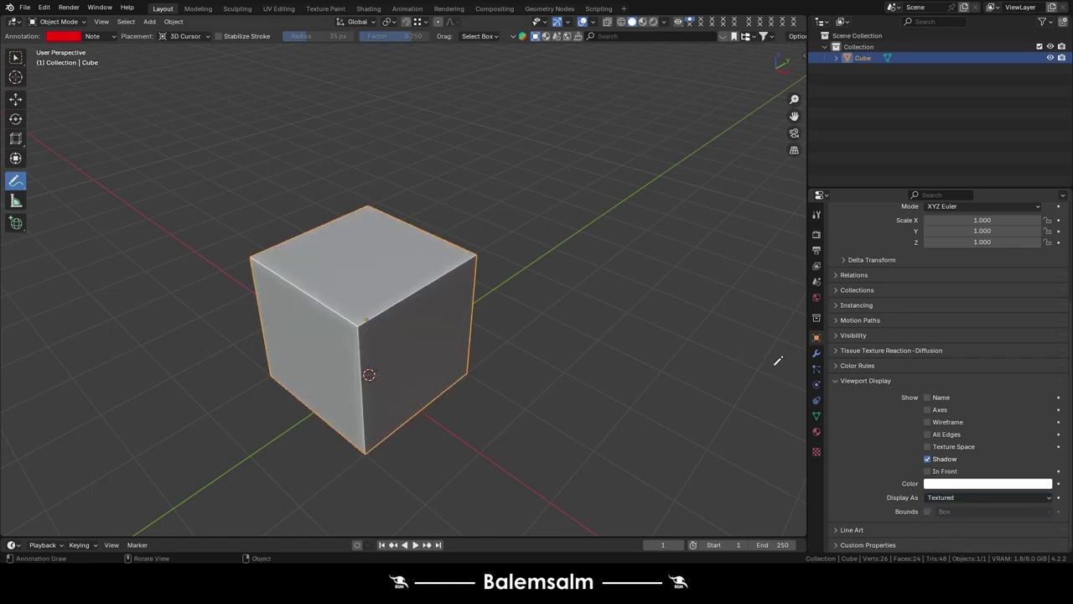
- Enable Bounds with Display As Bounds and cycle shapes Sphere, Cylinder, Cone and Capsule
click(927, 511)
click(971, 512)
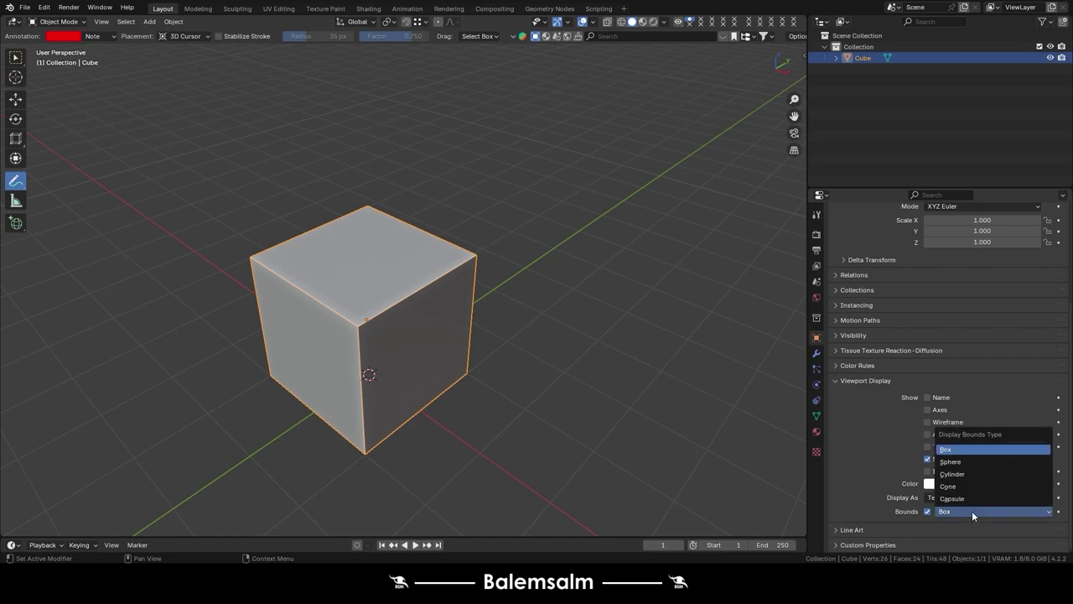
click(935, 497)
click(948, 511)
click(961, 511)
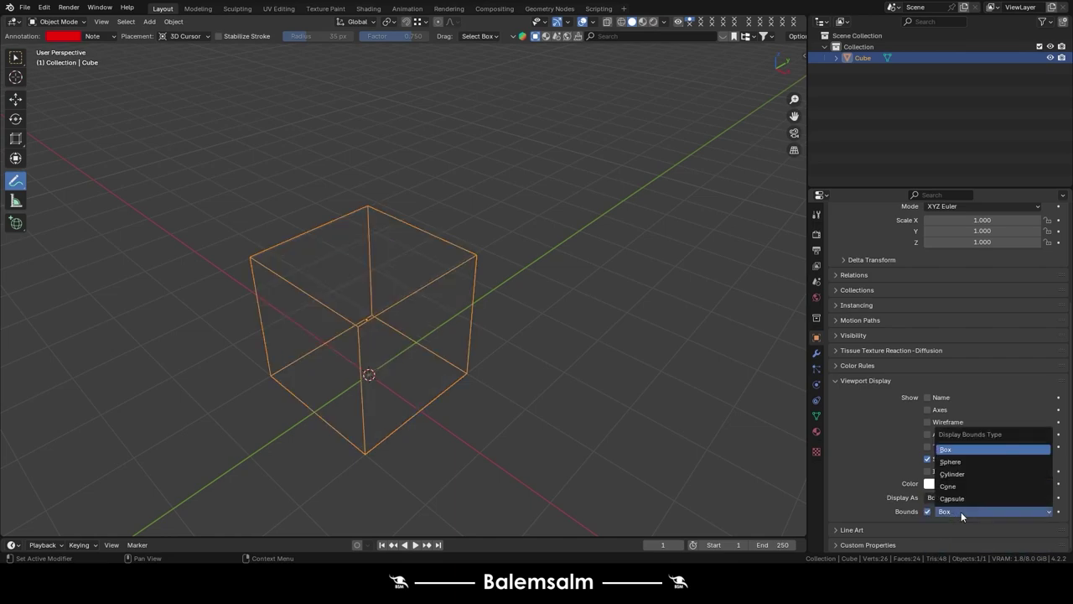
click(956, 461)
click(961, 512)
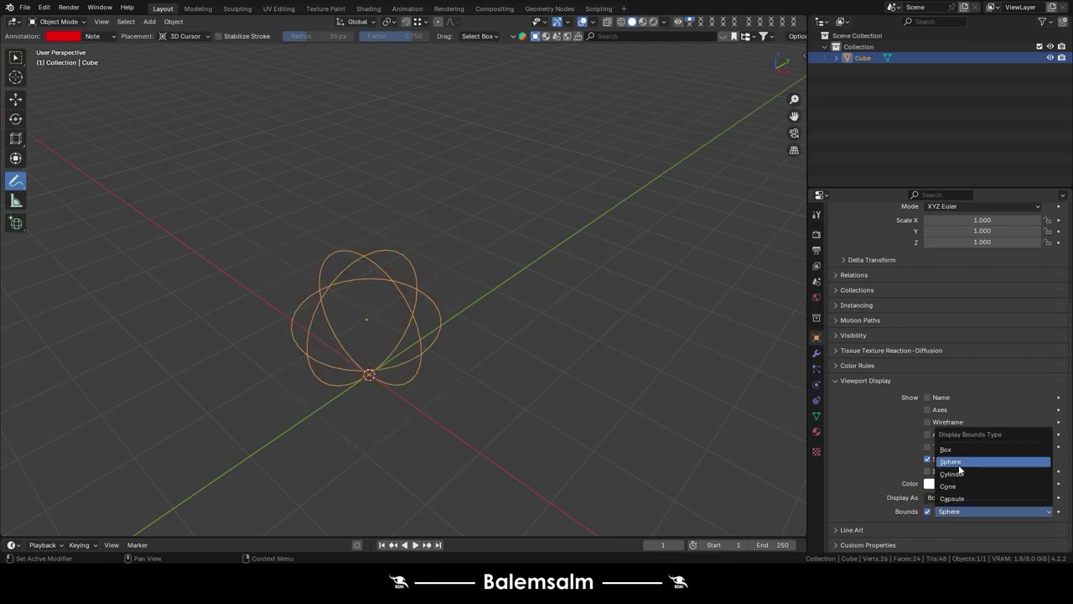
click(961, 474)
click(964, 512)
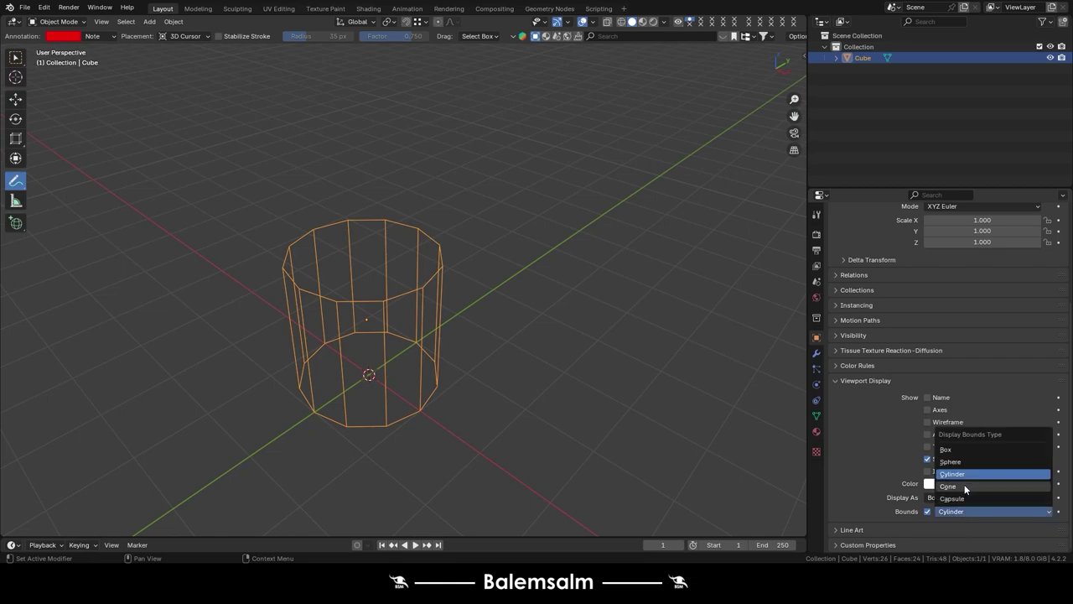
click(964, 485)
click(962, 511)
click(959, 498)
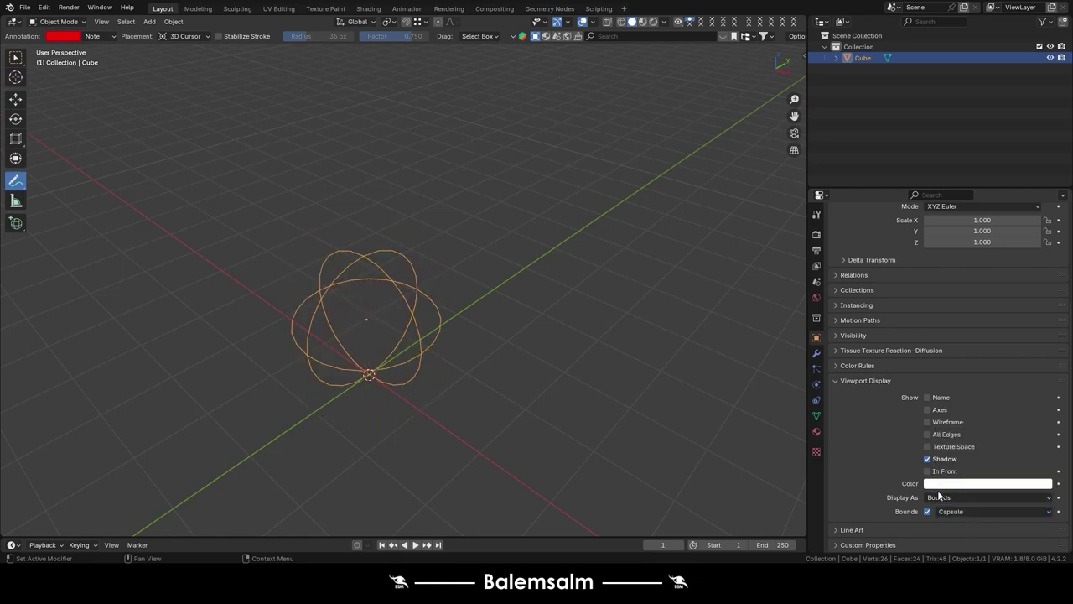
- Toggle in and out of Edit Mode, then test-move the cube and undo it
click(15, 57)
key(Tab)
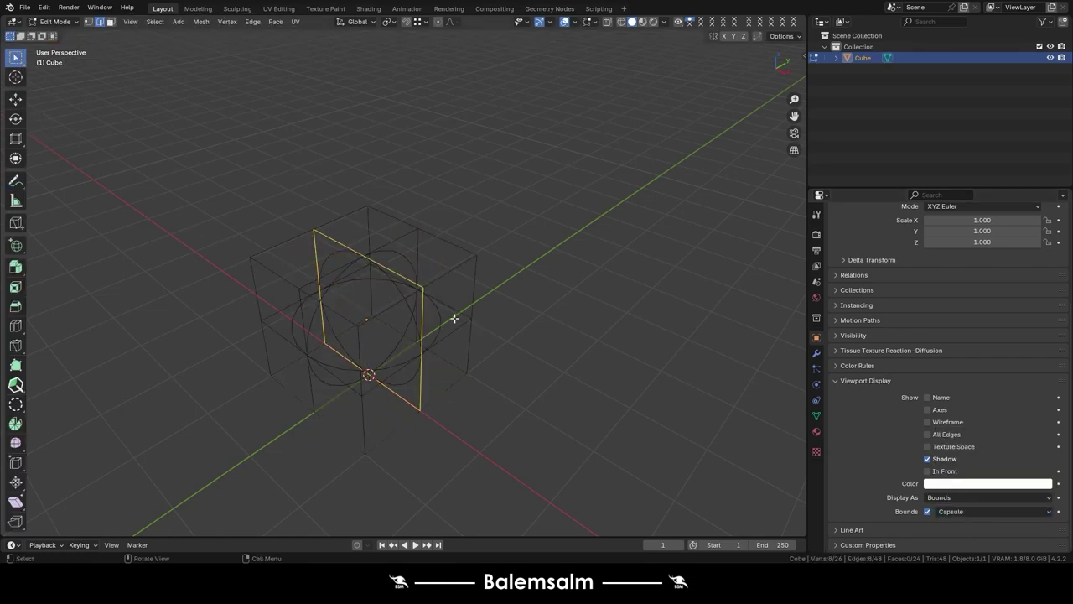
key(Tab)
key(Tab)
click(564, 213)
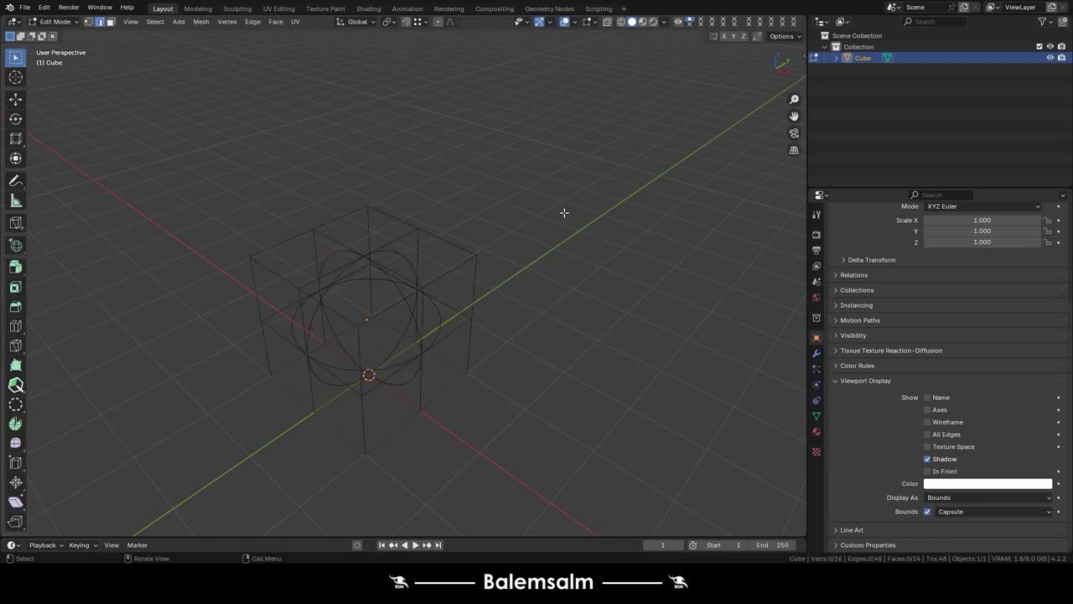
key(ctrl+Tab)
key(a)
key(ctrl+Tab)
click(536, 214)
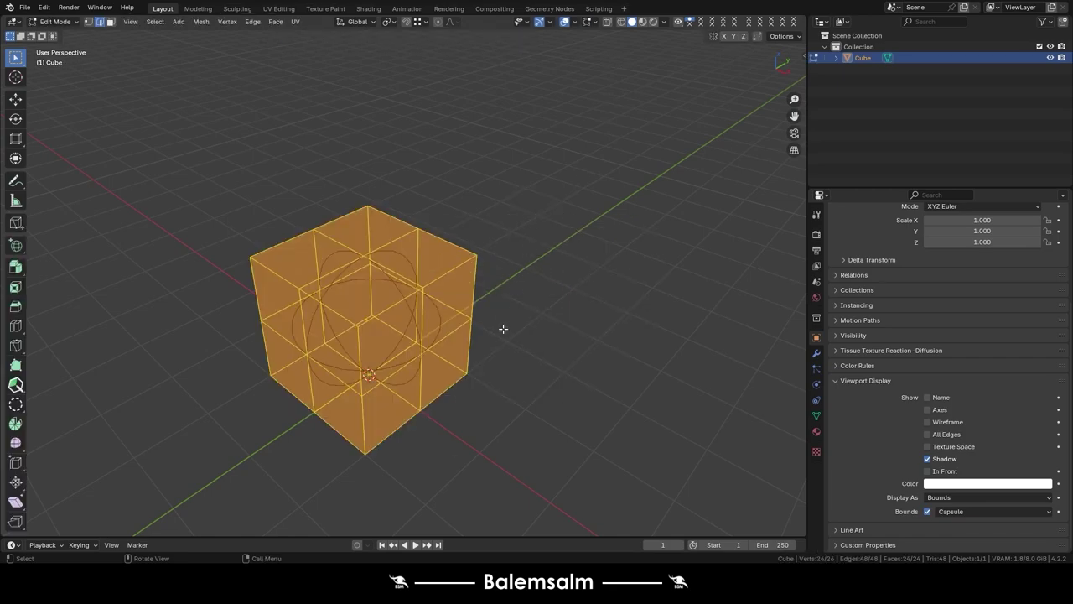
key(g)
click(451, 373)
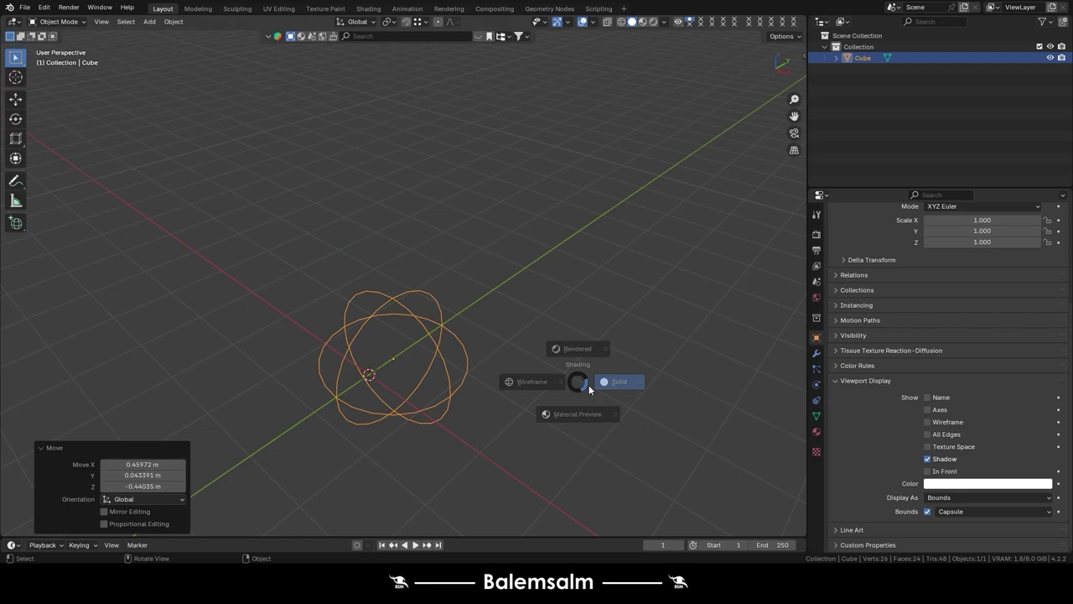
key(ctrl+z)
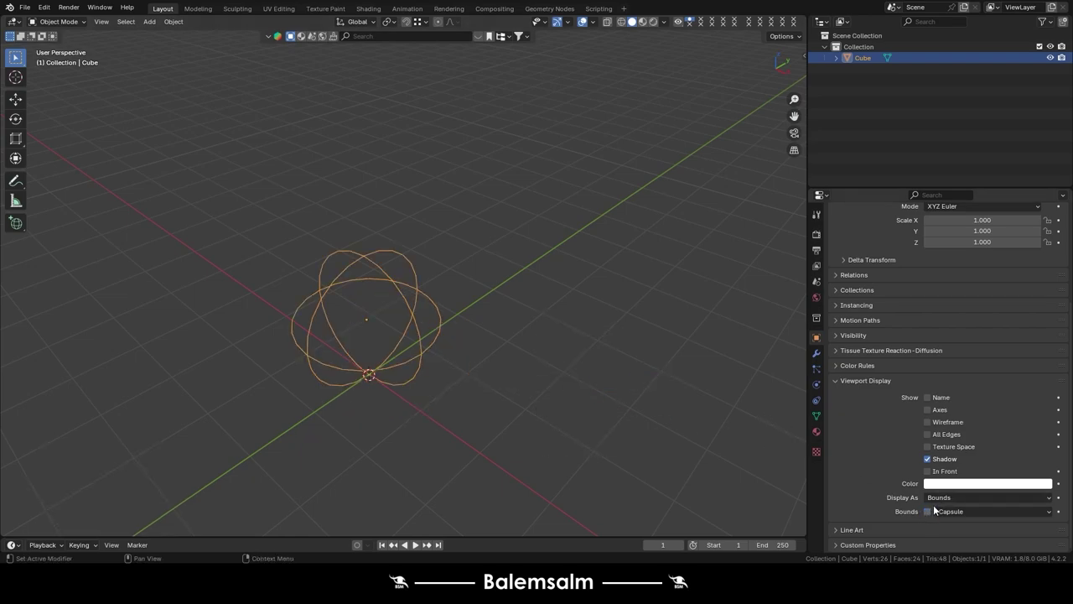
click(944, 501)
- Restore the Textured display, then remove the cube with Delete From File
click(949, 540)
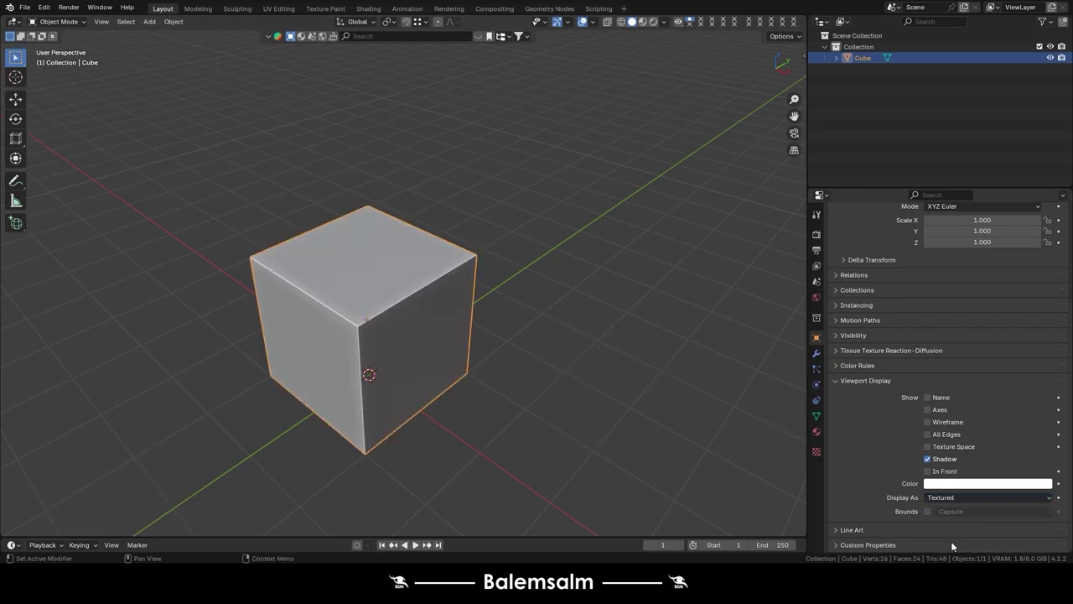
scroll(386, 288, down, 3)
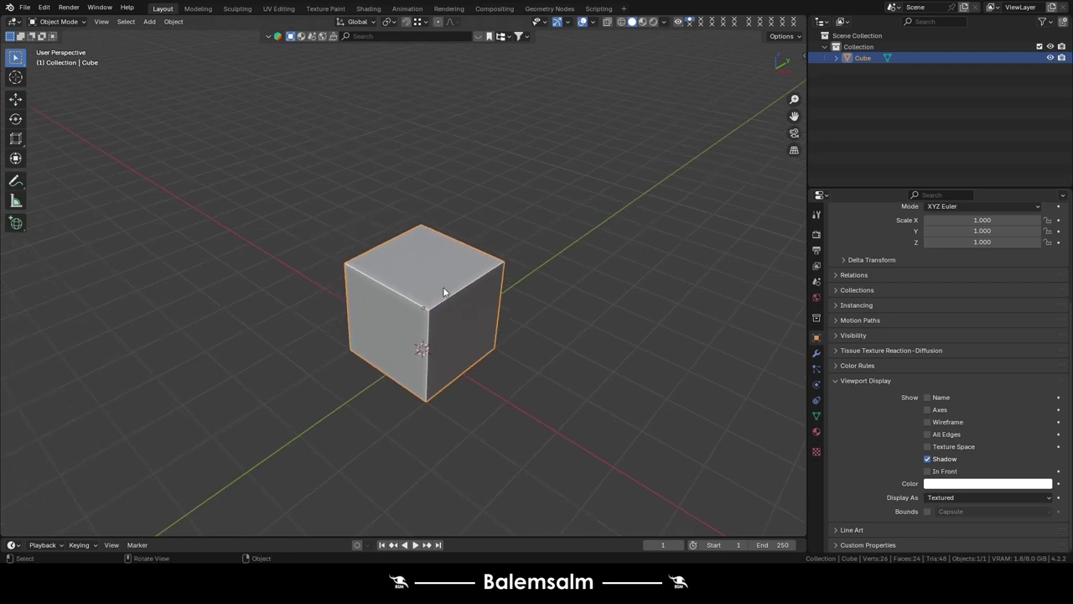
scroll(439, 284, up, 5)
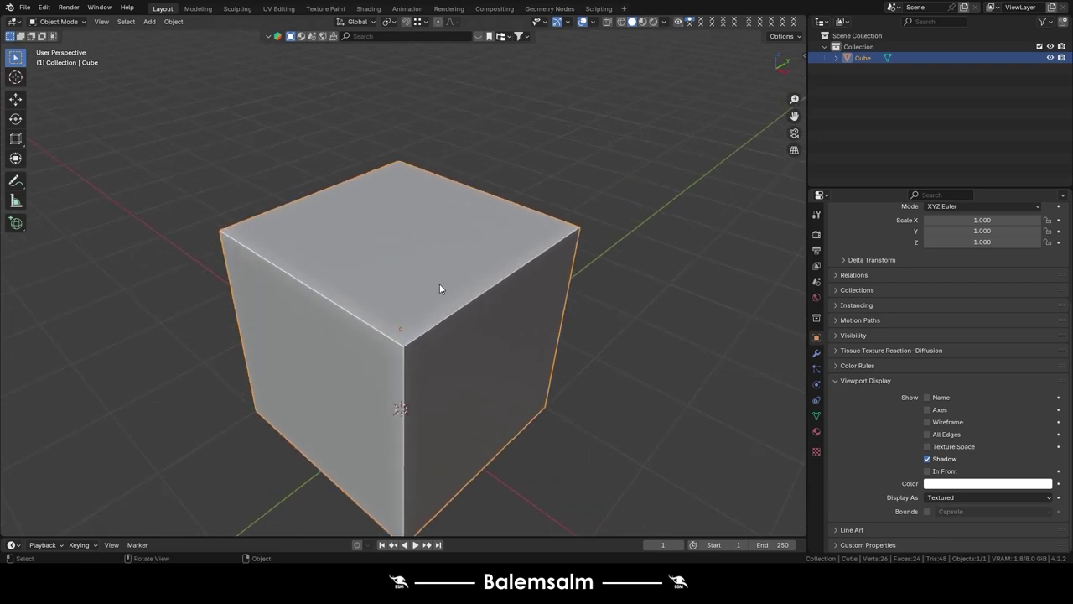
key(alt+x)
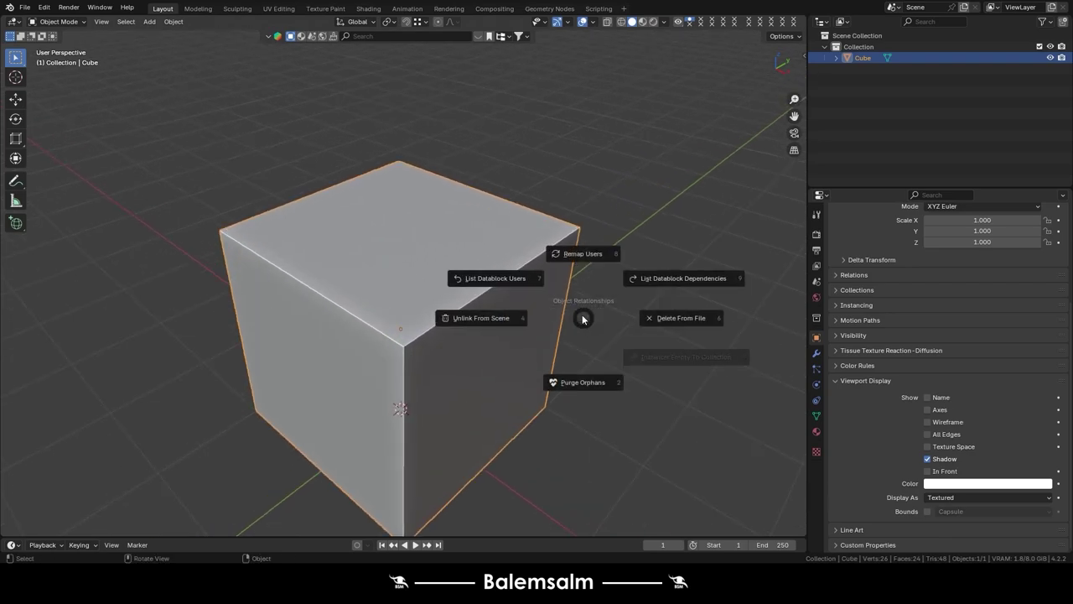
click(651, 317)
mouse_move(408, 273)
middle_down()
mouse_move(431, 290)
mouse_move(362, 321)
mouse_move(500, 340)
mouse_move(465, 350)
mouse_move(506, 371)
mouse_move(427, 306)
mouse_move(385, 197)
mouse_move(402, 237)
middle_up()
- Add a test cube, orbit to view it, and delete it
key(shift+a)
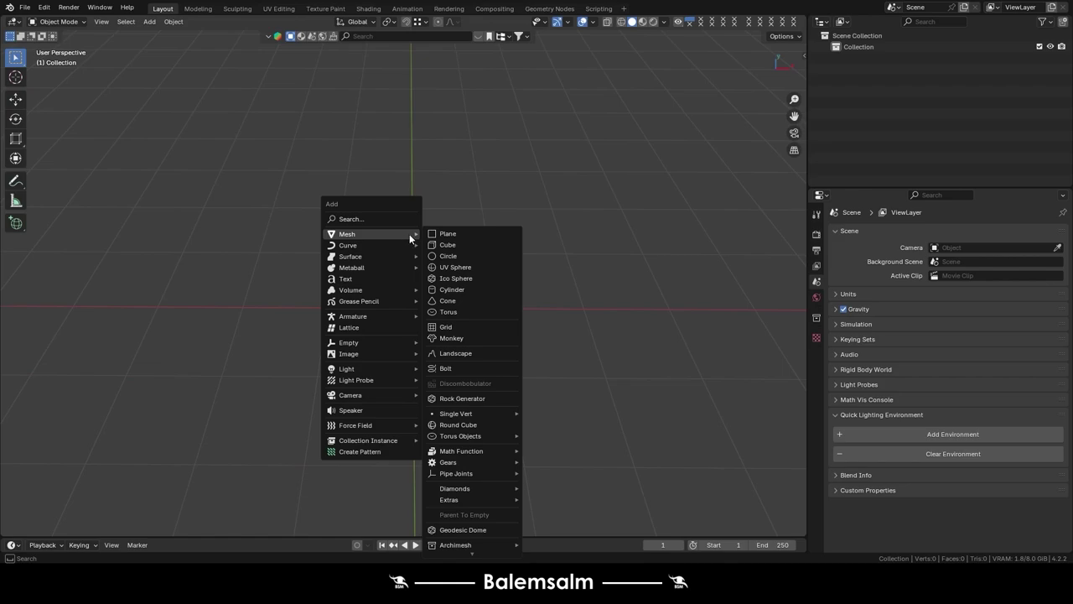
click(463, 245)
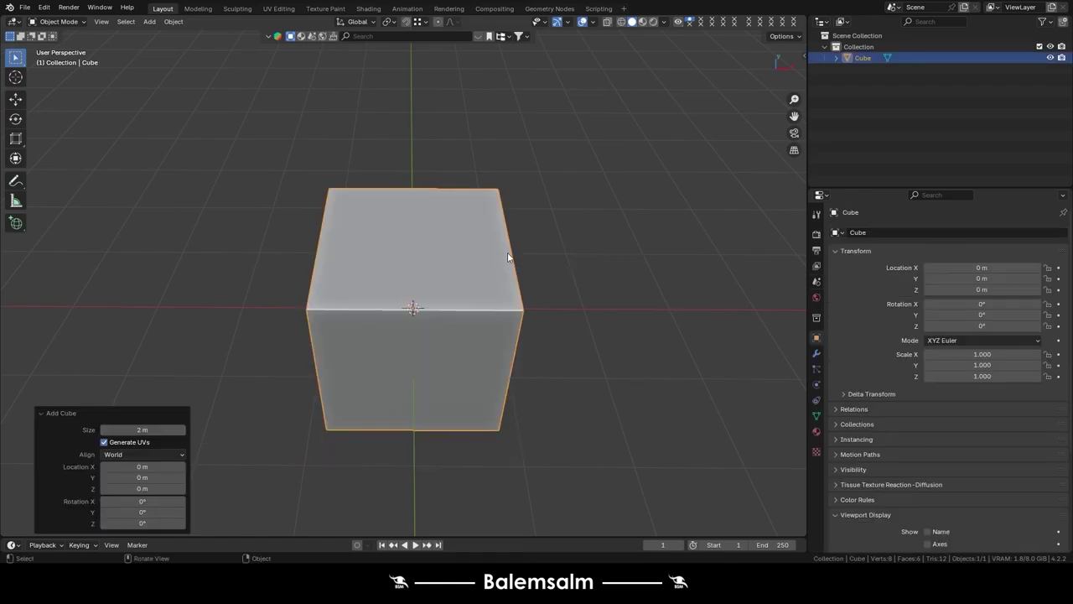
mouse_move(507, 257)
middle_down()
mouse_move(442, 281)
mouse_move(403, 335)
middle_up()
key(x)
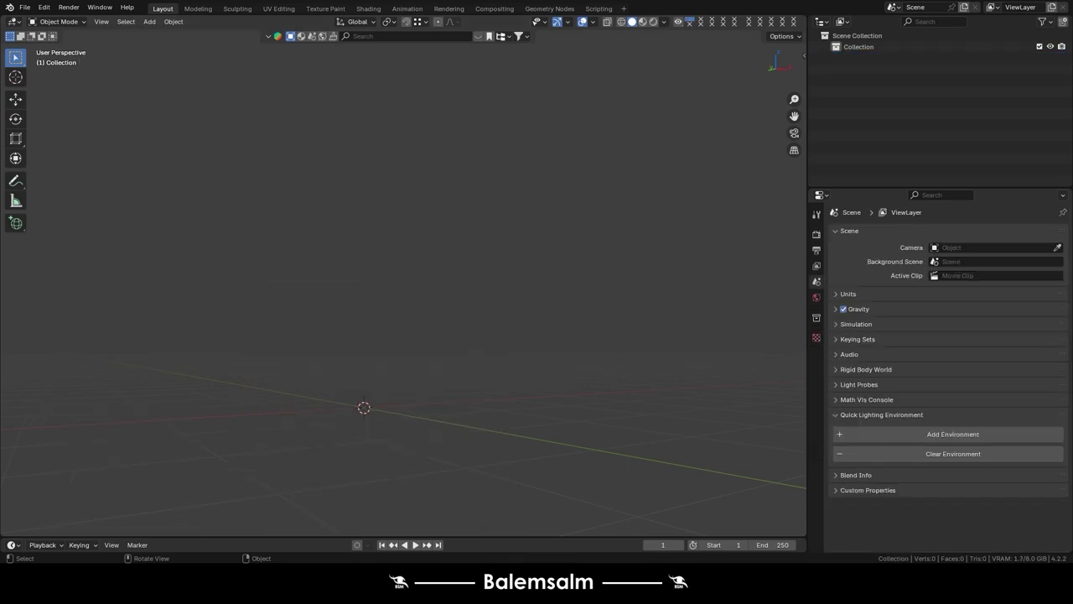
mouse_move(431, 293)
middle_down()
mouse_move(394, 332)
mouse_move(437, 252)
middle_up()
- Add and delete a second cube, then bring up the Add menu again
key(shift+a)
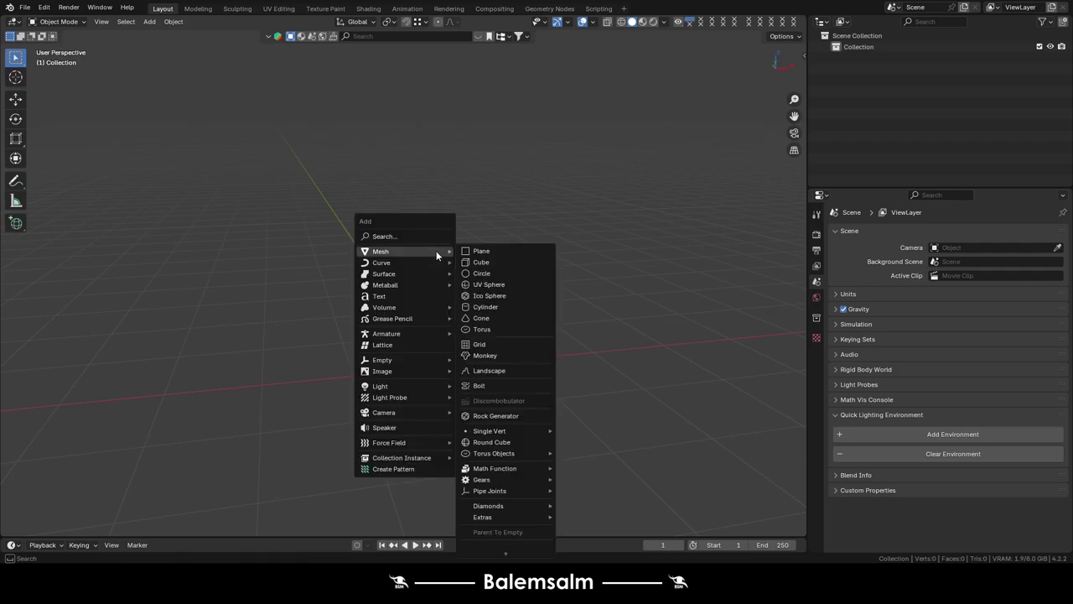
click(503, 264)
mouse_move(517, 258)
middle_down()
mouse_move(503, 259)
mouse_move(528, 242)
mouse_move(489, 344)
mouse_move(353, 232)
middle_up()
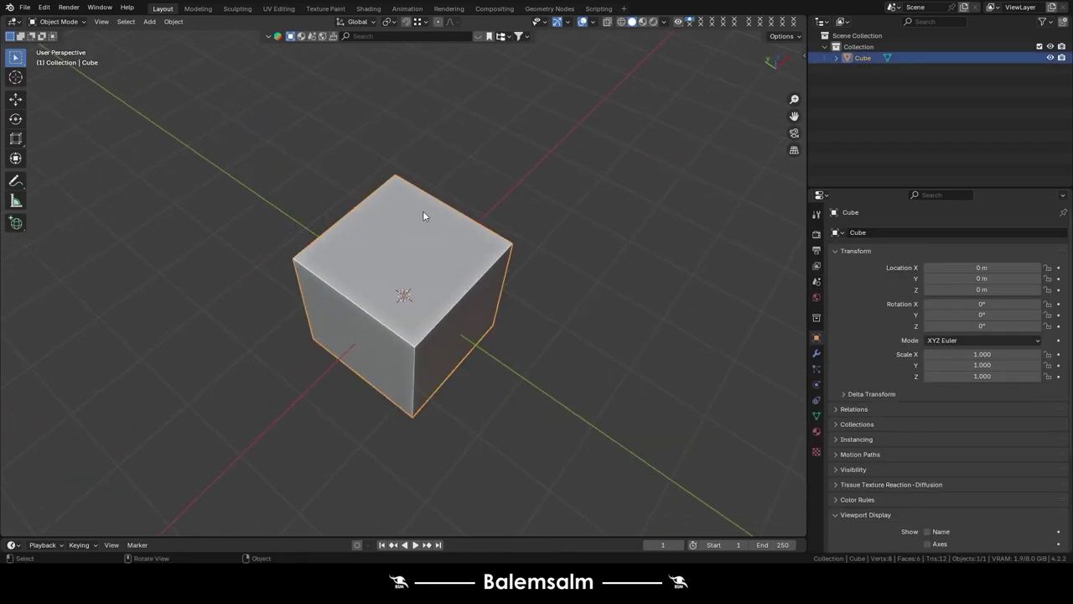
key(x)
key(shift+a)
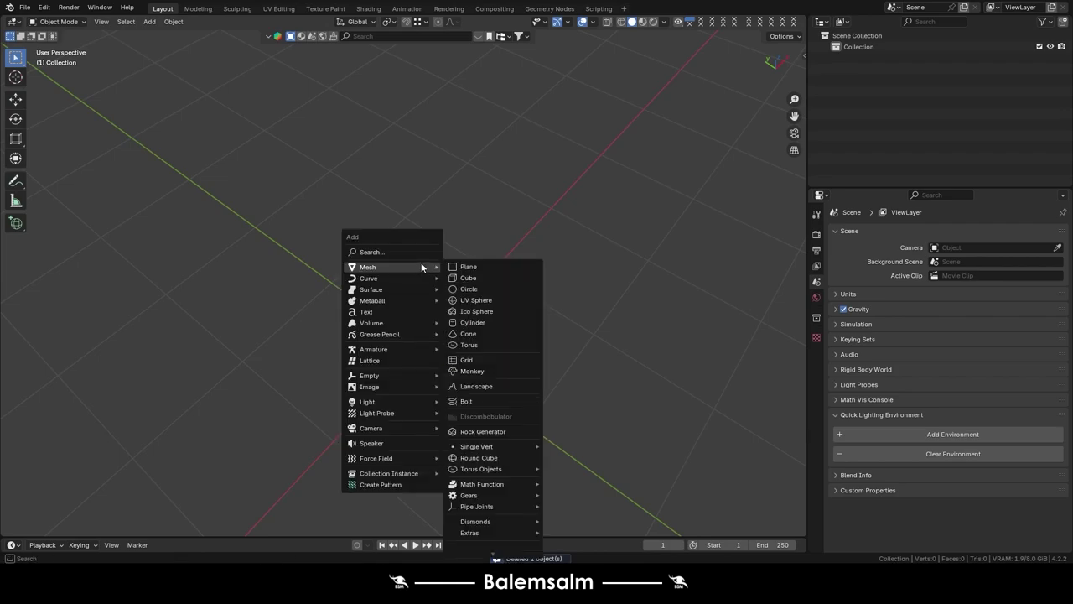
- Add a Bézier curve, switch to Top view, and enter Edit Mode
click(511, 276)
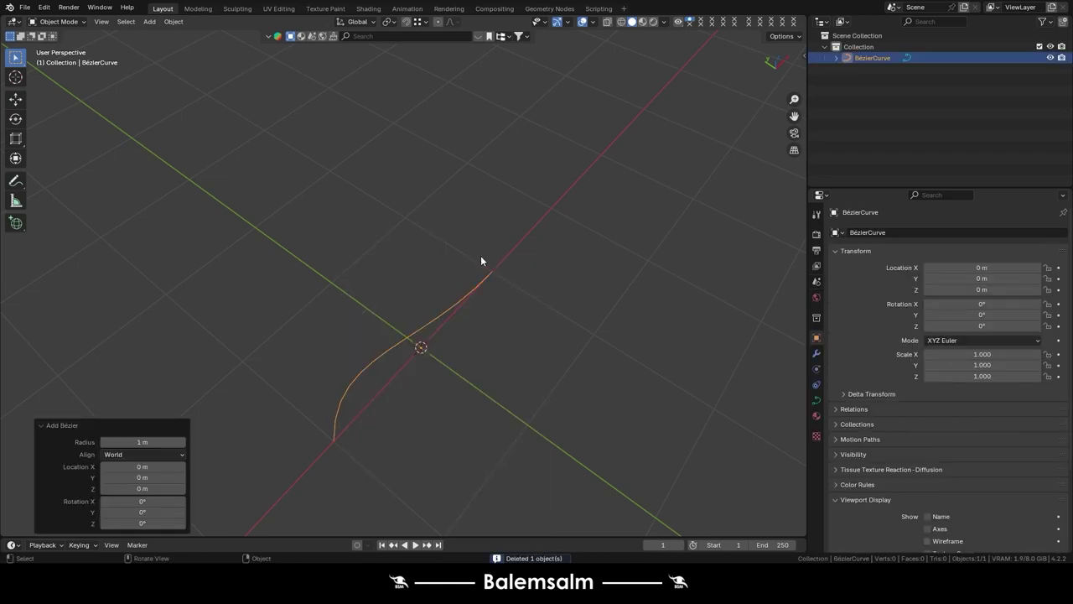
middle_drag(481, 260, 397, 287)
key(grave)
click(397, 225)
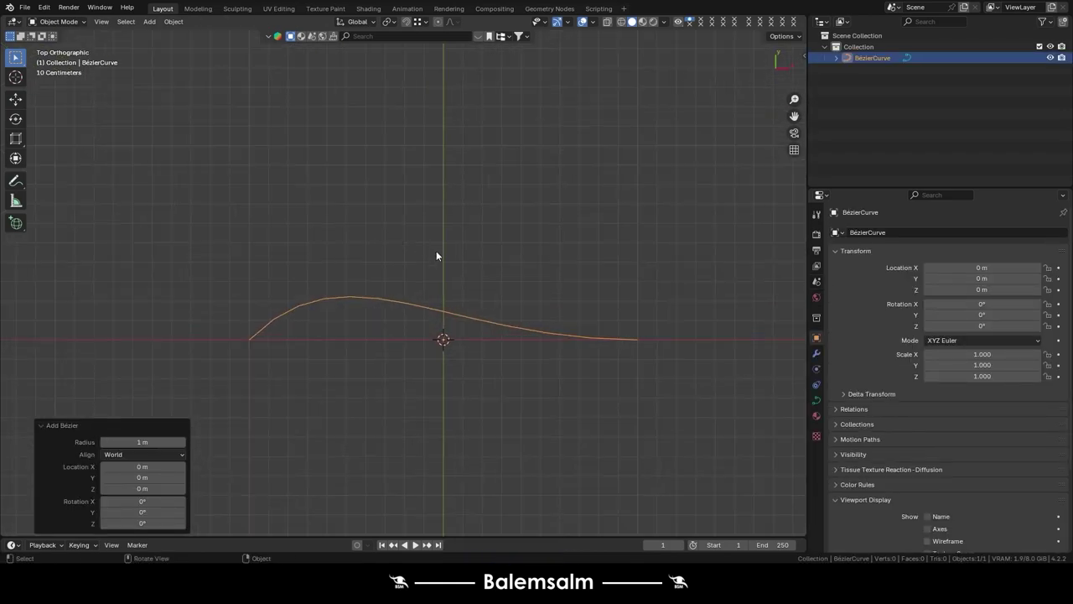
key(Tab)
- Select the right end point and try rotating and extruding it, undoing both
click(649, 340)
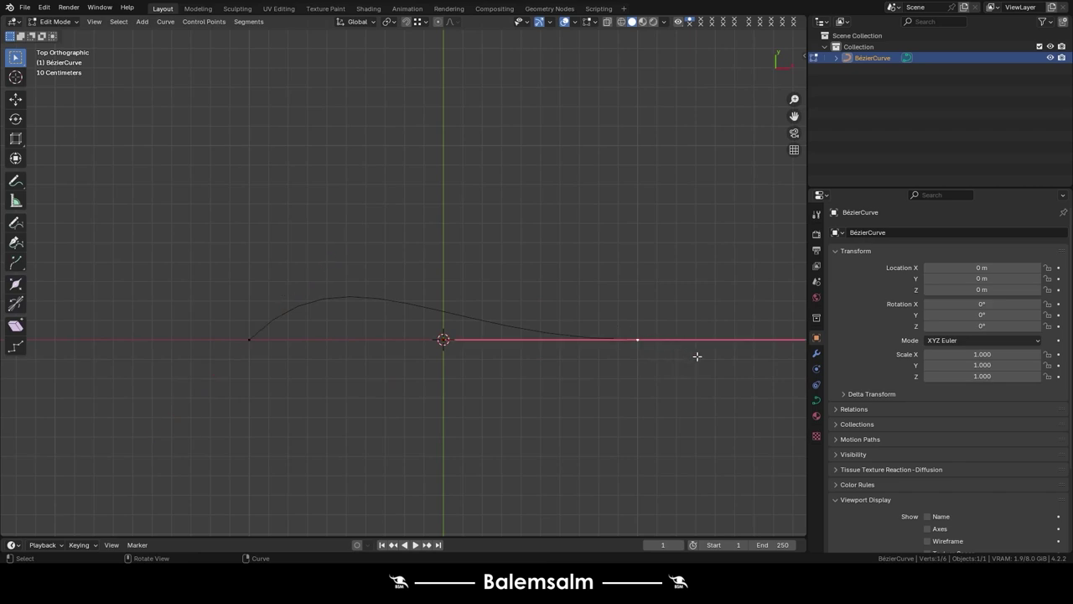
key(r)
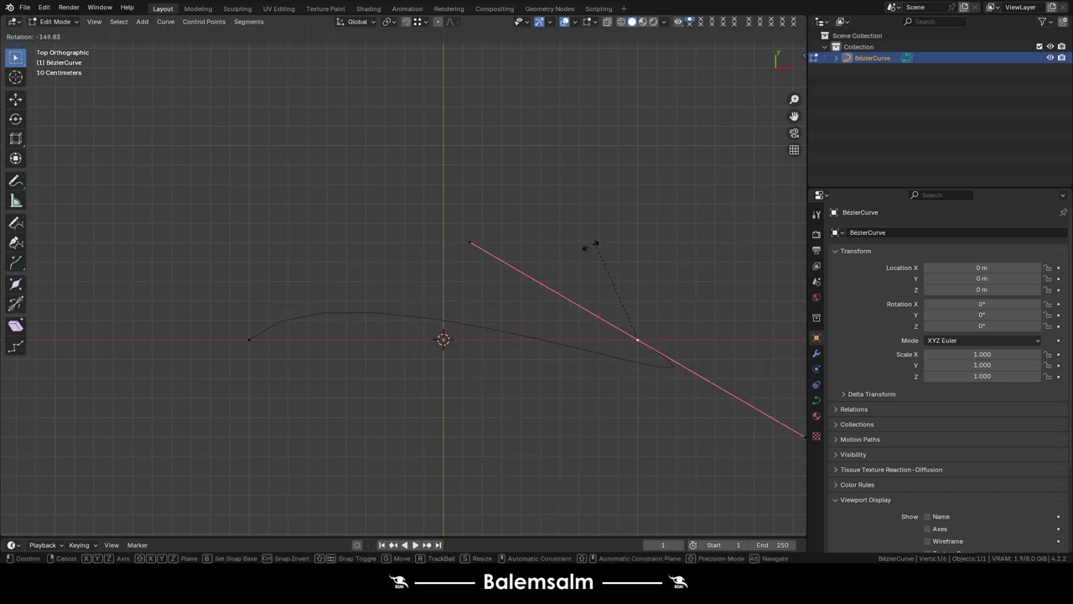
click(580, 379)
key(ctrl+z)
shift+middle_drag(622, 362, 435, 234)
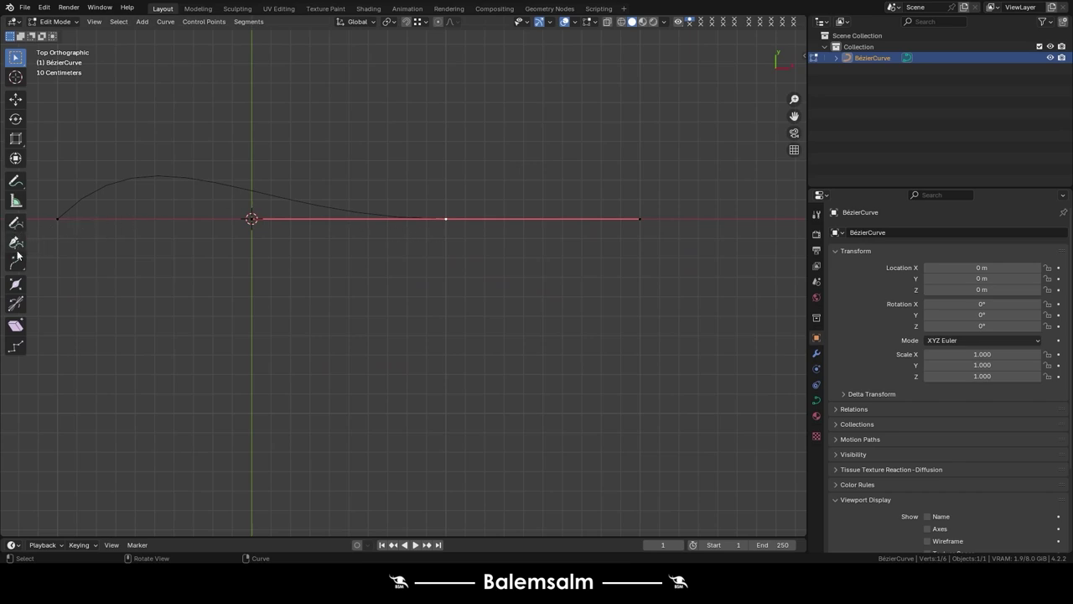
click(16, 262)
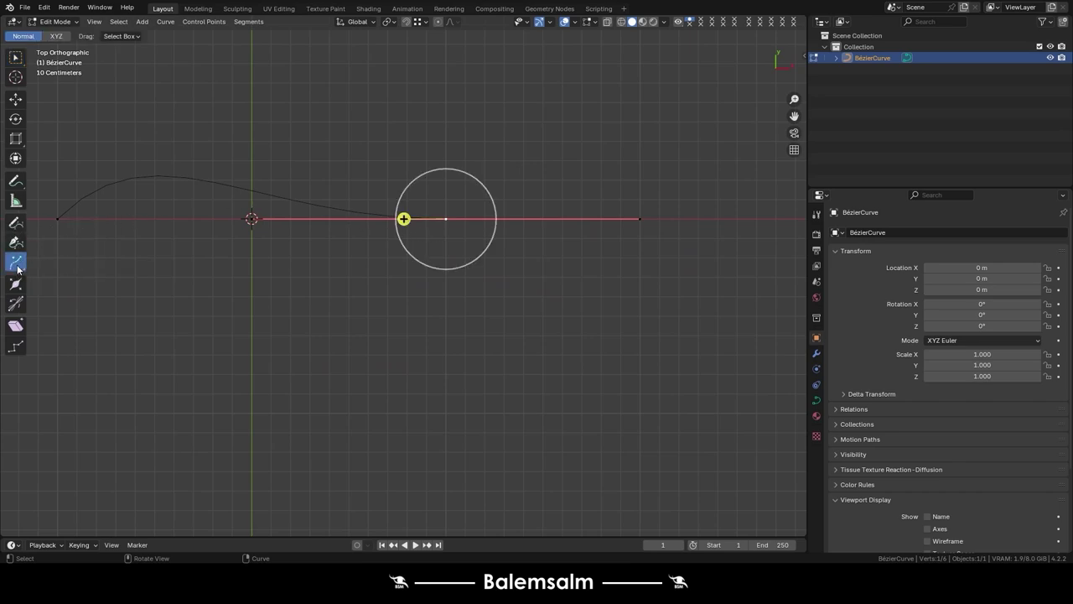
drag(402, 218, 620, 218)
drag(620, 218, 802, 221)
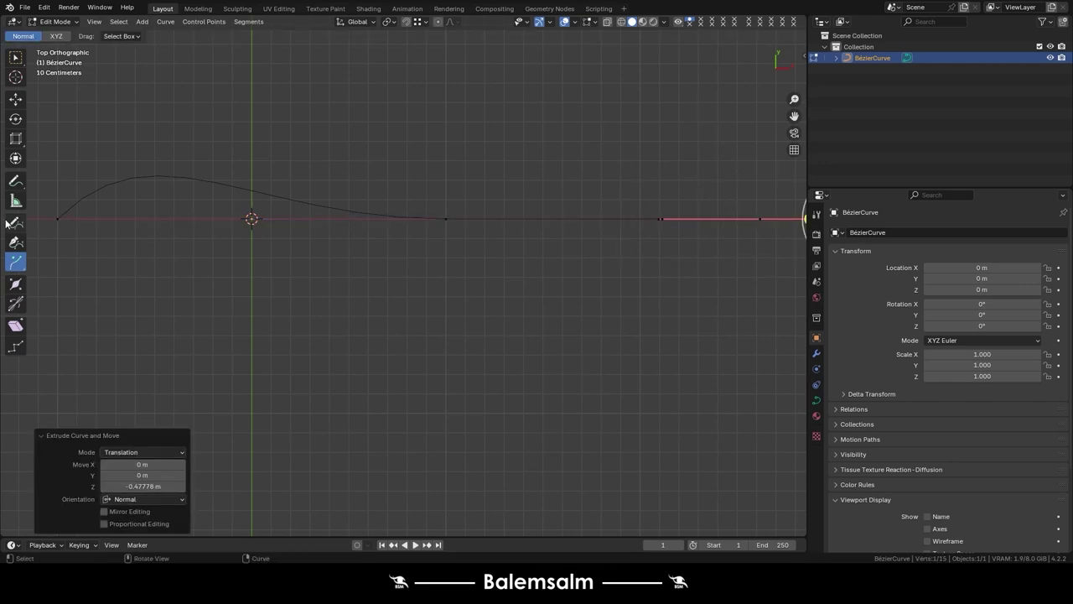
shift+middle_drag(408, 195, 449, 244)
key(ctrl+z)
key(ctrl+z)
key(ctrl+z)
key(ctrl+z)
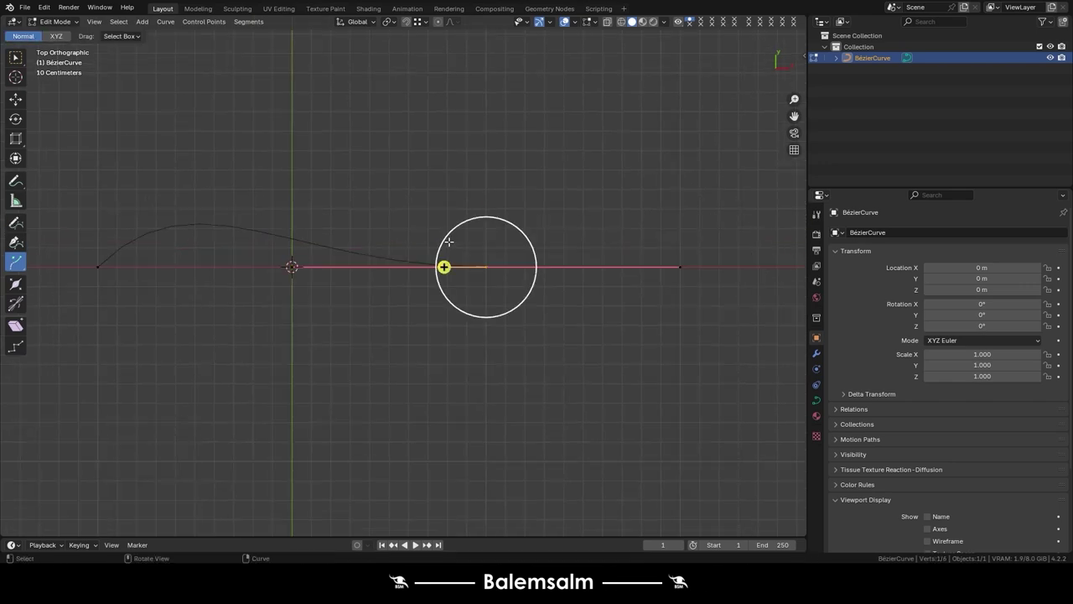
- Shrink the radius at the curve's right end point with the Radius tool
click(16, 286)
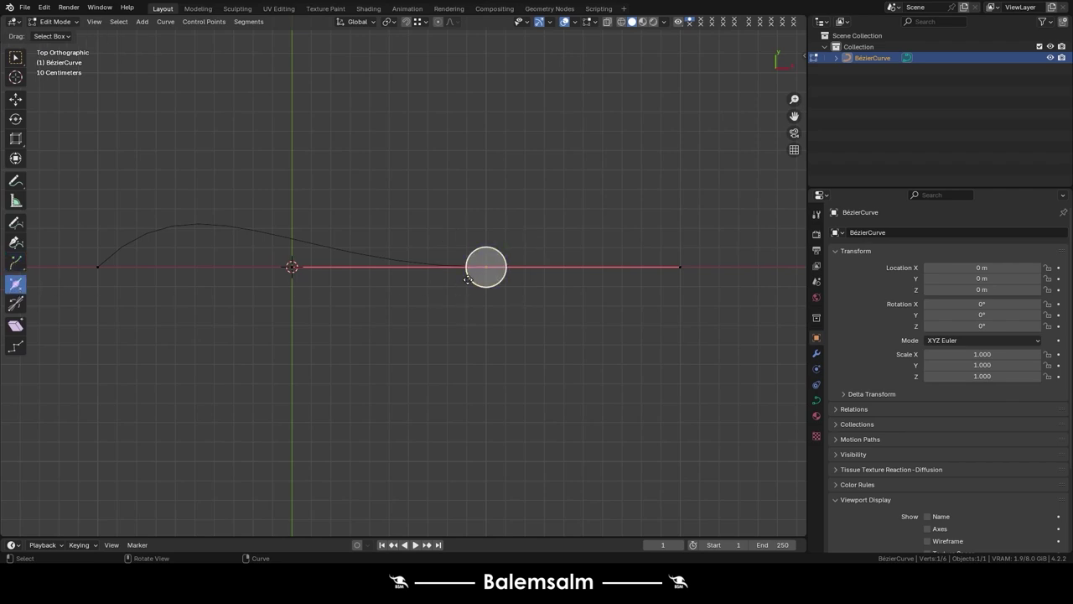
drag(466, 281, 468, 314)
middle_drag(468, 315, 357, 323)
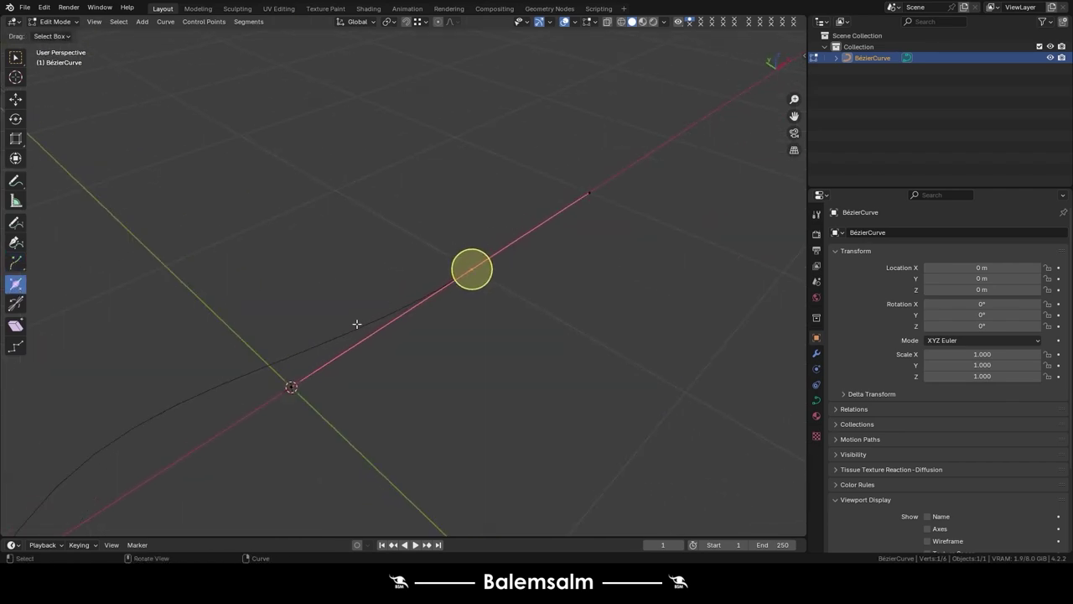
- Set the curve's Bevel Depth to 0.02 m, undoing a trial radius change
click(816, 399)
drag(988, 530, 1006, 530)
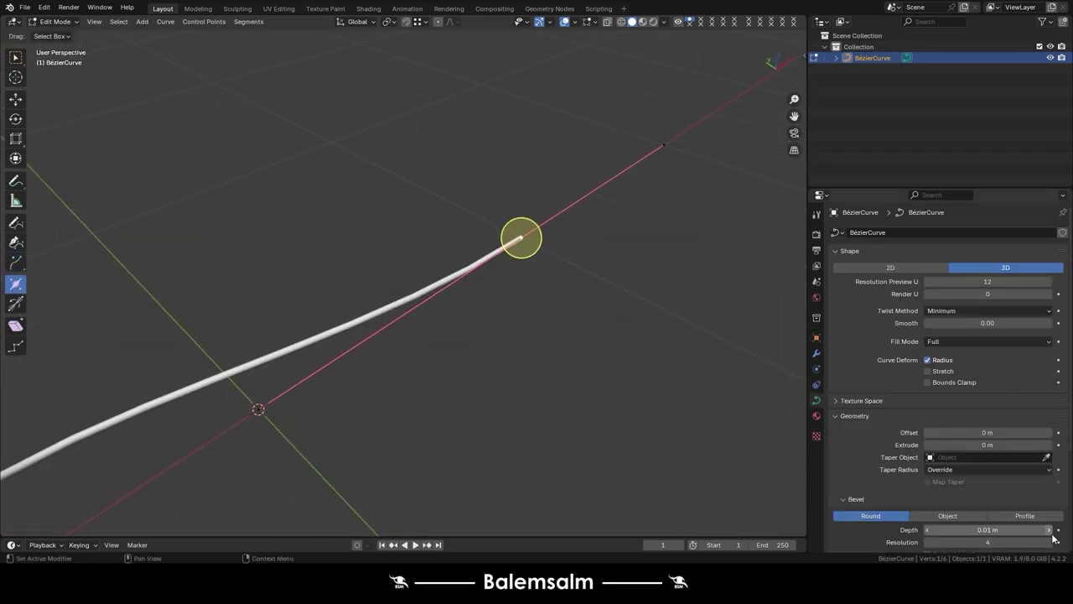
mouse_move(512, 268)
mouse_down()
mouse_move(508, 482)
mouse_move(440, 448)
mouse_up()
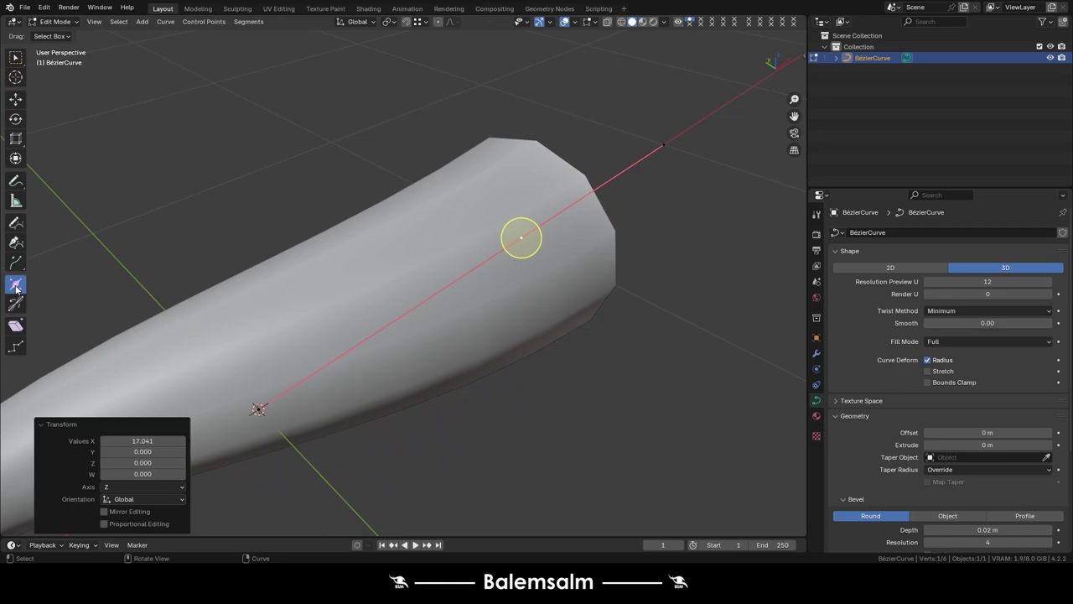
key(ctrl+z)
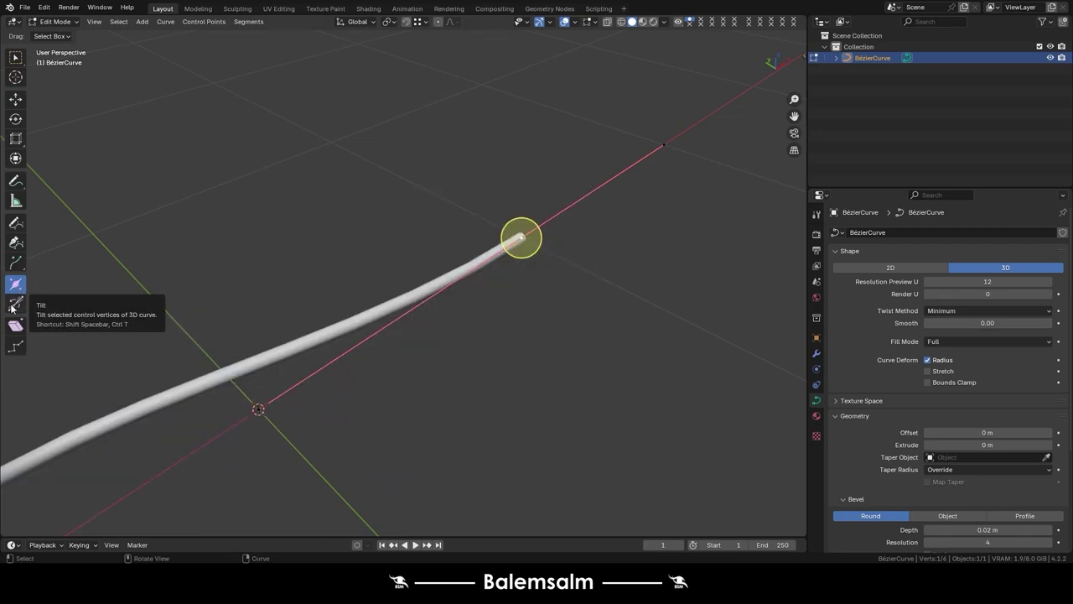
- Extrude the curve 0.29 m into a ribbon and tilt its end point to −149°
click(12, 307)
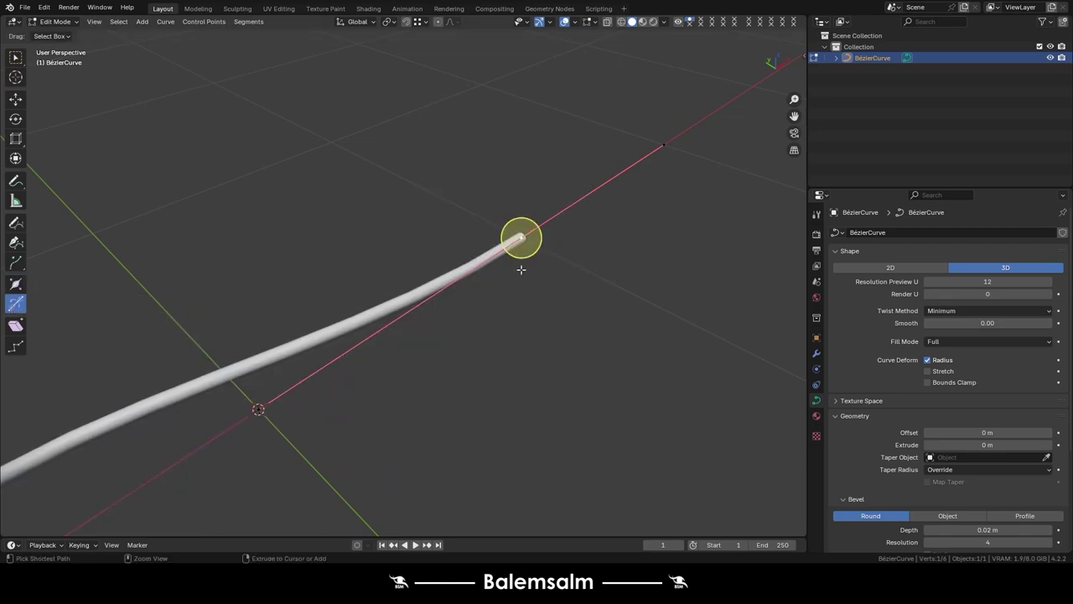
drag(1017, 447, 1035, 446)
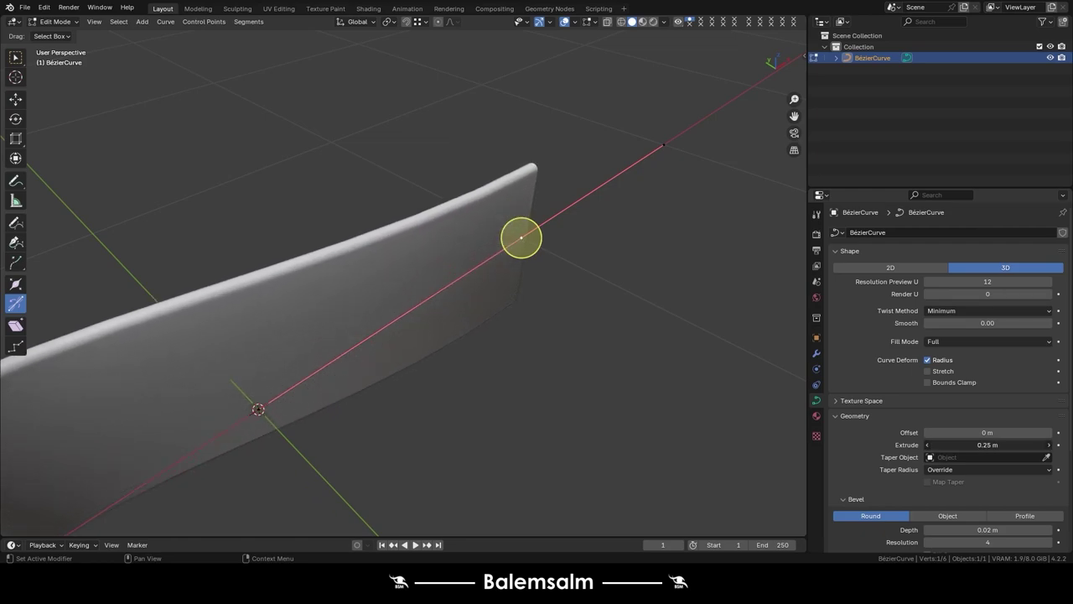
mouse_move(618, 292)
middle_down()
mouse_move(474, 262)
mouse_move(525, 280)
mouse_move(512, 283)
middle_up()
mouse_move(512, 282)
mouse_down()
mouse_move(606, 336)
mouse_move(599, 251)
mouse_up()
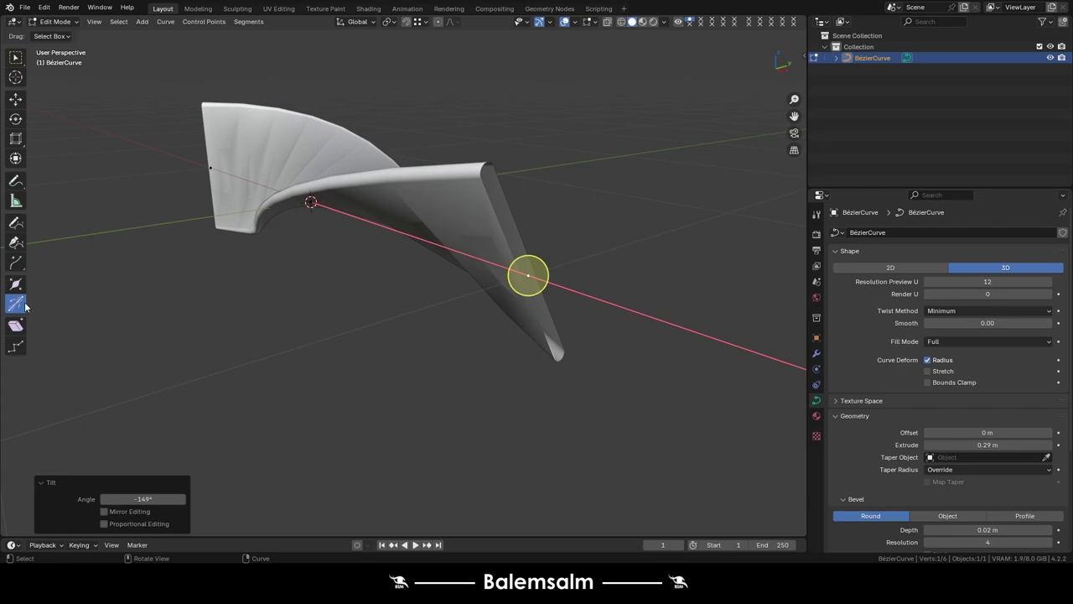
- Draw an annotation arrow, try shearing the ribbon, then undo the shears and the twist
click(15, 180)
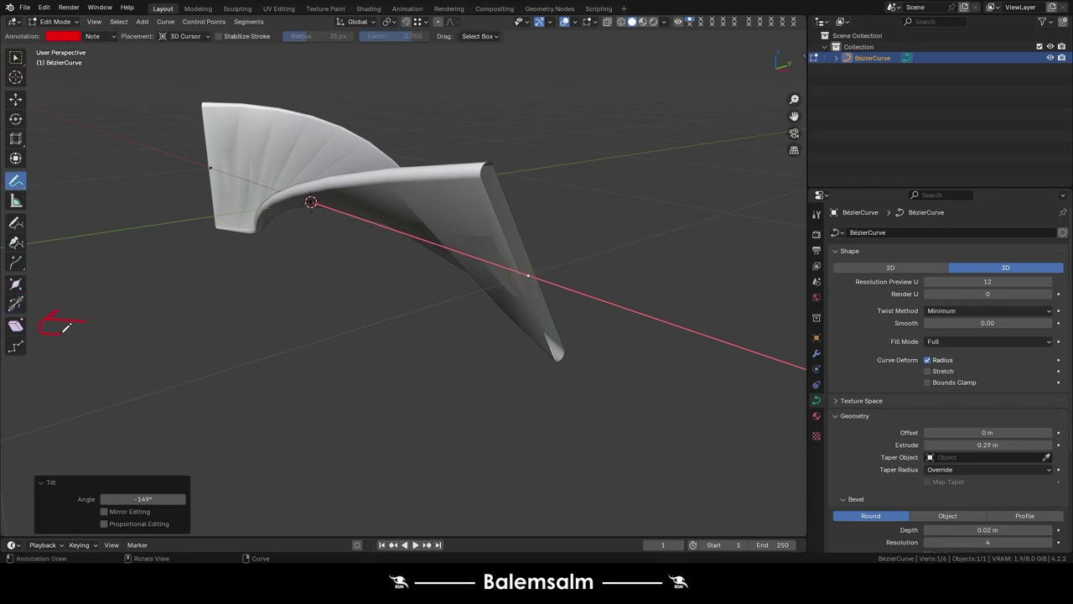
drag(67, 327, 67, 326)
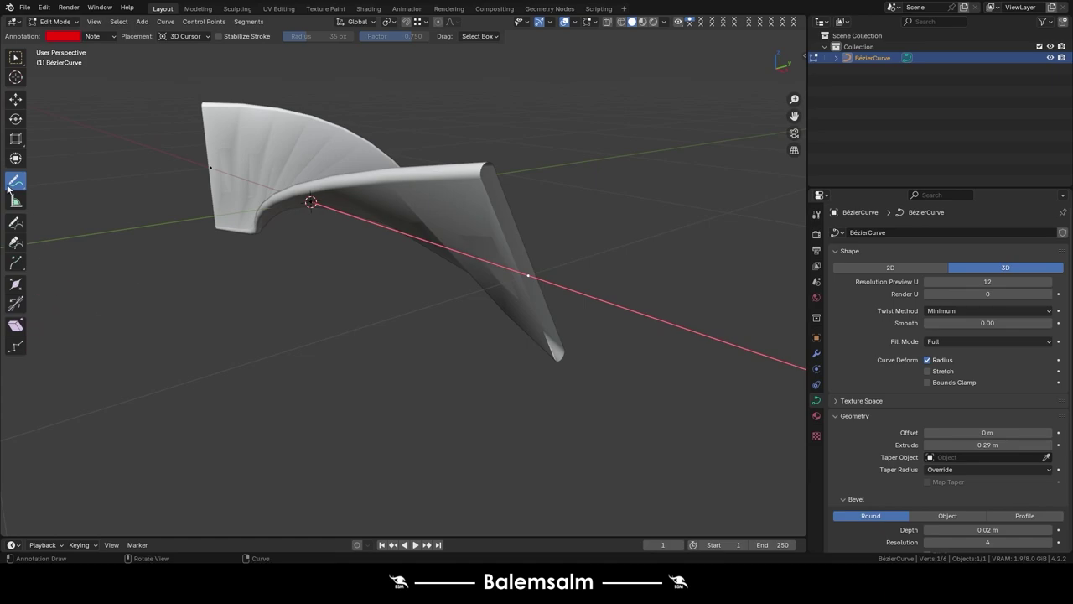
click(15, 325)
drag(564, 287, 239, 63)
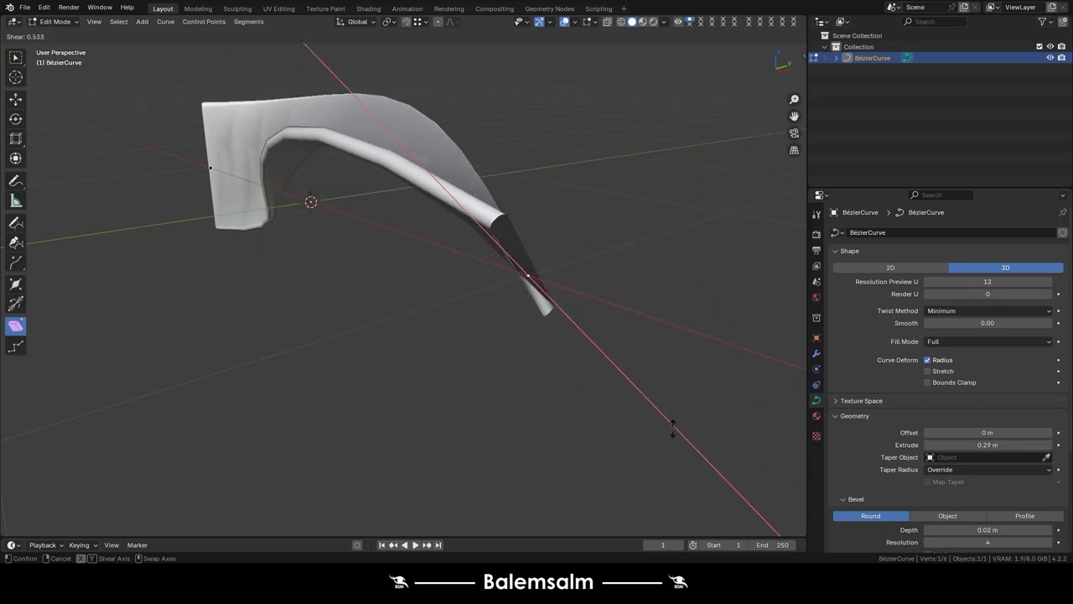
mouse_move(239, 63)
mouse_down()
mouse_move(572, 296)
mouse_move(479, 304)
mouse_up()
key(ctrl+z)
drag(564, 267, 440, 164)
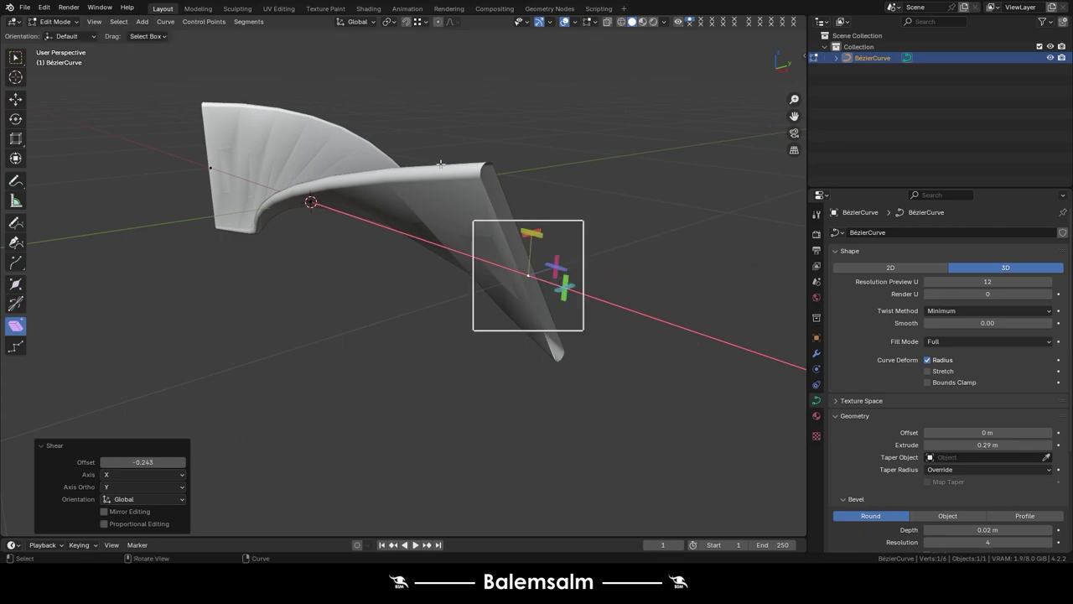
mouse_move(564, 287)
mouse_down()
mouse_move(554, 398)
mouse_move(563, 283)
mouse_up()
key(ctrl+z)
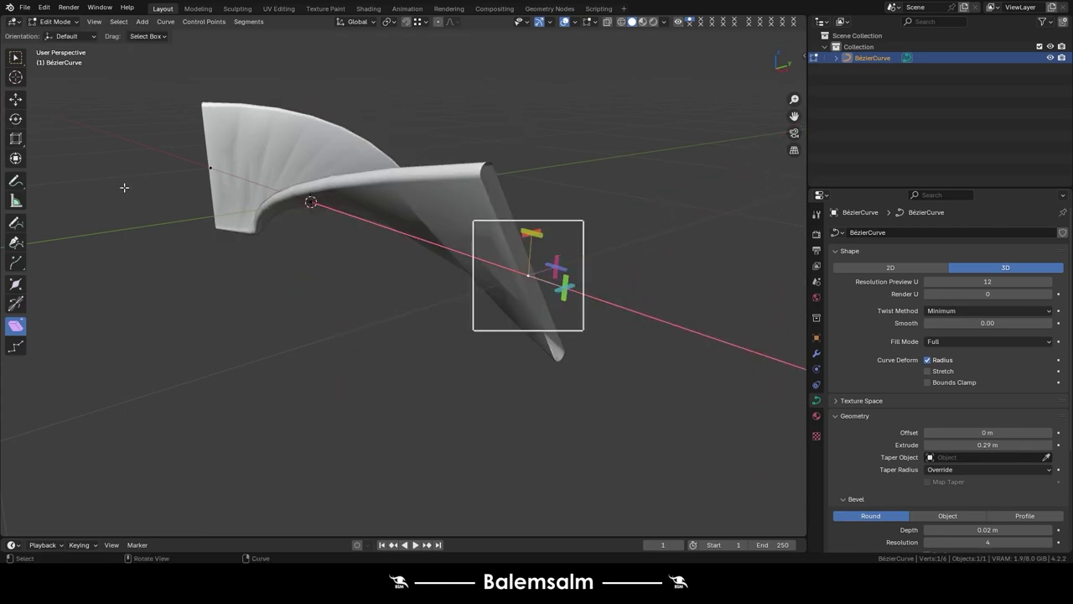
key(ctrl+z)
- Try randomizing the curve's points, undo it, and return to Object Mode
click(17, 346)
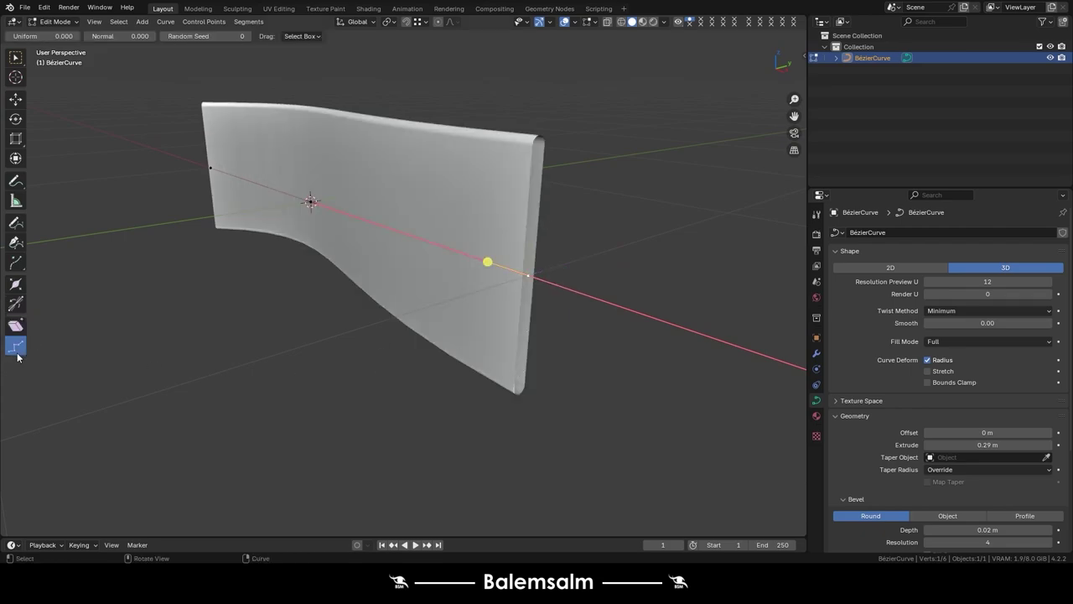
mouse_move(487, 259)
mouse_down()
mouse_move(402, 254)
mouse_move(487, 260)
mouse_up()
key(ctrl+z)
mouse_move(402, 277)
middle_down()
mouse_move(436, 285)
mouse_move(445, 307)
middle_up()
scroll(436, 285, down, 3)
key(Tab)
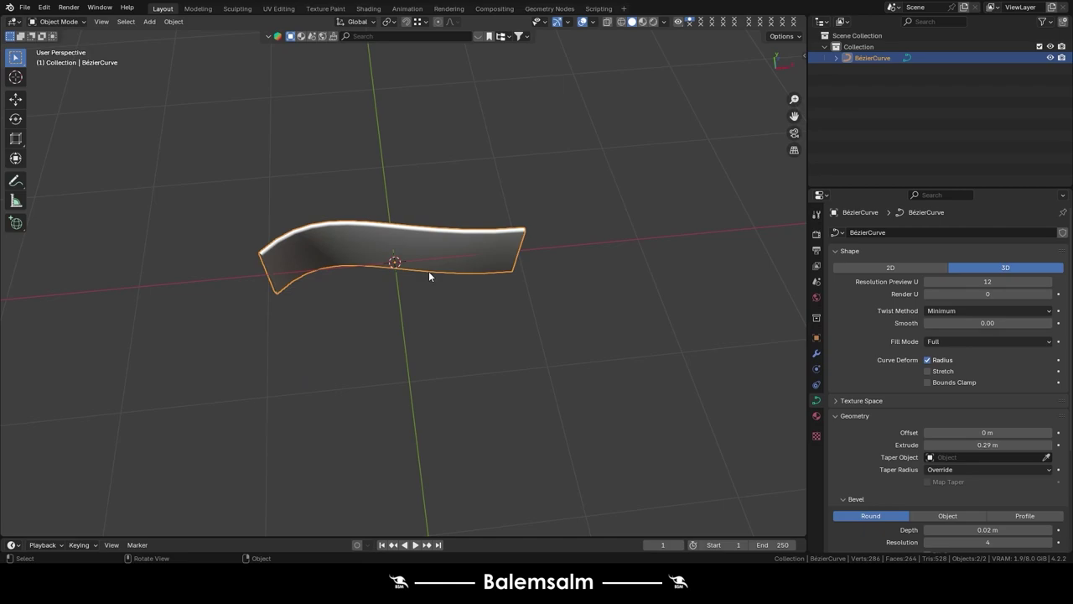
- Delete the ribbon curve and add a Bézier circle in its place
key(x)
click(466, 276)
key(shift+a)
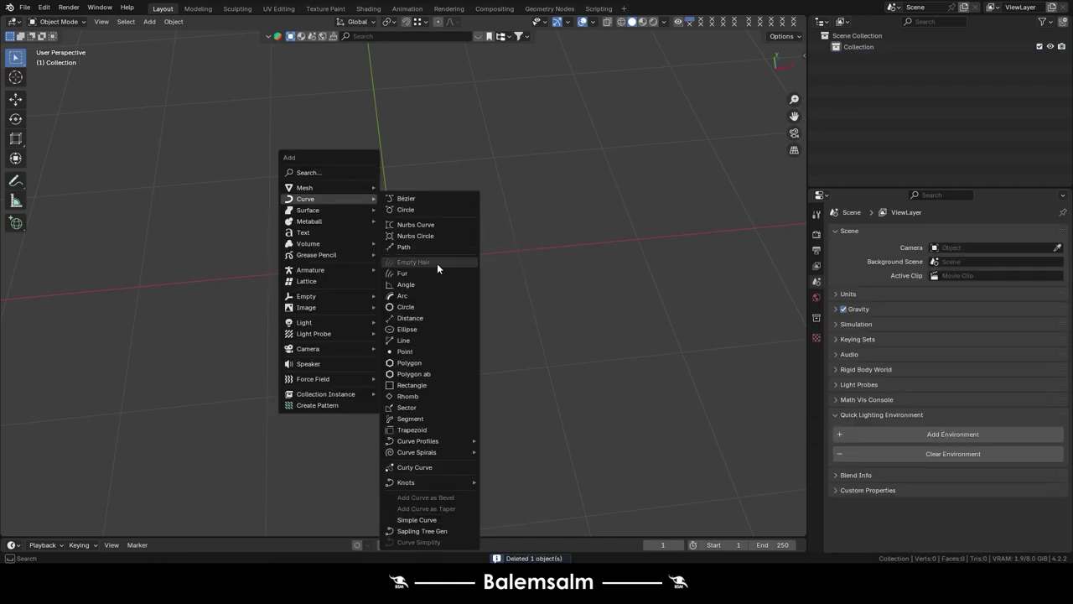
click(415, 210)
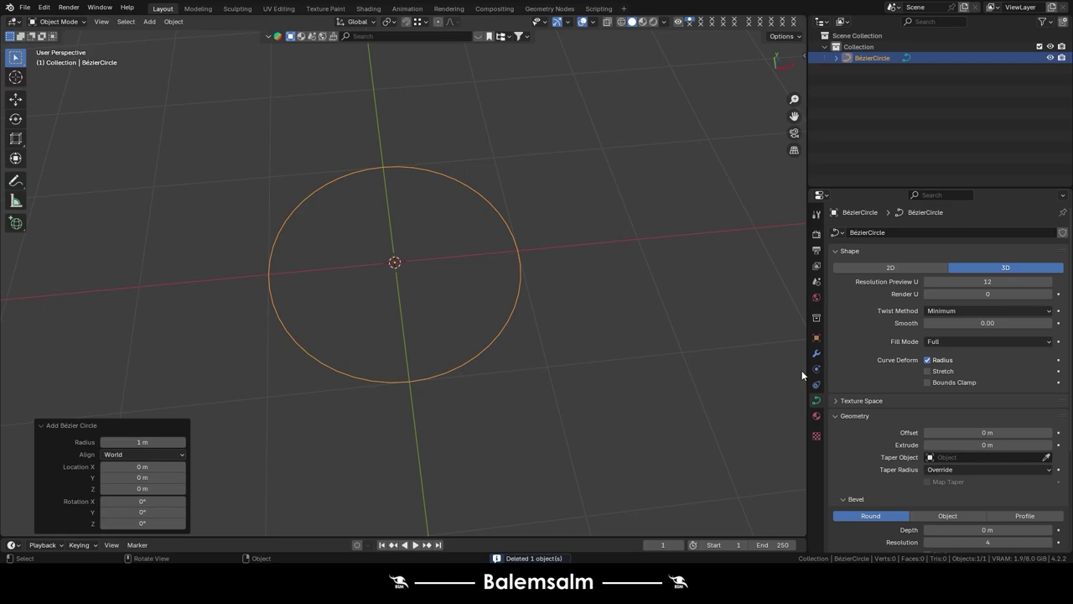
- Give the ring a 0.07 m bevel depth and a 0.11 m extrude
click(1048, 529)
drag(987, 529, 1031, 529)
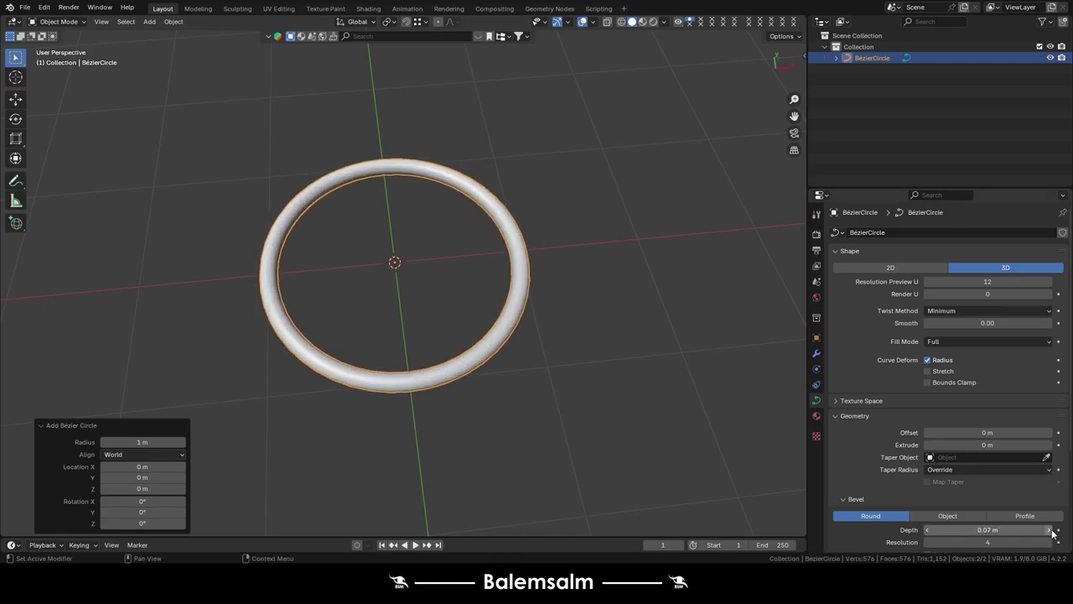
scroll(469, 305, up, 5)
mouse_move(470, 305)
middle_down()
mouse_move(573, 250)
mouse_move(556, 291)
middle_up()
scroll(555, 291, down, 4)
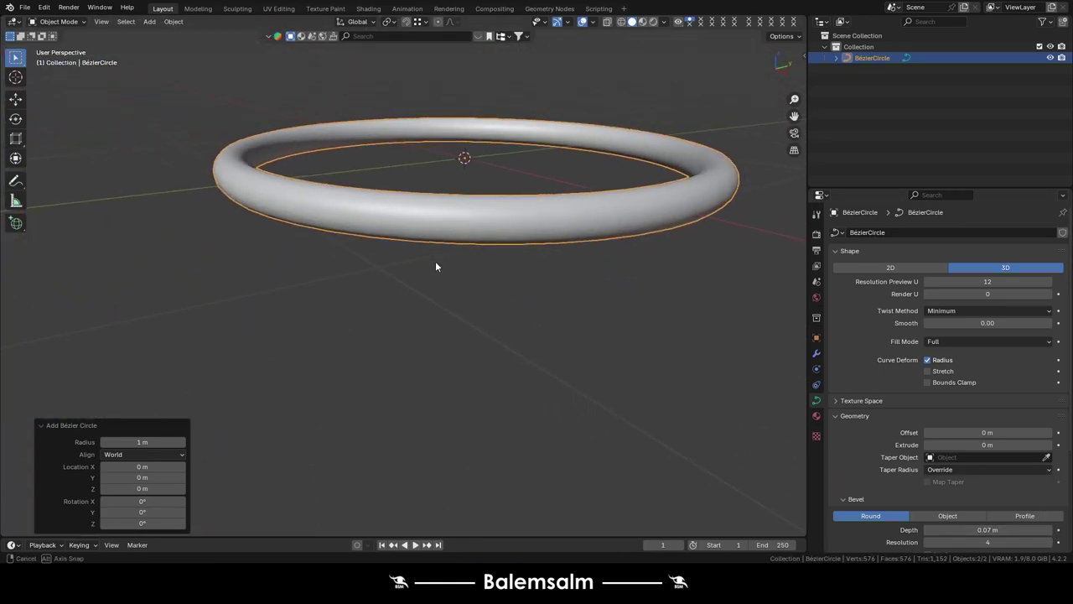
middle_drag(435, 261, 645, 327)
scroll(645, 327, up, 3)
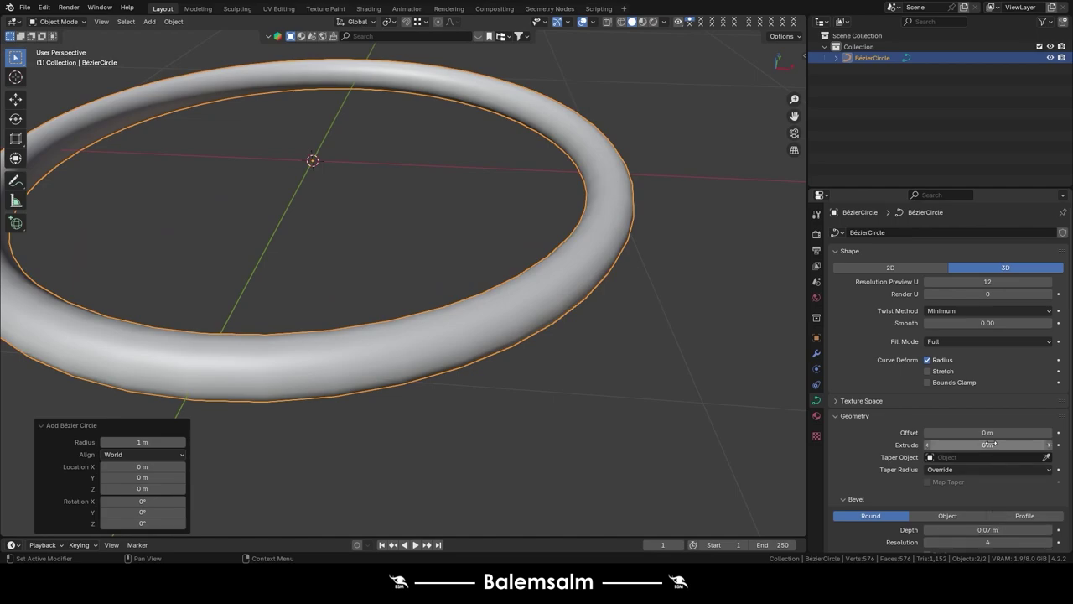
drag(991, 444, 1006, 444)
scroll(989, 453, down, 2)
- Switch the bevel to a Cornice Molding custom profile with resolution 30
click(1025, 449)
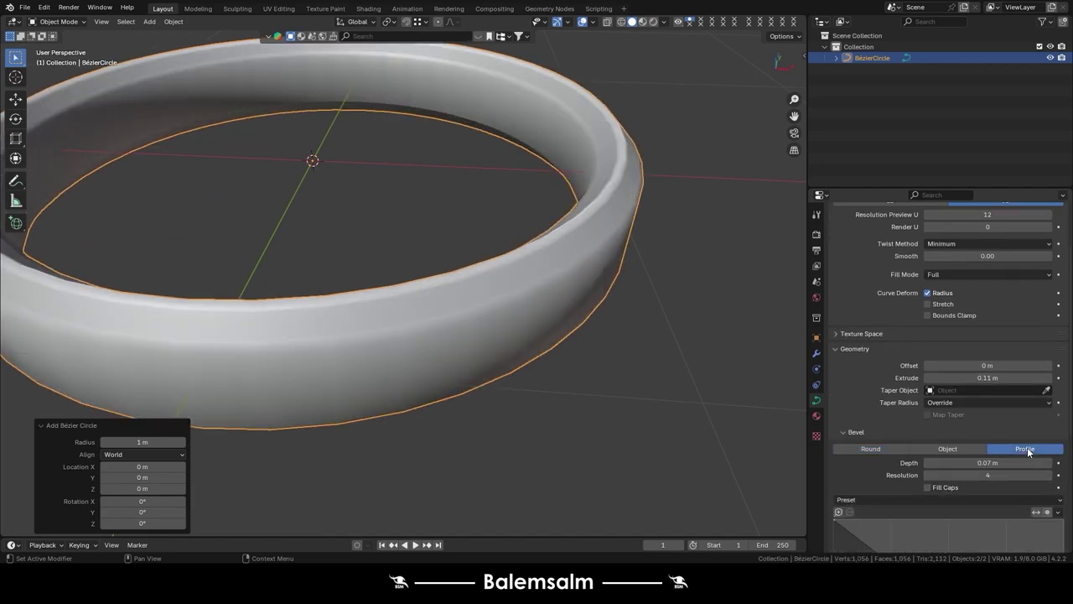
scroll(1015, 461, down, 3)
click(917, 410)
click(994, 409)
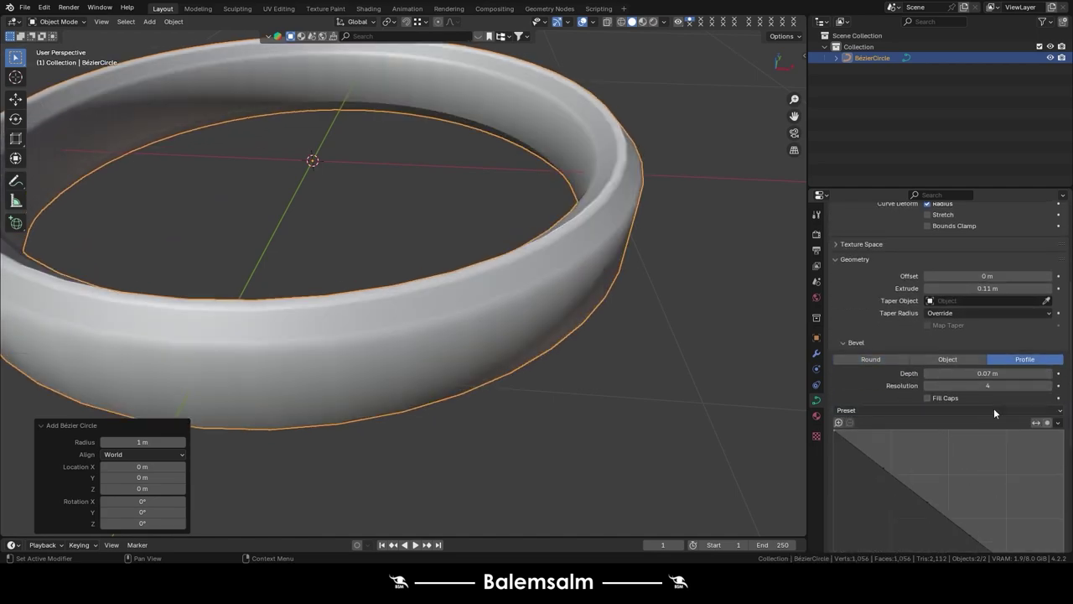
click(993, 410)
click(1014, 432)
click(1001, 410)
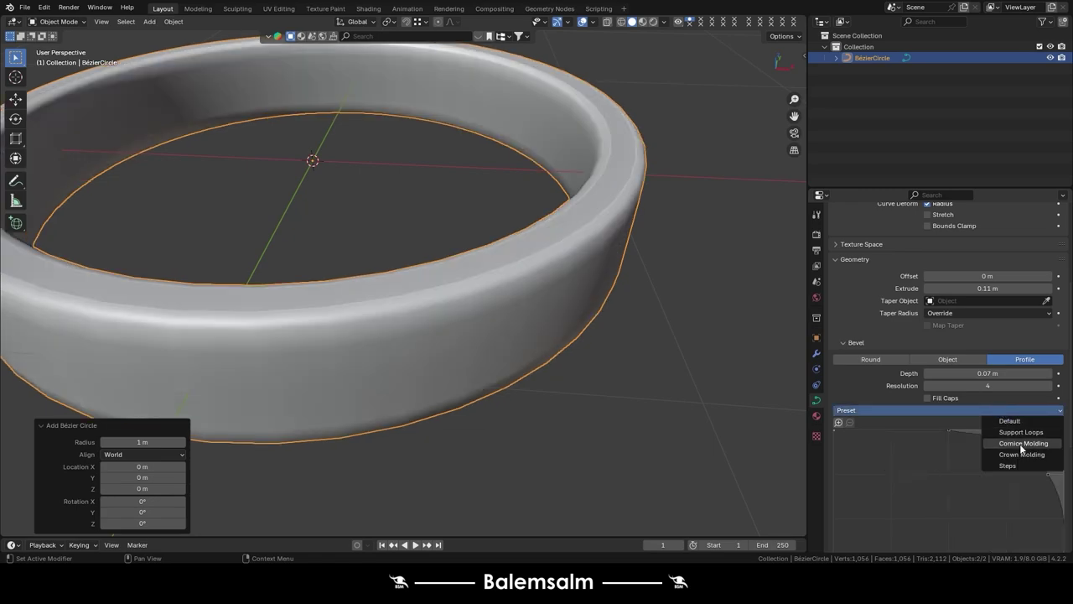
click(1021, 444)
mouse_move(523, 290)
middle_down()
mouse_move(579, 271)
mouse_move(563, 266)
middle_up()
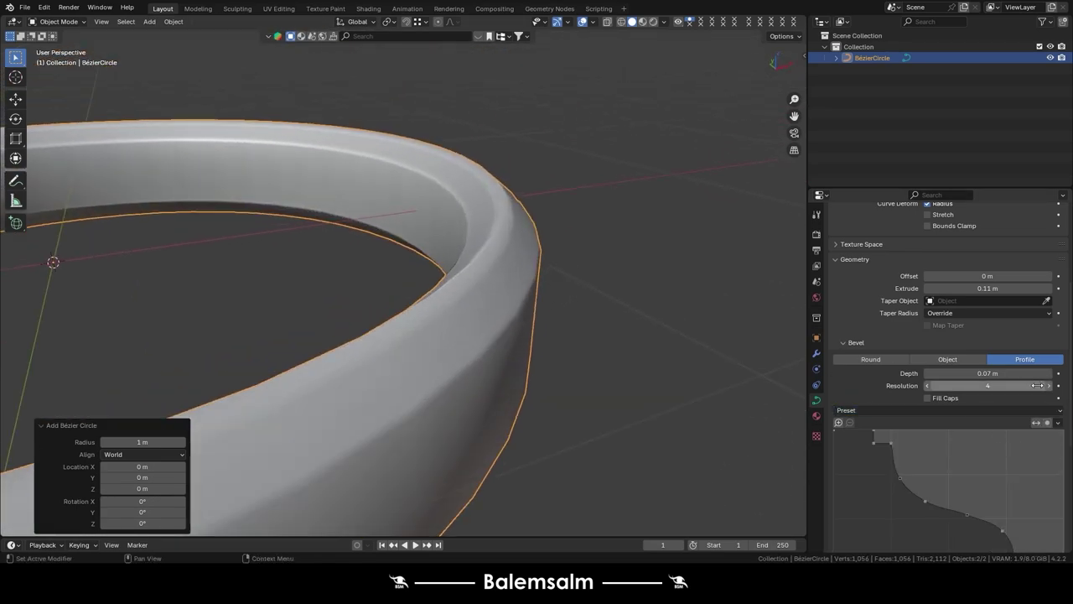
drag(988, 385, 1045, 386)
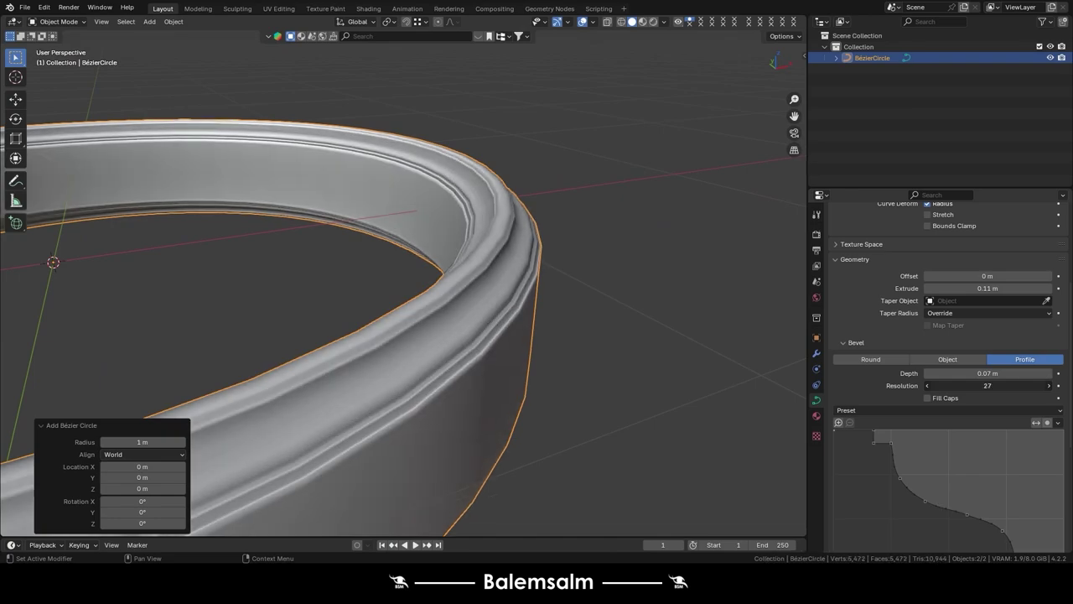
- Convert the profiled ring to a mesh, then delete it
click(627, 342)
mouse_move(628, 342)
middle_down()
mouse_move(553, 362)
mouse_move(522, 276)
mouse_move(520, 340)
middle_up()
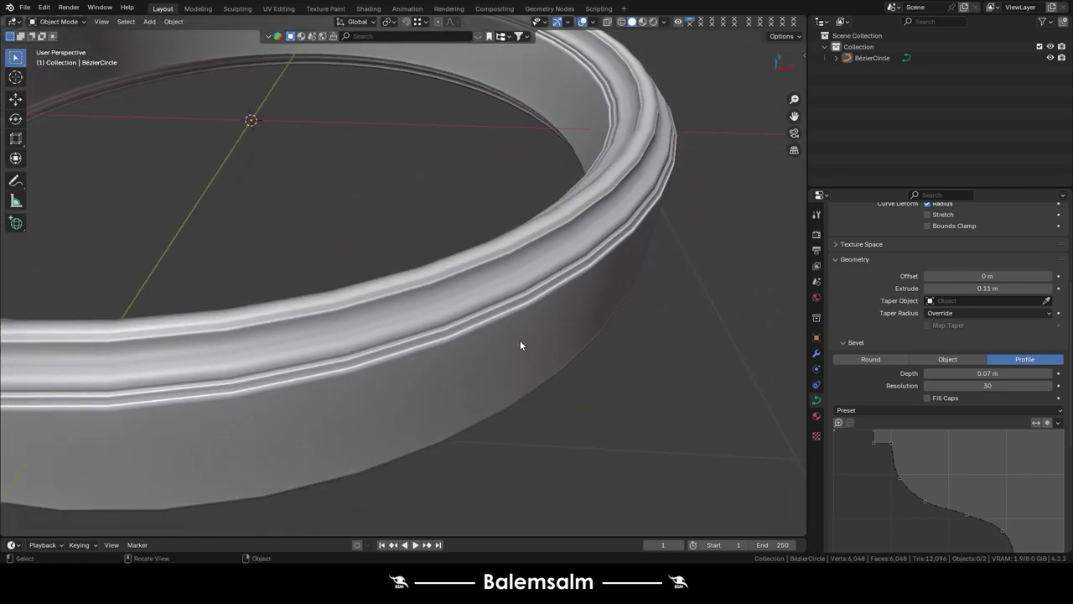
click(541, 293)
right_click(542, 296)
click(542, 294)
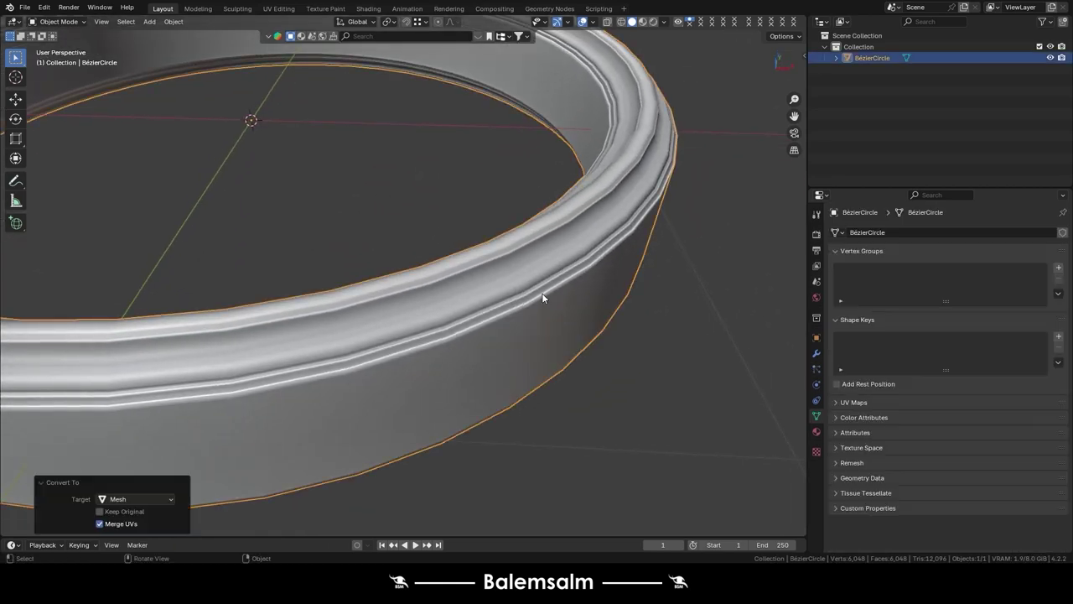
key(Tab)
key(Tab)
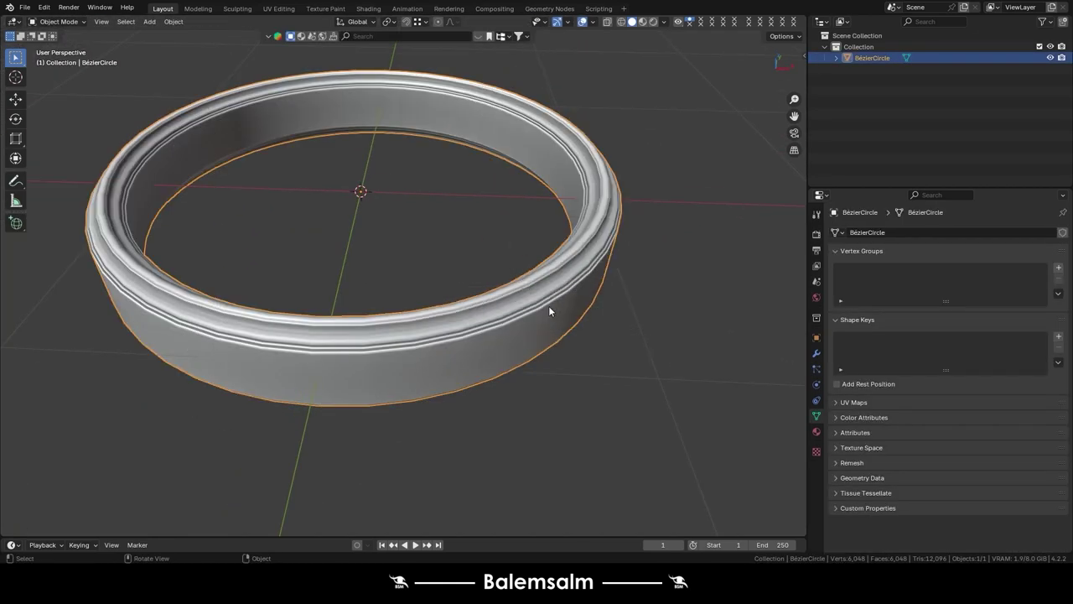
key(Delete)
key(shift+a)
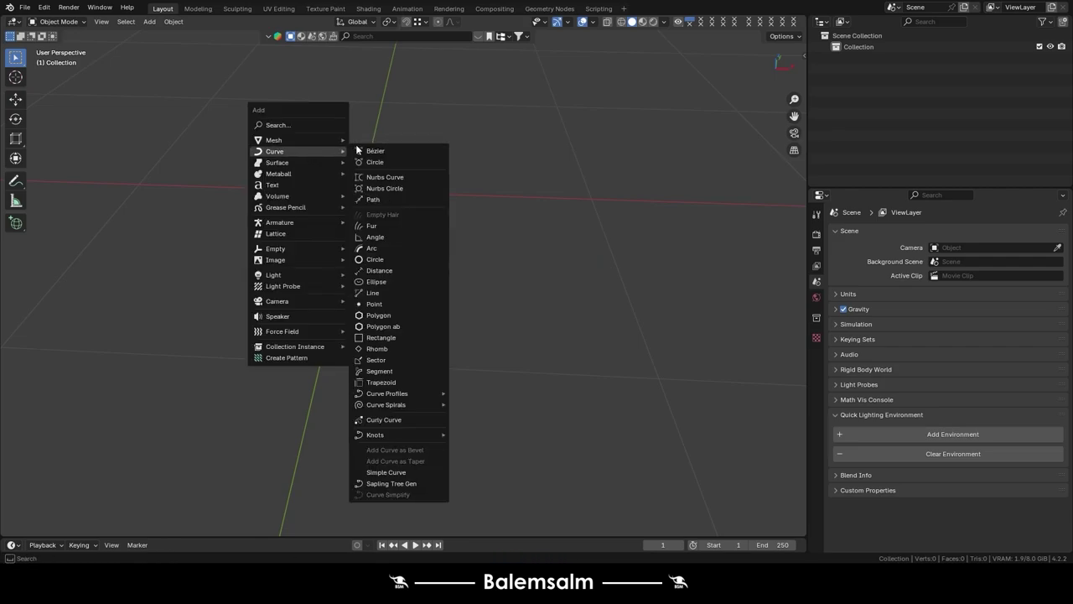
mouse_move(386, 405)
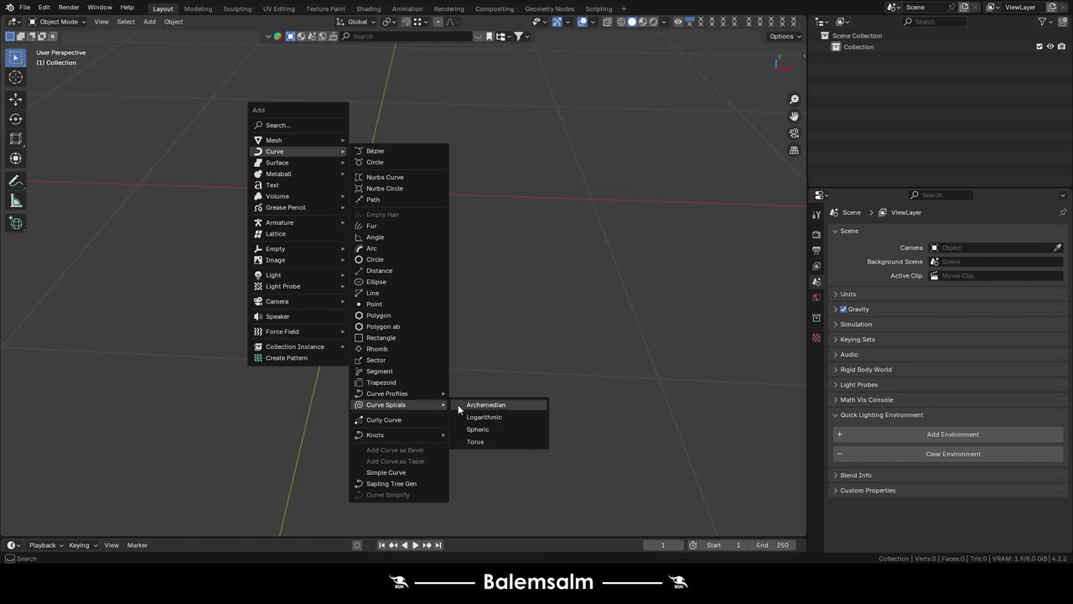
- Add an Archimedean spiral with 0.60 height and 7 turns, then delete it
click(473, 405)
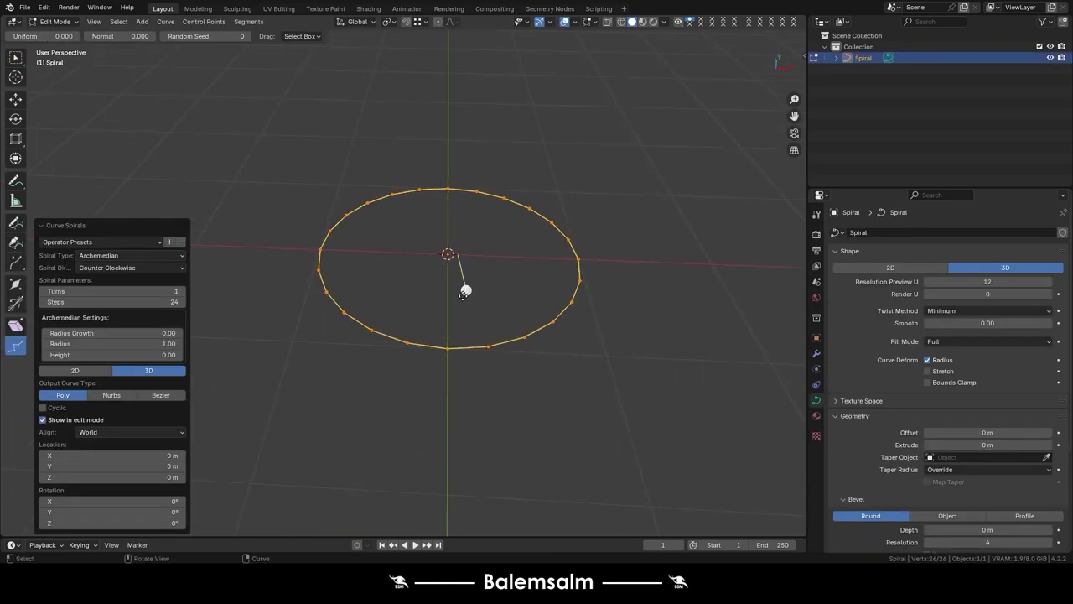
click(15, 56)
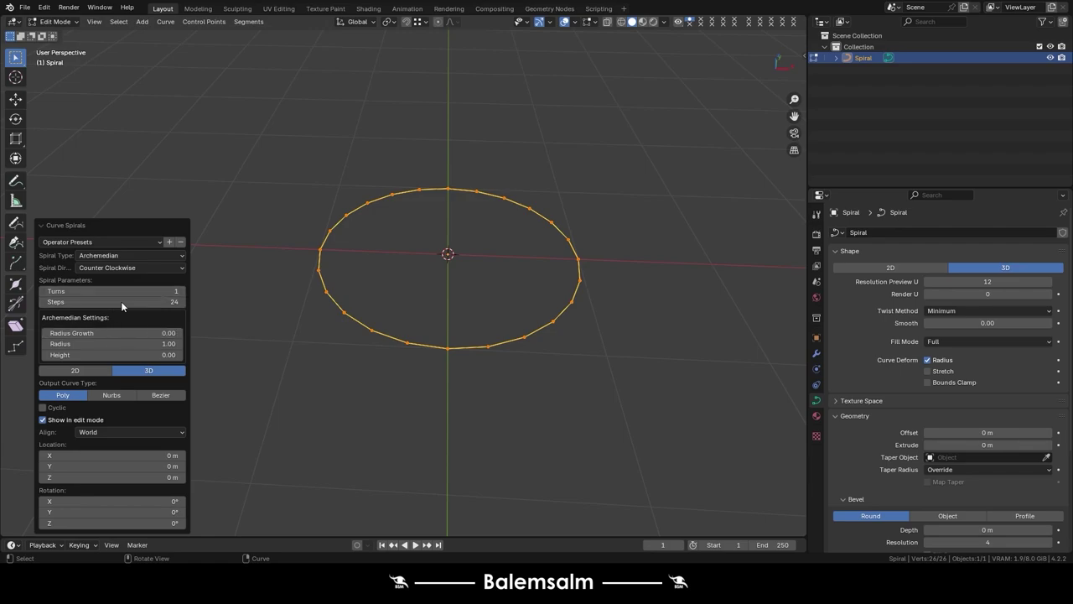
drag(113, 355, 127, 351)
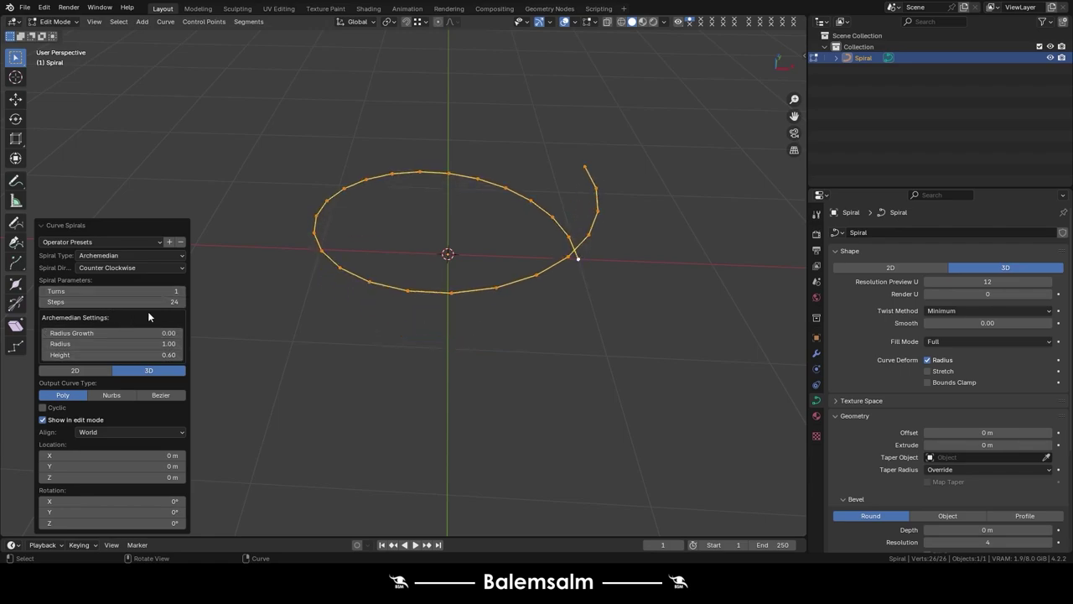
drag(175, 291, 218, 291)
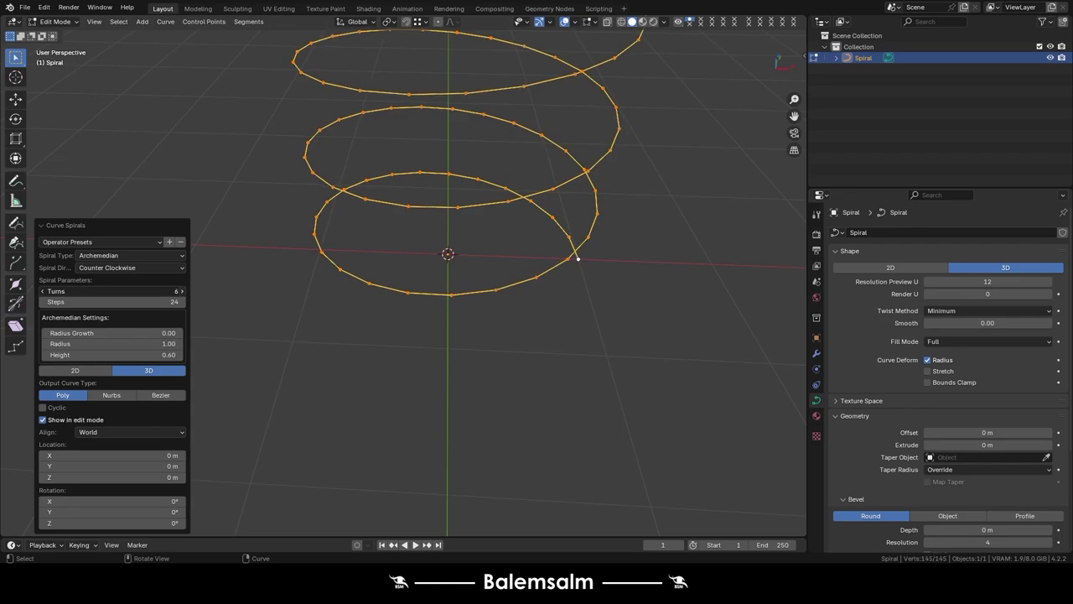
scroll(479, 113, down, 5)
shift+middle_drag(478, 113, 426, 323)
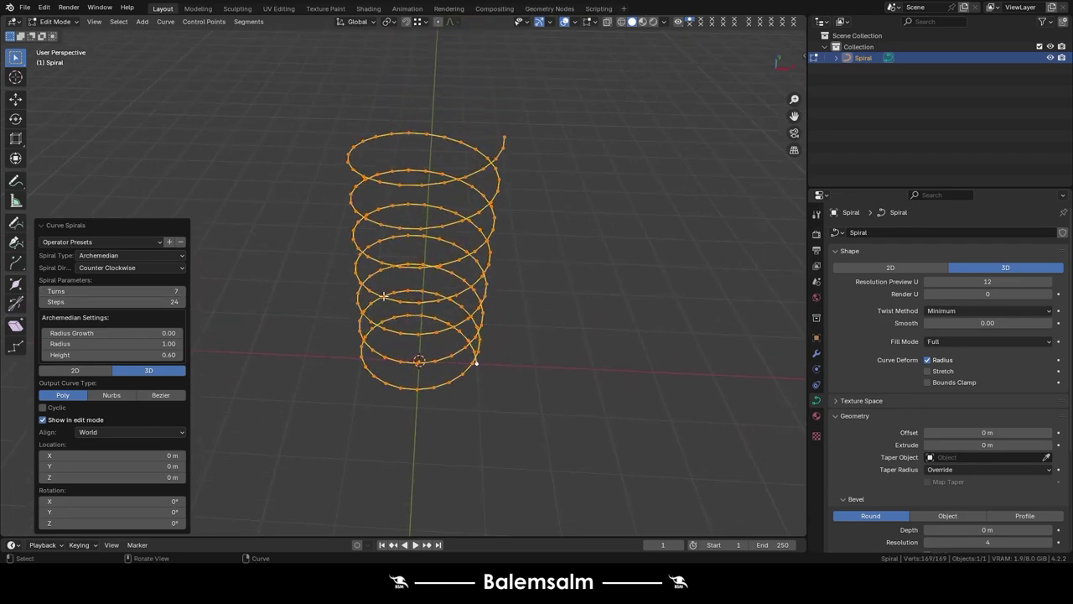
middle_drag(403, 249, 492, 300)
key(Tab)
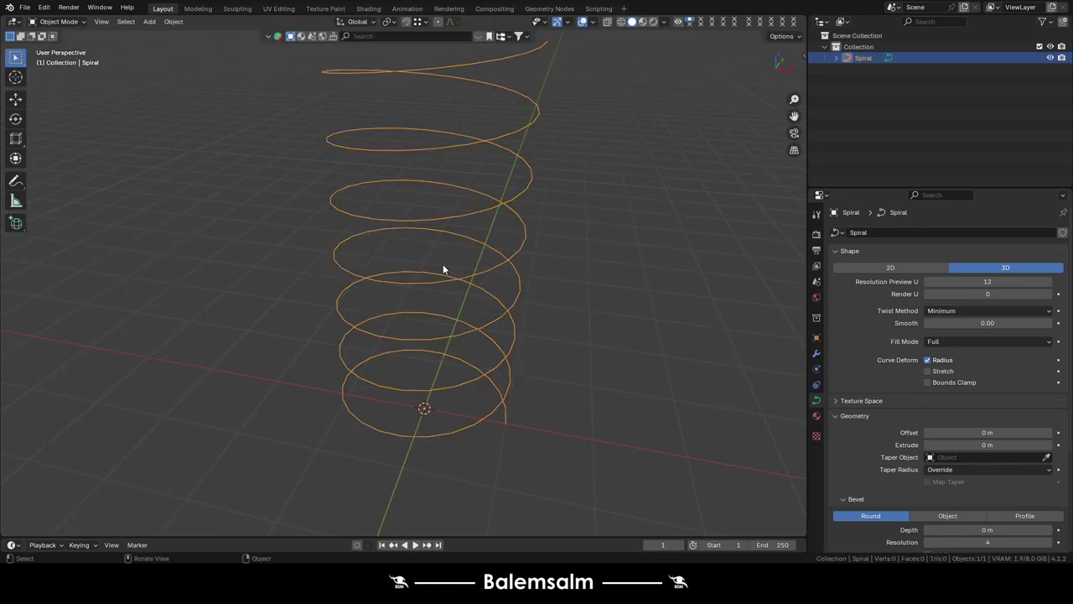
key(x)
click(443, 269)
- Add and delete a logarithmic spiral, then another Archimedean spiral
key(shift+a)
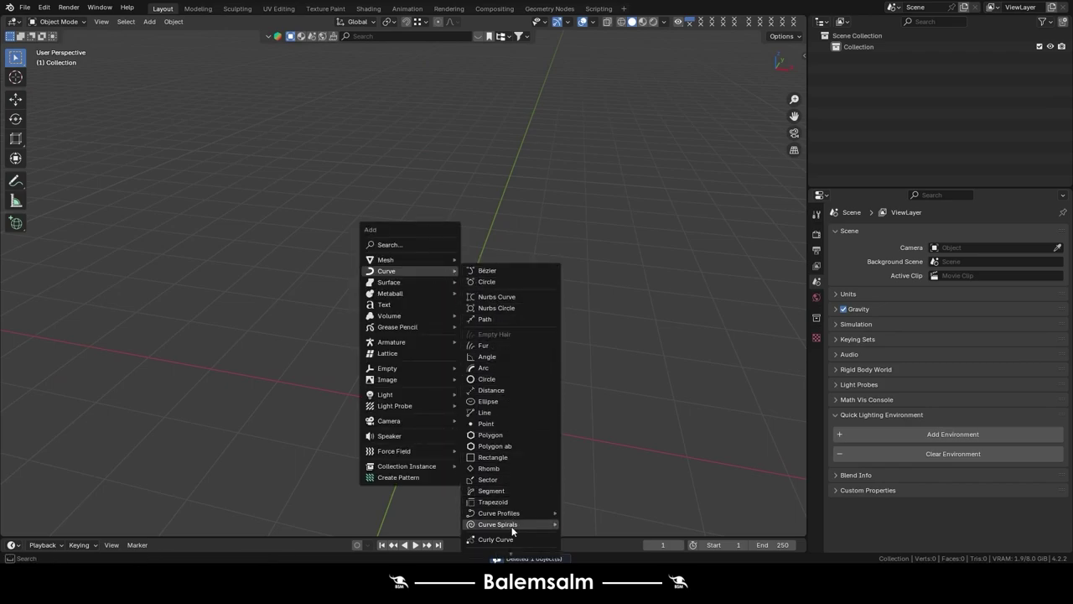
mouse_move(498, 524)
click(596, 500)
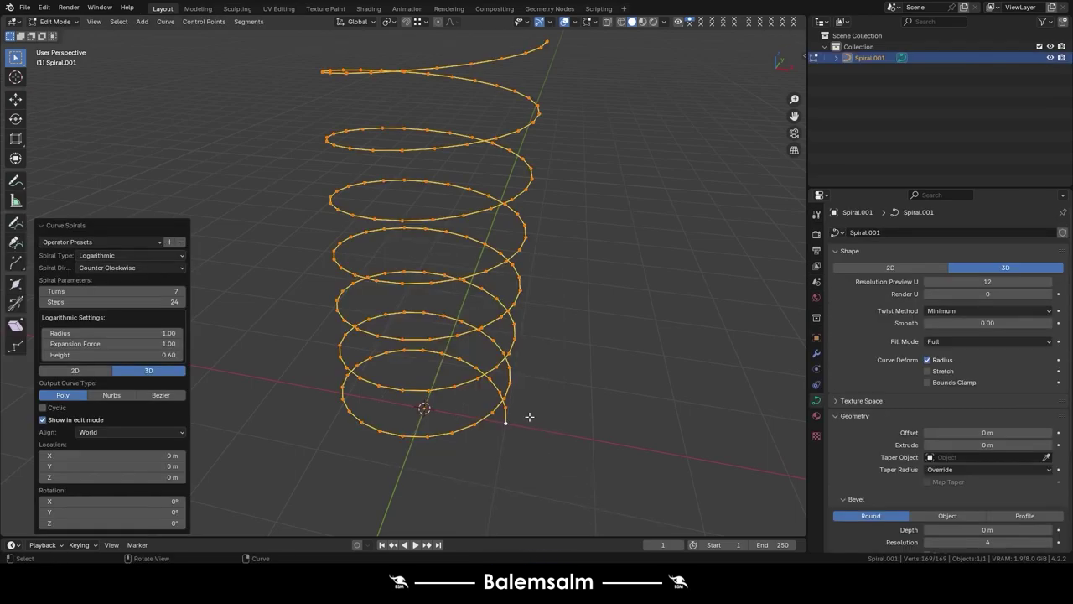
scroll(369, 159, down, 2)
key(x)
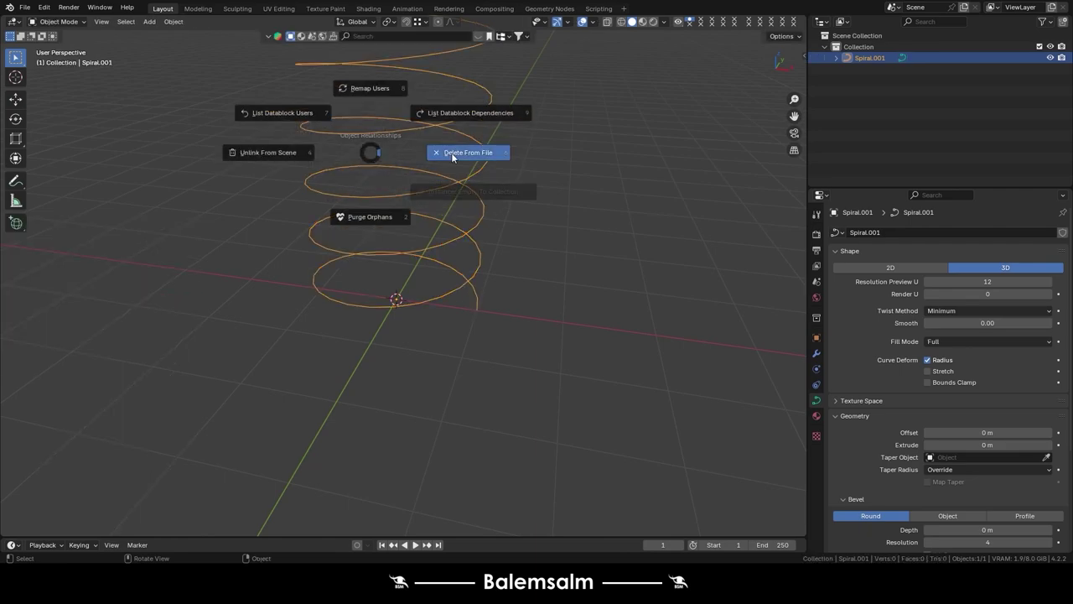
click(420, 138)
key(shift+a)
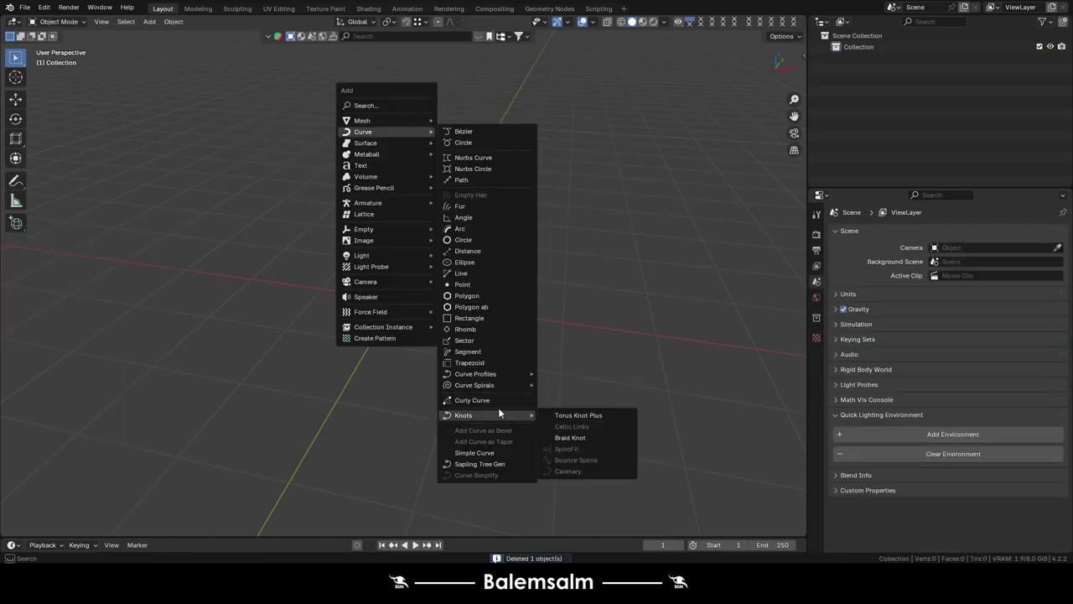
mouse_move(474, 385)
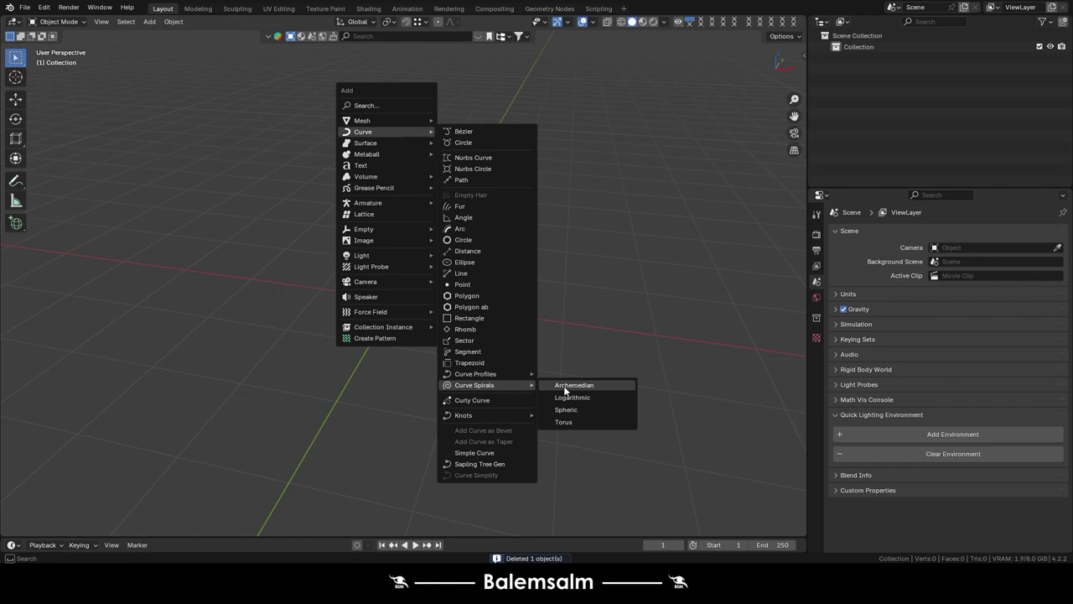
click(564, 385)
key(x)
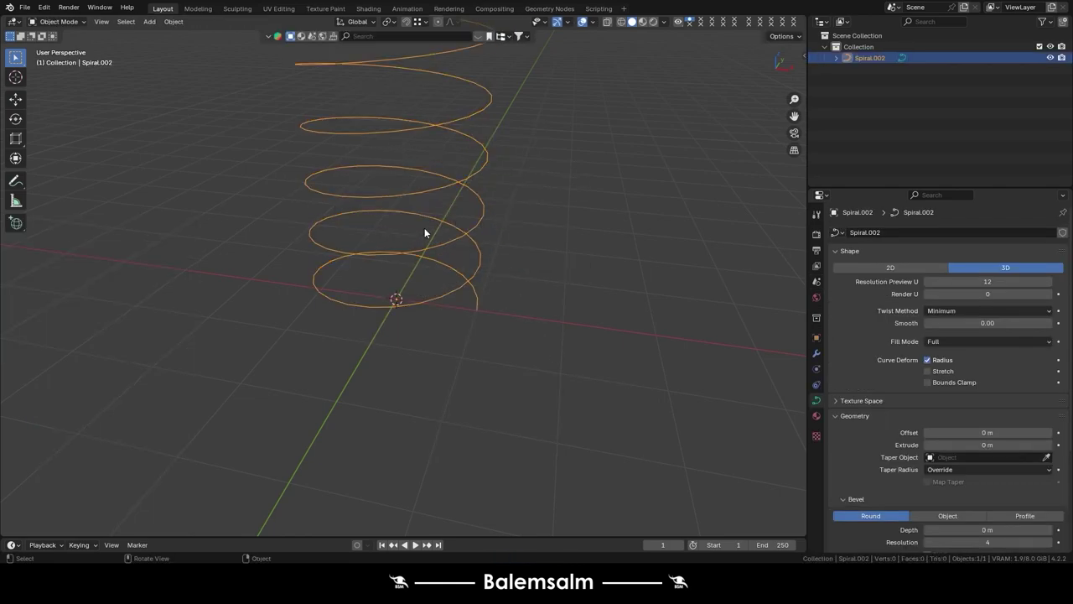
click(448, 228)
- Add a Spheric spiral, vary its radius, then delete it
key(shift+a)
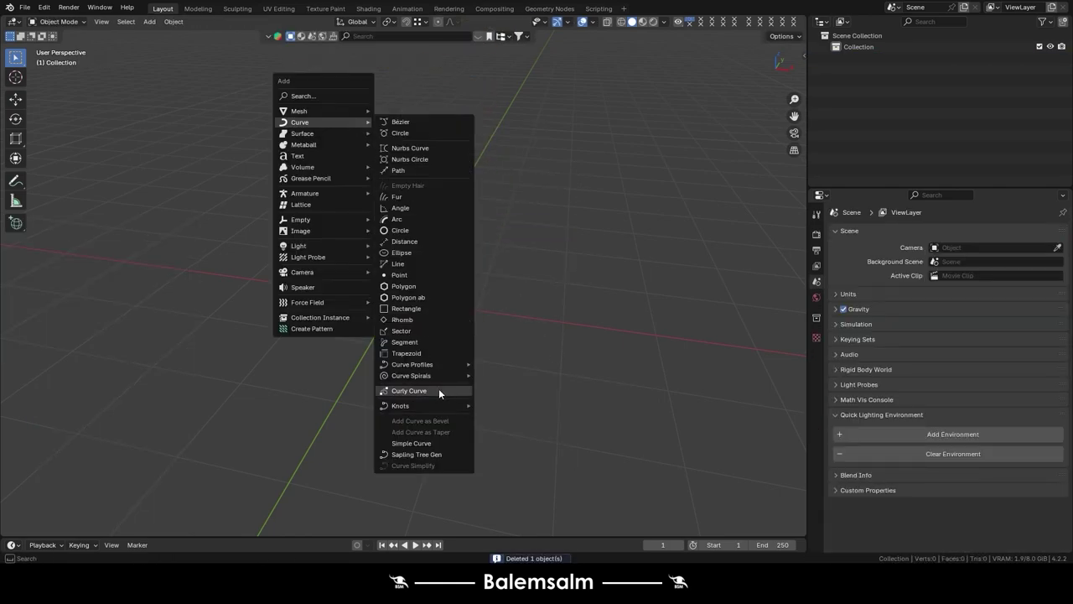
click(505, 400)
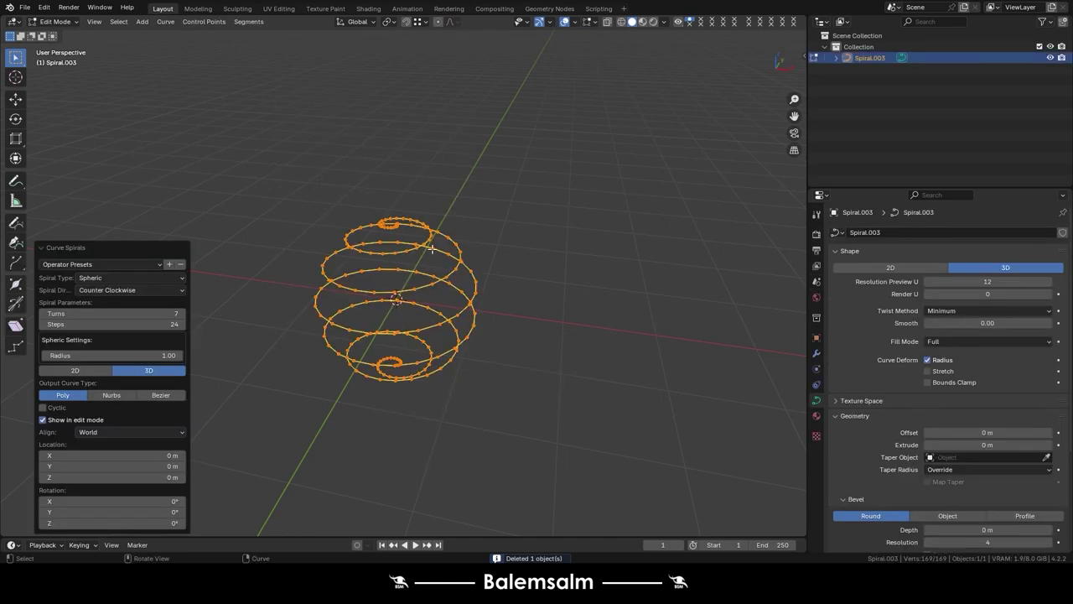
middle_drag(430, 292, 423, 269)
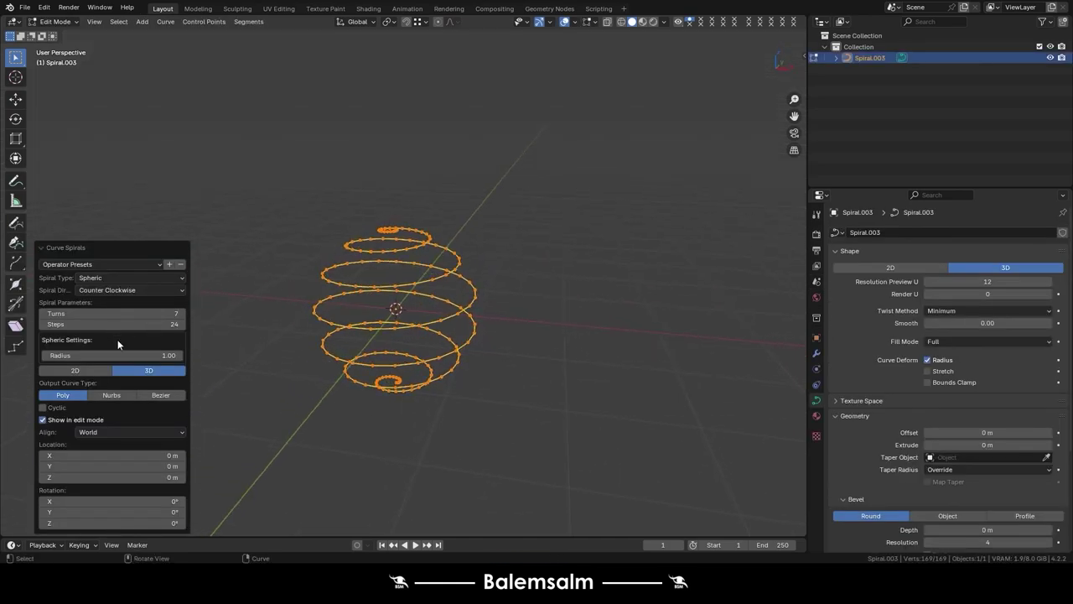
drag(144, 358, 114, 355)
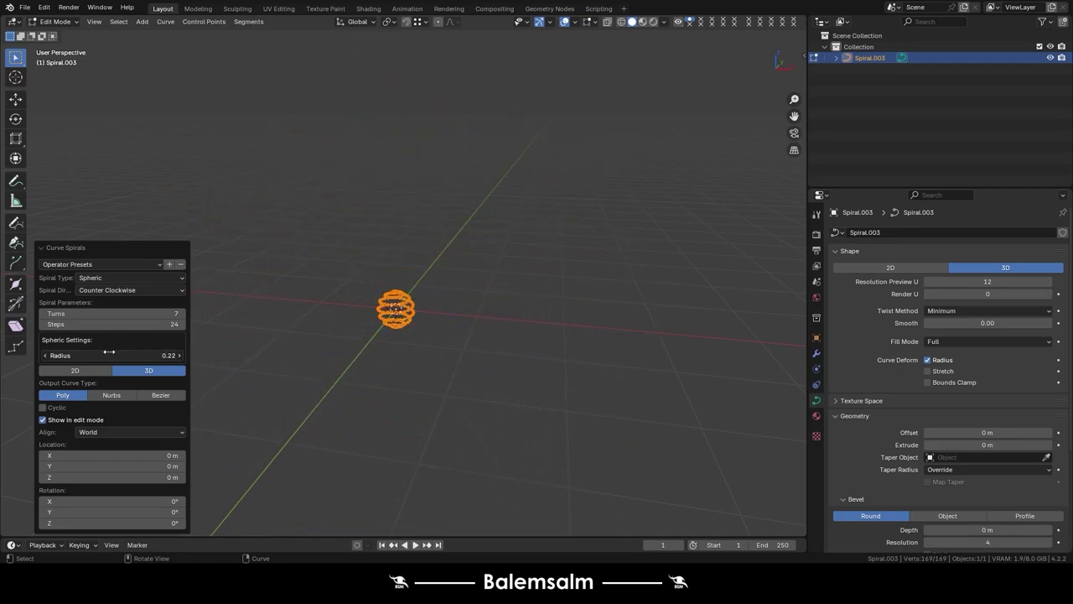
key(Tab)
key(shift+alt+o)
click(410, 285)
key(shift+a)
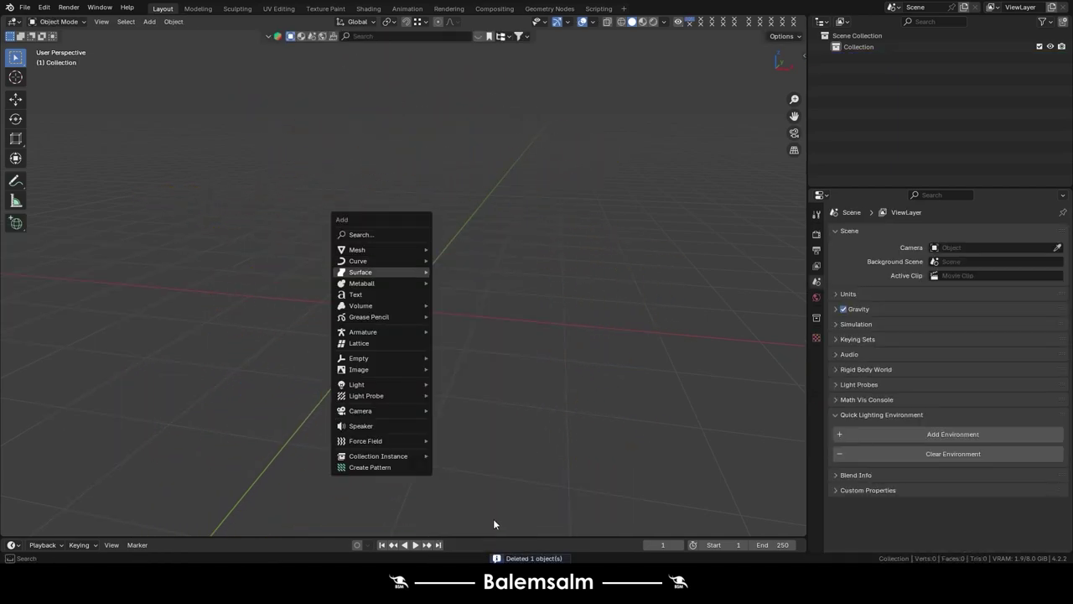
- Add a Torus curve spiral, scale it up, bevel it into a 0.01 m tube, then delete it
key(shift+a)
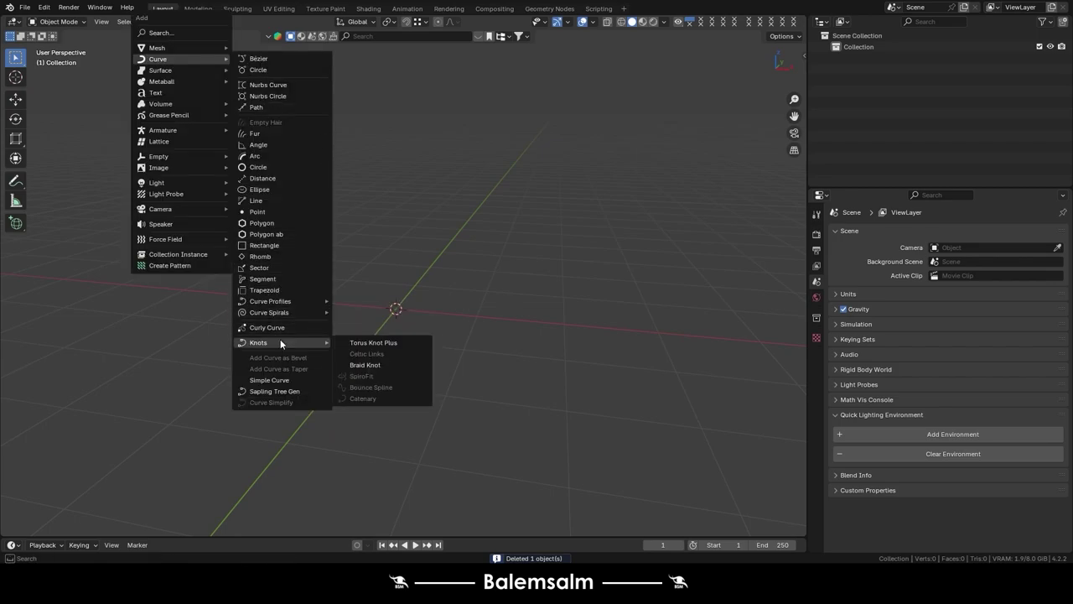
mouse_move(270, 312)
click(358, 349)
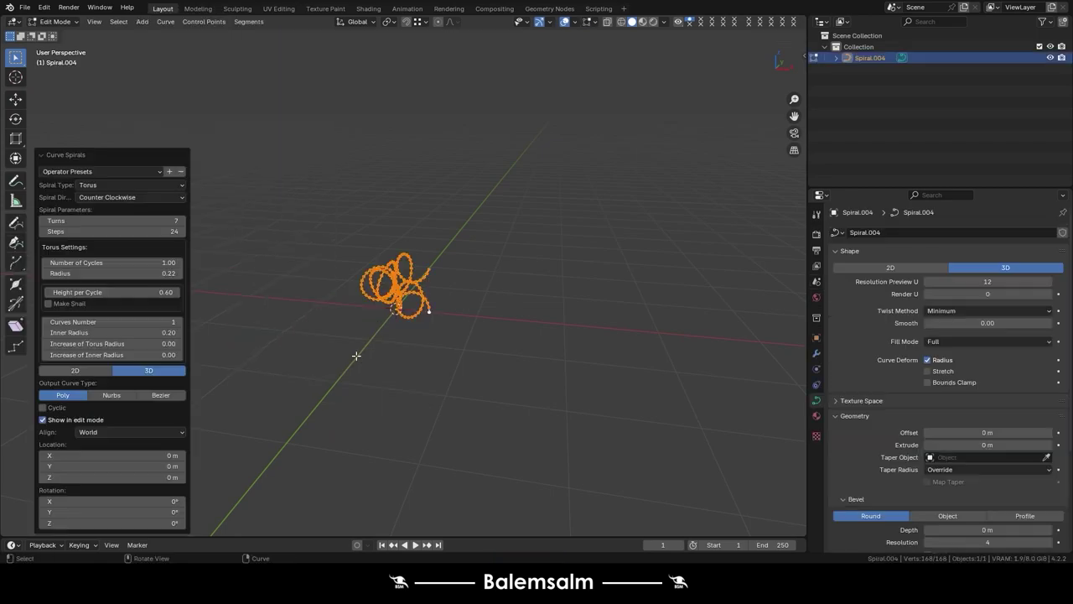
key(s)
middle_drag(348, 312, 388, 263)
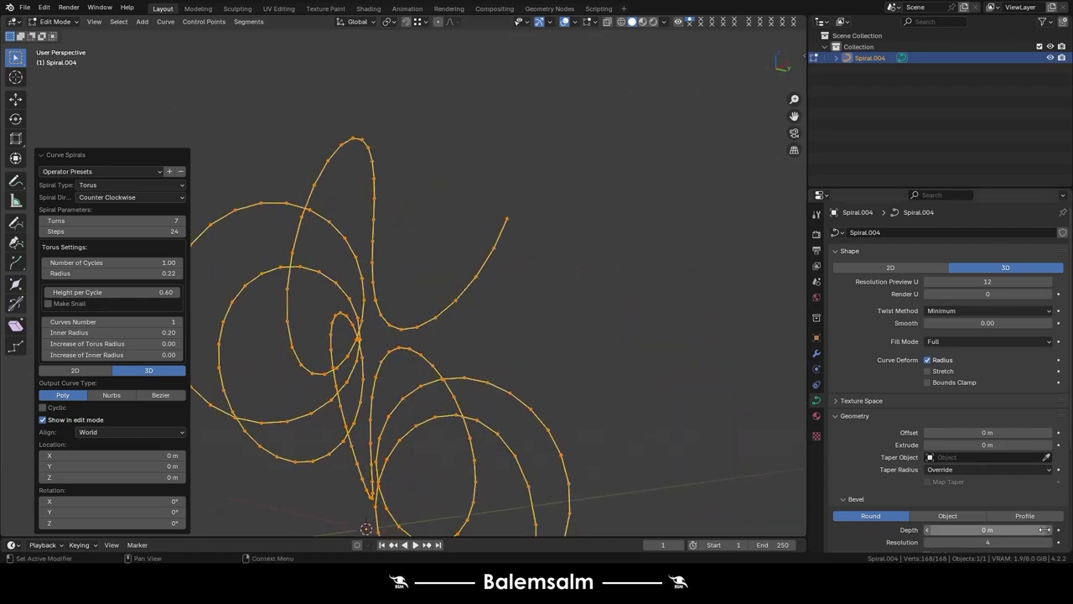
drag(987, 529, 998, 529)
key(Tab)
mouse_move(635, 314)
middle_down()
mouse_move(568, 336)
mouse_move(496, 288)
mouse_move(383, 289)
mouse_move(514, 255)
middle_up()
key(x)
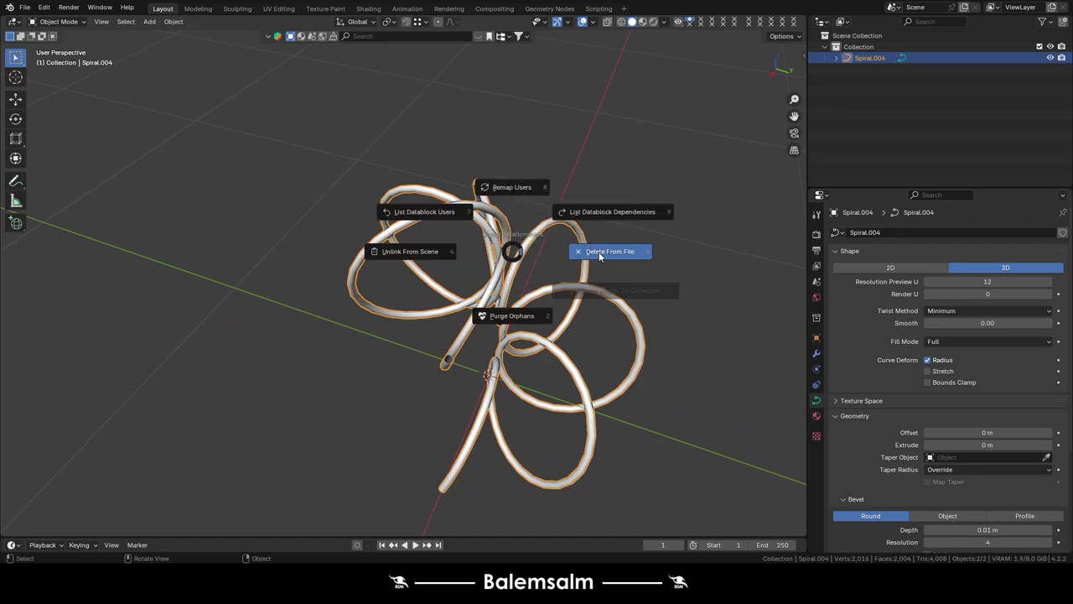
click(615, 246)
key(shift+a)
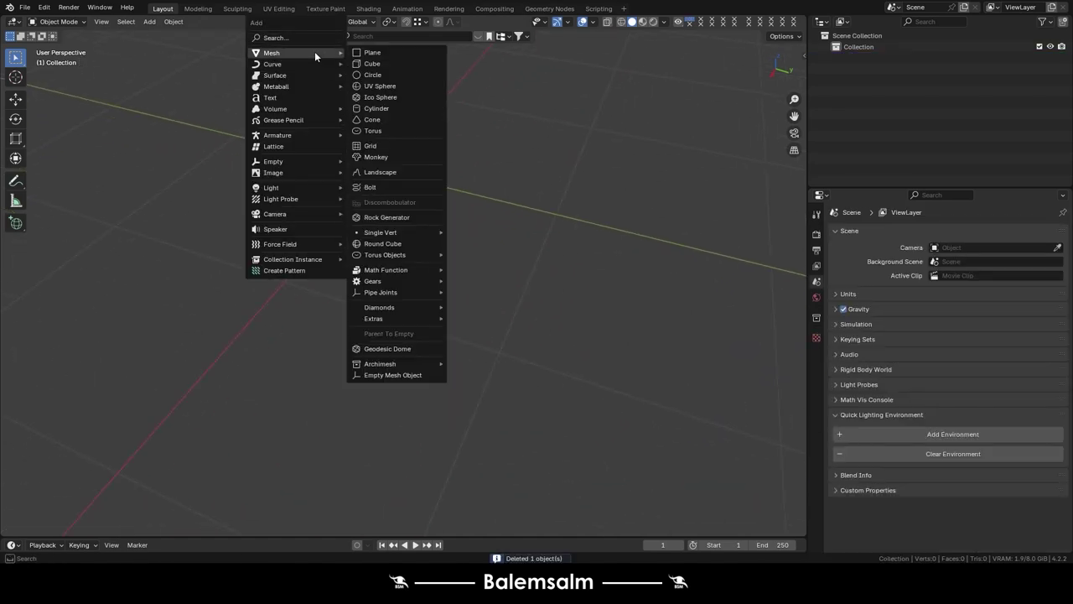
- Add a 2 m plane and a Celtic Links knot curve over it
click(350, 52)
key(KP_Decimal)
middle_drag(431, 201, 460, 223)
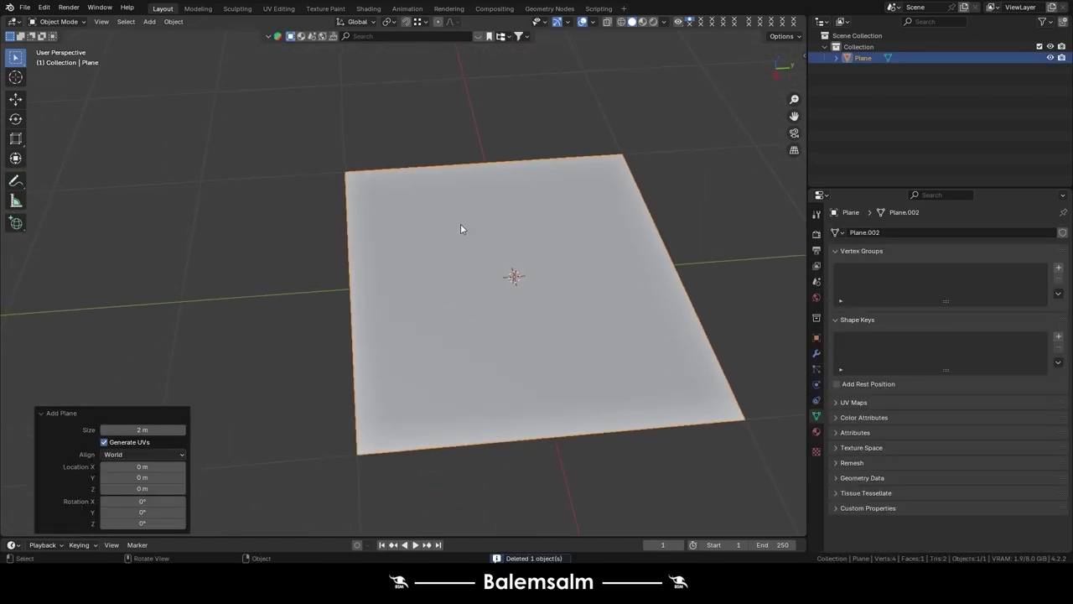
key(shift+a)
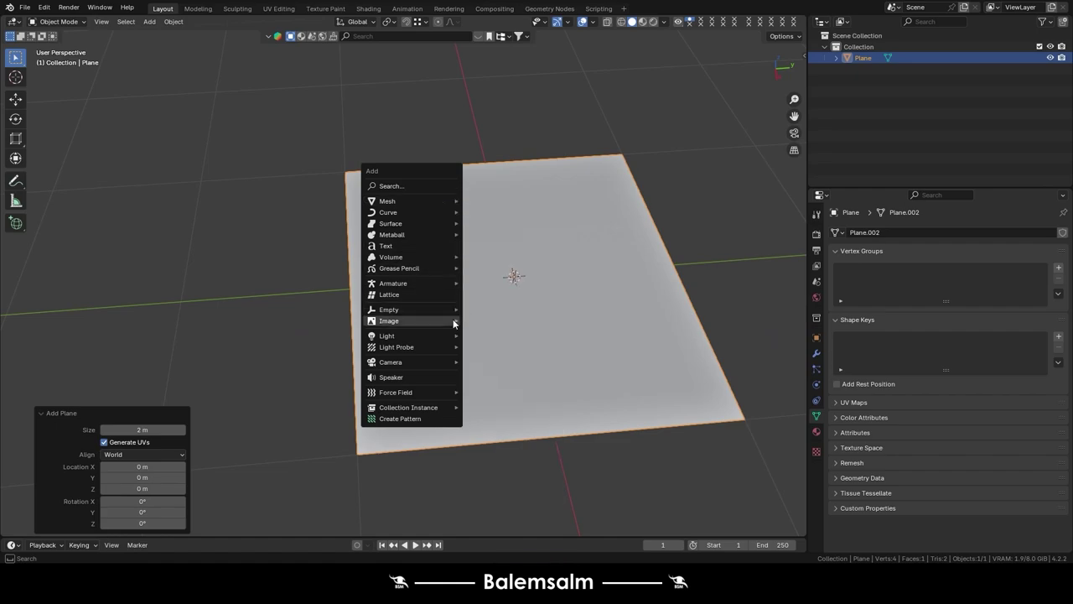
mouse_move(389, 212)
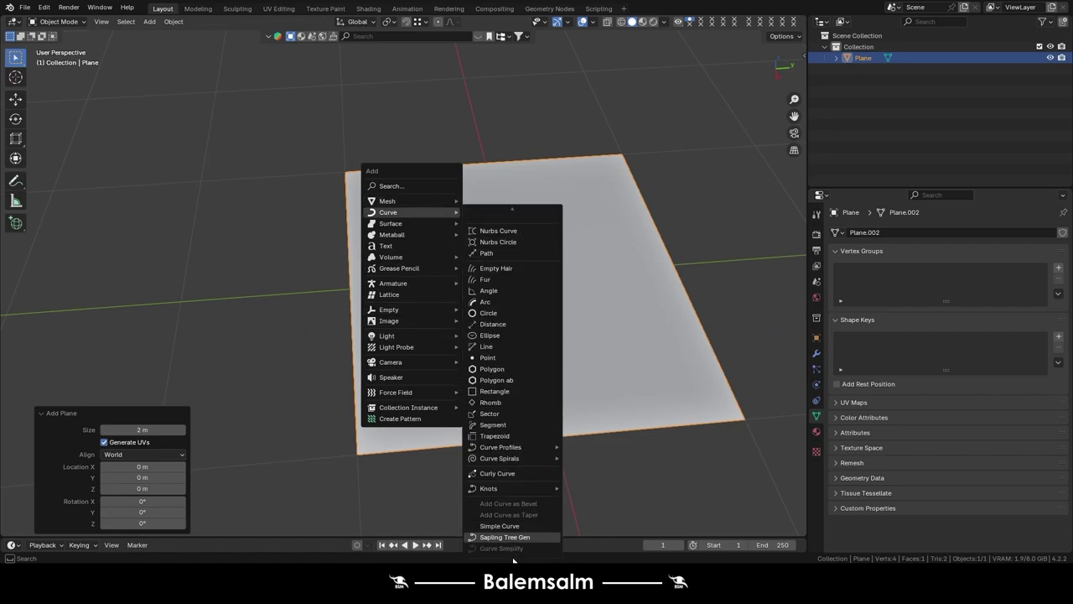
mouse_move(495, 488)
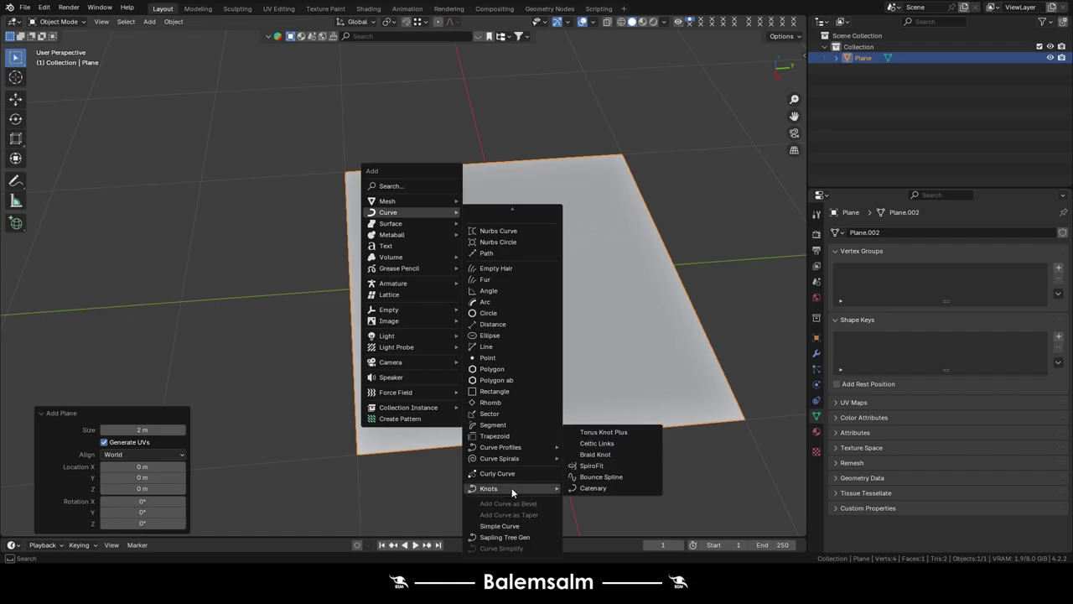
click(596, 443)
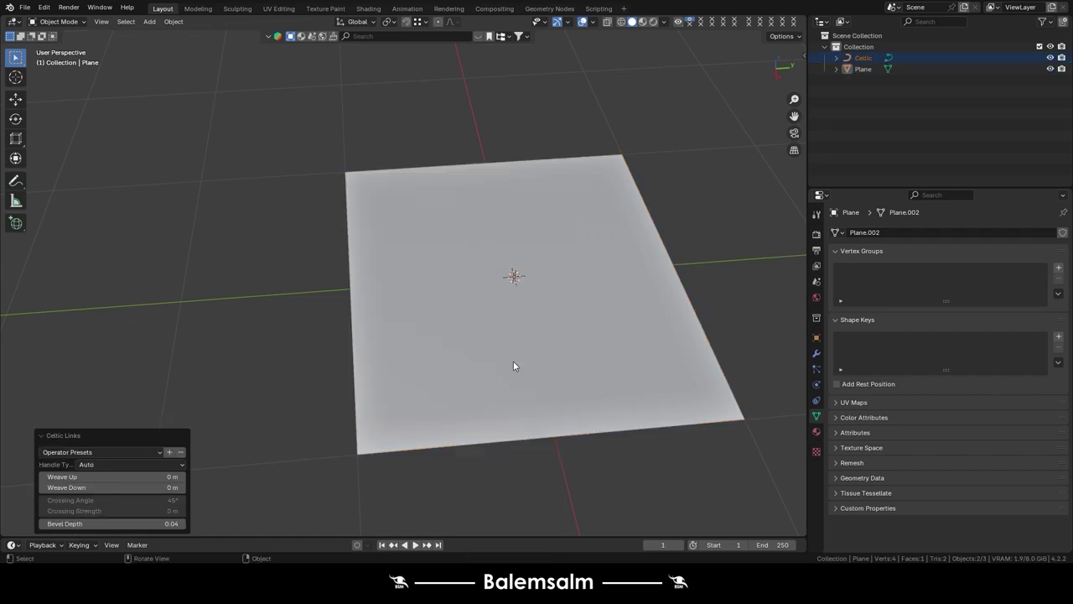
mouse_move(513, 366)
middle_down()
mouse_move(548, 327)
mouse_move(606, 196)
mouse_move(564, 371)
middle_up()
key(Tab)
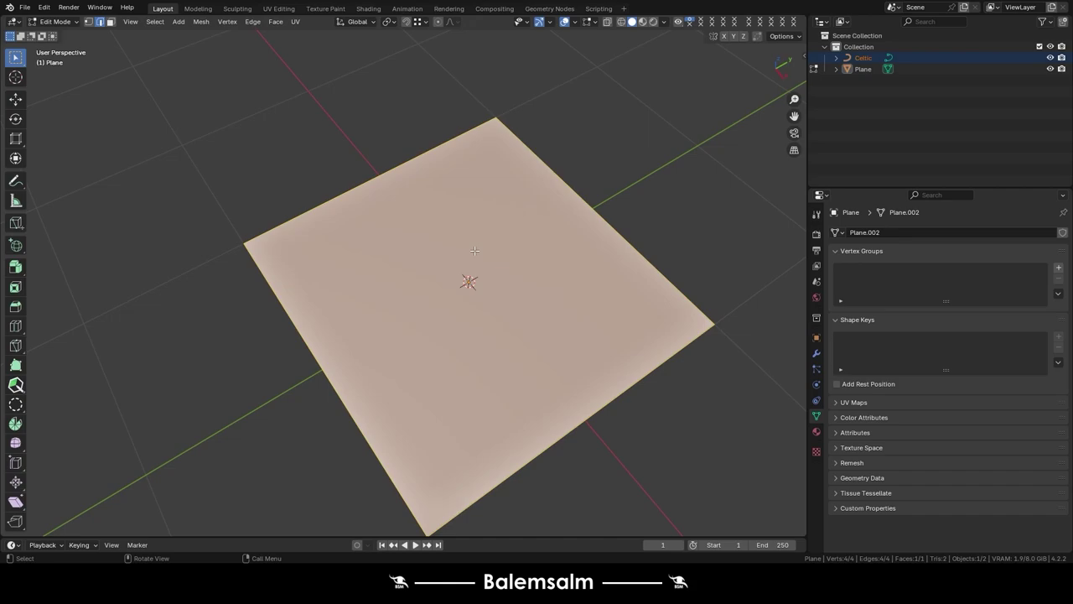
key(Tab)
- Select the Celtic Links curve in the outliner and delete it from the file
key(shift+d)
click(809, 59)
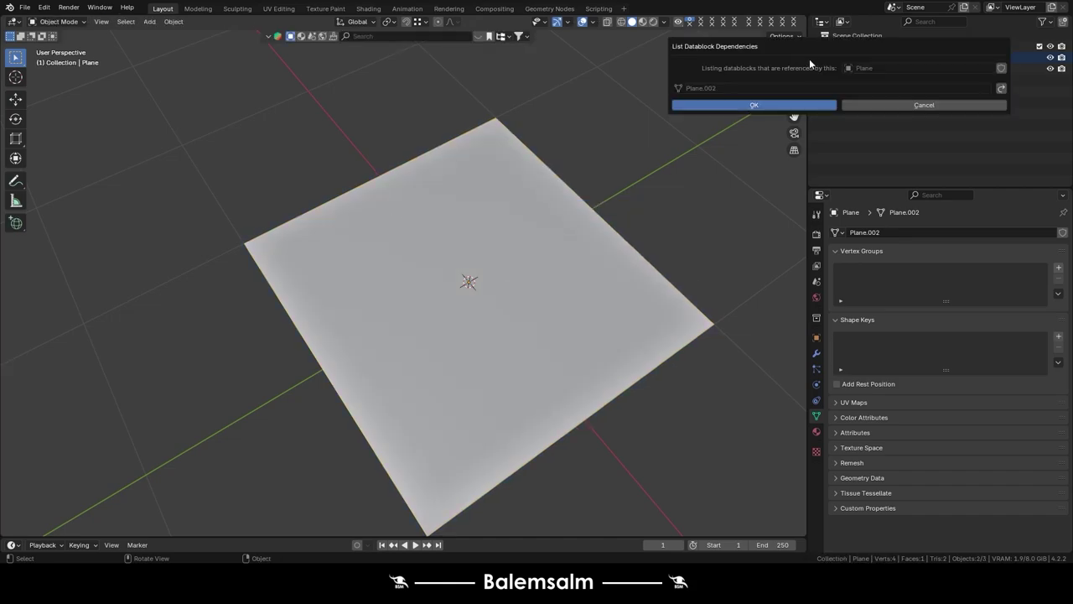
key(Up)
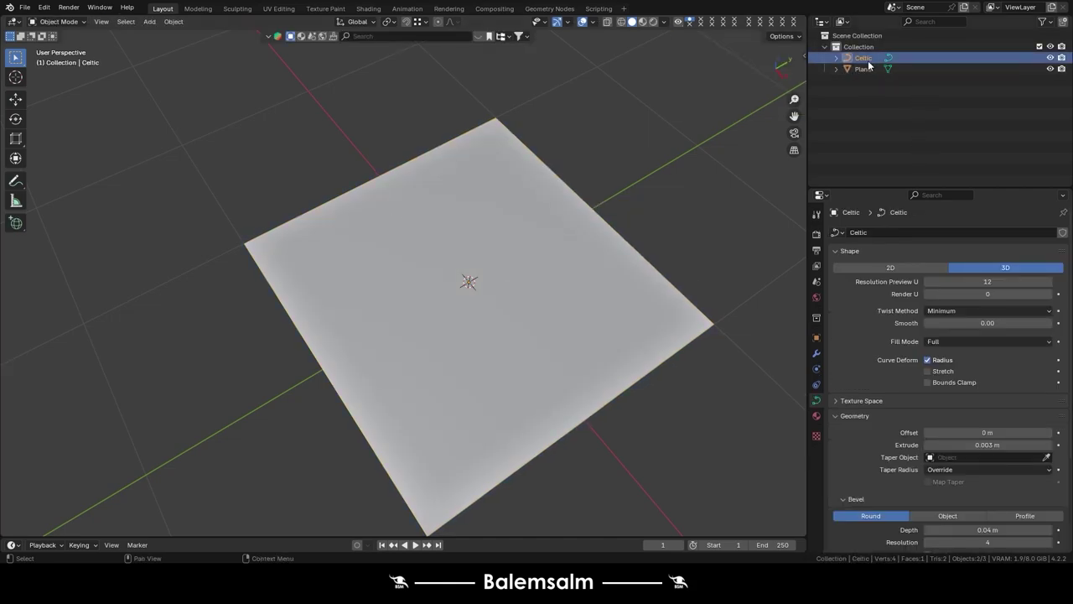
key(shift+d)
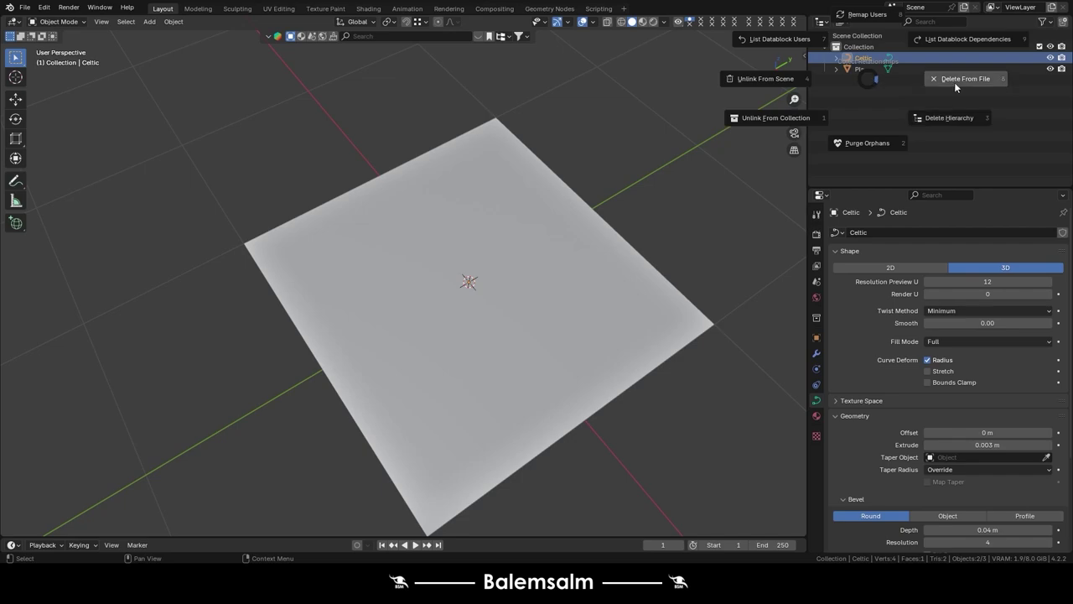
click(954, 80)
scroll(411, 267, up, 4)
- In Edit Mode, subdivide the plane four times into a 16x16 grid of 256 faces
key(Tab)
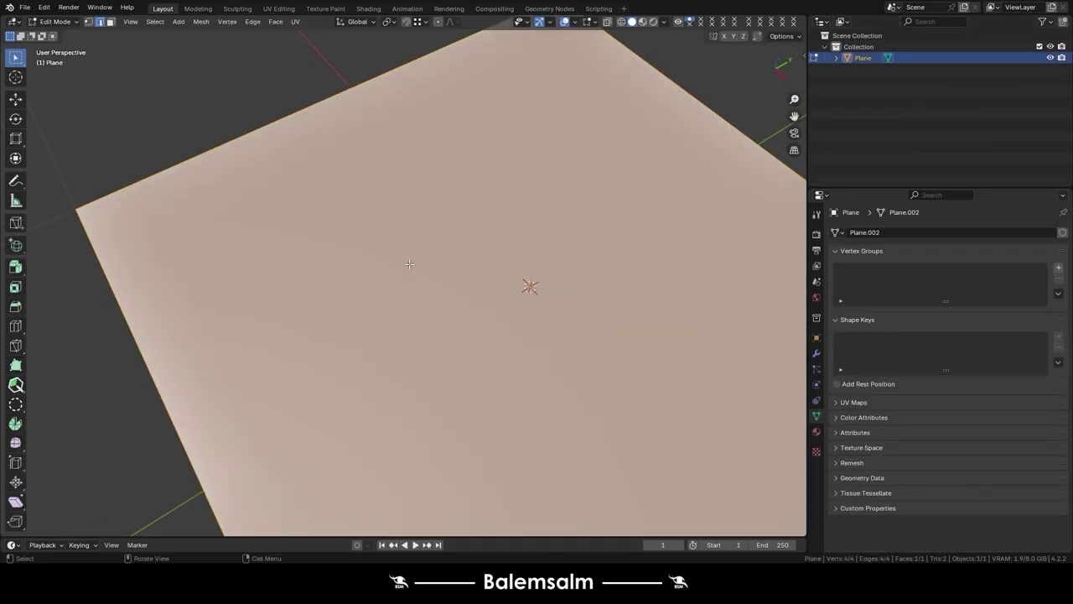
scroll(375, 266, down, 4)
right_click(343, 257)
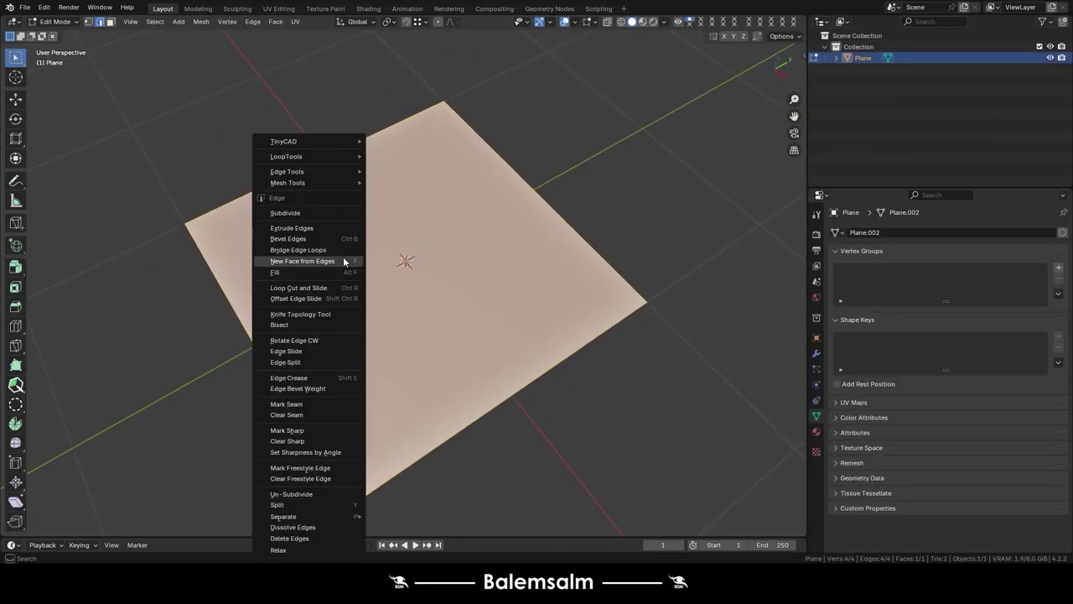
click(285, 212)
right_click(310, 214)
click(310, 215)
right_click(311, 215)
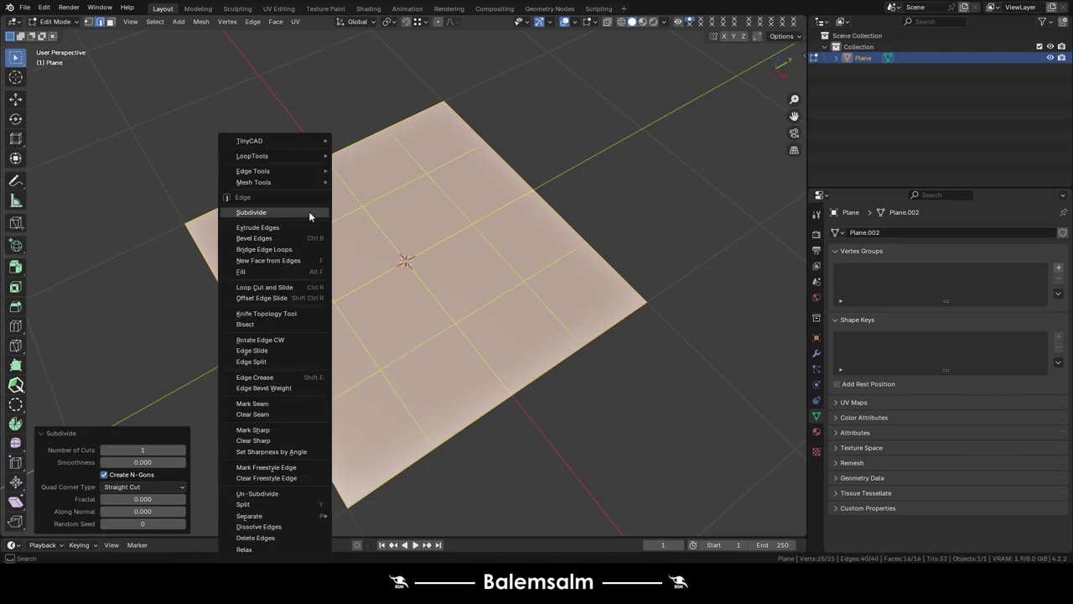
click(307, 211)
right_click(305, 208)
click(283, 210)
- Return the plane to Object Mode, select it, and bring up the Add menu for knot curves
key(Tab)
scroll(406, 244, up, 5)
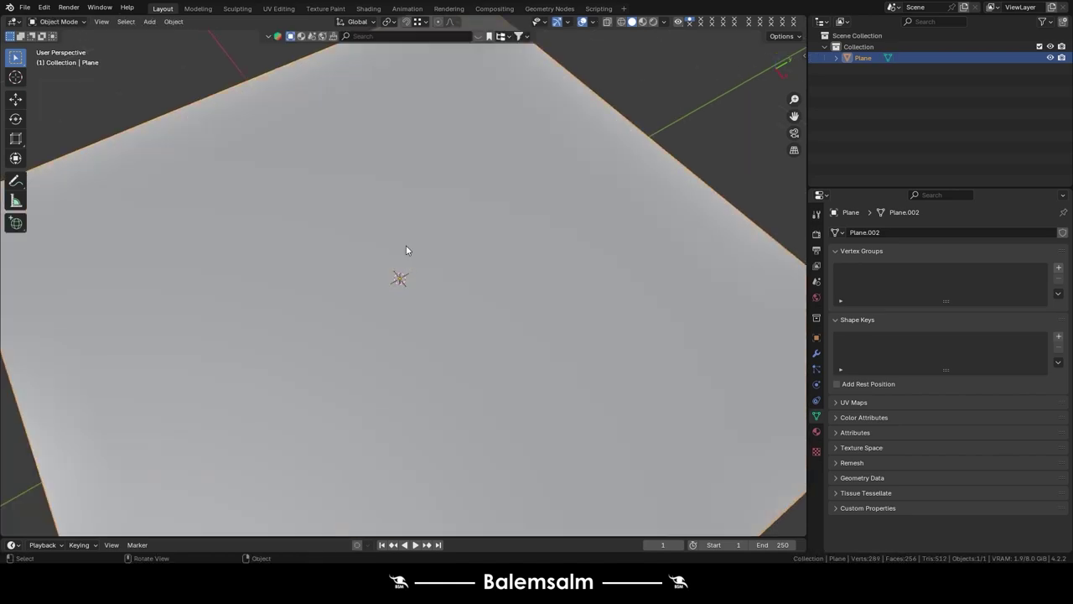
middle_drag(406, 245, 421, 248)
key(shift+a)
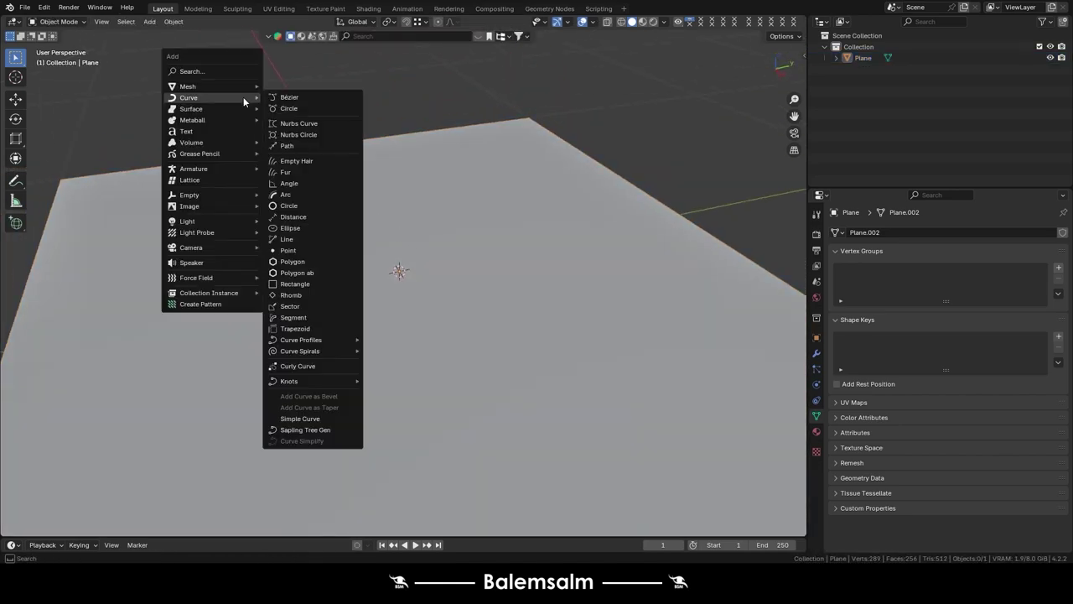
key(Escape)
key(a)
key(shift+a)
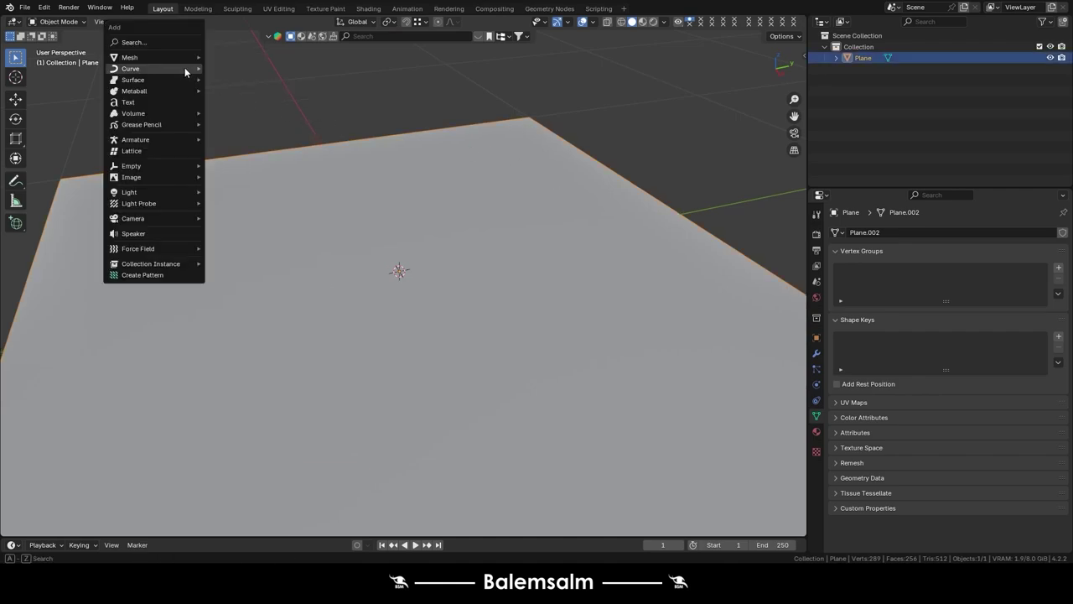
mouse_move(231, 352)
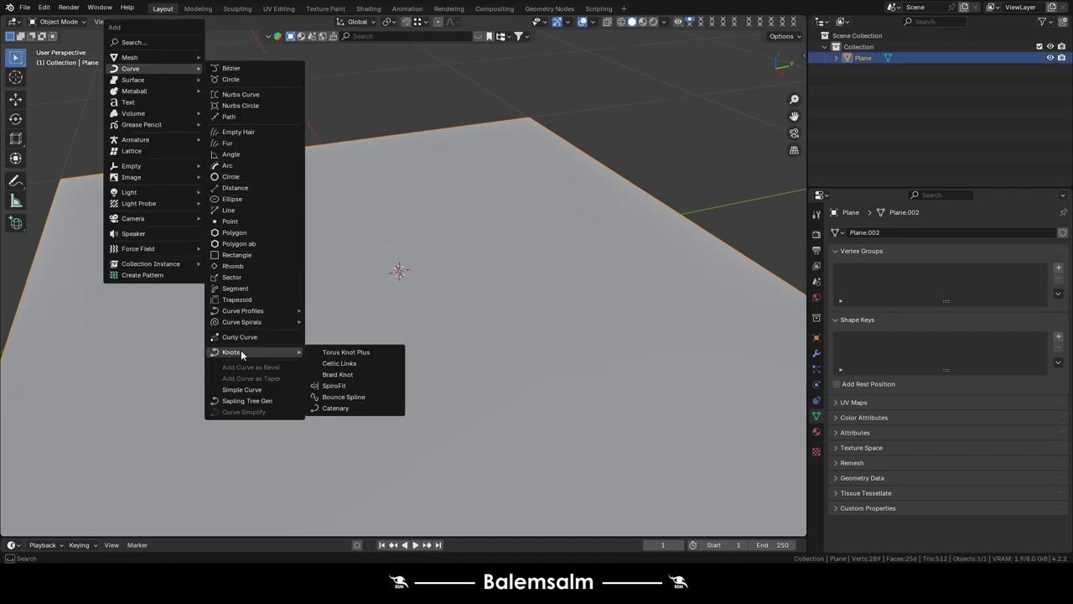
click(328, 368)
scroll(369, 327, down, 5)
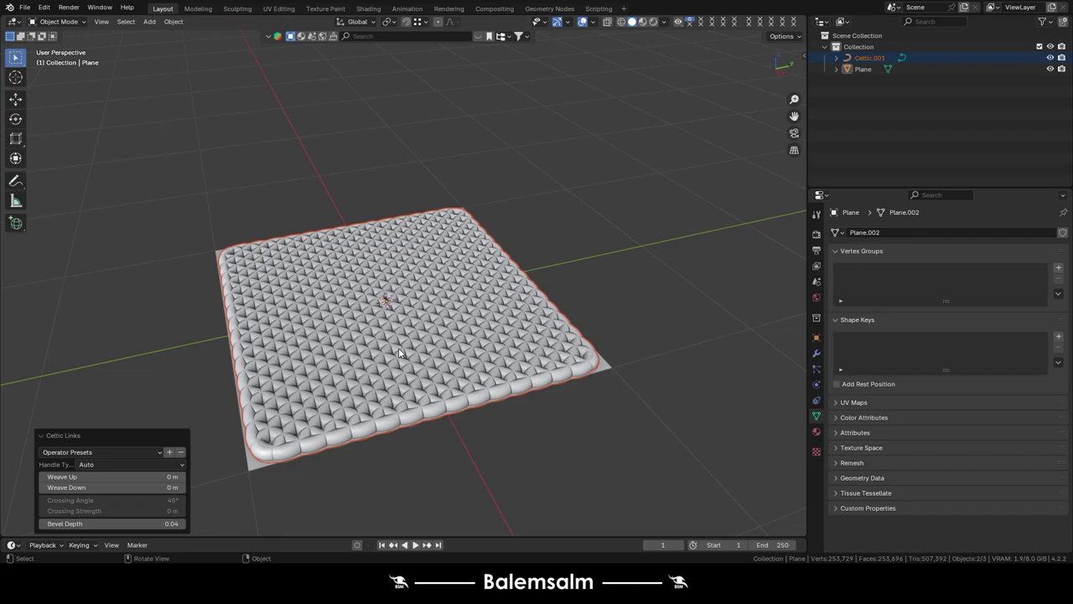
mouse_move(370, 326)
middle_down()
mouse_move(453, 275)
mouse_move(472, 281)
mouse_move(472, 238)
middle_up()
click(453, 274)
scroll(453, 275, up, 4)
scroll(453, 277, up, 3)
click(65, 297)
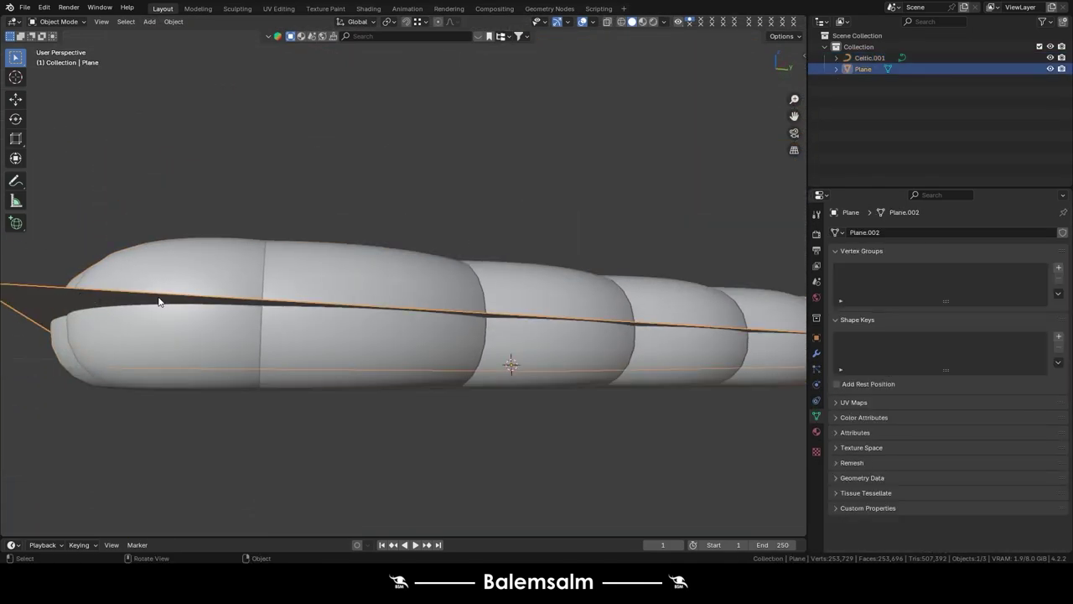
middle_drag(659, 151, 330, 280)
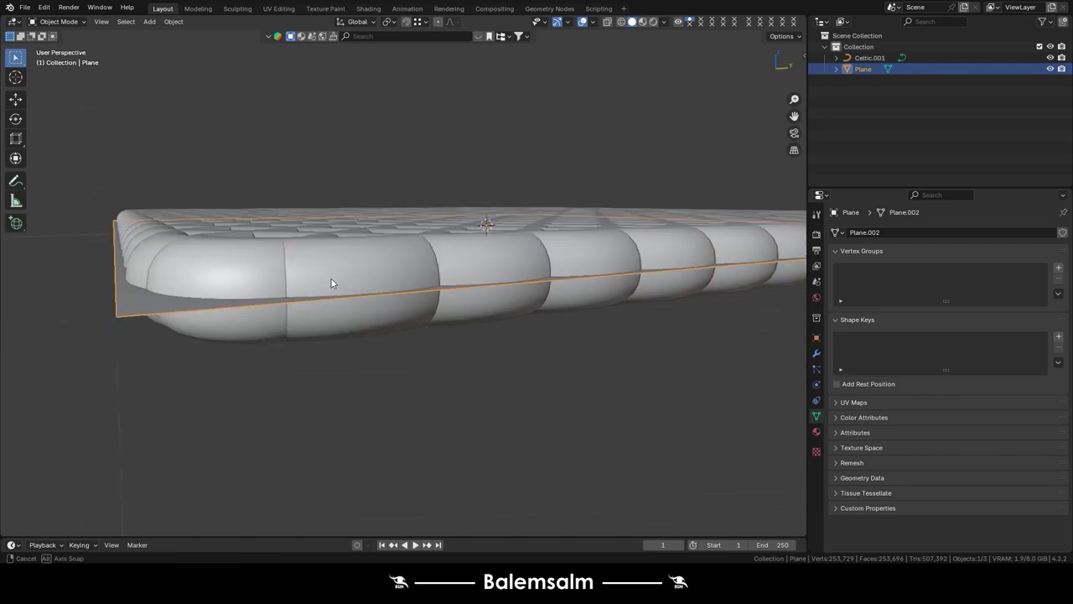
key(x)
click(354, 303)
click(368, 256)
scroll(367, 256, down, 2)
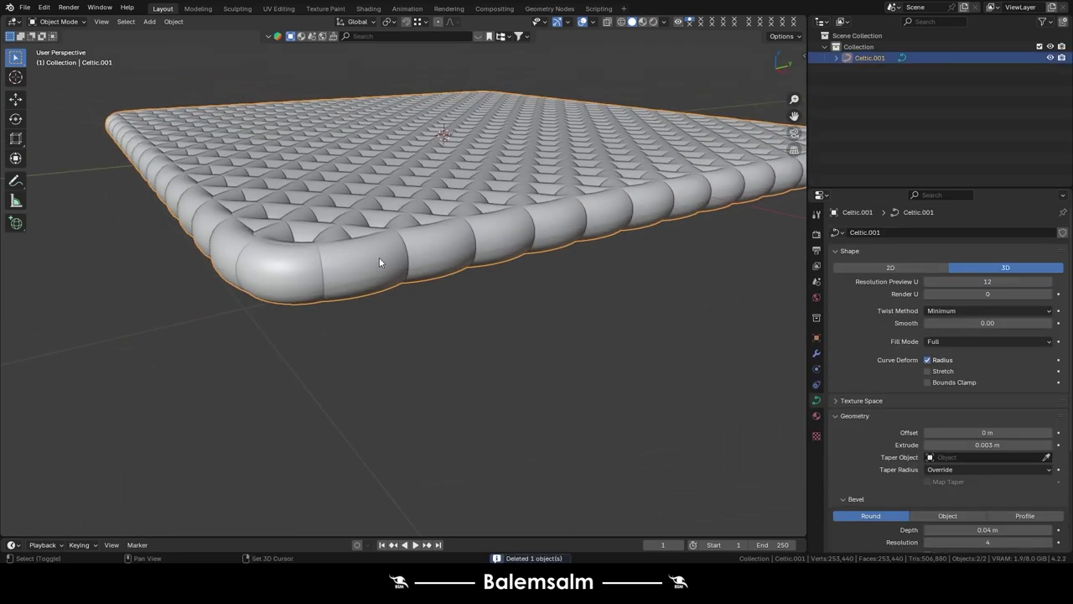
scroll(419, 302, up, 3)
scroll(930, 388, down, 5)
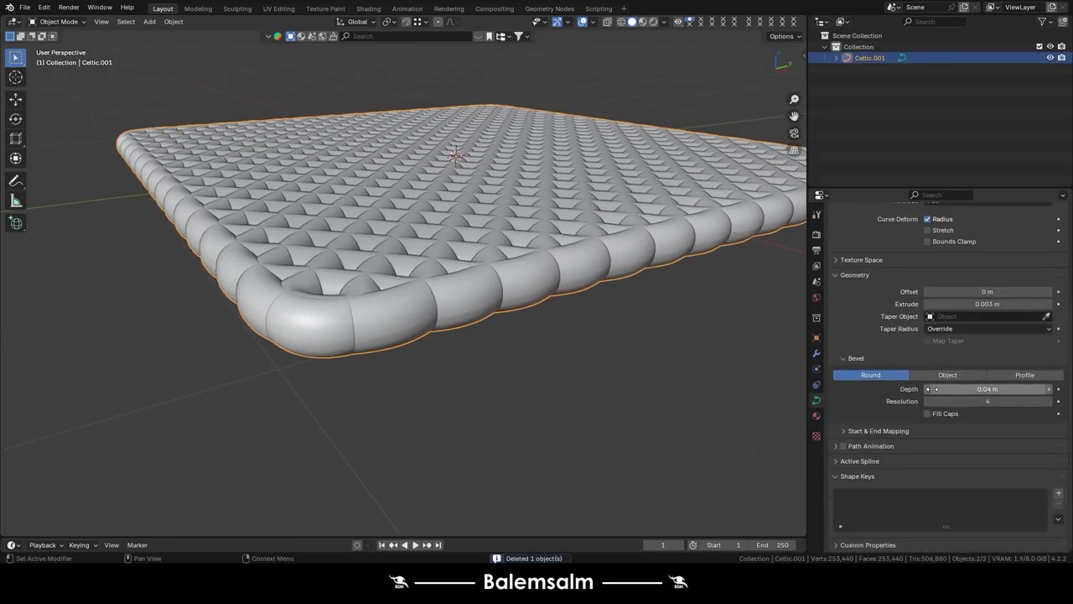
drag(965, 389, 922, 389)
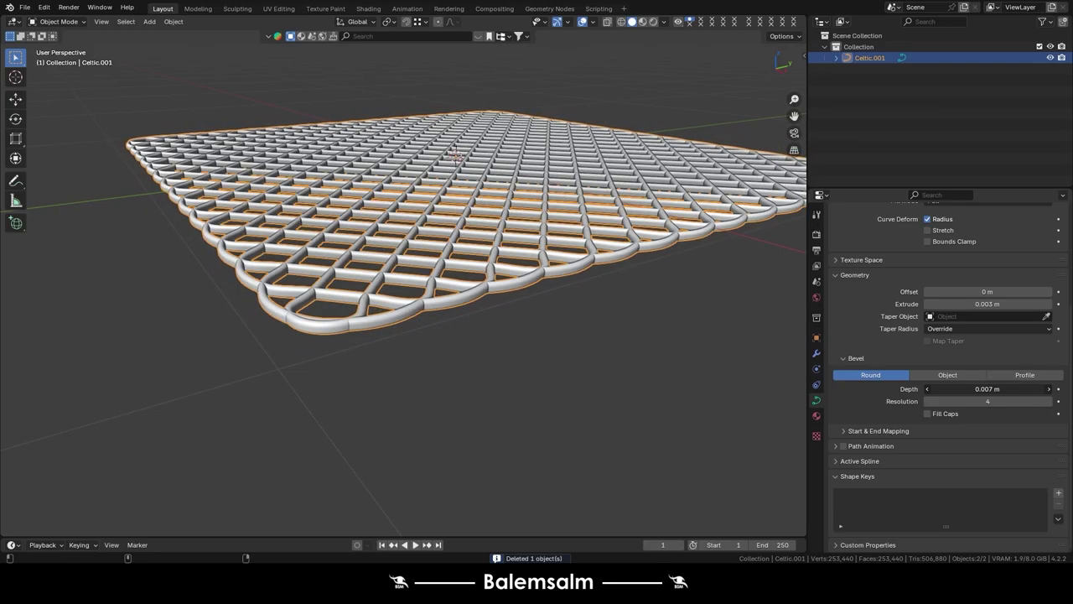
click(532, 345)
mouse_move(532, 344)
middle_down()
mouse_move(636, 204)
mouse_move(464, 247)
middle_up()
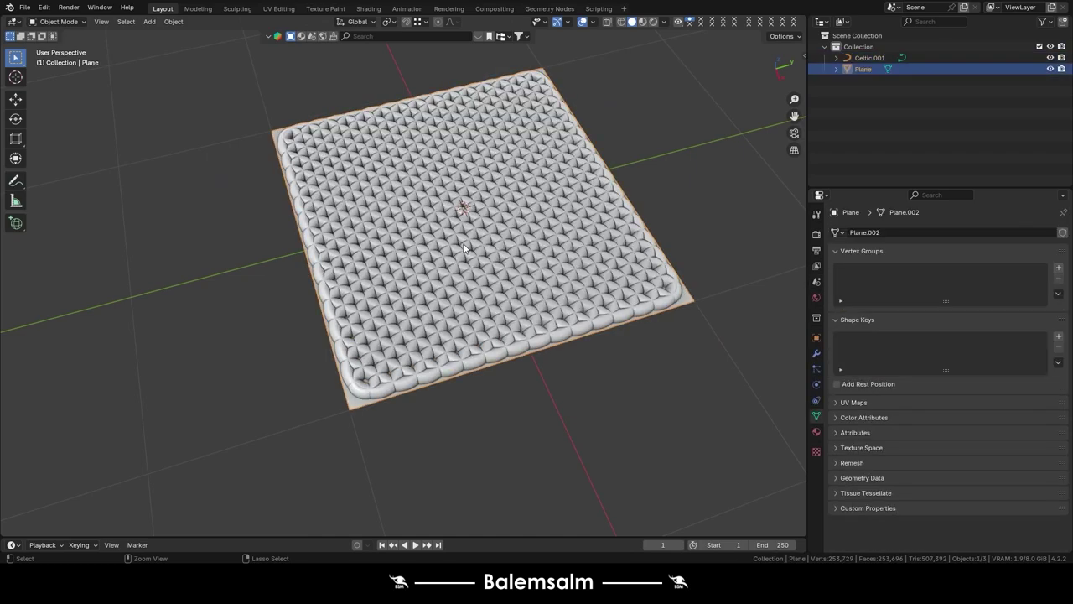
middle_drag(444, 310, 420, 269)
click(420, 262)
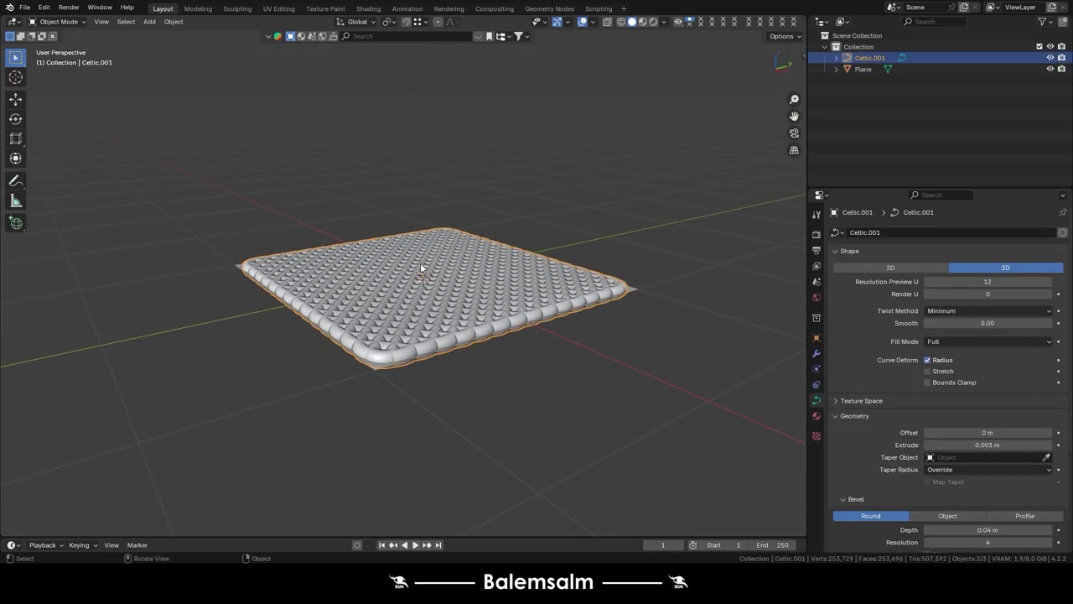
scroll(420, 263, up, 1)
key(x)
click(471, 269)
key(shift+a)
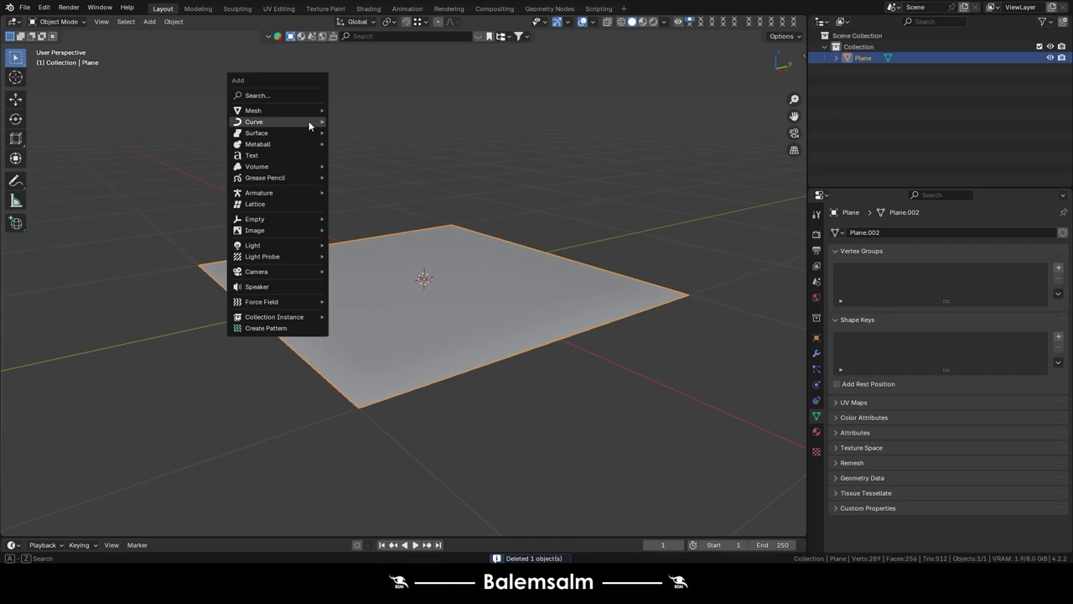
mouse_move(369, 405)
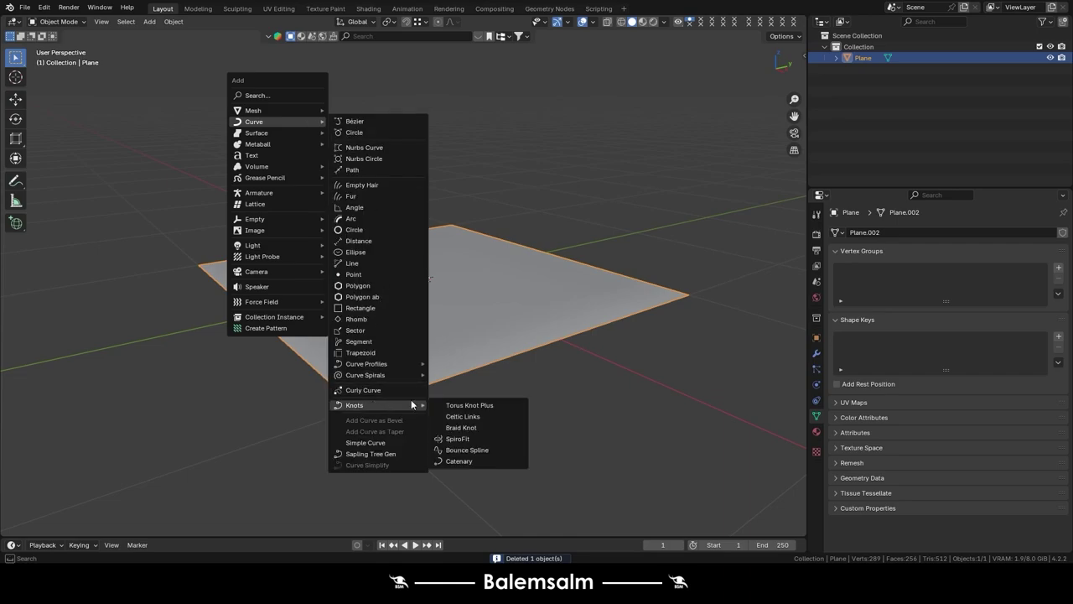
- Add a Celtic Links curve with Weave Up 1.3, Weave Down -0.78 and Bevel Depth 0.001
click(449, 417)
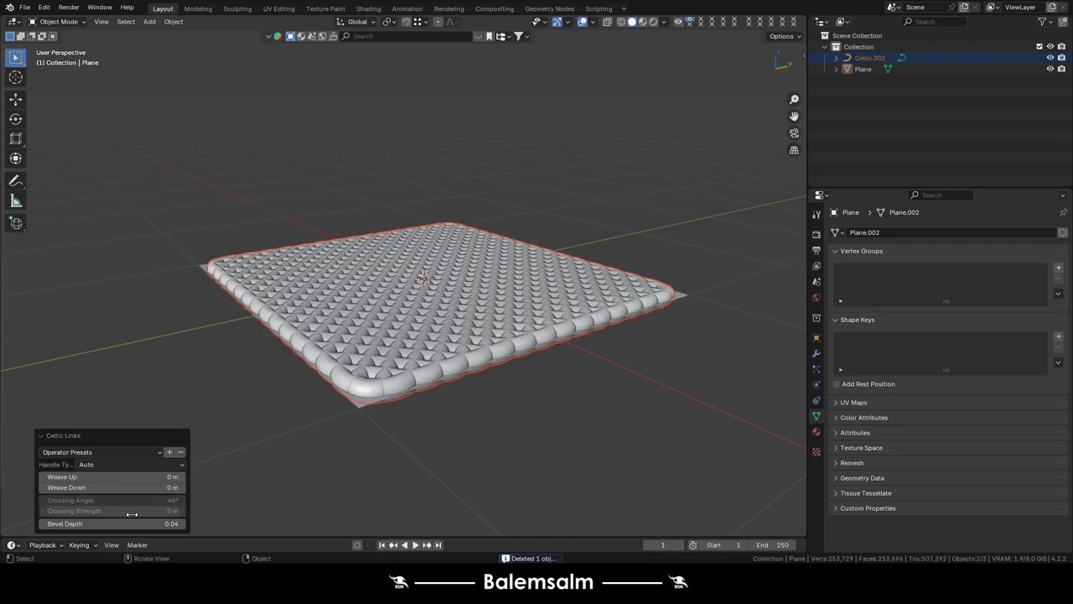
mouse_move(125, 476)
mouse_down()
mouse_move(152, 124)
mouse_move(218, 120)
mouse_up()
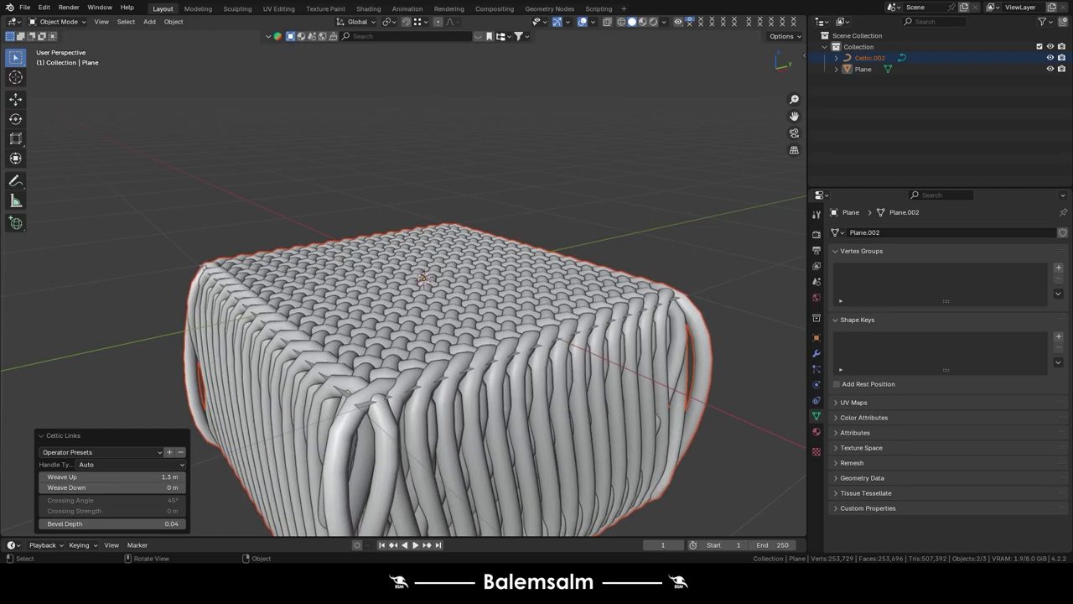
middle_drag(394, 402, 396, 340)
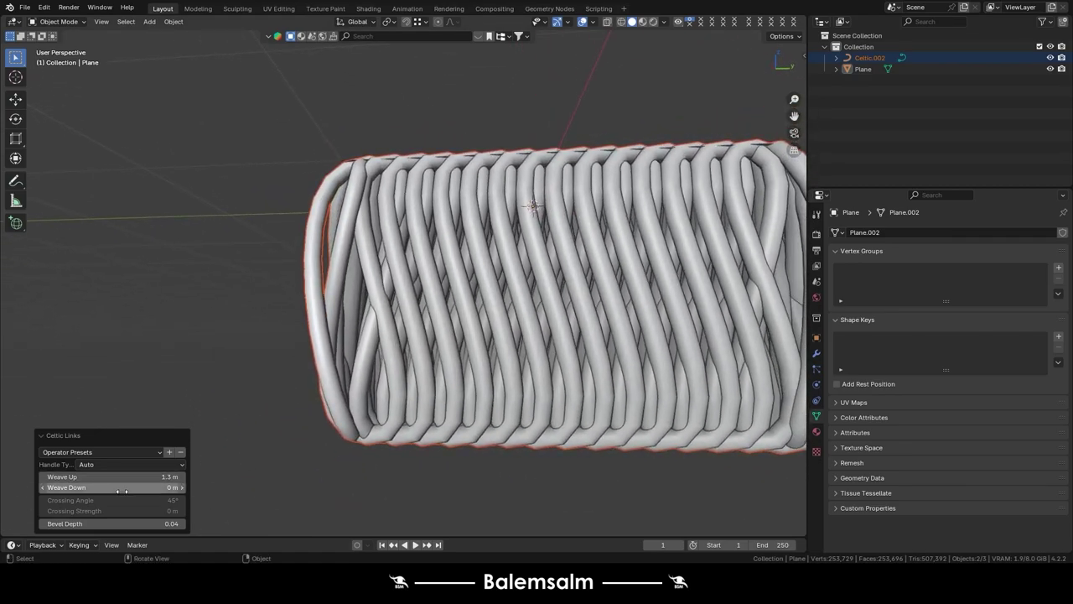
mouse_move(122, 491)
mouse_down()
mouse_move(141, 138)
mouse_move(169, 513)
mouse_move(130, 178)
mouse_up()
drag(136, 178, 116, 179)
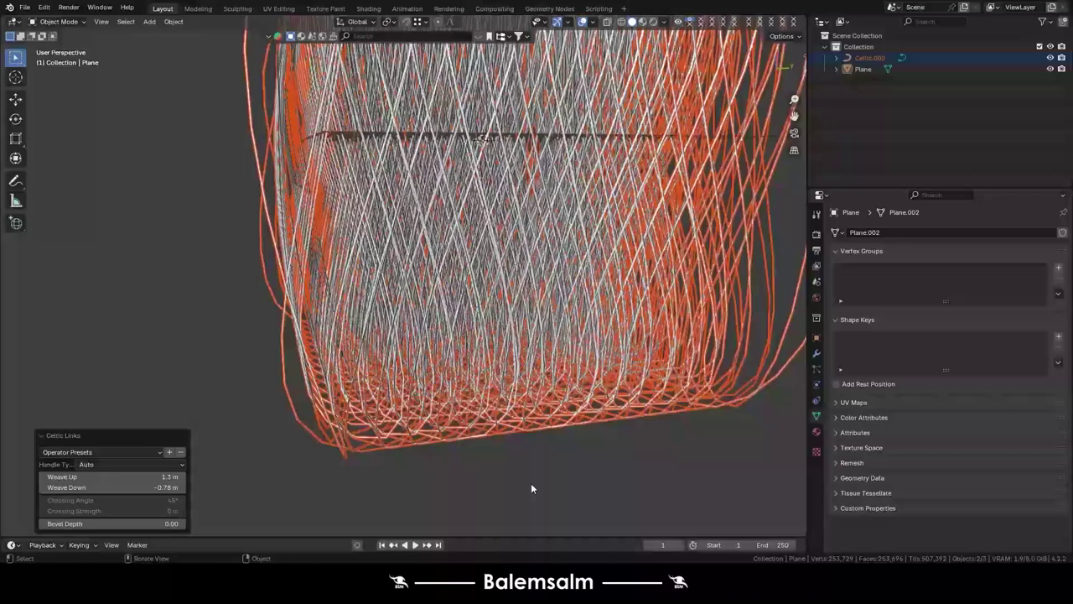
- Select the subdivided plane and delete it, leaving only the woven curve
middle_drag(500, 460, 429, 289)
key(Tab)
key(Tab)
click(429, 289)
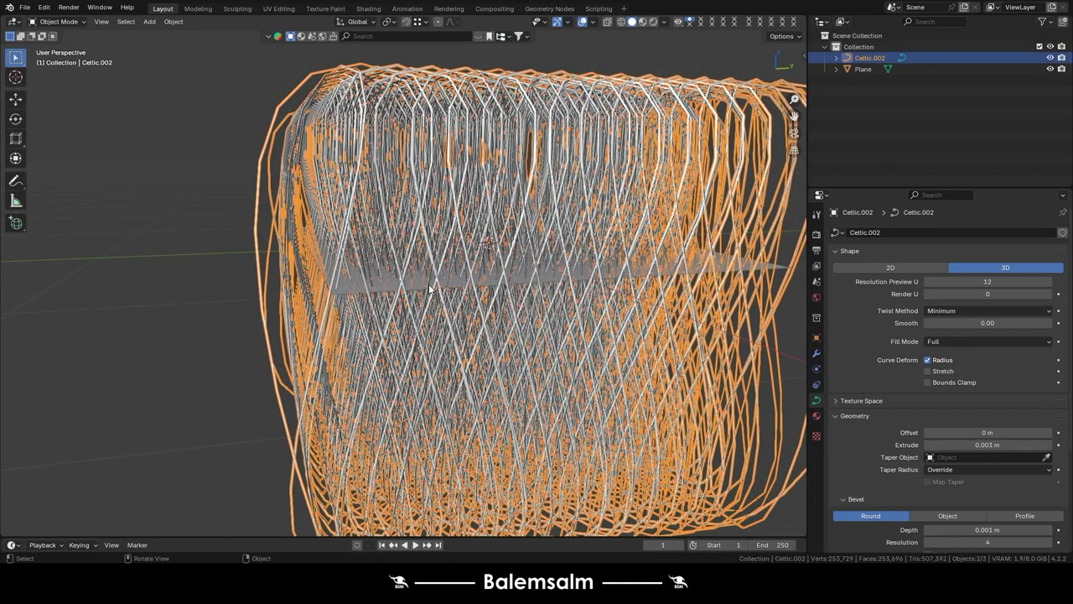
key(z)
click(429, 288)
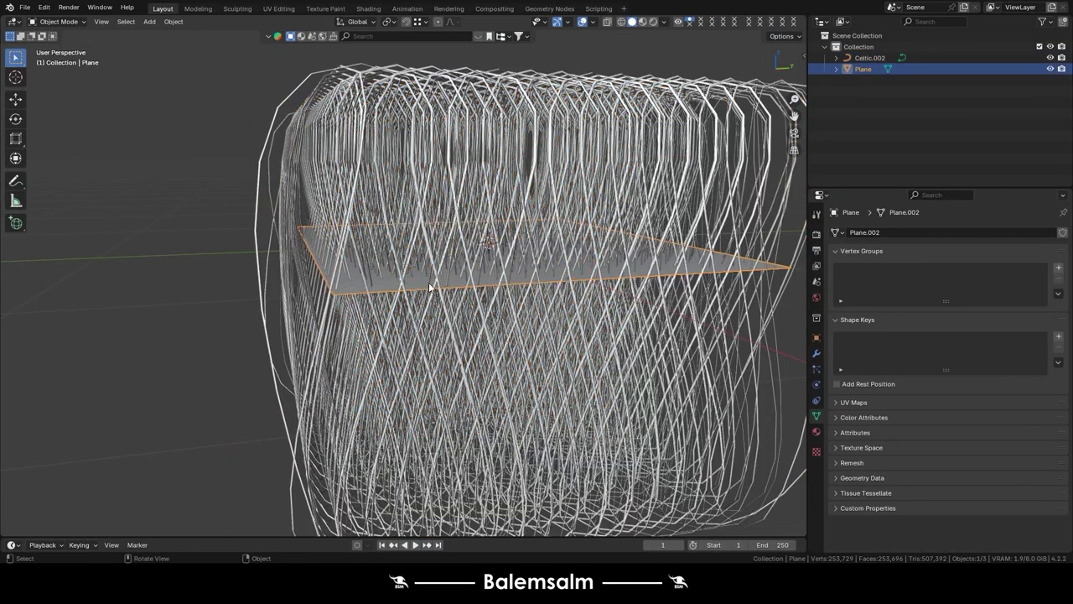
key(x)
click(525, 283)
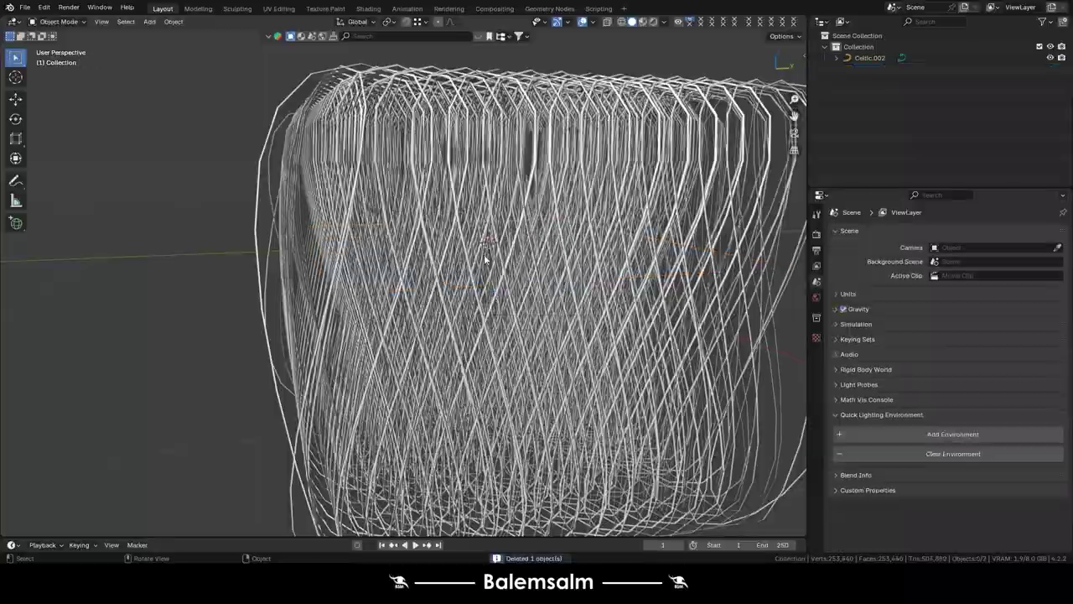
- Delete the Celtic.002 curve to empty the scene and bring up the Add menu
mouse_move(525, 285)
middle_down()
mouse_move(513, 267)
mouse_move(574, 139)
mouse_move(687, 99)
mouse_move(528, 239)
mouse_move(340, 271)
mouse_move(184, 276)
mouse_move(381, 235)
middle_up()
key(Home)
click(386, 218)
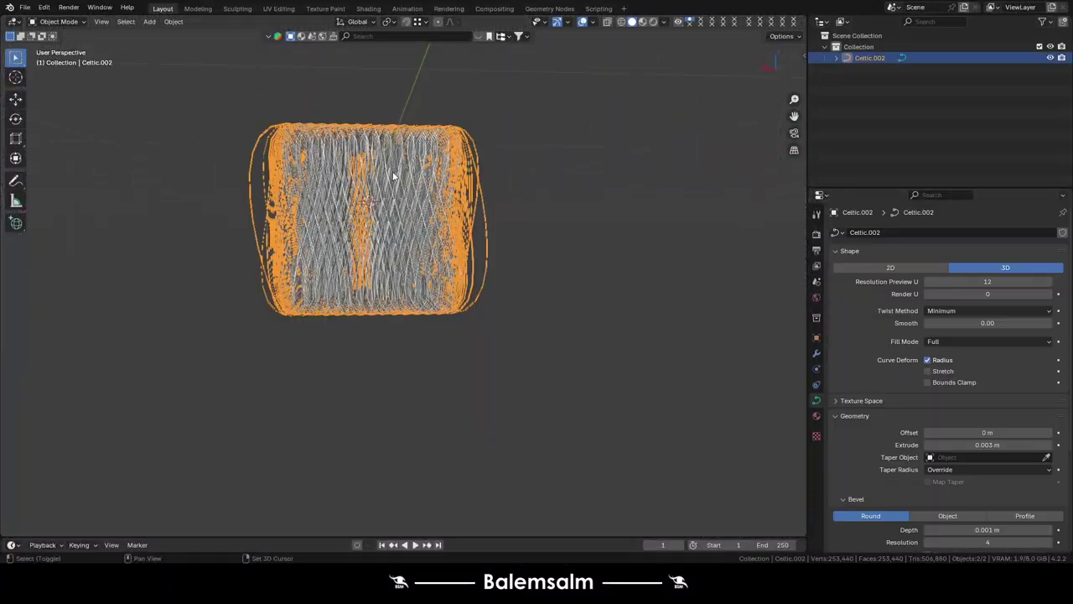
middle_drag(395, 176, 498, 246)
scroll(413, 191, up, 5)
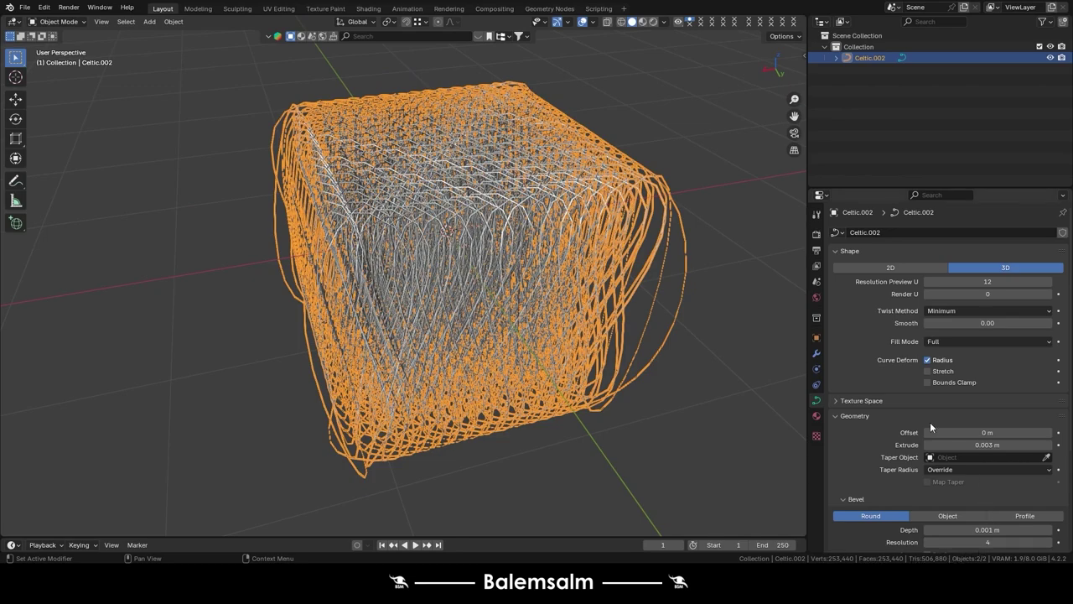
key(x)
click(456, 196)
key(shift+a)
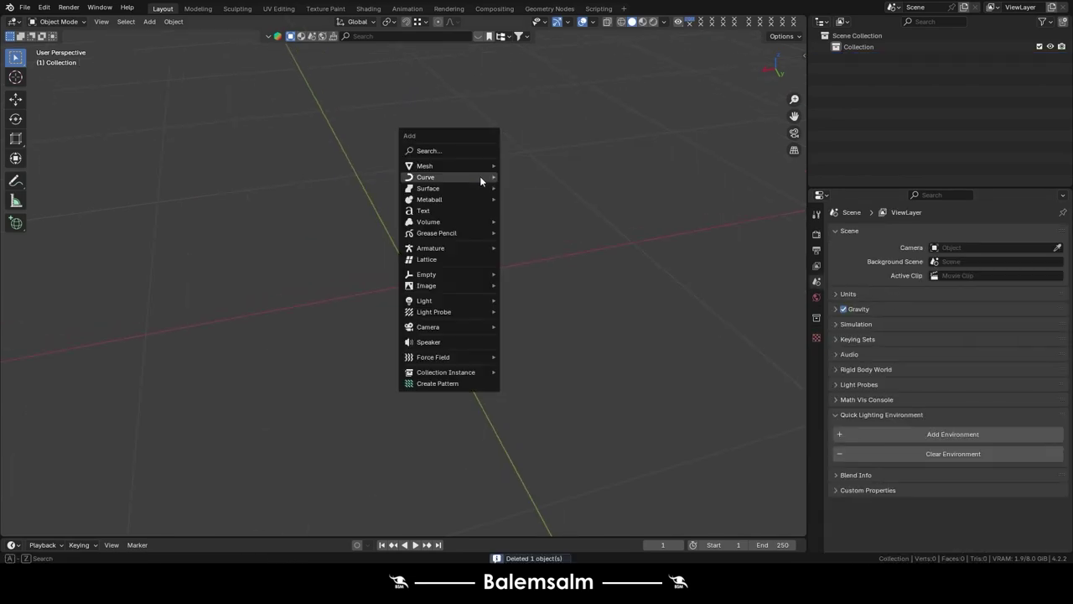
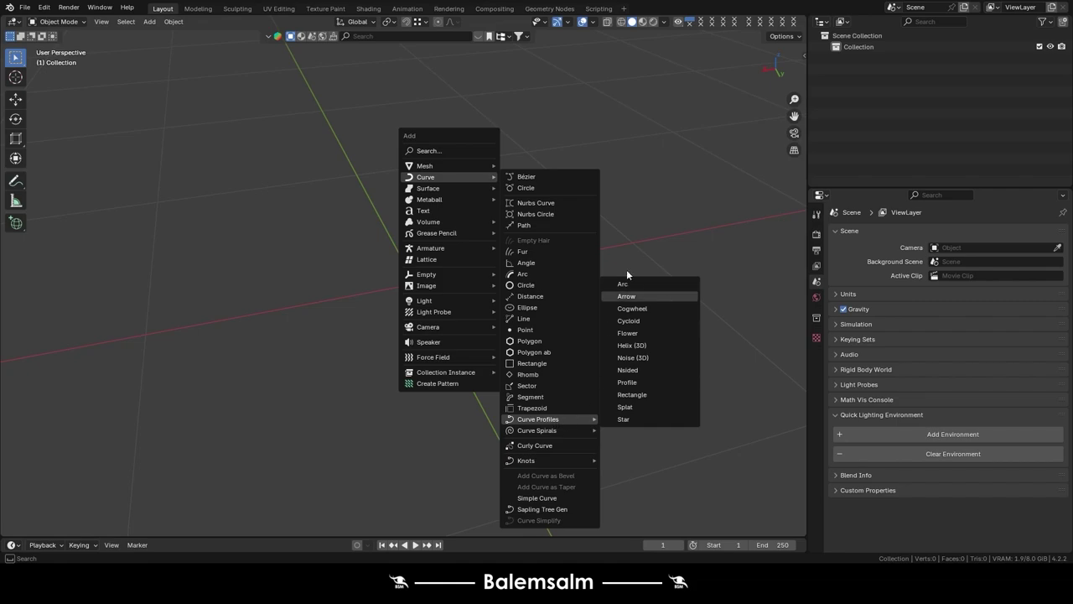
- Add an Arrow curve profile, pull its tail corner up-right, then delete it
click(626, 296)
scroll(414, 282, down, 4)
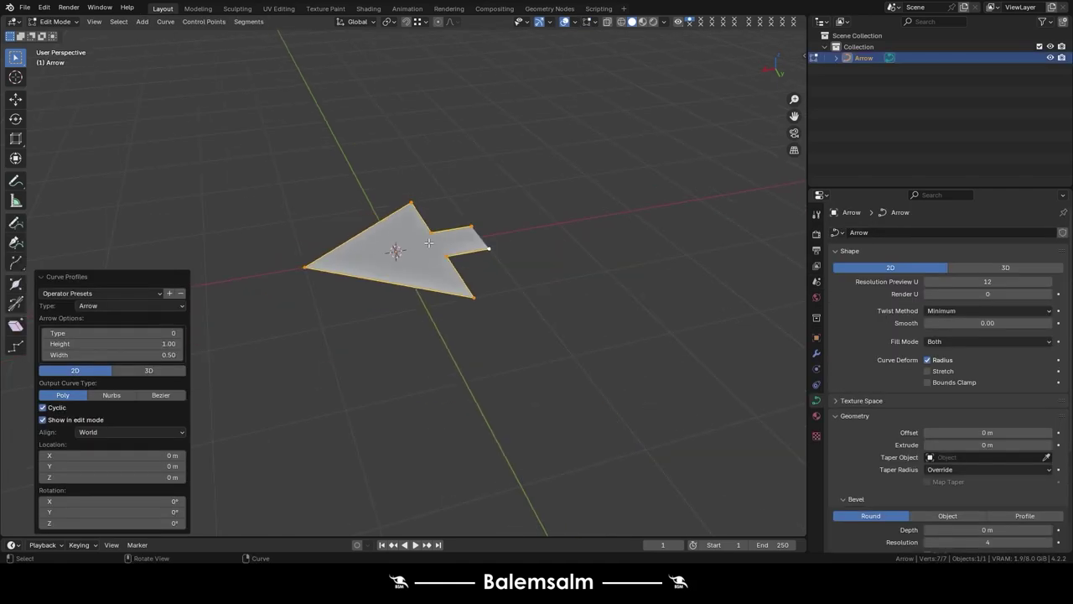
middle_drag(414, 282, 394, 252)
scroll(372, 240, up, 4)
scroll(371, 240, up, 3)
scroll(397, 245, down, 3)
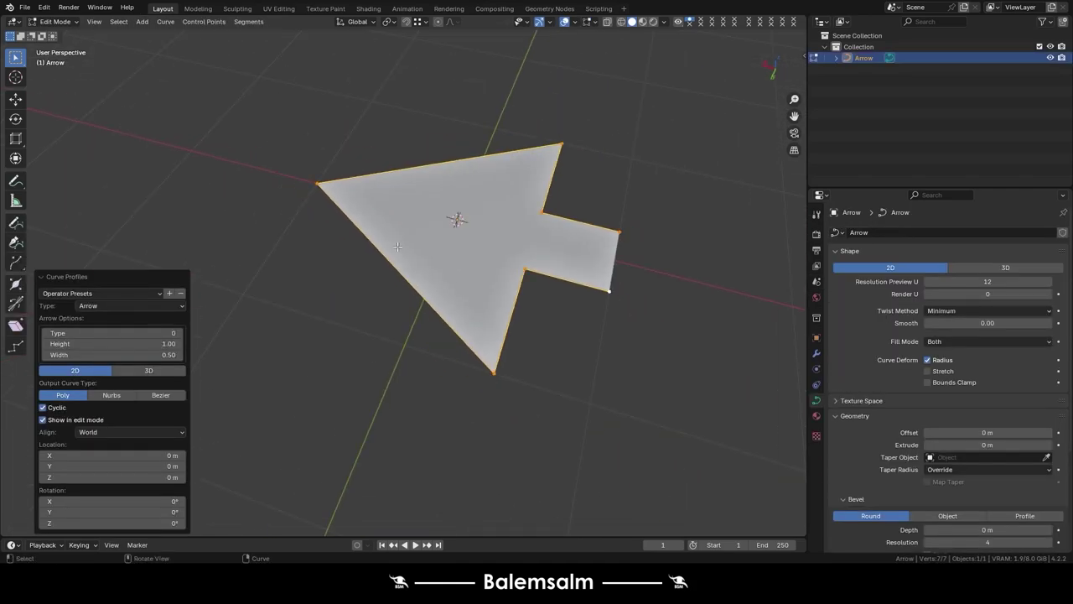
drag(630, 228, 675, 202)
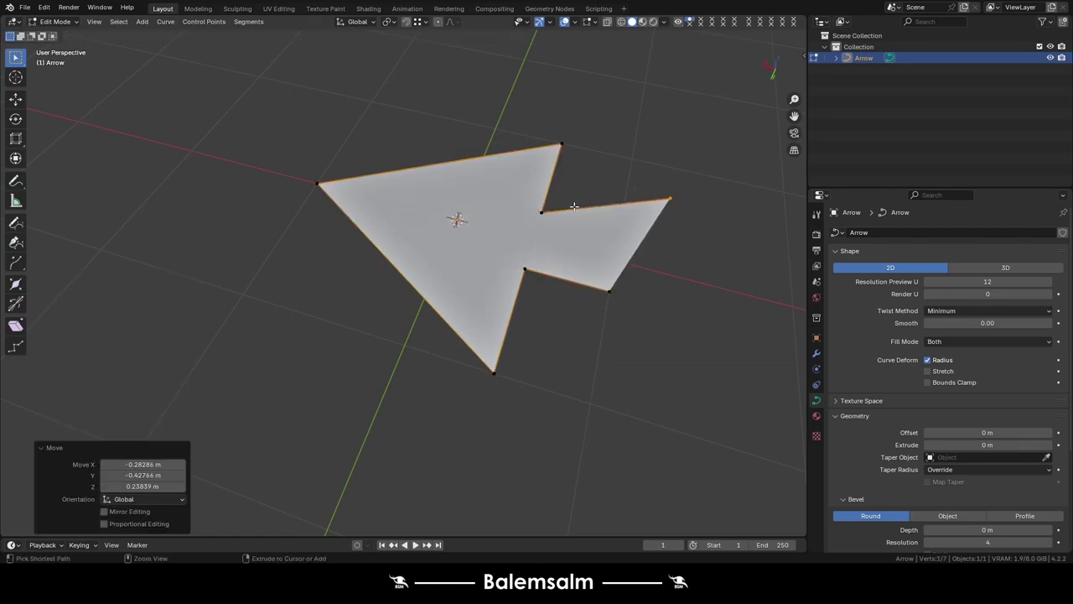
key(Tab)
key(x)
click(510, 205)
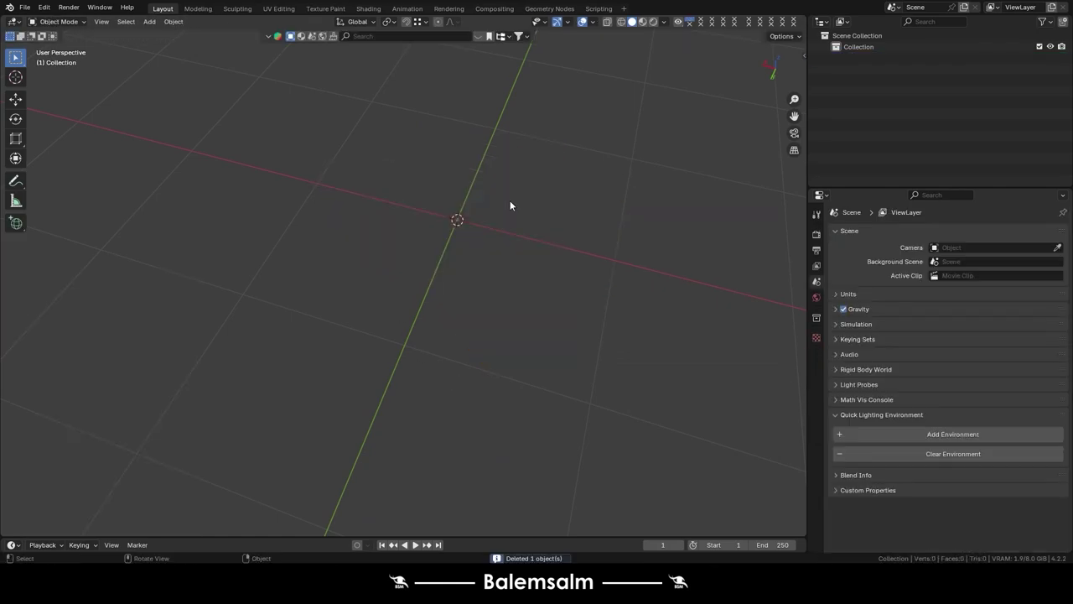
- Add a metaball ball and place six duplicates around it to form a blob
key(shift+a)
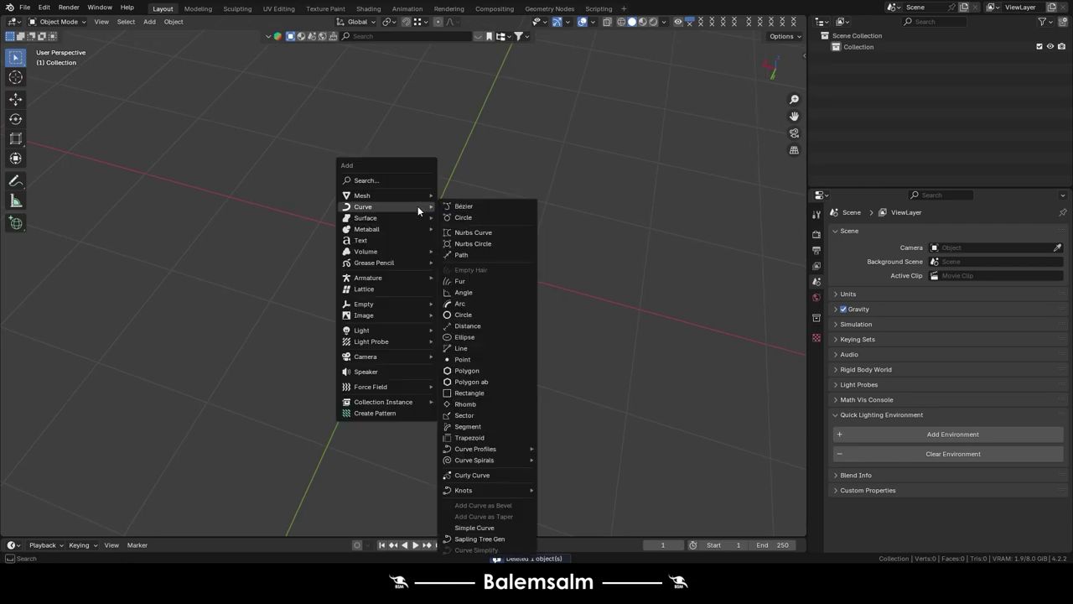
mouse_move(385, 229)
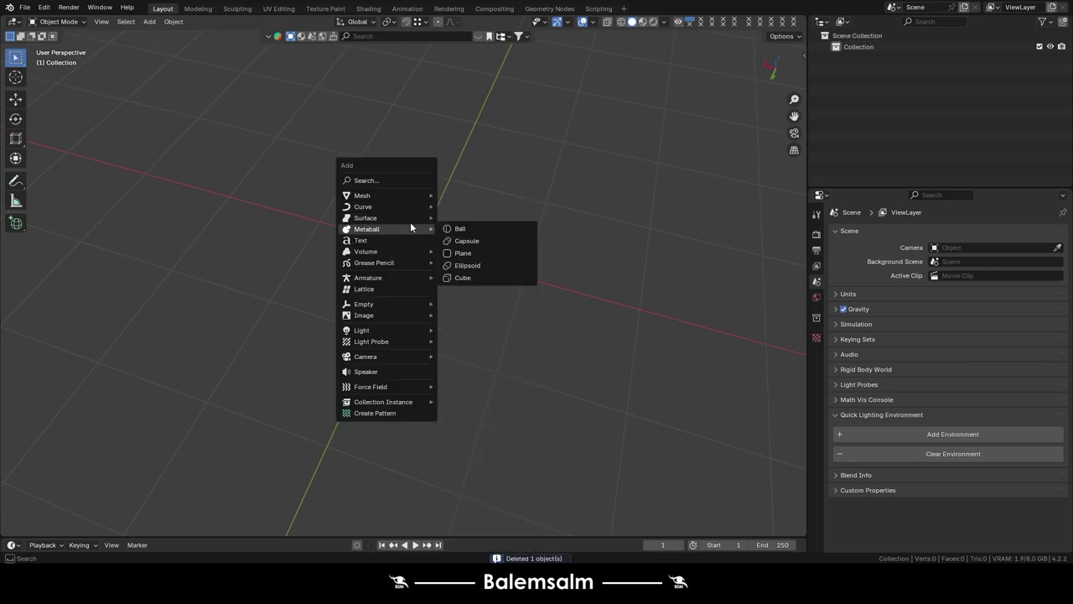
click(460, 228)
middle_drag(467, 228, 459, 281)
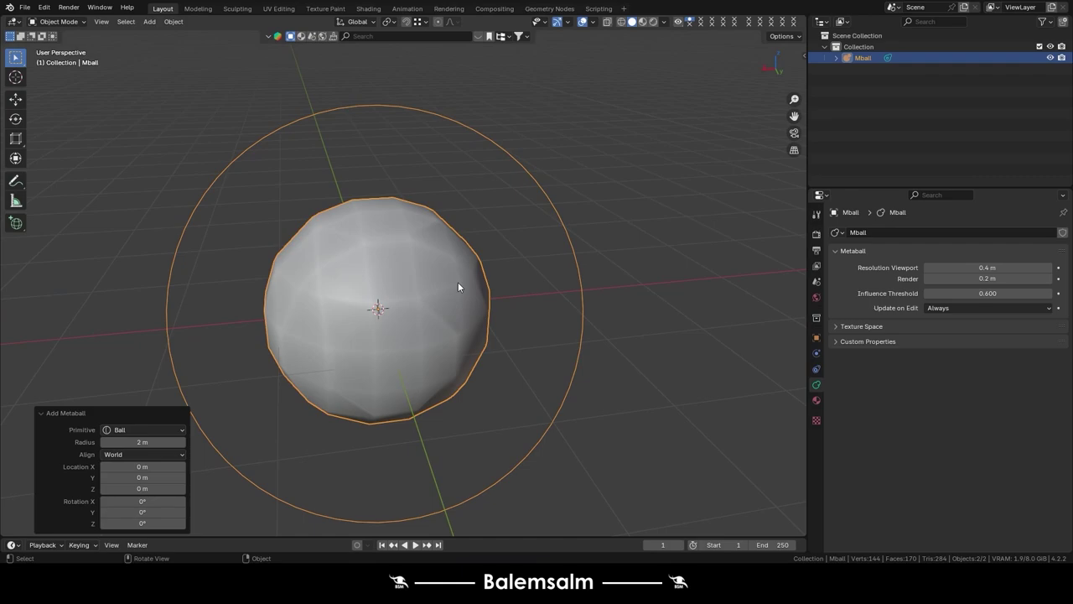
key(shift+d)
click(569, 177)
key(shift+d)
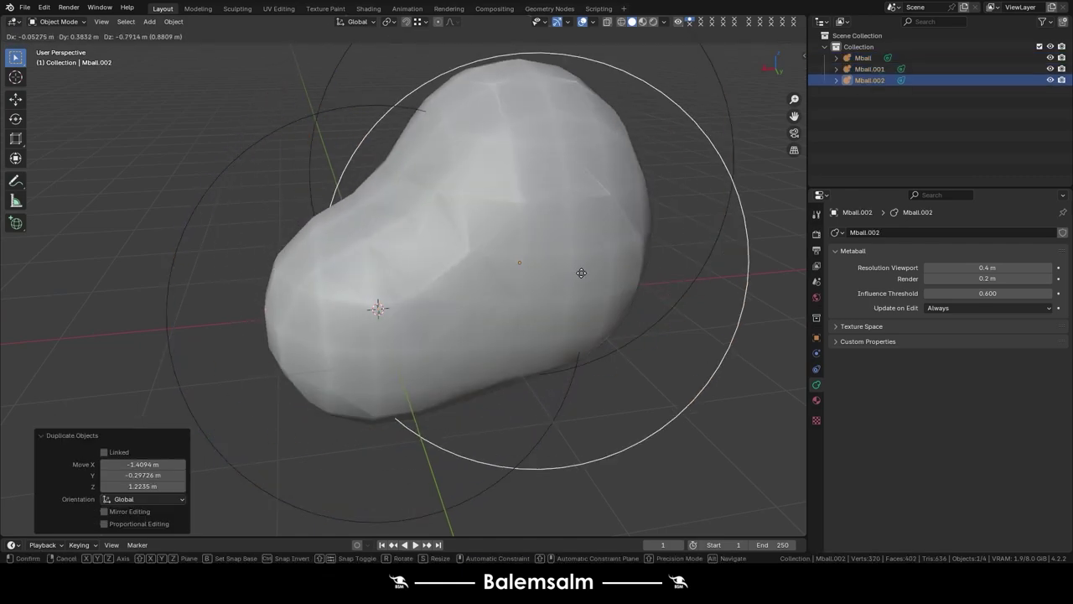
click(570, 369)
key(shift+d)
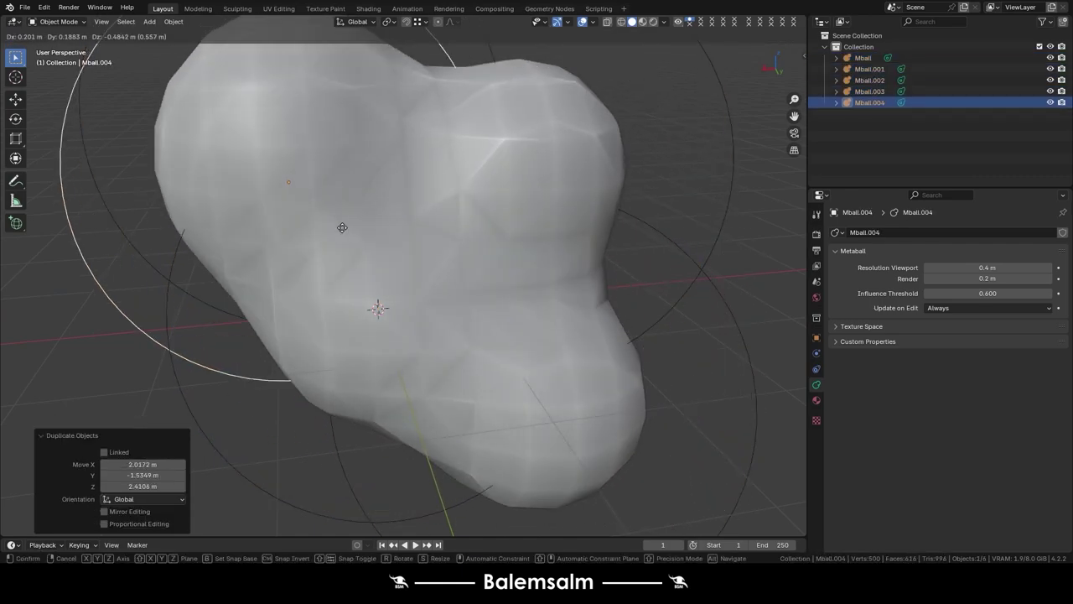
click(341, 227)
key(shift+d)
click(216, 391)
key(shift+d)
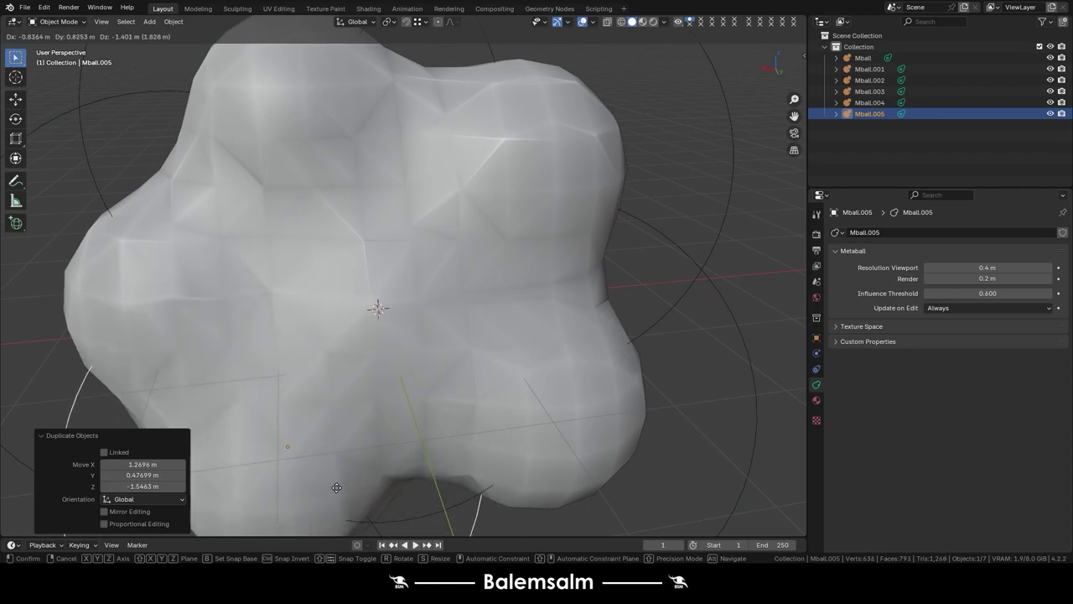
click(352, 495)
key(shift+d)
click(476, 513)
- Place four more metaball copies around the blob's upper right and top
scroll(503, 399, down, 3)
middle_drag(503, 397, 508, 394)
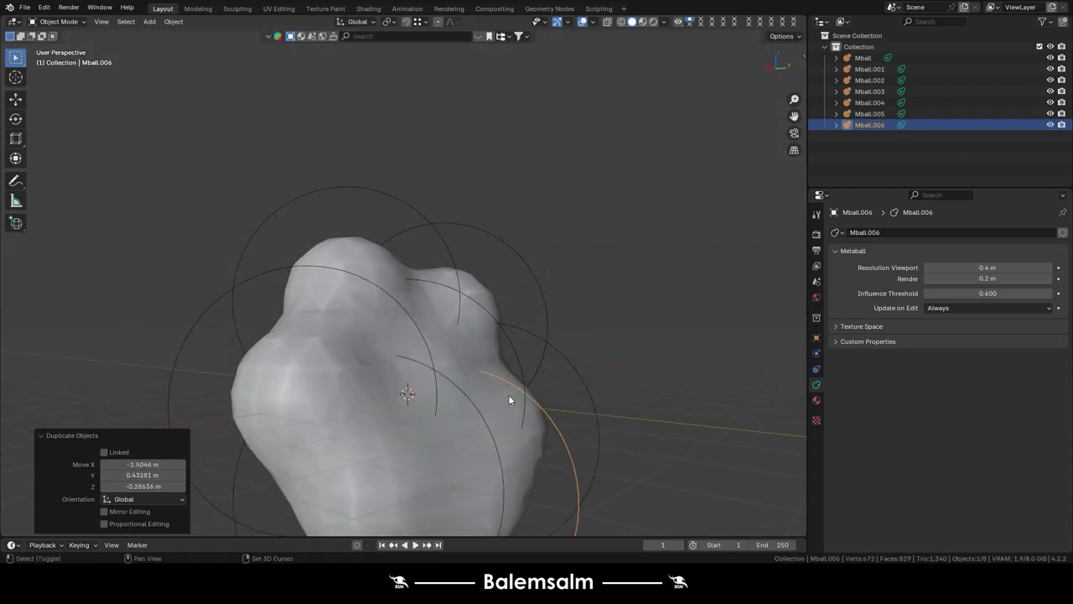
key(shift+d)
click(555, 305)
middle_drag(555, 305, 528, 321)
key(shift+d)
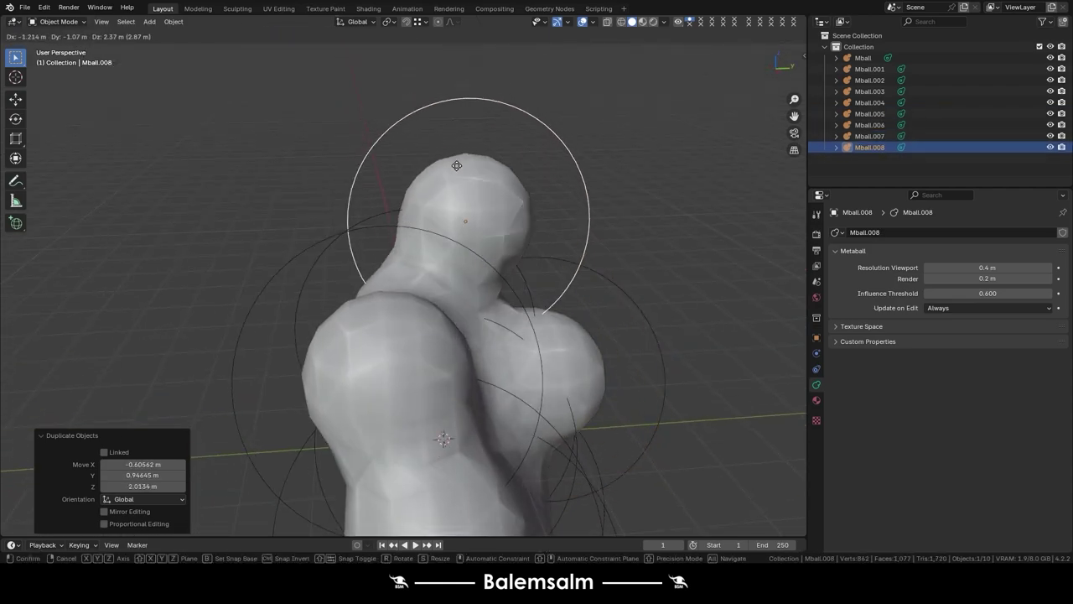
click(492, 210)
middle_drag(493, 209, 291, 252)
key(shift+d)
click(450, 138)
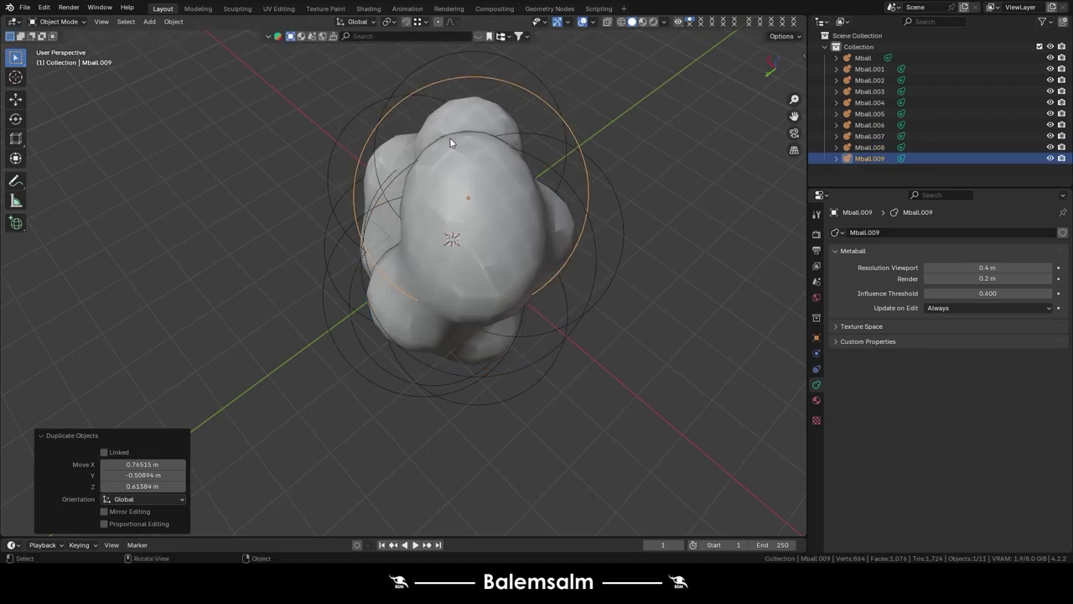
middle_drag(451, 139, 563, 132)
key(shift+d)
click(525, 384)
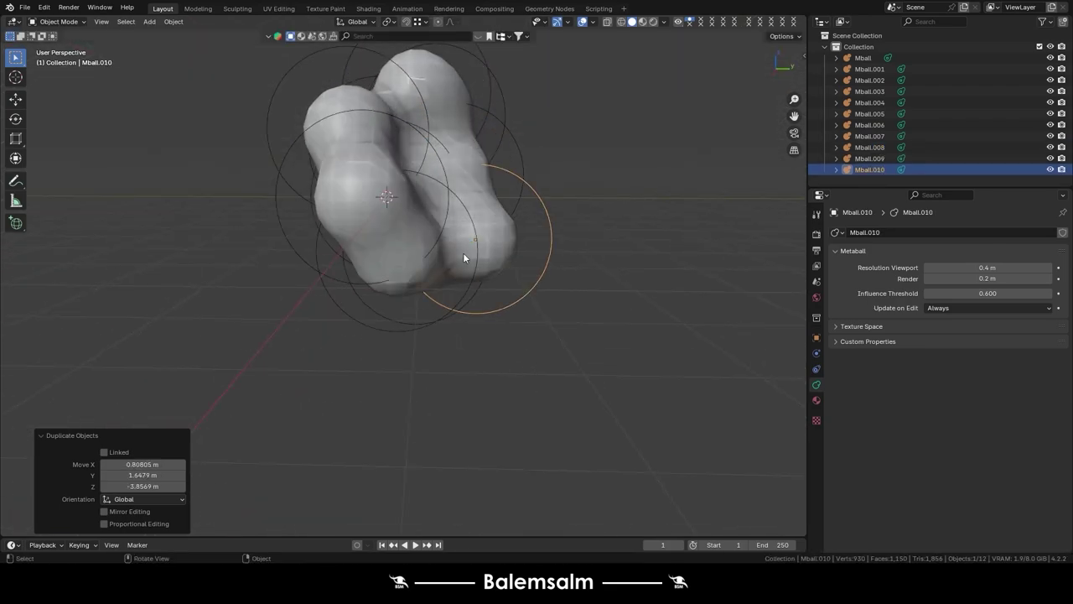
- Add three final metaball copies to complete the blob
middle_drag(463, 259, 356, 298)
key(shift+d)
click(474, 243)
key(shift+d)
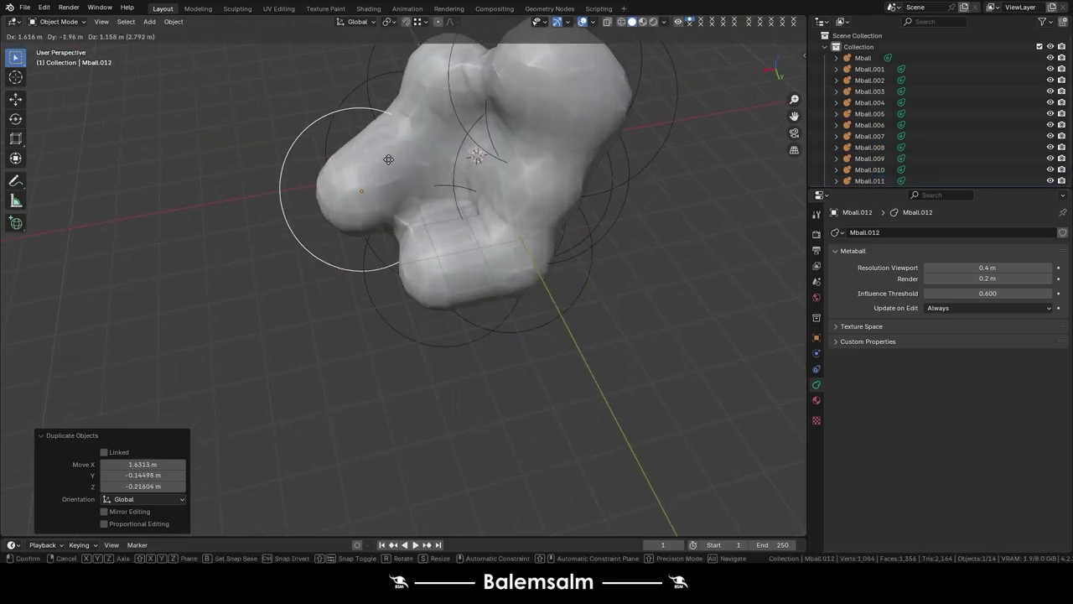
click(399, 194)
key(shift+d)
click(431, 297)
mouse_move(431, 292)
middle_down()
mouse_move(557, 244)
mouse_move(445, 260)
mouse_move(421, 292)
mouse_move(587, 126)
middle_up()
scroll(420, 292, up, 4)
scroll(419, 287, down, 5)
- Box-select all 15 metaballs and delete them, leaving the scene empty
drag(628, 83, 495, 201)
scroll(495, 201, up, 6)
key(x)
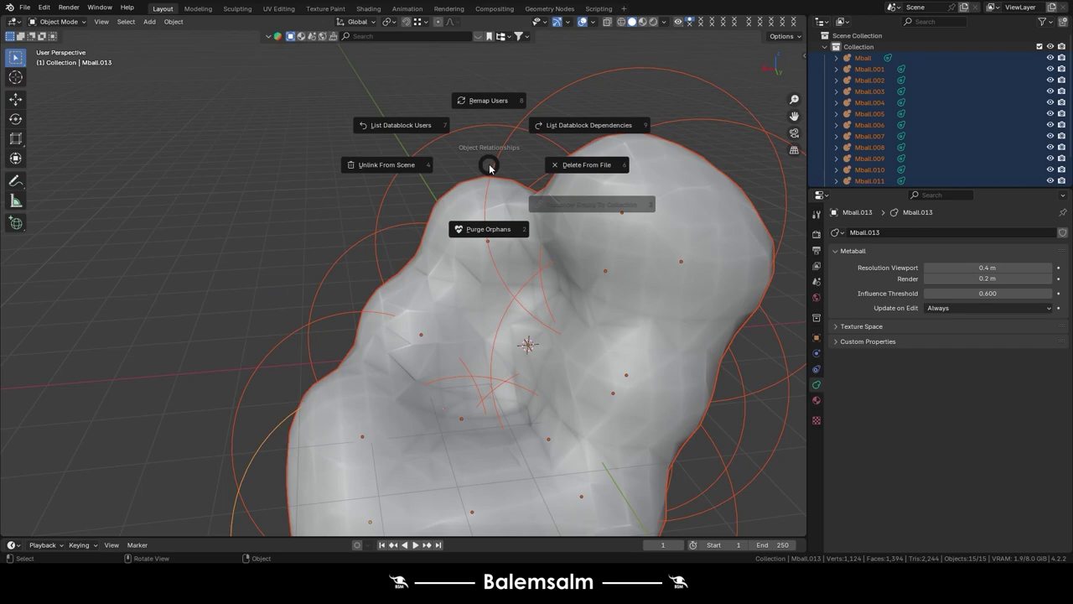
click(578, 166)
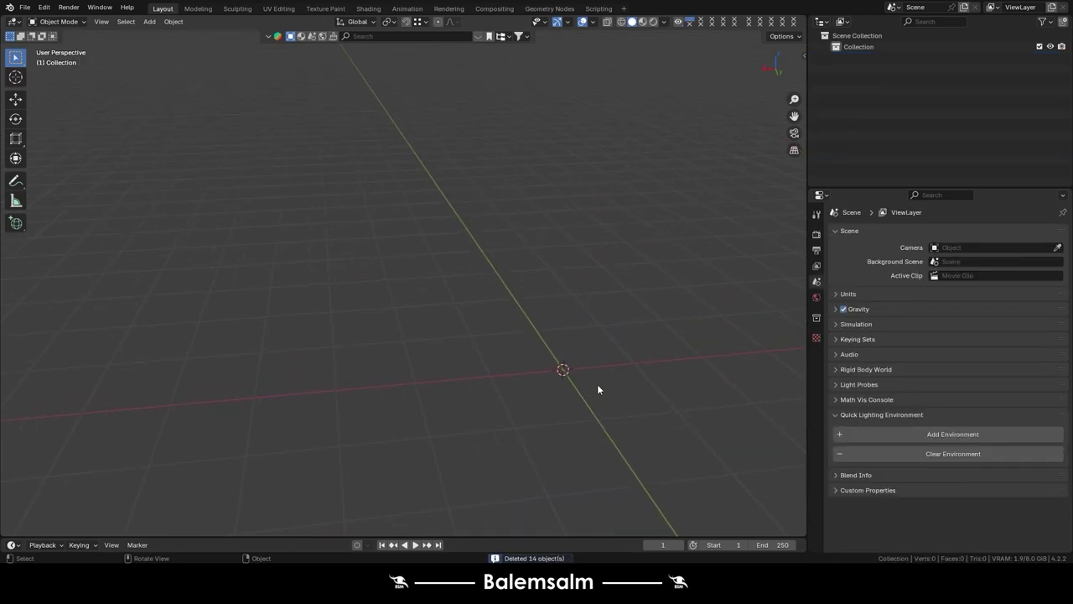
mouse_move(572, 359)
middle_down()
mouse_move(267, 187)
mouse_move(298, 174)
mouse_move(296, 212)
middle_up()
- Add an empty Volume object, then delete it from the scene
key(shift+a)
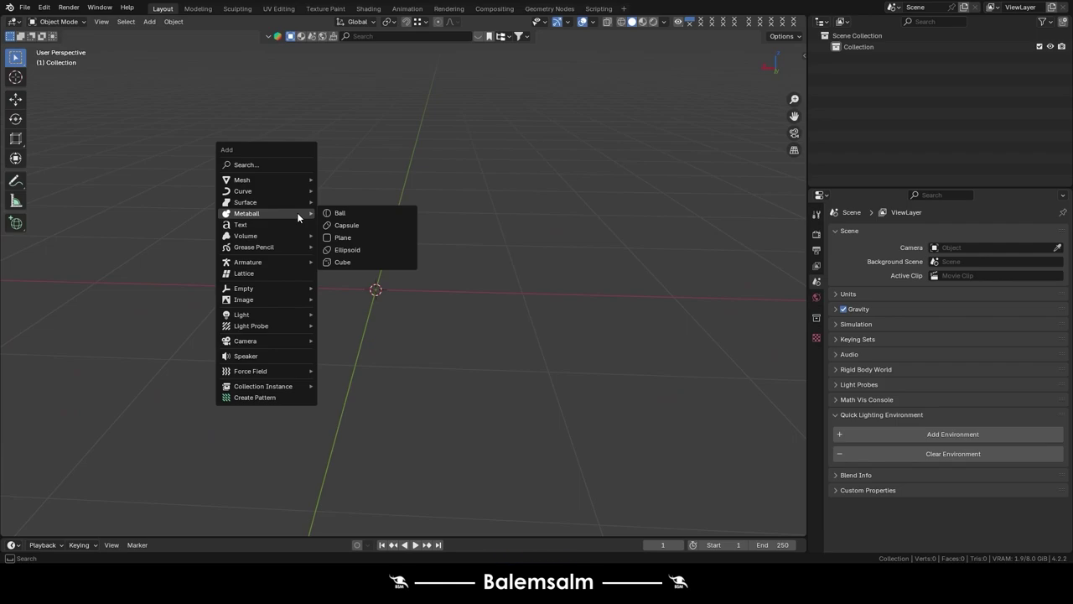
mouse_move(246, 235)
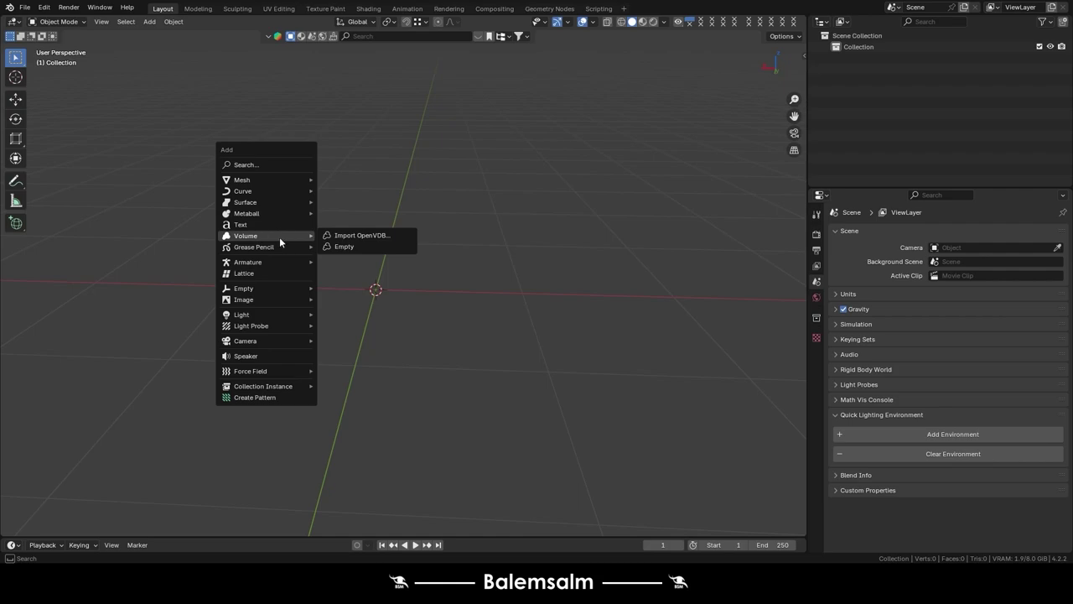
click(339, 246)
middle_drag(339, 242, 353, 234)
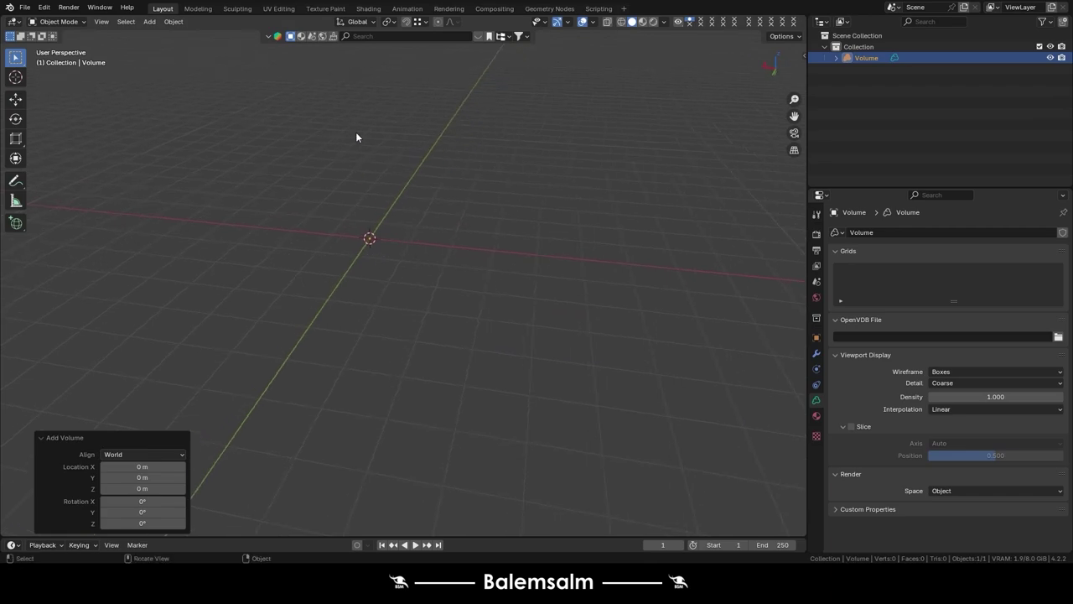
key(shift+q)
click(423, 151)
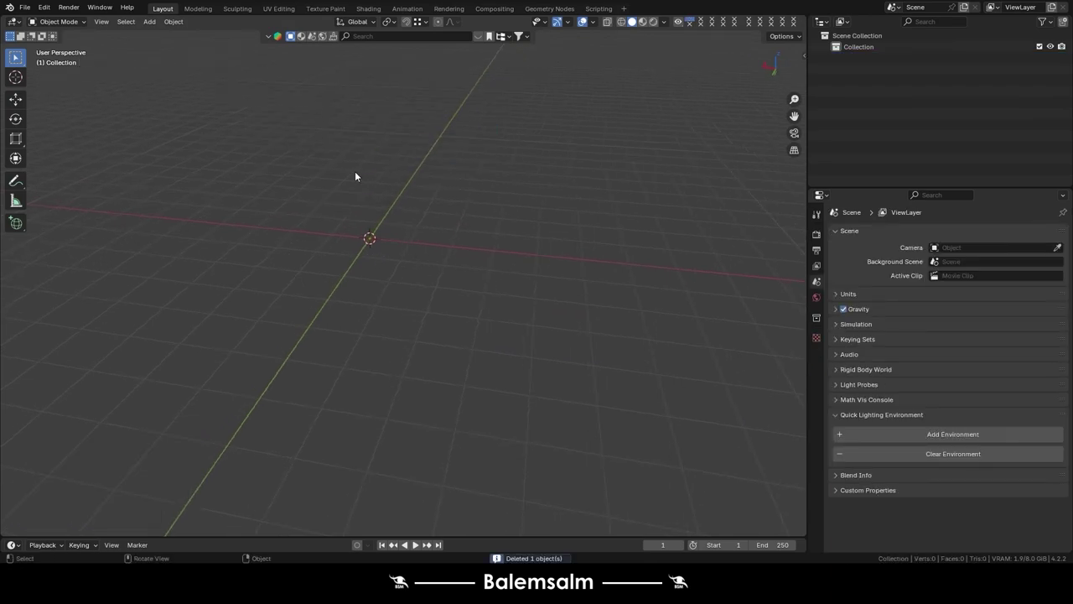
middle_drag(354, 171, 403, 176)
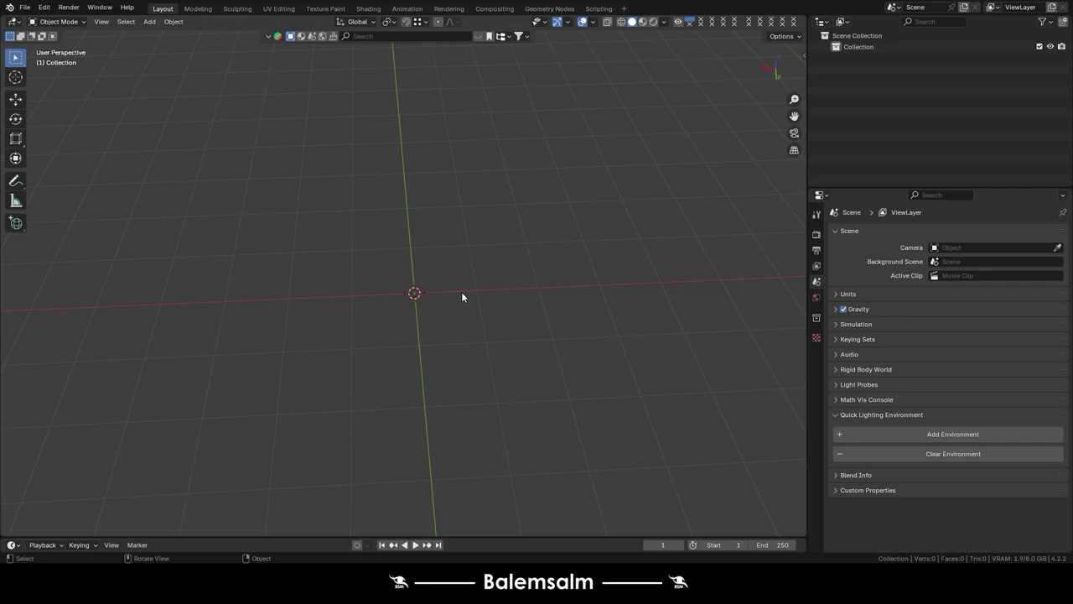
- Add a cube and raise it 1 m along Z
key(shift+a)
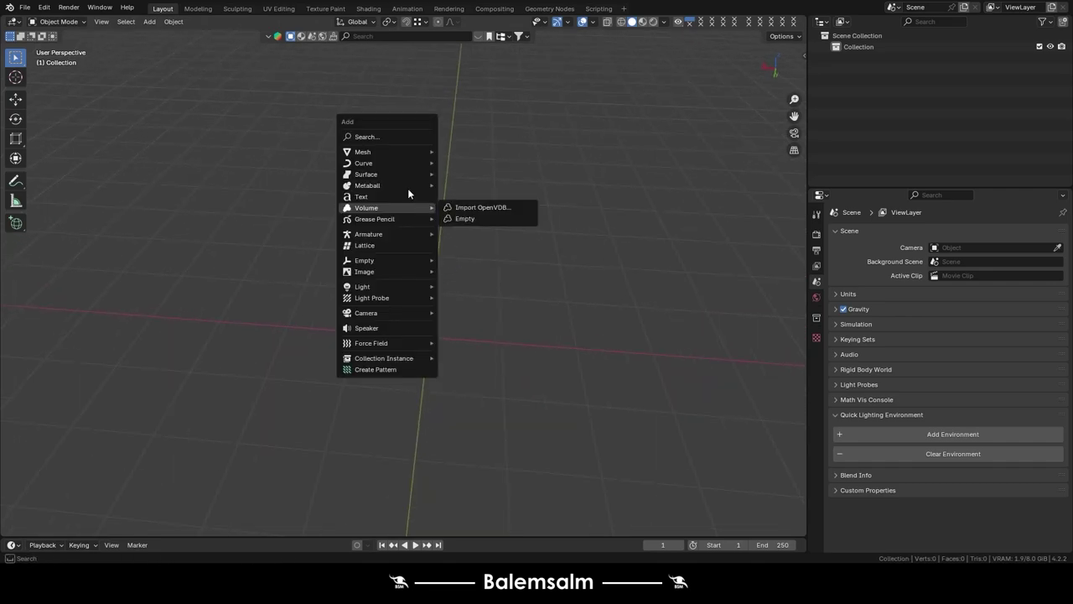
click(463, 162)
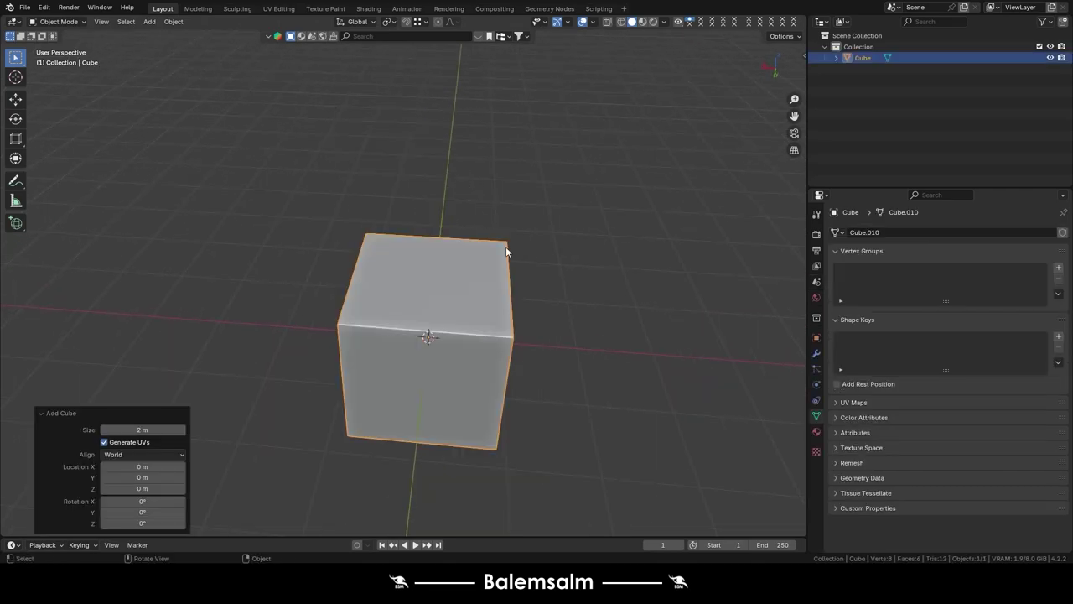
mouse_move(508, 252)
middle_down()
mouse_move(506, 354)
mouse_move(501, 343)
middle_up()
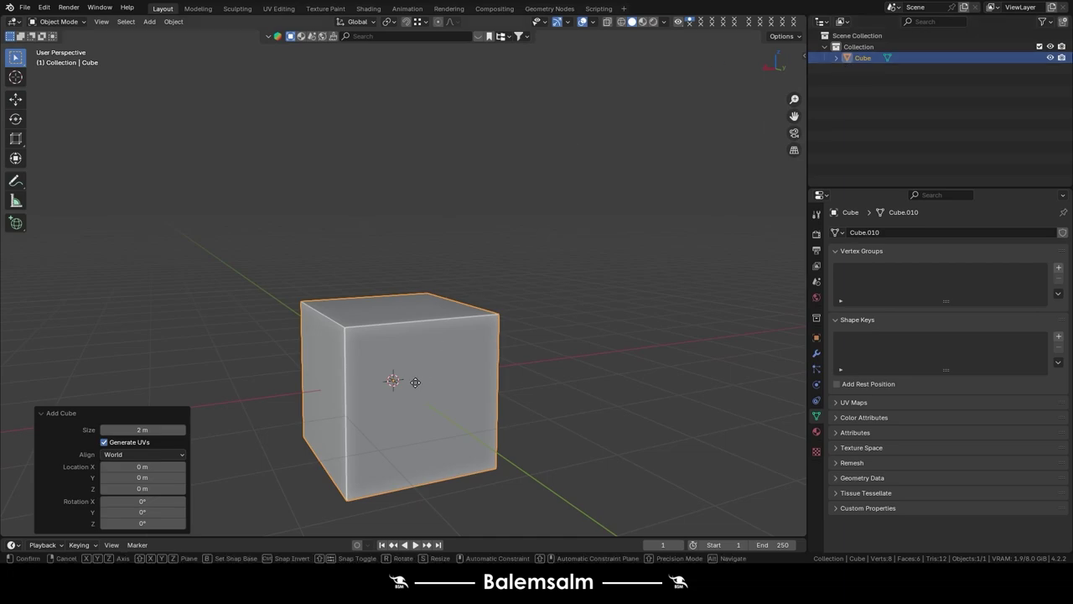
text(1)
key(Return)
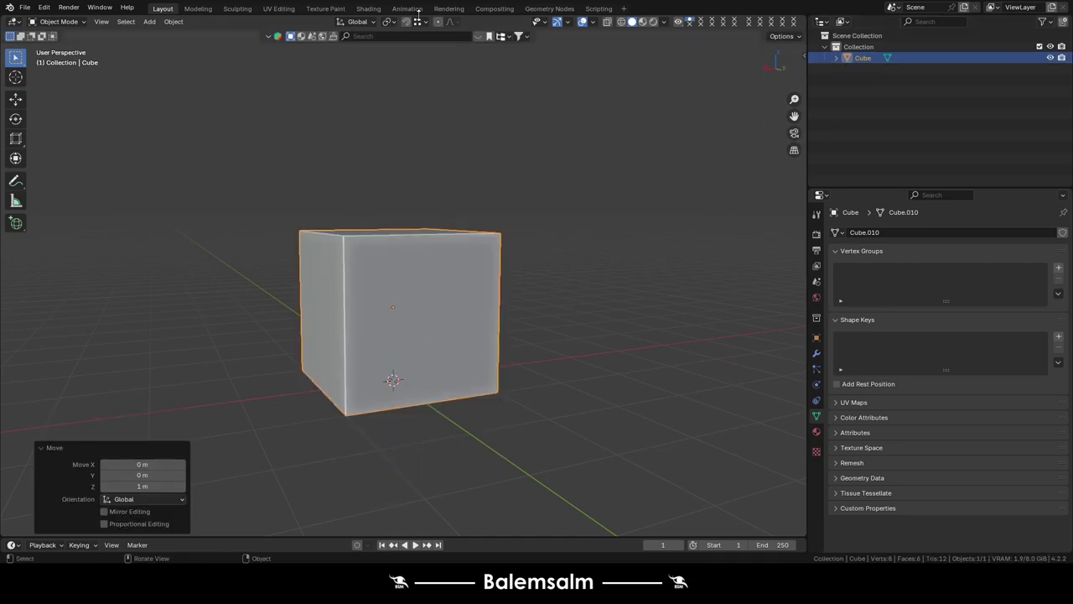
- With Affect Only Origins on, move the origin down 1 m to the base, then turn it off
click(418, 21)
click(423, 25)
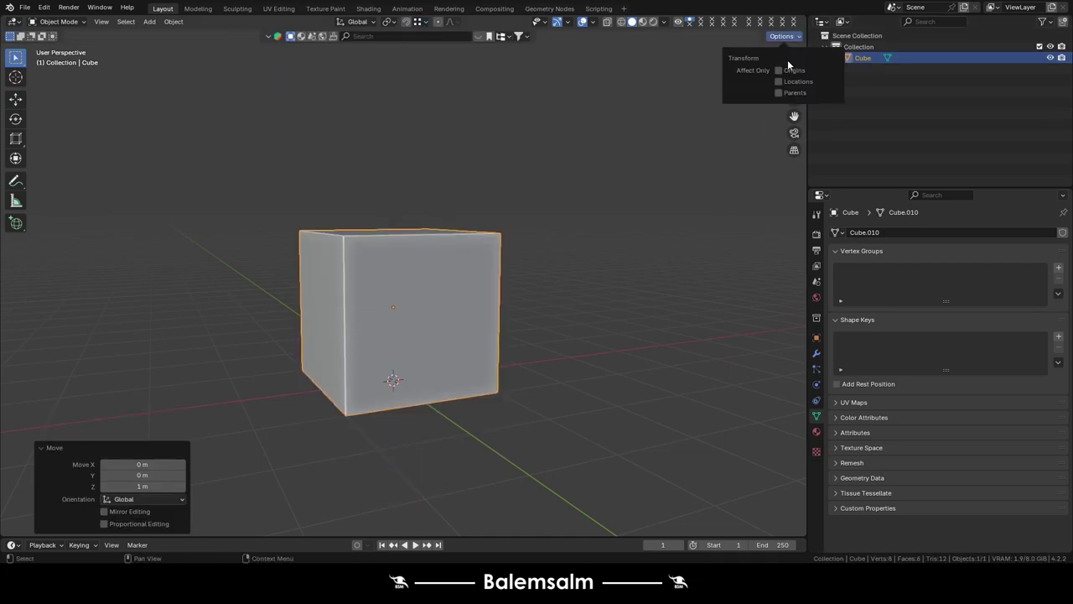
click(778, 70)
text(gz-1)
key(Return)
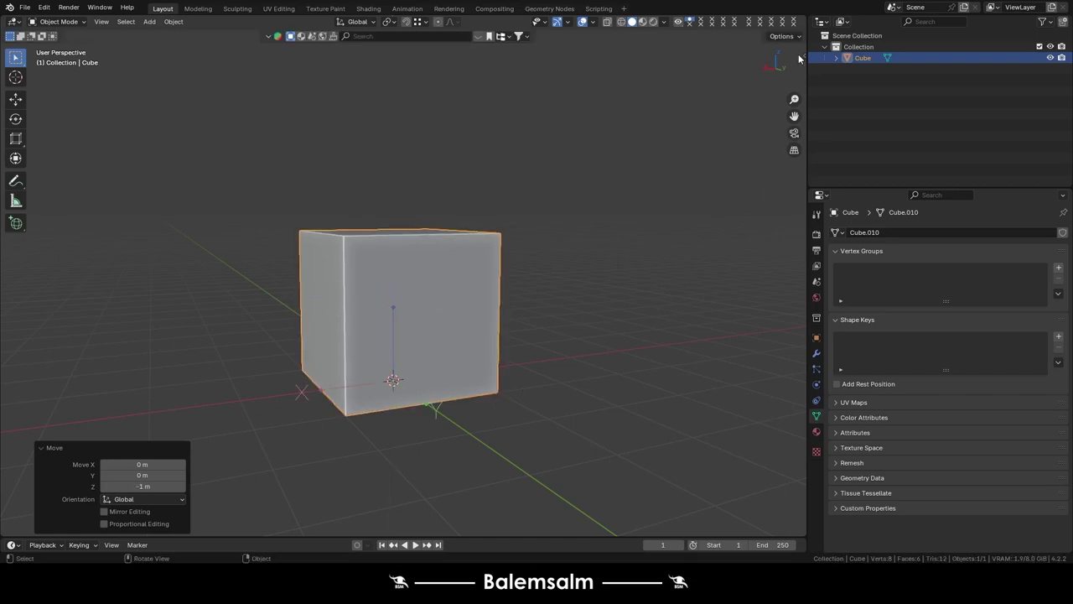
click(778, 70)
scroll(371, 265, up, 3)
- Enter Edit Mode and delete the cube's bottom face
key(Tab)
middle_drag(372, 265, 448, 130)
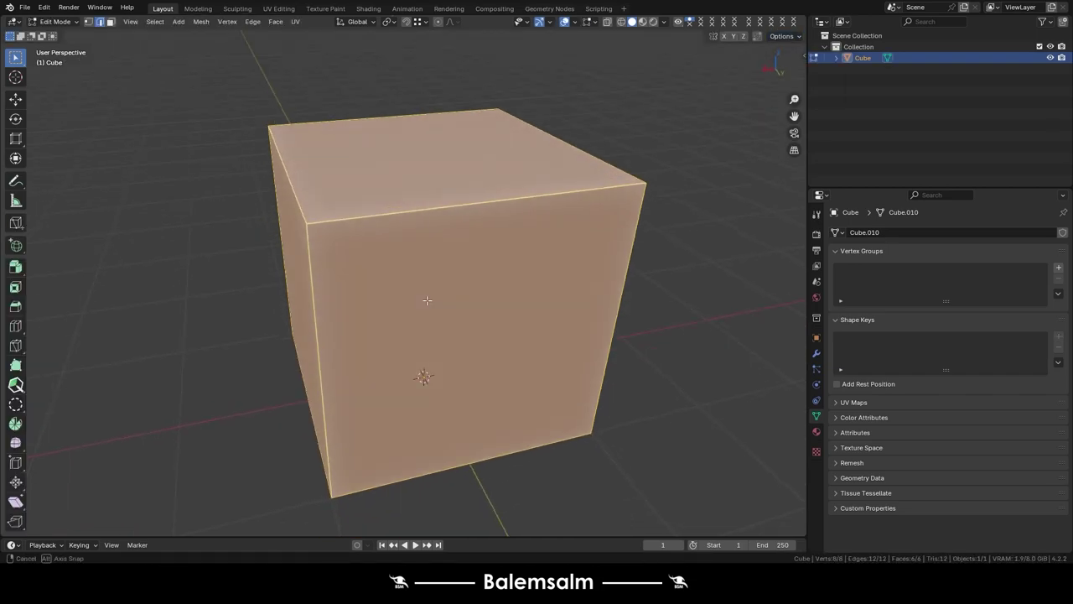
click(448, 130)
mouse_move(539, 280)
middle_down()
mouse_move(526, 372)
mouse_move(443, 529)
middle_up()
click(443, 529)
key(x)
click(466, 315)
middle_drag(466, 315, 498, 282)
scroll(457, 337, up, 3)
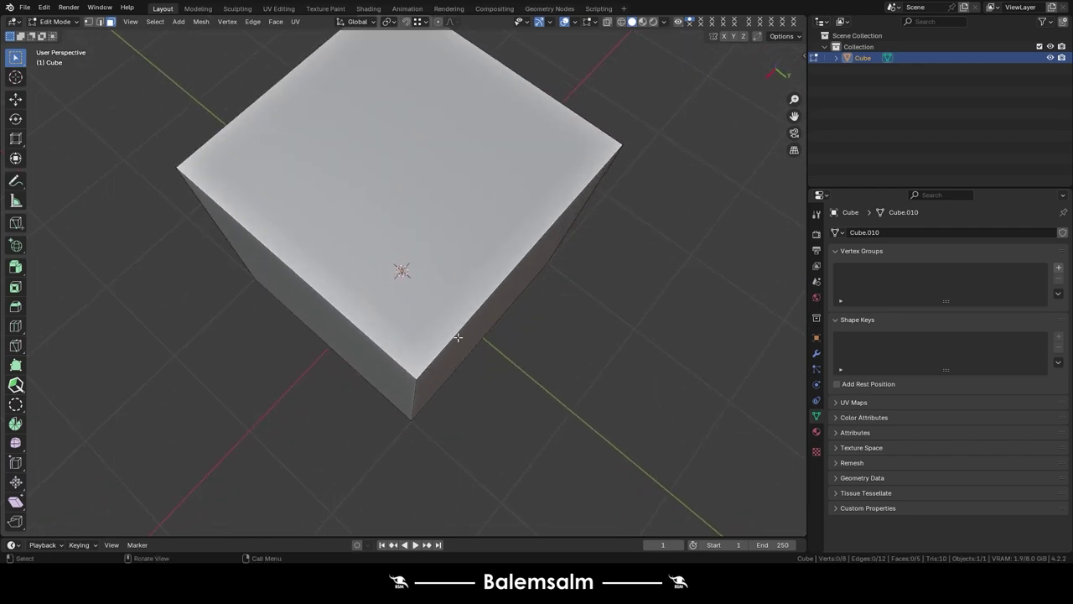
scroll(521, 231, up, 1)
- Add two evenly spaced loop cuts in each direction, making a 3x3 grid
click(521, 230)
right_click(522, 231)
click(465, 113)
right_click(466, 113)
- Select the loop of middle side-strip faces, dropping the top faces from the selection
key(3)
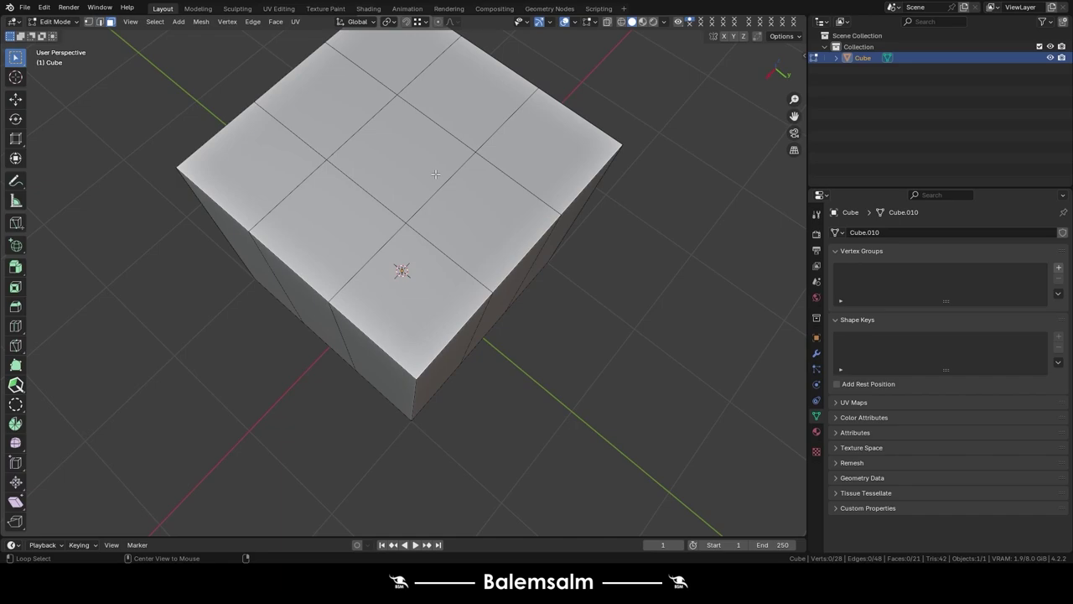
alt+click(446, 108)
shift+click(403, 159)
alt+shift+click(445, 134)
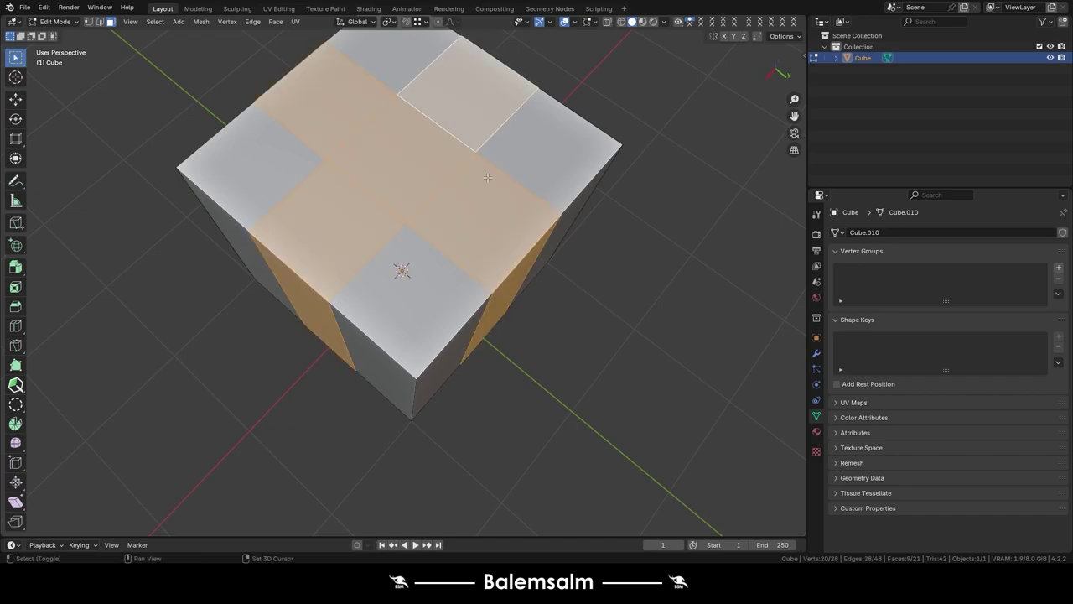
middle_drag(444, 134, 499, 211)
key(grave)
click(462, 158)
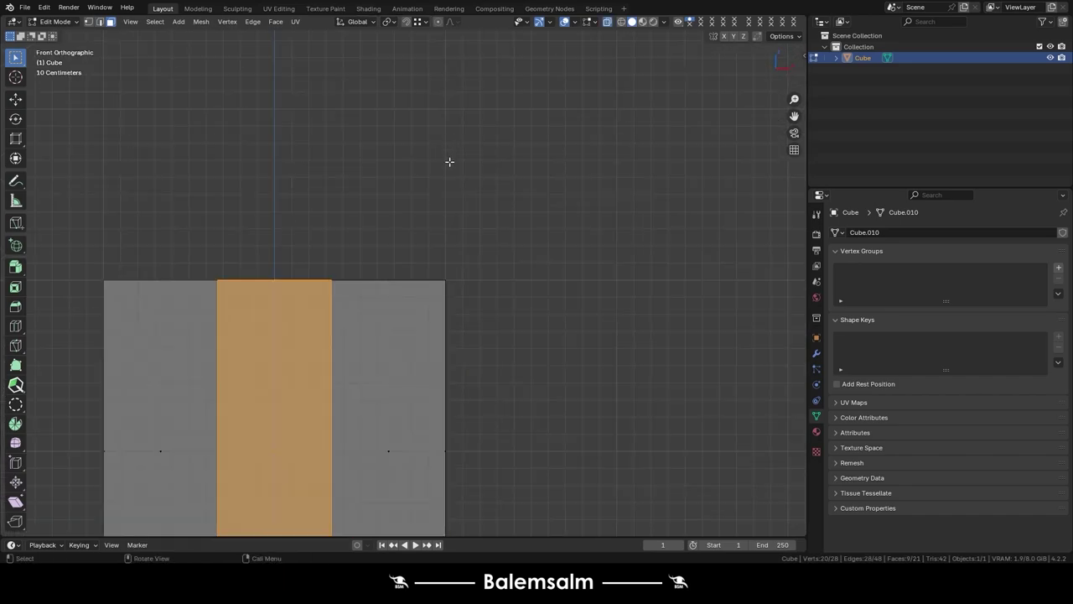
drag(559, 215, 141, 300)
middle_drag(473, 238, 503, 276)
scroll(360, 381, down, 3)
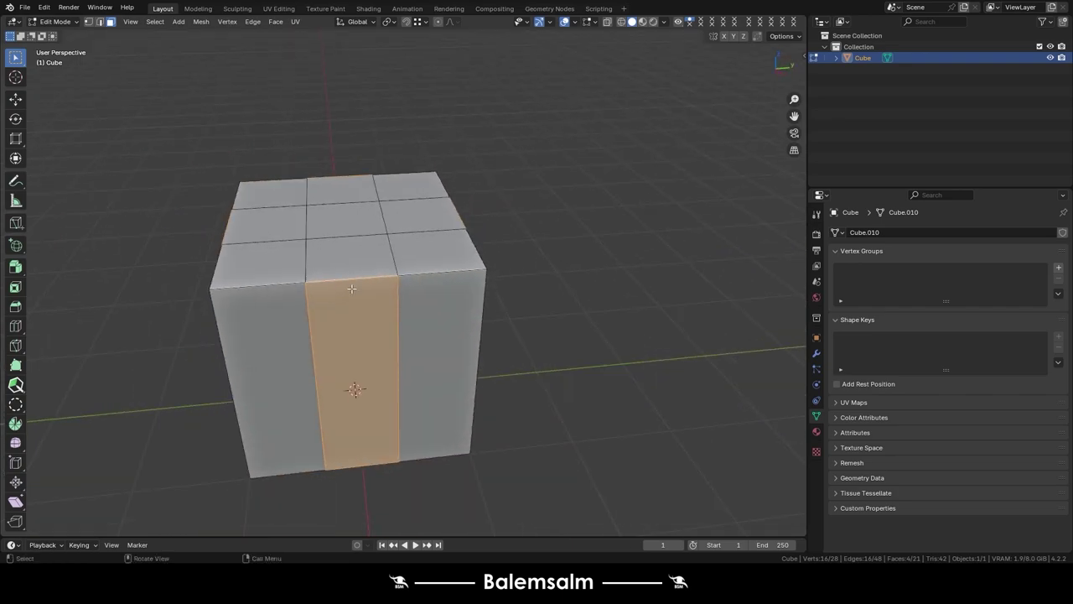
scroll(475, 296, down, 2)
scroll(426, 361, up, 5)
- Extrude the side strips in place and push them outward with Alt+S
key(e)
right_click(427, 362)
key(alt+s)
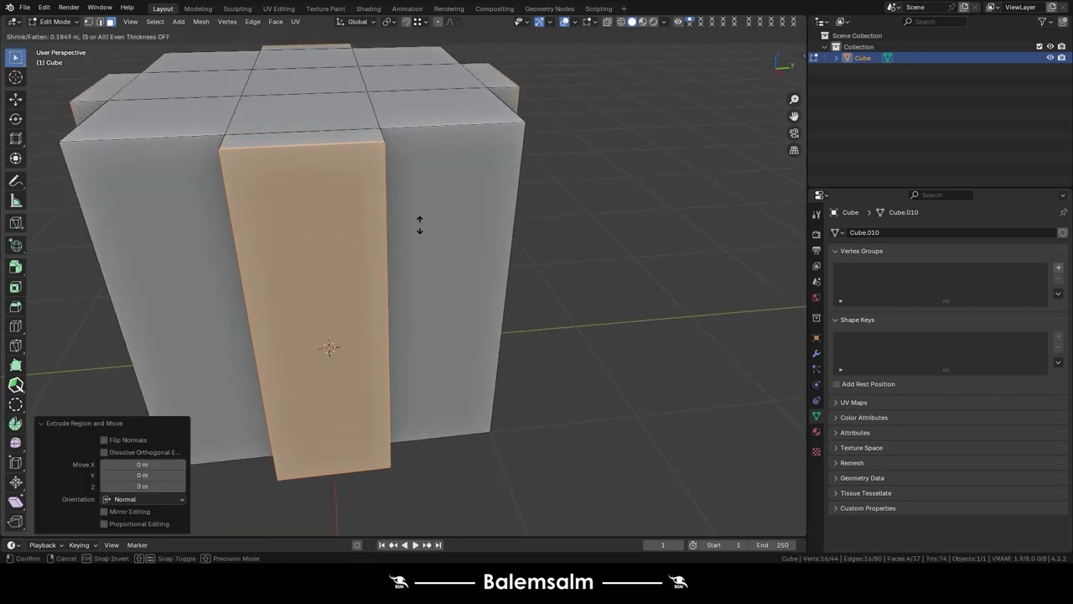
click(420, 225)
scroll(498, 307, down, 5)
middle_drag(498, 307, 482, 325)
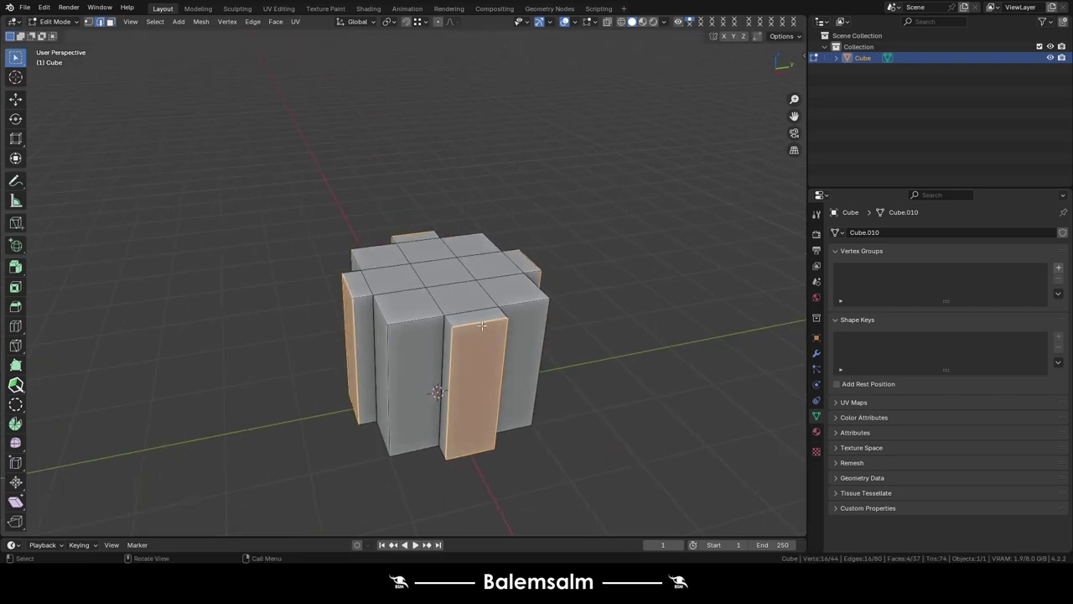
- Select the columns' top edges and lower them along Z to slope the tops
click(482, 324)
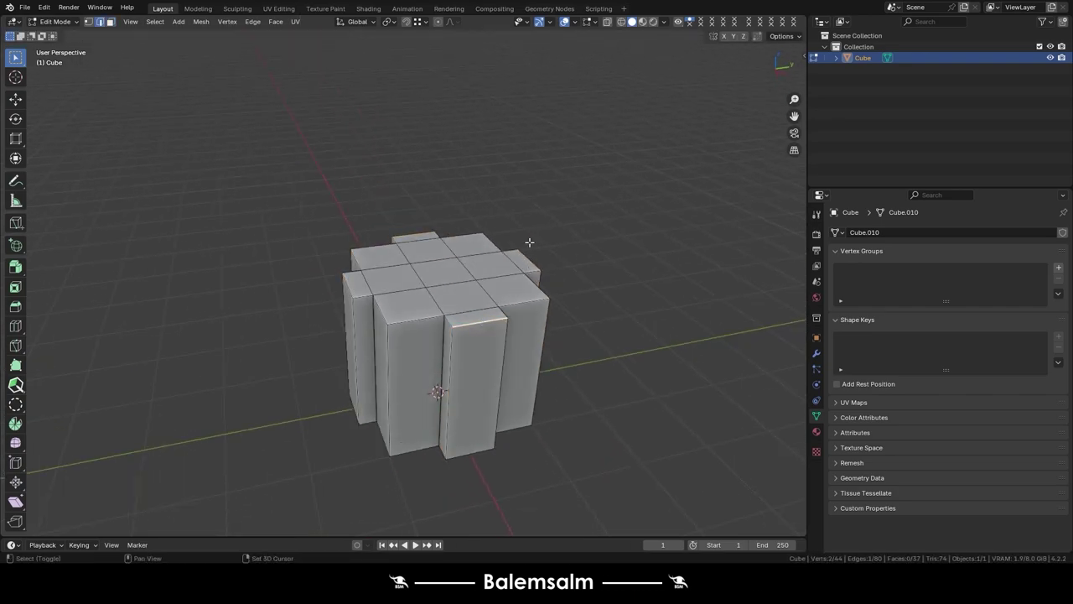
shift+click(353, 287)
middle_drag(352, 287, 419, 352)
scroll(419, 352, up, 2)
key(g)
key(z)
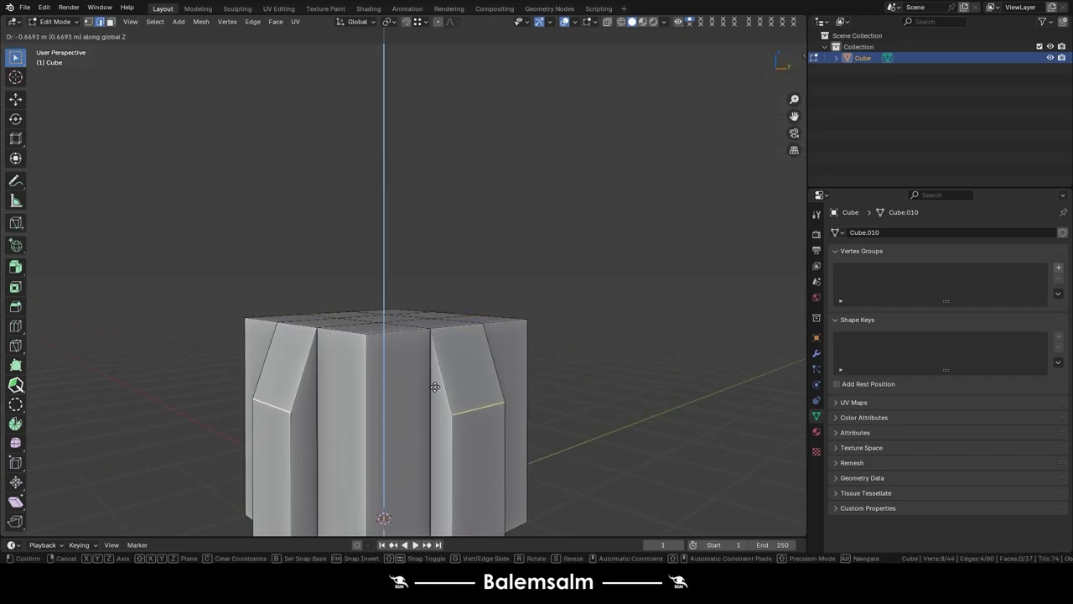
click(433, 414)
scroll(433, 413, down, 3)
middle_drag(433, 413, 385, 277)
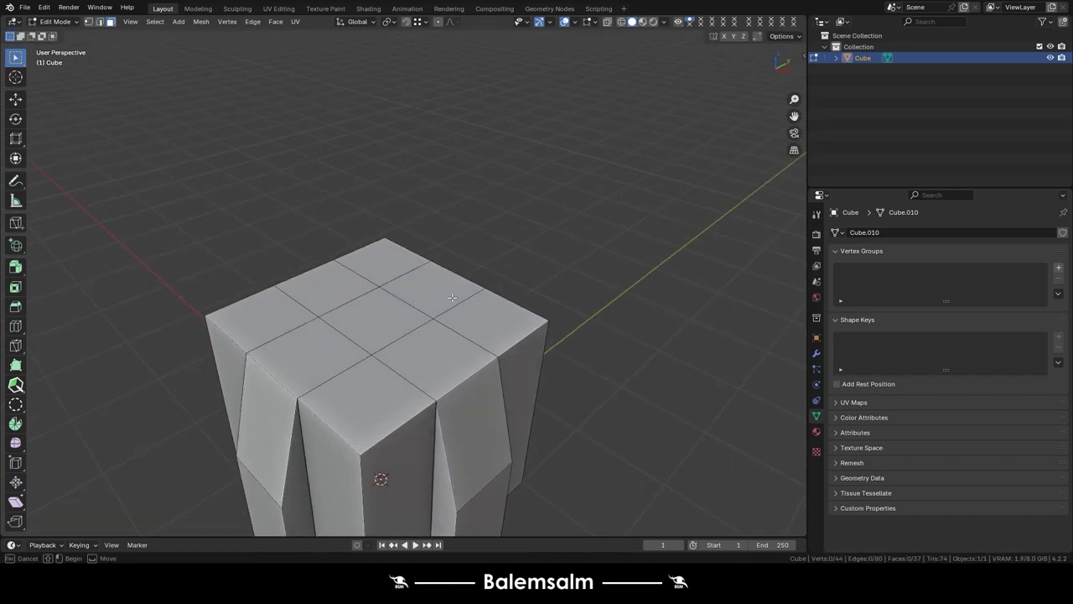
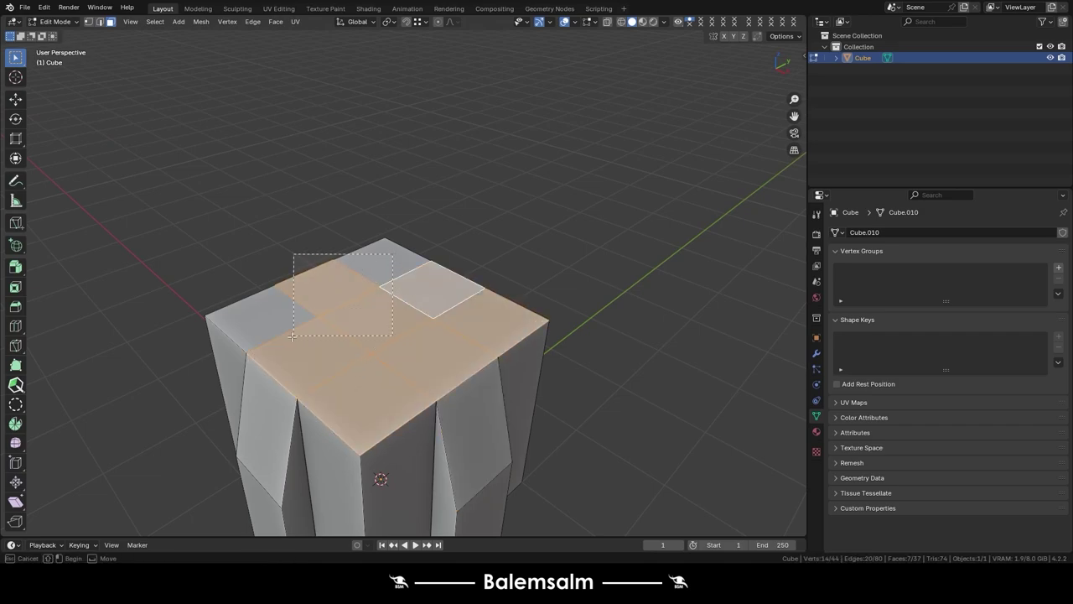
- Select the pillar's top faces and try an extrude scaled to 0.9, then undo it
middle_drag(303, 319, 435, 378)
key(e)
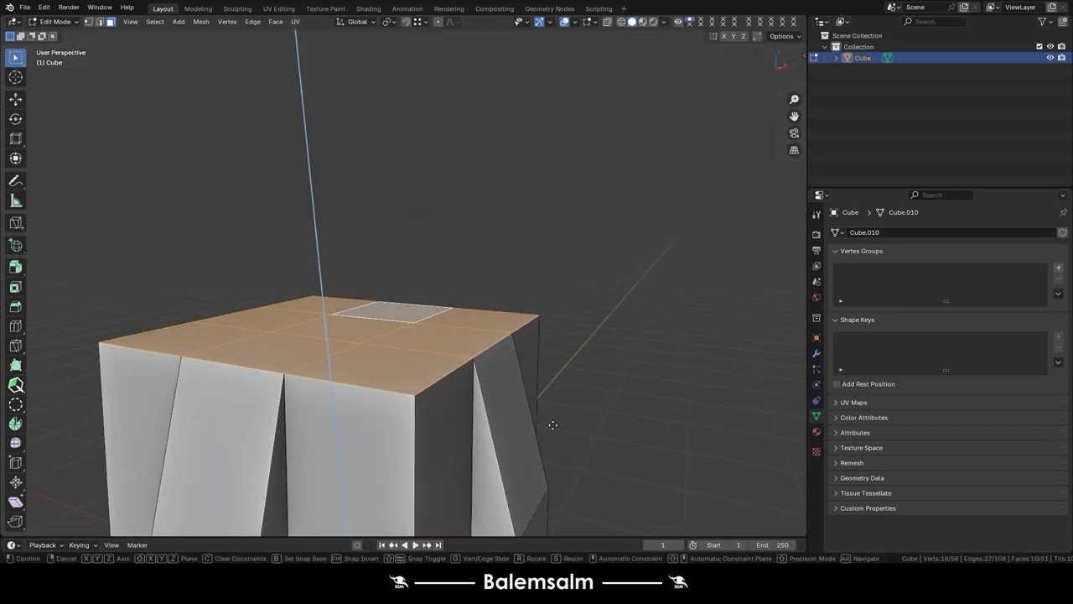
key(Escape)
text(s0.9)
key(Return)
middle_drag(544, 421, 503, 411)
scroll(503, 411, up, 2)
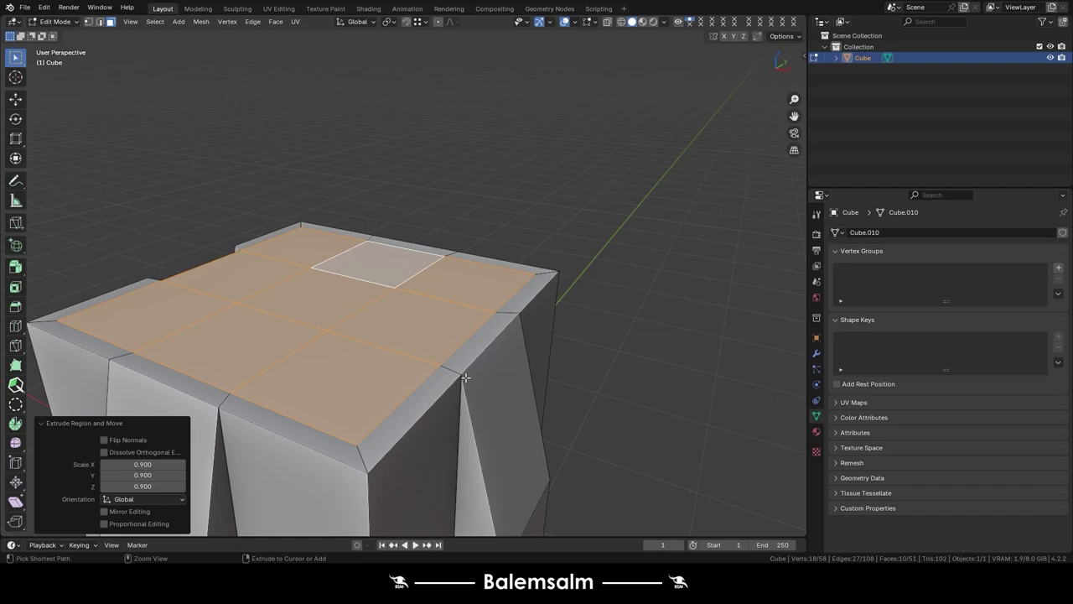
key(ctrl+z)
key(ctrl+z)
- Deselect the front strip of faces so only the pillar's top faces stay selected
middle_drag(465, 378, 241, 377)
key(b)
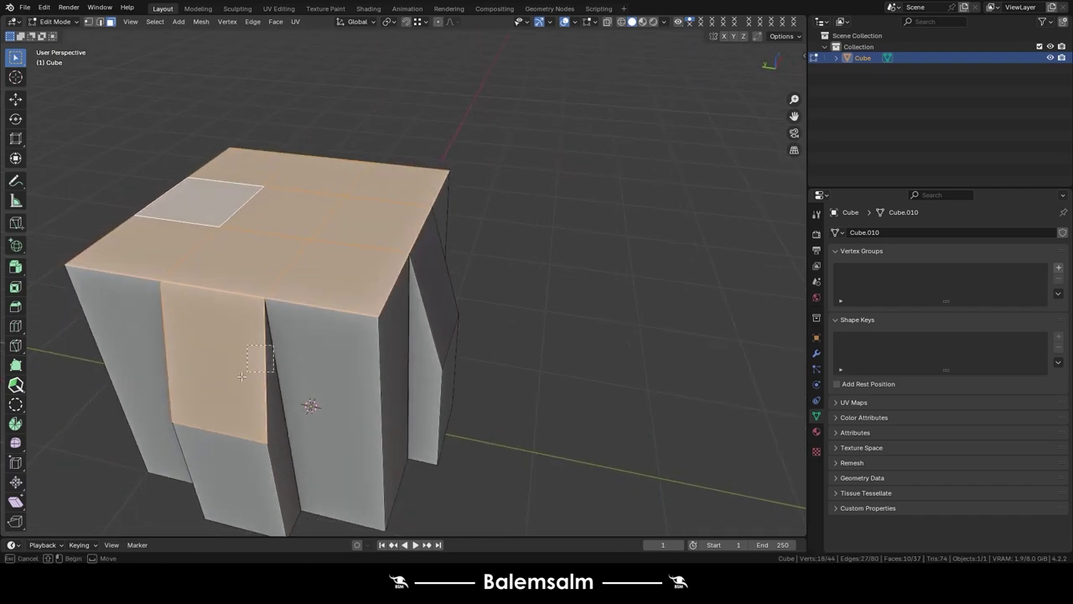
middle_click(241, 376)
scroll(347, 293, down, 4)
mouse_move(347, 292)
middle_down()
mouse_move(567, 319)
mouse_move(634, 411)
middle_up()
scroll(635, 411, up, 3)
- Extrude the top faces, inset them to about 0.926 and sink them into a recessed neck
key(e)
key(s)
click(624, 402)
key(e)
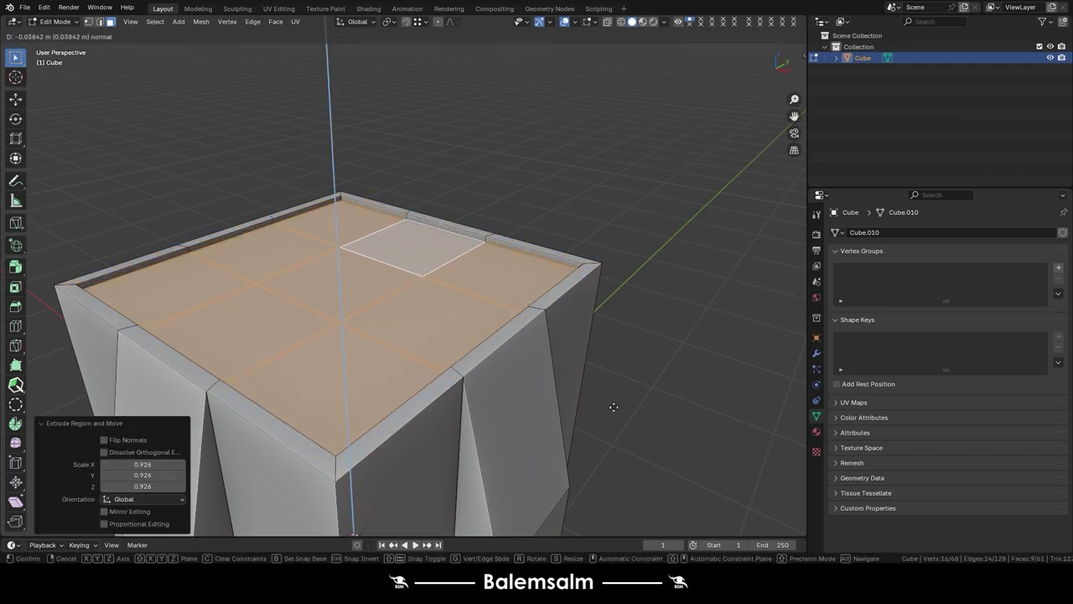
click(614, 406)
key(e)
key(s)
click(587, 404)
key(e)
click(582, 402)
- Widen the top to 1.217 and raise it 0.193 m into an overhanging cap slab
key(e)
key(s)
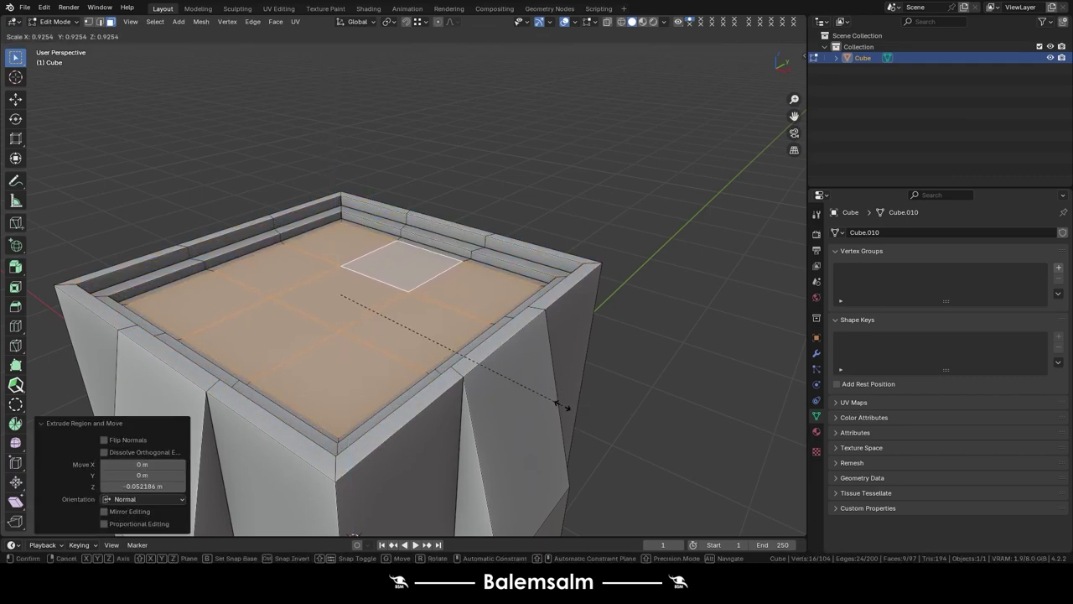
click(587, 411)
key(e)
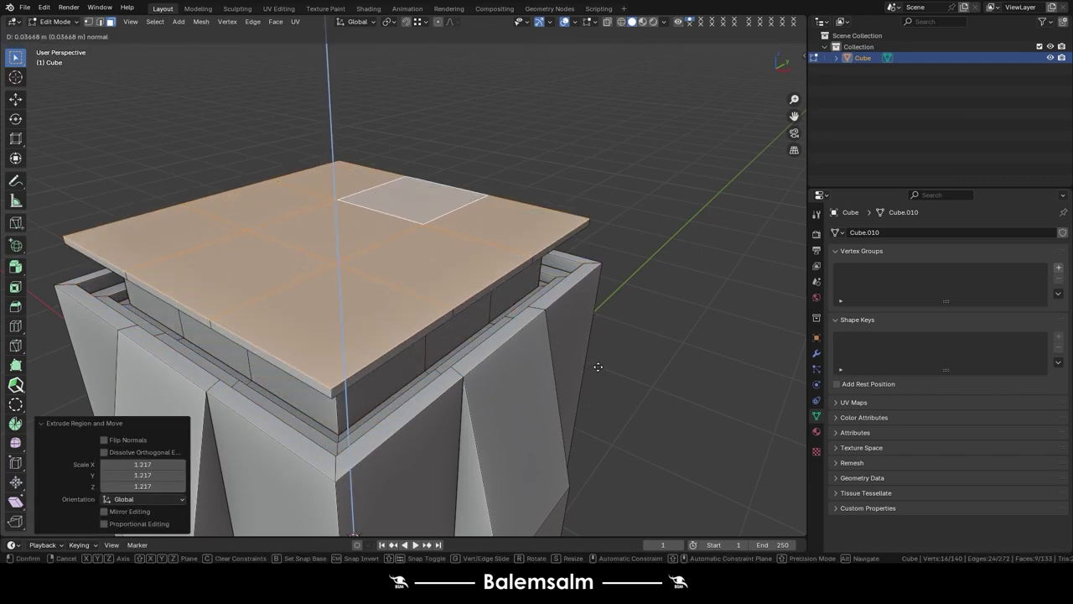
click(598, 367)
key(s)
click(640, 388)
key(e)
click(637, 369)
- Extrude the slab top and push its inner faces down to form a raised rim
key(e)
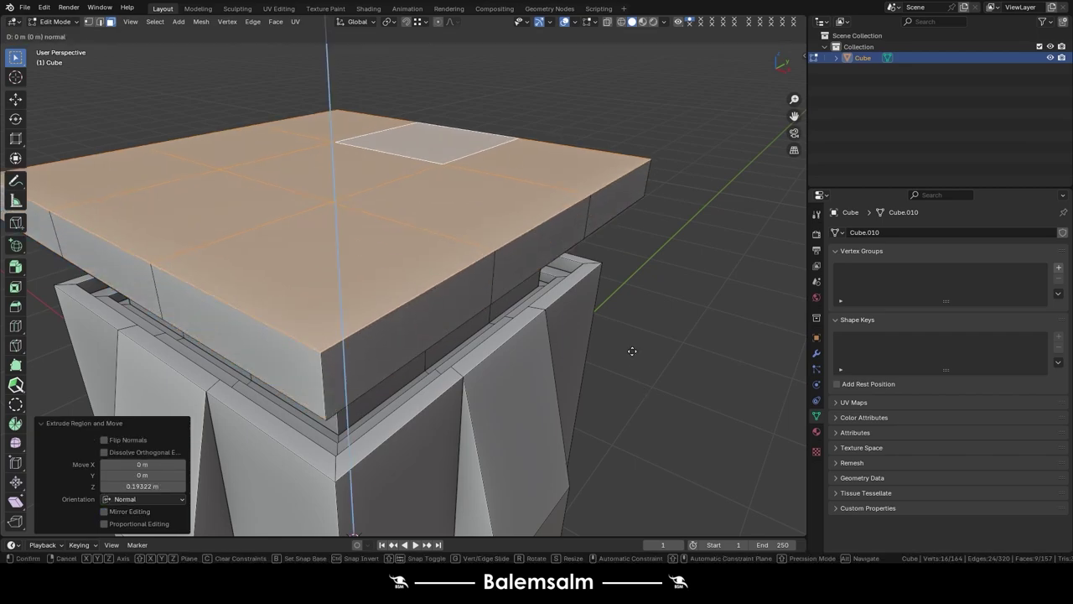
click(587, 312)
key(s)
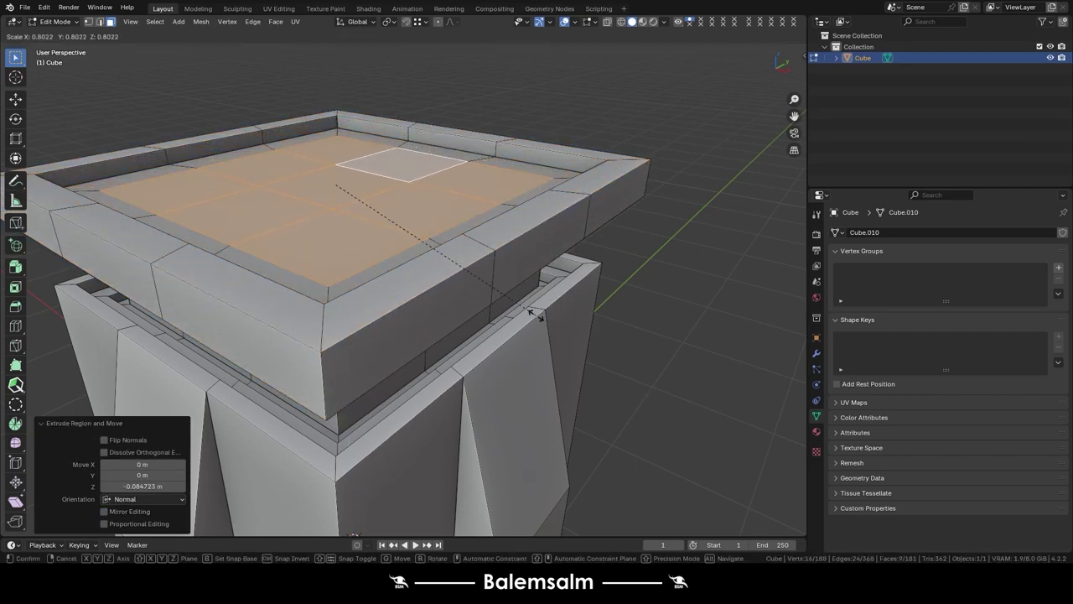
right_click(530, 311)
middle_drag(530, 312, 423, 331)
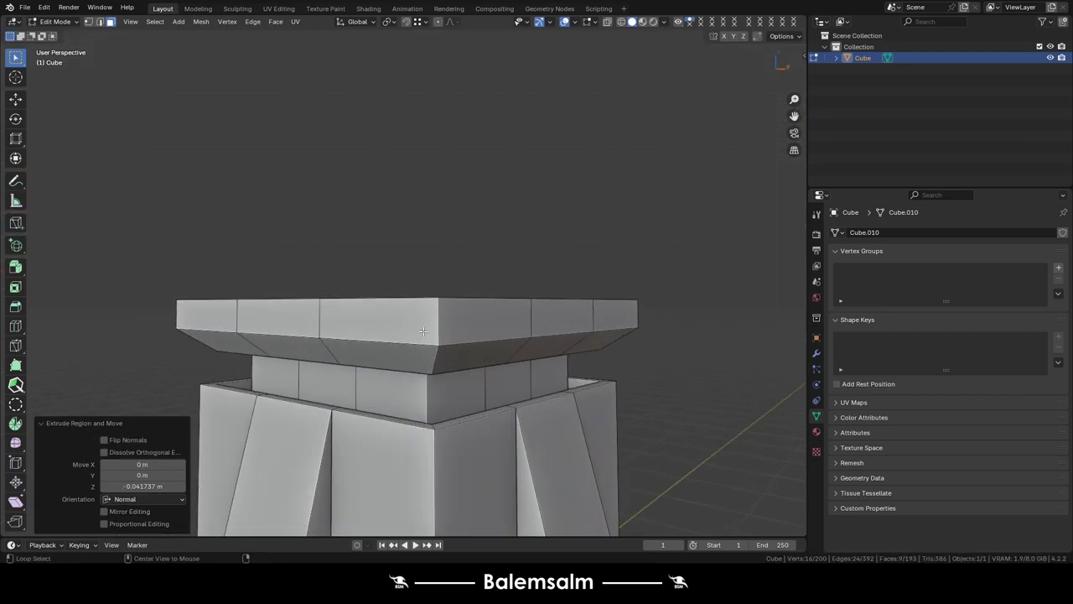
- Inset the cap's rim band by 0.05211, extrude it, and push it outward 0.166 m
alt+click(423, 331)
alt+click(531, 319)
scroll(643, 408, up, 2)
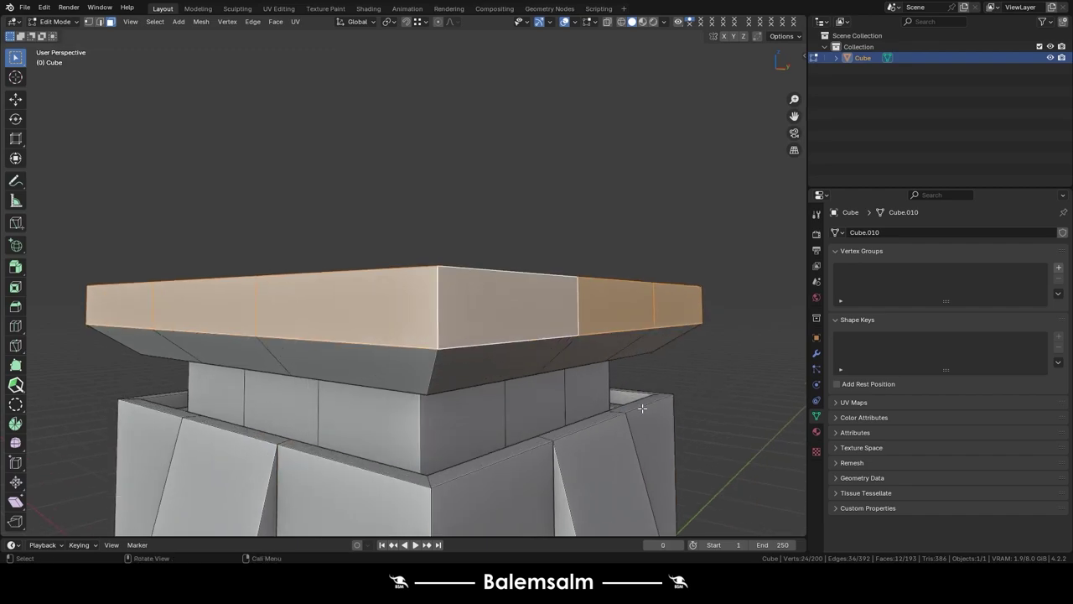
key(i)
click(597, 391)
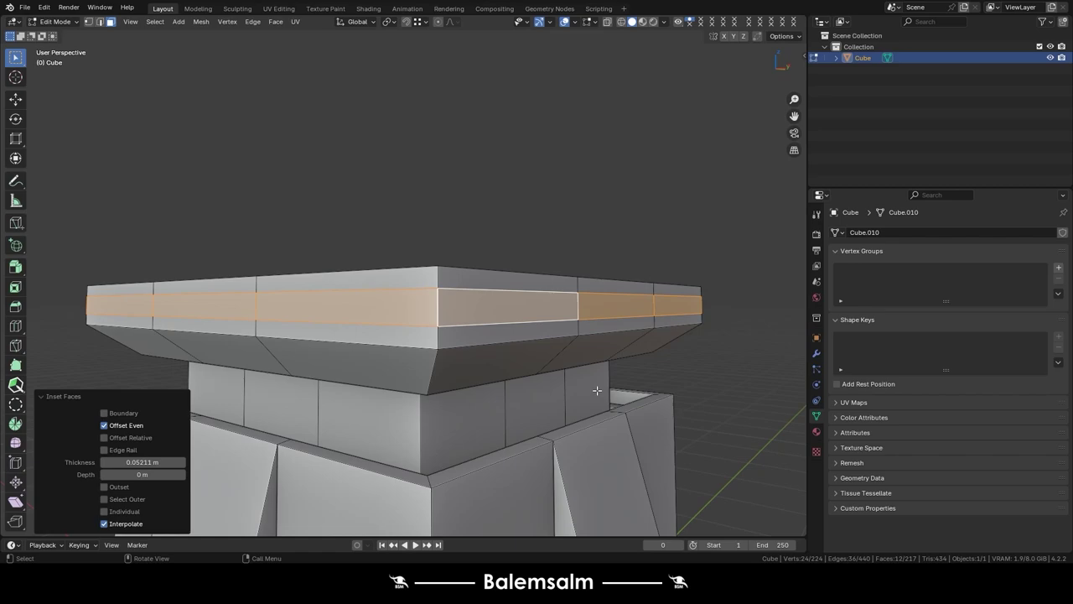
key(e)
click(597, 321)
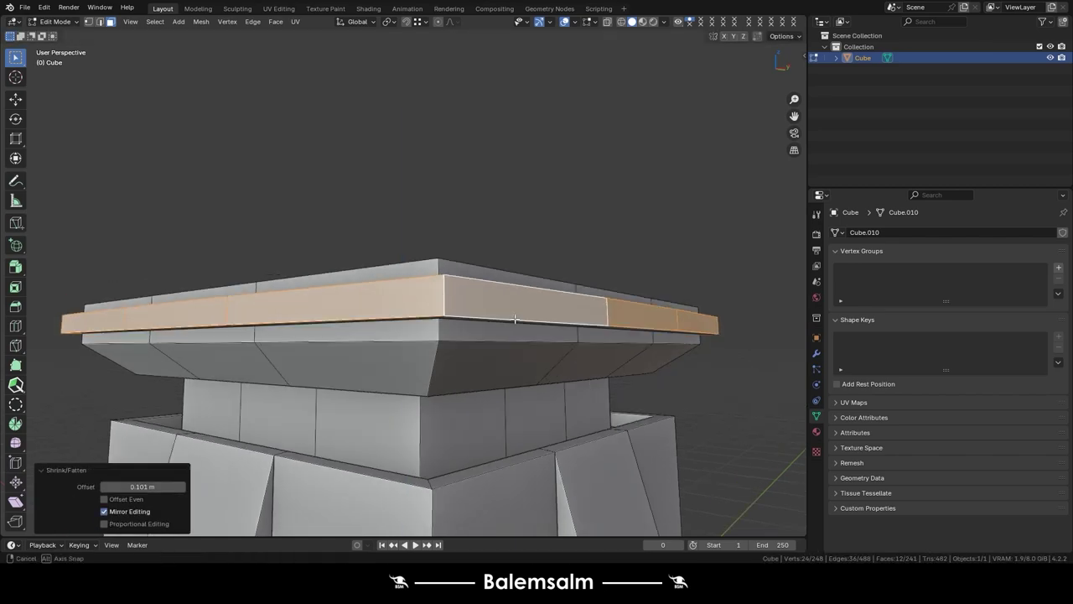
middle_drag(597, 321, 518, 289)
key(alt+s)
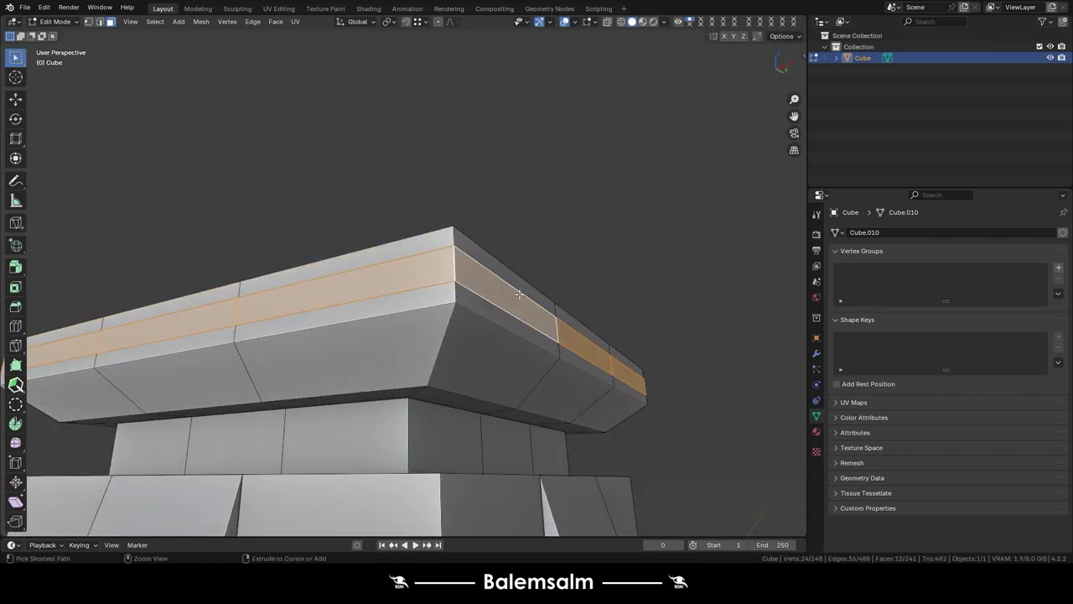
click(108, 439)
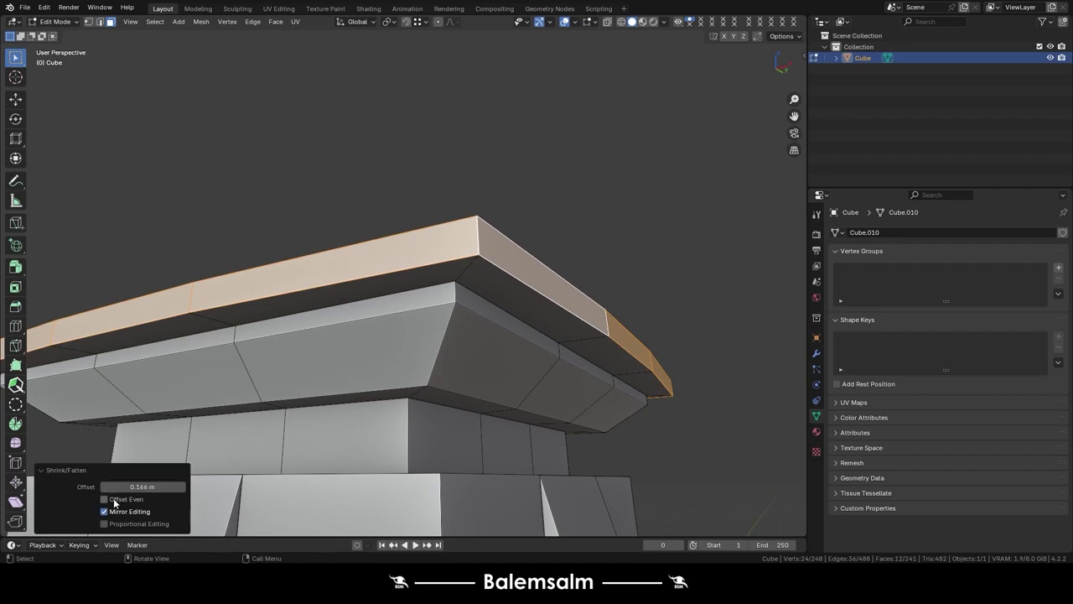
- Bevel the rim edge loop with many segments at a width of 0.0339 m
middle_drag(352, 302, 517, 199)
key(2)
alt+click(517, 199)
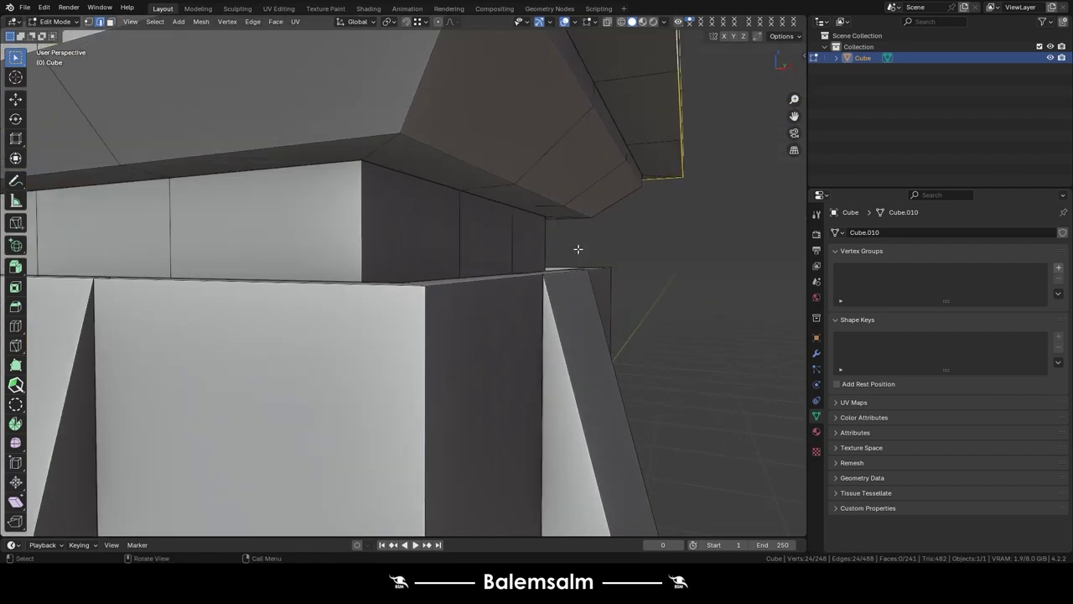
key(ctrl+b)
click(580, 260)
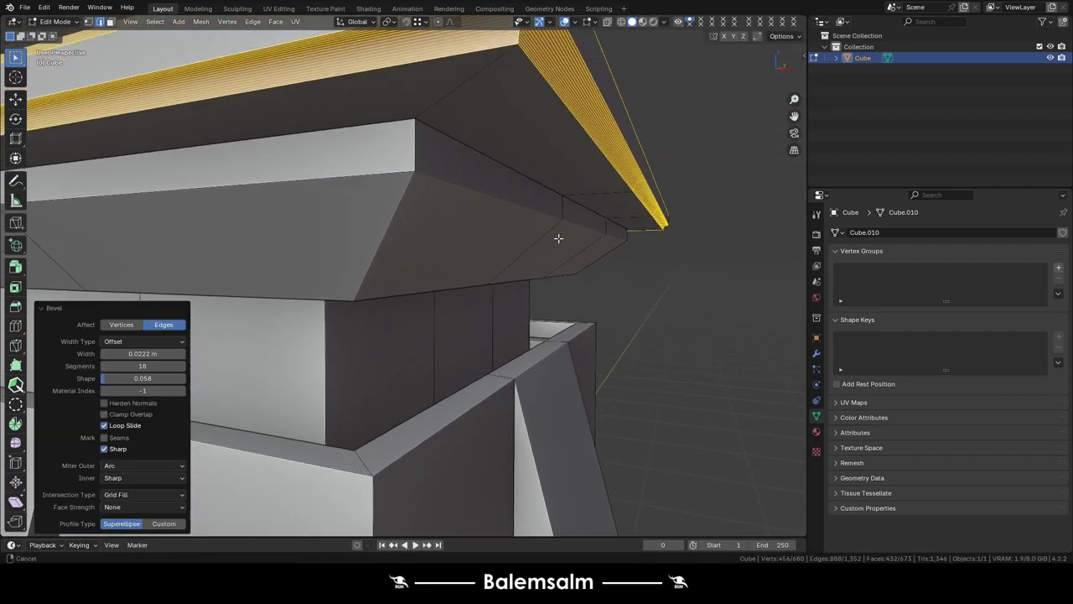
middle_drag(558, 238, 546, 287)
key(ctrl+z)
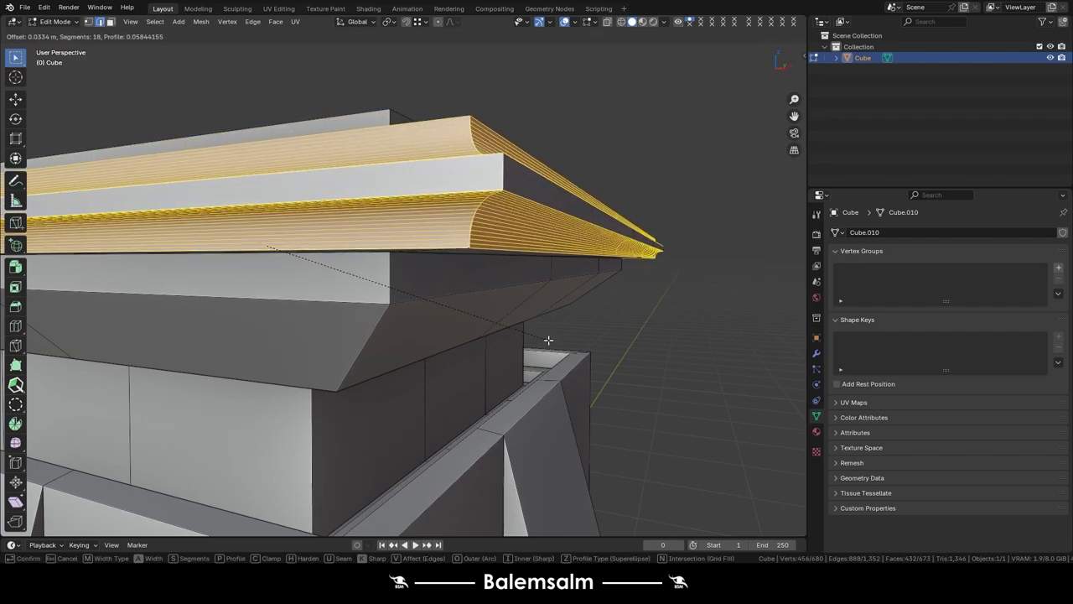
click(384, 359)
- Switch the bevel to a Custom profile using the Crown Molding preset
click(154, 515)
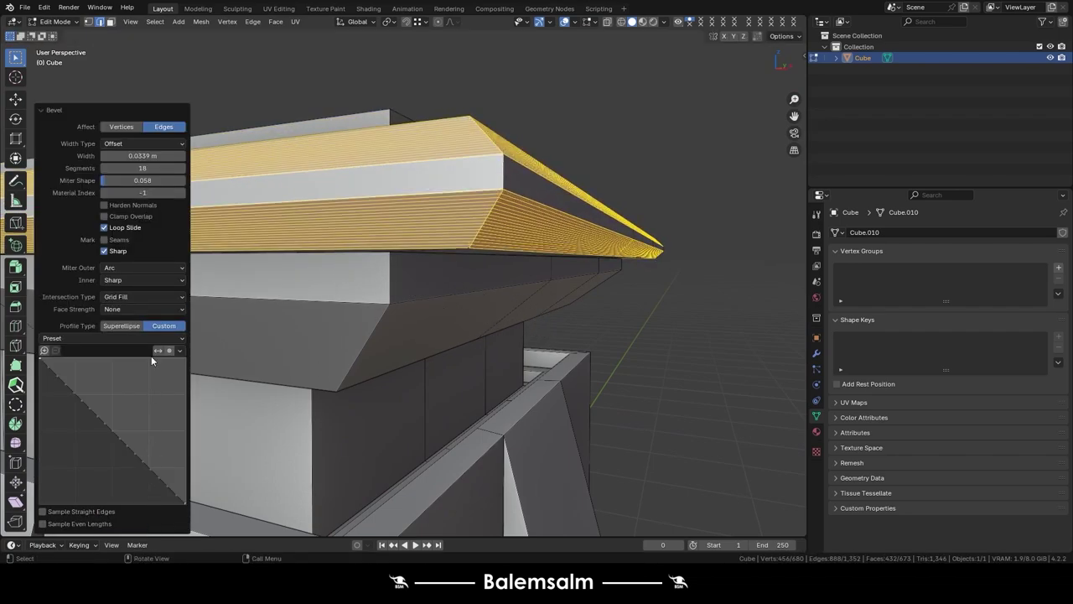
click(119, 337)
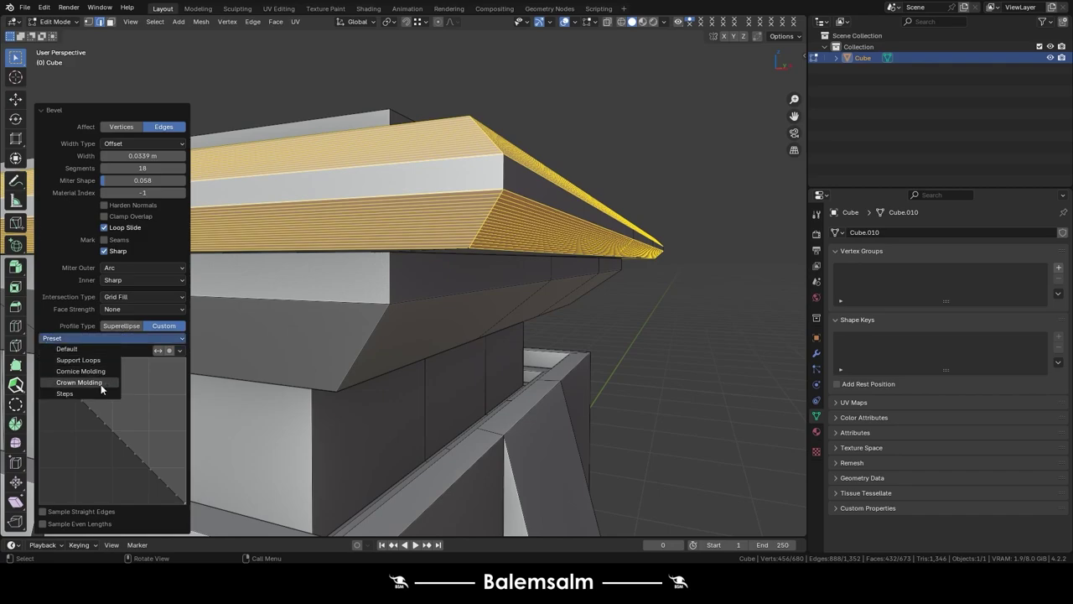
click(75, 384)
click(82, 368)
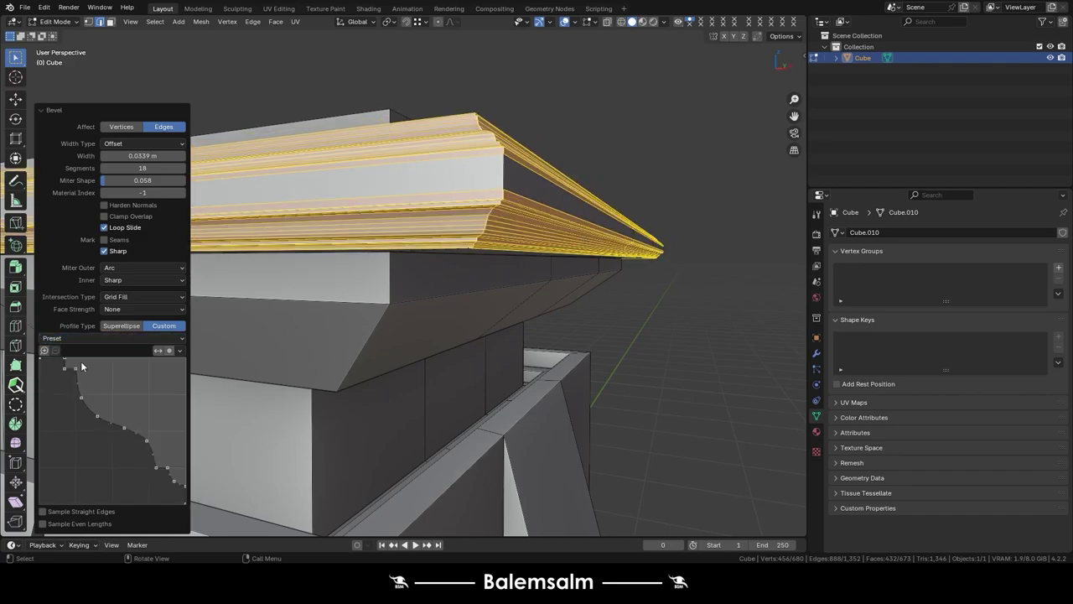
middle_drag(503, 251, 582, 223)
scroll(578, 222, down, 2)
- Return to Object Mode and look over the whole pillar from above
key(Tab)
scroll(540, 277, down, 4)
mouse_move(540, 273)
middle_down()
mouse_move(421, 241)
mouse_move(475, 245)
middle_up()
scroll(290, 288, up, 3)
scroll(399, 264, down, 2)
middle_drag(399, 266, 509, 207)
- Deselect the pillar and add a new torus to the scene
click(611, 145)
key(shift+a)
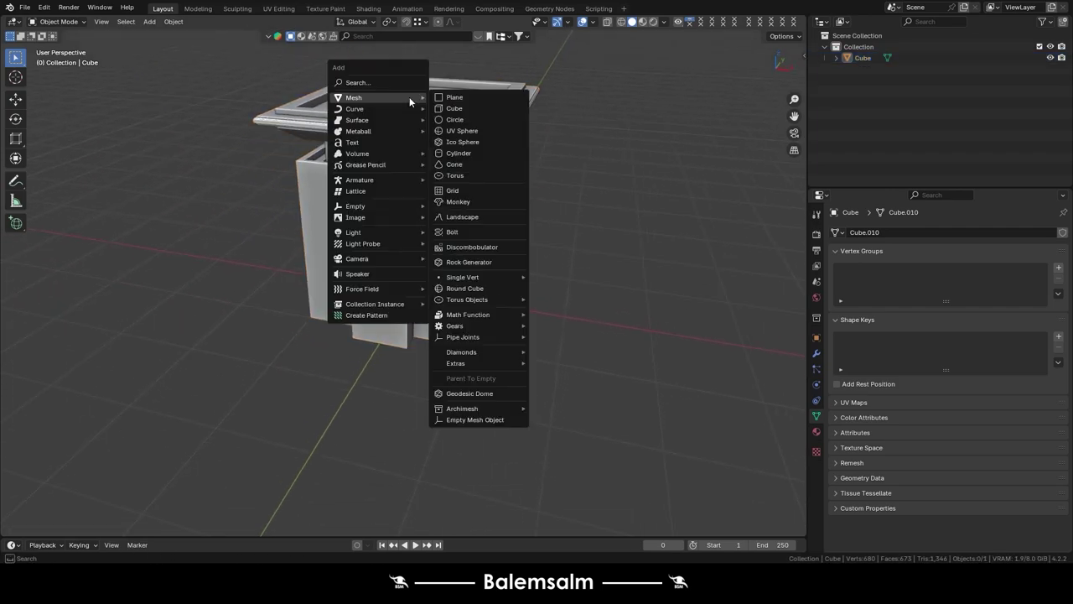
click(454, 173)
scroll(449, 286, up, 3)
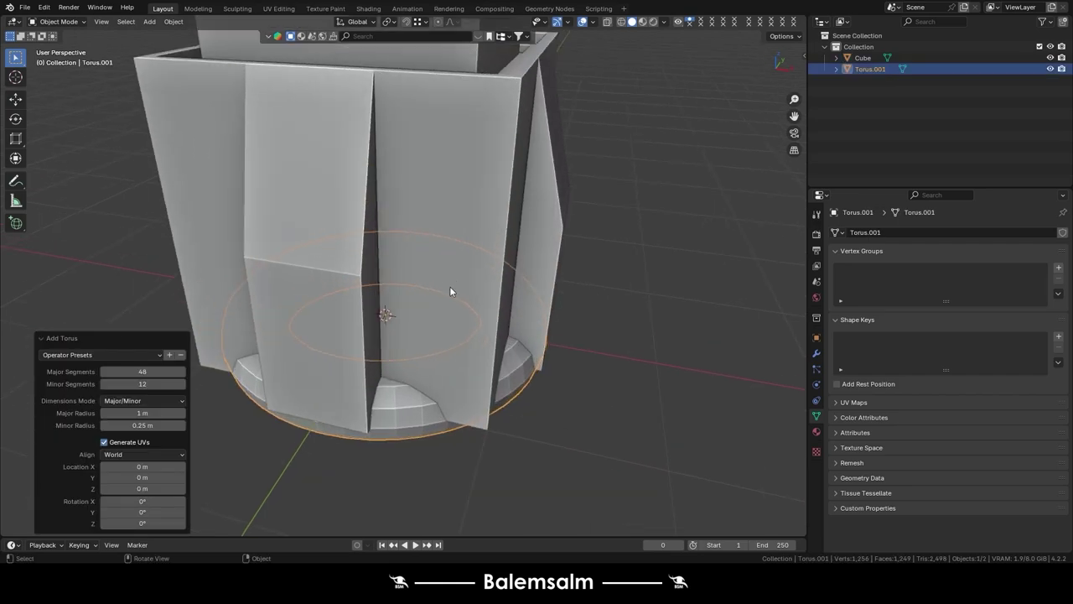
- In Edit Mode, scale the torus to 1.697, thin it by -0.214 m, then scale to 0.864
key(Tab)
key(s)
click(542, 388)
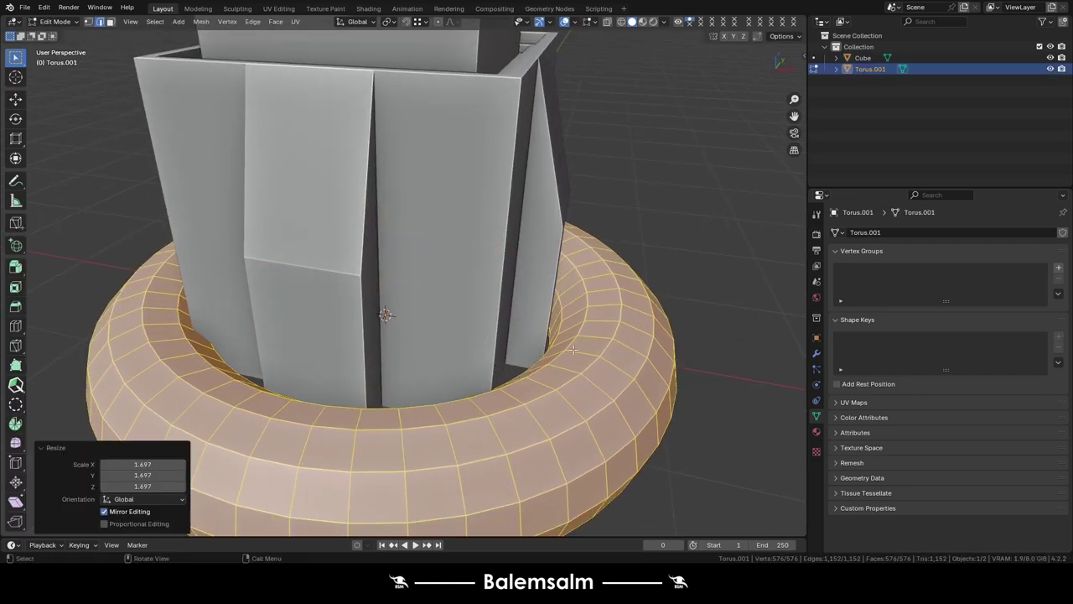
key(alt+s)
click(560, 474)
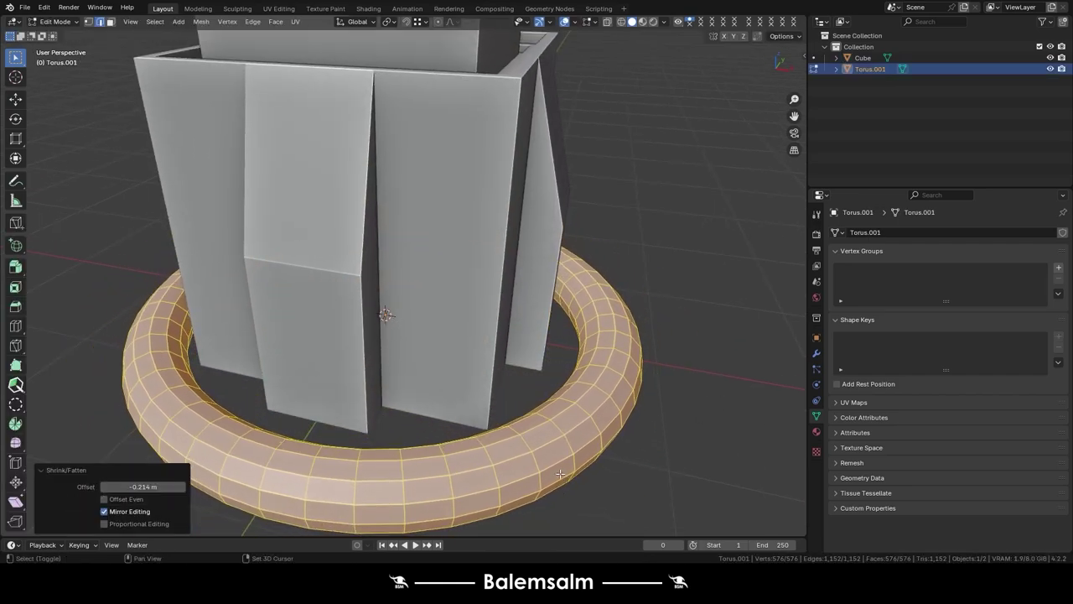
key(s)
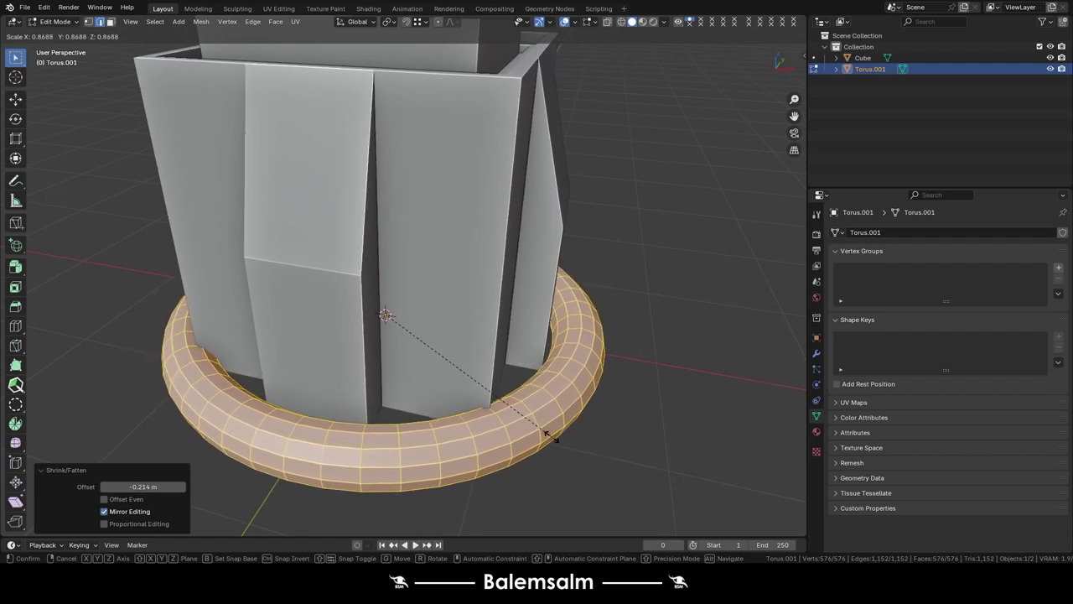
click(549, 432)
middle_drag(383, 383, 1, 362)
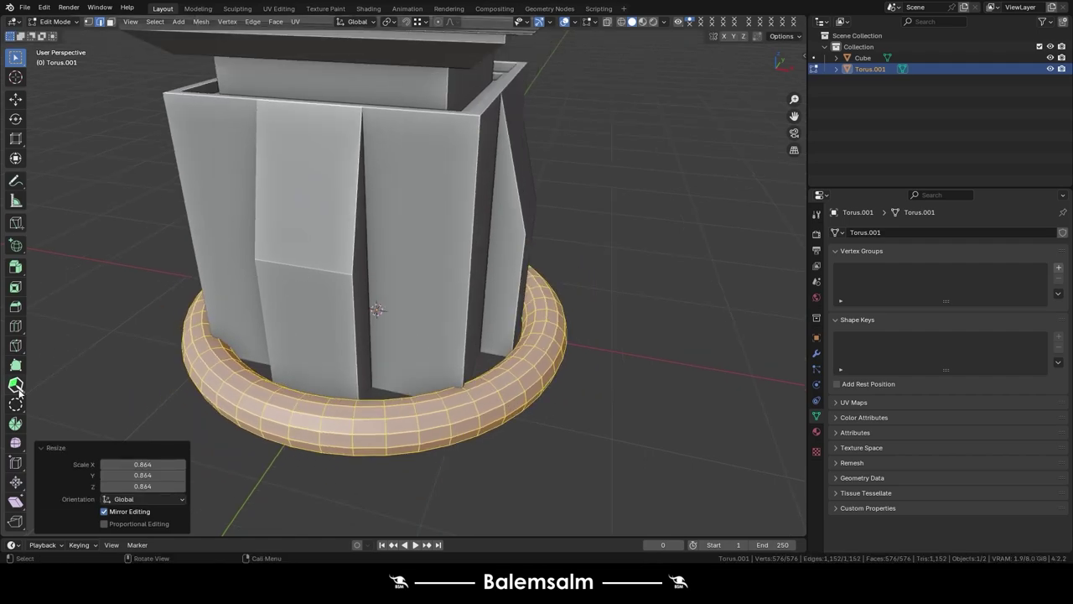
scroll(587, 352, down, 3)
scroll(503, 327, up, 3)
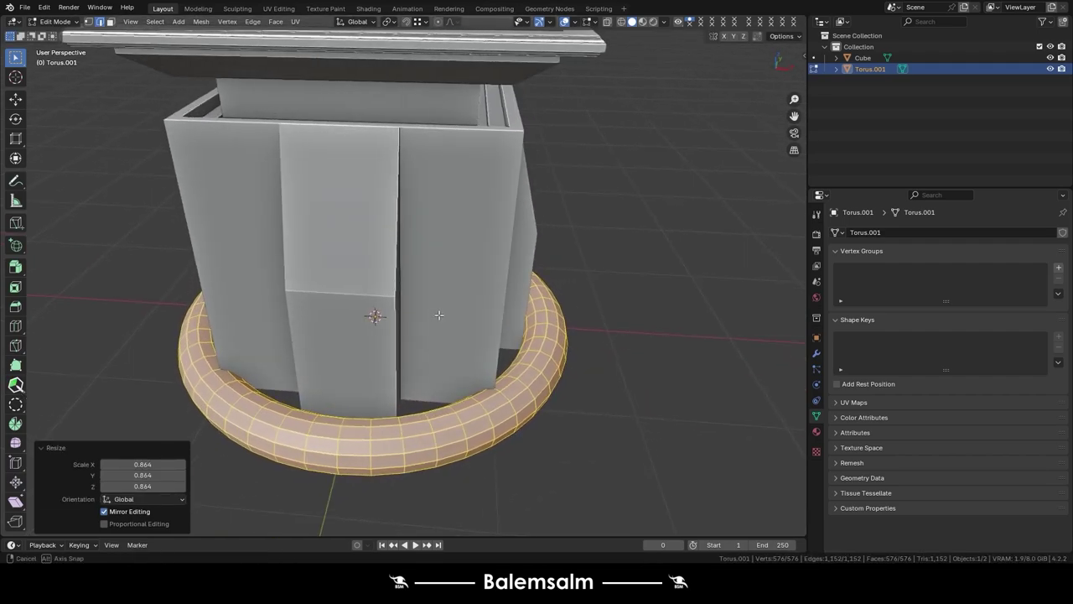
mouse_move(438, 311)
middle_down()
mouse_move(468, 336)
mouse_move(455, 263)
middle_up()
- Extrude the torus rim faces outward individually by 0.866 m with Extrude Individual
scroll(455, 263, up, 5)
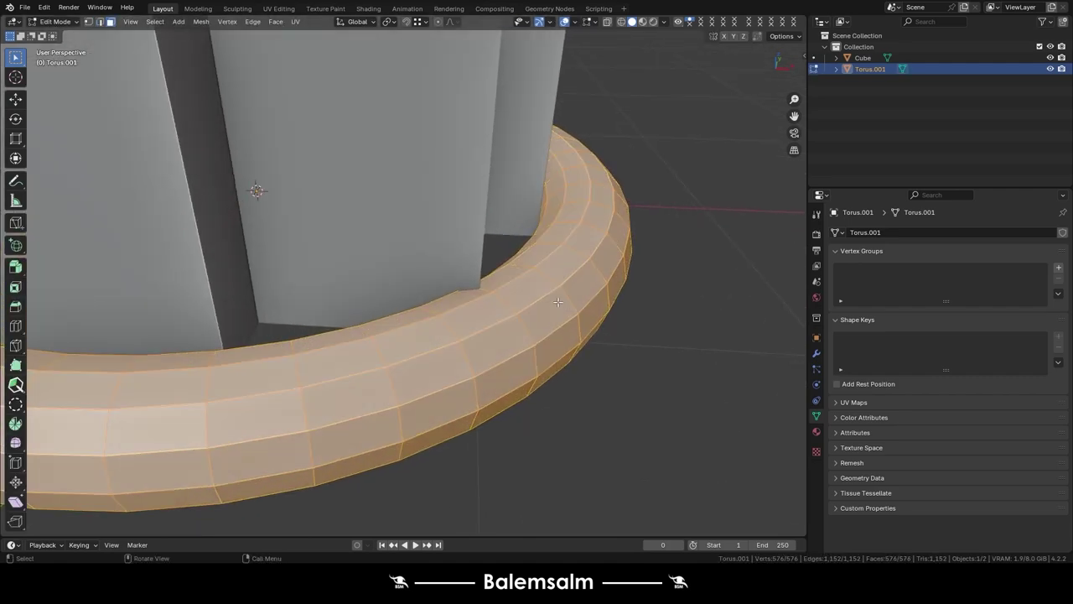
alt+click(565, 288)
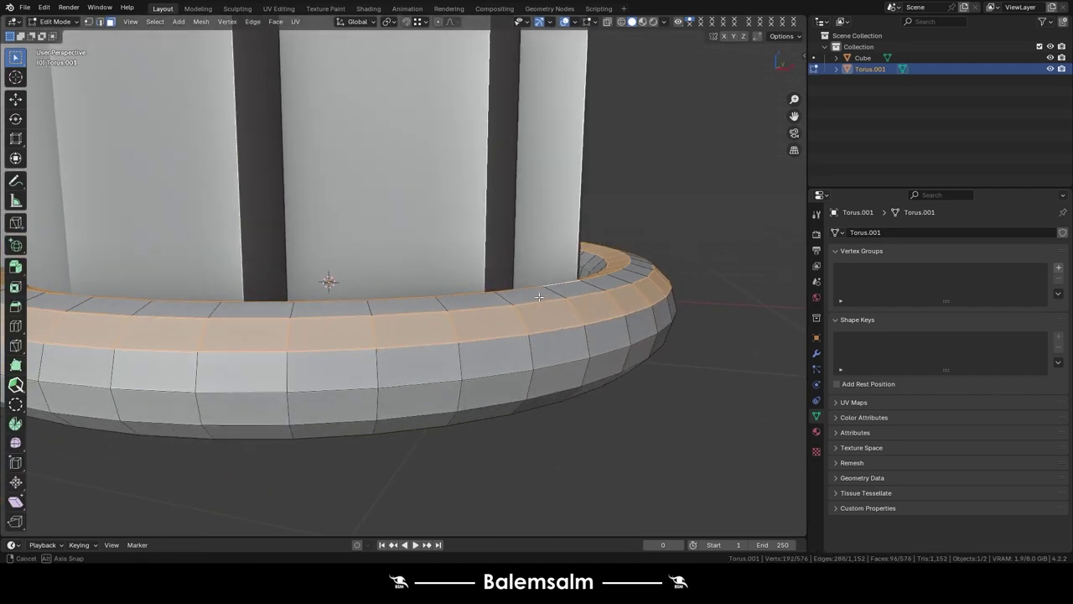
mouse_move(571, 336)
middle_down()
mouse_move(355, 307)
mouse_move(67, 197)
middle_up()
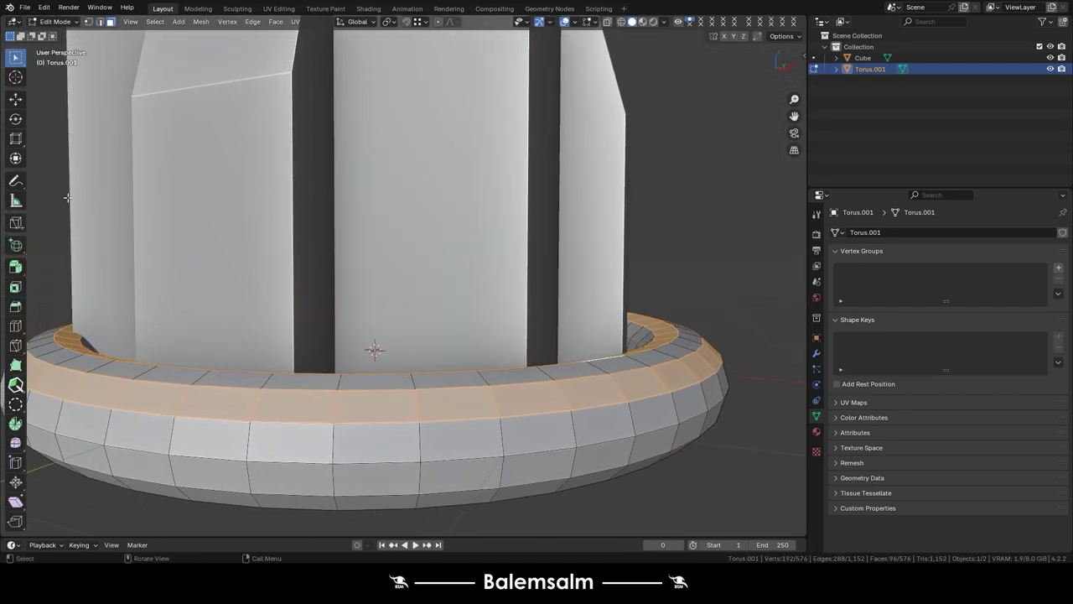
click(13, 272)
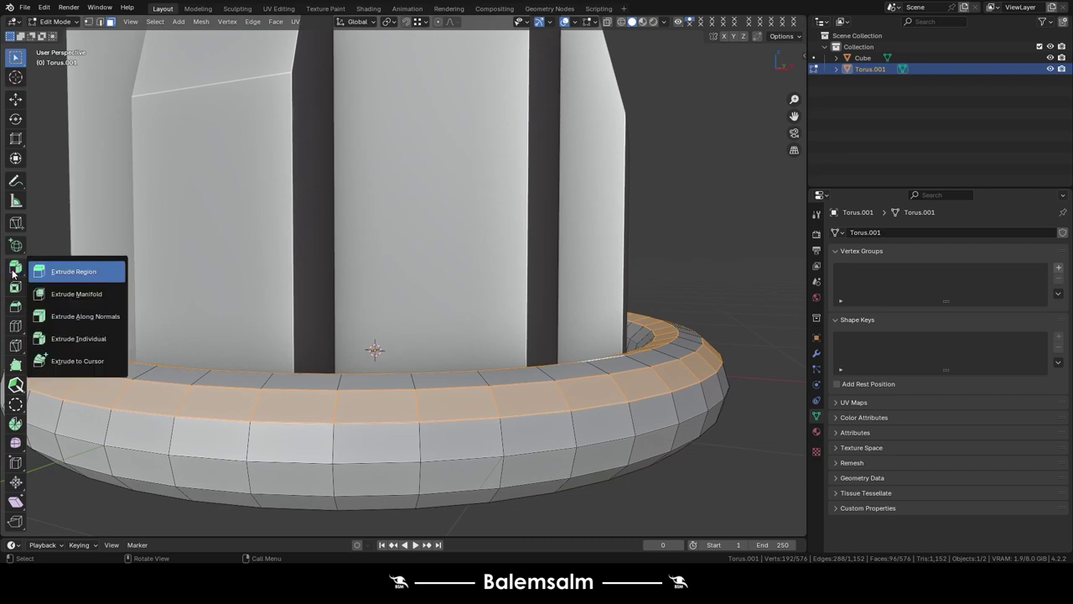
click(75, 346)
middle_drag(371, 268, 391, 241)
mouse_move(388, 240)
mouse_down()
mouse_move(384, 187)
mouse_move(395, 165)
mouse_up()
- Circle-deselect the faces on the left side of the rim, then view the model from above
scroll(408, 224, up, 5)
key(grave)
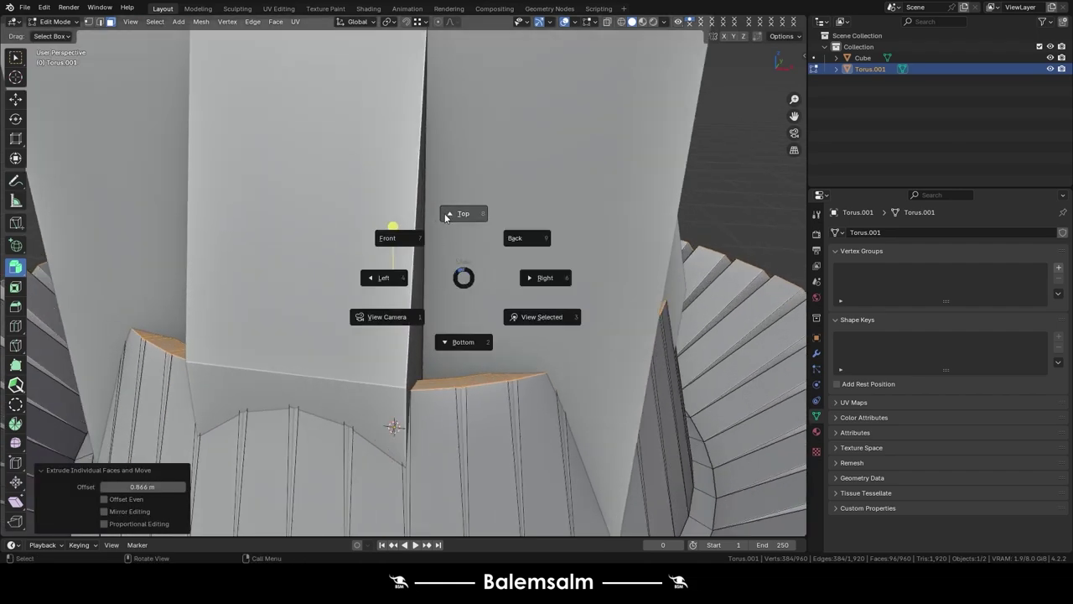
key(Escape)
scroll(445, 217, down, 5)
middle_drag(578, 469, 608, 399)
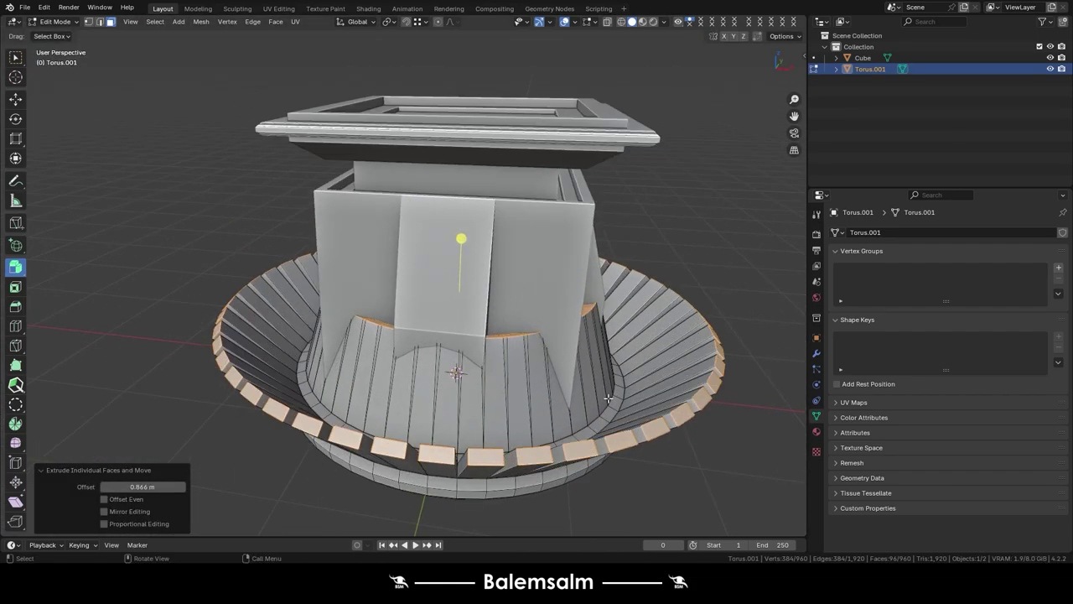
scroll(609, 399, down, 3)
key(c)
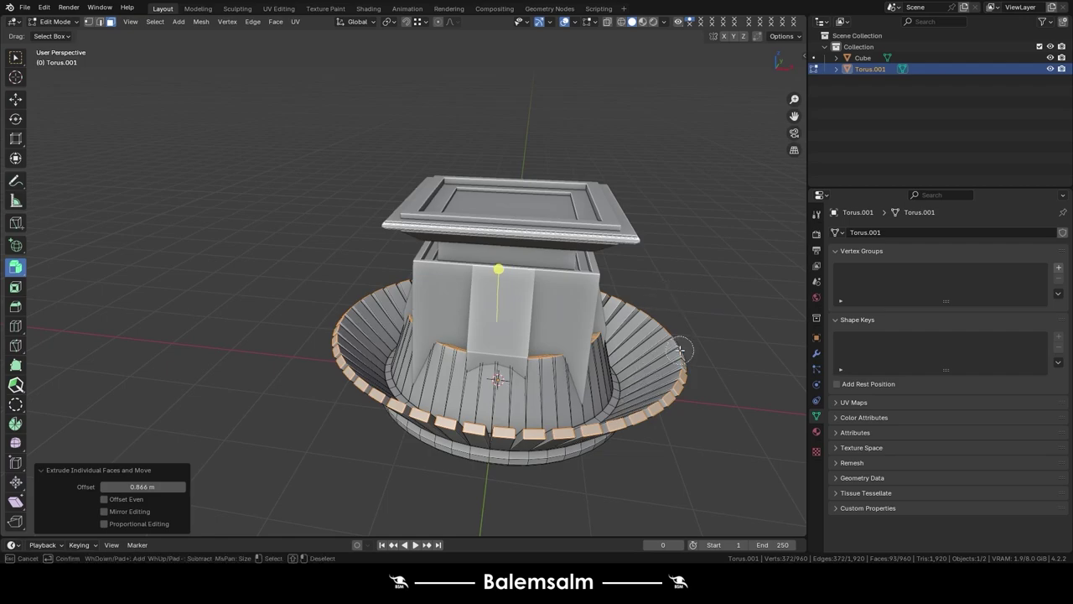
mouse_move(352, 331)
middle_down()
mouse_move(361, 320)
mouse_move(630, 244)
middle_up()
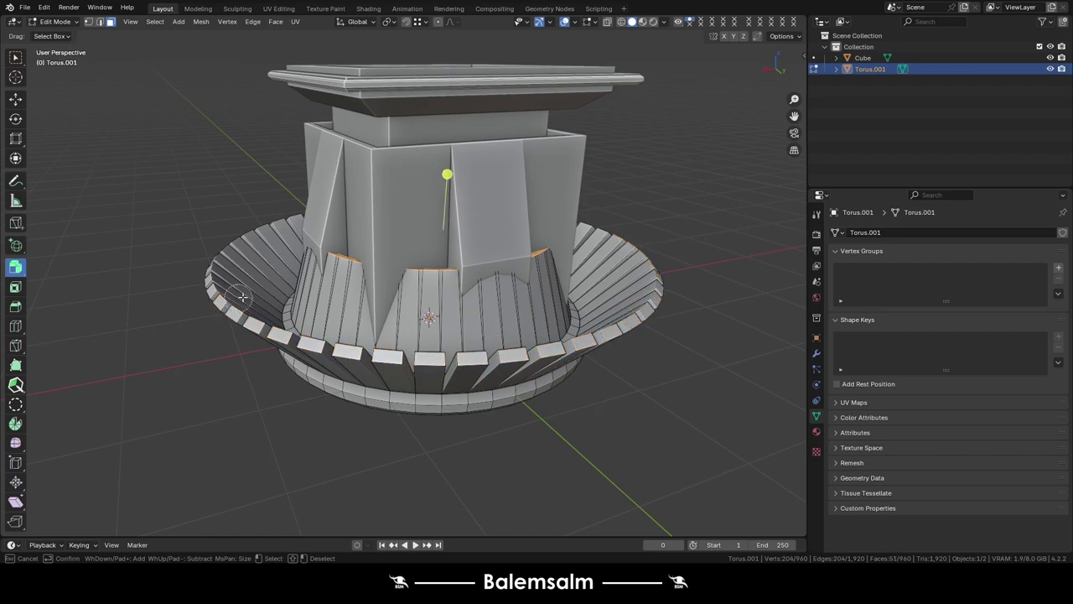
middle_drag(241, 296, 407, 361)
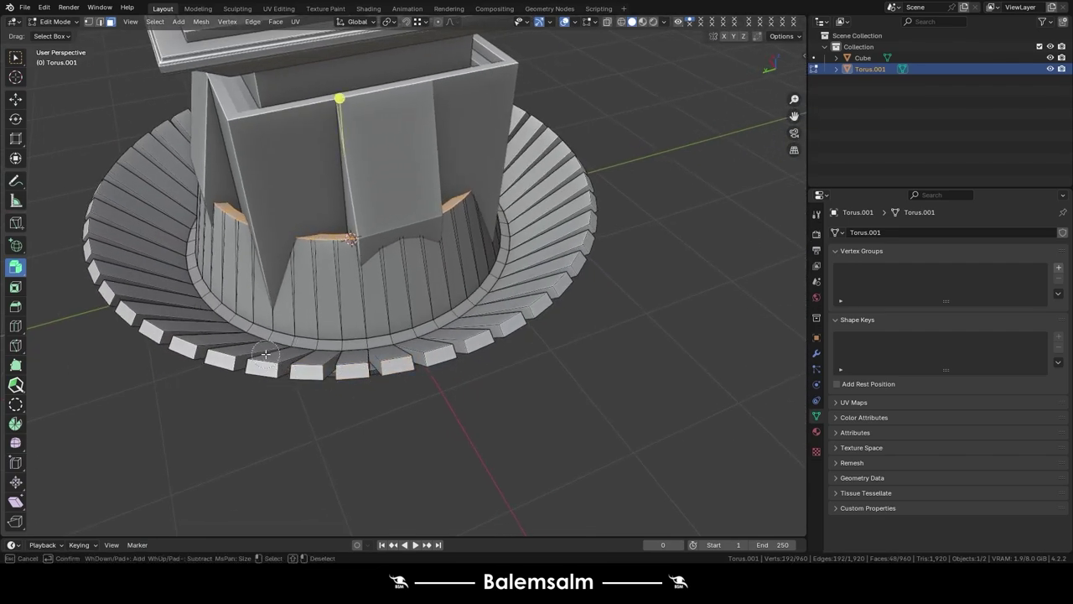
key(Escape)
middle_drag(265, 355, 453, 32)
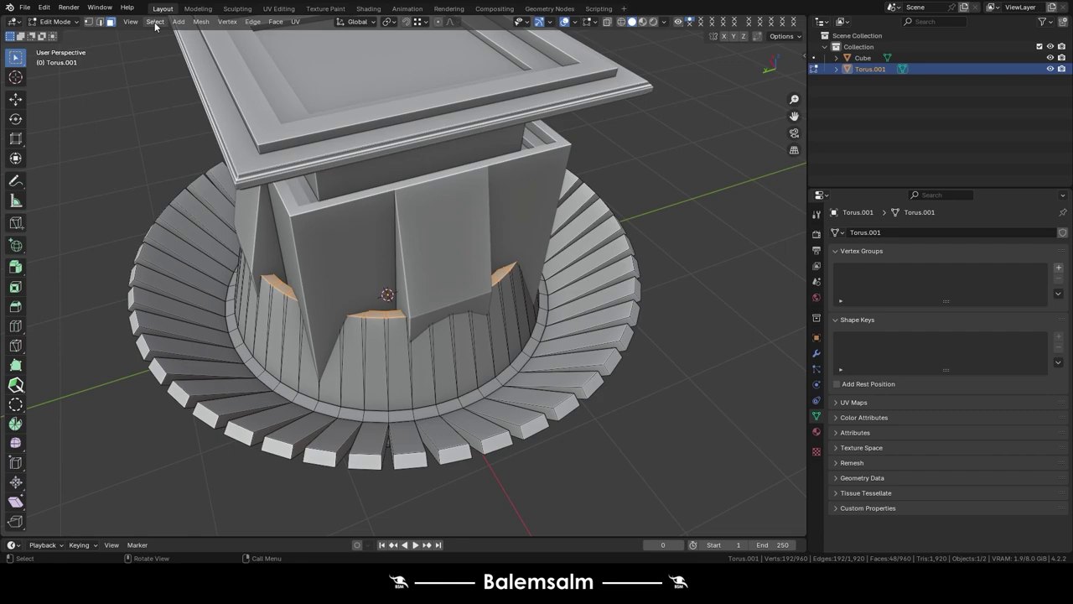
- With the pivot at Bounding Box Center, enlarge the selected inner ring to 1.535
click(388, 22)
click(400, 50)
key(s)
click(519, 298)
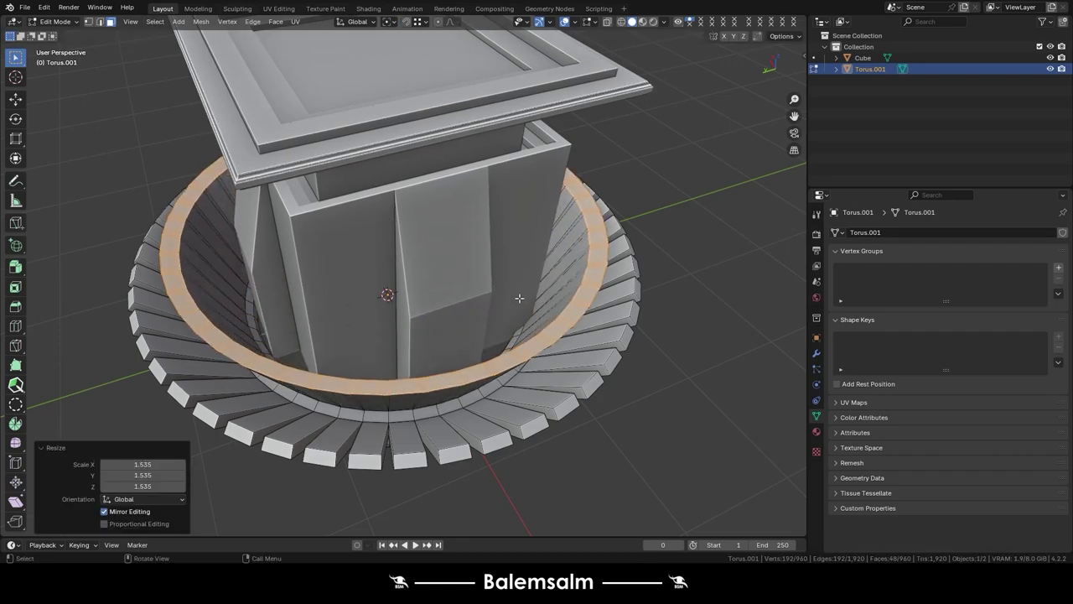
- With the pivot at Individual Origins, shrink each ring face to 0.471 to form separate slats
click(386, 23)
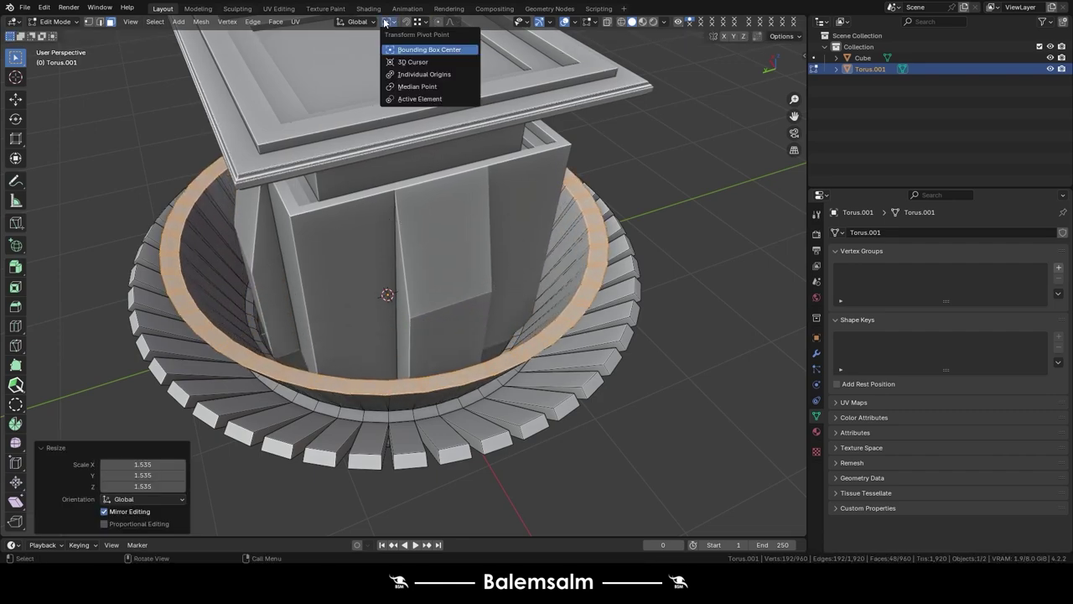
click(423, 74)
scroll(520, 297, up, 6)
key(s)
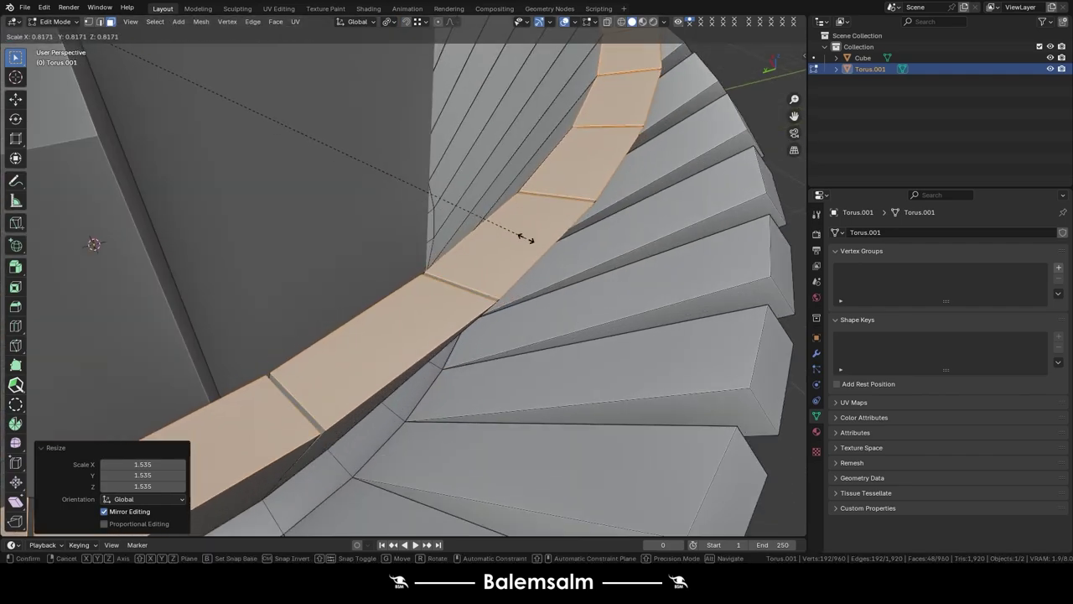
drag(526, 238, 311, 120)
click(294, 117)
scroll(335, 178, down, 6)
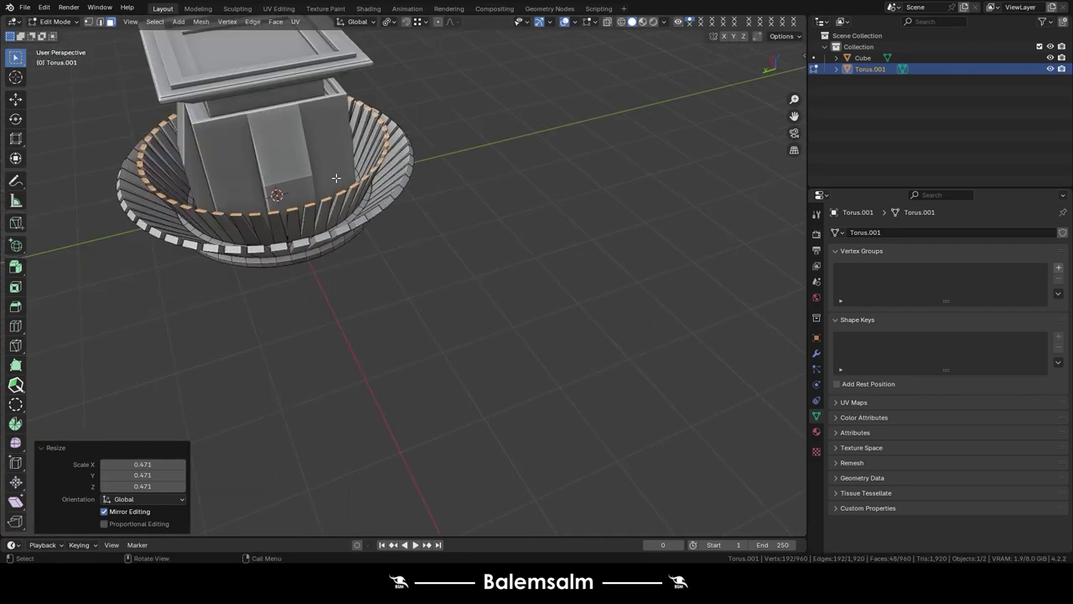
- Flatten three face loops under the ring to zero Z height, then return to Object Mode
middle_drag(335, 178, 576, 182)
scroll(577, 182, up, 3)
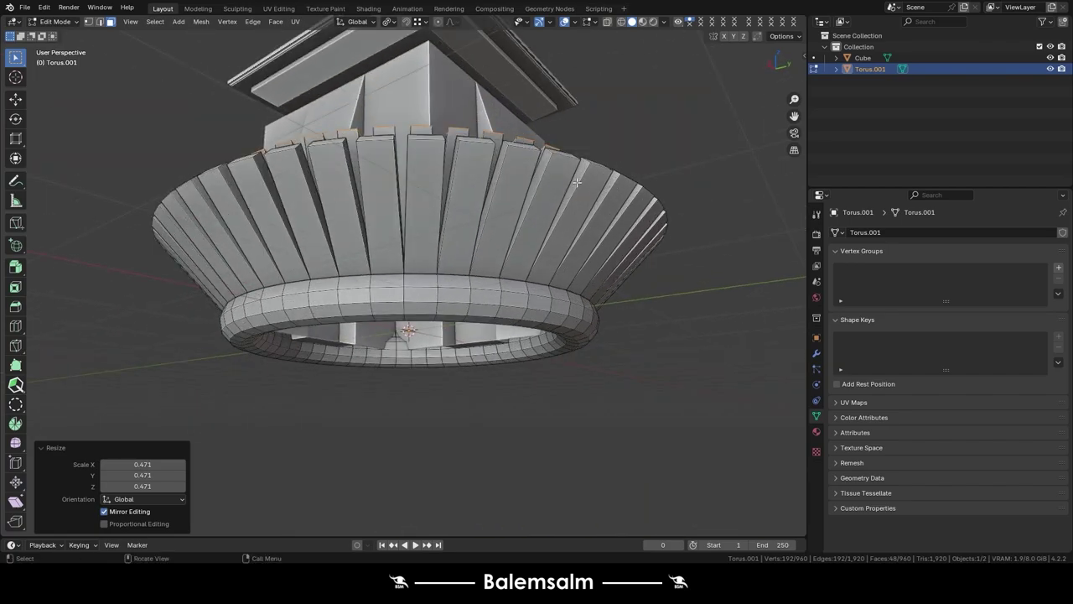
scroll(506, 378, up, 3)
mouse_move(491, 381)
middle_down()
mouse_move(492, 321)
mouse_move(454, 337)
middle_up()
alt+click(492, 321)
alt+shift+click(454, 337)
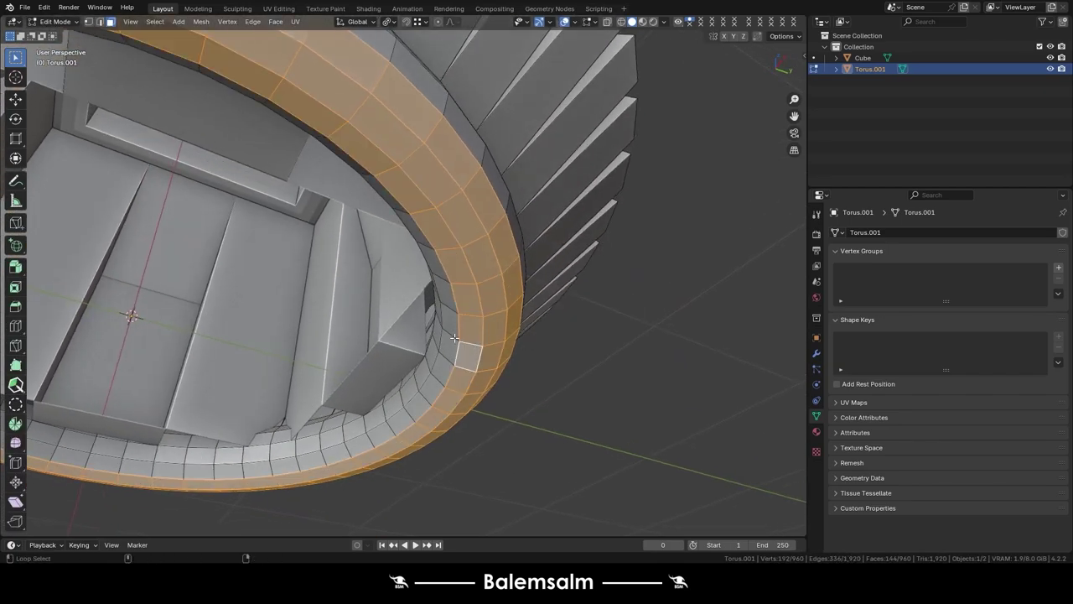
alt+shift+click(447, 346)
key(s)
key(z)
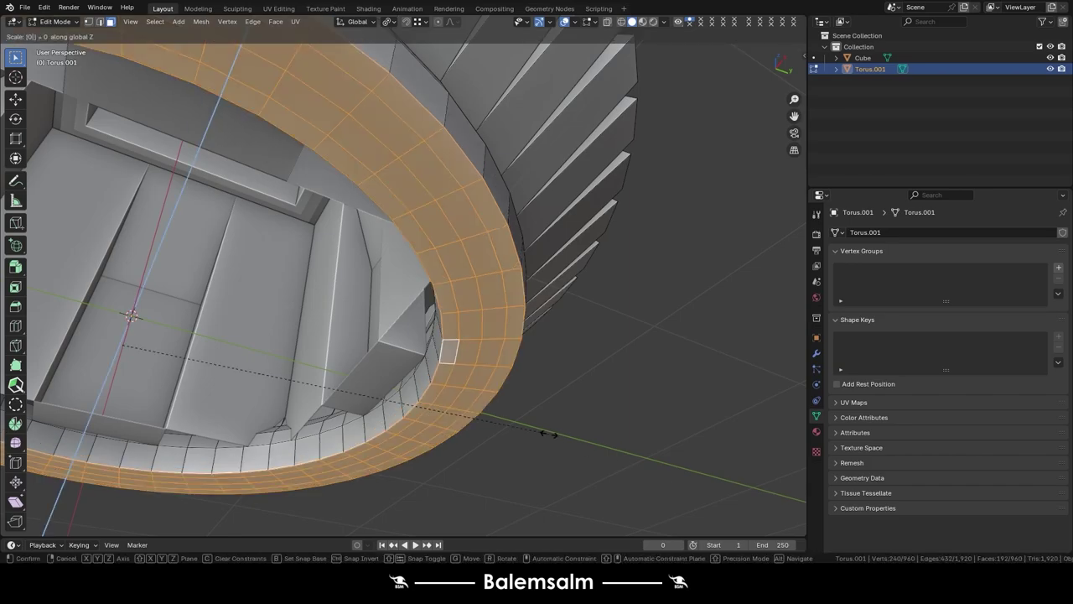
key(0)
key(Return)
middle_drag(549, 434, 434, 364)
key(Tab)
- Reselect the torus base and run the snap command from its context menu
click(485, 359)
scroll(484, 359, down, 5)
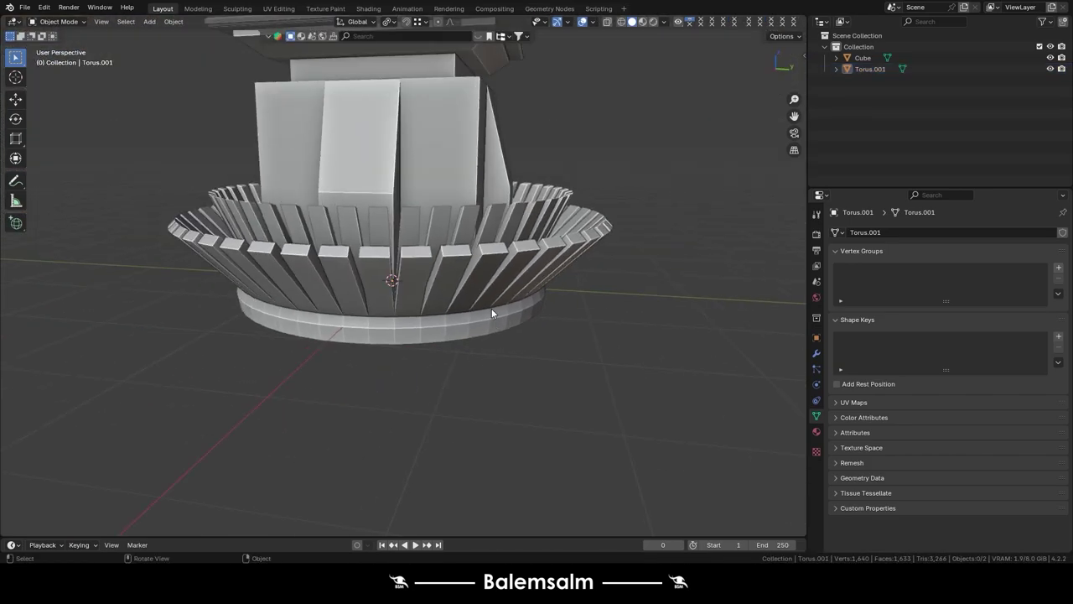
mouse_move(491, 308)
middle_down()
mouse_move(497, 334)
mouse_move(609, 332)
middle_up()
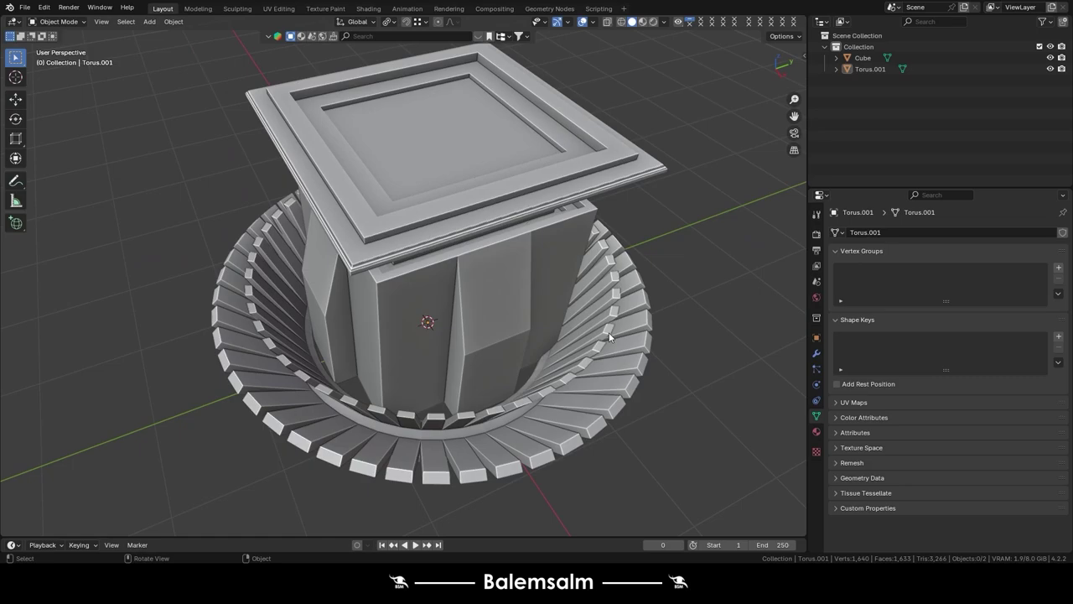
click(608, 332)
right_click(609, 332)
click(680, 329)
- Add six horizontal loop cuts around the central cube in Edit Mode
click(427, 273)
scroll(428, 273, up, 3)
key(Tab)
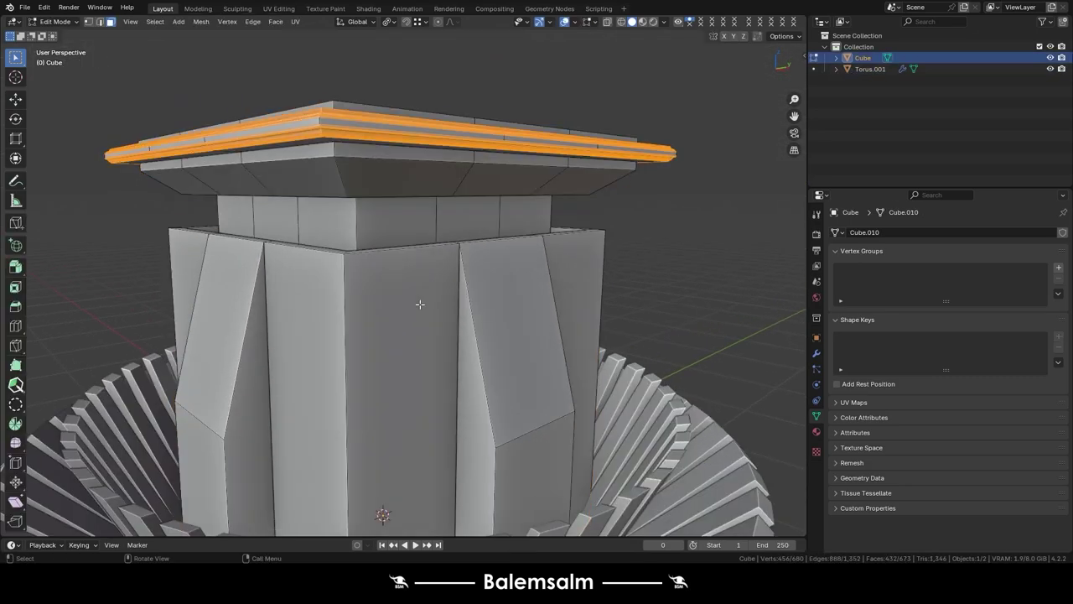
mouse_move(419, 304)
middle_down()
mouse_move(439, 319)
mouse_move(479, 218)
middle_up()
click(478, 218)
key(ctrl+r)
scroll(417, 245, up, 4)
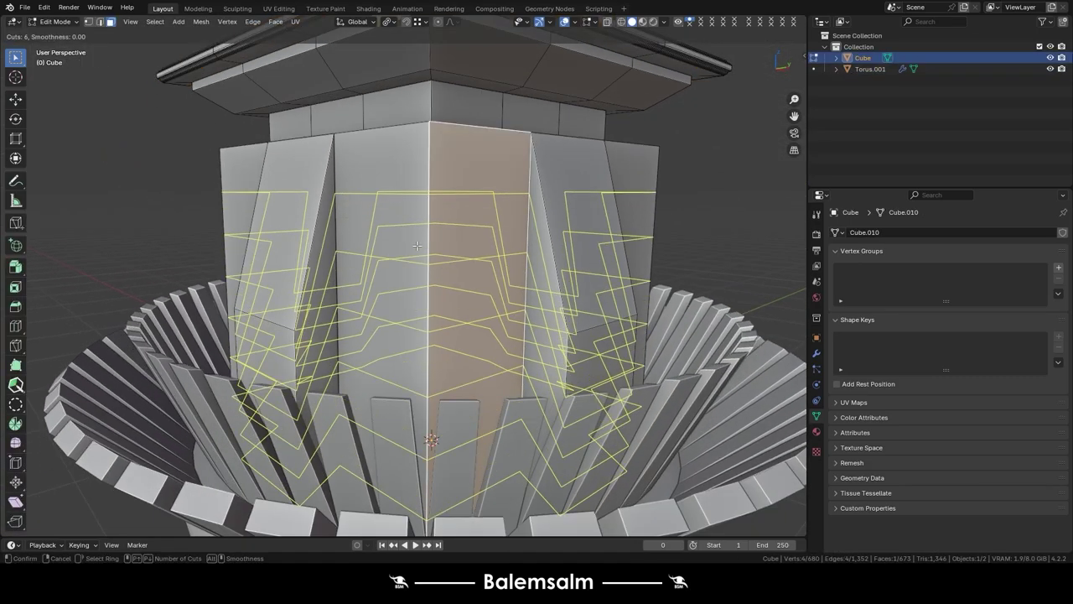
click(426, 242)
right_click(429, 241)
key(alt+a)
- Bevel the cube's vertical edge paths into rounded 18-segment grooves
mouse_move(424, 326)
mouse_down()
mouse_move(414, 340)
mouse_move(422, 368)
mouse_up()
middle_drag(420, 335, 415, 236)
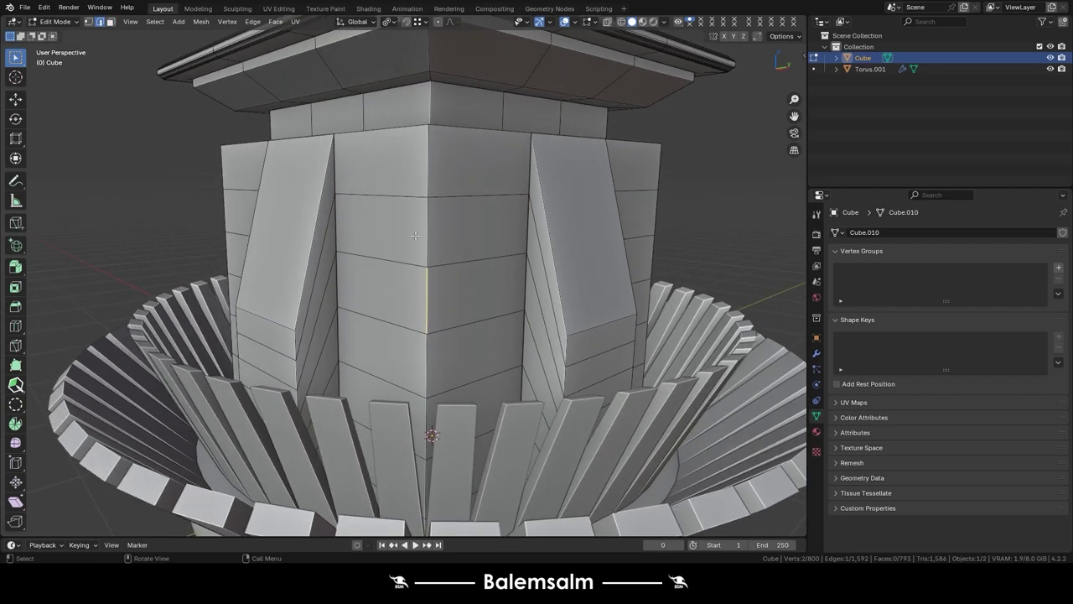
ctrl+click(431, 348)
mouse_move(431, 348)
middle_down()
mouse_move(259, 187)
mouse_move(336, 199)
middle_up()
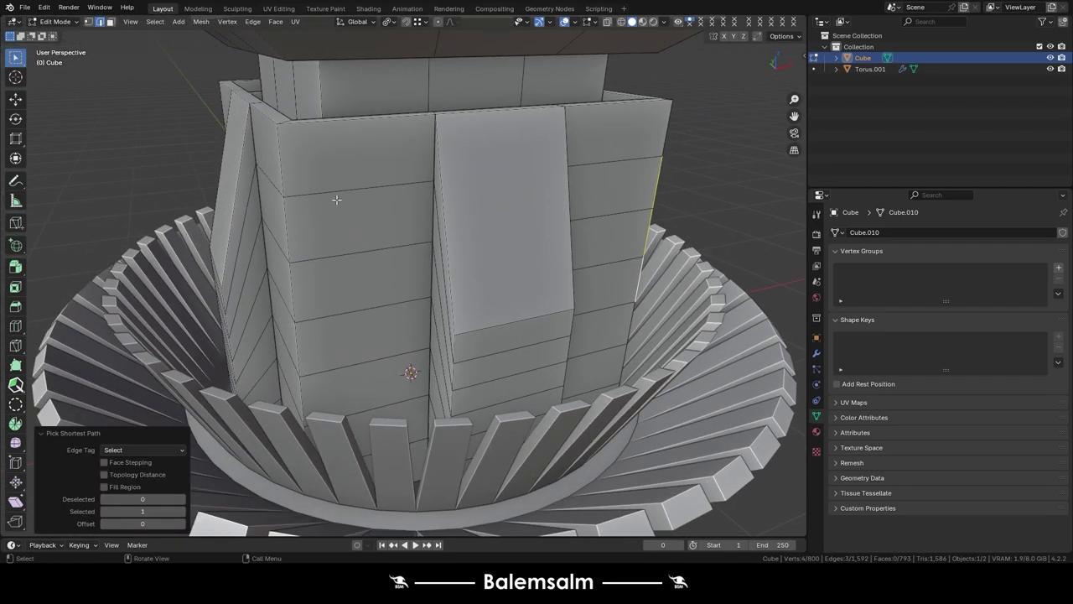
ctrl+click(286, 227)
ctrl+click(298, 324)
key(ctrl+b)
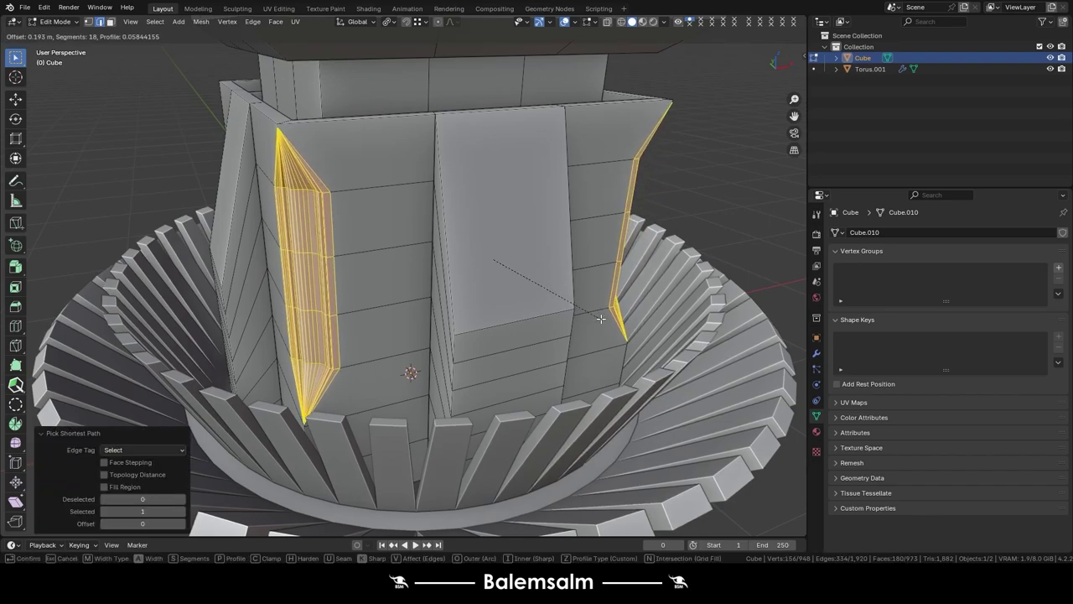
click(598, 318)
key(Tab)
scroll(587, 301, down, 5)
mouse_move(587, 302)
middle_down()
mouse_move(391, 274)
mouse_move(523, 431)
mouse_move(373, 352)
middle_up()
scroll(391, 274, up, 6)
- Bevel one more vertical edge path on the column into a groove
key(Tab)
ctrl+click(373, 351)
scroll(421, 319, down, 5)
mouse_move(422, 318)
middle_down()
mouse_move(445, 252)
mouse_move(407, 298)
middle_up()
scroll(445, 242, up, 5)
shift+click(445, 242)
ctrl+click(435, 366)
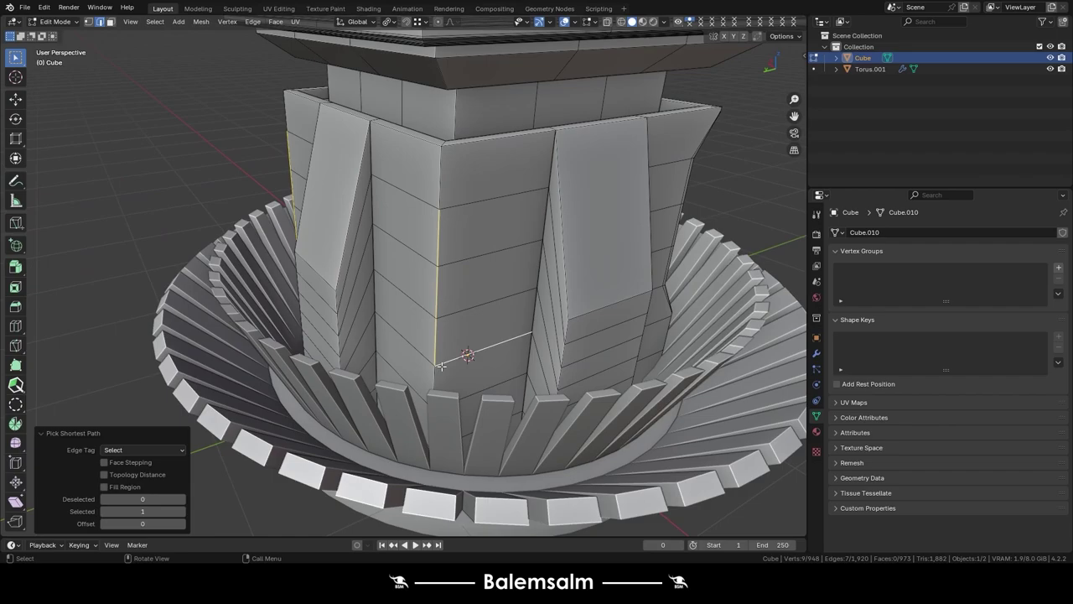
click(633, 22)
key(ctrl+z)
ctrl+click(441, 338)
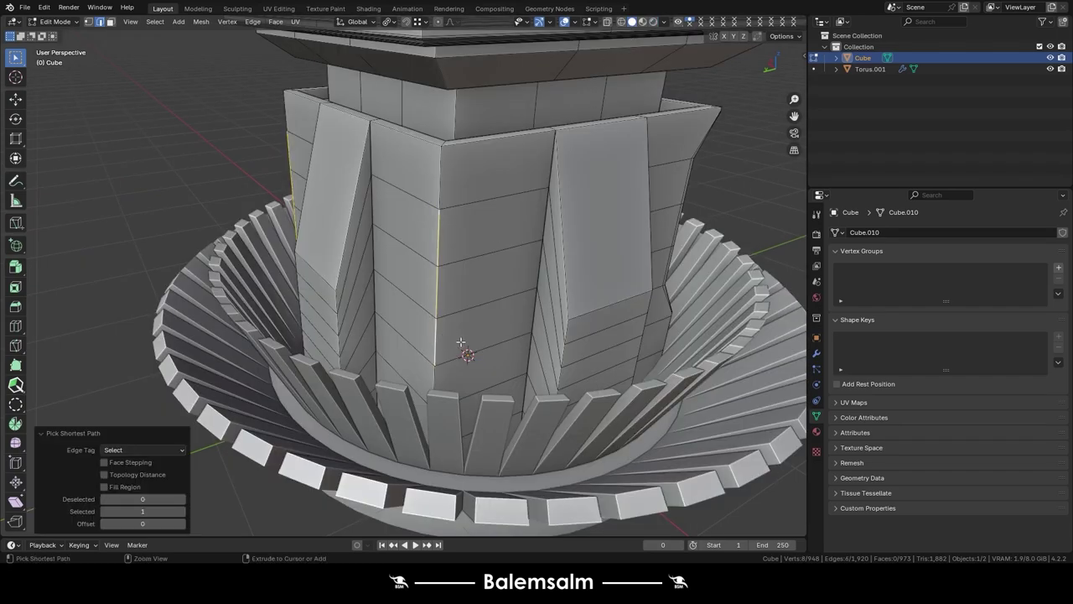
key(ctrl+b)
click(465, 344)
- Return to Object Mode and orbit around the whole fluted pillar
key(Tab)
scroll(436, 276, down, 8)
mouse_move(394, 251)
middle_down()
mouse_move(379, 238)
mouse_move(436, 269)
middle_up()
scroll(436, 268, up, 5)
scroll(436, 268, down, 2)
mouse_move(503, 285)
middle_down()
mouse_move(574, 300)
mouse_move(609, 247)
middle_up()
scroll(509, 264, up, 4)
- Add a plane mesh to the scene
scroll(483, 346, down, 4)
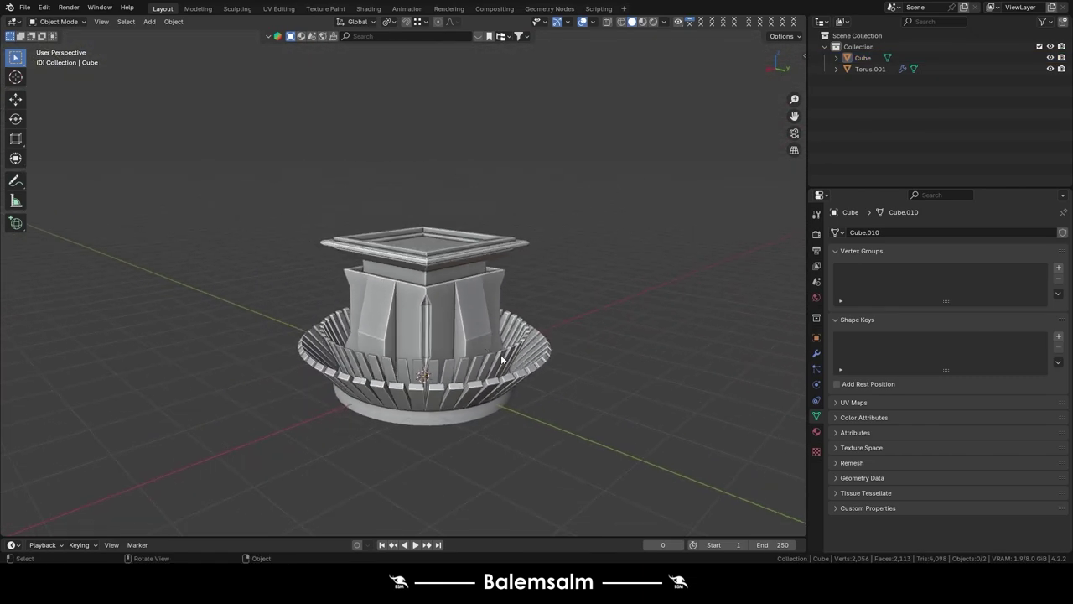
scroll(501, 359, up, 3)
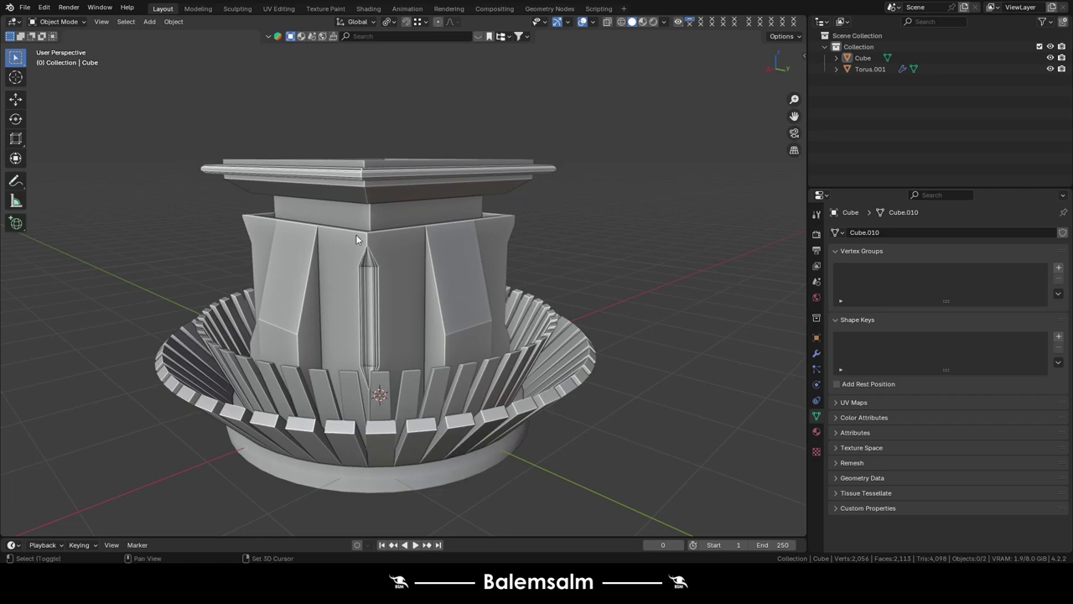
key(shift+a)
click(393, 199)
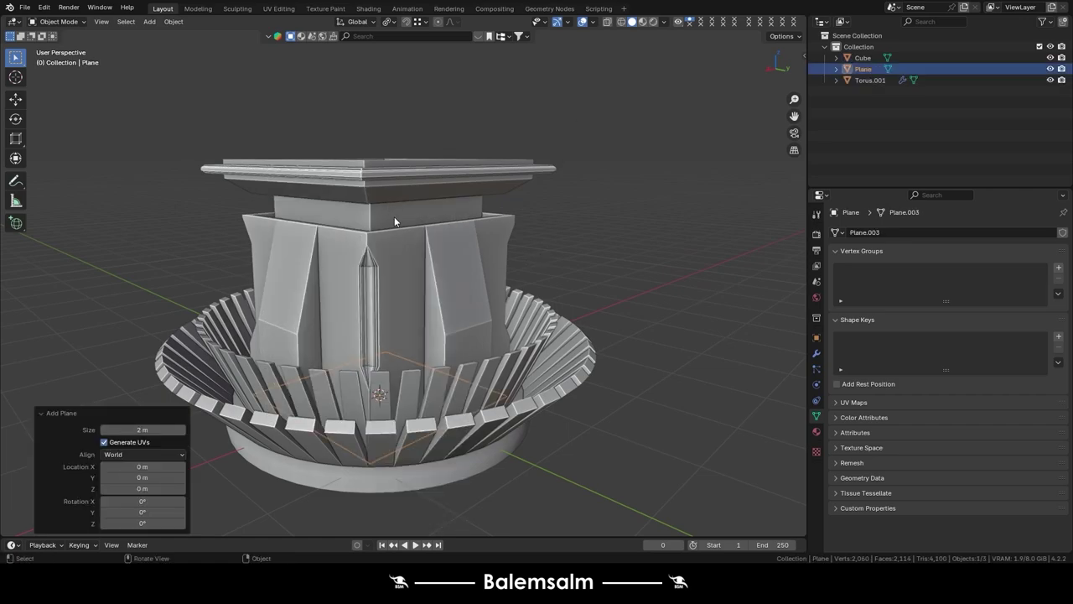
- Move the torus and fluted cube together along Z so they sit on the plane
scroll(511, 310, down, 2)
scroll(513, 332, down, 2)
click(514, 339)
shift+click(444, 251)
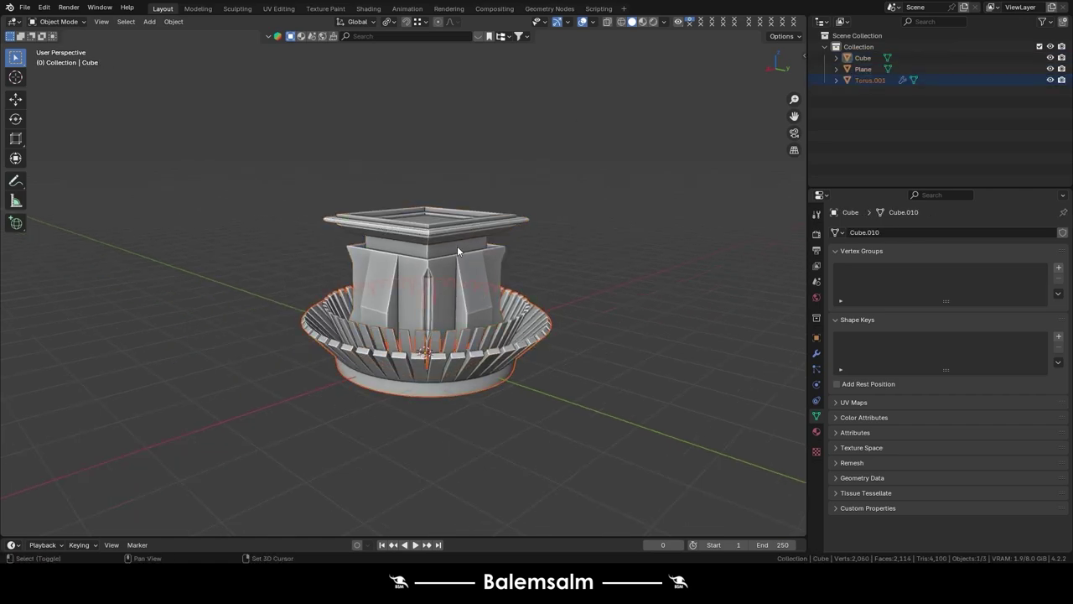
key(grave)
click(394, 214)
key(g)
key(z)
click(463, 252)
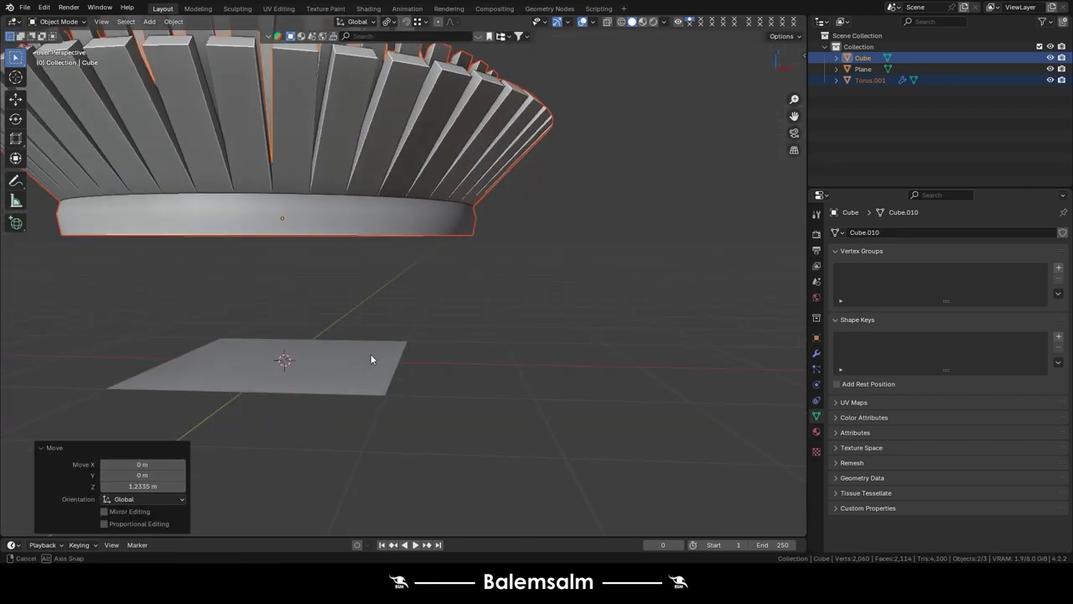
middle_drag(371, 358, 379, 394)
key(g)
key(z)
click(379, 394)
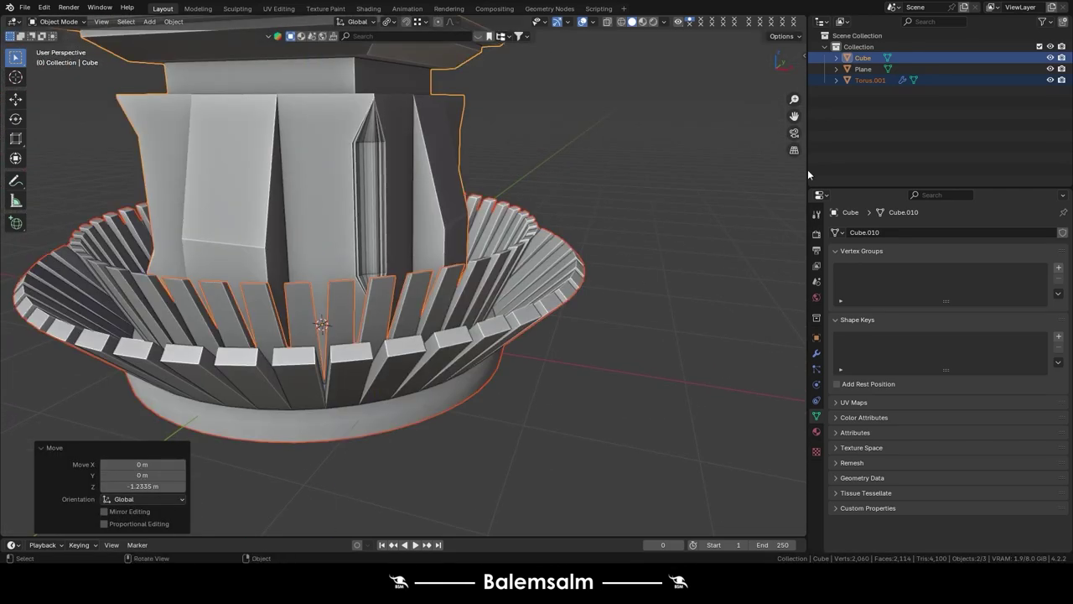
- Scale the ground plane by 8.88 and apply all its transforms
click(863, 69)
scroll(424, 386, down, 3)
key(s)
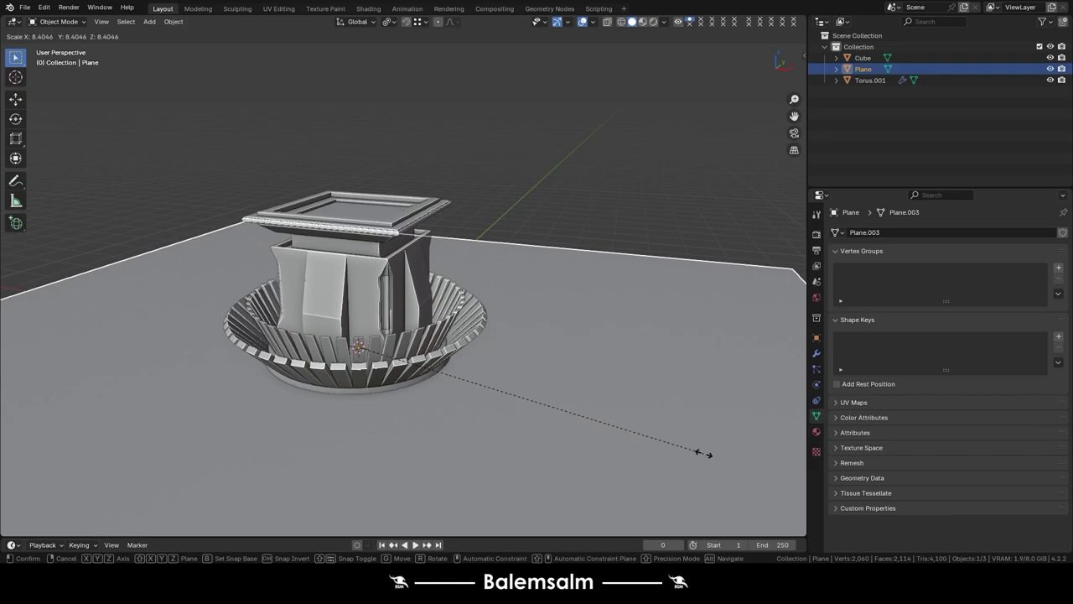
click(704, 453)
key(ctrl+a)
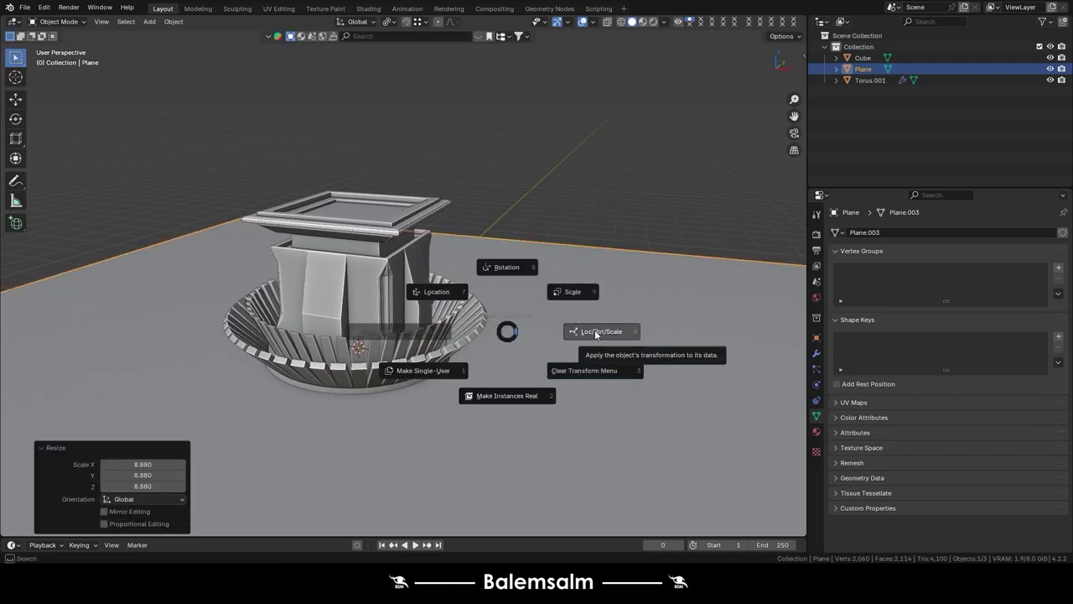
click(596, 333)
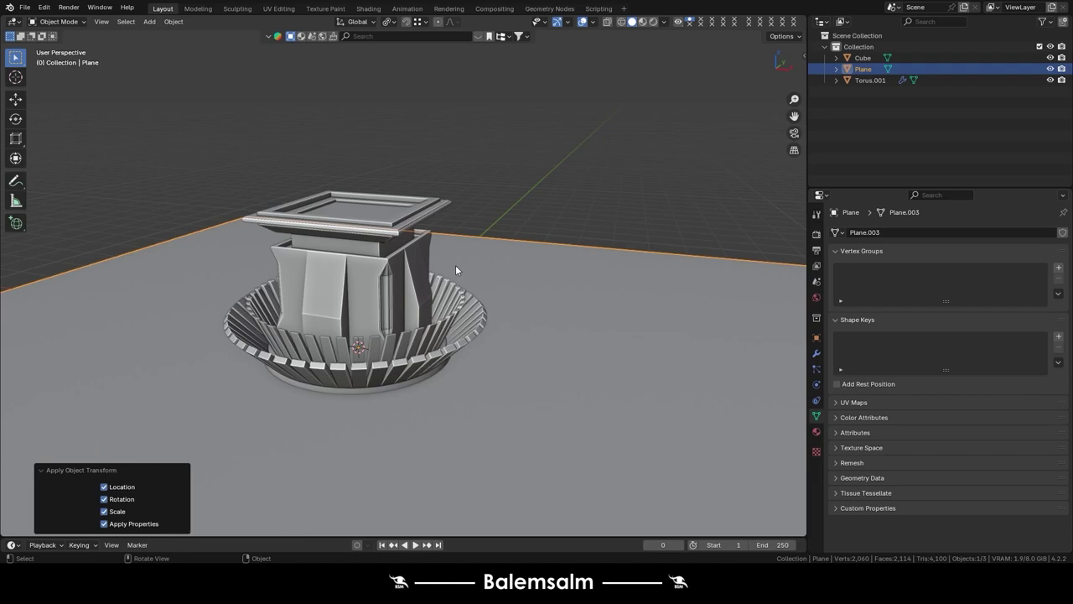
scroll(455, 265, down, 3)
click(464, 223)
scroll(464, 224, up, 3)
mouse_move(465, 224)
middle_down()
mouse_move(400, 280)
mouse_move(501, 248)
mouse_move(516, 231)
mouse_move(503, 201)
mouse_move(536, 168)
middle_up()
- Switch to Material Preview shading and enable Raytracing in the EEVEE render settings
click(643, 22)
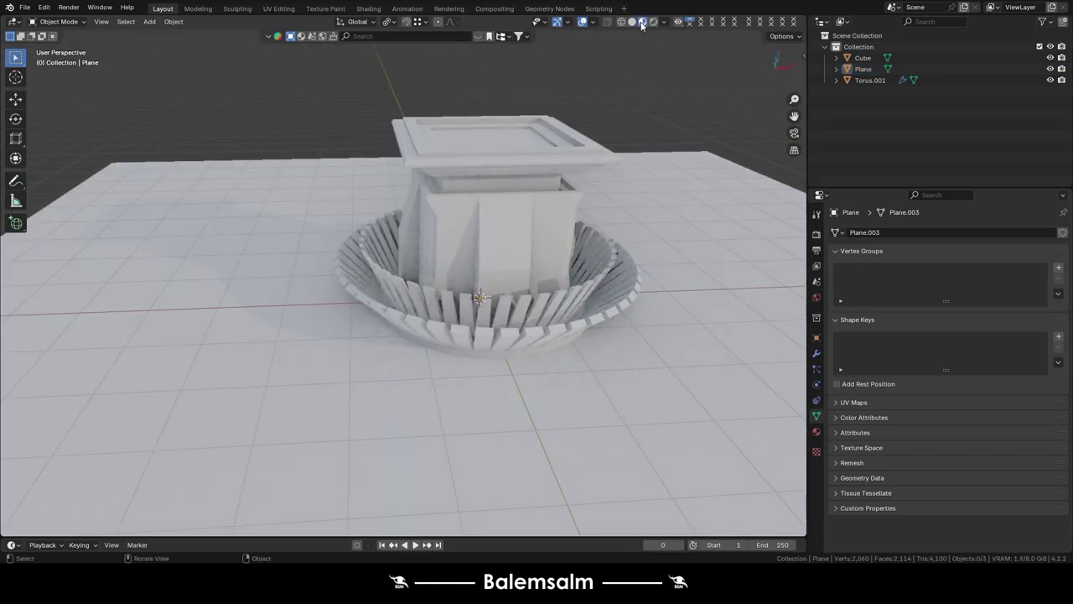
scroll(586, 201, down, 2)
mouse_move(586, 201)
middle_down()
mouse_move(496, 239)
mouse_move(646, 260)
middle_up()
scroll(553, 225, up, 3)
click(817, 250)
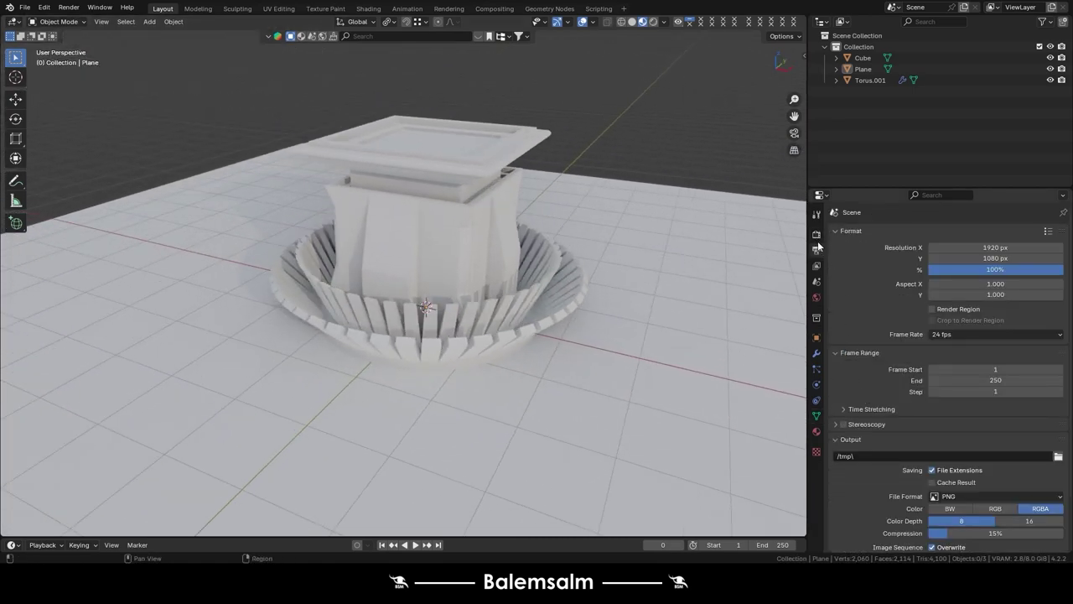
click(818, 248)
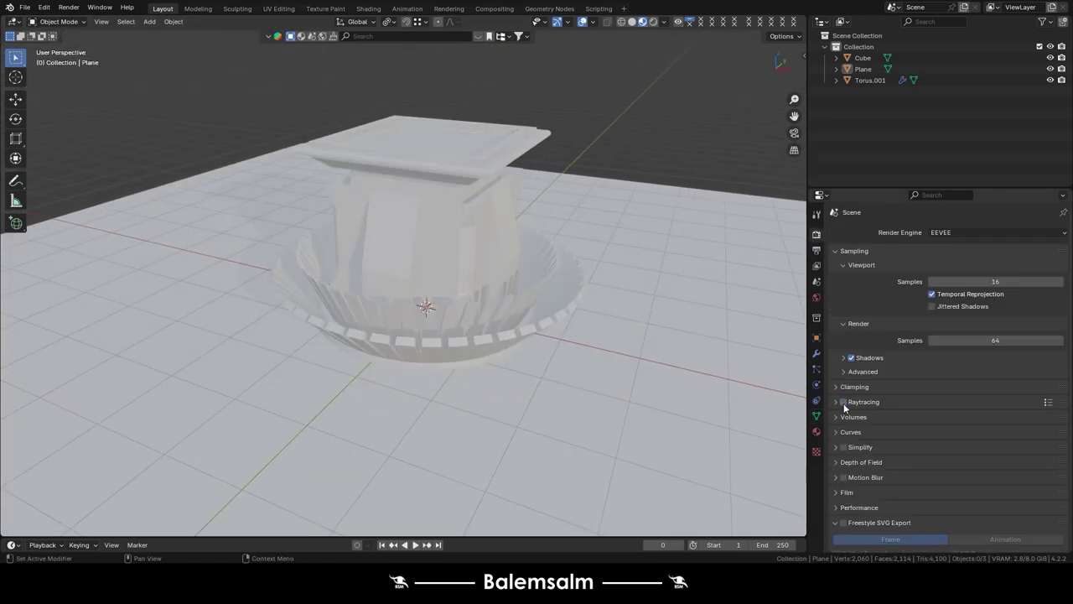
click(687, 338)
shift+middle_drag(688, 338, 634, 319)
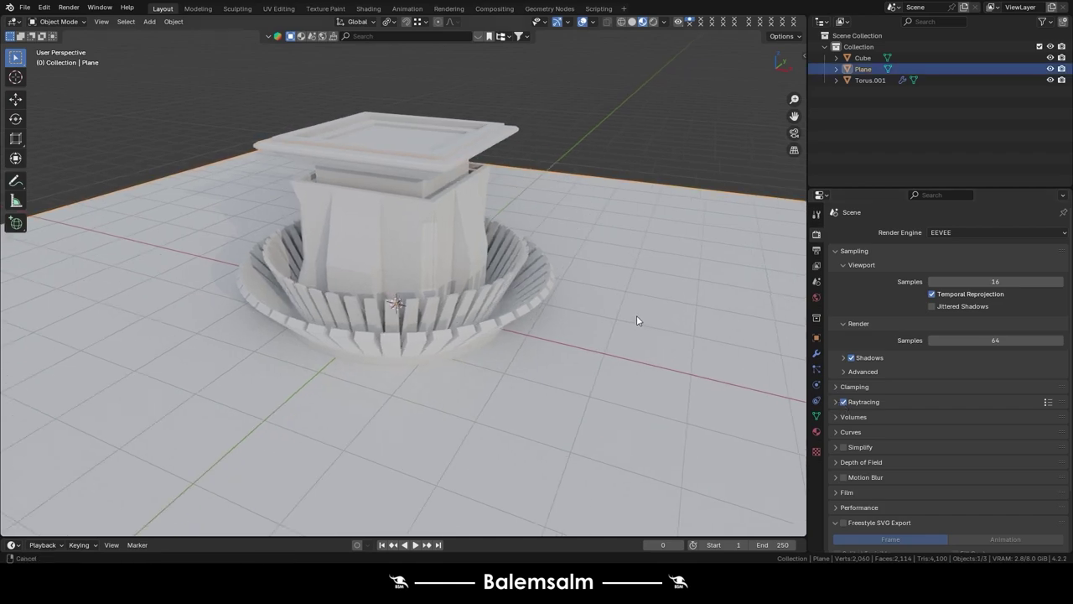
- Give the floor a new dark-brown material: metallic 0.415, roughness 0.108, IOR 2
click(816, 431)
click(883, 280)
click(954, 350)
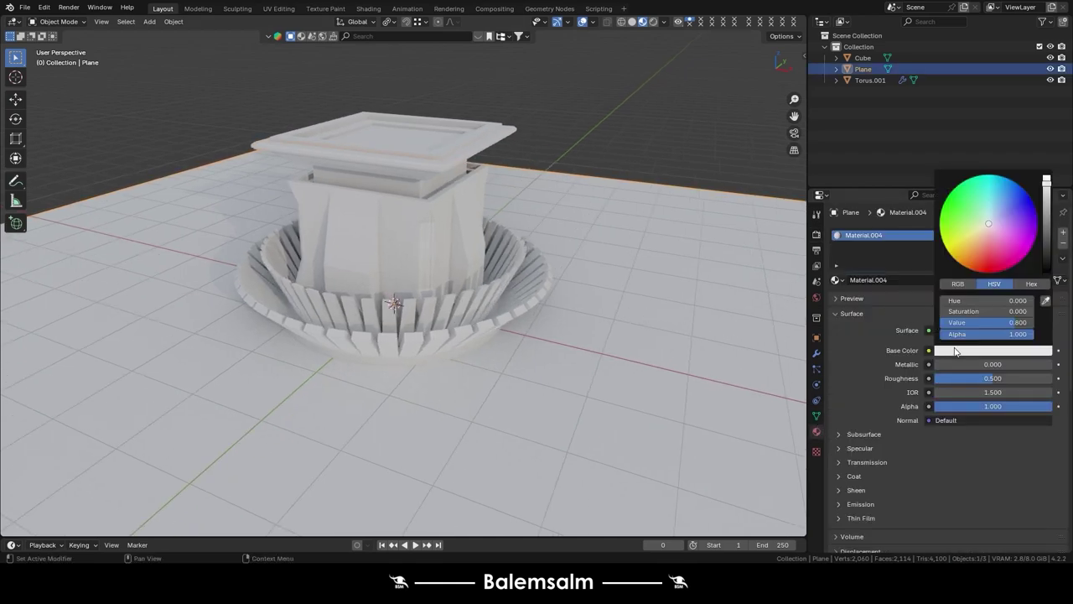
drag(985, 227, 982, 237)
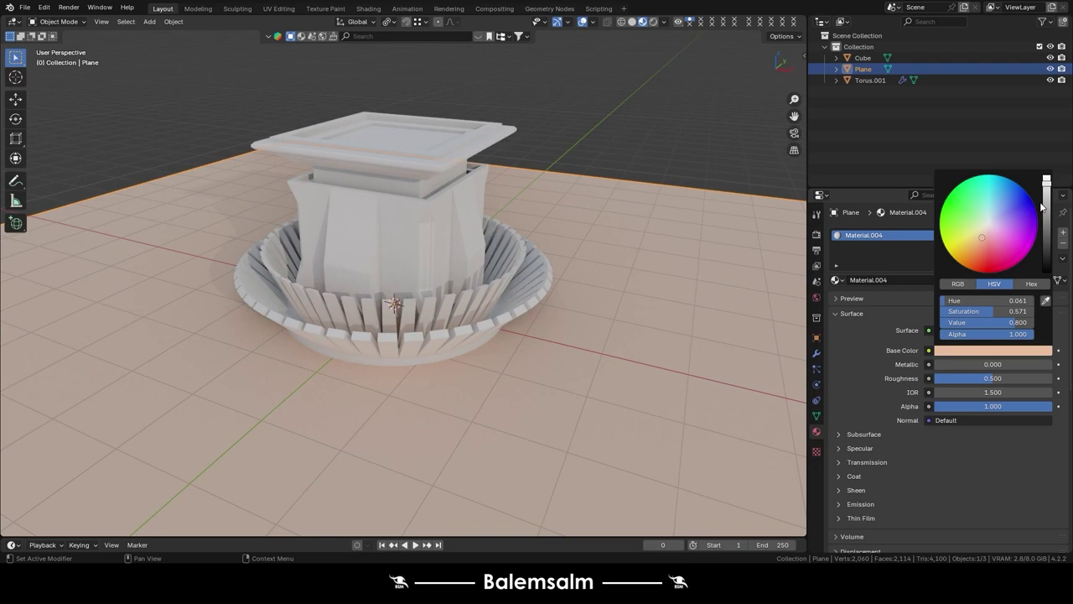
drag(1044, 207, 1046, 239)
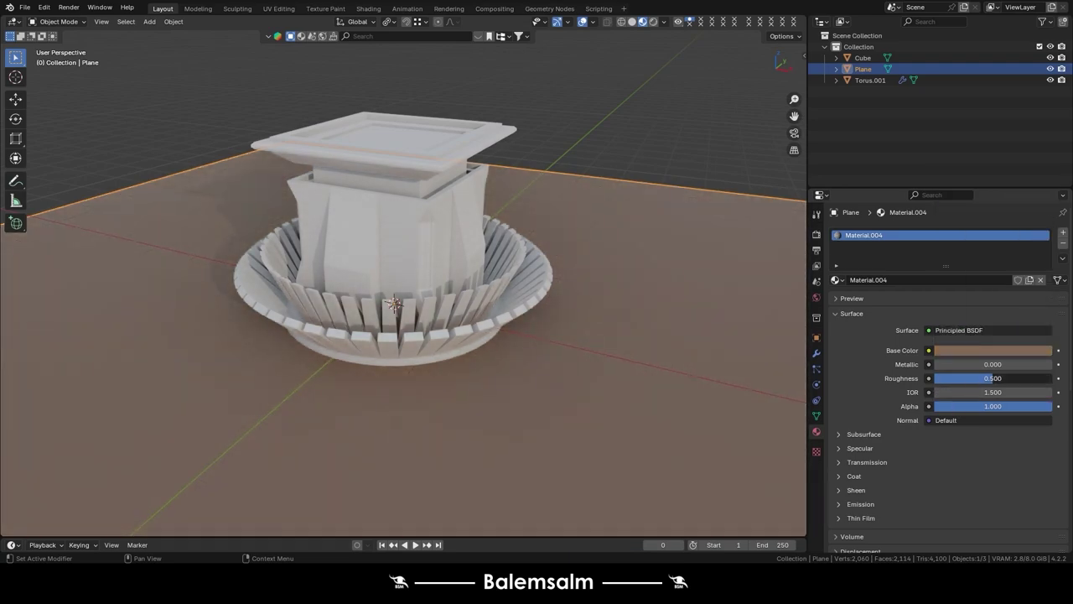
mouse_move(990, 379)
mouse_down()
mouse_move(931, 392)
mouse_move(1023, 391)
mouse_move(973, 391)
mouse_move(994, 391)
mouse_move(1001, 364)
mouse_move(976, 364)
mouse_up()
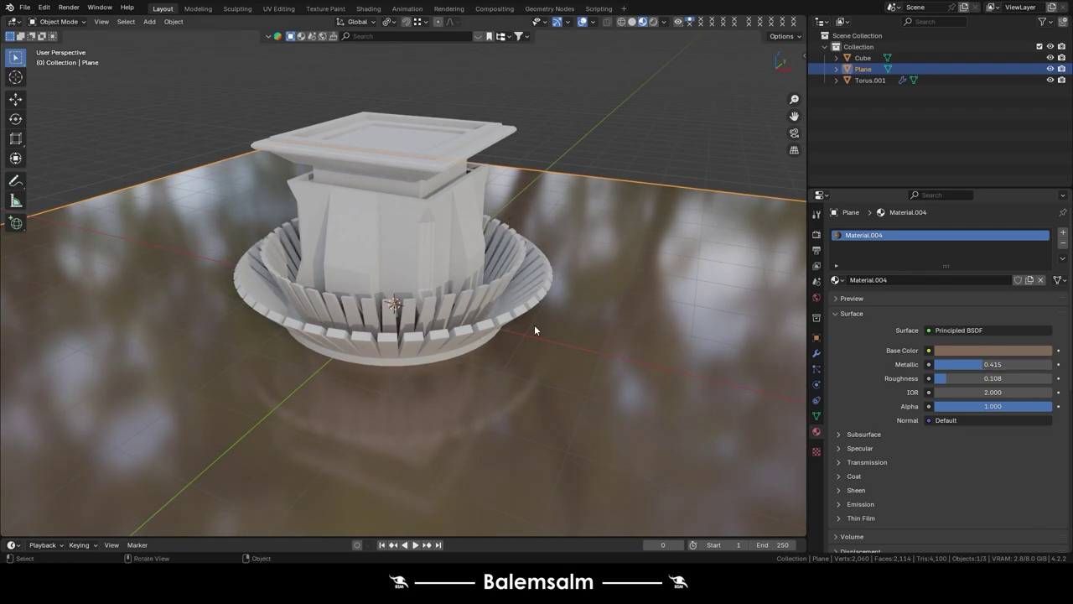
click(526, 307)
scroll(513, 300, up, 2)
- Give the torus base a new golden-yellow material, metallic about 0.86, roughness 0.231
click(943, 277)
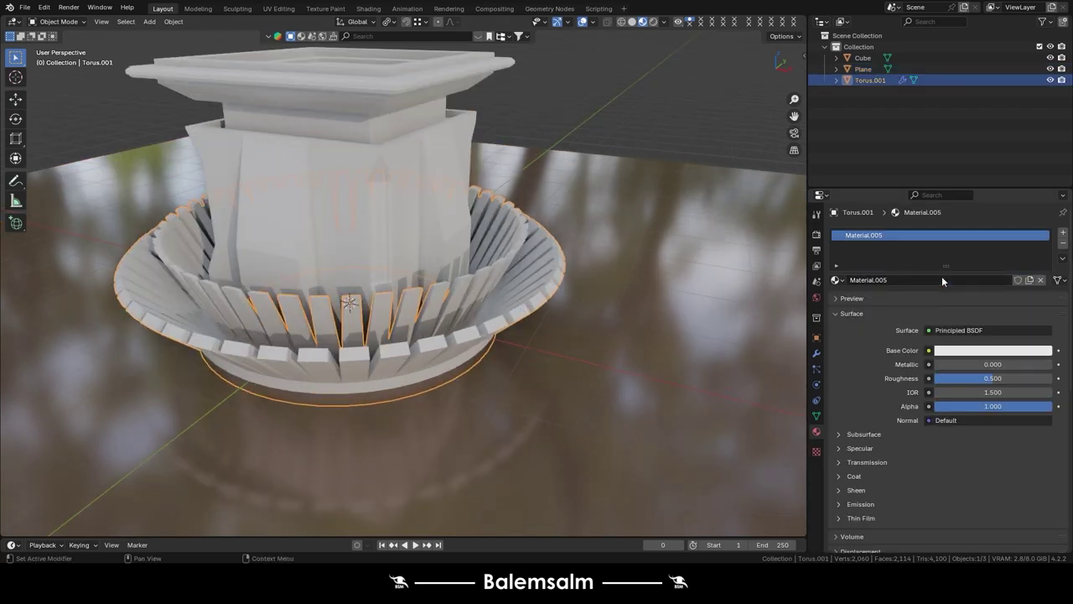
click(965, 353)
drag(980, 240, 962, 246)
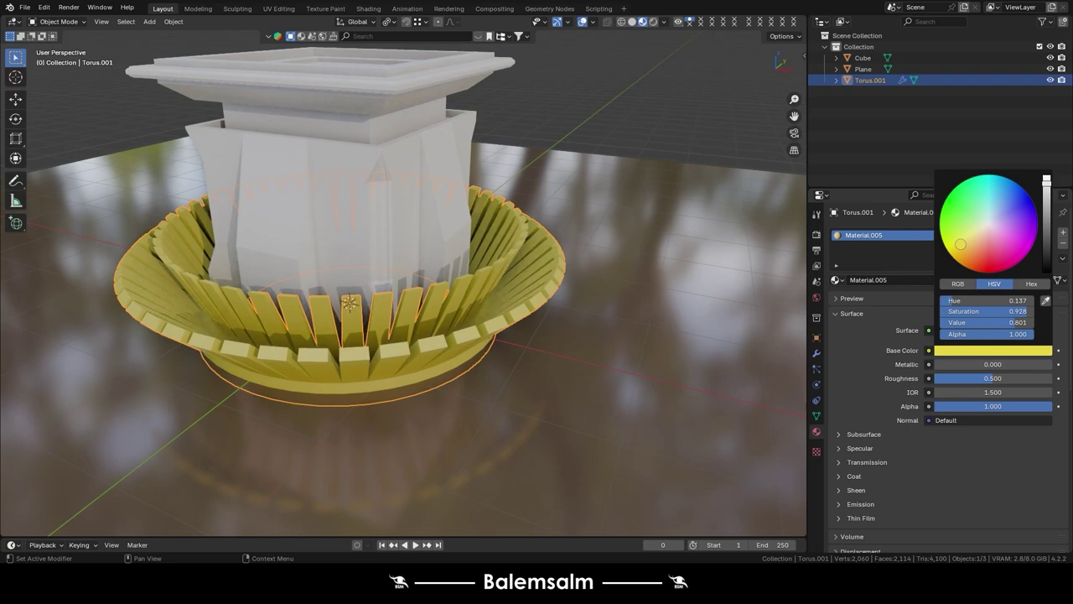
drag(937, 364, 1048, 364)
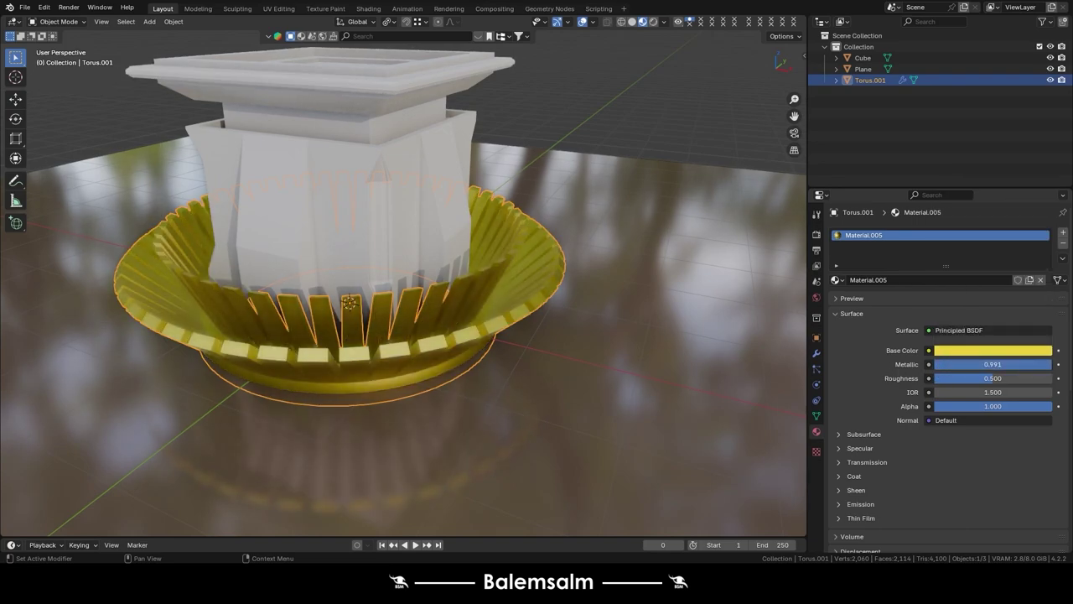
mouse_move(991, 378)
mouse_down()
mouse_move(960, 378)
mouse_move(965, 364)
mouse_move(955, 364)
mouse_up()
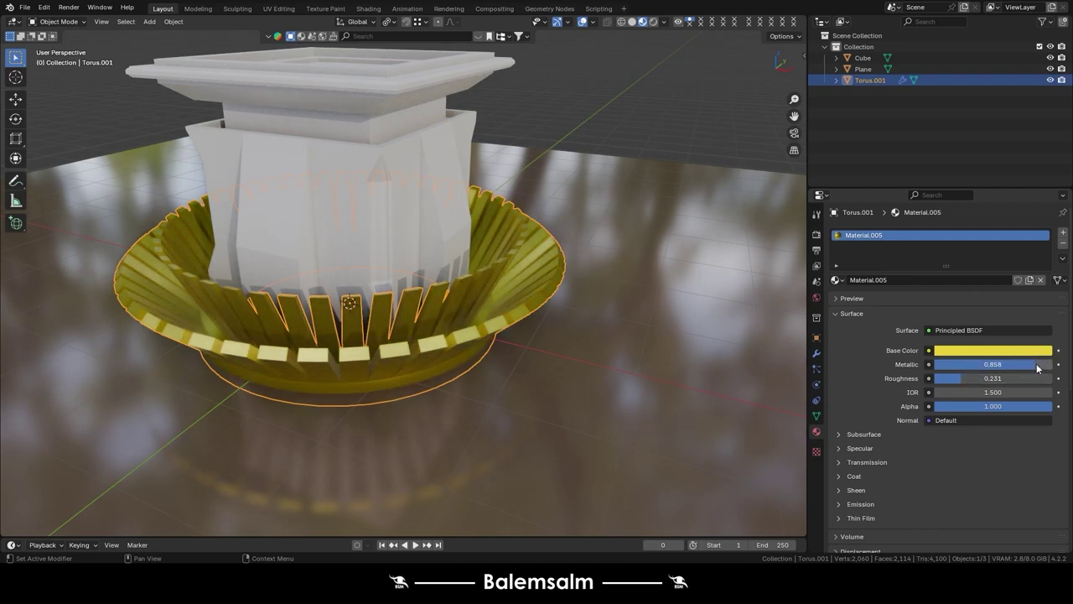
- Make the fluted cube's Material.006 near black, metallic 0.599, roughness 0.113
click(377, 191)
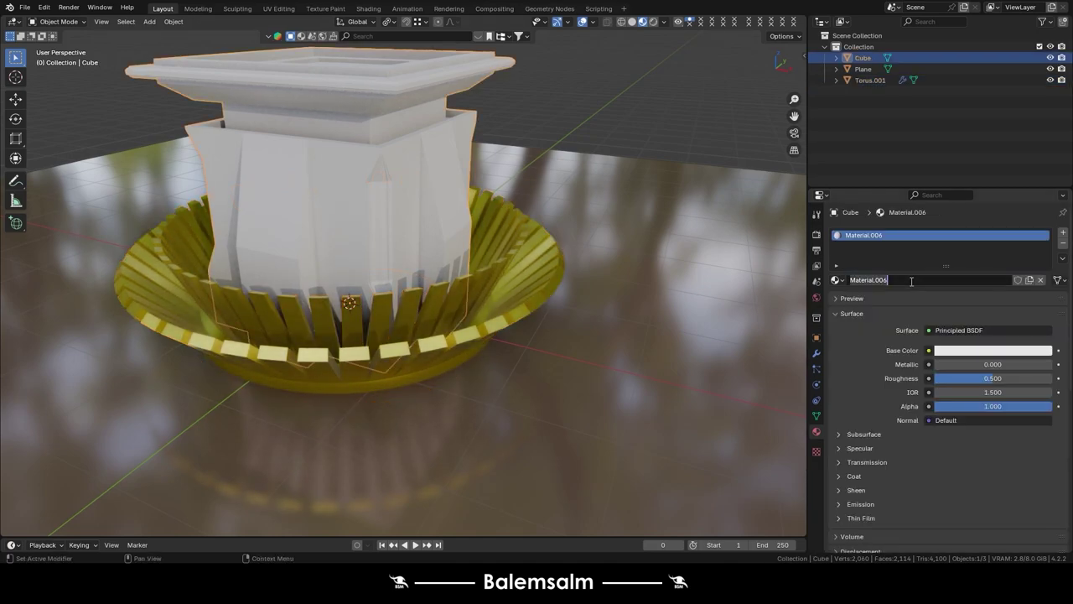
click(948, 350)
drag(1054, 216, 1048, 266)
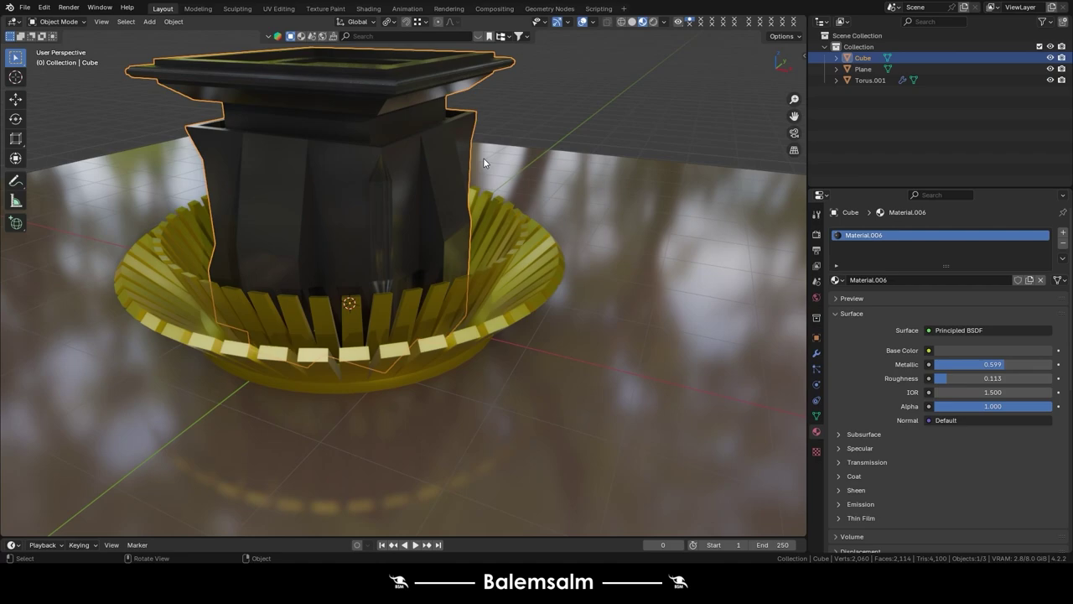
click(640, 84)
scroll(531, 188, down, 2)
scroll(466, 185, down, 3)
mouse_move(466, 184)
middle_down()
mouse_move(385, 171)
mouse_move(451, 207)
middle_up()
scroll(527, 169, up, 3)
middle_drag(527, 169, 409, 225)
- Add a new cube and move it vertically along Z
scroll(447, 136, down, 3)
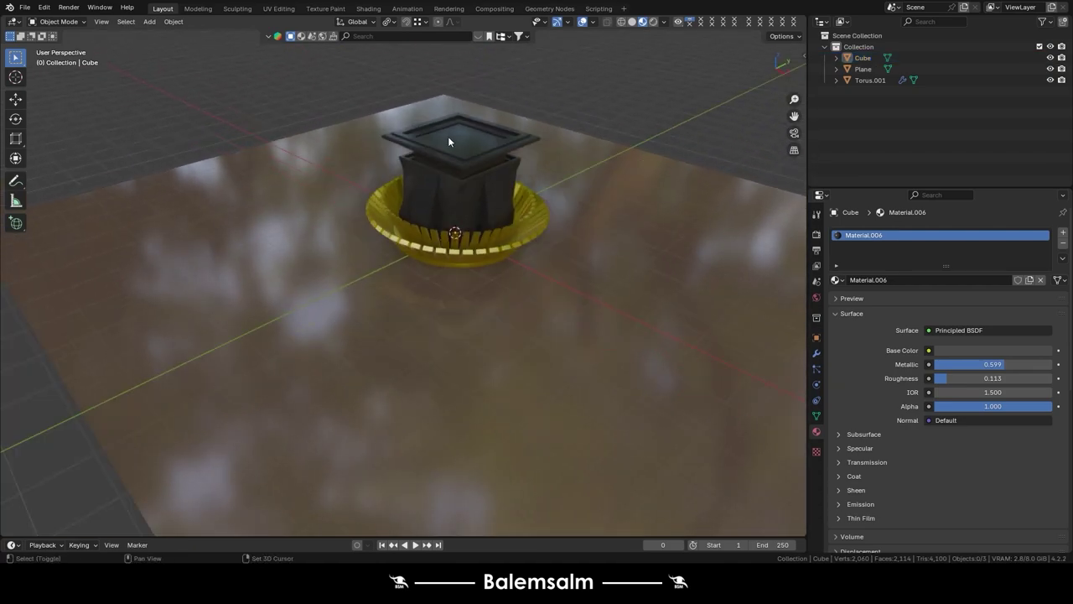
key(shift+a)
click(474, 148)
scroll(477, 155, up, 3)
scroll(472, 223, down, 3)
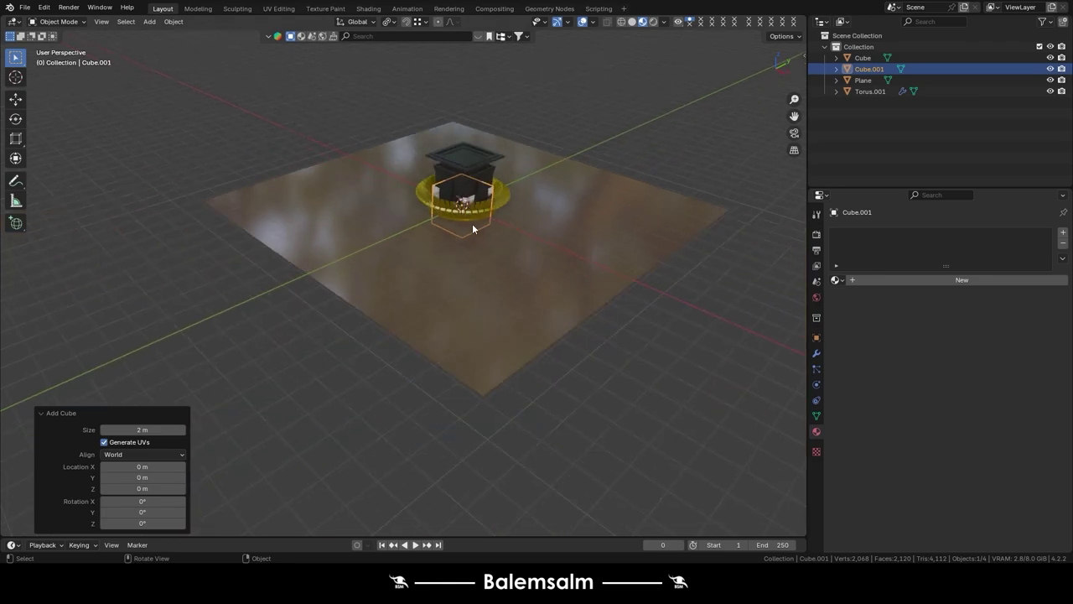
key(g)
key(z)
click(472, 223)
- Stretch the new cube's mesh about 9× along X and Y
key(Tab)
key(s)
key(x)
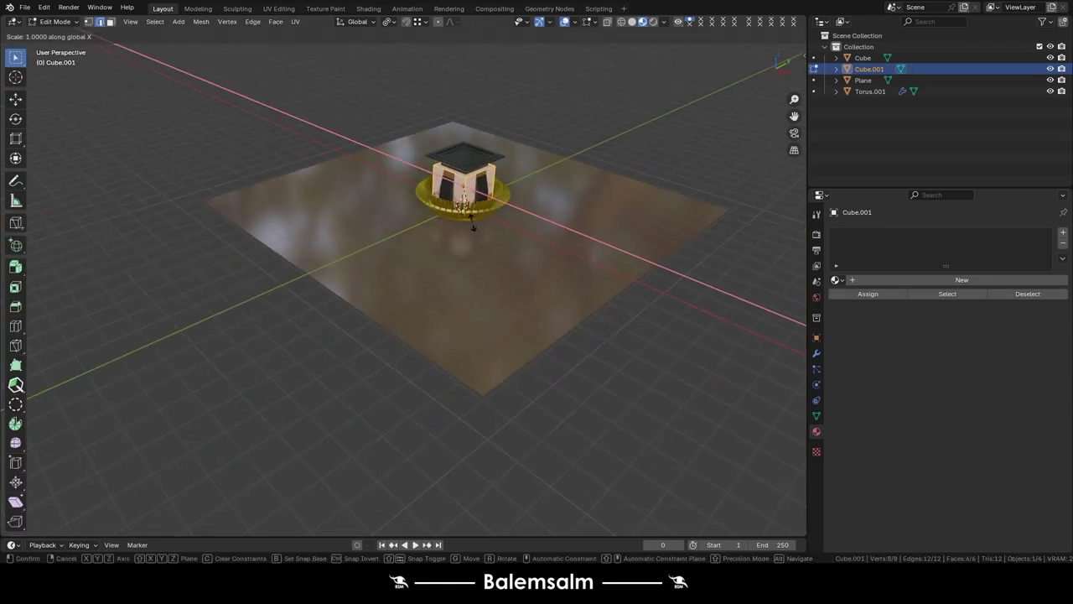
click(652, 471)
key(s)
key(y)
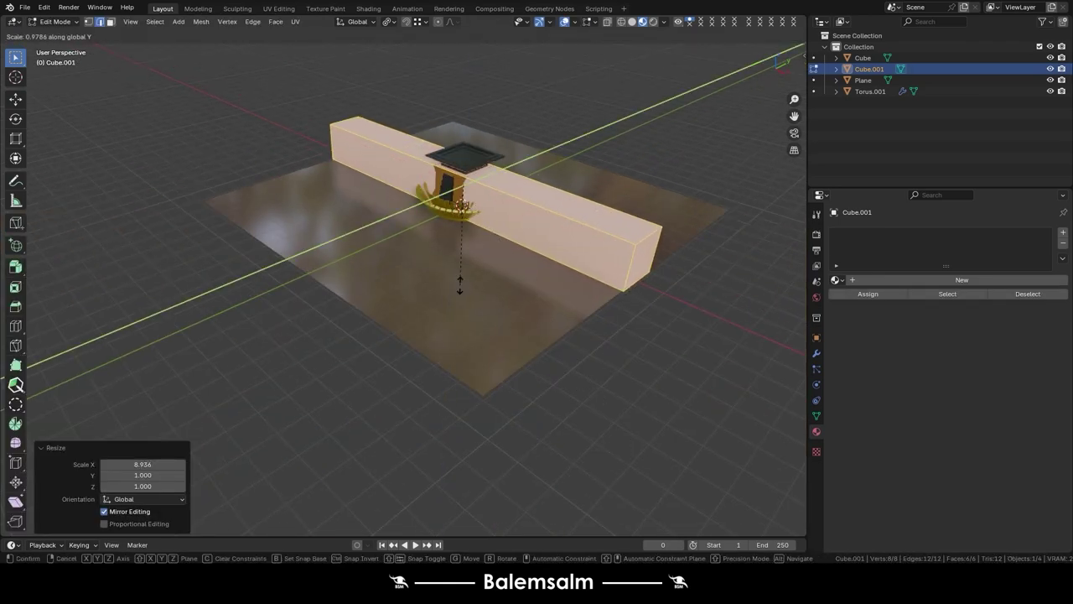
click(260, 26)
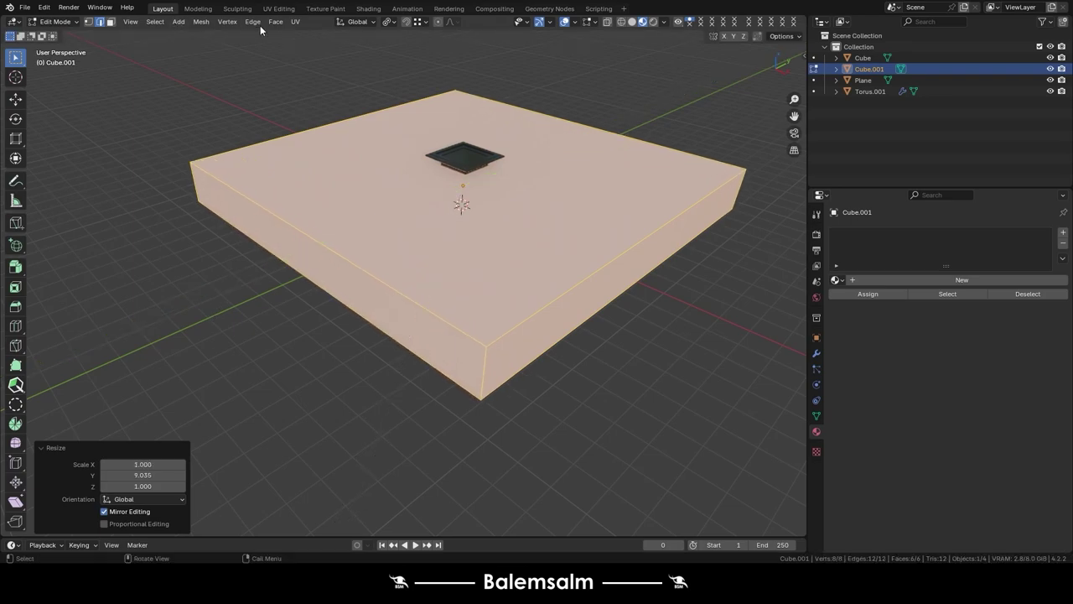
- Raise the block's top face along Z to thicken the slab
scroll(376, 174, up, 3)
key(alt+a)
scroll(377, 193, up, 1)
key(3)
click(378, 216)
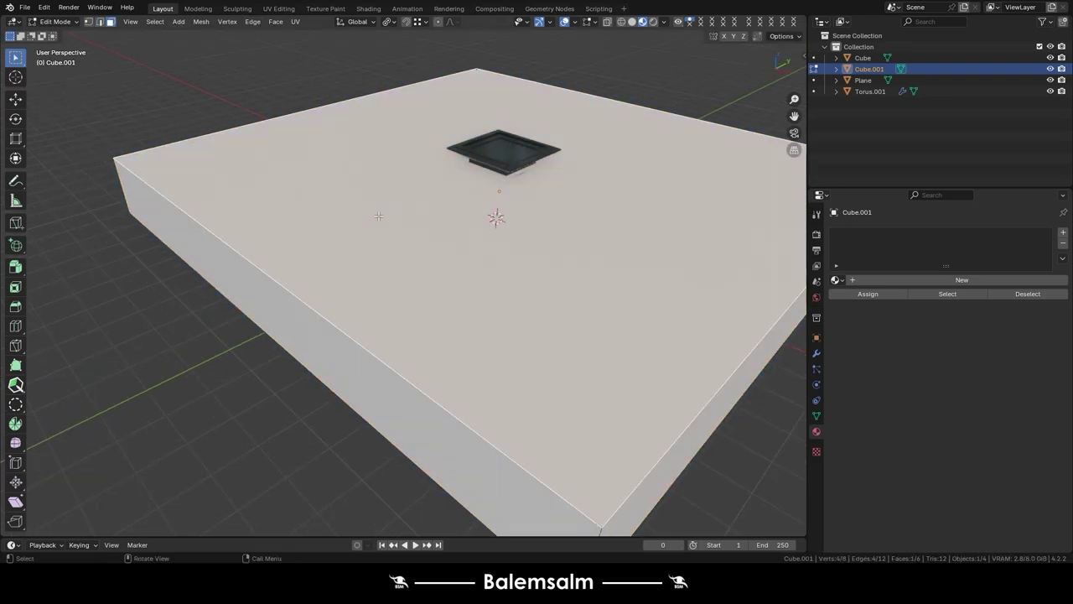
key(g)
key(z)
click(379, 187)
key(Tab)
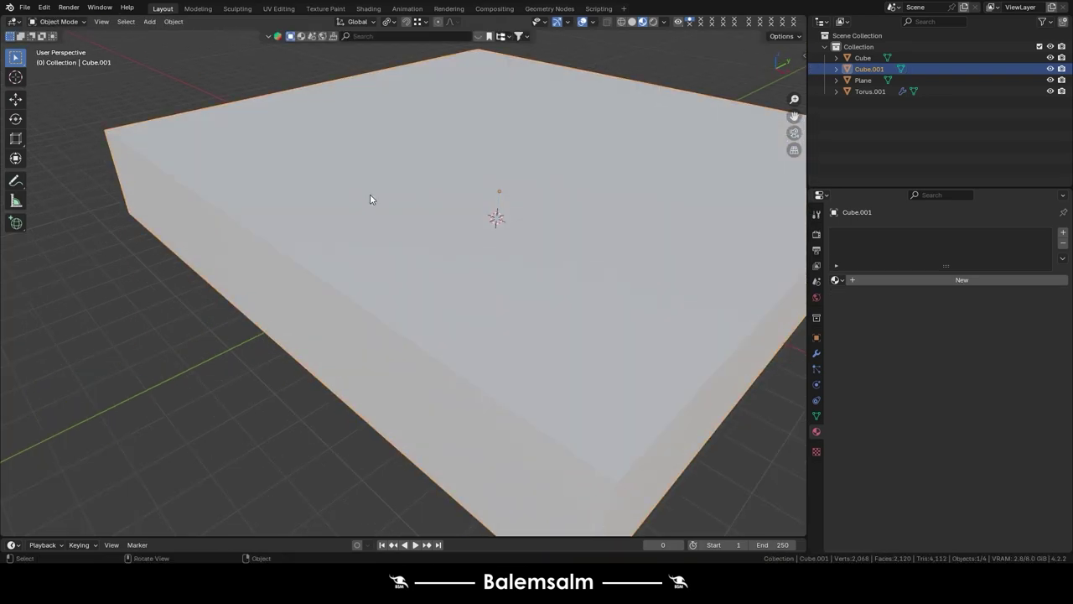
key(alt+a)
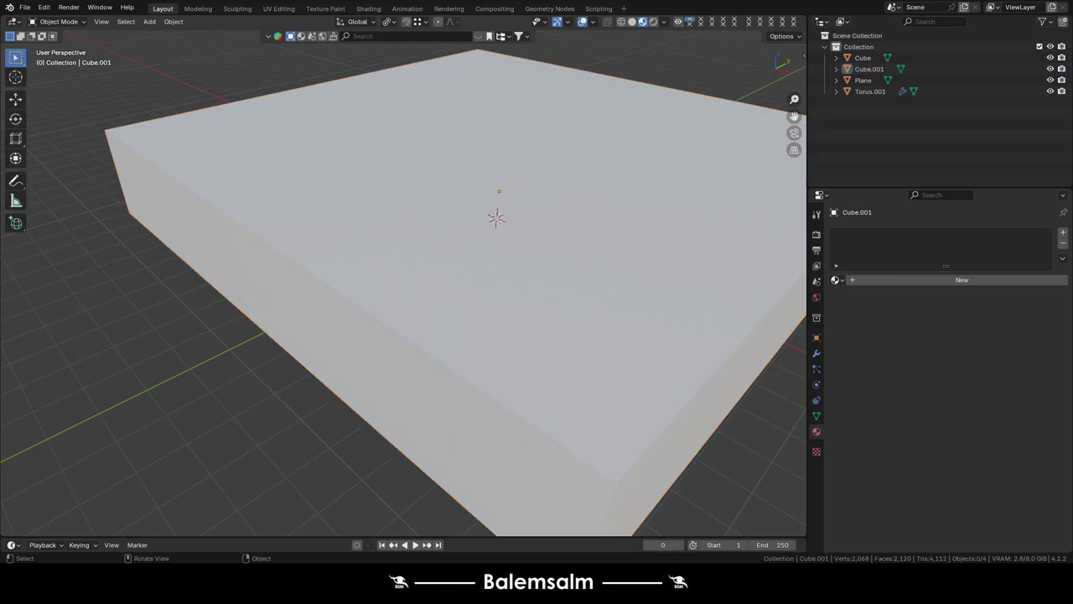
- In the Shading workspace, select the large block Cube.001 and give it a new material
click(376, 7)
scroll(472, 249, down, 3)
mouse_move(472, 249)
middle_down()
mouse_move(527, 223)
mouse_move(564, 139)
middle_up()
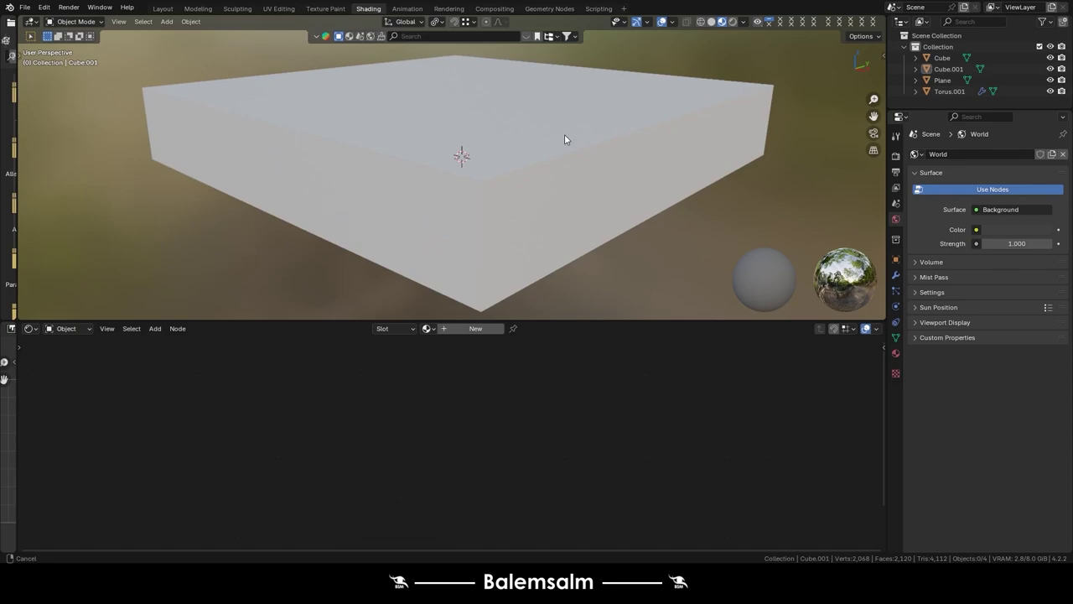
click(564, 140)
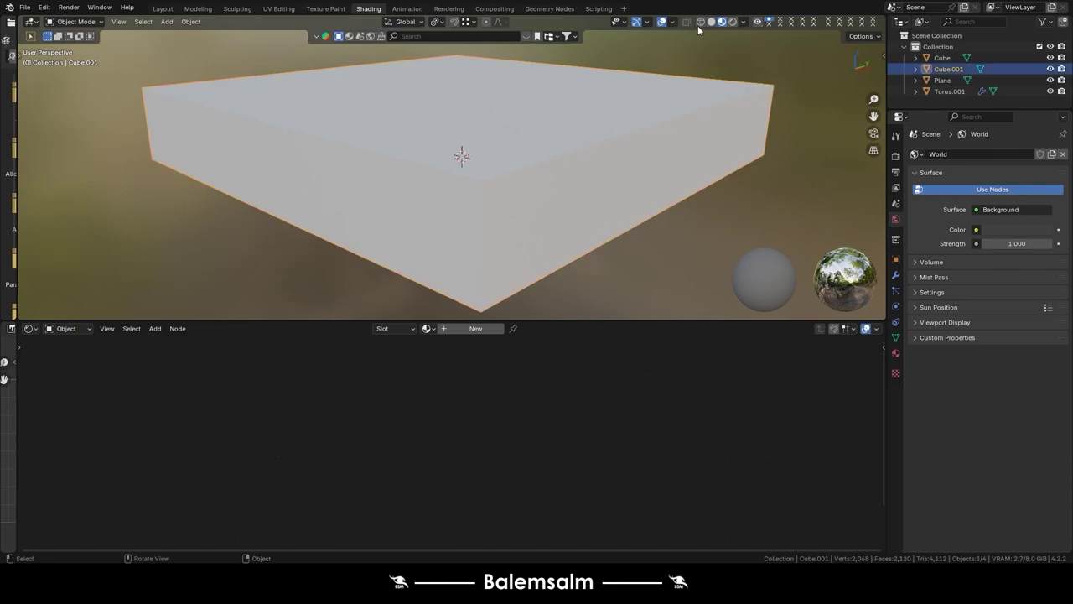
click(483, 328)
key(Home)
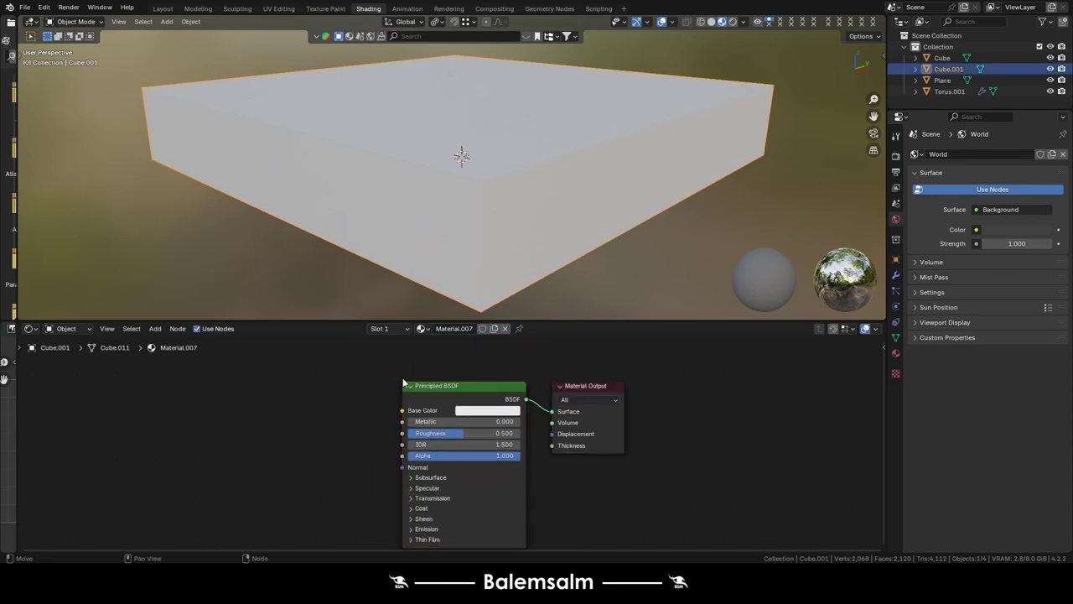
scroll(330, 488, up, 1)
key(h)
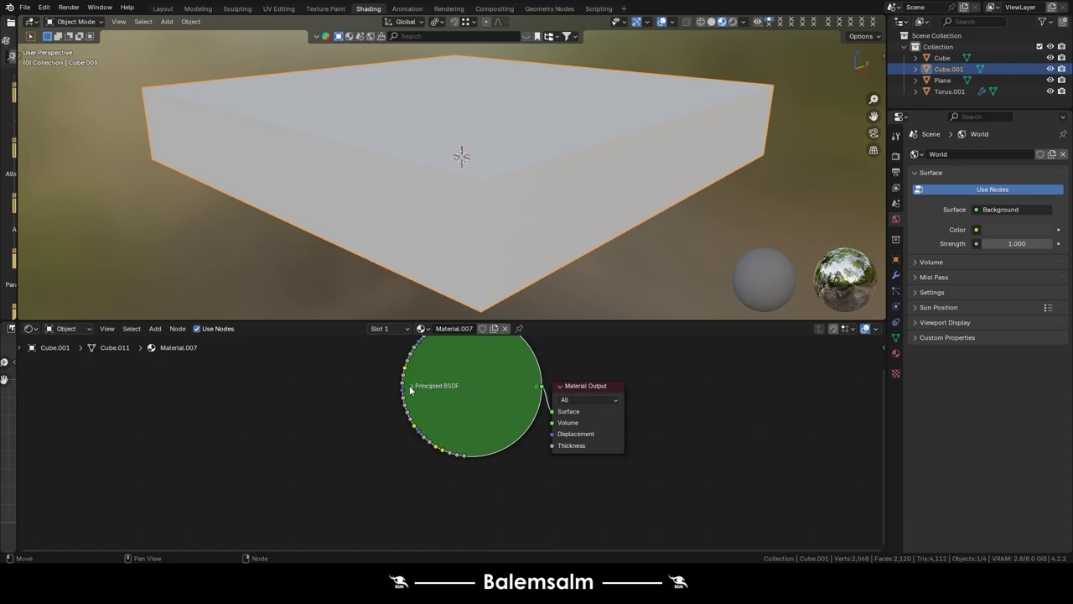
key(h)
- Replace the Principled BSDF with a Volume Scatter node linked to the Material Output Volume
key(x)
key(shift+a)
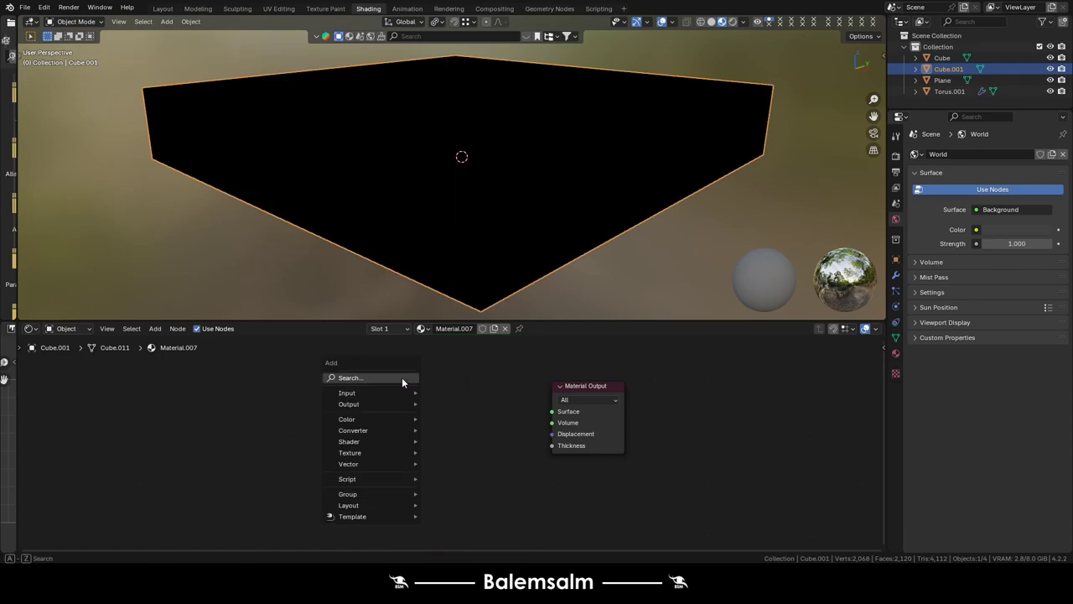
click(402, 377)
text(vol)
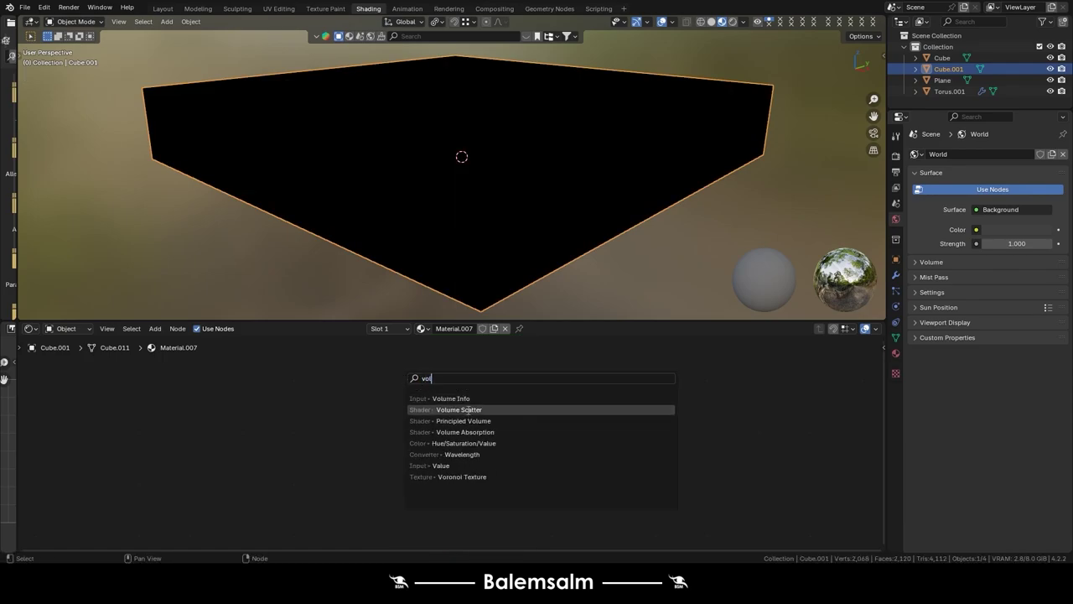
click(468, 410)
click(457, 415)
drag(462, 417, 493, 427)
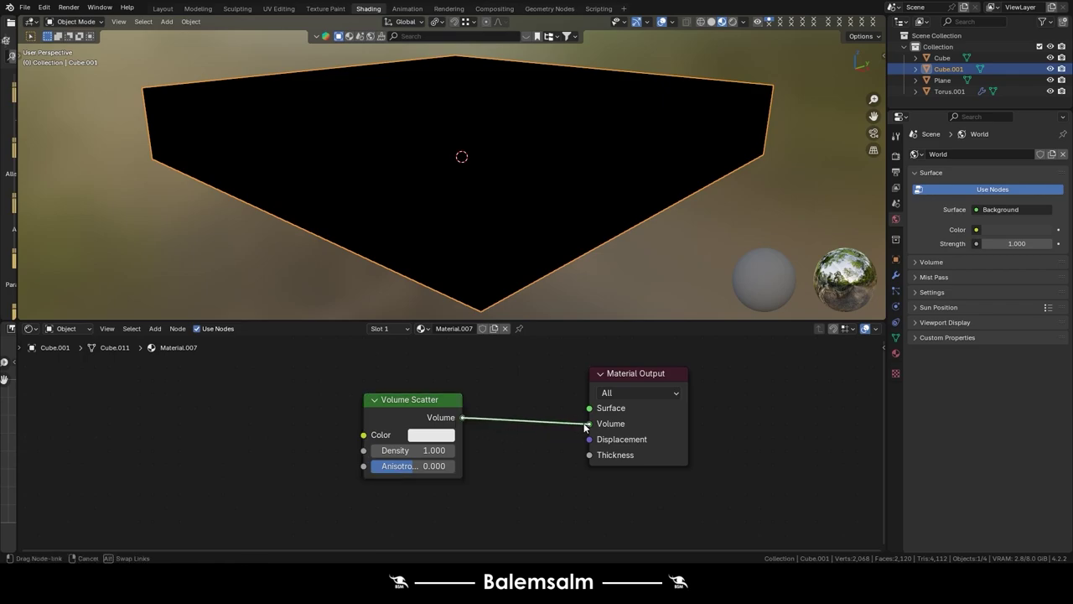
drag(584, 426, 589, 423)
drag(413, 455, 395, 468)
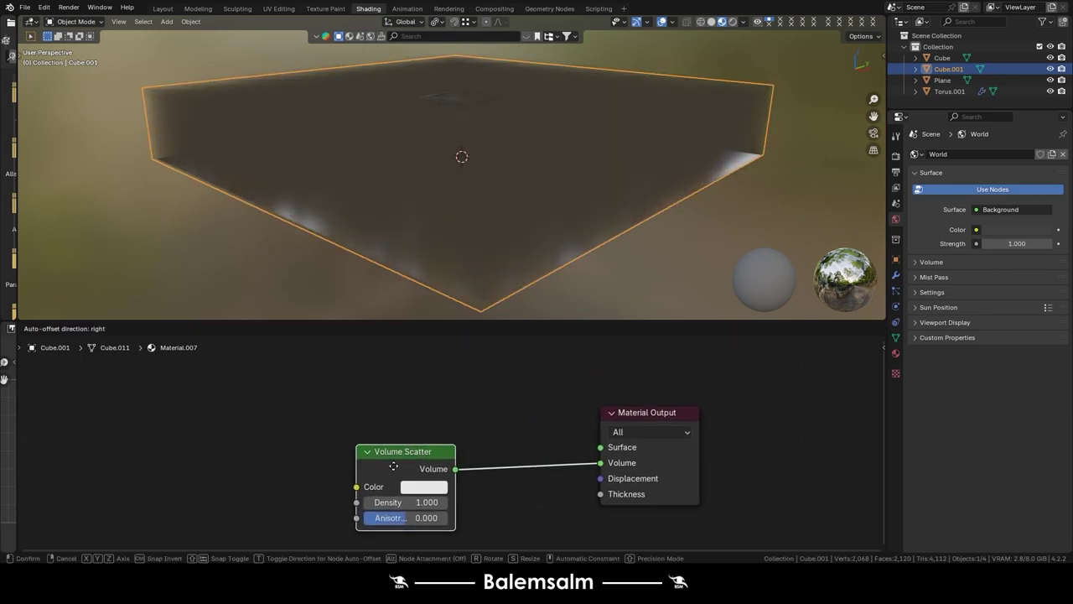
- Set the Volume Scatter Density to 0.1, checking the haze from the front view
click(545, 285)
middle_drag(577, 250, 649, 232)
key(grave)
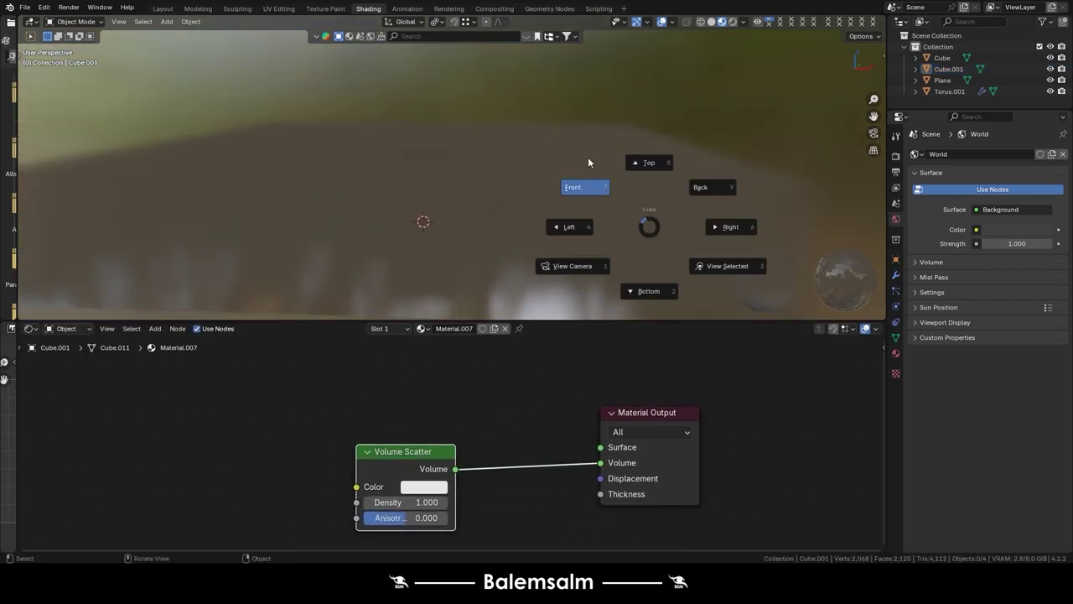
click(588, 157)
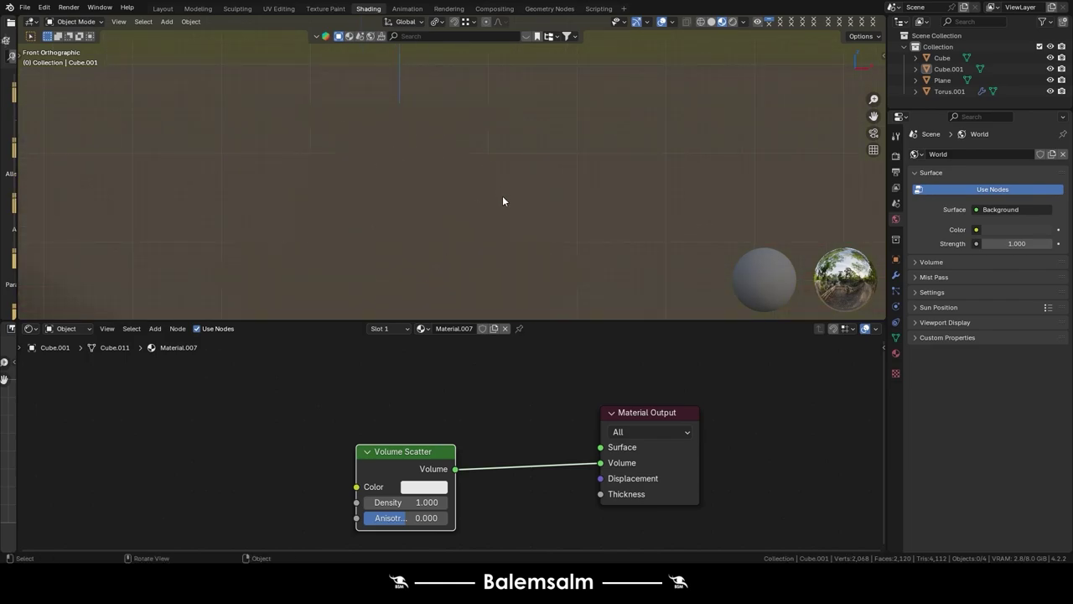
drag(380, 492, 381, 495)
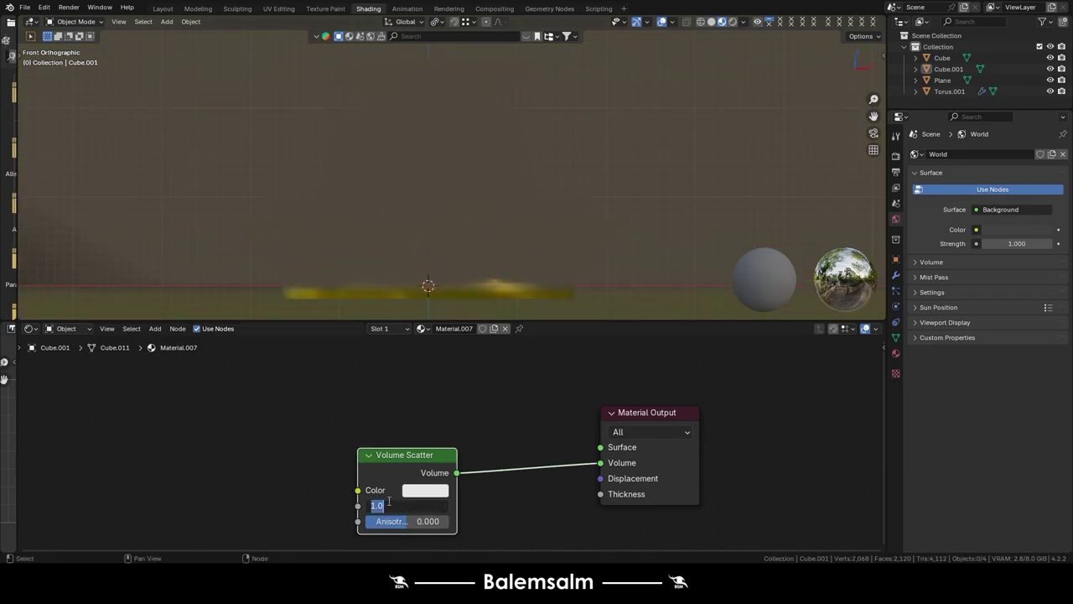
text(0.1)
key(Return)
scroll(631, 175, down, 3)
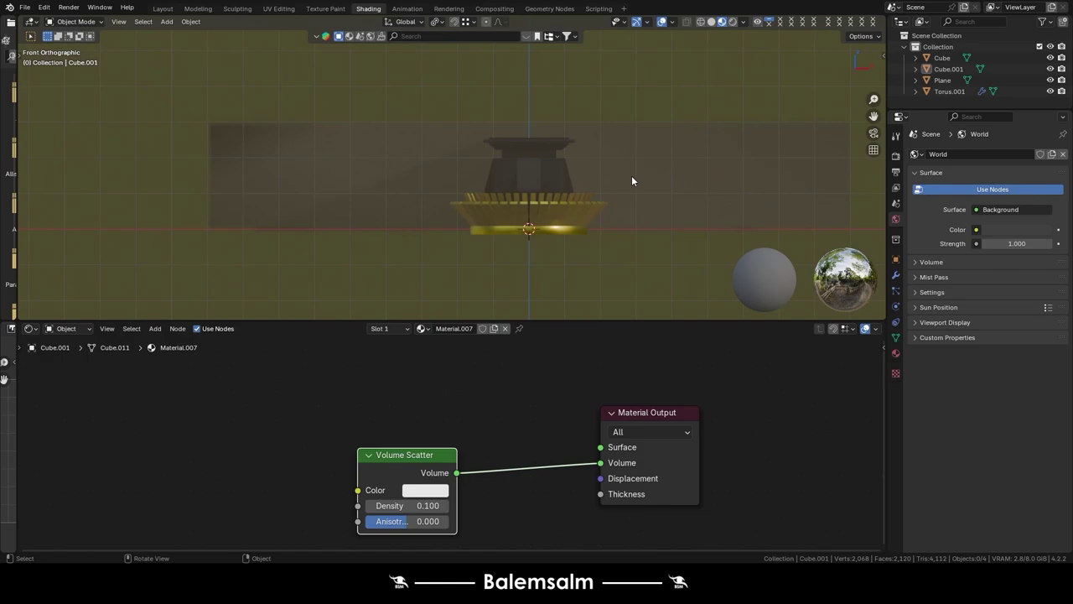
middle_drag(631, 176, 521, 184)
- In Edit Mode, raise the fog box's top face along Z to make it much taller
click(523, 208)
key(Tab)
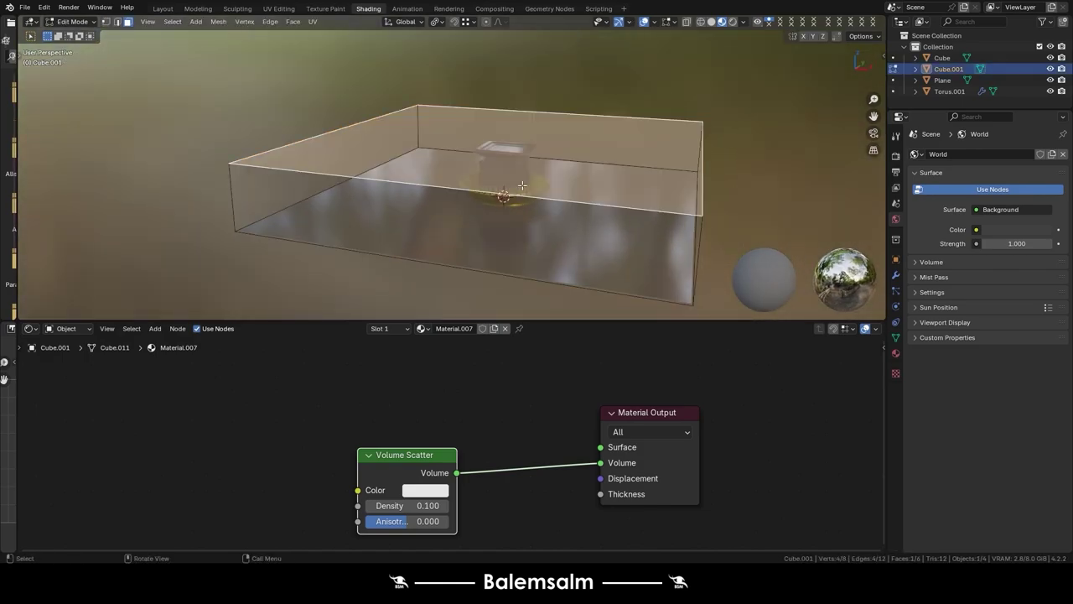
text(gz1)
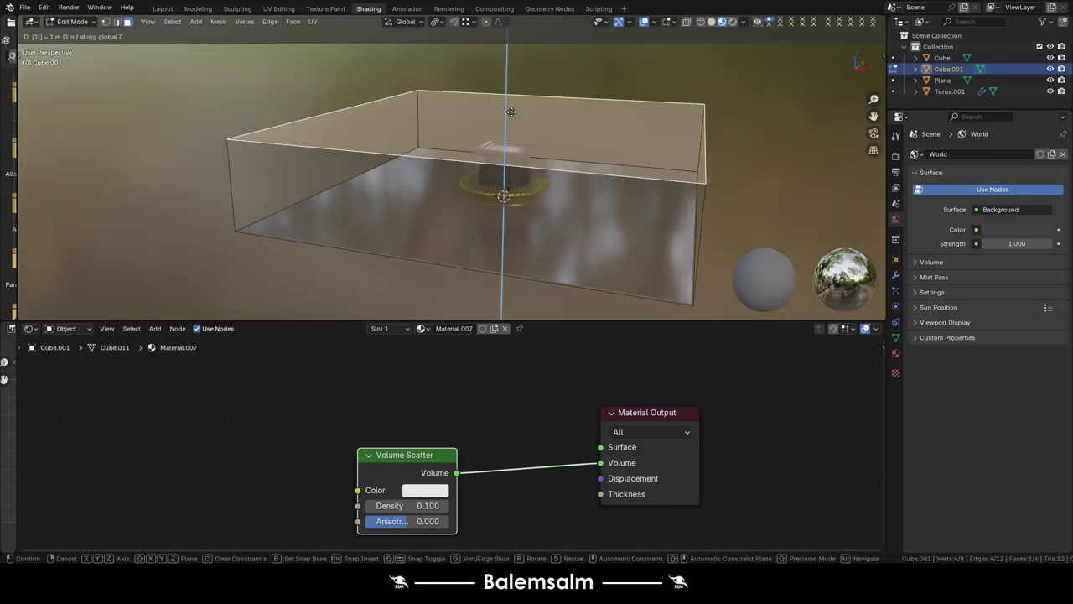
key(BackSpace)
alt+scroll(494, 160, down, 3)
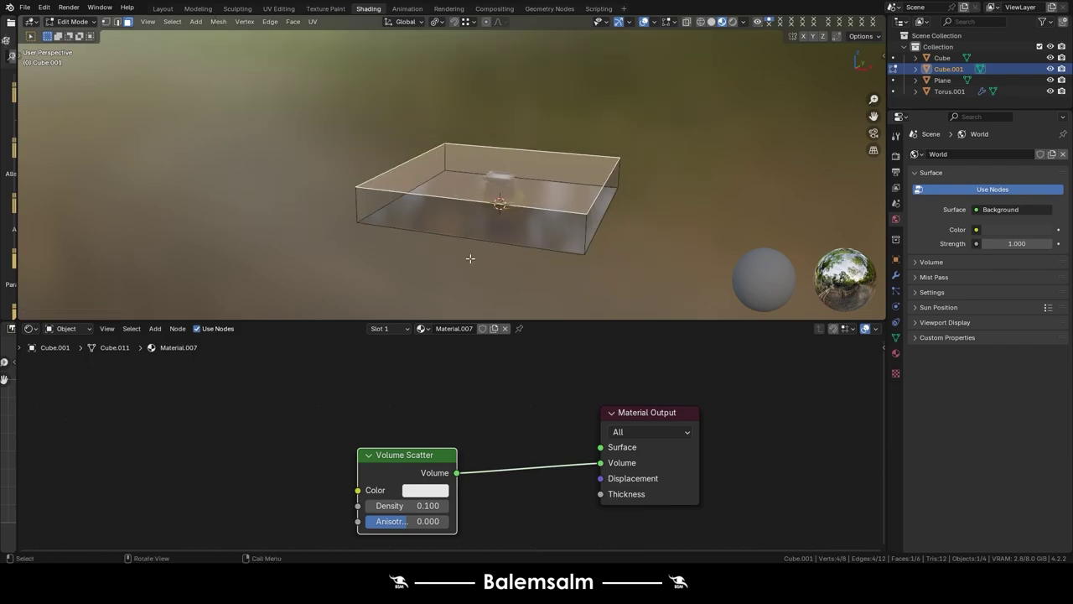
click(477, 195)
scroll(490, 206, up, 4)
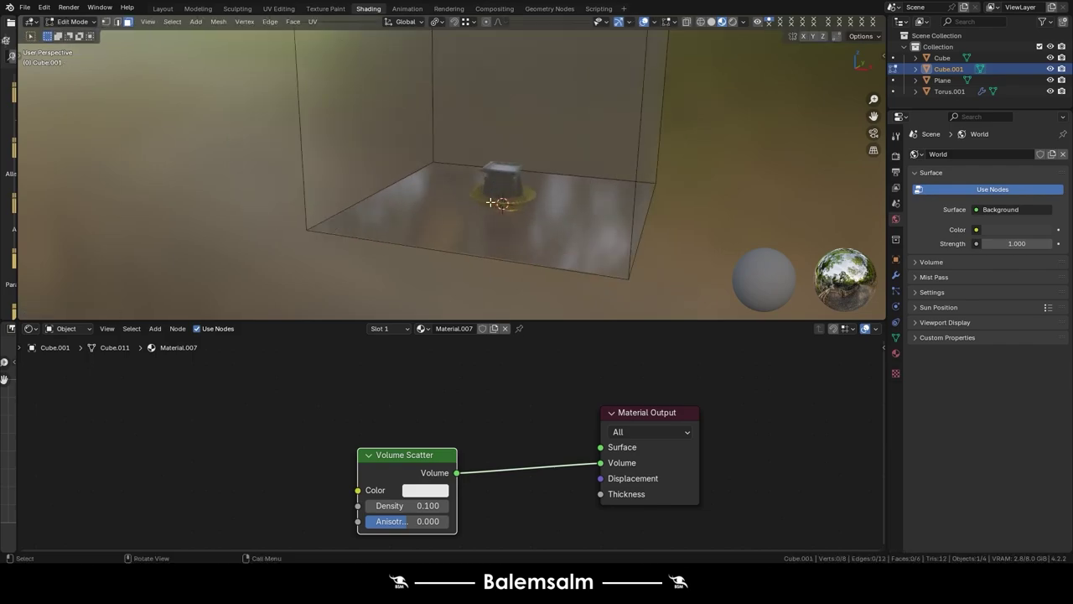
key(Tab)
- Orbit around the cup and switch the viewport to Rendered shading to see the fog
scroll(489, 200, up, 1)
scroll(479, 200, up, 1)
scroll(469, 205, up, 1)
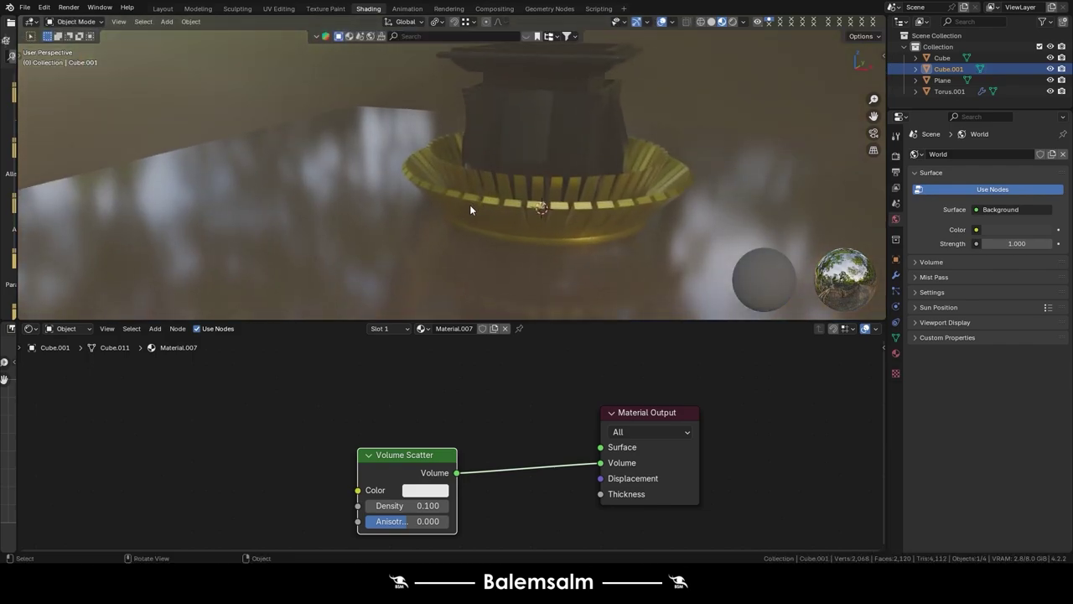
scroll(460, 204, up, 1)
scroll(460, 204, up, 2)
mouse_move(461, 209)
middle_down()
mouse_move(528, 239)
mouse_move(558, 228)
middle_up()
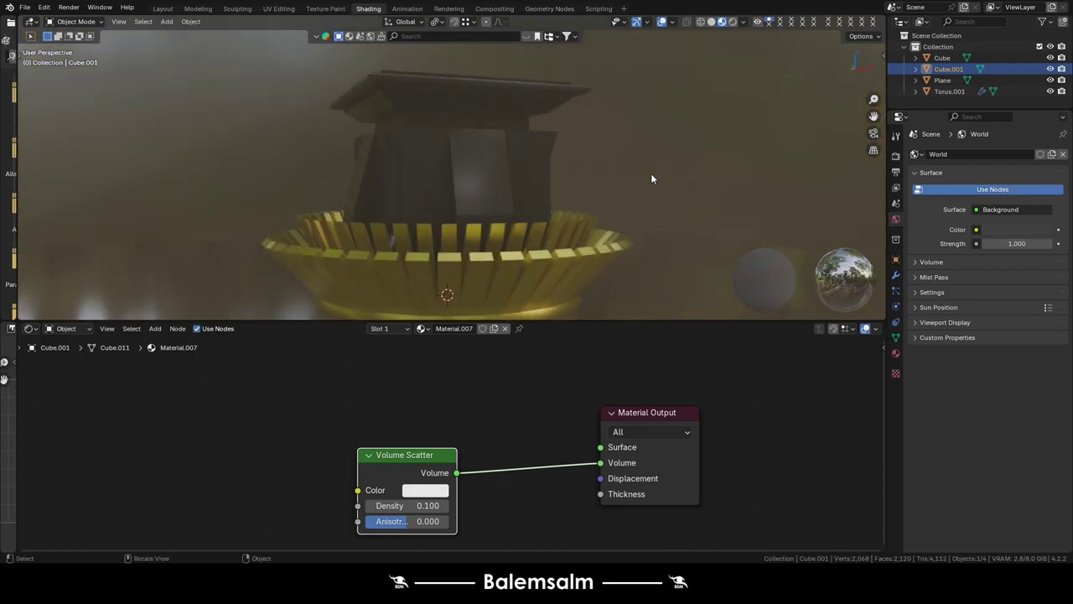
scroll(650, 173, down, 2)
mouse_move(623, 185)
middle_down()
mouse_move(149, 215)
mouse_move(628, 130)
middle_up()
click(730, 22)
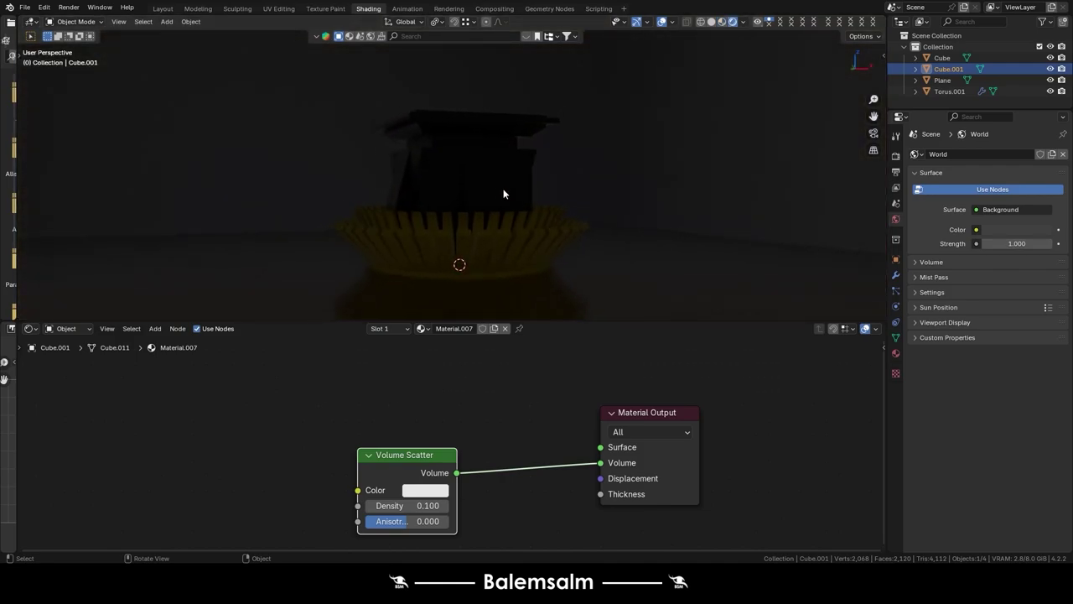
- Set the node editor's shader type to World to show its Background nodes
scroll(494, 231, up, 3)
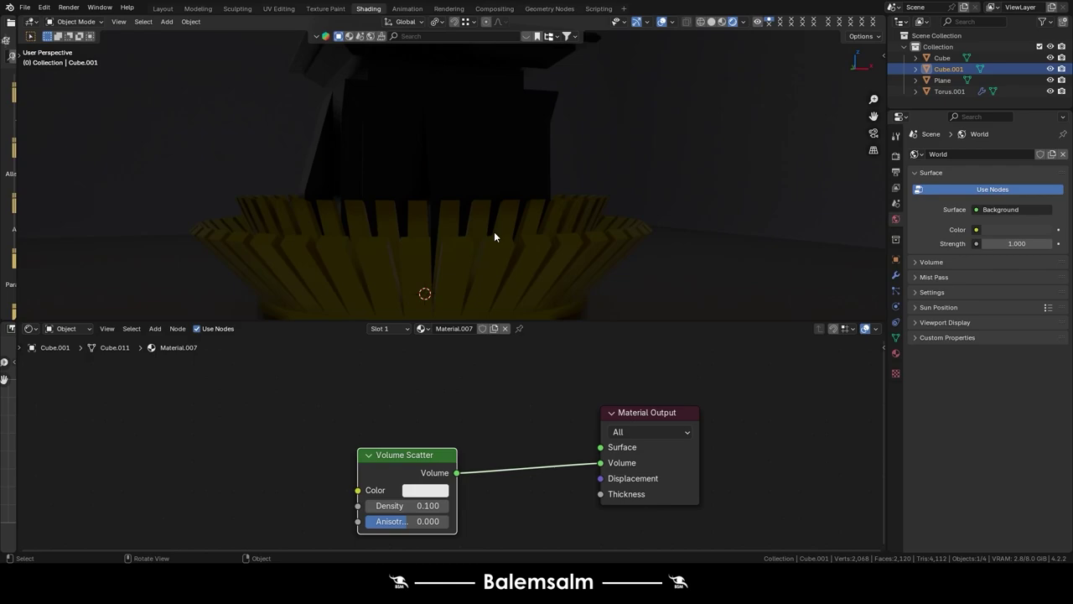
scroll(496, 239, down, 3)
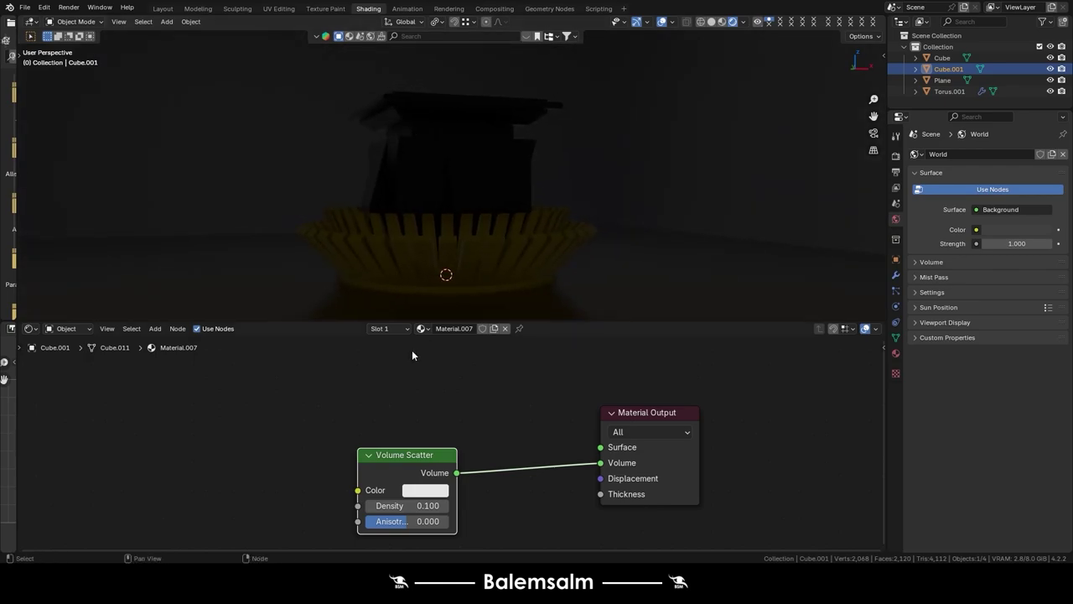
click(47, 330)
click(68, 369)
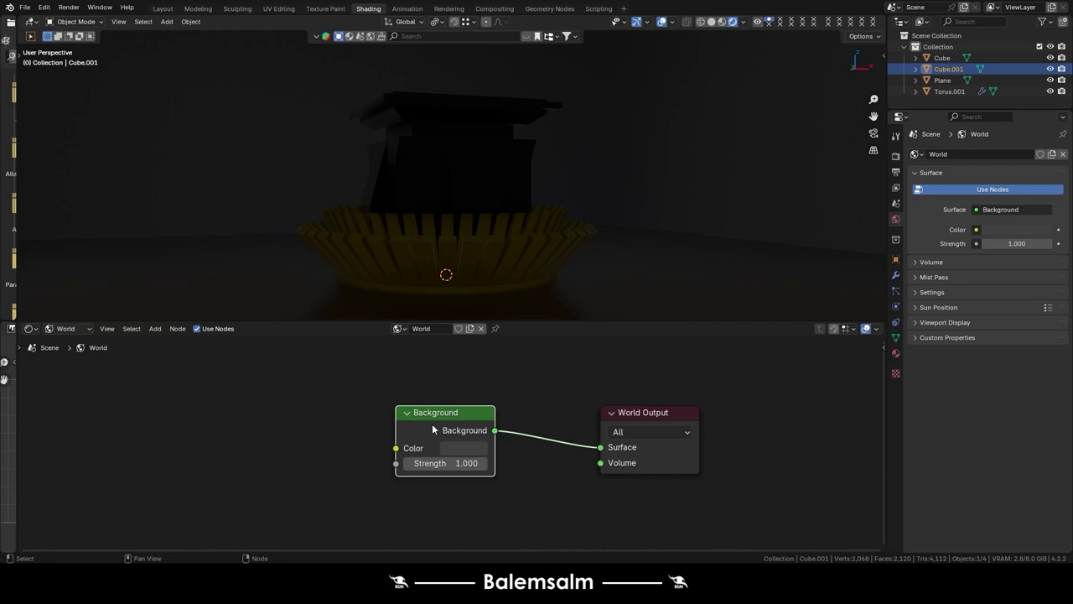
- Try swapping the Background node for a Sky Texture on Surface, then undo back to Background
key(x)
key(shift+a)
text(sk)
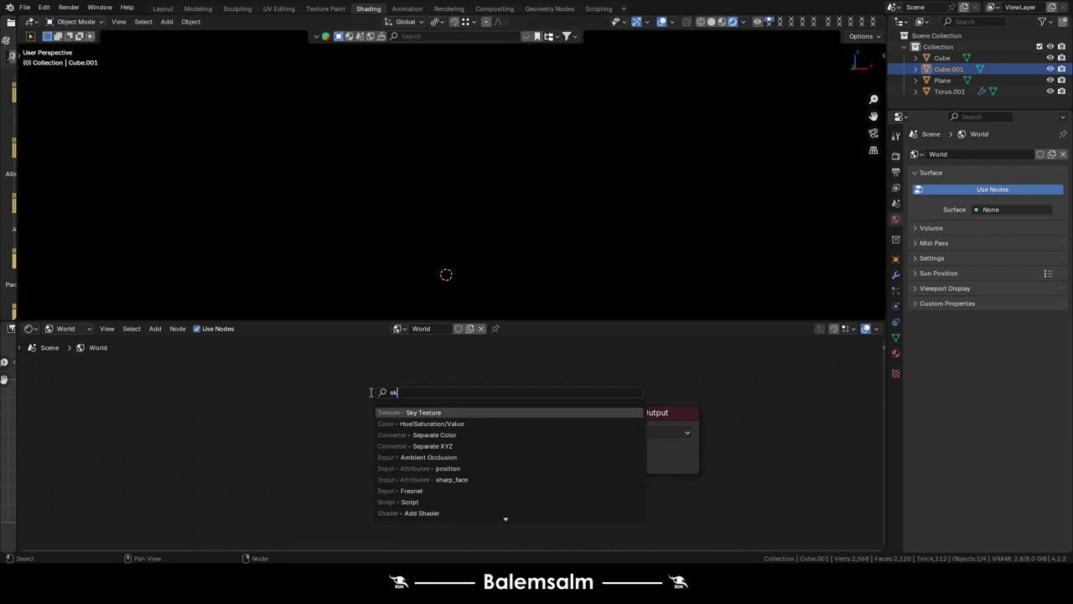
text(y)
click(404, 414)
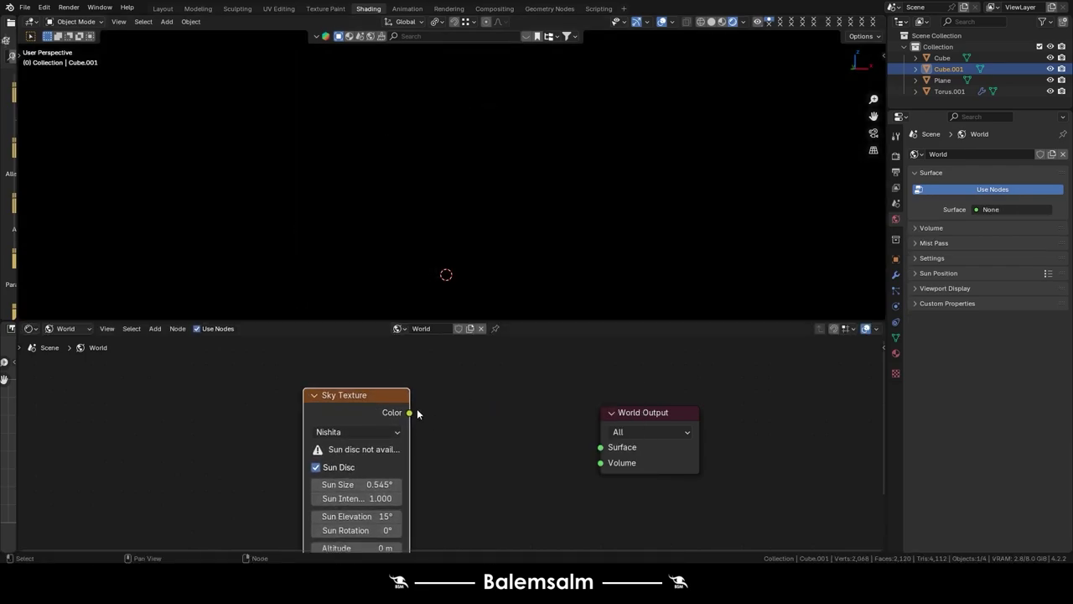
drag(409, 413, 600, 447)
key(Home)
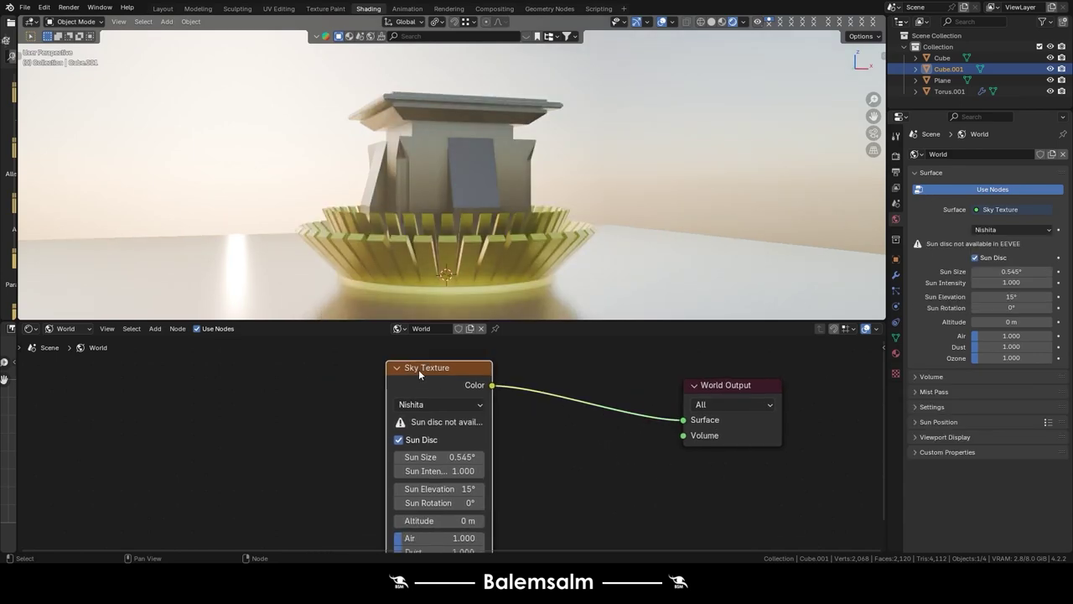
drag(419, 369, 260, 378)
middle_drag(486, 375, 518, 373)
middle_drag(441, 380, 526, 374)
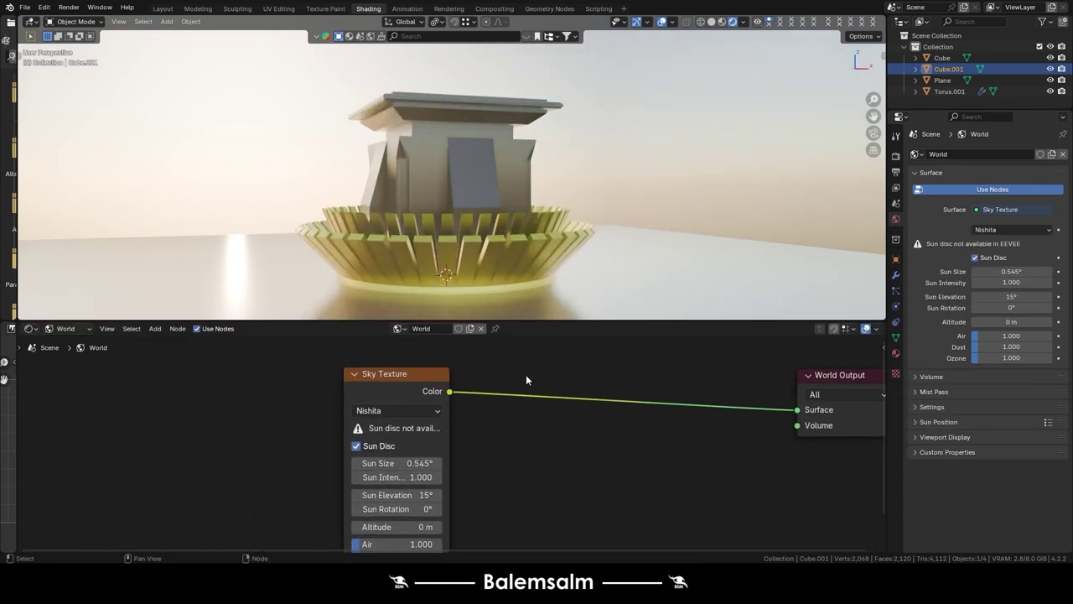
scroll(526, 380, down, 2)
key(ctrl+z)
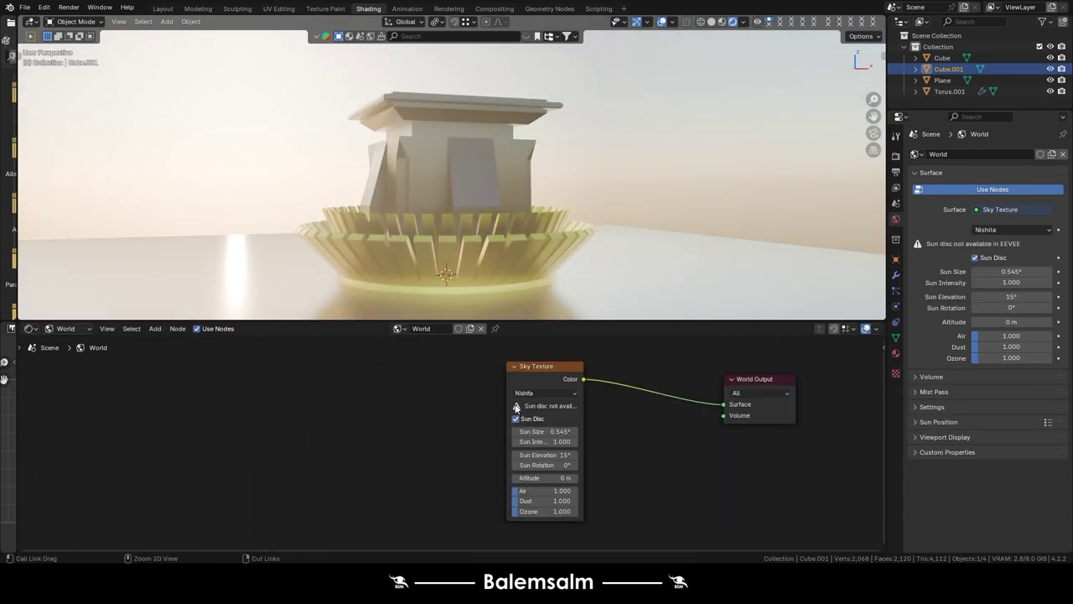
key(ctrl+z)
key(ctrl+z)
key(ctrl+z)
key(ctrl+z)
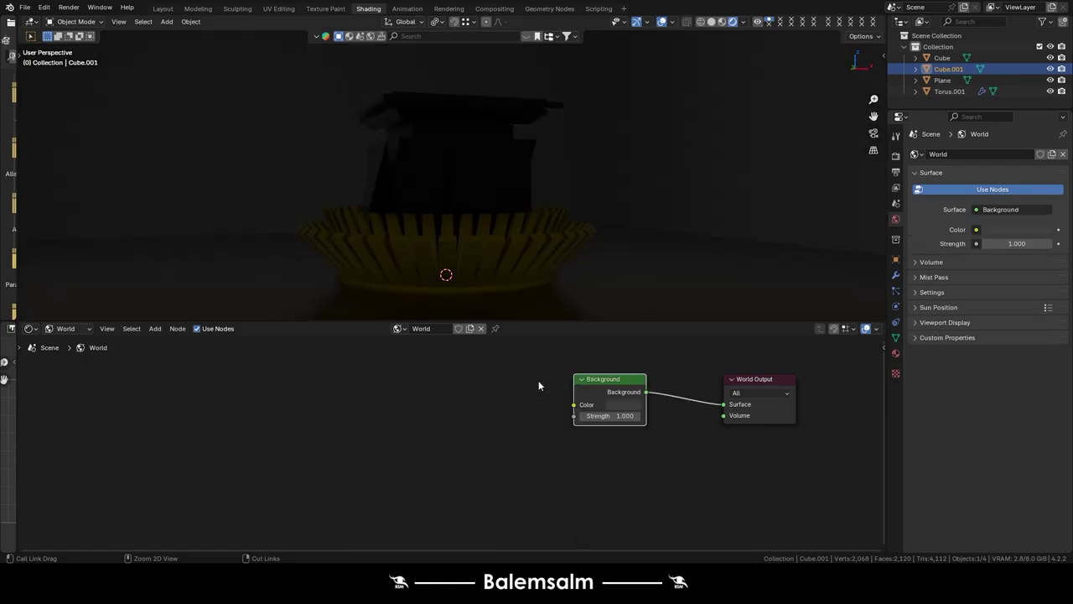
- Feed a Nishita Sky Texture into the Background colour with sun rotation -30.4° and elevation -6.8°
click(538, 379)
key(shift+a)
text(s)
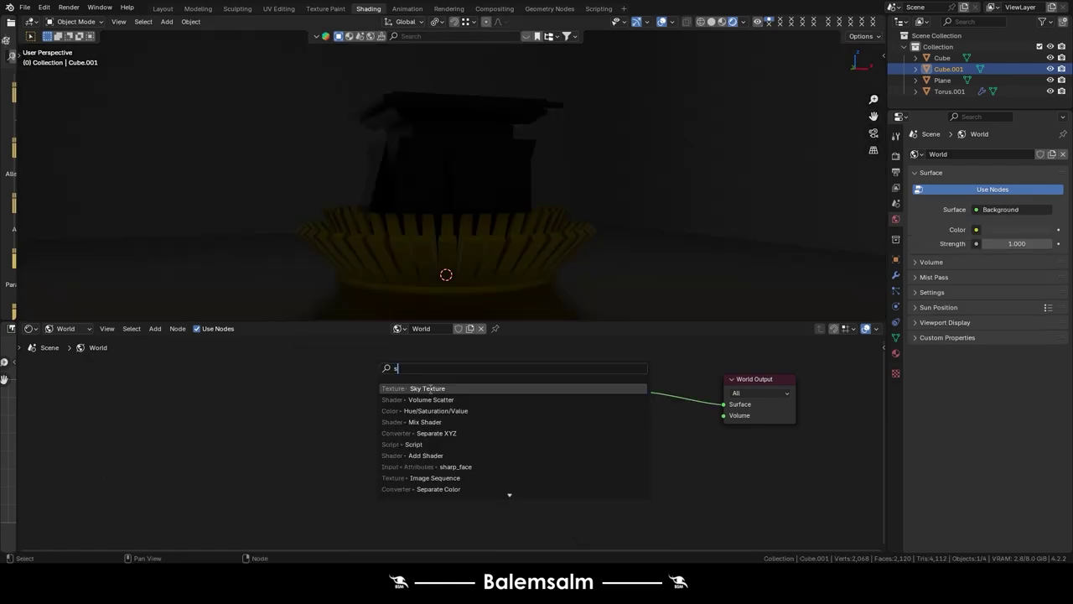
click(428, 388)
drag(427, 386, 574, 405)
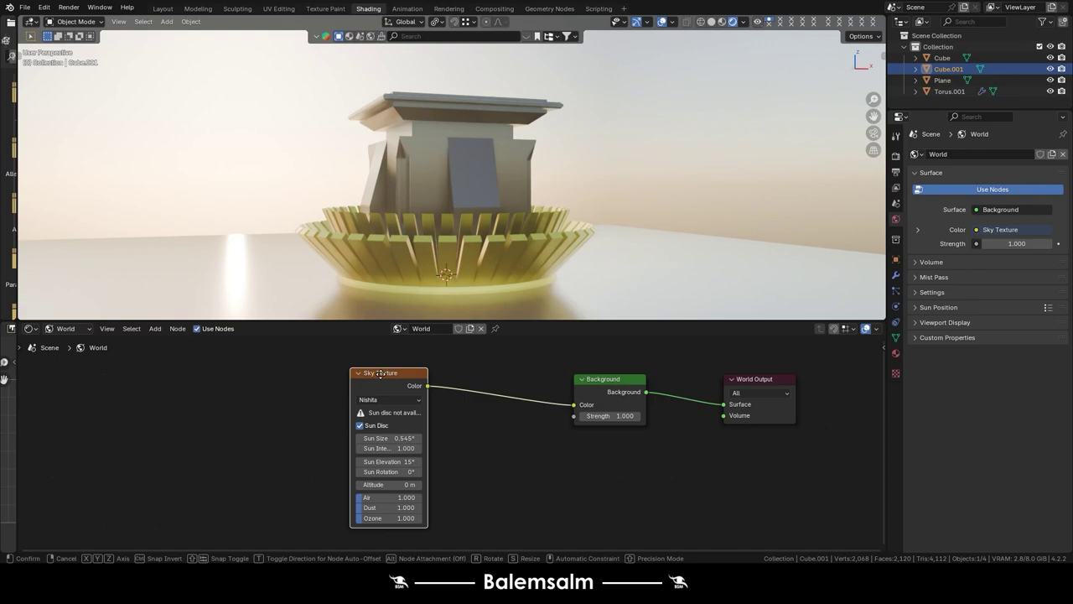
drag(384, 391, 473, 391)
scroll(473, 392, up, 2)
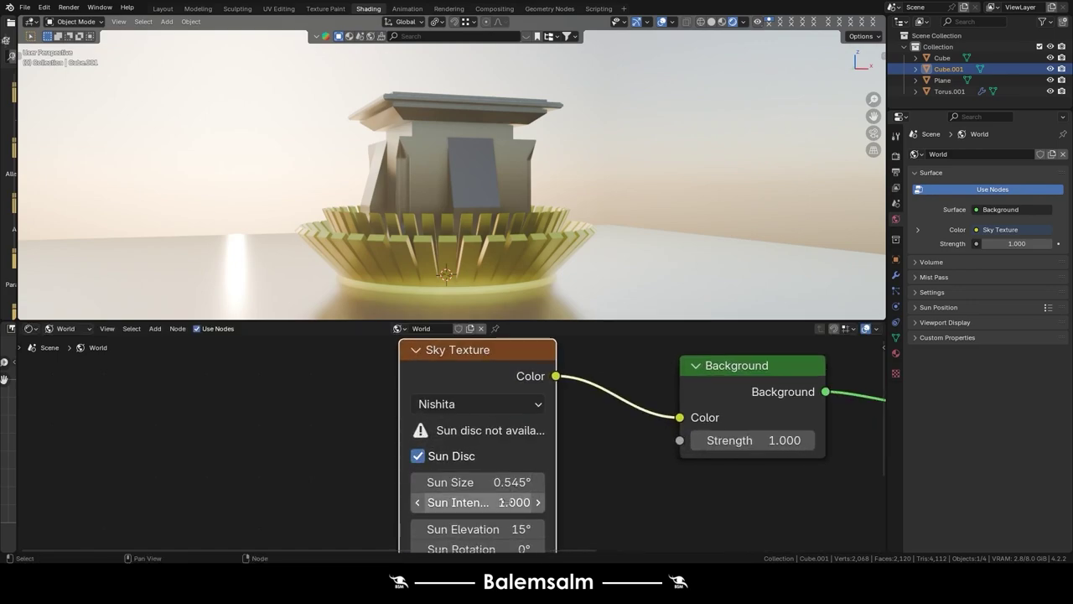
middle_drag(501, 523, 470, 479)
mouse_move(470, 478)
mouse_down()
mouse_move(520, 479)
mouse_move(294, 479)
mouse_up()
mouse_move(474, 462)
mouse_down()
mouse_move(503, 463)
mouse_move(365, 462)
mouse_up()
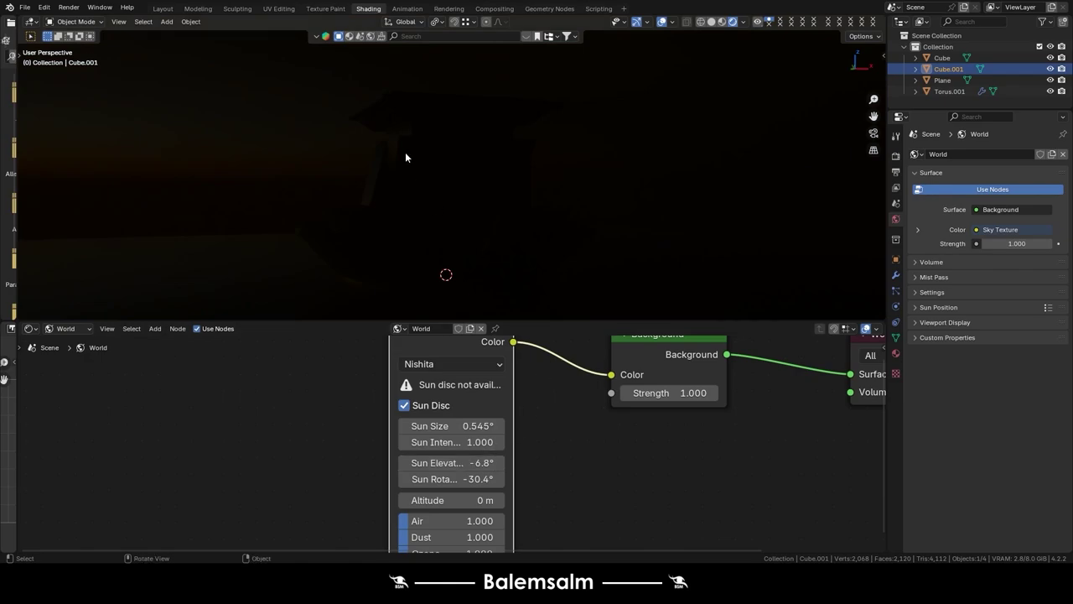
- In the Layout workspace, add a camera and look through it
click(176, 13)
scroll(474, 233, up, 1)
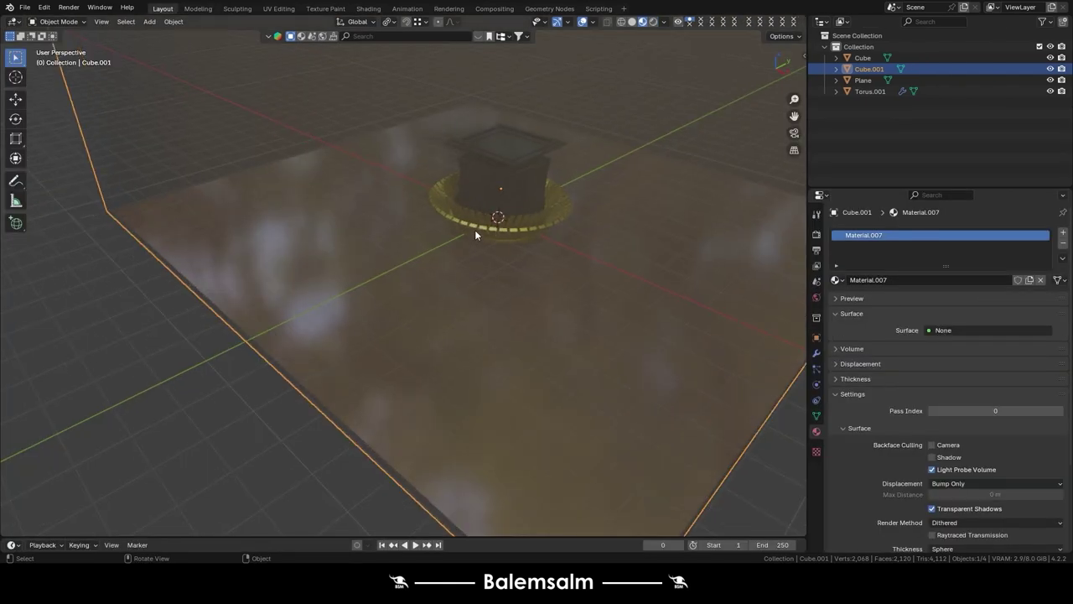
key(shift+a)
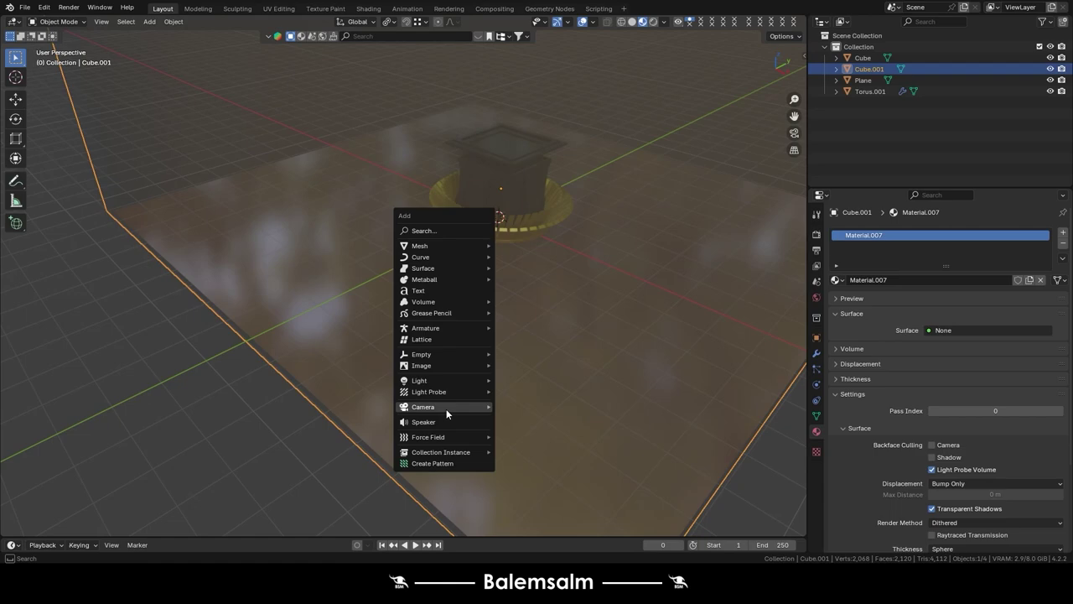
click(508, 408)
key(KP_0)
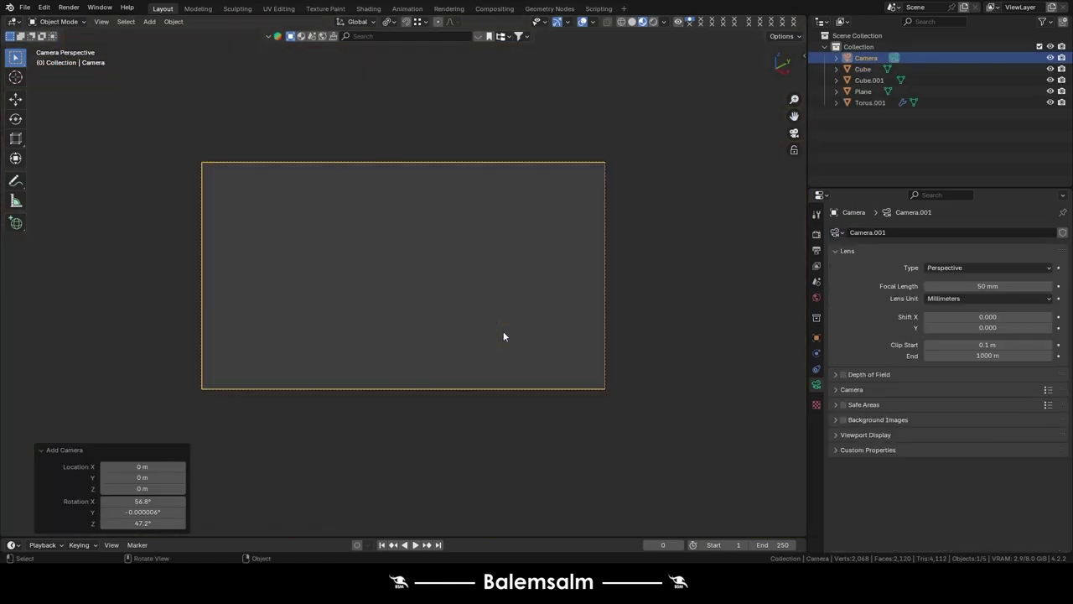
- Enable Lock Camera to View, switch to Material Preview, and orbit the camera around the pedestal
key(n)
click(801, 109)
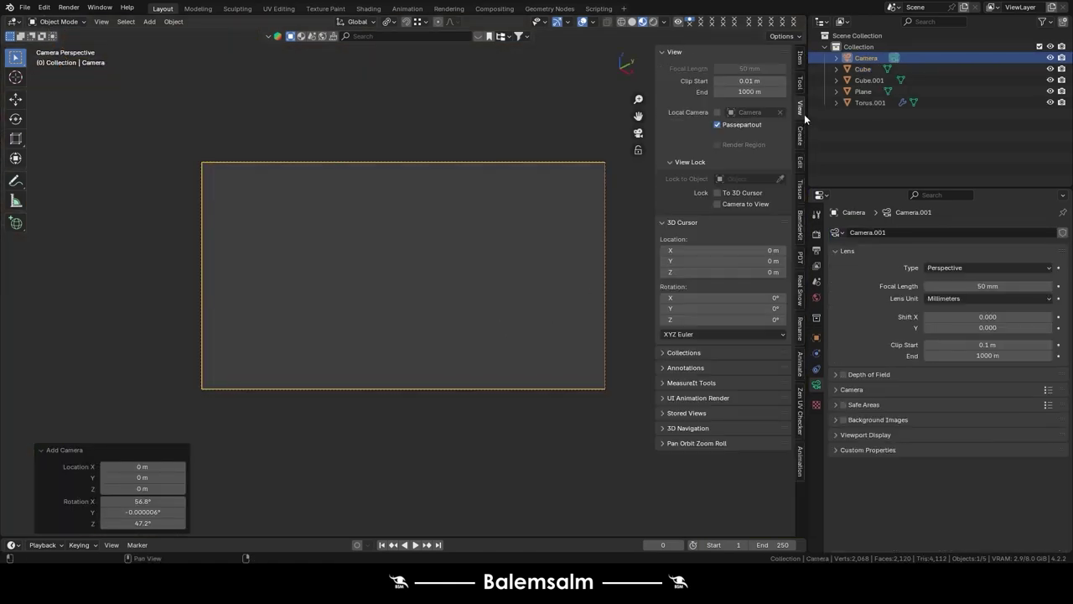
click(715, 205)
key(n)
key(z)
scroll(466, 227, down, 3)
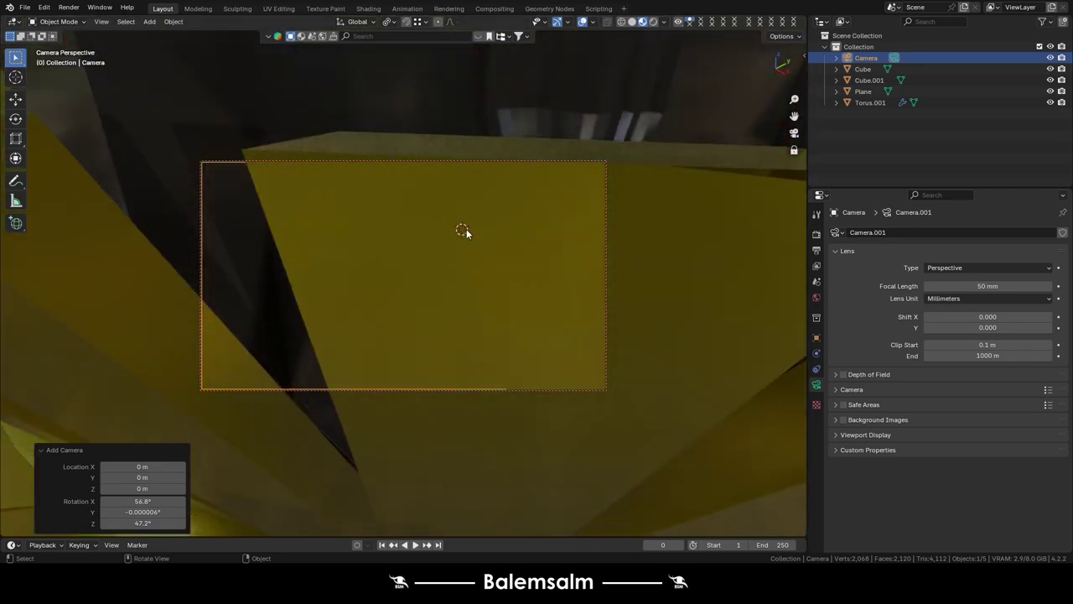
scroll(466, 229, down, 3)
scroll(468, 225, down, 3)
scroll(466, 221, down, 2)
mouse_move(373, 240)
middle_down()
mouse_move(386, 301)
mouse_move(345, 310)
mouse_move(358, 304)
middle_up()
- Frame the pedestal from a low side angle and preview the foggy scene in Rendered shading
key(n)
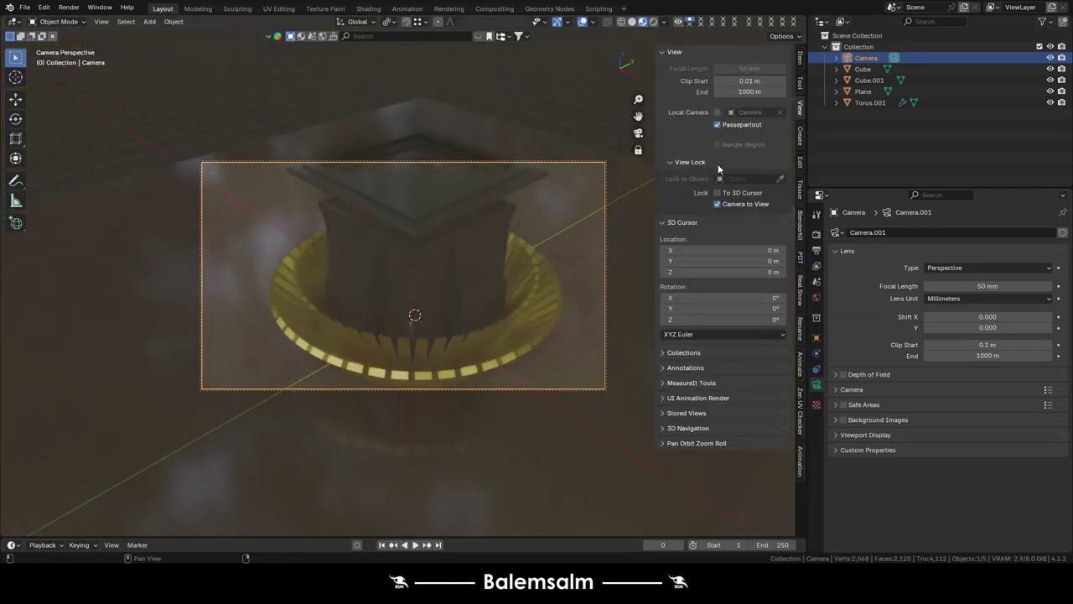
click(717, 204)
mouse_move(452, 220)
shift+middle_down()
mouse_move(548, 176)
mouse_move(487, 223)
mouse_move(240, 240)
mouse_move(330, 335)
mouse_move(794, 347)
mouse_move(421, 307)
mouse_move(38, 388)
shift+middle_up()
key(n)
mouse_move(500, 293)
middle_down()
mouse_move(476, 290)
mouse_move(484, 299)
mouse_move(156, 196)
mouse_move(482, 300)
mouse_move(472, 295)
middle_up()
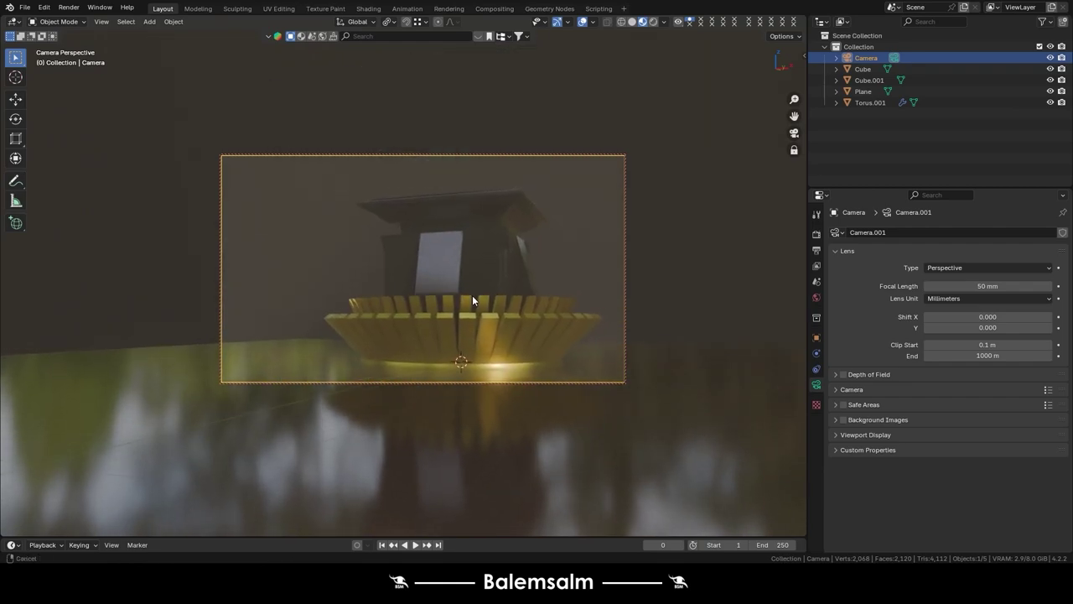
click(654, 22)
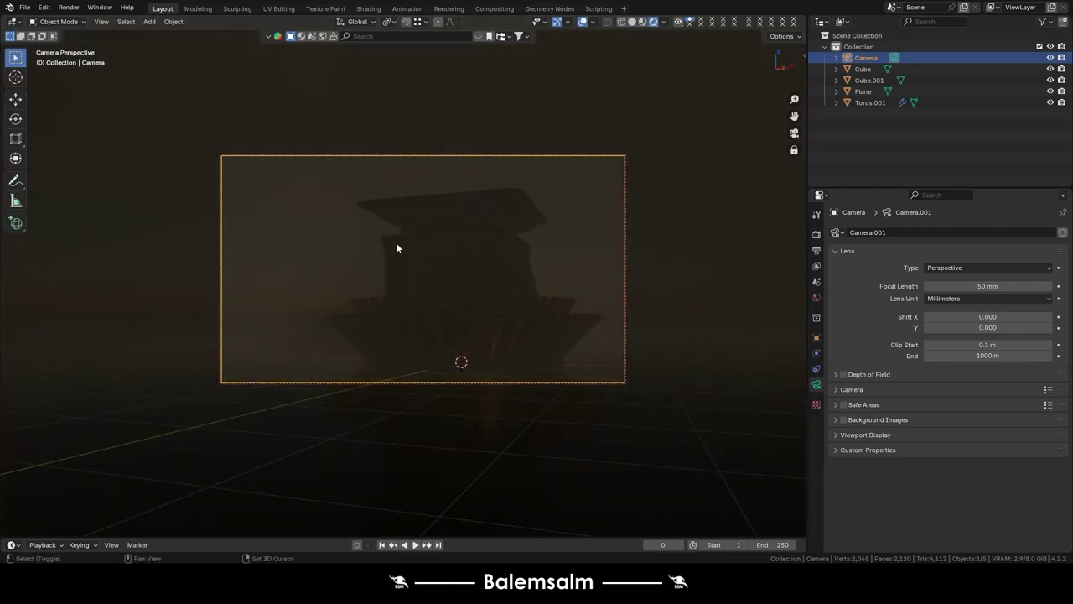
- Add a point light, raise it above the pedestal, and increase its power
key(shift+a)
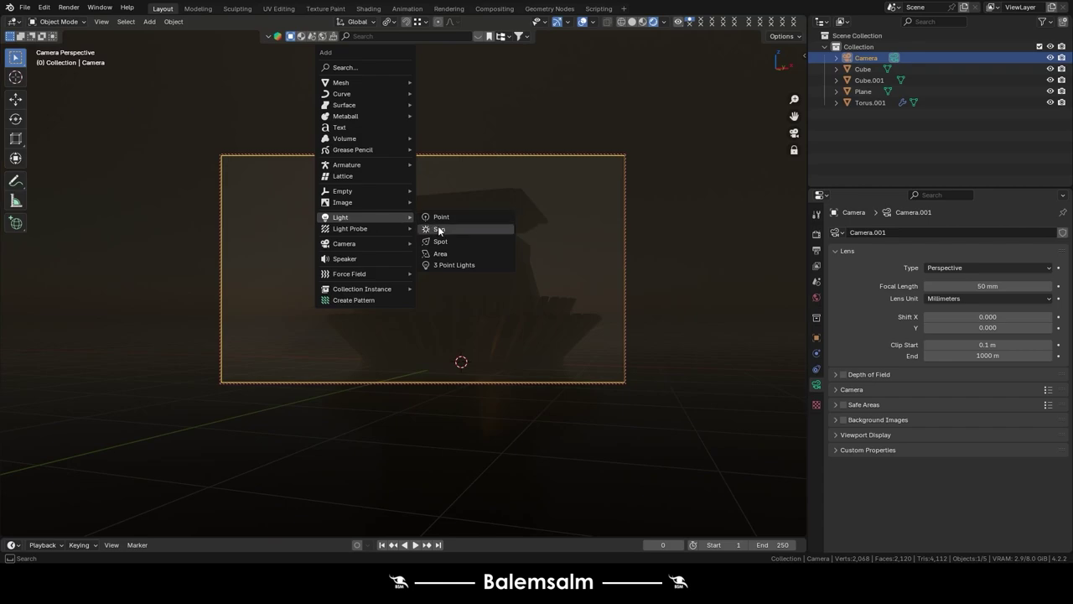
click(441, 216)
key(g)
key(z)
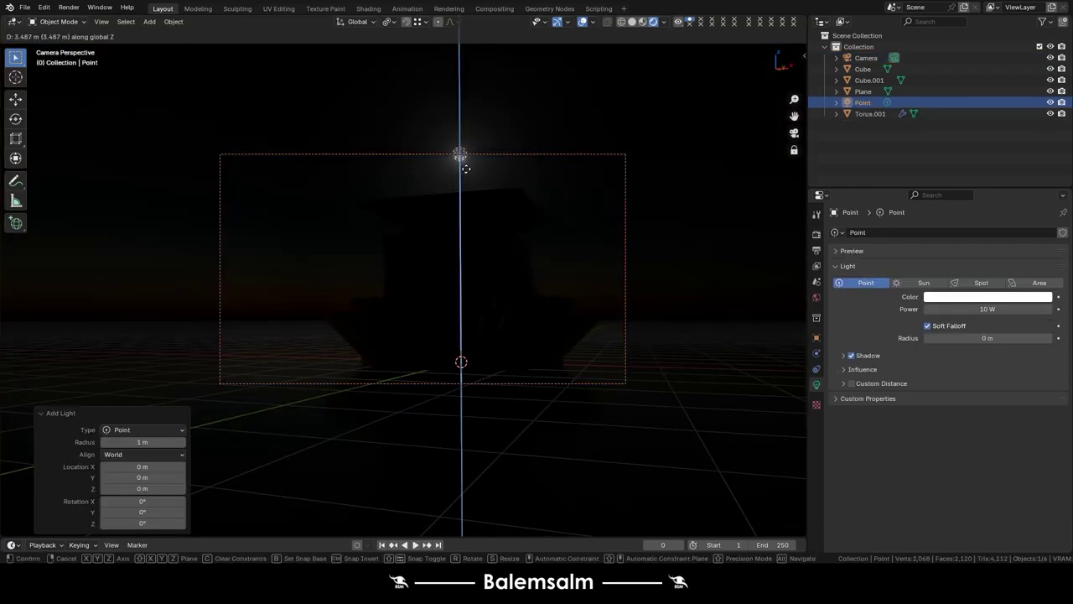
click(465, 194)
mouse_move(970, 308)
mouse_down()
mouse_move(1032, 308)
mouse_move(964, 308)
mouse_up()
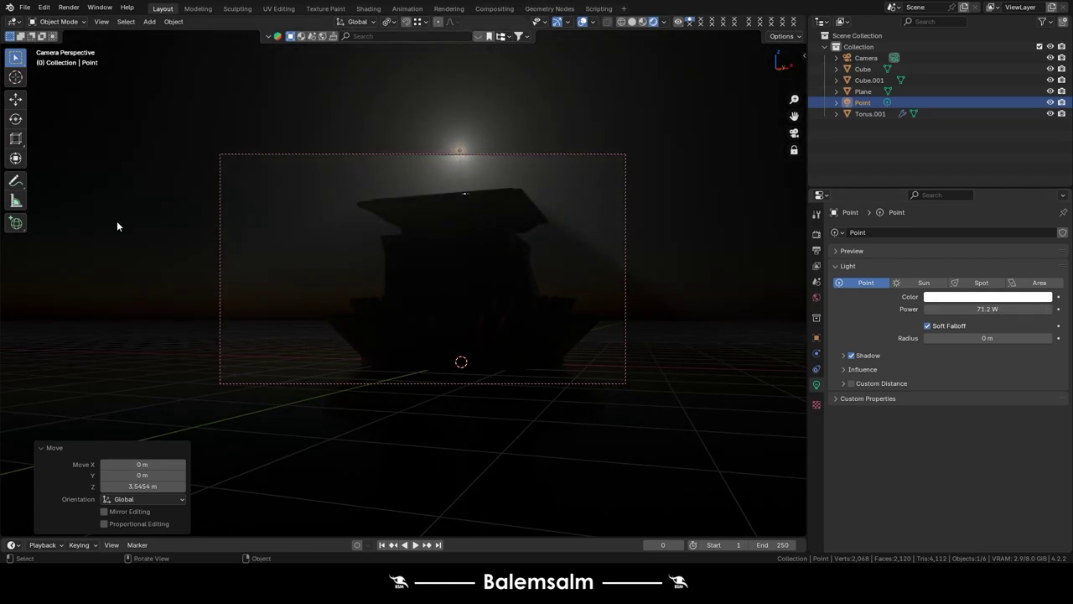
- Reposition the point light behind the pedestal with alternating Y and Z moves, then toggle overlays
key(g)
key(y)
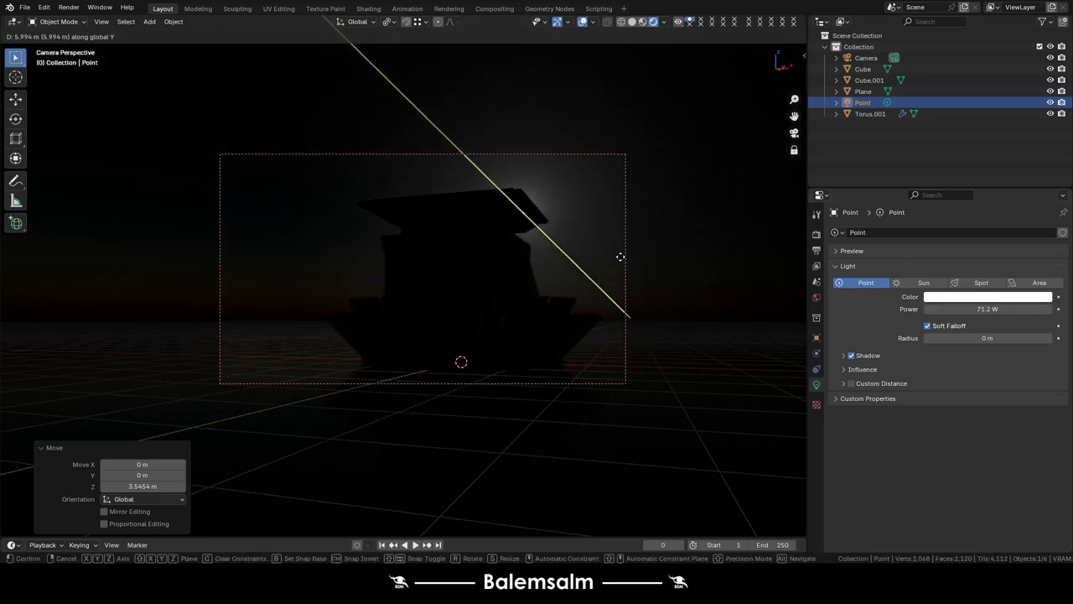
click(596, 255)
key(g)
key(z)
click(558, 308)
key(g)
key(y)
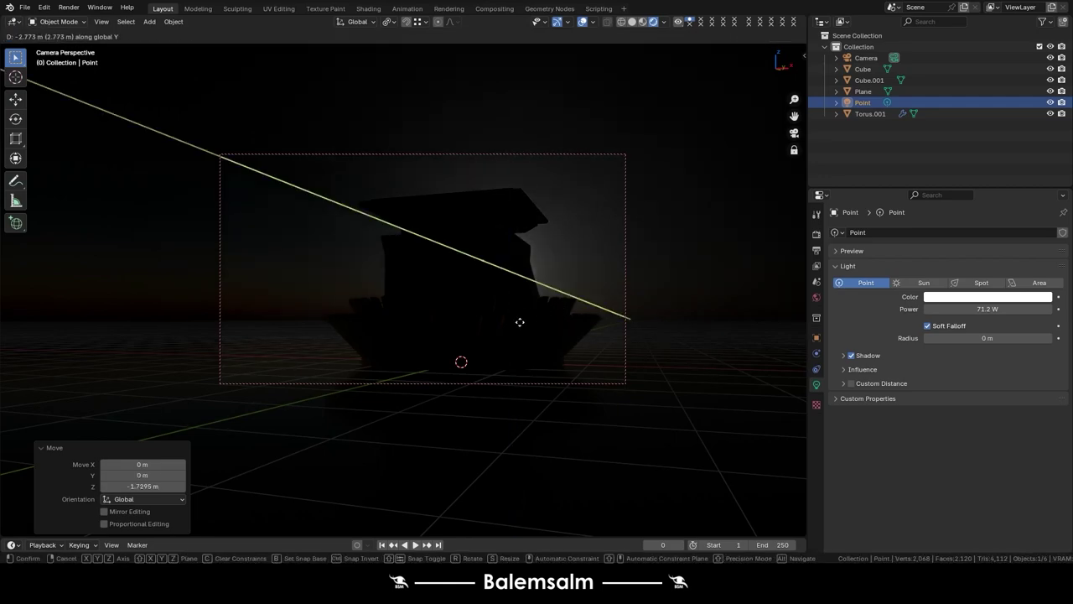
click(721, 242)
key(g)
key(z)
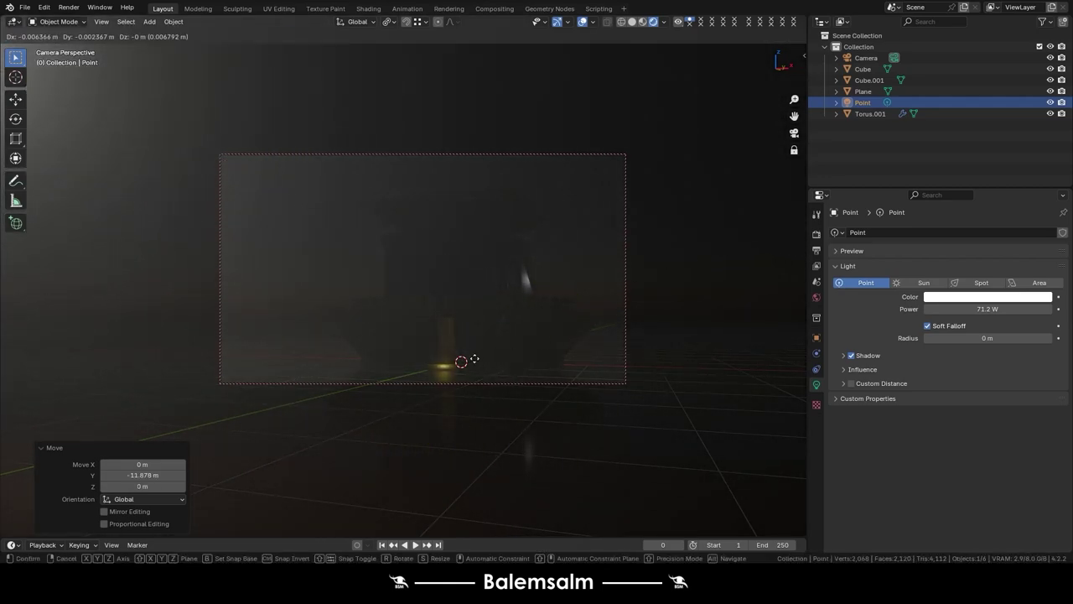
click(448, 160)
key(g)
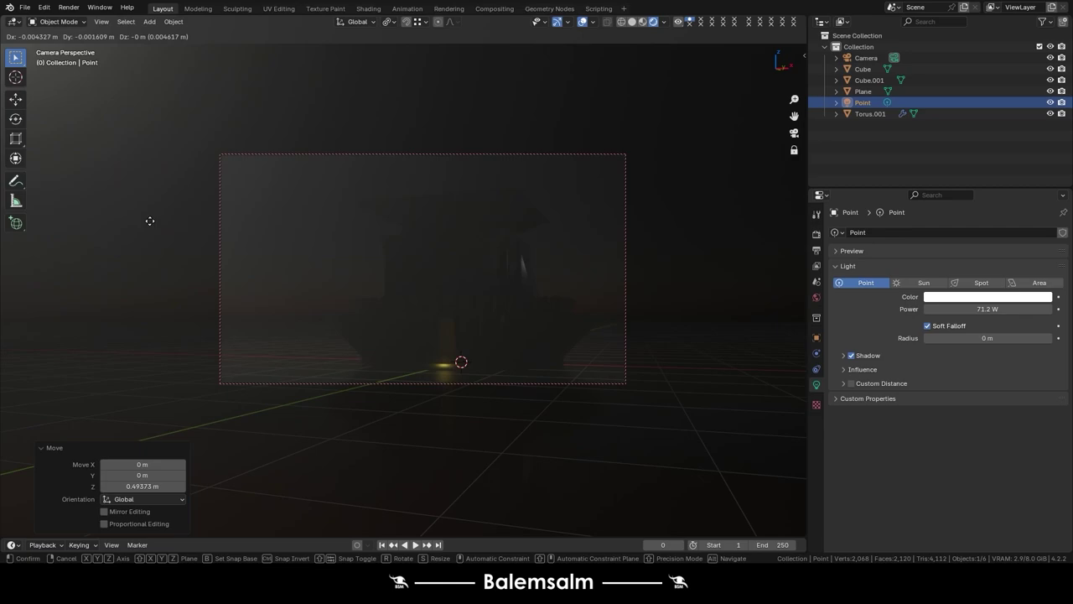
key(y)
click(298, 227)
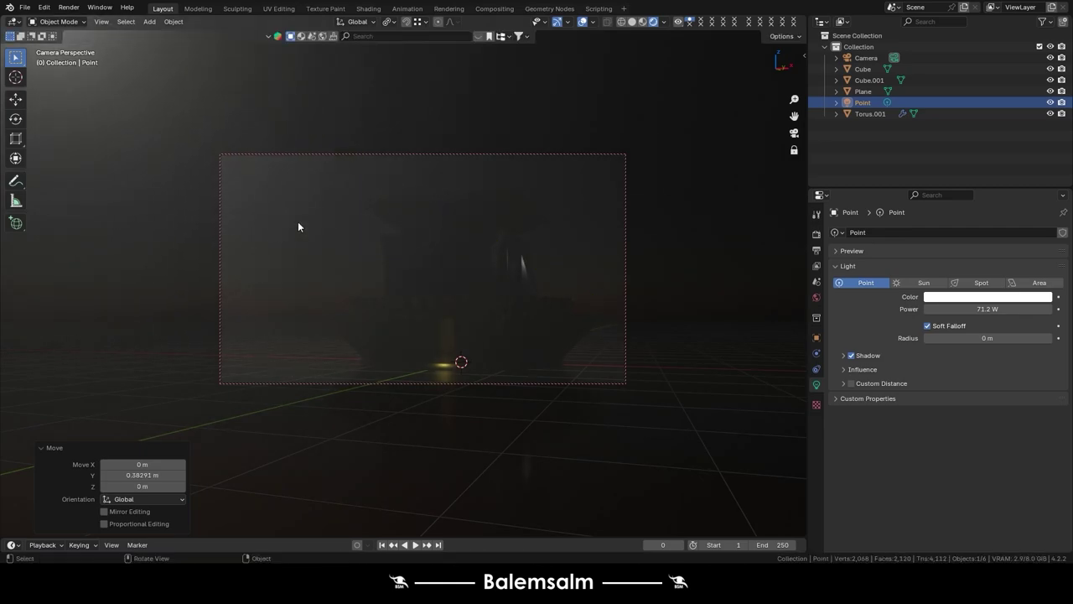
click(582, 23)
- Add an area light, raise it, rotate it 90° on X, and move it along Y
key(shift+a)
mouse_move(265, 255)
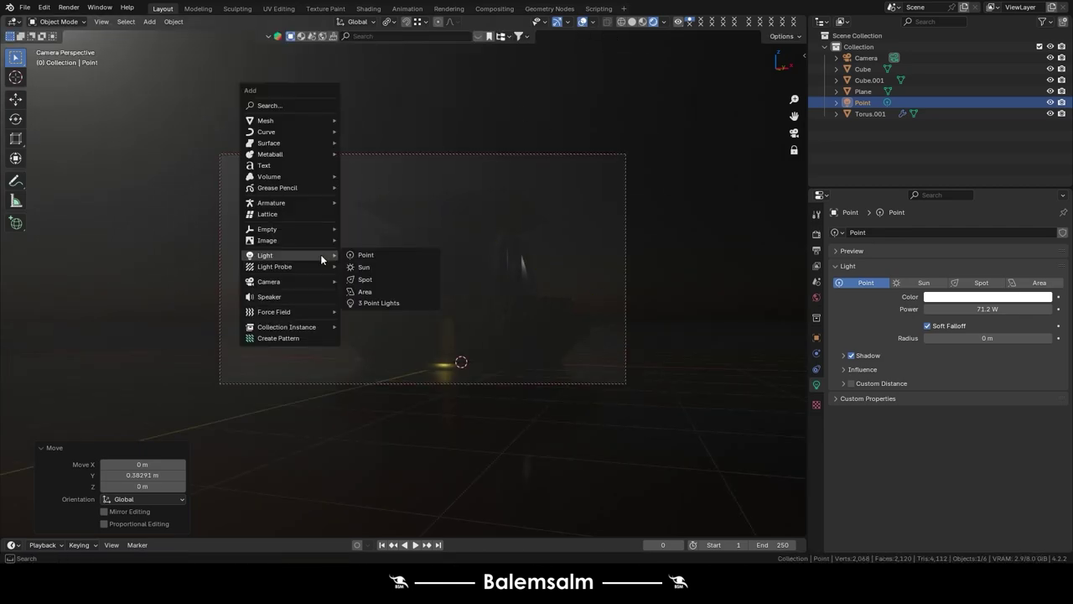
click(363, 294)
key(g)
key(z)
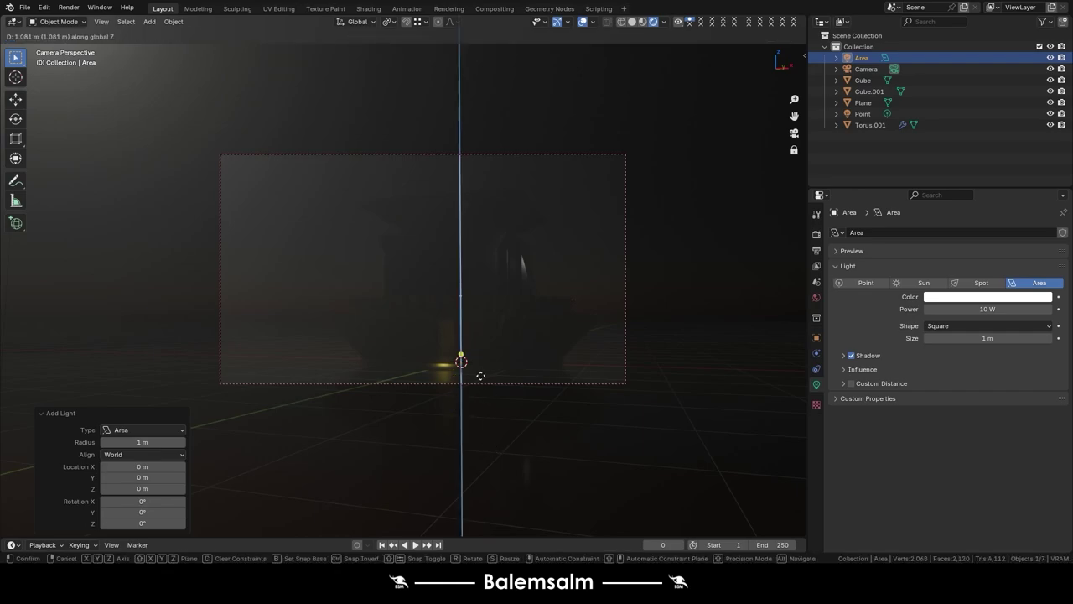
click(498, 328)
text(rx)
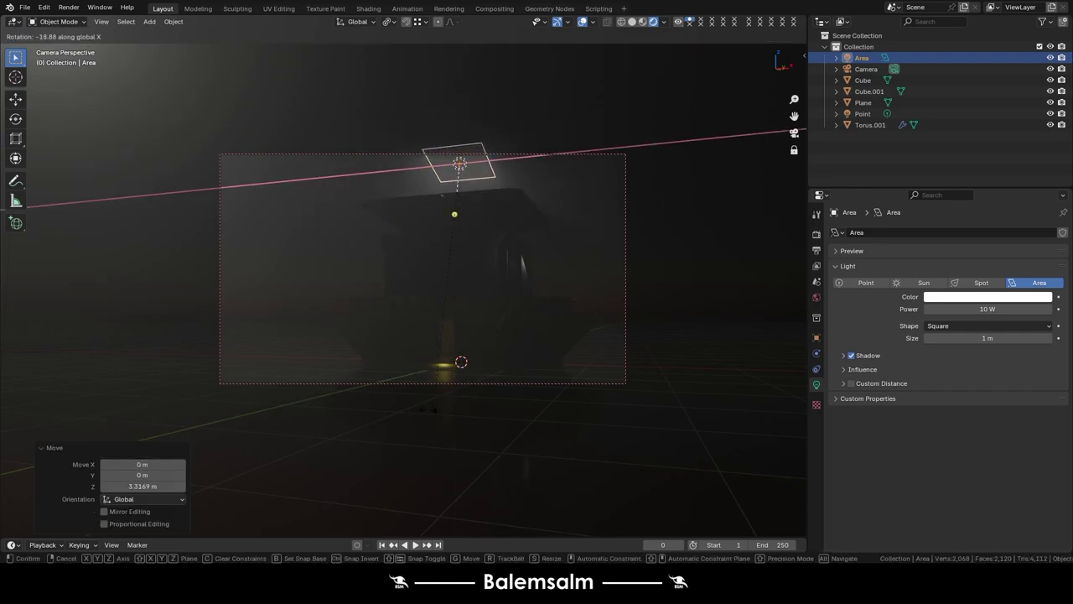
text(90)
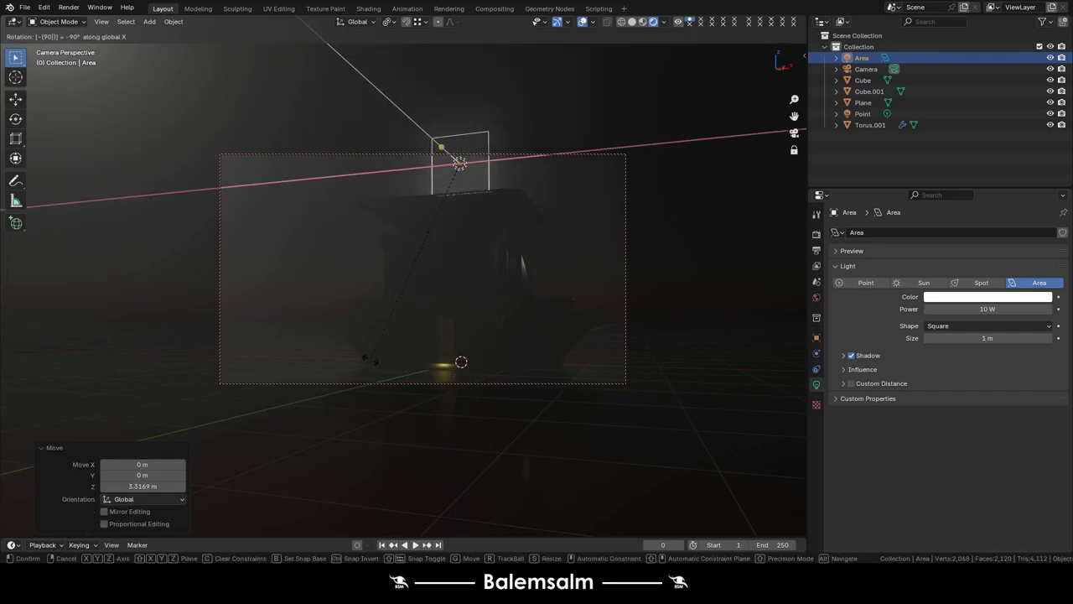
key(Return)
key(g)
key(z)
key(y)
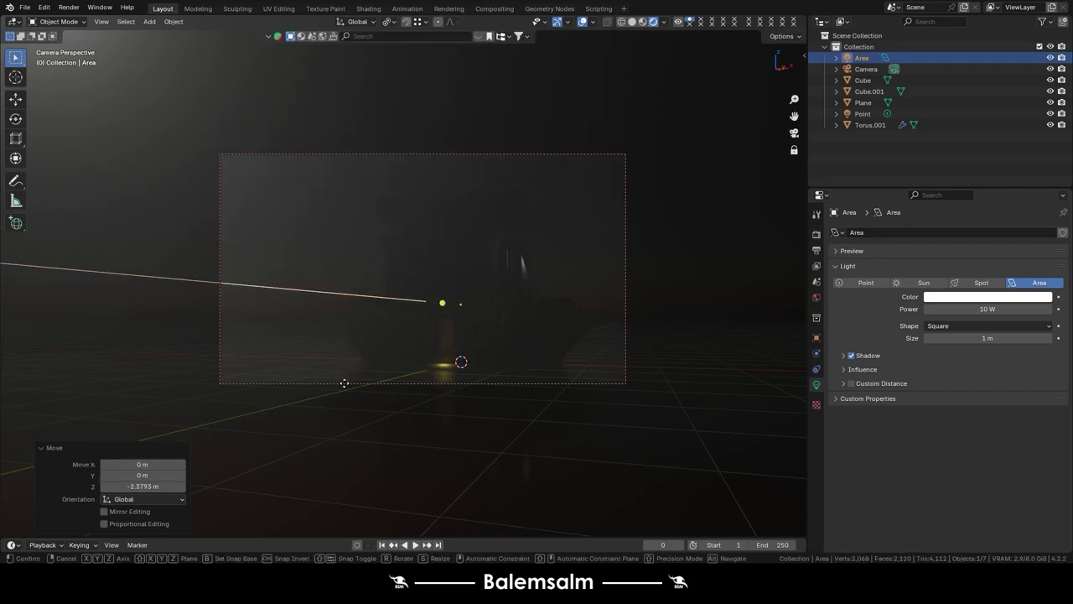
click(411, 362)
- Widen the area light along X, raise and stretch it vertically, and set its power to 250 W
key(s)
key(x)
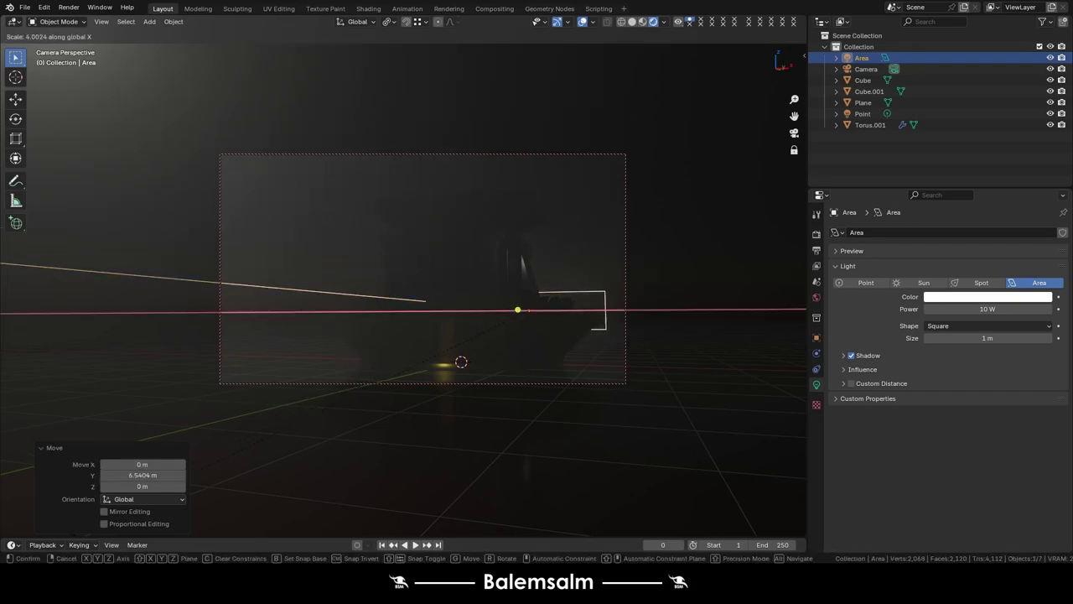
key(Return)
key(g)
key(z)
click(559, 300)
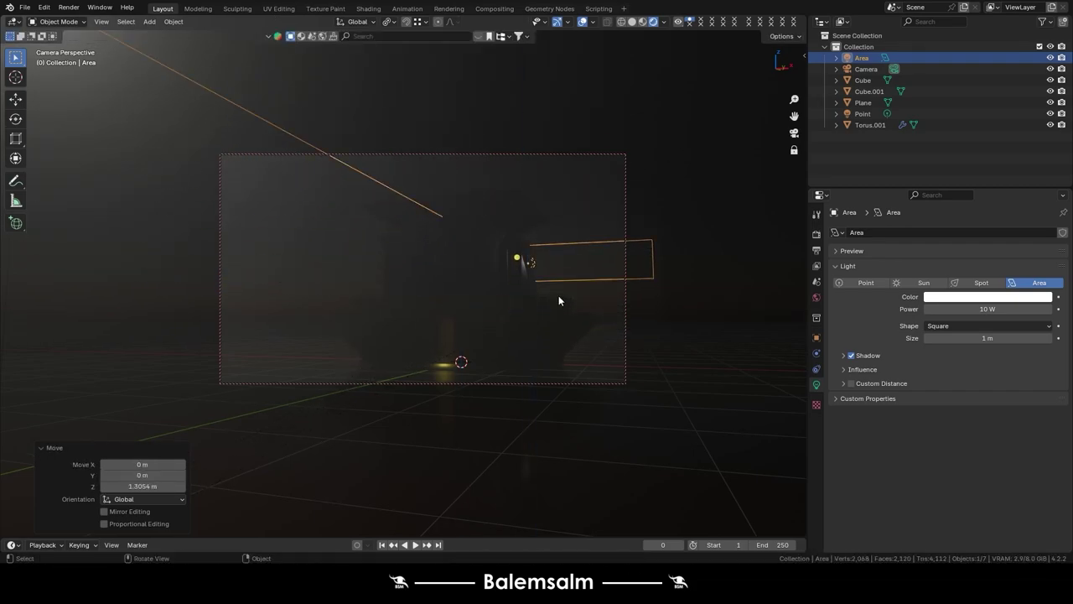
key(s)
key(z)
click(931, 373)
click(993, 308)
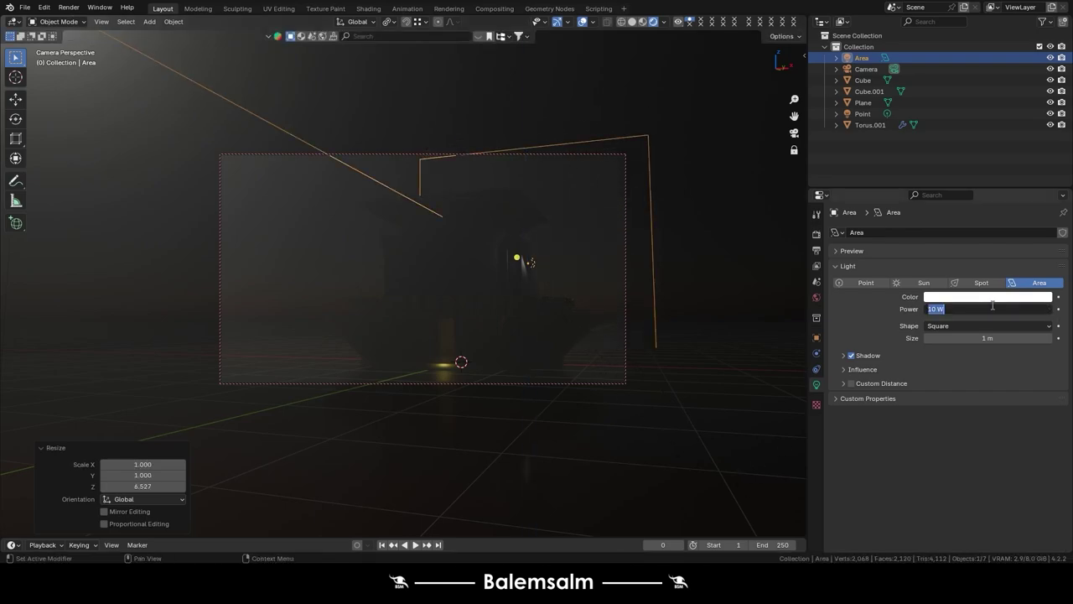
text(250)
key(Return)
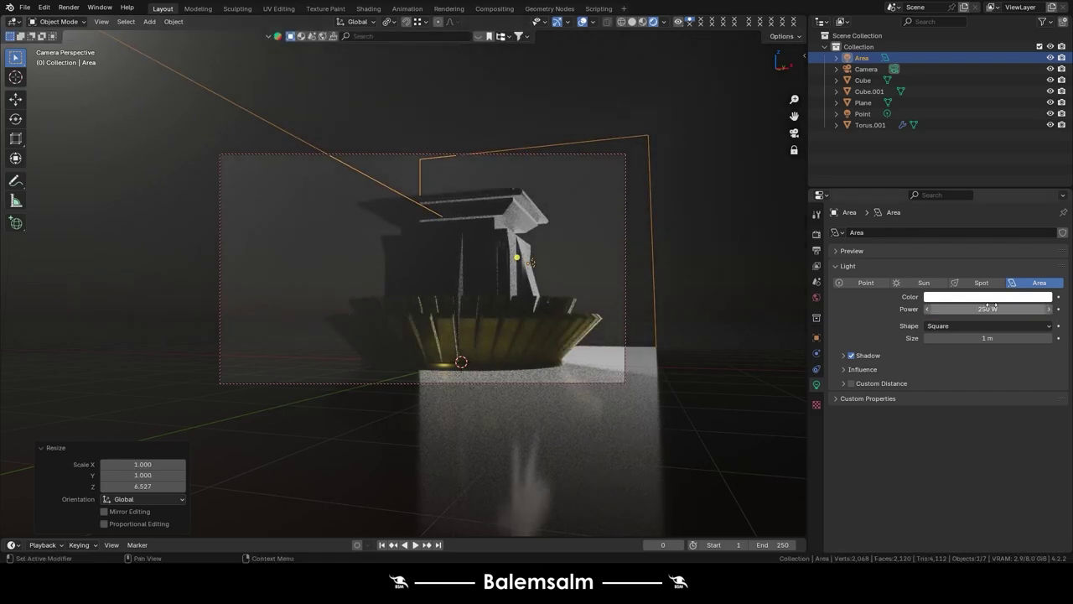
- Shift the area light along X, scale it to 1.272 on Z, and expand its Shadow settings
key(g)
key(x)
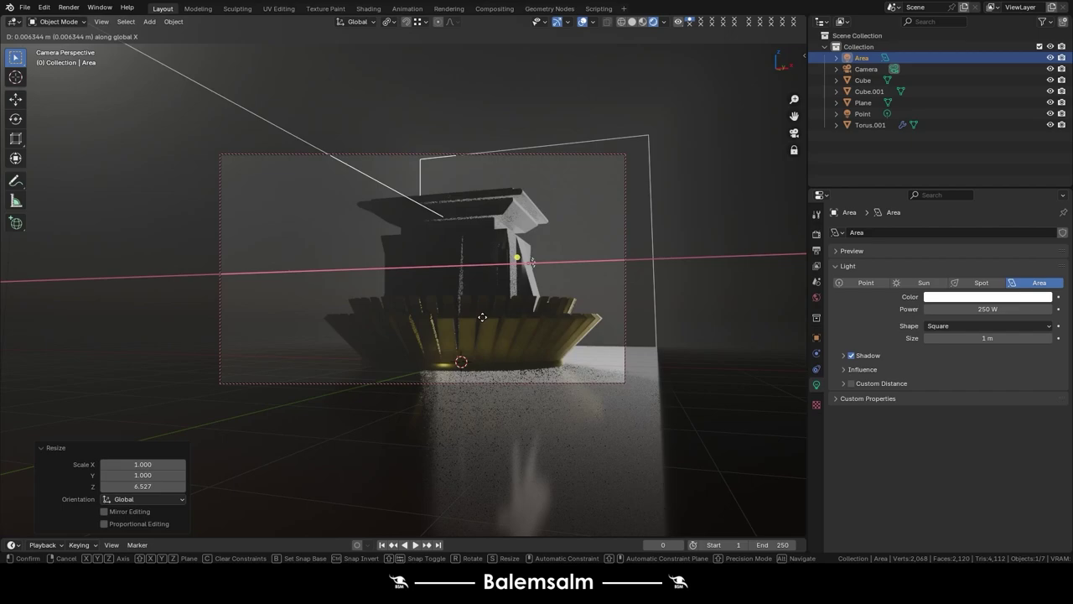
click(470, 318)
key(s)
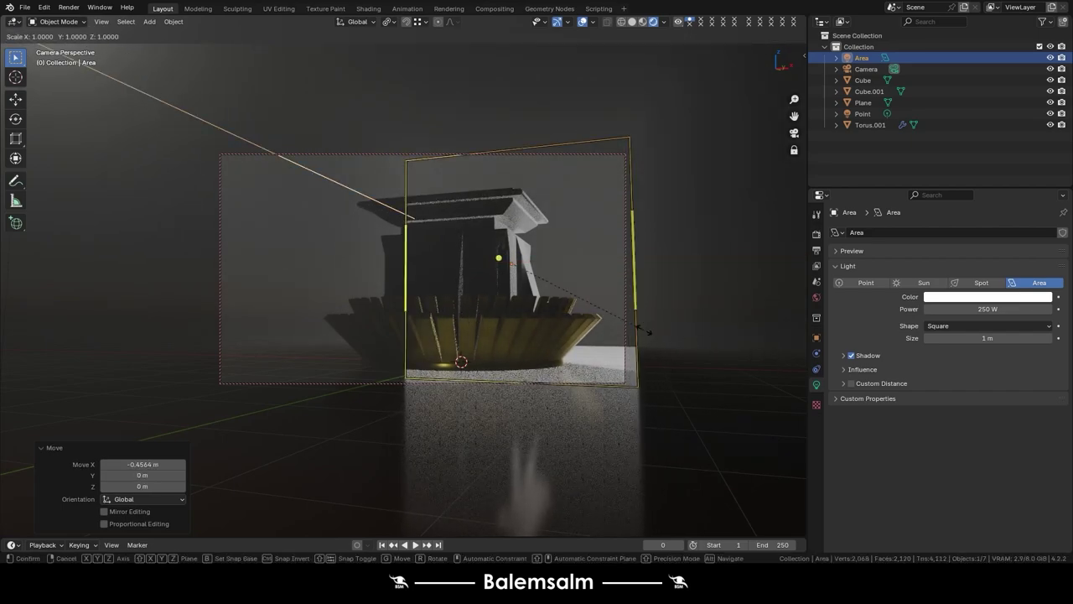
key(x)
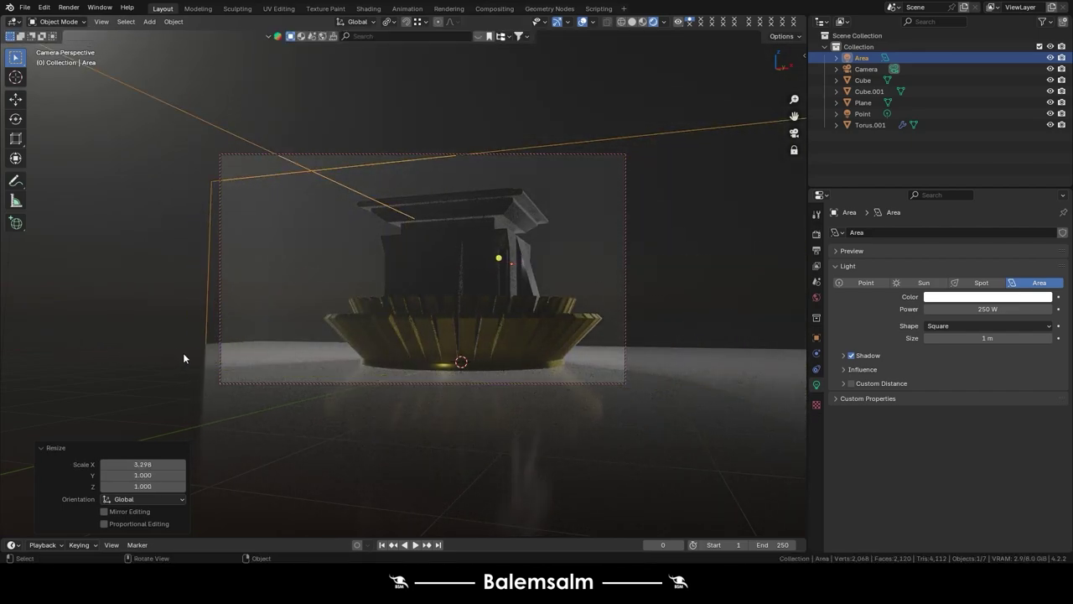
key(z)
click(575, 422)
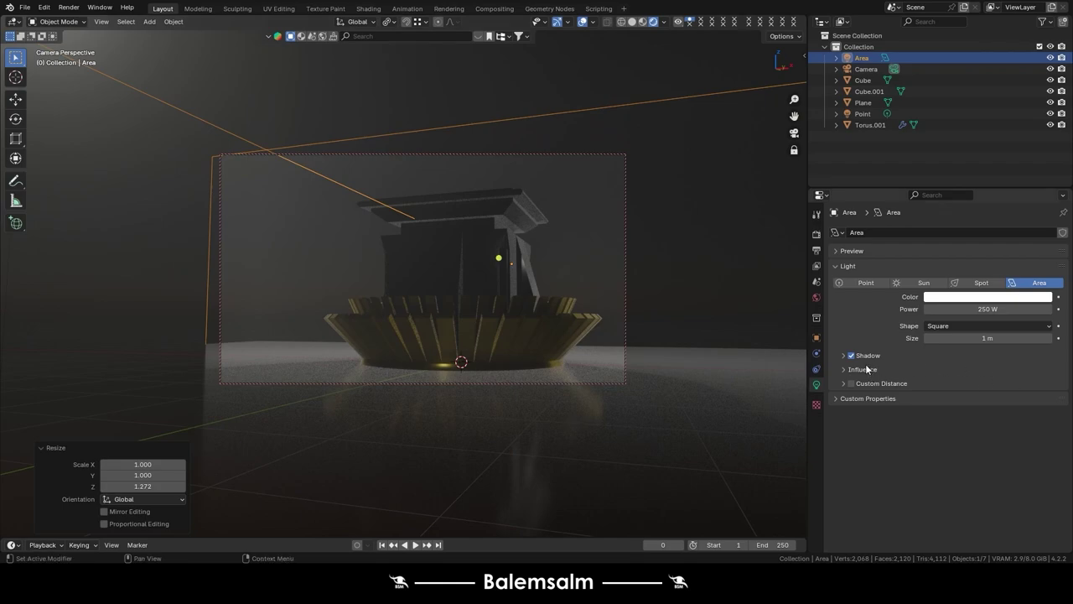
click(920, 353)
- Expand the Area light's Influence panel and reselect the light with the pedestal in view
click(892, 412)
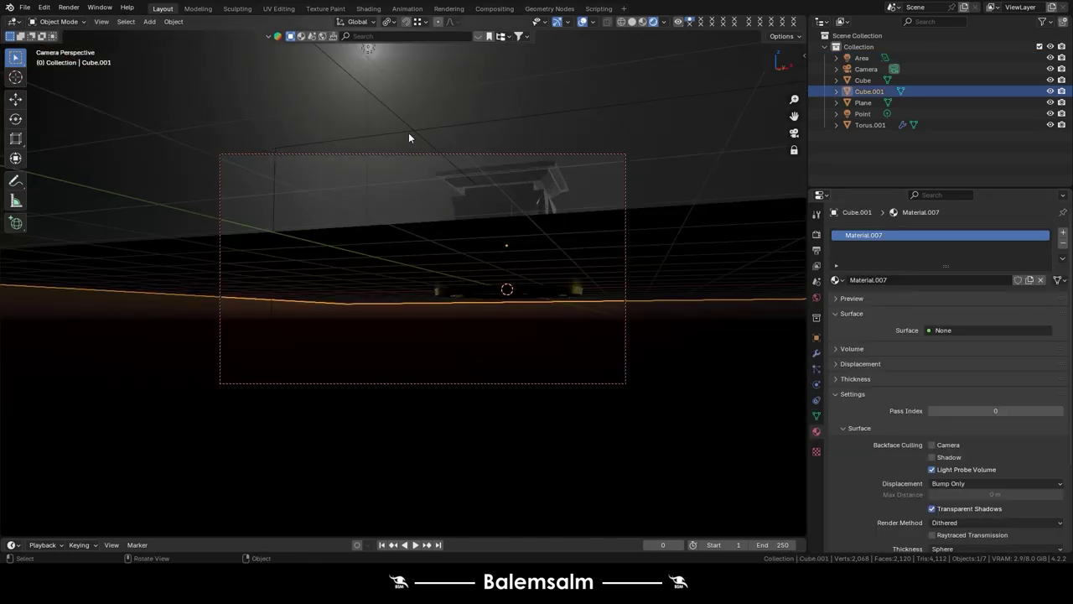
shift+middle_drag(408, 132, 524, 225)
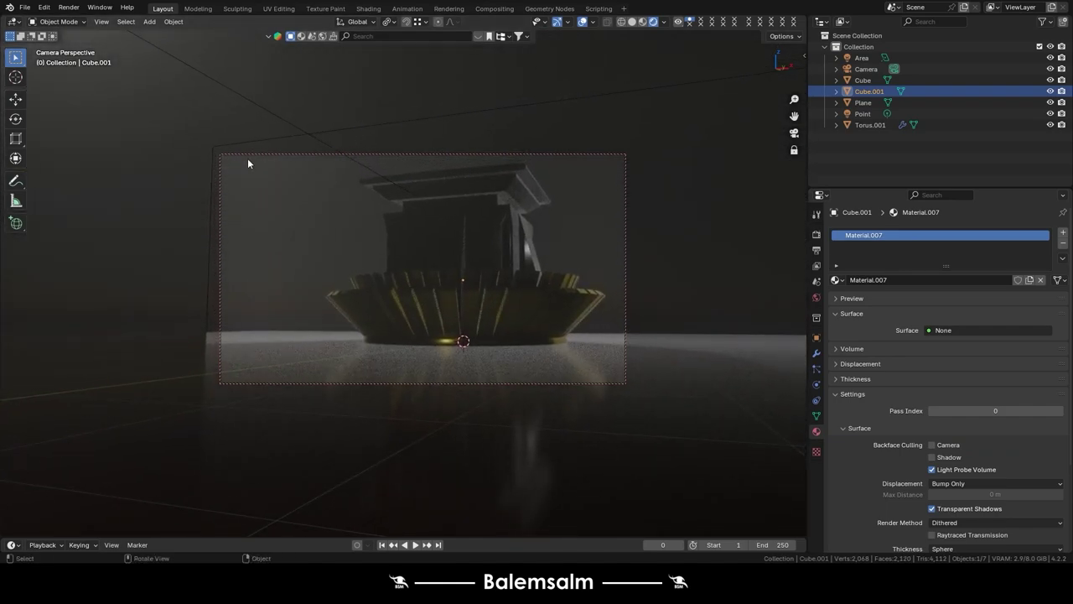
click(248, 102)
mouse_move(388, 269)
middle_down()
mouse_move(367, 290)
mouse_move(464, 312)
middle_up()
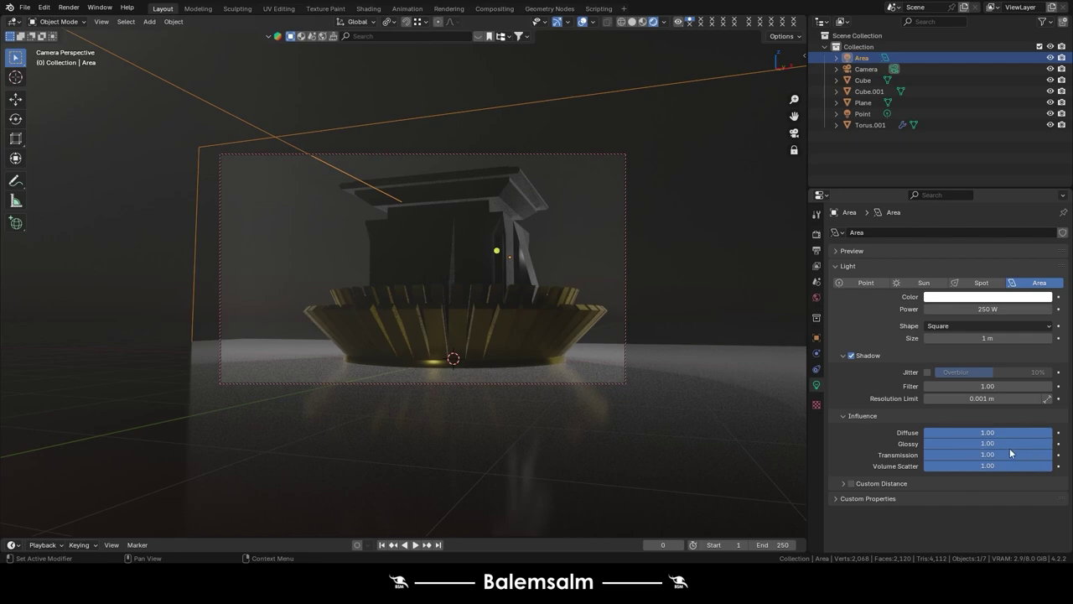
- Raise Transmission and Volume Scatter influence to 1.00 and leave Custom Distance turned off
drag(974, 454, 1053, 454)
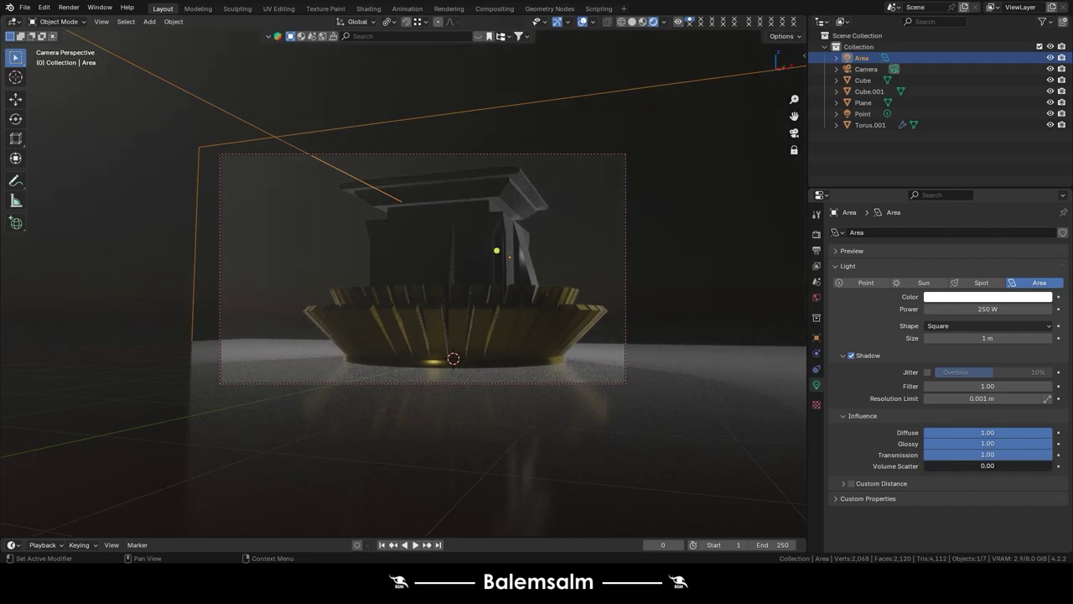
drag(987, 466, 1053, 466)
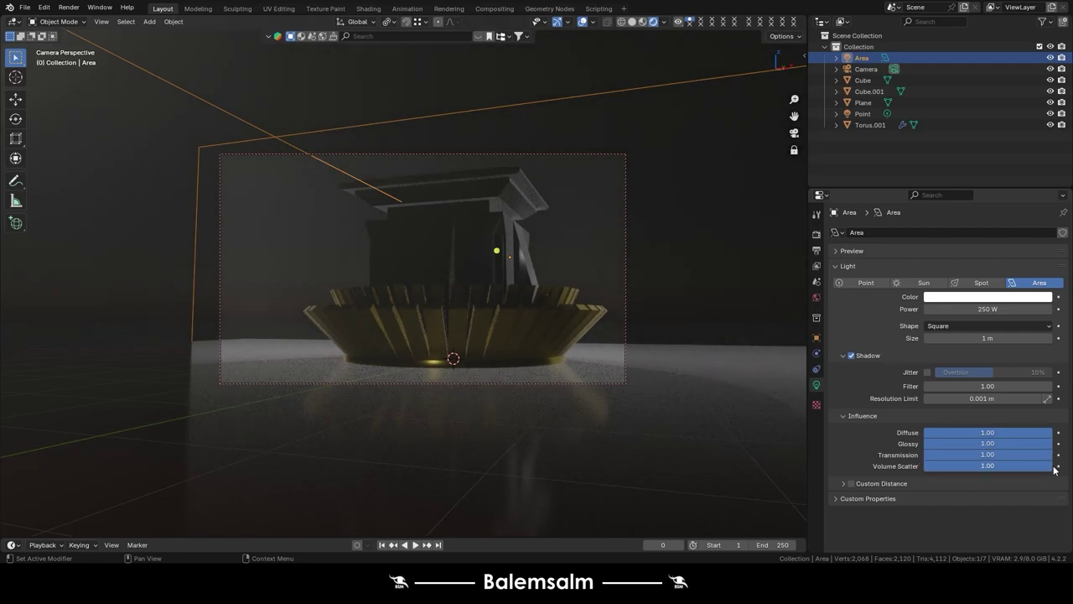
click(853, 488)
click(852, 485)
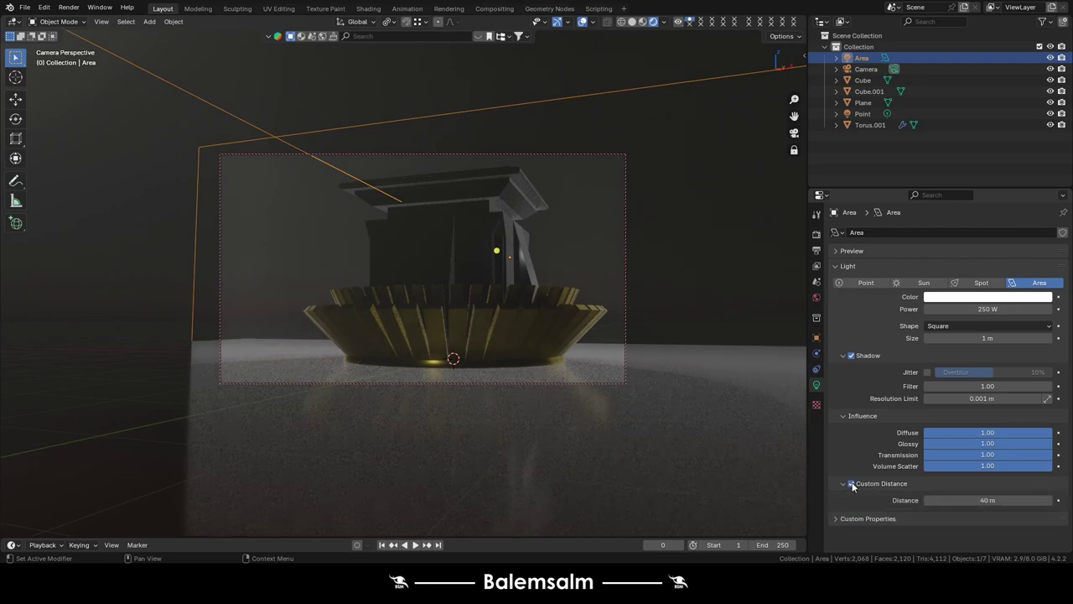
click(852, 485)
click(852, 485)
click(852, 485)
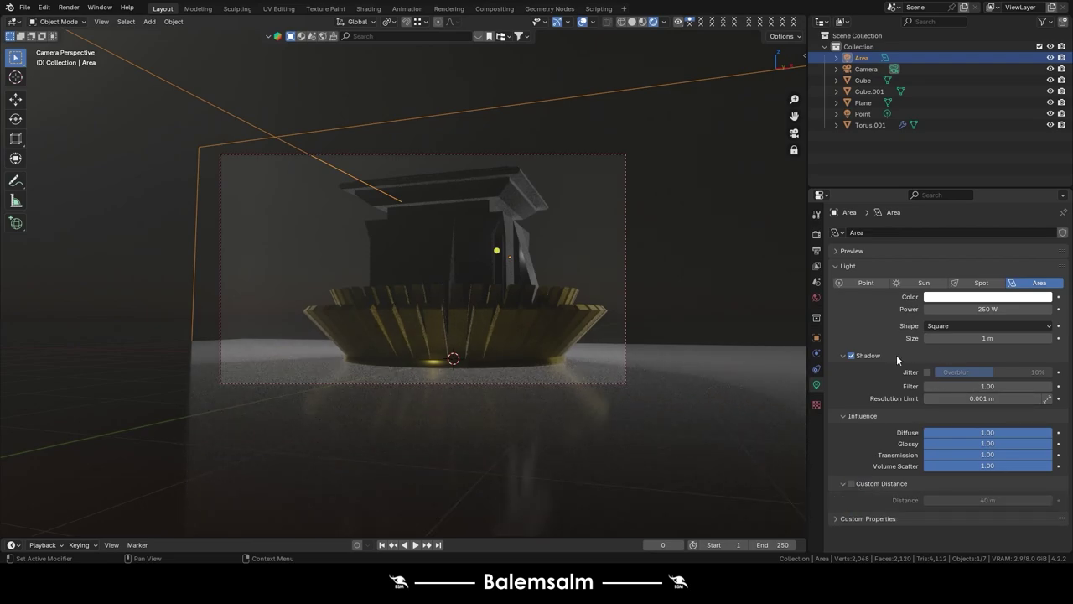
click(157, 84)
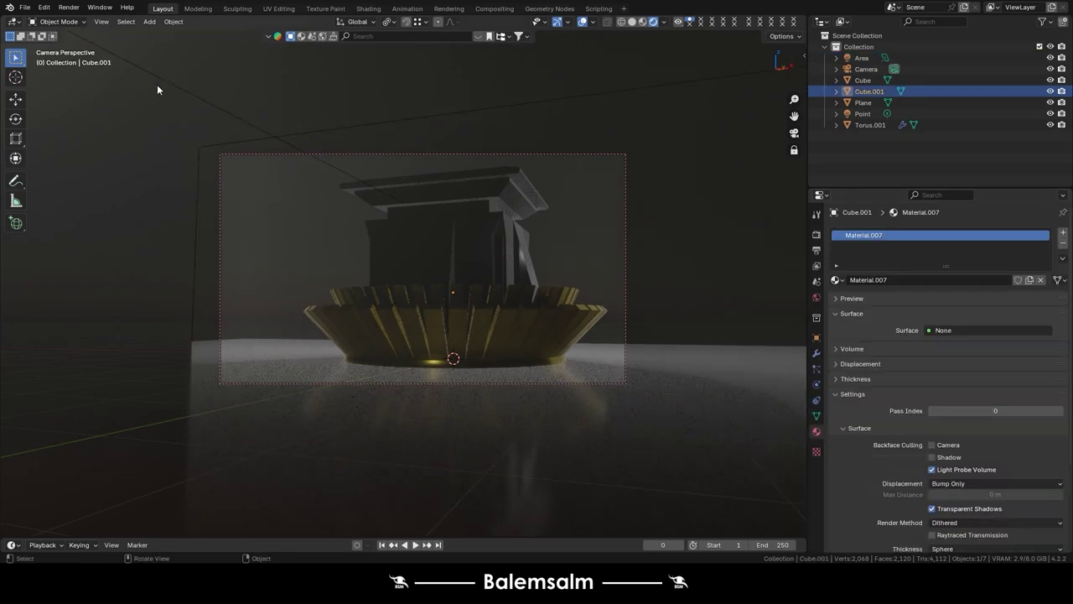
click(330, 168)
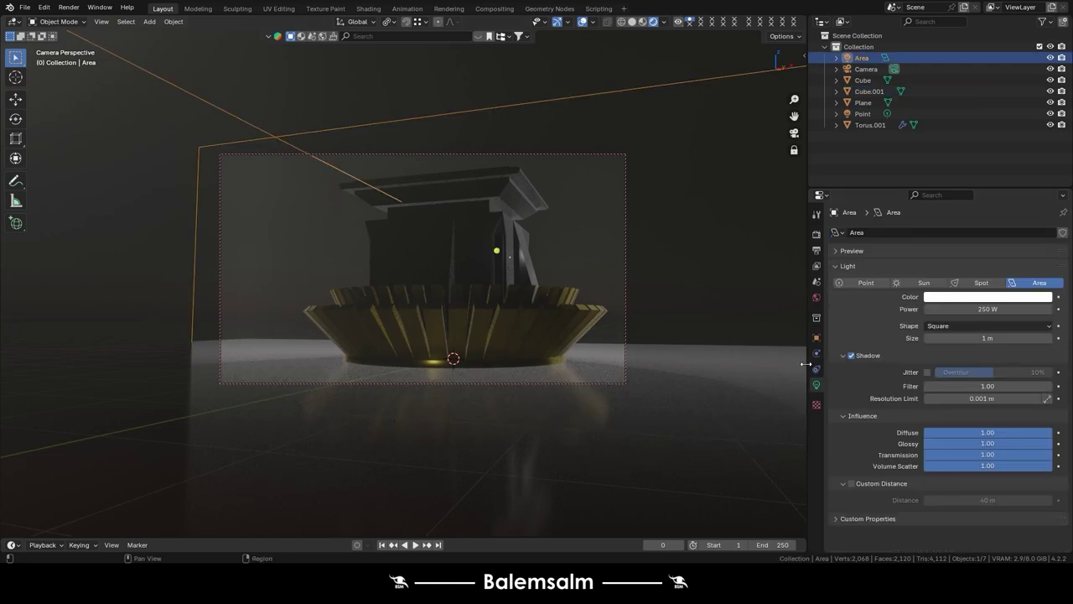
- Set the render engine to Cycles on GPU Compute, enable Viewport Denoise, and cap viewport samples at 512
click(818, 234)
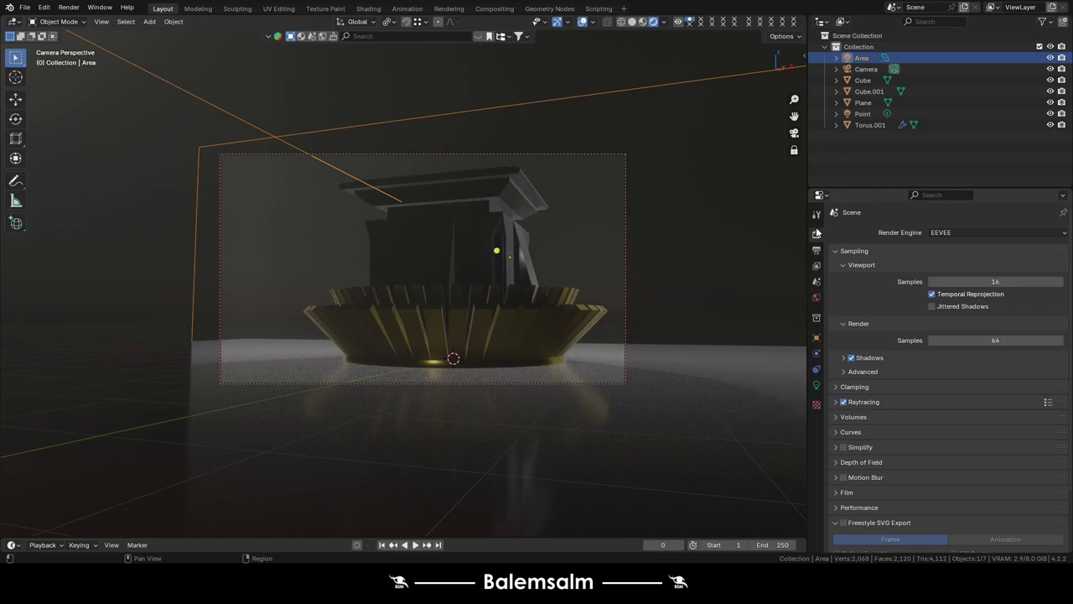
click(974, 233)
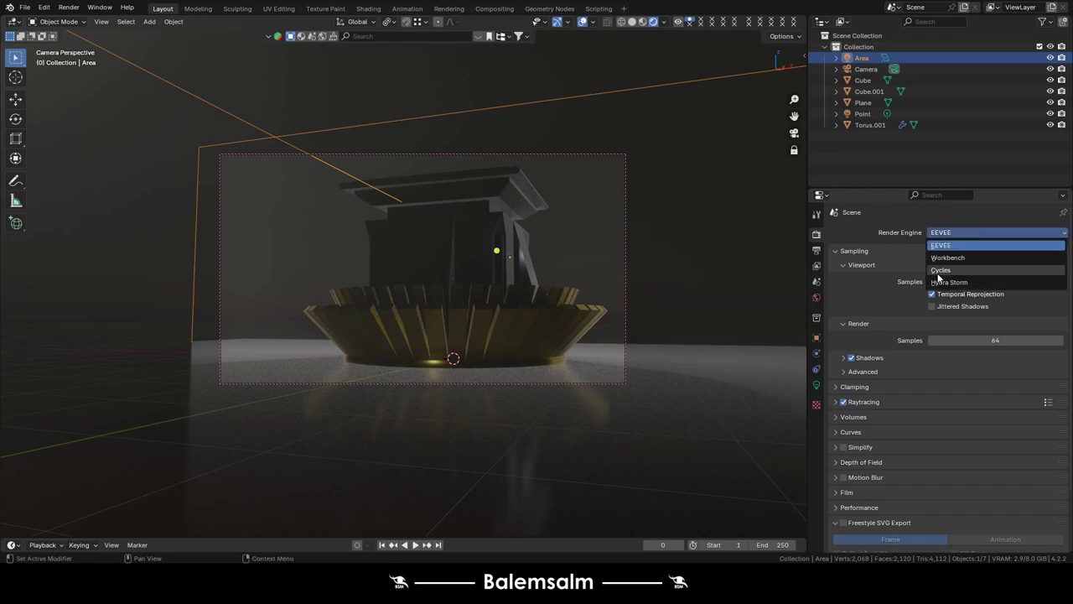
click(939, 274)
click(936, 261)
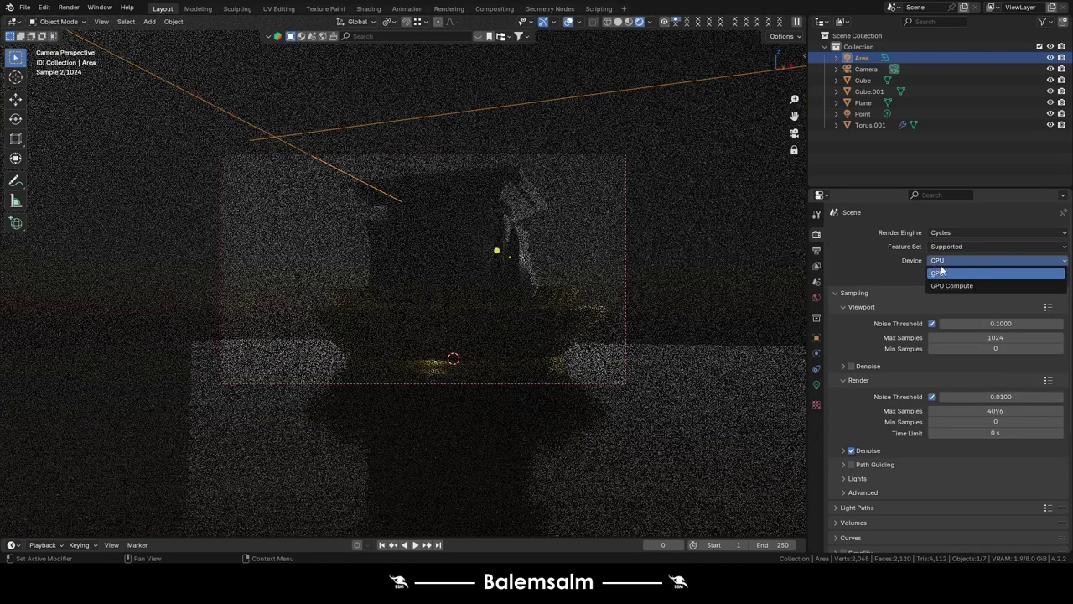
click(953, 285)
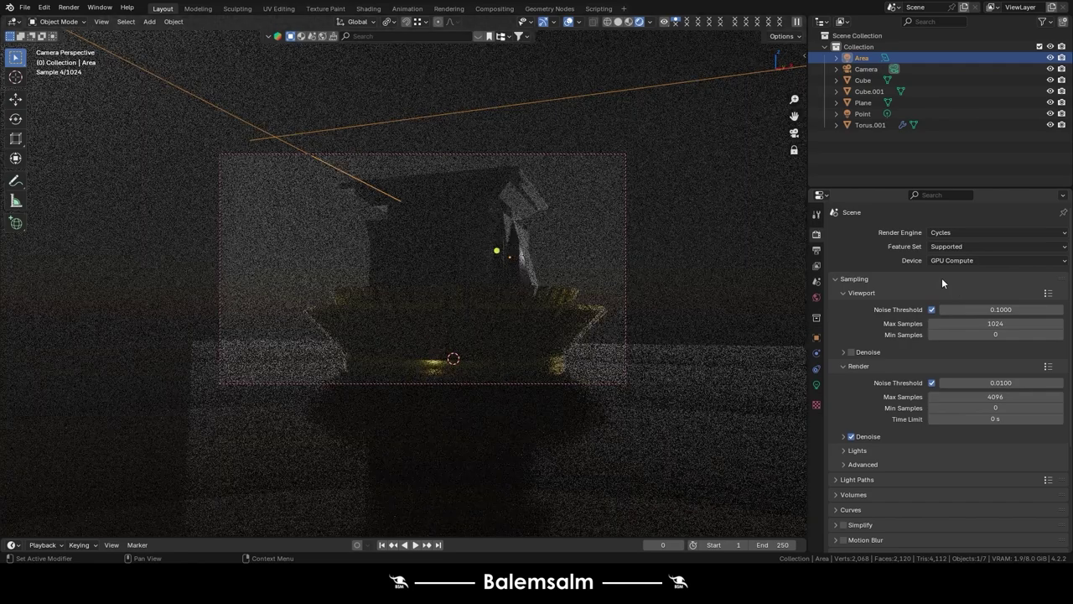
click(851, 351)
click(982, 323)
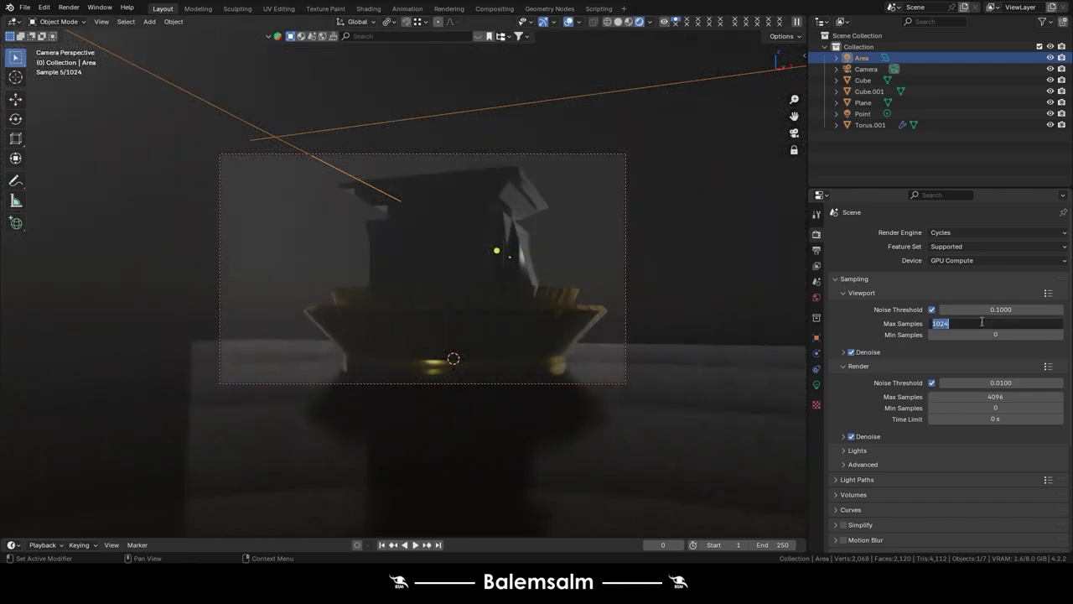
text(512)
key(Return)
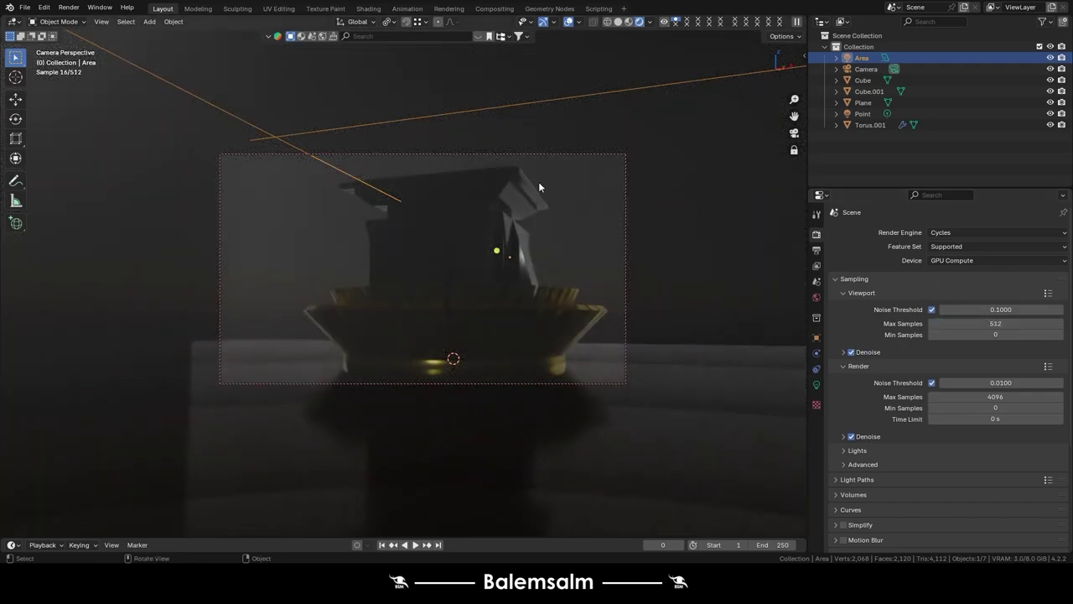
click(541, 185)
key(shift+a)
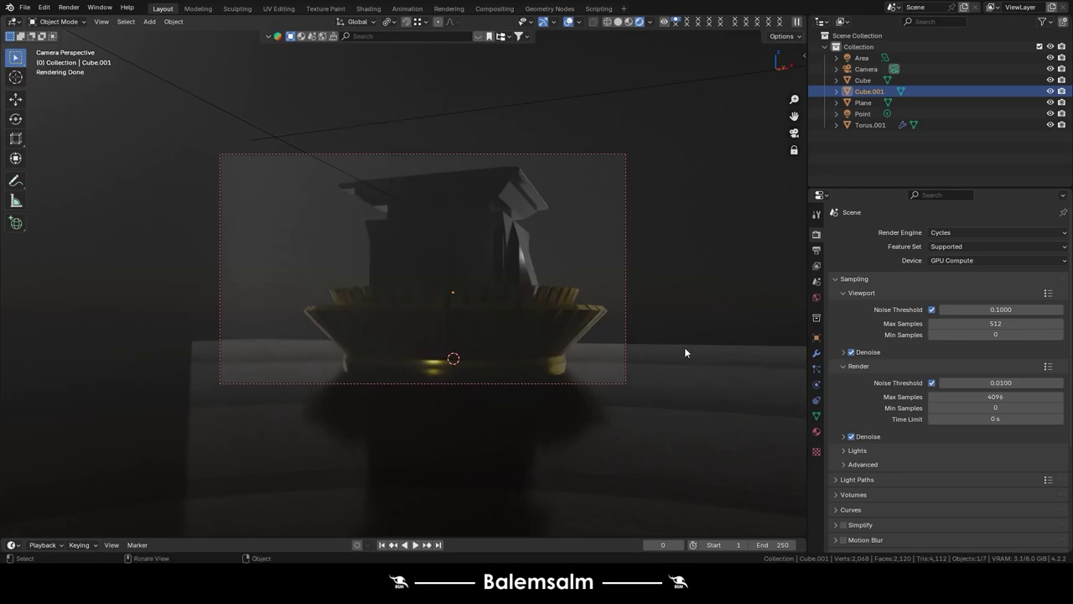
- Add a three-point lighting rig to the scene
click(455, 226)
key(shift+a)
click(521, 270)
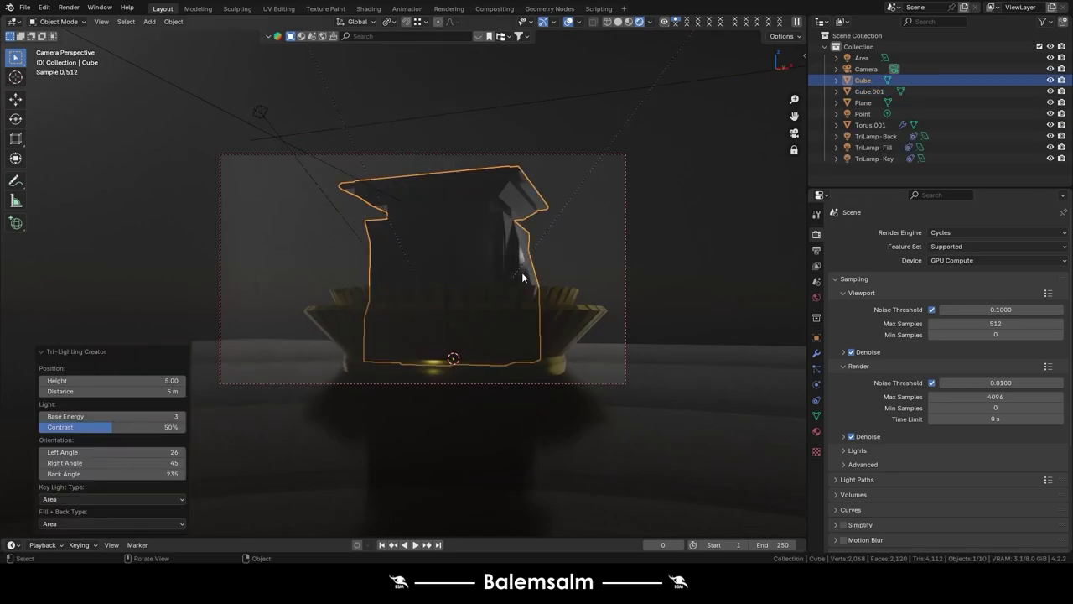
click(533, 300)
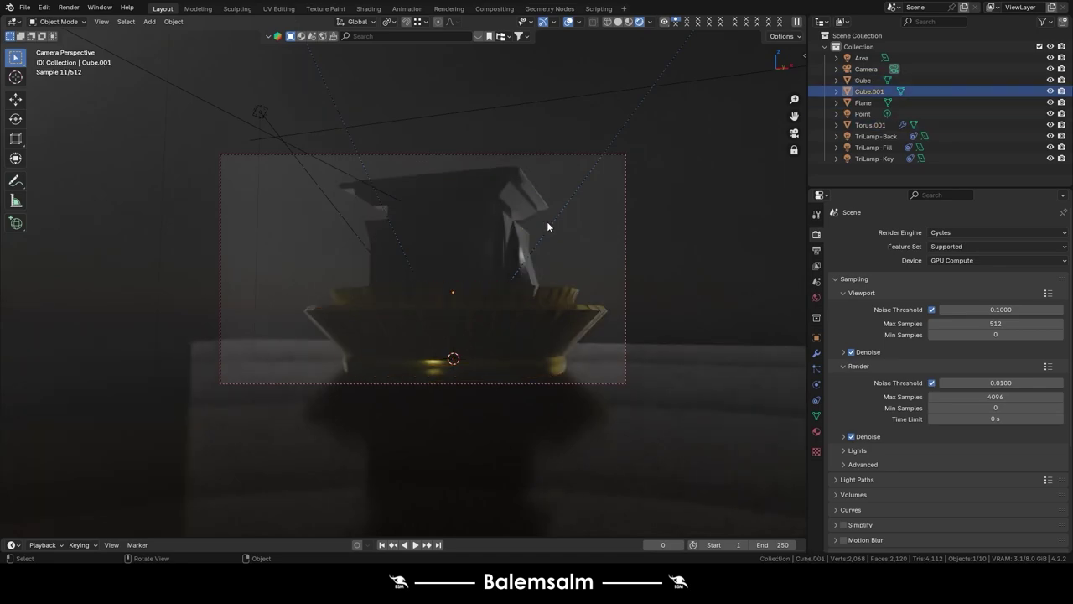
- Set lamp powers: TriLamp-Back 25 W, TriLamp-Fill 5 W, TriLamp-Key 25 W
click(887, 137)
click(817, 384)
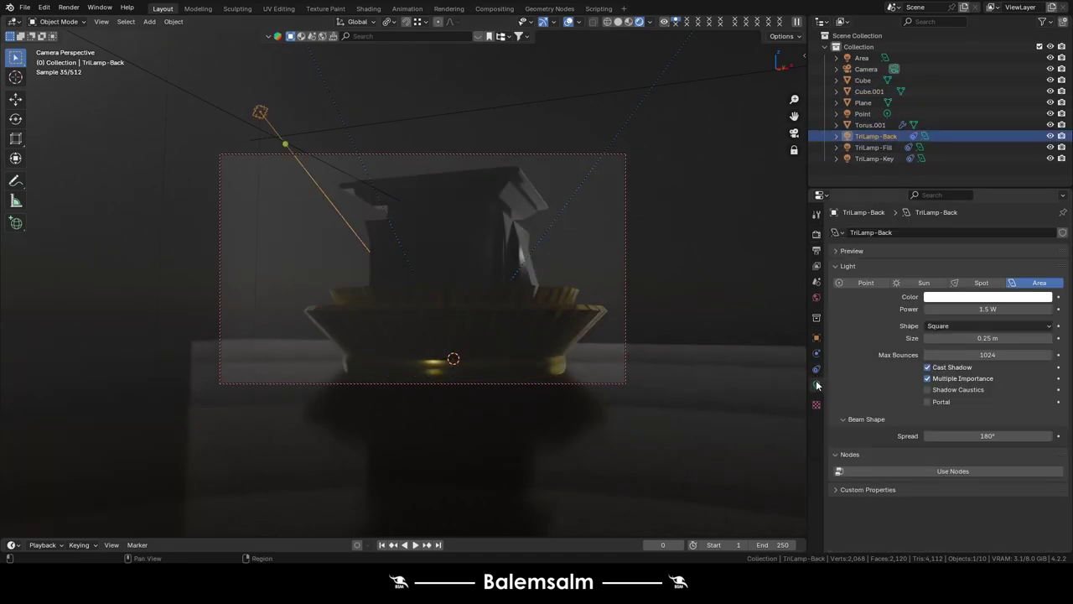
click(1018, 310)
key(Return)
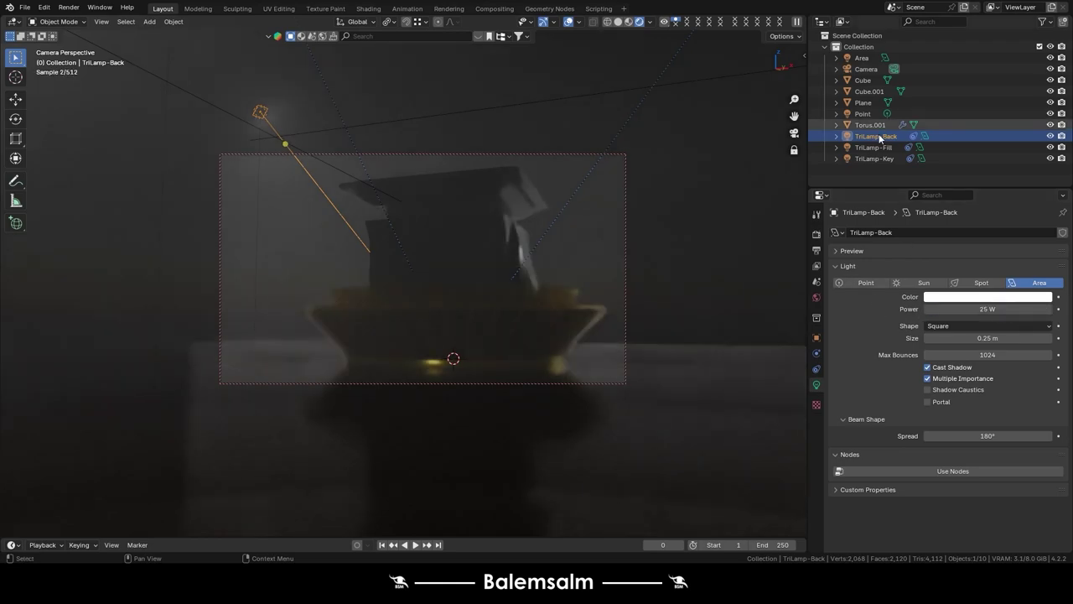
click(874, 146)
click(970, 310)
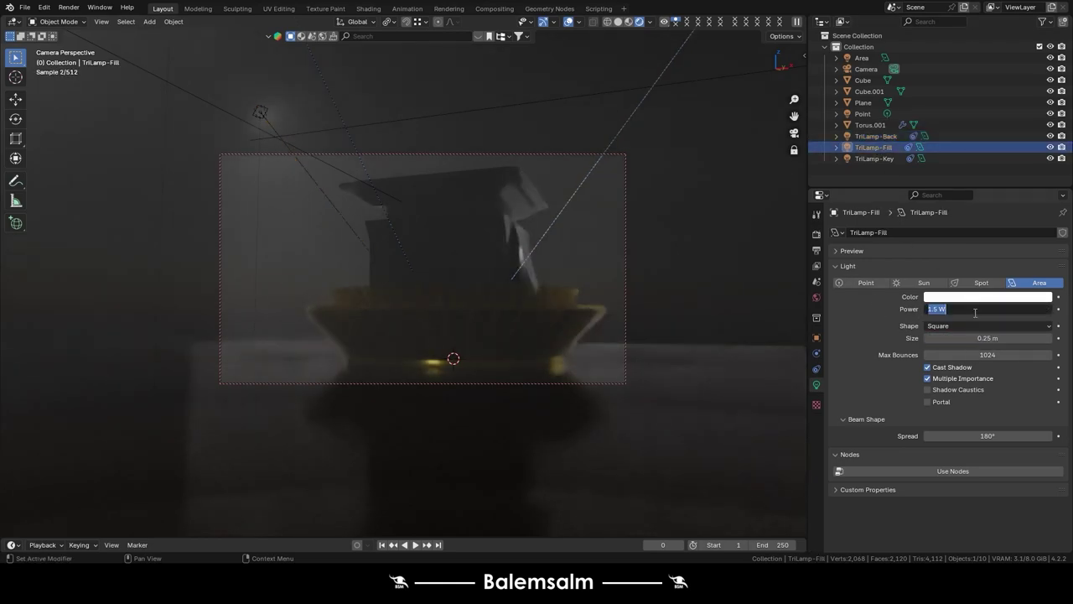
text(5)
key(Return)
click(874, 158)
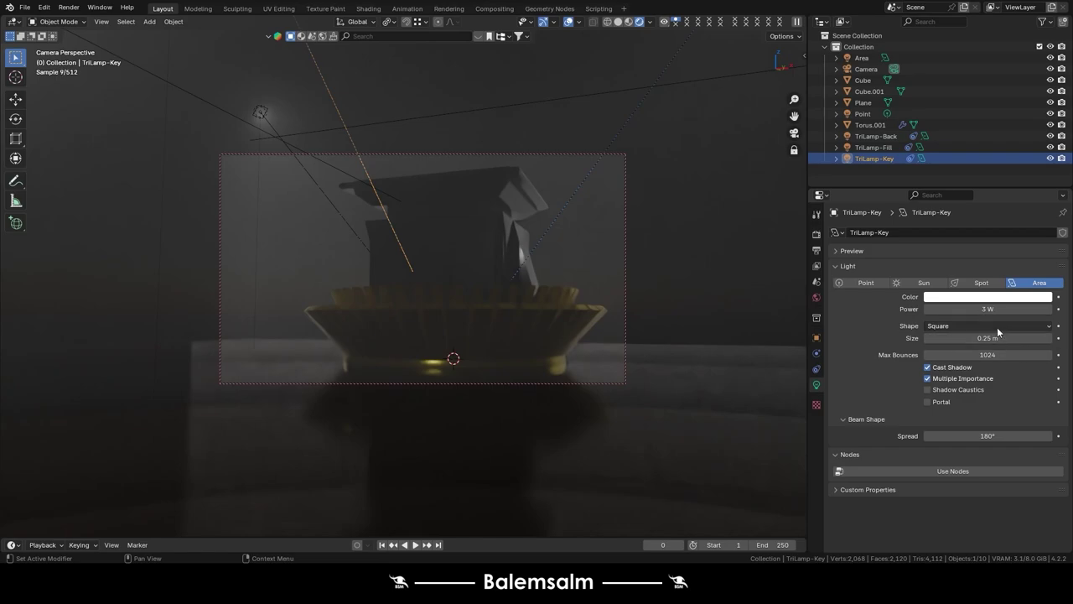
click(998, 309)
text(25)
key(Return)
- Colour the lamps: key pale yellow, fill a new tint, back red at saturation 0.861
click(988, 297)
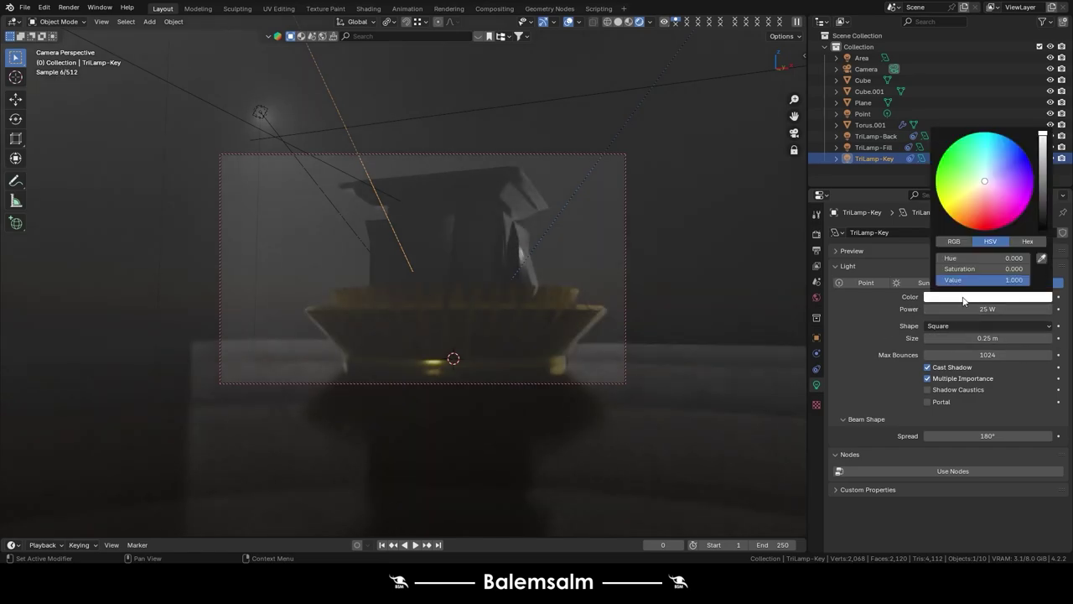
click(967, 199)
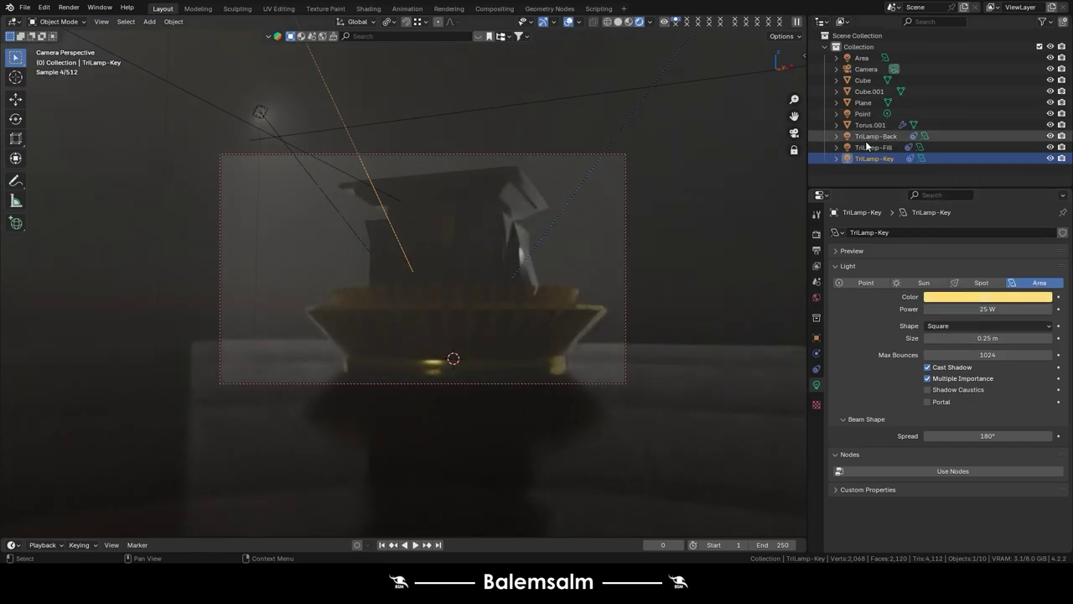
click(873, 147)
click(968, 298)
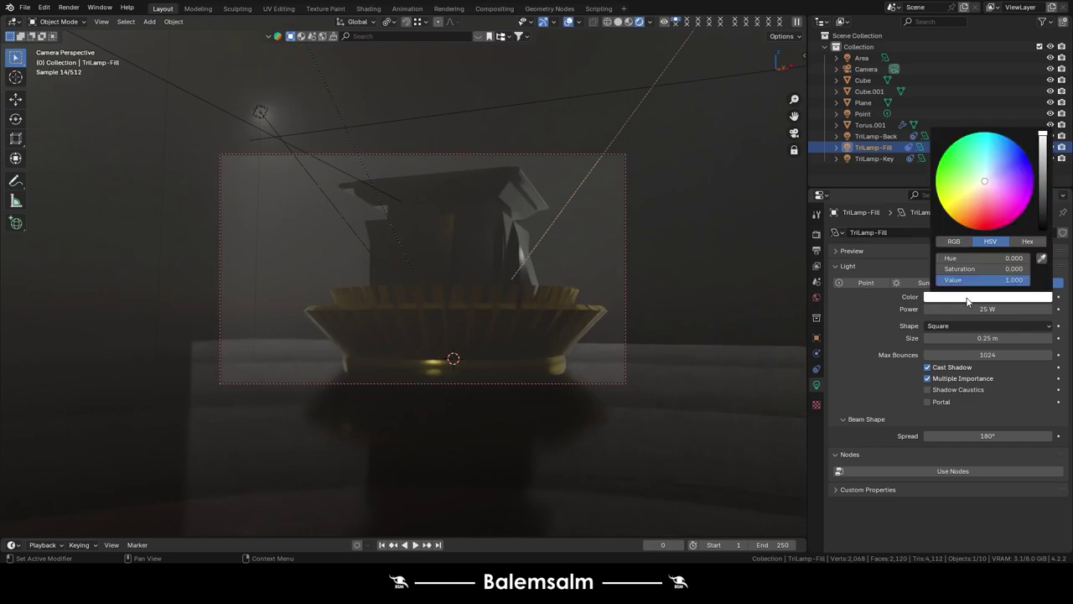
click(1012, 196)
click(880, 136)
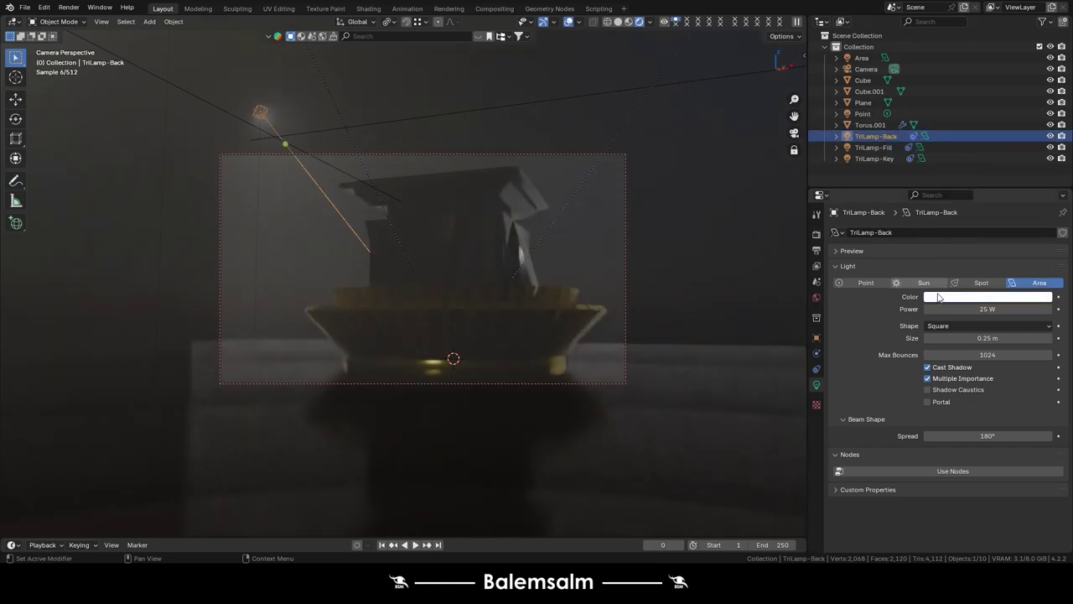
click(939, 297)
drag(986, 197, 984, 209)
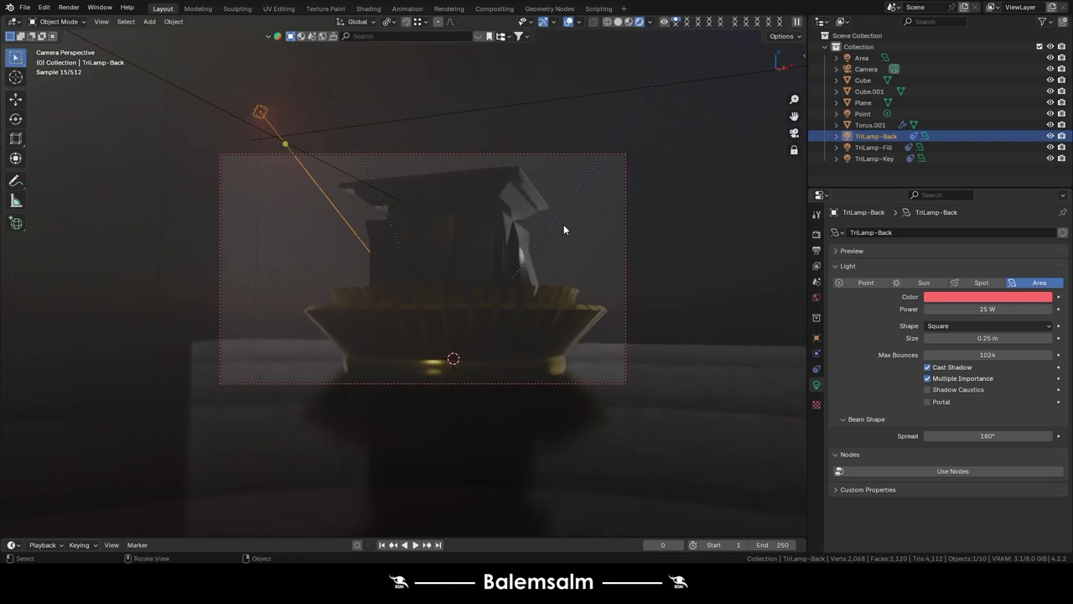
- Nudge TriLamp-Back slightly left, then select the Camera and show Output properties
key(g)
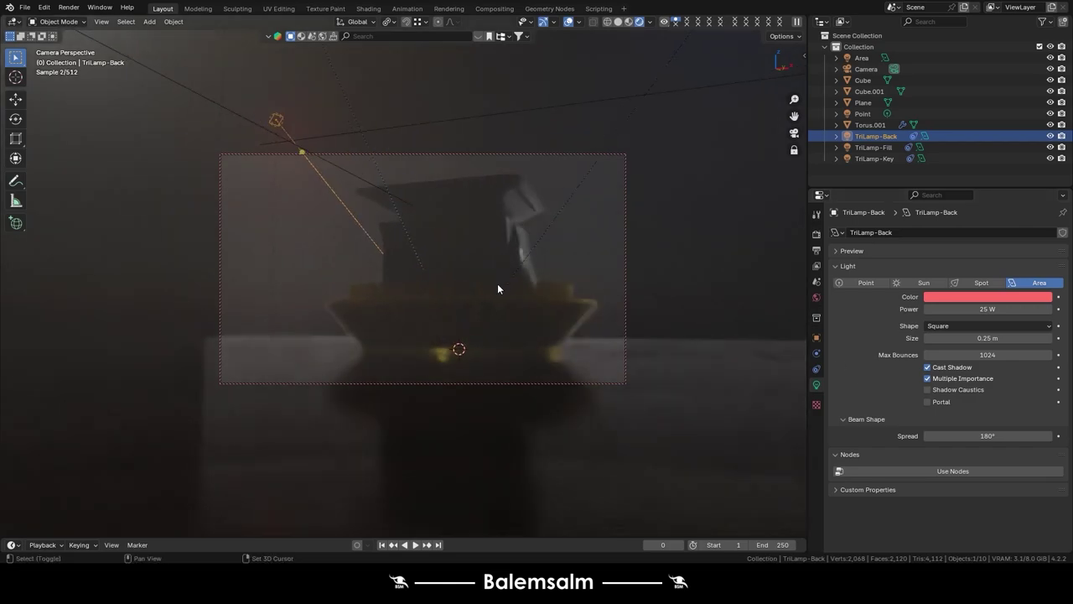
click(455, 292)
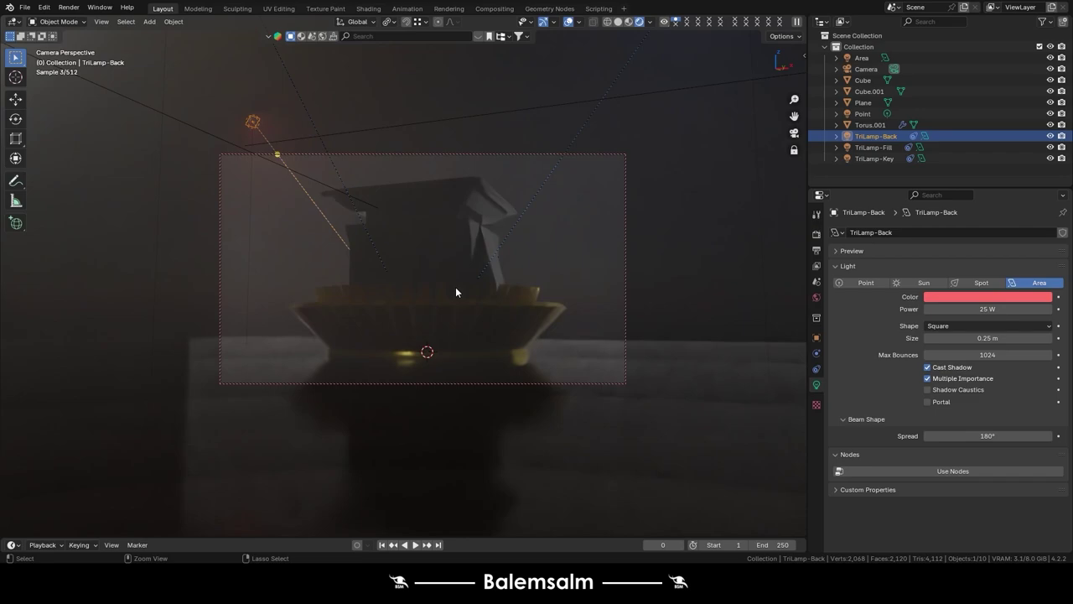
click(871, 67)
click(813, 251)
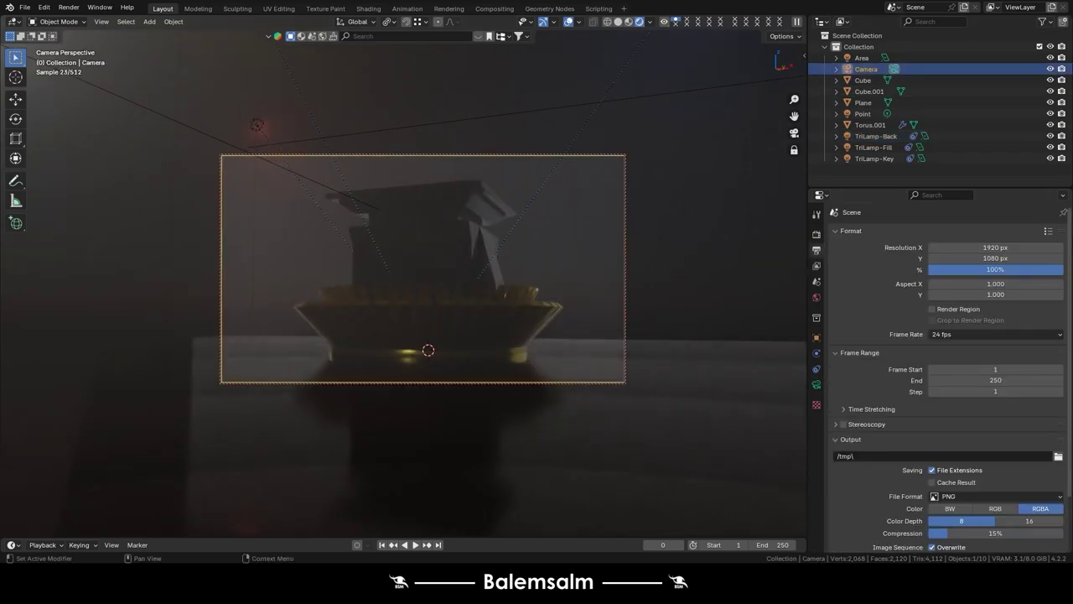
- Apply the 2048 format preset (2048×2048 px, 30 fps) and zoom the camera view onto the pedestal
click(1047, 230)
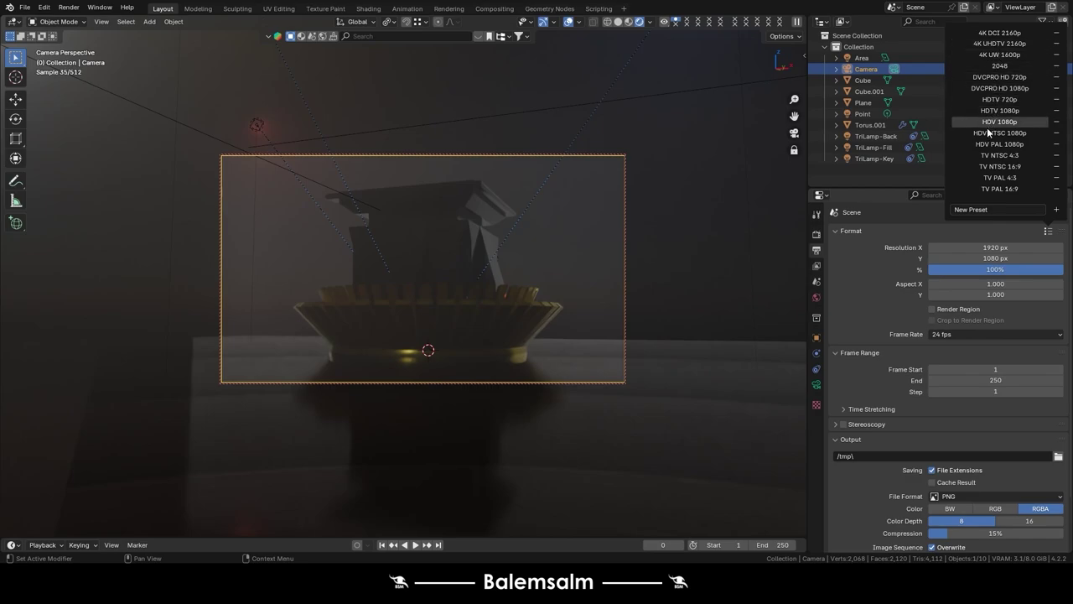
click(999, 65)
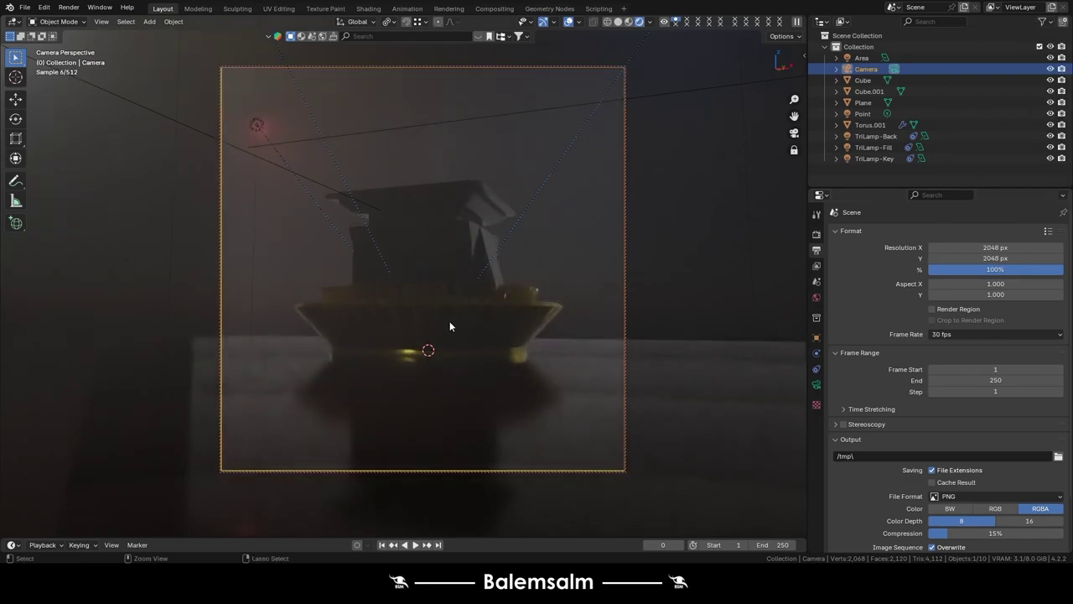
mouse_move(450, 326)
ctrl+middle_down()
mouse_move(446, 297)
mouse_move(450, 314)
ctrl+middle_up()
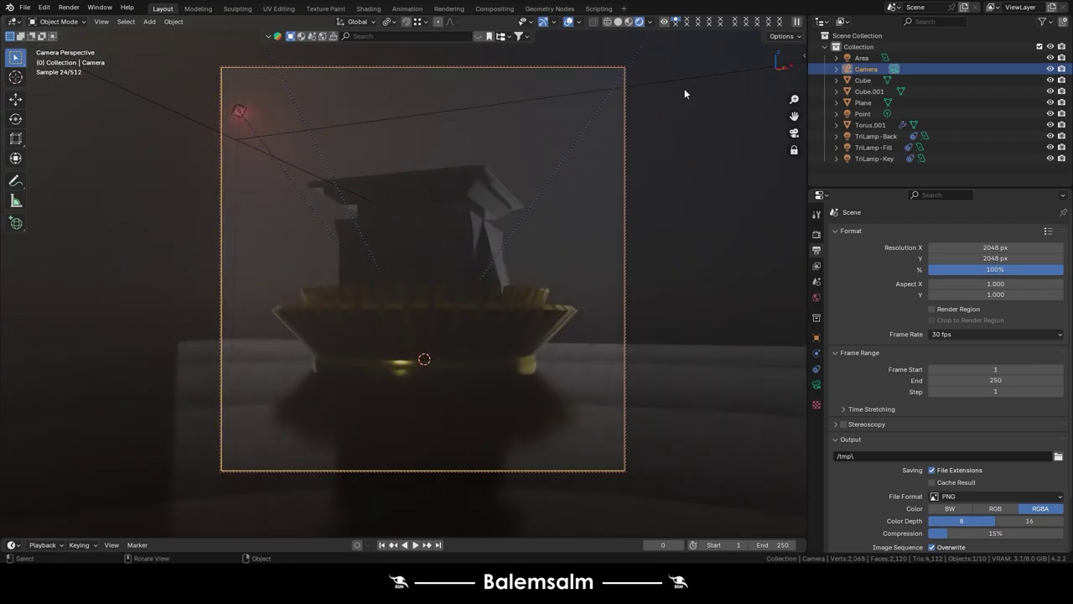
click(817, 235)
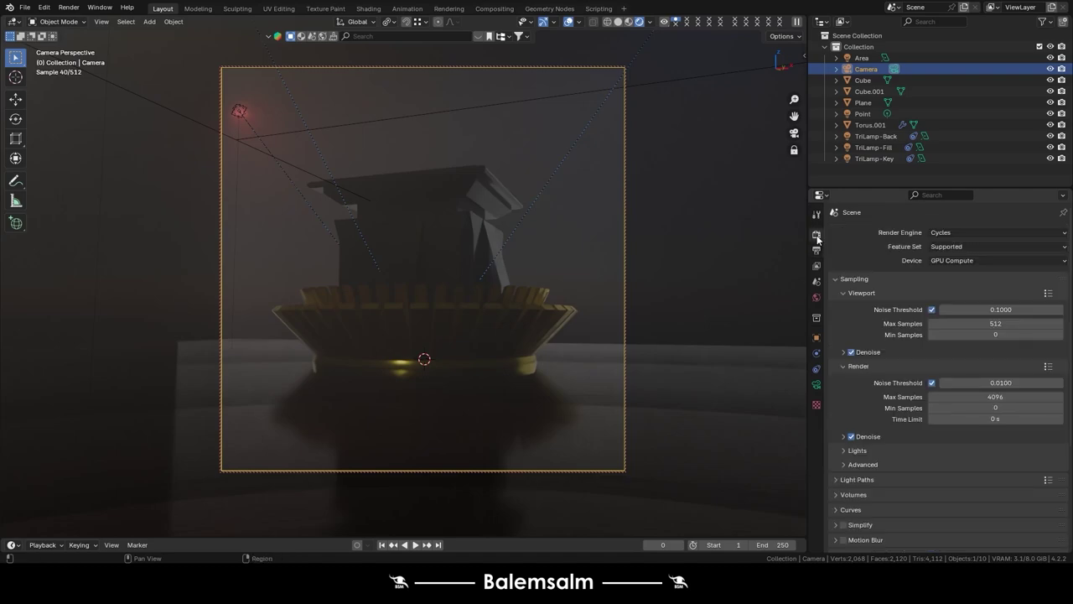
click(670, 164)
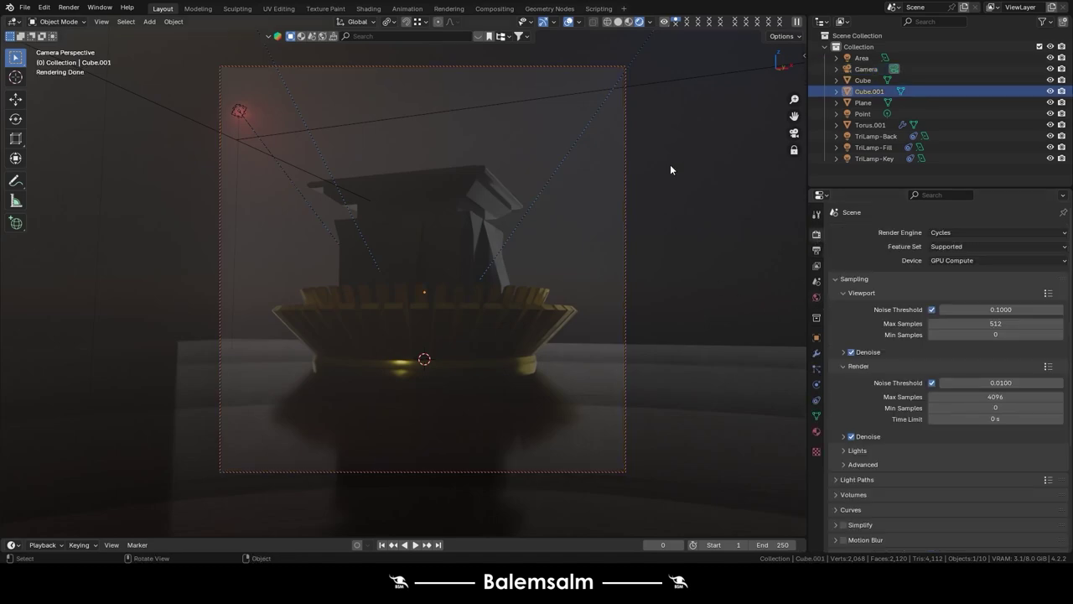
- Open Cube.001's Volume material settings, try a green fog colour, and enlarge the timeline area
click(816, 432)
click(835, 348)
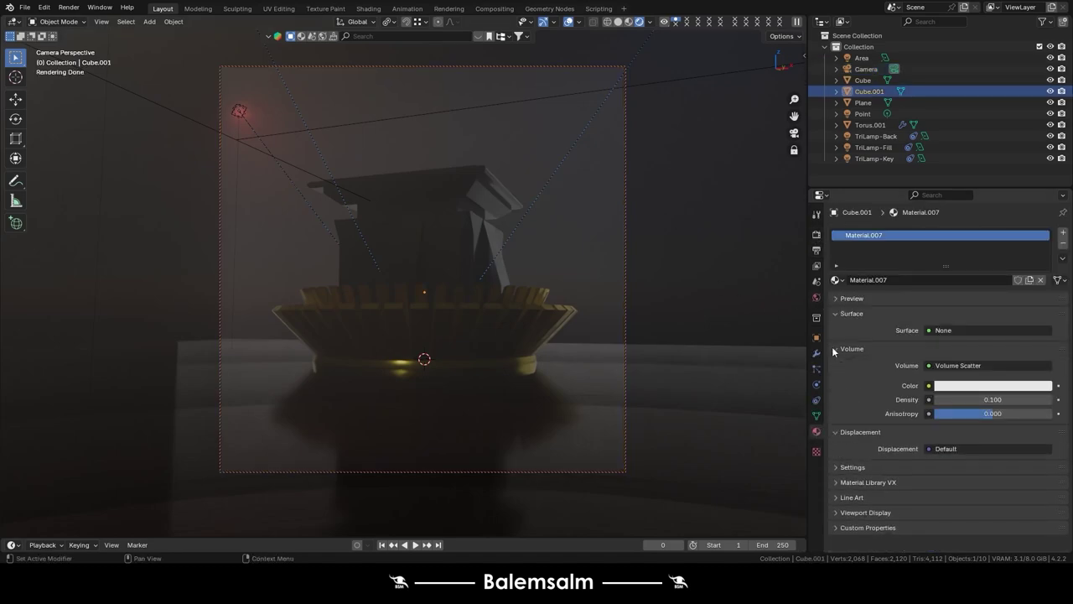
click(995, 385)
mouse_move(992, 265)
mouse_down()
mouse_move(964, 239)
mouse_move(1035, 261)
mouse_move(1021, 292)
mouse_move(988, 303)
mouse_move(952, 282)
mouse_move(942, 240)
mouse_move(956, 224)
mouse_move(1033, 247)
mouse_move(1021, 279)
mouse_move(960, 289)
mouse_move(944, 255)
mouse_move(990, 259)
mouse_up()
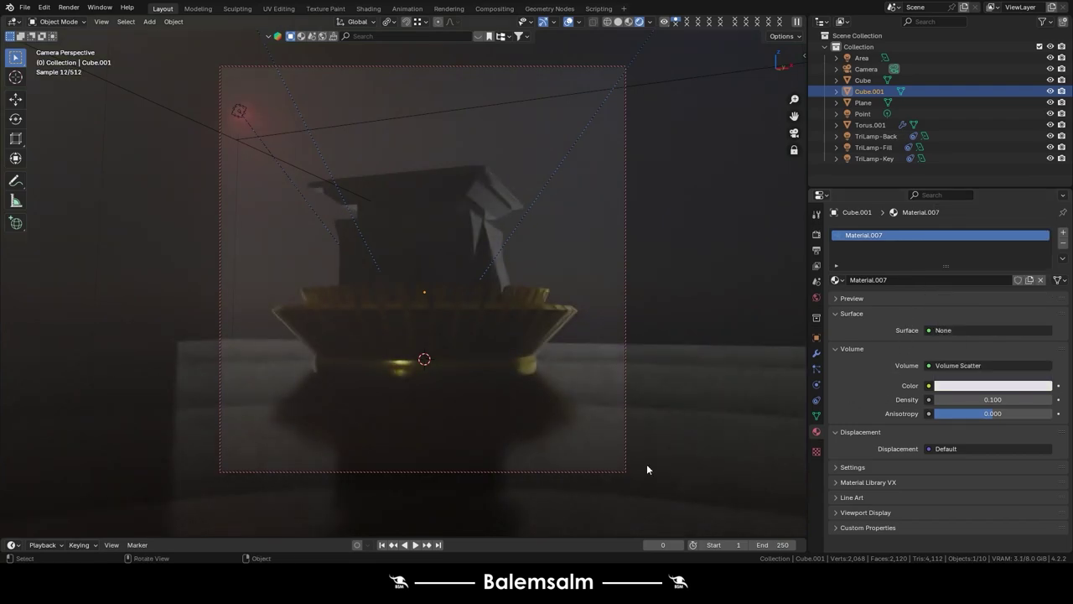
mouse_move(473, 537)
mouse_down()
mouse_move(479, 461)
mouse_move(479, 470)
mouse_up()
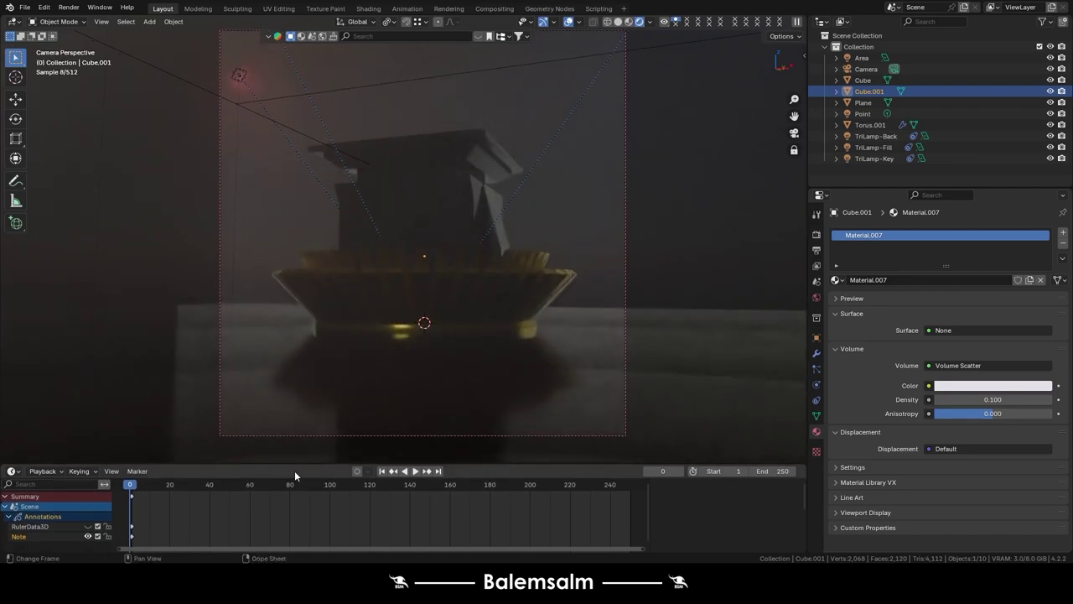
- Switch the bottom area to the Dope Sheet and keyframe the white fog colour at frame 0
click(42, 470)
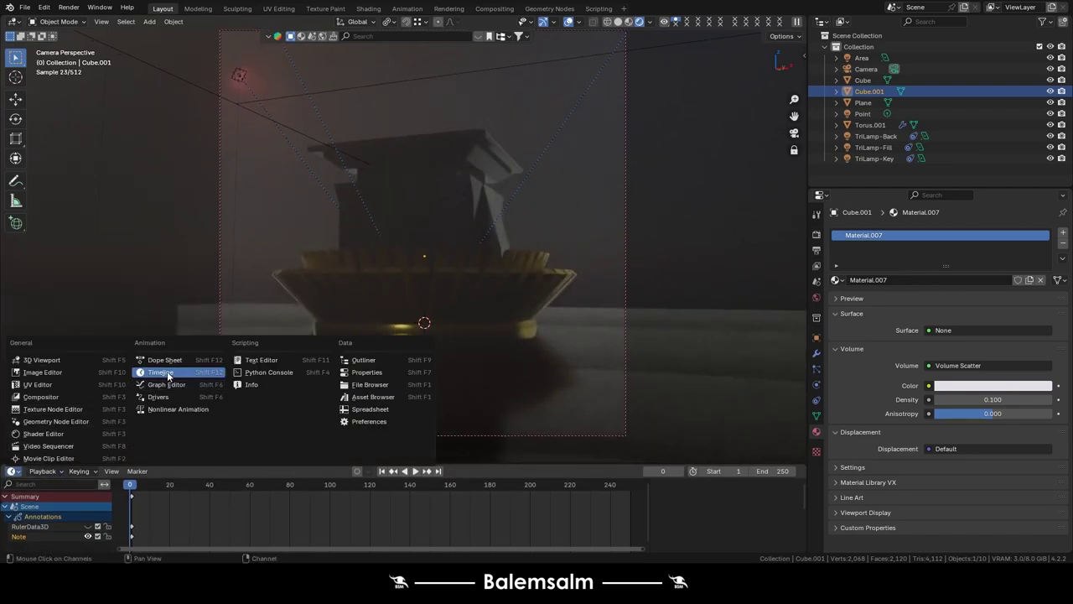
click(166, 360)
click(12, 470)
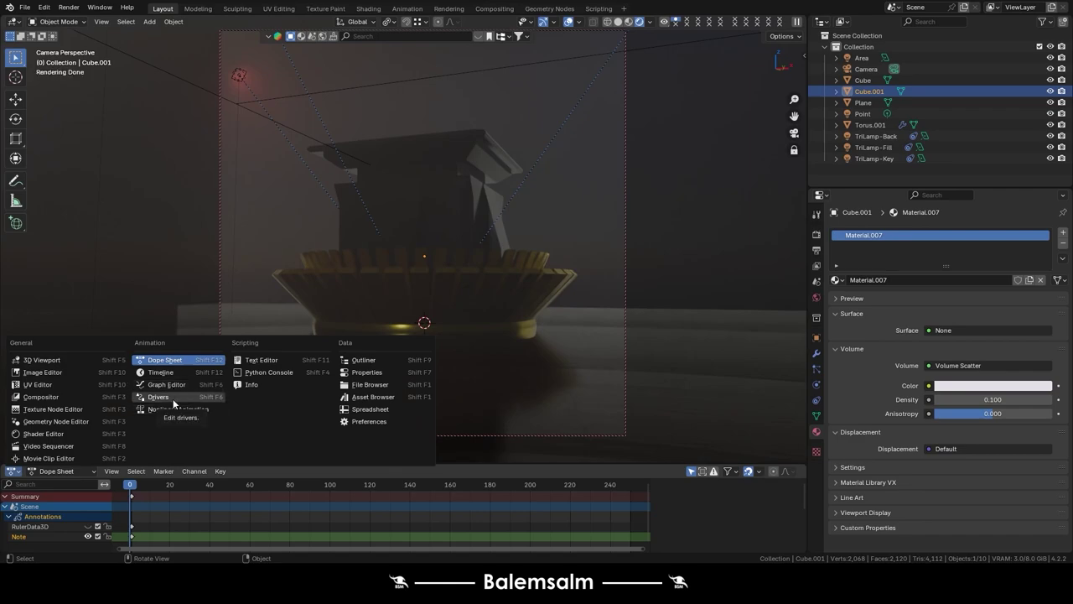
click(1058, 385)
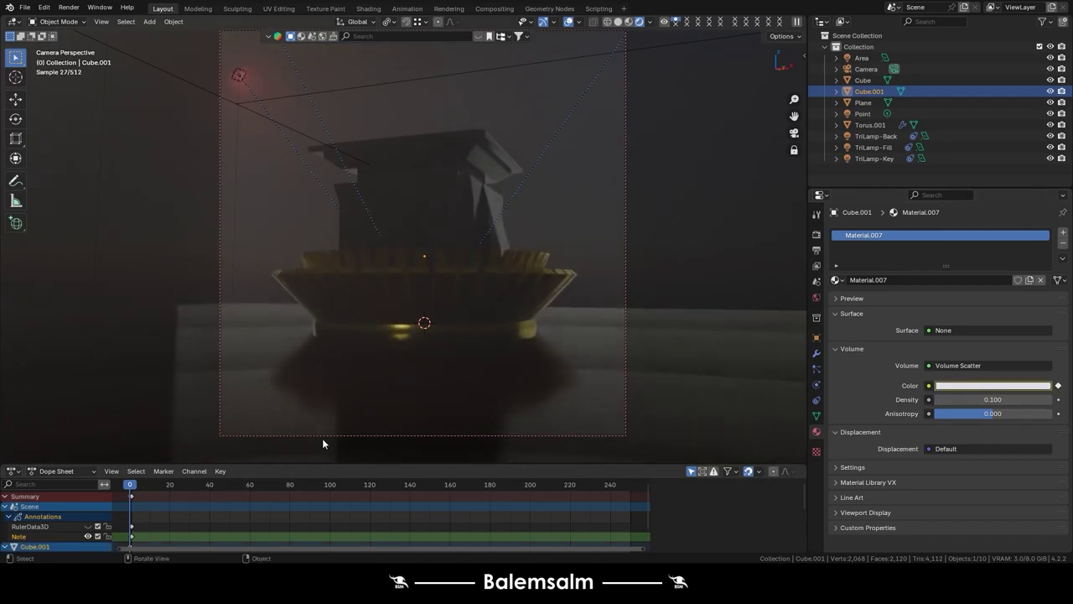
- Keyframe the fog colour orange at frame 80 and blue at frame 140
click(290, 484)
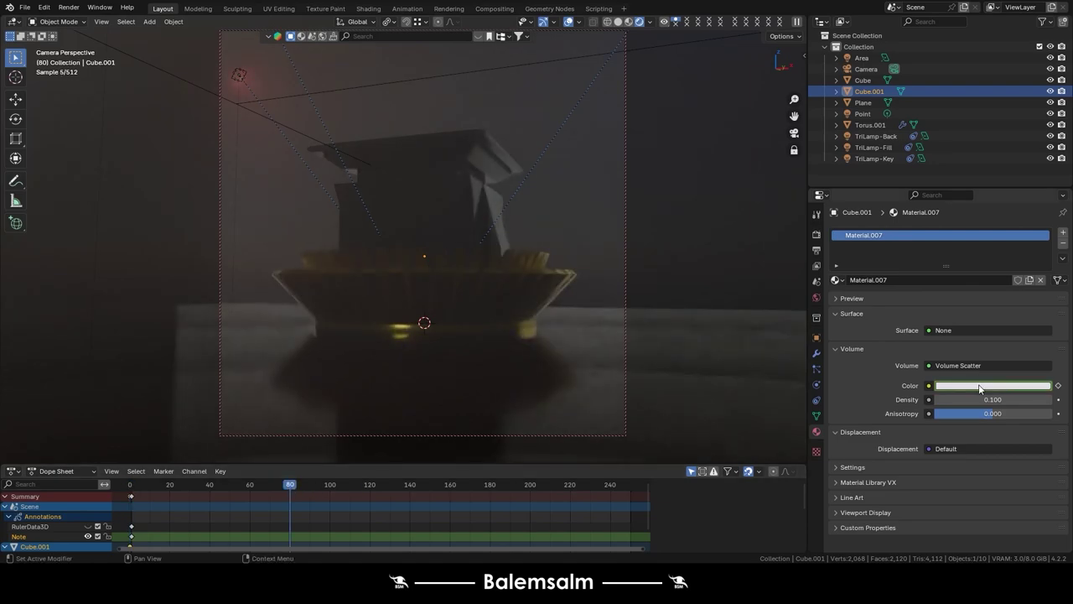
click(993, 385)
drag(985, 267, 977, 284)
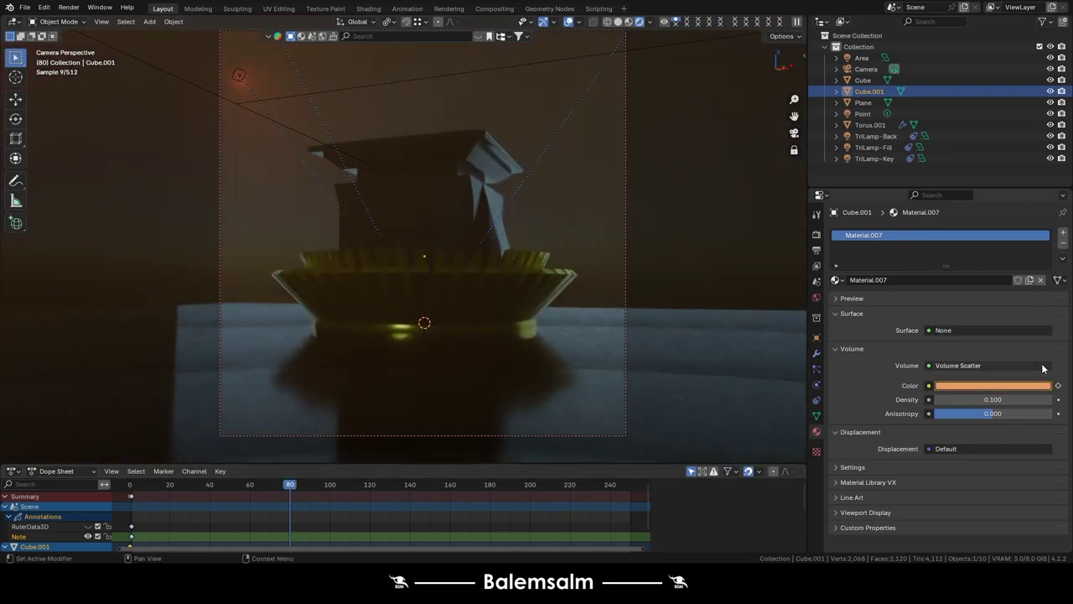
key(i)
click(410, 486)
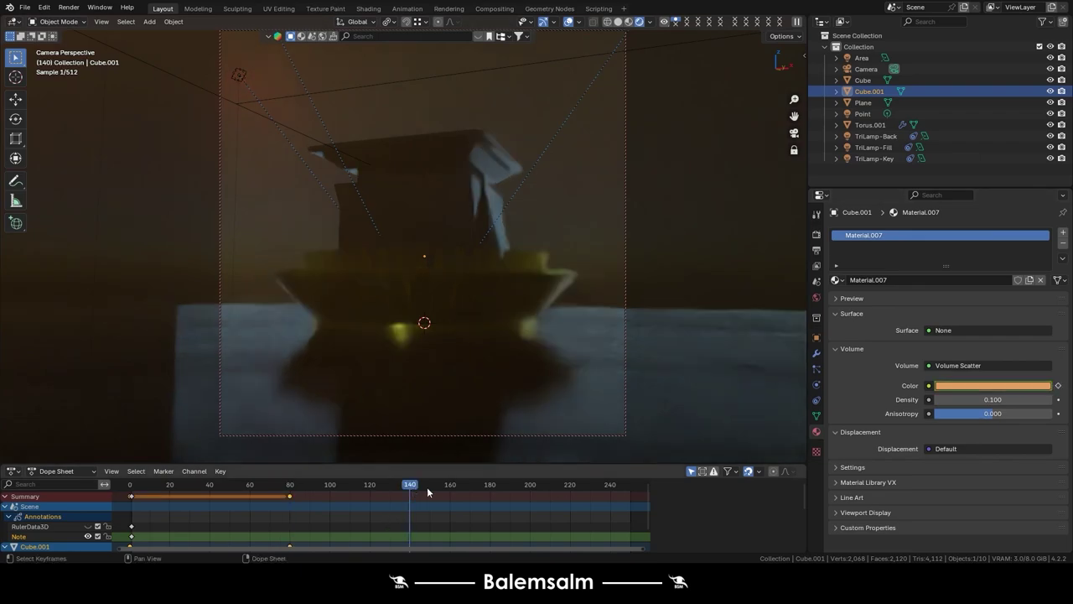
click(1000, 386)
drag(1011, 268, 1008, 239)
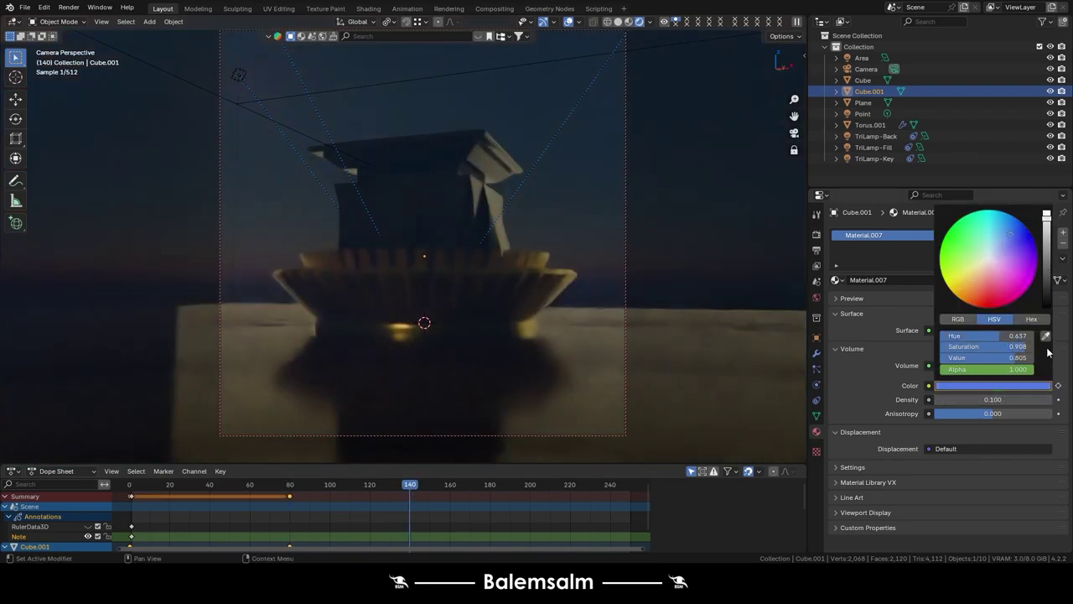
click(1058, 385)
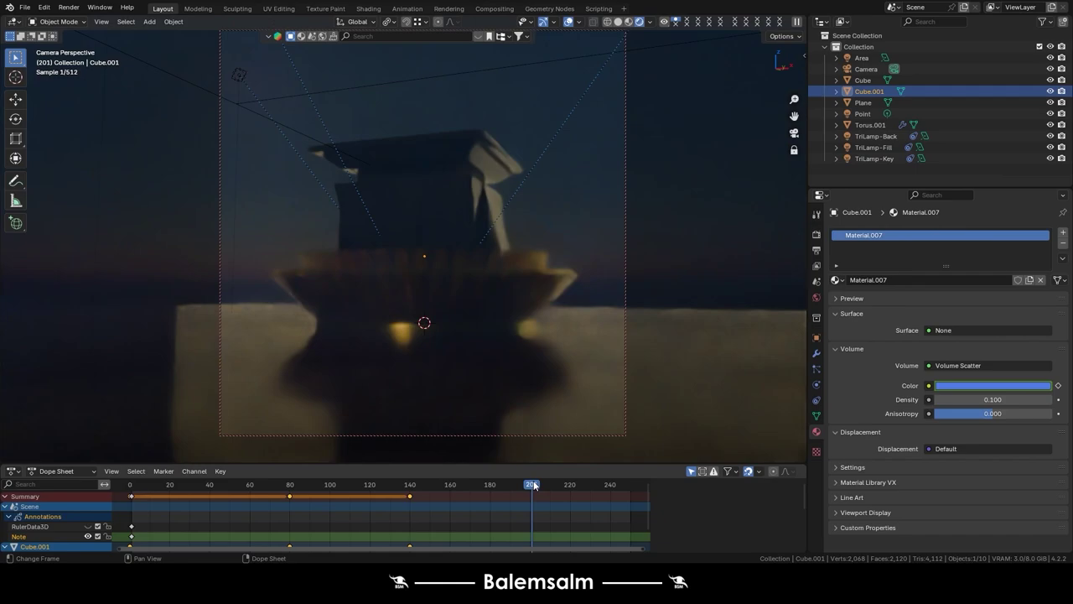
- Keyframe a green fog colour at frame 204, then rewind and play back the animation
click(538, 485)
click(991, 385)
click(956, 231)
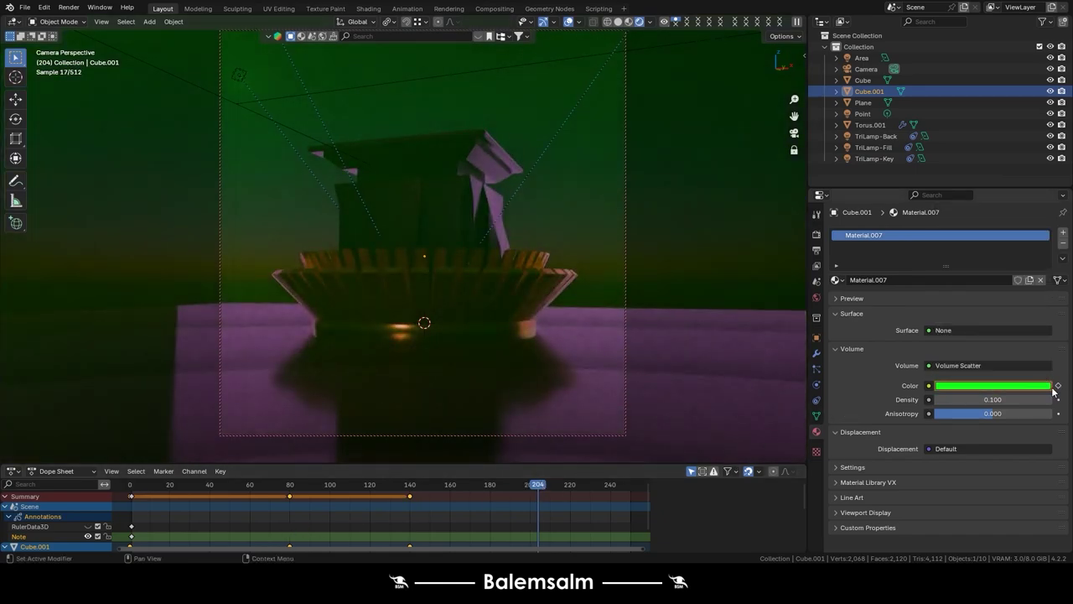
click(1032, 385)
click(1058, 385)
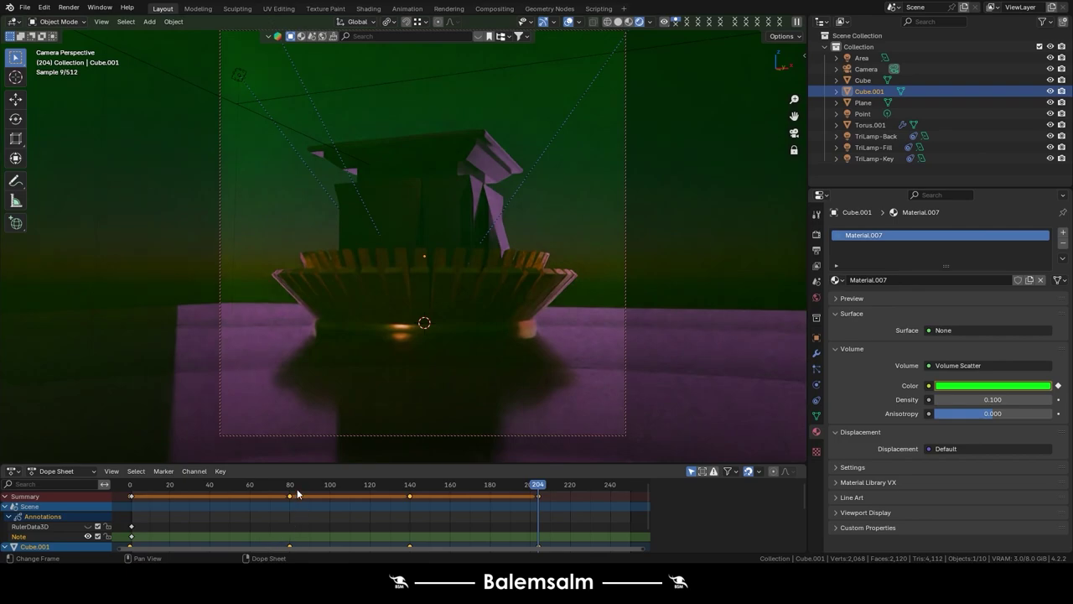
drag(297, 491, 130, 486)
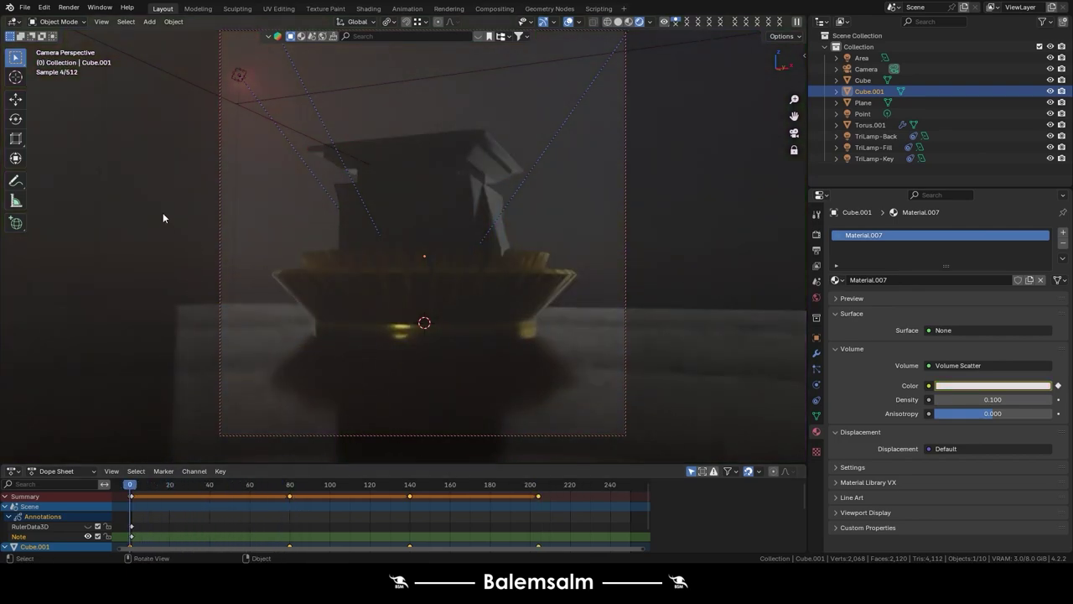
key(space)
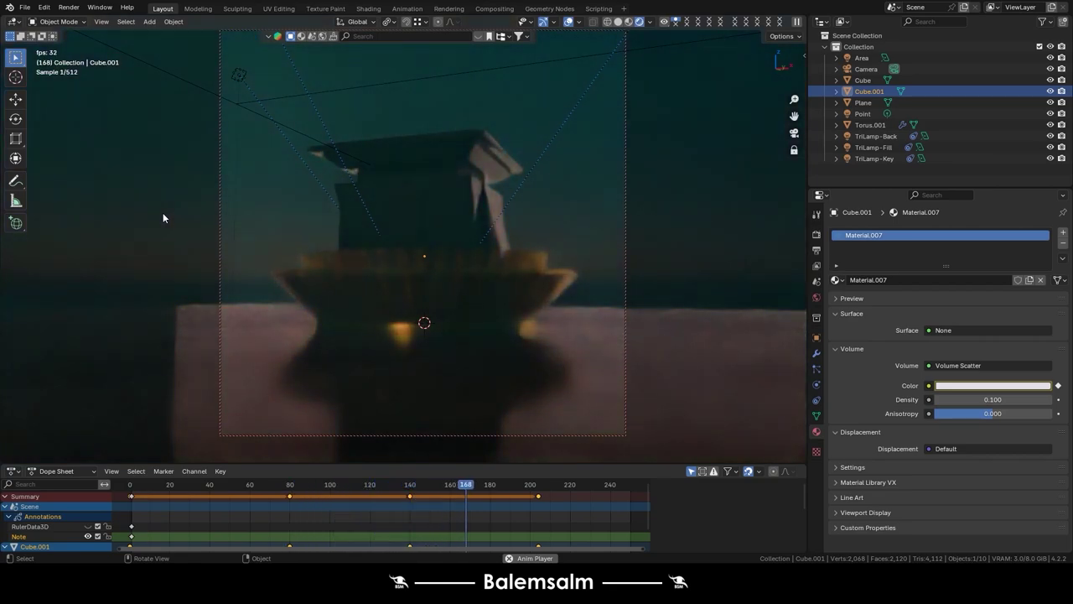
key(Escape)
- Switch the render engine to EEVEE, preview the animation, and return to frame 0
click(814, 236)
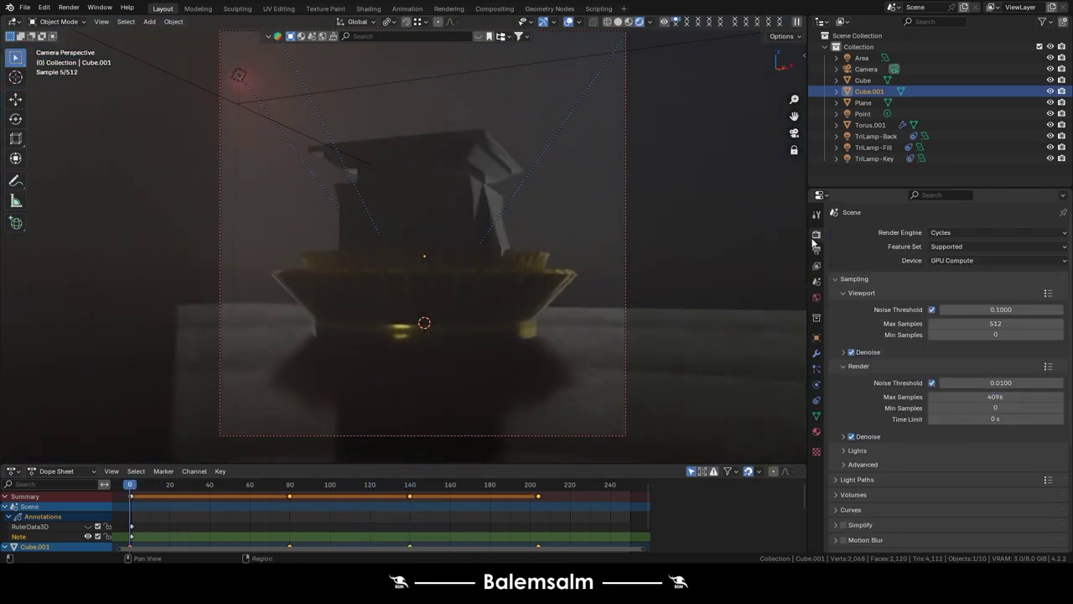
click(971, 232)
click(963, 243)
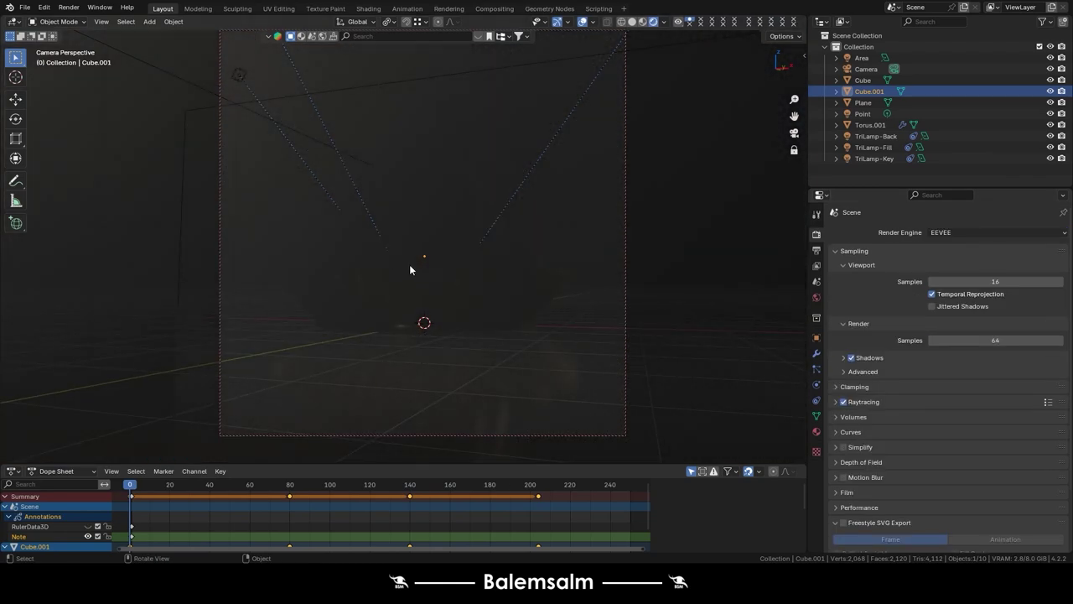
key(space)
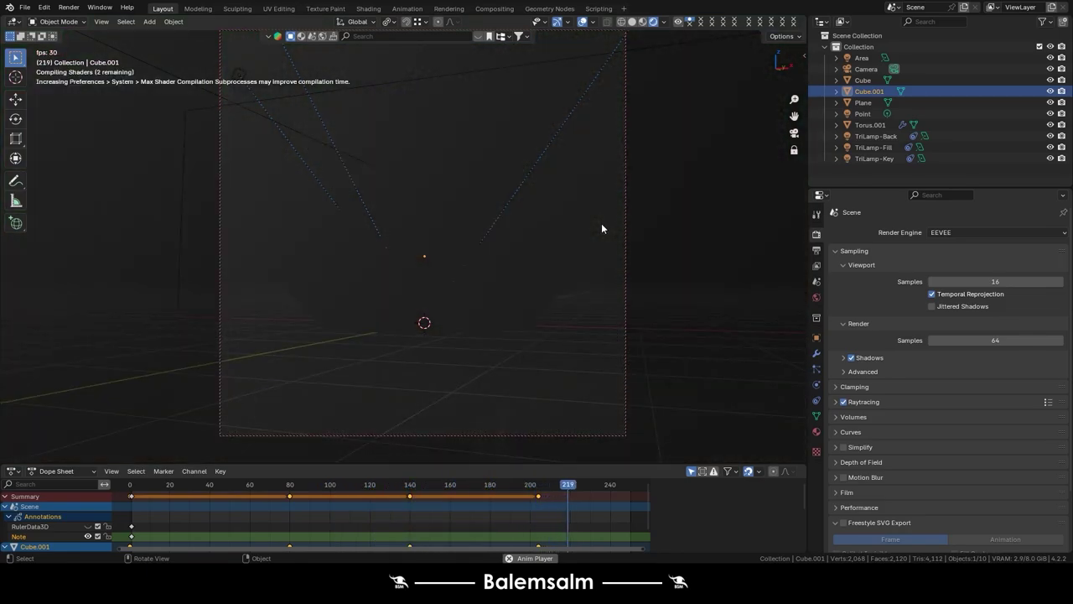
key(space)
click(134, 485)
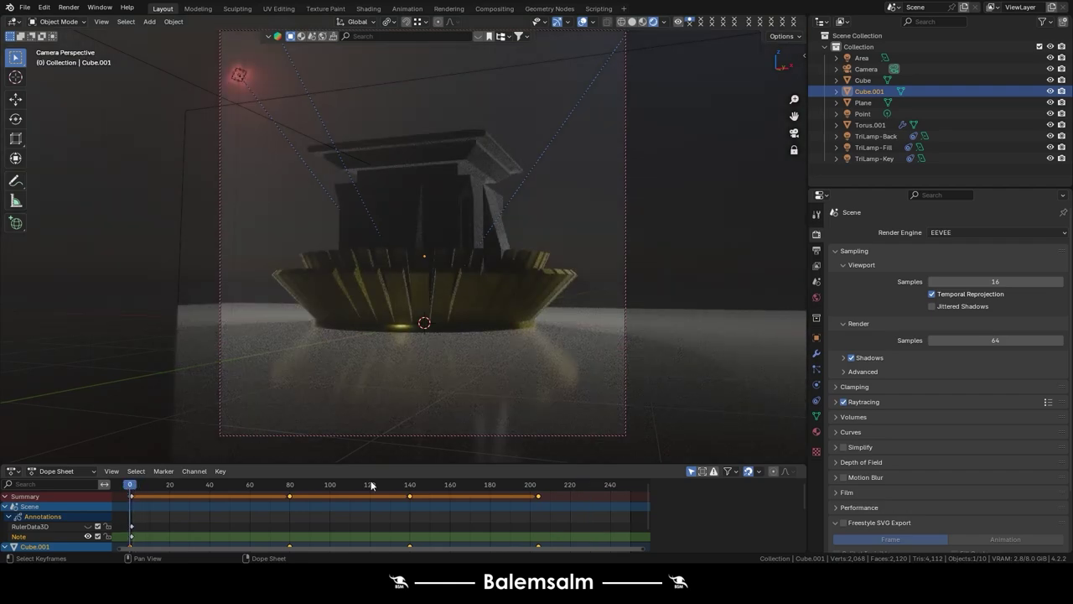
- Keep EEVEE as the render engine and review the sampling and fog cube material settings
click(939, 233)
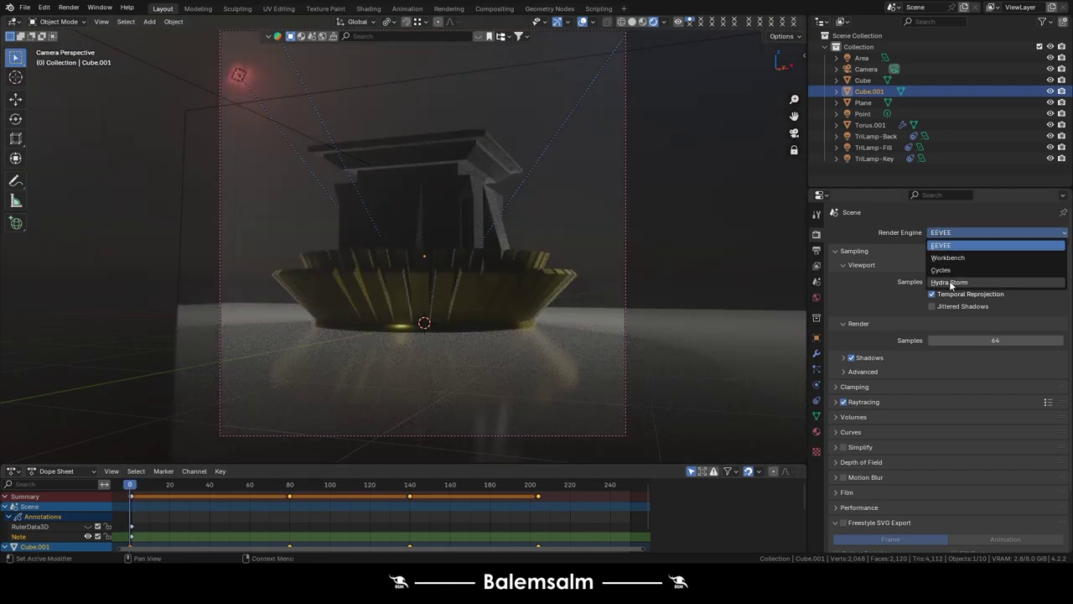
click(946, 246)
click(868, 373)
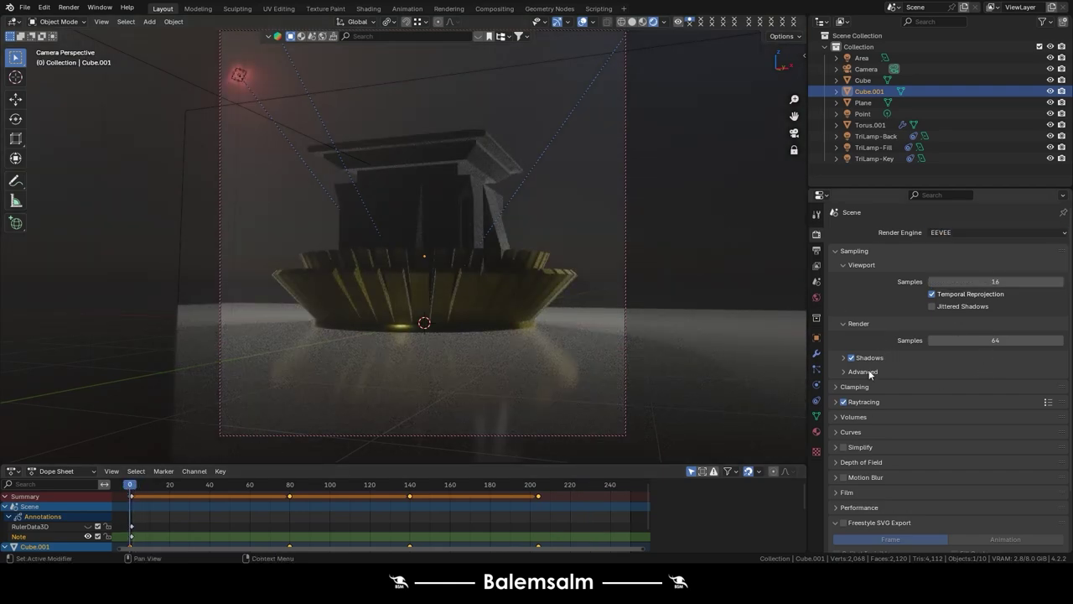
click(868, 374)
click(817, 431)
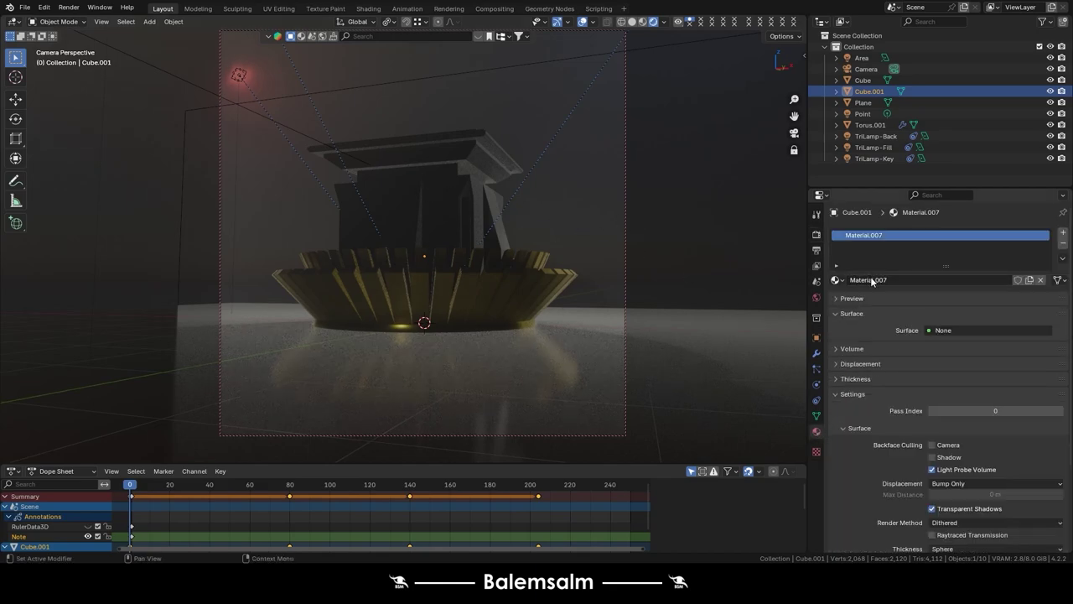
scroll(968, 381, down, 4)
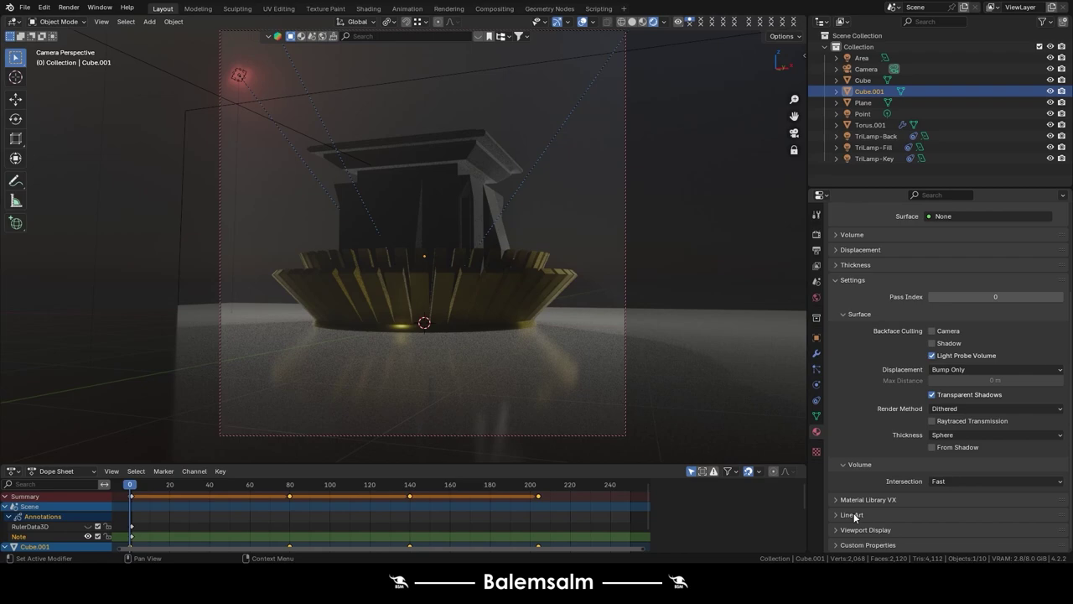
scroll(892, 520, down, 1)
scroll(882, 515, up, 1)
scroll(880, 520, down, 2)
scroll(881, 492, up, 2)
- Set the Color Management look to Medium High Contrast
click(817, 234)
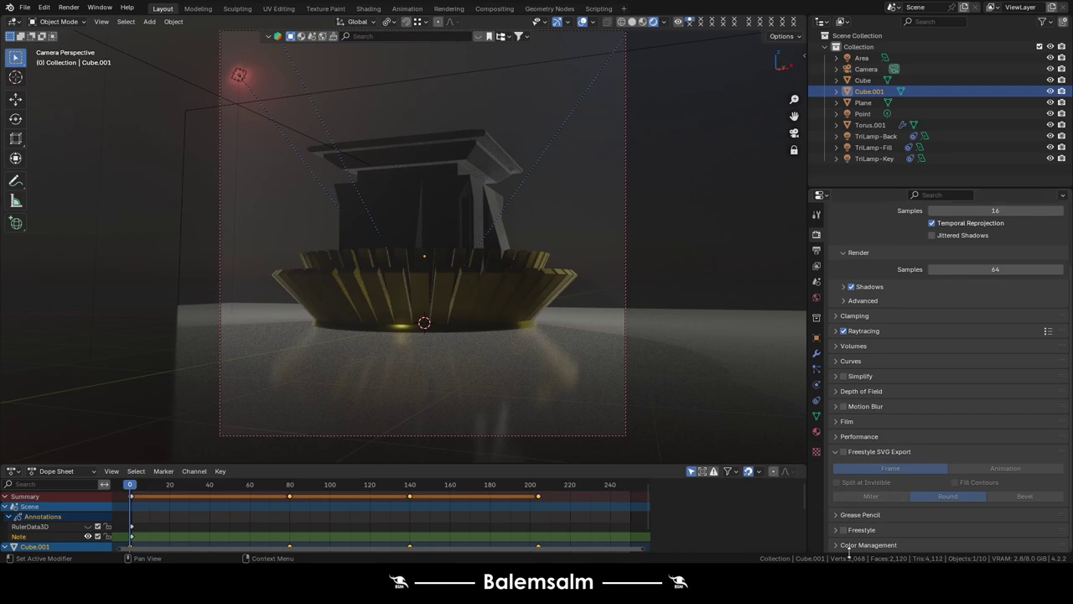
scroll(871, 519, down, 4)
click(958, 470)
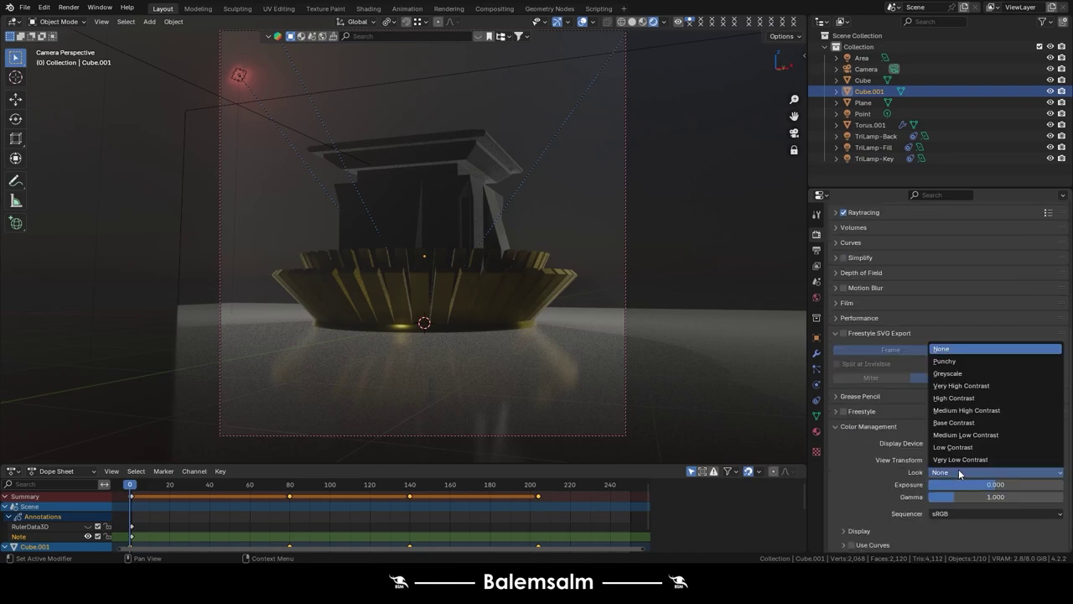
click(964, 410)
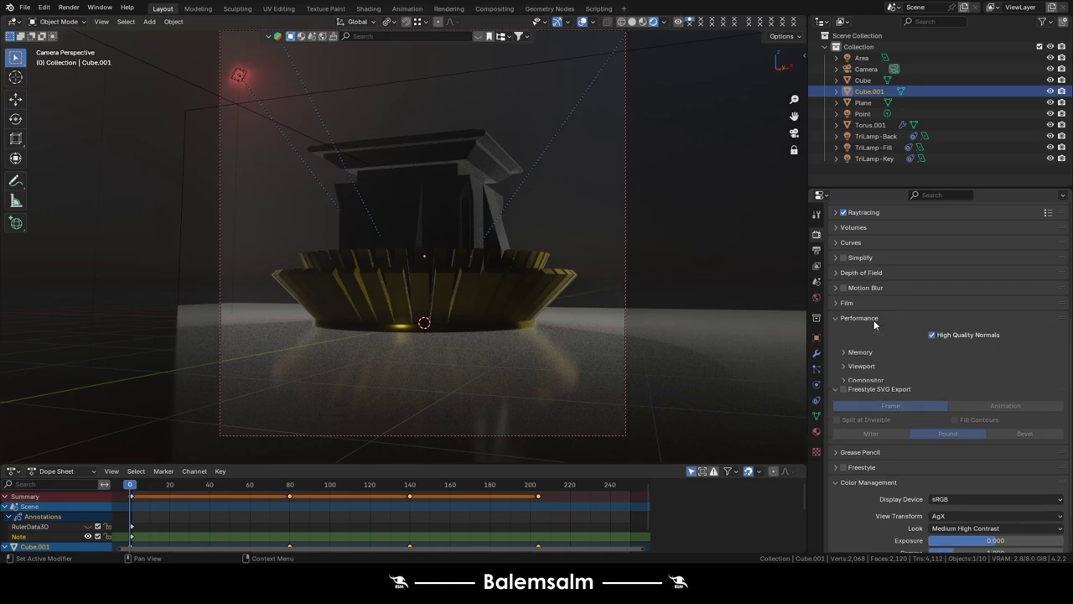
- Turn on Motion Blur in the EEVEE render settings and select the Camera
scroll(873, 320, up, 2)
scroll(872, 305, down, 2)
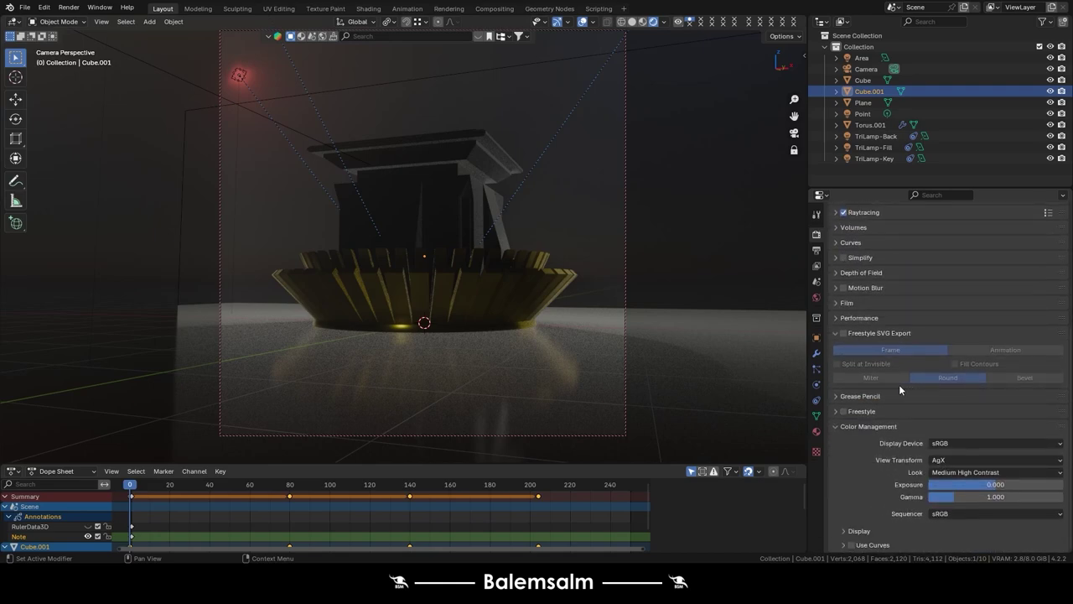
scroll(887, 388, up, 5)
click(863, 389)
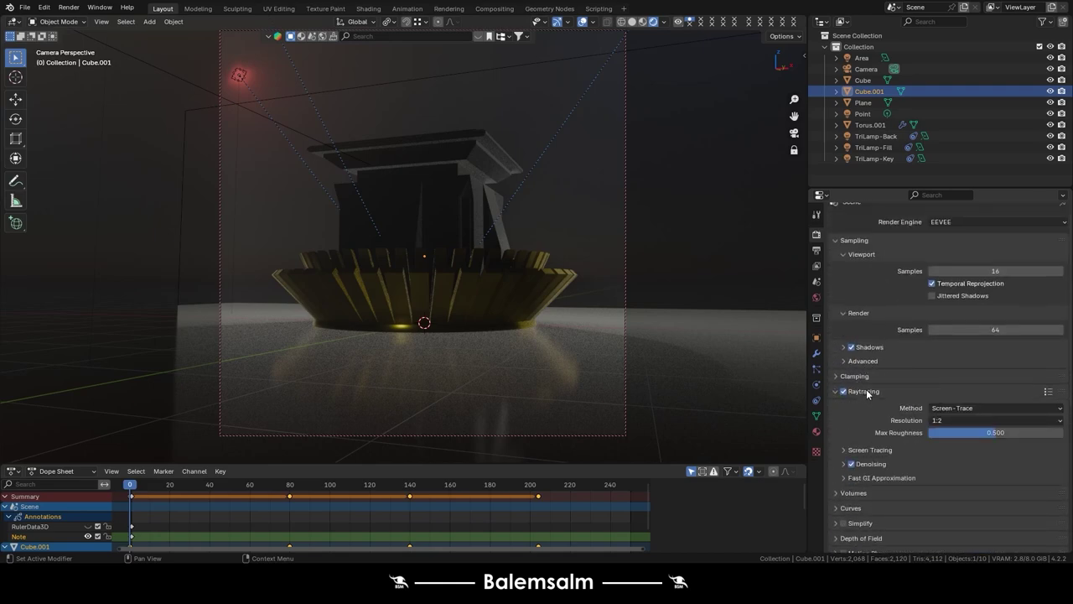
click(866, 389)
scroll(871, 408, up, 1)
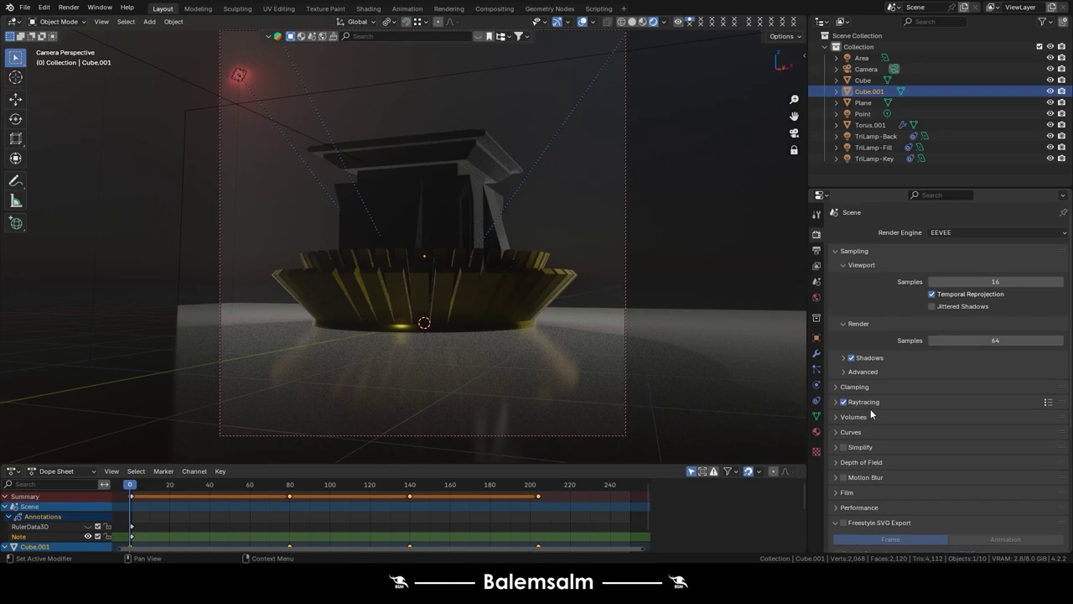
click(859, 464)
click(864, 463)
click(870, 478)
click(849, 478)
click(852, 478)
click(866, 69)
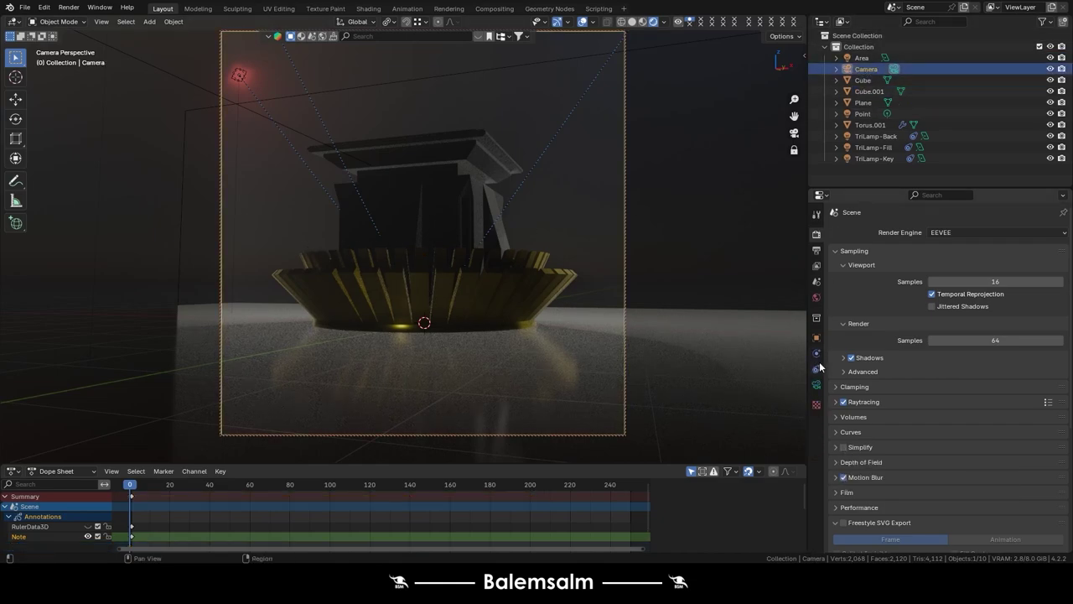
- Enable camera depth of field, clear the Cube focus object, and set focus distance to 0.38 m
click(819, 382)
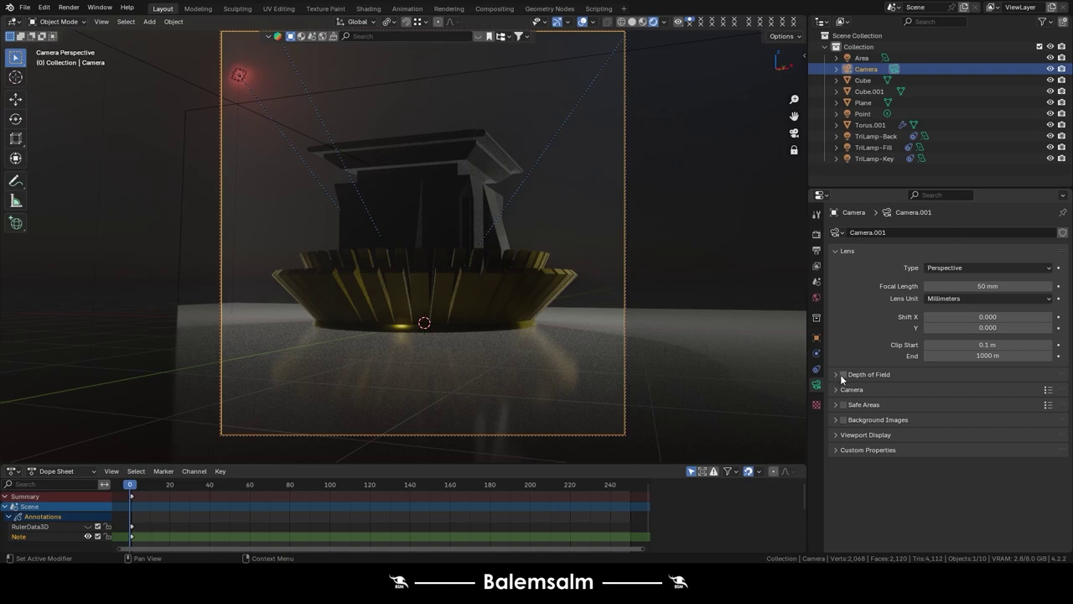
click(843, 374)
click(861, 374)
click(1047, 391)
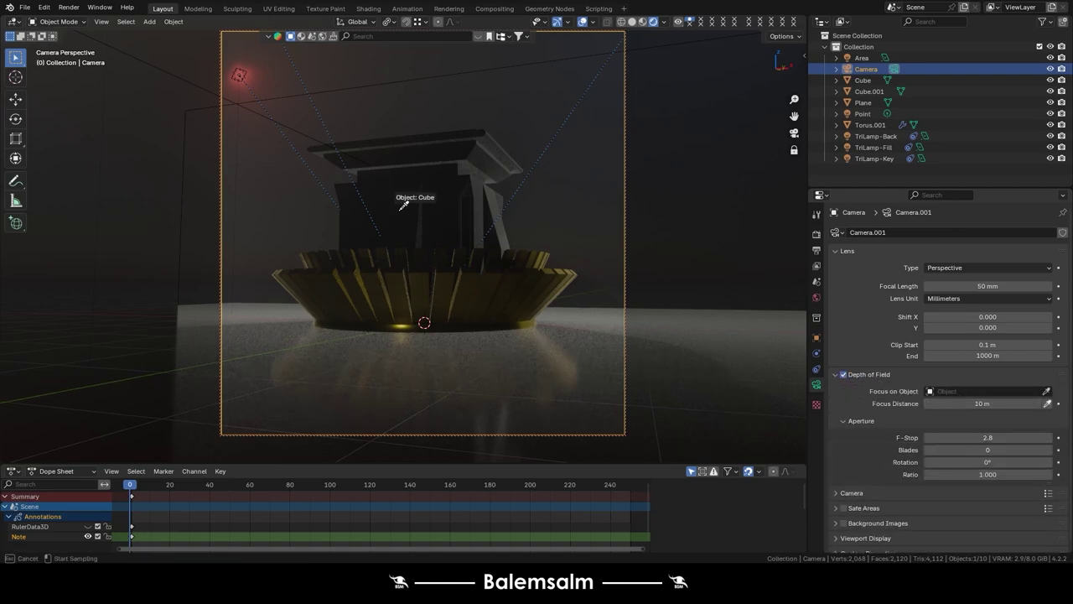
click(445, 210)
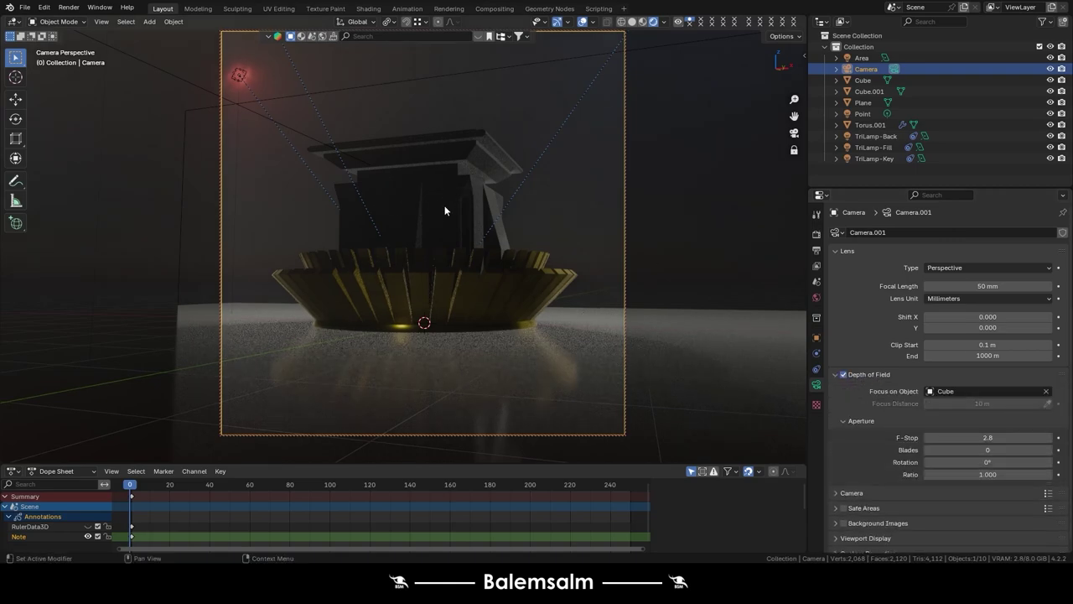
click(1046, 391)
mouse_move(992, 403)
mouse_down()
mouse_move(964, 403)
mouse_move(988, 403)
mouse_up()
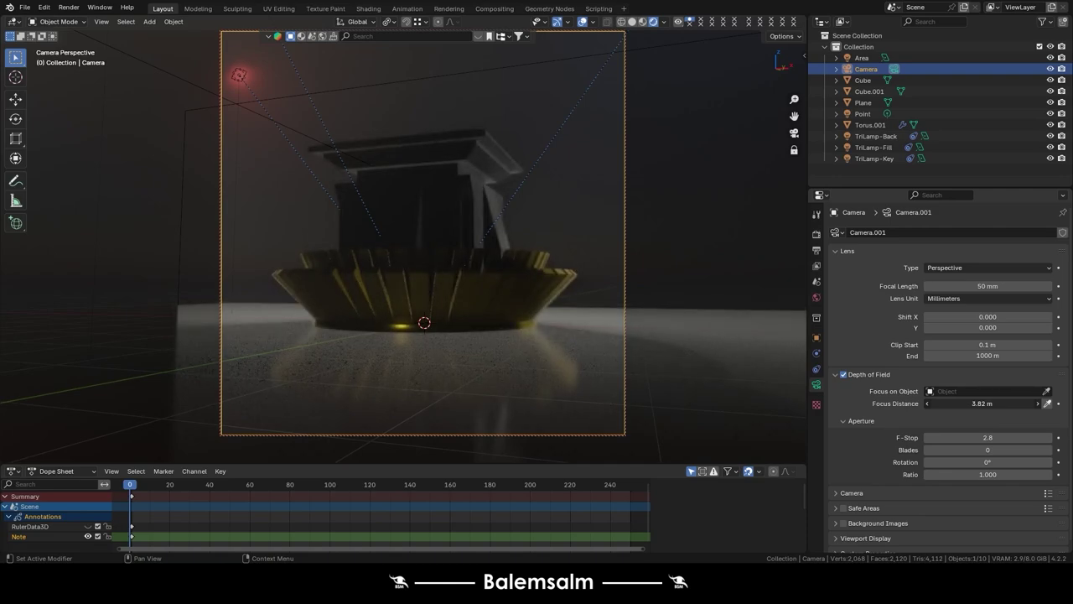
drag(985, 403, 966, 403)
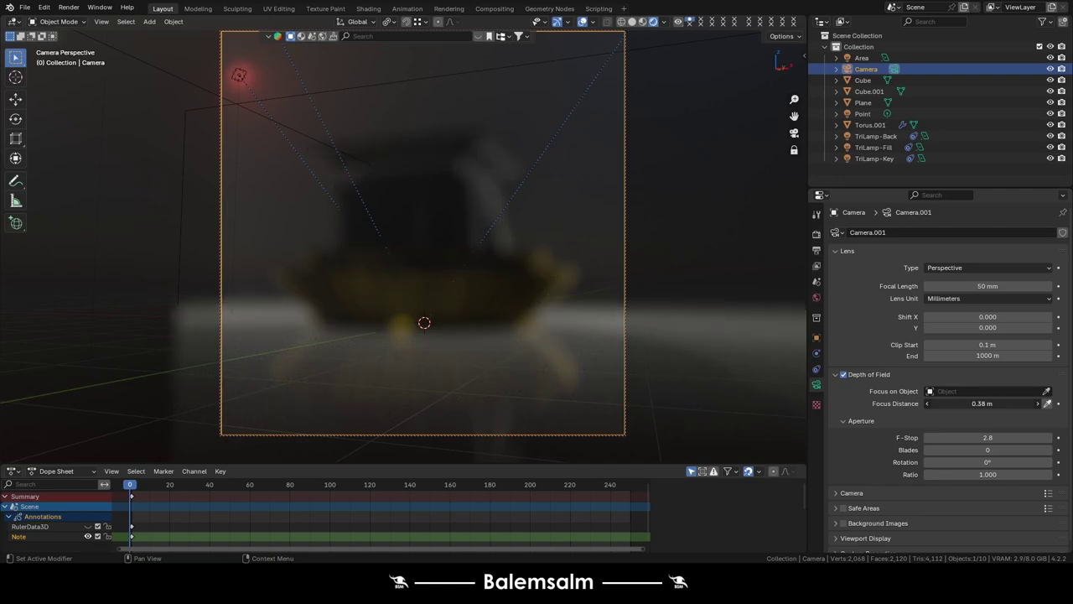
- Duplicate the gold torus base Torus.001 and scale the copy down to 0.359
click(454, 265)
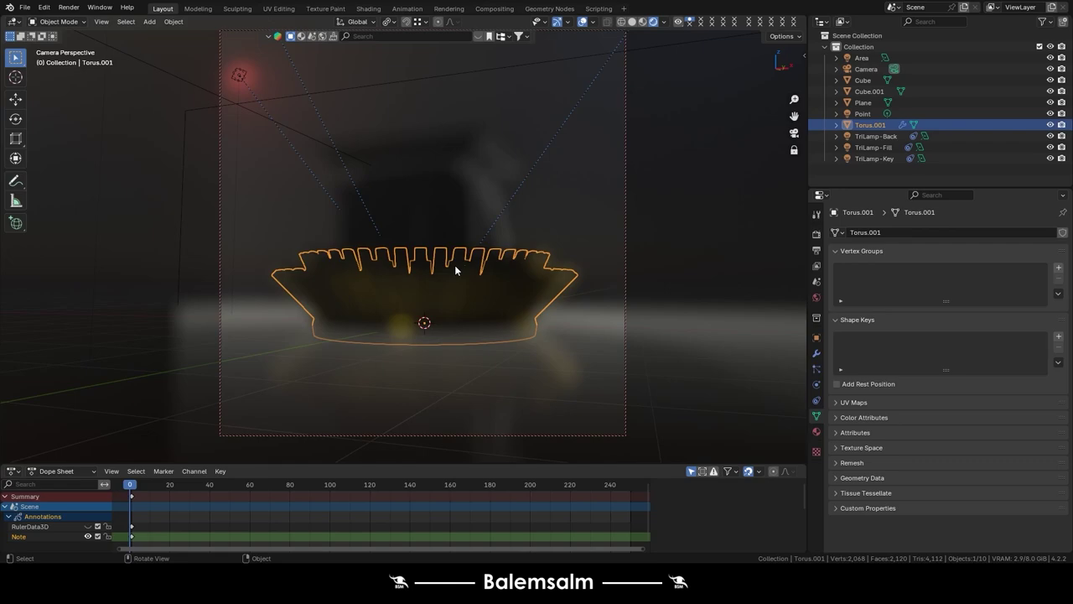
key(shift+d)
key(y)
key(y)
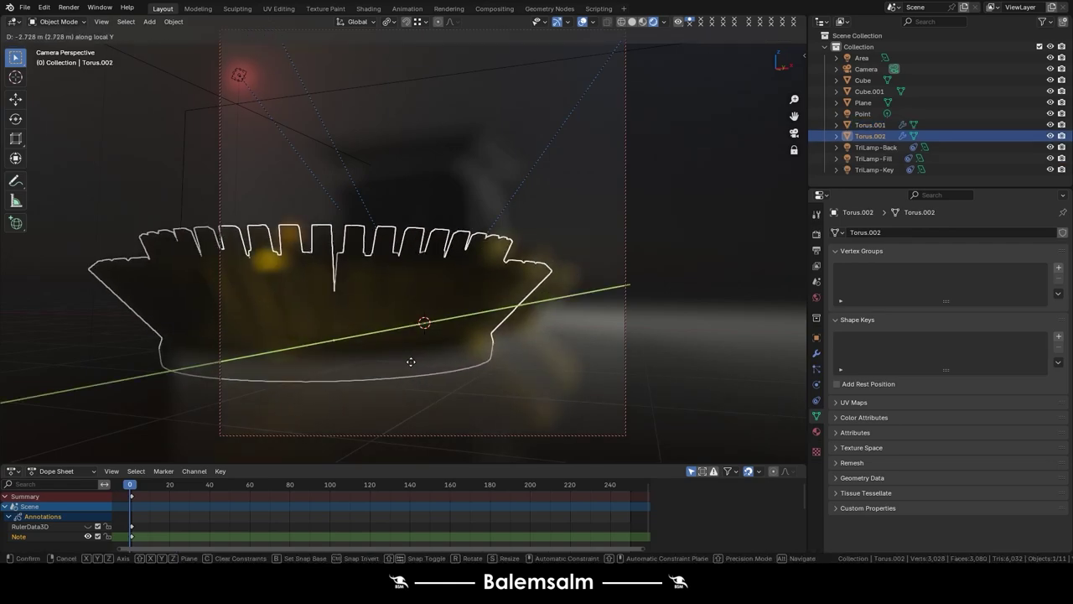
click(336, 378)
key(s)
click(359, 363)
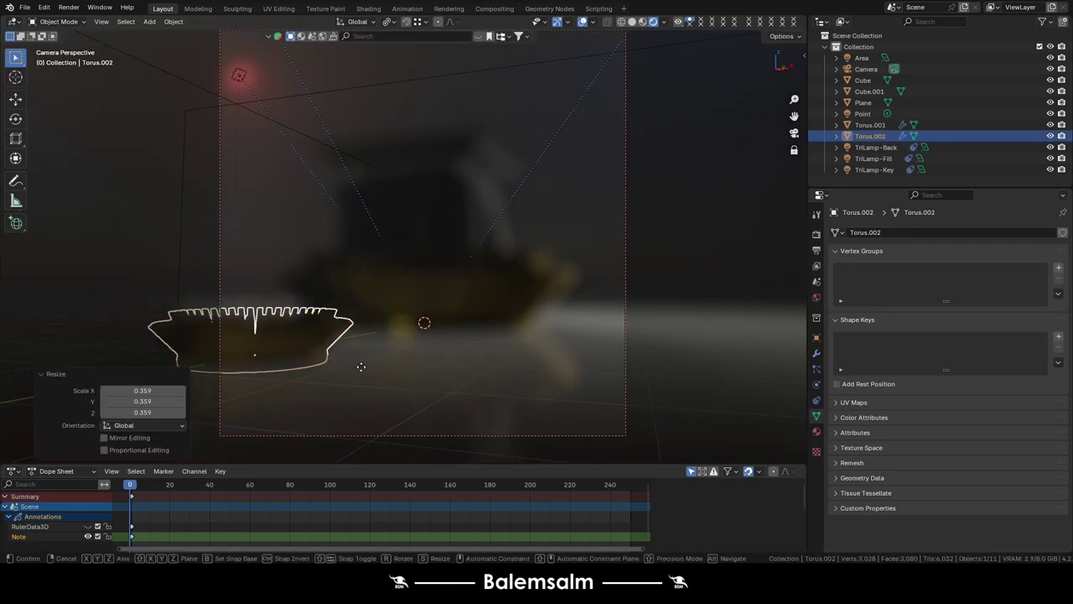
- Move the torus copy along X and Y so it sits in front of the pedestal
key(g)
key(x)
click(542, 387)
key(g)
key(y)
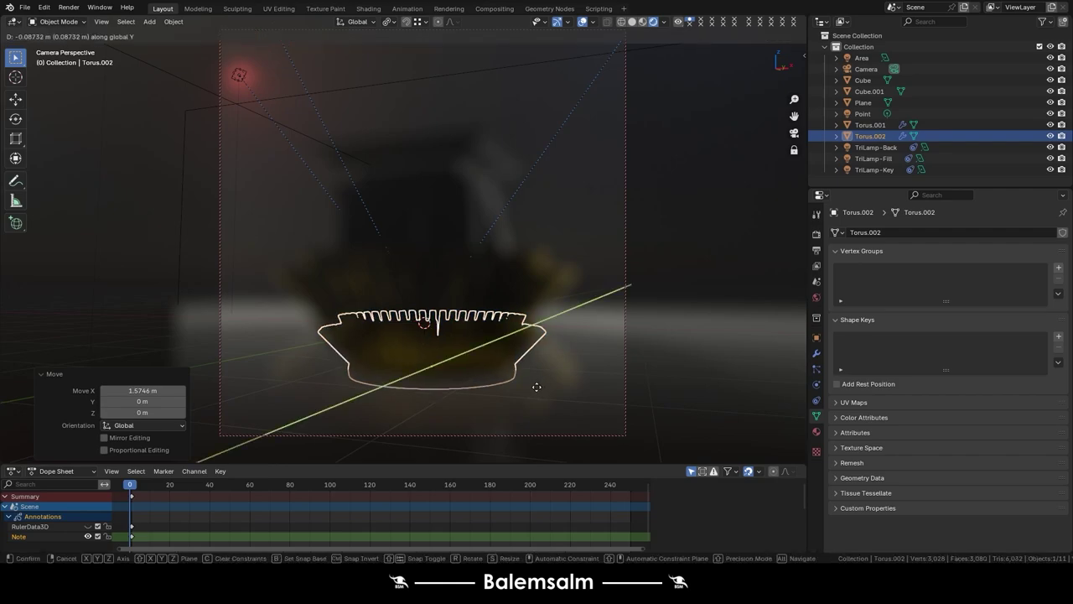
click(474, 409)
key(g)
key(x)
click(581, 434)
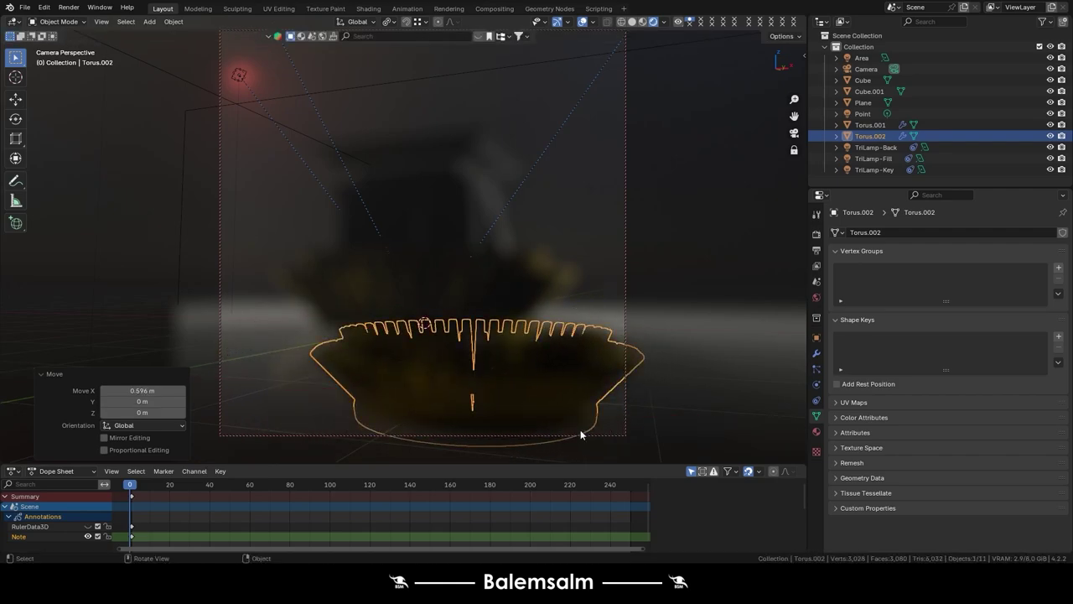
- Point the camera's depth of field at Torus.002, then clear it to use the 0.49 m focus distance
click(866, 68)
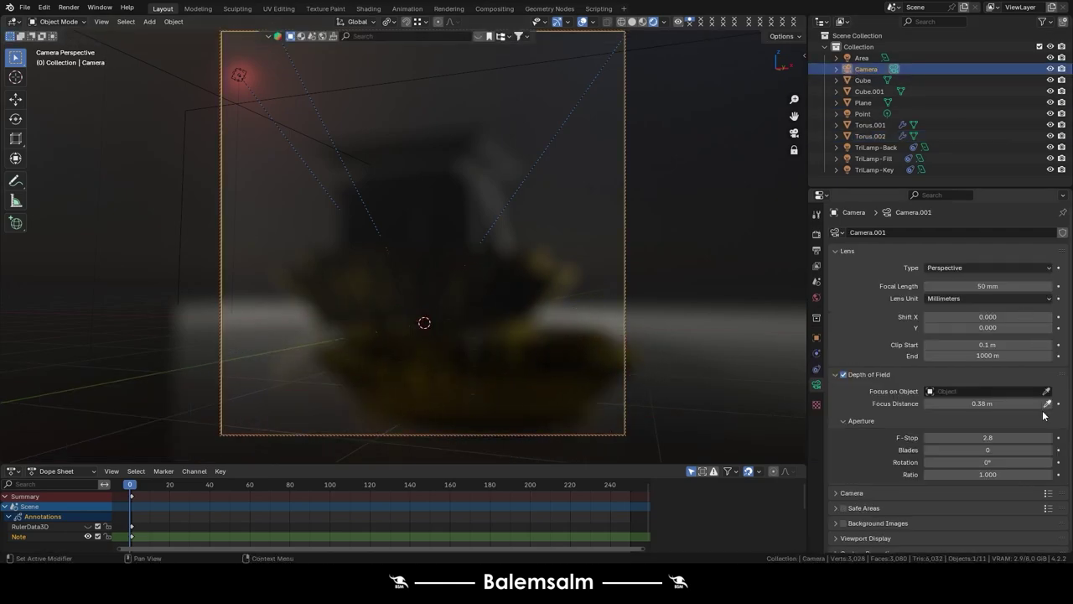
click(1048, 391)
click(548, 367)
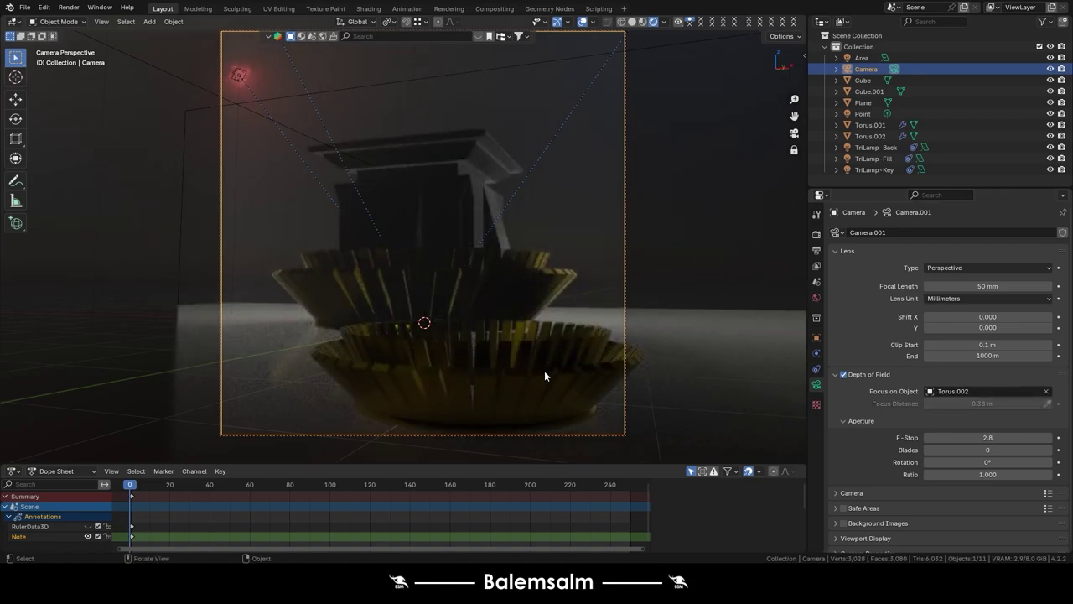
click(839, 372)
click(838, 373)
click(844, 374)
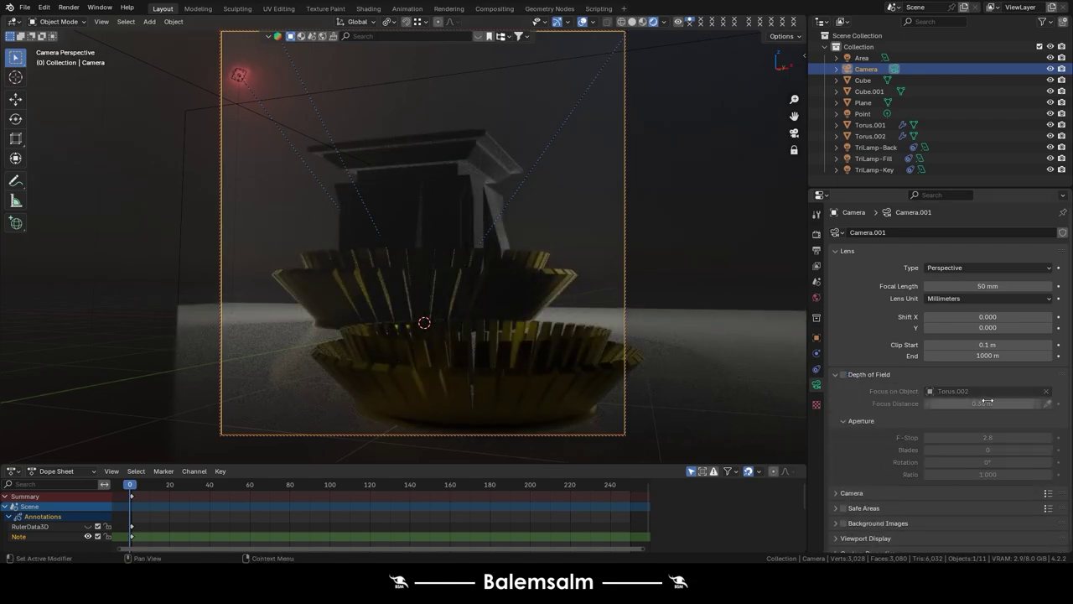
click(843, 374)
click(1045, 392)
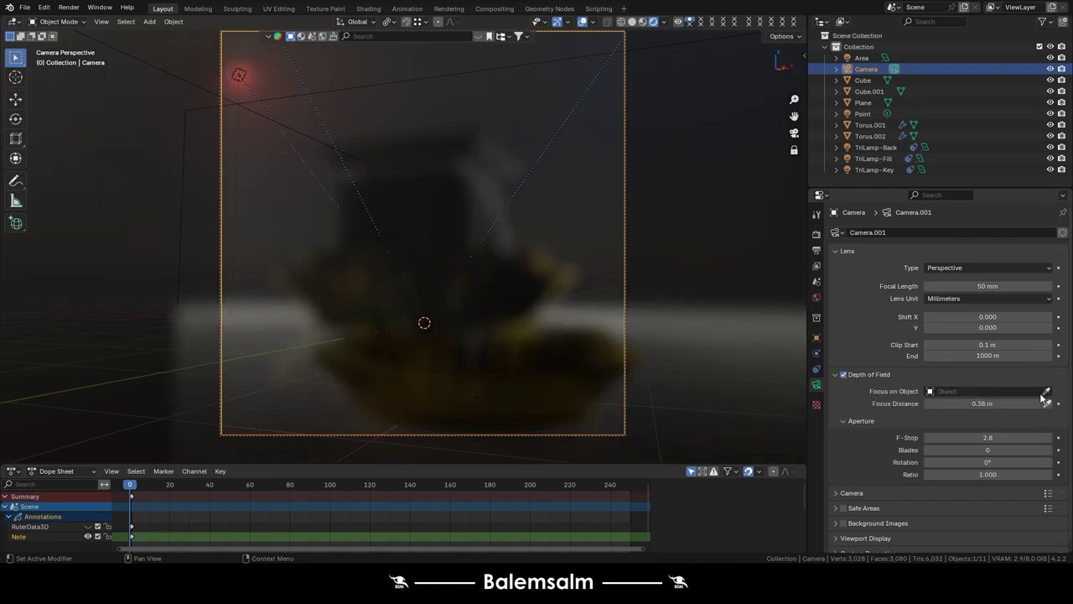
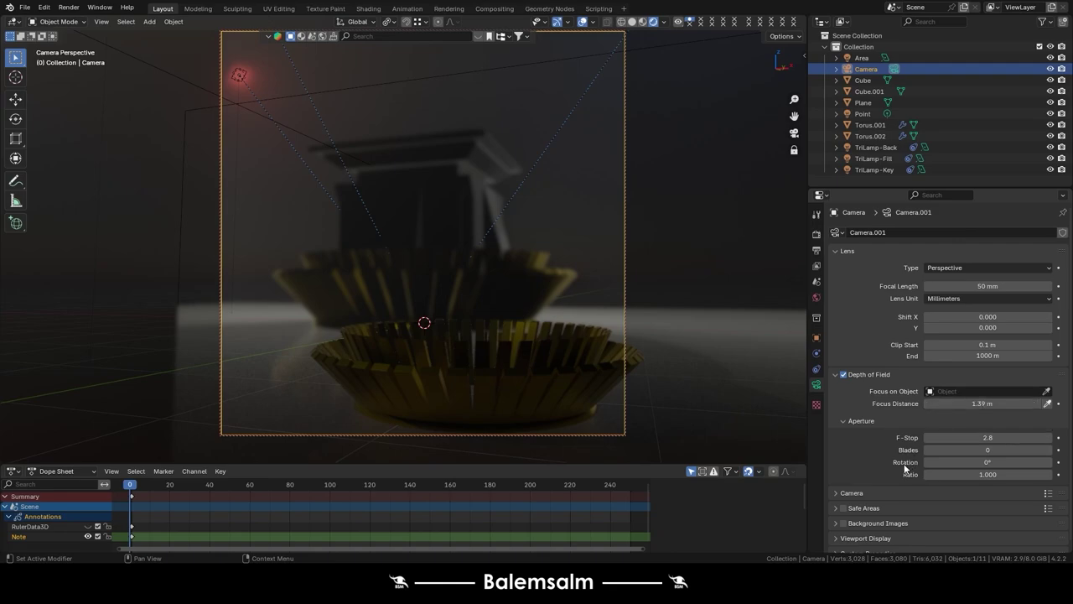
- Duplicate the Cube and Torus.001 pair and slide the copies along the Y axis
scroll(892, 463, down, 1)
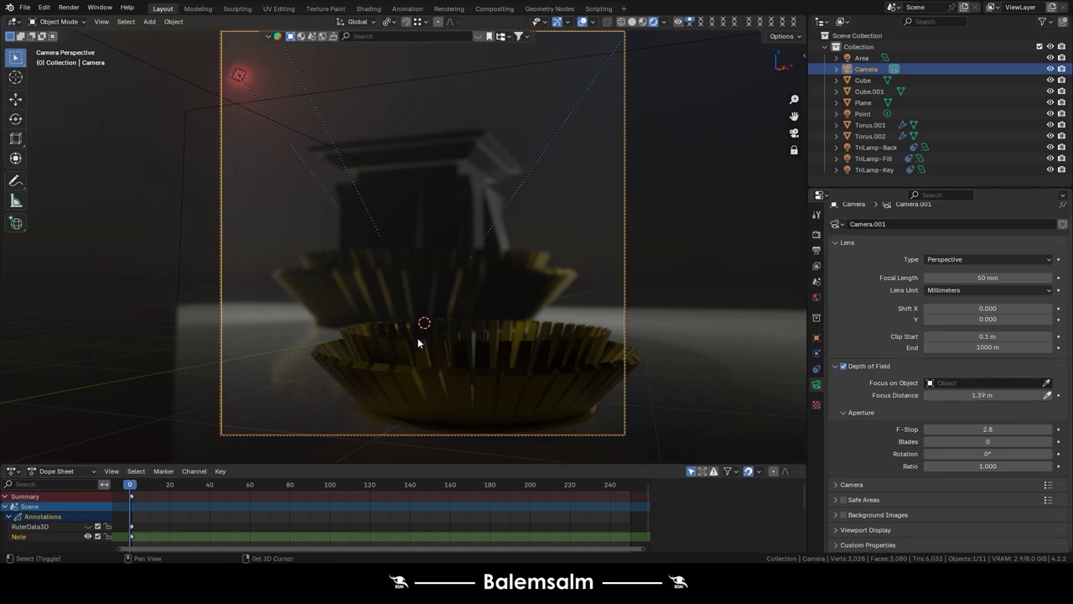
mouse_move(419, 342)
middle_down()
mouse_move(348, 294)
mouse_move(354, 311)
mouse_move(341, 302)
mouse_move(433, 378)
mouse_move(421, 350)
mouse_move(407, 359)
middle_up()
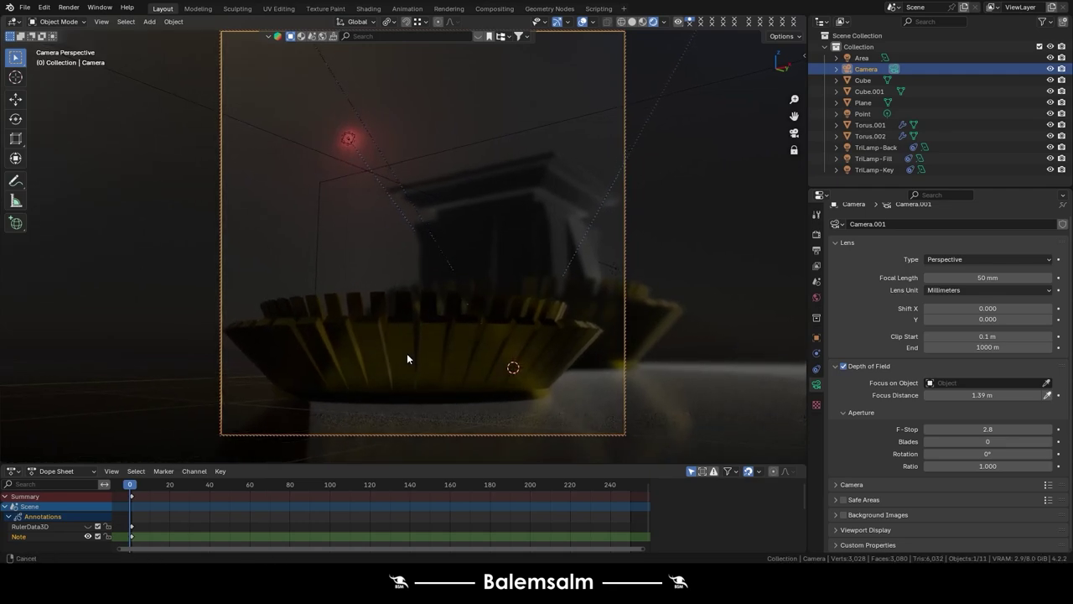
click(582, 282)
shift+click(588, 262)
key(shift+d)
key(y)
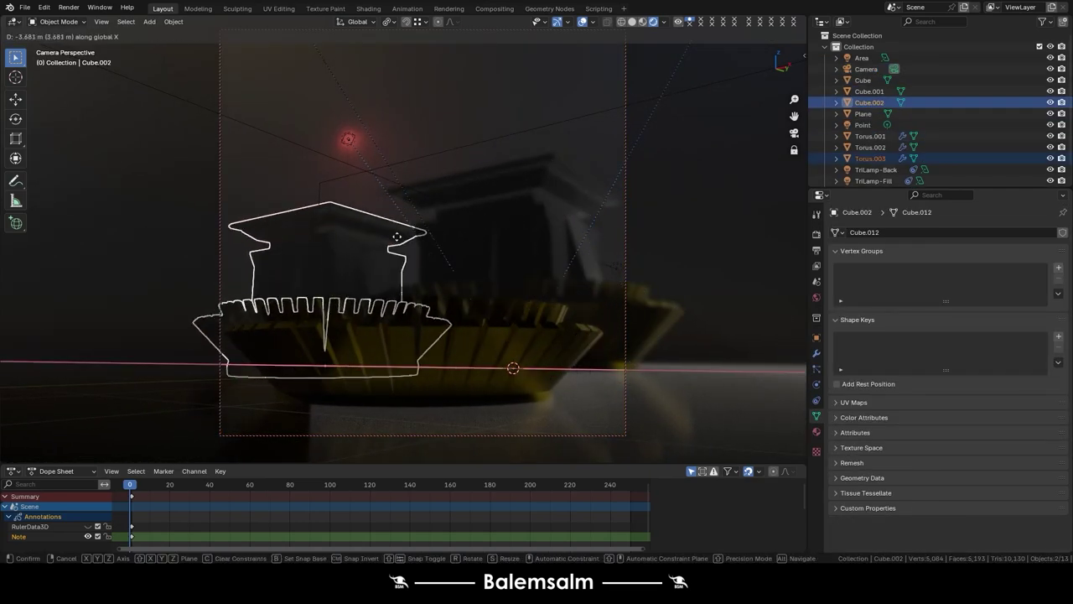
click(363, 240)
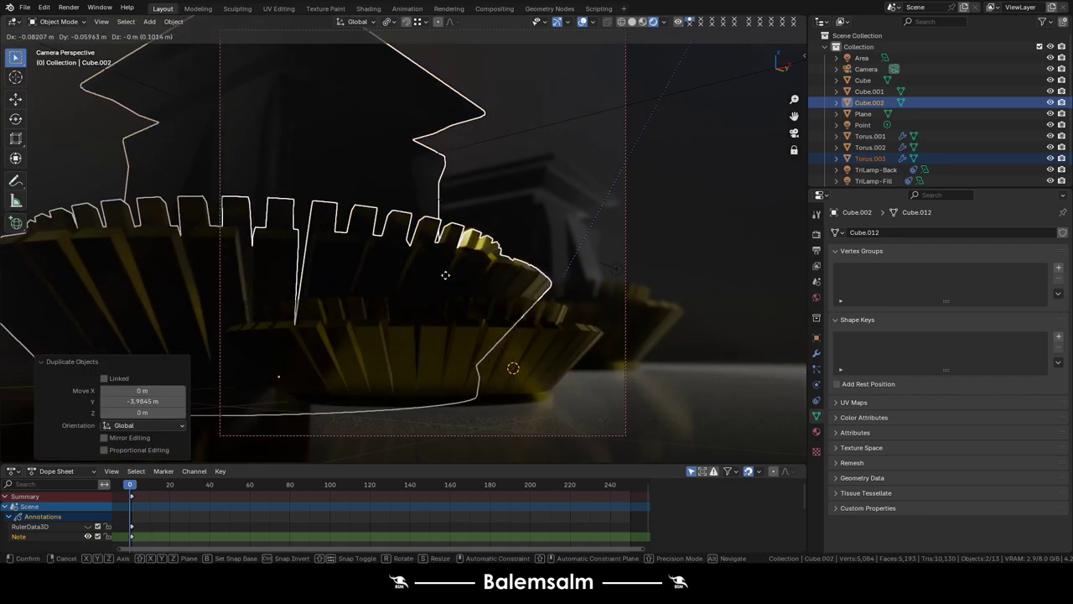
key(g)
key(y)
click(443, 271)
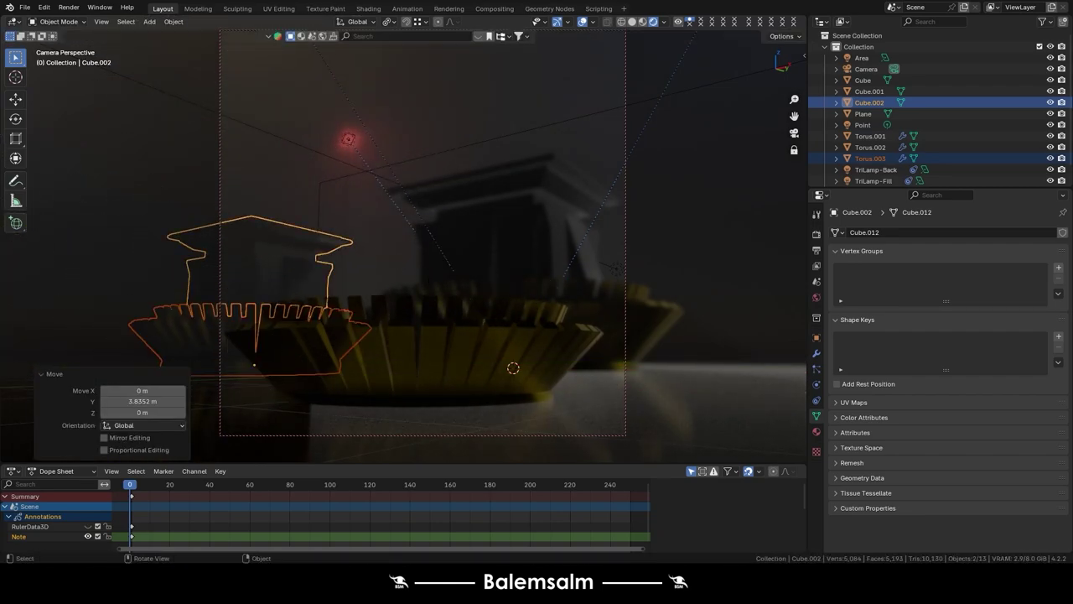
- Scale the copies by 1.512, raise them slightly along Z, then shift them along X
key(s)
click(545, 294)
key(z)
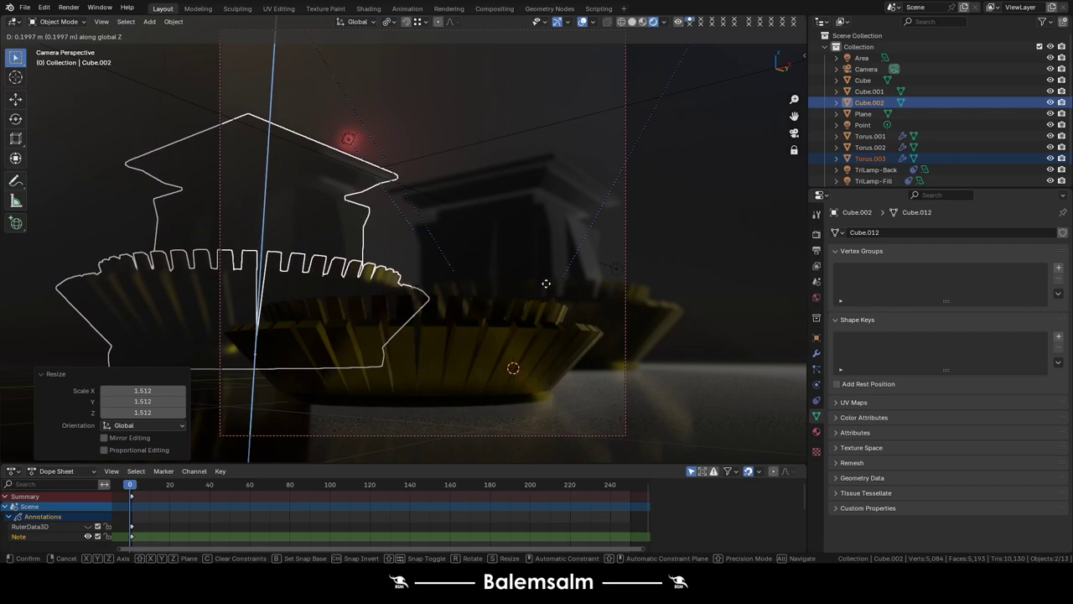
click(537, 282)
key(g)
key(y)
key(x)
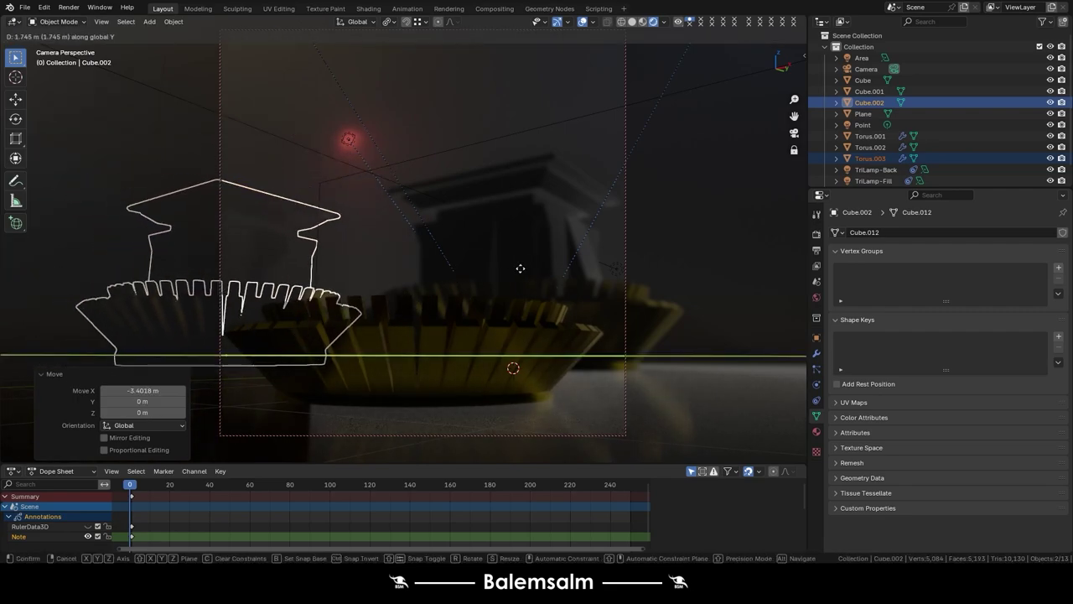
click(528, 266)
- Duplicate Cube.001 with its bowl and move the copies 10.729 m along Y
click(538, 269)
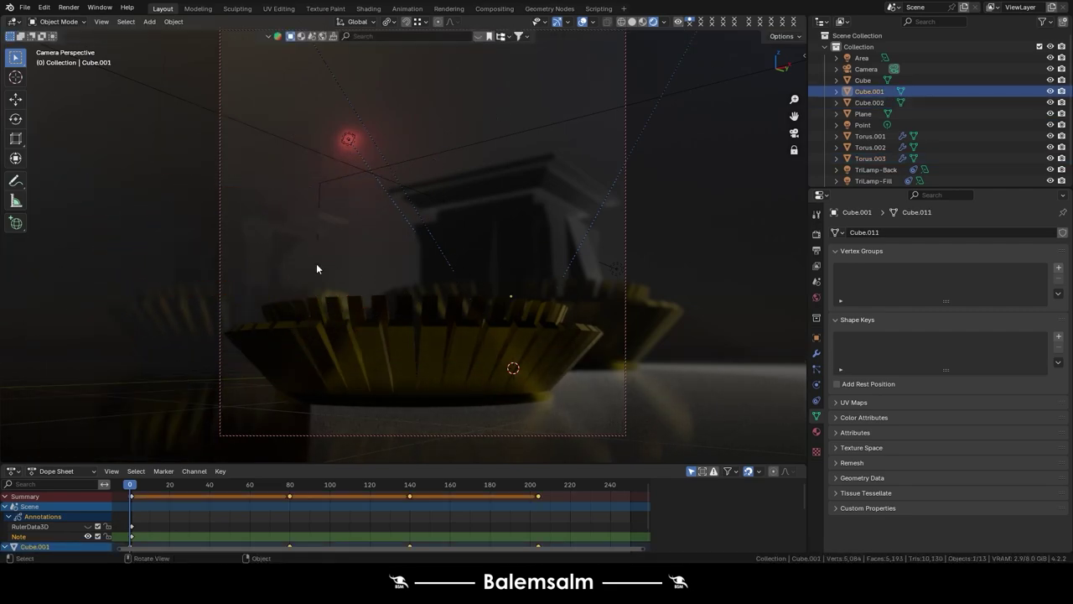
key(shift+d)
click(260, 249)
shift+click(147, 320)
key(g)
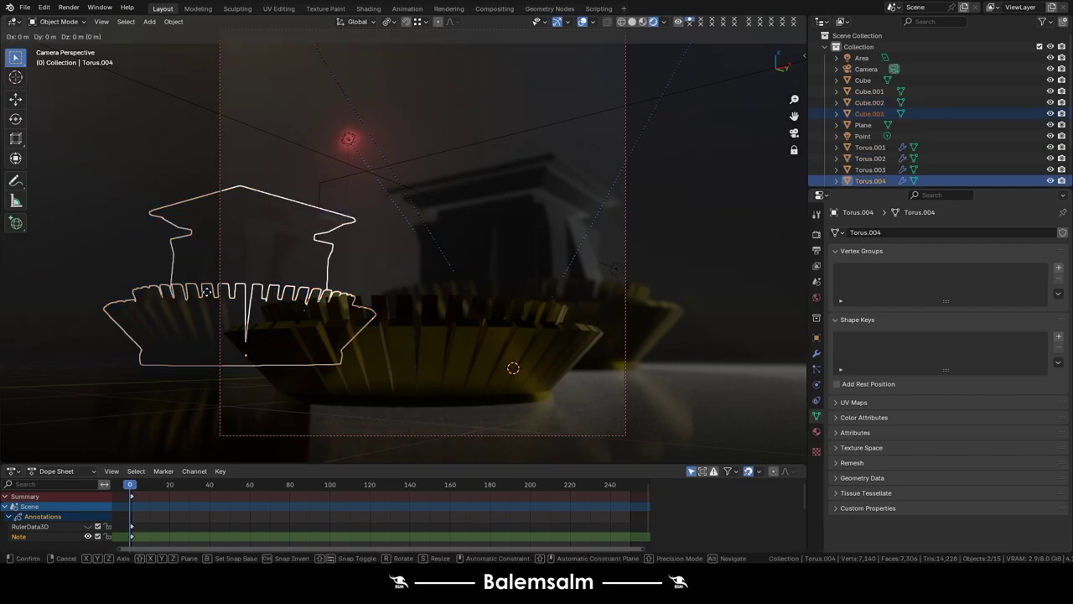
key(y)
click(423, 295)
key(s)
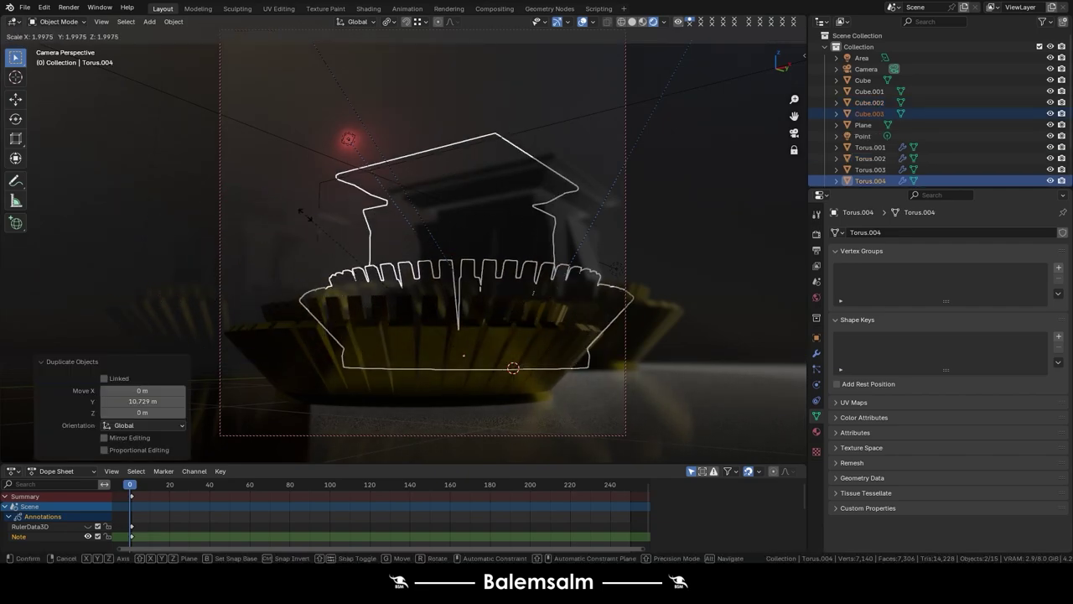
right_click(306, 217)
click(381, 316)
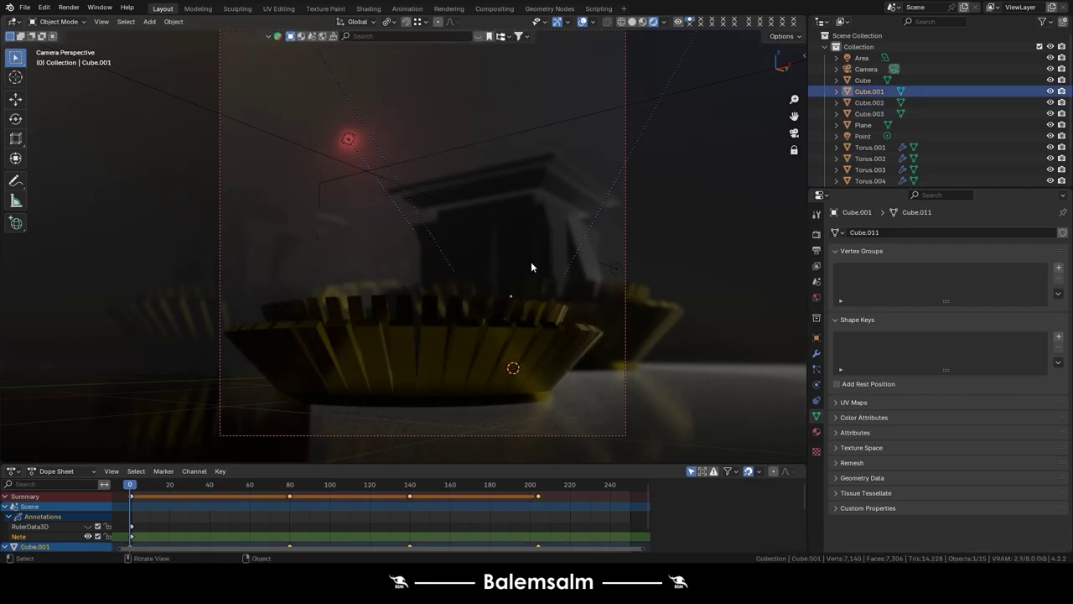
- Switch Cube.001's volume shader to Volume Absorption with density 0.05
click(817, 431)
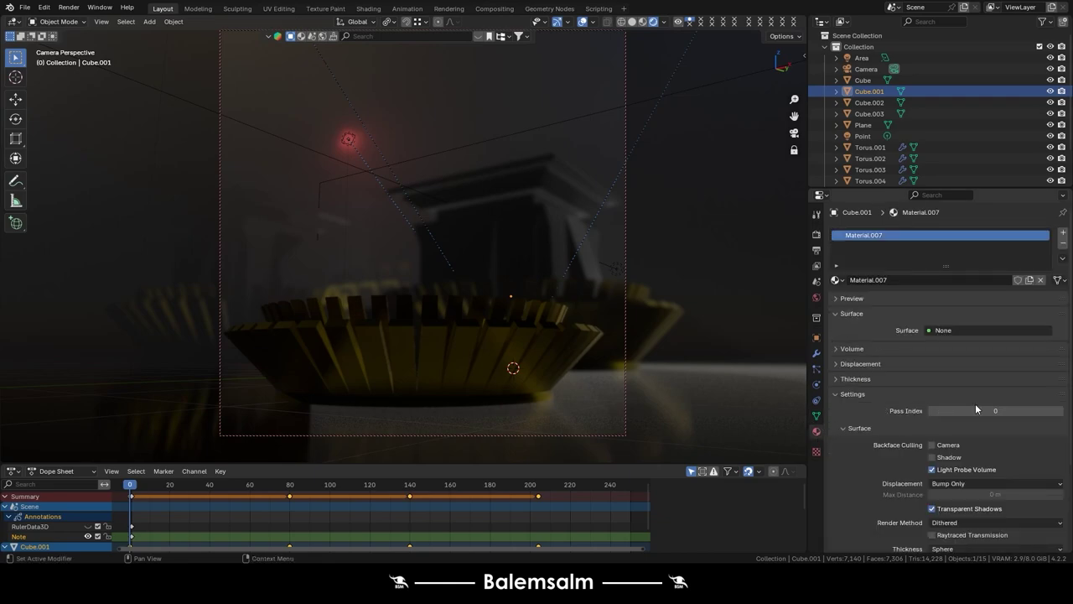
click(852, 348)
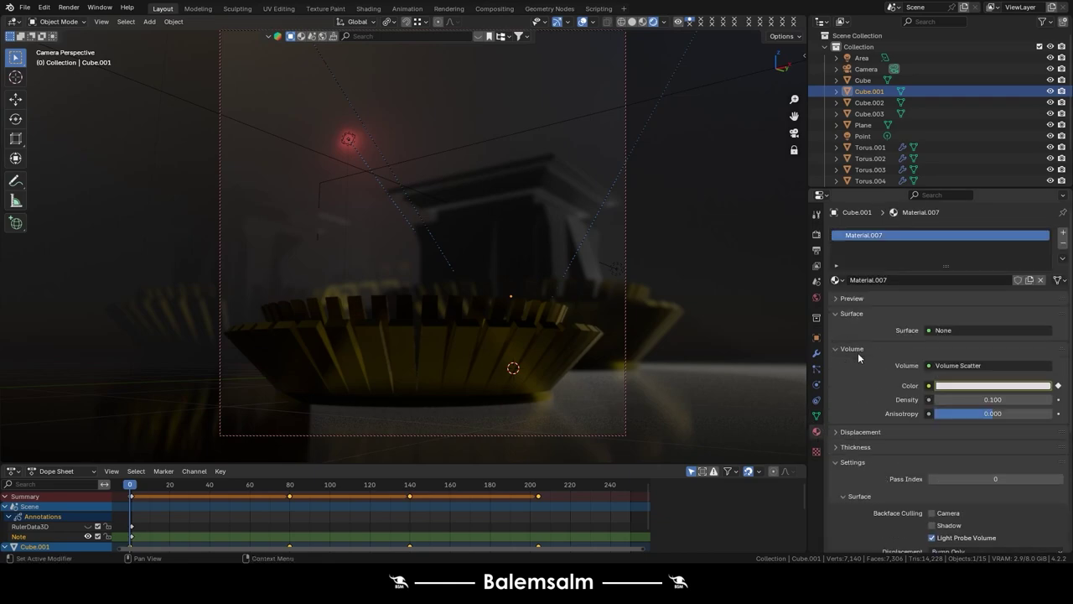
click(944, 366)
click(939, 341)
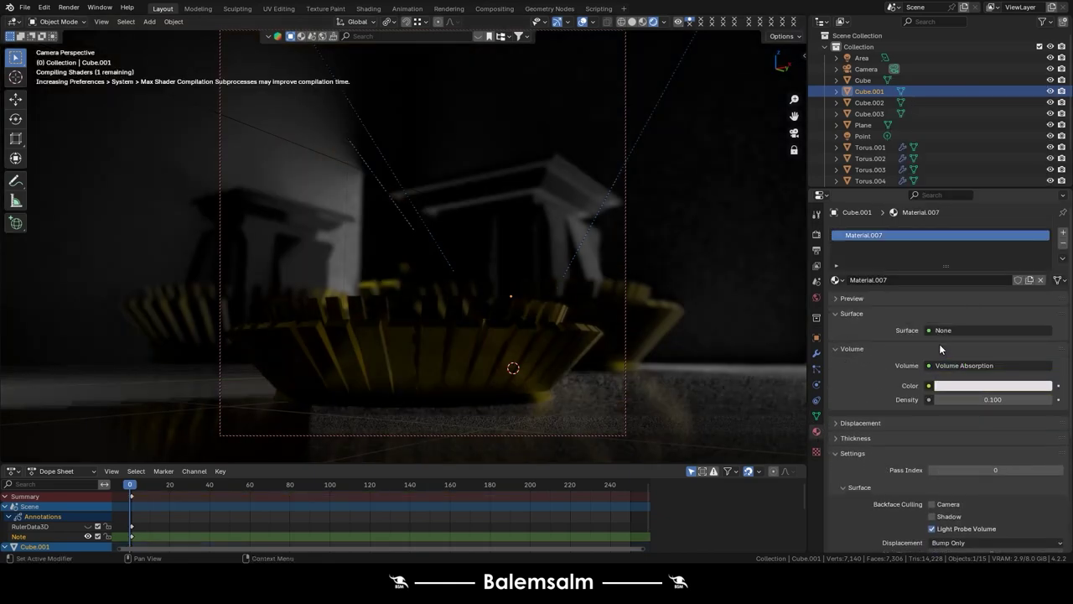
click(992, 399)
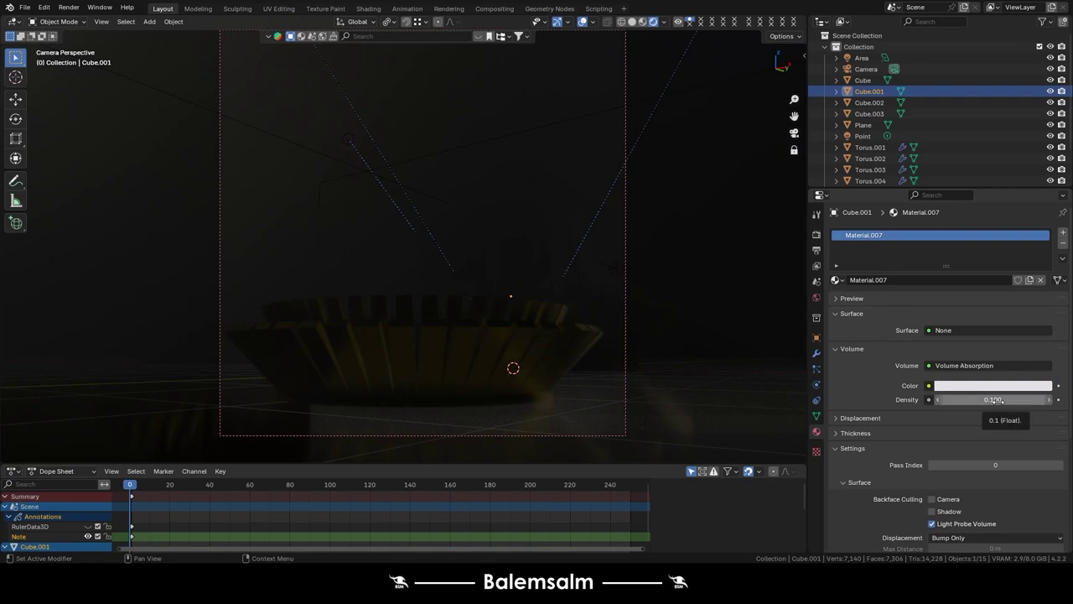
text(0.05)
key(Return)
- Test other density values, trying 1.0 and settling back at 0.1
drag(992, 399, 1002, 399)
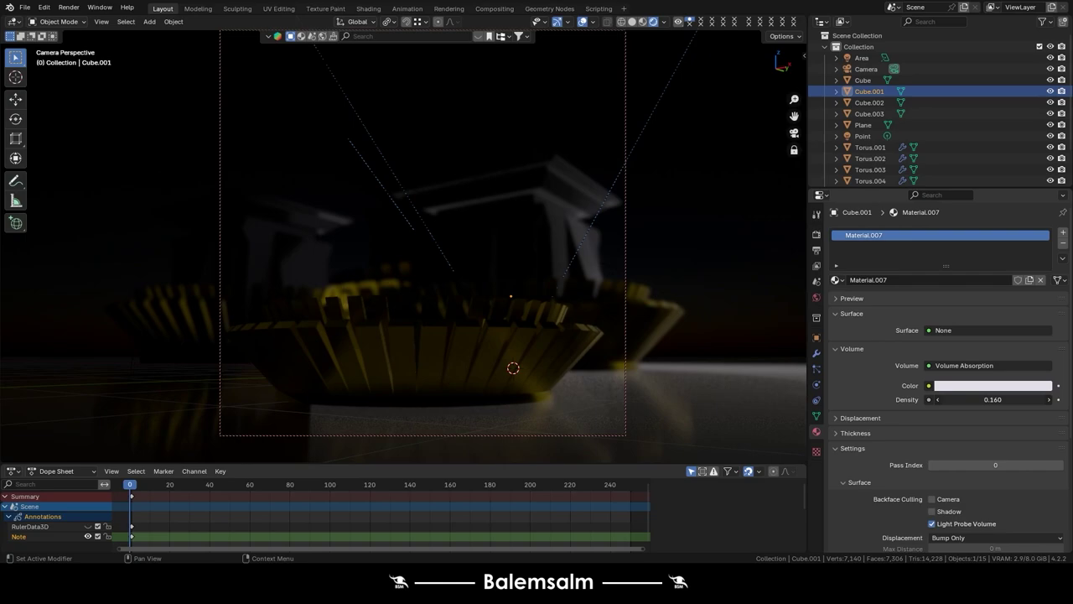
click(960, 400)
text(1)
key(Return)
click(960, 400)
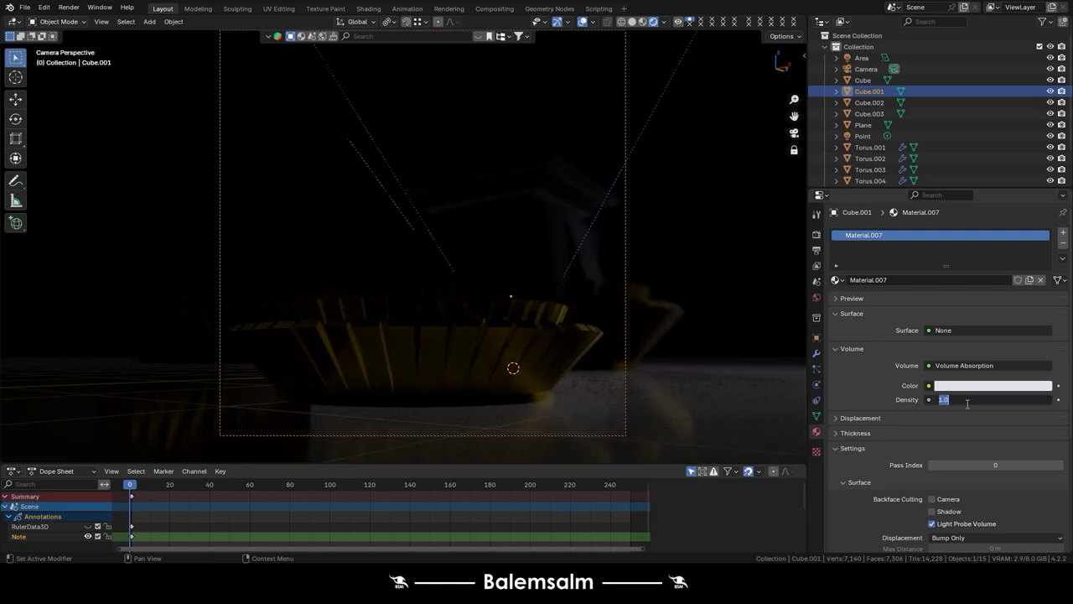
text(0.100)
key(Return)
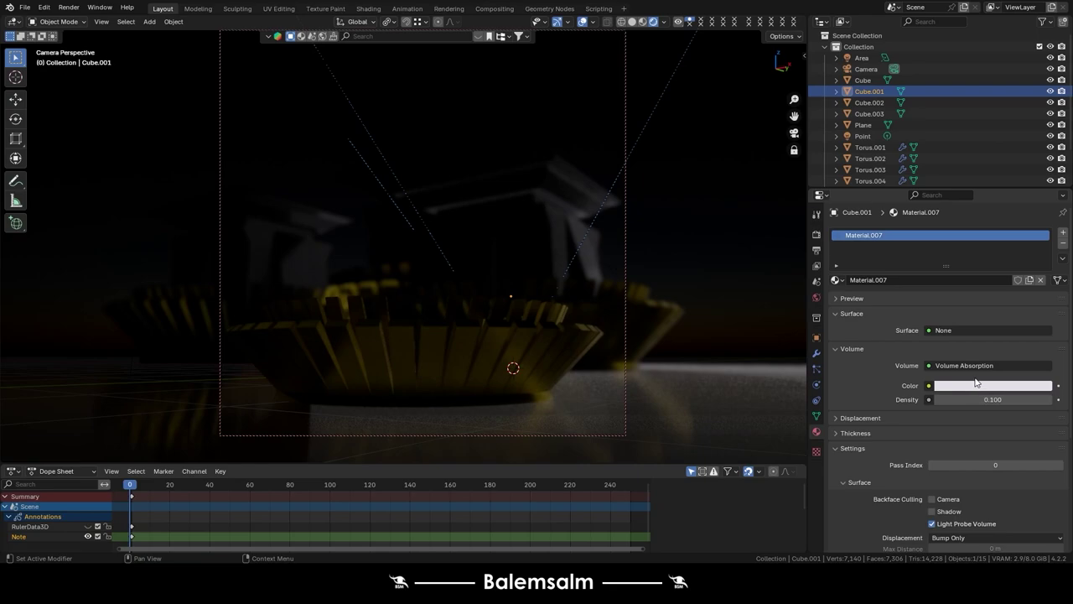
- Tint the volume pale lavender and switch the shader back to Volume Scatter
click(975, 381)
mouse_move(962, 252)
mouse_down()
mouse_move(1015, 249)
mouse_move(993, 256)
mouse_up()
click(939, 366)
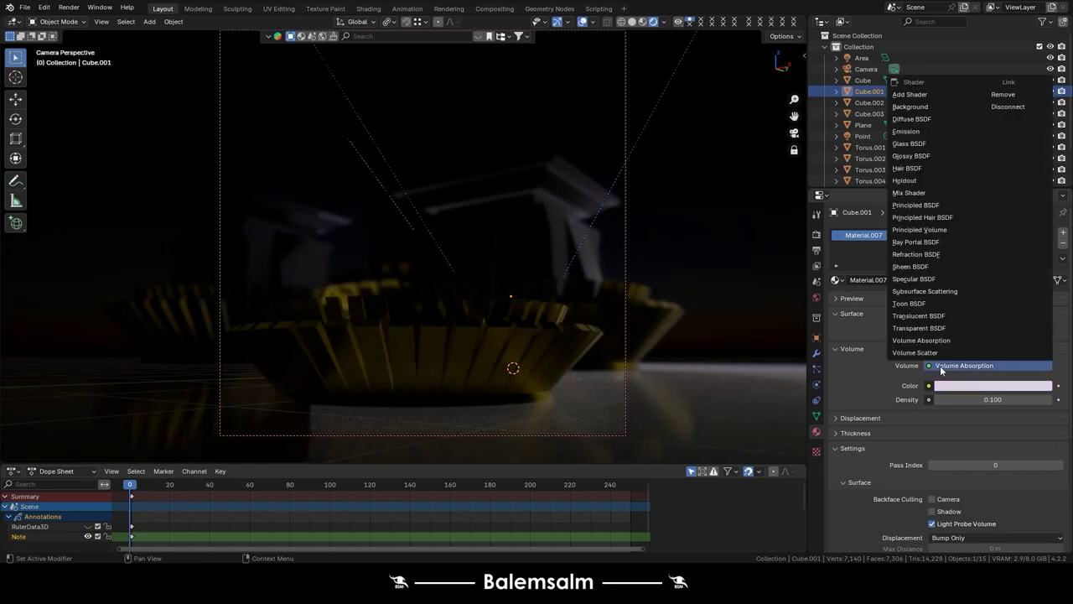
click(943, 353)
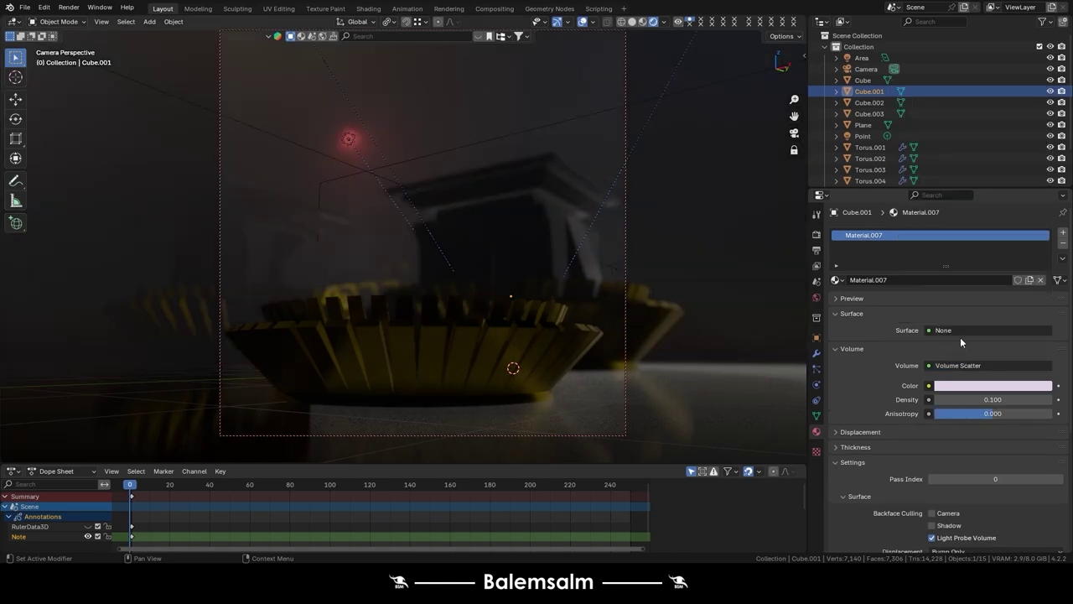
click(1009, 386)
click(978, 386)
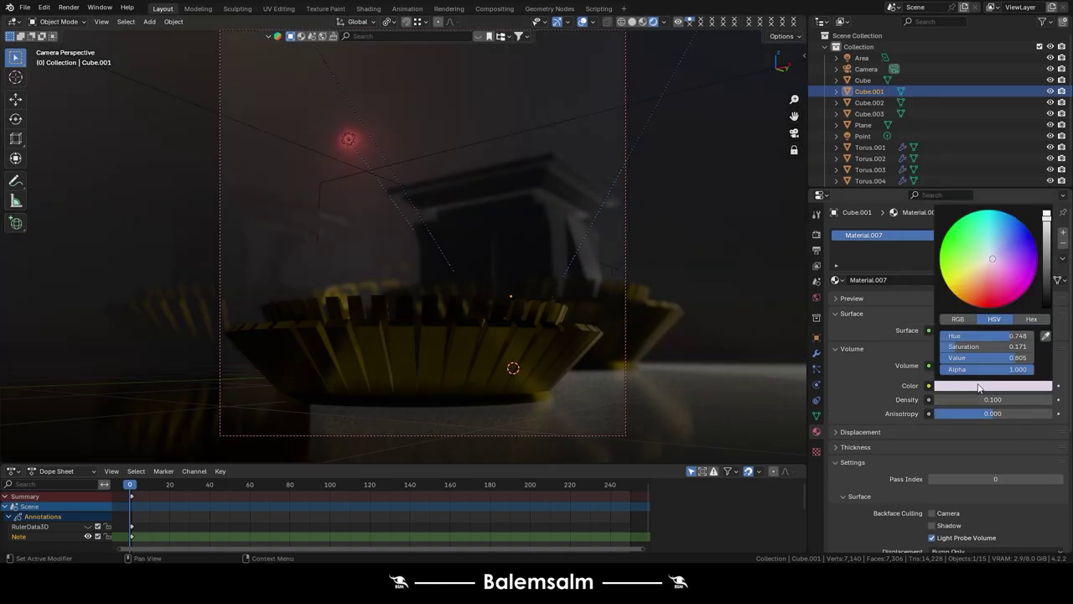
- Play the animation, return to frame 0, and select the building Cube
key(space)
key(space)
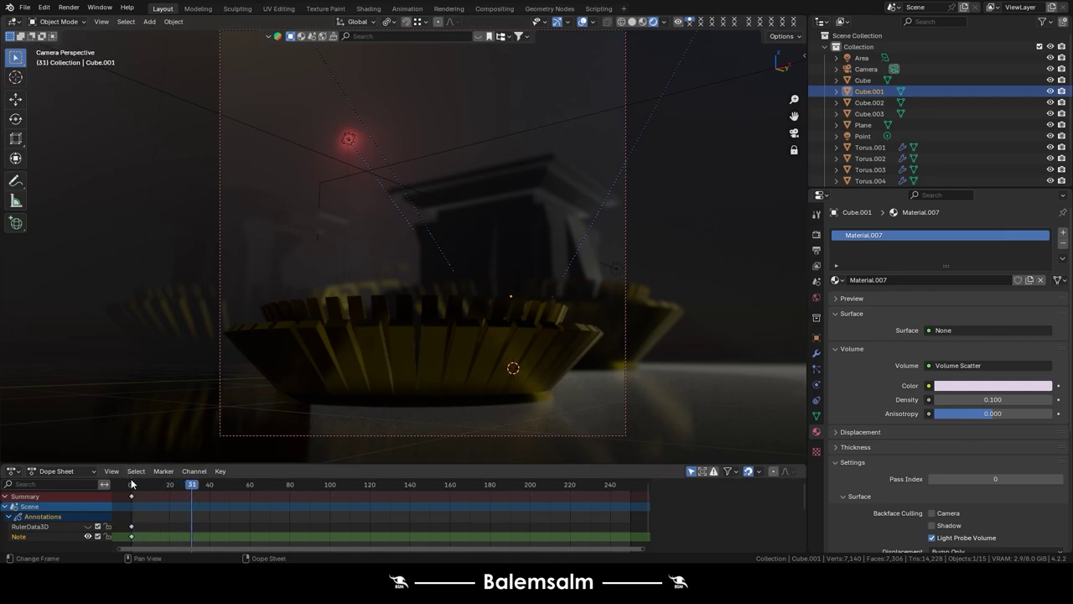
click(131, 484)
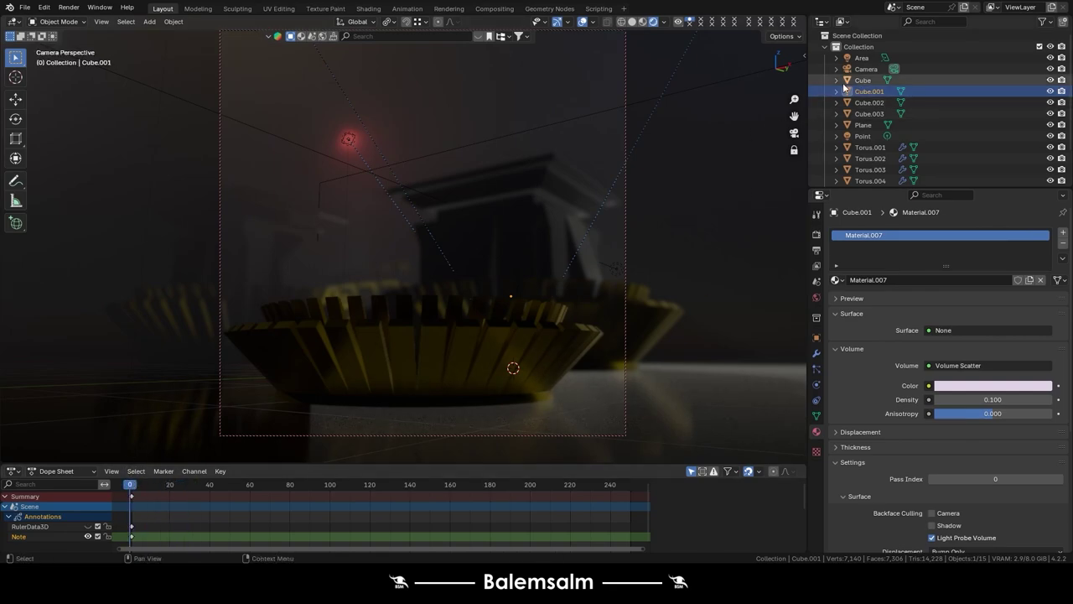
click(572, 218)
- Try duplicating the Cube and Torus pair along Y and -3.645 m X, then undo it
shift+click(596, 317)
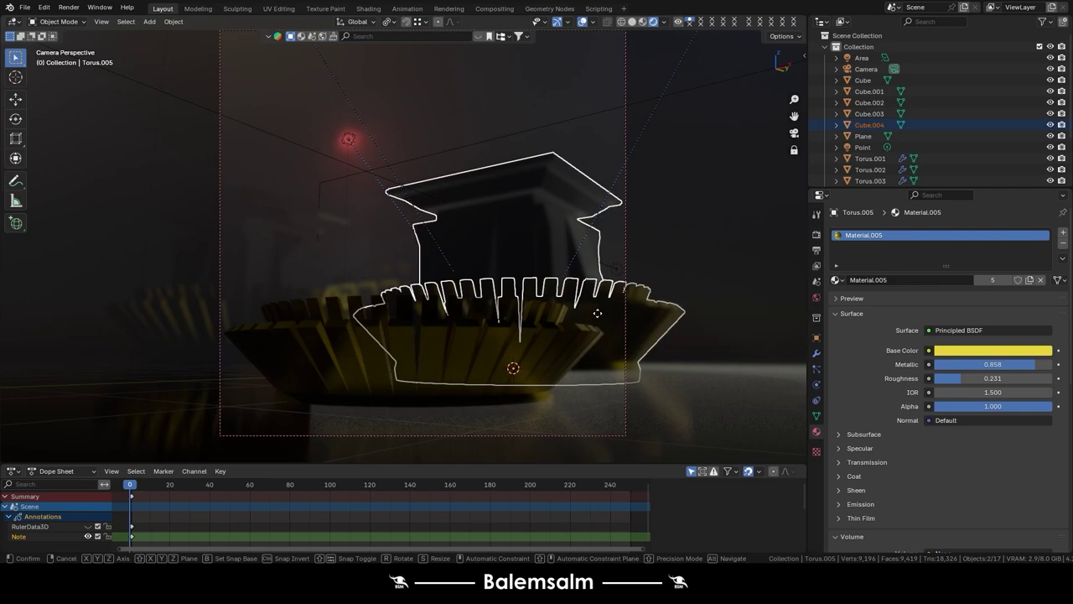
key(shift+d)
key(x)
key(y)
click(799, 319)
key(g)
key(x)
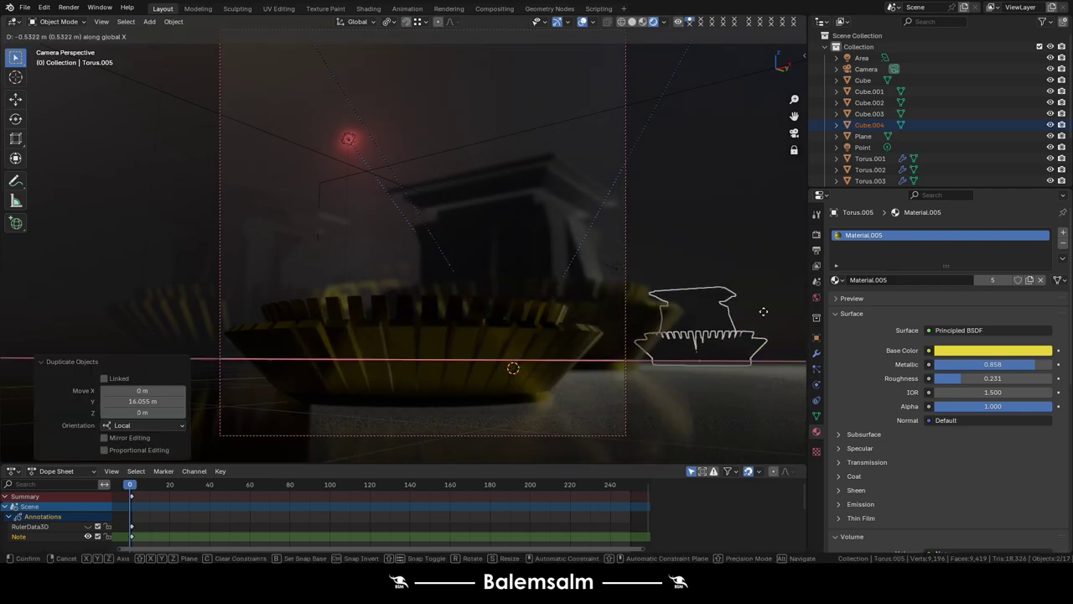
click(683, 299)
key(s)
key(Escape)
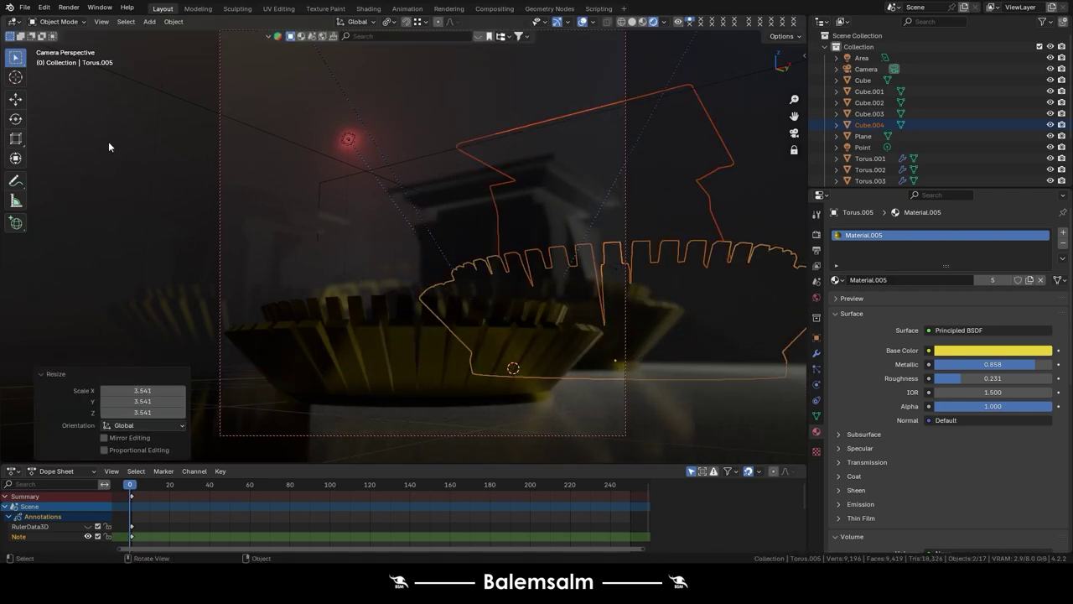
key(ctrl+z)
key(ctrl+z)
key(ctrl+z)
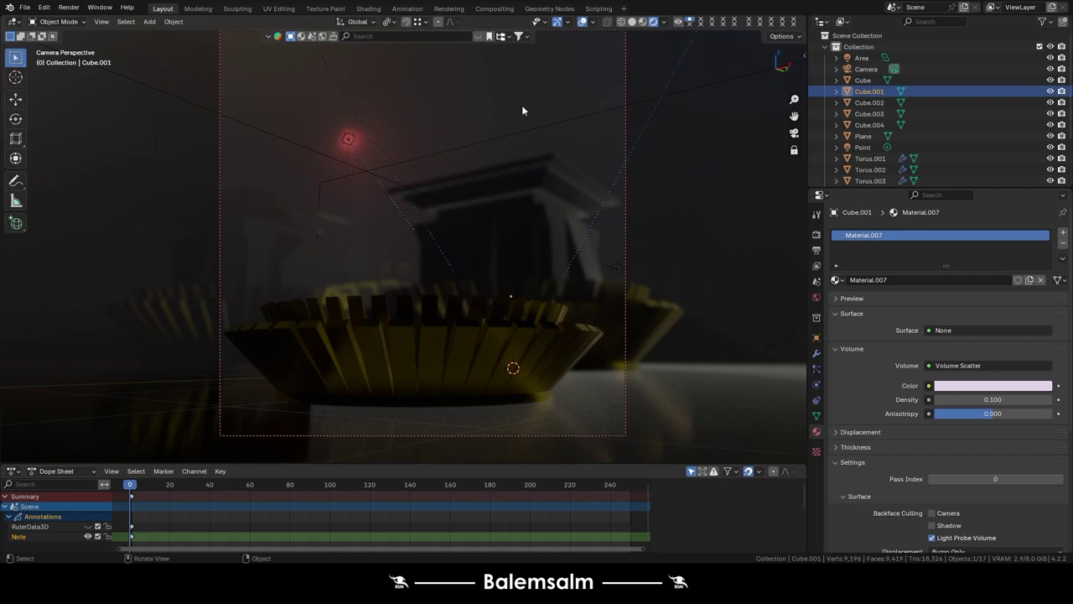
- Switch the render engine to Cycles
click(816, 234)
click(952, 232)
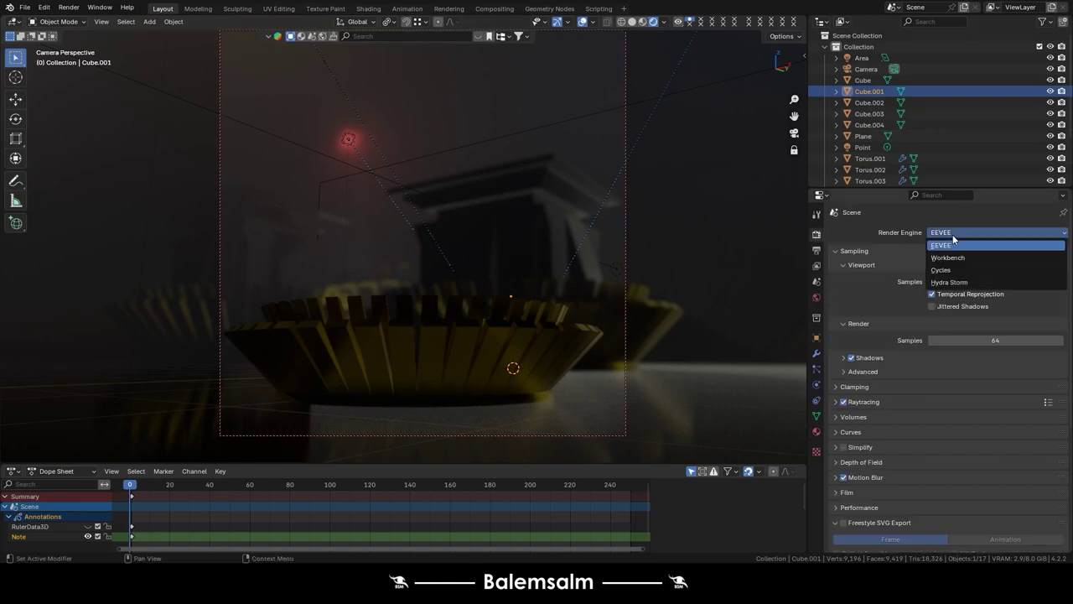
click(938, 268)
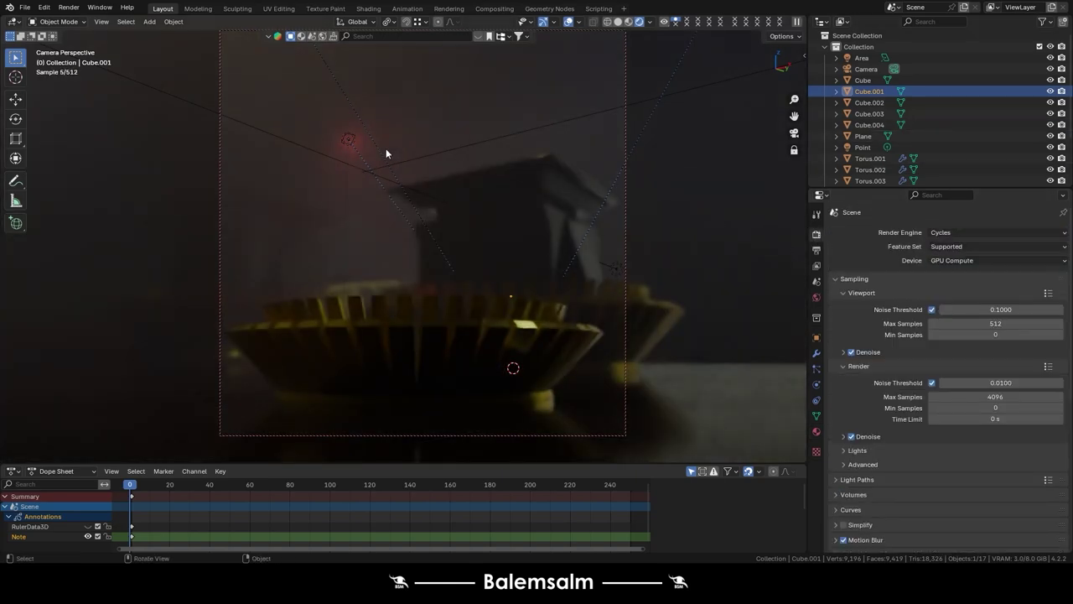
middle_drag(407, 311, 412, 313)
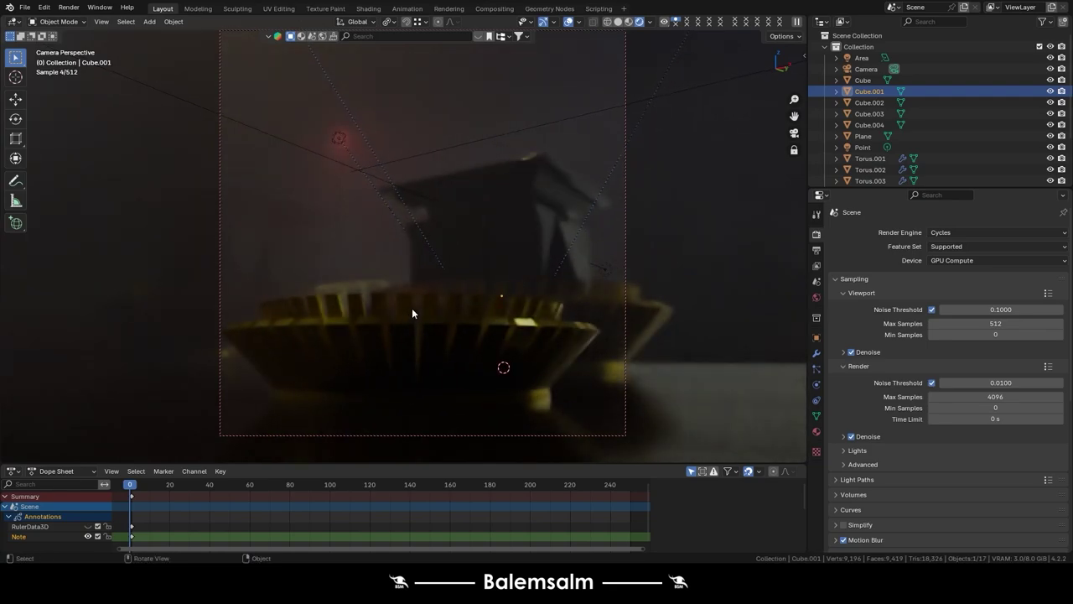
- Move the Cube and Torus.001 together along the Y axis
click(511, 257)
shift+click(608, 312)
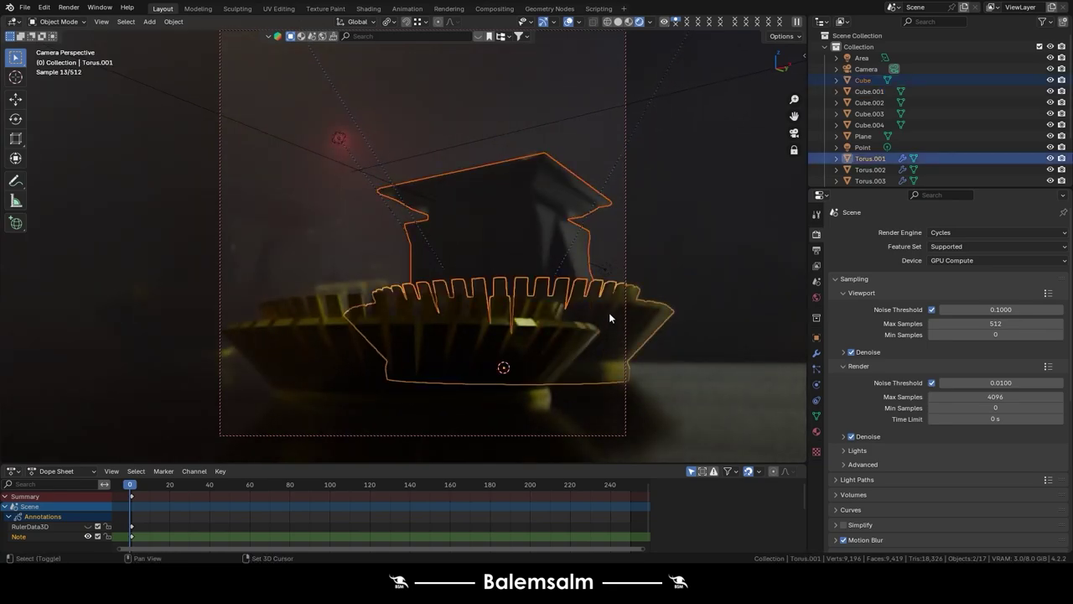
key(g)
key(y)
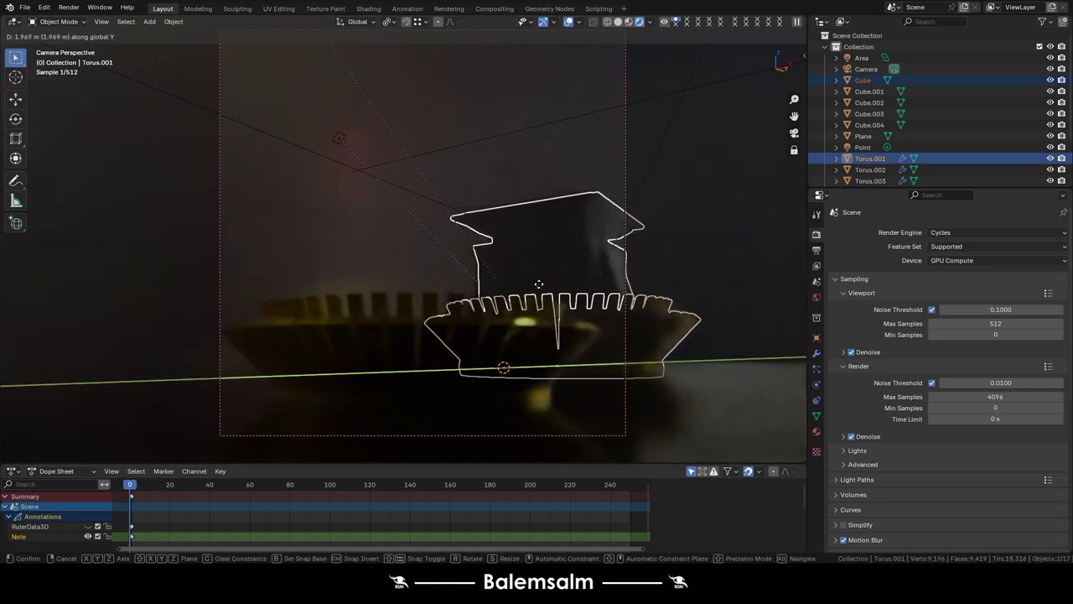
click(526, 281)
- Select Cube.002 with Torus.003 and bring up the object context options
click(478, 123)
click(255, 260)
shift+click(191, 309)
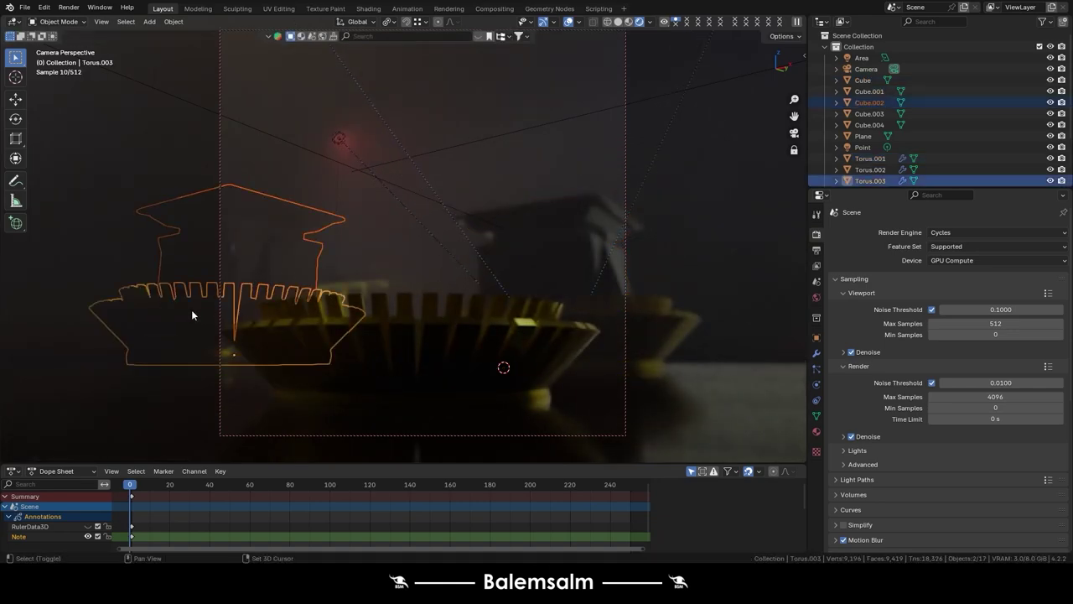
right_click(304, 193)
- Add the three-point lighting rig and set TriLamp-Fill.001 power to 50 W
key(shift+a)
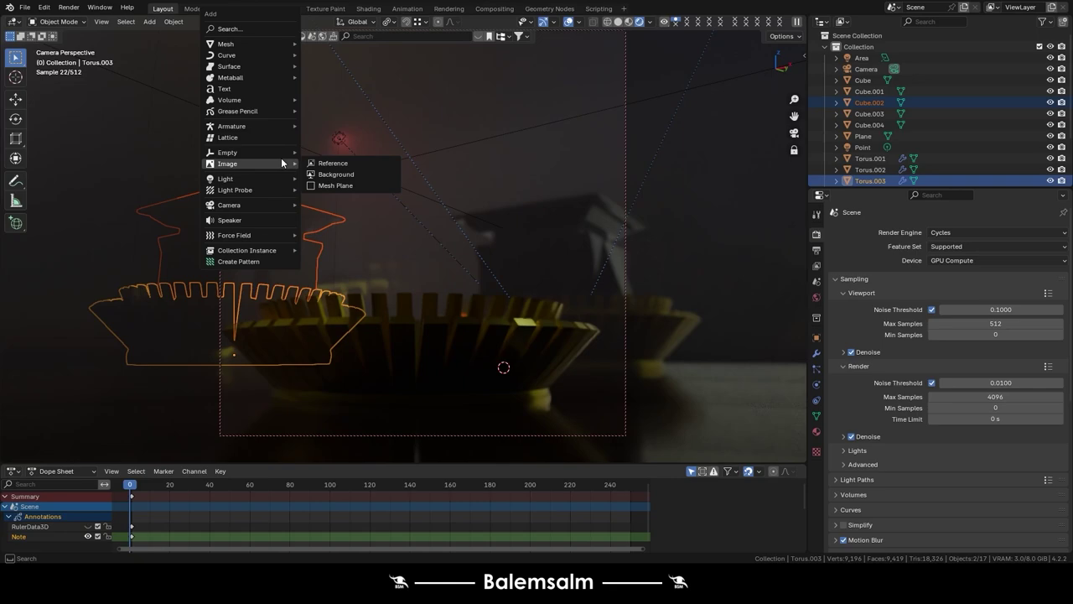
click(334, 227)
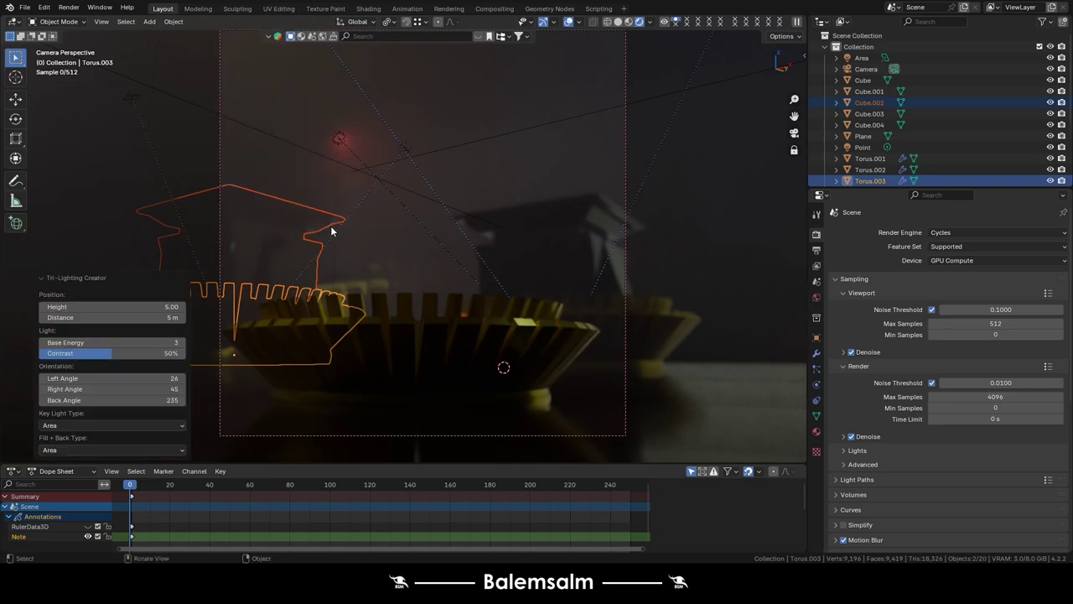
click(405, 149)
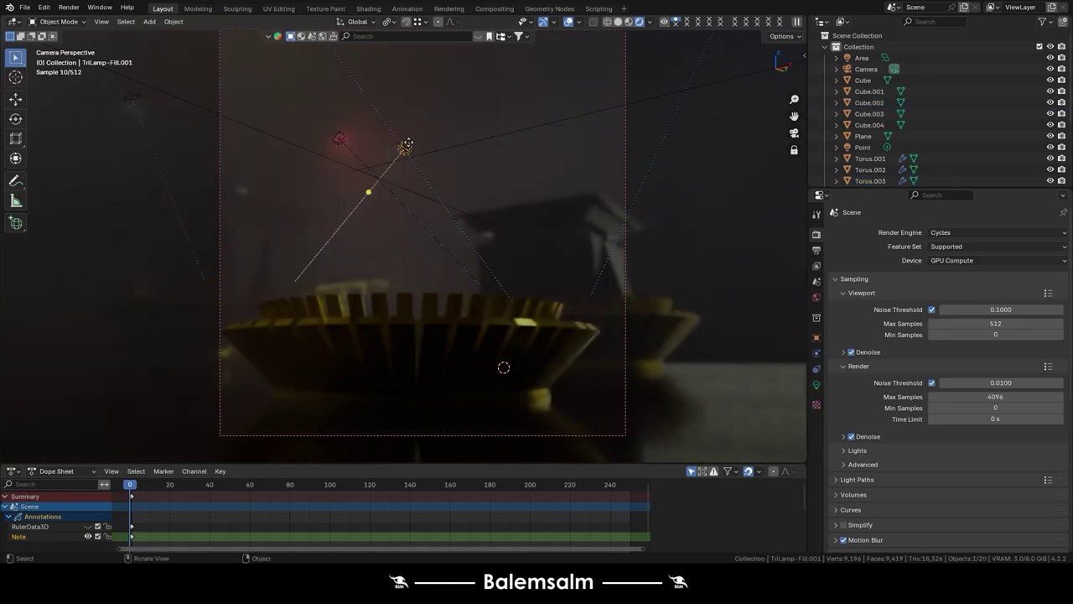
click(816, 384)
click(1002, 311)
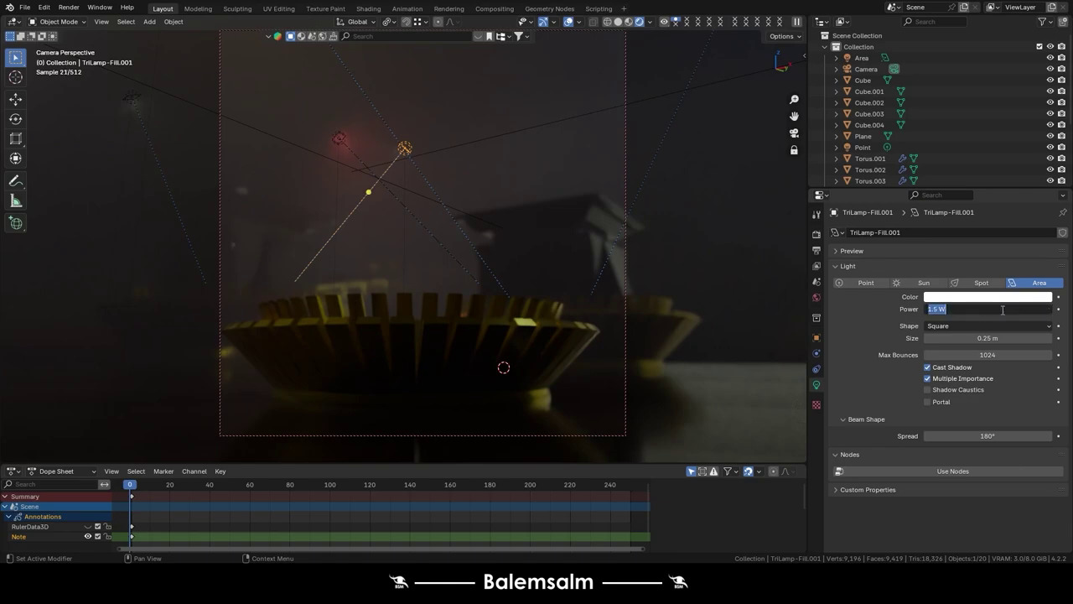
text(50)
key(Return)
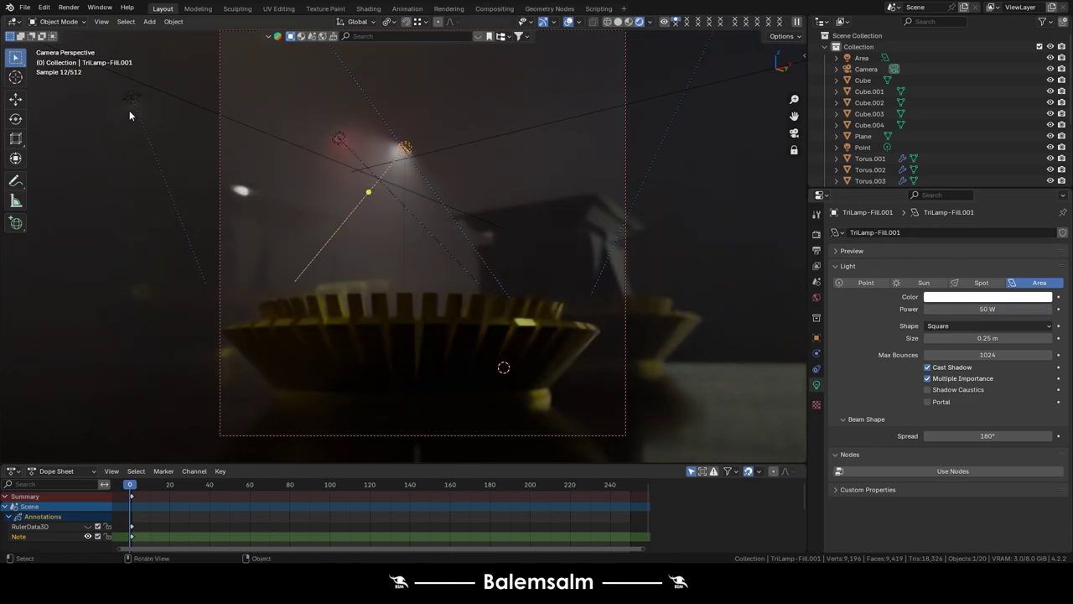
- Turn off the fill light's shadows, shadow caustics and multiple importance sampling
click(927, 368)
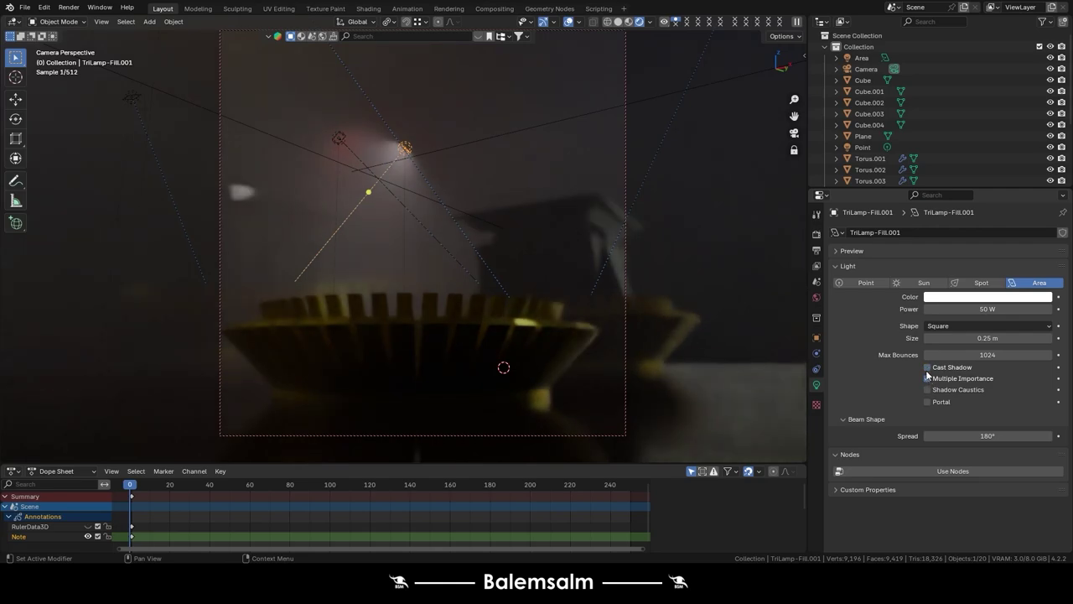
click(927, 367)
click(927, 389)
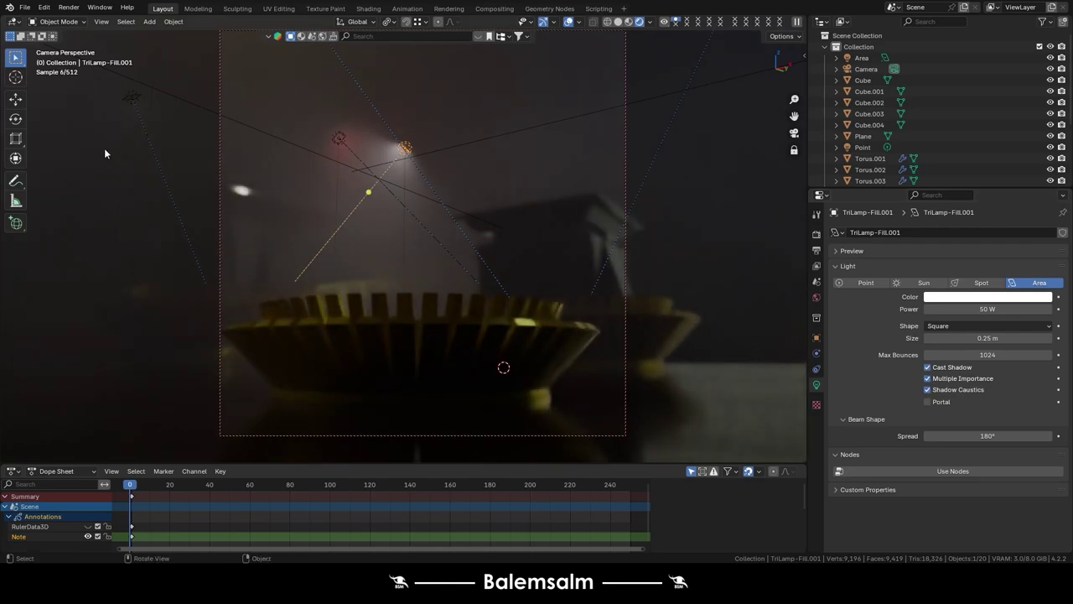
click(156, 103)
click(405, 150)
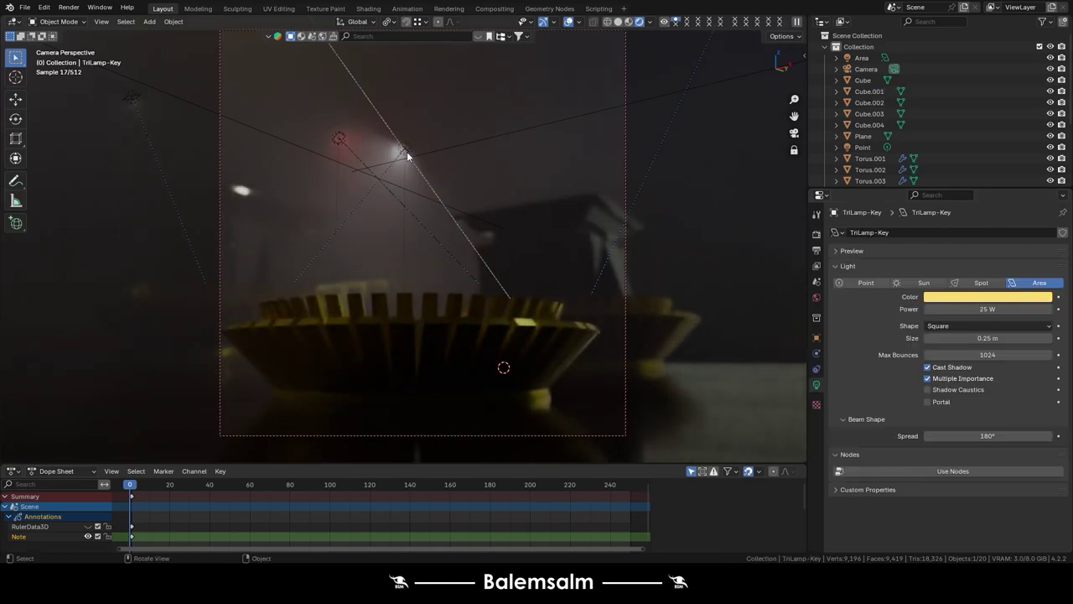
click(927, 390)
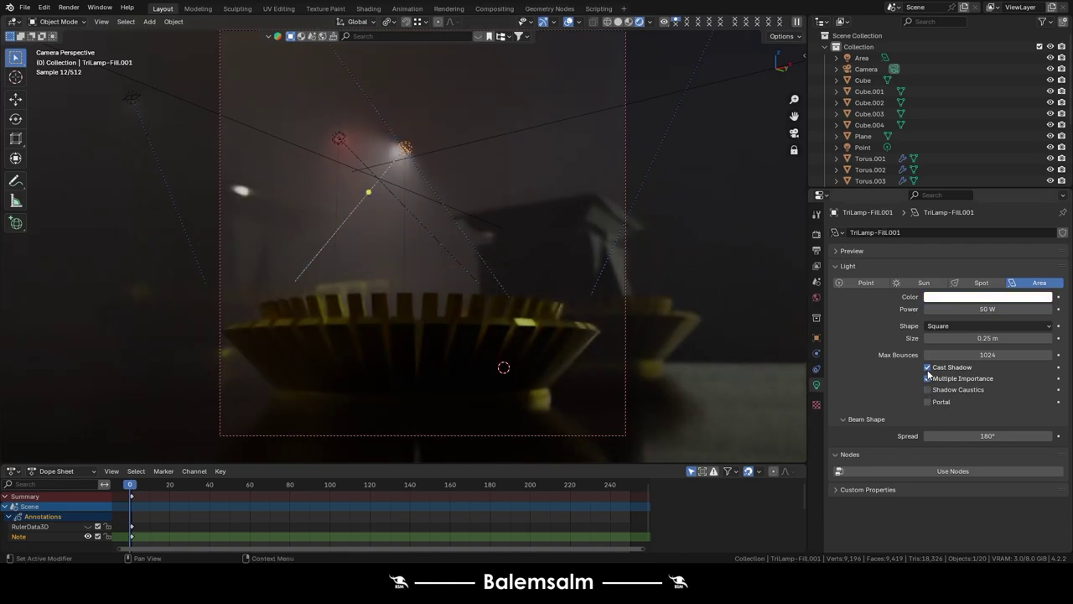
click(928, 379)
click(930, 367)
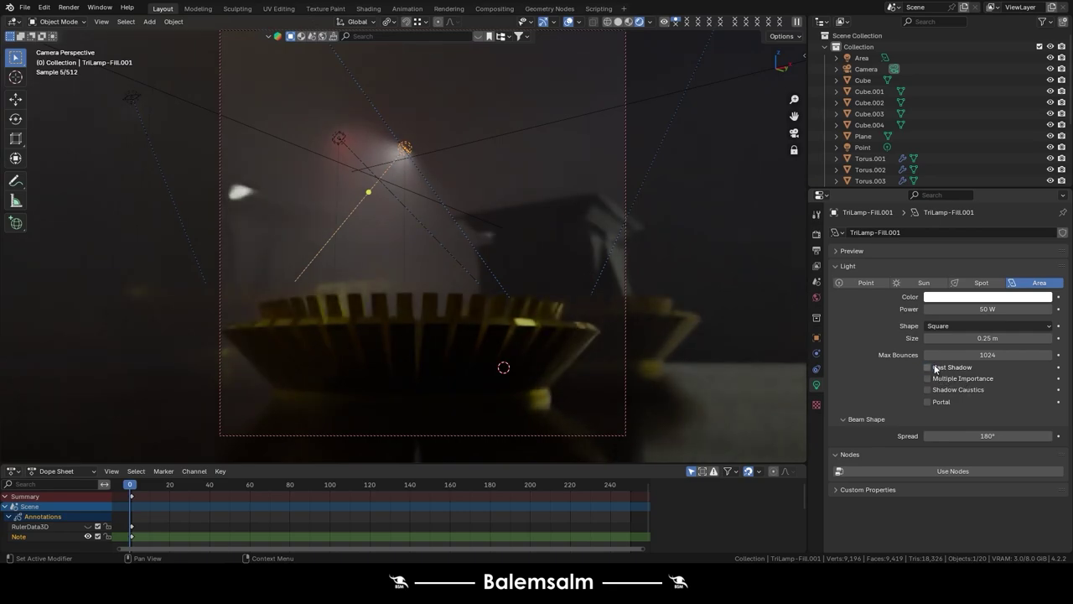
- Set the TriLamp-Key.001 light power to 150 W
click(126, 89)
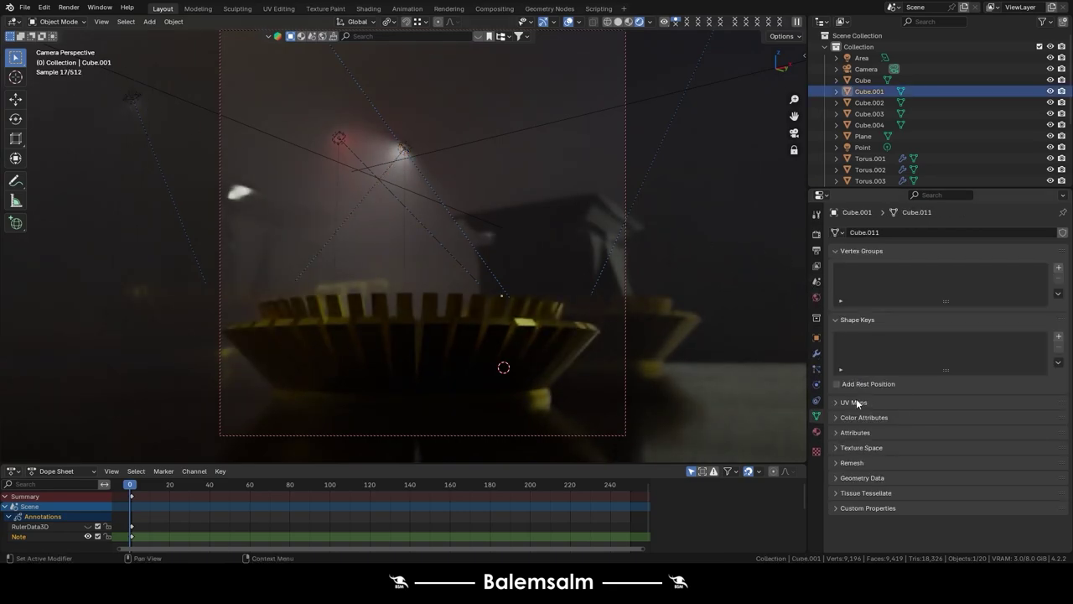
click(130, 107)
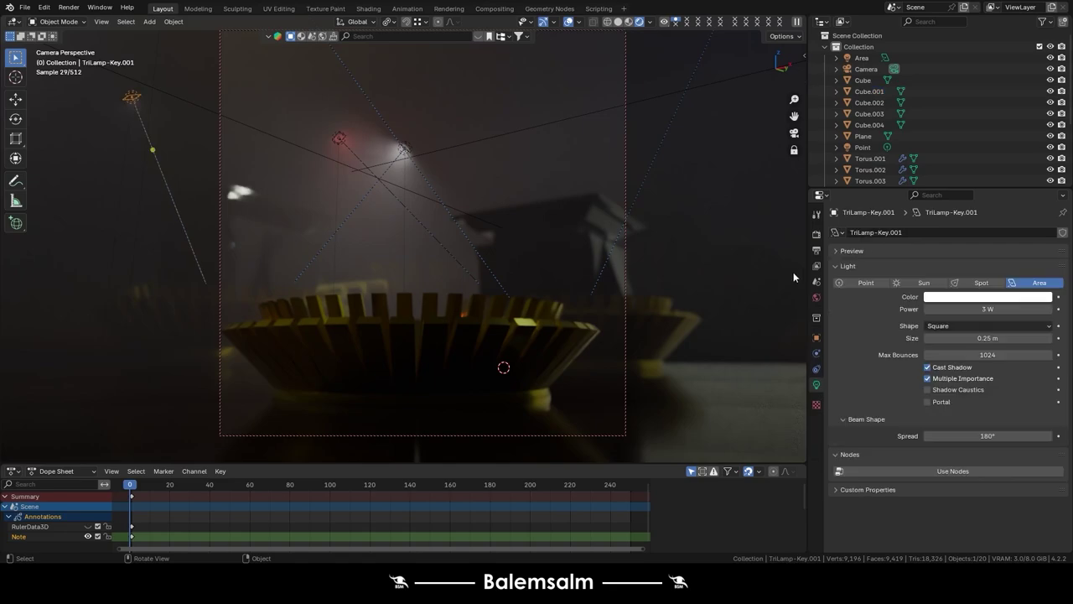
click(970, 310)
text(150)
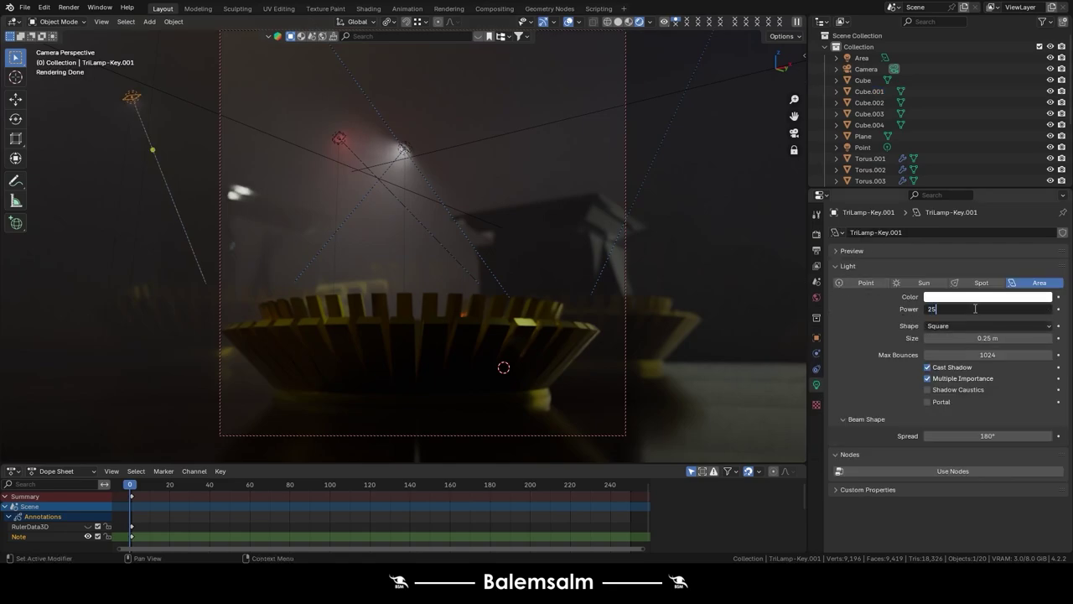
key(Return)
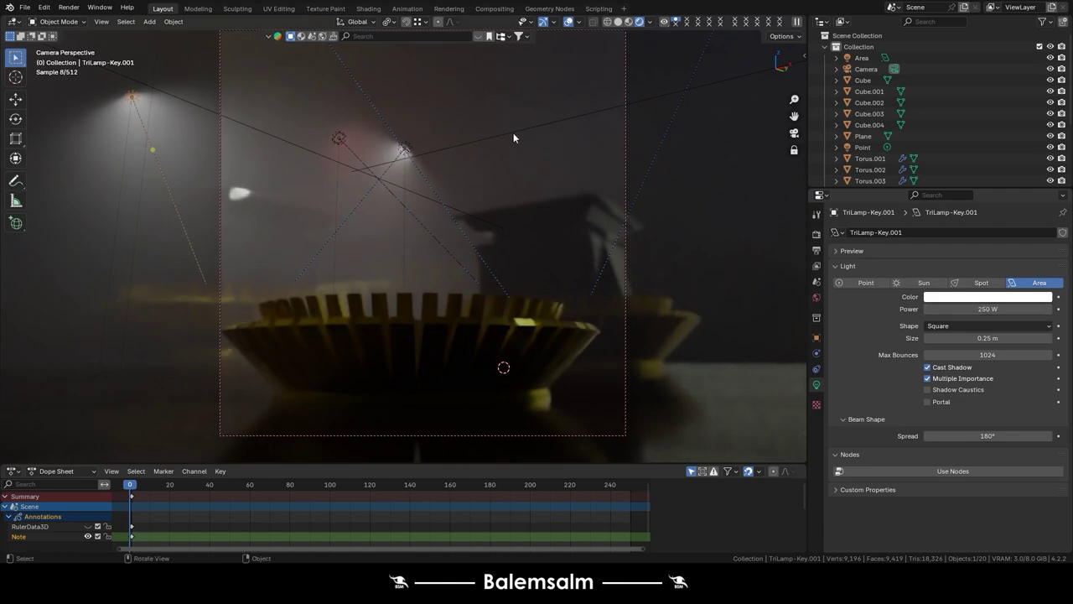
- Start a full F12 render, cancel it, and switch to the Compositing workspace
click(513, 131)
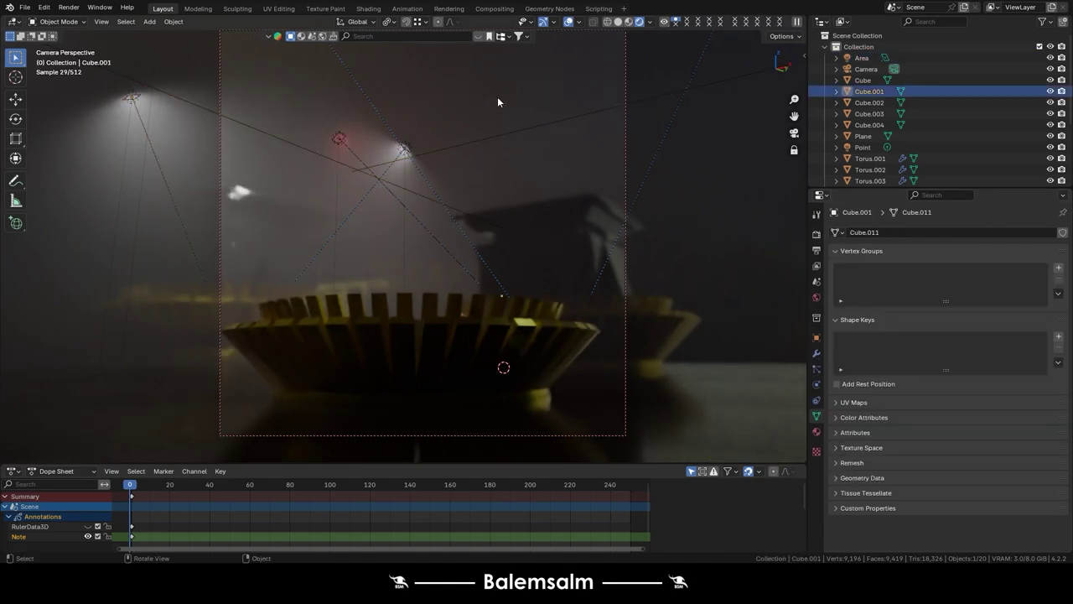
key(F12)
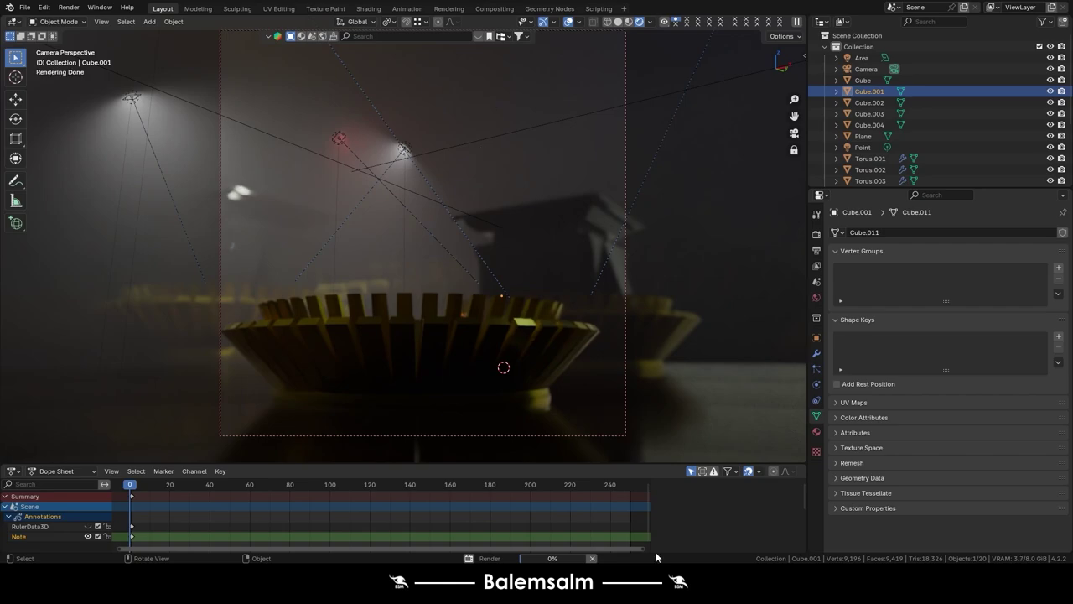
key(Escape)
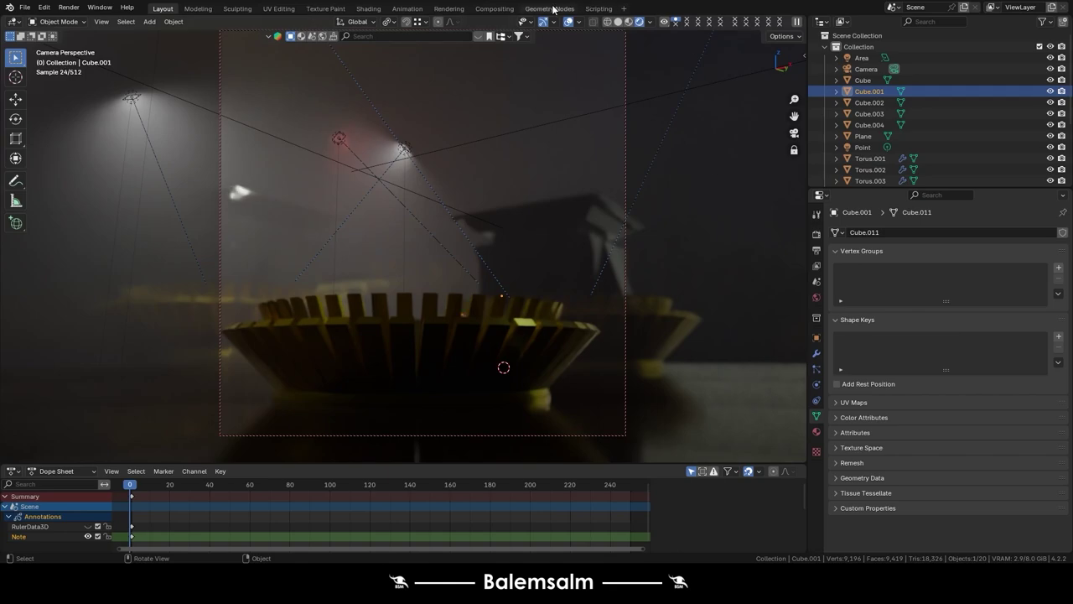
click(494, 9)
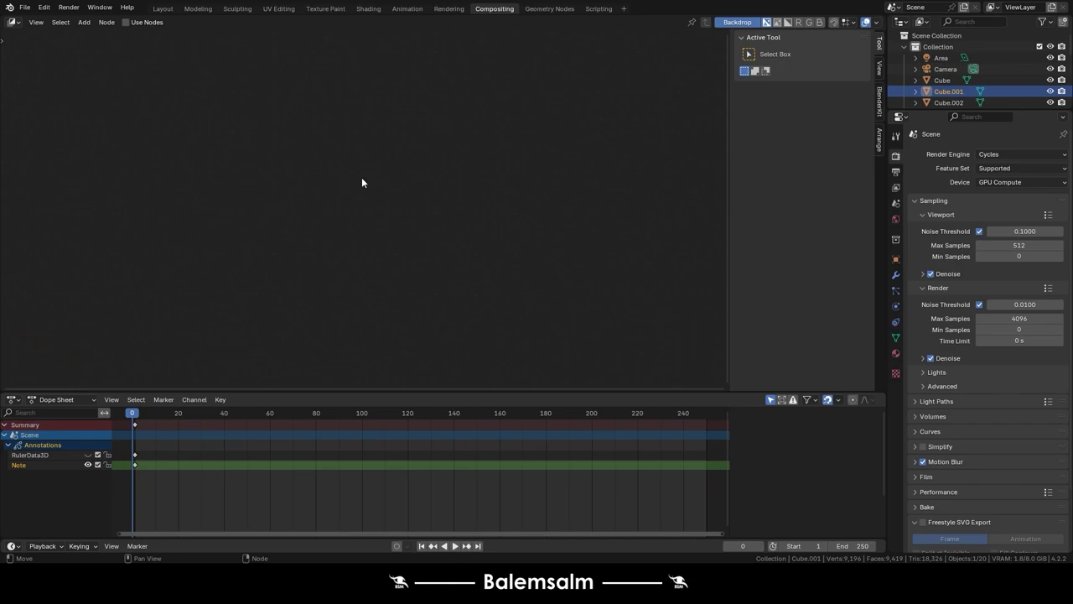
- Enable compositing nodes, show the tool list, and try then undo an annotation loop
click(126, 22)
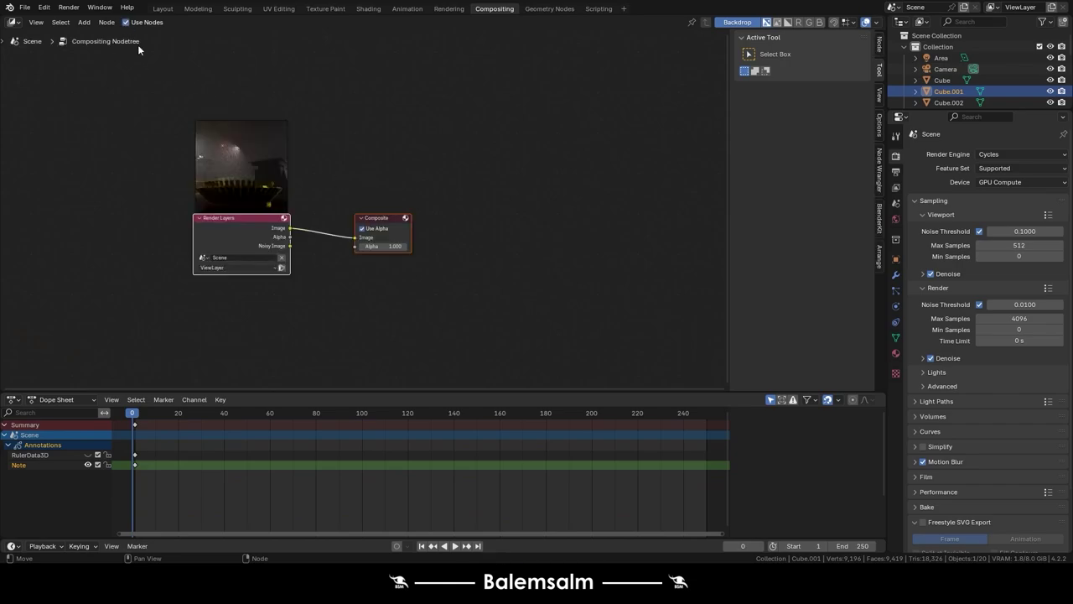
middle_drag(104, 187, 188, 196)
key(n)
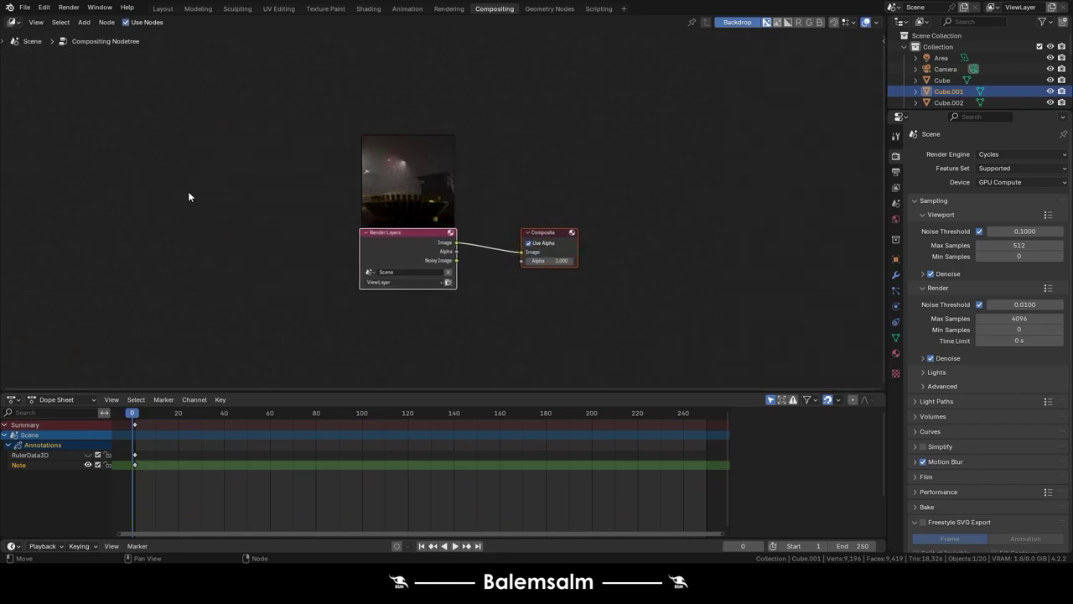
key(n)
key(t)
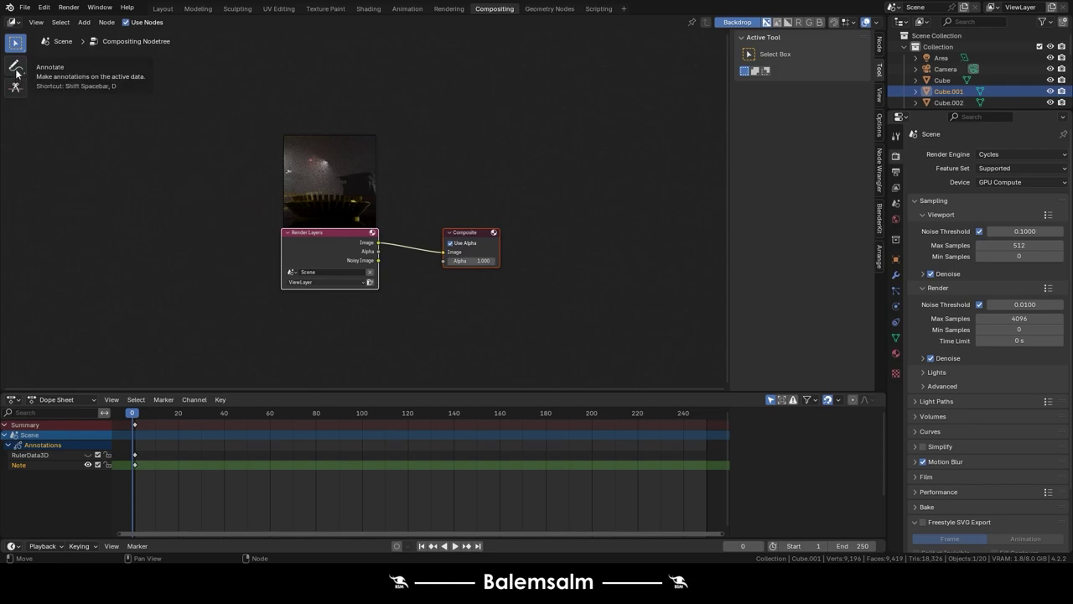
click(16, 73)
scroll(263, 192, up, 1)
mouse_move(275, 94)
mouse_down()
mouse_move(298, 330)
mouse_move(249, 110)
mouse_up()
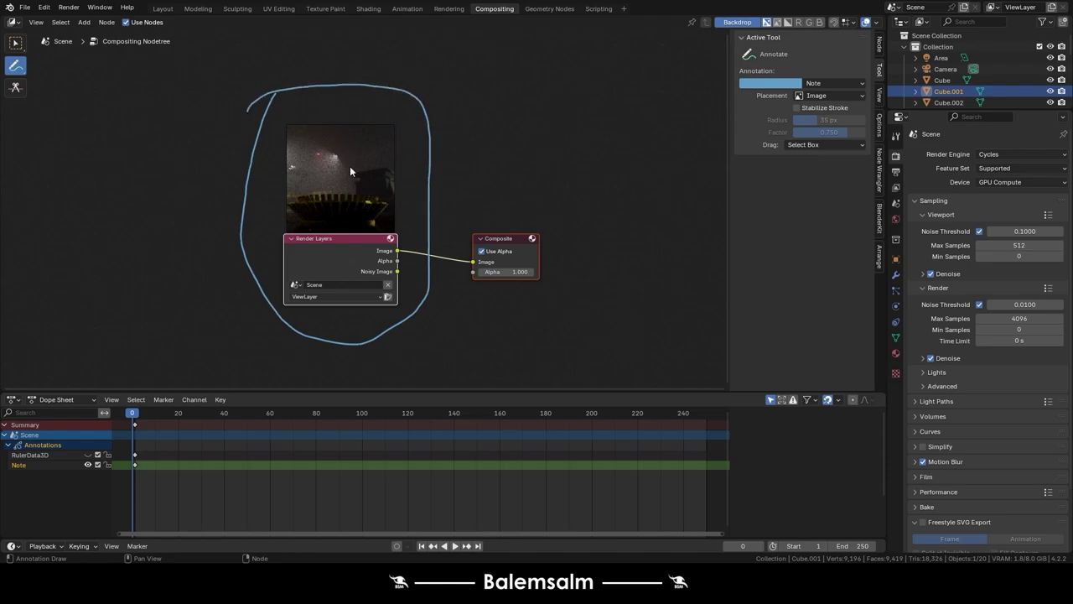
key(ctrl+z)
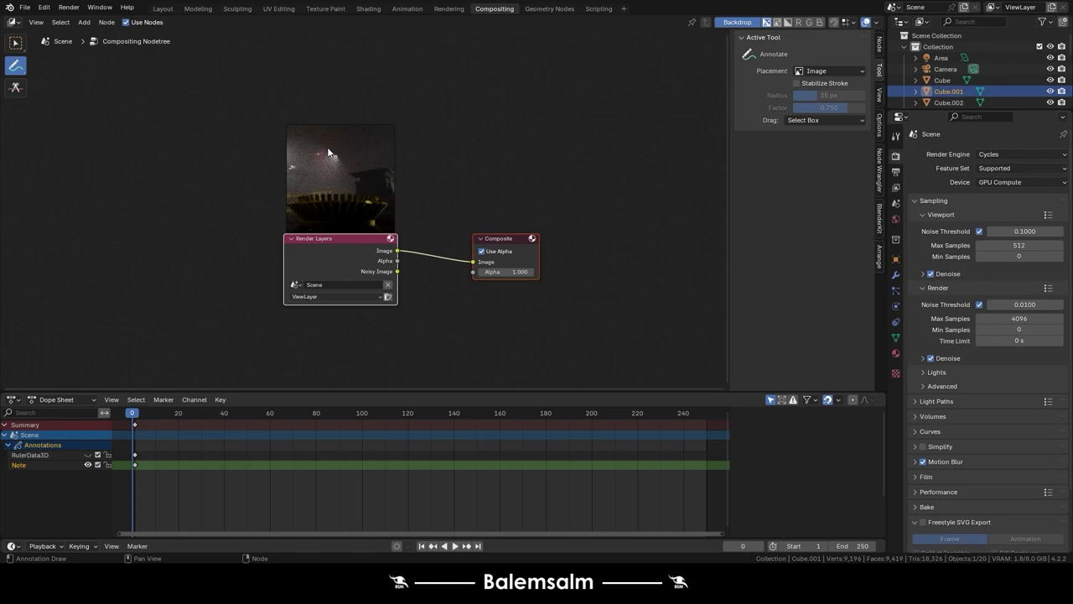
- Add a Viewer node beside Composite and link the Render Layers Image output to it
key(shift+a)
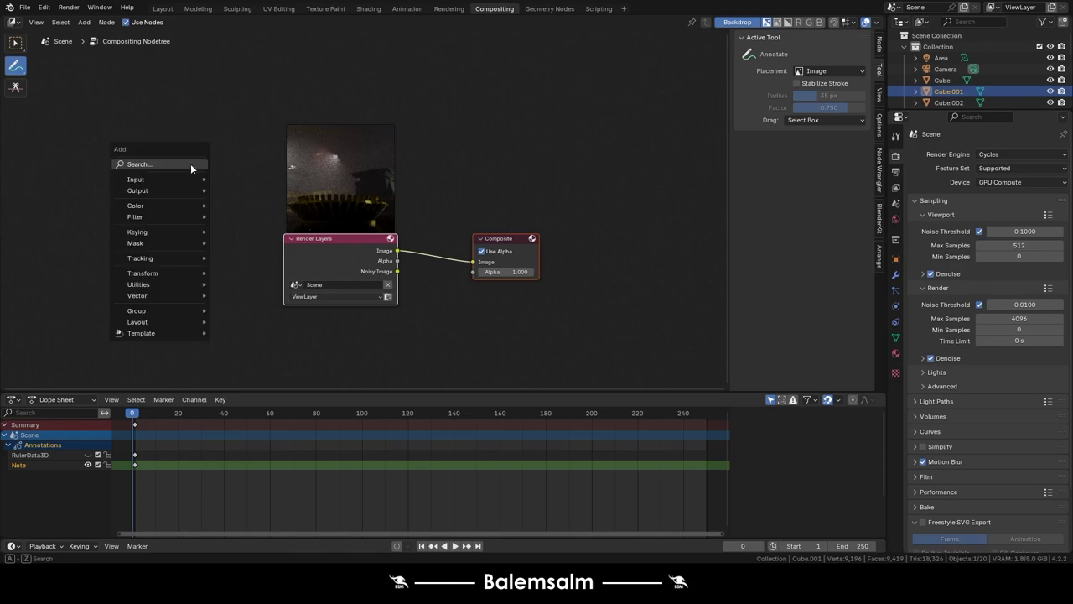
click(84, 23)
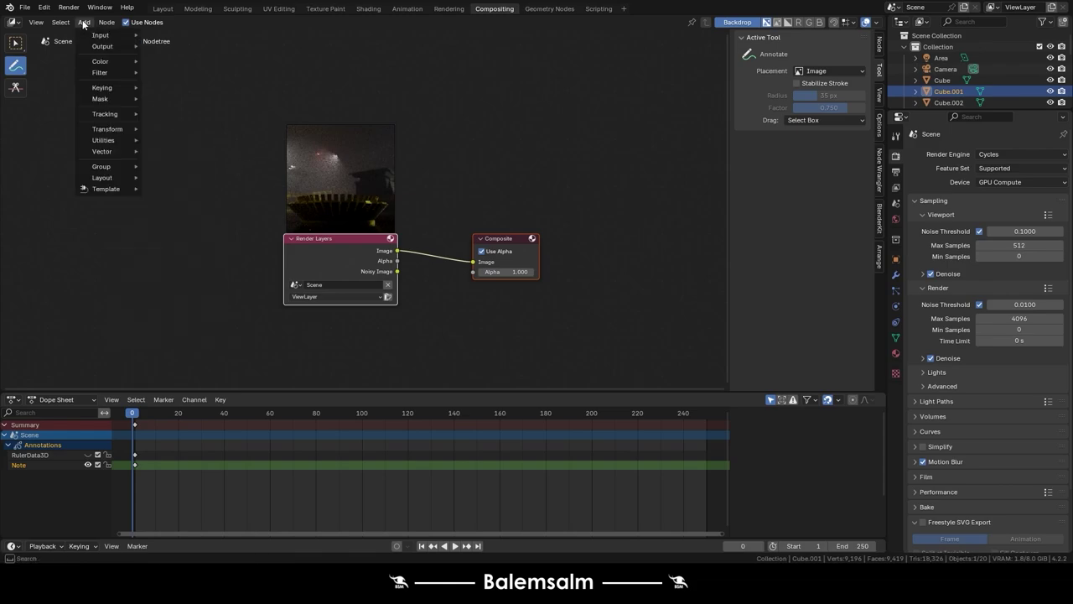
mouse_move(103, 46)
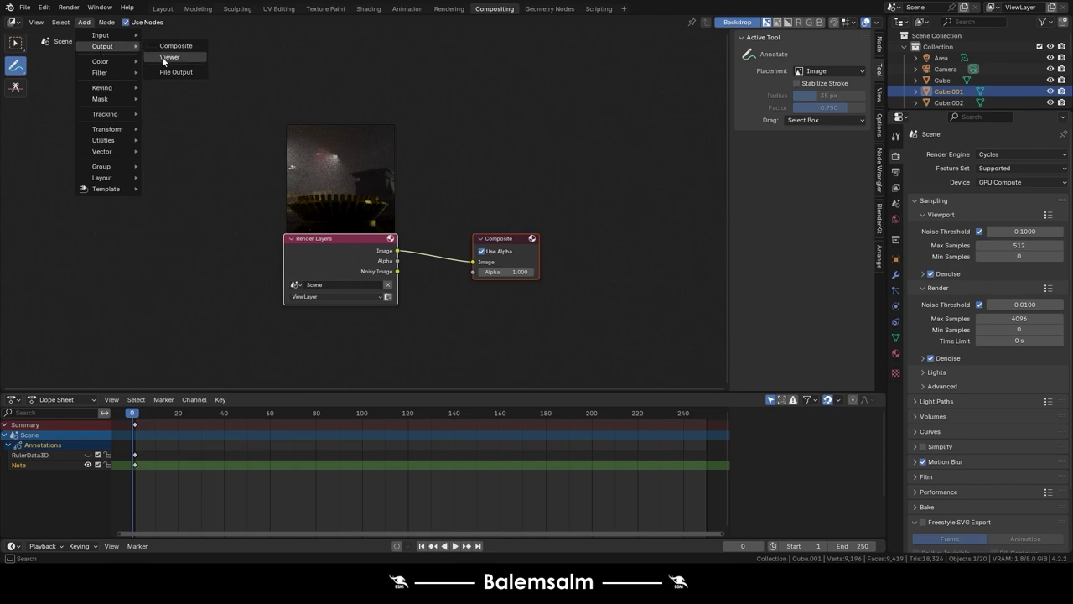
click(168, 56)
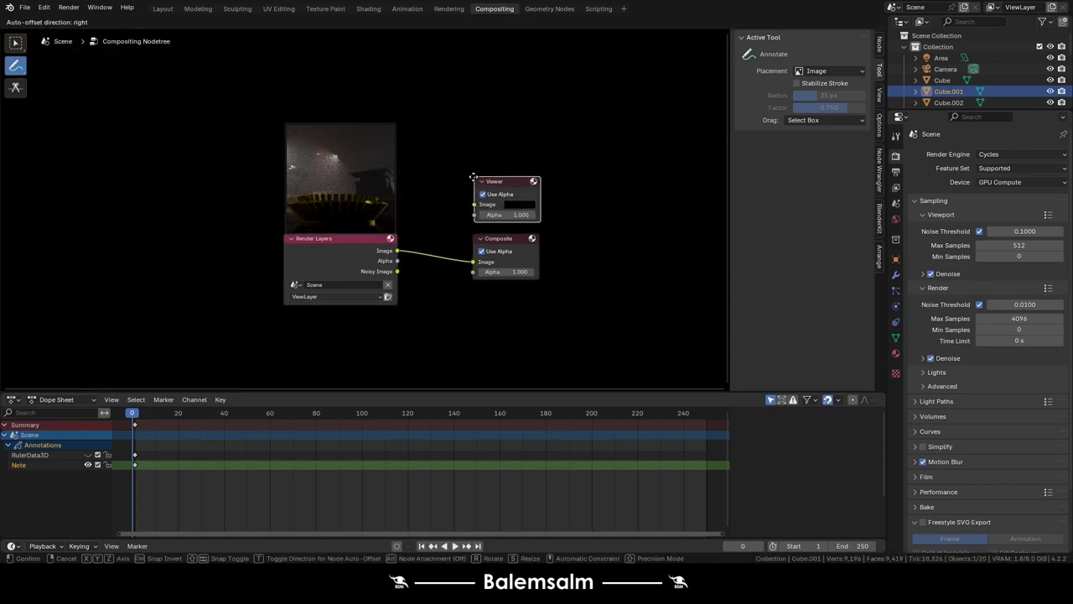
click(477, 178)
scroll(420, 233, up, 2)
drag(390, 254, 467, 197)
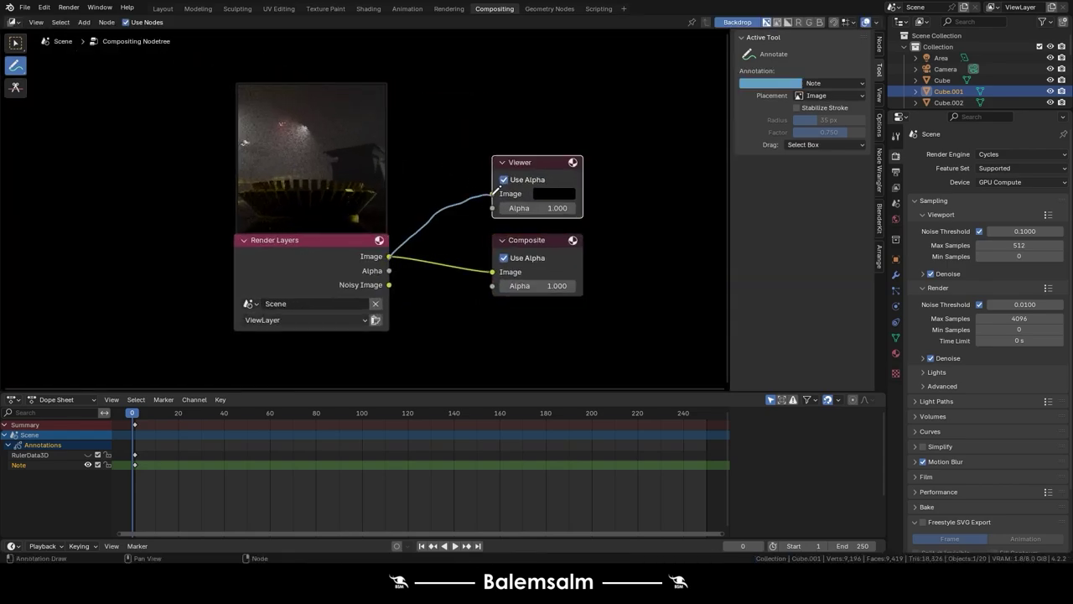
key(ctrl+z)
click(15, 42)
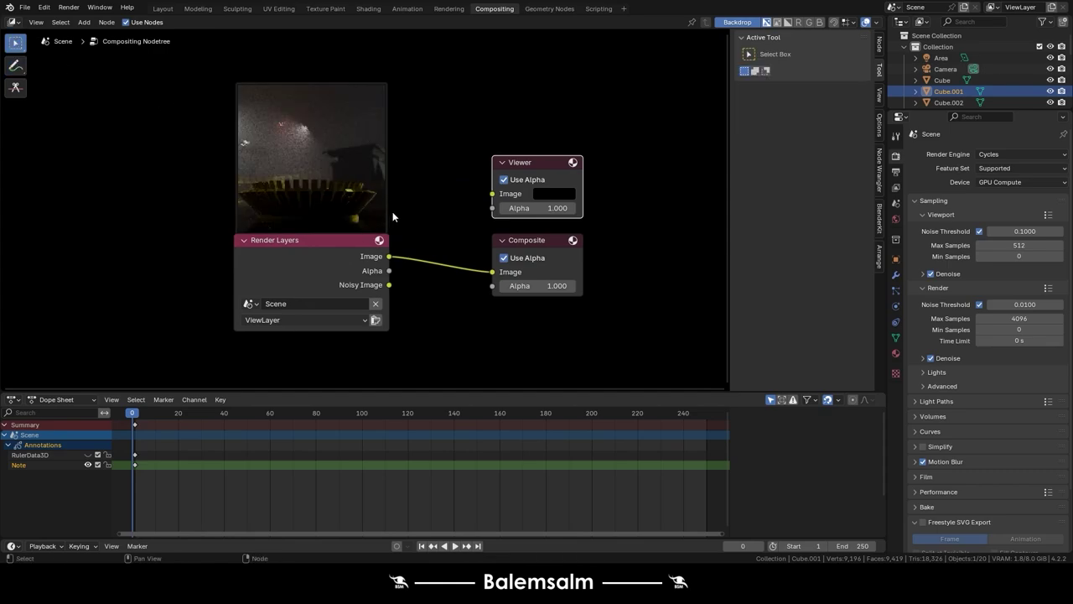
drag(389, 256, 492, 194)
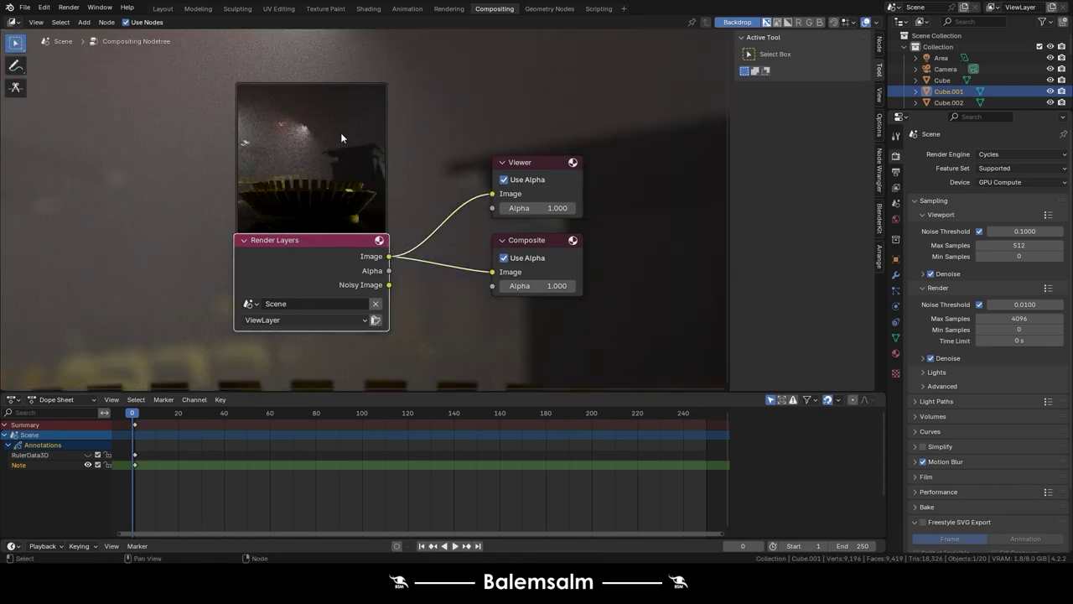
scroll(394, 174, down, 1)
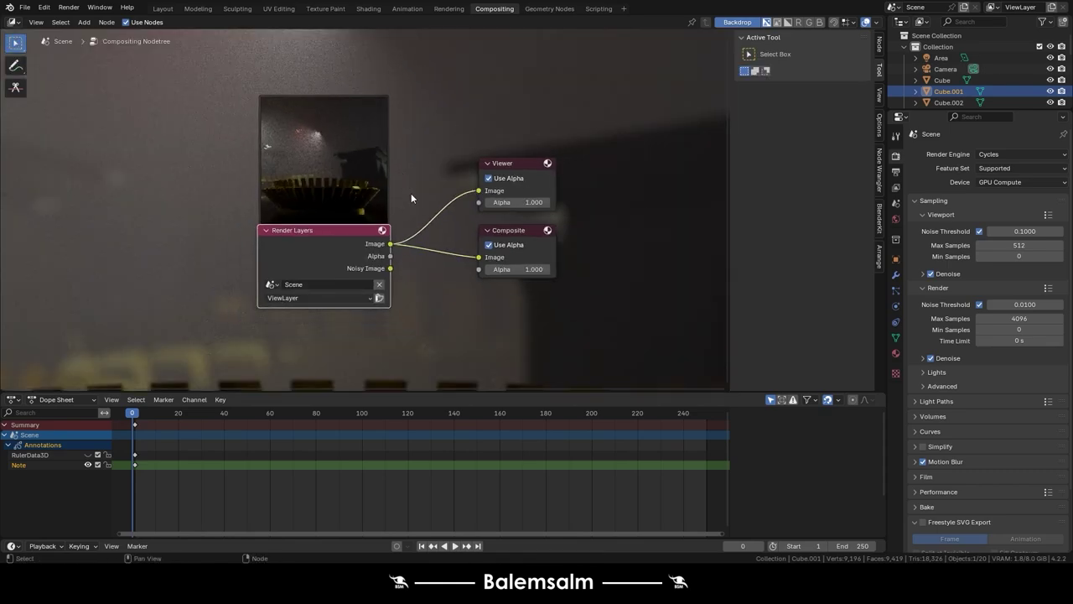
- Handwrite the 'Alt + Home' note on the node canvas with the annotate tool
click(23, 69)
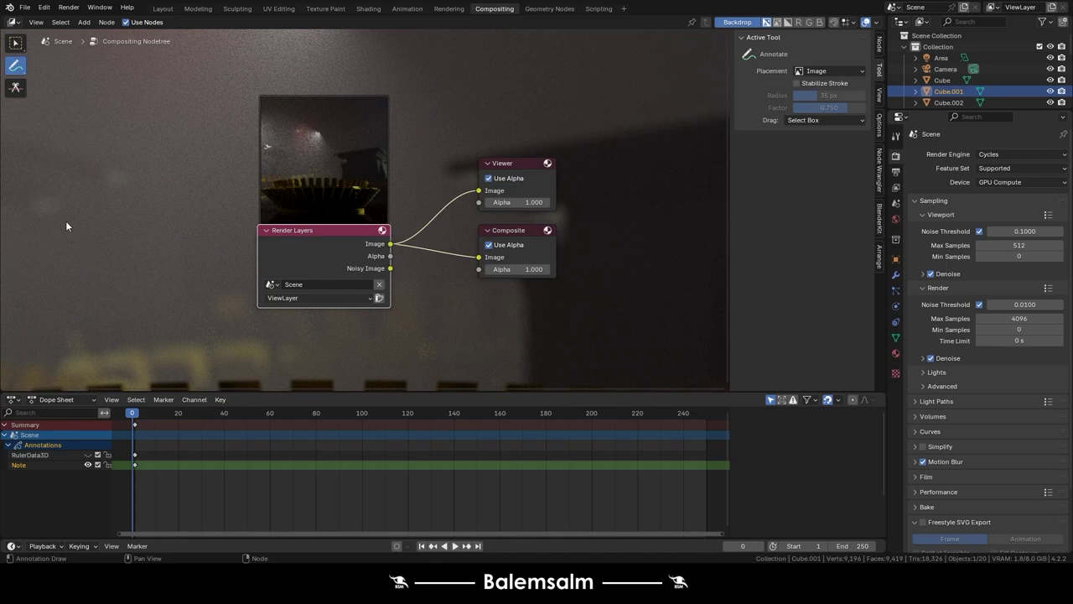
mouse_move(41, 235)
mouse_down()
mouse_move(73, 227)
mouse_move(68, 215)
mouse_move(99, 237)
mouse_up()
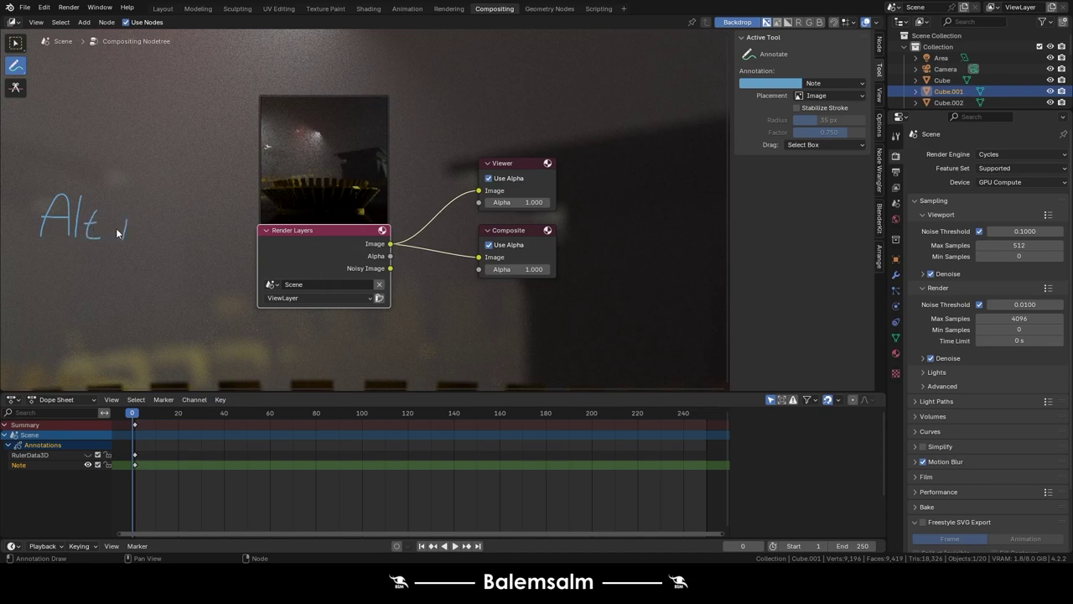
drag(155, 197, 151, 242)
mouse_move(156, 200)
mouse_down()
mouse_move(170, 238)
mouse_move(185, 205)
mouse_up()
key(alt+n)
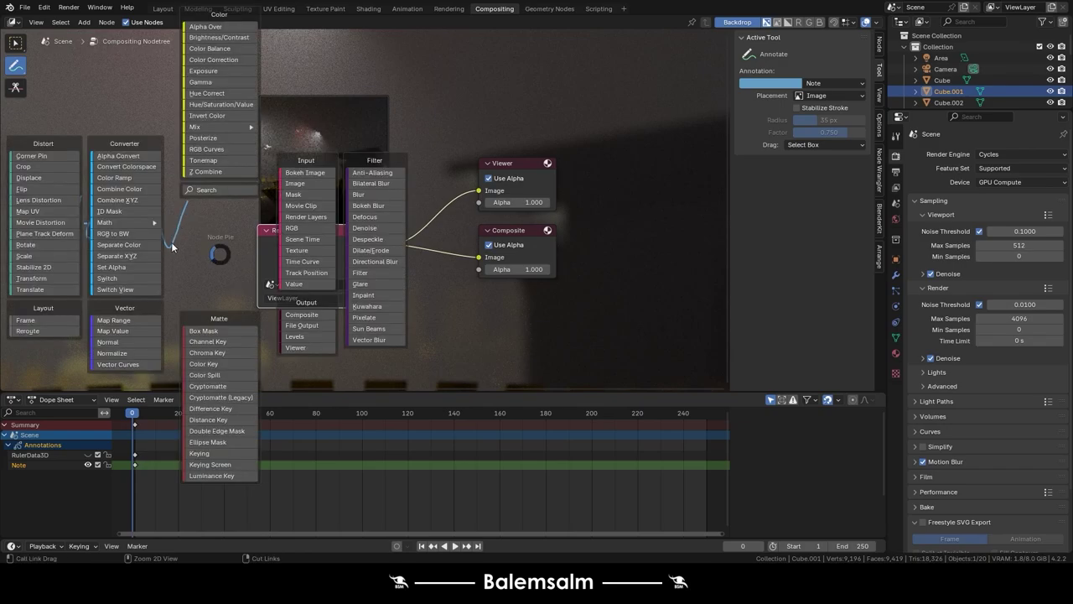
key(Escape)
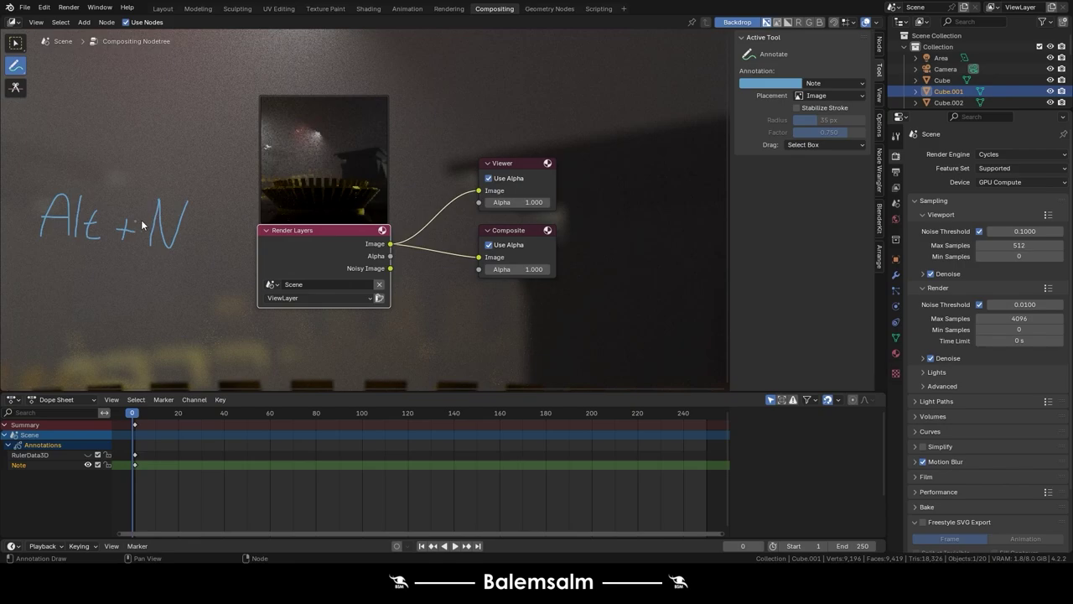
key(alt+n)
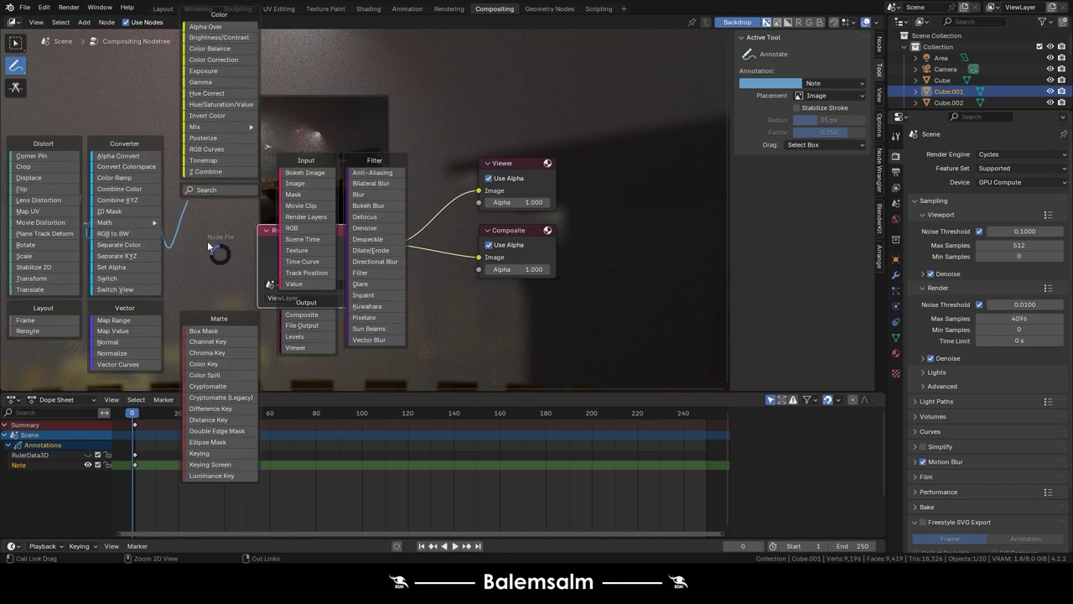
key(Escape)
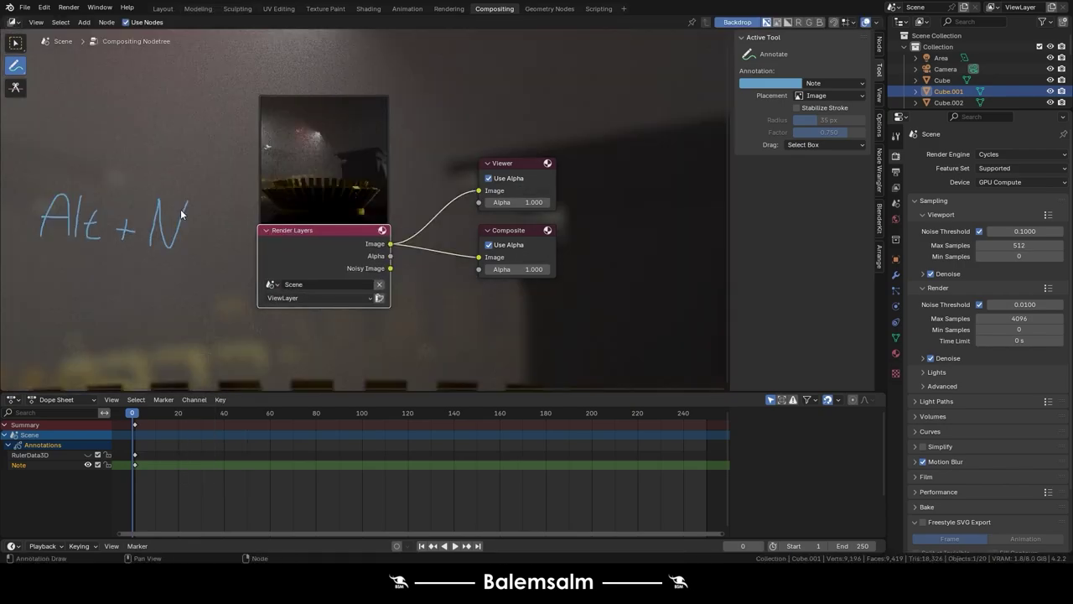
key(ctrl+z)
key(ctrl+z)
mouse_move(157, 207)
mouse_down()
mouse_move(148, 242)
mouse_move(160, 251)
mouse_move(167, 220)
mouse_move(171, 249)
mouse_move(180, 239)
mouse_move(235, 273)
mouse_up()
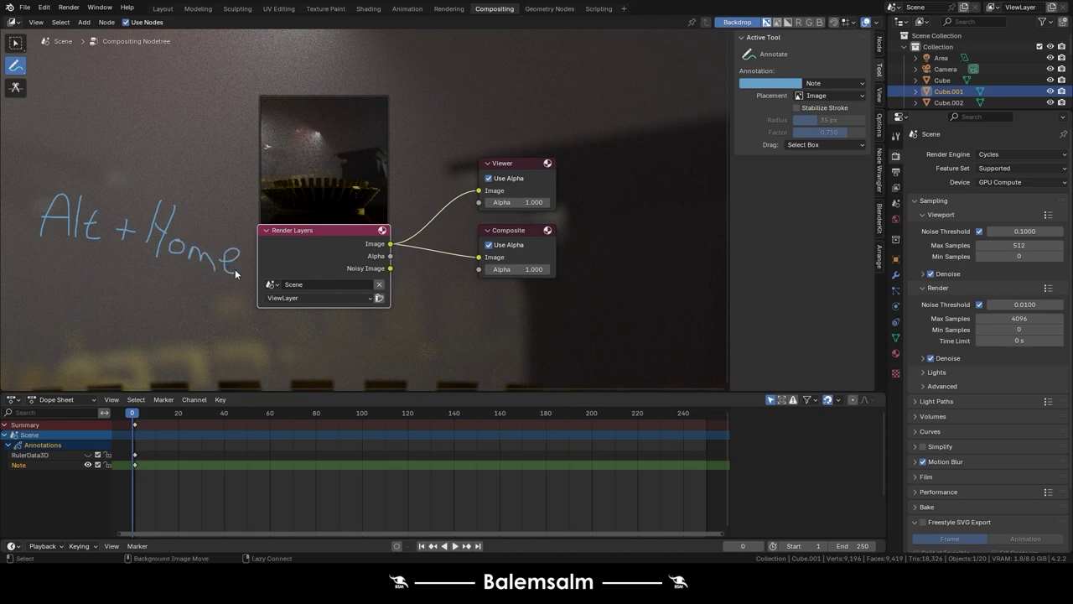
- Fit the backdrop with Alt+Home, zoom it in with Alt+V, and undo stray strokes
key(alt+Home)
mouse_move(110, 52)
mouse_down()
mouse_move(175, 97)
mouse_move(154, 84)
mouse_up()
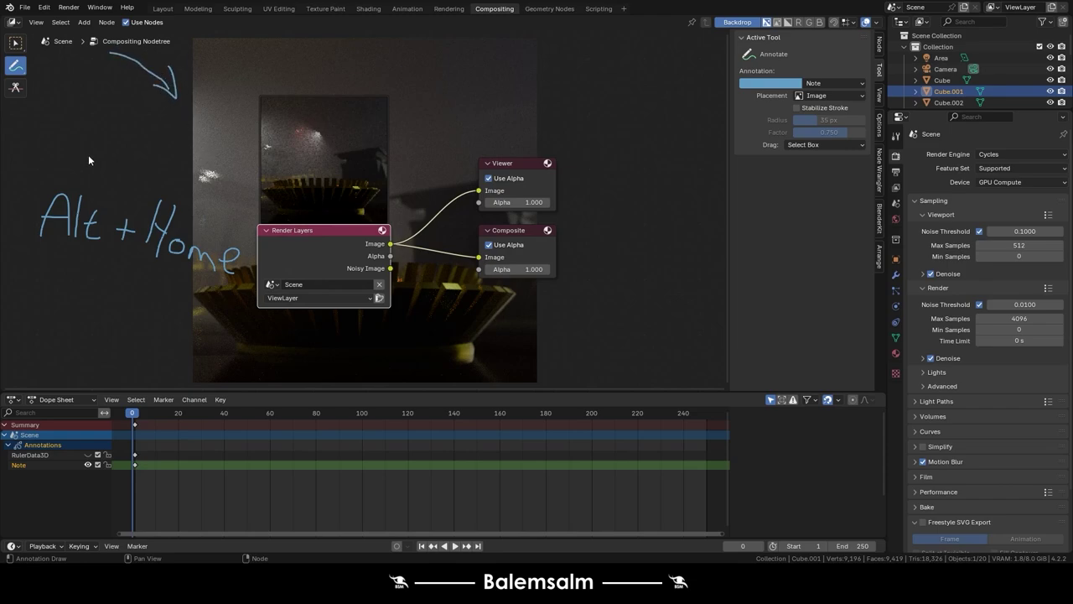
key(alt+v)
key(alt+v)
key(alt+v)
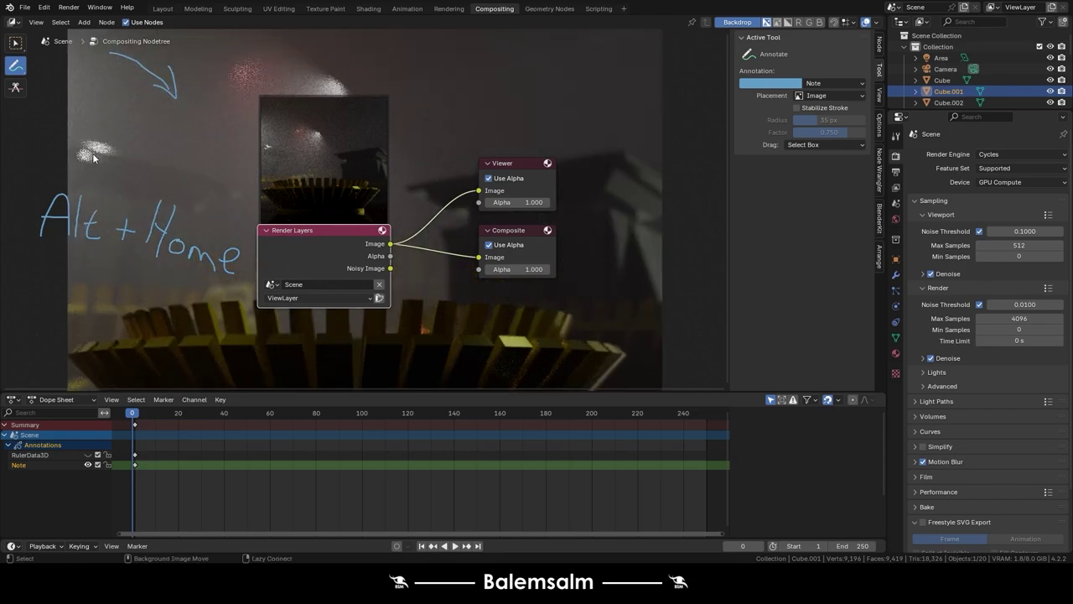
key(ctrl+z)
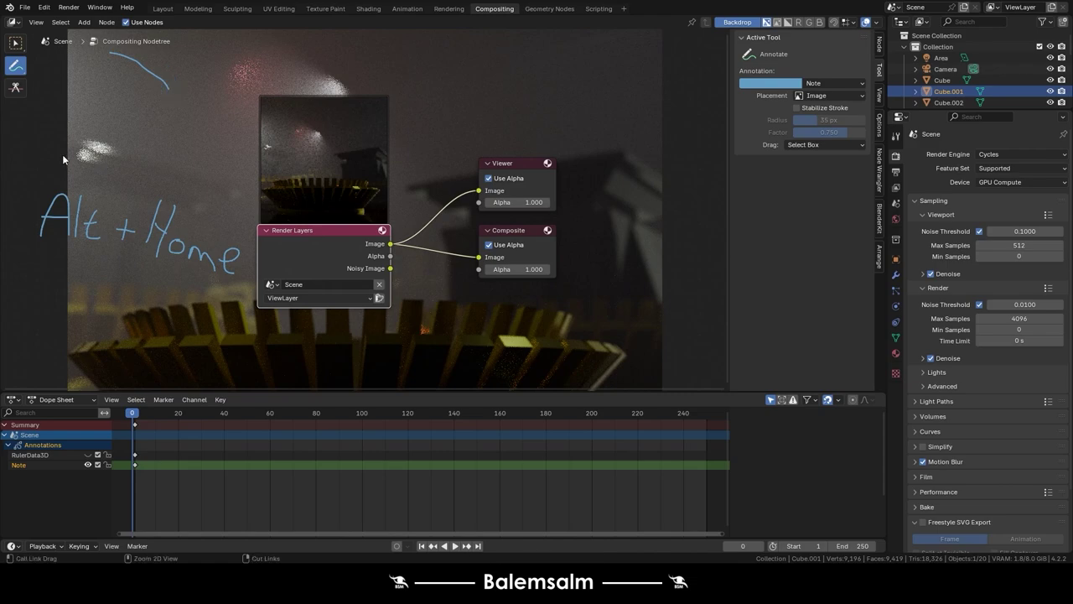
- Sketch the backdrop-zoom shortcut note and zoom the backdrop in with Alt+V and out with V
key(ctrl+z)
key(ctrl+z)
key(ctrl+z)
key(ctrl+z)
key(ctrl+z)
key(ctrl+z)
key(ctrl+z)
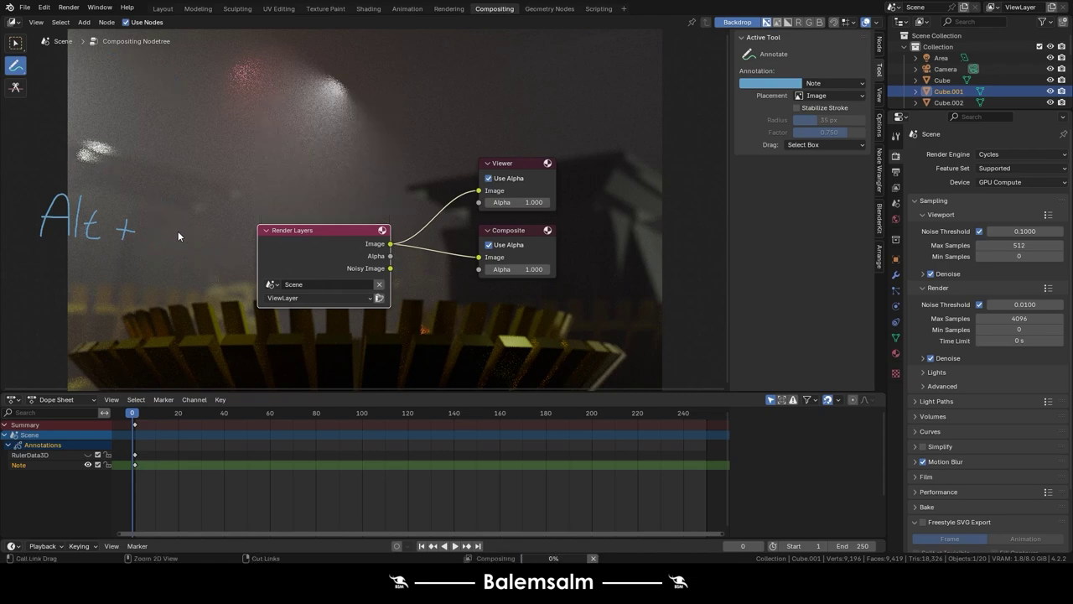
mouse_move(151, 207)
mouse_down()
mouse_move(161, 262)
mouse_move(202, 220)
mouse_up()
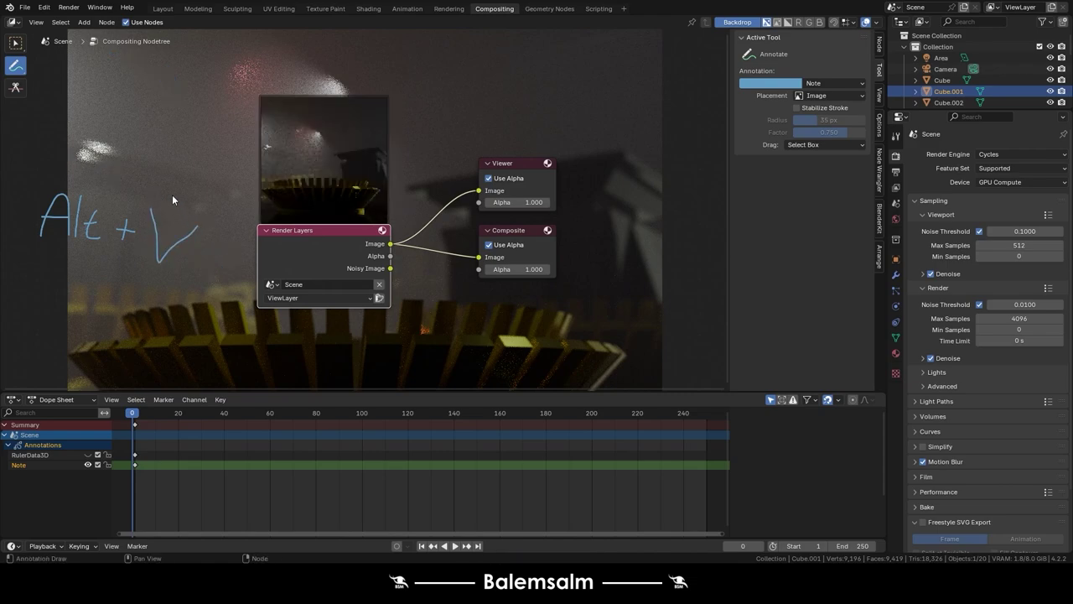
key(alt+v)
key(alt+v)
key(alt+v)
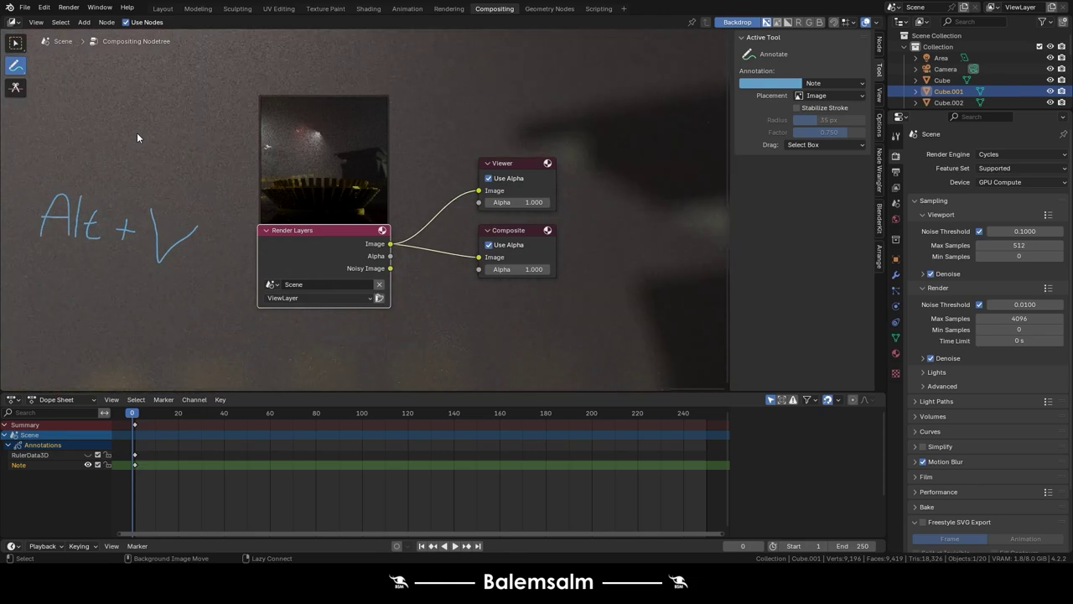
key(v)
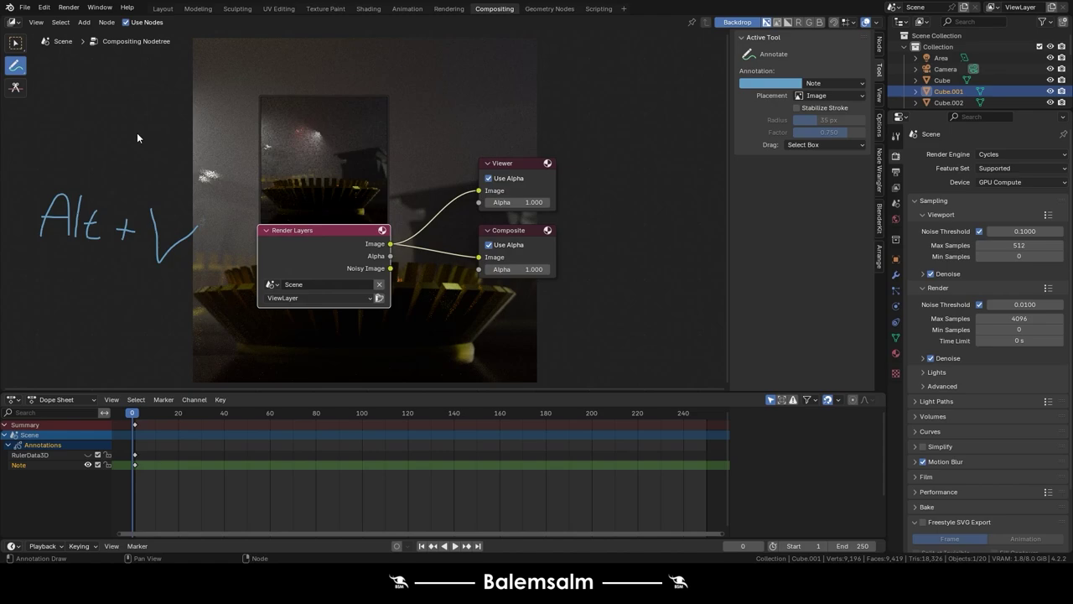
key(v)
key(v)
key(v)
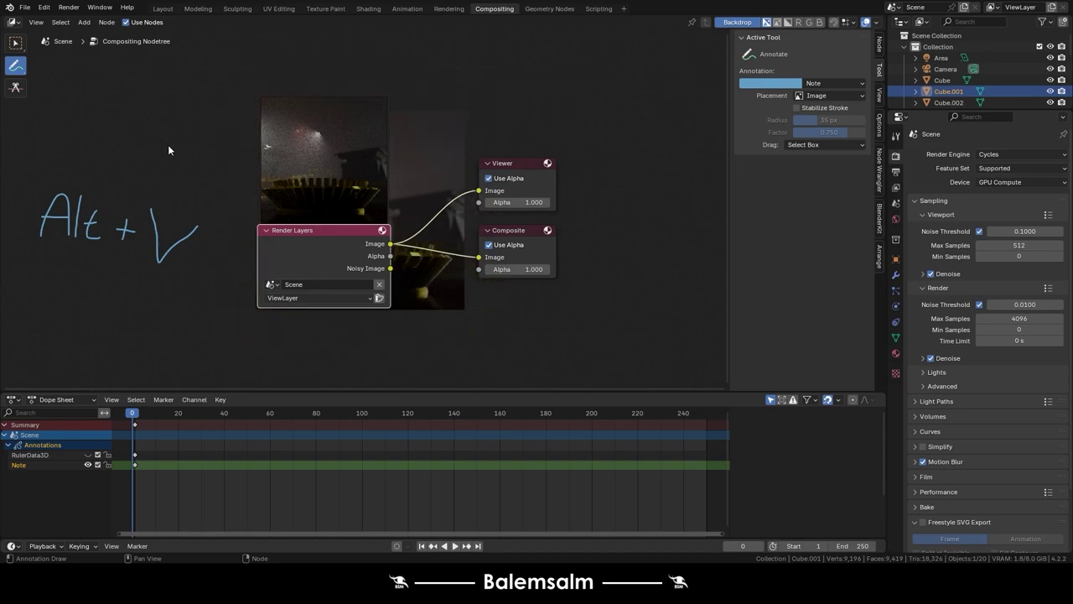
mouse_move(160, 118)
mouse_down()
mouse_move(230, 155)
mouse_move(201, 149)
mouse_up()
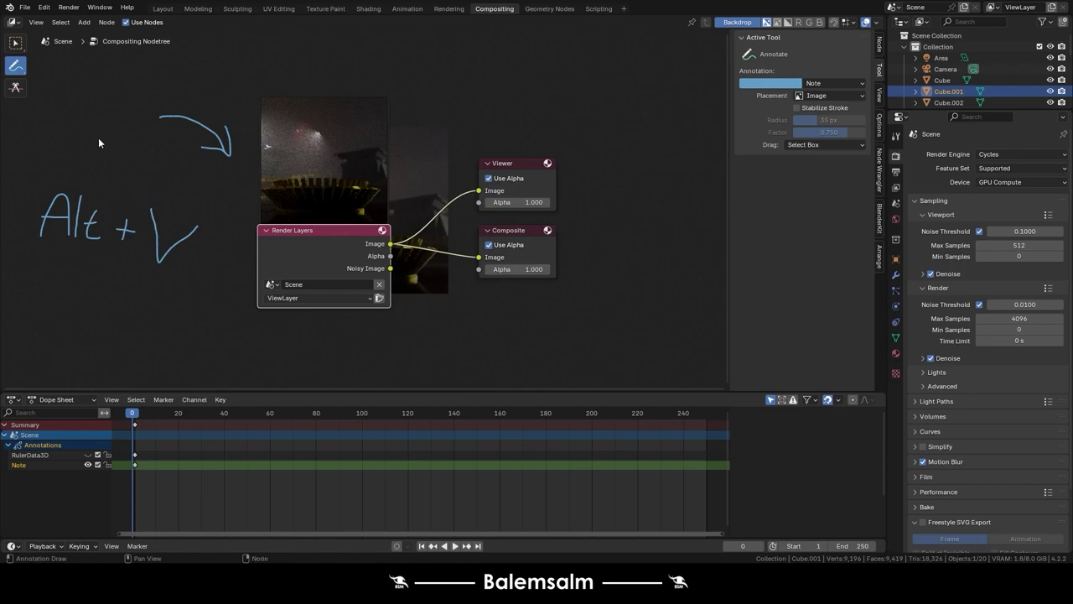
- Redraw the note strokes and show Alt+V enlarging and V shrinking the backdrop
key(ctrl+z)
key(ctrl+z)
key(ctrl+z)
key(ctrl+z)
key(ctrl+z)
key(ctrl+z)
key(ctrl+z)
key(ctrl+z)
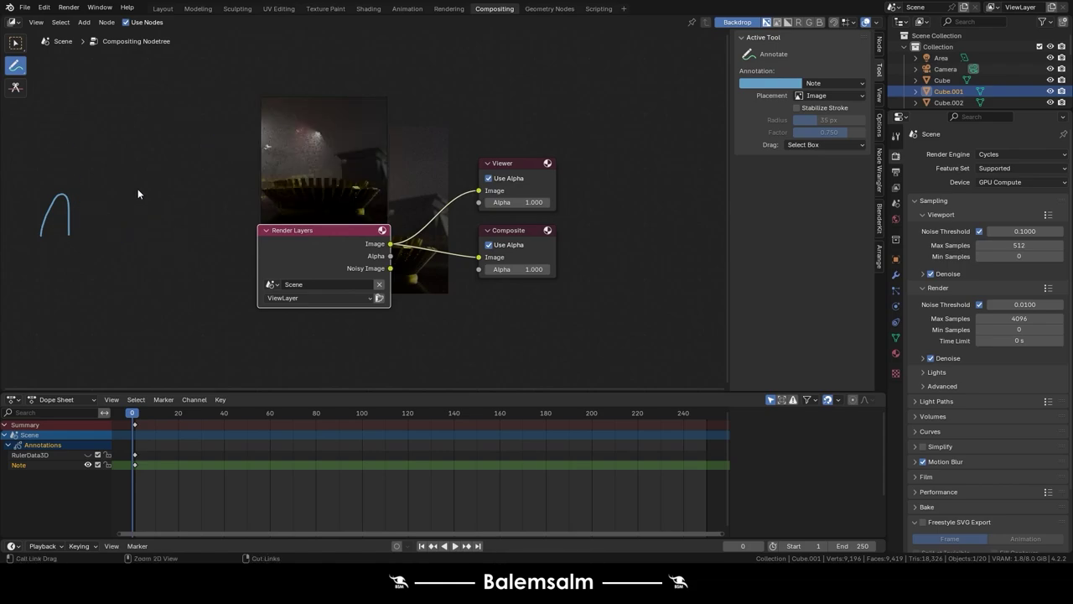
key(ctrl+z)
mouse_move(118, 175)
mouse_down()
mouse_move(126, 229)
mouse_move(177, 181)
mouse_up()
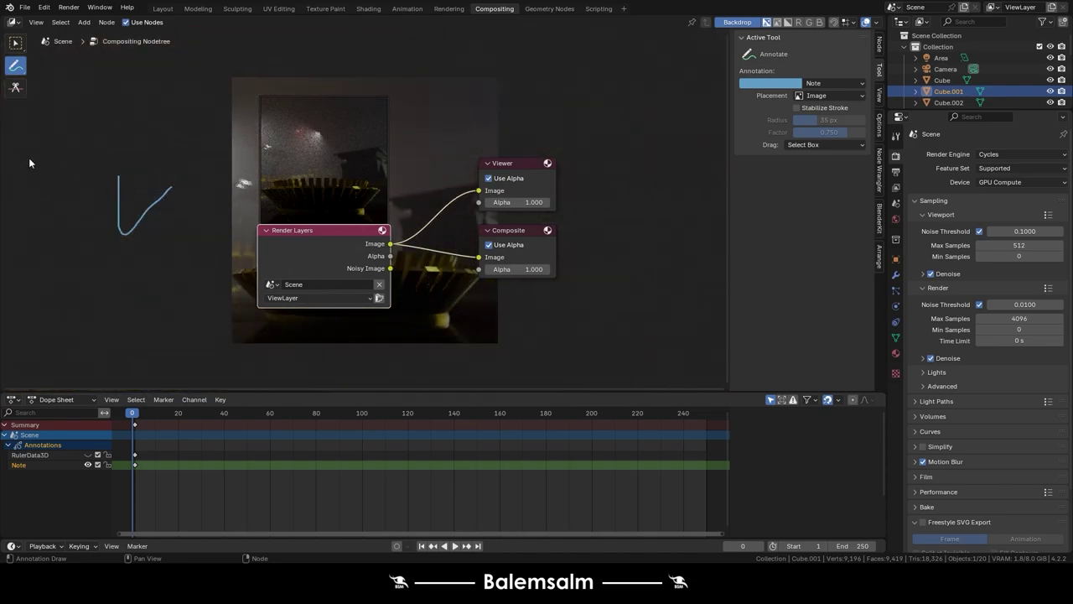
mouse_move(4, 196)
mouse_down()
mouse_move(19, 172)
mouse_move(41, 201)
mouse_move(45, 174)
mouse_move(50, 200)
mouse_move(76, 204)
mouse_move(76, 181)
mouse_move(102, 208)
mouse_move(109, 198)
mouse_up()
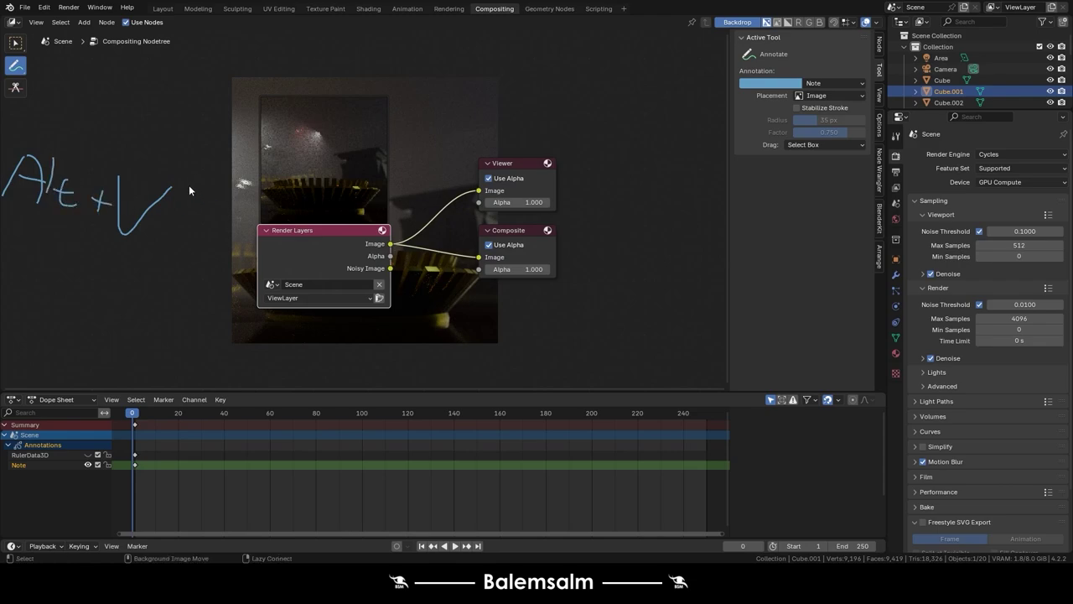
key(alt+v)
key(alt+v)
key(alt+v)
key(alt+v)
key(alt+v)
key(v)
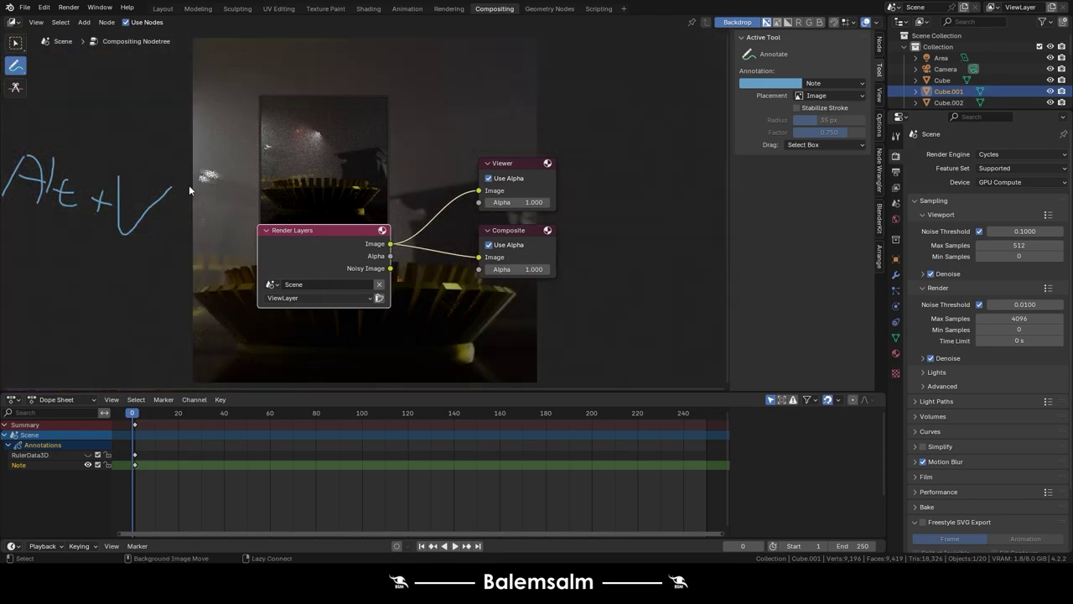
- Erase the handwritten Alt+V note and switch back to drawing annotations
drag(23, 67, 42, 137)
mouse_move(18, 177)
mouse_down()
mouse_move(74, 186)
mouse_move(17, 161)
mouse_up()
click(22, 66)
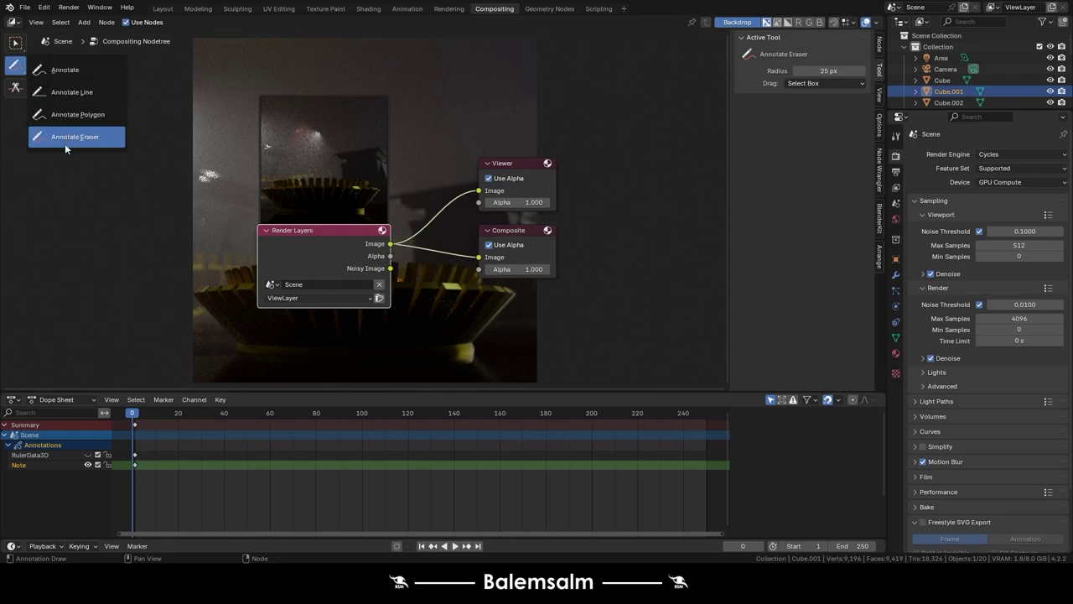
click(65, 141)
click(14, 73)
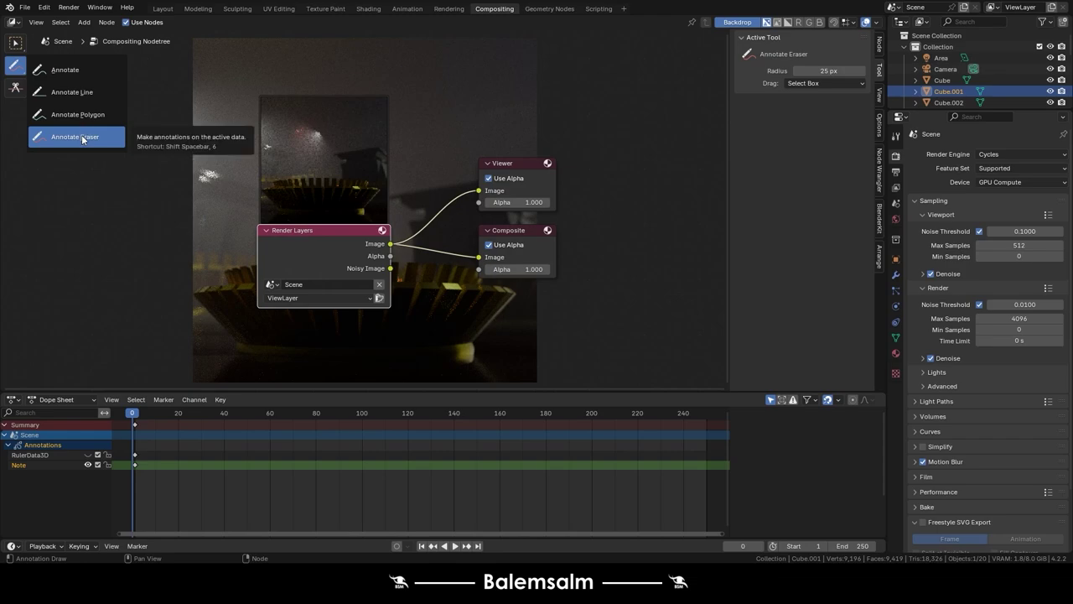
click(81, 137)
click(16, 65)
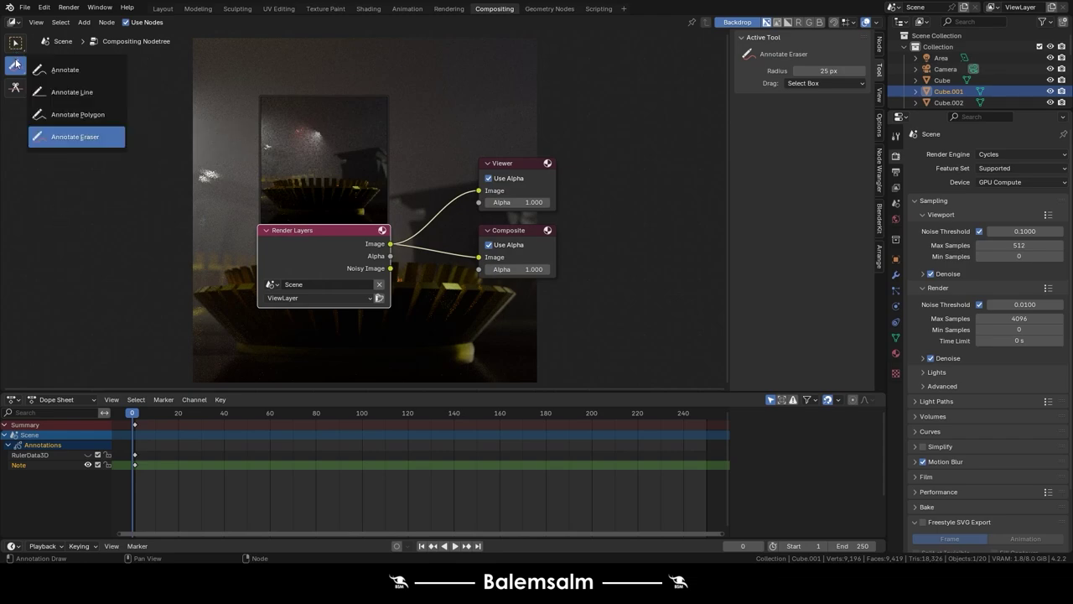
click(43, 60)
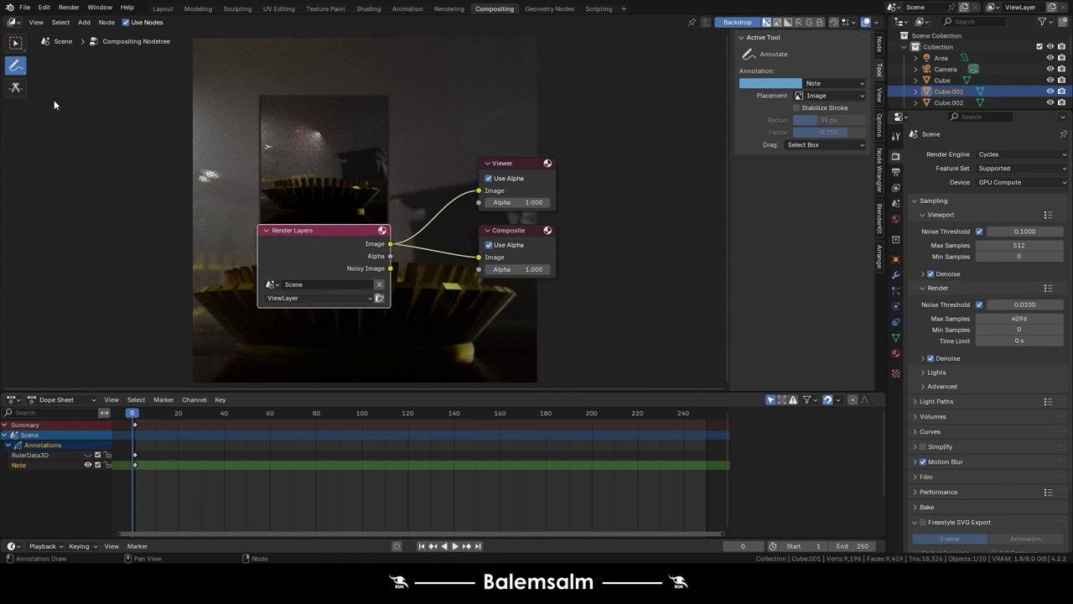
- Drop a Color Balance node onto the Render Layers link and wire its output to Composite
click(23, 50)
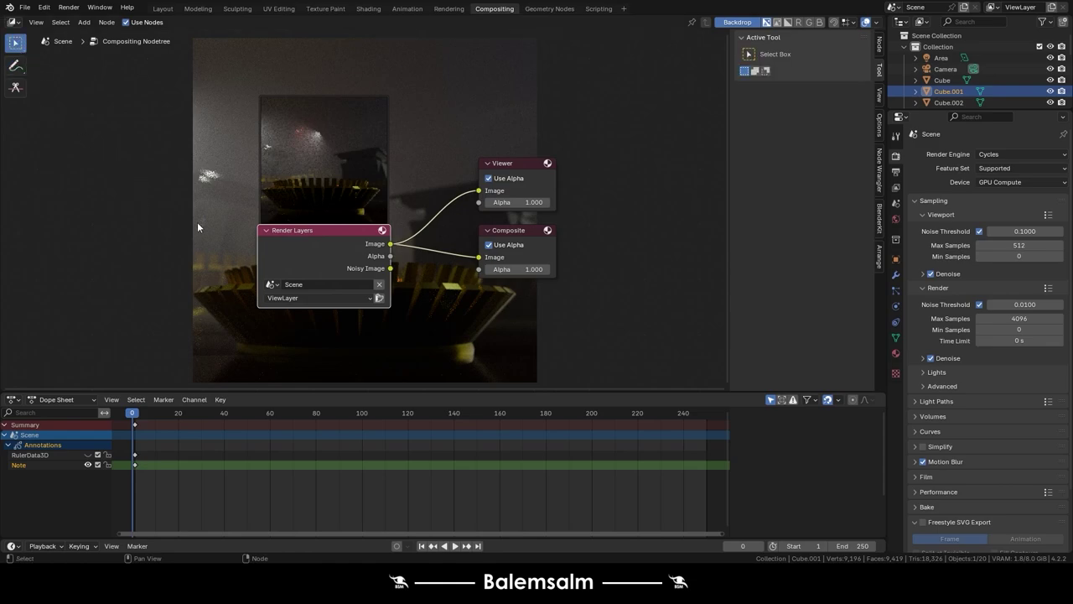
drag(319, 230, 61, 240)
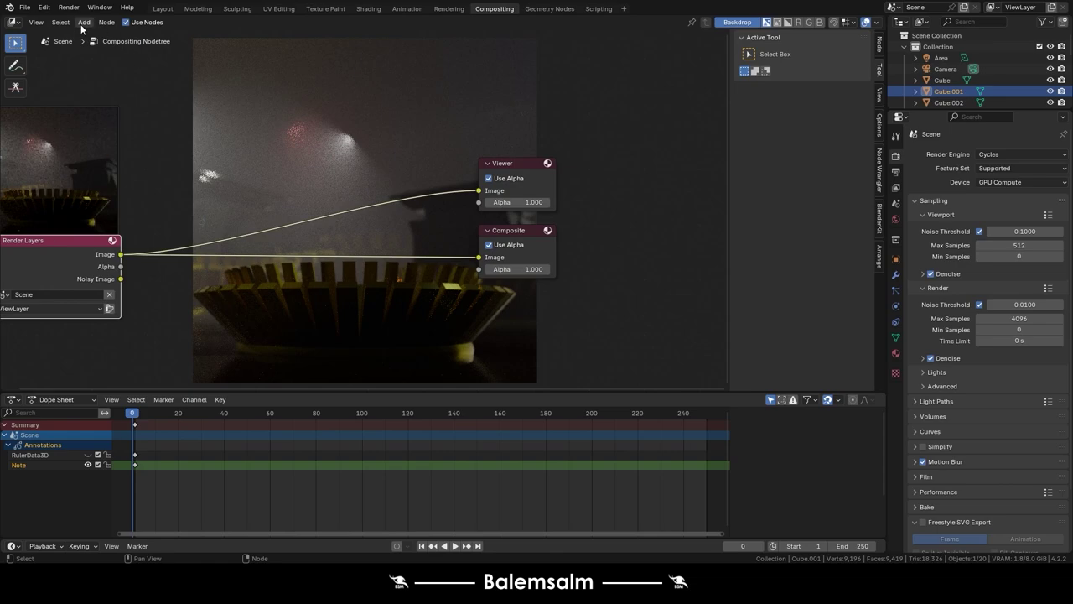
click(80, 25)
click(85, 25)
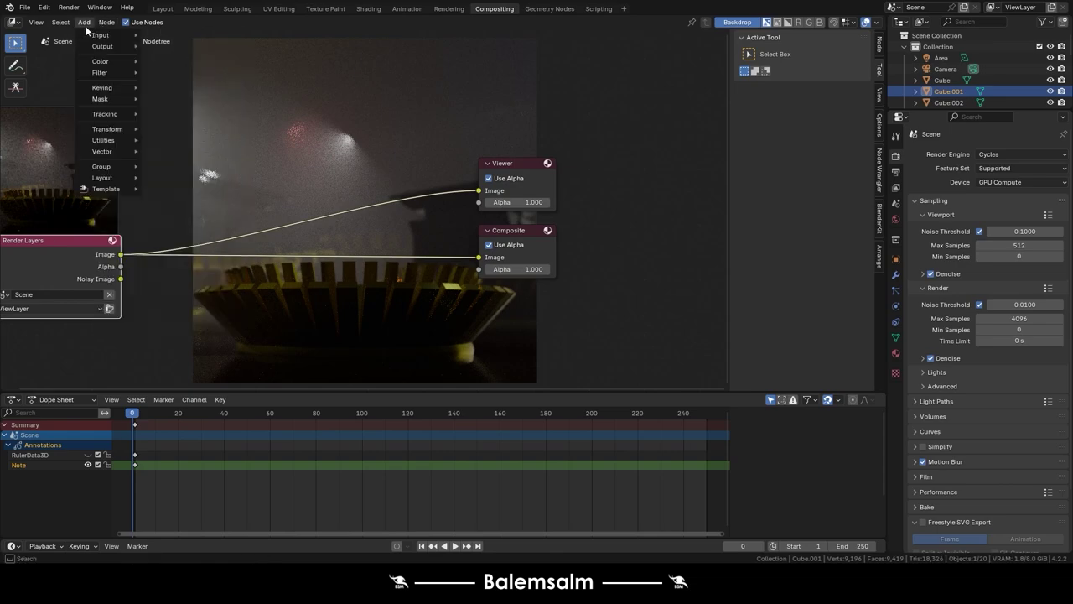
mouse_move(101, 61)
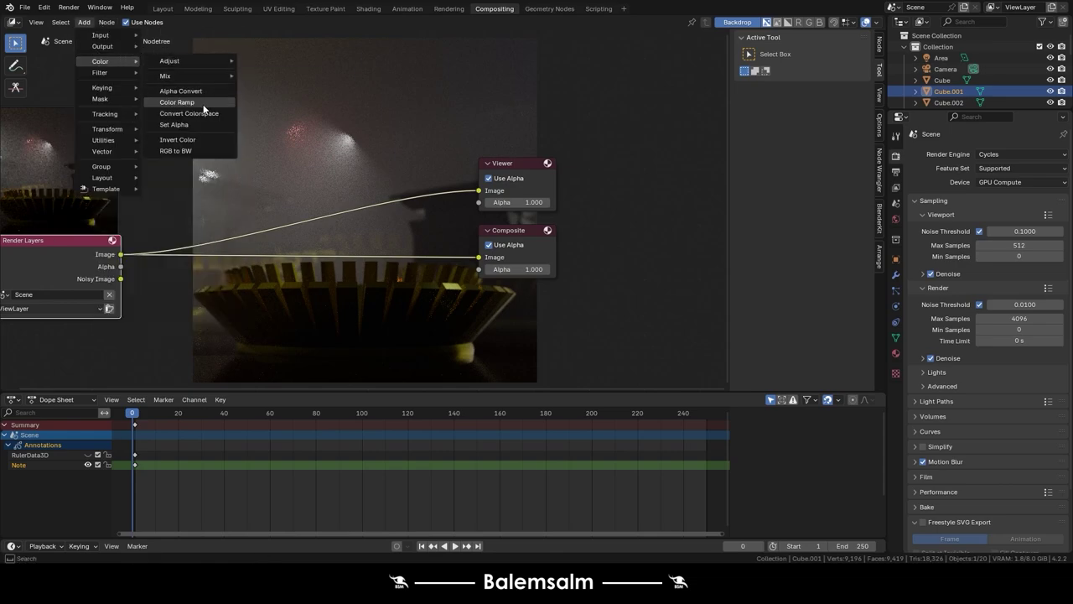
mouse_move(170, 61)
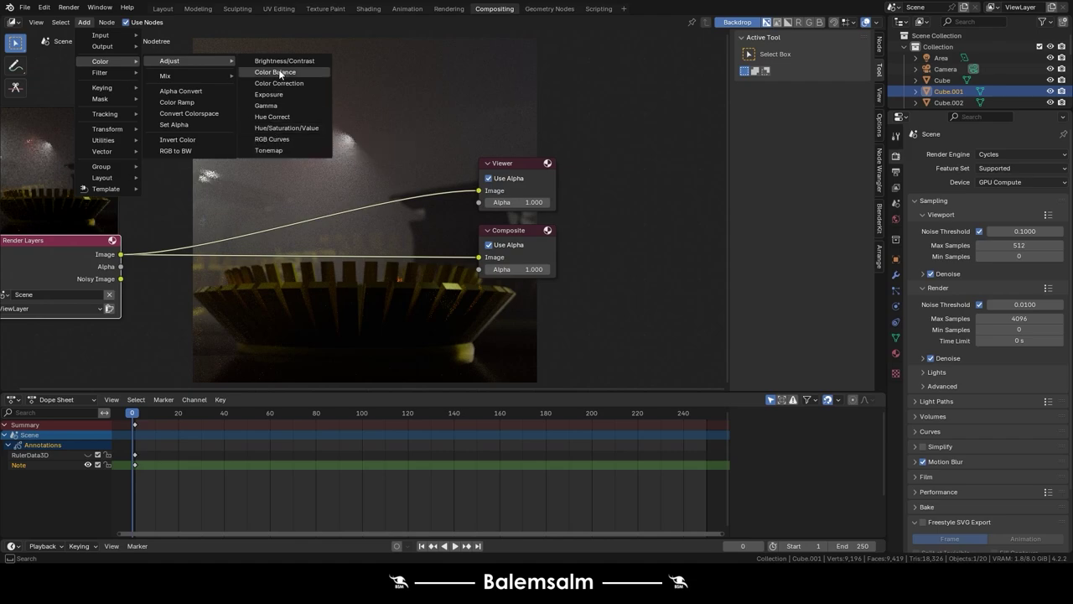
click(279, 73)
click(191, 193)
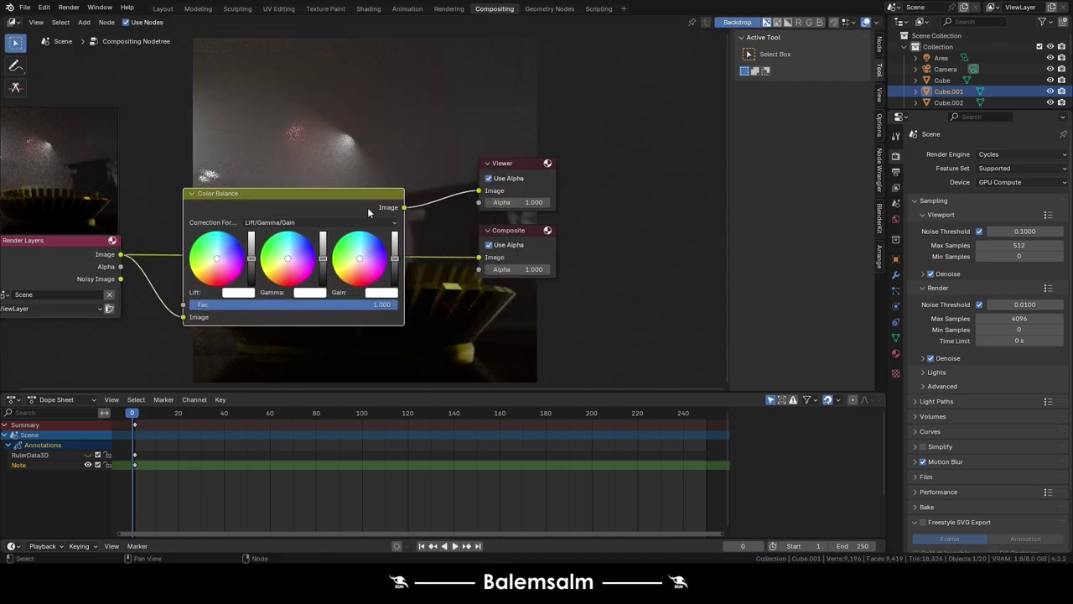
drag(404, 207, 478, 256)
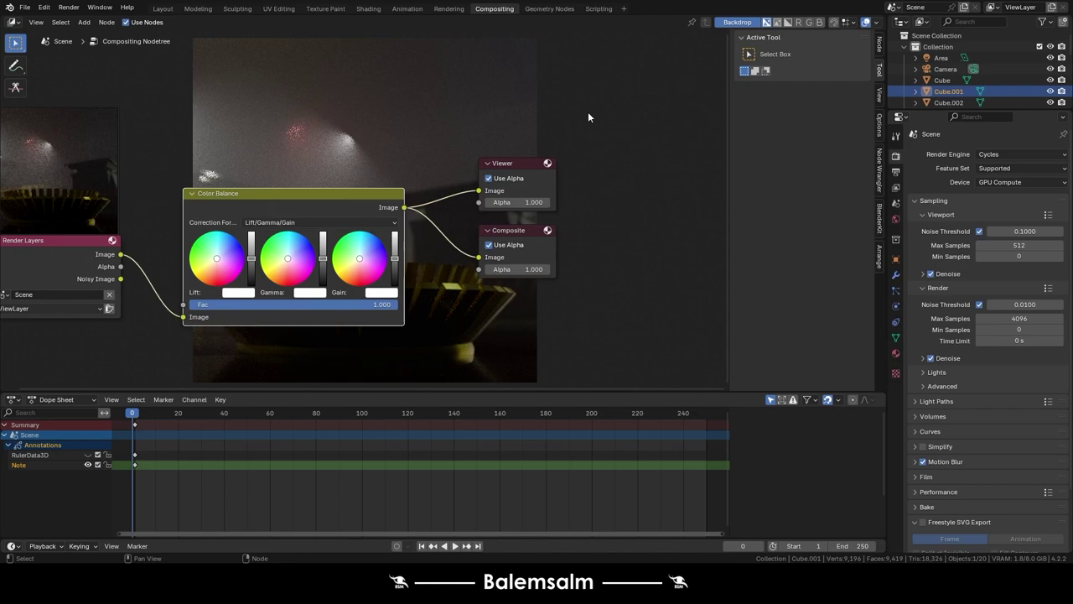
- Reposition Color Balance, raise Lift slightly, and raise Gain to brighten the image
drag(557, 116, 379, 218)
key(g)
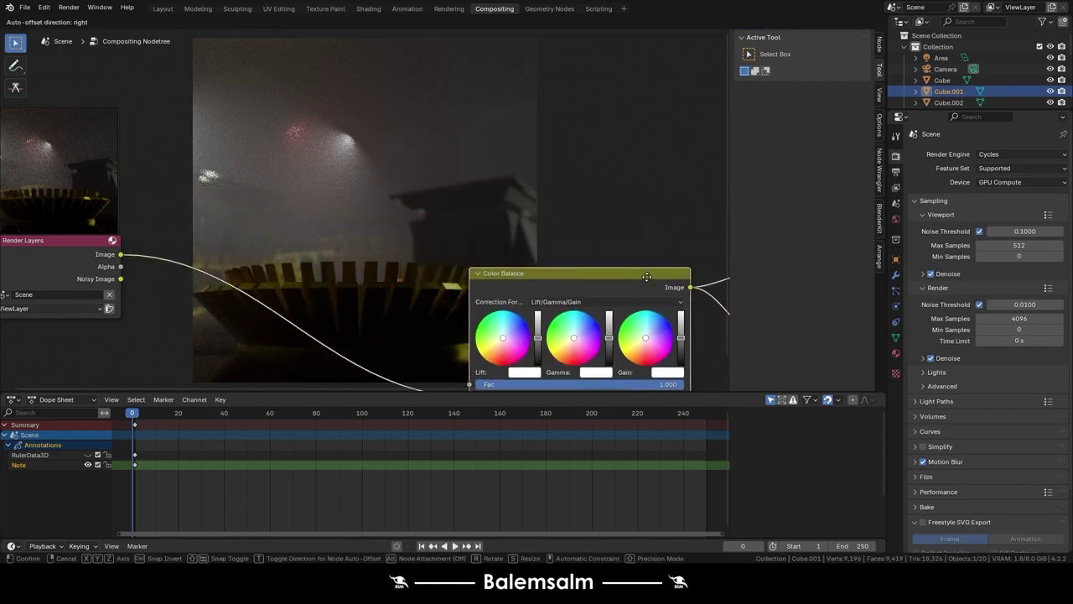
click(583, 224)
mouse_move(532, 316)
mouse_down()
mouse_move(532, 293)
mouse_move(538, 315)
mouse_move(601, 283)
mouse_move(601, 323)
mouse_move(601, 296)
mouse_up()
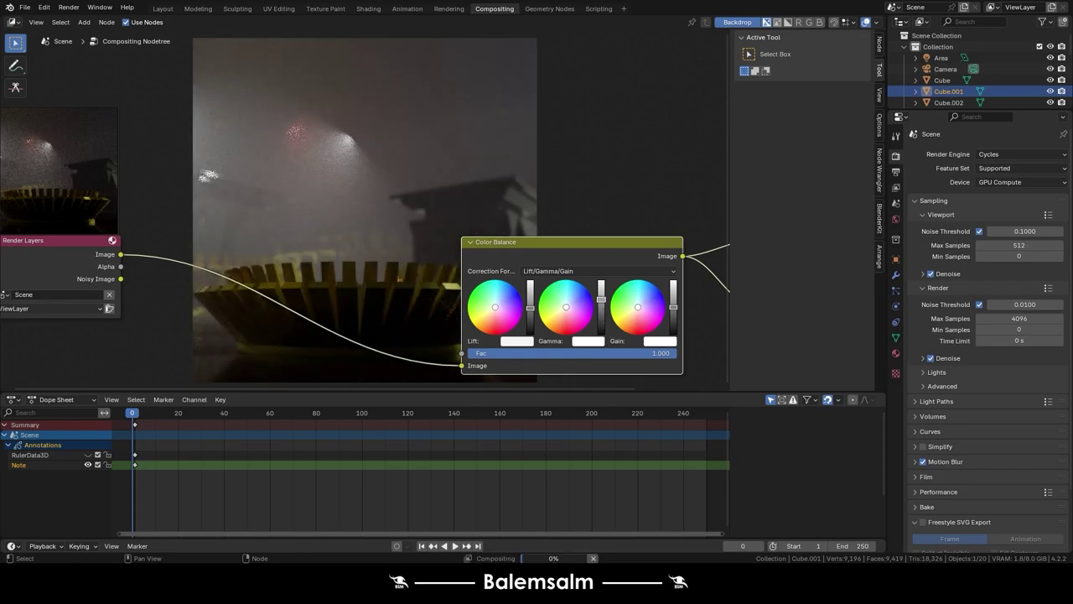
drag(679, 311, 676, 333)
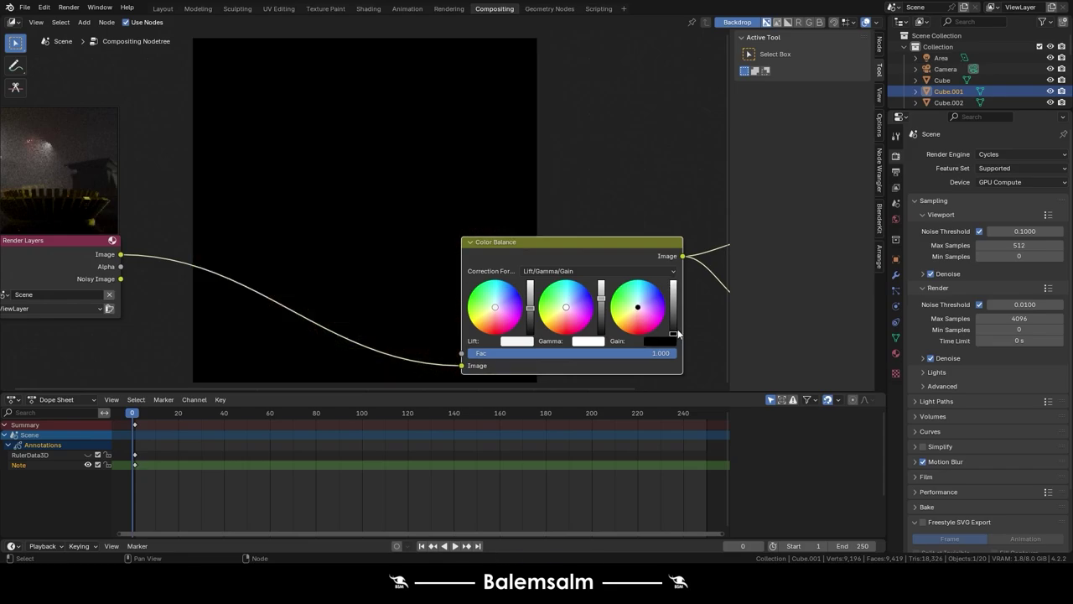
key(ctrl+z)
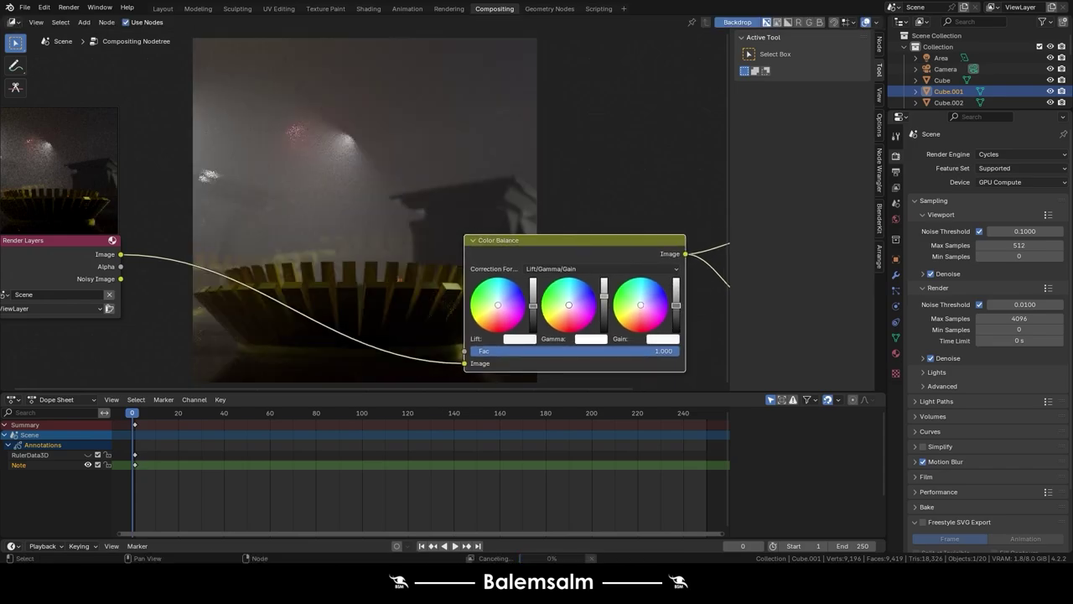
drag(676, 305, 675, 296)
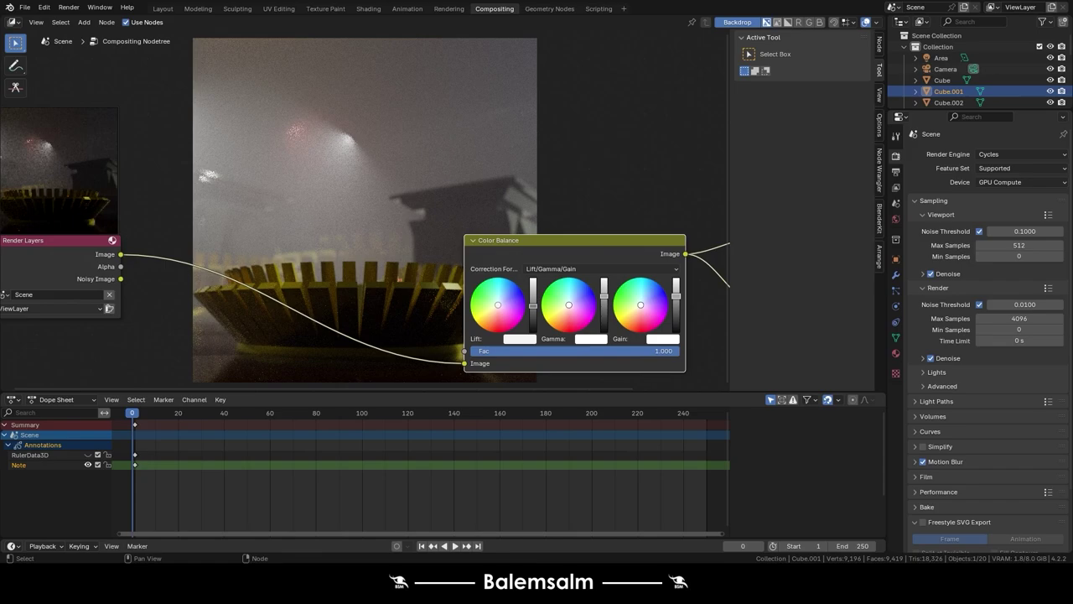
drag(566, 235, 628, 243)
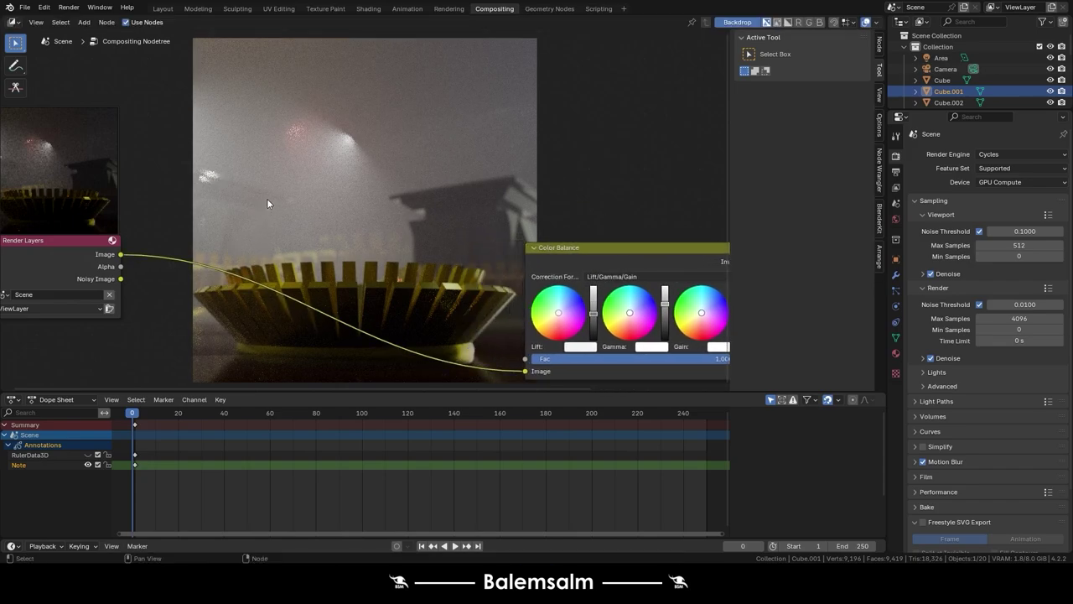
key(shift+a)
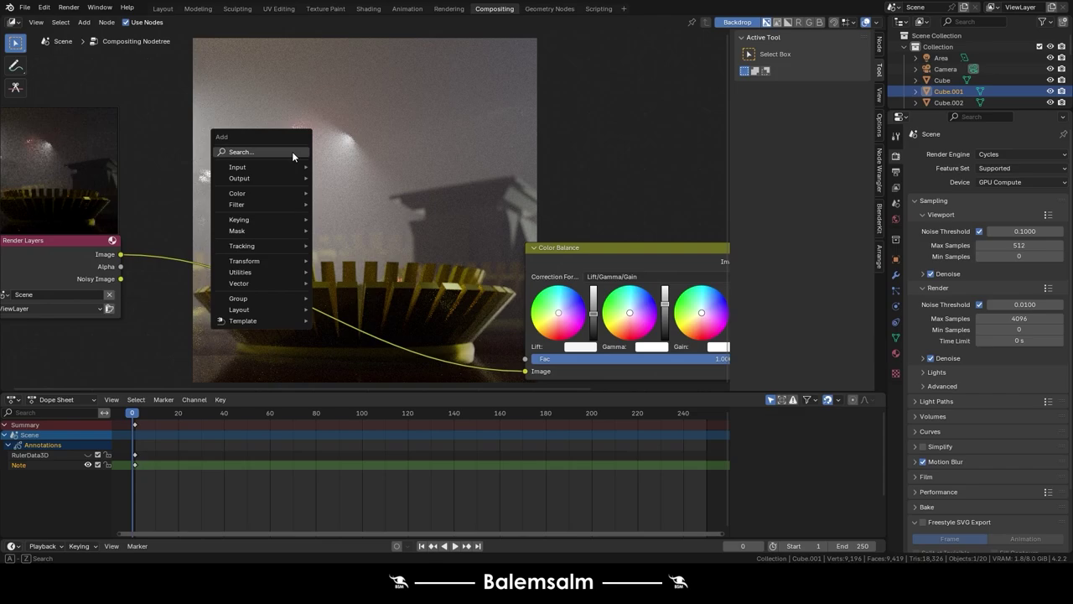
- Add a Denoise node through the 'no' search and place it between Render Layers and Color Balance
click(292, 151)
text(no)
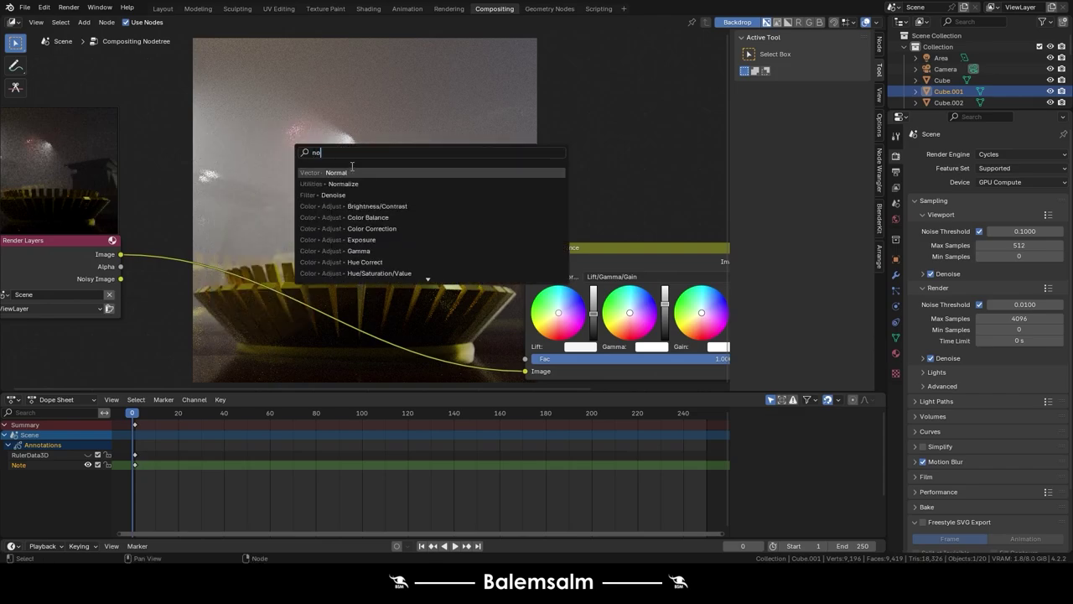
click(357, 194)
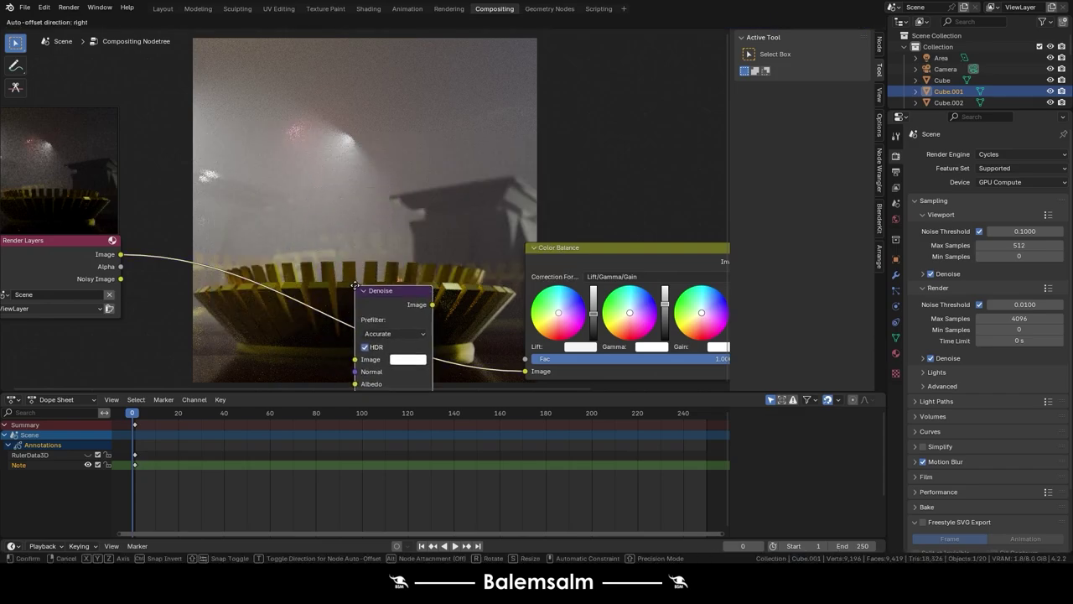
click(357, 290)
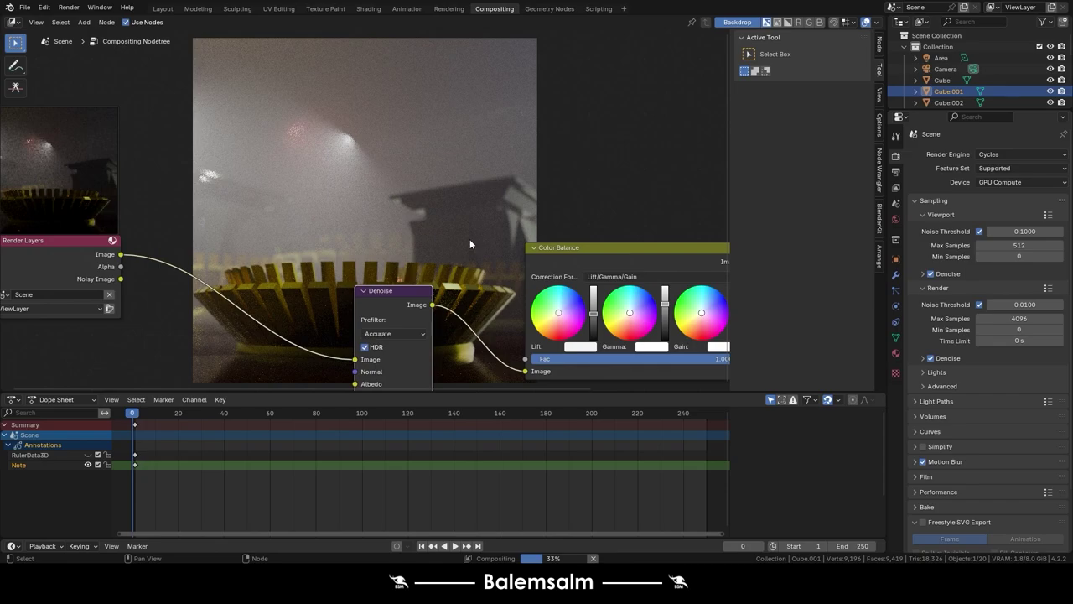
middle_drag(380, 292, 433, 254)
drag(433, 252, 478, 275)
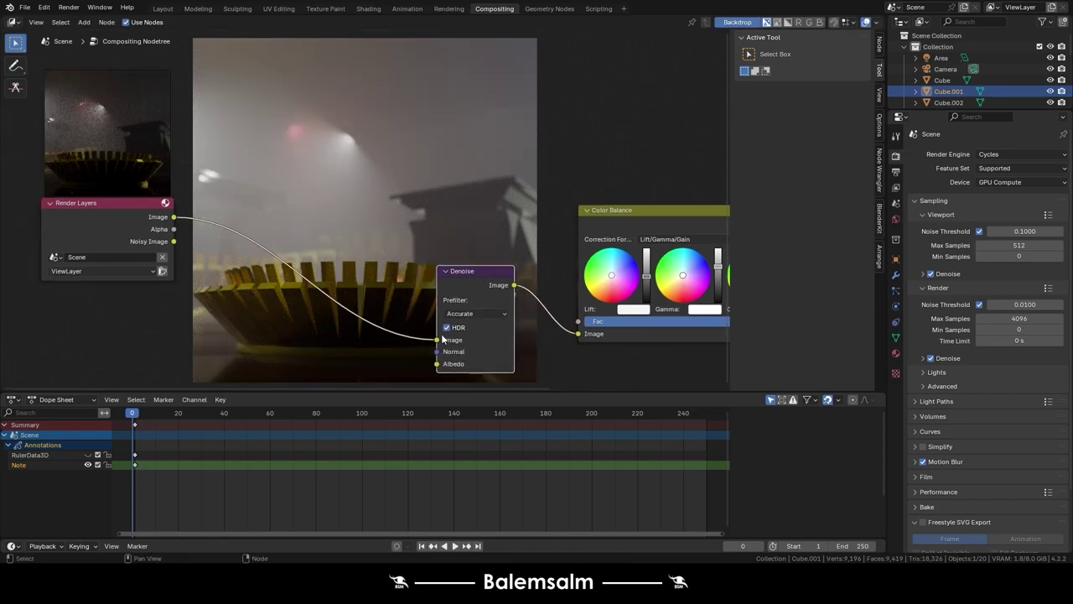
- Wire Render Layers Image into Denoise and Denoise Image into Color Balance
drag(437, 340, 578, 333)
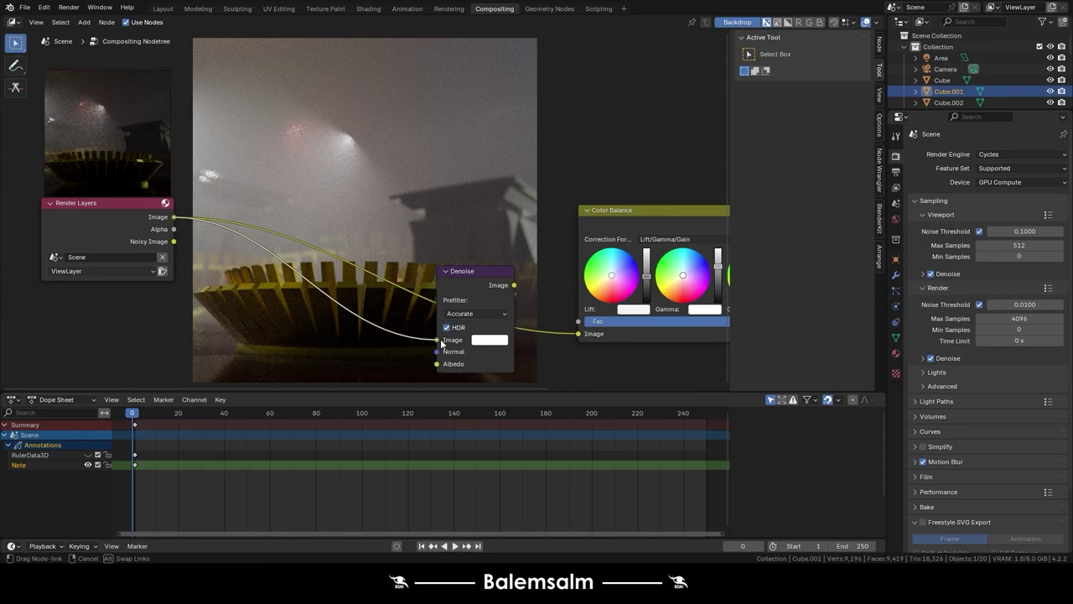
drag(174, 217, 437, 340)
drag(514, 285, 578, 333)
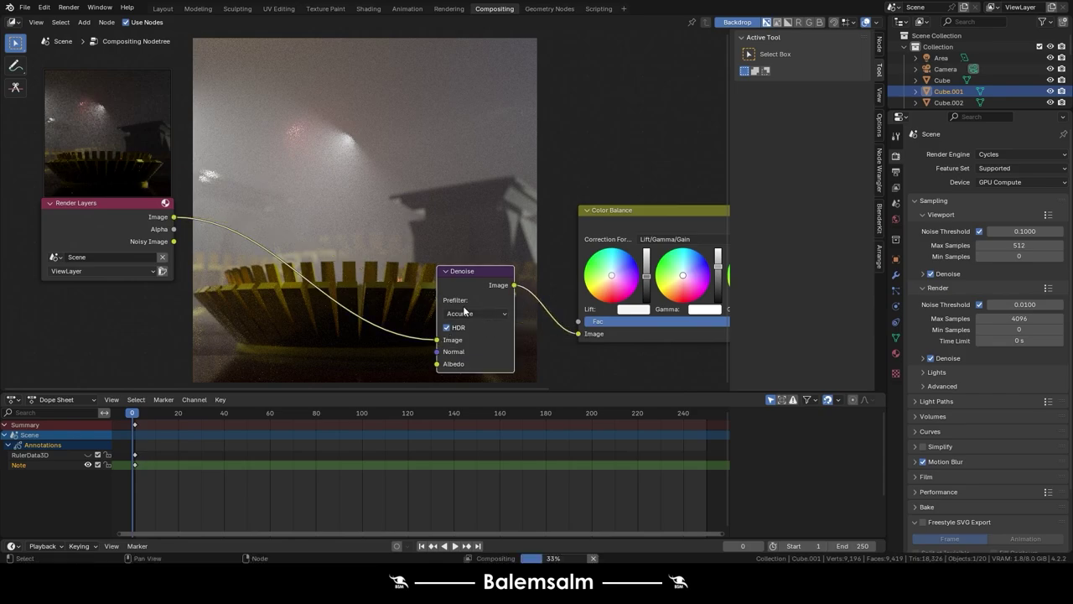
mouse_move(402, 254)
middle_down()
mouse_move(392, 267)
mouse_move(216, 207)
middle_up()
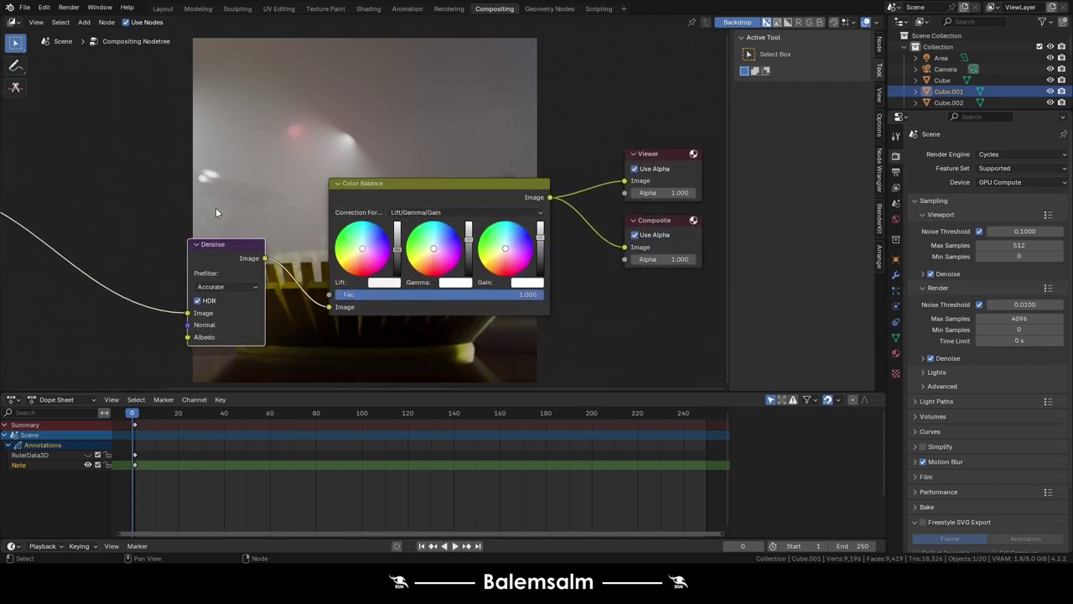
drag(406, 184, 98, 232)
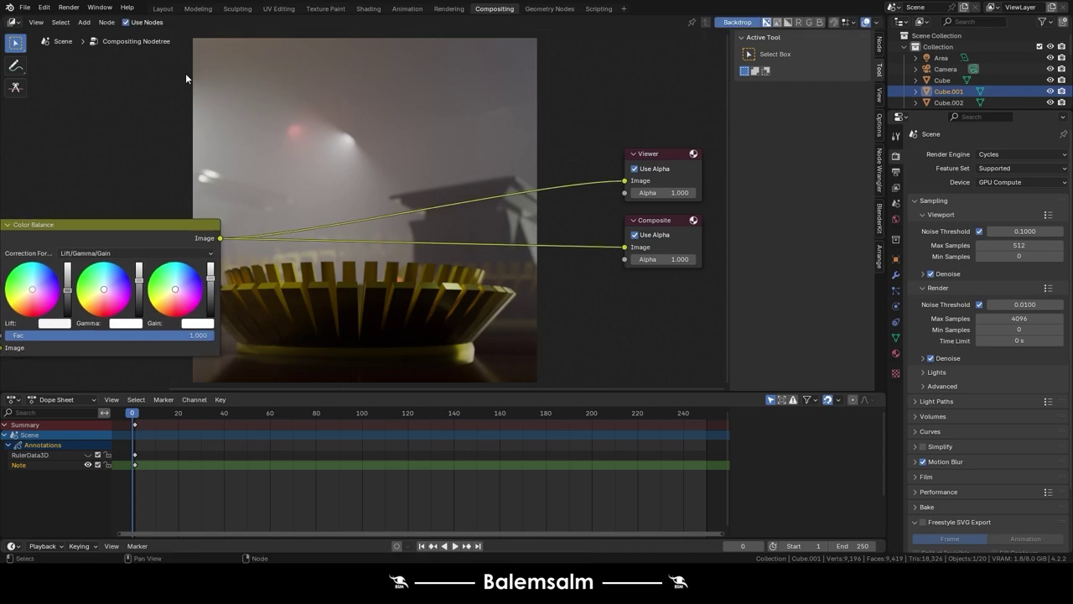
- Add a Streaks Glare node from Add > Filter and splice it onto the Render Layers–Denoise link
click(83, 22)
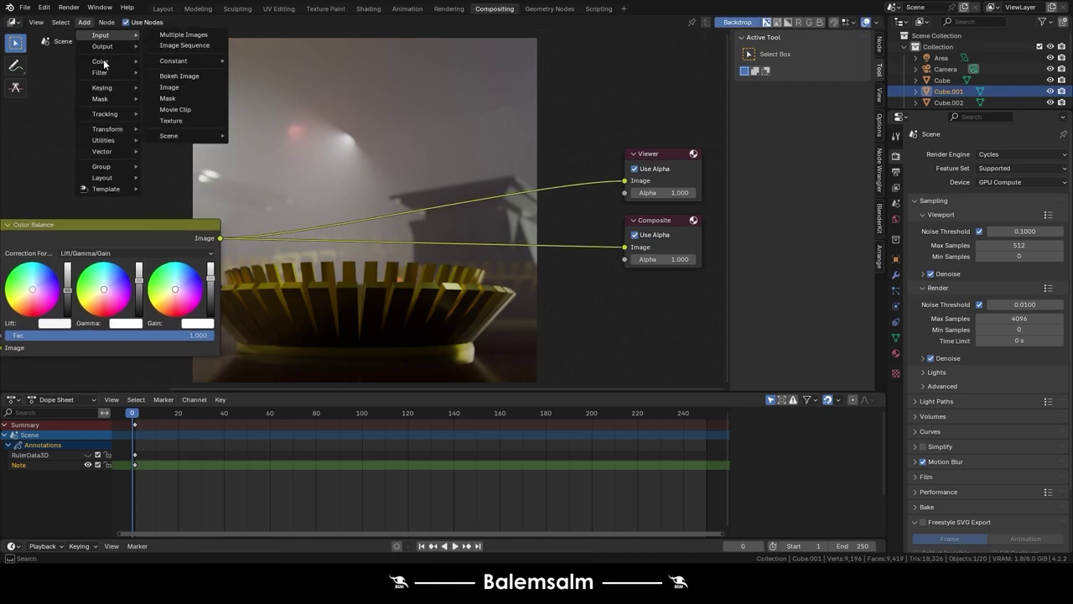
mouse_move(101, 73)
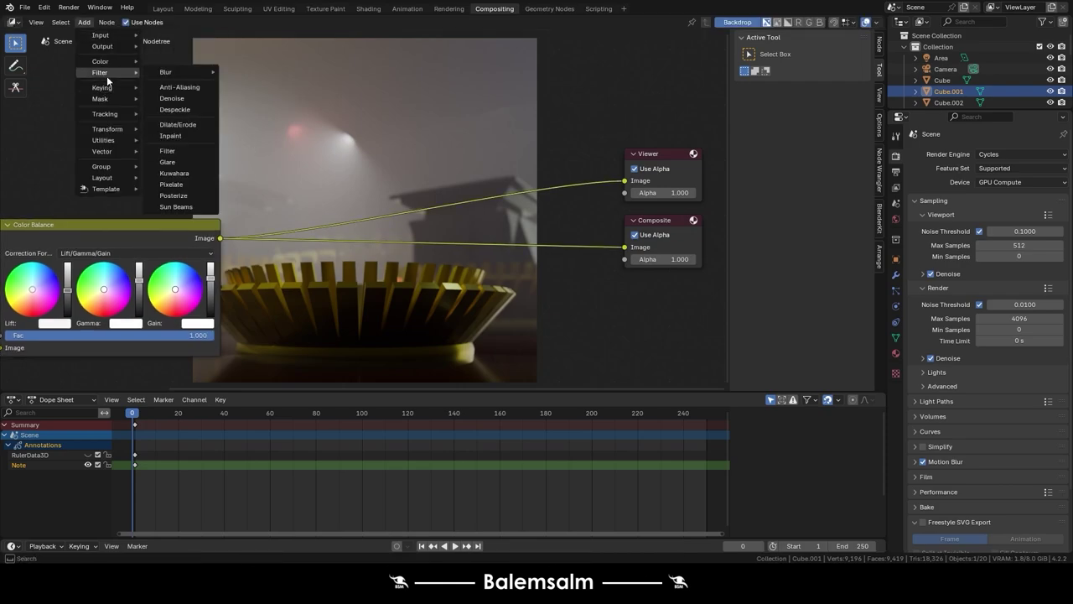
click(194, 162)
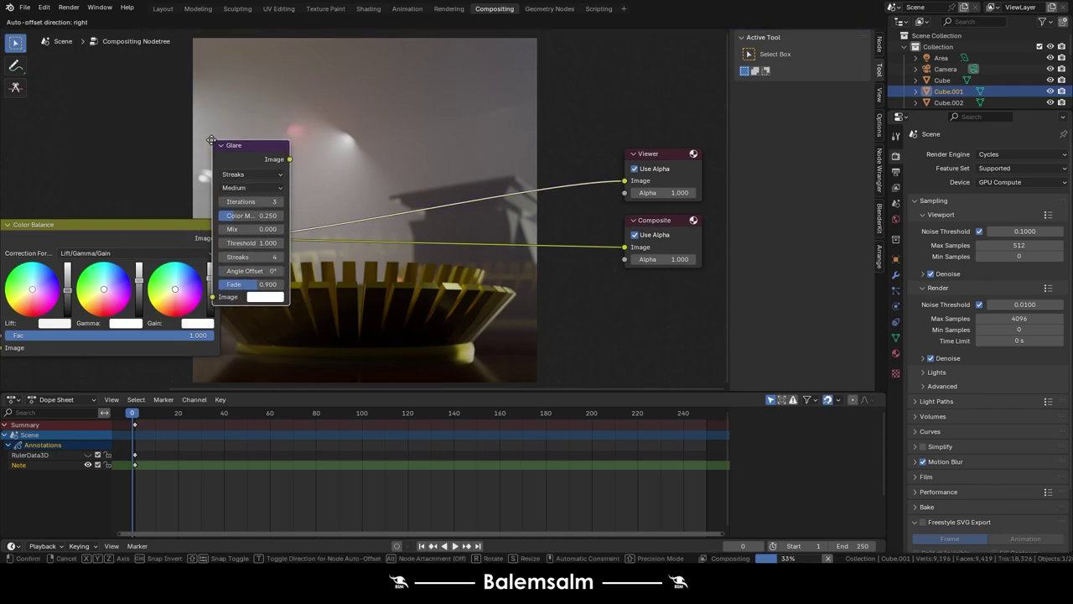
click(65, 60)
middle_drag(66, 59, 596, 95)
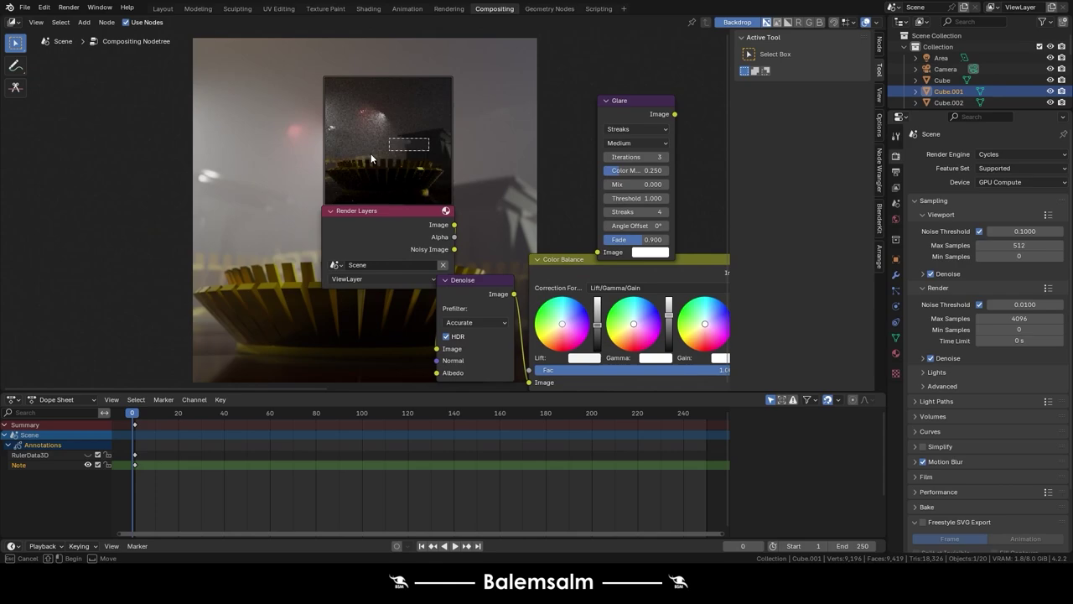
drag(367, 226, 61, 261)
mouse_move(628, 110)
mouse_down()
mouse_move(264, 262)
mouse_move(315, 261)
mouse_up()
scroll(372, 253, up, 1)
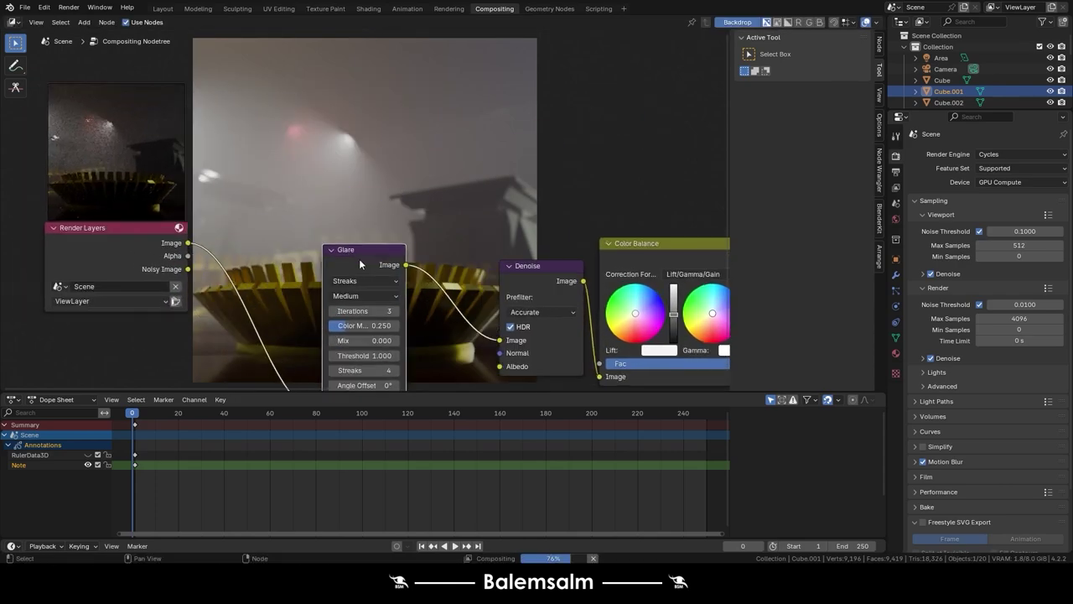
scroll(359, 212, up, 2)
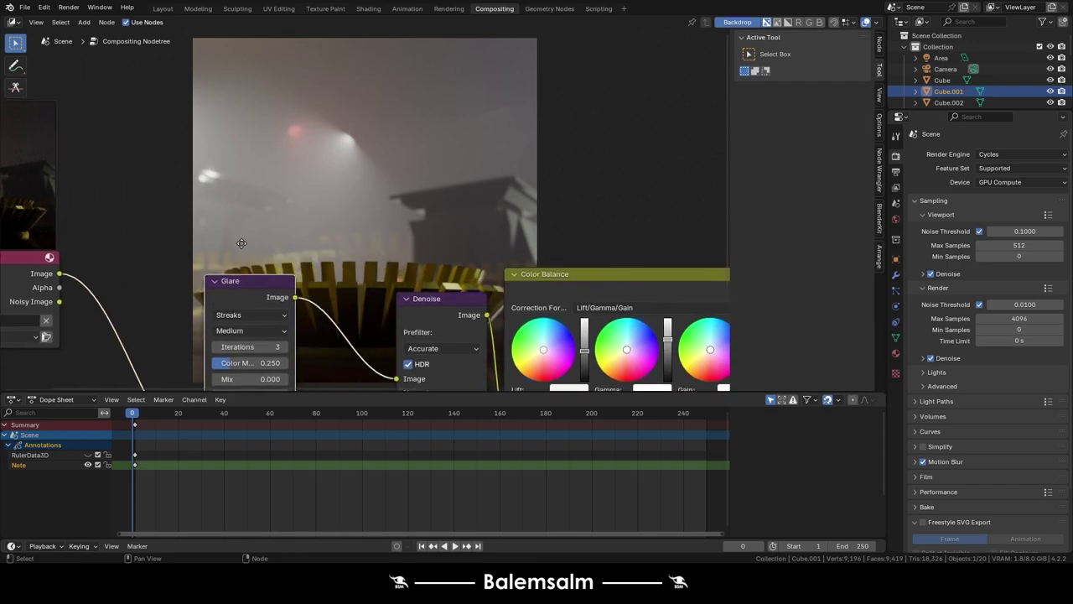
- Circle the bright light glint on the backdrop, try the Bloom glare type, and move the Glare node
click(14, 68)
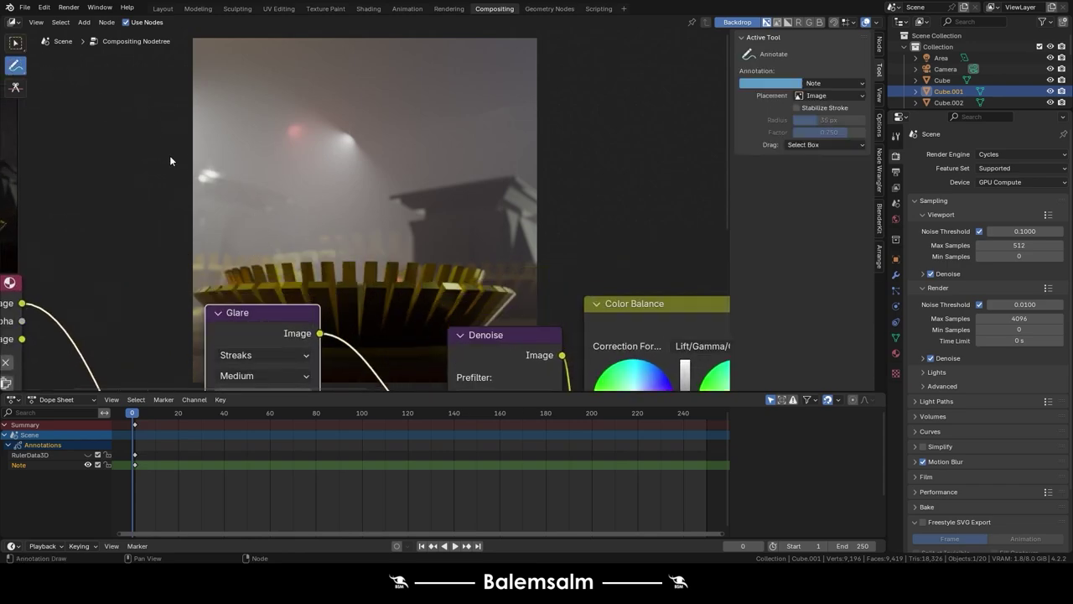
mouse_move(161, 149)
mouse_down()
mouse_move(194, 164)
mouse_move(220, 161)
mouse_up()
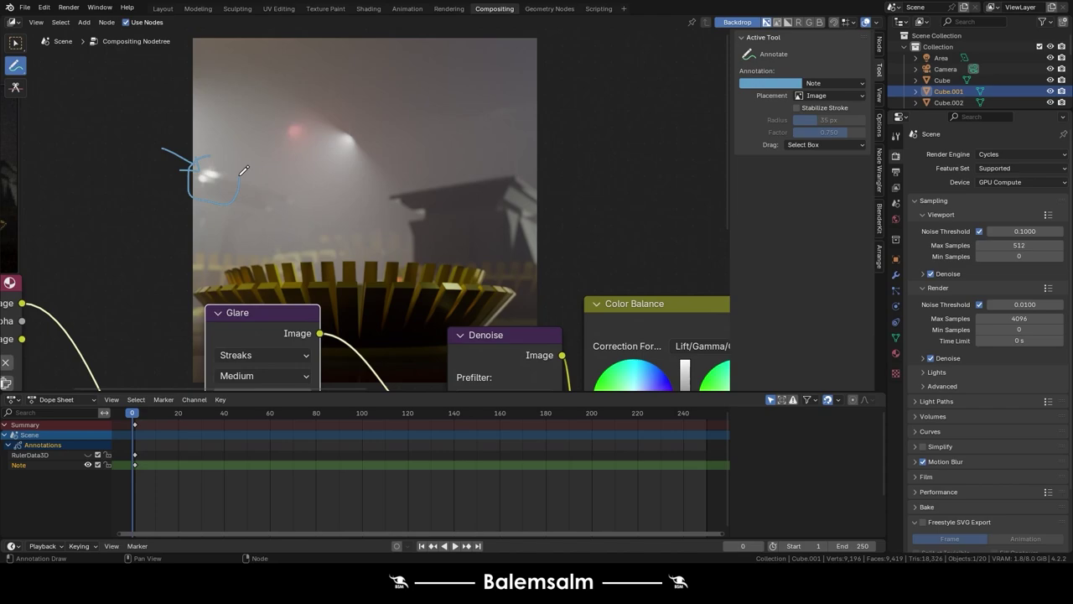
click(15, 43)
middle_drag(341, 294, 329, 278)
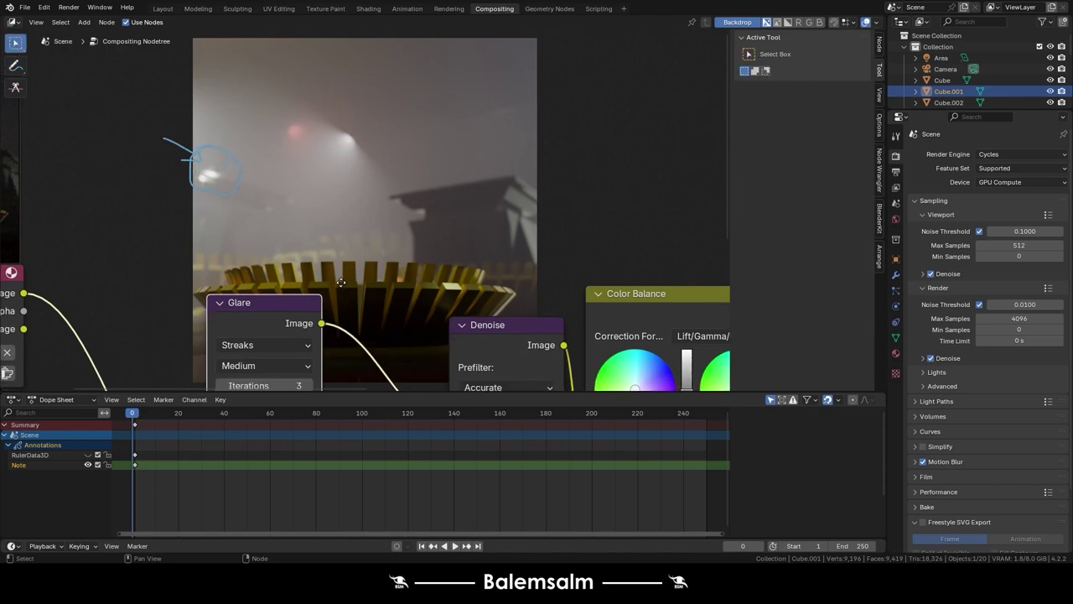
click(283, 341)
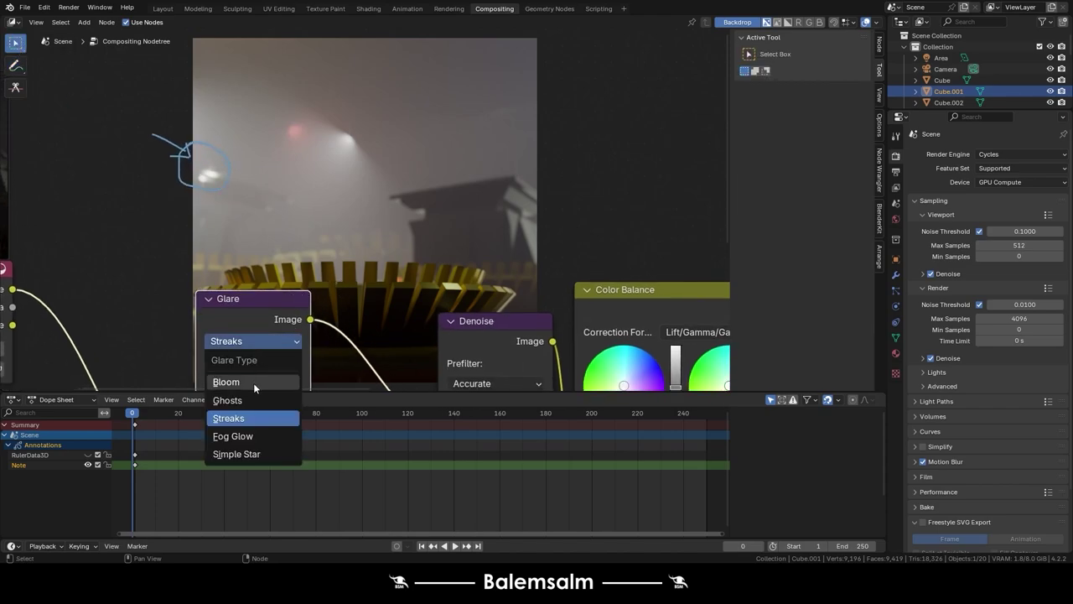
click(253, 383)
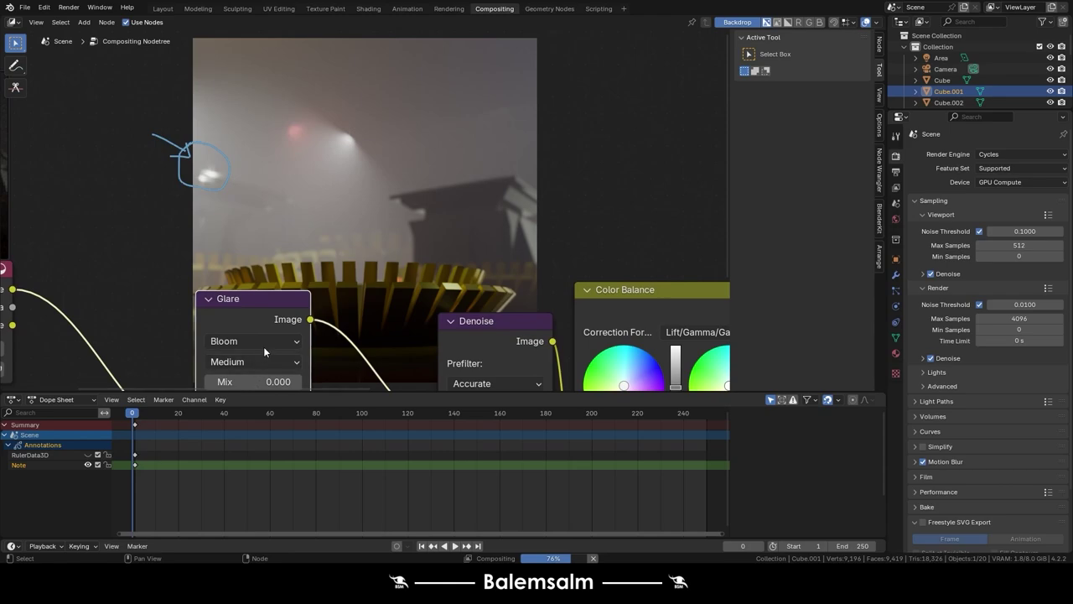
drag(225, 309, 74, 209)
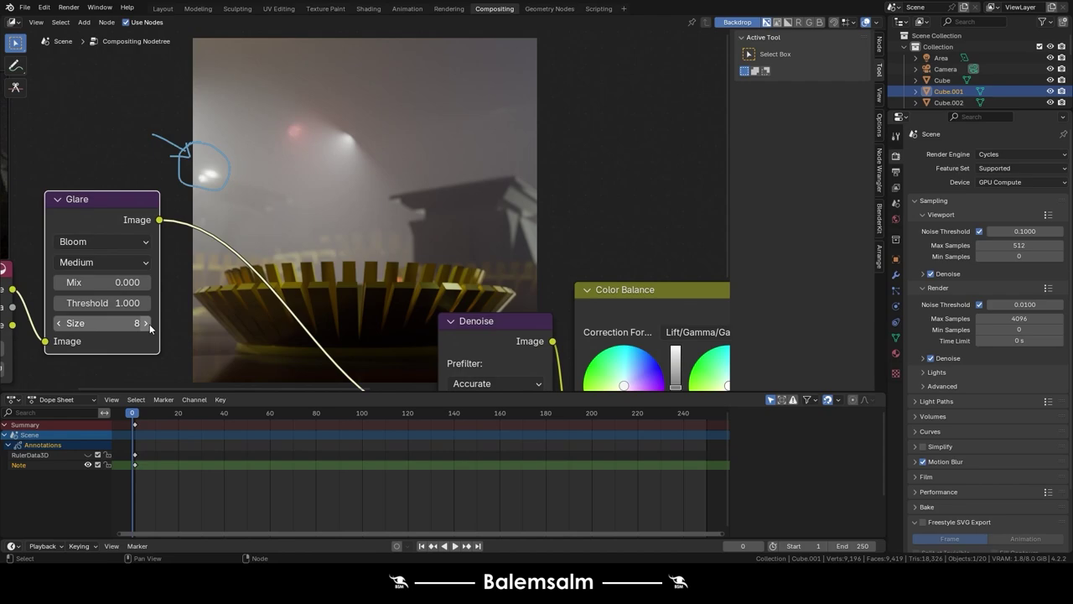
- Set Glare Size to 9, Quality to High, type to Ghosts, and Iterations to 5
drag(109, 318, 126, 319)
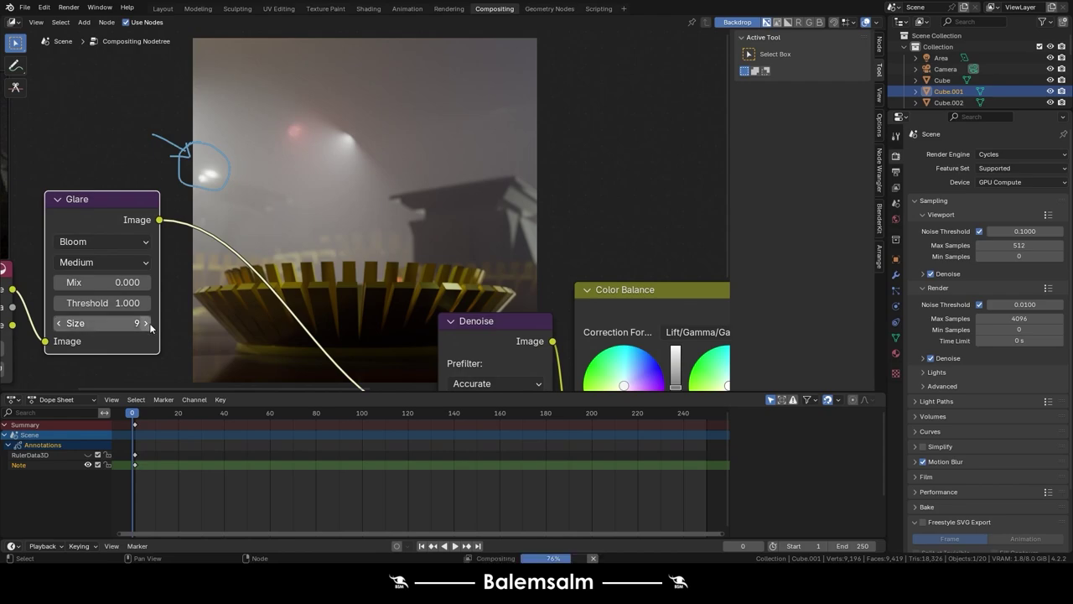
click(96, 264)
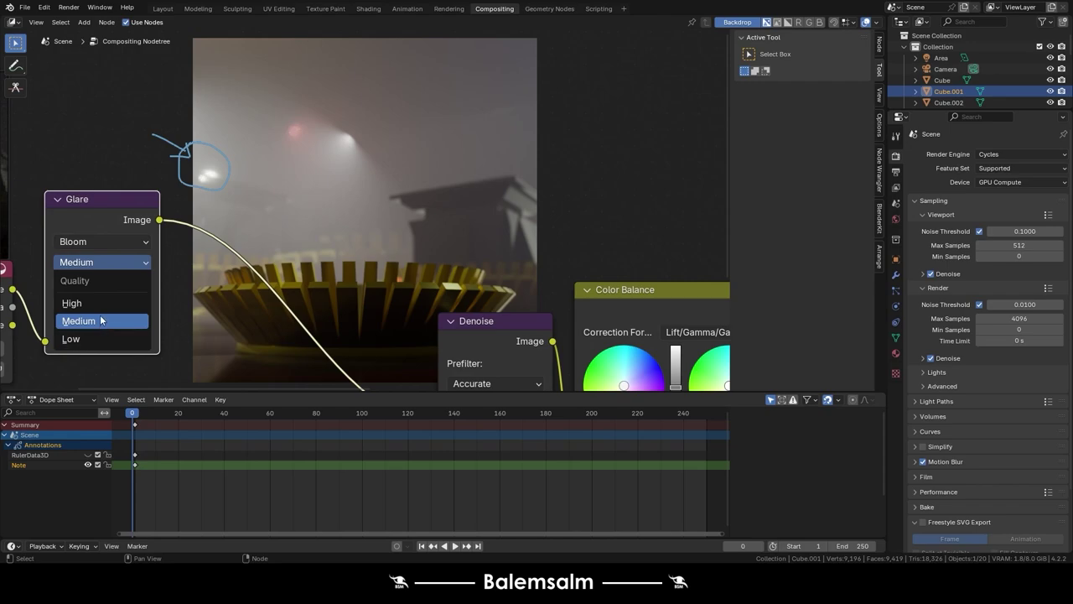
click(99, 303)
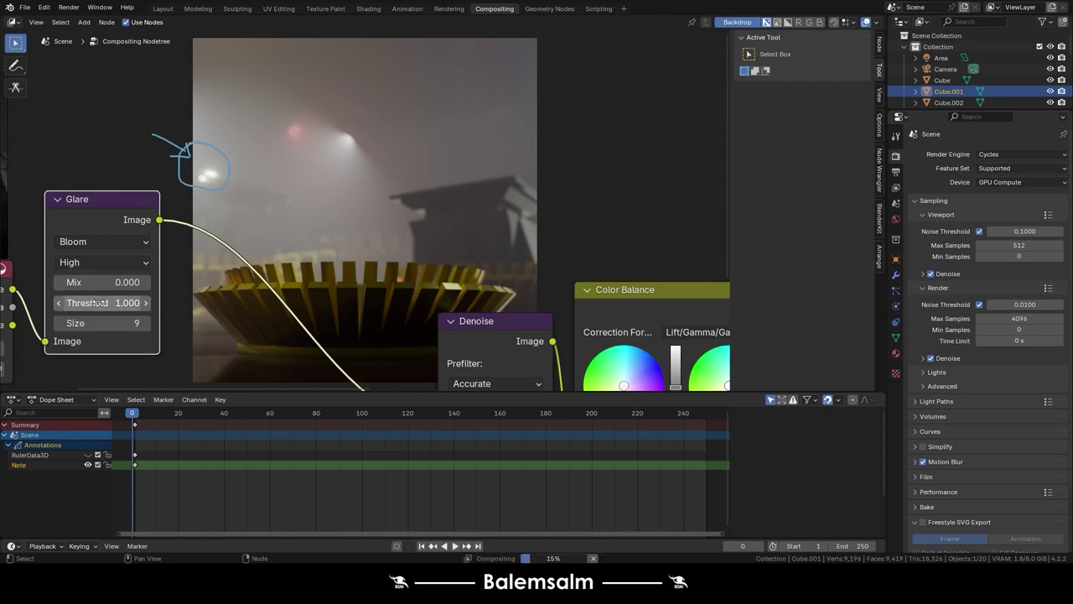
click(105, 235)
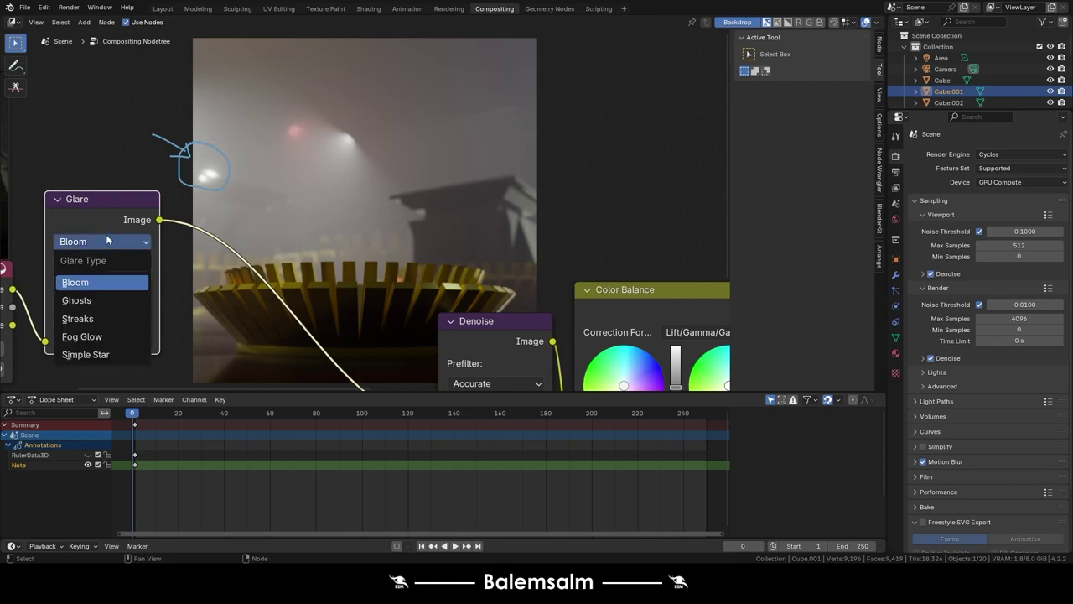
click(110, 301)
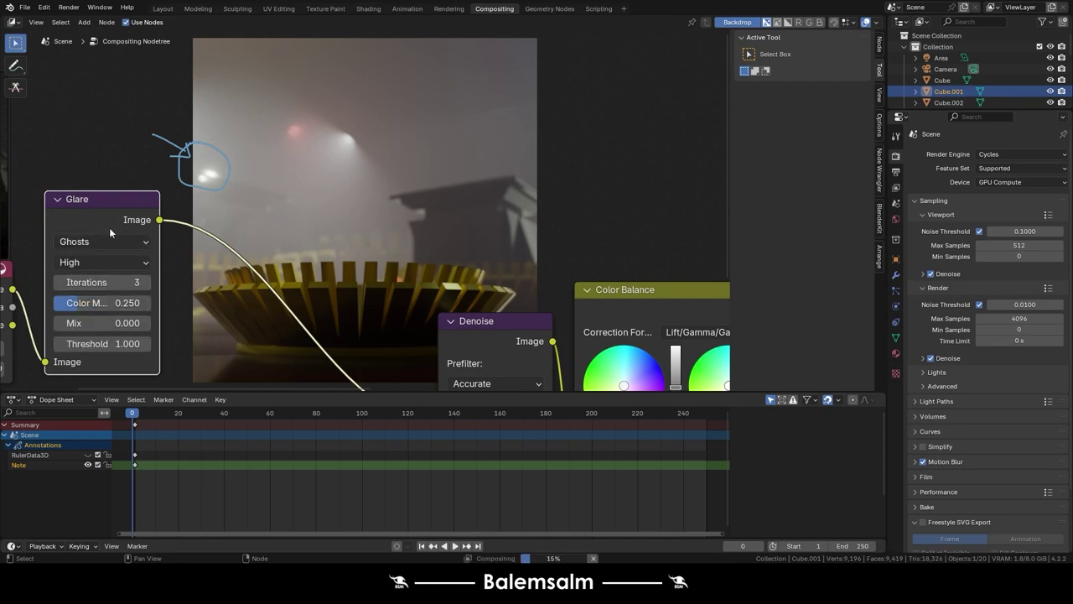
click(148, 284)
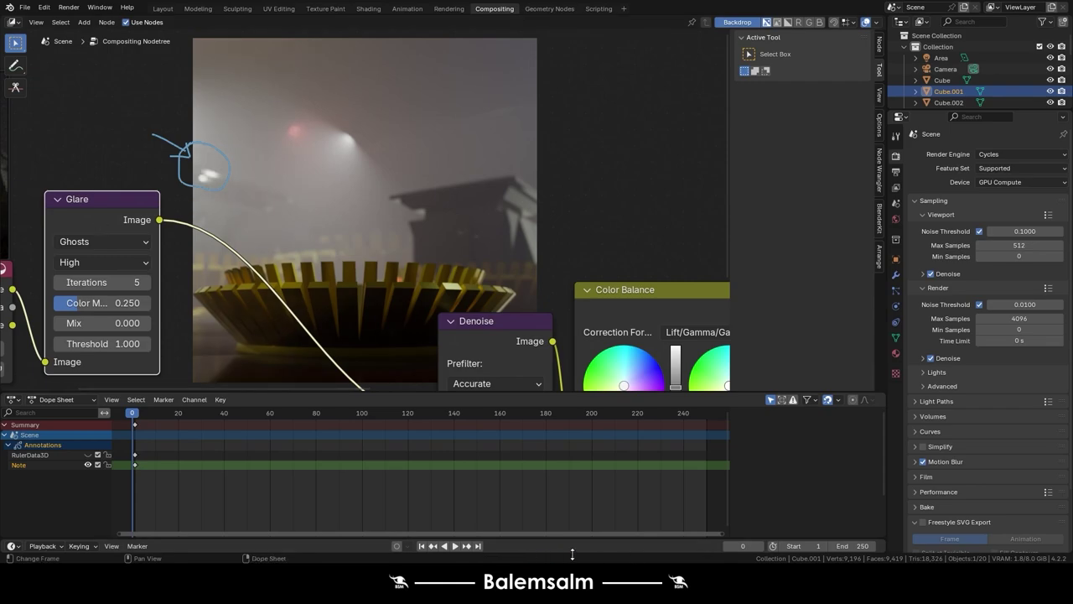
- Switch the glare type to Fog Glow and set its Mix to 0.100
click(92, 242)
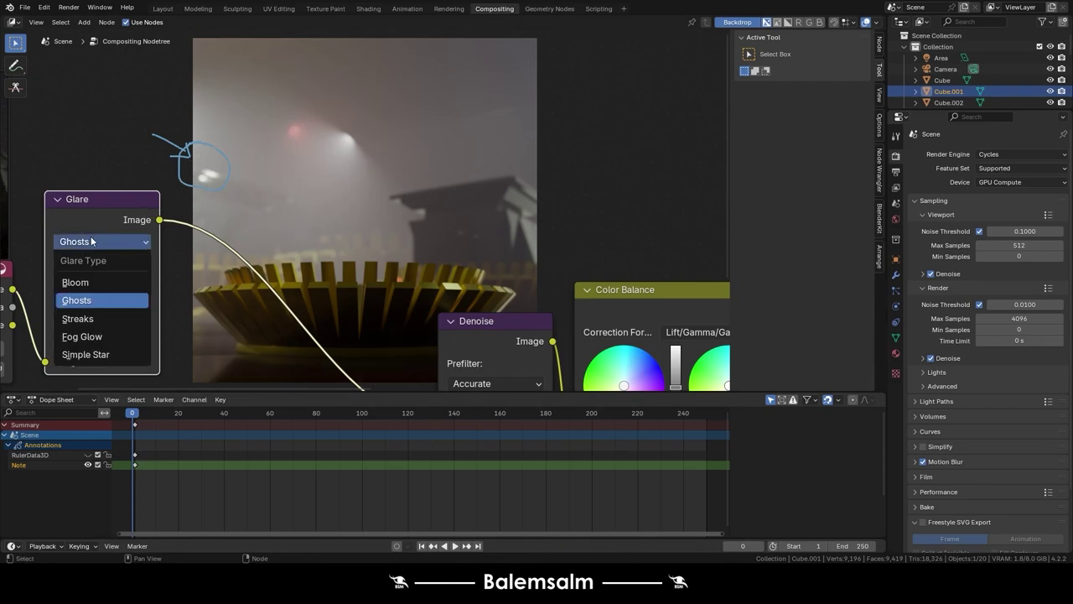
click(110, 338)
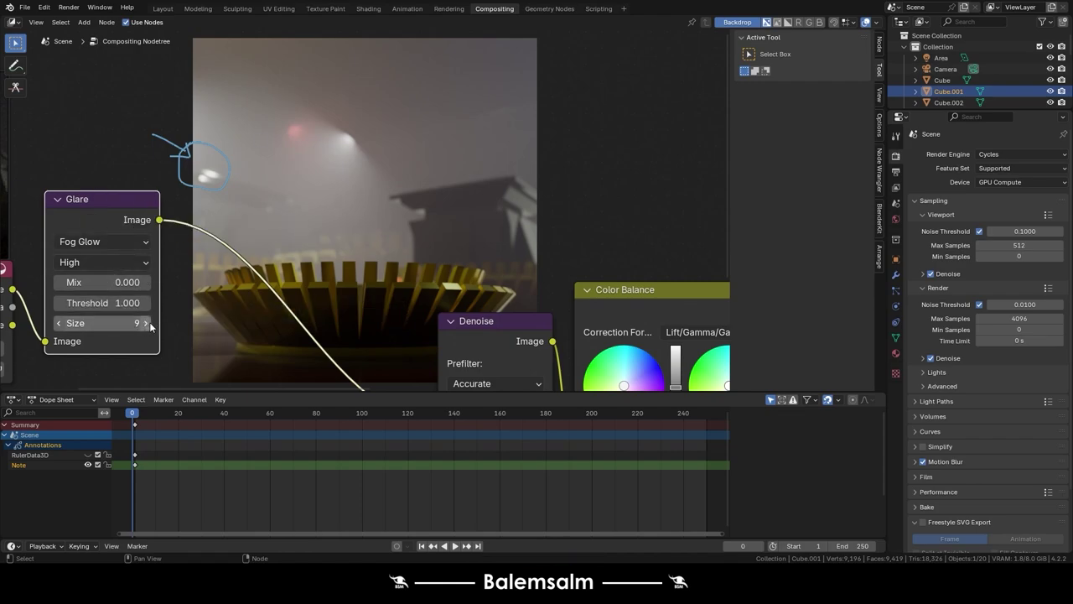
drag(117, 283, 134, 284)
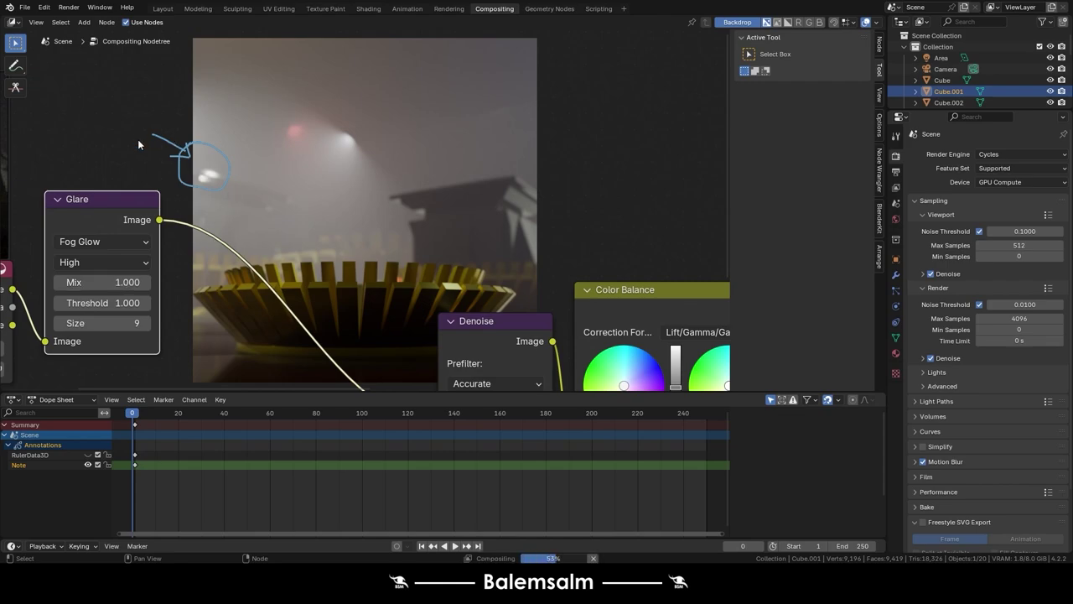
click(106, 278)
key(BackSpace)
text(1)
key(Return)
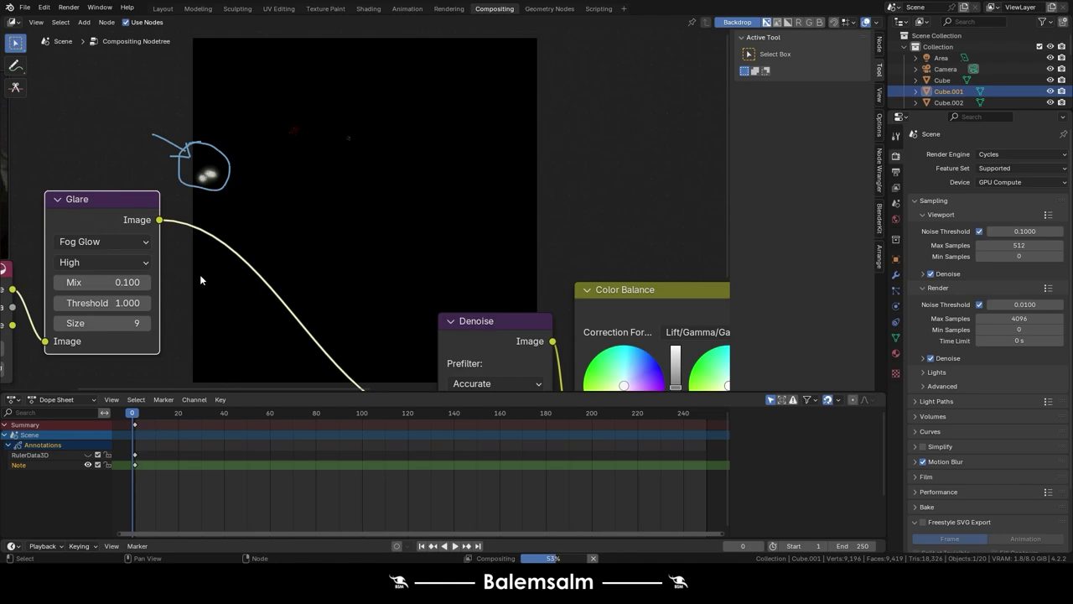
- Change the glare type to Simple Star
click(117, 244)
click(104, 351)
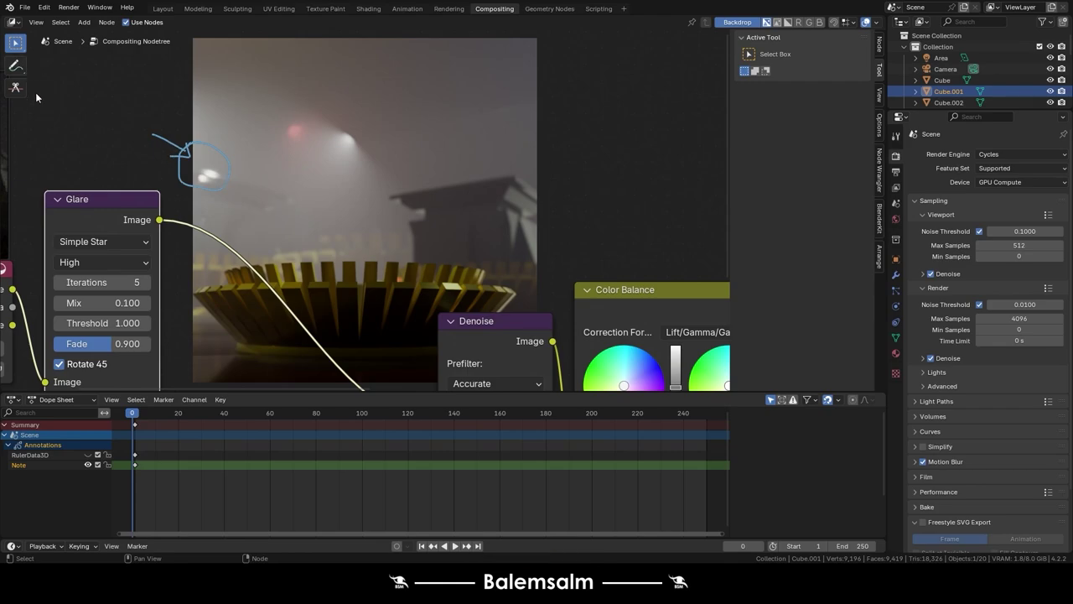
scroll(173, 258, down, 2)
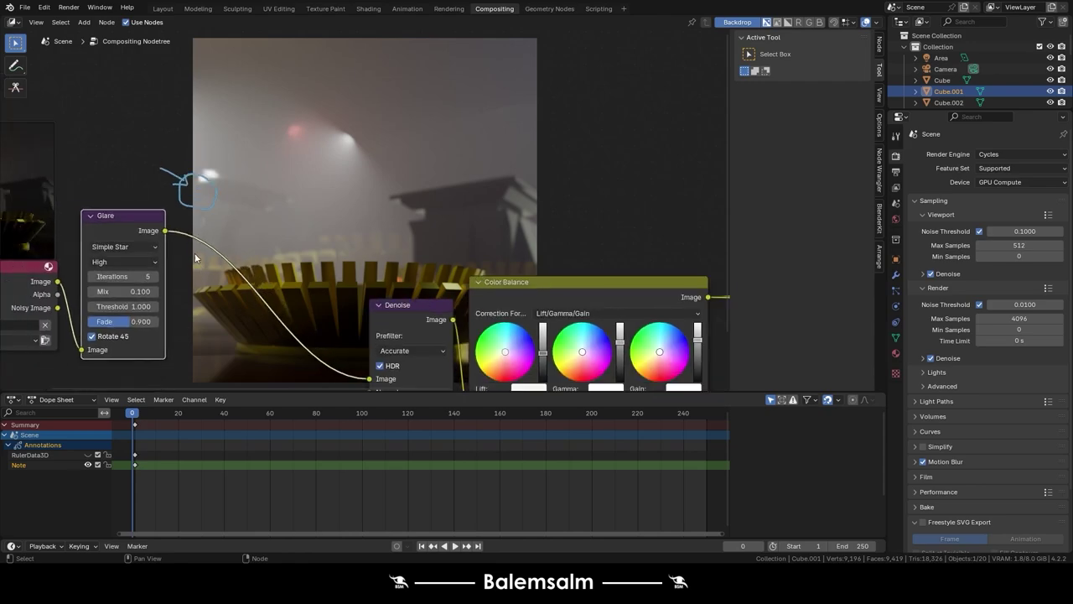
- Erase the blue annotation scribble with the Annotate Eraser
click(16, 67)
drag(16, 68, 84, 137)
drag(150, 174, 203, 188)
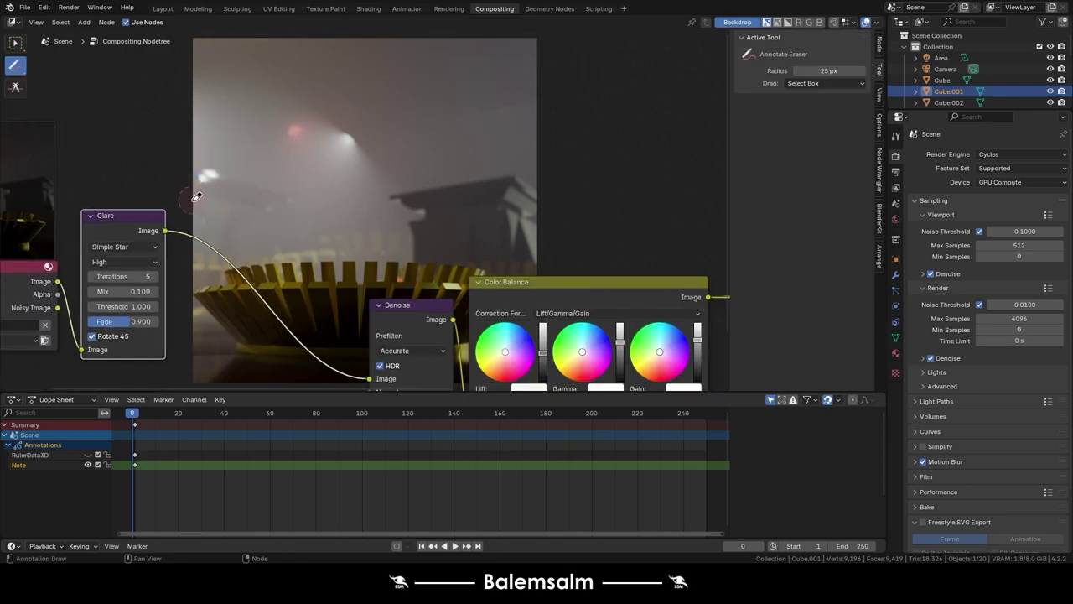
drag(11, 65, 57, 74)
- Return to Select Box and bring up the Add menu to browse Transform nodes
middle_drag(390, 234, 249, 180)
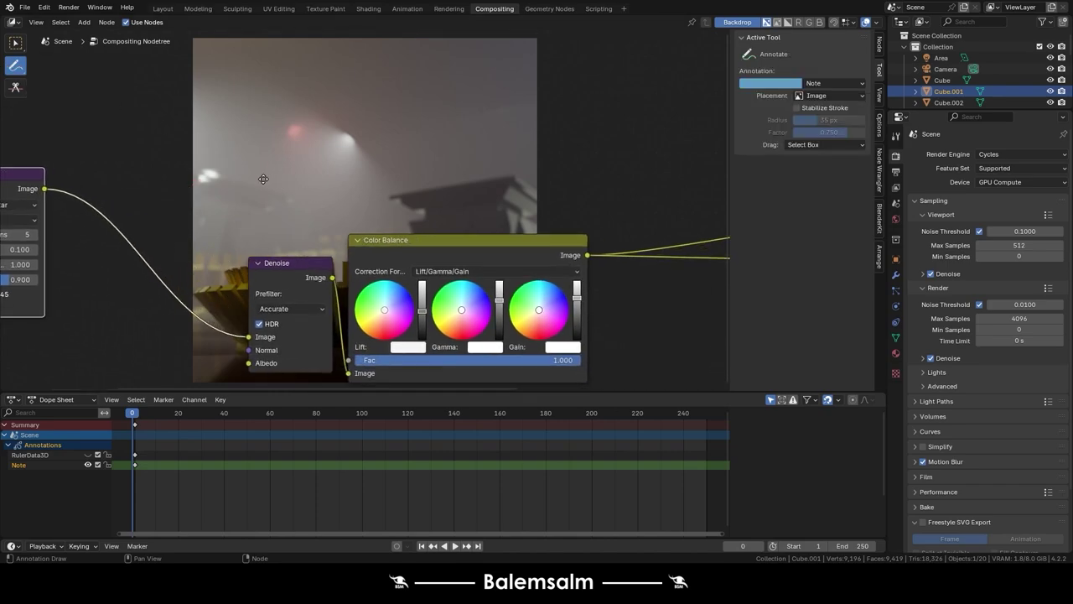
click(15, 42)
middle_drag(92, 108, 193, 128)
right_click(189, 128)
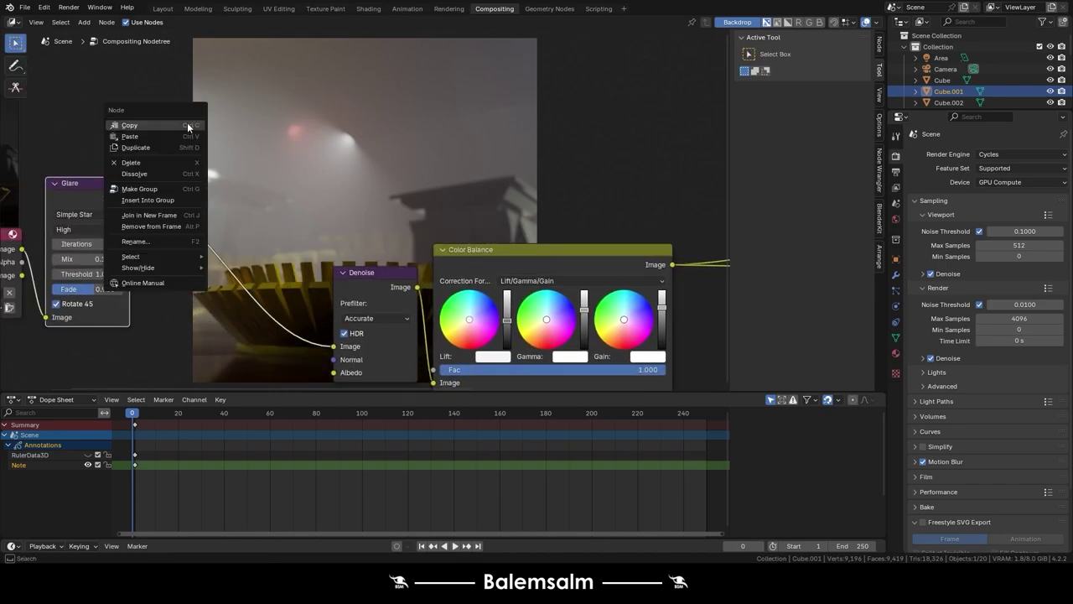
click(84, 22)
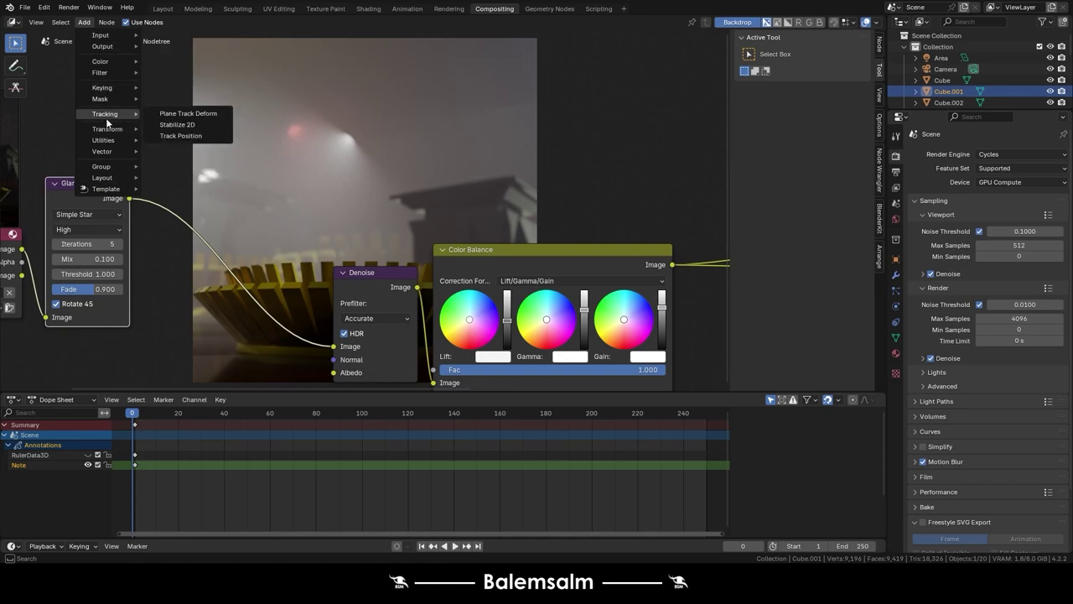
mouse_move(107, 130)
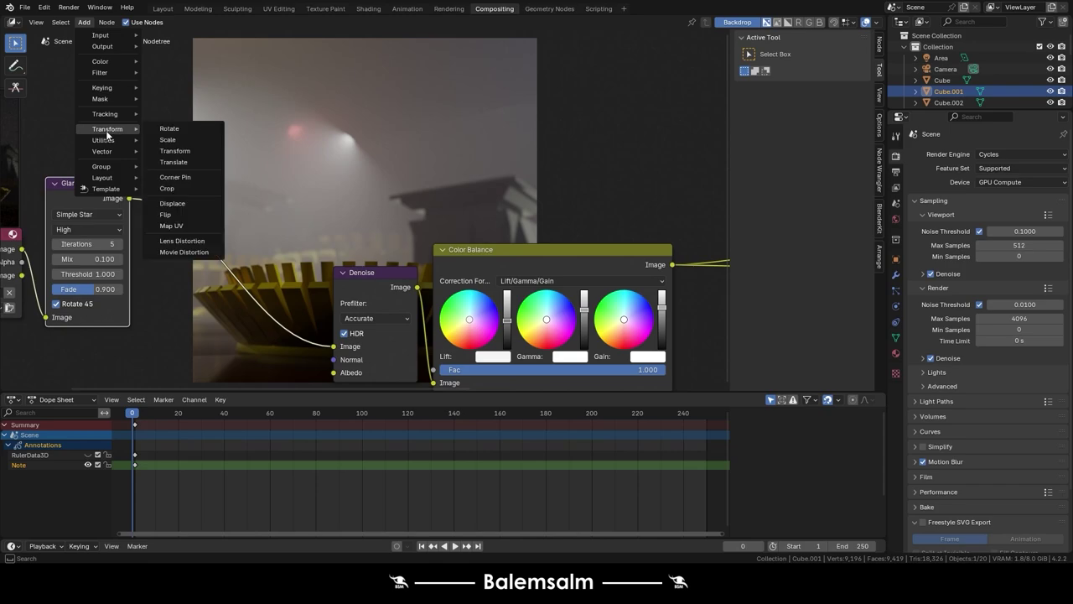
- Add a Lens Distortion node, move Denoise left and Lens Distortion right of Color Balance
click(180, 241)
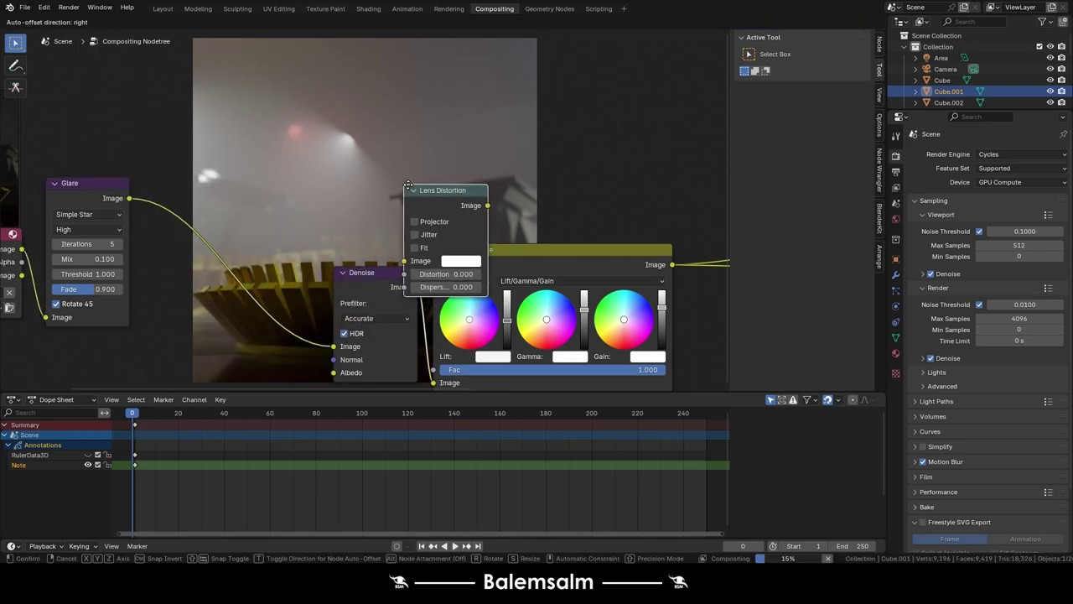
click(493, 238)
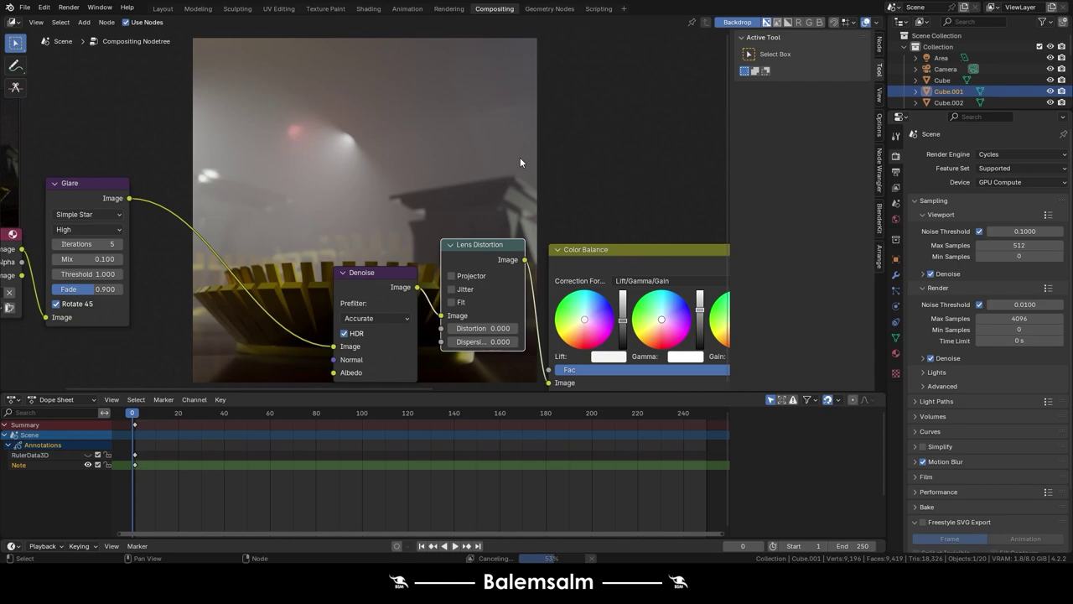
mouse_move(516, 216)
middle_down()
mouse_move(295, 295)
mouse_move(512, 210)
mouse_move(680, 257)
mouse_move(672, 232)
middle_up()
scroll(520, 224, up, 2)
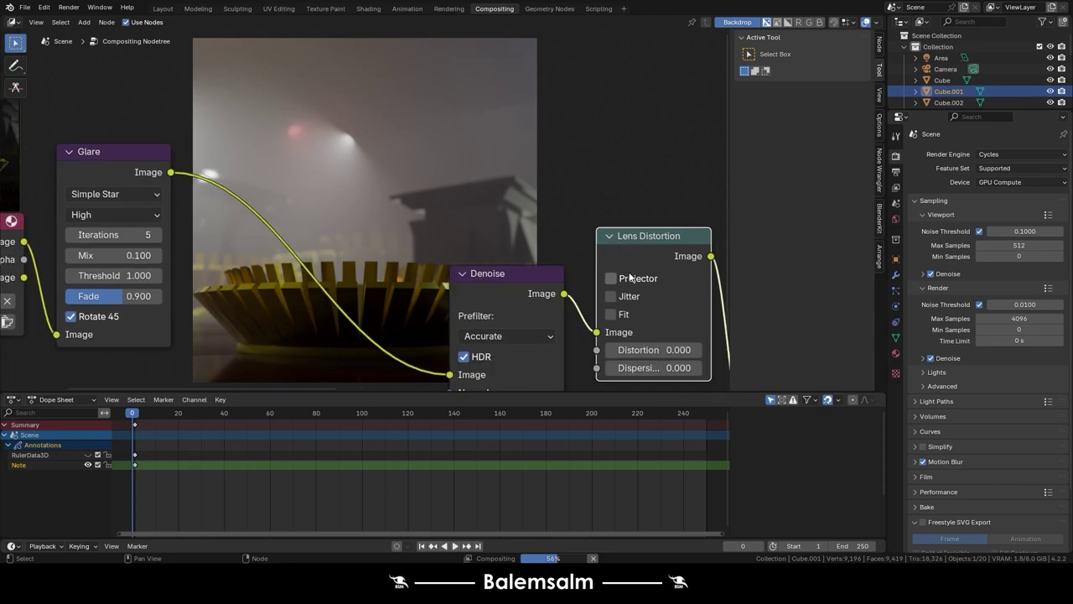
drag(503, 291, 259, 321)
mouse_move(691, 285)
middle_down()
mouse_move(224, 256)
mouse_move(183, 273)
mouse_move(170, 248)
middle_up()
mouse_move(169, 247)
mouse_down()
mouse_move(566, 145)
mouse_move(673, 292)
mouse_up()
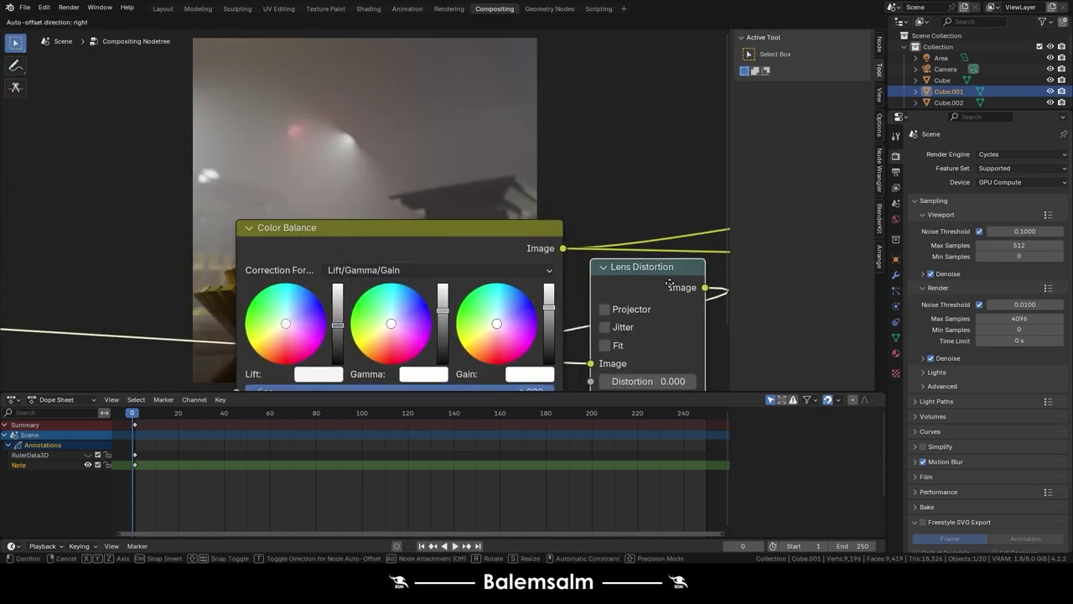
middle_drag(673, 292, 539, 223)
- Link Color Balance output into Lens Distortion and reconnect the upstream image into Color Balance
drag(431, 178, 460, 294)
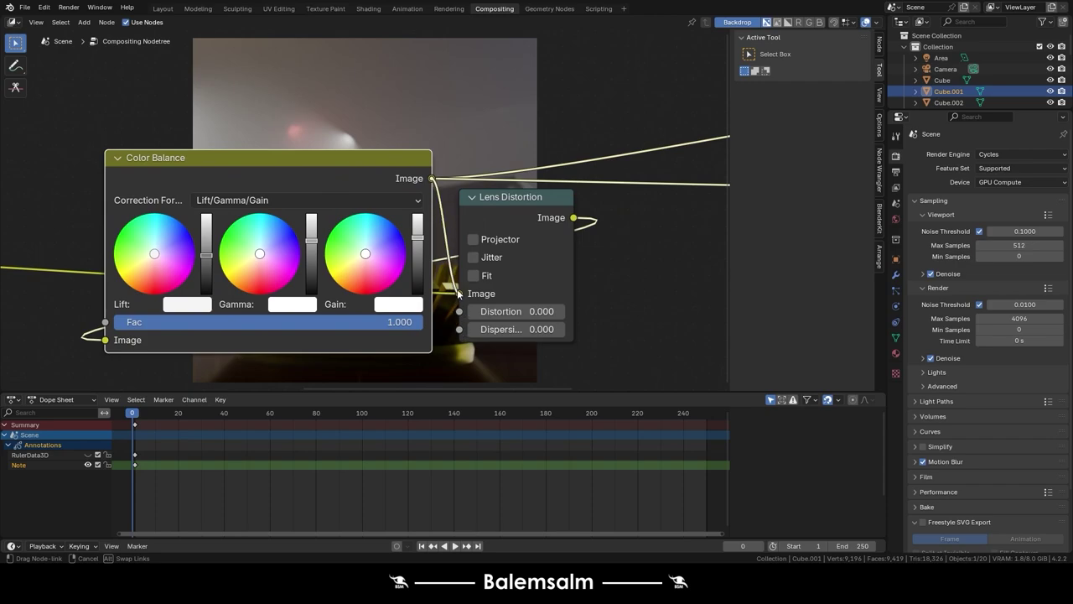
middle_drag(51, 239, 312, 219)
drag(42, 238, 461, 325)
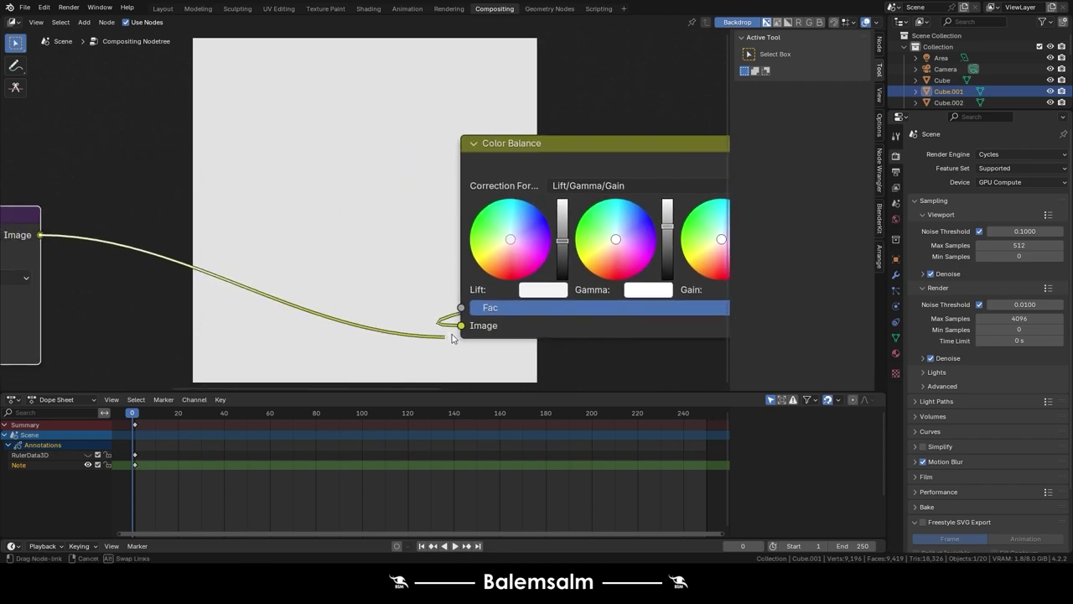
middle_drag(467, 326, 637, 377)
scroll(989, 335, down, 1)
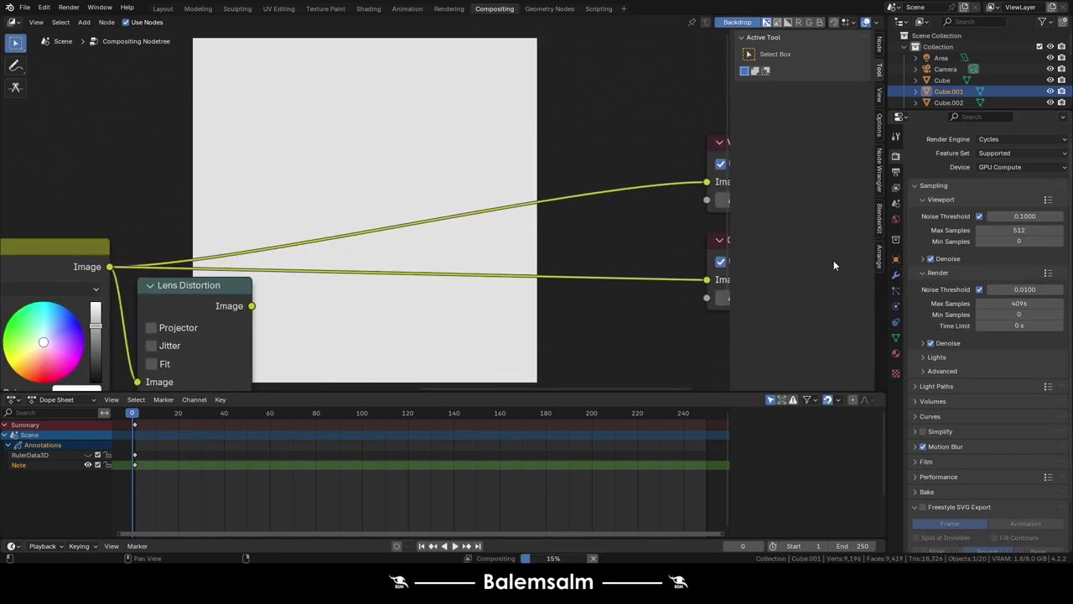
mouse_move(252, 306)
mouse_down()
mouse_move(704, 295)
mouse_move(707, 181)
mouse_up()
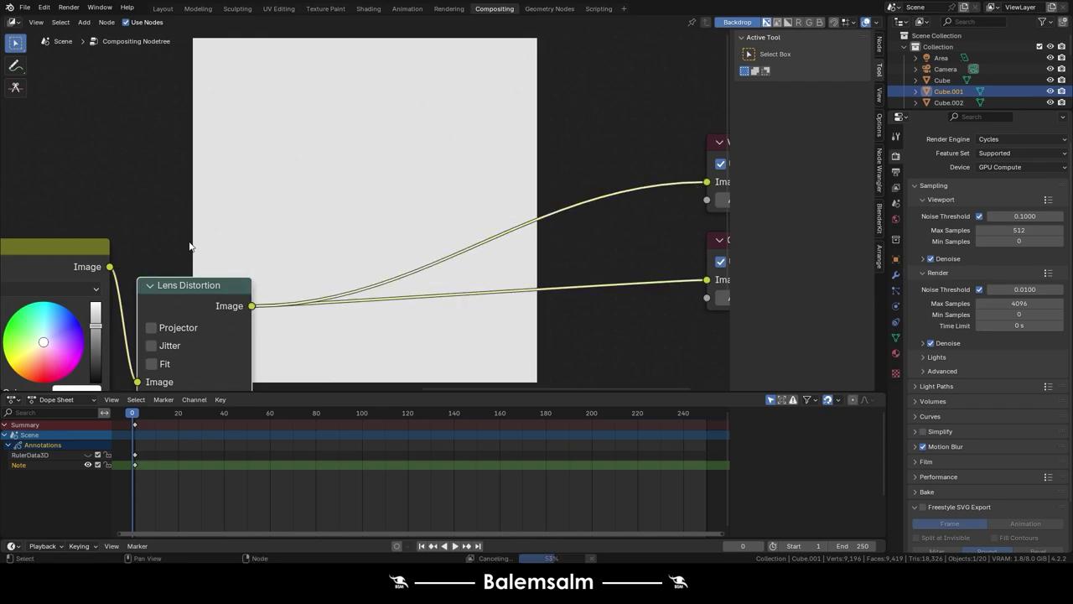
- Set Lens Distortion's Distortion and Dispersion both to 1.000
mouse_move(189, 246)
middle_down()
mouse_move(322, 238)
mouse_move(126, 197)
middle_up()
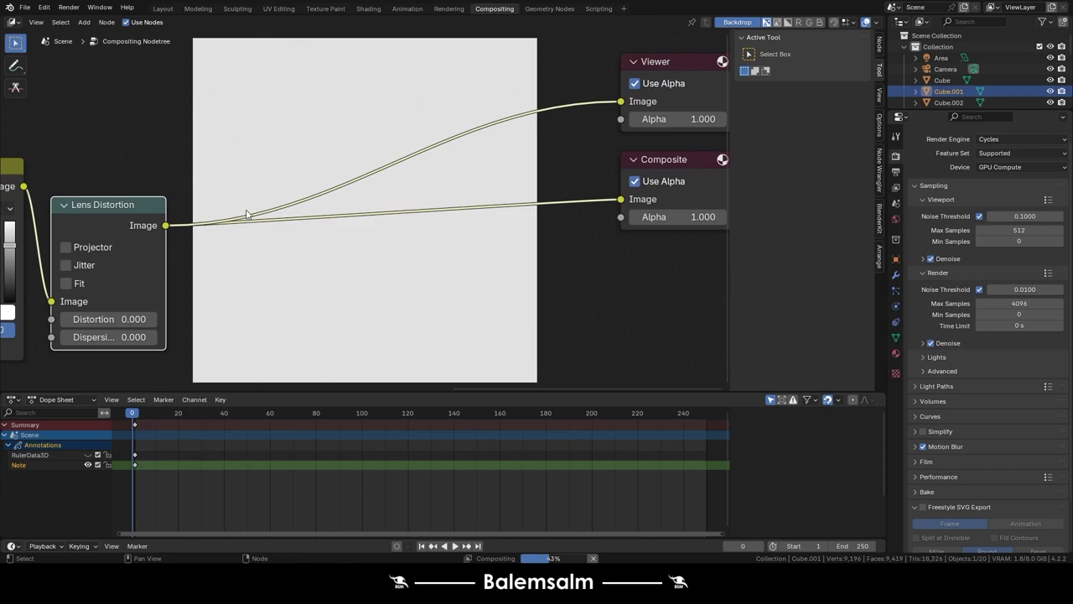
click(132, 318)
text(1)
key(Return)
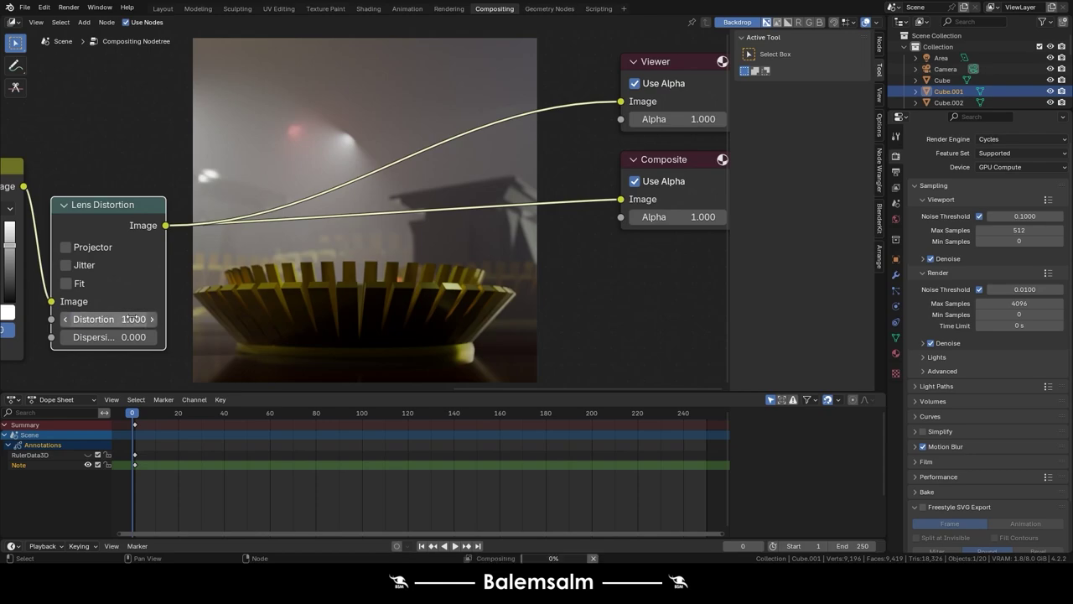
click(122, 339)
text(1)
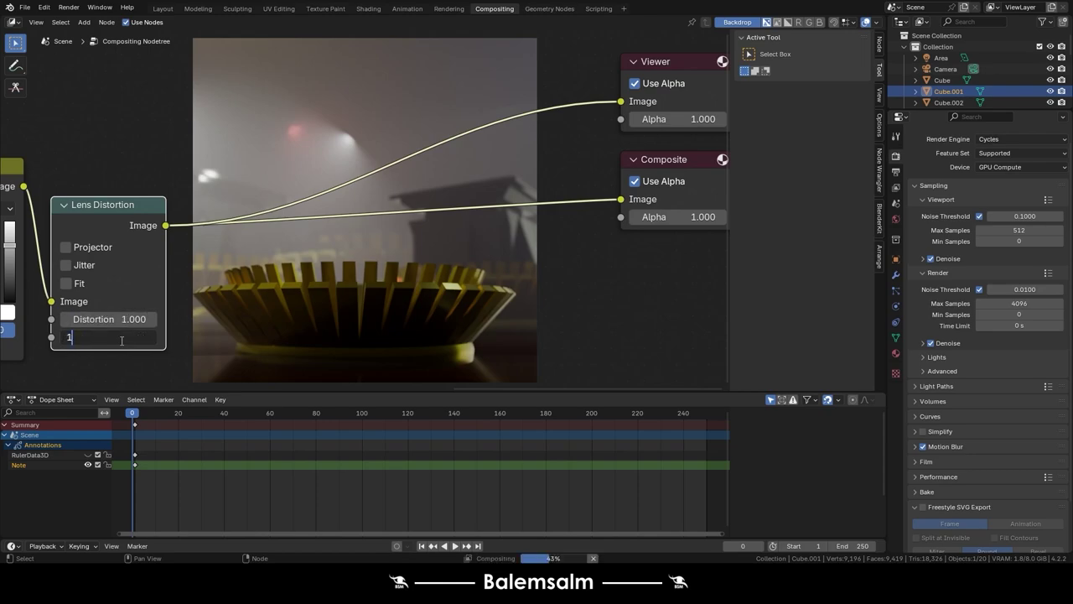
key(Return)
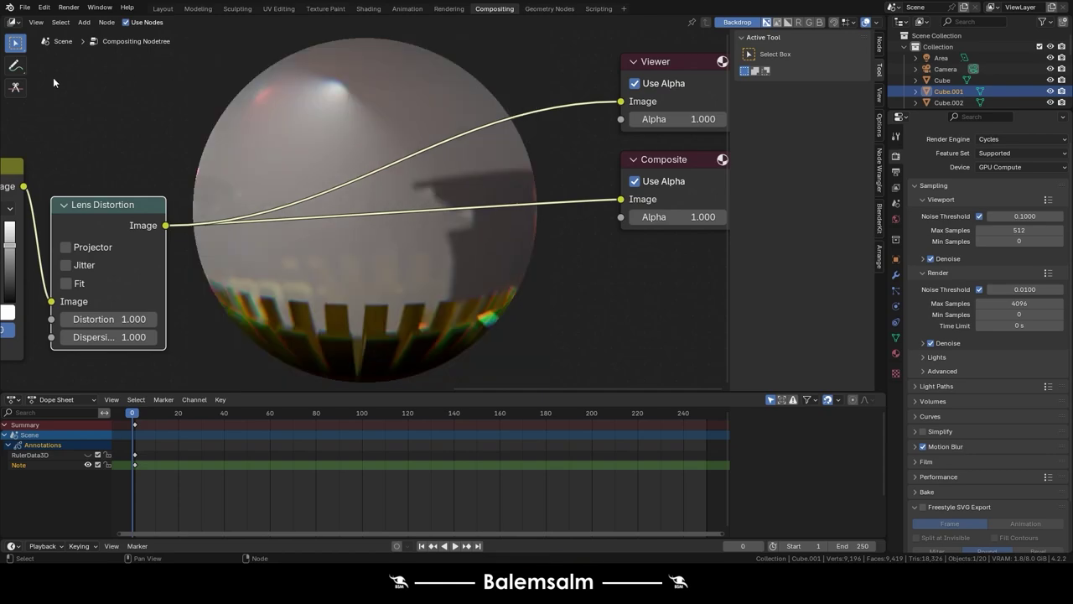
- Draw a red annotation arrow toward the Lens Distortion node, replacing an erased first attempt
click(15, 67)
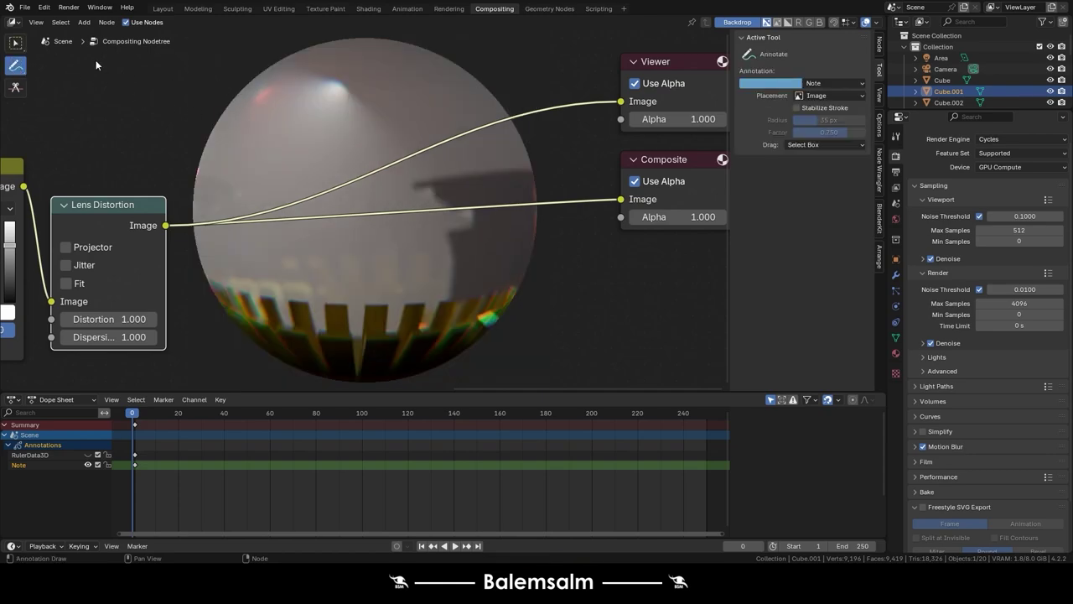
mouse_move(96, 60)
mouse_down()
mouse_move(176, 92)
mouse_move(146, 89)
mouse_up()
click(16, 88)
click(18, 67)
drag(18, 67, 71, 132)
mouse_move(160, 84)
mouse_down()
mouse_move(130, 97)
mouse_move(177, 94)
mouse_up()
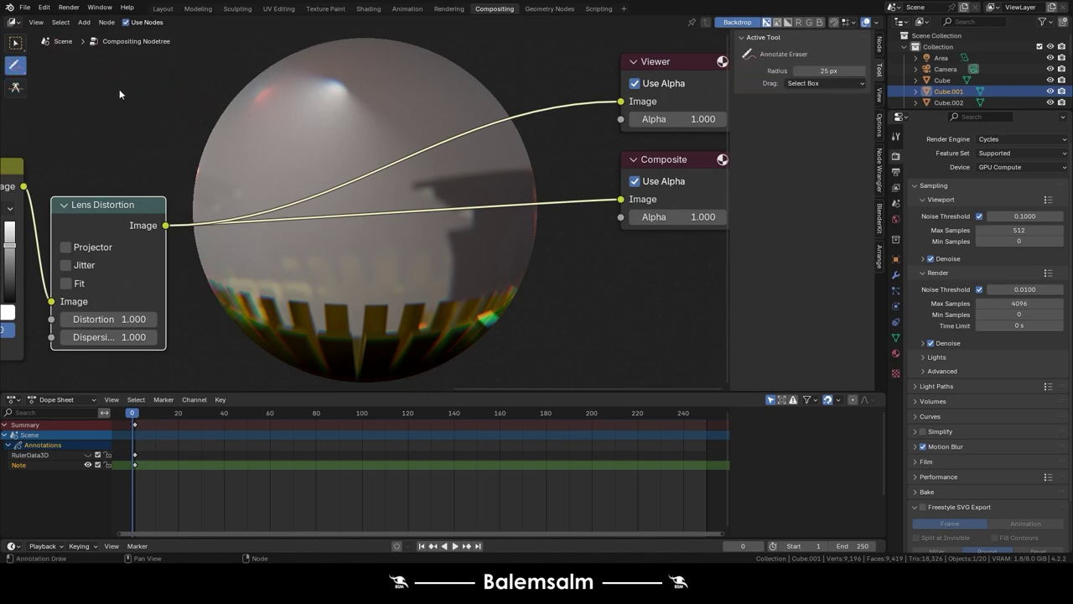
drag(15, 67, 80, 77)
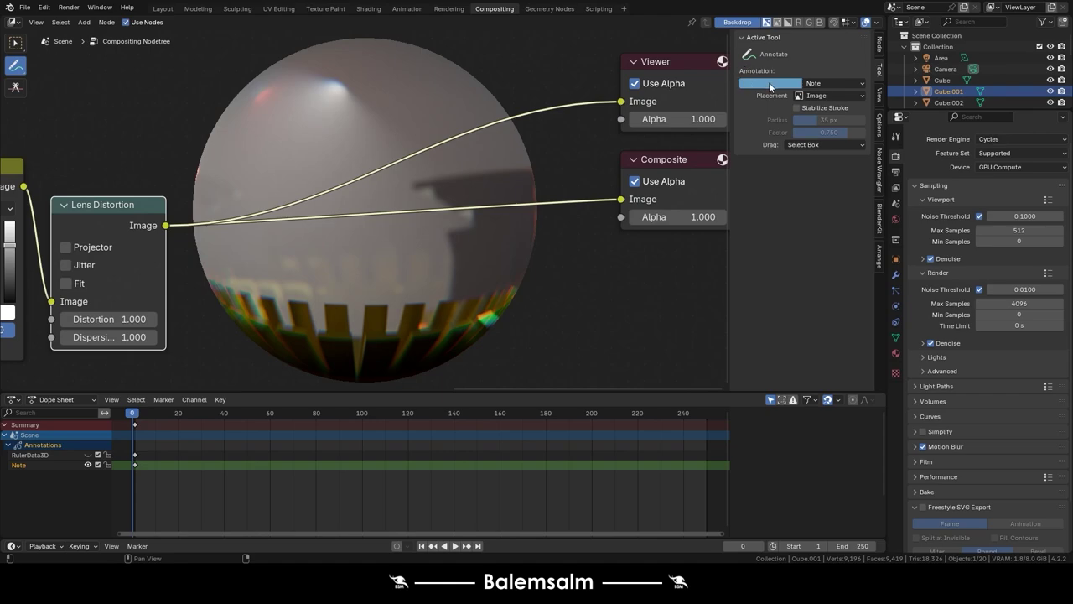
click(769, 82)
drag(801, 156, 836, 165)
drag(851, 113, 851, 97)
mouse_move(56, 80)
mouse_down()
mouse_move(142, 112)
mouse_move(114, 112)
mouse_up()
- Set Distortion to 0.100, keep Dispersion at 1.000, and enable Fit
click(110, 319)
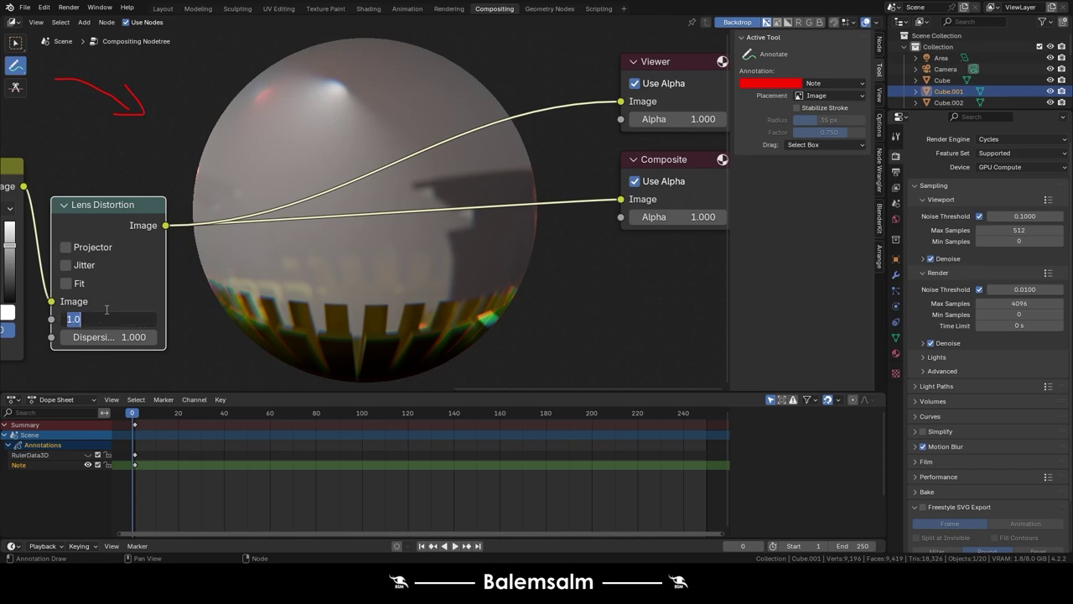
text(0.1)
key(Return)
click(141, 338)
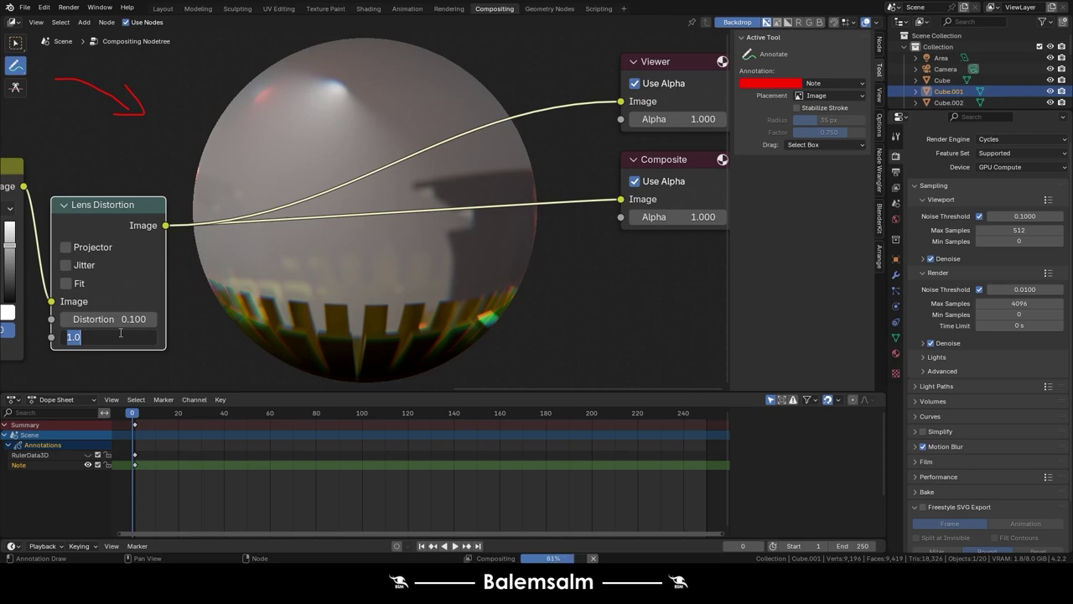
key(Return)
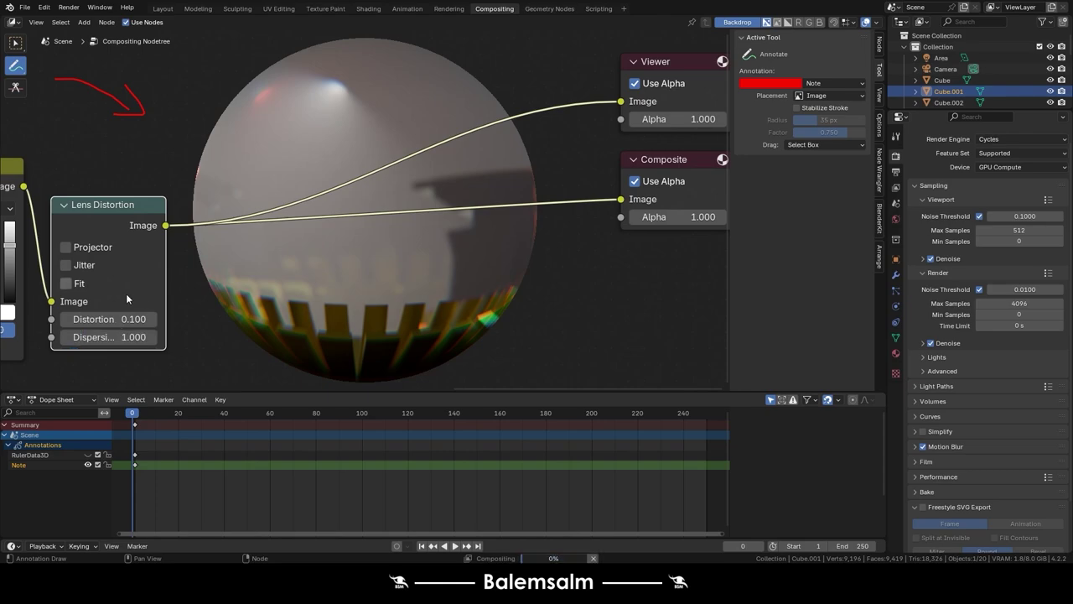
click(65, 283)
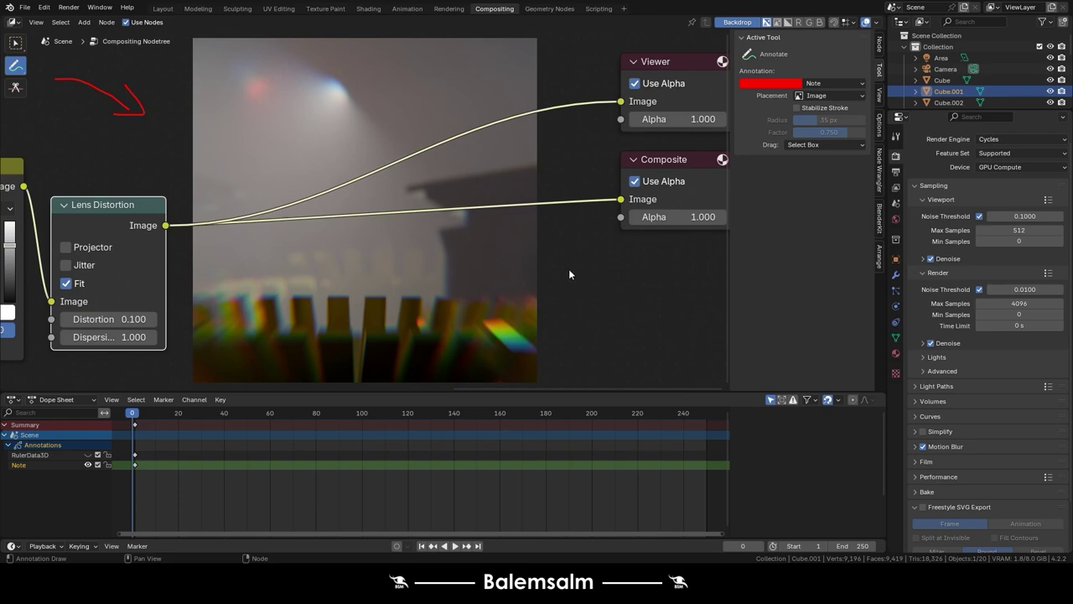
- Draw red arrows pointing at the Lens Distortion node and the rainbow streak
drag(26, 65, 52, 72)
drag(177, 369, 150, 363)
mouse_move(591, 317)
mouse_down()
mouse_move(519, 353)
mouse_move(572, 355)
mouse_up()
- Set the Lens Distortion Dispersion to 0.1, then lower it to 0.05
click(130, 337)
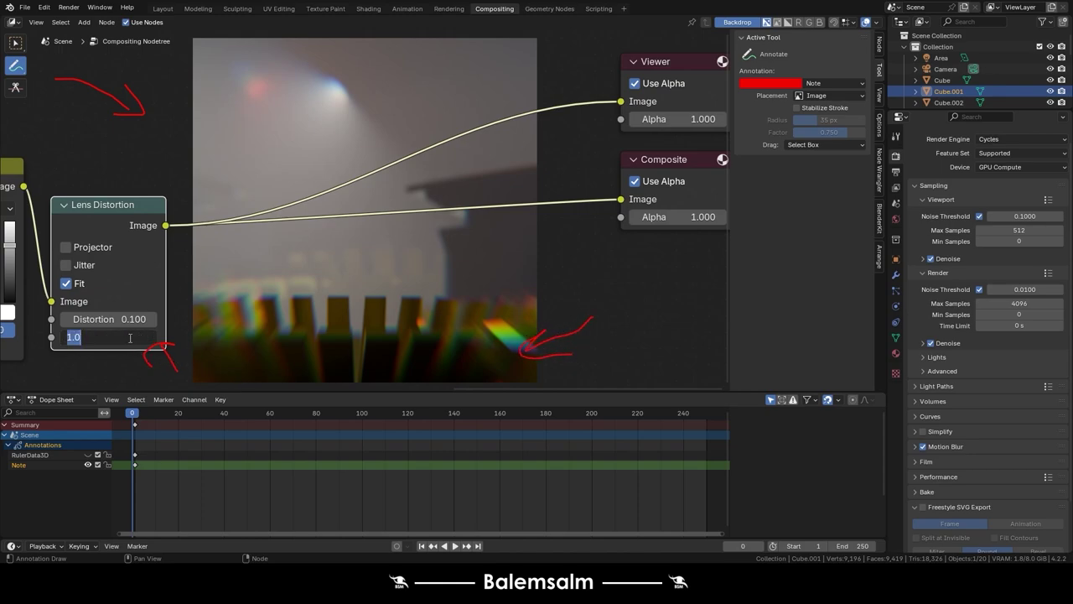
text(0.1)
key(Return)
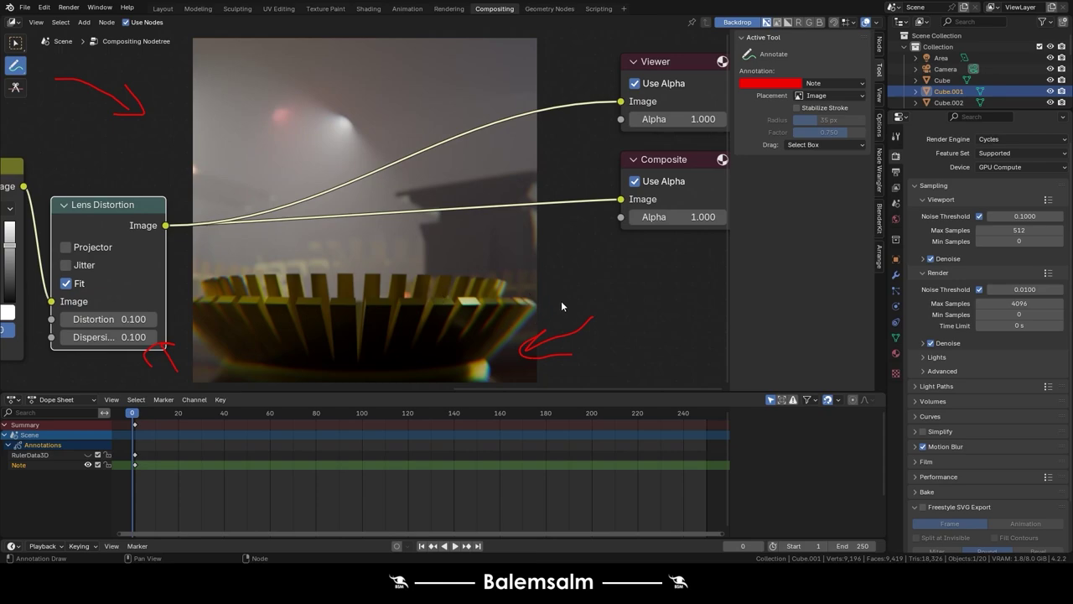
double_click(107, 336)
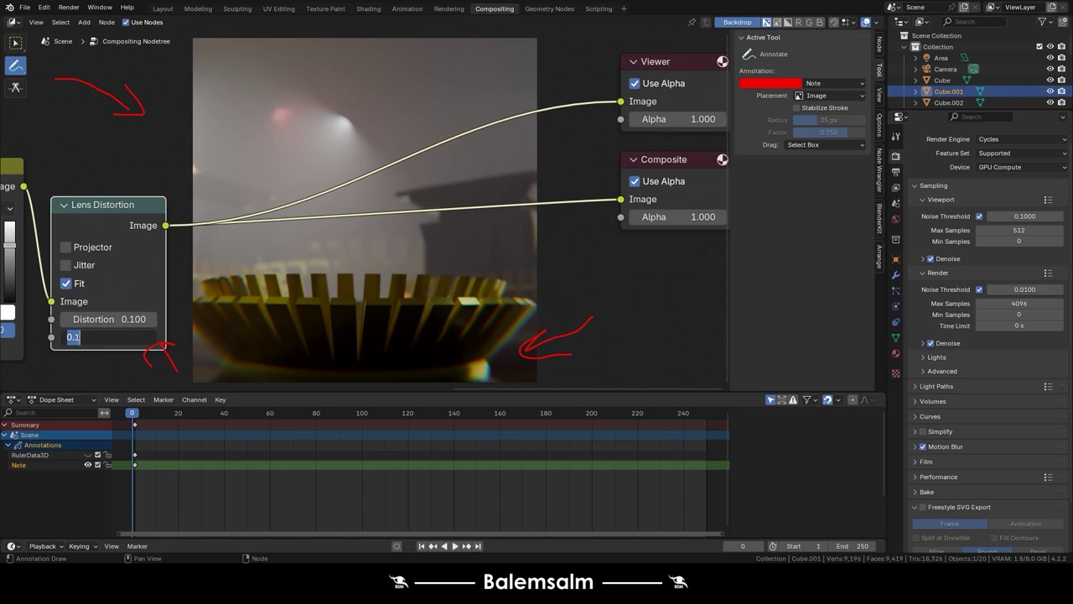
text(0.05)
key(Return)
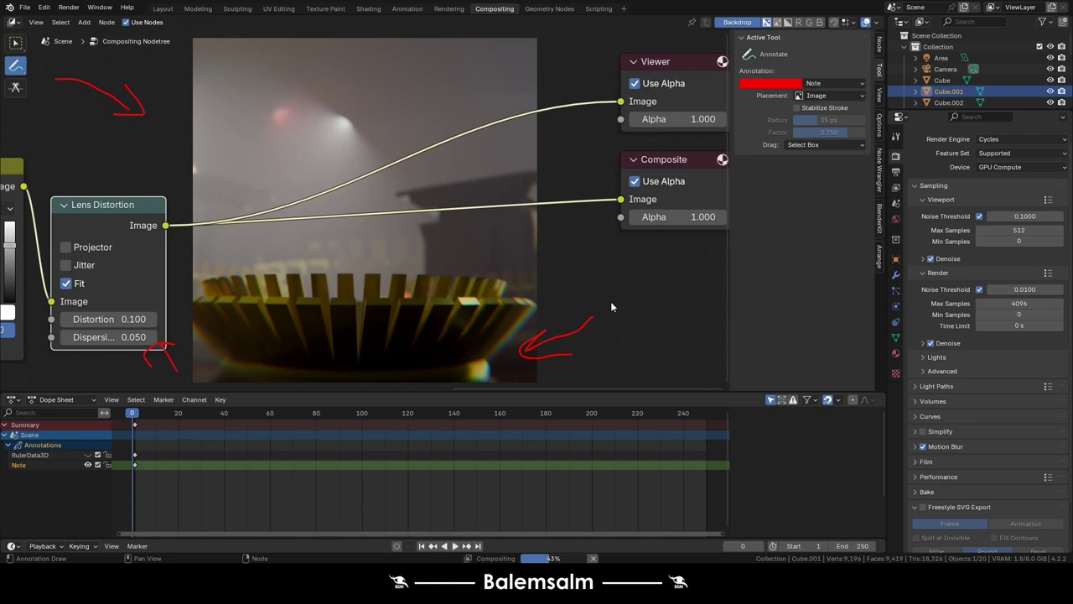
- Erase the red arrows near the node and over the render
click(17, 76)
click(74, 135)
drag(101, 83, 163, 126)
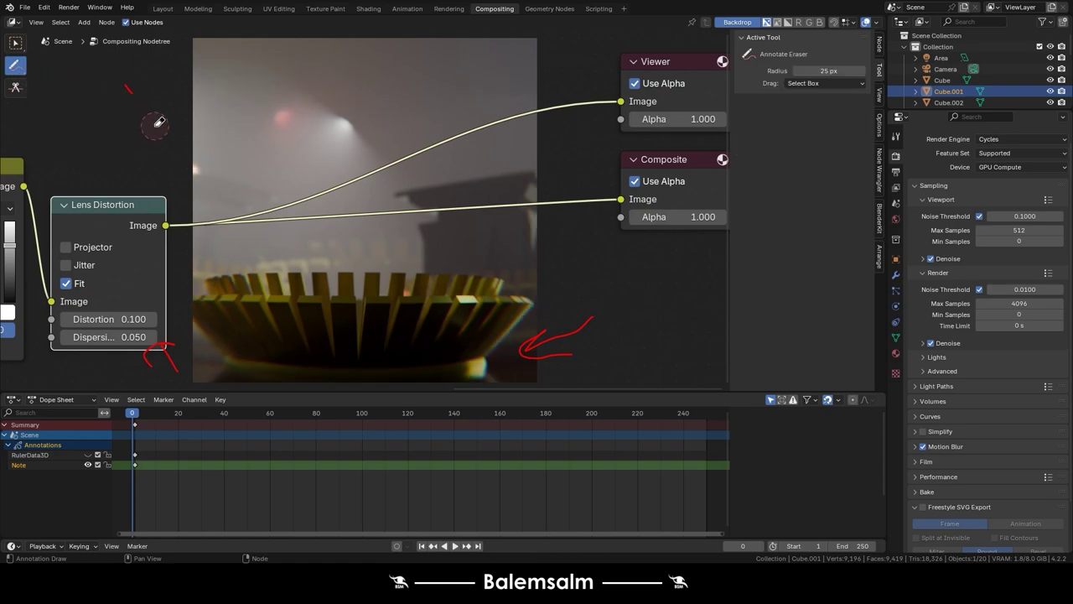
mouse_move(172, 339)
mouse_down()
mouse_move(151, 362)
mouse_move(554, 346)
mouse_move(623, 286)
mouse_up()
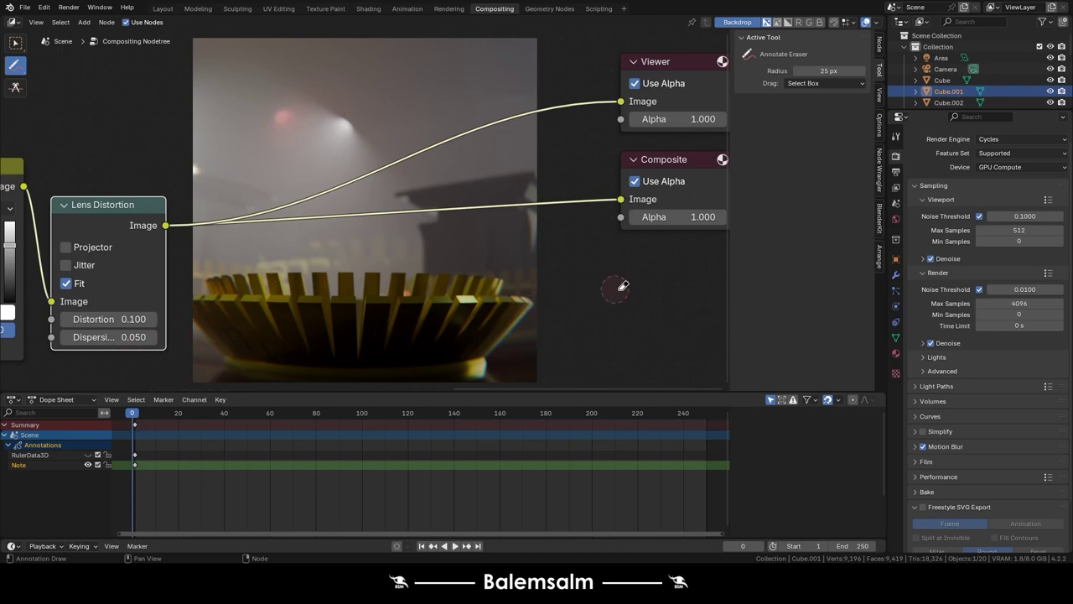
- Draw a red check mark on the render, then erase it
click(22, 69)
click(62, 65)
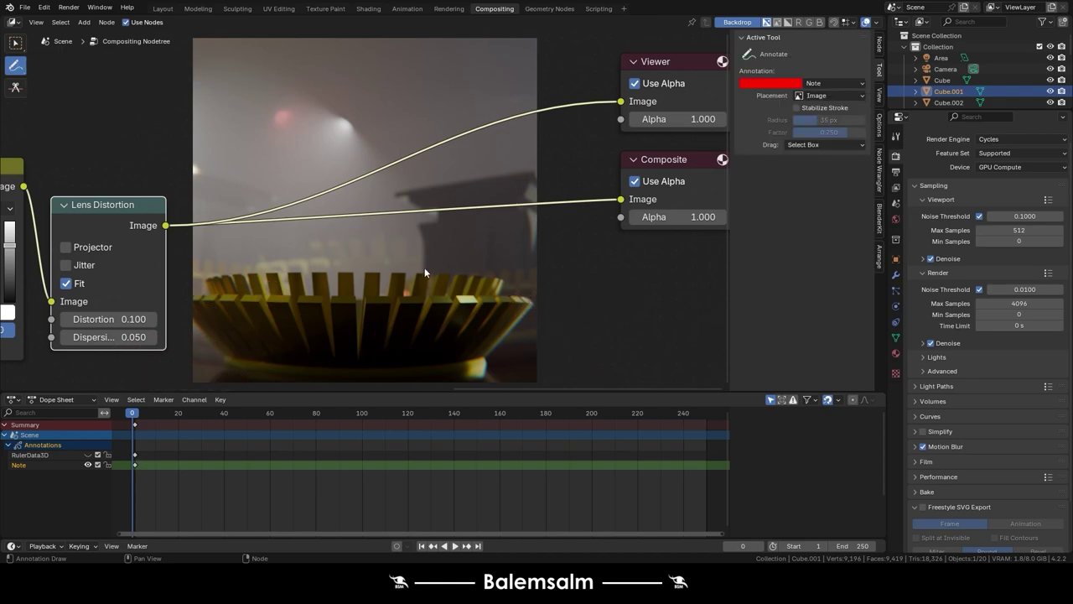
mouse_move(463, 254)
mouse_down()
mouse_move(472, 293)
mouse_move(554, 233)
mouse_up()
click(17, 66)
click(84, 114)
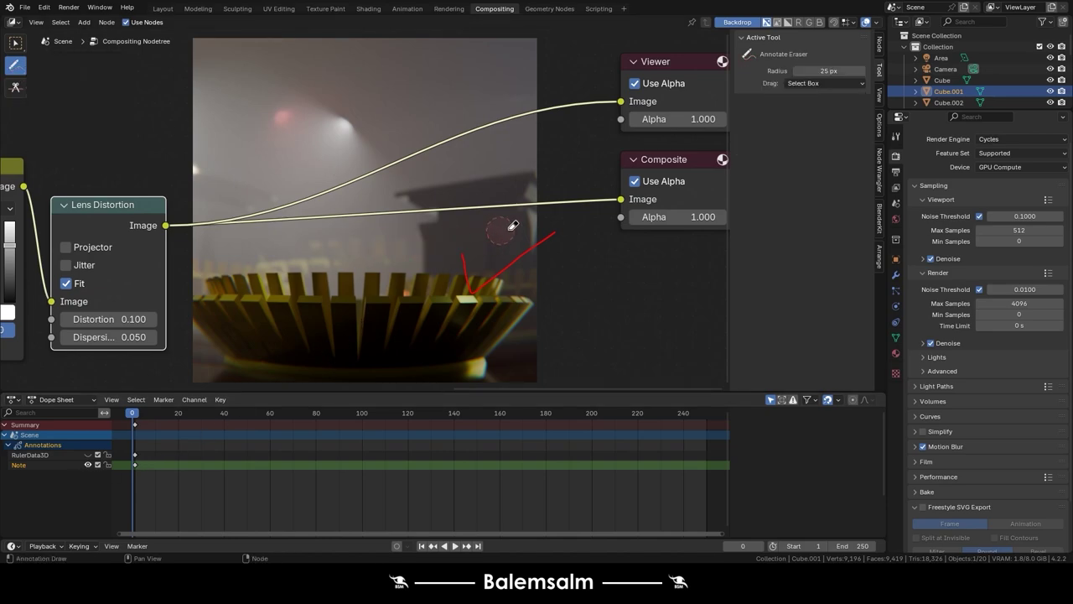
drag(513, 224, 457, 272)
- Doodle a red face beside the node, erase it, and return to Select Box
click(25, 67)
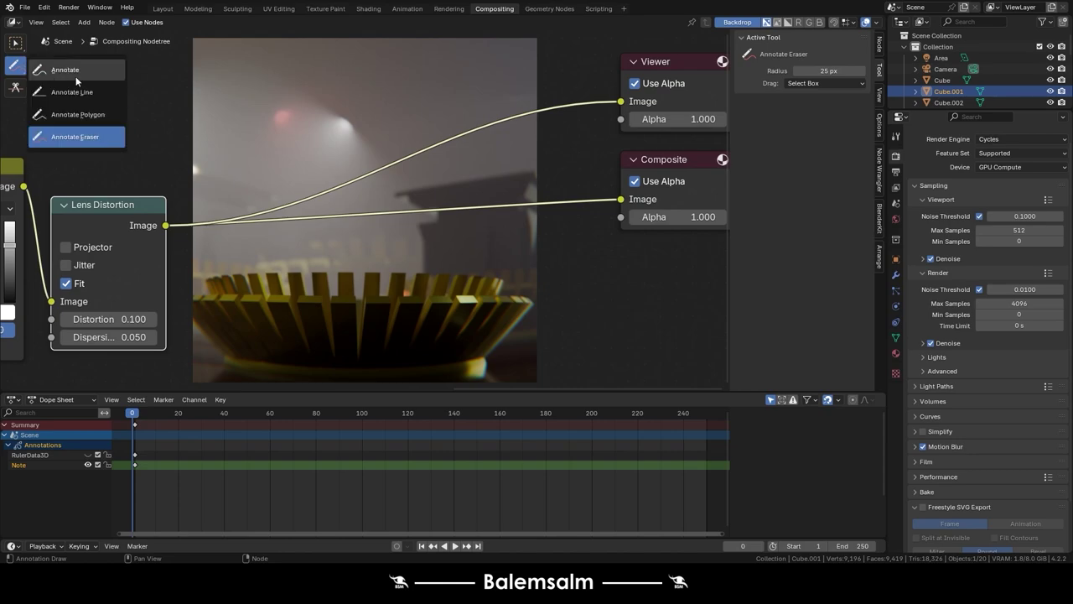
click(78, 75)
mouse_move(120, 96)
mouse_down()
mouse_move(148, 77)
mouse_move(120, 132)
mouse_up()
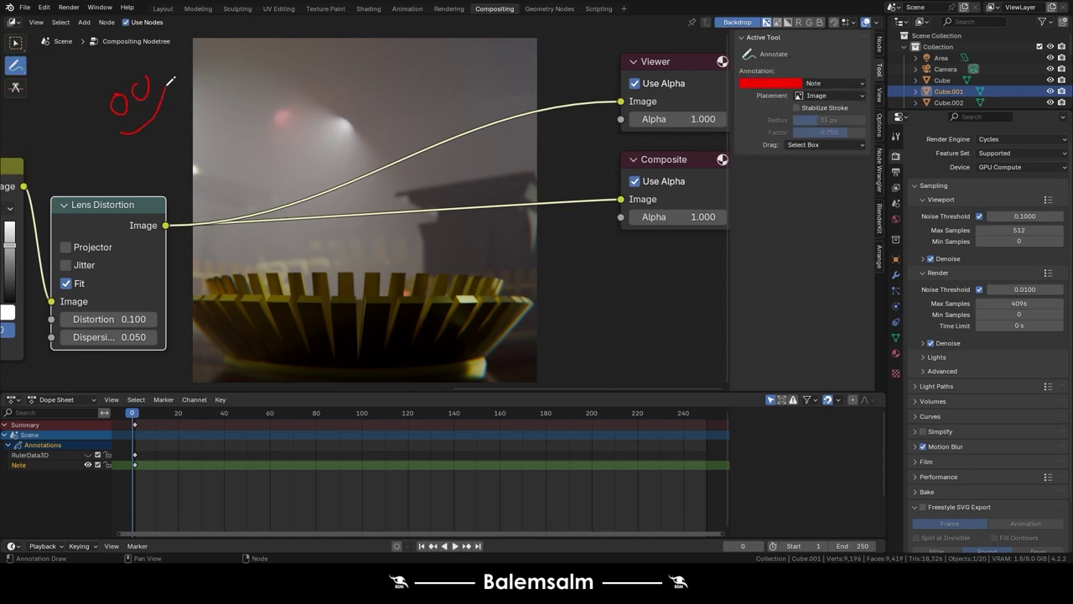
drag(164, 98, 145, 131)
mouse_move(120, 101)
mouse_down()
mouse_move(154, 65)
mouse_move(110, 113)
mouse_up()
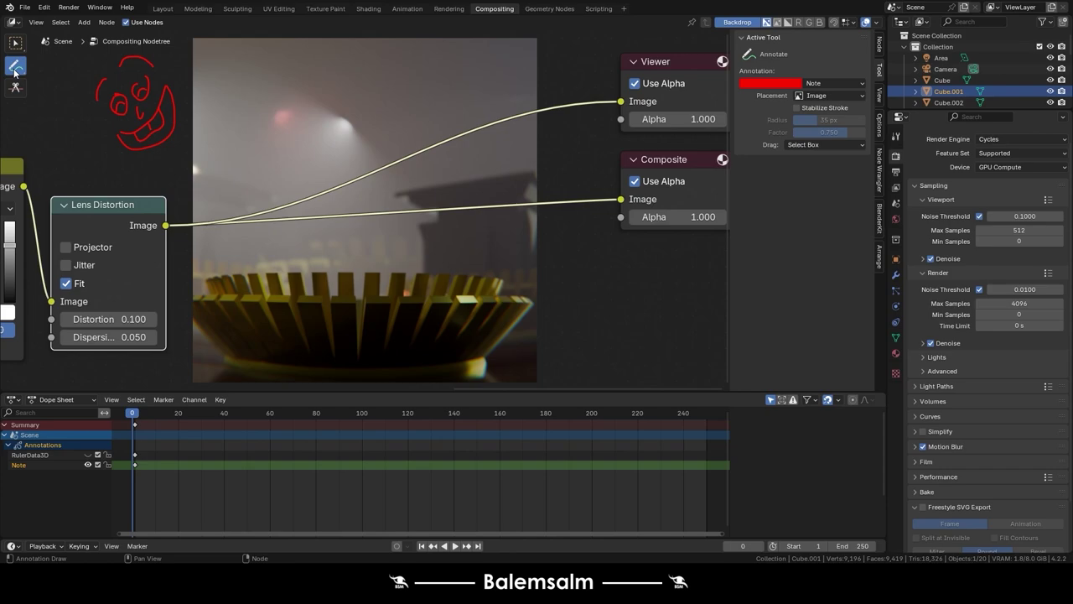
drag(15, 64, 50, 136)
mouse_move(147, 121)
mouse_down()
mouse_move(172, 69)
mouse_move(155, 126)
mouse_move(131, 61)
mouse_up()
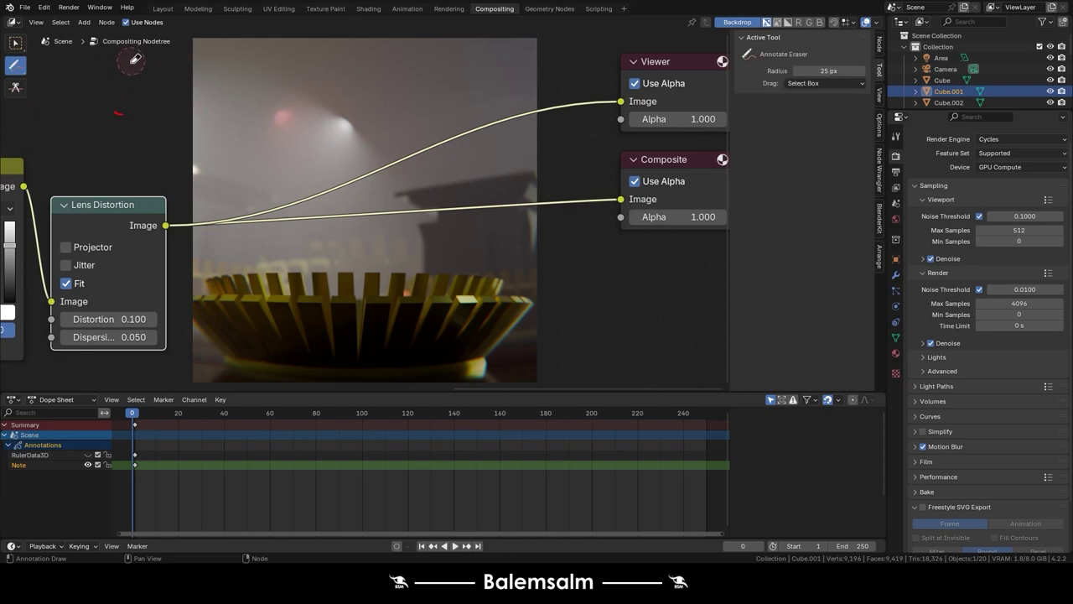
drag(14, 64, 82, 39)
click(16, 42)
- In the Layout workspace, select all and delete all 20 objects
click(164, 9)
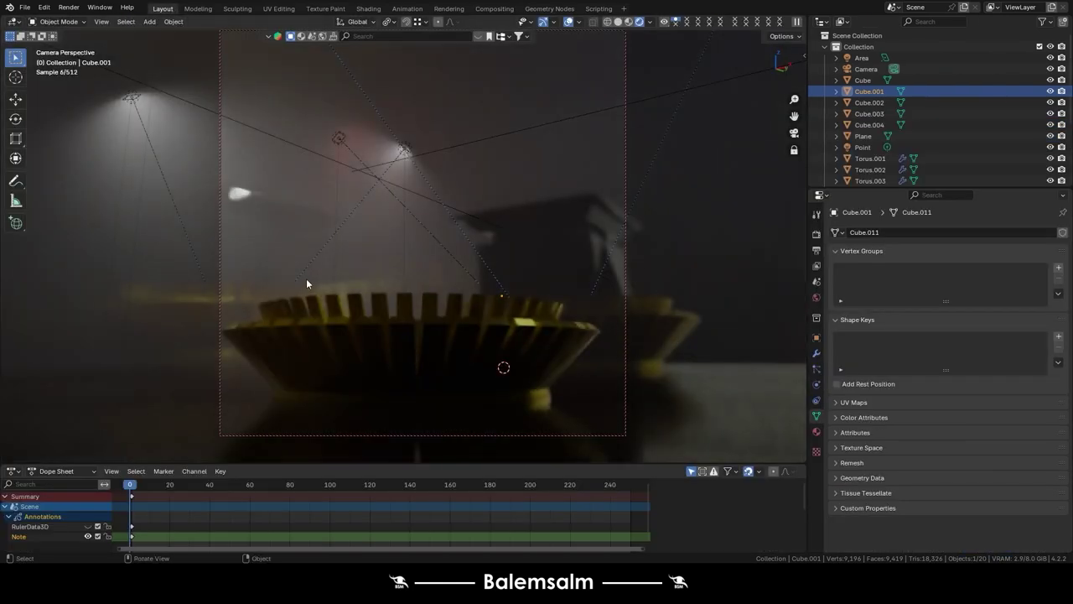
key(a)
click(308, 205)
key(x)
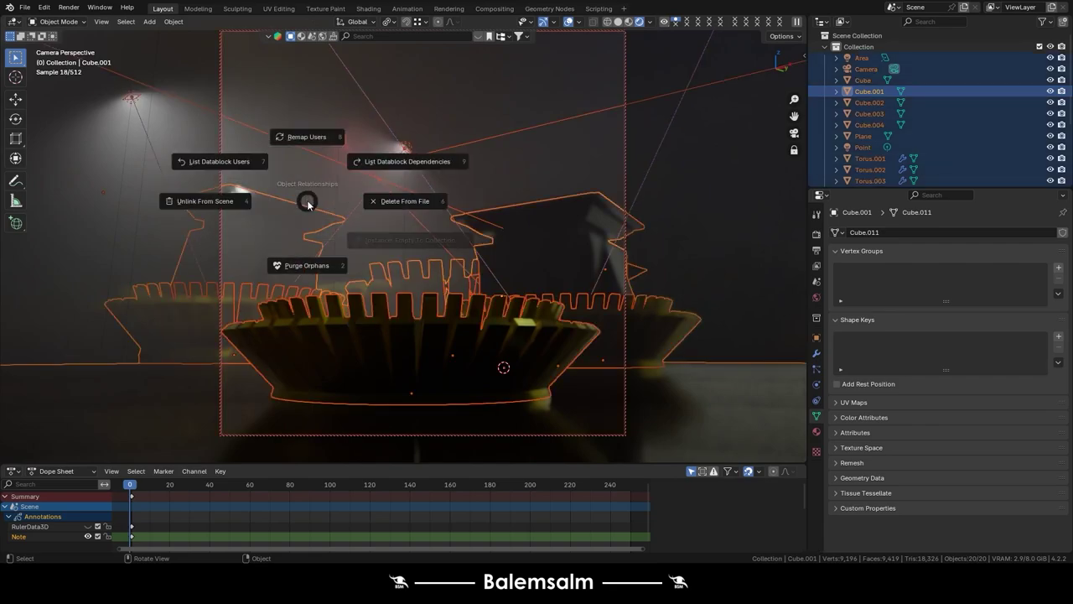
key(x)
click(422, 205)
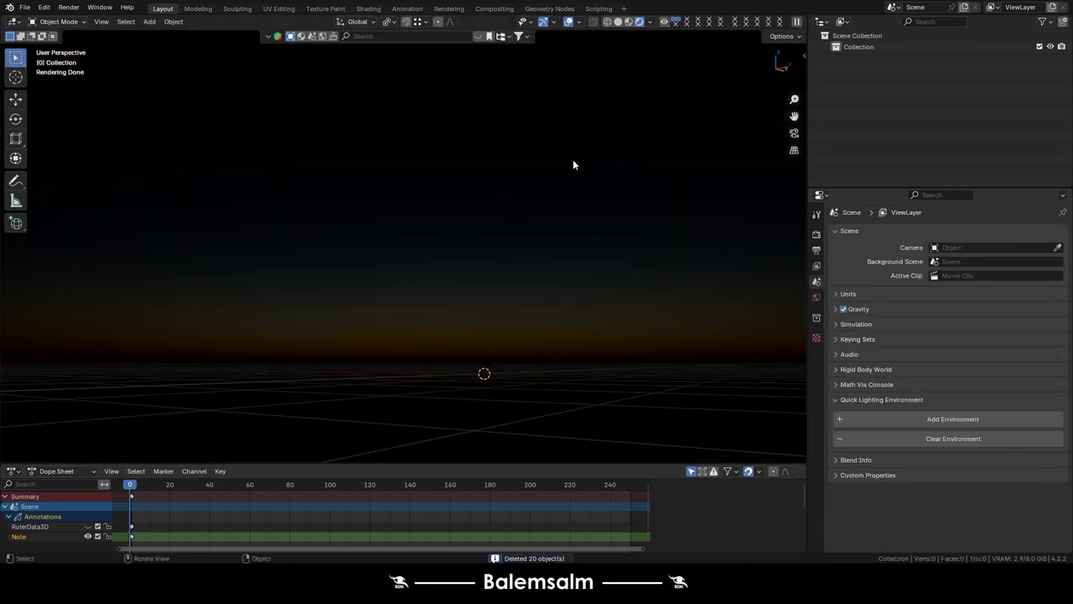
- Switch the viewport to Solid shading and collapse the dope sheet to its header
click(816, 234)
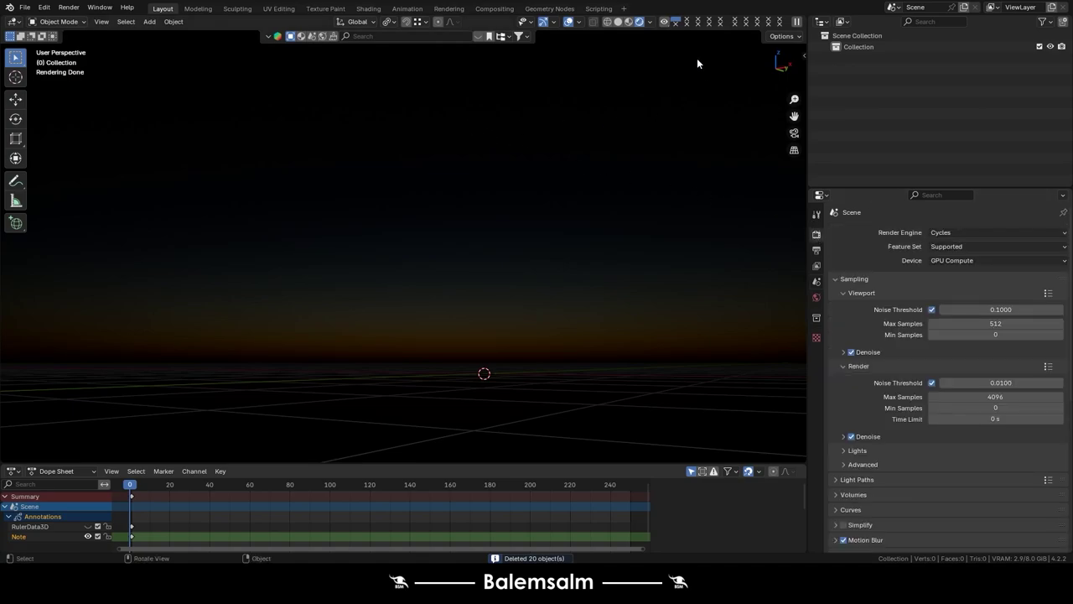
click(622, 23)
mouse_move(362, 243)
middle_down()
mouse_move(408, 280)
mouse_move(335, 377)
middle_up()
drag(251, 462, 255, 535)
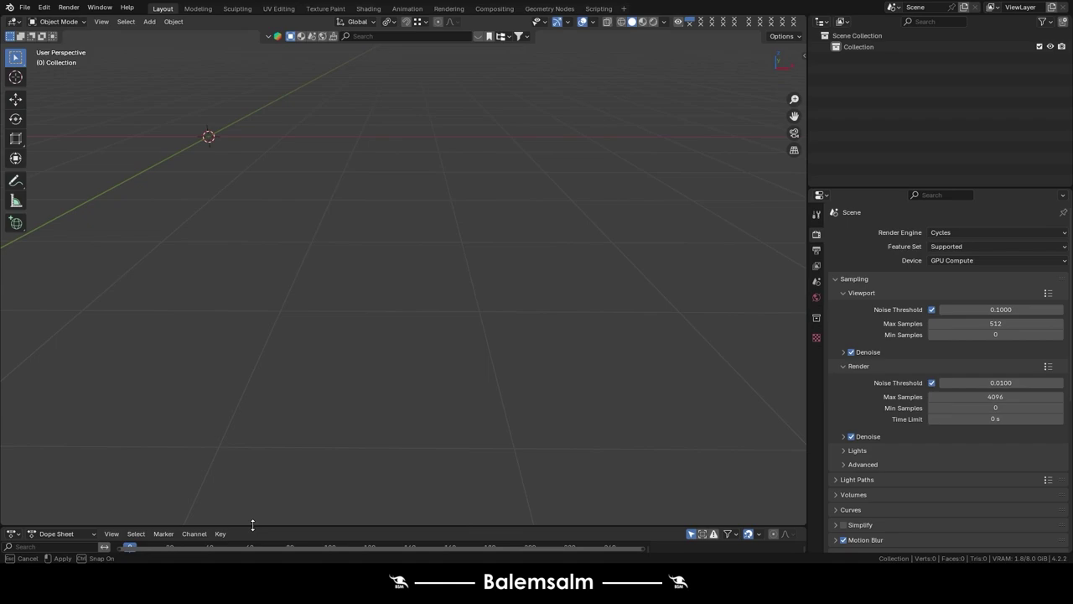
mouse_move(274, 421)
middle_down()
mouse_move(260, 196)
mouse_move(494, 314)
mouse_move(342, 209)
mouse_move(450, 378)
mouse_move(637, 336)
middle_up()
click(817, 282)
click(845, 293)
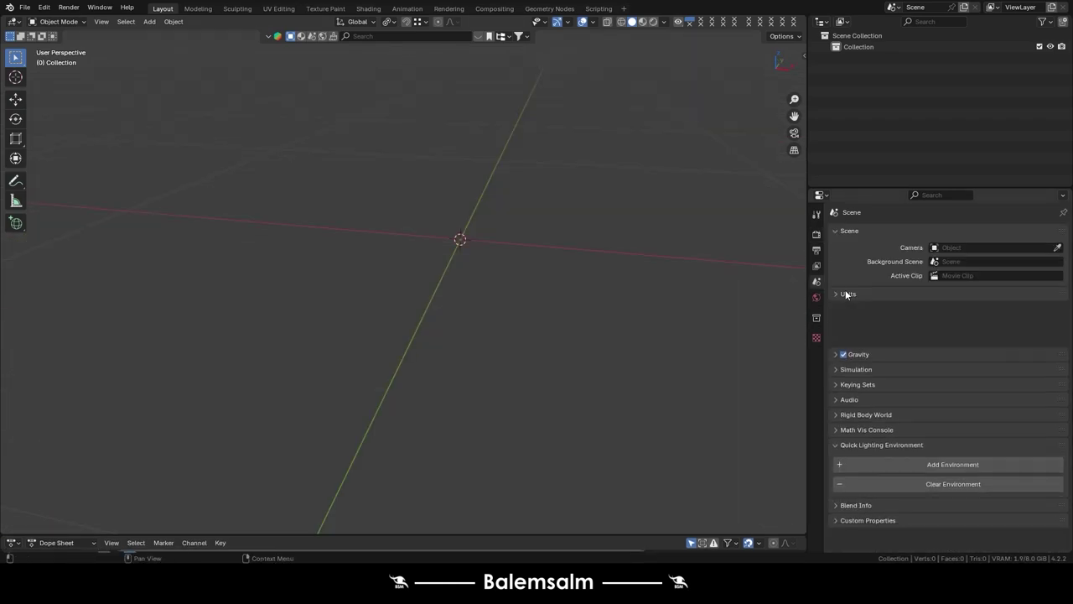
- Add a cube at the origin with Shift+A and expand the scene's Units panel
mouse_move(503, 251)
middle_down()
mouse_move(373, 178)
mouse_move(379, 222)
mouse_move(327, 139)
middle_up()
key(shift+a)
mouse_move(285, 140)
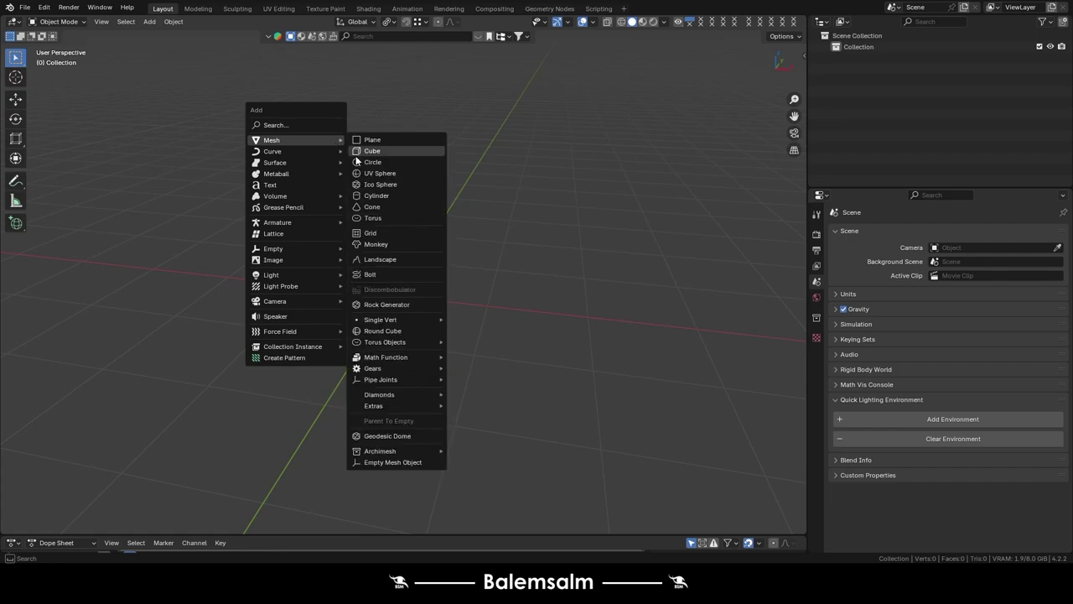
click(361, 150)
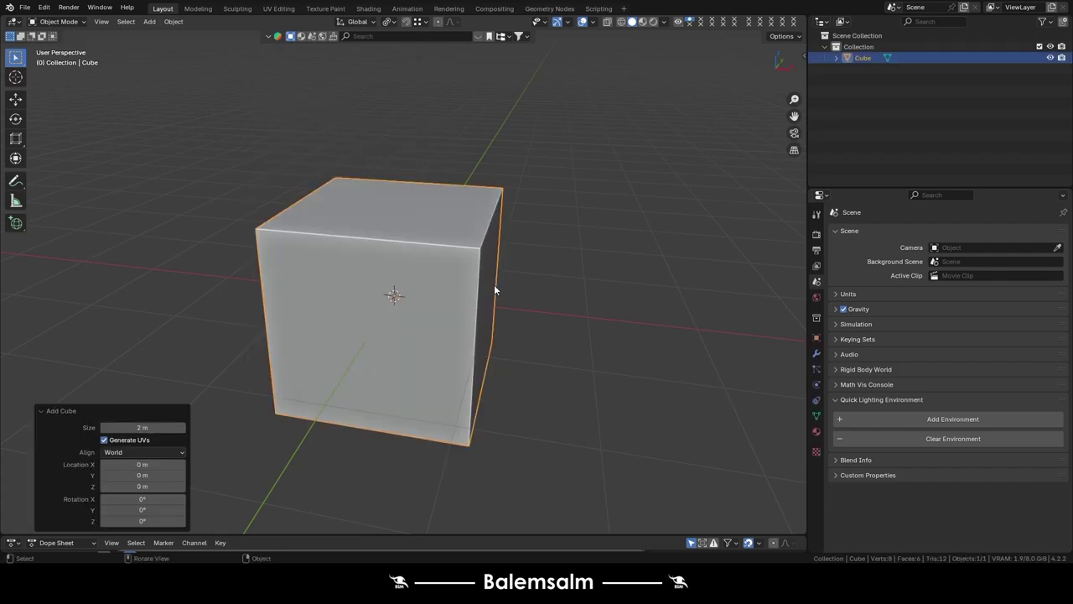
click(849, 294)
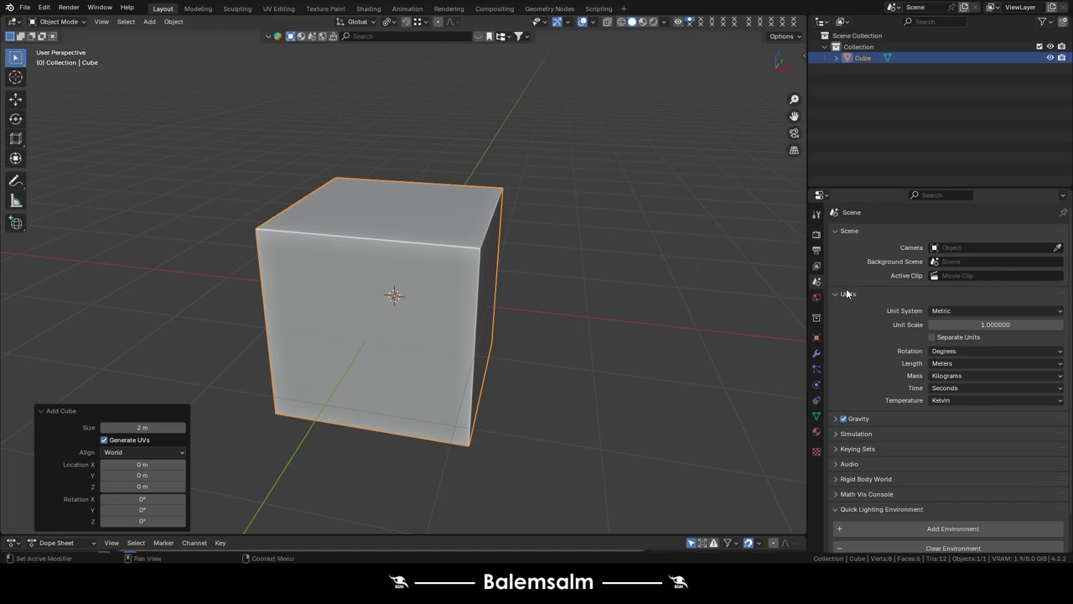
- Draw red annotation arrows pointing at the scene unit settings
click(15, 180)
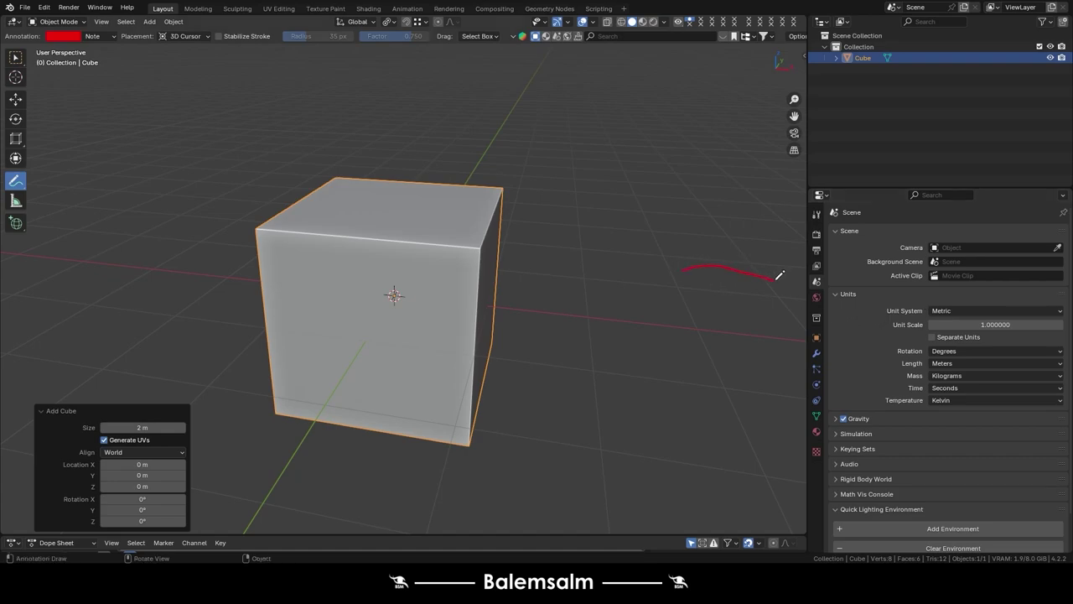
drag(772, 278, 780, 279)
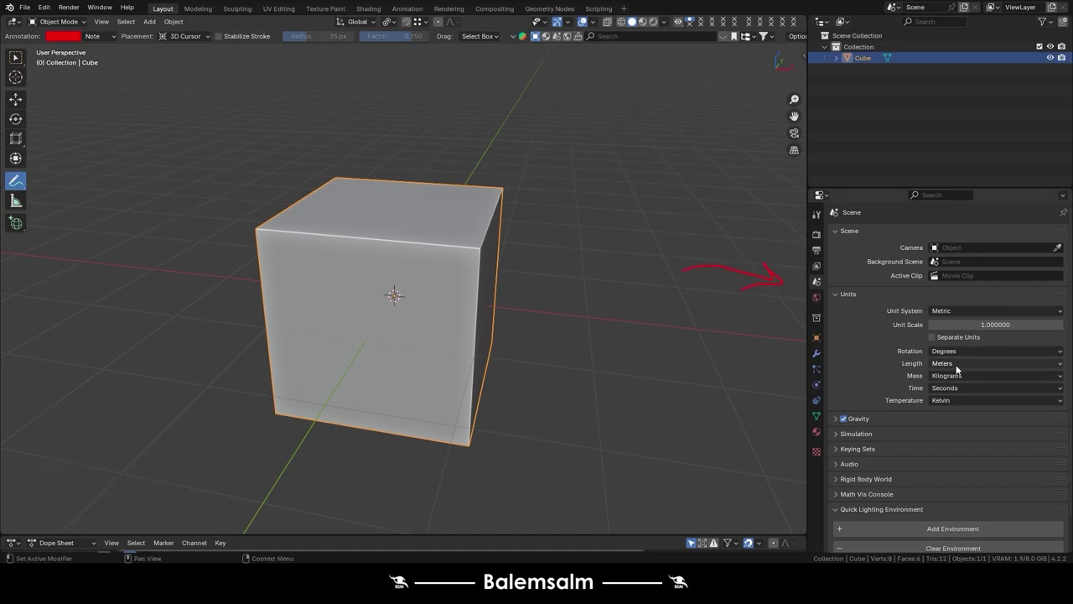
click(955, 364)
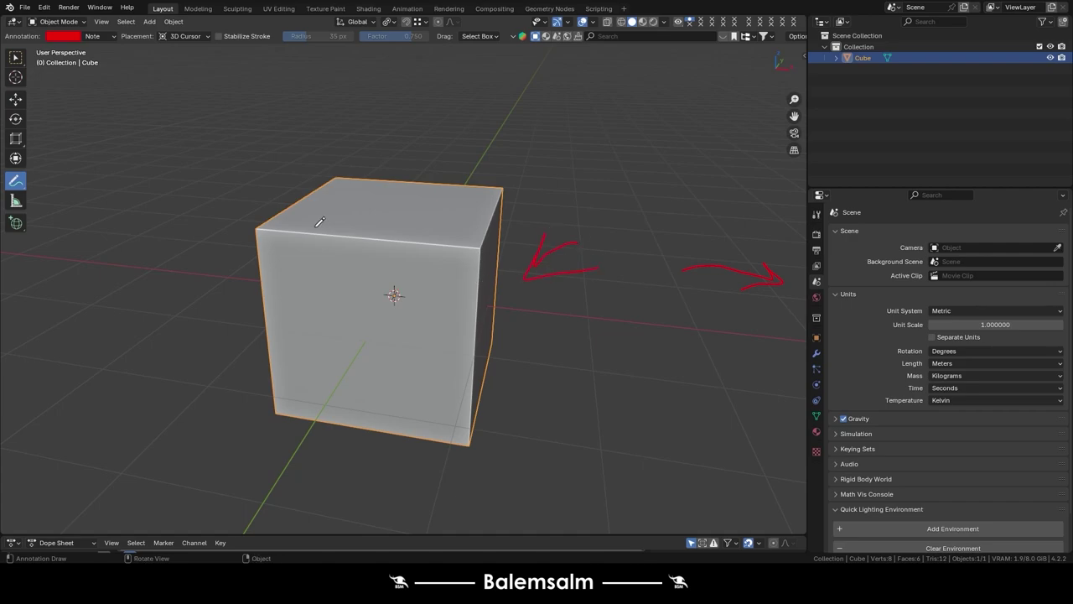
- In Edit Mode, turn on the Edge Length overlay and circle a length label
key(Tab)
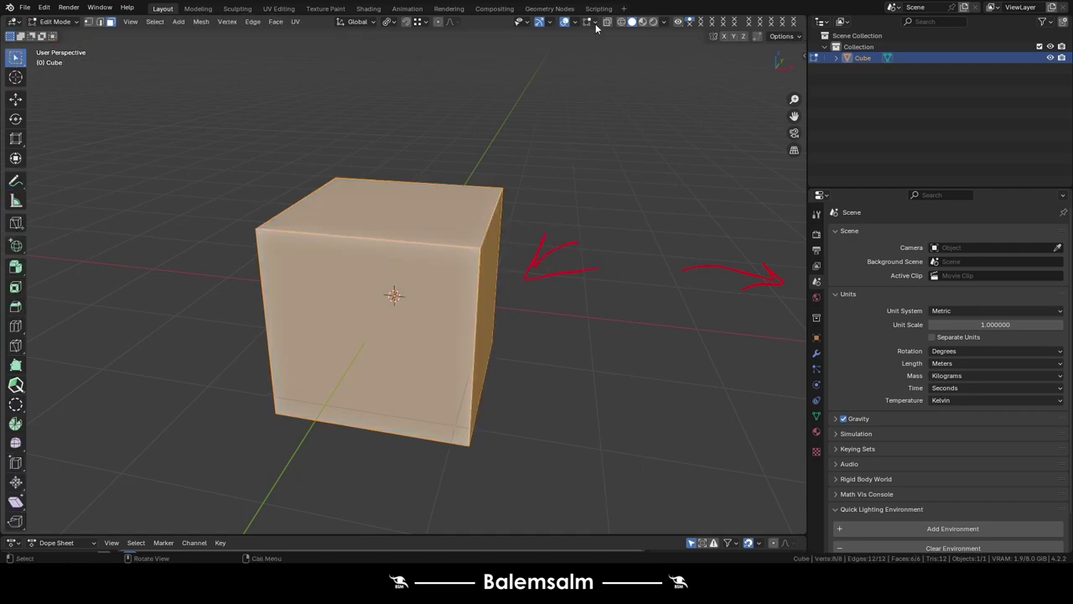
click(593, 22)
click(541, 164)
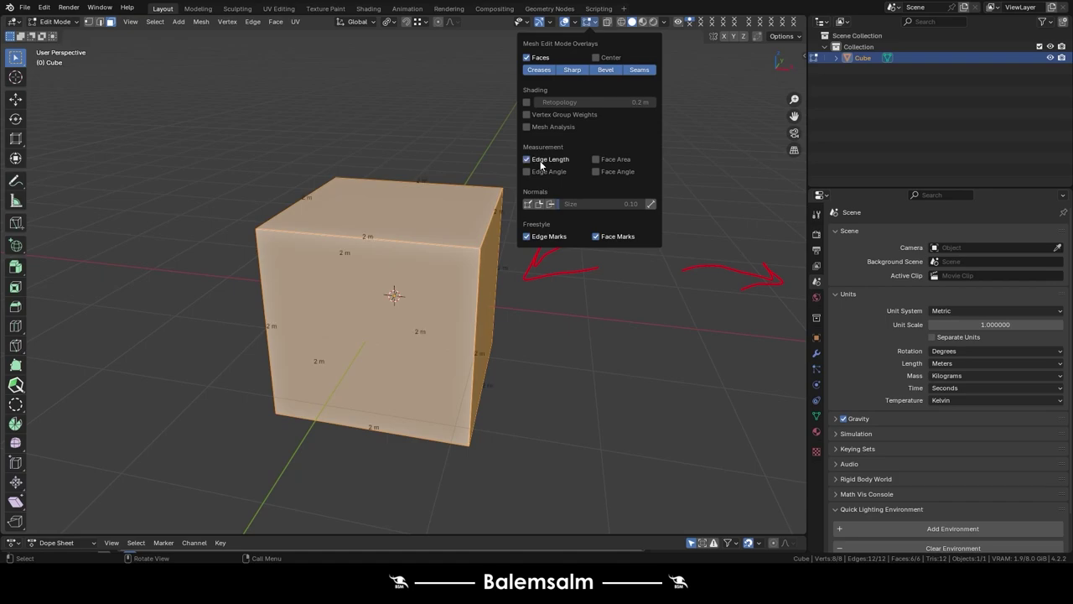
click(15, 180)
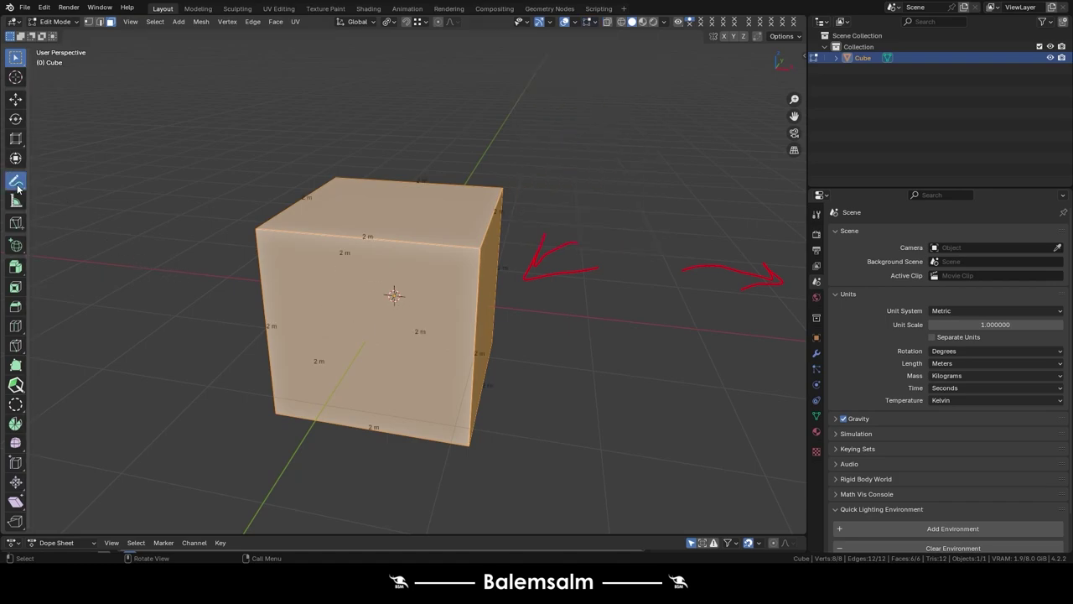
mouse_move(405, 341)
mouse_down()
mouse_move(429, 325)
mouse_move(405, 330)
mouse_up()
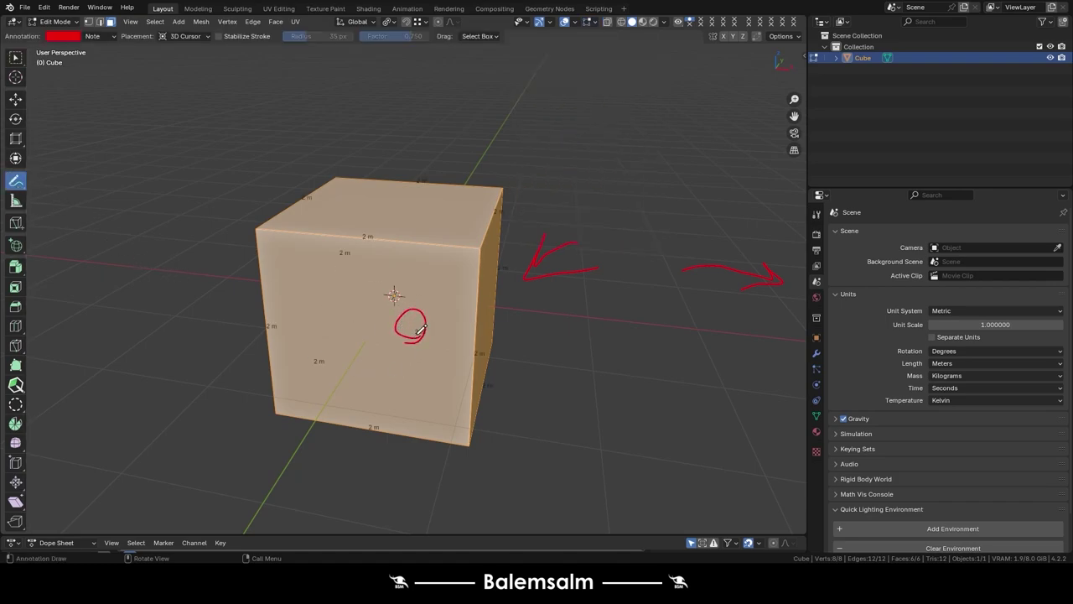
- Try Centimeters, Millimeters and Micrometers as the scene length unit
key(w)
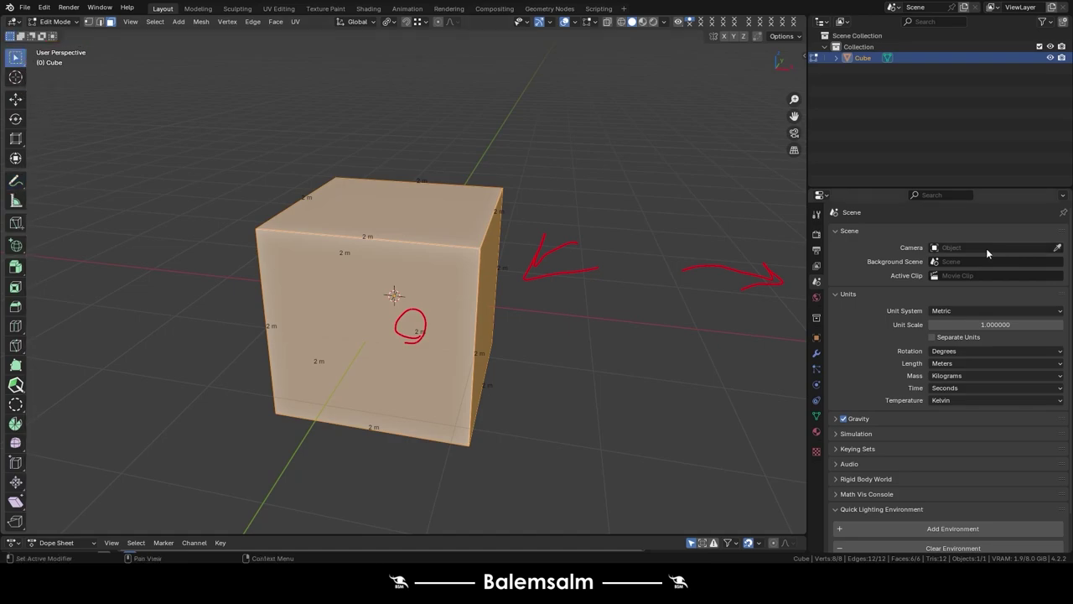
click(957, 366)
click(951, 412)
click(960, 356)
click(960, 354)
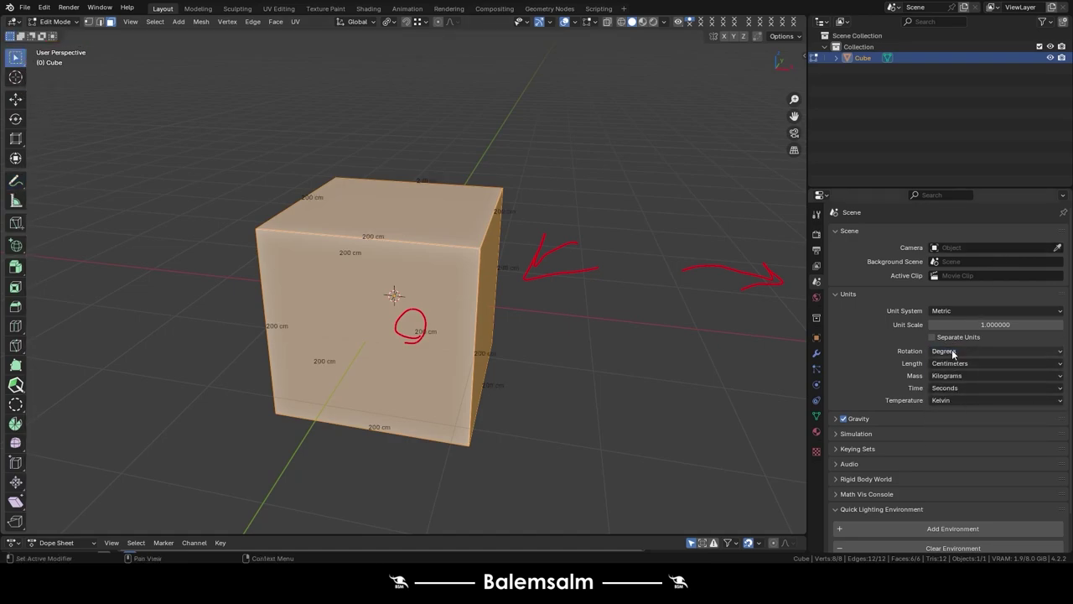
click(955, 364)
click(959, 426)
click(964, 364)
click(961, 437)
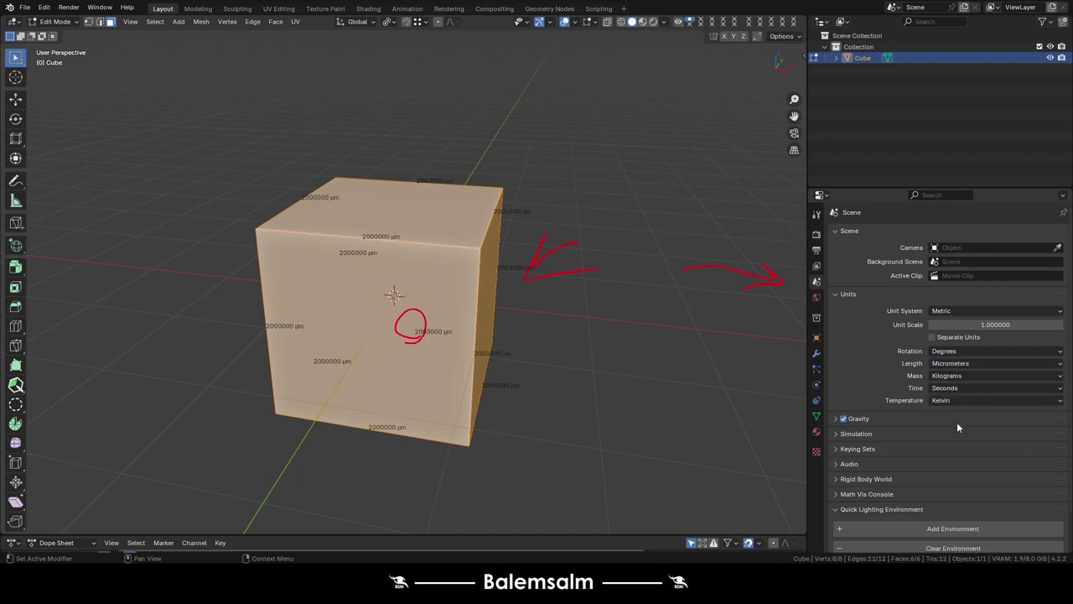
- Cycle the length unit through Kilometers and Meters, settling on Millimeters
click(958, 364)
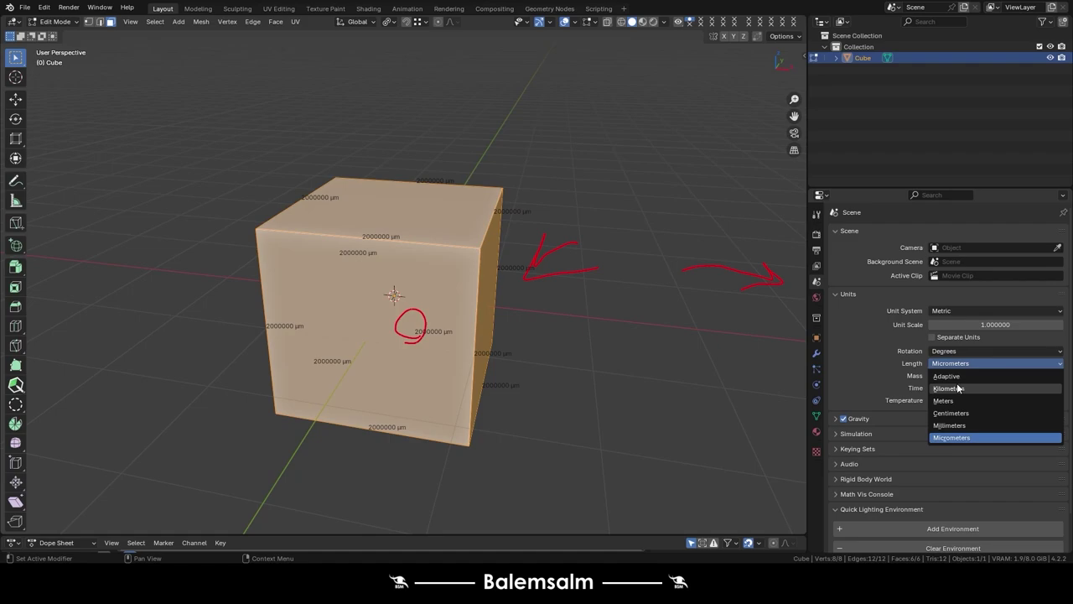
click(956, 384)
click(957, 377)
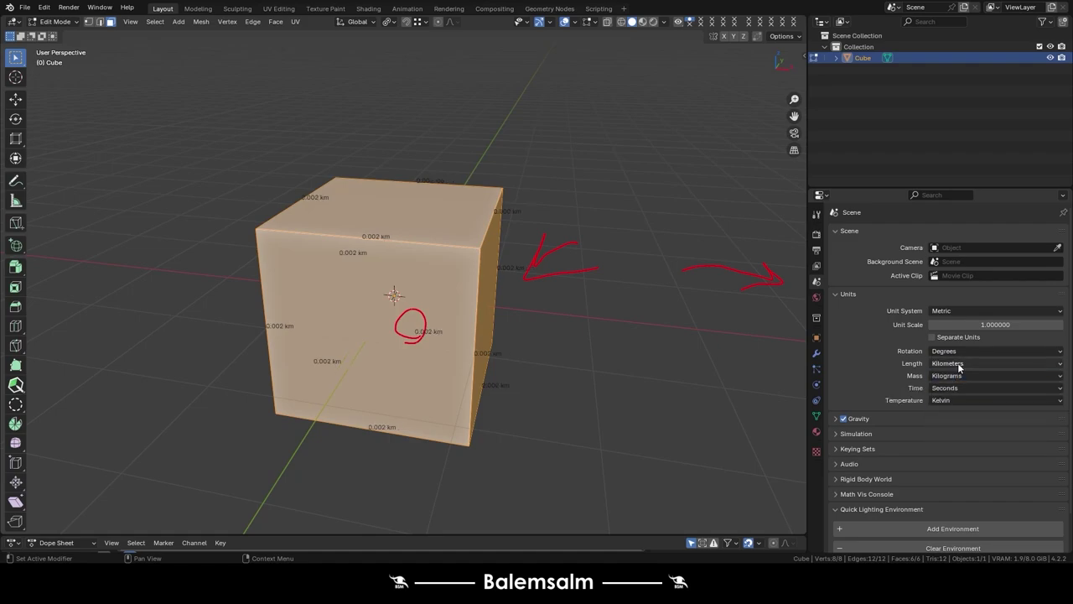
click(960, 364)
click(946, 401)
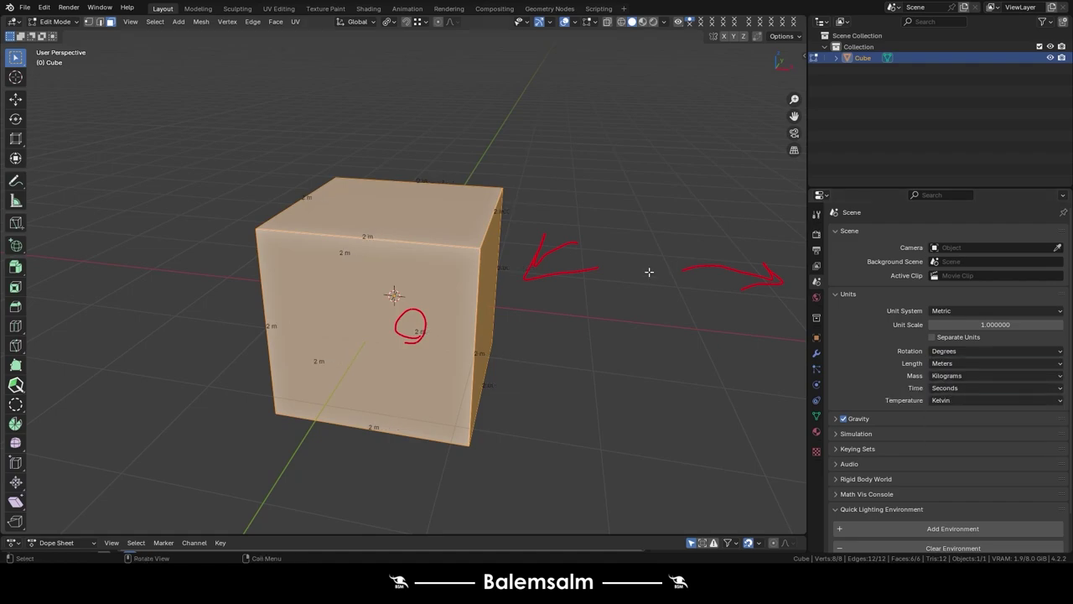
click(957, 363)
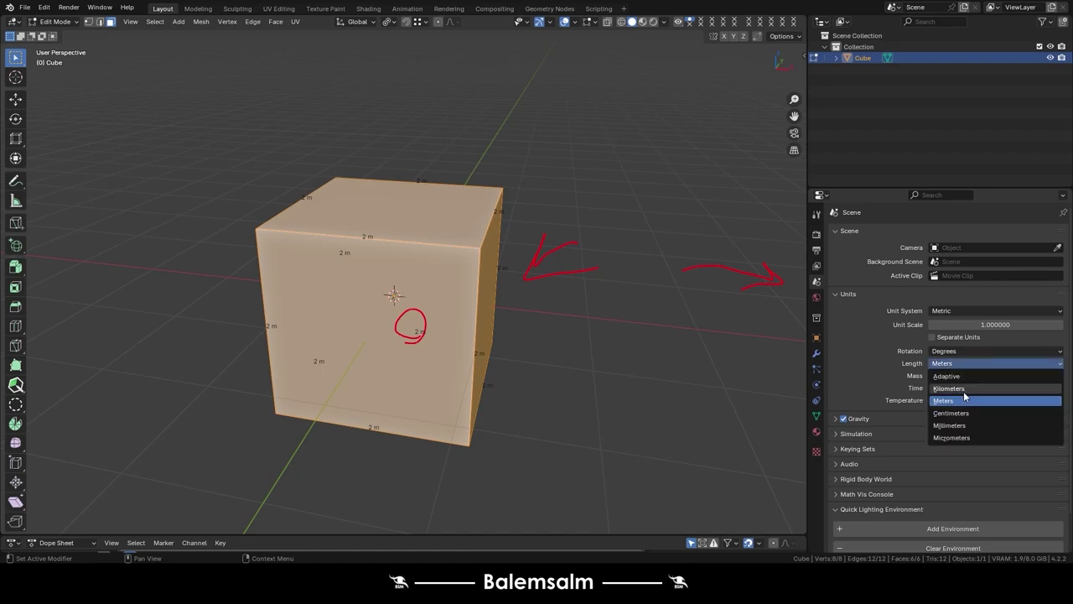
click(956, 427)
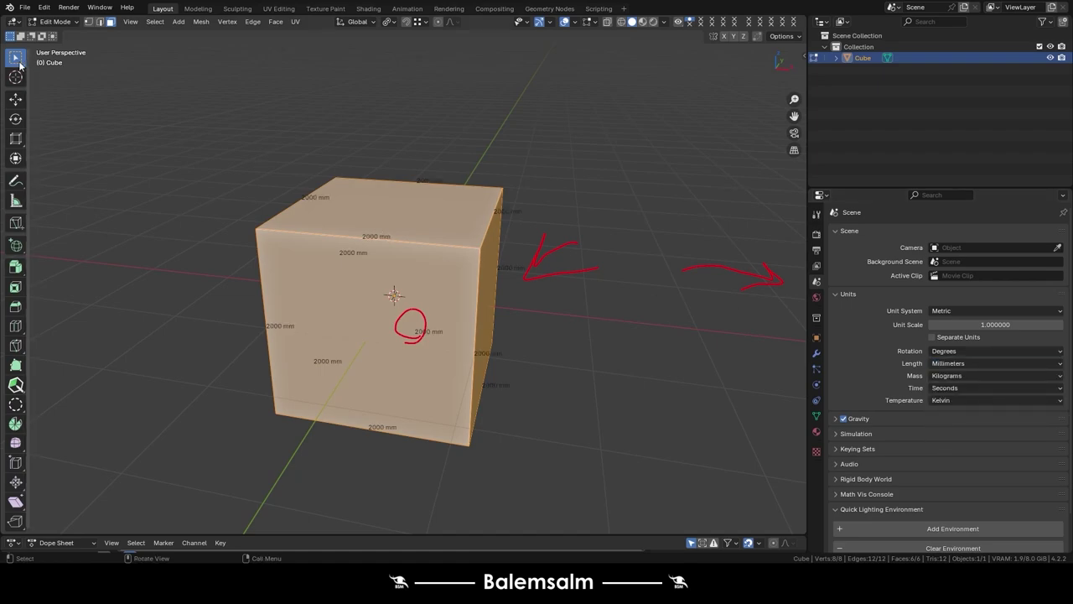
- Return to Object Mode, erase the red annotation marks, and reselect the selection tool
click(54, 21)
click(62, 34)
mouse_move(484, 321)
middle_down()
mouse_move(445, 308)
mouse_move(456, 295)
middle_up()
click(14, 182)
mouse_move(490, 243)
ctrl+mouse_down()
mouse_move(599, 277)
mouse_move(425, 271)
mouse_move(549, 237)
mouse_move(246, 303)
ctrl+mouse_up()
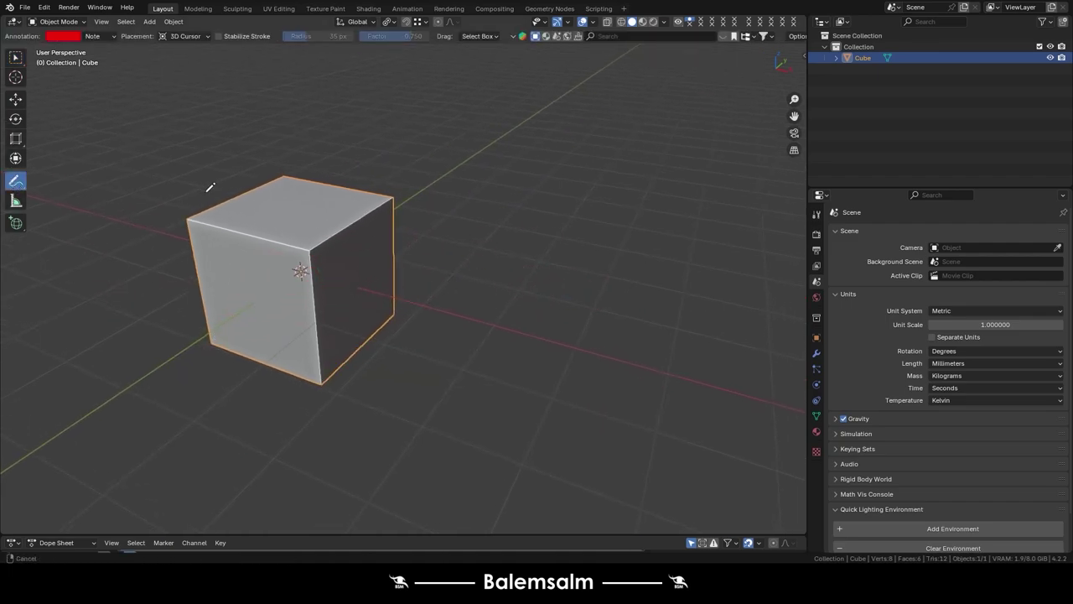
middle_drag(210, 187, 4, 72)
click(15, 57)
- Frame the cube and shrink its mesh to 0.01 scale in Edit Mode
middle_drag(449, 138, 473, 144)
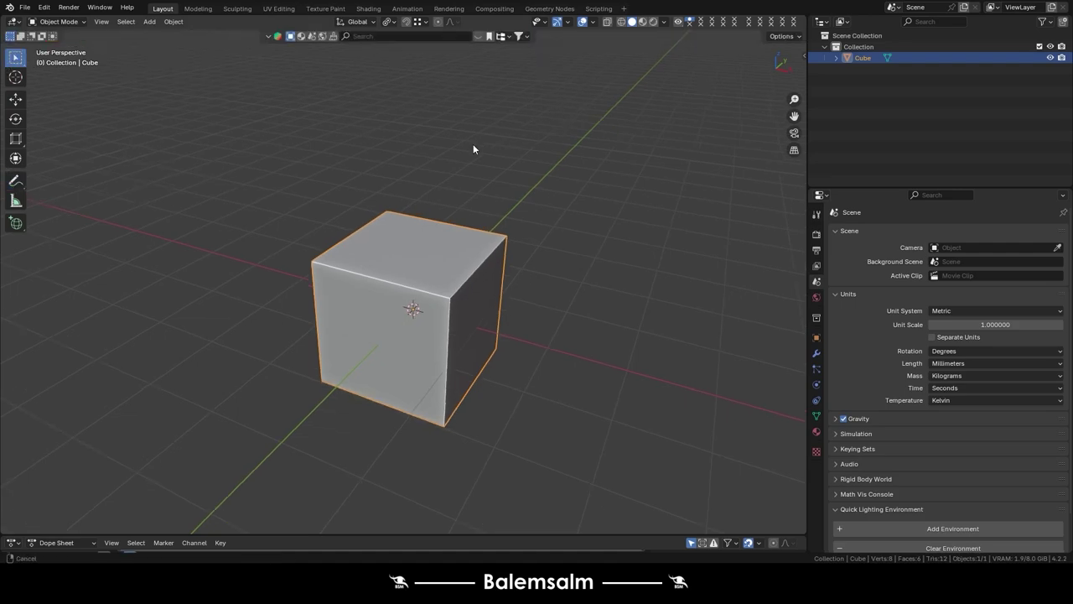
mouse_move(506, 278)
ctrl+middle_down()
mouse_move(392, 394)
mouse_move(415, 407)
ctrl+middle_up()
scroll(415, 406, up, 3)
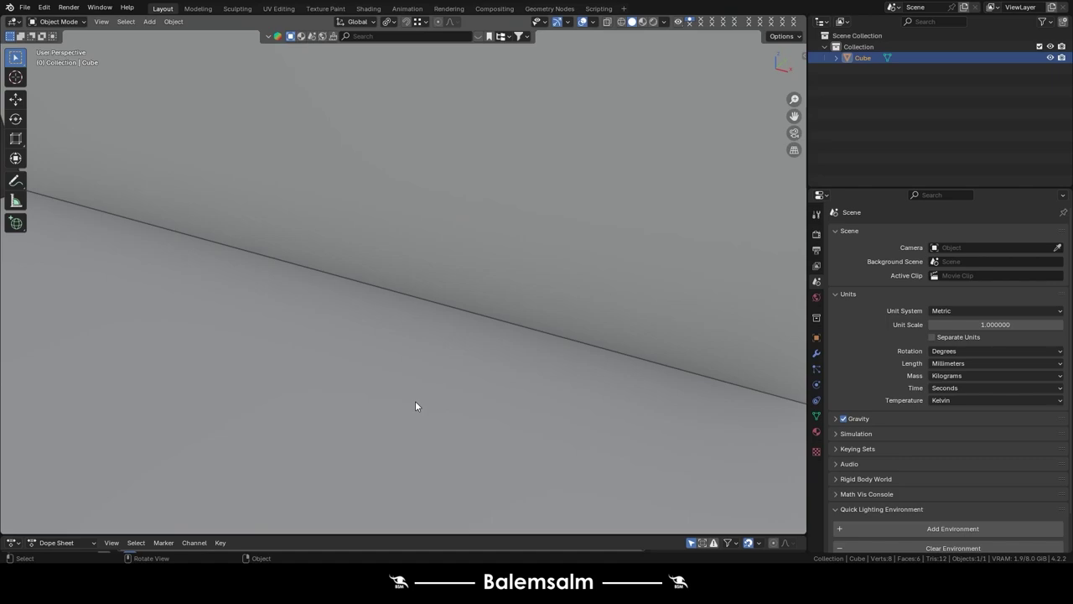
scroll(415, 405, down, 3)
key(KP_Decimal)
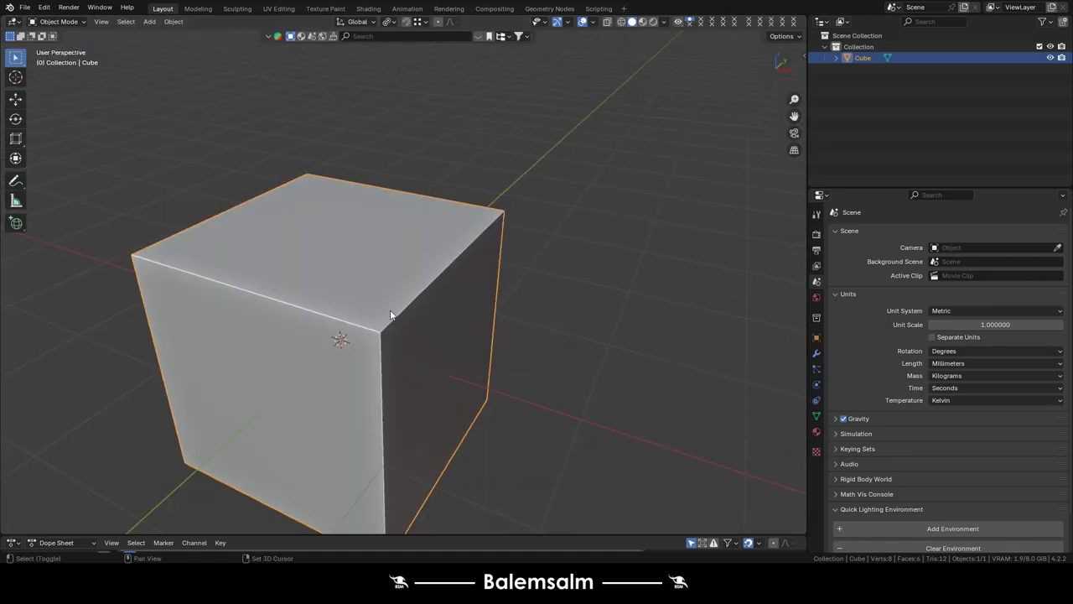
key(Tab)
key(s)
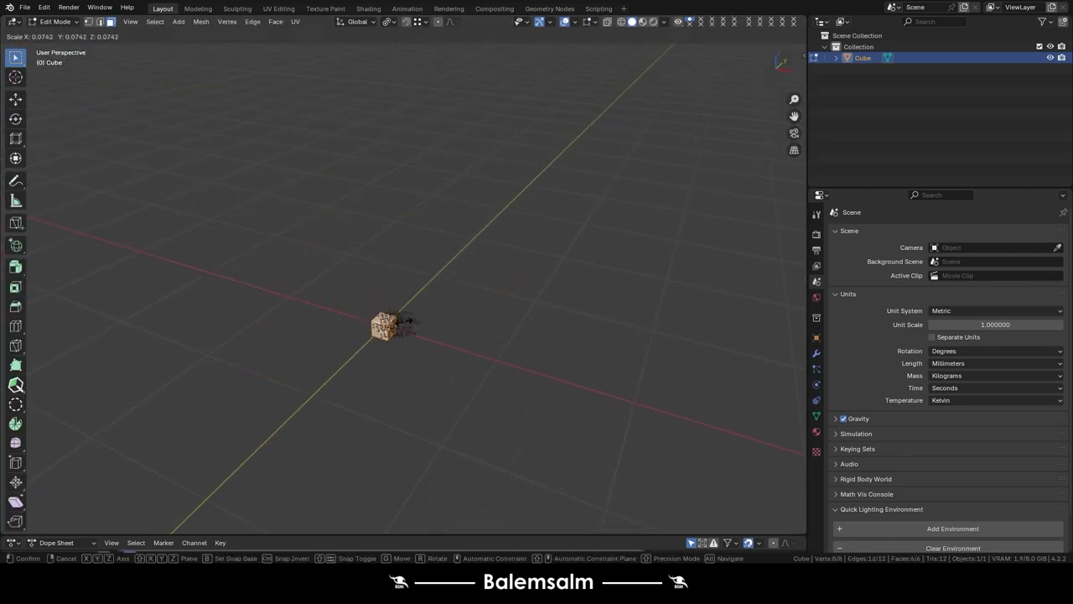
click(402, 320)
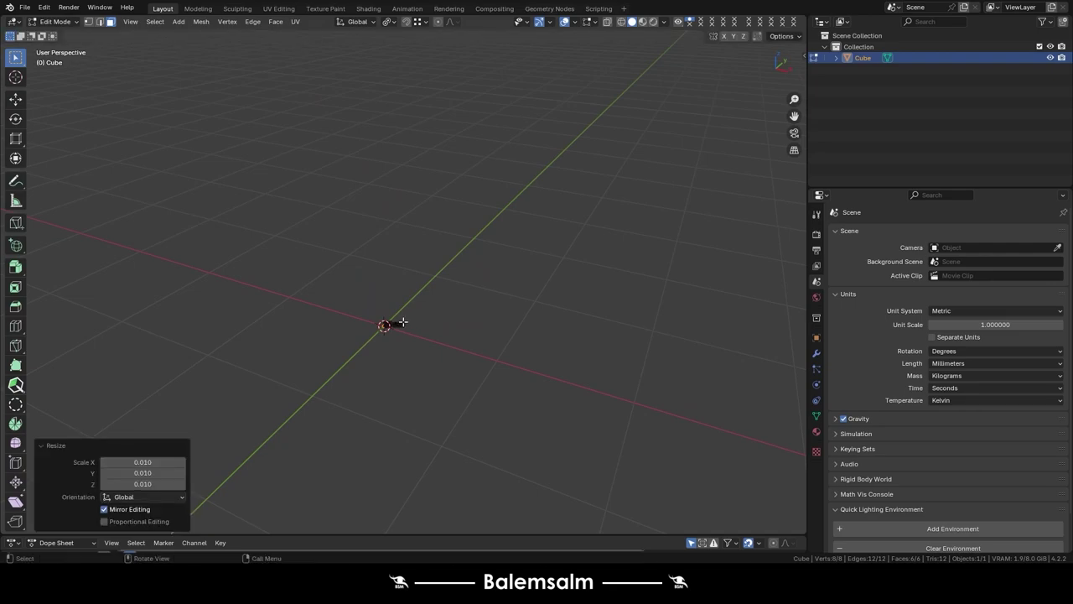
- Back in Object Mode, scale the cube object up again
key(Tab)
key(s)
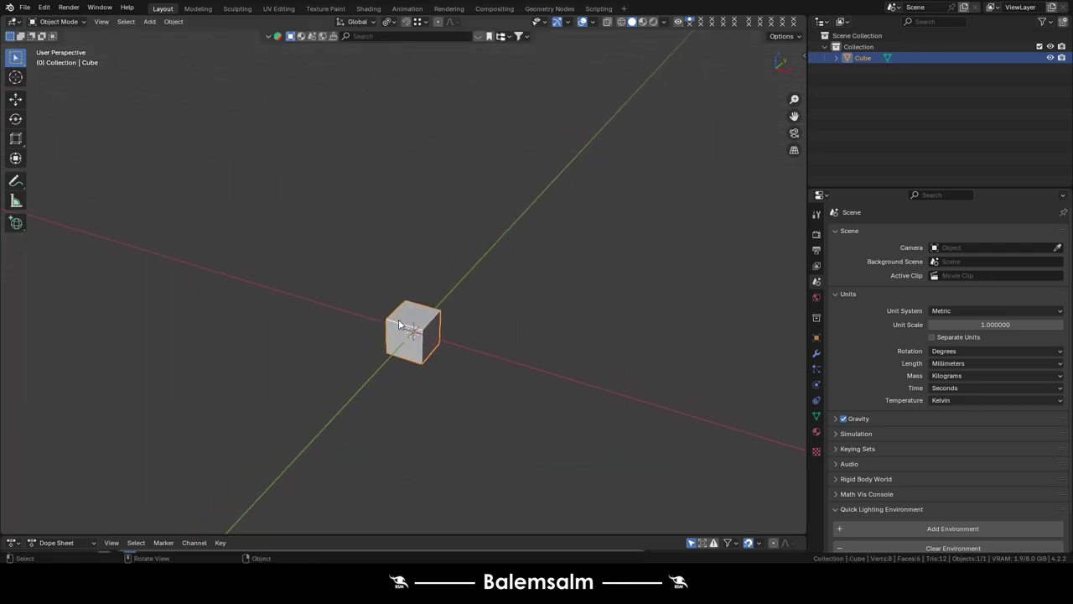
click(506, 341)
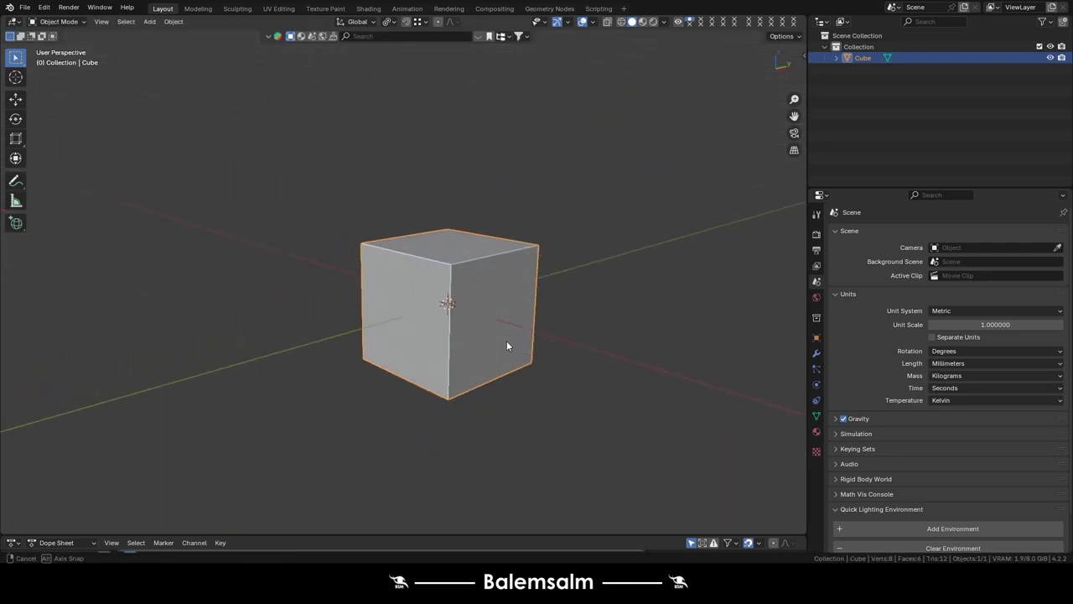
middle_drag(506, 340, 43, 233)
- Erase the red annotation strokes and open the viewport overlay options
click(15, 179)
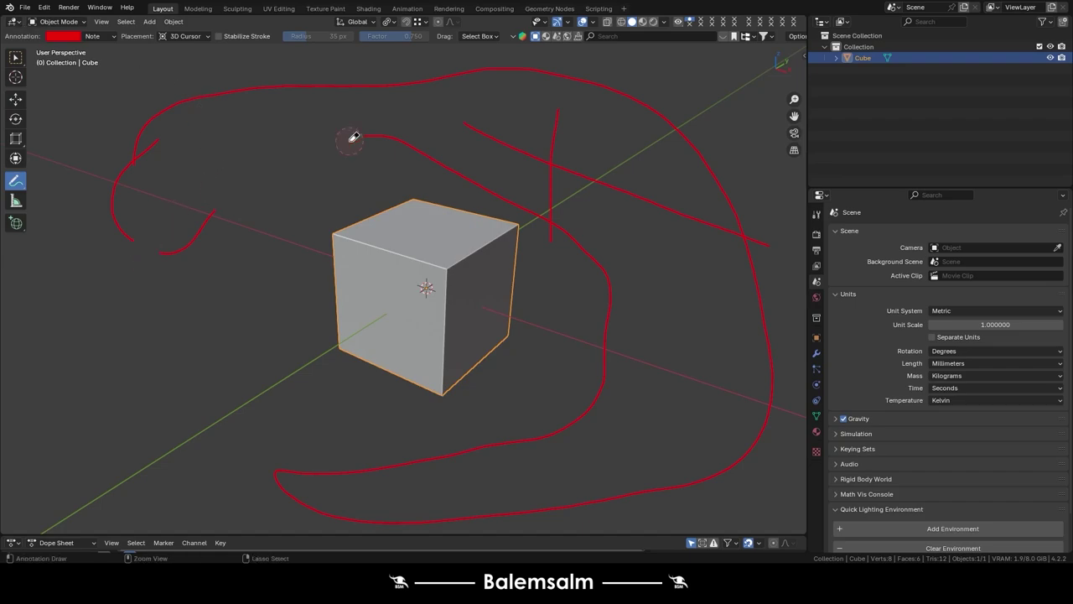
mouse_move(352, 137)
ctrl+mouse_down()
mouse_move(137, 179)
mouse_move(453, 134)
mouse_move(411, 136)
ctrl+mouse_up()
click(593, 21)
scroll(438, 319, up, 8)
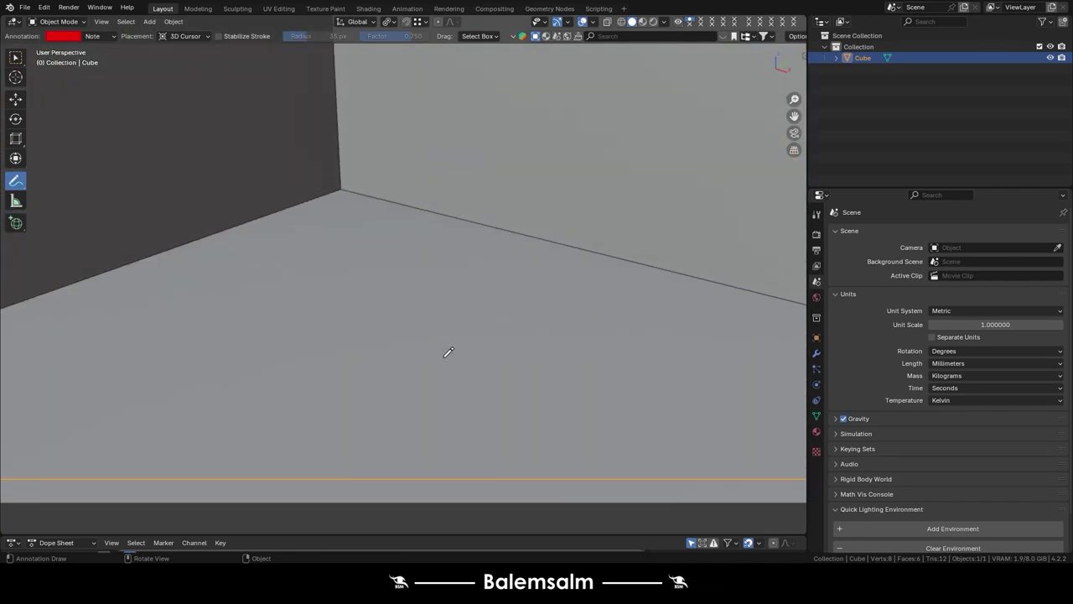
scroll(445, 339, down, 6)
scroll(445, 335, down, 3)
scroll(503, 386, up, 8)
scroll(545, 410, up, 4)
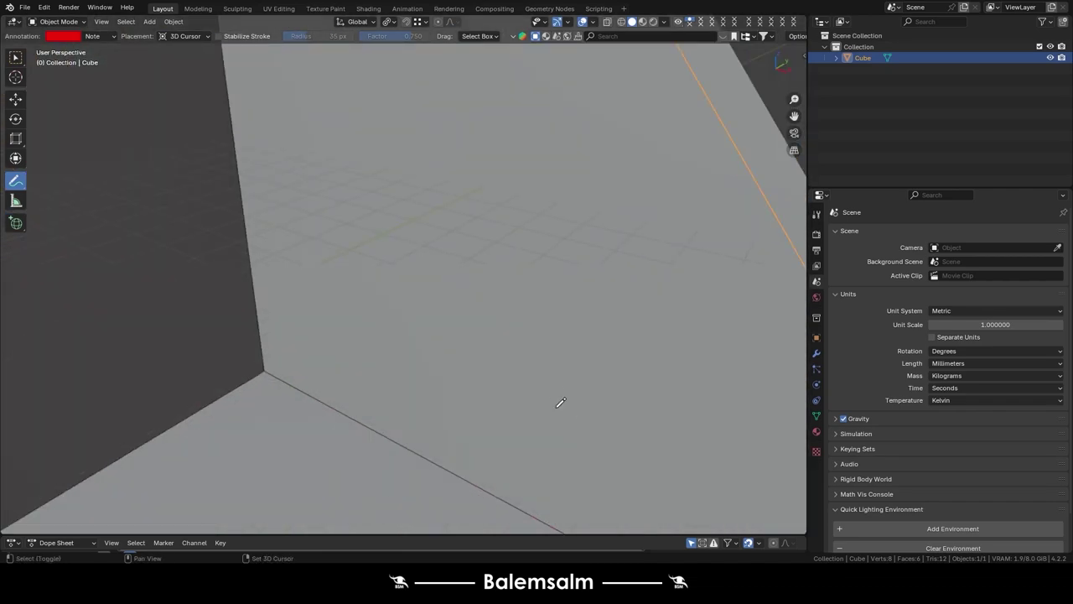
- Circle the area near the cube's orange edge in red and add an arc and small loop
middle_drag(495, 362, 714, 293)
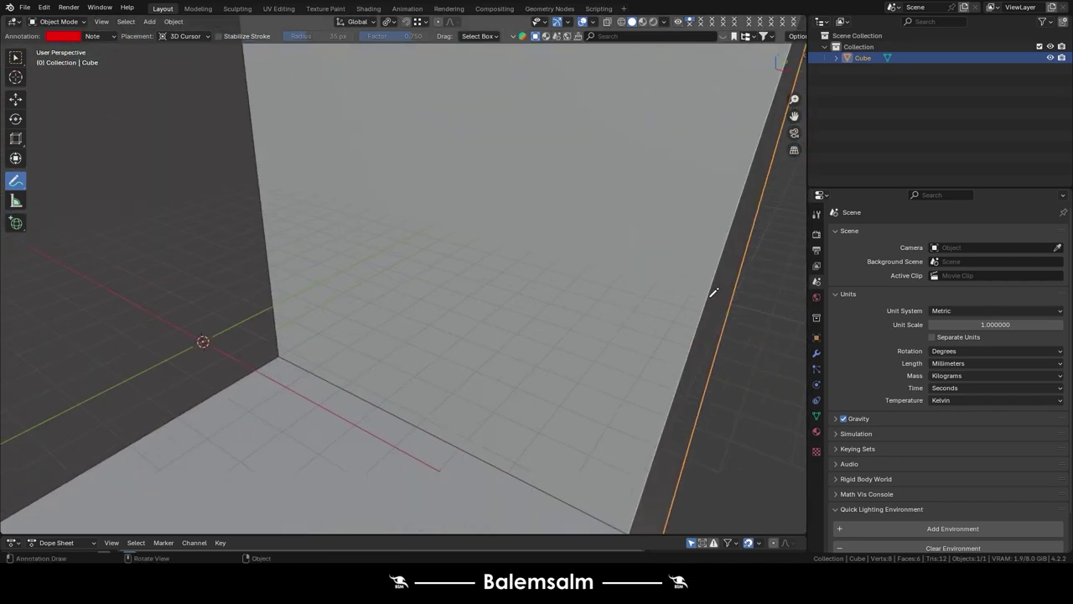
drag(675, 400, 769, 288)
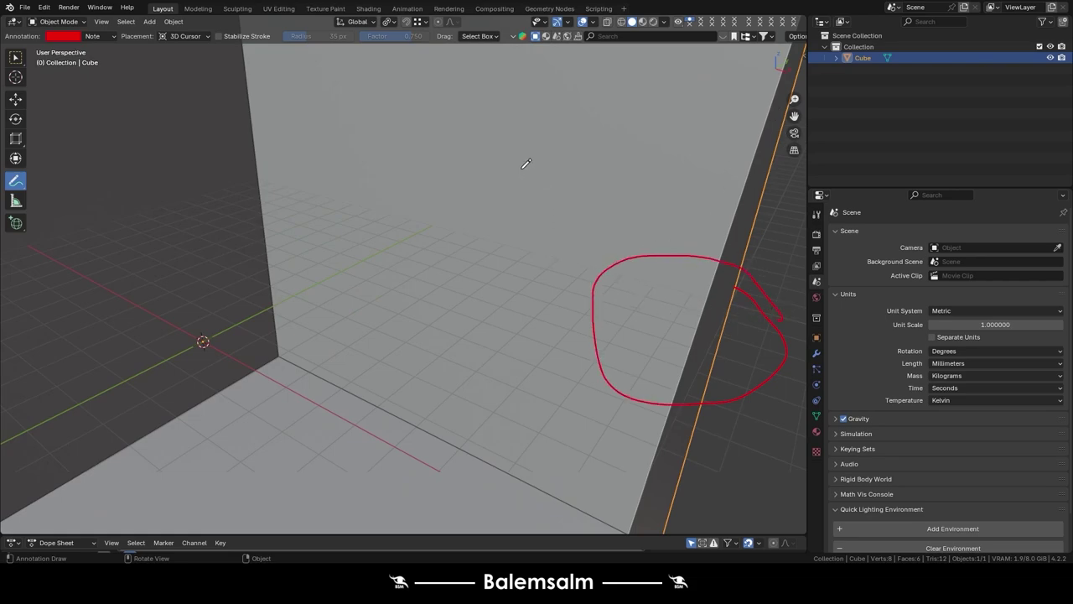
drag(535, 154, 587, 189)
drag(562, 128, 566, 122)
key(n)
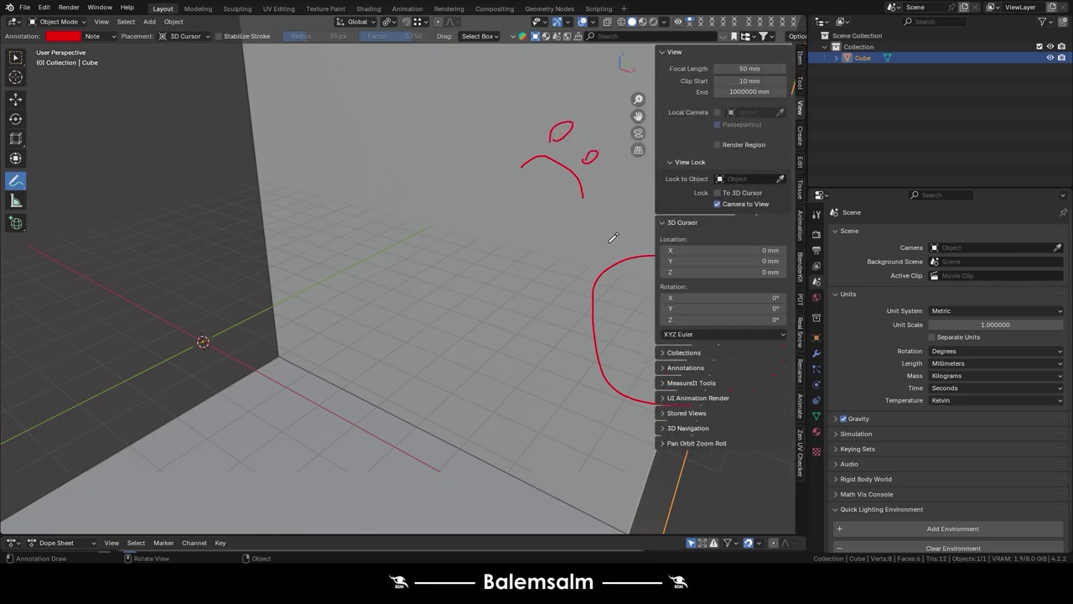
- Mark the clip settings with an arrow and lower View Clip Start to 0.01 mm
mouse_move(499, 71)
mouse_down()
mouse_move(630, 88)
mouse_move(587, 112)
mouse_up()
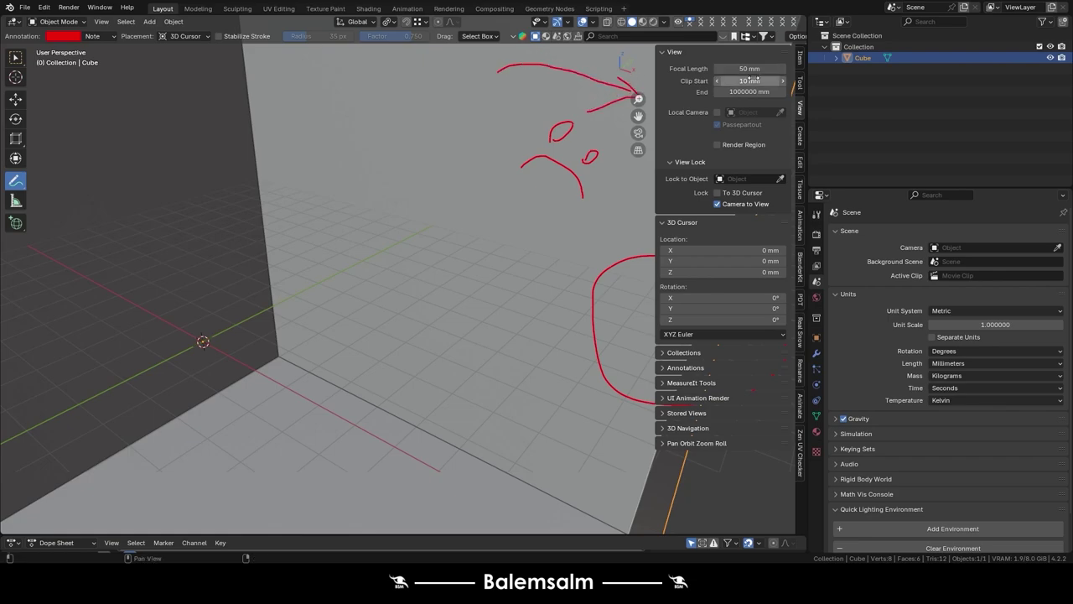
click(717, 81)
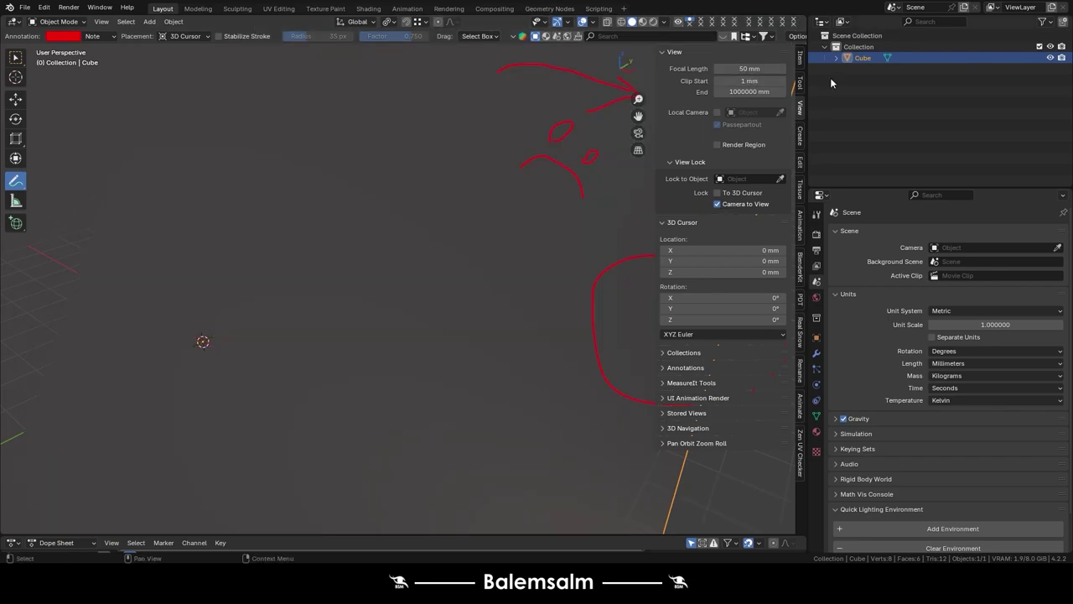
scroll(481, 221, down, 1)
scroll(481, 221, down, 3)
scroll(489, 235, down, 3)
scroll(453, 254, up, 5)
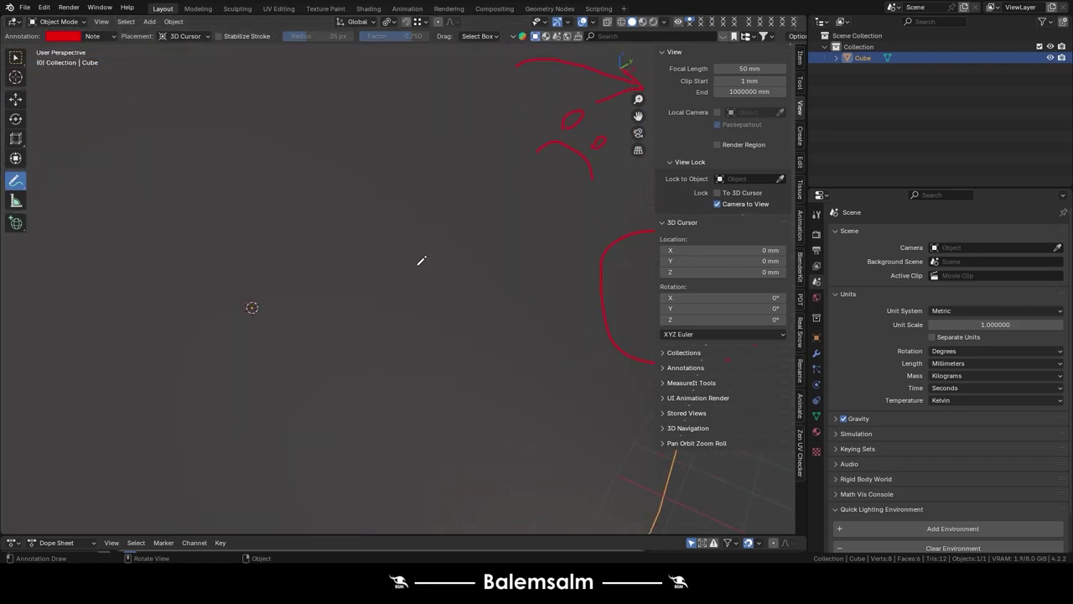
scroll(415, 262, down, 1)
scroll(409, 264, up, 2)
scroll(408, 266, up, 2)
scroll(409, 265, up, 1)
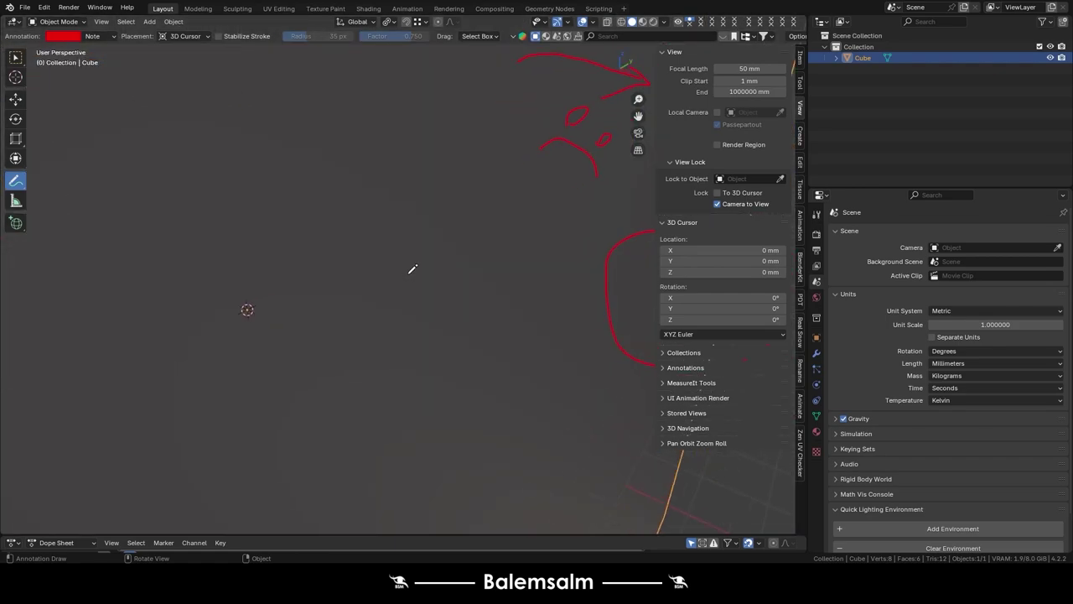
scroll(411, 263, up, 3)
scroll(411, 263, up, 2)
click(759, 78)
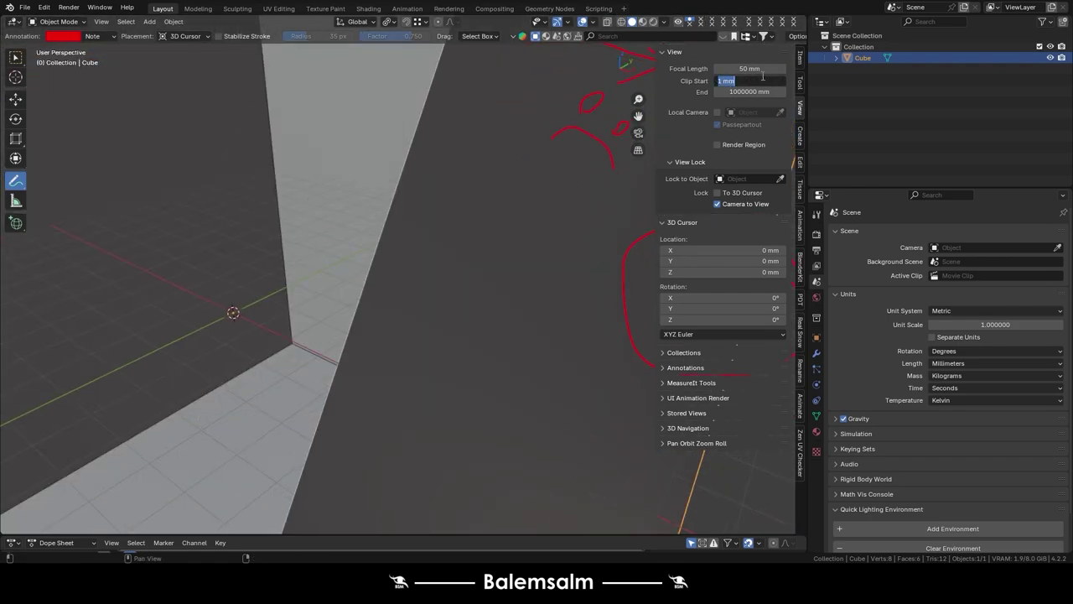
text(0.01)
key(Return)
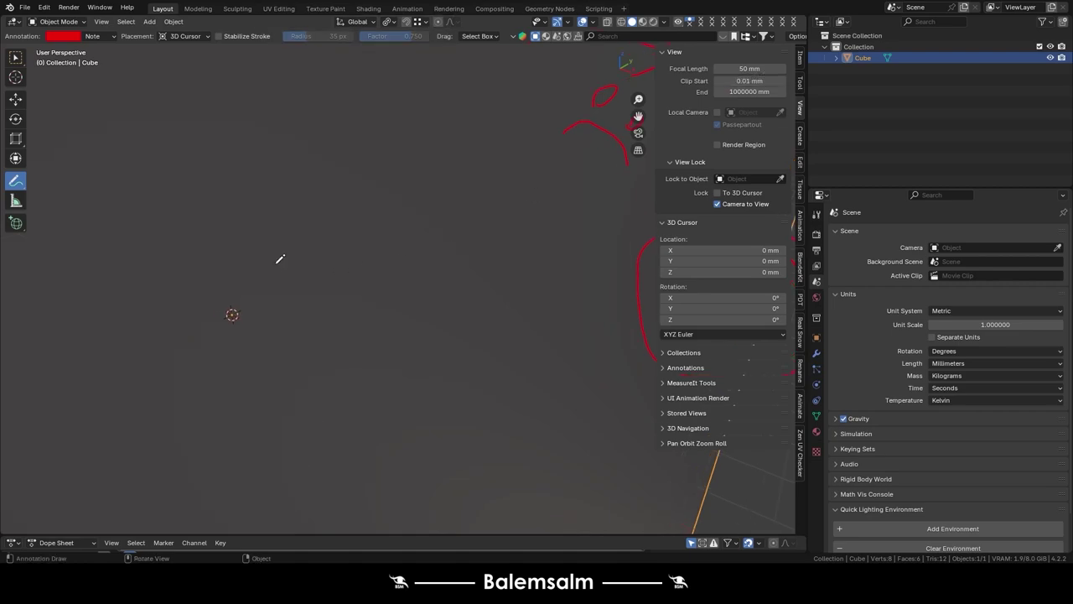
- Erase all remaining red annotation marks, switch to Select Box, and recentre the cube
mouse_move(280, 254)
middle_down()
mouse_move(328, 322)
mouse_move(369, 309)
mouse_move(410, 263)
middle_up()
mouse_move(469, 302)
ctrl+mouse_down()
mouse_move(455, 163)
mouse_move(486, 311)
mouse_move(539, 271)
mouse_move(669, 274)
mouse_move(551, 323)
mouse_move(532, 362)
ctrl+mouse_up()
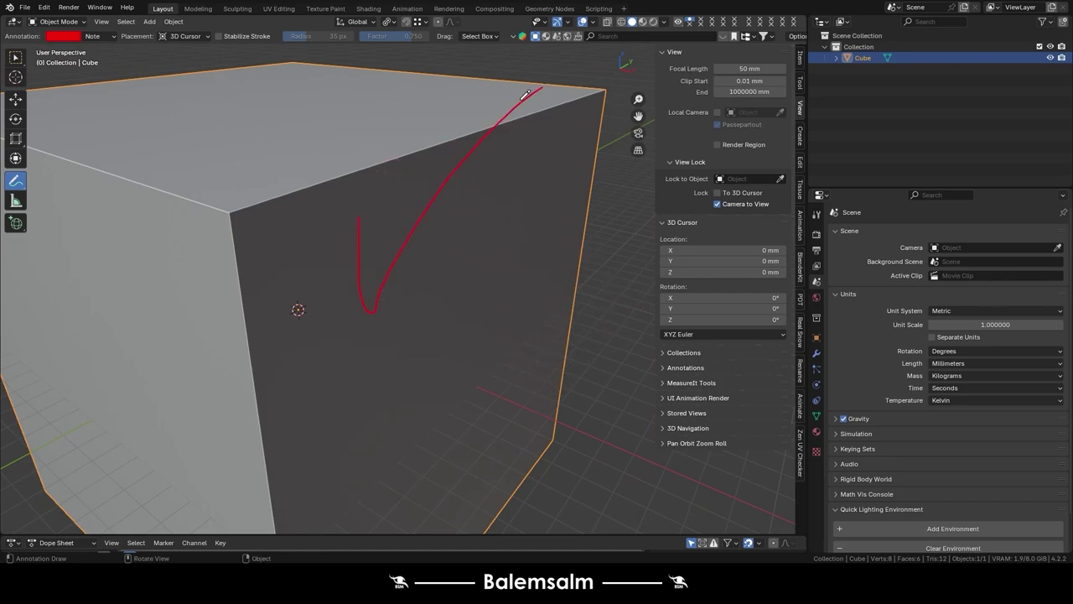
mouse_move(526, 97)
ctrl+mouse_down()
mouse_move(340, 354)
mouse_move(343, 204)
ctrl+mouse_up()
ctrl+drag(328, 279, 372, 252)
scroll(347, 271, down, 5)
scroll(347, 271, up, 3)
scroll(349, 273, up, 2)
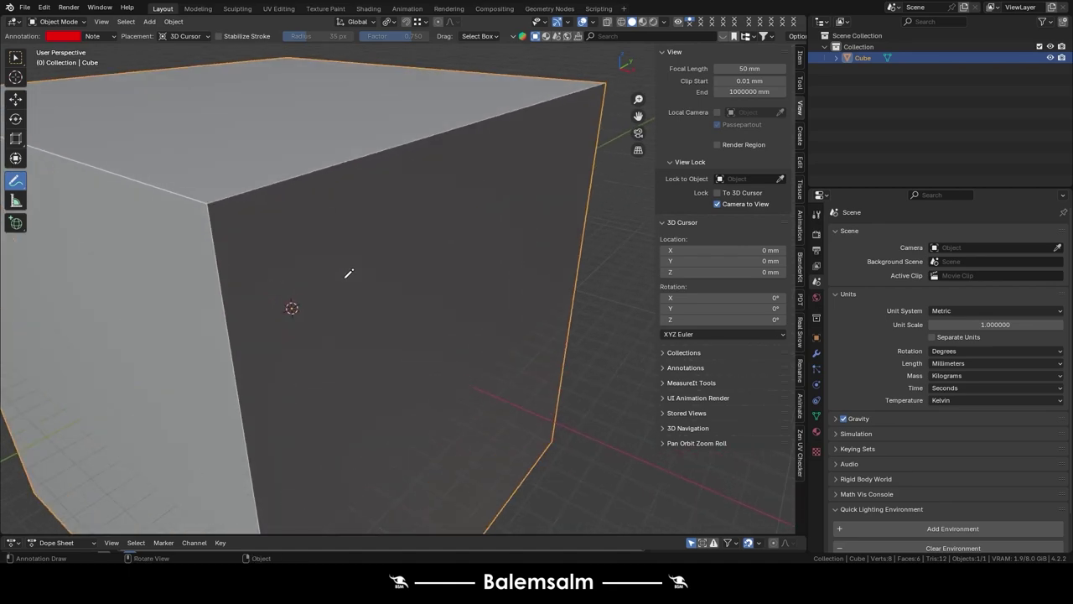
scroll(517, 225, down, 5)
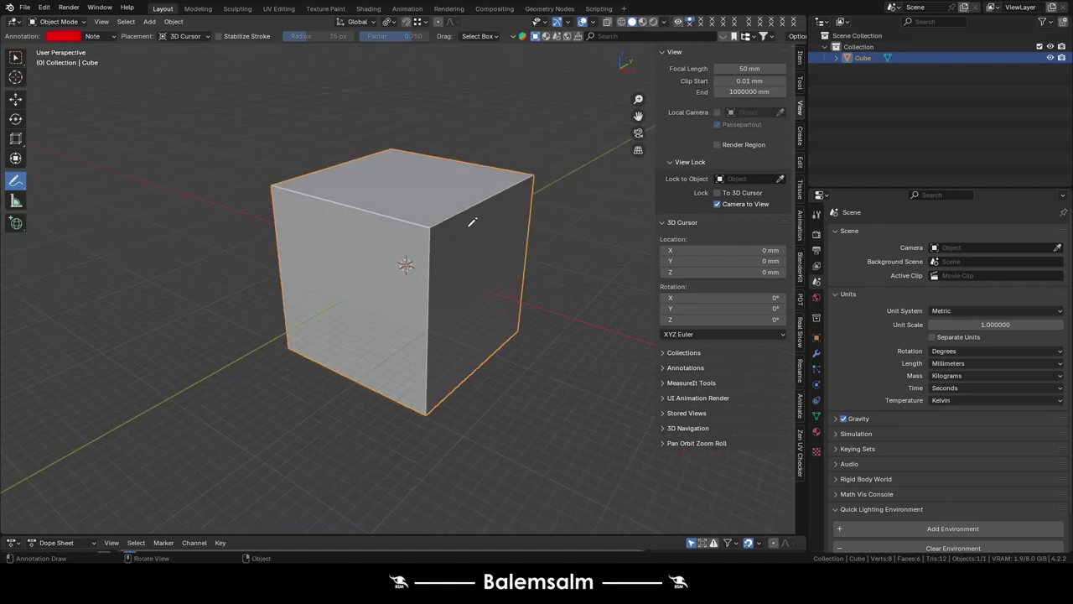
click(15, 56)
scroll(524, 196, down, 4)
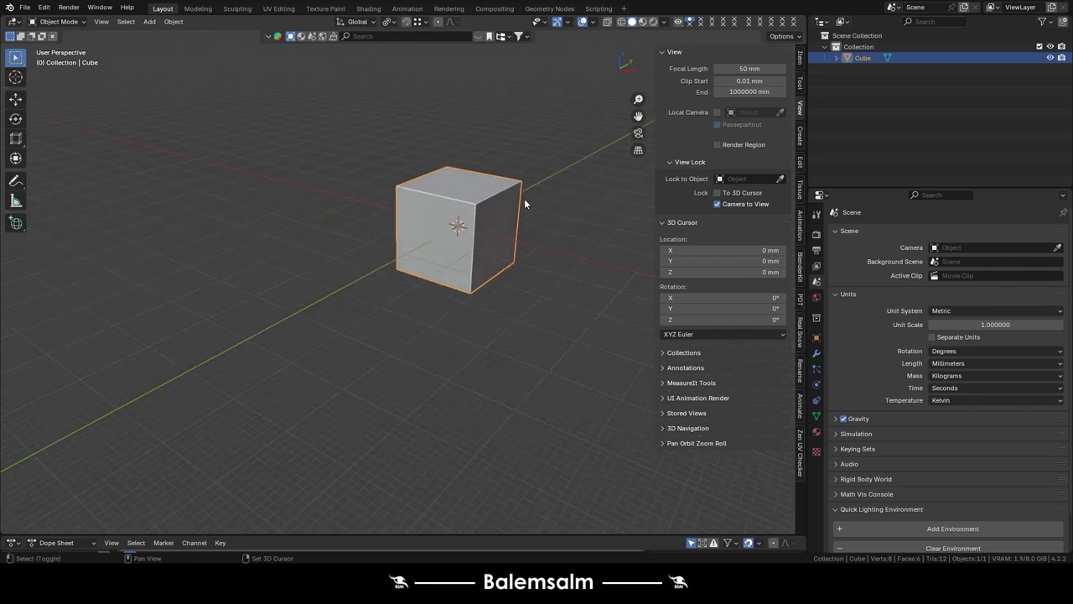
shift+middle_drag(524, 198, 501, 257)
- Set the scene's length unit back to Meters
click(977, 364)
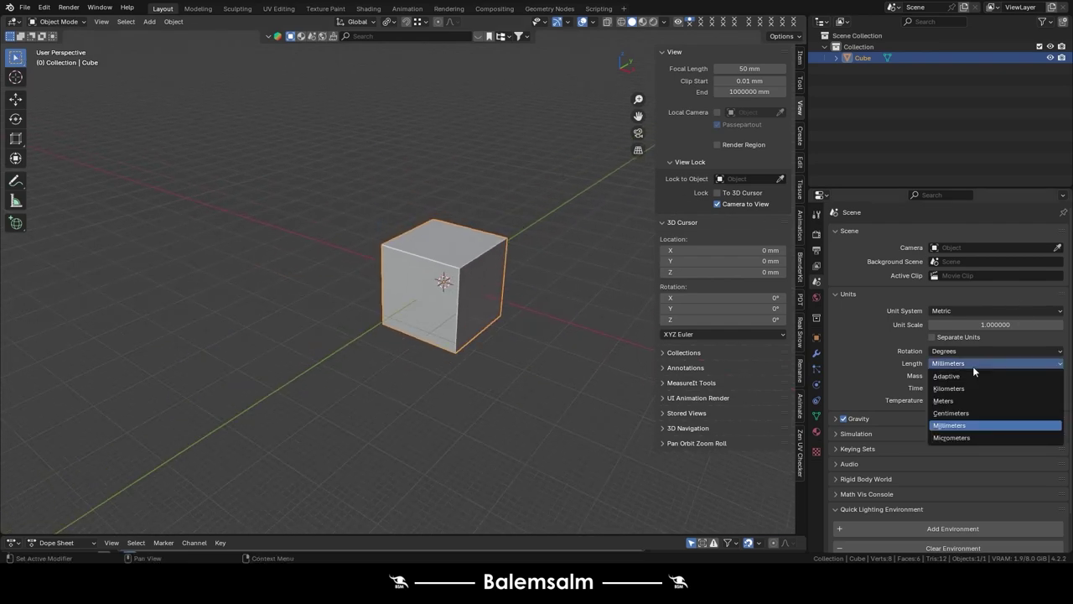
click(954, 400)
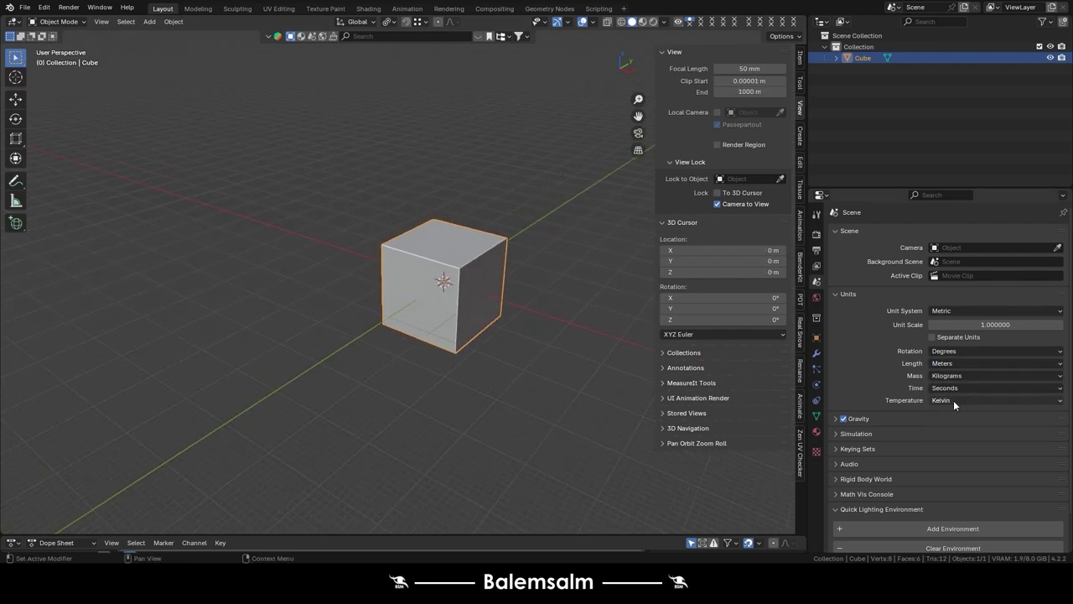
click(595, 23)
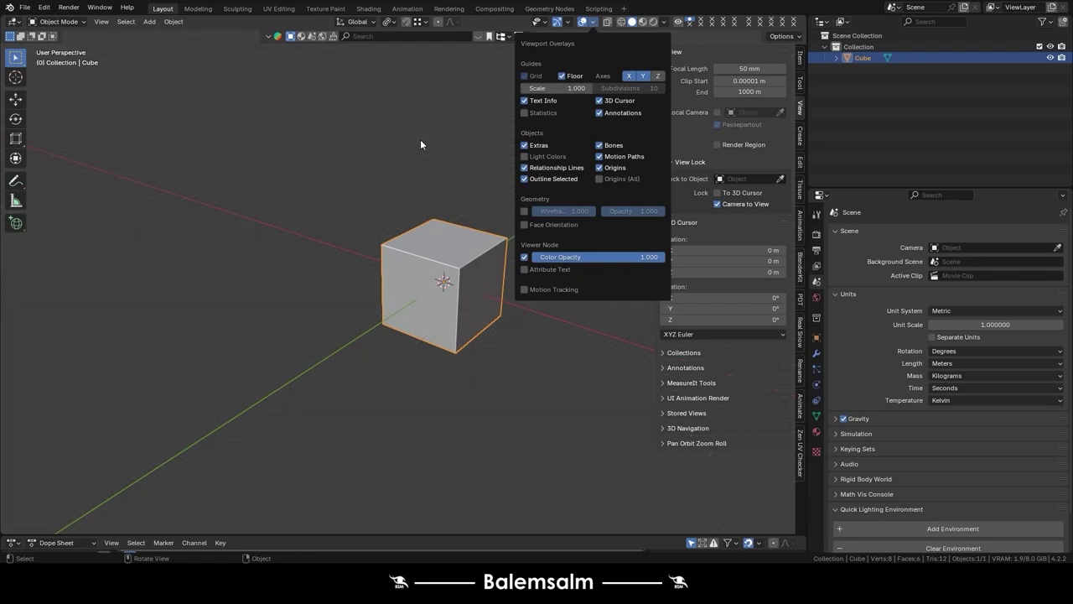
- Delete the existing cube, leaving an empty grid
key(x)
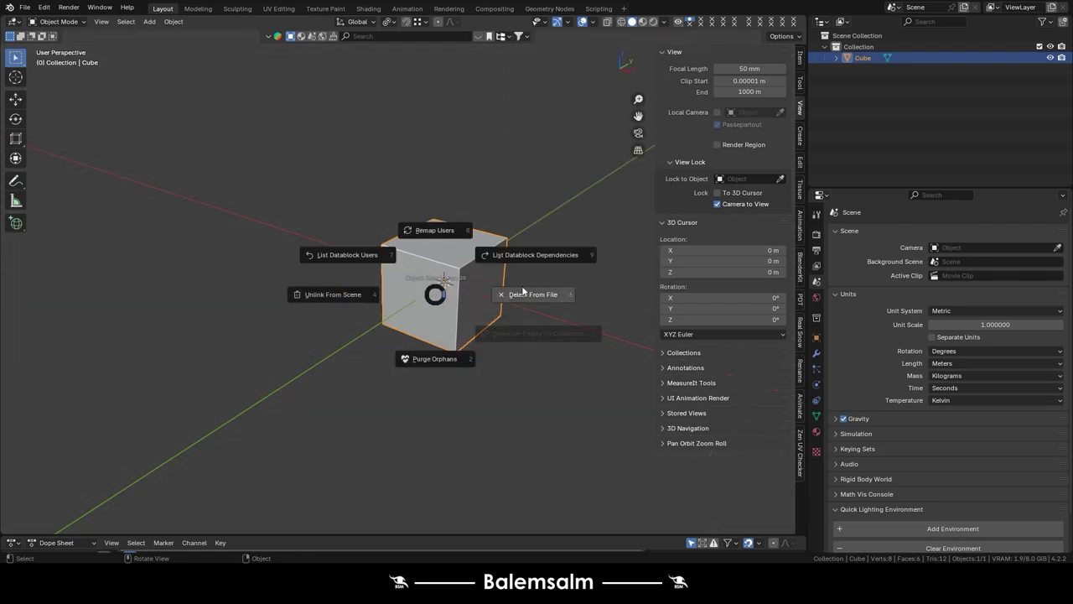
click(503, 294)
mouse_move(404, 233)
middle_down()
mouse_move(414, 225)
mouse_move(448, 268)
mouse_move(411, 325)
mouse_move(398, 297)
middle_up()
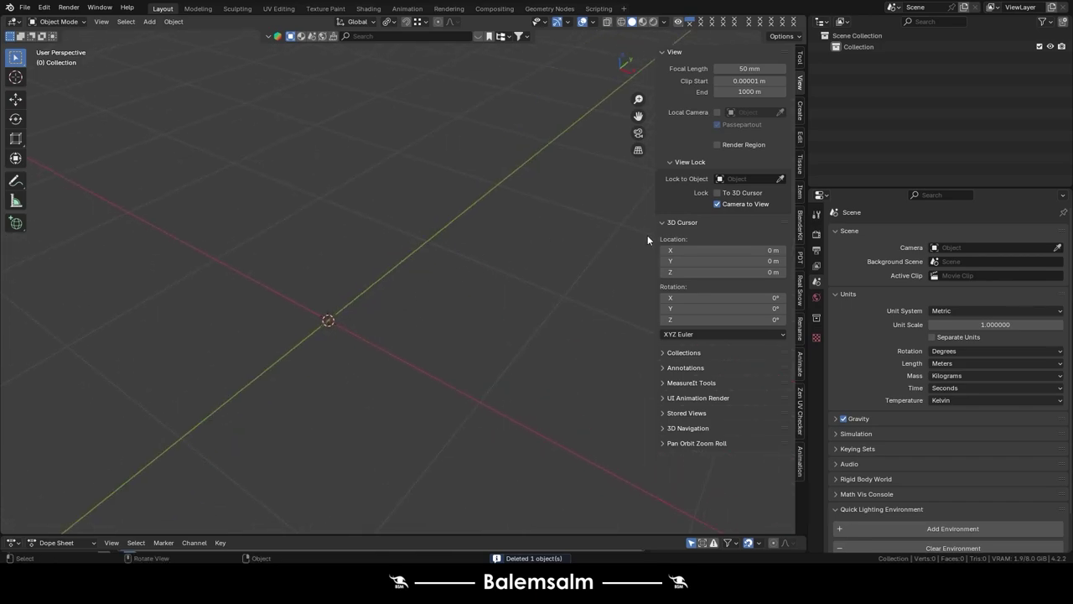
- Set the viewport clip start to 0.1 m
click(743, 80)
text(0.1)
key(Return)
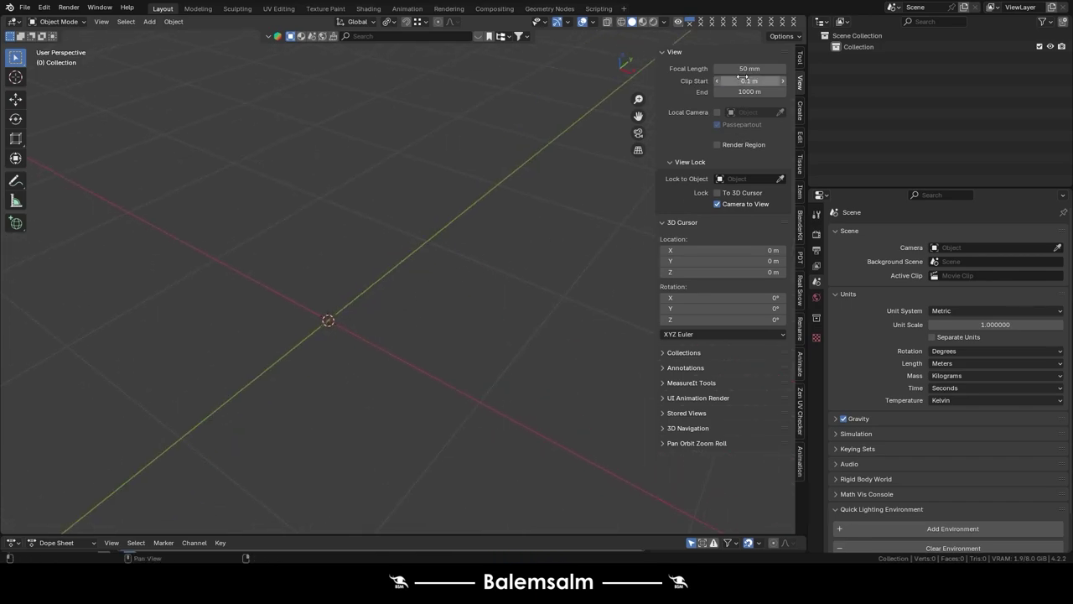
- Add a new cube and scale its mesh in Edit Mode to 222 m wide
key(shift+a)
click(281, 292)
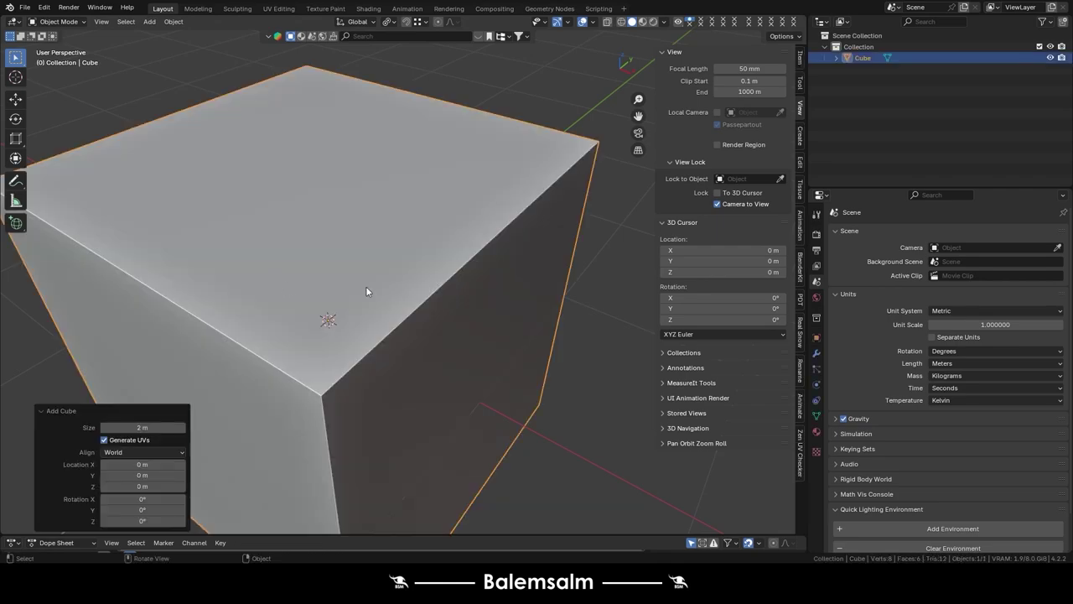
scroll(367, 286, down, 6)
scroll(394, 282, down, 3)
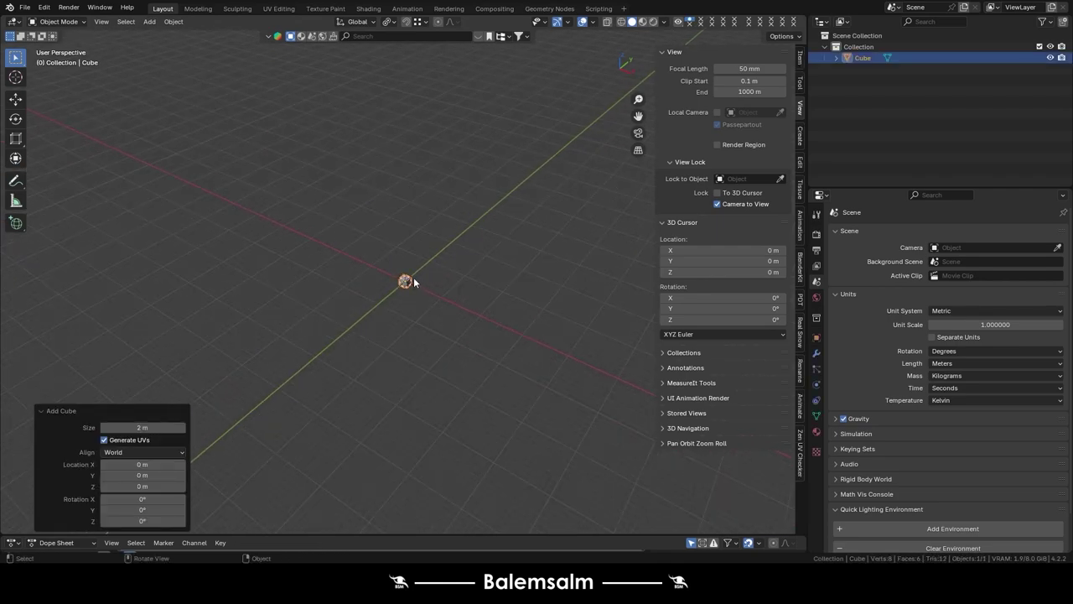
scroll(417, 284, down, 3)
key(Tab)
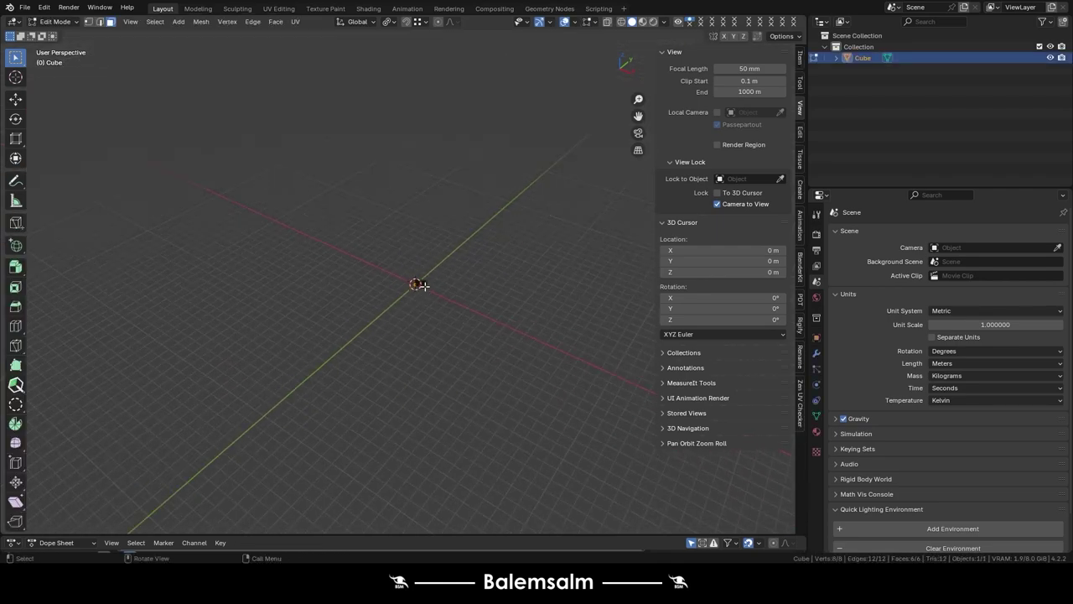
text(s1111)
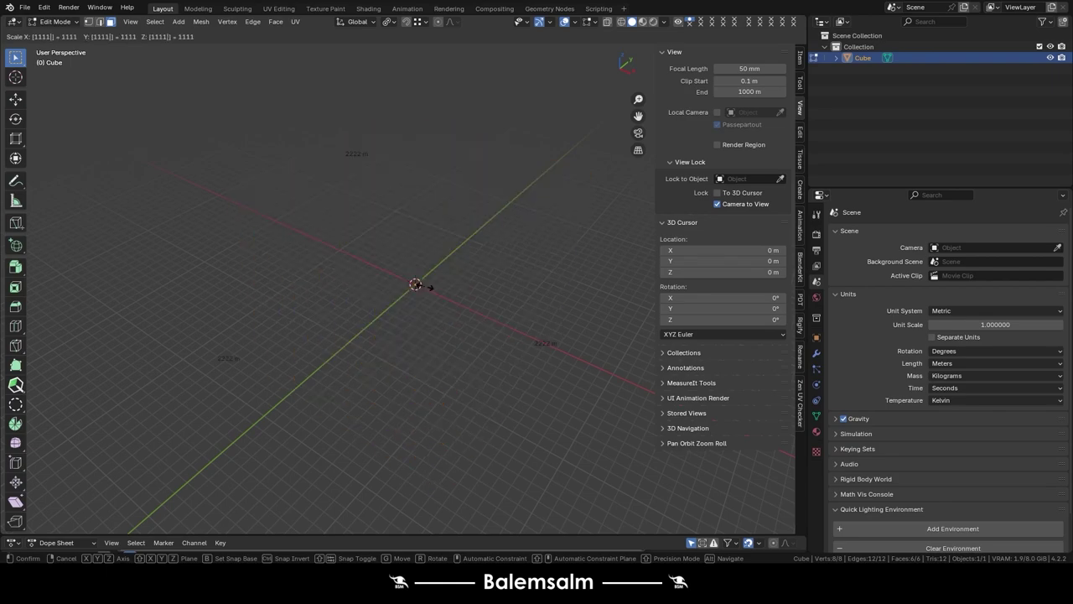
key(Return)
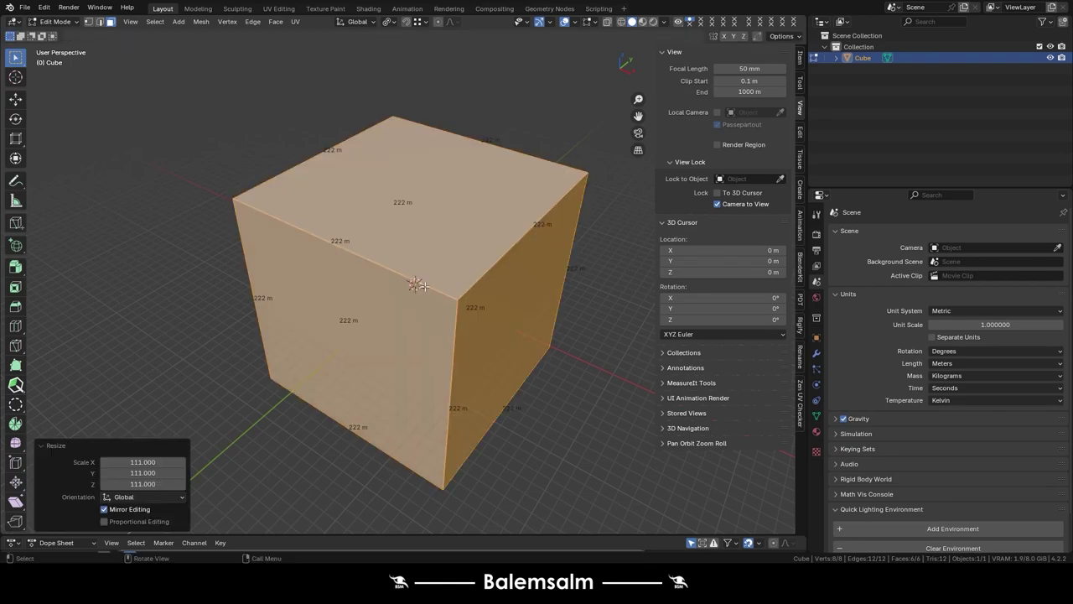
key(Tab)
- Annotate the cube's clipped lower-left corner and top edge, then erase the strokes
scroll(432, 284, down, 3)
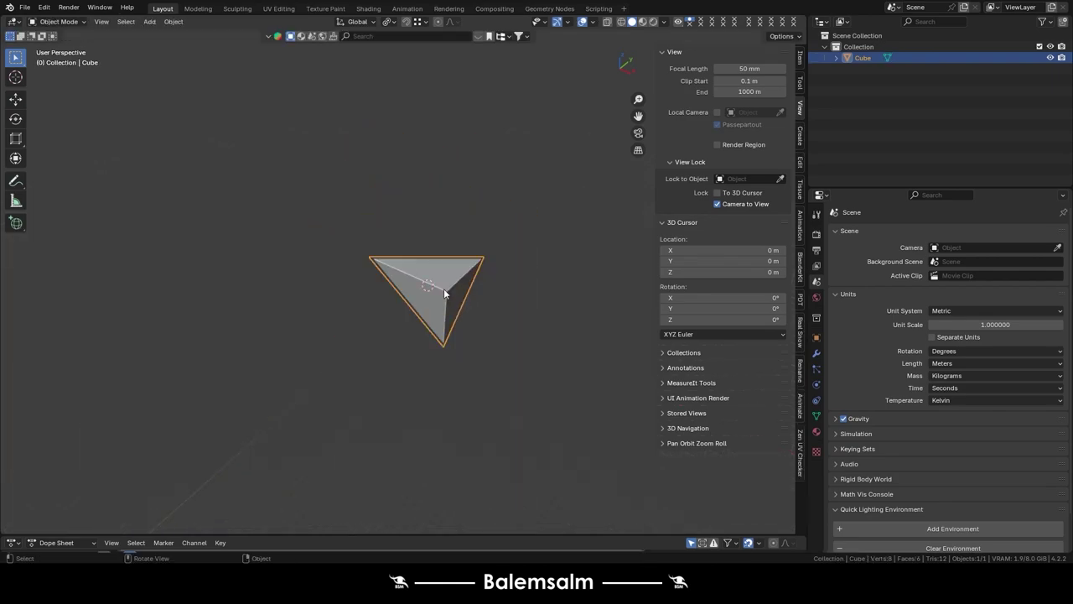
click(24, 186)
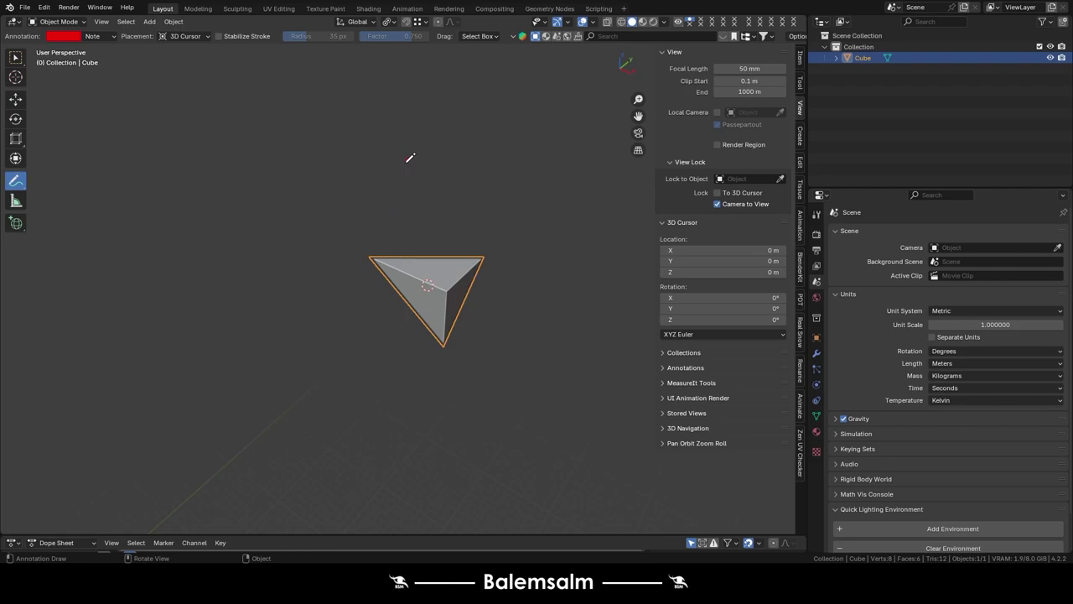
drag(413, 168, 422, 201)
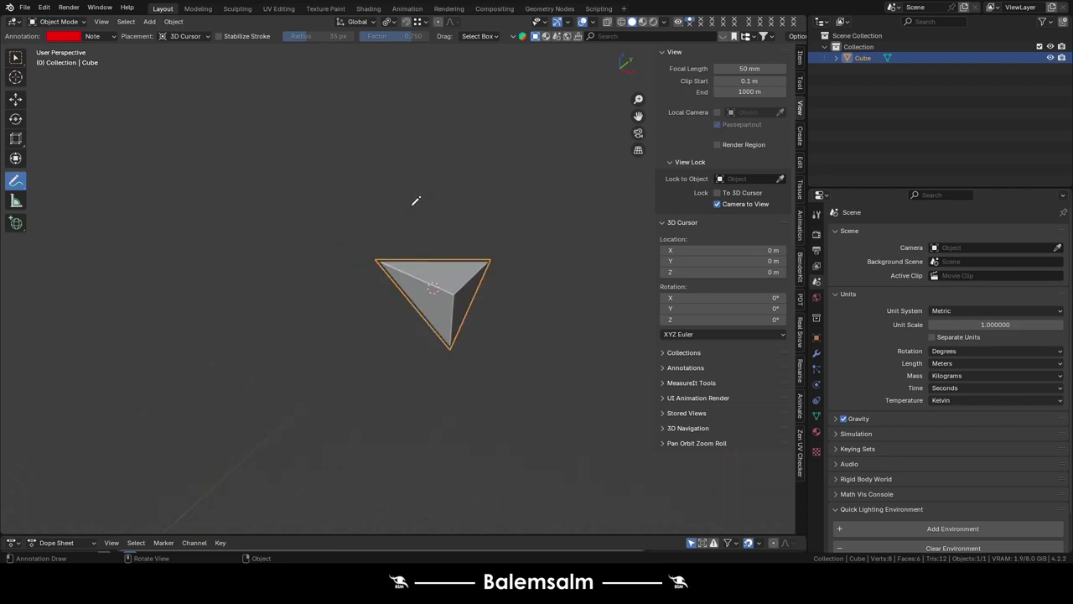
middle_drag(422, 202, 439, 223)
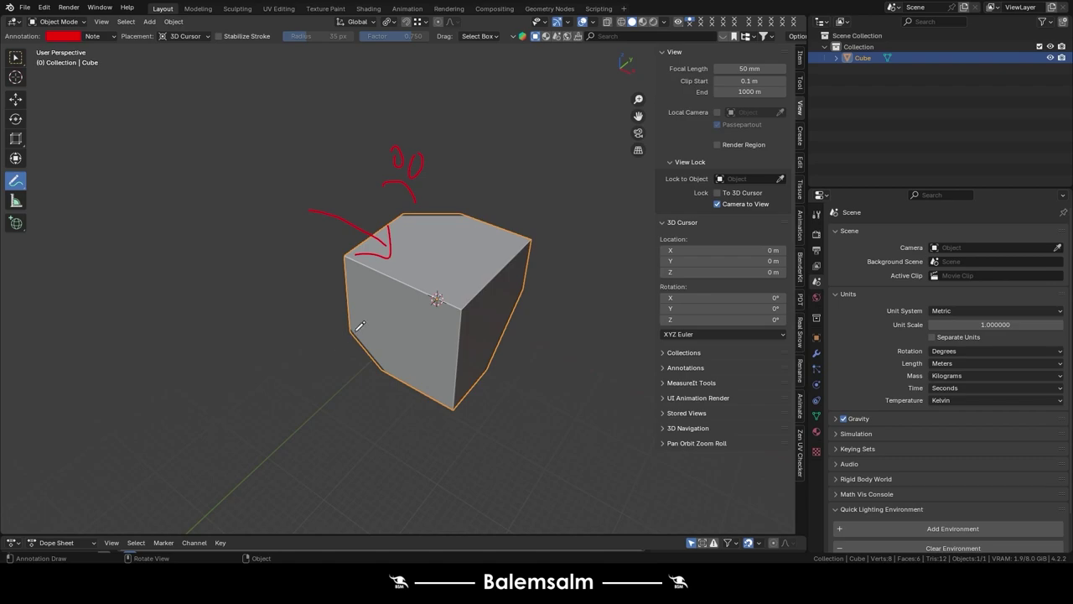
drag(373, 363, 365, 324)
drag(383, 212, 482, 190)
ctrl+drag(361, 235, 570, 195)
mouse_move(304, 356)
ctrl+mouse_down()
mouse_move(528, 334)
mouse_move(348, 444)
mouse_move(345, 44)
mouse_move(359, 129)
ctrl+mouse_up()
- Raise the viewport clip end to 10000 m
click(760, 92)
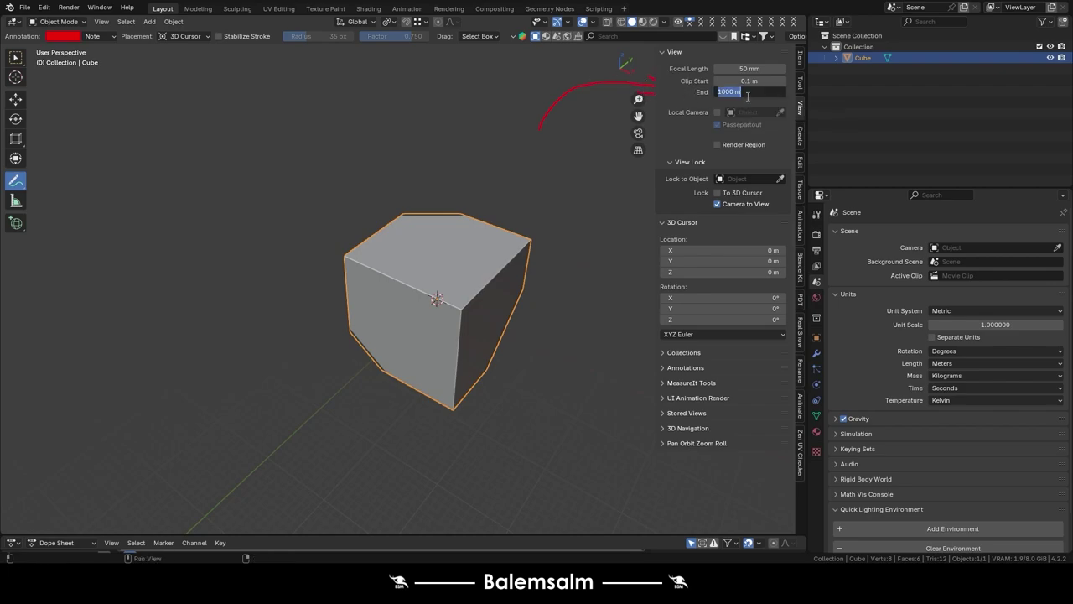
text(0)
key(Return)
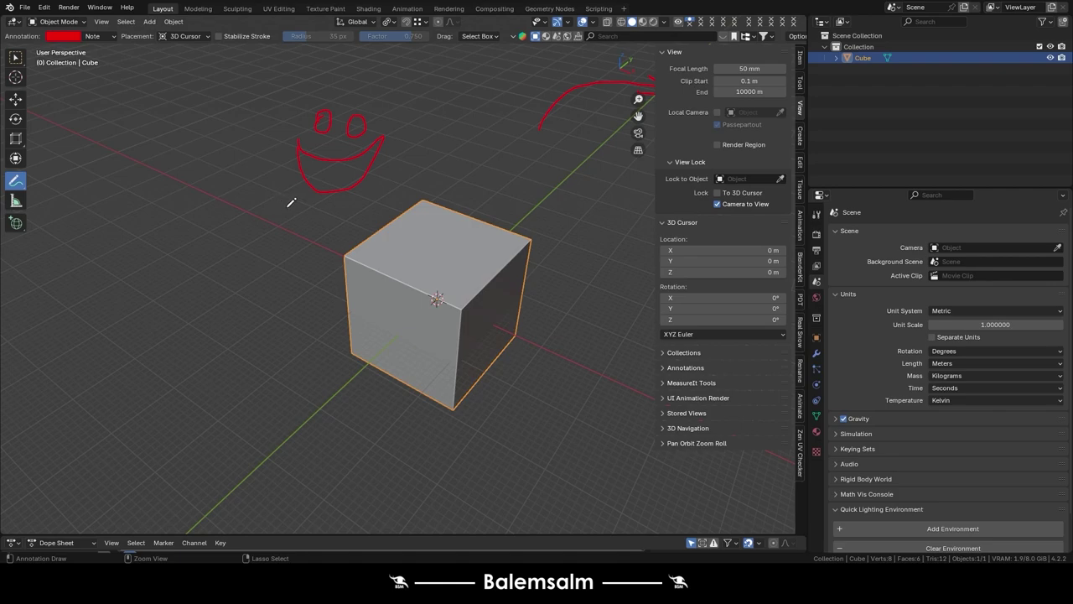
- Erase the red smiley and curve doodles and return to Select Box
ctrl+drag(291, 202, 349, 126)
middle_drag(419, 159, 439, 223)
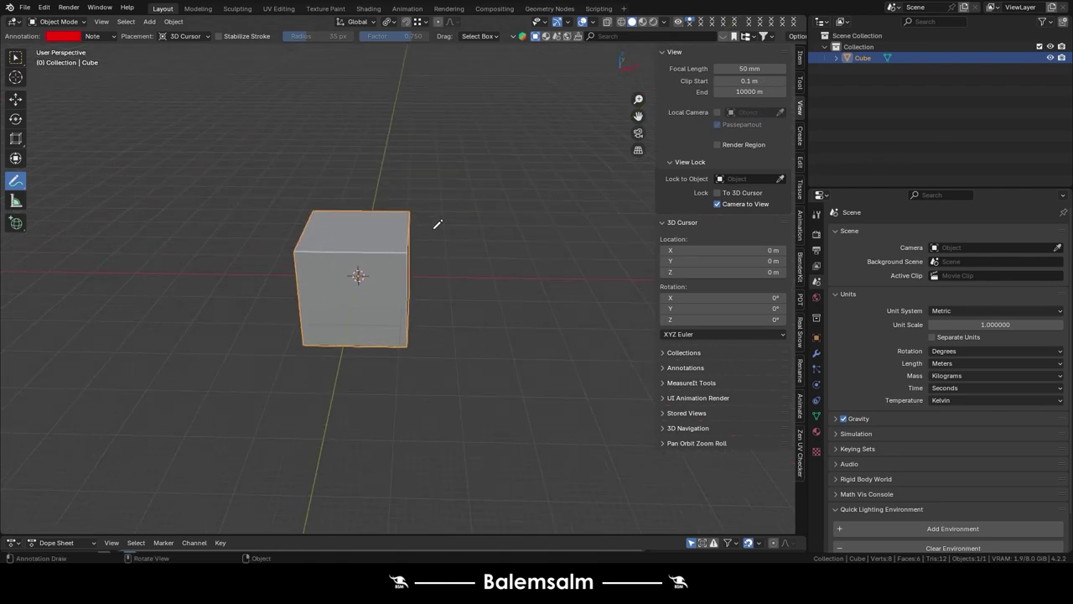
scroll(440, 236, up, 5)
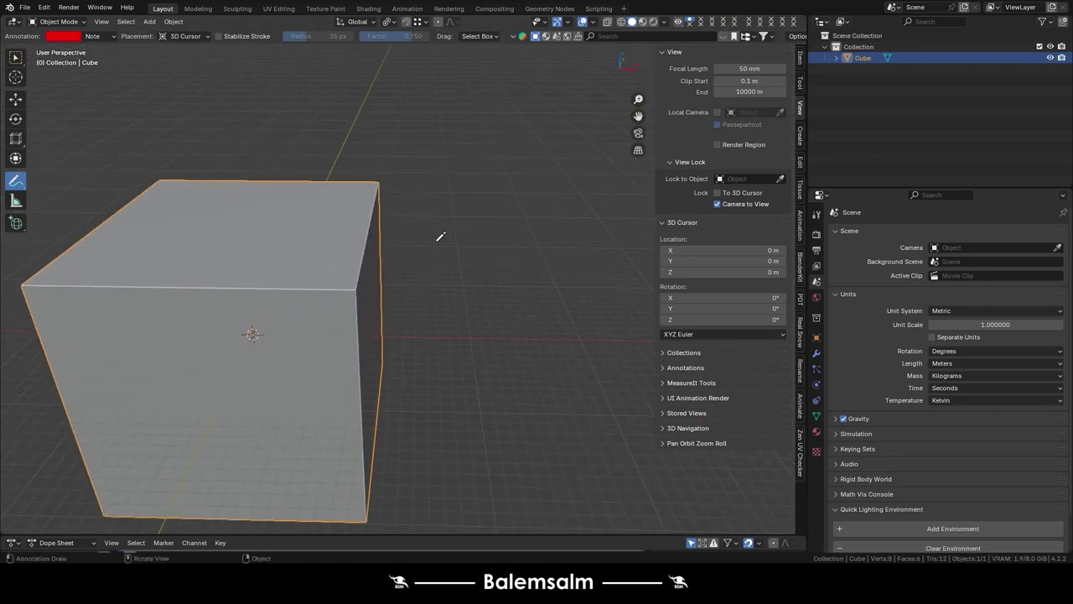
click(15, 56)
mouse_move(394, 331)
middle_down()
mouse_move(455, 329)
mouse_move(435, 315)
middle_up()
key(n)
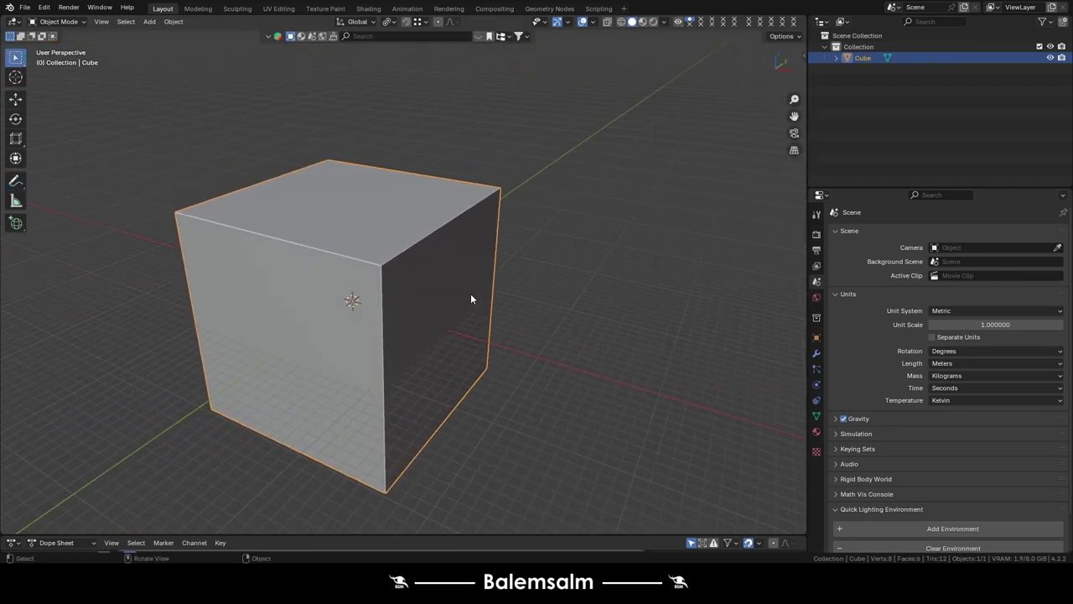
- Delete the default cube from the file and bring up the Add menu
key(alt+x)
click(531, 307)
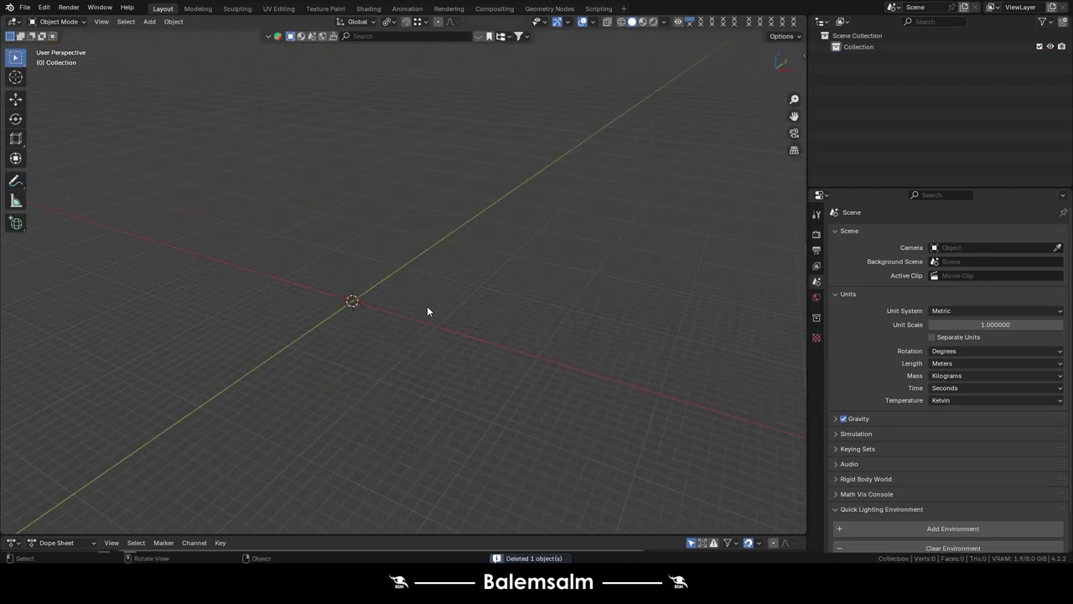
mouse_move(427, 305)
middle_down()
mouse_move(171, 266)
mouse_move(483, 286)
mouse_move(483, 296)
middle_up()
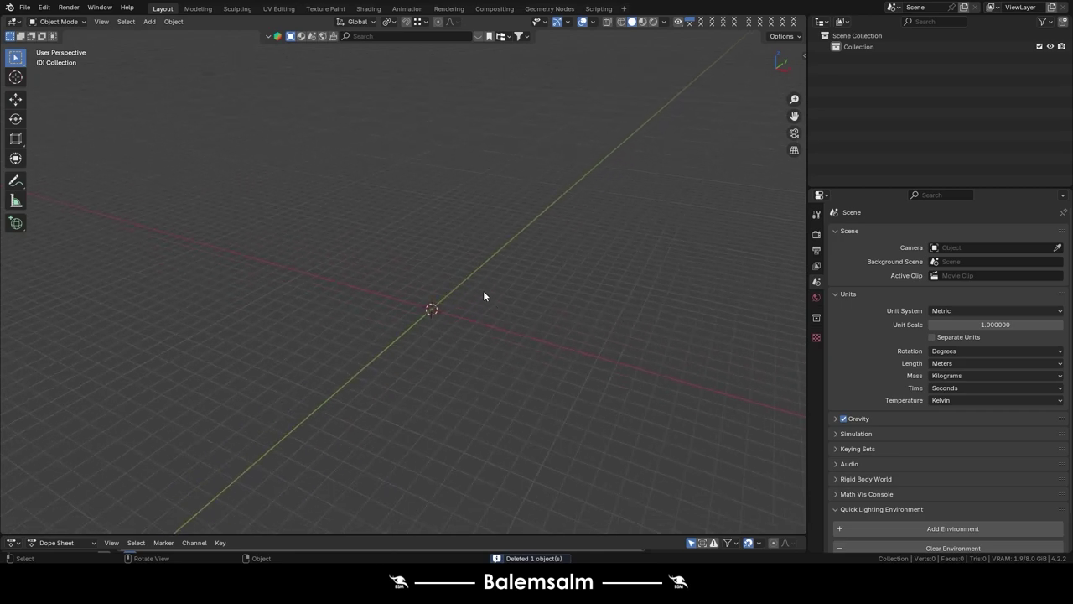
mouse_move(400, 294)
middle_down()
mouse_move(448, 294)
mouse_move(481, 326)
mouse_move(439, 296)
middle_up()
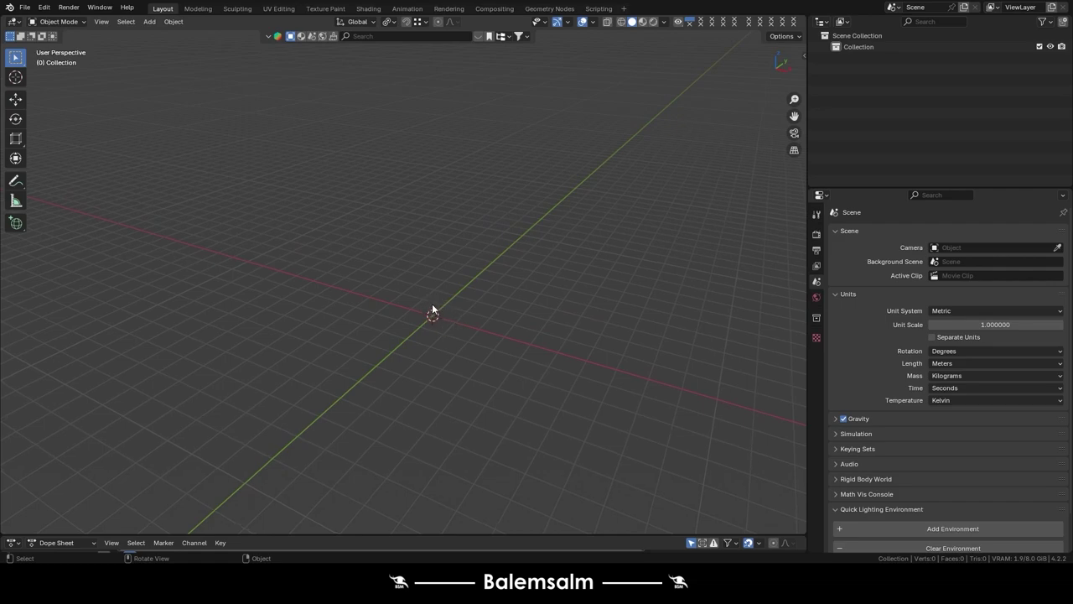
middle_drag(433, 307, 438, 307)
key(shift+a)
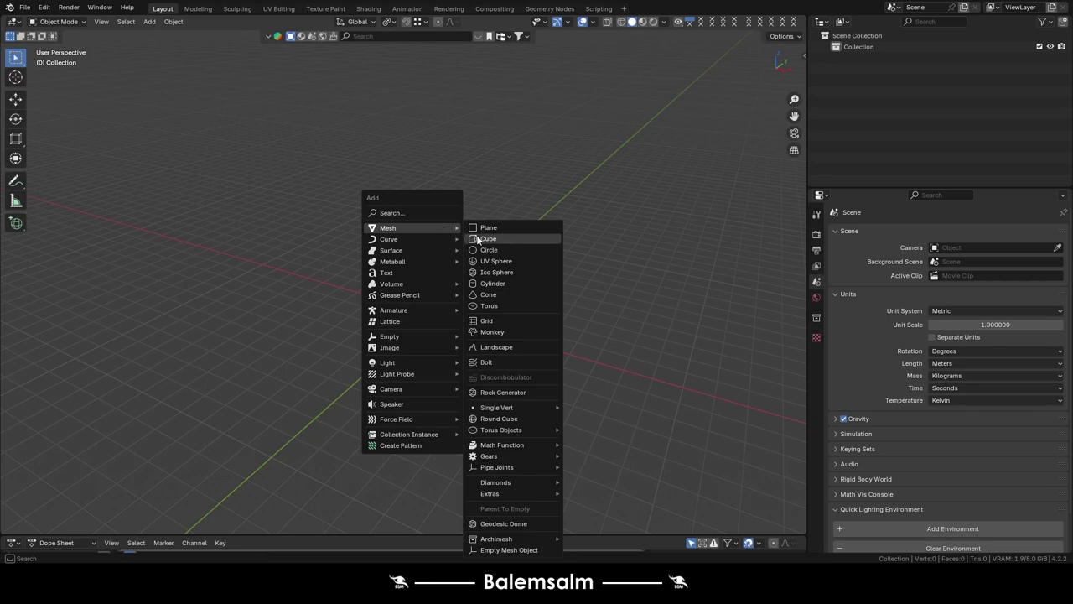
- Add a cube mesh from the Add menu and frame it in the view
click(477, 239)
key(alt+a)
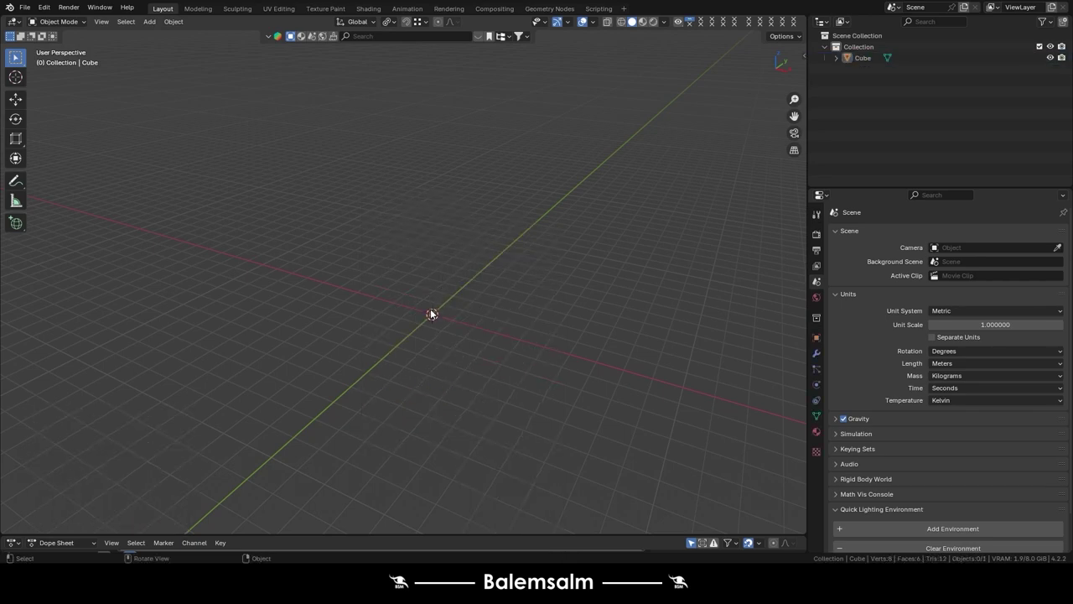
key(a)
key(KP_Decimal)
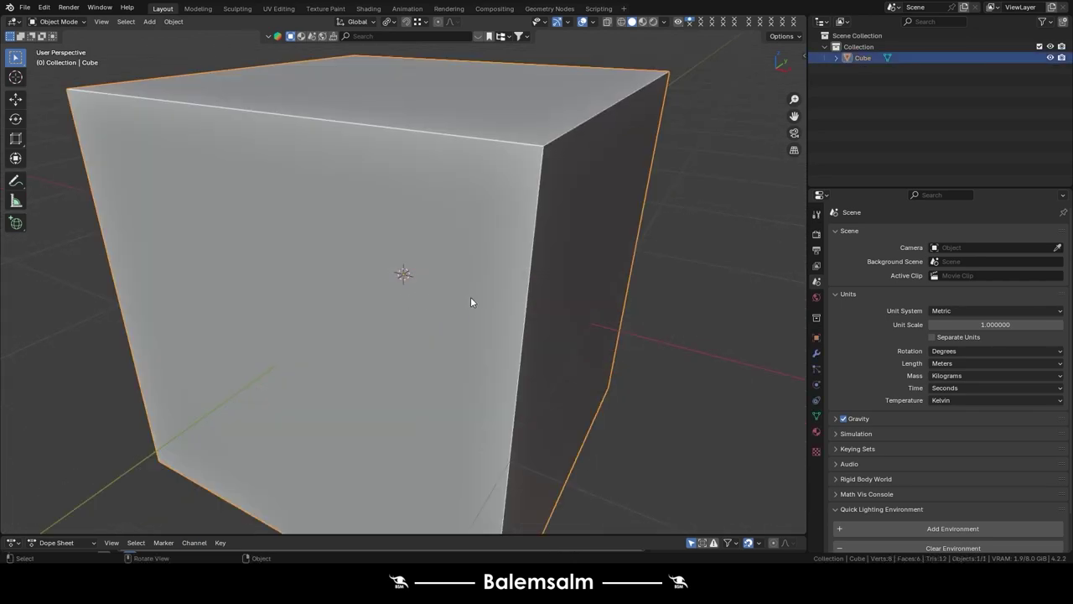
scroll(470, 297, down, 5)
scroll(589, 325, down, 3)
shift+middle_drag(567, 297, 486, 295)
scroll(486, 295, up, 1)
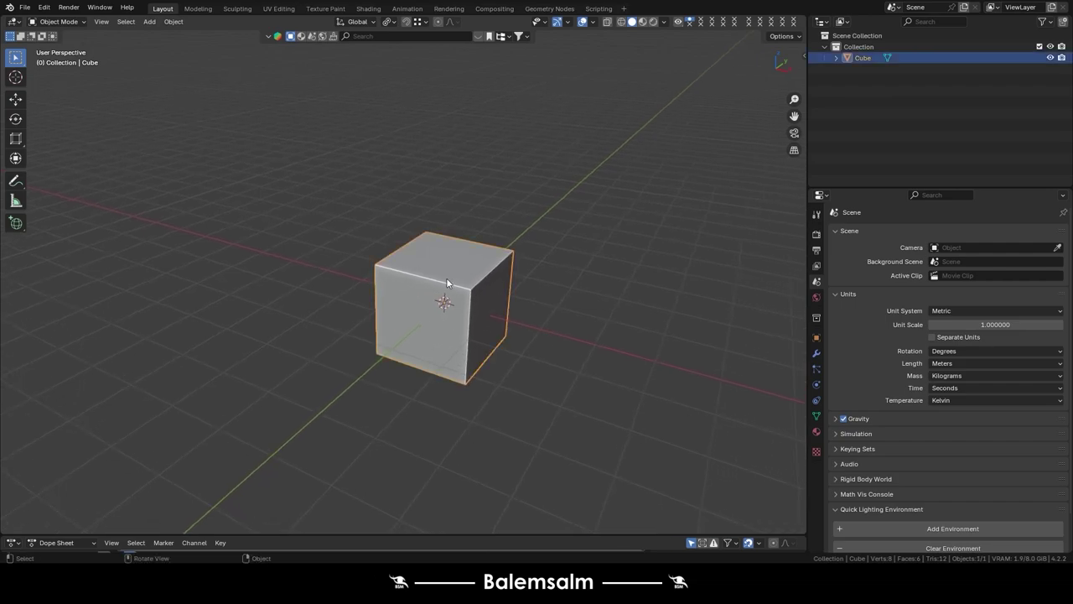
key(alt+a)
scroll(377, 259, up, 2)
- Draw with the Annotate tool, then select the cube and reframe the view around it
click(22, 186)
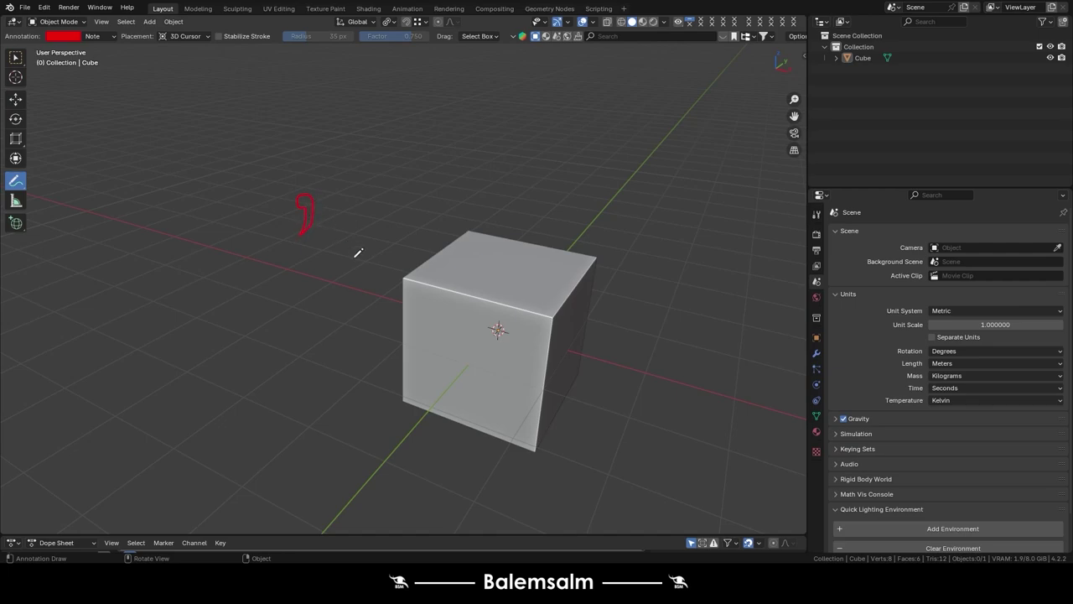
click(15, 57)
click(448, 303)
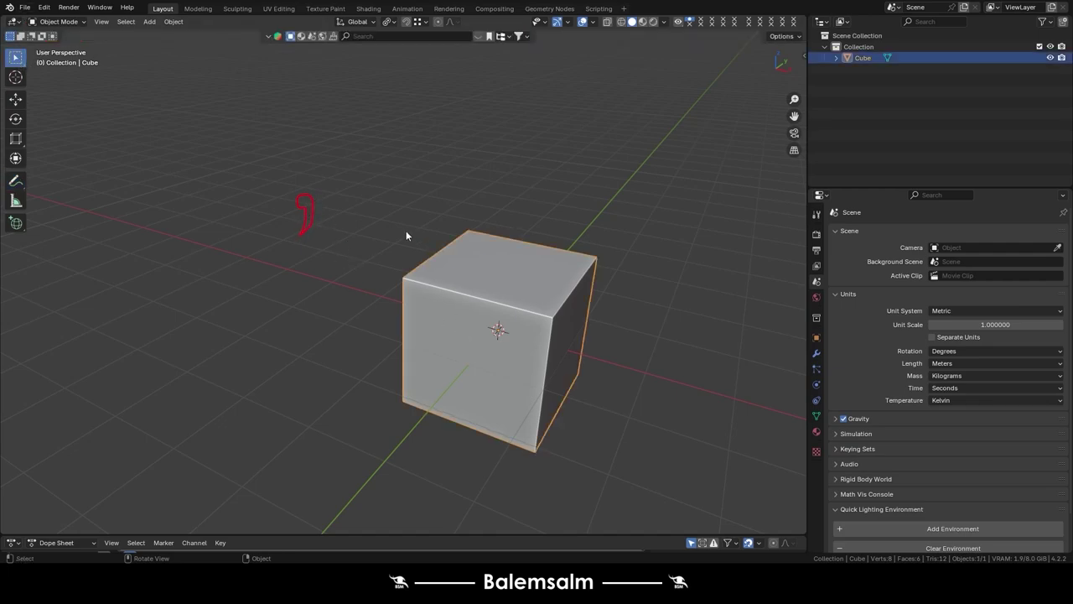
key(KP_Decimal)
scroll(406, 236, down, 4)
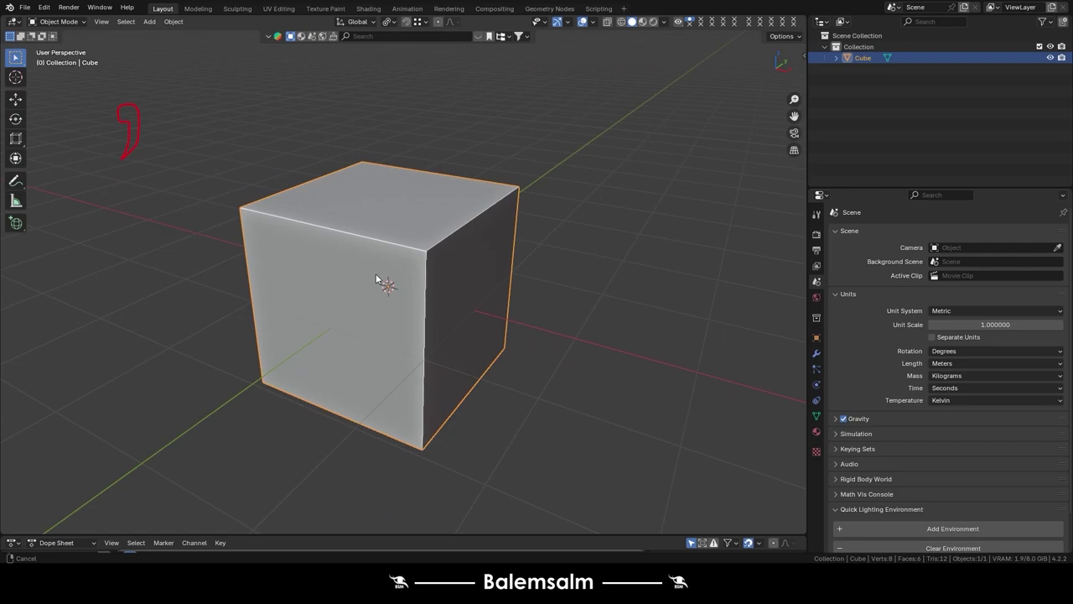
key(KP_Decimal)
scroll(383, 284, down, 5)
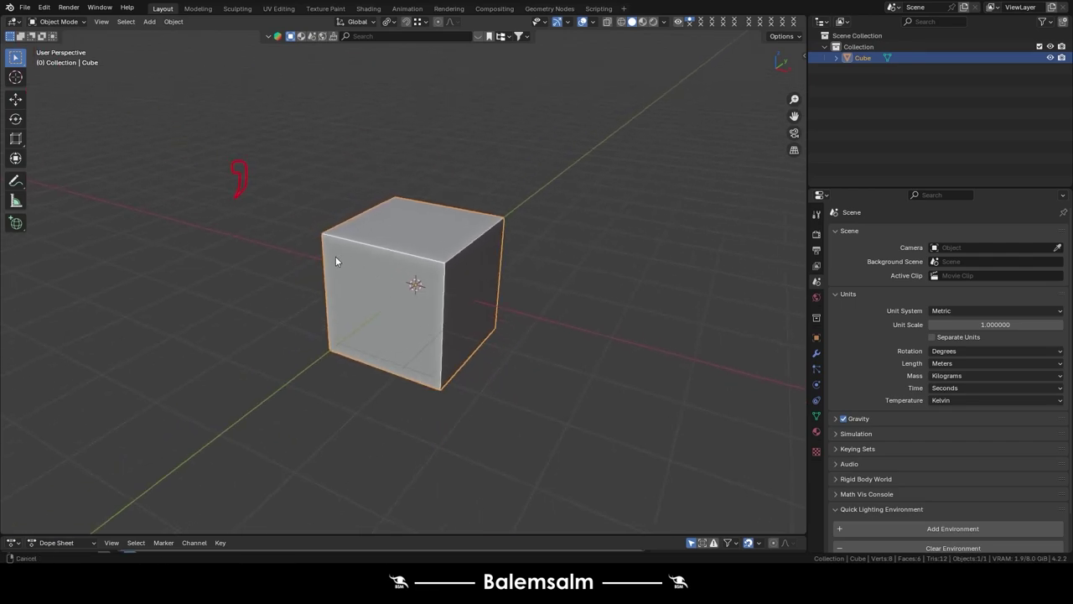
middle_drag(390, 259, 273, 254)
- Erase the red annotation squiggle beside the cube and return to Select Box
click(15, 180)
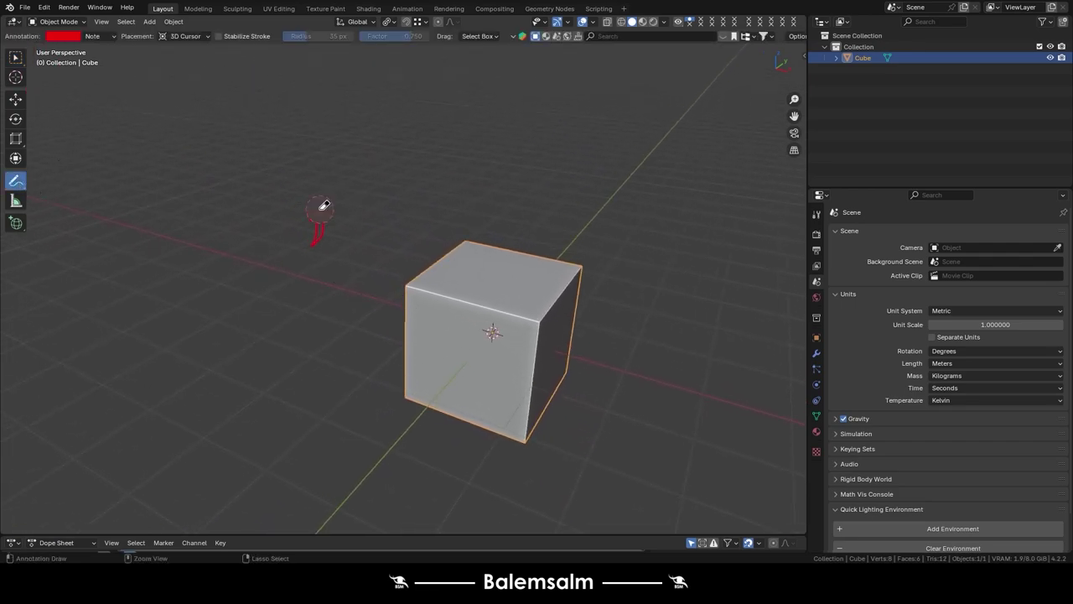
ctrl+right_drag(319, 208, 318, 232)
click(15, 57)
- Toggle local view, the snap menu and the online asset browser strip
key(KP_Divide)
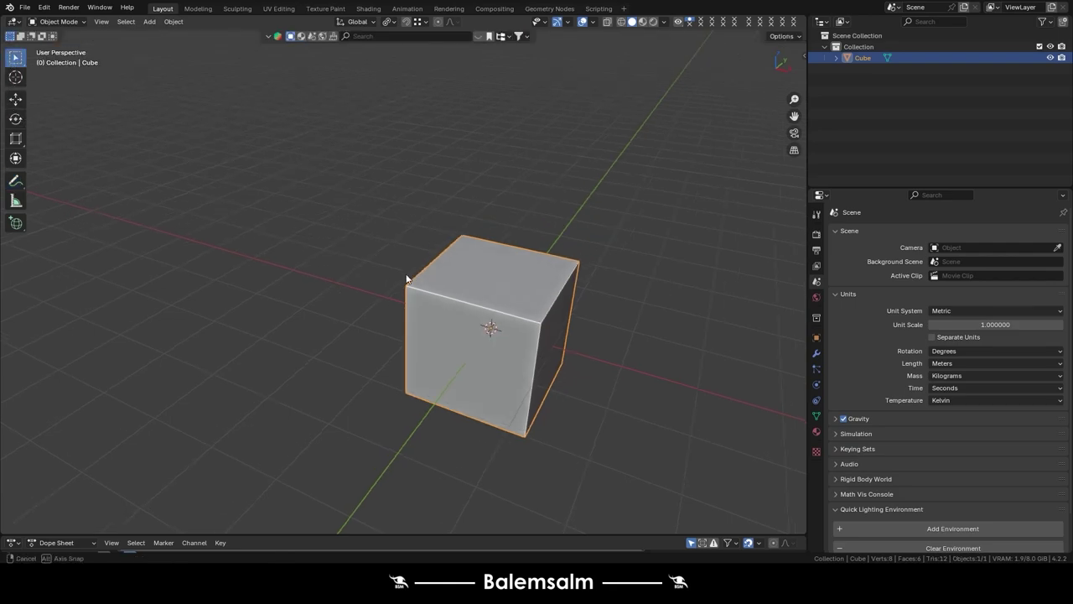
key(KP_Divide)
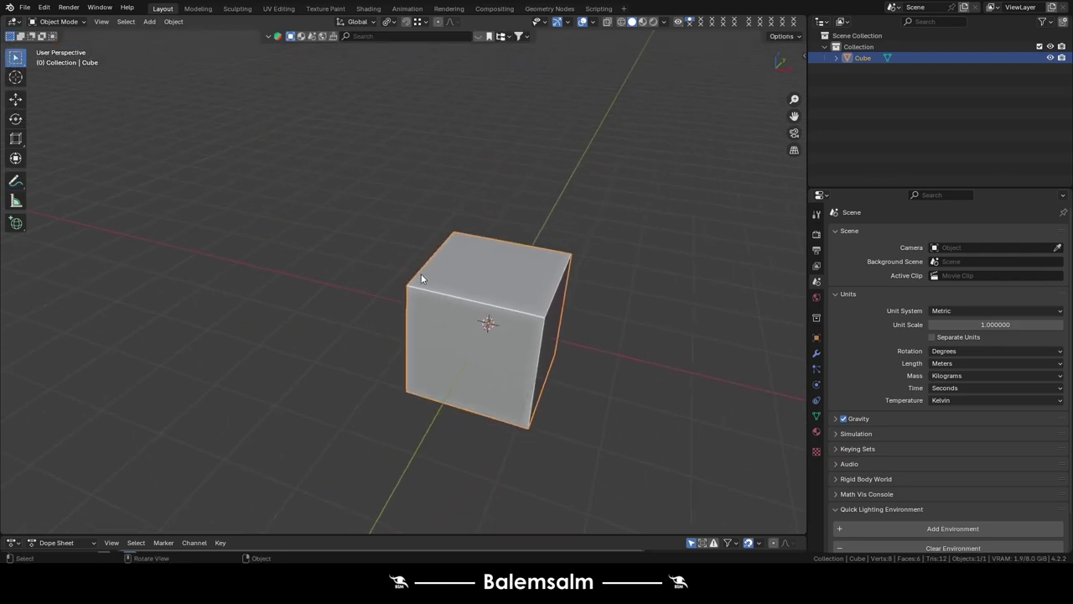
key(shift+s)
key(shift+s)
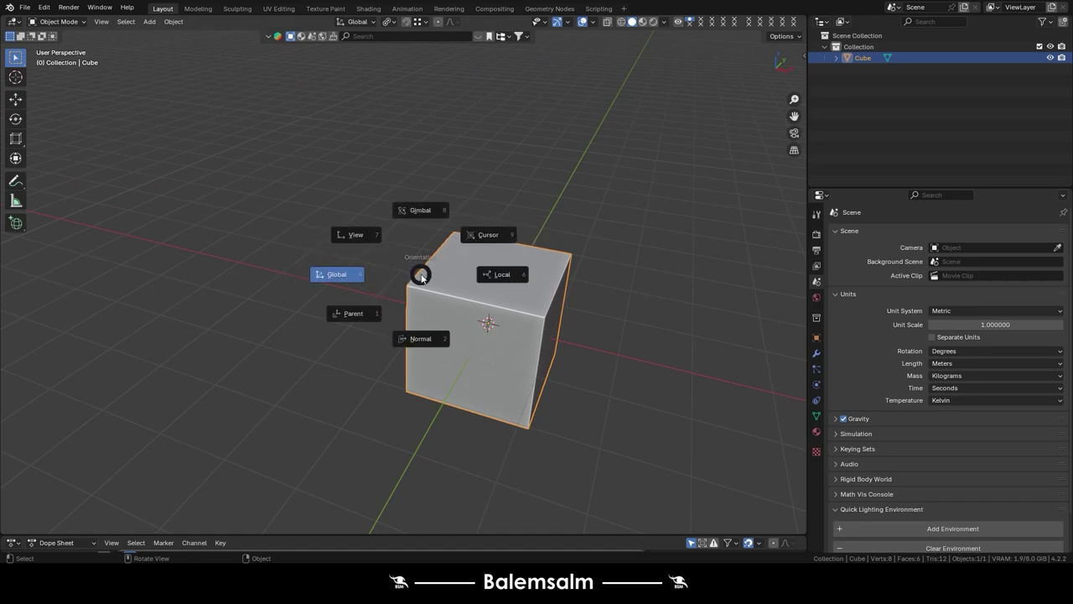
key(Escape)
key(semicolon)
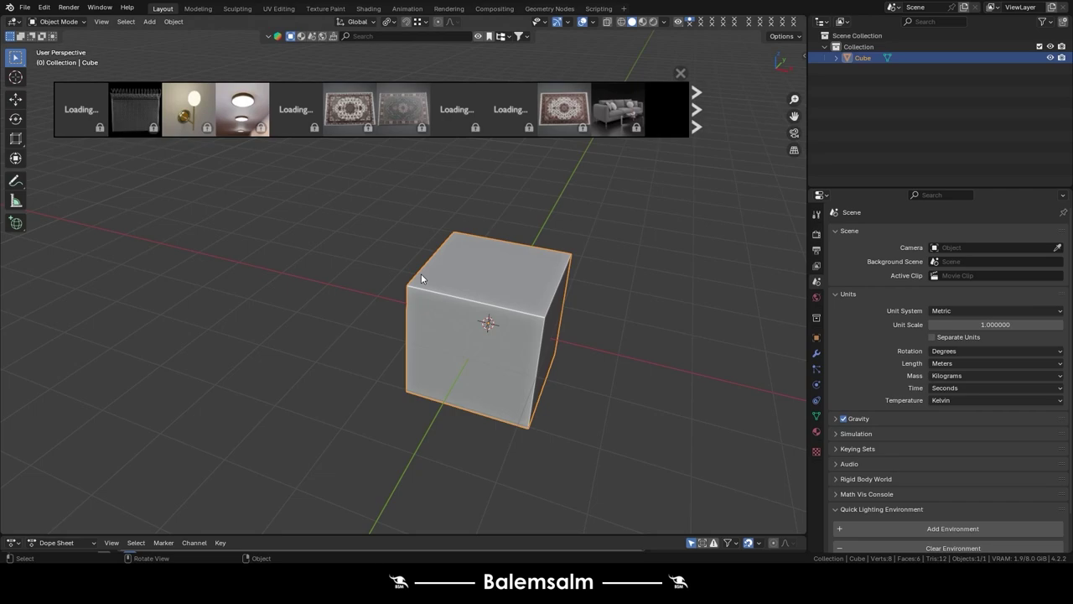
click(482, 38)
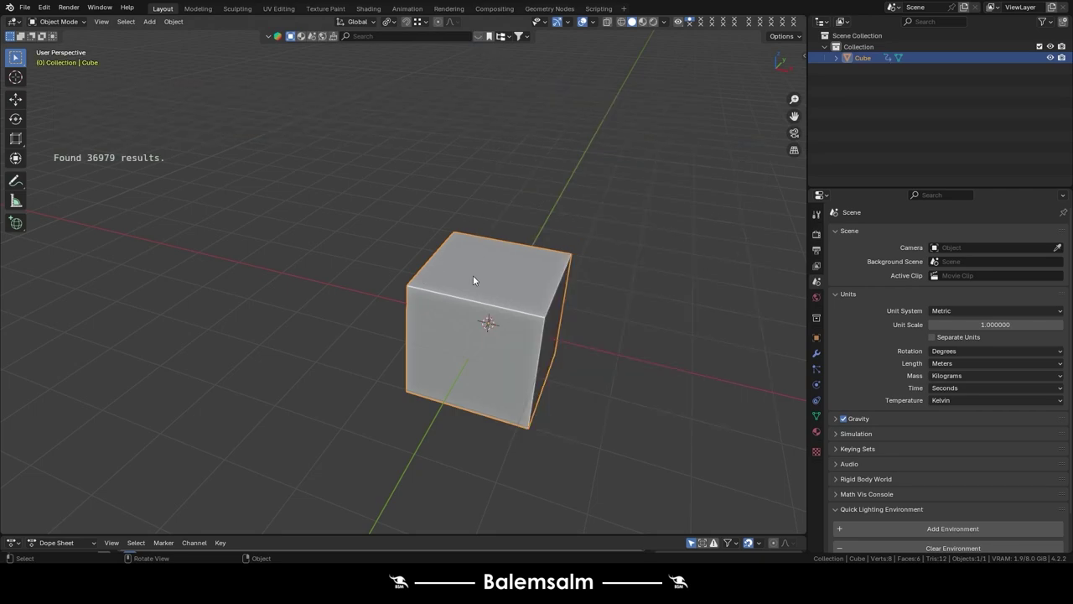
key(semicolon)
key(semicolon)
- Duplicate the cube along the X axis, placing Cube.001 beside the original
key(shift+d)
key(x)
click(445, 323)
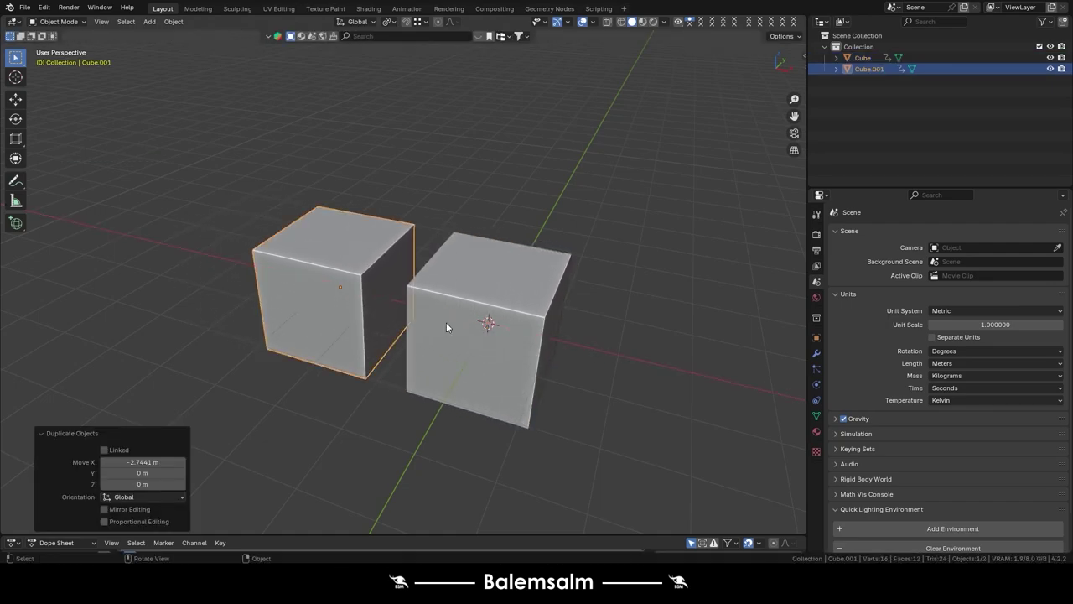
key(KP_Divide)
key(KP_Divide)
key(KP_Divide)
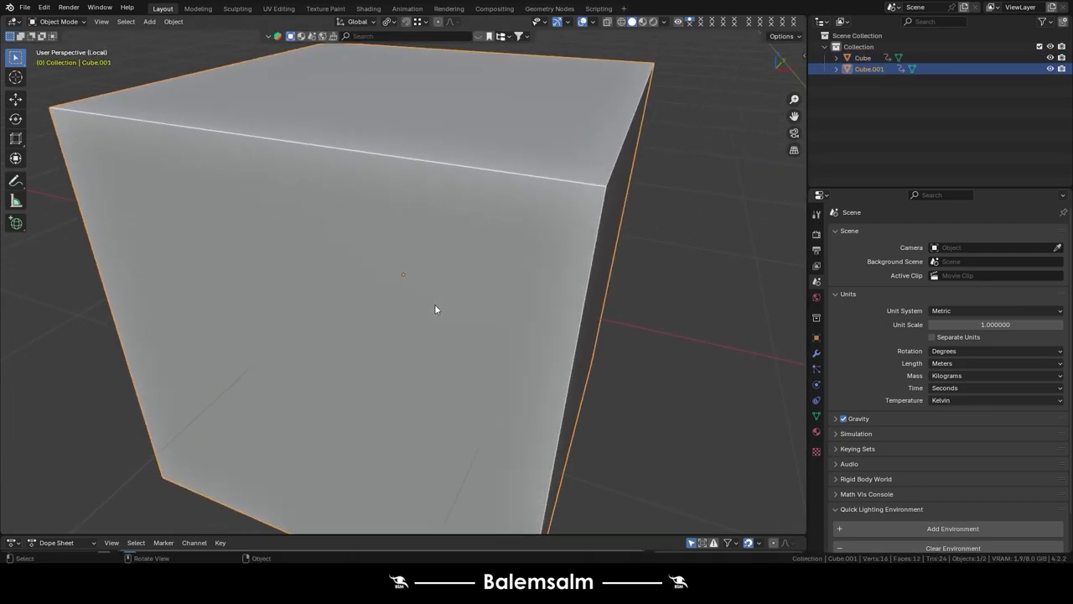
key(KP_Divide)
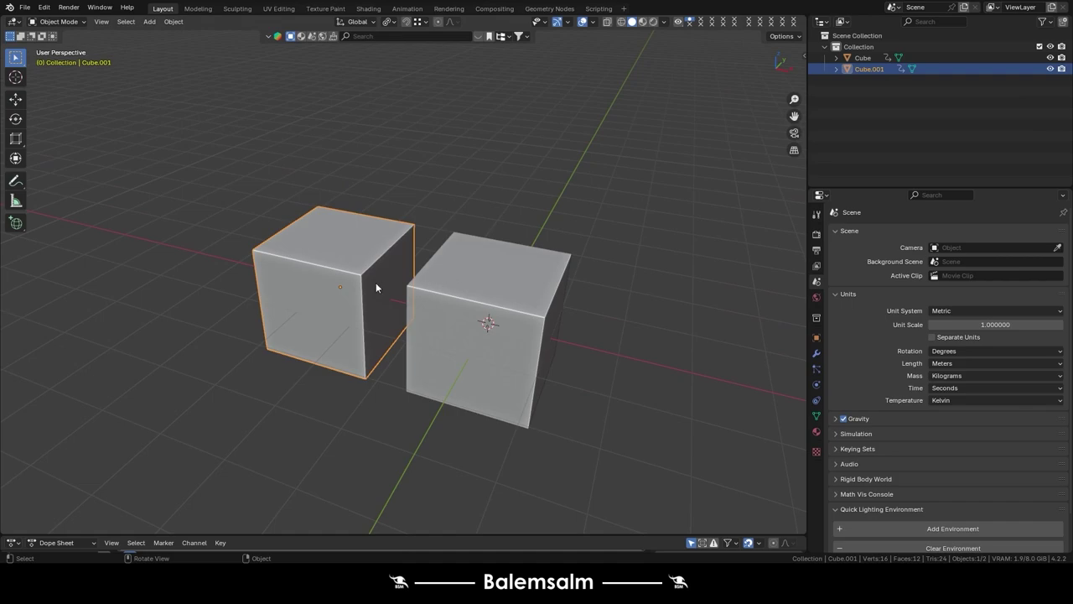
- Delete Cube.001 and then the original cube from the file, and bring up the Add menu
key(x)
click(437, 275)
click(477, 289)
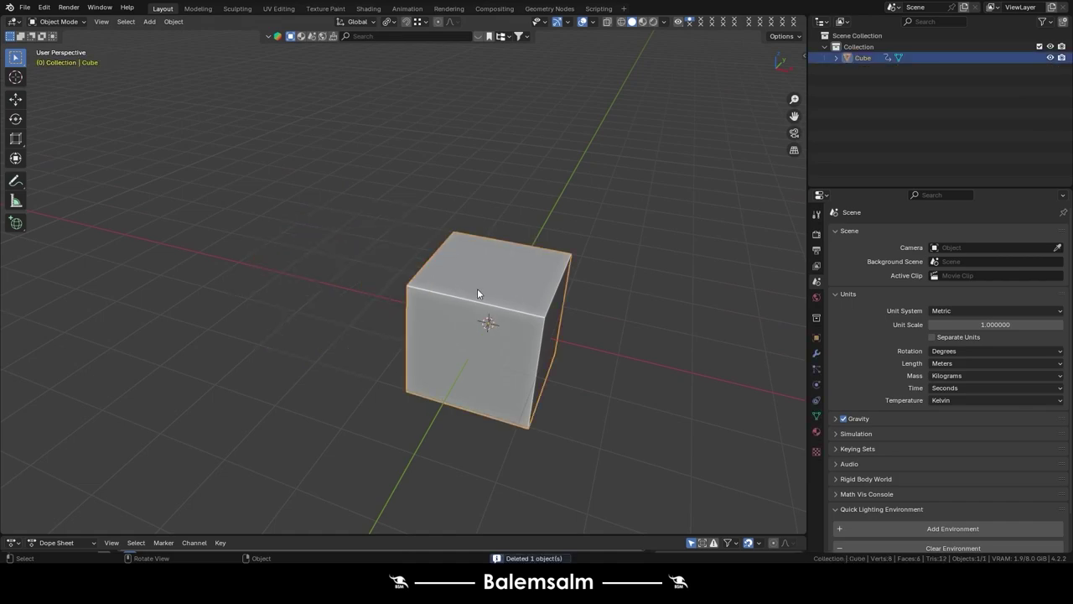
key(KP_Decimal)
scroll(477, 294, down, 5)
key(x)
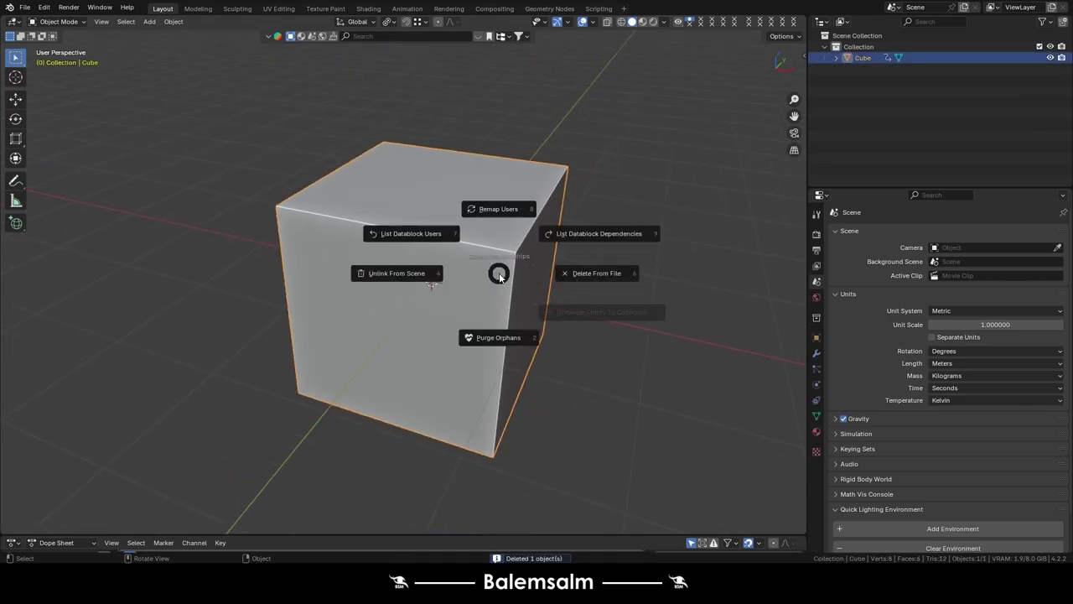
click(543, 267)
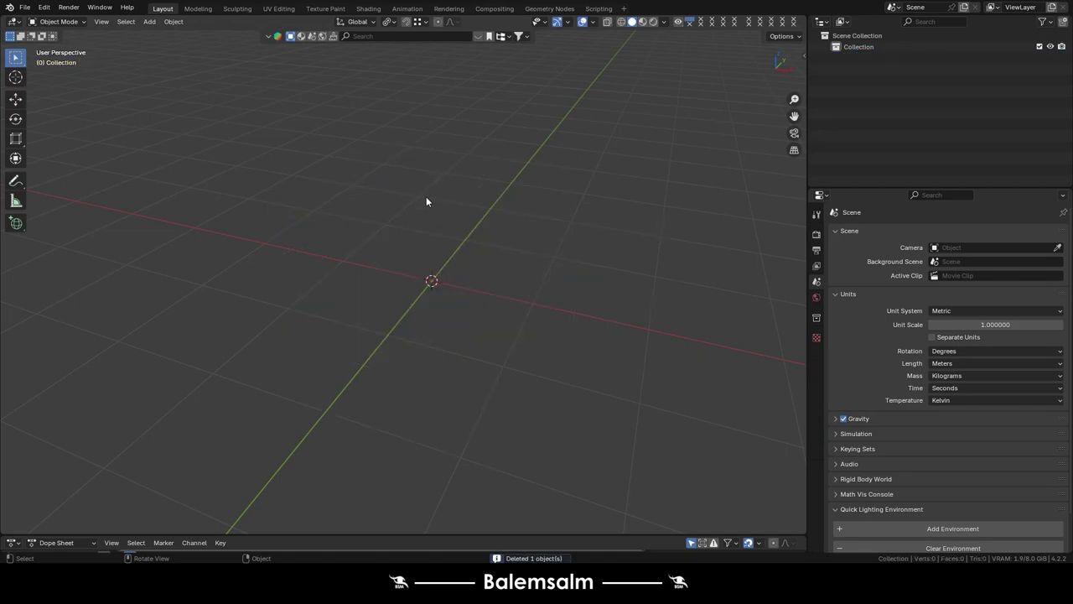
key(shift+a)
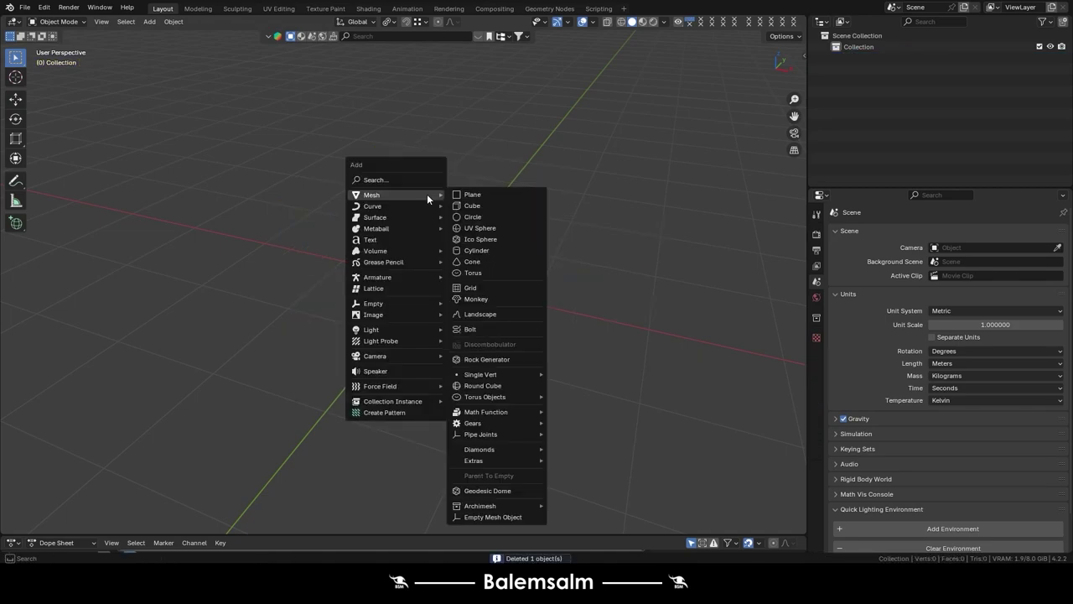
- Add a new cube and preview wireframe colours, leaving them at Theme
click(487, 206)
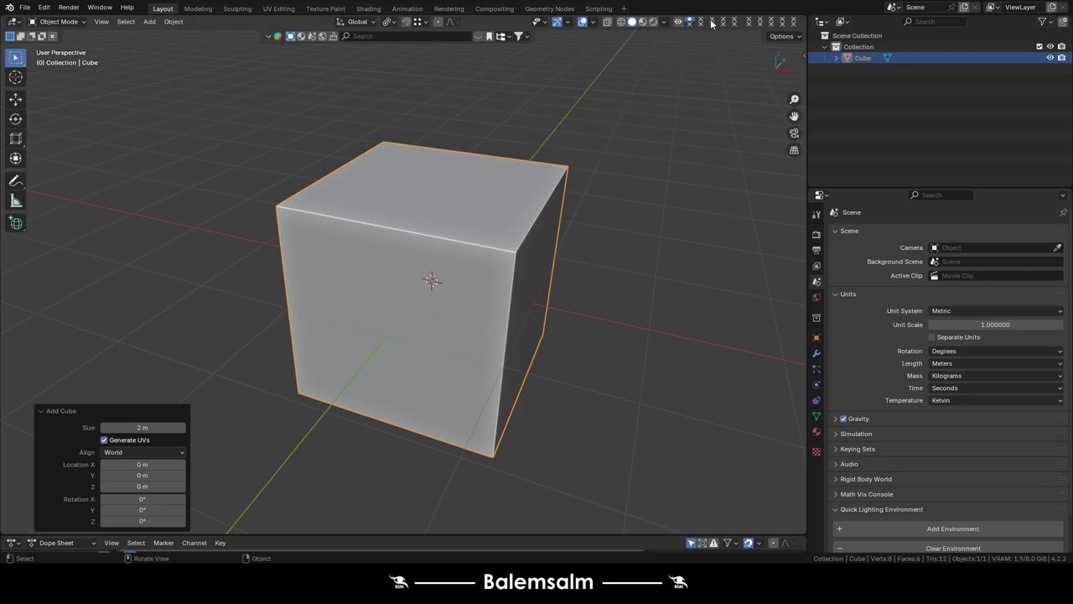
click(663, 23)
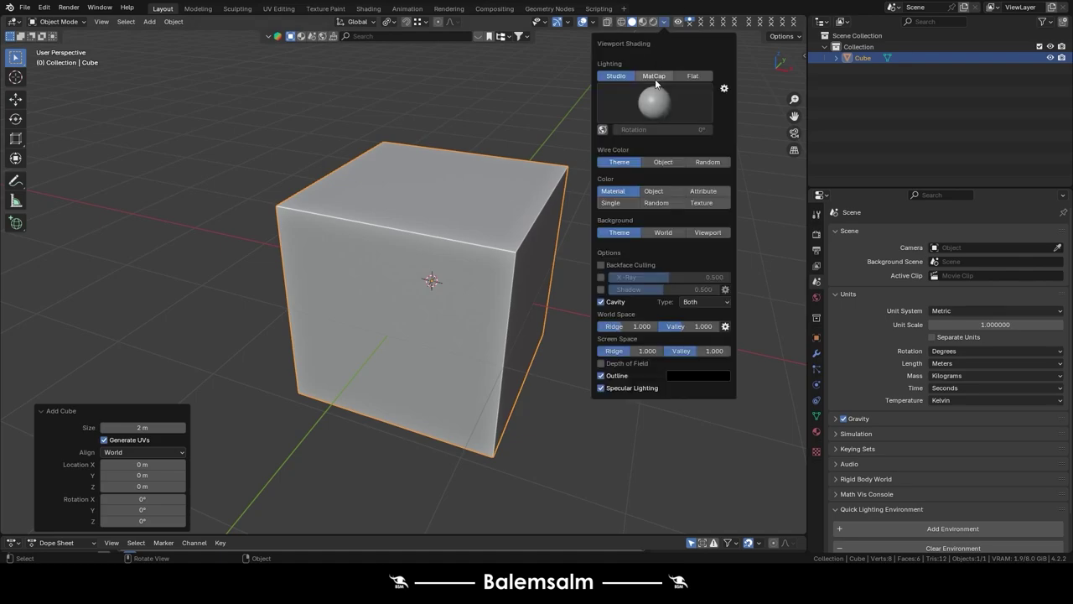
click(663, 161)
click(708, 162)
click(632, 163)
- Switch viewport lighting to MatCap and try several matcaps, settling on the glossy orange-red one
click(653, 75)
click(655, 101)
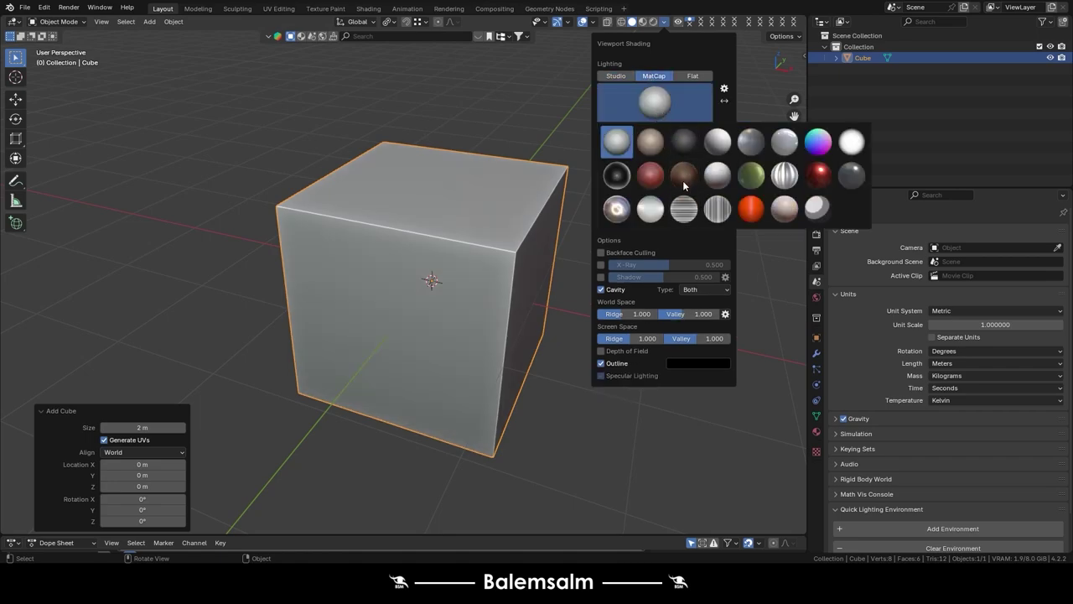
click(682, 178)
click(655, 101)
click(650, 175)
click(655, 101)
click(616, 175)
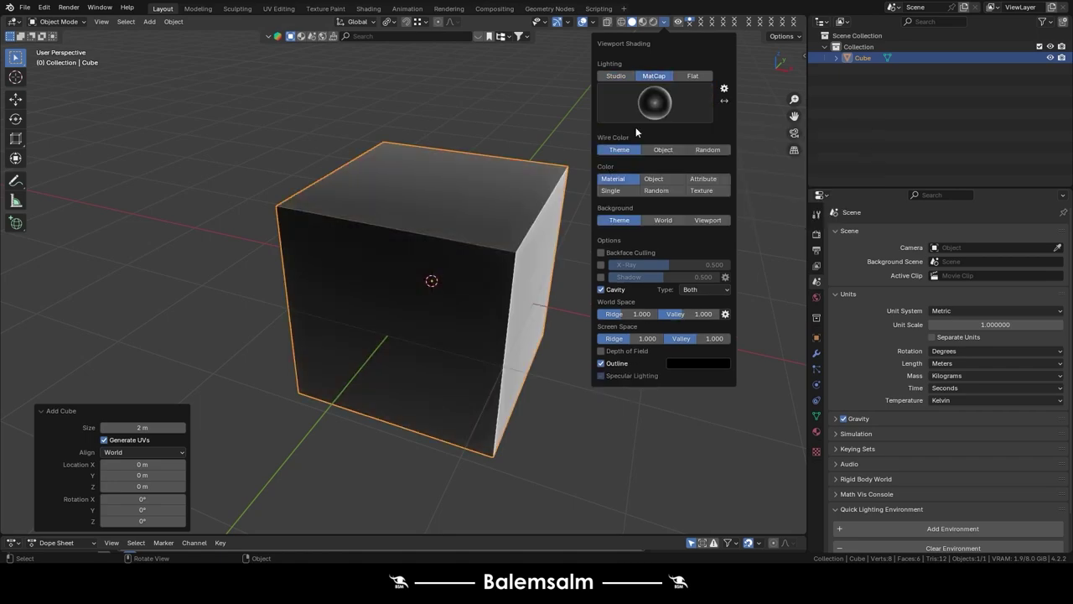
click(654, 101)
click(669, 146)
click(666, 101)
click(750, 209)
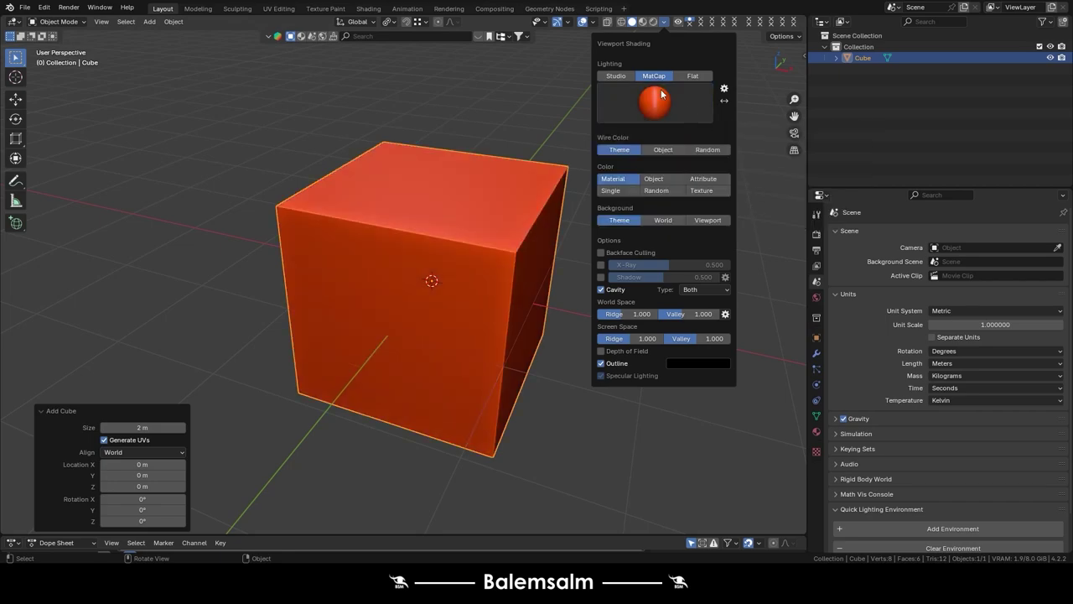
click(663, 101)
click(734, 146)
click(691, 116)
click(750, 209)
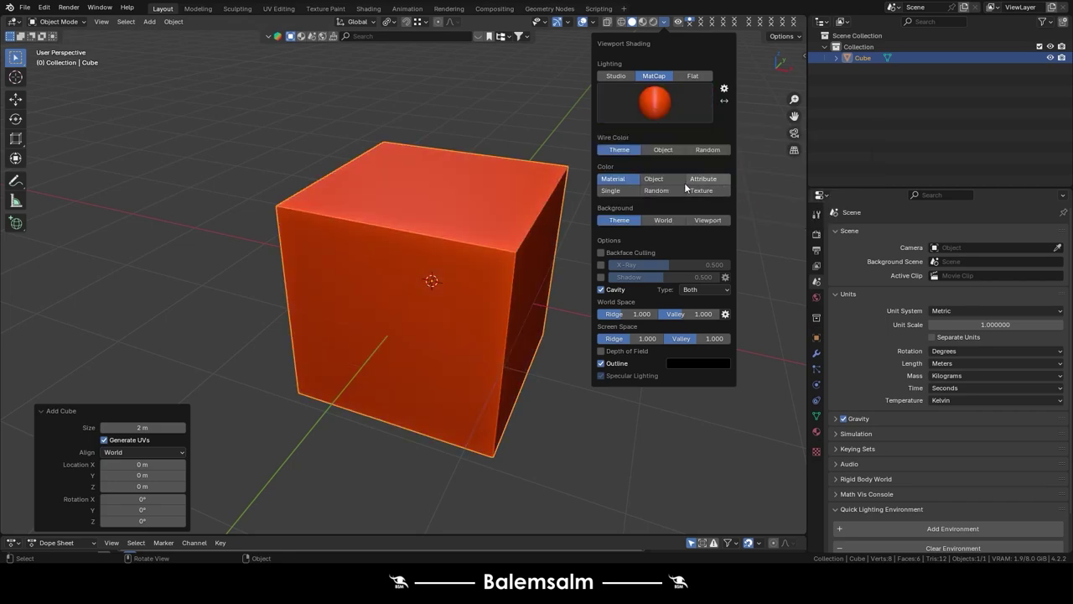
- In Edit Mode, inset the front face and extrude it inward twice into a recessed opening
key(Tab)
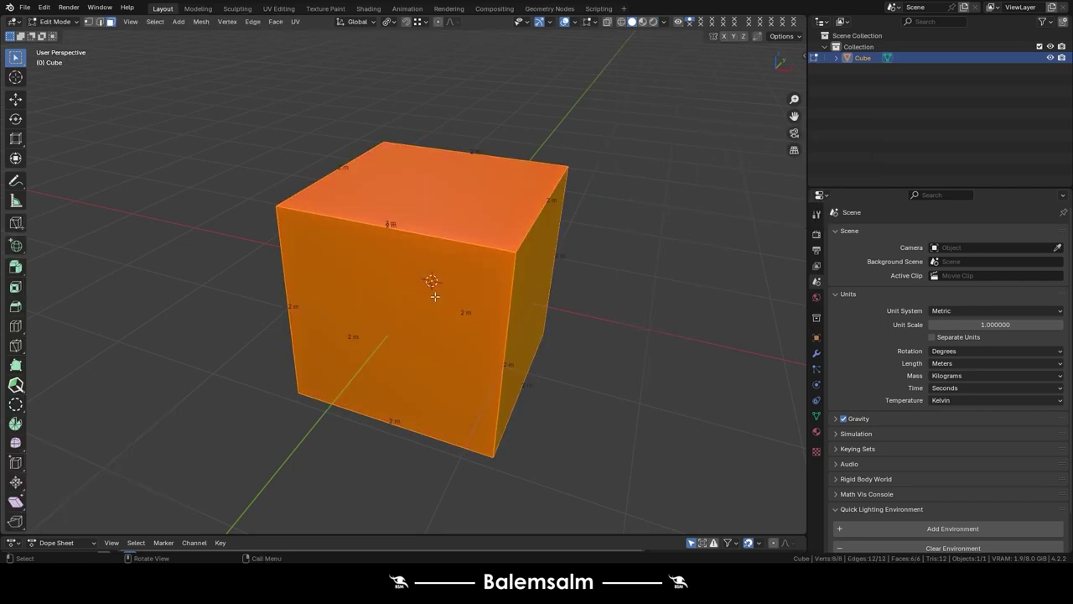
click(434, 296)
key(i)
click(587, 364)
key(e)
click(569, 333)
key(s)
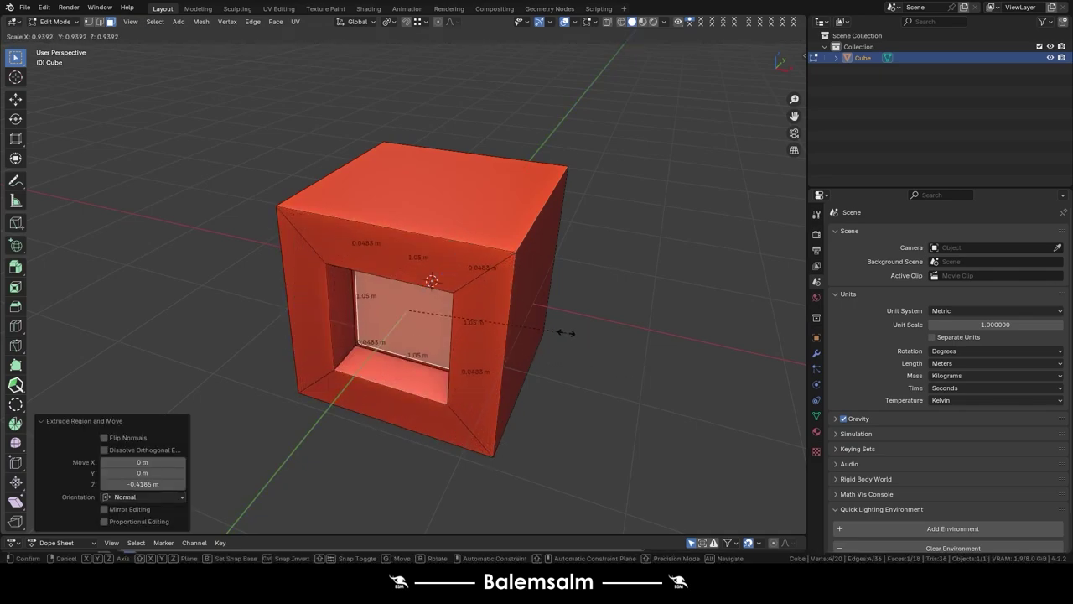
click(536, 330)
key(e)
click(546, 307)
- Shrink and extrude the top face twice to build stepped roof blocks
click(436, 188)
key(s)
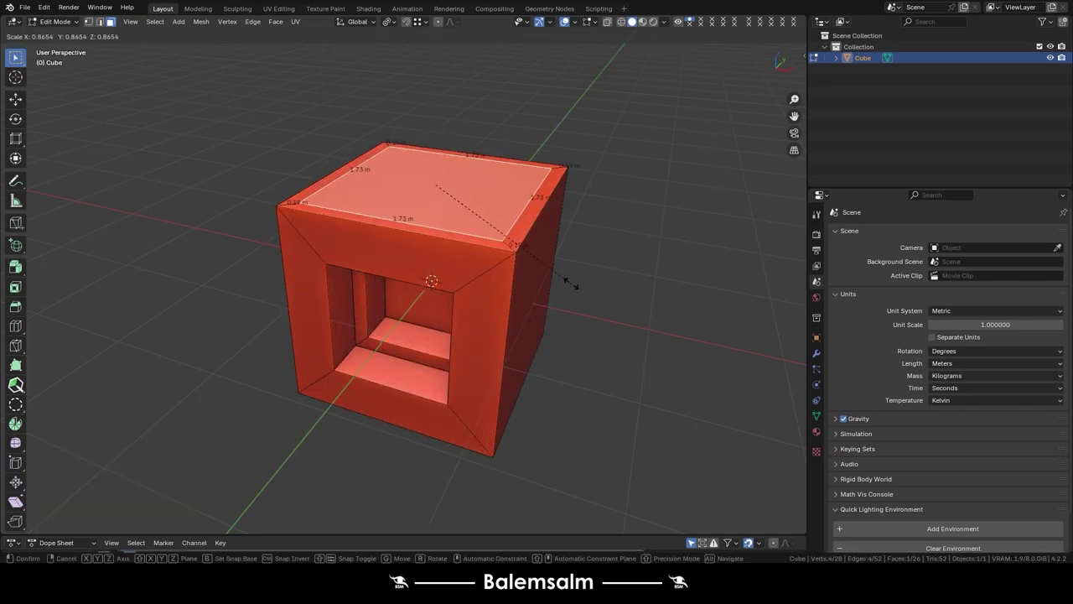
click(570, 283)
key(e)
click(539, 235)
key(s)
click(512, 201)
key(e)
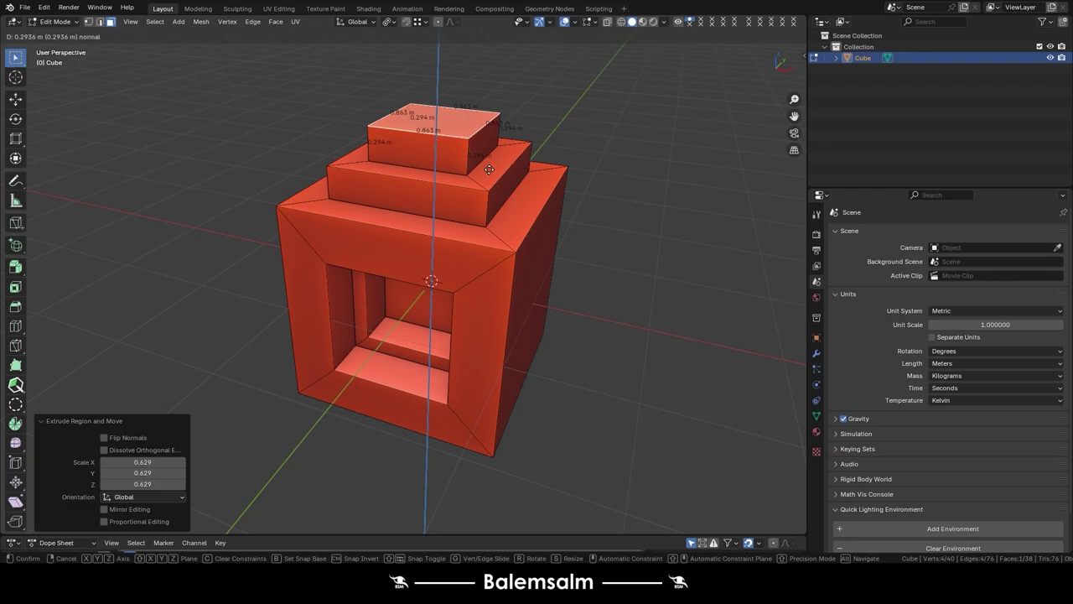
click(488, 171)
- Extrude a box from the right side and raise a narrow chimney from its top
click(538, 302)
key(e)
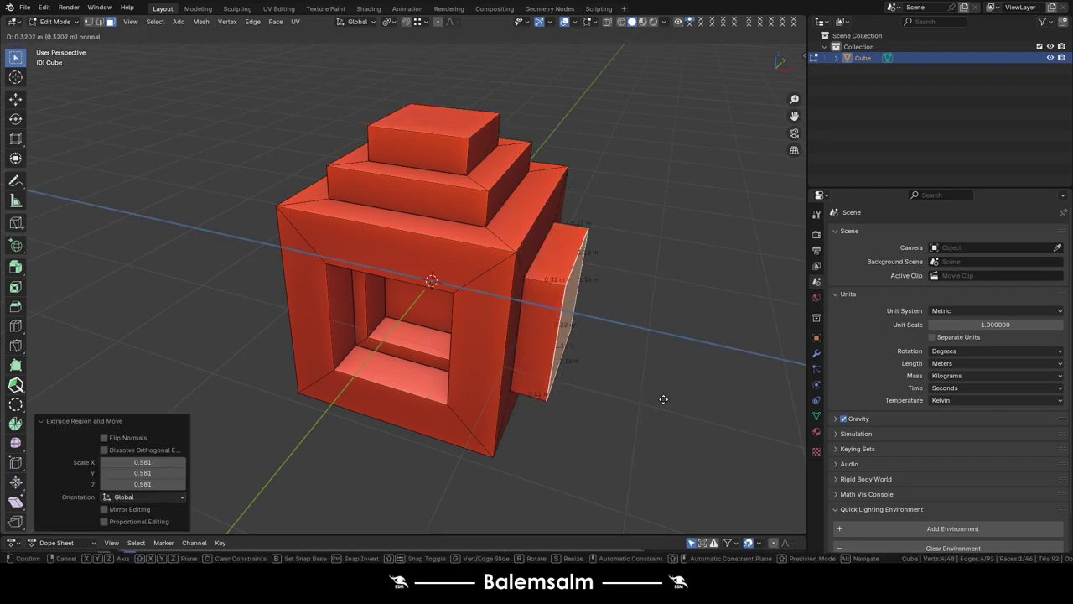
click(702, 413)
click(553, 248)
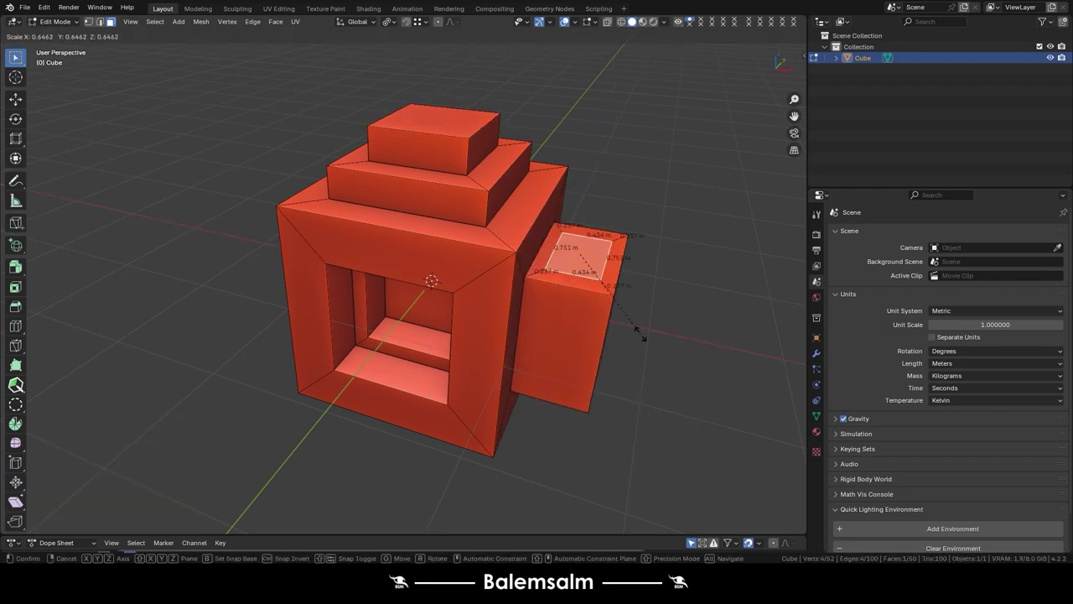
key(e)
click(624, 268)
key(e)
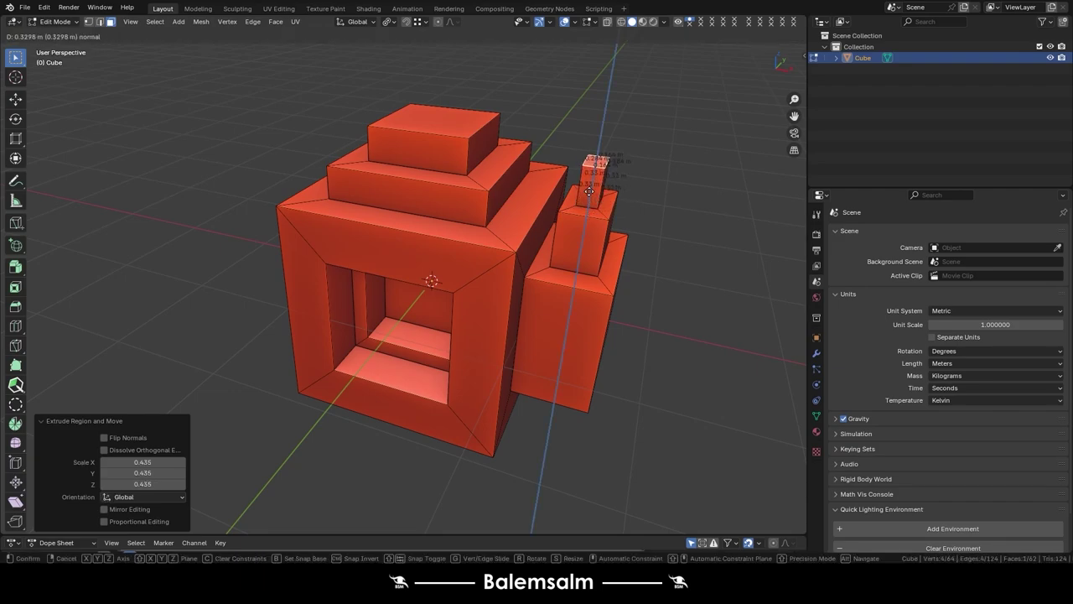
click(585, 192)
- Leave Edit Mode and try striped, grey, red and dark matcaps on the building
key(Tab)
click(663, 300)
click(616, 216)
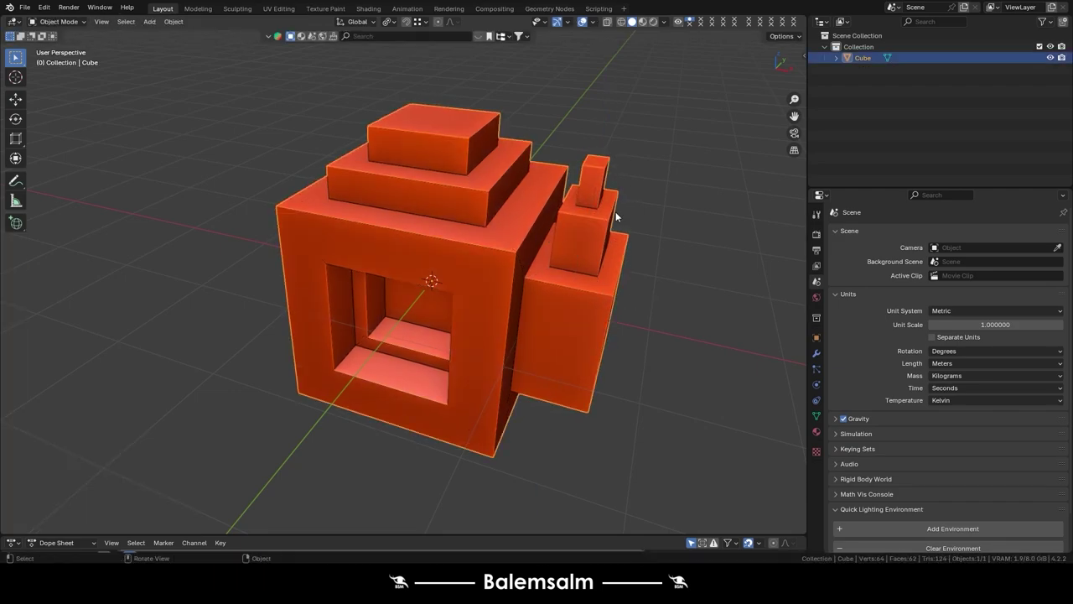
click(663, 22)
click(652, 108)
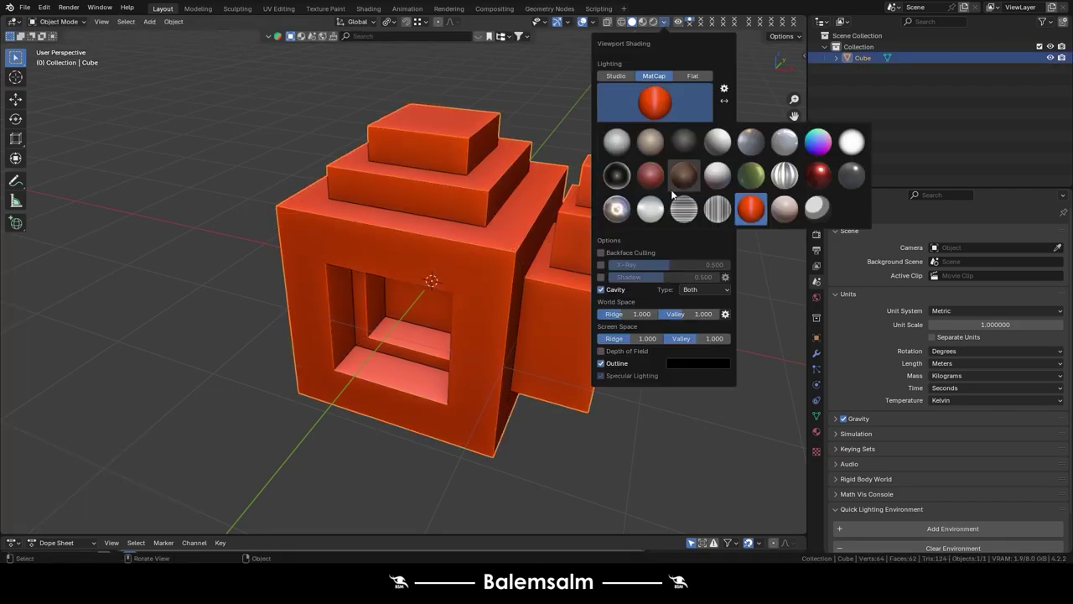
click(679, 210)
click(654, 103)
click(651, 208)
click(654, 103)
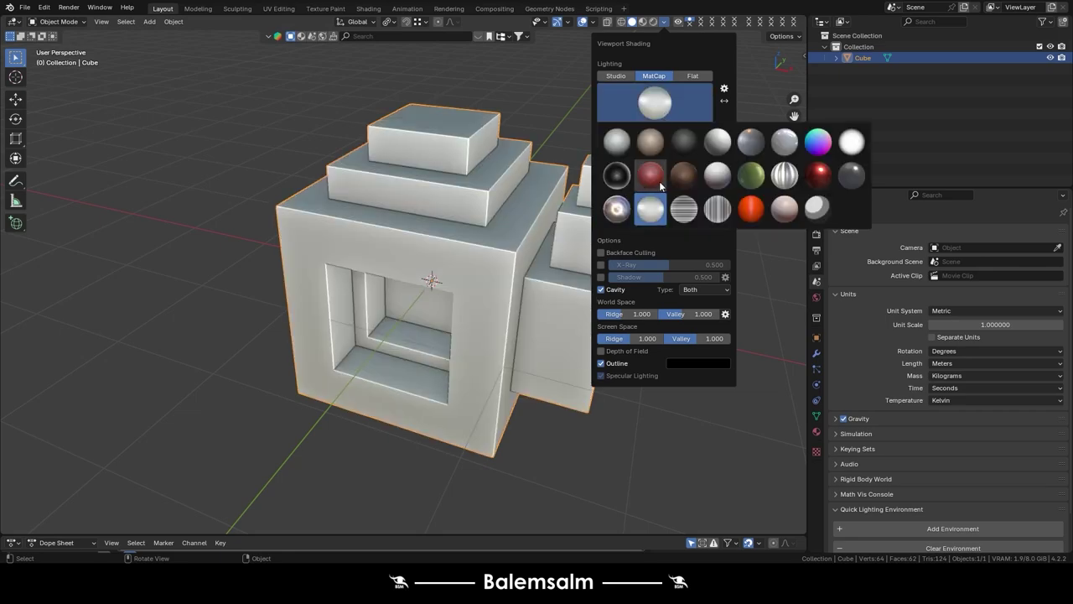
click(651, 175)
click(664, 106)
click(684, 141)
click(669, 105)
- Apply a beige matcap, then switch to Studio lighting and try several studio lights
click(652, 142)
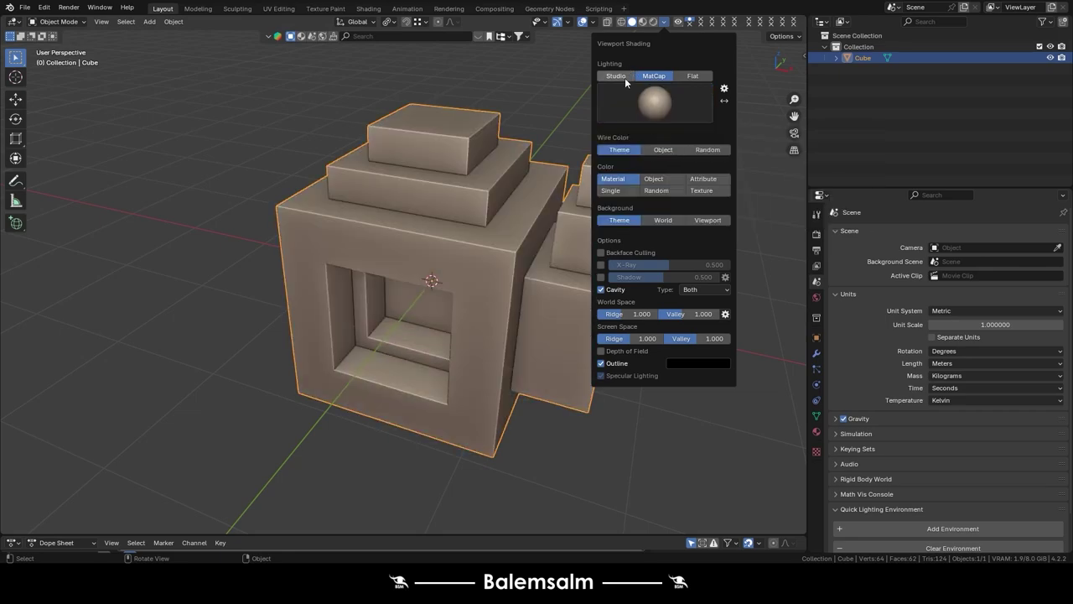
click(624, 77)
click(652, 104)
click(684, 143)
click(654, 102)
click(718, 142)
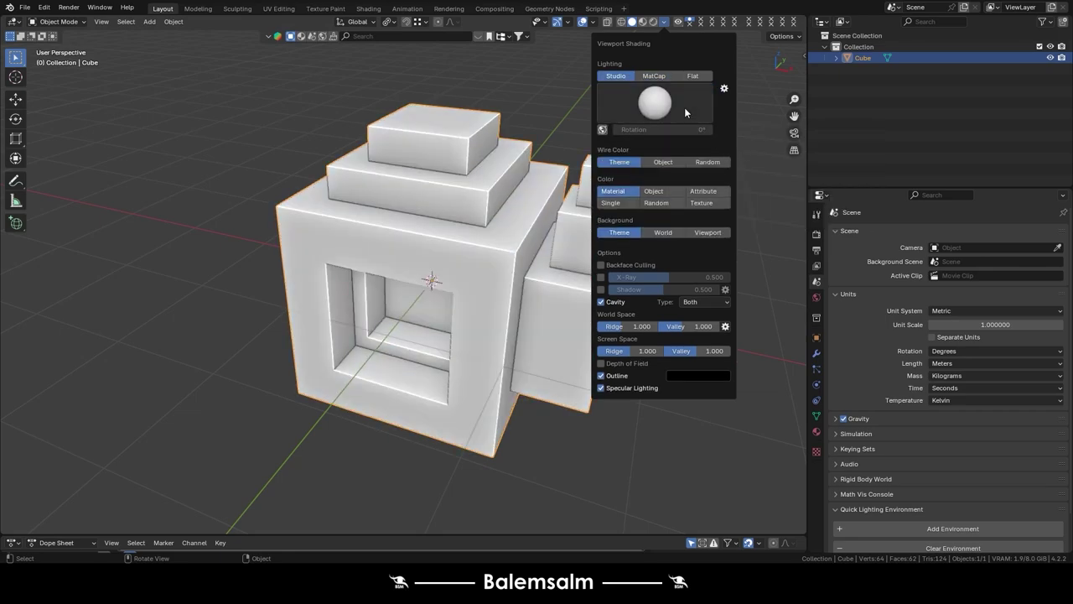
click(684, 108)
click(750, 143)
click(653, 102)
click(784, 142)
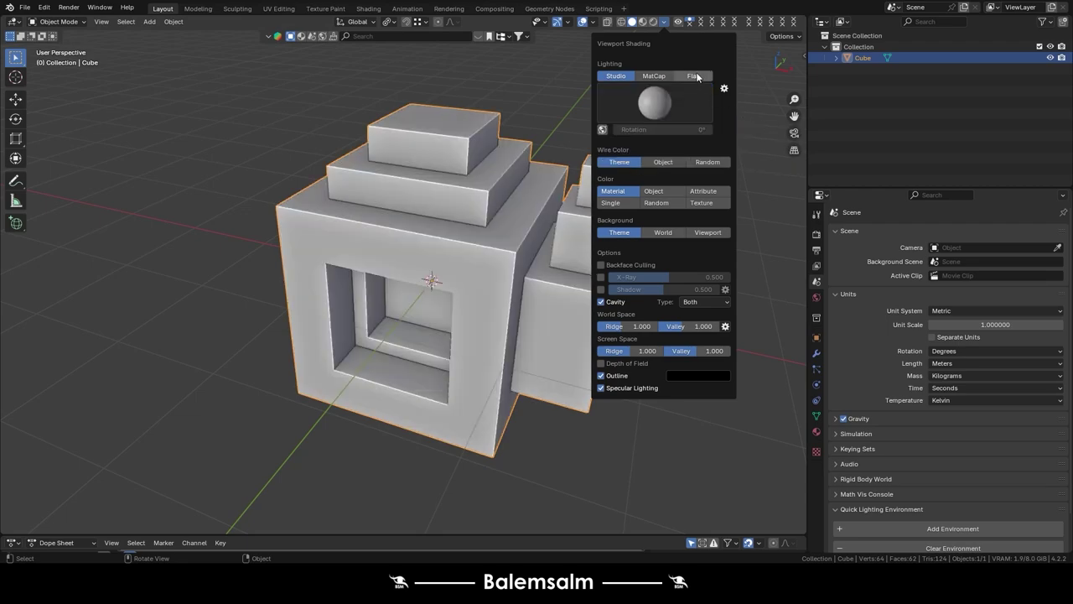
- Set viewport lighting to Flat and colour the building by Object colour
click(694, 76)
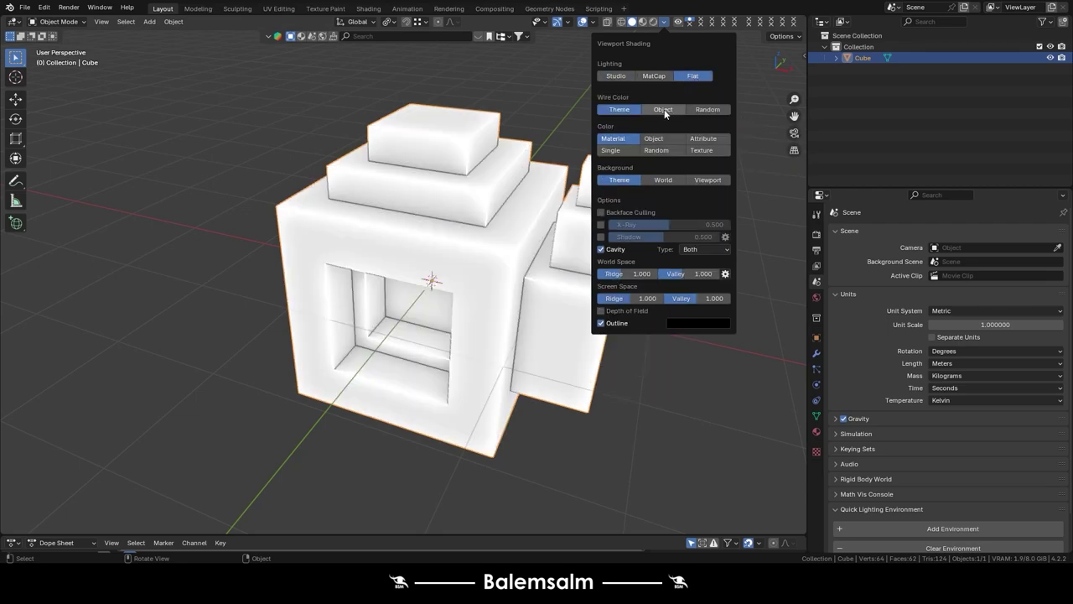
click(664, 109)
click(703, 109)
click(664, 109)
click(638, 110)
click(659, 139)
click(613, 139)
click(658, 139)
- Duplicate the building along X to the left, preview rendered shading, and reselect the original
key(shift+d)
key(x)
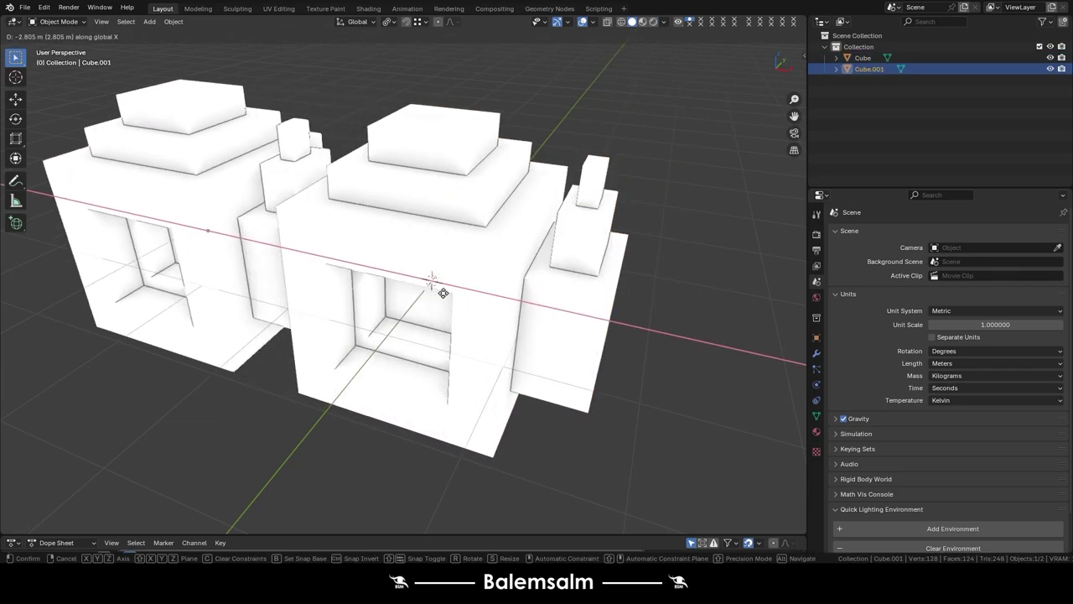
click(408, 289)
click(658, 23)
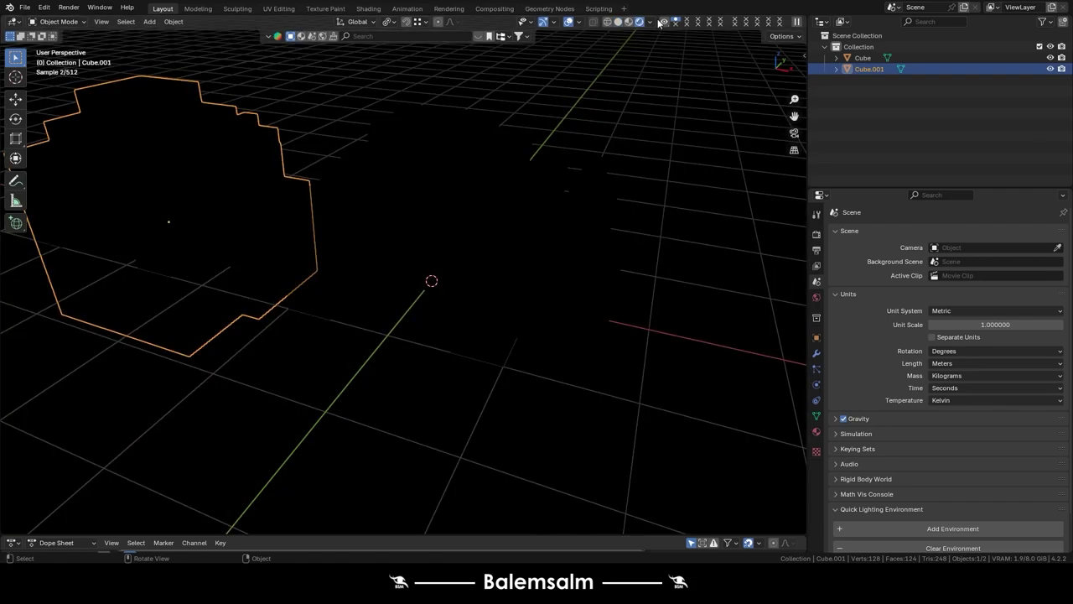
click(631, 22)
click(663, 23)
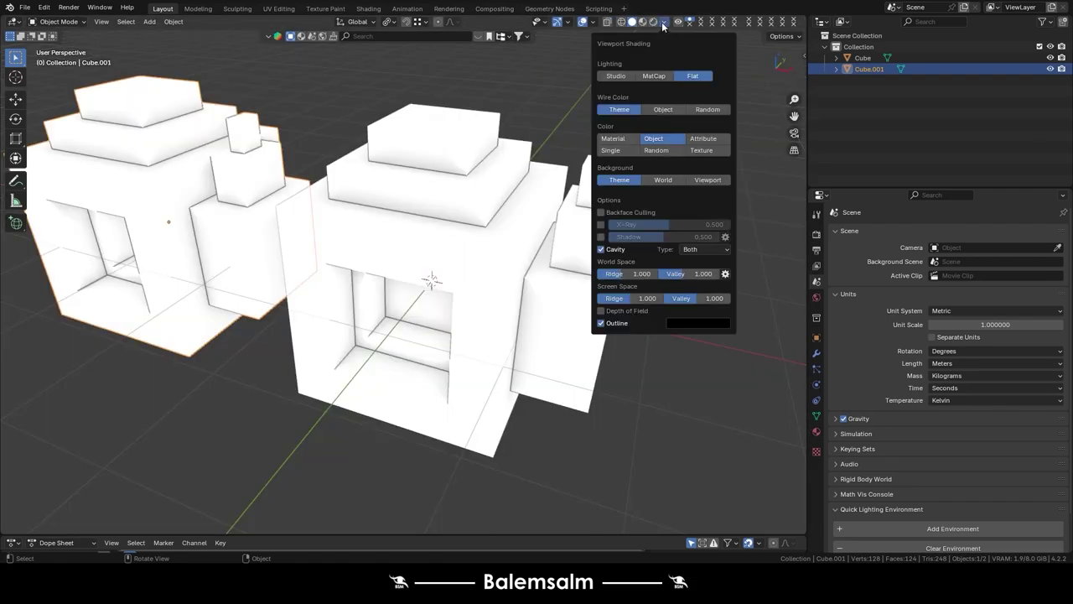
click(592, 166)
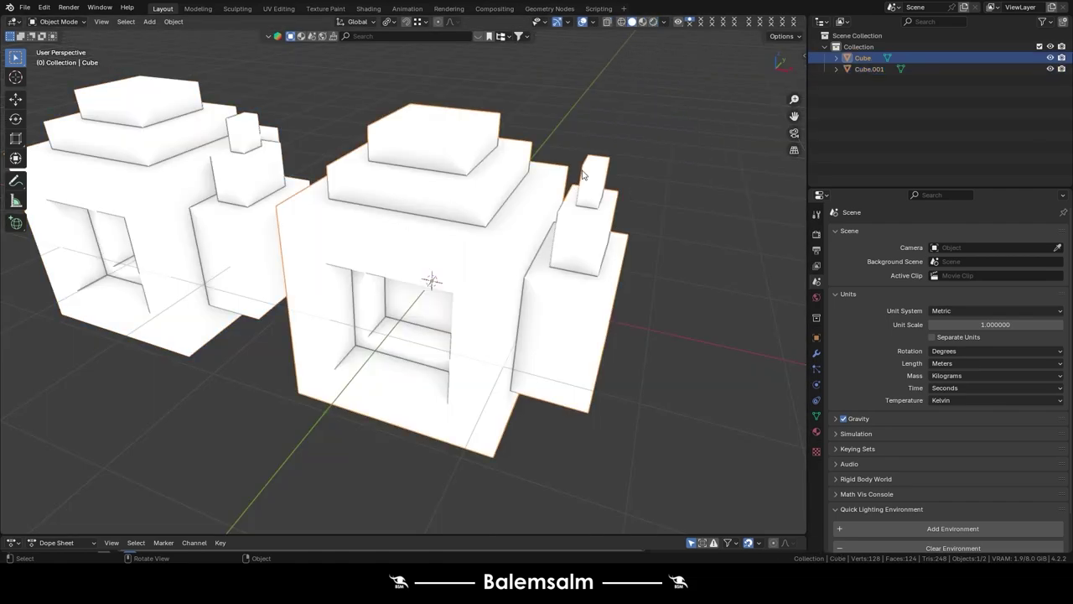
- In Edit Mode, draw a horizontal 32-vertex cylinder jutting from the right building's front
key(Tab)
click(472, 236)
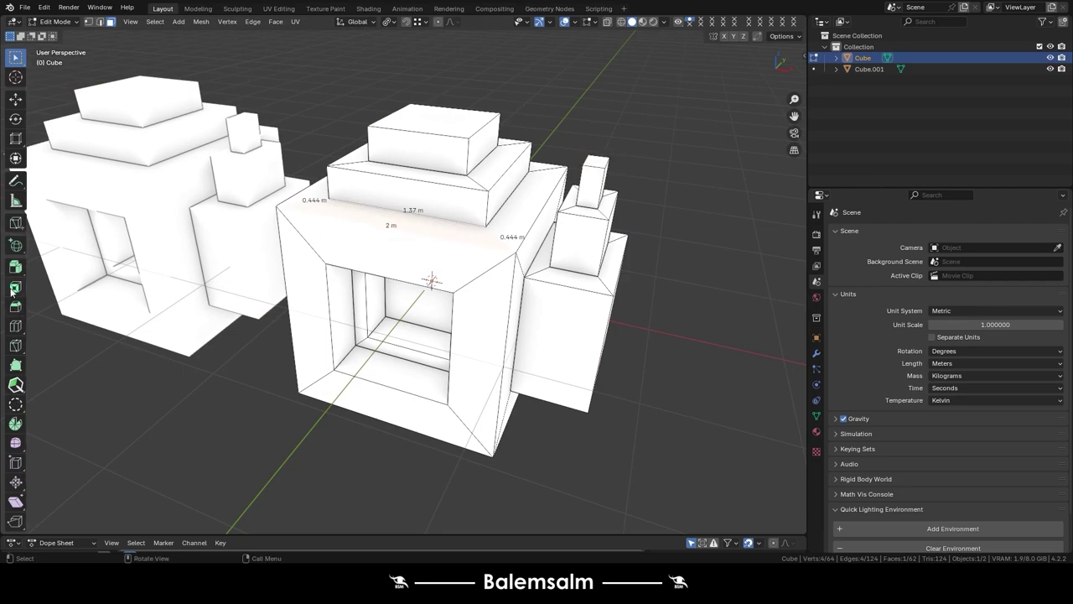
drag(15, 268, 41, 275)
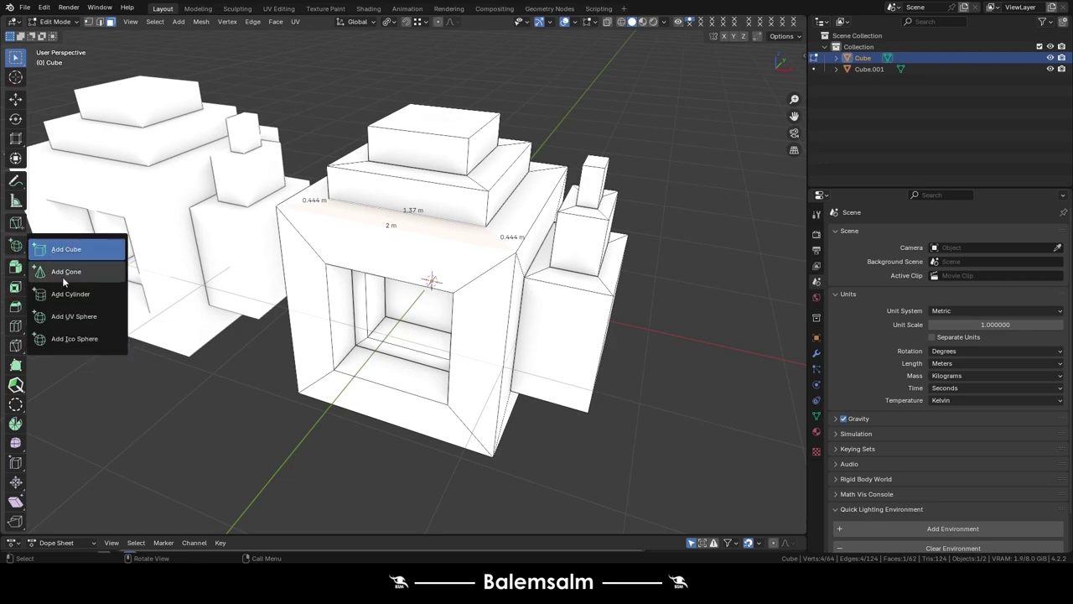
drag(13, 242, 67, 292)
mouse_move(369, 244)
mouse_down()
mouse_move(327, 261)
mouse_move(243, 335)
mouse_up()
click(256, 81)
click(11, 57)
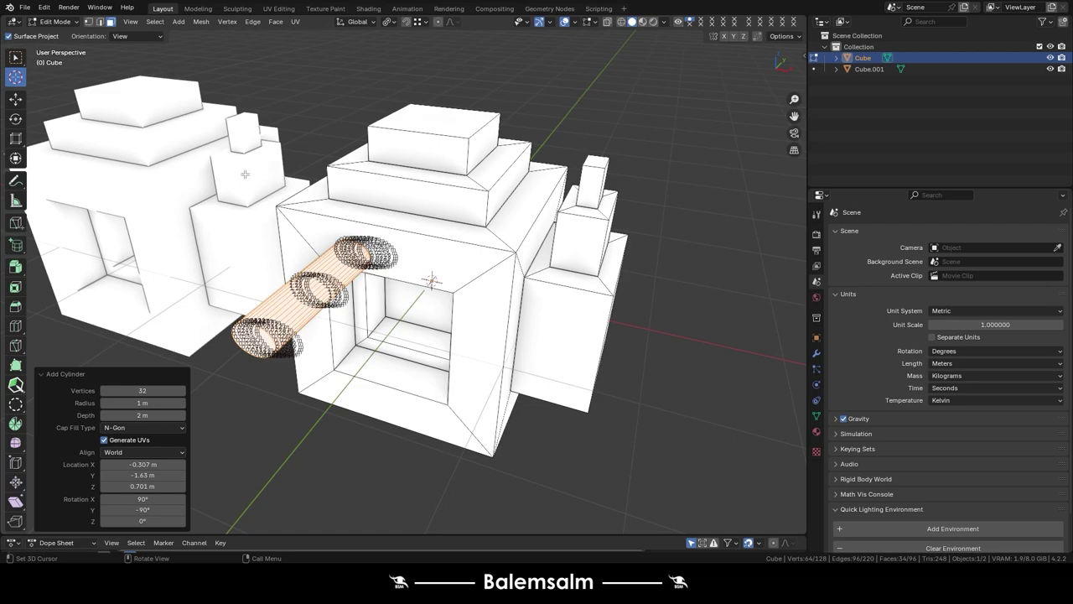
- Join the left building and the right building into one object with Ctrl+J
shift+right_click(201, 159)
key(Tab)
click(201, 167)
key(ctrl+j)
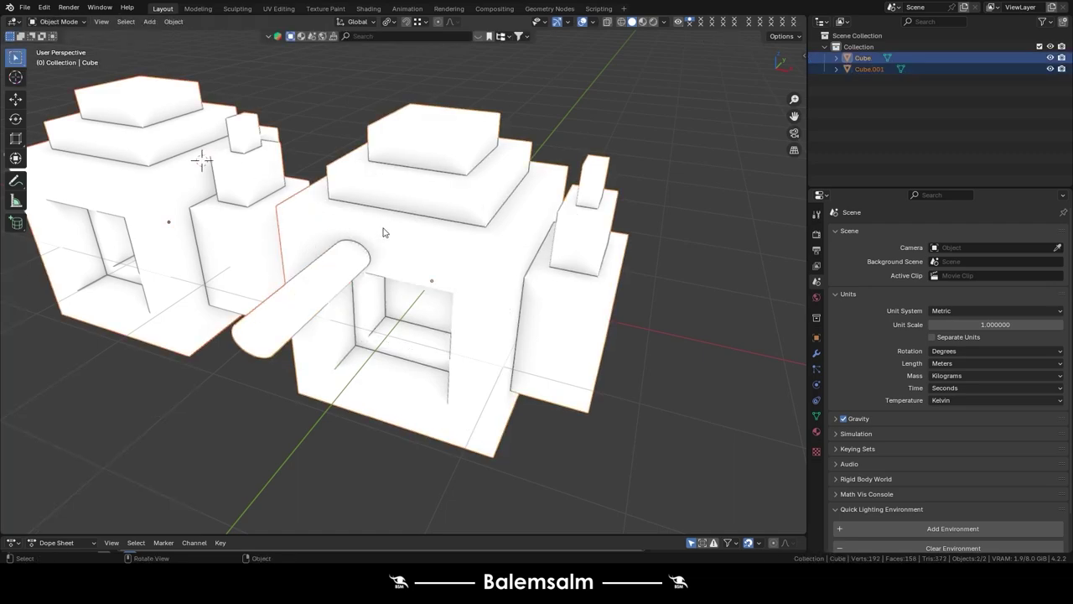
- Try the viewport colour modes, then set a single blue-green viewport colour
click(665, 22)
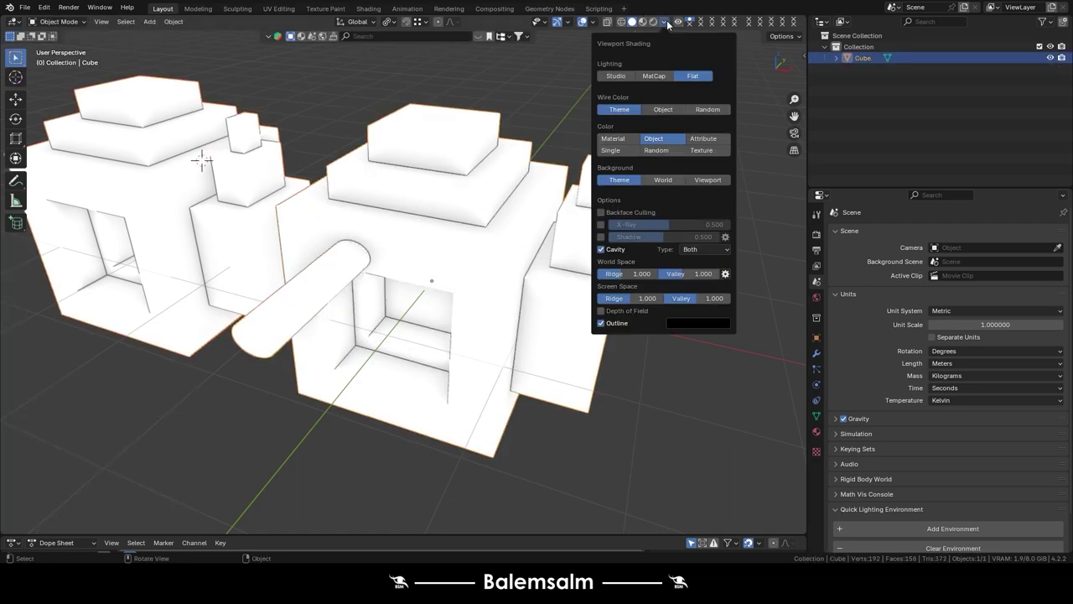
click(670, 150)
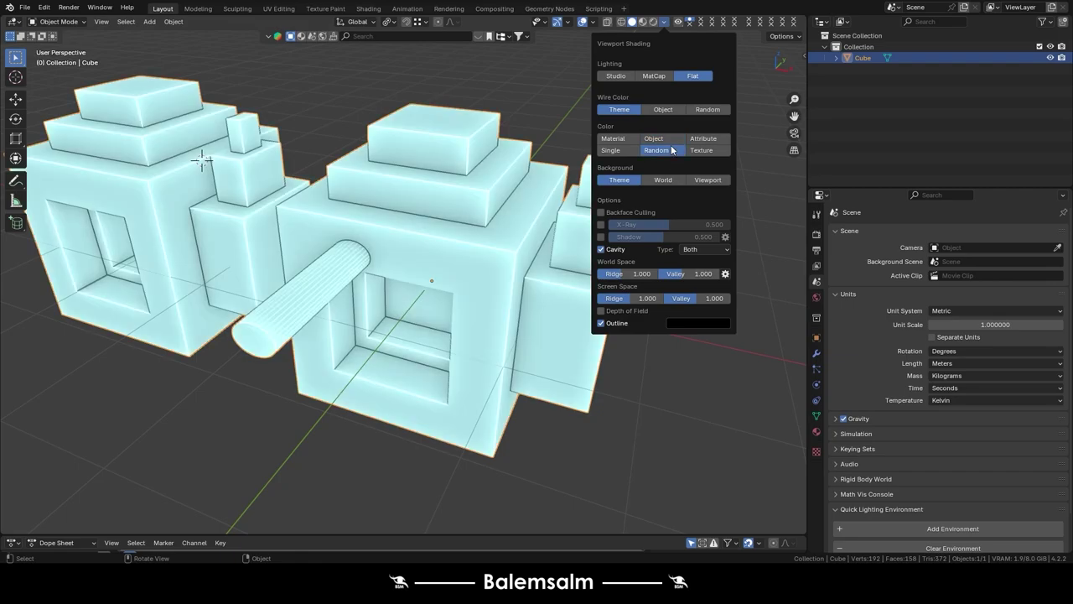
click(702, 150)
click(656, 150)
click(610, 150)
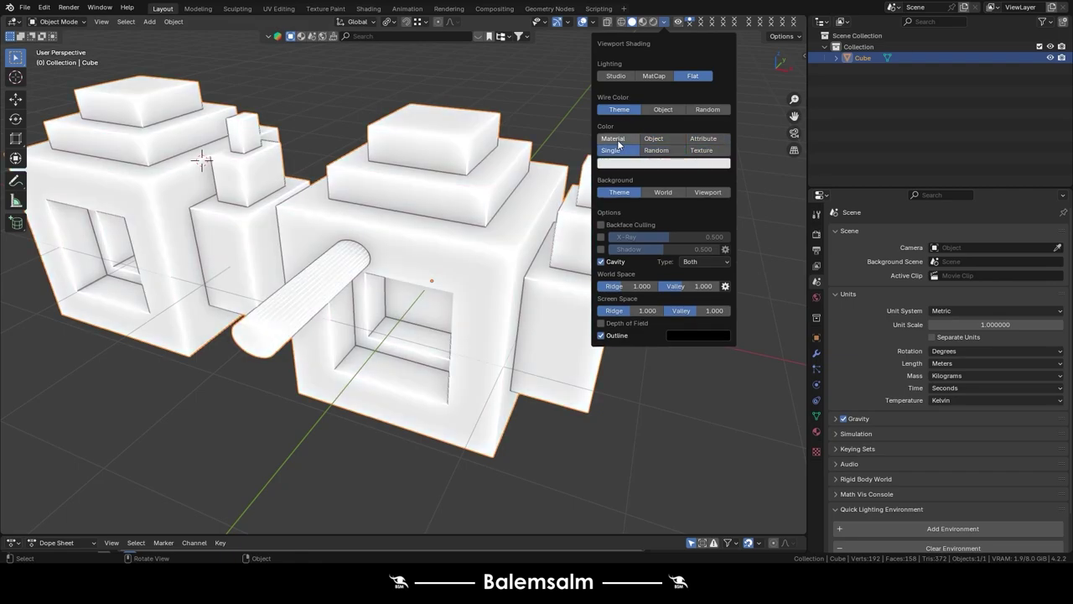
click(617, 138)
click(611, 150)
click(662, 163)
mouse_move(662, 209)
mouse_down()
mouse_move(602, 224)
mouse_move(696, 239)
mouse_up()
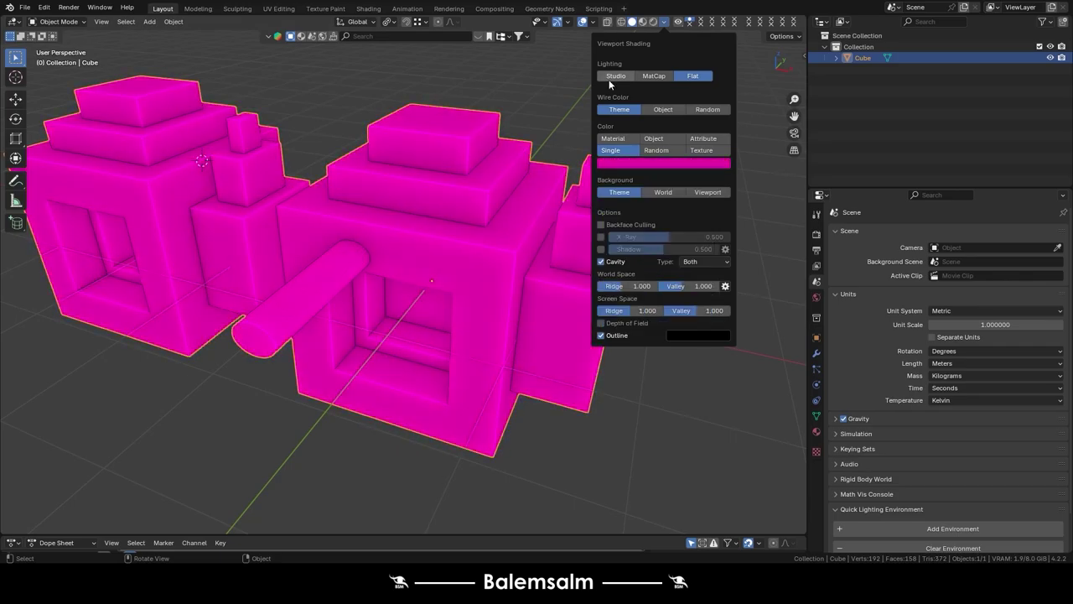
- Set the viewport lighting to MatCap with Object colour
click(652, 76)
click(653, 178)
click(612, 178)
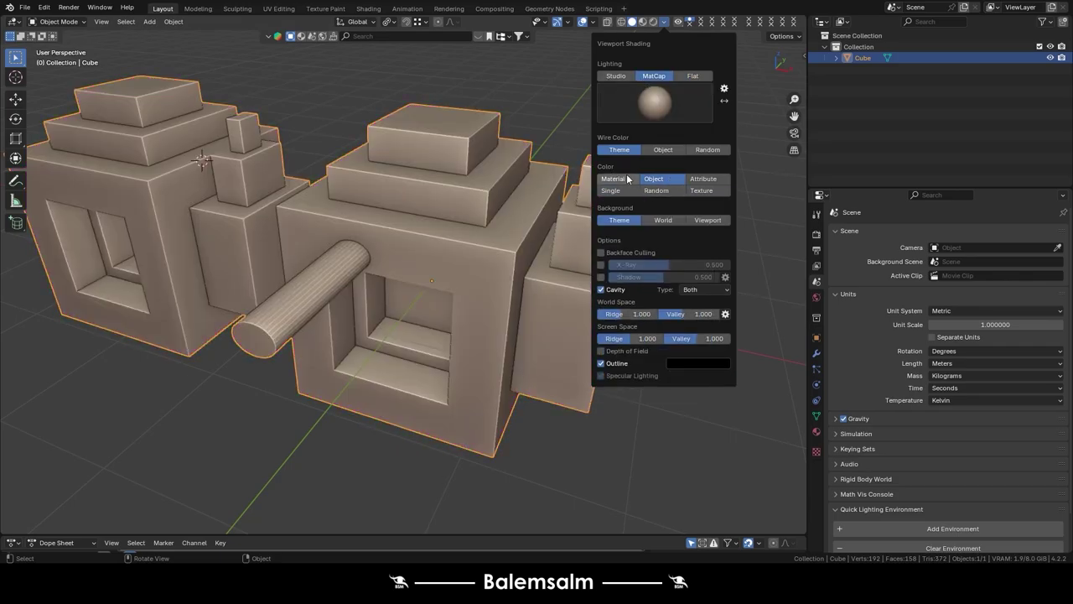
click(656, 190)
click(703, 178)
click(655, 181)
click(613, 76)
click(642, 75)
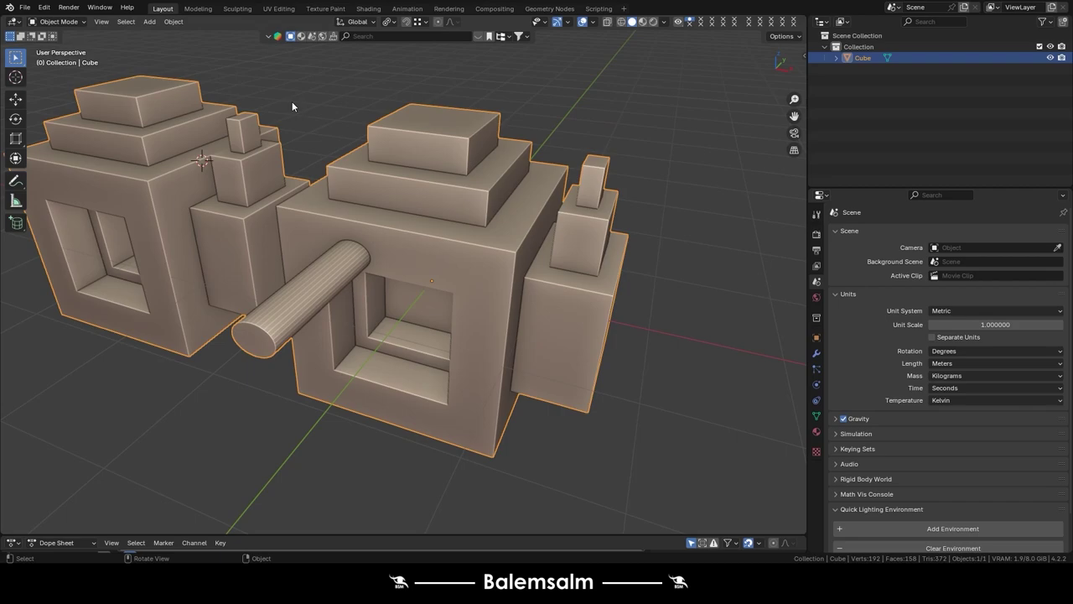
- Create Material.008 for the cube, then add a second slot with Material.009 in Edit Mode
click(817, 431)
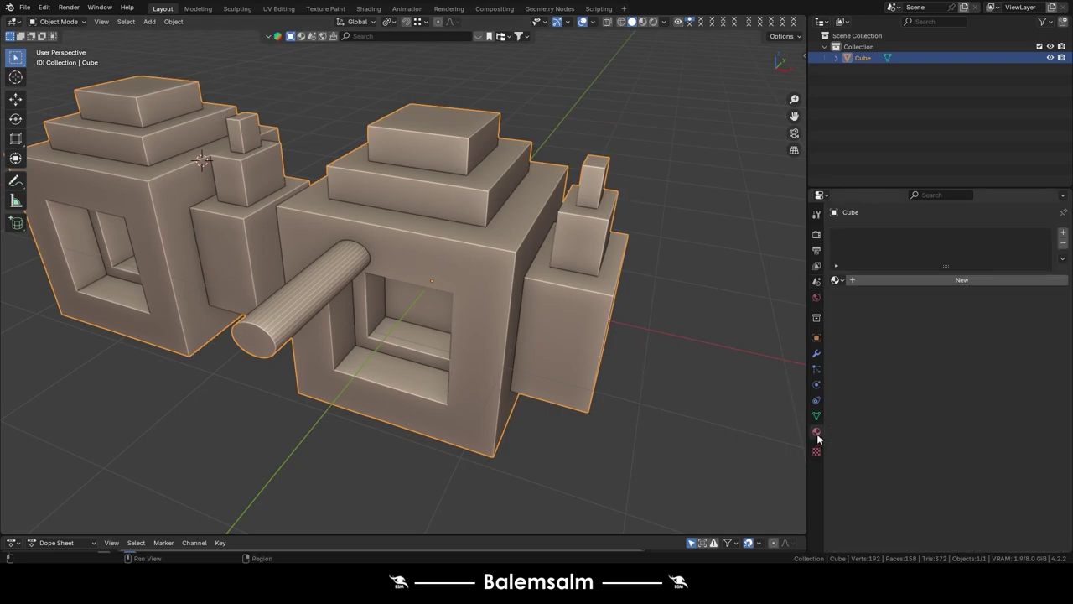
click(945, 276)
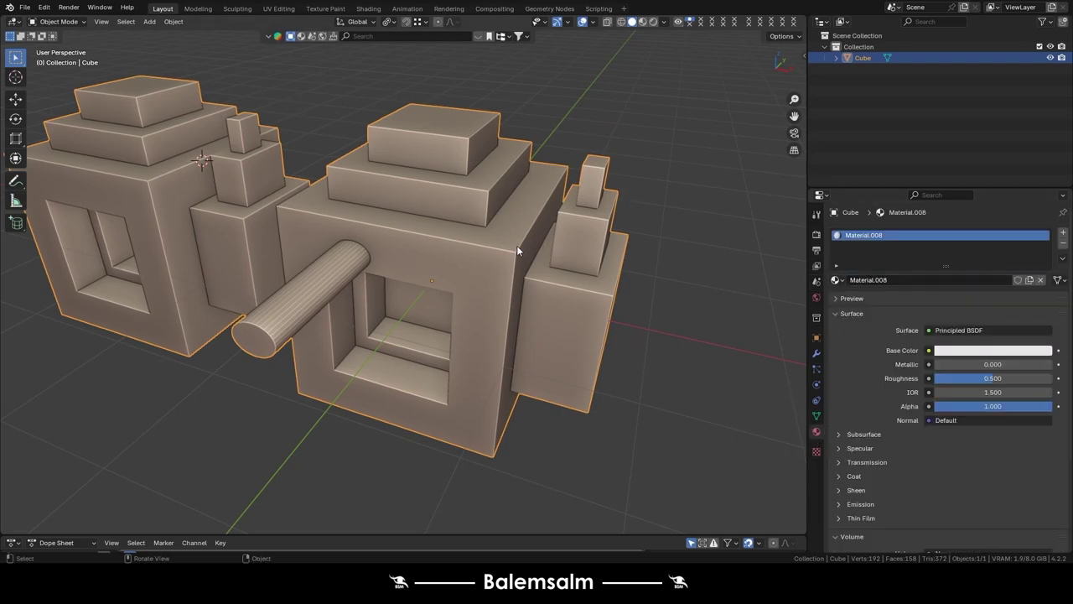
key(Tab)
click(1063, 233)
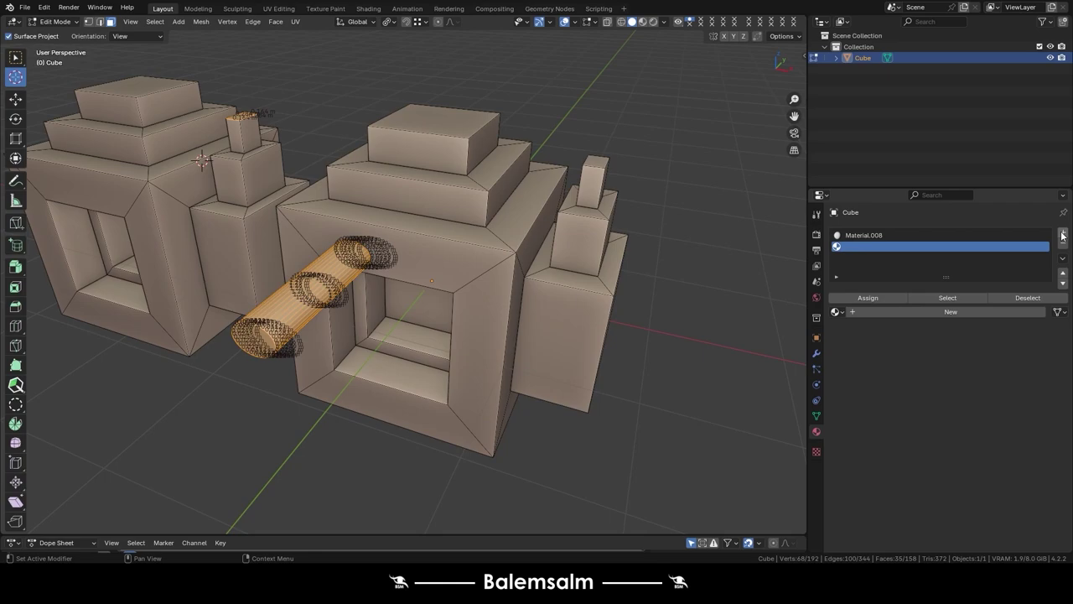
click(932, 310)
key(Tab)
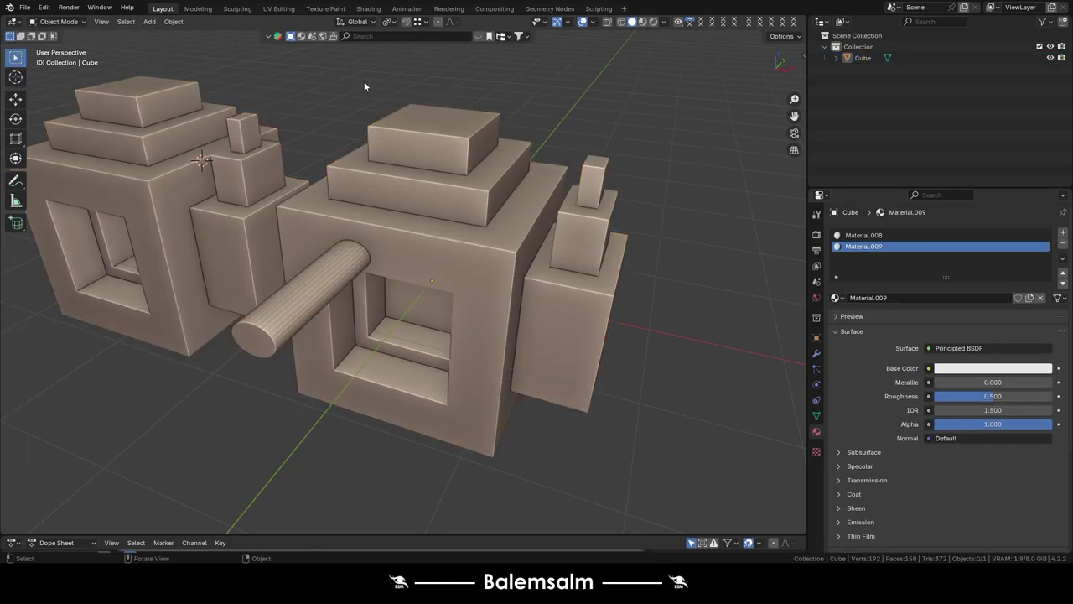
- Frame and select the model, and set Material.009's base colour to red
scroll(364, 82, down, 5)
scroll(399, 191, down, 3)
click(669, 26)
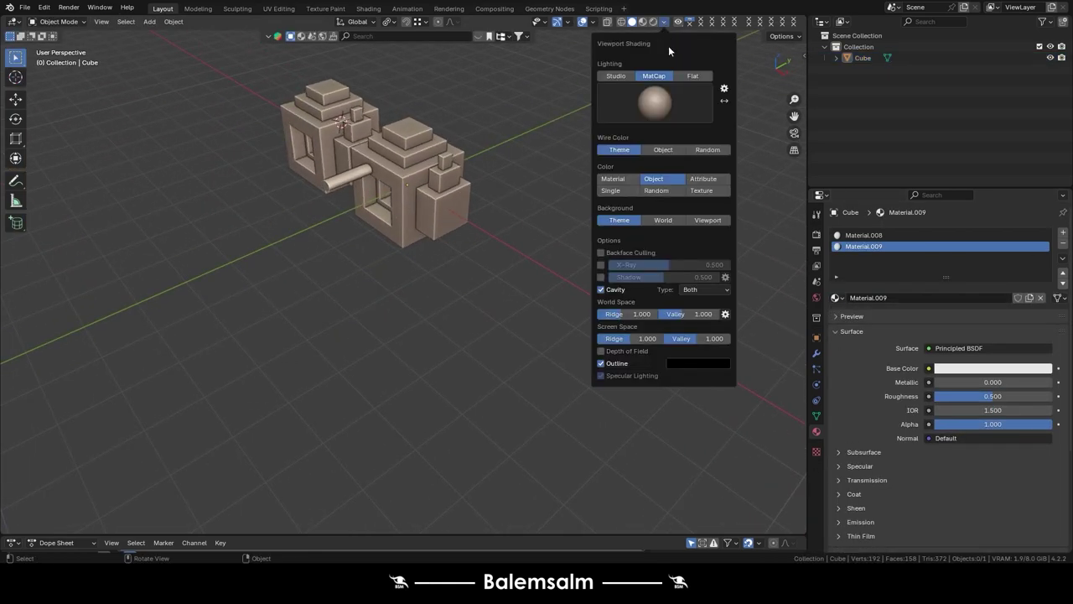
click(619, 179)
key(Home)
scroll(381, 234, up, 5)
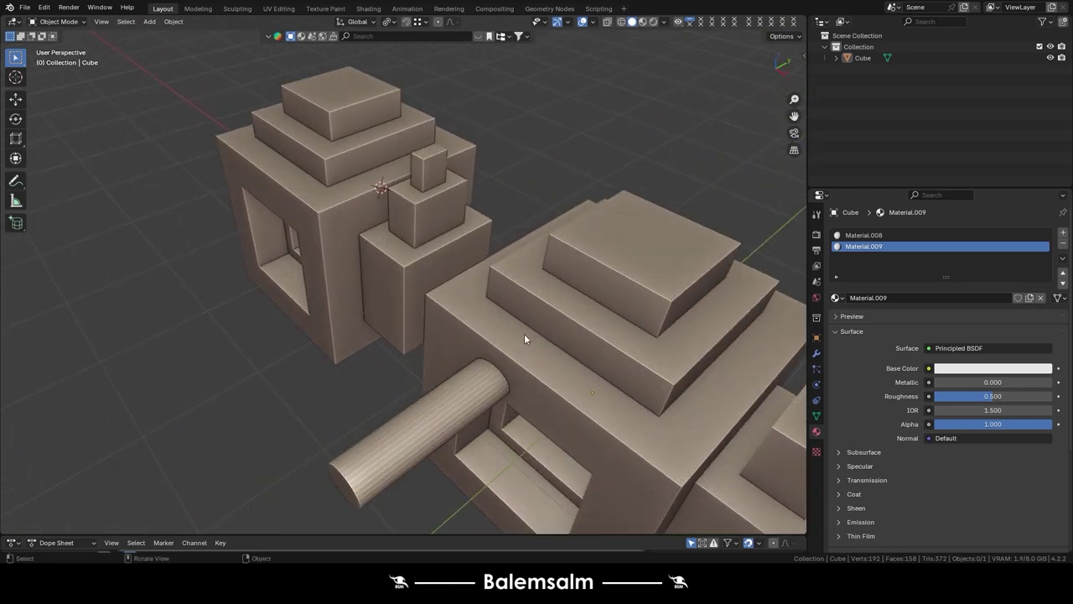
click(524, 334)
drag(973, 329, 1035, 329)
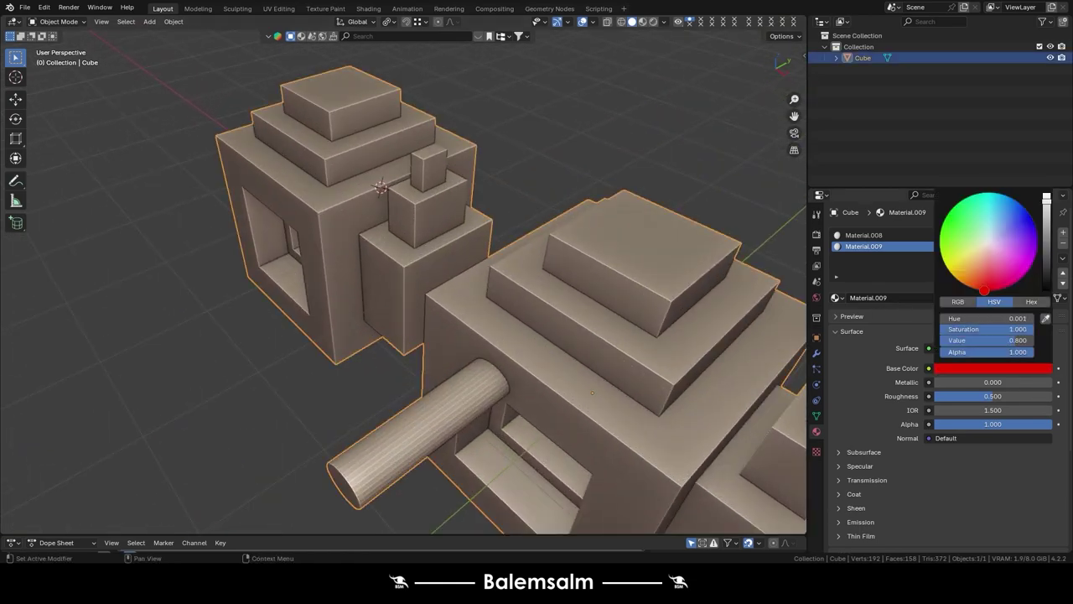
- Try random, attribute and material colouring in the viewport shading options
mouse_move(554, 160)
middle_down()
mouse_move(612, 115)
mouse_move(654, 50)
middle_up()
click(664, 21)
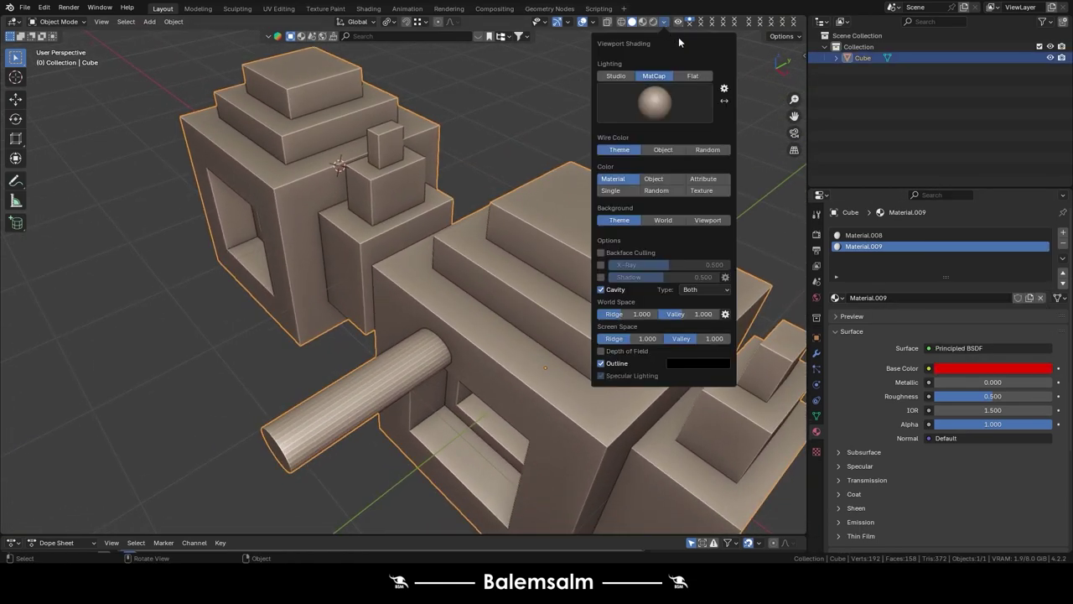
click(705, 148)
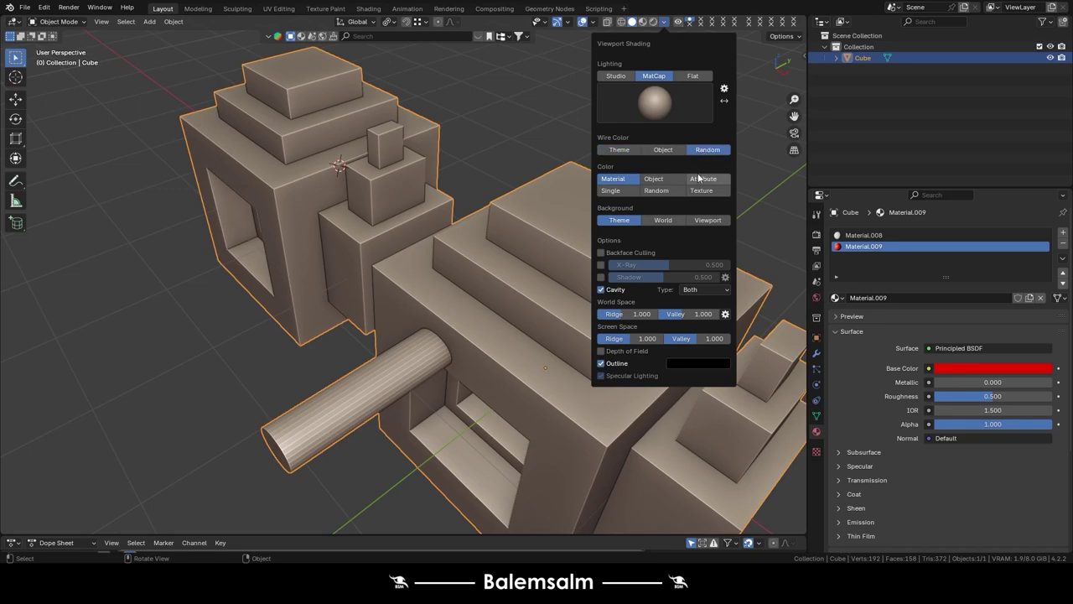
click(702, 179)
click(656, 191)
click(628, 190)
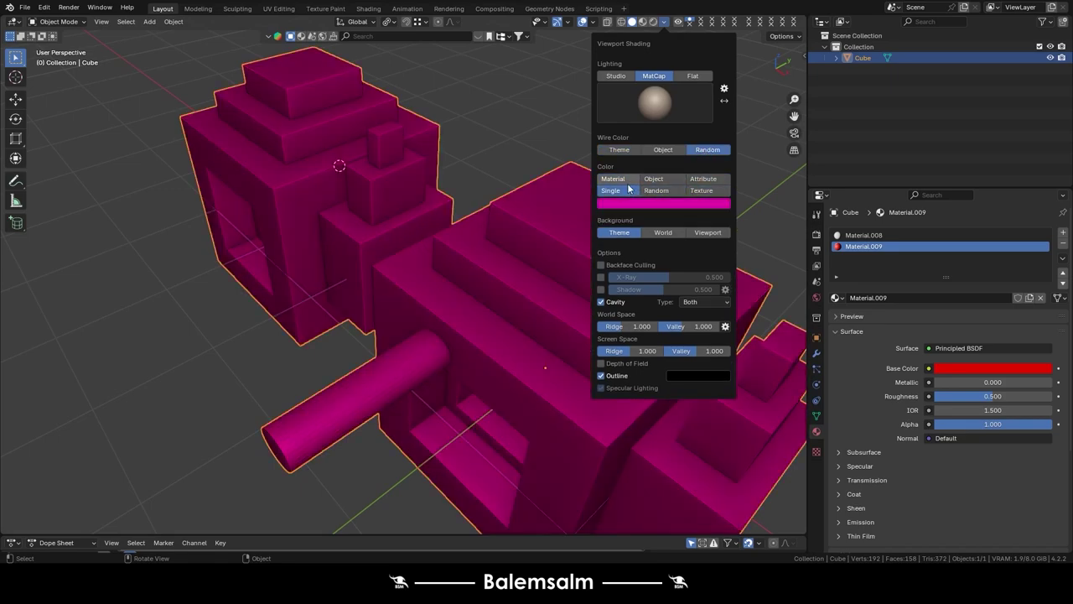
click(629, 182)
- Use studio lighting with a single viewport colour and theme wire colour, then show wireframe
click(624, 76)
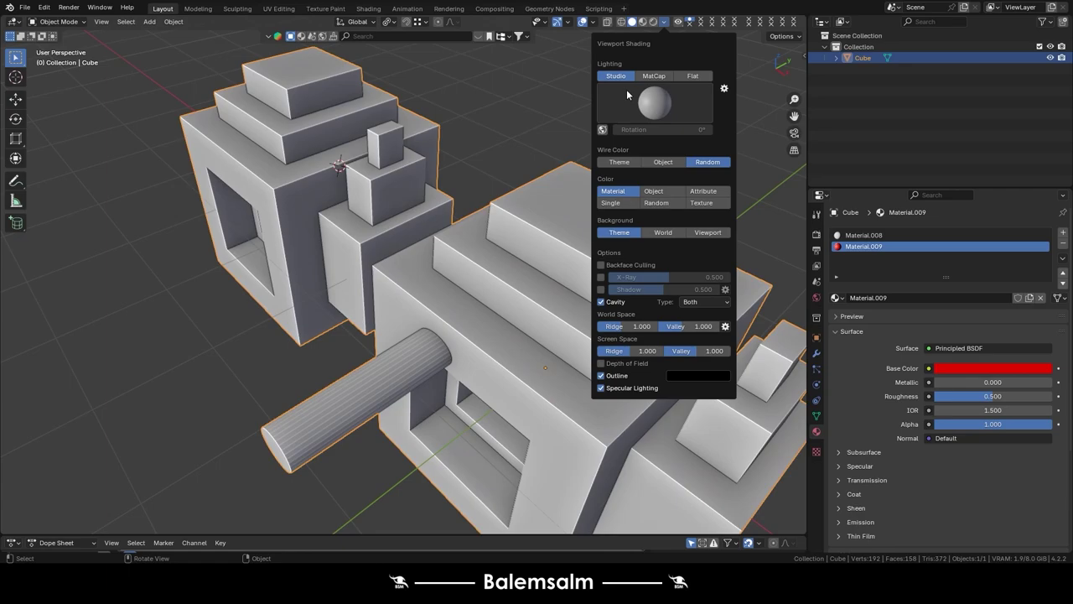
click(671, 190)
click(611, 203)
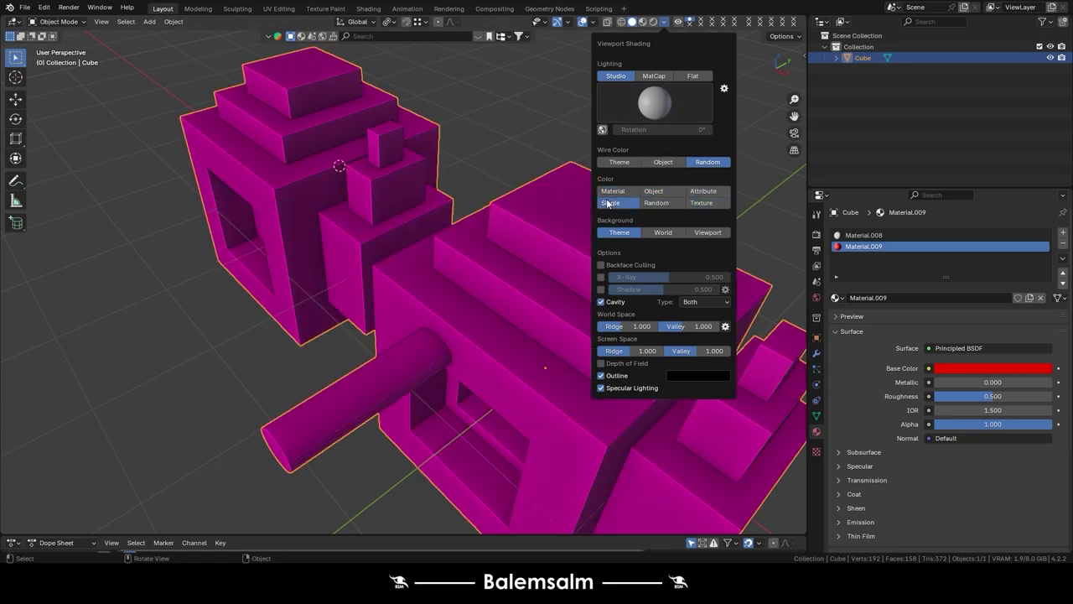
click(612, 191)
click(611, 203)
click(638, 216)
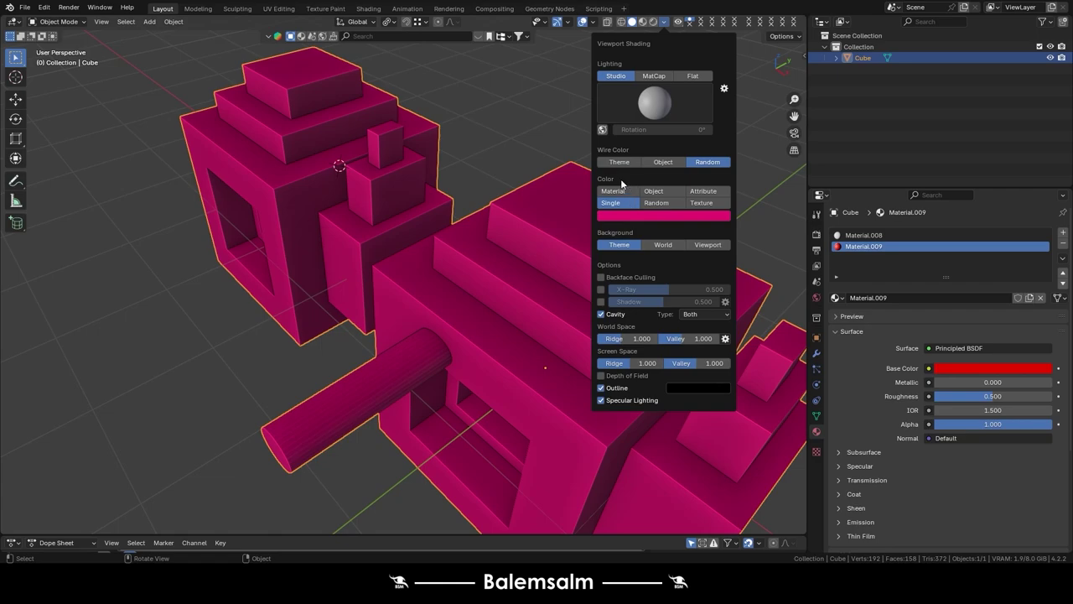
click(619, 162)
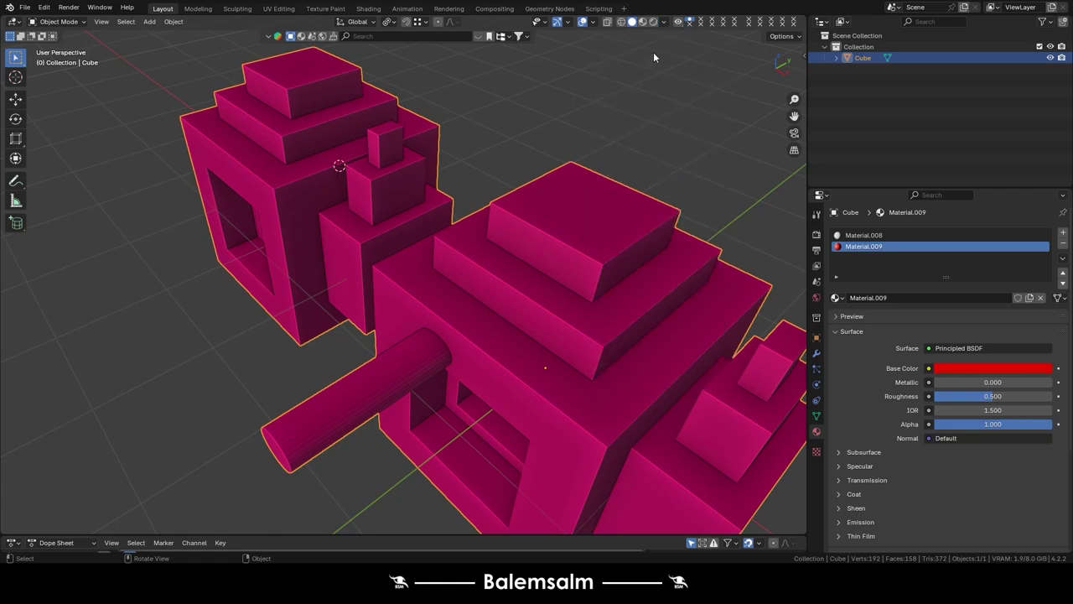
click(663, 23)
click(621, 22)
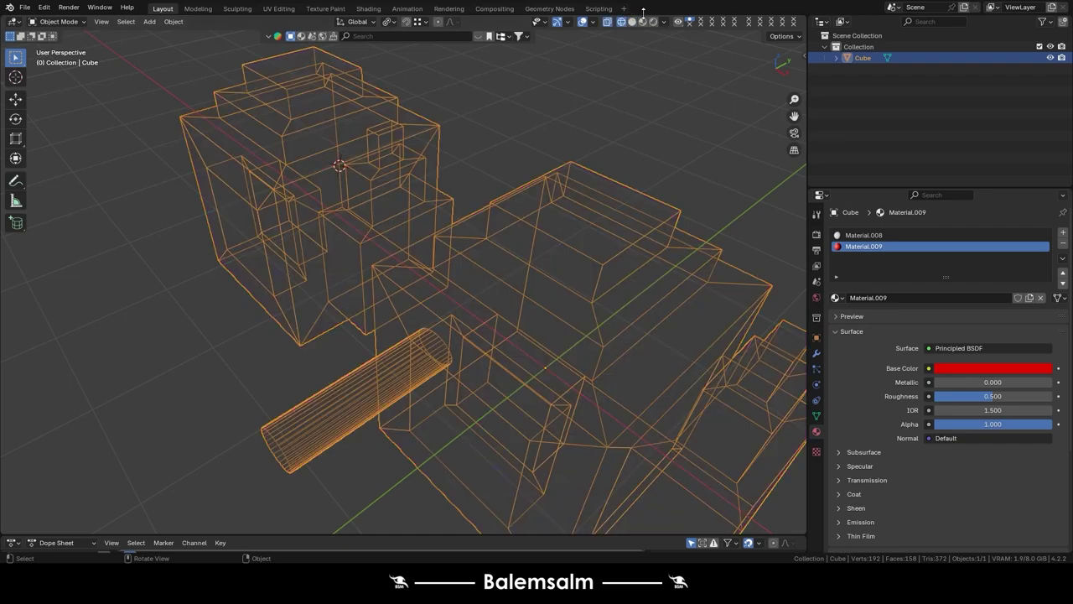
- Return to Solid shading, delete the joined model, and snap the cursor to world origin
click(634, 23)
click(661, 22)
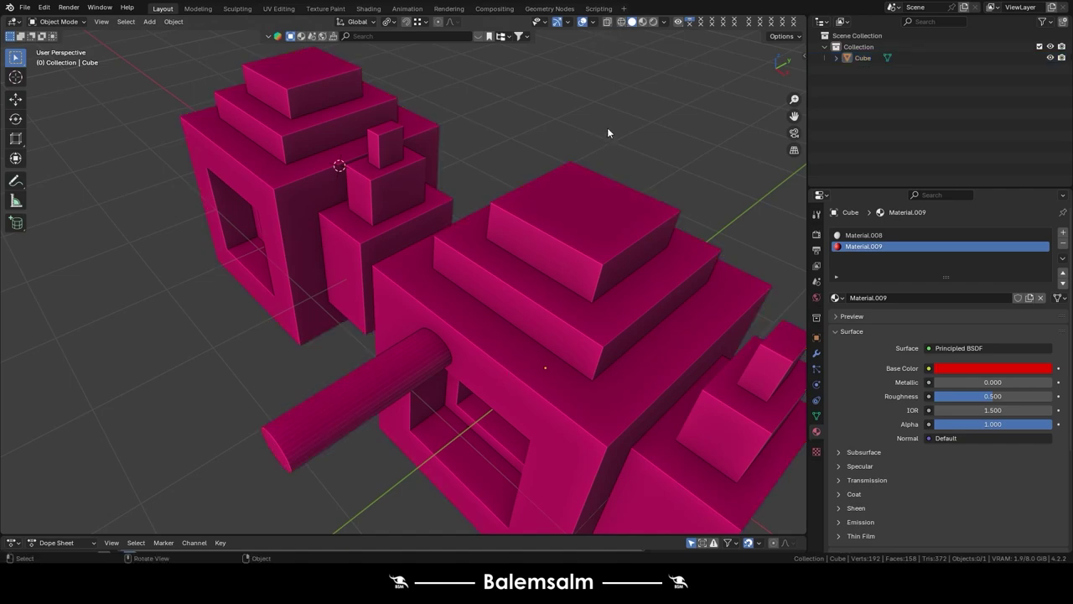
key(shift+alt+x)
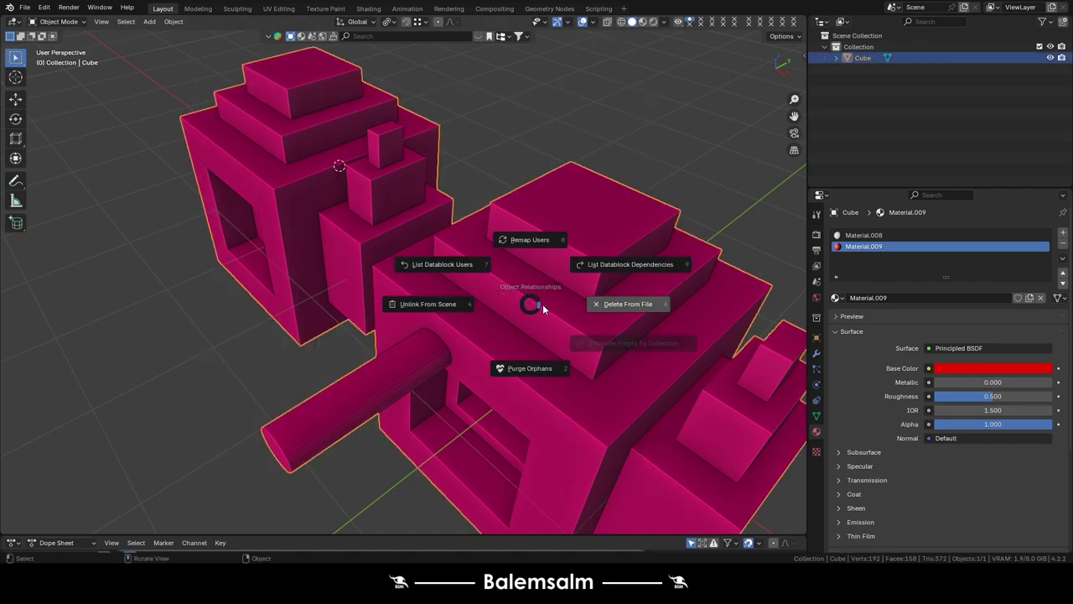
click(610, 315)
mouse_move(537, 292)
middle_down()
mouse_move(422, 274)
mouse_move(508, 278)
mouse_move(477, 276)
middle_up()
key(shift+s)
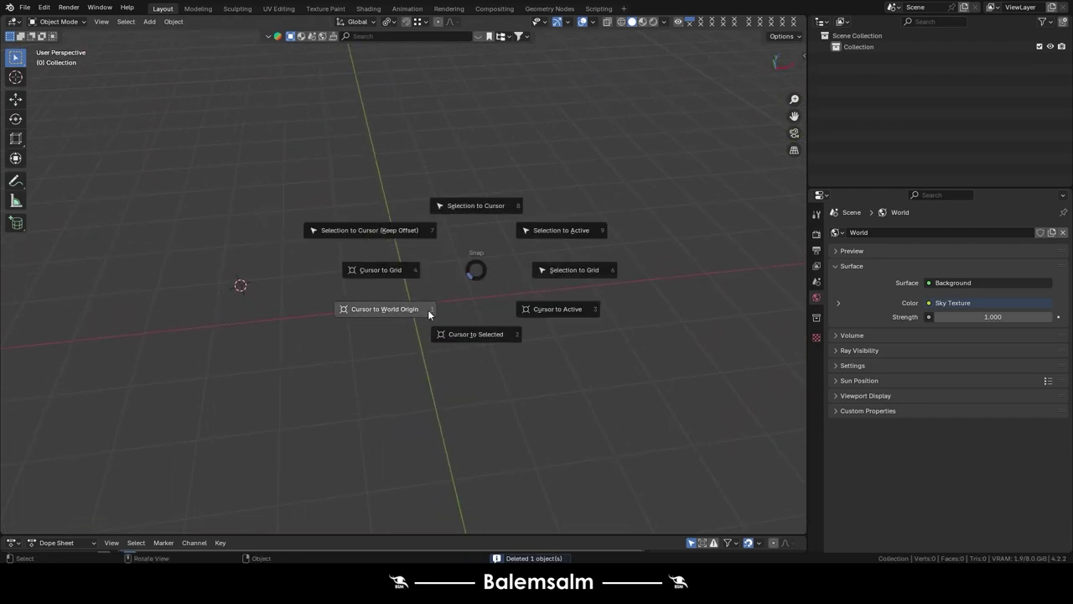
click(427, 309)
- Add a new cube and move it left along the X axis, ready to annotate
mouse_move(425, 322)
middle_down()
mouse_move(314, 293)
mouse_move(386, 290)
middle_up()
key(shift+a)
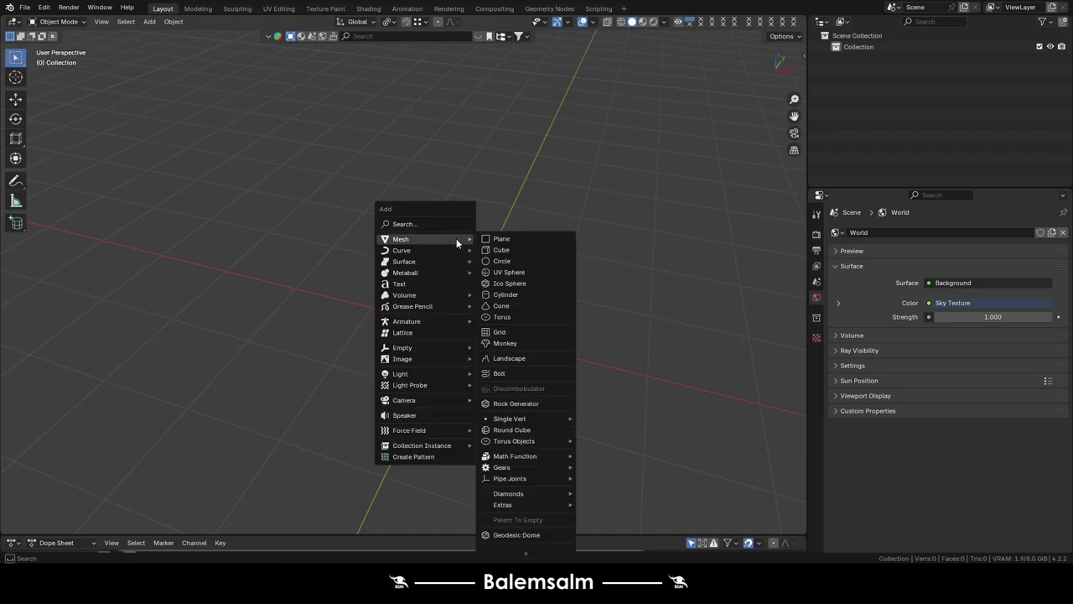
click(499, 254)
key(g)
key(x)
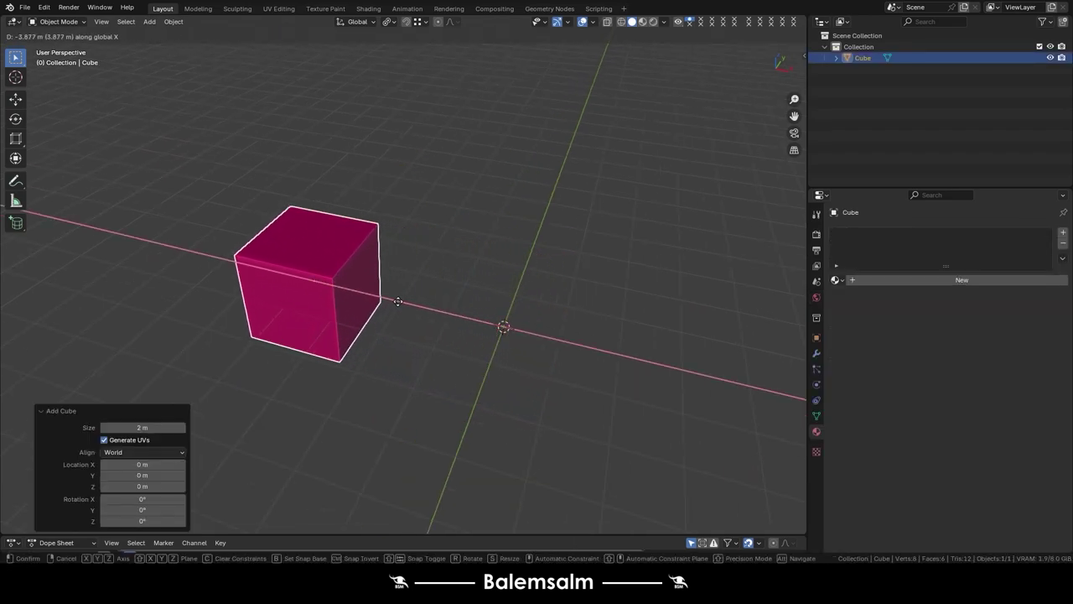
click(361, 322)
click(465, 280)
scroll(453, 310, up, 3)
middle_drag(449, 314, 335, 302)
click(15, 180)
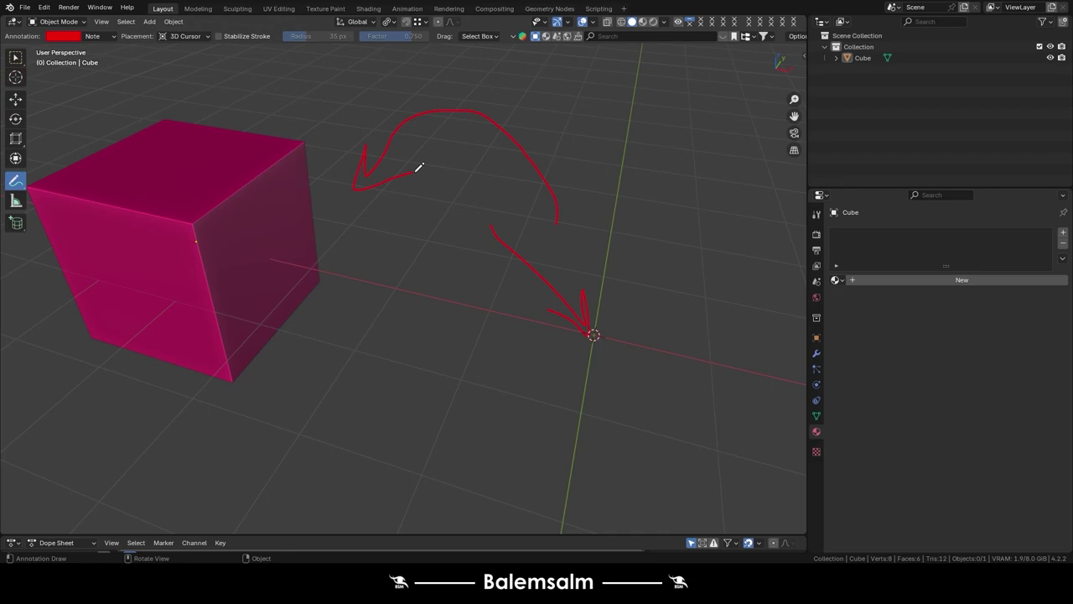
- Select the cube and snap the 3D cursor to its centre
click(15, 58)
click(256, 267)
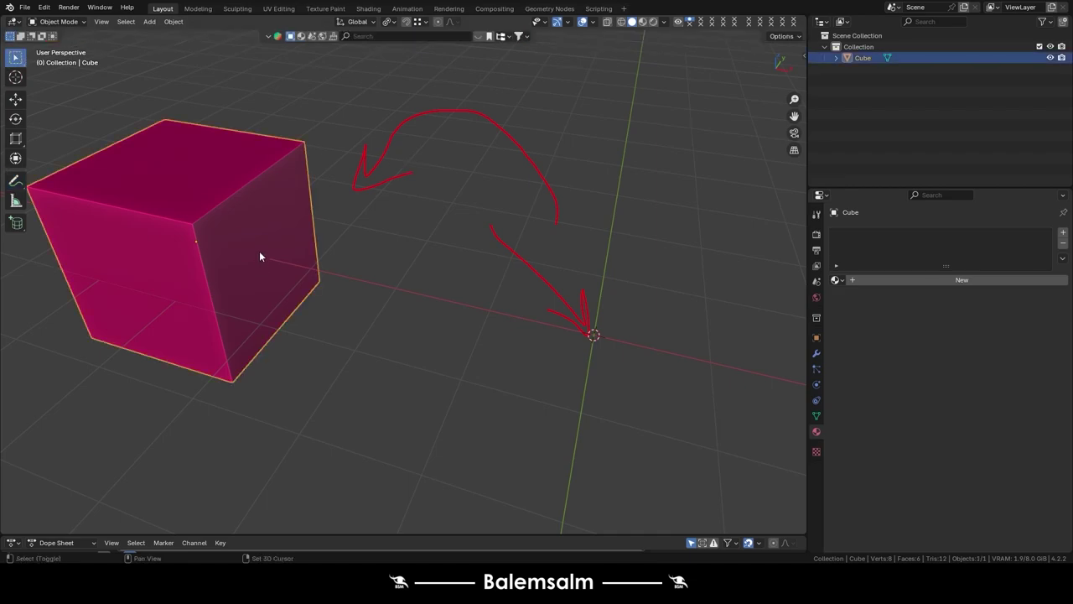
key(shift+s)
click(259, 253)
key(shift+s)
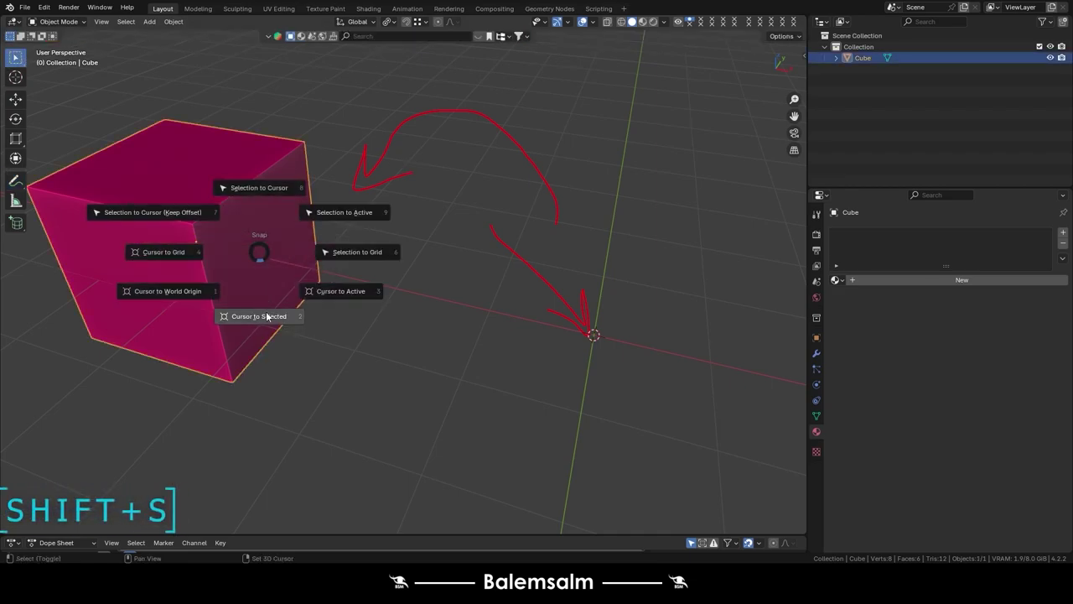
click(262, 316)
key(shift+s)
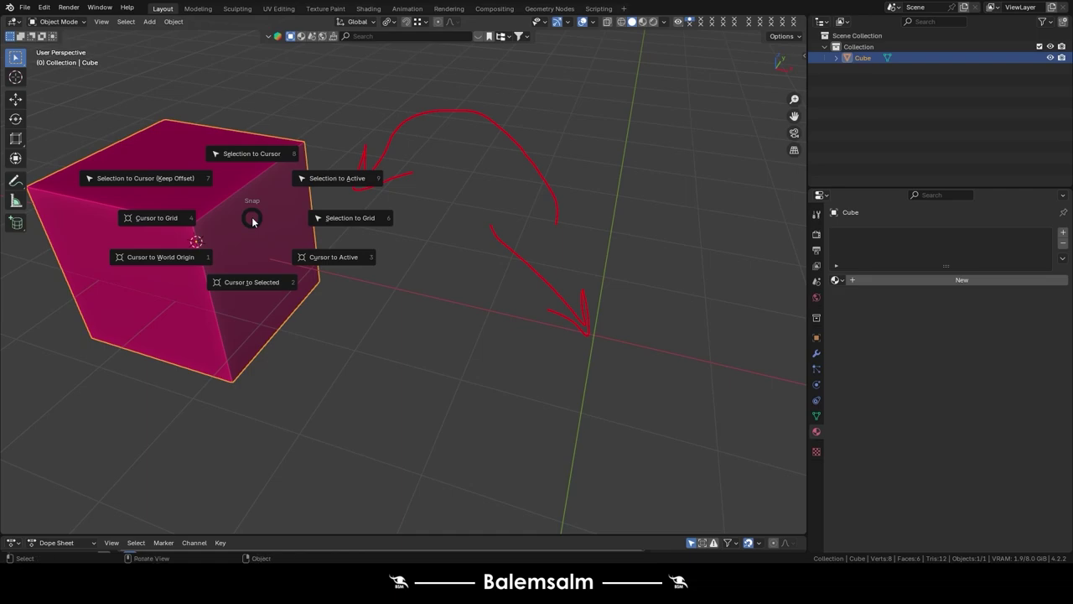
key(Escape)
- In Edit Mode, try the cursor tool and select the cube's top-right vertex
key(Tab)
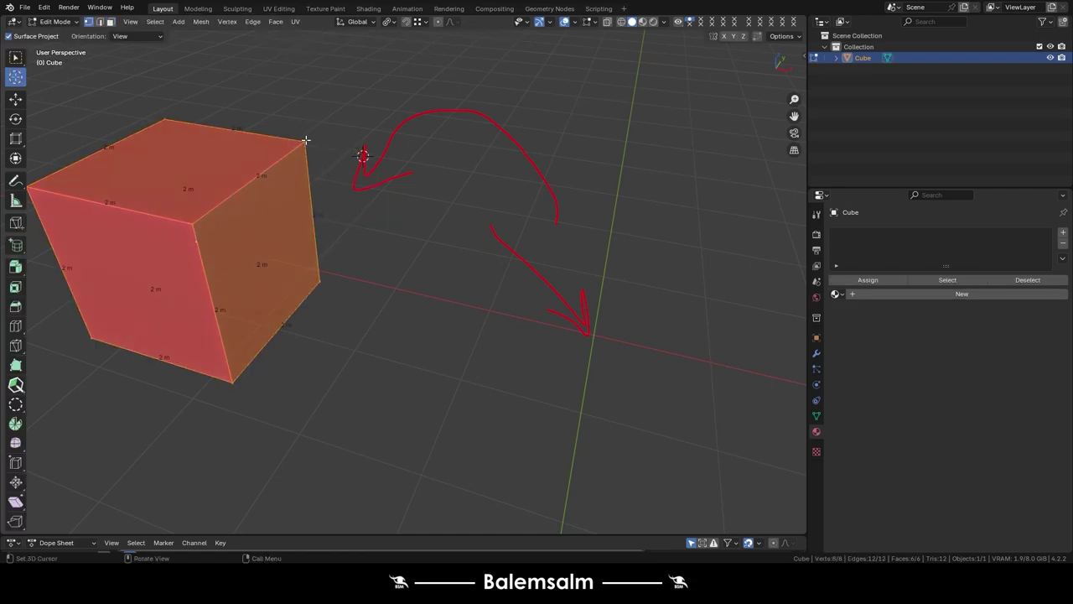
click(296, 139)
click(11, 60)
click(12, 80)
click(121, 39)
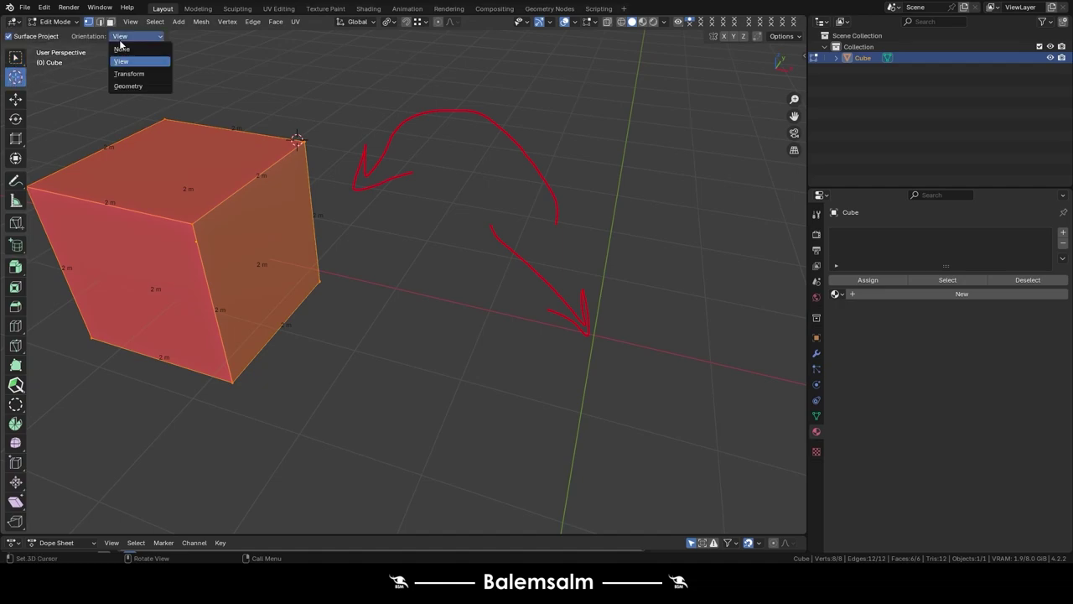
click(15, 57)
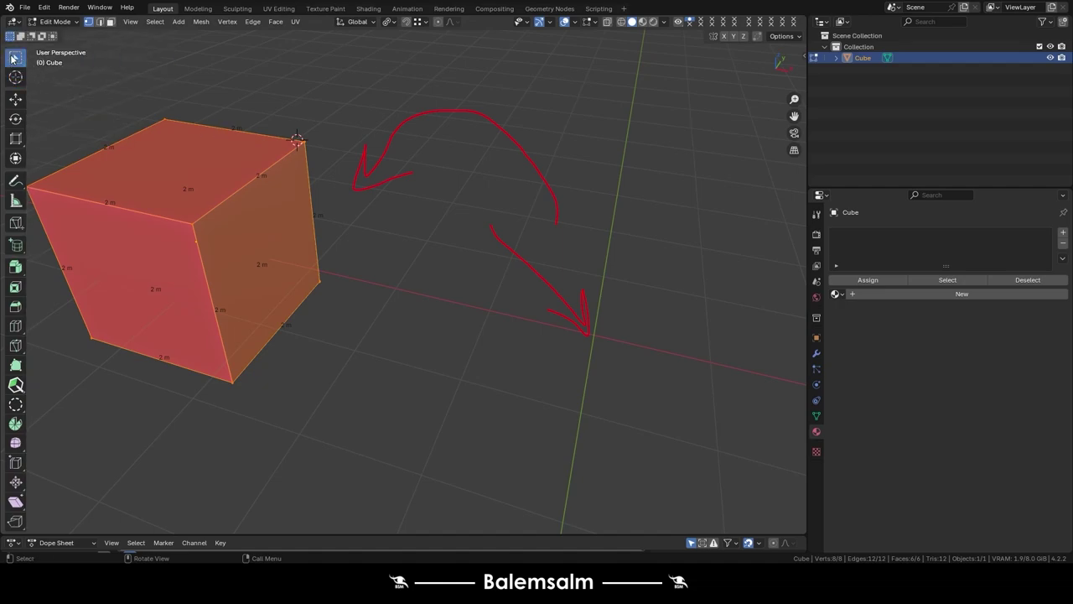
click(281, 138)
- Snap the 3D cursor to the top-right, bottom-front and top-front vertices in turn
key(shift+s)
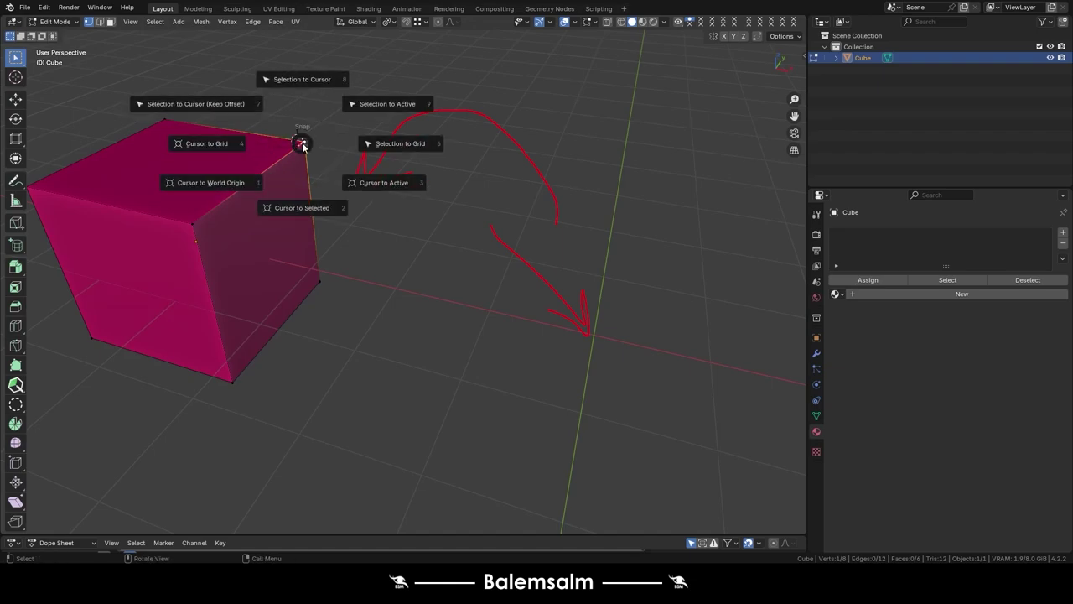
click(323, 269)
key(shift+s)
click(331, 342)
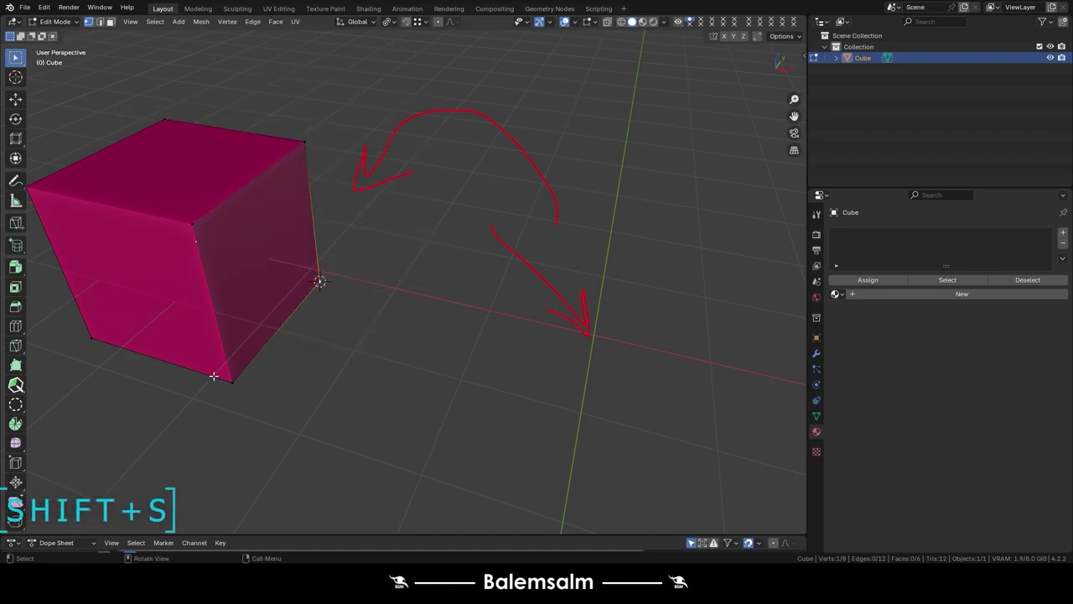
click(230, 379)
key(shift+s)
click(222, 377)
click(195, 224)
key(shift+s)
click(194, 298)
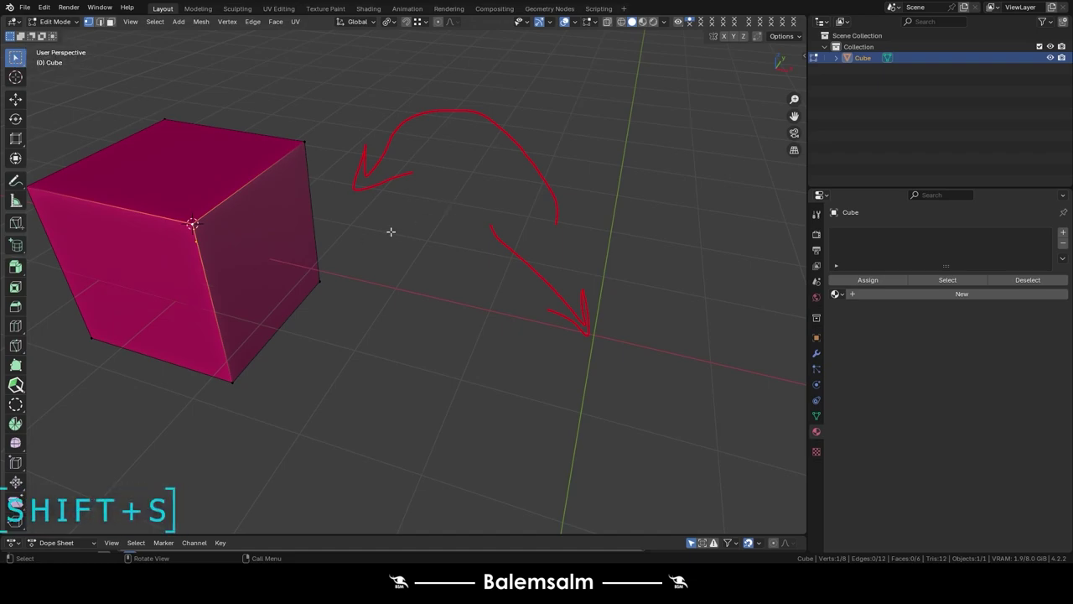
key(Tab)
- Send the 3D cursor back to world origin and erase the upper curved arrow annotation
key(shift+s)
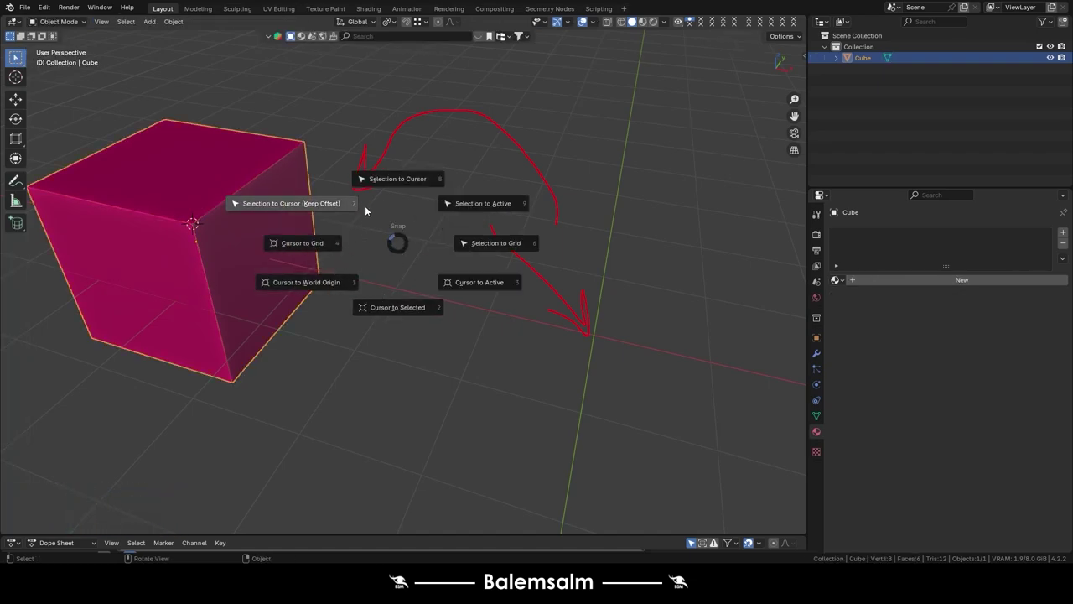
click(337, 285)
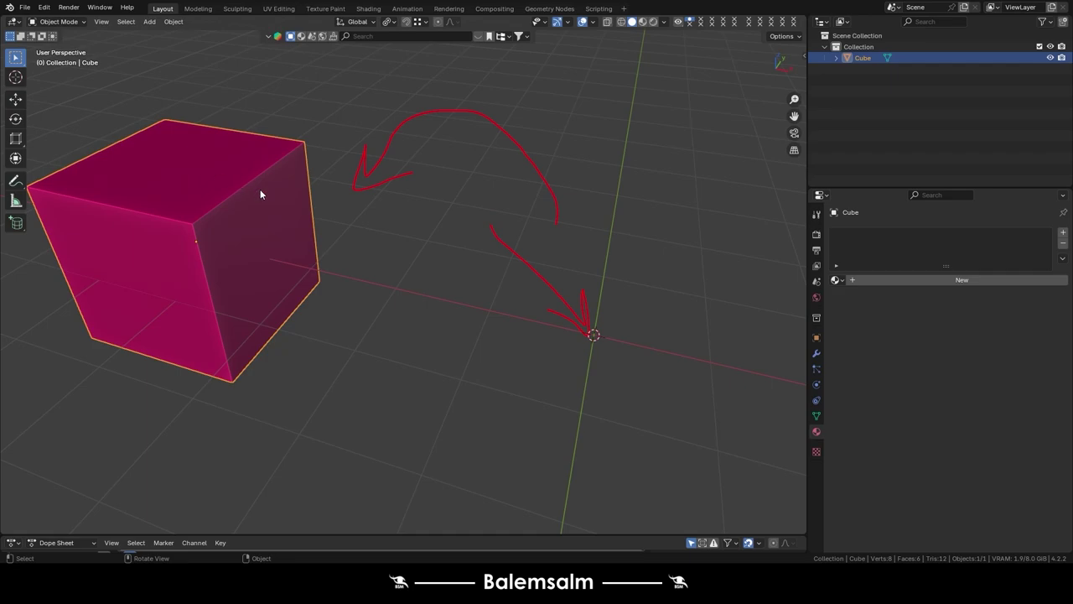
click(391, 221)
click(15, 180)
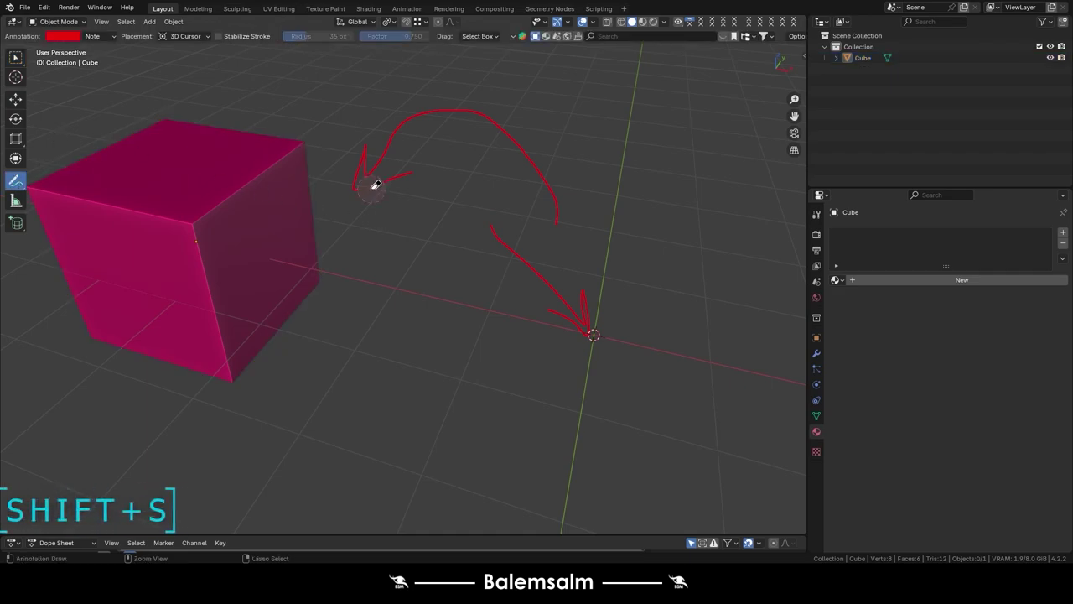
mouse_move(371, 184)
ctrl+mouse_down()
mouse_move(362, 185)
mouse_move(550, 221)
mouse_move(548, 340)
mouse_move(527, 89)
mouse_move(538, 311)
ctrl+mouse_up()
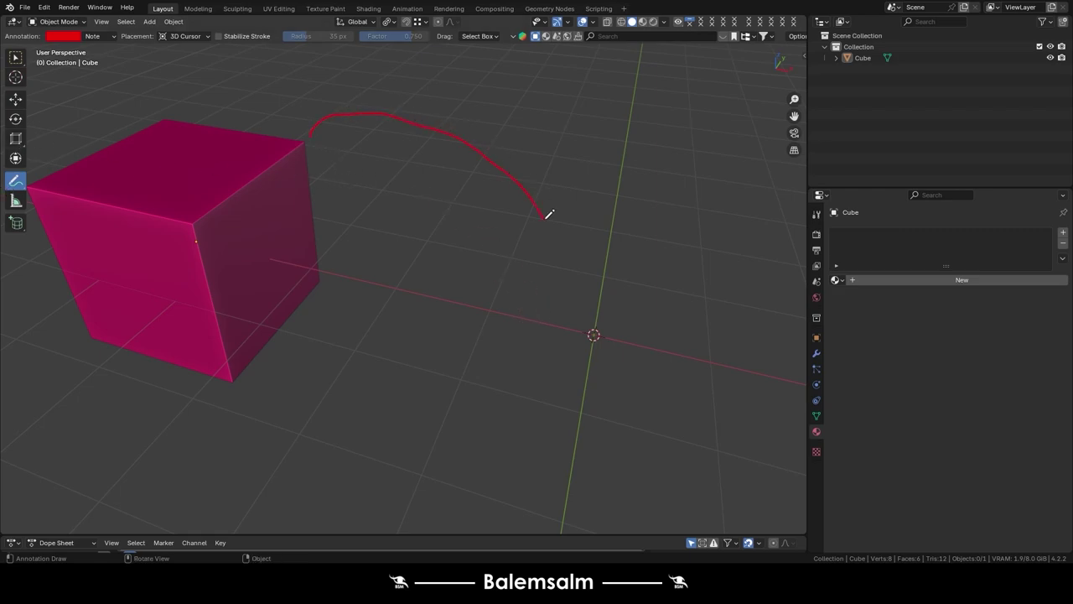
- Select the cube and snap it onto the 3D cursor at the world origin
key(w)
key(a)
key(shift+a)
key(shift+s)
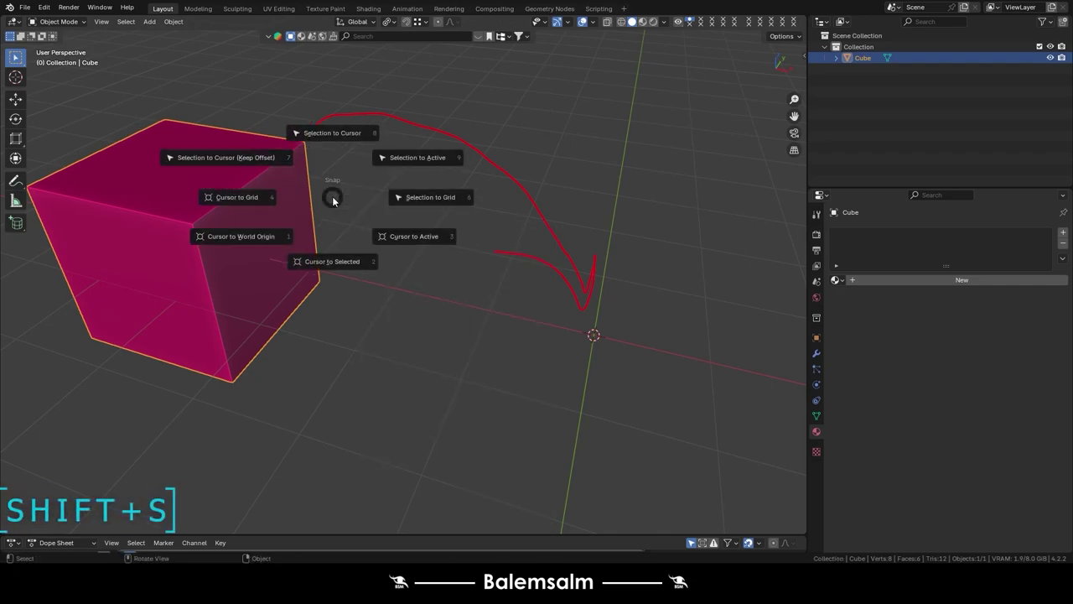
click(322, 150)
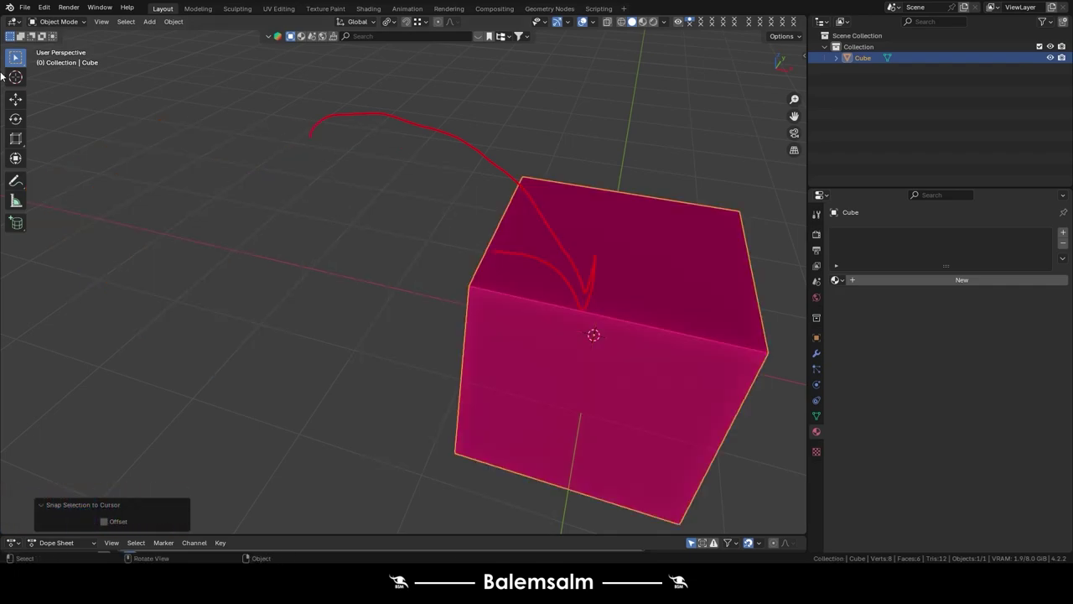
- Erase the remaining red arrow and face doodle annotations
click(19, 183)
mouse_move(301, 122)
ctrl+mouse_down()
mouse_move(586, 245)
mouse_move(472, 115)
ctrl+mouse_up()
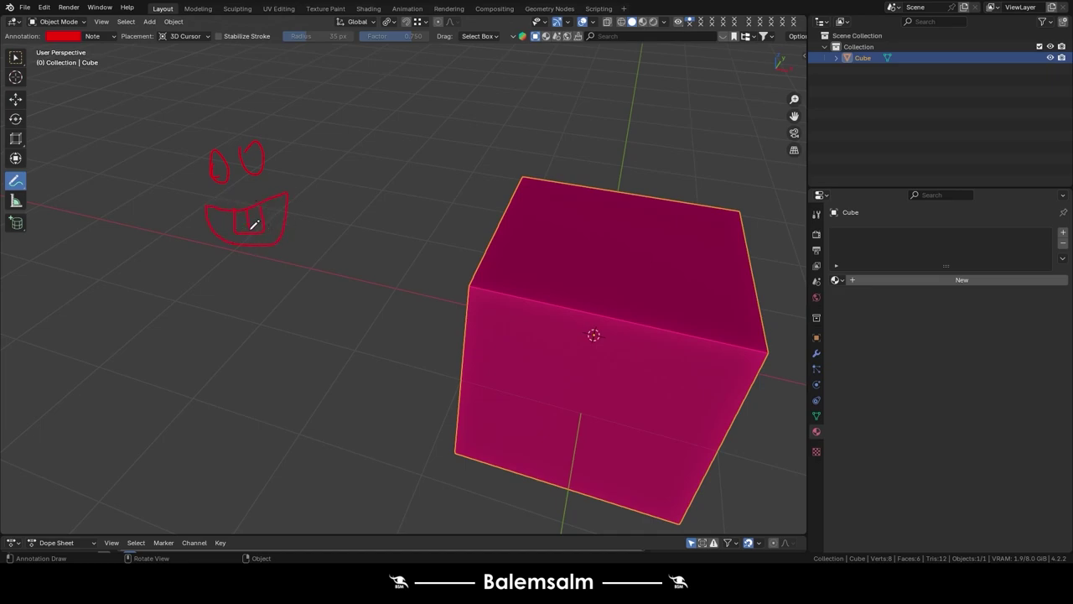
mouse_move(398, 63)
ctrl+mouse_down()
mouse_move(256, 209)
mouse_move(366, 108)
ctrl+mouse_up()
click(15, 57)
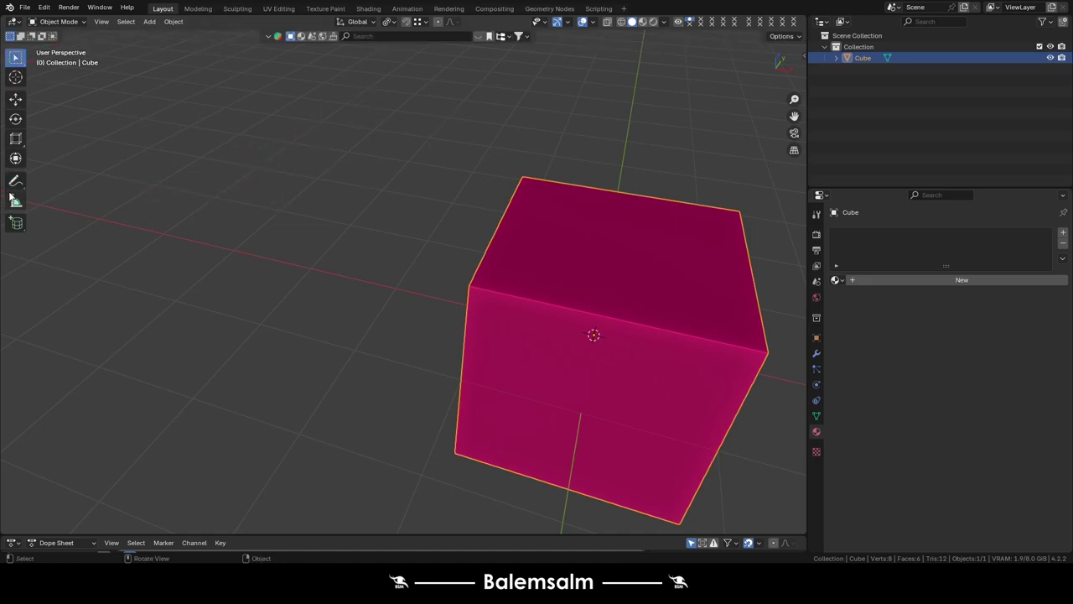
click(15, 181)
- Select the cube and delete it from the scene
click(15, 57)
click(297, 220)
click(463, 293)
key(x)
click(708, 319)
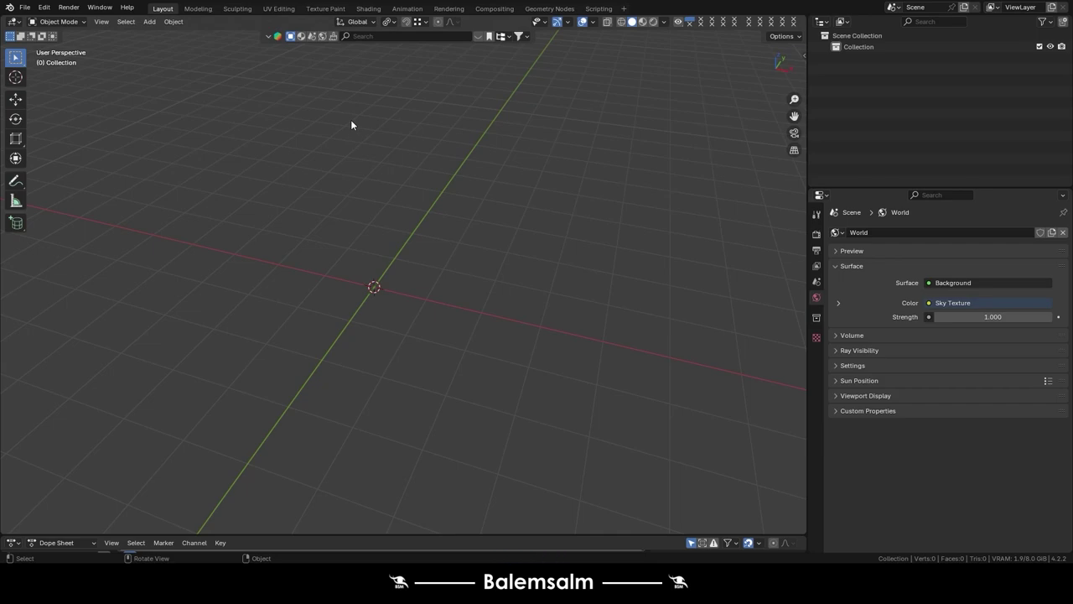
- Add a 2 m cube mesh at the world origin and preview it with material shading
mouse_move(351, 124)
middle_down()
mouse_move(360, 233)
mouse_move(407, 240)
mouse_move(365, 219)
middle_up()
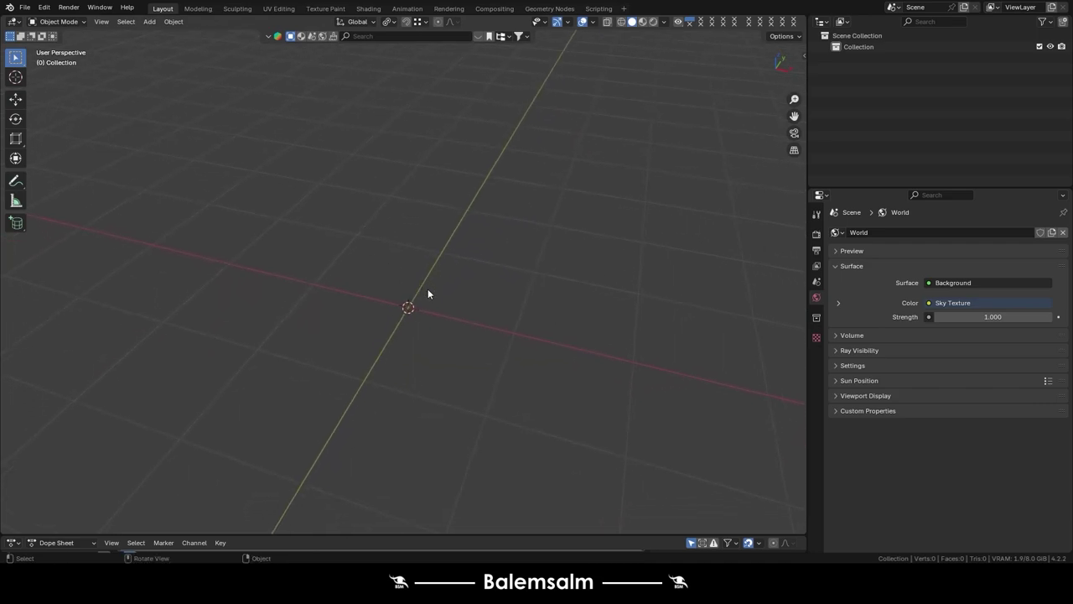
middle_drag(427, 288, 512, 328)
key(shift+a)
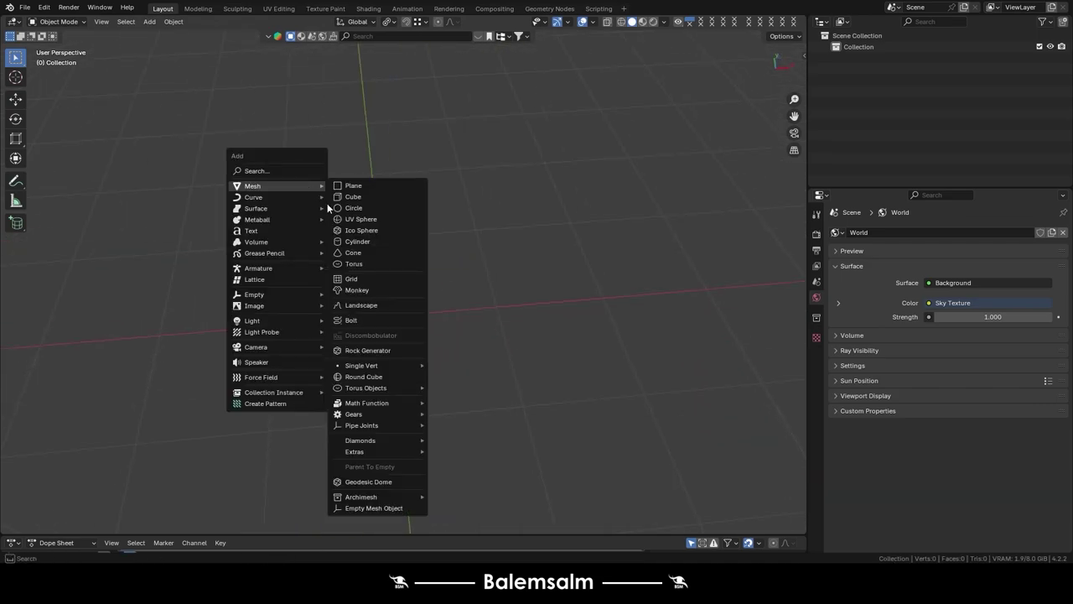
key(Escape)
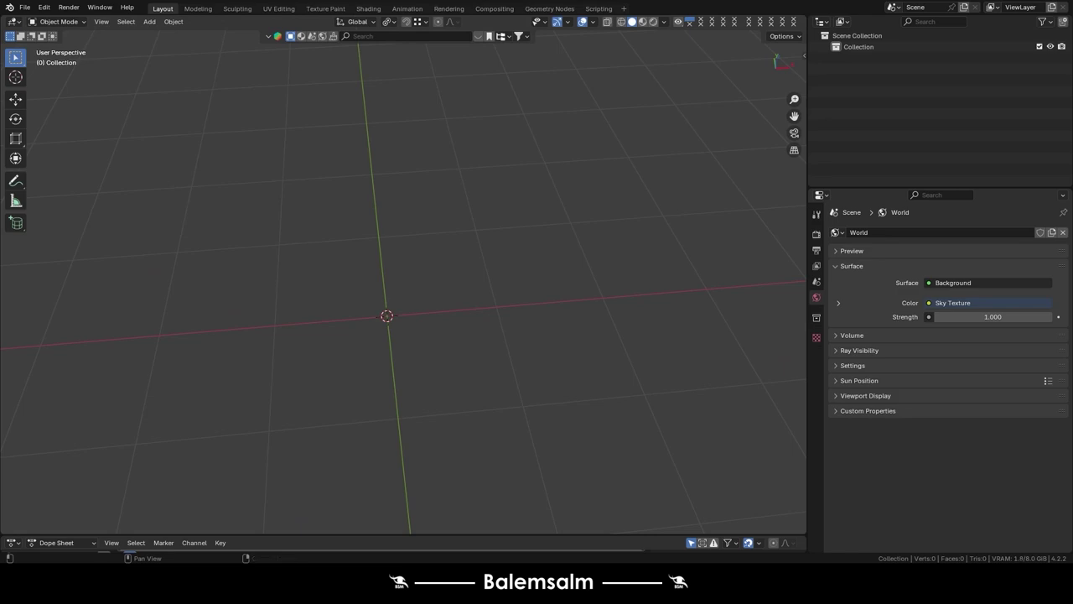
middle_drag(426, 293, 411, 306)
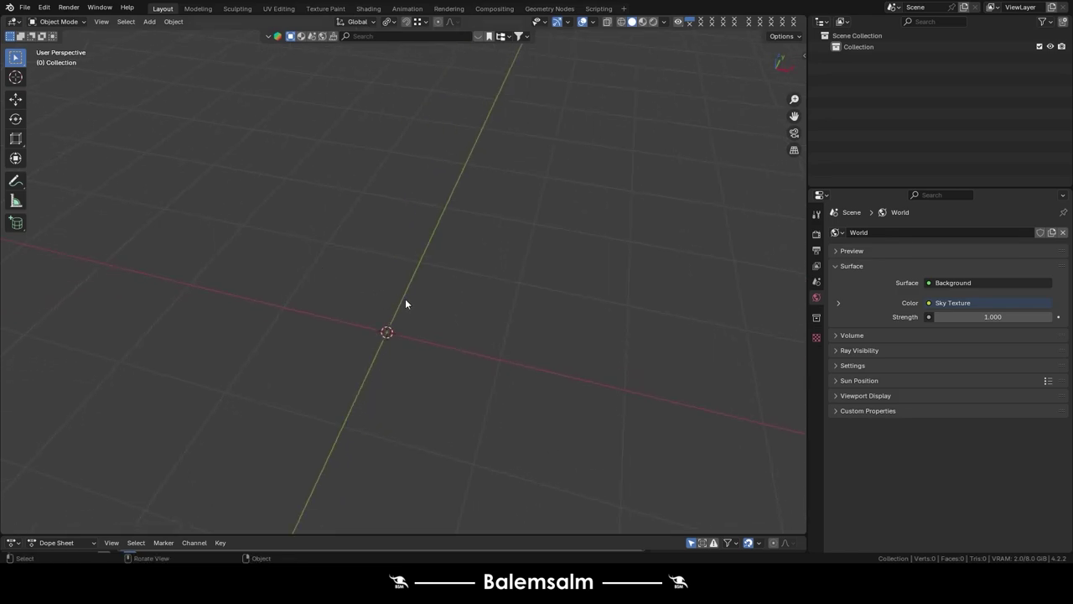
key(shift+a)
scroll(462, 50, up, 2)
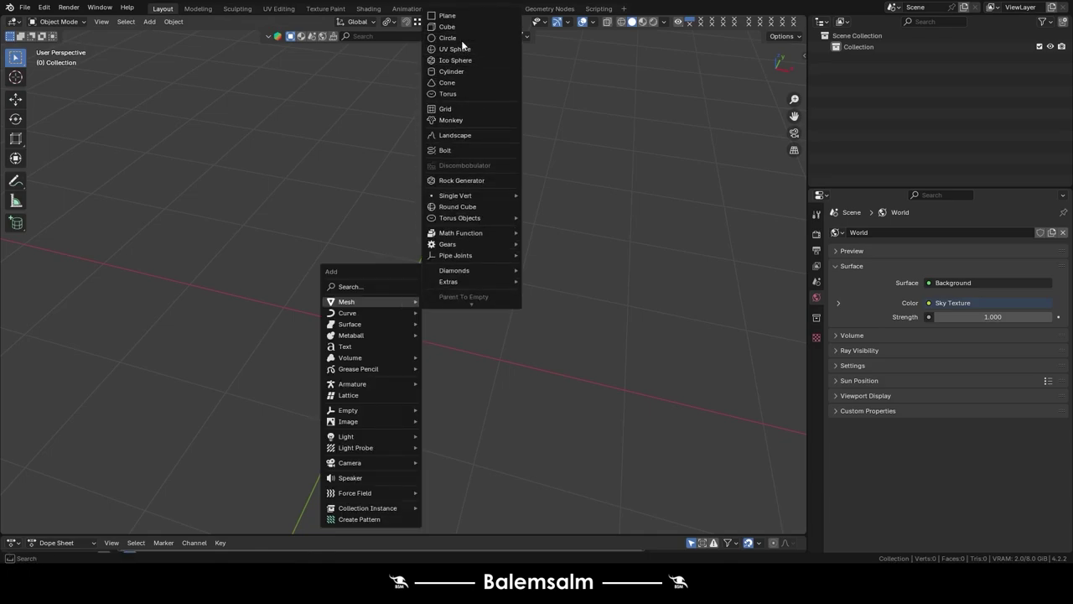
click(446, 26)
scroll(424, 270, up, 3)
scroll(527, 231, down, 3)
shift+scroll(528, 220, up, 2)
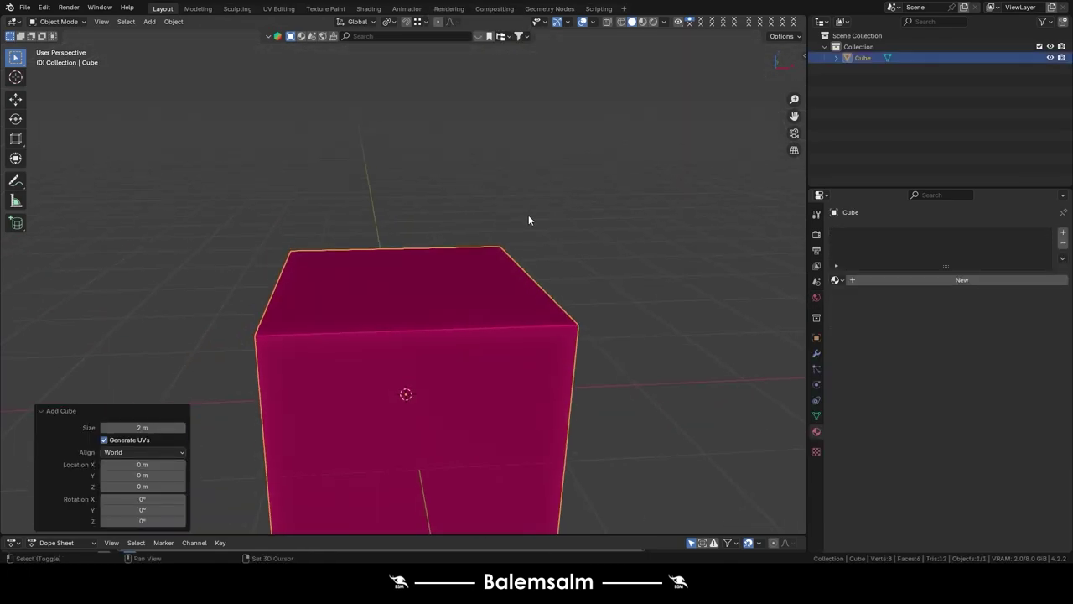
click(643, 22)
- Set the solid-shading display colour to a blue-grey at value 0.460
click(632, 22)
click(664, 21)
click(657, 114)
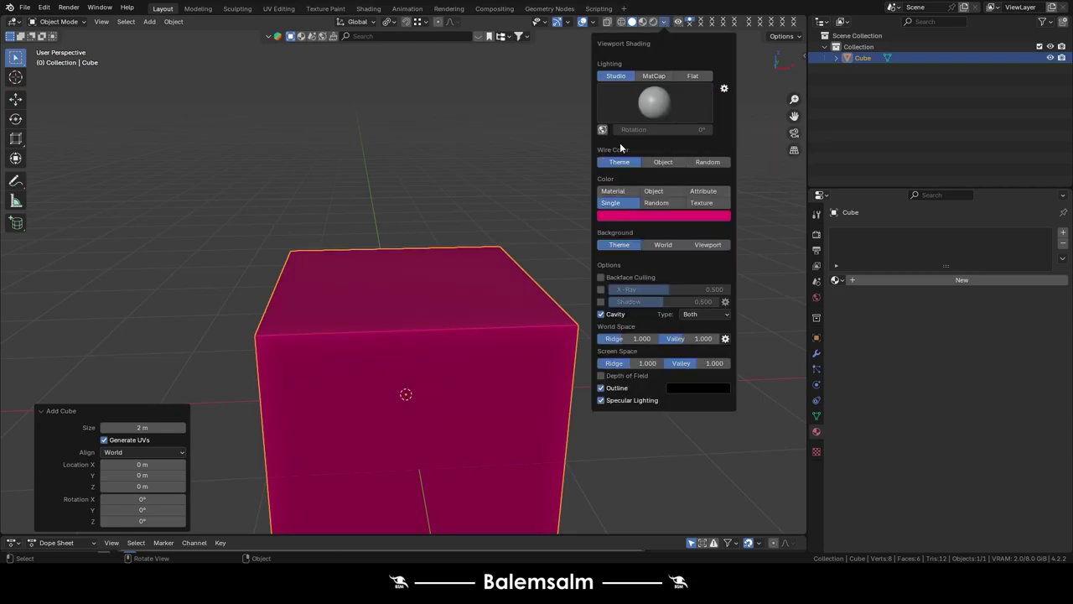
click(654, 21)
click(632, 22)
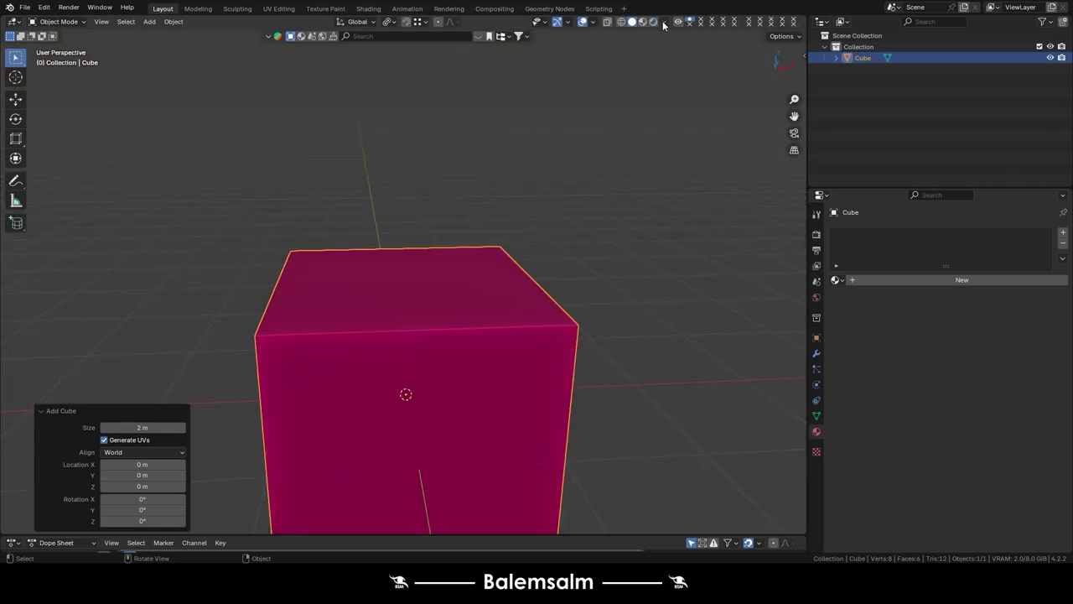
click(664, 22)
click(665, 216)
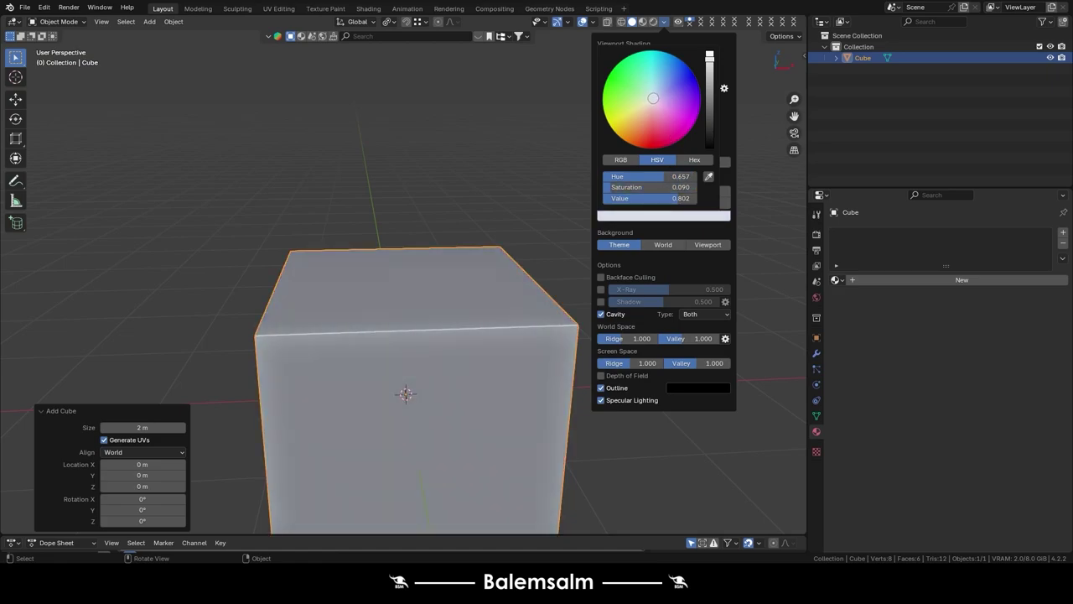
click(652, 98)
click(709, 79)
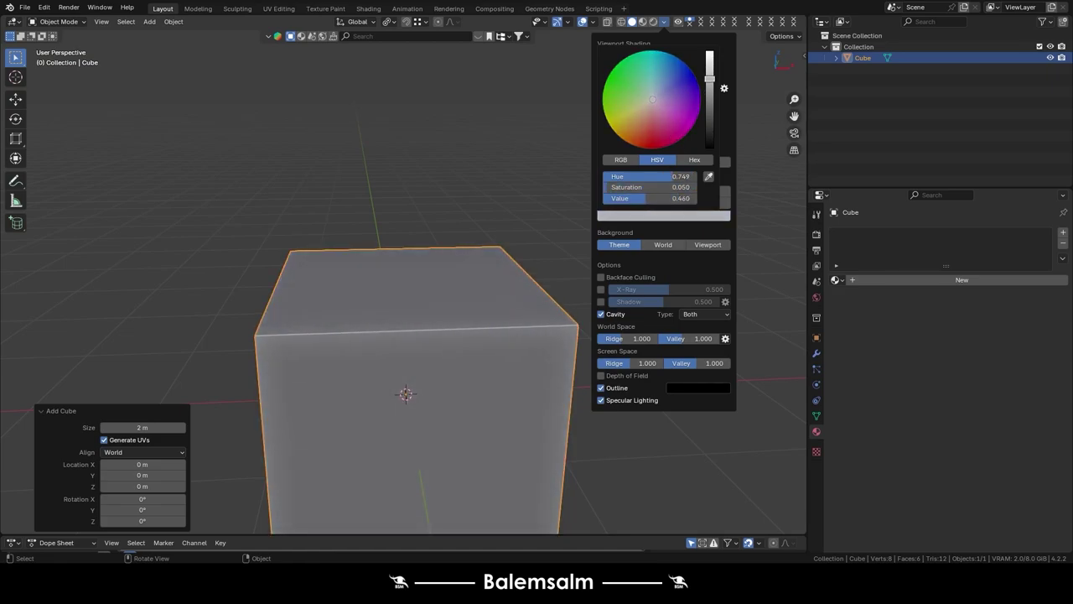
drag(654, 104, 662, 89)
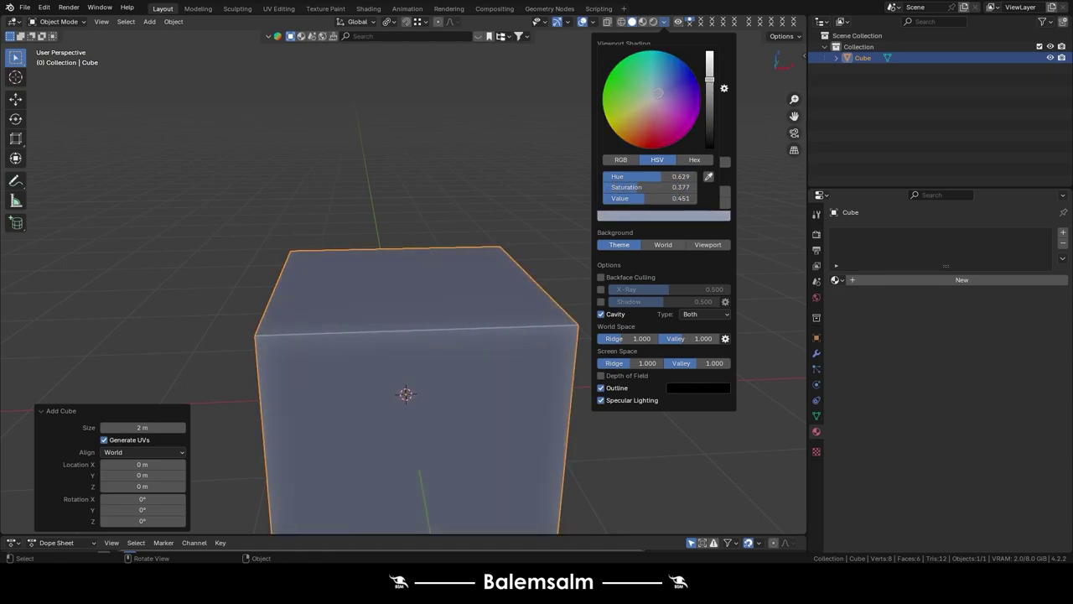
- Subdivide the whole cube mesh in Edit Mode
middle_drag(580, 375, 532, 357)
scroll(498, 407, up, 2)
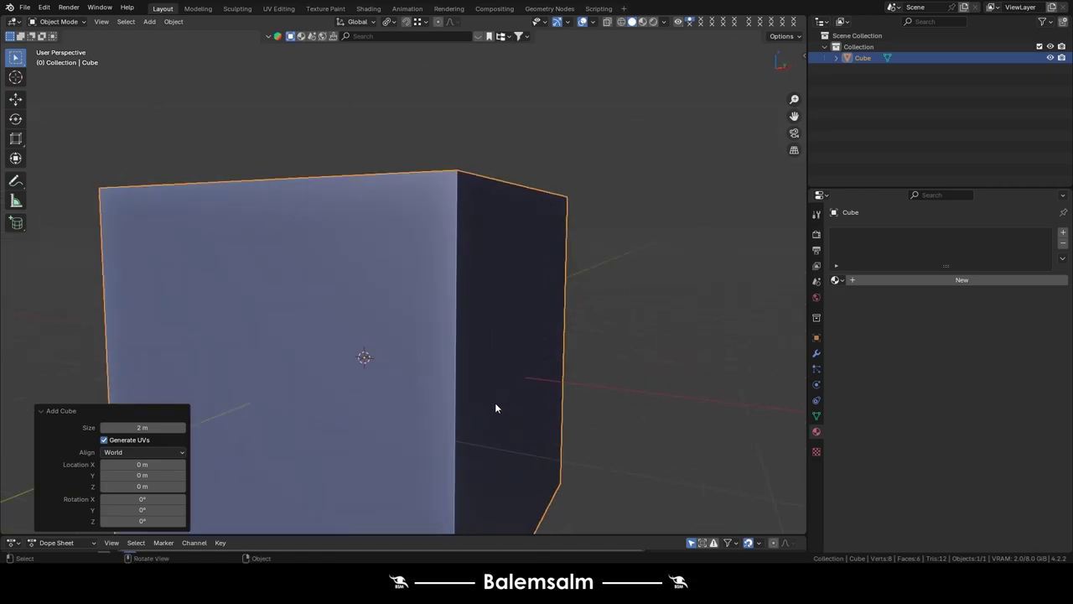
key(Tab)
right_click(457, 305)
click(453, 290)
key(shift+r)
right_click(453, 291)
click(453, 291)
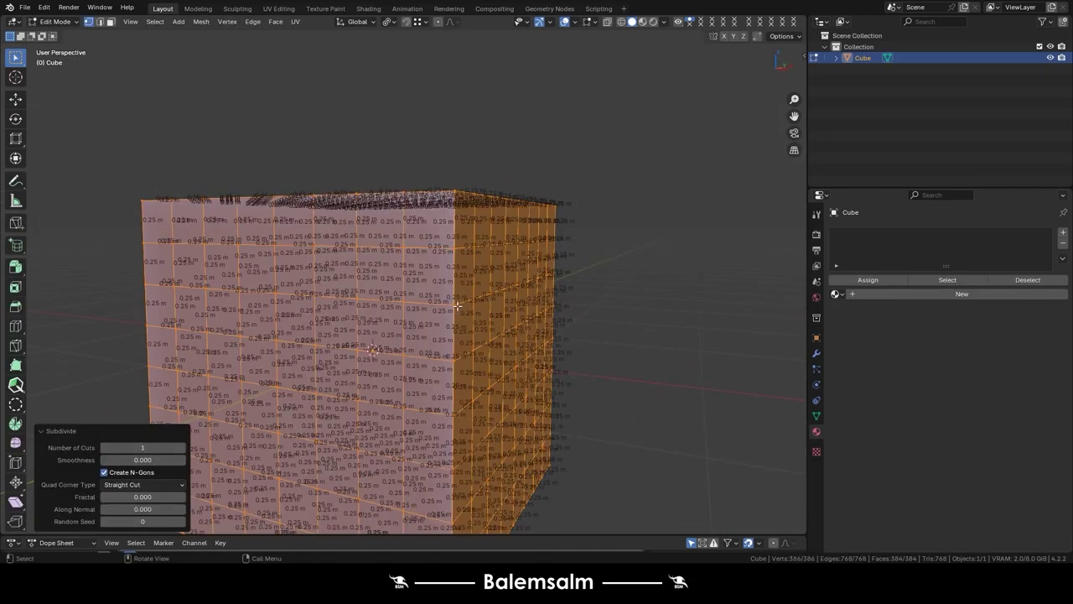
- Turn on cavity shading and hide the edge length overlay
click(662, 22)
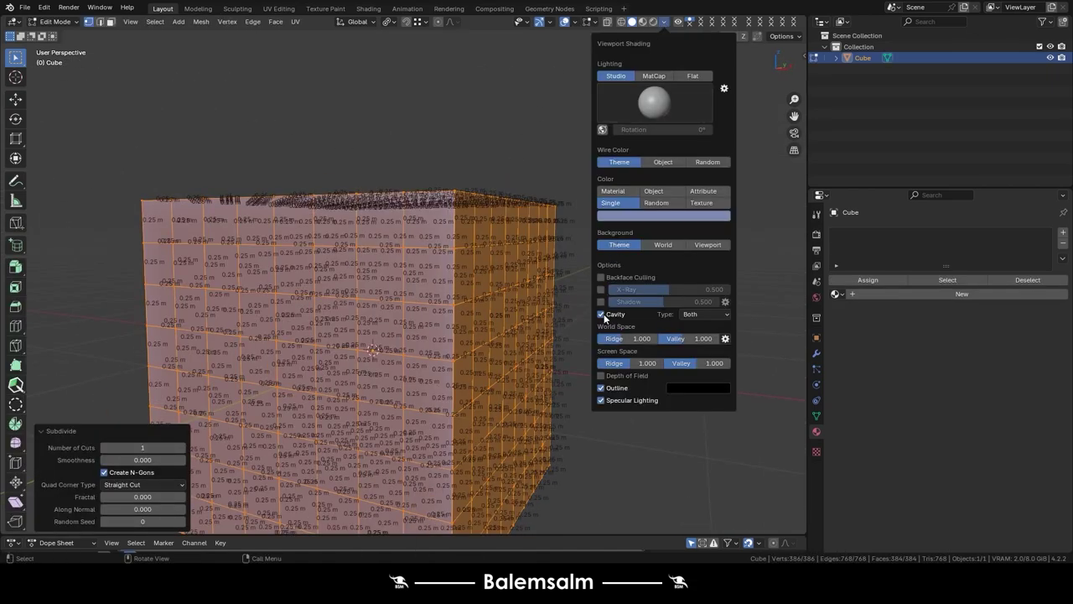
click(664, 22)
click(601, 312)
click(595, 22)
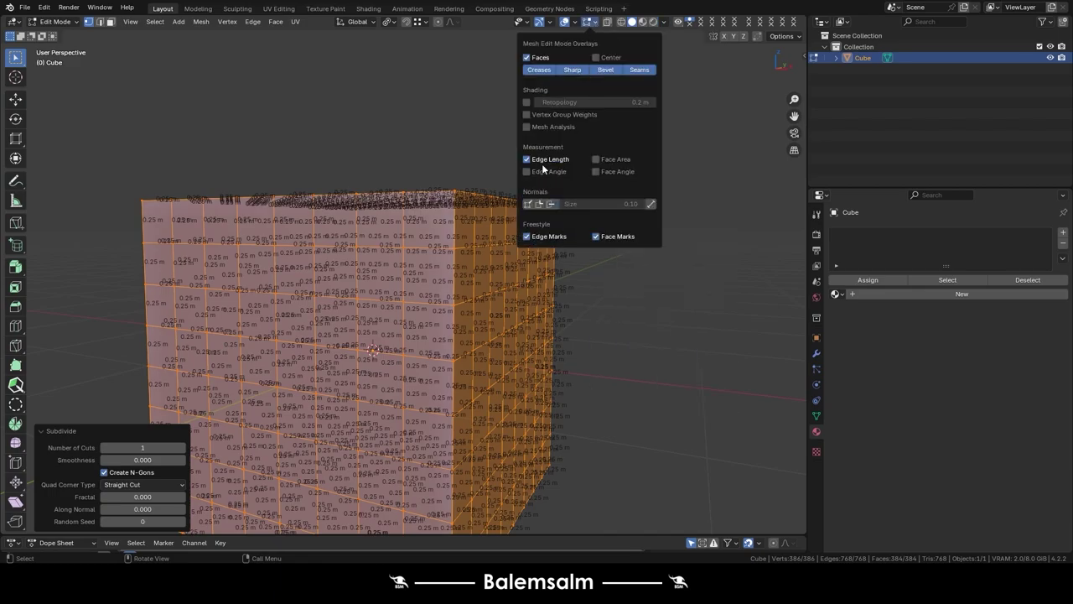
click(543, 164)
- Subdivide once more to 1,536 faces, return to Object Mode and go to Sculpting
key(shift+r)
key(Tab)
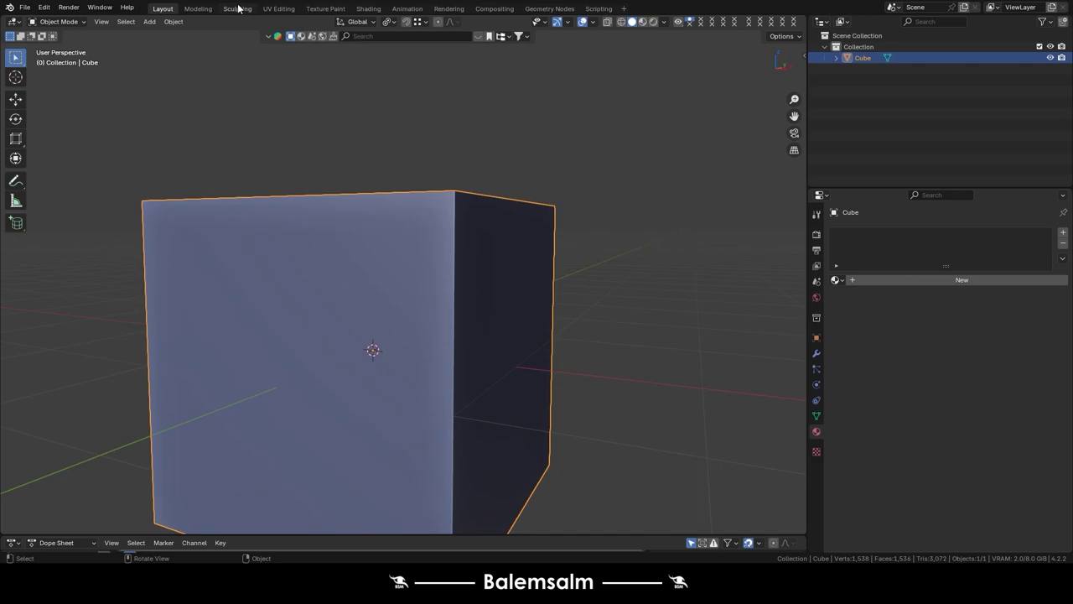
click(239, 9)
- Use studio lighting with a Single colour set to dark blue (value 0.389)
scroll(412, 259, up, 3)
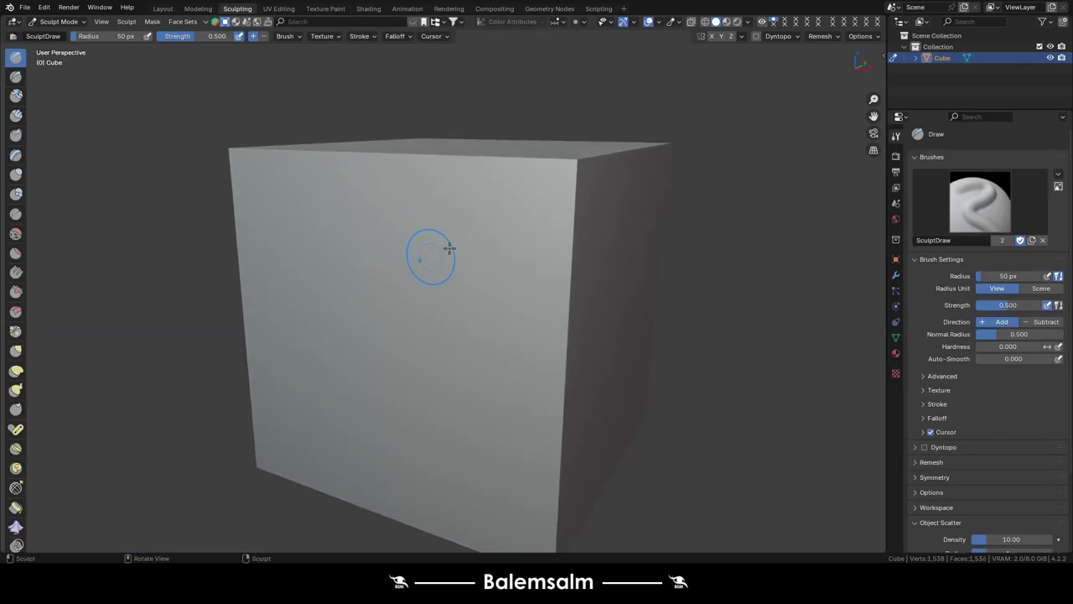
click(747, 23)
click(719, 111)
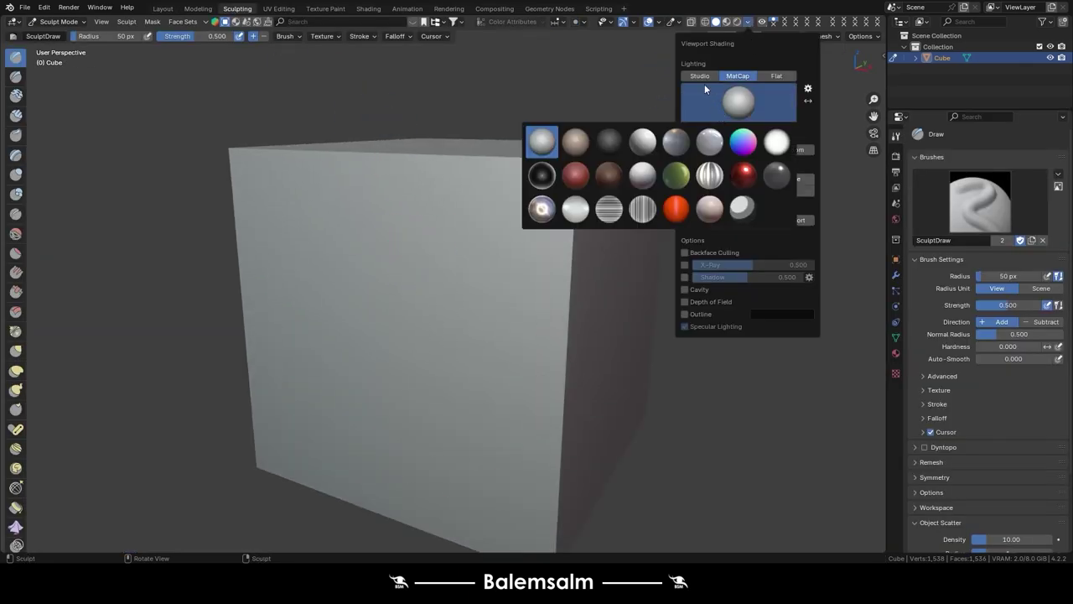
click(699, 77)
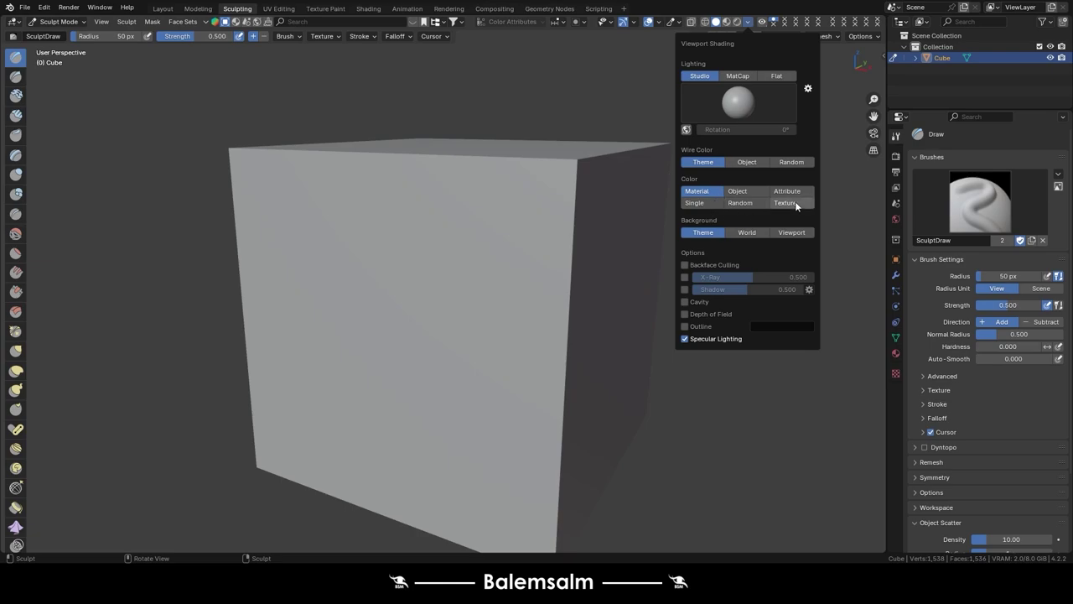
click(704, 203)
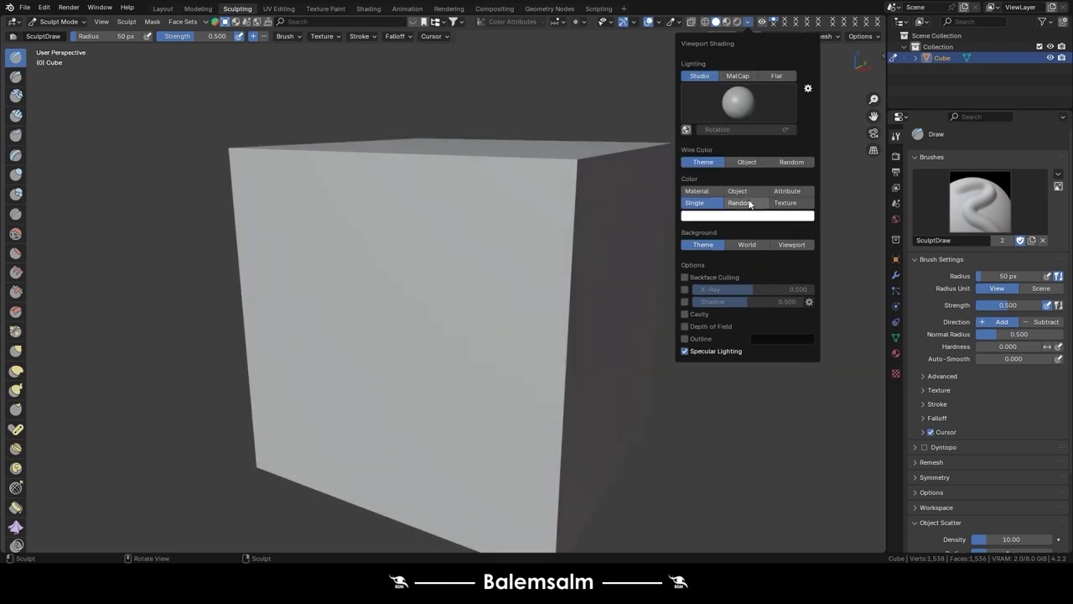
click(737, 215)
click(747, 87)
drag(793, 84, 792, 94)
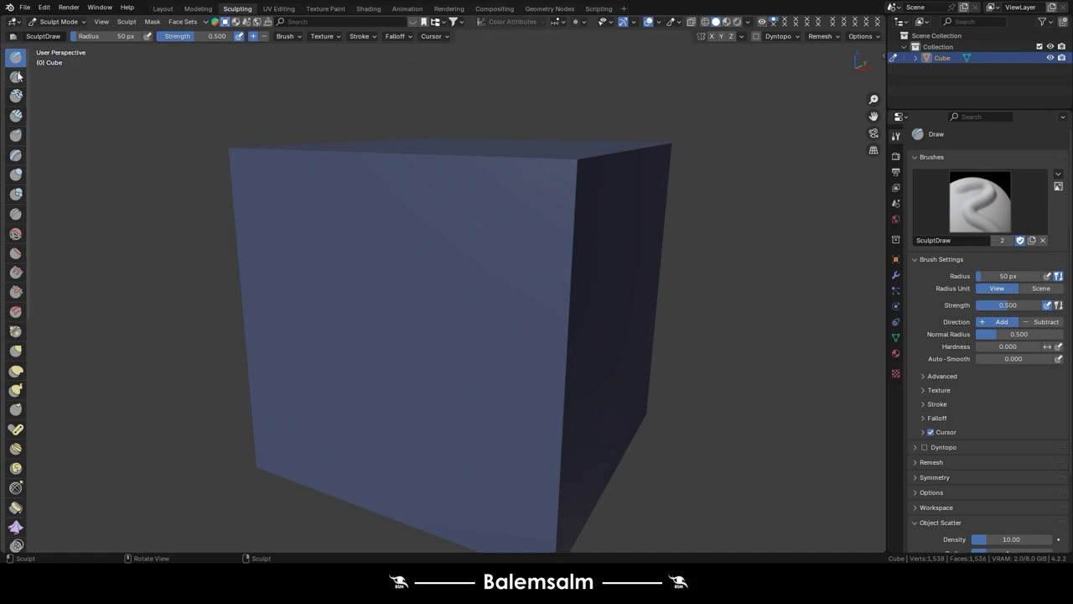
- Test a Draw stroke across the front face, undo it, and enable Dyntopo
middle_drag(392, 207, 468, 231)
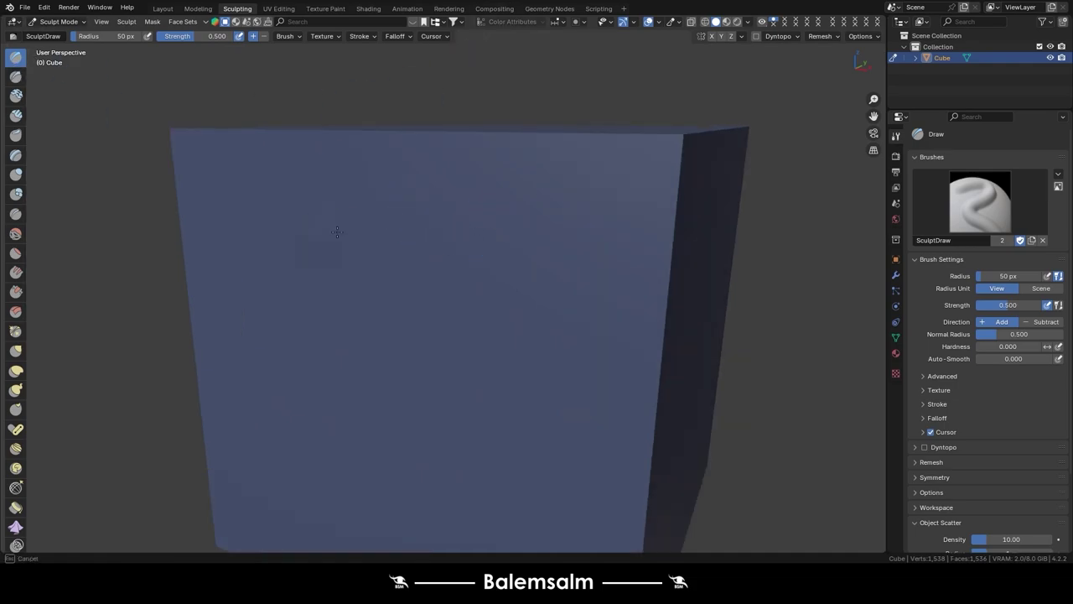
drag(312, 204, 691, 164)
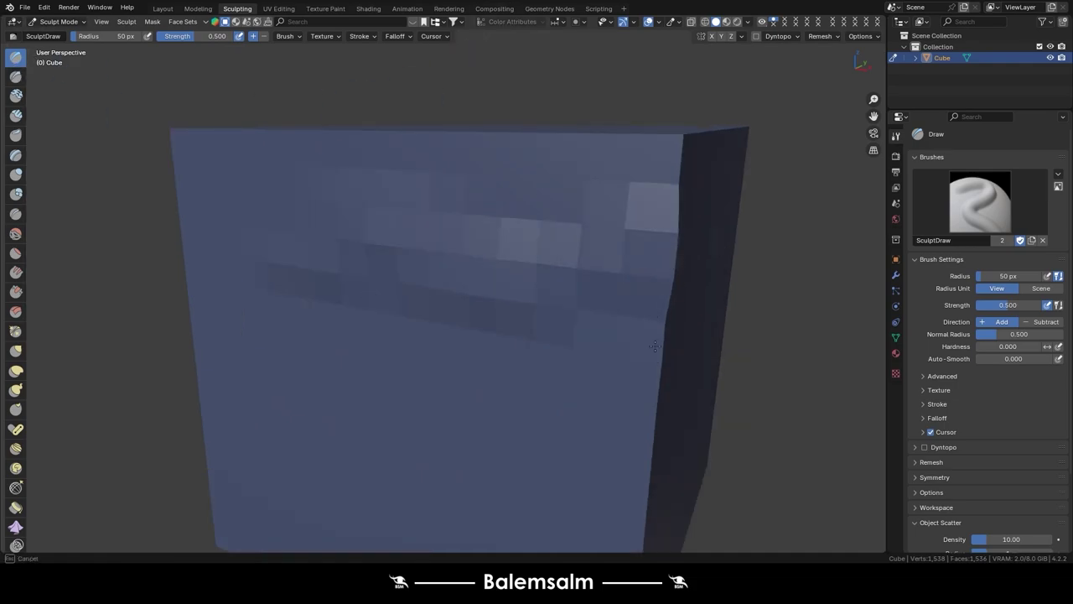
mouse_move(692, 163)
middle_down()
mouse_move(652, 260)
mouse_move(611, 251)
middle_up()
key(ctrl+z)
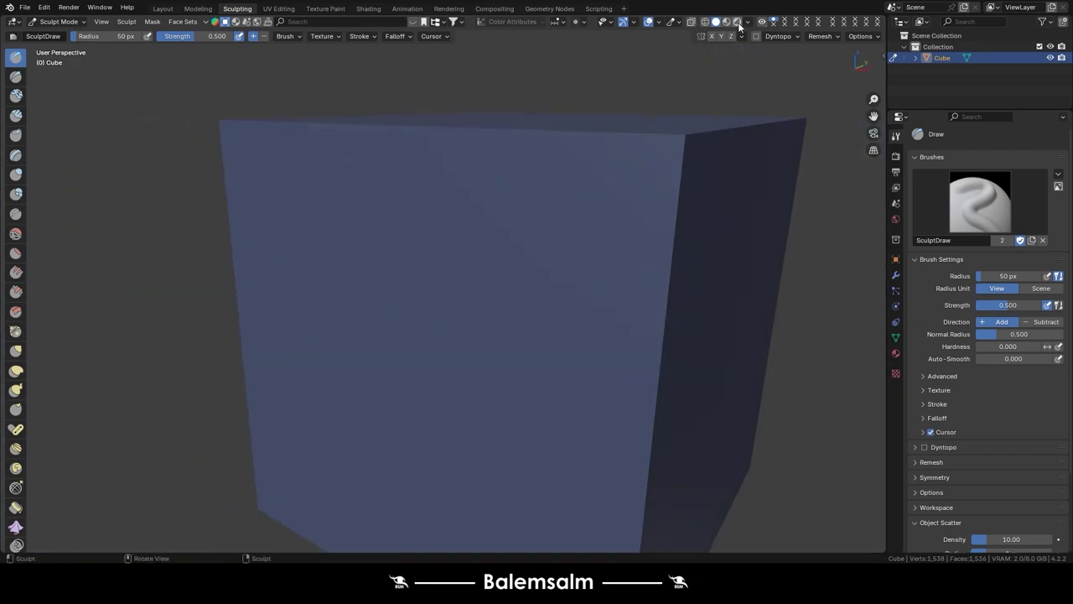
click(756, 36)
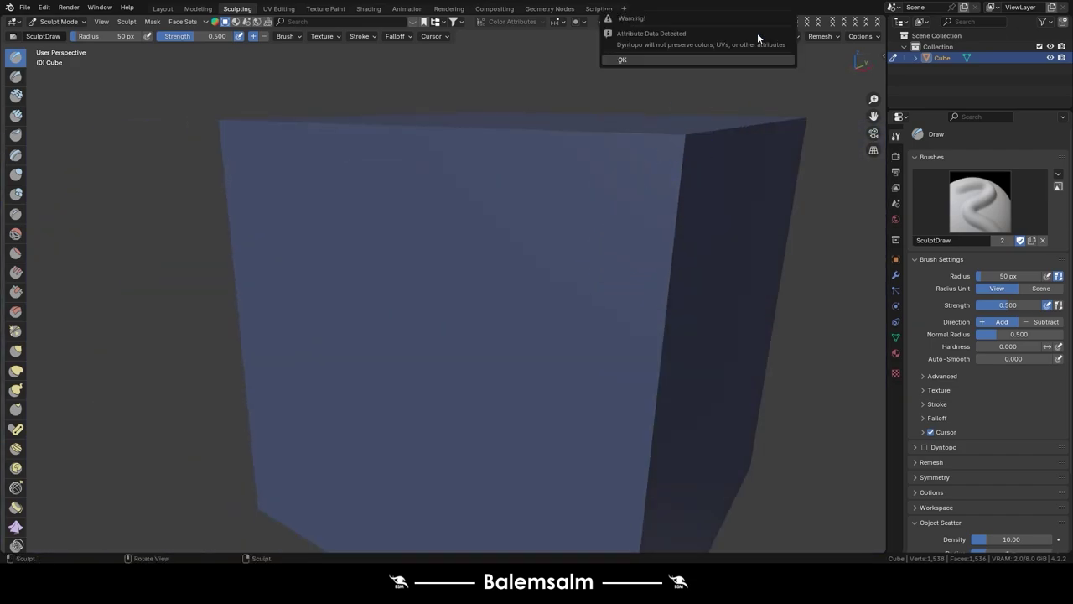
- Accept the Dyntopo warning, then draw a ridge down the front face and smooth it
click(679, 61)
drag(489, 202, 464, 393)
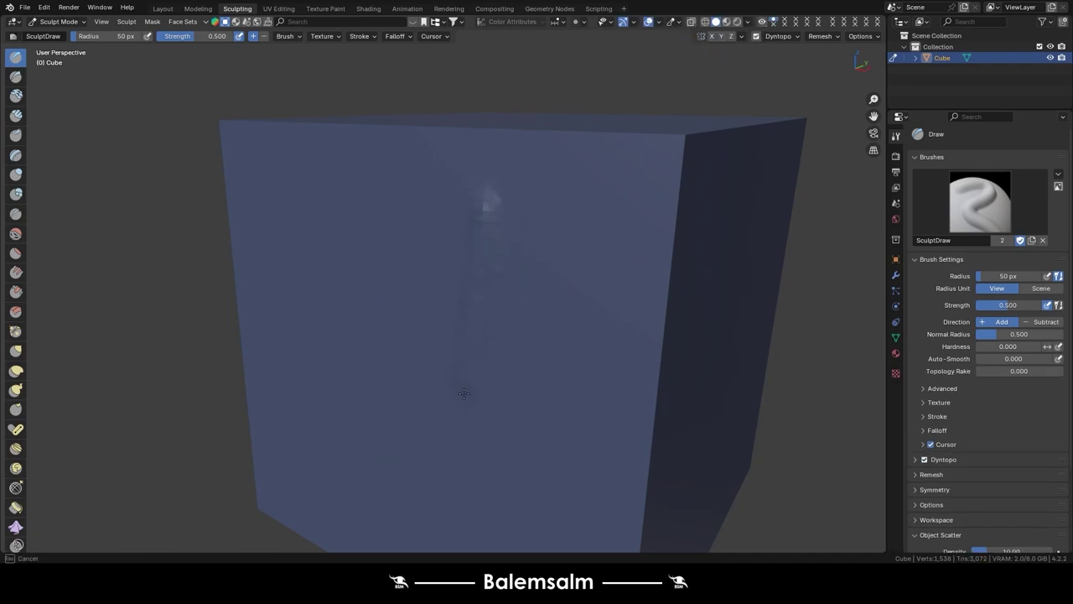
drag(474, 260, 451, 461)
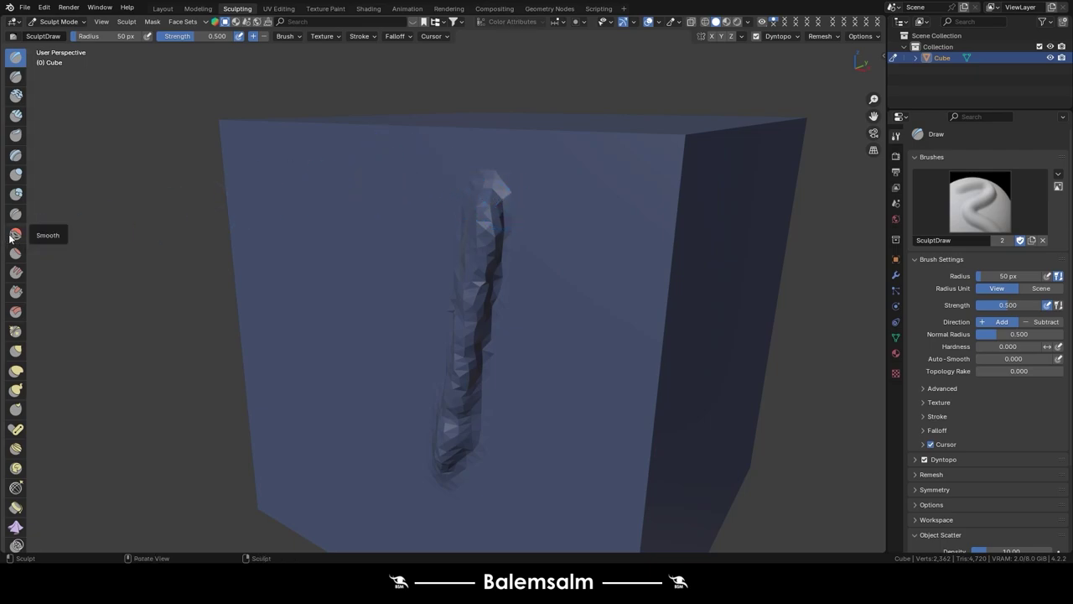
mouse_move(503, 209)
shift+mouse_down()
mouse_move(502, 194)
mouse_move(487, 250)
mouse_move(479, 203)
mouse_move(442, 324)
shift+mouse_up()
mouse_move(425, 460)
shift+mouse_down()
mouse_move(503, 220)
mouse_move(502, 339)
shift+mouse_up()
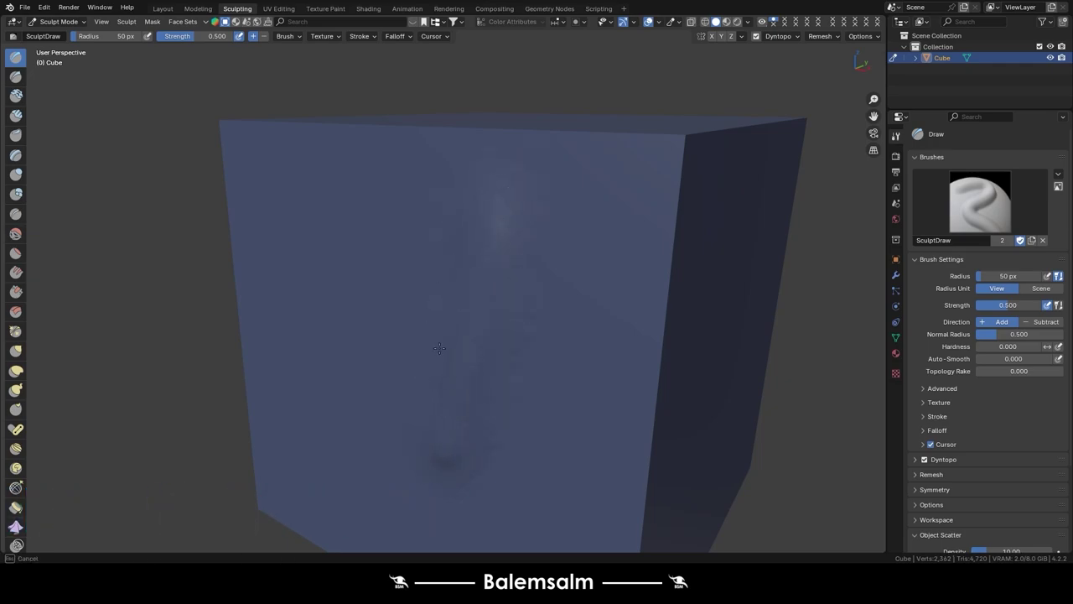
- Add blobs with the Blob brush at 380 px radius, undoing an oversized bulge
click(15, 77)
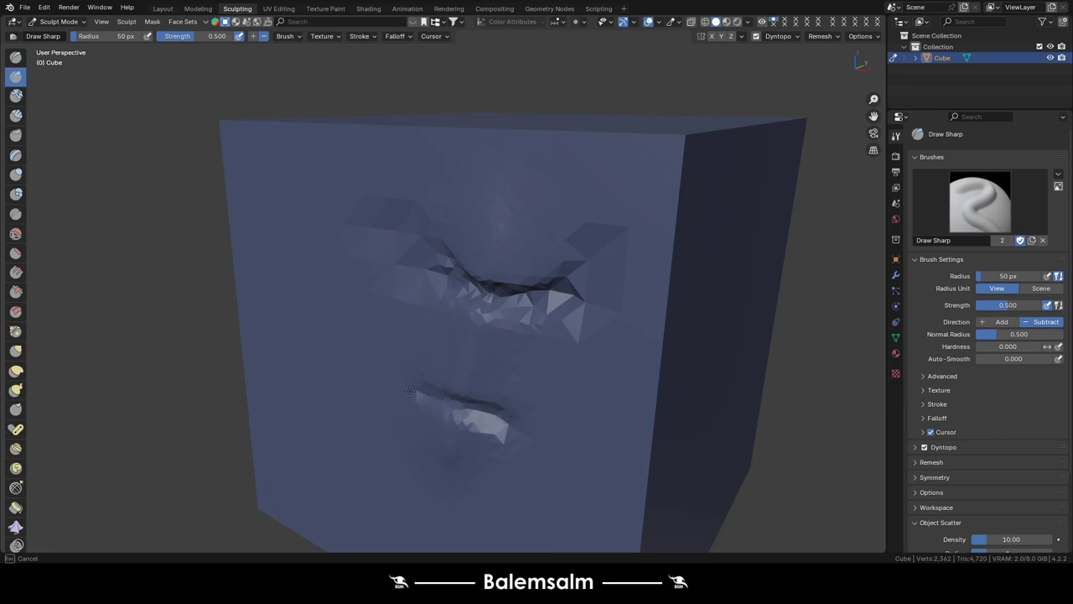
click(16, 194)
drag(447, 239, 493, 182)
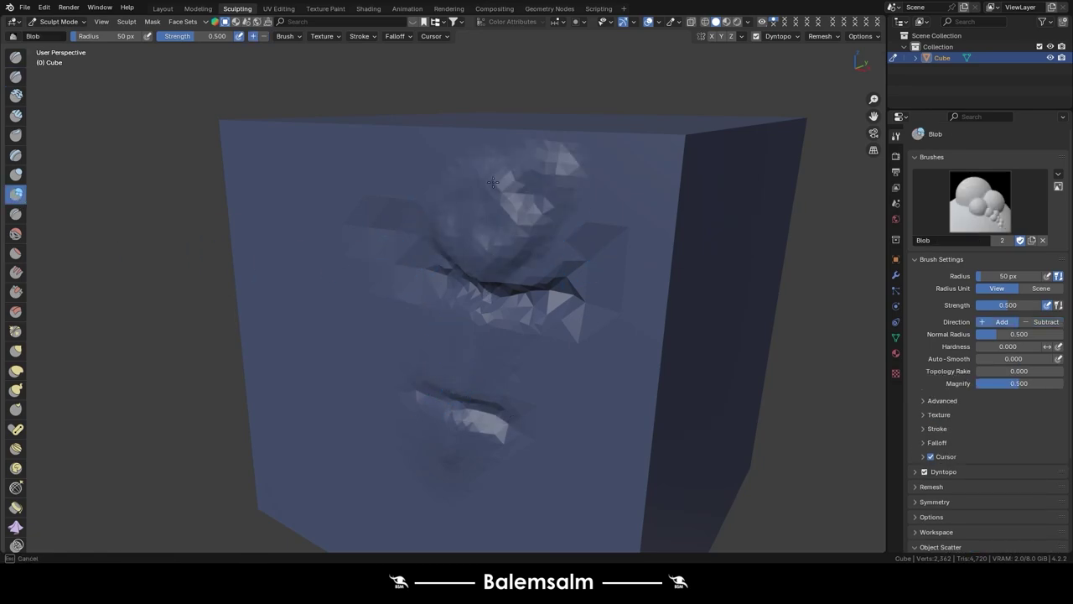
key(f)
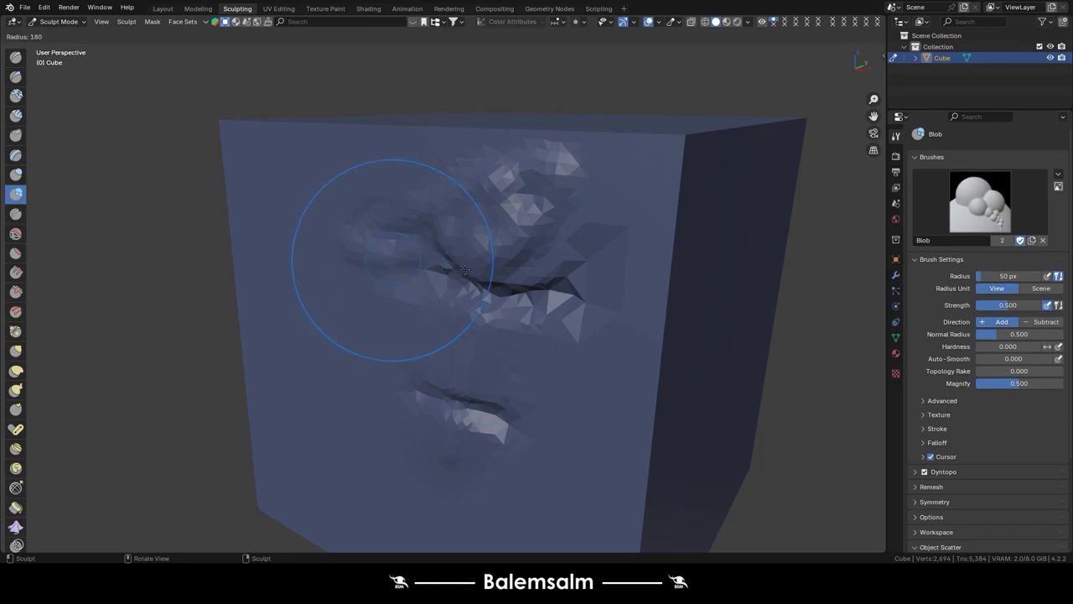
mouse_move(503, 268)
mouse_down()
mouse_move(355, 359)
mouse_move(744, 239)
mouse_up()
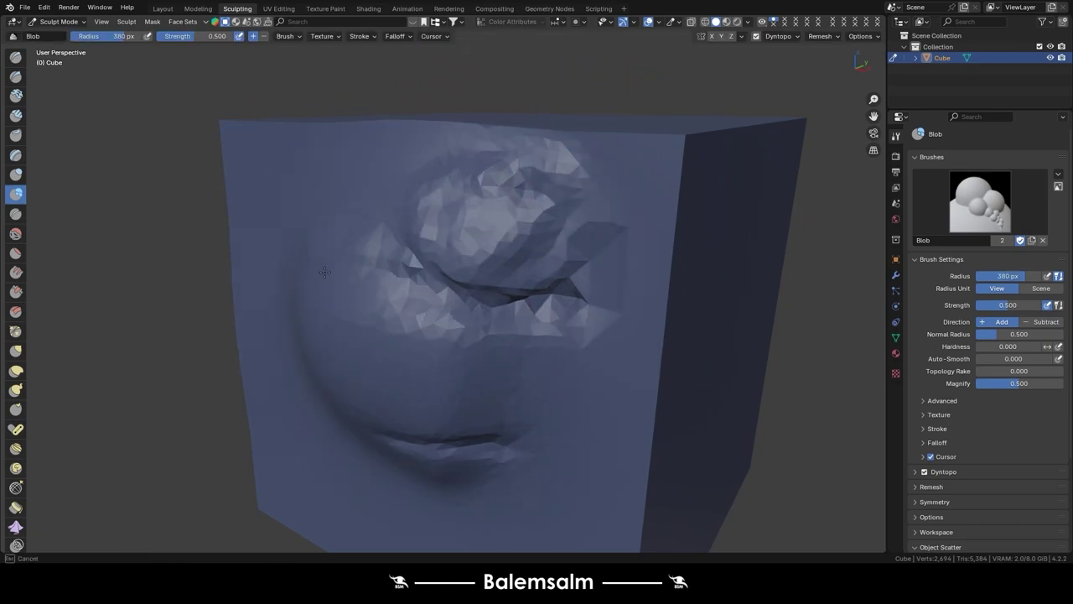
scroll(744, 238, down, 4)
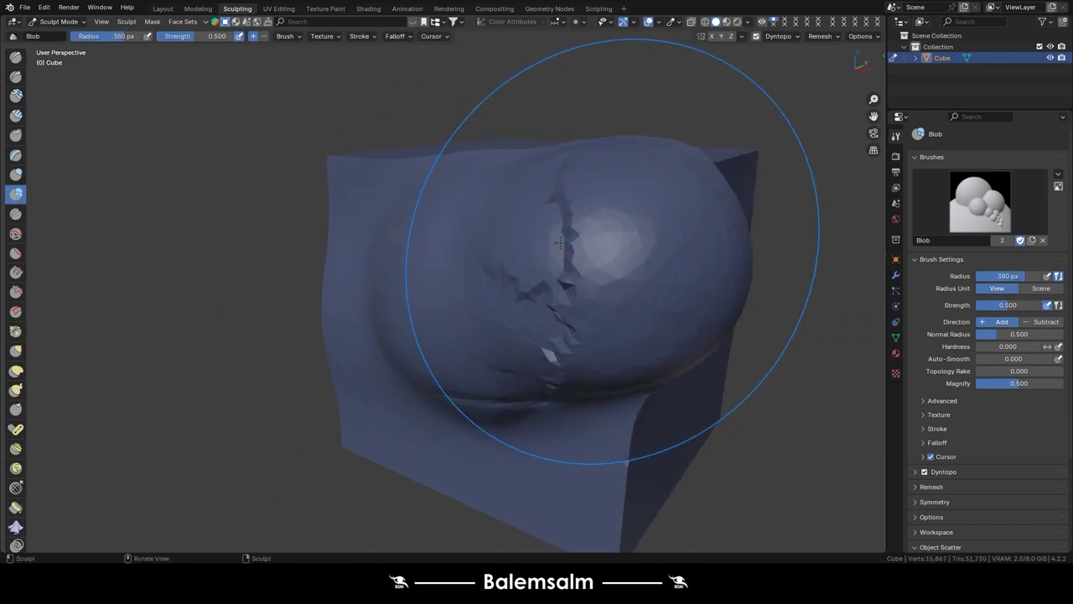
middle_drag(745, 238, 680, 451)
drag(679, 452, 696, 469)
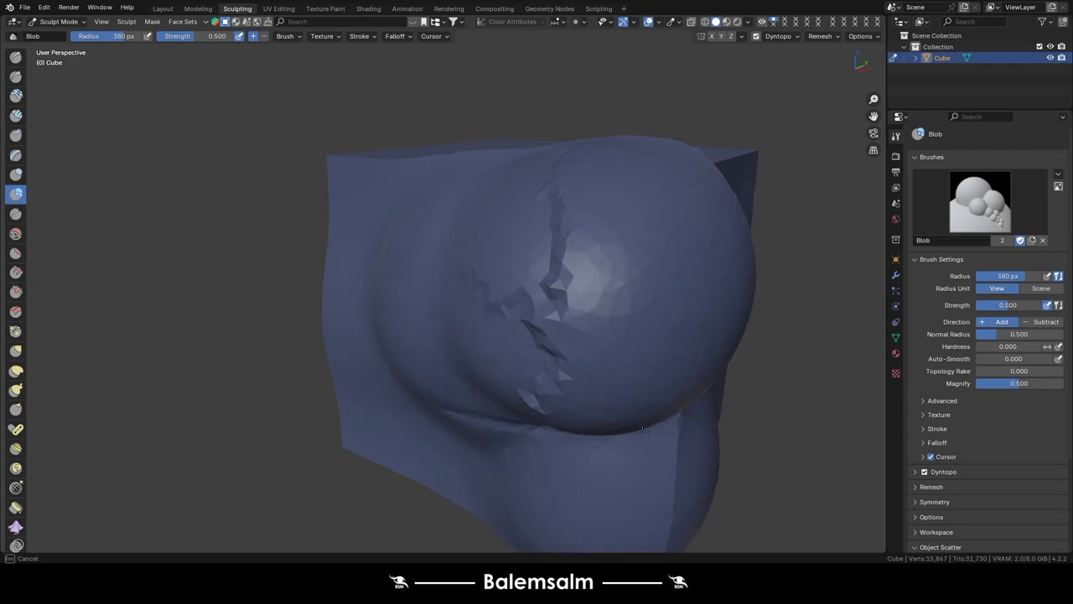
middle_drag(696, 470, 520, 379)
scroll(520, 379, up, 3)
key(ctrl+z)
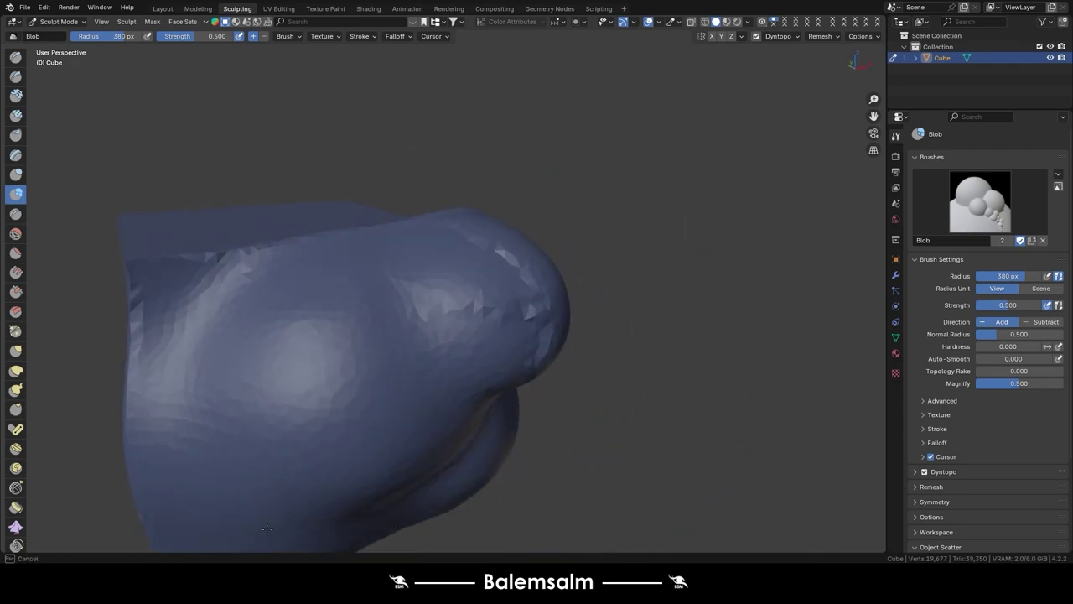
- Sculpt a new bulge on the box side and smooth away the creased band
mouse_move(215, 467)
middle_down()
mouse_move(549, 331)
mouse_move(442, 327)
middle_up()
drag(442, 327, 379, 279)
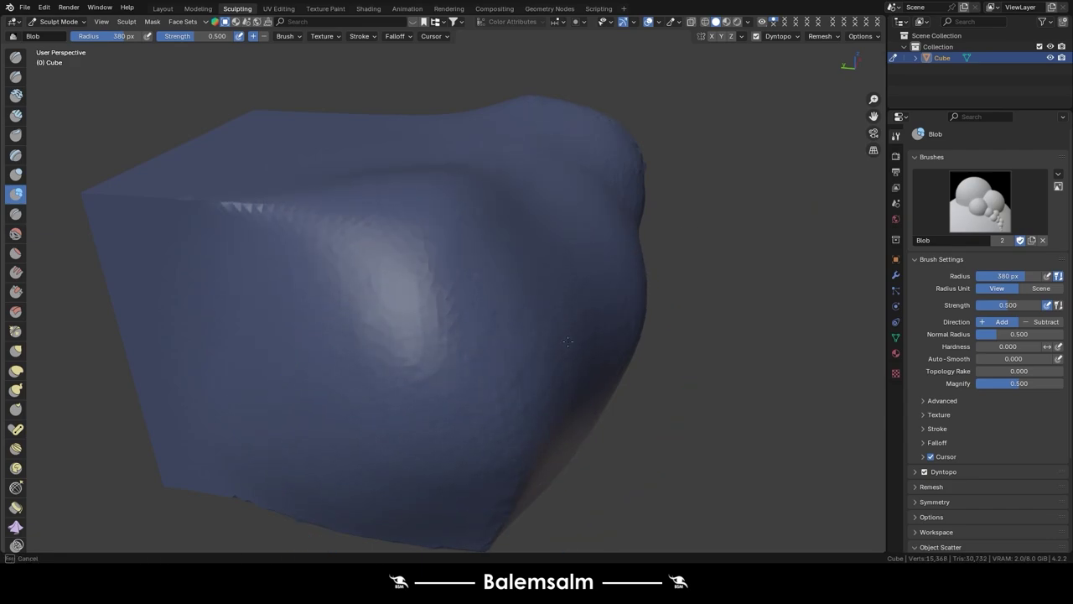
mouse_move(575, 359)
middle_down()
mouse_move(383, 359)
mouse_move(659, 410)
mouse_move(608, 342)
mouse_move(268, 190)
mouse_move(150, 207)
middle_up()
scroll(659, 410, up, 5)
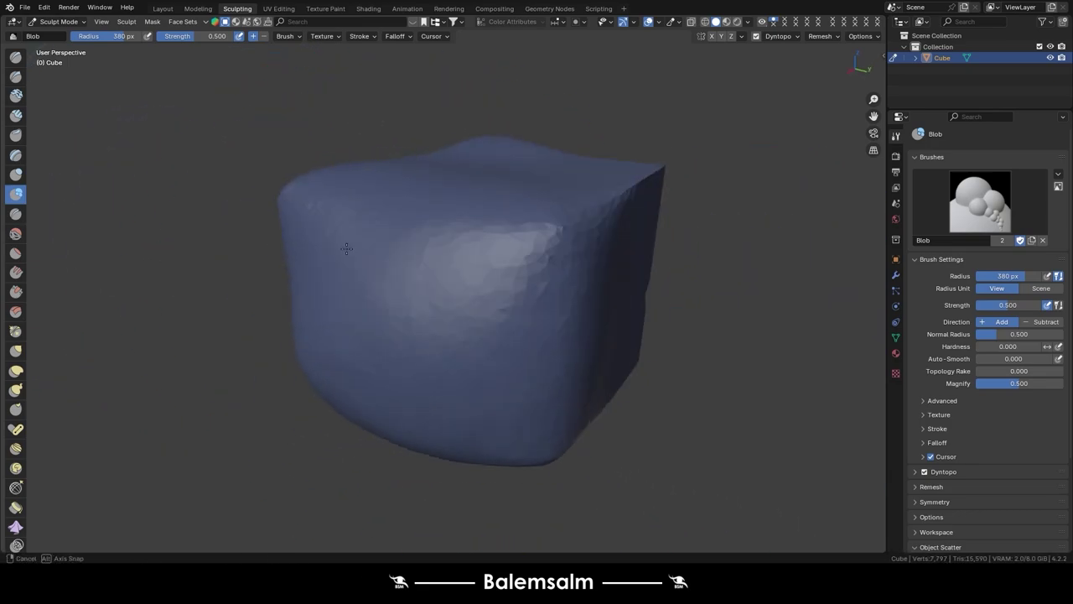
mouse_move(241, 222)
middle_down()
mouse_move(446, 430)
mouse_move(407, 254)
middle_up()
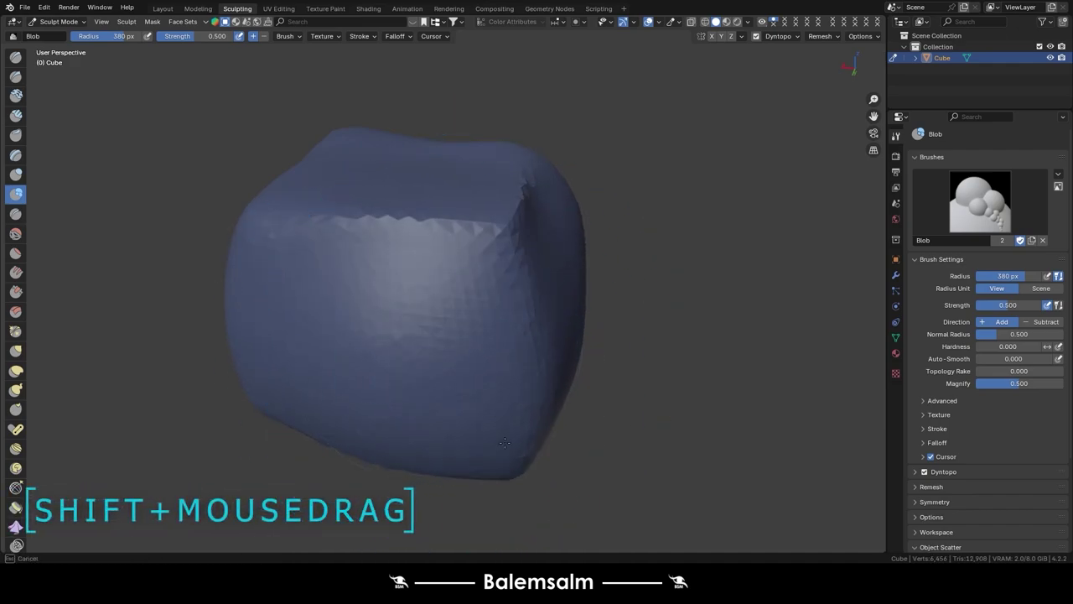
shift+drag(407, 254, 361, 244)
mouse_move(360, 243)
shift+middle_down()
mouse_move(547, 299)
mouse_move(551, 132)
shift+middle_up()
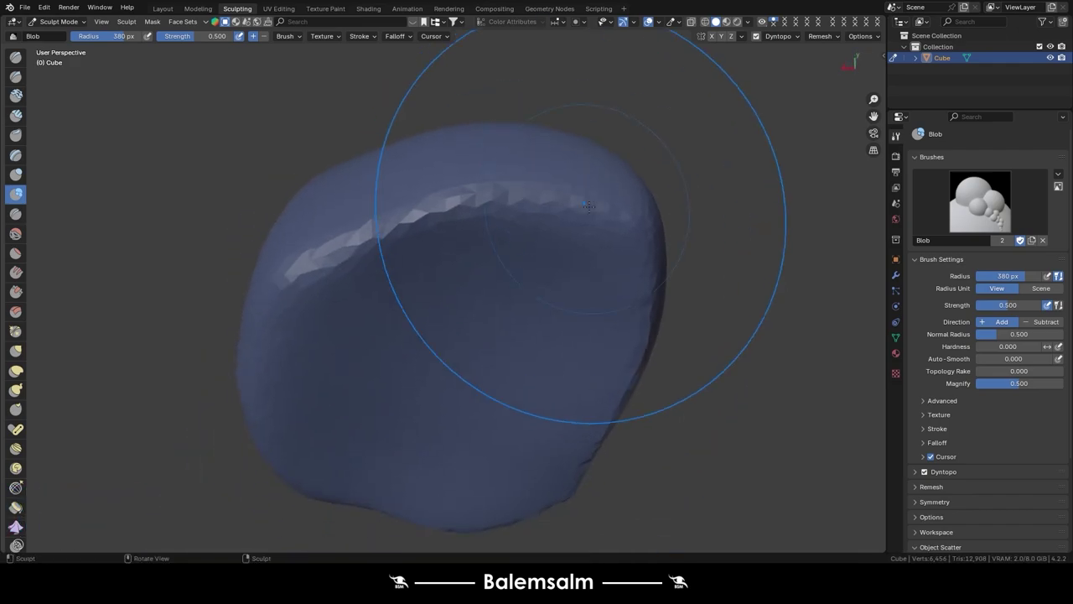
shift+drag(551, 132, 376, 364)
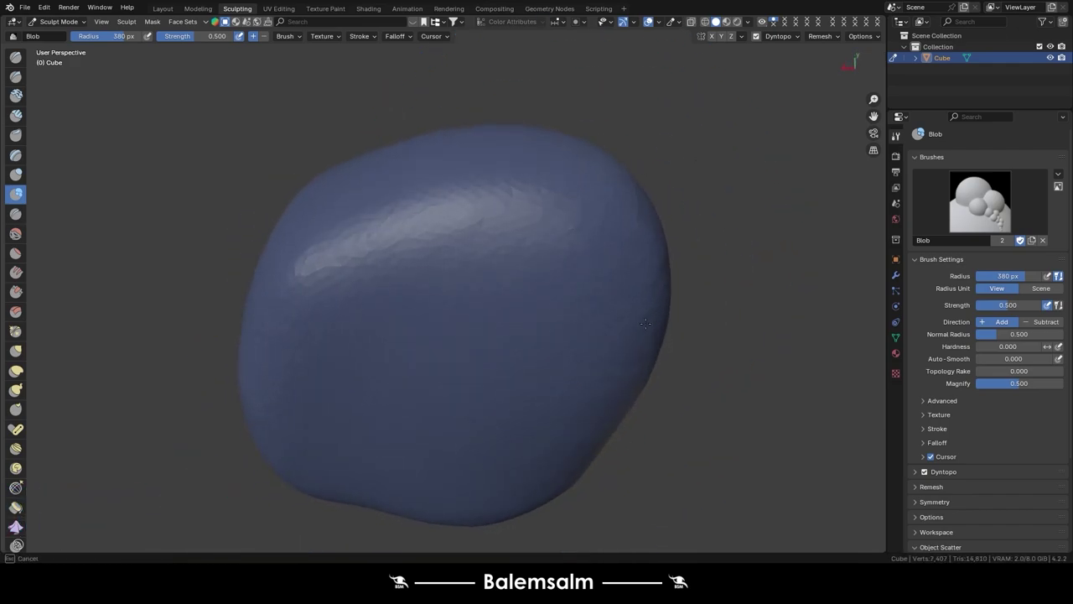
scroll(375, 364, down, 3)
middle_drag(376, 364, 523, 260)
shift+drag(523, 260, 517, 343)
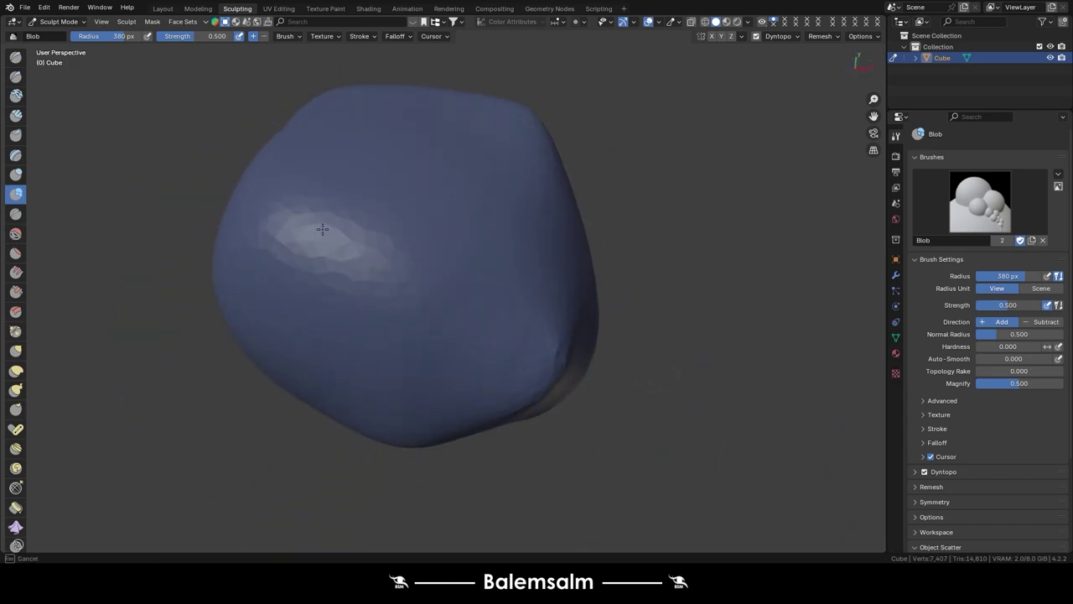
middle_drag(518, 343, 436, 301)
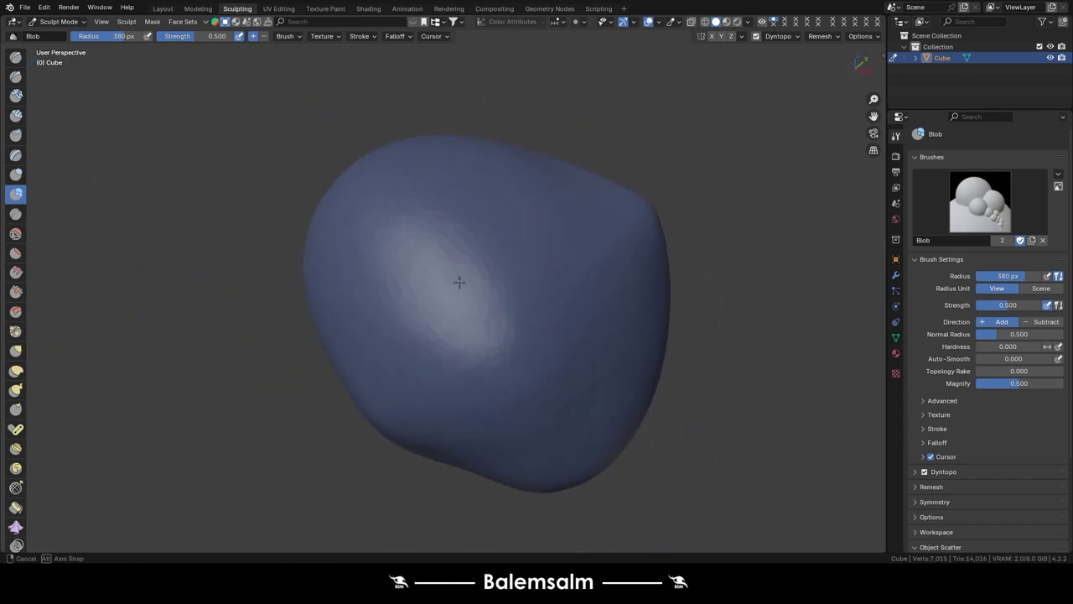
- Select the Crease brush and set its radius to 88 px
click(19, 220)
key(f)
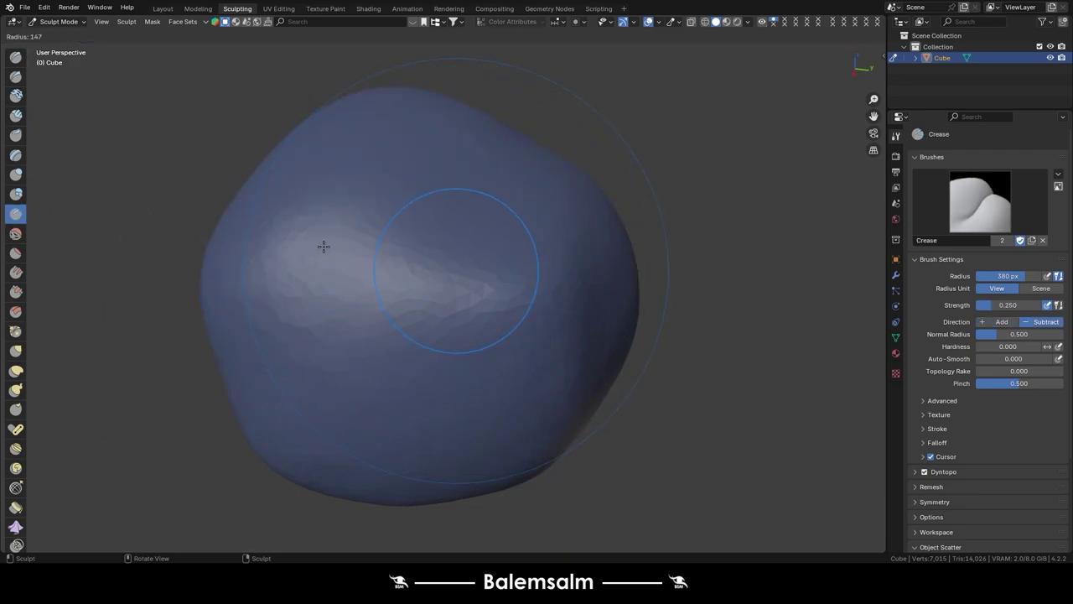
click(278, 248)
scroll(433, 257, up, 2)
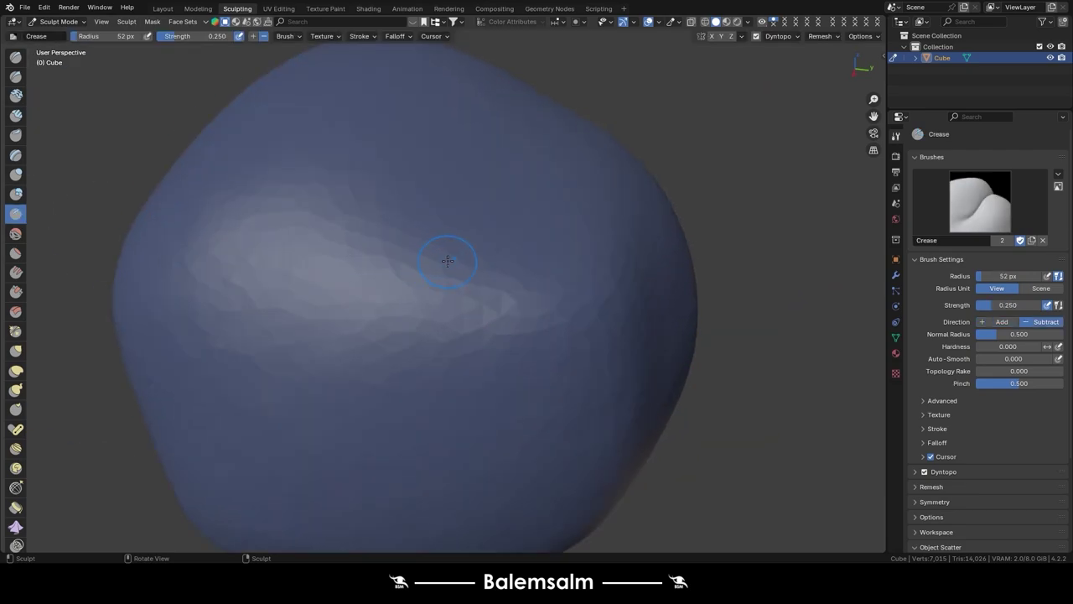
scroll(449, 254, up, 1)
click(466, 243)
- Carve three crease grooves into the blob, including a long diagonal one
drag(478, 259, 390, 345)
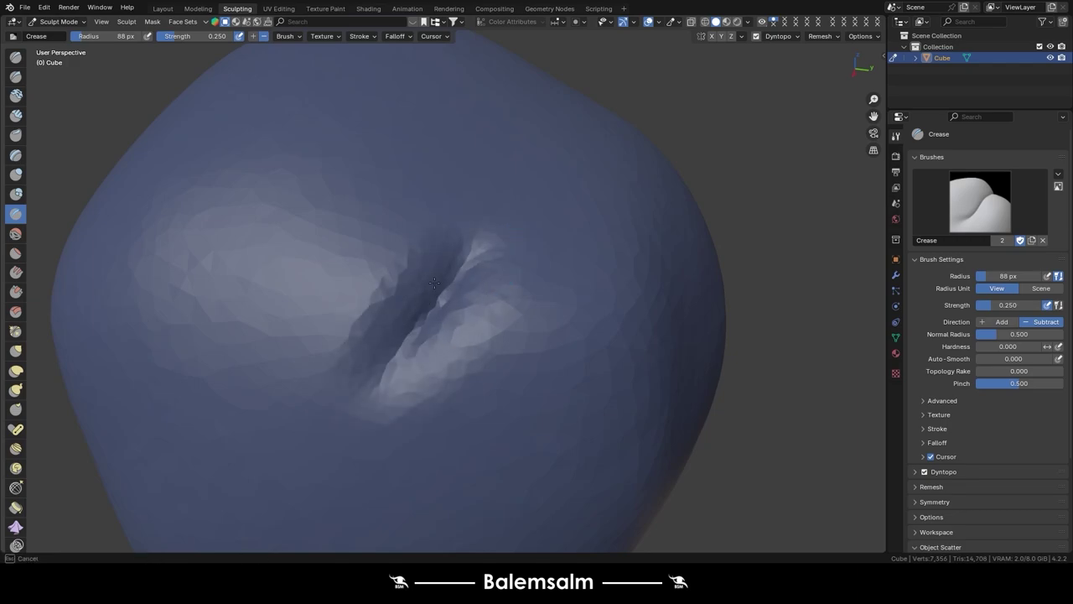
middle_drag(380, 372, 348, 202)
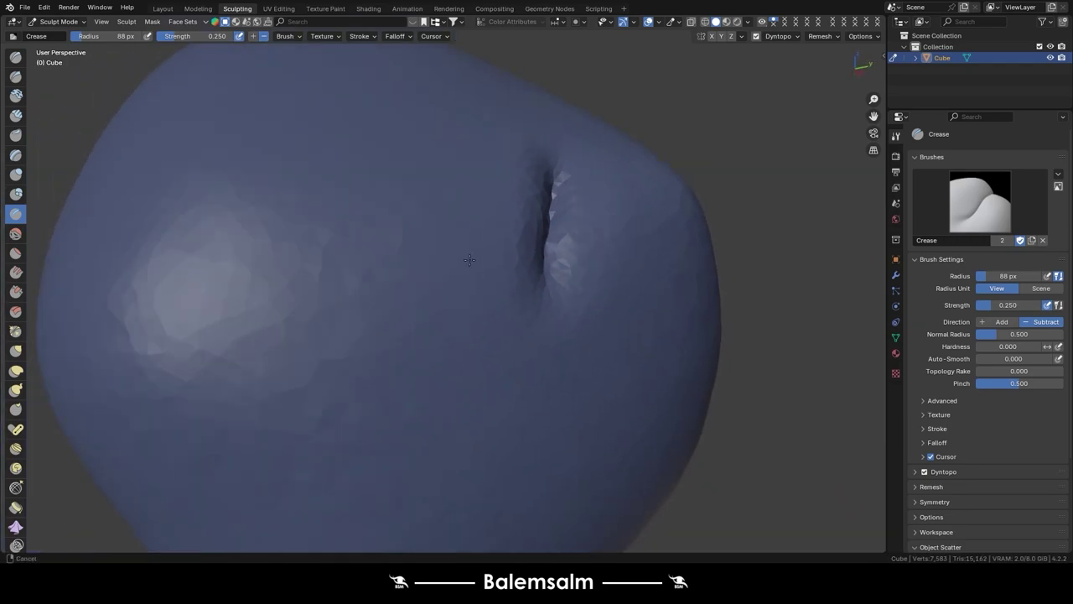
mouse_move(347, 201)
mouse_down()
mouse_move(394, 309)
mouse_move(371, 278)
mouse_up()
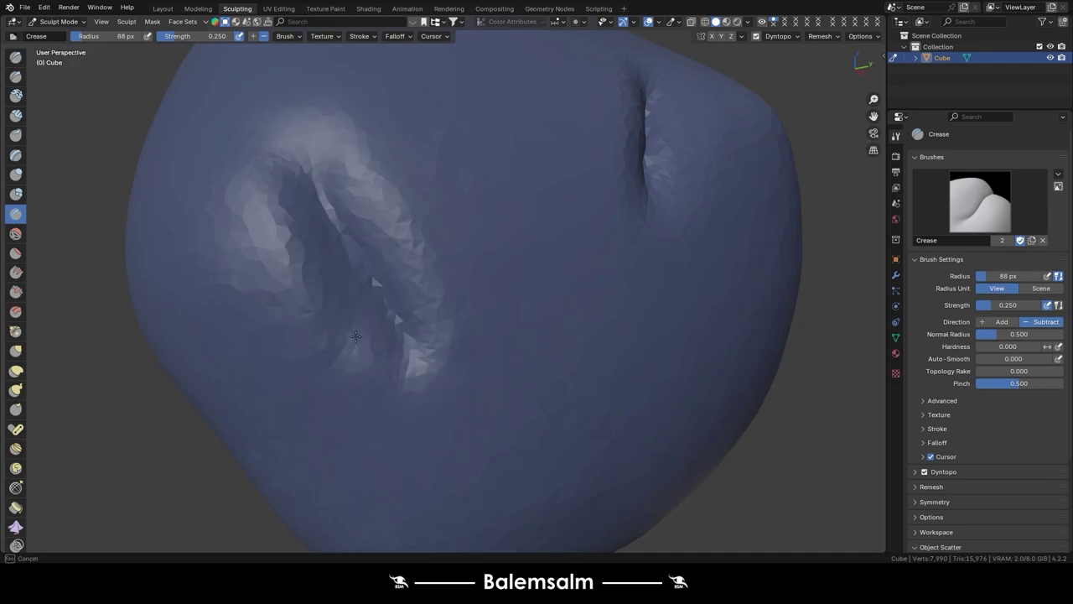
middle_drag(288, 125, 280, 179)
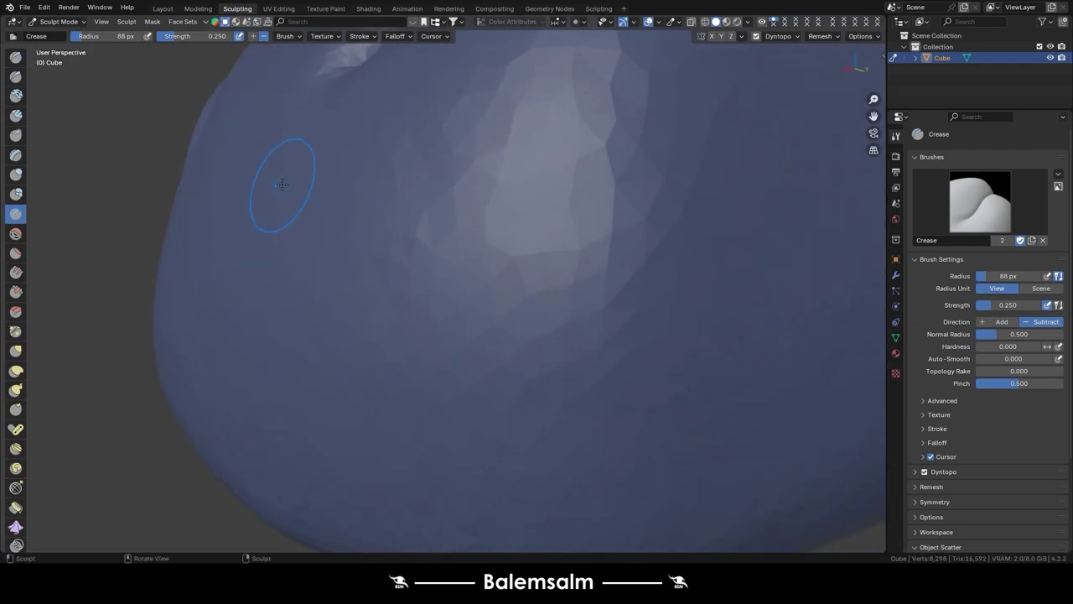
drag(654, 210, 419, 327)
mouse_move(382, 371)
mouse_down()
mouse_move(683, 172)
mouse_move(372, 350)
mouse_move(595, 268)
mouse_move(553, 311)
mouse_up()
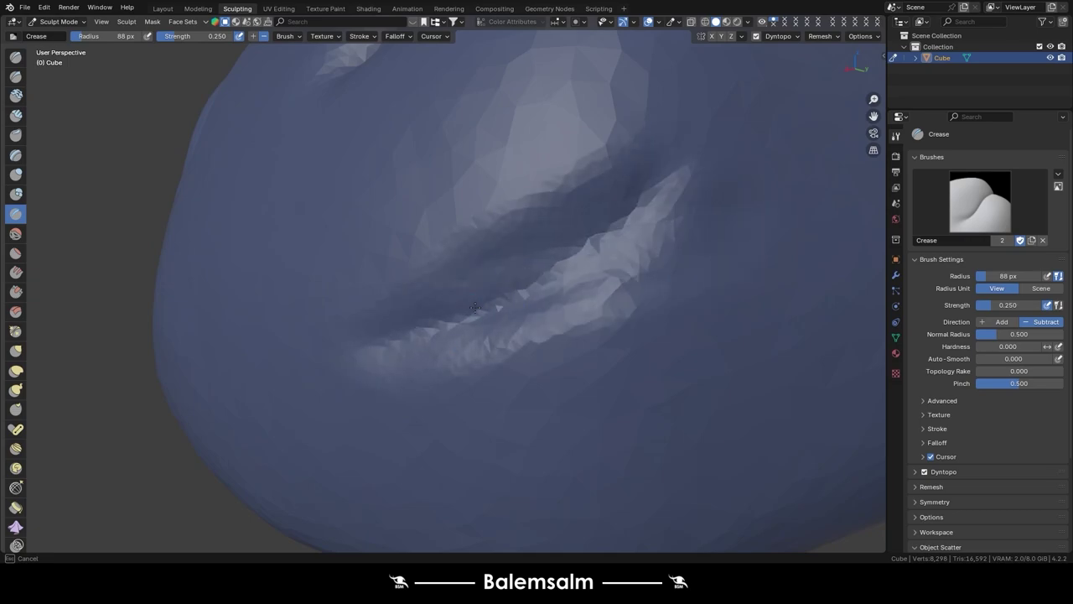
scroll(452, 219, down, 4)
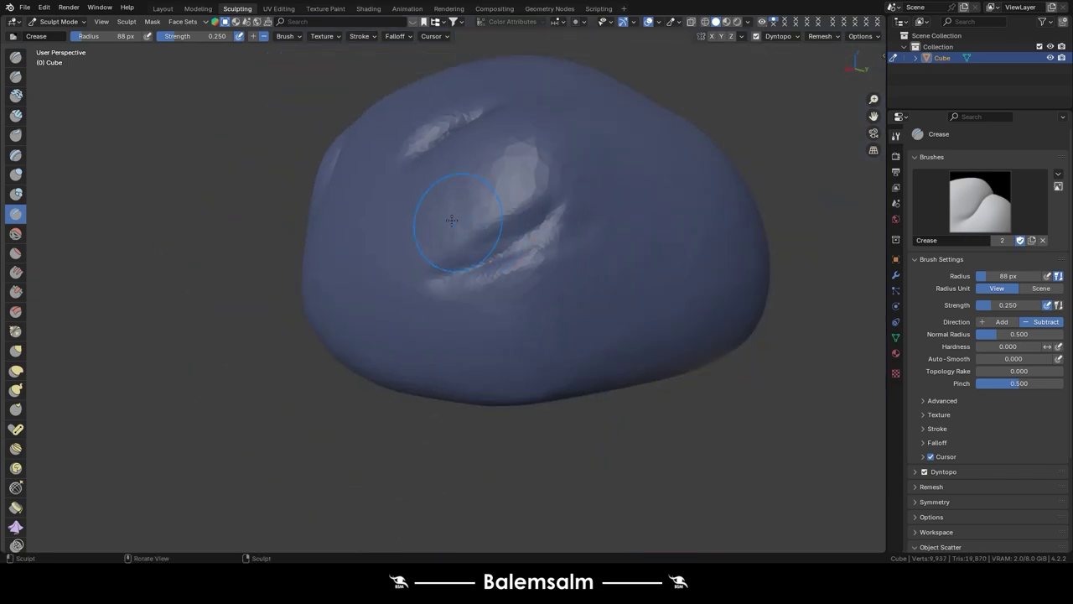
- Scrape vertical grooves into the blob's upper left and right with Multi-plane Scrape
click(15, 311)
mouse_move(612, 143)
middle_down()
mouse_move(545, 173)
mouse_move(479, 299)
middle_up()
scroll(446, 124, up, 4)
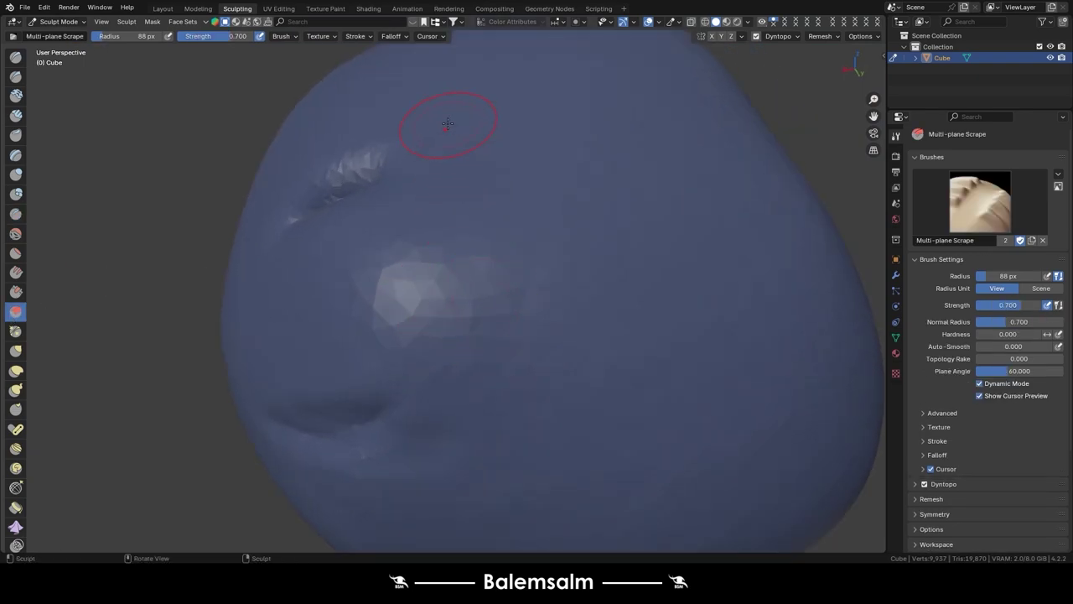
mouse_move(371, 216)
mouse_down()
mouse_move(383, 120)
mouse_move(355, 337)
mouse_move(405, 85)
mouse_up()
mouse_move(639, 132)
mouse_down()
mouse_move(575, 347)
mouse_move(590, 299)
mouse_move(532, 300)
mouse_up()
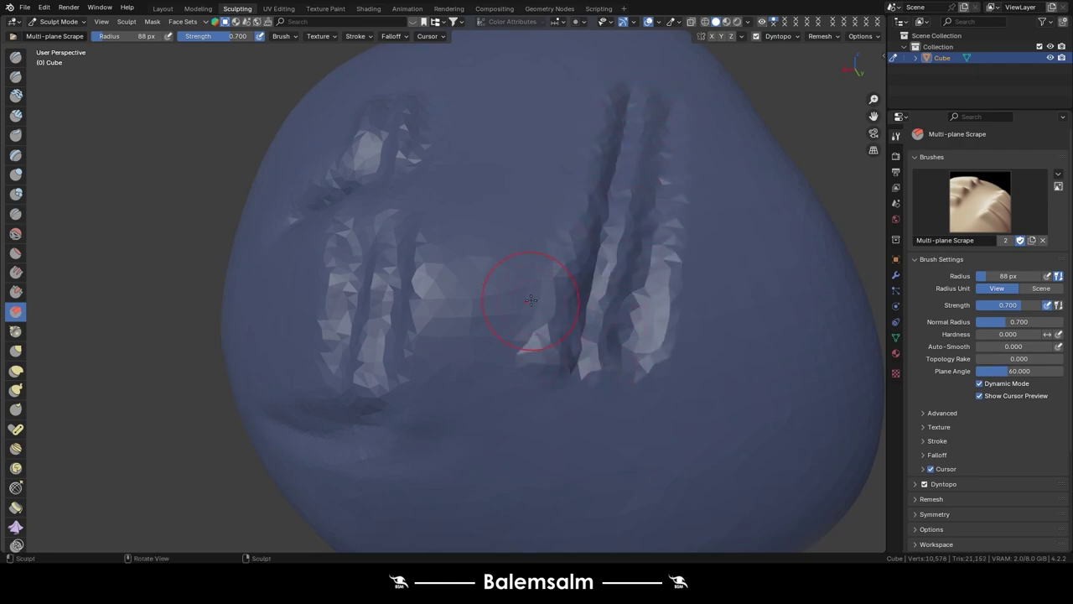
- Tighten the right and left grooves with the Pinch brush
click(16, 331)
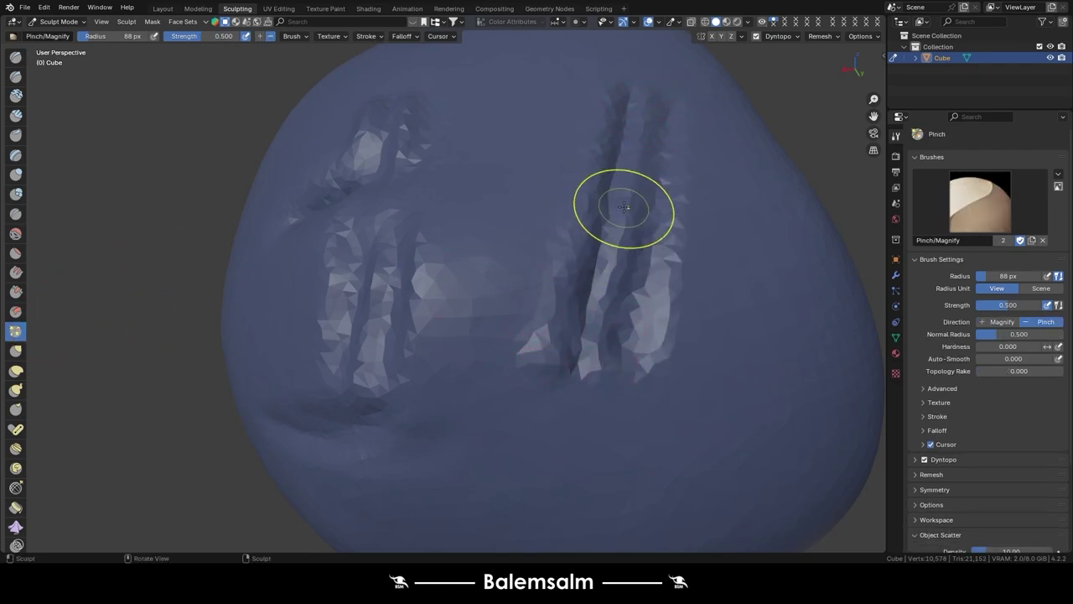
drag(623, 210, 615, 232)
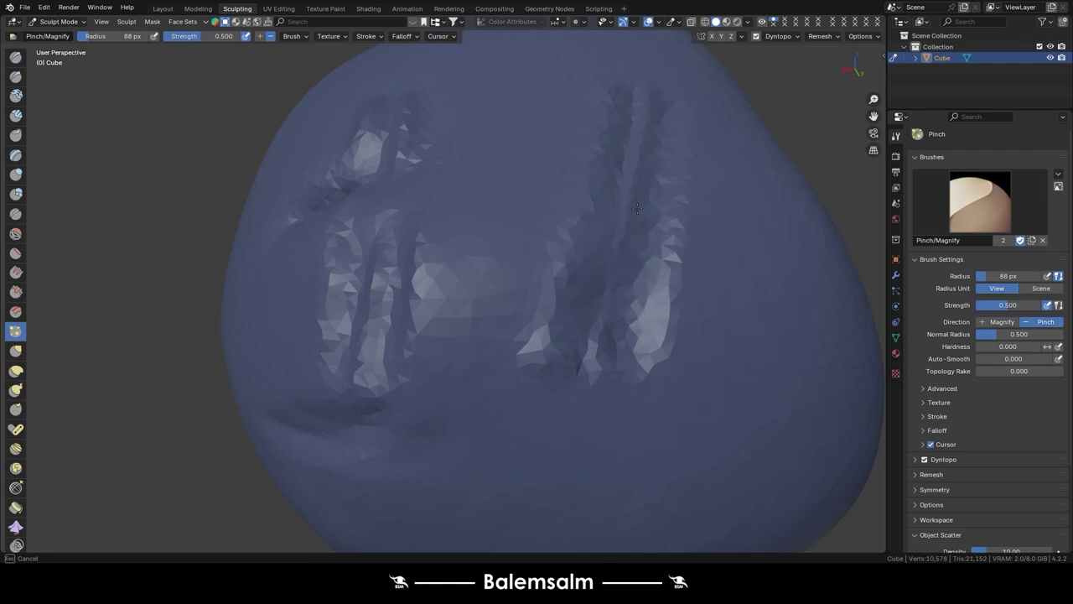
drag(593, 384, 362, 306)
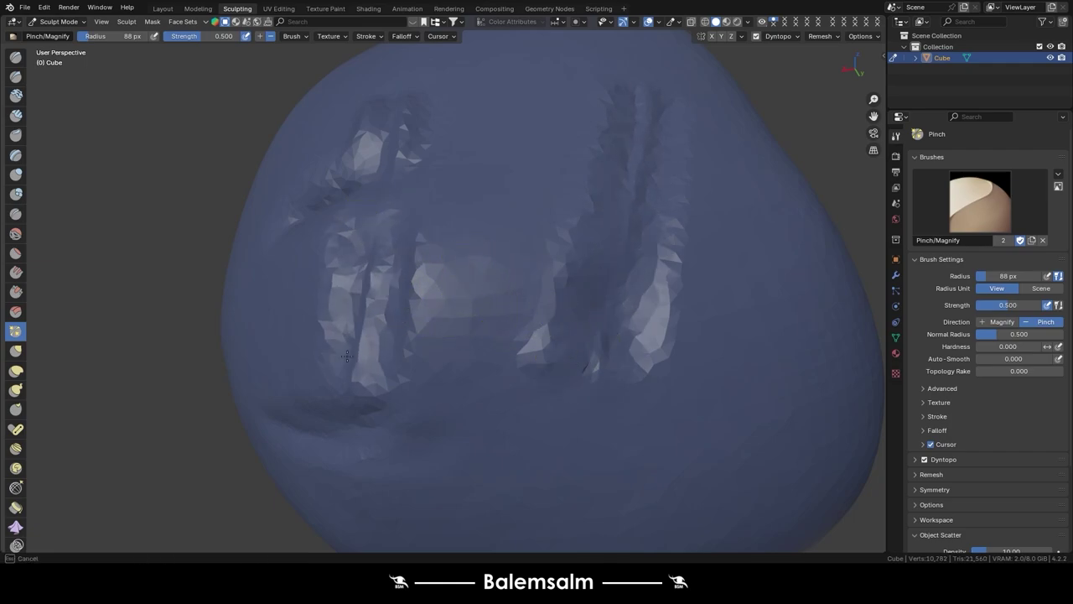
drag(329, 388, 347, 283)
middle_drag(347, 282, 283, 292)
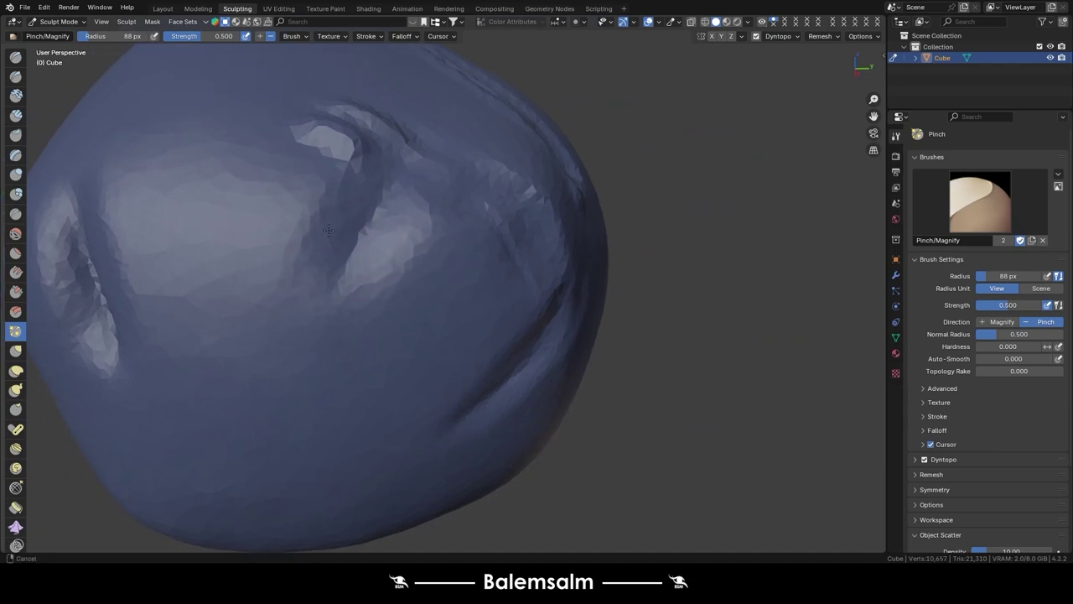
middle_drag(317, 250, 304, 282)
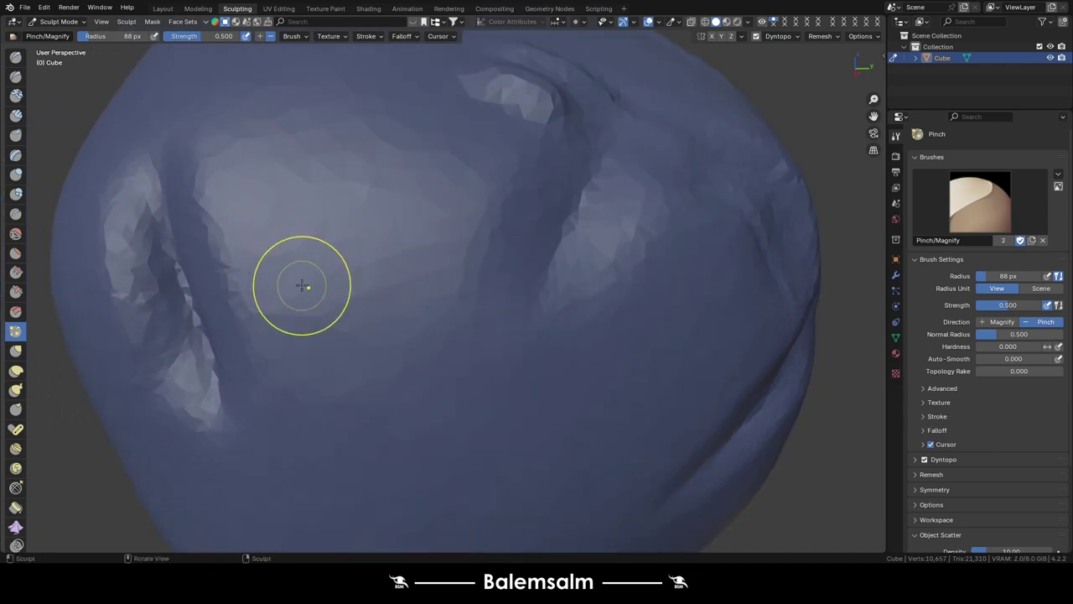
- Try pulling the small spike with Grab, undo it, then reshape it with Elastic Deform
click(15, 350)
middle_drag(587, 316, 562, 267)
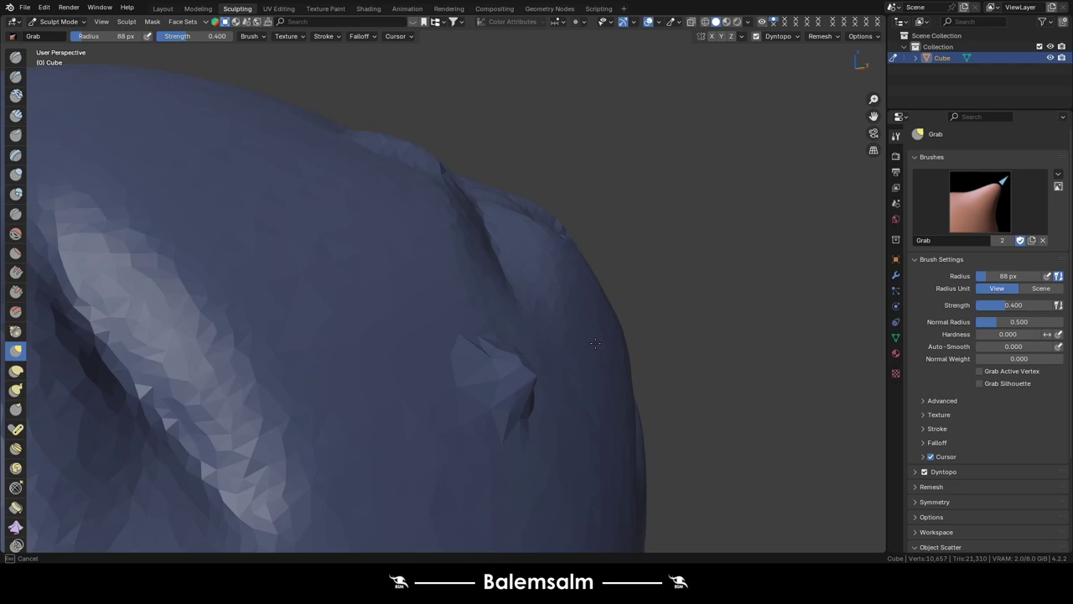
drag(524, 381, 592, 287)
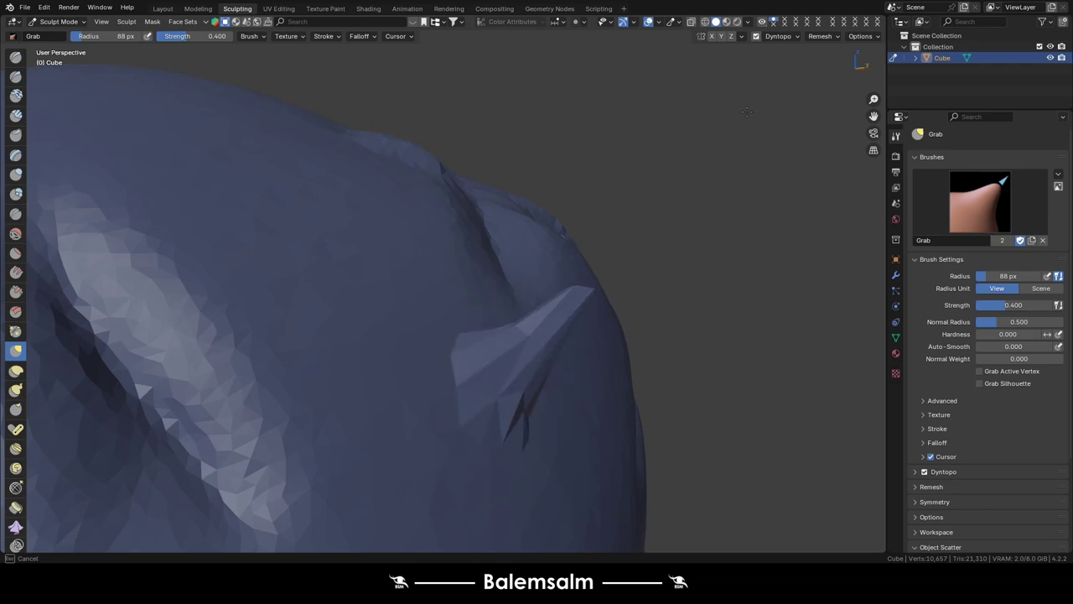
key(ctrl+z)
key(ctrl+z)
key(ctrl+z)
key(ctrl+z)
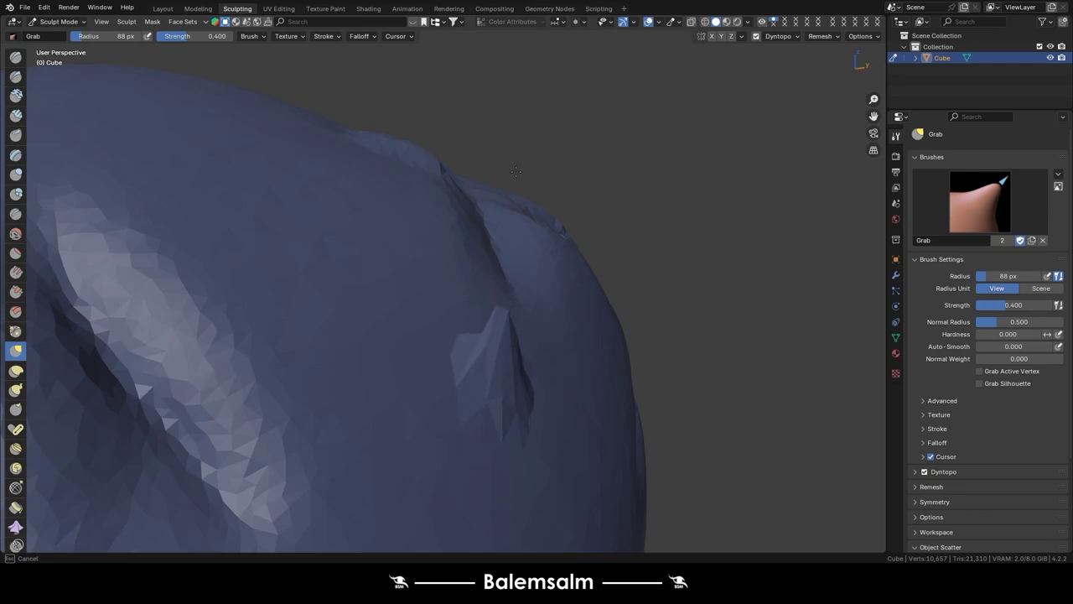
click(16, 370)
mouse_move(503, 336)
mouse_down()
mouse_move(768, 470)
mouse_move(587, 125)
mouse_move(485, 392)
mouse_up()
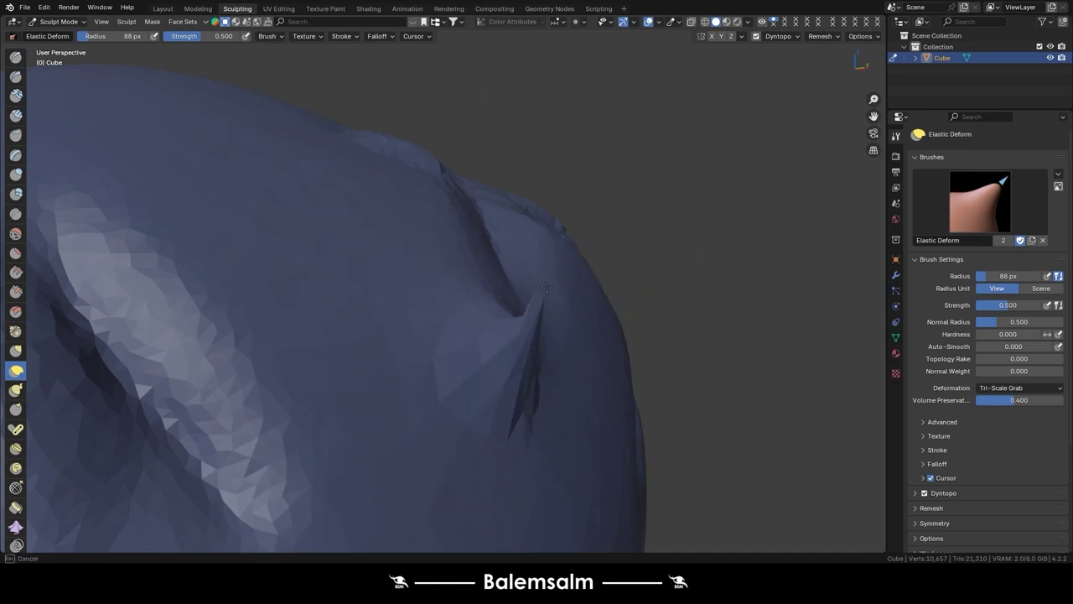
- Pull several hooked spikes out of the surface with the Snake Hook brush
click(15, 389)
drag(391, 355, 495, 285)
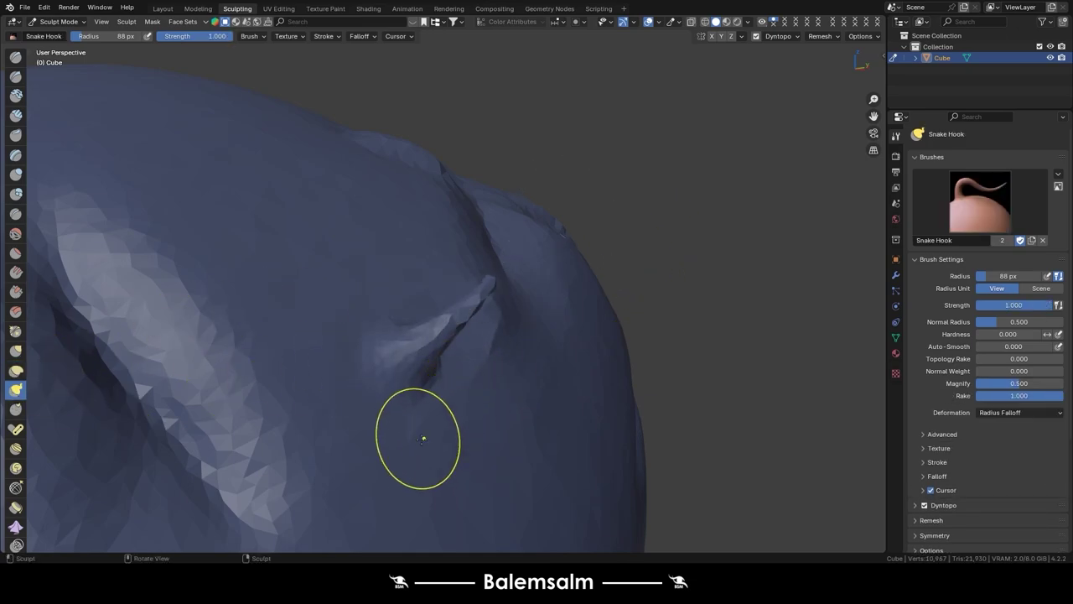
drag(423, 438, 509, 444)
drag(365, 335, 402, 160)
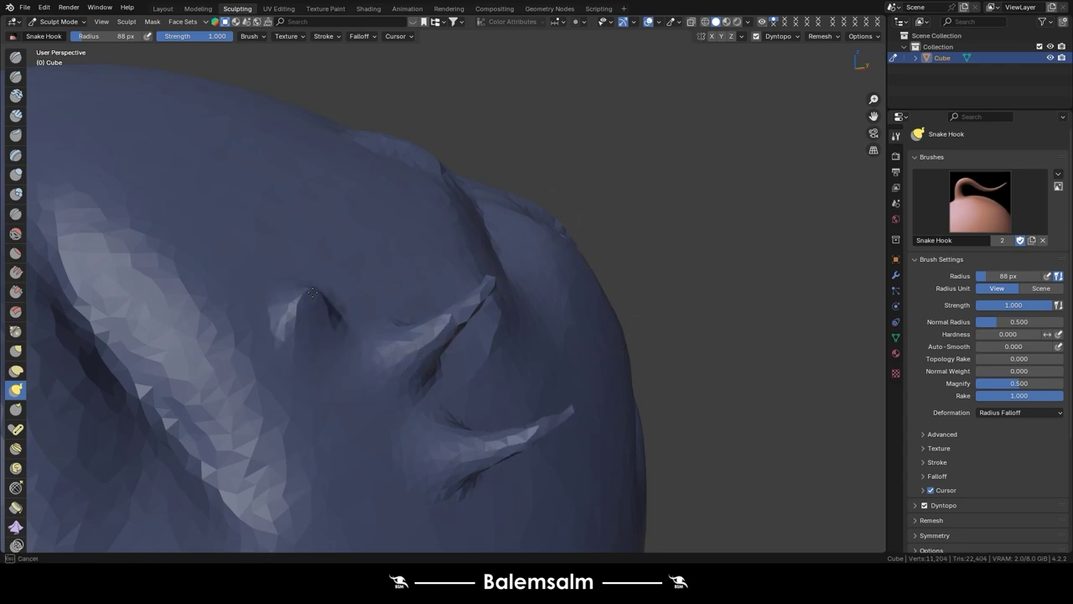
drag(370, 290, 399, 234)
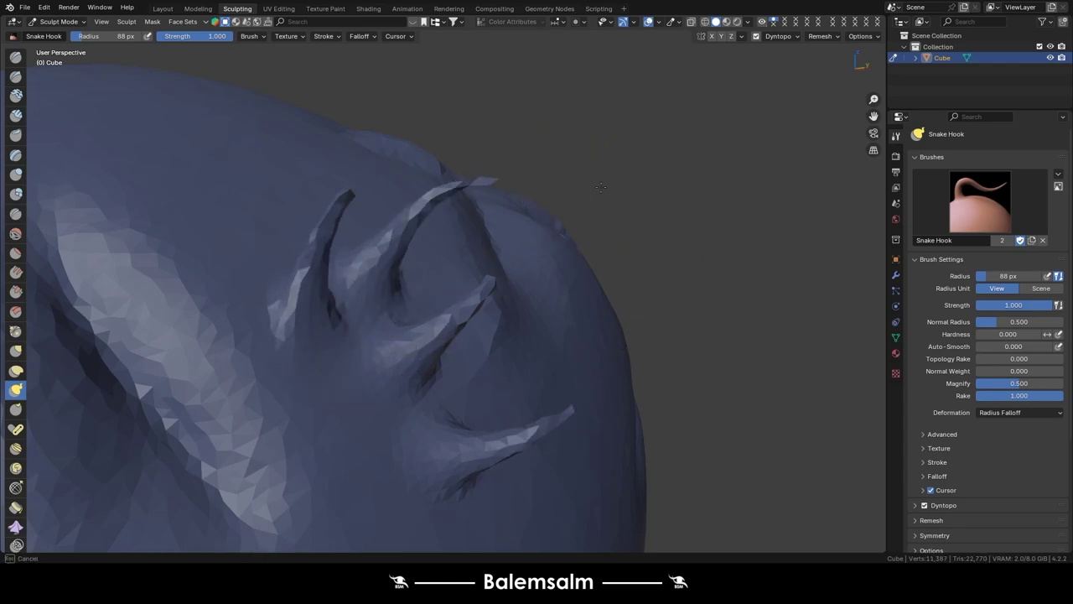
drag(452, 393, 599, 291)
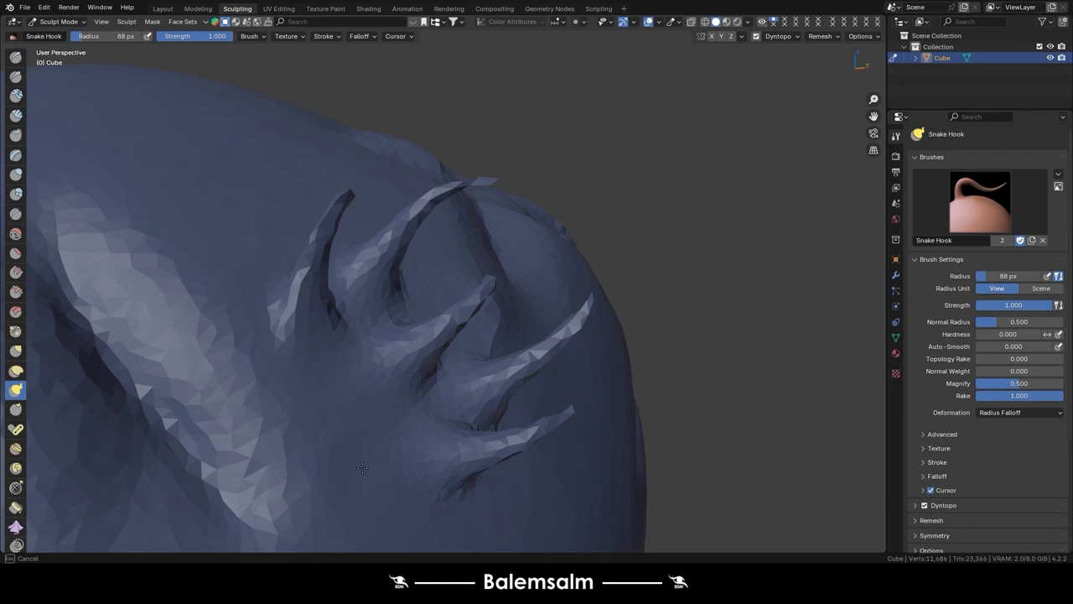
drag(362, 468, 542, 526)
drag(261, 128, 211, 202)
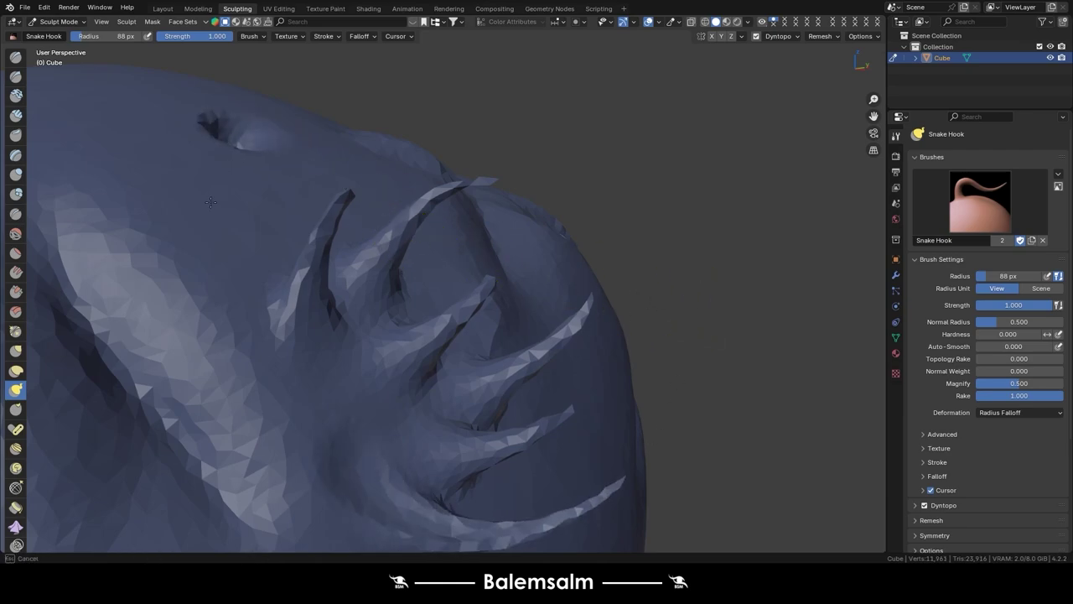
mouse_move(232, 160)
mouse_down()
mouse_move(292, 162)
mouse_move(304, 152)
mouse_up()
key(ctrl+z)
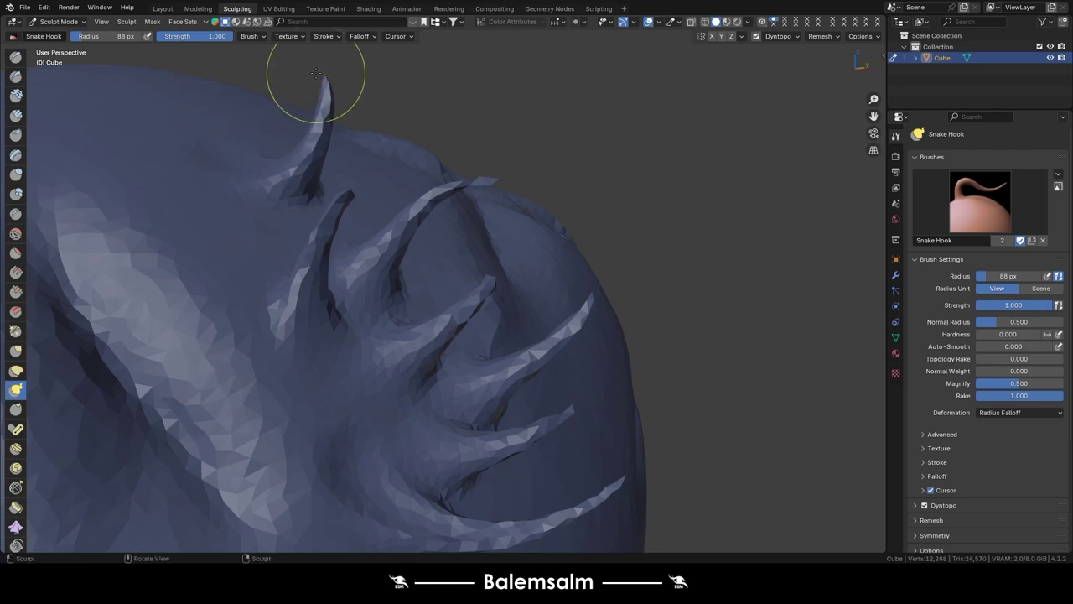
- Redo the up-left spike and pull a curved fold up to the right
drag(245, 220, 168, 96)
key(ctrl+z)
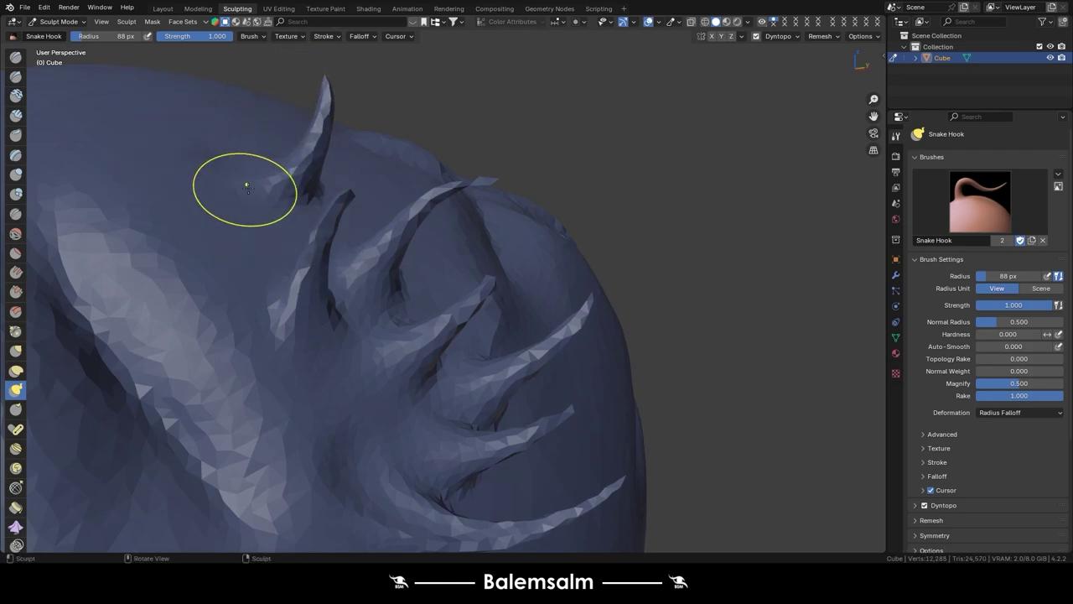
drag(208, 198, 172, 113)
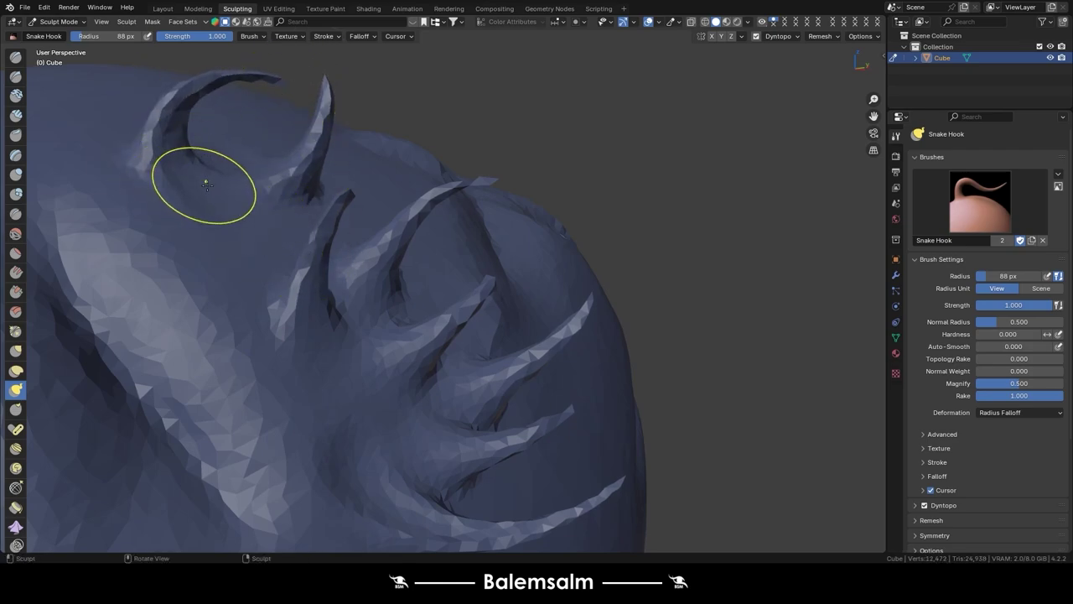
drag(237, 250, 344, 156)
middle_drag(339, 167, 525, 249)
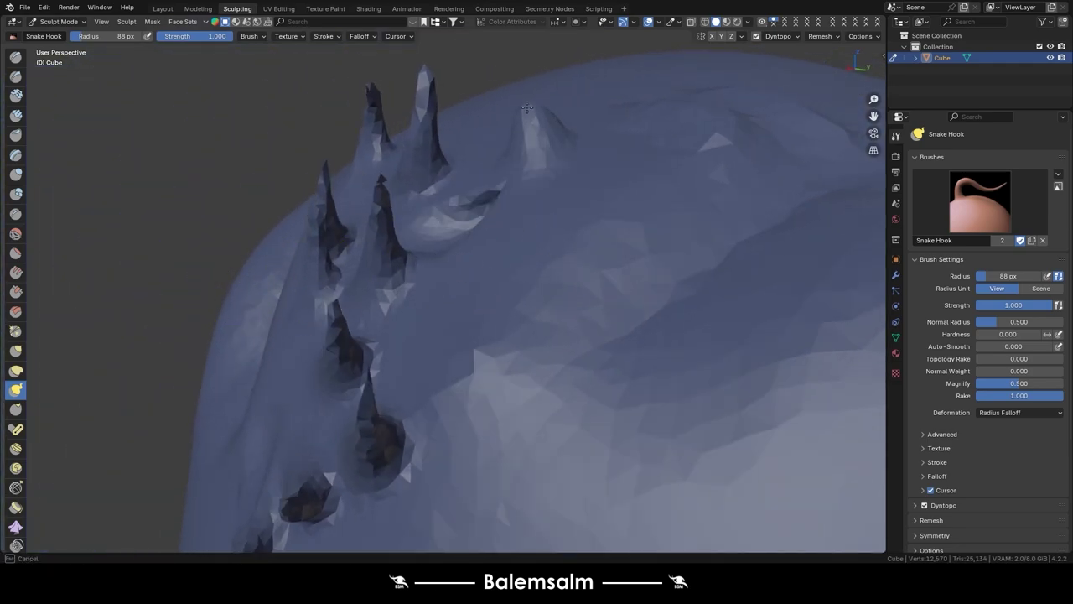
key(Escape)
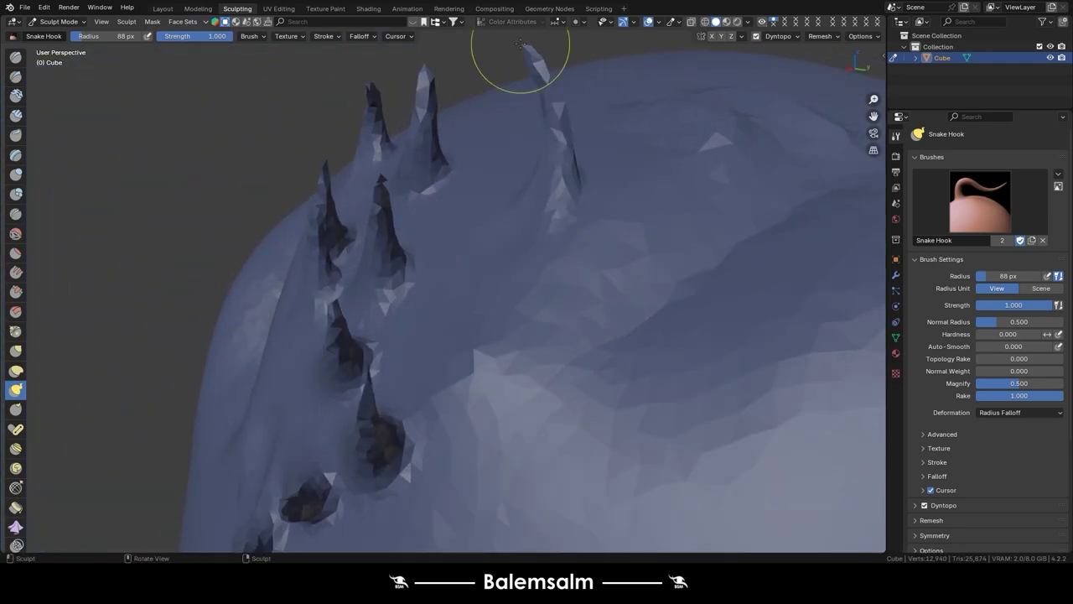
- Pull more spikes and ridges out along the upper edge and right side
mouse_move(521, 44)
middle_down()
mouse_move(546, 330)
mouse_move(628, 335)
mouse_move(466, 285)
middle_up()
mouse_move(524, 314)
mouse_down()
mouse_move(545, 299)
mouse_move(631, 143)
mouse_up()
drag(517, 441, 721, 372)
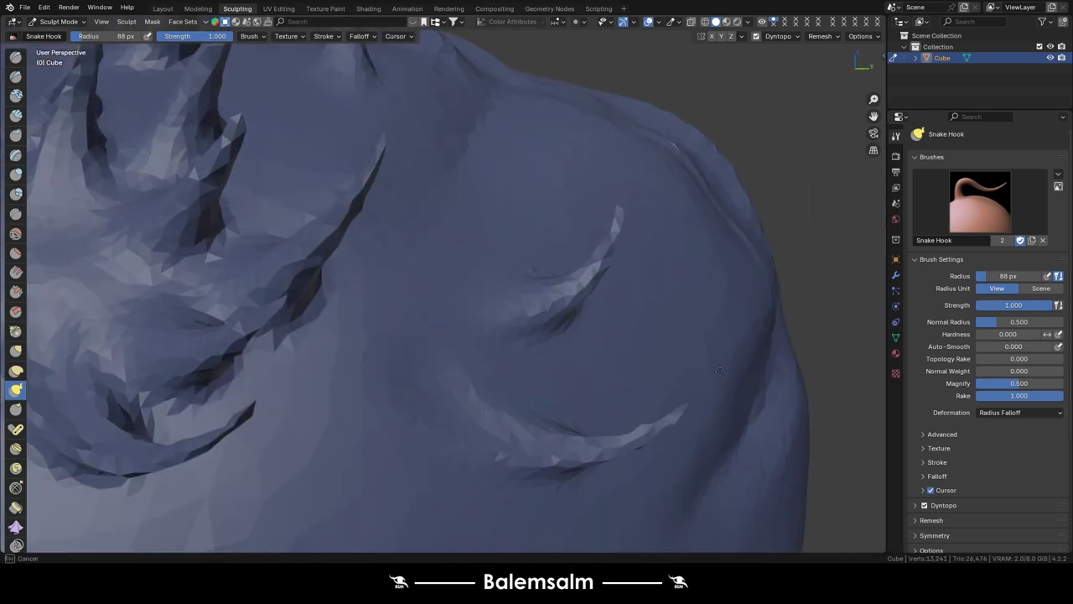
drag(472, 246, 491, 111)
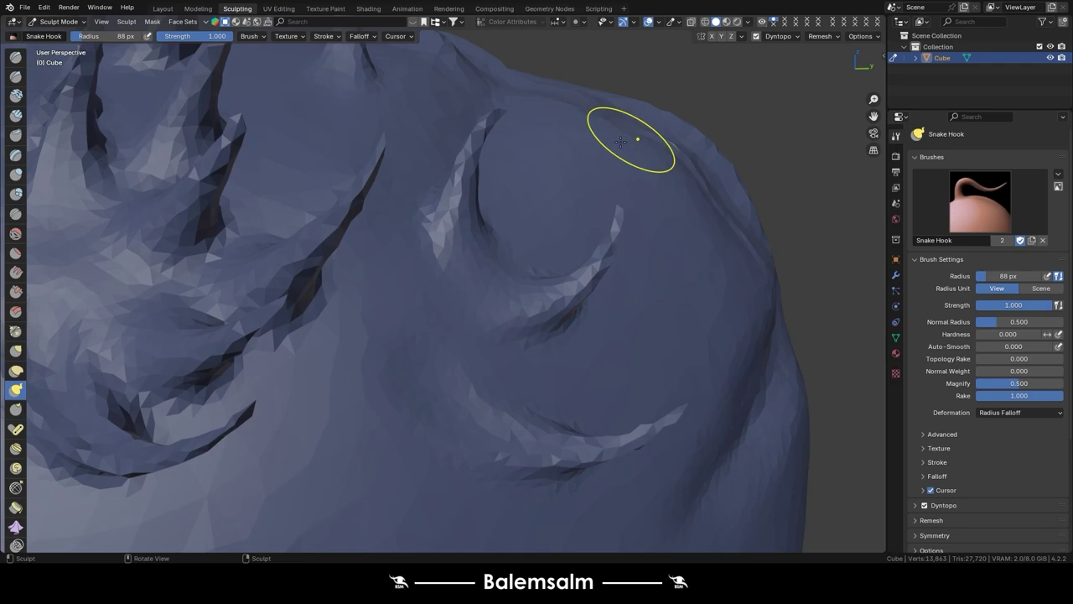
scroll(620, 141, down, 5)
middle_drag(491, 227, 503, 235)
scroll(508, 241, up, 5)
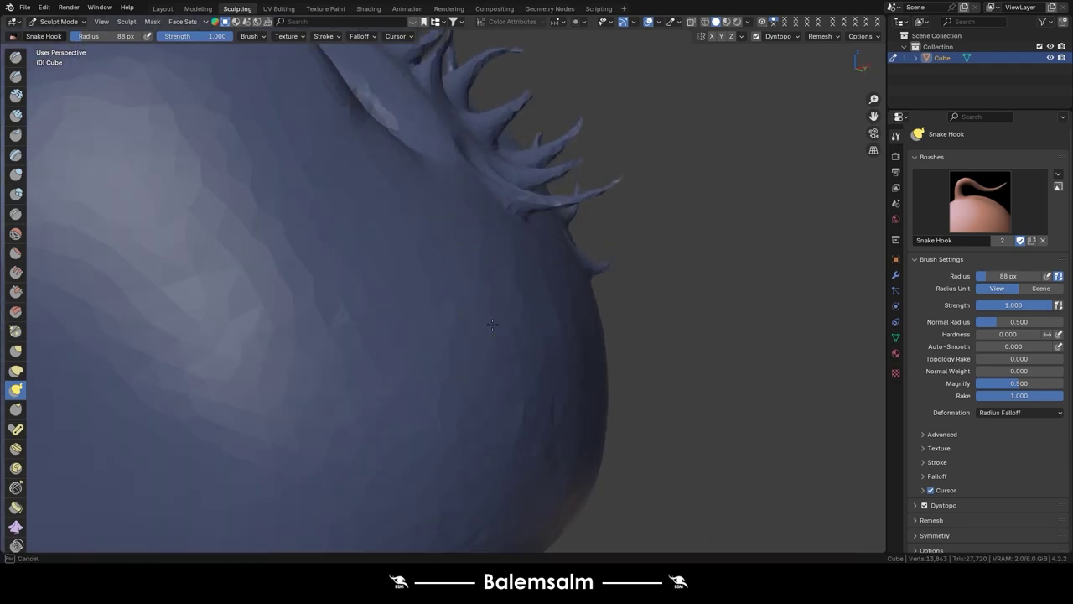
drag(492, 324, 686, 373)
scroll(707, 279, down, 3)
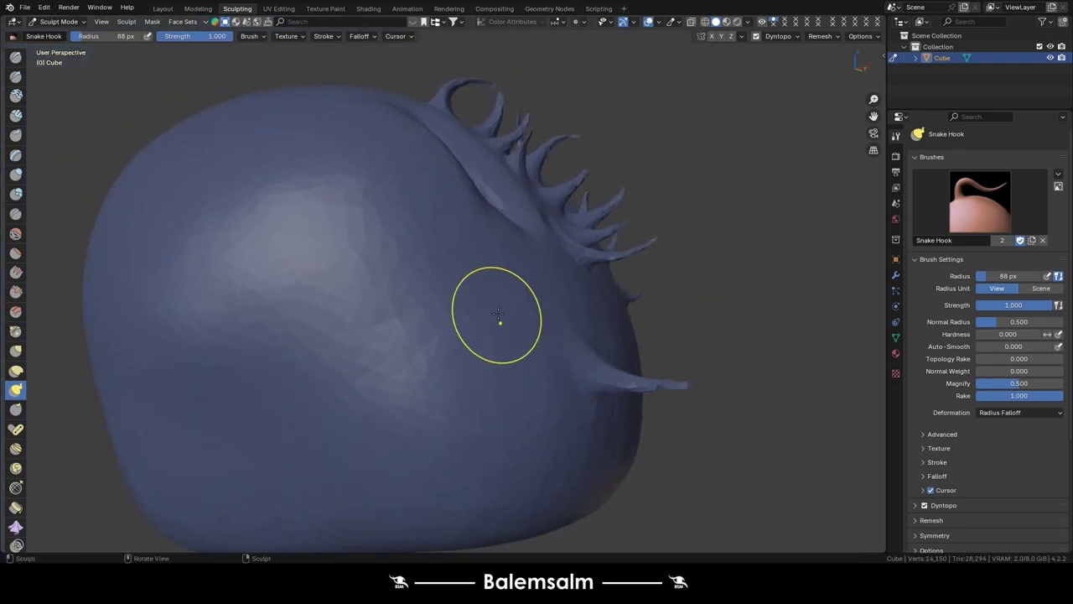
drag(542, 280, 709, 158)
mouse_move(515, 201)
middle_down()
mouse_move(576, 271)
mouse_move(438, 275)
mouse_move(134, 362)
middle_up()
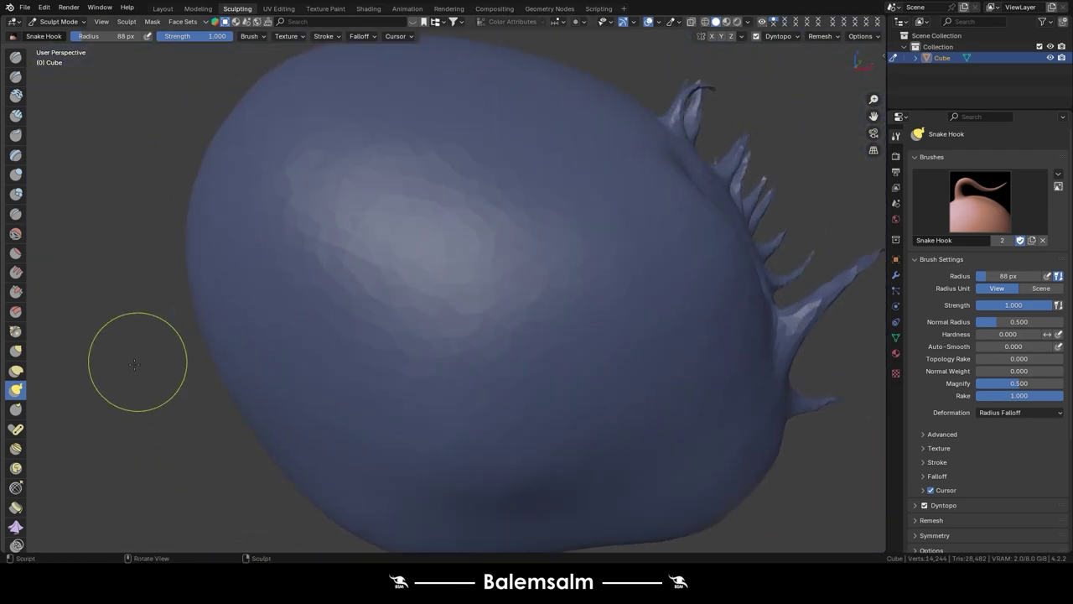
- Select the Thumb brush and orbit around to the spiked ridges
click(15, 408)
scroll(438, 282, up, 4)
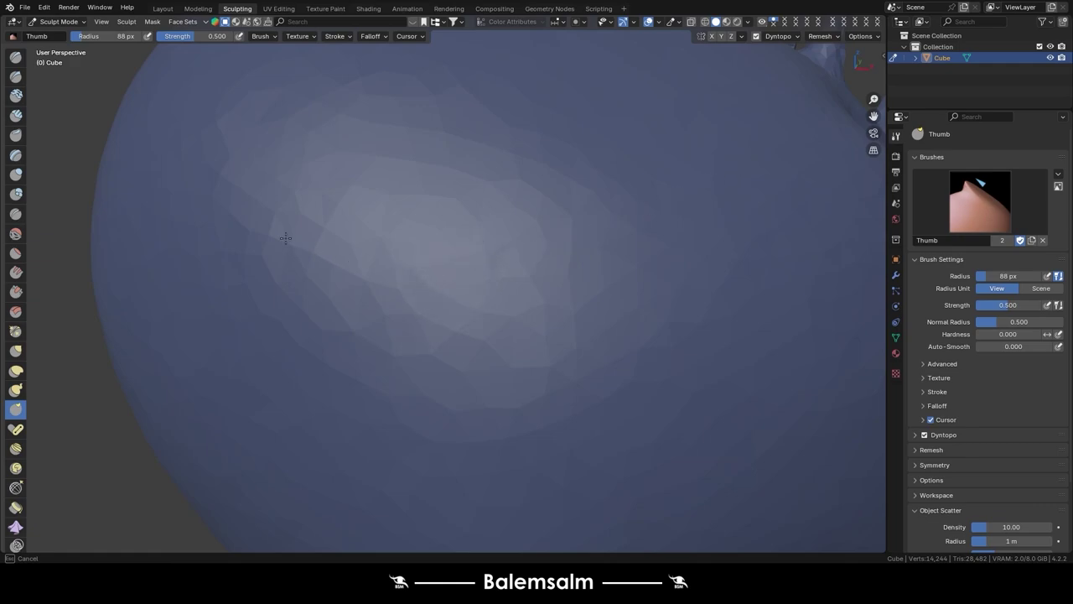
ctrl+middle_drag(339, 256, 587, 156)
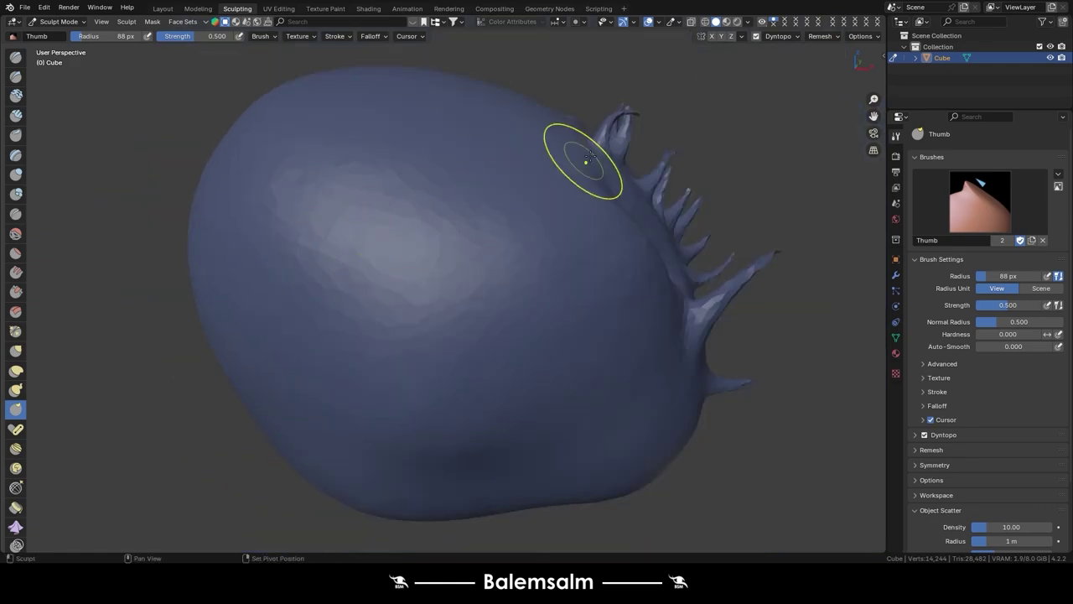
scroll(503, 218, up, 3)
mouse_move(355, 282)
middle_down()
mouse_move(380, 333)
mouse_move(419, 318)
middle_up()
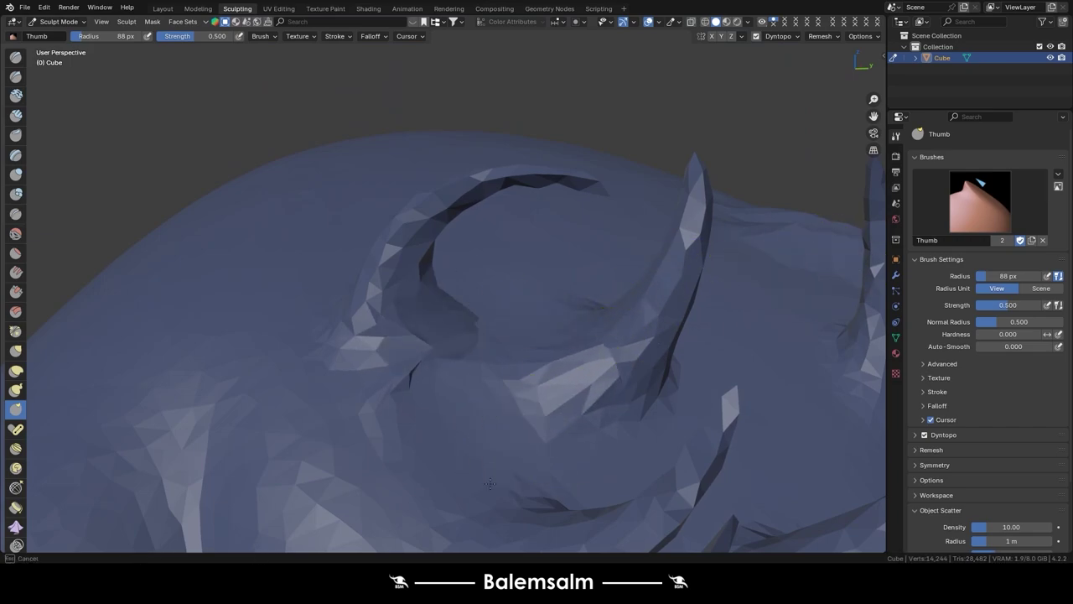
middle_drag(257, 424, 410, 335)
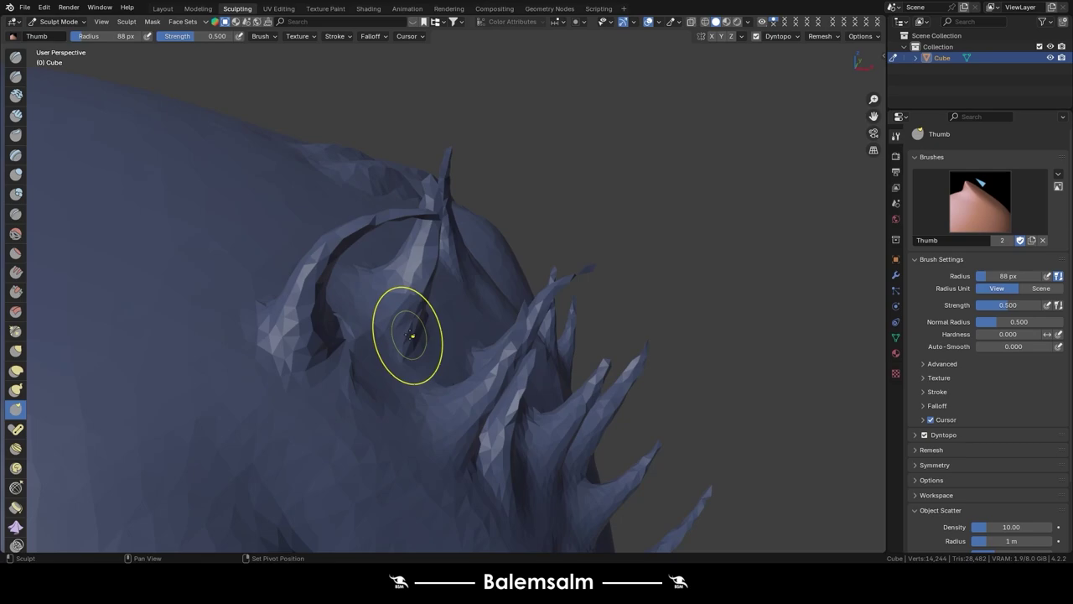
middle_drag(276, 369, 160, 385)
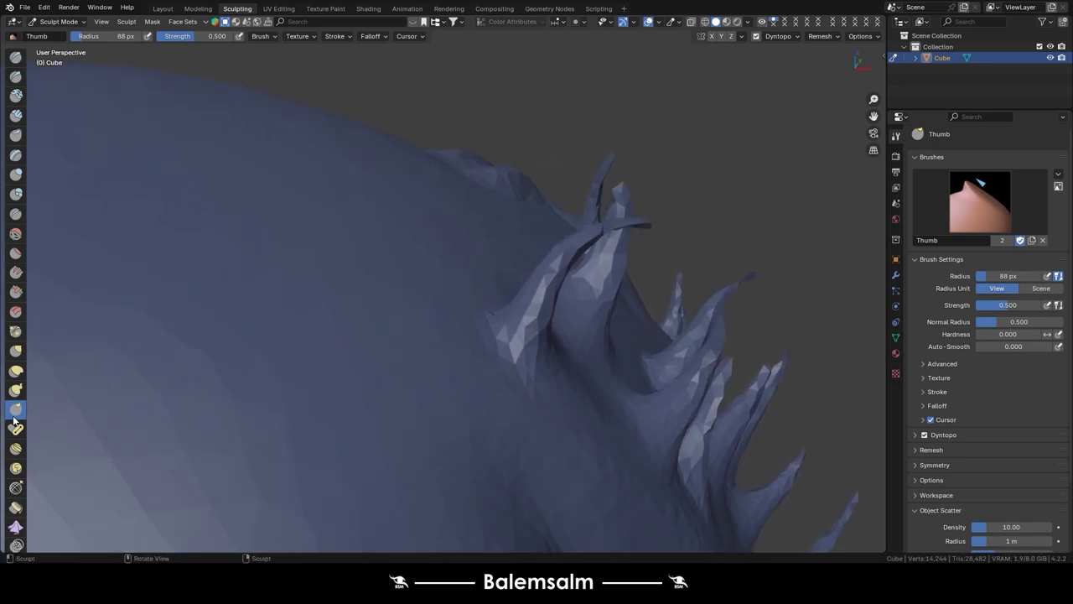
- Bend creases beside the ridges with the Pose brush and swing a large mesh section
click(10, 430)
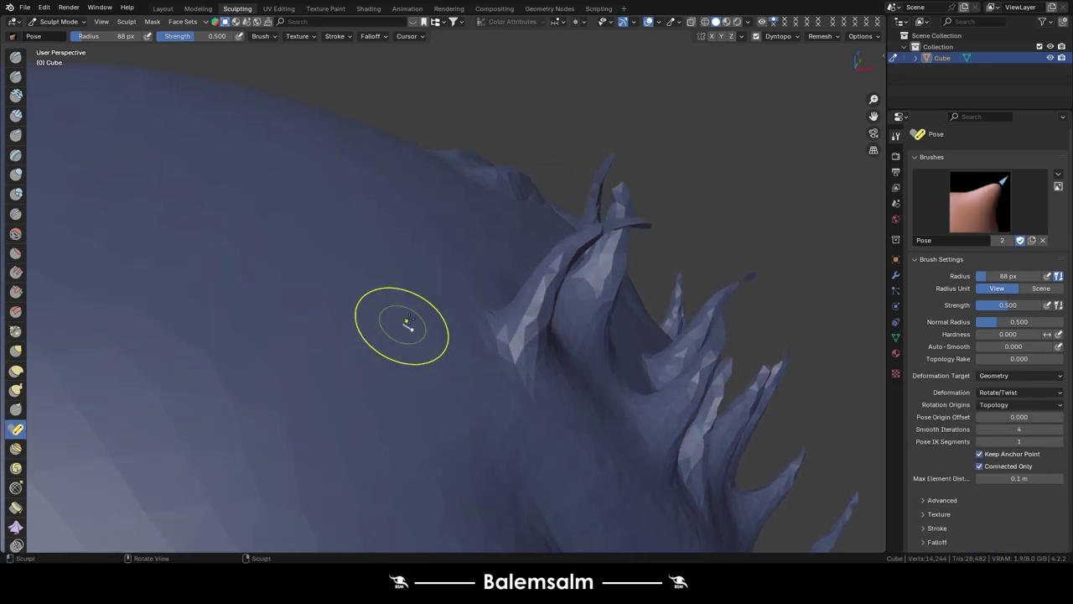
drag(433, 313, 458, 284)
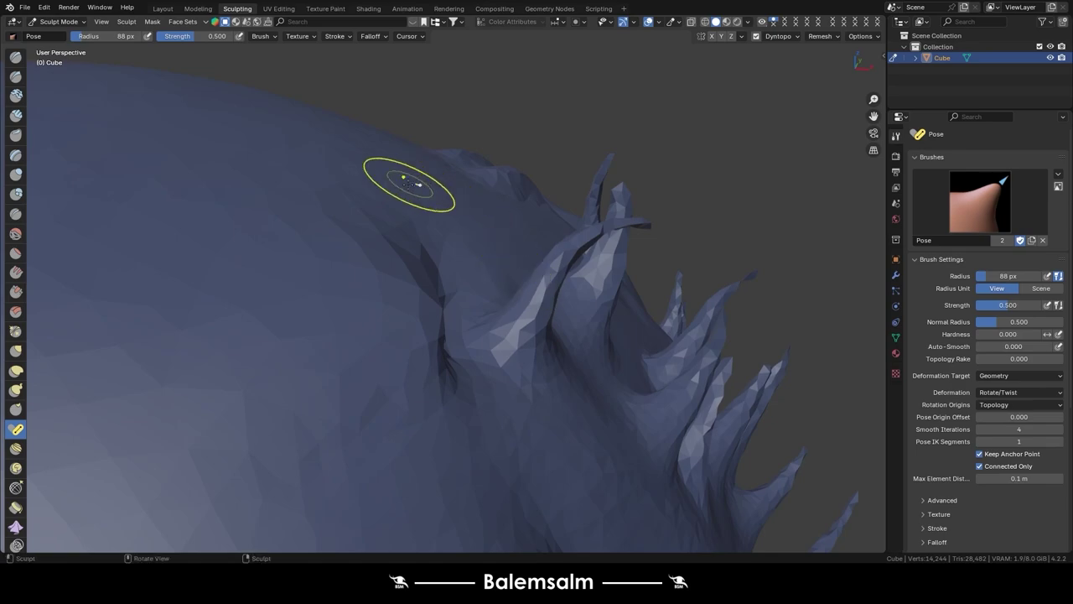
drag(409, 183, 413, 211)
drag(383, 175, 359, 239)
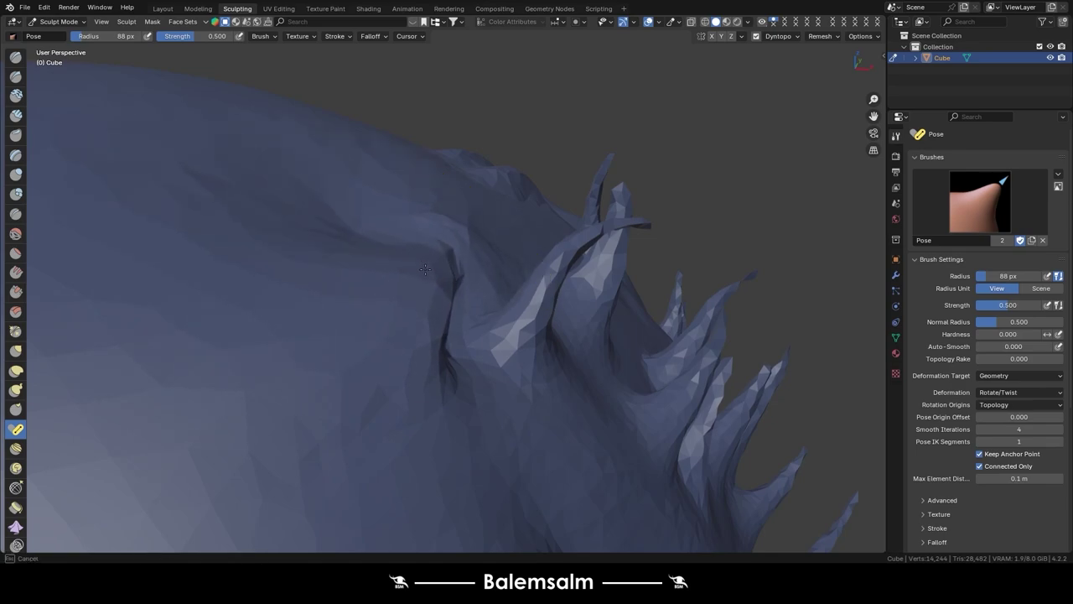
drag(360, 321, 395, 302)
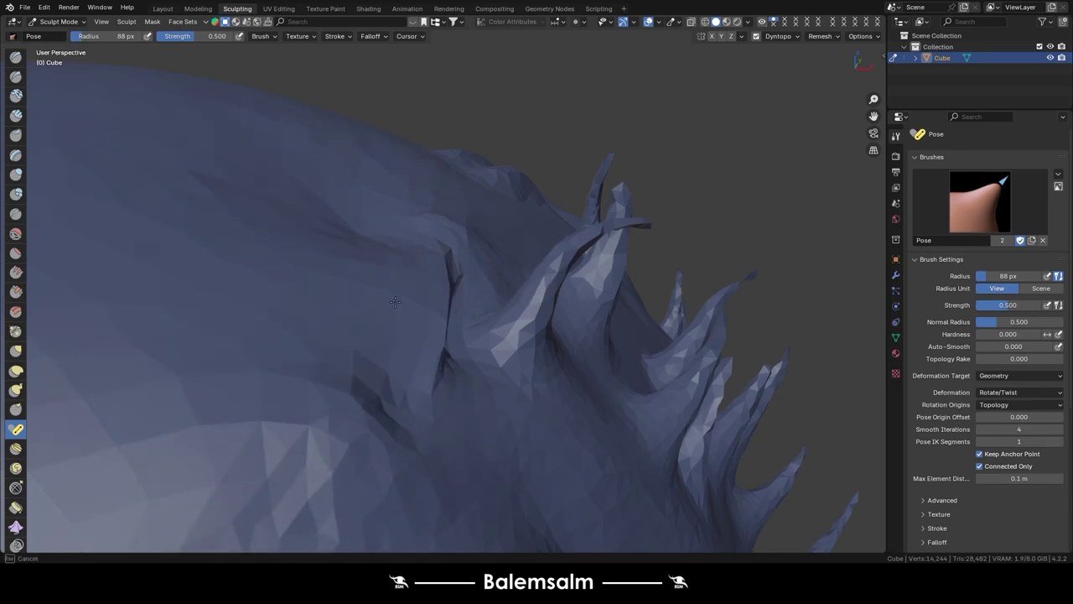
mouse_move(381, 254)
mouse_down()
mouse_move(268, 300)
mouse_move(350, 330)
mouse_move(316, 397)
mouse_move(434, 300)
mouse_move(408, 333)
mouse_move(436, 319)
mouse_move(347, 377)
mouse_move(367, 319)
mouse_move(415, 282)
mouse_up()
mouse_move(419, 354)
mouse_down()
mouse_move(446, 369)
mouse_move(411, 319)
mouse_move(509, 302)
mouse_move(328, 245)
mouse_up()
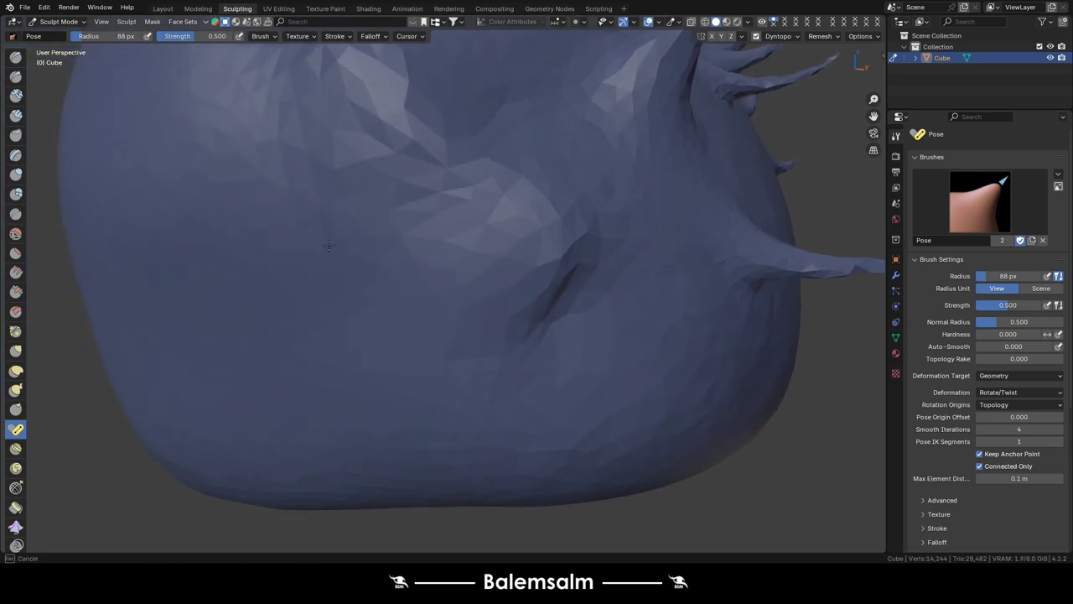
- Smear the spikes flat with the Nudge brush enlarged to a 270 px radius
click(16, 450)
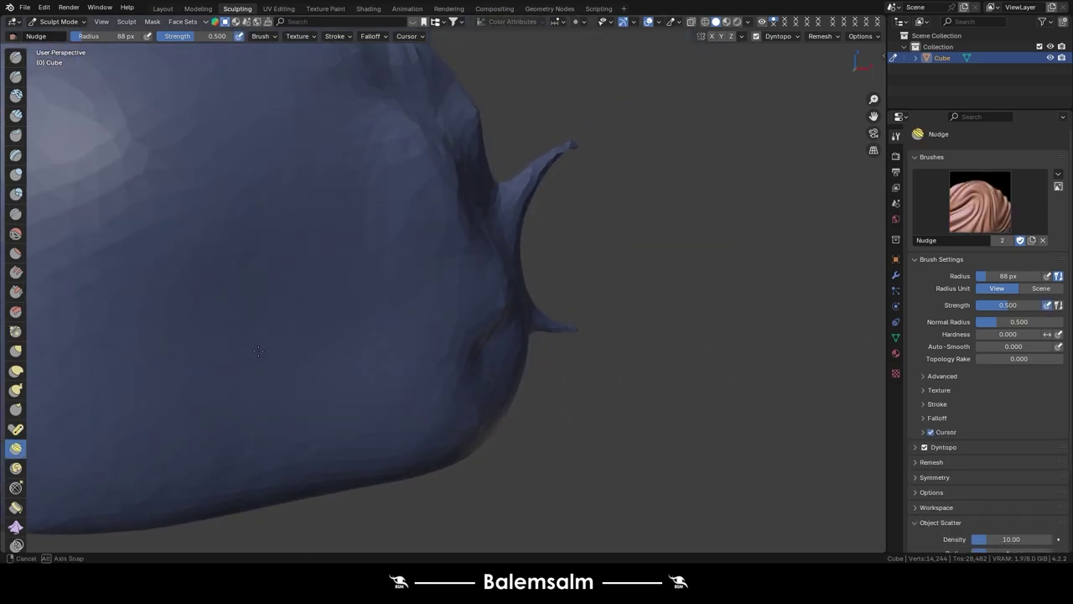
drag(335, 302, 498, 294)
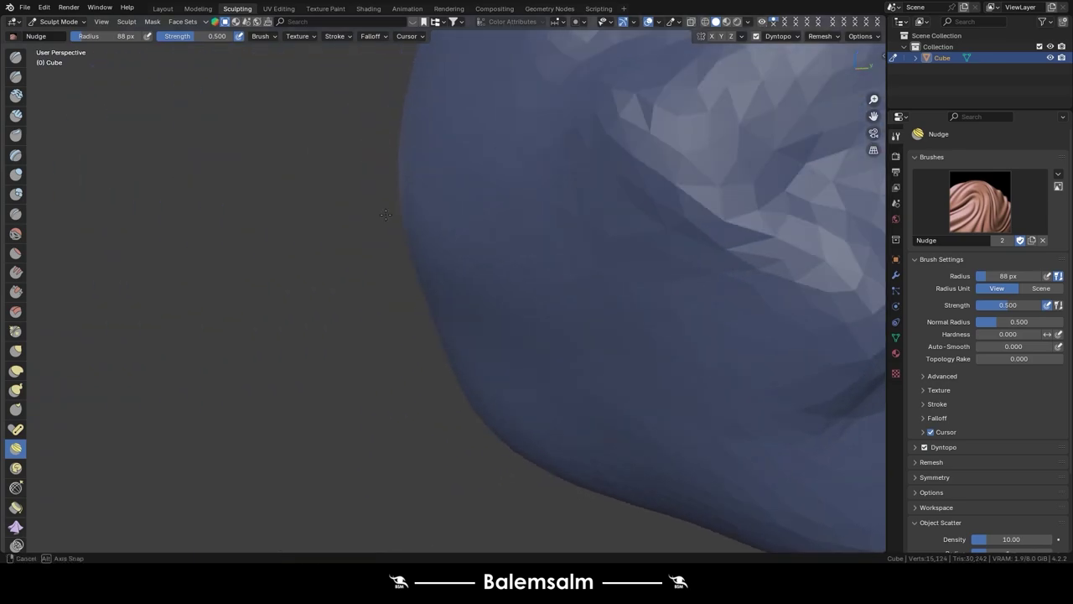
middle_drag(227, 217, 463, 280)
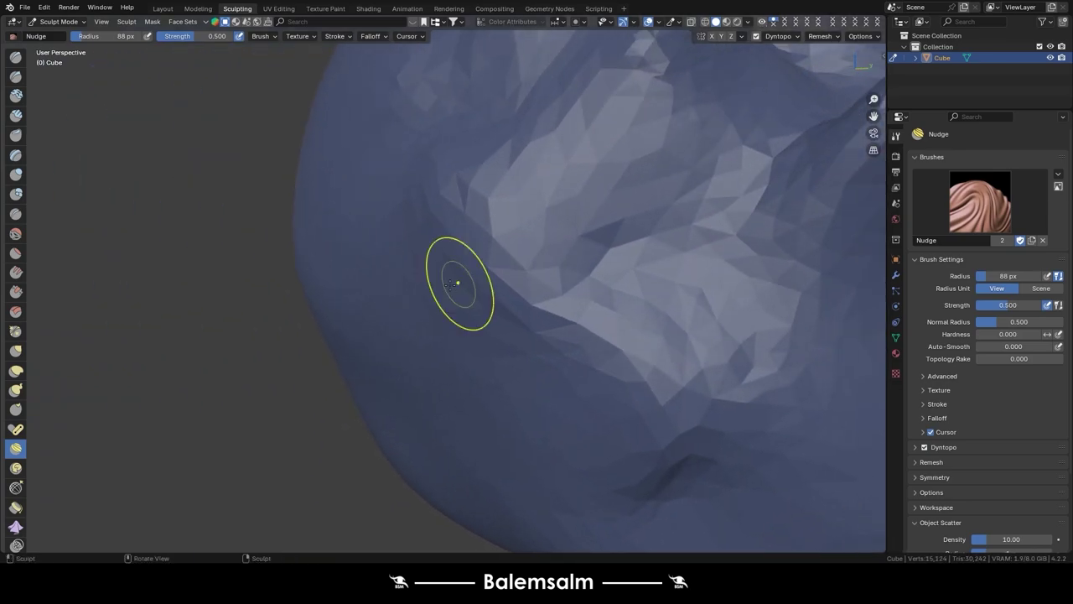
scroll(463, 280, down, 5)
scroll(307, 349, up, 4)
scroll(371, 275, up, 3)
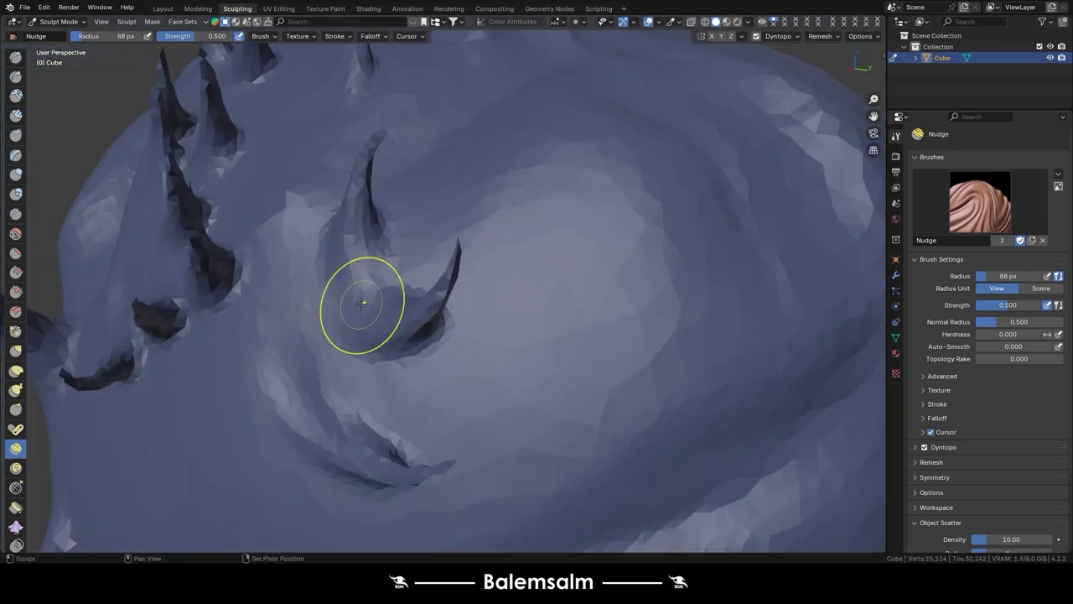
scroll(352, 299, up, 3)
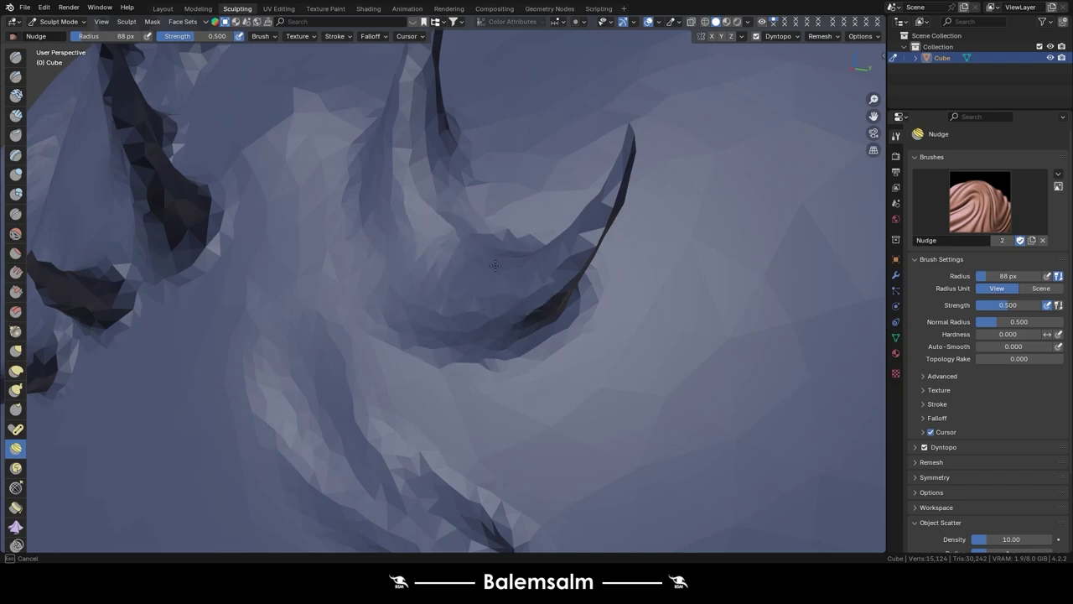
drag(383, 221, 411, 185)
middle_drag(411, 185, 421, 288)
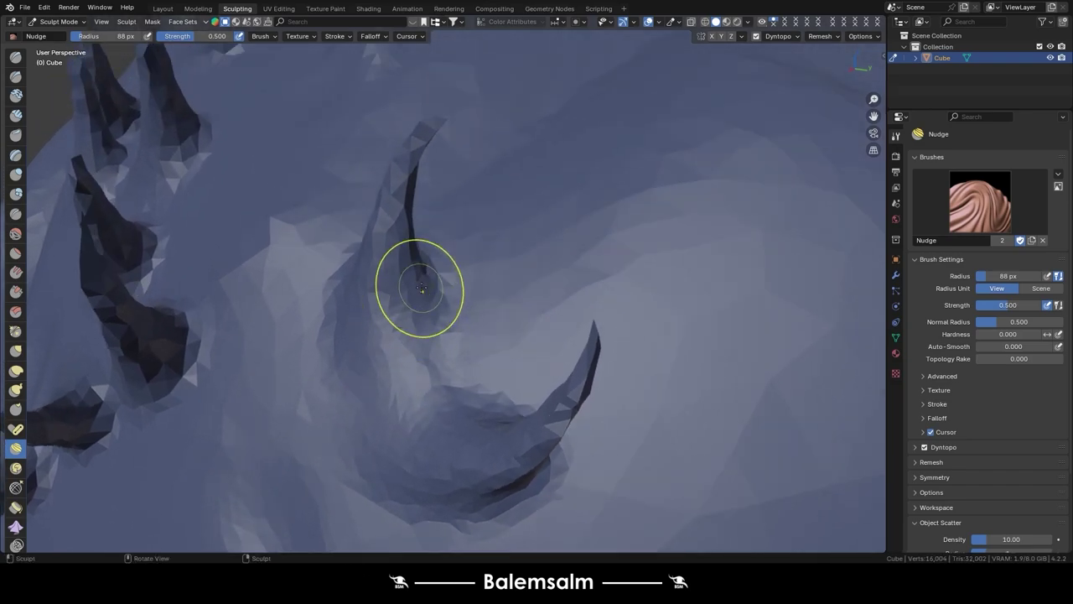
scroll(466, 295, down, 4)
scroll(460, 290, down, 3)
key(f)
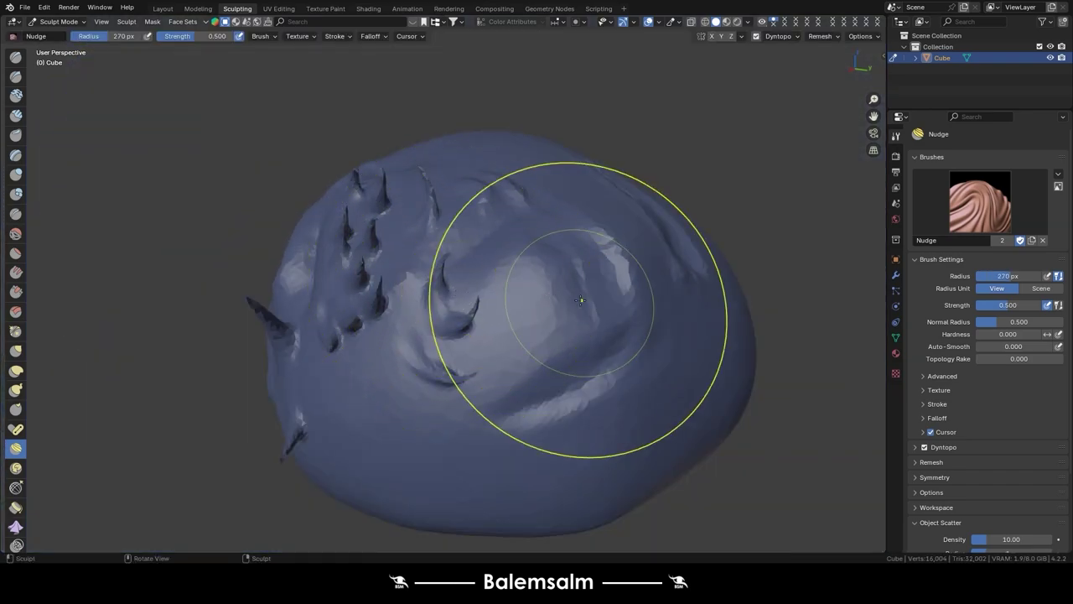
drag(506, 339, 461, 215)
drag(695, 323, 509, 360)
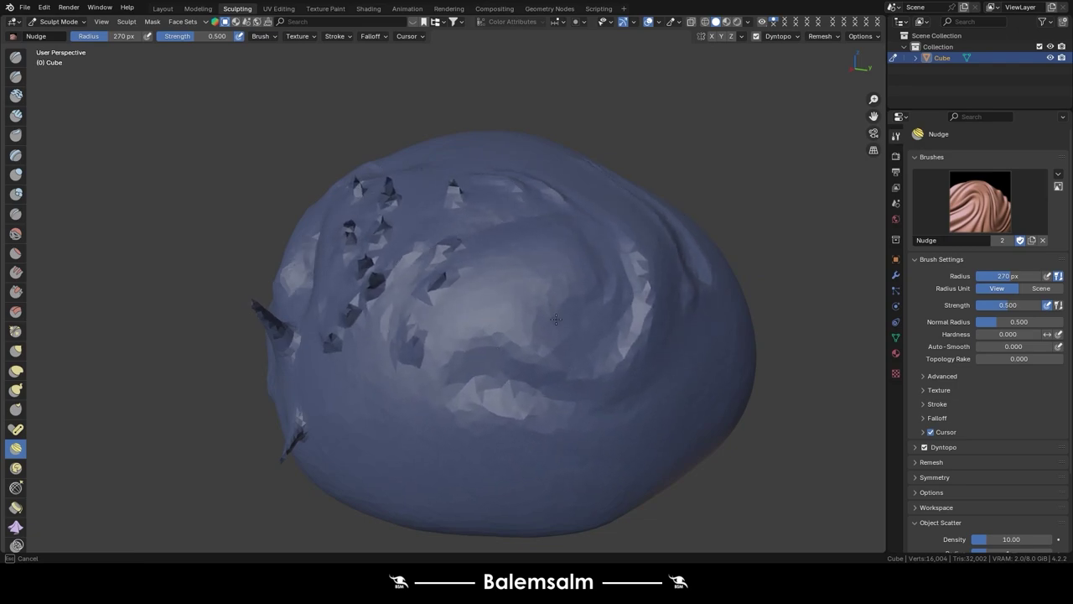
mouse_move(556, 319)
mouse_down()
mouse_move(652, 361)
mouse_move(675, 281)
mouse_up()
- Swirl the blob's lower, centre and right-side surface with the Rotate brush
click(10, 472)
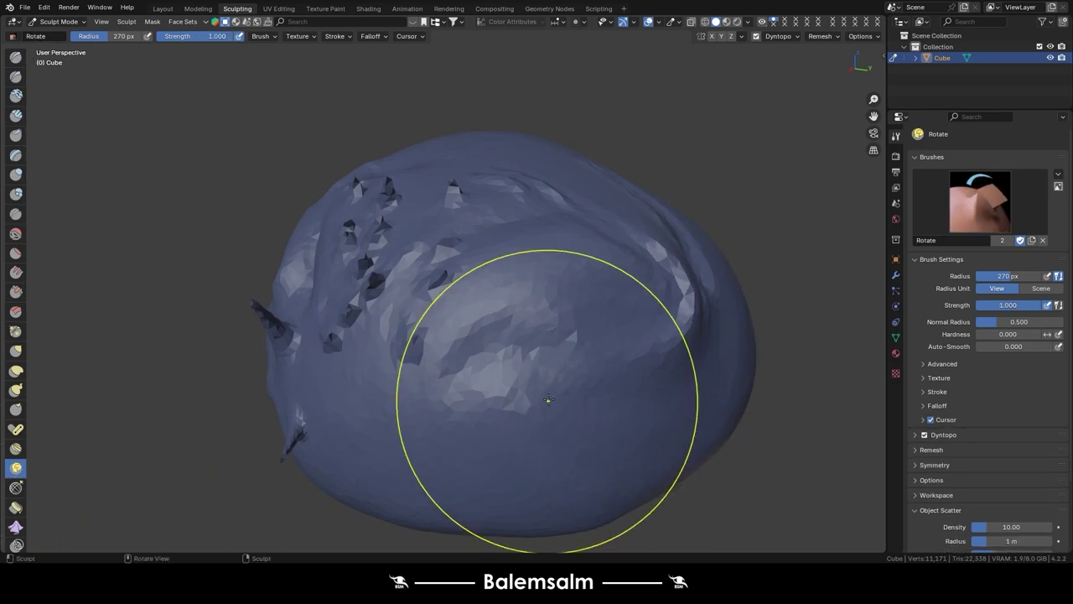
drag(546, 451, 597, 448)
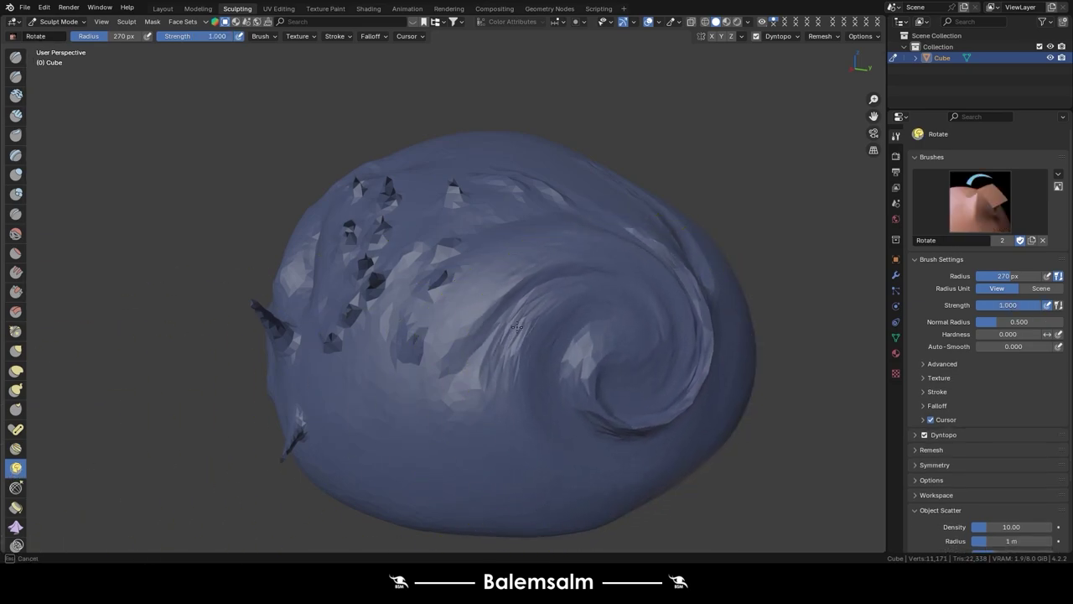
drag(487, 446, 503, 452)
middle_drag(503, 453, 656, 315)
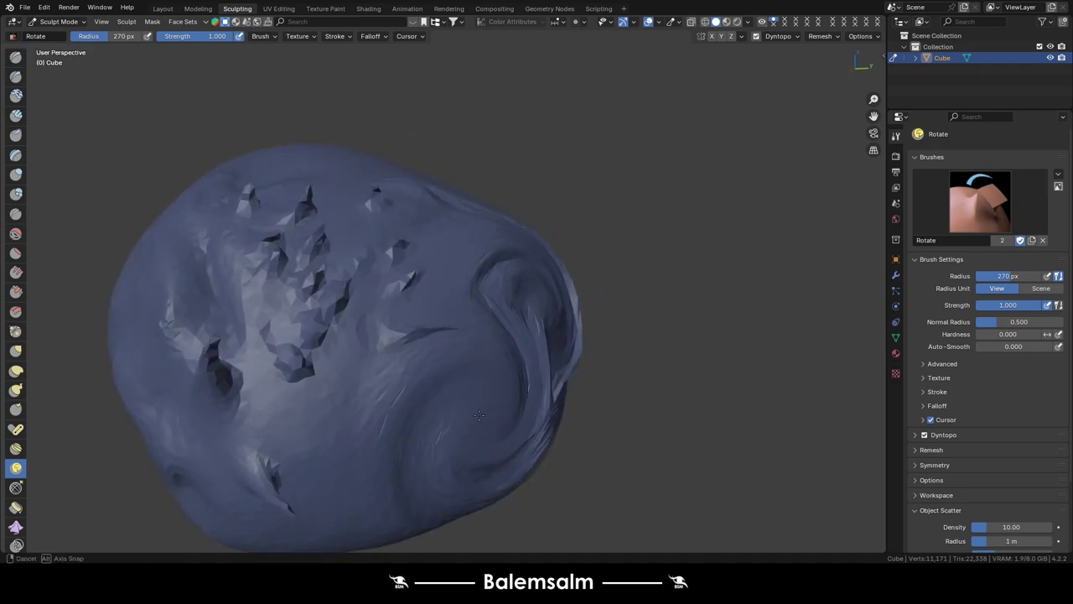
drag(656, 315, 641, 410)
drag(480, 319, 481, 273)
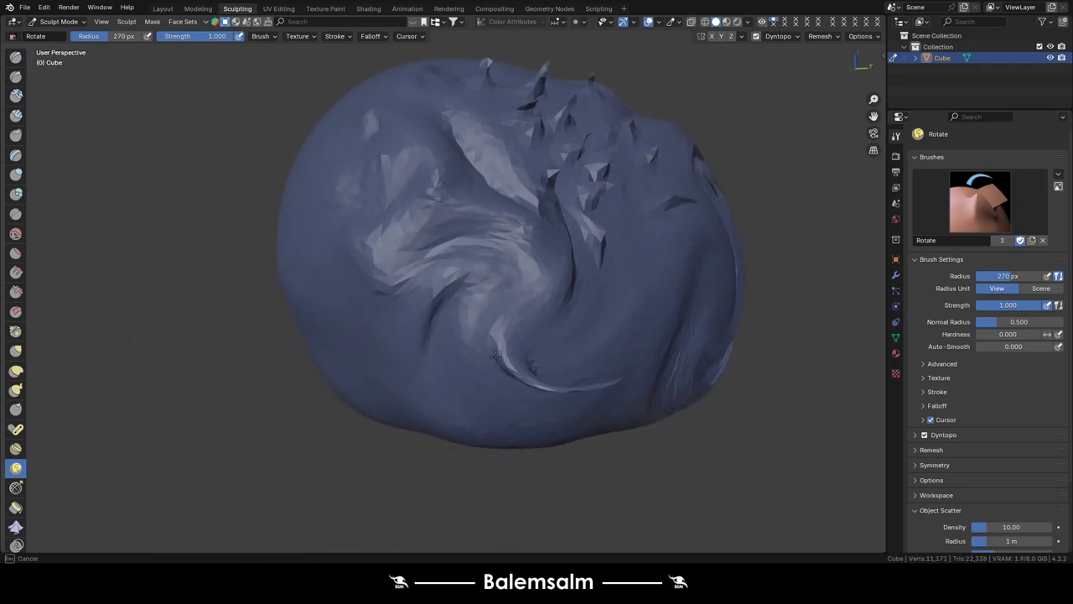
mouse_move(481, 274)
middle_down()
mouse_move(430, 249)
mouse_move(654, 331)
middle_up()
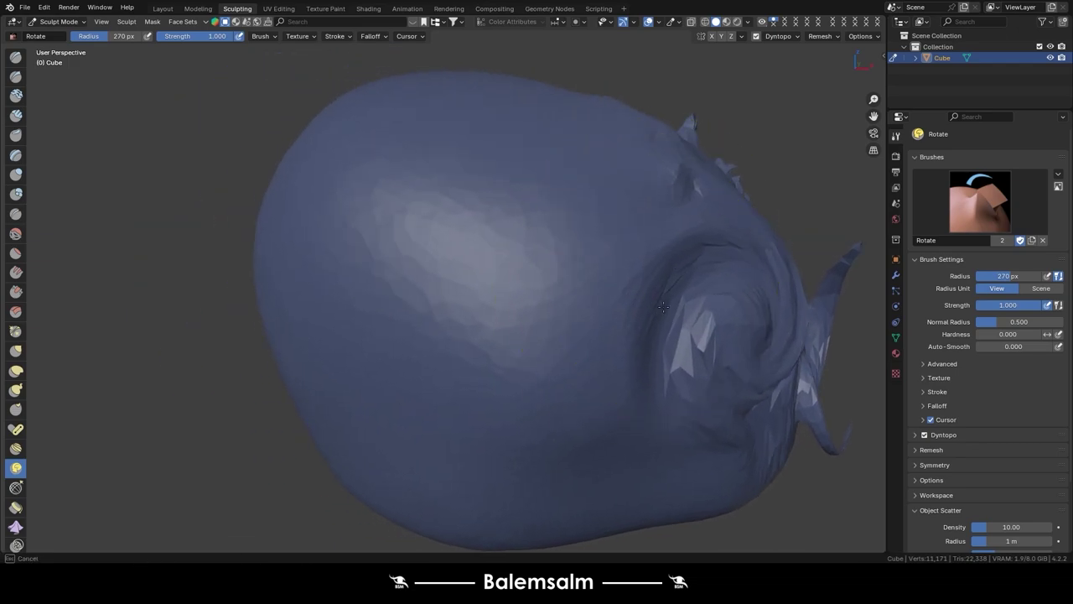
mouse_move(654, 331)
mouse_down()
mouse_move(521, 350)
mouse_move(503, 335)
mouse_up()
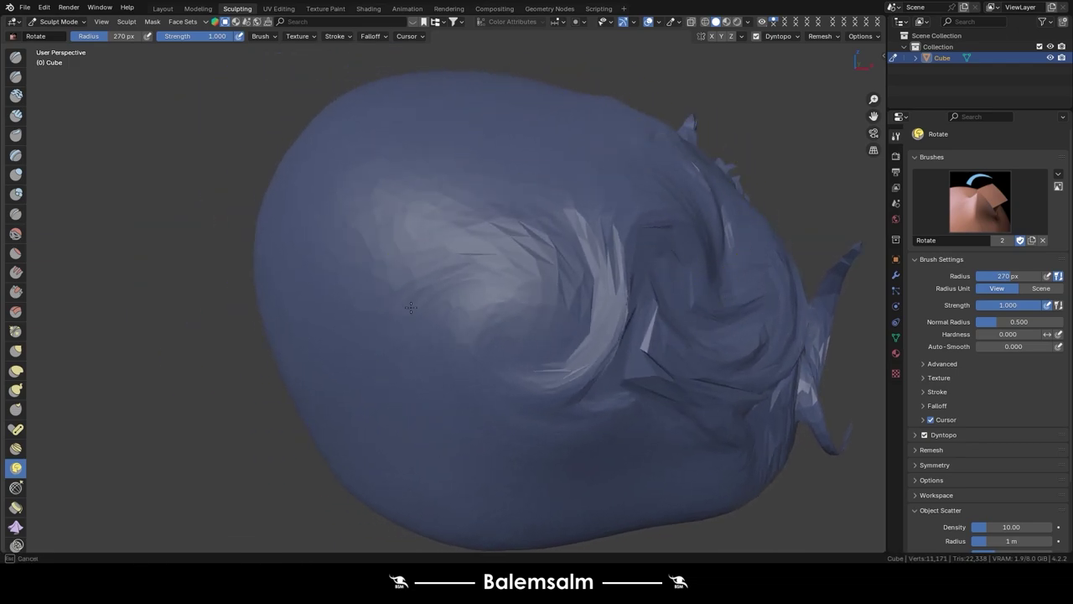
scroll(587, 327, up, 2)
mouse_move(654, 311)
mouse_down()
mouse_move(848, 372)
mouse_move(671, 385)
mouse_up()
middle_drag(670, 385, 625, 298)
drag(575, 339, 578, 331)
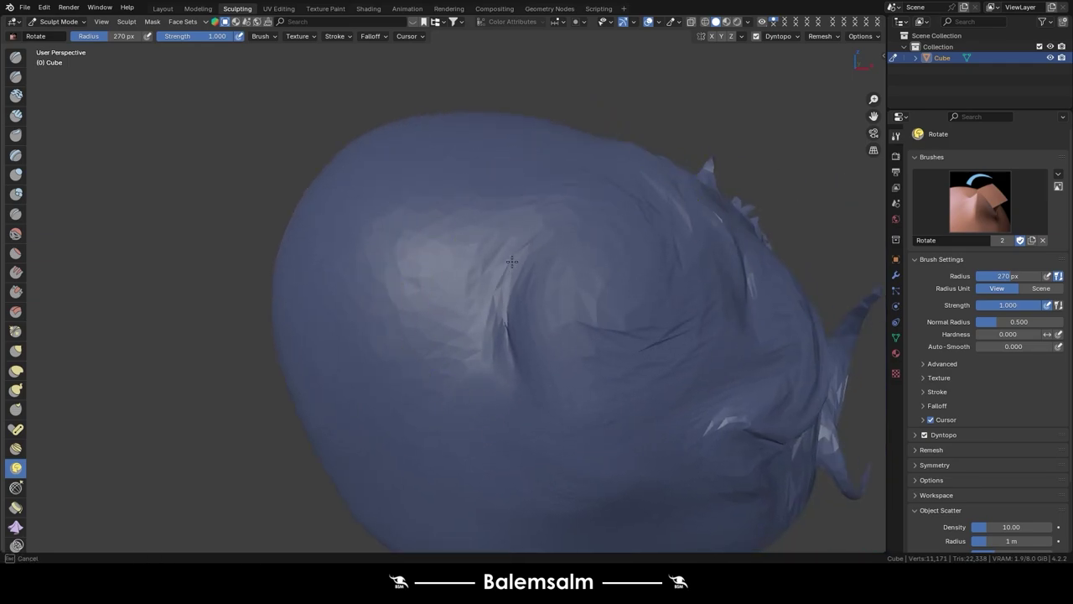
mouse_move(578, 331)
middle_down()
mouse_move(567, 333)
mouse_move(678, 257)
middle_up()
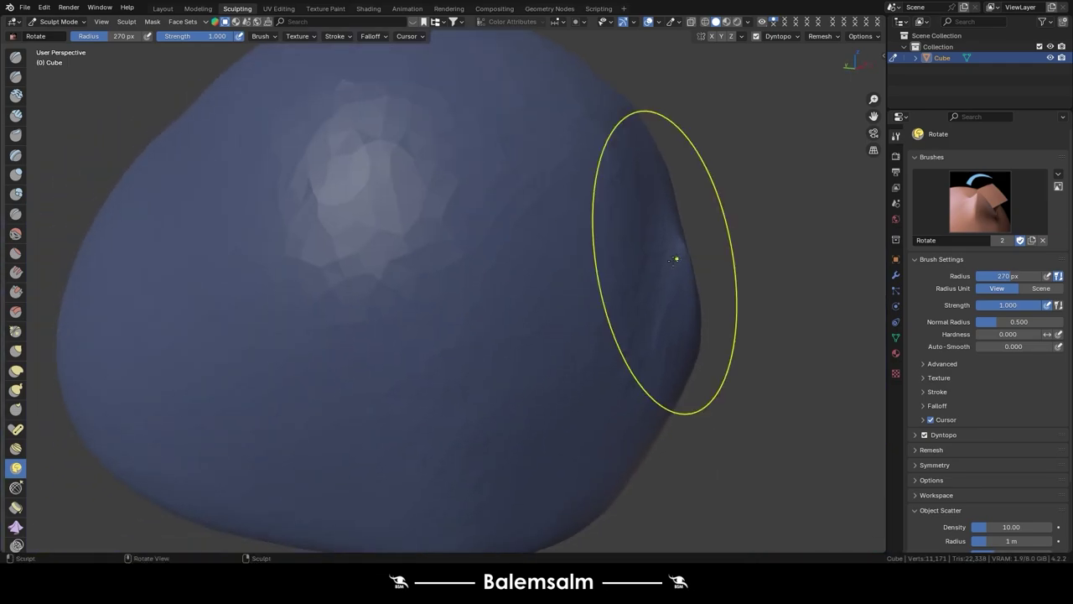
drag(412, 269, 404, 266)
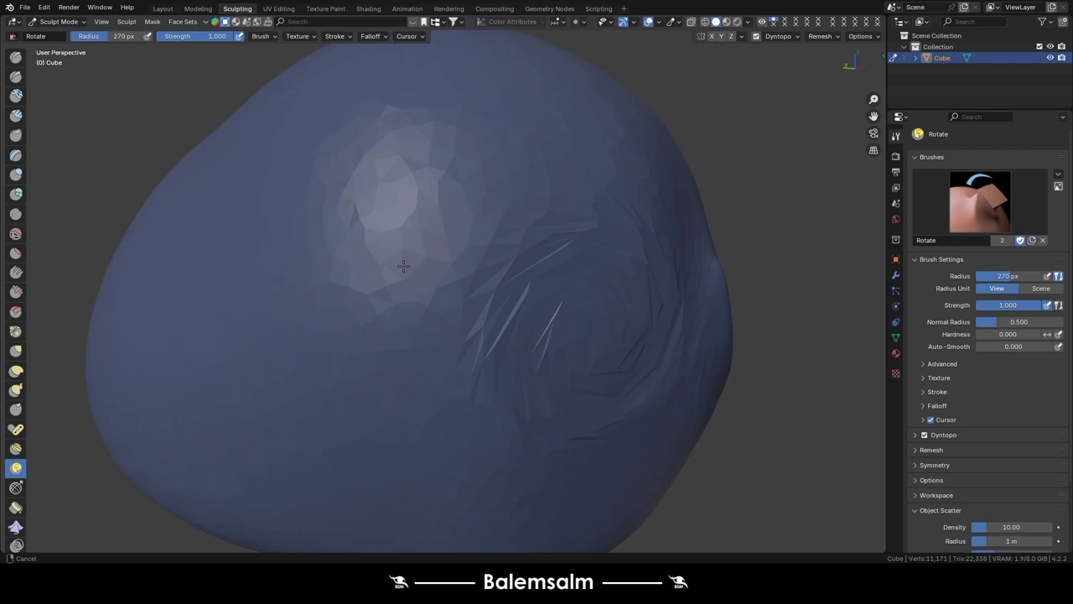
middle_drag(559, 294, 2, 500)
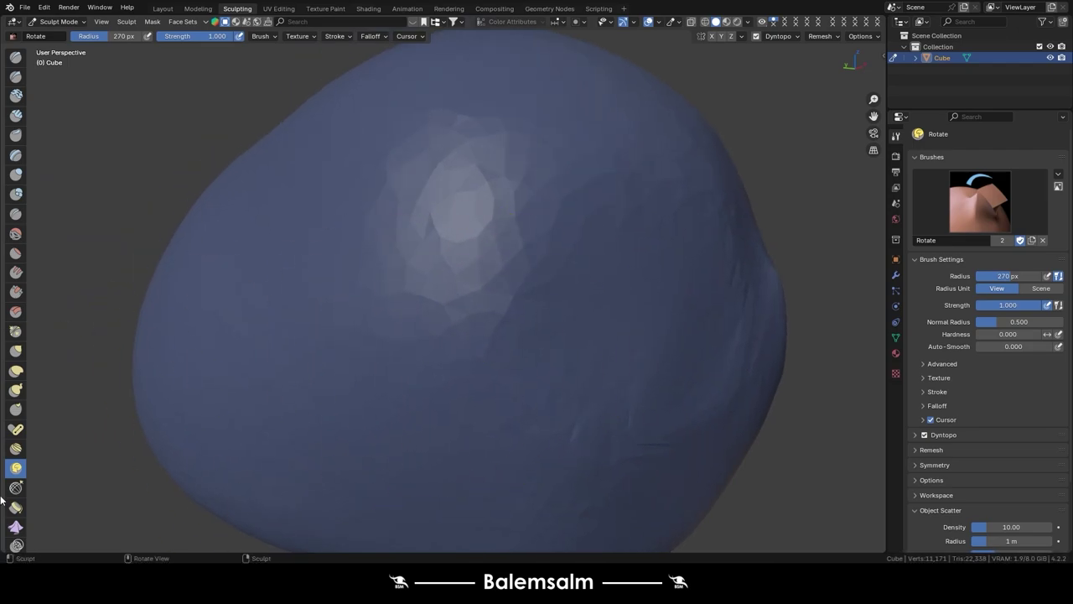
- Relax the bright faceted patch and swirl area with the Slide Relax brush
click(15, 487)
drag(436, 335, 549, 331)
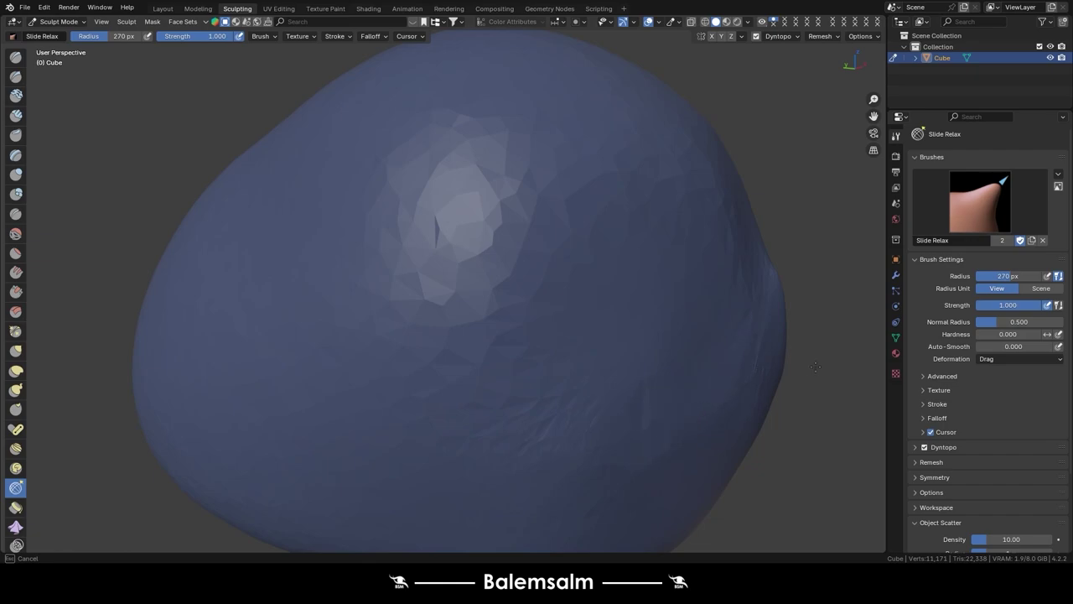
drag(440, 252, 478, 213)
mouse_move(478, 214)
middle_down()
mouse_move(594, 303)
mouse_move(343, 330)
mouse_move(436, 321)
mouse_move(469, 336)
middle_up()
mouse_move(470, 335)
mouse_down()
mouse_move(328, 486)
mouse_move(627, 285)
mouse_move(299, 383)
mouse_up()
scroll(479, 324, down, 4)
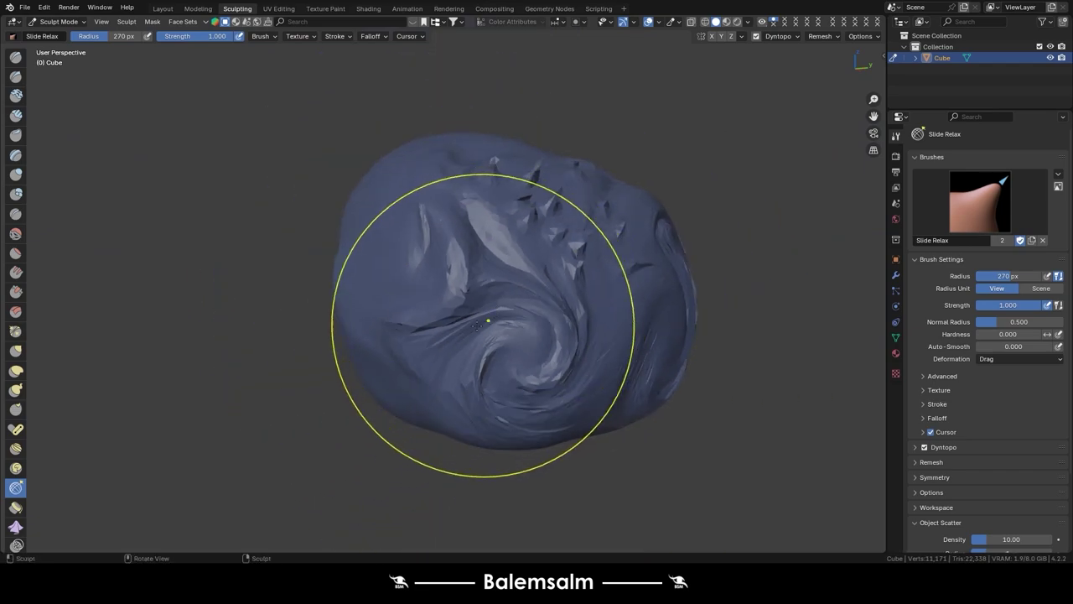
middle_drag(482, 323, 2, 425)
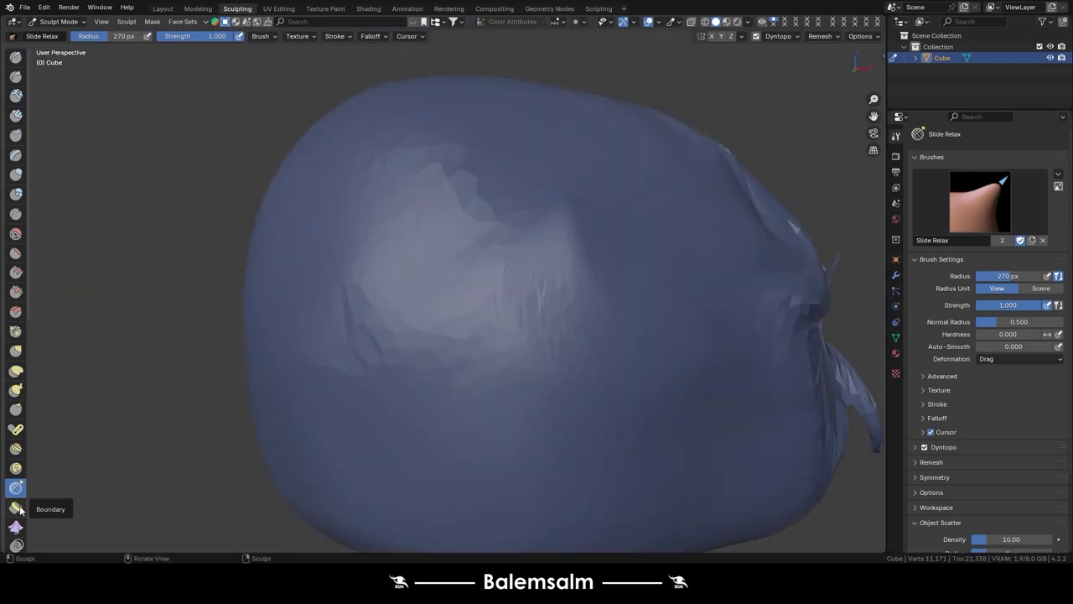
- Shift the edge fin with the Boundary brush, then drag Cloth brush folds across the blob
click(16, 508)
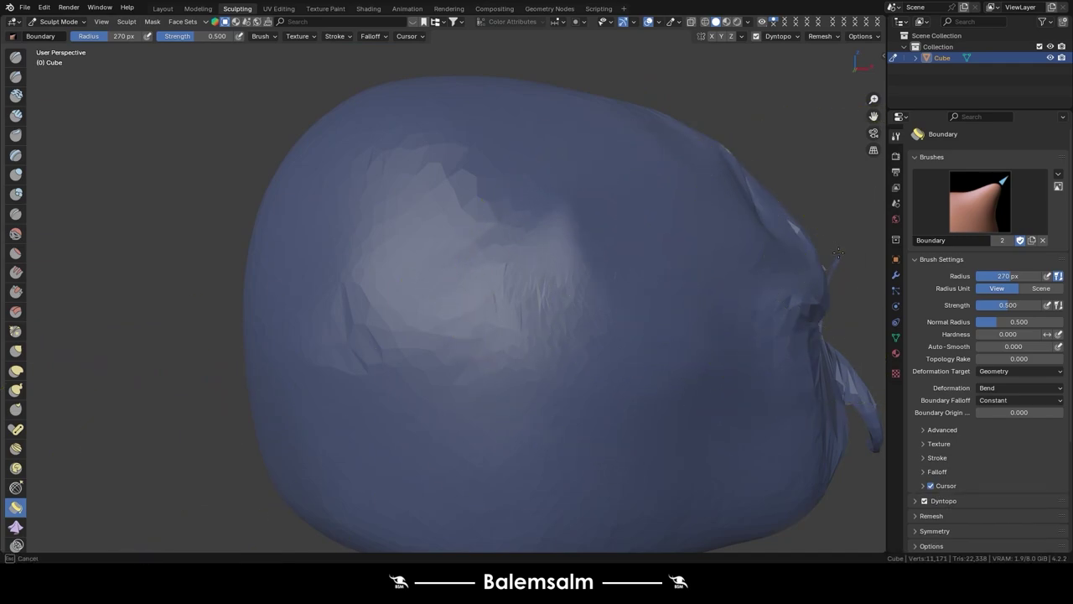
drag(815, 387, 860, 411)
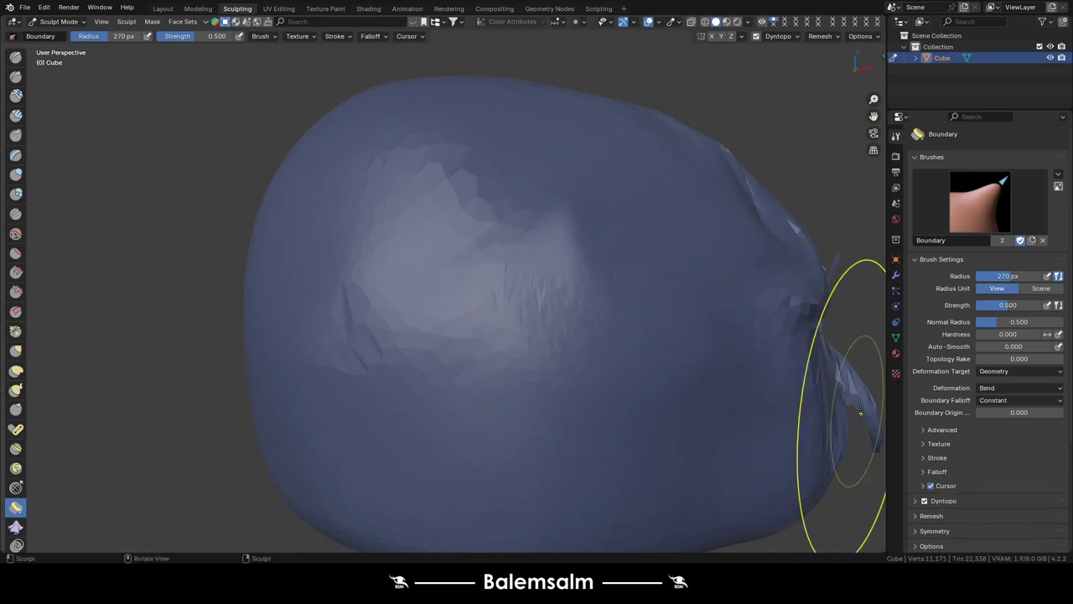
scroll(10, 466, down, 4)
click(15, 437)
mouse_move(537, 268)
mouse_down()
mouse_move(479, 156)
mouse_move(363, 379)
mouse_move(646, 180)
mouse_up()
- Undo the cloth folds, then push new folds into the centre with Push cloth deformation
key(ctrl+z)
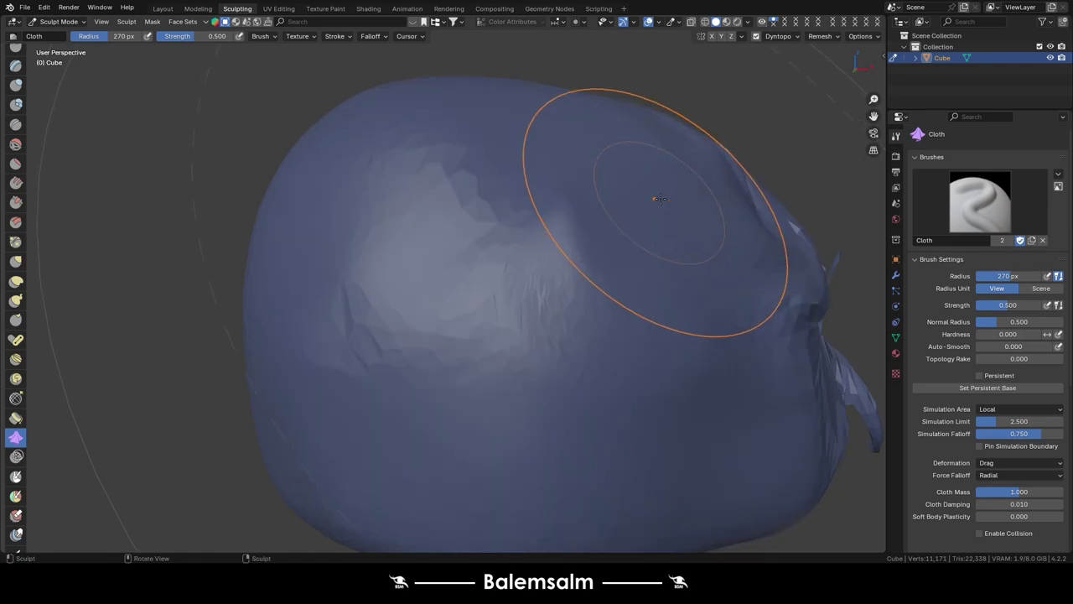
key(n)
click(880, 84)
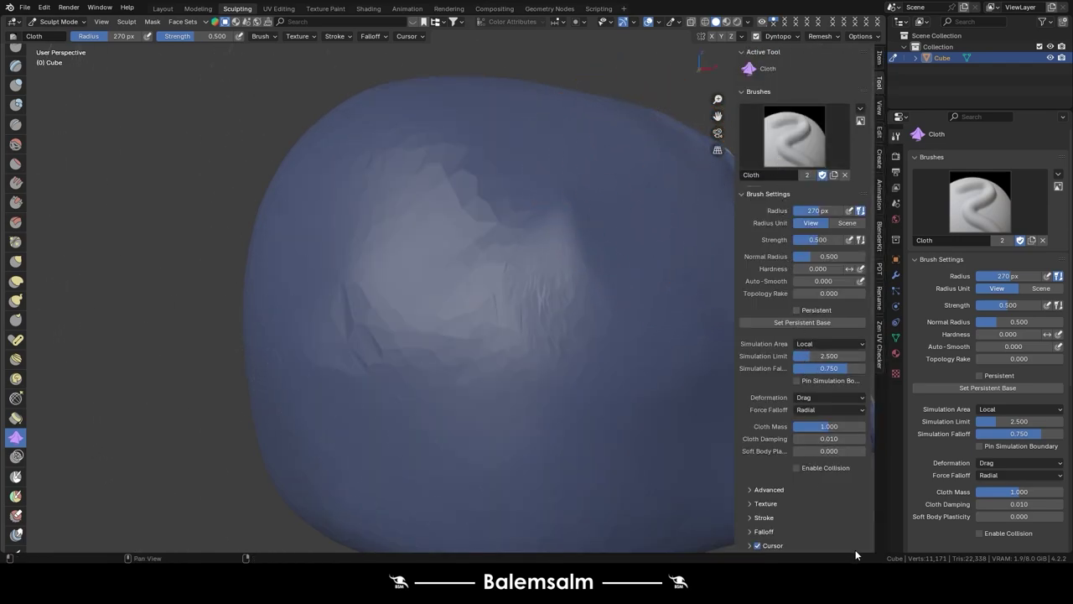
scroll(814, 268, down, 1)
scroll(814, 254, down, 1)
click(810, 308)
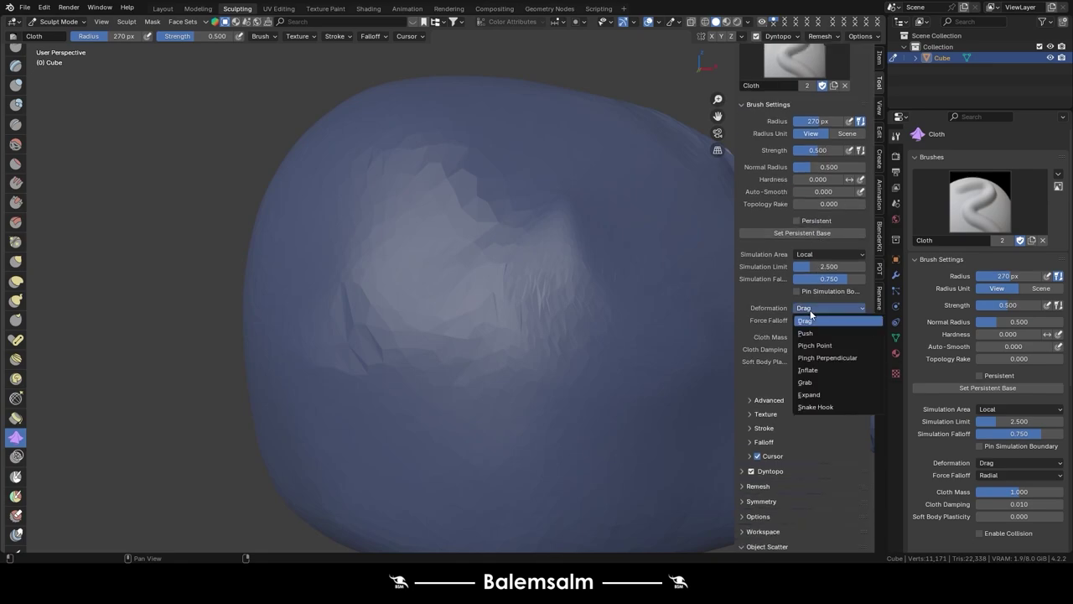
click(807, 333)
drag(575, 251, 280, 416)
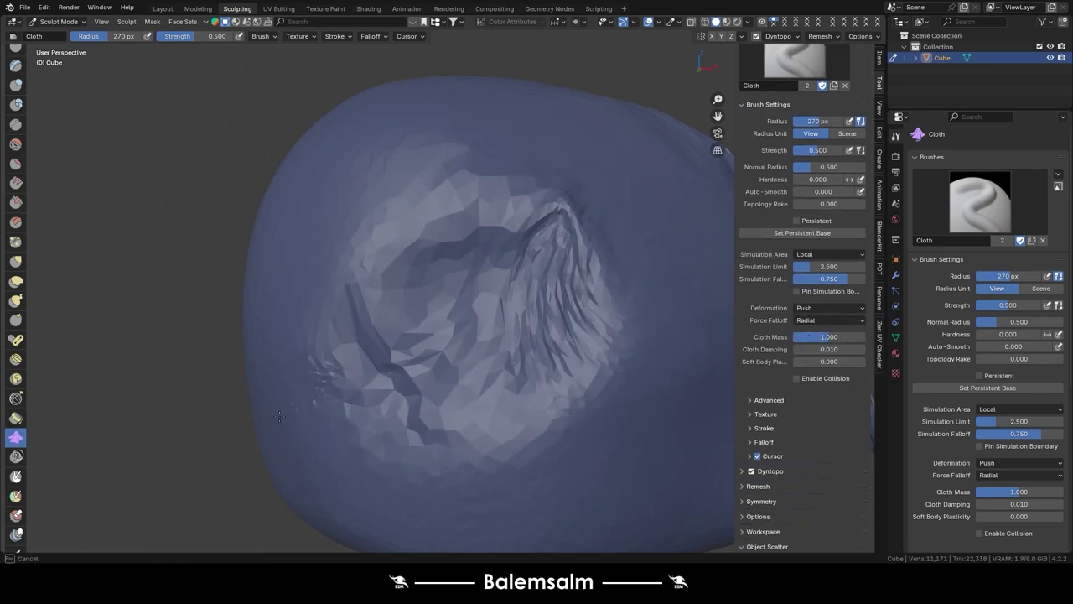
middle_drag(518, 290, 418, 323)
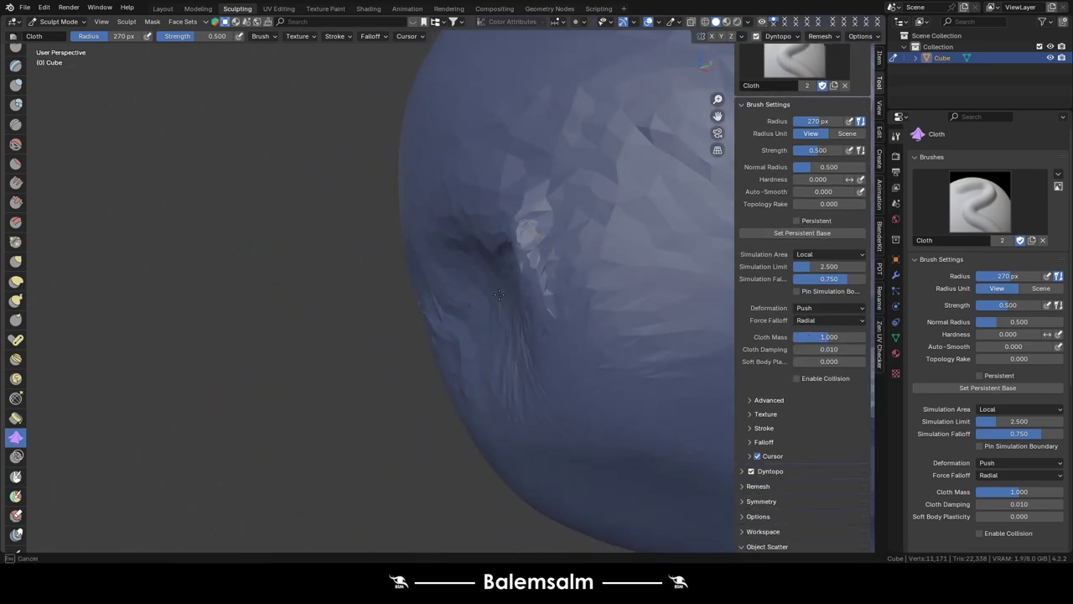
middle_drag(499, 294, 649, 225)
shift+drag(530, 243, 524, 243)
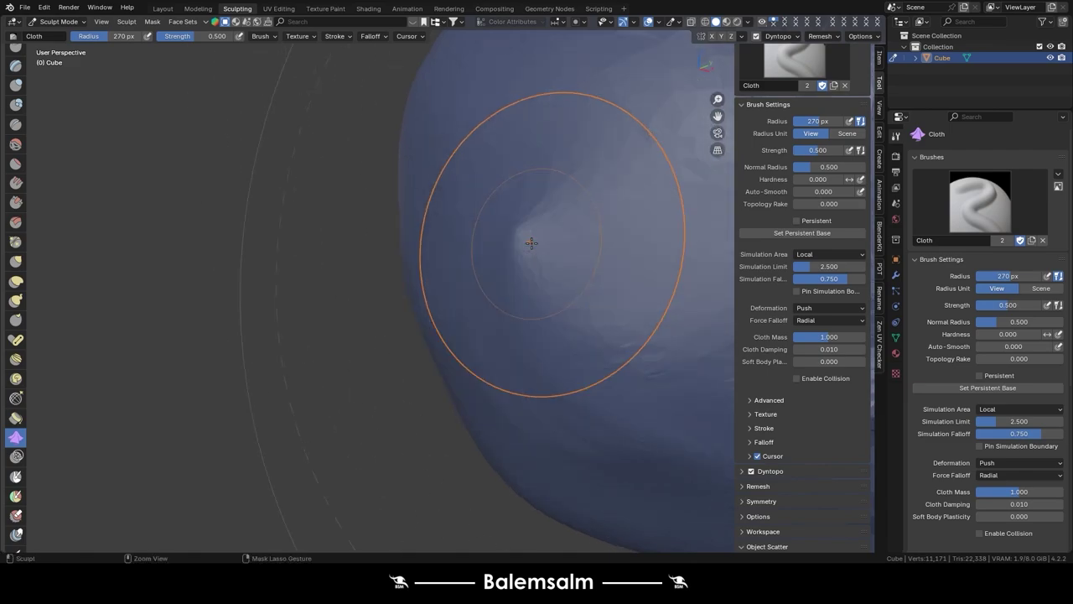
- Try the Pinch Point and Pinch Perpendicular cloth deformations on the folds
click(824, 309)
click(780, 338)
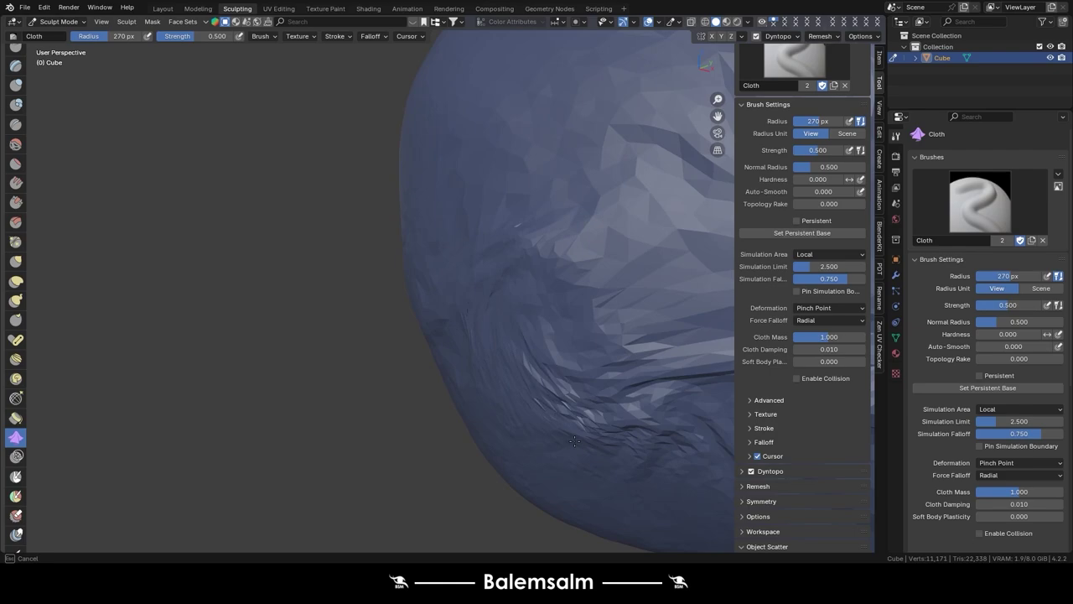
drag(613, 228, 587, 403)
mouse_move(587, 402)
middle_down()
mouse_move(484, 324)
mouse_move(537, 322)
middle_up()
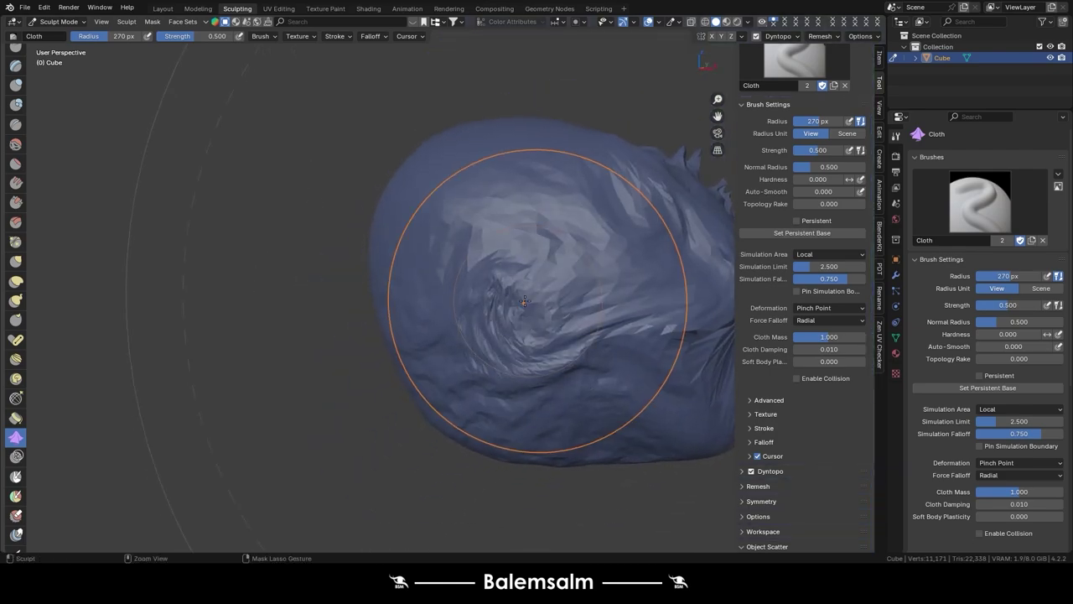
shift+drag(539, 324, 511, 285)
click(835, 308)
click(826, 357)
middle_drag(637, 310, 545, 272)
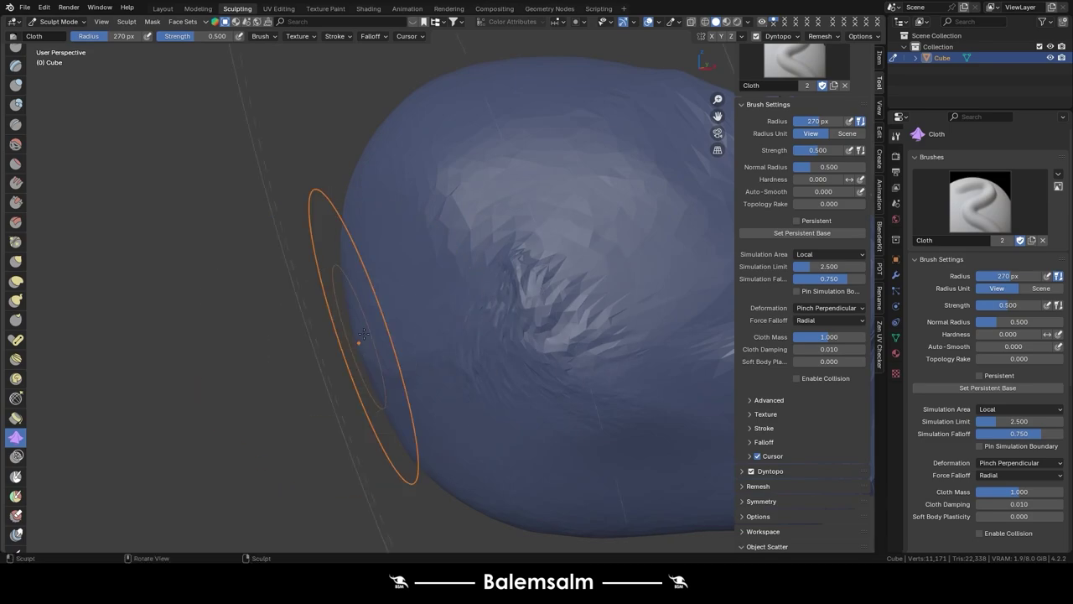
mouse_move(363, 334)
middle_down()
mouse_move(431, 300)
mouse_move(383, 299)
middle_up()
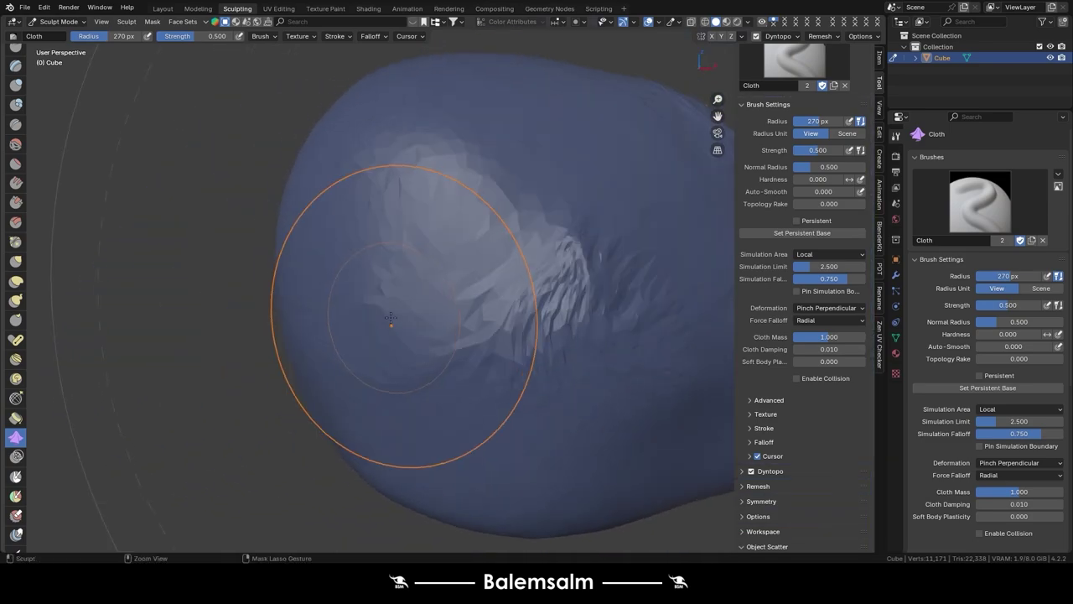
- Switch the cloth deformation to Inflate, then Grab, dragging wrinkles across the surface
click(811, 310)
click(817, 369)
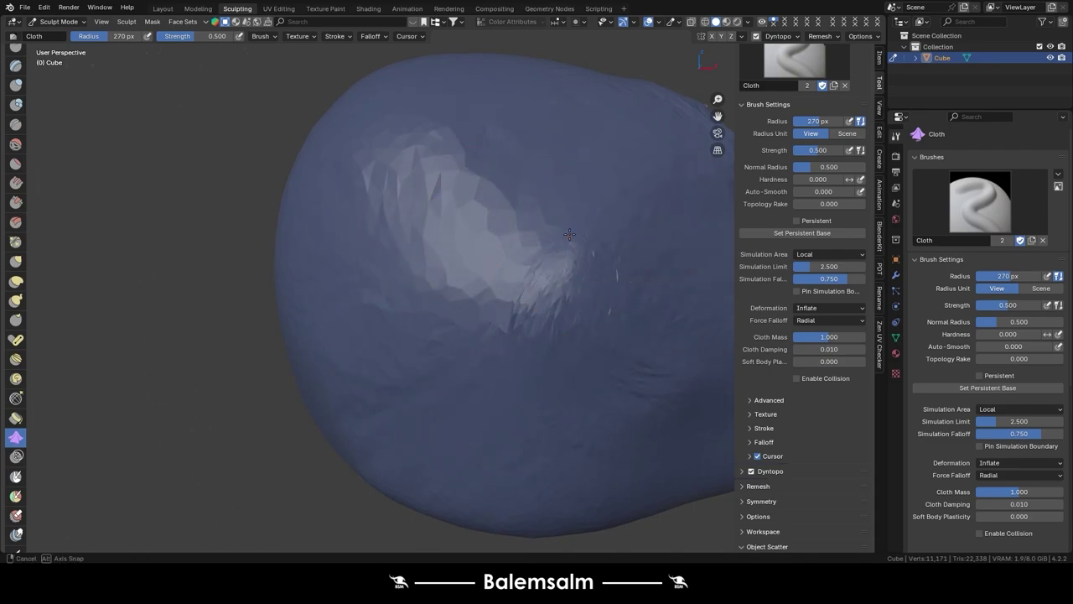
middle_drag(569, 235, 468, 296)
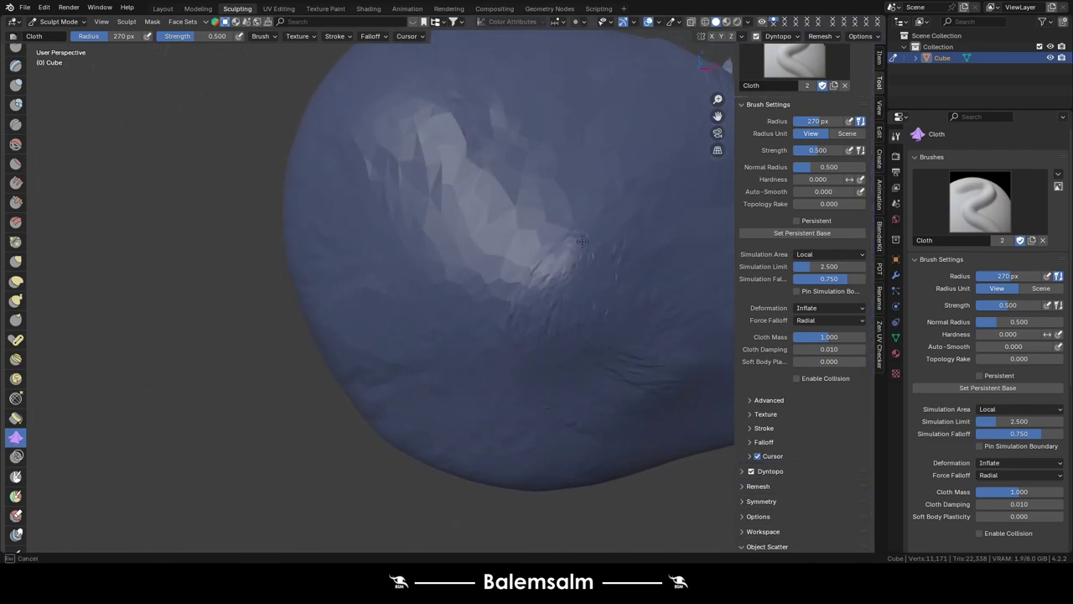
middle_drag(583, 228, 551, 233)
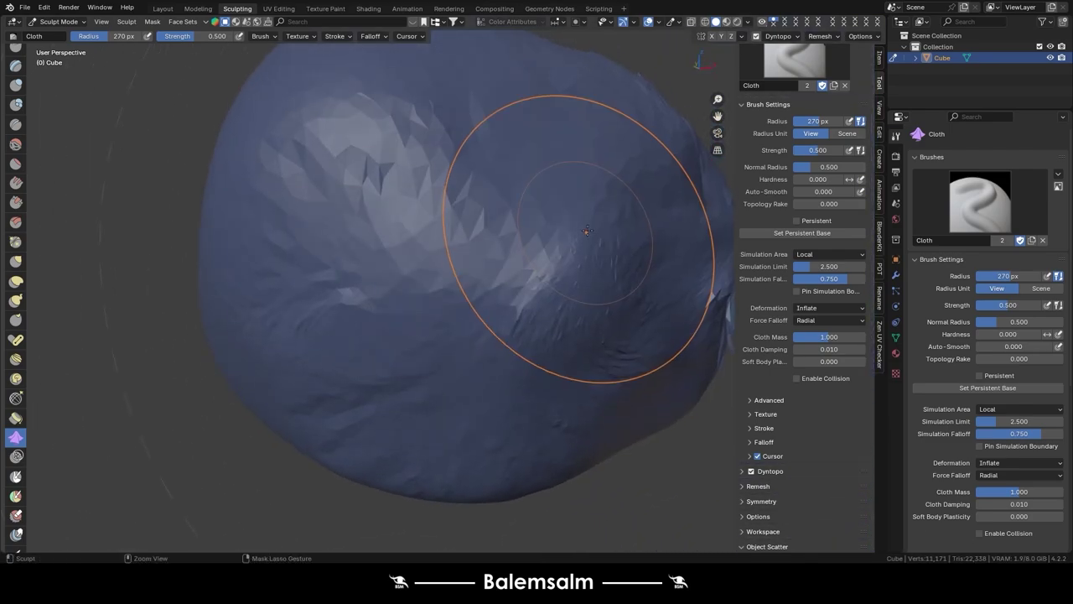
click(830, 308)
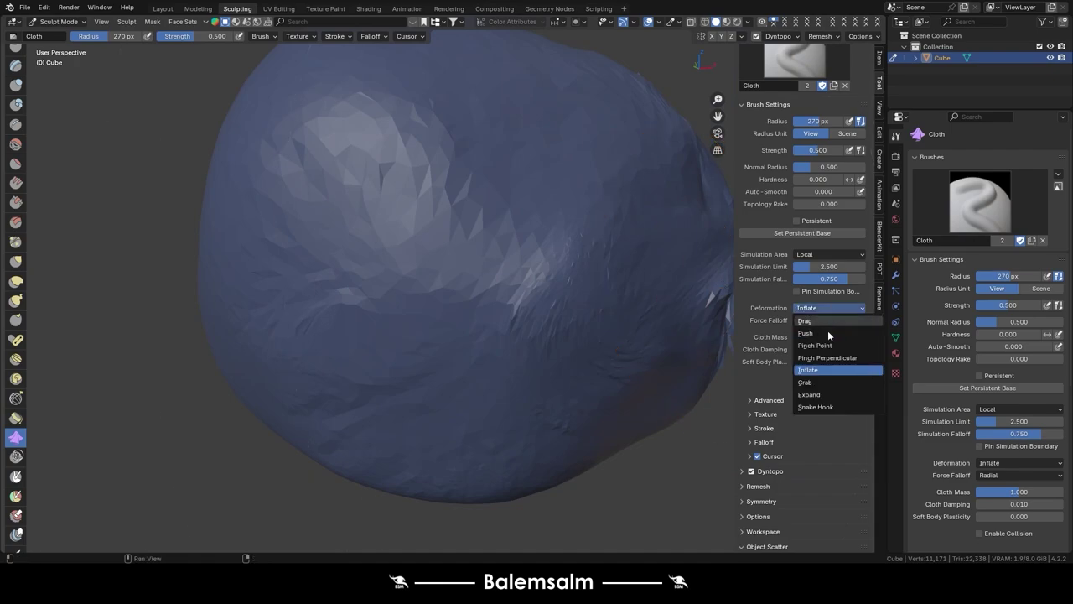
click(807, 387)
drag(449, 291, 711, 337)
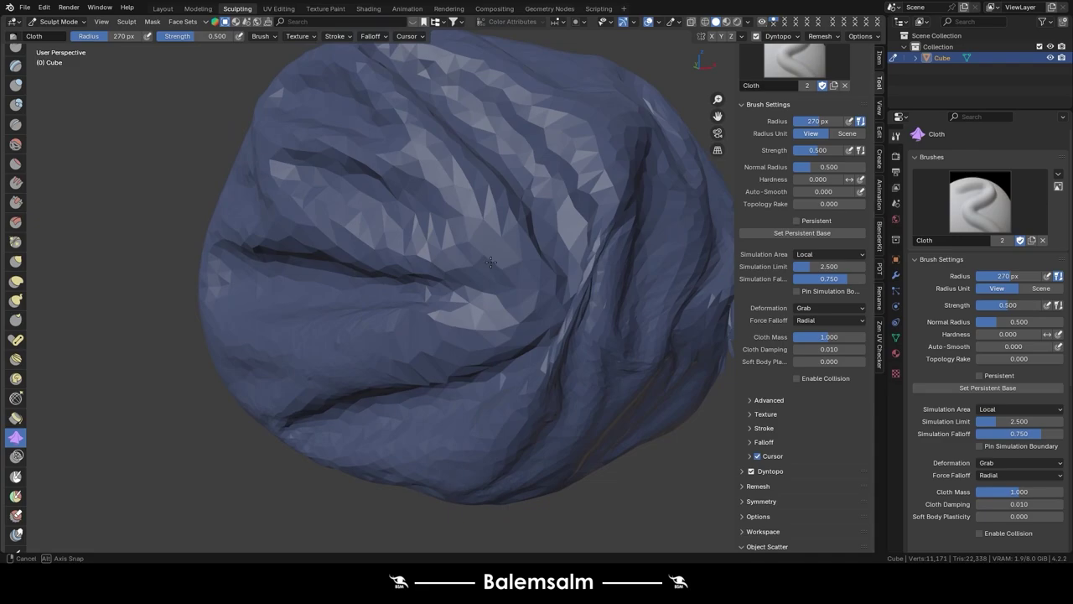
mouse_move(711, 337)
middle_down()
mouse_move(373, 237)
mouse_move(622, 240)
mouse_move(611, 354)
mouse_move(639, 264)
mouse_move(704, 318)
middle_up()
scroll(623, 240, down, 5)
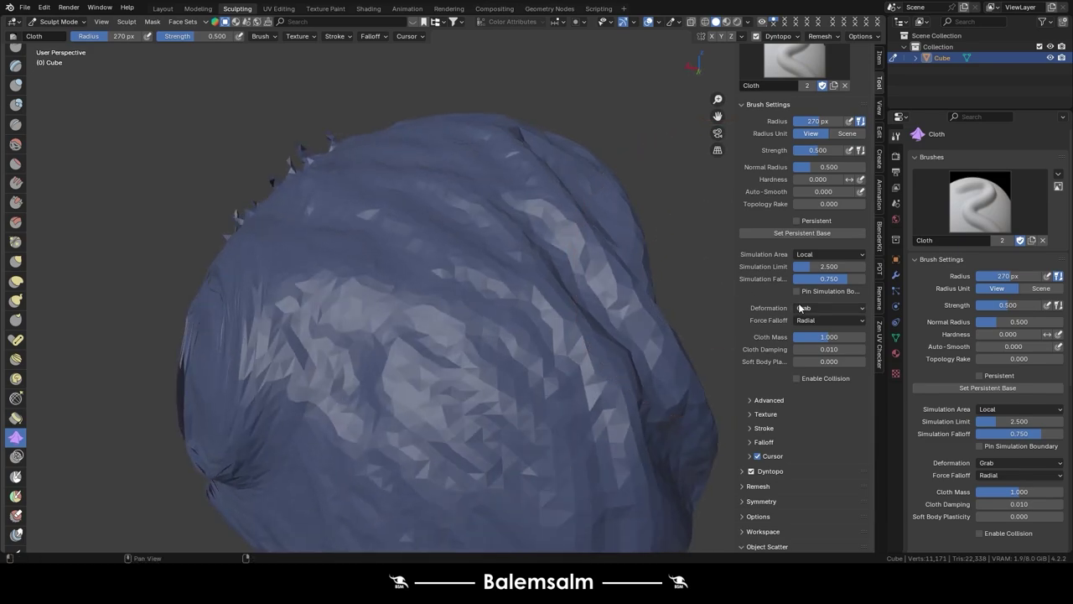
- Expand the cloth outward, pull a Snake Hook swirl, and shrink the radius to 112 px
click(830, 307)
click(818, 345)
drag(478, 276, 384, 352)
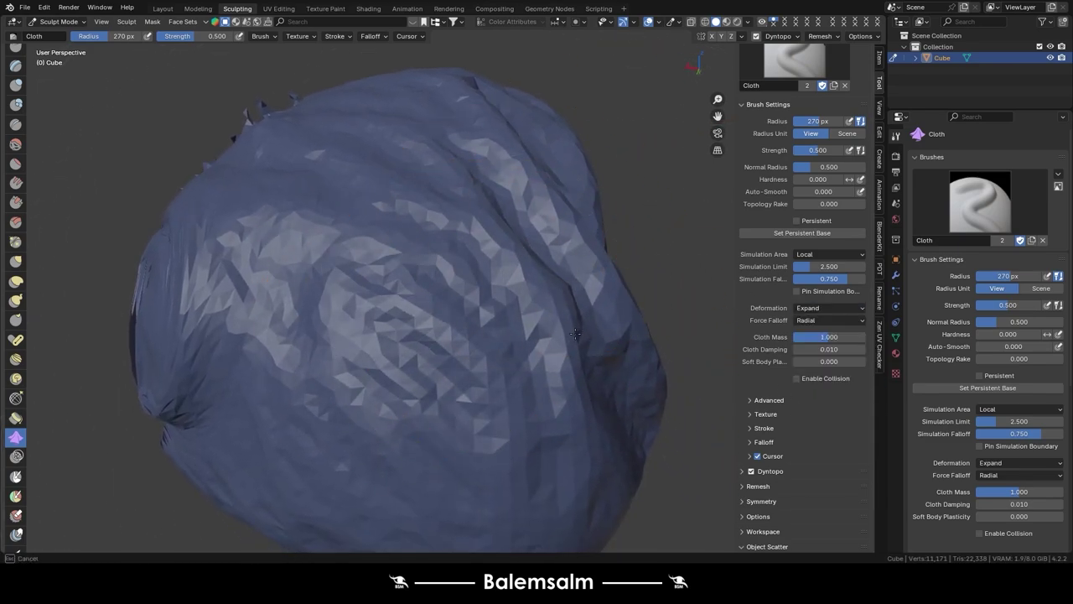
click(826, 308)
click(809, 407)
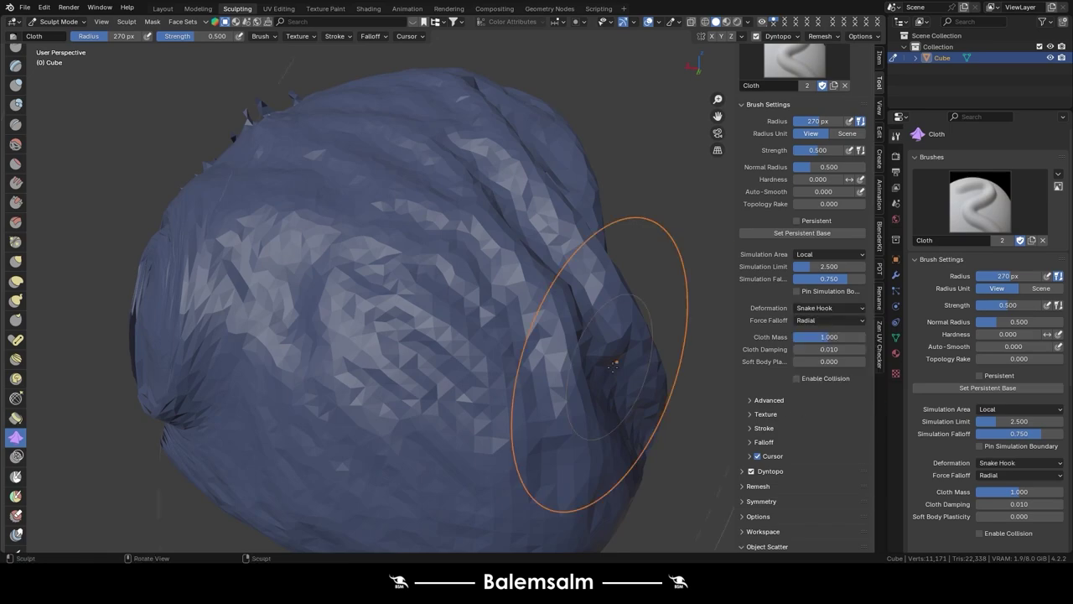
drag(602, 409, 483, 350)
drag(576, 159, 391, 181)
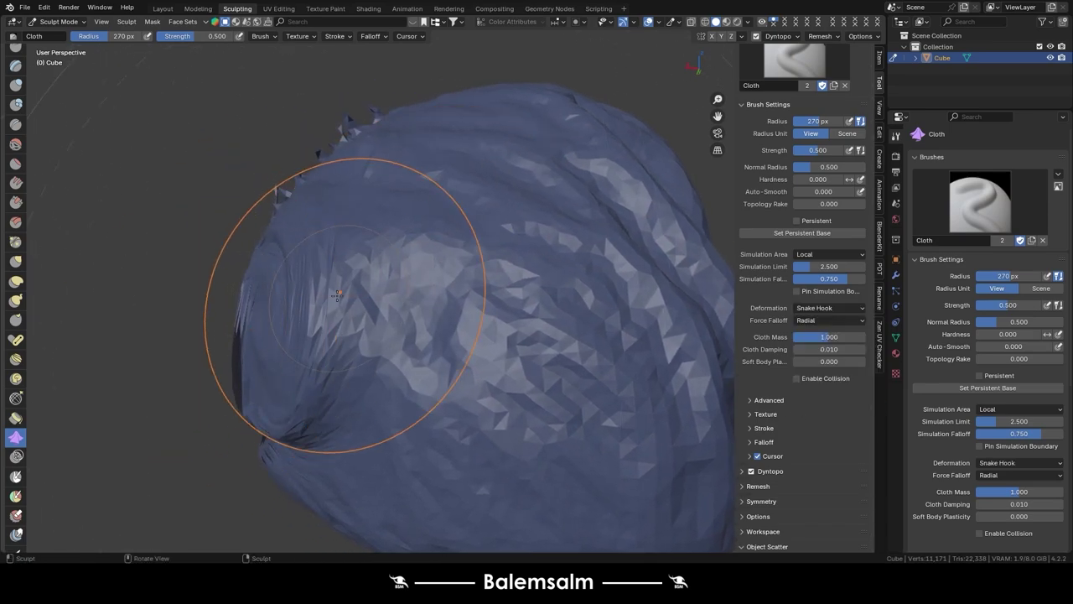
key(f)
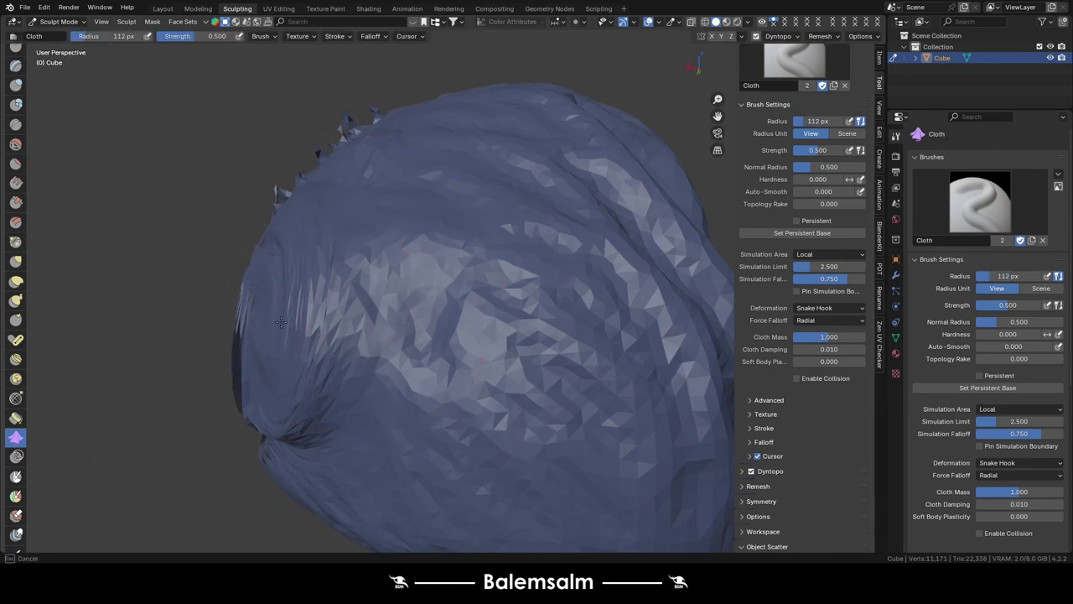
middle_drag(217, 299, 455, 269)
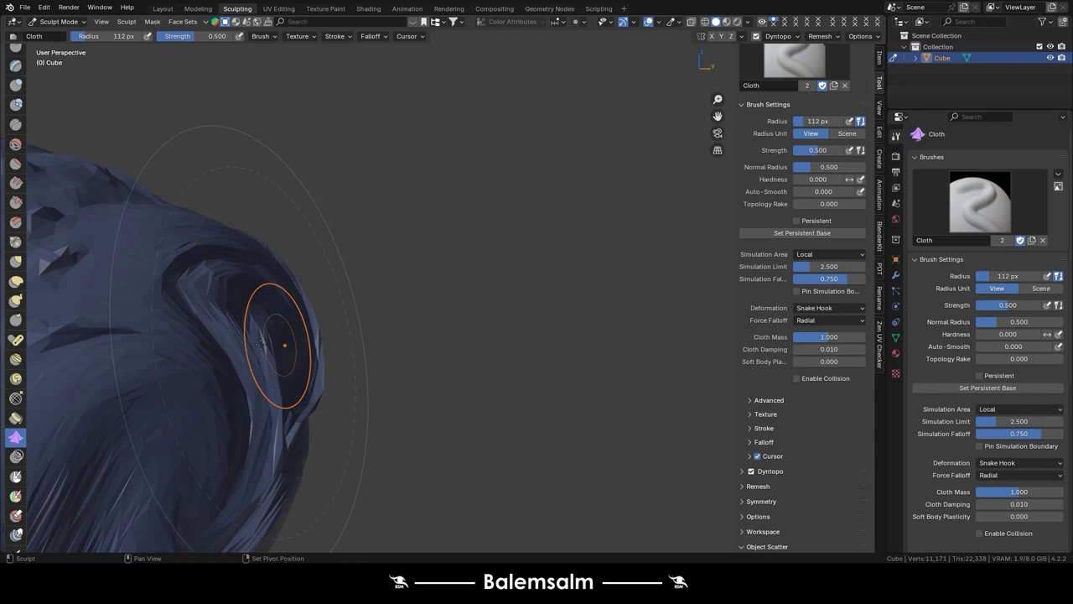
middle_drag(259, 344, 362, 272)
mouse_move(495, 185)
middle_down()
mouse_move(72, 408)
mouse_move(16, 477)
middle_up()
- Simplify the centre of the surface with the Simplify brush enlarged to 378 px
click(16, 478)
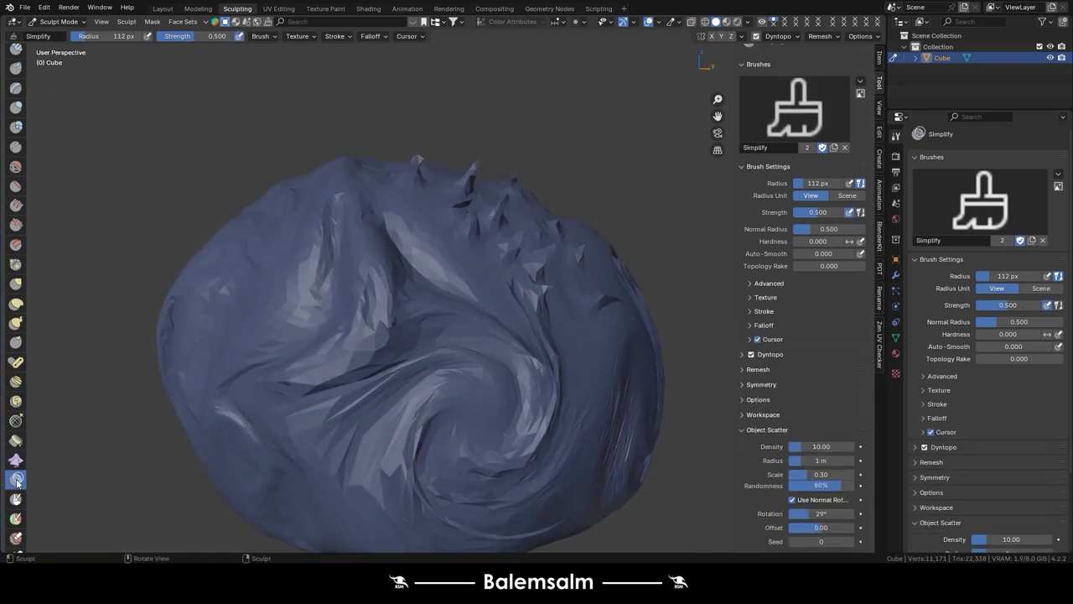
drag(436, 352, 490, 383)
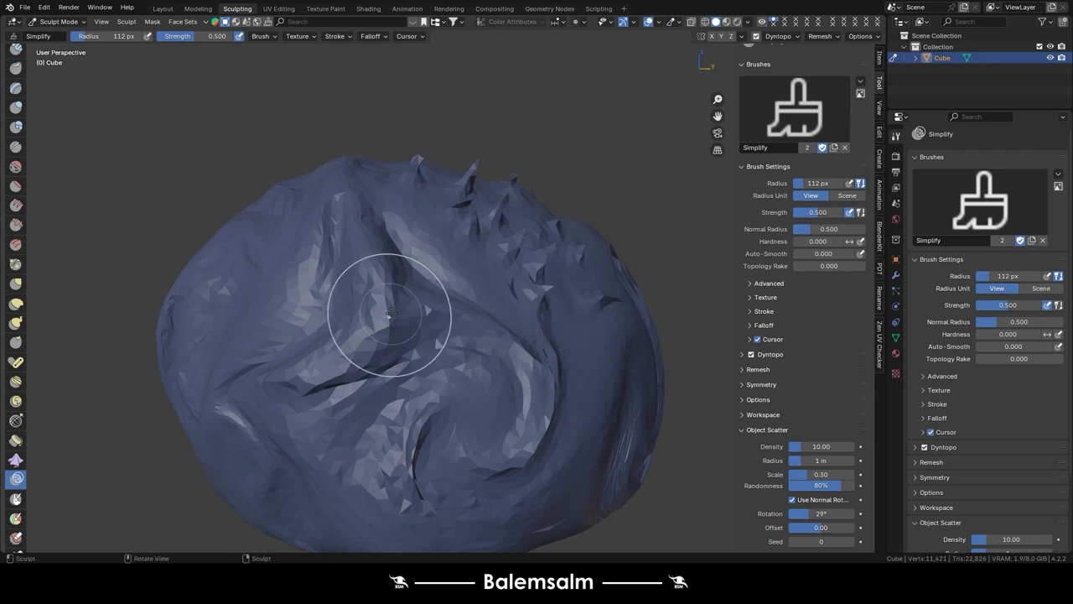
key(f)
drag(470, 318, 567, 300)
mouse_move(567, 299)
middle_down()
mouse_move(333, 438)
mouse_move(451, 280)
mouse_move(456, 335)
middle_up()
drag(456, 336, 468, 376)
middle_drag(468, 376, 407, 323)
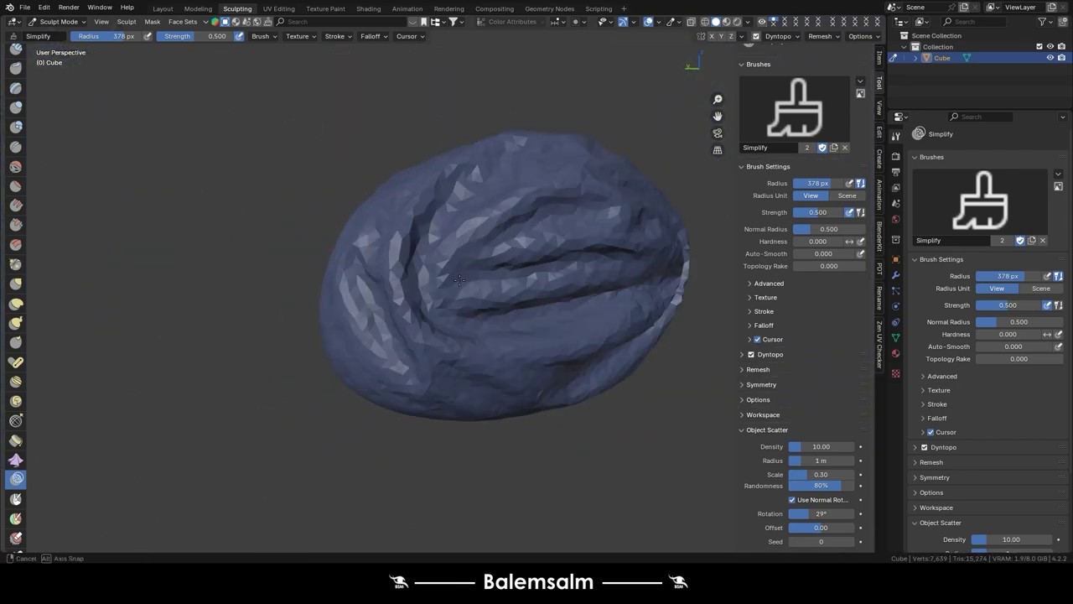
- With dynamic topology back on, smooth the blob into an egg of about 9,490 triangles
key(Tab)
key(Tab)
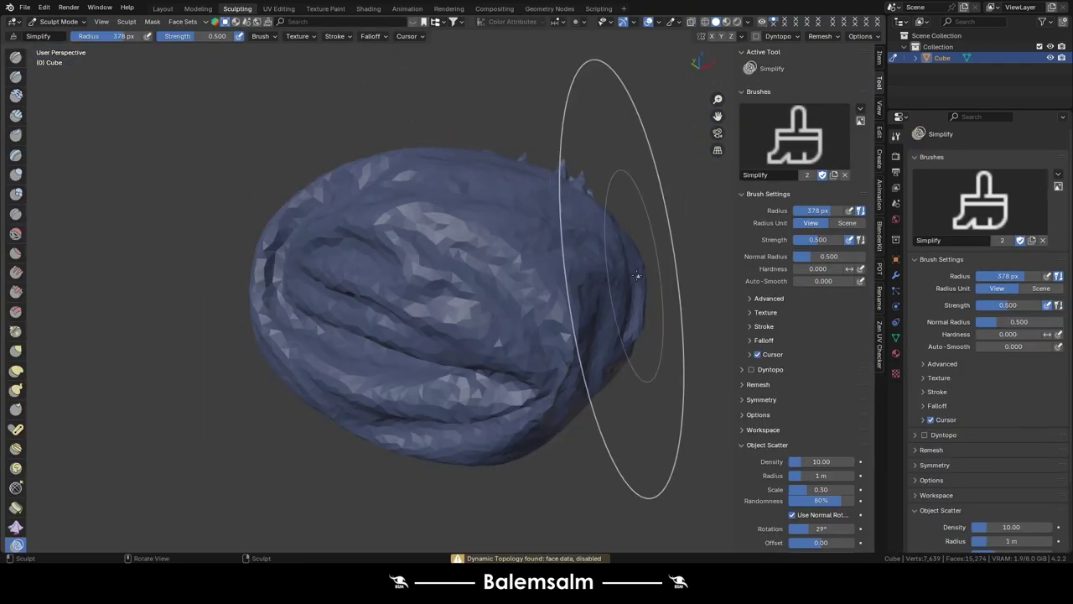
click(754, 36)
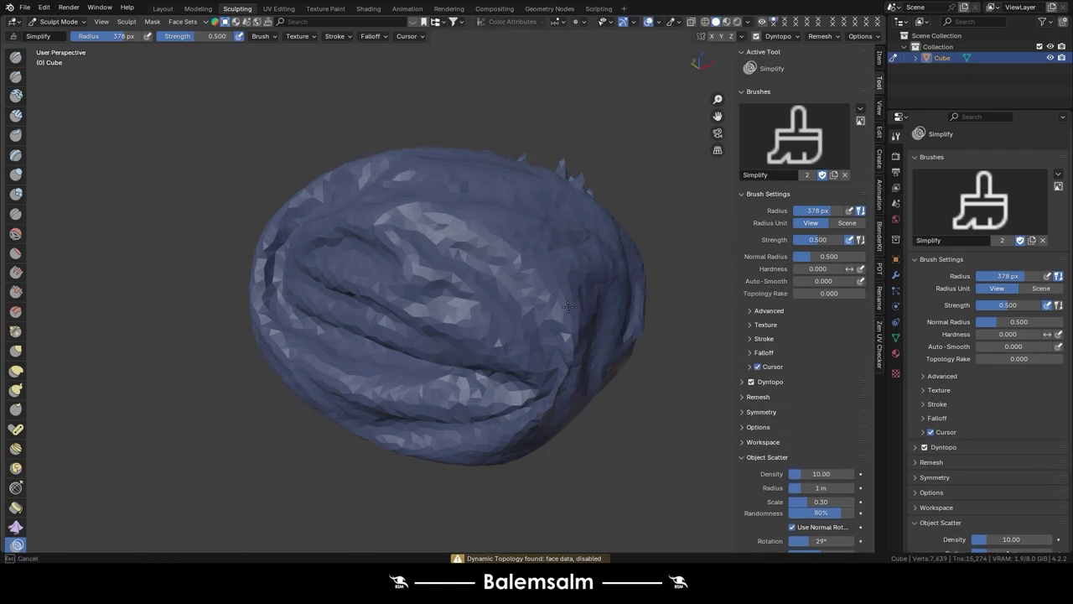
mouse_move(537, 285)
middle_down()
mouse_move(371, 240)
mouse_move(359, 336)
middle_up()
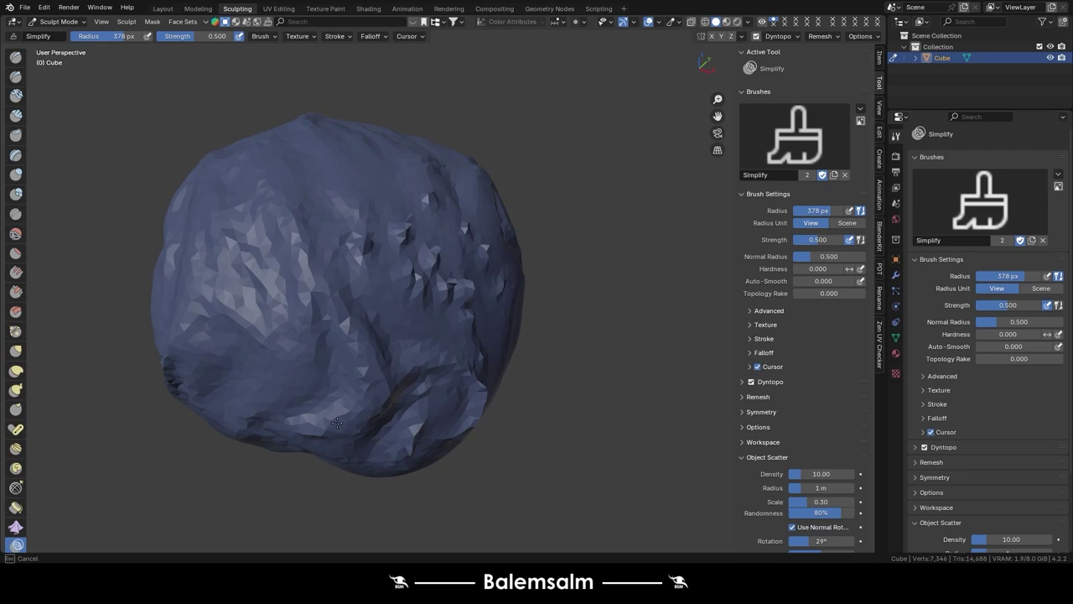
drag(365, 369, 311, 276)
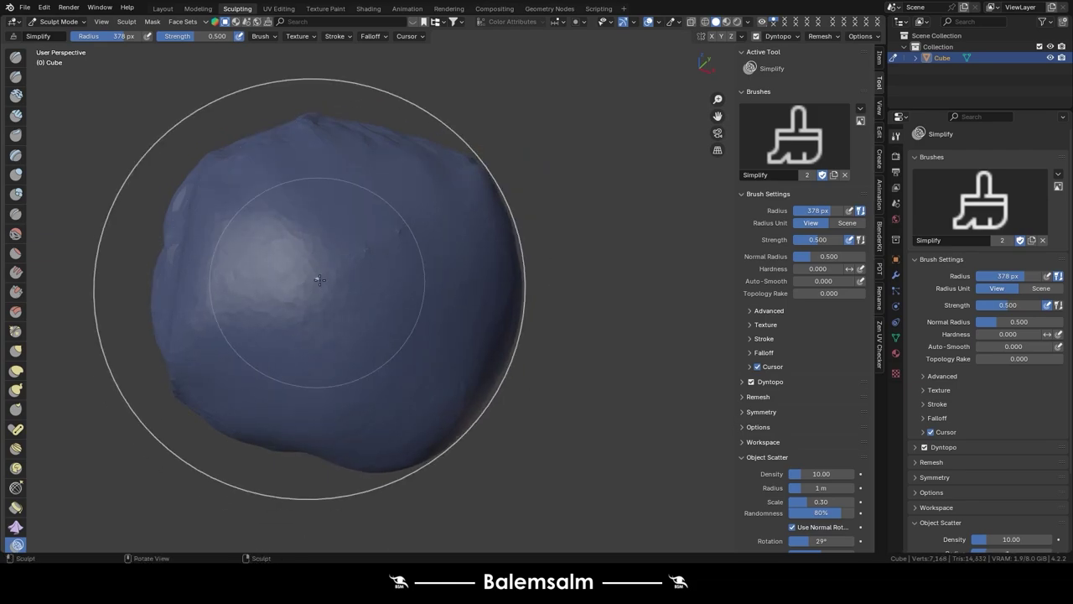
mouse_move(311, 276)
middle_down()
mouse_move(331, 326)
mouse_move(491, 396)
middle_up()
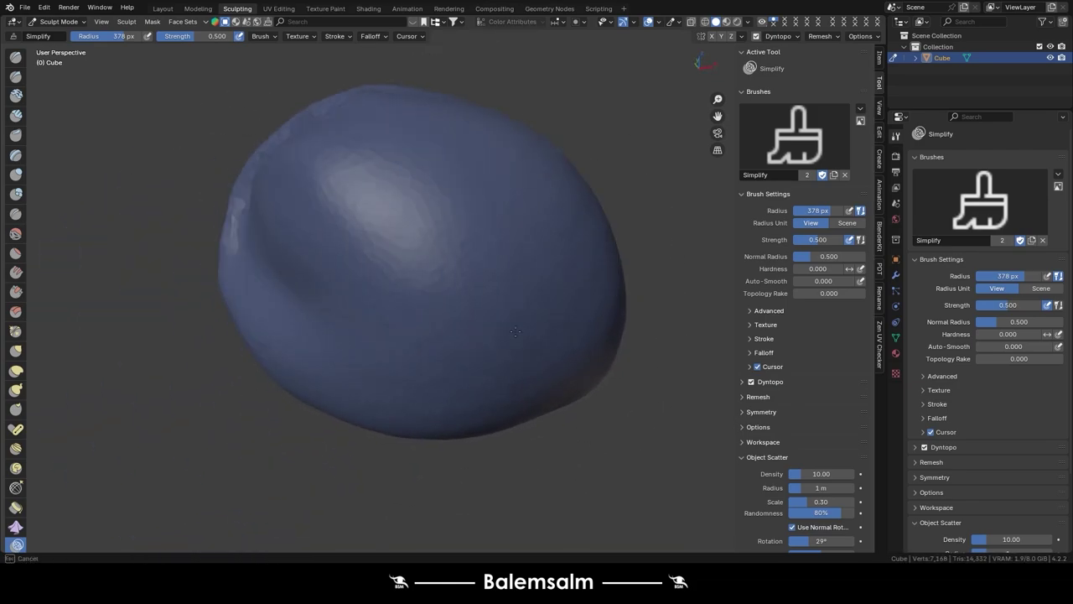
middle_drag(514, 332, 240, 343)
drag(239, 343, 196, 386)
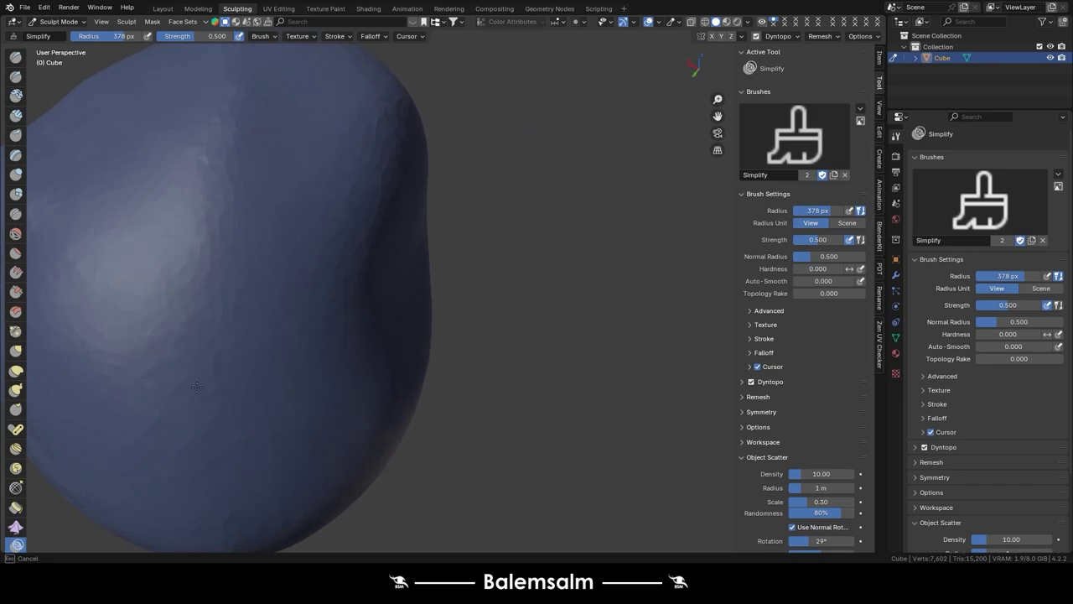
middle_drag(343, 209, 381, 378)
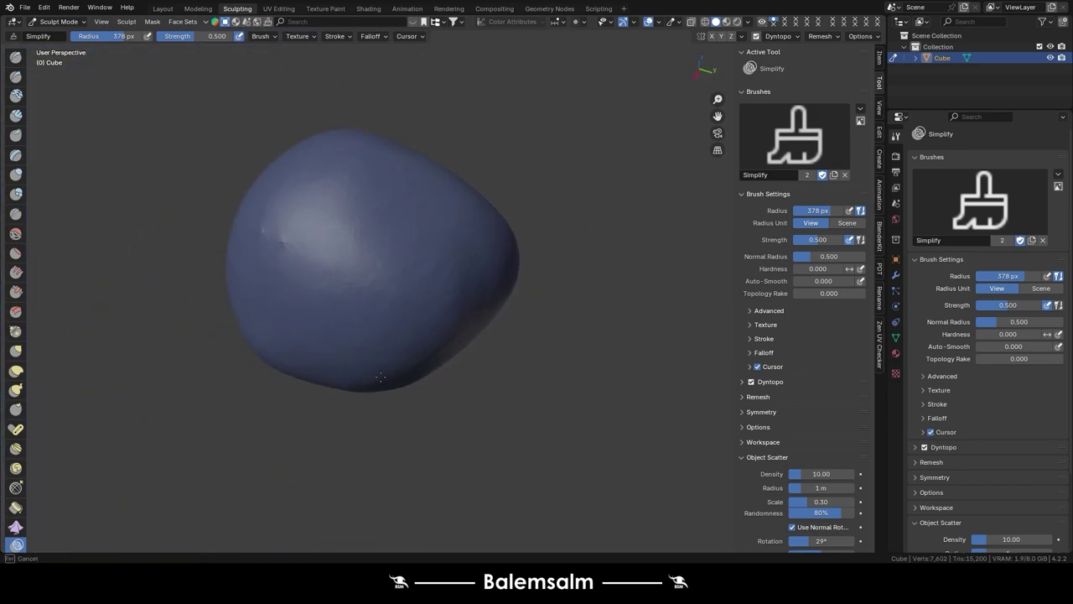
drag(299, 252, 348, 275)
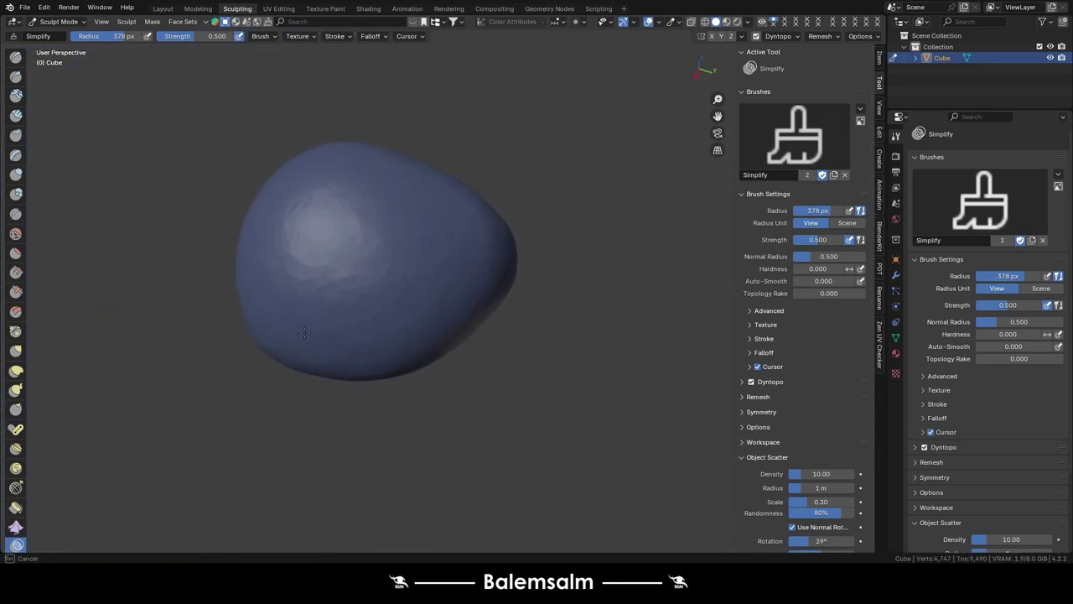
mouse_move(349, 275)
middle_down()
mouse_move(256, 360)
mouse_move(455, 336)
mouse_move(503, 431)
mouse_move(423, 427)
mouse_move(336, 467)
mouse_move(445, 338)
middle_up()
scroll(446, 338, up, 4)
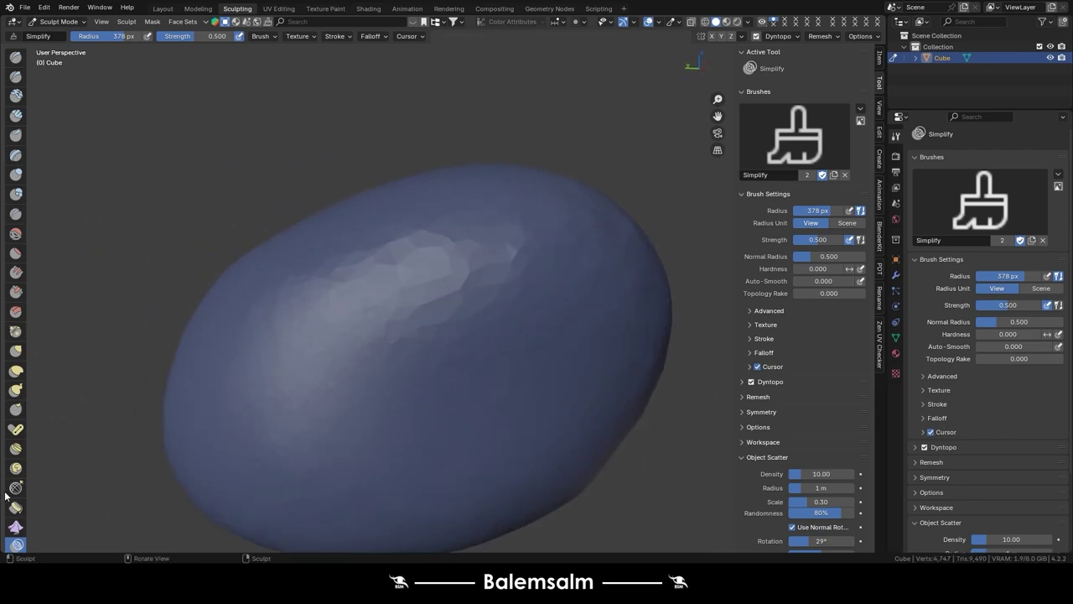
scroll(15, 501, down, 5)
- Paint a mask patch on the egg's upper side with a 119 px Mask brush
click(16, 388)
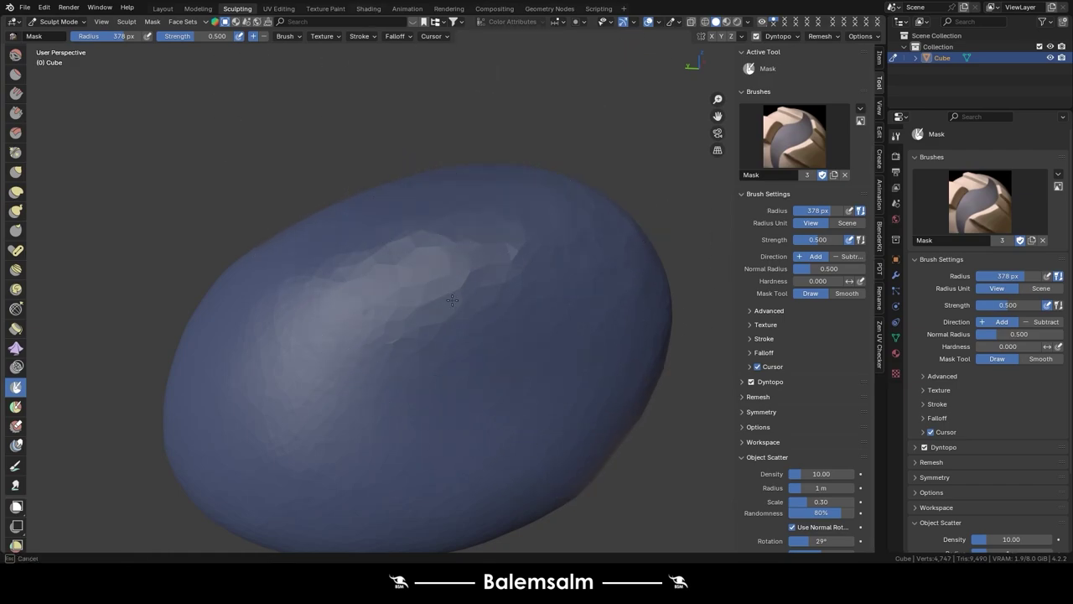
key(f)
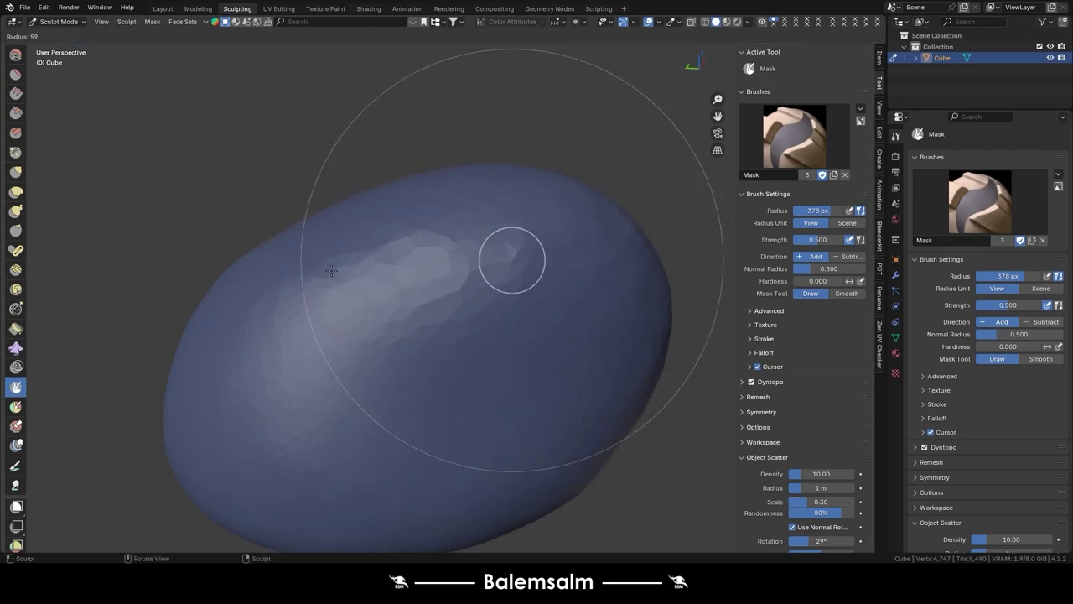
click(331, 270)
drag(512, 249, 507, 307)
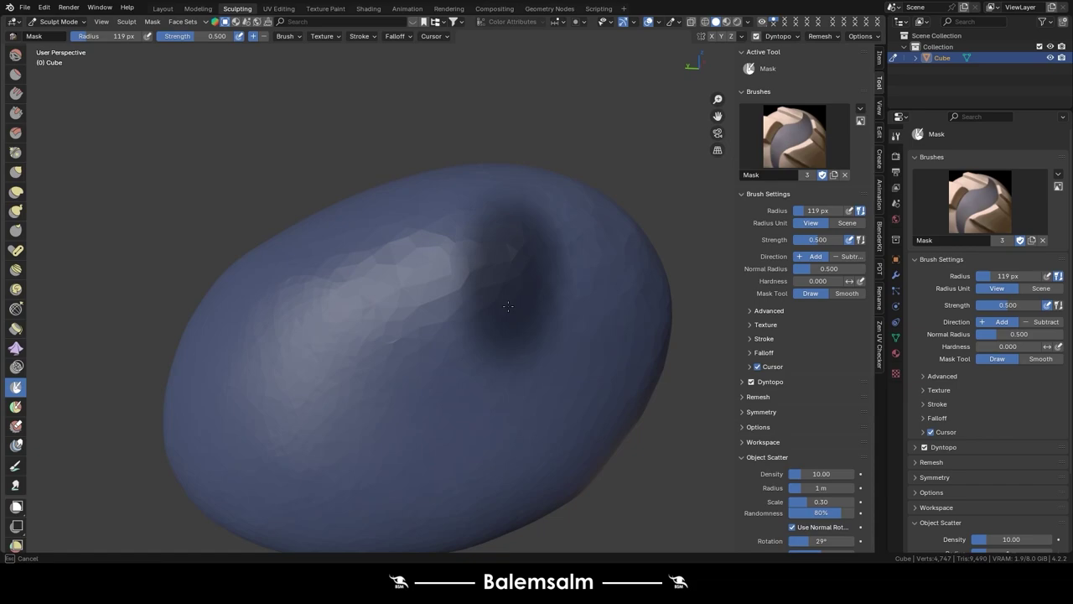
scroll(10, 147, up, 5)
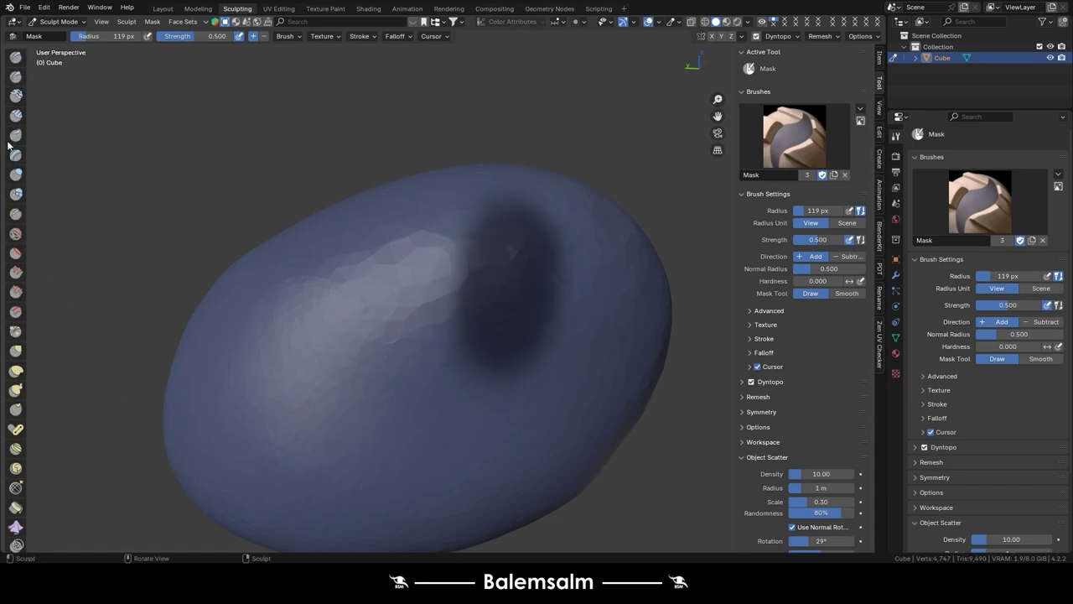
- Build raised, jagged rims around the masked patch with the Draw brush
click(15, 56)
scroll(324, 287, up, 4)
scroll(628, 240, up, 2)
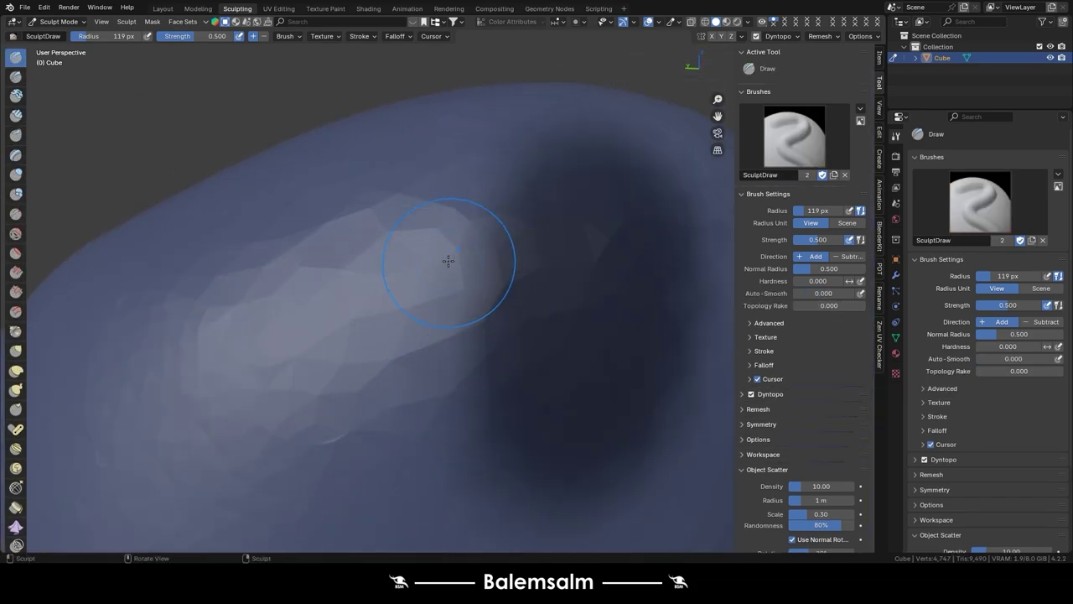
scroll(473, 486, up, 2)
drag(474, 487, 495, 531)
scroll(527, 317, down, 4)
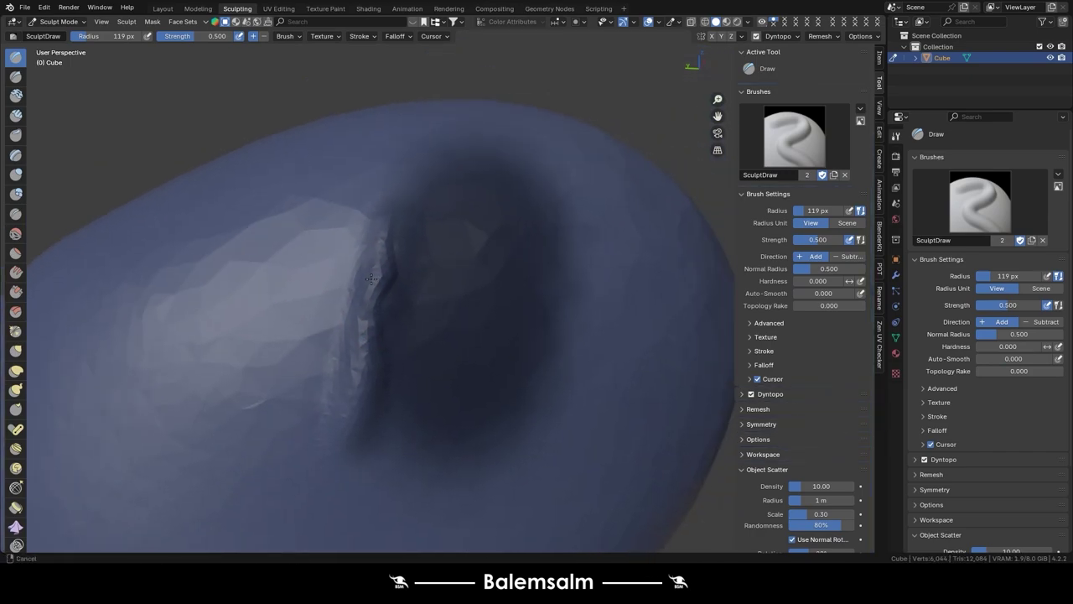
drag(268, 251, 352, 310)
mouse_move(537, 277)
mouse_down()
mouse_move(595, 336)
mouse_move(396, 443)
mouse_up()
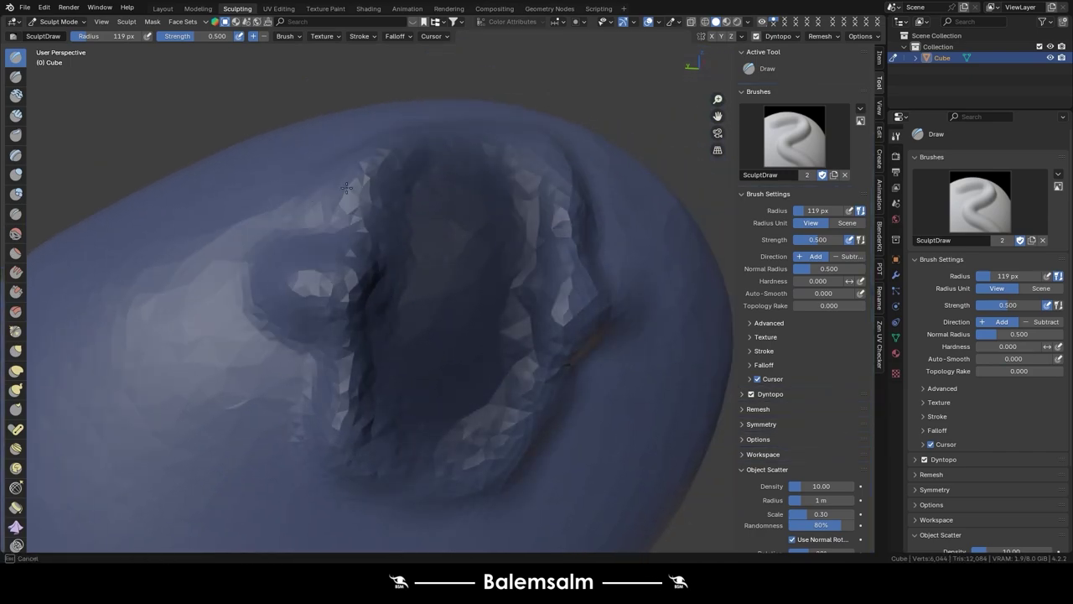
drag(517, 125, 453, 421)
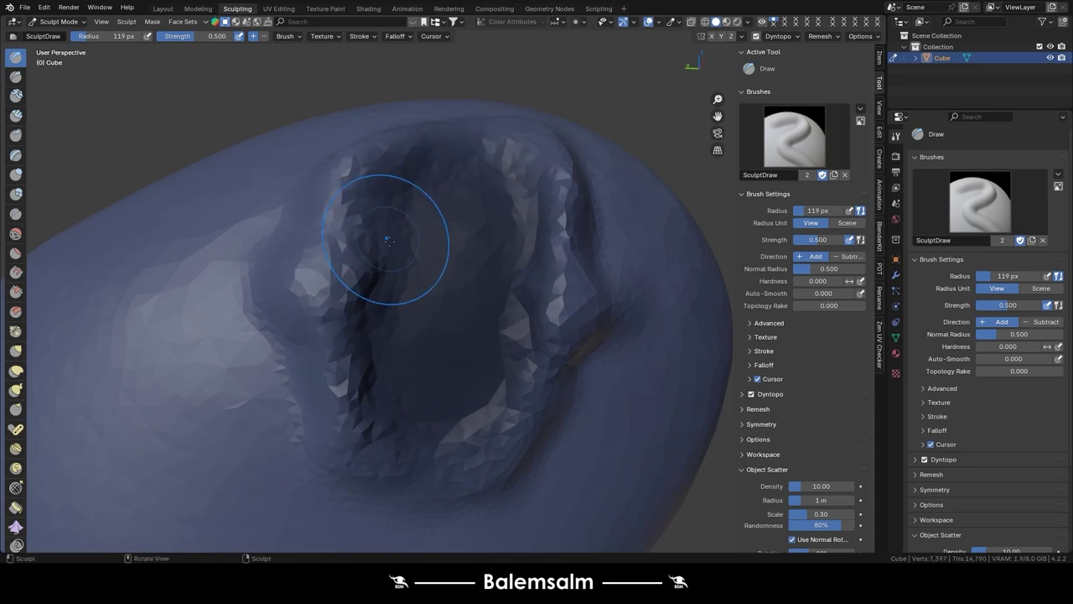
middle_drag(388, 241, 2, 392)
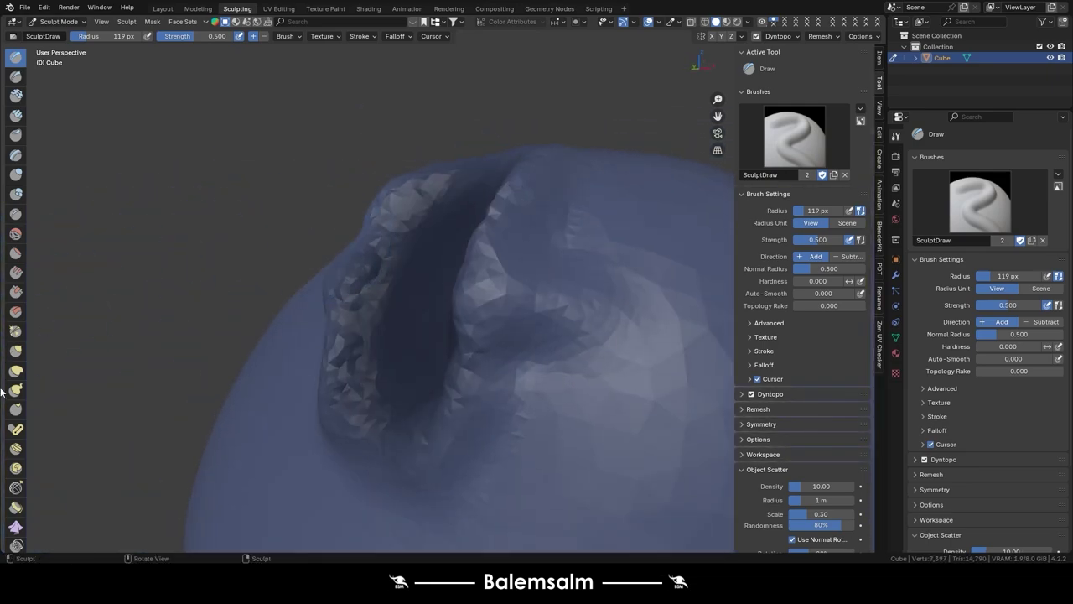
scroll(6, 467, down, 5)
- Ctrl-paint with the Mask brush to erase the mask inside the socket
click(16, 433)
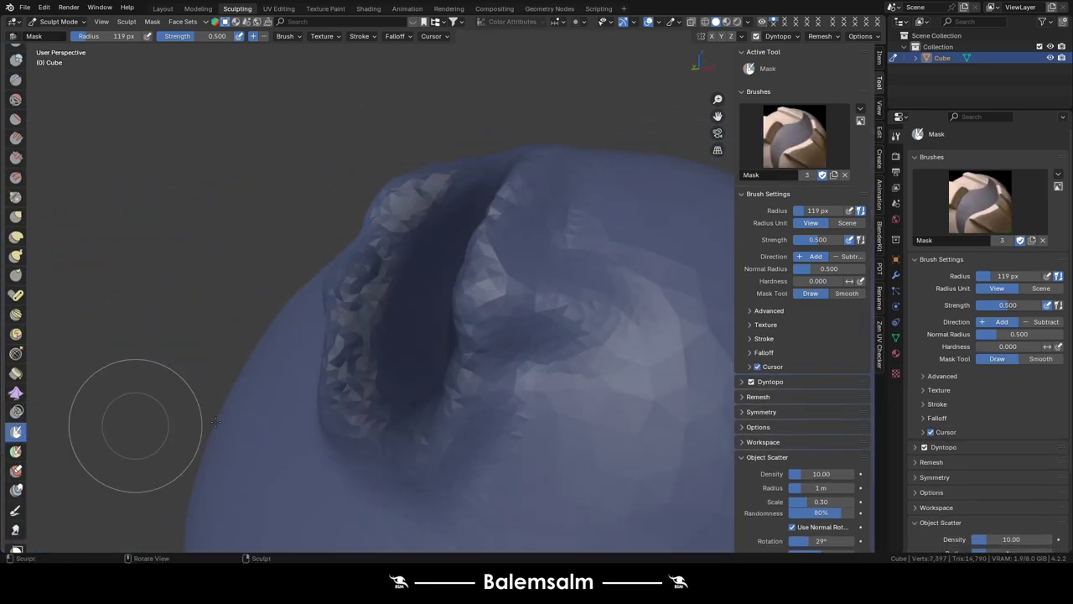
middle_drag(115, 419, 461, 323)
ctrl+drag(449, 196, 519, 139)
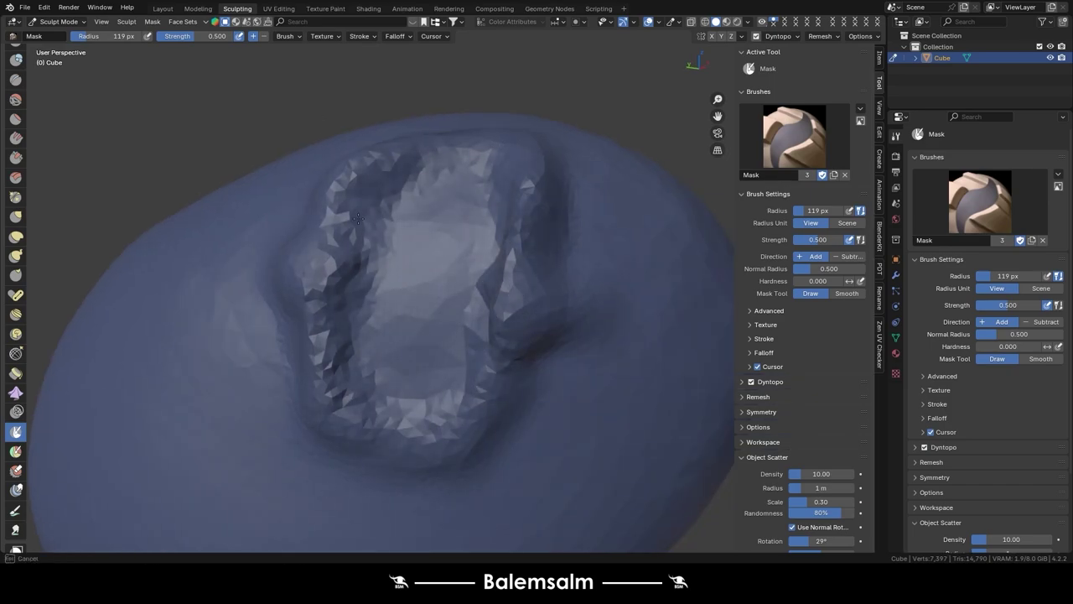
scroll(429, 243, down, 4)
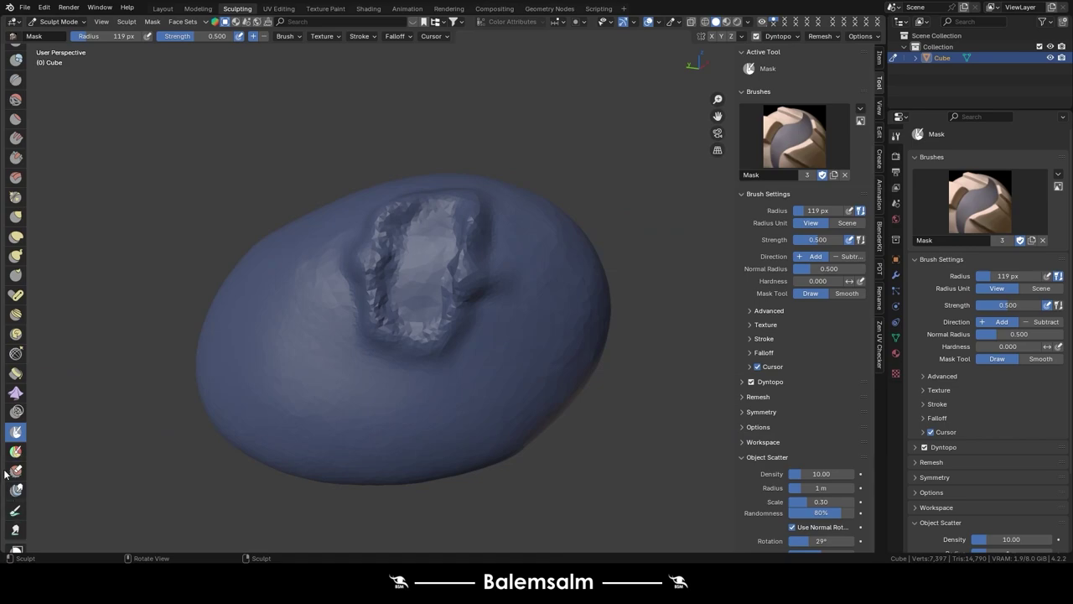
scroll(21, 481, down, 3)
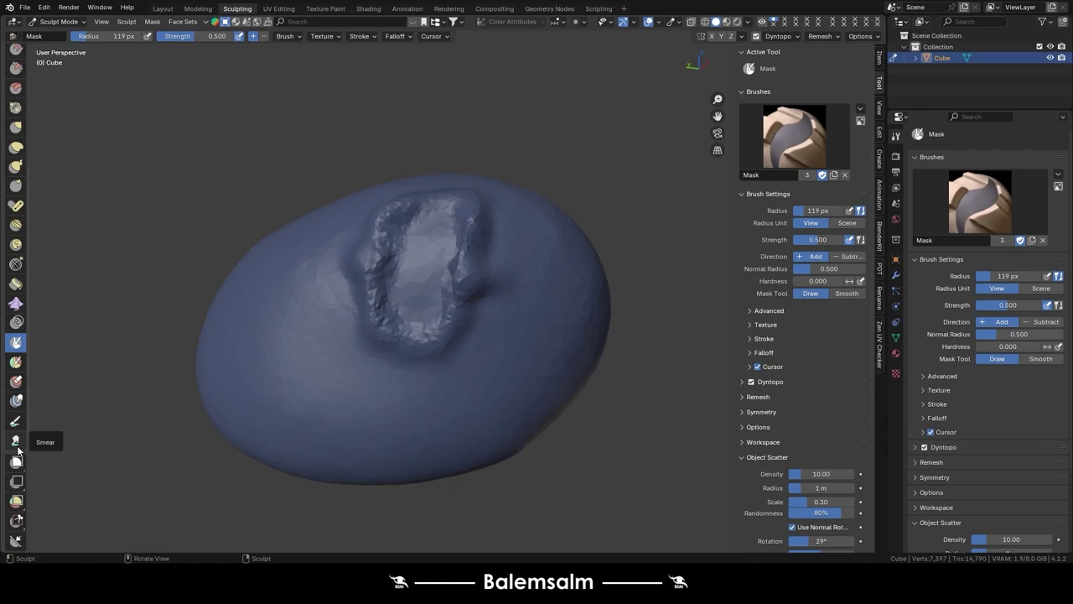
scroll(19, 450, down, 2)
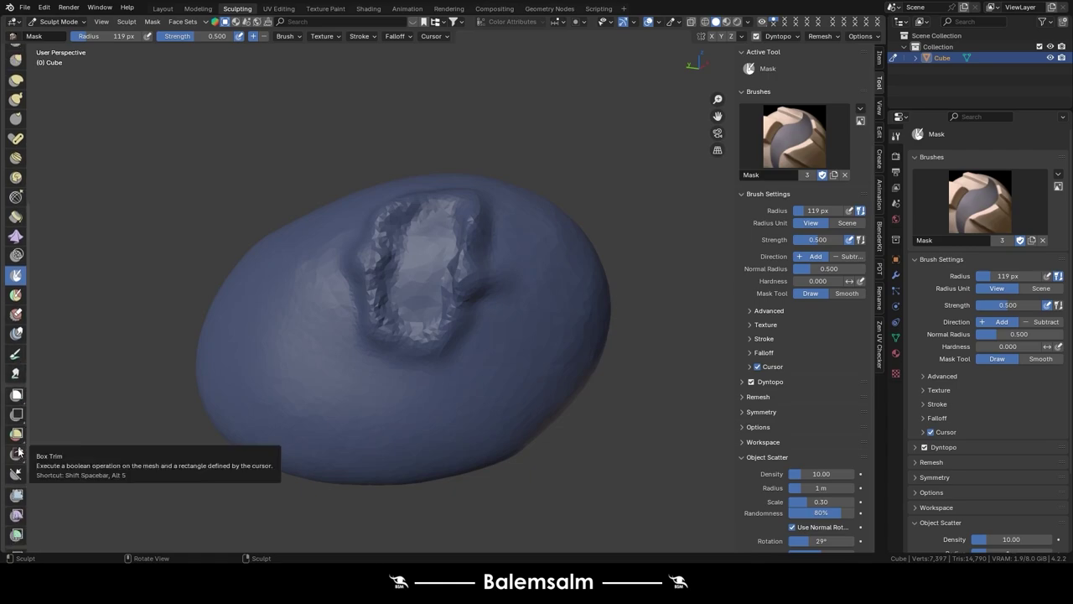
- In front orthographic view, box-mask the right half of the blob
click(18, 396)
middle_drag(443, 322, 484, 307)
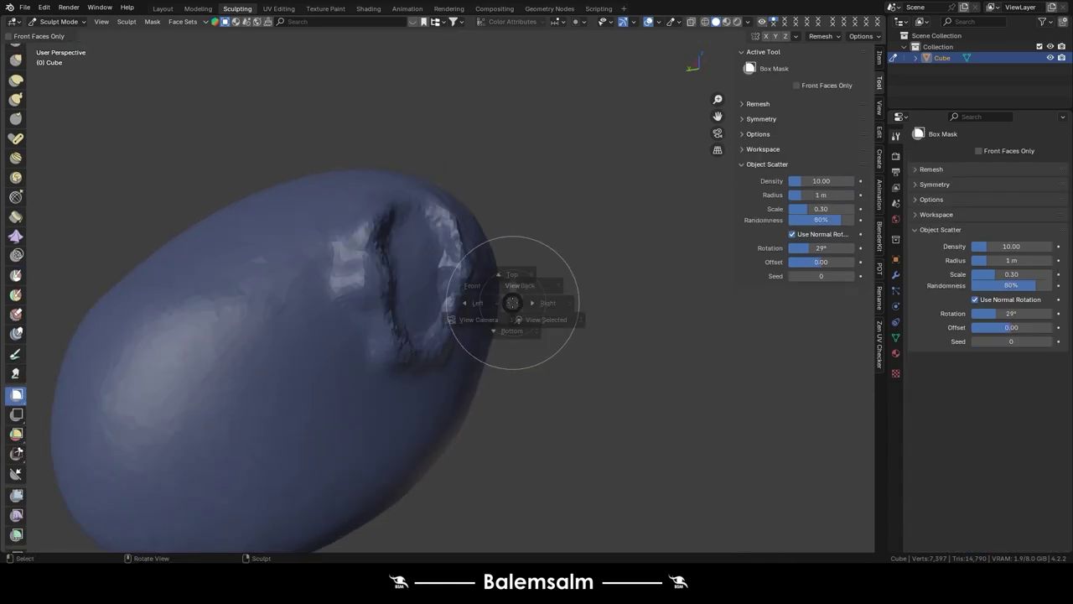
key(grave)
shift+middle_drag(361, 313, 316, 105)
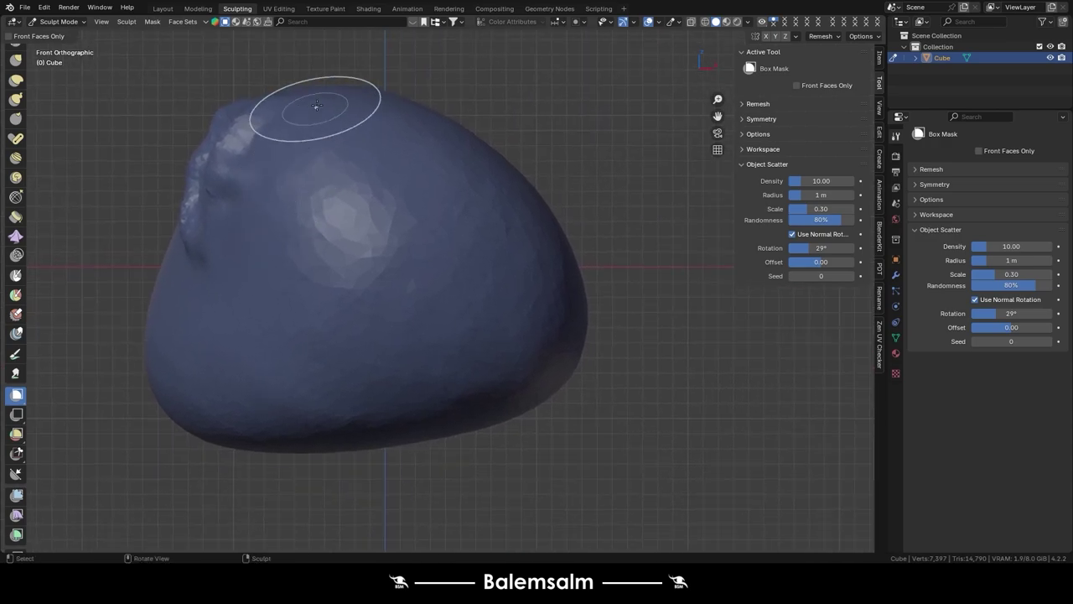
drag(368, 54, 669, 538)
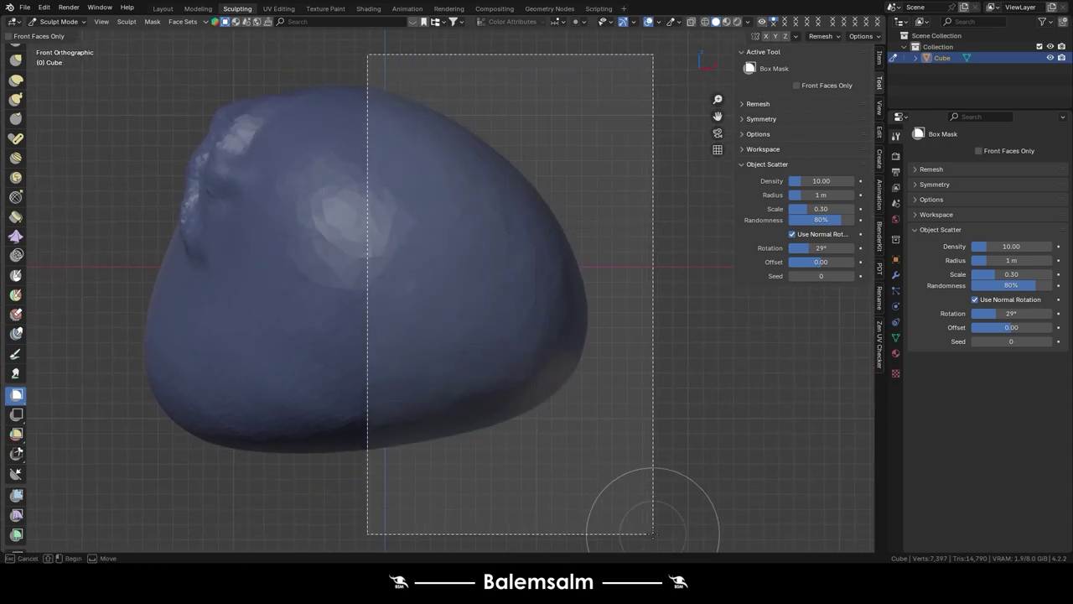
- Switch to the Draw brush and orbit to view the blob from a new angle
shift+middle_drag(390, 251, 437, 270)
scroll(15, 168, up, 5)
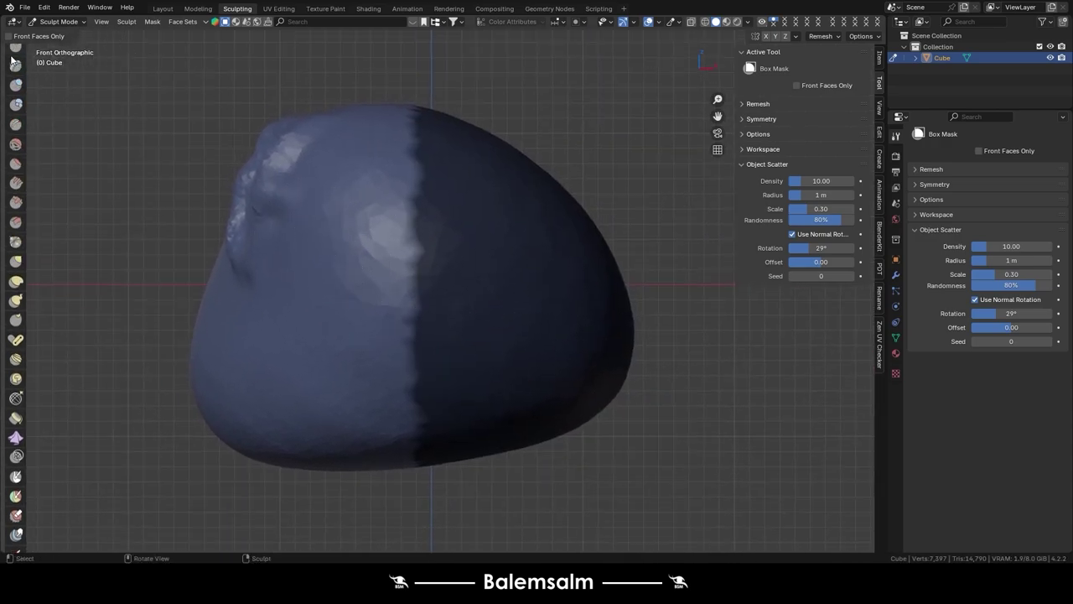
scroll(14, 59, up, 5)
click(15, 56)
scroll(277, 176, down, 3)
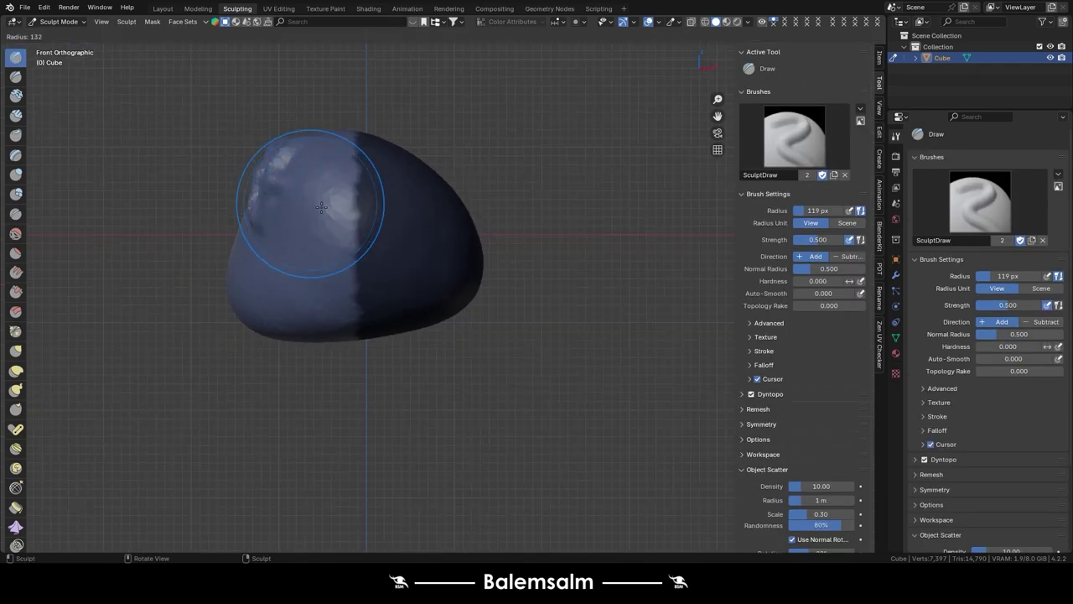
middle_drag(376, 195, 403, 226)
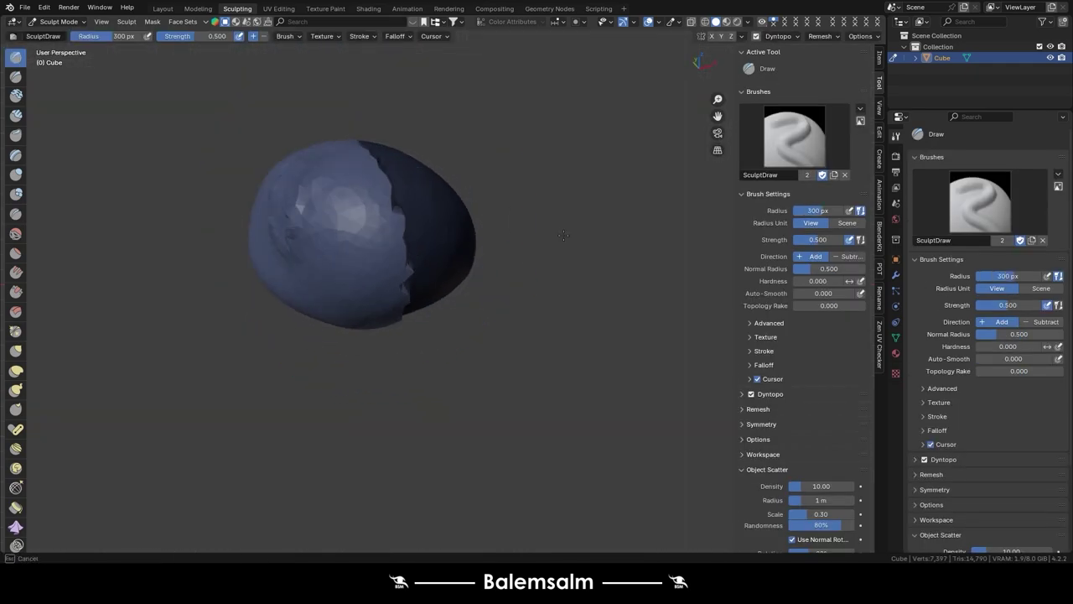
mouse_move(330, 248)
middle_down()
mouse_move(513, 424)
mouse_move(563, 342)
mouse_move(240, 252)
mouse_move(347, 359)
middle_up()
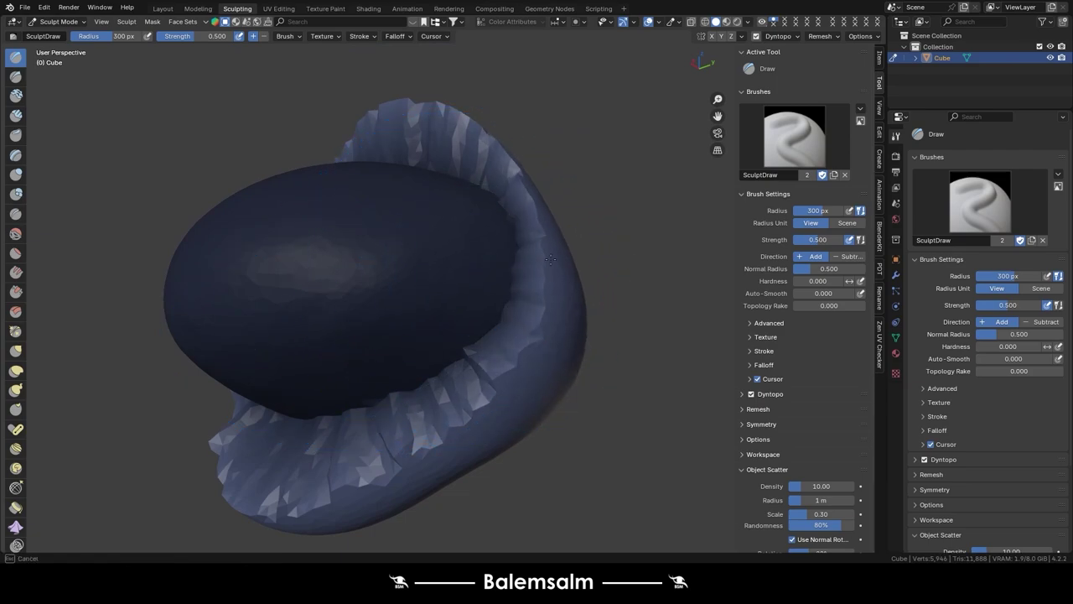
- Return to the front orthographic view, zoomed out, with Box Mask active again
key(grave)
click(479, 256)
shift+middle_drag(461, 323, 335, 323)
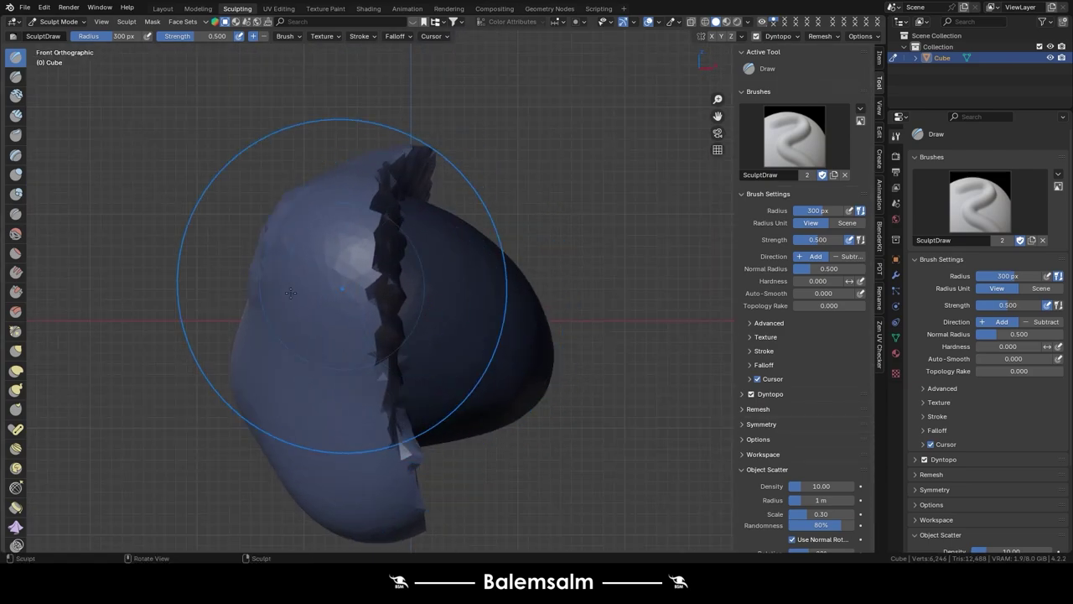
scroll(27, 531, down, 3)
scroll(26, 530, down, 3)
scroll(24, 436, down, 2)
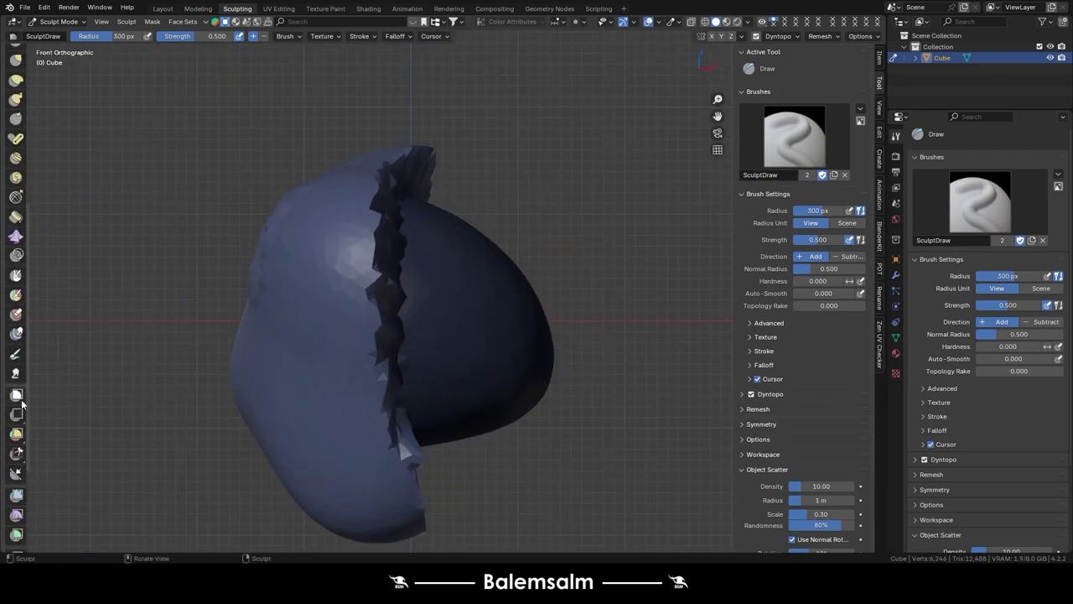
click(17, 396)
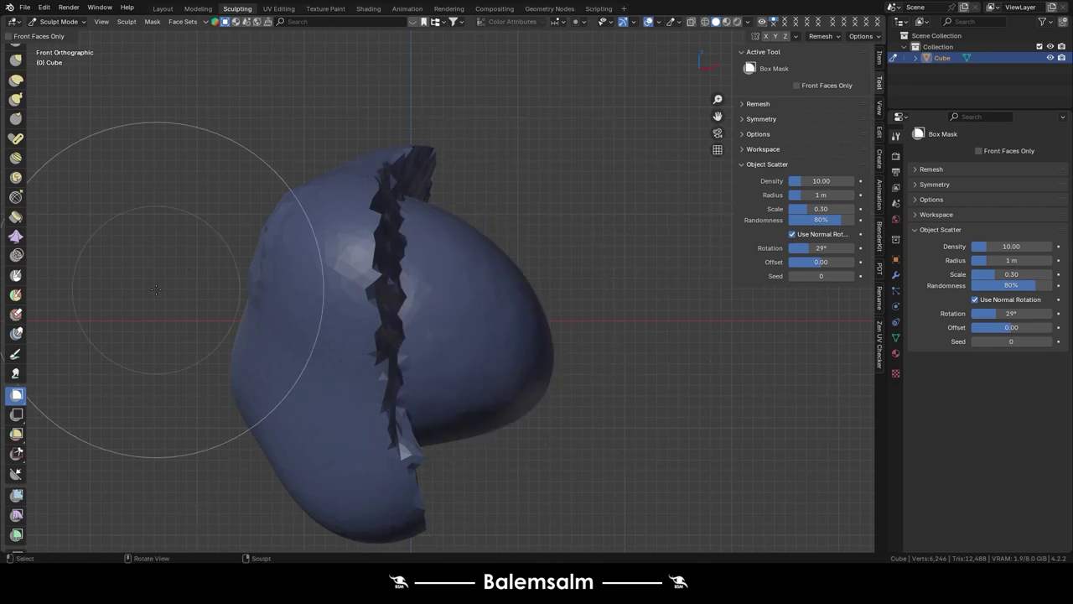
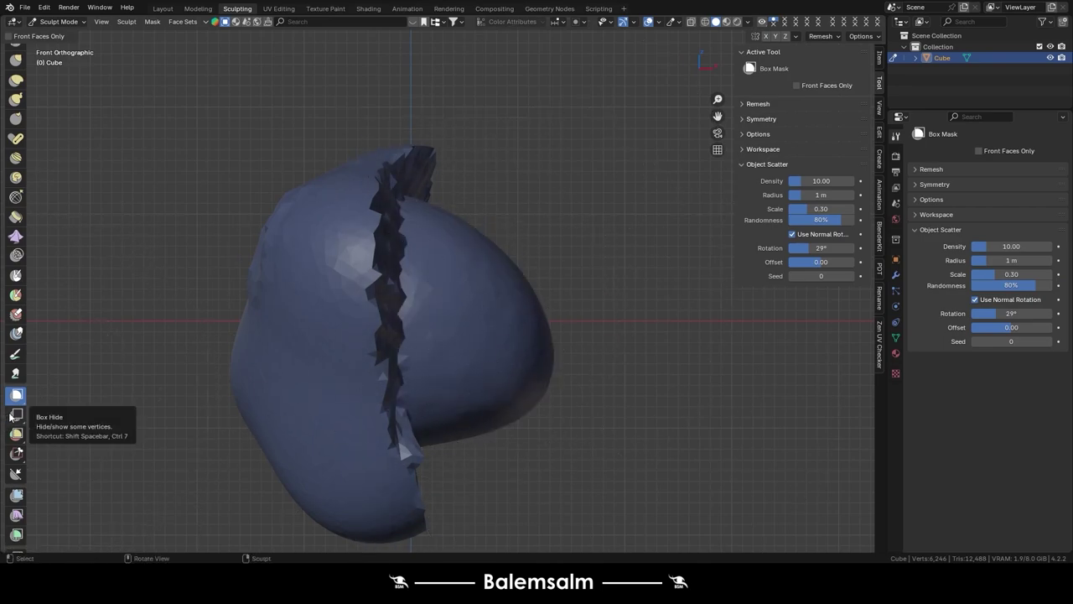
- Step through the Box Trim, Line Project and Mesh Filter tools to the Cloth Filter
click(12, 457)
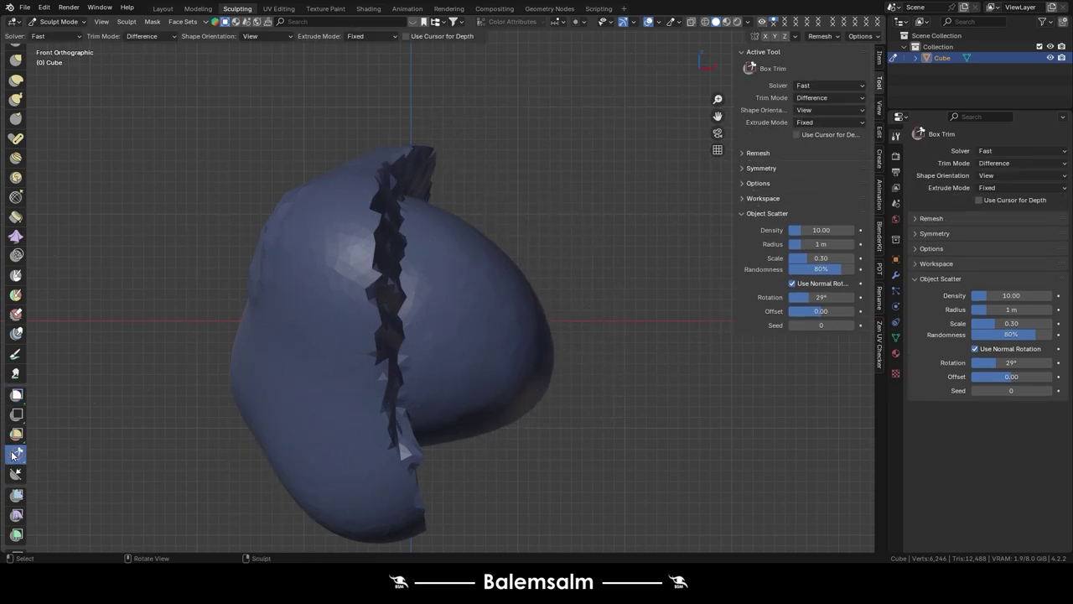
scroll(13, 444, down, 2)
click(15, 427)
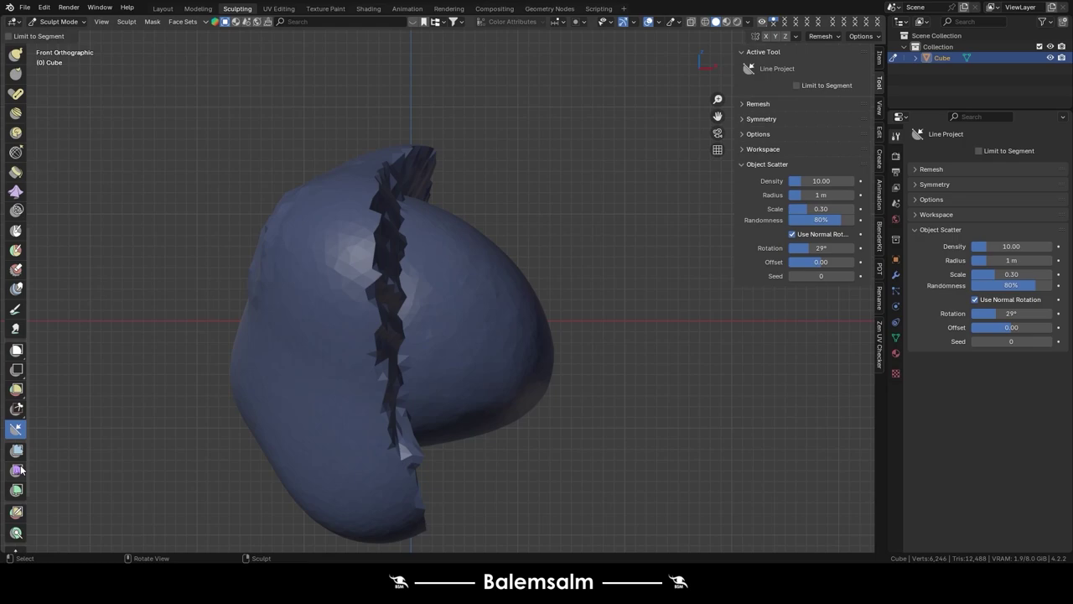
click(16, 451)
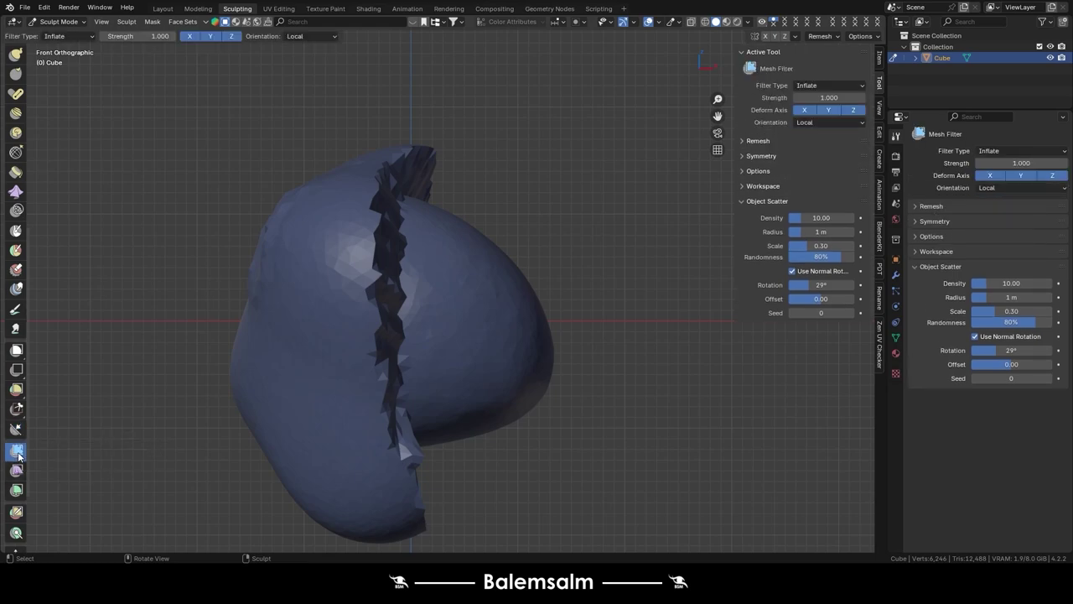
scroll(22, 470, down, 3)
click(16, 403)
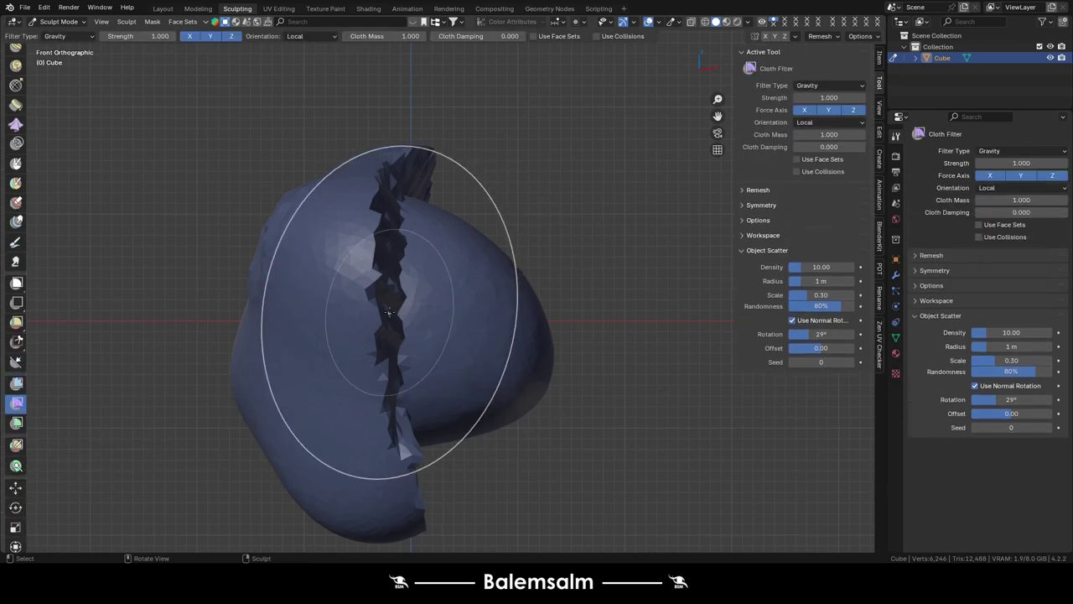
- Try a Gravity cloth sag and undo it, then set Filter Type to Inflate and swell the blob
drag(435, 313, 455, 299)
key(ctrl+z)
mouse_move(455, 300)
middle_down()
mouse_move(431, 471)
mouse_move(355, 262)
middle_up()
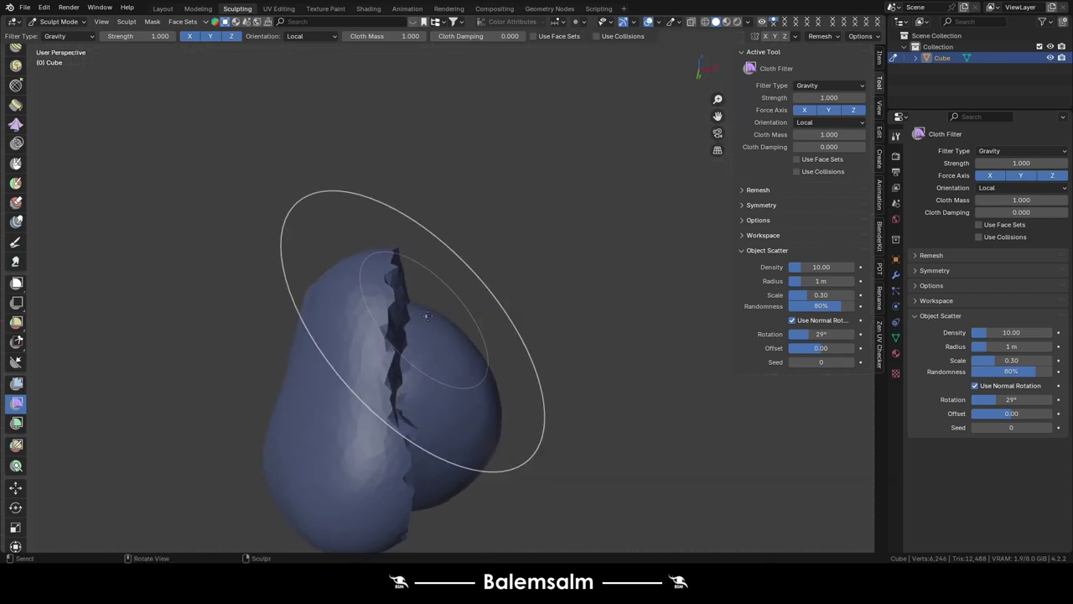
scroll(355, 262, up, 3)
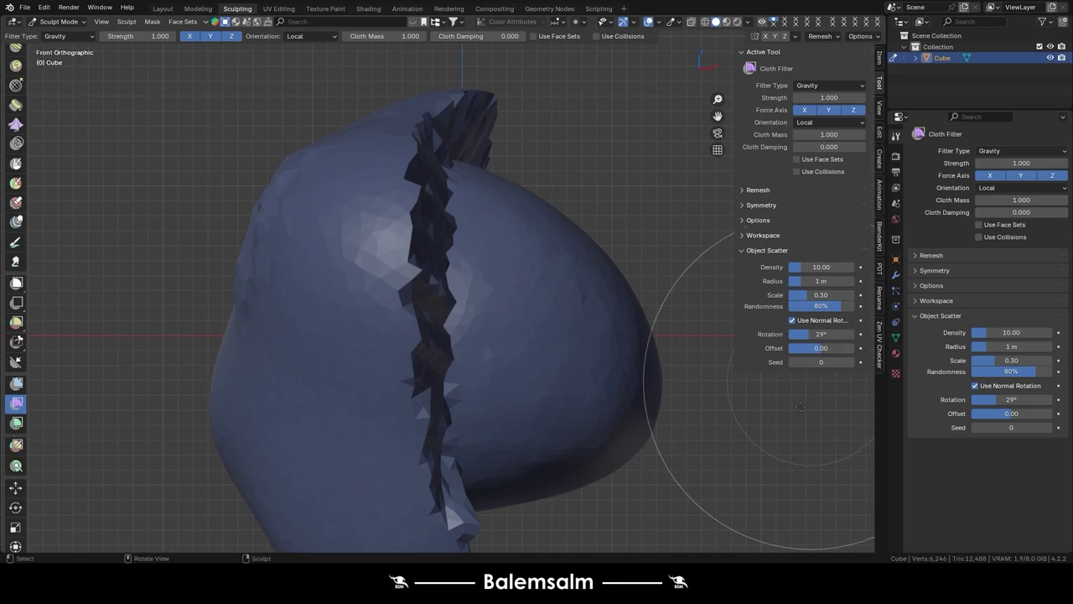
click(765, 204)
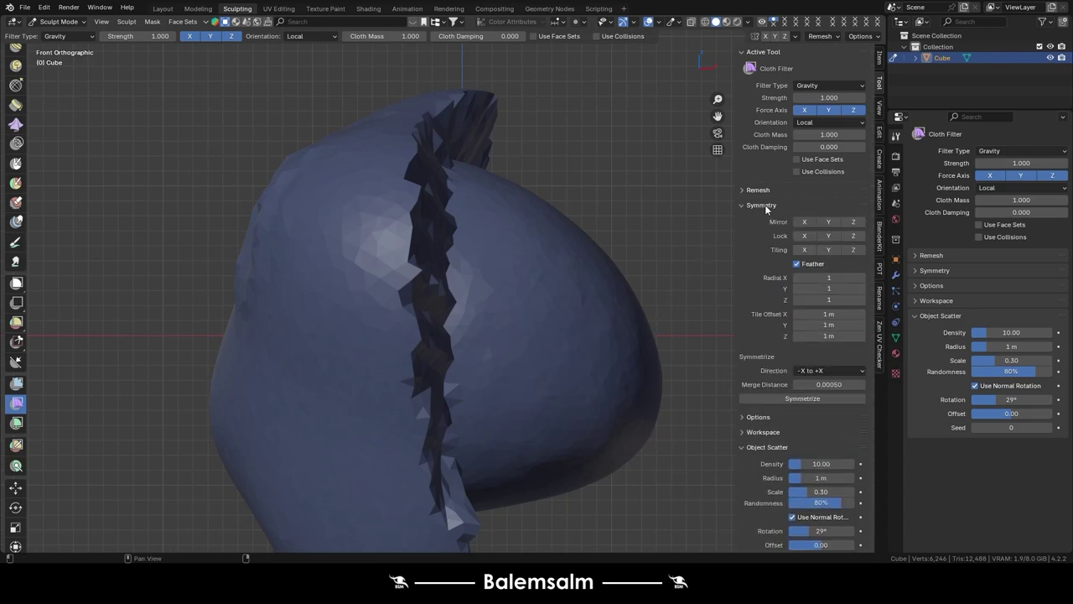
click(765, 205)
click(817, 85)
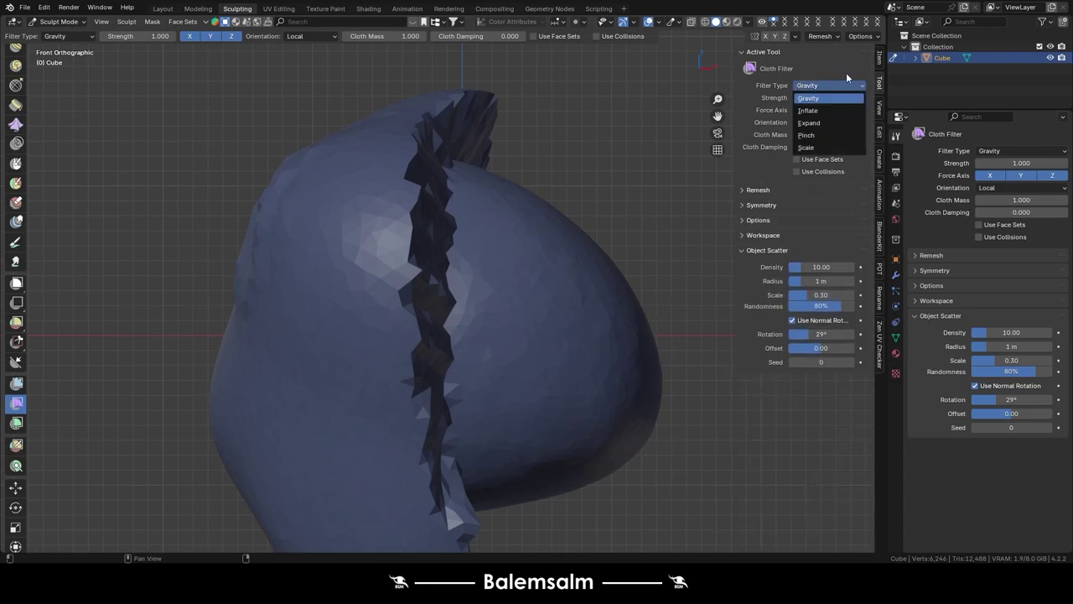
click(807, 110)
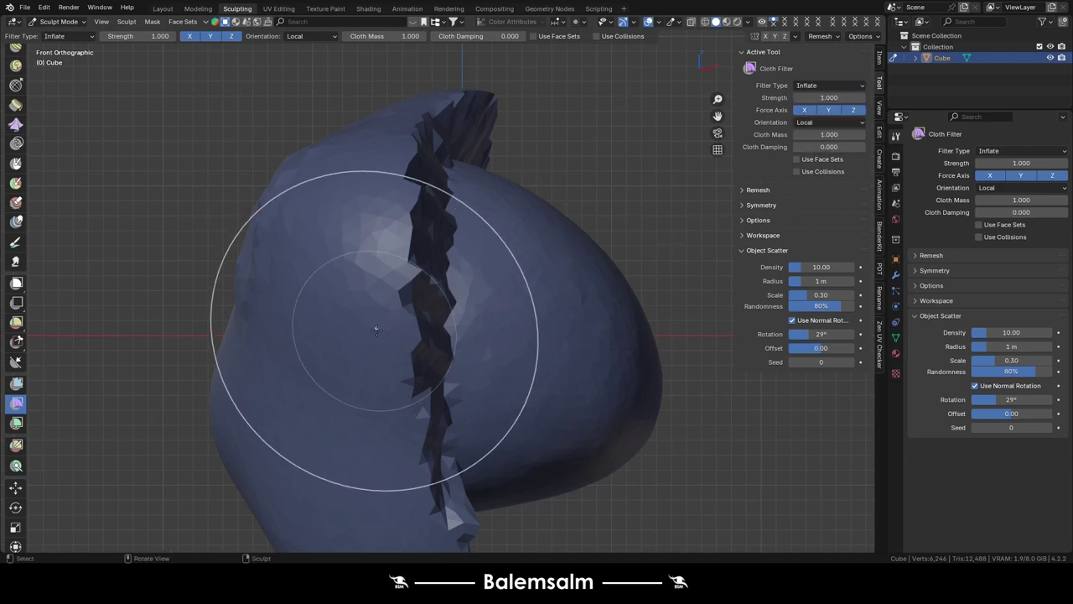
mouse_move(336, 324)
mouse_down()
mouse_move(652, 307)
mouse_move(550, 324)
mouse_move(419, 299)
mouse_move(498, 327)
mouse_move(354, 336)
mouse_move(347, 360)
mouse_move(289, 304)
mouse_move(470, 276)
mouse_up()
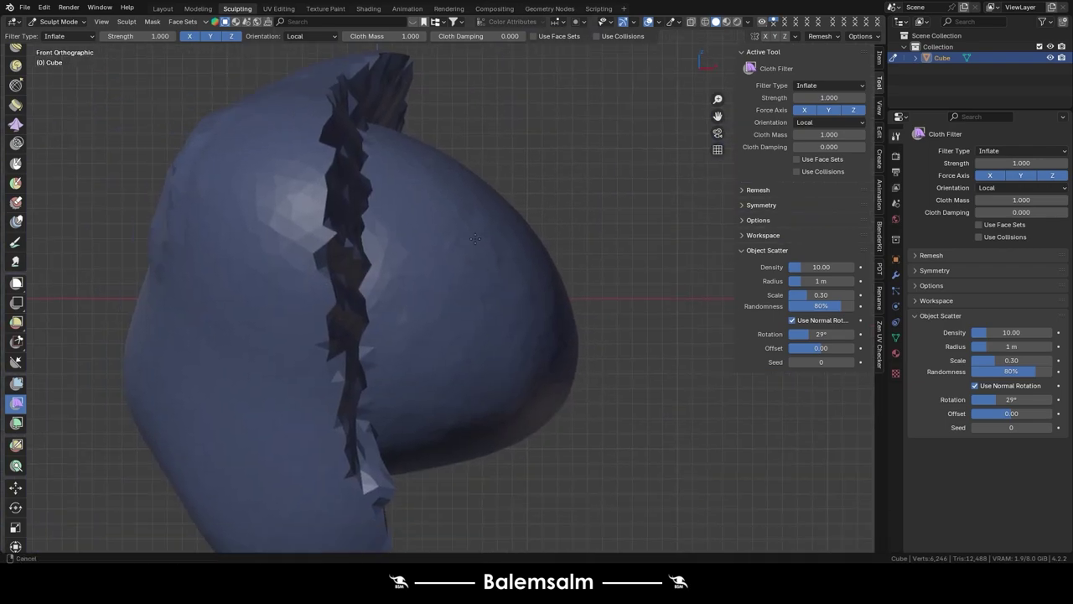
- Try the Expand and Pinch cloth filter types, undoing each result
click(830, 86)
click(821, 128)
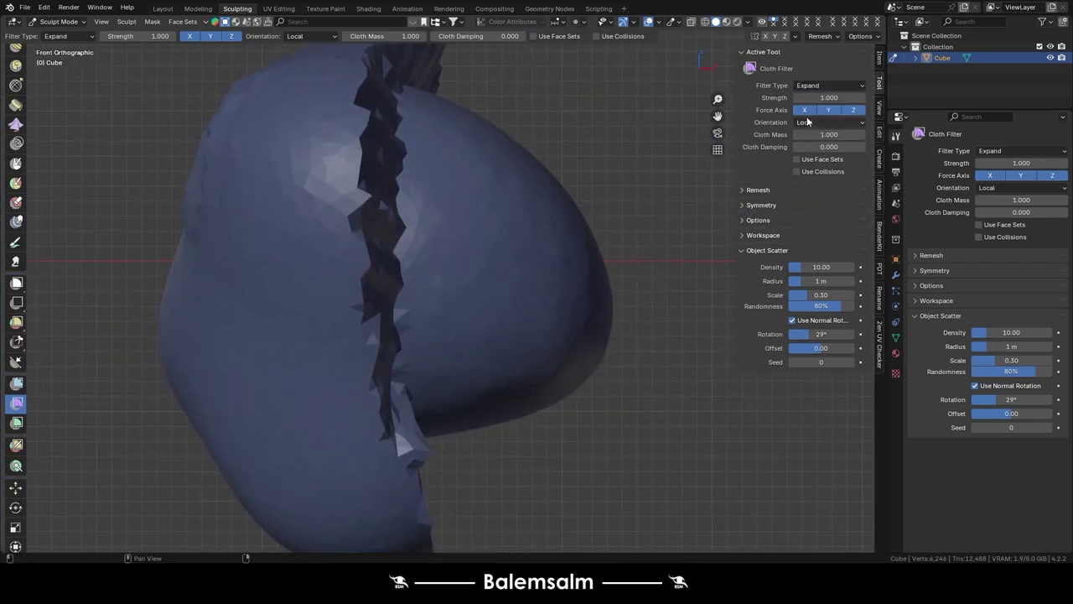
mouse_move(394, 302)
mouse_down()
mouse_move(550, 253)
mouse_move(562, 285)
mouse_up()
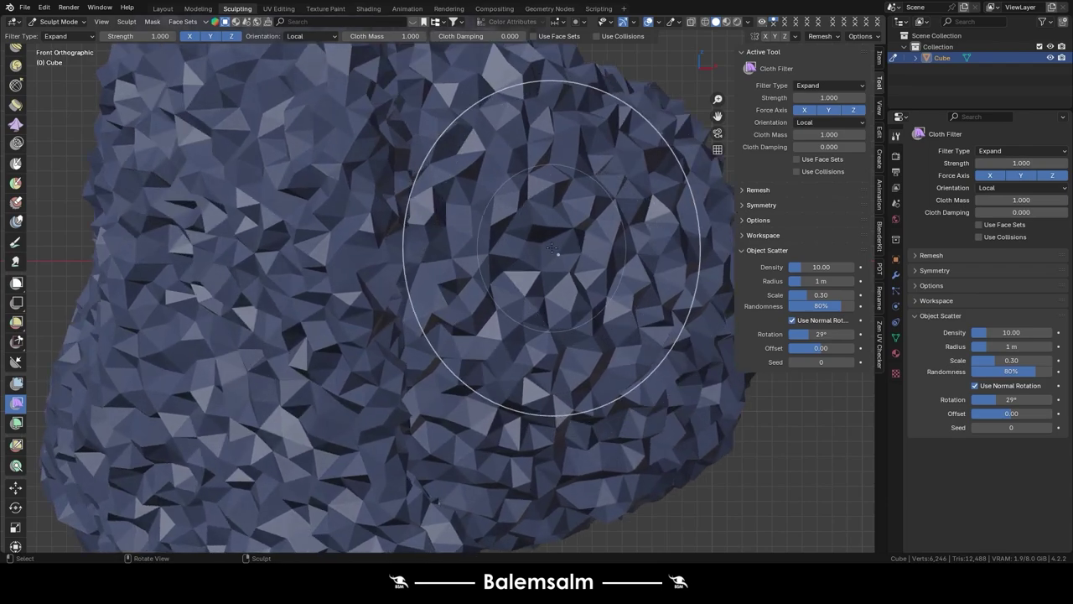
key(ctrl+z)
click(814, 86)
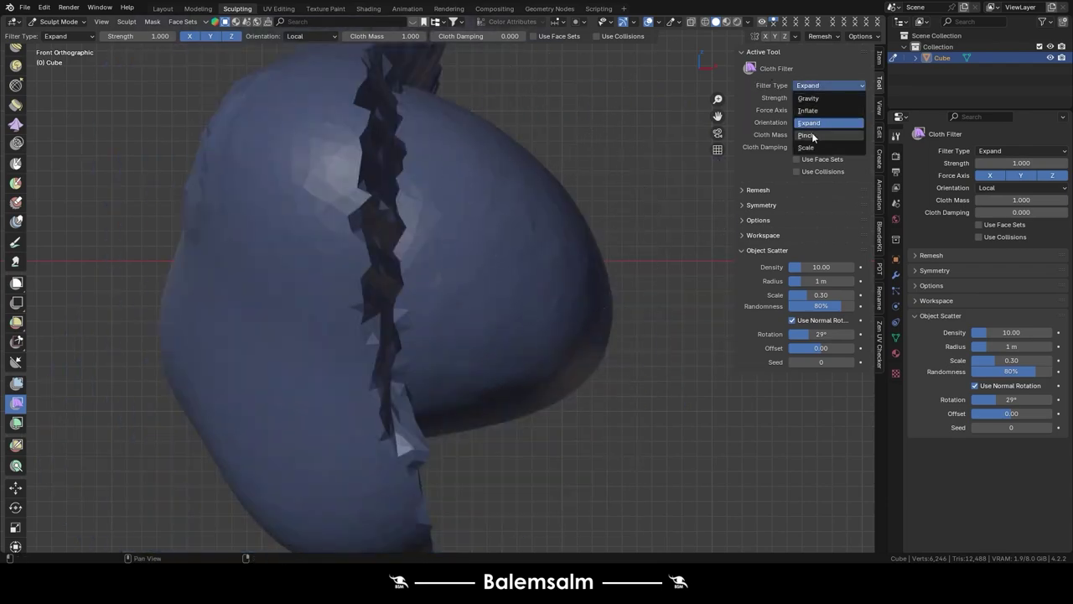
click(809, 135)
mouse_move(445, 237)
mouse_down()
mouse_move(511, 283)
mouse_move(615, 252)
mouse_move(719, 261)
mouse_move(730, 251)
mouse_up()
key(ctrl+z)
- Reshape the mesh into a smaller faceted lump with the Scale cloth filter type
click(847, 86)
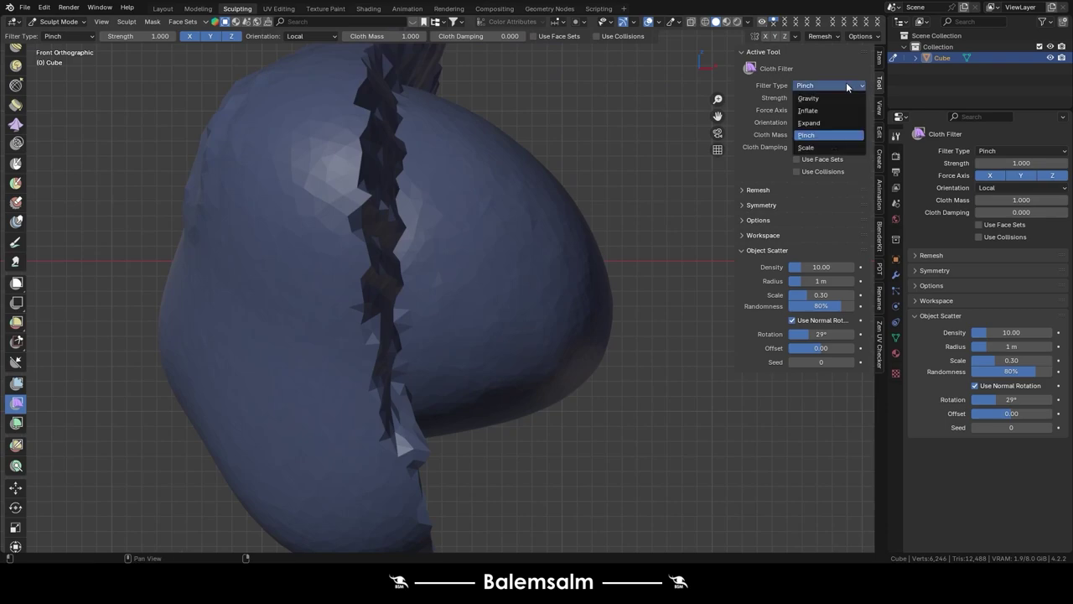
click(817, 149)
mouse_move(445, 238)
mouse_down()
mouse_move(517, 243)
mouse_move(503, 223)
mouse_move(474, 224)
mouse_move(360, 263)
mouse_move(300, 359)
mouse_move(444, 216)
mouse_move(579, 167)
mouse_up()
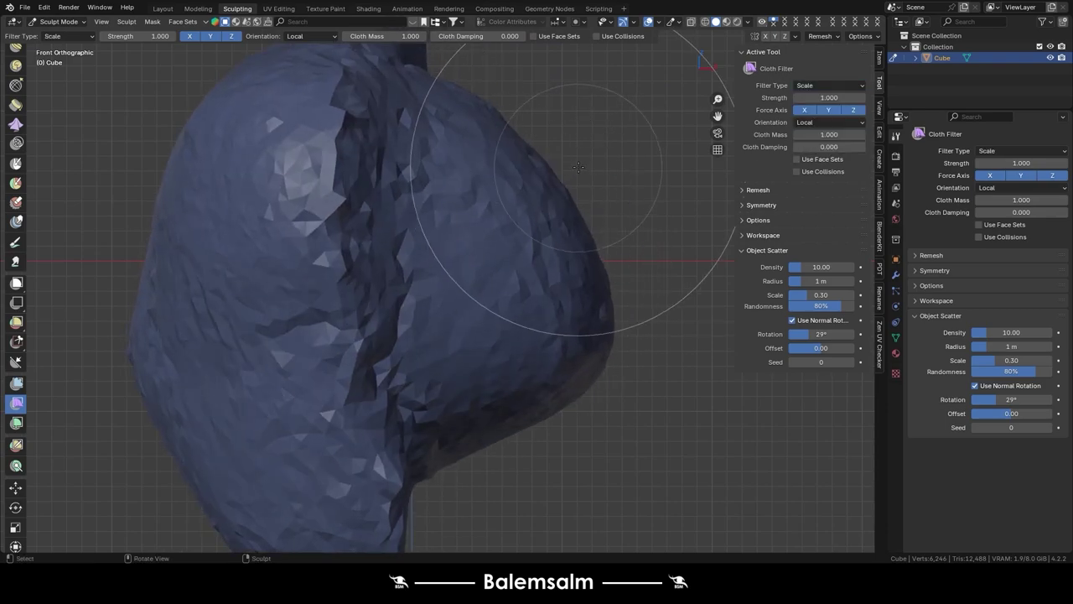
mouse_move(469, 211)
mouse_down()
mouse_move(266, 311)
mouse_move(263, 395)
mouse_move(402, 316)
mouse_move(603, 115)
mouse_up()
middle_drag(603, 115, 545, 234)
scroll(545, 234, down, 4)
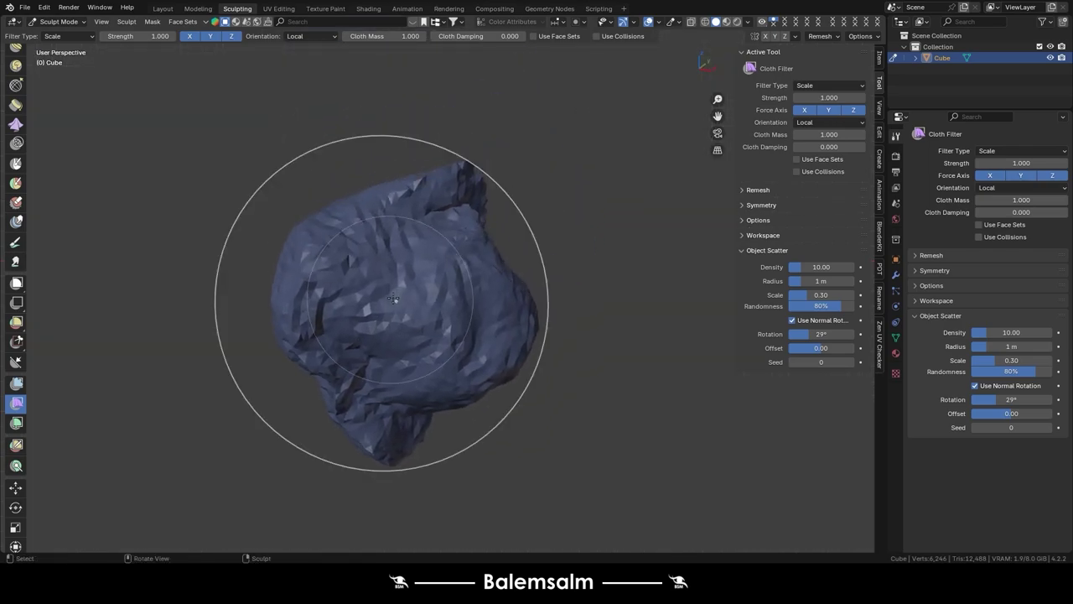
mouse_move(544, 234)
mouse_down()
mouse_move(431, 324)
mouse_move(240, 408)
mouse_move(467, 276)
mouse_move(644, 94)
mouse_move(180, 431)
mouse_move(185, 442)
mouse_move(570, 42)
mouse_move(451, 187)
mouse_move(431, 311)
mouse_up()
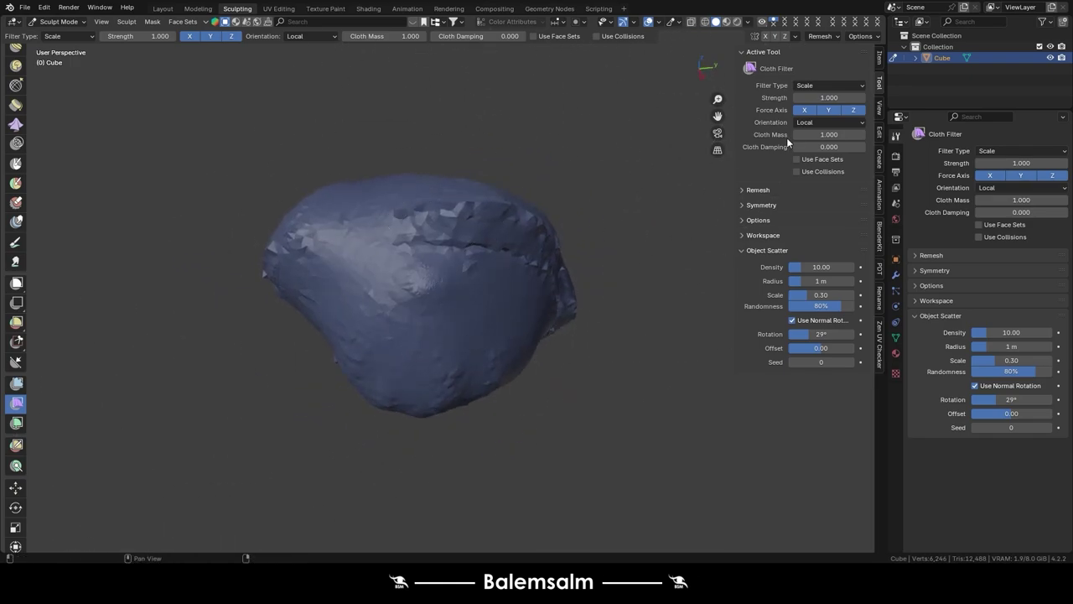
mouse_move(540, 294)
mouse_down()
mouse_move(395, 395)
mouse_move(180, 455)
mouse_move(120, 456)
mouse_move(495, 293)
mouse_move(634, 180)
mouse_move(95, 444)
mouse_move(108, 455)
mouse_move(891, 134)
mouse_up()
drag(503, 223, 164, 401)
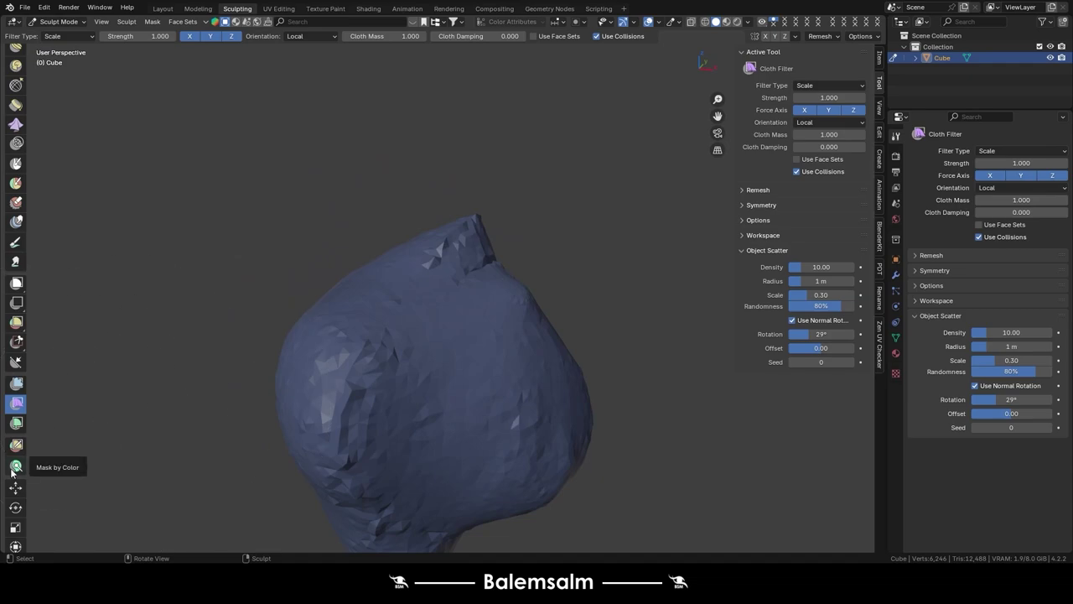
- Return to the Layout workspace
scroll(15, 453, down, 1)
drag(436, 369, 406, 364)
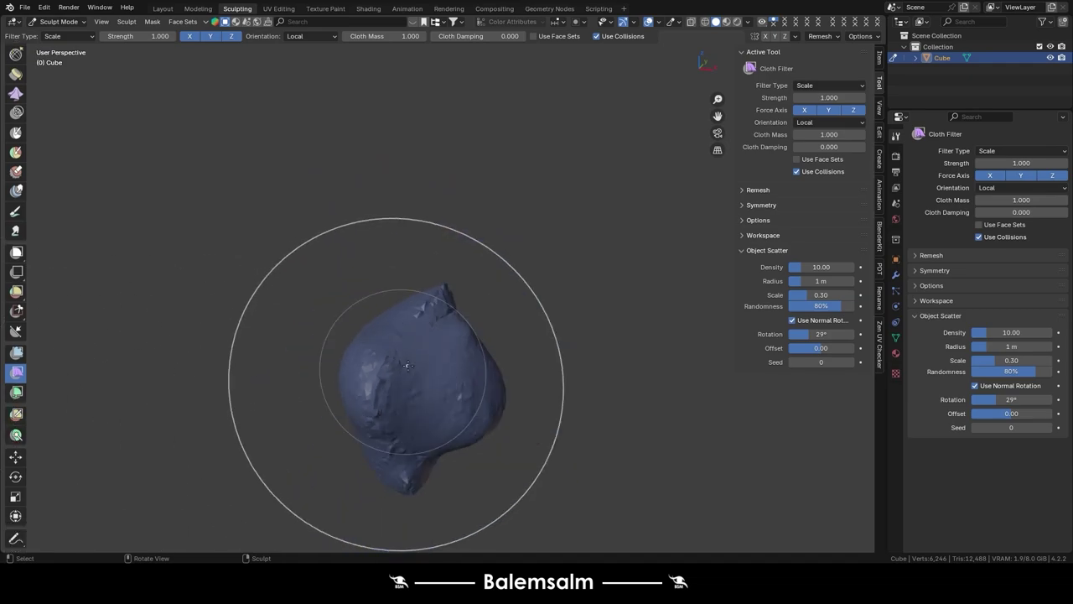
click(162, 8)
scroll(363, 257, down, 4)
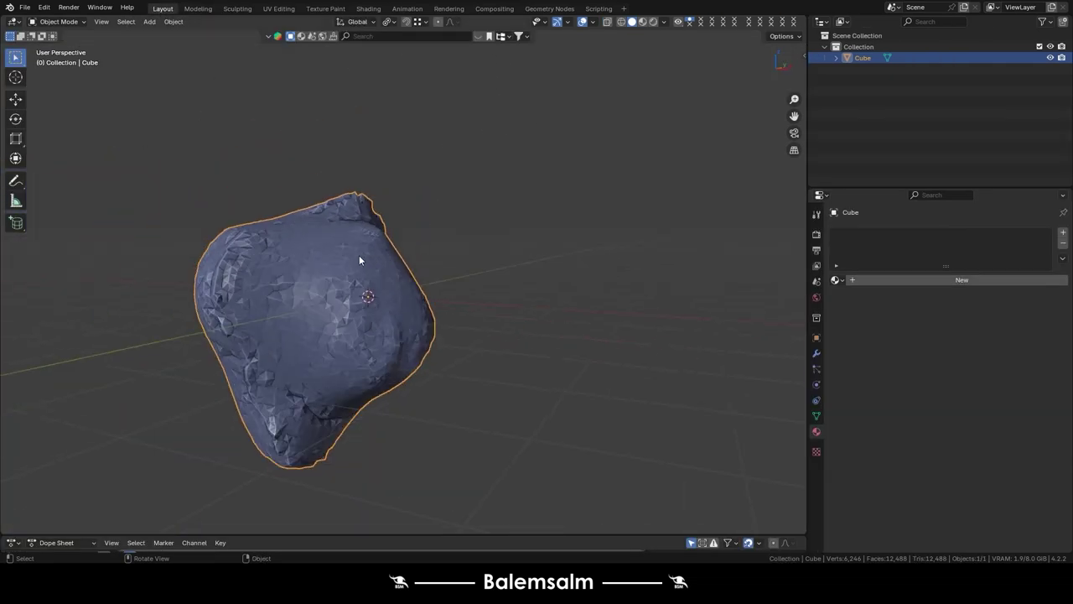
- Delete the blob from the file, add a new cylinder, and enter Edit Mode facing its underside
mouse_move(359, 255)
middle_down()
mouse_move(360, 318)
mouse_move(328, 245)
middle_up()
key(x)
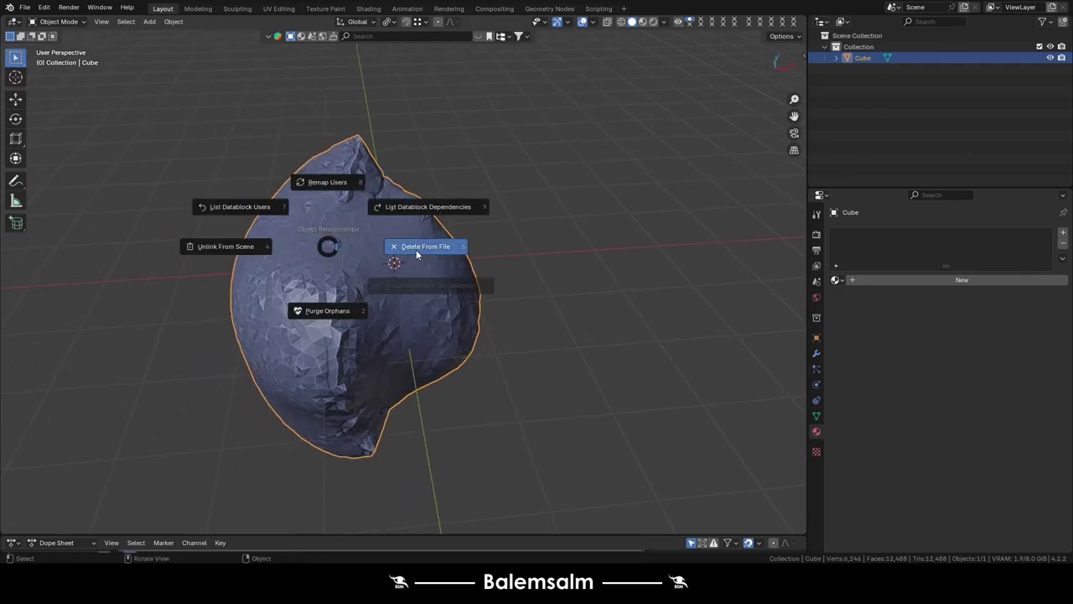
click(416, 249)
key(shift+a)
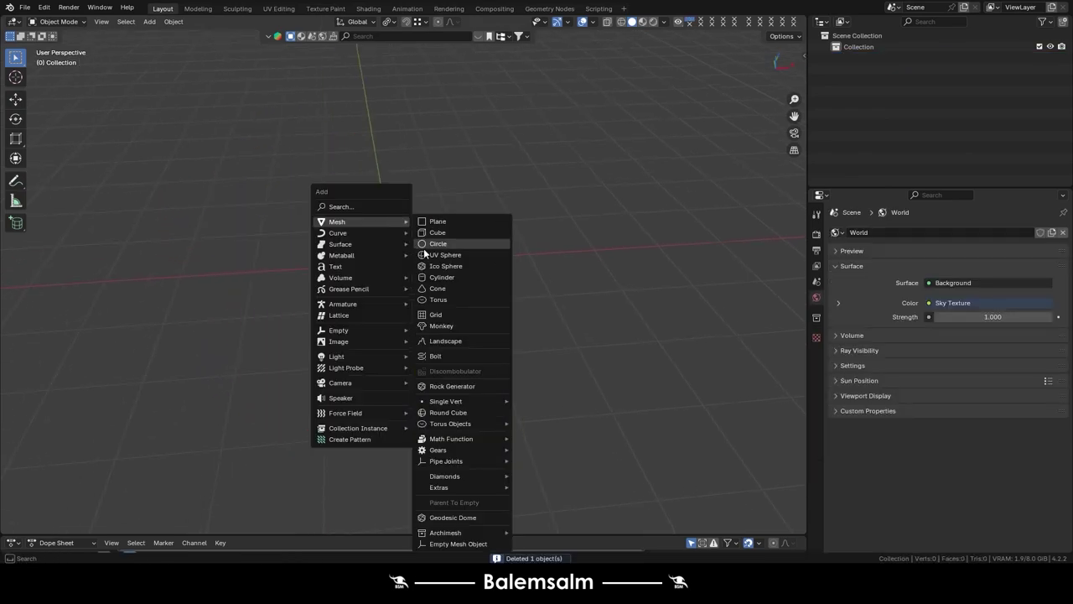
click(442, 278)
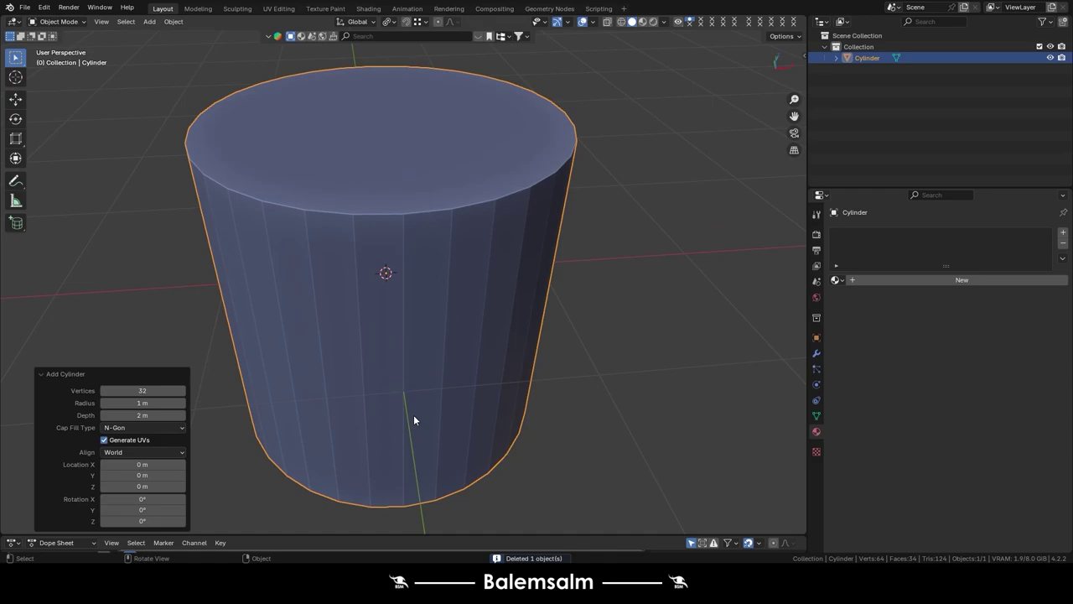
key(Tab)
middle_drag(413, 414, 426, 352)
- Keep only the cylinder's bottom disc by deleting its edges, then return to Object Mode
key(3)
click(426, 352)
key(x)
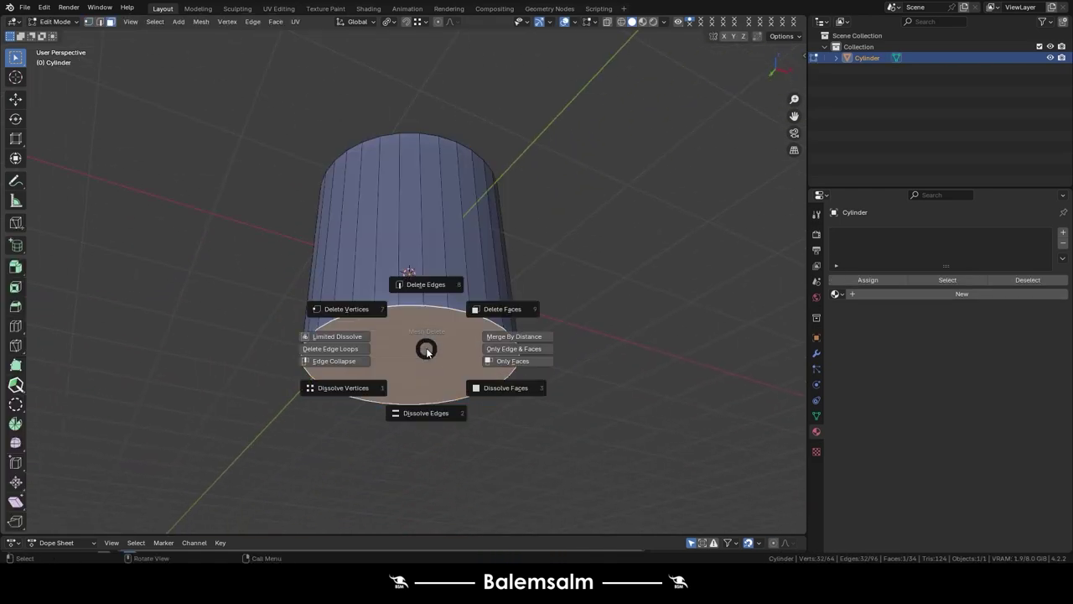
click(424, 285)
key(Tab)
- Move the disc down 1 m along Z in side view
mouse_move(417, 222)
middle_down()
mouse_move(416, 275)
mouse_move(473, 209)
middle_up()
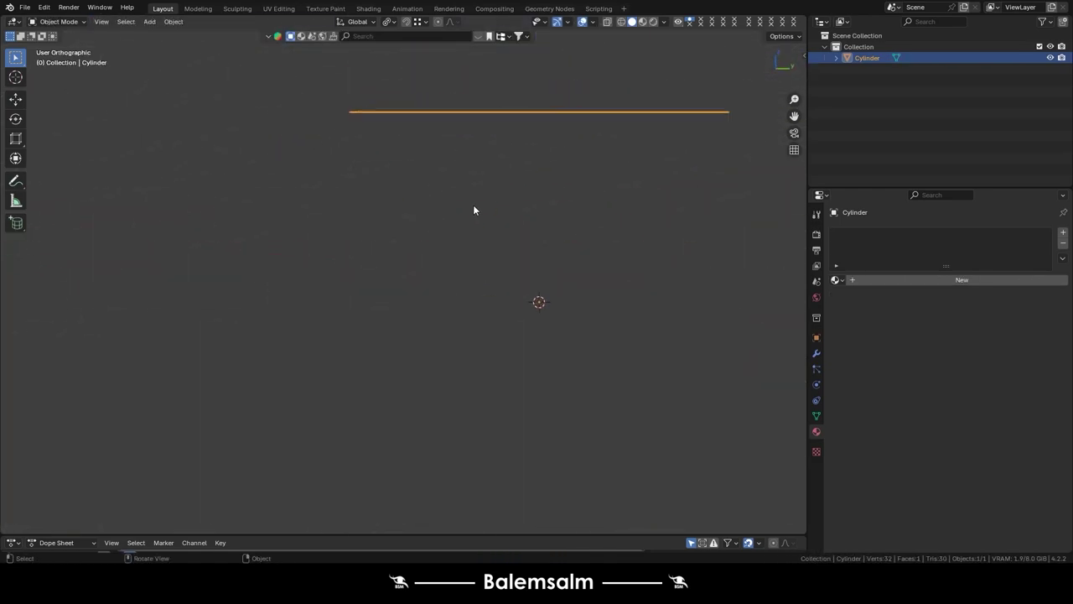
key(KP_3)
key(g)
key(z)
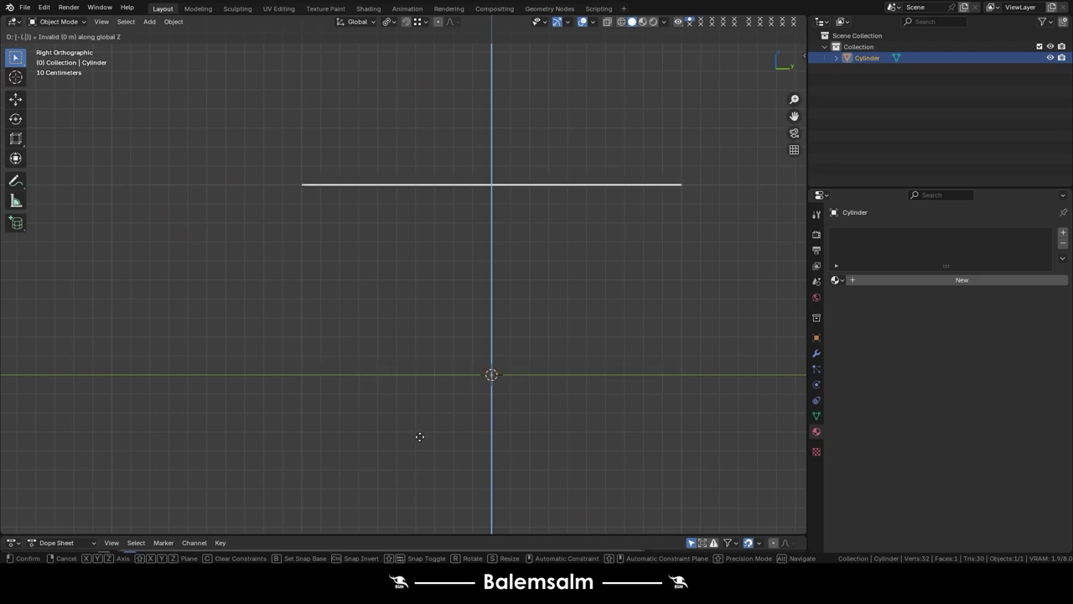
click(420, 436)
- Extrude the disc face upward into a new cylinder
middle_drag(433, 386, 505, 347)
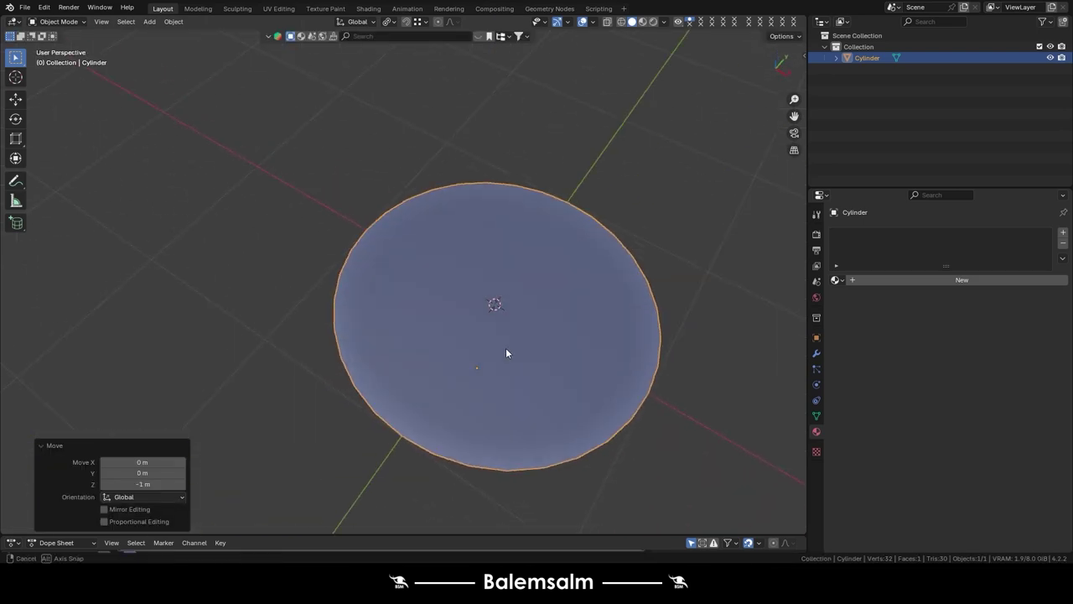
scroll(506, 347, up, 3)
key(Tab)
click(506, 329)
key(e)
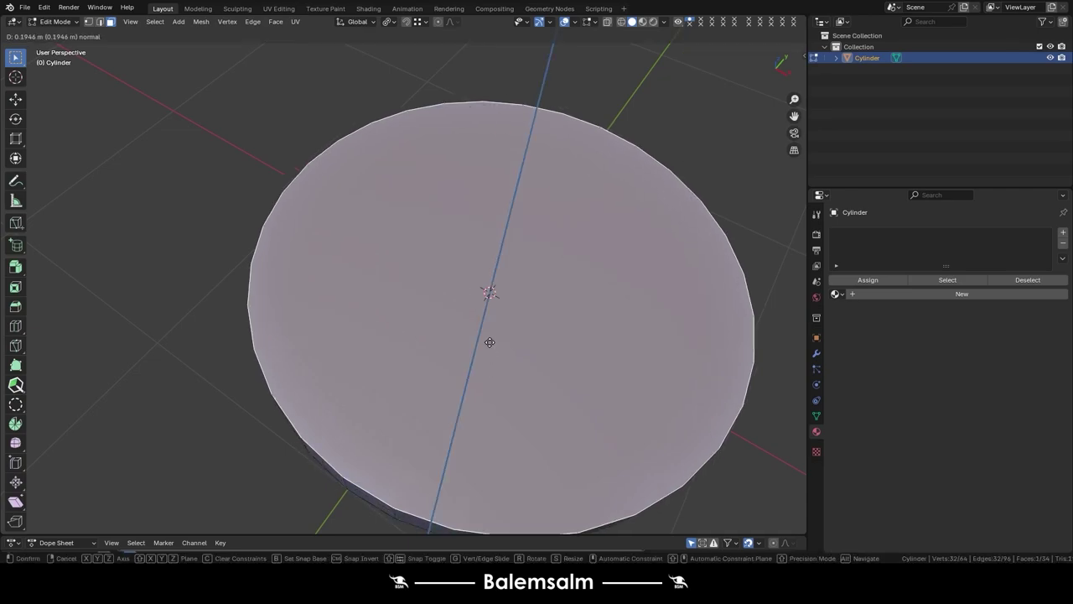
click(490, 297)
scroll(490, 297, down, 3)
mouse_move(489, 298)
middle_down()
mouse_move(515, 303)
mouse_move(490, 376)
mouse_move(477, 283)
middle_up()
scroll(489, 376, up, 3)
- Delete the top and bottom cap faces, leaving an open ring
key(x)
click(553, 247)
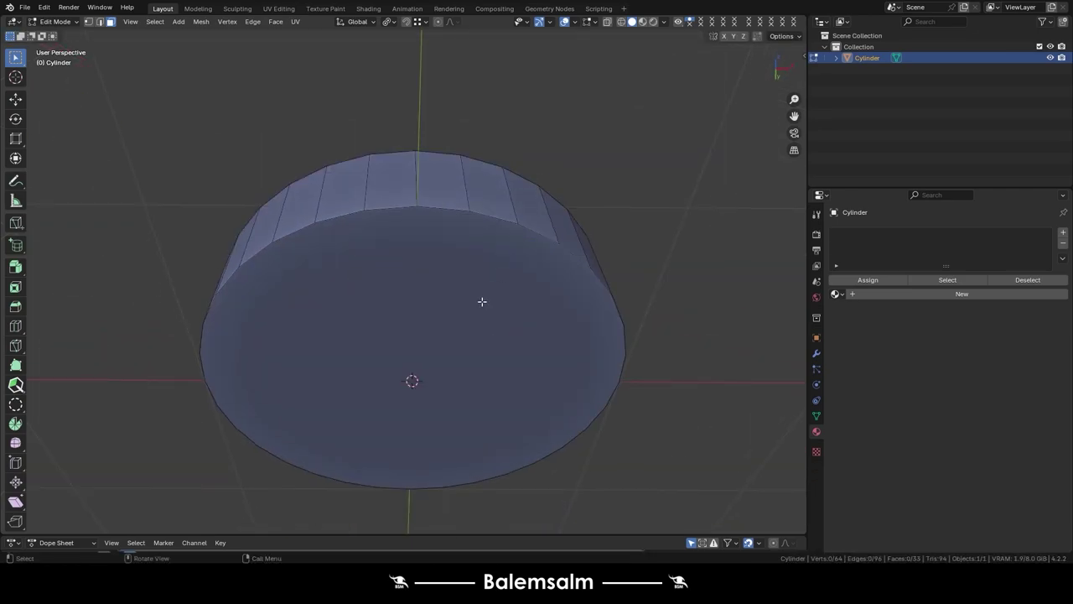
click(481, 299)
key(x)
click(546, 262)
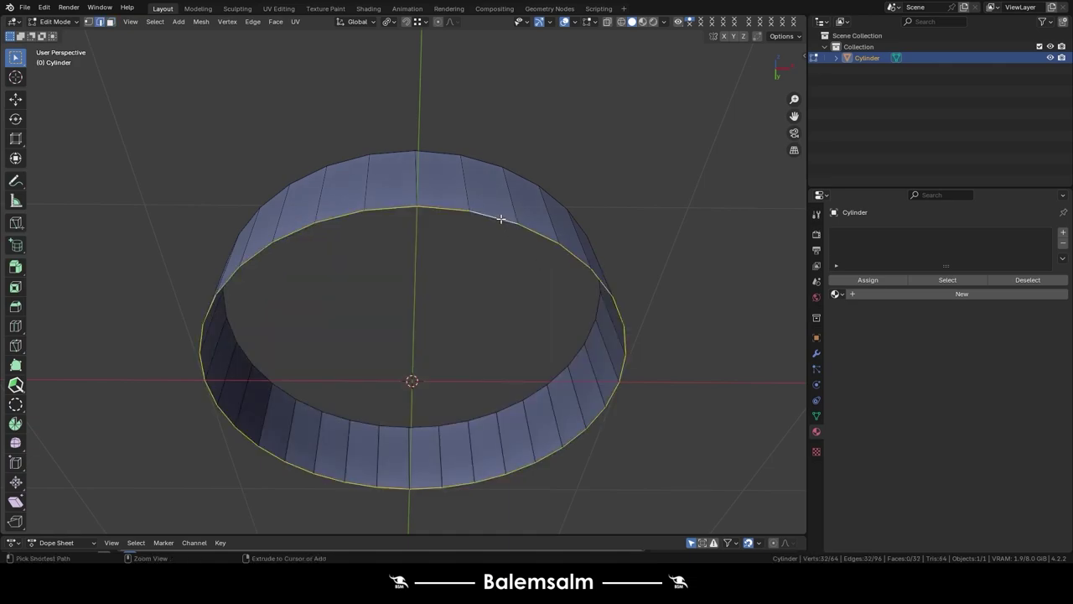
- Grid Fill the bottom and top openings, adjusting each grid's offset to align with the axes
key(ctrl+f)
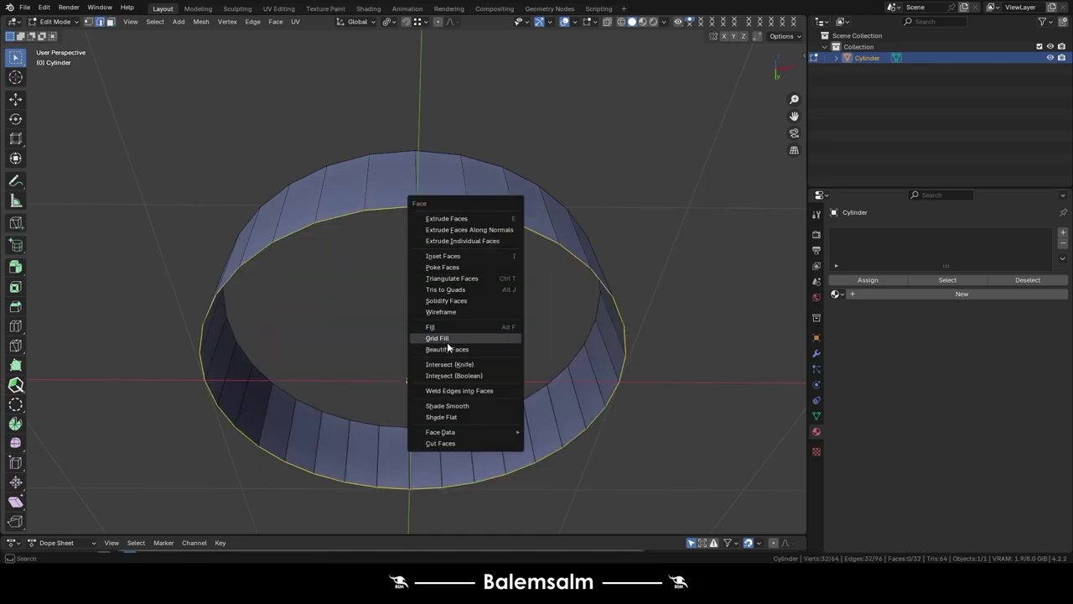
click(448, 340)
drag(183, 509, 210, 508)
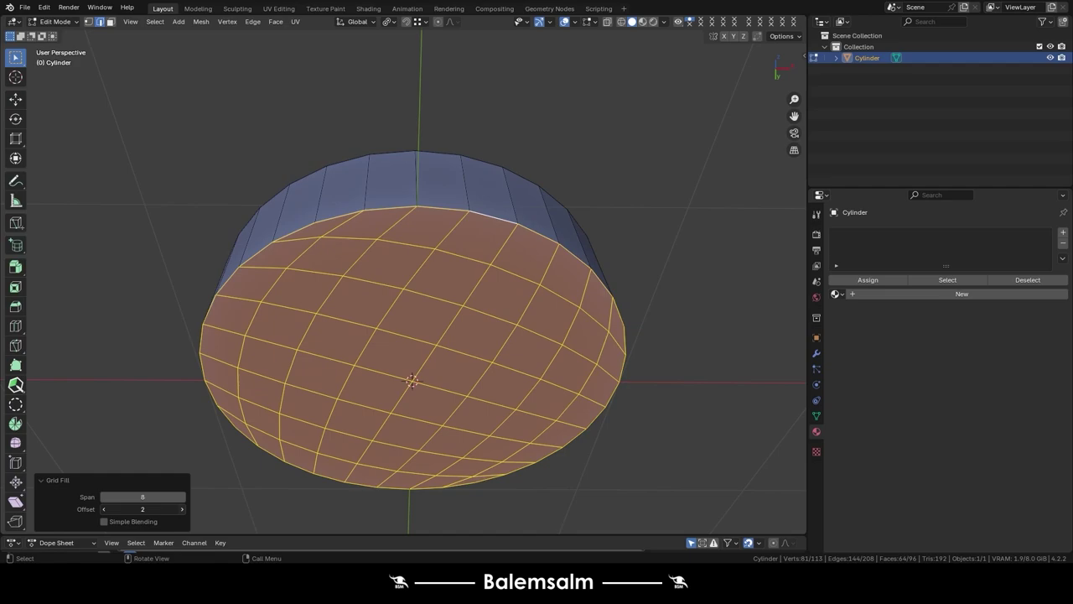
middle_drag(417, 192, 413, 322)
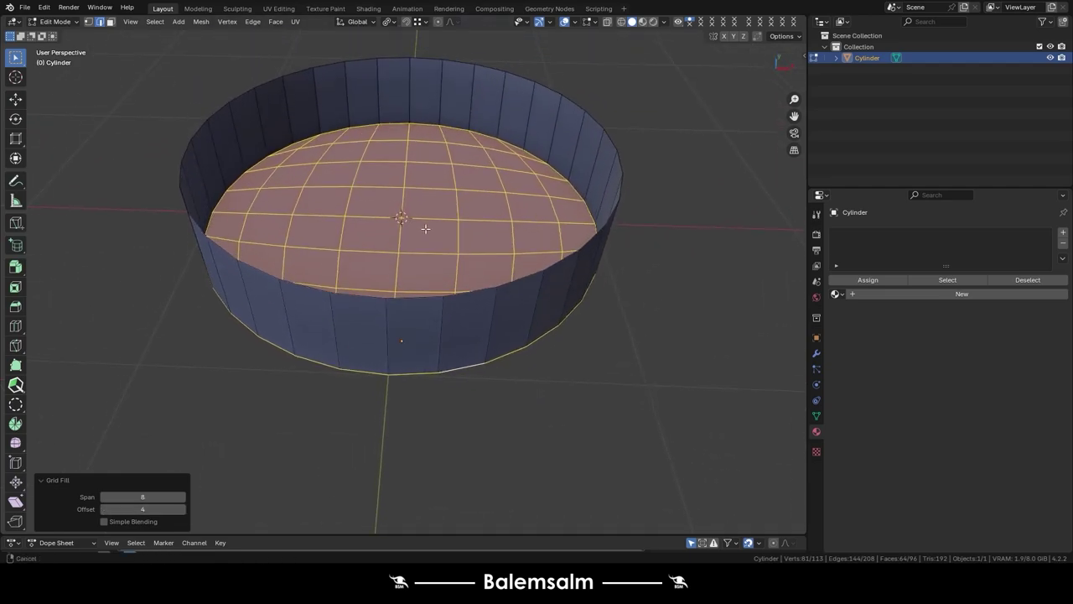
alt+click(412, 320)
key(ctrl+f)
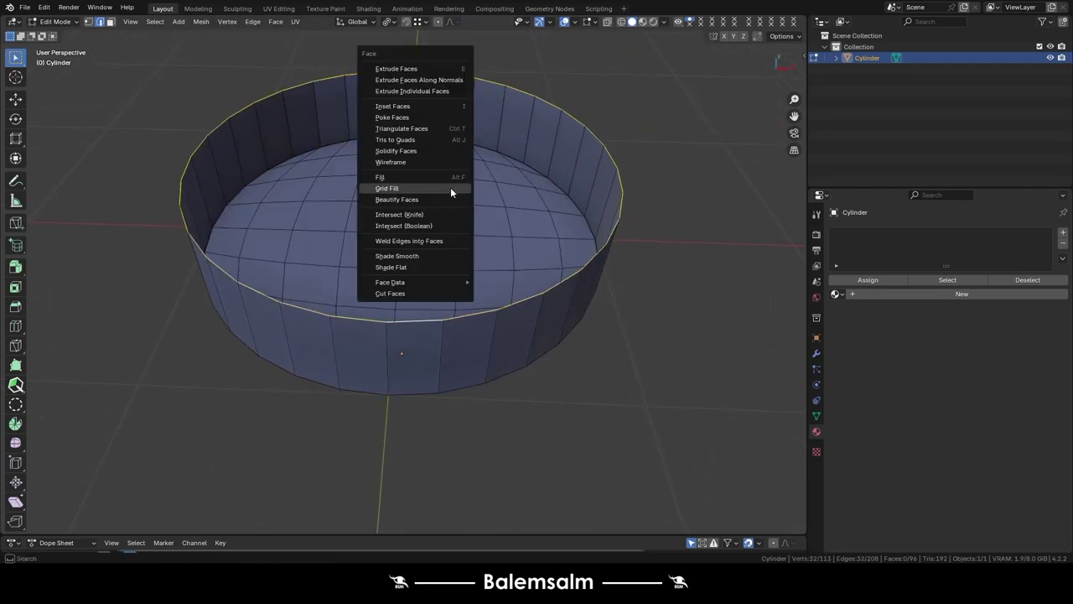
click(450, 186)
drag(192, 508, 214, 508)
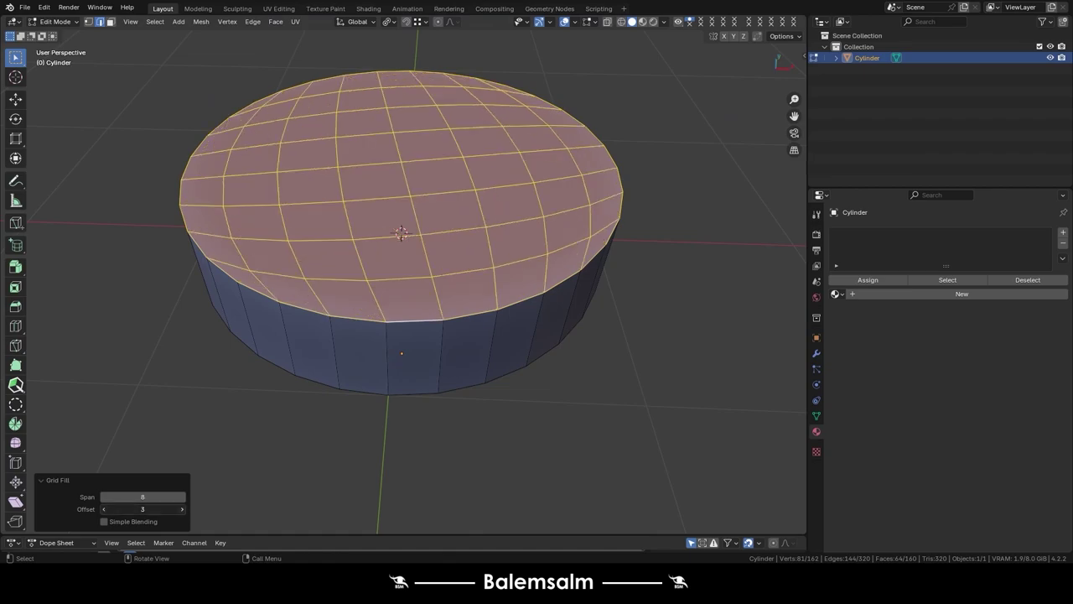
- Test a triangulated fill, undo it to keep the quad grid, and return to Object Mode
middle_drag(483, 372, 523, 322)
key(alt+f)
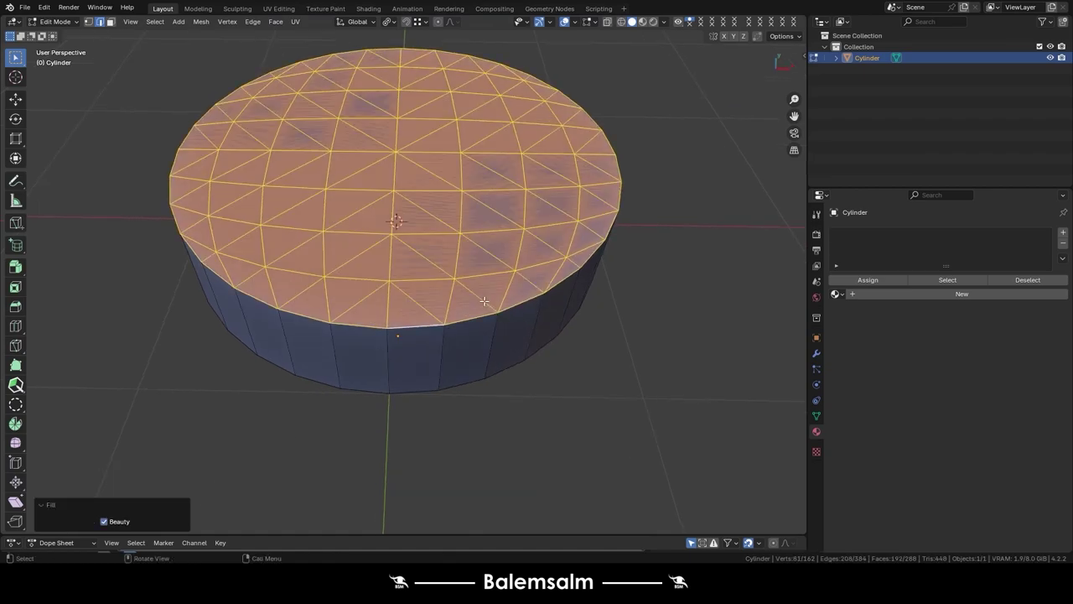
key(ctrl+z)
right_click(483, 299)
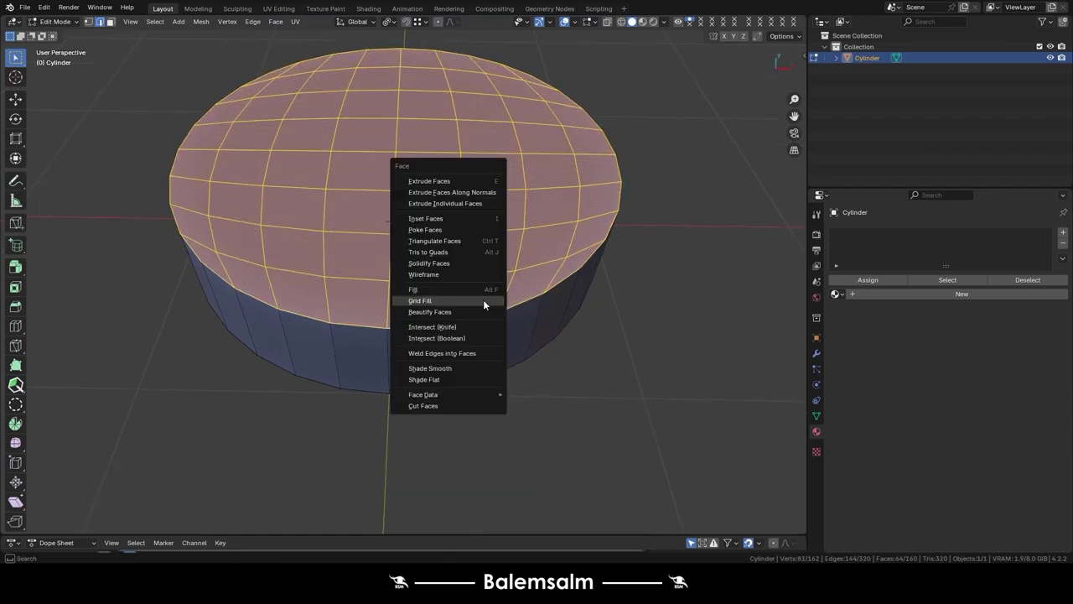
middle_drag(379, 264, 367, 269)
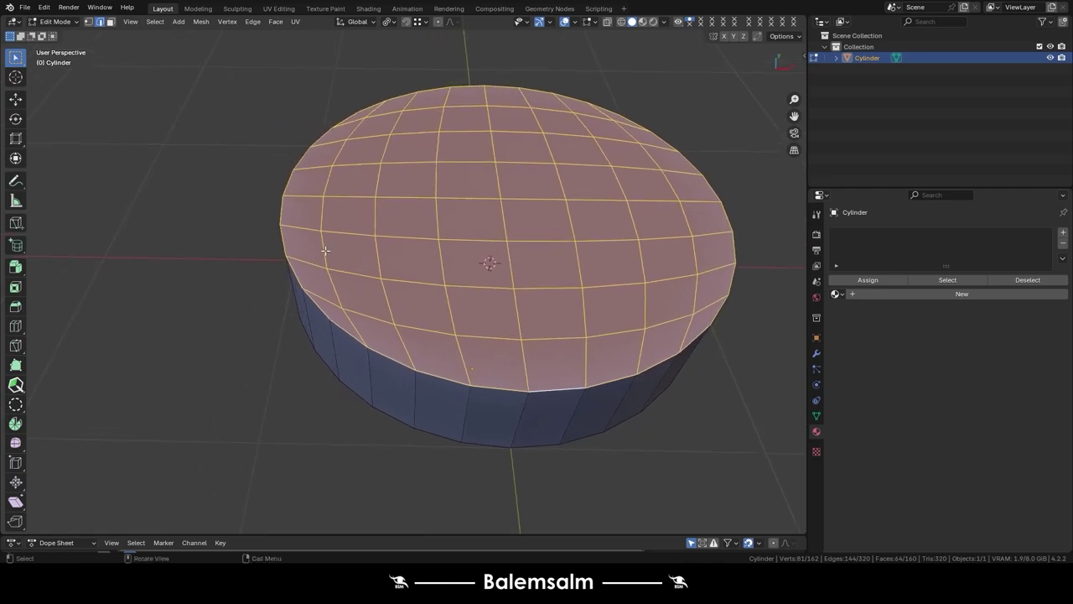
key(Tab)
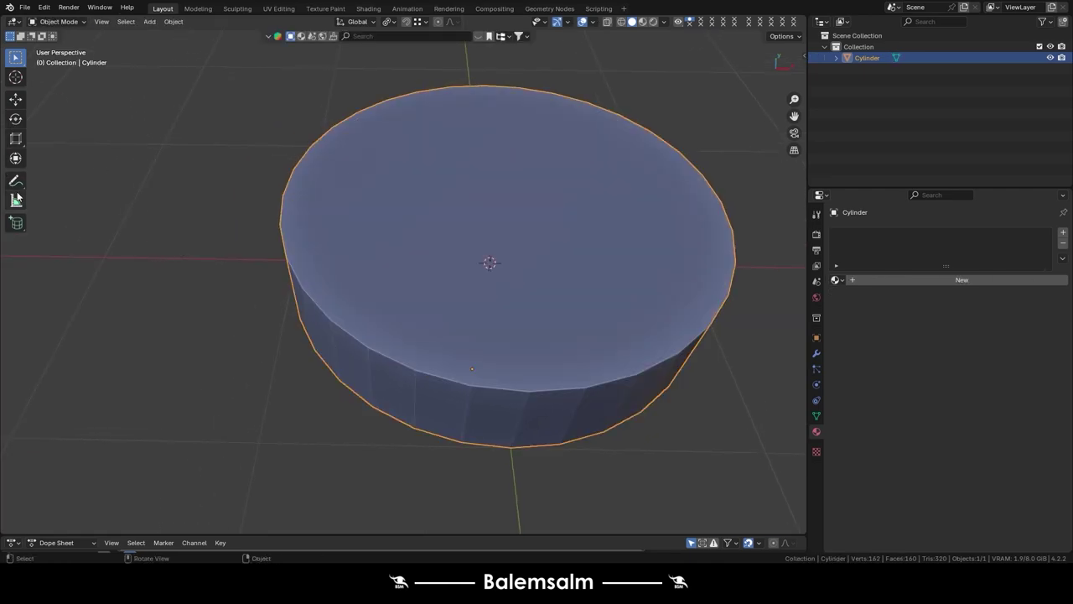
- Draw a red handwritten note beside the cylinder and delete its top cap faces
click(15, 181)
middle_drag(82, 290, 166, 278)
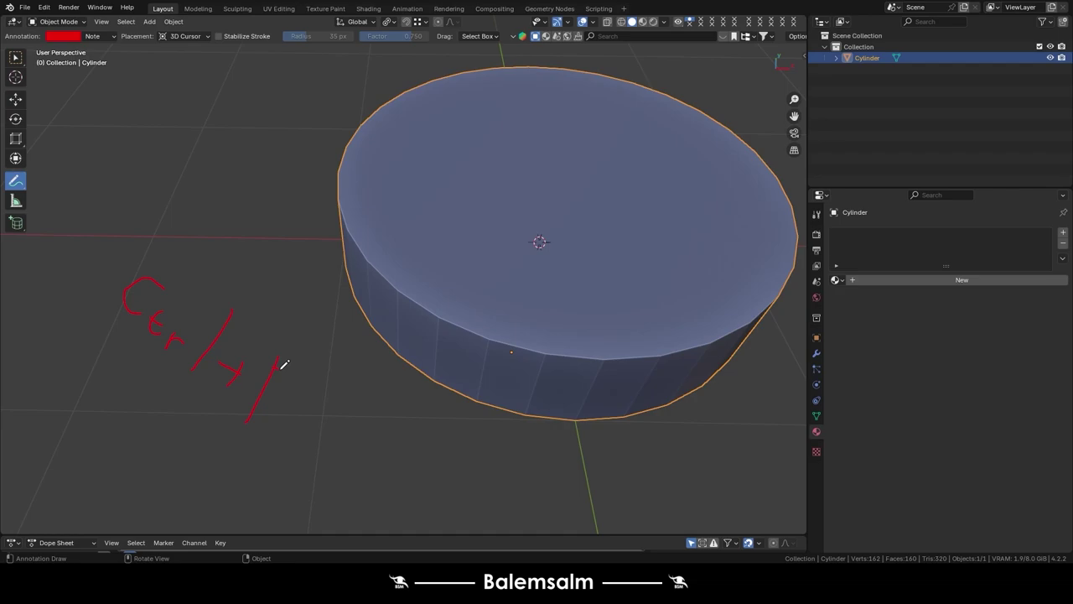
key(Tab)
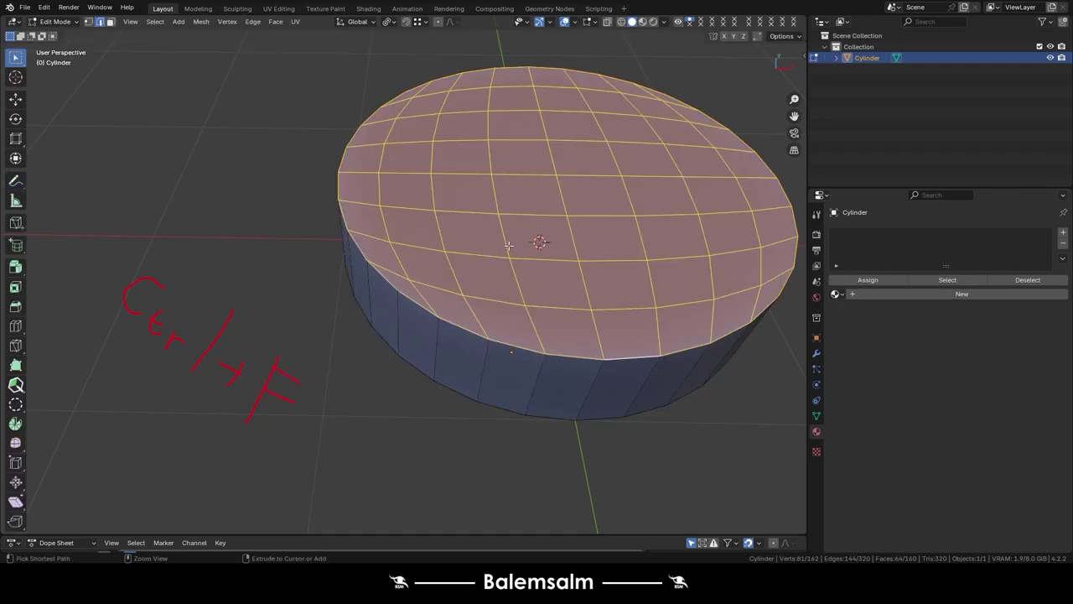
key(x)
click(578, 205)
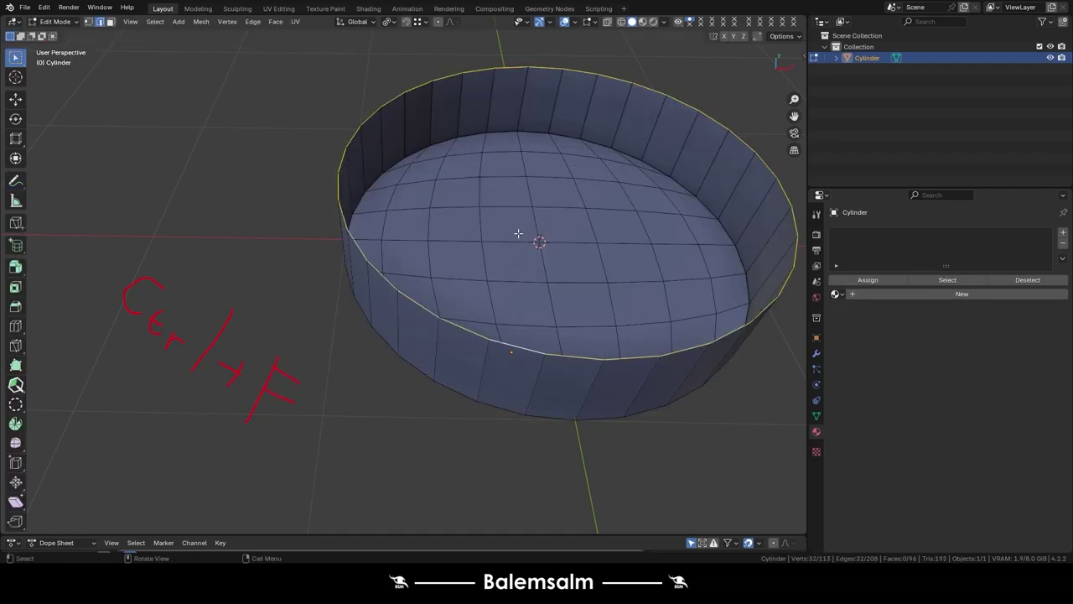
- Refill the top with Grid Fill at Span 8, Offset 4, then deselect everything
key(ctrl+f)
click(487, 234)
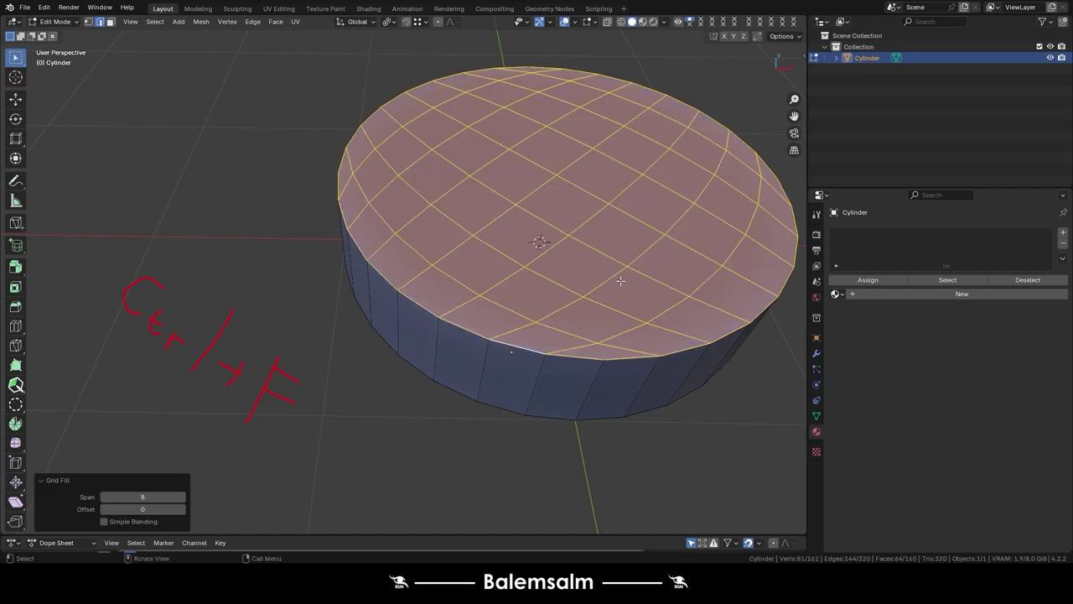
ctrl+scroll(181, 509, up, 2)
ctrl+scroll(181, 509, up, 1)
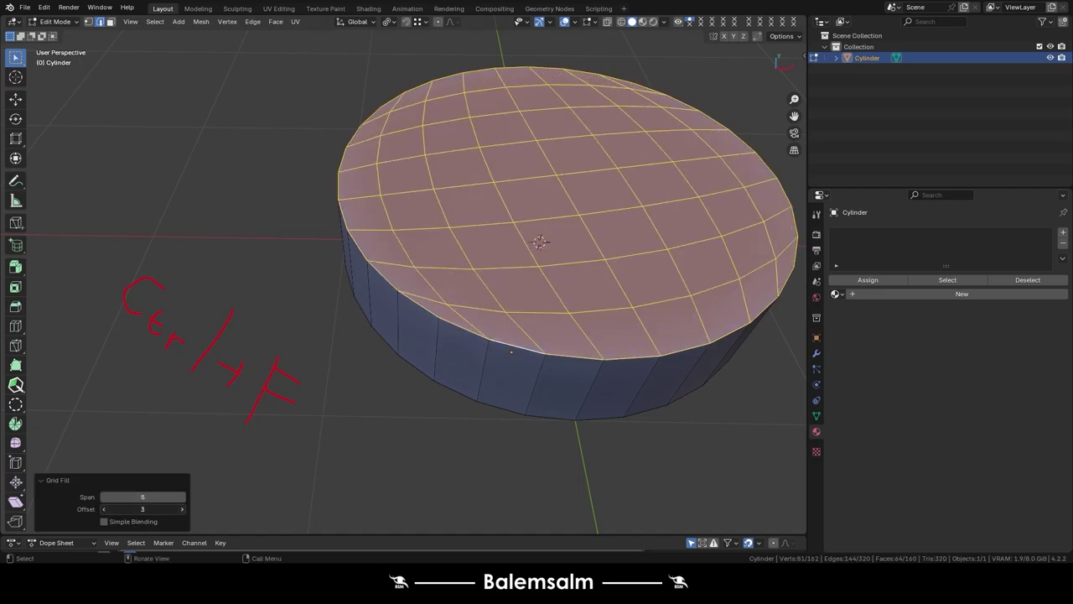
ctrl+scroll(181, 509, up, 1)
mouse_move(578, 377)
middle_down()
mouse_move(595, 227)
mouse_move(575, 402)
middle_up()
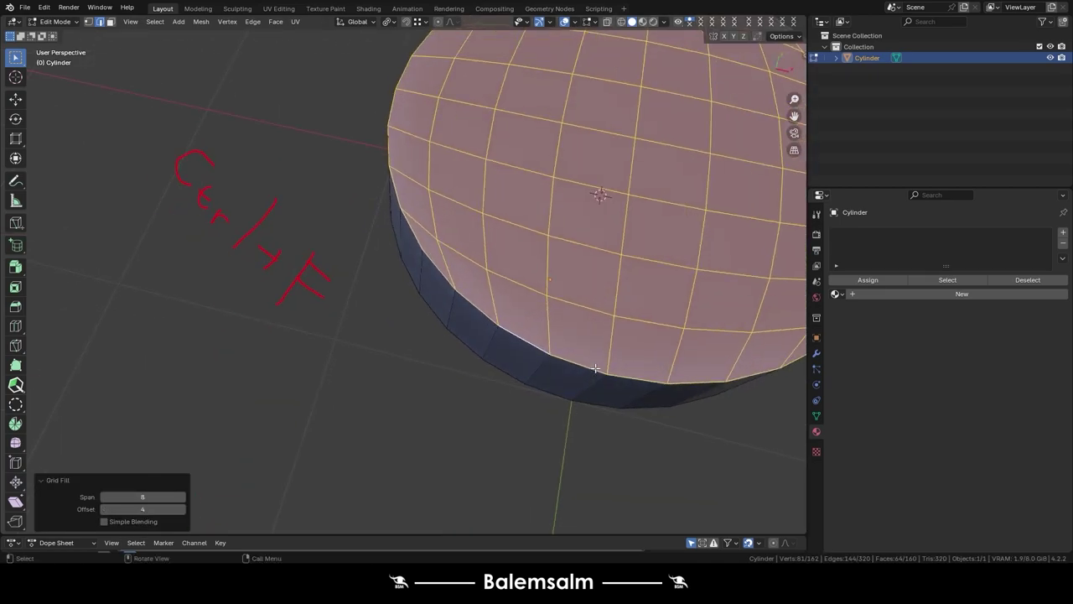
key(alt+a)
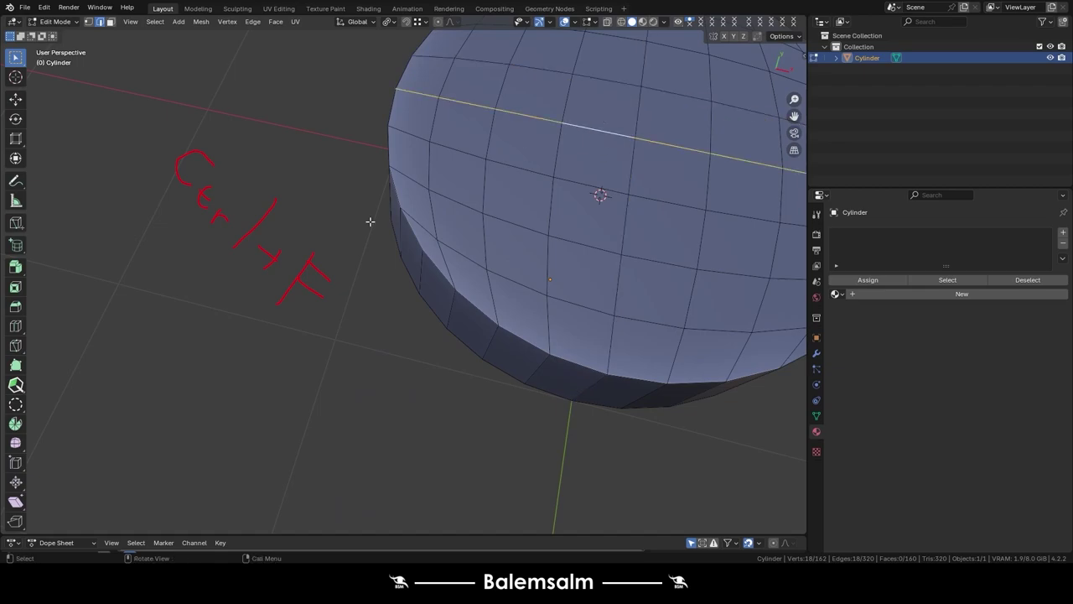
- Erase the handwritten annotation in Object Mode
key(Tab)
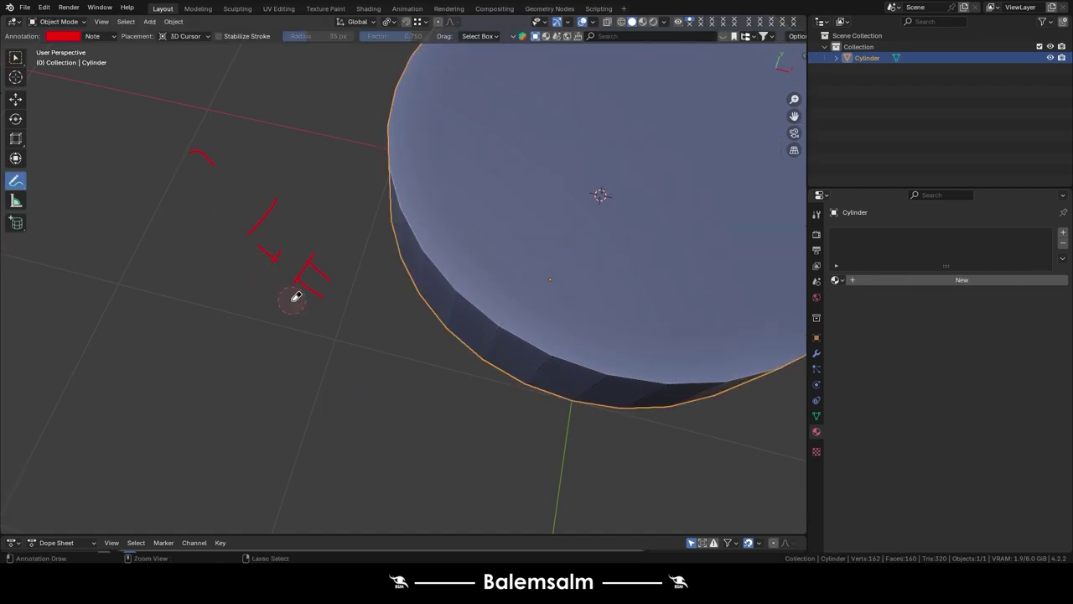
mouse_move(345, 330)
middle_down()
mouse_move(453, 232)
mouse_move(496, 232)
middle_up()
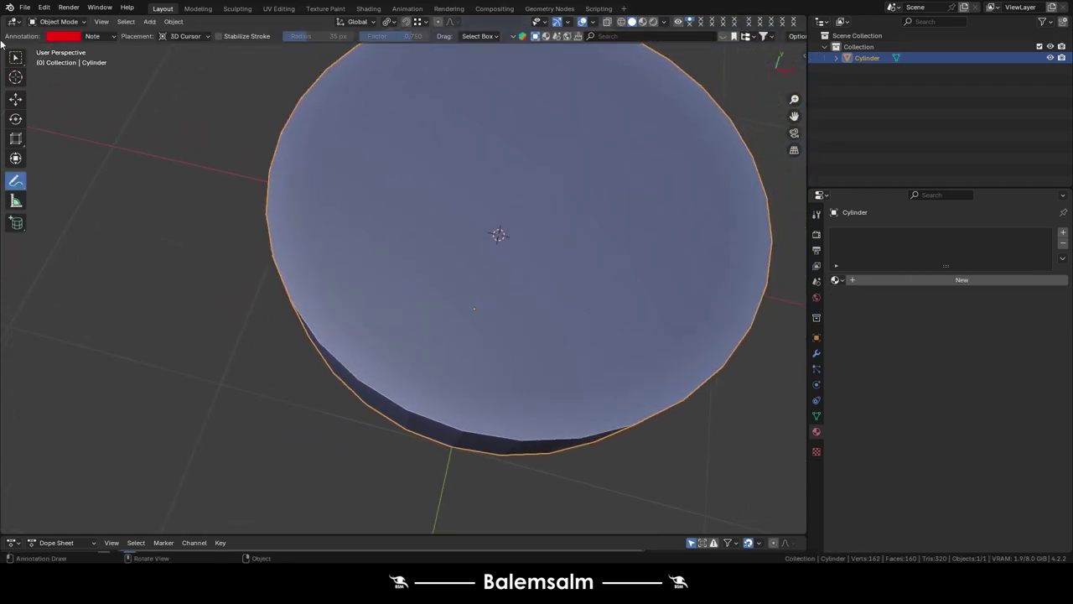
key(w)
middle_drag(313, 246, 460, 258)
- Add a Subdivision Surface modifier to smooth the cylinder
key(Tab)
scroll(460, 257, up, 2)
key(ctrl+Tab)
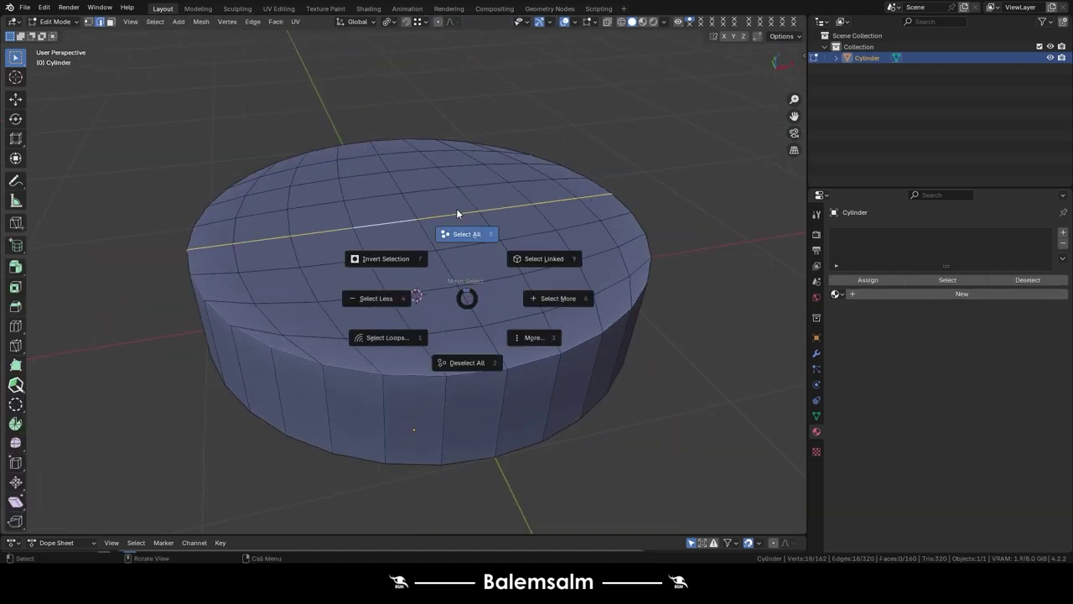
key(a)
key(Tab)
click(817, 353)
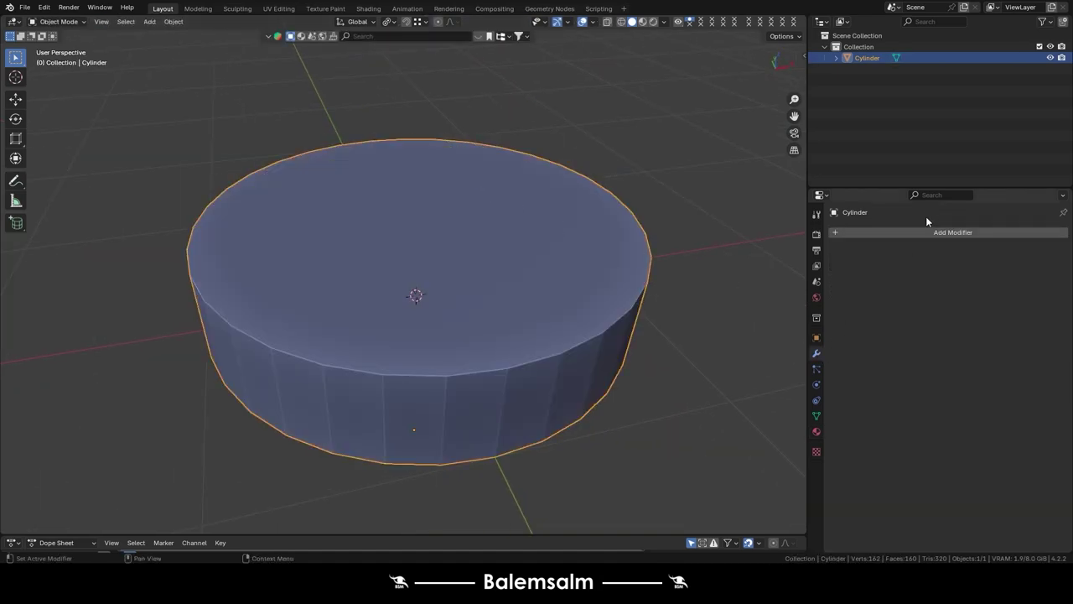
click(924, 233)
click(995, 373)
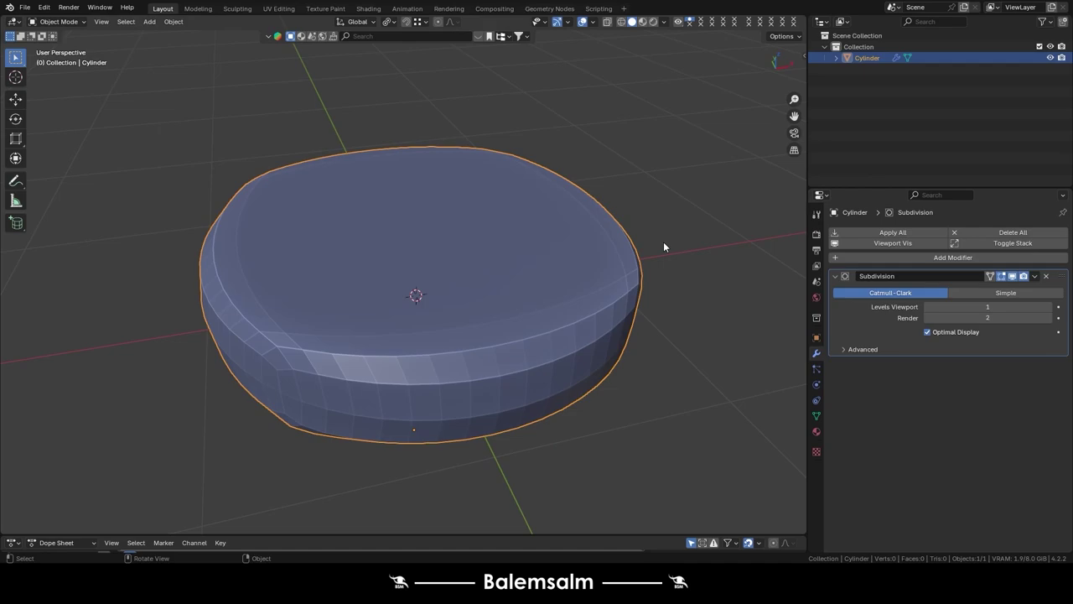
- Add two centered loop cuts around the side wall and scale them outward
key(Tab)
middle_drag(505, 362, 506, 336)
key(ctrl+r)
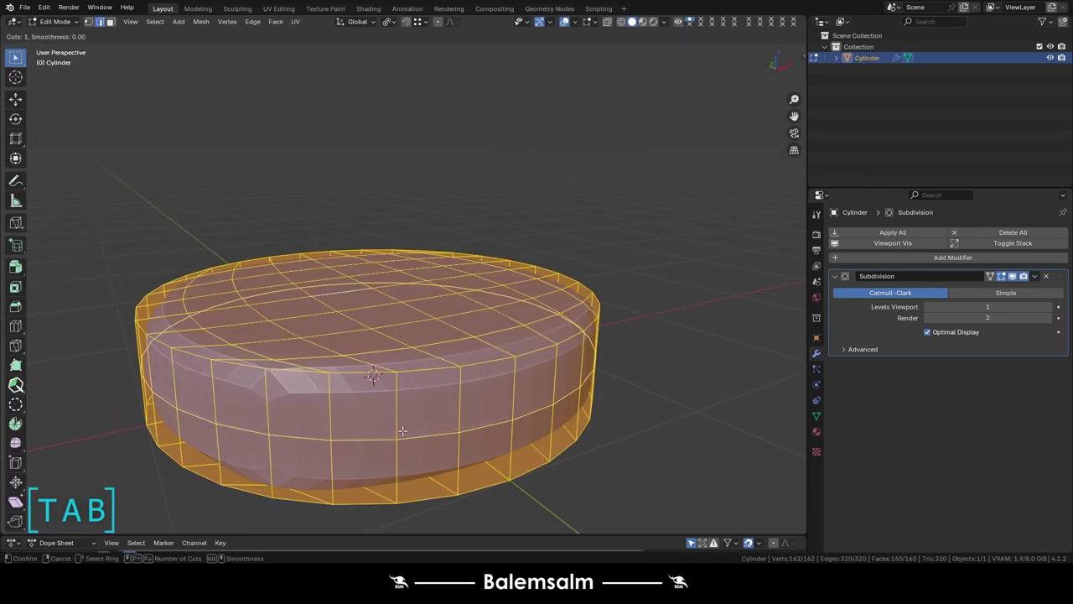
scroll(390, 428, up, 1)
click(400, 430)
right_click(400, 431)
key(s)
click(605, 457)
- Change the transform pivot and stretch the loops vertically to Z 1.843 into a puffy cushion
key(s)
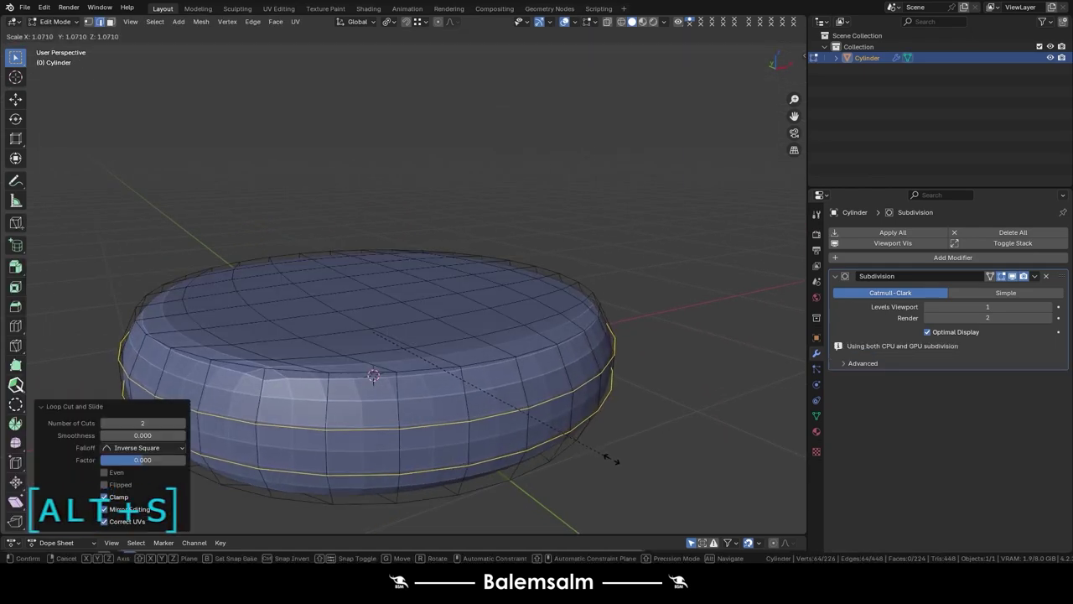
key(z)
click(7, 457)
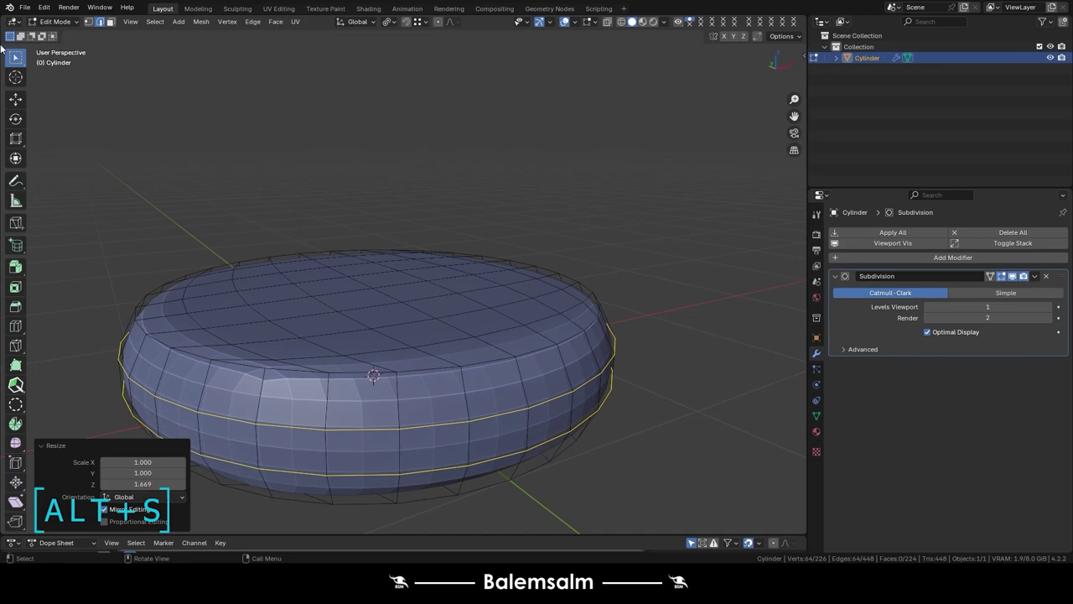
click(388, 21)
click(432, 74)
key(s)
key(z)
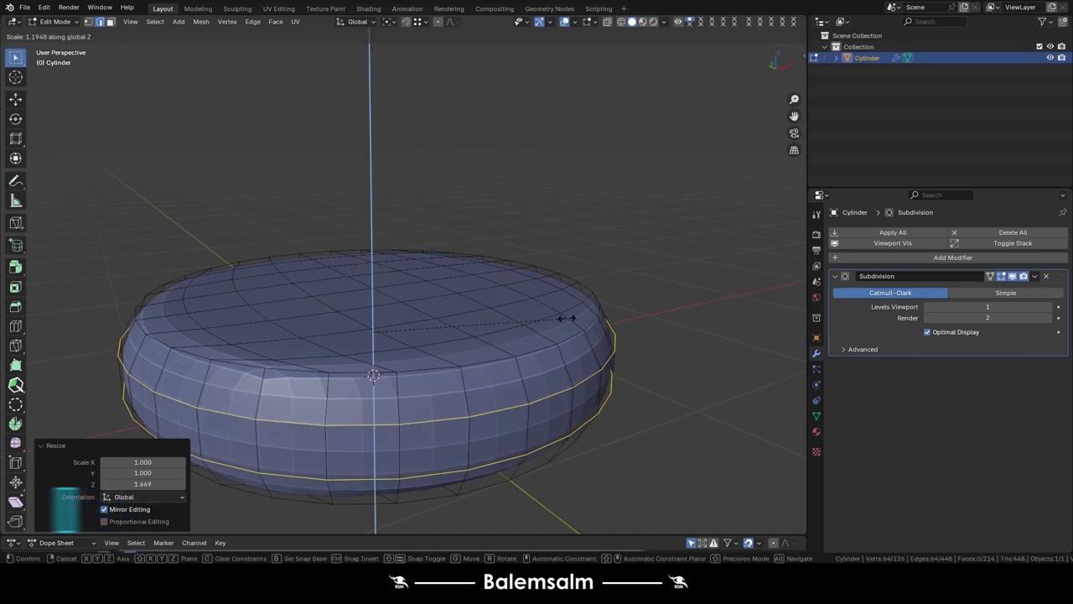
click(637, 297)
middle_drag(513, 291, 513, 320)
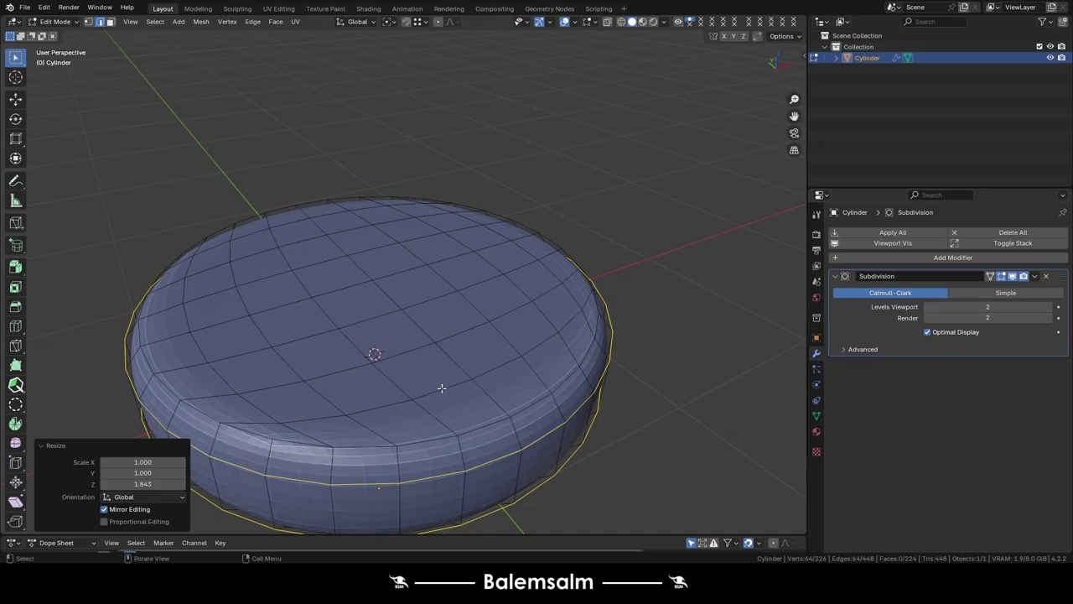
middle_drag(442, 388, 416, 420)
- In top orthographic view, select three edge paths along the lower, middle and top loops
key(grave)
click(427, 237)
alt+click(470, 310)
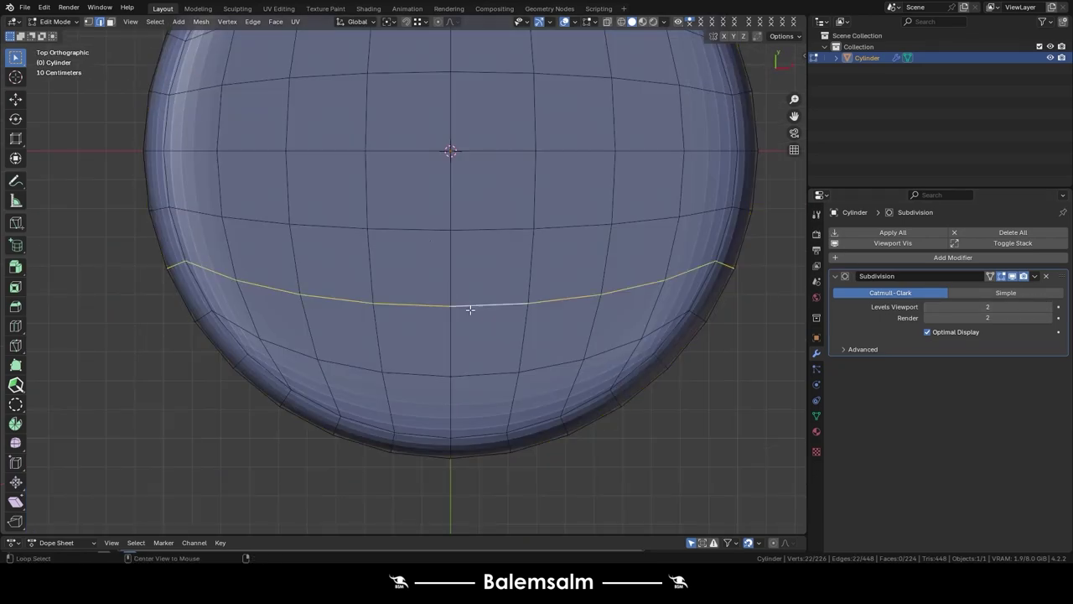
shift+middle_drag(470, 309, 617, 420)
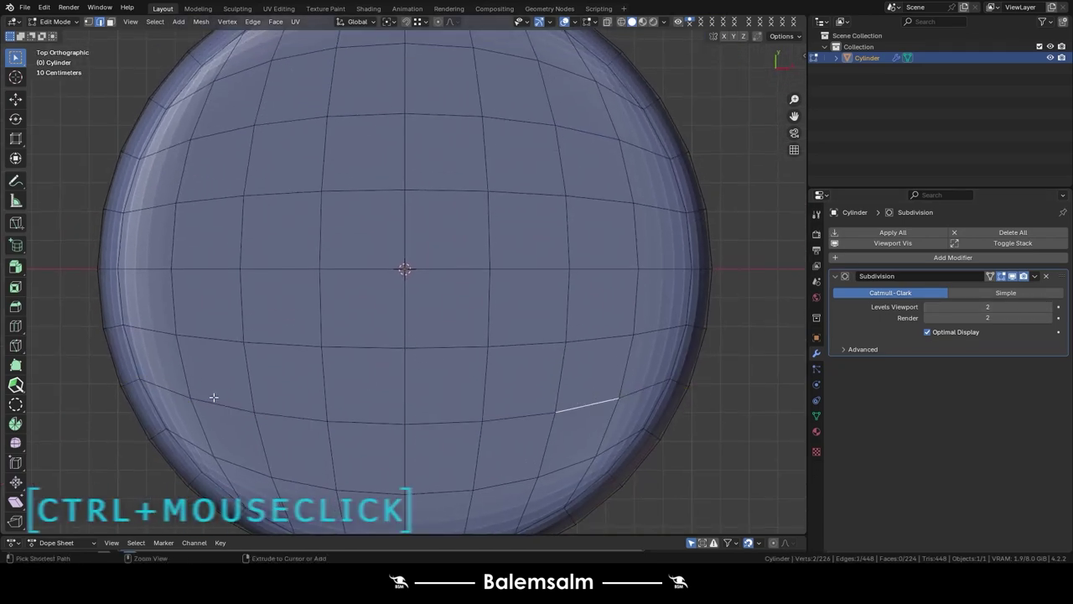
ctrl+click(210, 400)
shift+click(210, 269)
ctrl+click(624, 264)
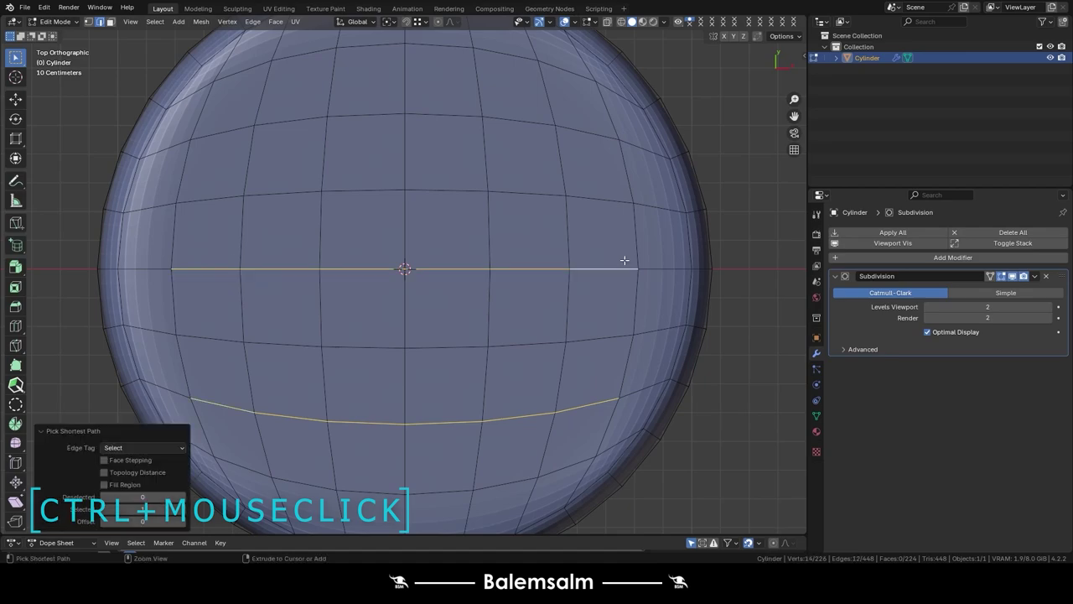
shift+click(579, 125)
ctrl+click(236, 128)
- Bevel the three edge paths into 4-segment strips with a rounded Superellipse profile
mouse_move(294, 160)
middle_down()
mouse_move(415, 204)
mouse_move(472, 199)
mouse_move(692, 240)
mouse_move(559, 319)
middle_up()
key(ctrl+b)
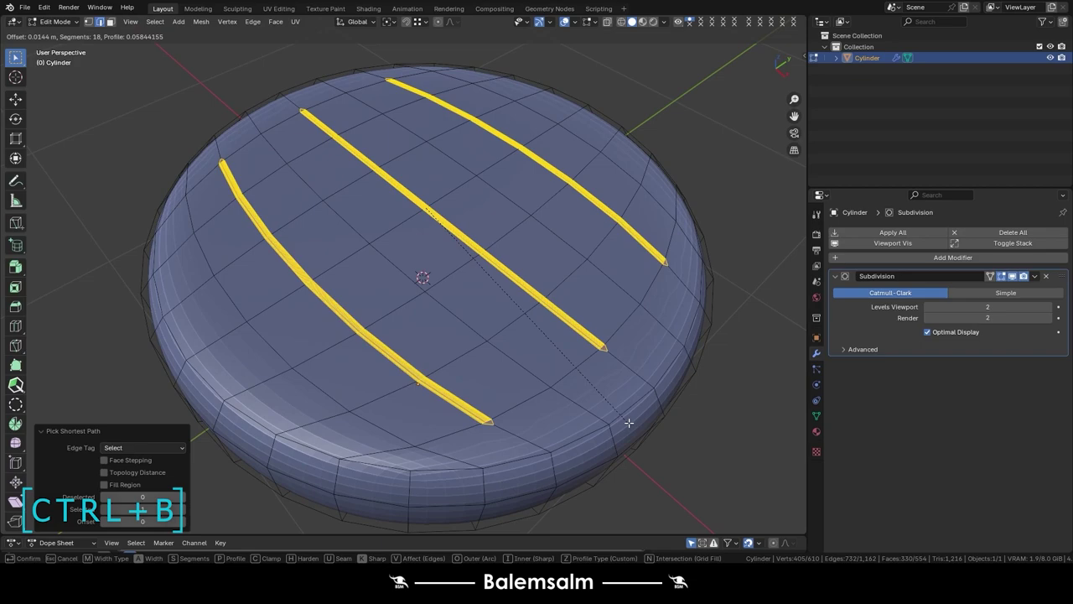
scroll(630, 423, down, 4)
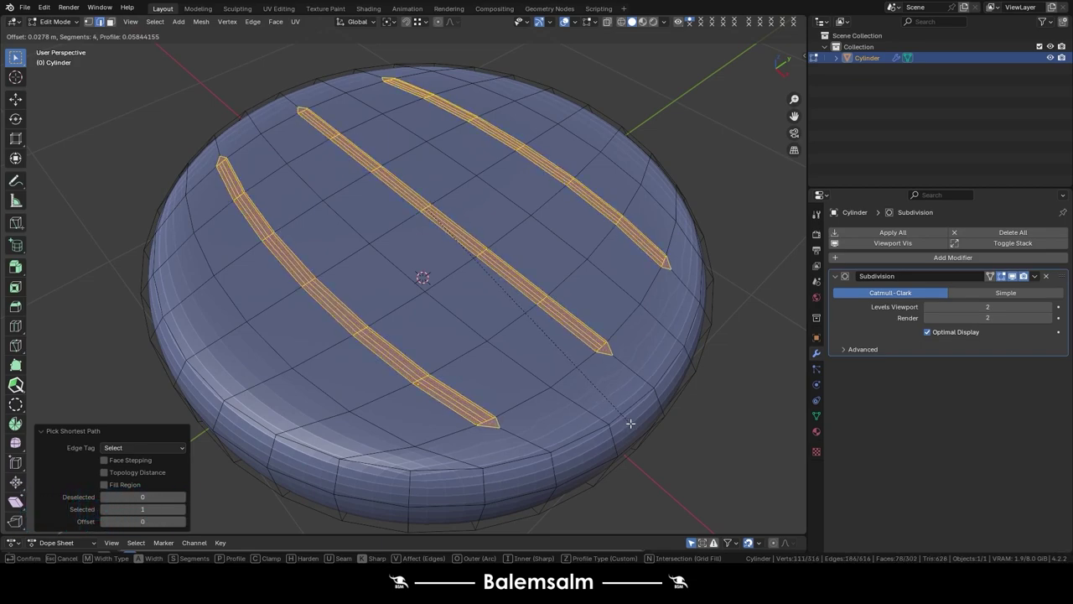
click(630, 424)
click(89, 336)
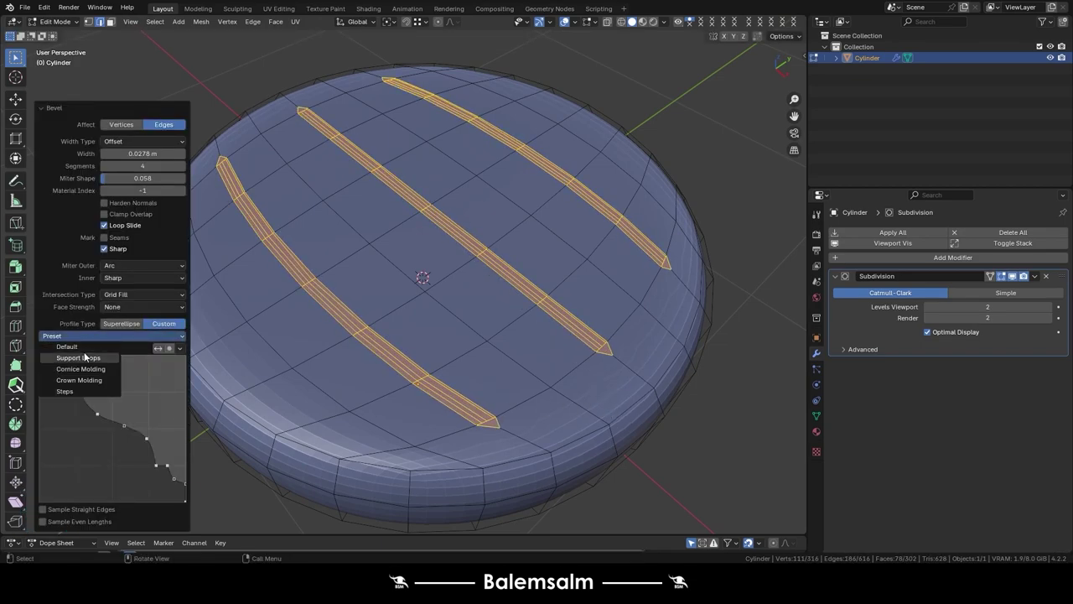
click(118, 322)
scroll(587, 369, up, 4)
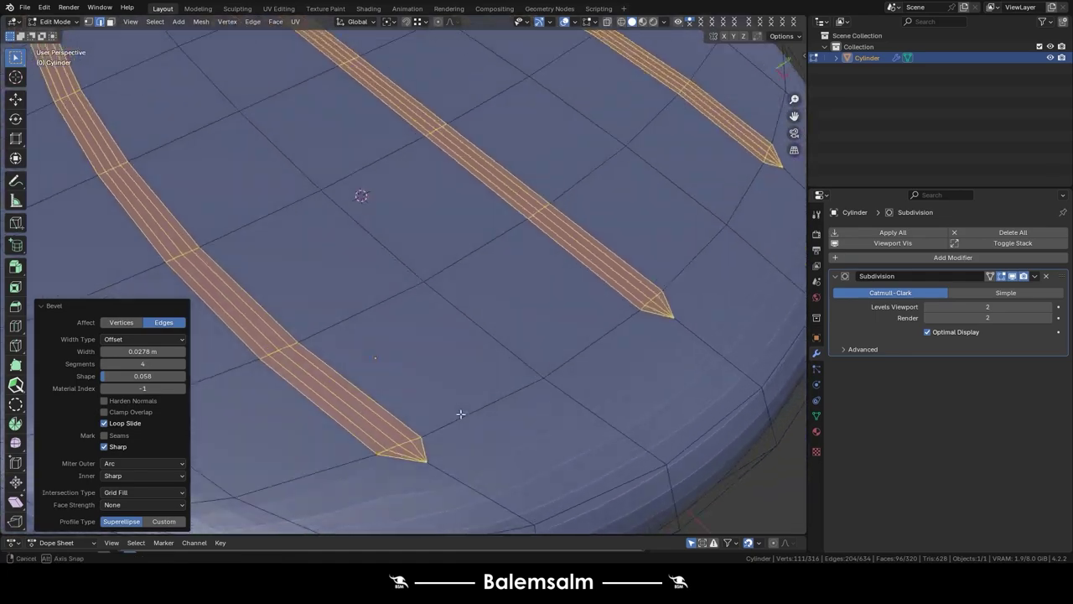
scroll(503, 402, down, 5)
- View the strips from above and try applying the Subdivision modifier
mouse_move(503, 402)
middle_down()
mouse_move(546, 402)
mouse_move(594, 265)
mouse_move(615, 259)
mouse_move(593, 331)
mouse_move(637, 319)
middle_up()
scroll(545, 398, down, 3)
click(911, 227)
- Apply the Subdivision modifier in Object Mode, then return to Edit Mode
middle_drag(478, 376, 437, 458)
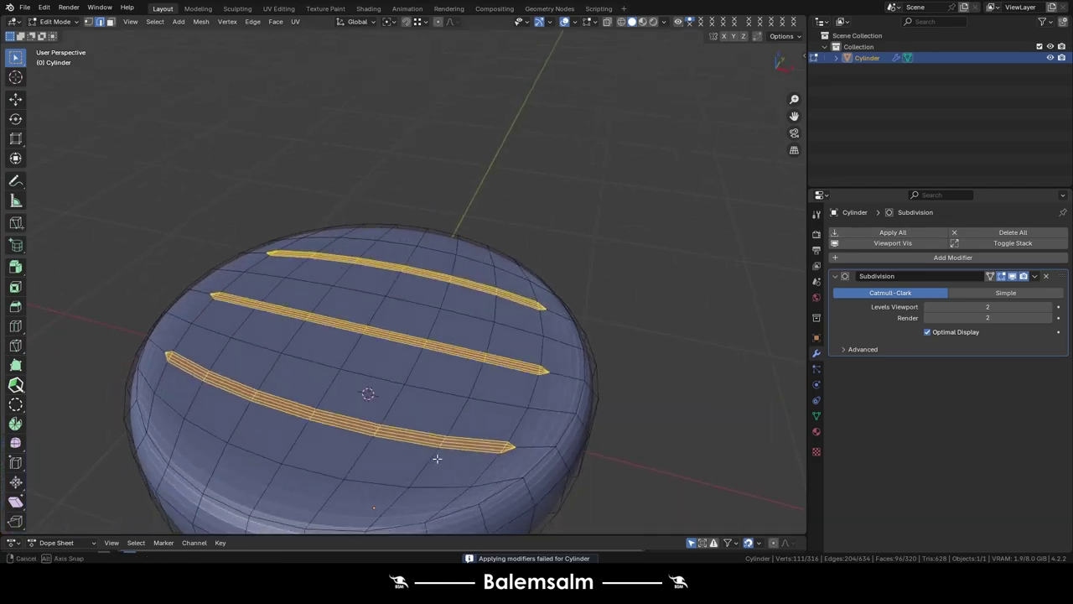
key(Tab)
click(911, 232)
key(Tab)
scroll(472, 394, up, 2)
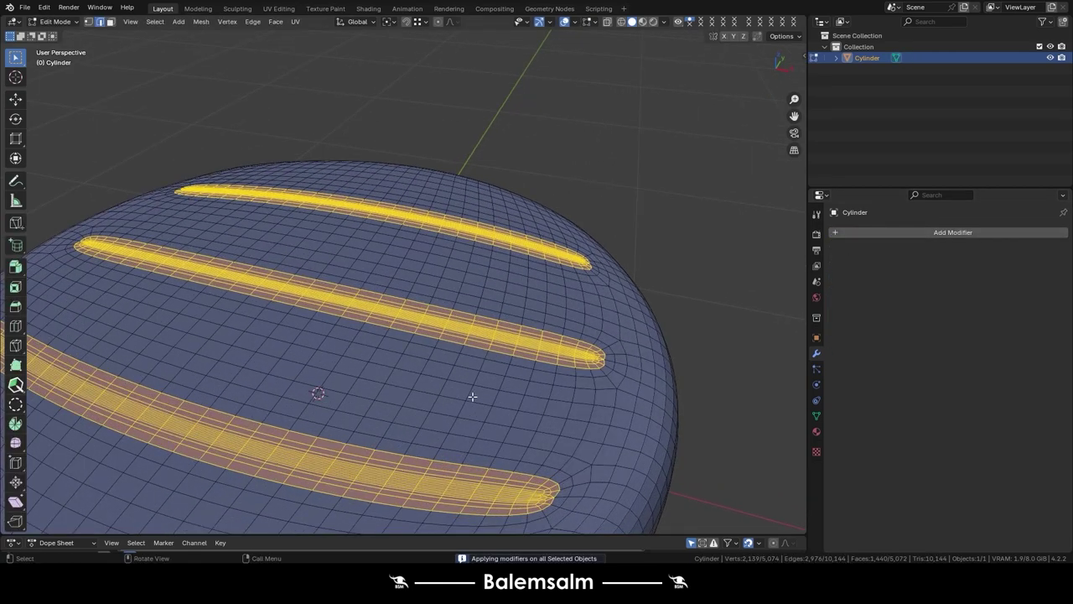
scroll(512, 475, up, 2)
- Narrow the stripe selections with Select Less, growing once with More and shrinking back
key(ctrl+KP_Subtract)
key(ctrl+KP_Subtract)
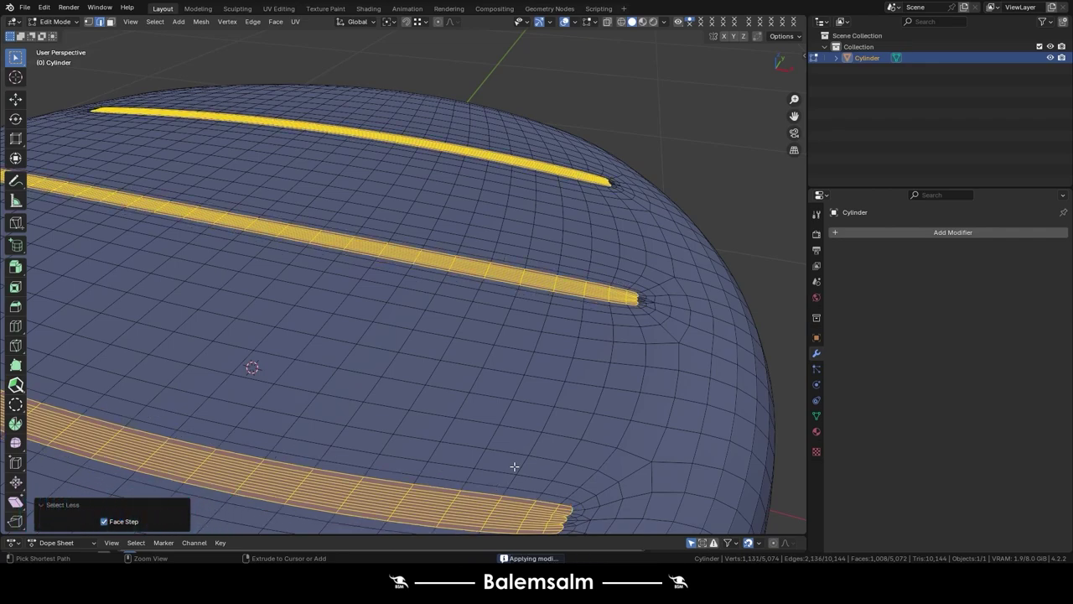
scroll(514, 466, down, 3)
mouse_move(510, 388)
middle_down()
mouse_move(448, 433)
mouse_move(408, 323)
mouse_move(424, 280)
middle_up()
scroll(407, 324, down, 2)
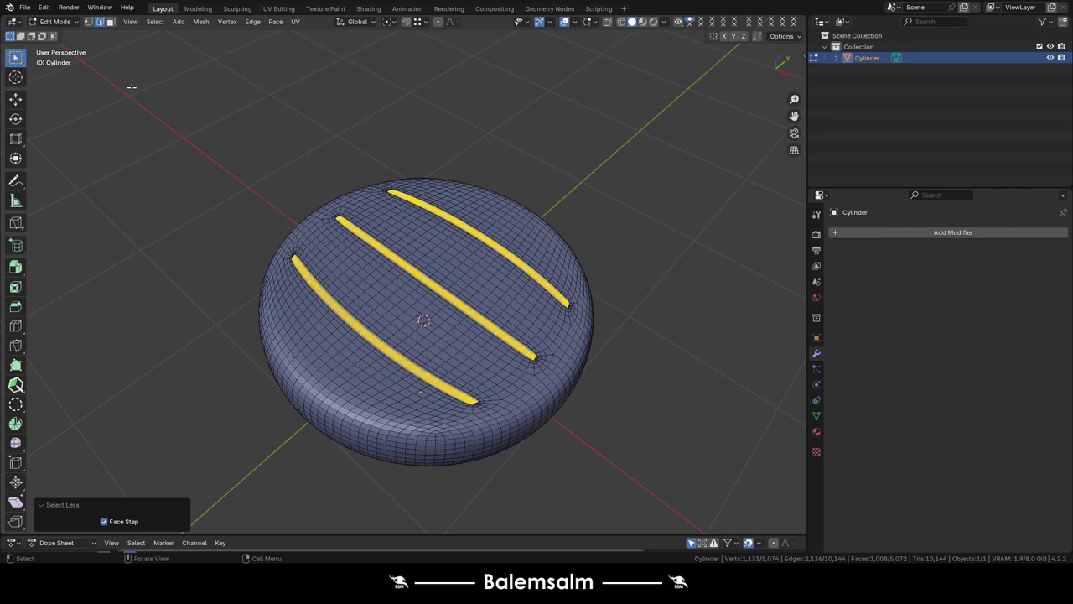
click(156, 20)
click(156, 22)
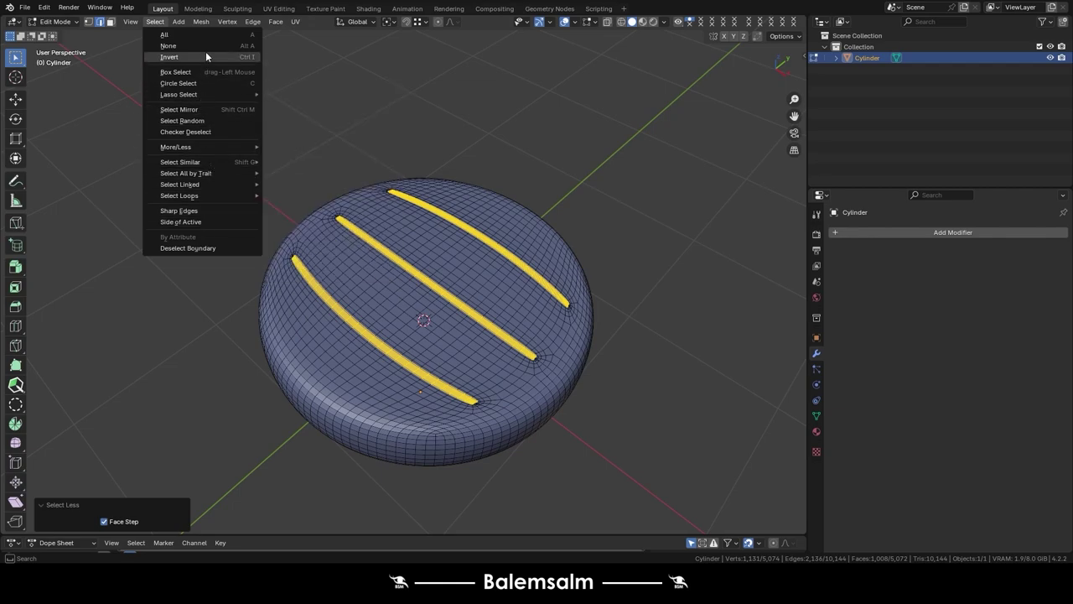
click(289, 151)
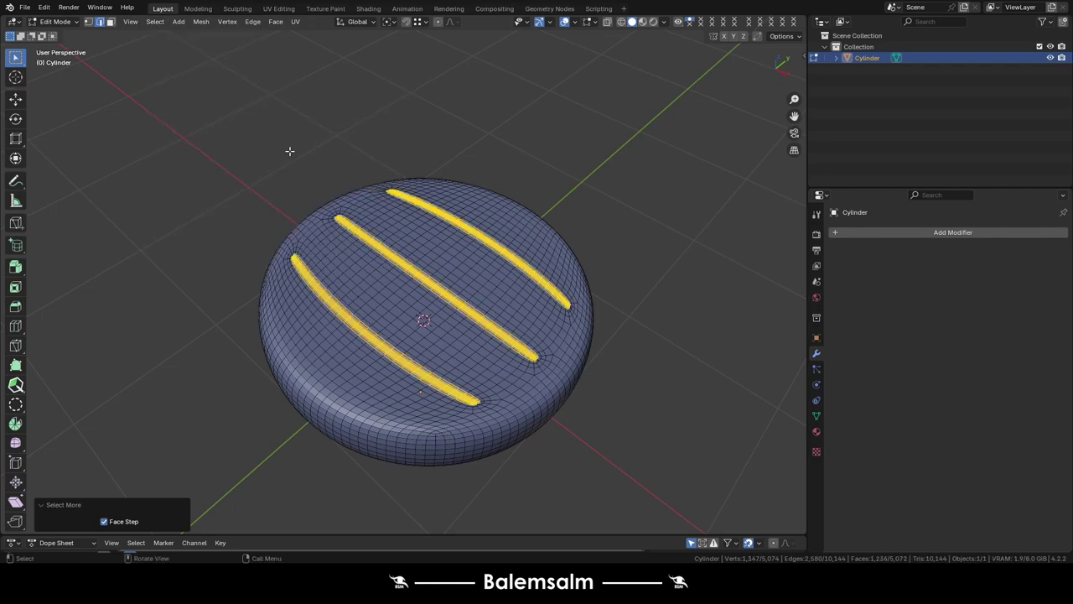
click(156, 22)
mouse_move(176, 147)
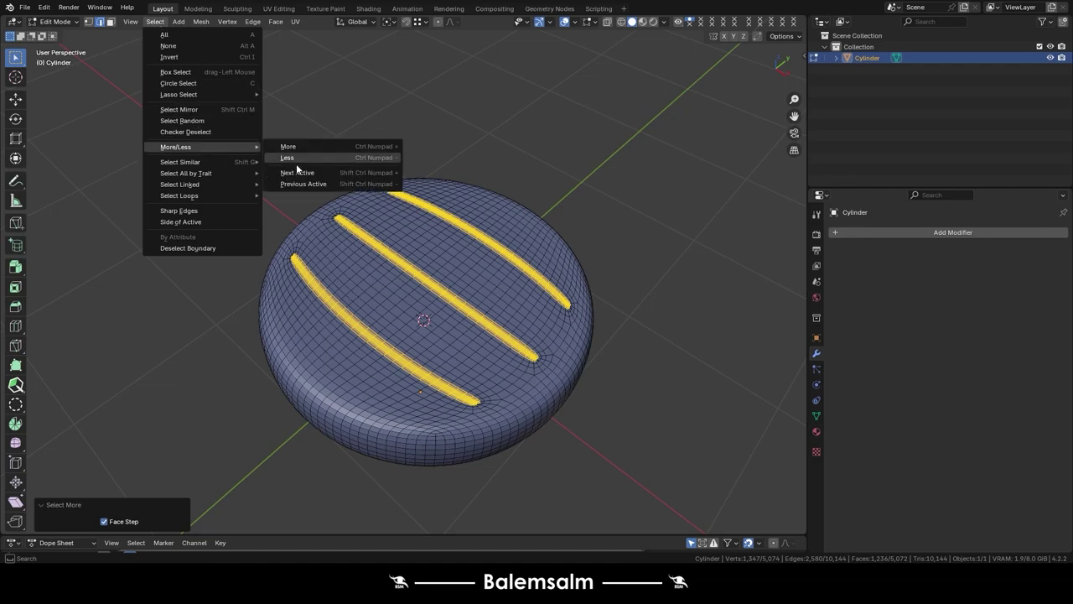
click(295, 162)
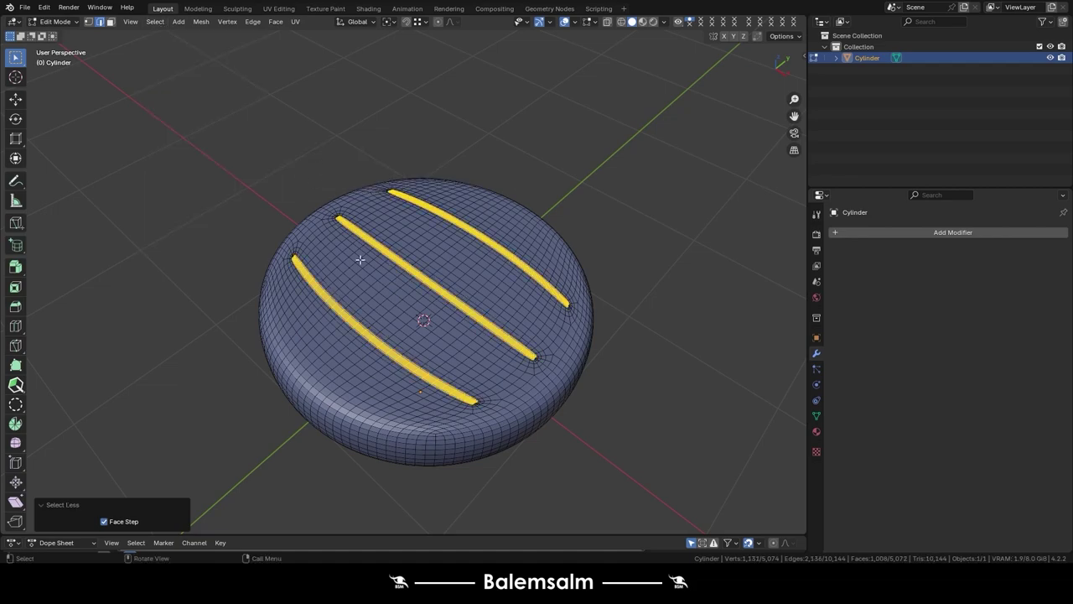
scroll(410, 295, up, 4)
- In the Sculpting workspace, create face sets from the three stripe selections
click(237, 8)
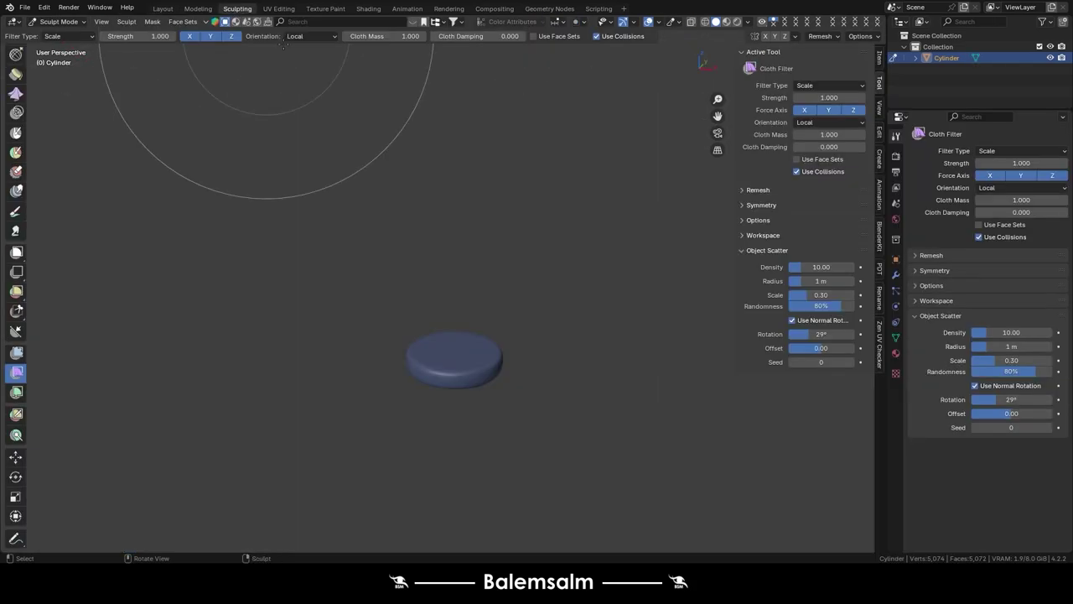
scroll(469, 339, up, 4)
scroll(430, 350, up, 2)
scroll(430, 349, down, 5)
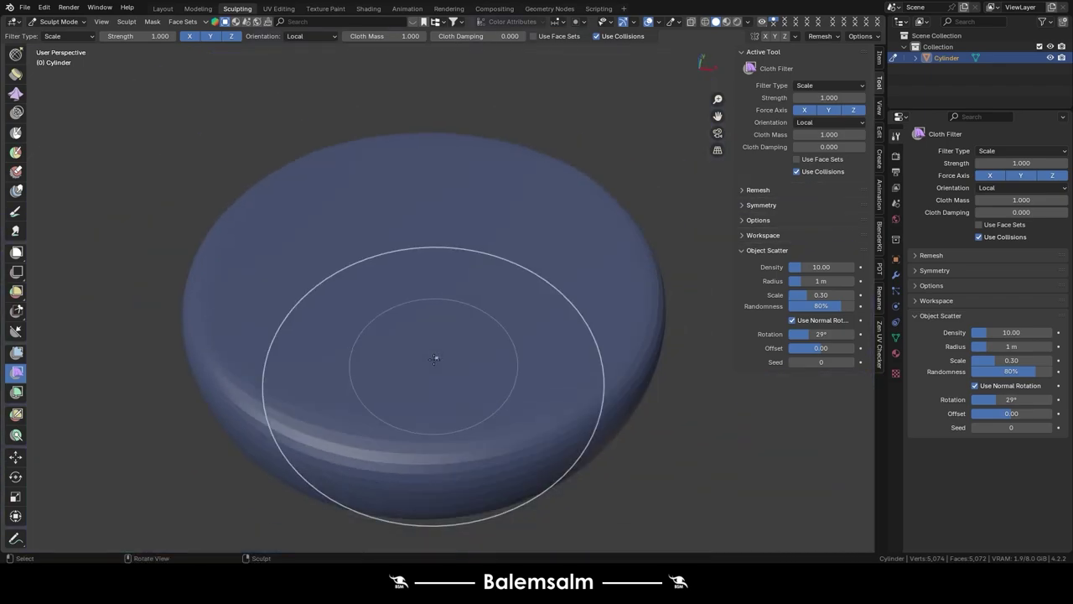
middle_drag(433, 355, 412, 173)
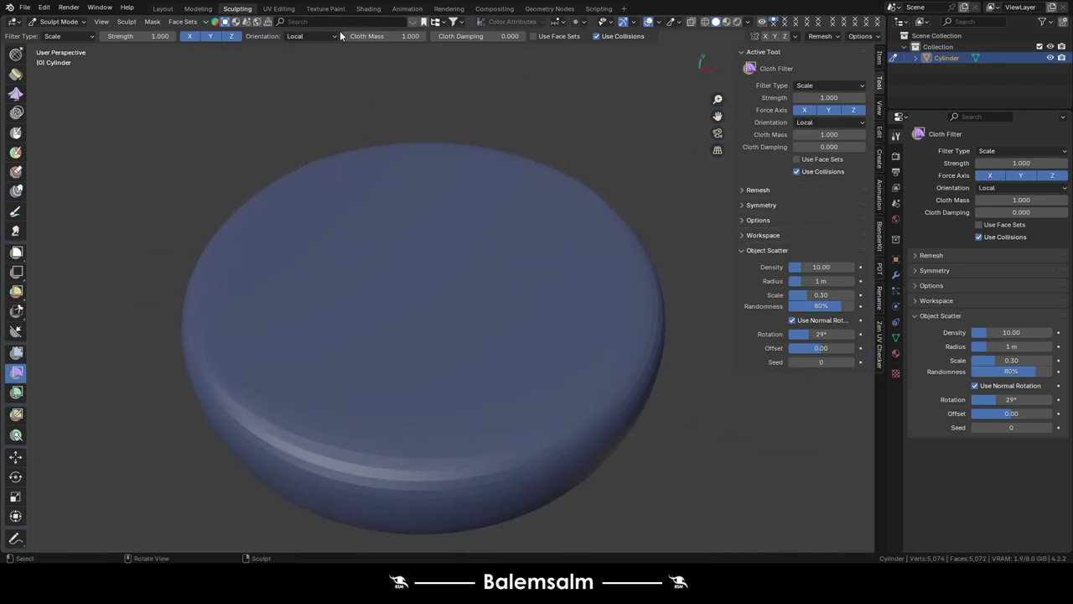
click(185, 22)
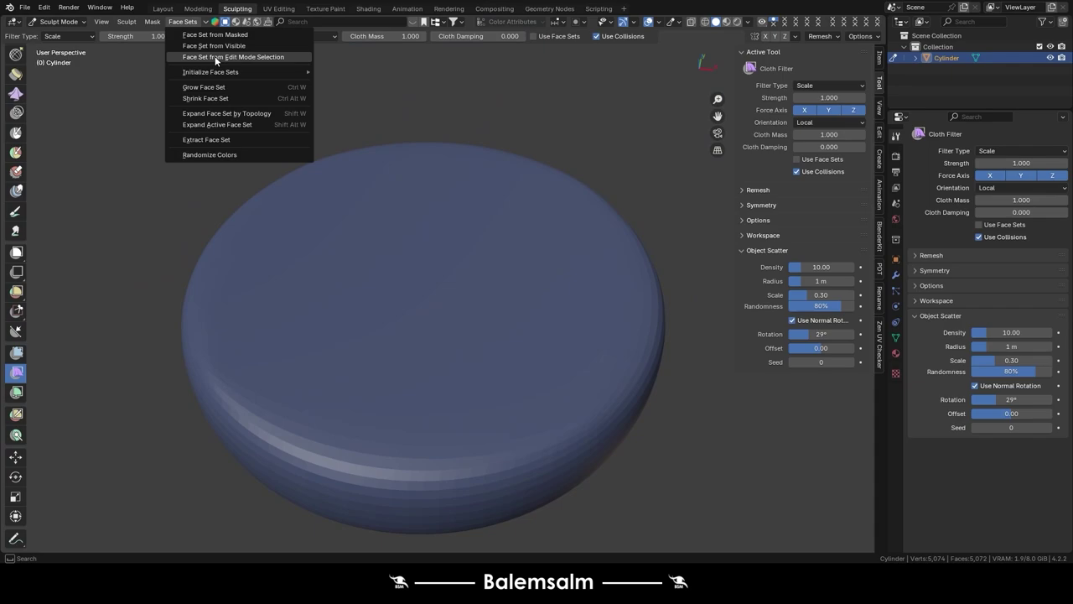
click(215, 57)
key(Tab)
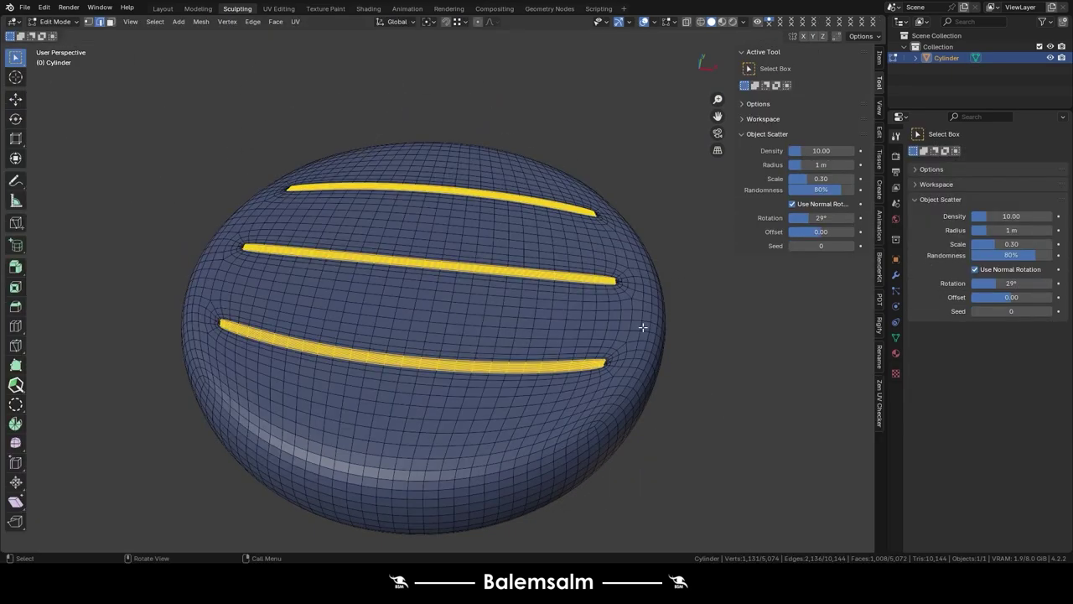
key(Tab)
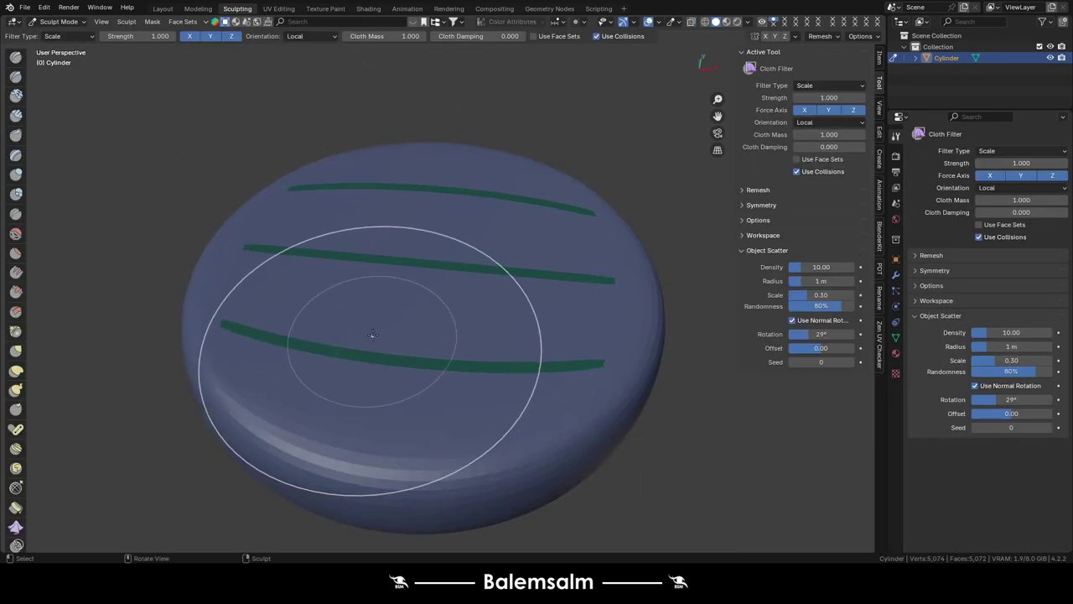
- Try a Gravity cloth filter on the mesh, then undo the sag
scroll(12, 532, down, 5)
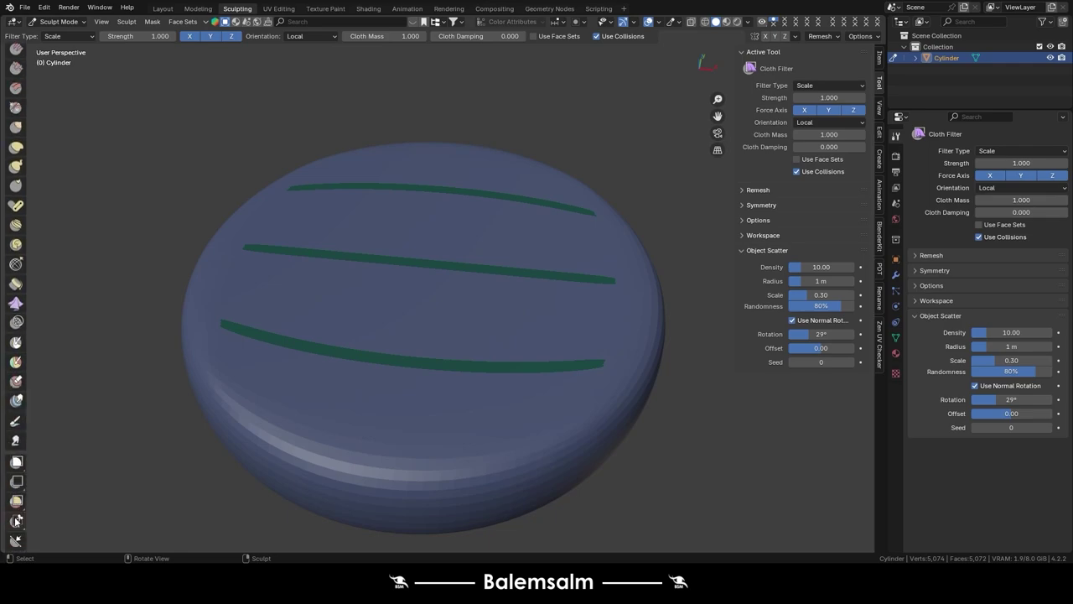
scroll(12, 458, down, 5)
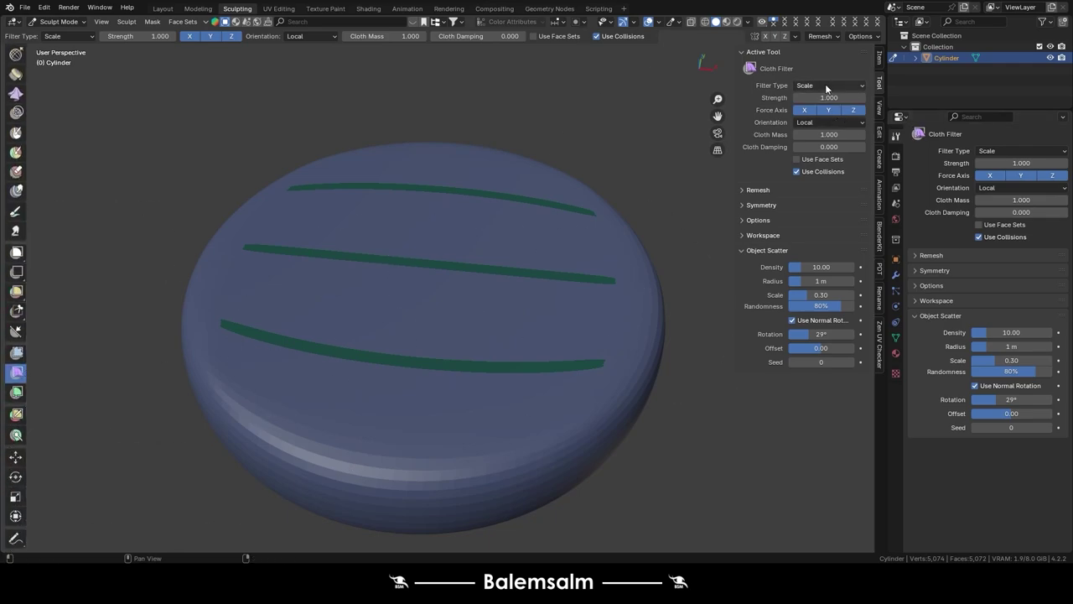
click(809, 98)
drag(371, 276, 646, 311)
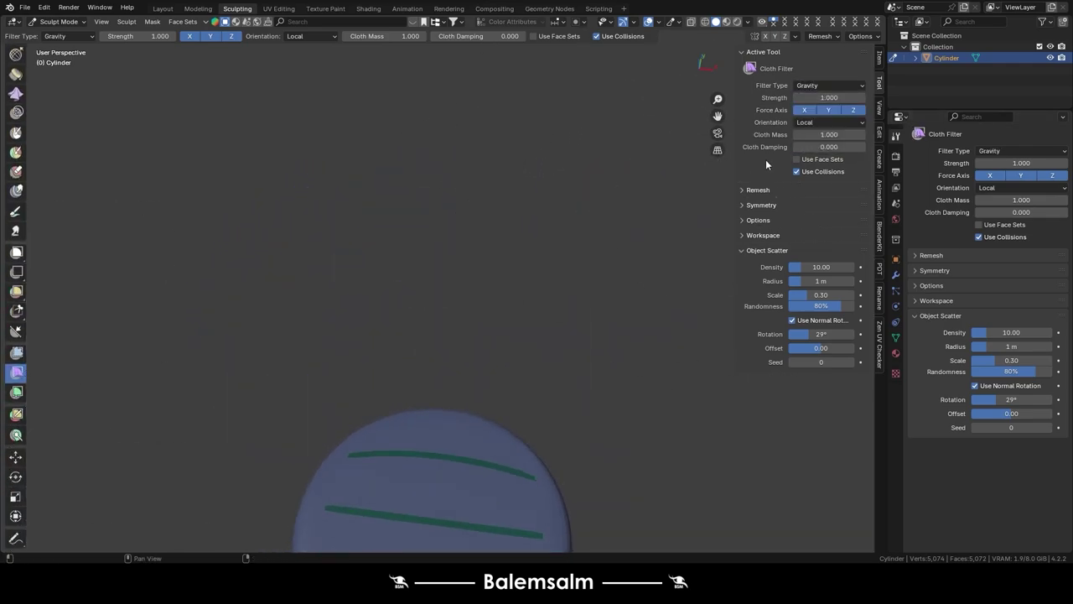
key(ctrl+z)
- Switch the Cloth Filter type to Inflate and test it on the mesh
click(830, 84)
click(826, 98)
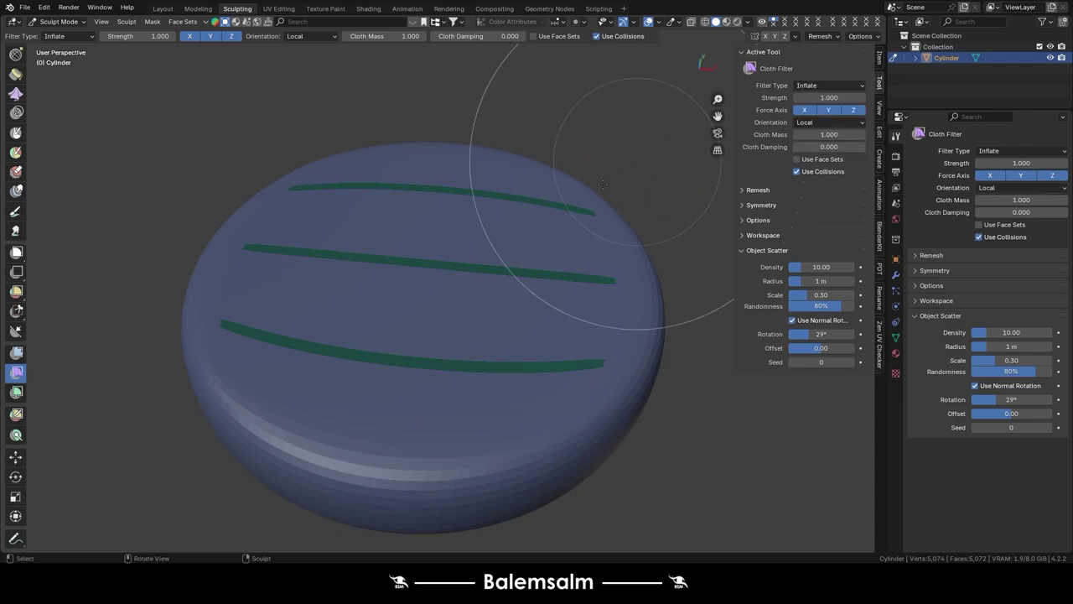
drag(575, 110, 580, 273)
middle_drag(580, 274, 607, 262)
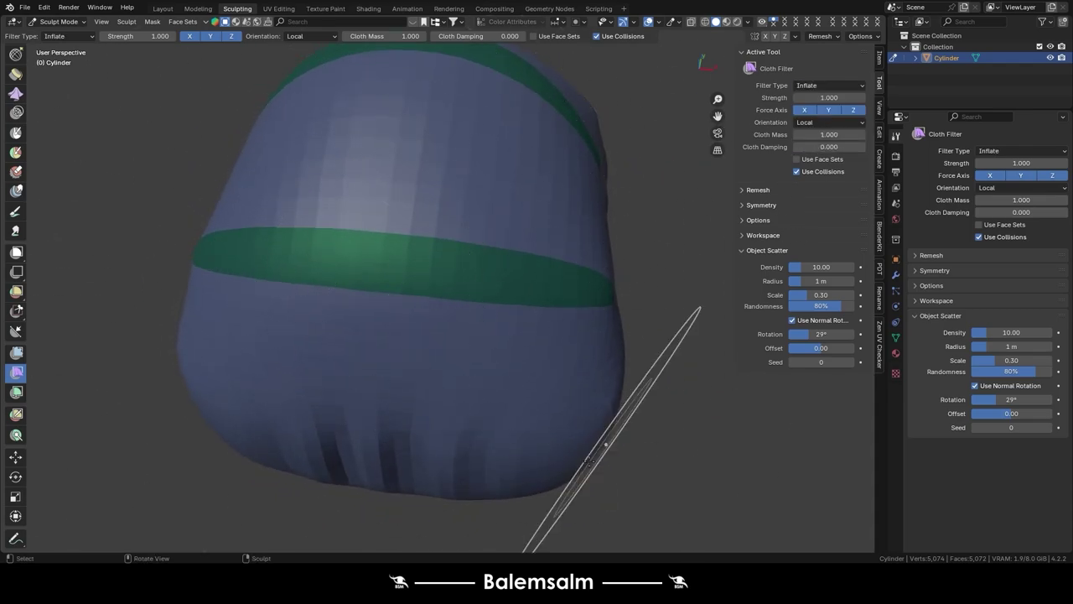
middle_drag(424, 311, 615, 252)
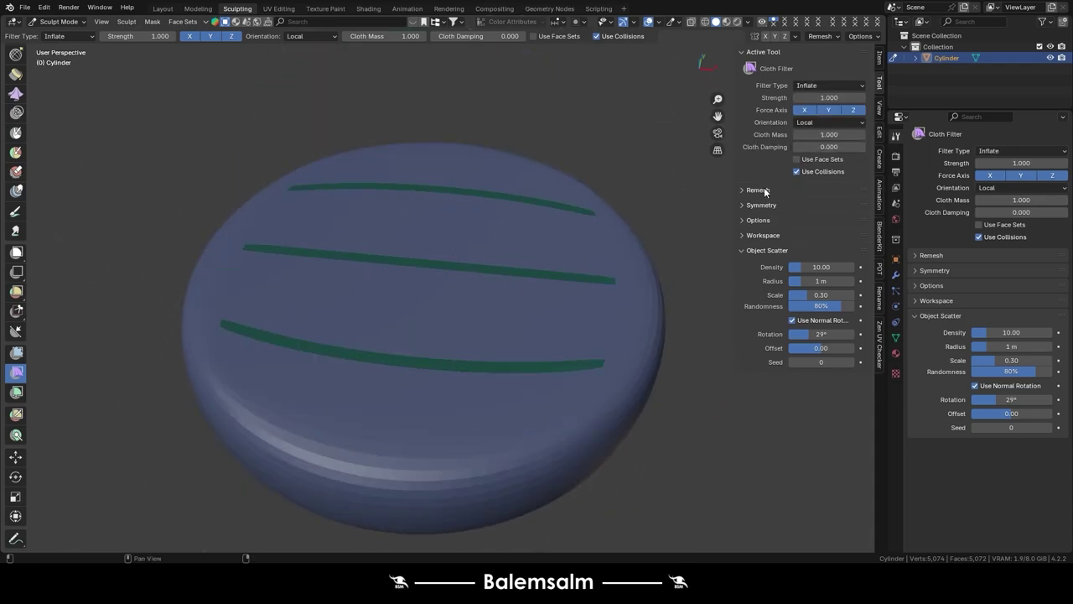
- Enable Use Face Sets on the Cloth Filter, trial an inflate, then undo back to the flat disc
click(763, 219)
click(763, 221)
mouse_move(431, 319)
mouse_down()
mouse_move(515, 330)
mouse_move(435, 342)
mouse_up()
scroll(464, 331, up, 5)
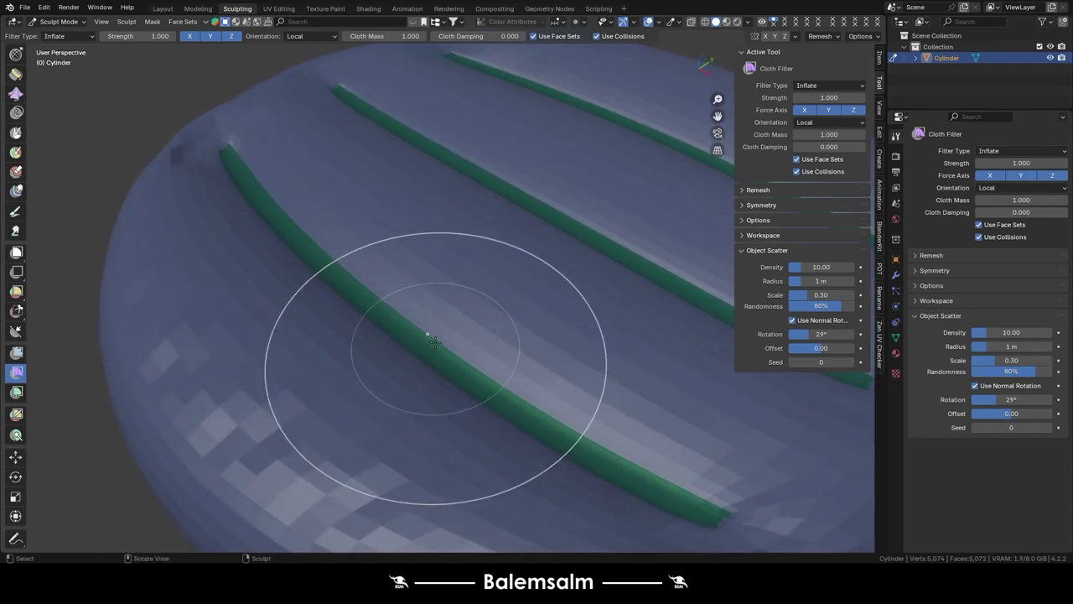
scroll(434, 342, down, 5)
mouse_move(434, 342)
middle_down()
mouse_move(562, 318)
mouse_move(492, 335)
middle_up()
key(ctrl+z)
scroll(503, 291, up, 4)
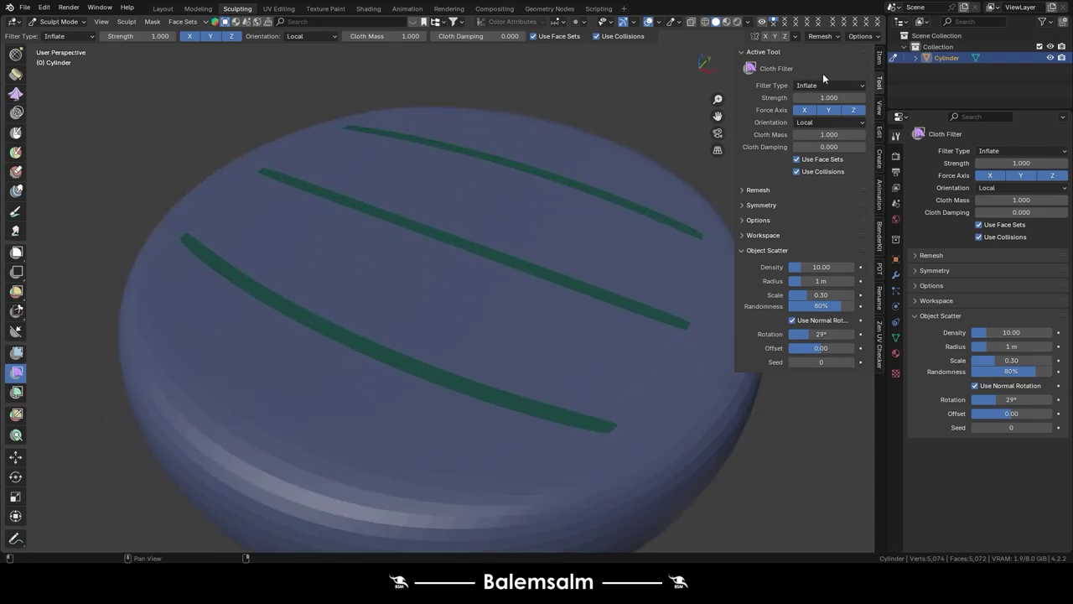
scroll(13, 228, up, 4)
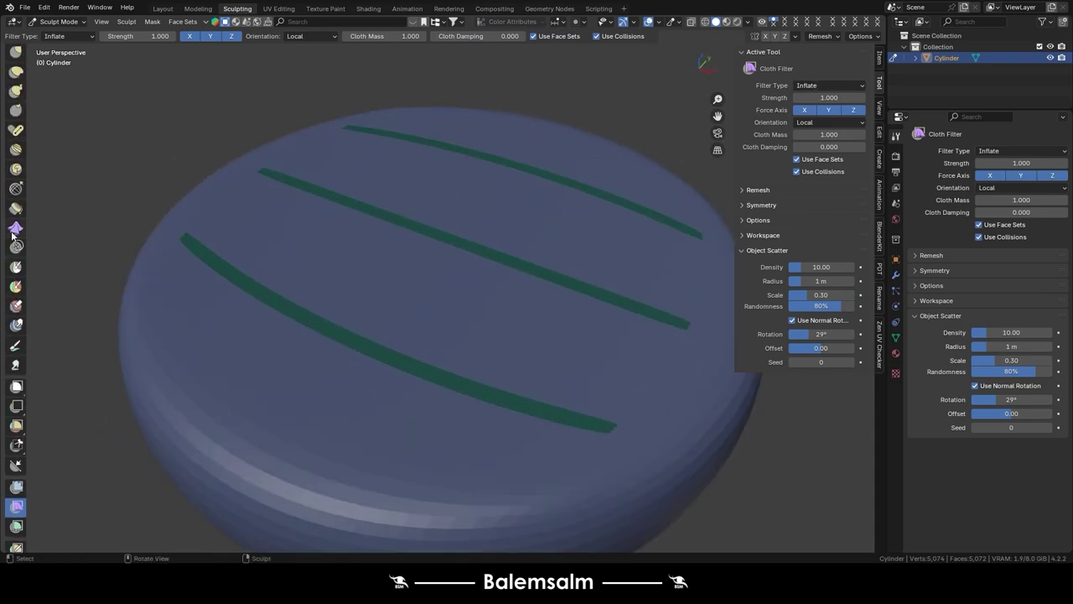
- Set the Cloth brush to Inflate deformation with Face Sets and Face Sets Boundary auto-masking
click(16, 228)
scroll(796, 298, down, 3)
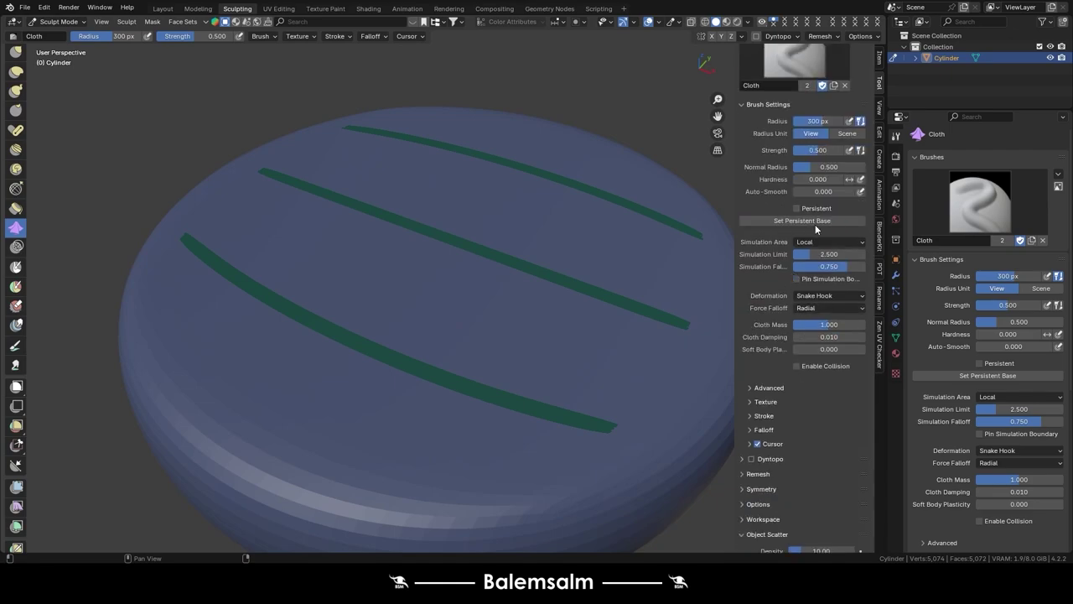
click(819, 243)
scroll(818, 242, down, 3)
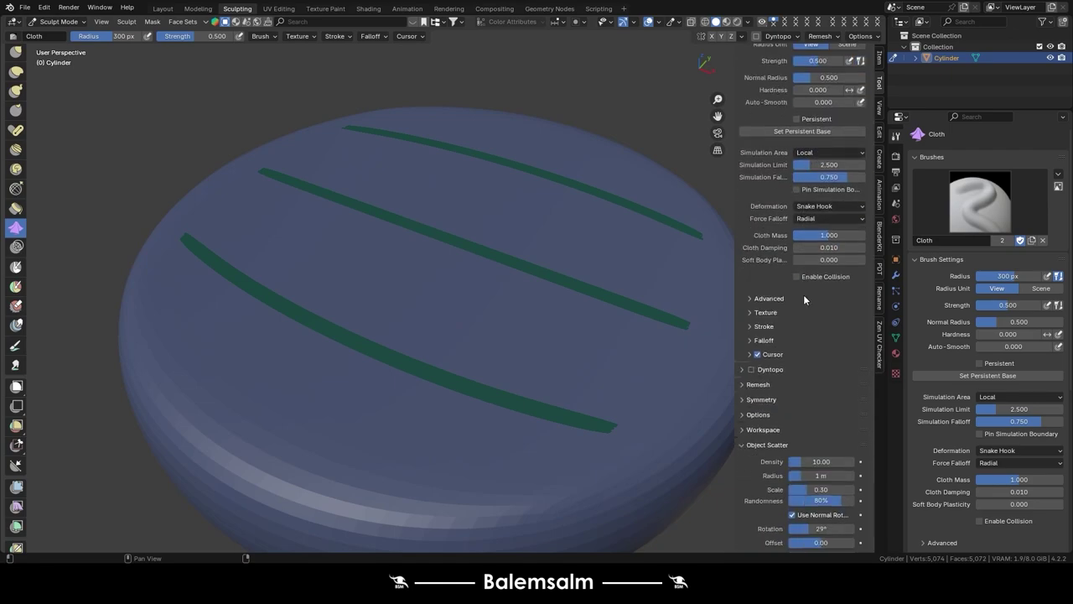
click(825, 206)
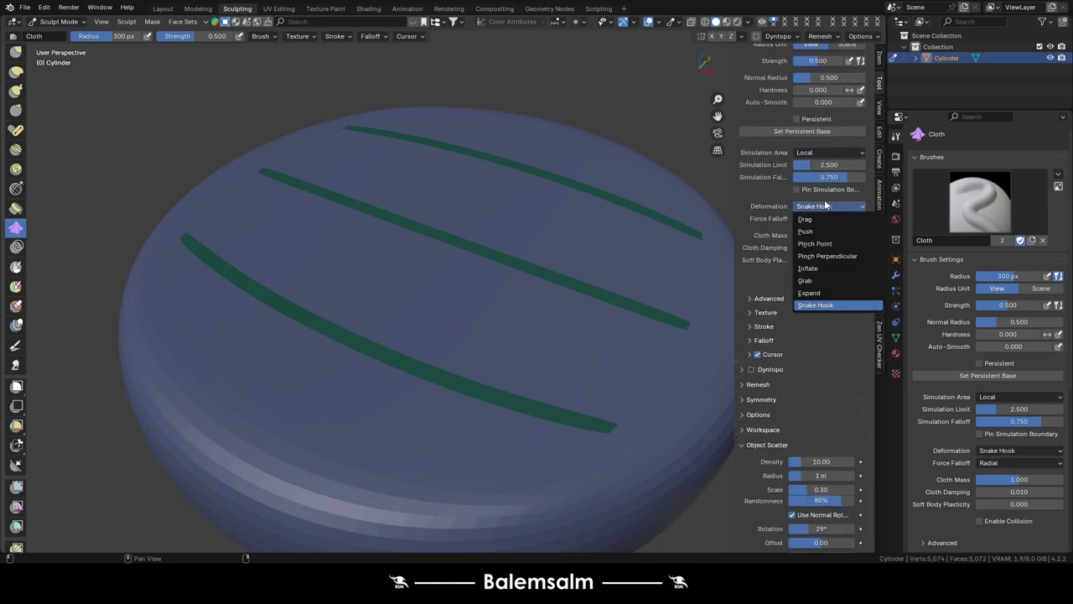
click(814, 270)
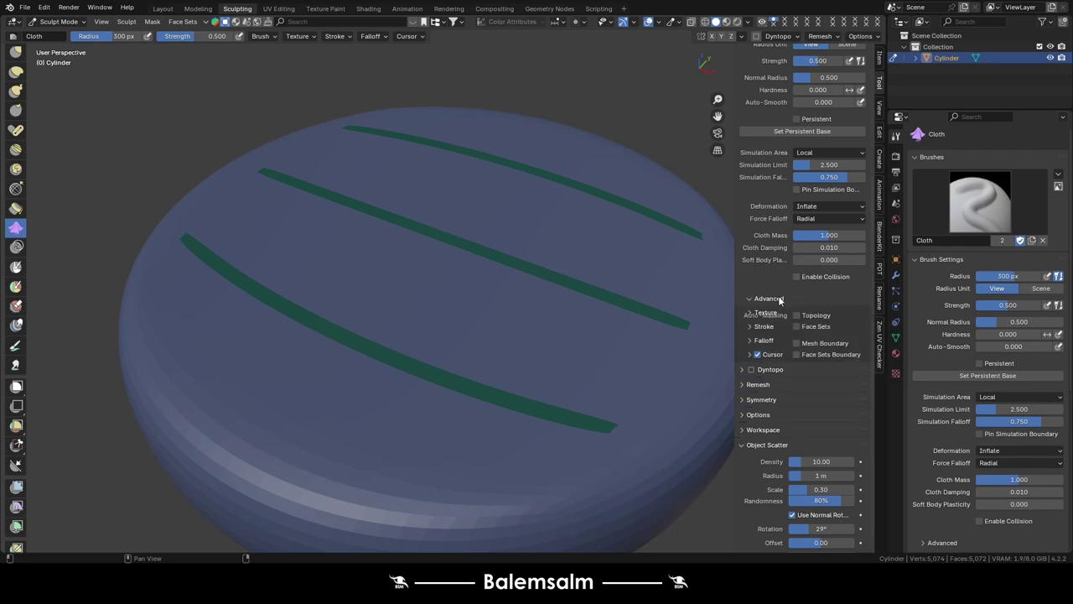
click(806, 326)
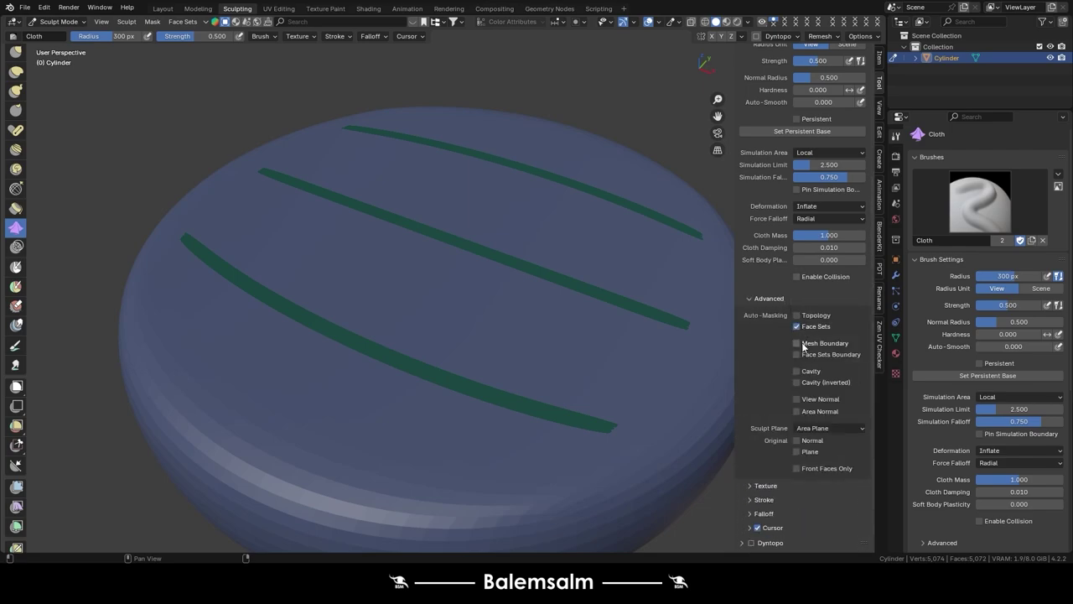
click(800, 344)
click(798, 343)
scroll(503, 335, up, 2)
- Make a trial inflate stroke near a green stripe and frame the whole cushion top
scroll(503, 335, up, 2)
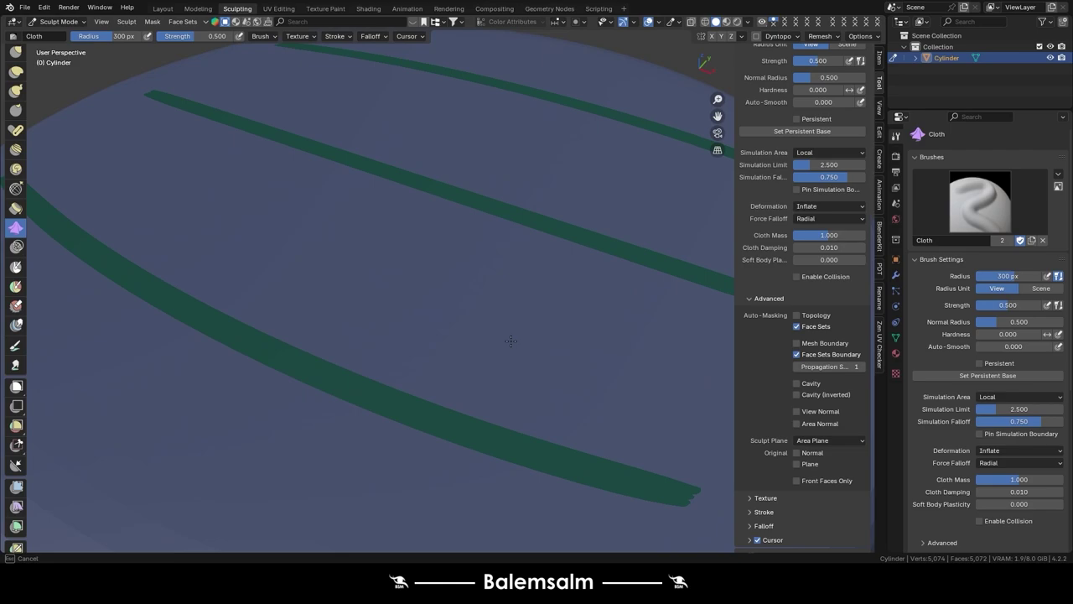
drag(506, 339, 394, 336)
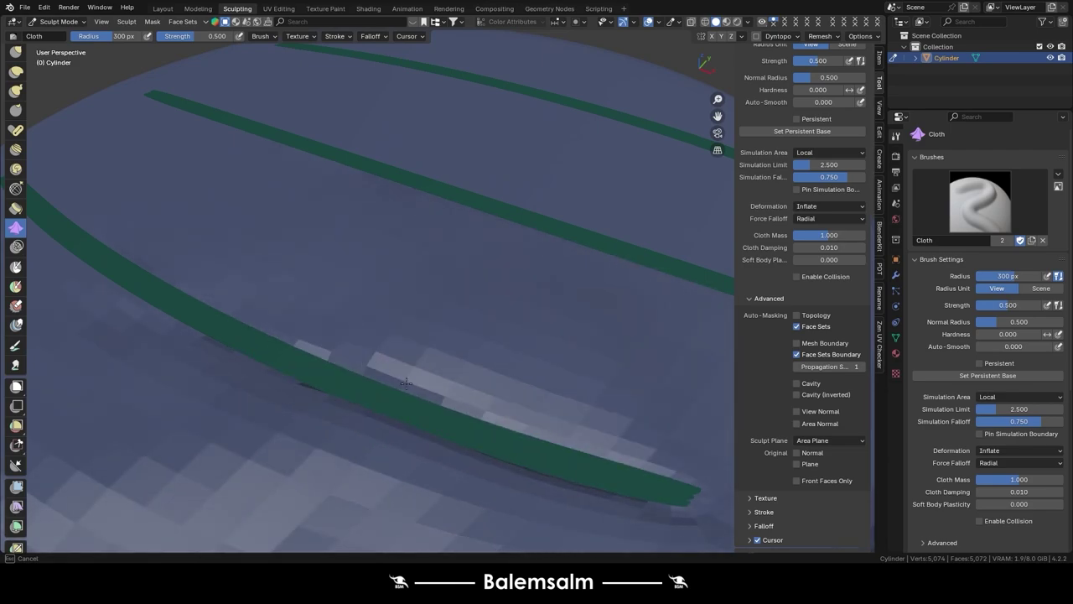
middle_drag(393, 337, 387, 381)
scroll(387, 382, down, 2)
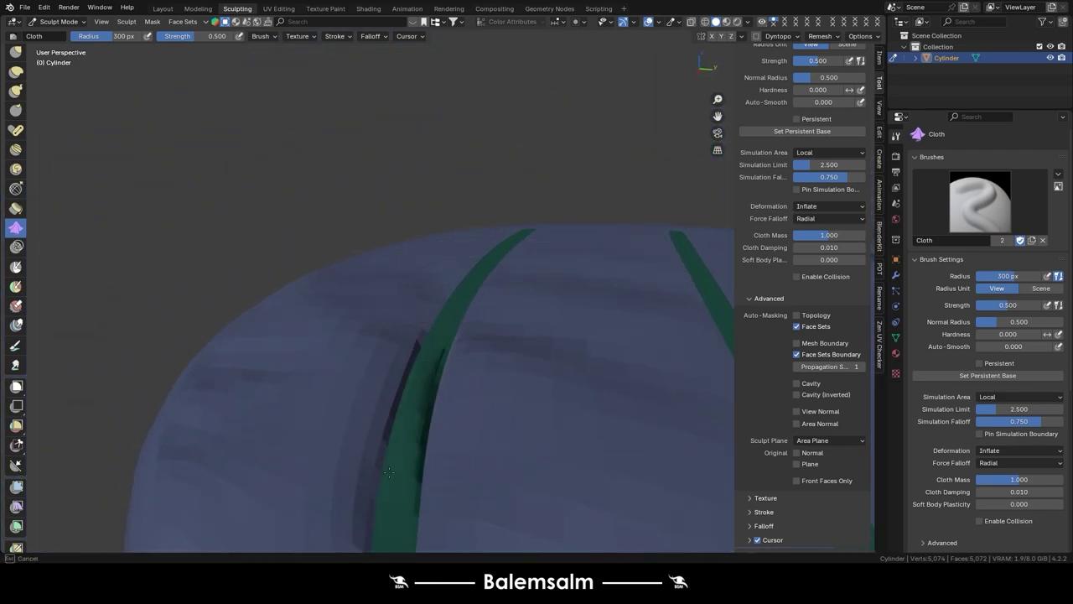
middle_drag(406, 323, 539, 419)
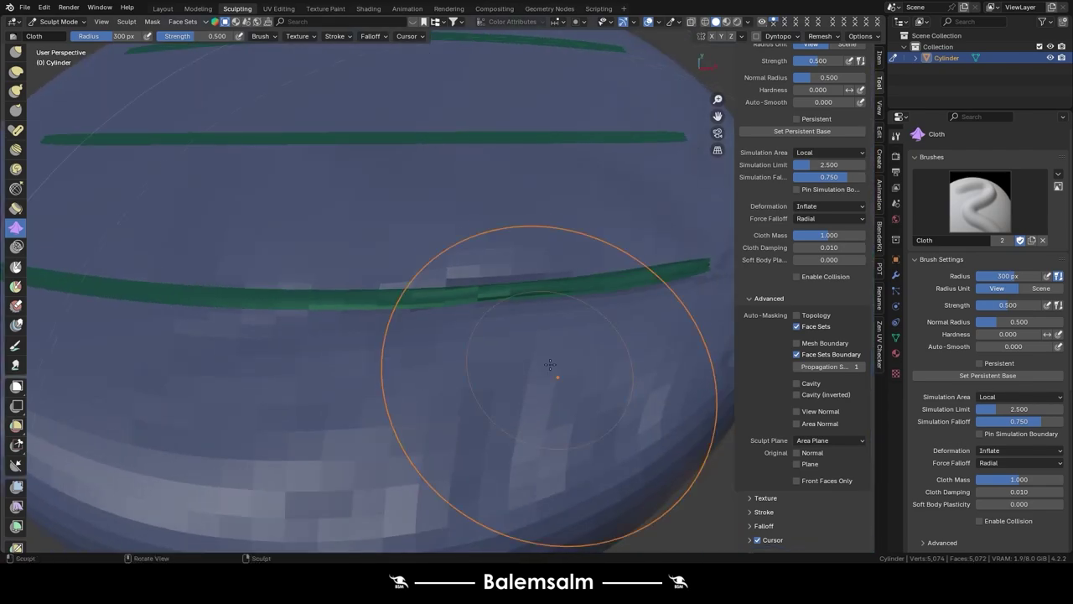
scroll(539, 419, down, 3)
middle_drag(491, 359, 479, 408)
- Set the brush radius to 500 px and puff up ridges across the stripes
key(f)
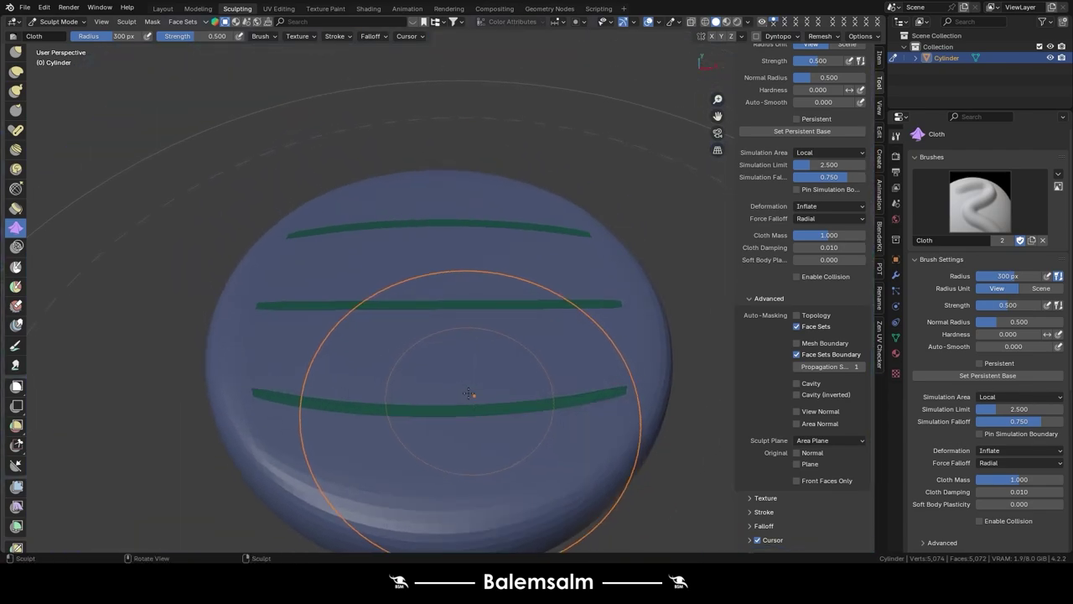
click(417, 332)
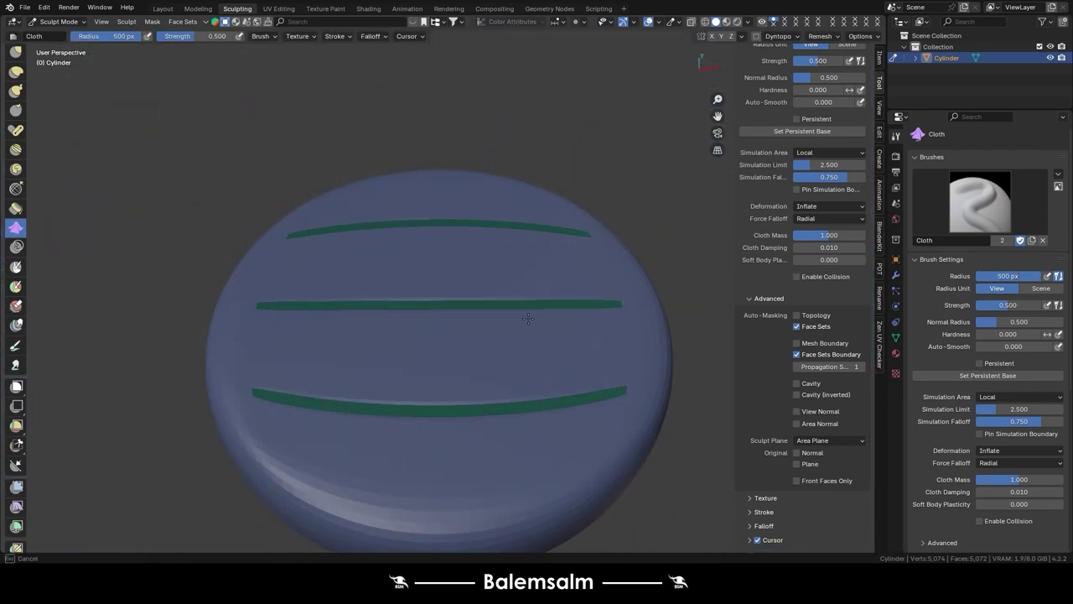
drag(501, 333, 605, 249)
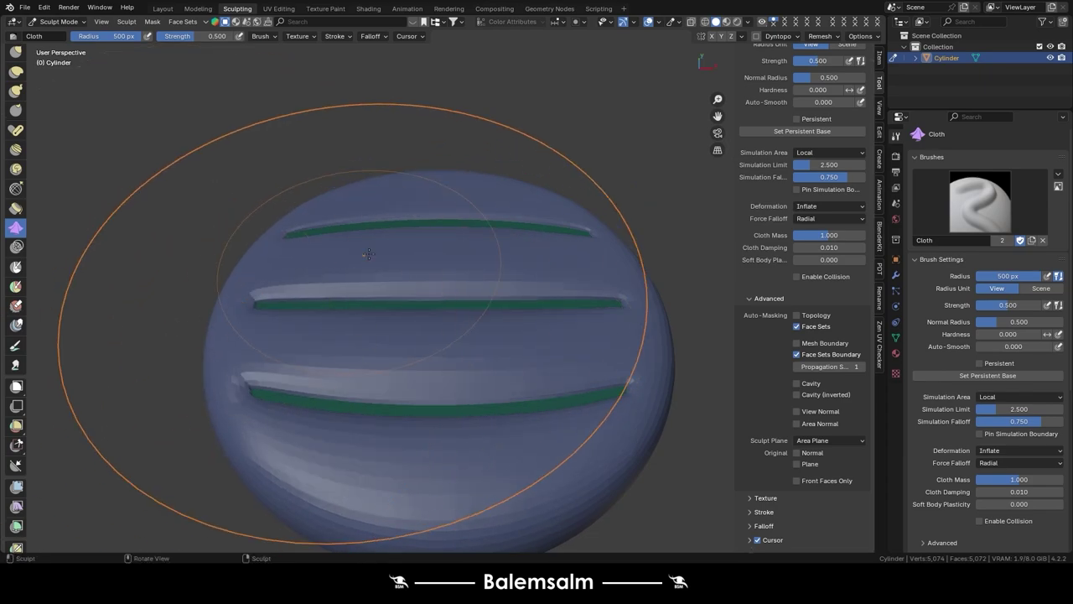
drag(686, 372, 181, 241)
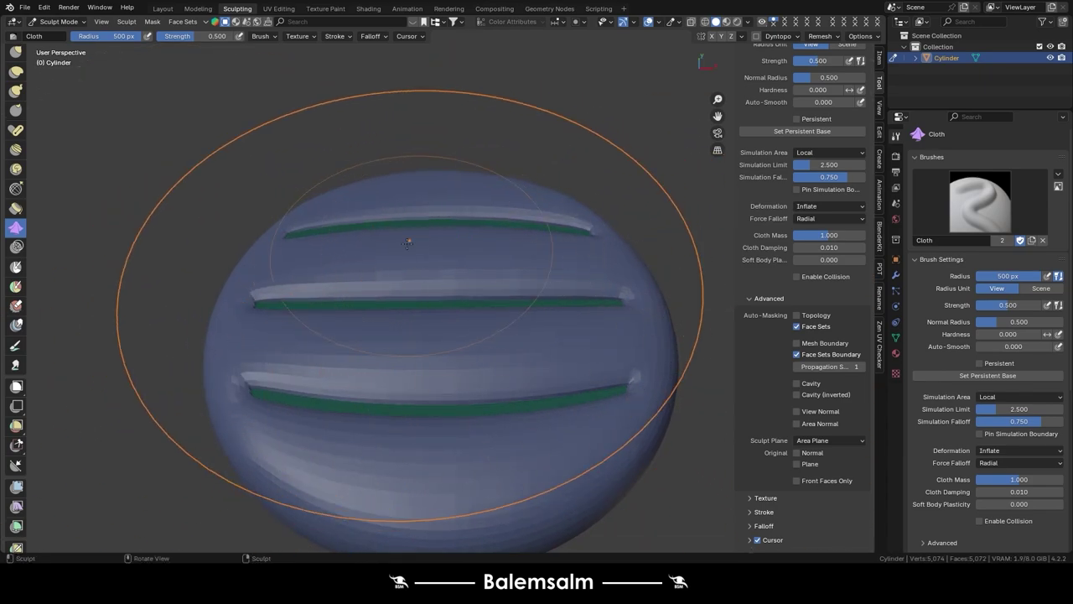
middle_drag(626, 193, 475, 323)
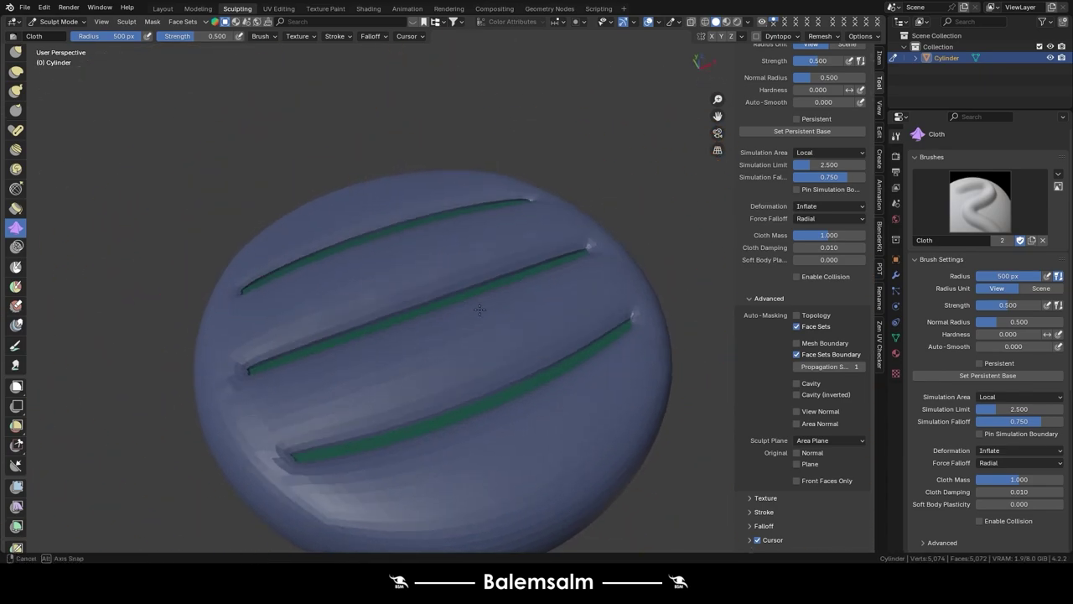
scroll(475, 324, up, 2)
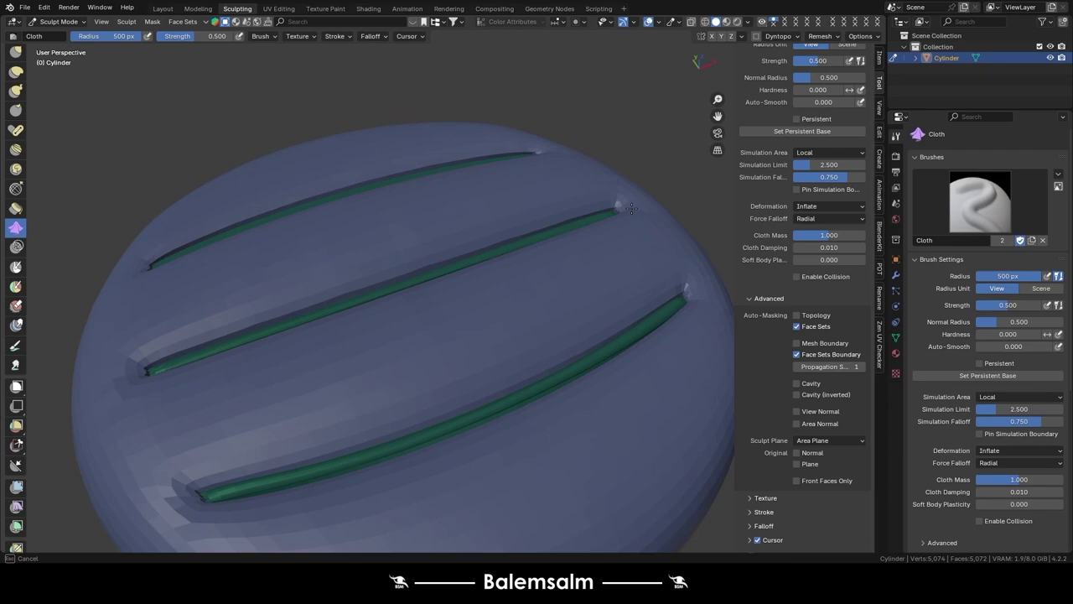
- Inflate around the top stripe and inspect the cushion from the side and above
drag(431, 256, 445, 172)
middle_drag(399, 179, 271, 194)
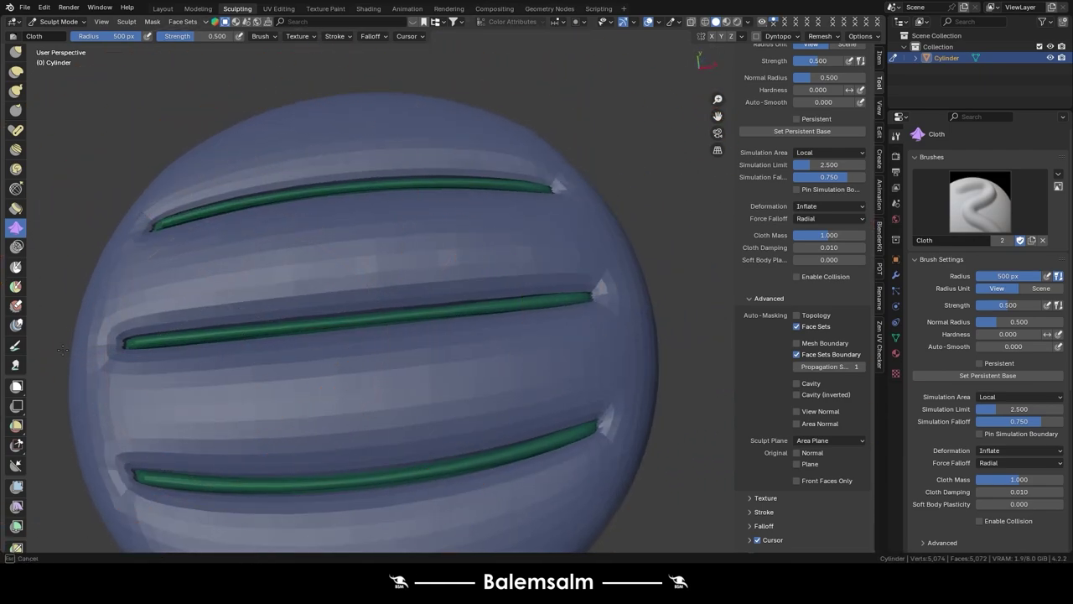
scroll(509, 263, down, 3)
middle_drag(508, 264, 431, 336)
scroll(431, 336, up, 5)
scroll(443, 390, up, 3)
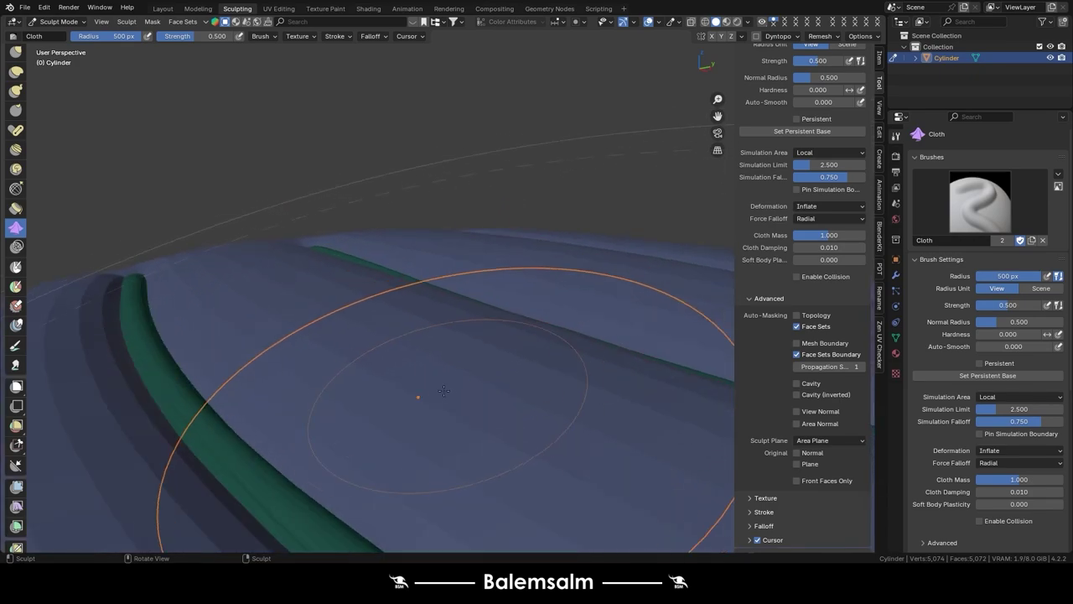
middle_drag(443, 390, 492, 467)
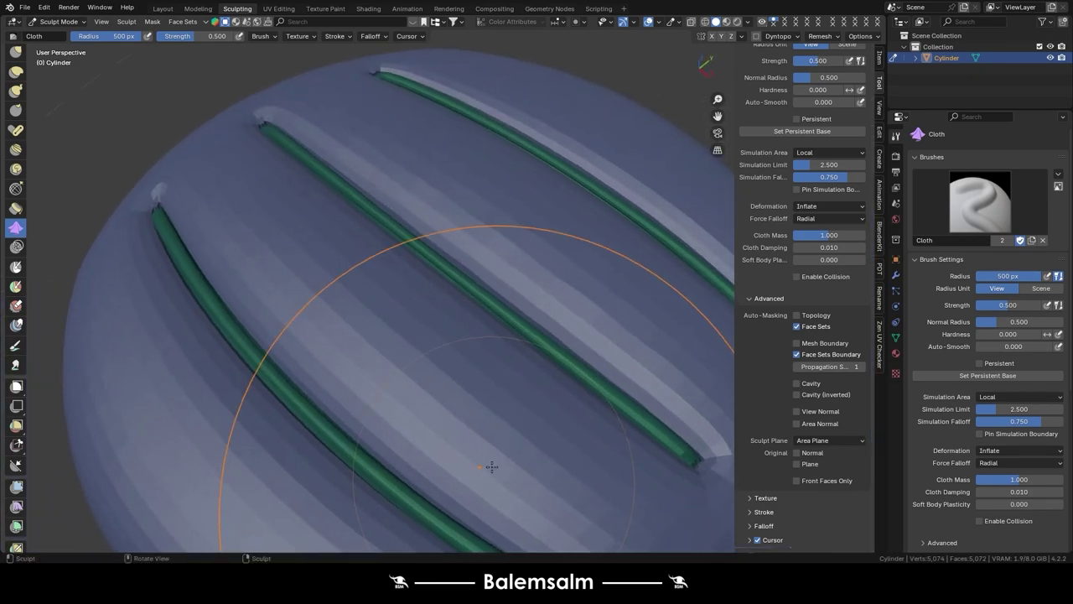
scroll(491, 467, down, 4)
scroll(564, 527, up, 2)
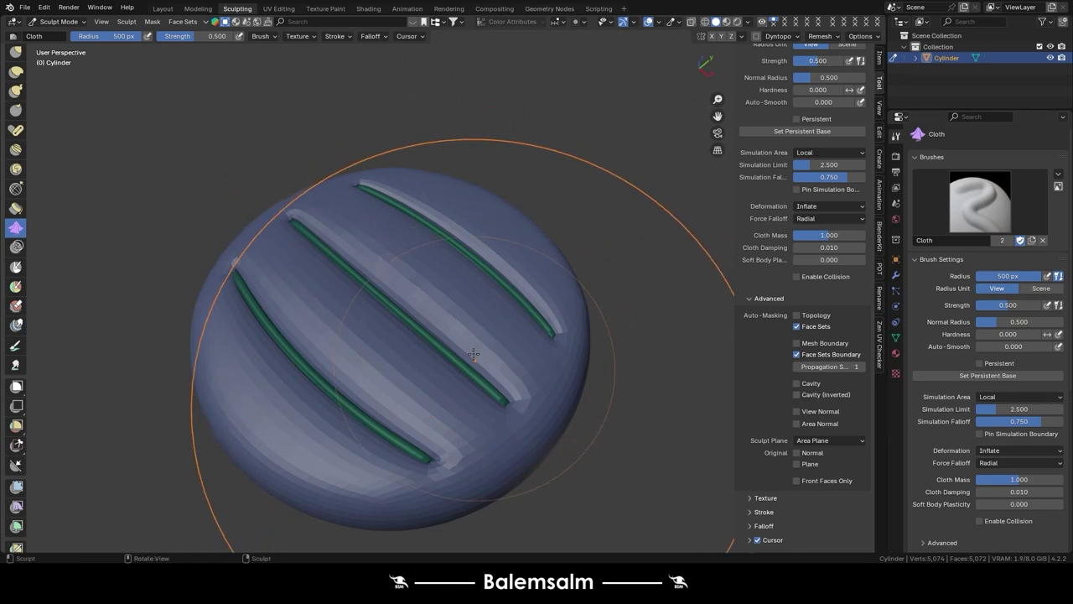
middle_drag(587, 293, 451, 330)
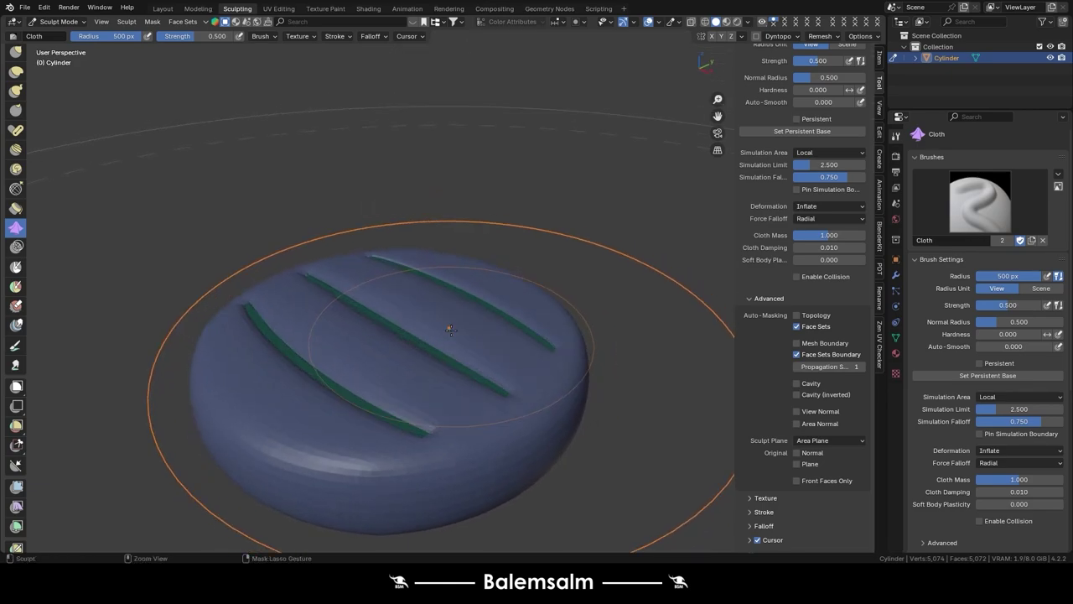
- Toggle Edit Mode briefly, then view the cushion straight from the front
key(Tab)
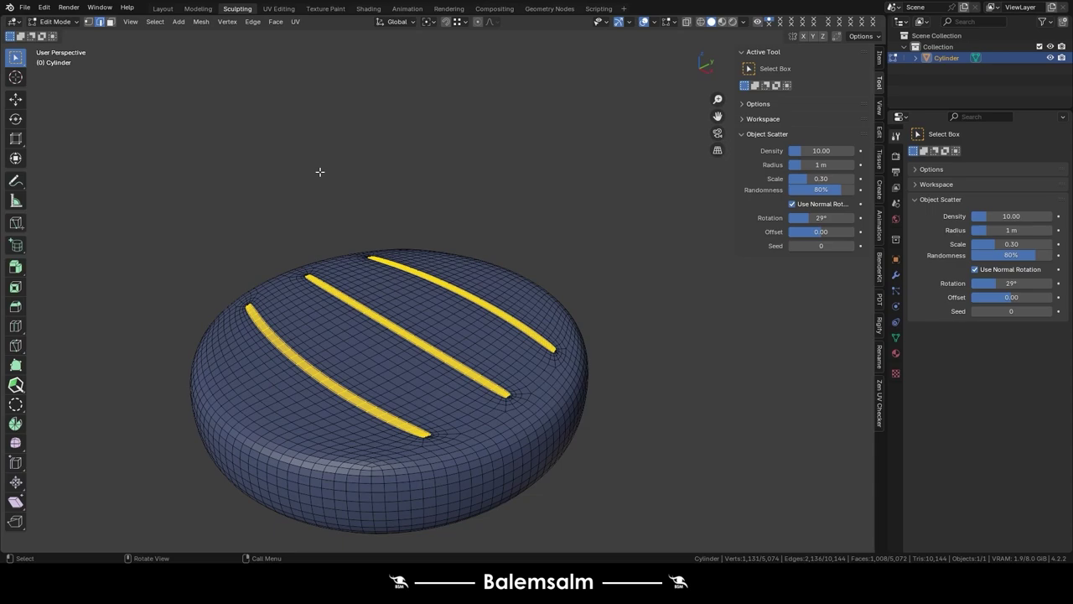
key(Tab)
middle_drag(324, 179, 329, 187)
key(grave)
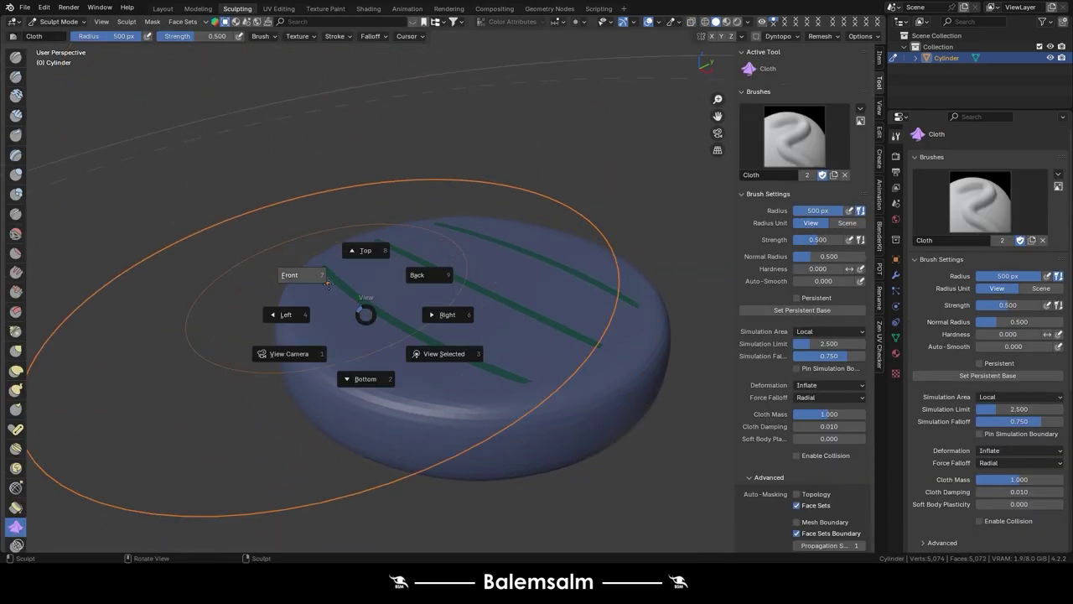
click(287, 277)
scroll(15, 494, down, 2)
scroll(15, 499, down, 4)
scroll(15, 499, down, 6)
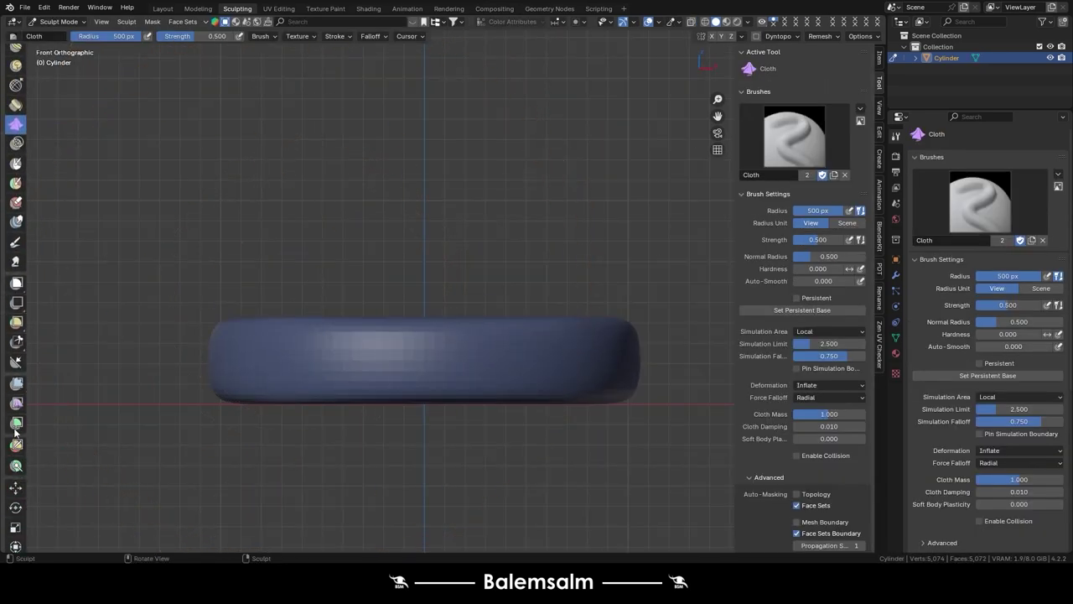
- Box-mask the lower part of the cushion
click(17, 283)
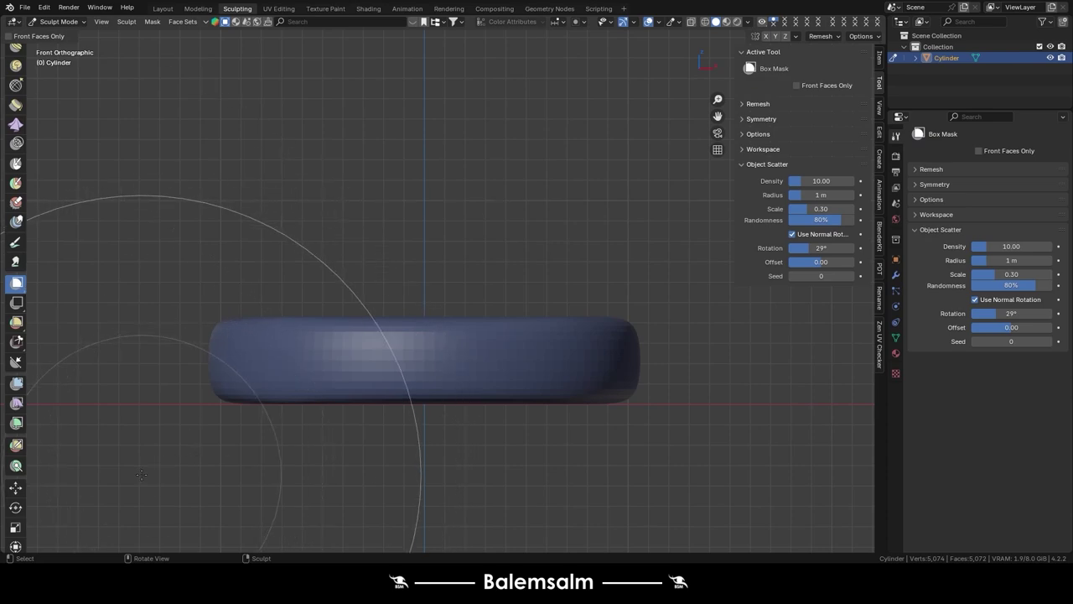
drag(141, 474, 723, 345)
shift+middle_drag(503, 377, 551, 395)
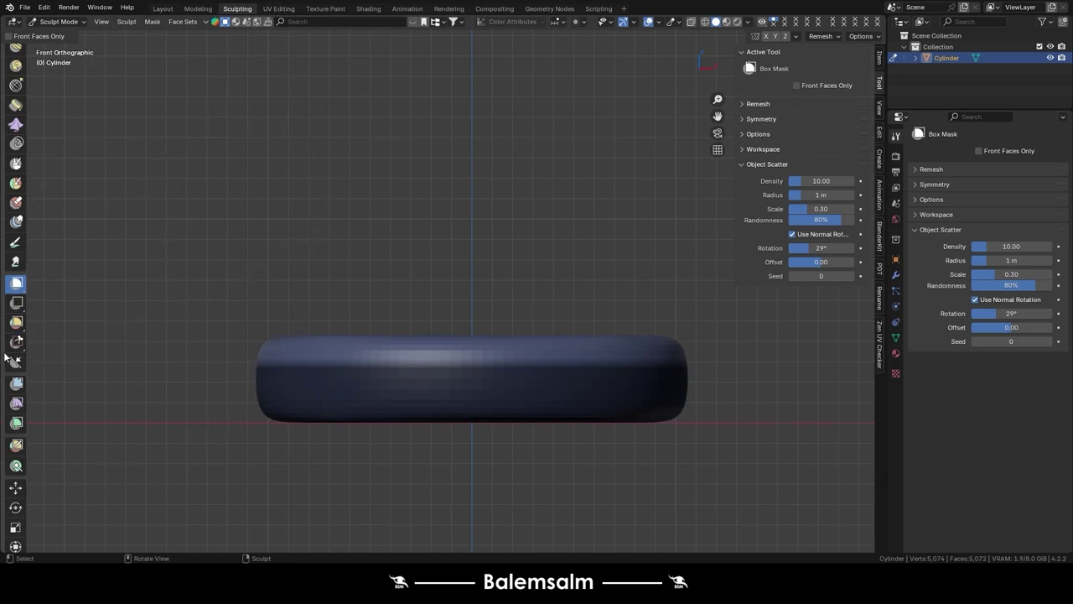
click(16, 404)
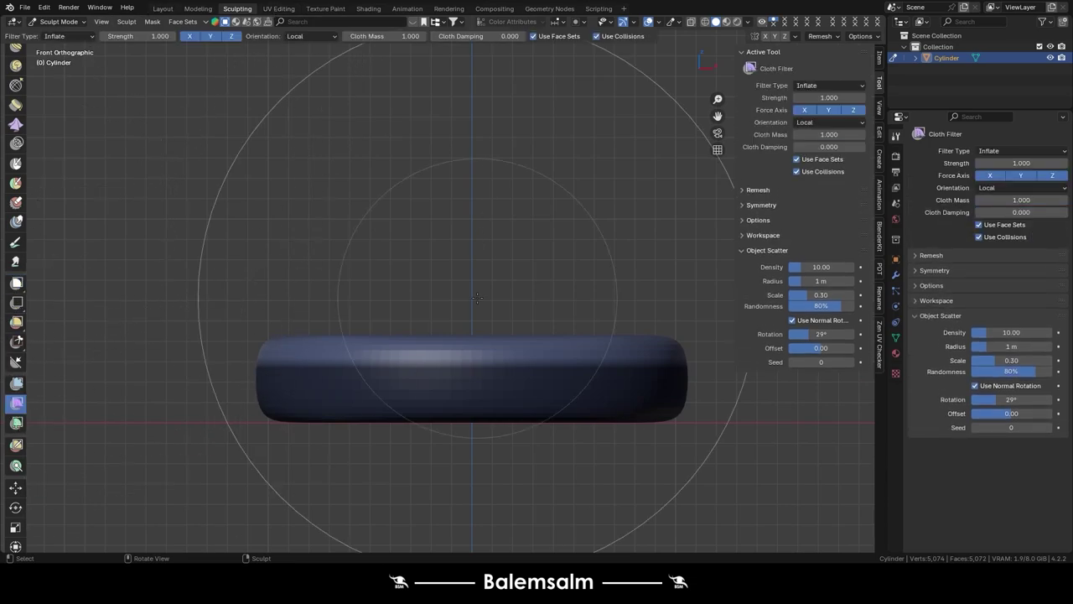
middle_drag(491, 335, 494, 347)
scroll(529, 371, up, 2)
scroll(478, 313, down, 1)
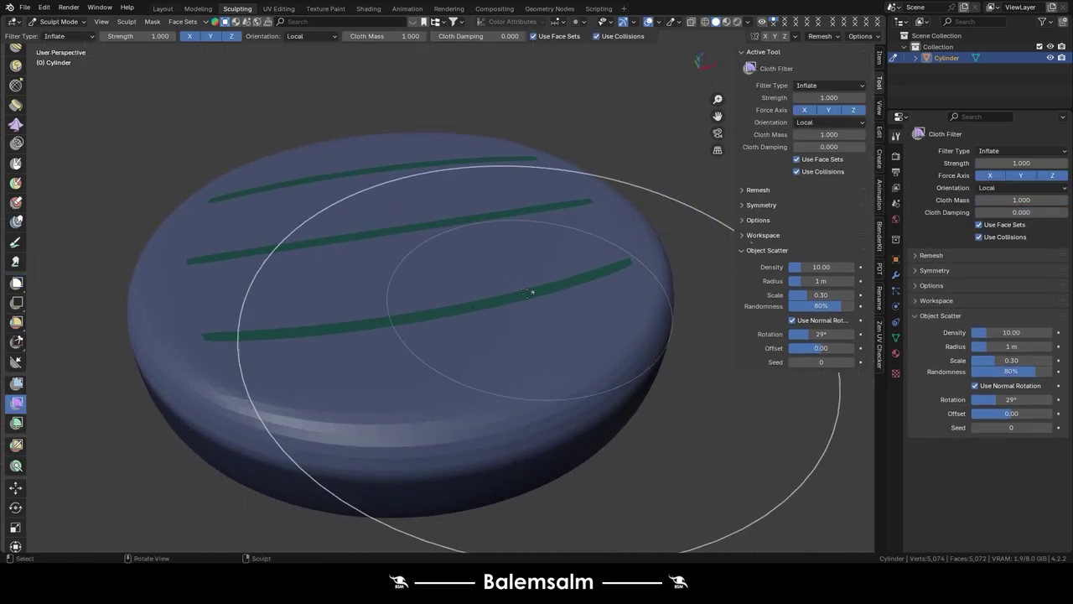
click(756, 220)
middle_drag(508, 249, 501, 277)
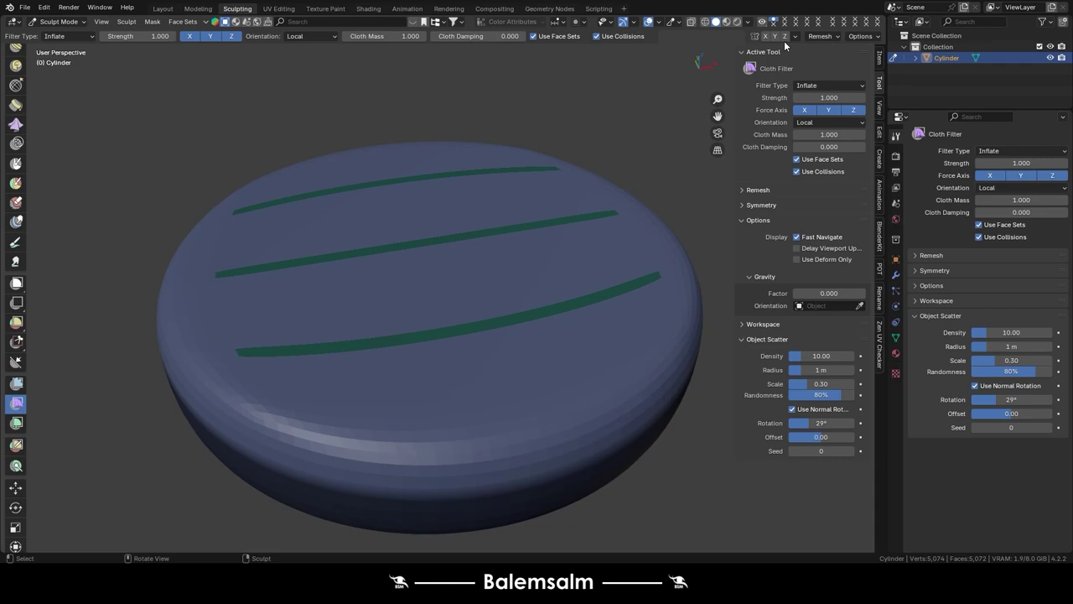
mouse_move(441, 388)
mouse_down()
mouse_move(472, 383)
mouse_move(419, 395)
mouse_move(592, 372)
mouse_up()
key(ctrl+z)
key(ctrl+z)
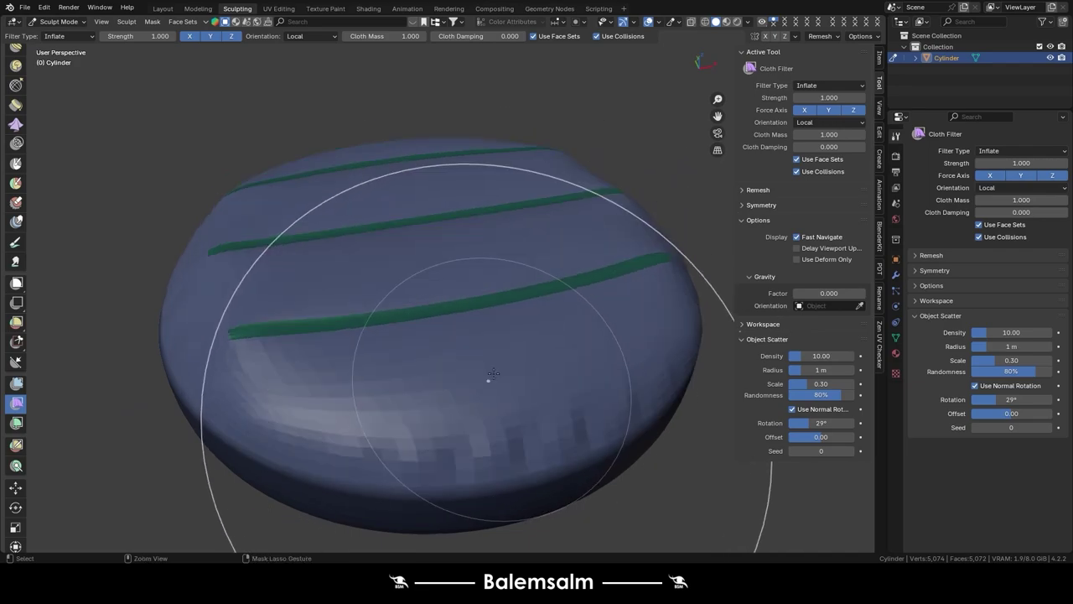
mouse_move(493, 374)
mouse_down()
mouse_move(472, 412)
mouse_move(444, 428)
mouse_move(460, 433)
mouse_move(463, 418)
mouse_up()
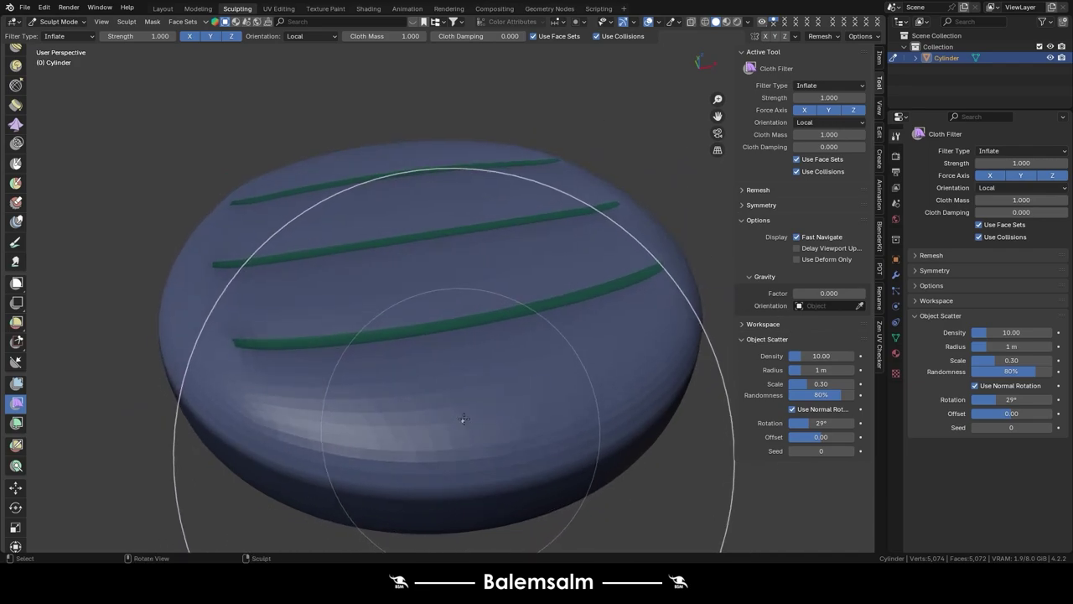
shift+middle_drag(463, 418, 753, 169)
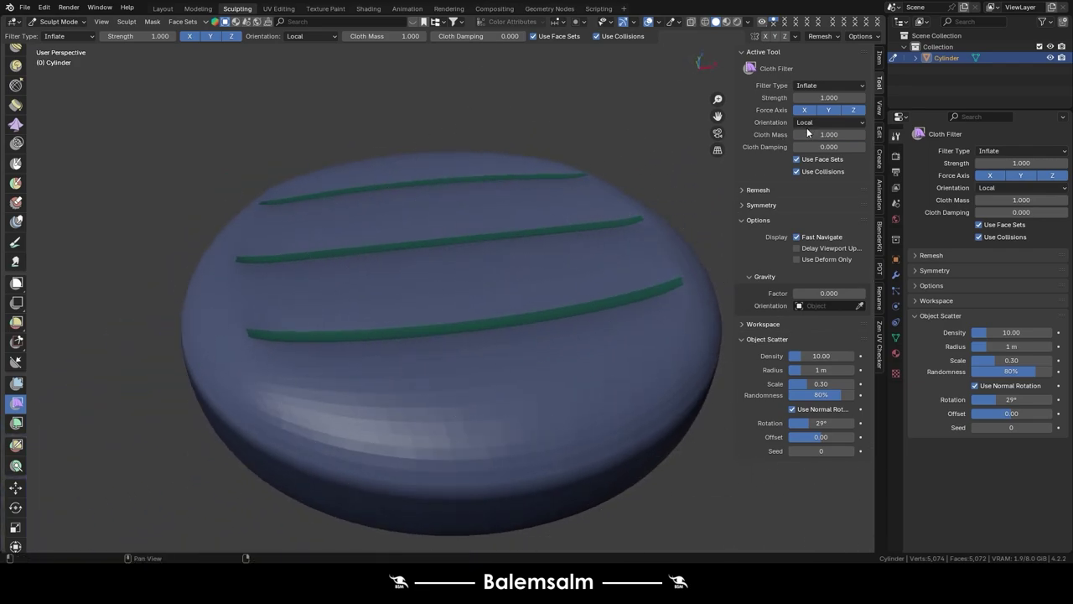
click(811, 85)
click(809, 123)
drag(528, 377, 521, 370)
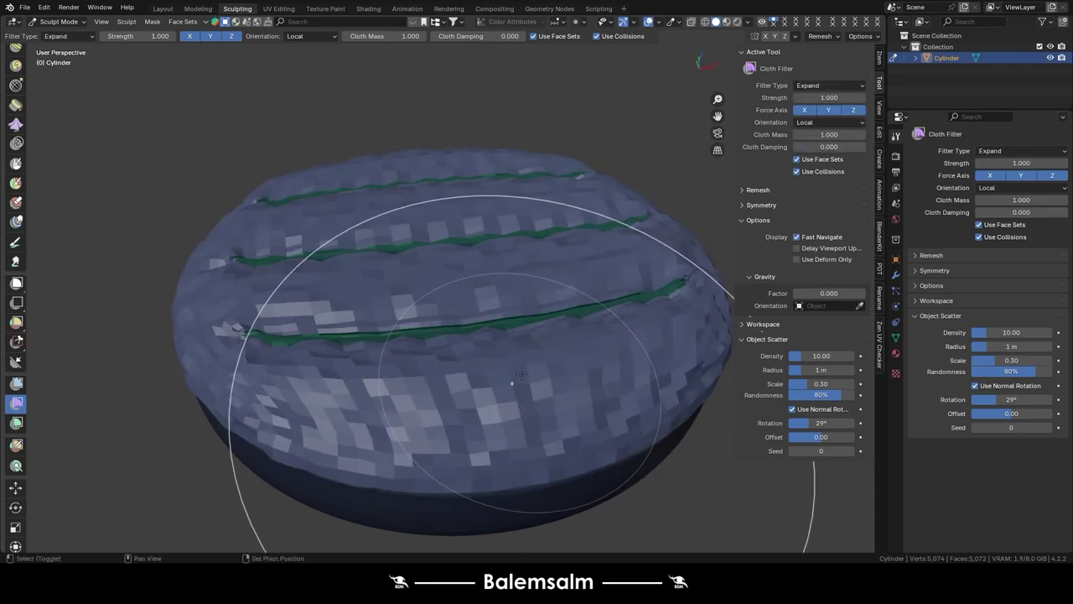
key(ctrl+z)
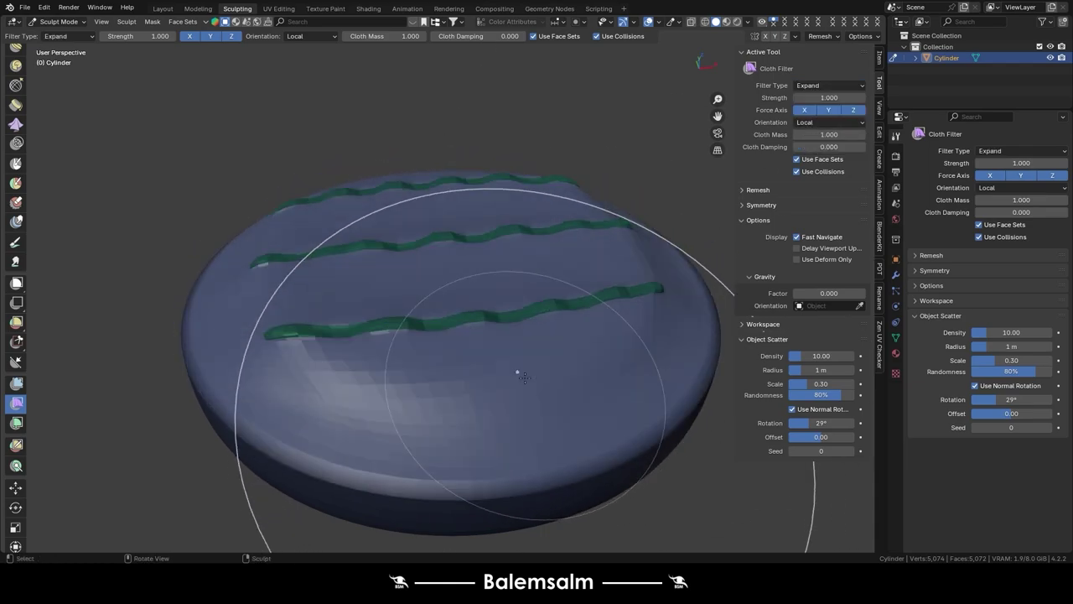
drag(561, 363, 492, 366)
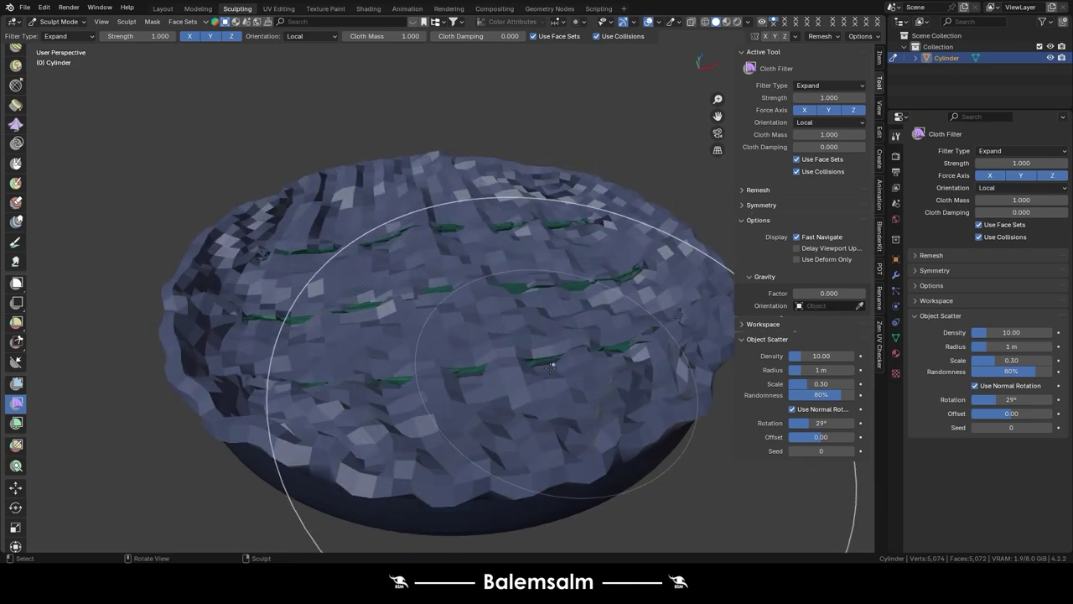
key(ctrl+z)
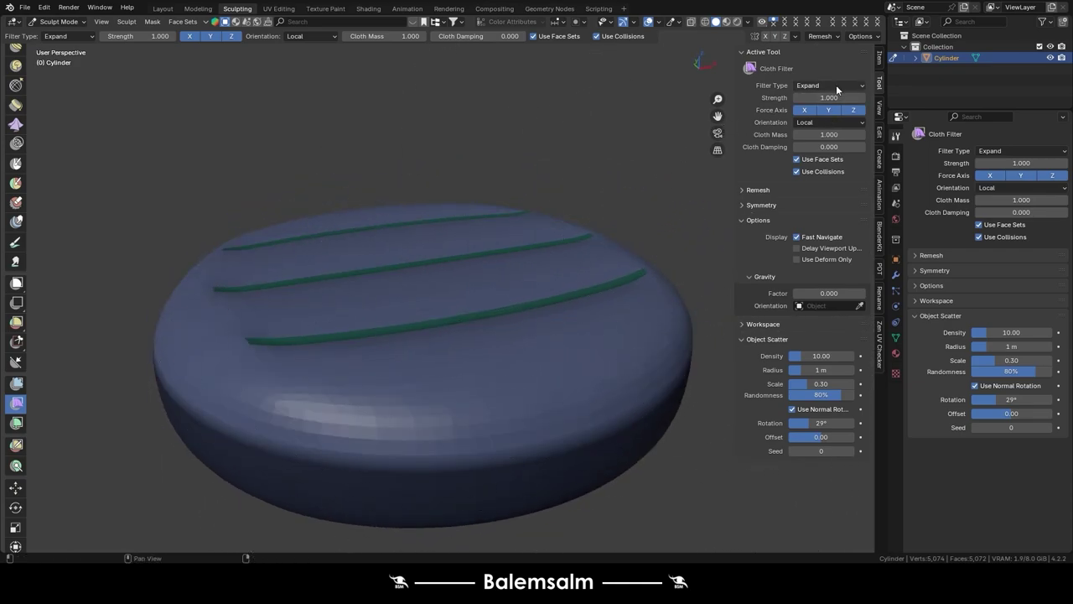
click(837, 87)
click(808, 135)
drag(508, 378, 615, 381)
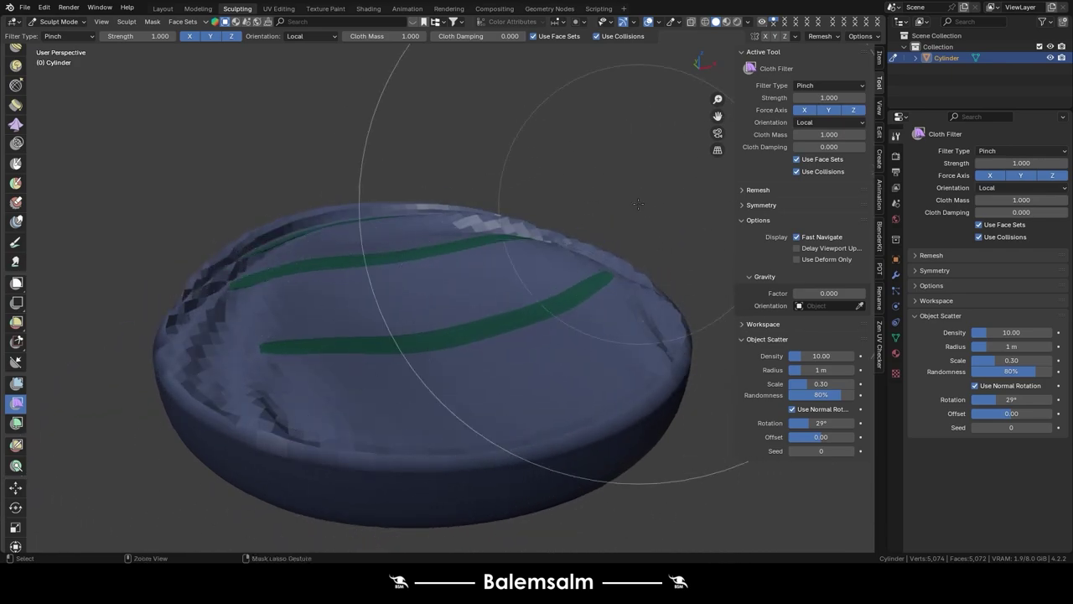
key(ctrl+z)
click(828, 85)
click(807, 110)
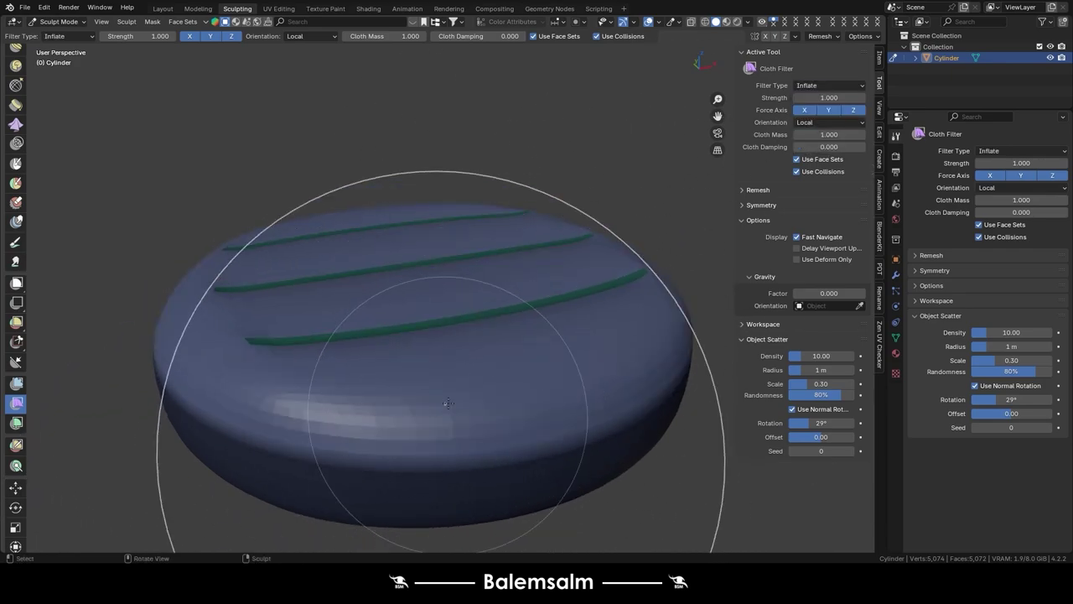
mouse_move(462, 400)
mouse_down()
mouse_move(453, 300)
mouse_move(411, 312)
mouse_move(402, 350)
mouse_up()
key(ctrl+z)
mouse_move(402, 349)
middle_down()
mouse_move(366, 351)
mouse_move(375, 361)
middle_up()
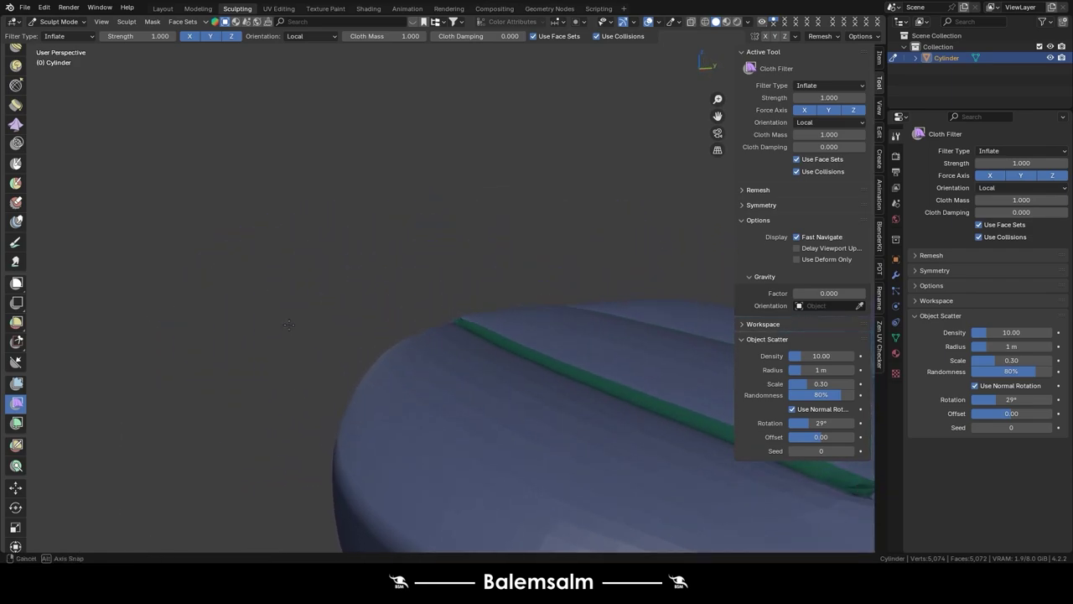
scroll(375, 361, down, 3)
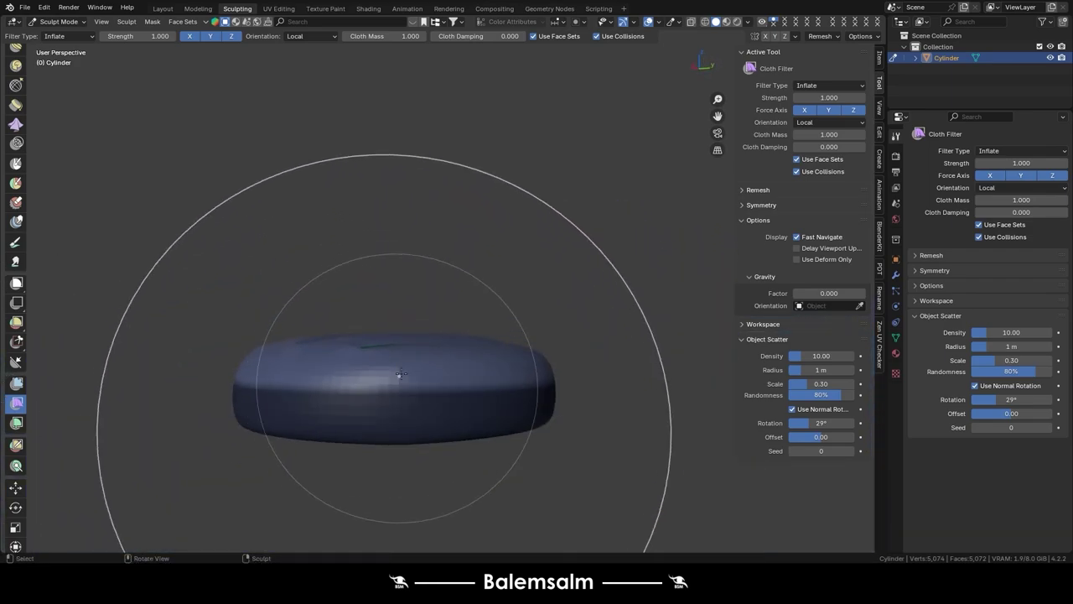
mouse_move(456, 366)
middle_down()
mouse_move(561, 335)
mouse_move(495, 314)
mouse_move(378, 321)
mouse_move(378, 330)
mouse_move(324, 321)
middle_up()
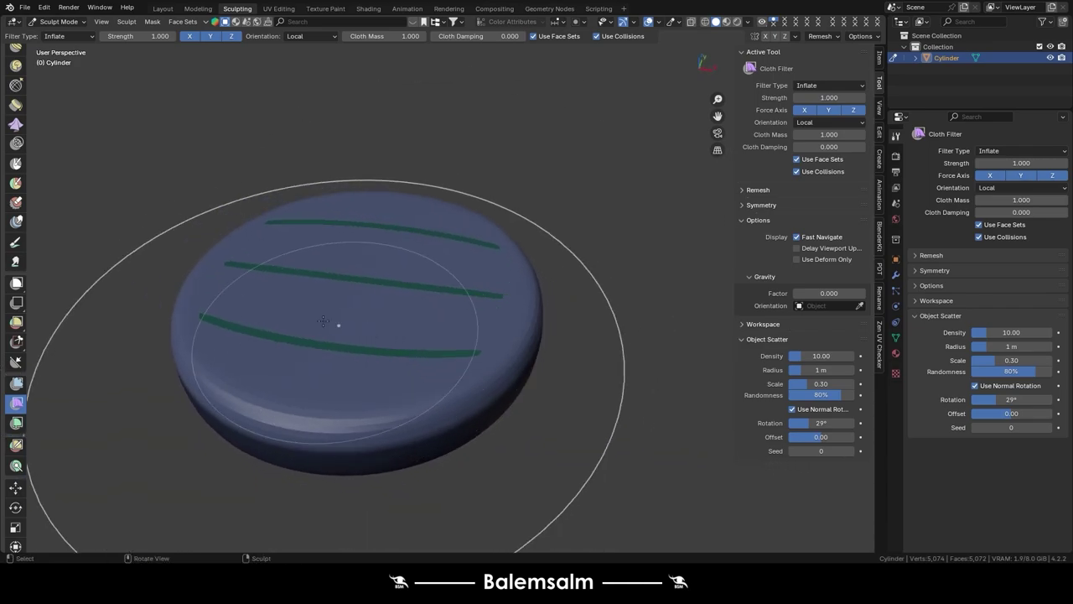
scroll(15, 302, up, 3)
scroll(16, 249, up, 3)
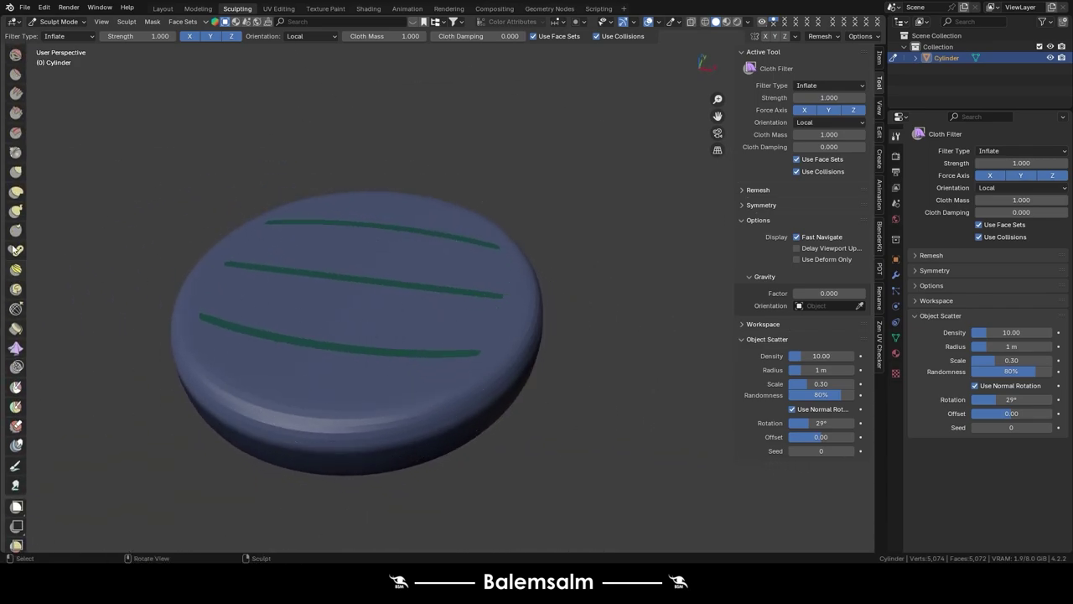
- Select the Cloth brush and test inflate strokes on the cylinder, undoing each
click(15, 347)
mouse_move(361, 327)
middle_down()
mouse_move(521, 315)
mouse_move(439, 307)
middle_up()
scroll(427, 298, up, 2)
drag(517, 290, 365, 471)
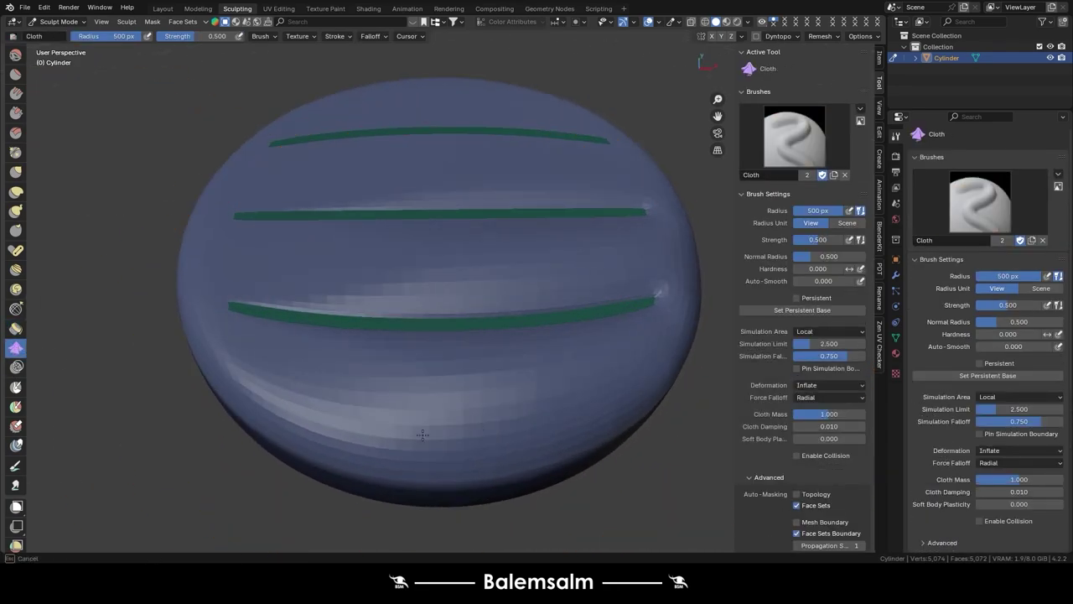
key(ctrl+z)
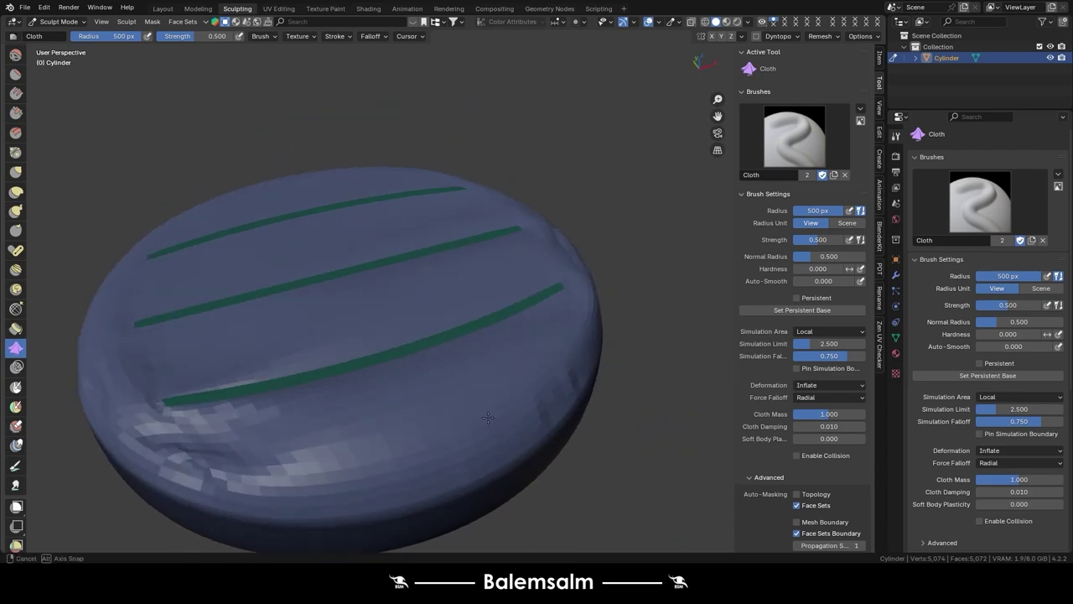
scroll(419, 453, up, 3)
scroll(462, 426, down, 3)
mouse_move(462, 426)
middle_down()
mouse_move(424, 437)
mouse_move(419, 311)
middle_up()
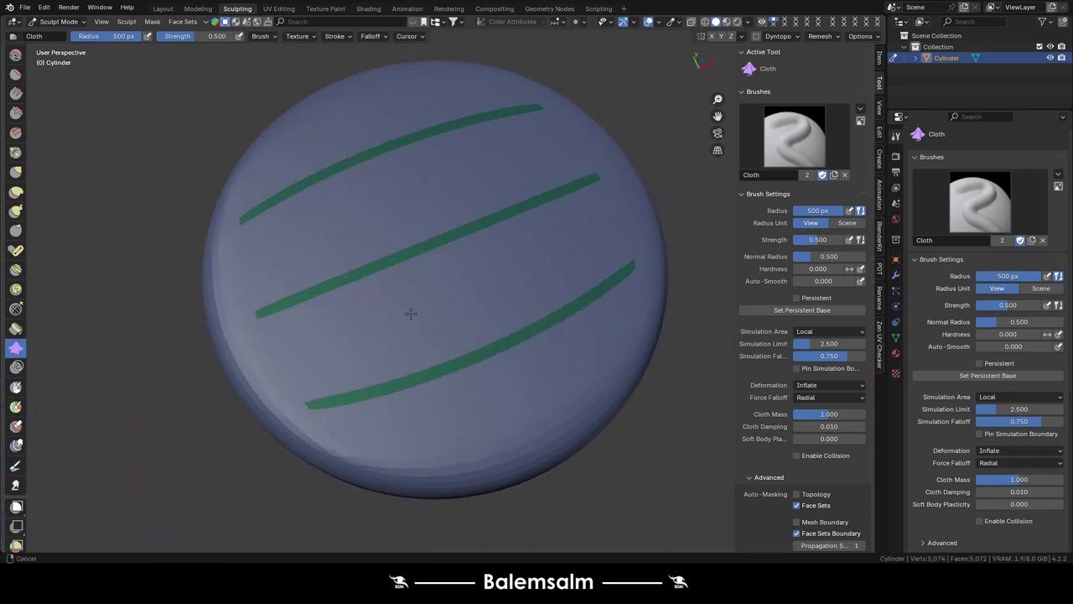
drag(419, 311, 336, 323)
drag(544, 309, 263, 215)
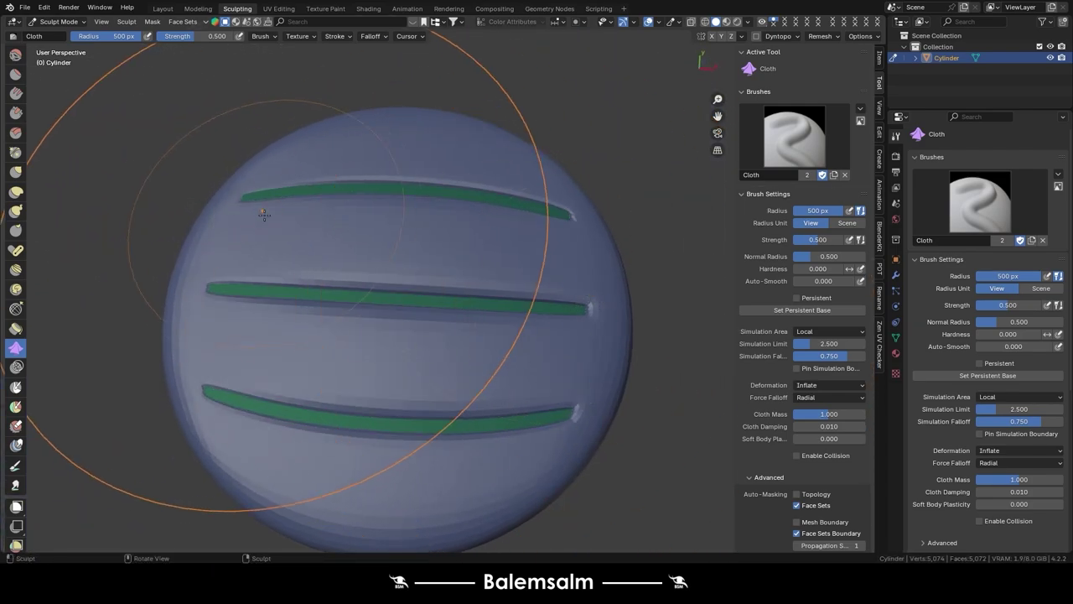
key(ctrl+z)
- Try further inflate strokes from other angles, then undo back to the flat disc
mouse_move(419, 335)
middle_down()
mouse_move(405, 255)
mouse_move(420, 473)
middle_up()
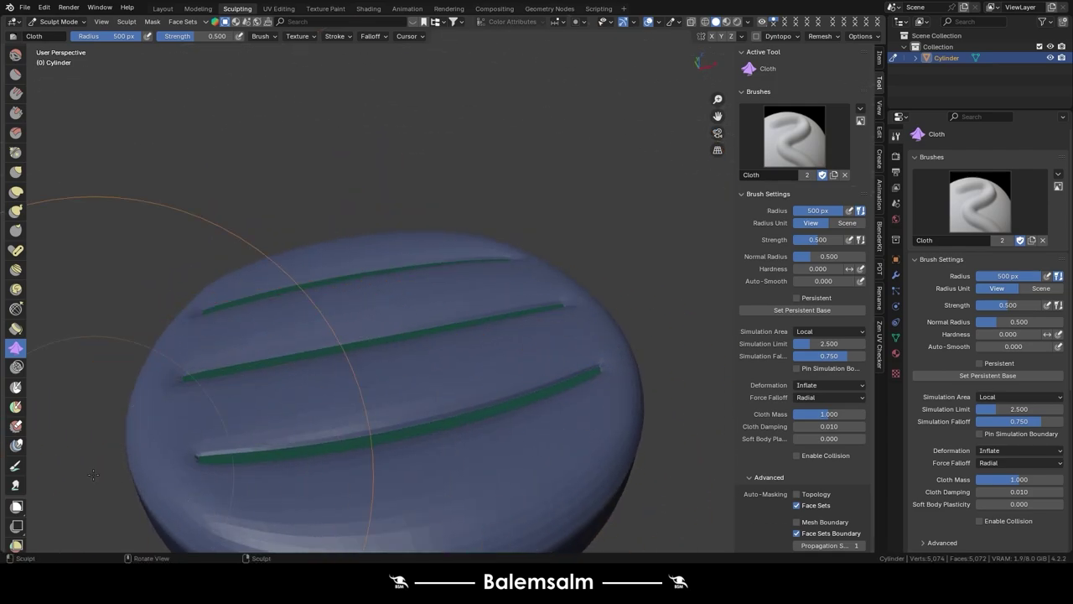
drag(140, 403, 242, 244)
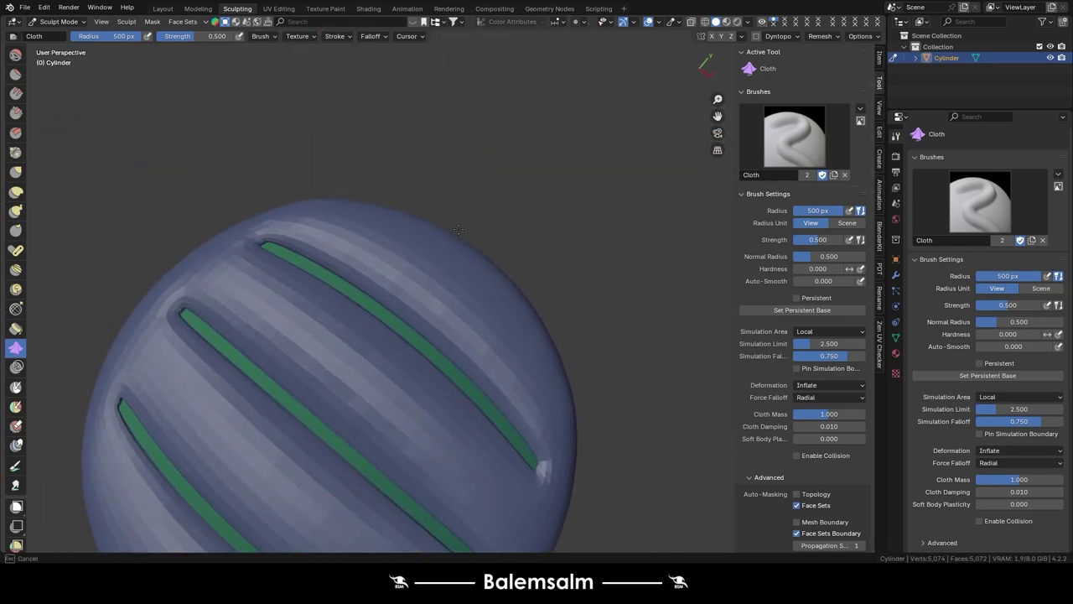
drag(458, 230, 470, 252)
key(ctrl+z)
mouse_move(452, 470)
middle_down()
mouse_move(465, 380)
mouse_move(546, 372)
middle_up()
middle_drag(160, 388, 386, 368)
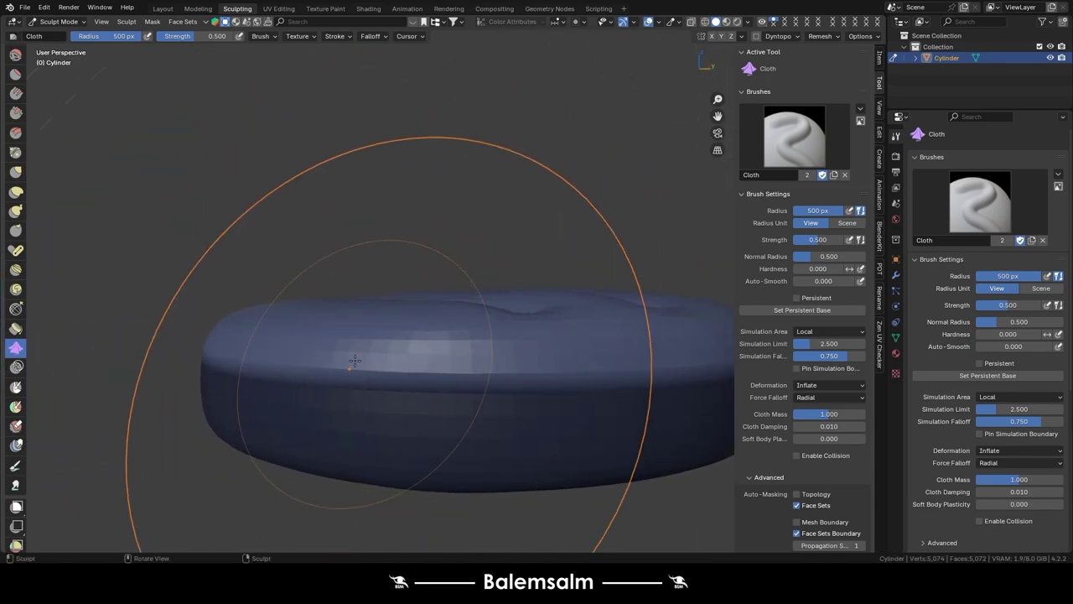
scroll(366, 356, down, 2)
middle_drag(472, 371, 459, 332)
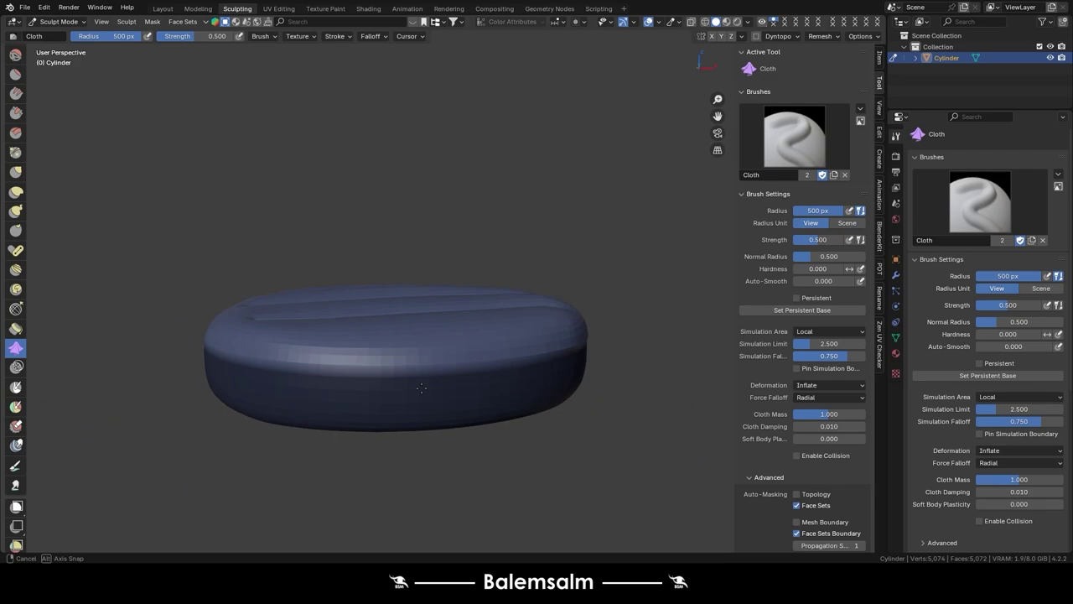
drag(286, 295, 394, 363)
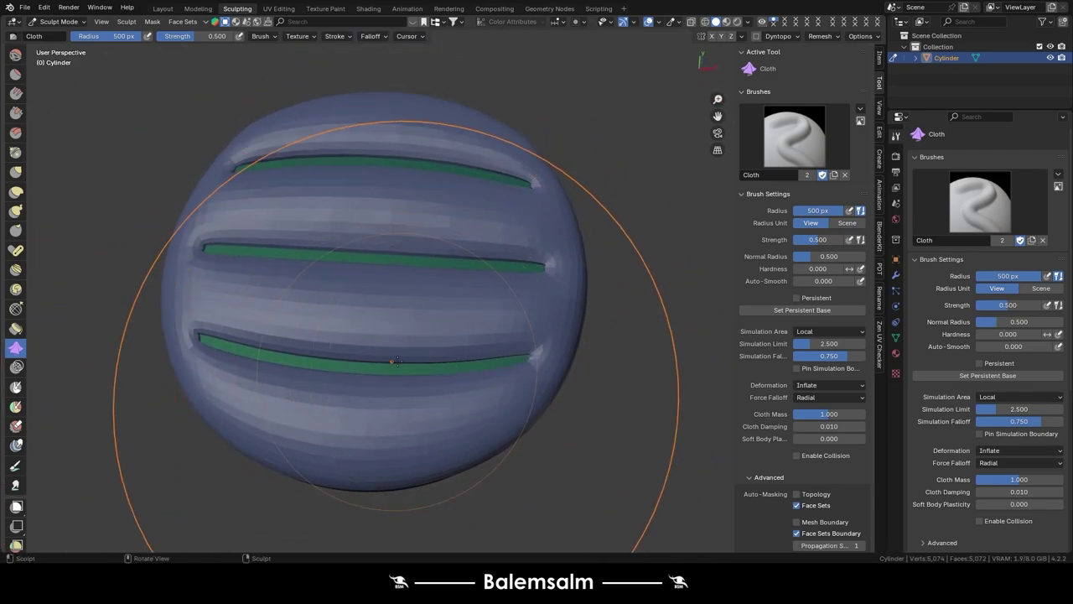
drag(471, 363, 303, 358)
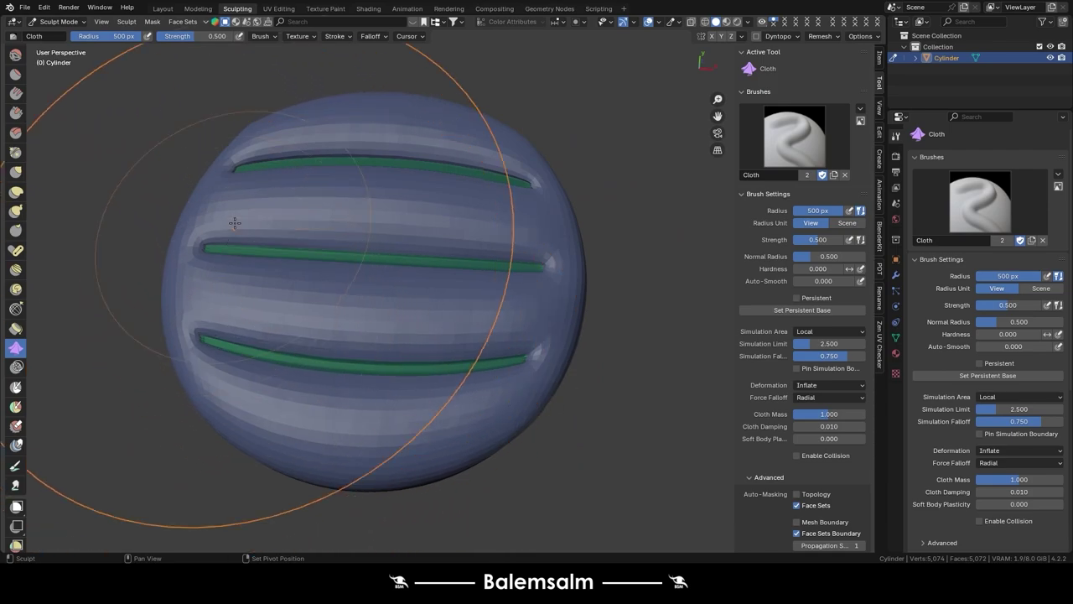
drag(232, 232, 253, 135)
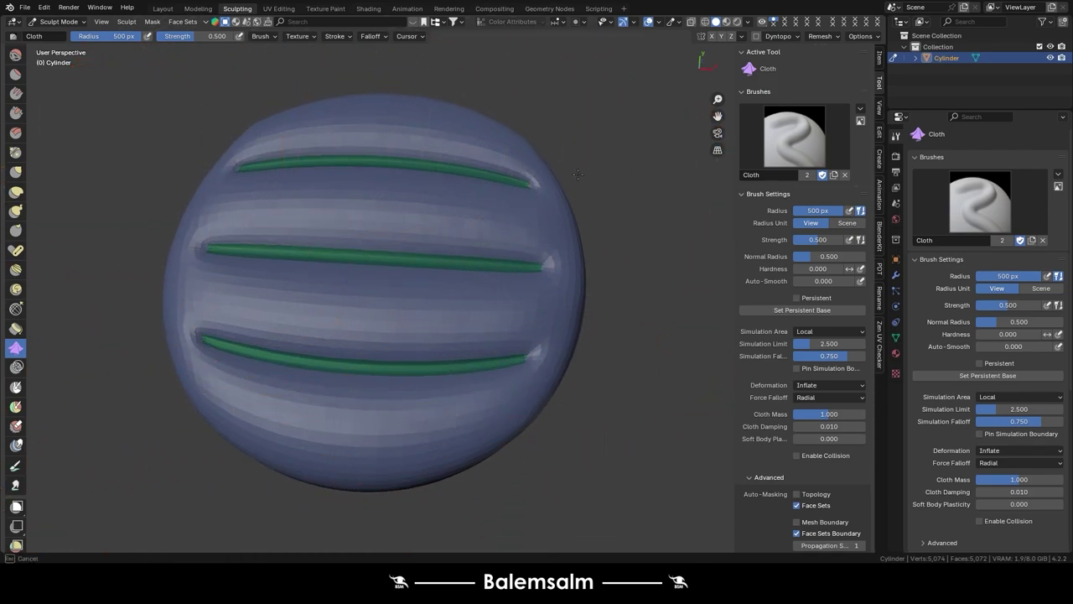
key(ctrl+z)
- Set the brush radius to 176 px, reshape the disc's side, and switch deformation to Grab
middle_drag(546, 156, 397, 290)
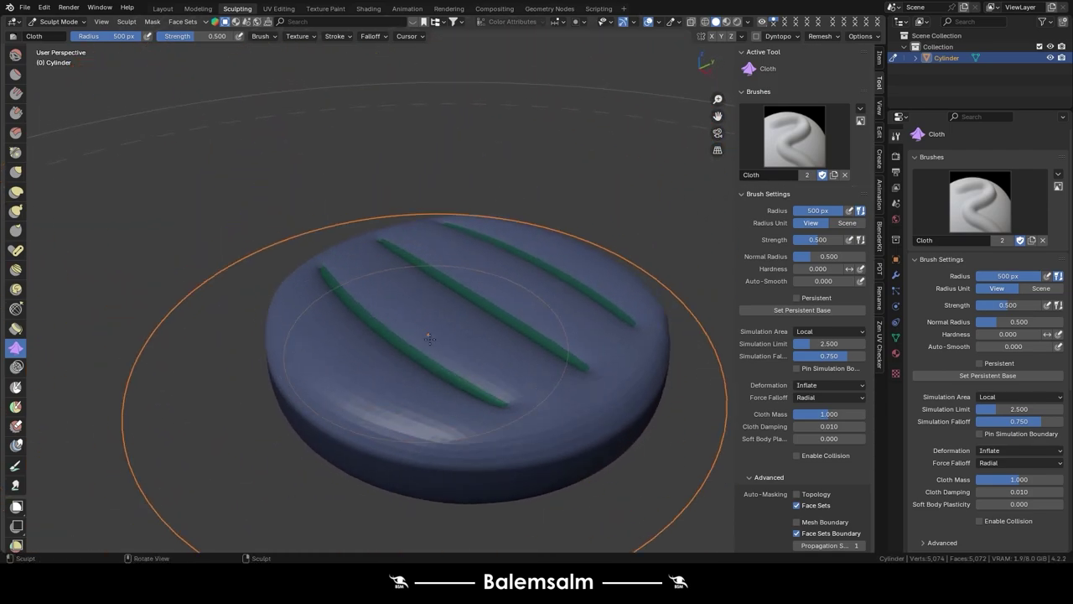
scroll(397, 291, up, 3)
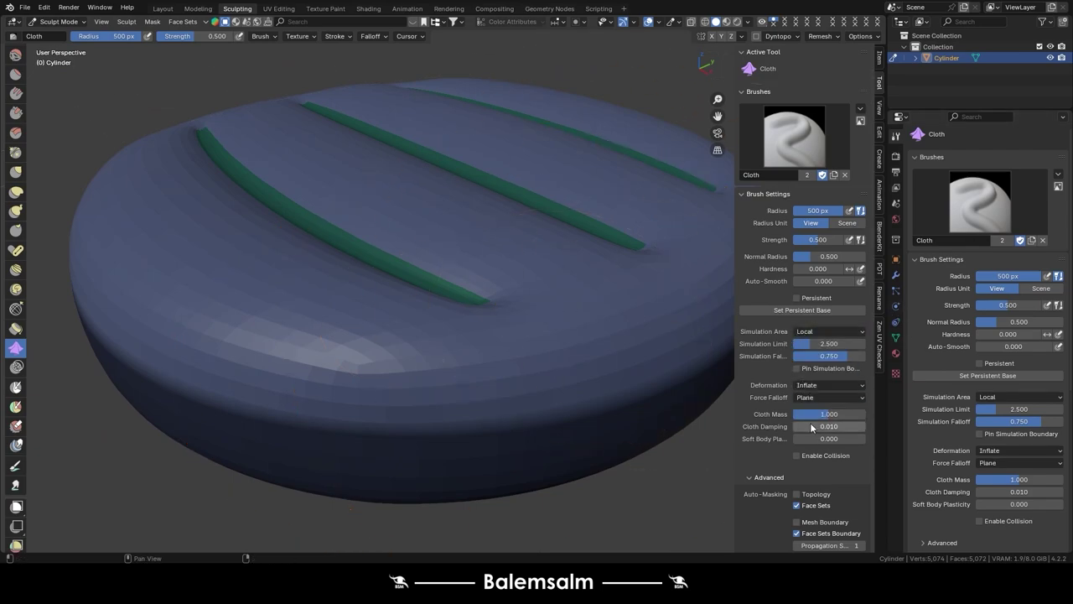
middle_drag(503, 335, 343, 410)
key(f)
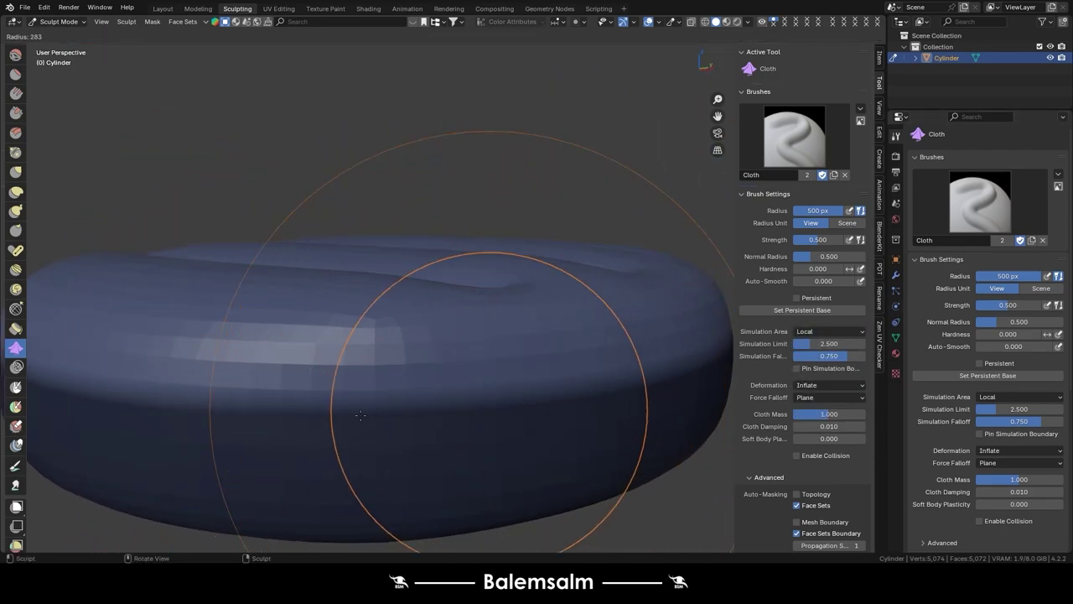
click(361, 415)
drag(372, 412, 627, 359)
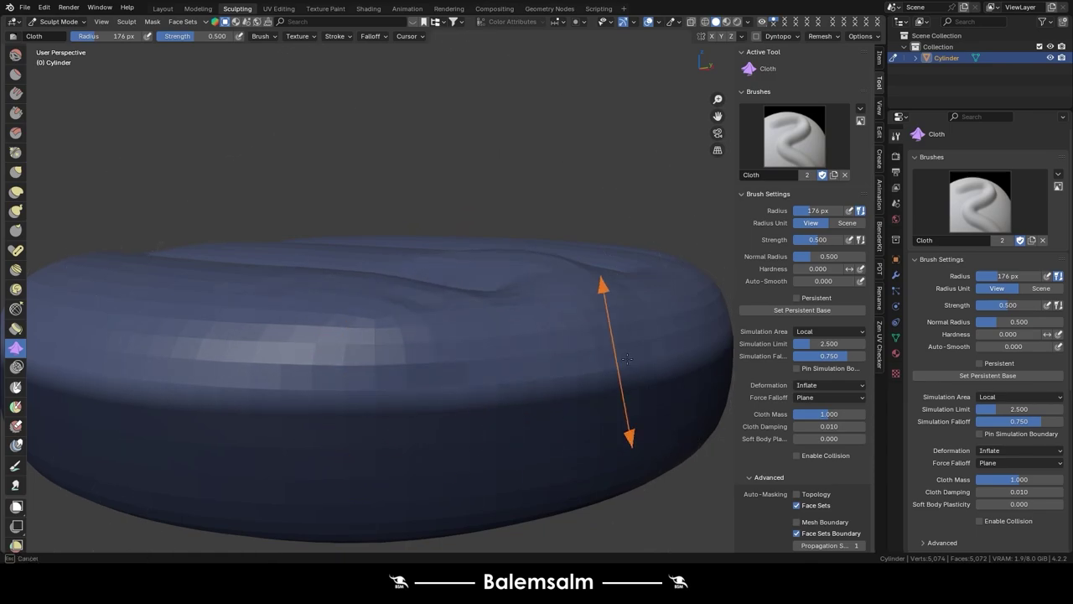
drag(703, 342, 442, 371)
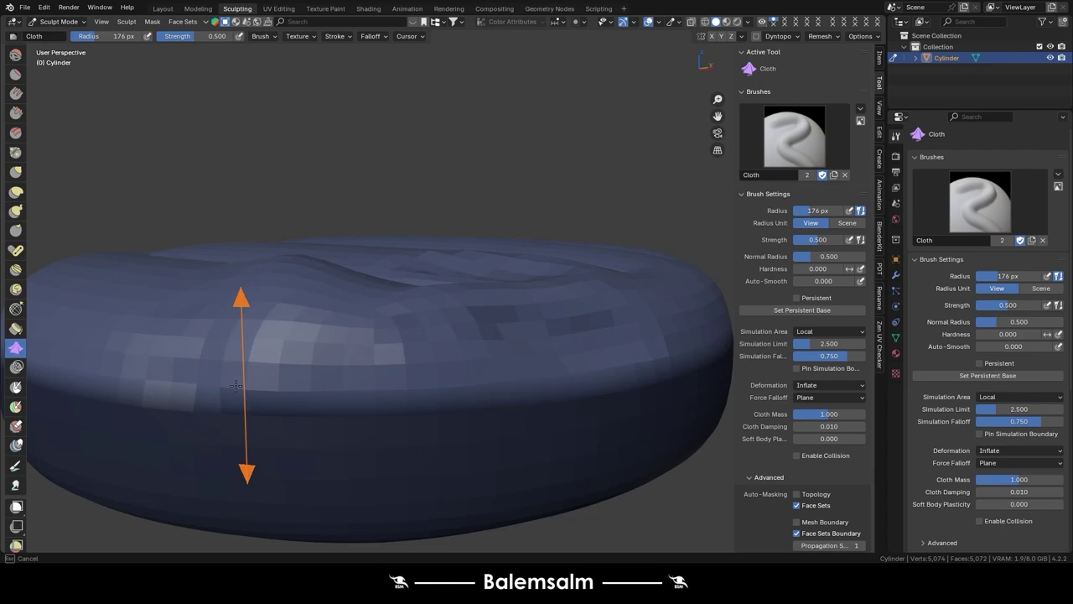
drag(442, 371, 126, 369)
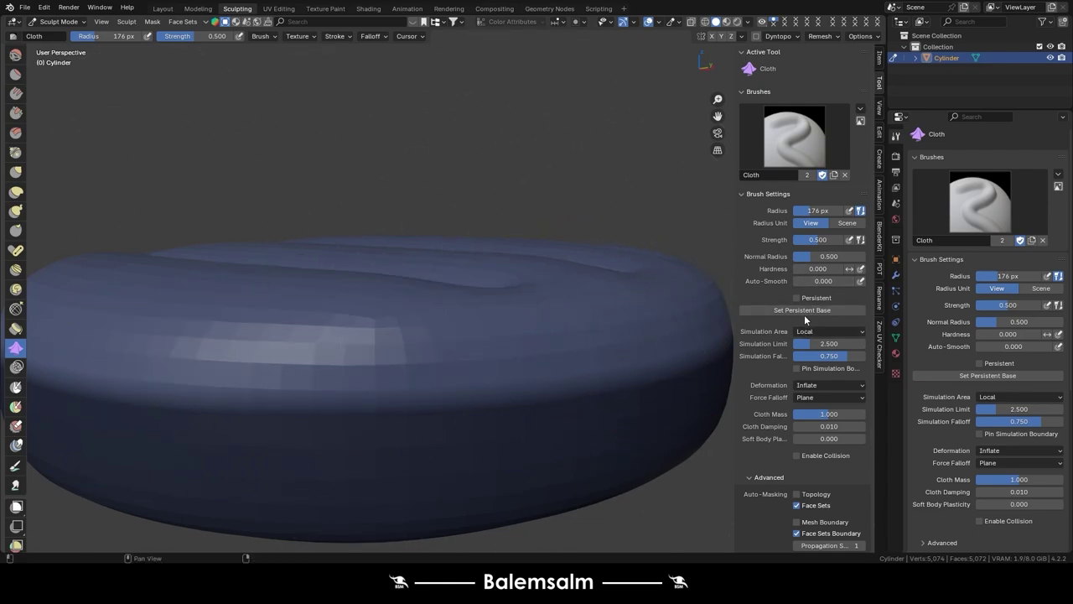
click(823, 384)
- Switch the Cloth brush to Grab and pull the cylinder's side and rim, undoing the last grab
click(825, 461)
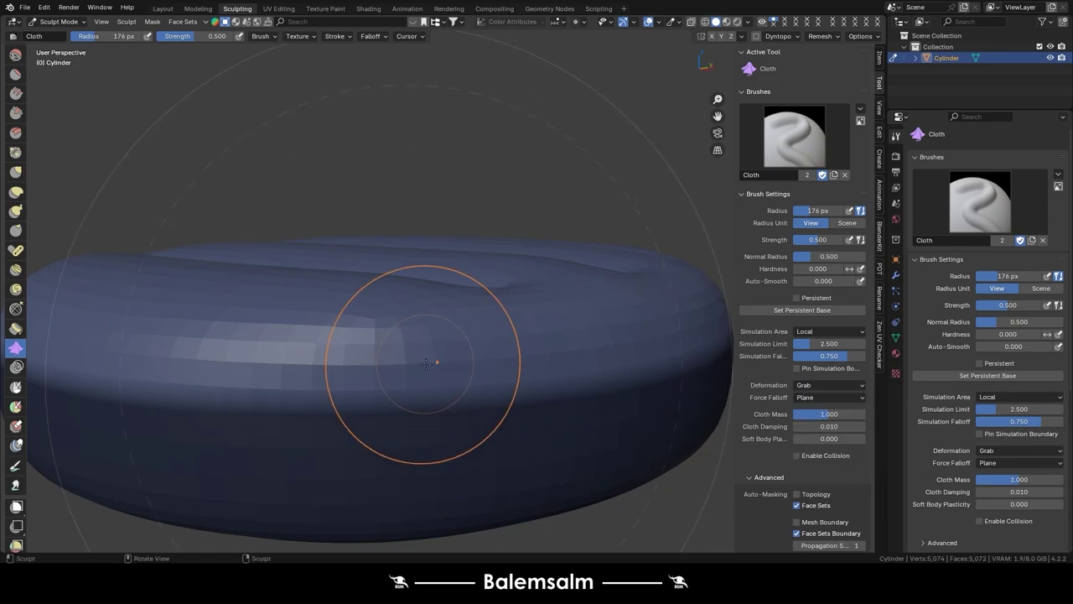
drag(426, 363, 609, 344)
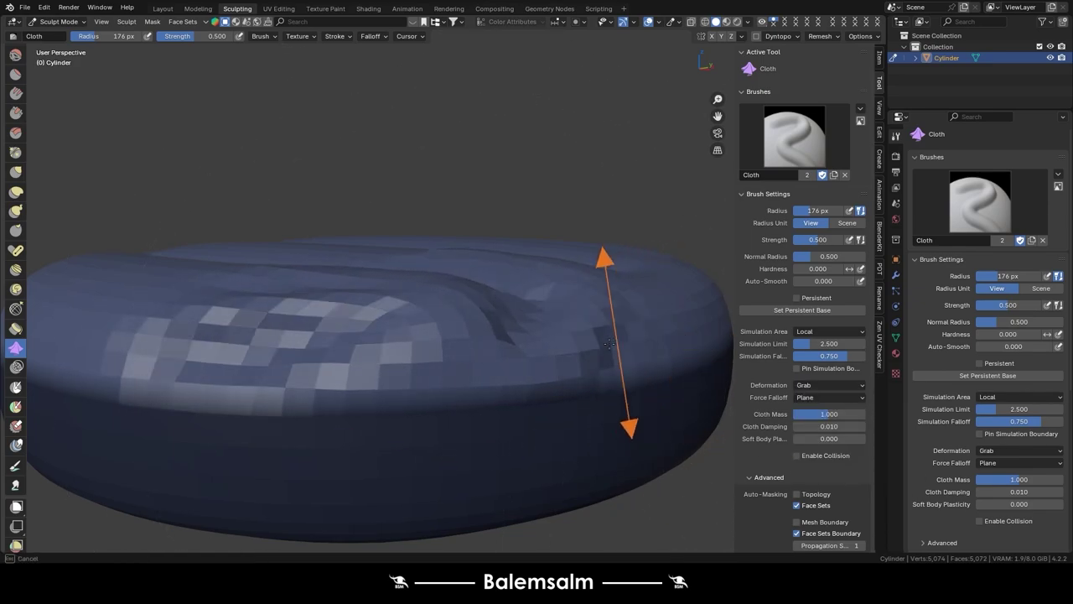
drag(609, 344, 465, 356)
mouse_move(503, 327)
middle_down()
mouse_move(686, 415)
mouse_move(215, 276)
middle_up()
drag(216, 276, 239, 335)
drag(311, 336, 490, 322)
middle_drag(490, 323, 144, 319)
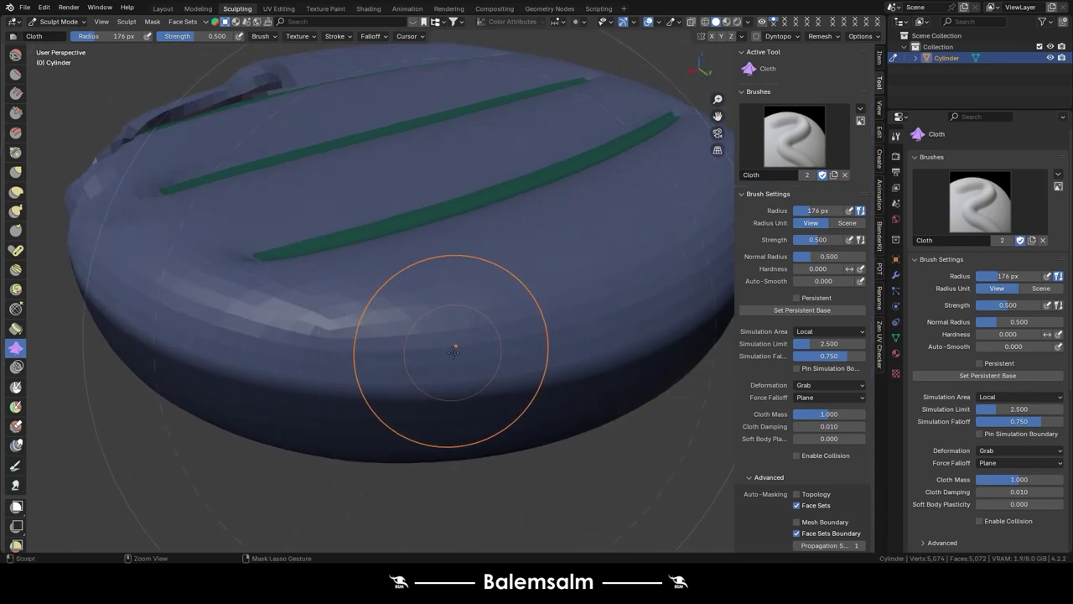
key(ctrl+z)
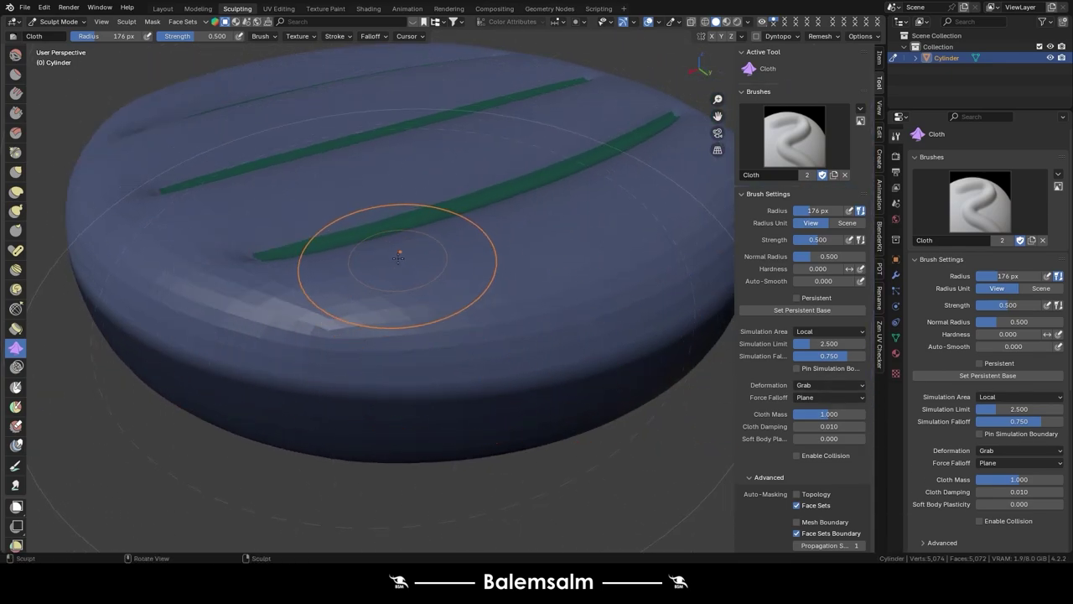
- Keep the Local simulation area and pinch the cylinder's side into folds with Pinch Point
middle_drag(395, 252, 536, 285)
click(846, 331)
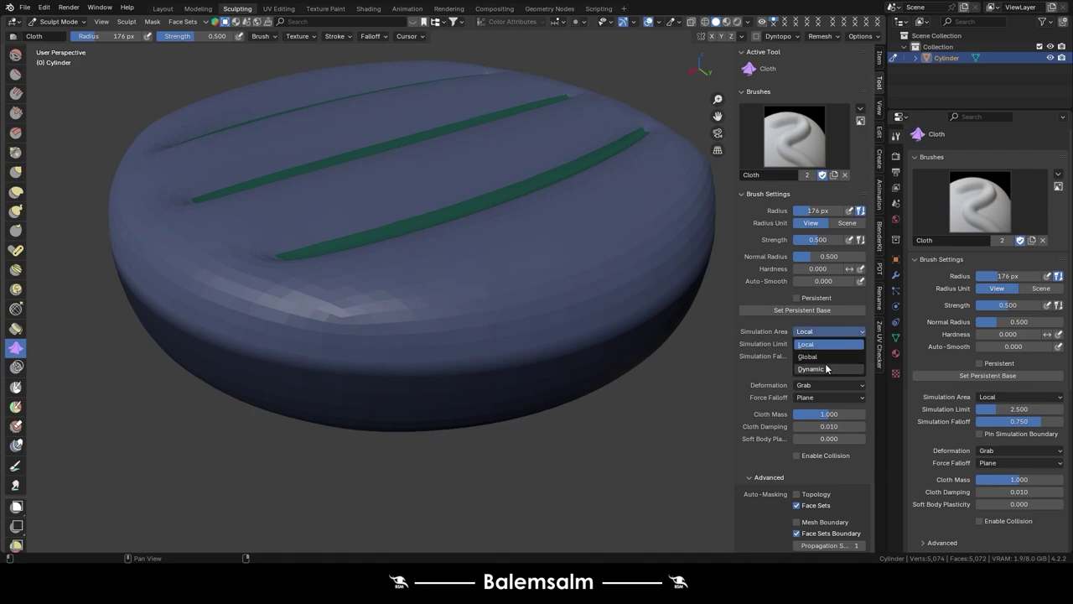
click(817, 343)
click(809, 385)
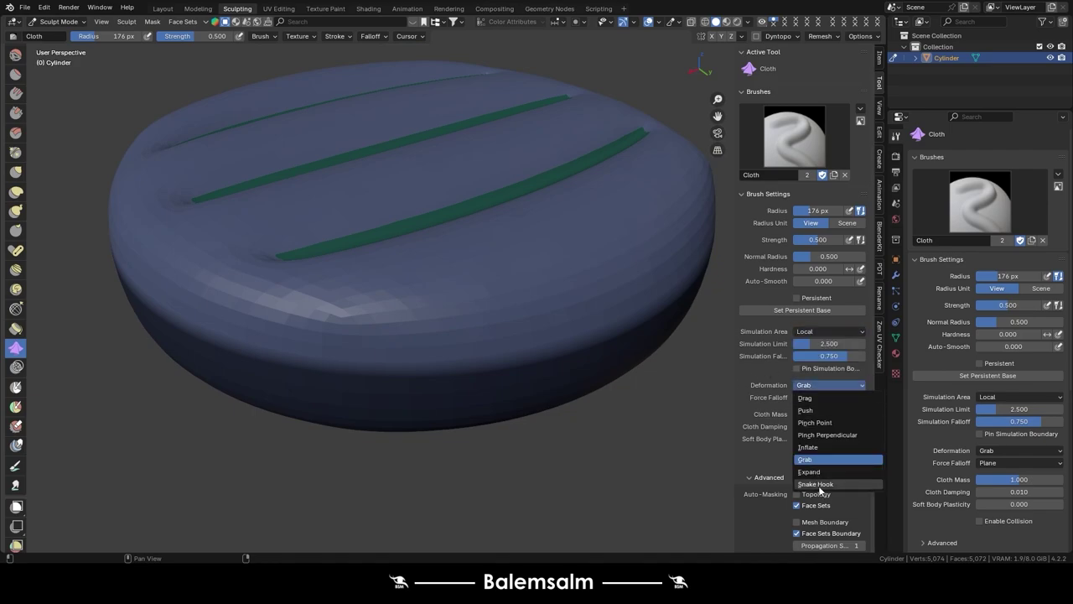
click(825, 422)
drag(474, 372, 653, 279)
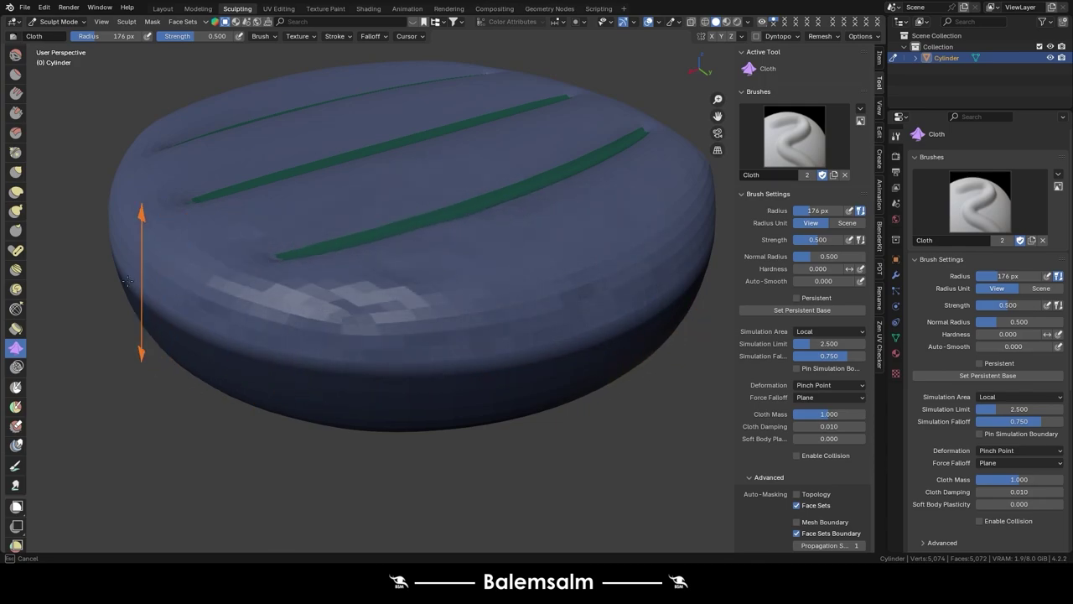
drag(592, 262, 257, 316)
- Drag the cloth surface across the rim using Drag deformation
click(813, 386)
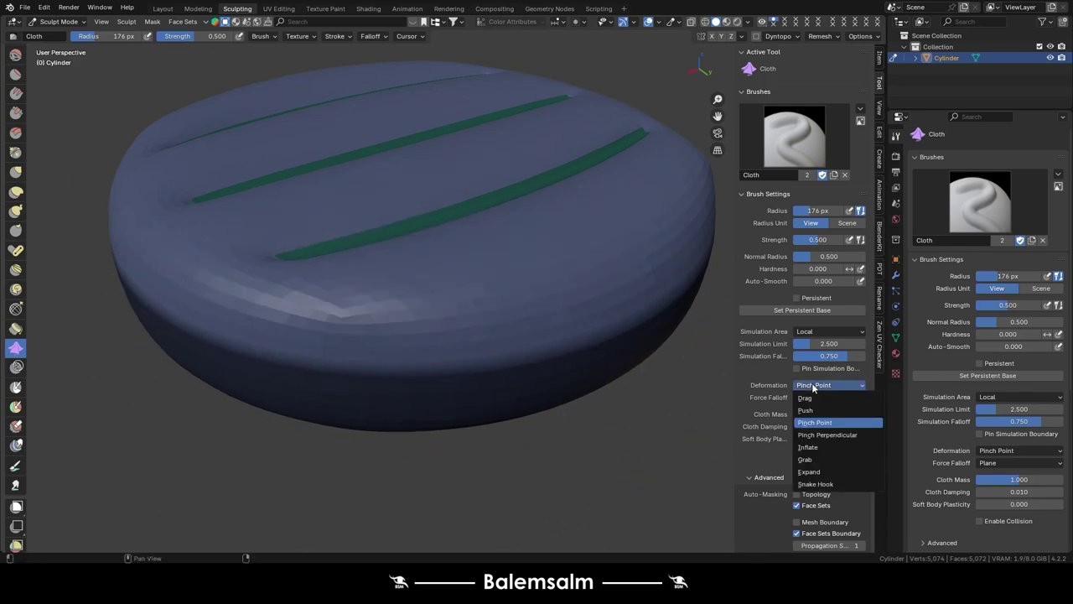
click(806, 399)
drag(377, 323, 646, 306)
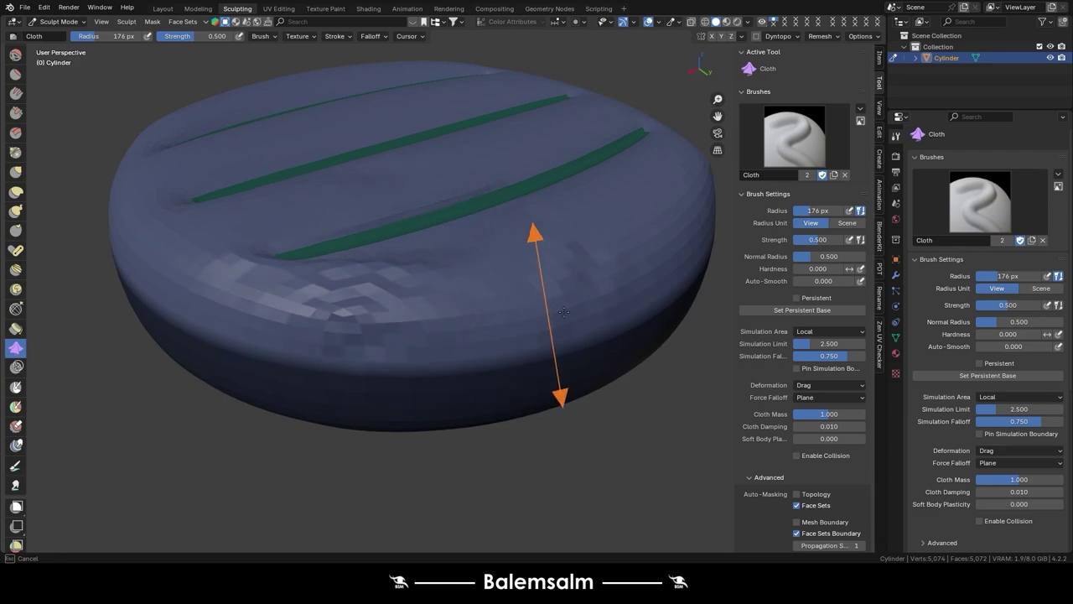
- Crease the lower rim and the top between the stripes with Expand deformation strokes
click(807, 385)
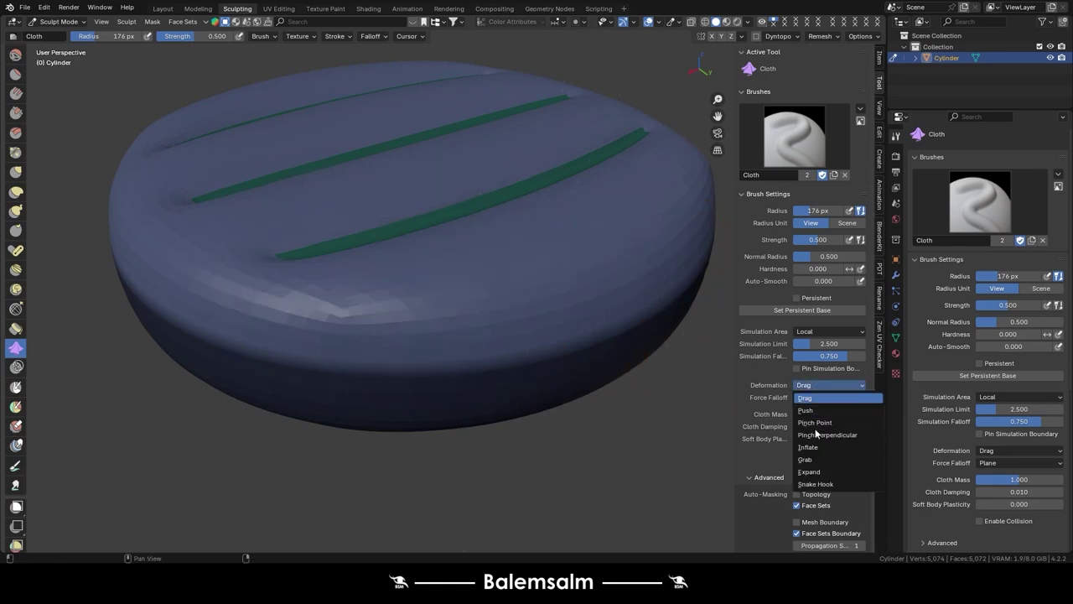
click(811, 472)
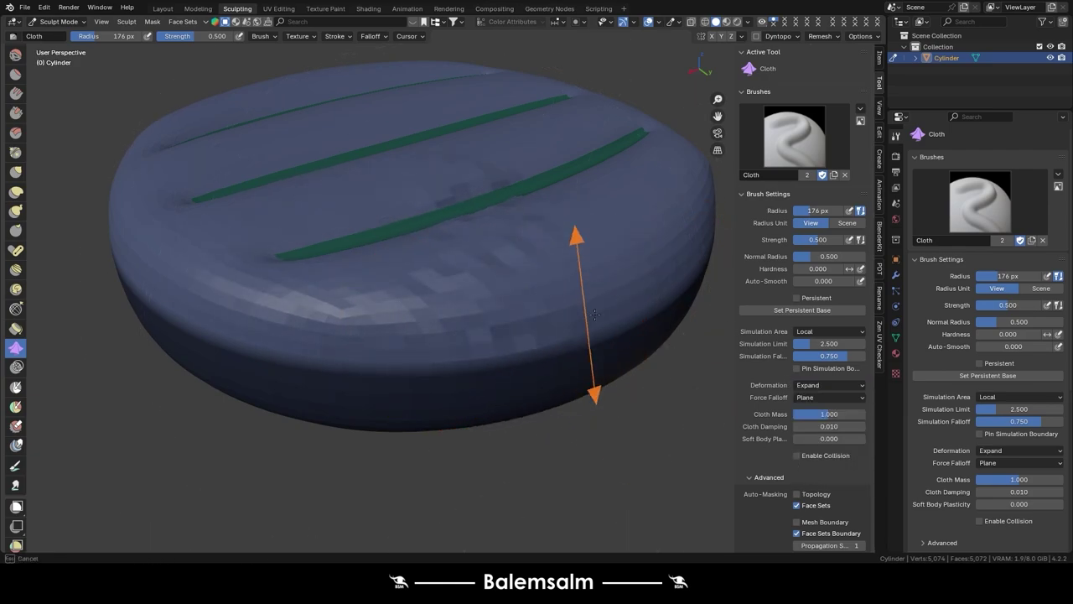
drag(438, 372, 537, 336)
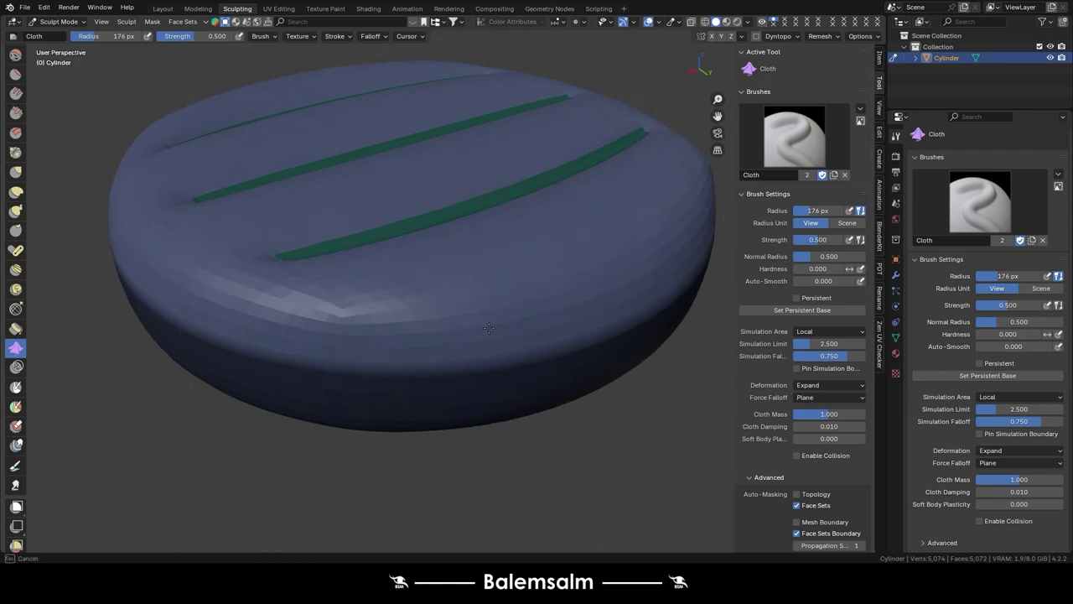
middle_drag(592, 298, 570, 323)
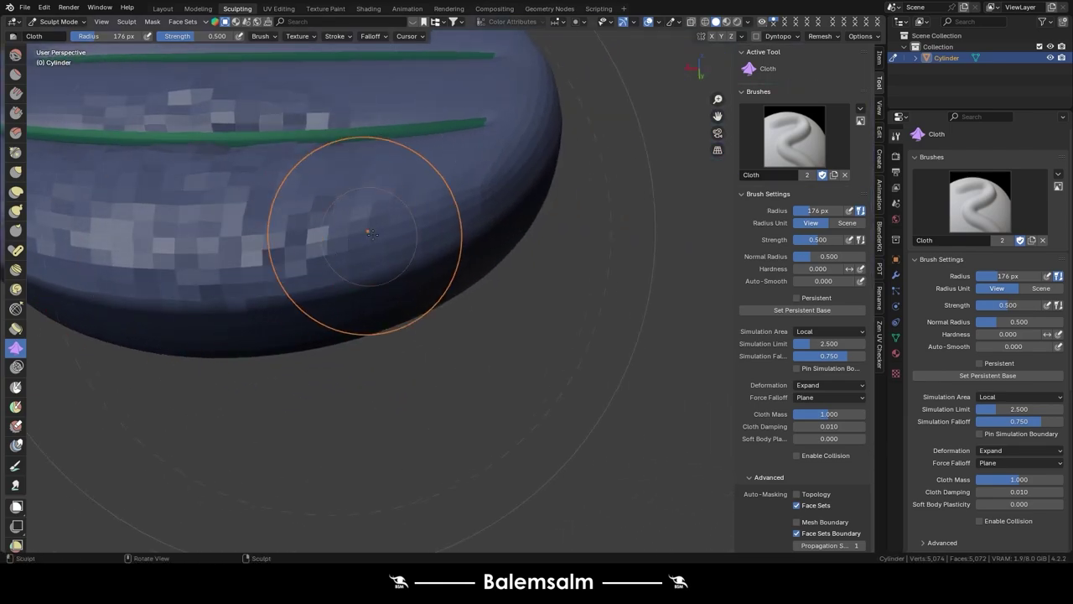
scroll(359, 252, up, 3)
mouse_move(413, 249)
middle_down()
mouse_move(369, 302)
mouse_move(131, 323)
middle_up()
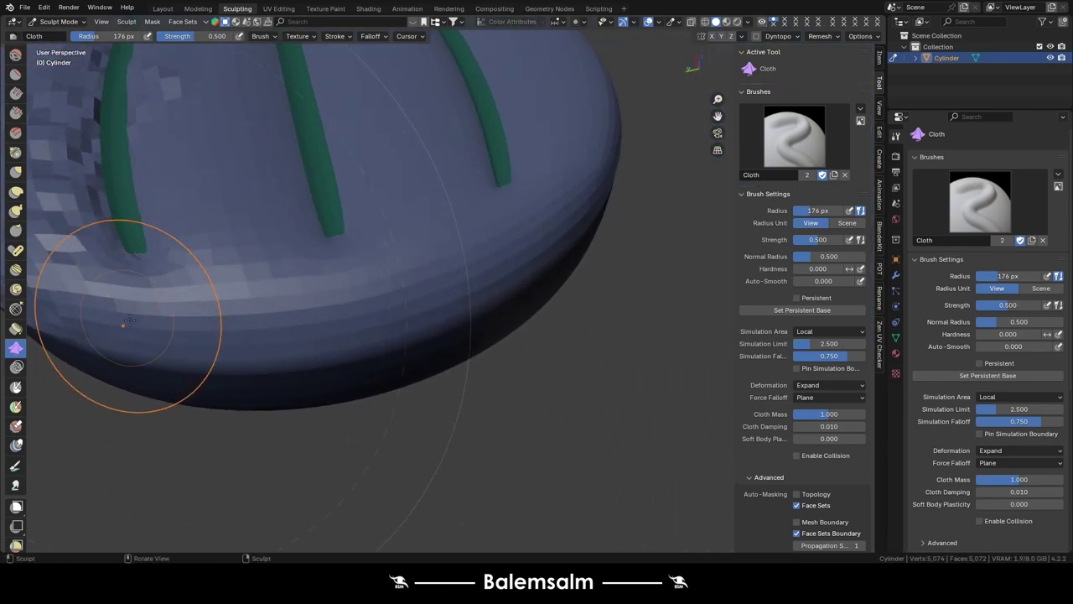
mouse_move(310, 317)
middle_down()
mouse_move(311, 300)
mouse_move(244, 395)
middle_up()
scroll(311, 299, down, 3)
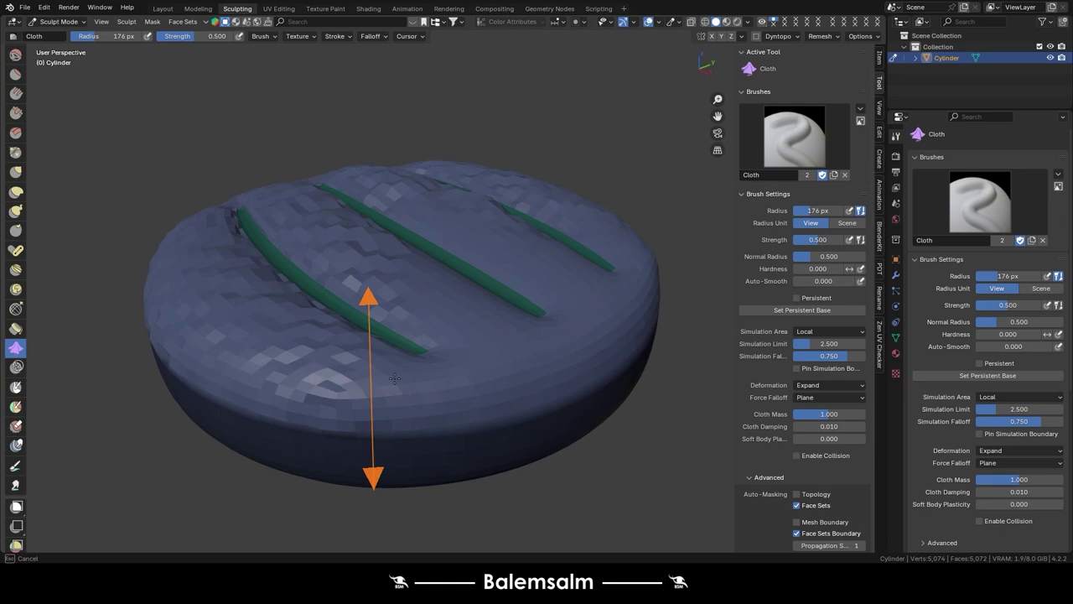
mouse_move(385, 383)
middle_down()
mouse_move(514, 388)
mouse_move(415, 401)
middle_up()
- Smooth the cylinder's wrinkled top with the Smooth brush
click(15, 54)
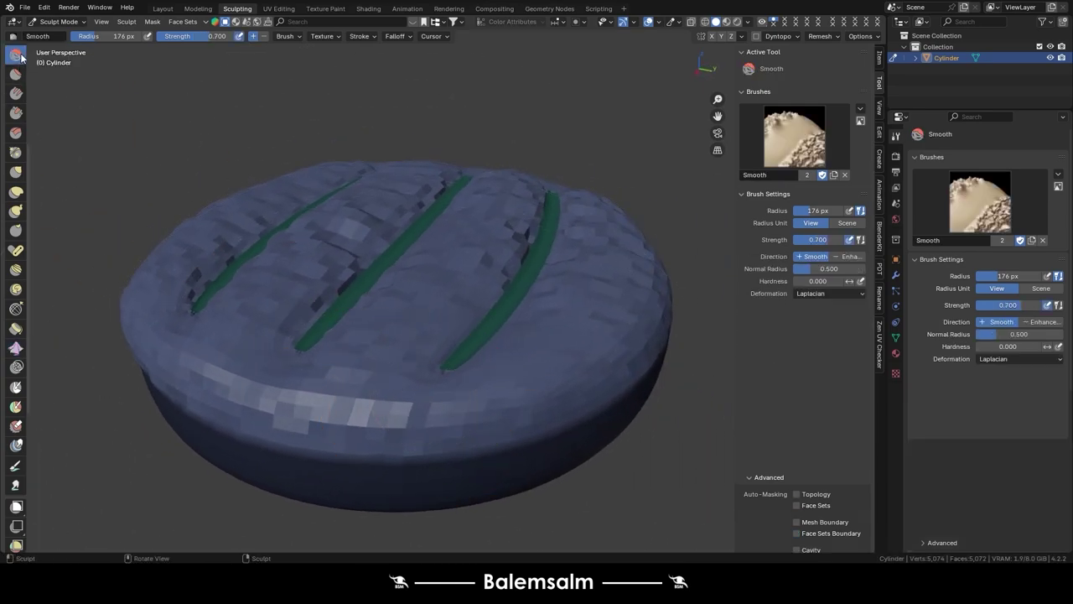
mouse_move(503, 218)
mouse_down()
mouse_move(643, 205)
mouse_move(470, 419)
mouse_move(335, 402)
mouse_move(210, 251)
mouse_move(4, 424)
mouse_up()
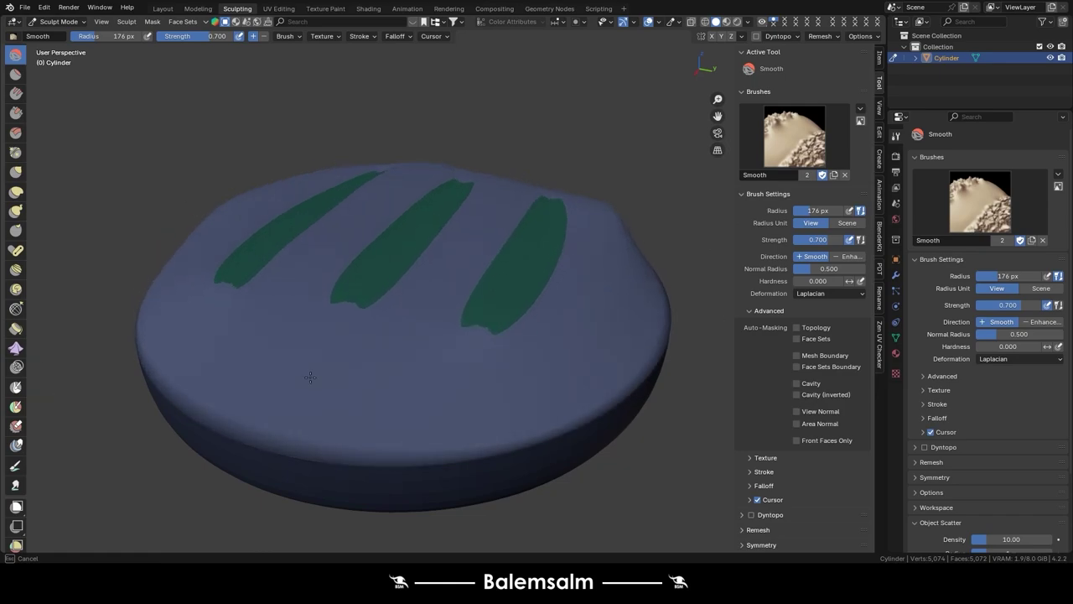
scroll(311, 377, down, 5)
middle_drag(288, 323, 403, 172)
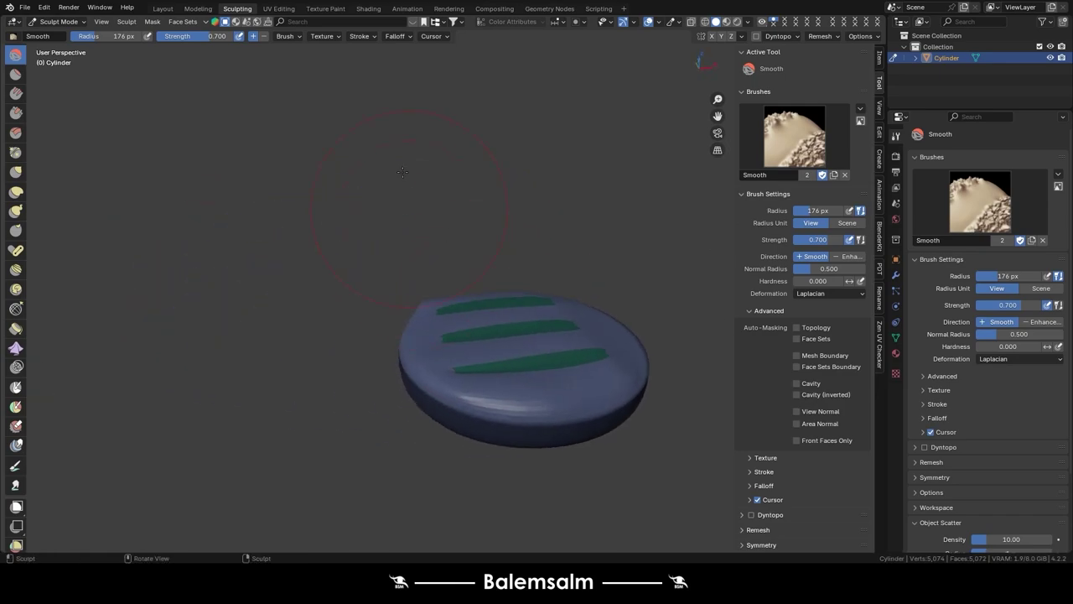
- Return to the Layout workspace and delete the cylinder, leaving an empty scene
click(156, 10)
scroll(463, 235, down, 5)
scroll(463, 235, up, 3)
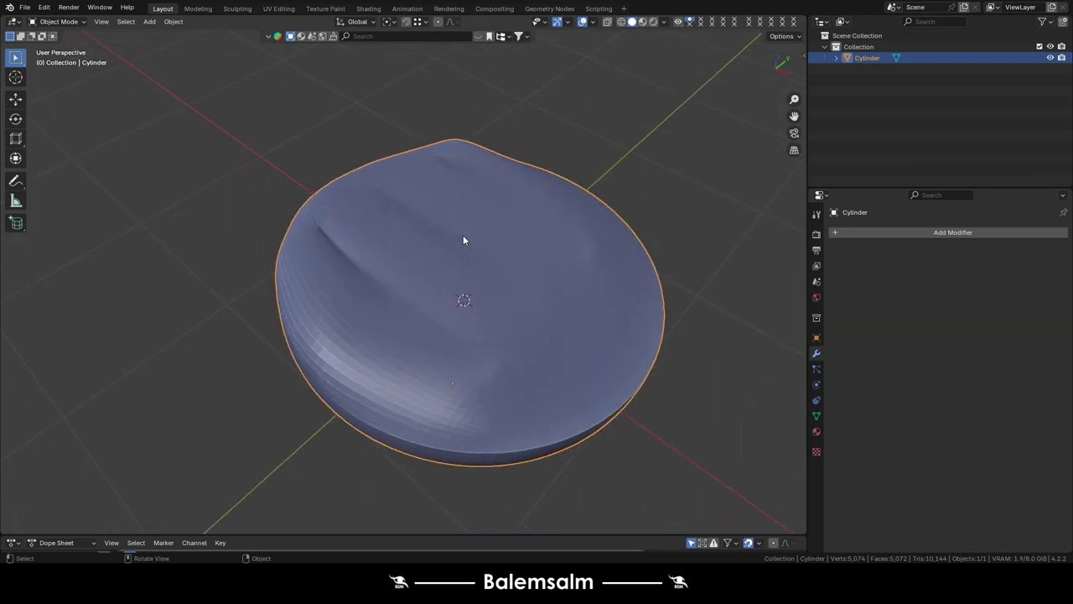
key(shift+alt+d)
click(543, 241)
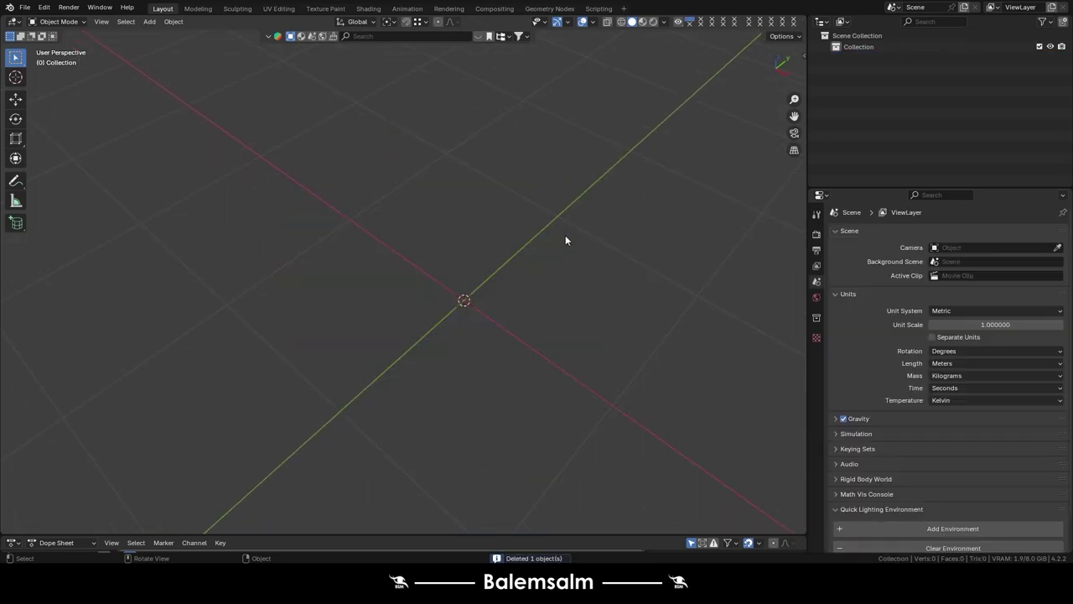
- Add a new cube mesh to the empty scene
mouse_move(565, 241)
middle_down()
mouse_move(555, 265)
mouse_move(428, 322)
middle_up()
key(shift+a)
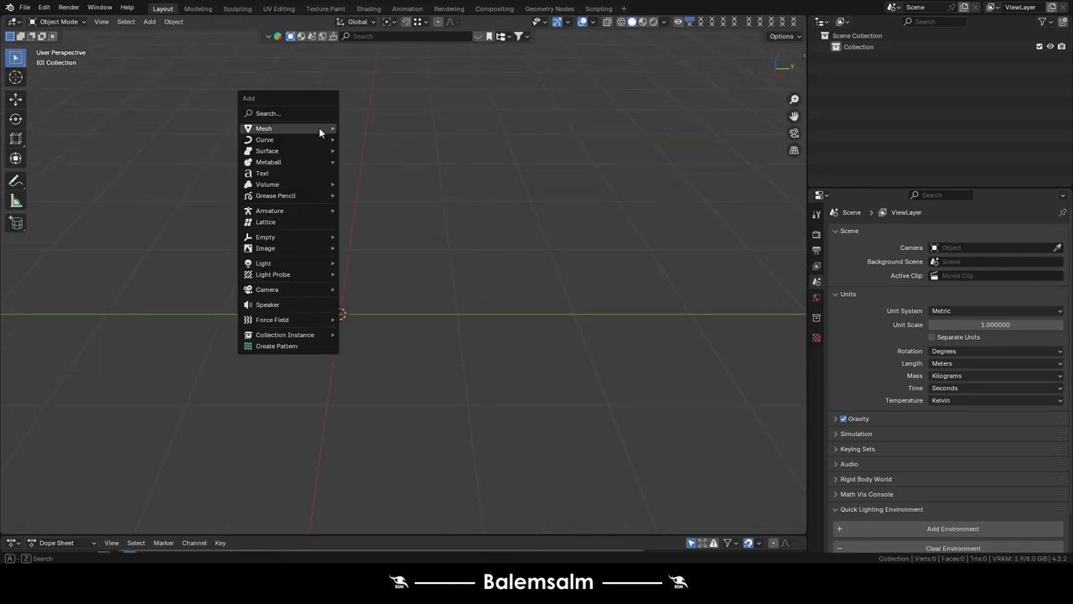
mouse_move(285, 128)
click(356, 141)
scroll(357, 146, down, 4)
middle_drag(452, 235, 539, 203)
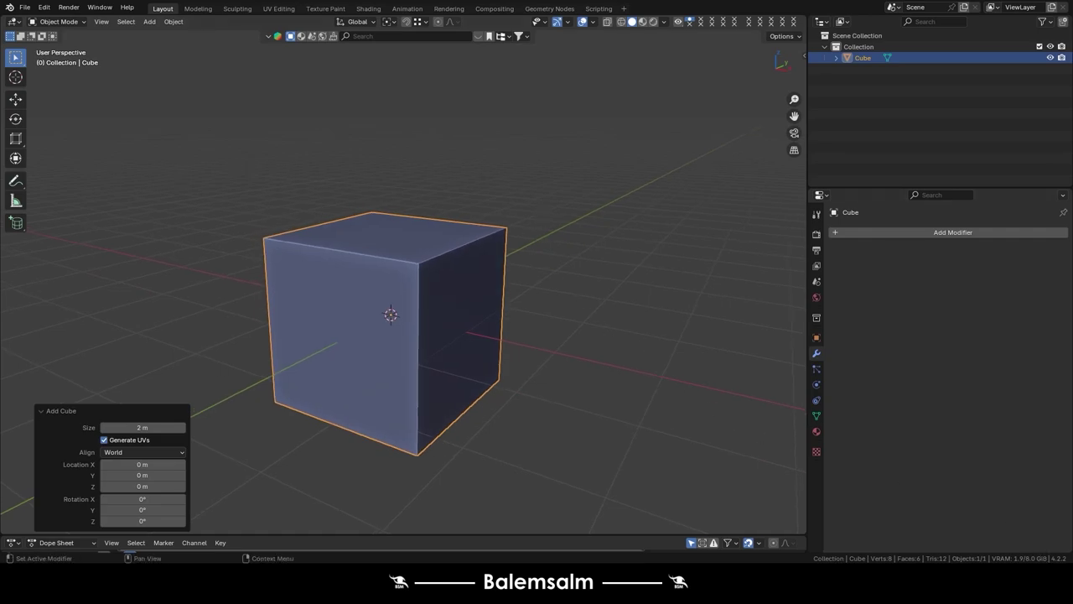
mouse_move(448, 325)
middle_down()
mouse_move(419, 318)
mouse_move(429, 331)
middle_up()
- In Edit Mode, move the cube's top face down on Z to flatten it into a slab
key(Tab)
click(404, 244)
key(g)
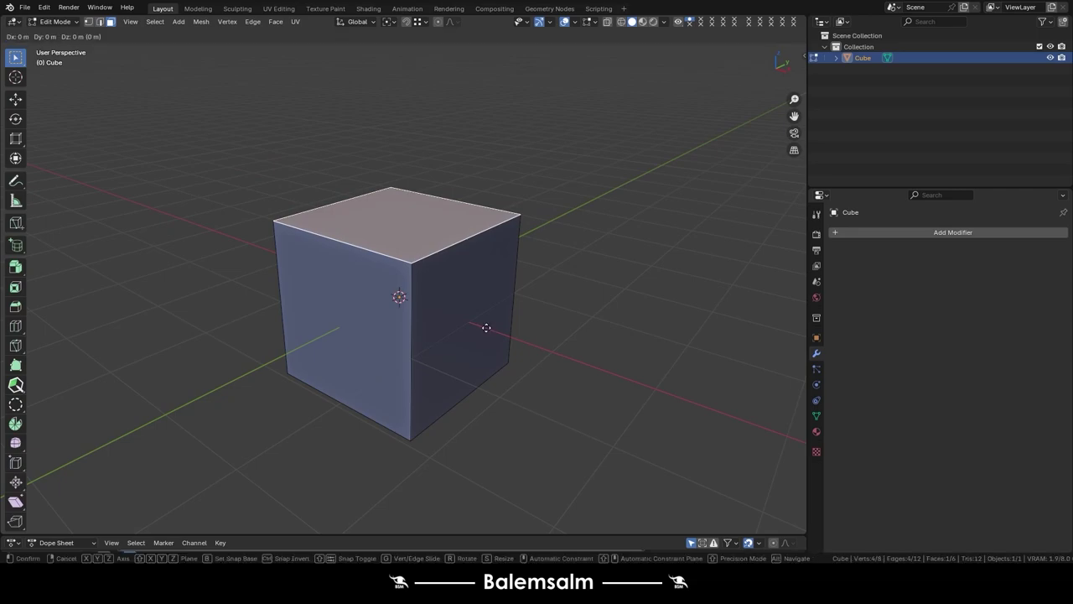
key(z)
click(481, 456)
mouse_move(461, 385)
middle_down()
mouse_move(403, 417)
mouse_move(495, 373)
middle_up()
- Loop-cut near the slab's right end and extrude that strip upward into a wall
key(ctrl+r)
click(496, 367)
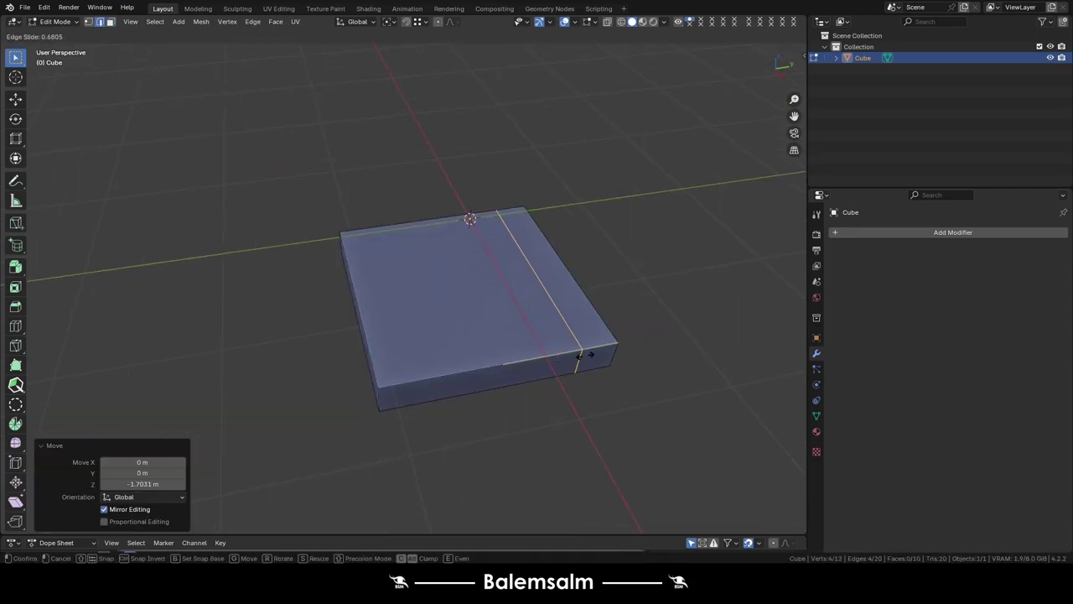
click(584, 354)
click(573, 318)
key(e)
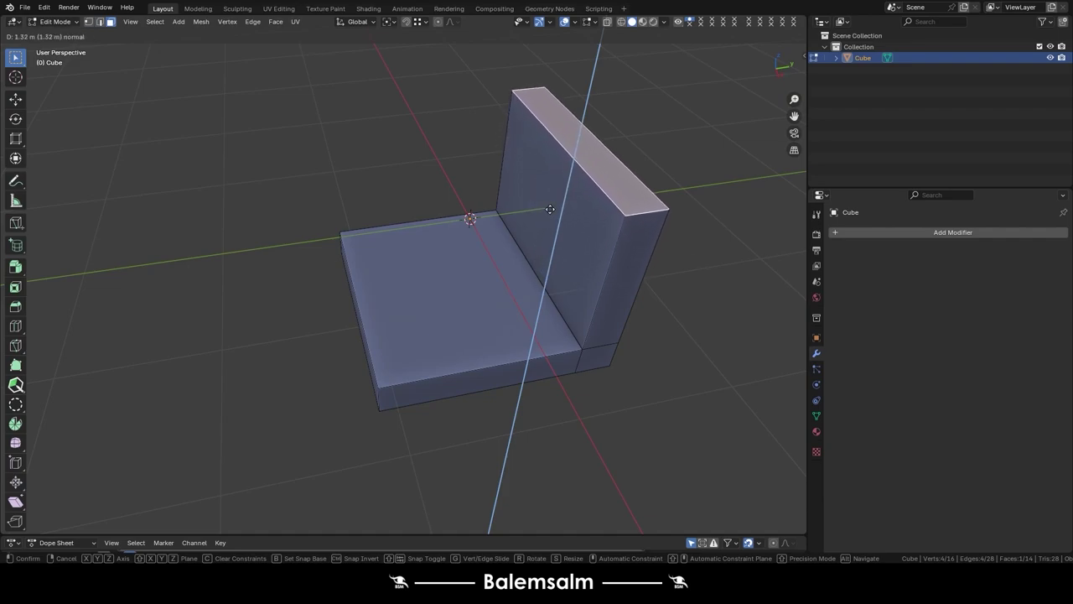
click(550, 209)
mouse_move(531, 257)
middle_down()
mouse_move(548, 204)
mouse_move(501, 321)
middle_up()
- Add evenly spaced loop cuts across the wall and base, then return to Object Mode
key(ctrl+r)
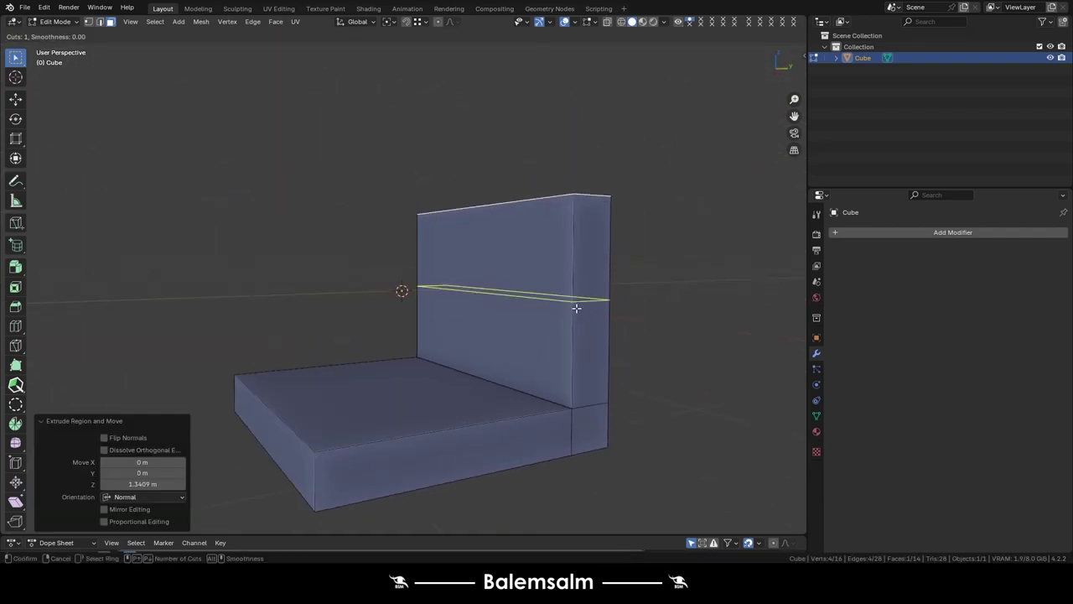
click(576, 308)
right_click(576, 308)
key(ctrl+r)
click(493, 439)
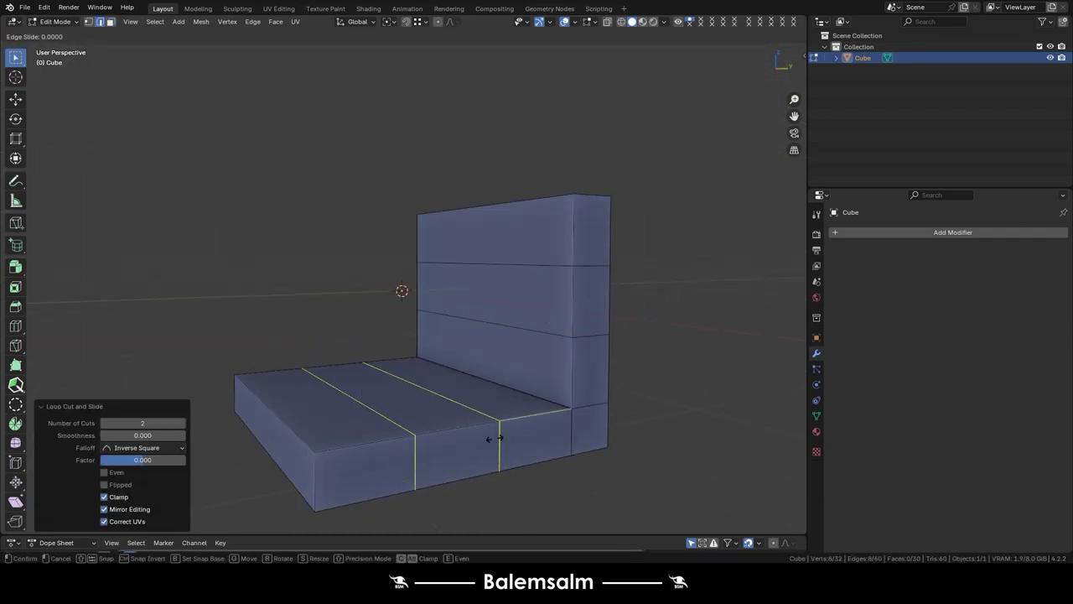
right_click(494, 439)
key(ctrl+r)
click(498, 342)
right_click(499, 343)
key(Tab)
- Add a Simple Subdivision modifier at level 2 and apply it
click(951, 232)
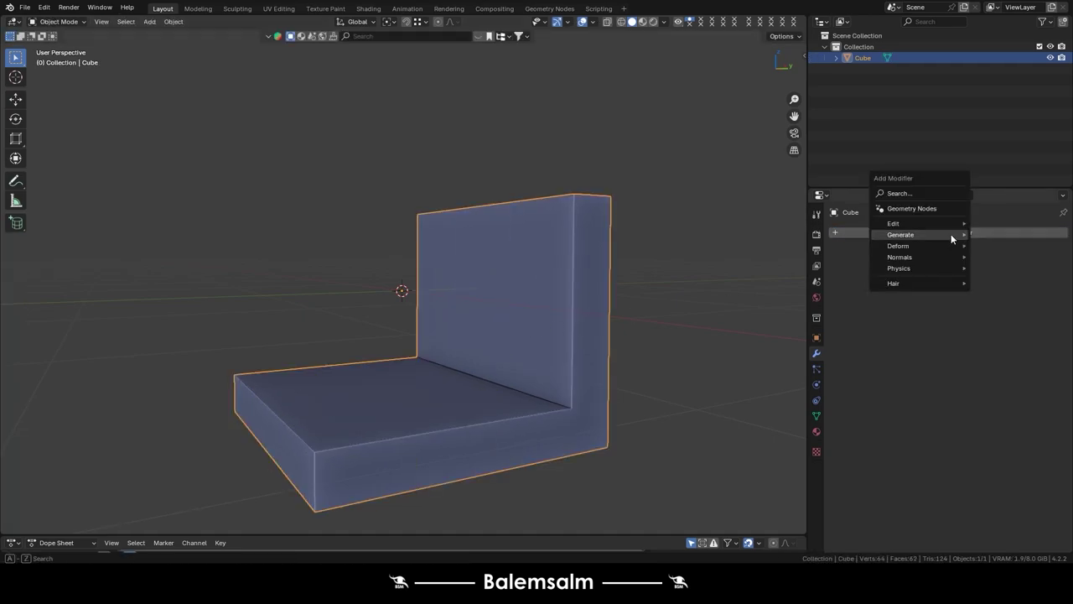
click(820, 382)
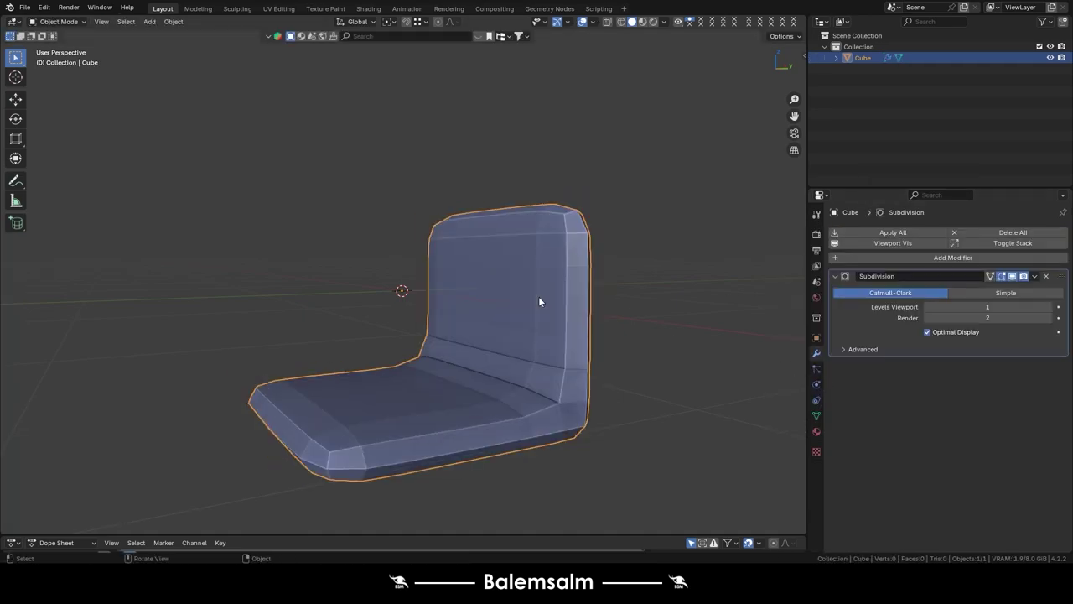
click(1046, 307)
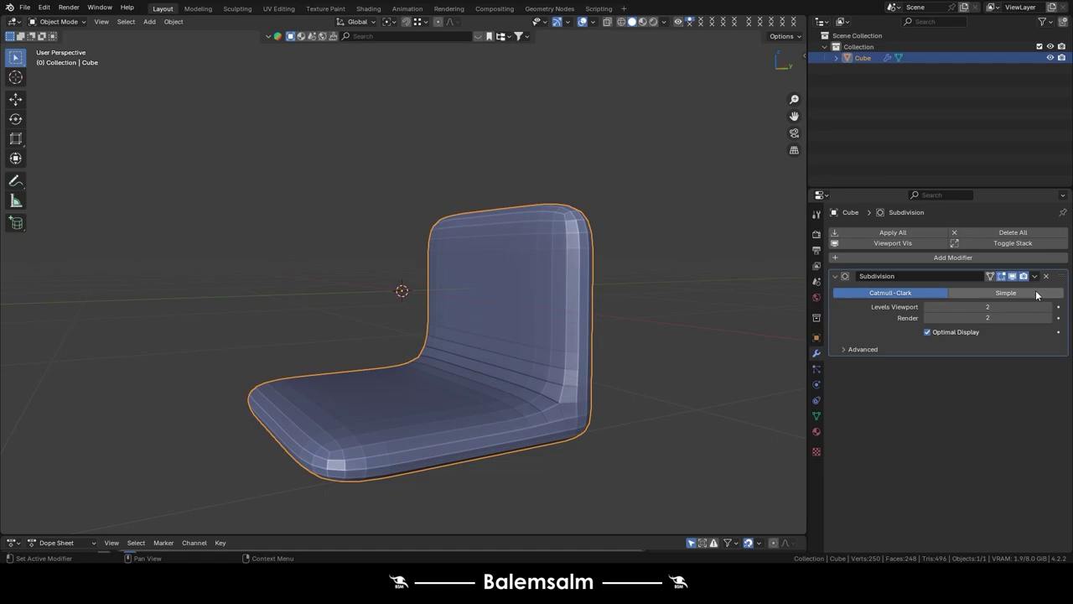
middle_drag(788, 290, 673, 290)
click(997, 293)
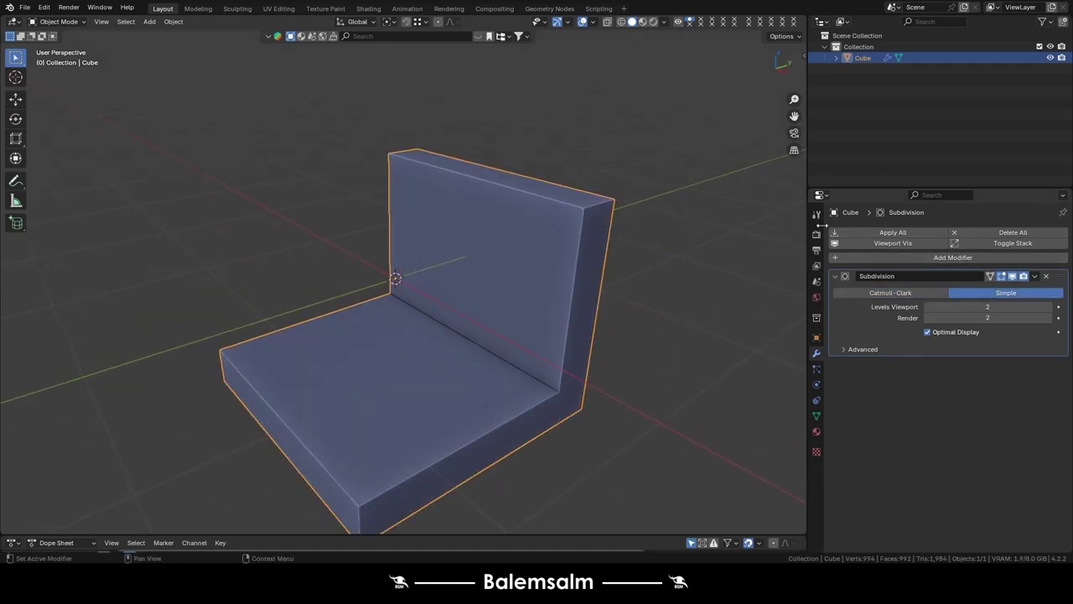
click(845, 232)
- Select edge loops across the backrest and seat and bevel them with 4 segments
key(Tab)
scroll(524, 258, up, 3)
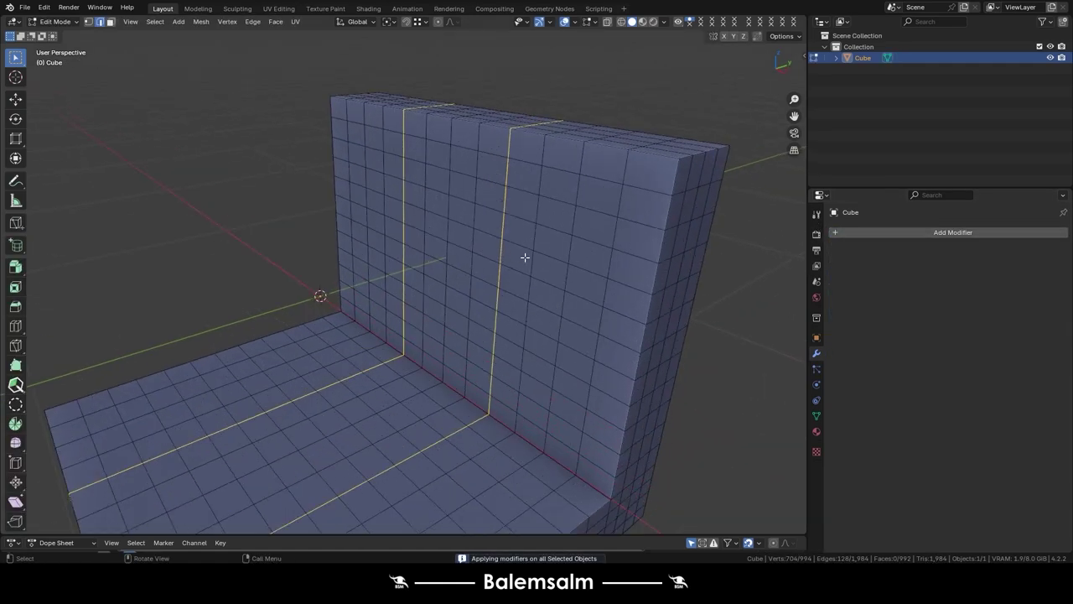
alt+click(588, 246)
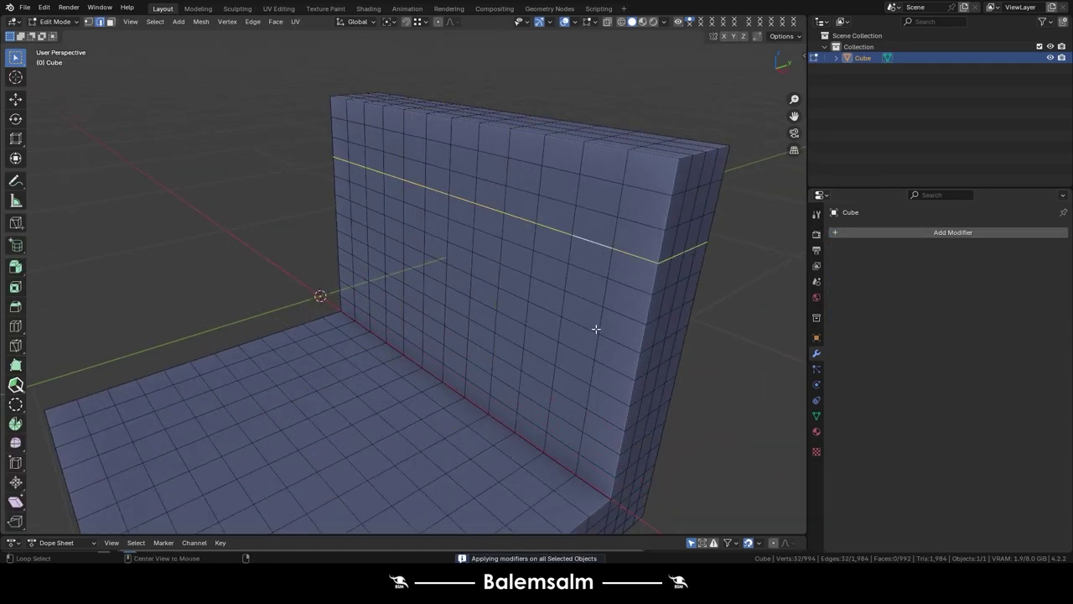
alt+shift+click(577, 404)
middle_drag(539, 391, 537, 419)
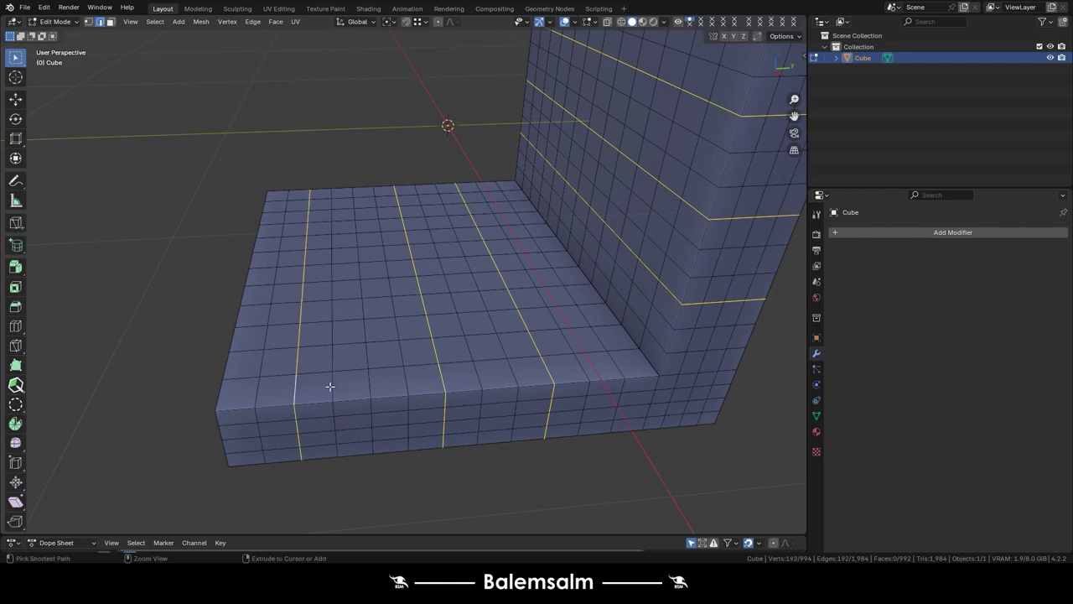
mouse_move(328, 386)
middle_down()
mouse_move(455, 335)
mouse_move(520, 338)
middle_up()
key(ctrl+b)
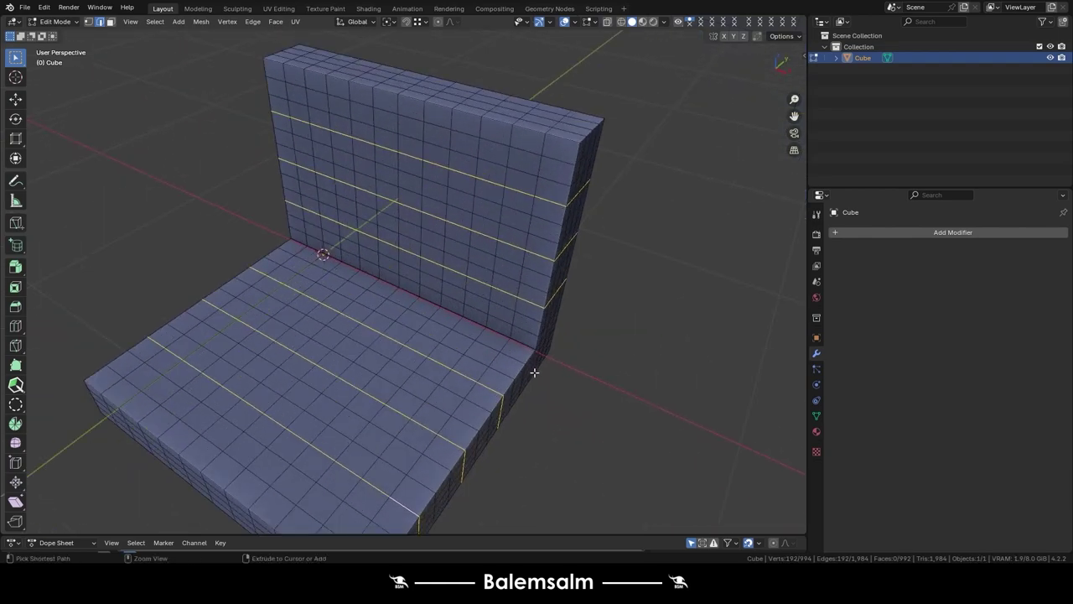
click(559, 382)
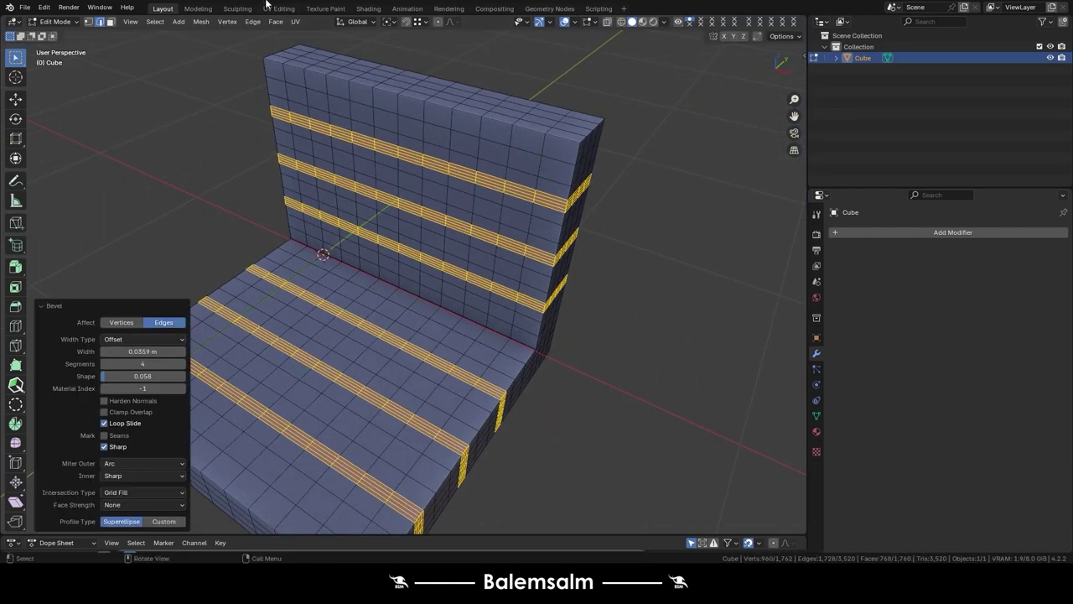
- In Sculpting, create face sets from the Edit Mode selection and pick the Cloth Filter
click(237, 9)
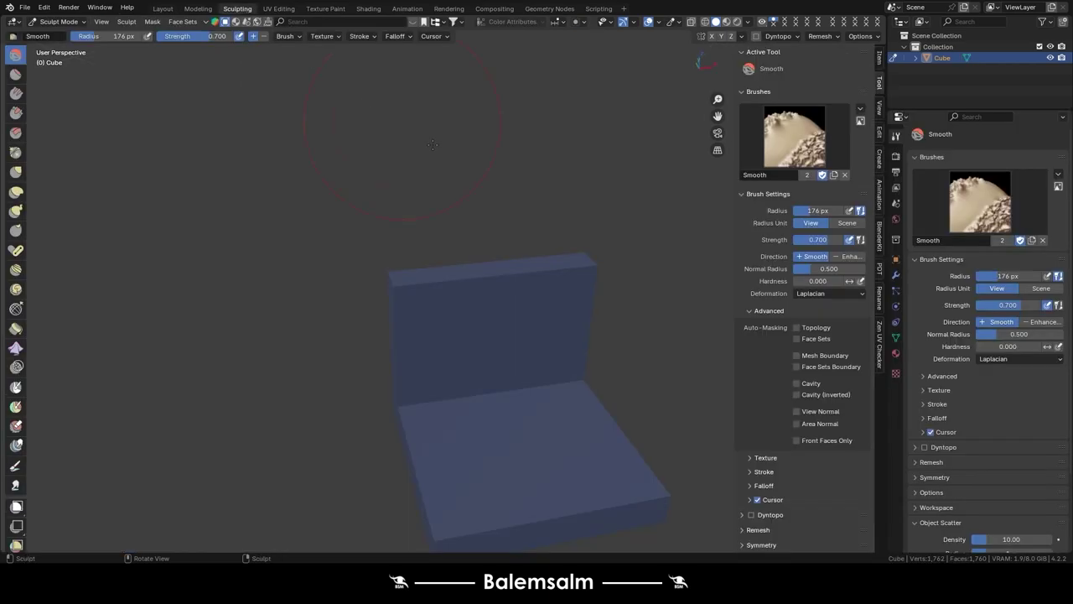
click(184, 22)
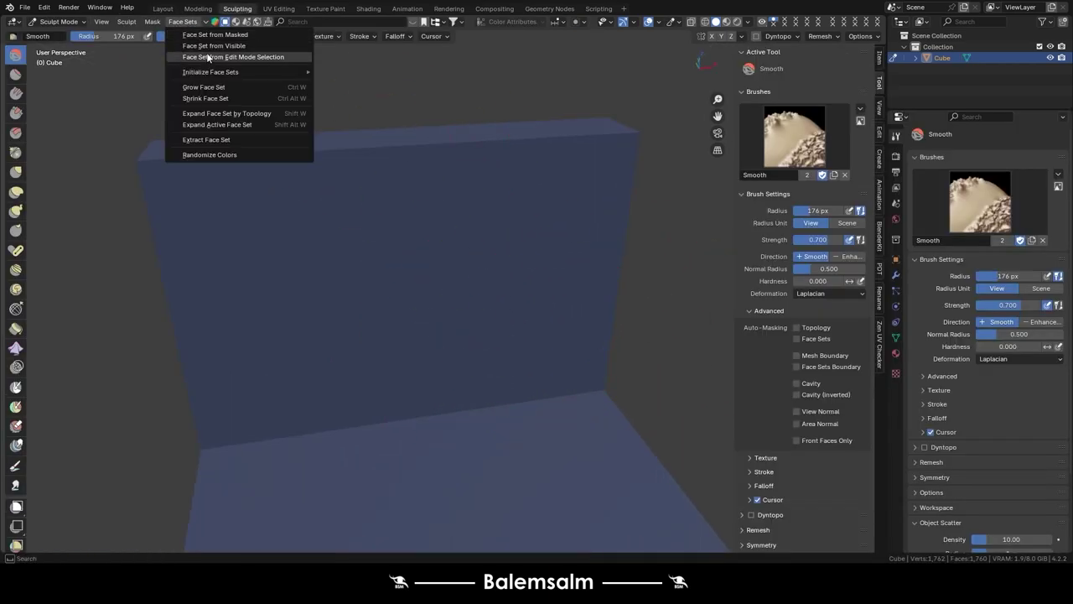
click(209, 57)
middle_drag(377, 251, 587, 268)
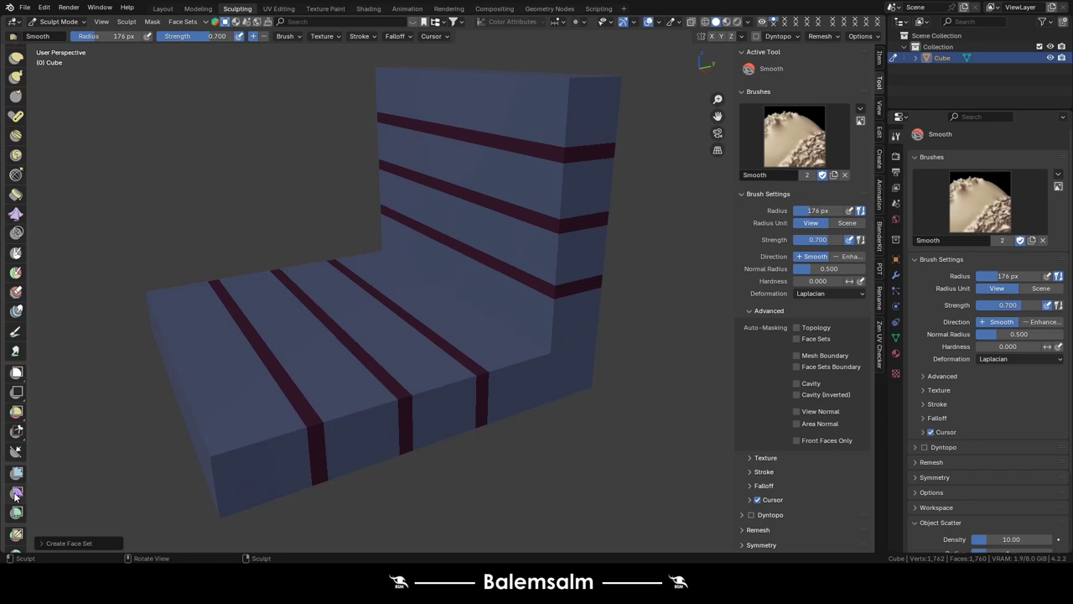
scroll(15, 495, down, 4)
click(16, 403)
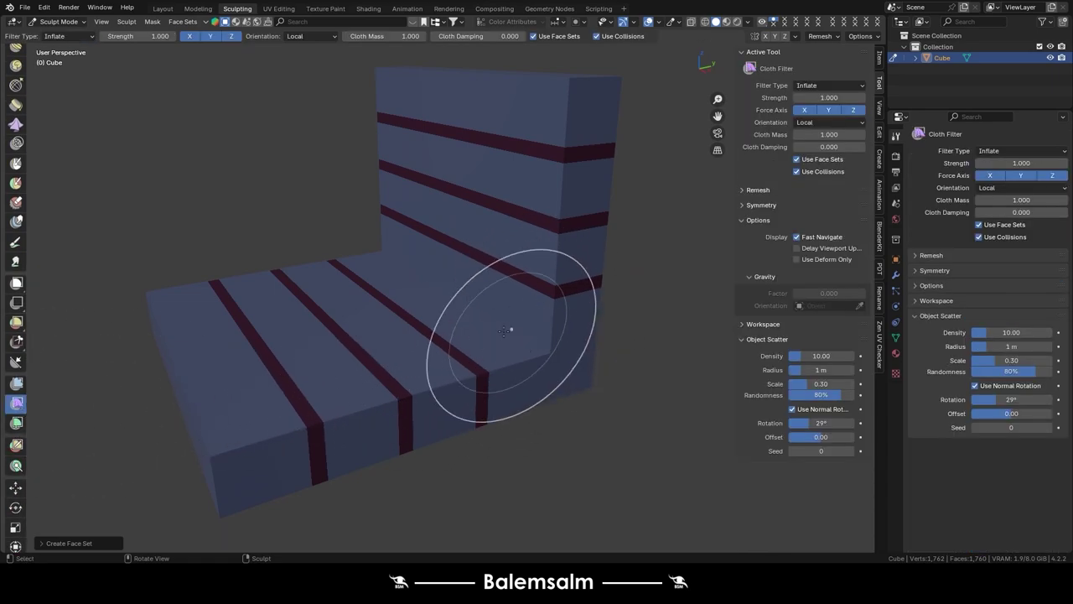
- Inflate the striped mesh with the Cloth Filter so the stripes bow, redoing a first attempt
mouse_move(515, 332)
mouse_down()
mouse_move(522, 319)
mouse_move(568, 311)
mouse_move(635, 324)
mouse_move(711, 316)
mouse_up()
mouse_move(610, 383)
middle_down()
mouse_move(537, 306)
mouse_move(511, 320)
middle_up()
key(ctrl+z)
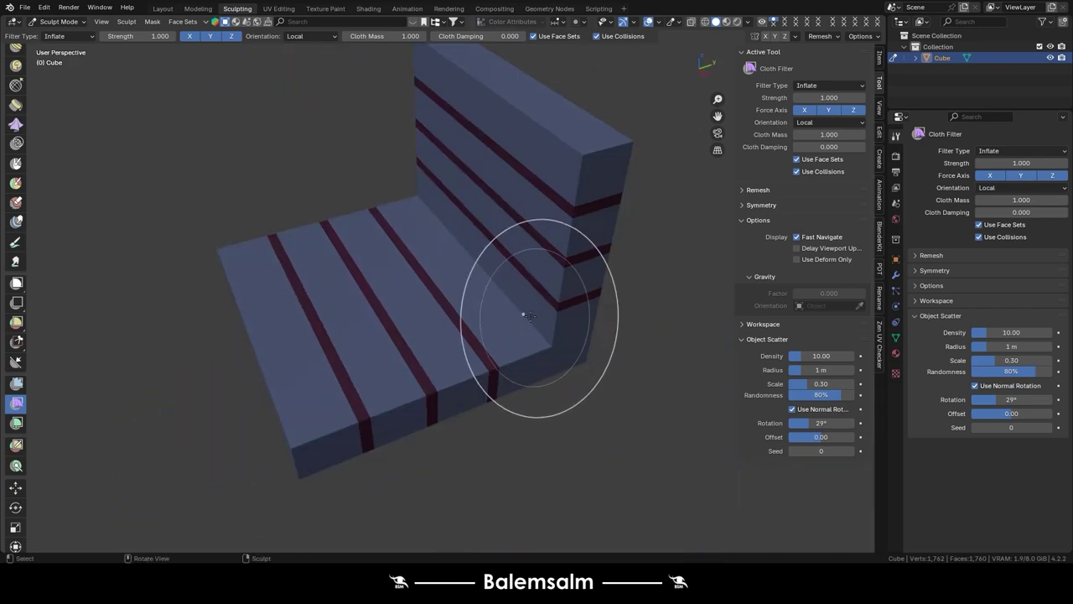
drag(543, 308, 556, 306)
scroll(545, 229, up, 3)
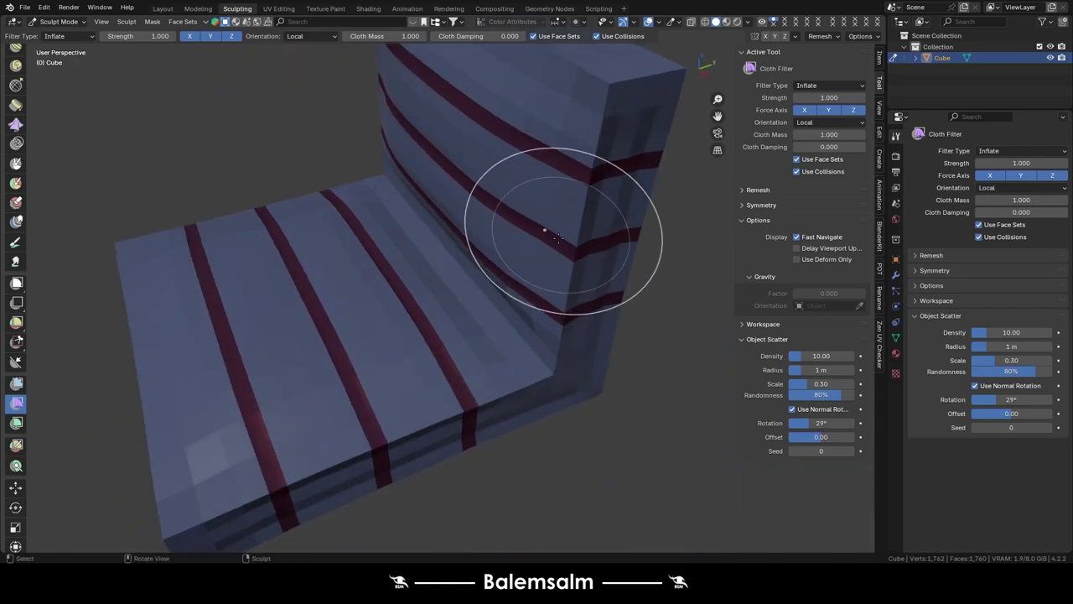
- Bow out the upright backrest and swell the whole mesh into a puffy cushion
mouse_move(552, 256)
mouse_down()
mouse_move(528, 249)
mouse_move(565, 293)
mouse_up()
key(ctrl+z)
key(ctrl+z)
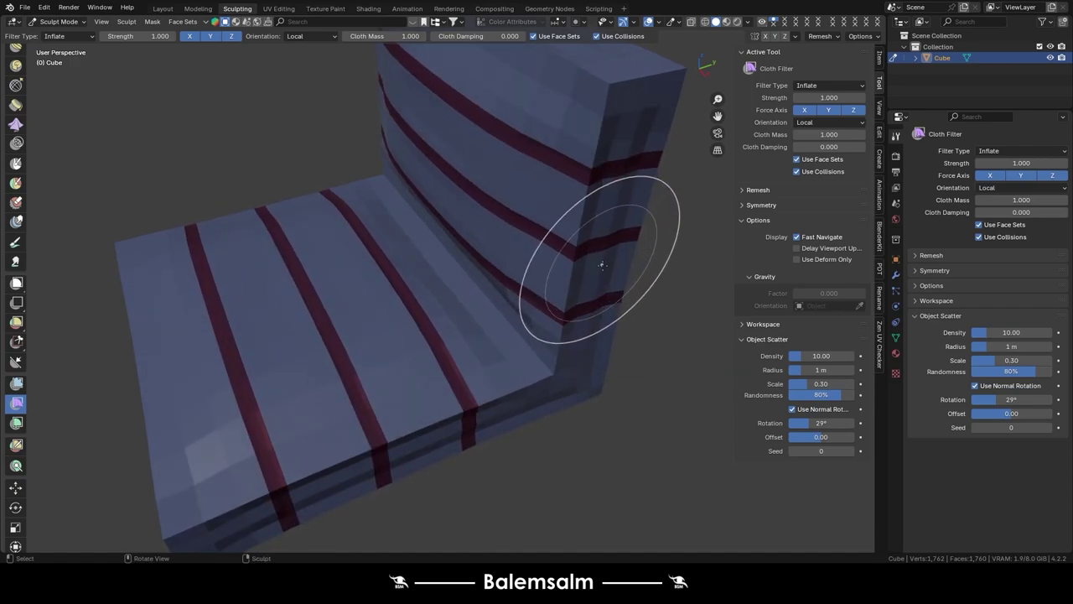
middle_drag(565, 293, 535, 244)
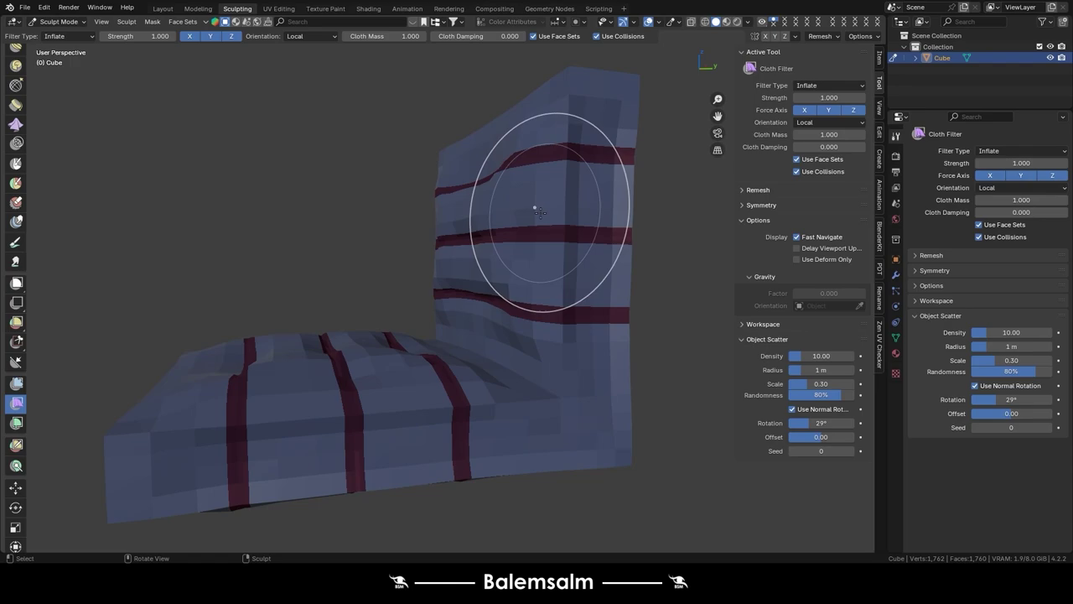
drag(511, 202, 563, 201)
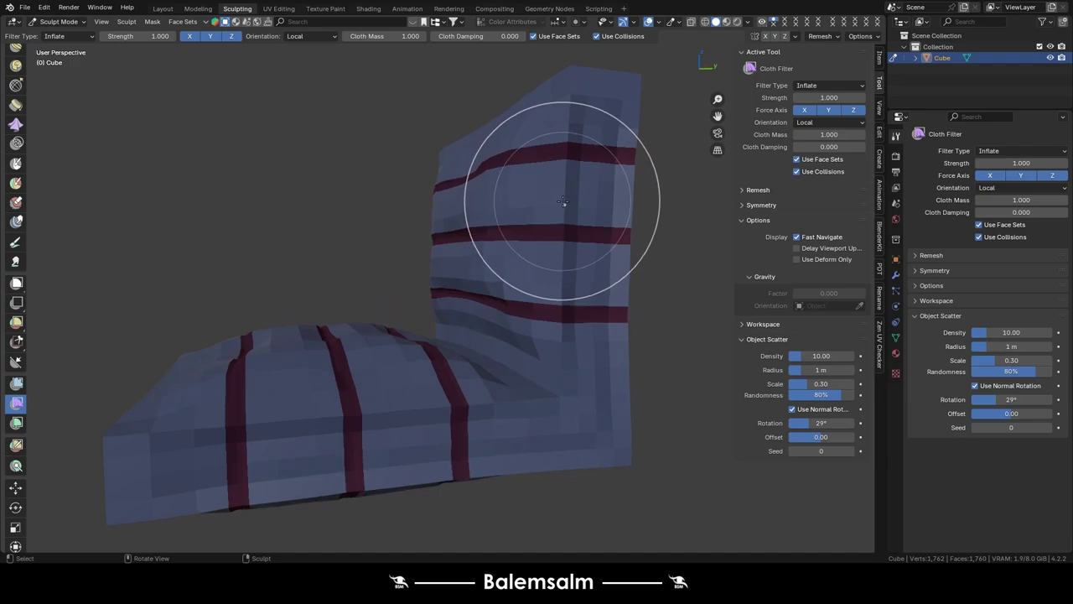
middle_drag(412, 296, 426, 372)
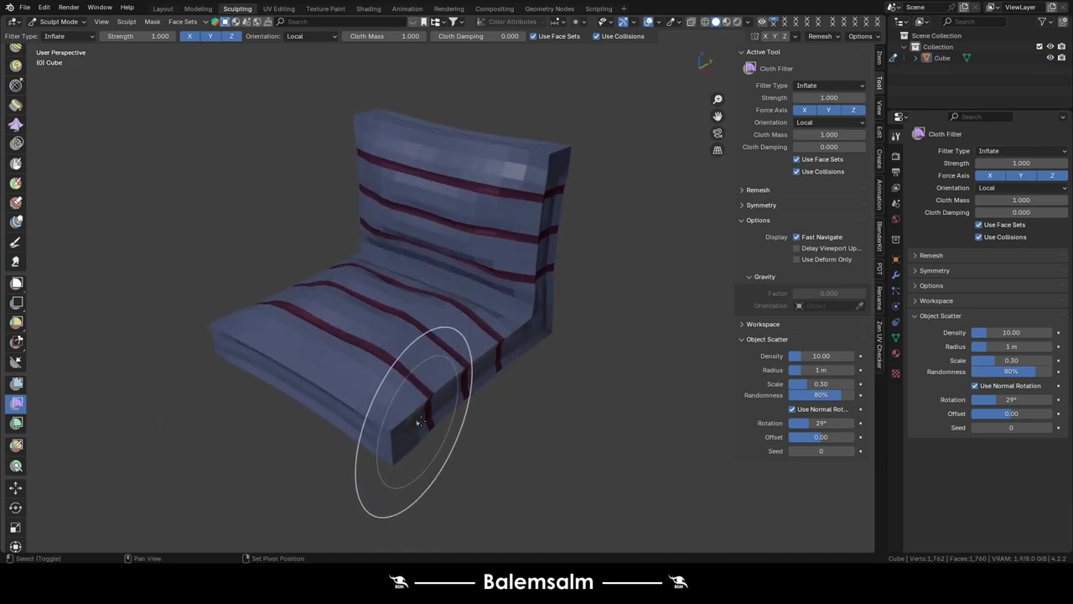
scroll(24, 94, up, 4)
scroll(24, 94, up, 4)
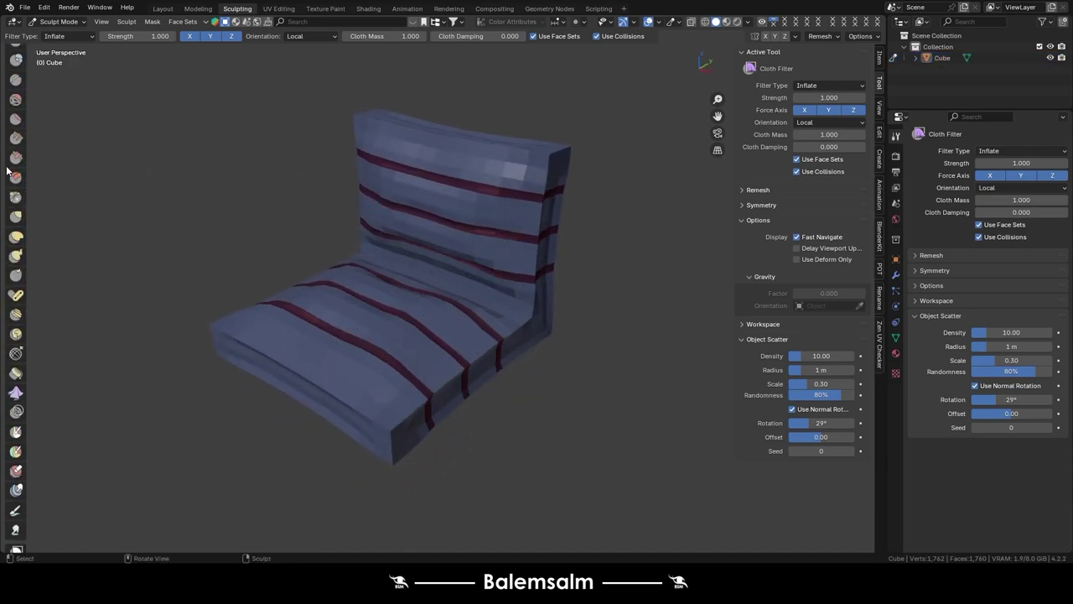
scroll(23, 93, up, 4)
- Smooth the cushion from seat to backrest and soften the inner corner crease
click(16, 233)
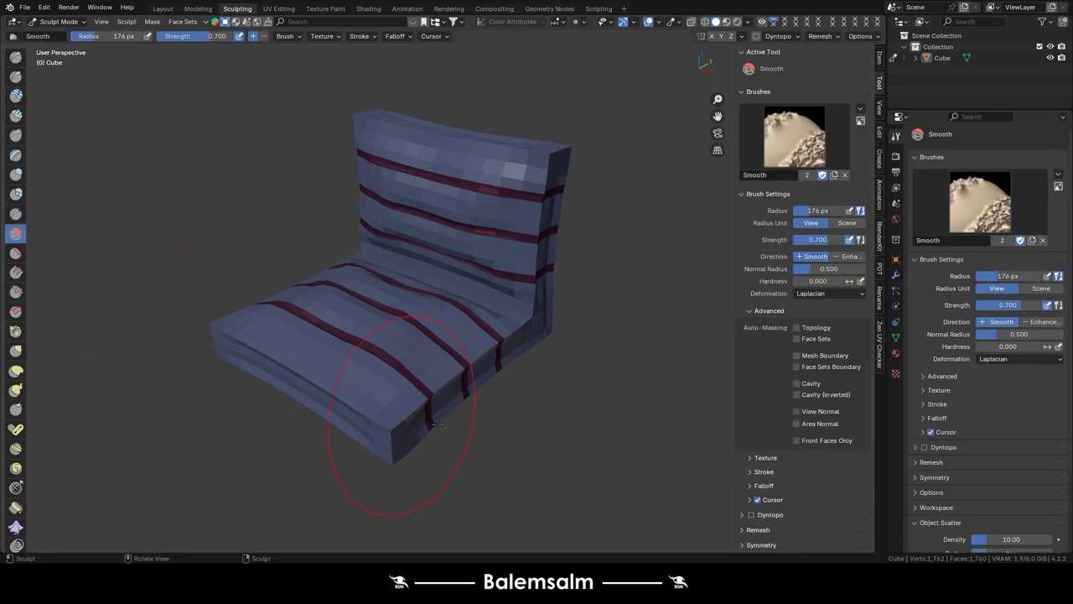
mouse_move(403, 447)
mouse_down()
mouse_move(503, 298)
mouse_move(433, 150)
mouse_up()
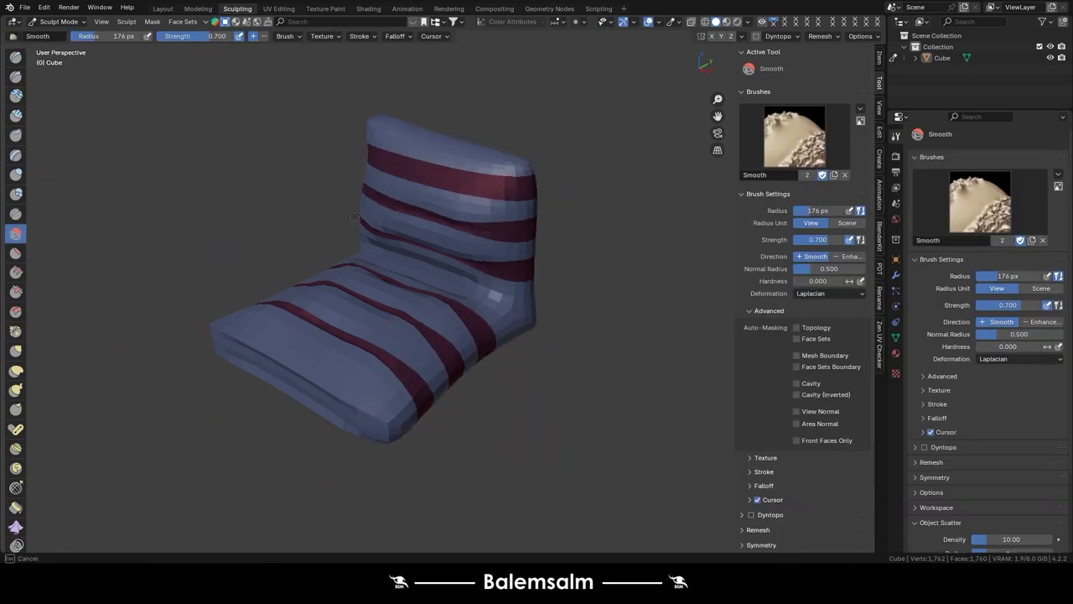
middle_drag(354, 218, 345, 242)
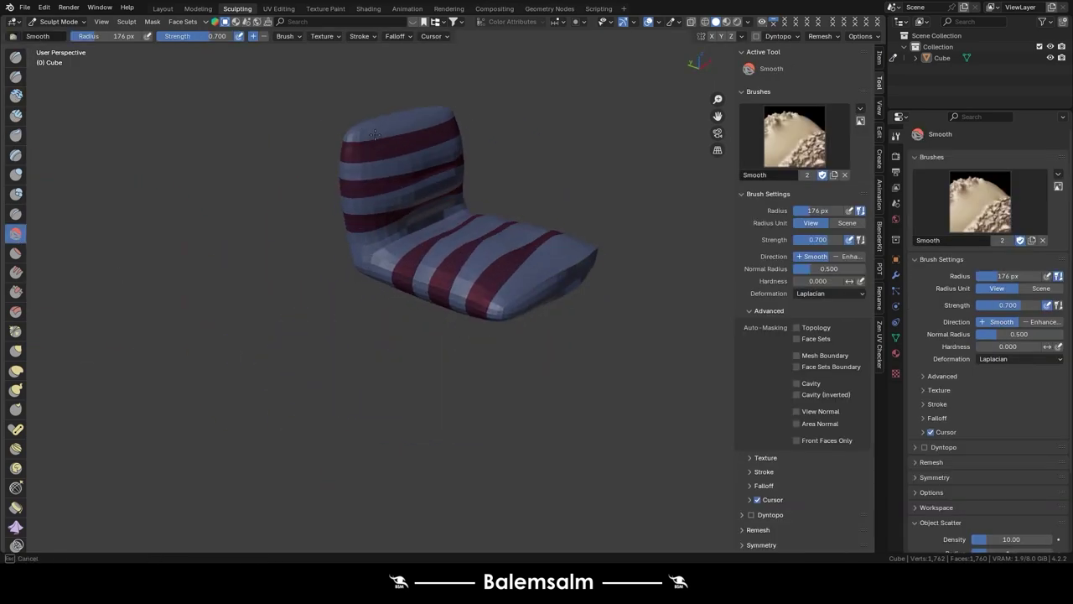
mouse_move(375, 135)
middle_down()
mouse_move(486, 295)
mouse_move(407, 353)
middle_up()
scroll(407, 354, up, 5)
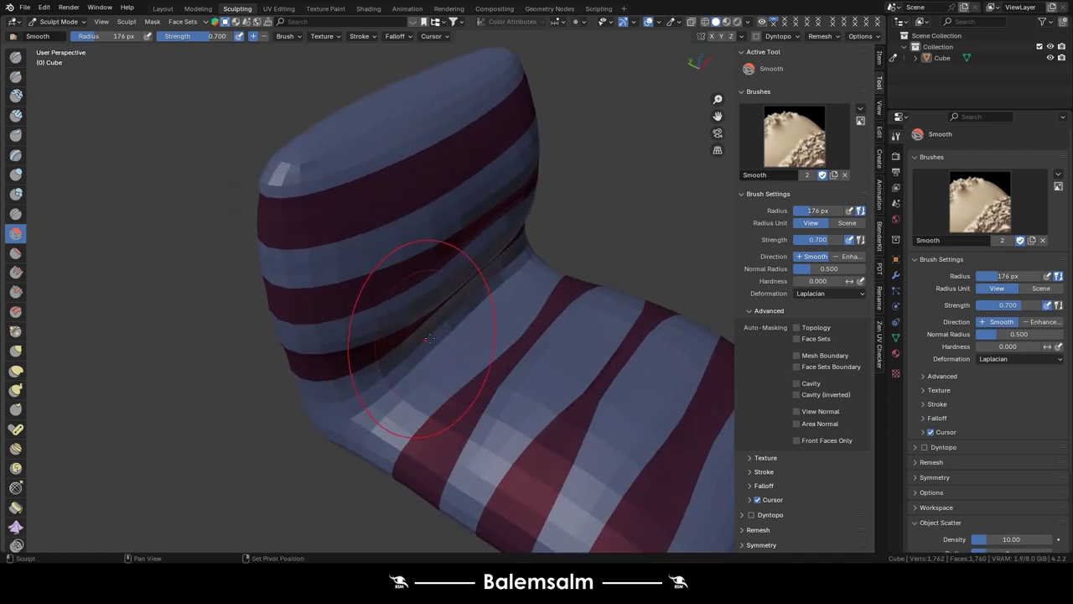
drag(430, 338, 503, 271)
scroll(362, 389, down, 5)
middle_drag(359, 452, 403, 436)
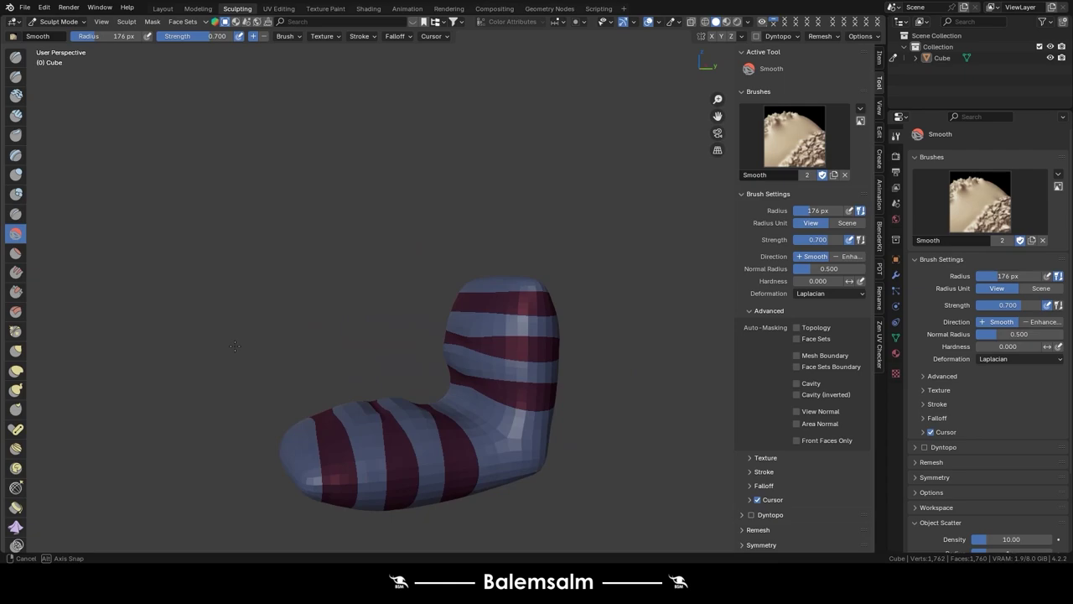
- Try a Draw brush stroke across the heel and undo it, then select the Cloth brush
click(15, 57)
scroll(492, 444, up, 4)
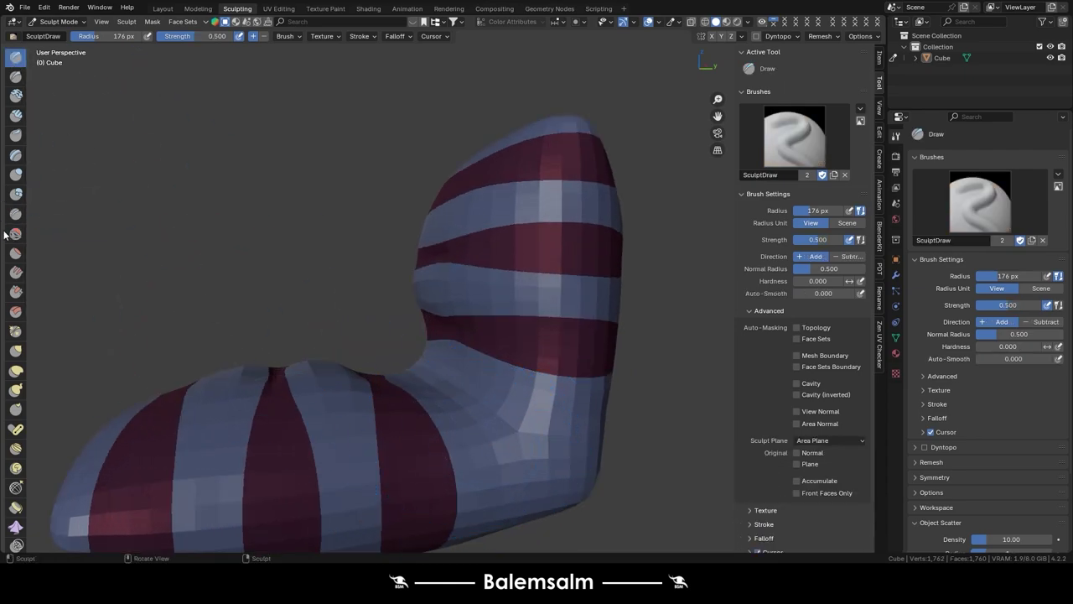
drag(513, 513, 285, 469)
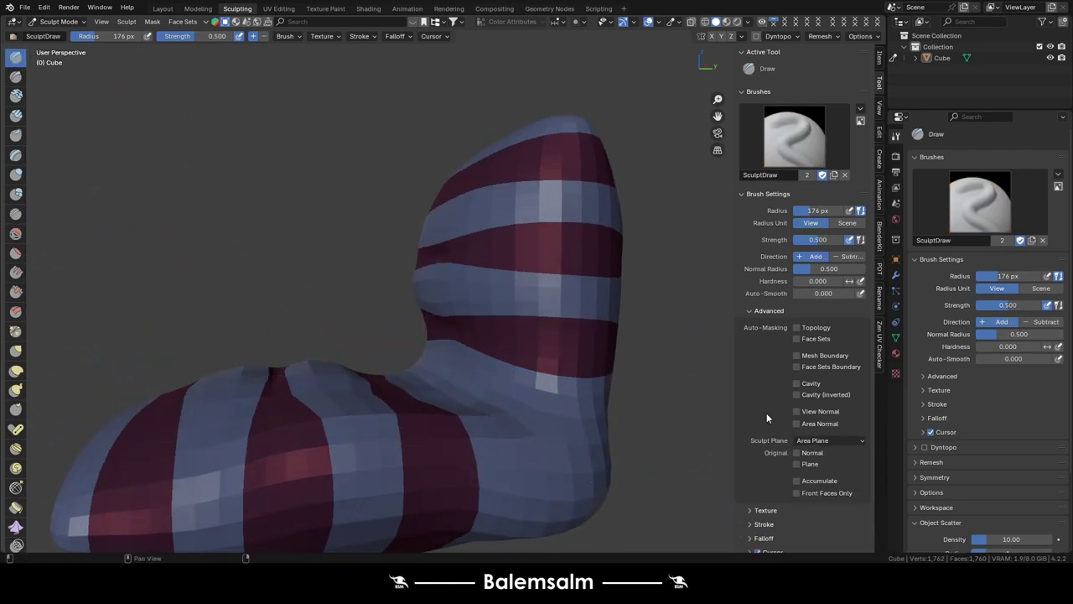
key(ctrl+z)
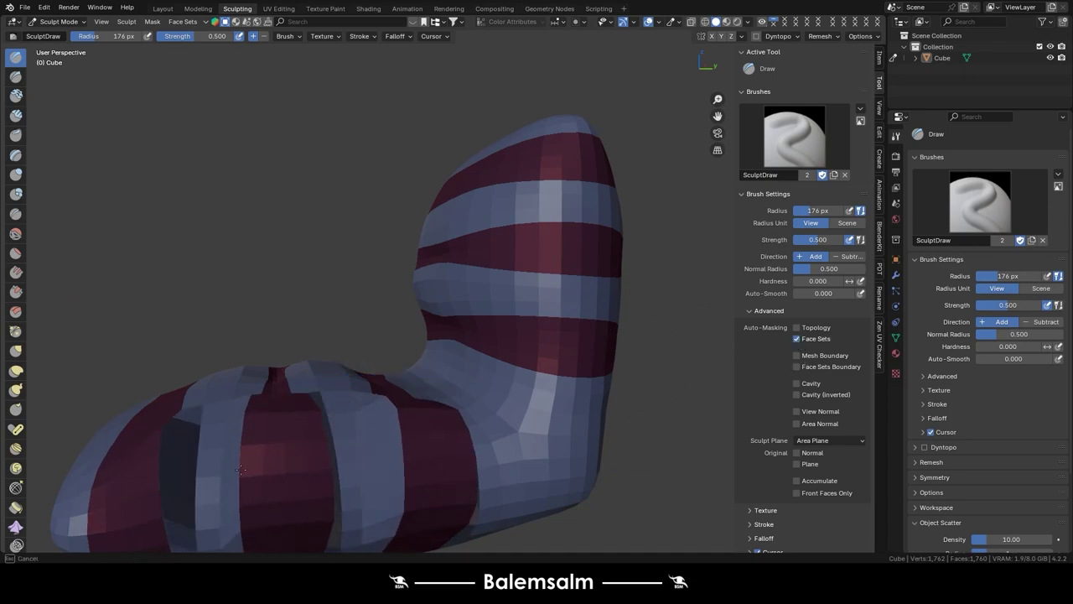
mouse_move(142, 466)
middle_down()
mouse_move(228, 466)
mouse_move(426, 391)
mouse_move(436, 404)
mouse_move(685, 408)
middle_up()
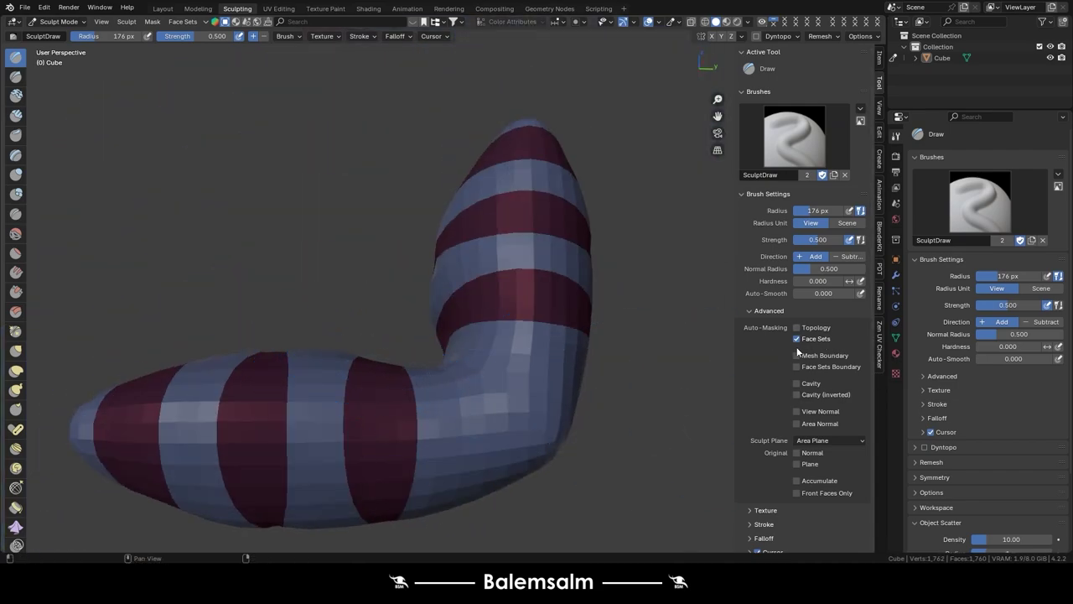
scroll(28, 410, down, 3)
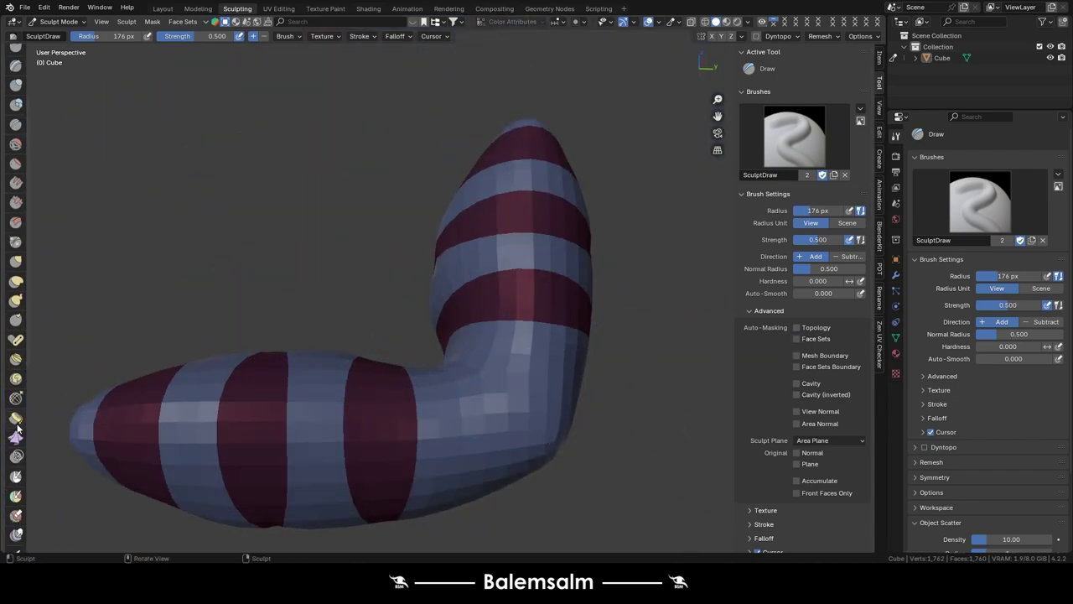
click(17, 438)
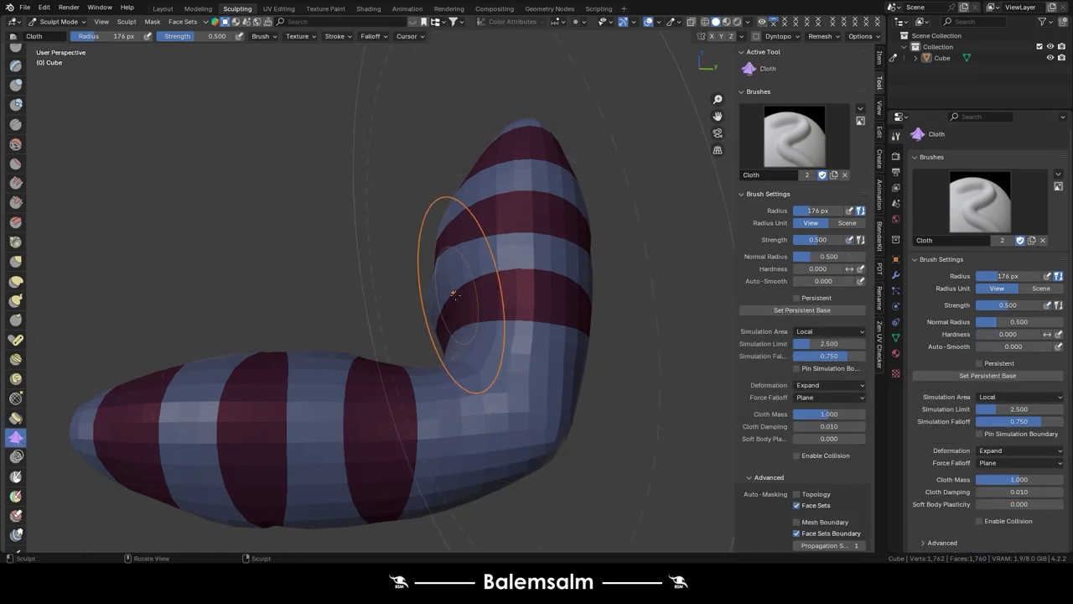
- Select the whole mesh in Edit Mode and Subdivide it, then return to Sculpt Mode
key(Tab)
key(a)
click(508, 263)
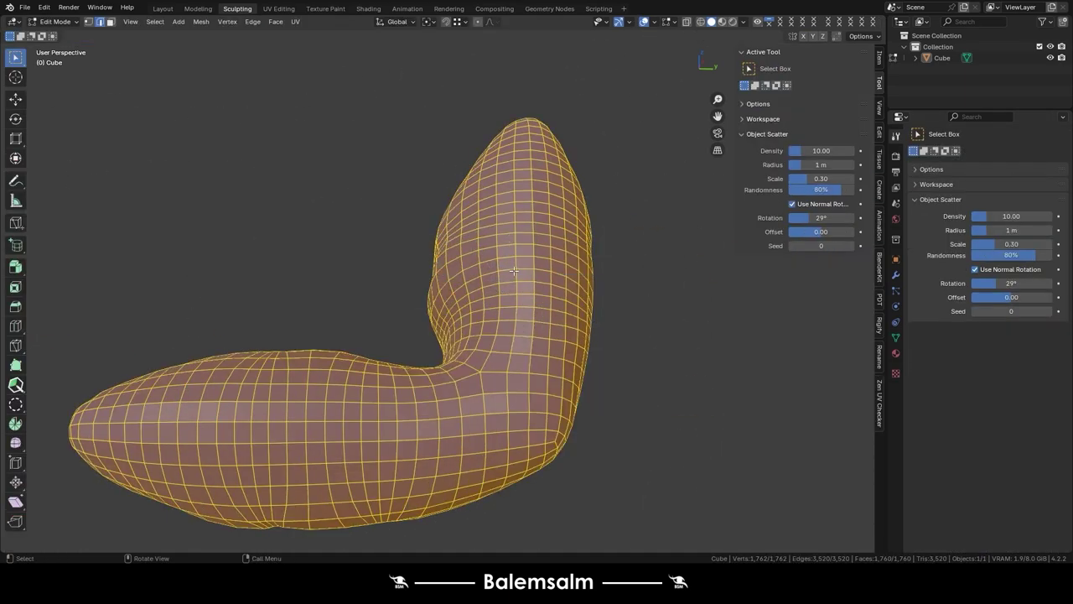
right_click(514, 271)
click(514, 271)
key(Tab)
- Set the Cloth brush to Radial force falloff and Inflate deformation, then inflate the bend
middle_drag(384, 249, 429, 336)
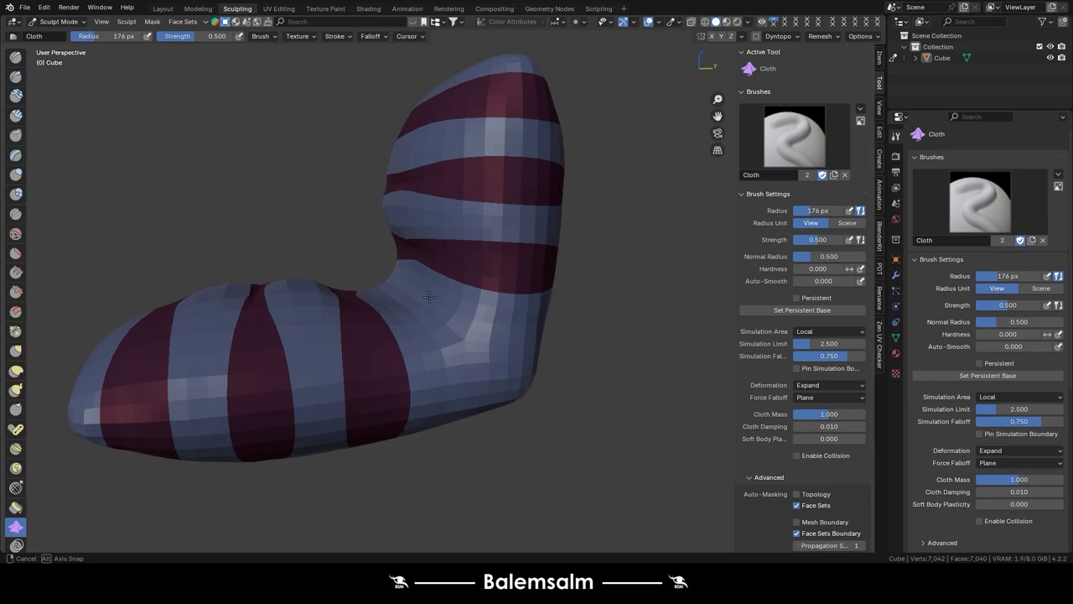
drag(531, 299, 541, 292)
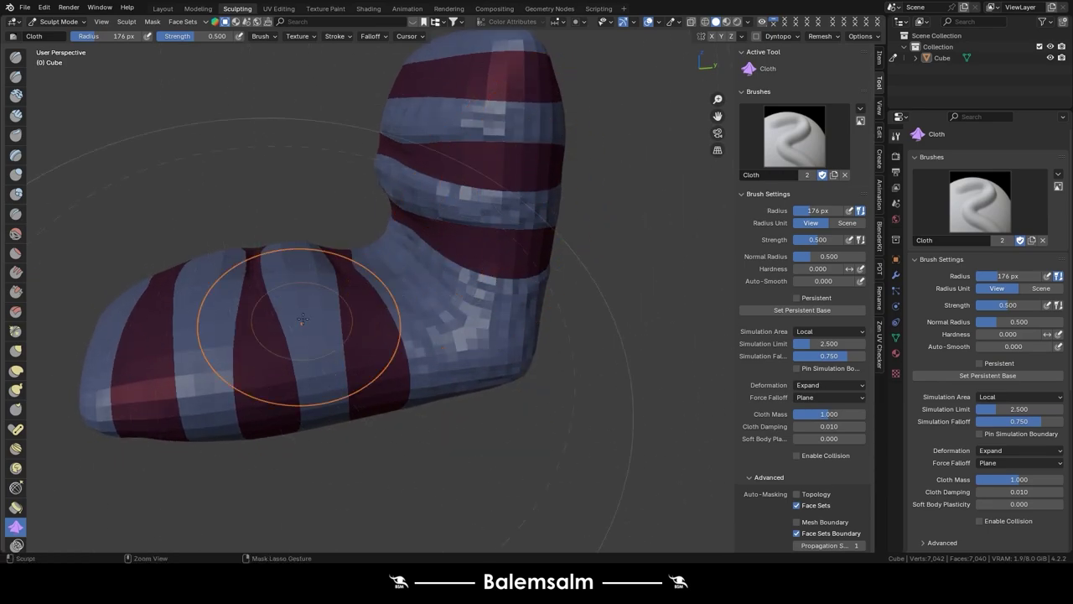
click(828, 396)
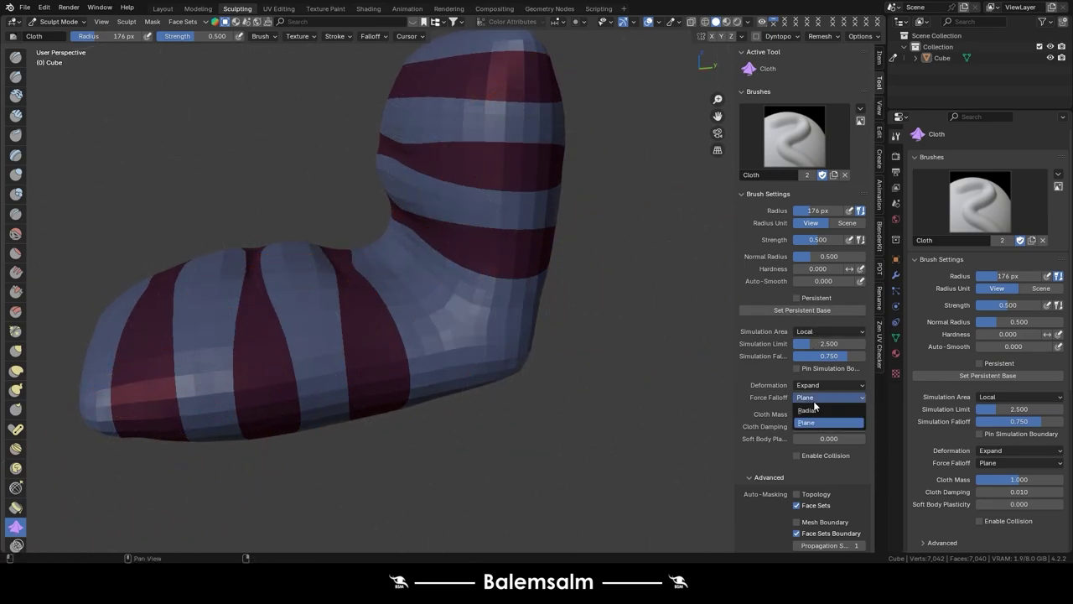
click(817, 408)
drag(363, 346, 491, 357)
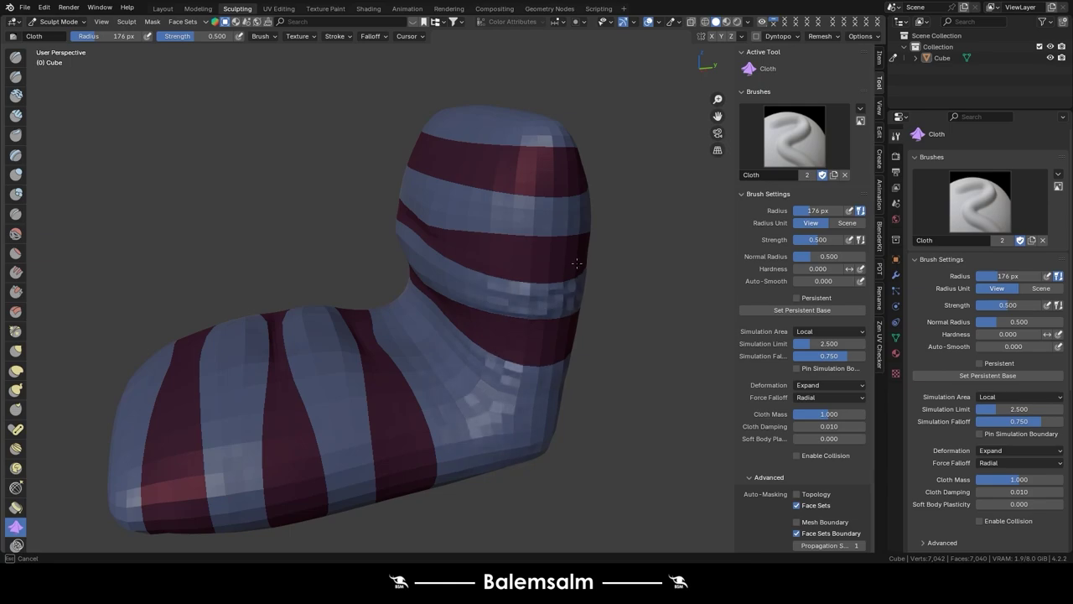
click(807, 385)
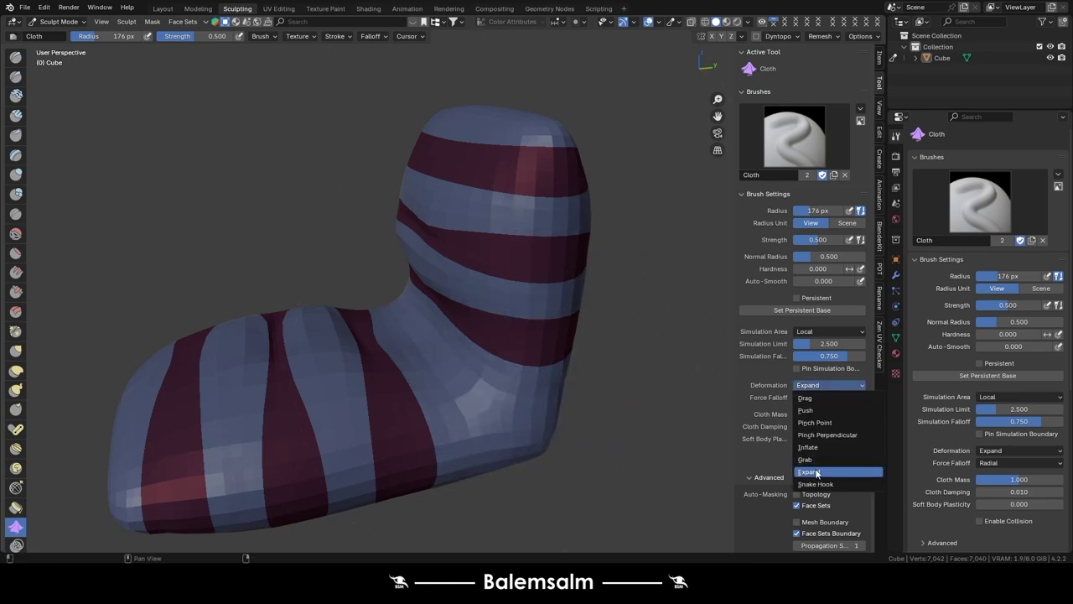
click(809, 447)
drag(501, 366, 556, 384)
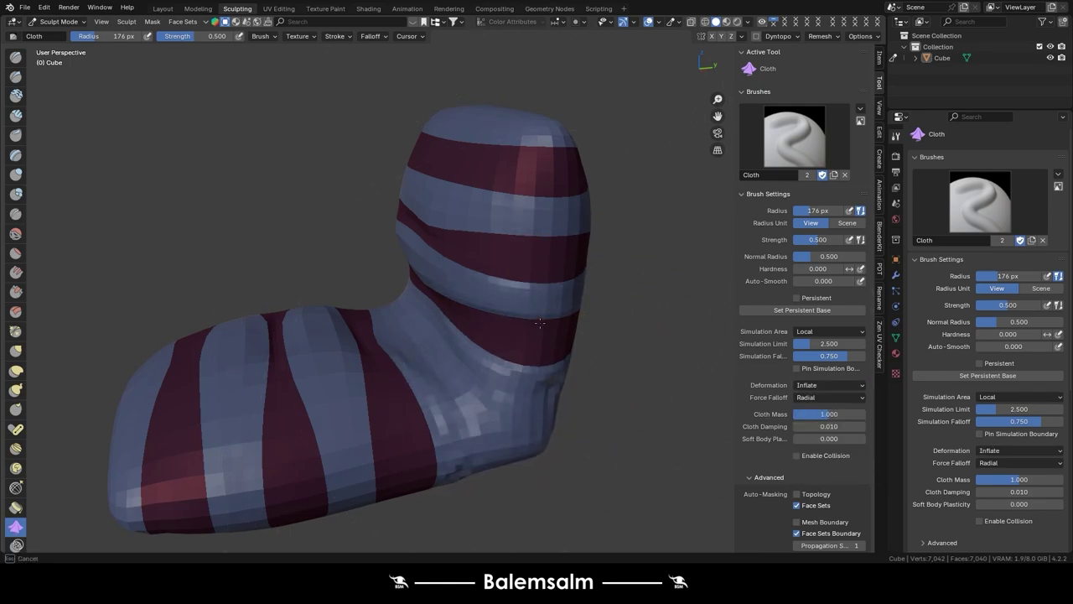
- Puff up the cushion's middle and stretch its lower-left bottom outward with cloth strokes
middle_drag(442, 359, 386, 352)
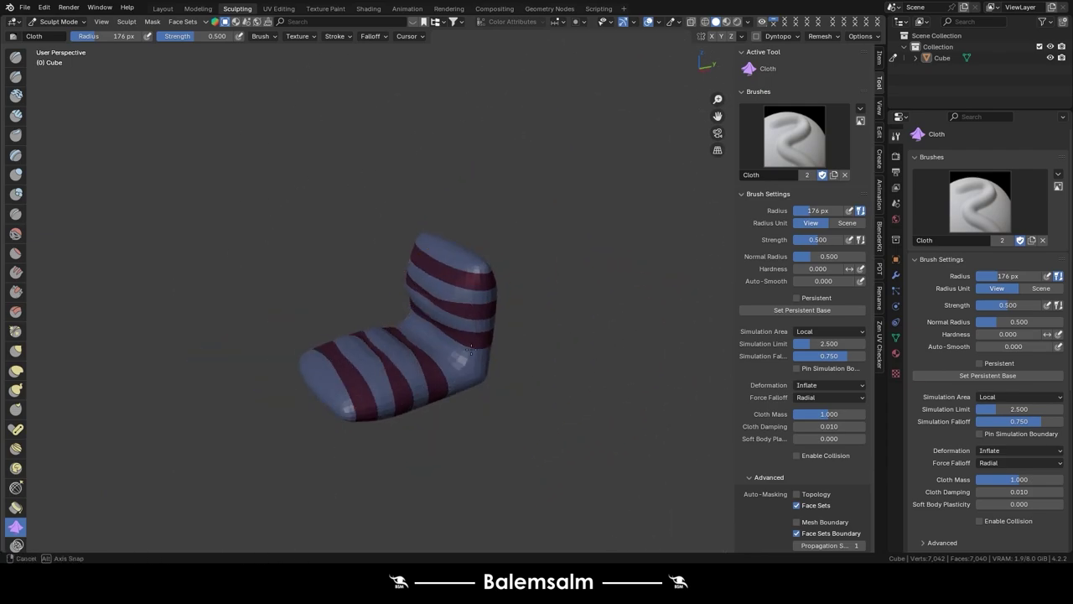
scroll(376, 347, up, 3)
drag(385, 353, 495, 335)
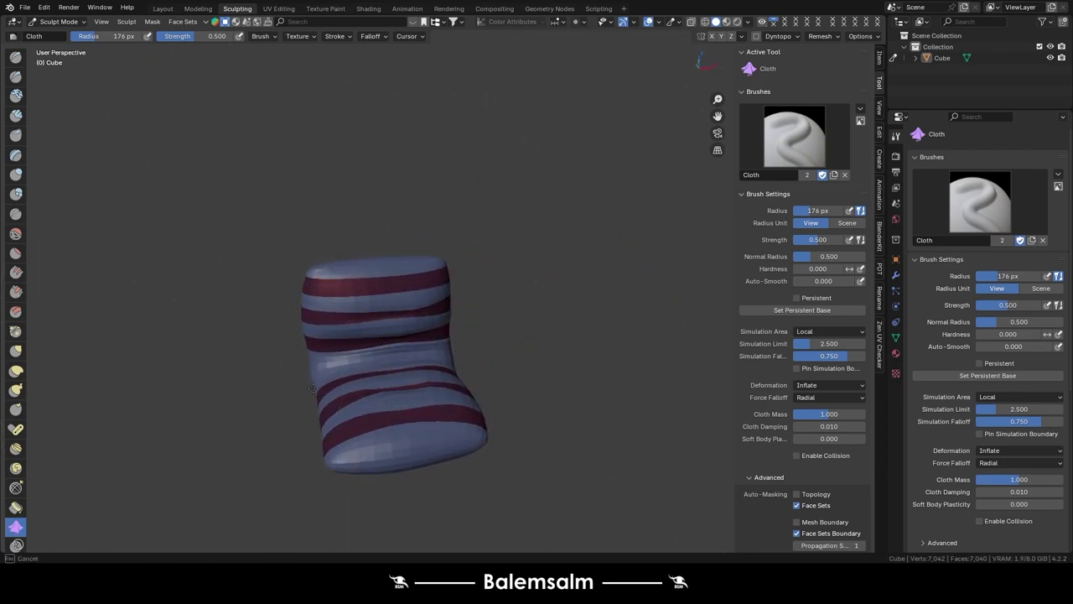
middle_drag(311, 383, 359, 395)
scroll(359, 395, up, 2)
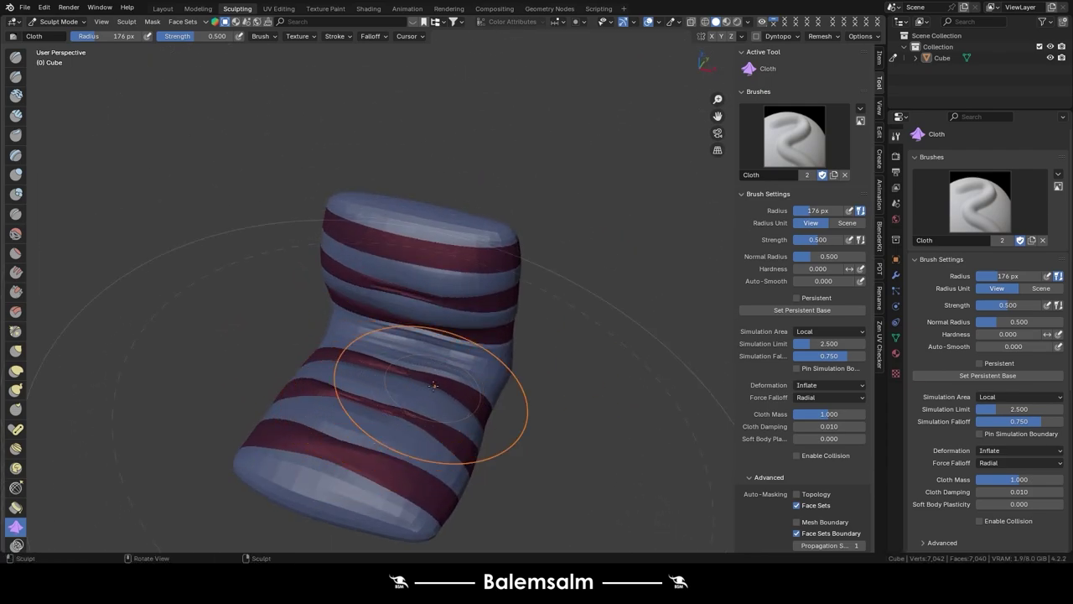
drag(433, 385, 481, 420)
mouse_move(357, 500)
mouse_down()
mouse_move(379, 528)
mouse_move(414, 500)
mouse_up()
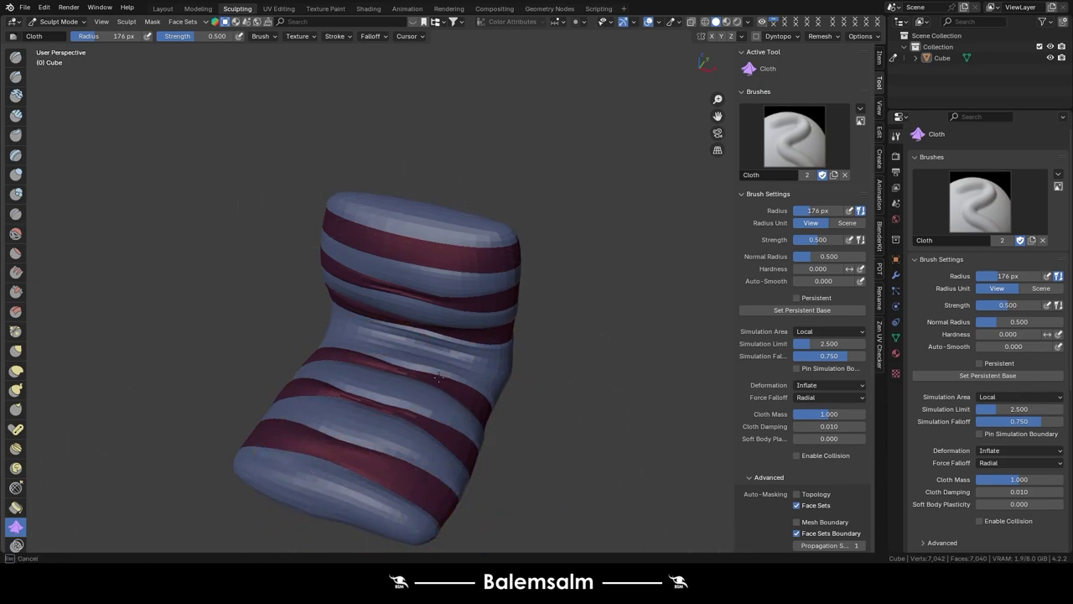
- Orbit around the cushion and bulge its surface with another cloth stroke
mouse_move(503, 251)
middle_down()
mouse_move(431, 224)
mouse_move(299, 242)
middle_up()
middle_drag(222, 244, 321, 291)
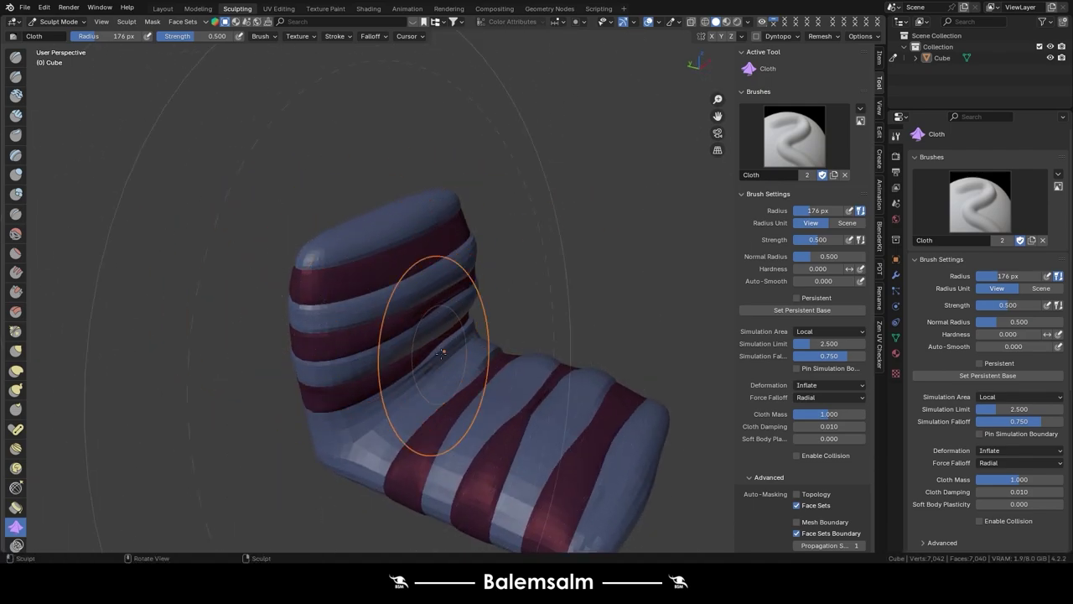
mouse_move(441, 353)
middle_down()
mouse_move(428, 429)
mouse_move(567, 417)
middle_up()
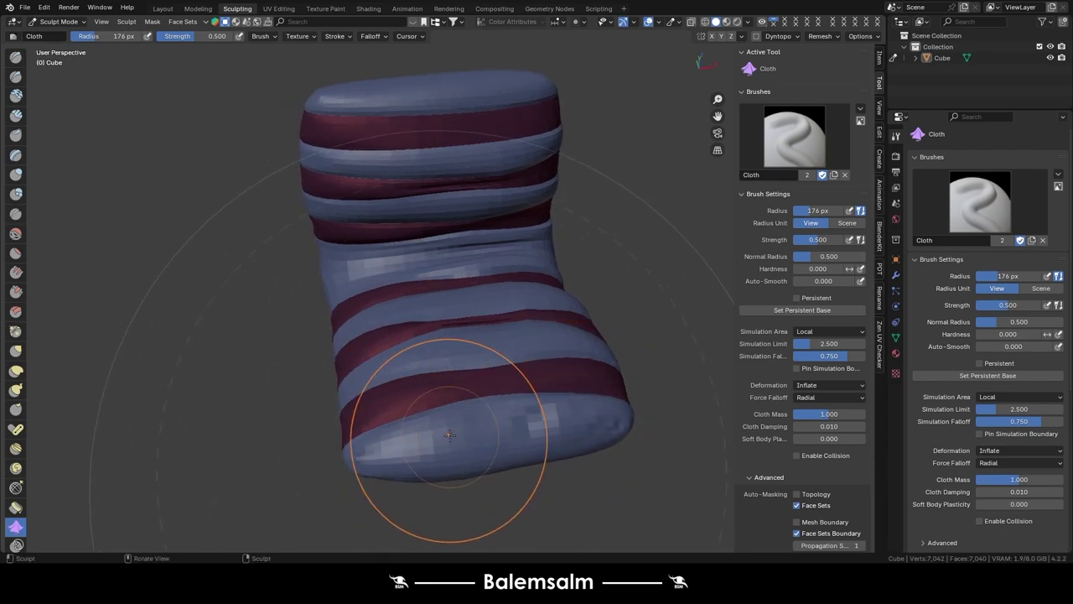
middle_drag(430, 455, 407, 479)
drag(298, 311, 400, 387)
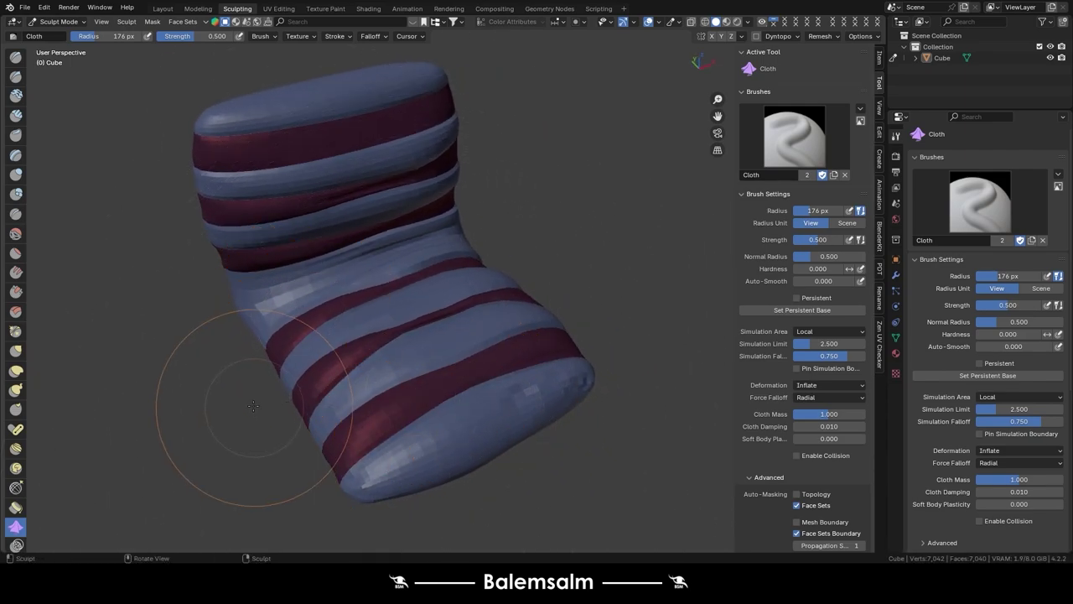
middle_drag(252, 406, 28, 337)
- Twist the cushion's base, middle and top stripes into jagged swirls with the Rotate brush
click(16, 468)
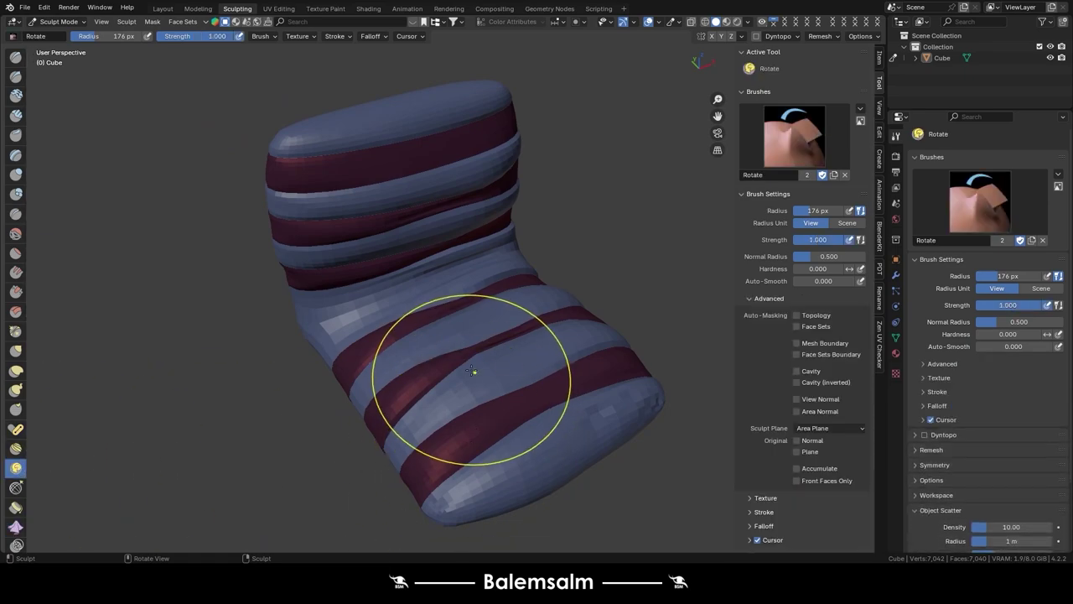
mouse_move(479, 371)
mouse_down()
mouse_move(511, 408)
mouse_move(451, 471)
mouse_up()
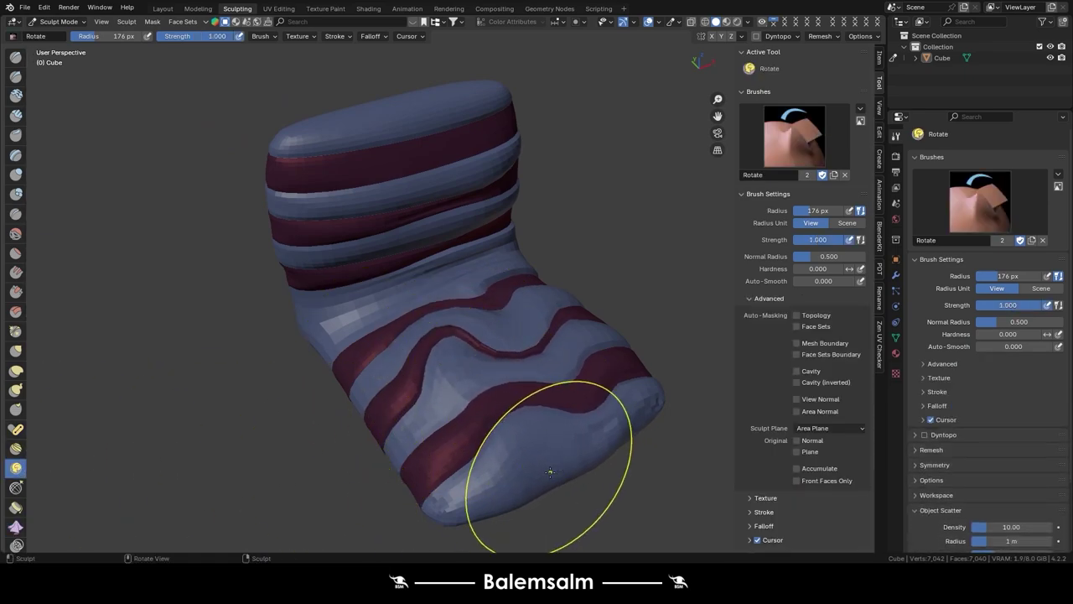
mouse_move(381, 361)
mouse_down()
mouse_move(475, 165)
mouse_move(457, 180)
mouse_up()
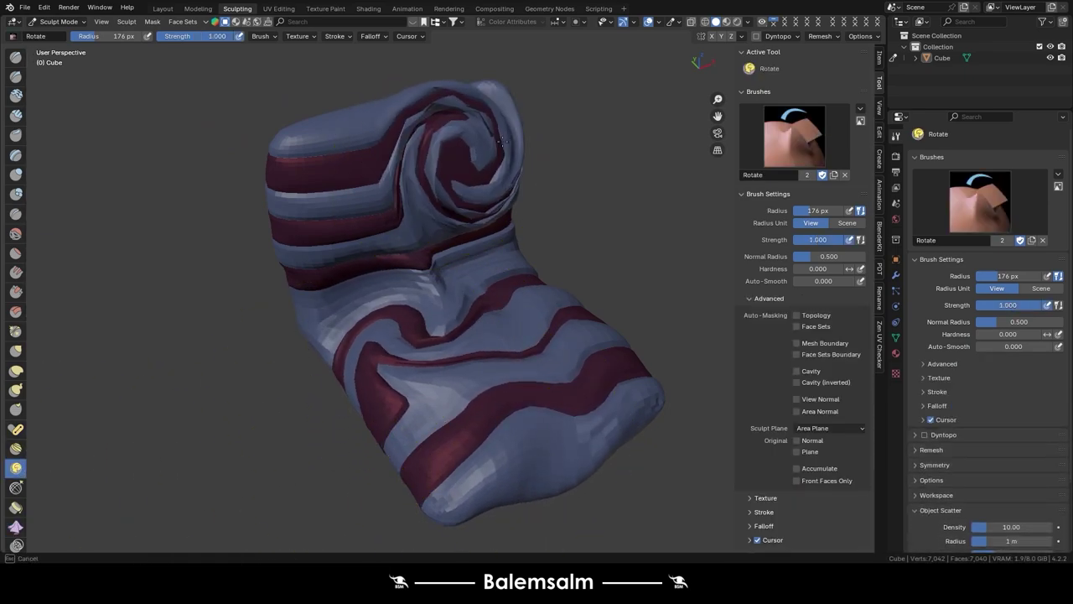
drag(336, 168, 361, 210)
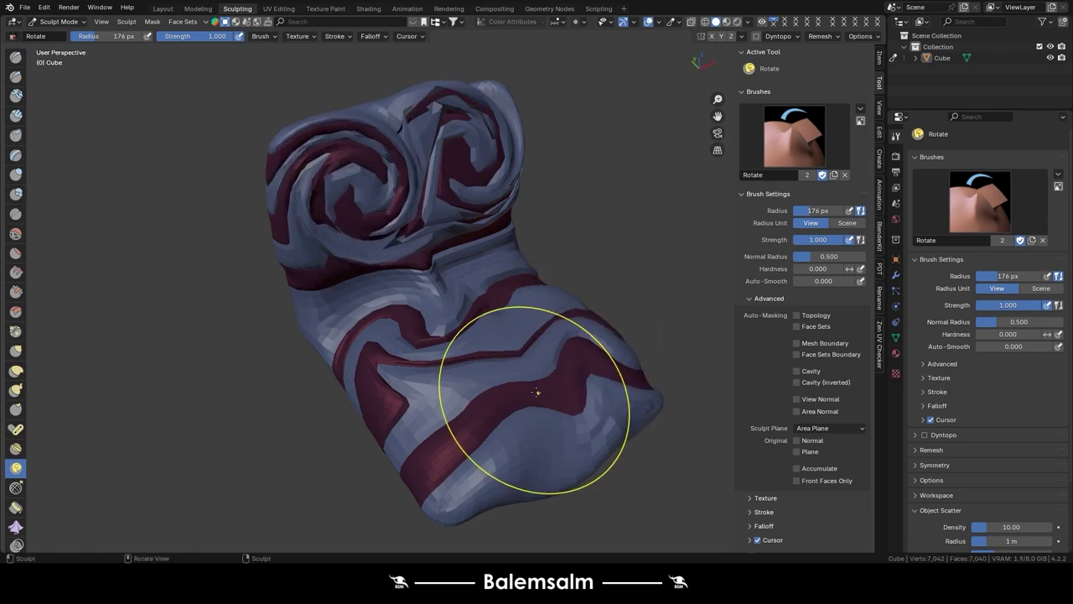
drag(539, 391, 472, 455)
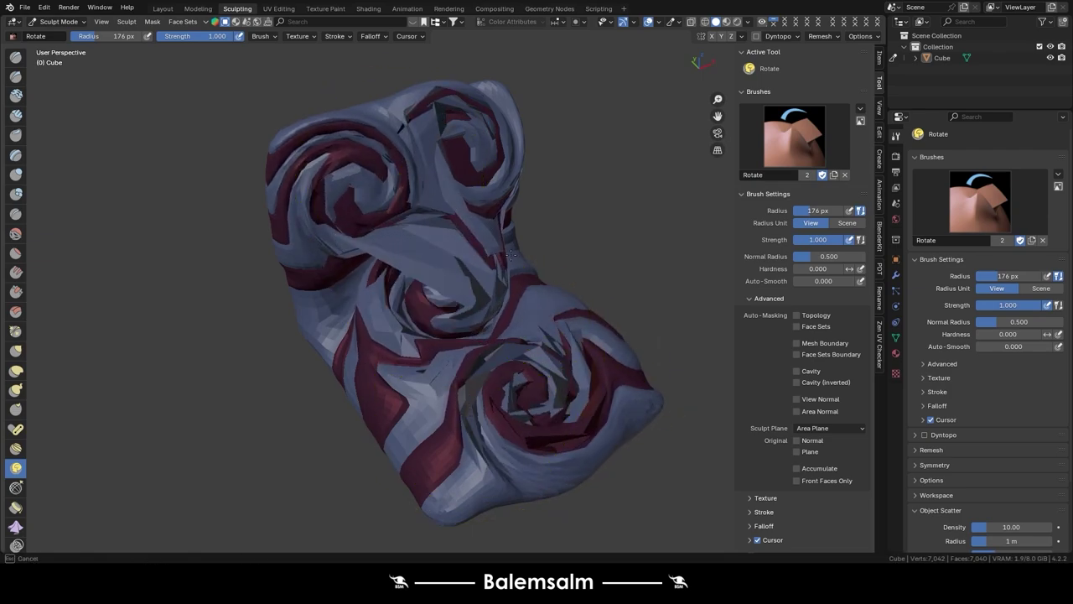
drag(586, 306, 428, 276)
drag(470, 394, 503, 470)
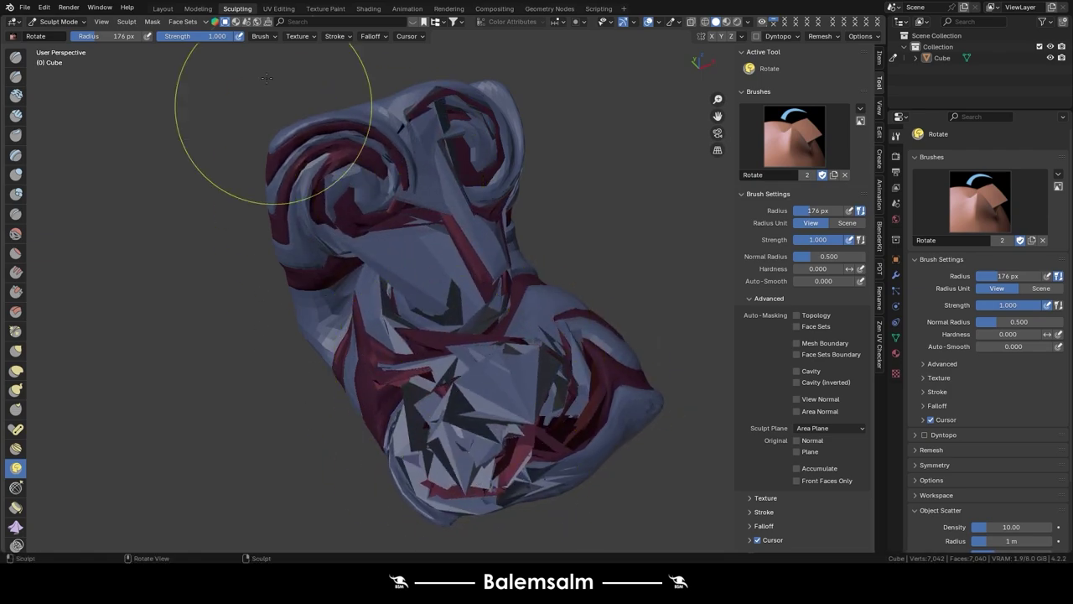
- Return to the Layout workspace, select the cushion and orbit around it
click(159, 8)
click(403, 303)
scroll(400, 251, down, 4)
mouse_move(400, 243)
middle_down()
mouse_move(373, 277)
mouse_move(268, 149)
middle_up()
scroll(268, 148, up, 3)
- Switch from annotation drawing back to Select Box and delete the cushion with X
click(15, 181)
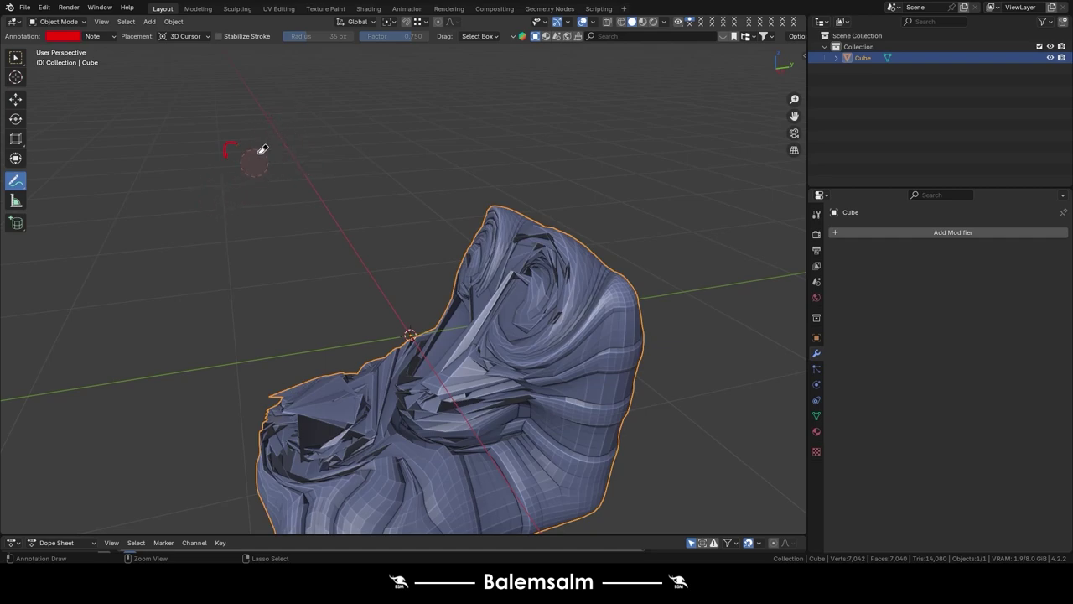
click(16, 57)
key(x)
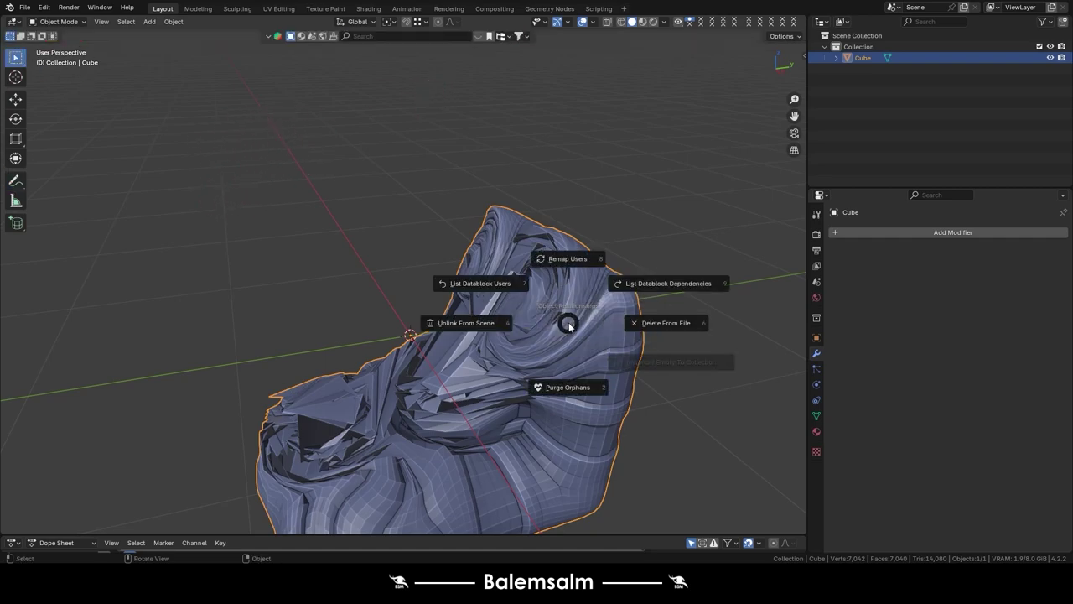
click(629, 319)
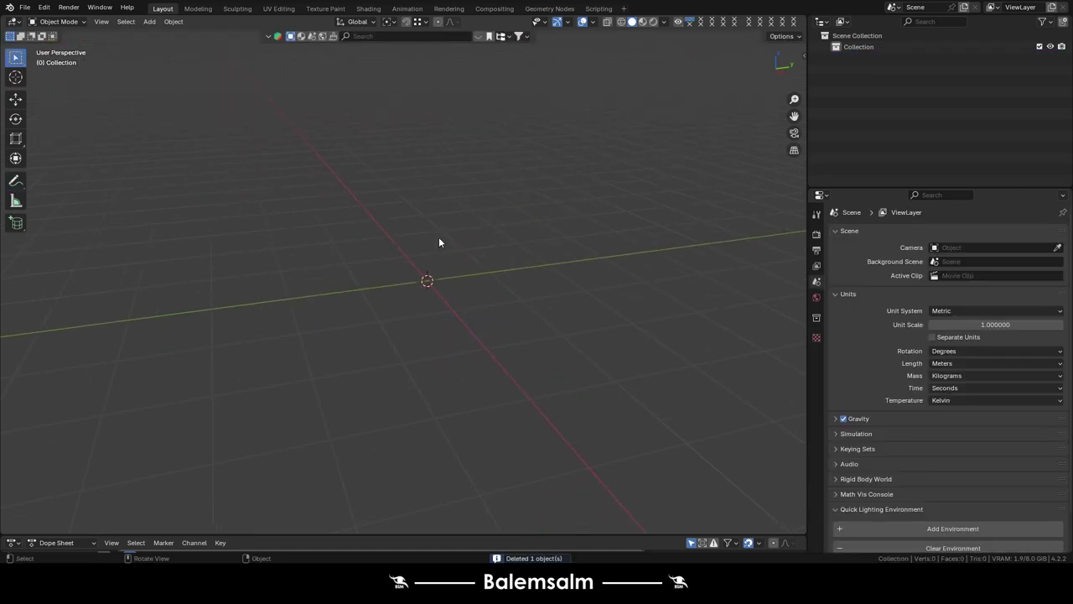